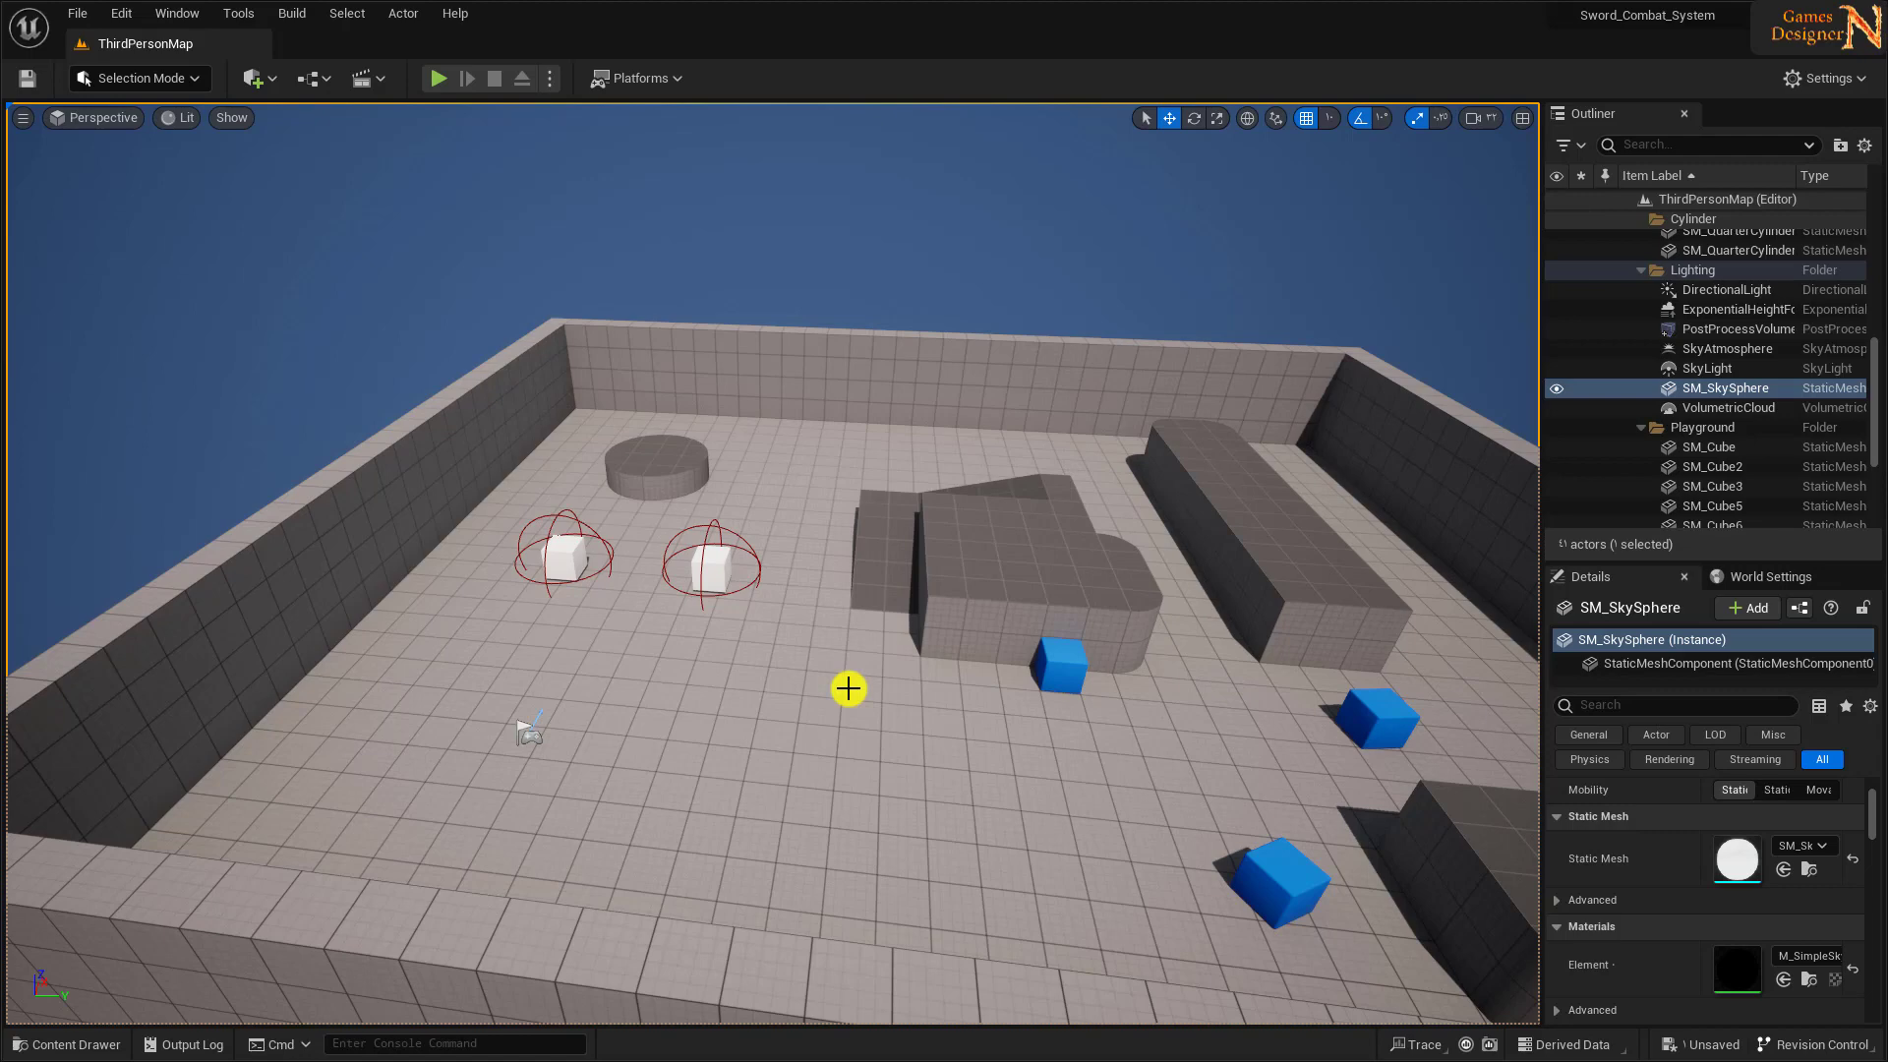
# - Create a child of BaseWeapon Blueprint in Actors named GreatSwordBlueprint and open it docked
pyautogui.moveTo(847, 688); pyautogui.dragTo(194, 914)
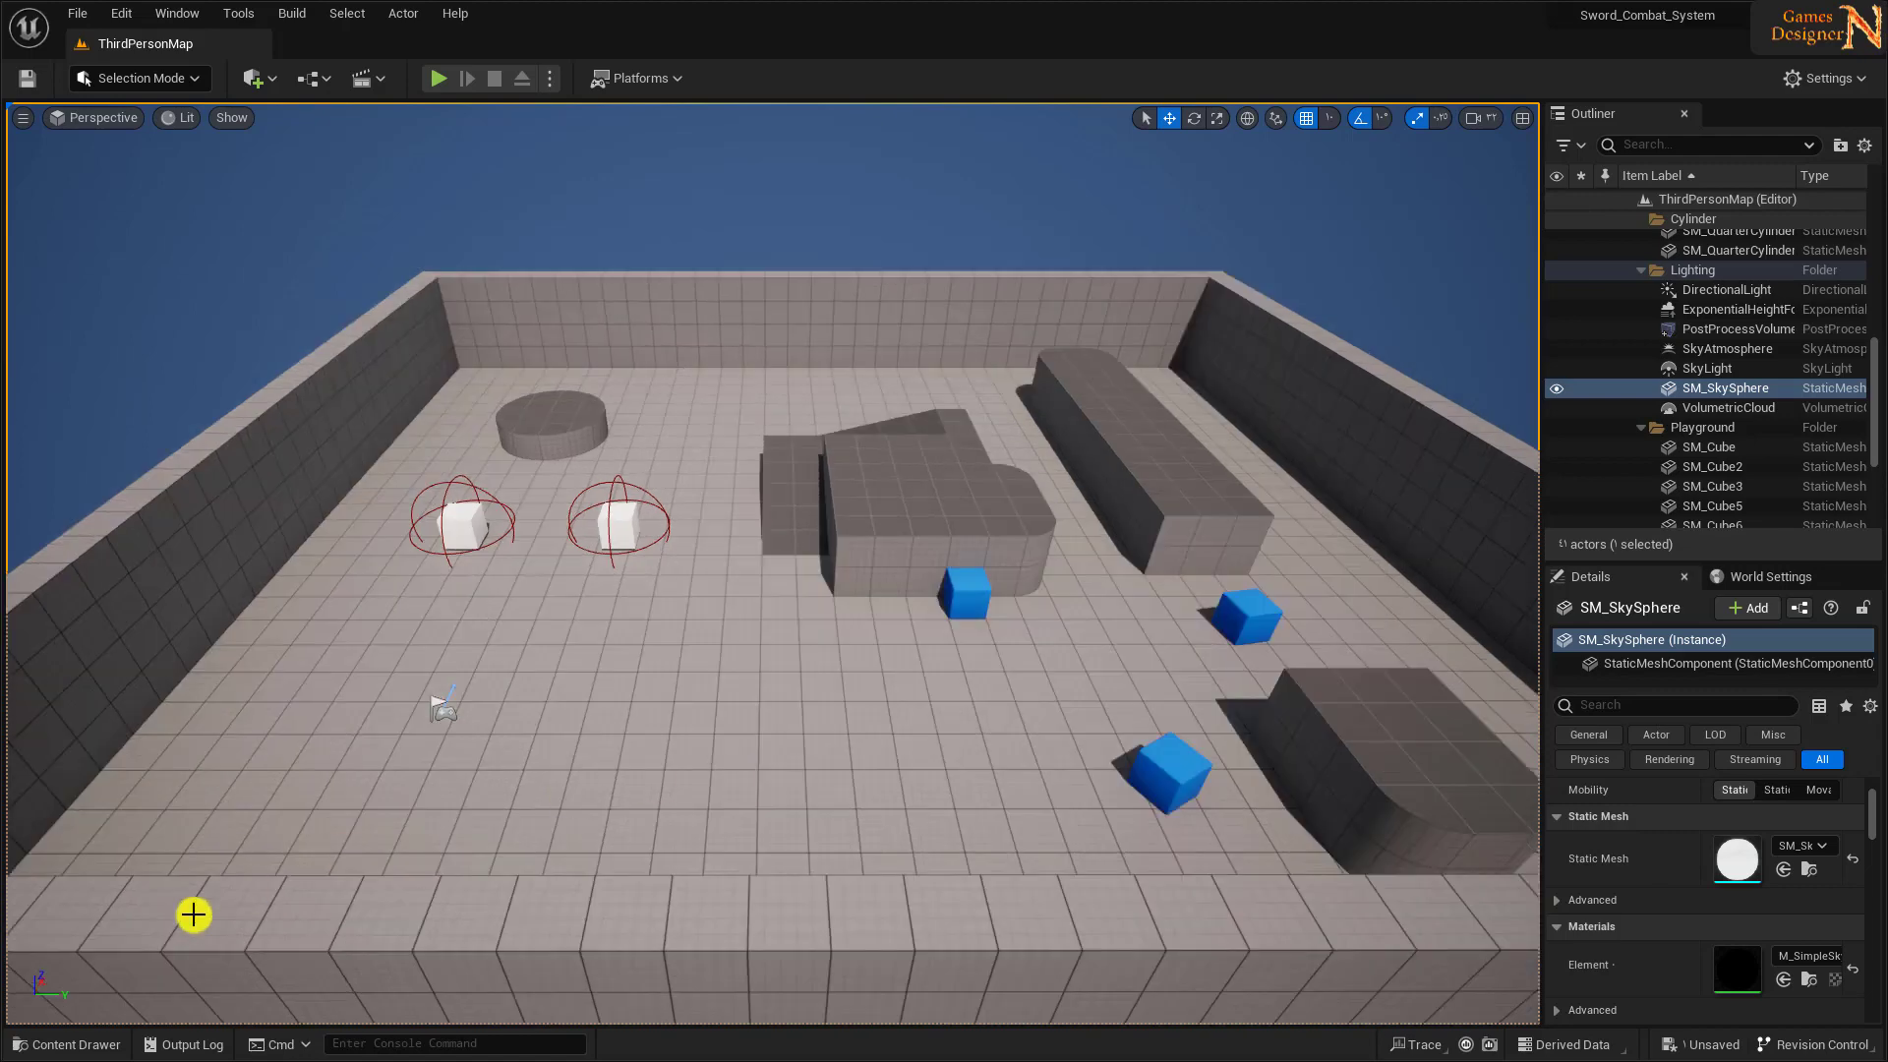
pyautogui.click(92, 1046)
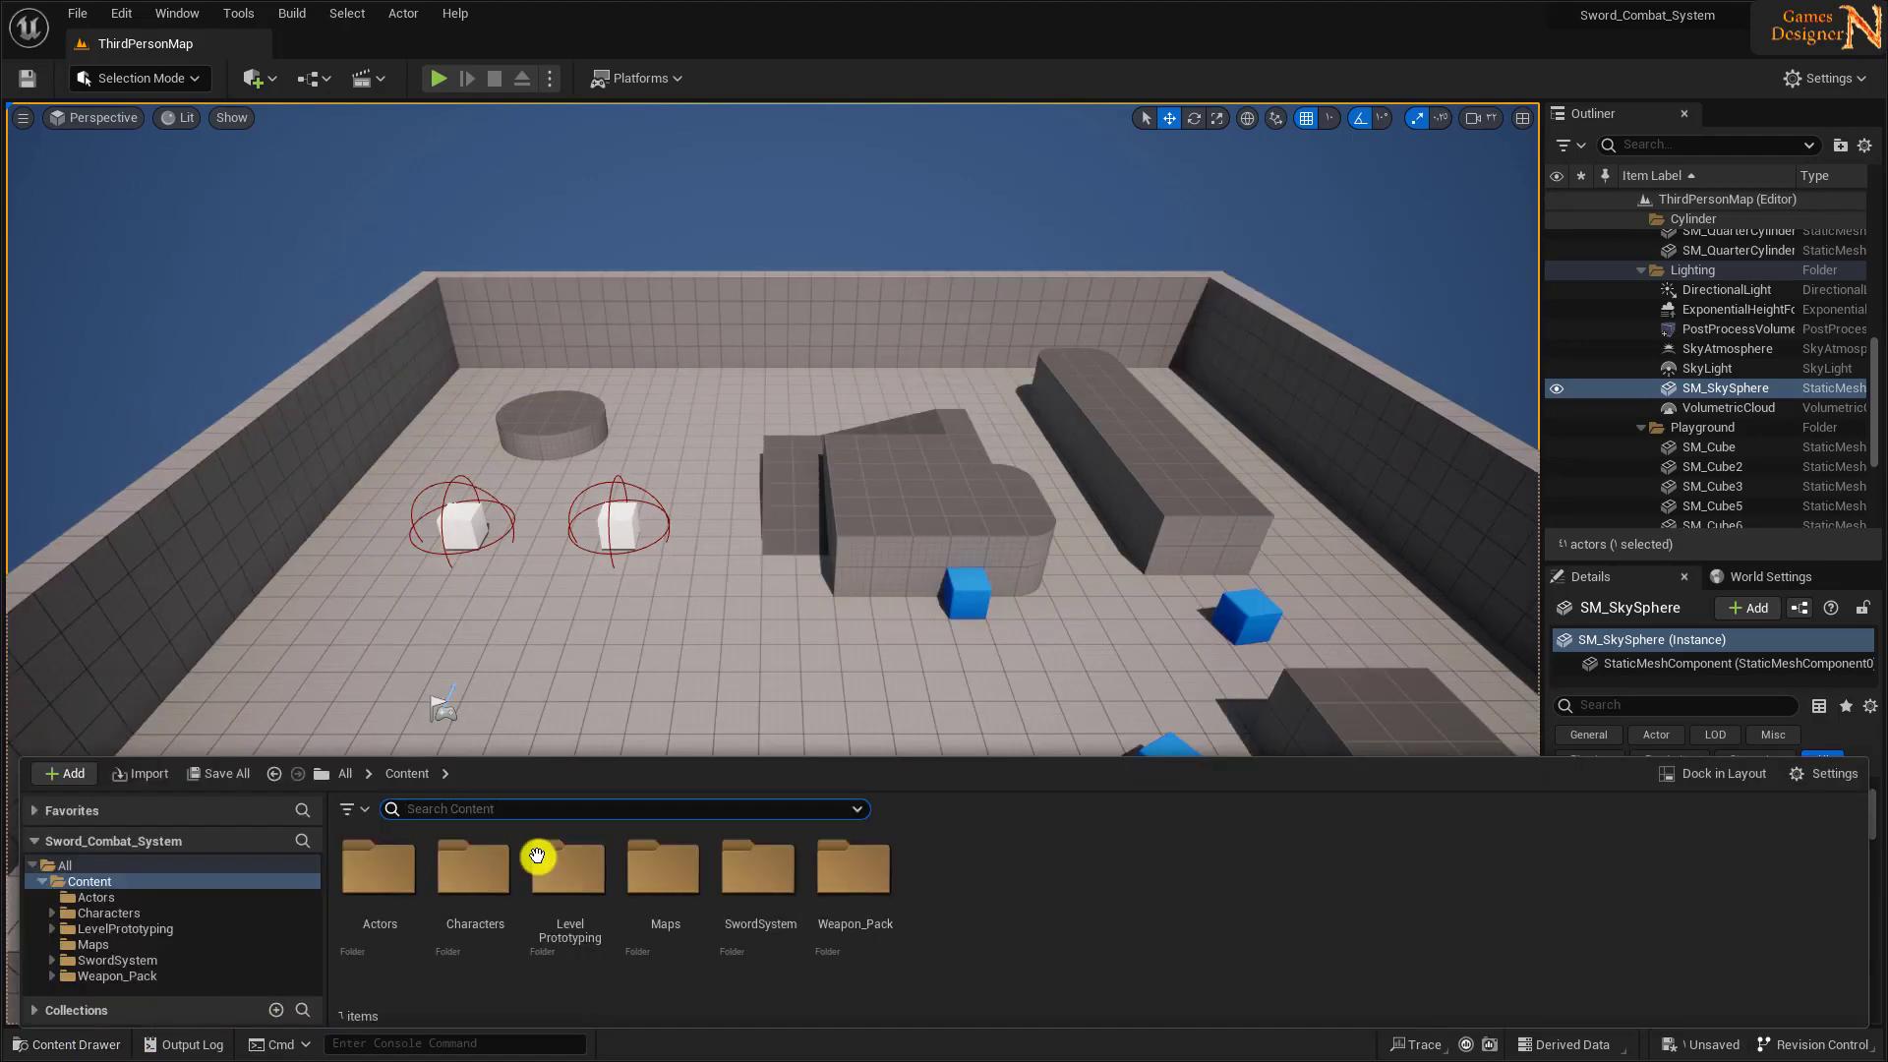
pyautogui.doubleClick(405, 885)
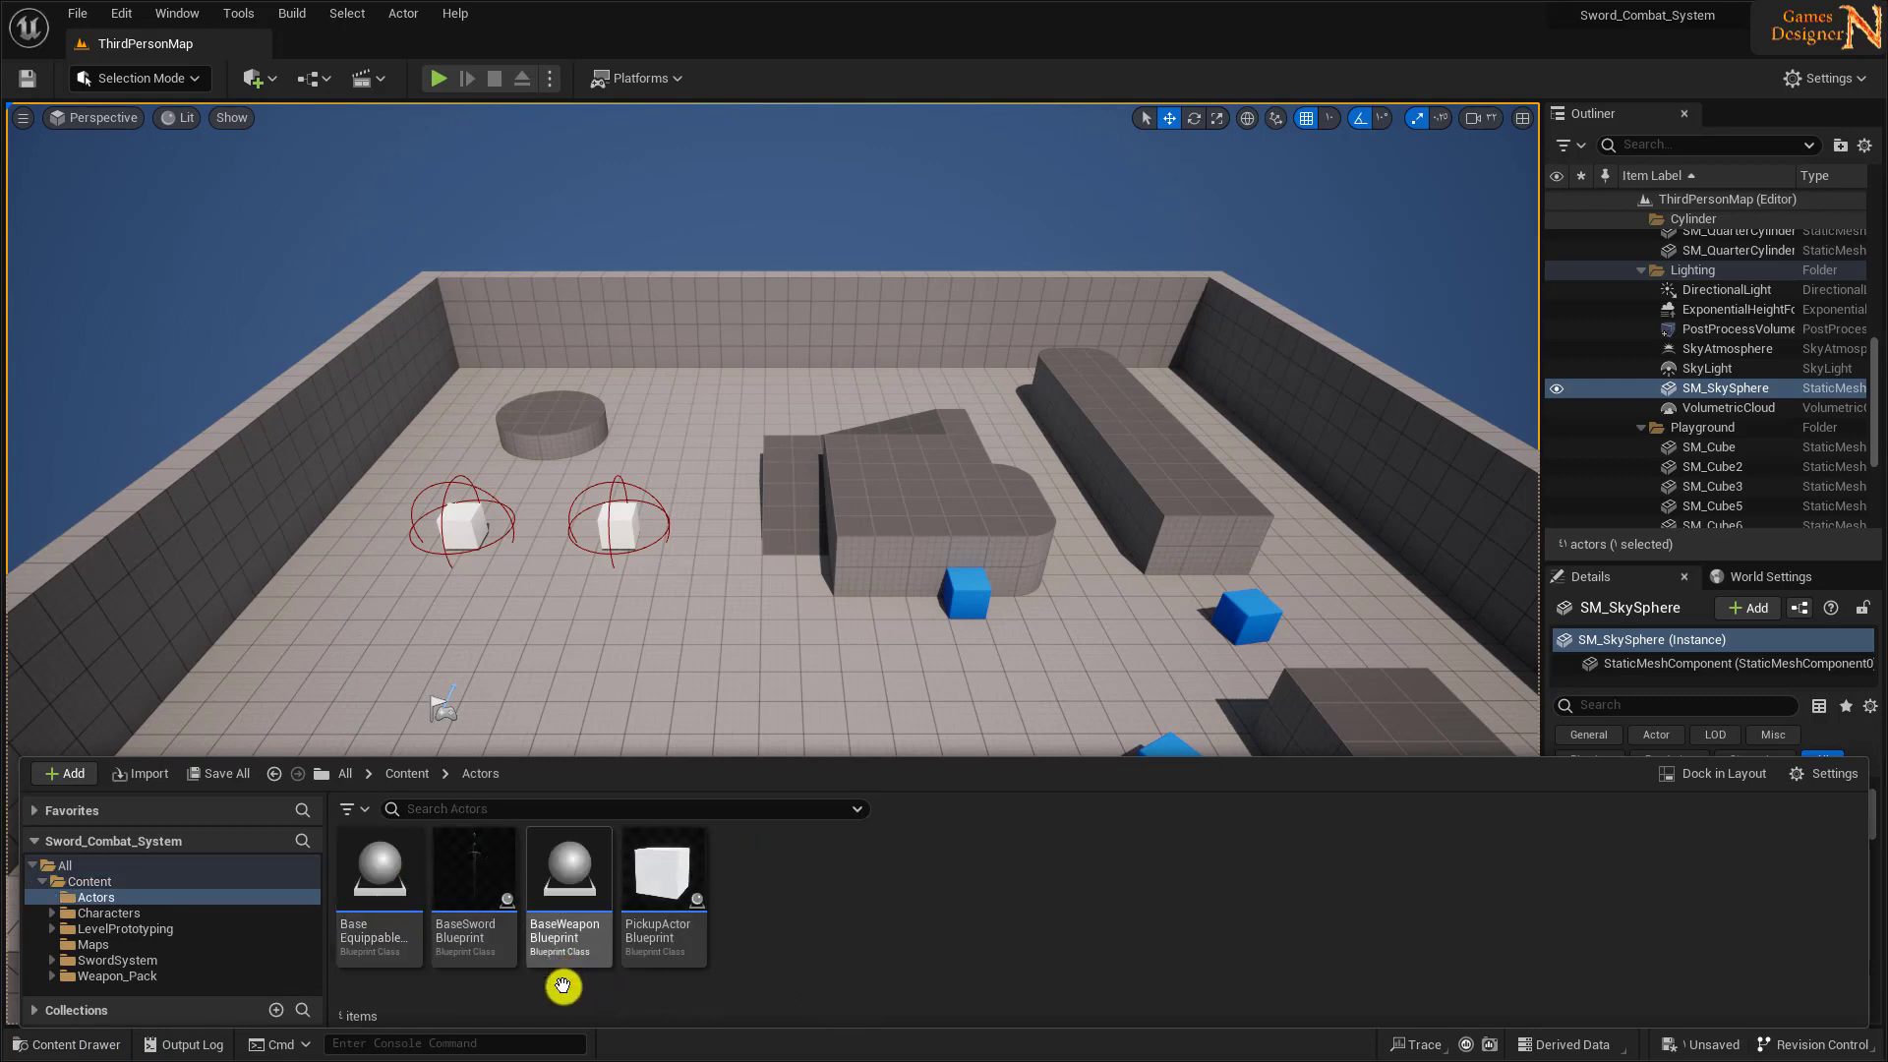
pyautogui.rightClick(570, 894)
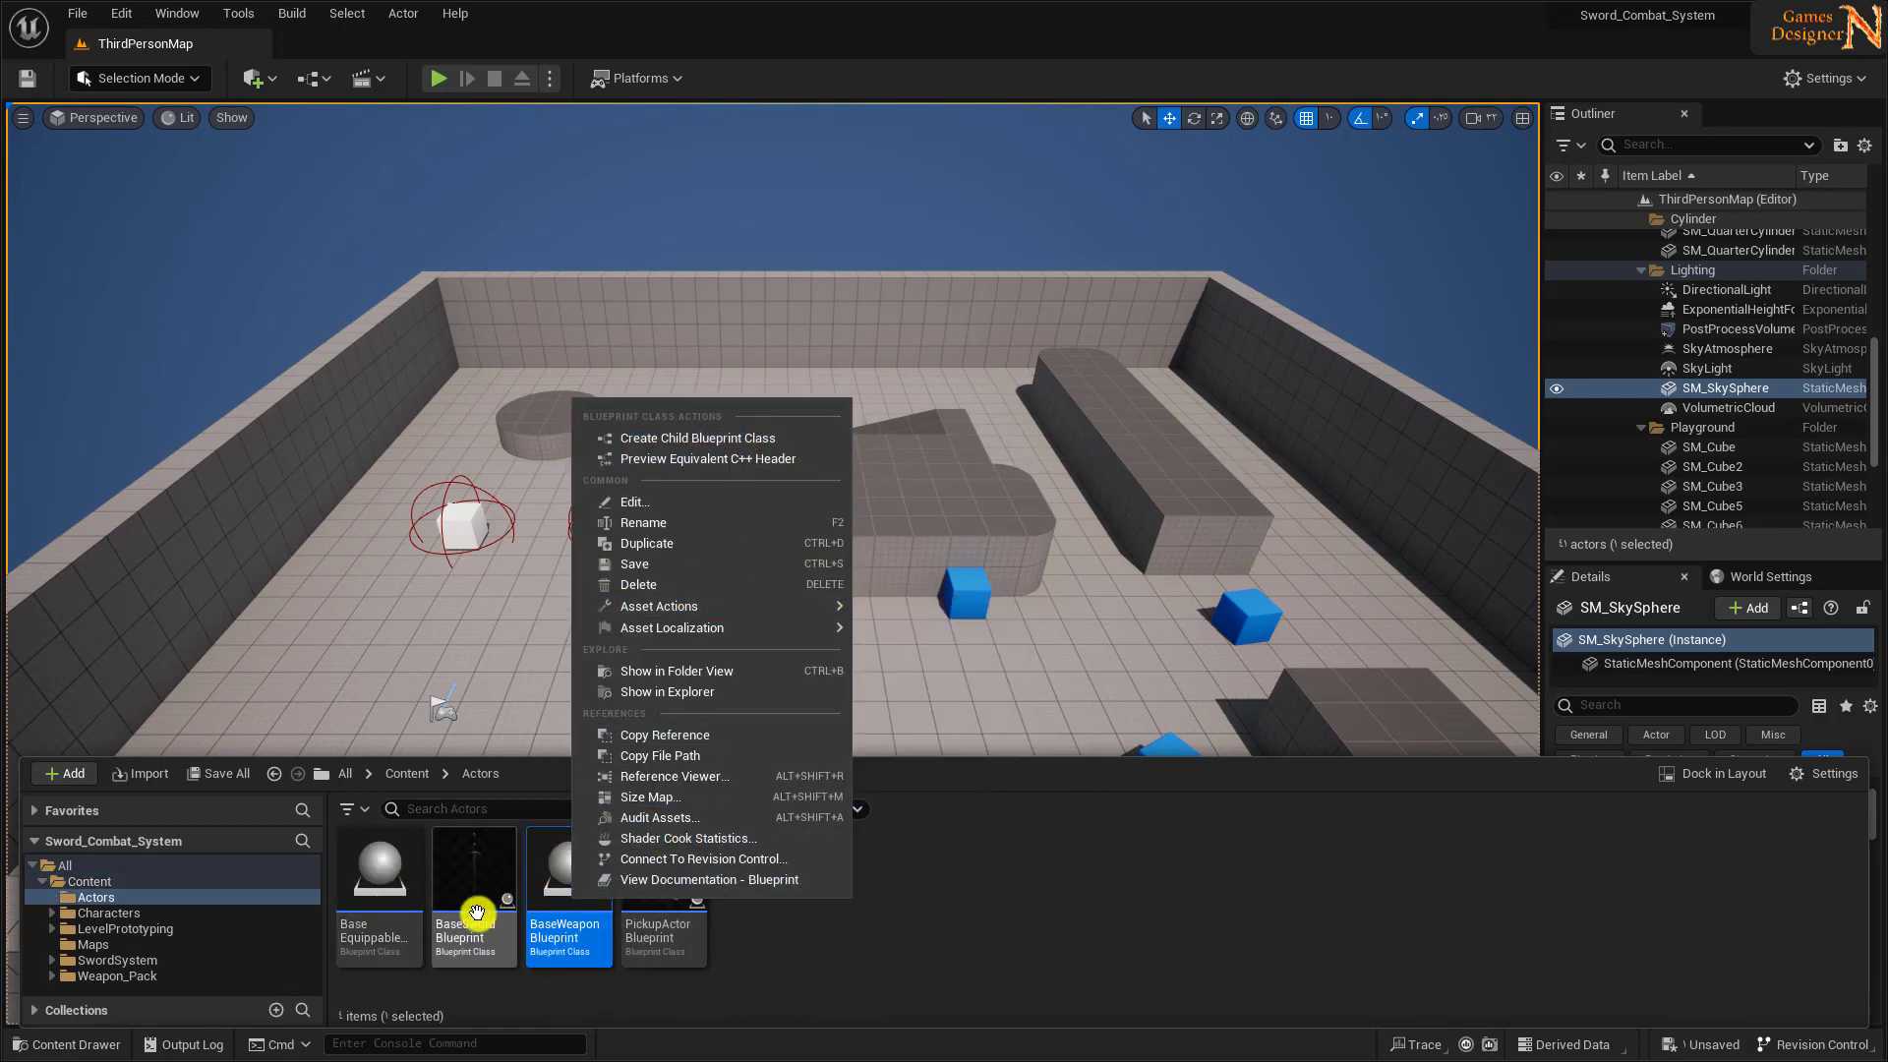
pyautogui.click(736, 439)
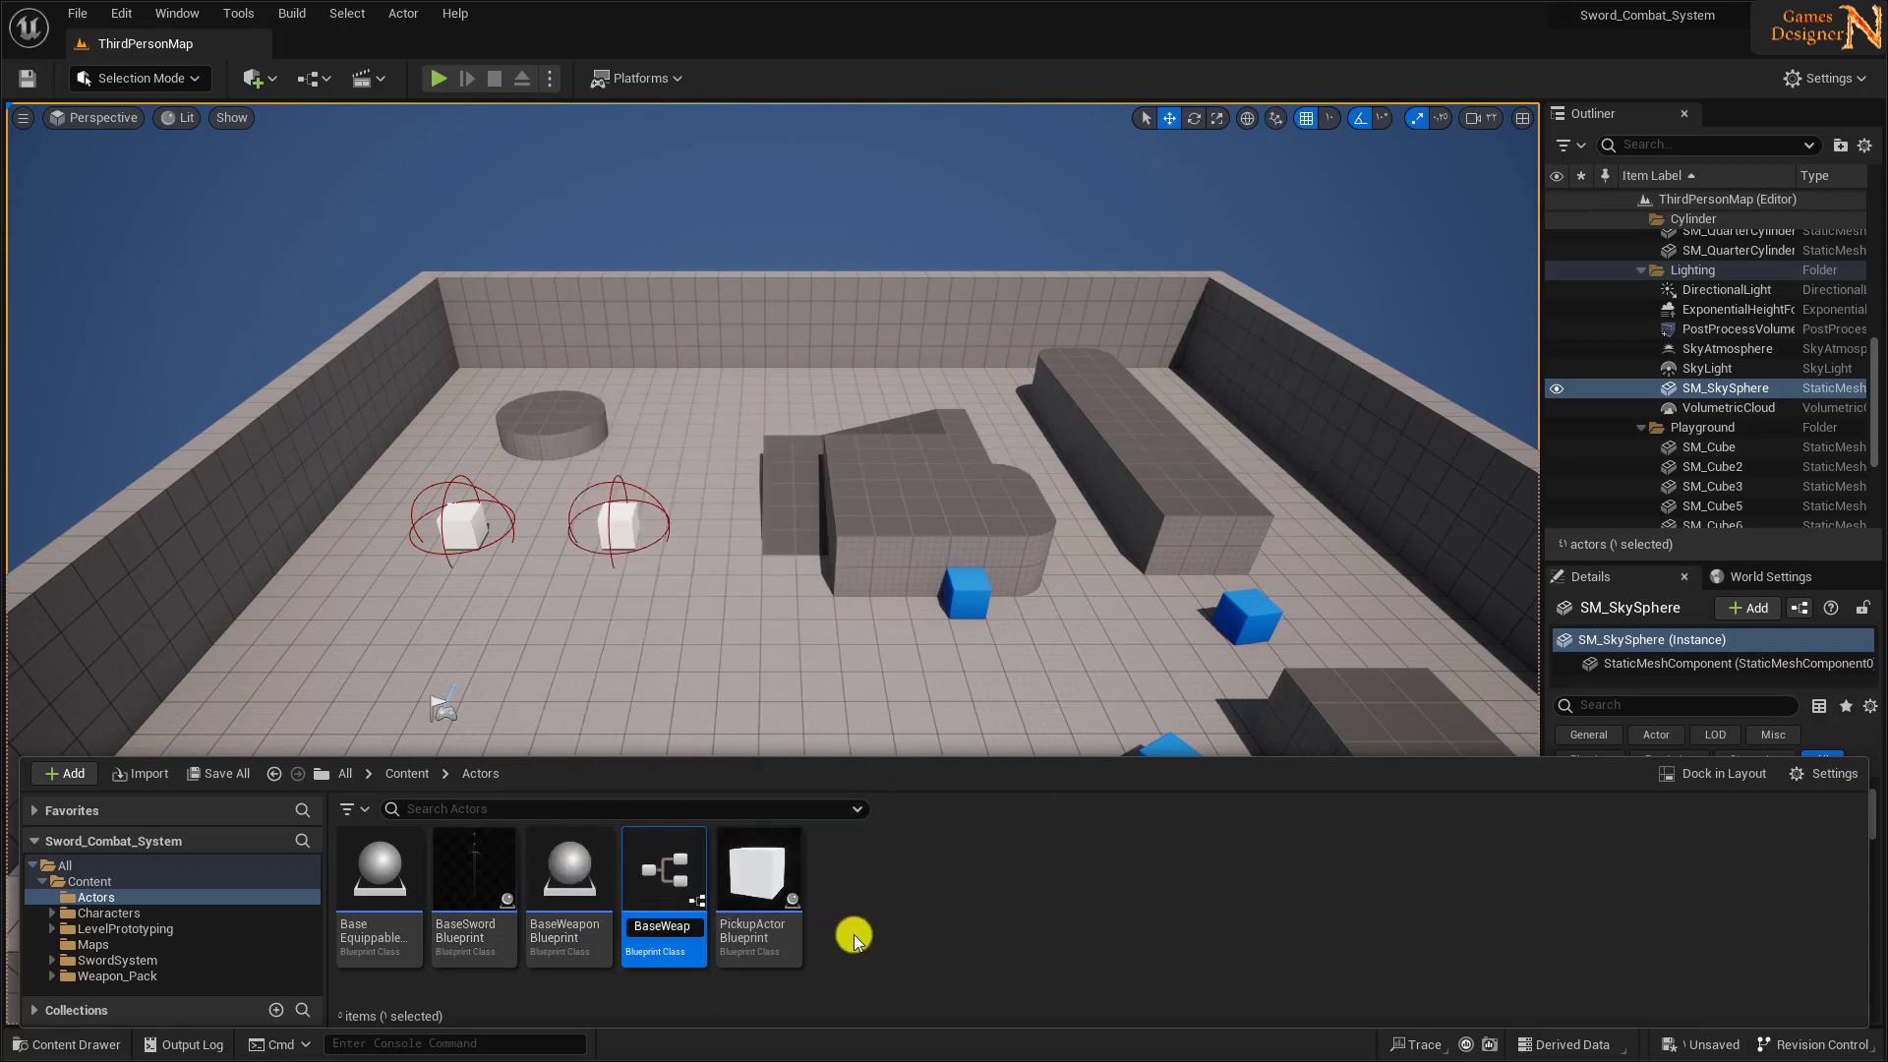
pyautogui.write('GreatSwordBlueprint')
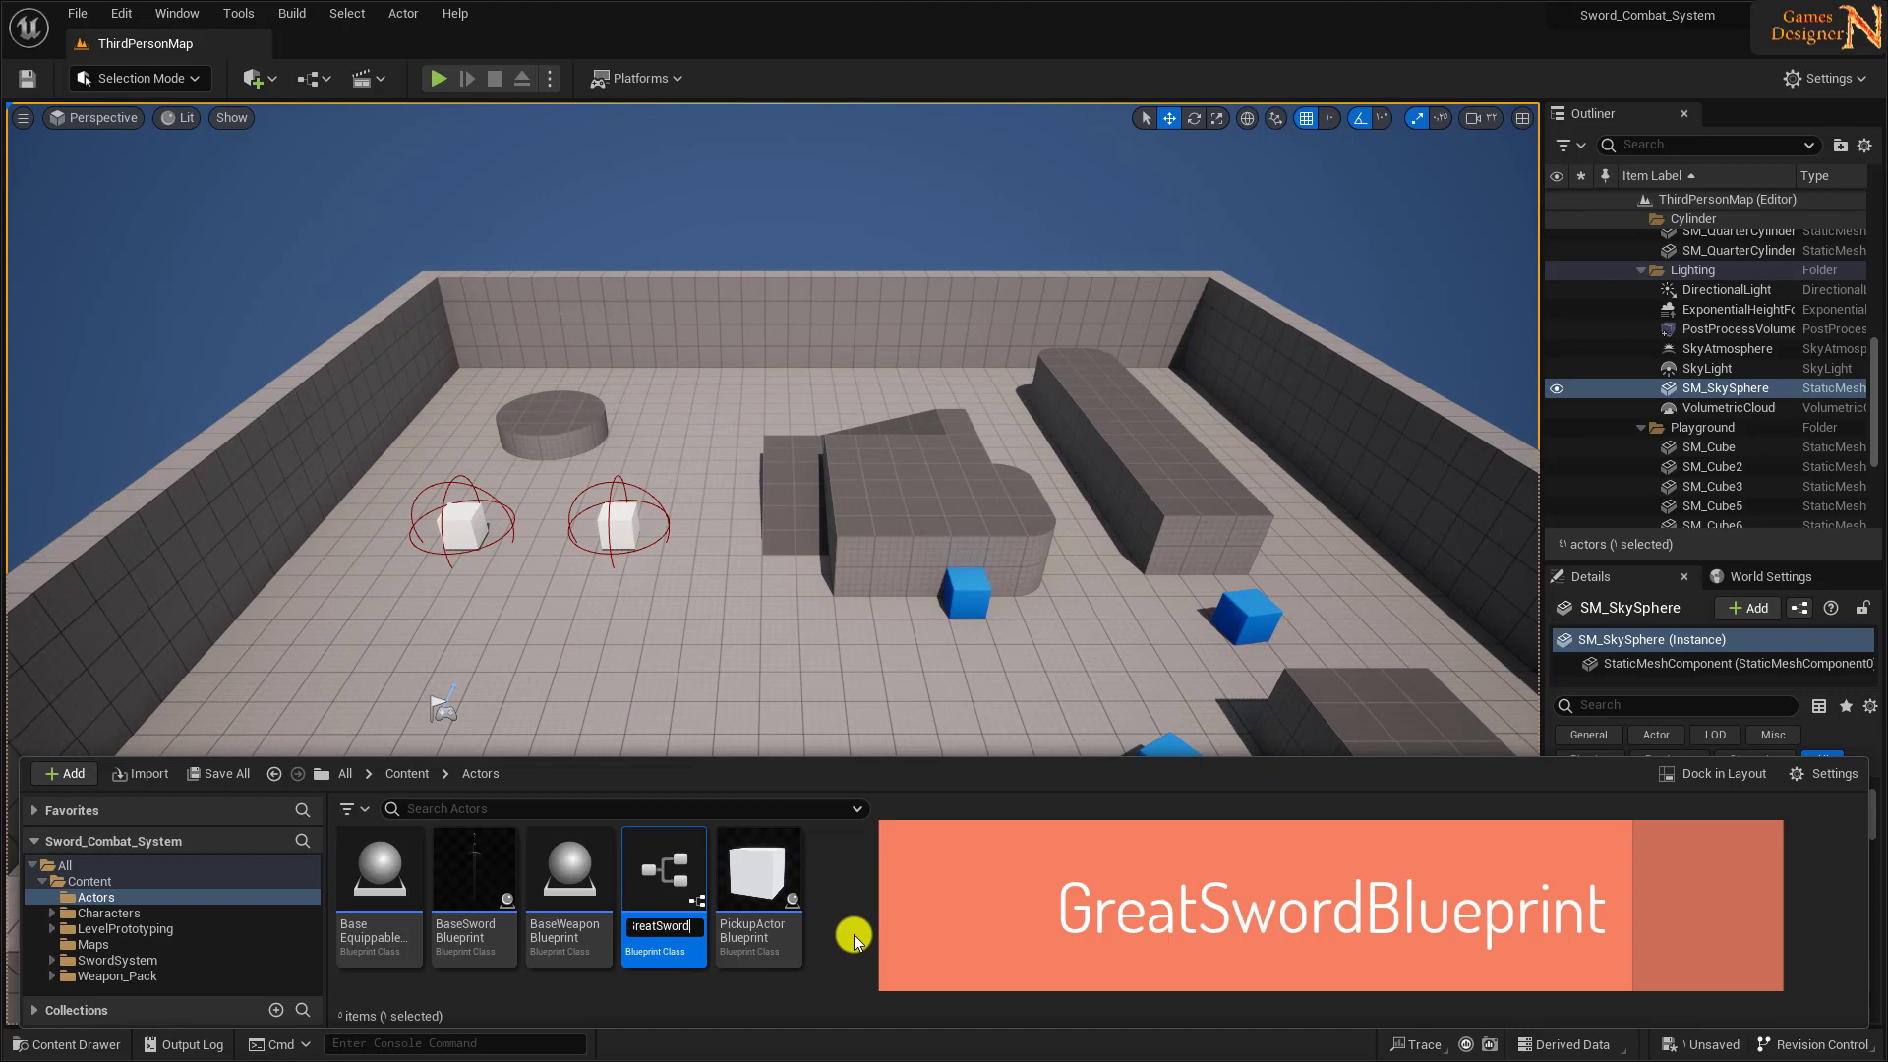
pyautogui.press('Return')
pyautogui.doubleClick(667, 902)
pyautogui.moveTo(516, 121); pyautogui.dragTo(499, 74)
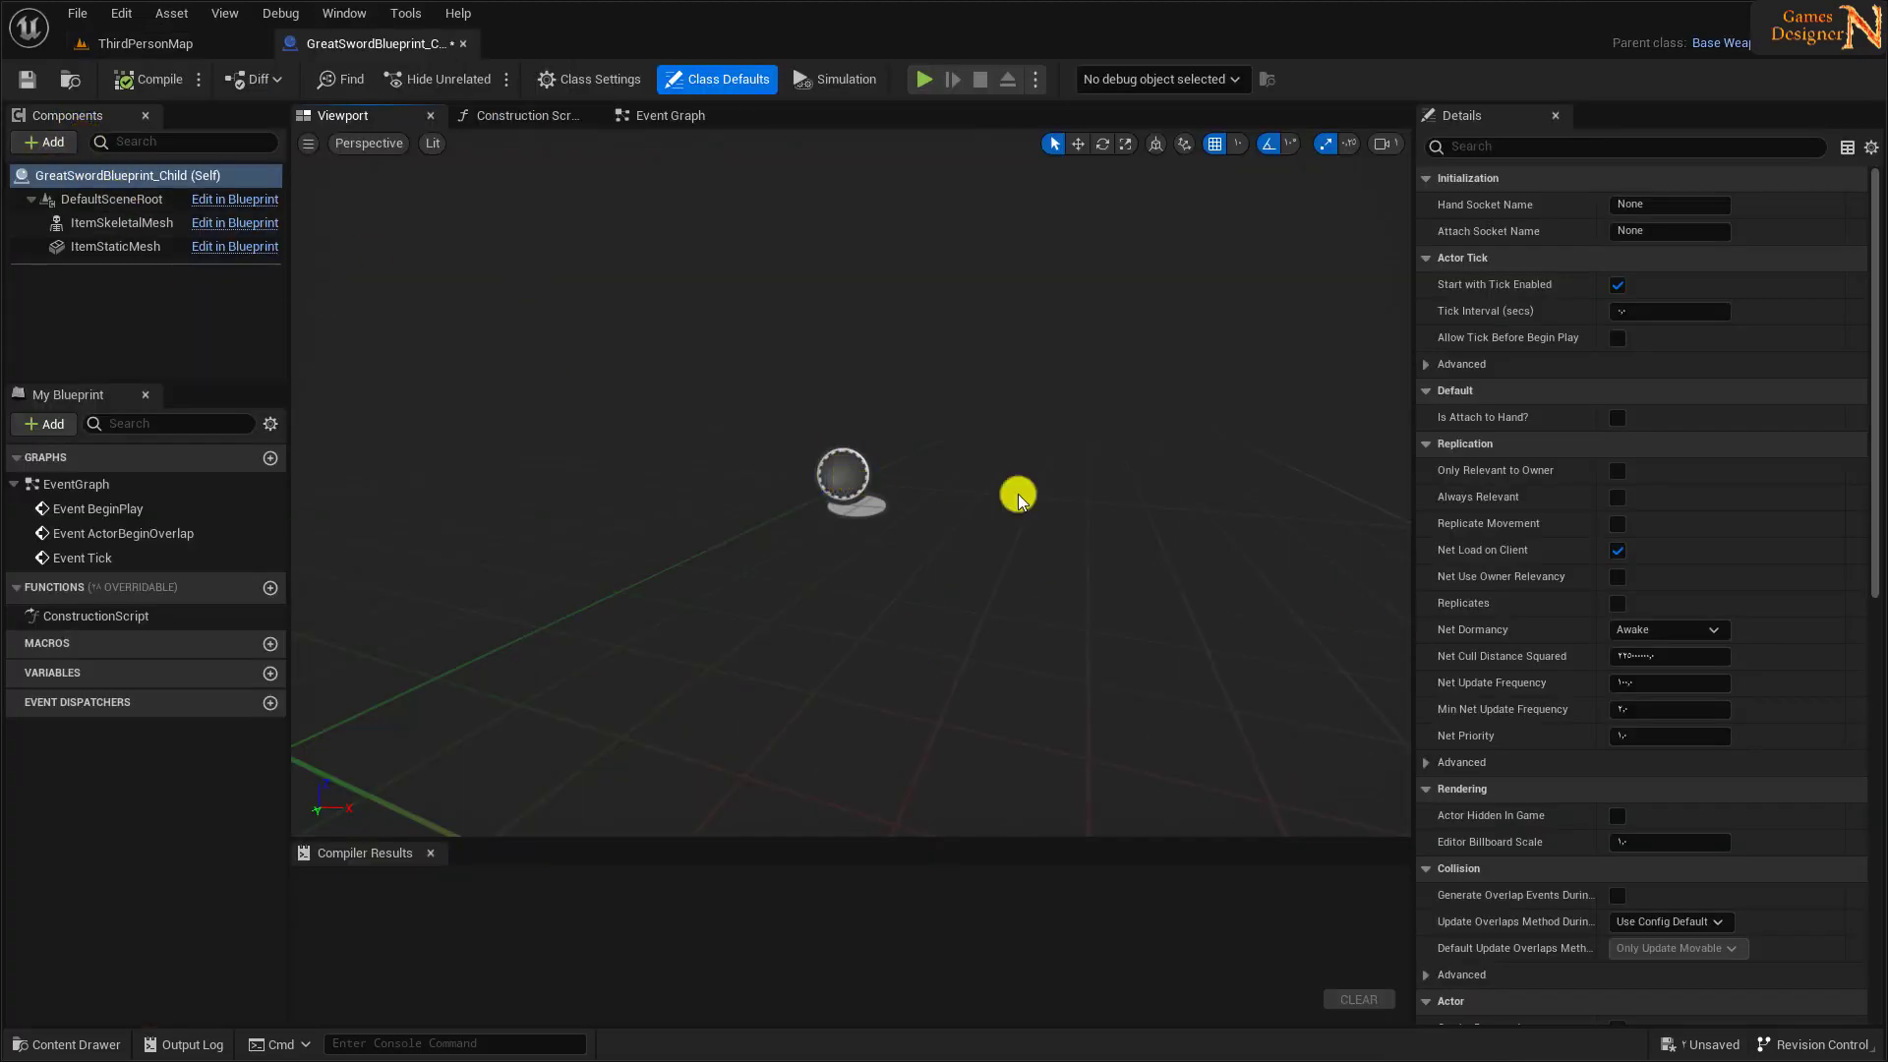
# - Assign SM_GreatSword as the ItemStaticMesh component's static mesh
pyautogui.click(141, 251)
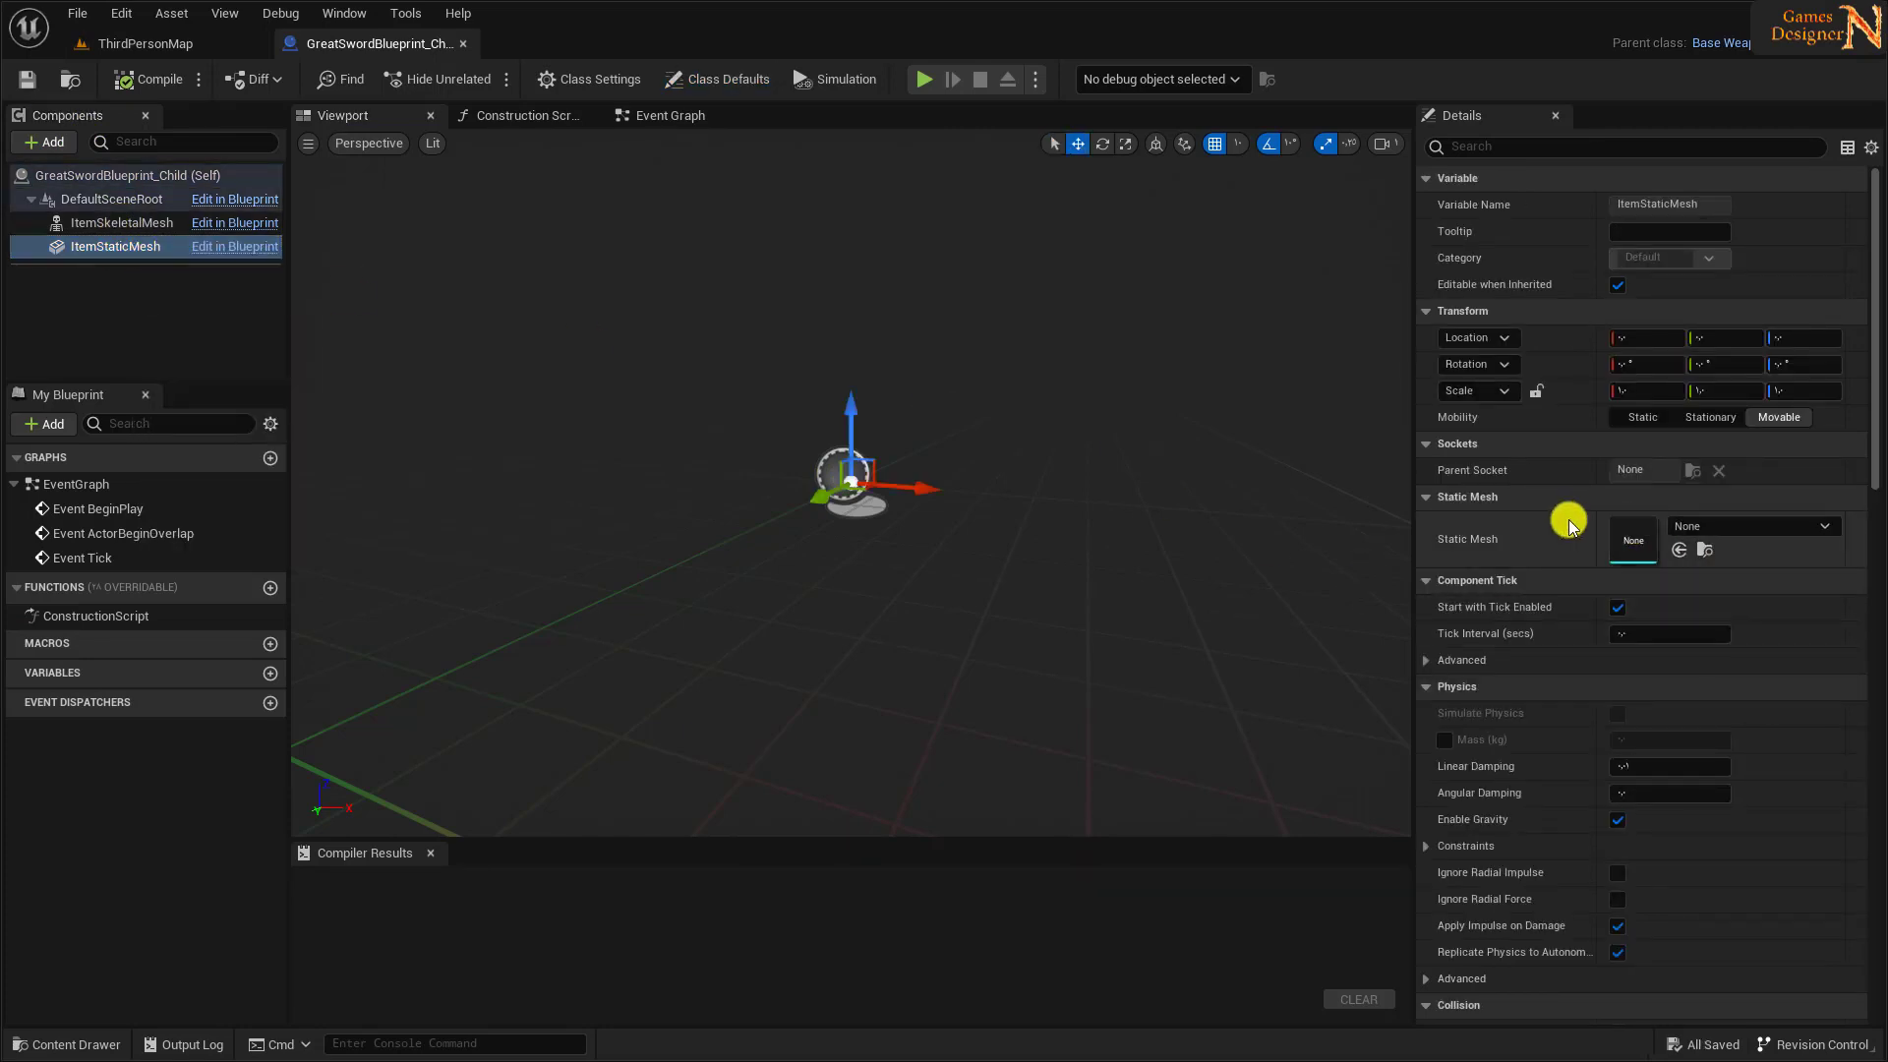
pyautogui.click(1723, 528)
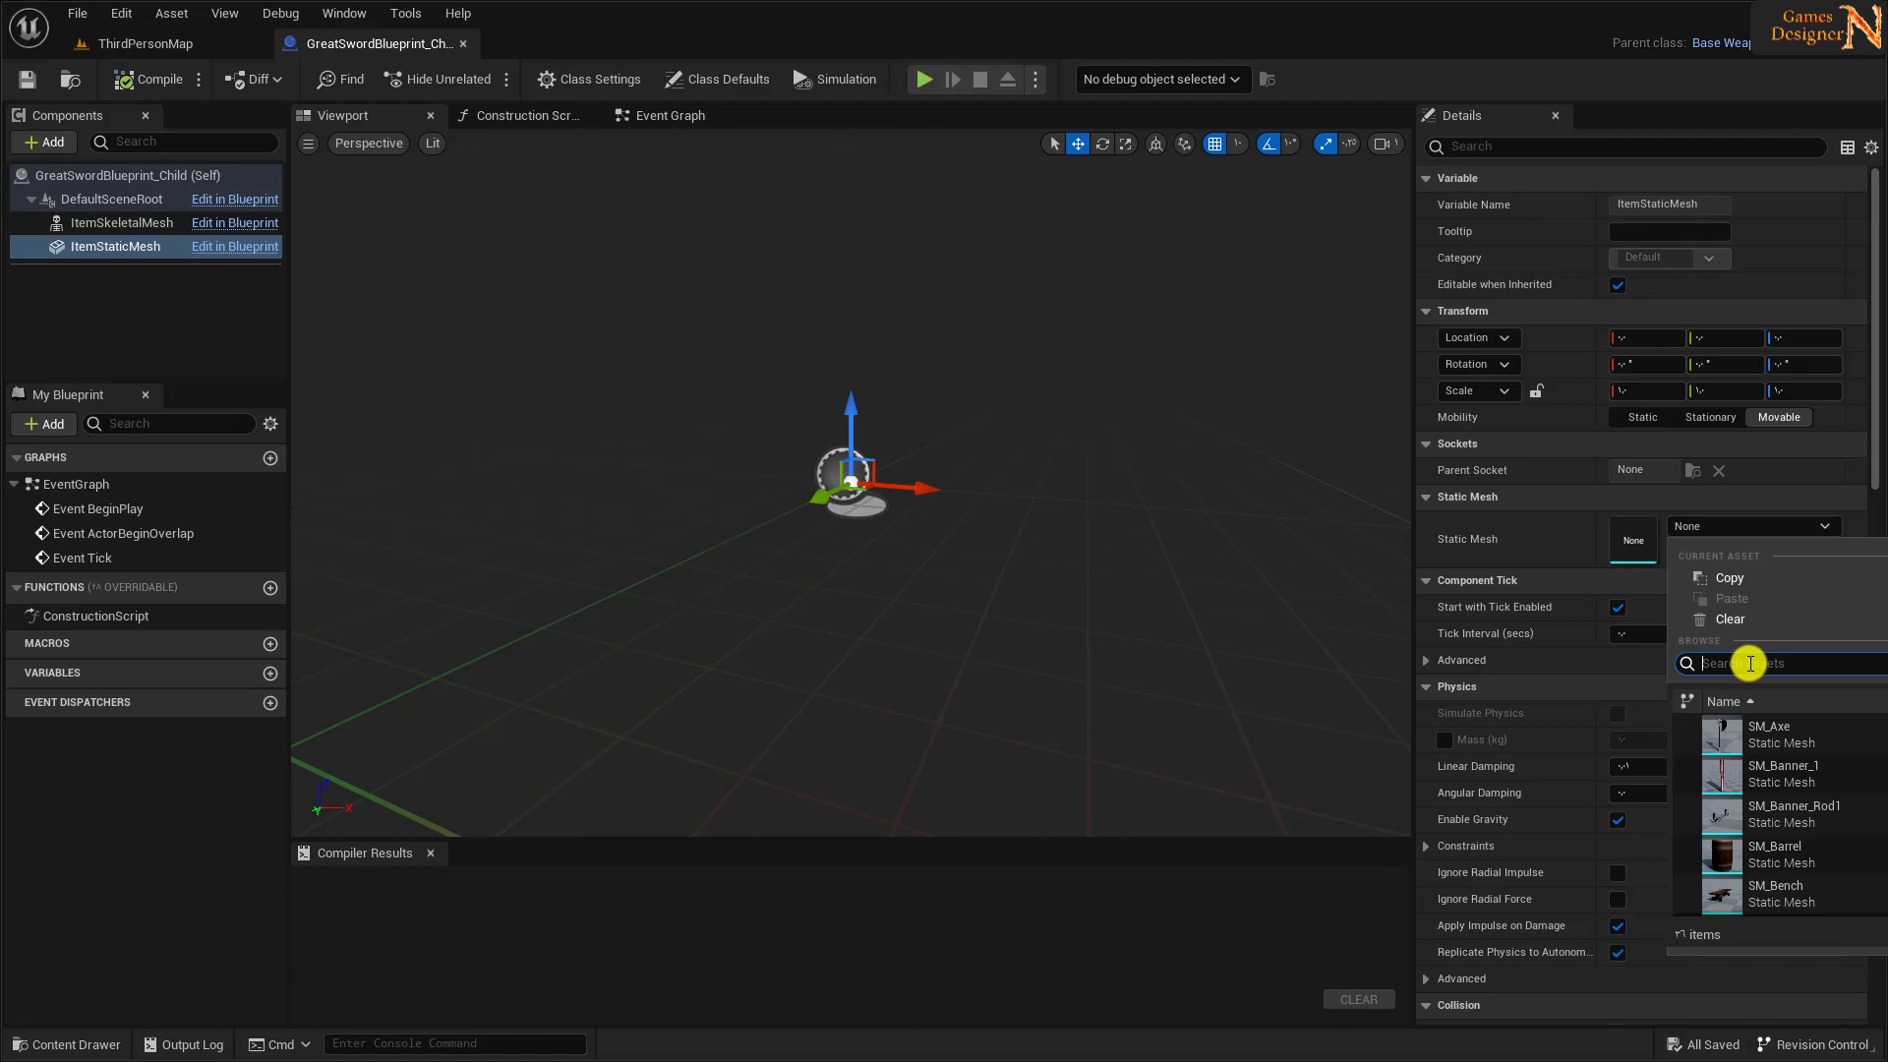
pyautogui.write('great')
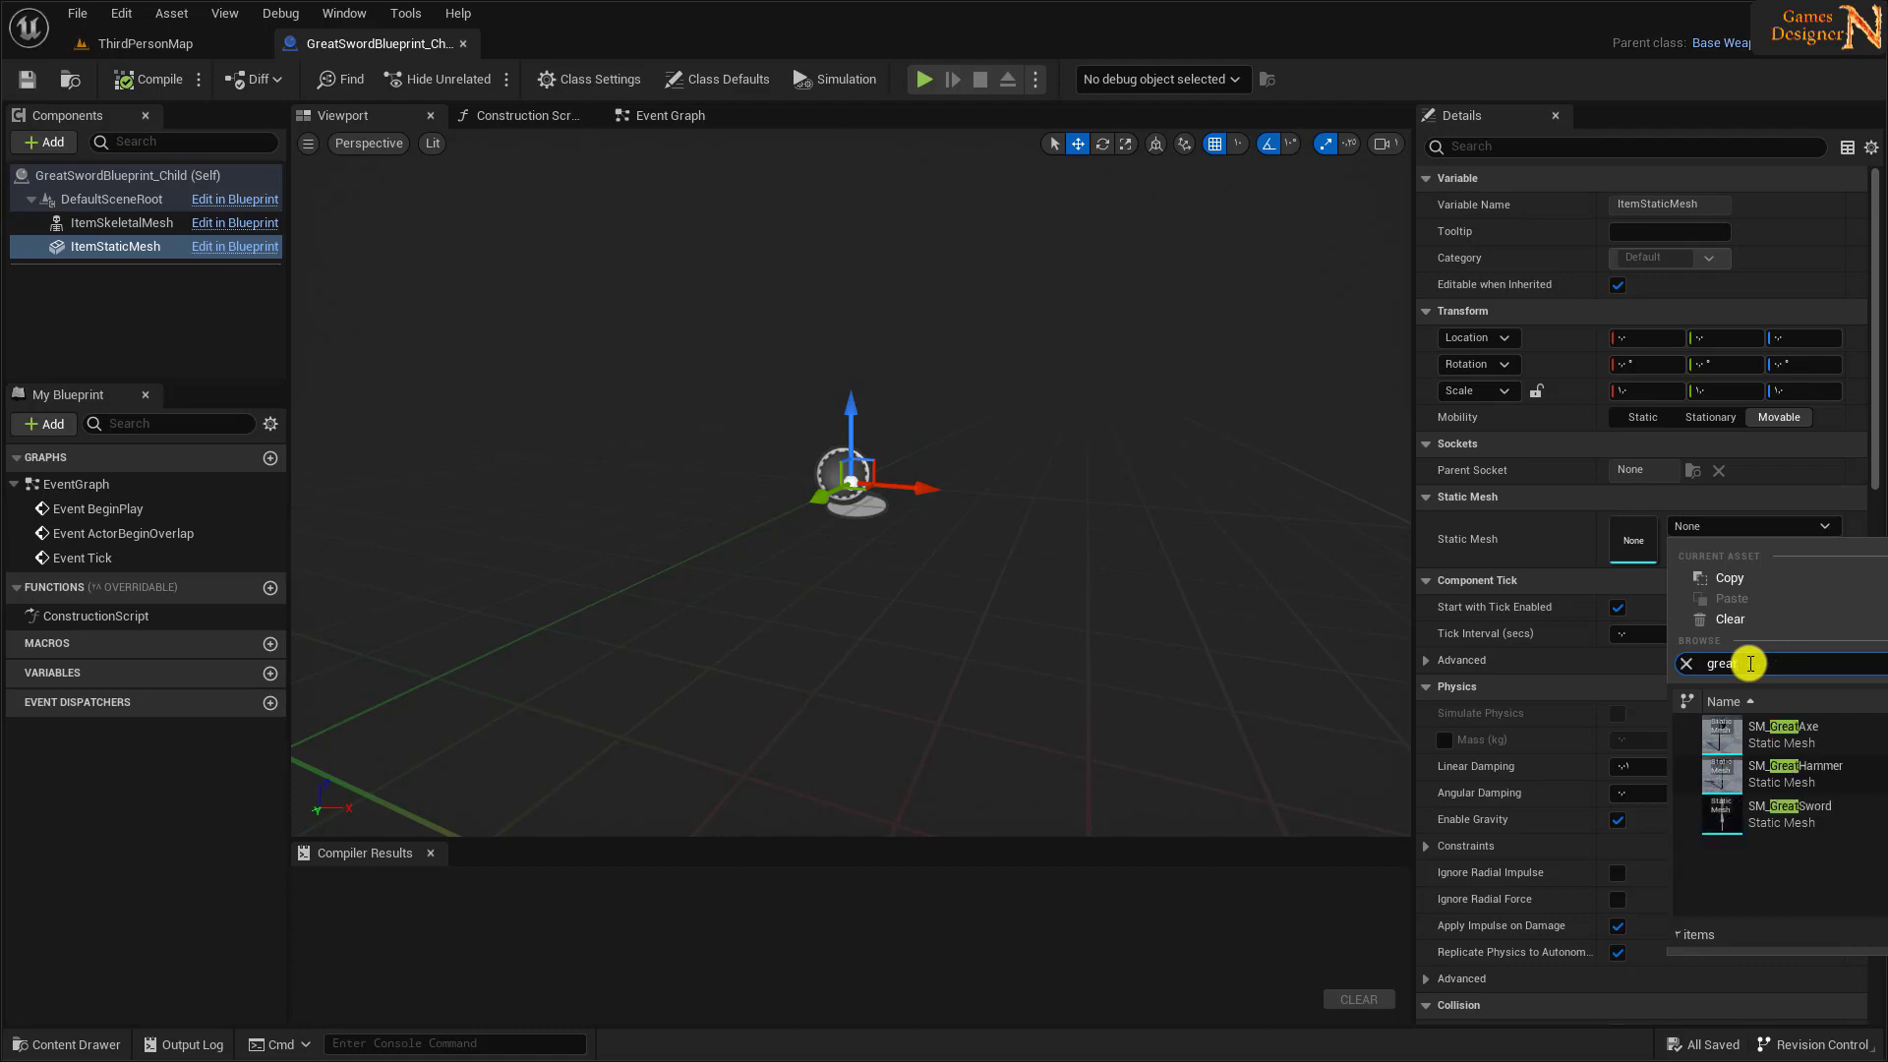
pyautogui.click(1792, 806)
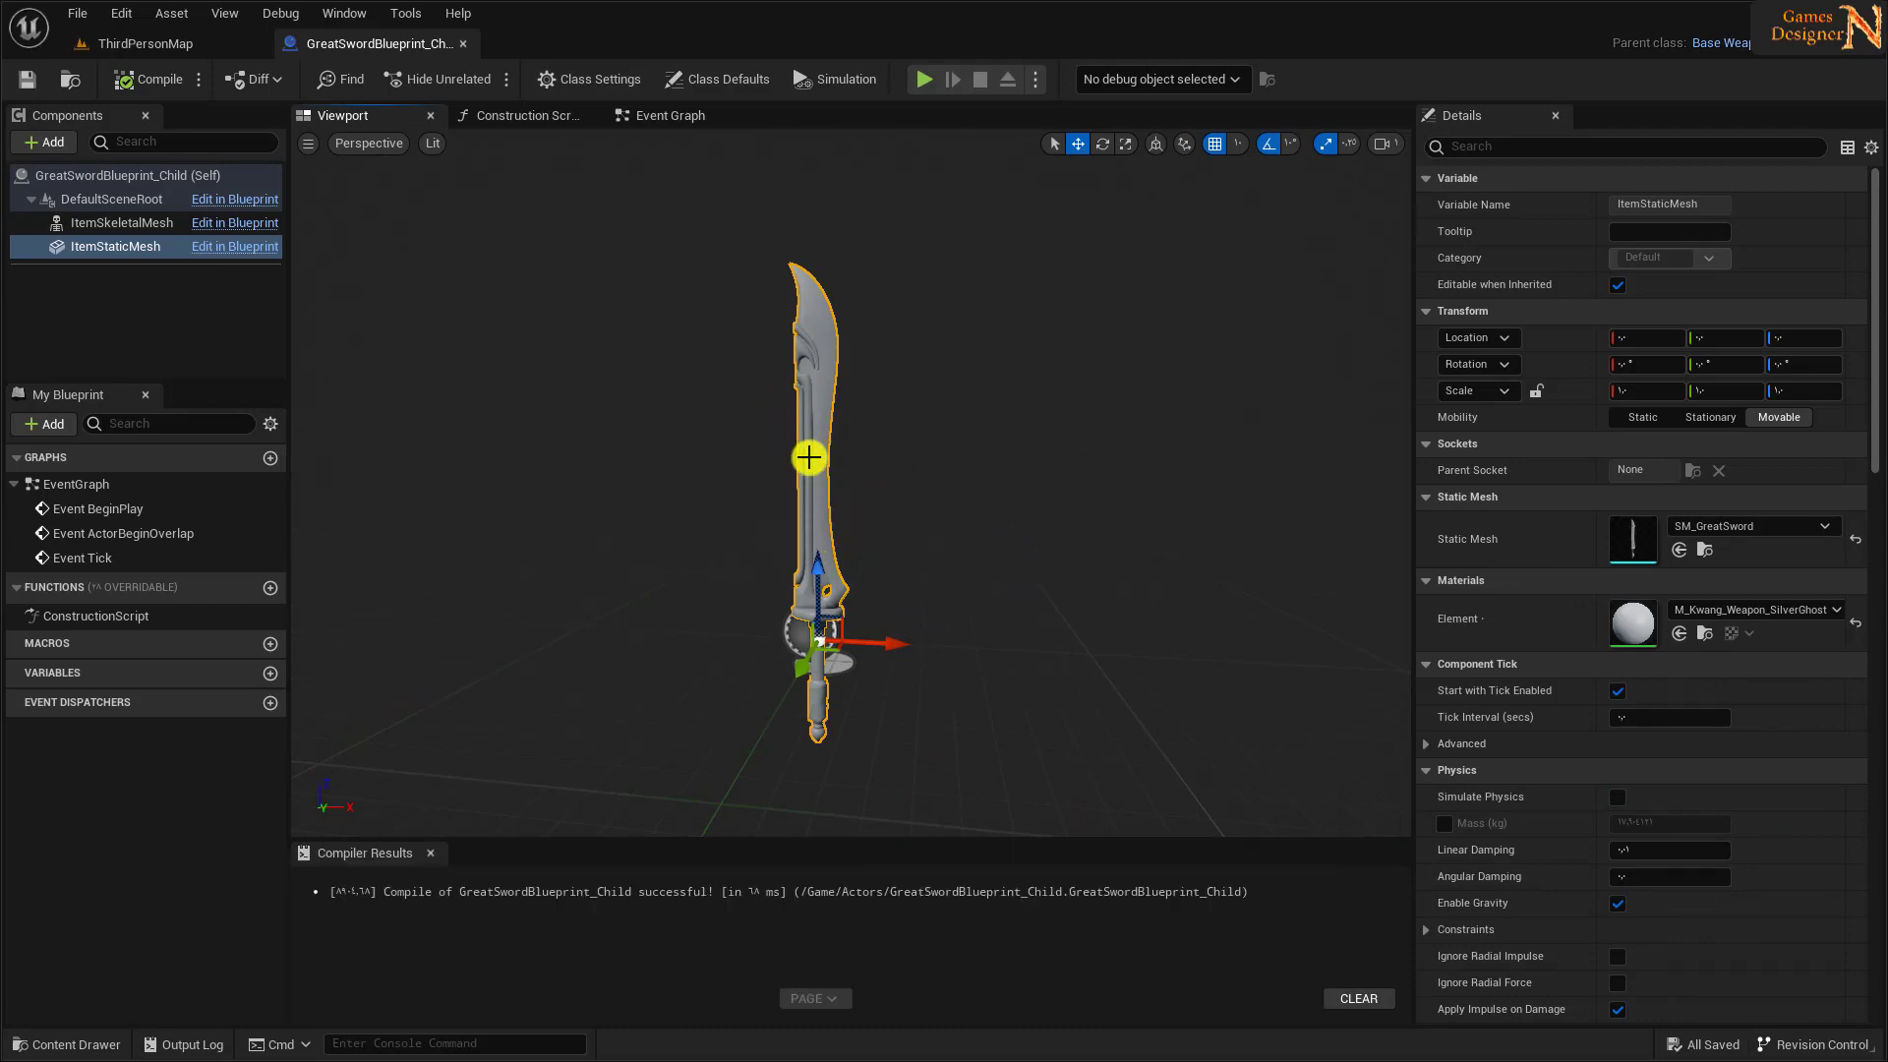
# - Open the SK_Mannequin skeleton from BP_SwordCharacter in SwordSystem's Blueprints folder
pyautogui.click(165, 48)
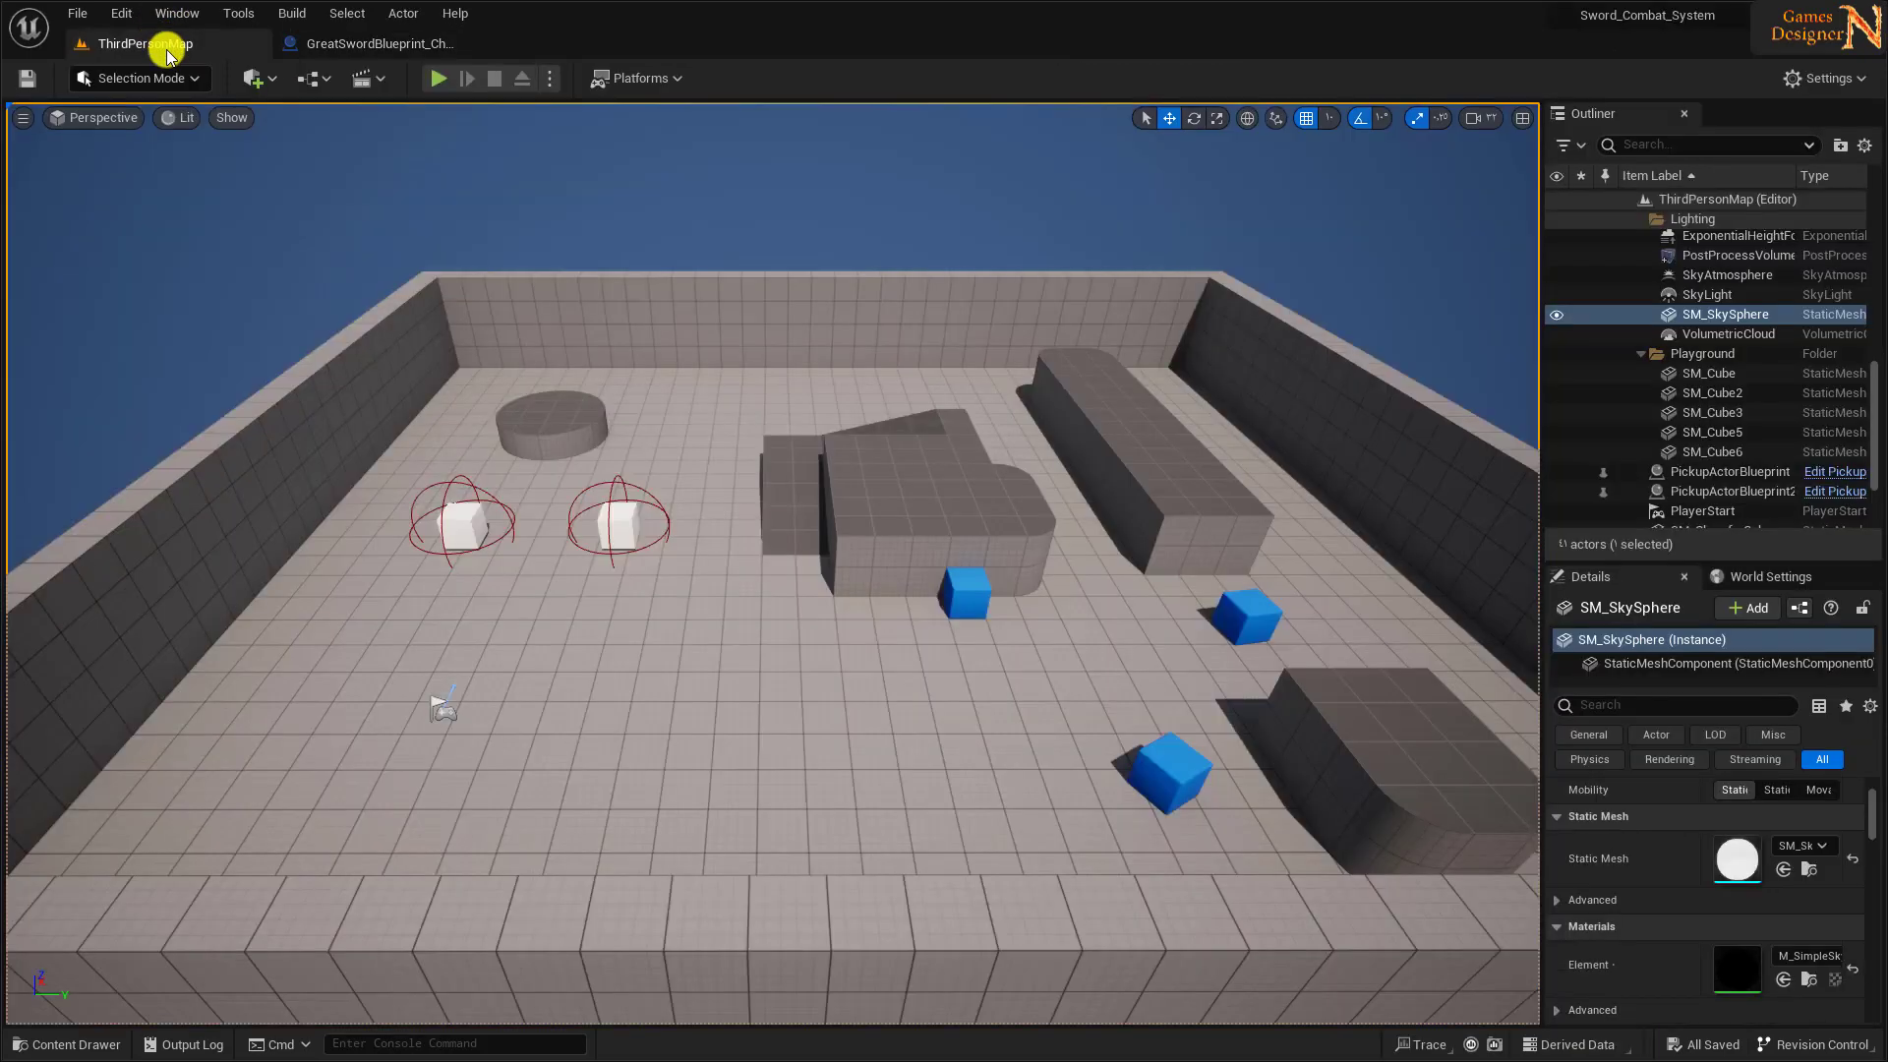
pyautogui.click(80, 1040)
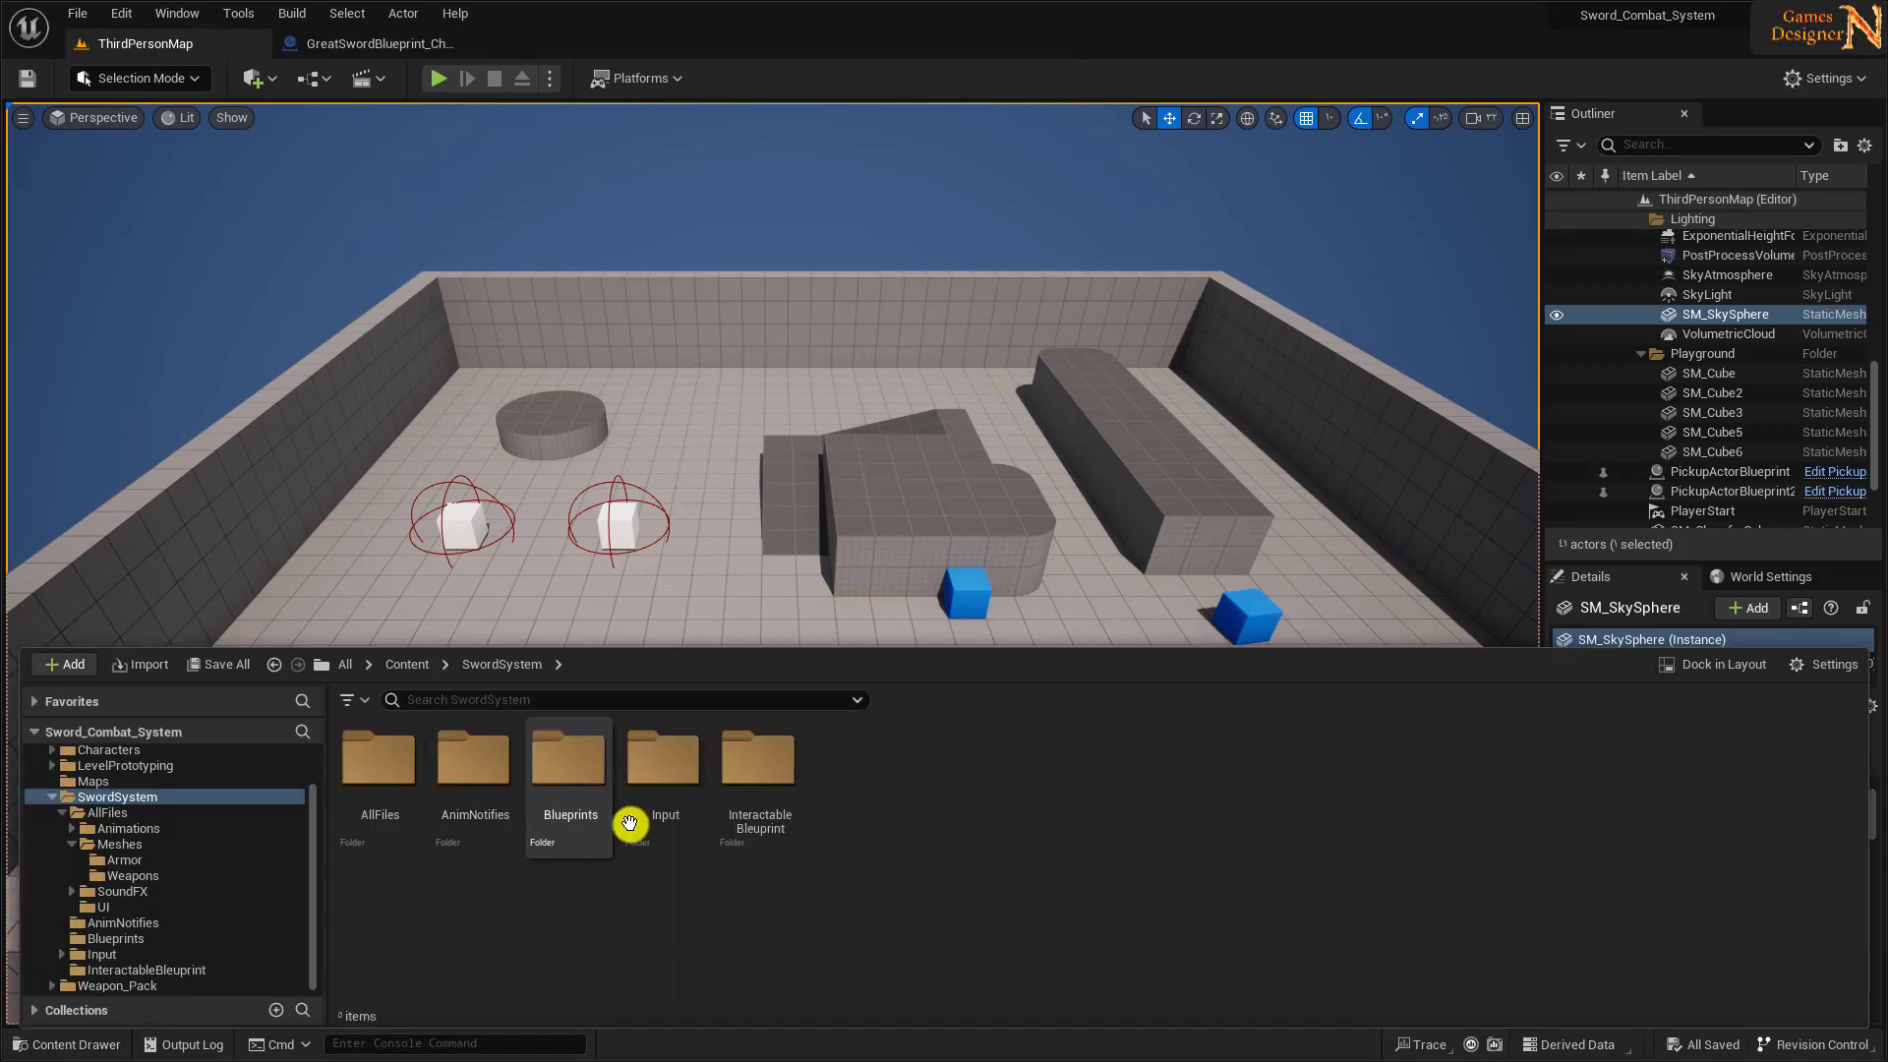
pyautogui.doubleClick(581, 772)
pyautogui.click(377, 774)
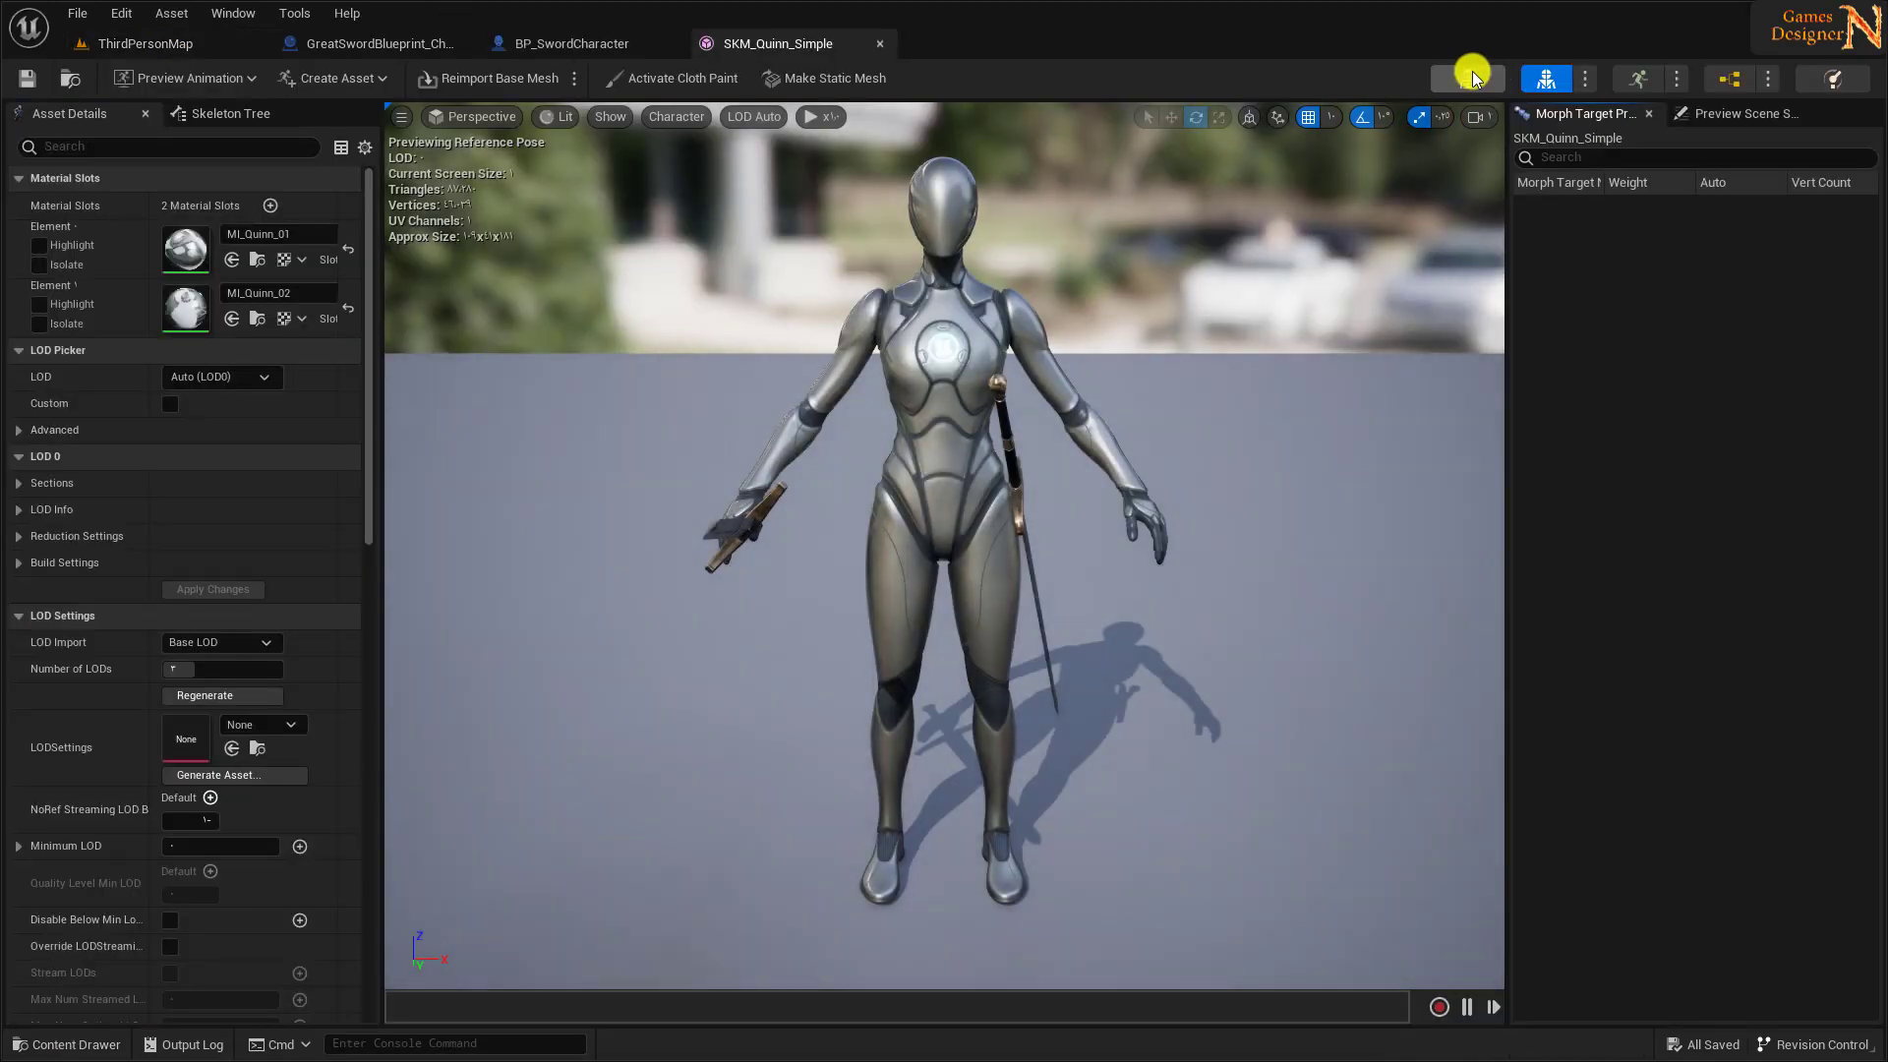
pyautogui.click(1468, 71)
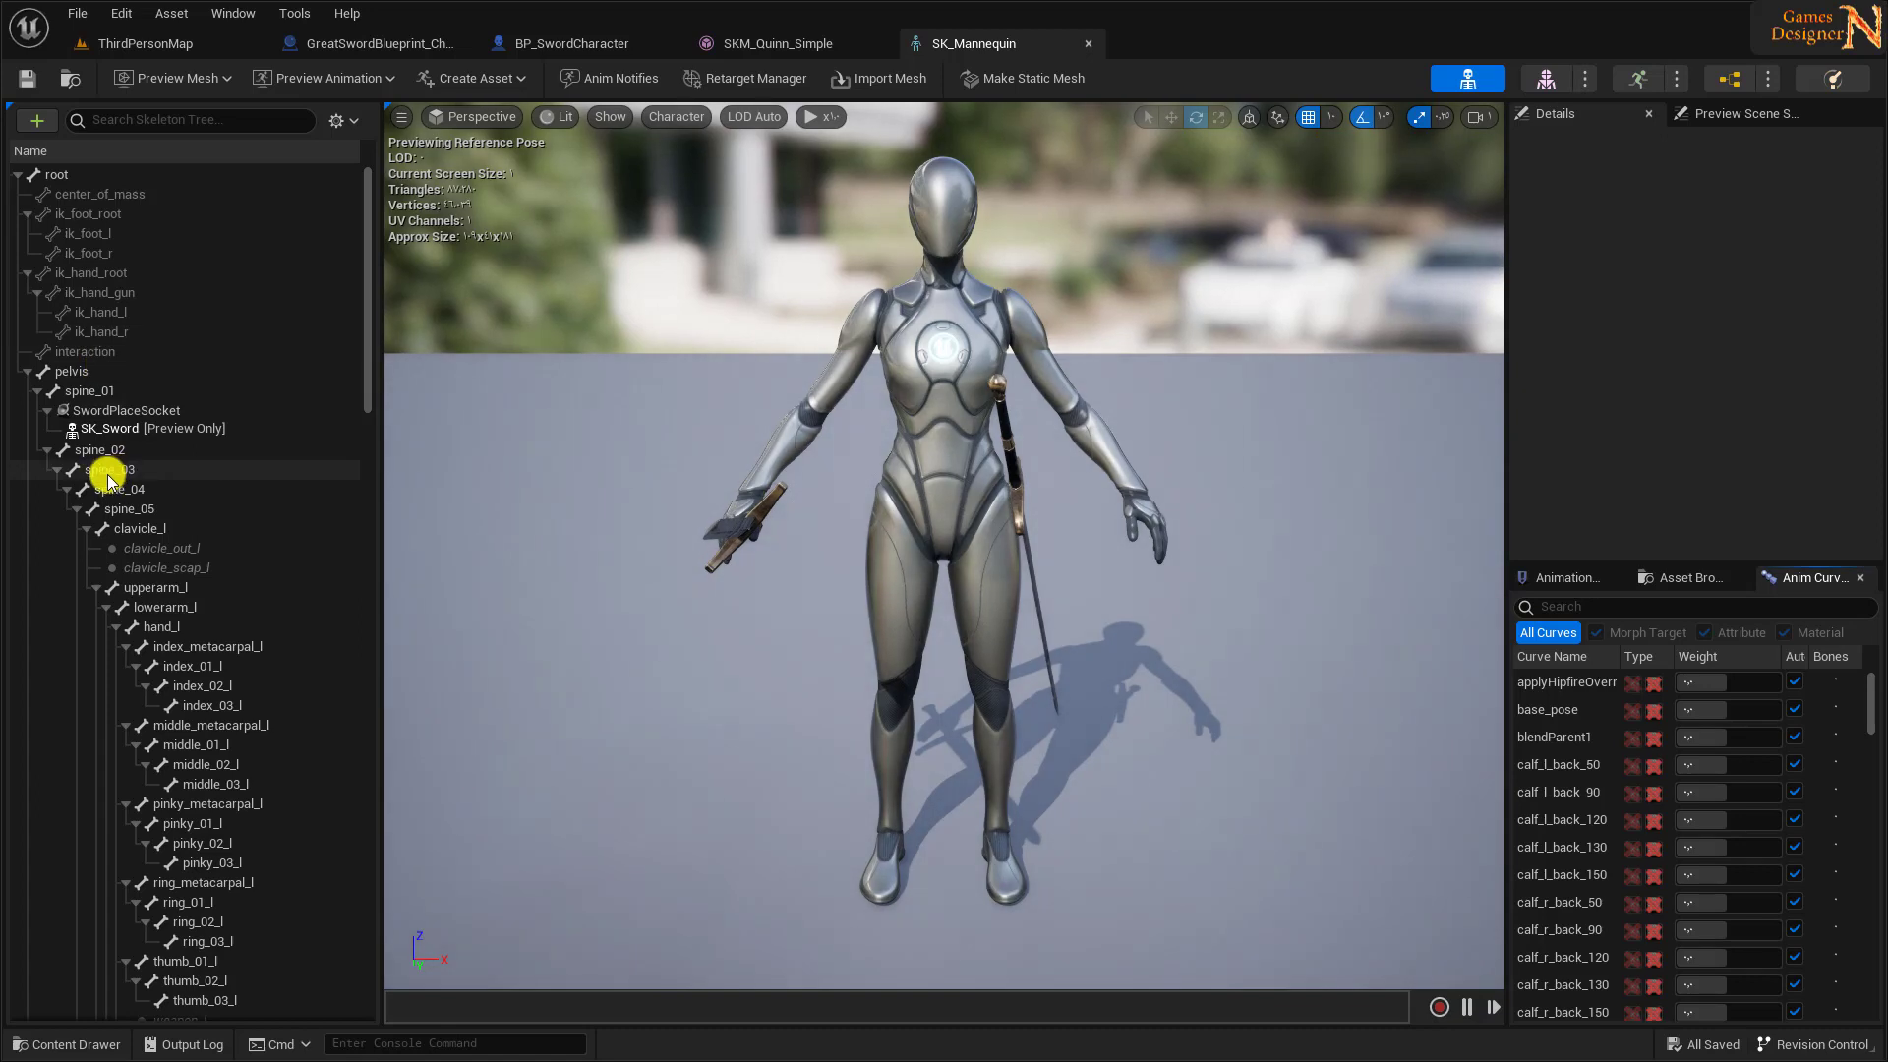
# - Add a socket on the spine_01 bone and rename it GreatSwordBack
pyautogui.click(95, 393)
pyautogui.rightClick(110, 394)
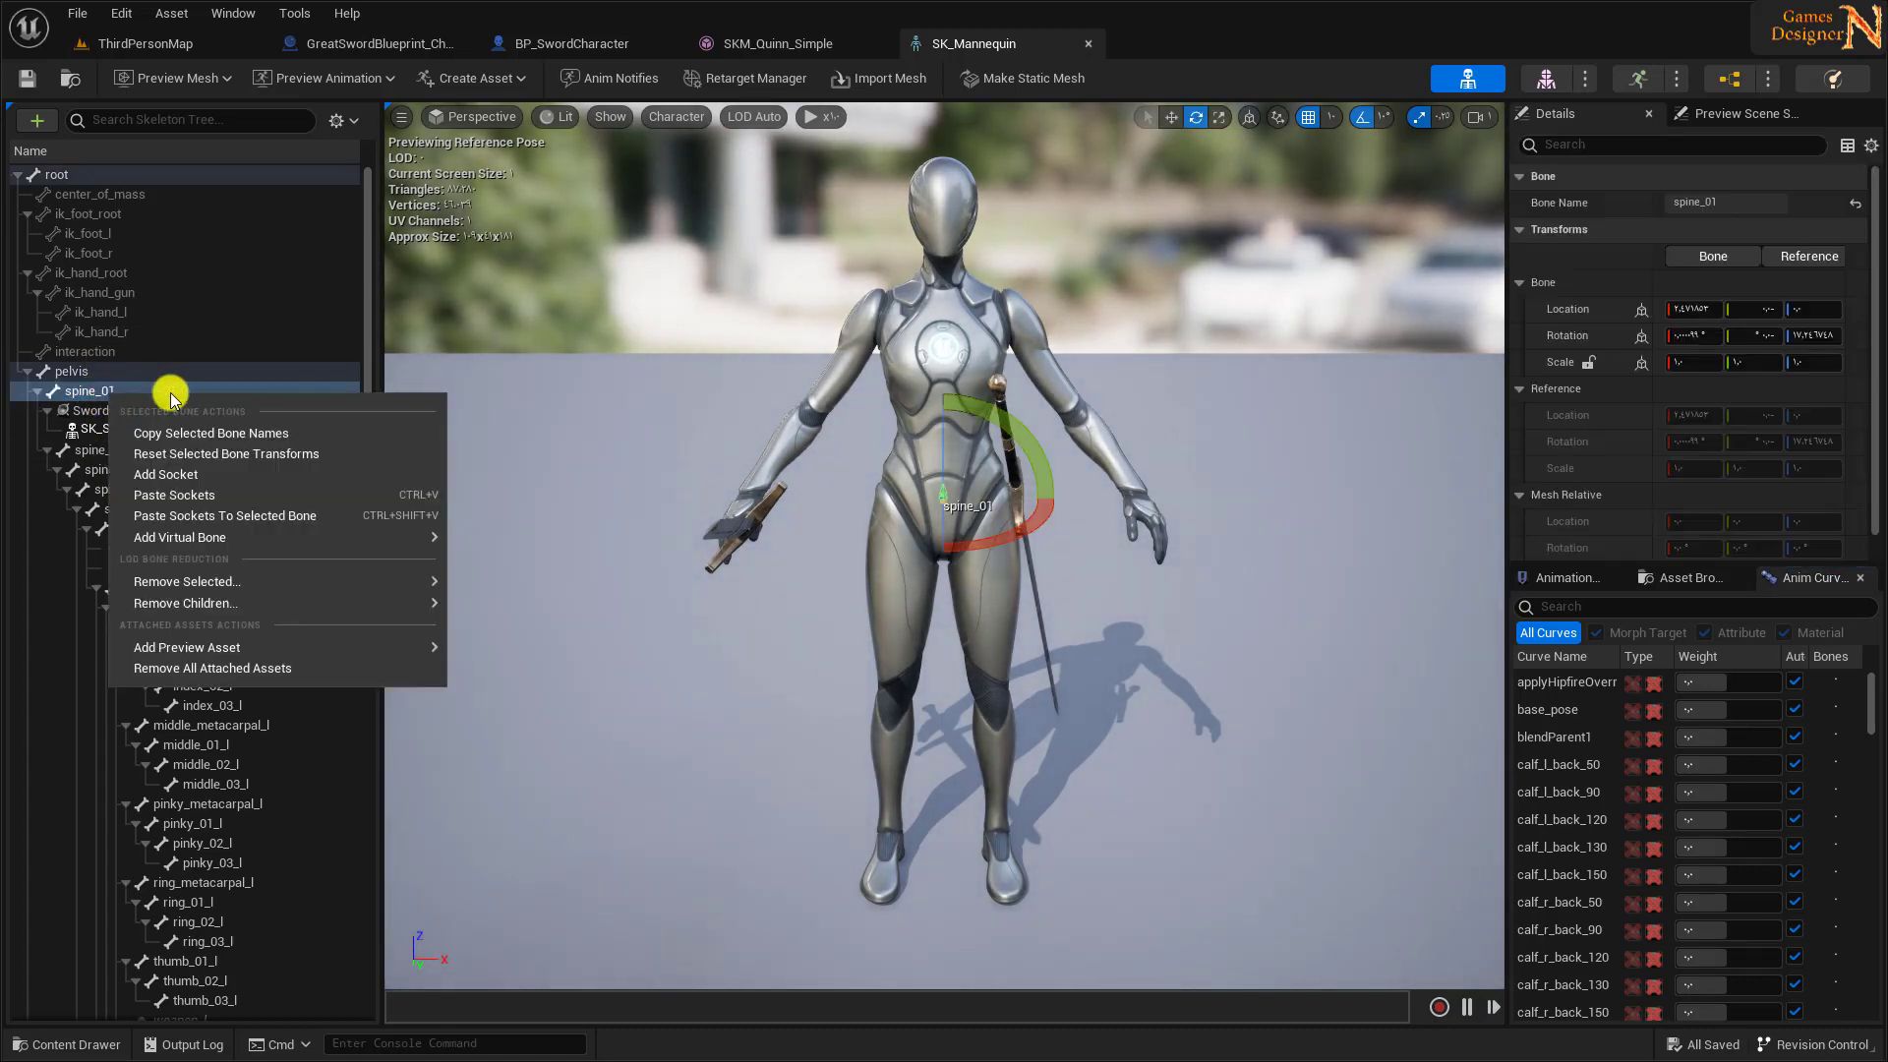
pyautogui.click(285, 475)
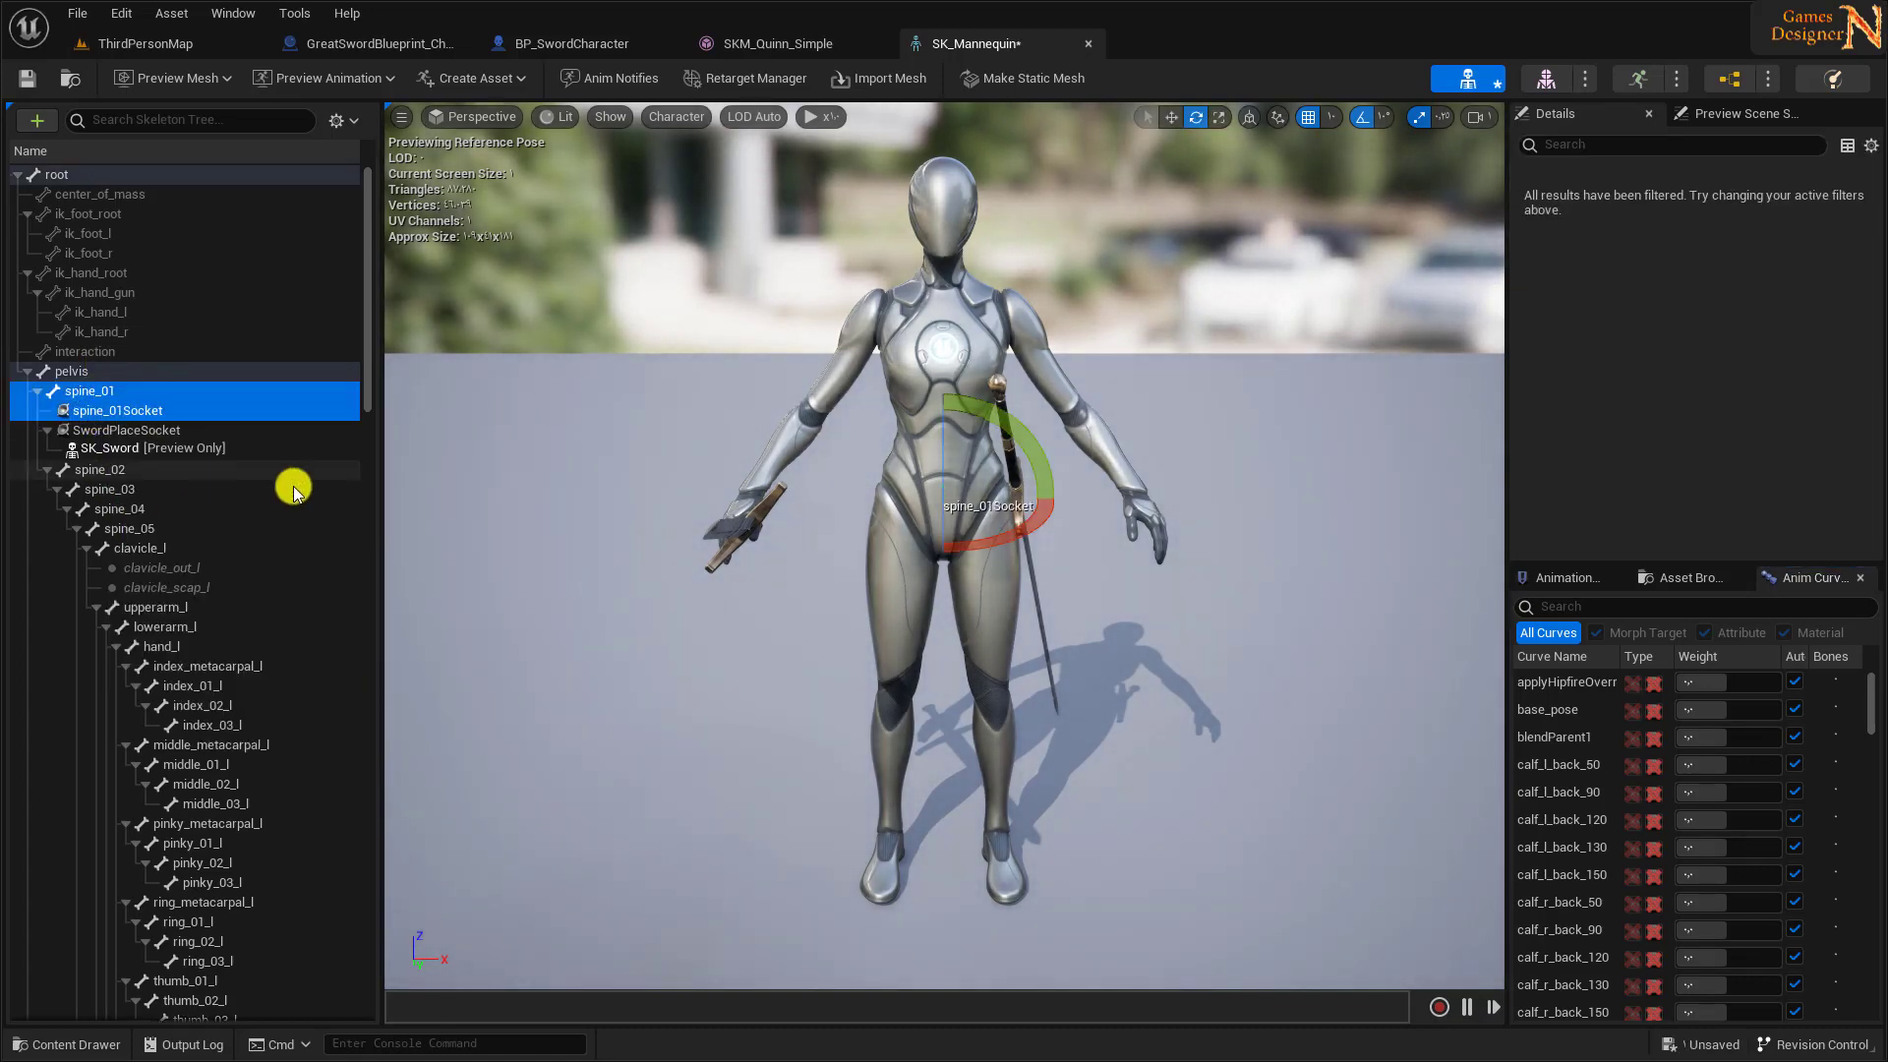
pyautogui.rightClick(135, 417)
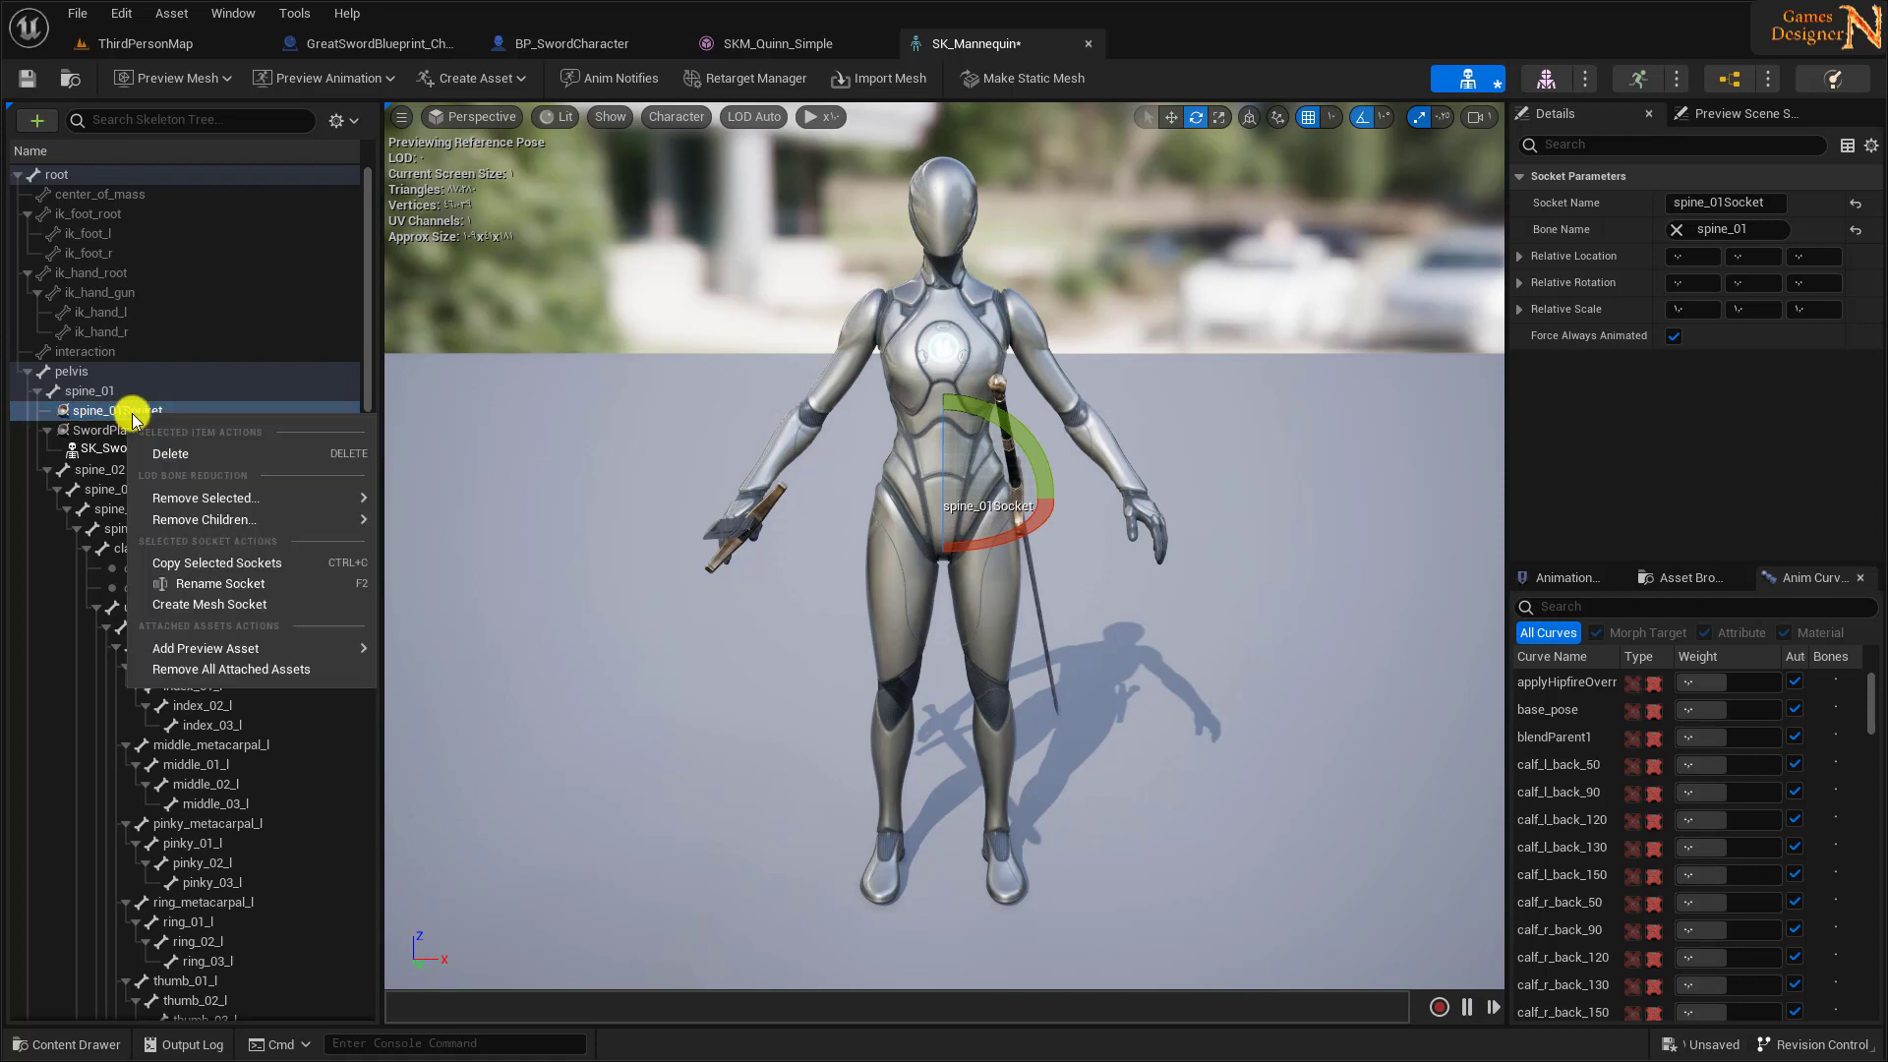
pyautogui.press('F2')
pyautogui.write('GreatSwor')
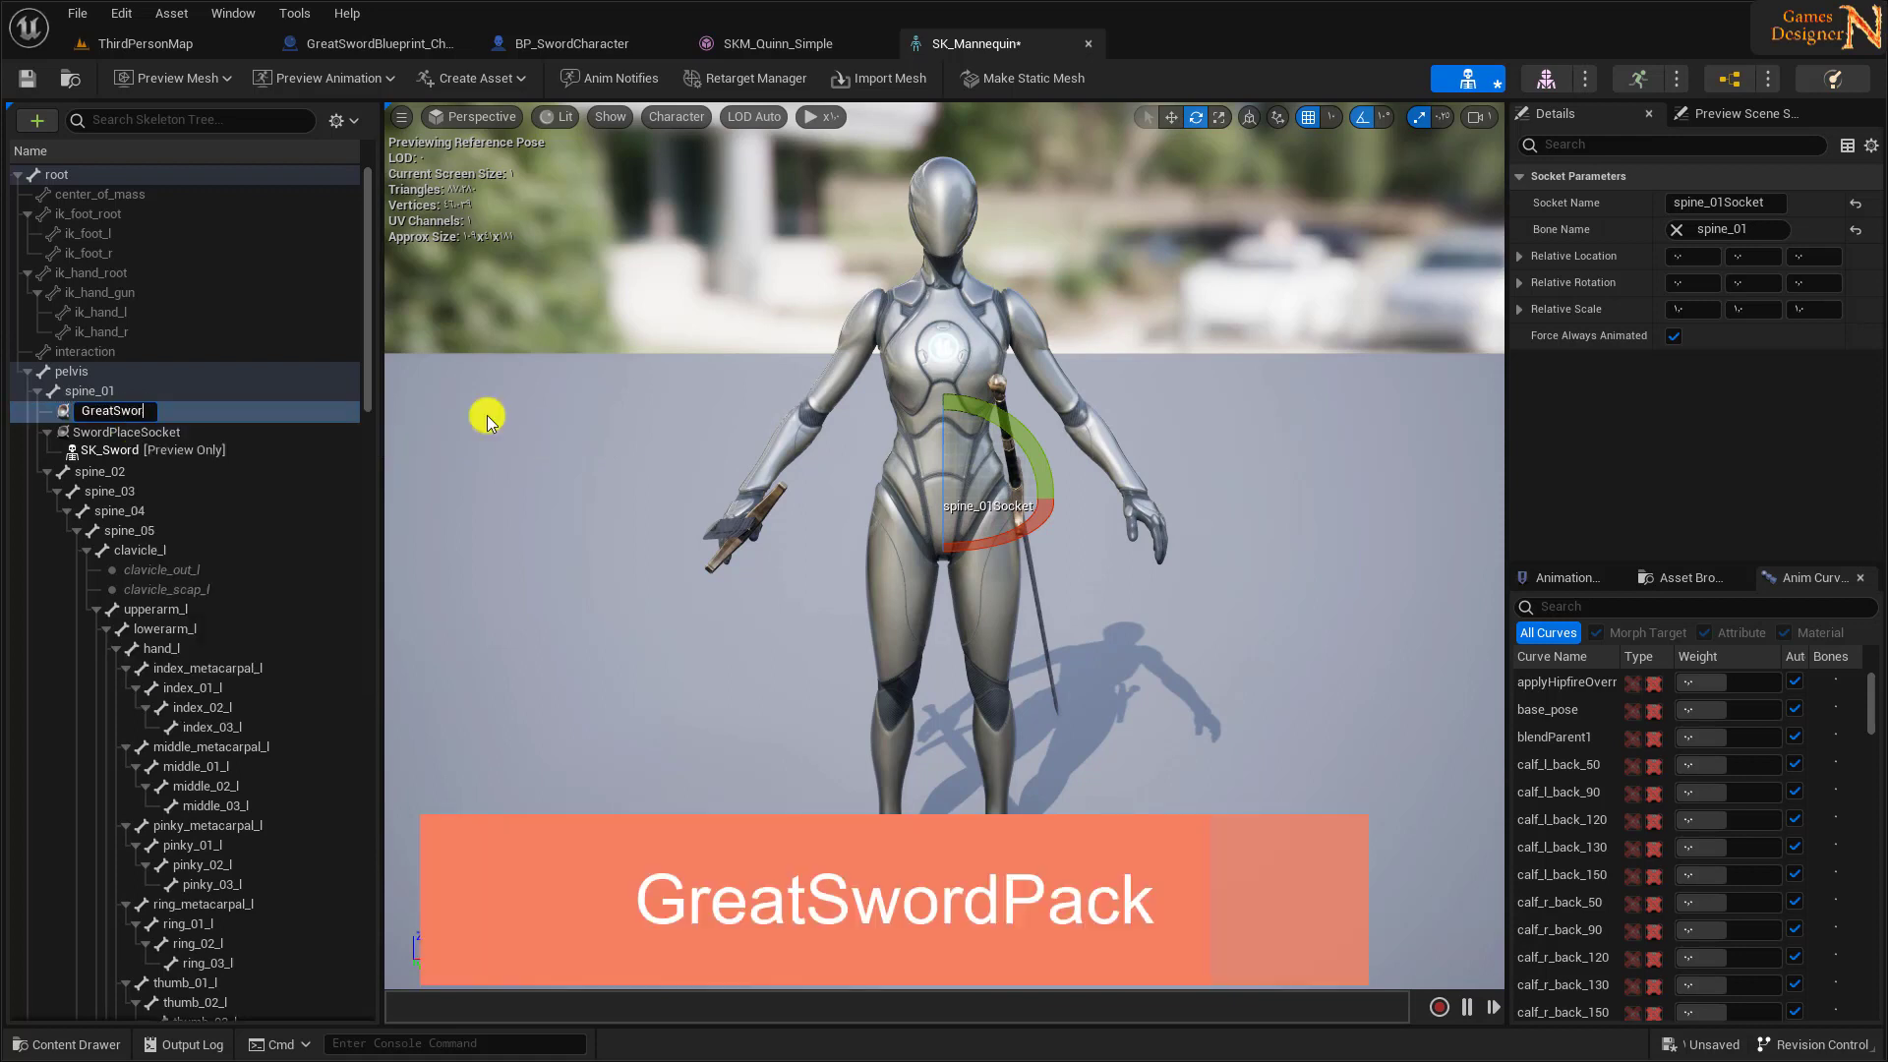
pyautogui.write('dBack')
pyautogui.press('Return')
# - Start adding a preview asset to the GreatSwordBack socket by searching the asset list
pyautogui.rightClick(126, 411)
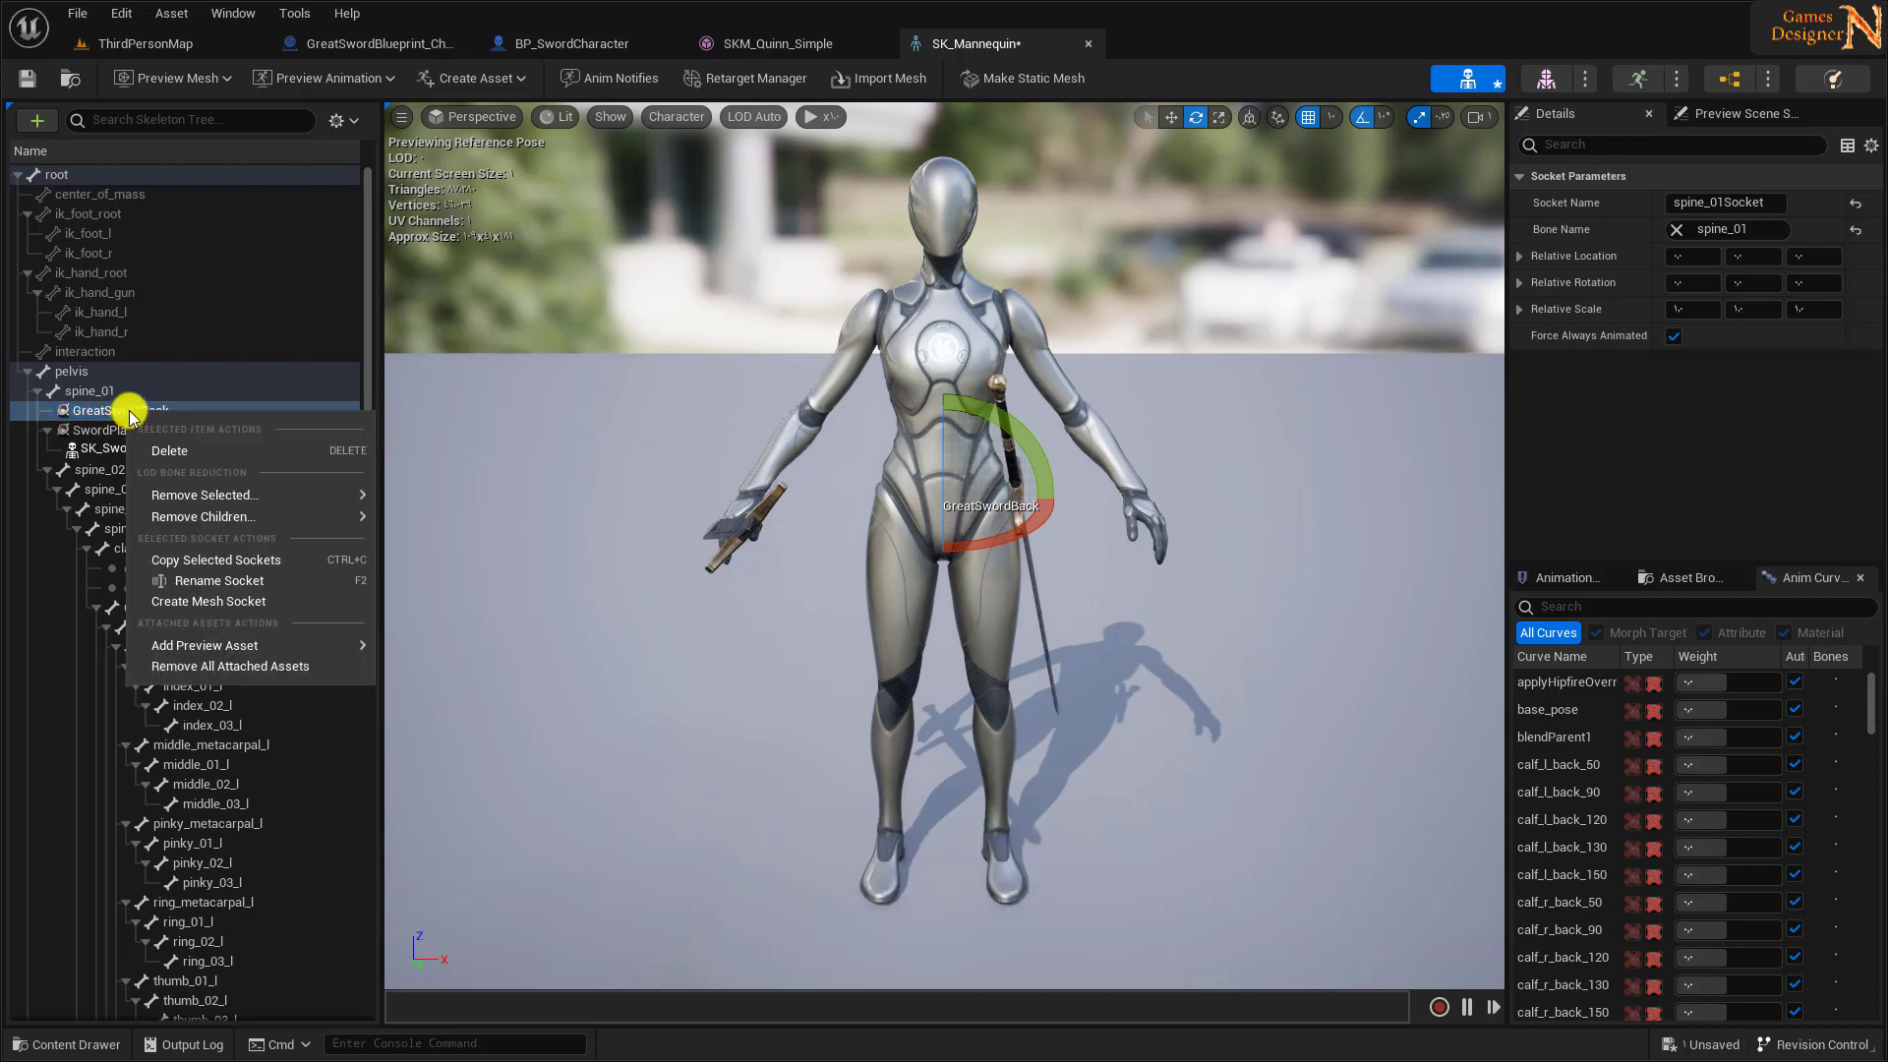
pyautogui.moveTo(240, 645)
pyautogui.write('grea')
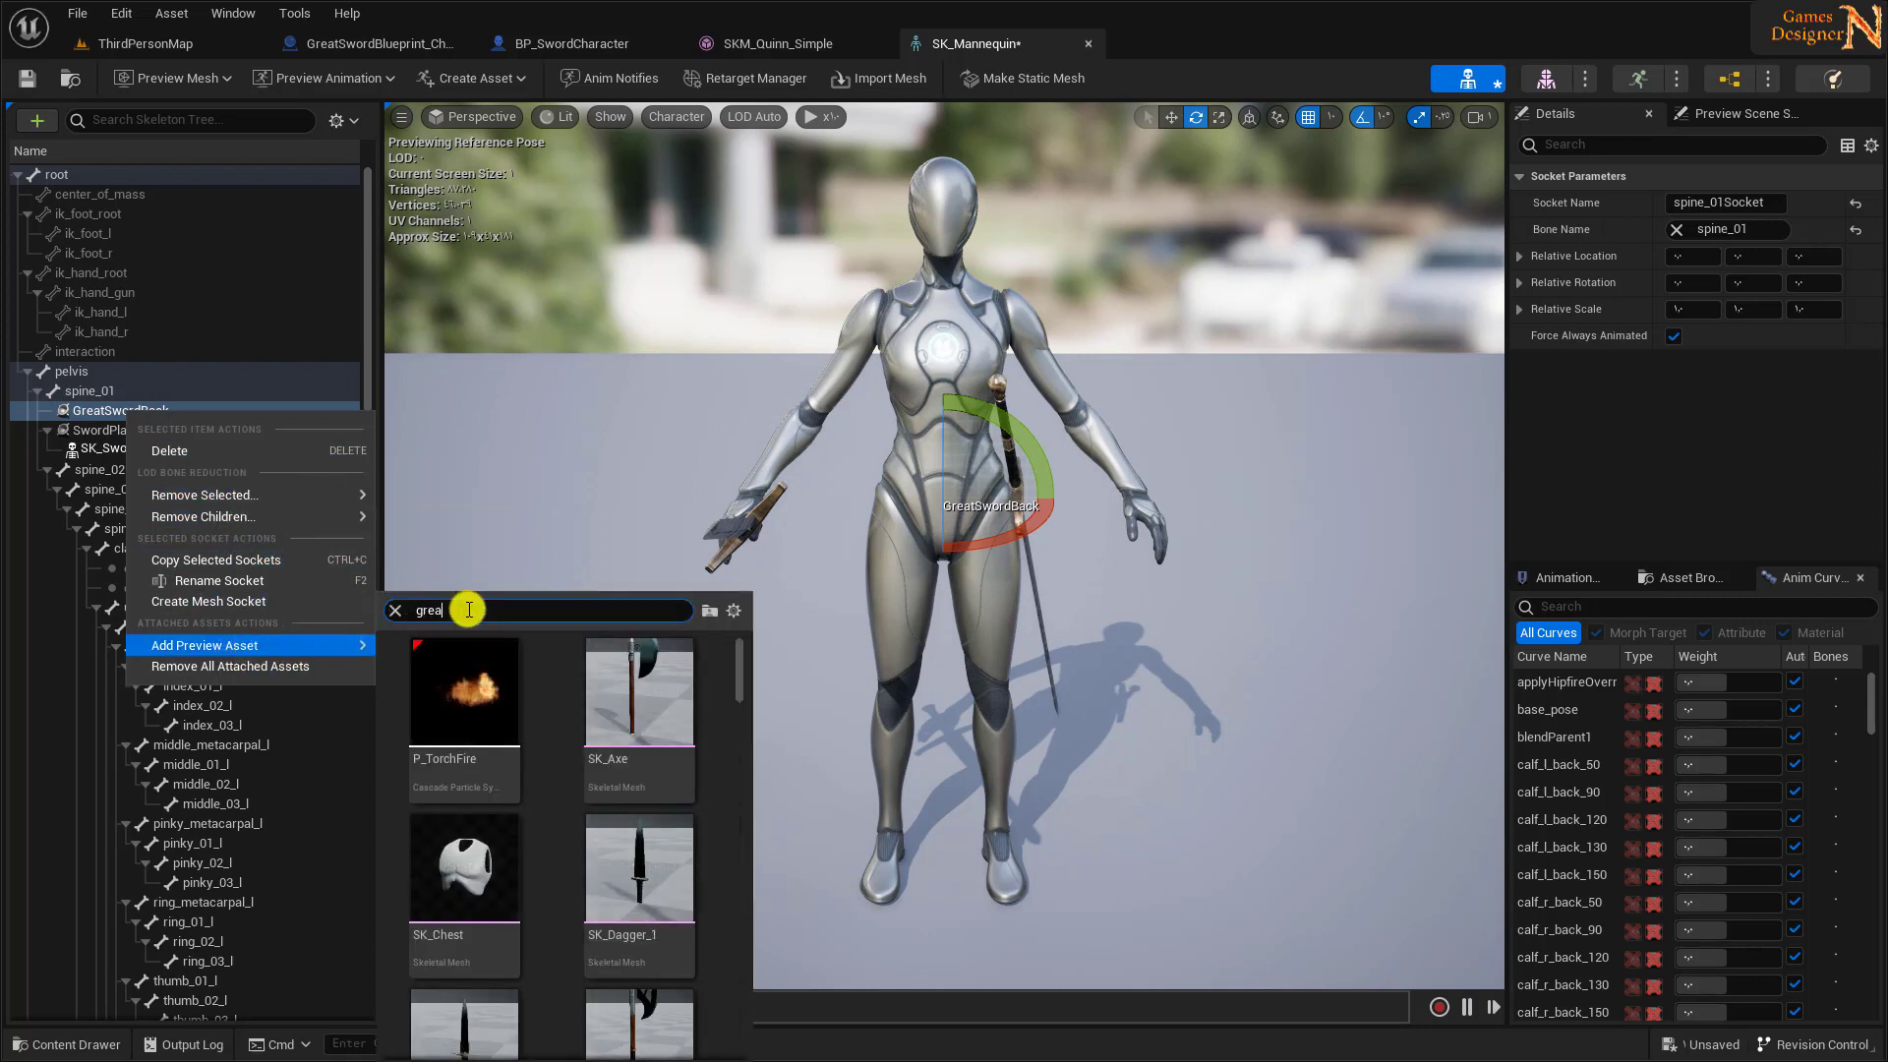
pyautogui.write('ts')
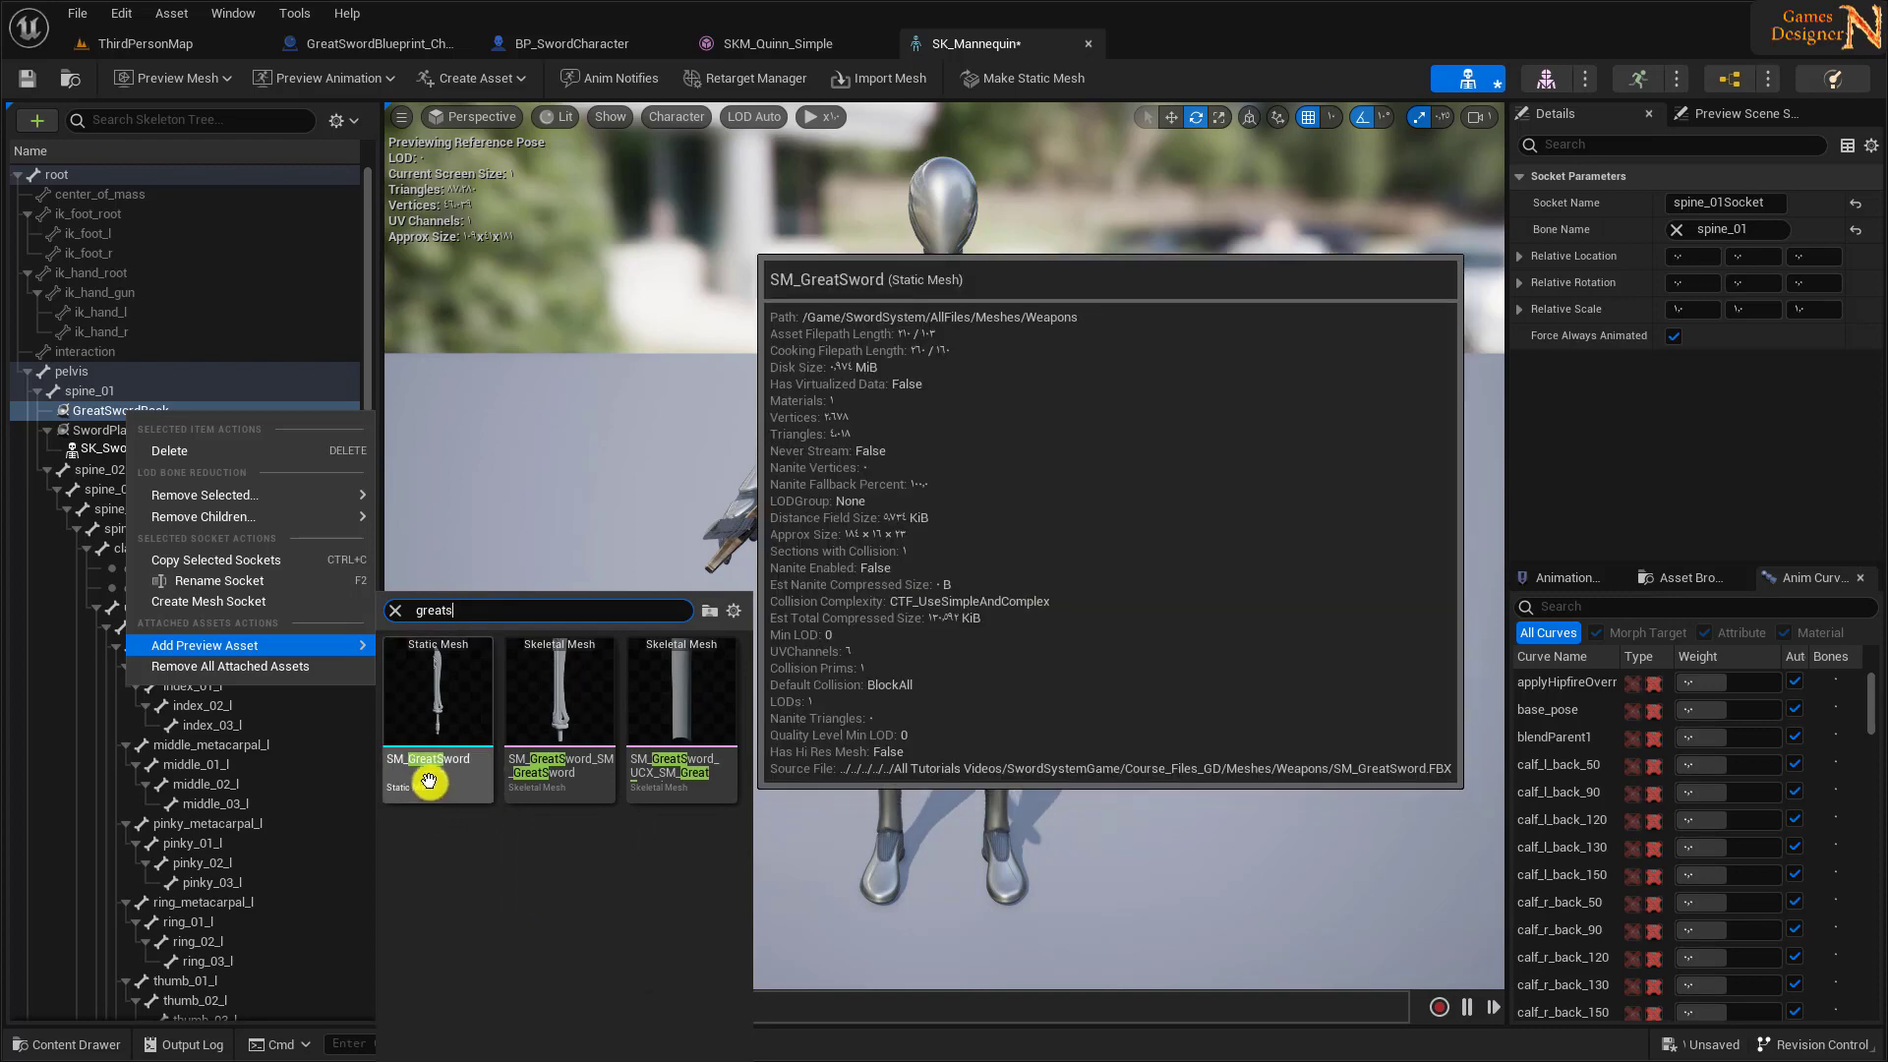
# - Preview SM_GreatSword on GreatSwordBack and roughly move and rotate it upright onto the back
pyautogui.click(425, 776)
pyautogui.moveTo(652, 603)
pyautogui.mouseDown()
pyautogui.moveTo(869, 651)
pyautogui.moveTo(726, 657)
pyautogui.mouseUp()
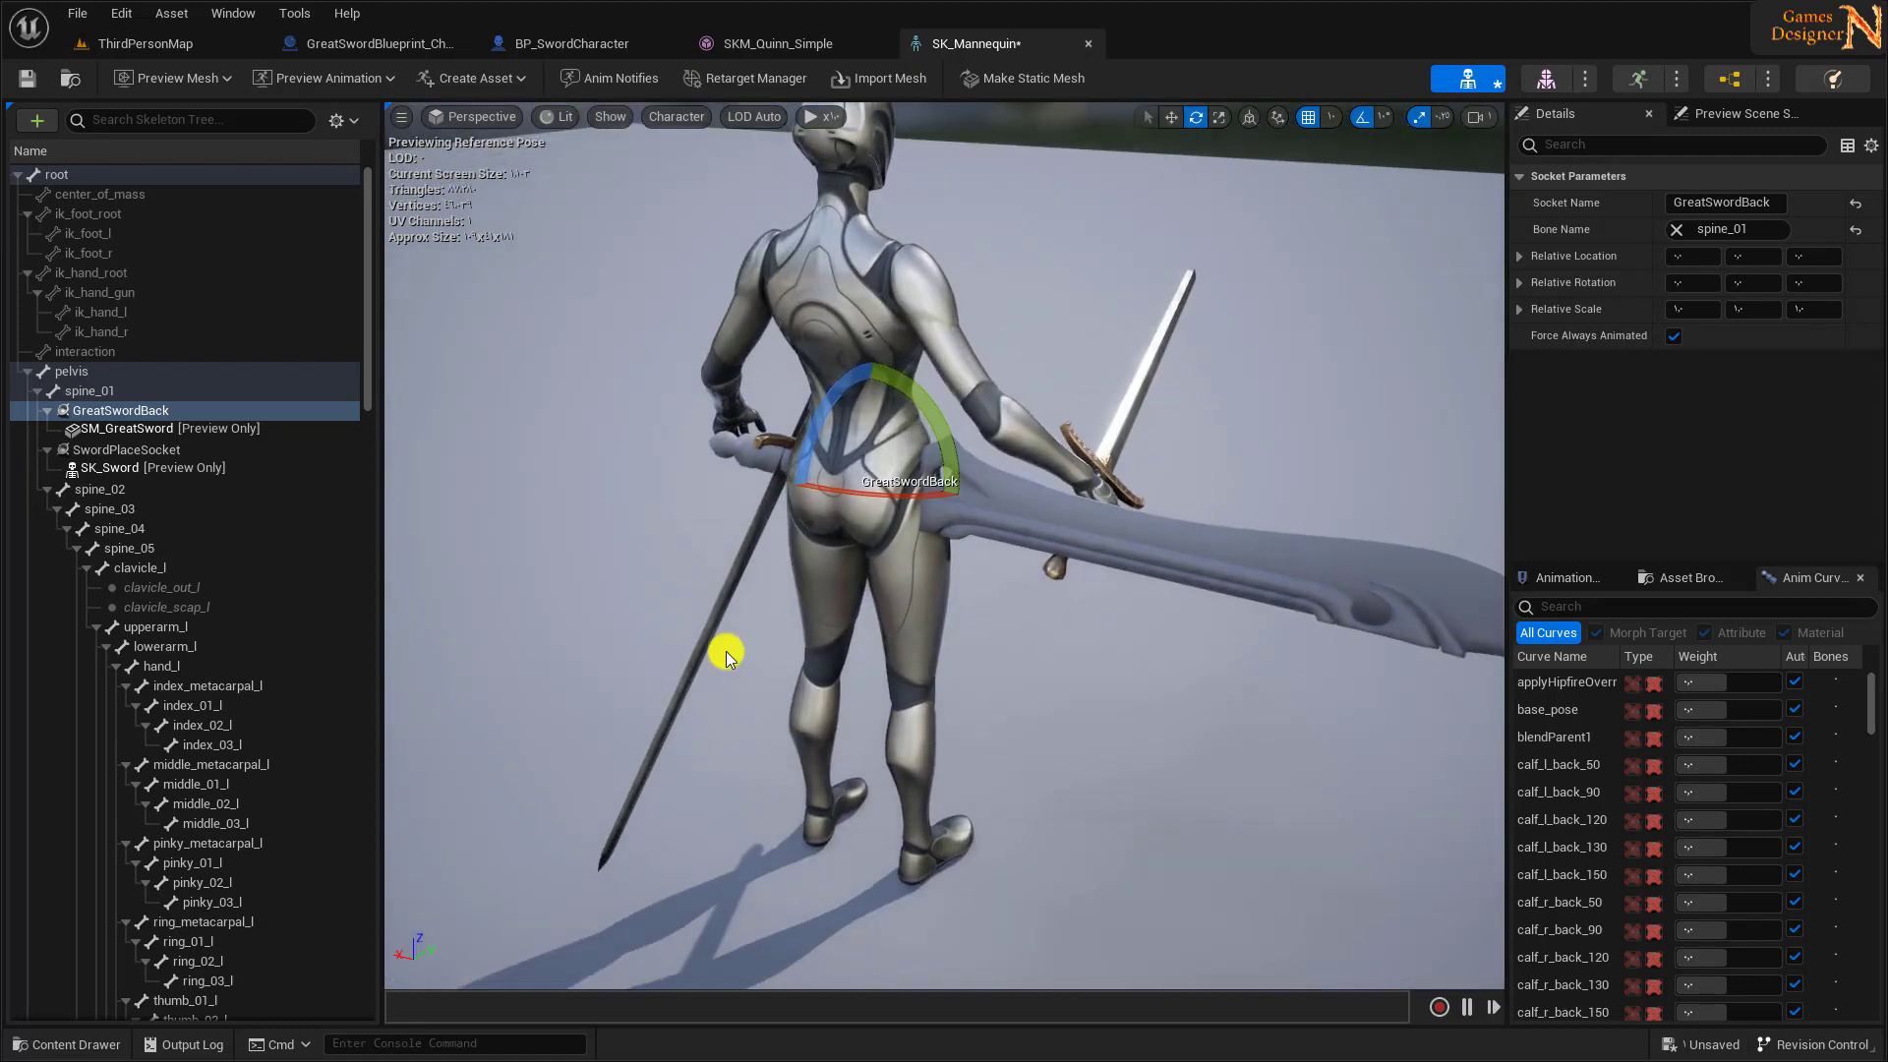
pyautogui.click(1171, 115)
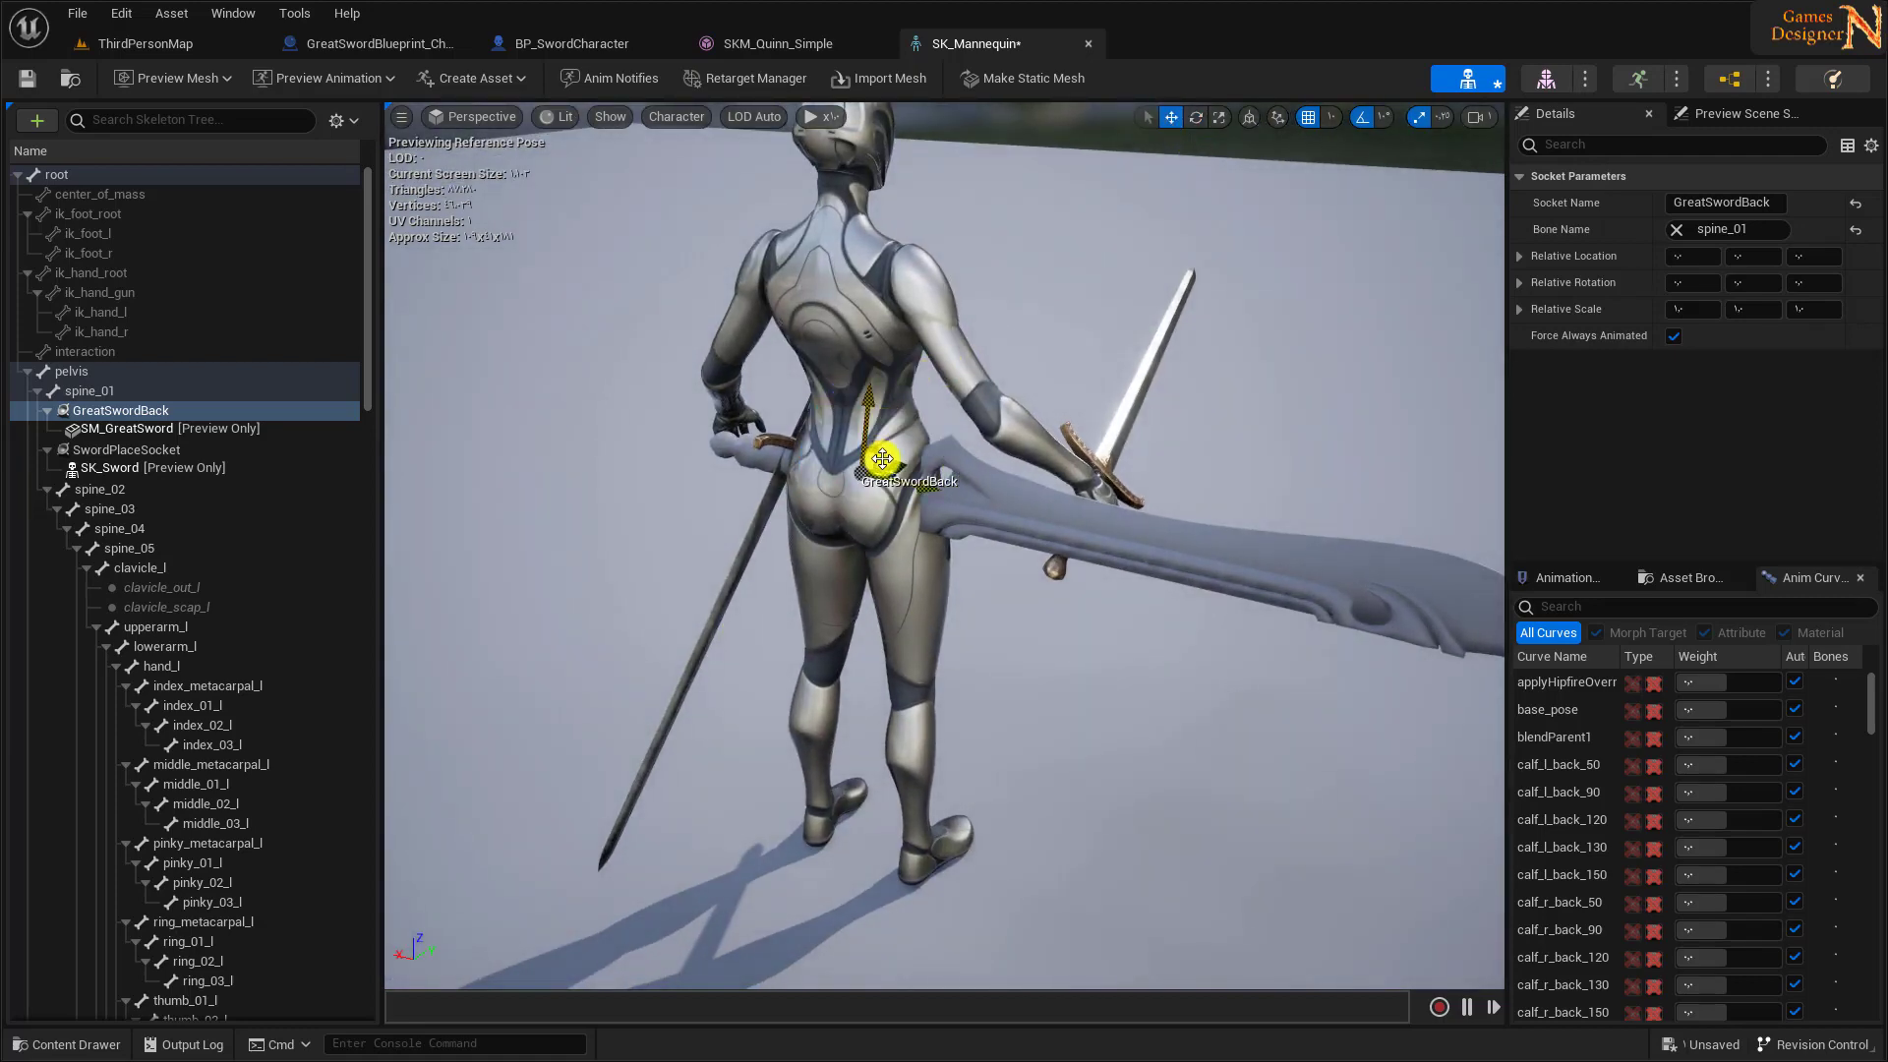
pyautogui.moveTo(894, 466); pyautogui.dragTo(915, 478)
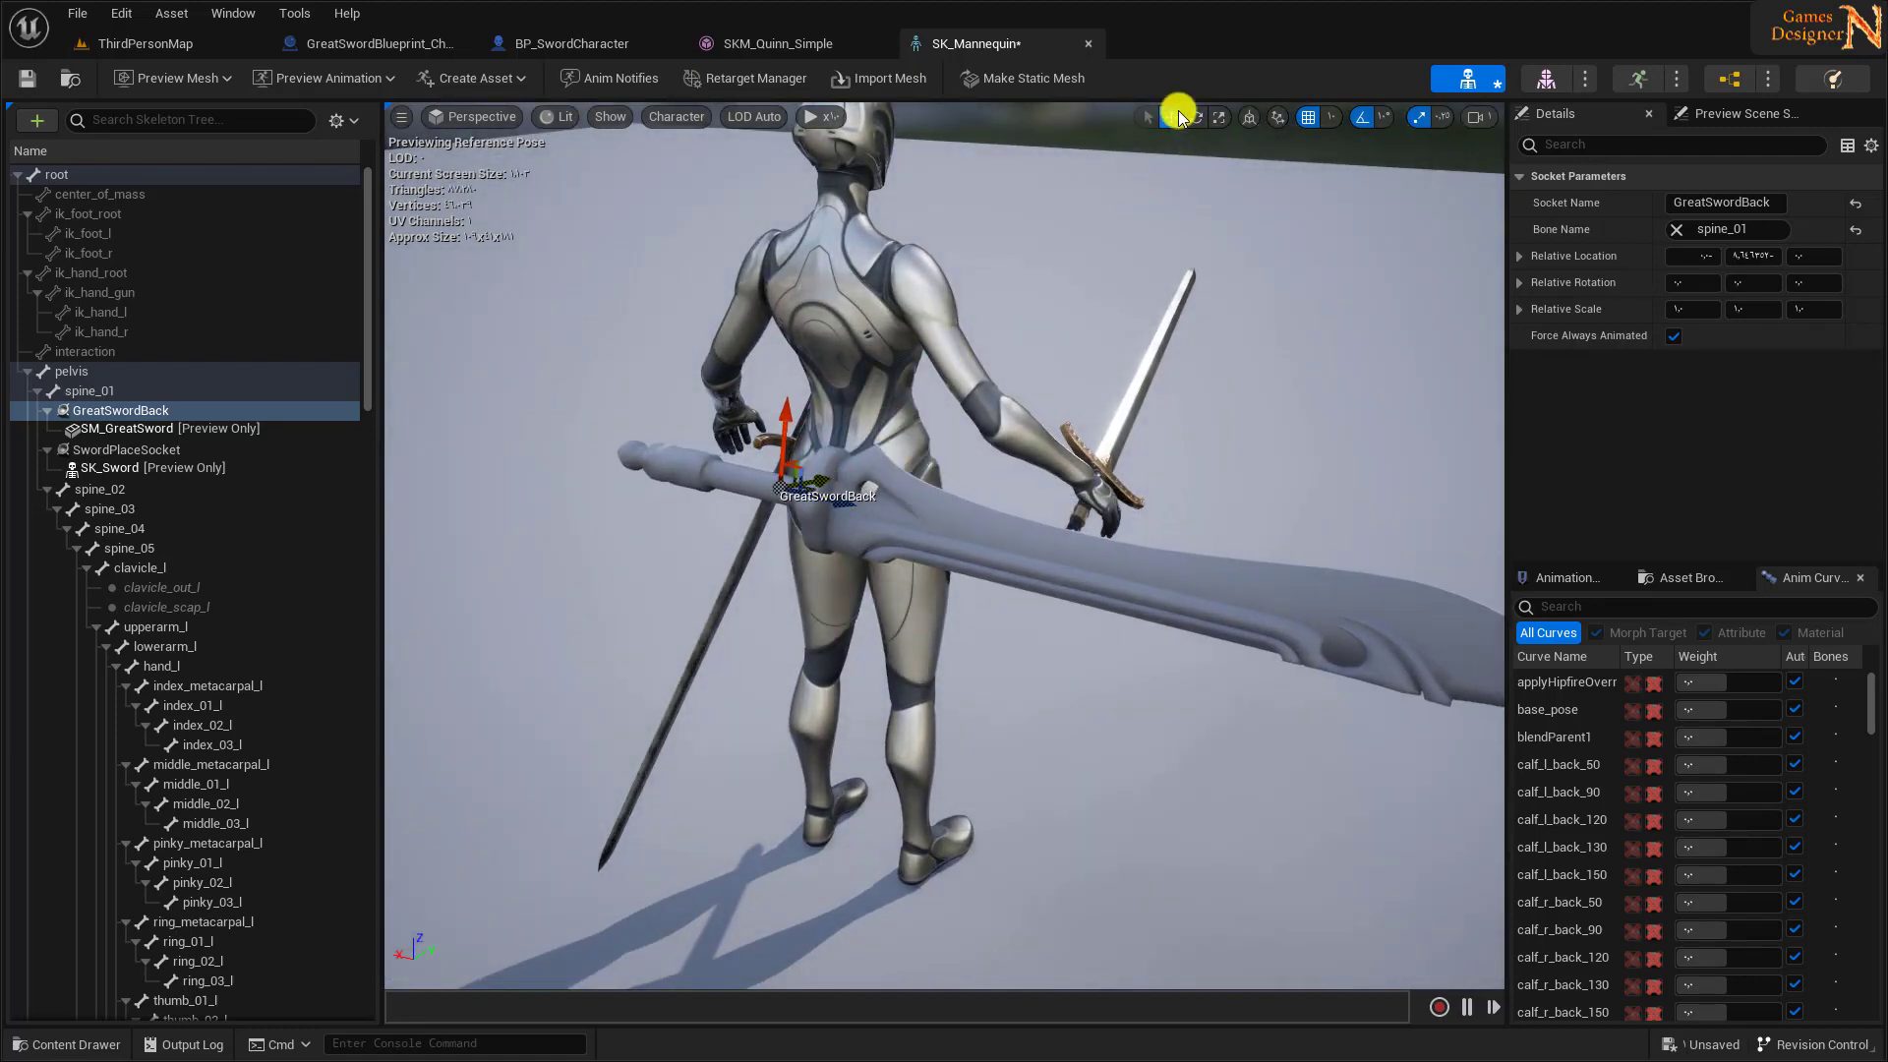
pyautogui.click(1196, 117)
pyautogui.moveTo(839, 417)
pyautogui.mouseDown()
pyautogui.moveTo(1015, 727)
pyautogui.moveTo(993, 668)
pyautogui.mouseUp()
pyautogui.click(1169, 115)
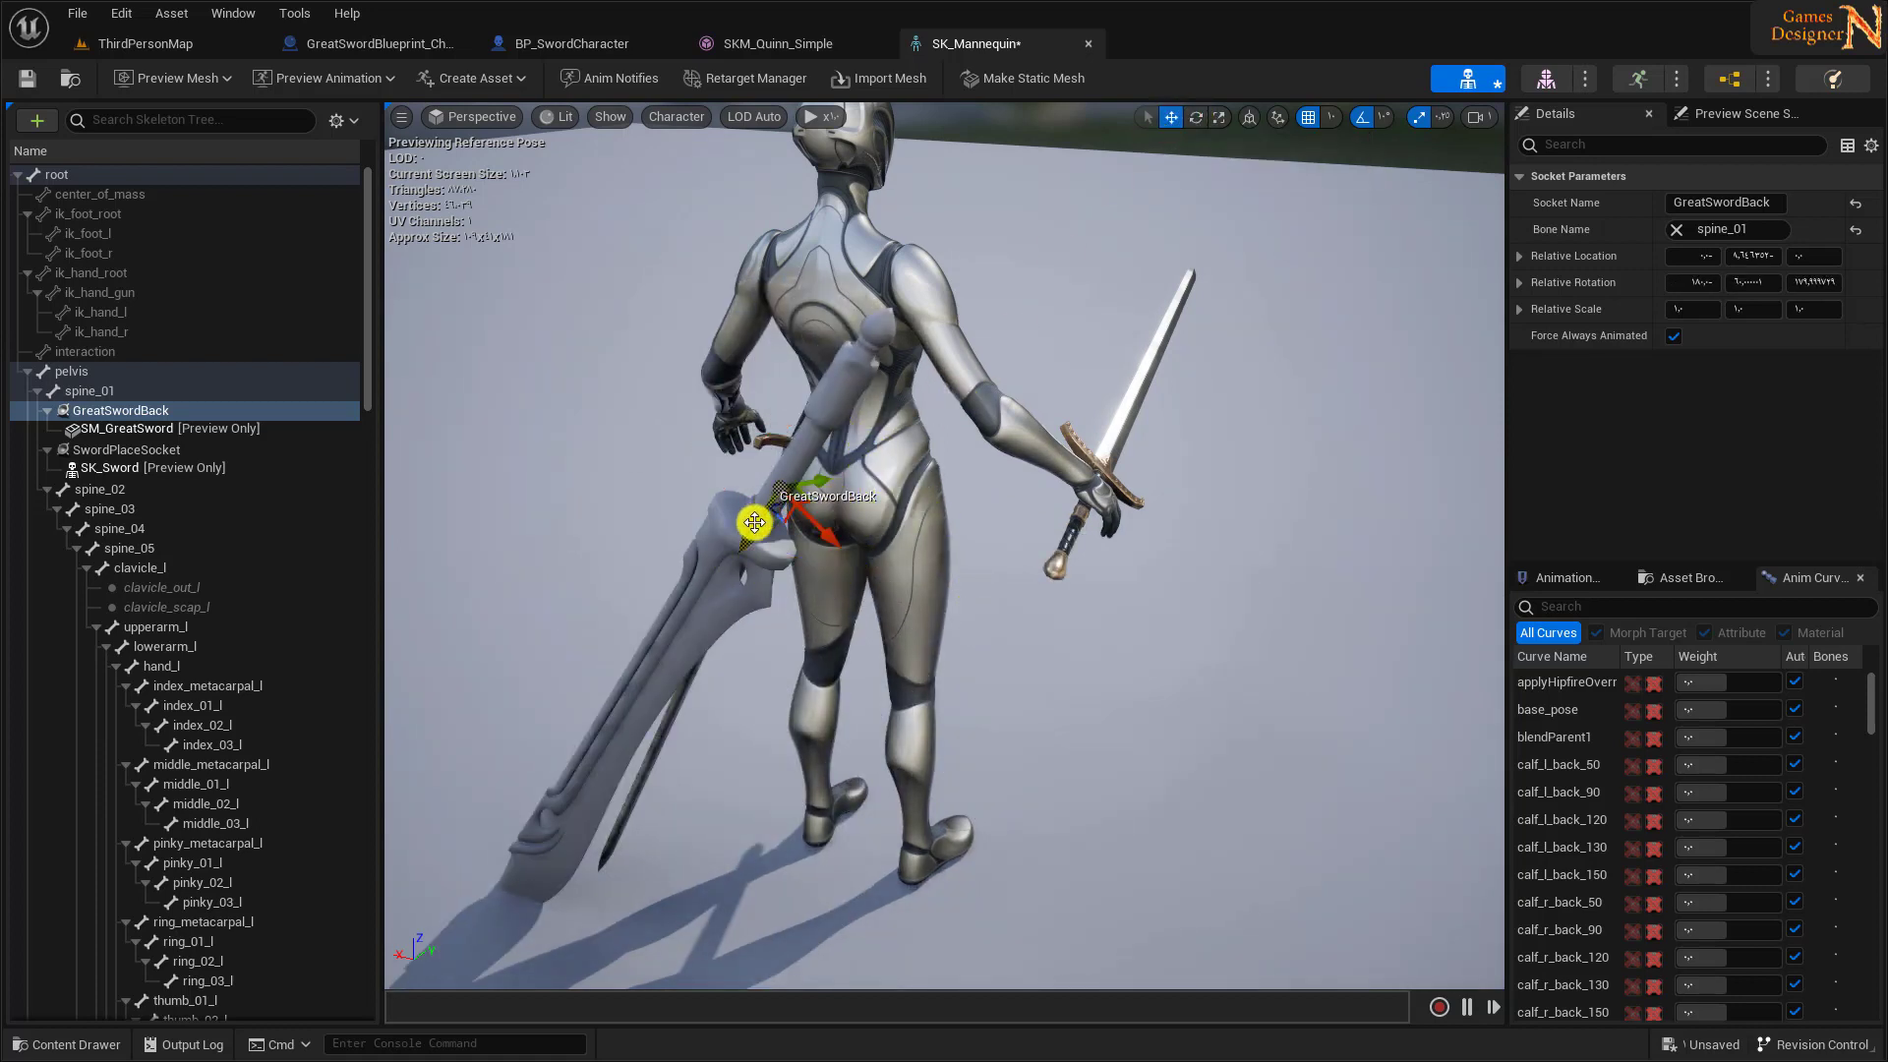
pyautogui.moveTo(758, 523); pyautogui.dragTo(914, 286)
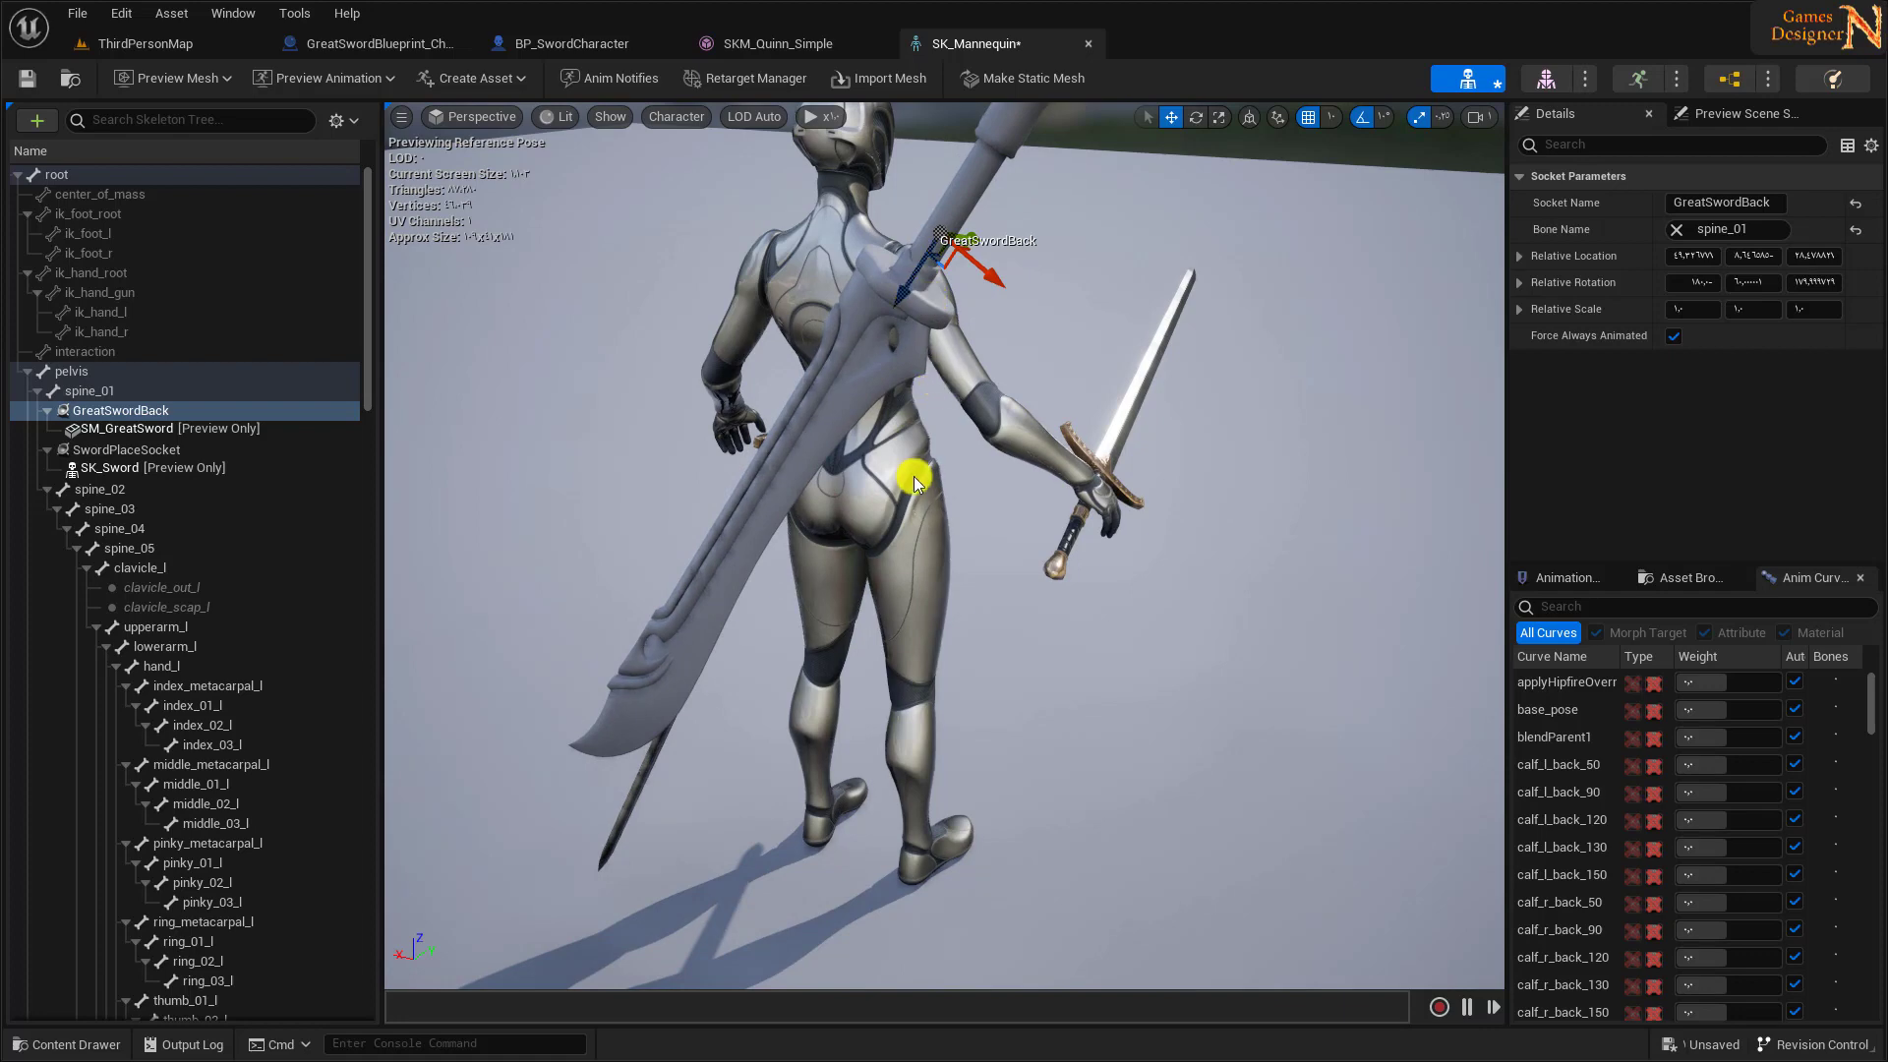
# - Raise the sword socket onto the shoulder and tilt the sword across the back
pyautogui.scroll(5, 1037, 488)
pyautogui.scroll(-5, 1037, 489)
pyautogui.scroll(5, 1206, 510)
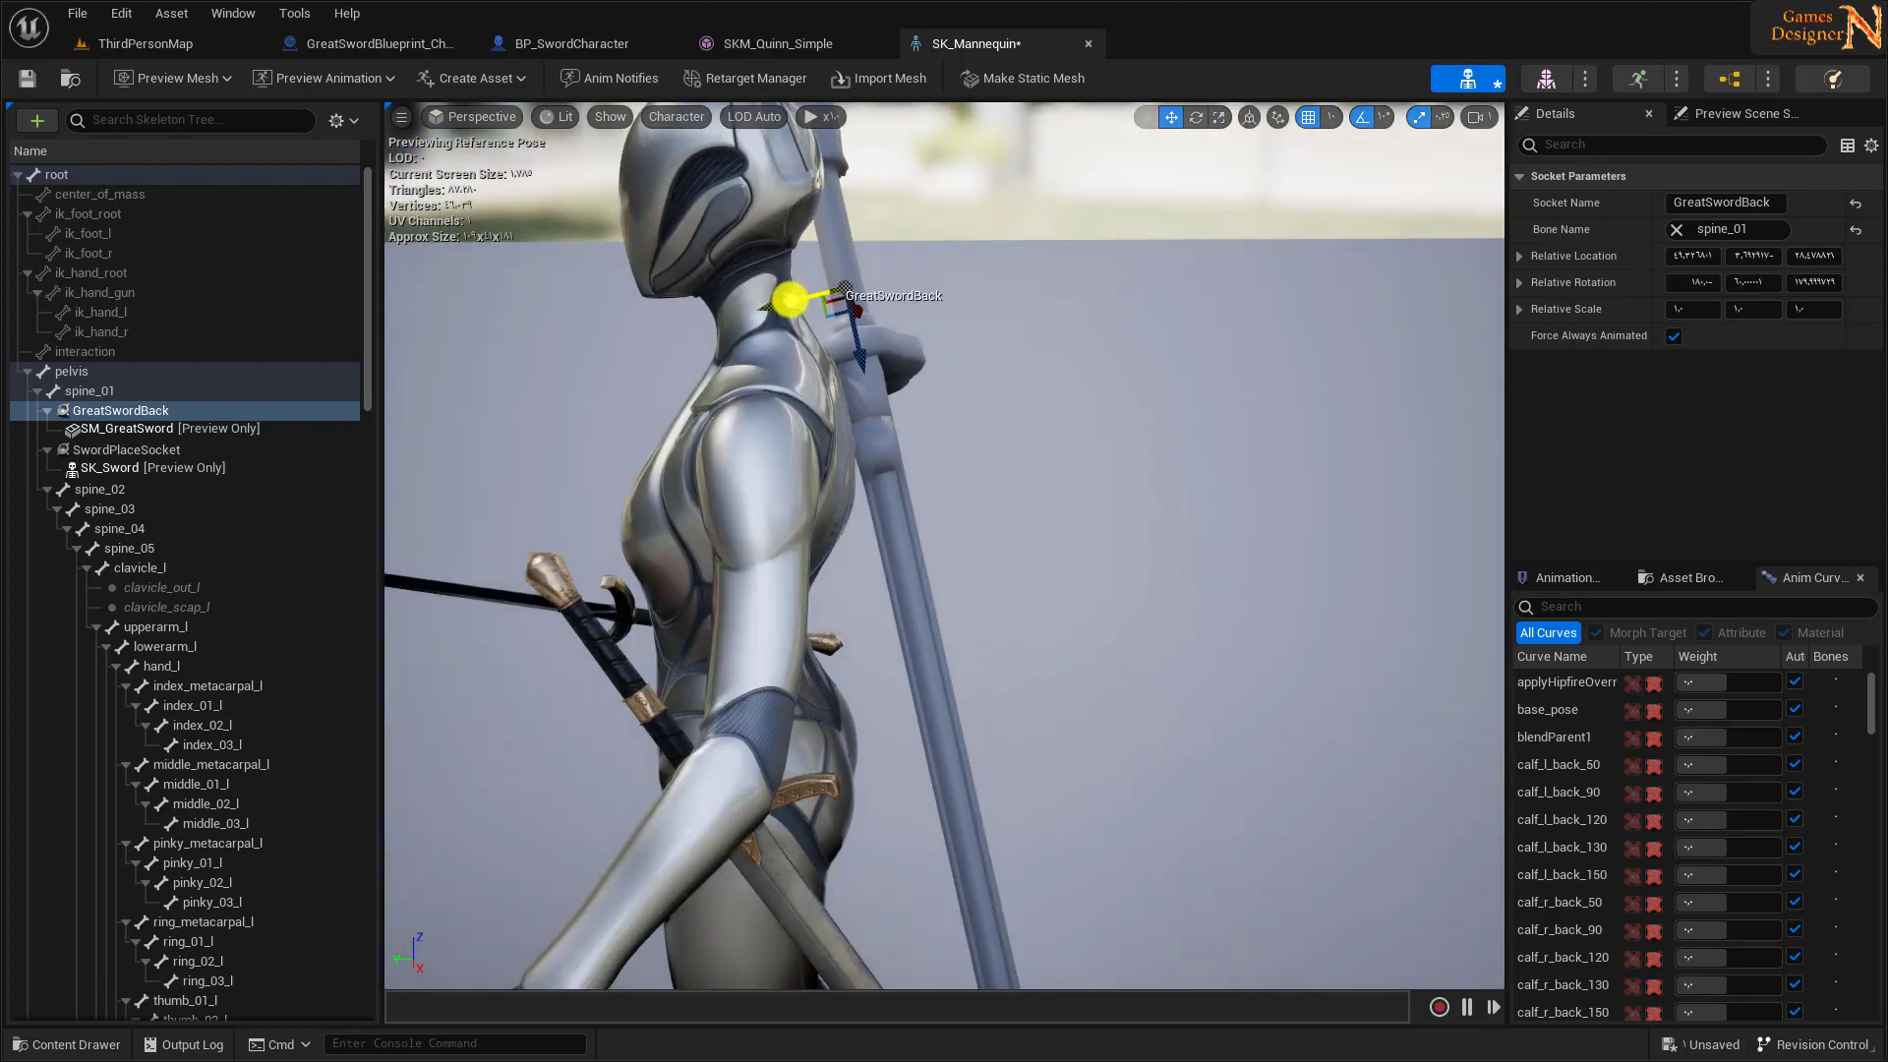
pyautogui.moveTo(796, 304); pyautogui.dragTo(958, 315)
pyautogui.press('e')
pyautogui.scroll(-5, 1240, 311)
pyautogui.moveTo(758, 505); pyautogui.dragTo(747, 590)
pyautogui.click(1170, 116)
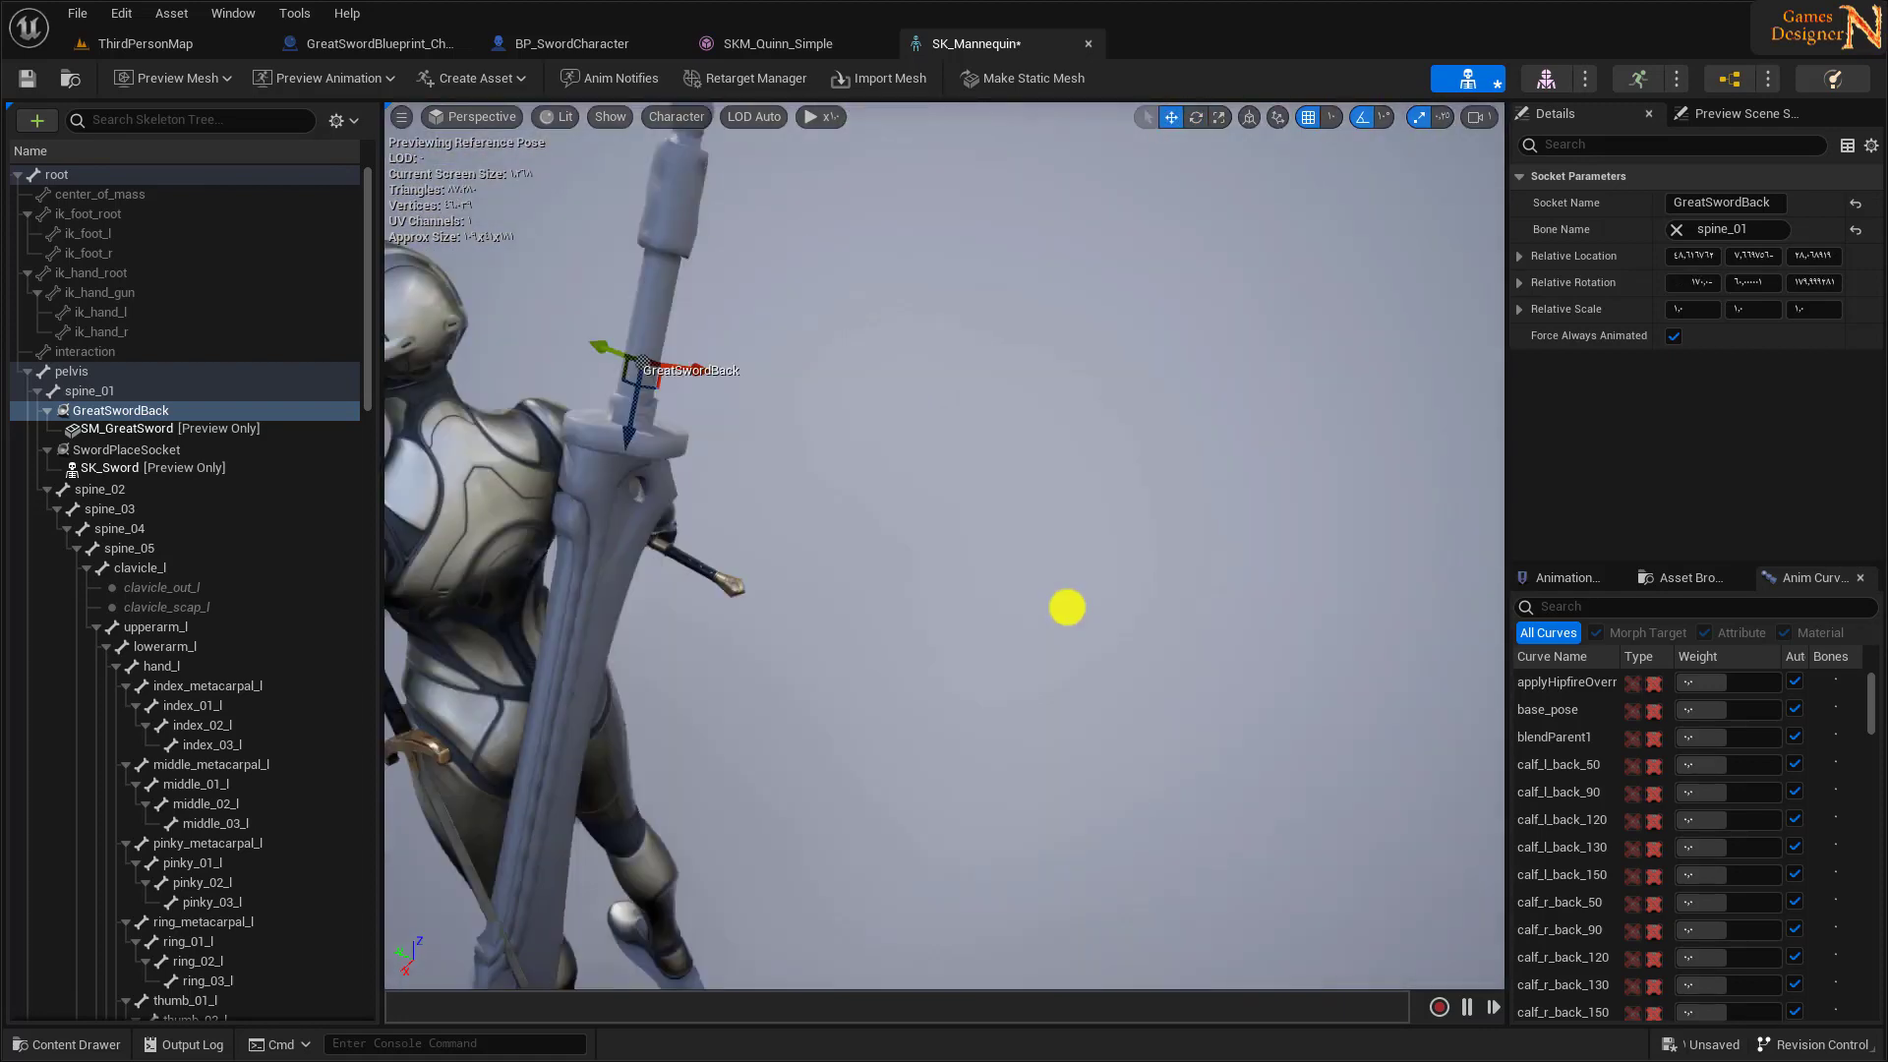
pyautogui.scroll(5, 784, 619)
pyautogui.scroll(-5, 935, 210)
pyautogui.moveTo(935, 211); pyautogui.dragTo(750, 325)
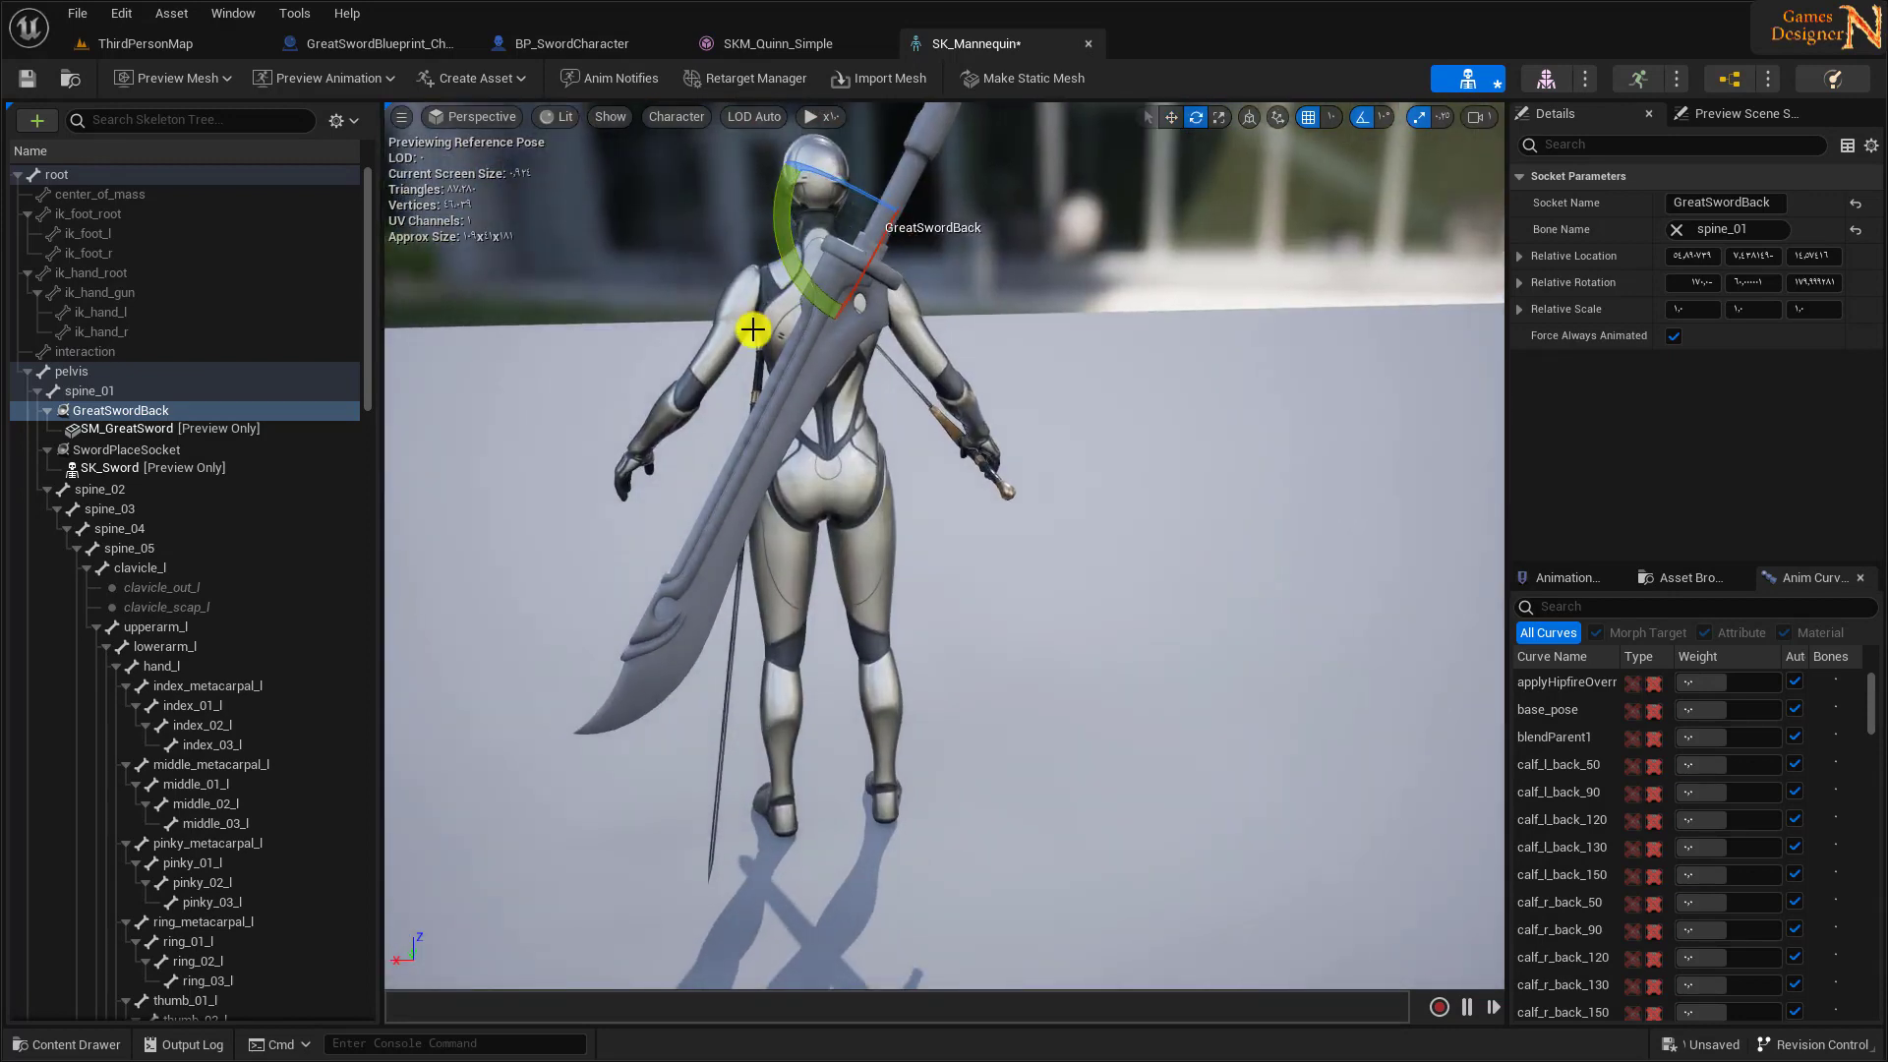
pyautogui.press('e')
pyautogui.scroll(5, 1003, 524)
pyautogui.scroll(-5, 1003, 524)
# - Fine-tune the socket's position and rotation so the sword sits diagonally on the back
pyautogui.moveTo(1002, 524); pyautogui.dragTo(885, 487)
pyautogui.scroll(5, 868, 476)
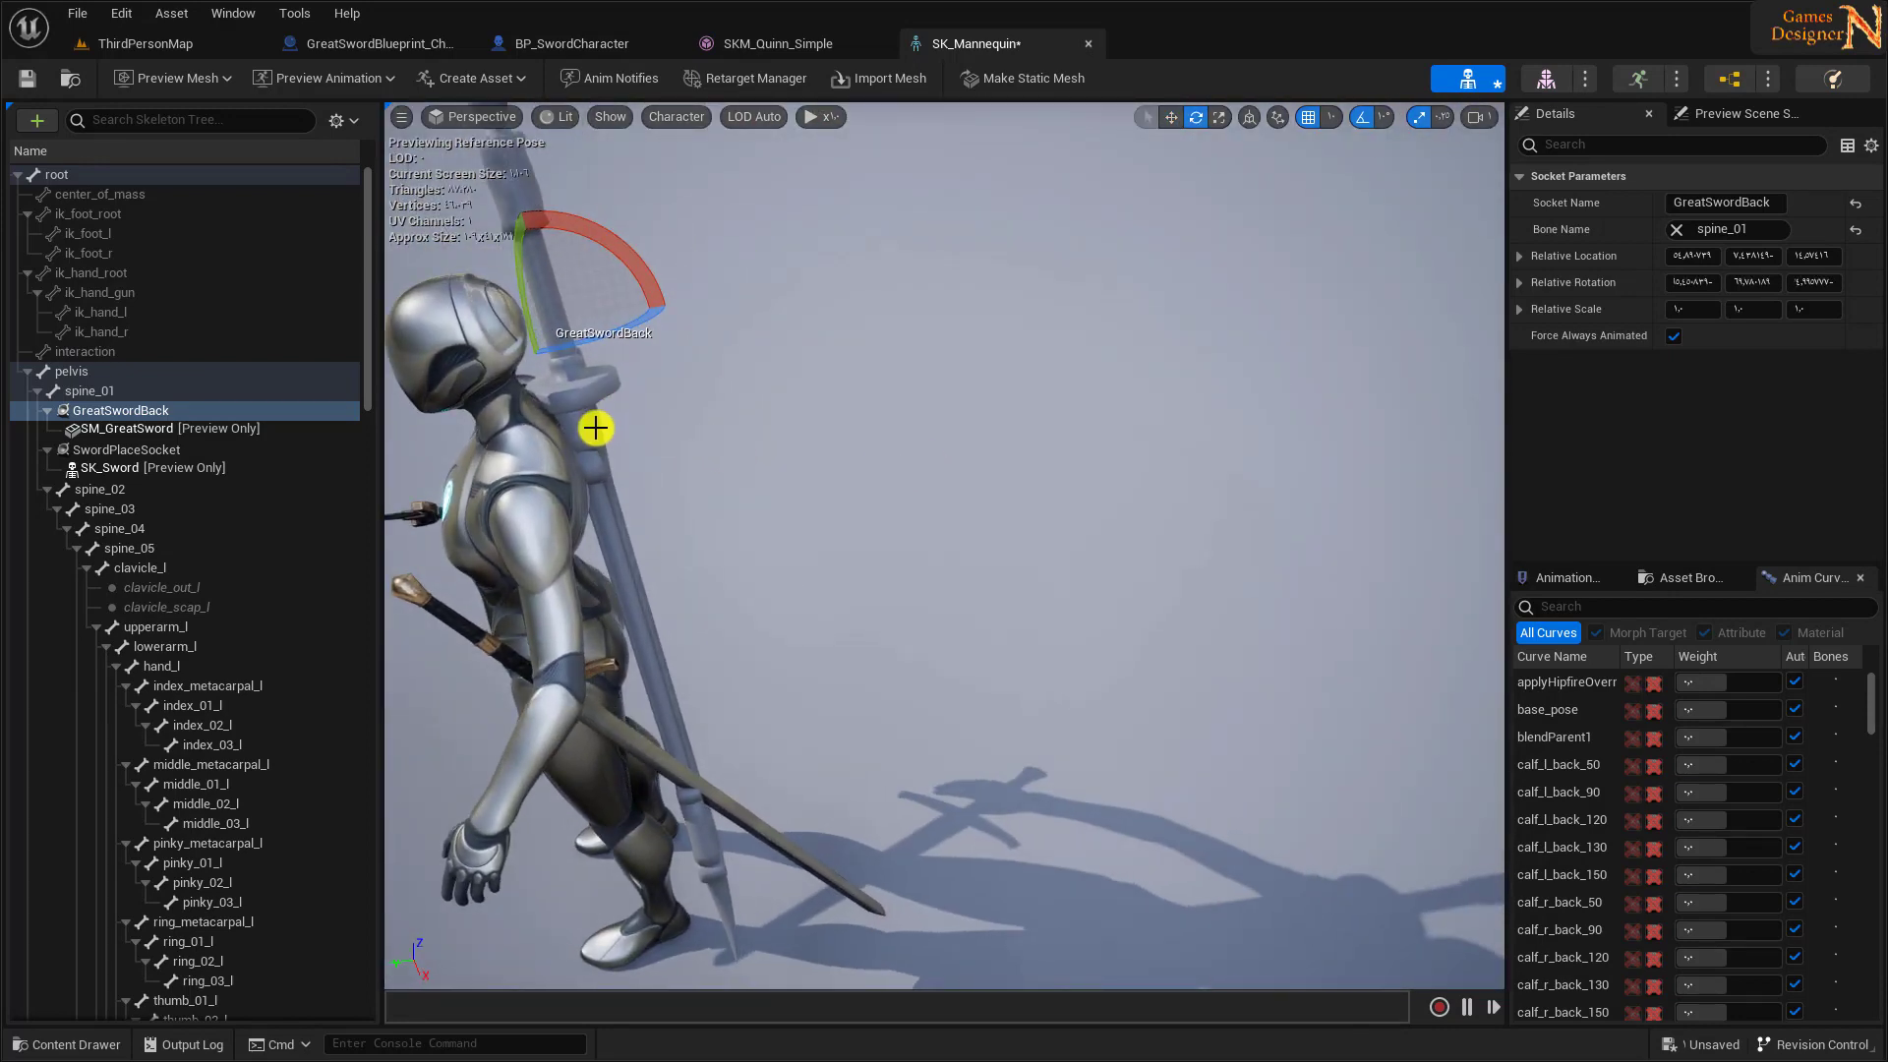
pyautogui.click(1172, 118)
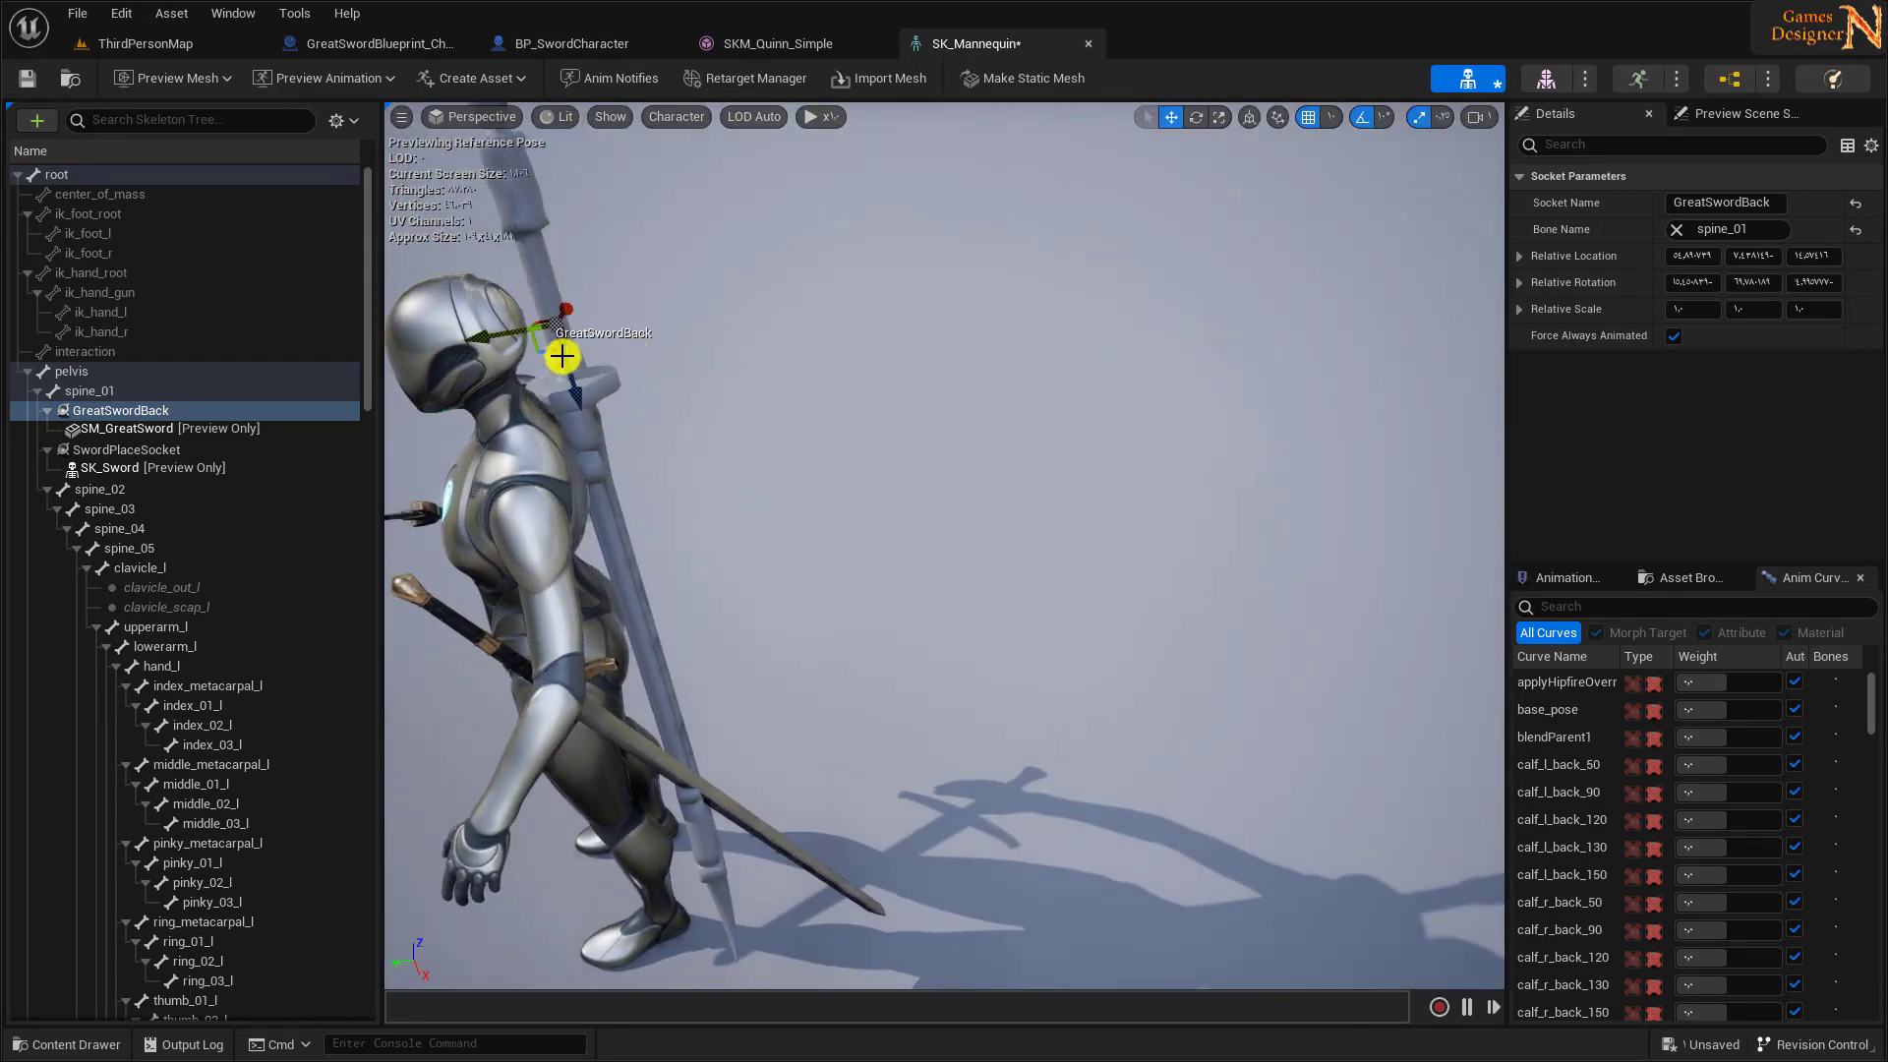
pyautogui.moveTo(486, 339); pyautogui.dragTo(498, 330)
pyautogui.press('e')
pyautogui.moveTo(632, 337); pyautogui.dragTo(629, 236)
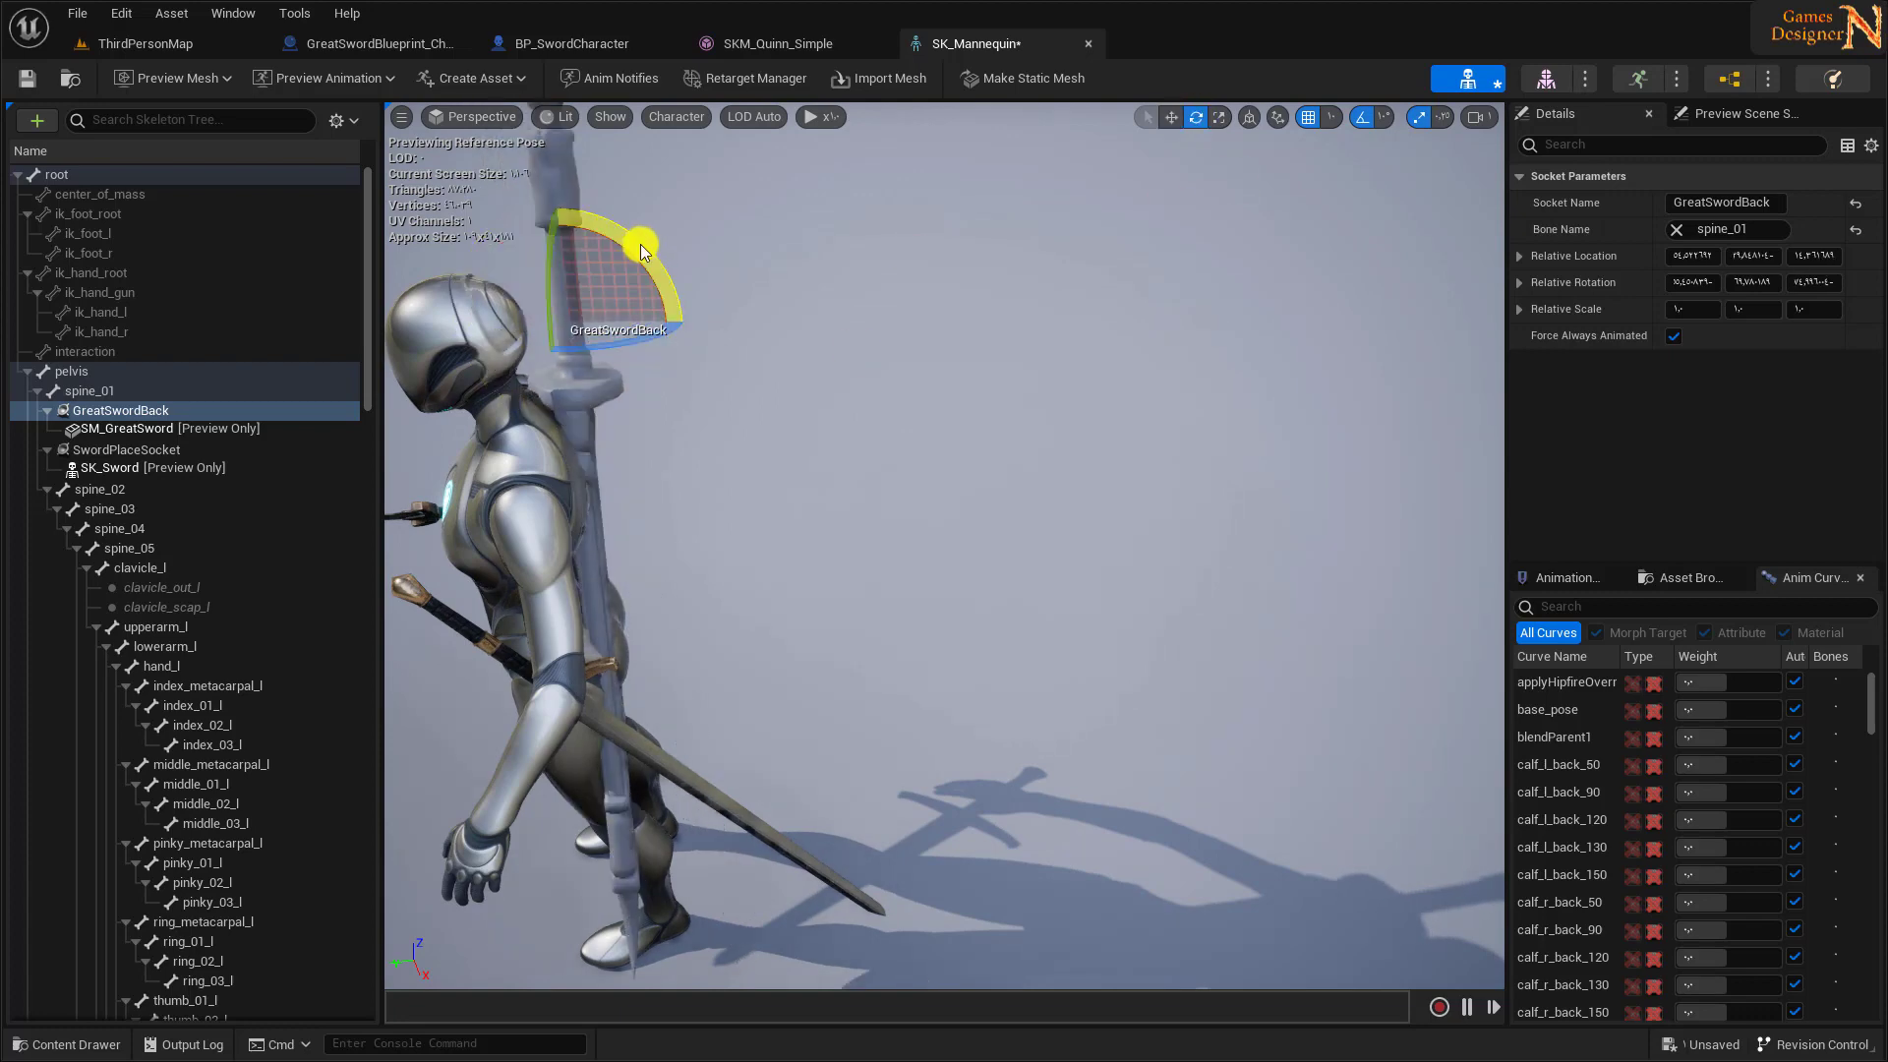
pyautogui.press('w')
pyautogui.scroll(-2, 923, 564)
pyautogui.moveTo(923, 564); pyautogui.dragTo(1065, 535)
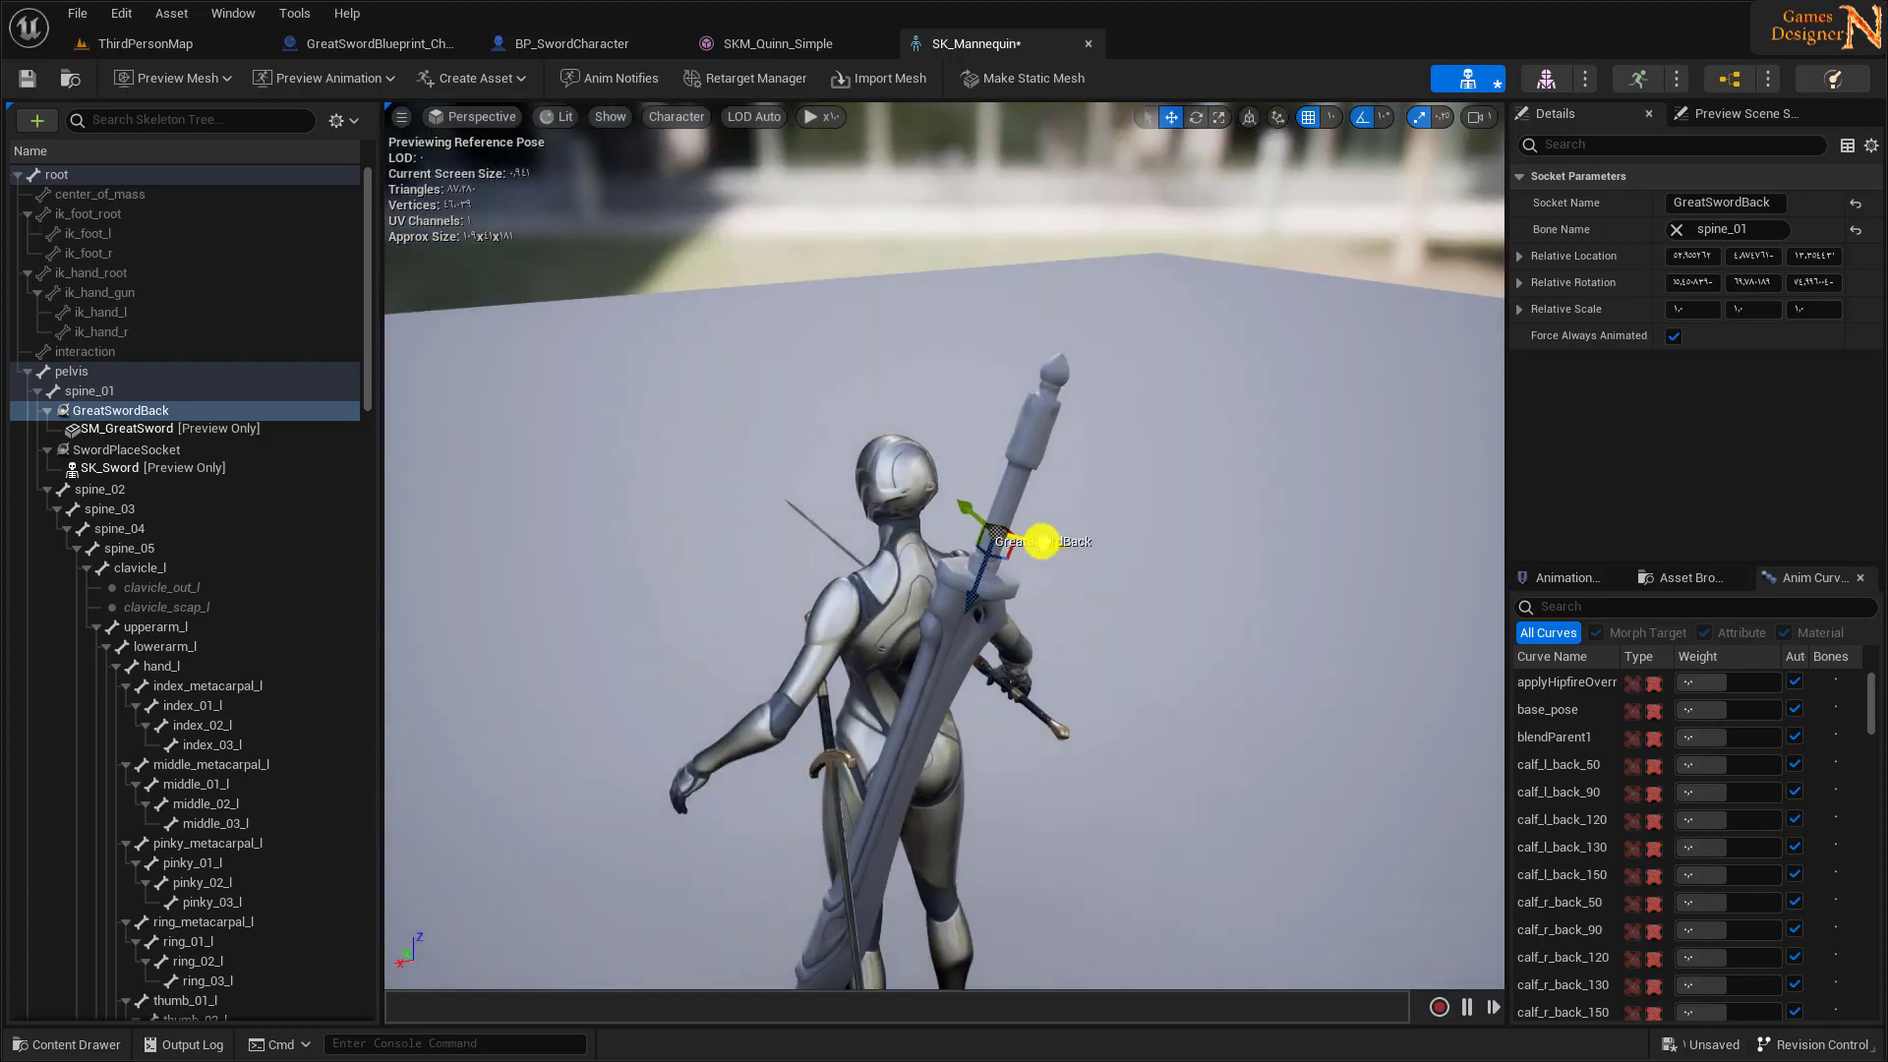
pyautogui.scroll(-1, 1051, 744)
pyautogui.moveTo(1051, 744)
pyautogui.mouseDown()
pyautogui.moveTo(841, 764)
pyautogui.moveTo(1318, 813)
pyautogui.moveTo(1036, 742)
pyautogui.mouseUp()
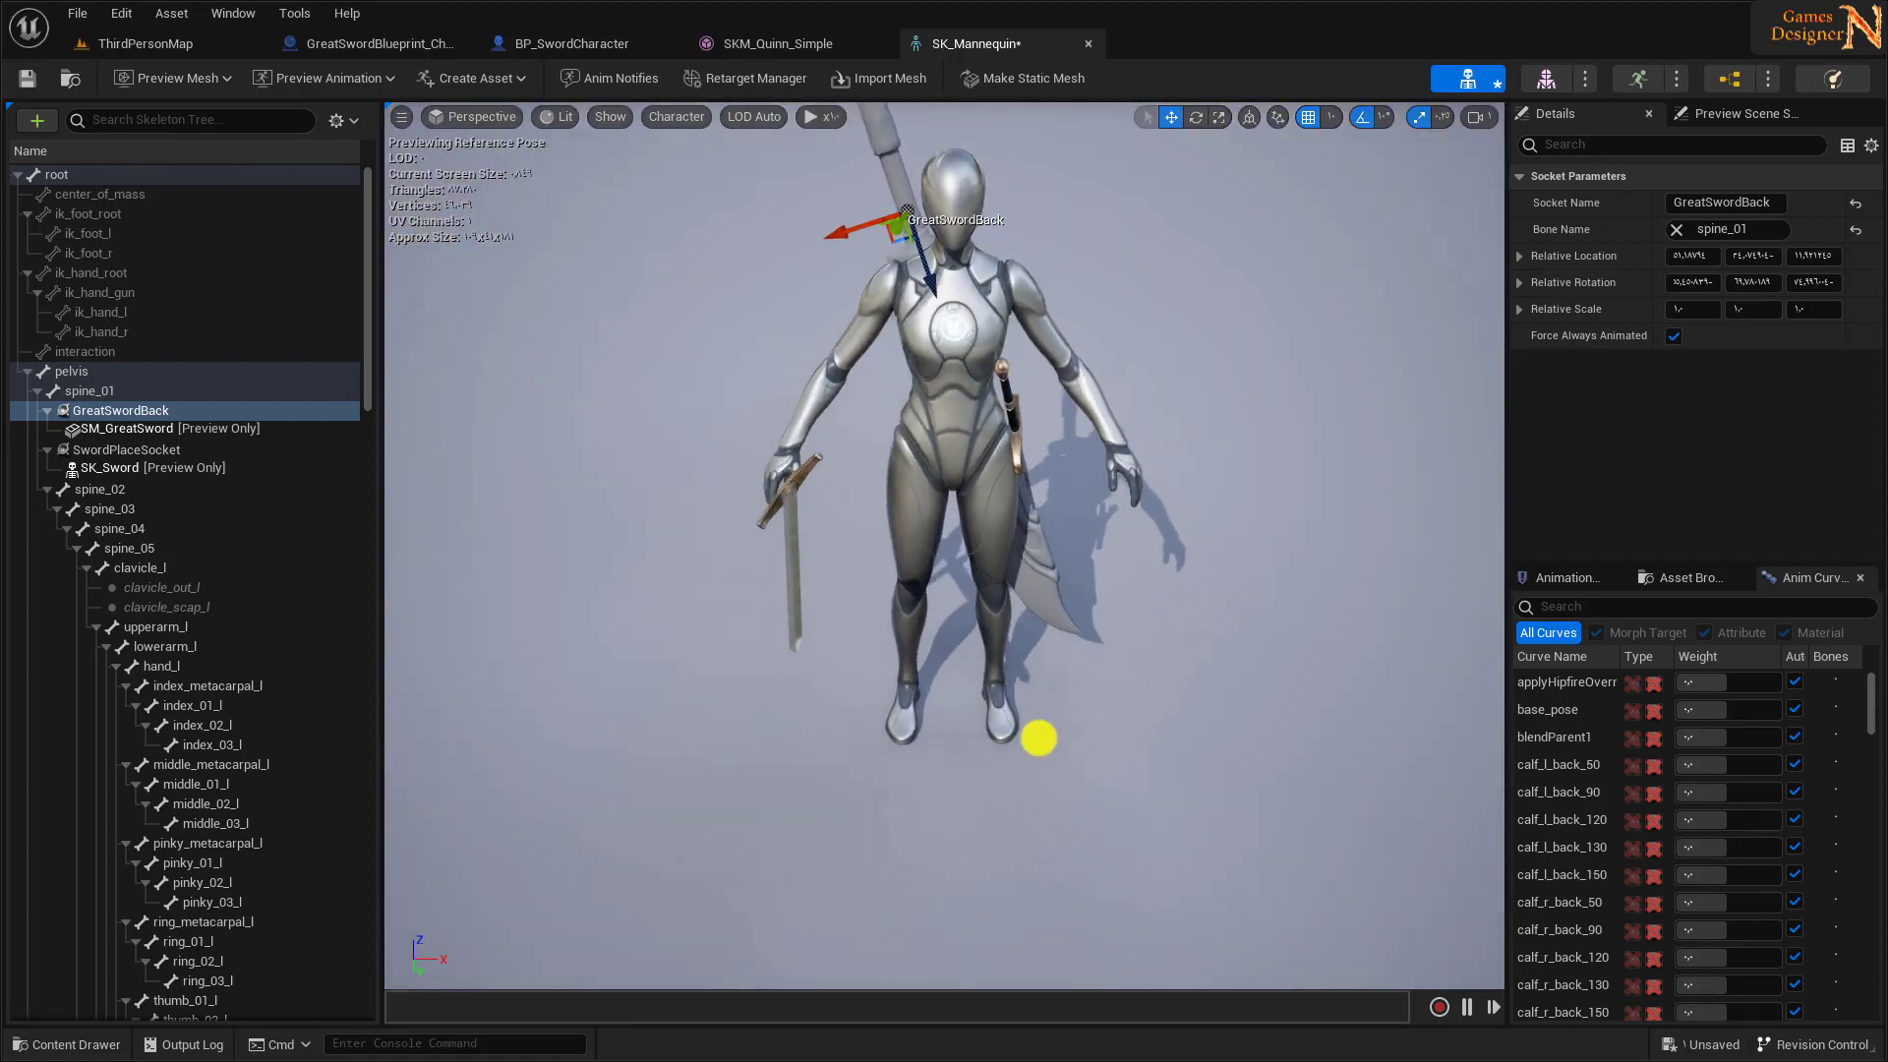
# - Save the SK_Mannequin skeleton and copy the GreatSwordBack socket name
pyautogui.click(41, 90)
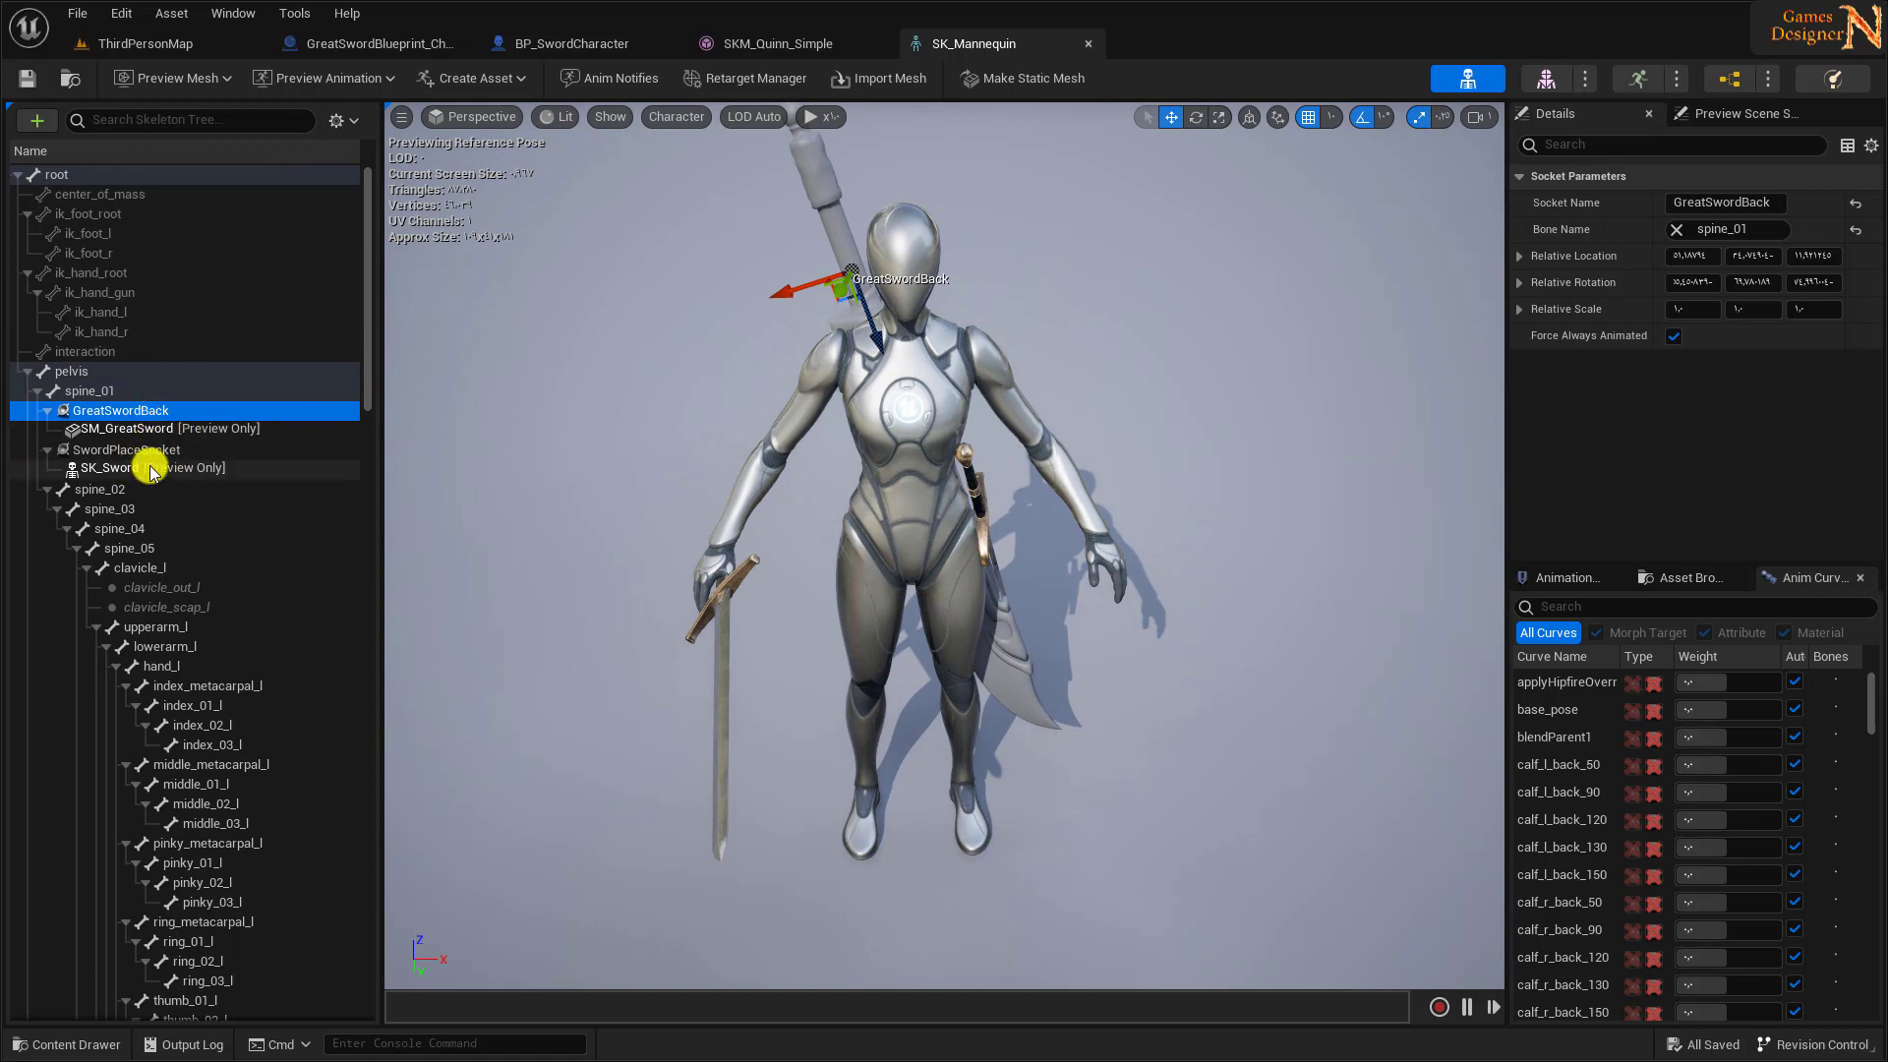
pyautogui.doubleClick(122, 413)
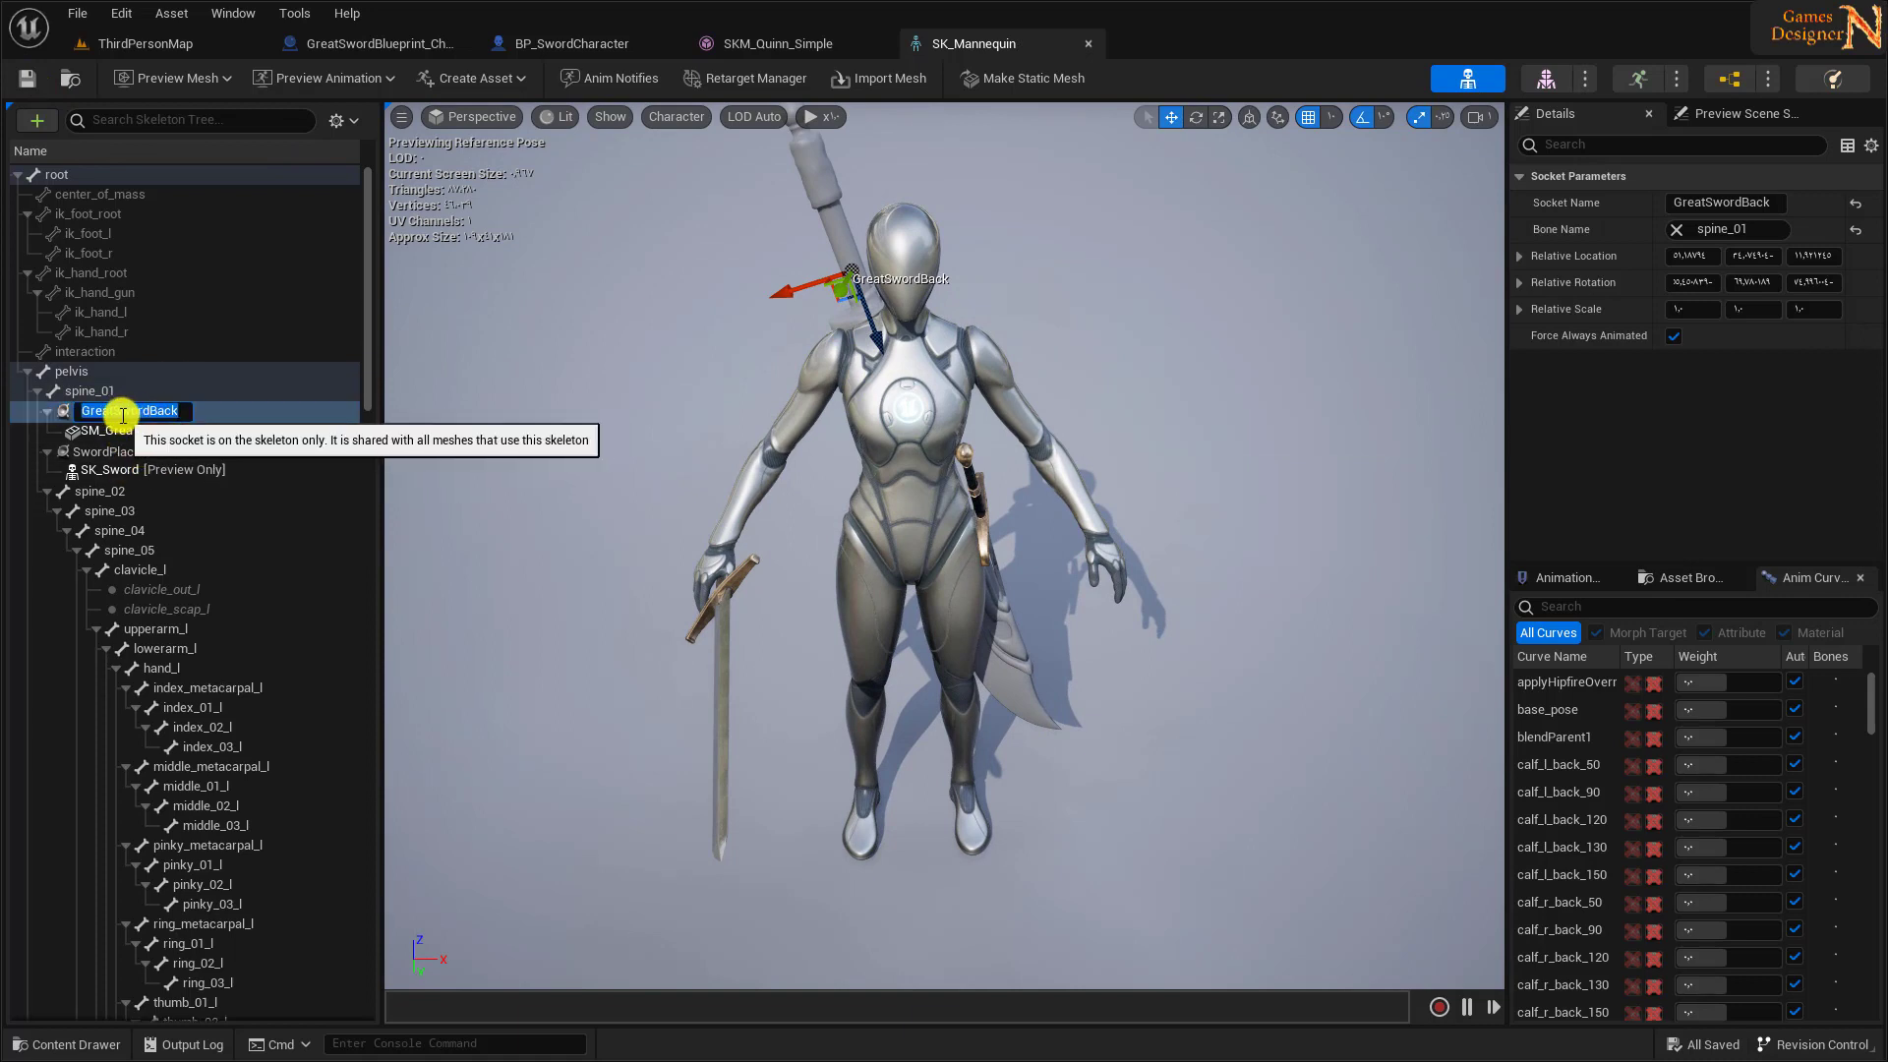
pyautogui.rightClick(122, 413)
pyautogui.click(170, 492)
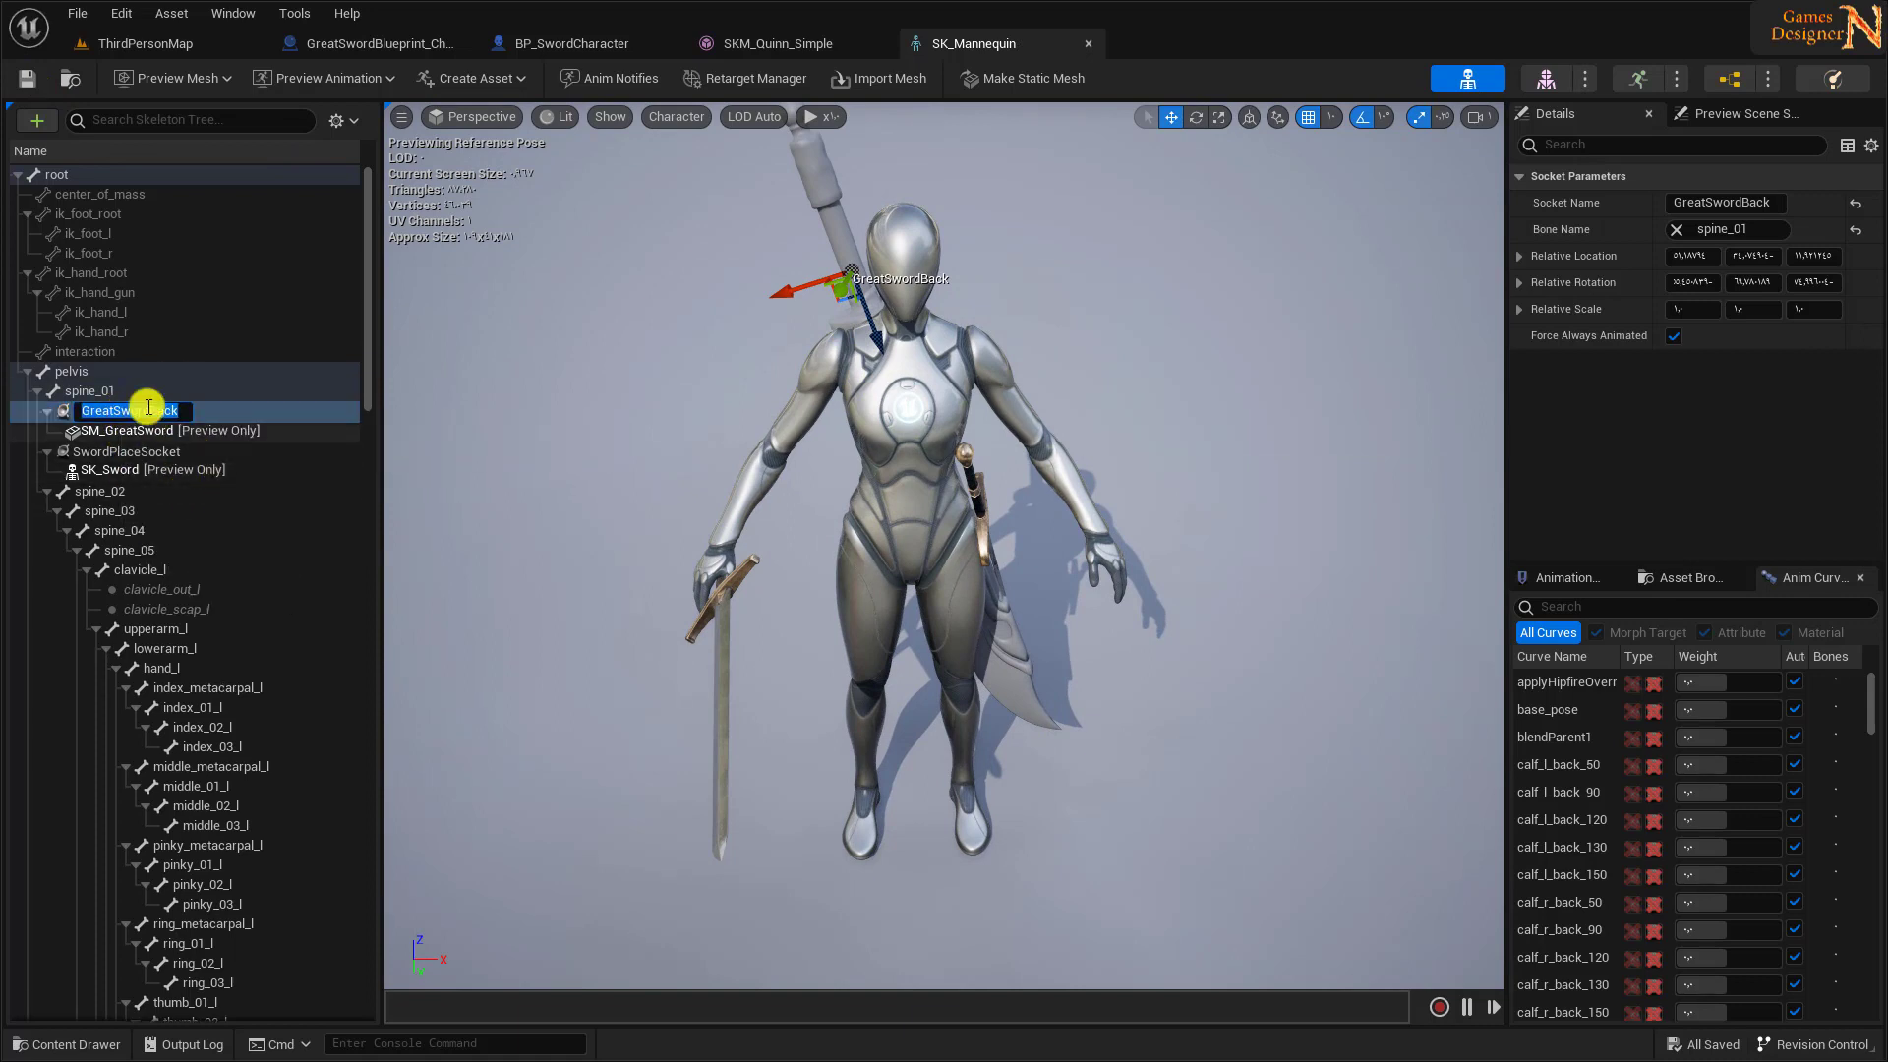
pyautogui.press('Escape')
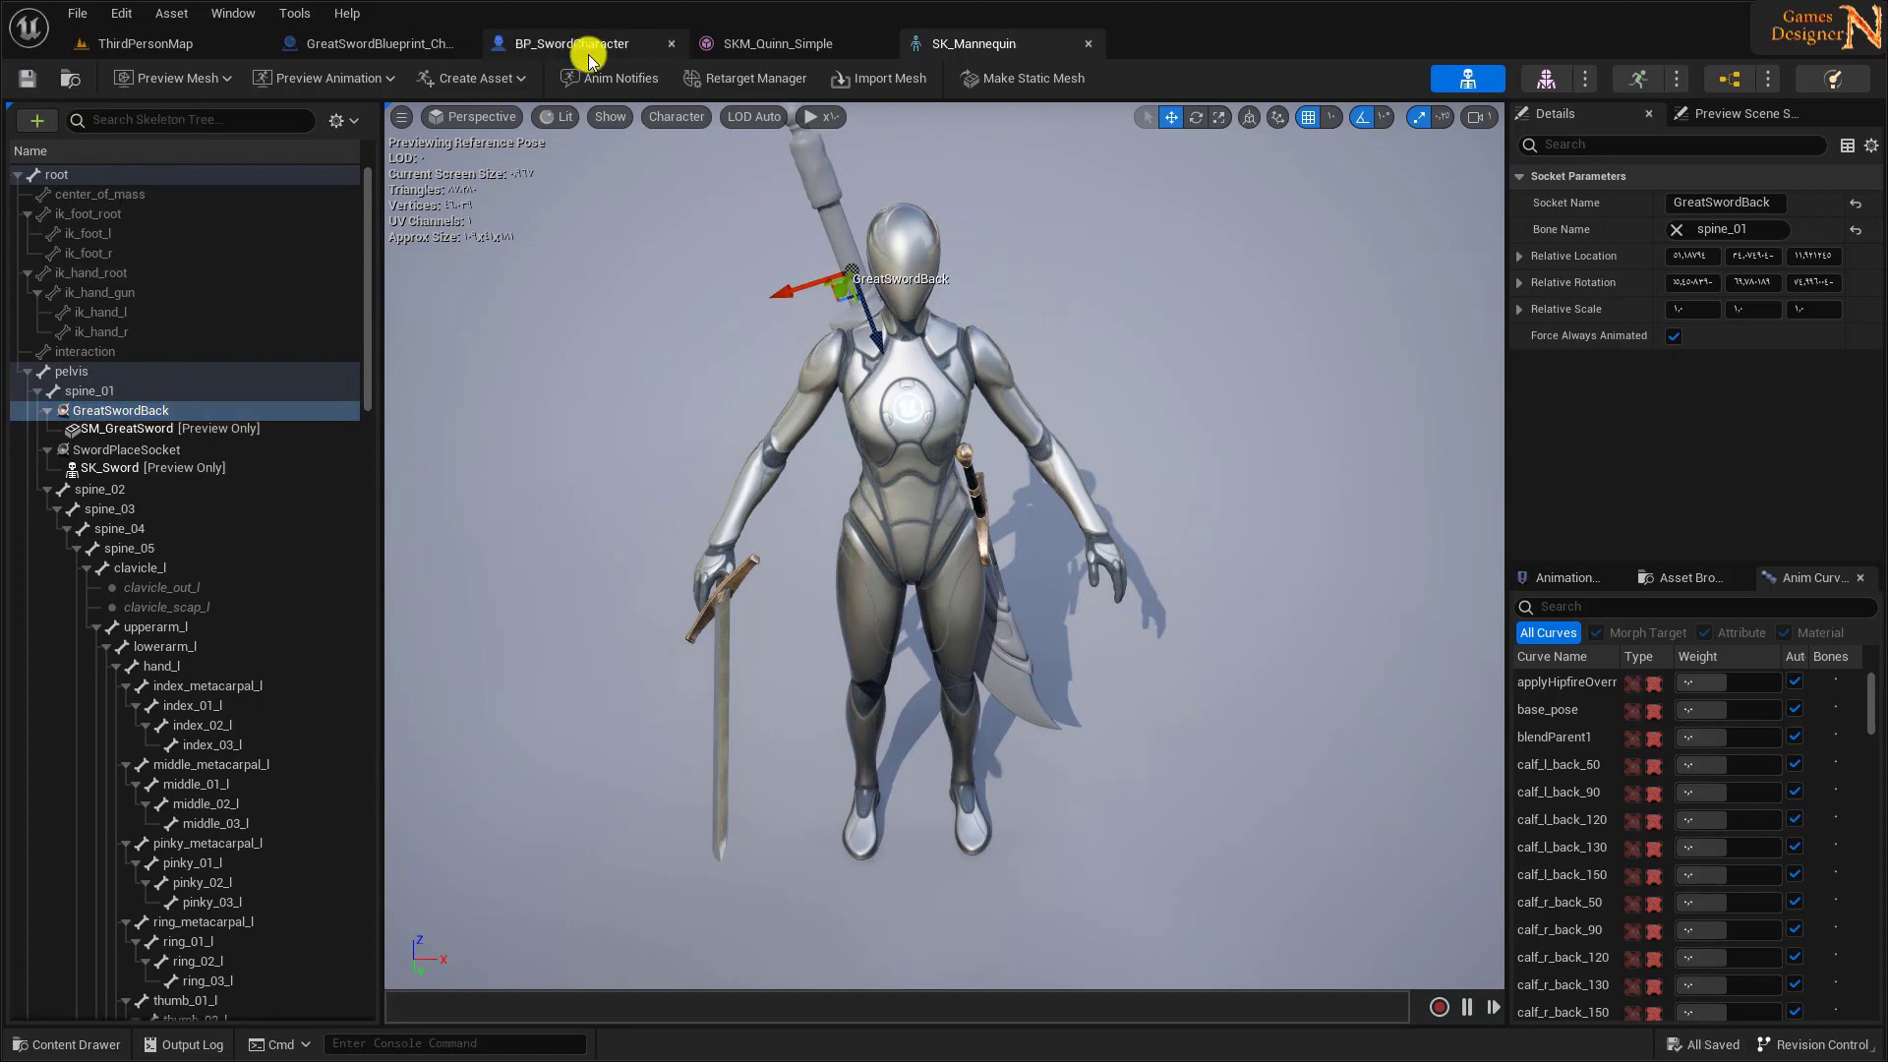
# - Set GreatSwordBlueprint_Child's Attach Socket Name to GreatSwordBack, then compile and save it
pyautogui.click(374, 43)
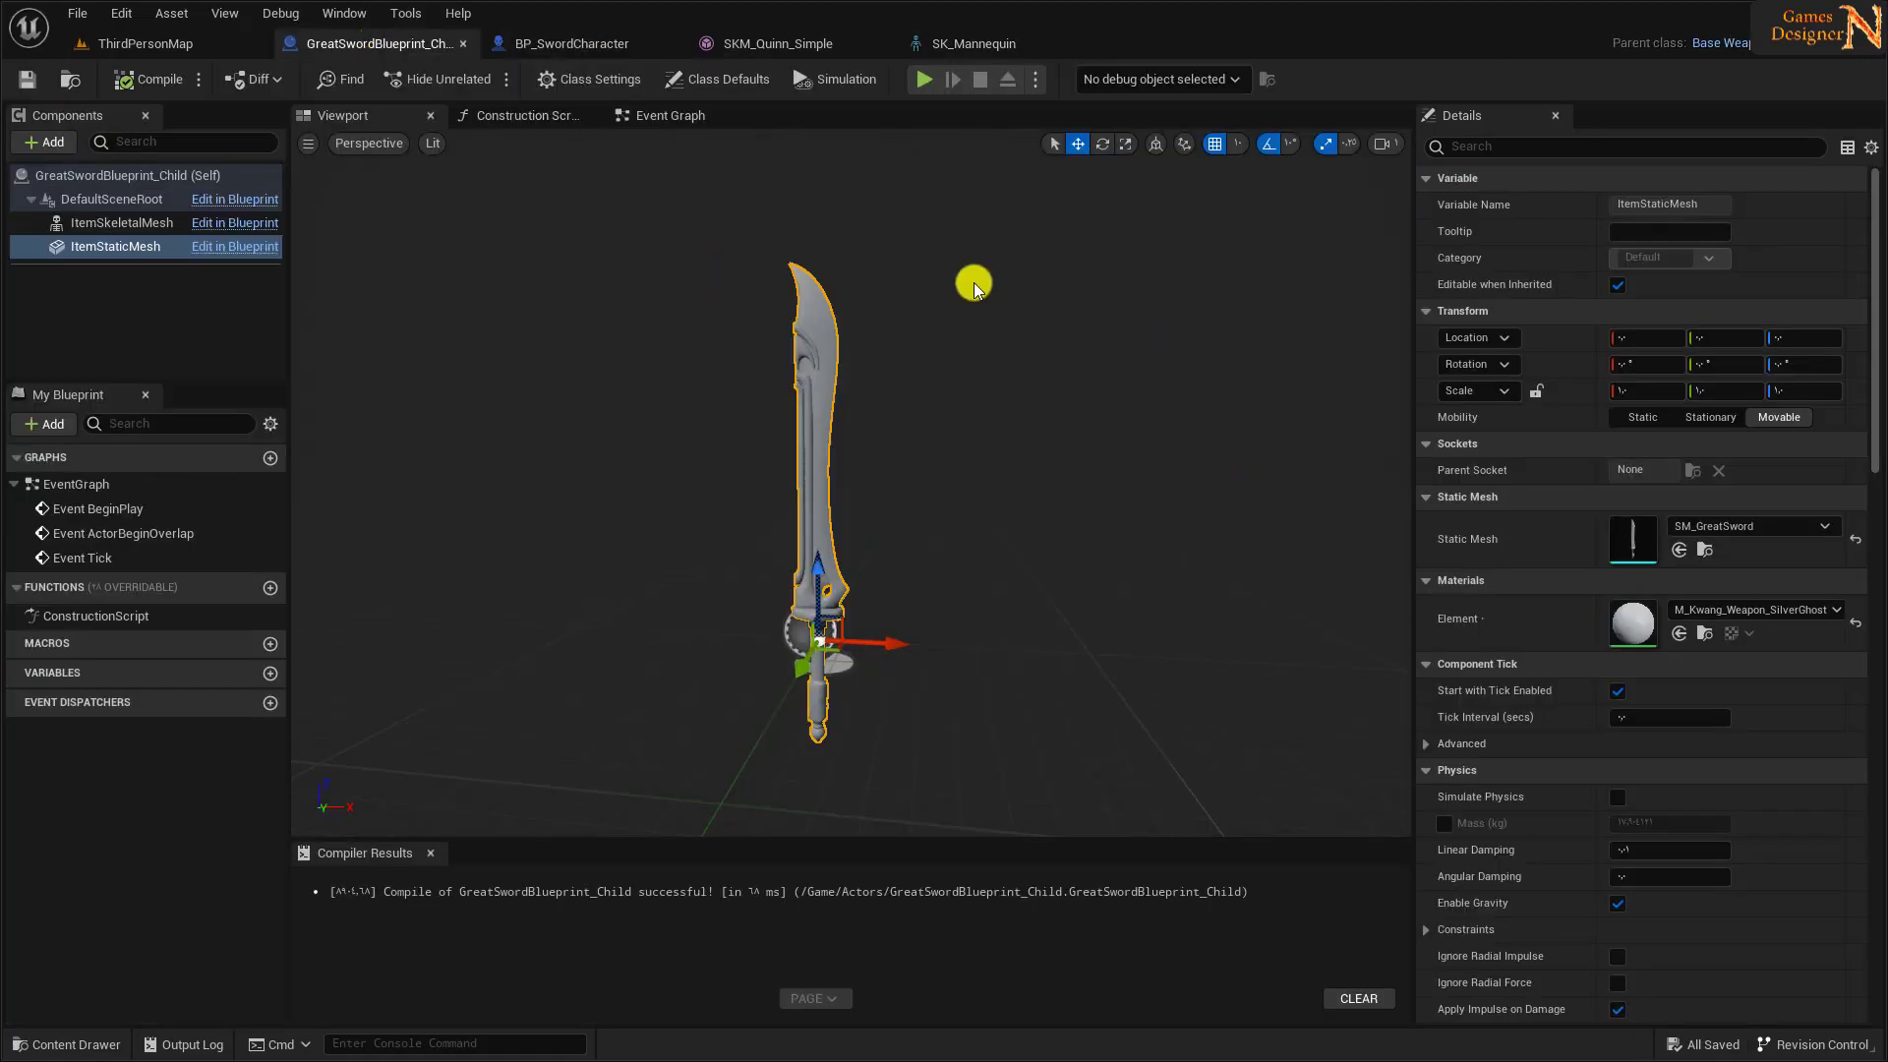
pyautogui.click(728, 79)
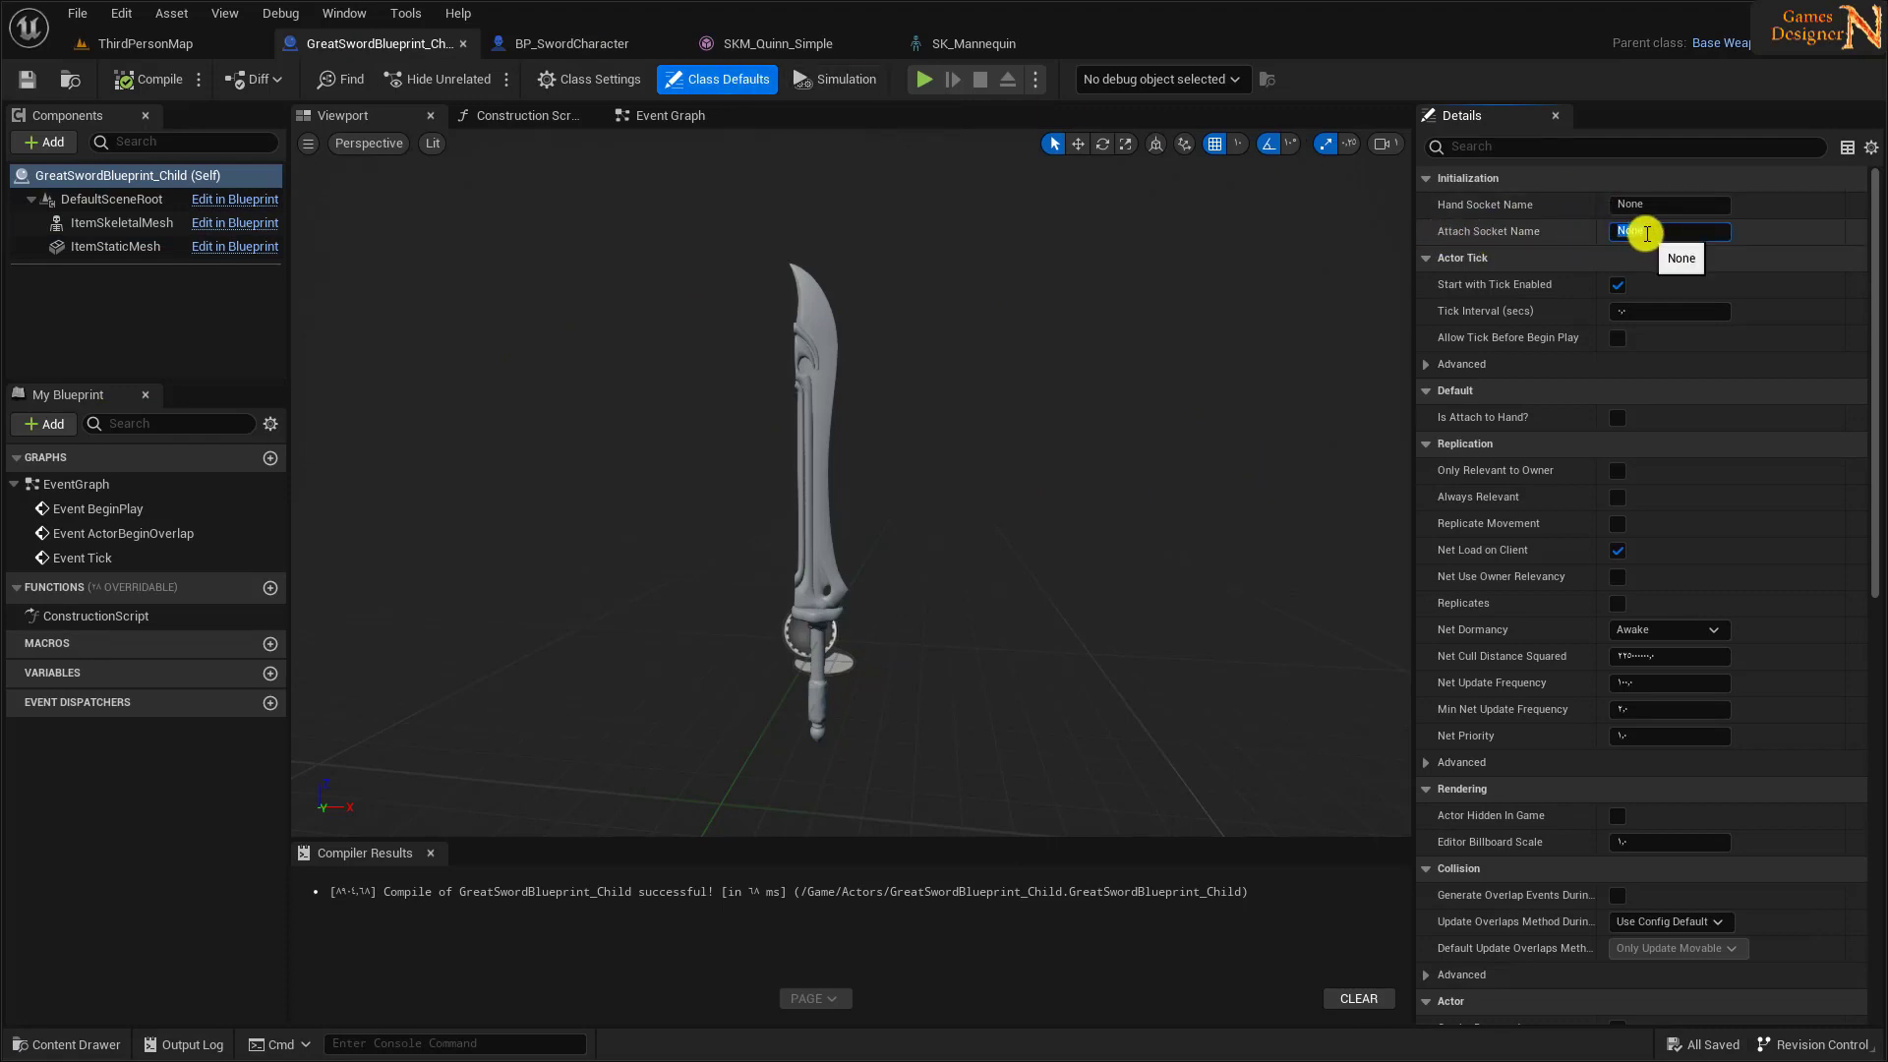
pyautogui.write('GreatSwordBack')
pyautogui.press('Return')
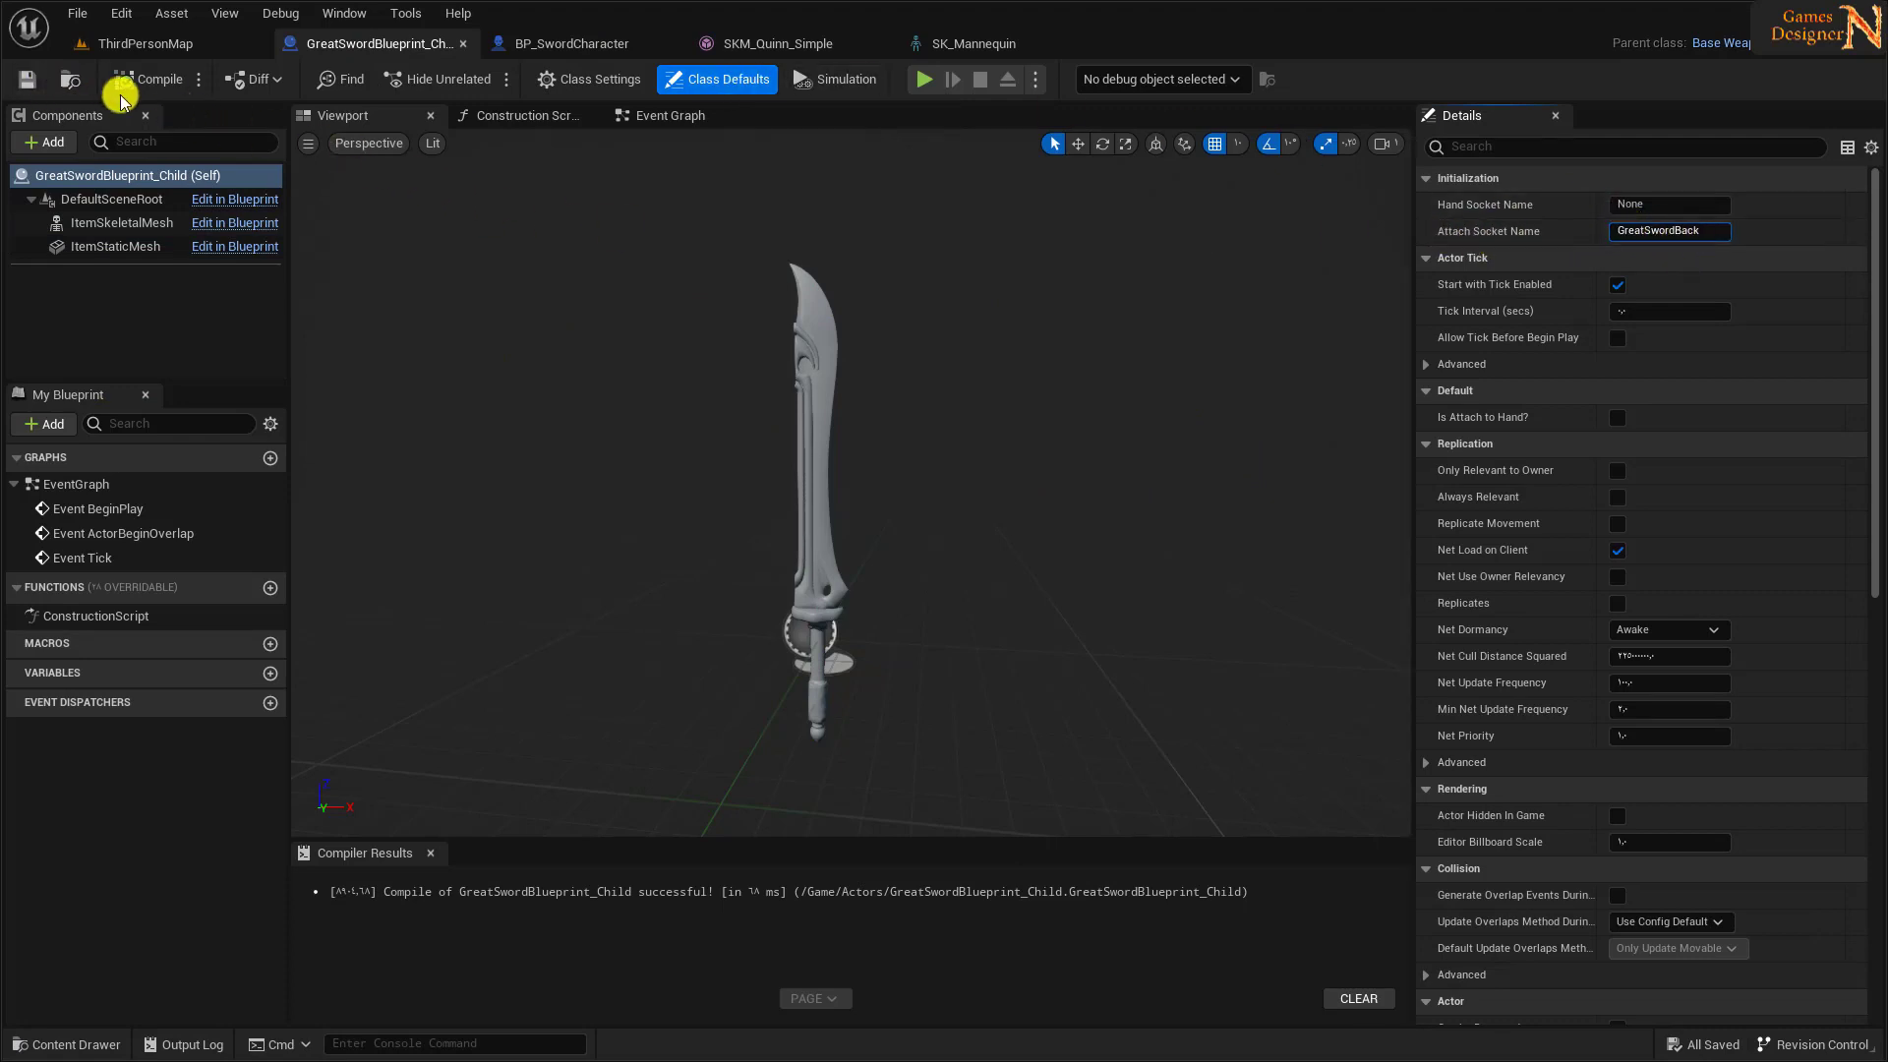
pyautogui.click(153, 84)
pyautogui.click(28, 79)
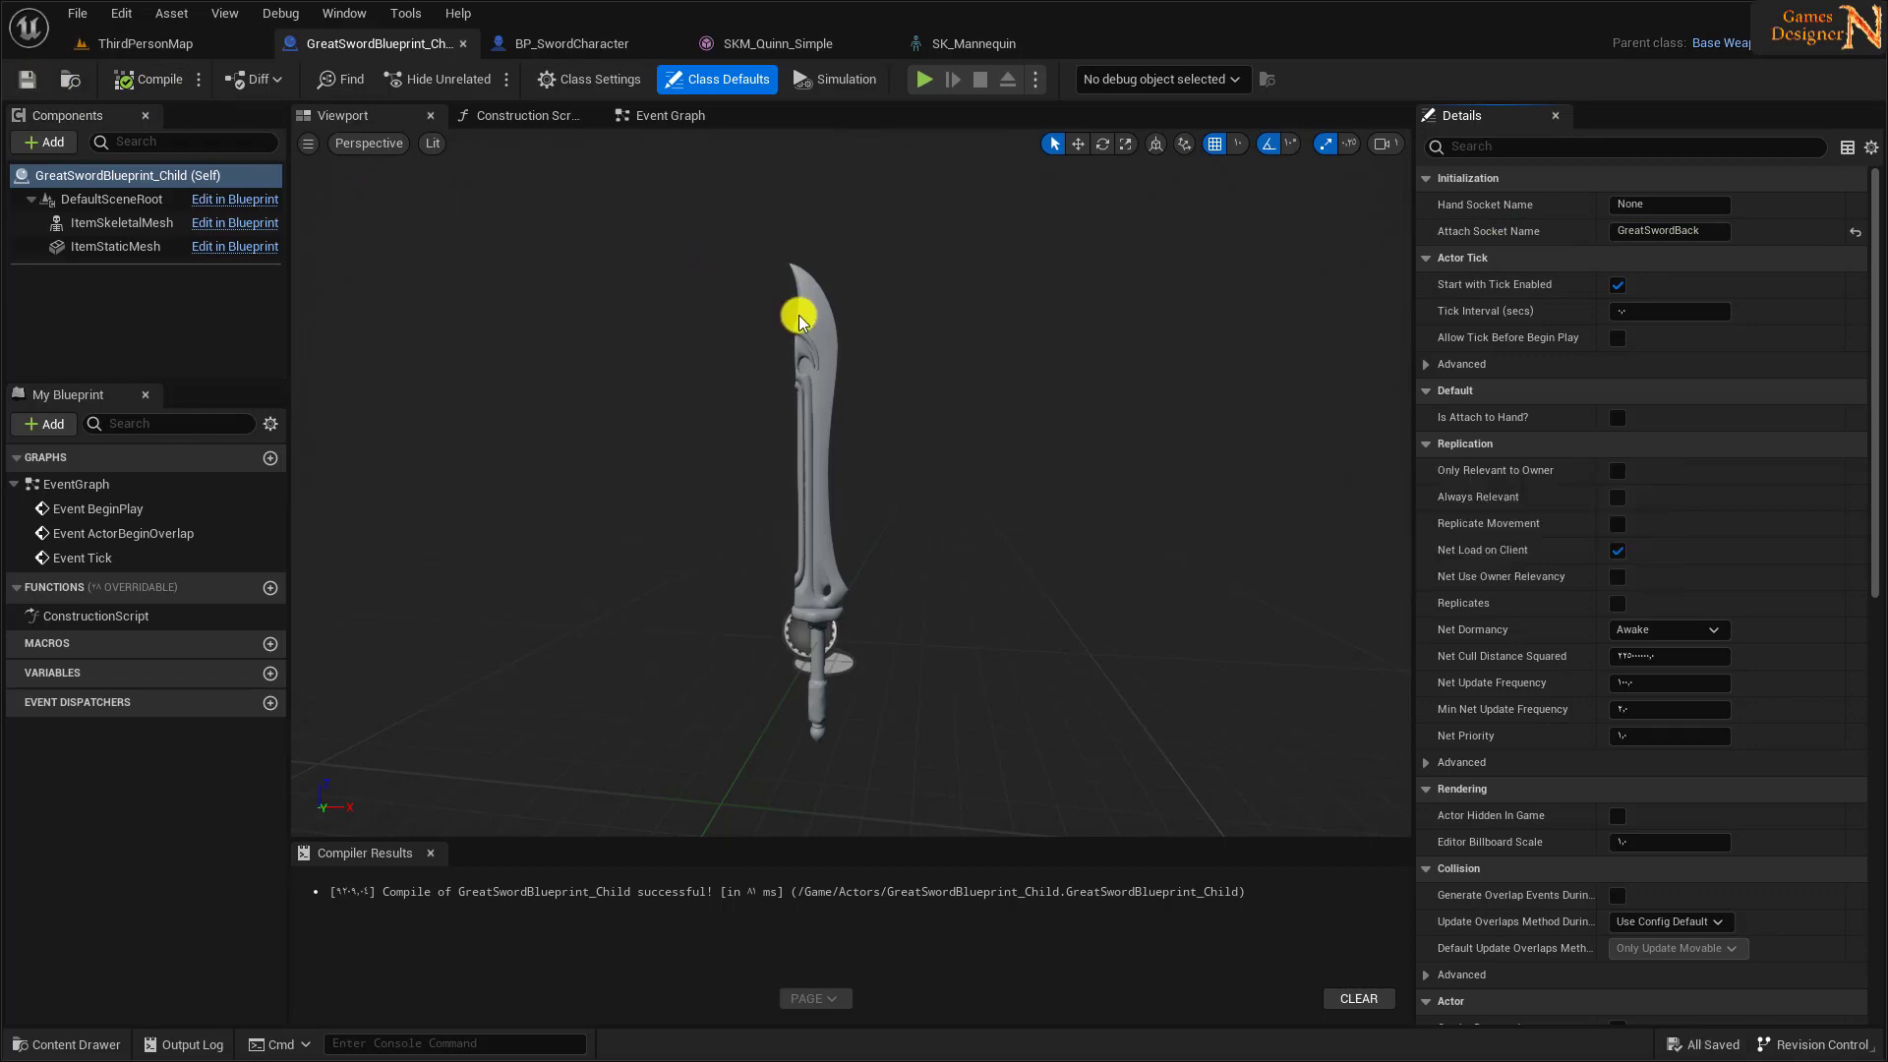
pyautogui.click(962, 39)
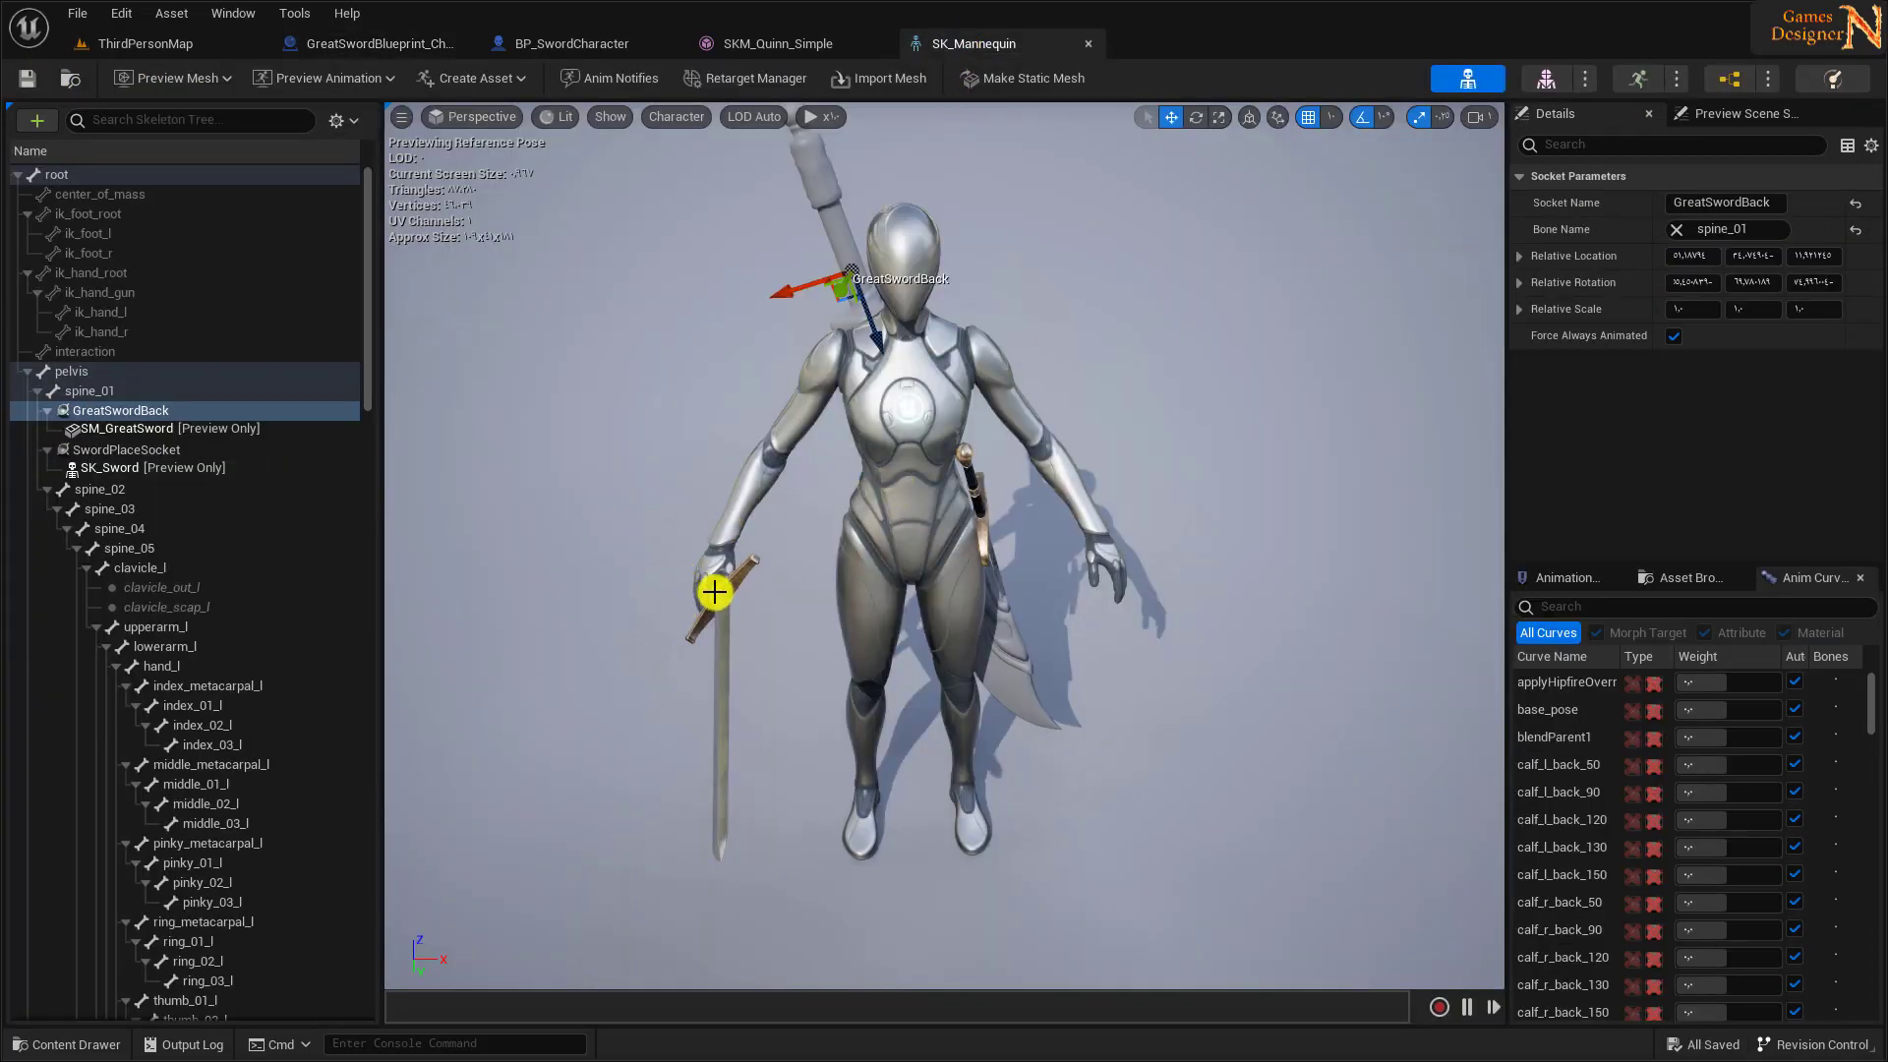
# - Add a socket to the hand_r bone and rename it hand_Great_Sword_Socket
pyautogui.scroll(3, 604, 693)
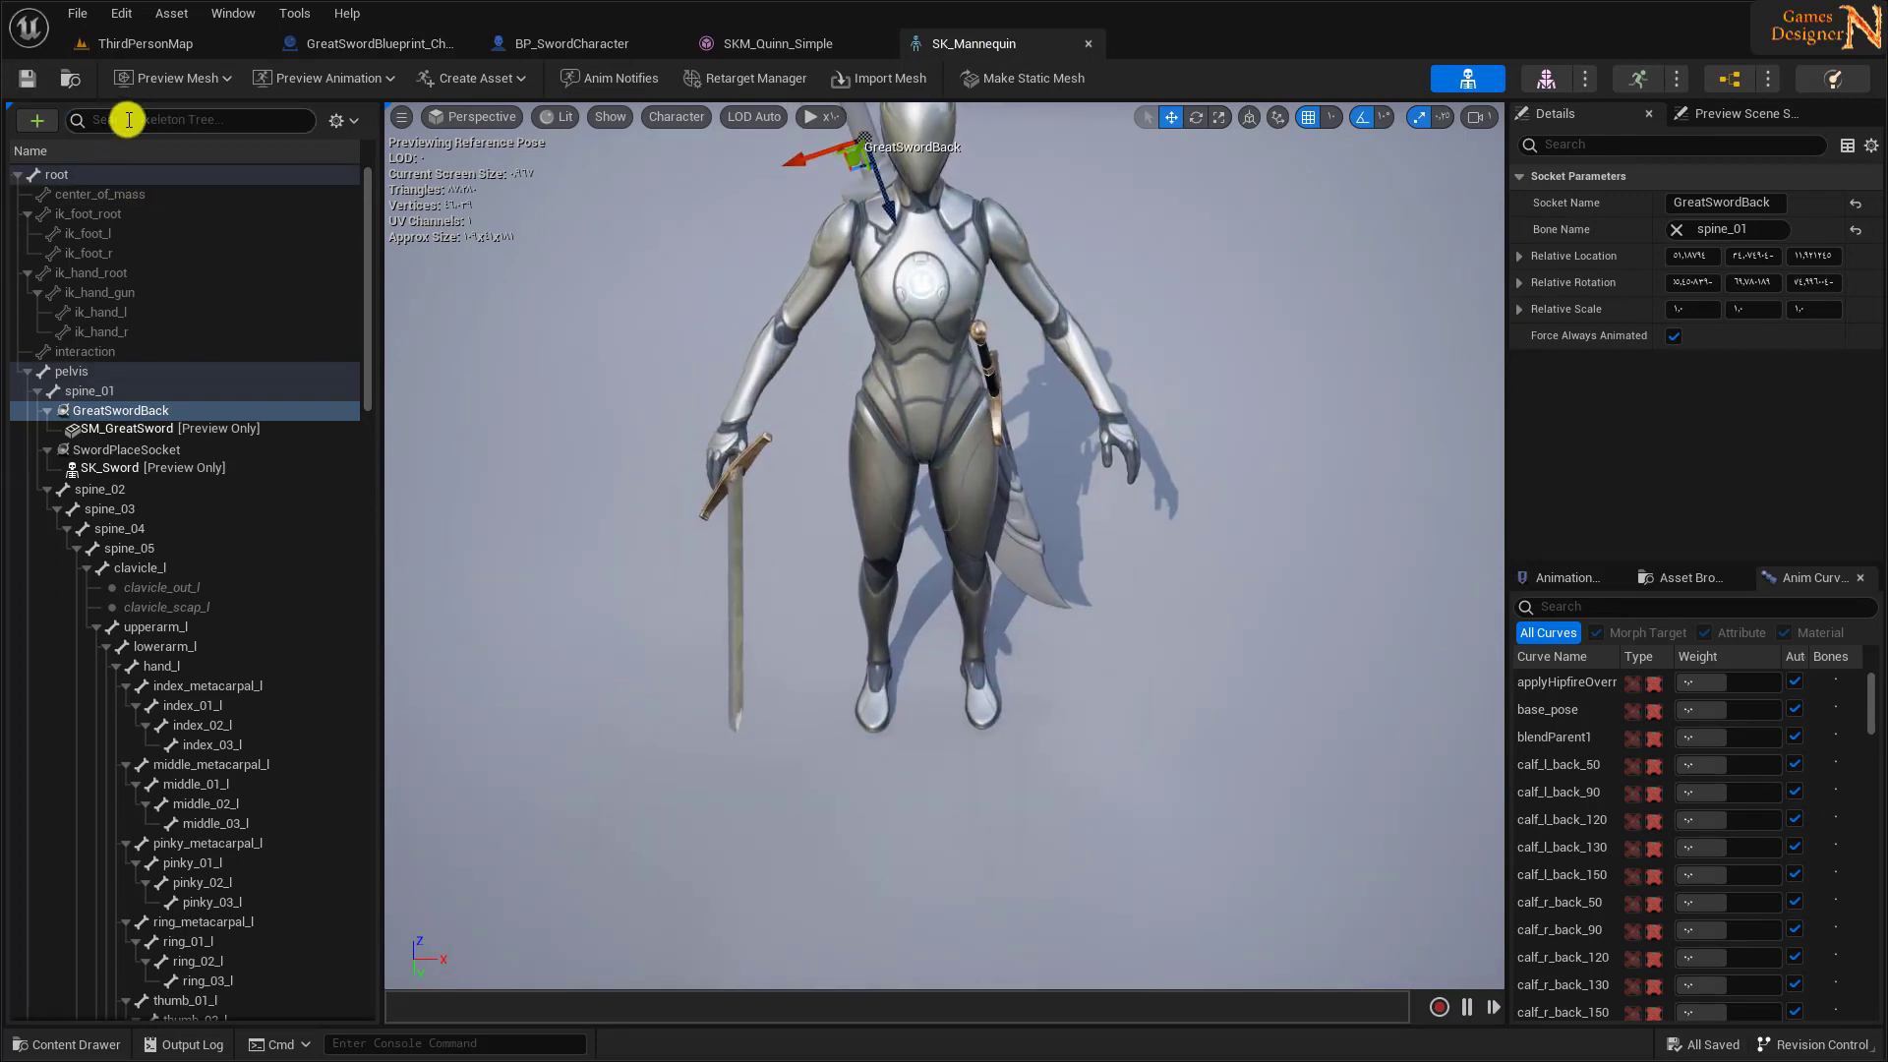
pyautogui.write('hand')
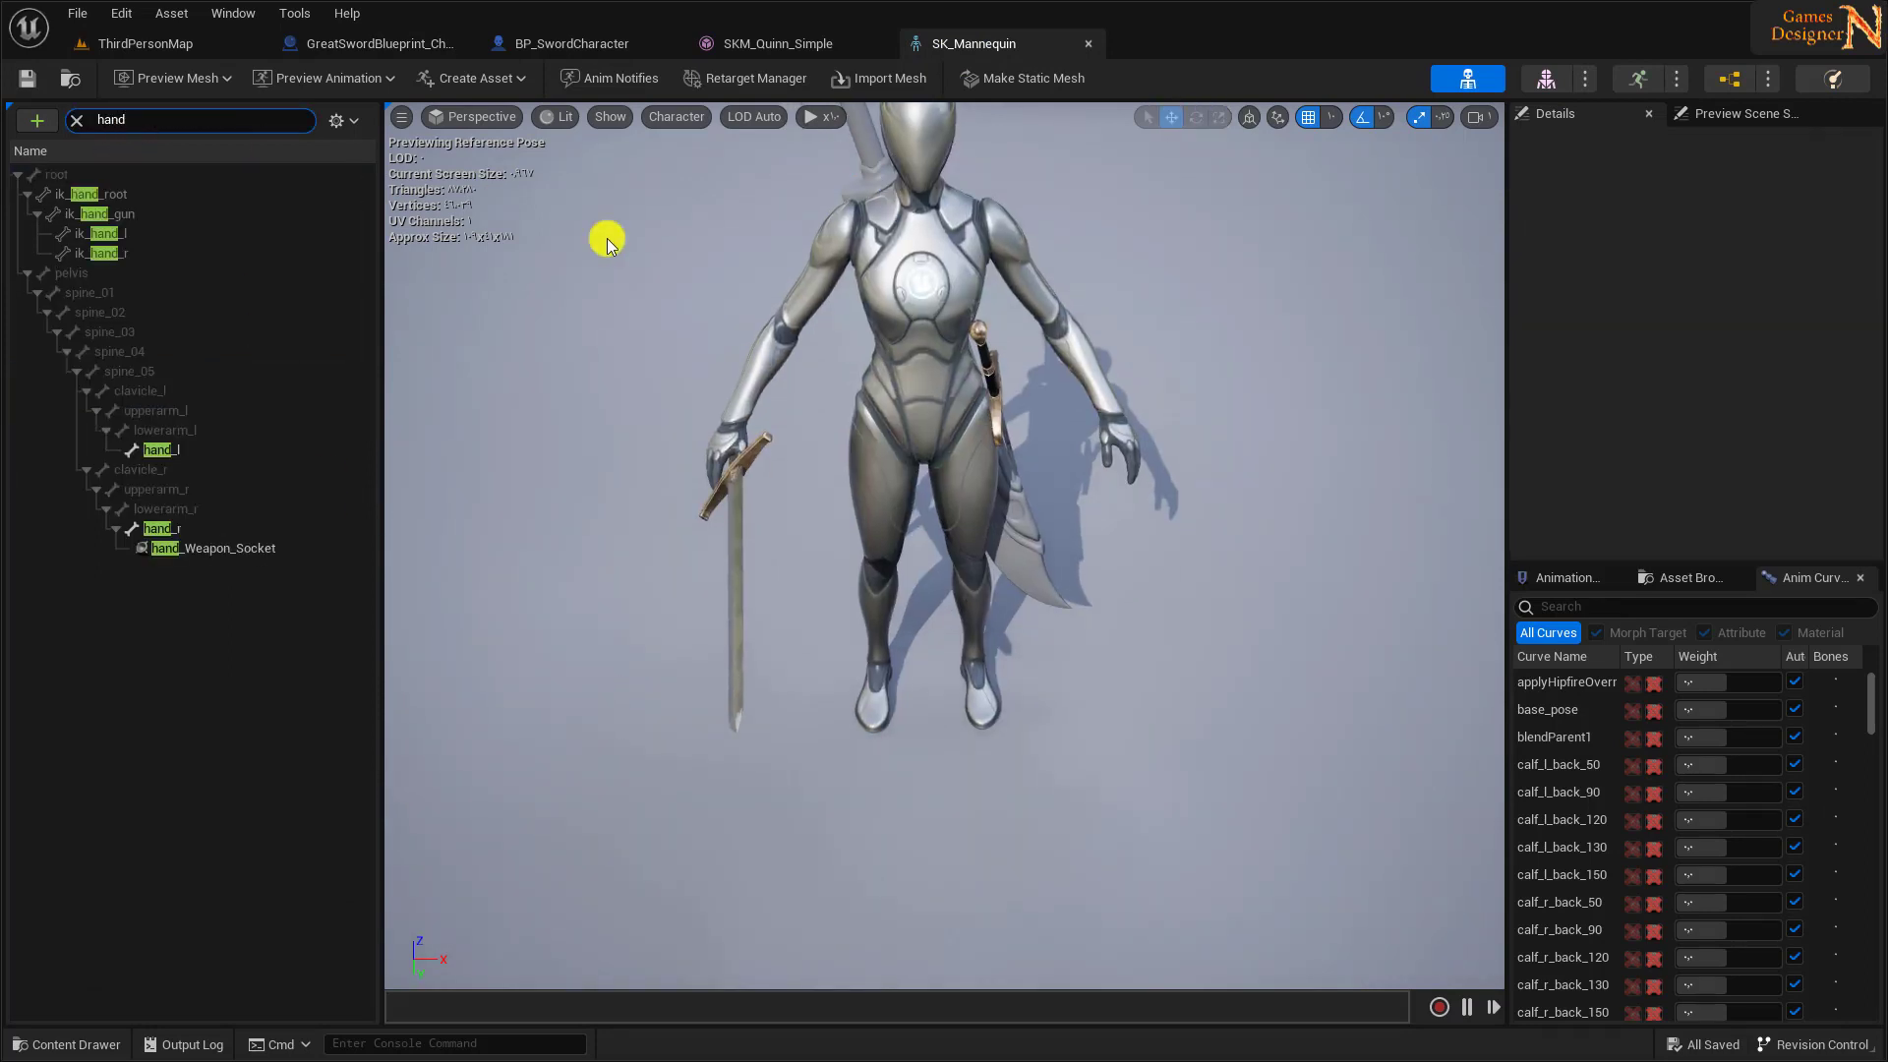
pyautogui.click(166, 528)
pyautogui.rightClick(168, 527)
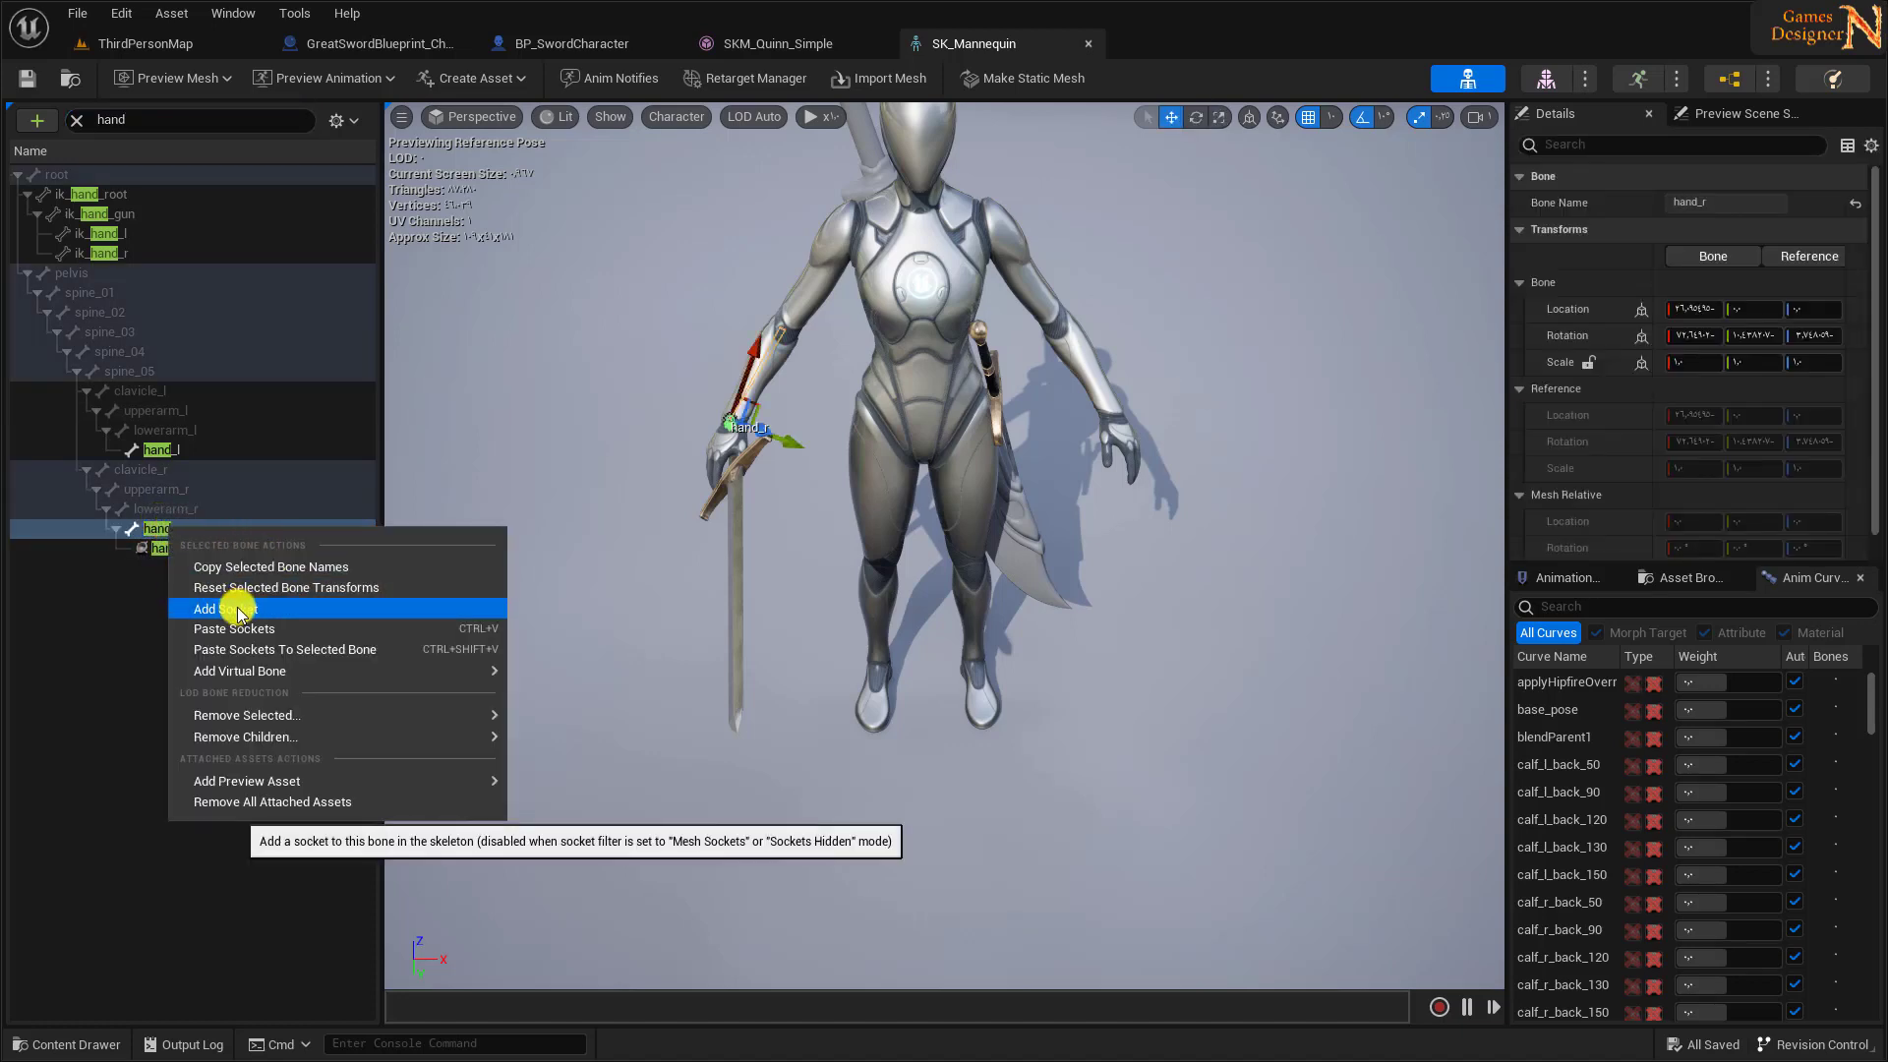
pyautogui.click(234, 608)
pyautogui.click(198, 549)
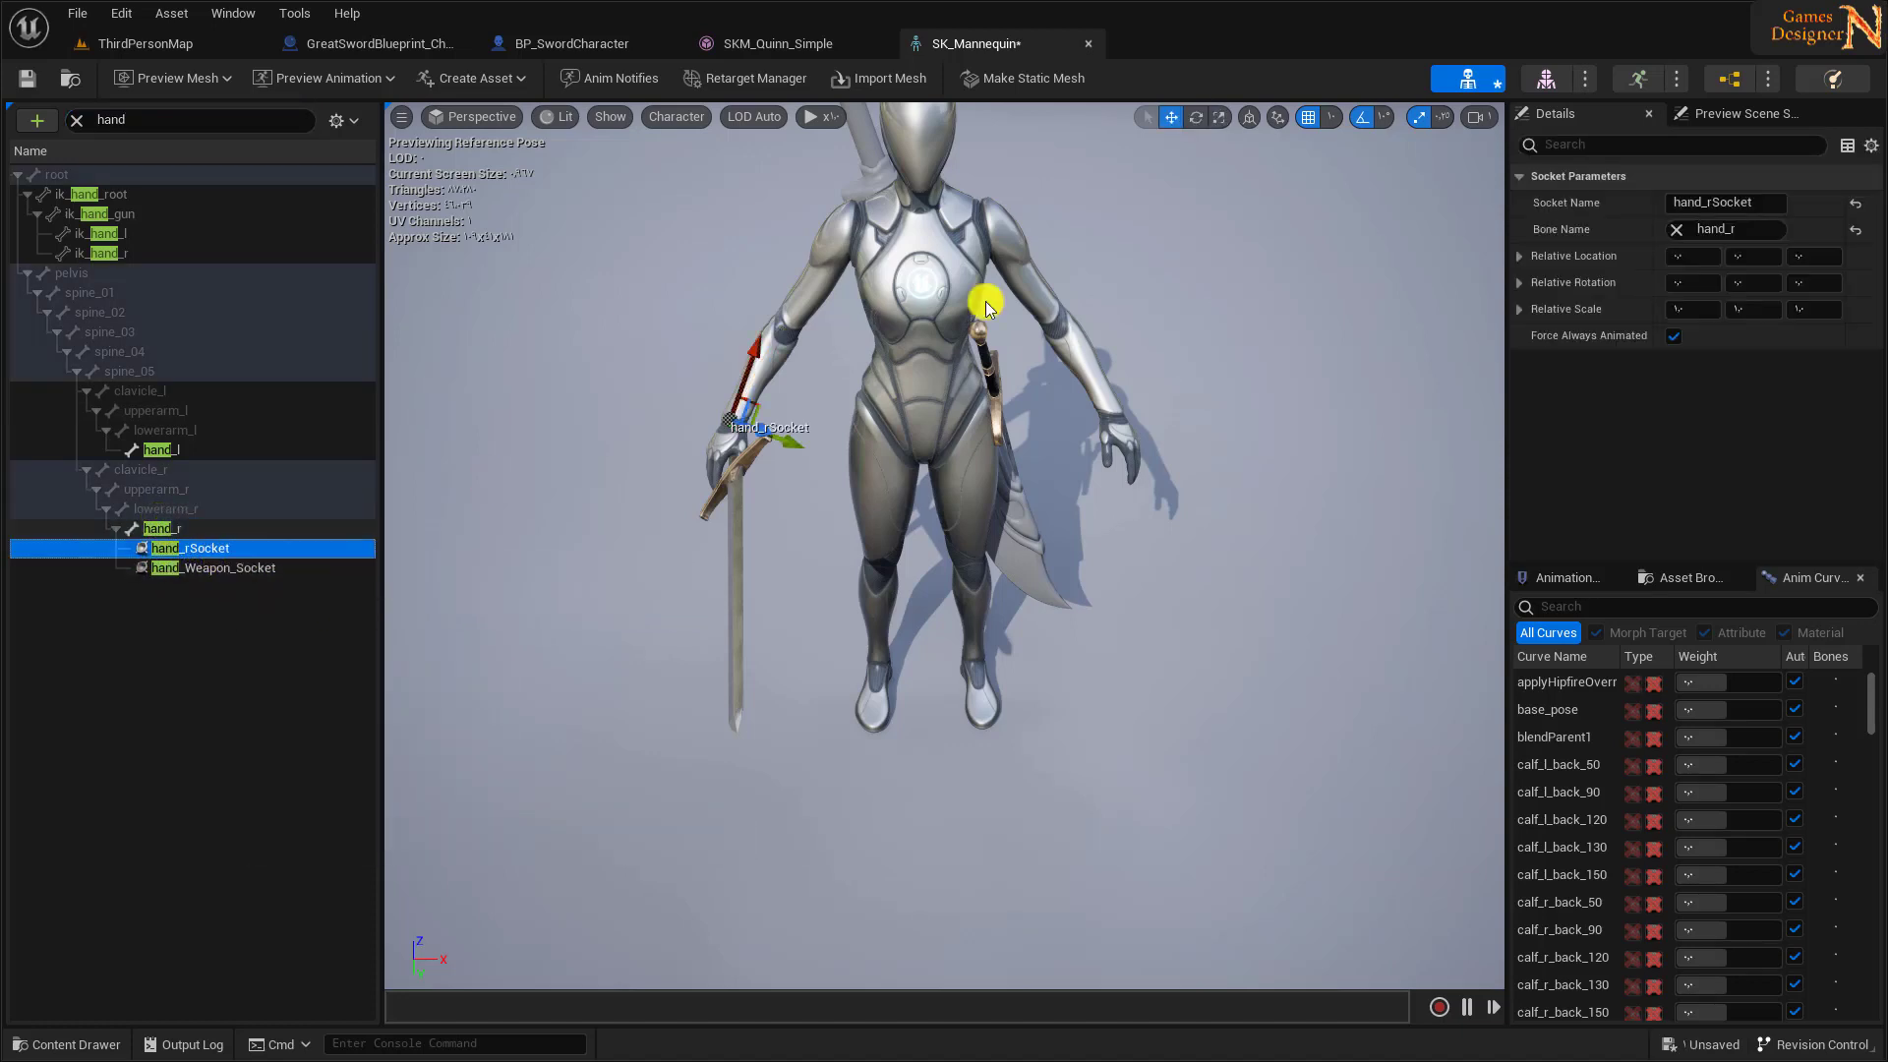
pyautogui.click(1760, 204)
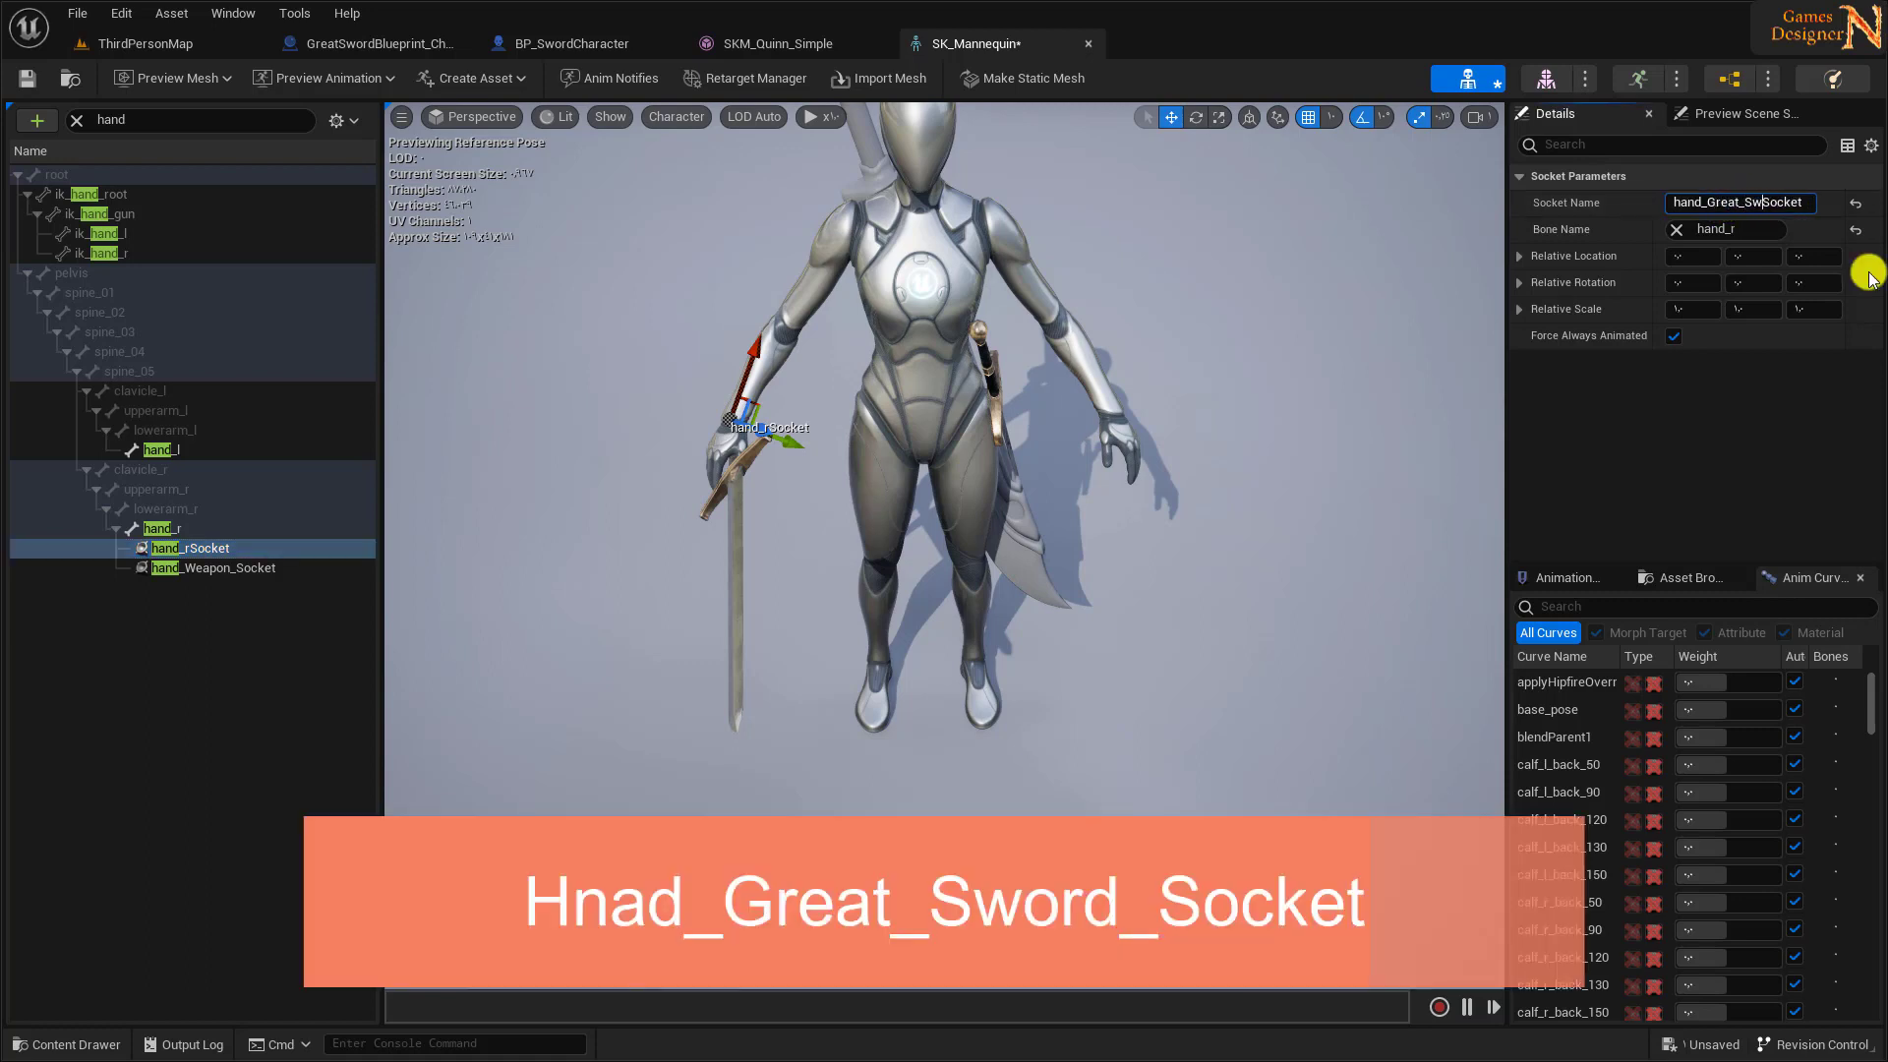
pyautogui.write('ord_')
pyautogui.press('Return')
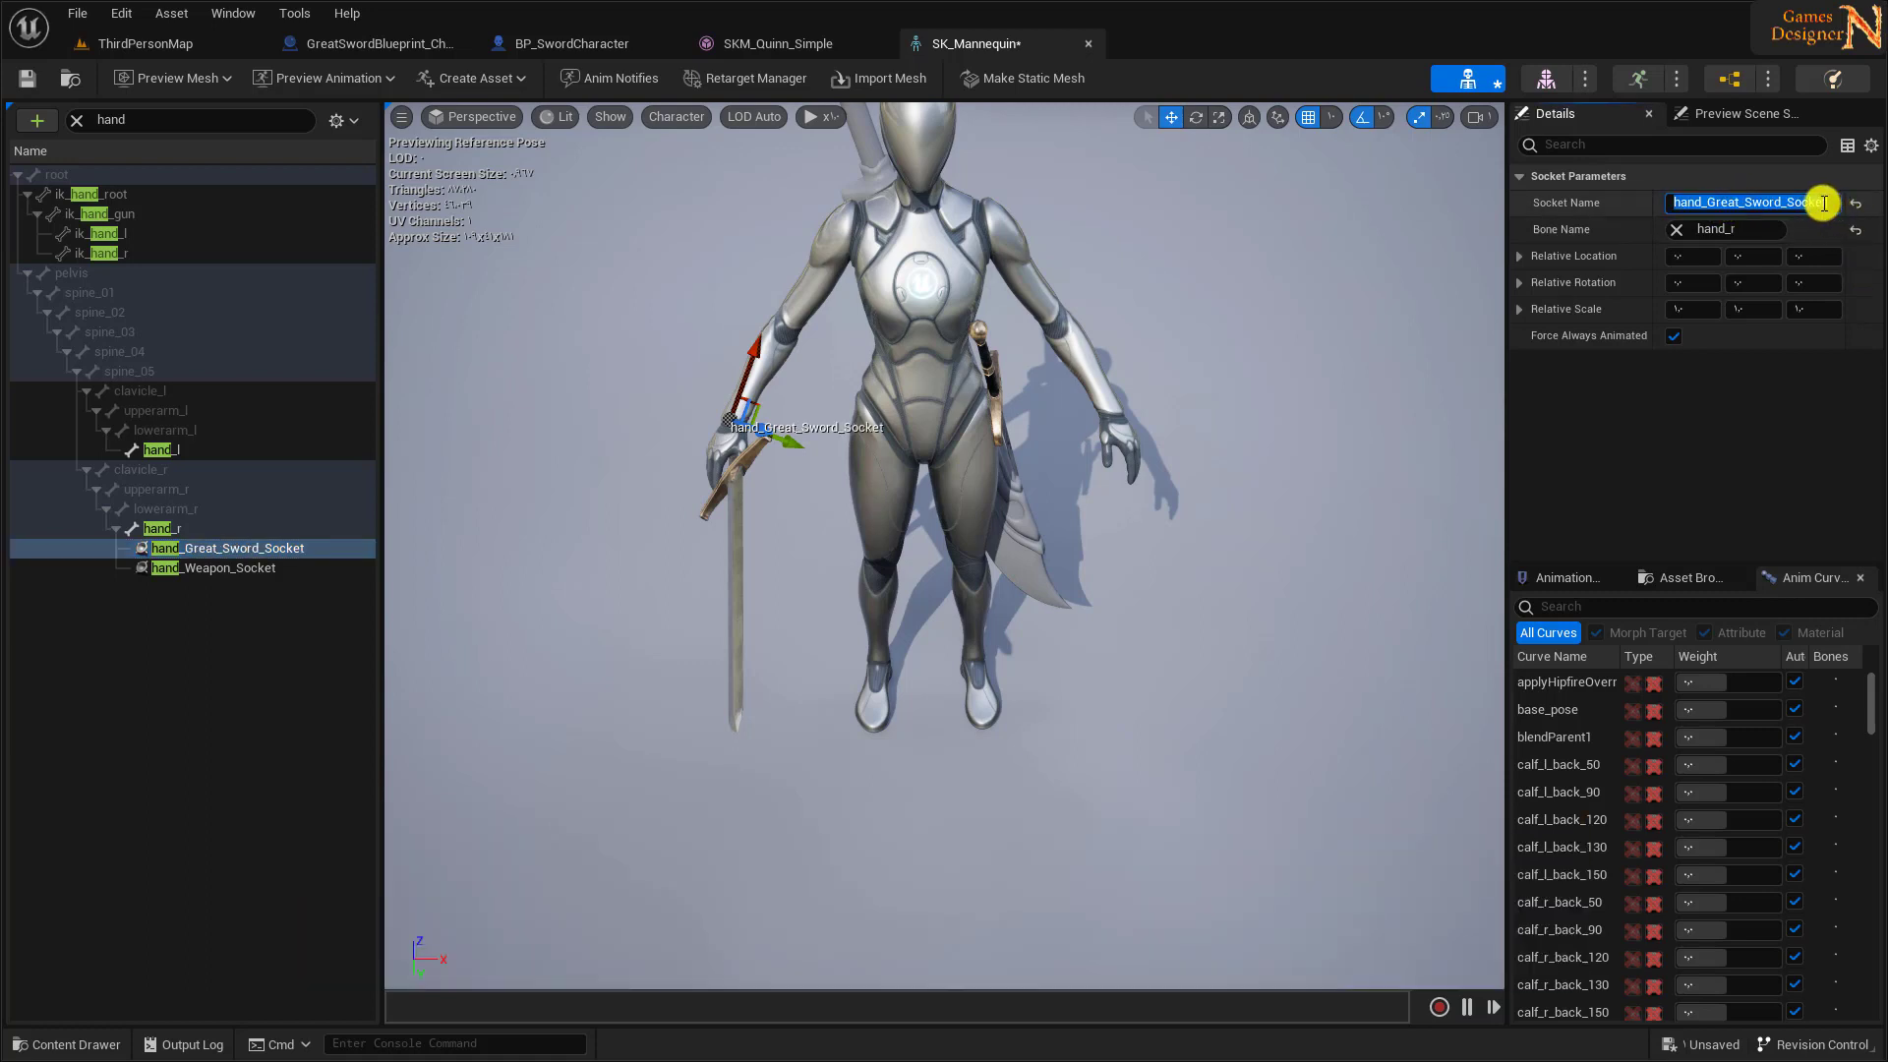
# - Preview SM_GreatSword on hand_Great_Sword_Socket
pyautogui.rightClick(201, 548)
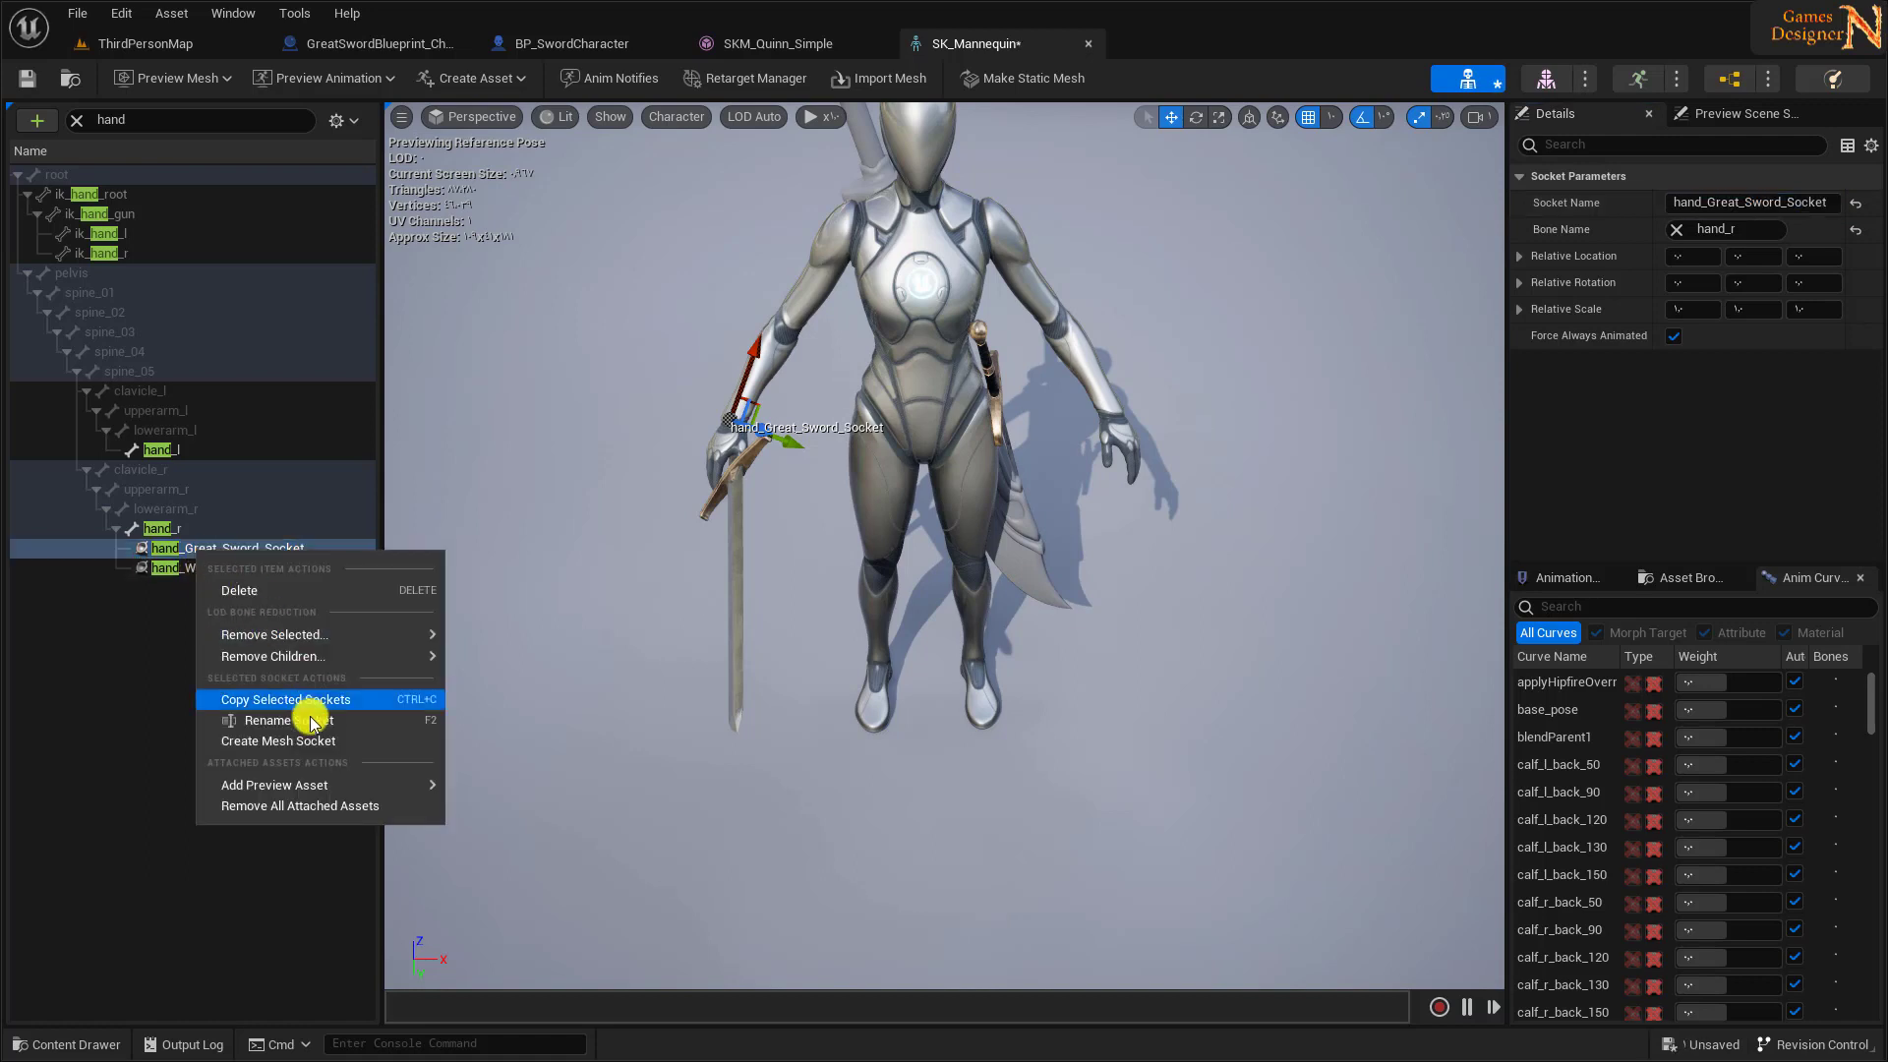
pyautogui.moveTo(374, 786)
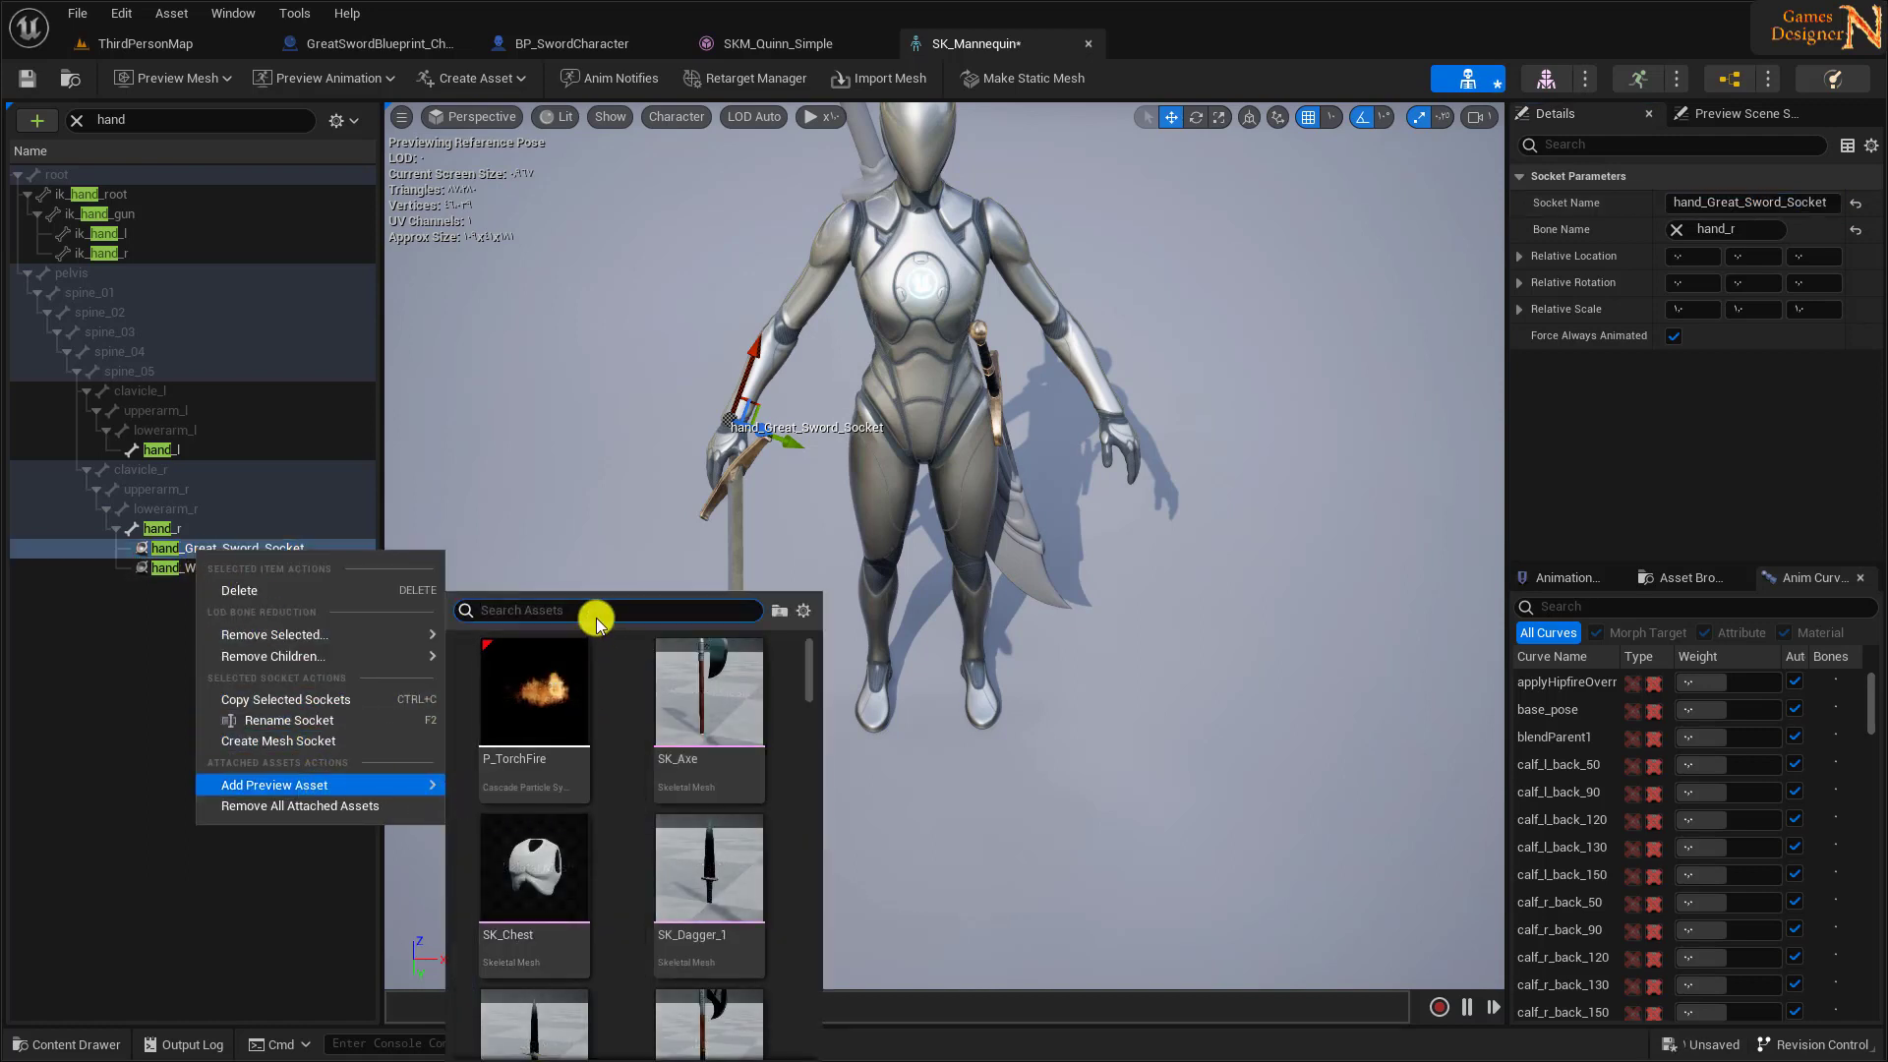
pyautogui.write('greats')
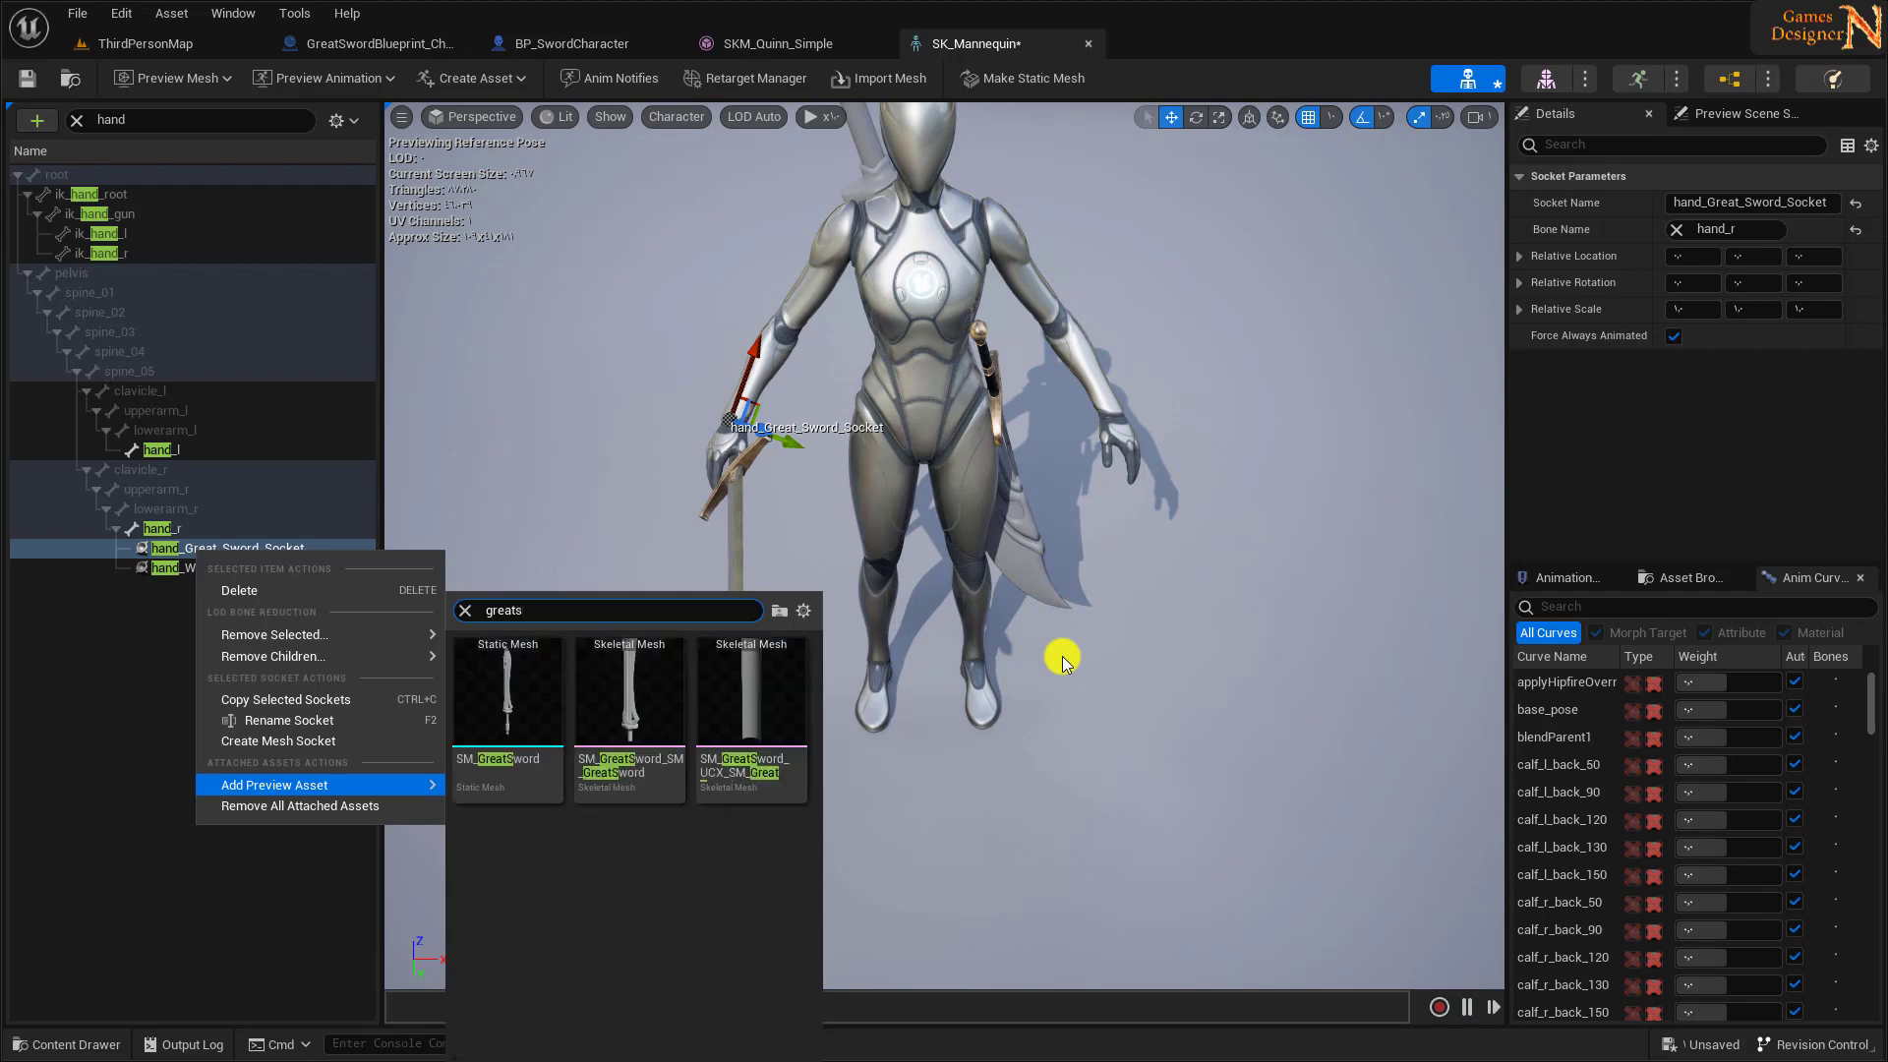
pyautogui.click(534, 693)
# - Rotate and move the socket so the right hand grips the sword's hilt, then save
pyautogui.click(1195, 118)
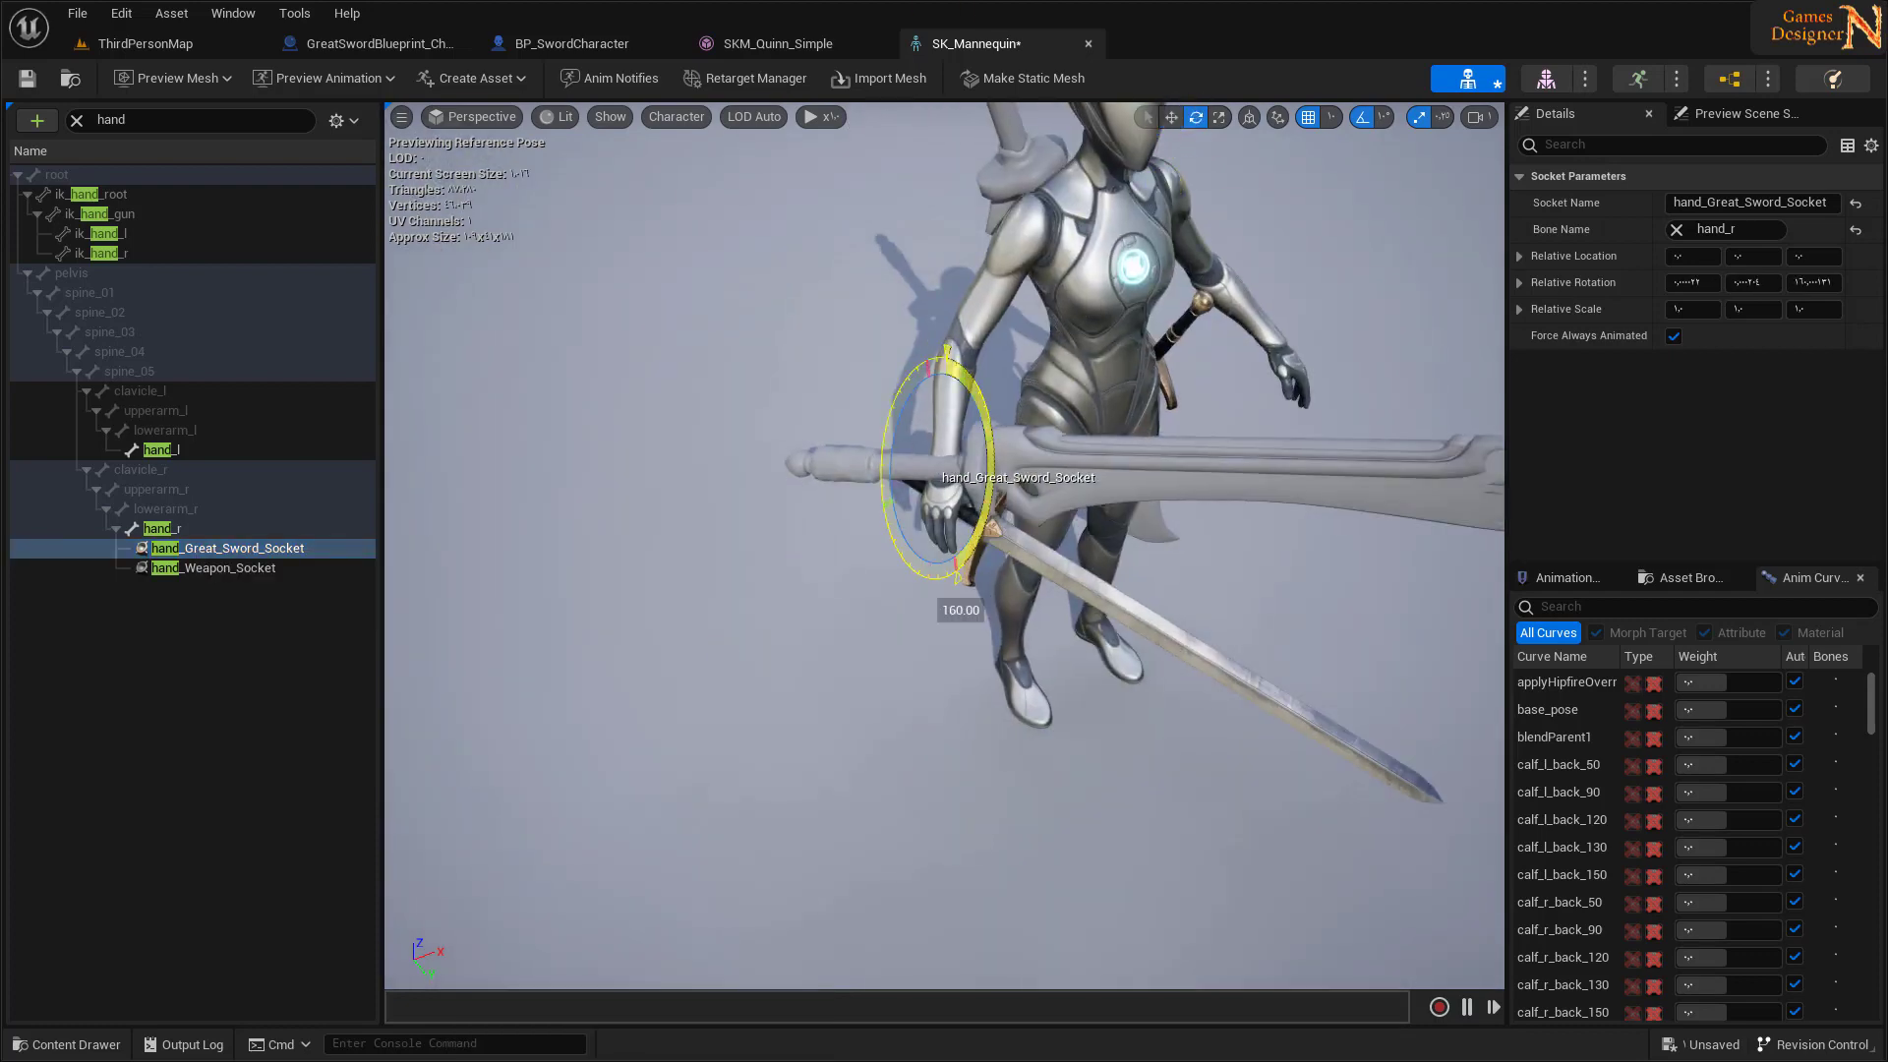
pyautogui.moveTo(949, 565)
pyautogui.mouseDown()
pyautogui.moveTo(1038, 447)
pyautogui.moveTo(906, 498)
pyautogui.moveTo(897, 523)
pyautogui.mouseUp()
pyautogui.press('w')
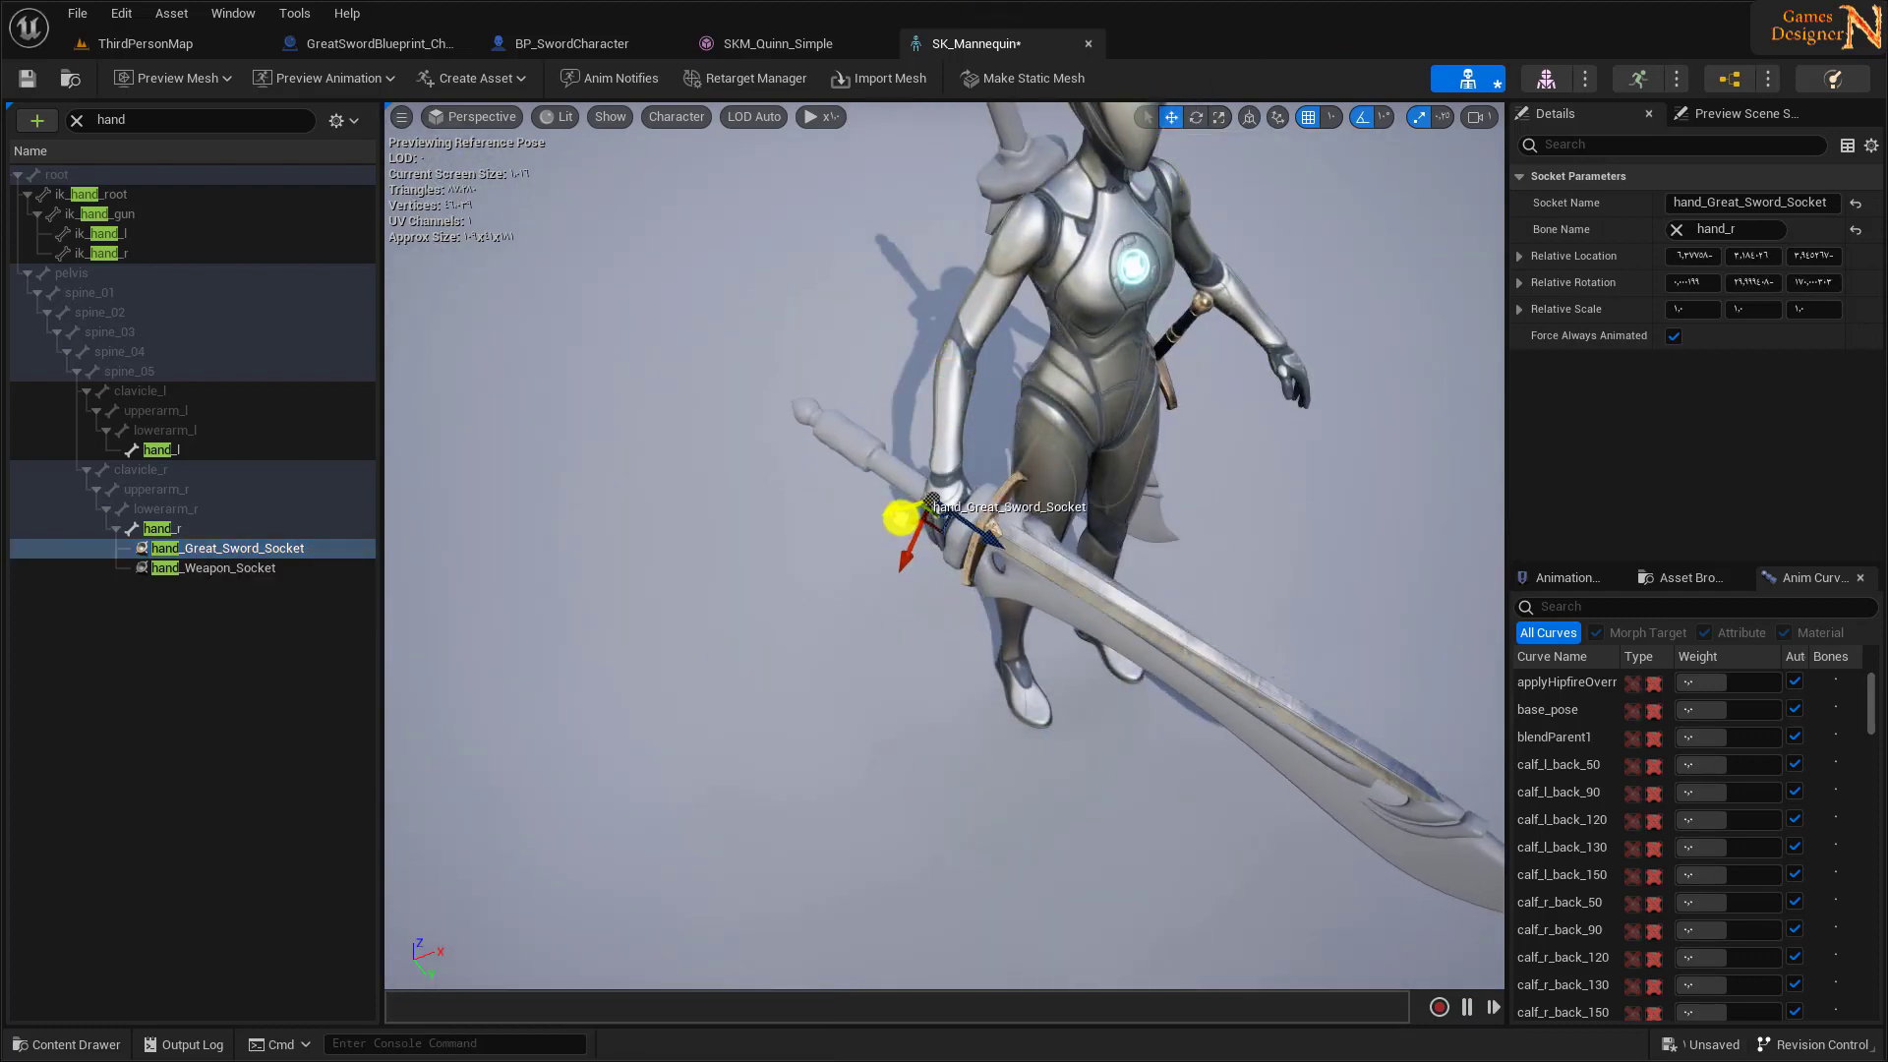
pyautogui.scroll(5, 1062, 687)
pyautogui.moveTo(628, 463); pyautogui.dragTo(675, 489)
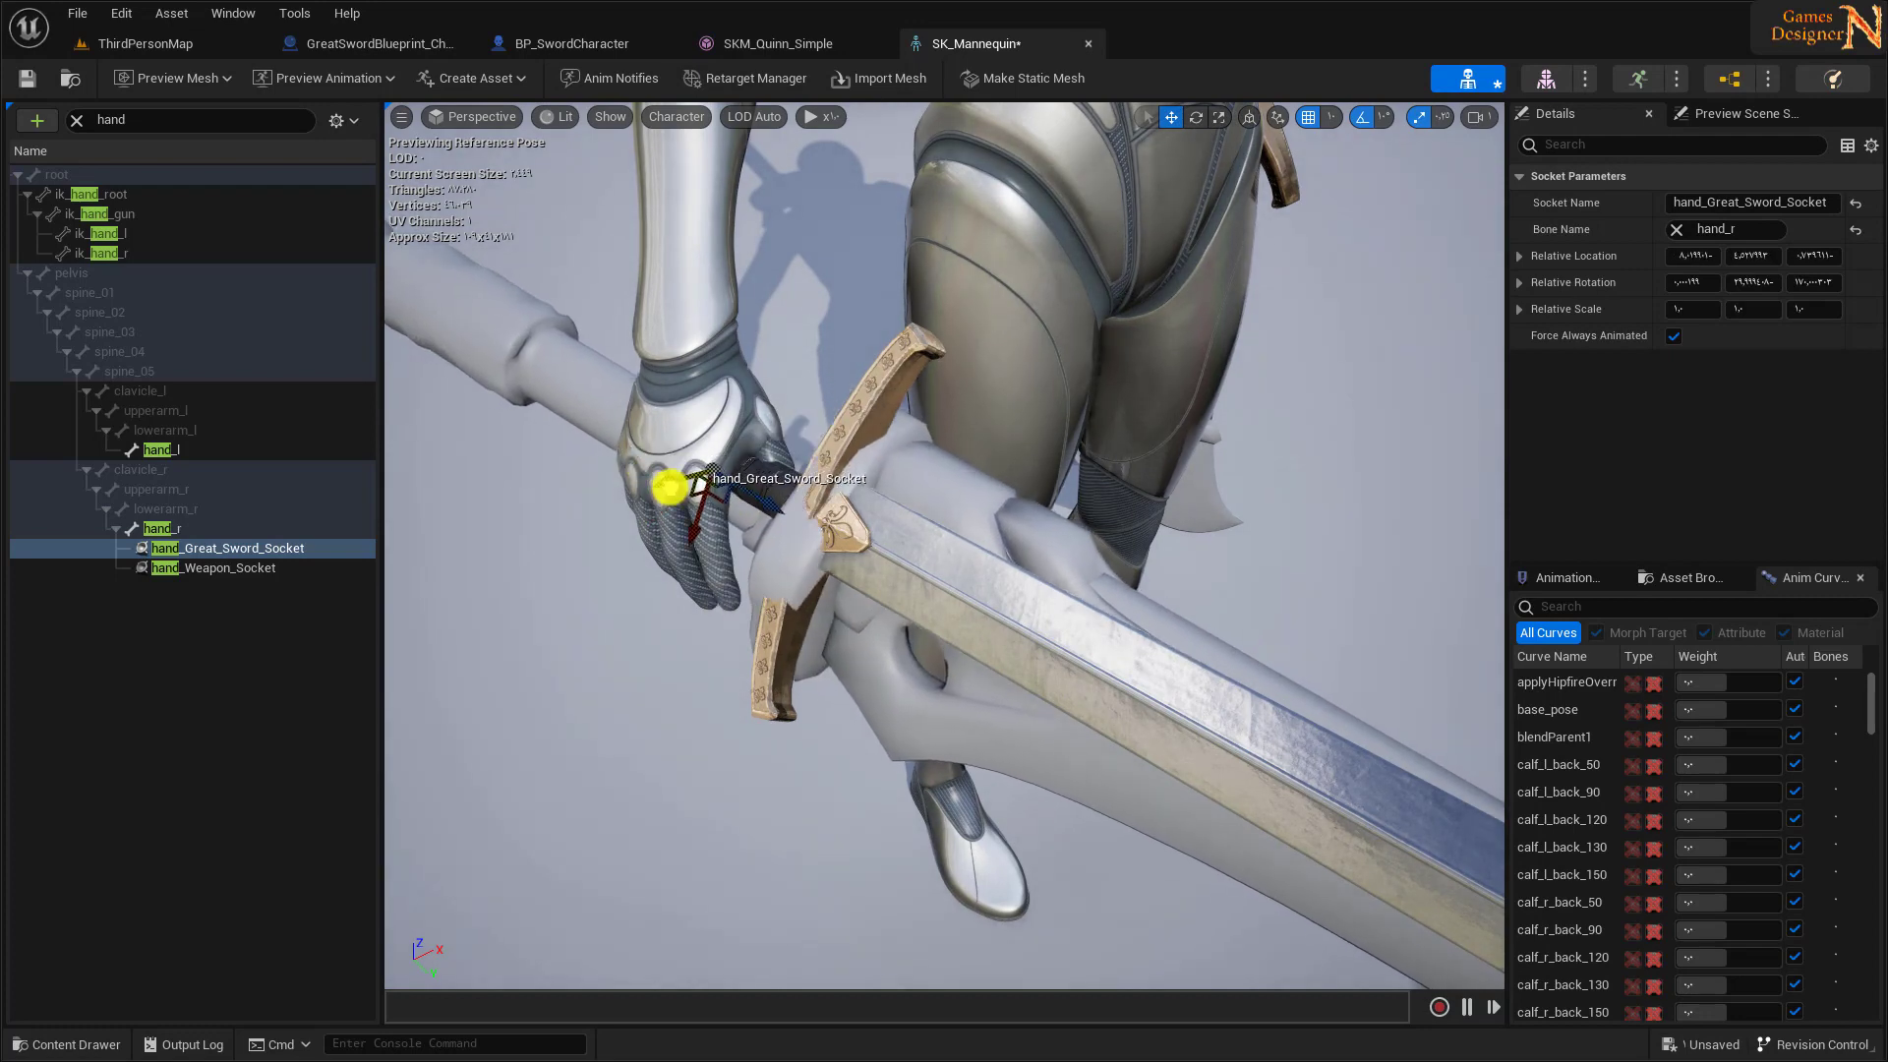
pyautogui.moveTo(674, 488)
pyautogui.mouseDown(button='right')
pyautogui.moveTo(971, 734)
pyautogui.moveTo(982, 371)
pyautogui.mouseUp(button='right')
pyautogui.press('e')
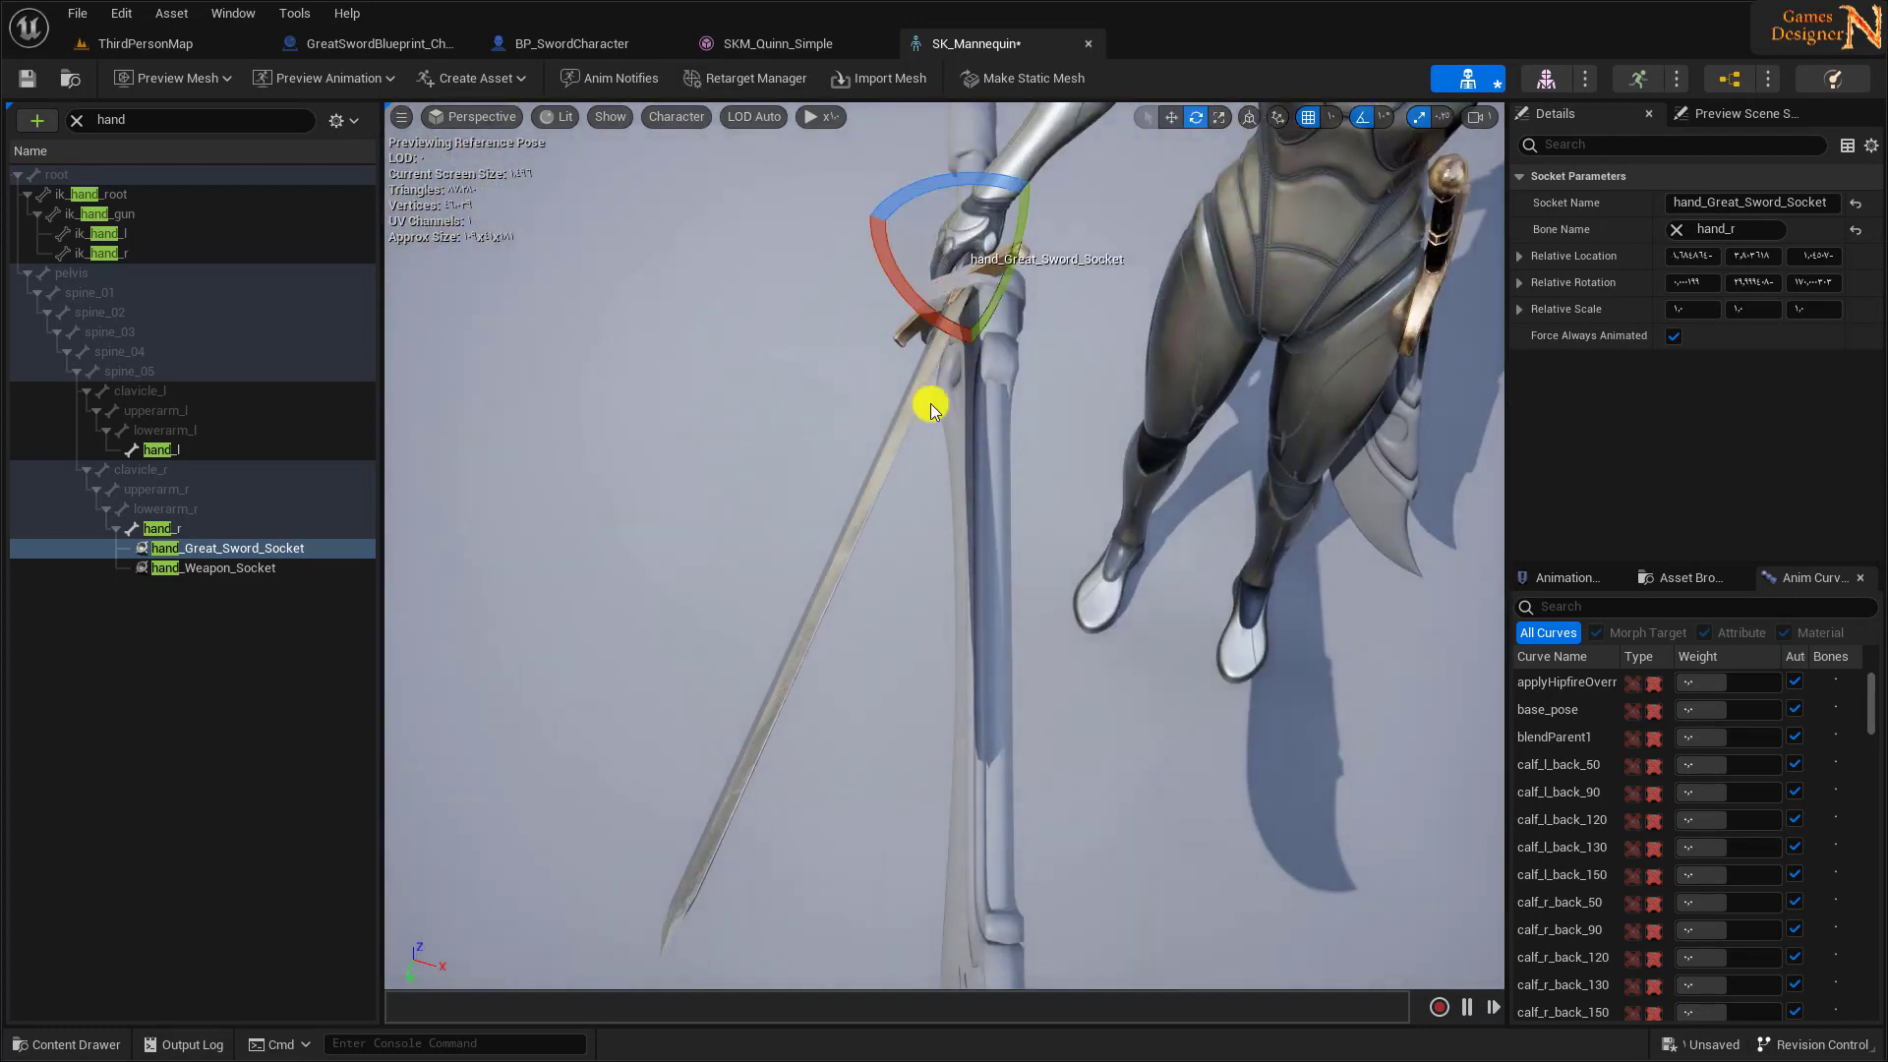
pyautogui.moveTo(928, 400); pyautogui.dragTo(872, 265)
pyautogui.moveTo(872, 266)
pyautogui.mouseDown(button='right')
pyautogui.moveTo(740, 672)
pyautogui.moveTo(693, 580)
pyautogui.mouseUp(button='right')
pyautogui.moveTo(703, 580); pyautogui.dragTo(687, 557)
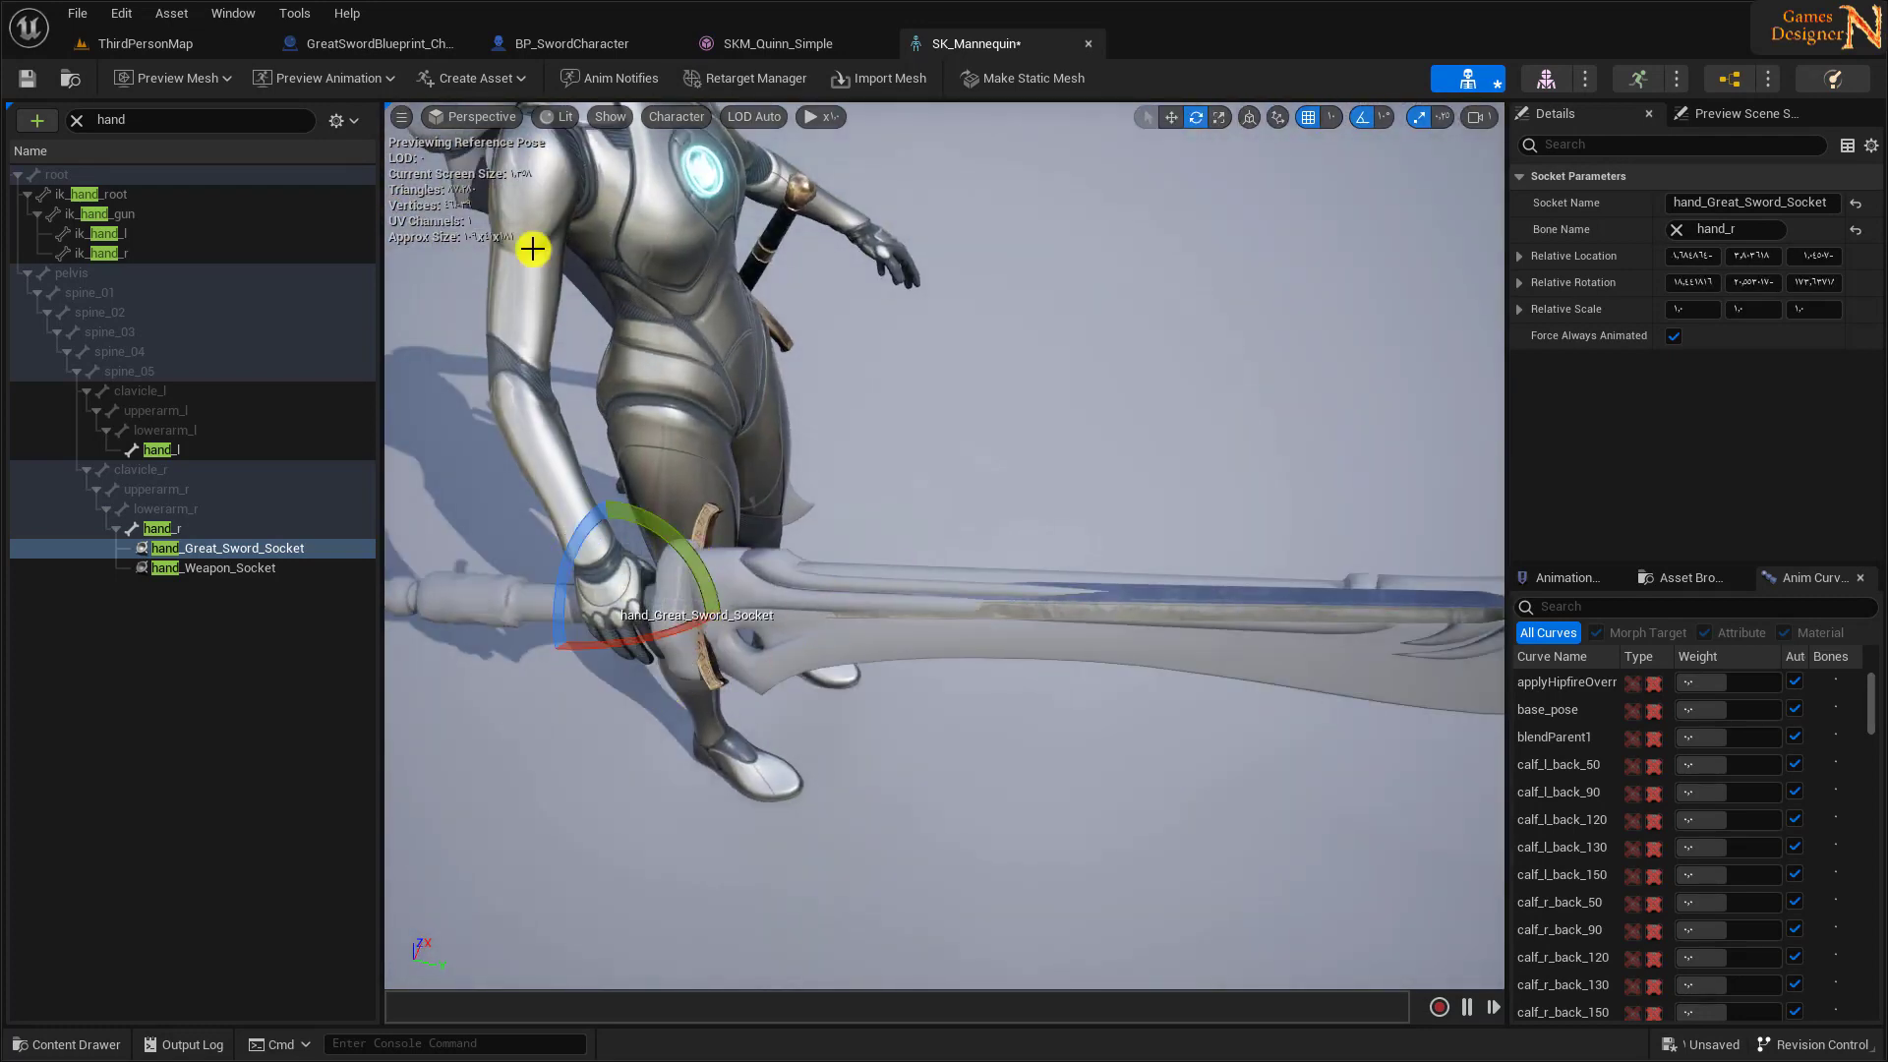
pyautogui.hotkey('ctrl', 's')
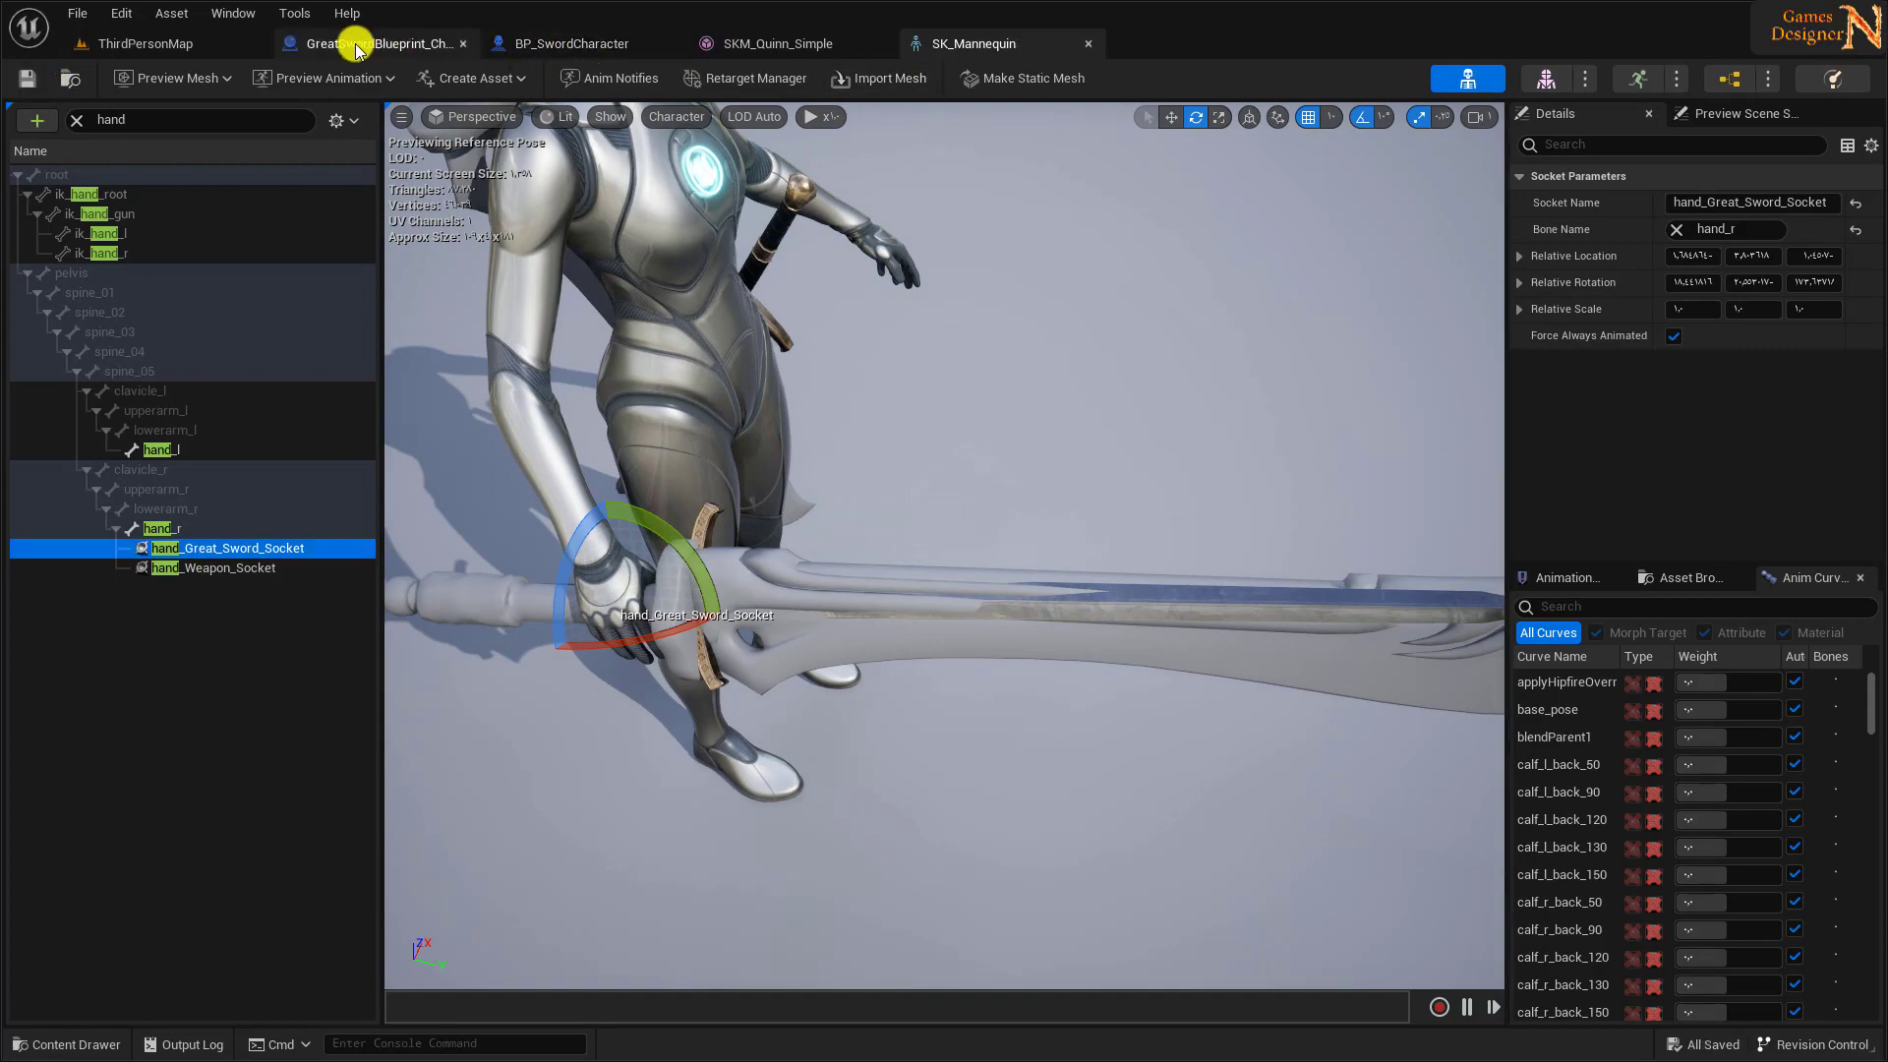
# - Paste hand_Great_Sword_Socket into GreatSwordBlueprint_Child's Hand Socket Name and compile
pyautogui.click(356, 46)
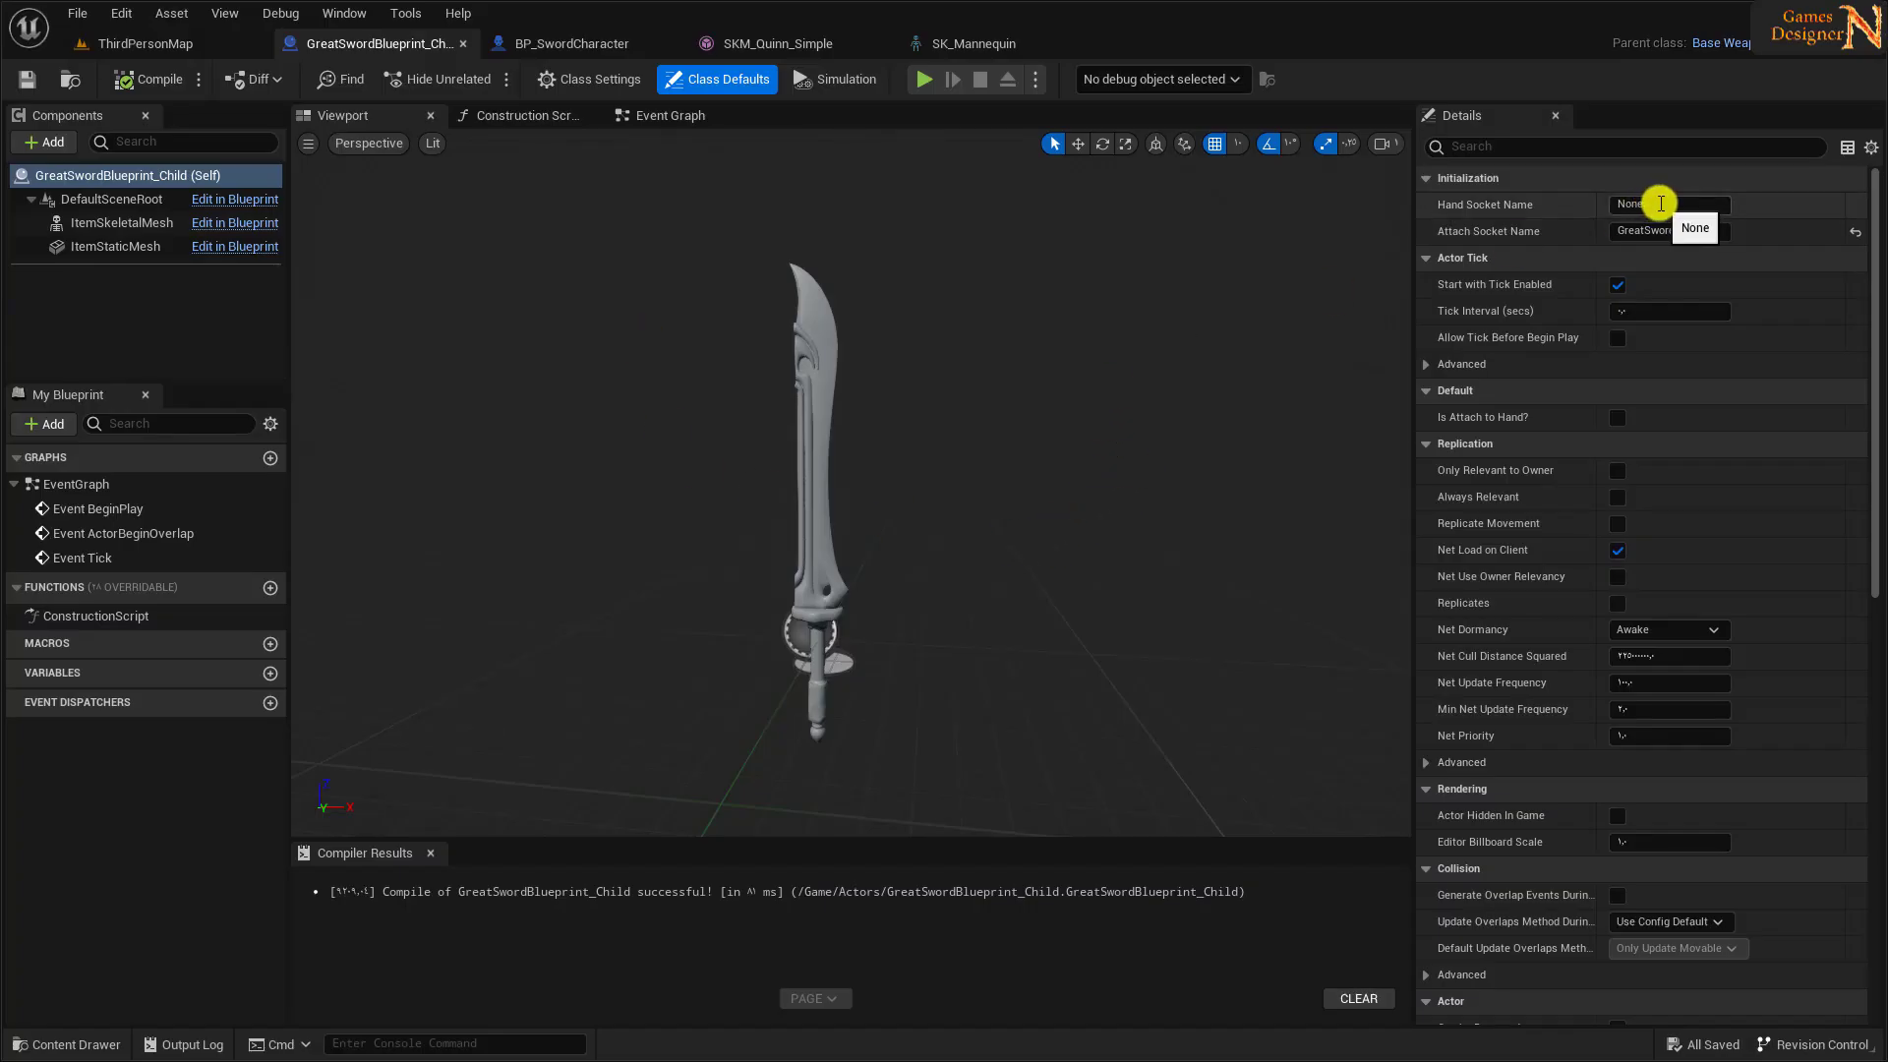
pyautogui.click(1662, 203)
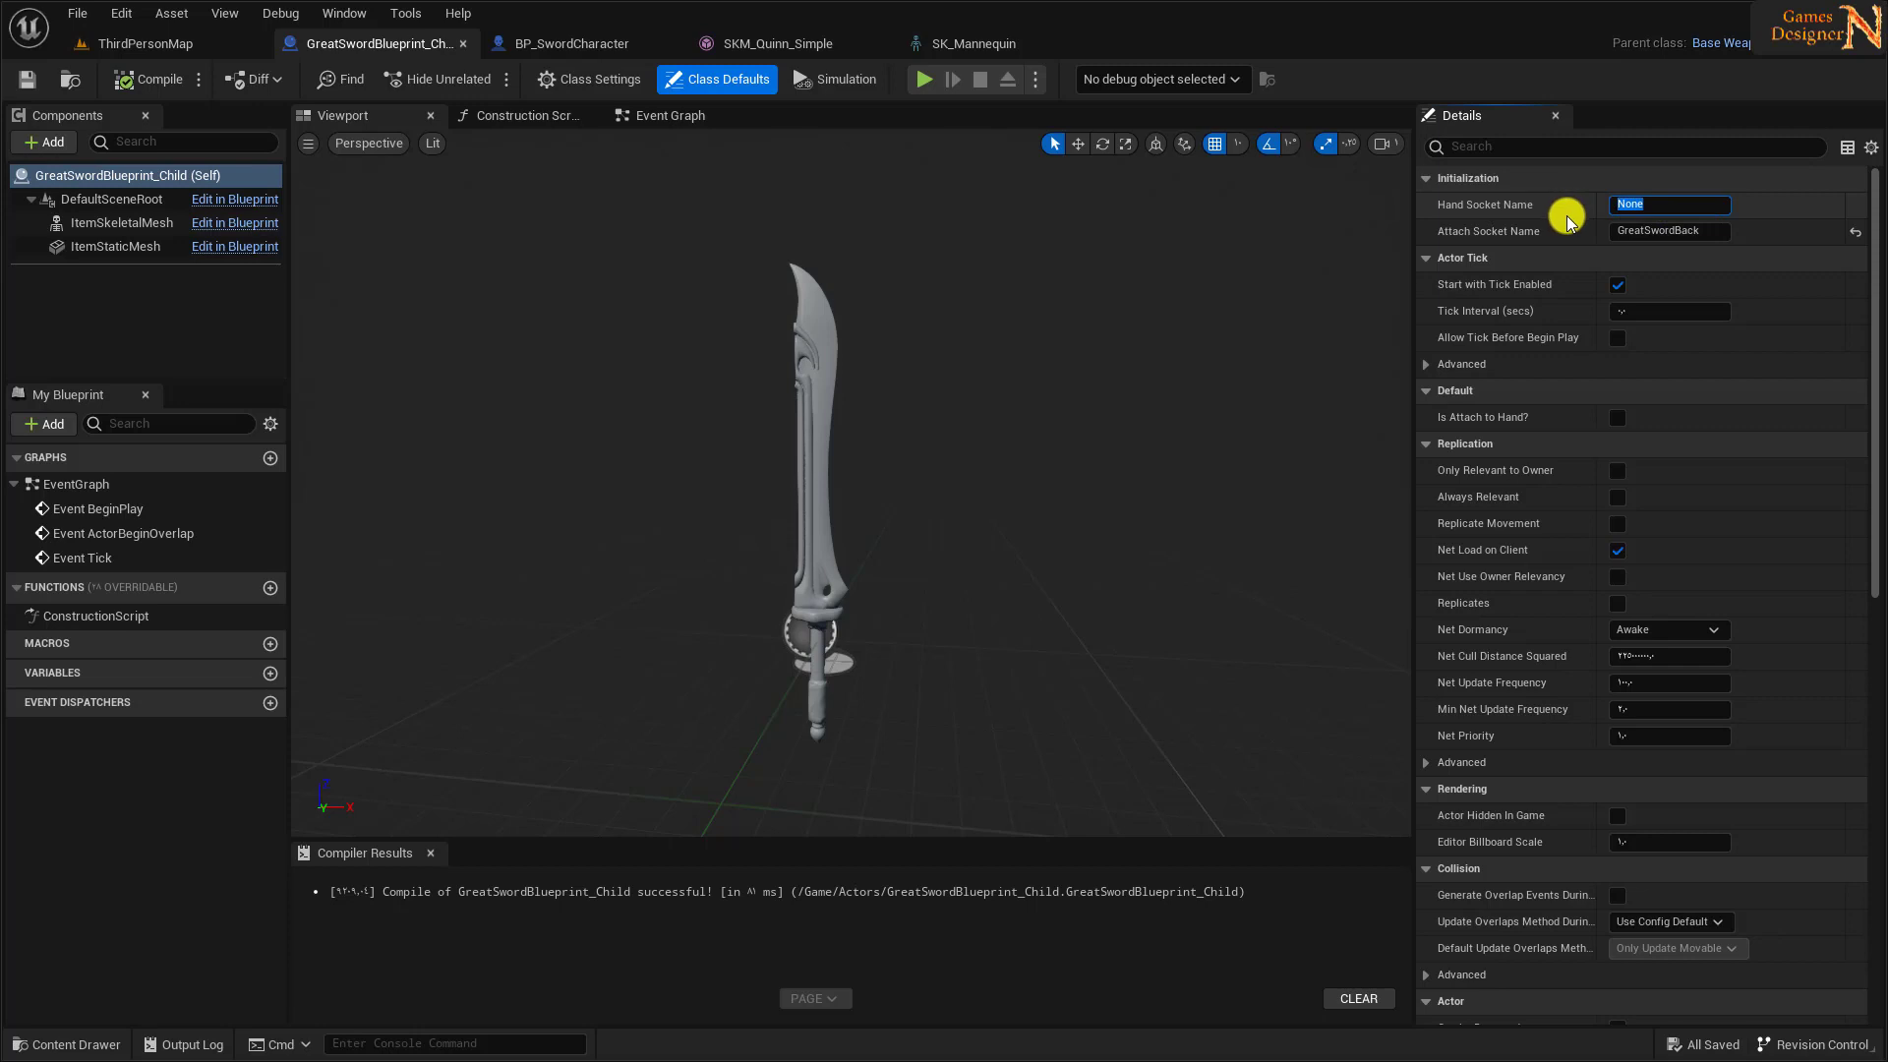
pyautogui.write('hand_Great_Sword_Socket')
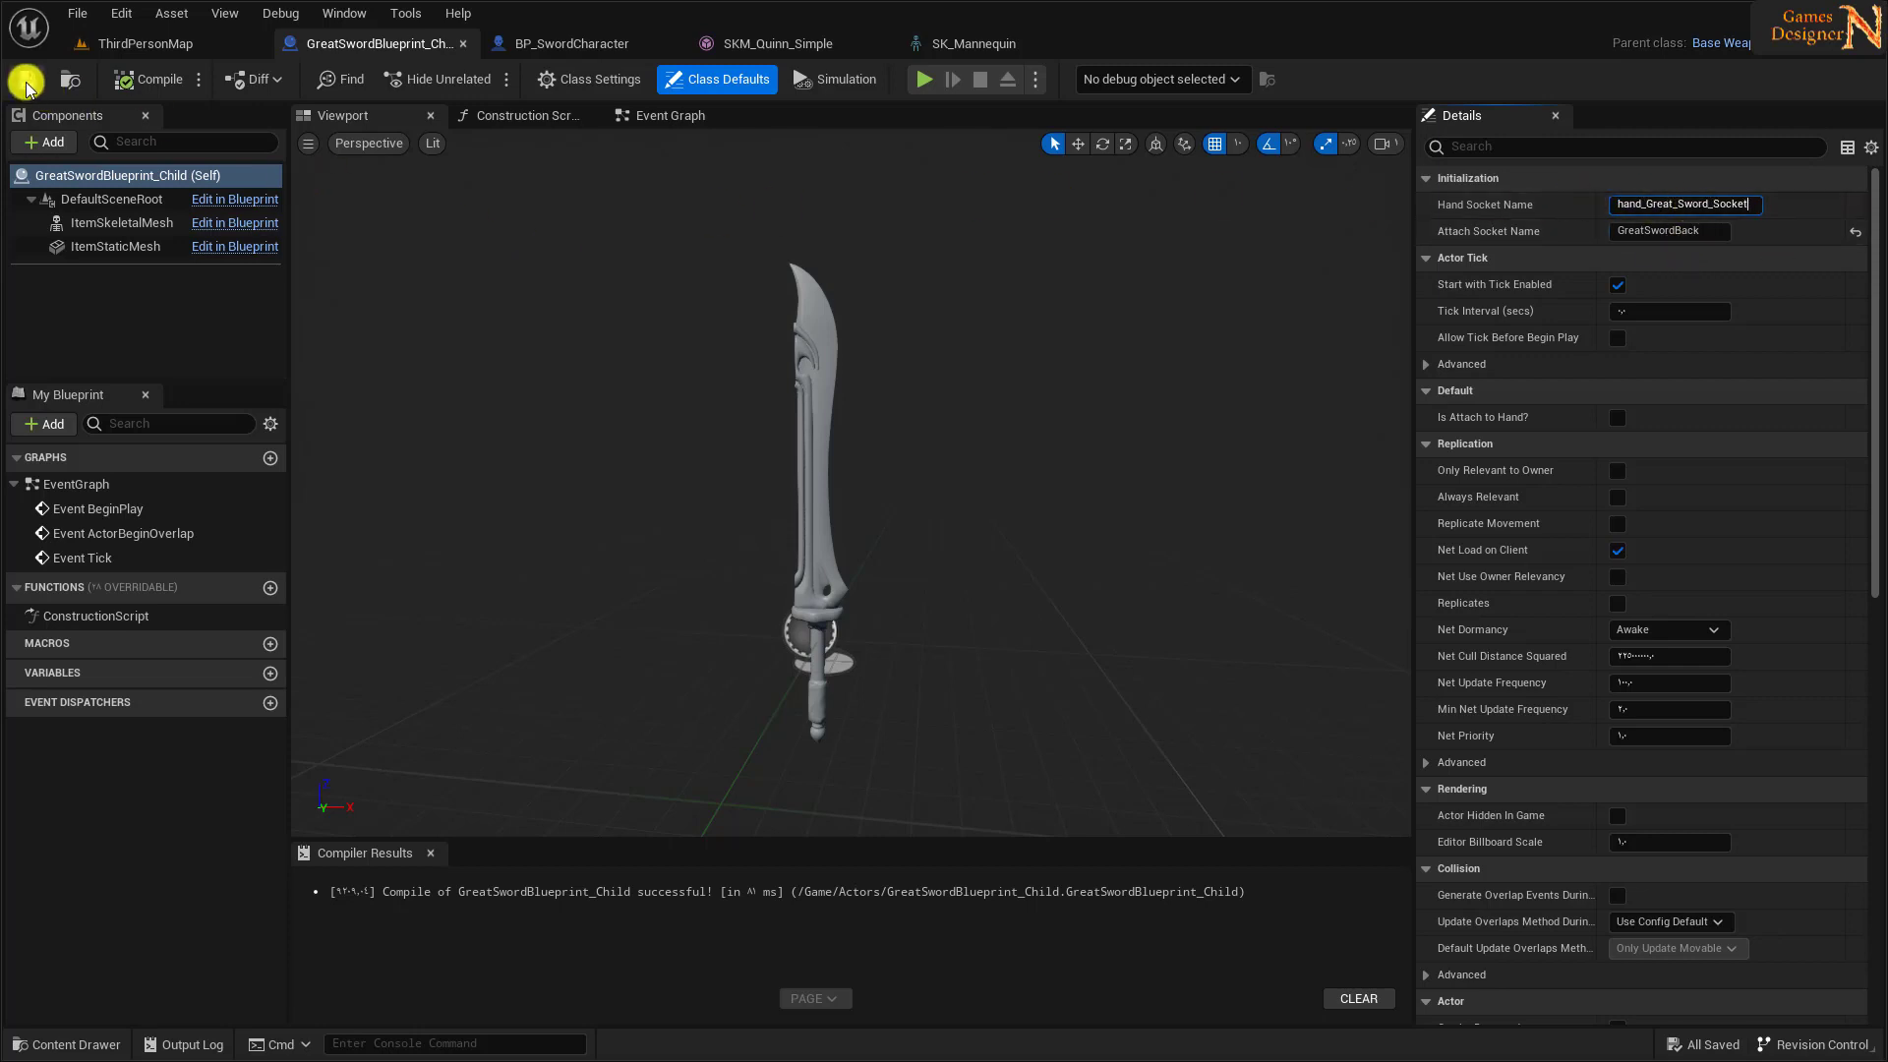
pyautogui.click(142, 79)
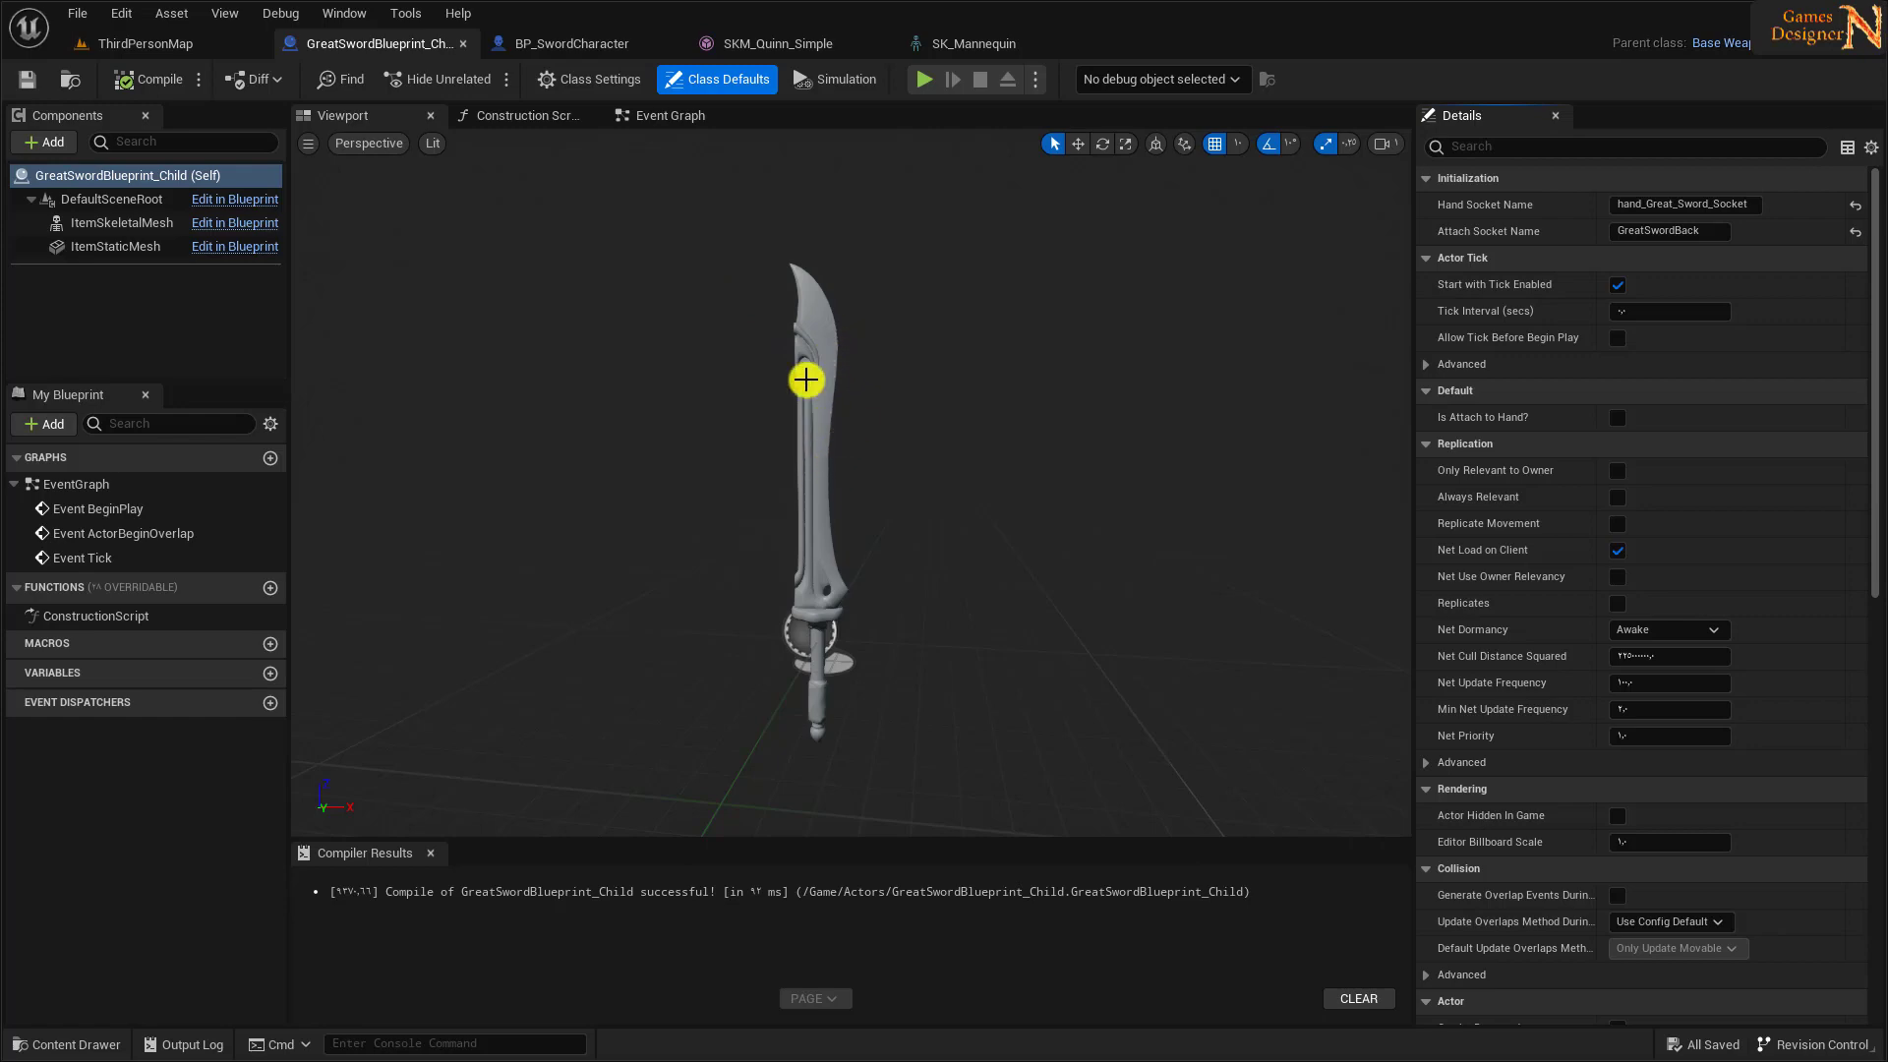
# - Open BaseWeaponBlueprint from the Actors folder
pyautogui.hotkey('ctrl', 'Tab')
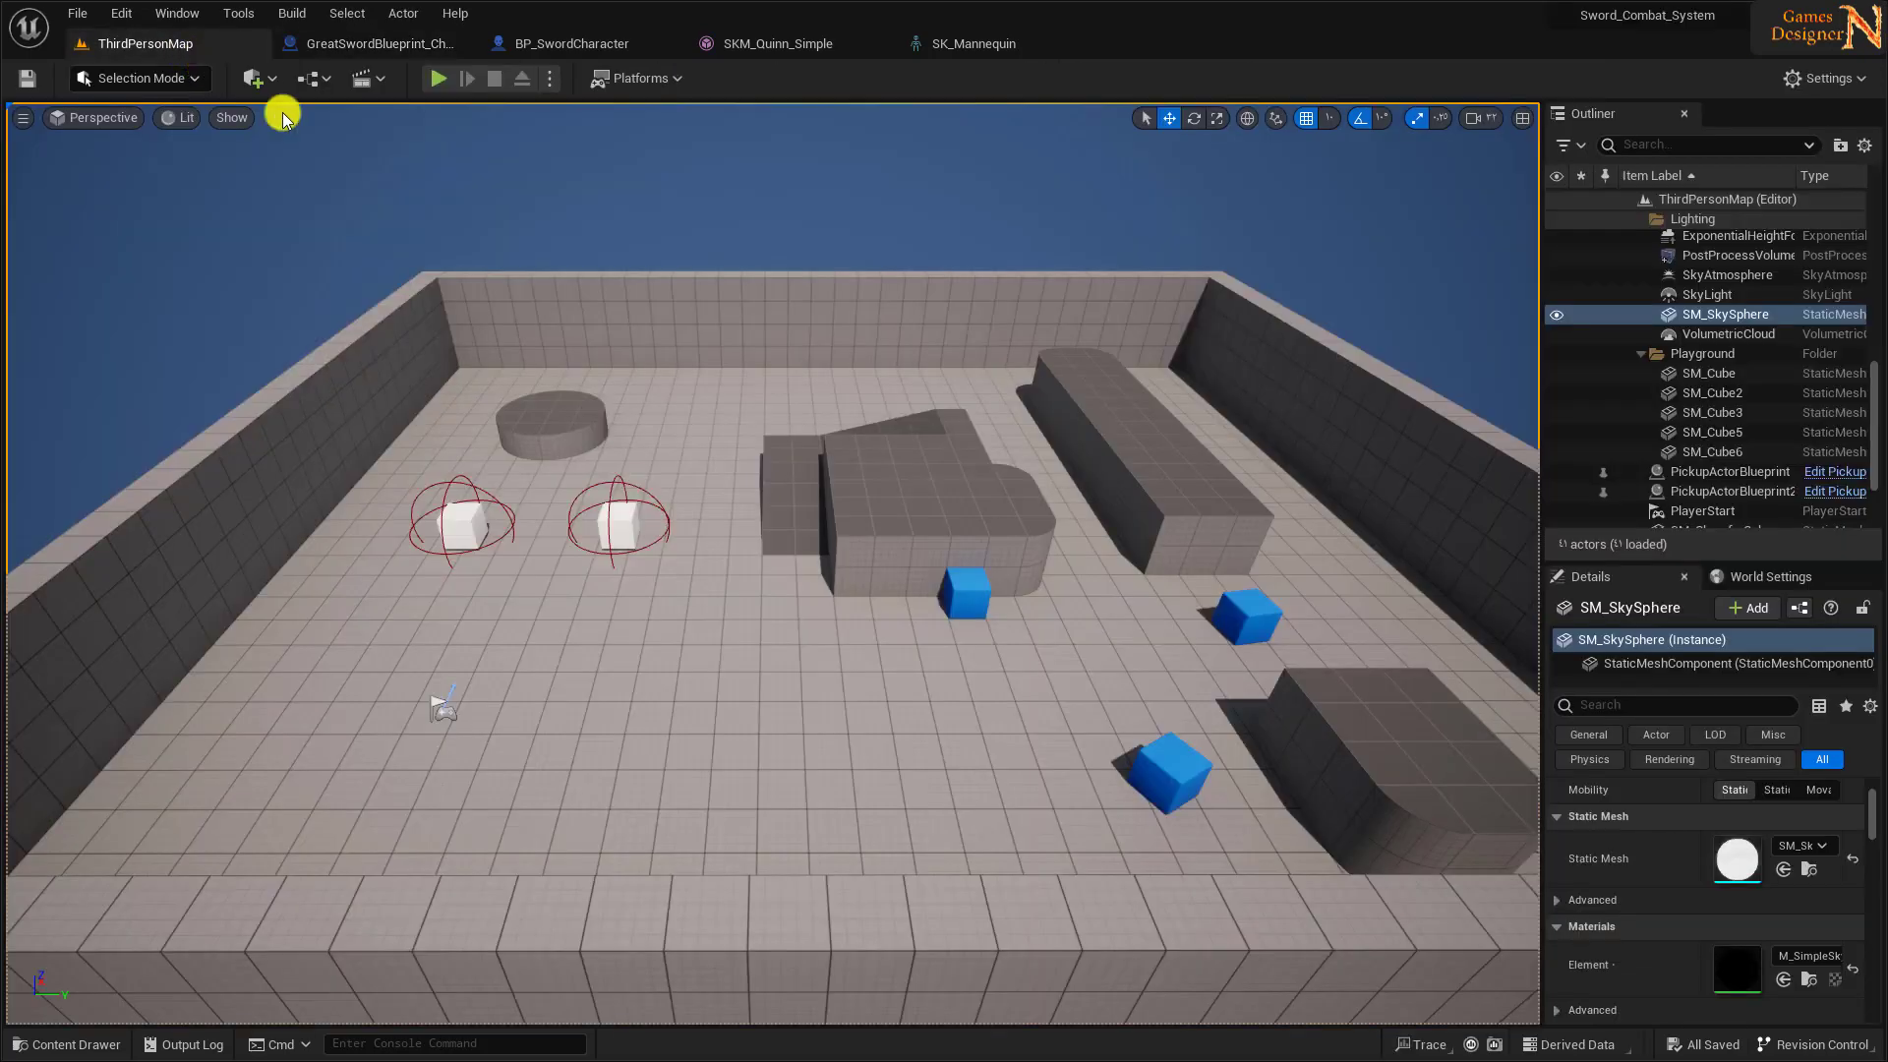
pyautogui.click(79, 1044)
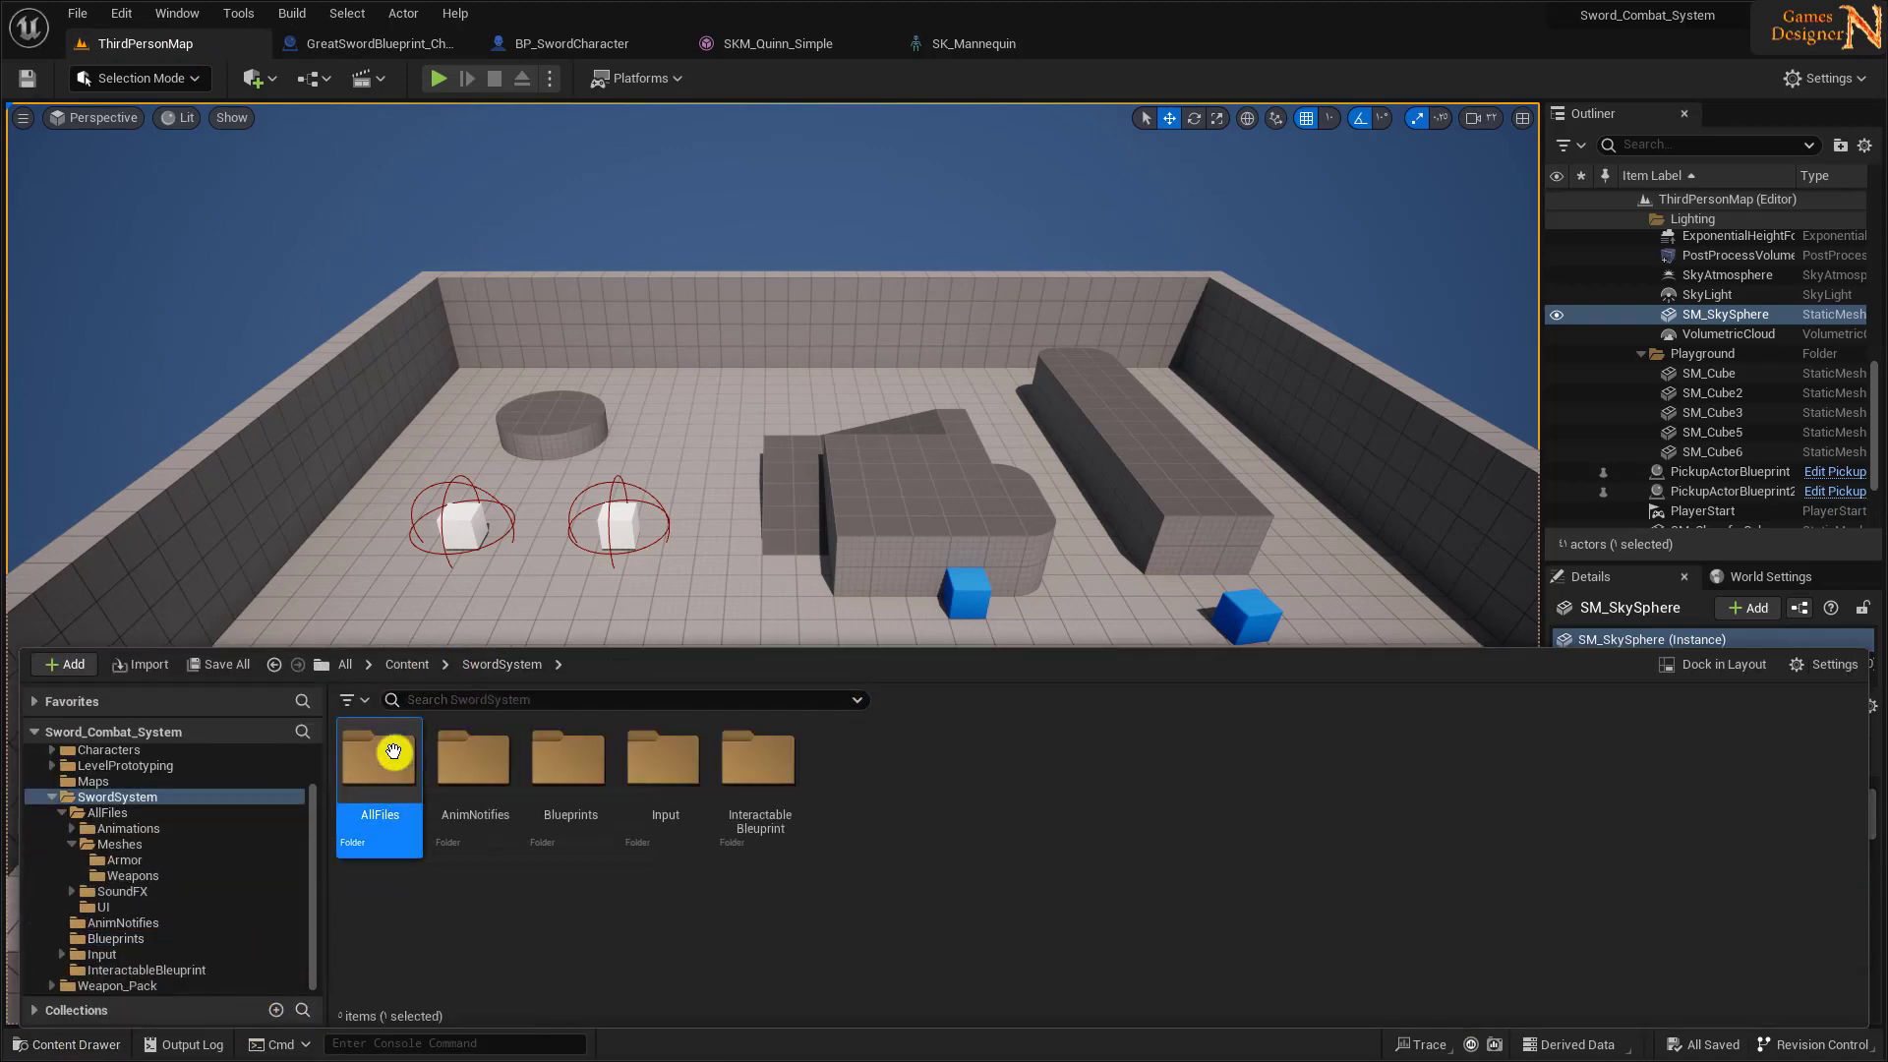
pyautogui.doubleClick(391, 750)
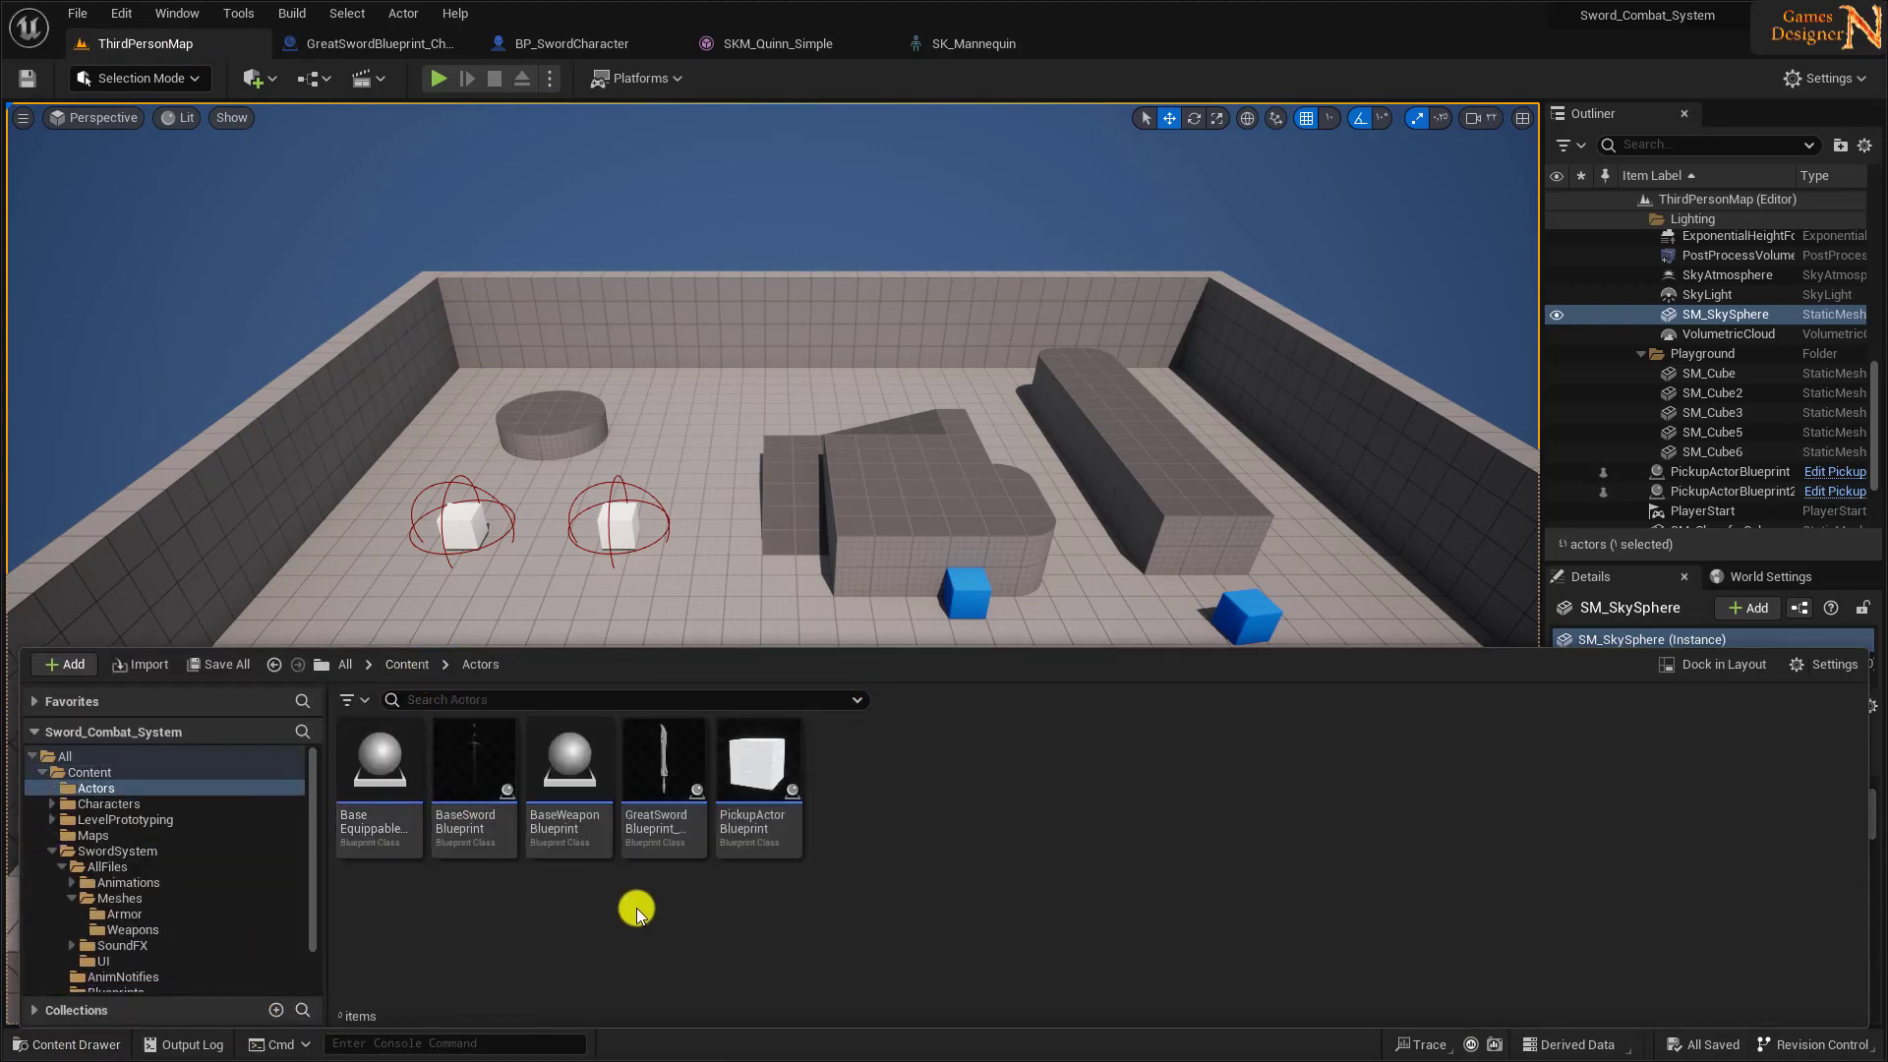
pyautogui.doubleClick(590, 799)
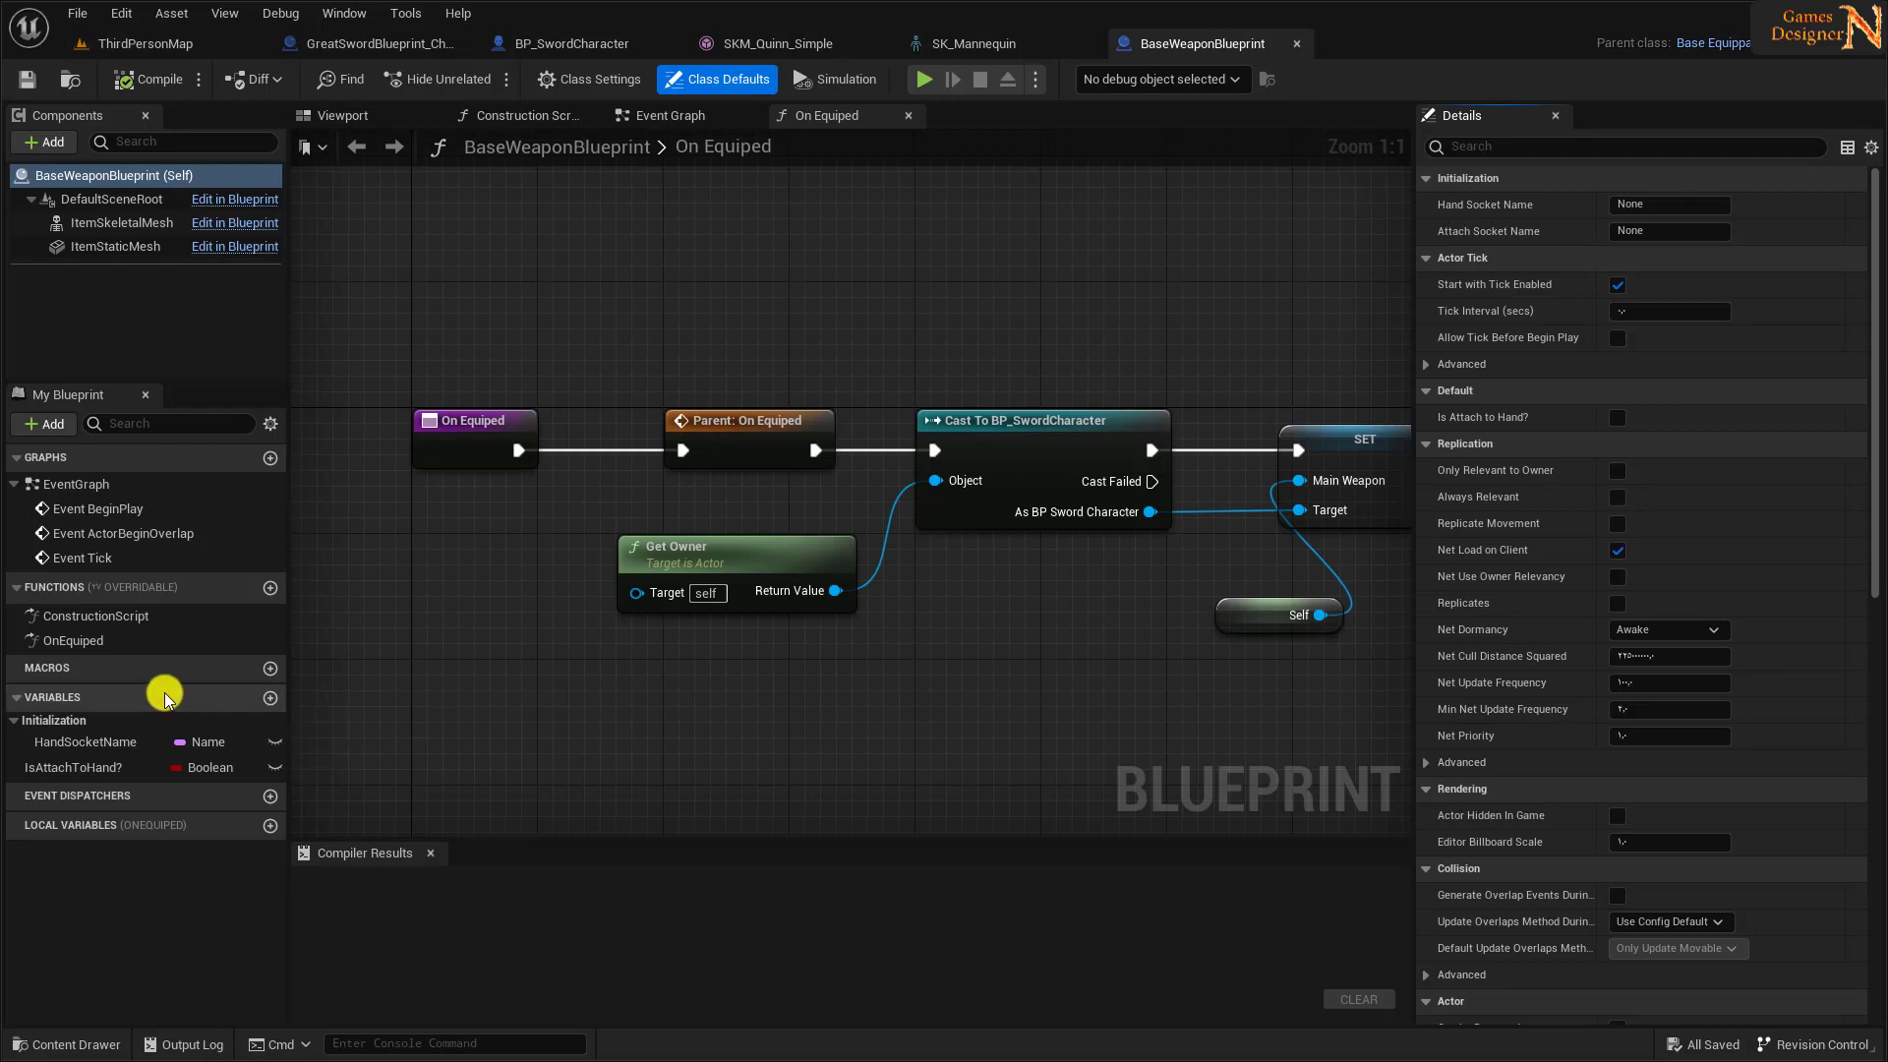
# - Add a variable EnterCombat of type Anim Montage object reference
pyautogui.click(271, 698)
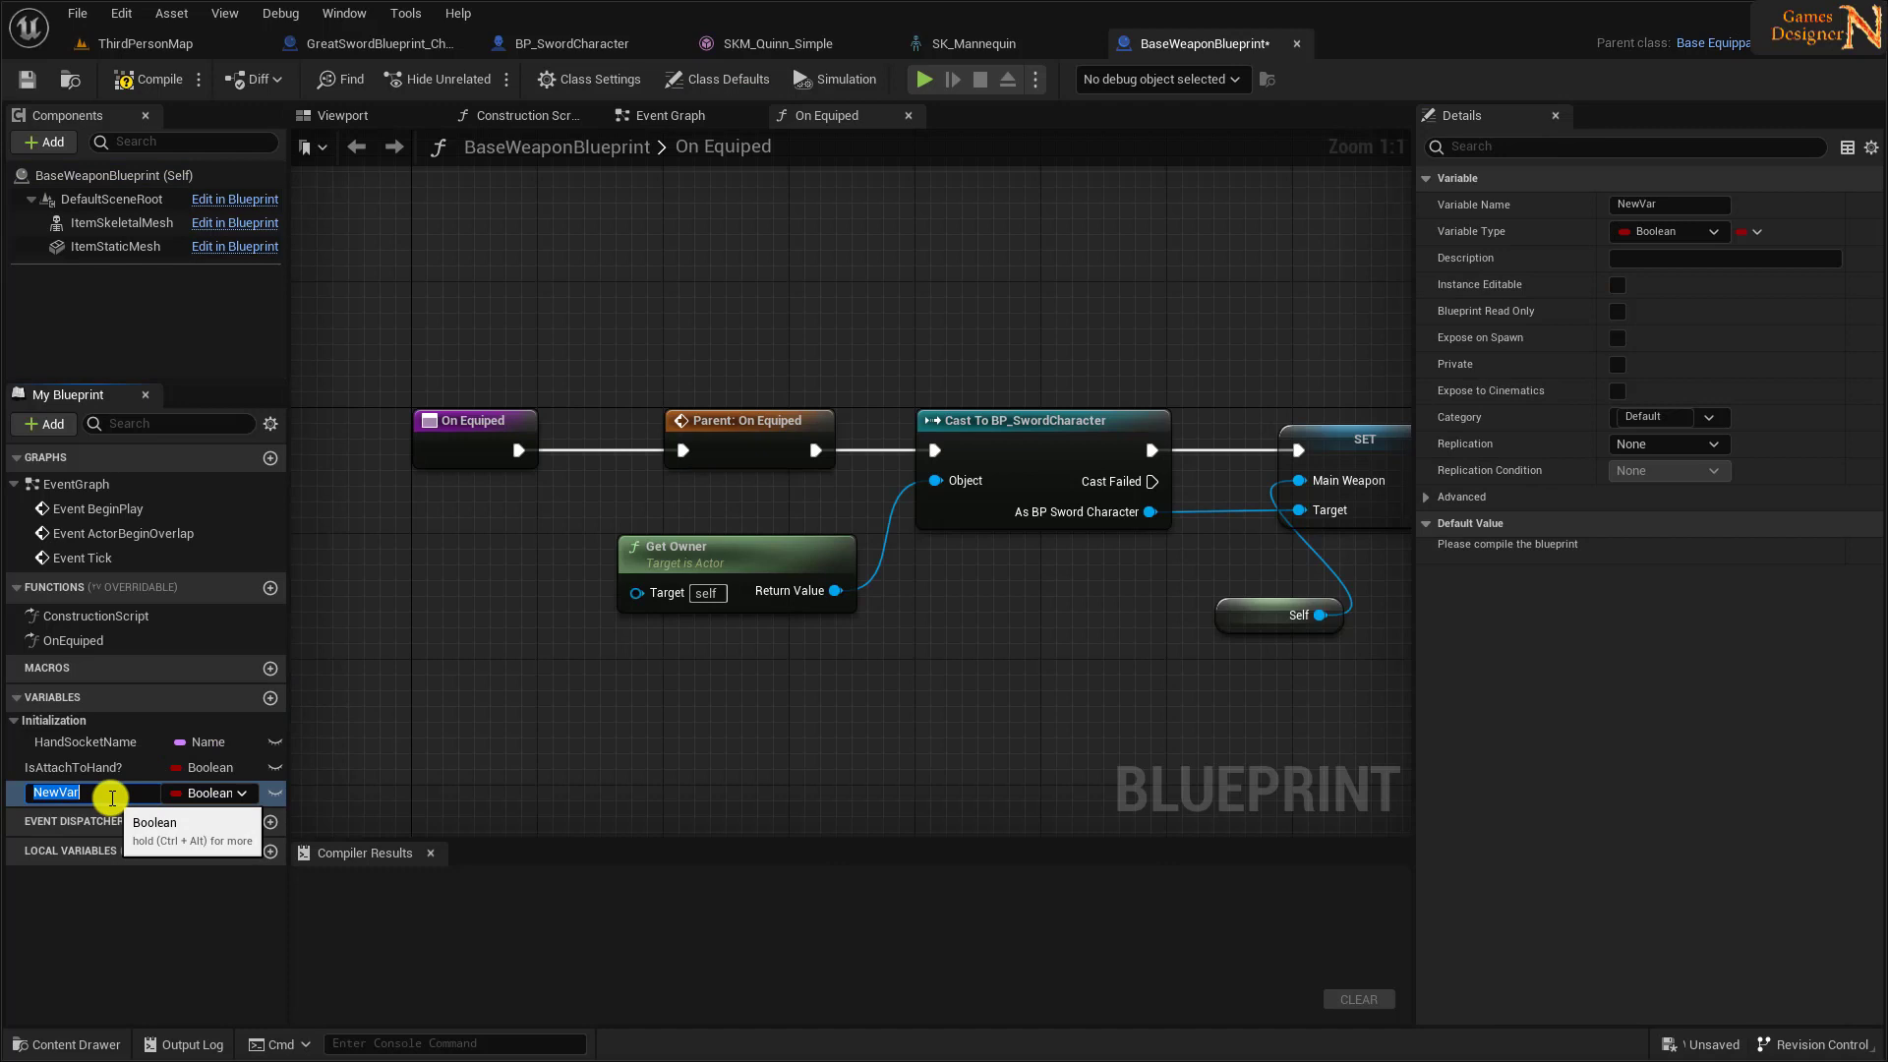
pyautogui.write('EnterCombat')
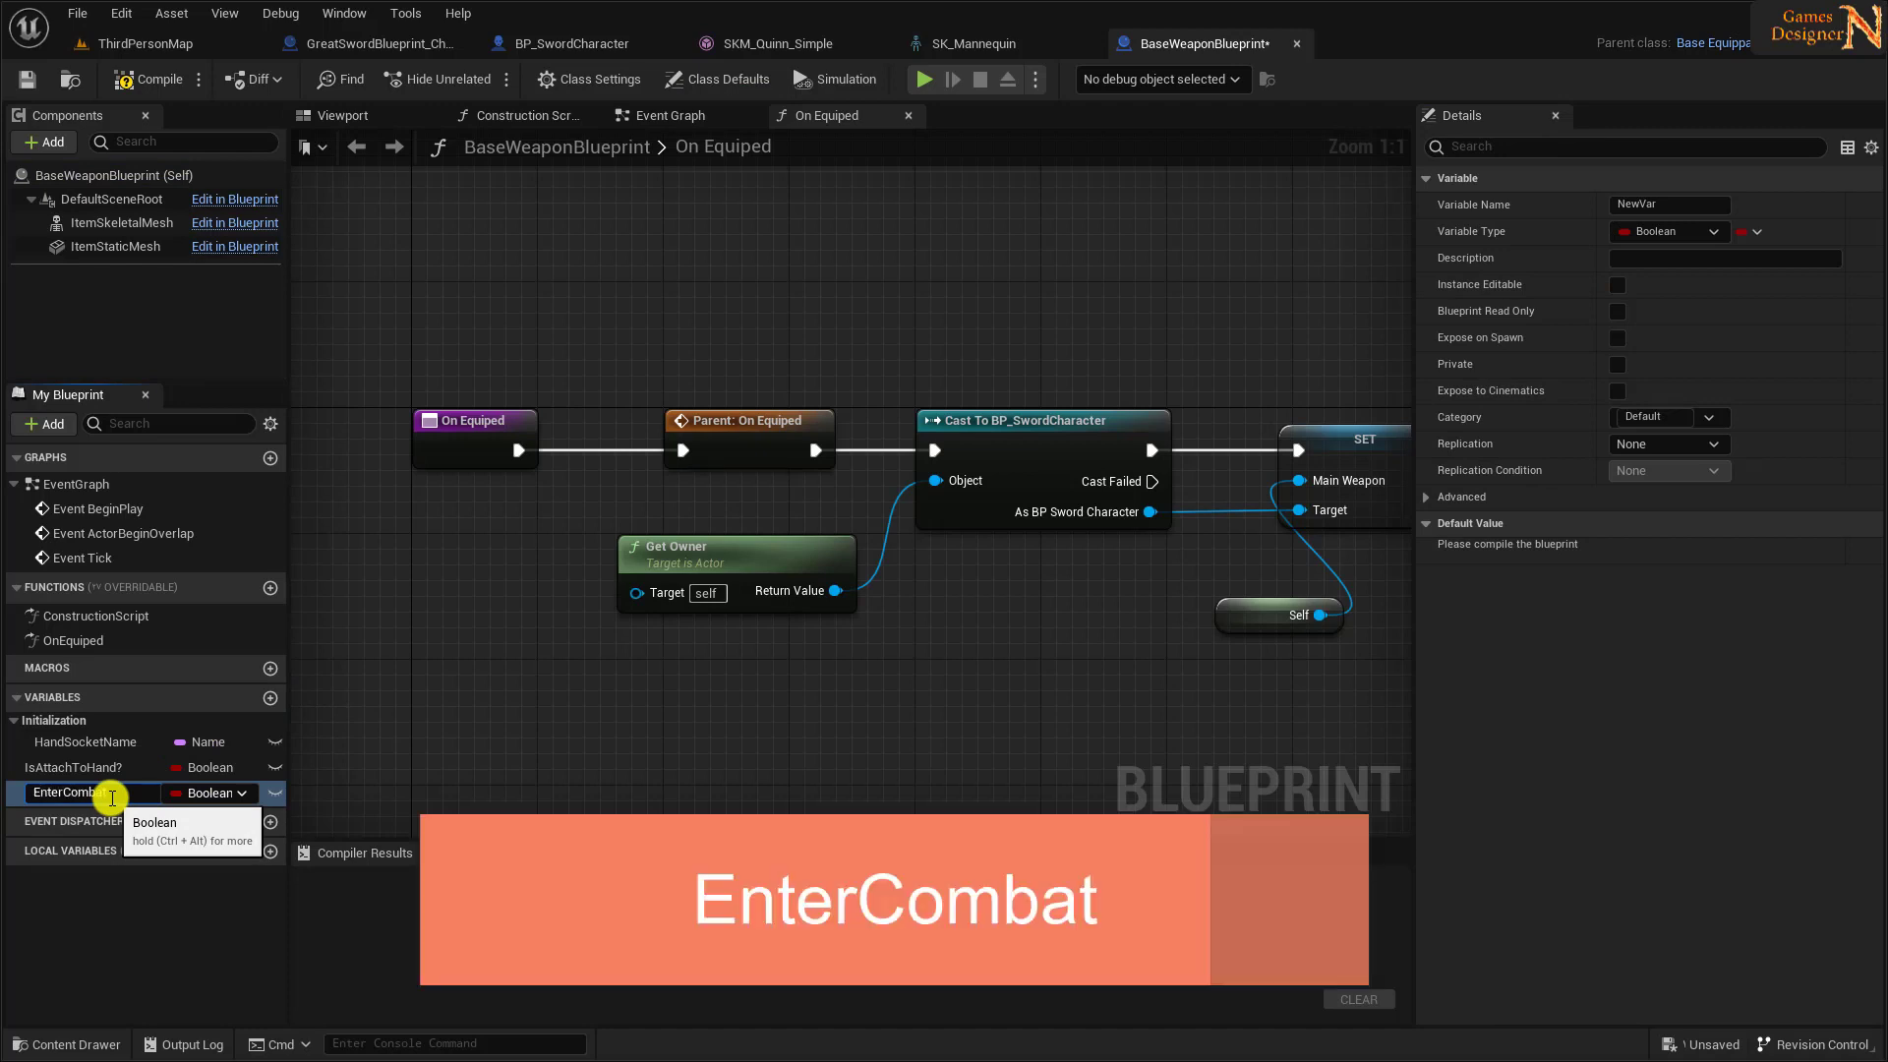
pyautogui.press('Return')
pyautogui.click(217, 793)
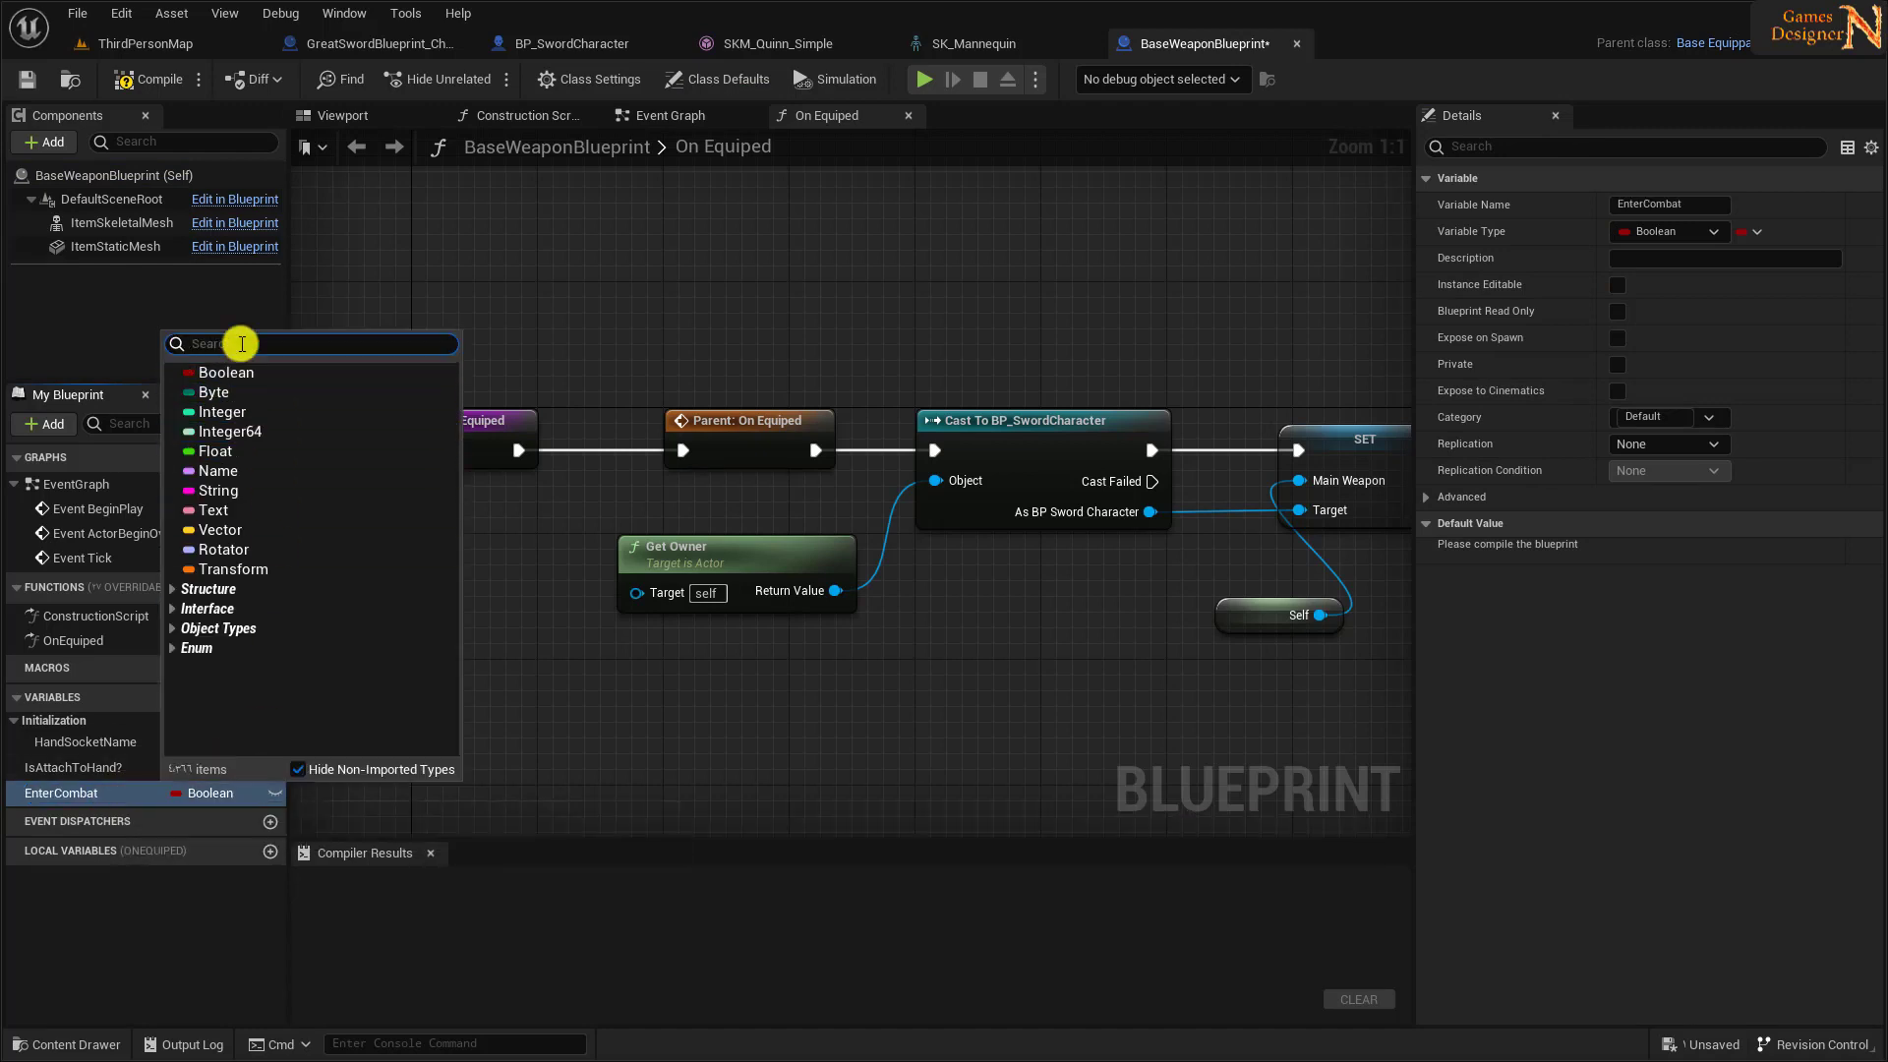
pyautogui.write('anim m')
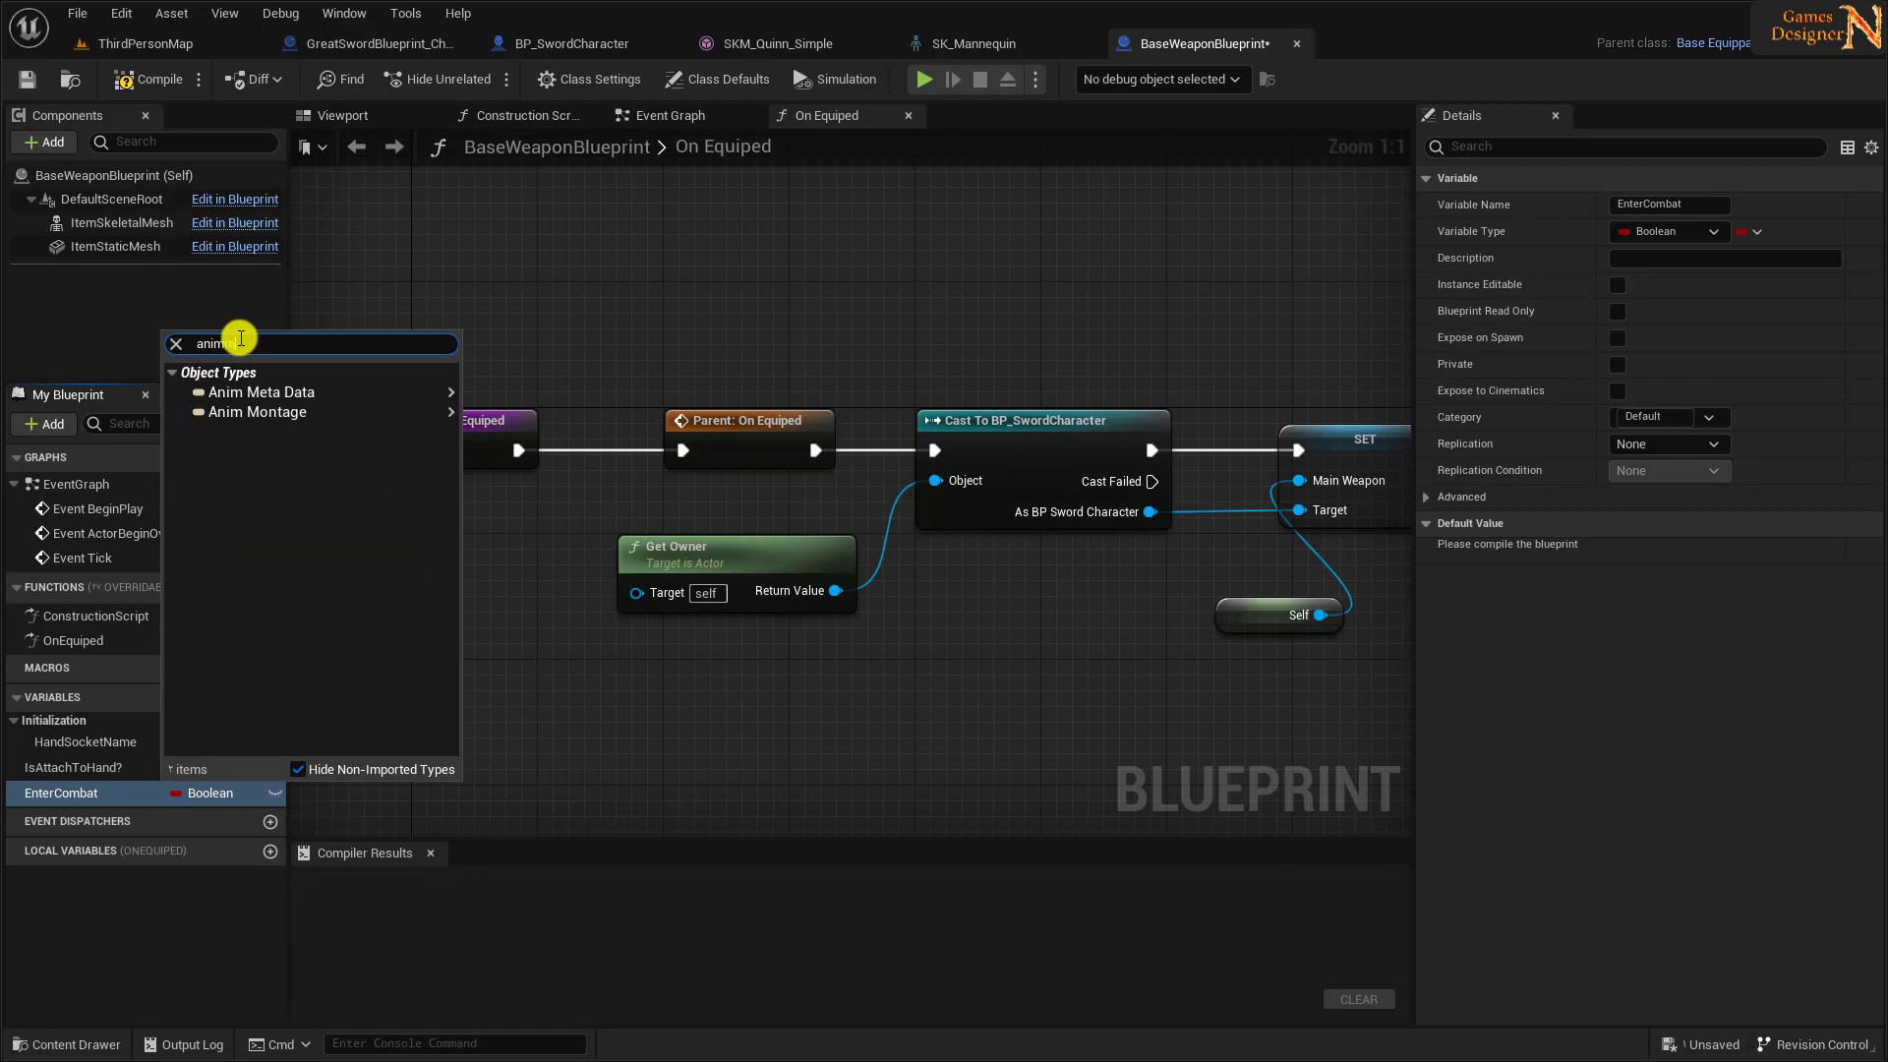
pyautogui.moveTo(312, 411)
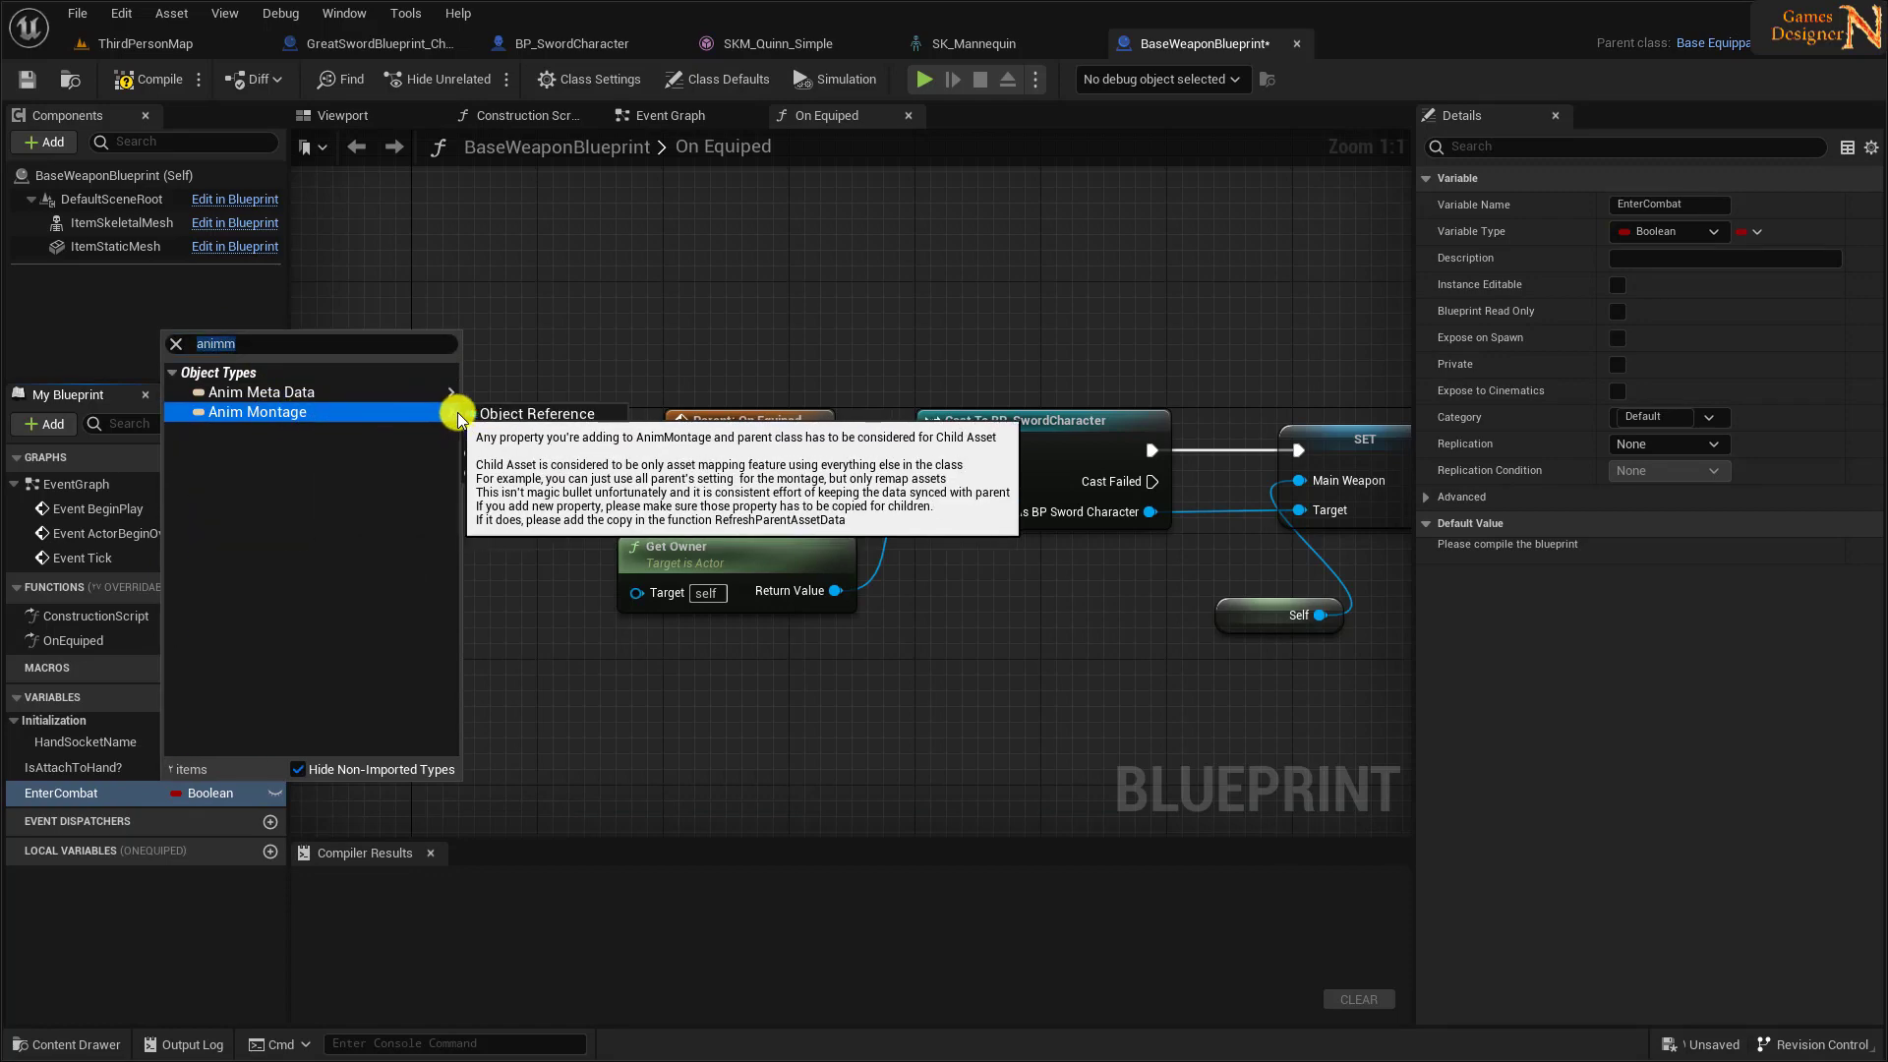
pyautogui.click(496, 421)
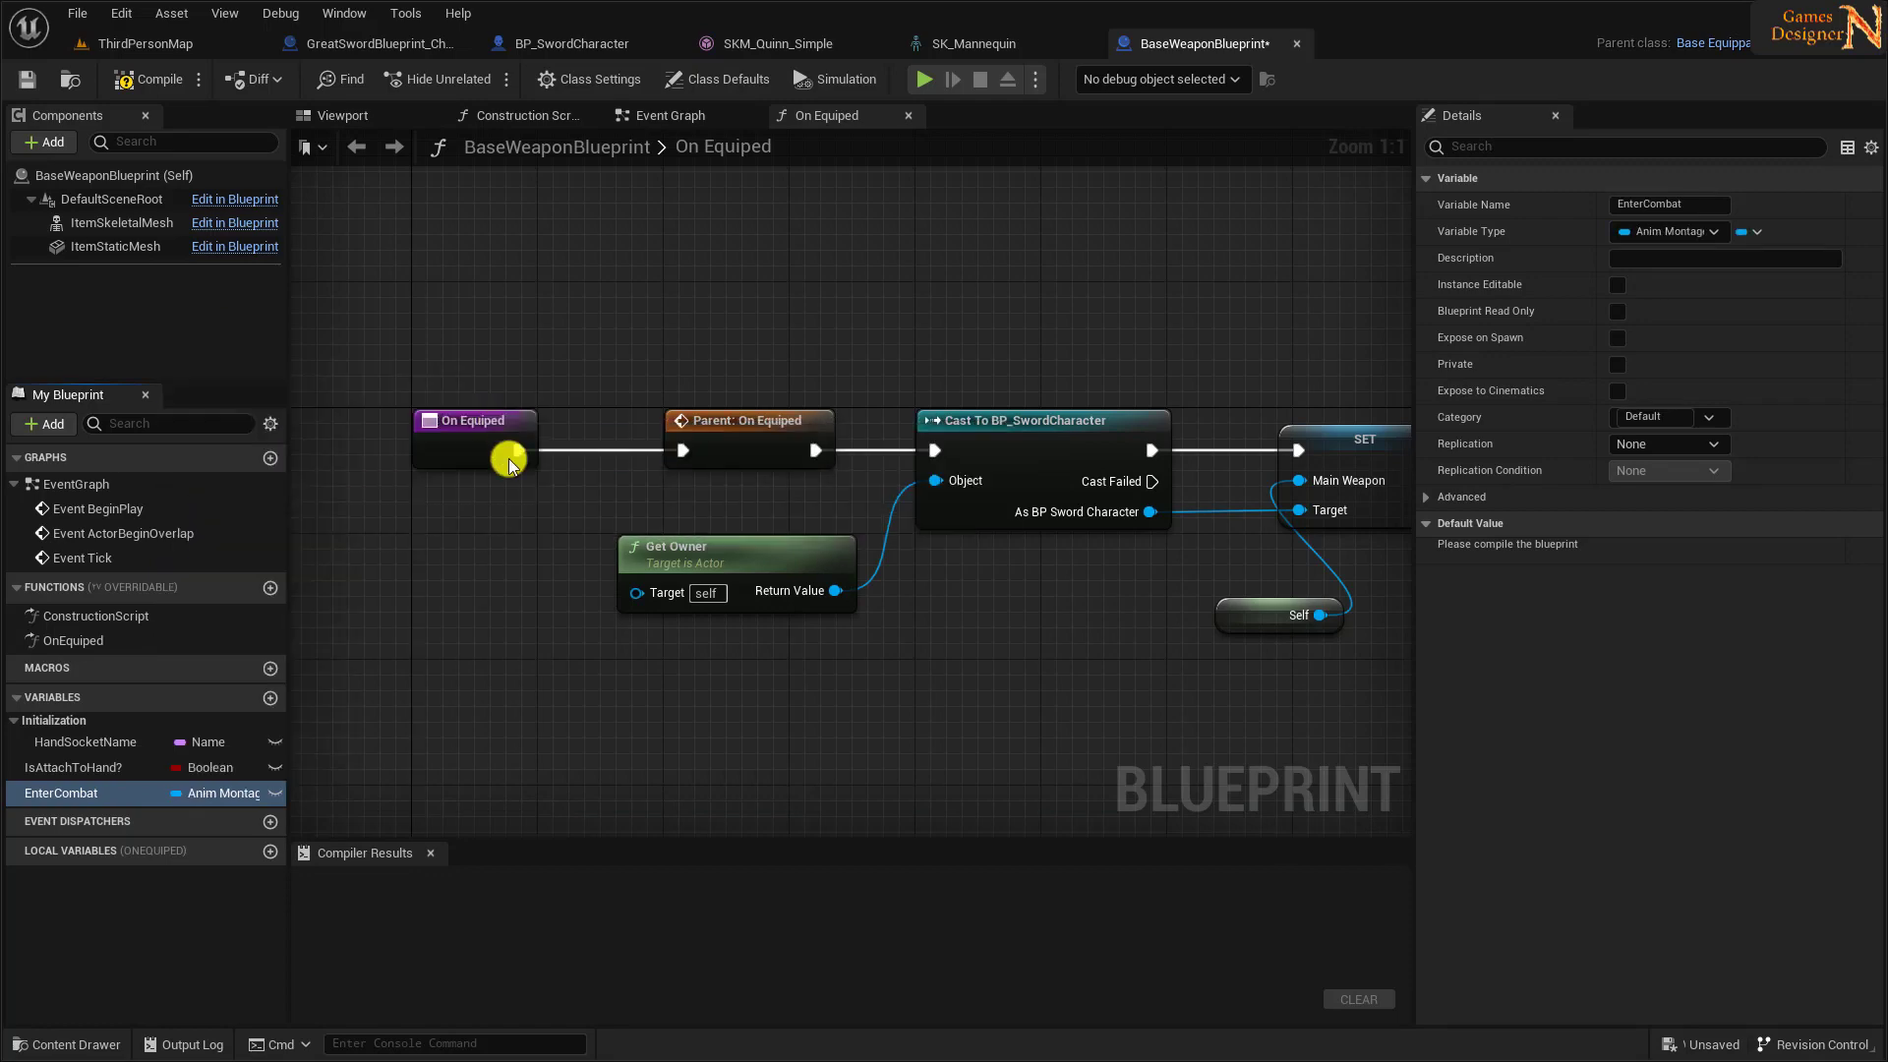
# - Duplicate the EnterCombat variable and name the copy ExitCombat
pyautogui.rightClick(84, 792)
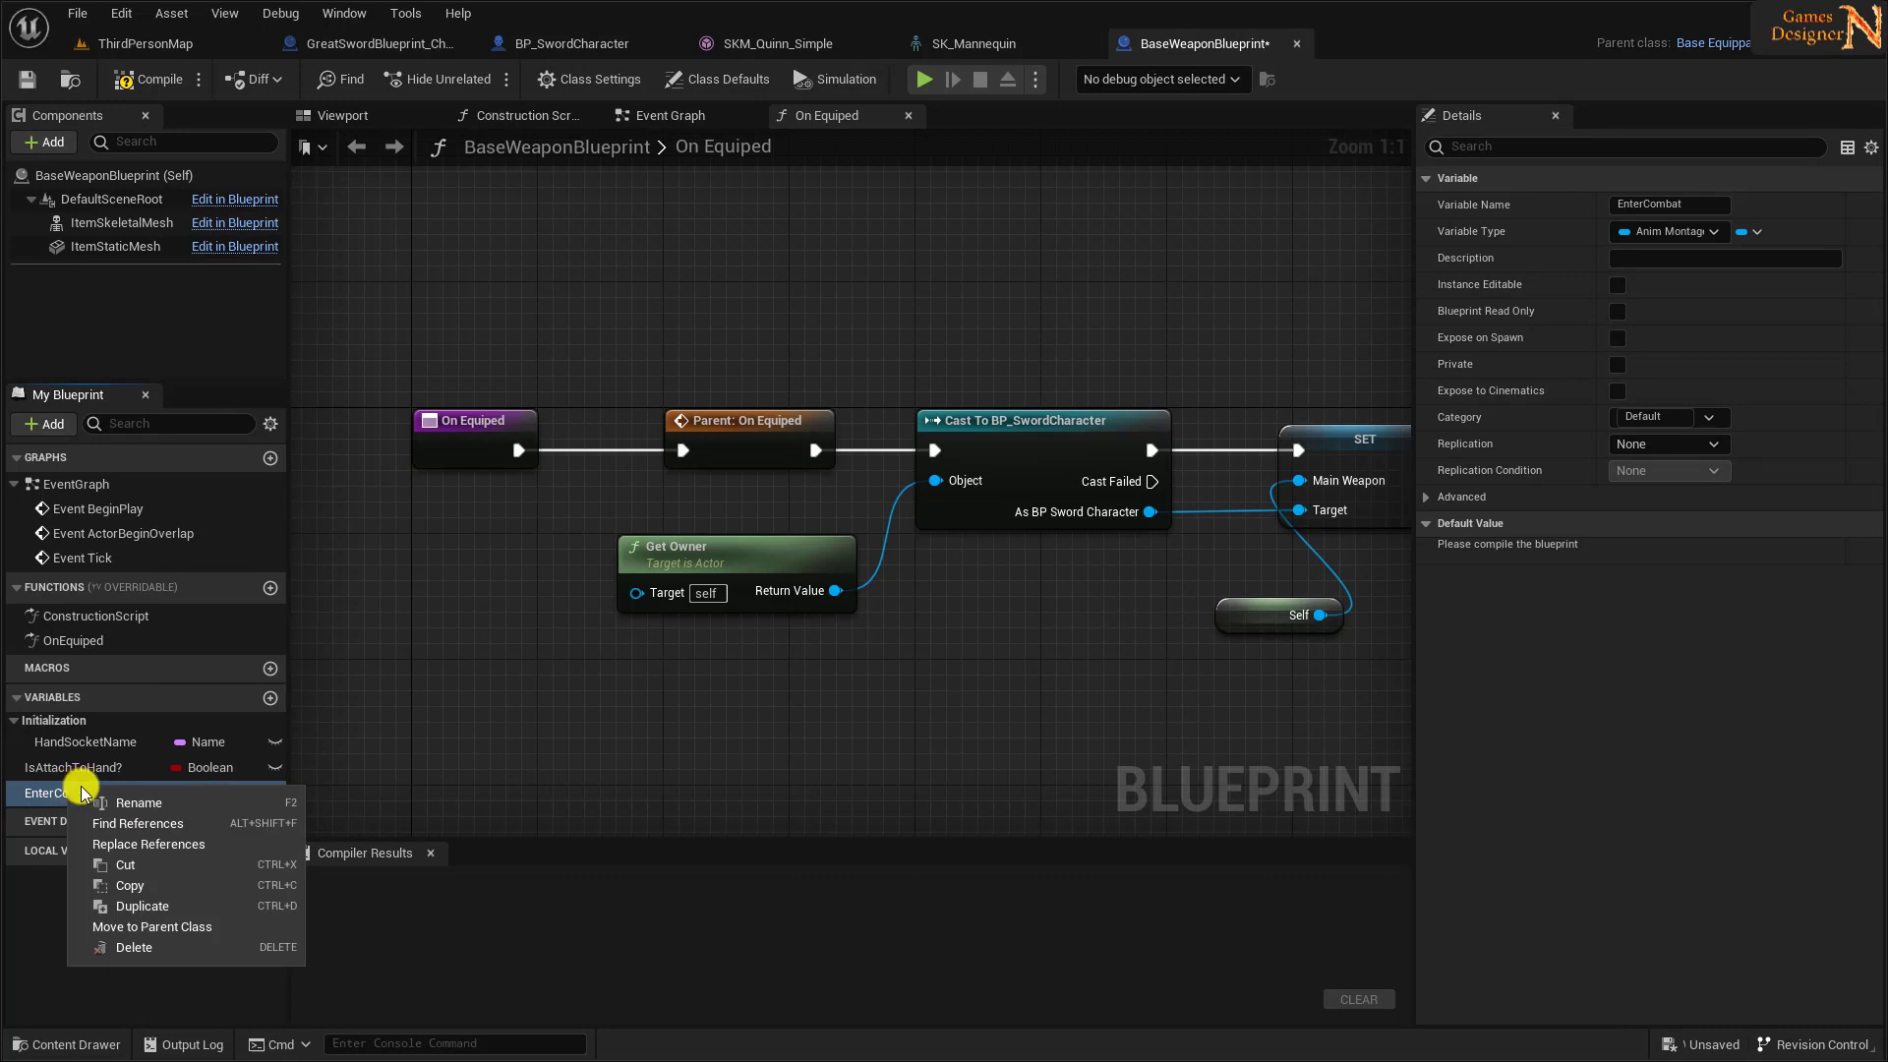
pyautogui.click(134, 905)
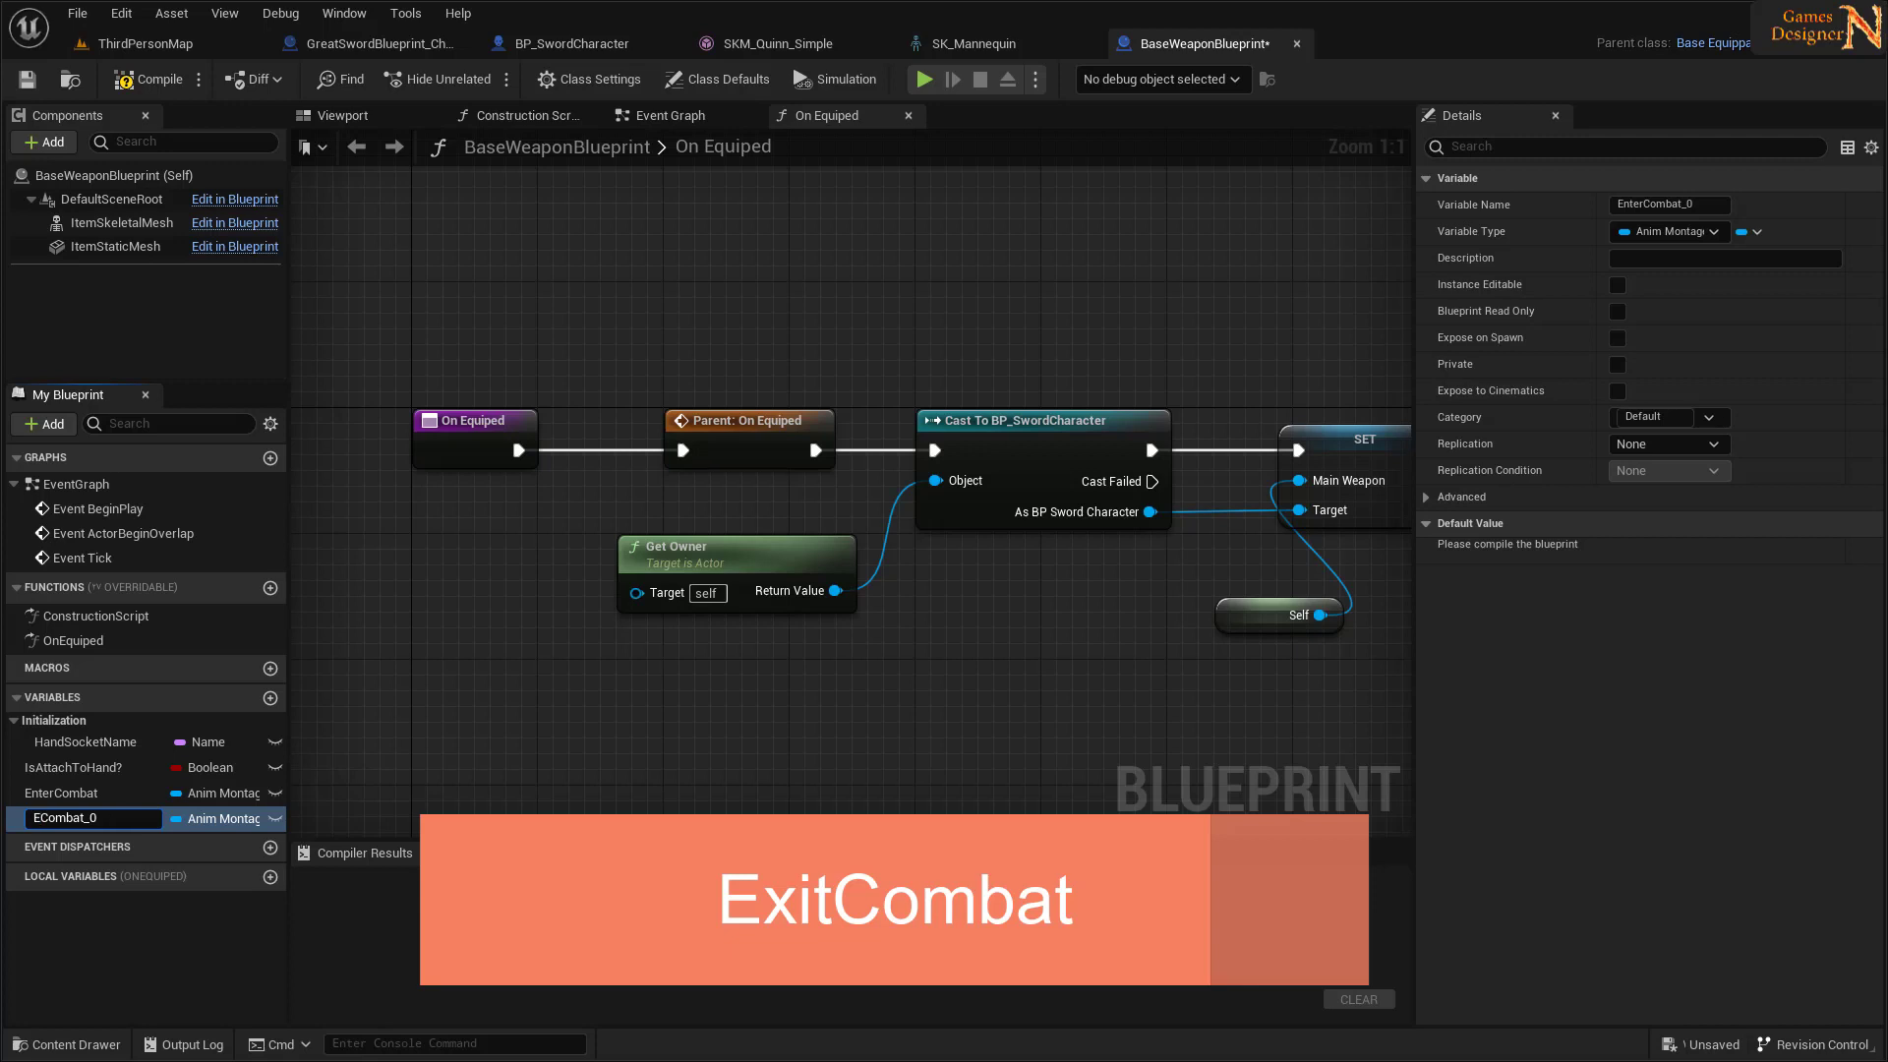
pyautogui.write('xit')
pyautogui.click(598, 912)
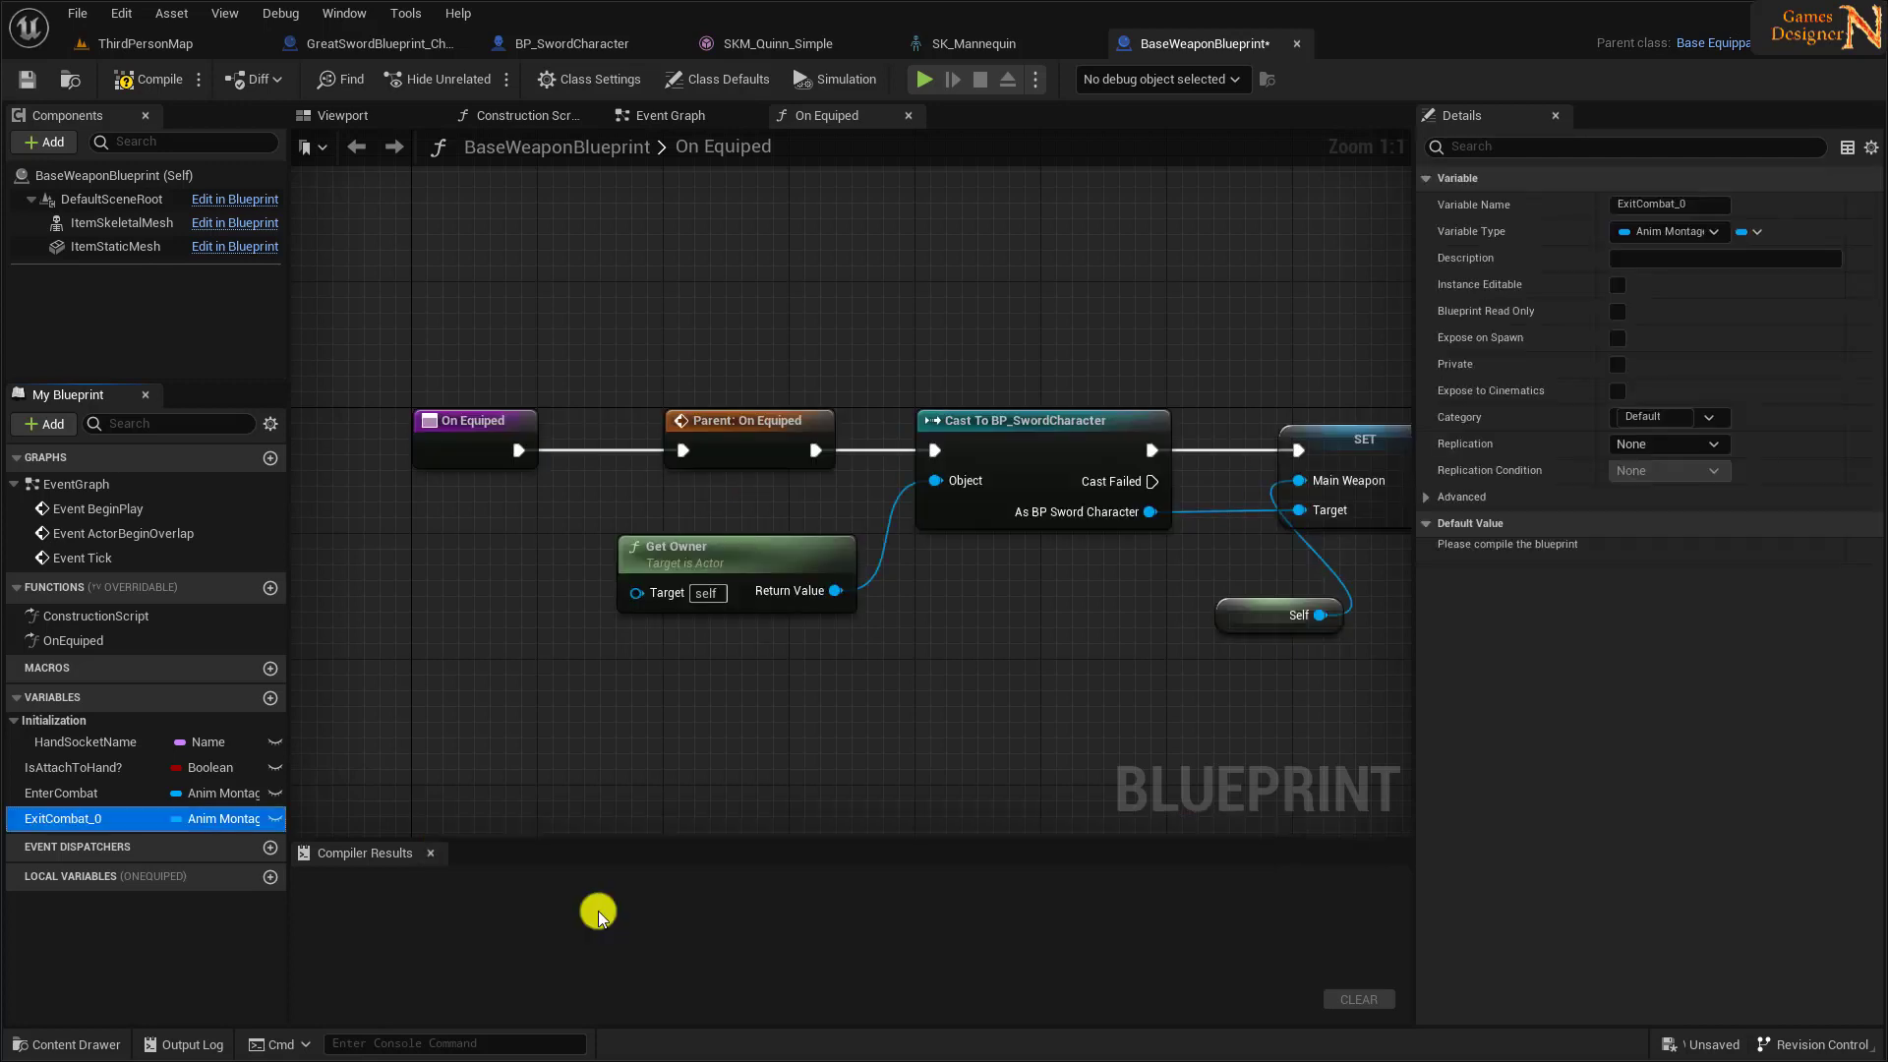
pyautogui.click(79, 818)
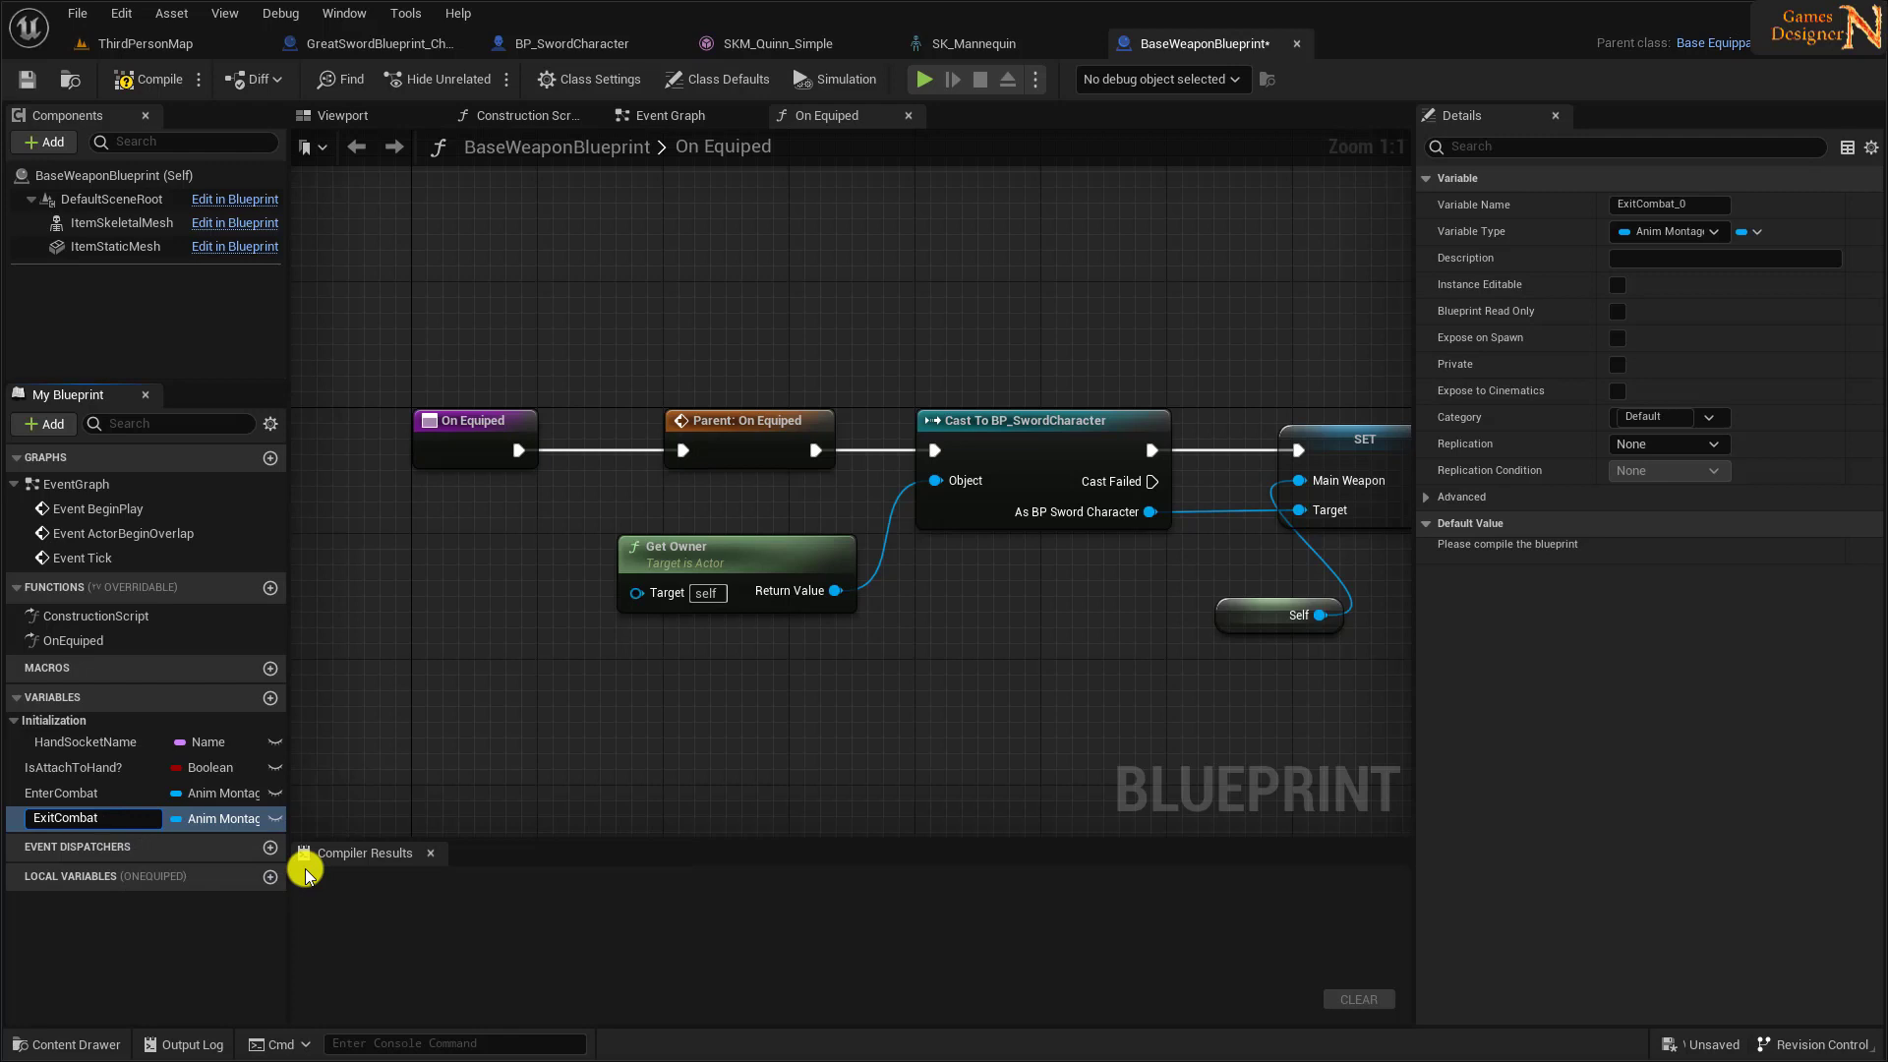
pyautogui.press('Return')
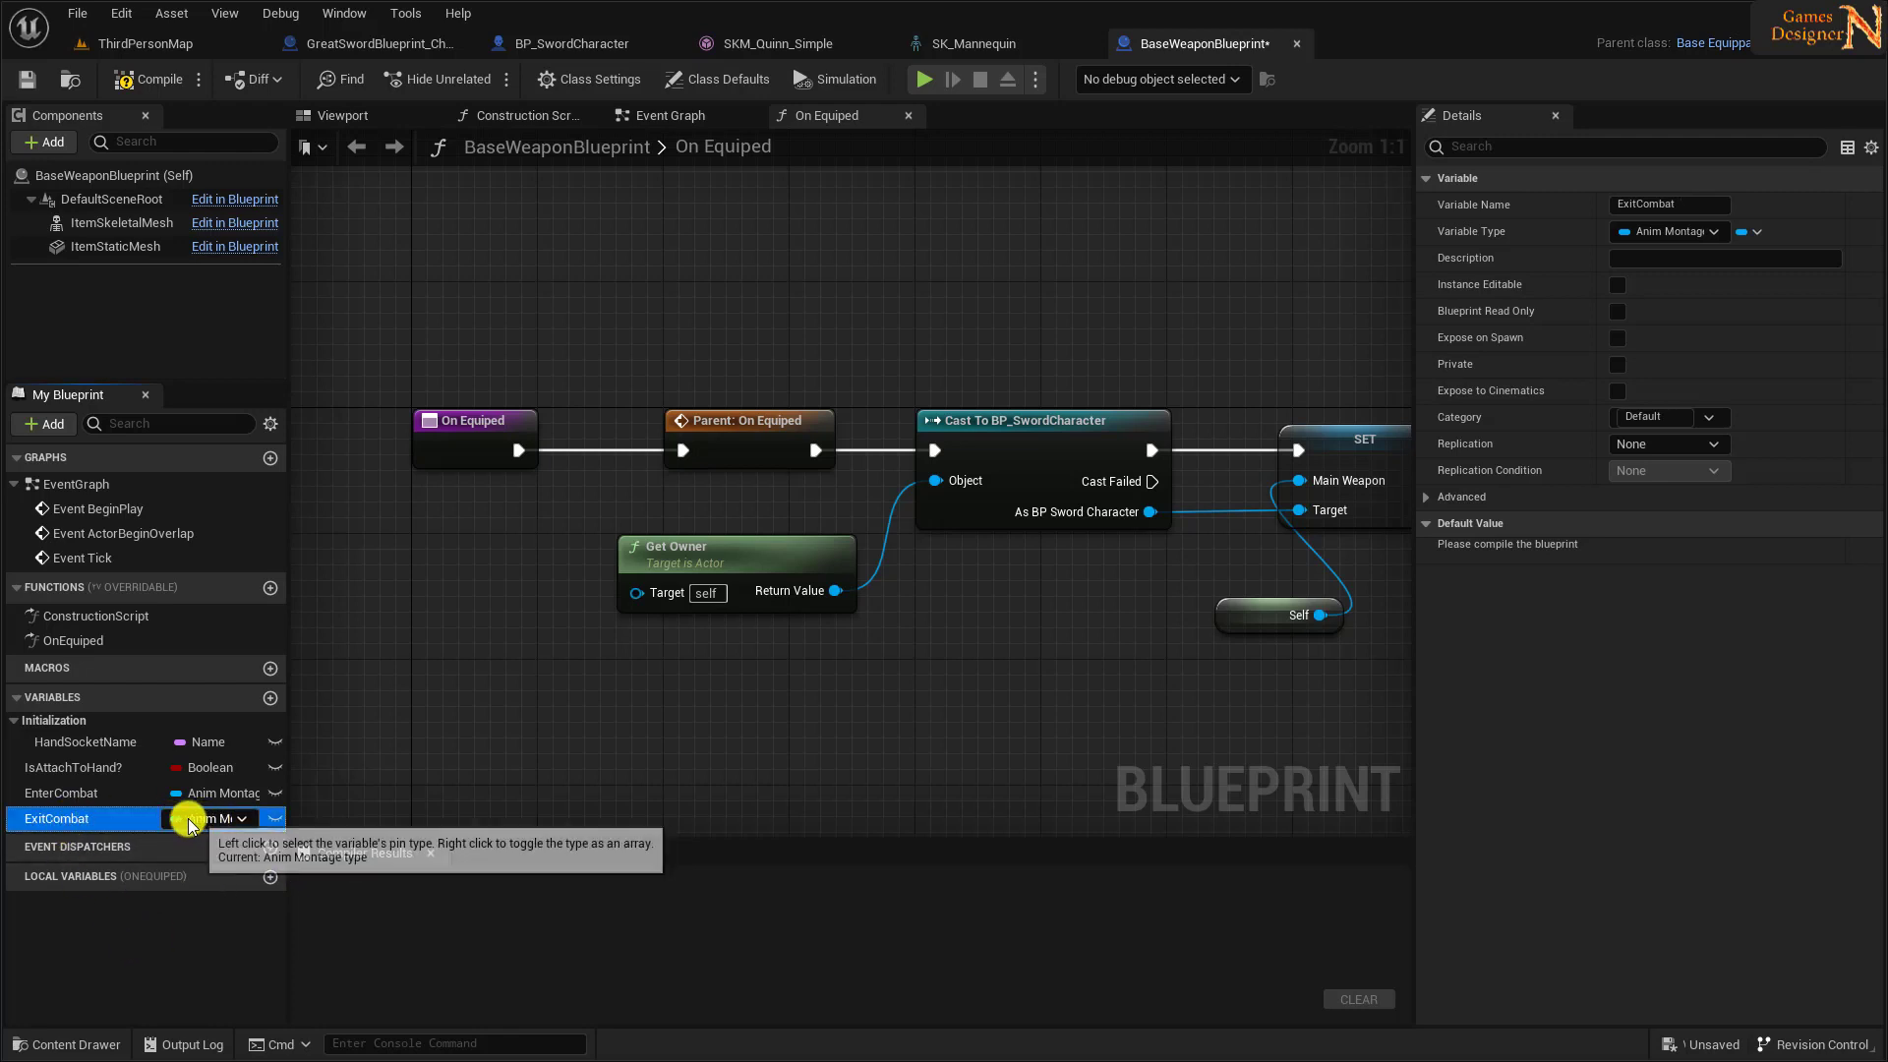
# - Put EnterCombat and ExitCombat in the Animation category, then compile and save
pyautogui.click(45, 792)
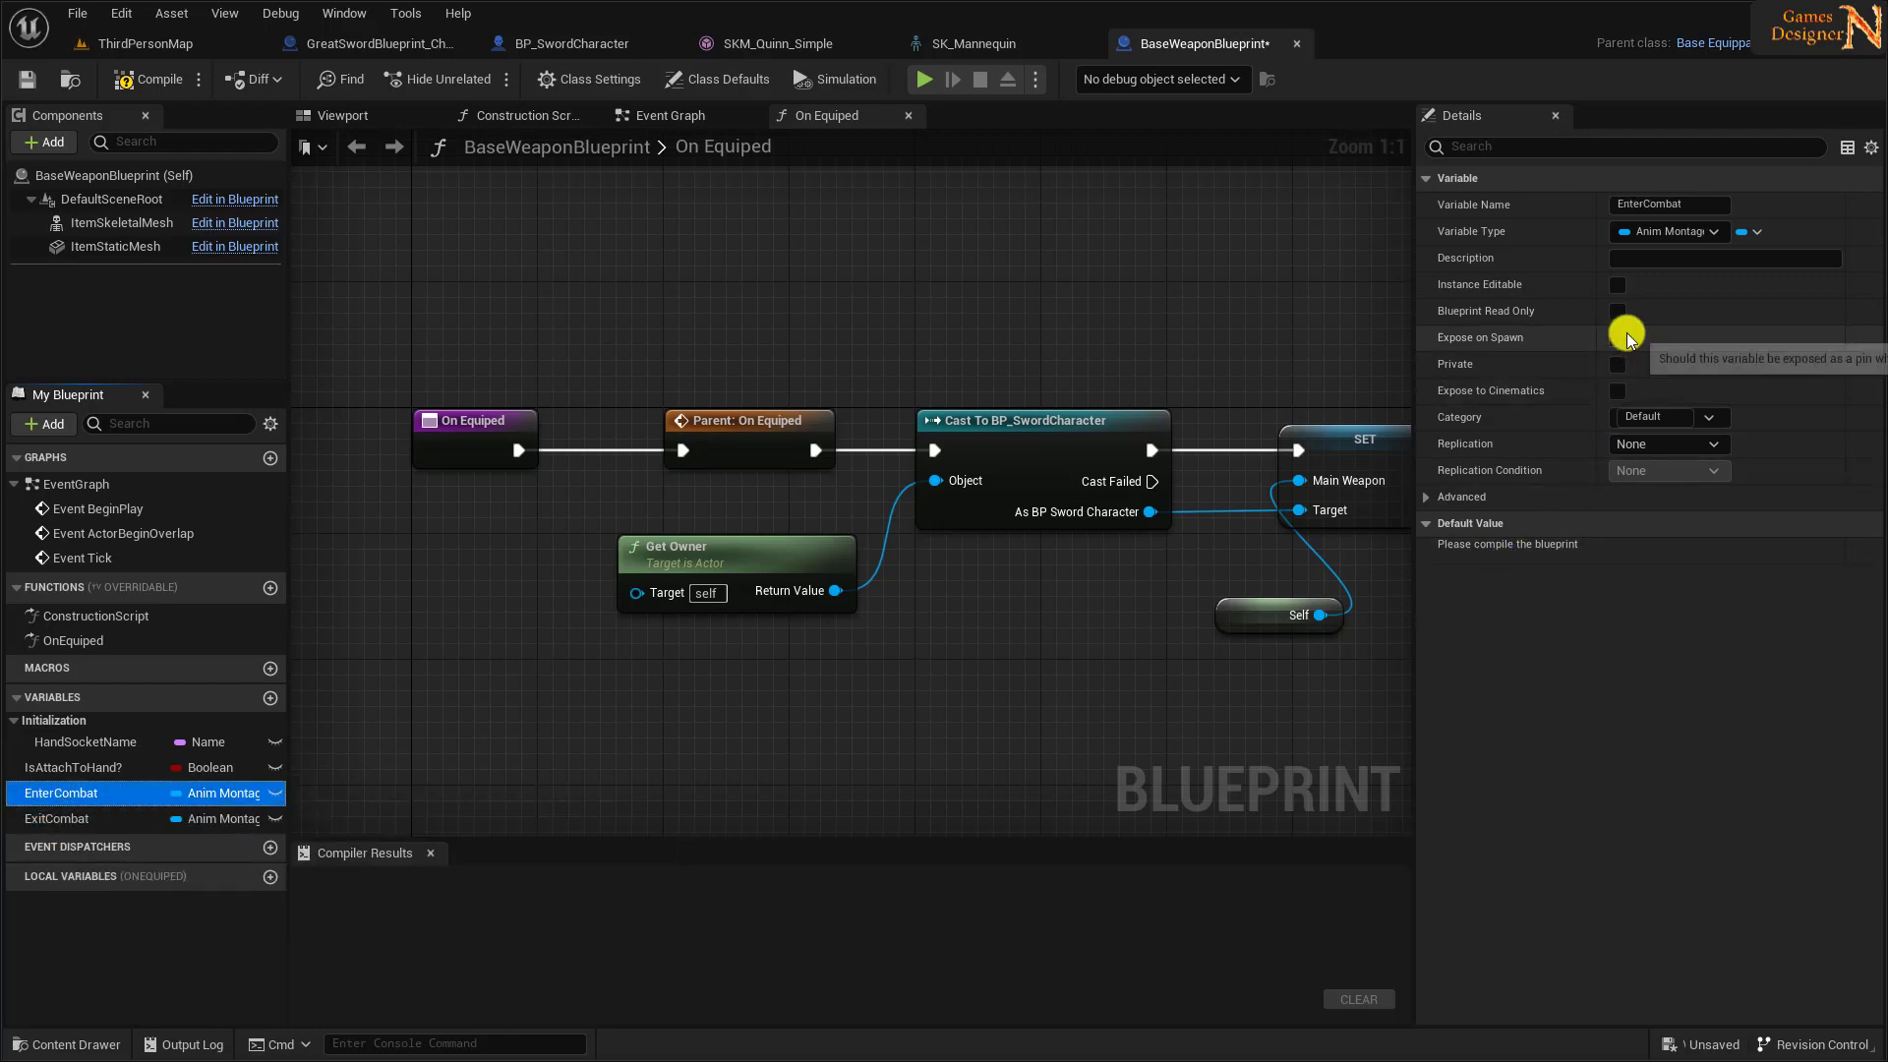
pyautogui.click(1651, 415)
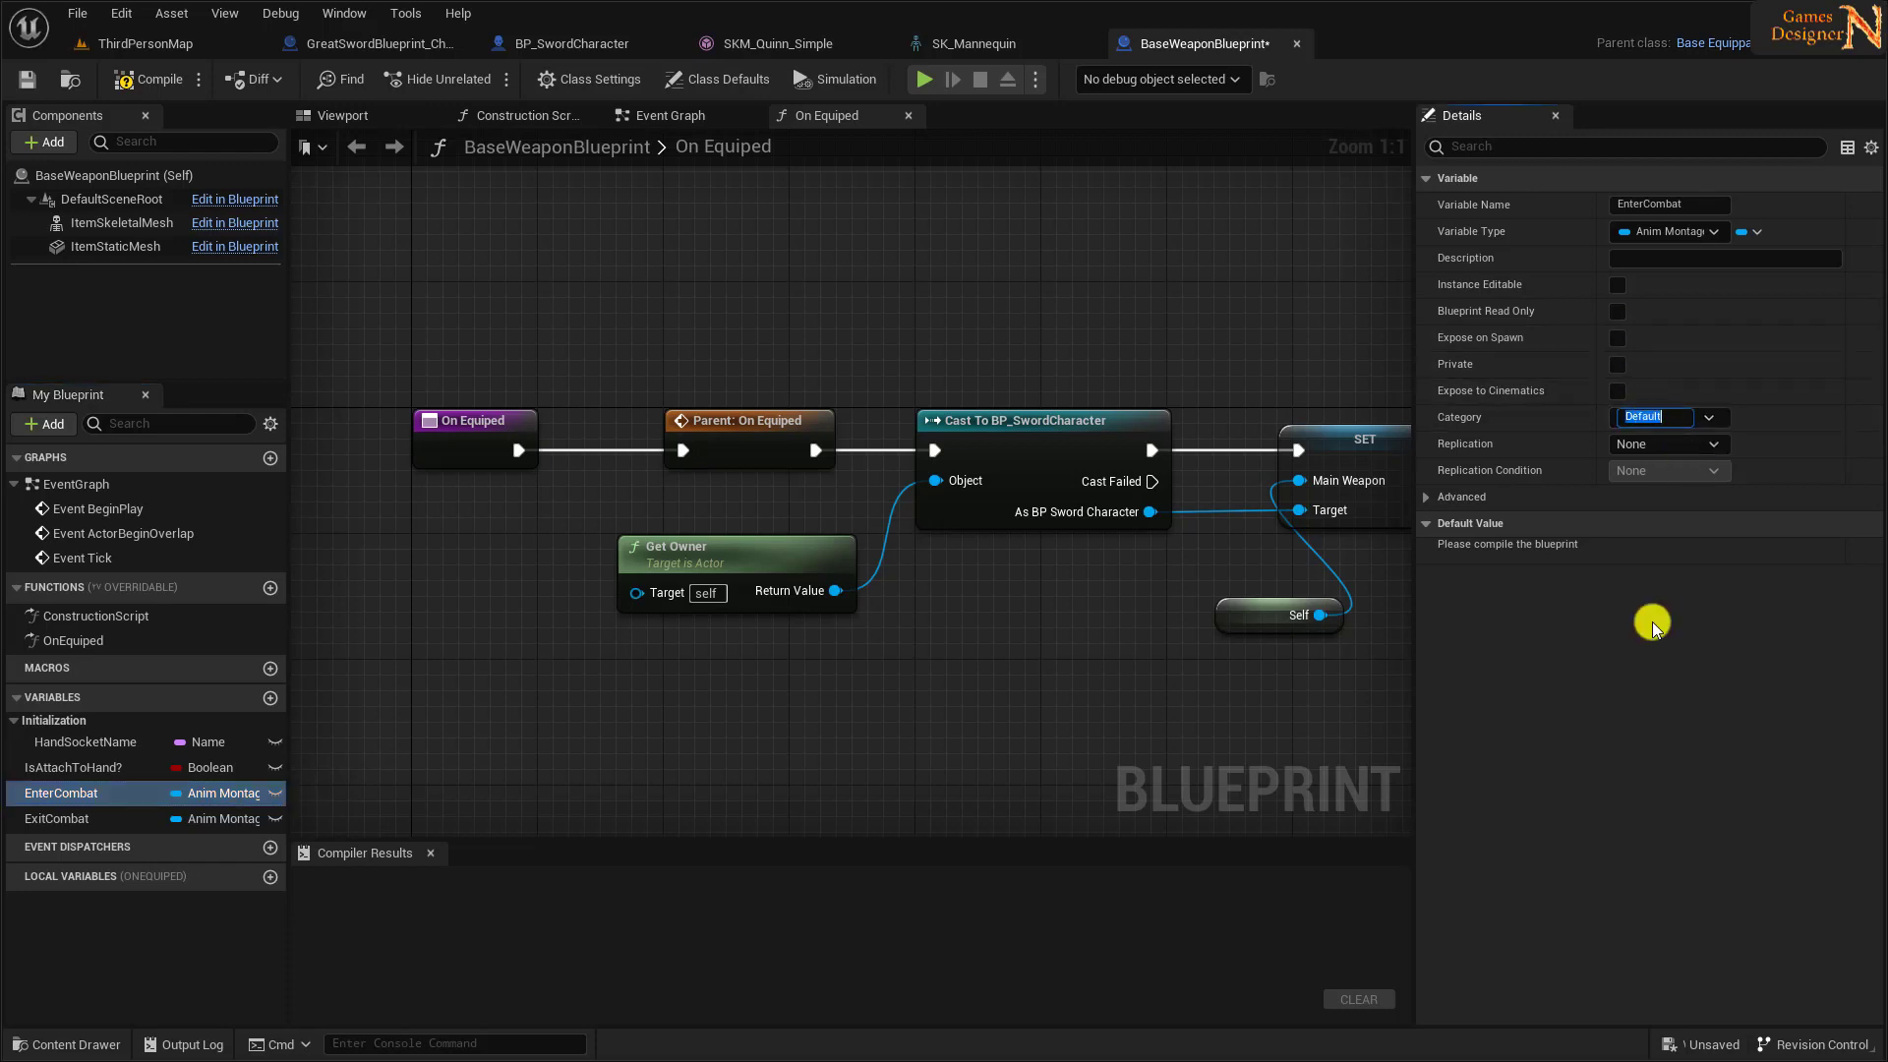
pyautogui.write('Animation')
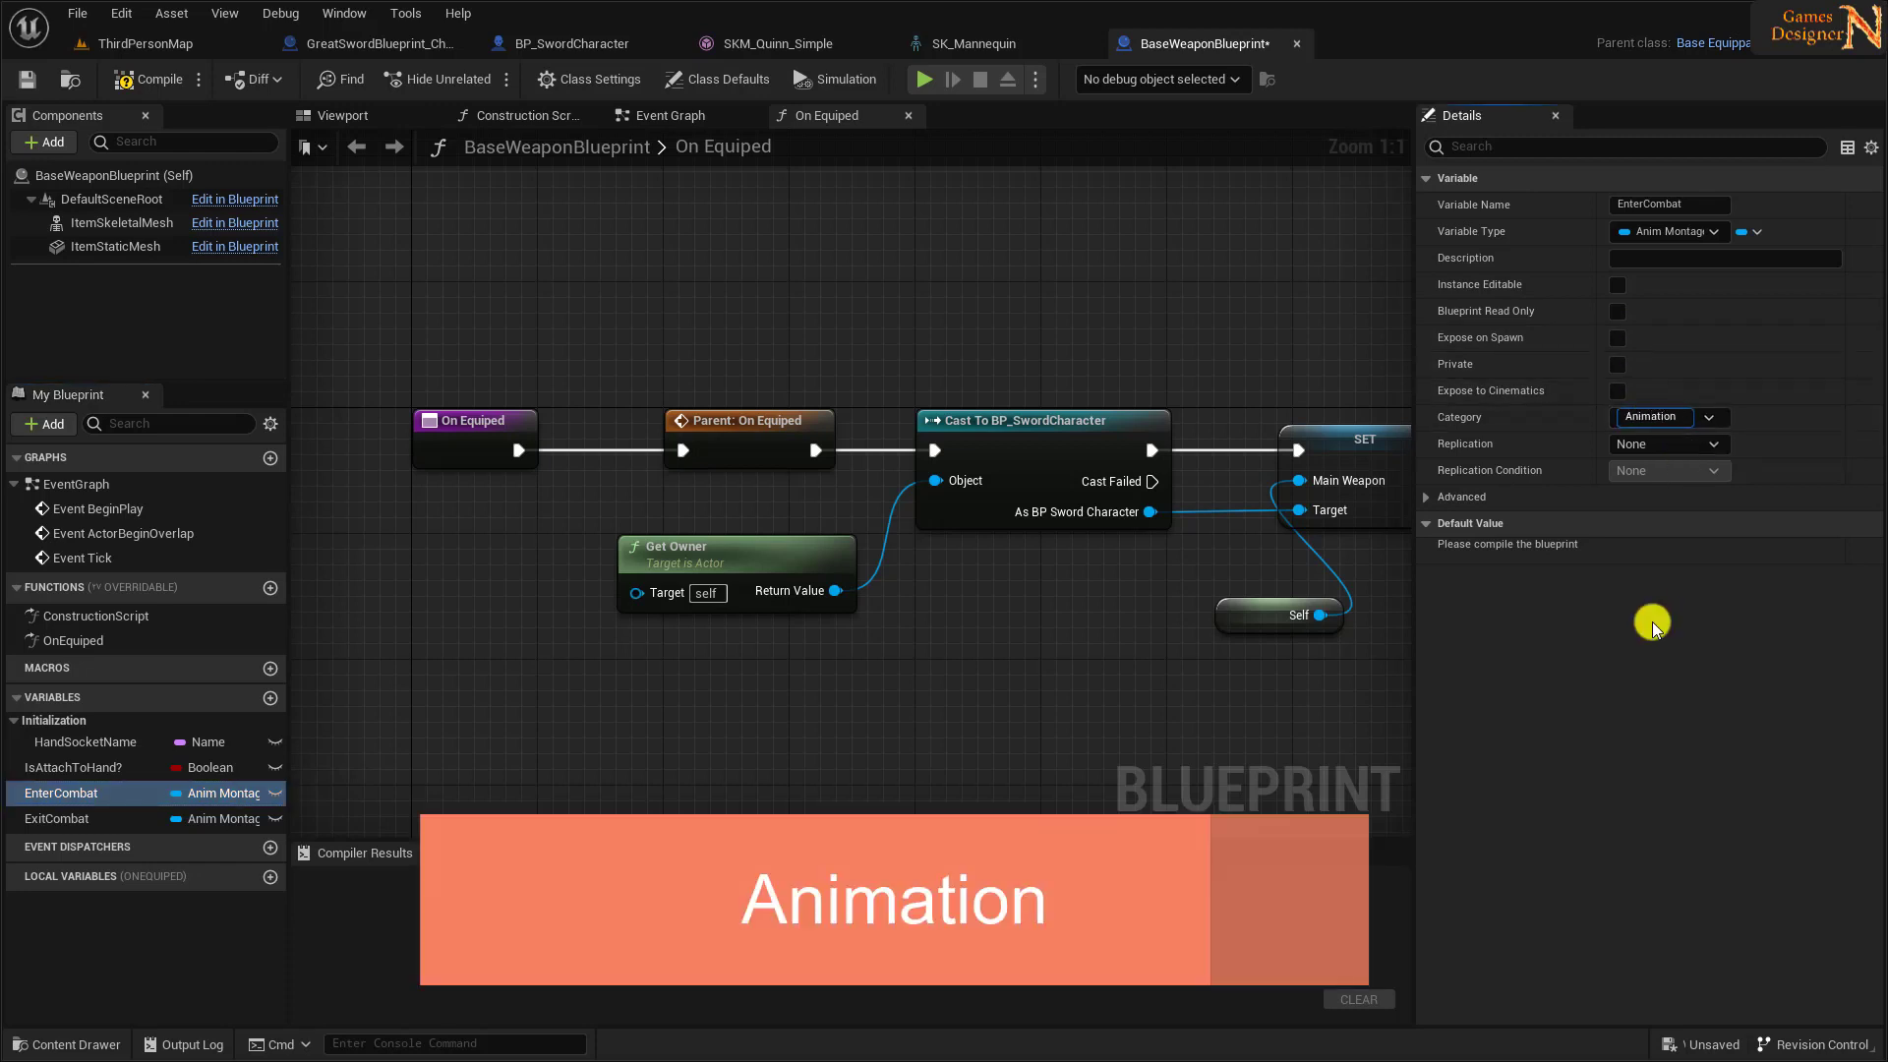
pyautogui.press('Return')
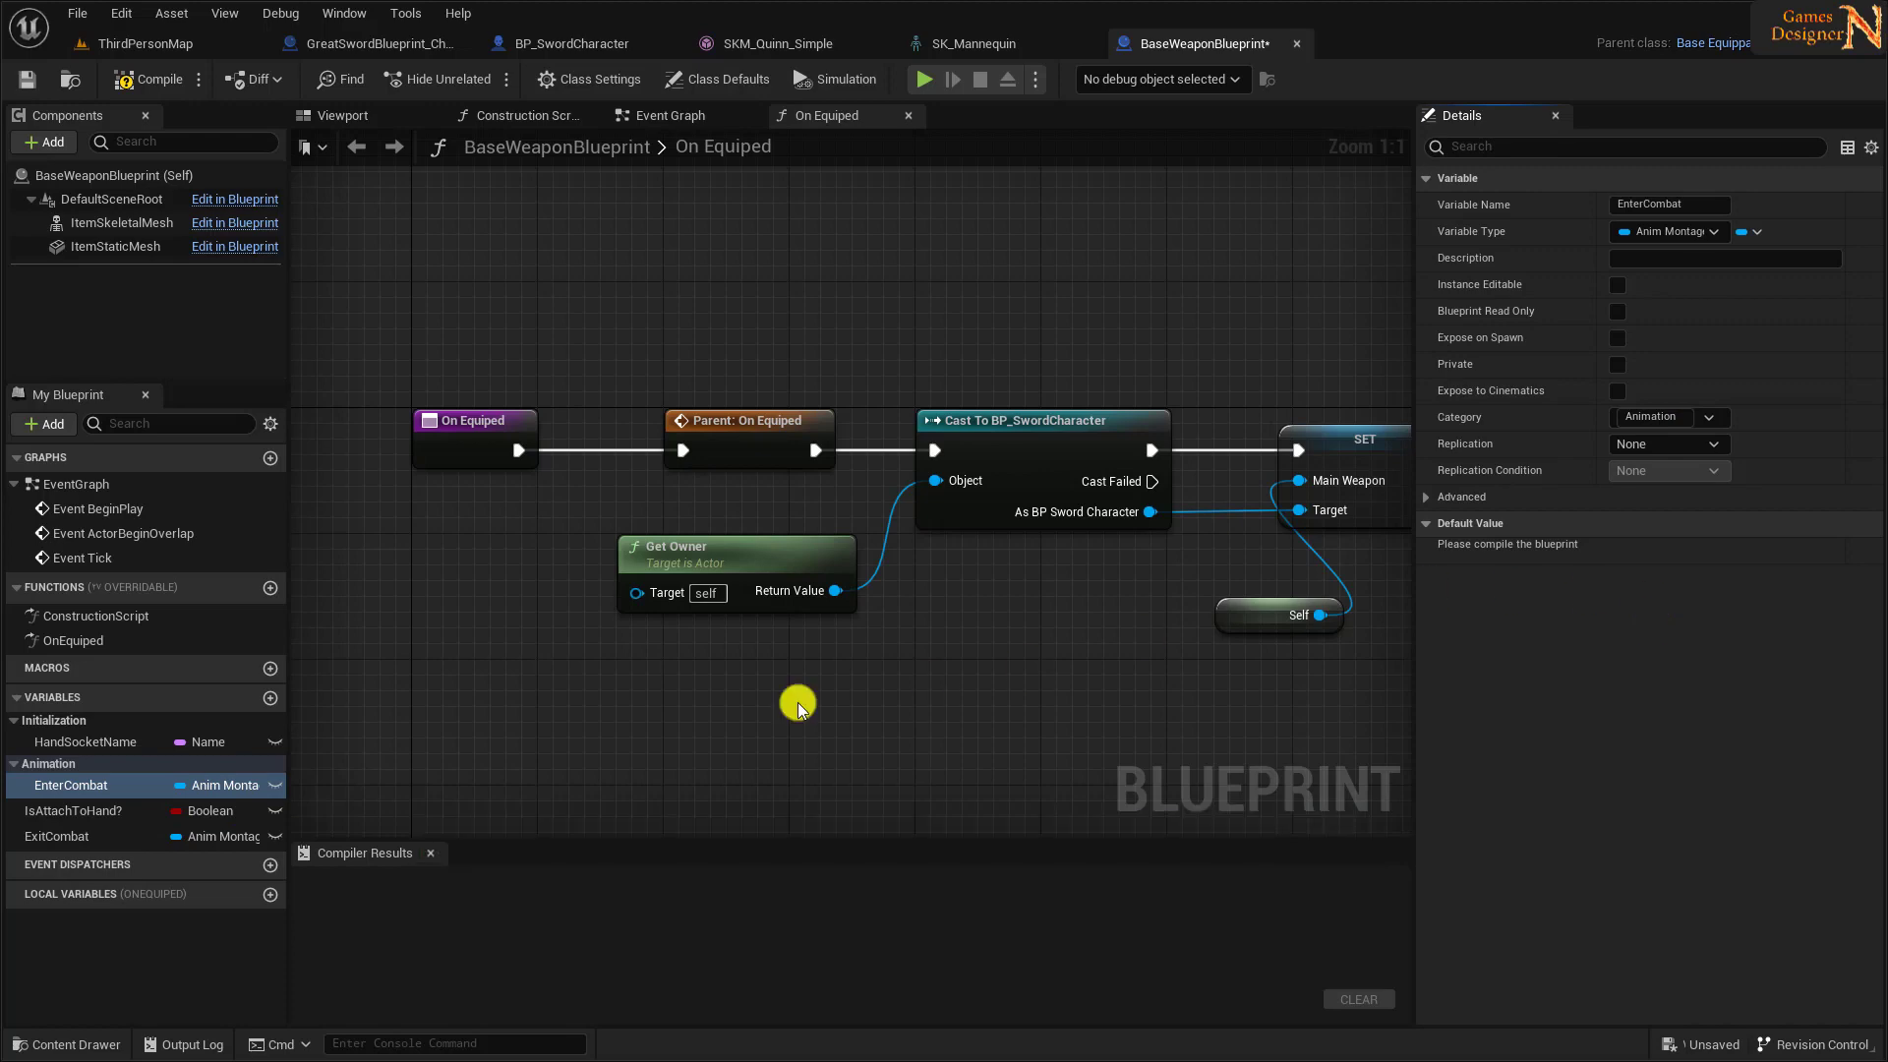
pyautogui.click(98, 836)
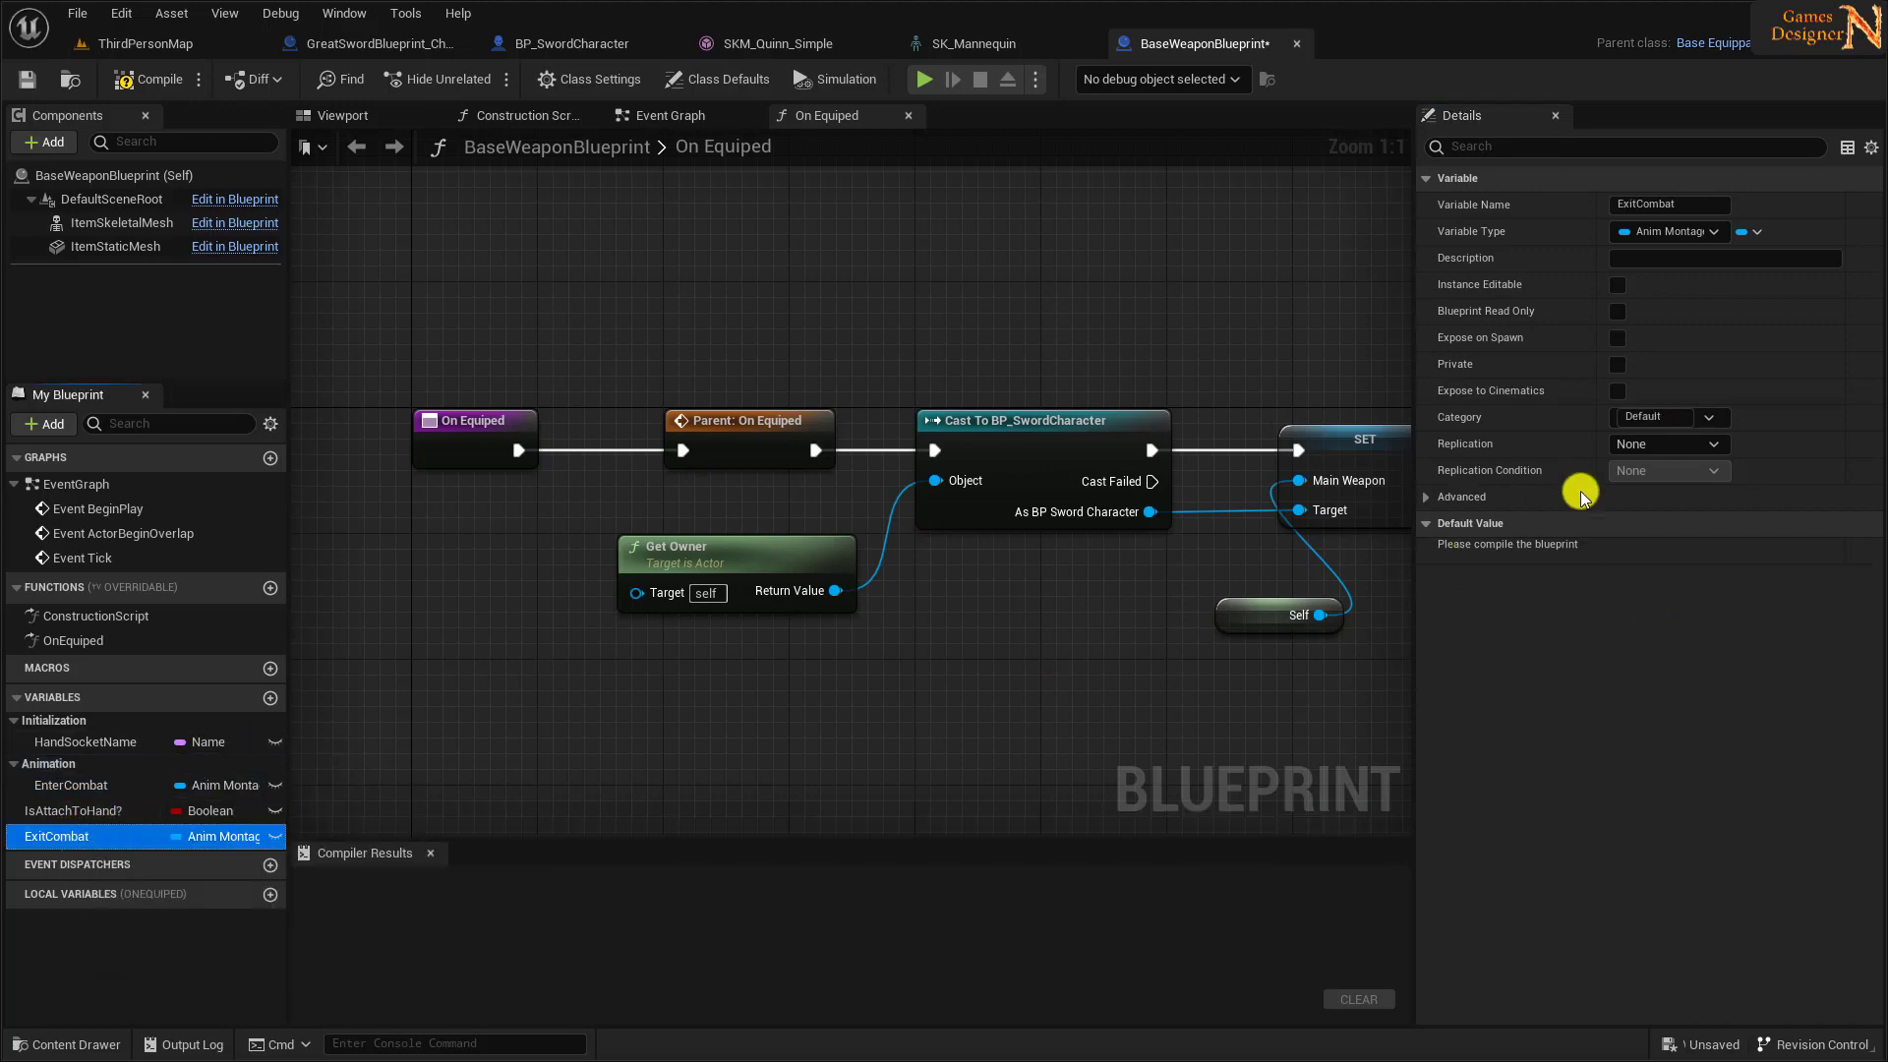
pyautogui.click(1672, 418)
pyautogui.click(1637, 449)
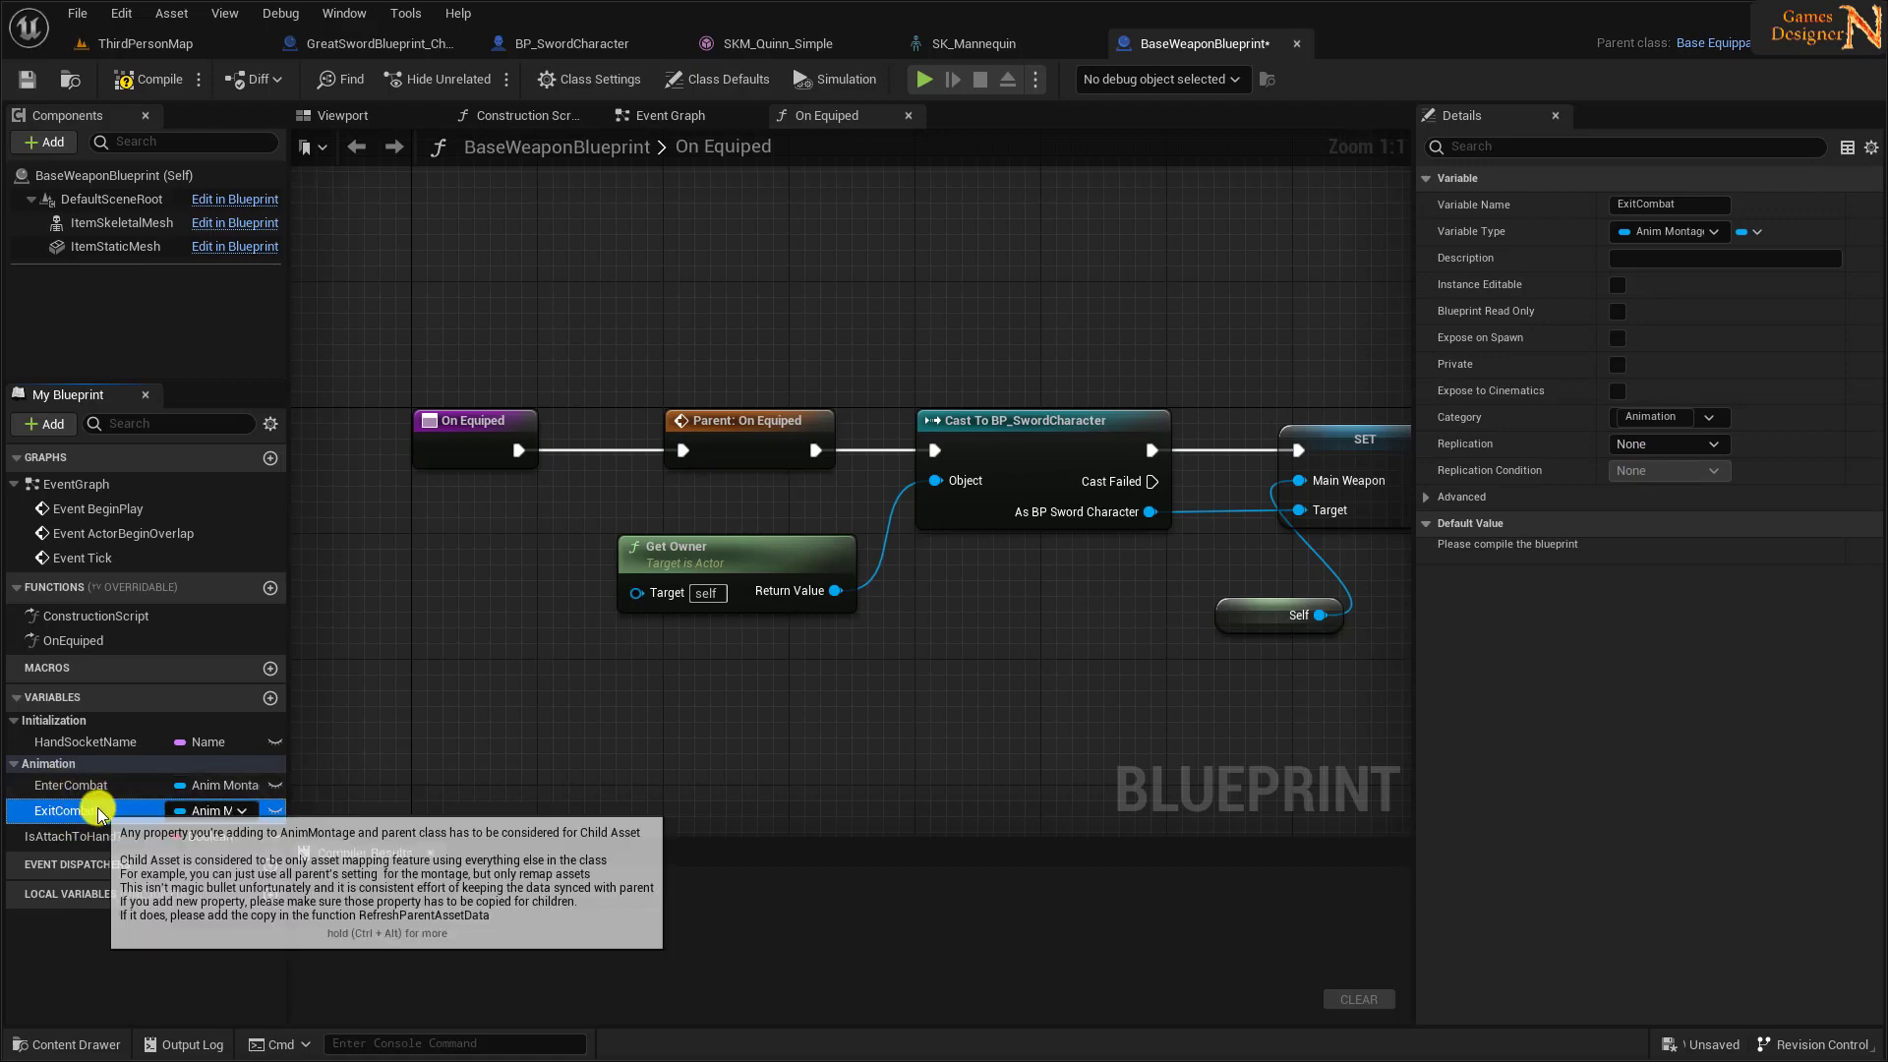
pyautogui.click(37, 80)
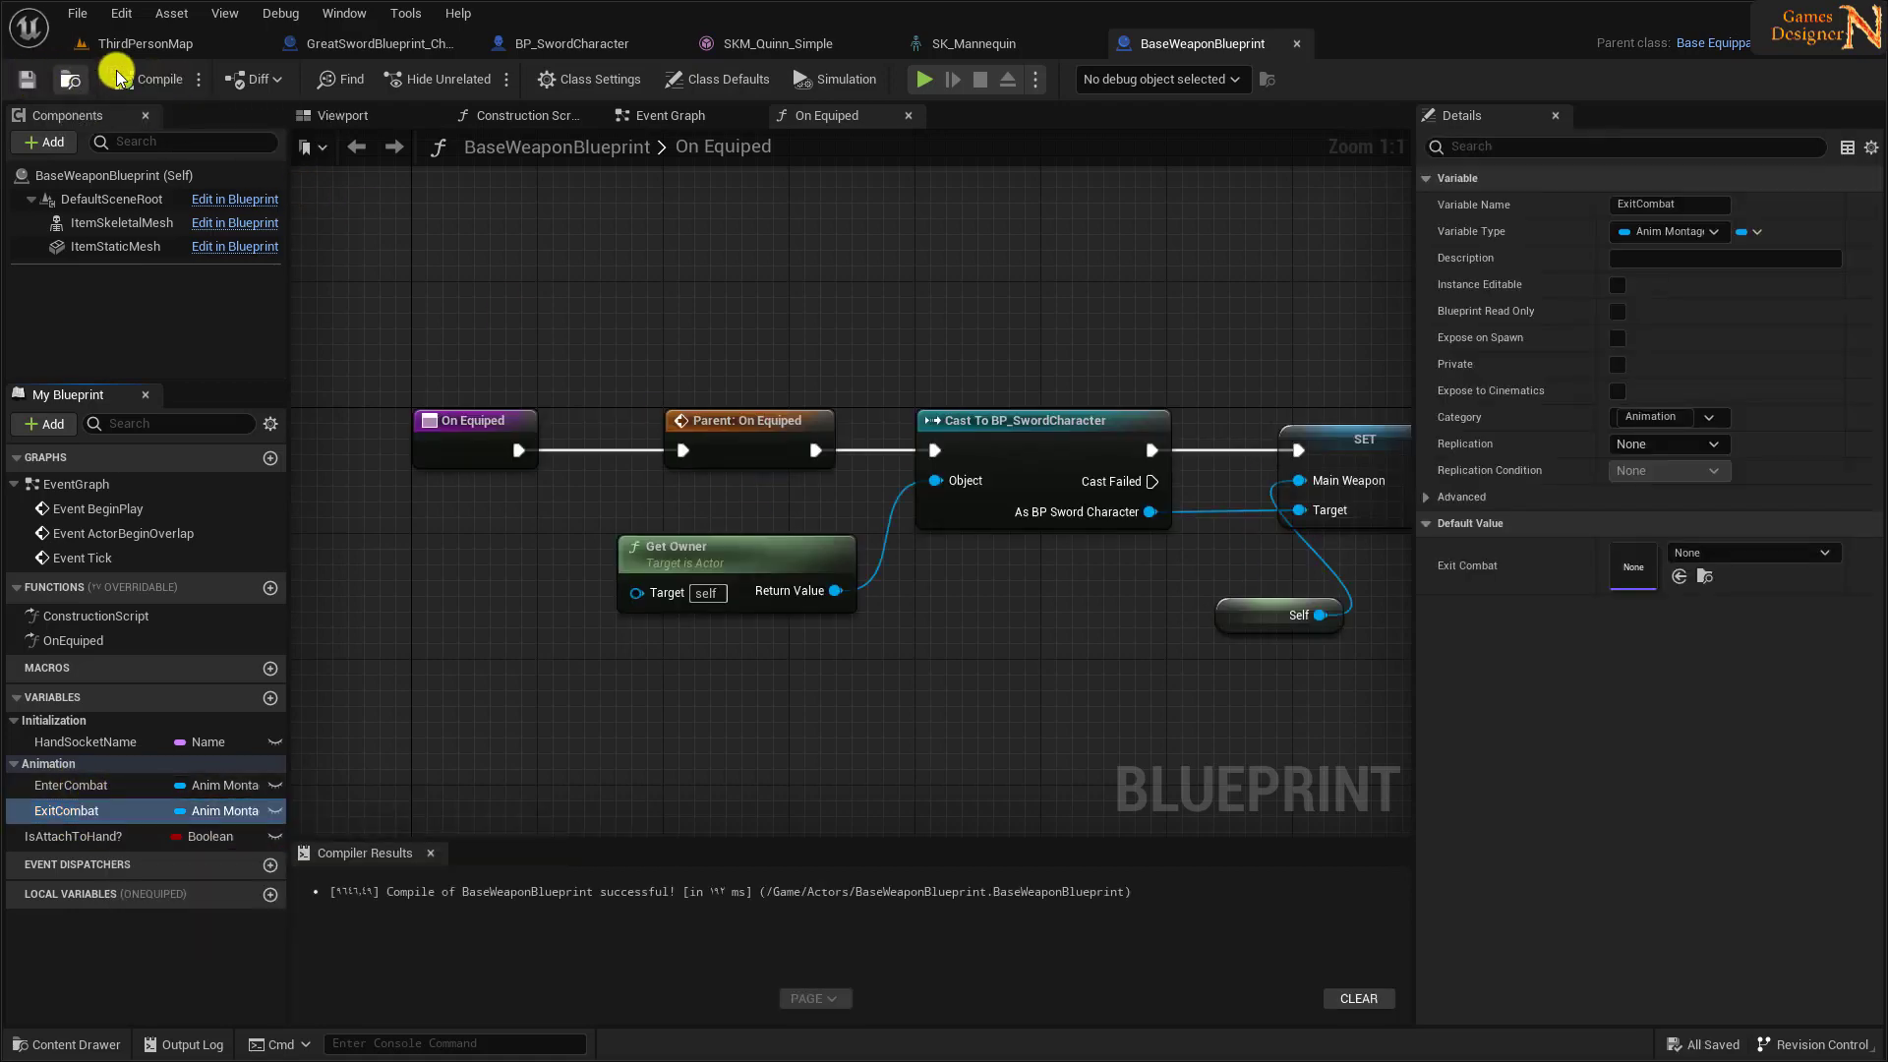
pyautogui.click(146, 44)
# - Browse the Content Drawer to SwordSystem > AllFiles > Animations > Greatsword > Equip
pyautogui.click(83, 1048)
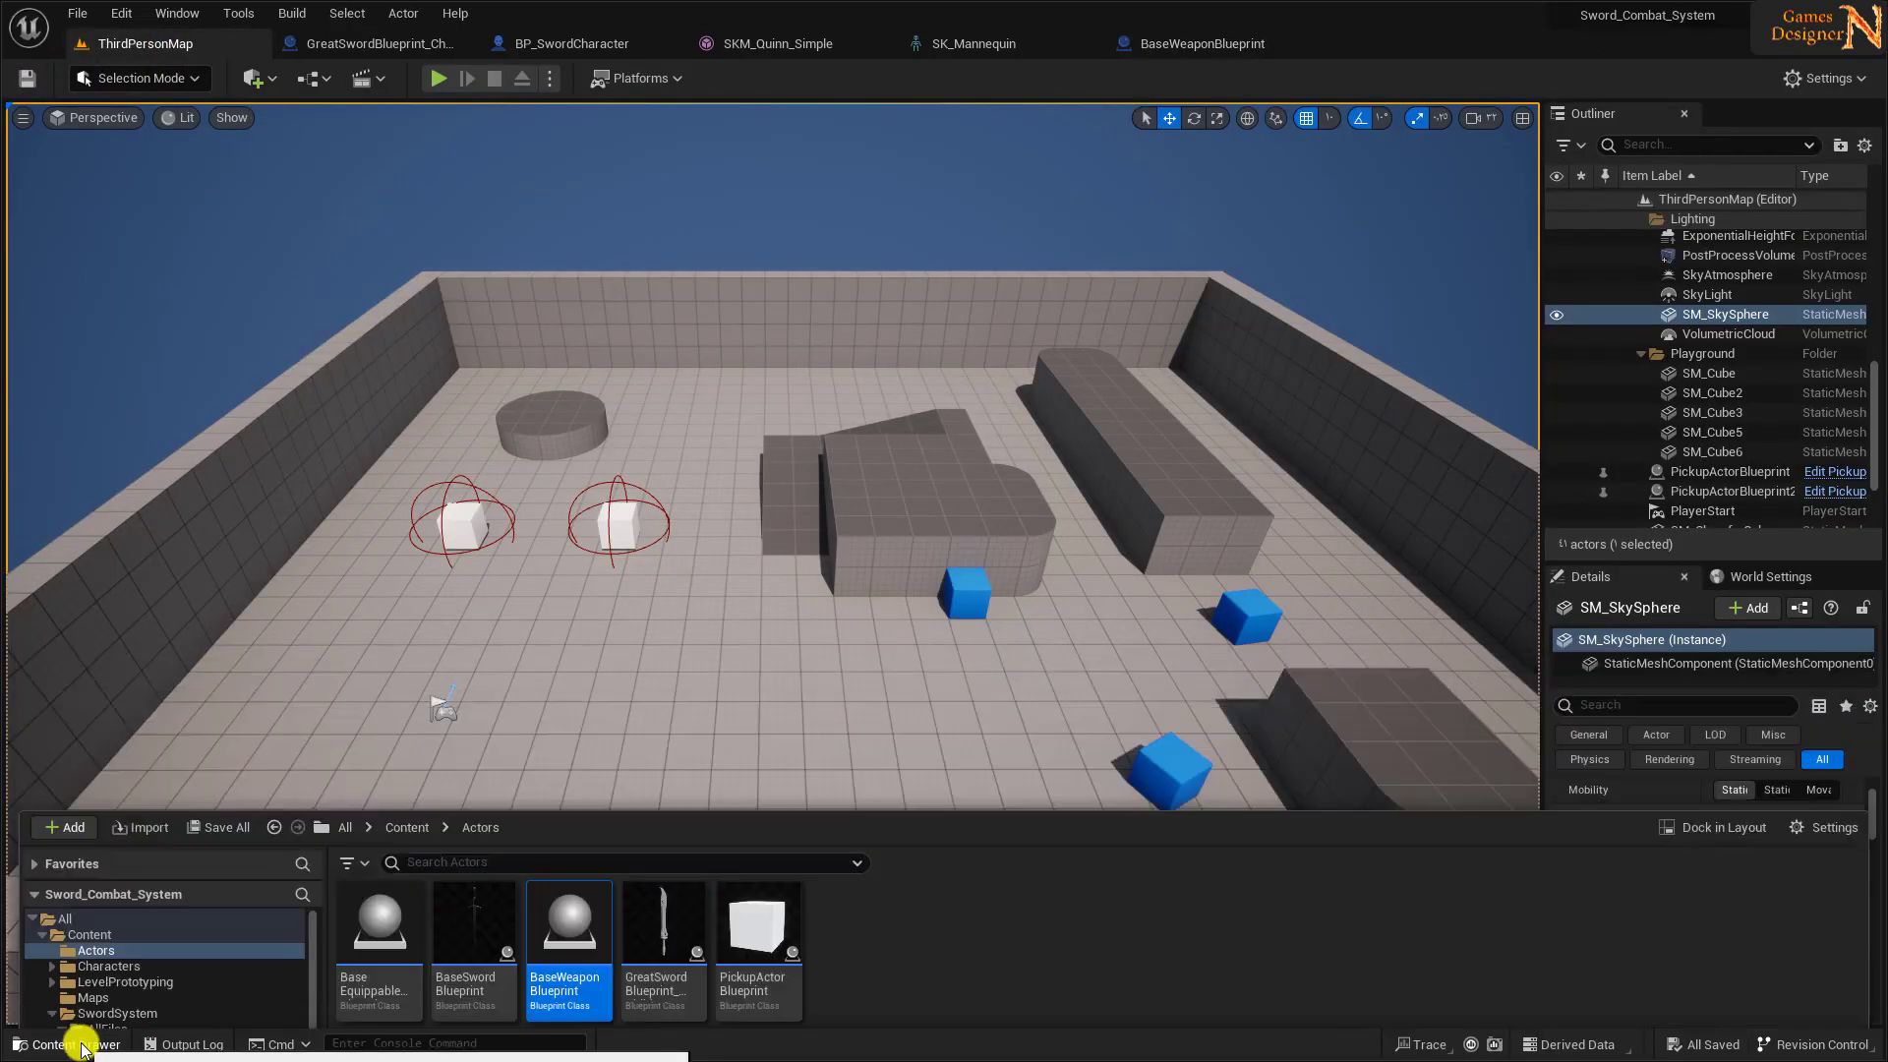
pyautogui.click(413, 665)
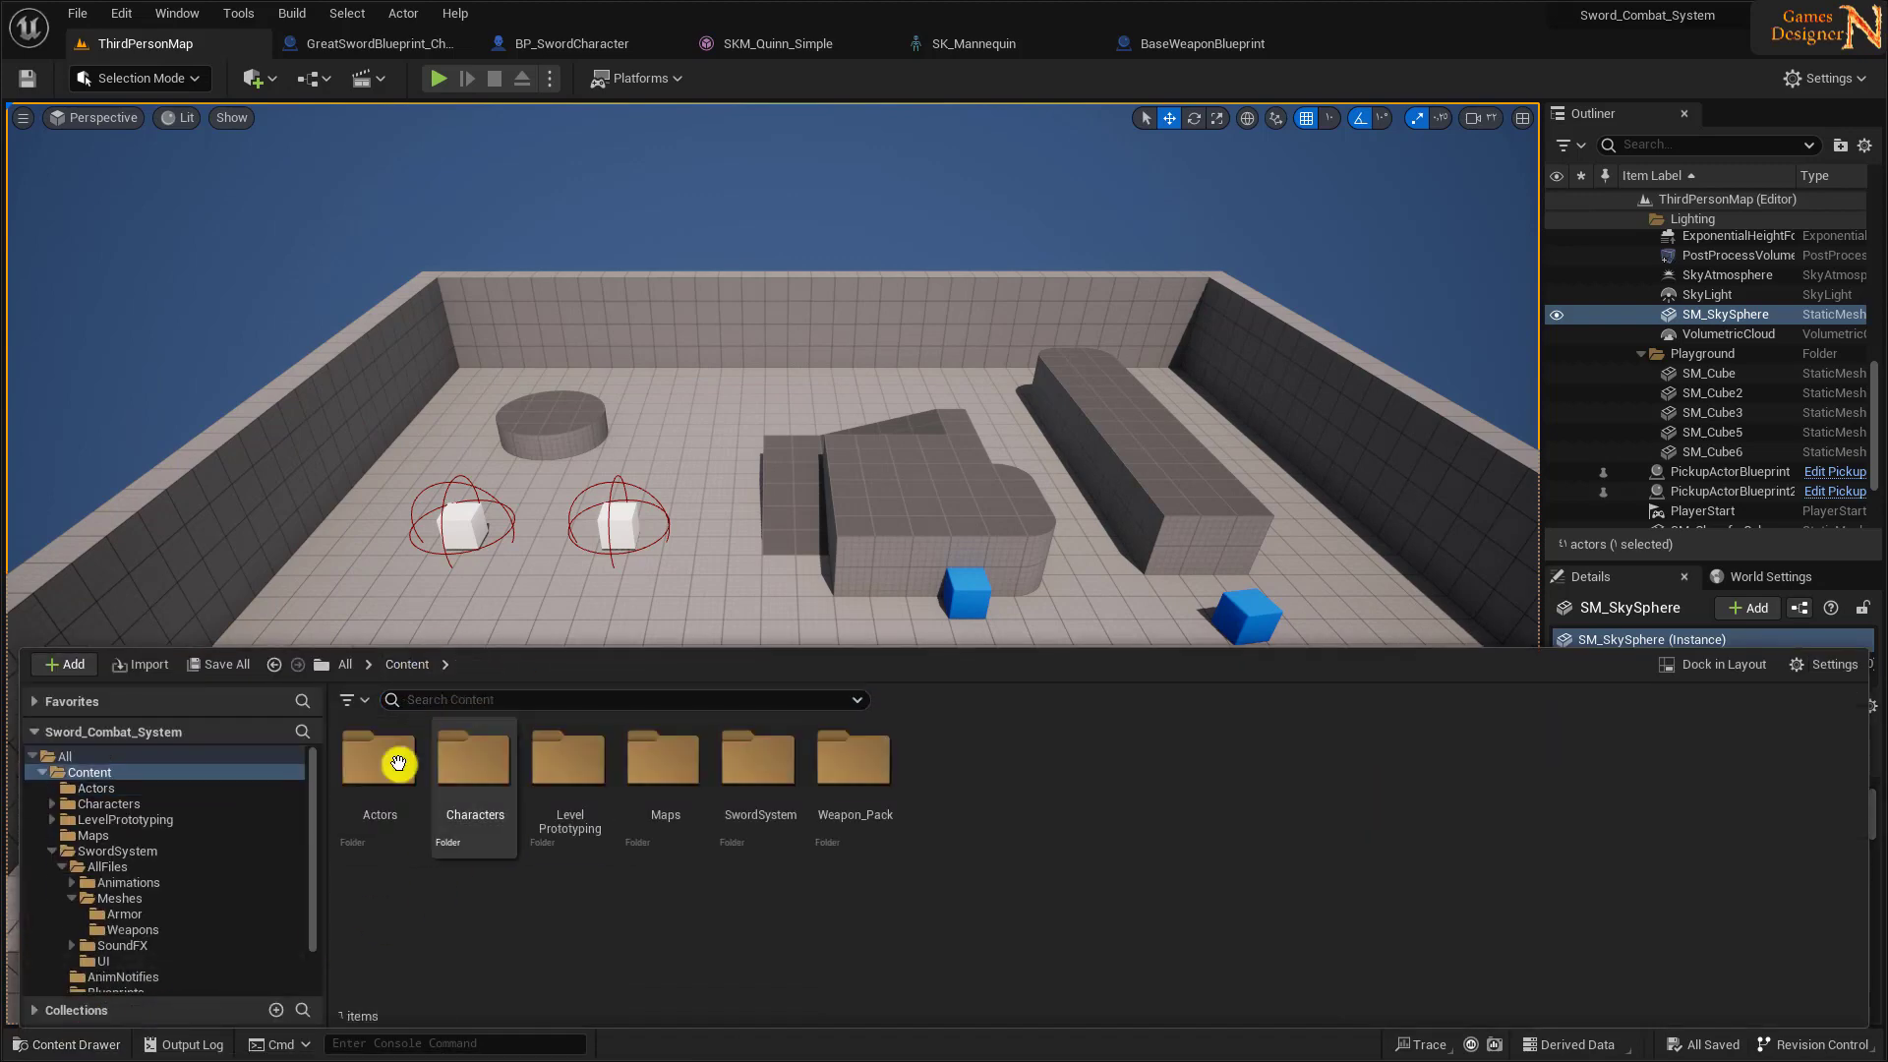
pyautogui.doubleClick(757, 777)
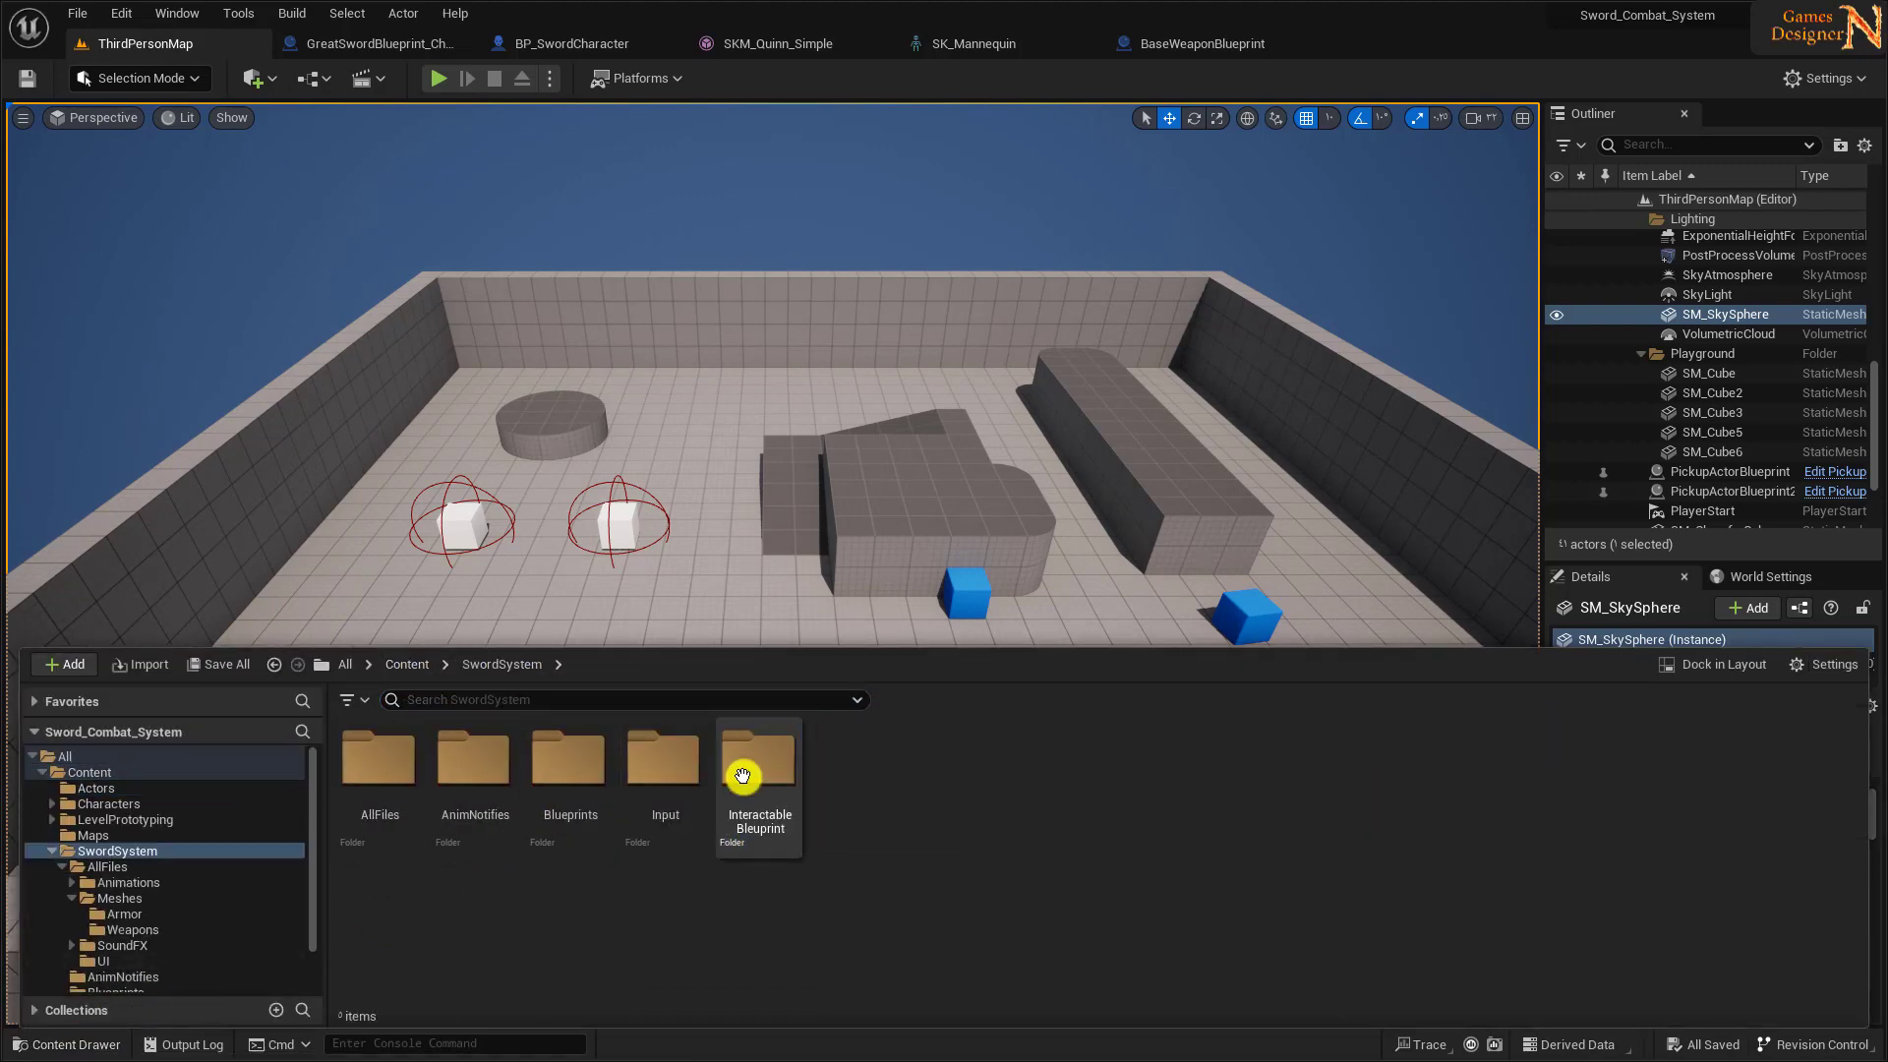
pyautogui.doubleClick(368, 760)
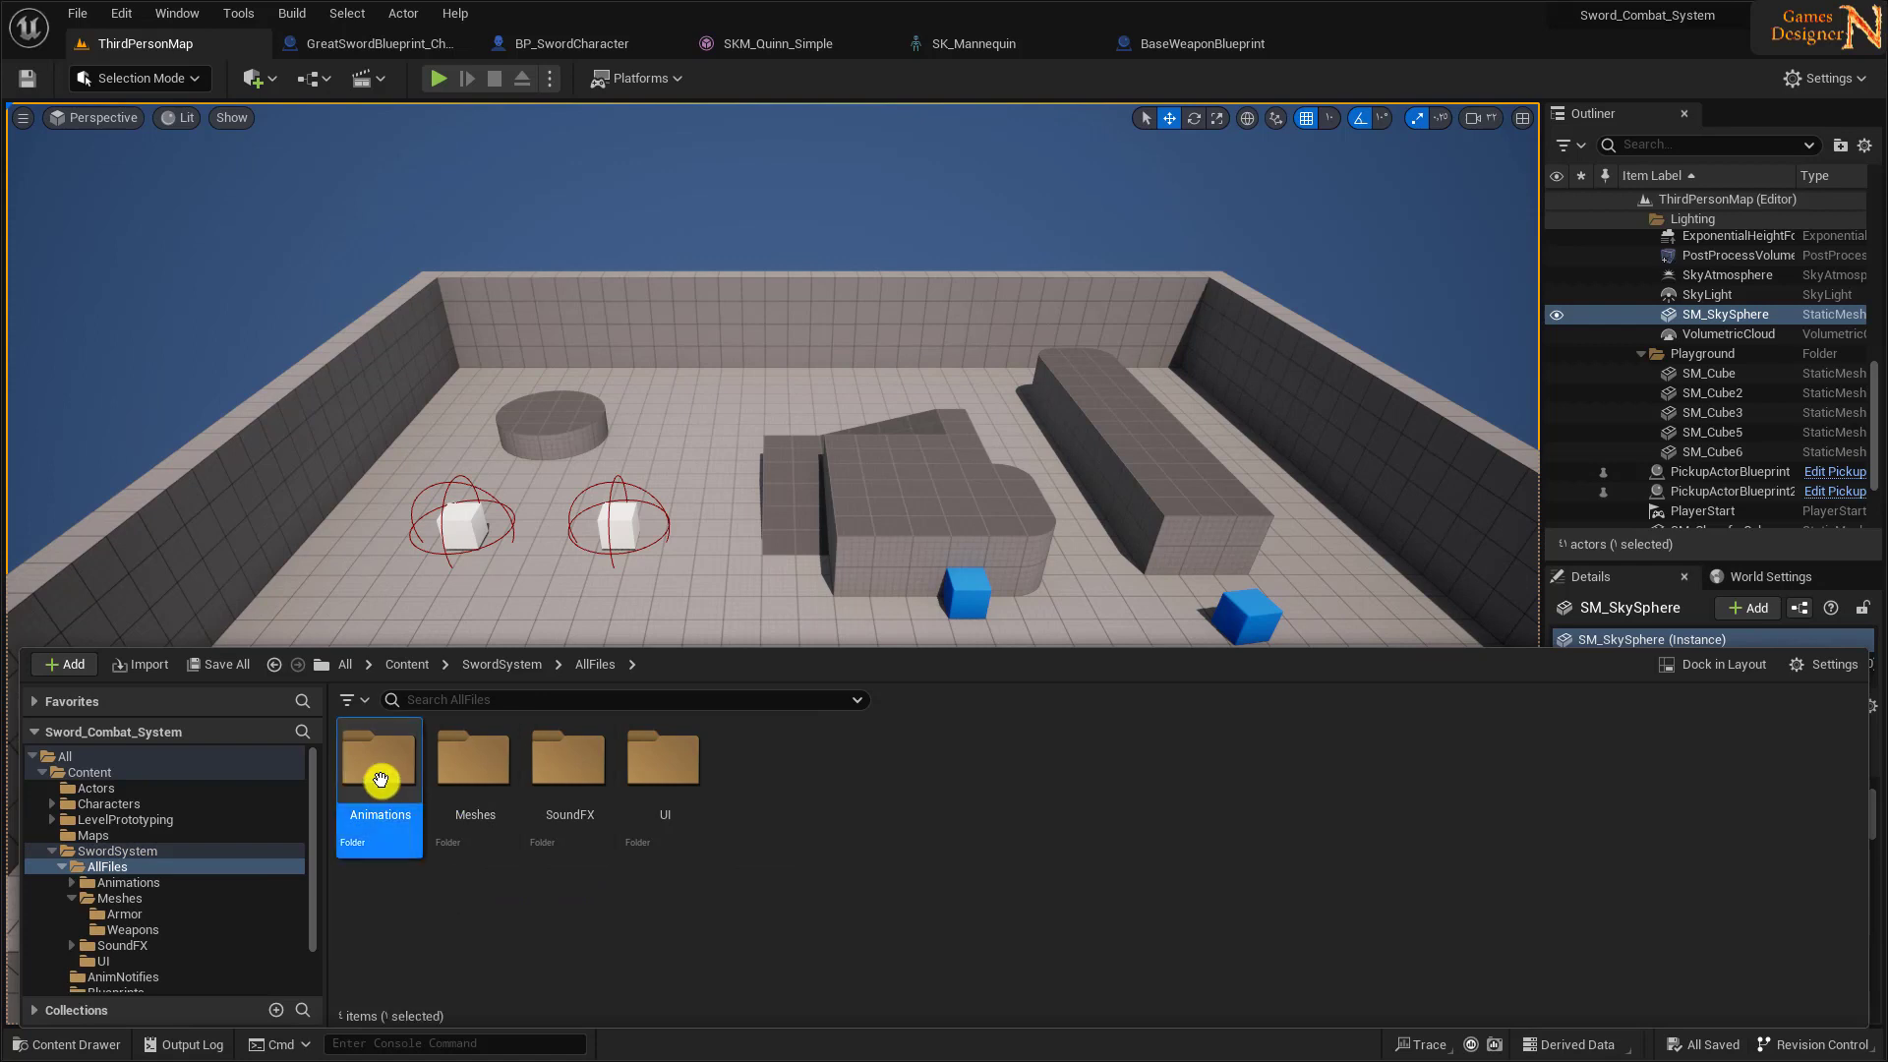
pyautogui.doubleClick(379, 767)
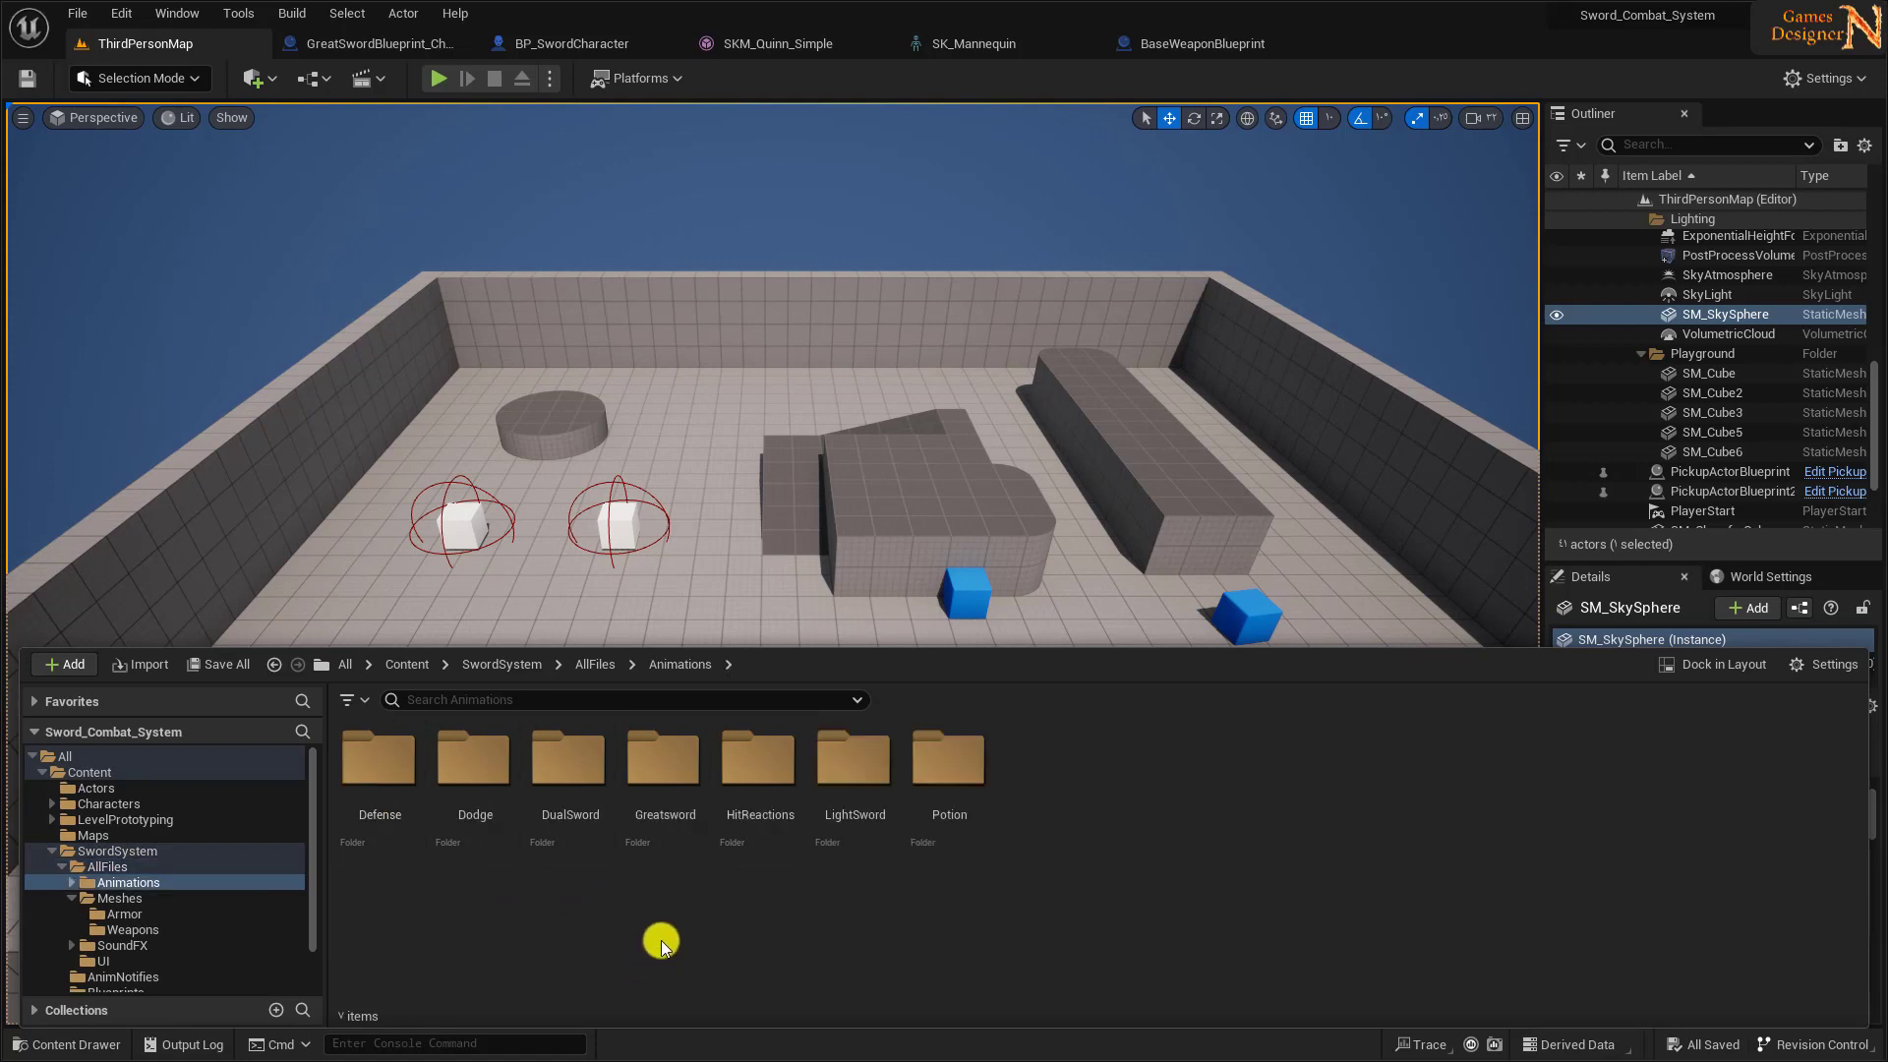
pyautogui.doubleClick(666, 769)
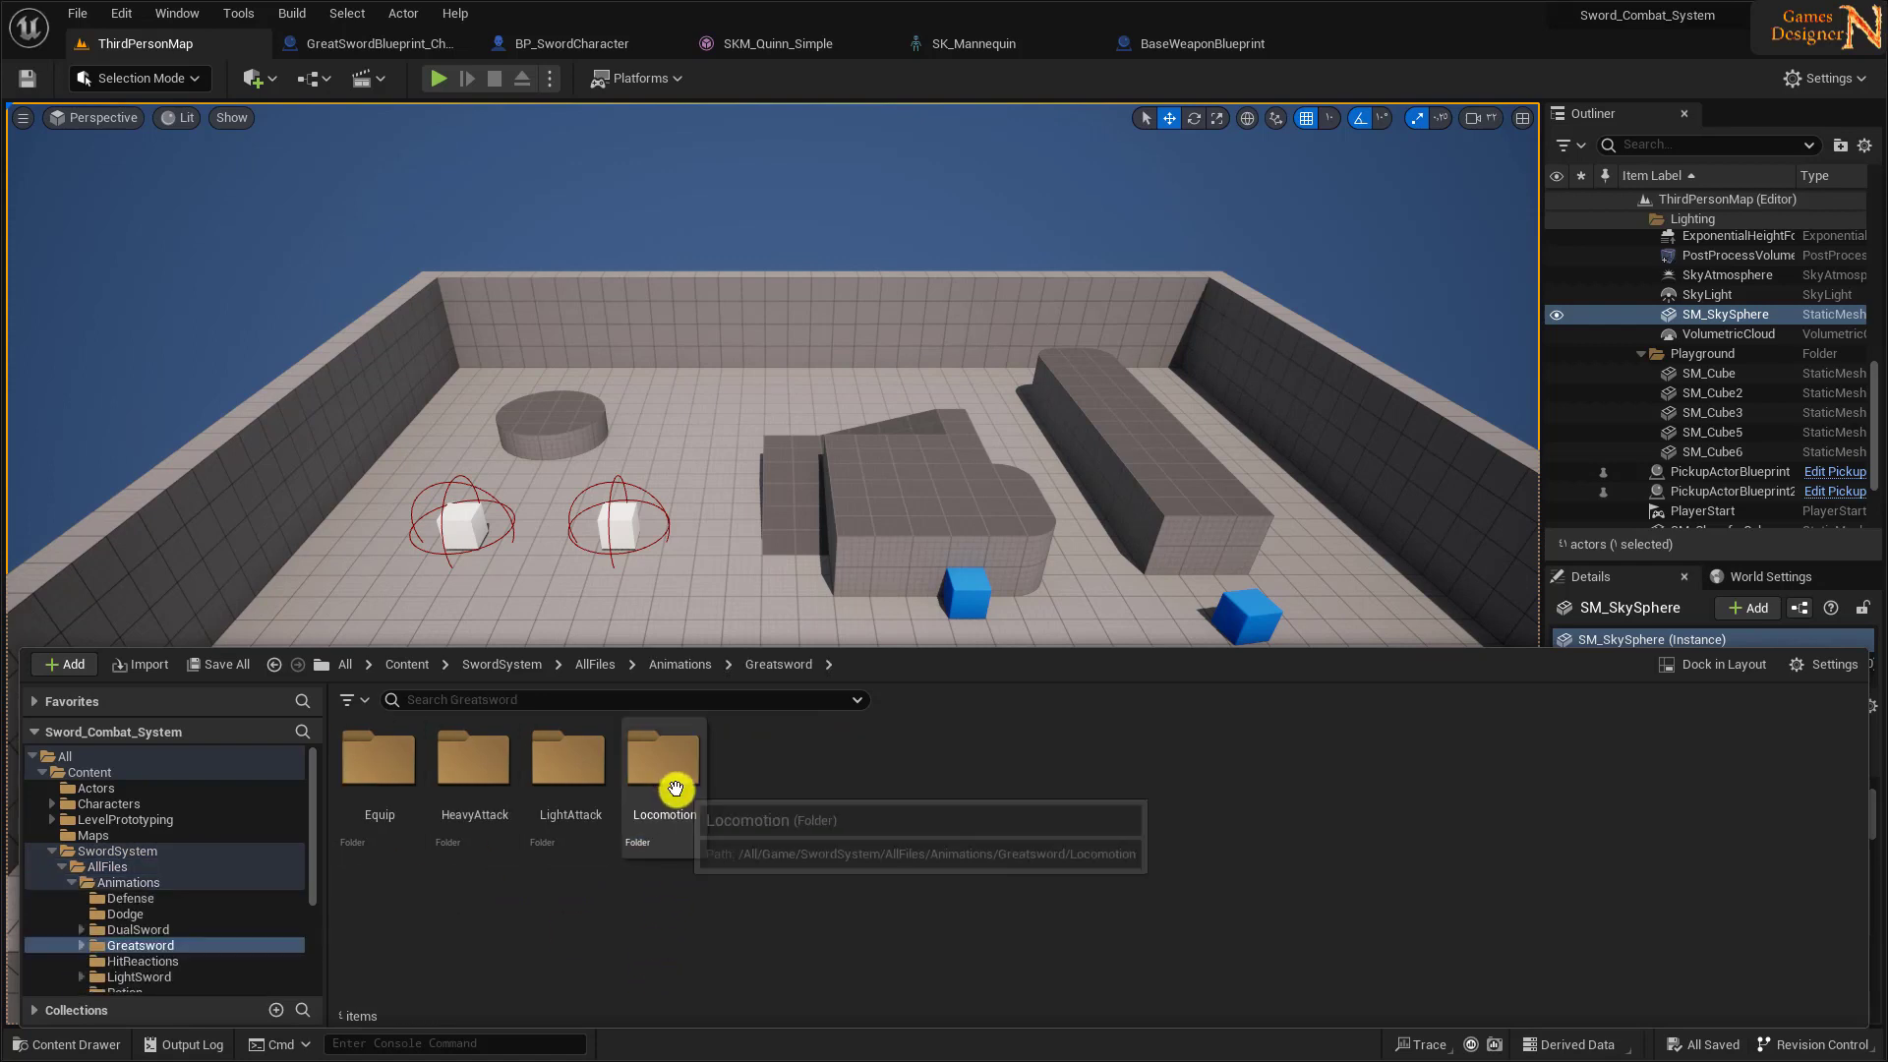
pyautogui.doubleClick(392, 762)
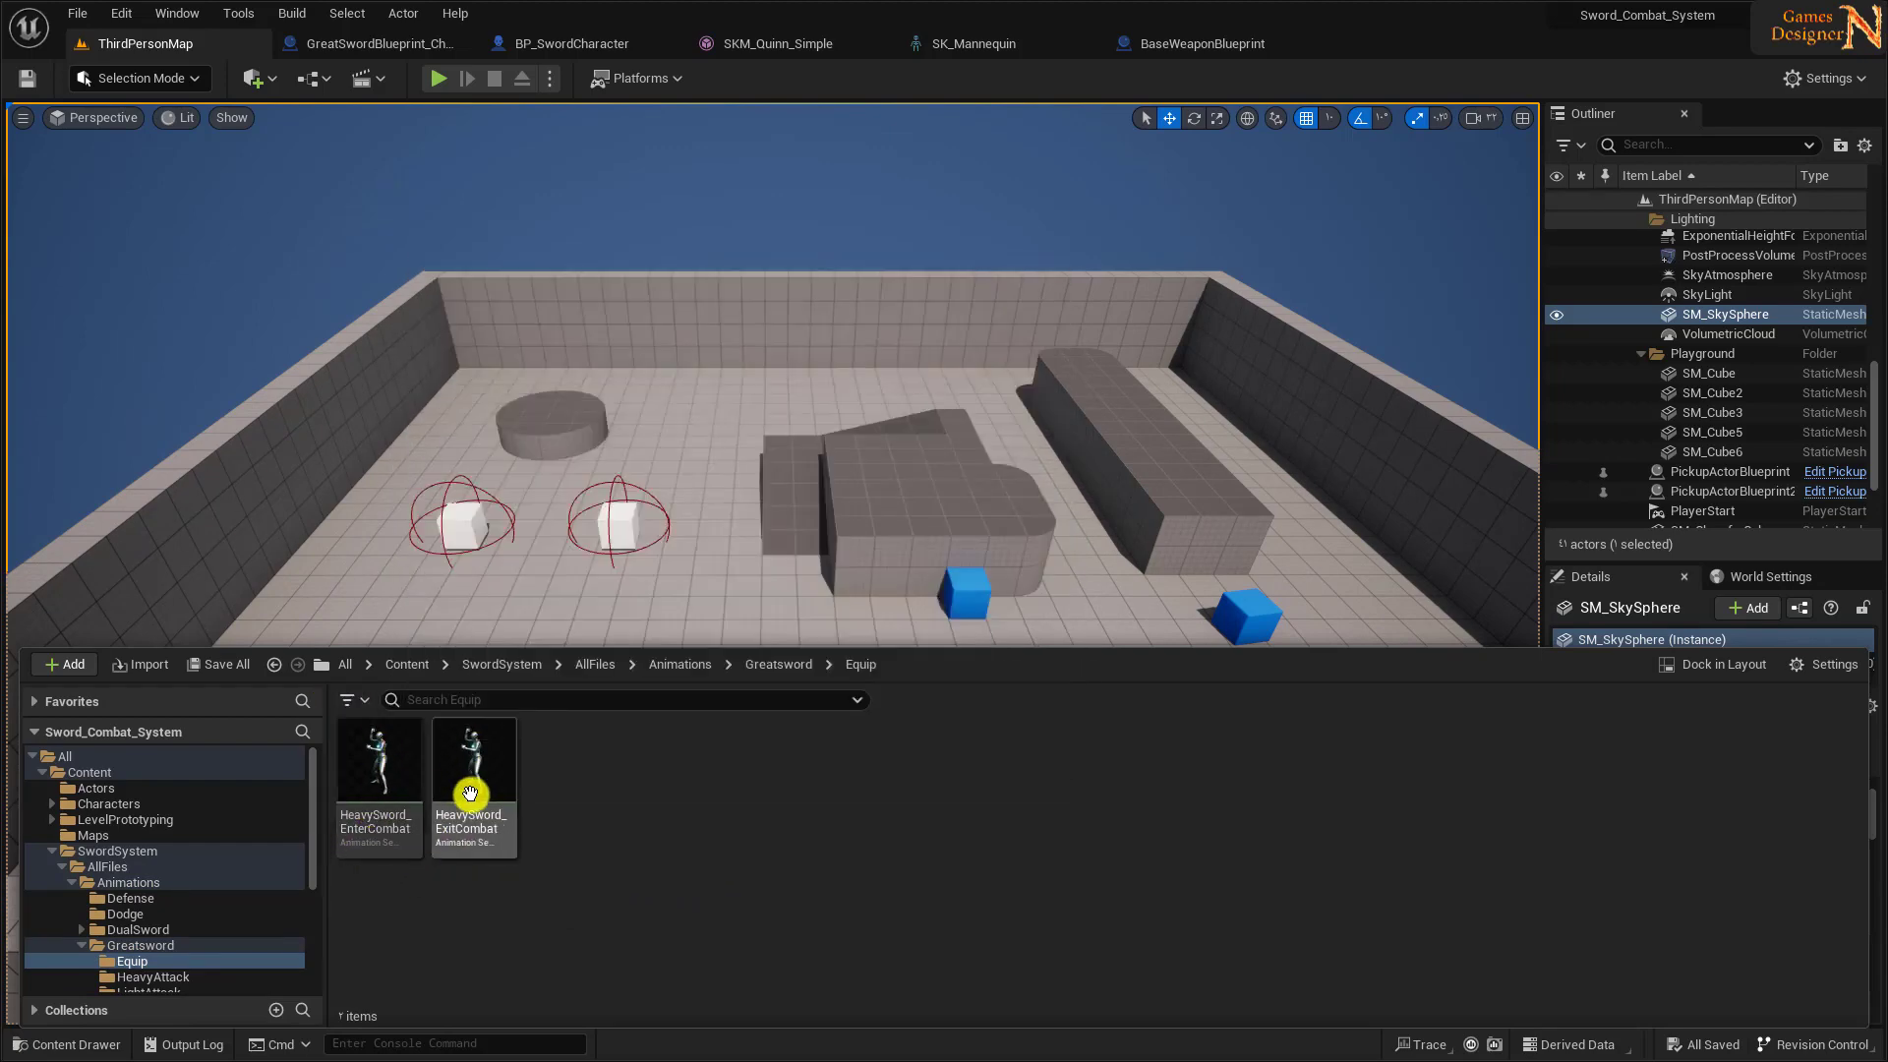
# - Create AnimMontages from HeavySword_EnterCombat and HeavySword_ExitCombat, then save the new assets
pyautogui.click(402, 804)
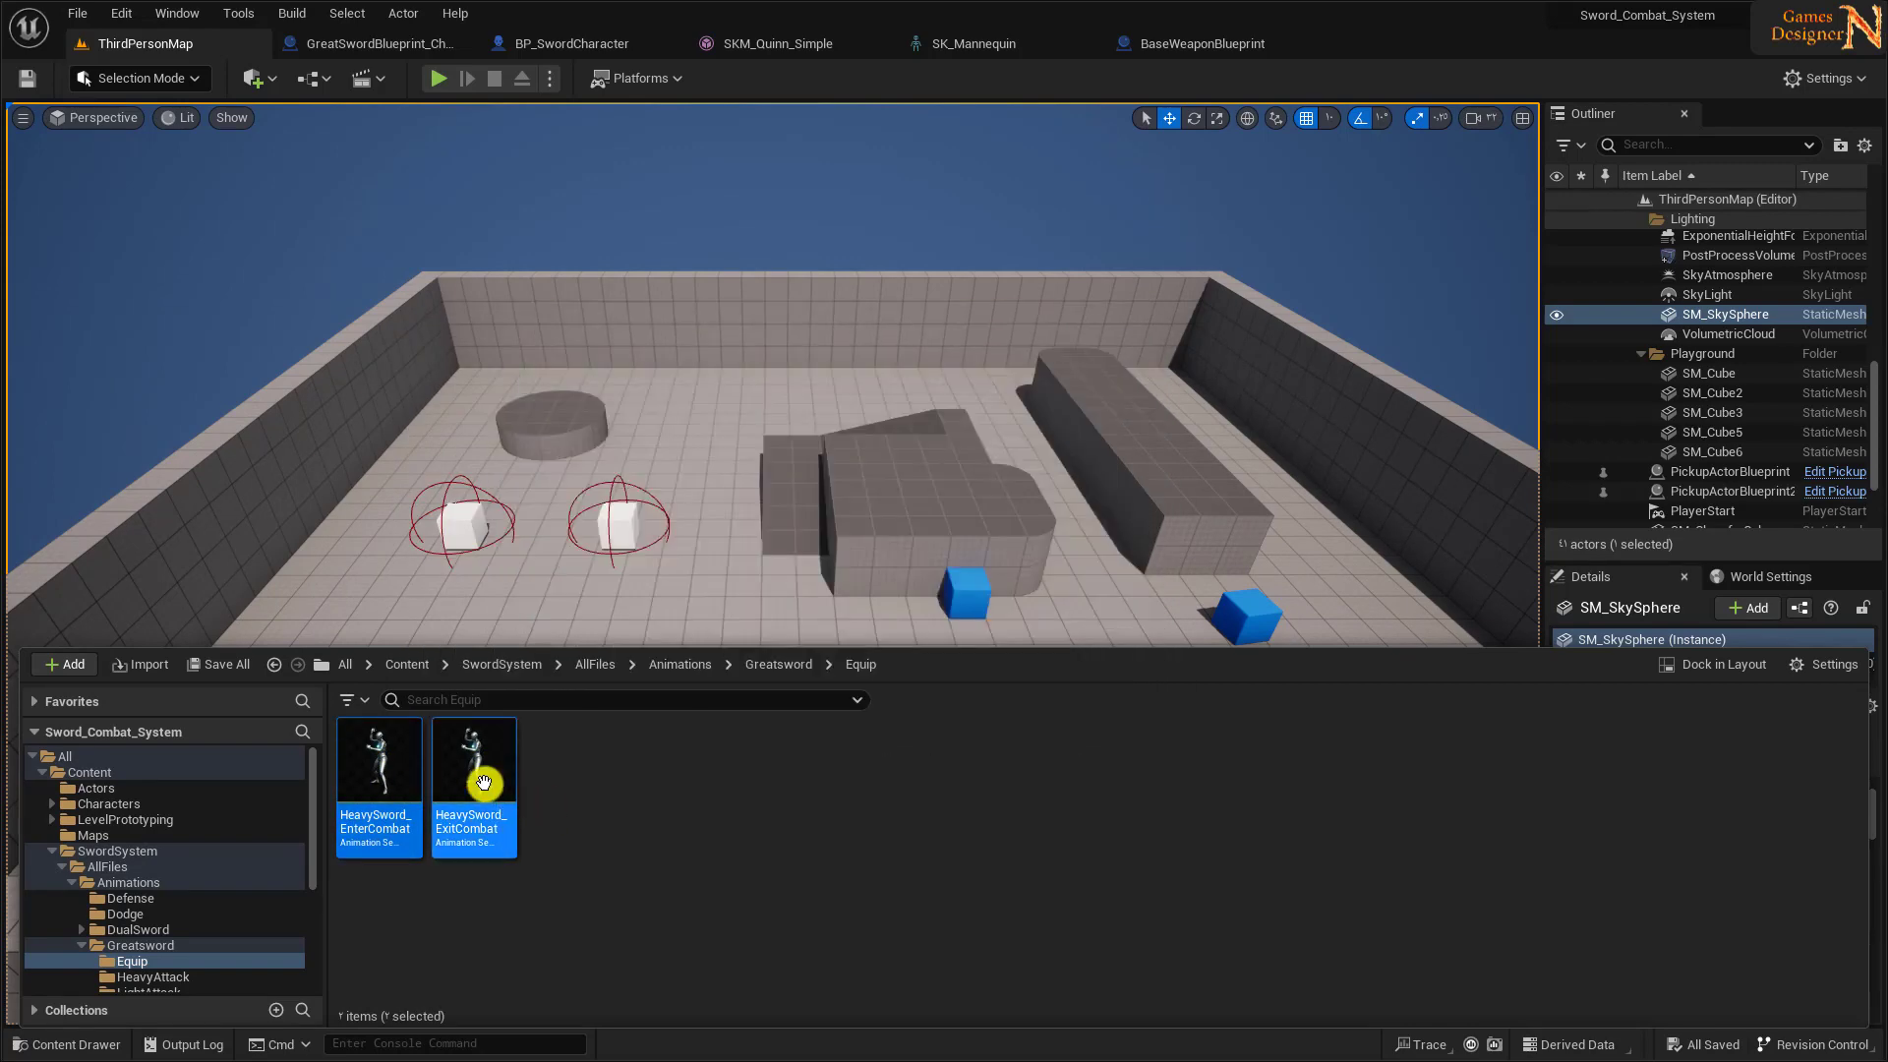
pyautogui.rightClick(484, 787)
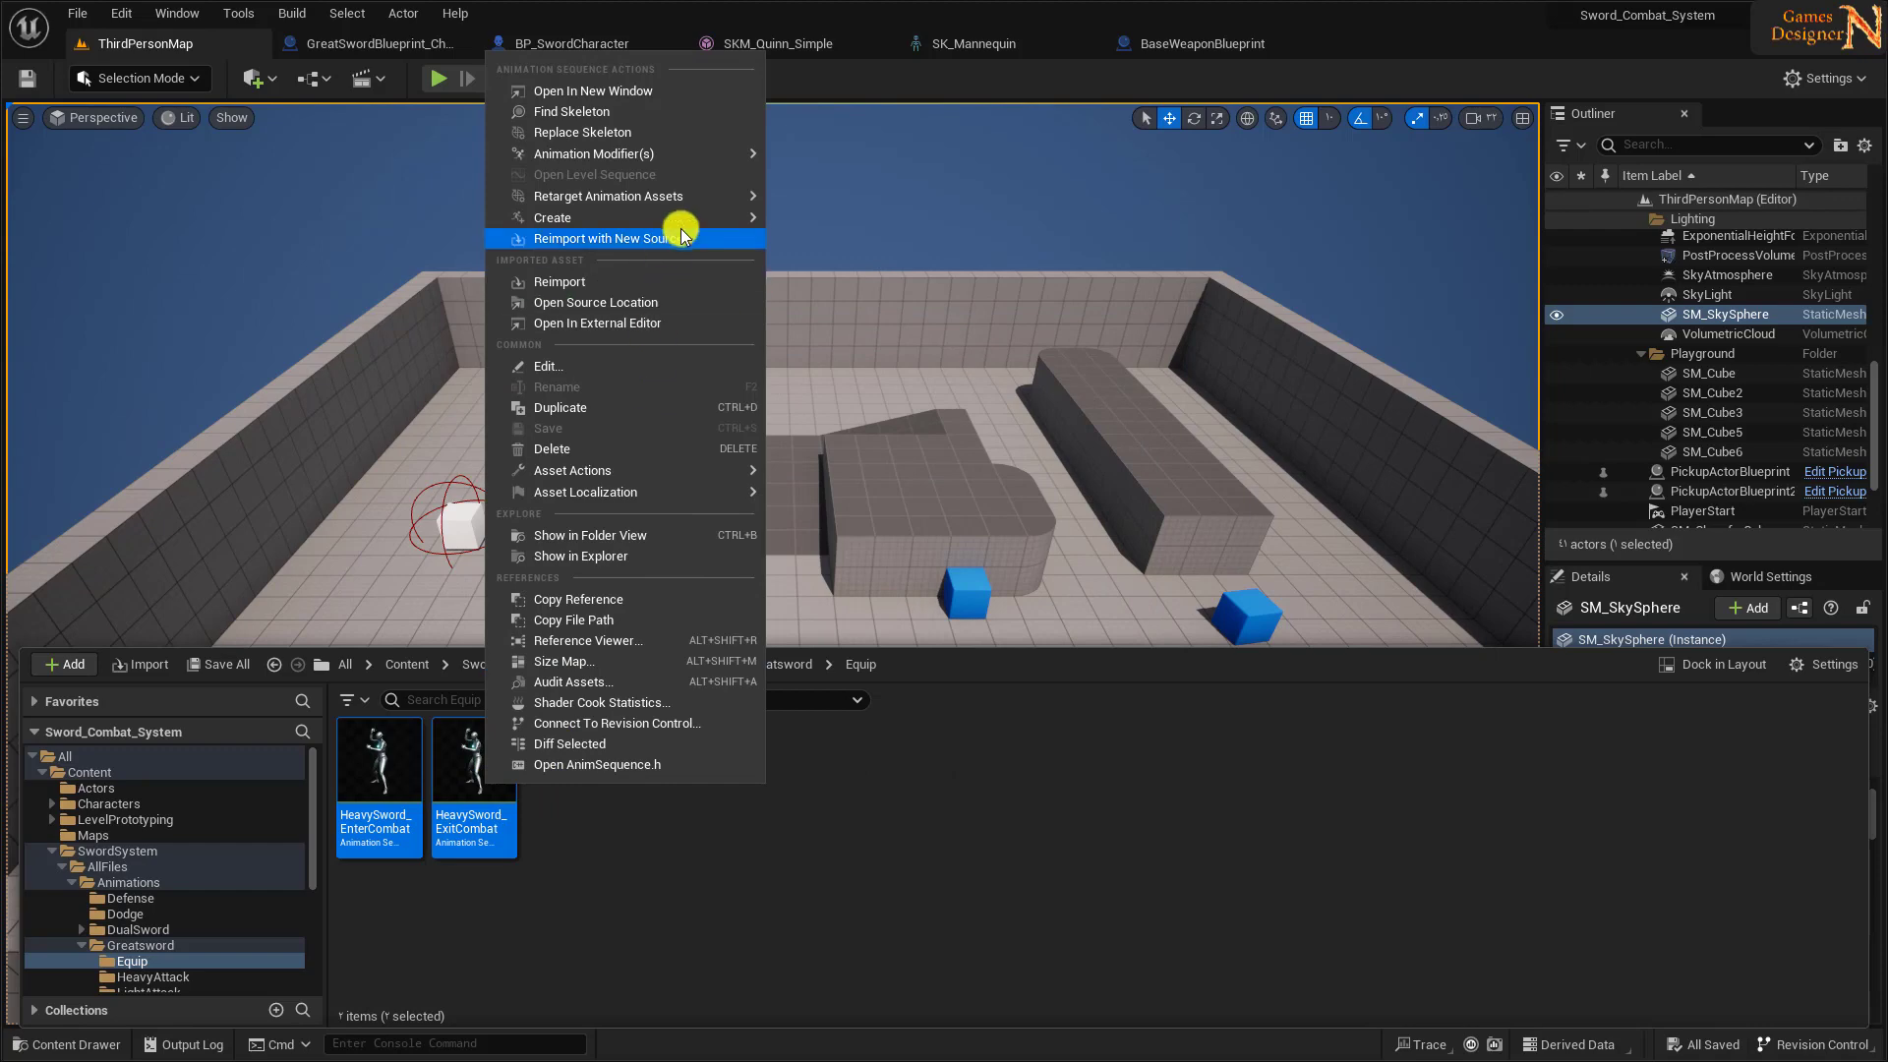
pyautogui.moveTo(676, 218)
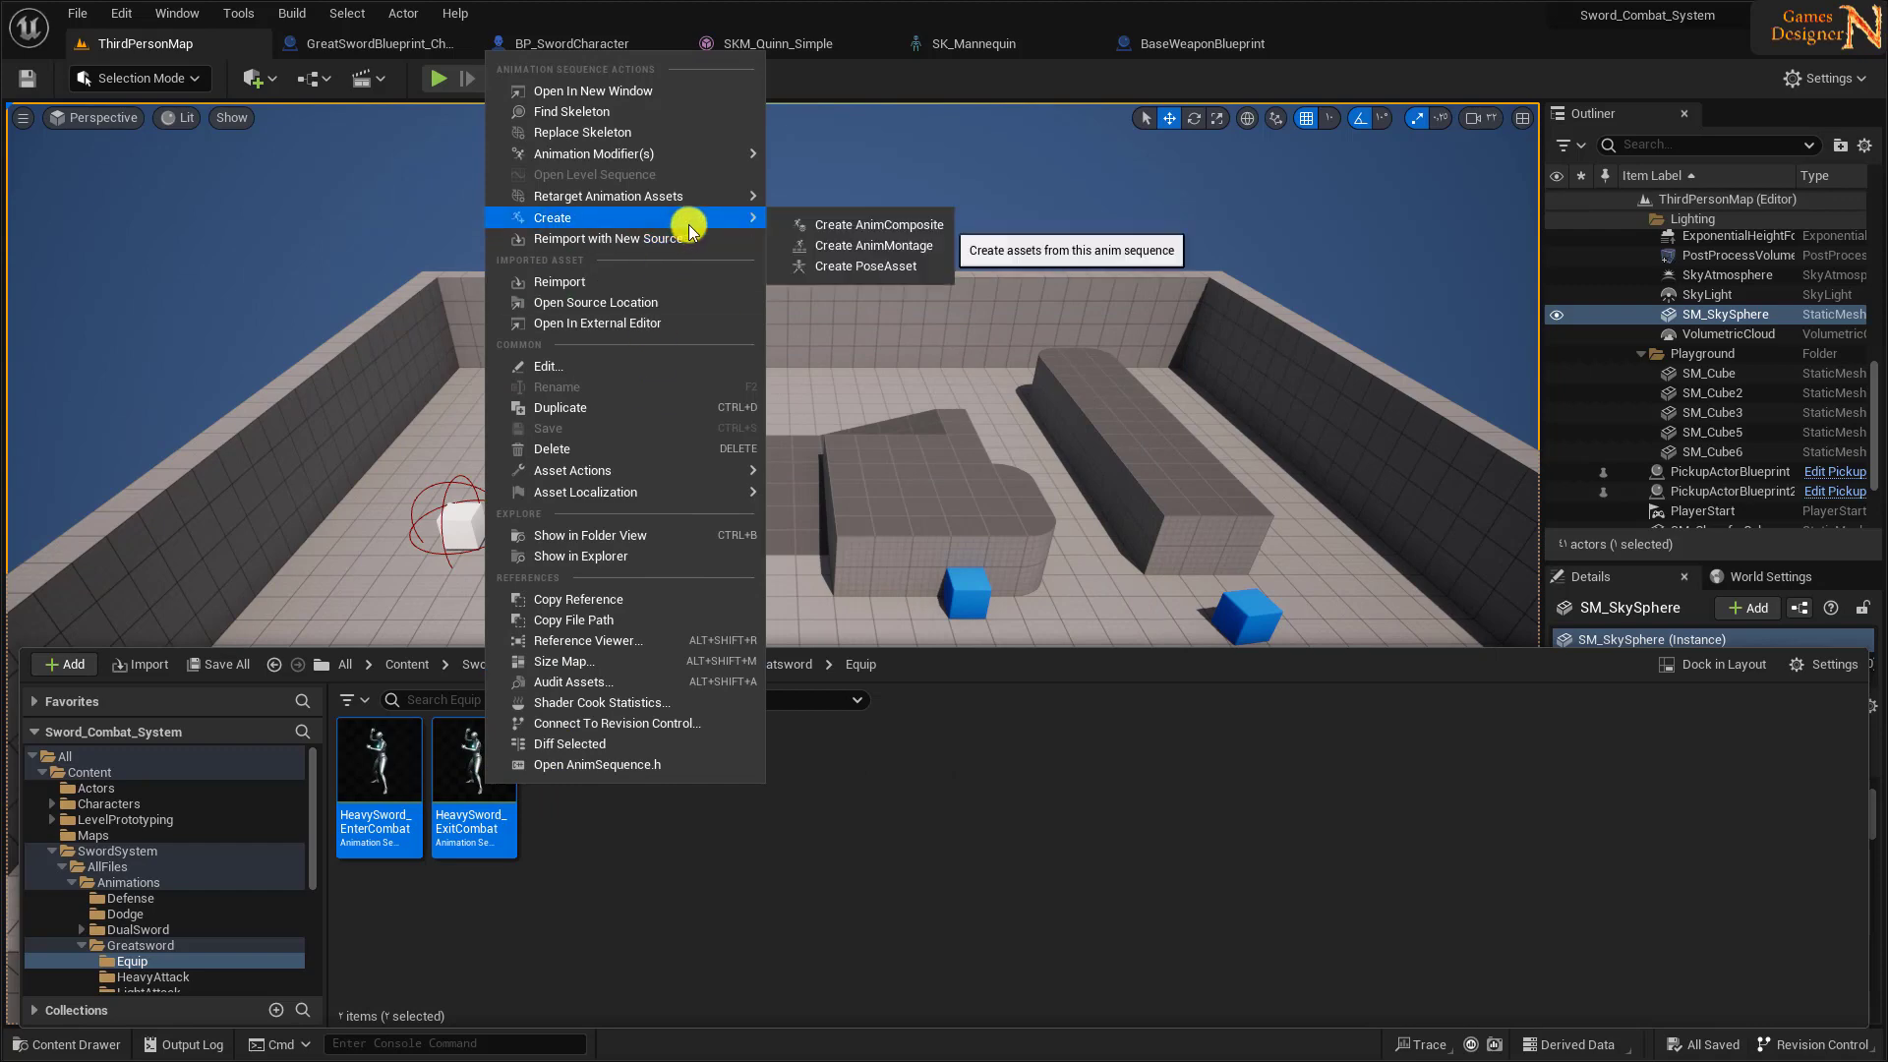
pyautogui.click(858, 247)
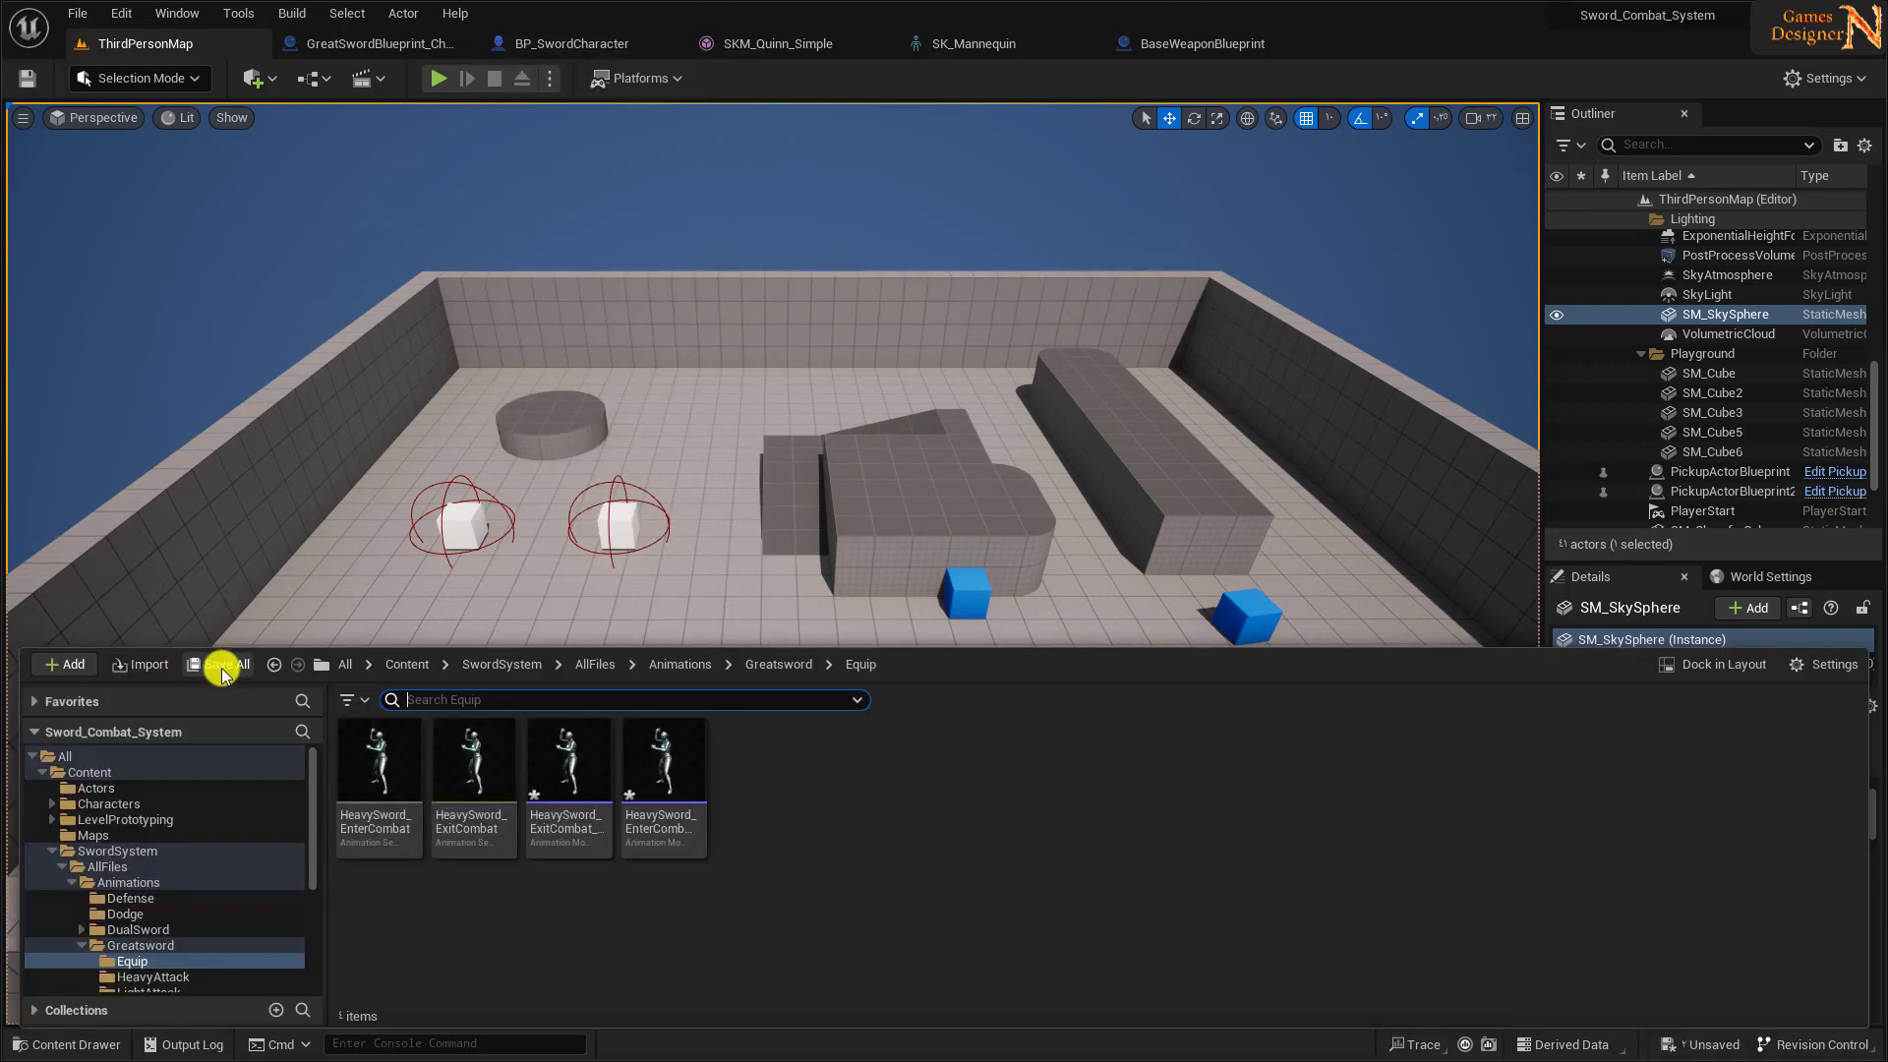
pyautogui.click(218, 664)
pyautogui.click(1489, 761)
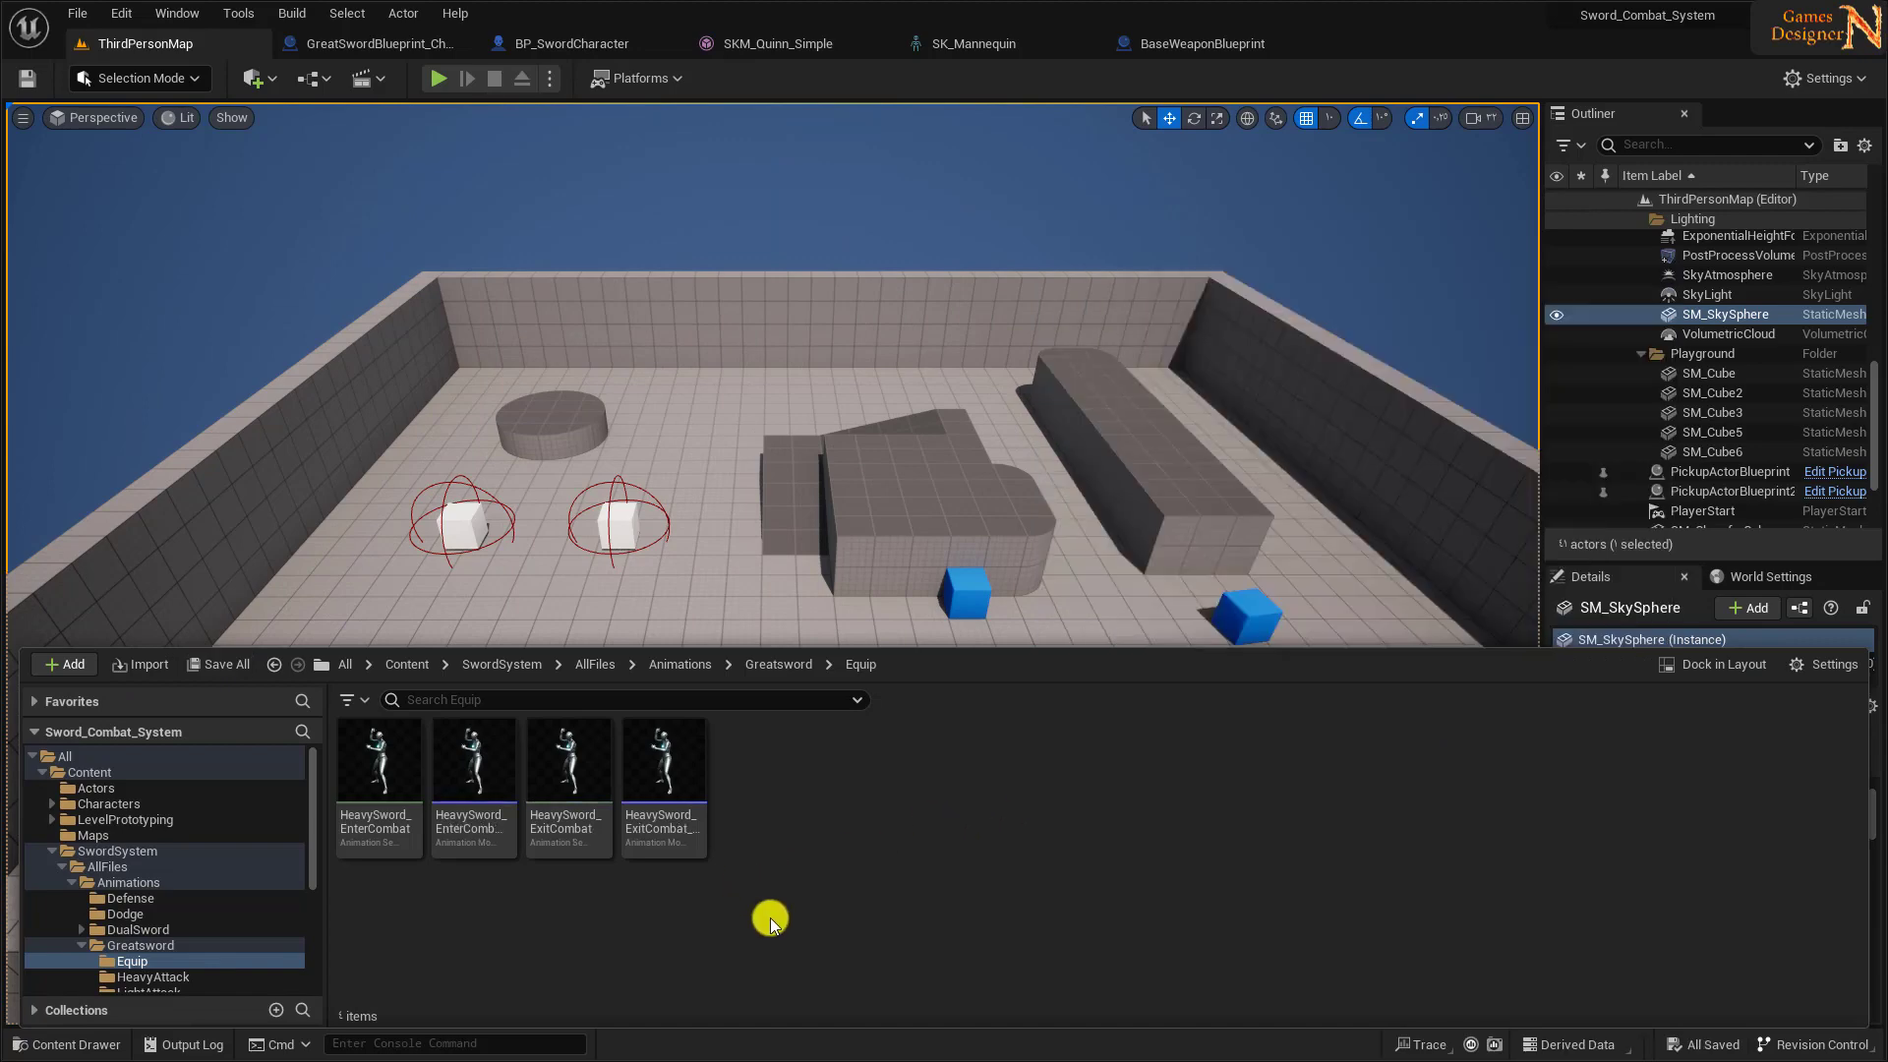
# - Open HeavySword_EnterCombat_Montage and check its underlying sequence's rate scale setting
pyautogui.doubleClick(474, 816)
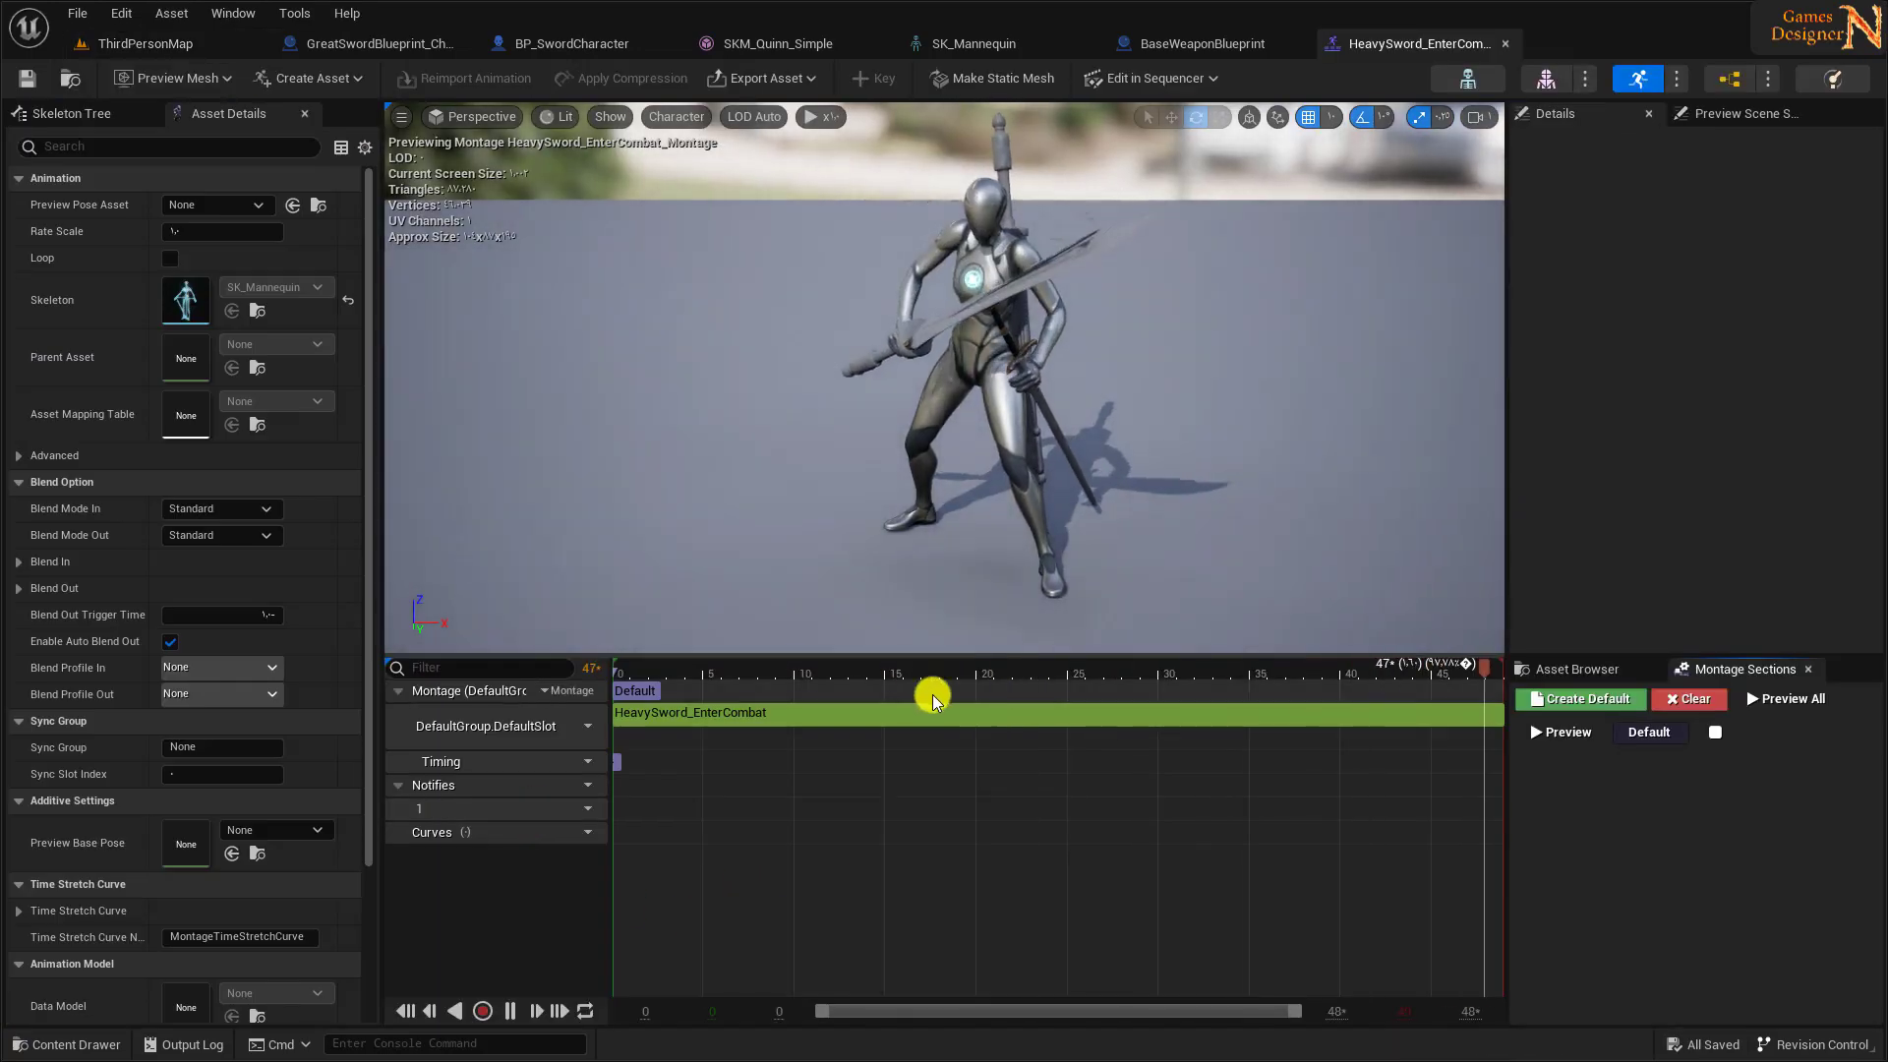
pyautogui.click(509, 1010)
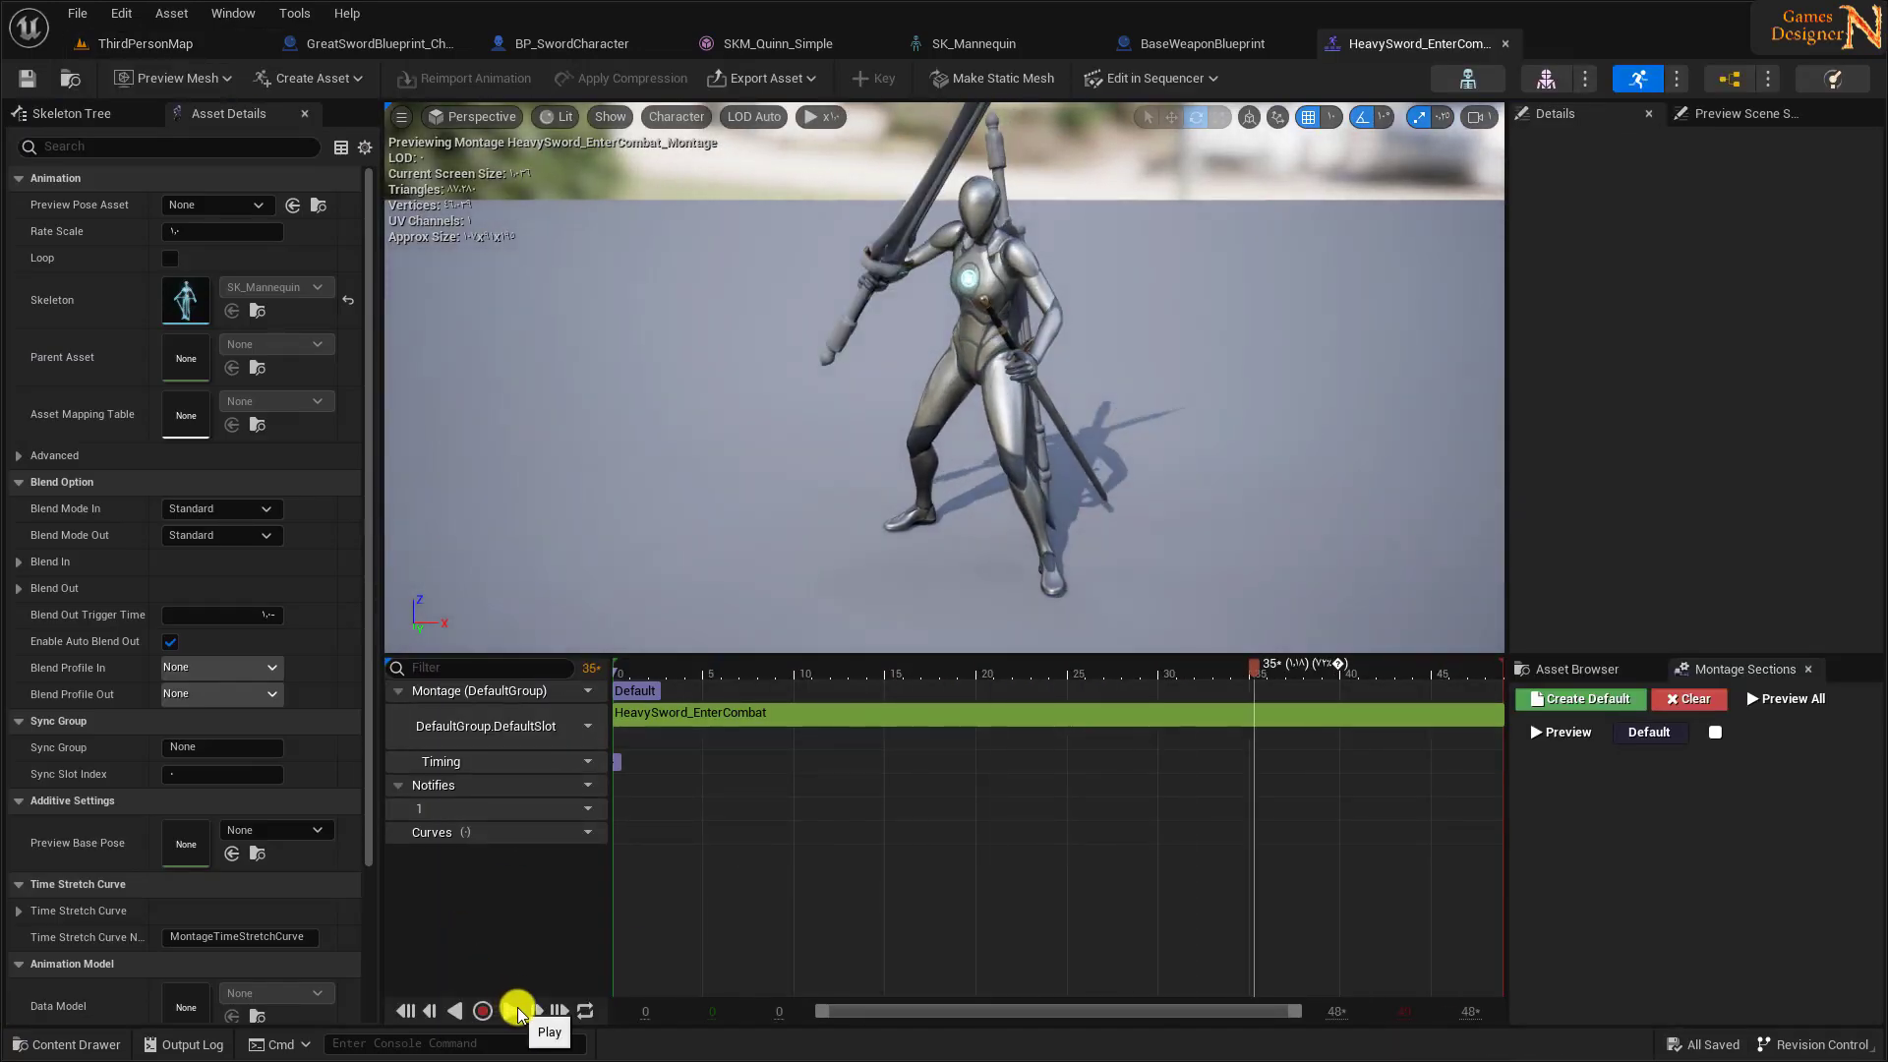
pyautogui.rightClick(777, 713)
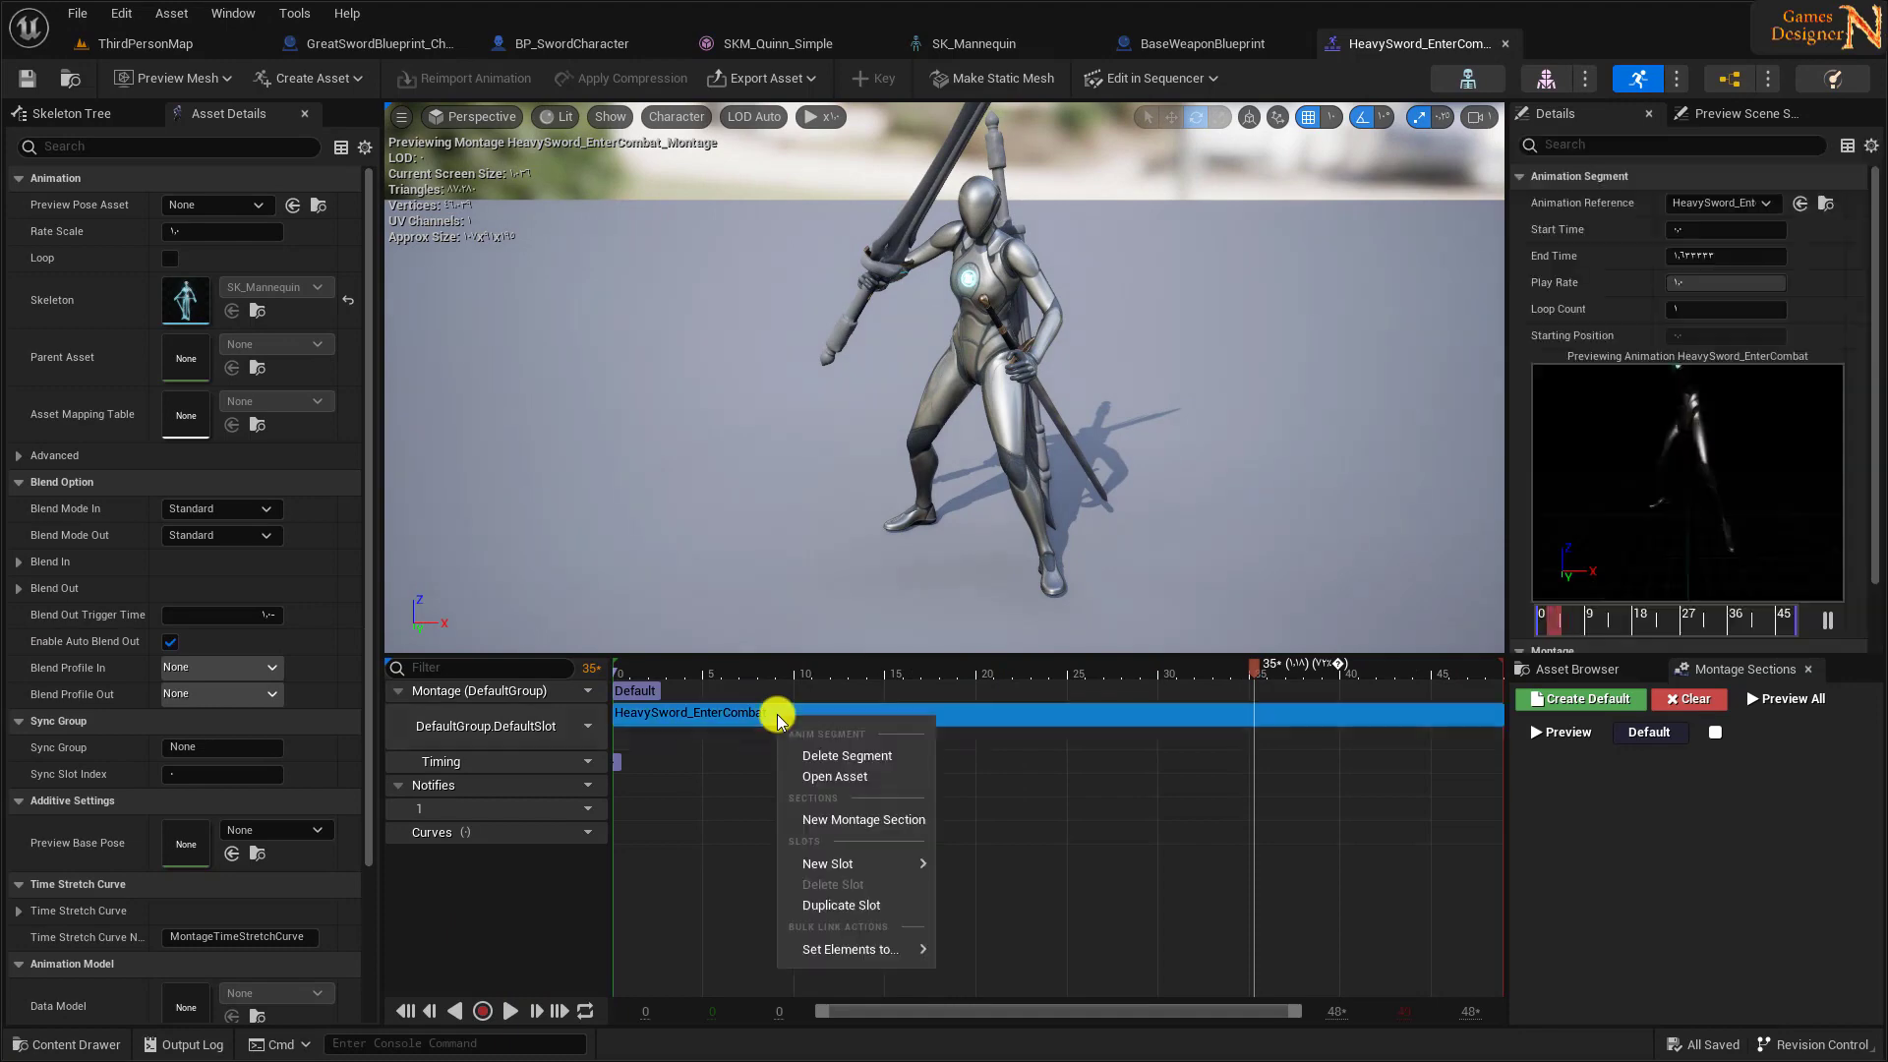
pyautogui.click(848, 780)
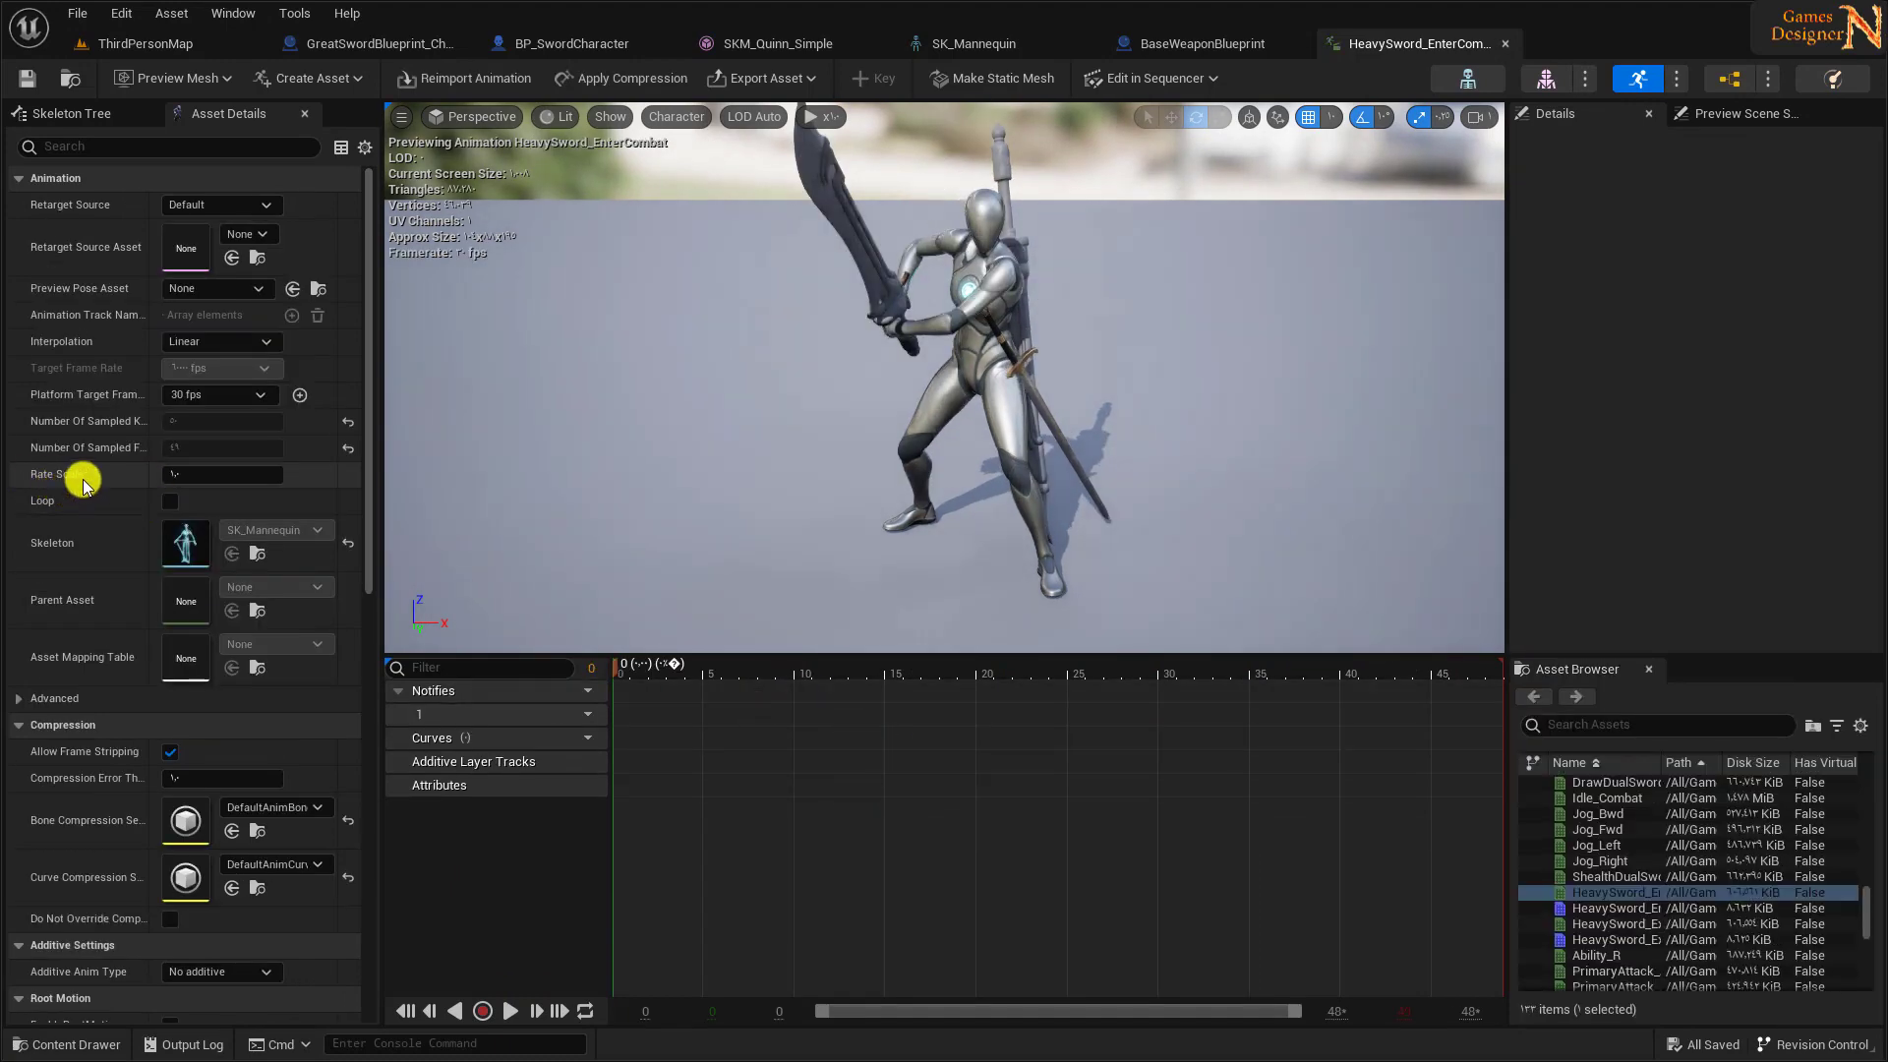
pyautogui.click(188, 474)
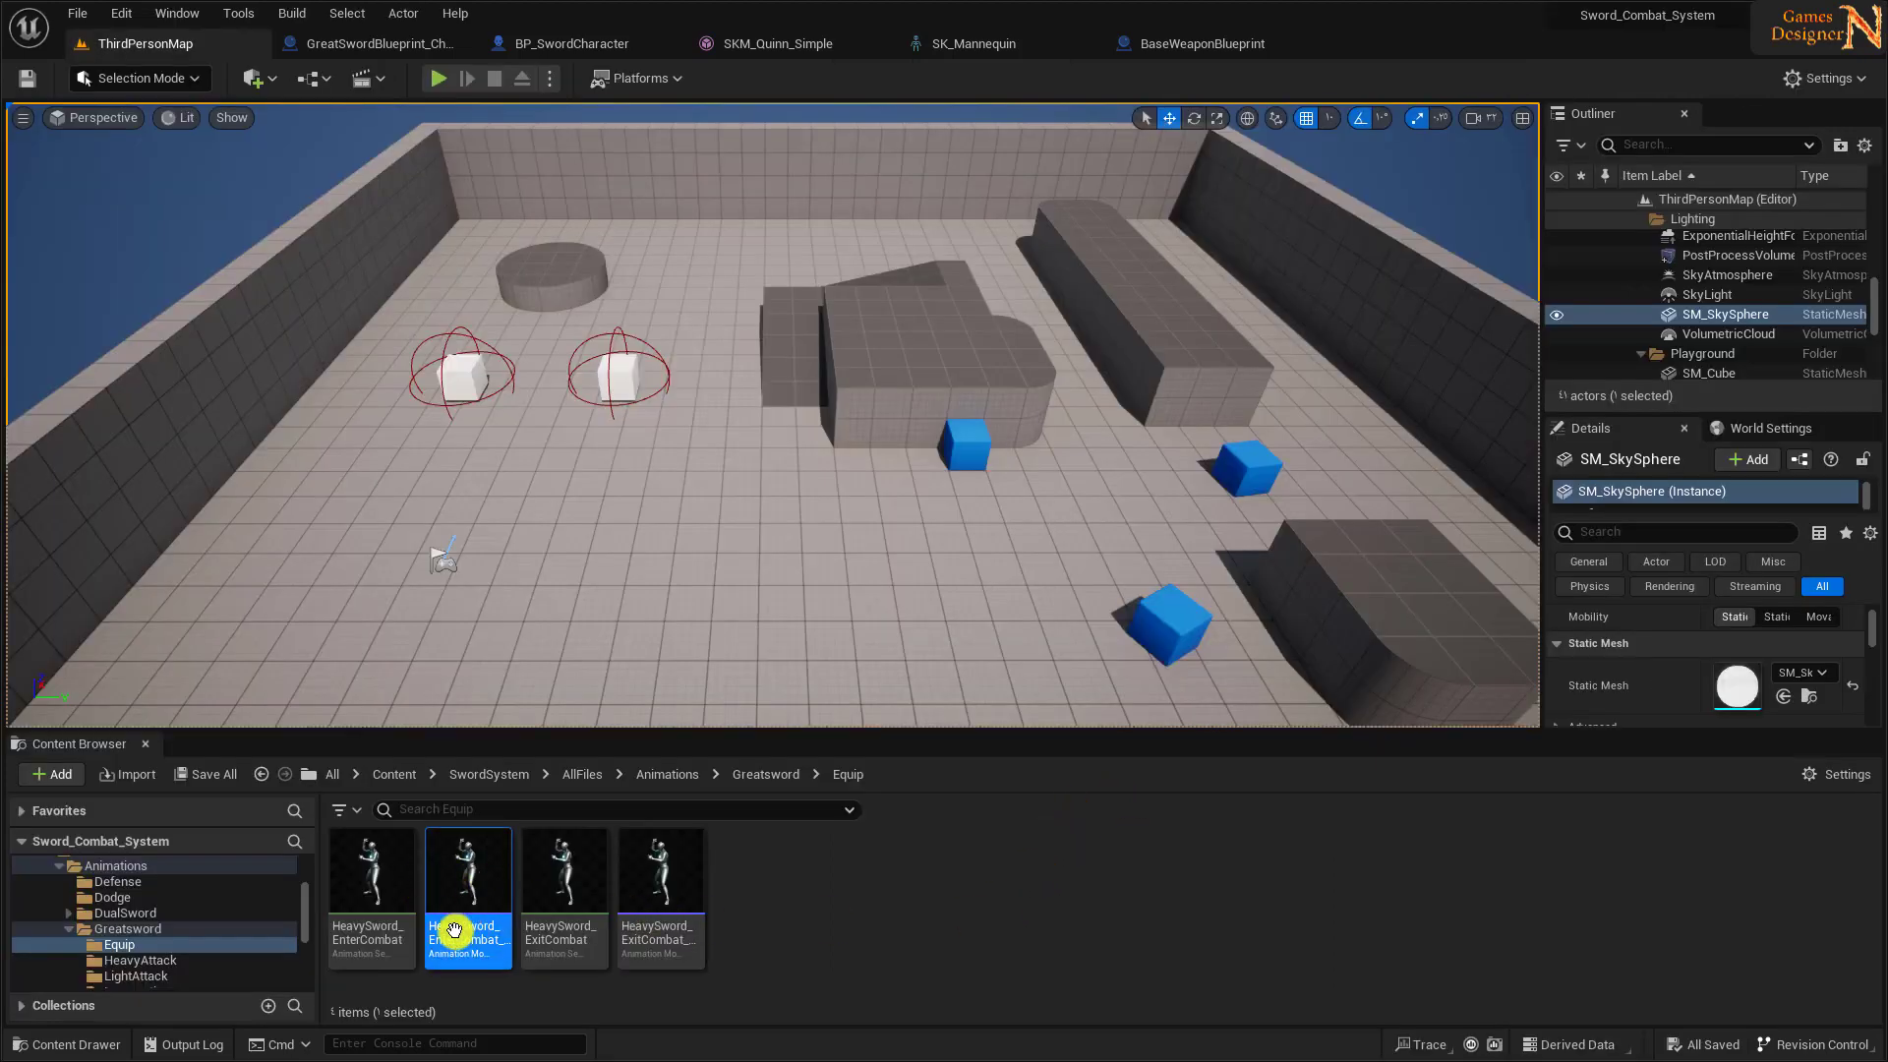
# - Reopen the EnterCombat montage, pause it, and scrub to frame 37 where the sword is grabbed
pyautogui.doubleClick(531, 882)
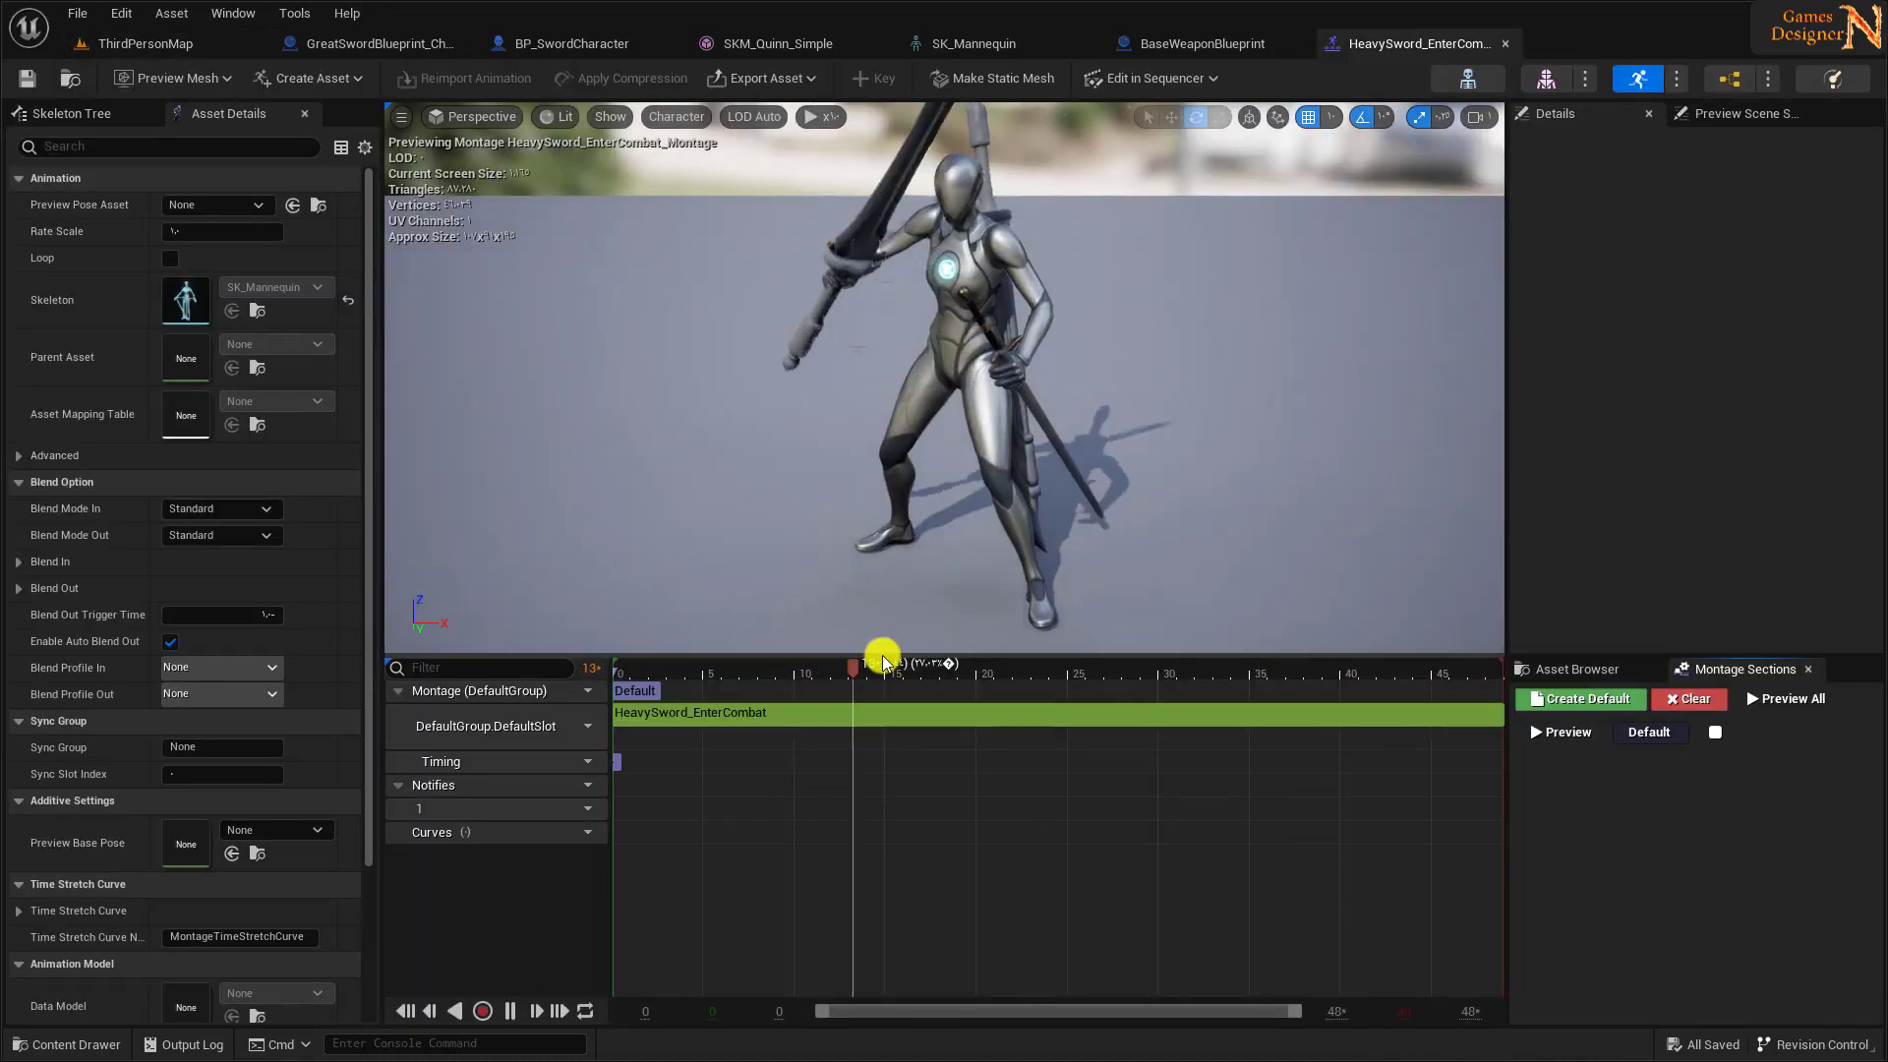
pyautogui.click(511, 1011)
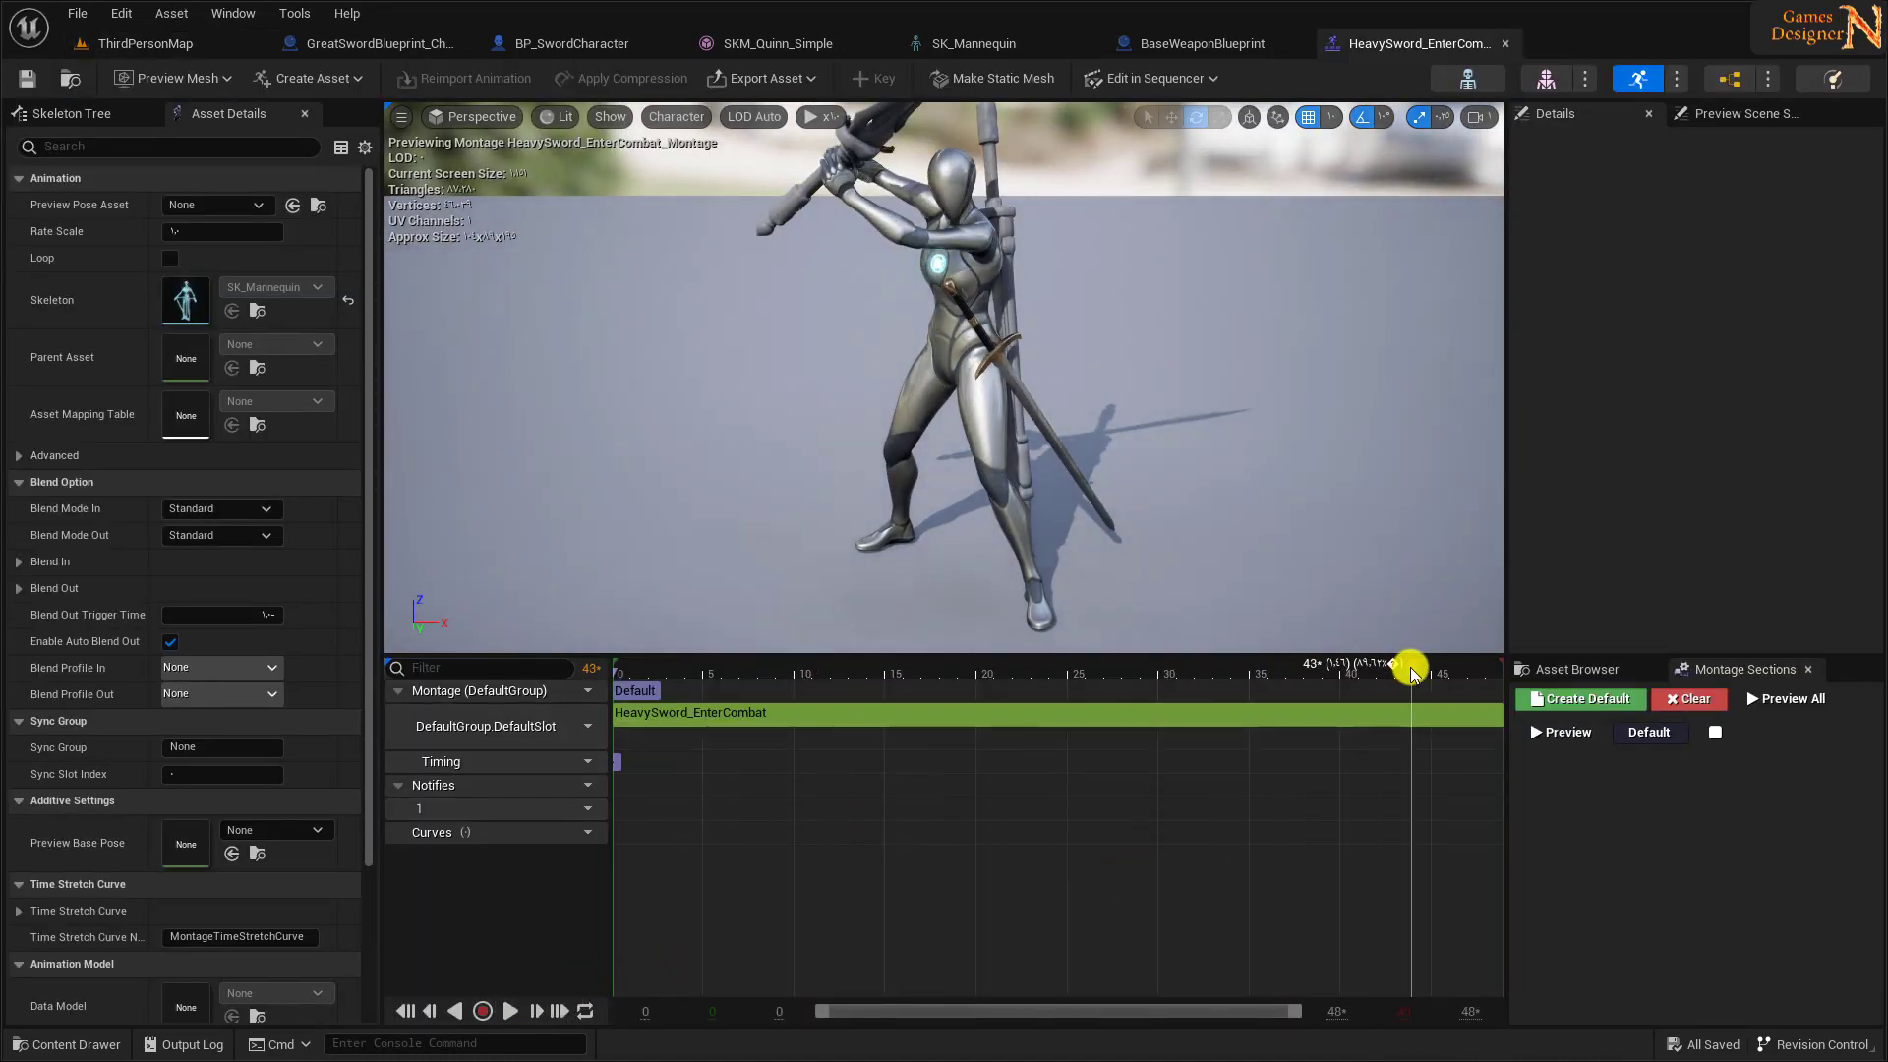
pyautogui.moveTo(919, 451); pyautogui.dragTo(928, 452)
pyautogui.moveTo(1219, 673); pyautogui.dragTo(1283, 678)
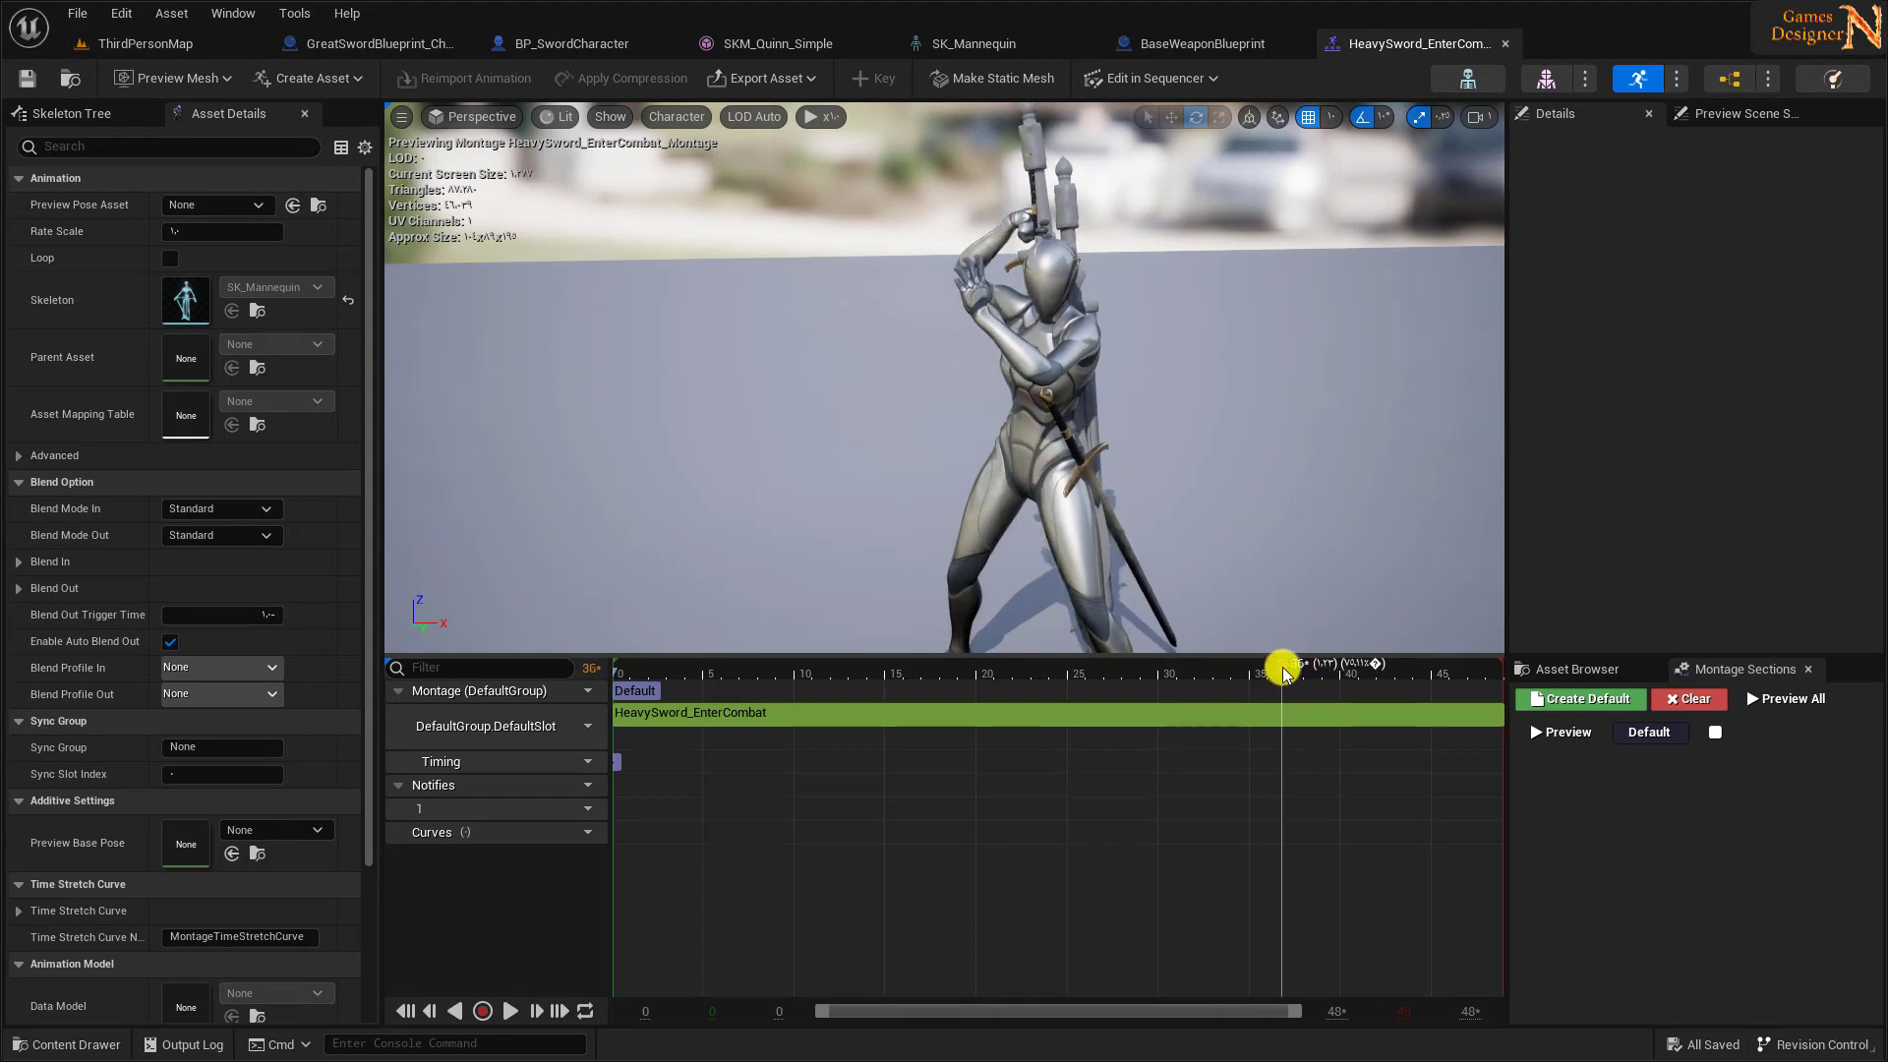
pyautogui.click(1289, 667)
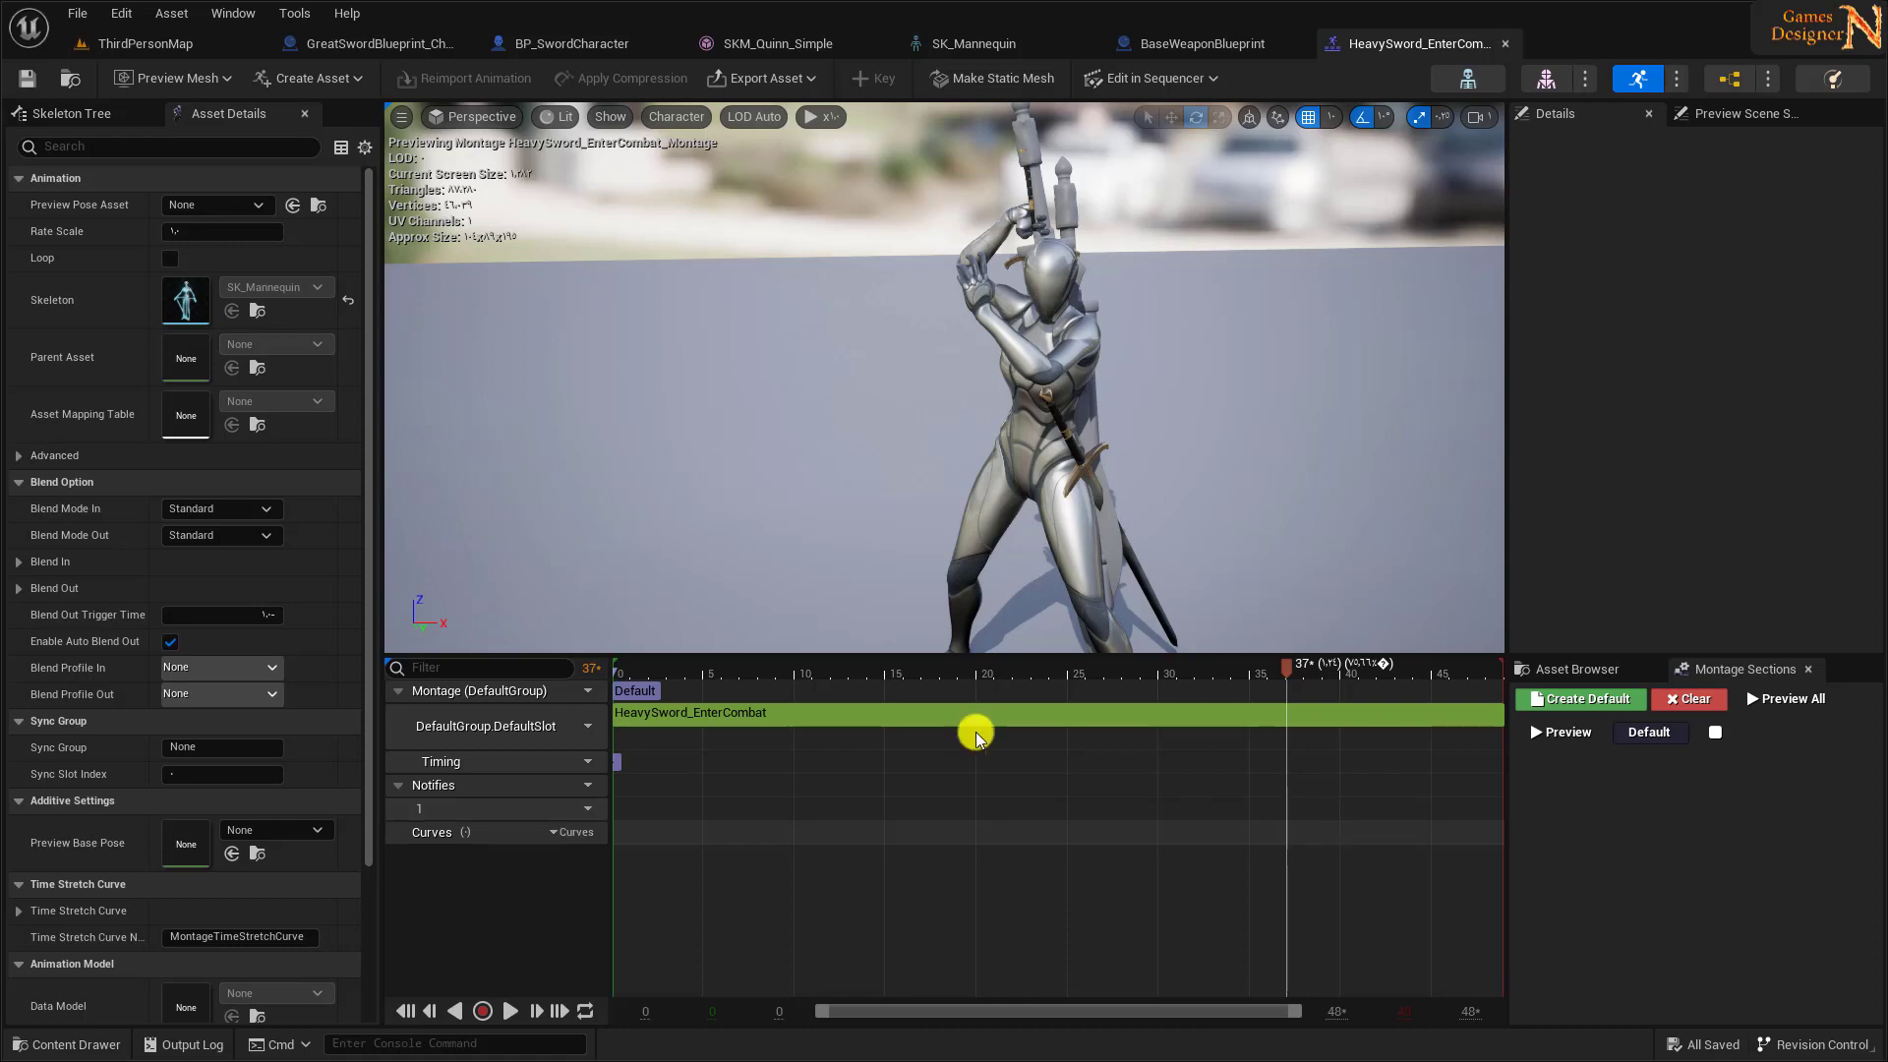
# - Add an AttachWeaponBlueprint notify at frame 37, tick Attach To Hand, and save the montage
pyautogui.rightClick(1291, 809)
pyautogui.moveTo(1352, 851)
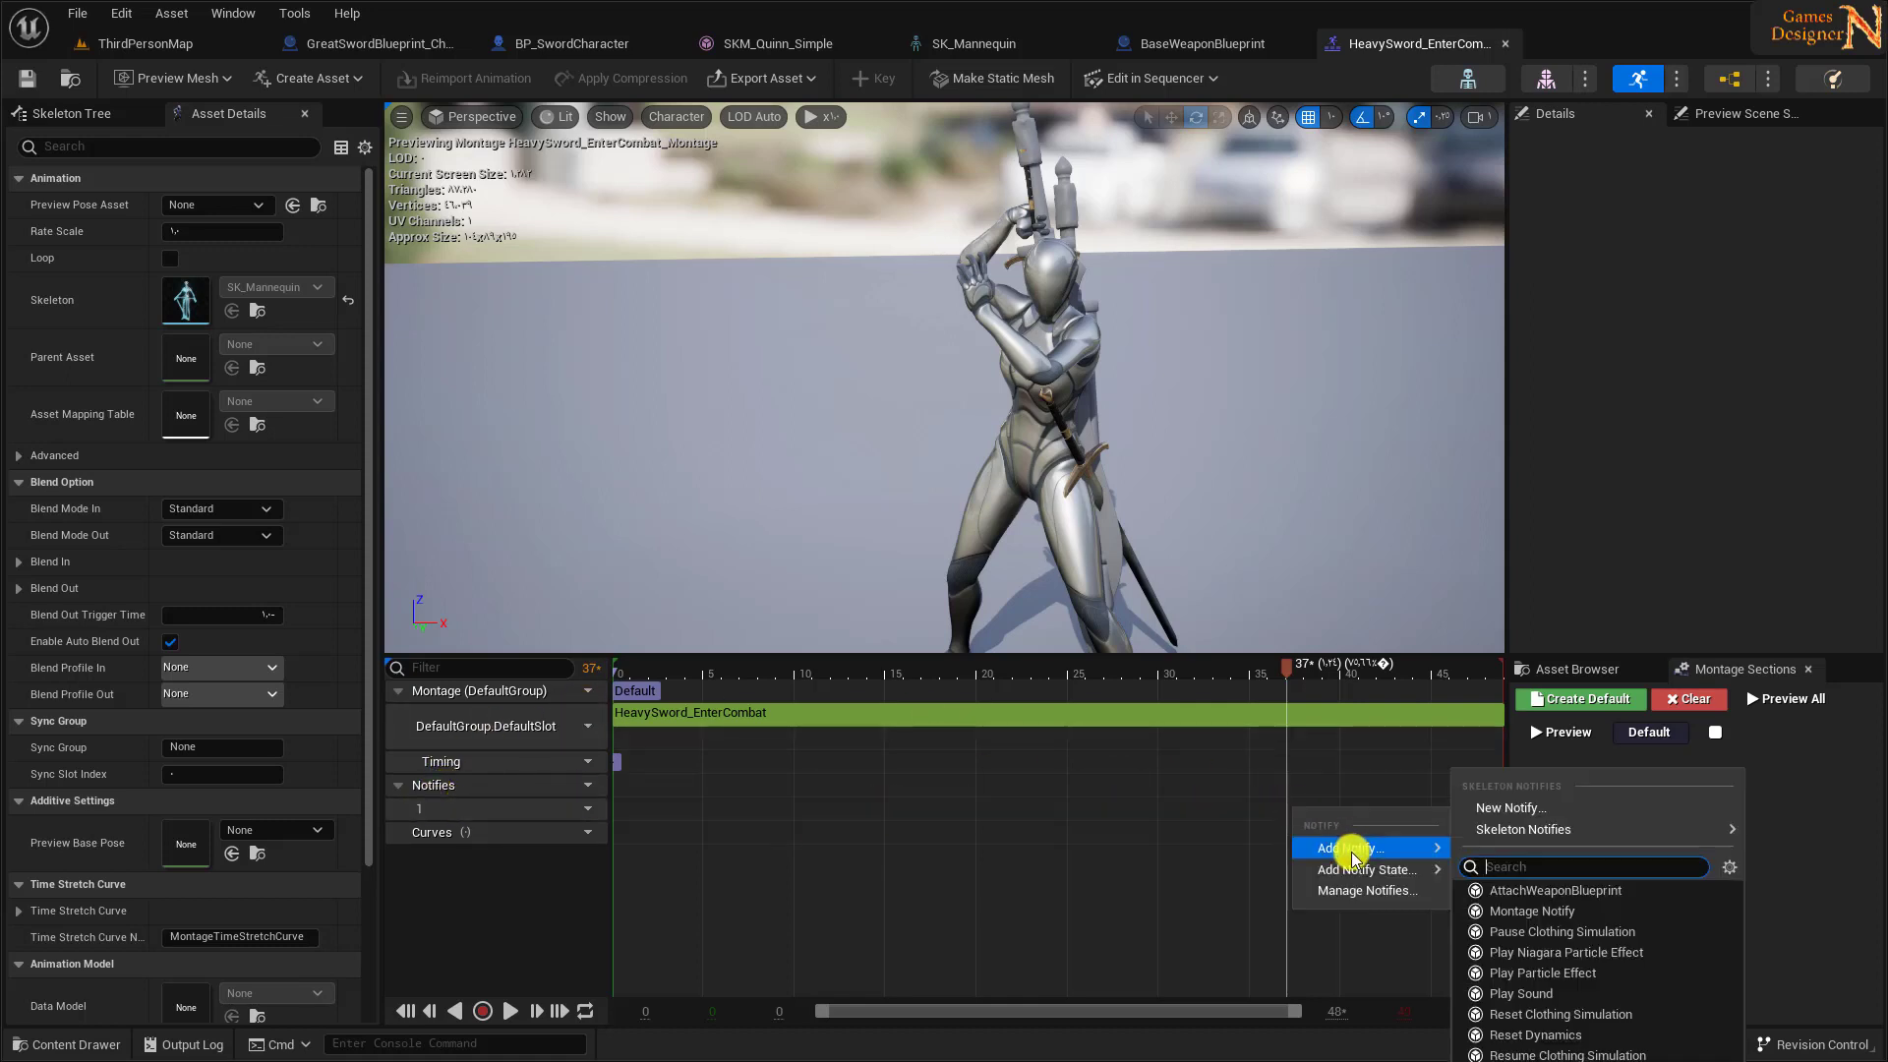
pyautogui.click(1544, 900)
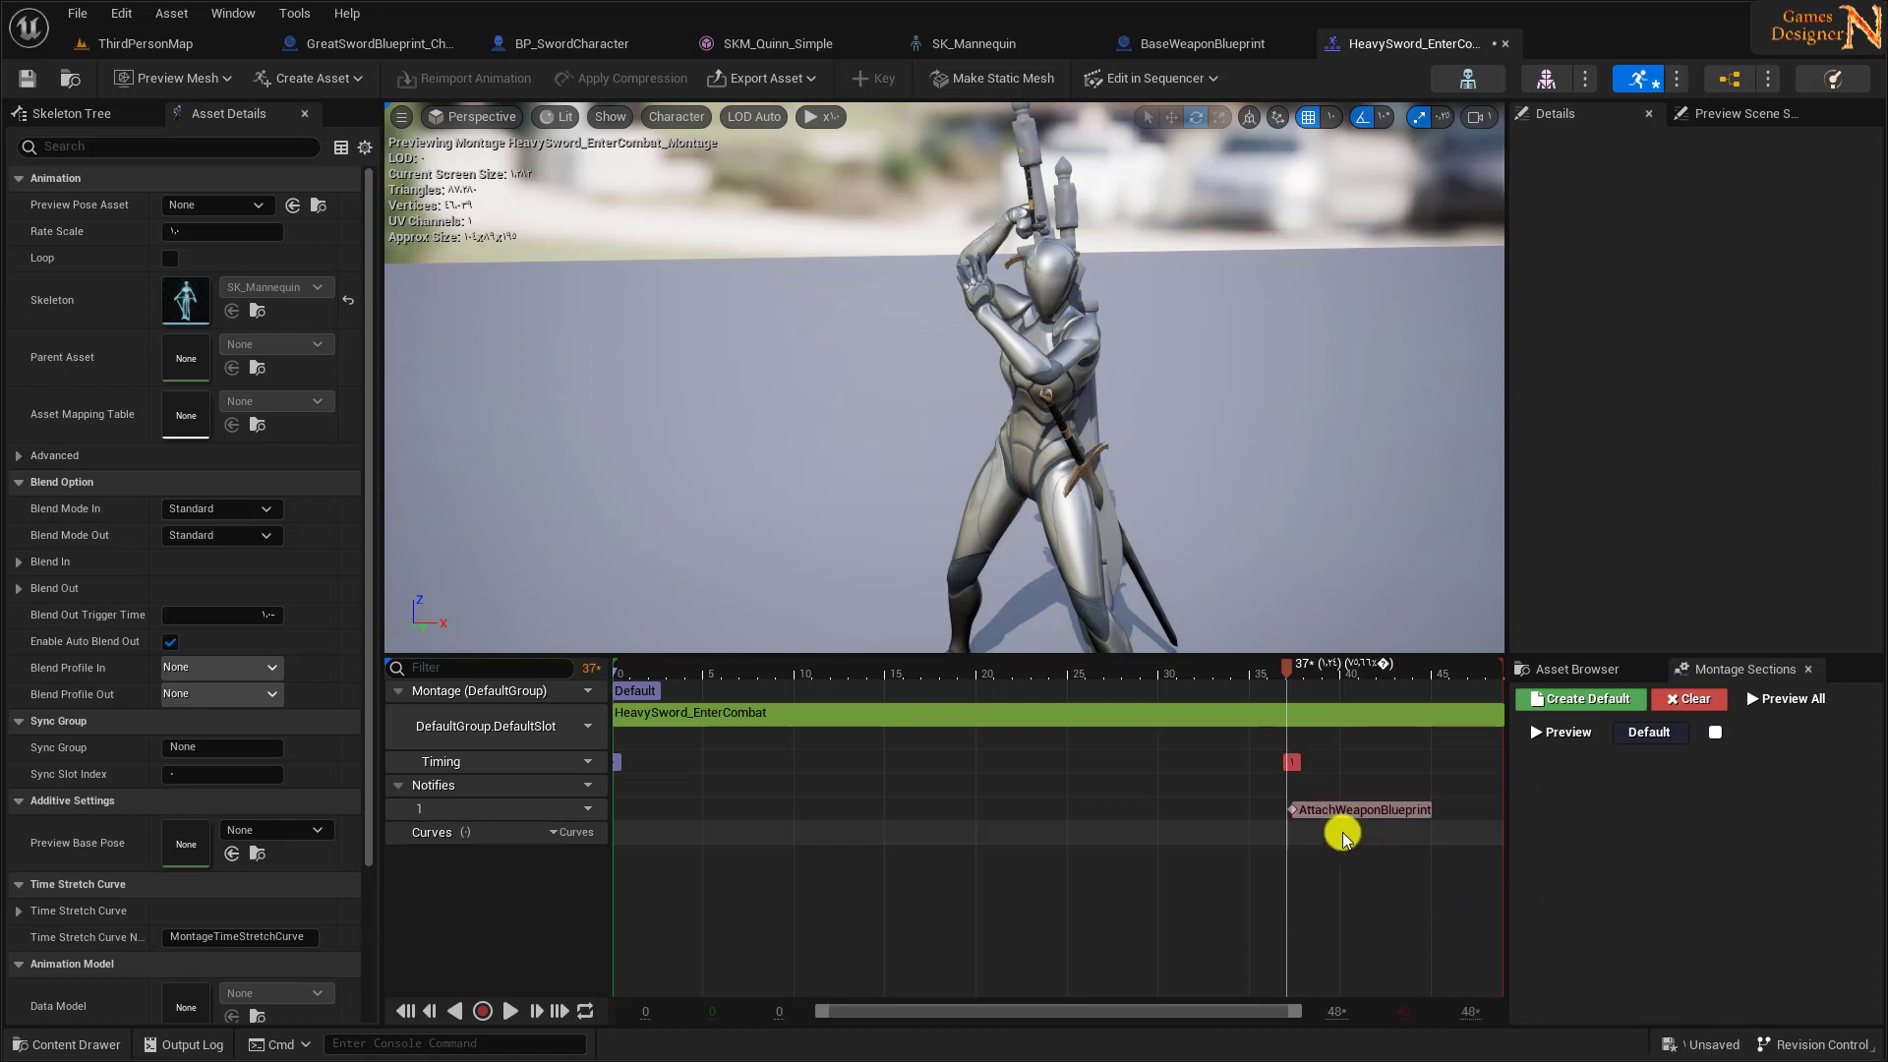
pyautogui.click(1293, 817)
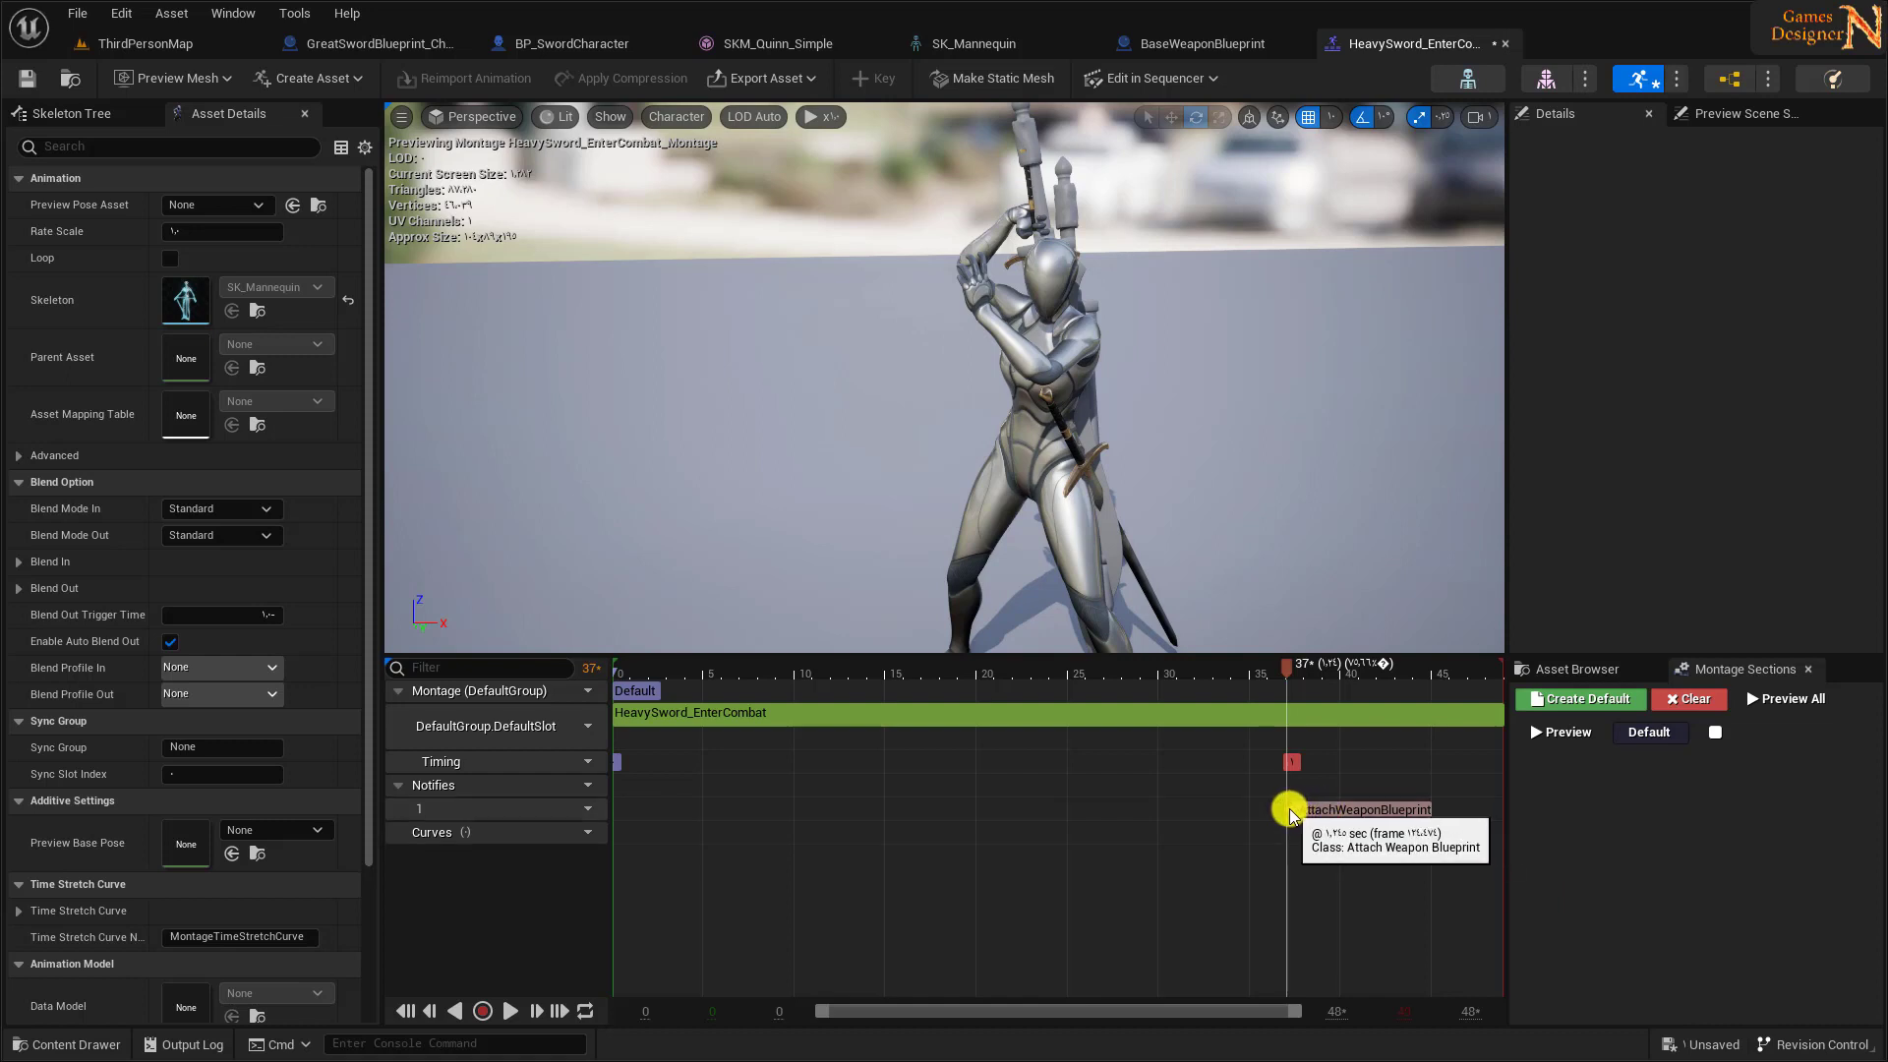
pyautogui.click(1283, 816)
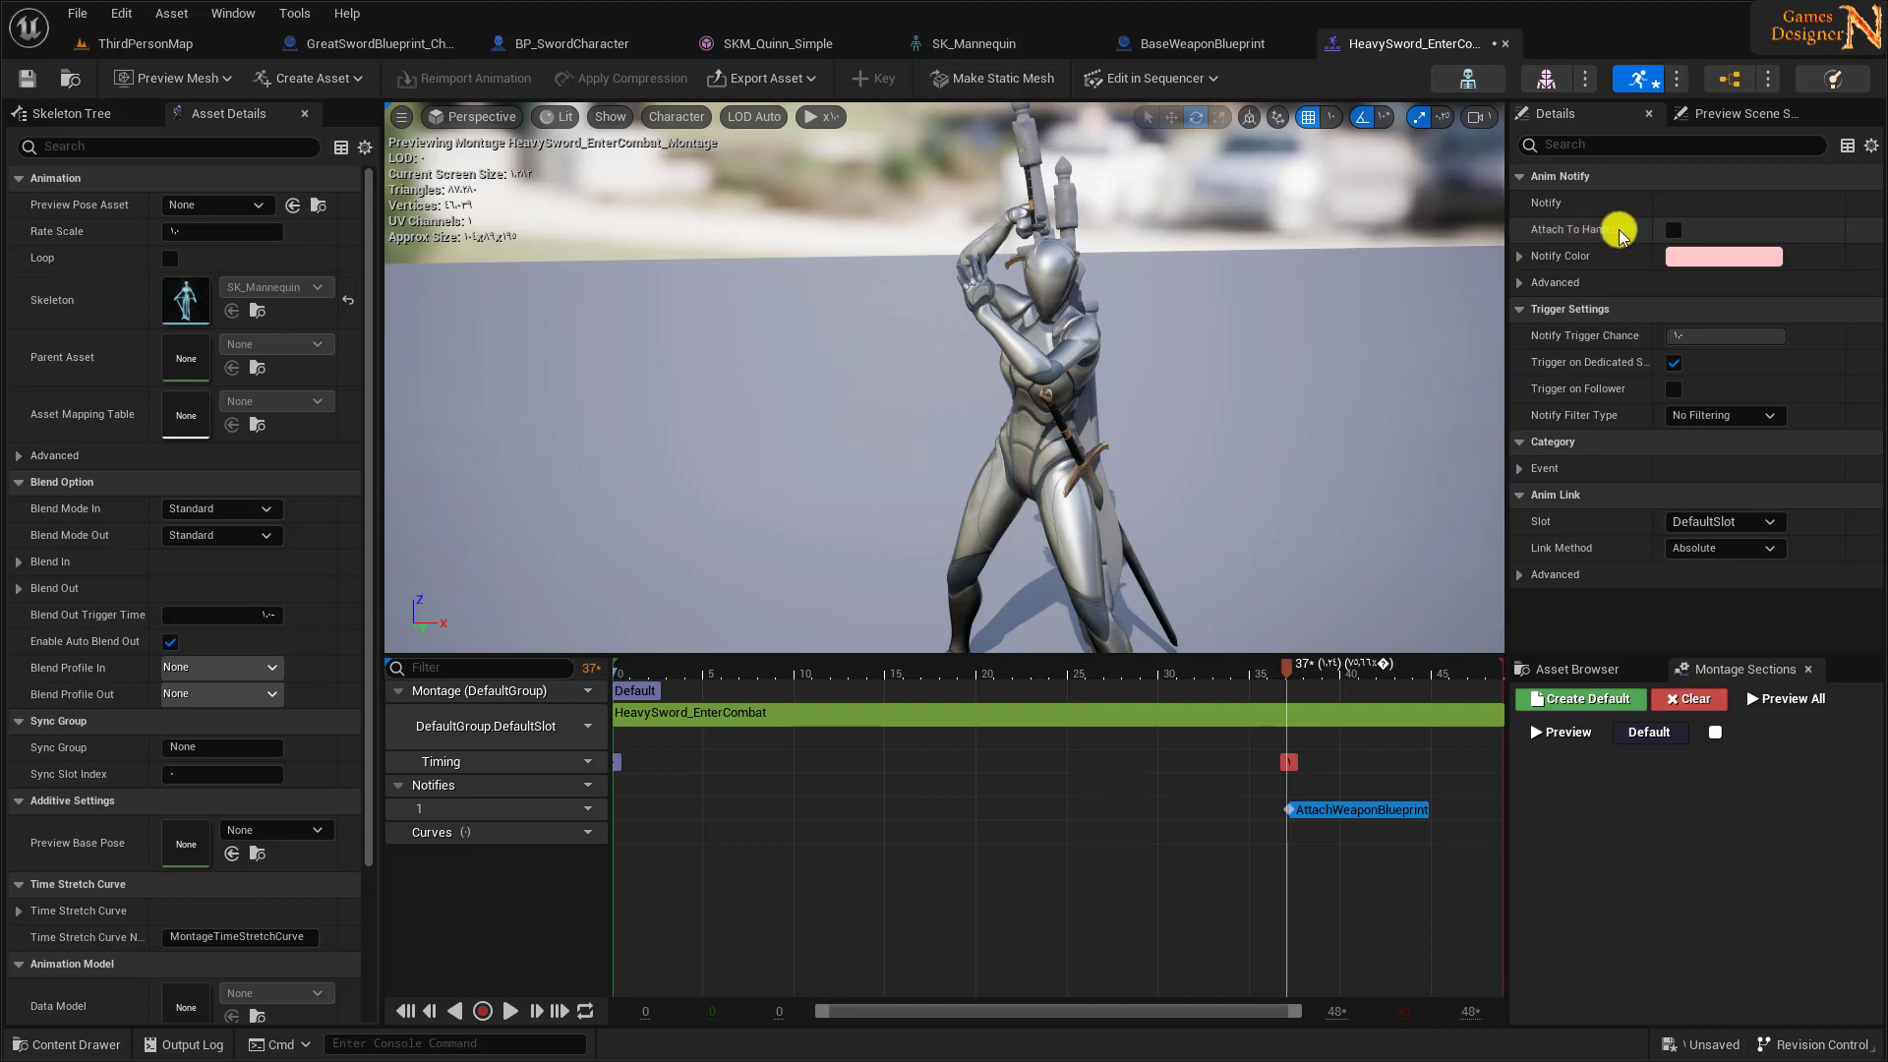
pyautogui.click(1673, 229)
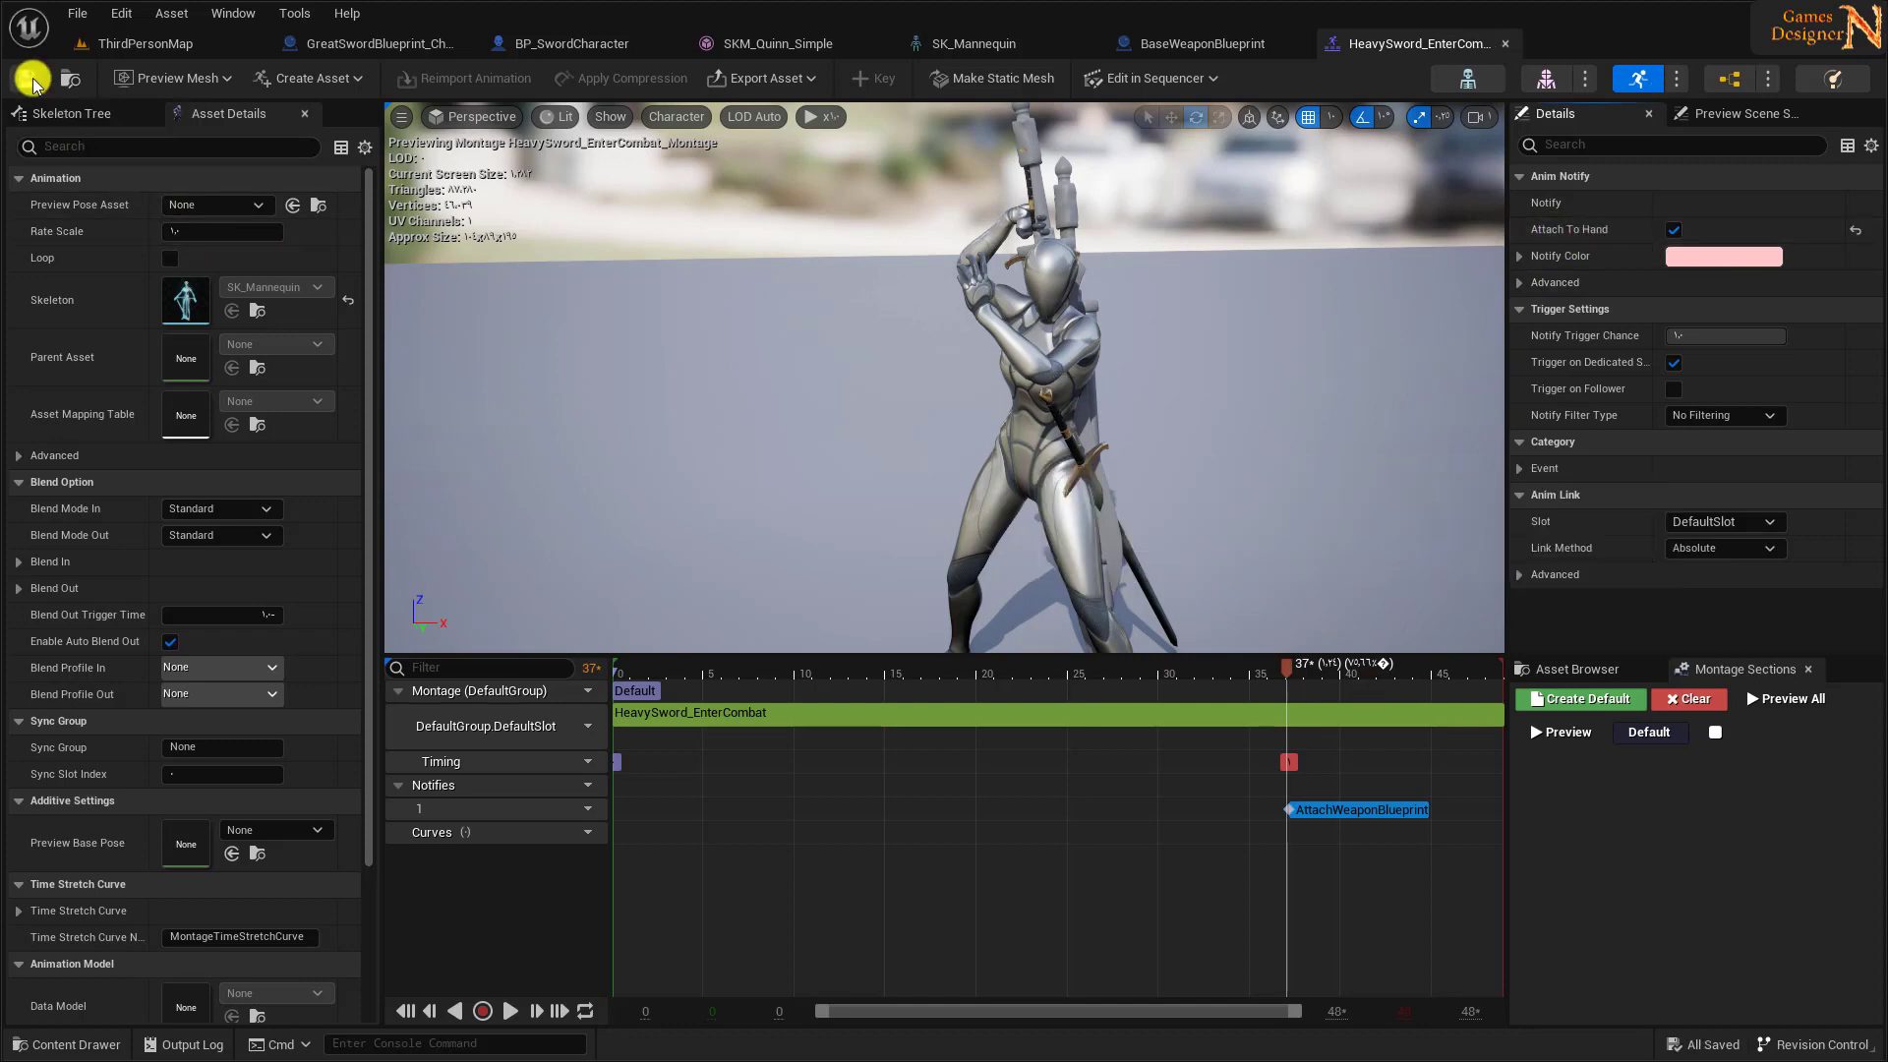
pyautogui.click(175, 43)
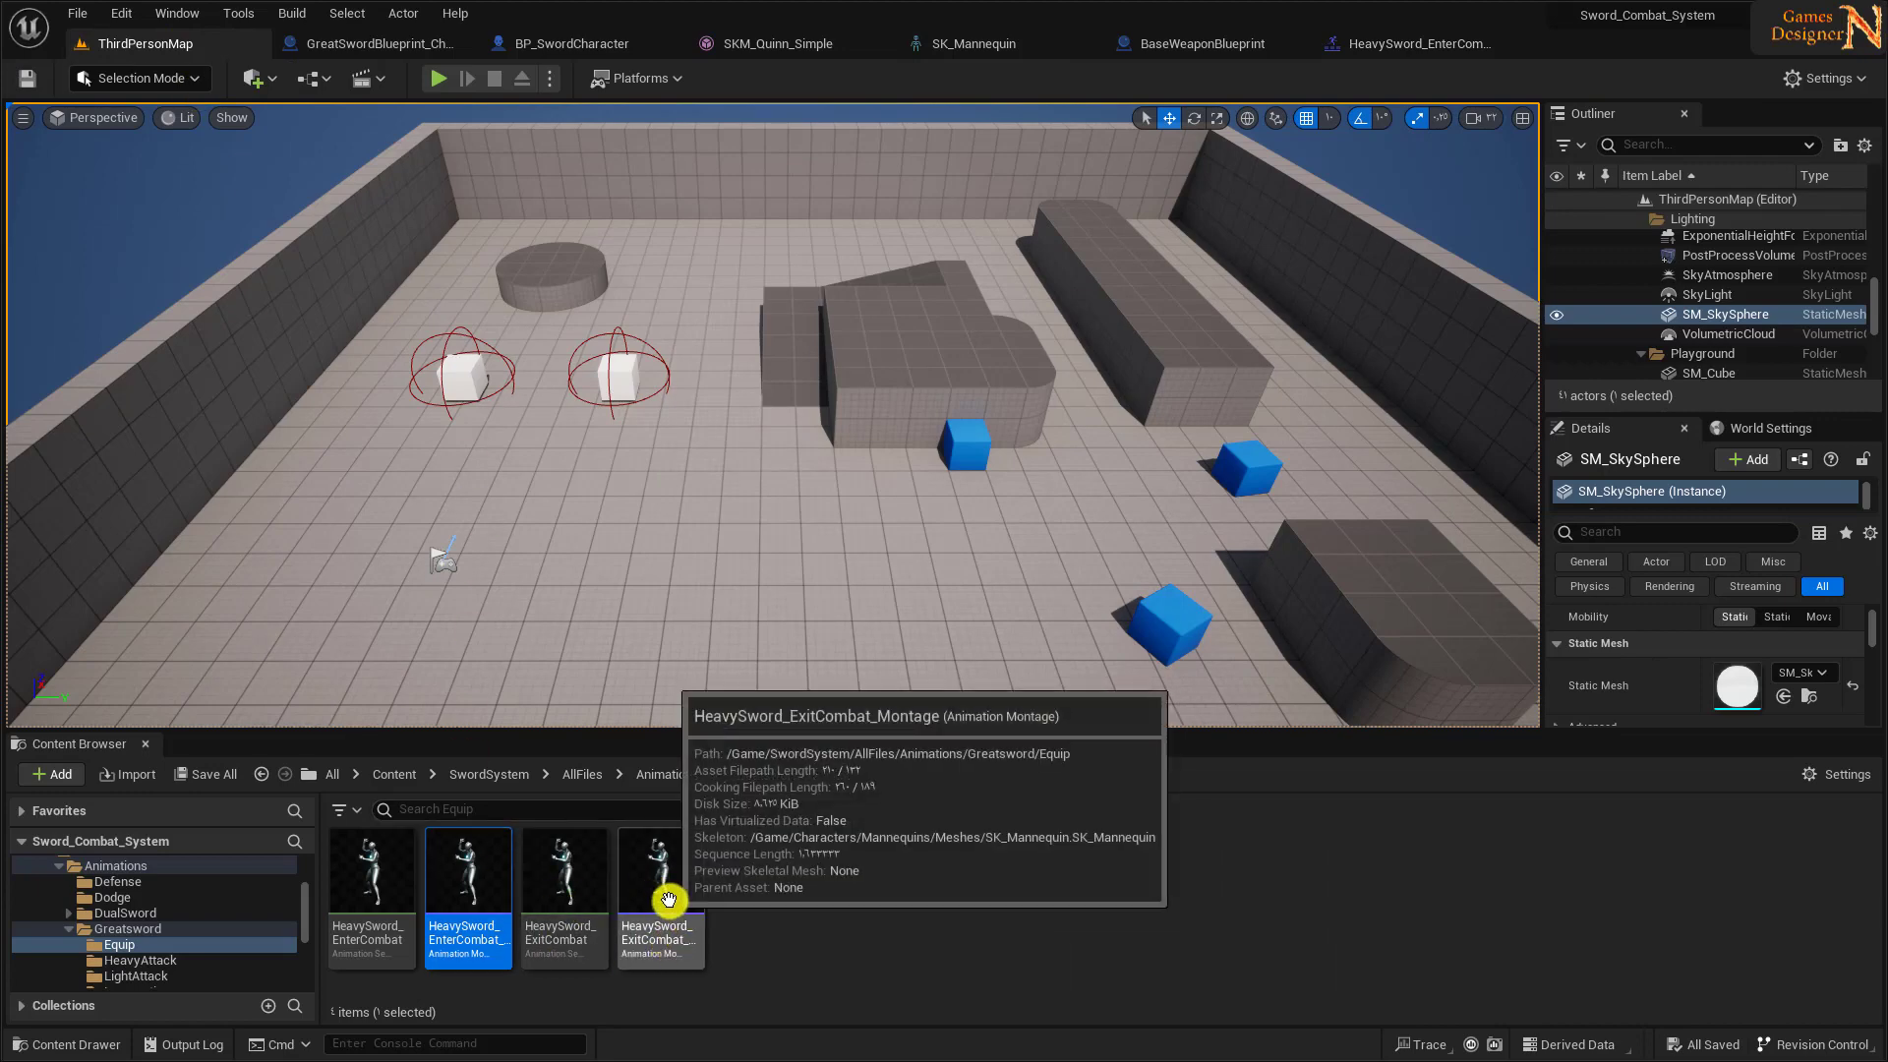
# - Add an AttachWeaponBlueprint notify at frame 14 of HeavySword_ExitCombat, save it, and return to ThirdPersonMap
pyautogui.doubleClick(669, 899)
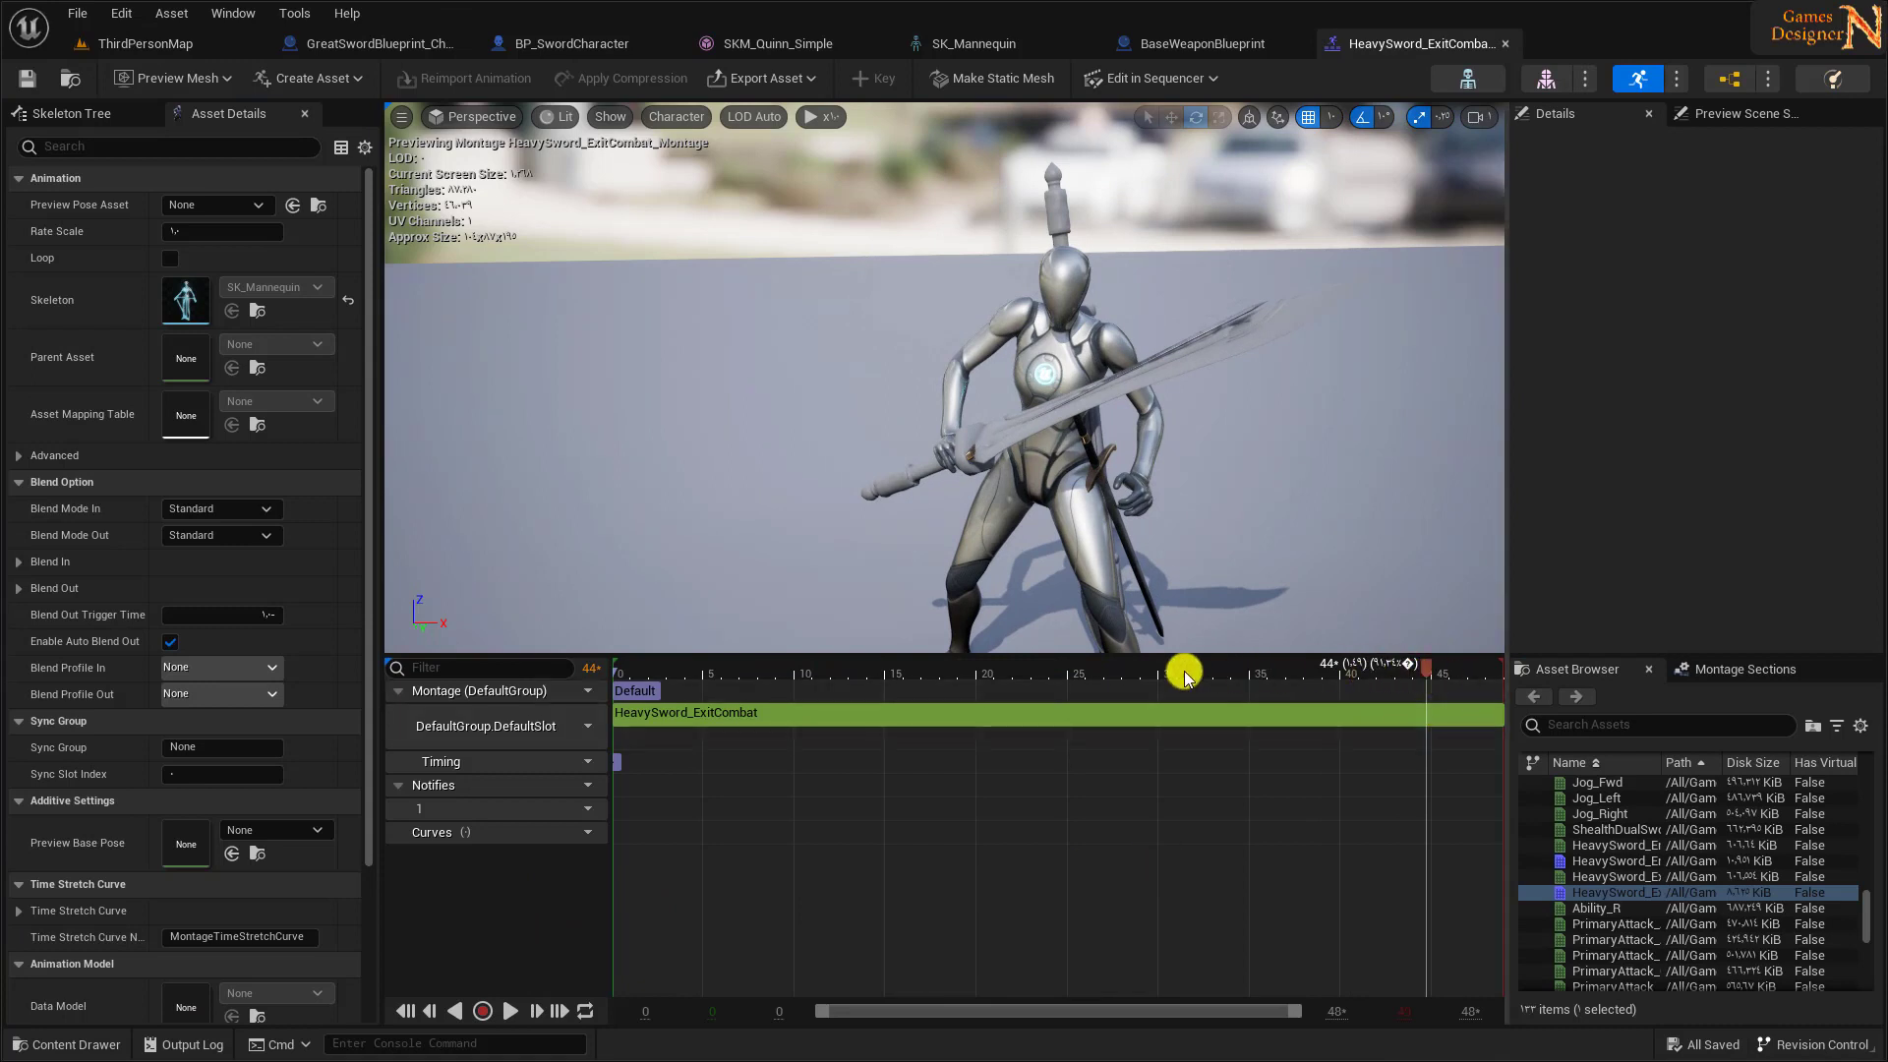
pyautogui.moveTo(1184, 675)
pyautogui.mouseDown()
pyautogui.moveTo(849, 681)
pyautogui.moveTo(872, 681)
pyautogui.mouseUp()
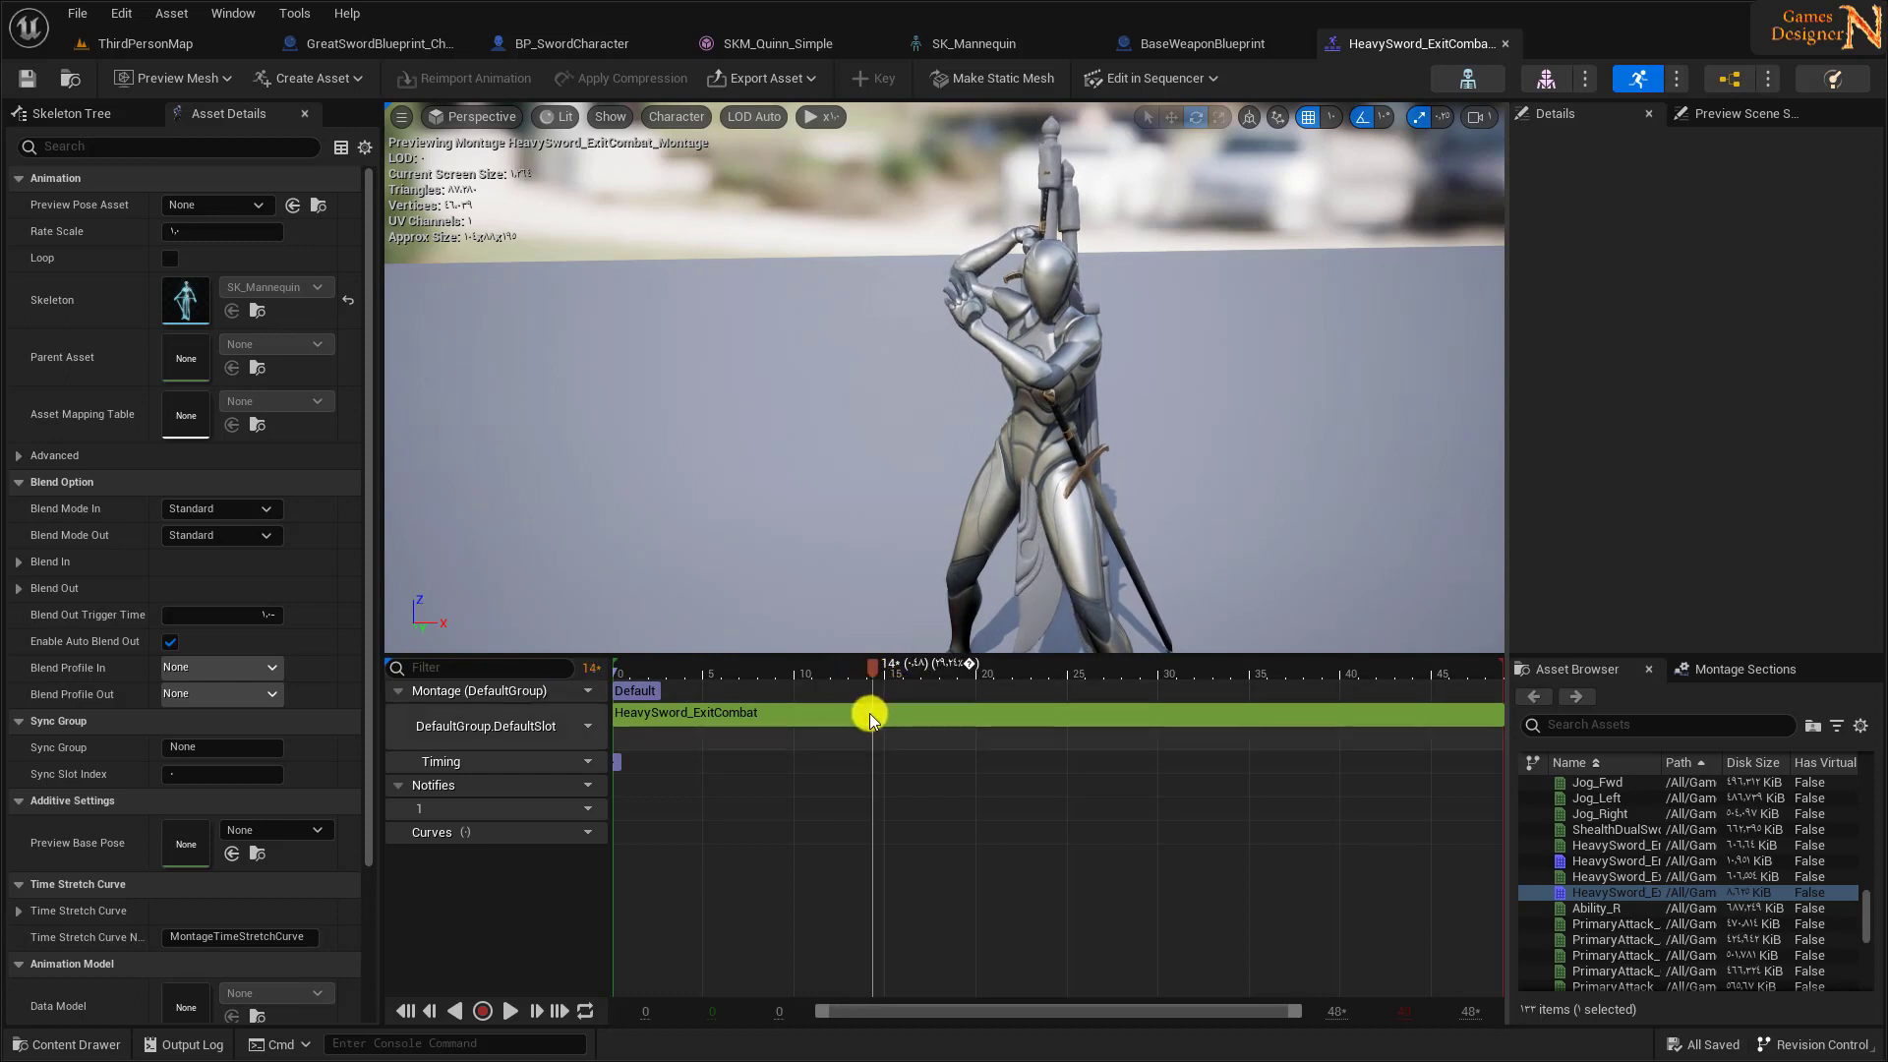
pyautogui.rightClick(876, 809)
pyautogui.moveTo(921, 850)
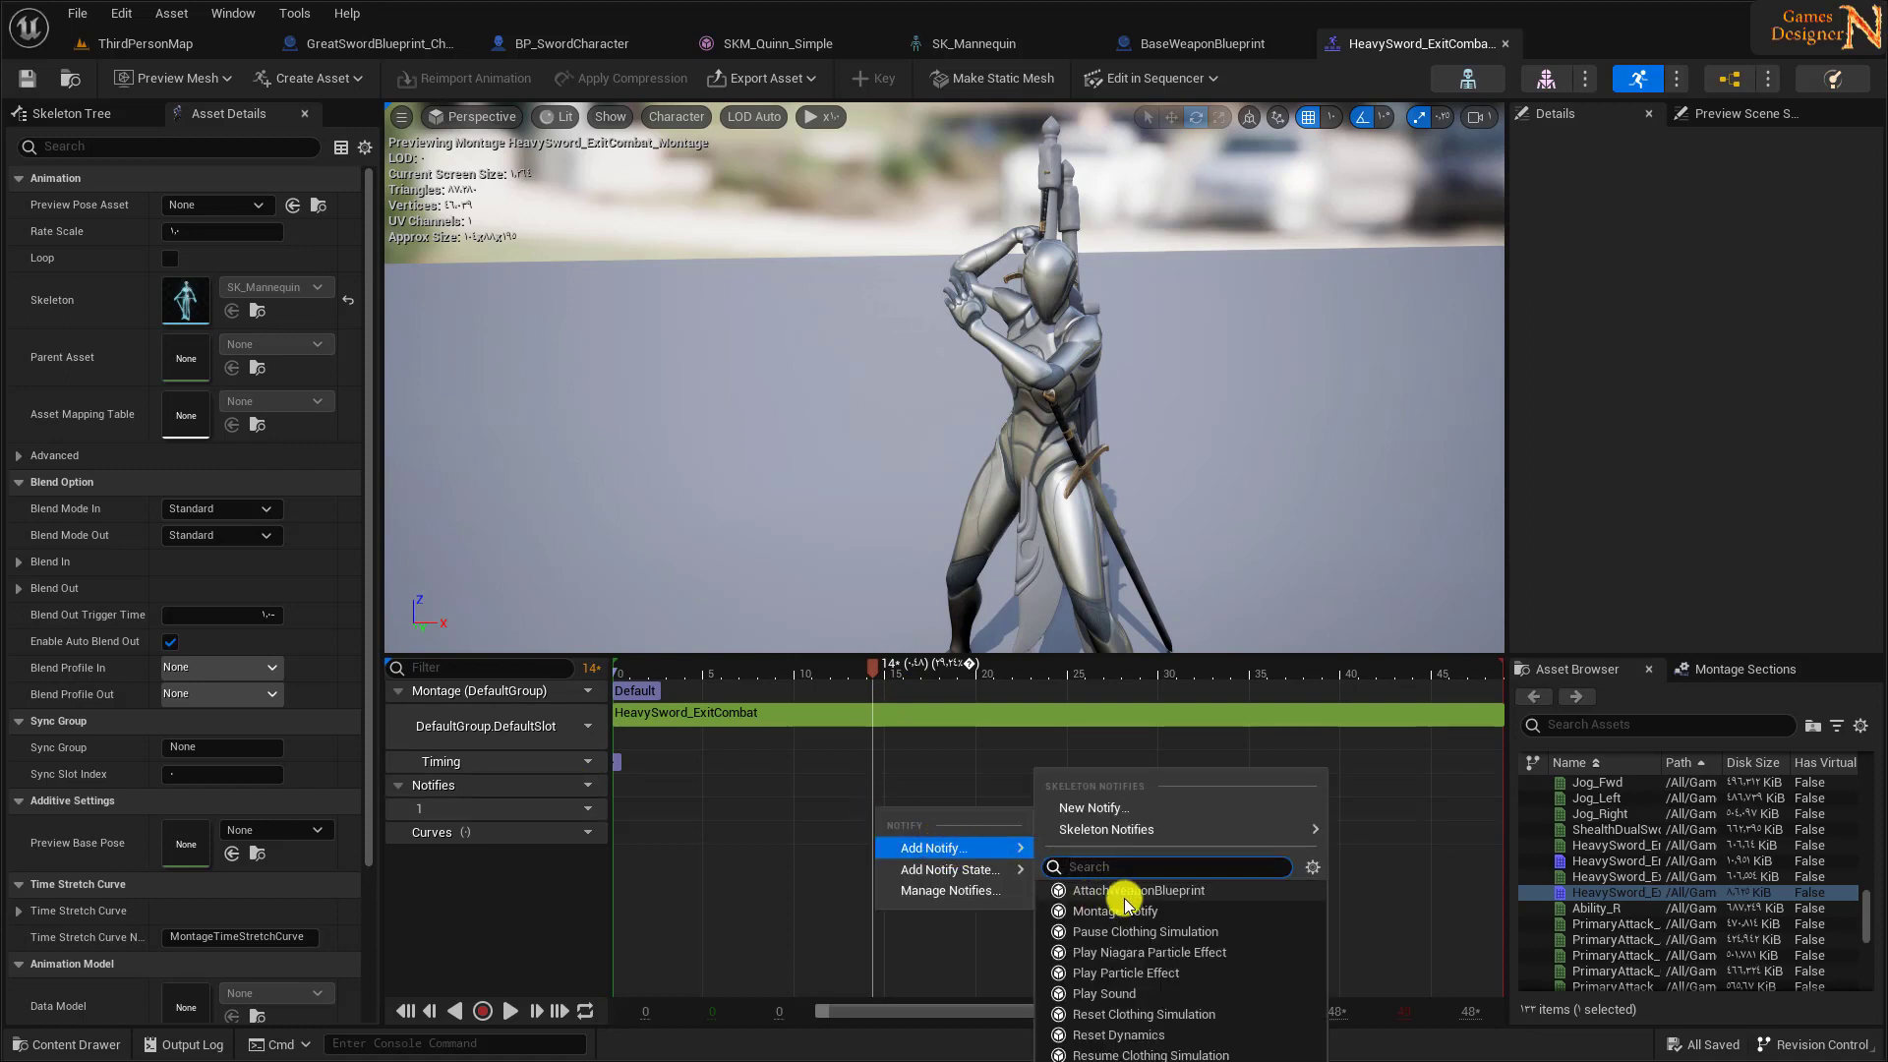
pyautogui.click(1154, 895)
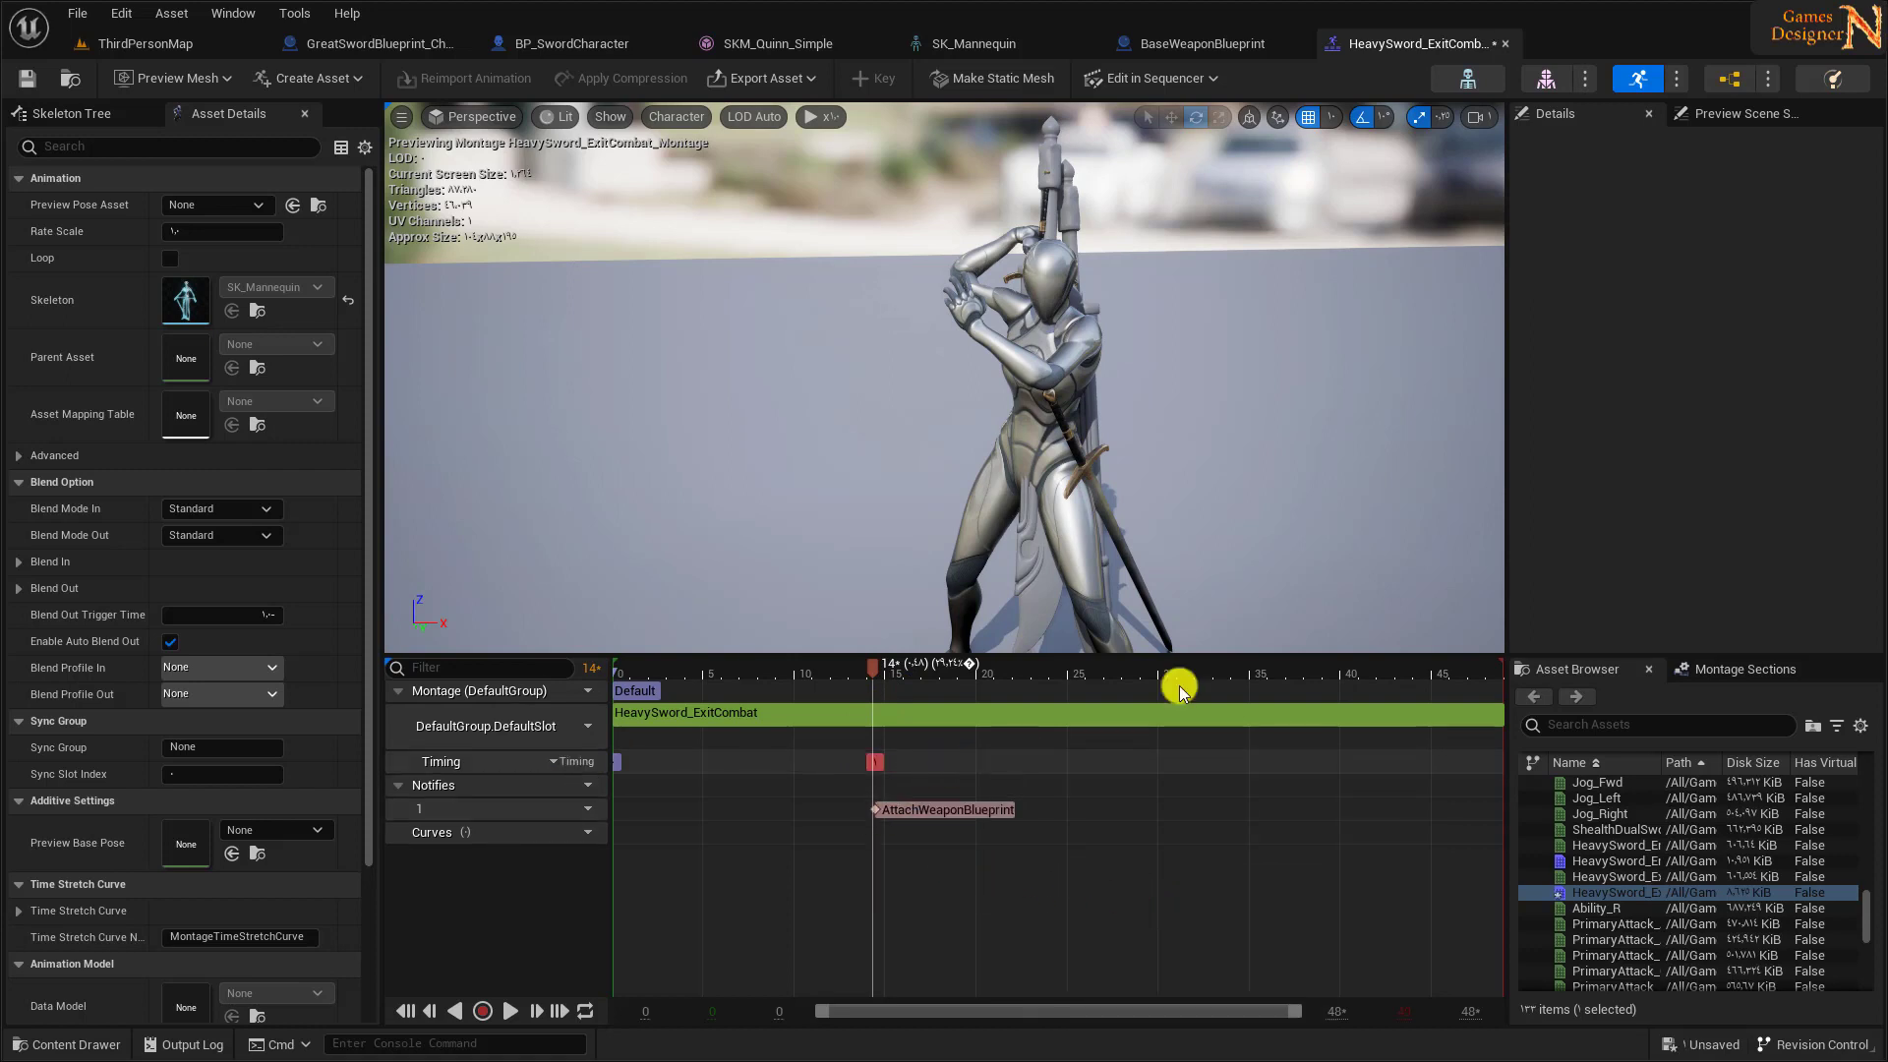
pyautogui.click(940, 809)
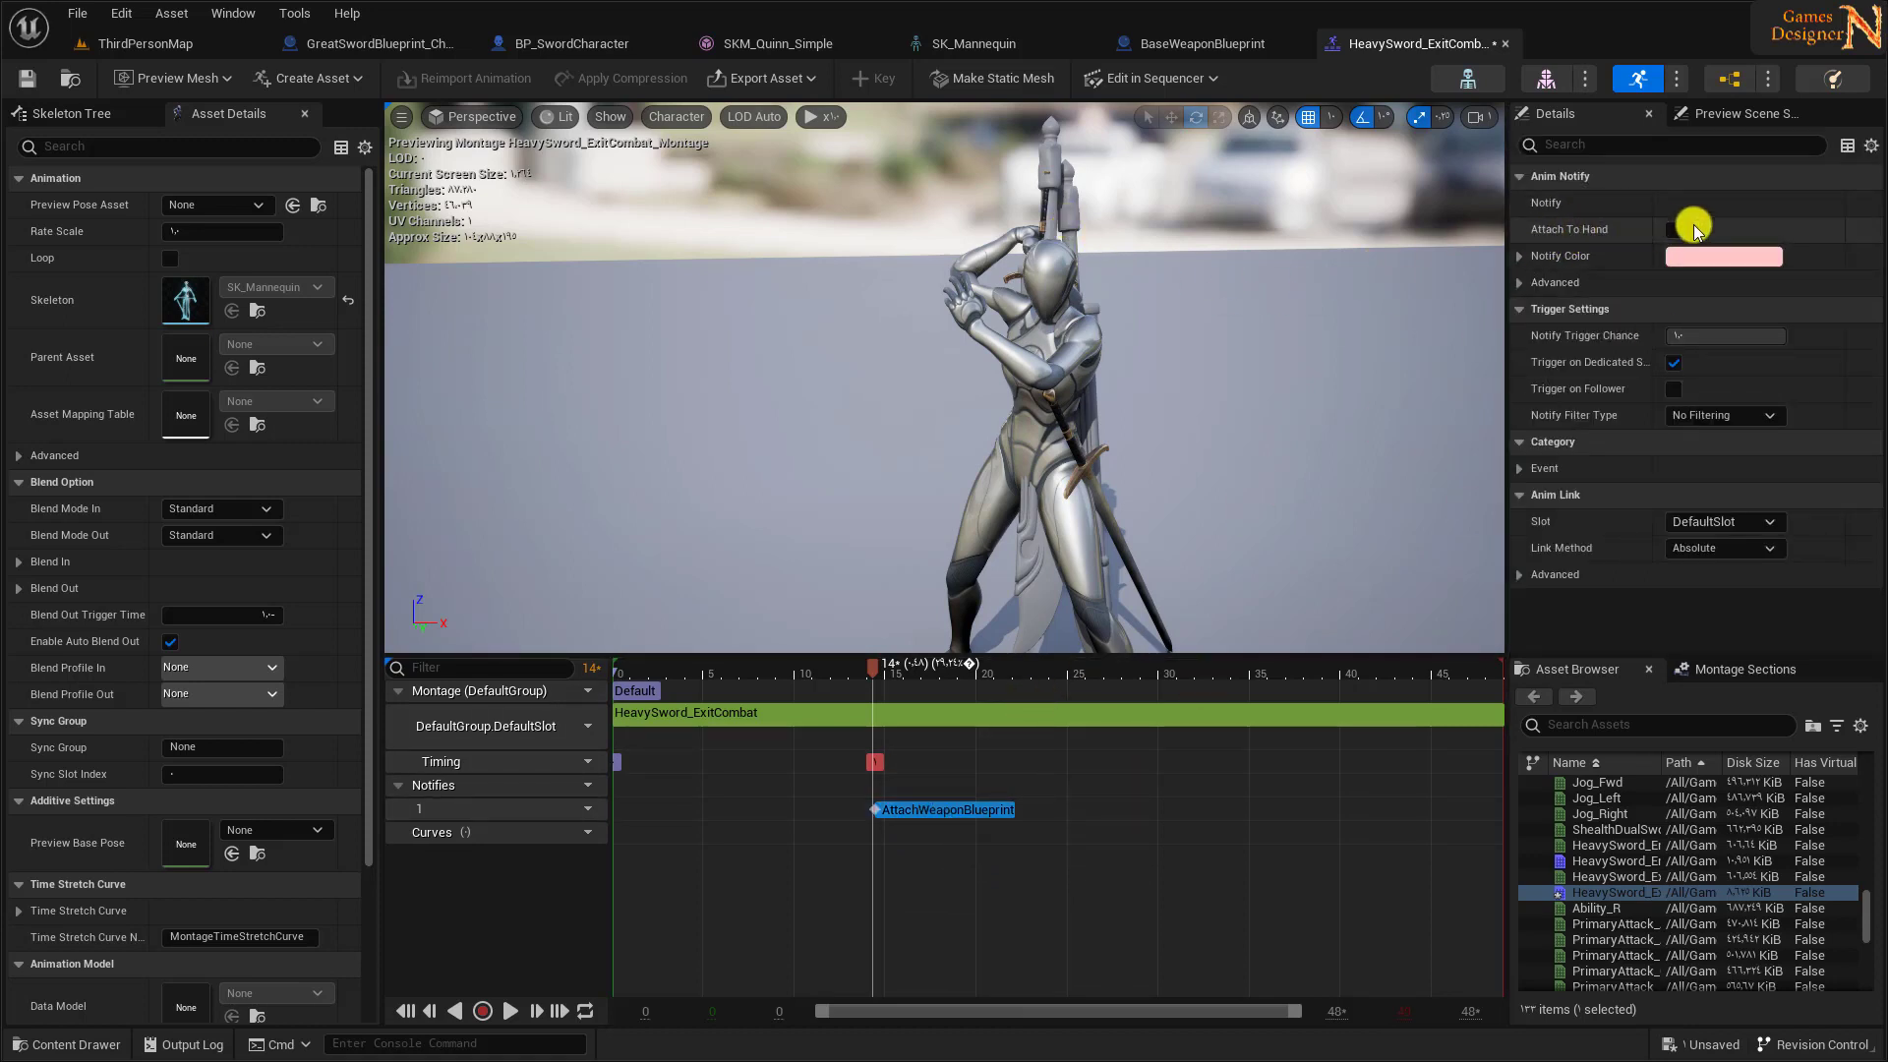
pyautogui.click(26, 78)
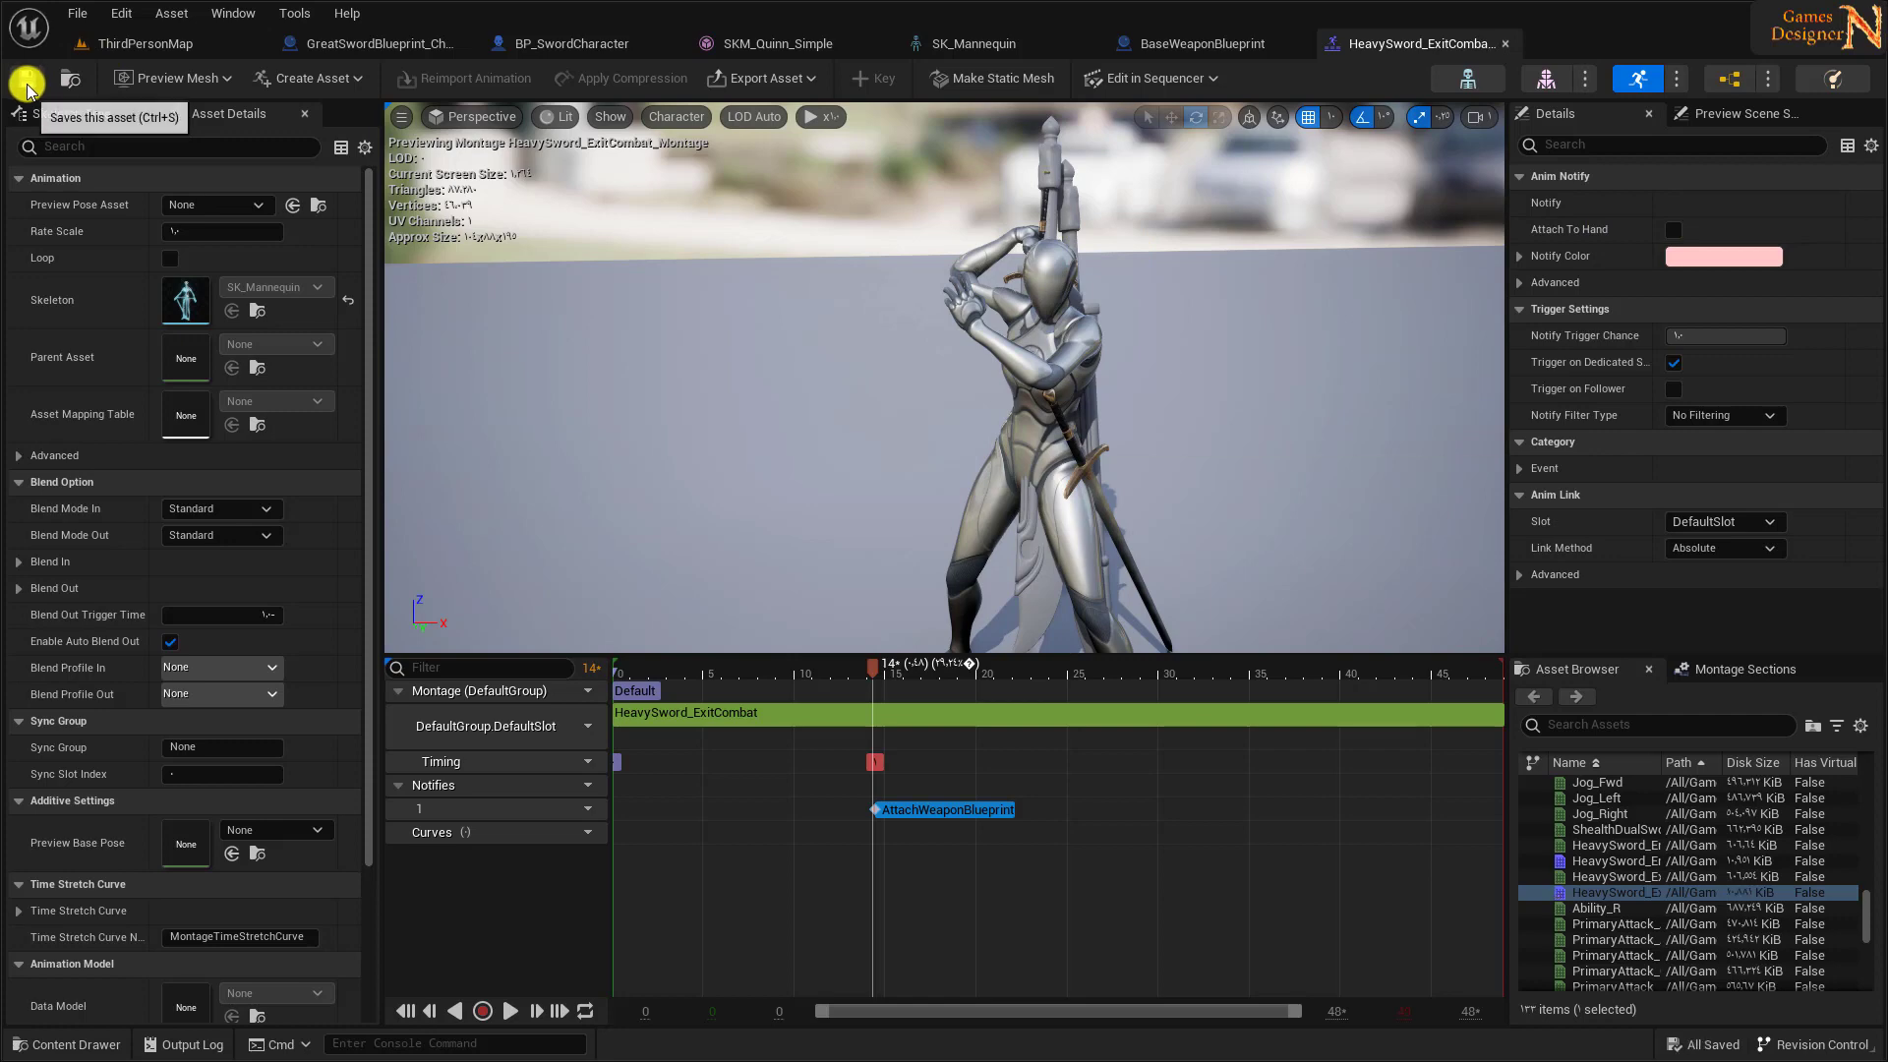
pyautogui.click(162, 46)
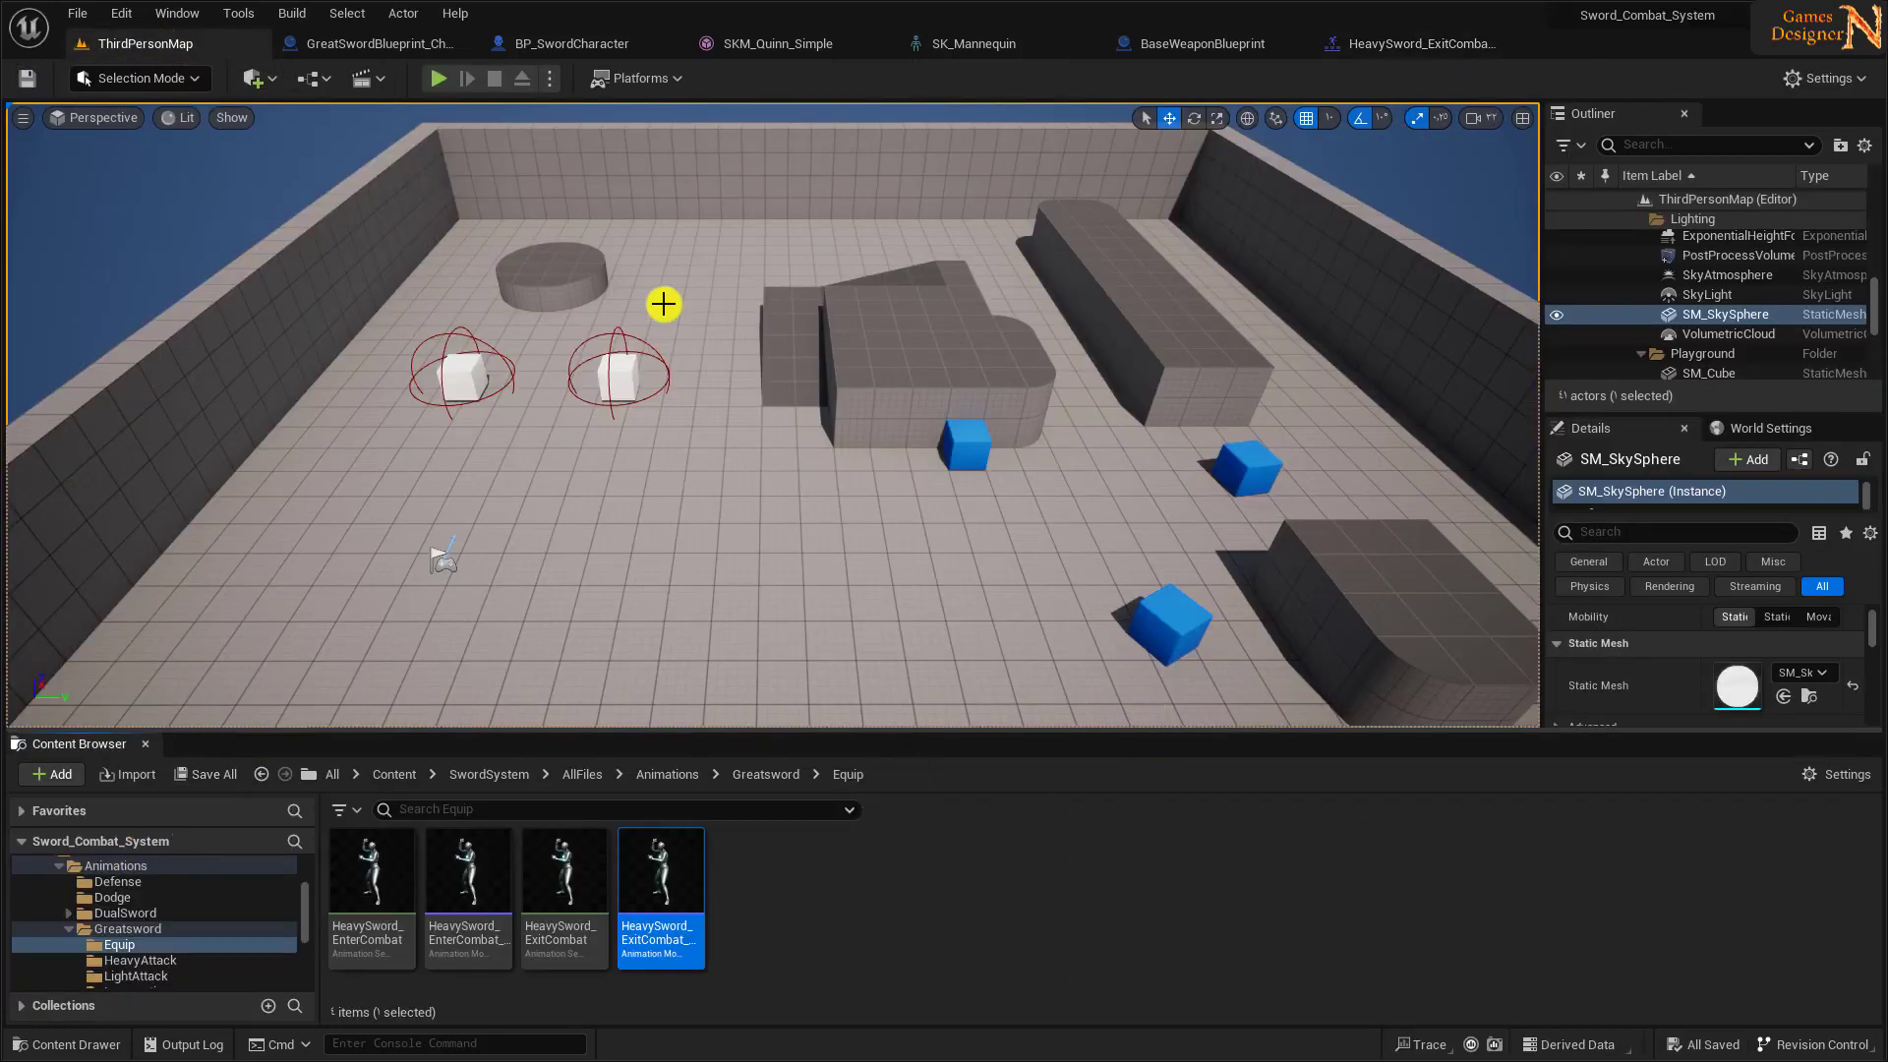
# - Set GreatSwordBlueprint_Child's Enter/Exit Combat to the HeavySword EnterCombat/ExitCombat montages and compile
pyautogui.click(364, 43)
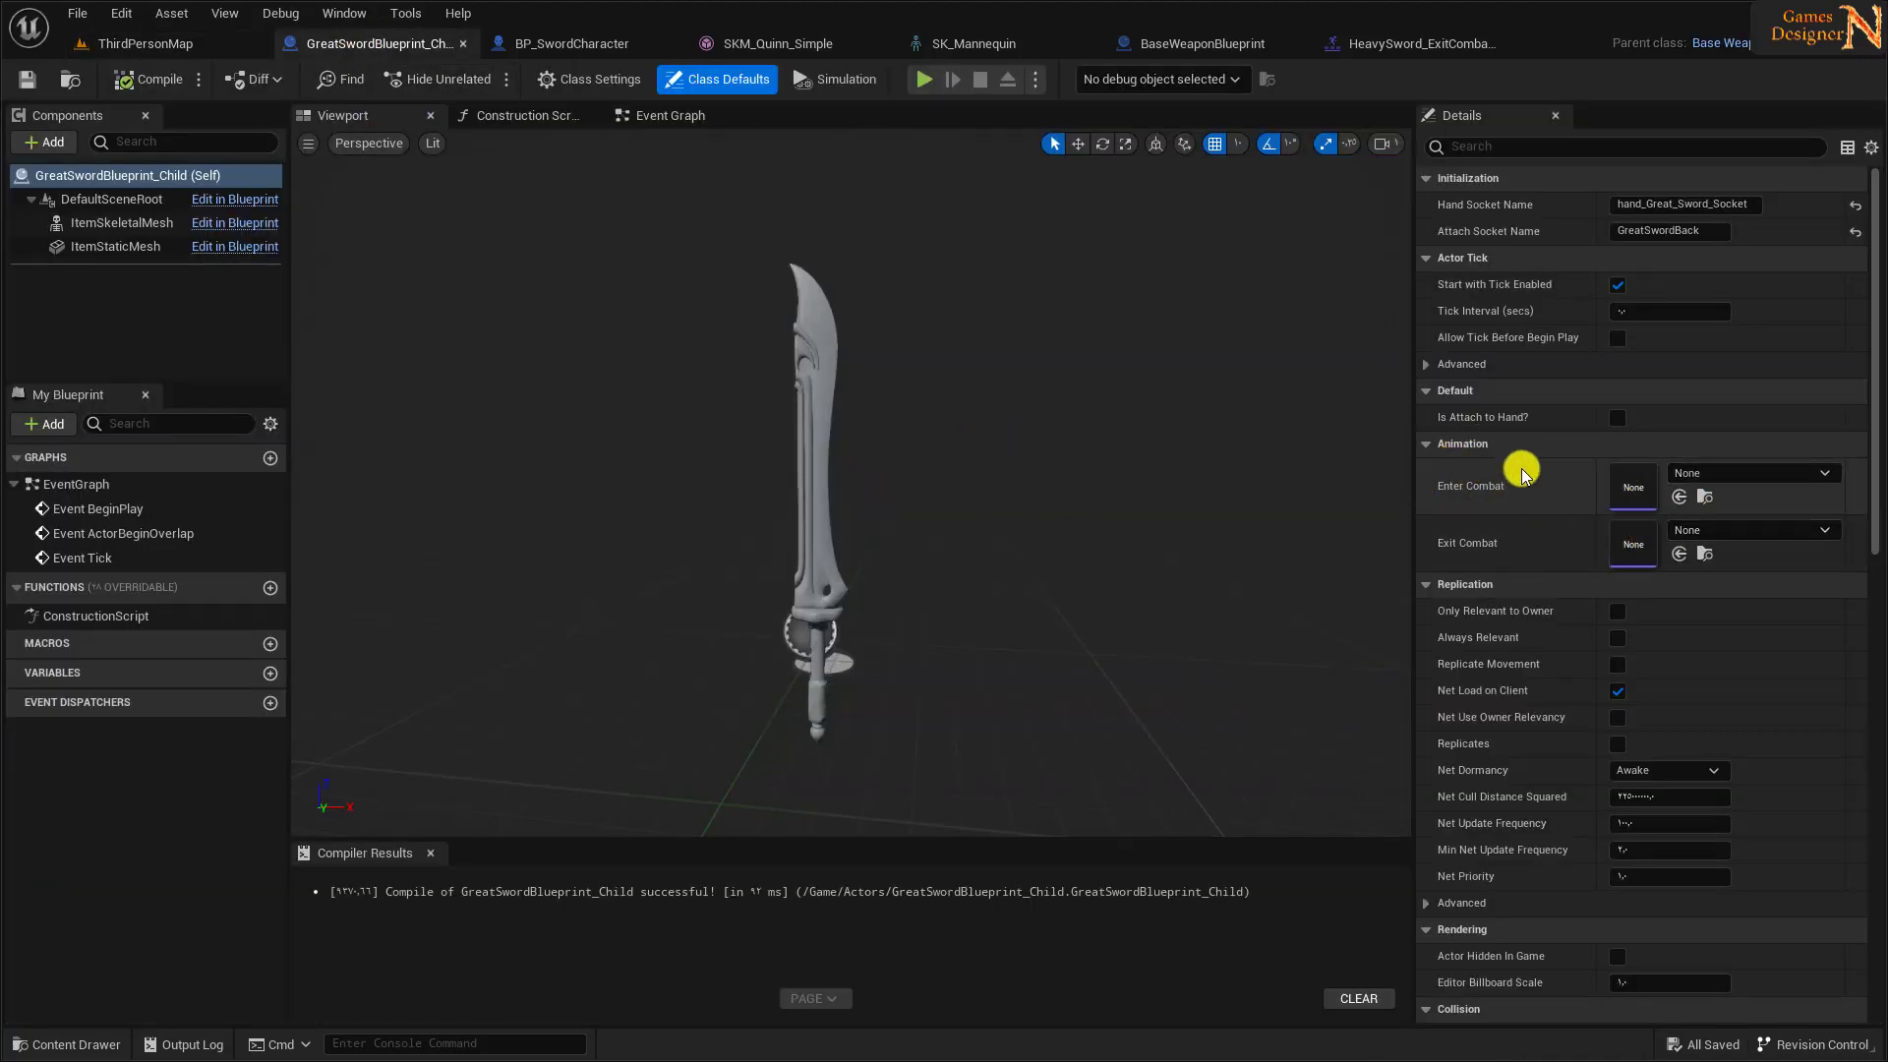
pyautogui.click(1716, 476)
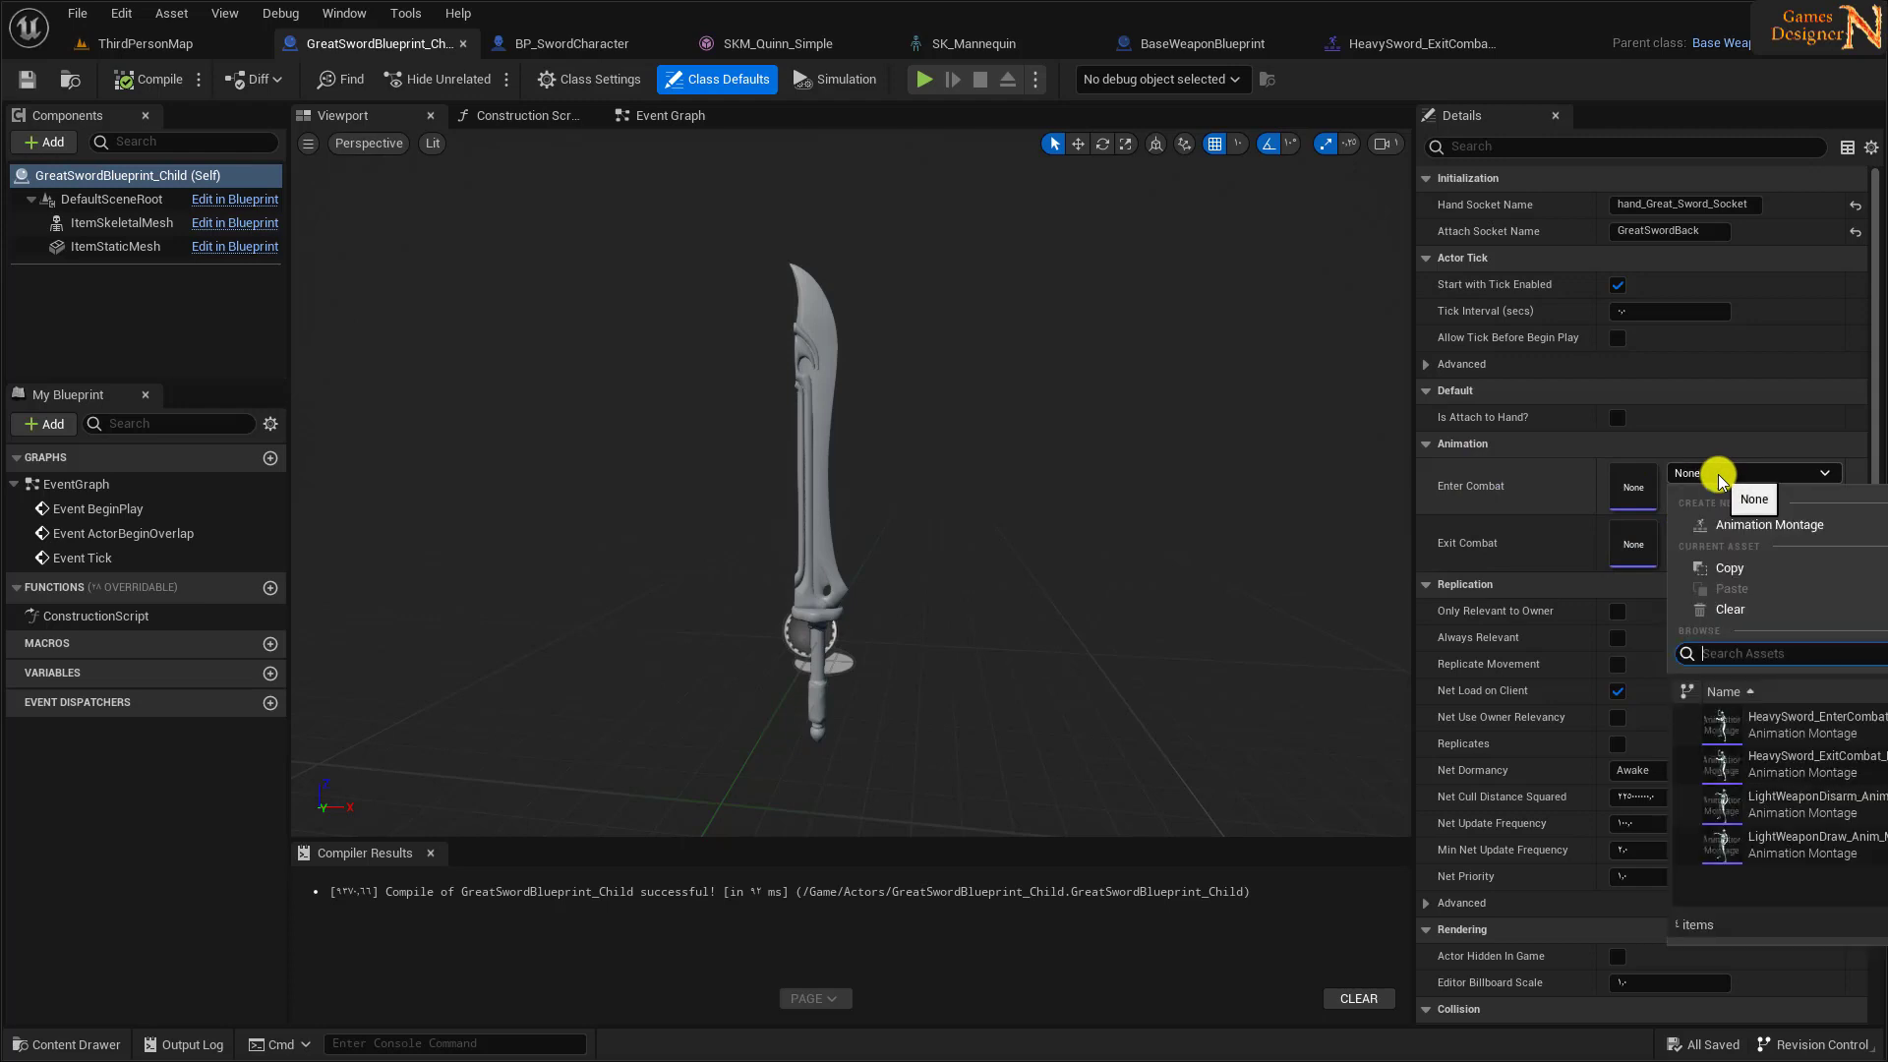
pyautogui.click(1829, 727)
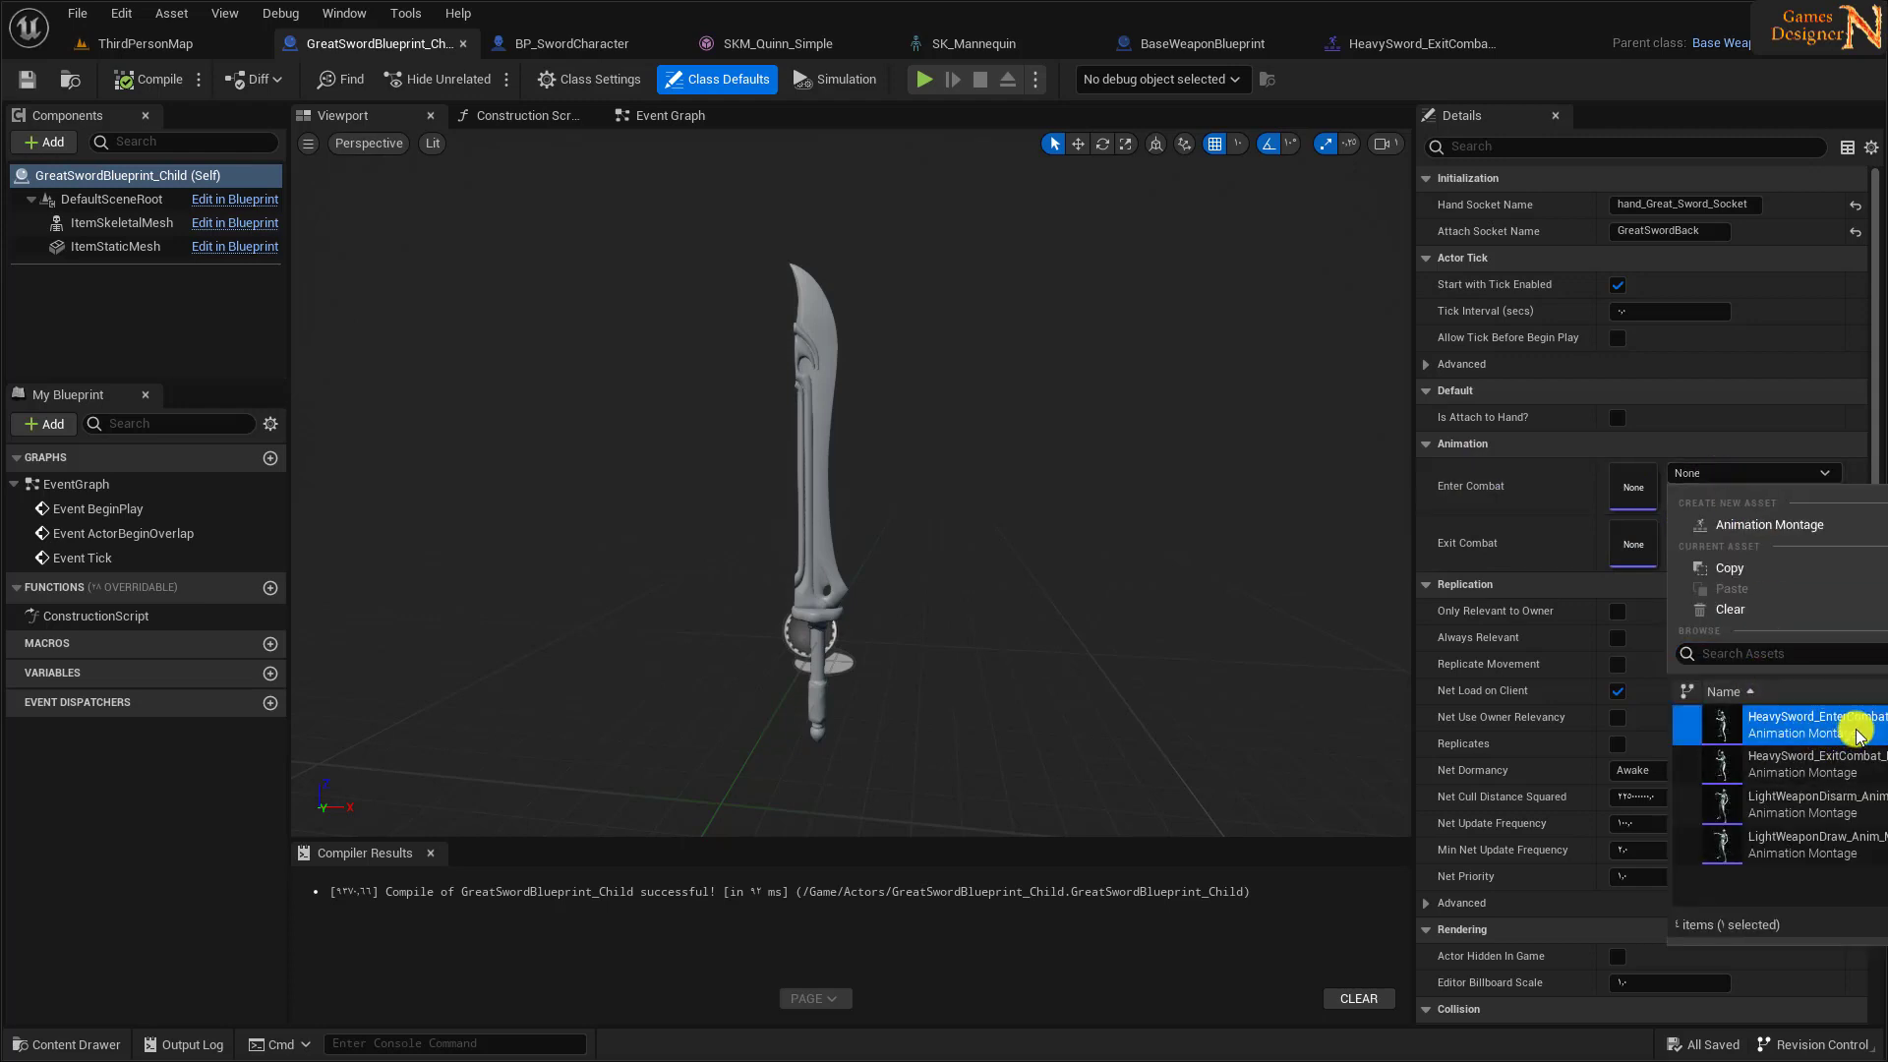
pyautogui.click(1721, 532)
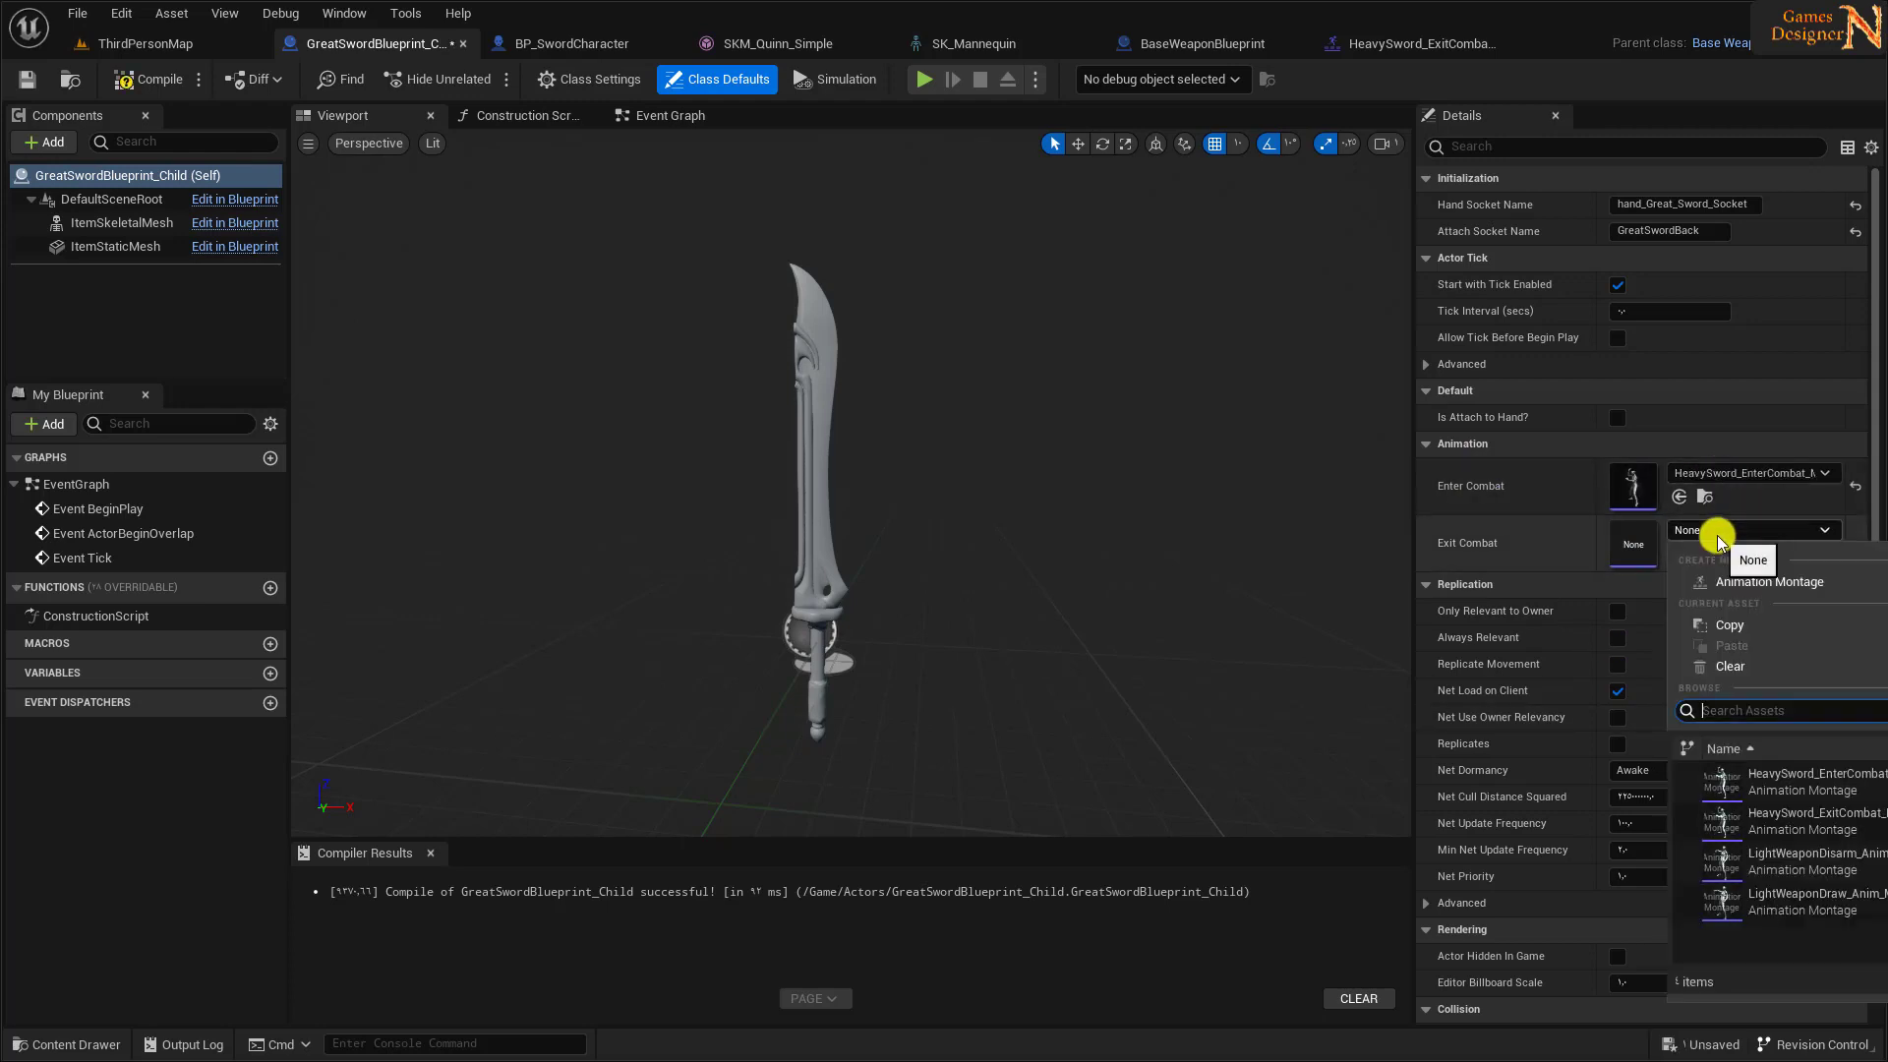
pyautogui.click(1840, 822)
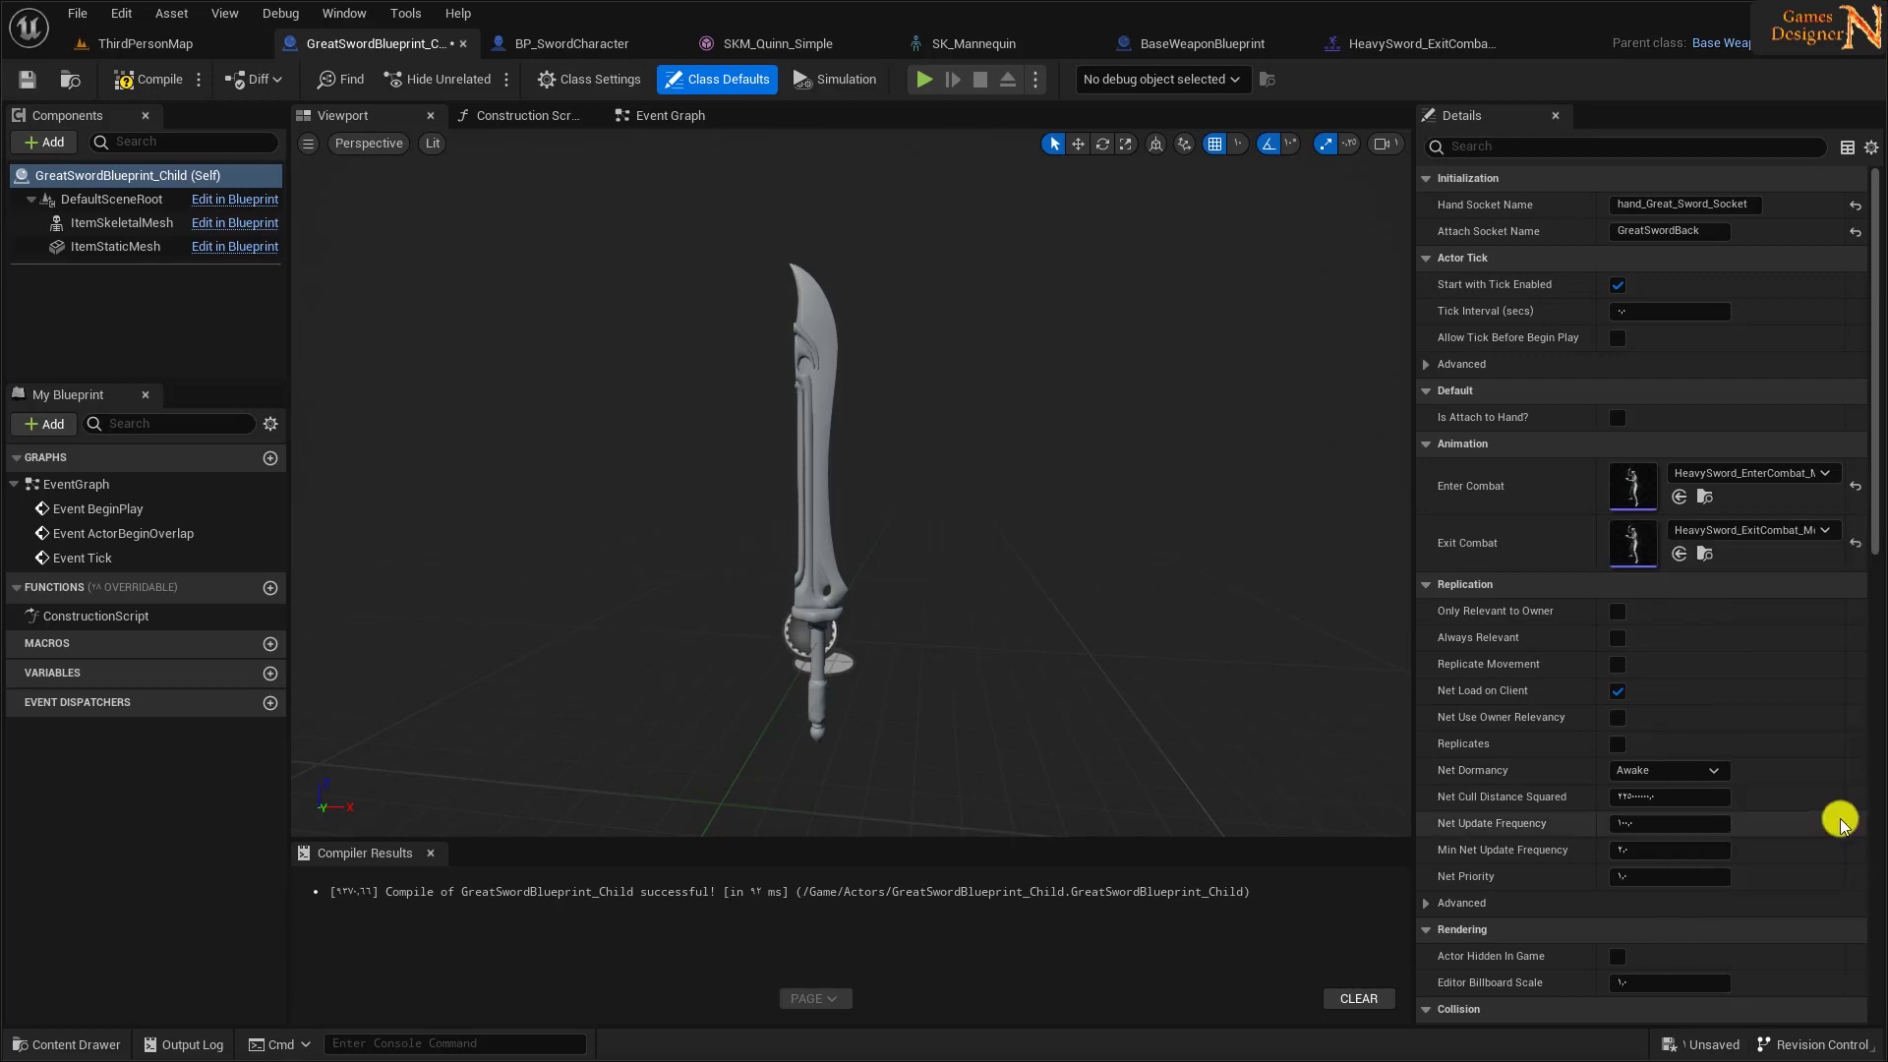
pyautogui.click(144, 87)
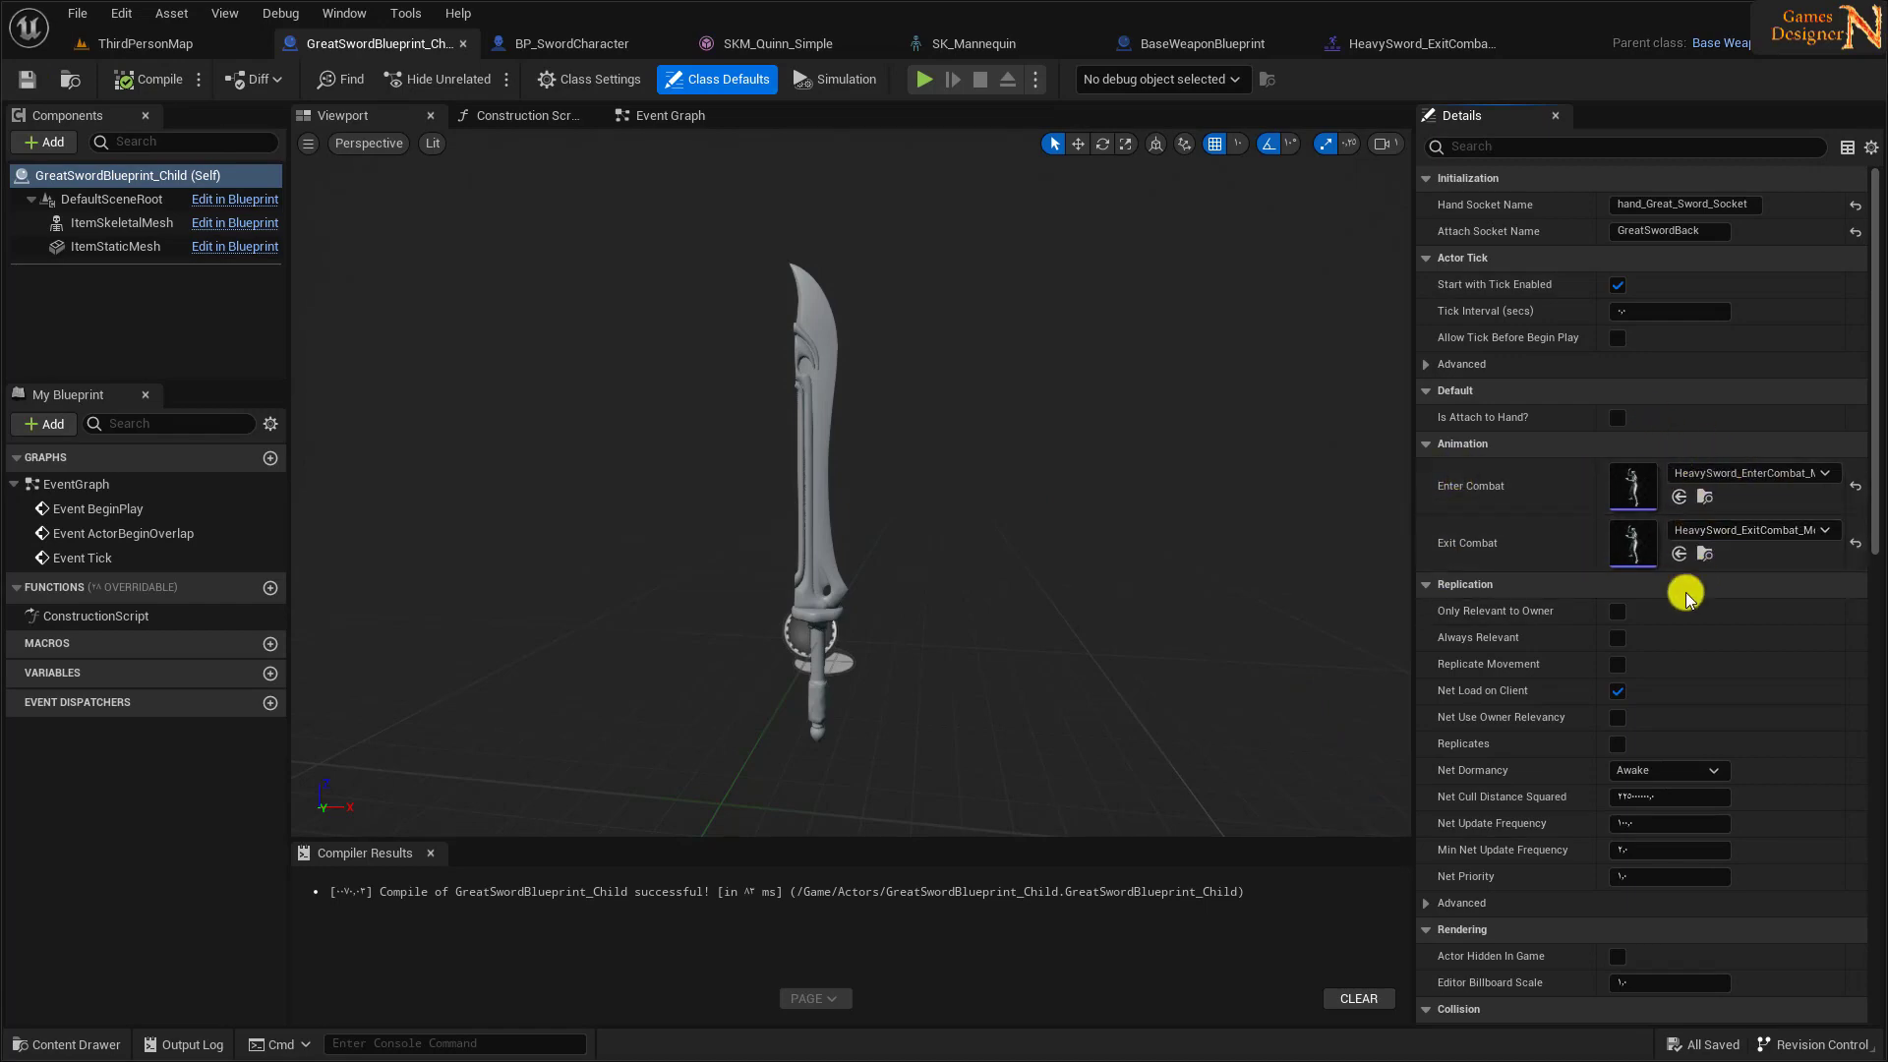
# - Navigate back to the SwordSystem blueprints folder and open BaseSwordBlueprint
pyautogui.click(160, 43)
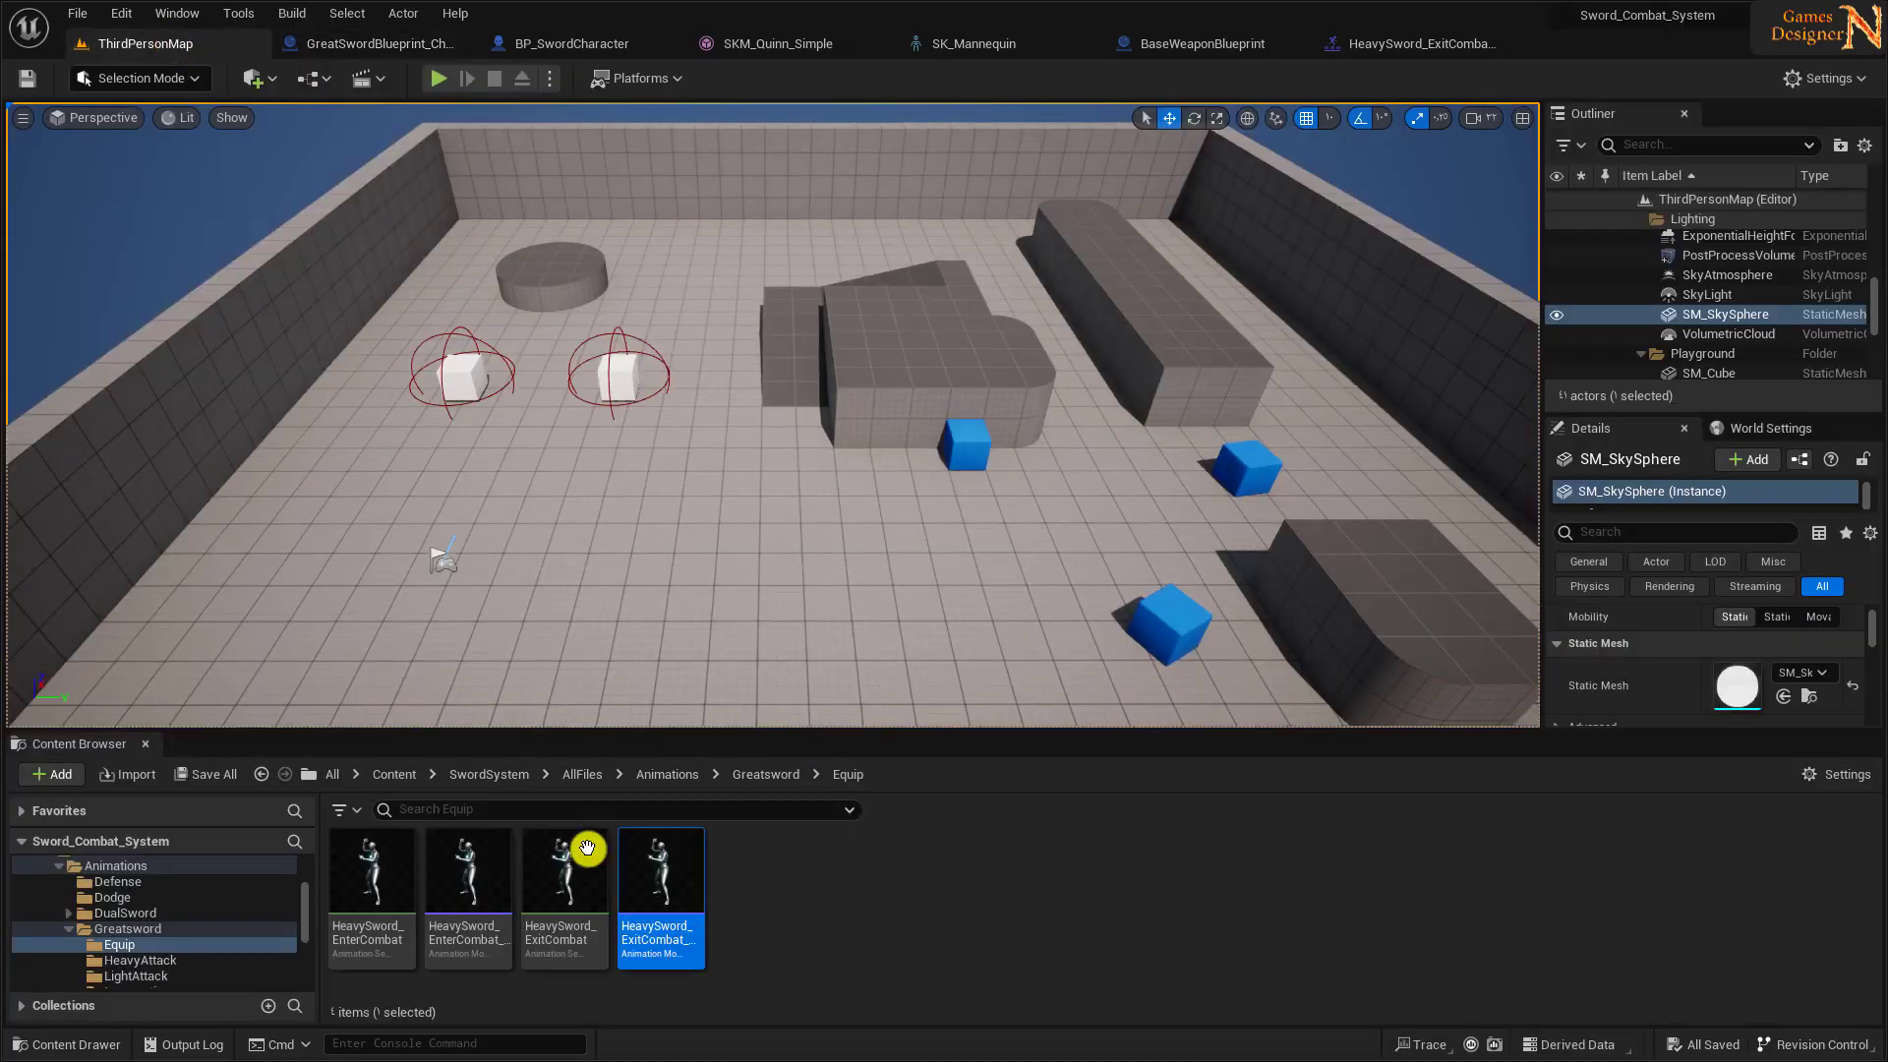
pyautogui.click(582, 774)
pyautogui.click(501, 773)
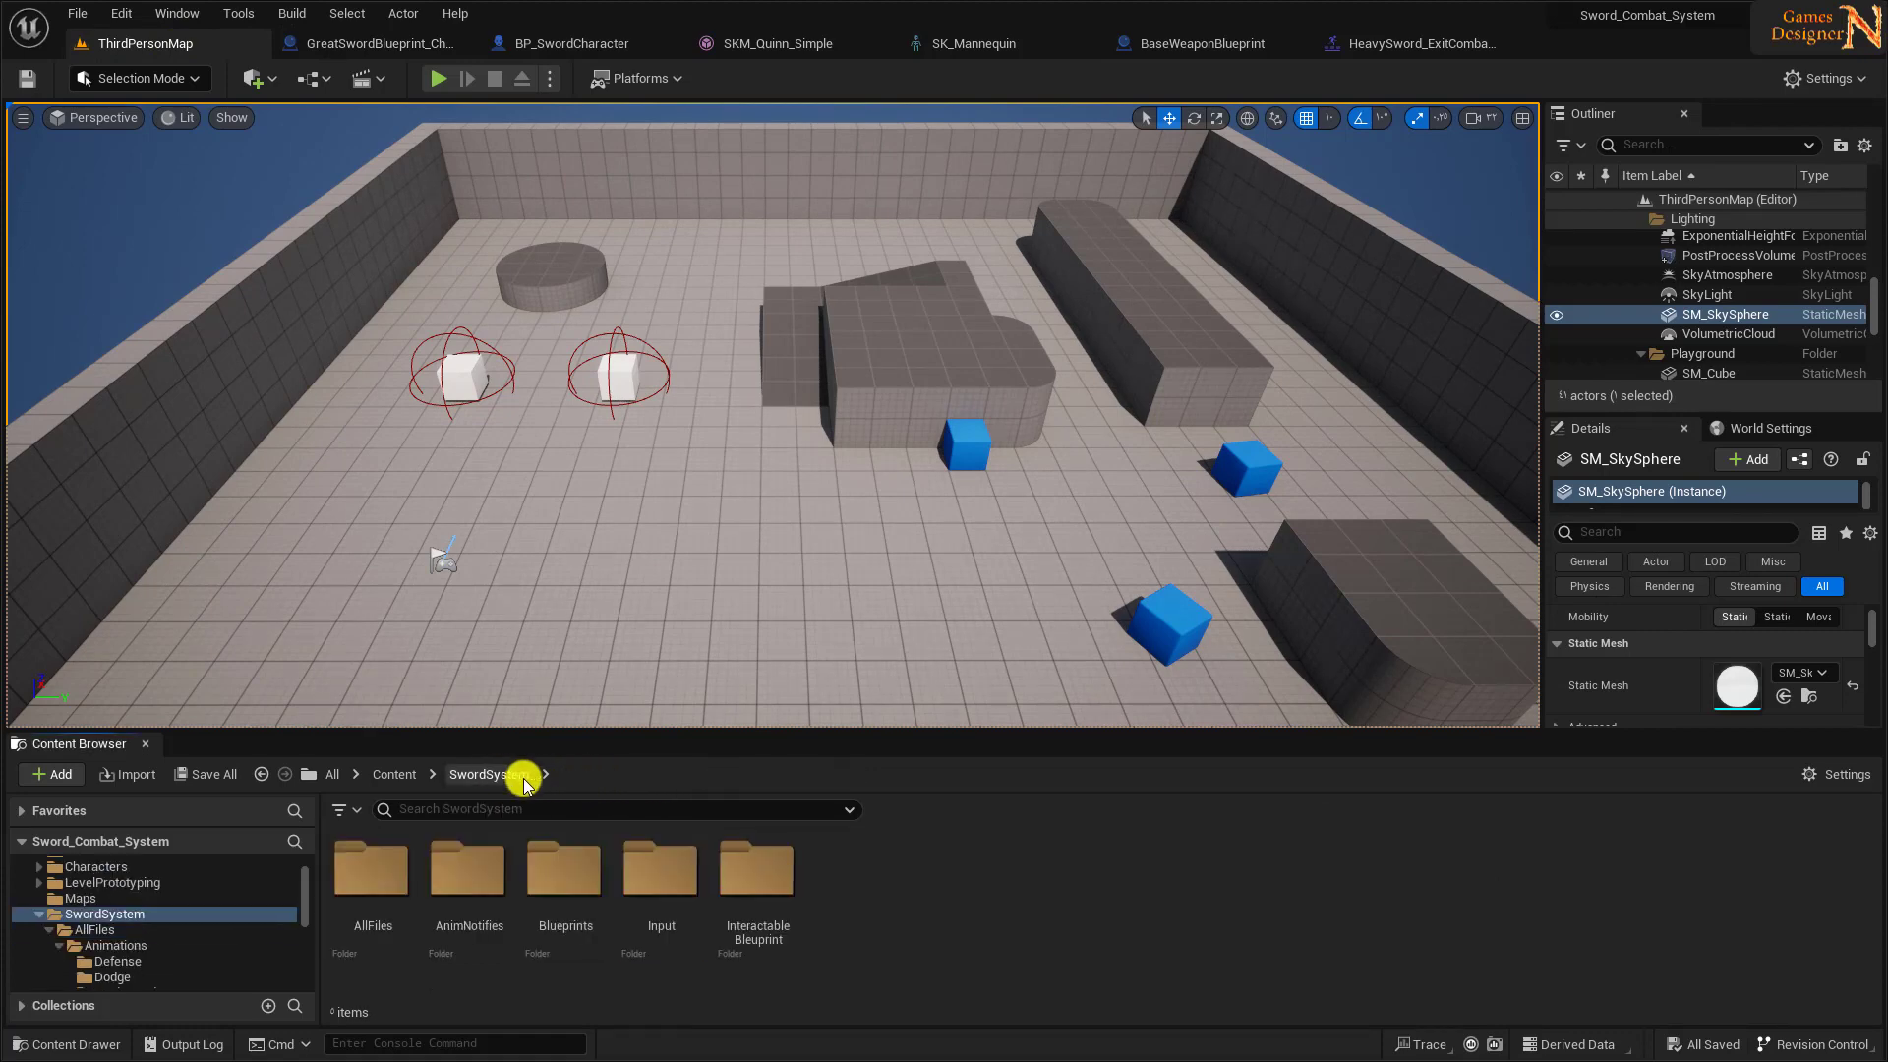
pyautogui.click(394, 774)
pyautogui.doubleClick(491, 926)
pyautogui.doubleClick(463, 885)
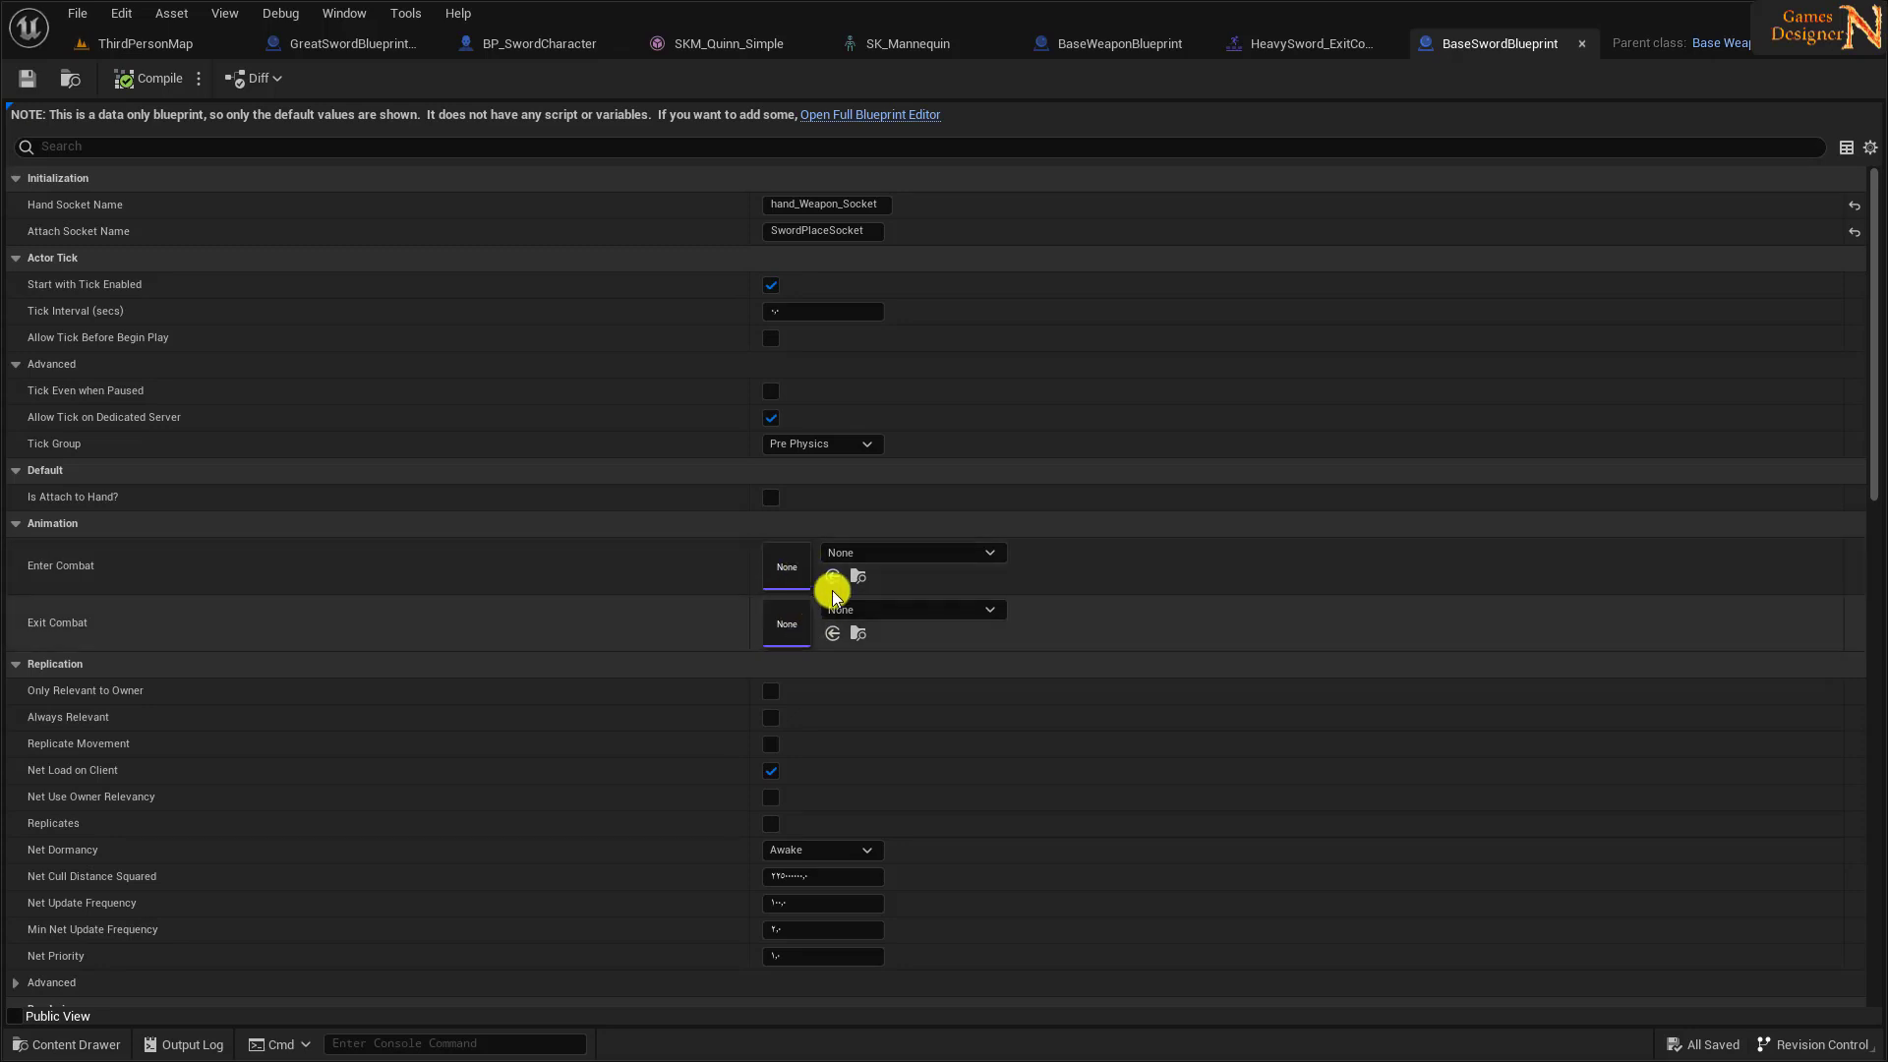
# - Set Enter Combat to LightWeaponDraw_Anim_Montage and Exit Combat to LightWeaponDisarm_Anim_Montage, then save
pyautogui.click(838, 554)
pyautogui.click(987, 924)
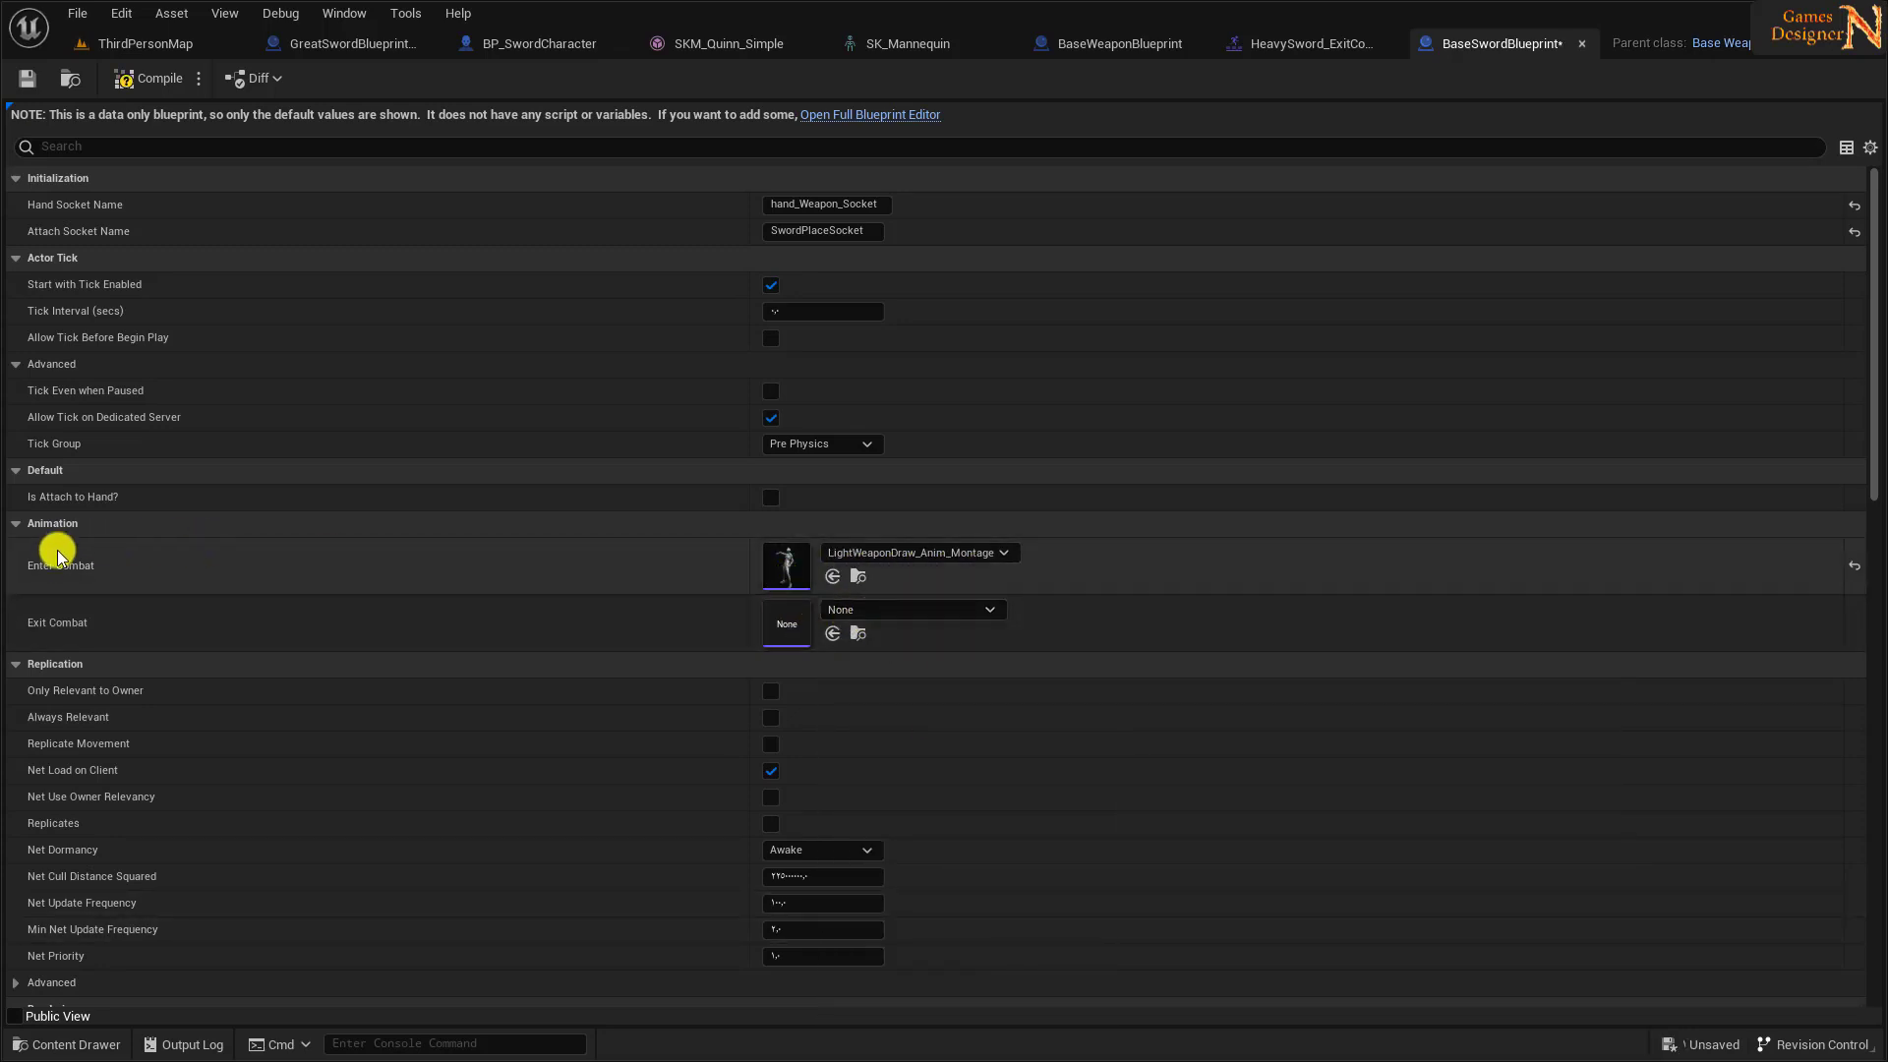
pyautogui.click(861, 607)
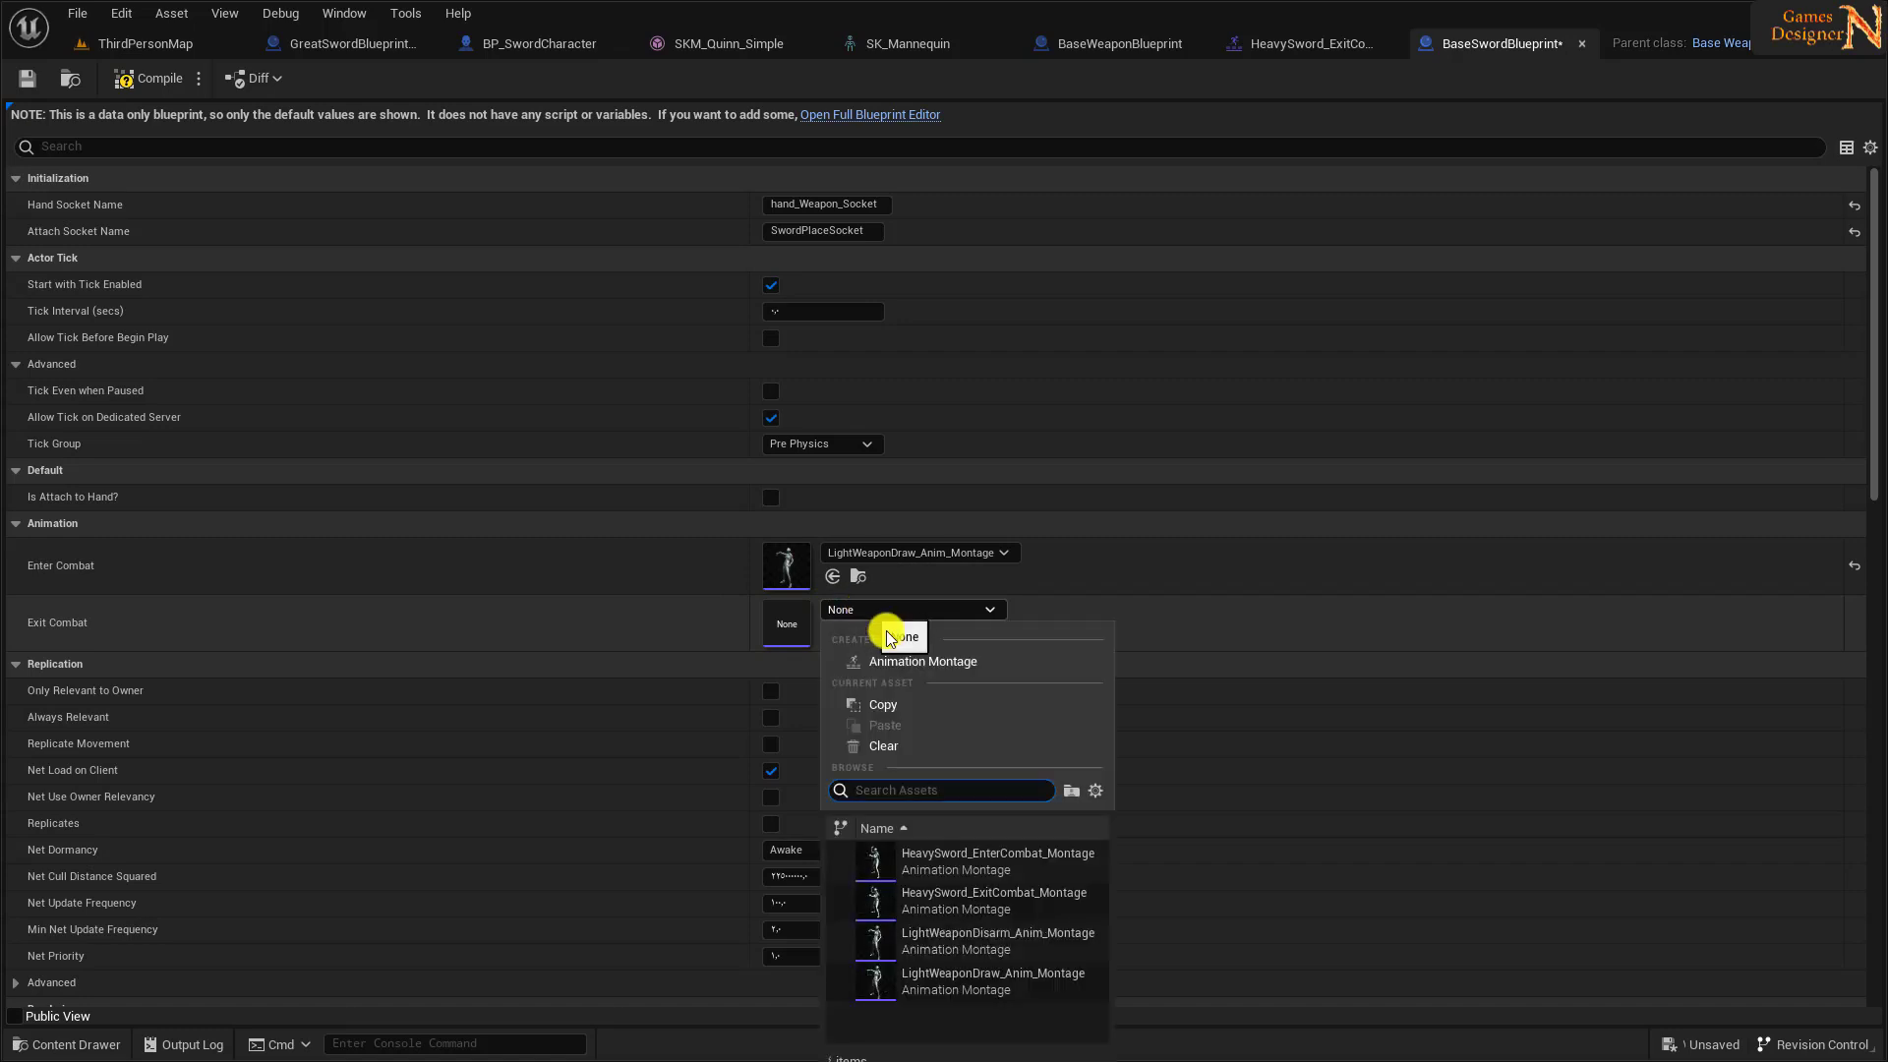
pyautogui.click(1007, 942)
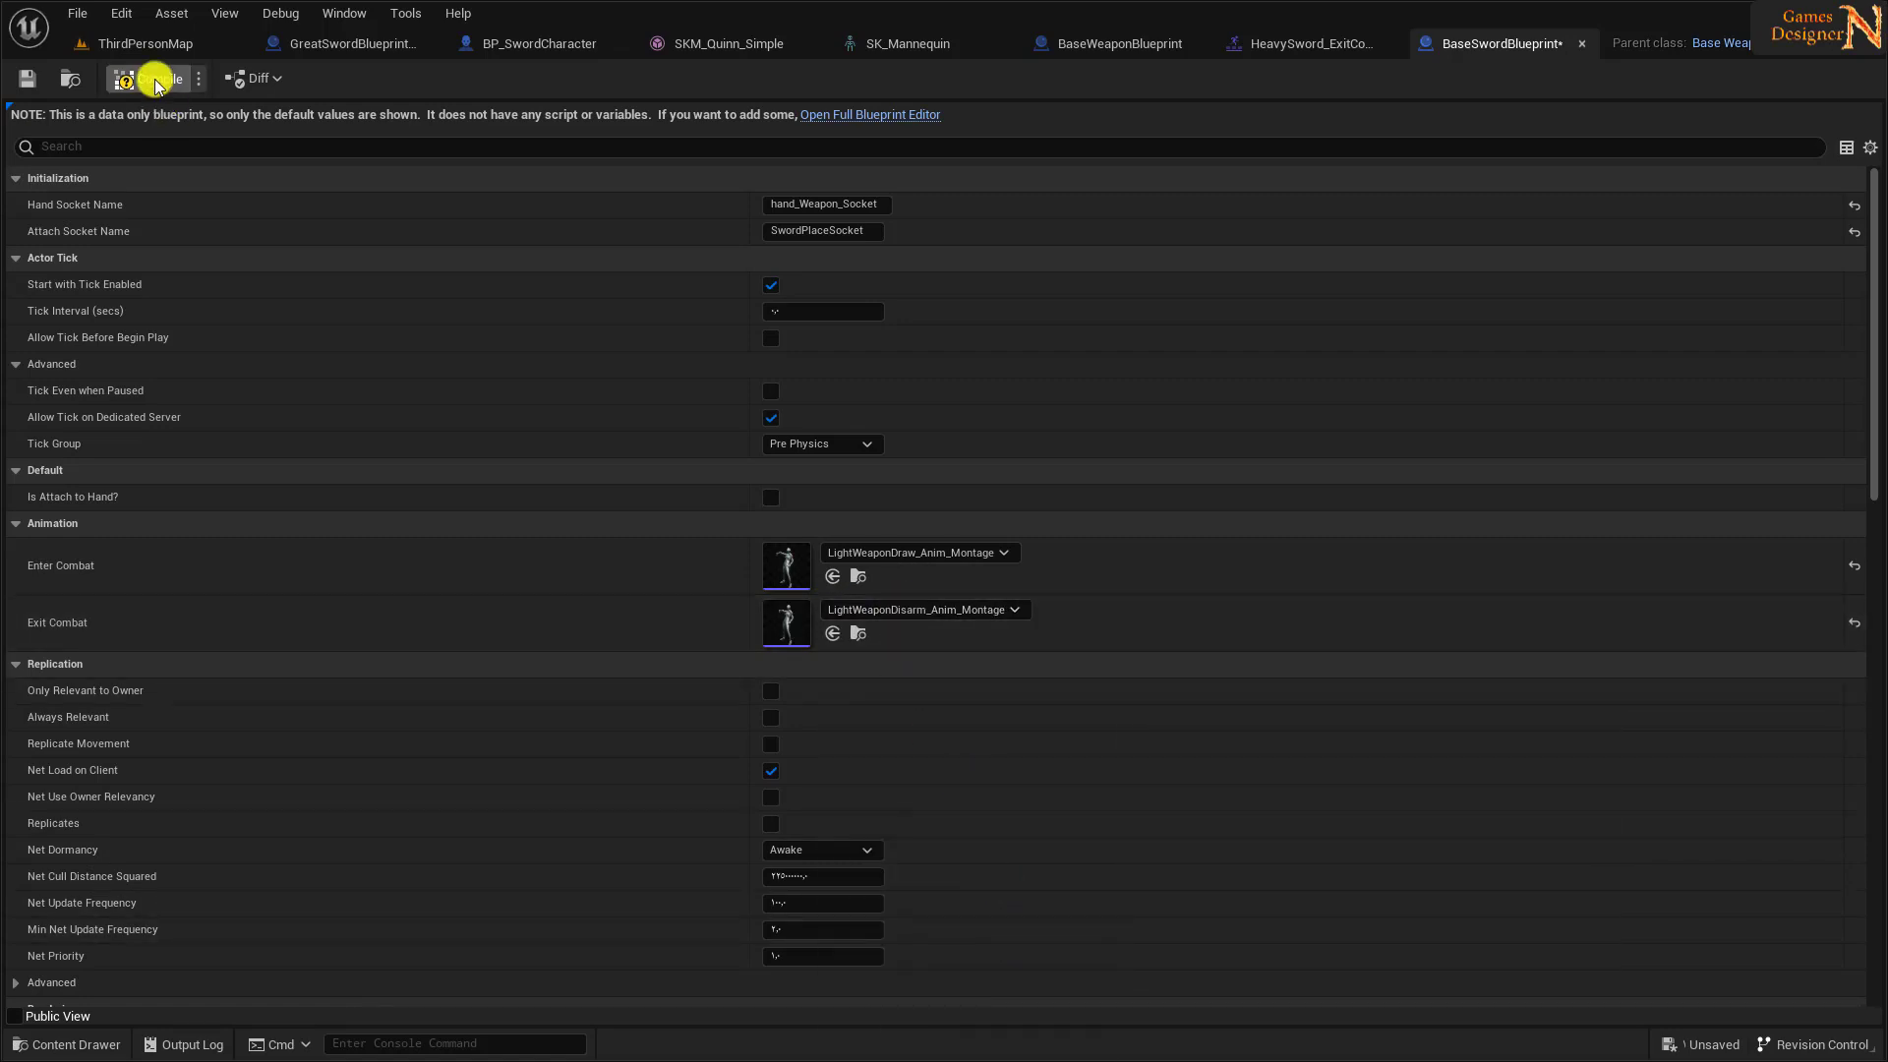
pyautogui.click(28, 81)
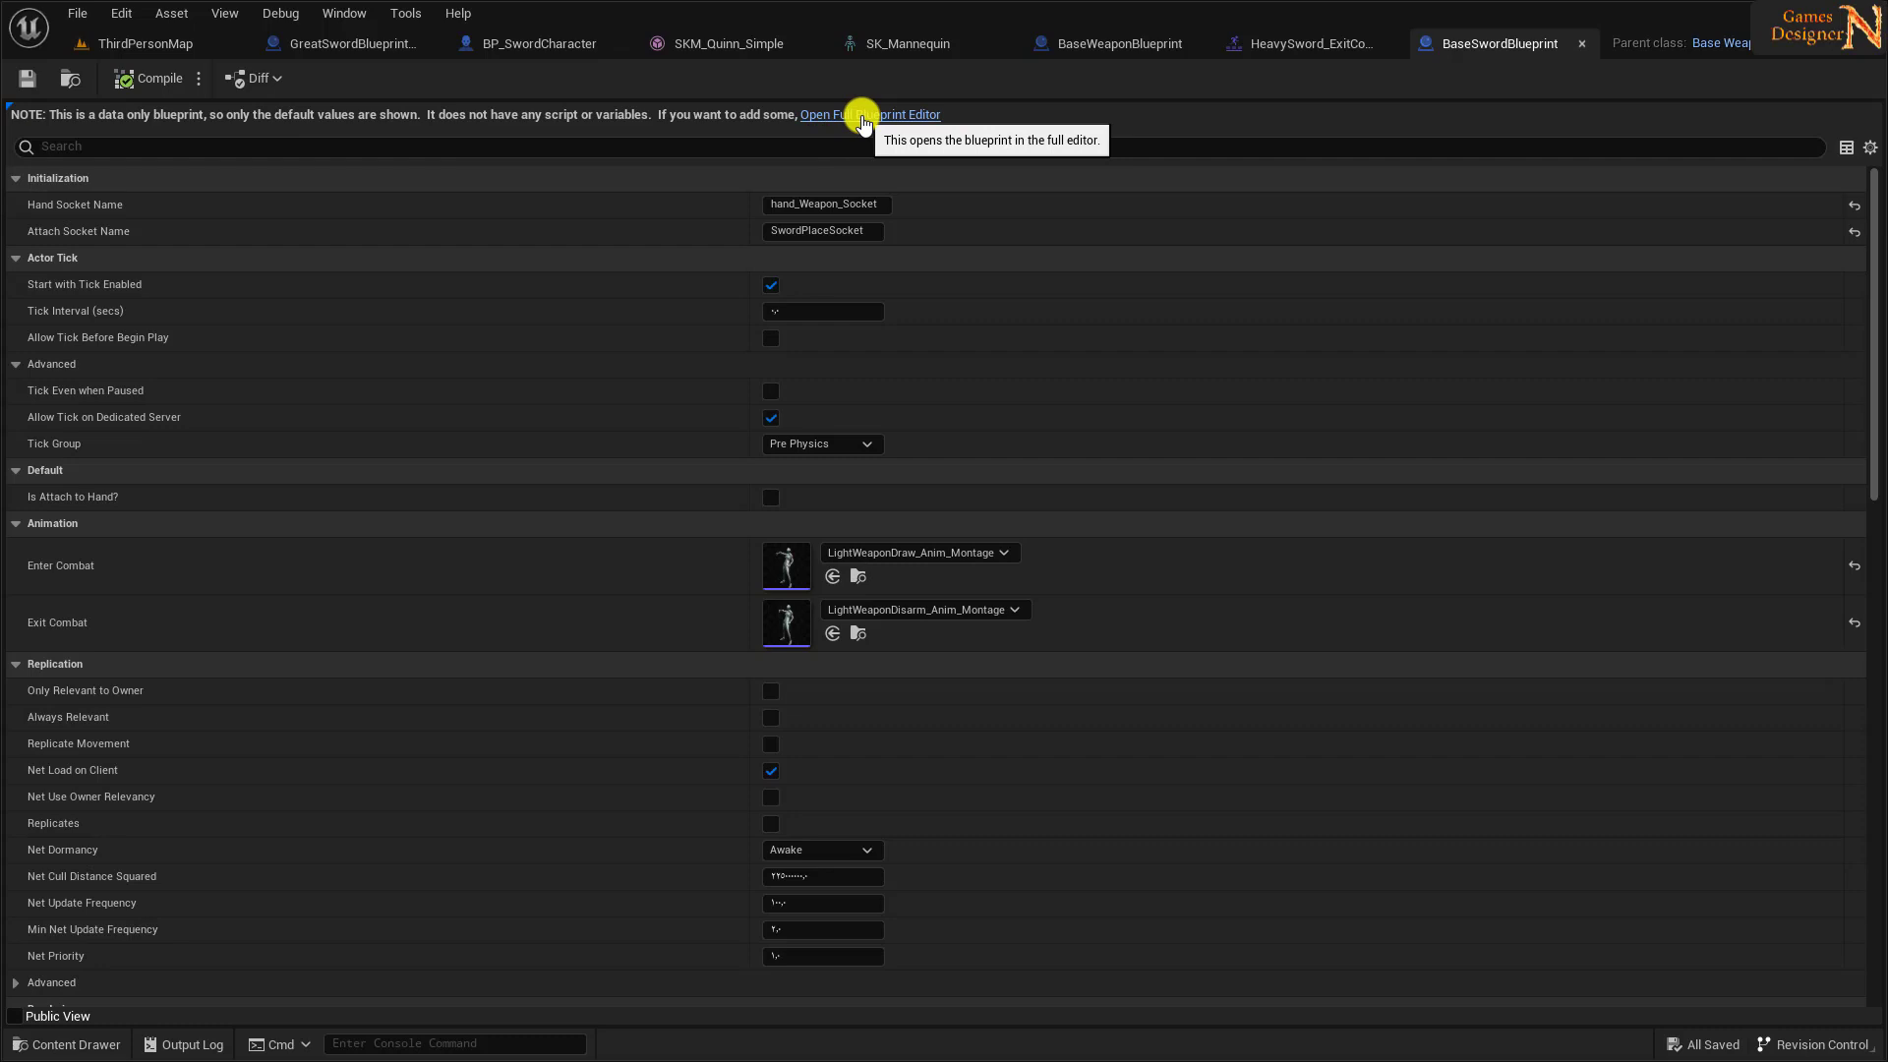
pyautogui.click(862, 116)
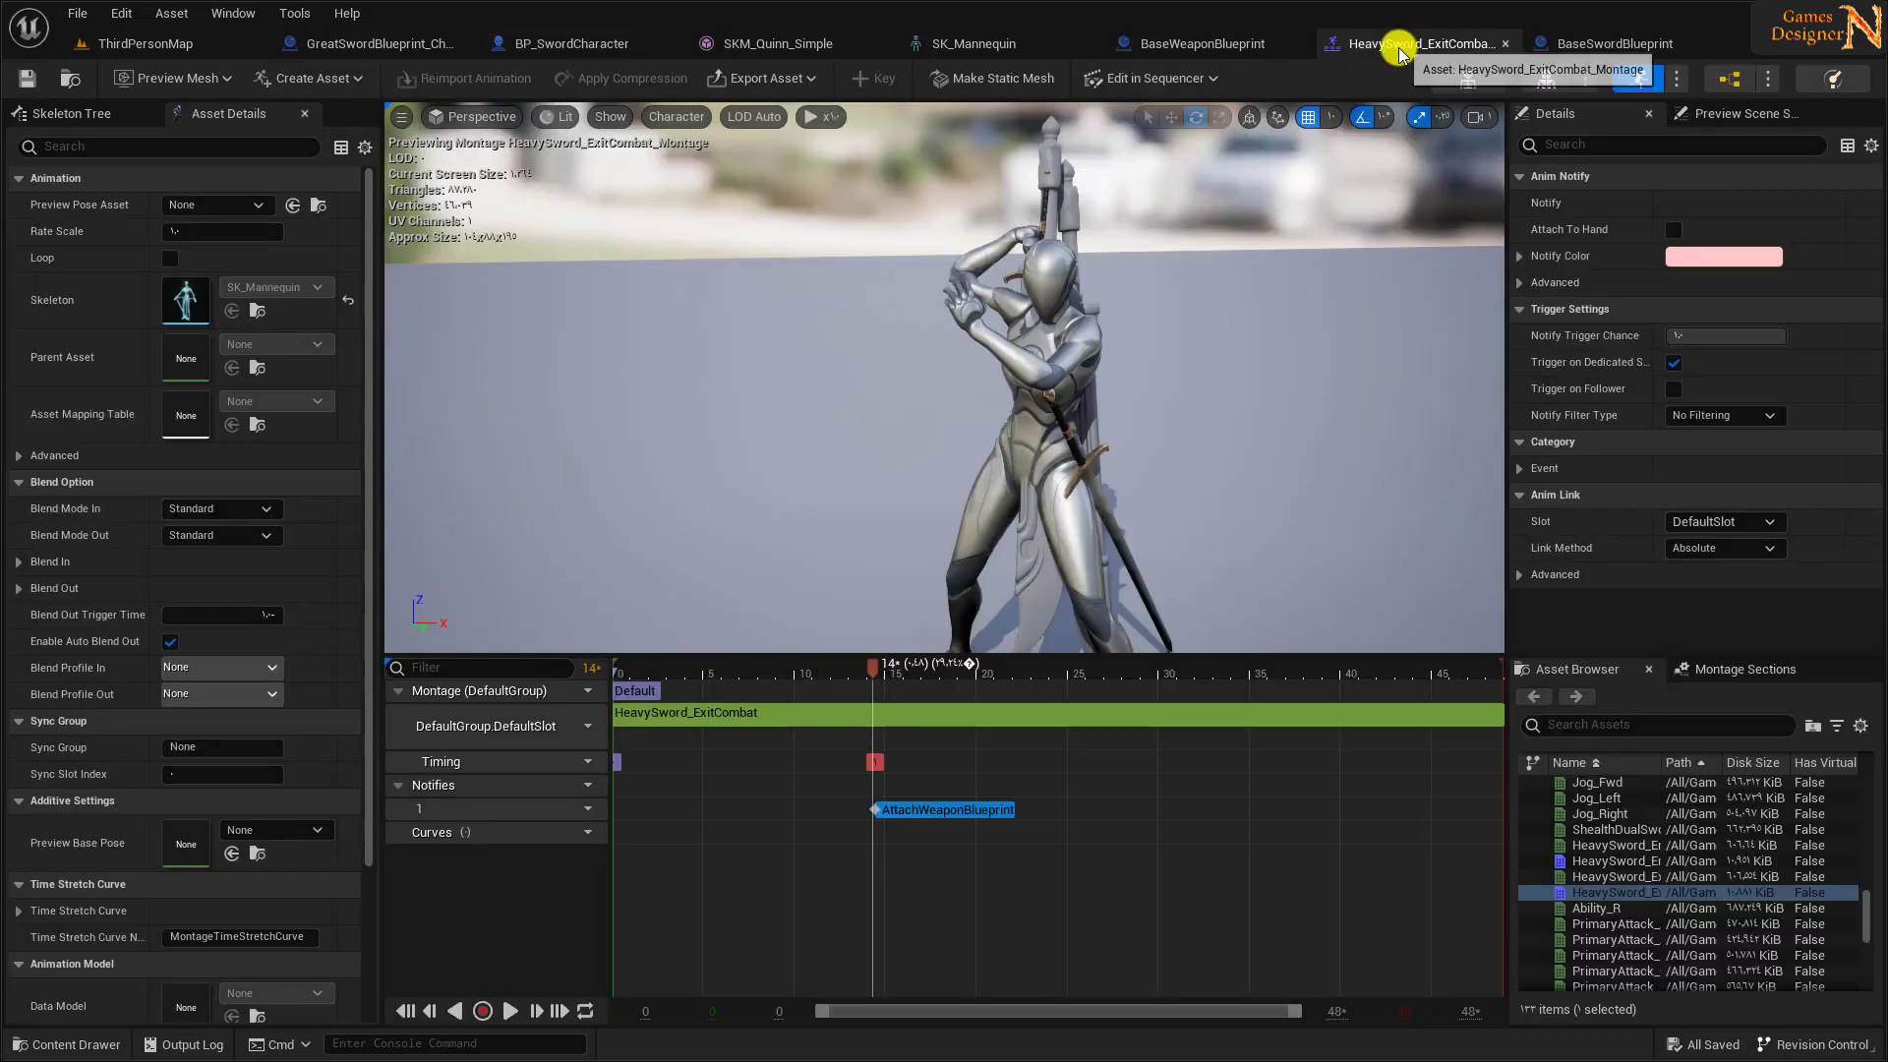
# - Move the HeavySword_ExitCombat montage track to the DefaultGroup.UpperBody slot and save
pyautogui.click(1406, 44)
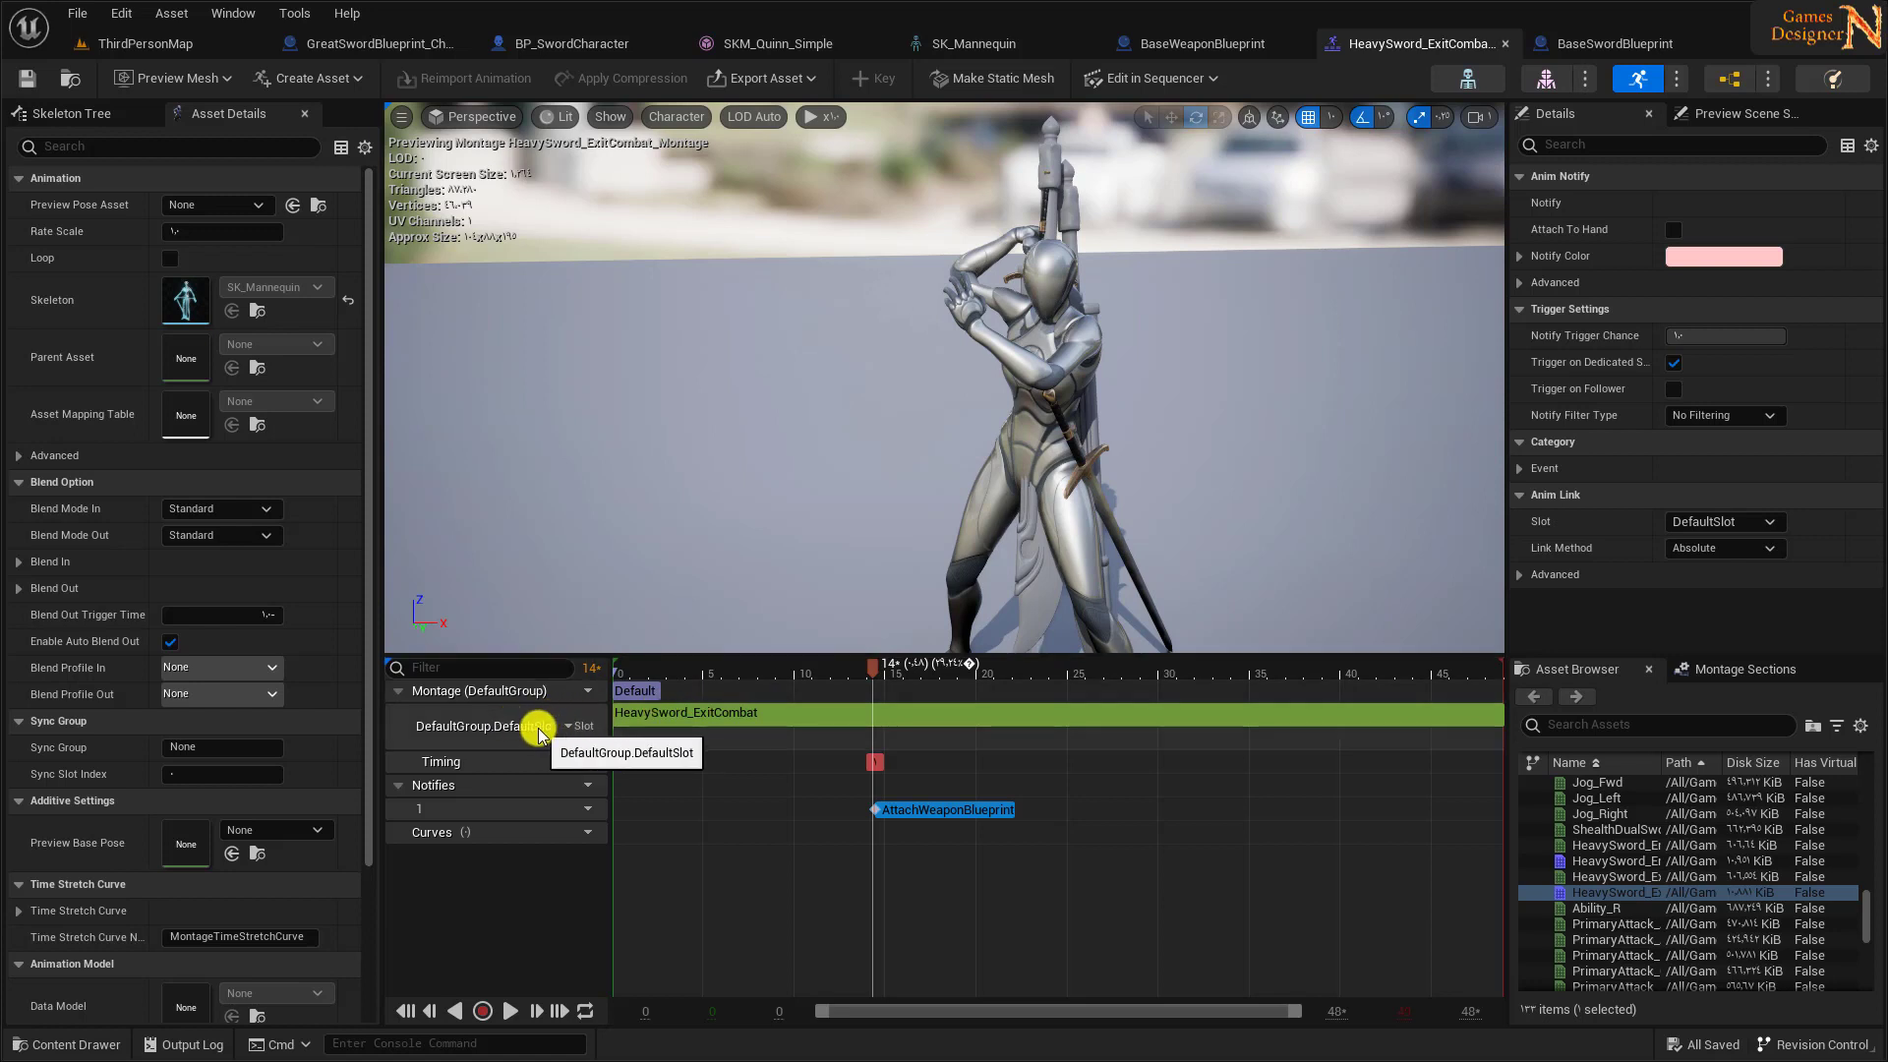
pyautogui.click(576, 725)
pyautogui.moveTo(646, 777)
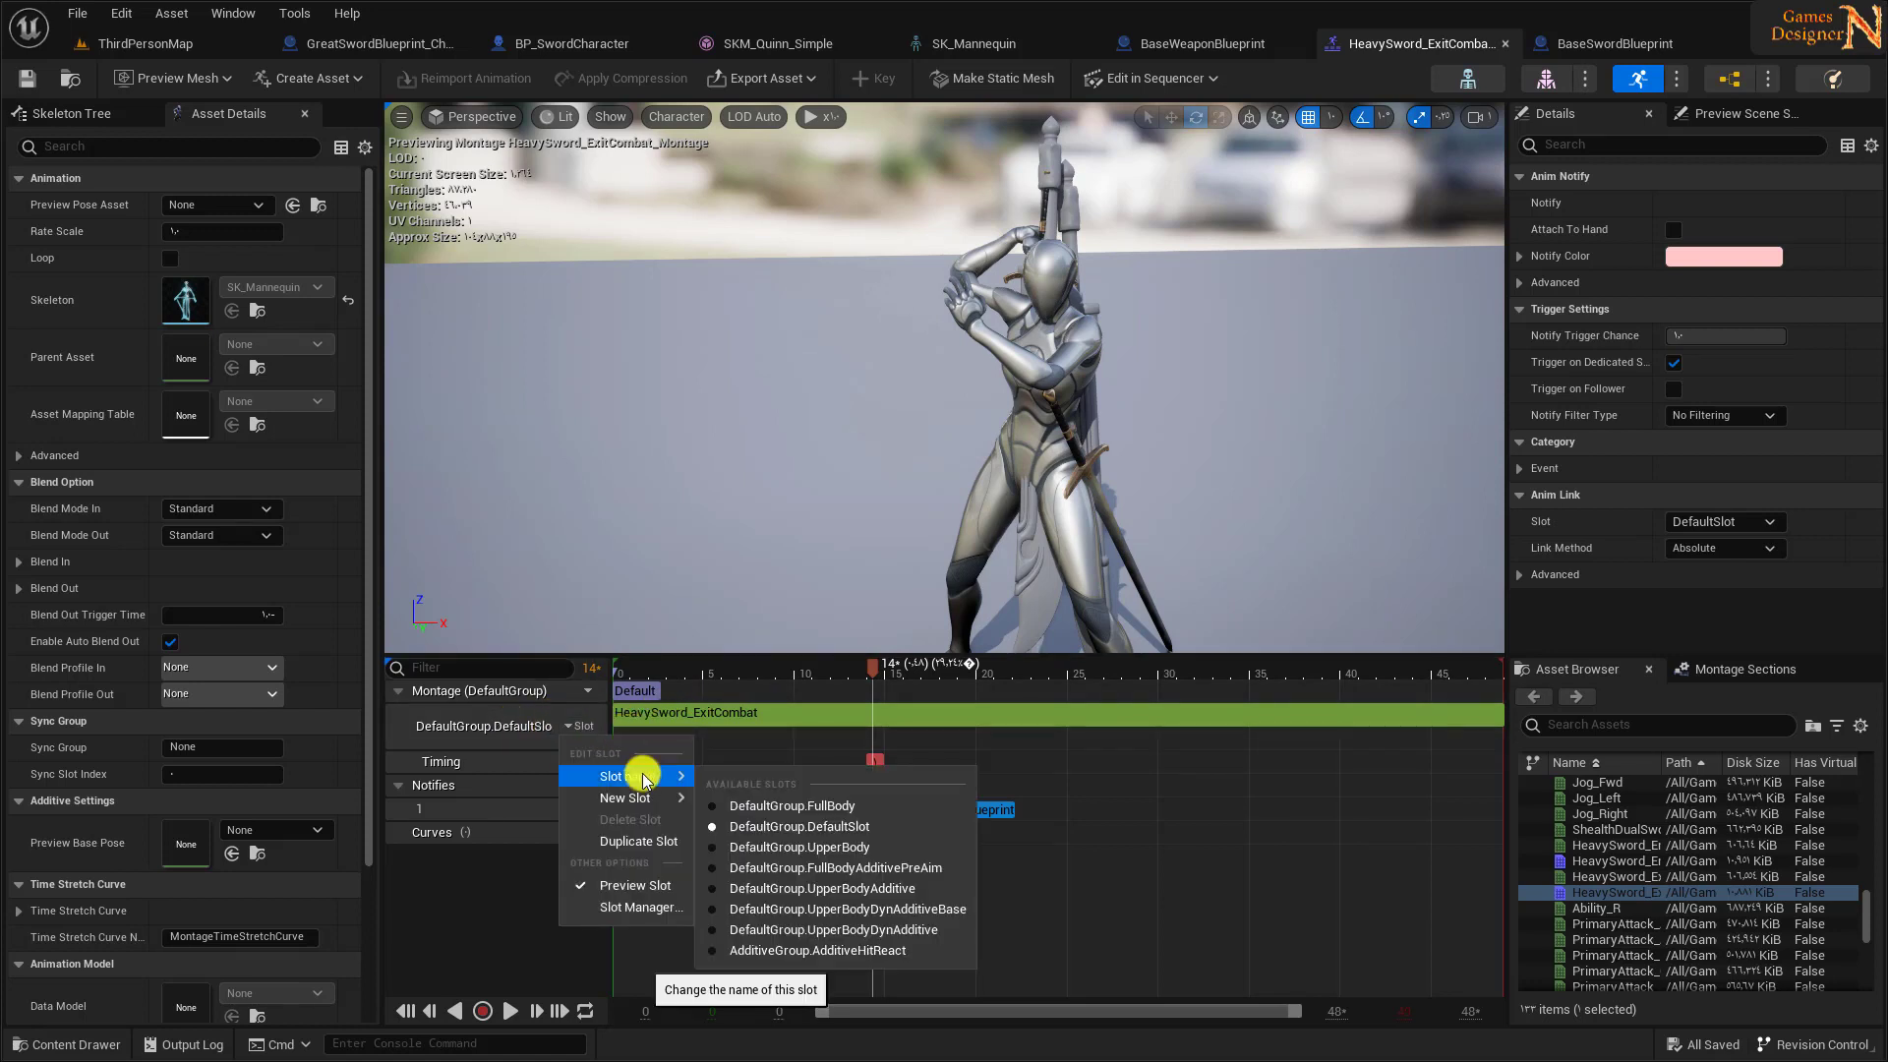
pyautogui.click(800, 847)
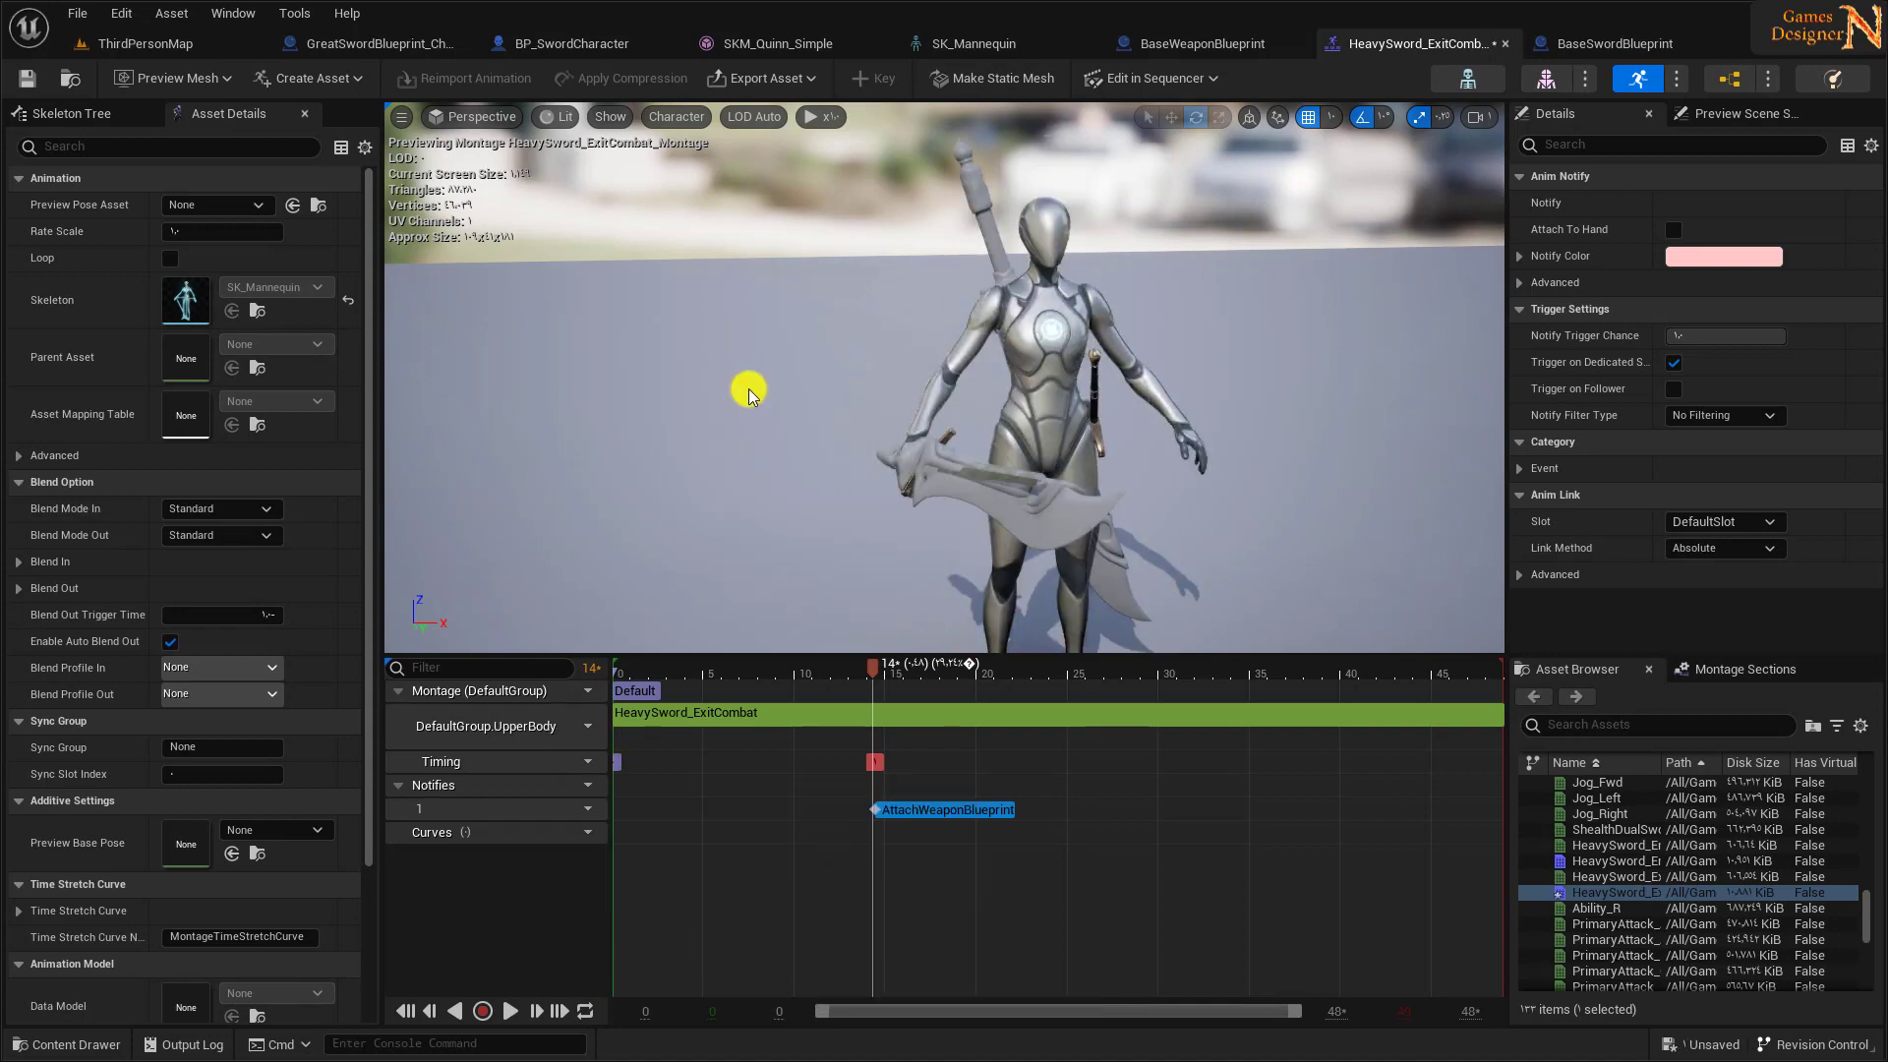
pyautogui.click(22, 80)
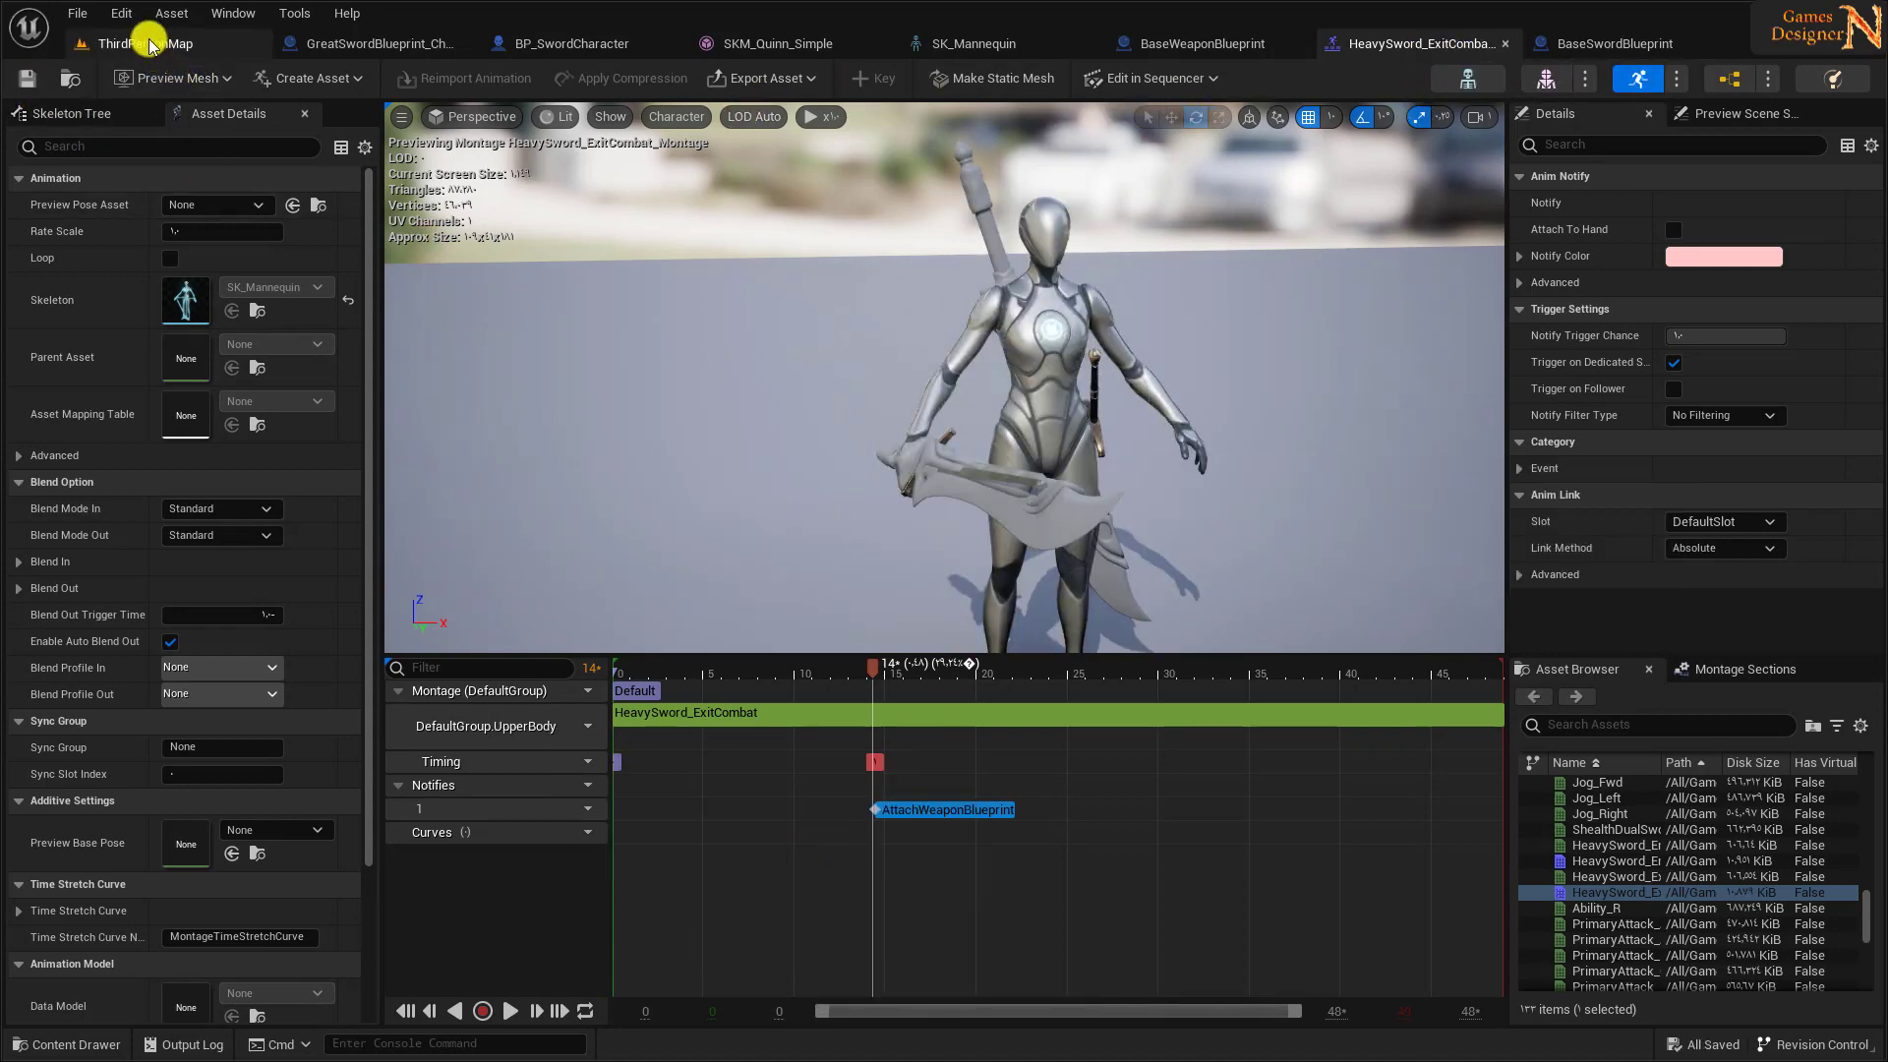
# - Browse to the Greatsword animations folder and open the HeavySword_EnterCombat montage
pyautogui.click(94, 43)
pyautogui.doubleClick(764, 885)
pyautogui.doubleClick(371, 871)
pyautogui.doubleClick(371, 870)
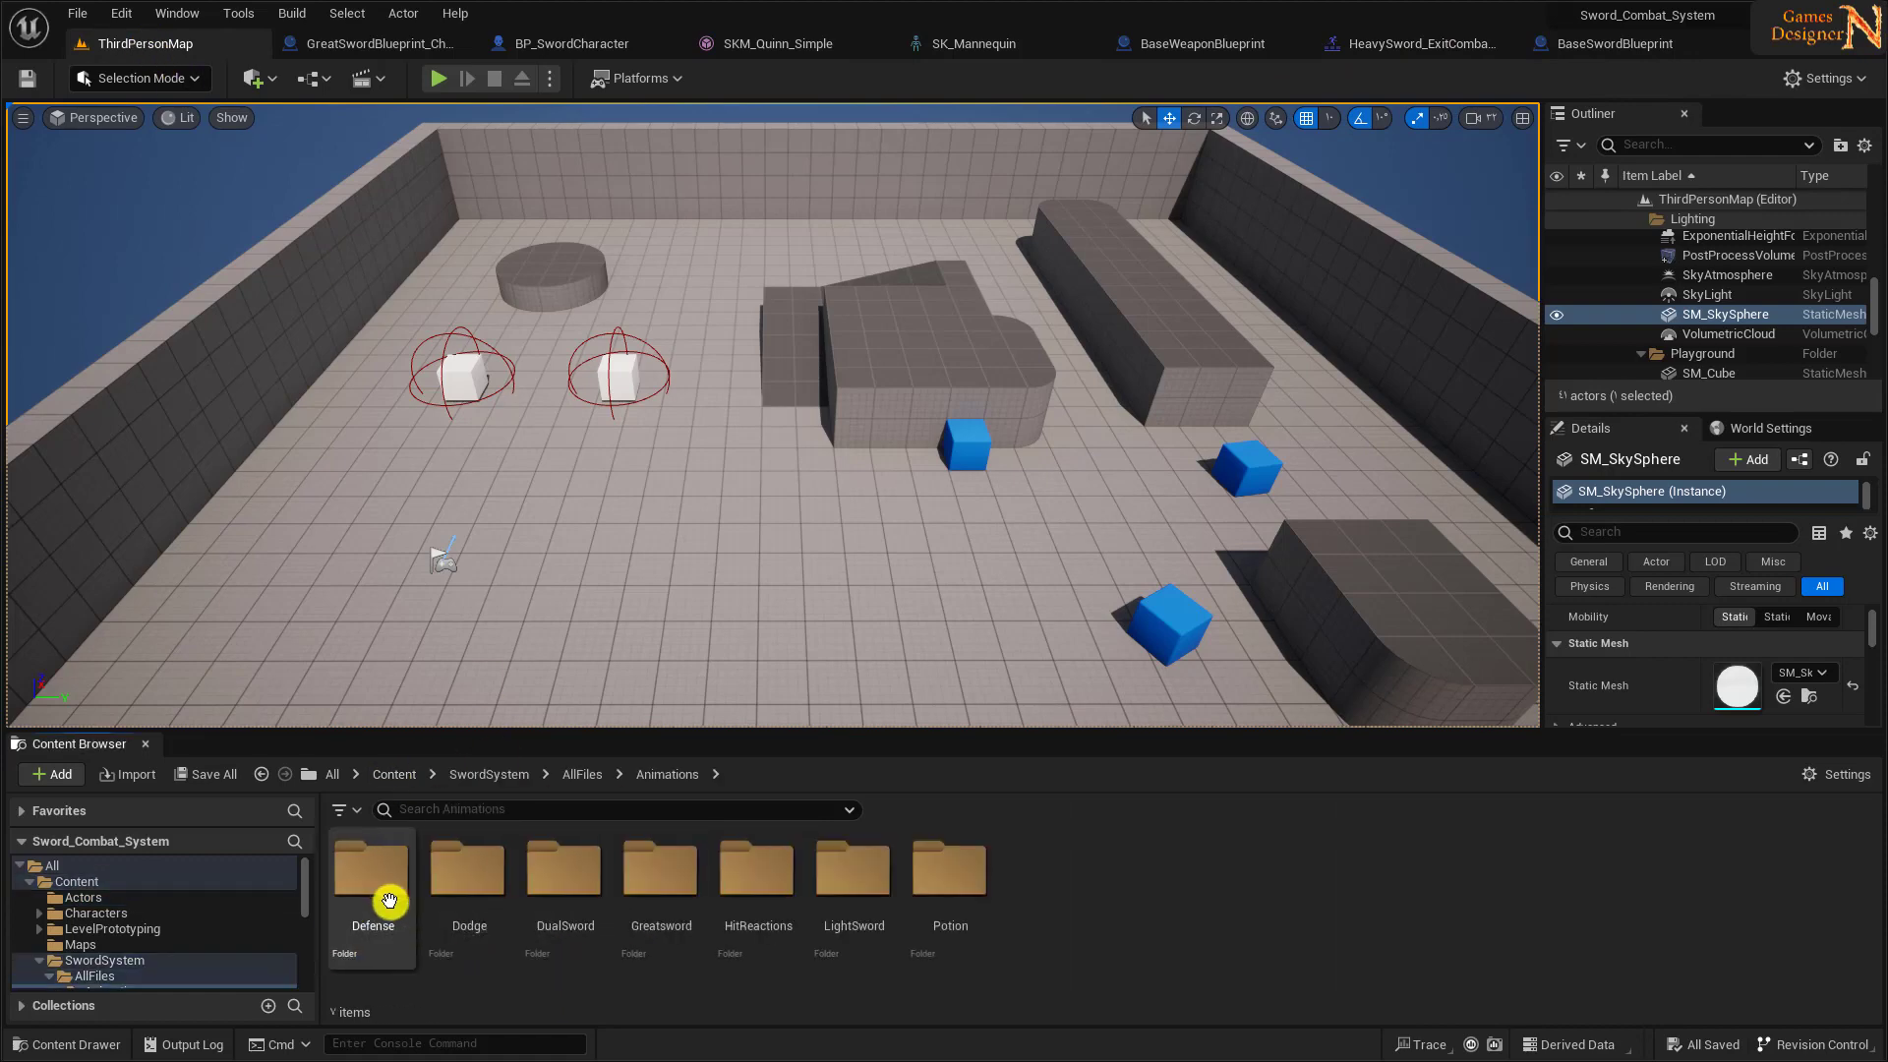
pyautogui.doubleClick(659, 870)
pyautogui.doubleClick(371, 871)
pyautogui.doubleClick(468, 875)
# - Put the HeavySword_EnterCombat montage track on the DefaultGroup.UpperBody slot
pyautogui.click(580, 726)
pyautogui.moveTo(635, 776)
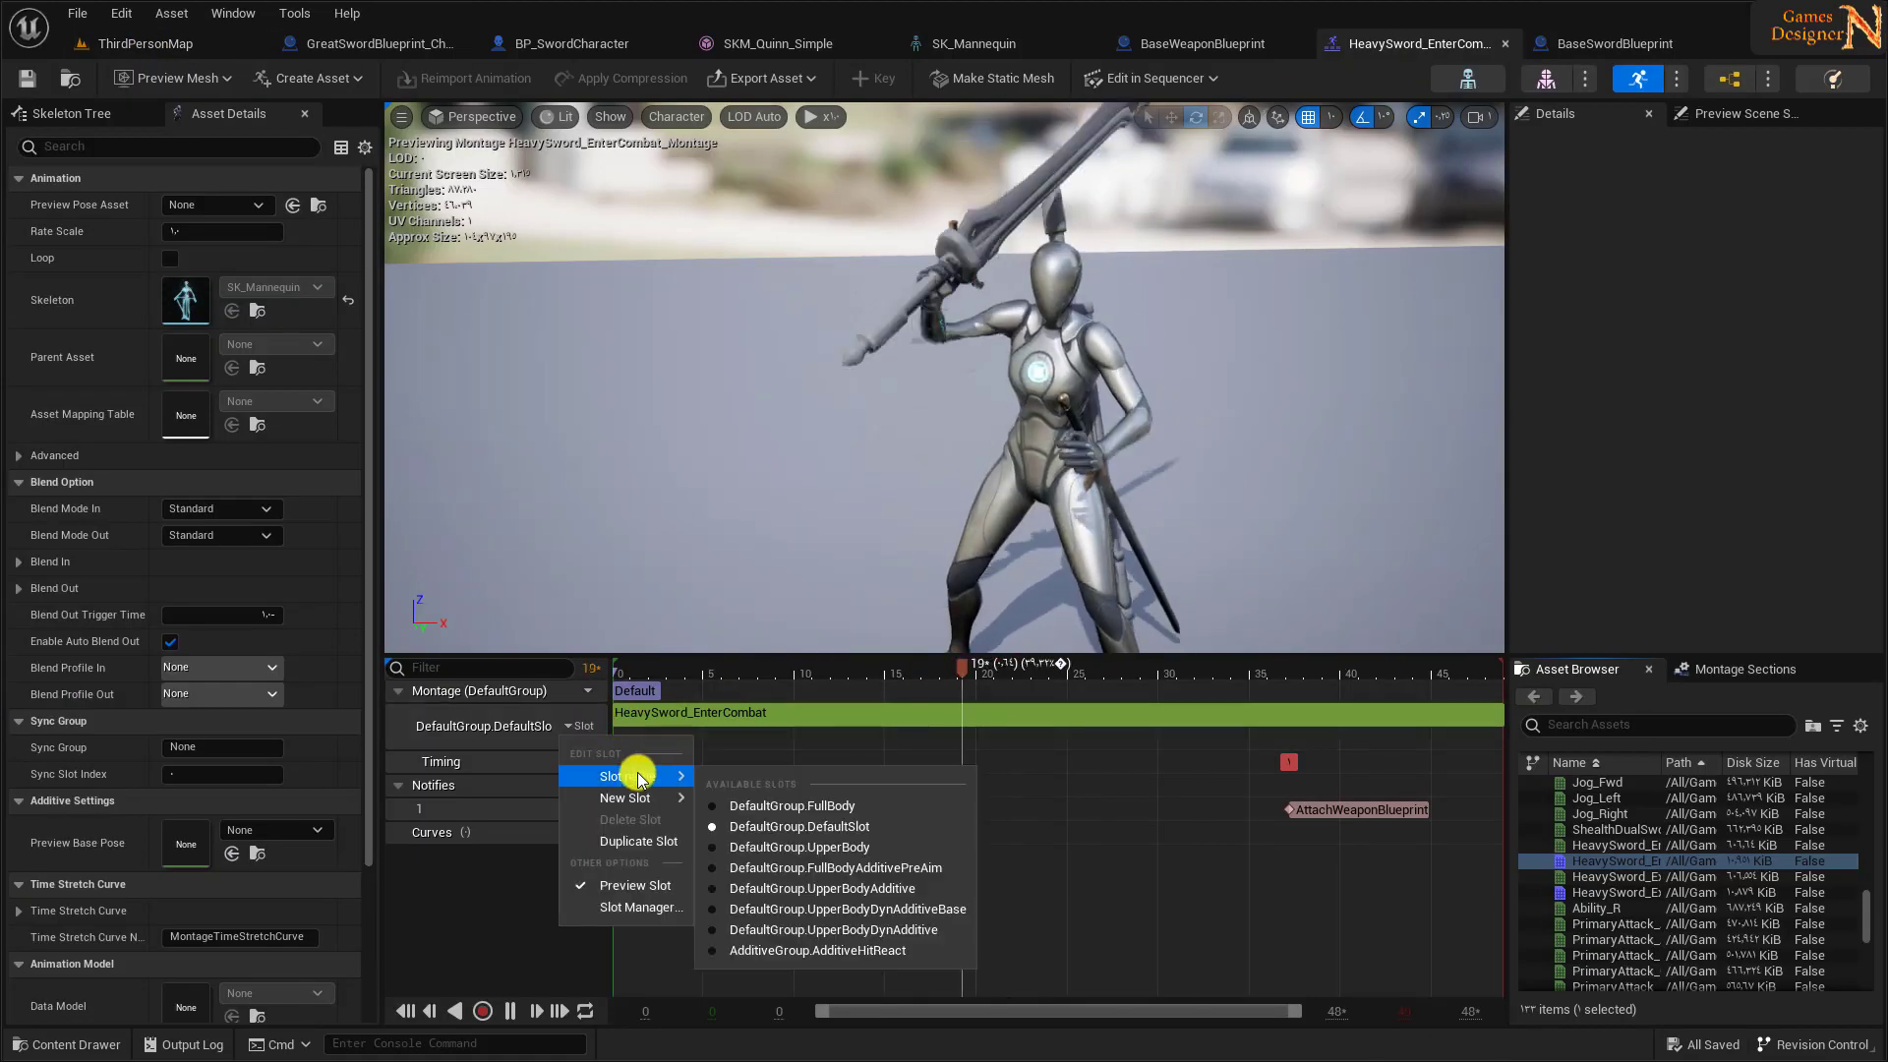
pyautogui.click(788, 848)
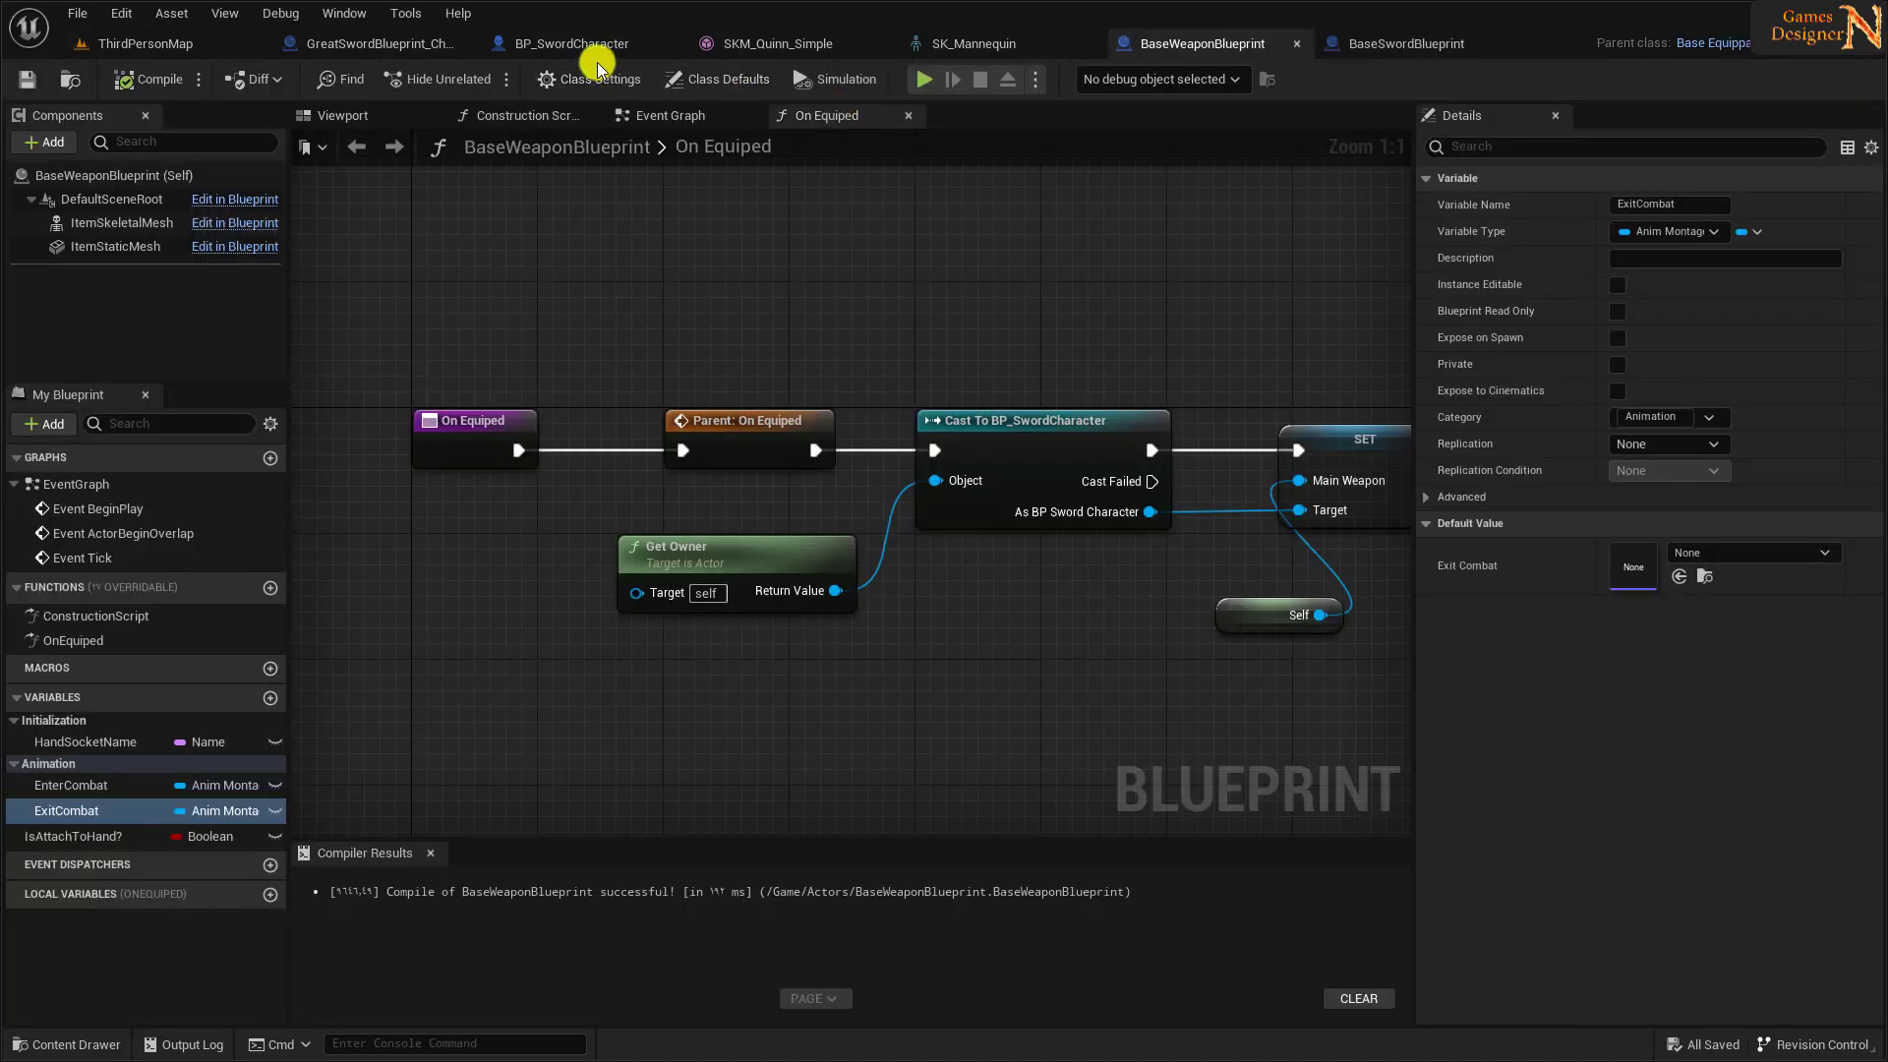
pyautogui.click(580, 44)
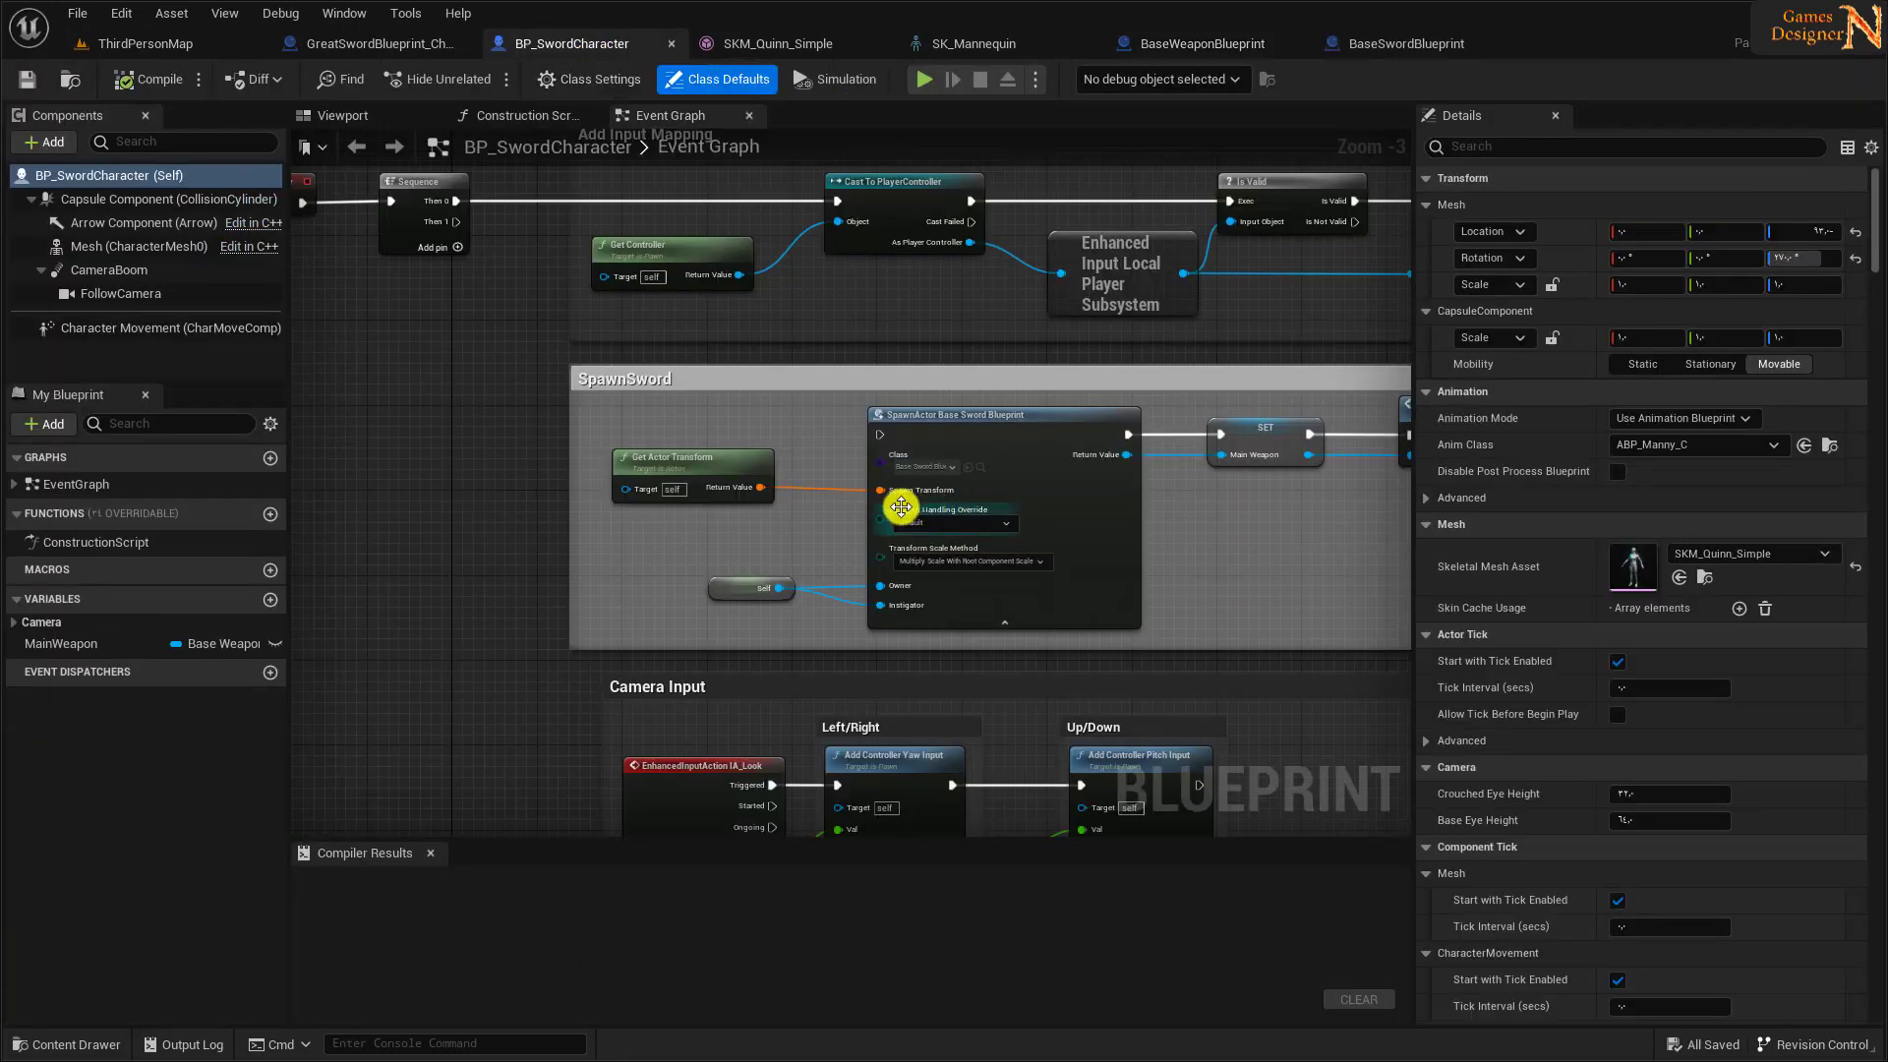
# - Add a Main Weapon getter and wire its Enter Combat into the top Play Anim Montage node
pyautogui.moveTo(835, 749); pyautogui.dragTo(805, 343, button='right')
pyautogui.scroll(-3, 843, 548)
pyautogui.moveTo(842, 548); pyautogui.dragTo(834, 232, button='right')
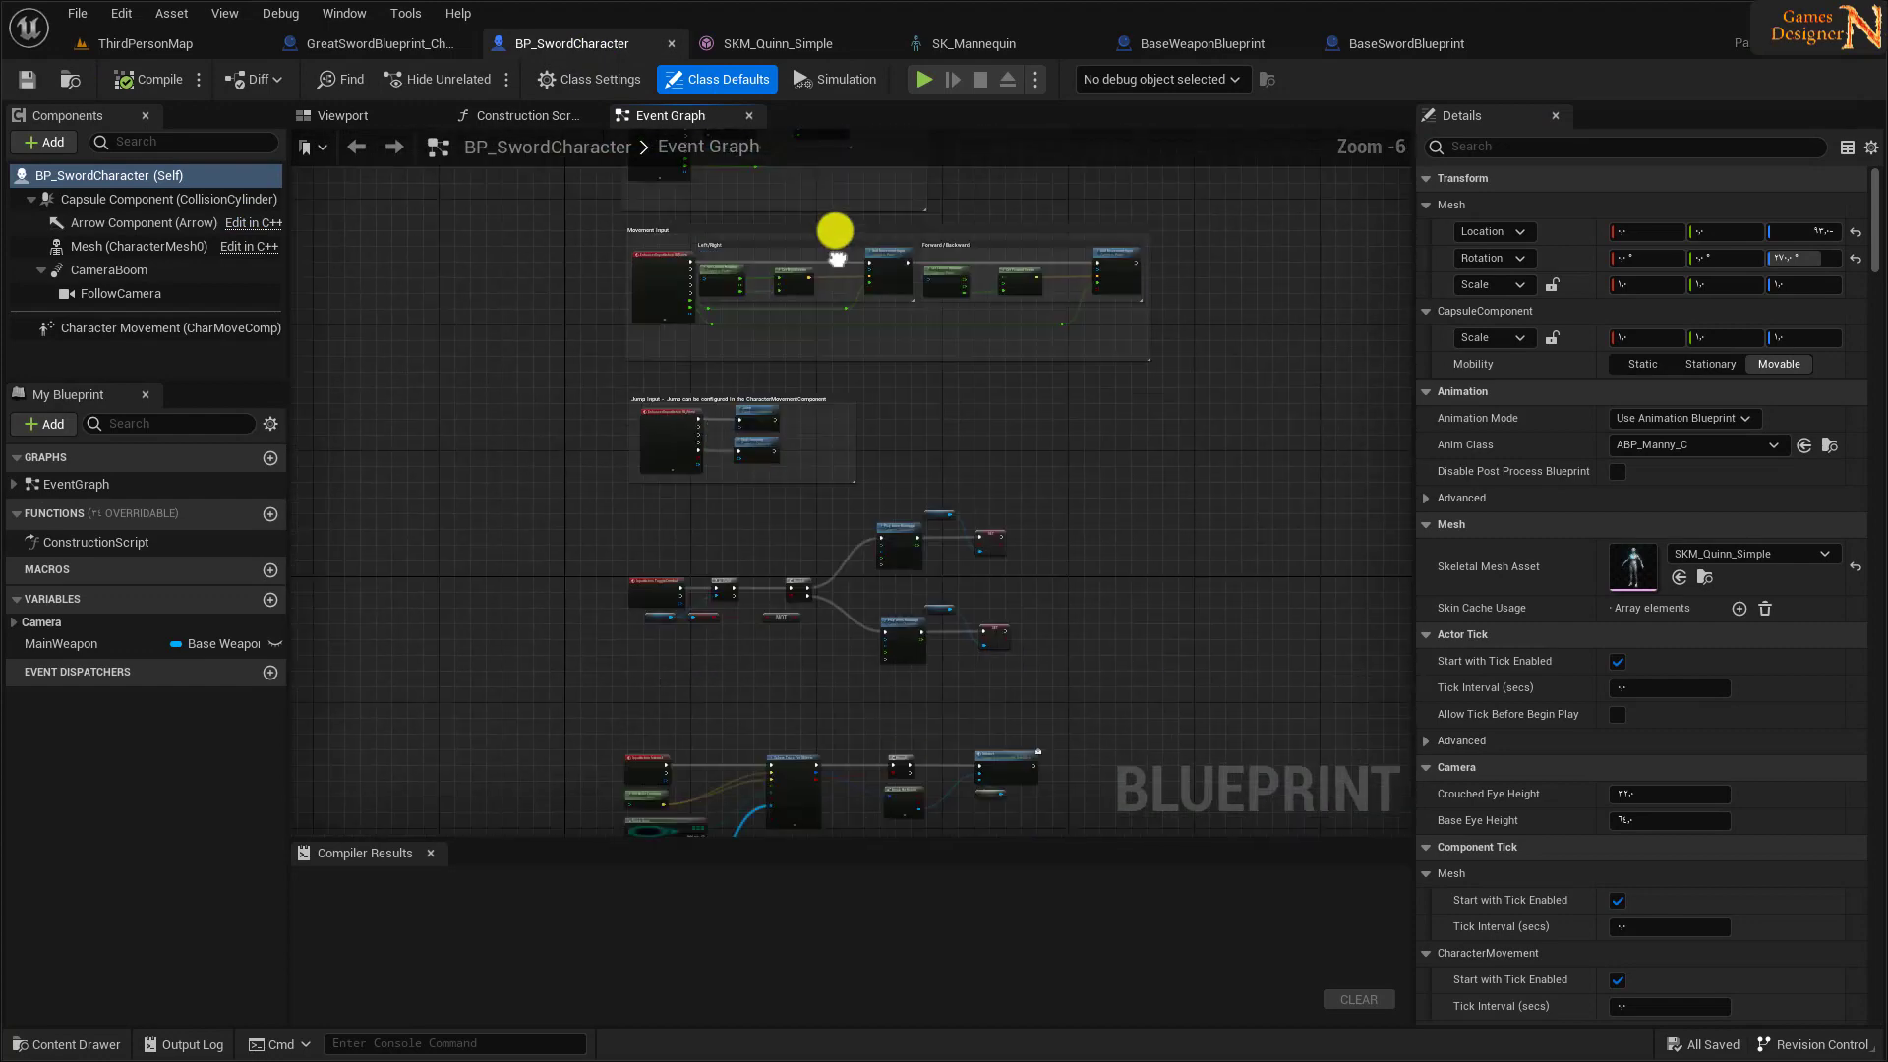
pyautogui.scroll(3, 884, 616)
pyautogui.moveTo(696, 531); pyautogui.dragTo(932, 532, button='right')
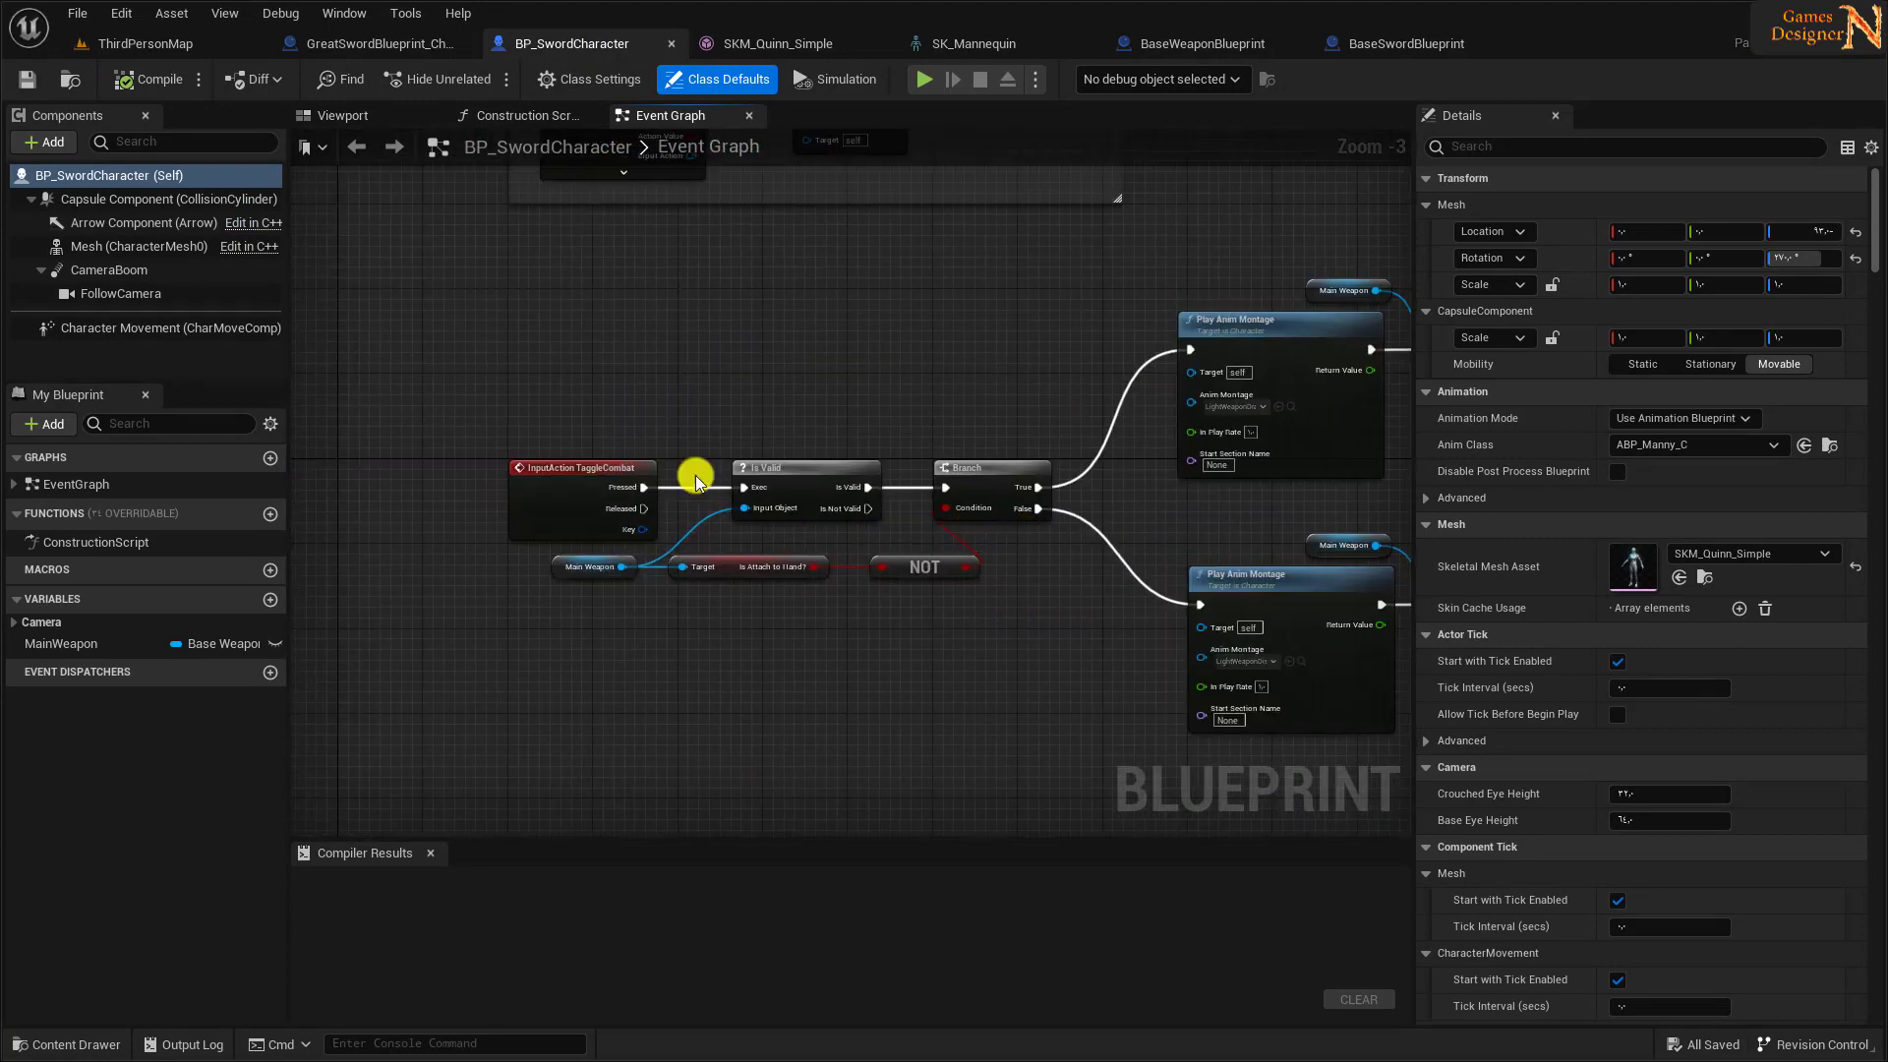
pyautogui.moveTo(1094, 486); pyautogui.dragTo(858, 523, button='right')
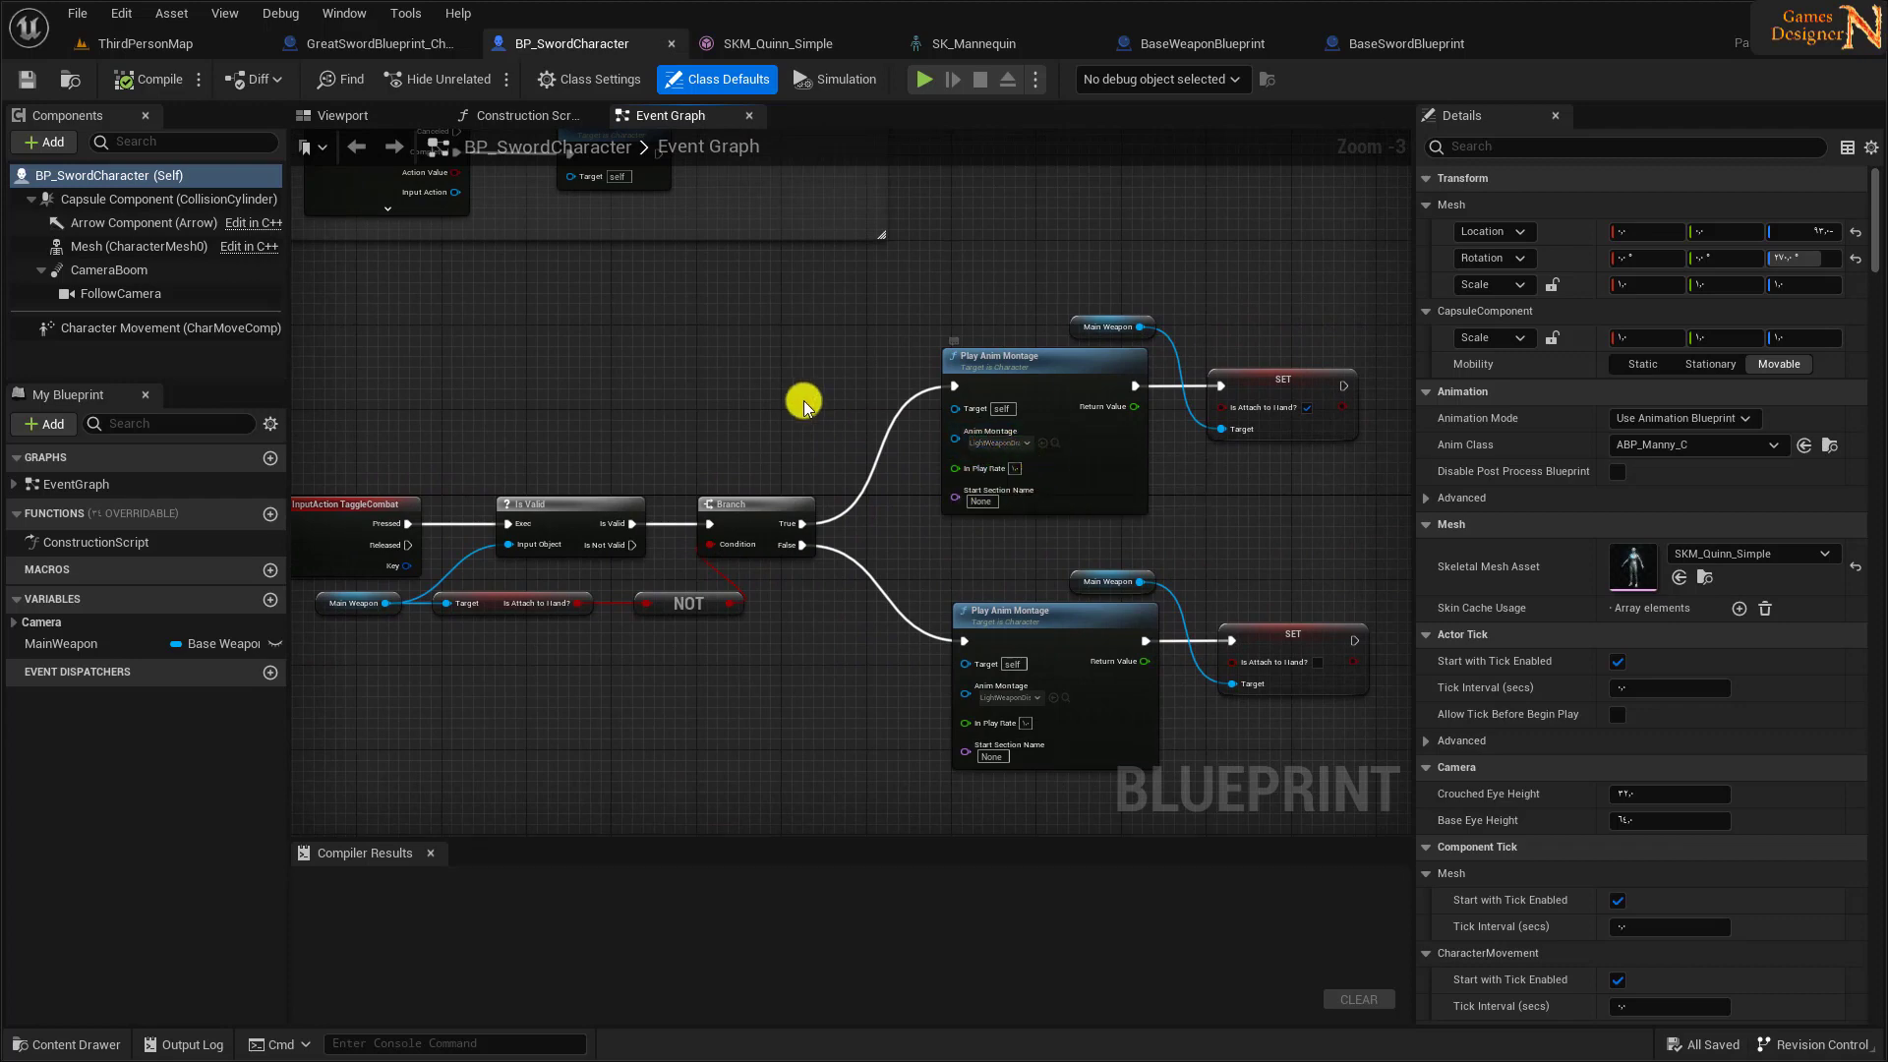
pyautogui.moveTo(68, 643); pyautogui.dragTo(662, 414)
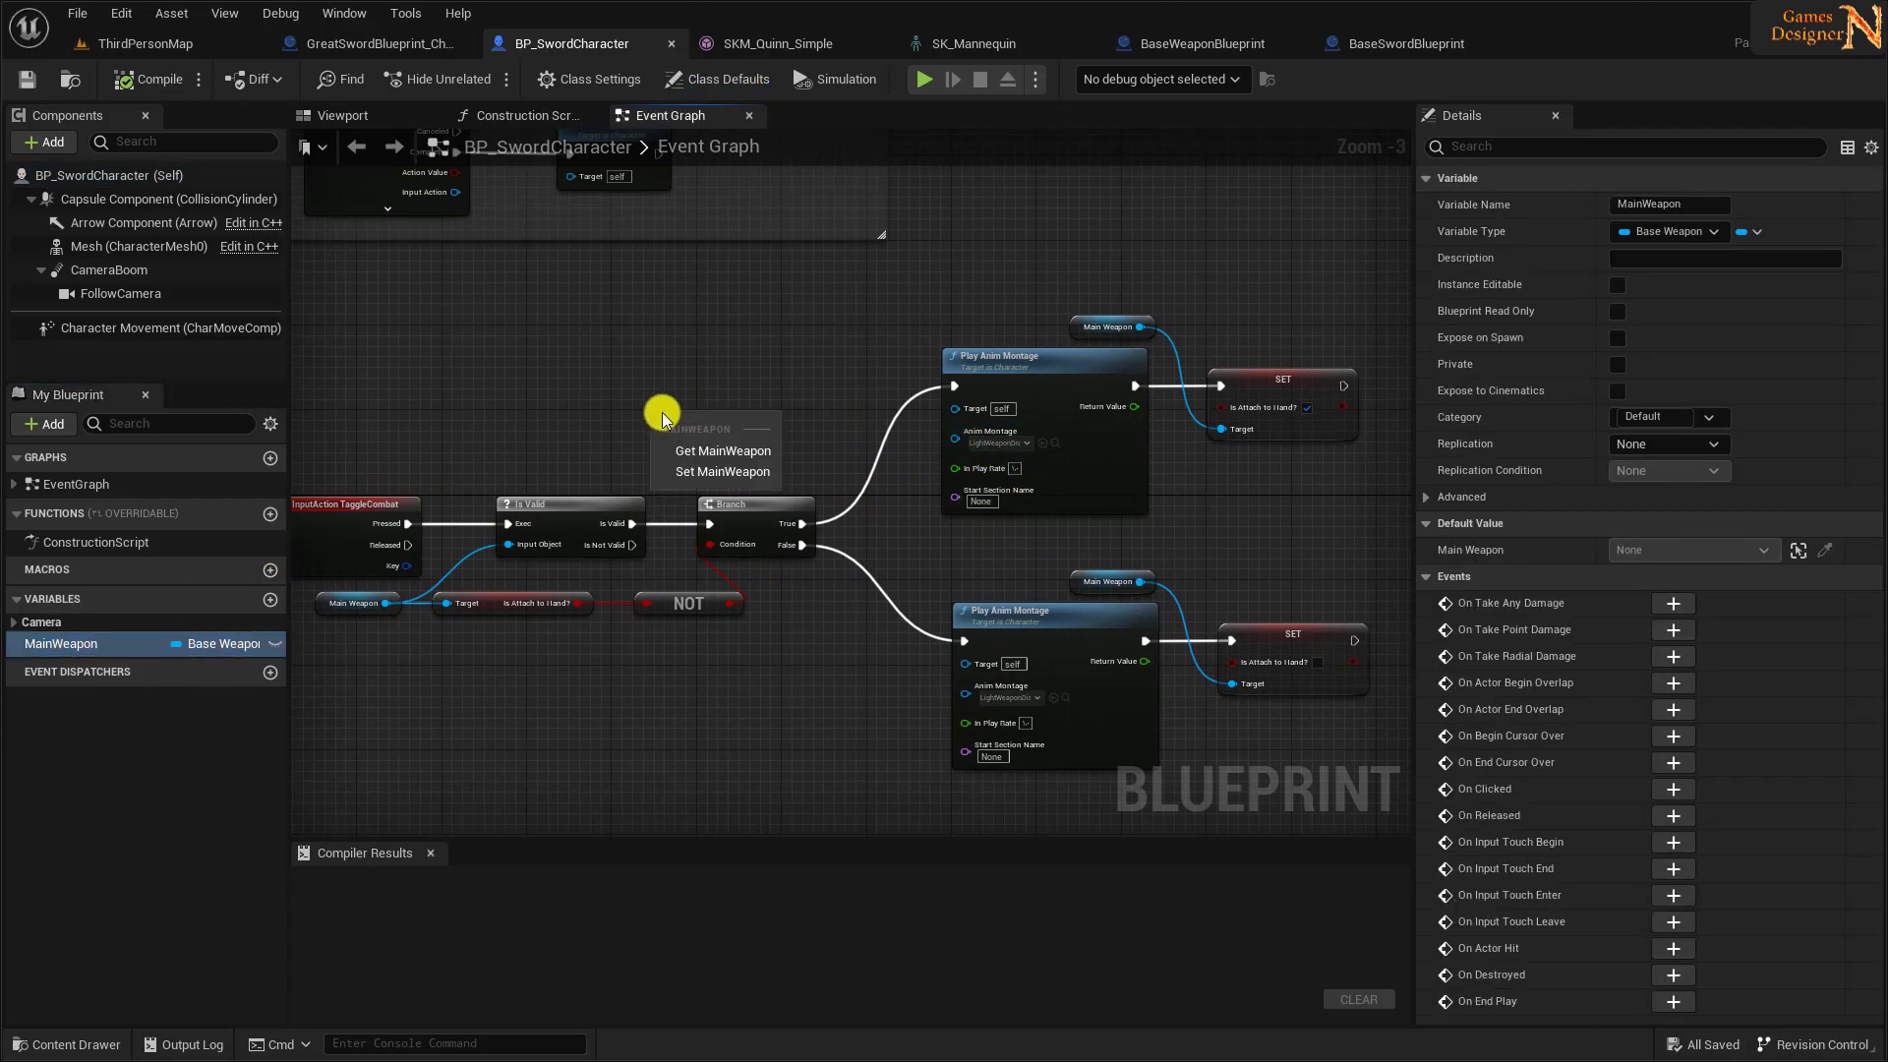
pyautogui.click(748, 466)
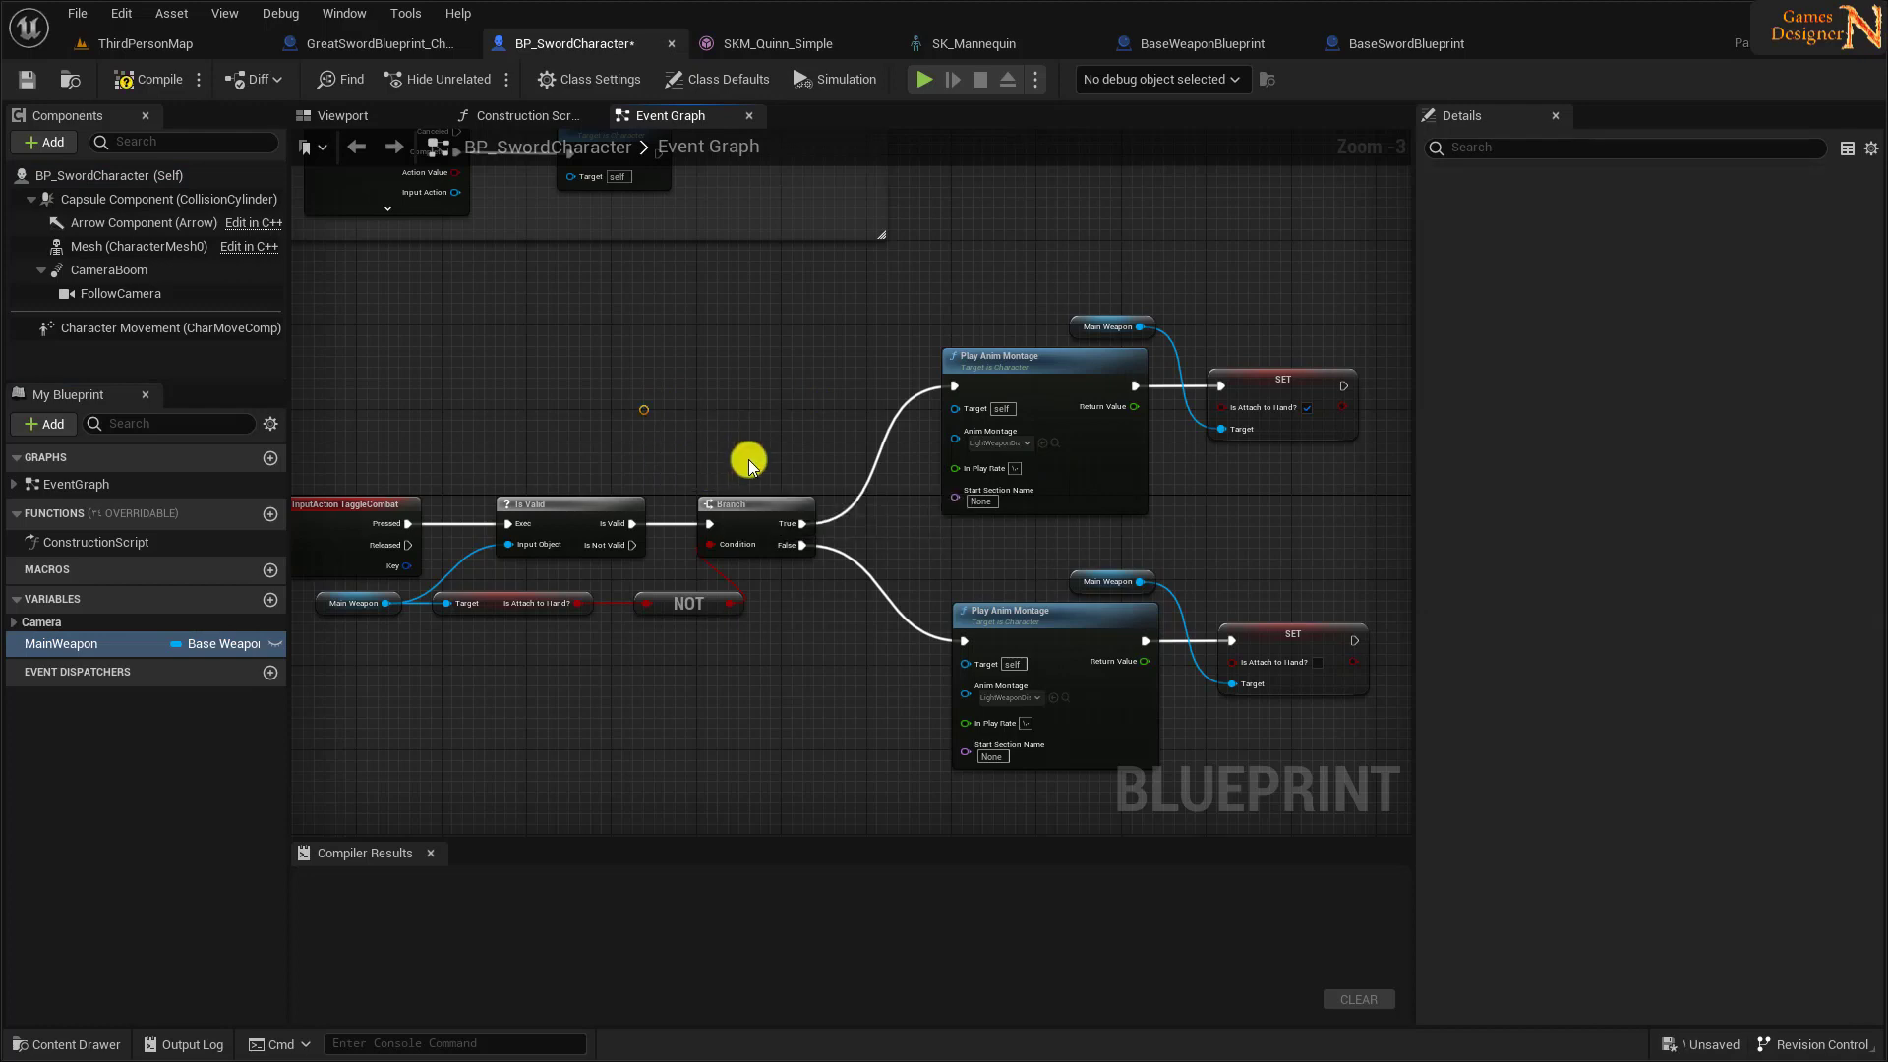
pyautogui.scroll(3, 729, 442)
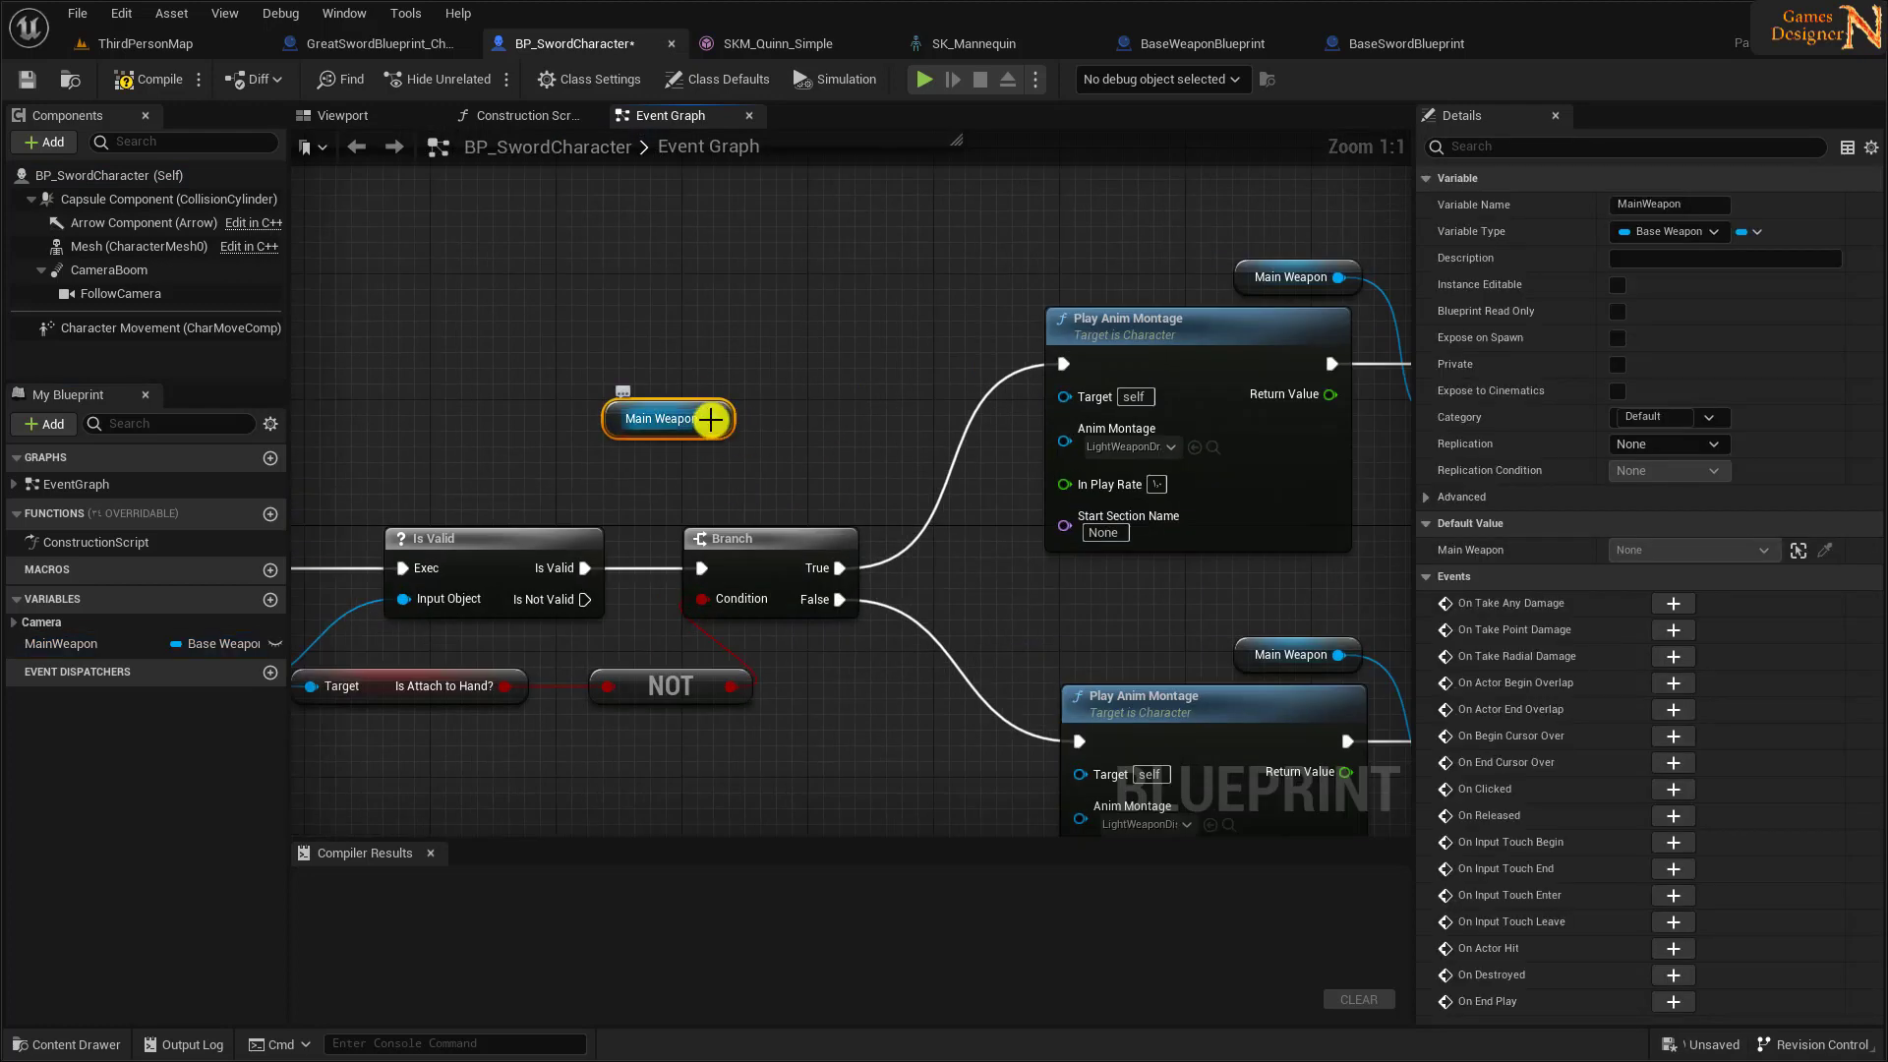
pyautogui.moveTo(710, 419); pyautogui.dragTo(706, 360)
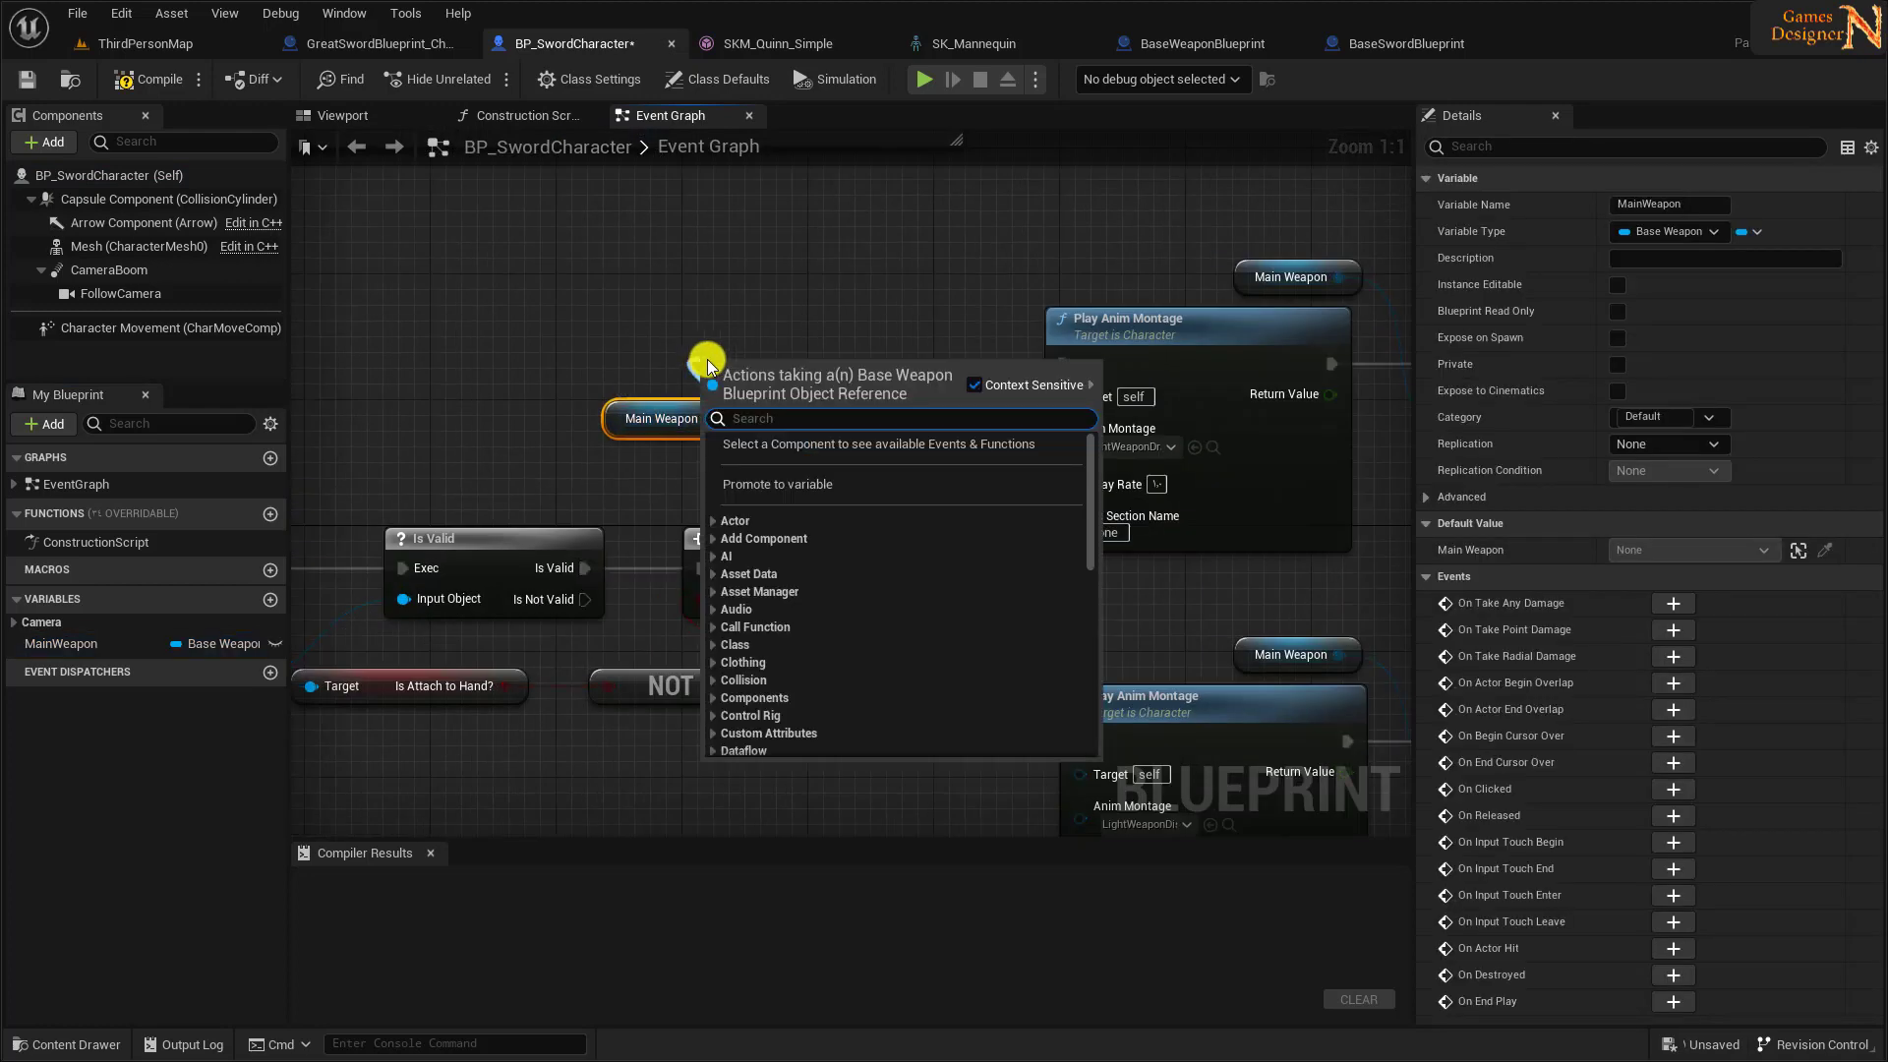
pyautogui.write('enter')
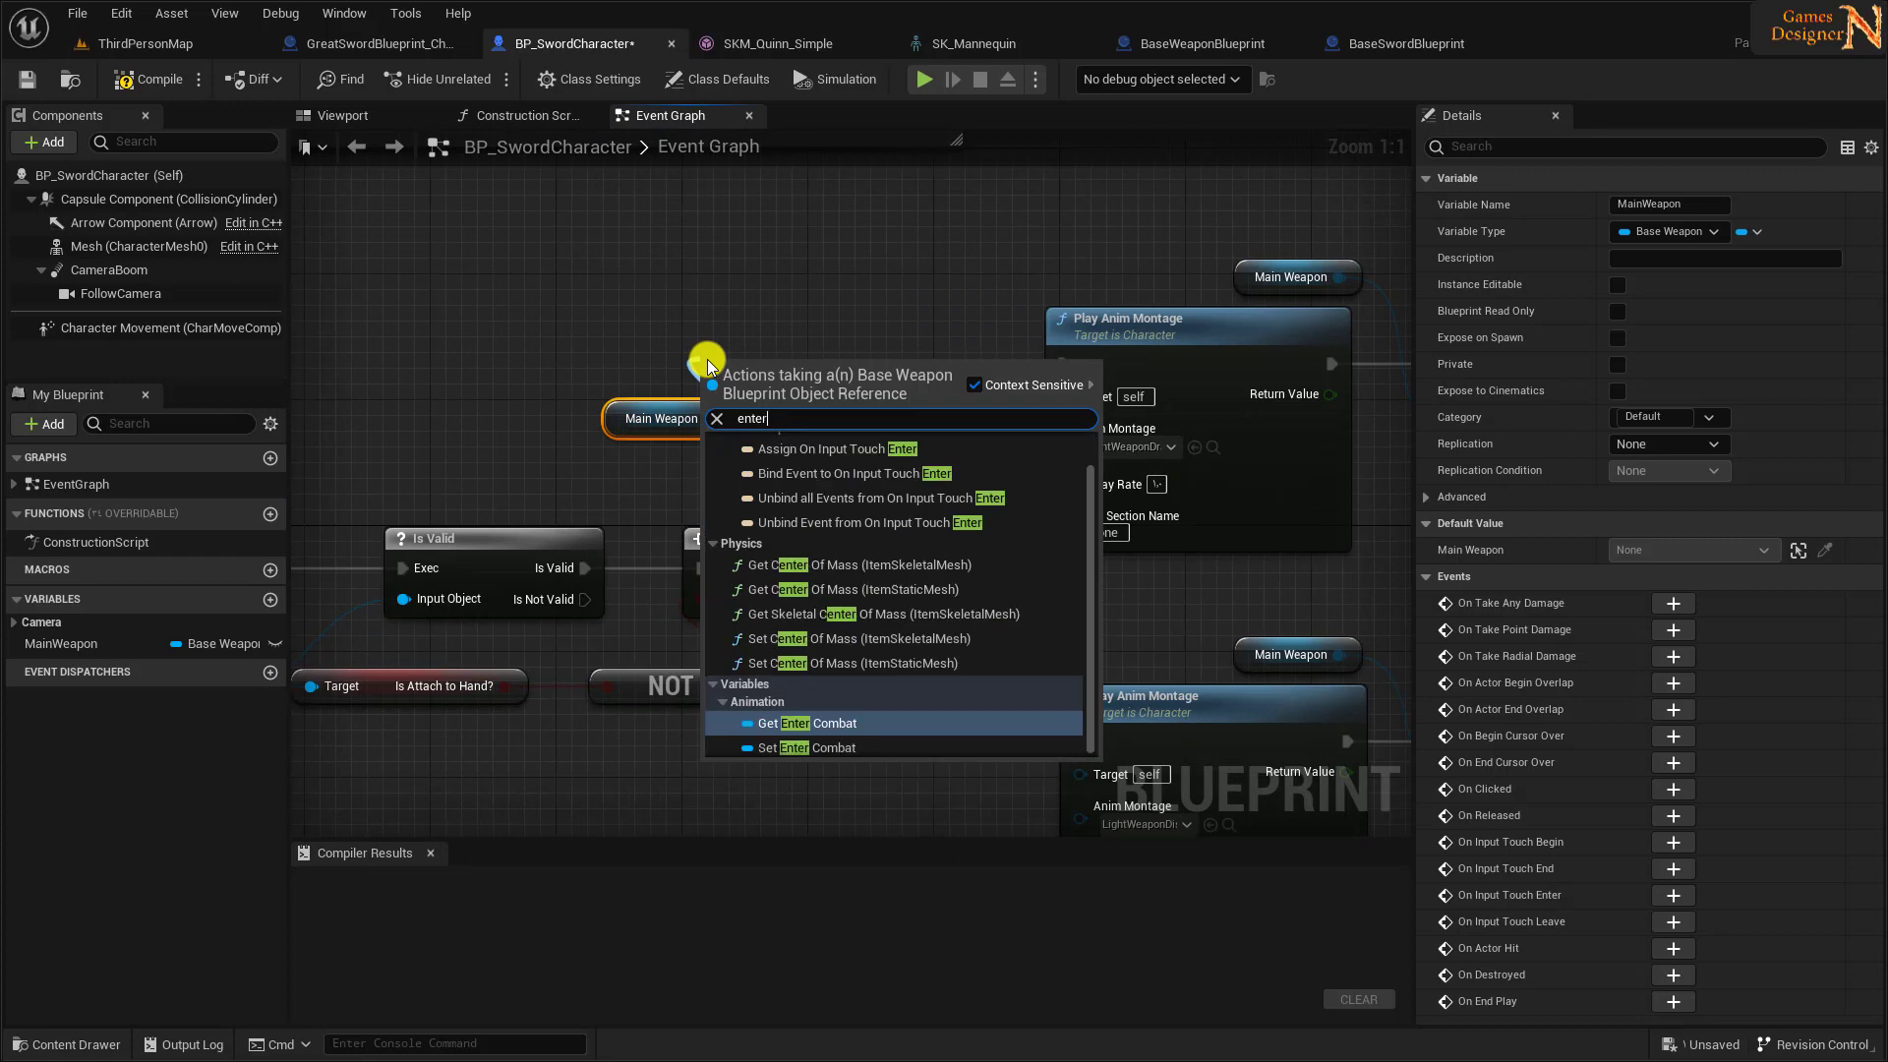
pyautogui.click(786, 722)
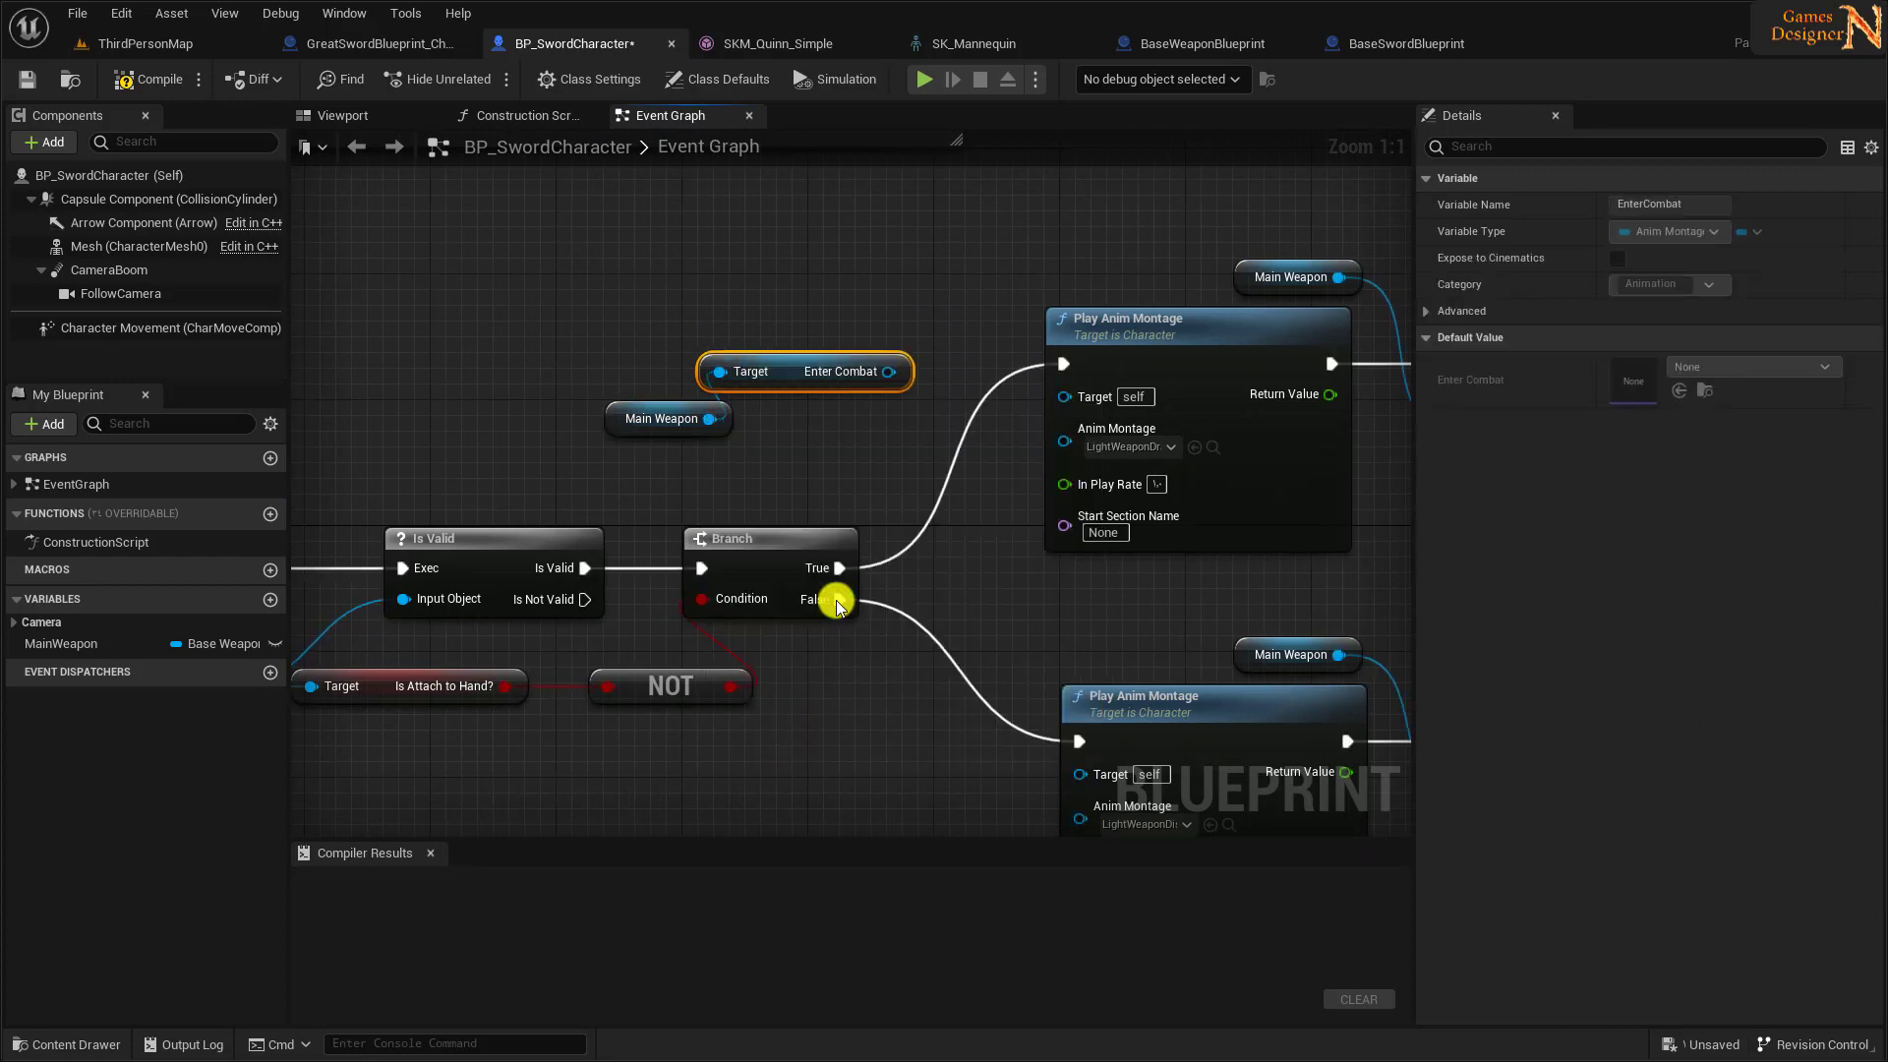
pyautogui.moveTo(887, 373); pyautogui.dragTo(1070, 447)
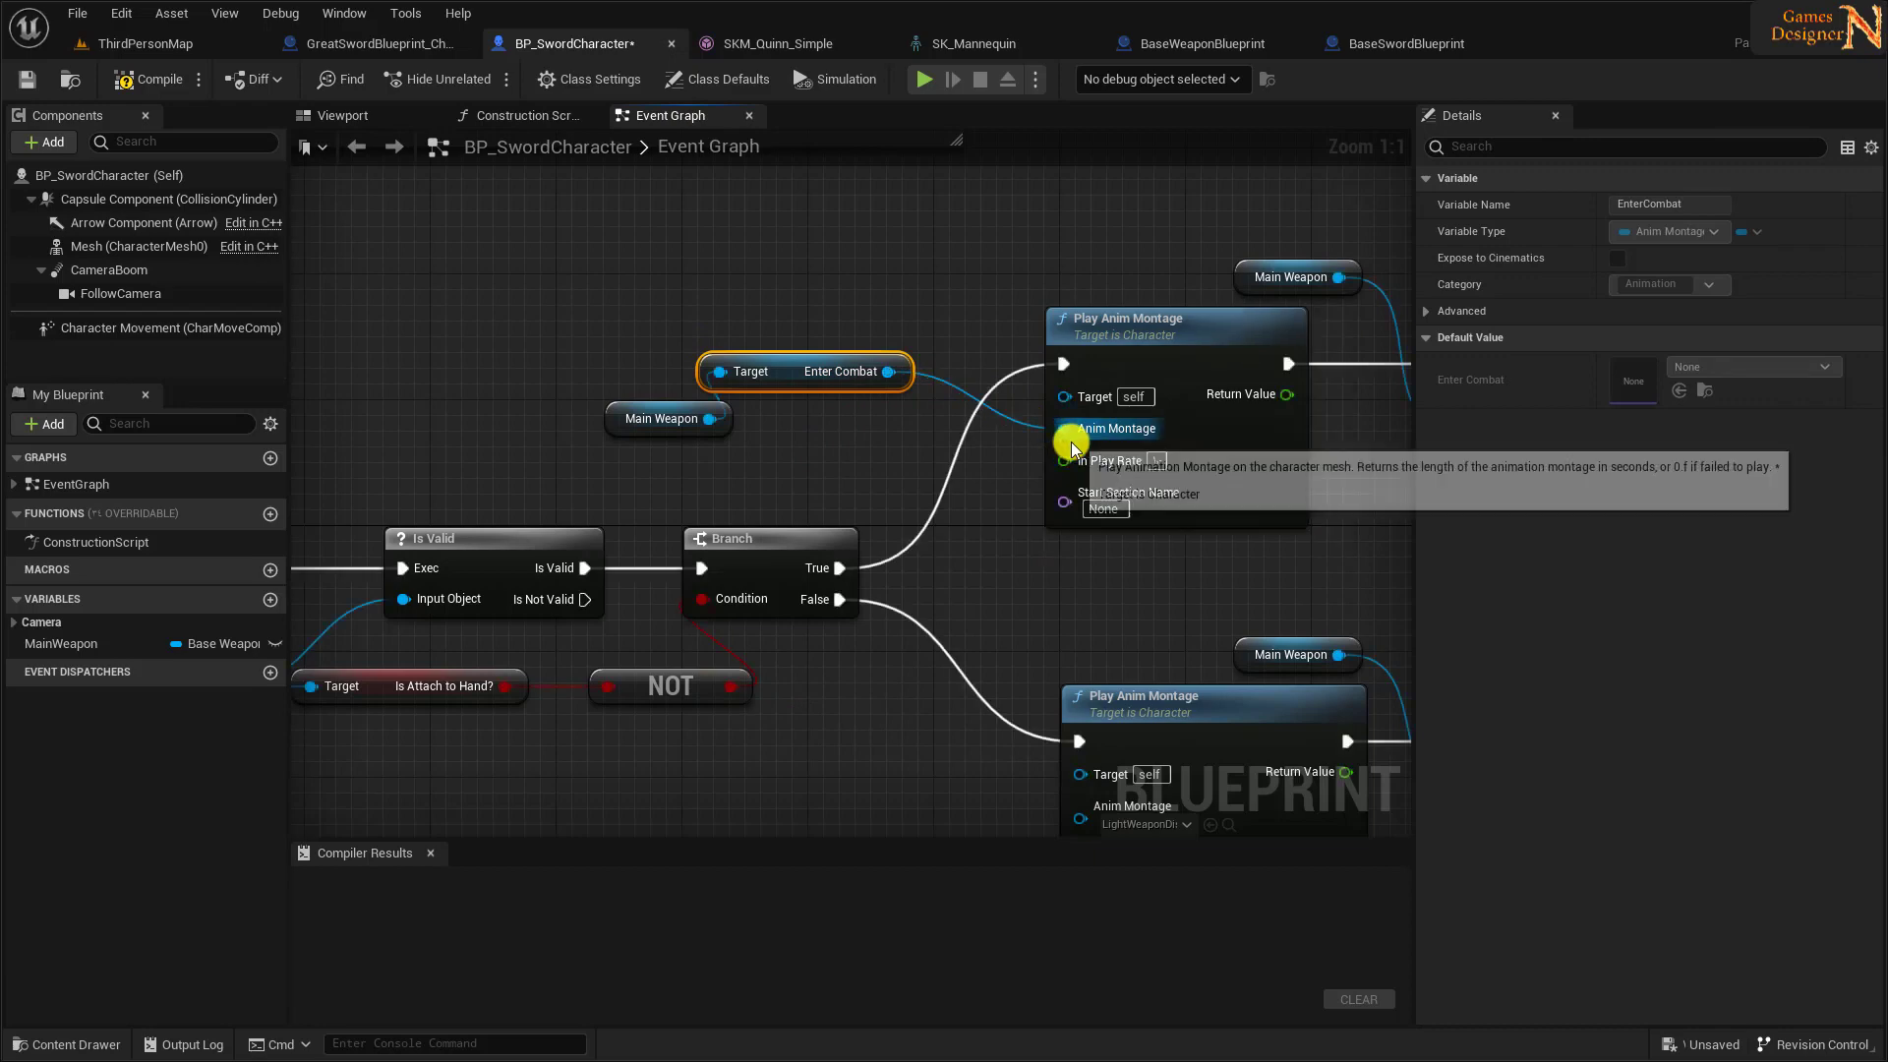
# - Add another Main Weapon getter and wire its Exit Combat into the lower Play Anim Montage
pyautogui.moveTo(752, 646); pyautogui.dragTo(813, 406, button='right')
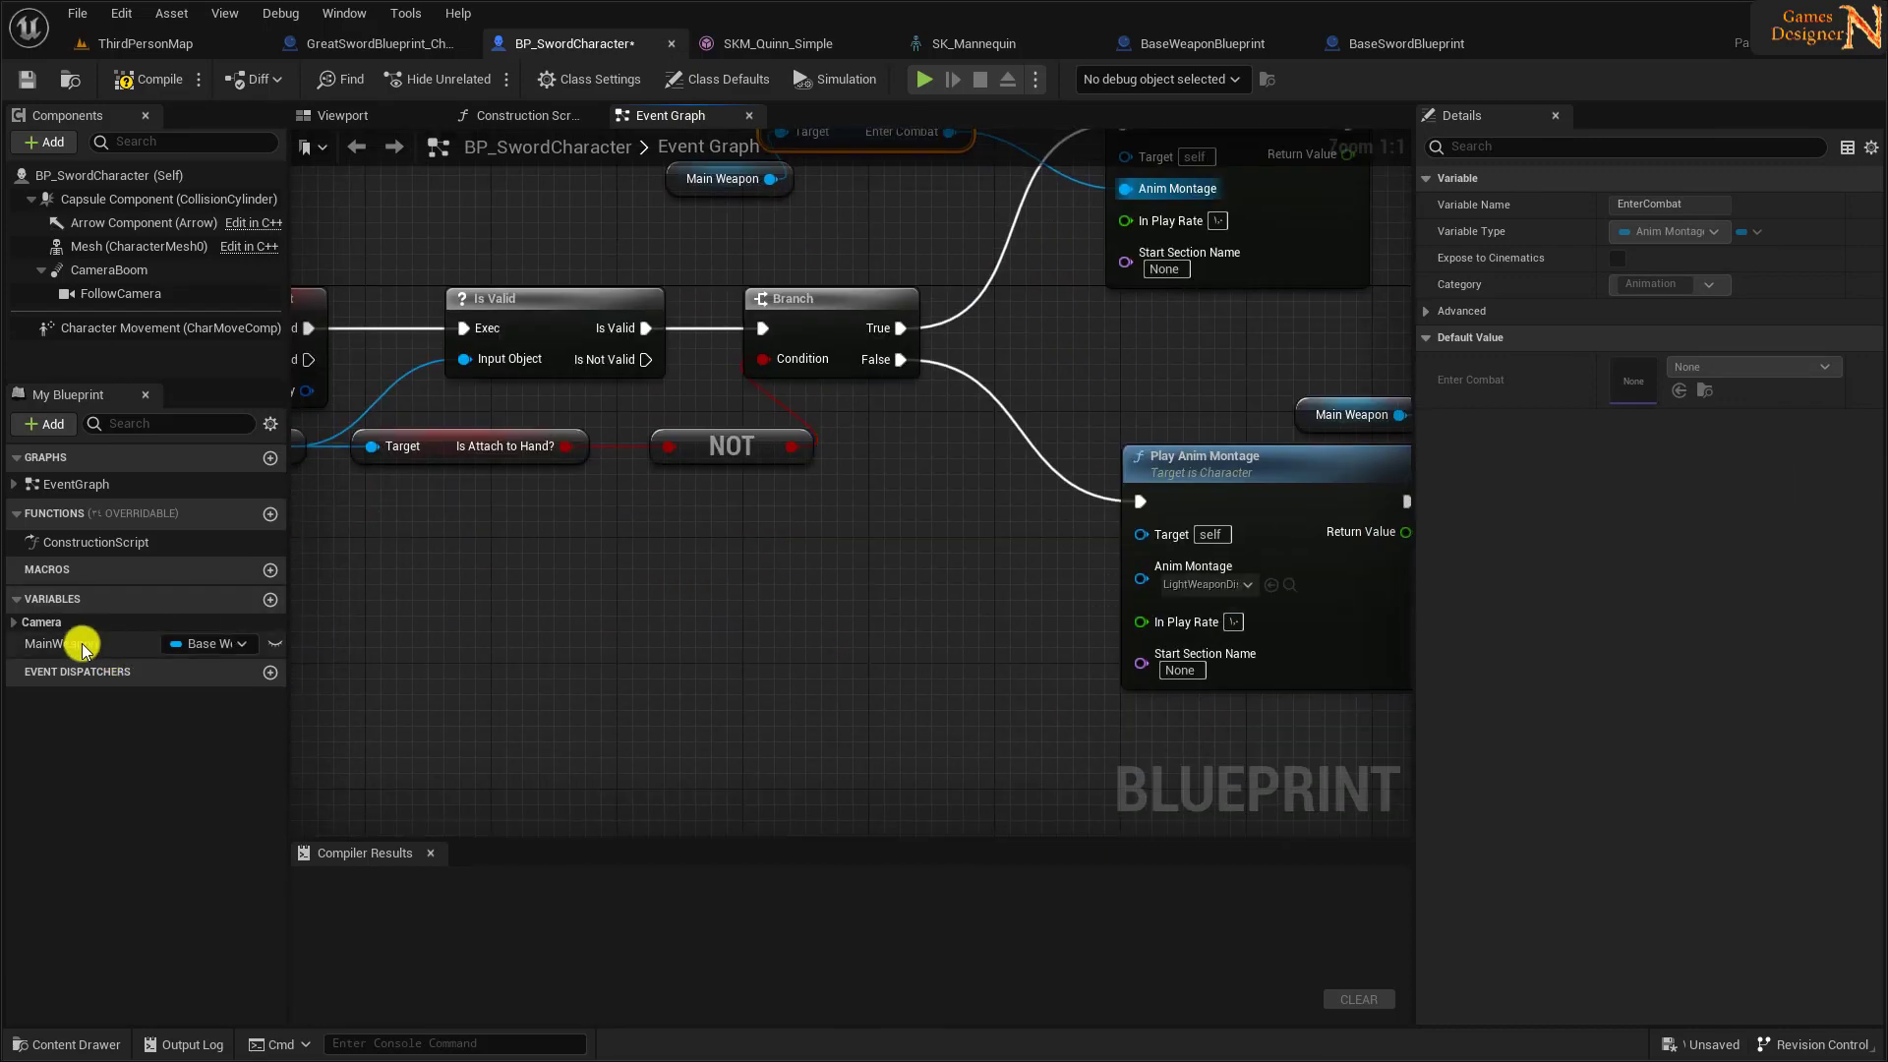
pyautogui.moveTo(69, 643); pyautogui.dragTo(853, 560)
pyautogui.click(759, 621)
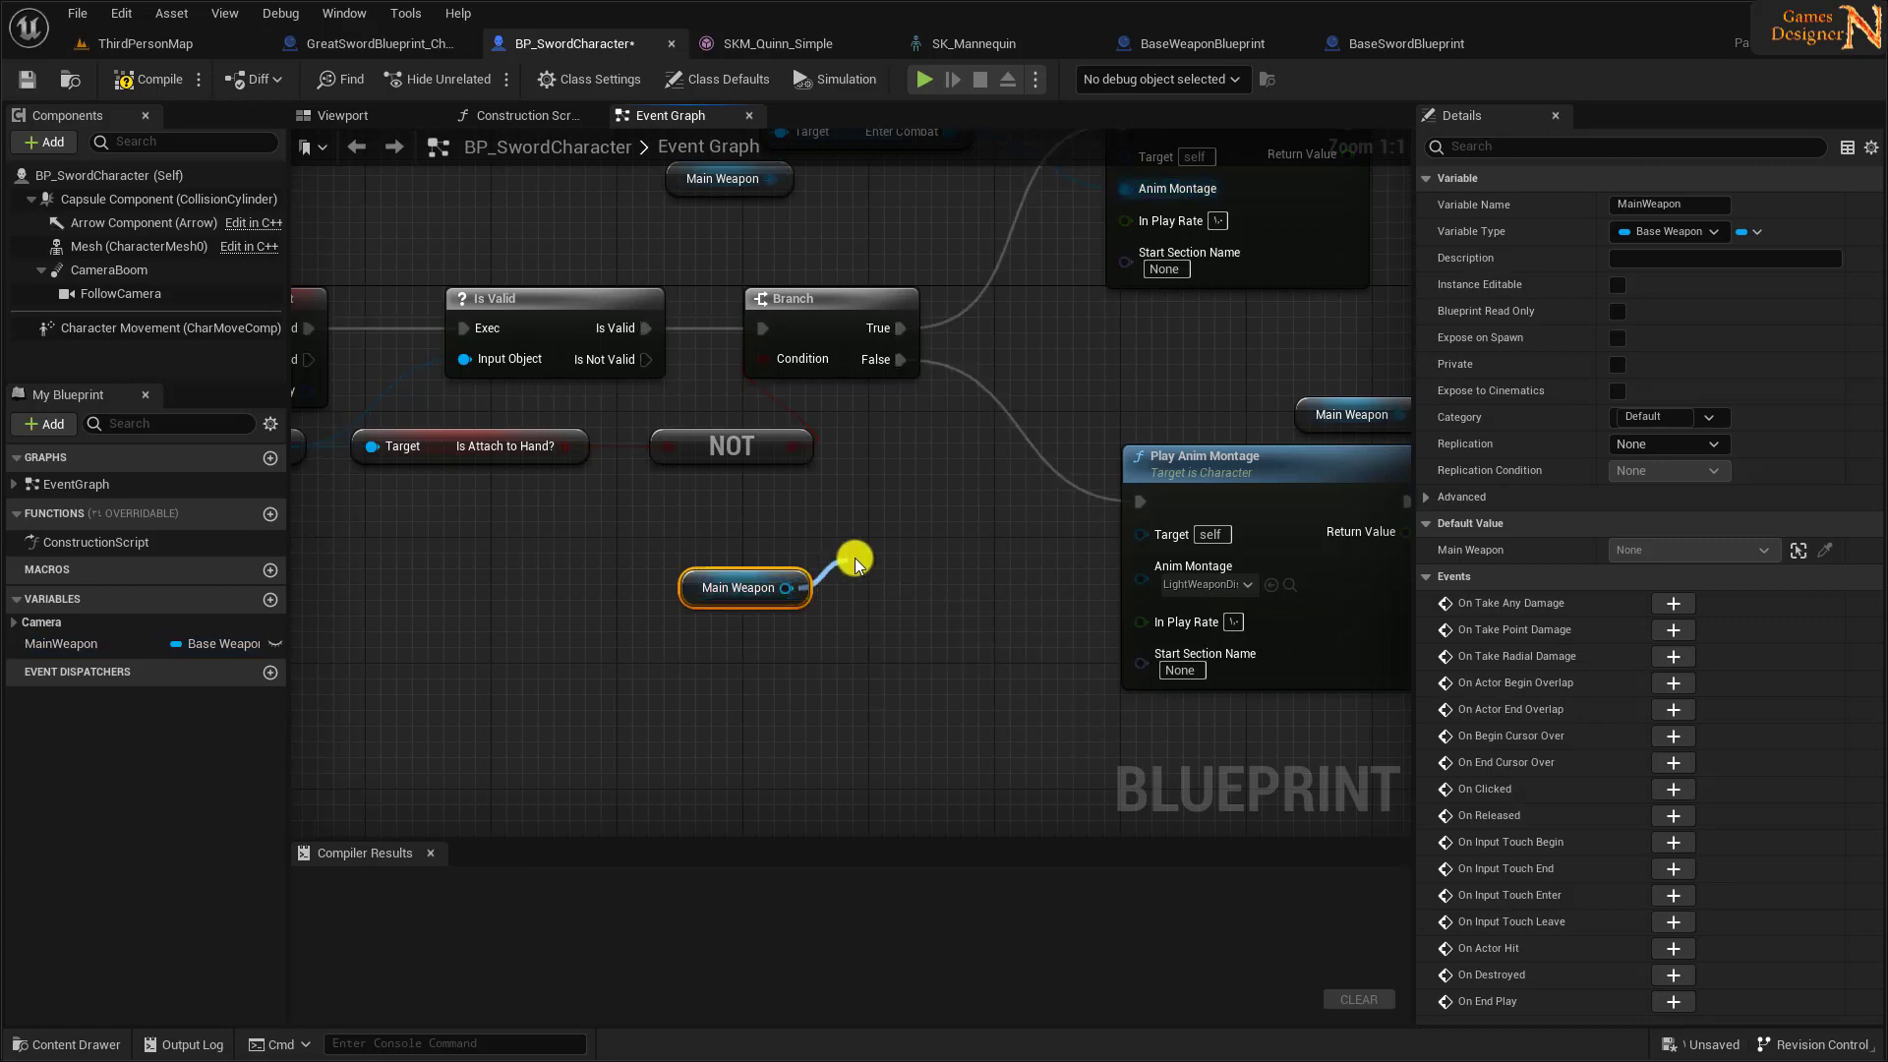
pyautogui.write('exit')
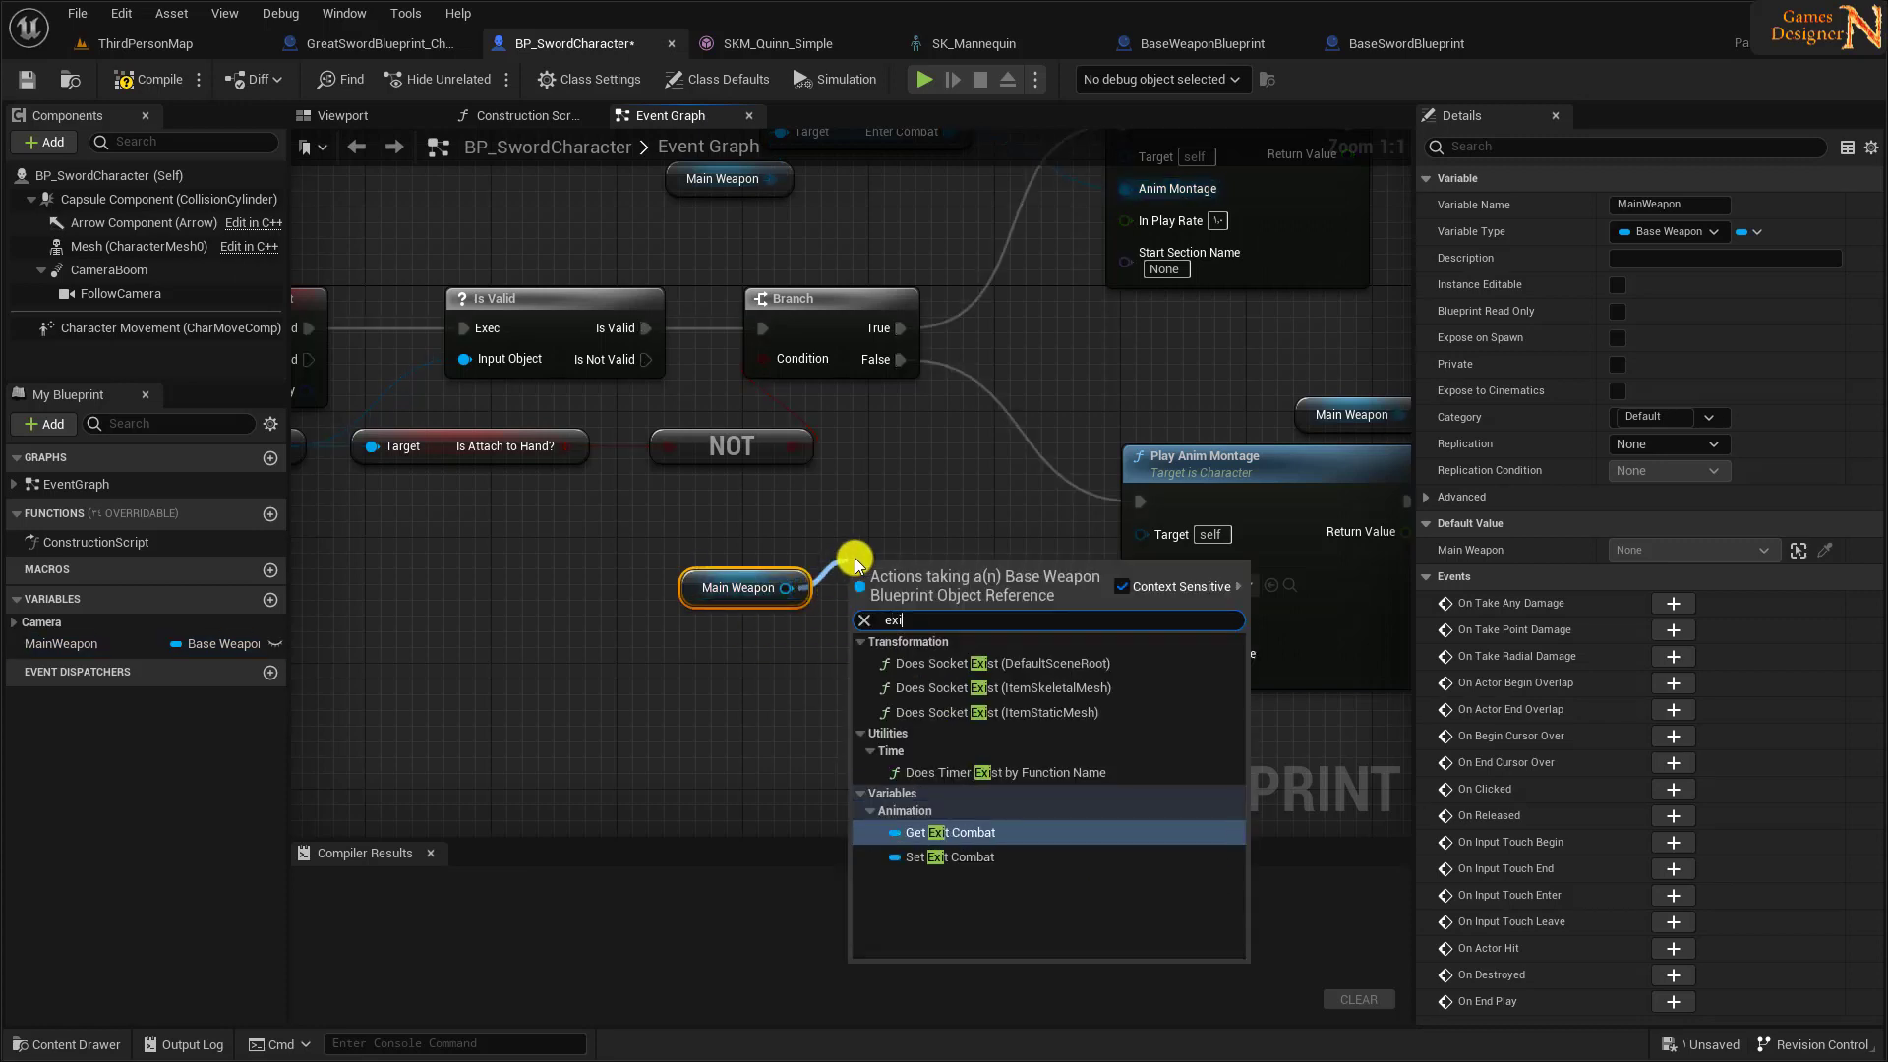
pyautogui.click(942, 681)
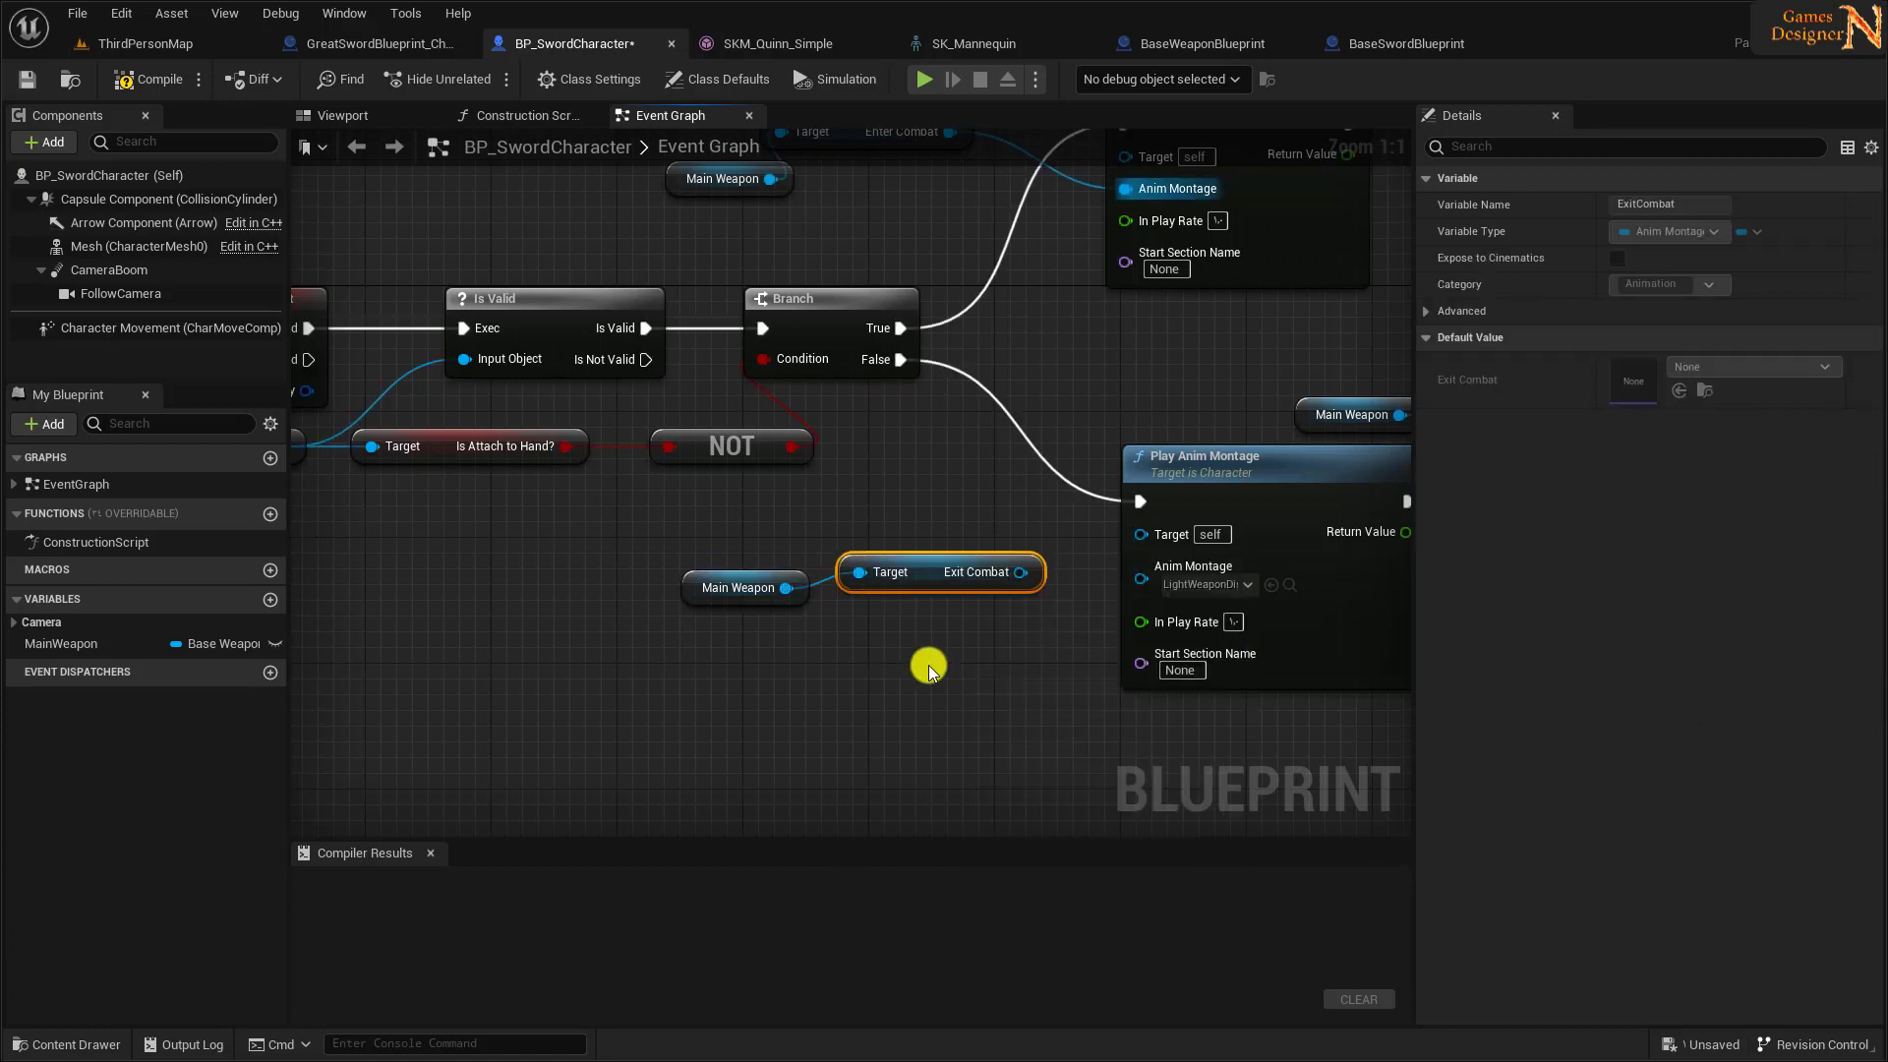
pyautogui.moveTo(1006, 580); pyautogui.dragTo(1141, 580)
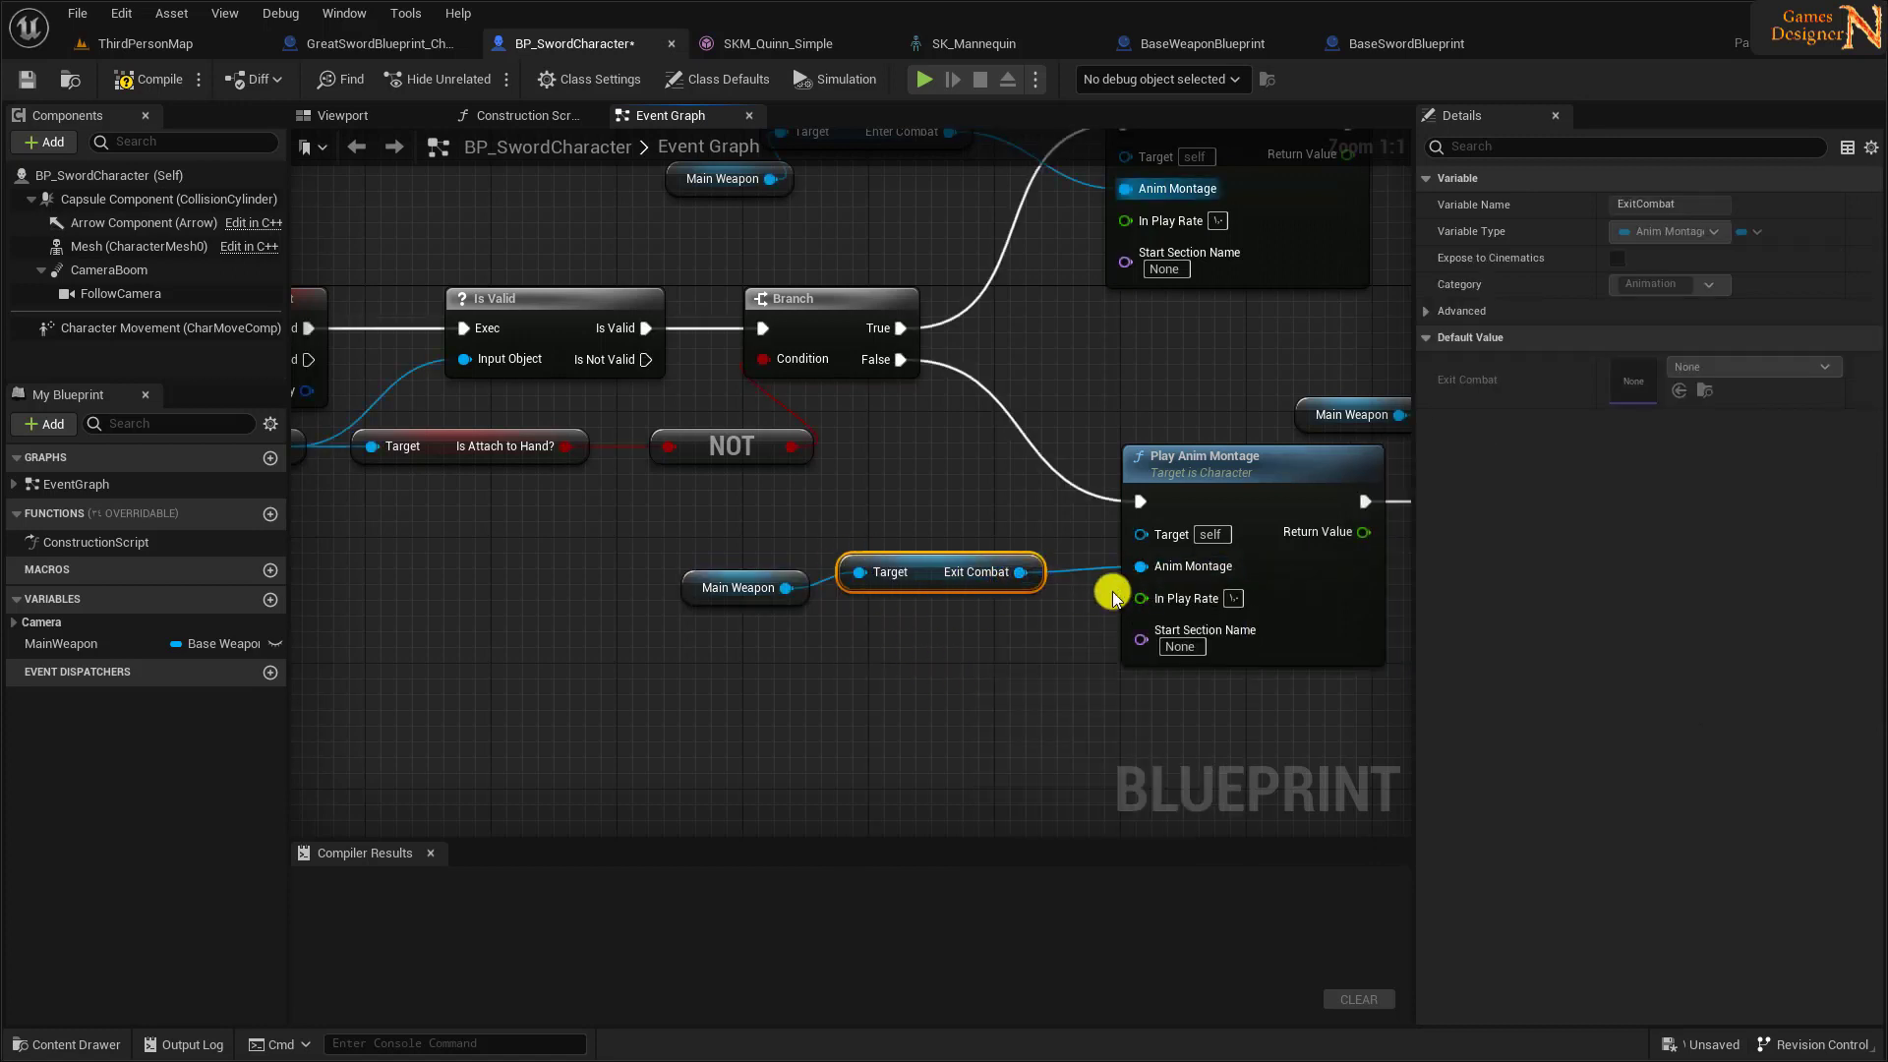
# - Review both montage branches and compile and save BP_SwordCharacter
pyautogui.moveTo(906, 668); pyautogui.dragTo(878, 803, button='right')
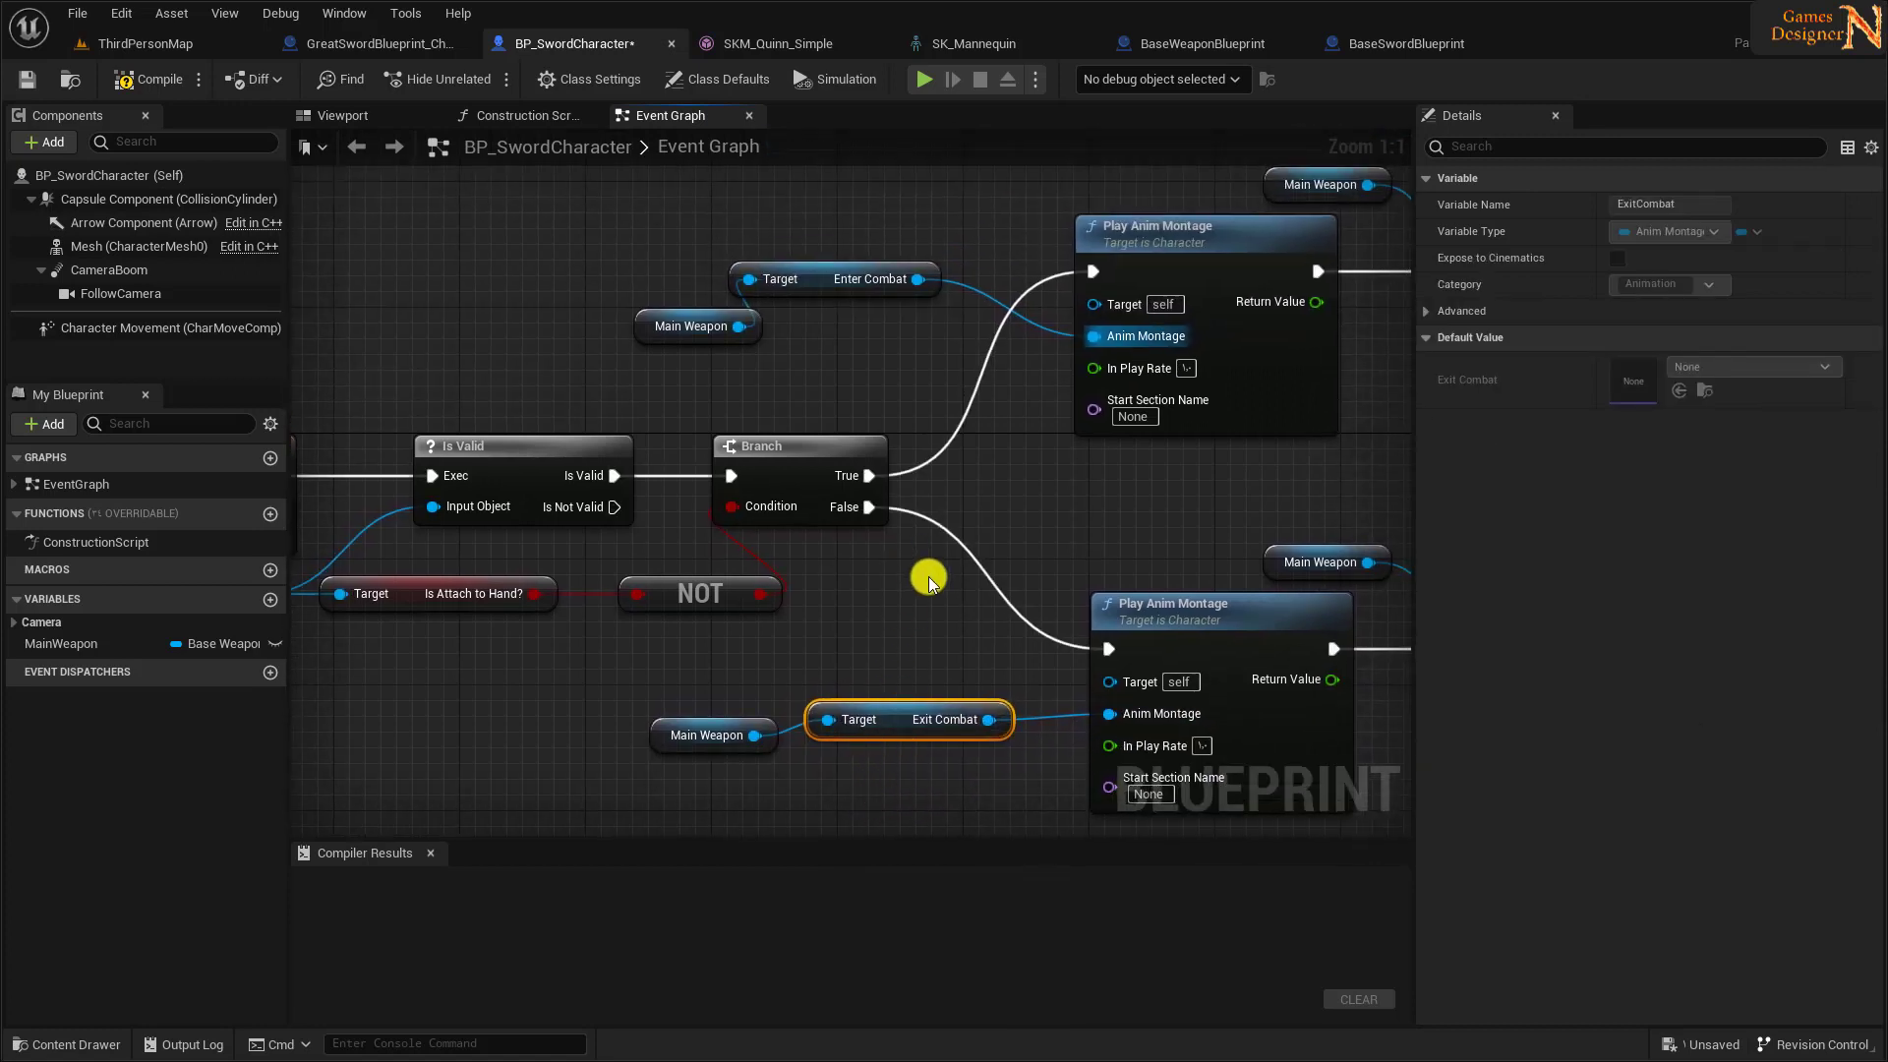
pyautogui.click(847, 271)
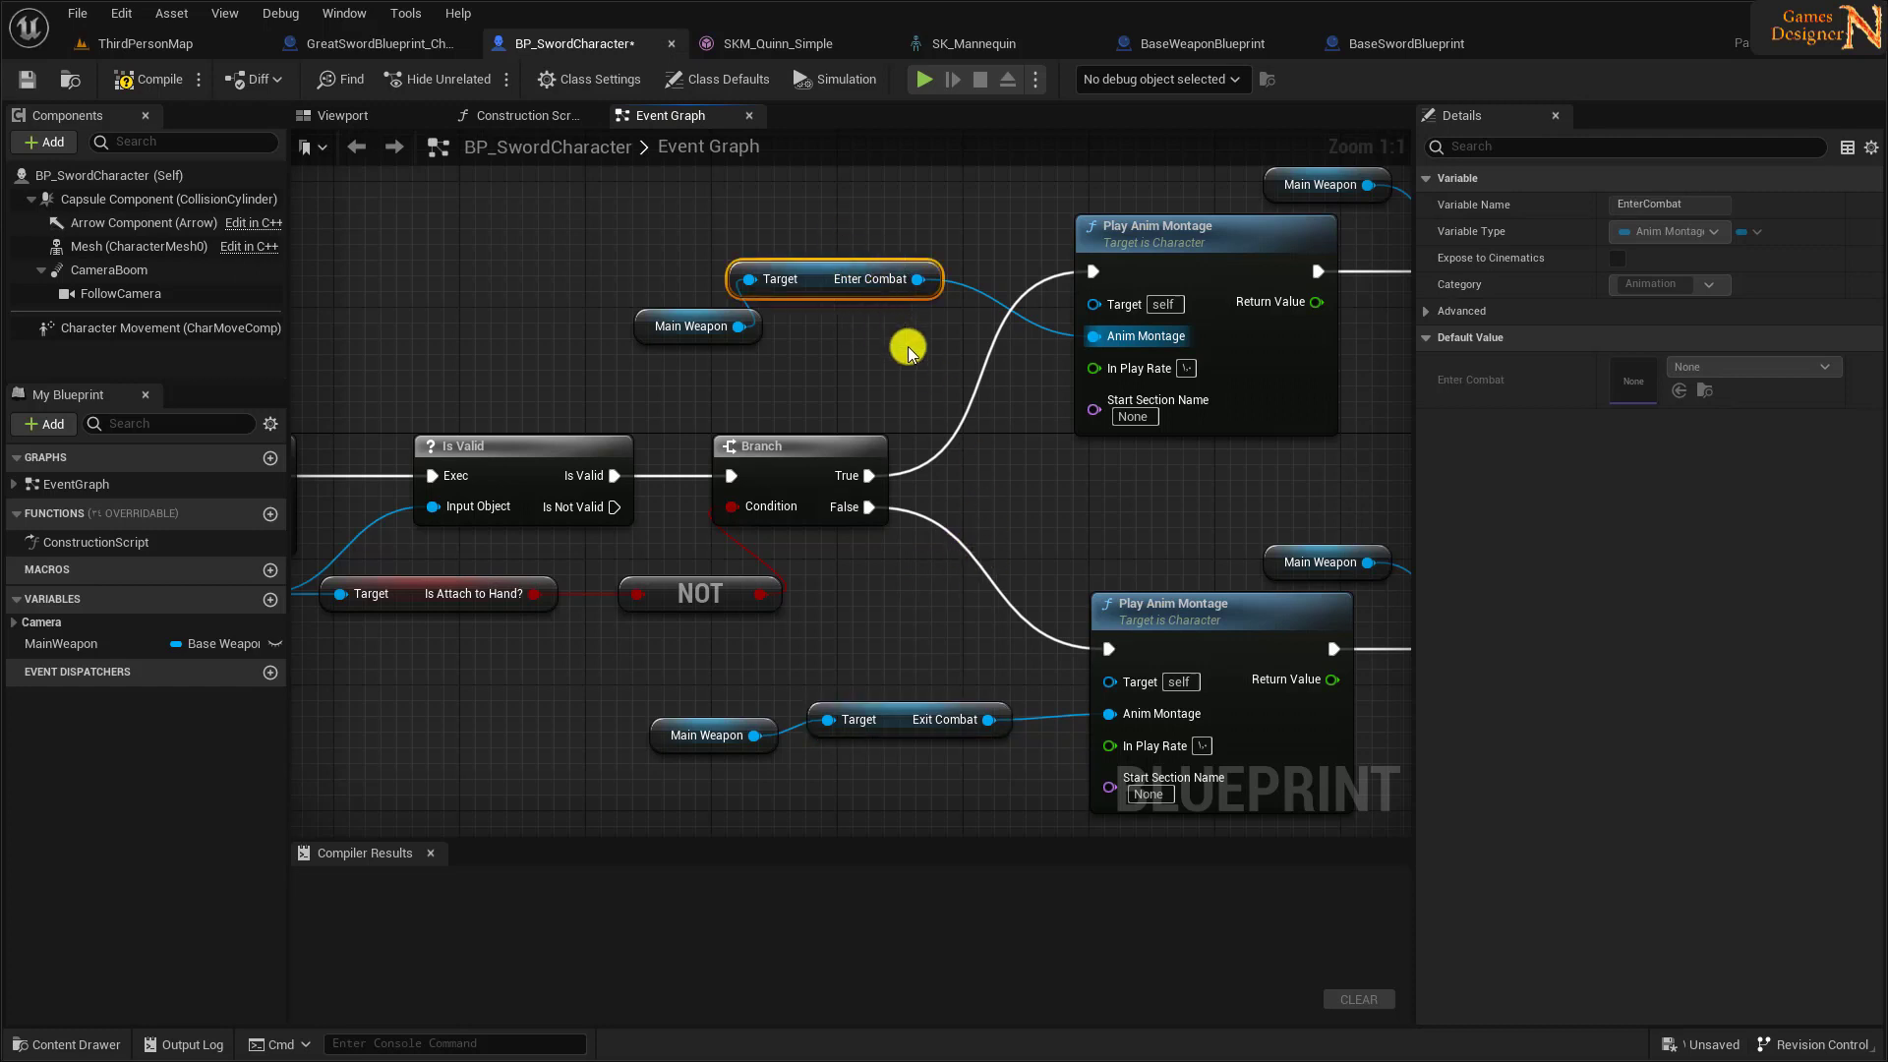
pyautogui.moveTo(634, 236); pyautogui.dragTo(1160, 418)
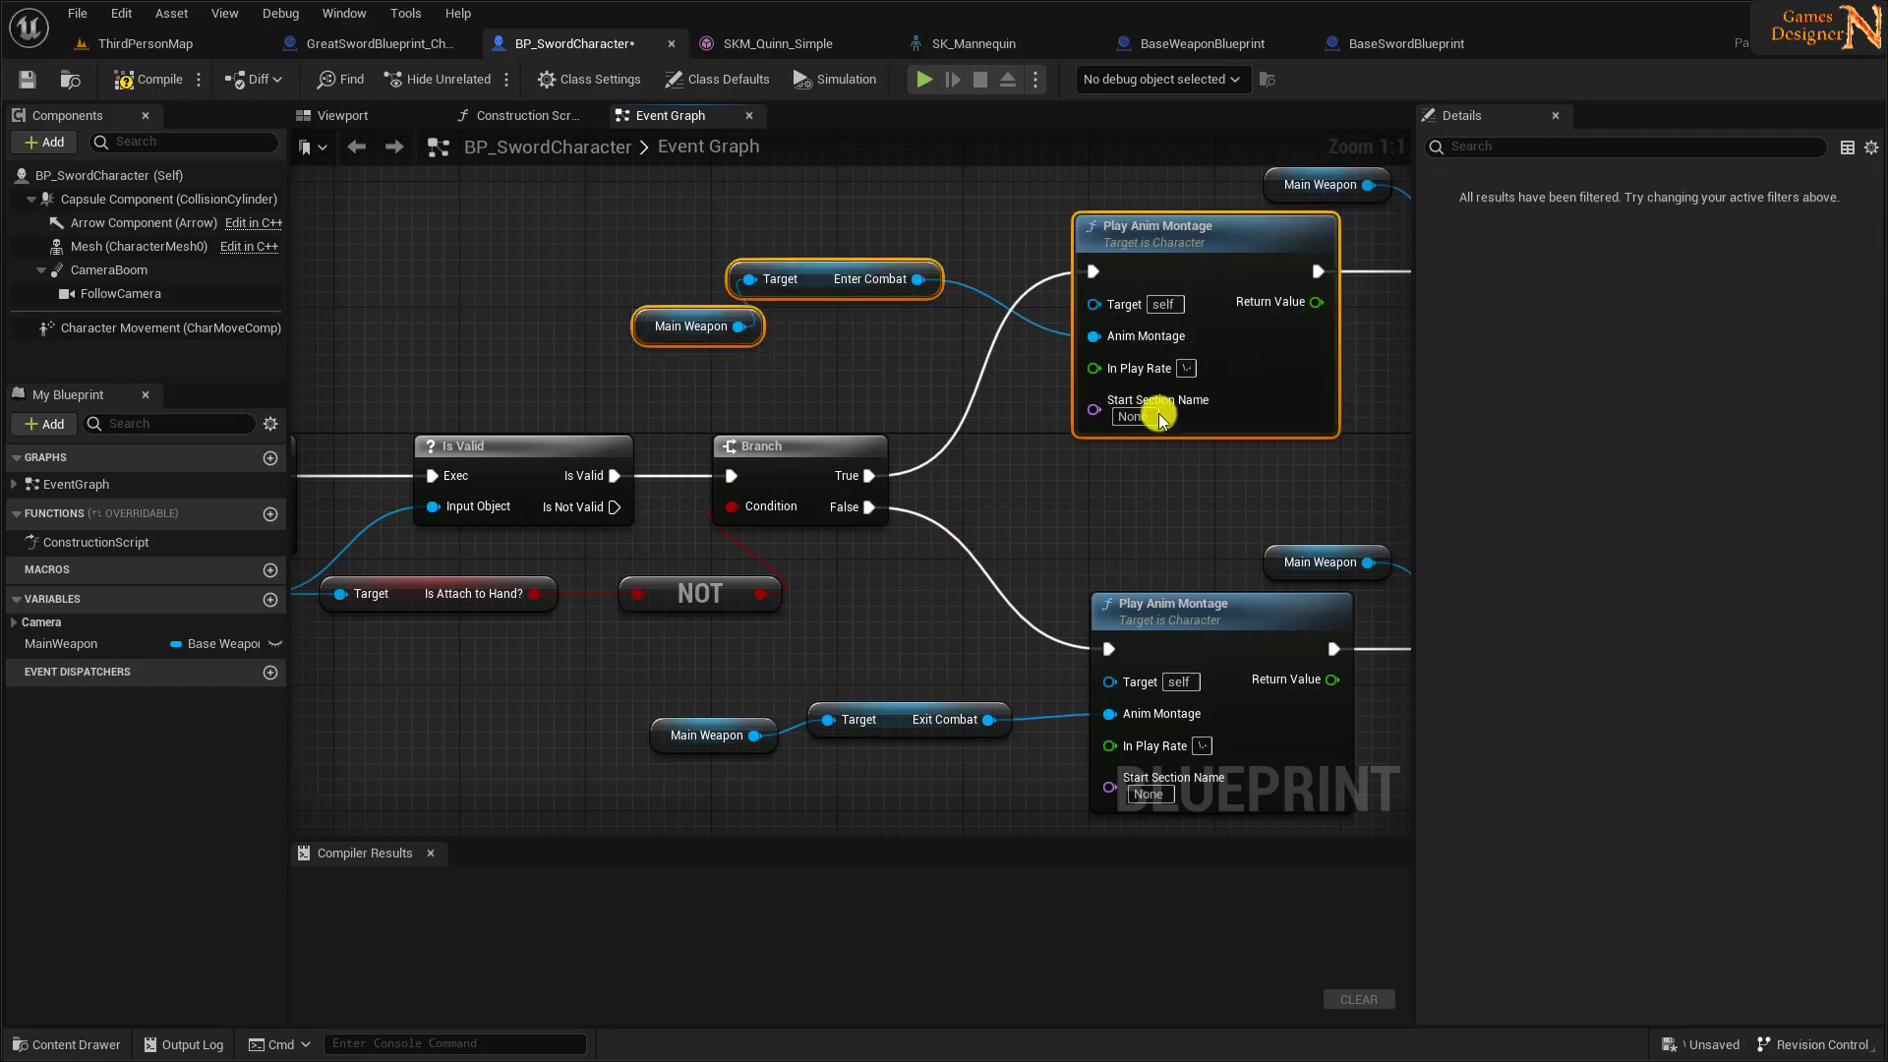
pyautogui.moveTo(648, 676); pyautogui.dragTo(1246, 747)
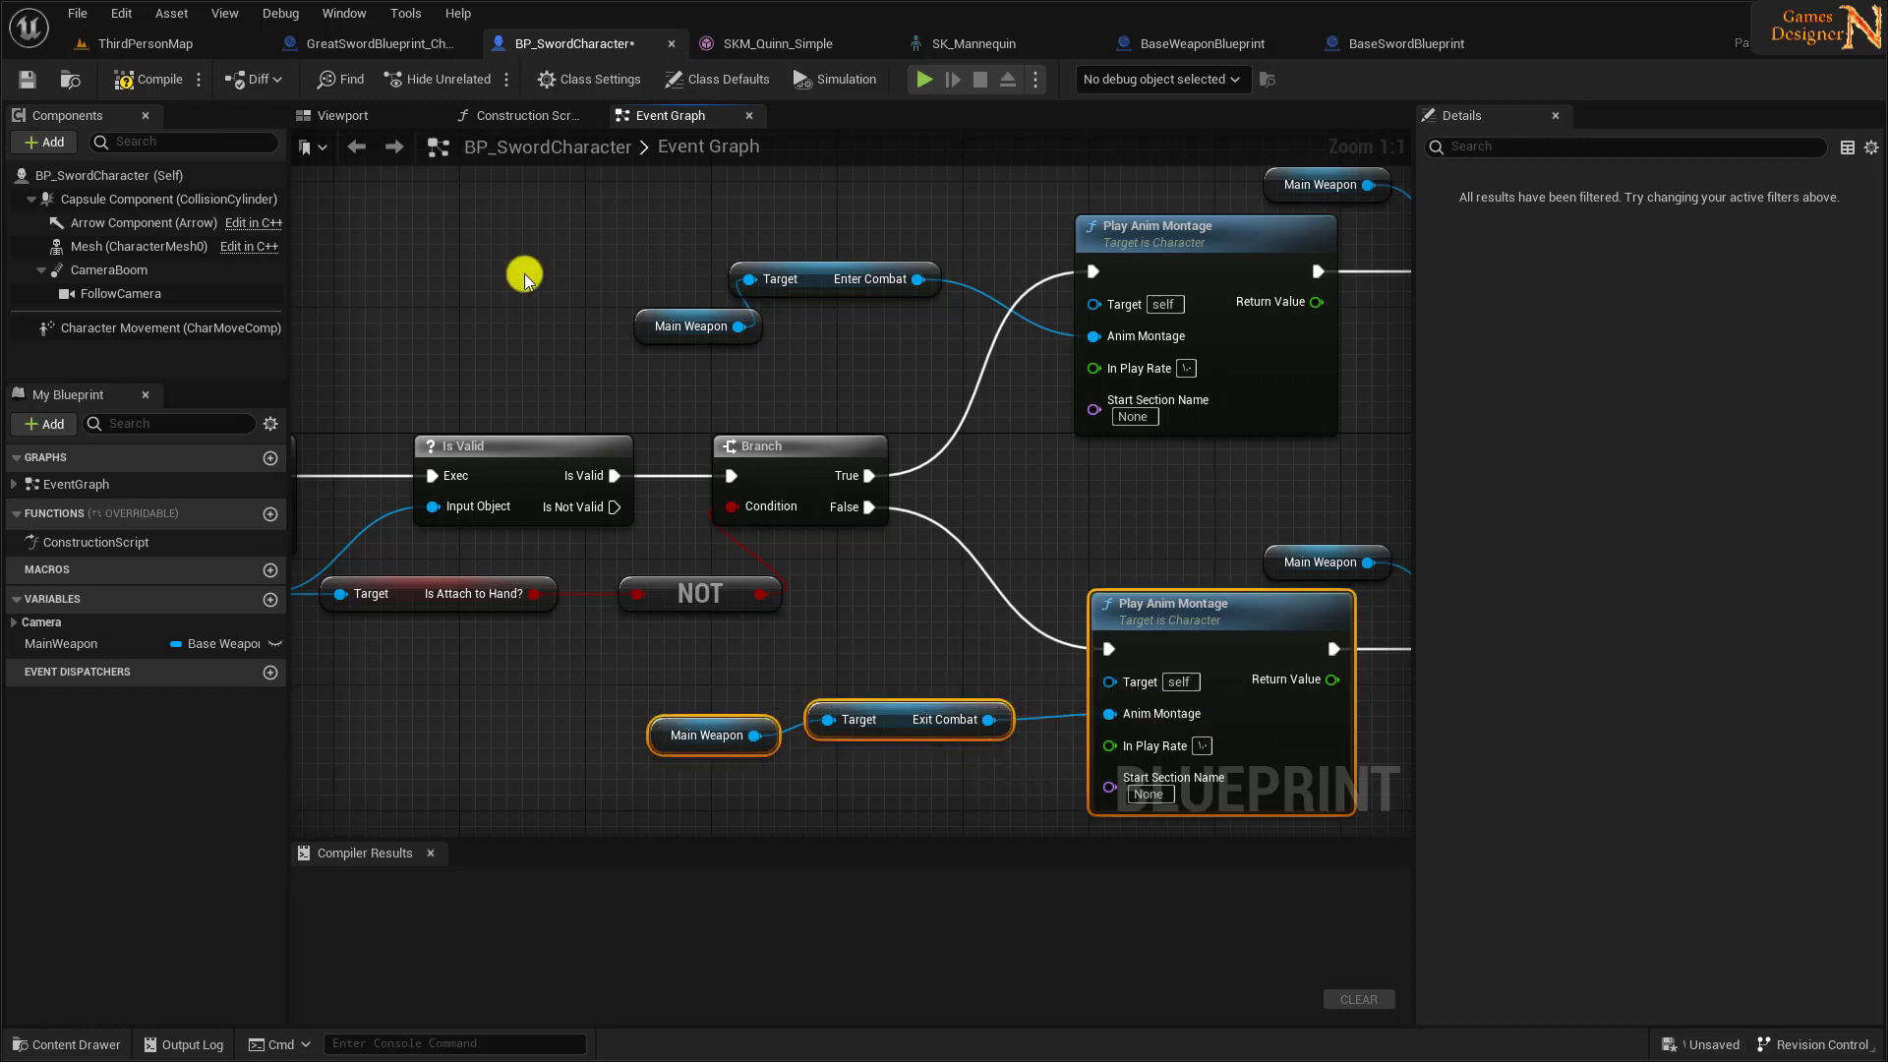
pyautogui.click(126, 78)
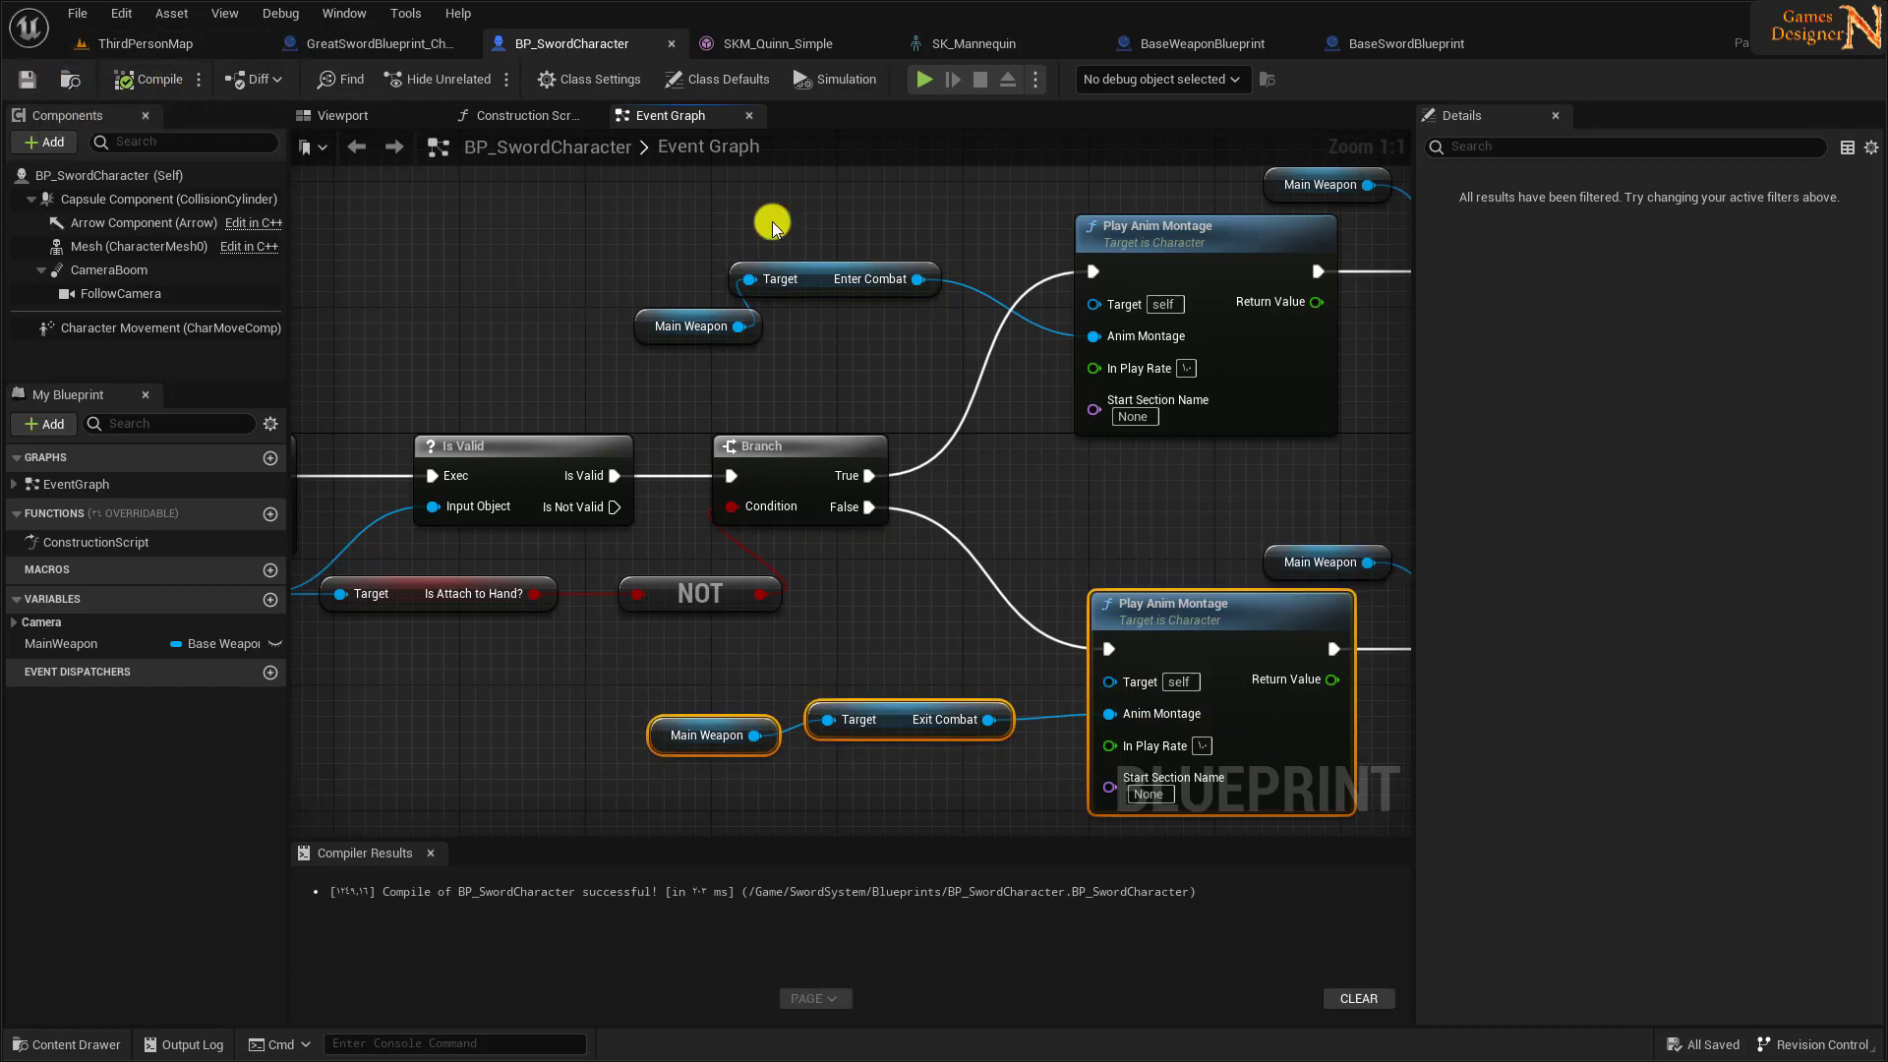
# - In ThirdPersonMap, set the right pickup cube's Items to BaseSwordBlueprint
pyautogui.click(157, 44)
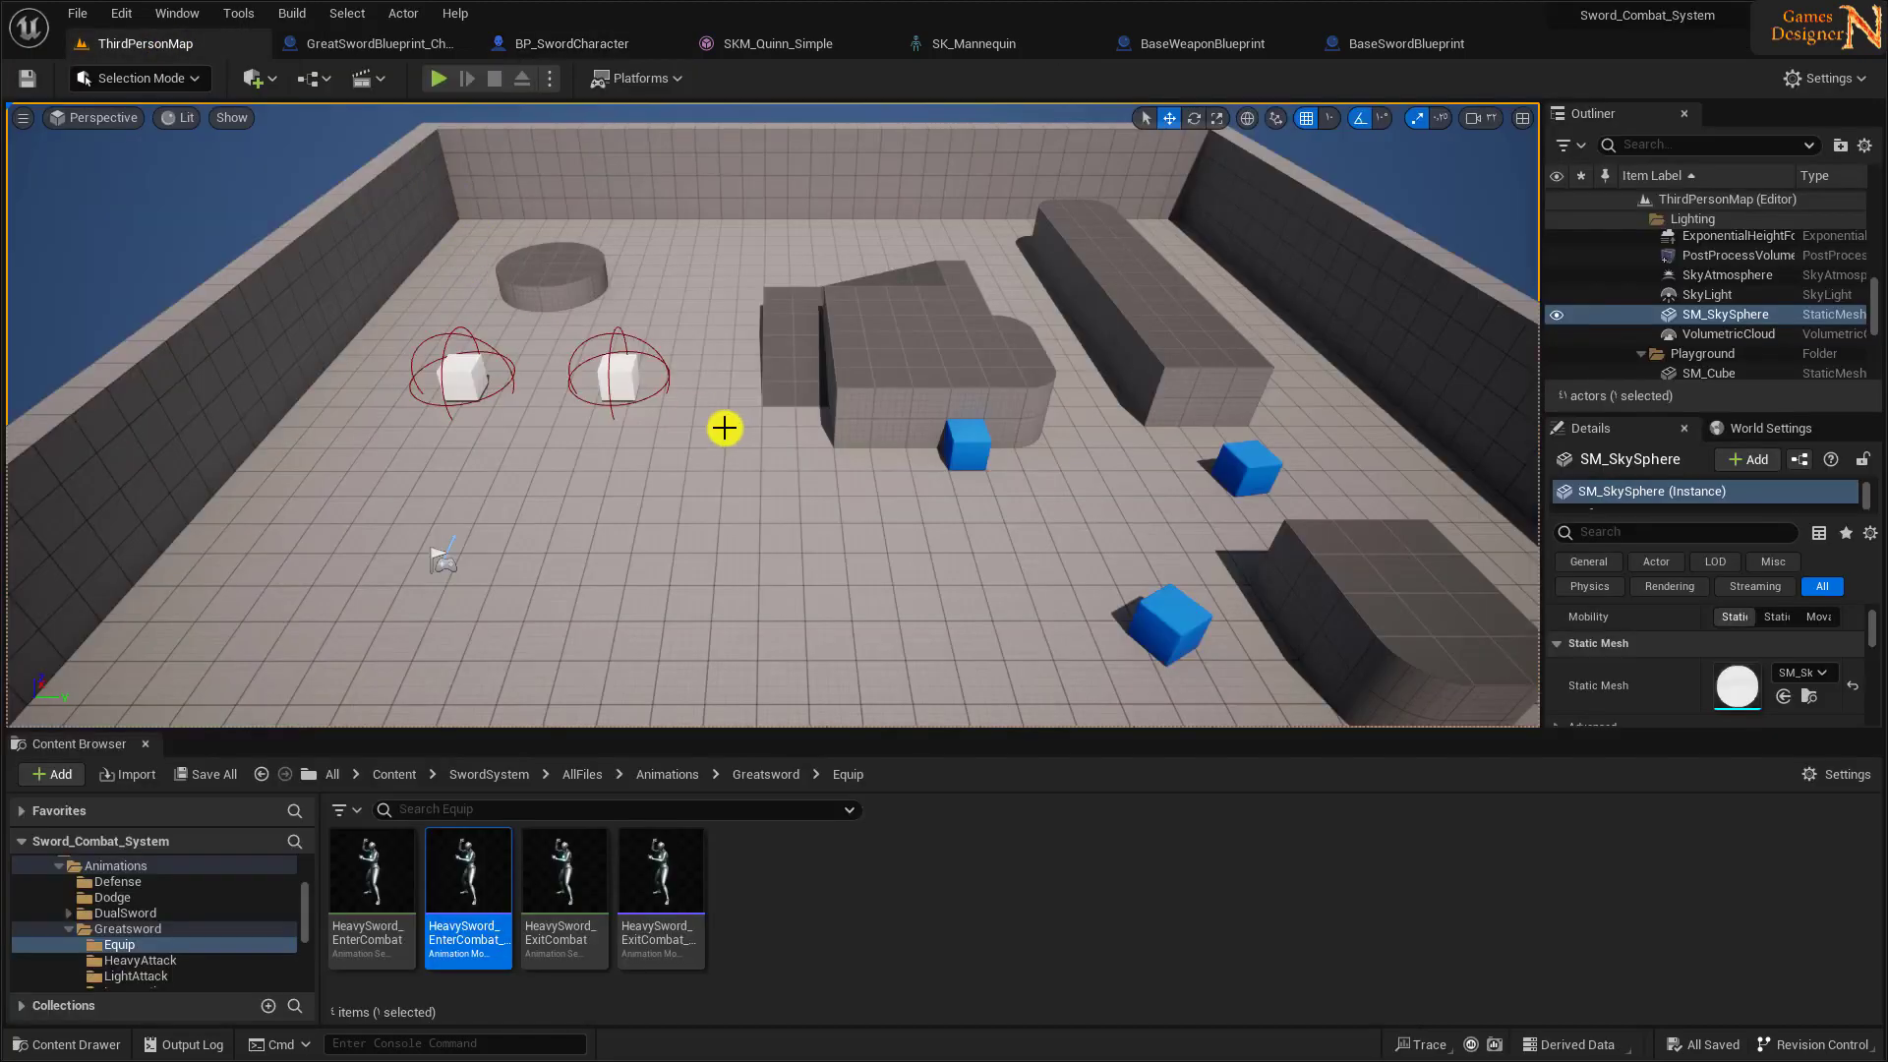
pyautogui.moveTo(622, 468)
pyautogui.mouseDown(button='right')
pyautogui.moveTo(573, 482)
pyautogui.moveTo(698, 459)
pyautogui.mouseUp(button='right')
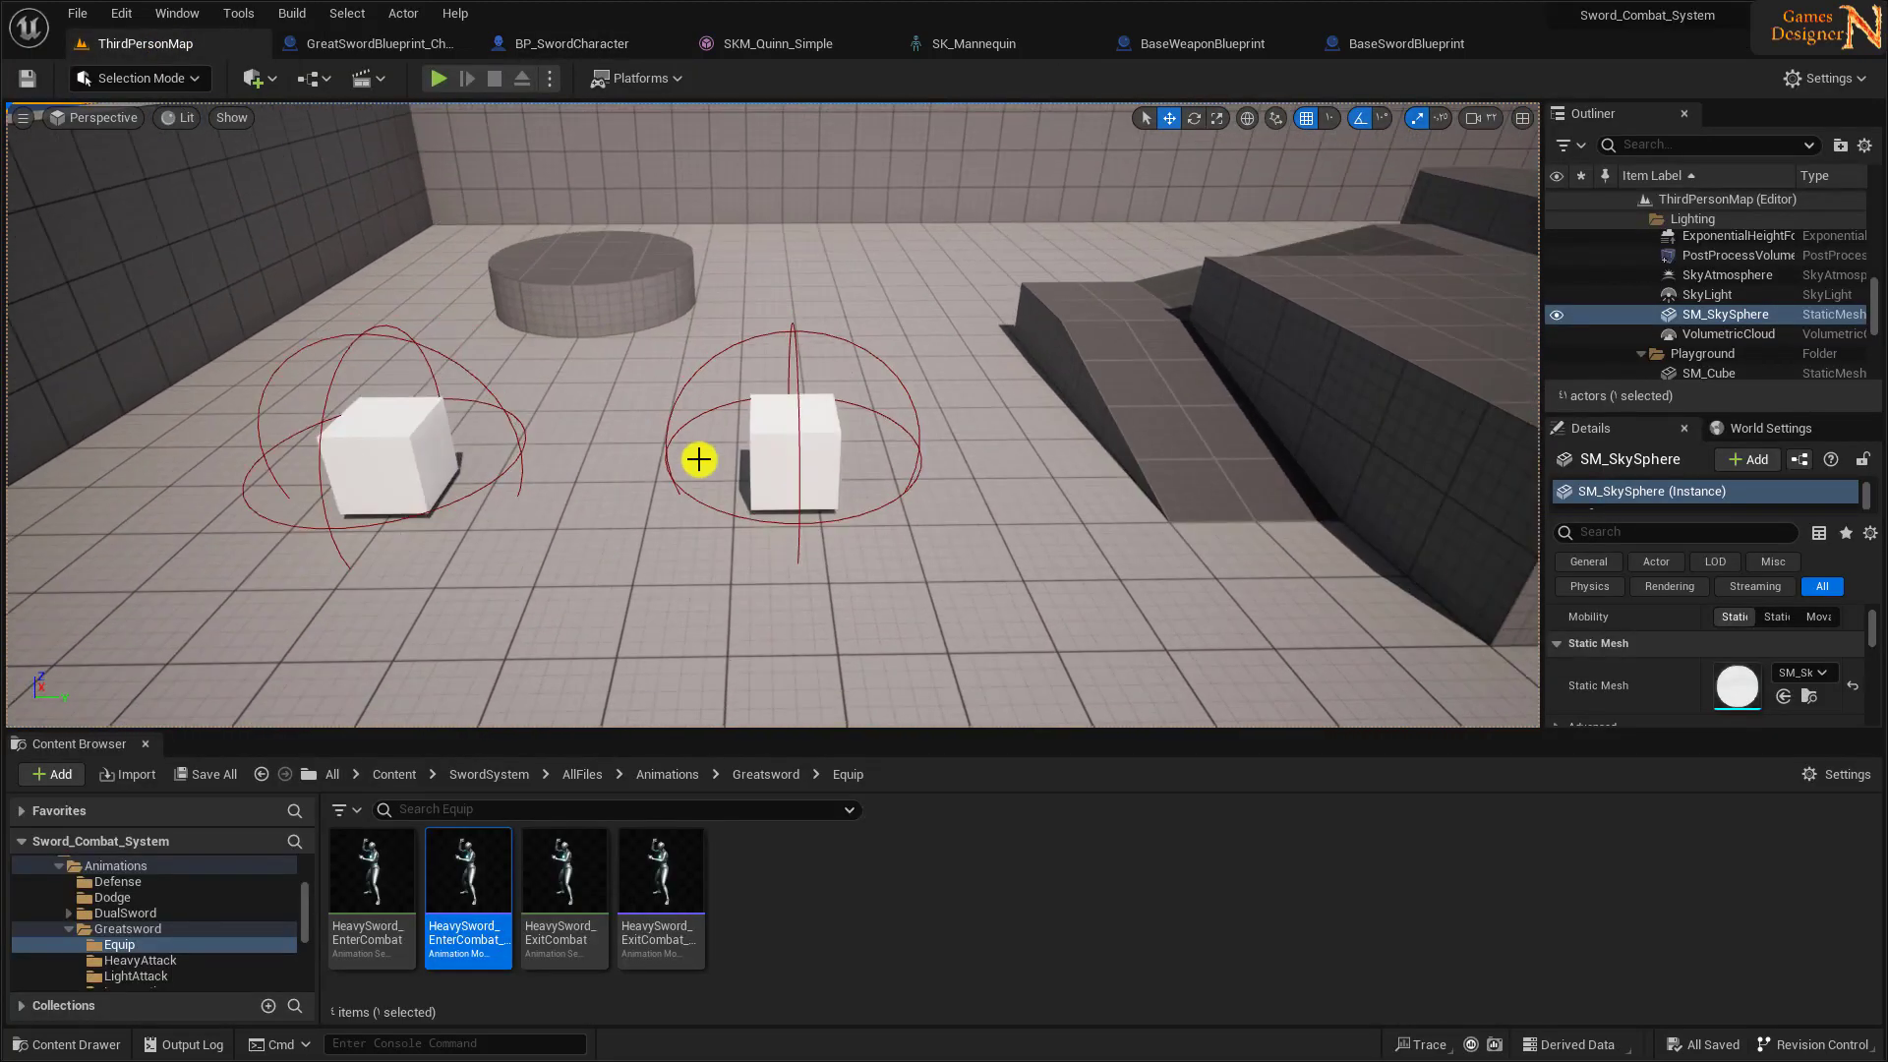
pyautogui.click(782, 439)
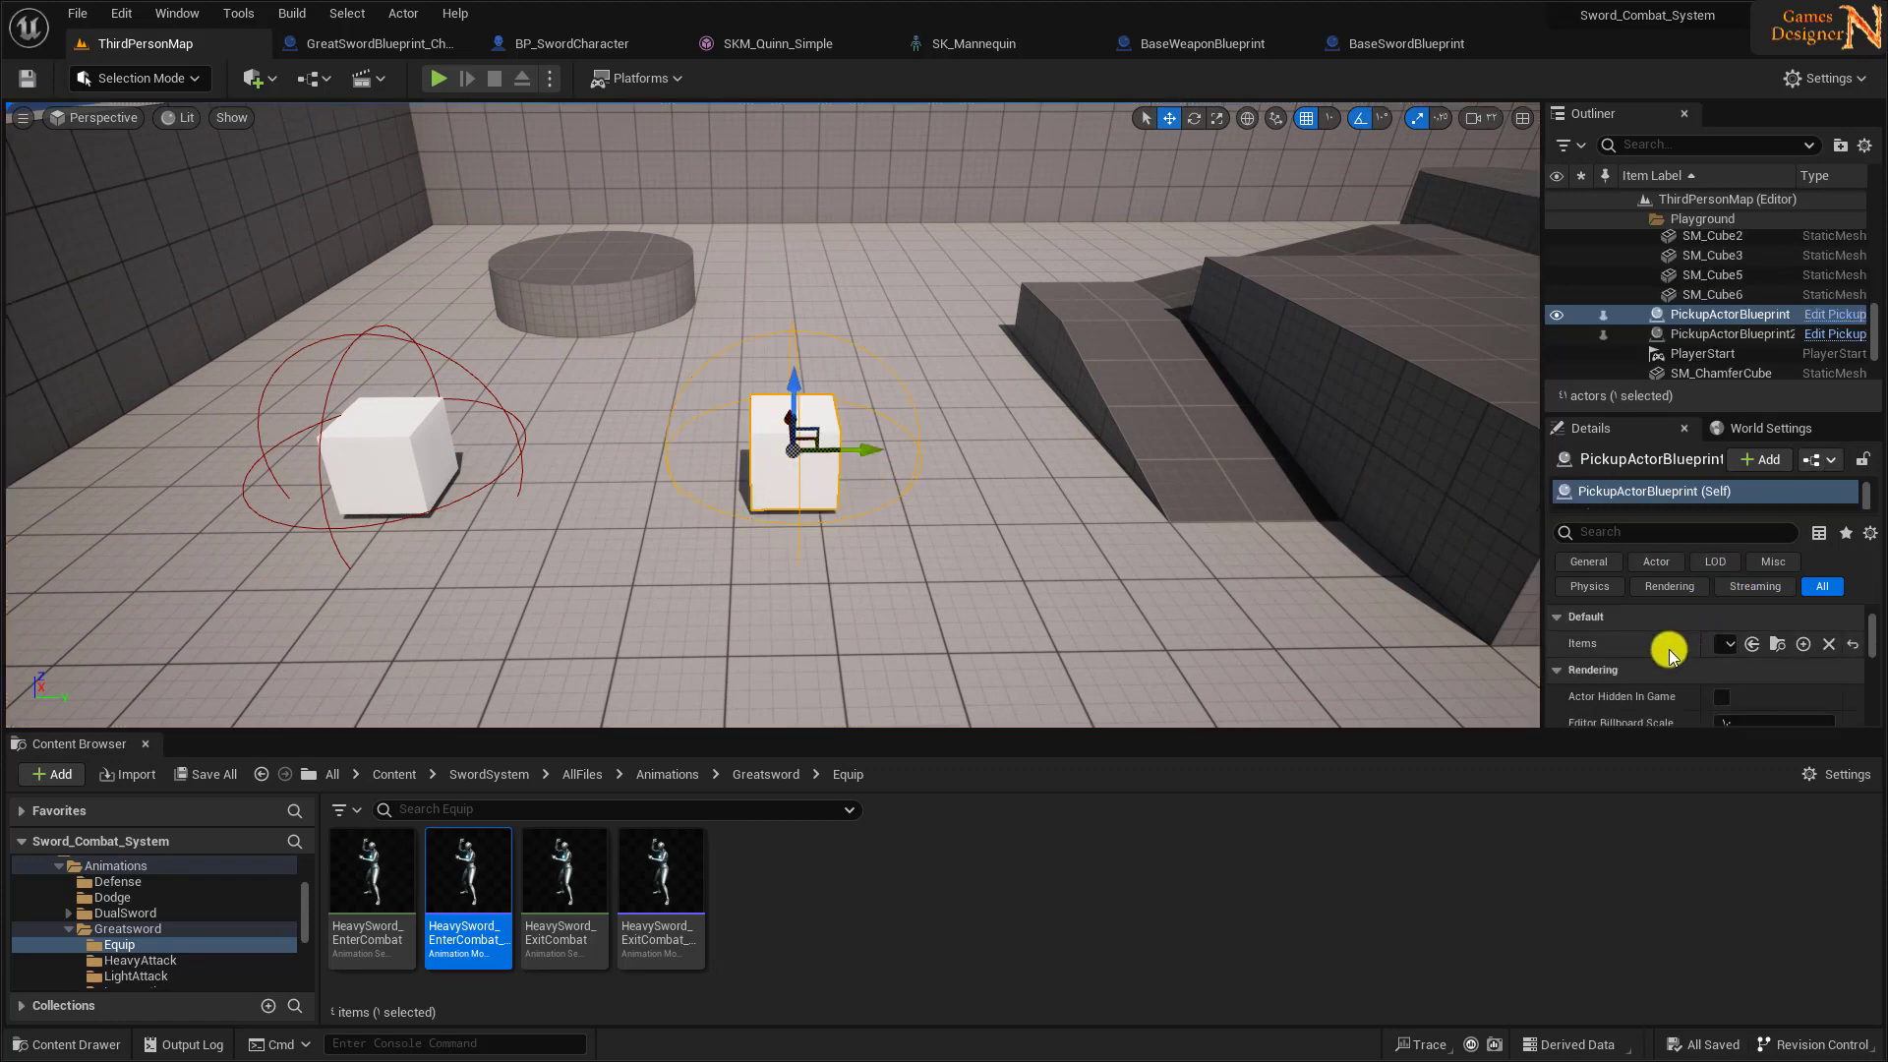
pyautogui.click(1727, 647)
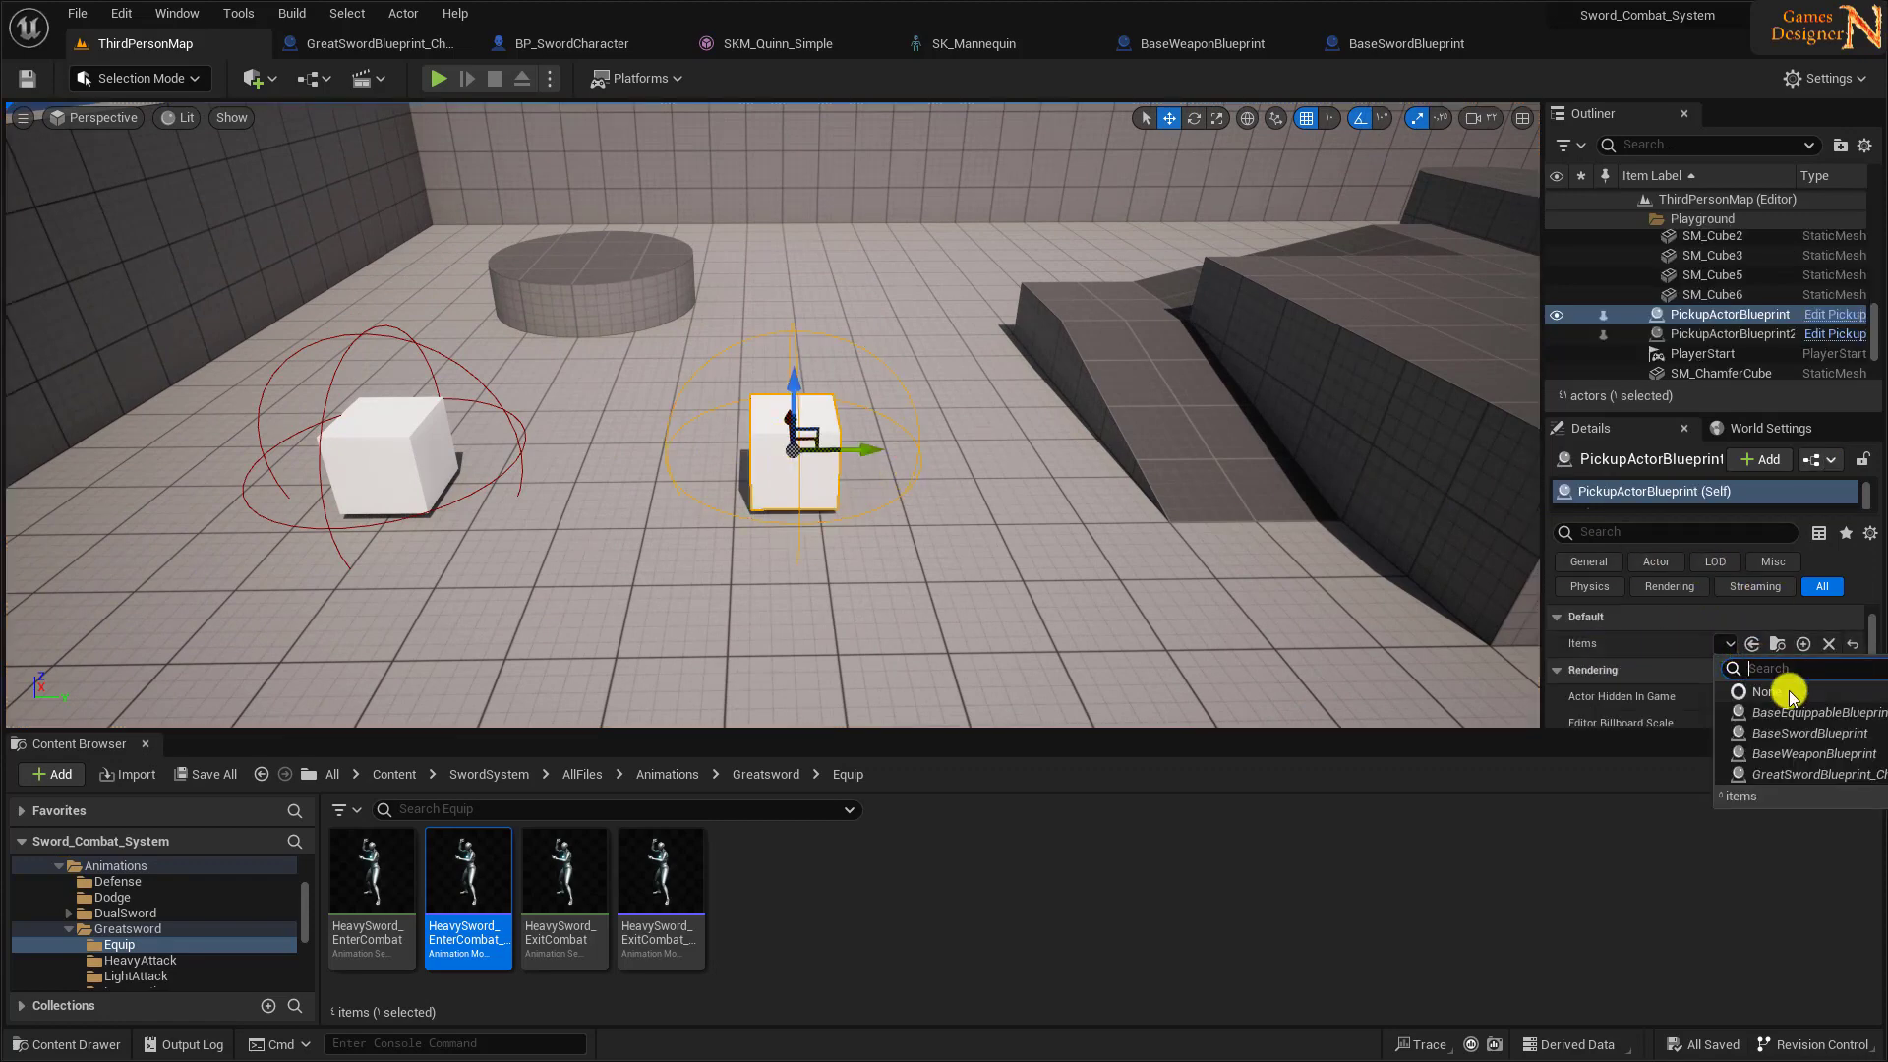
pyautogui.click(1839, 739)
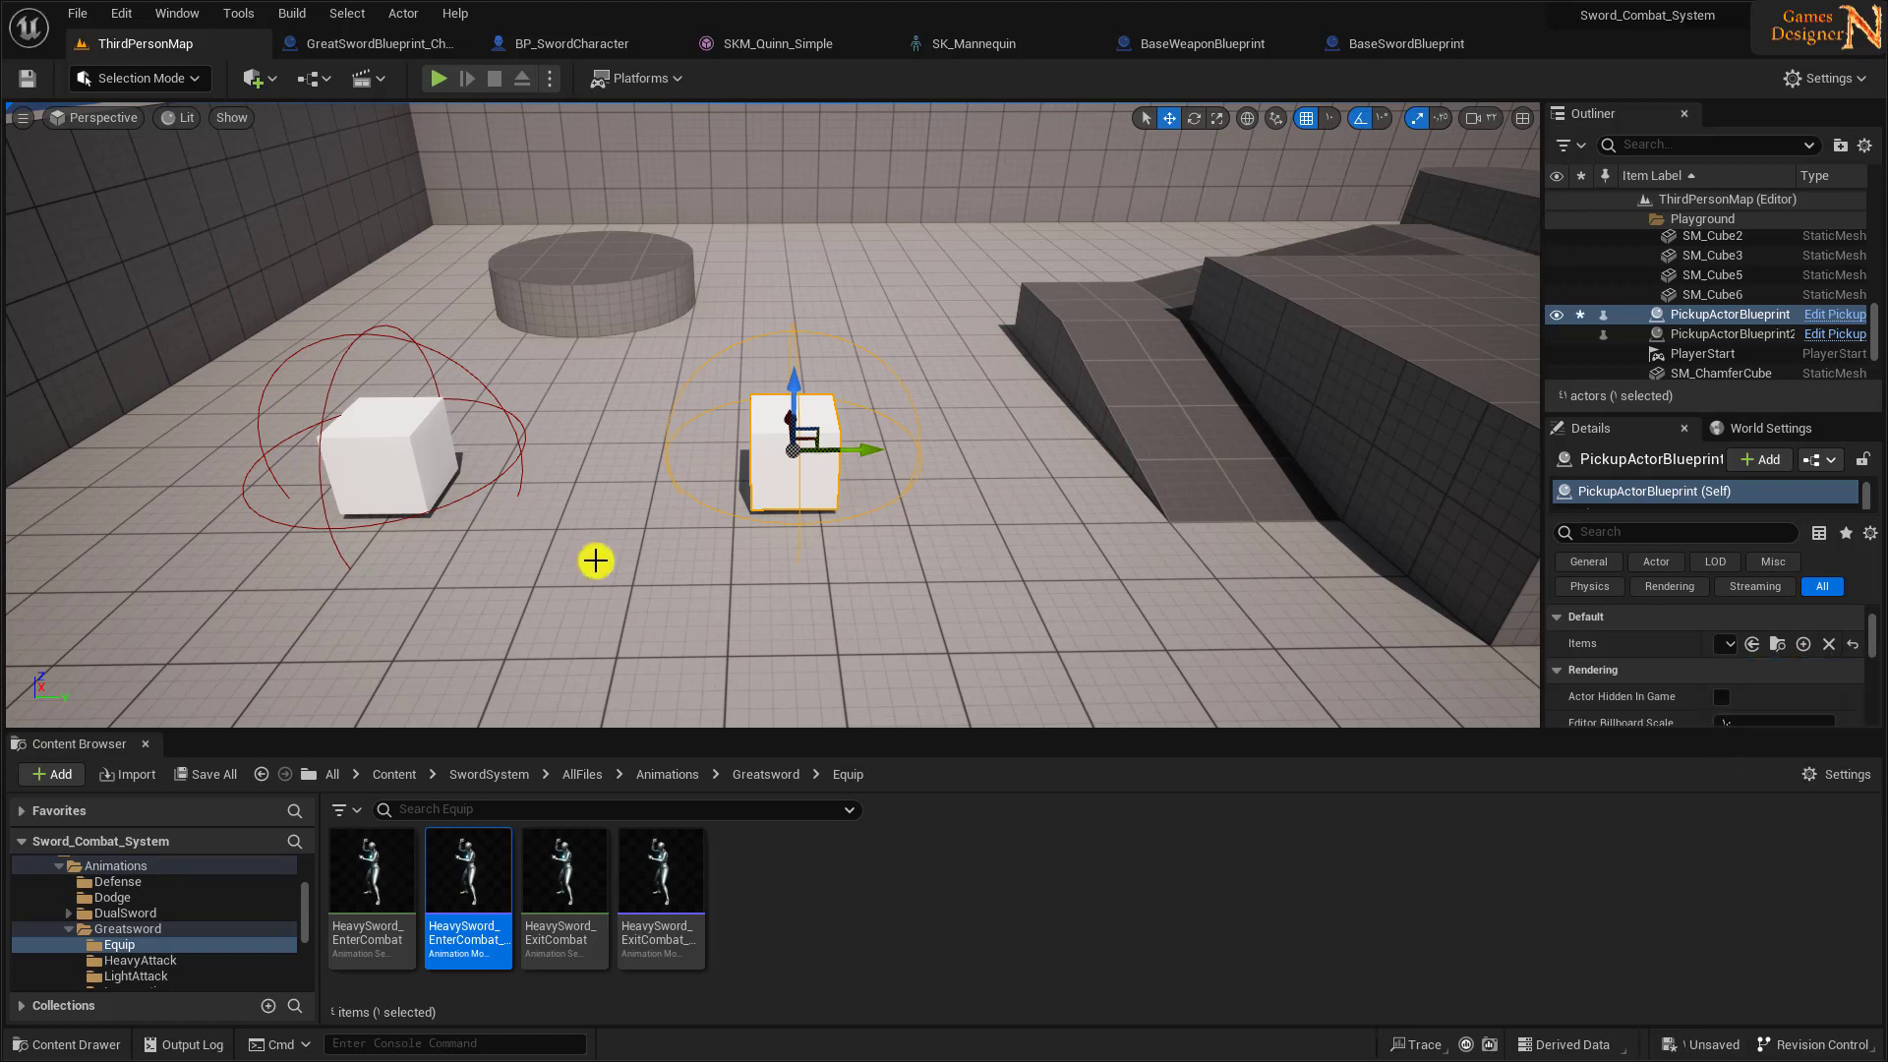
# - Set the left pickup cube's Items to the great sword blueprint and save all
pyautogui.click(424, 459)
pyautogui.click(1727, 644)
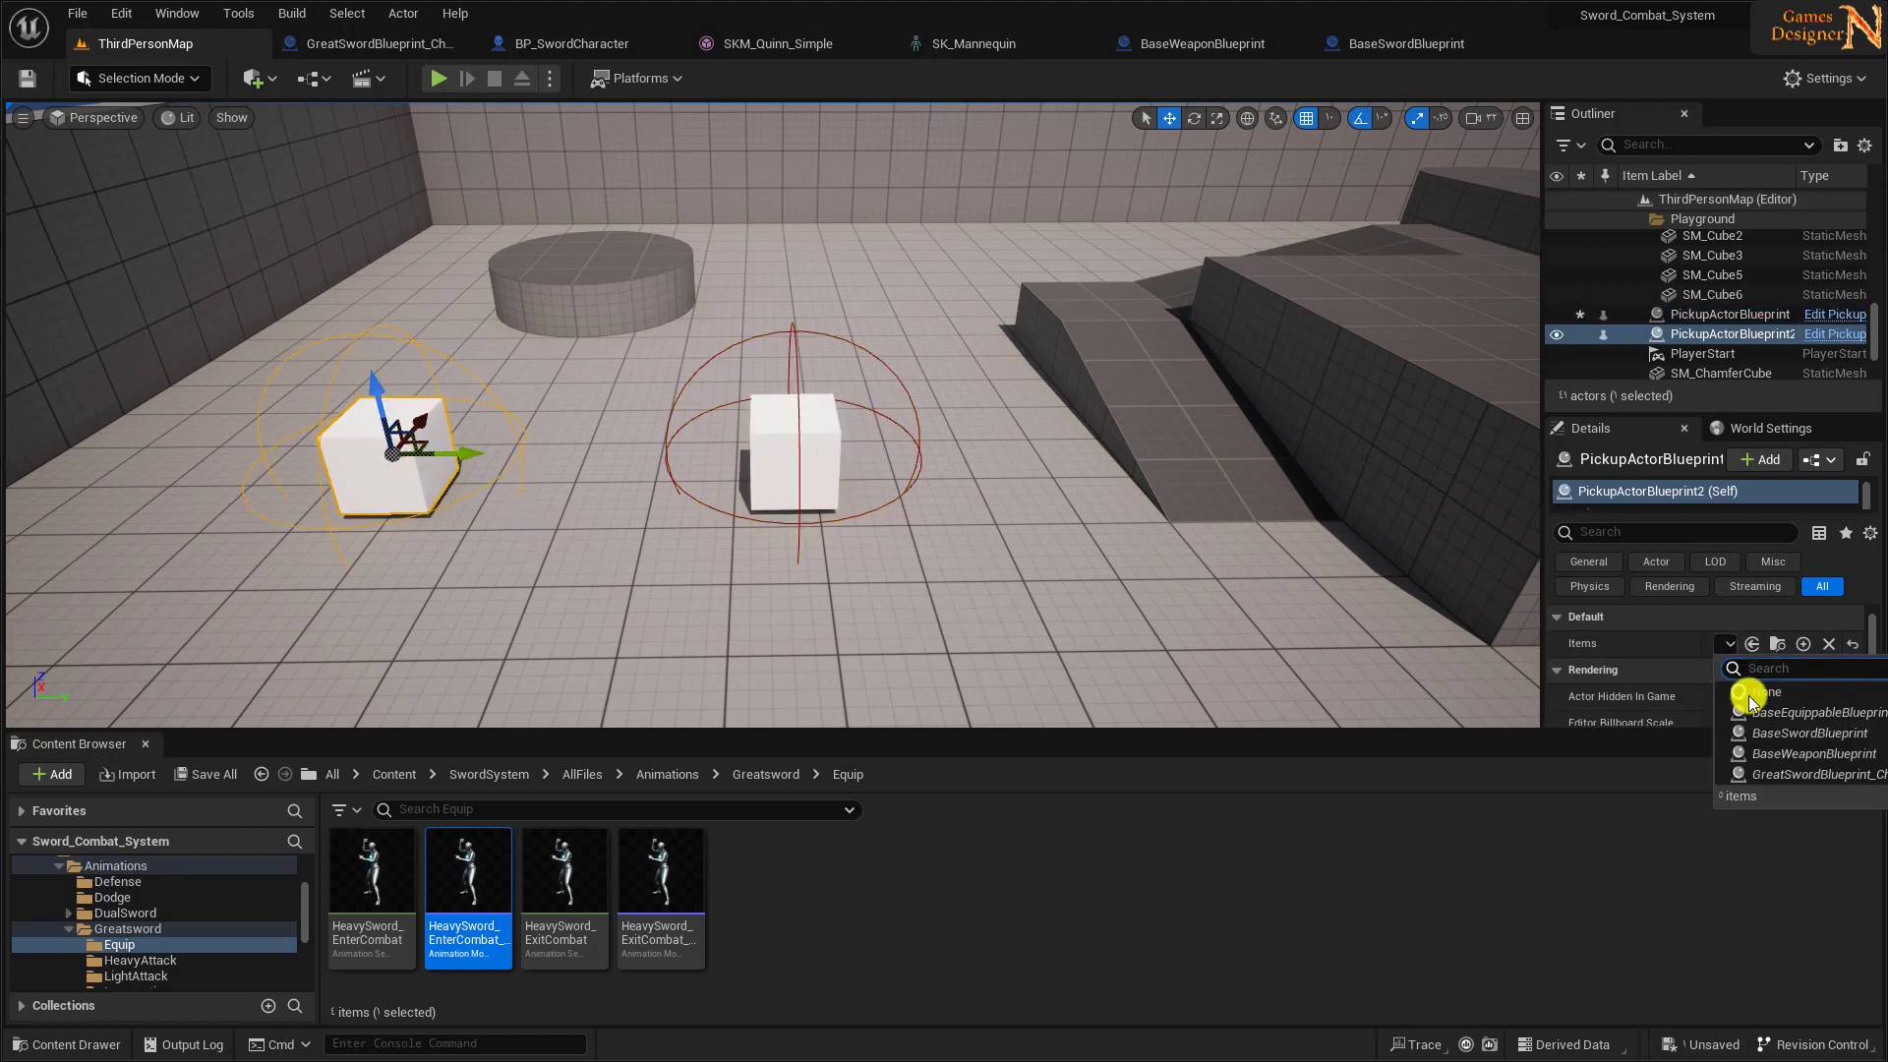
pyautogui.click(1788, 776)
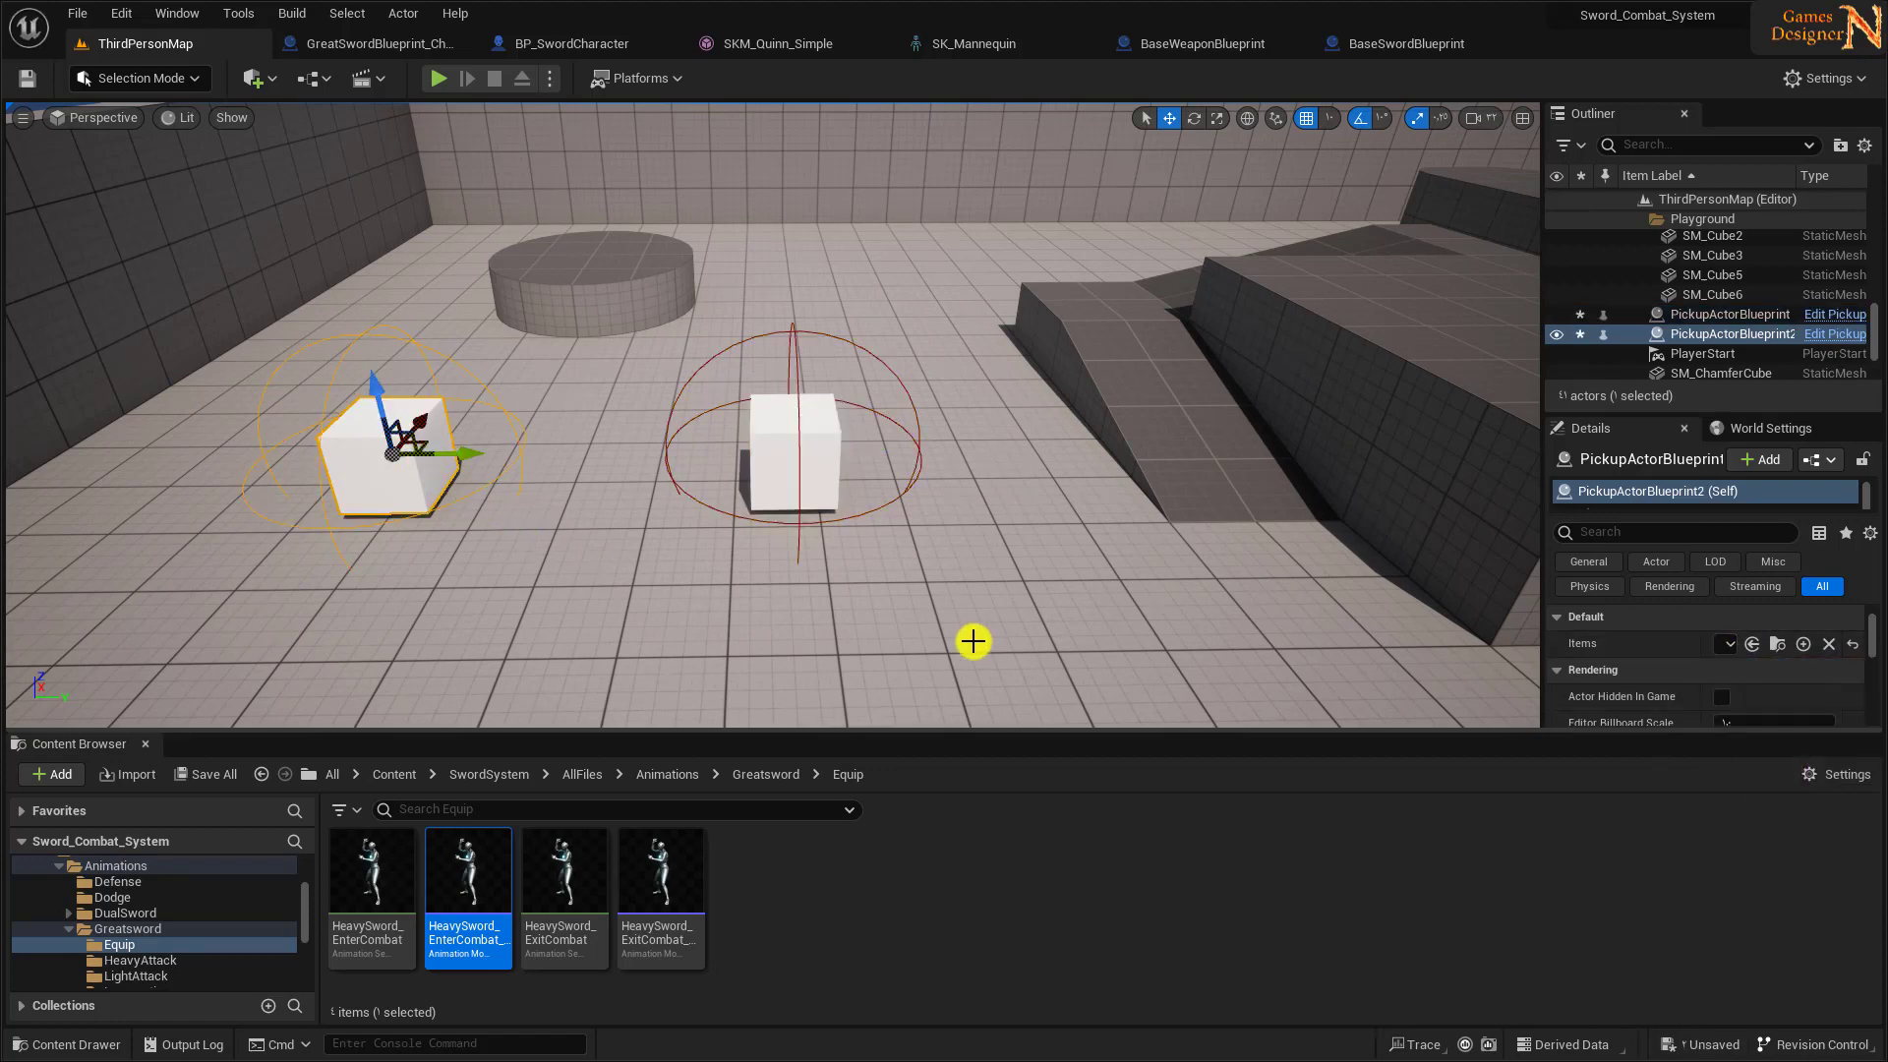
pyautogui.click(26, 77)
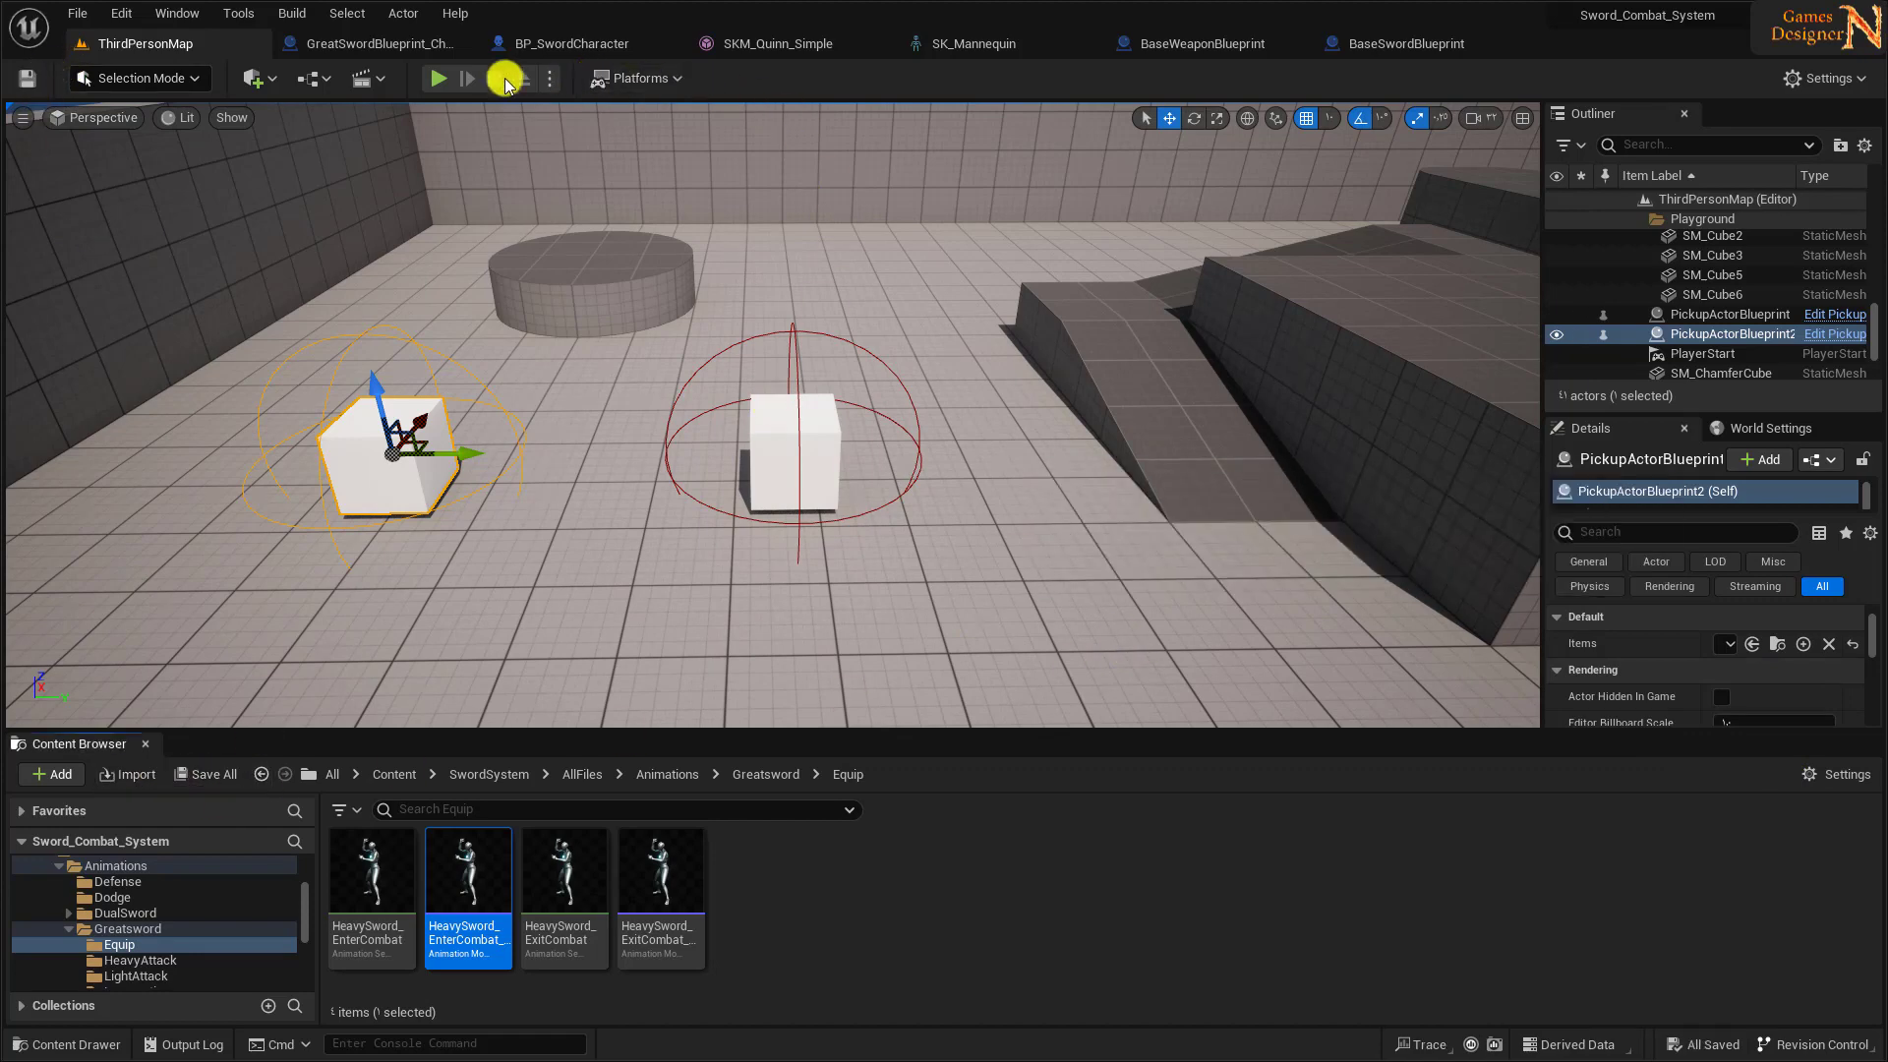
# - Play-test ThirdPersonMap: run to the cube, pick up, draw and equip the greatsword, then stop
pyautogui.click(432, 80)
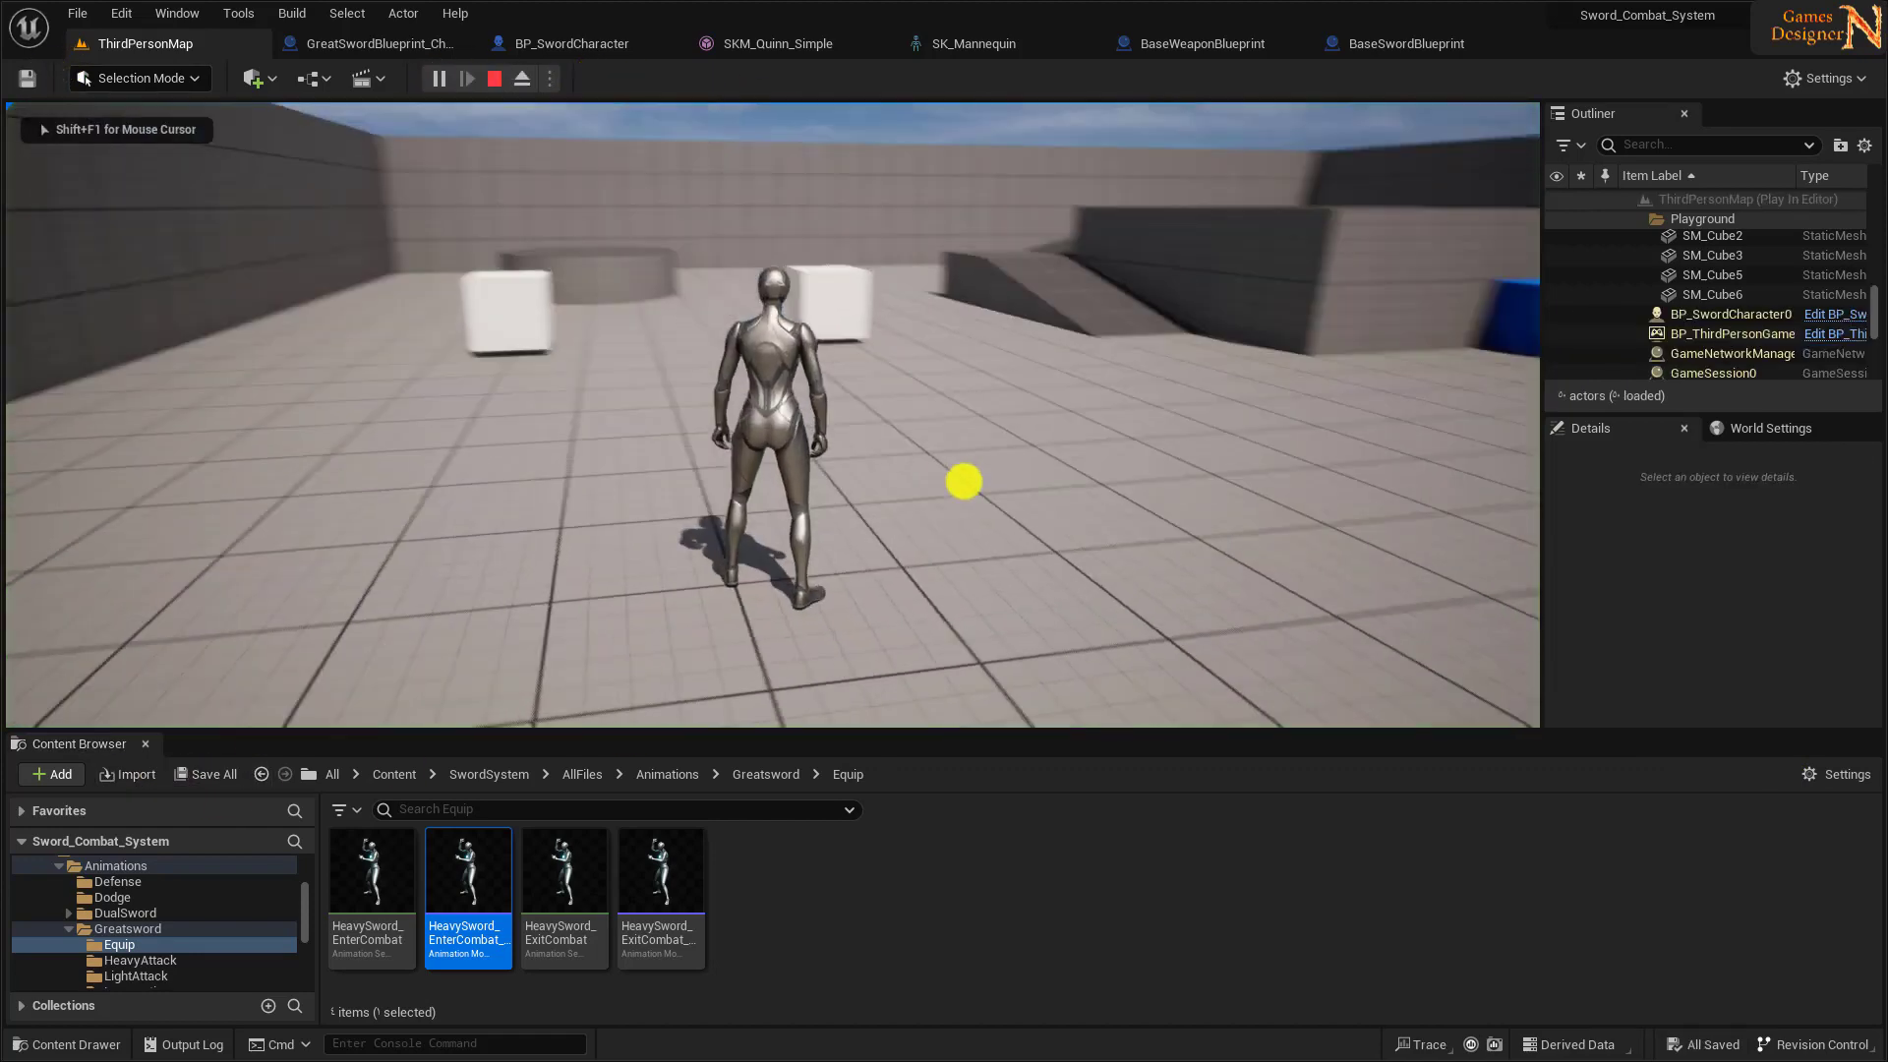
pyautogui.press('w')
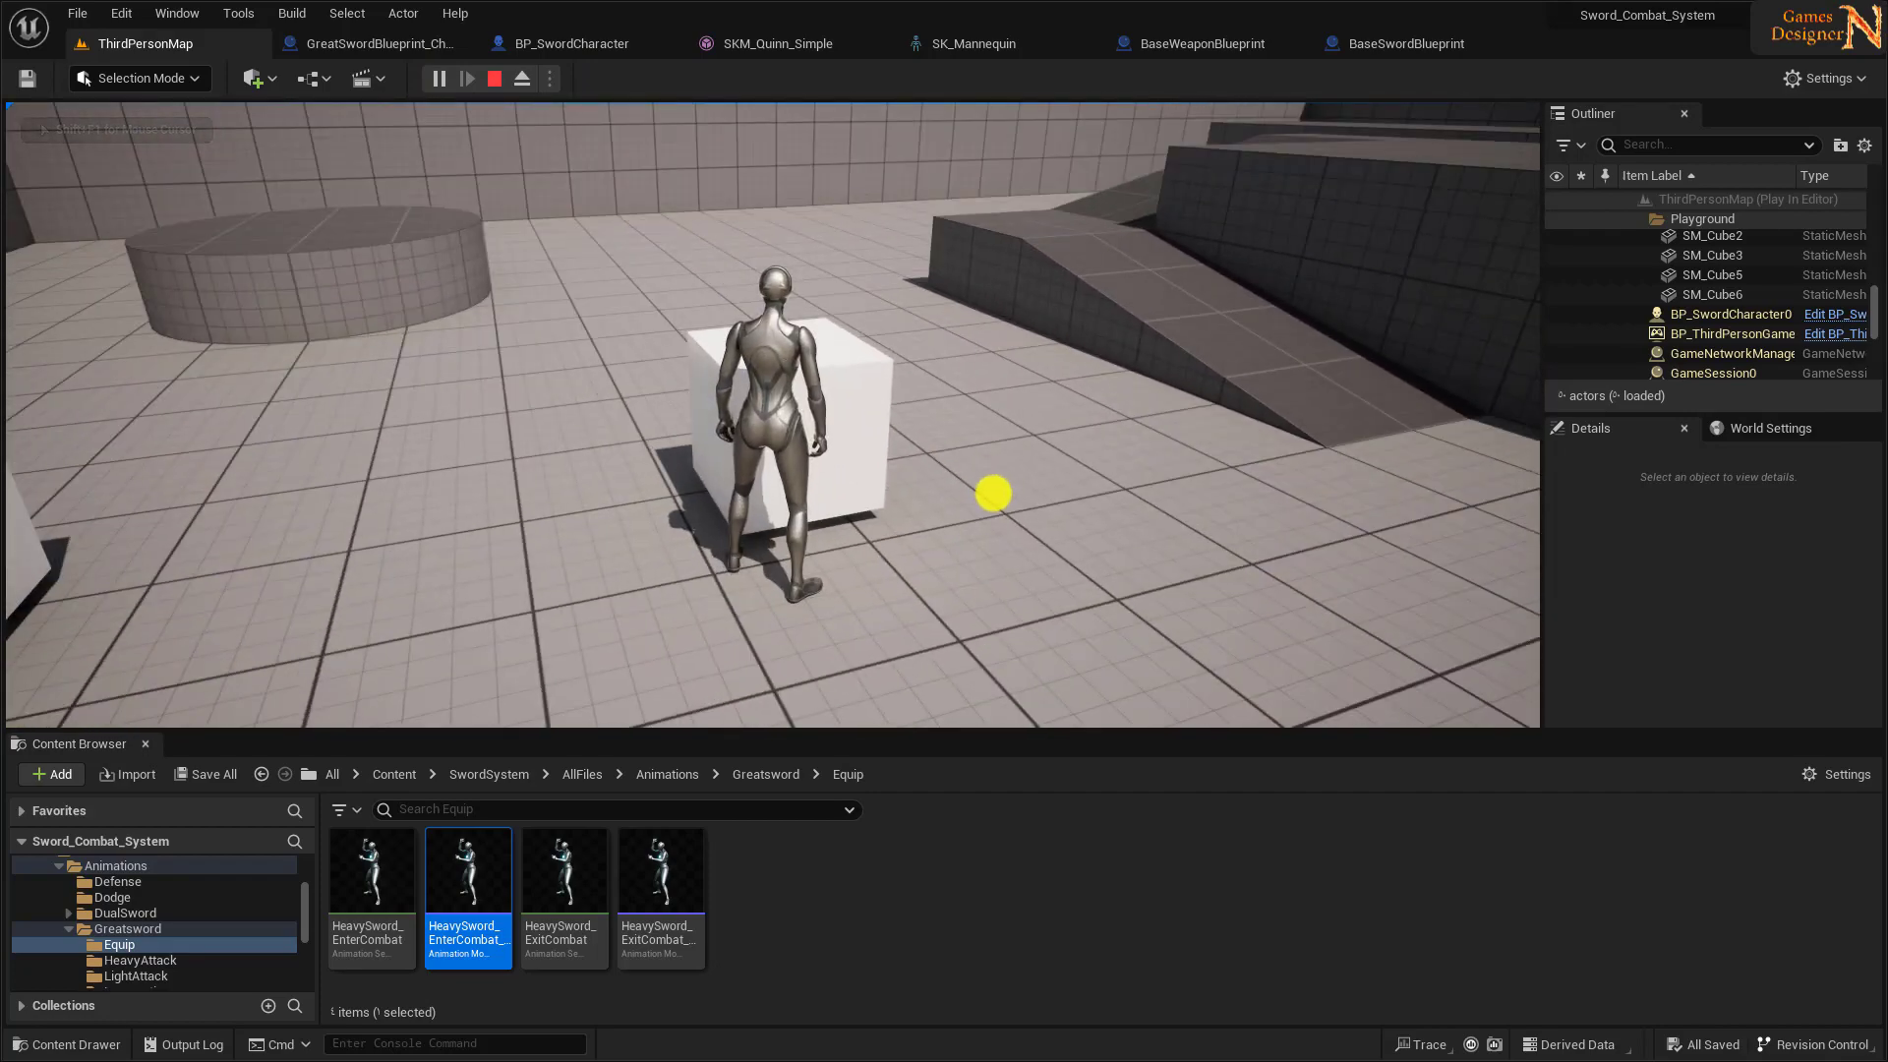
pyautogui.press('e')
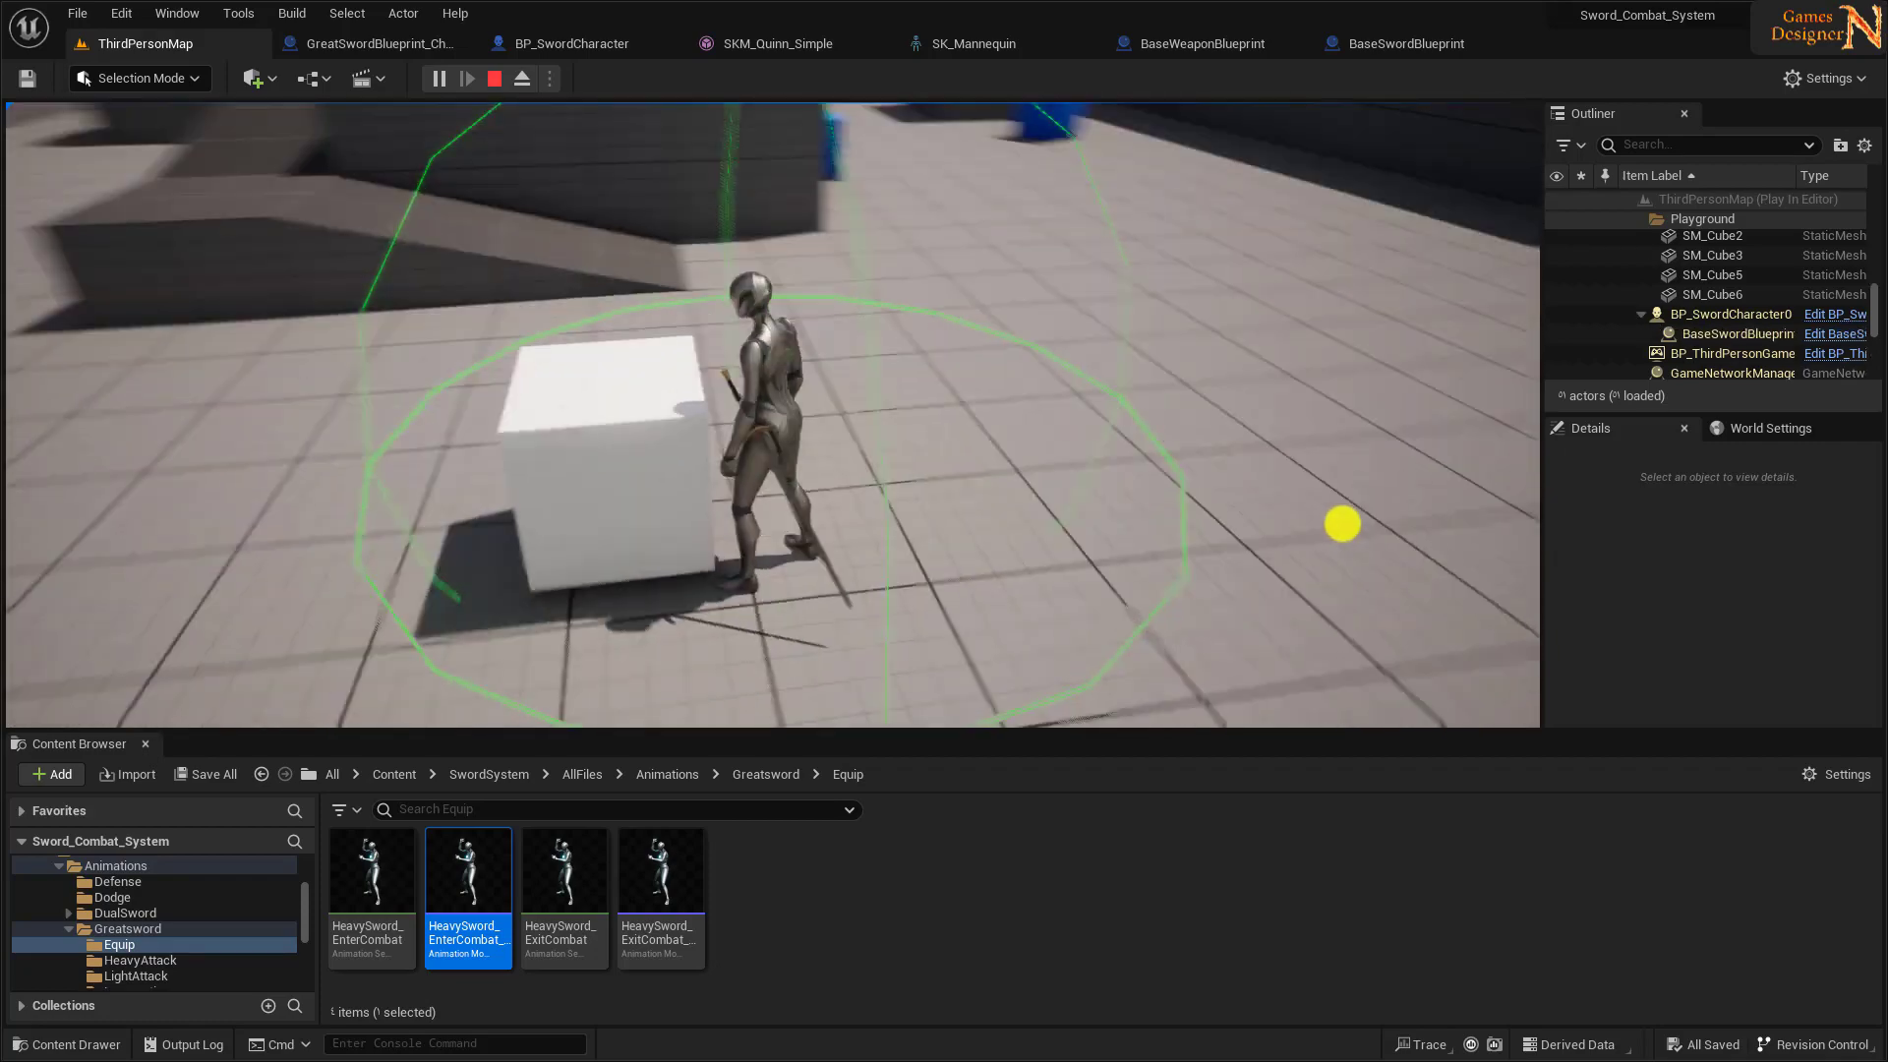
pyautogui.press('w')
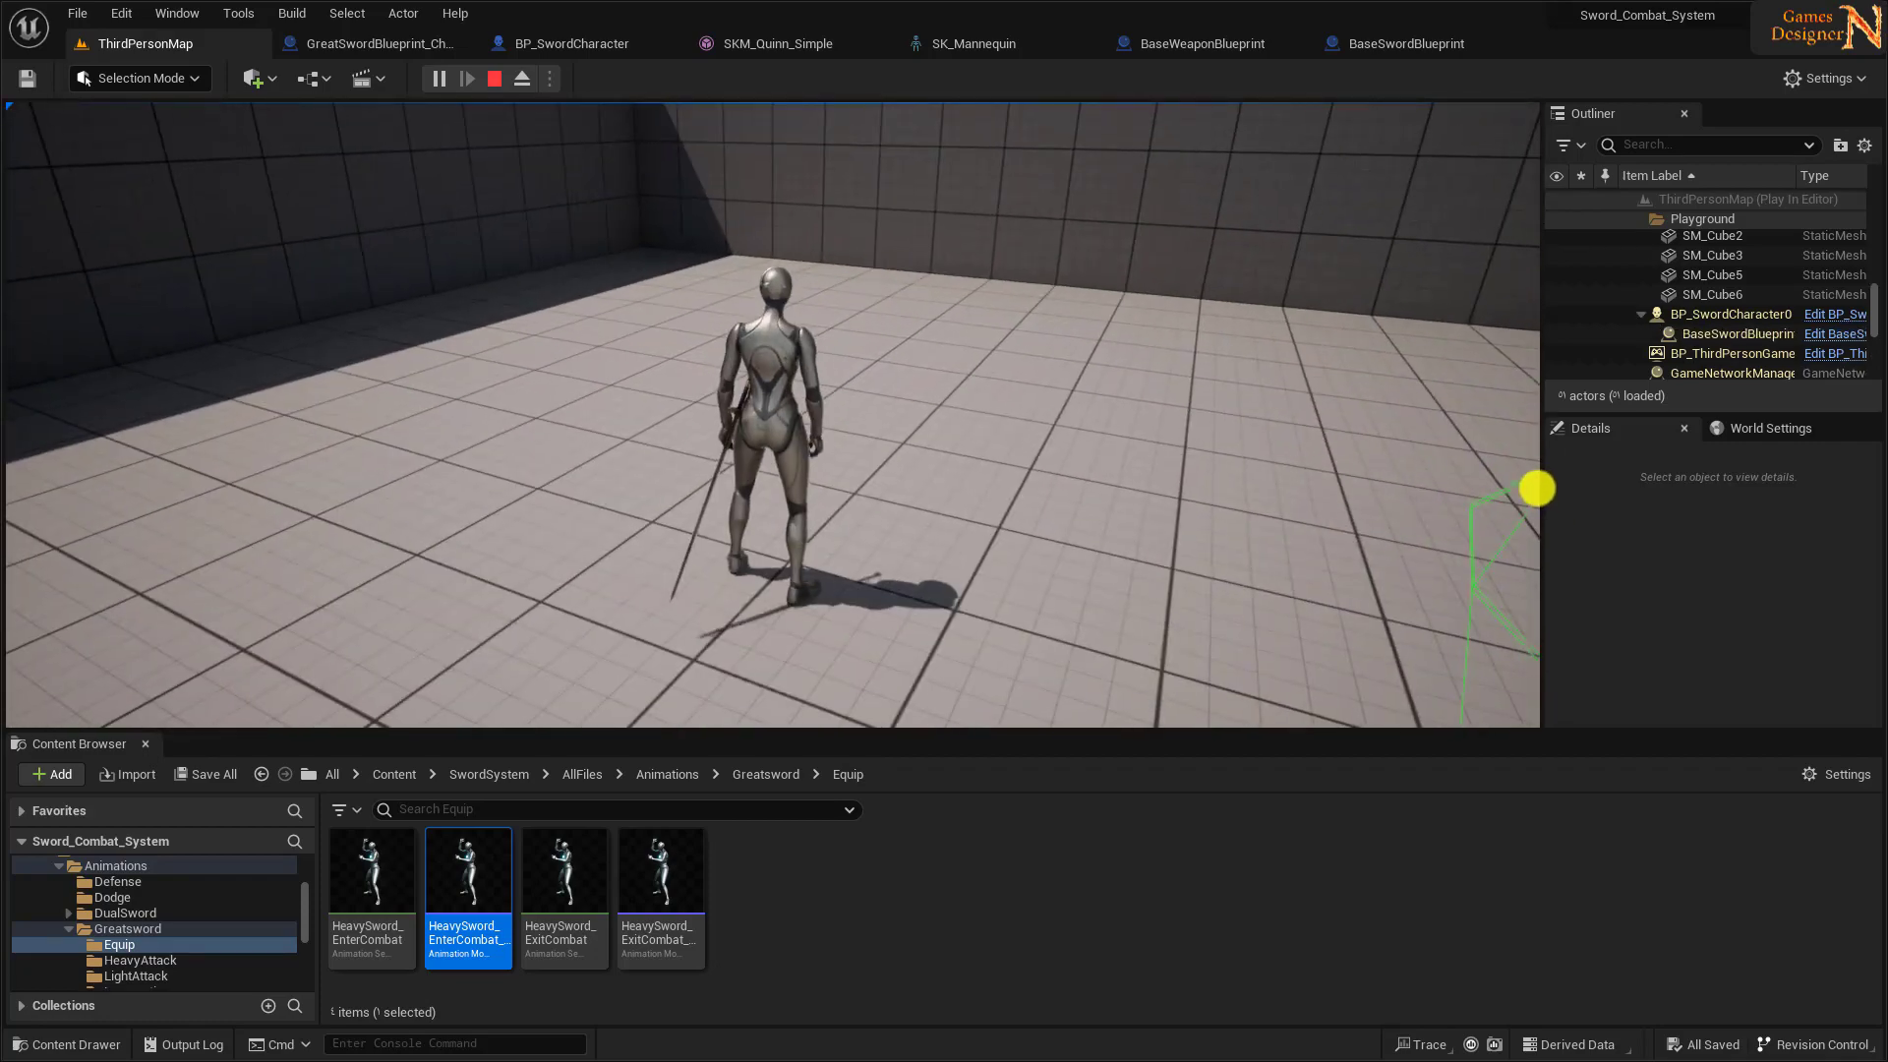
pyautogui.press('e')
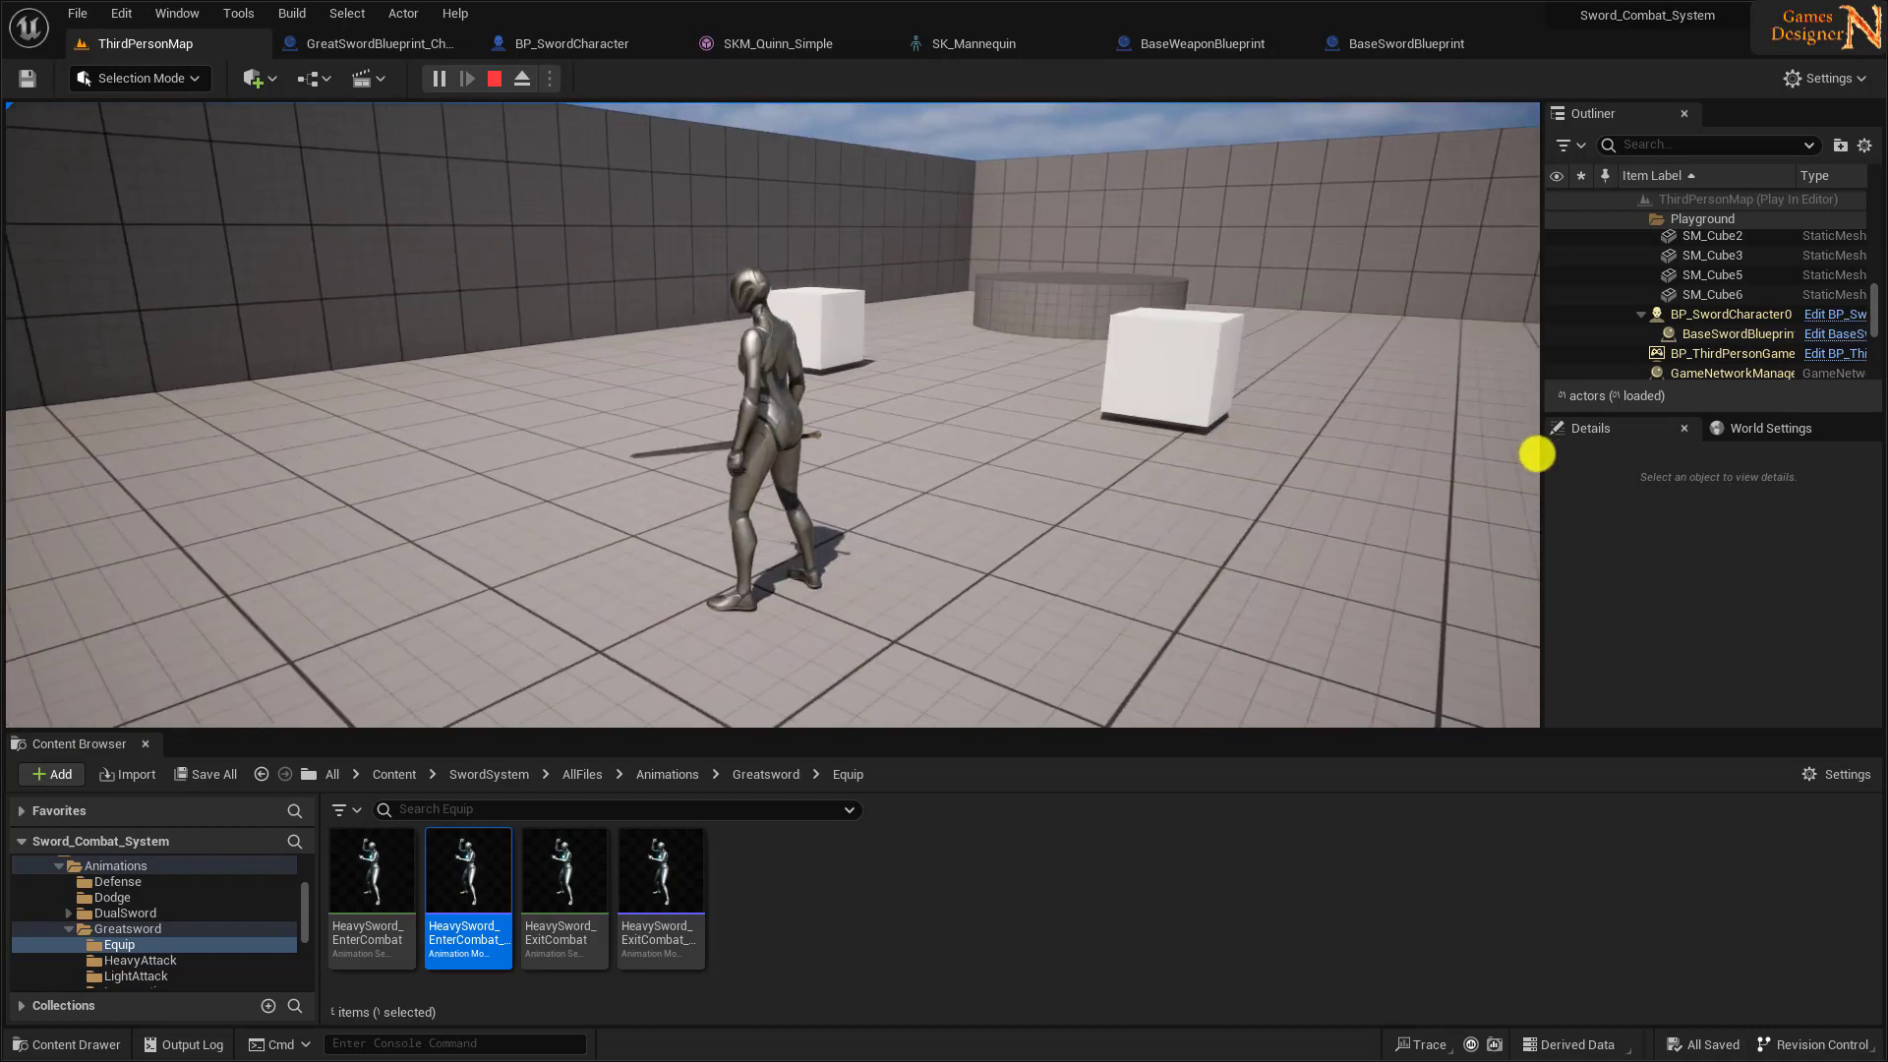
pyautogui.press('e')
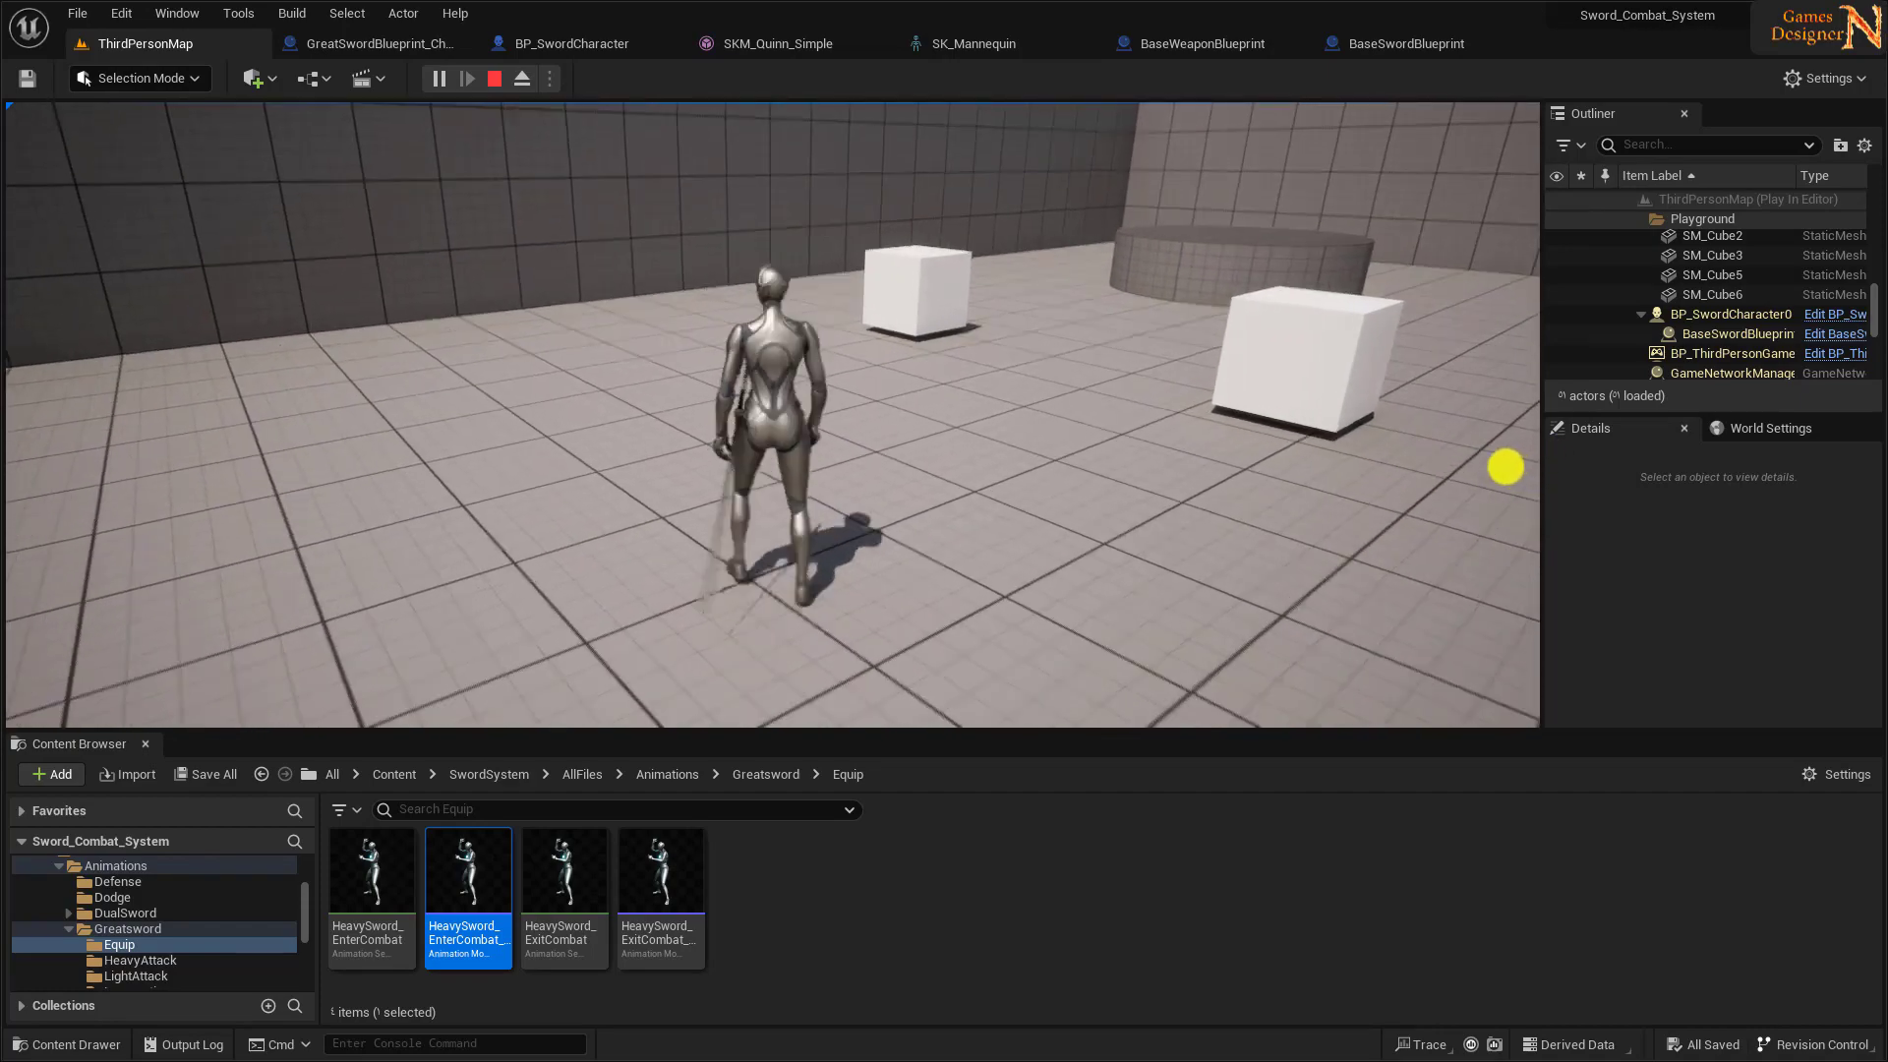
pyautogui.press('w')
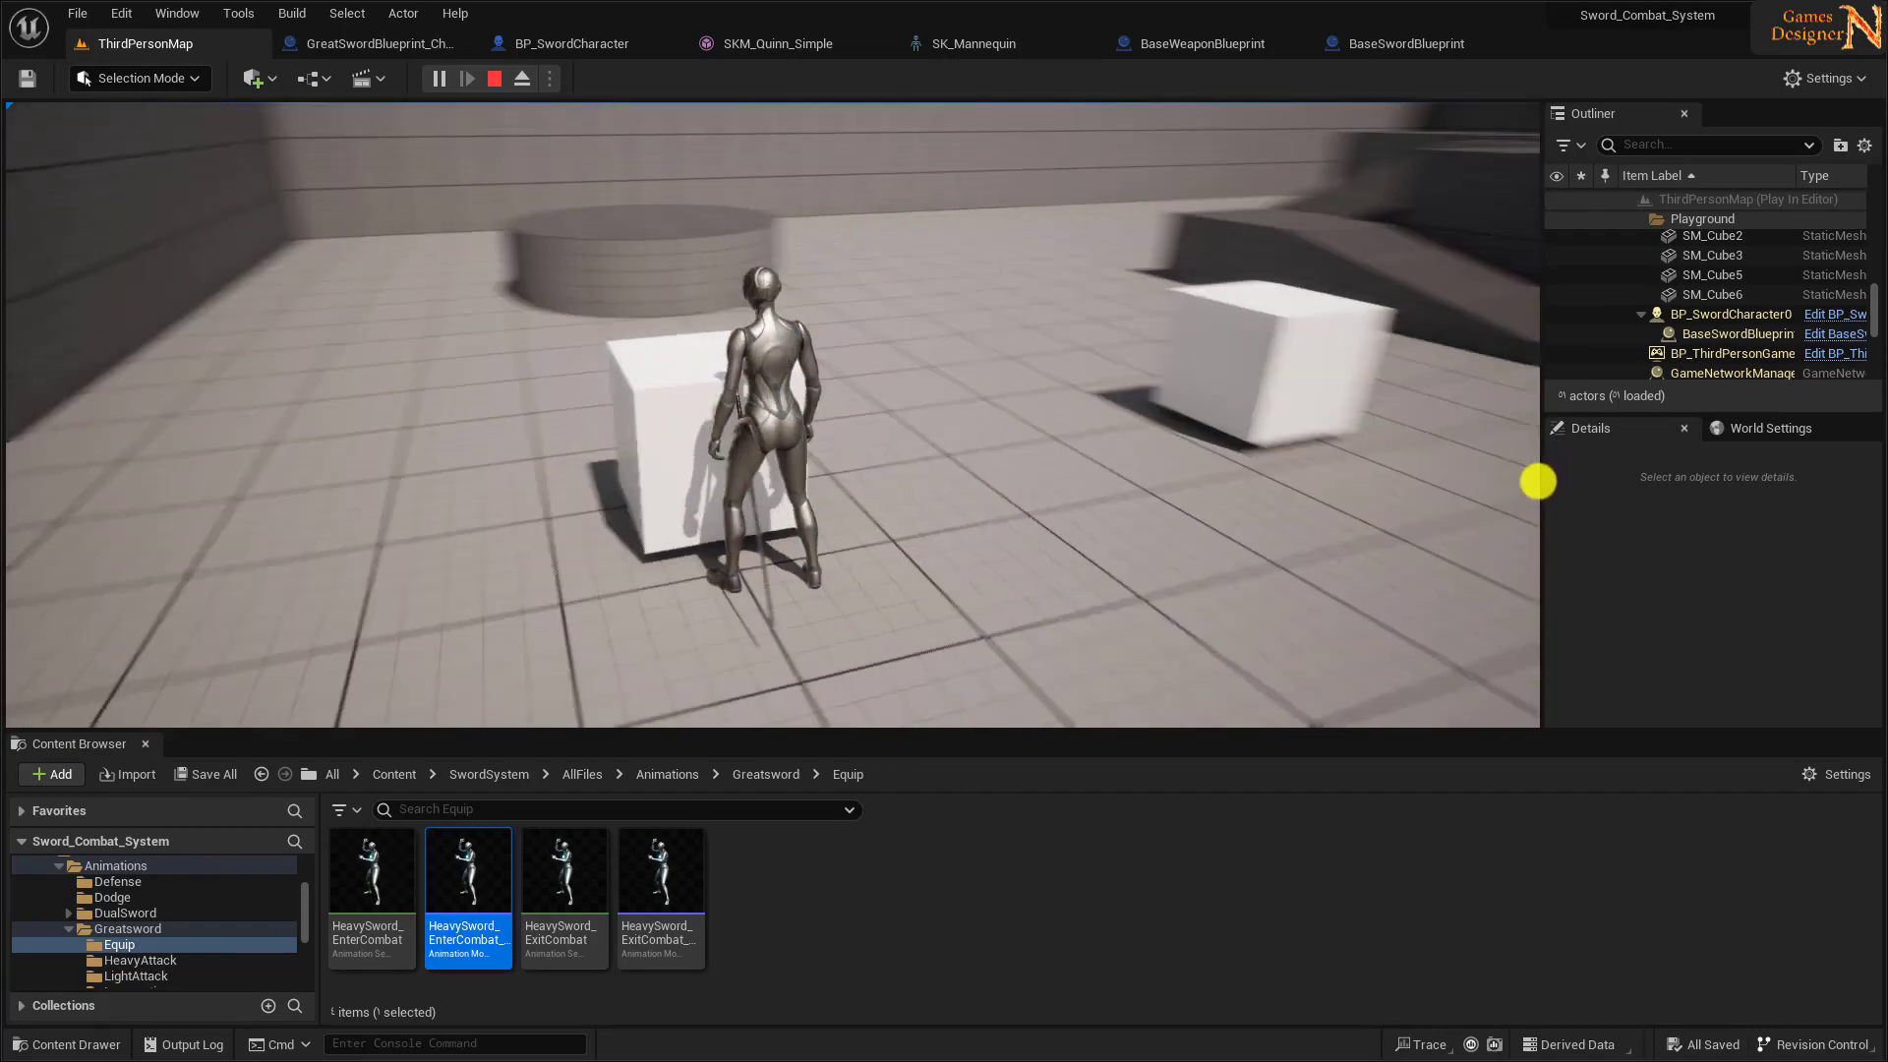
pyautogui.press('e')
pyautogui.press('w')
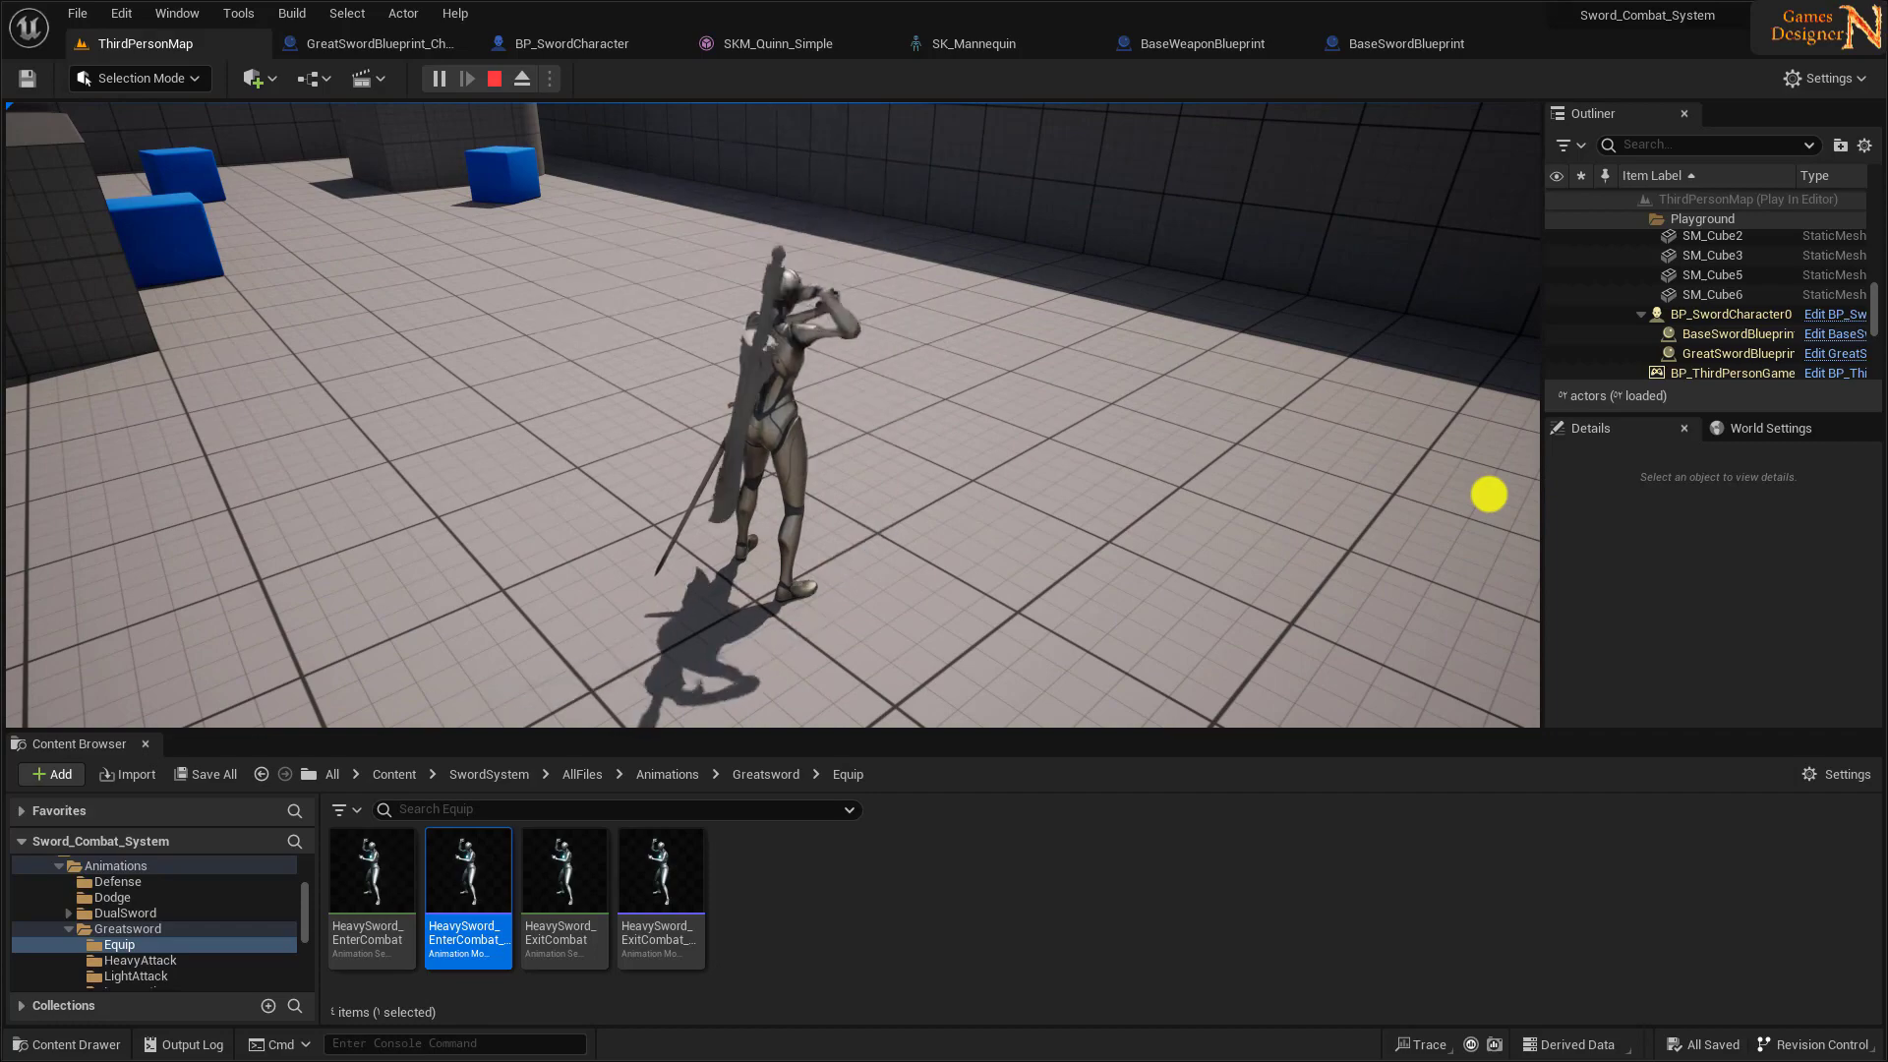
pyautogui.press('f')
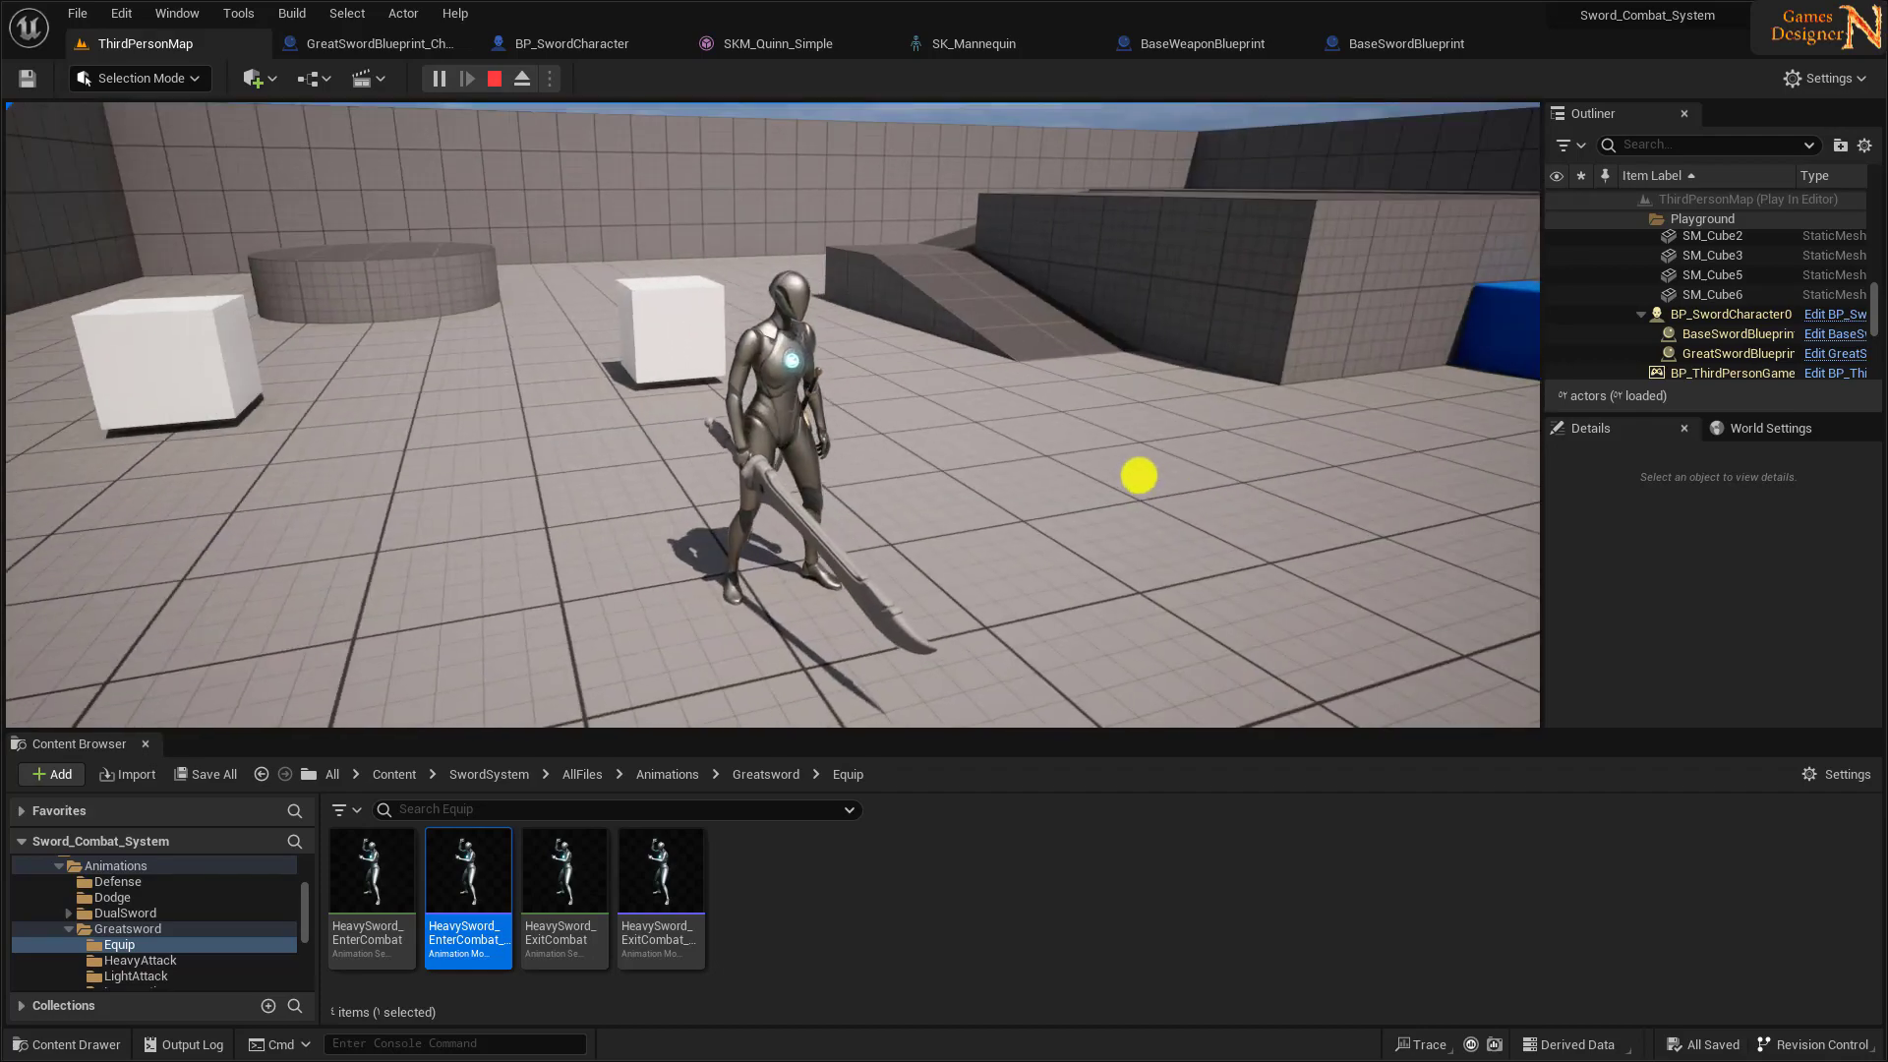
pyautogui.press('Escape')
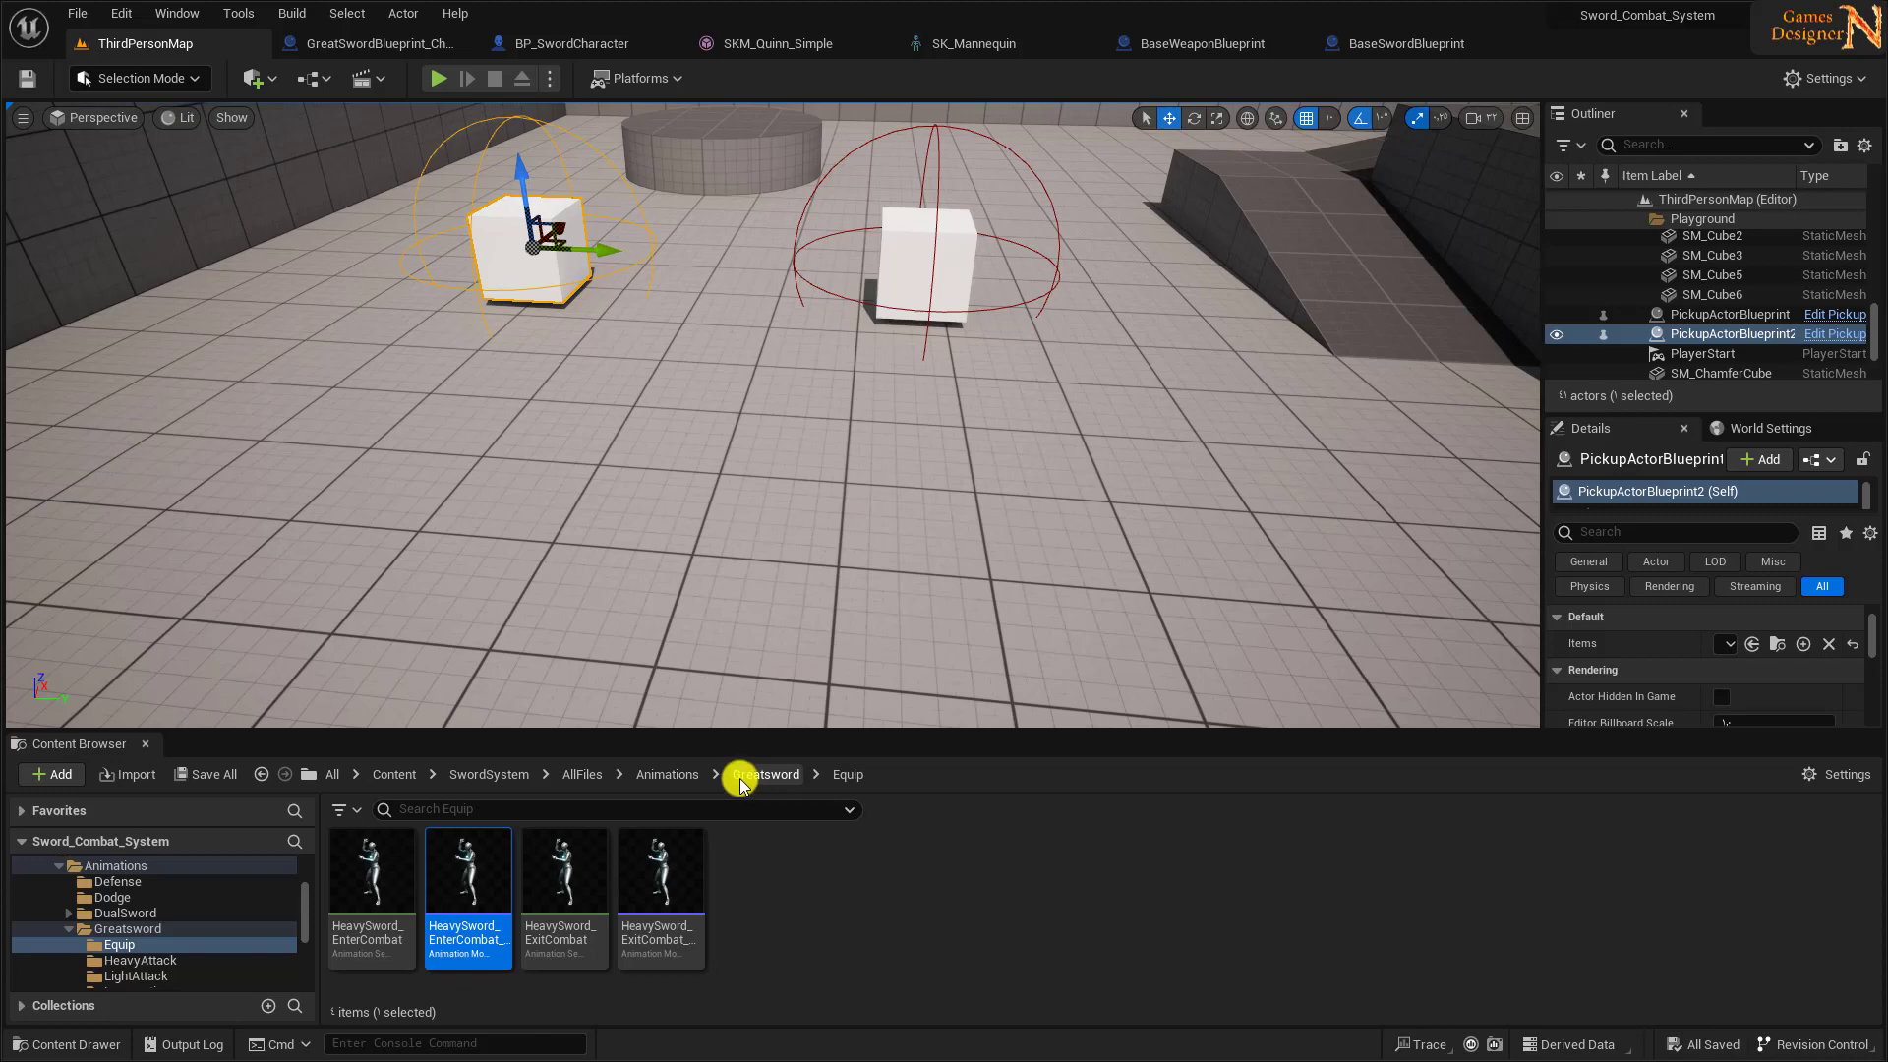
# - Return to SwordSystem and create a new folder there named Enum
pyautogui.click(482, 775)
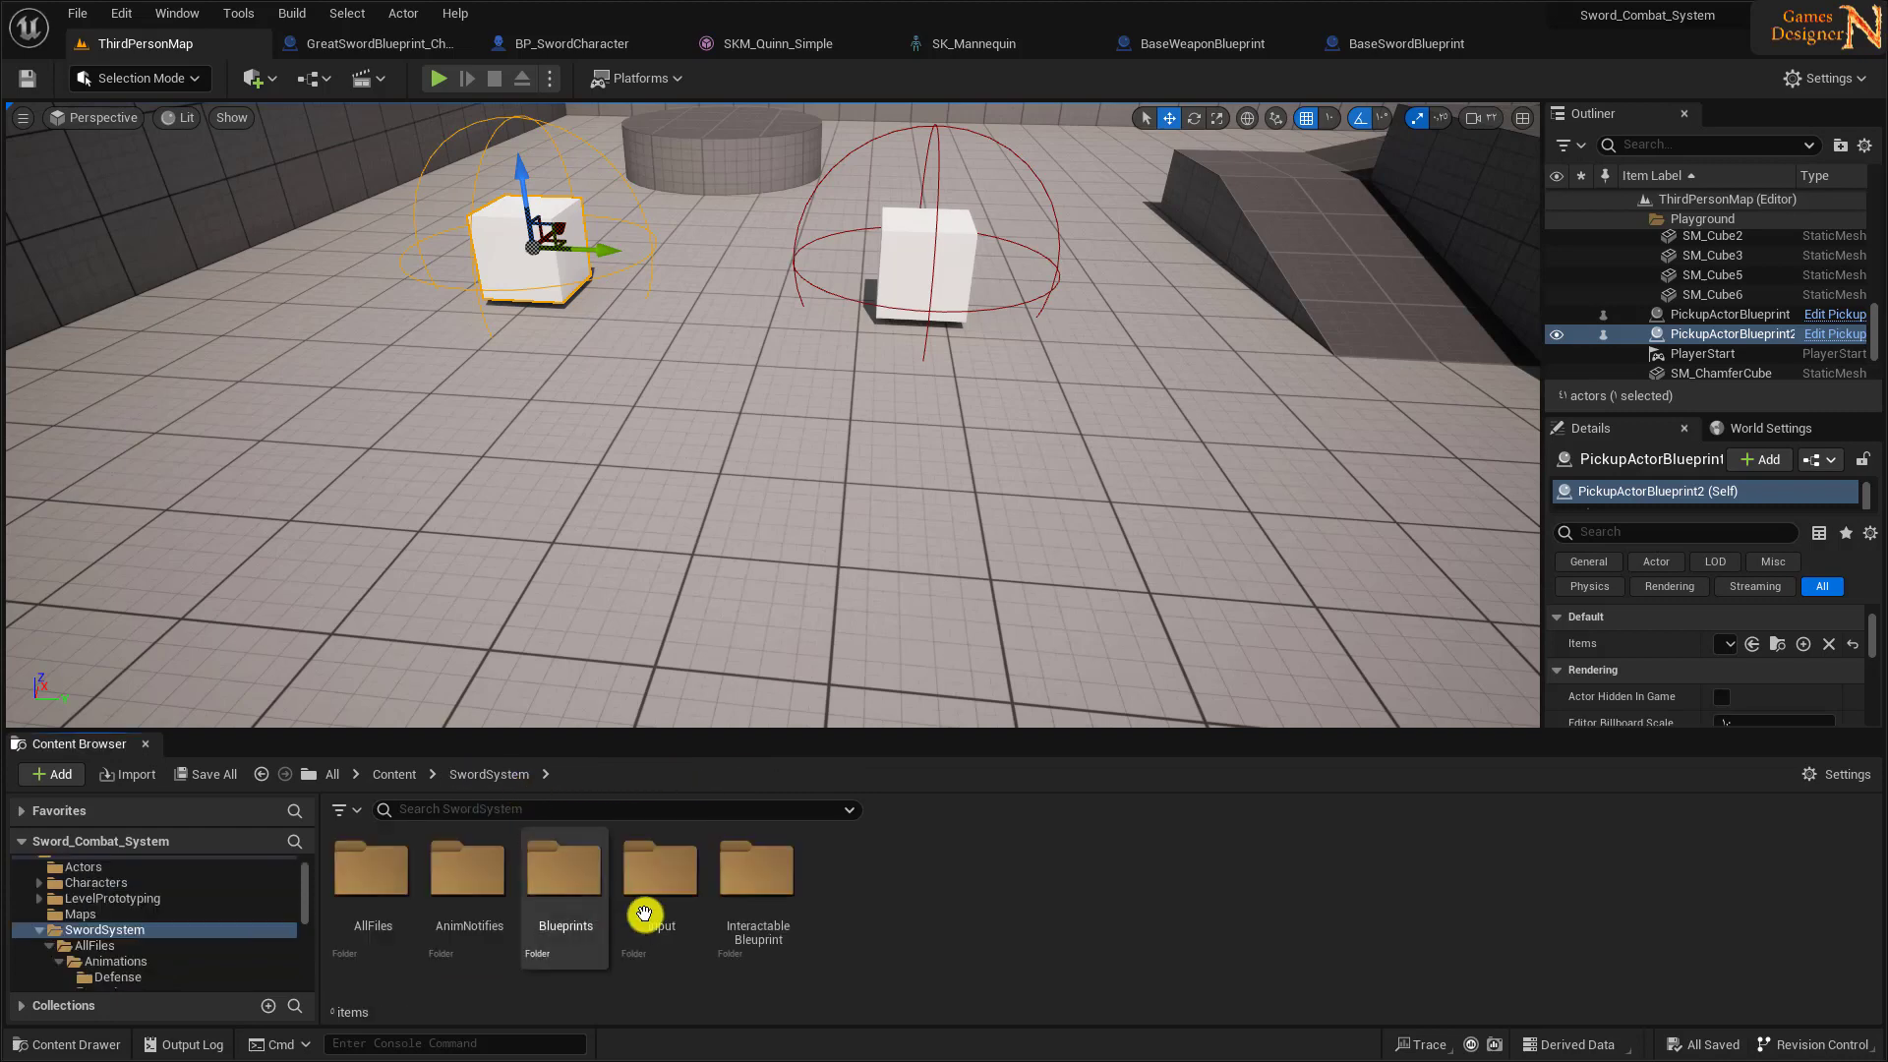
pyautogui.doubleClick(566, 872)
pyautogui.click(489, 775)
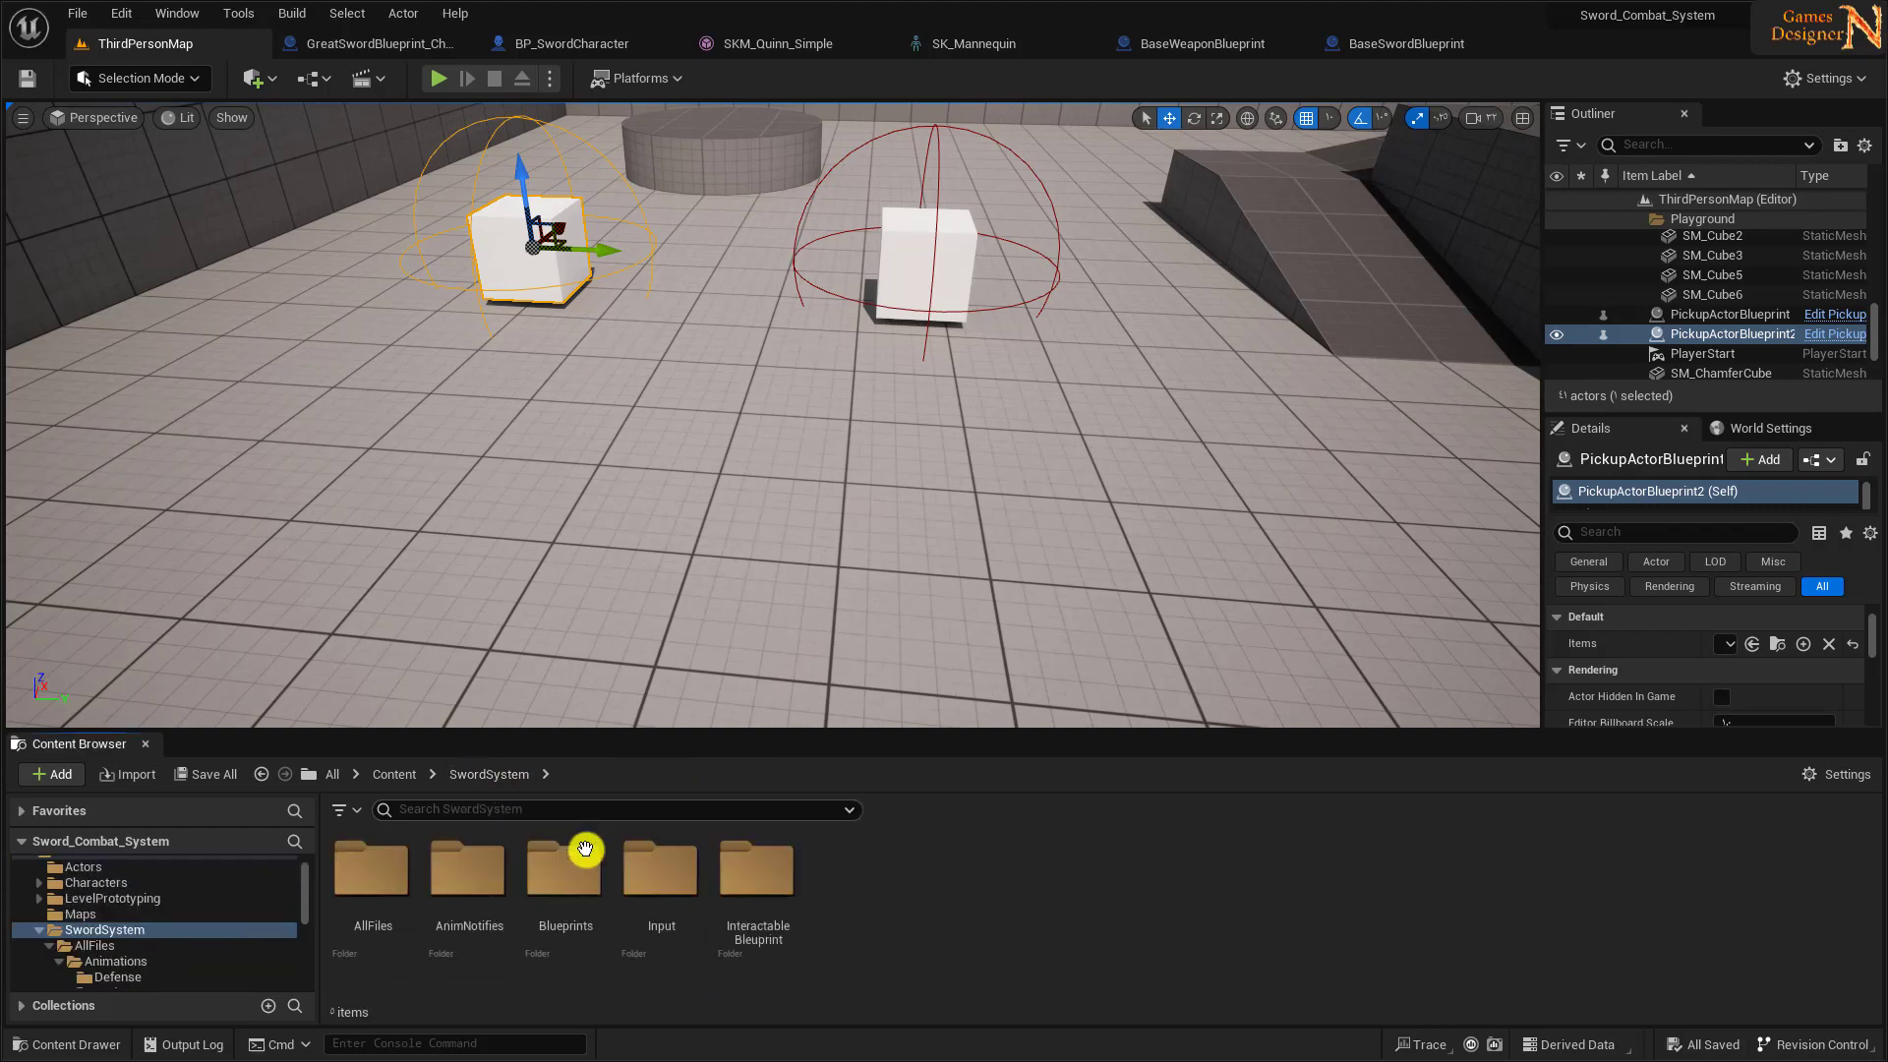
pyautogui.rightClick(843, 905)
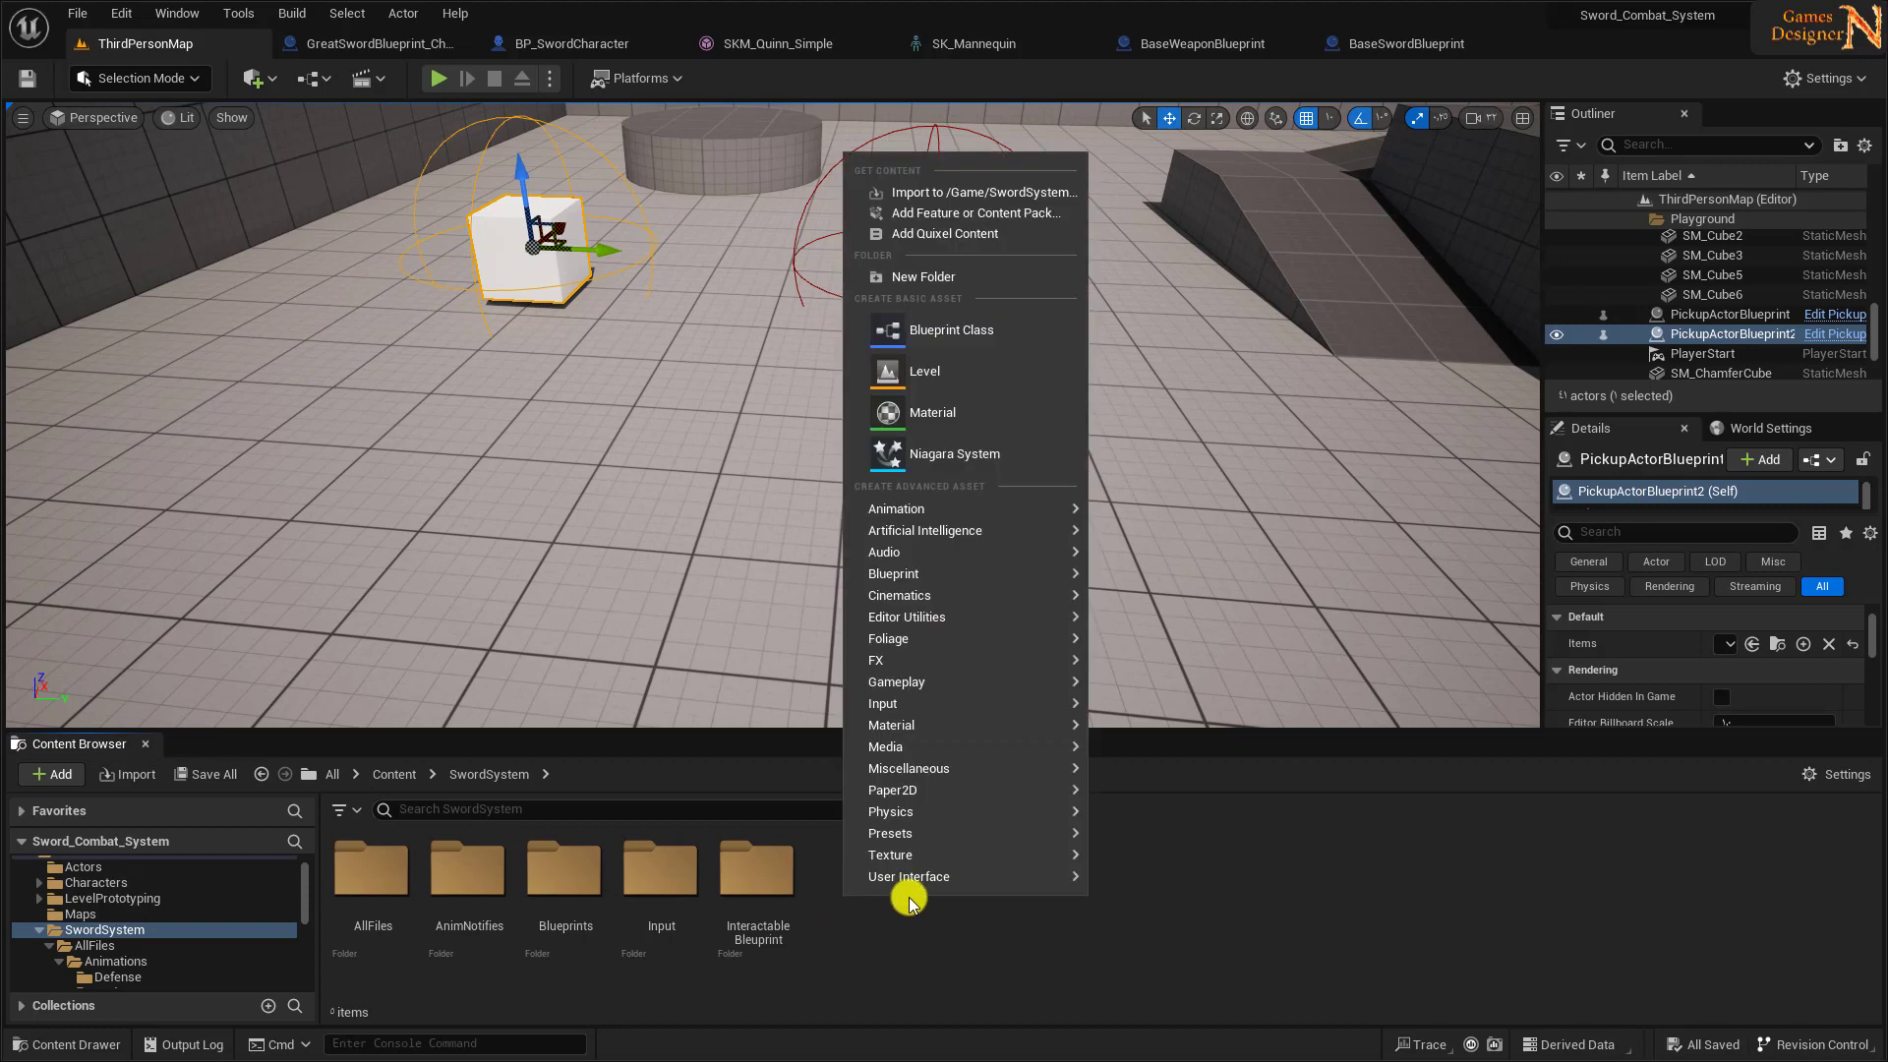
pyautogui.click(924, 275)
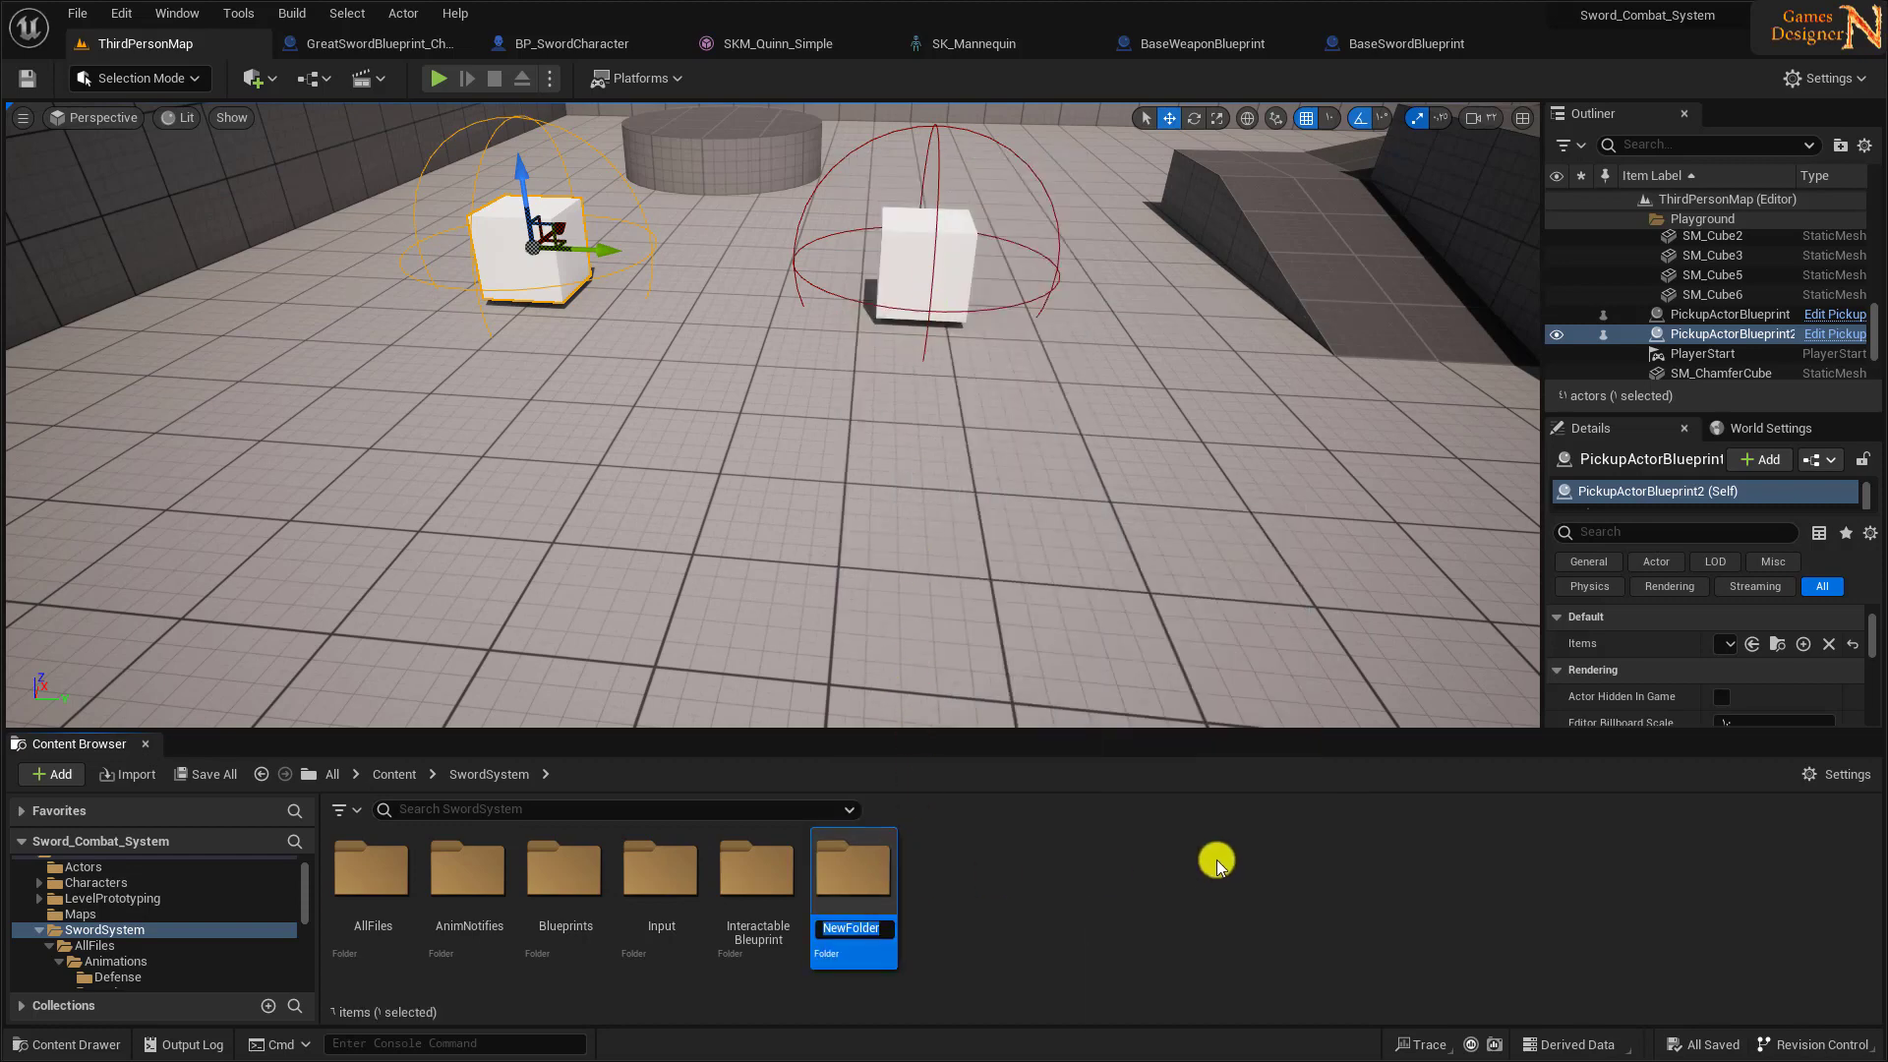
pyautogui.write('Enum')
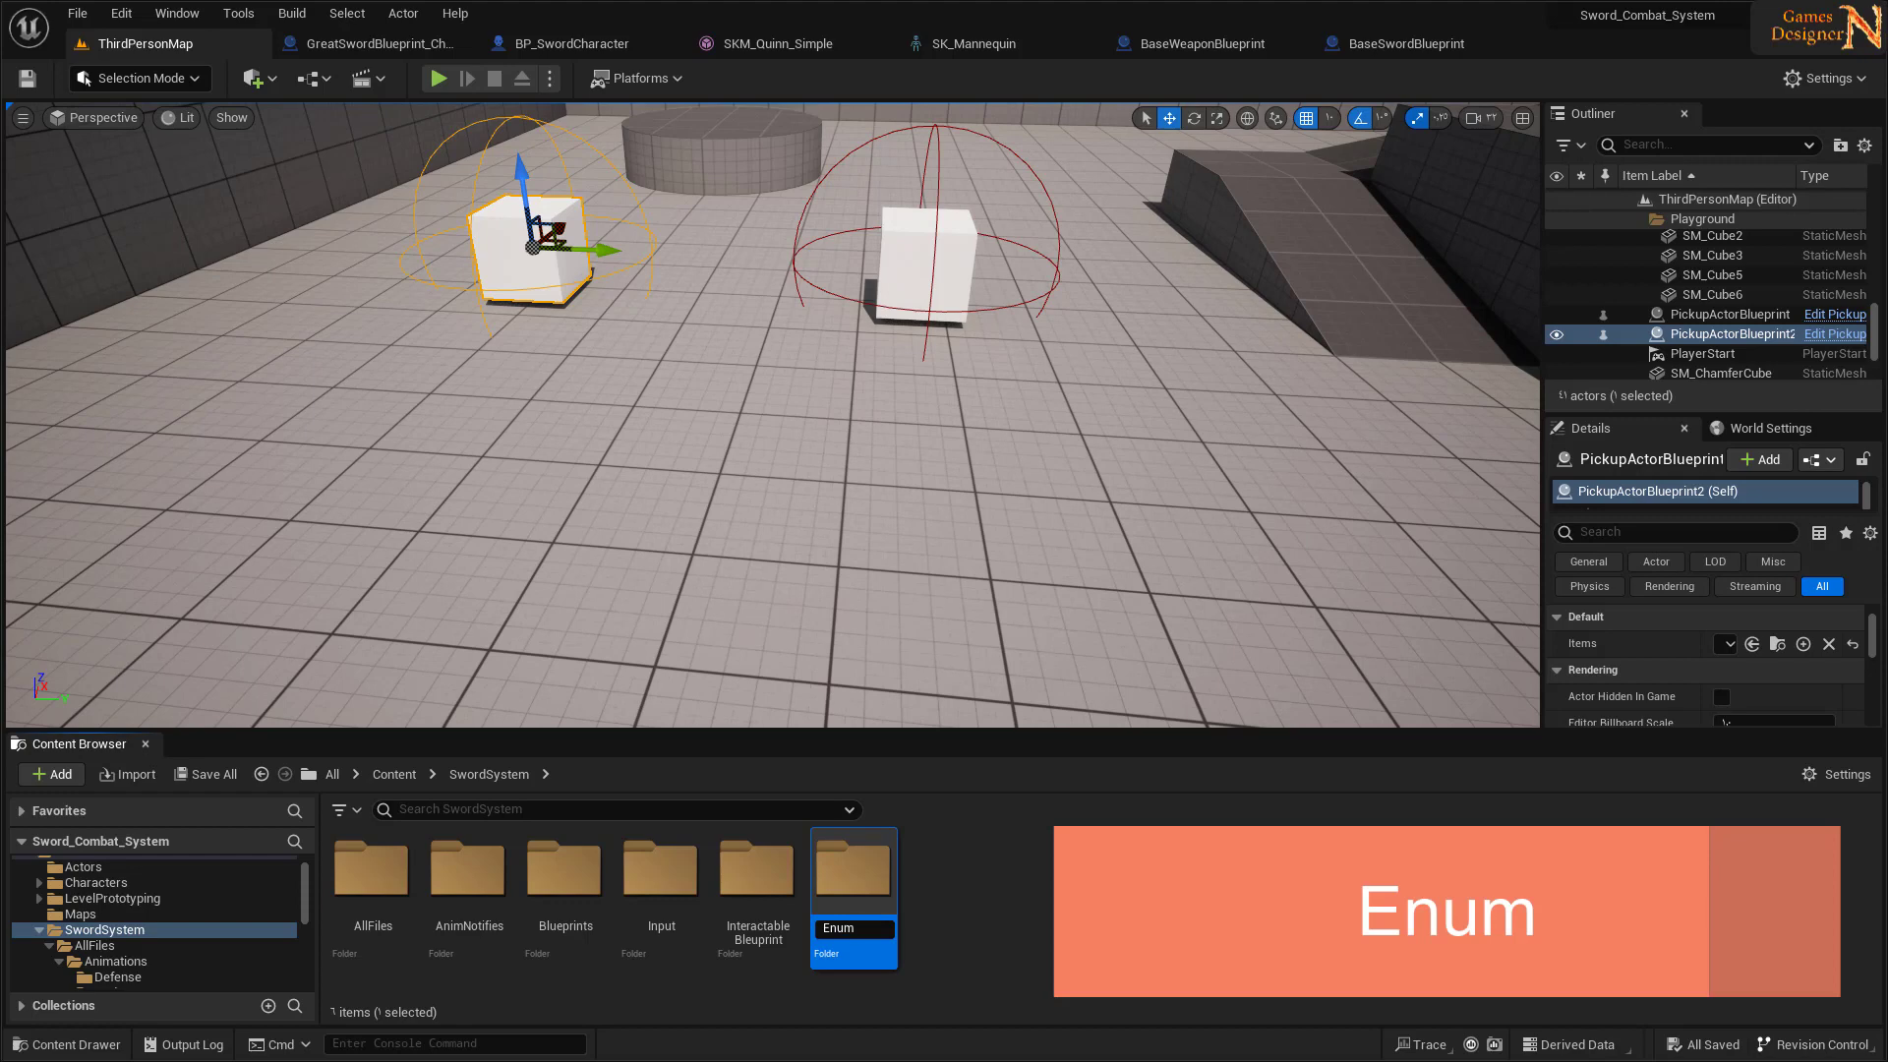
pyautogui.press('Return')
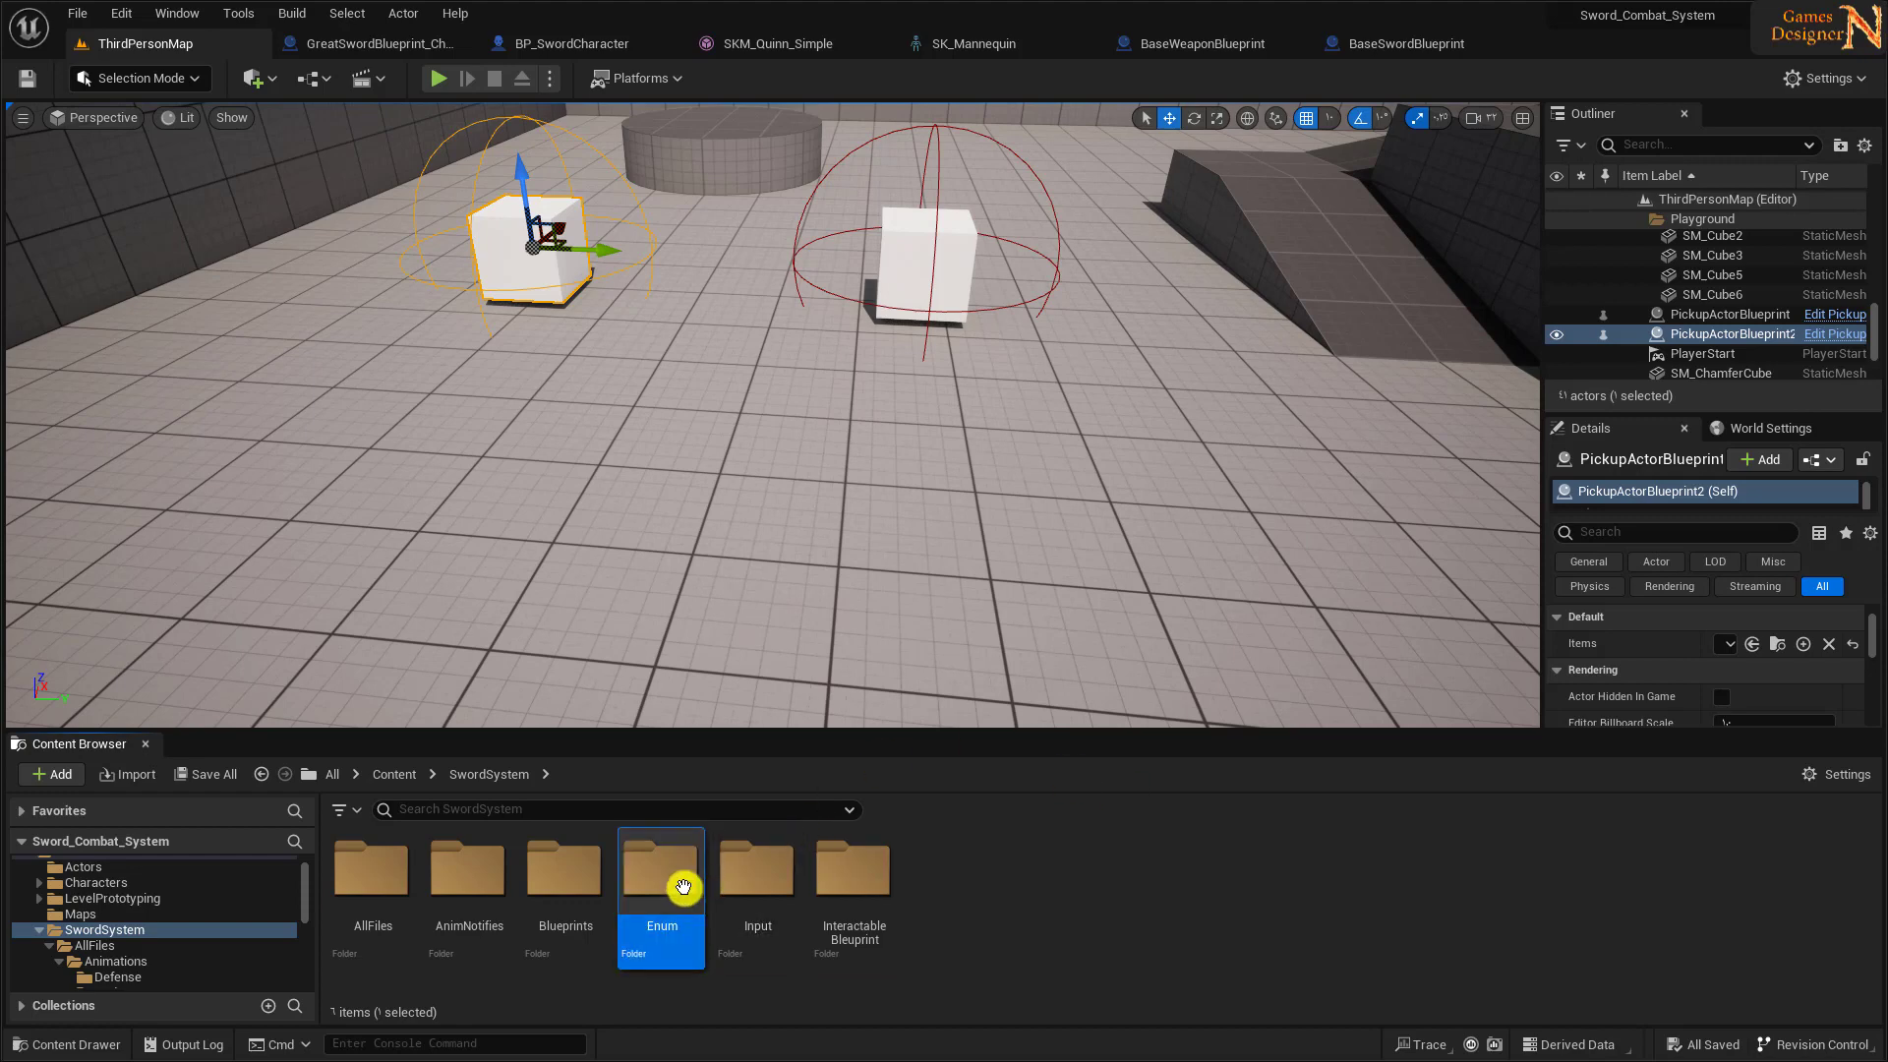
# - Create a Blueprint enumeration asset named CombatEnum in the Enum folder and open it
pyautogui.doubleClick(661, 890)
pyautogui.rightClick(661, 892)
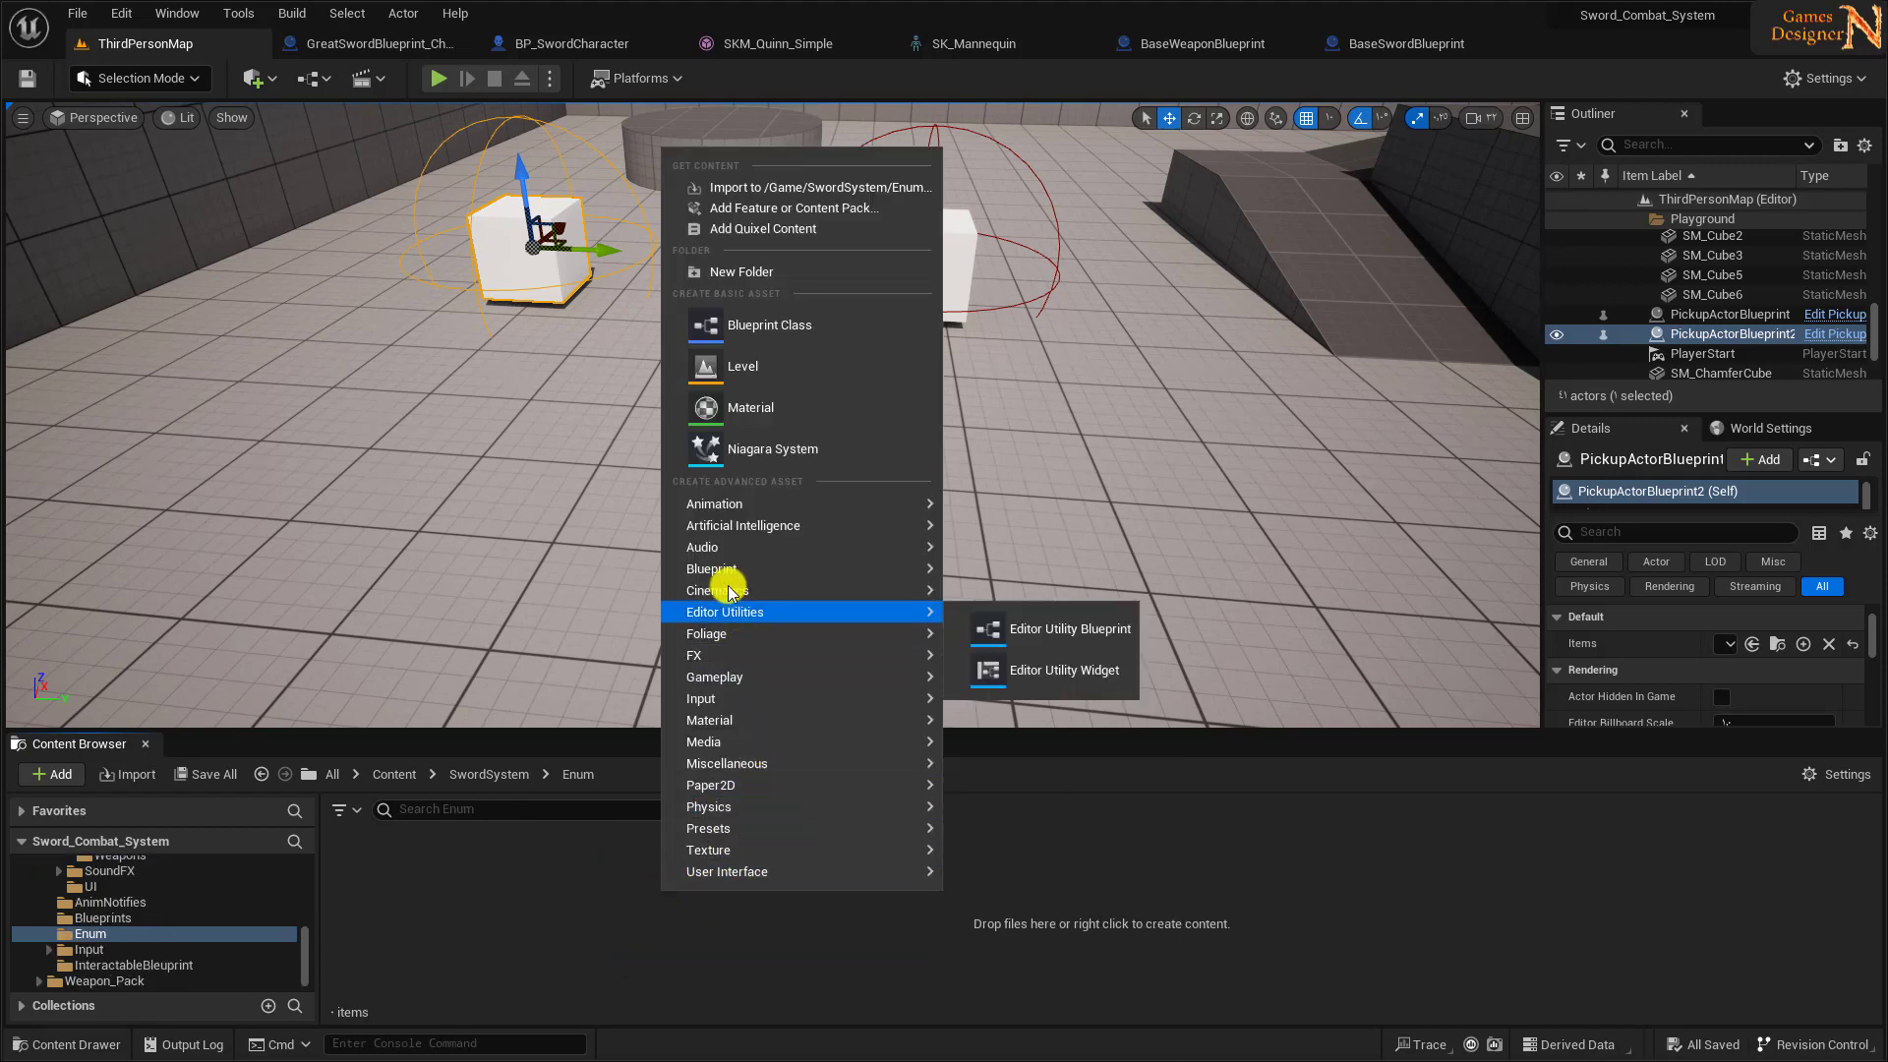
pyautogui.moveTo(715, 573)
pyautogui.click(1028, 750)
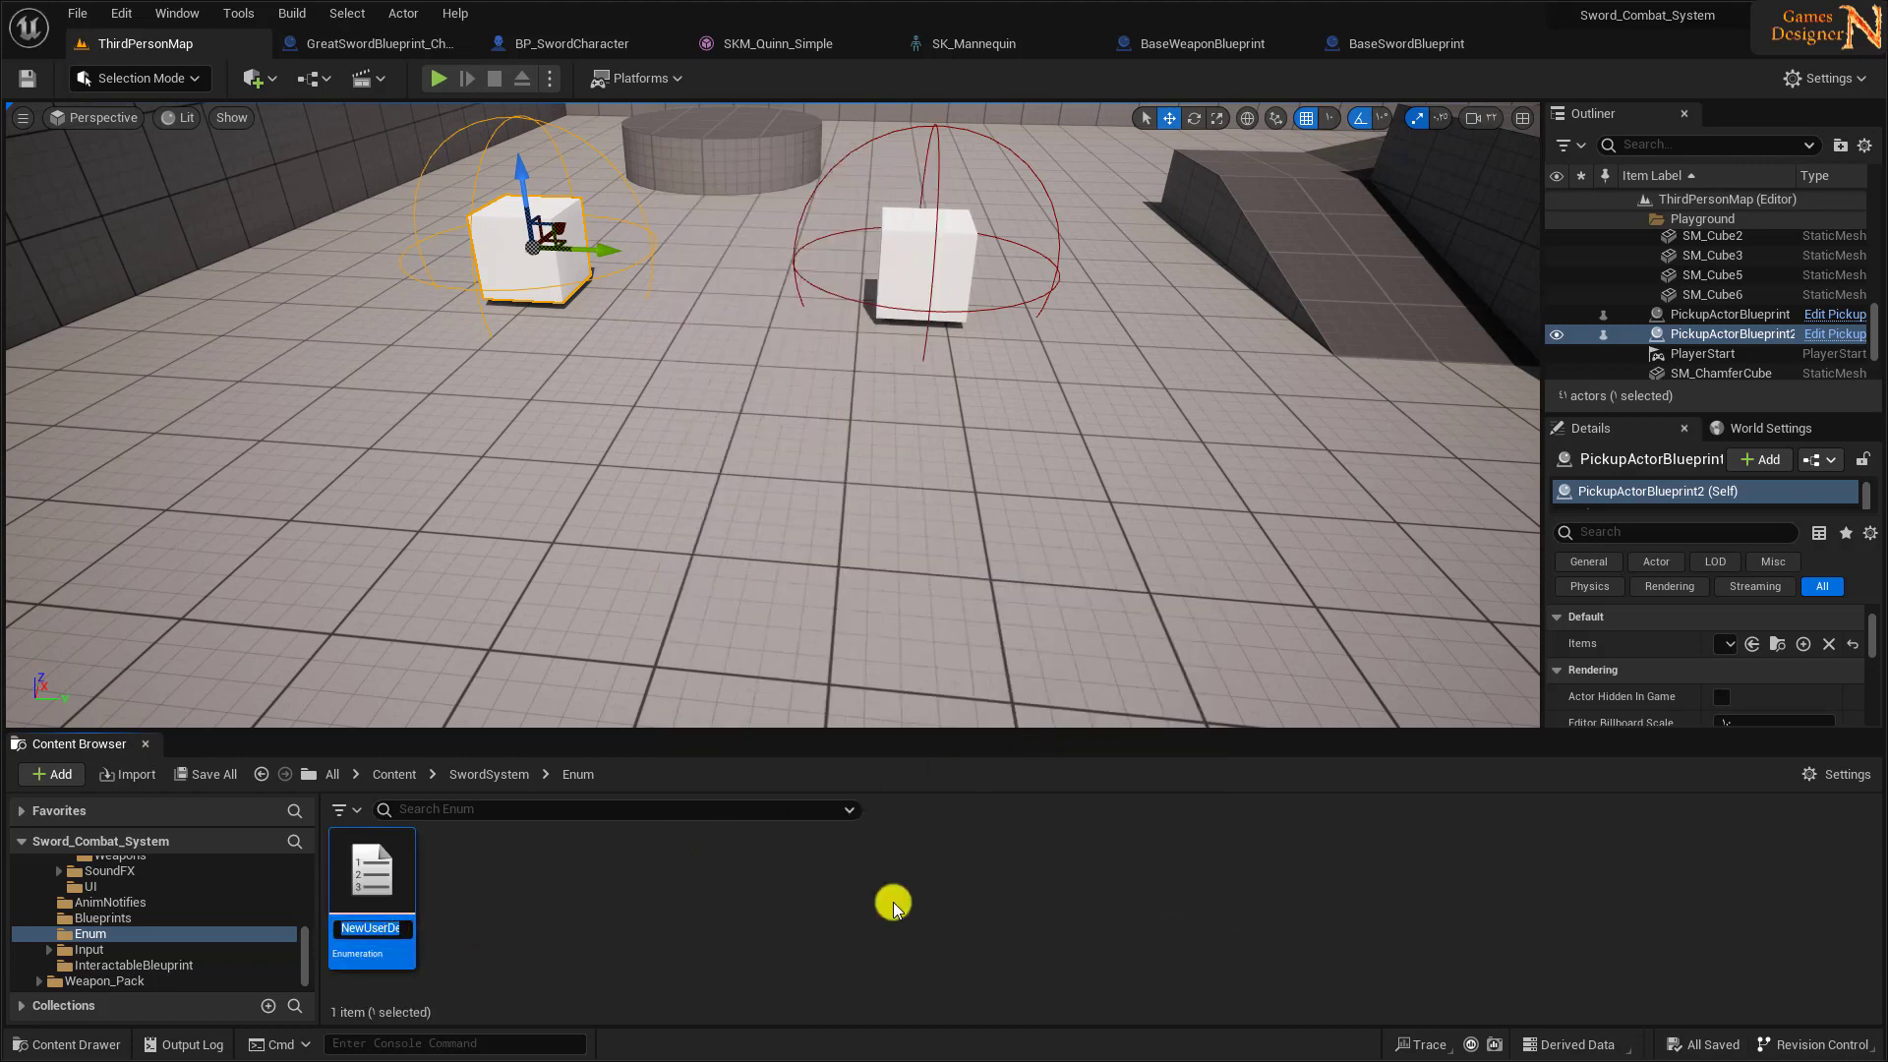
pyautogui.write('CombatEn')
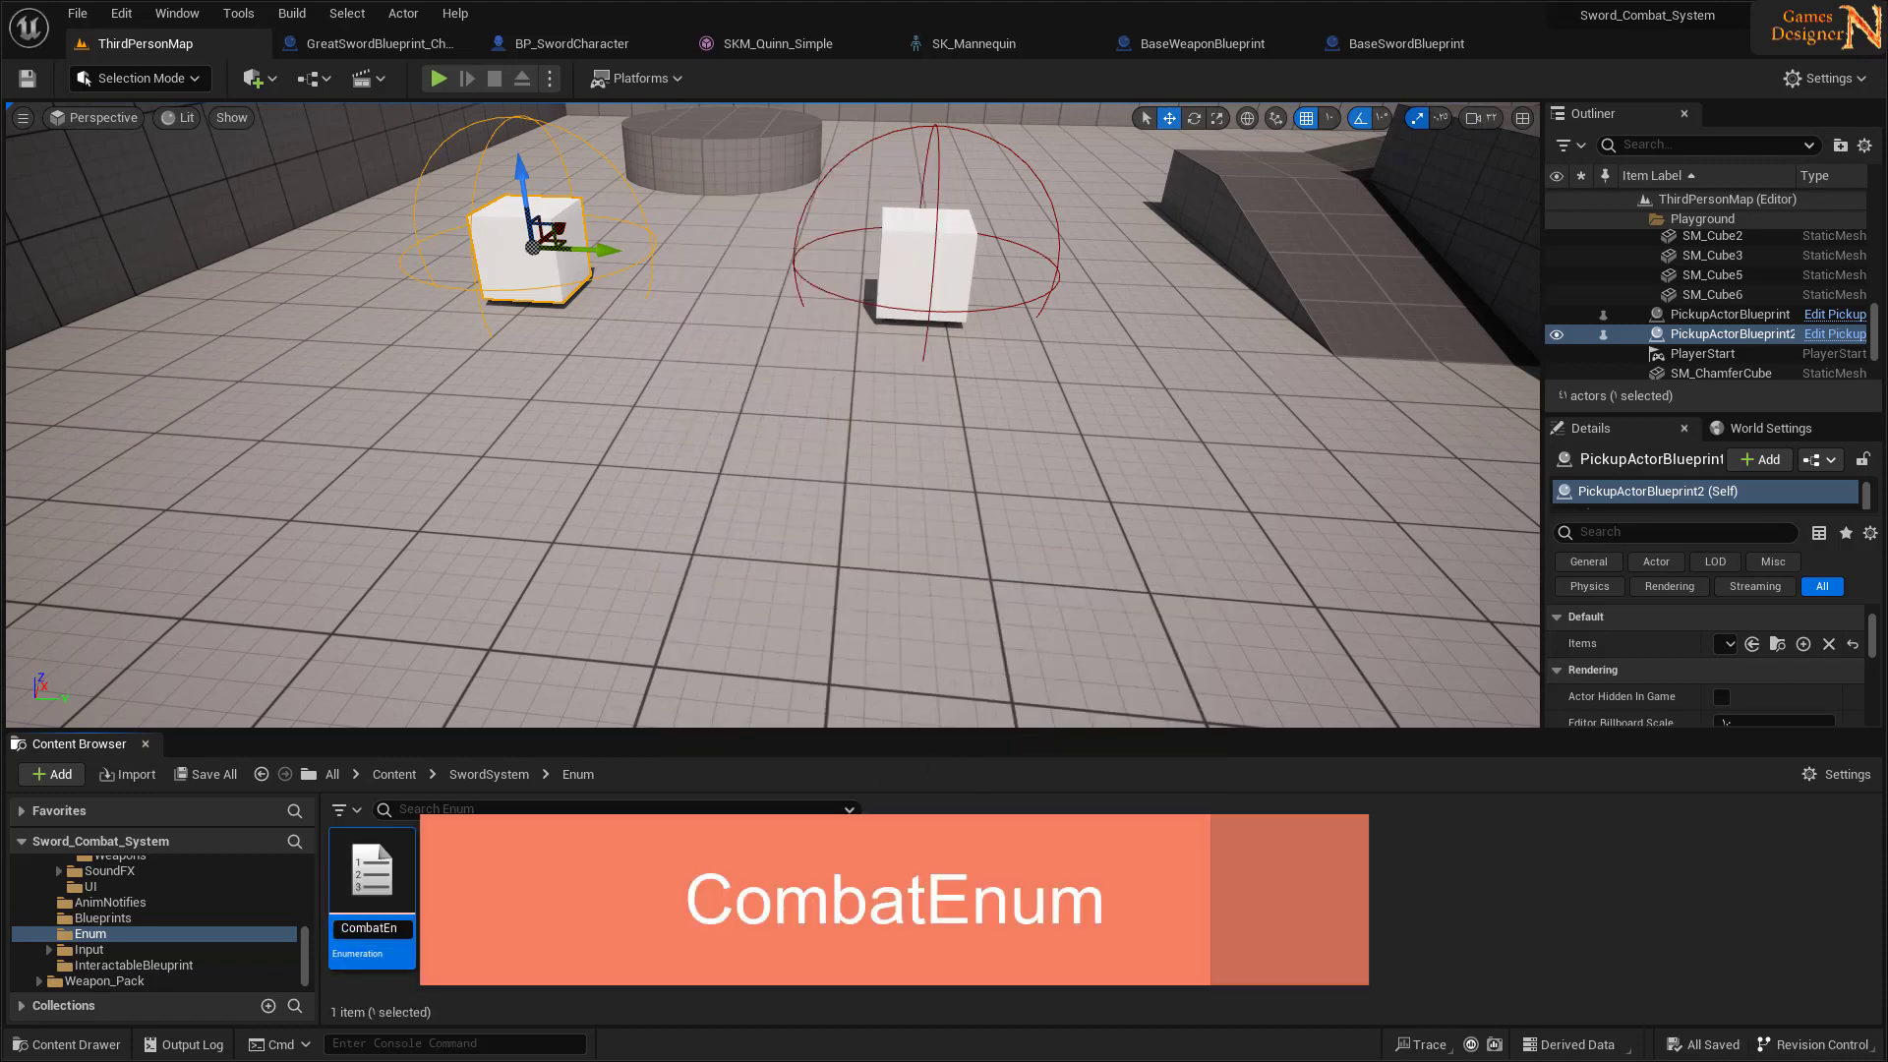
pyautogui.press('Return')
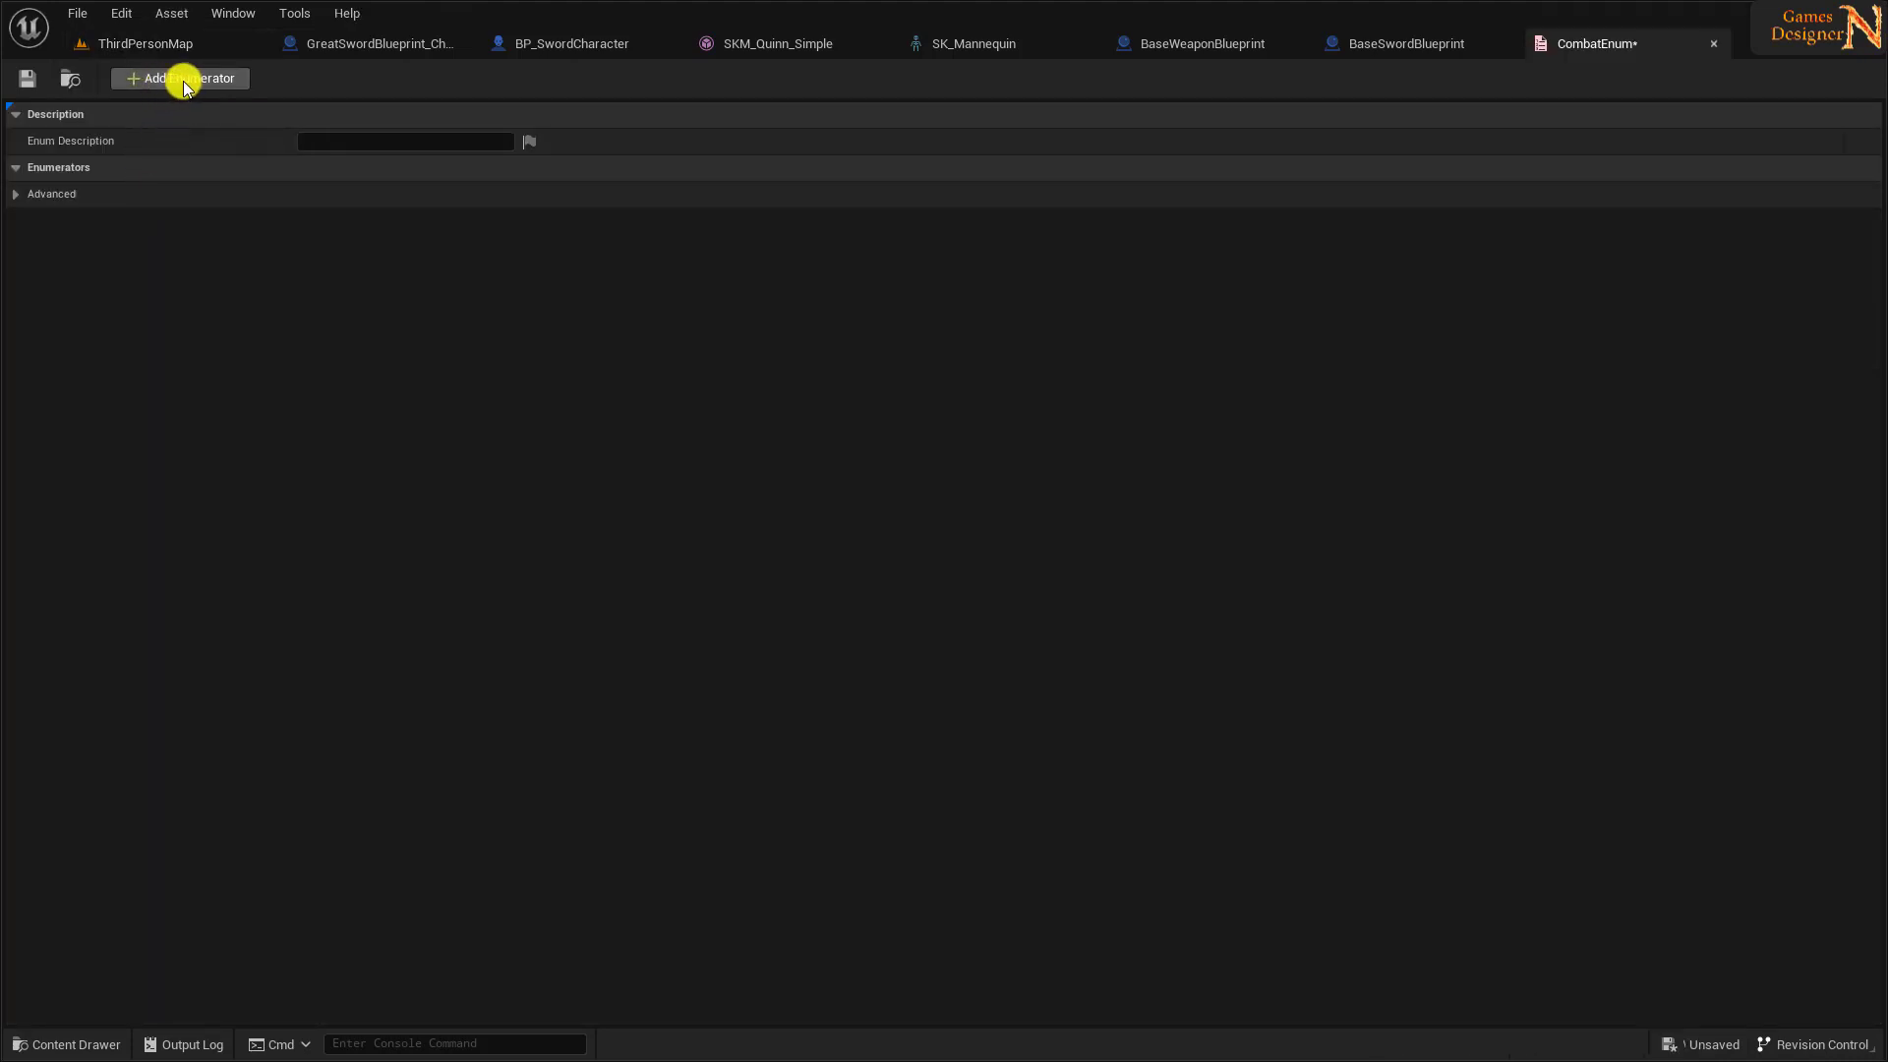
# - Add three enumerators named None, Light Sword and Great Sword, then save CombatEnum
pyautogui.click(184, 80)
pyautogui.click(184, 81)
pyautogui.click(184, 81)
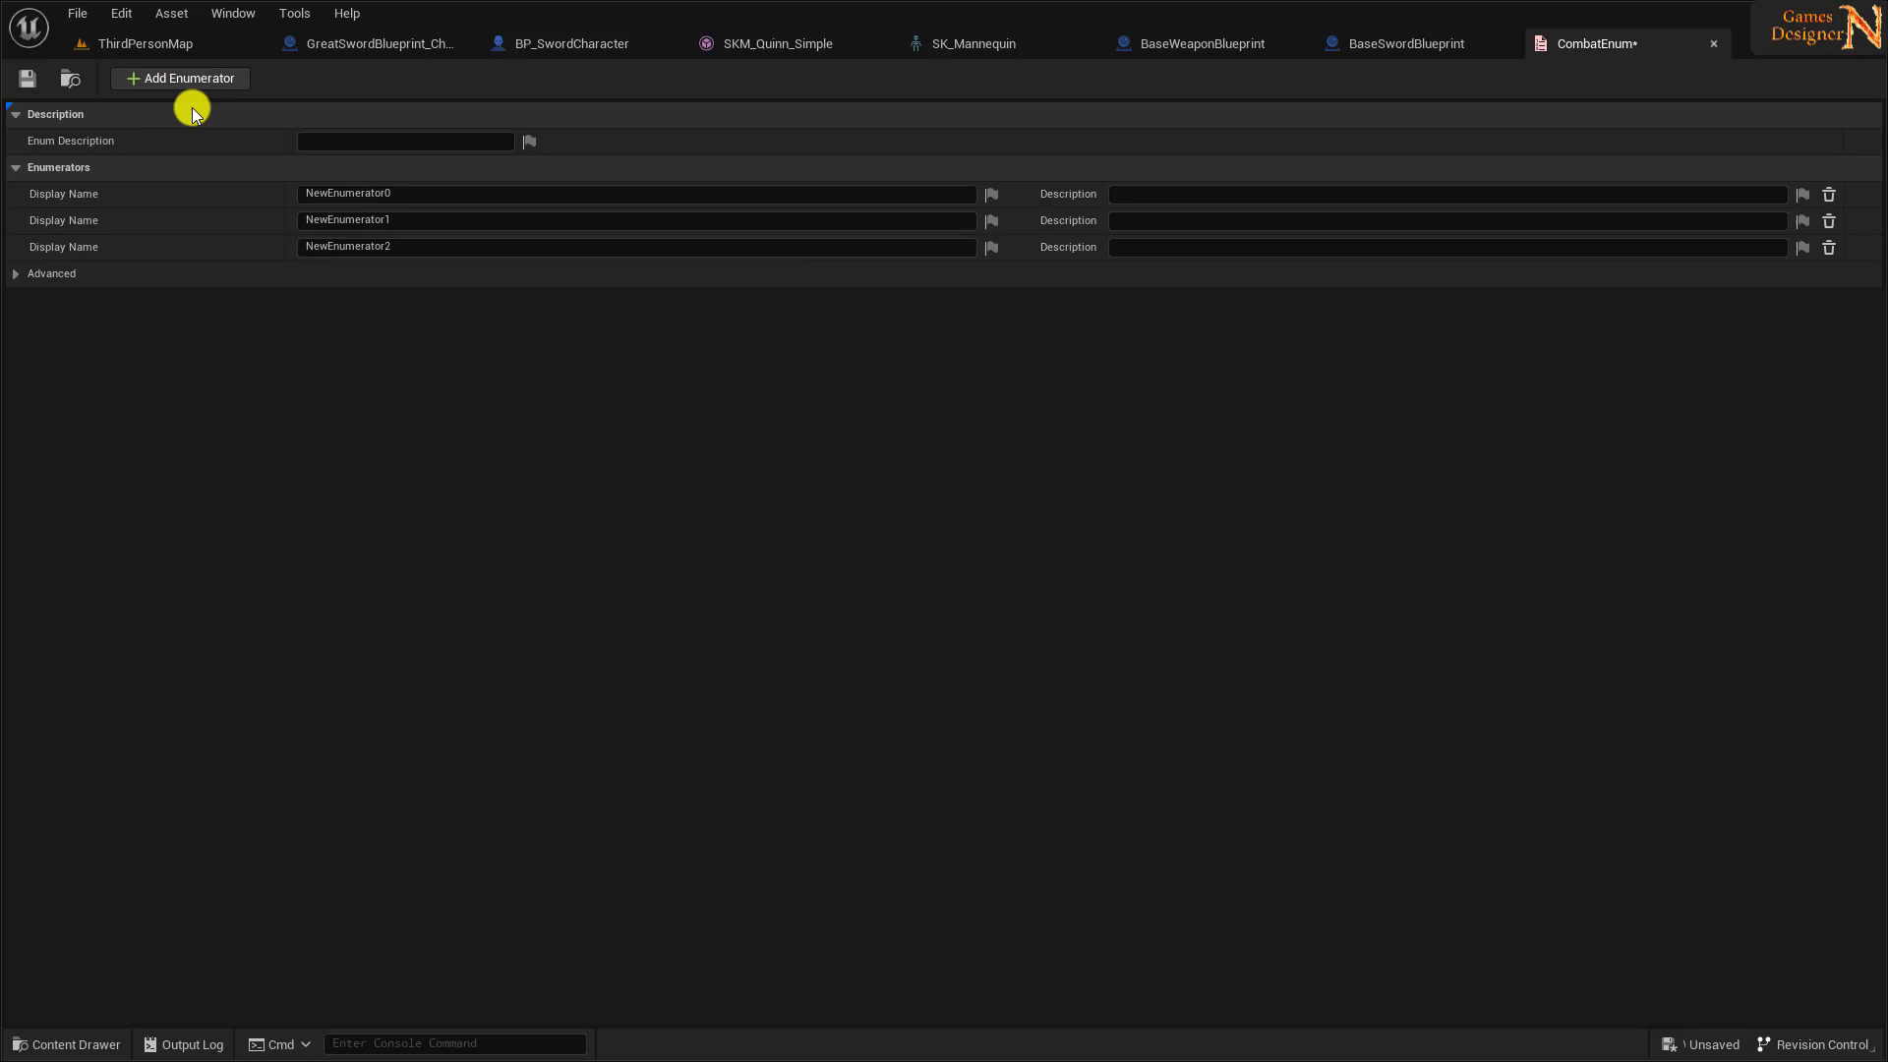
pyautogui.click(395, 200)
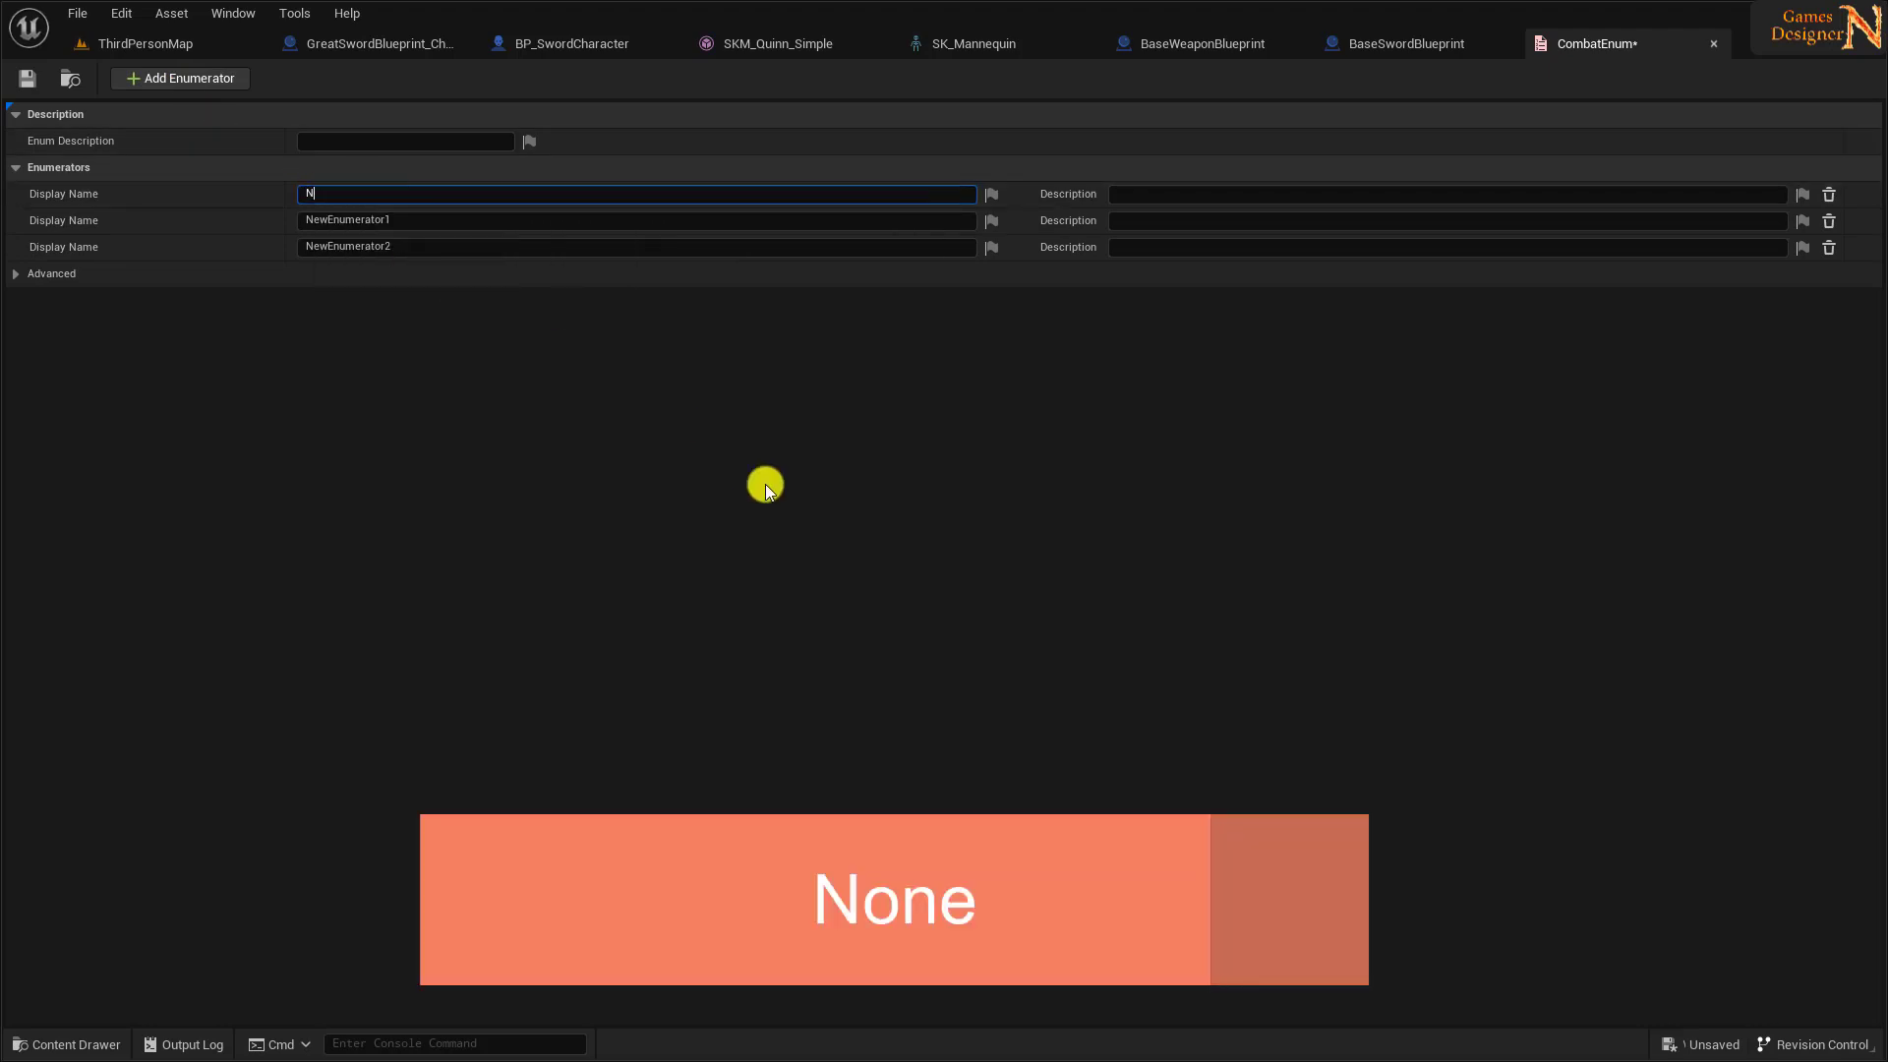
pyautogui.click(404, 219)
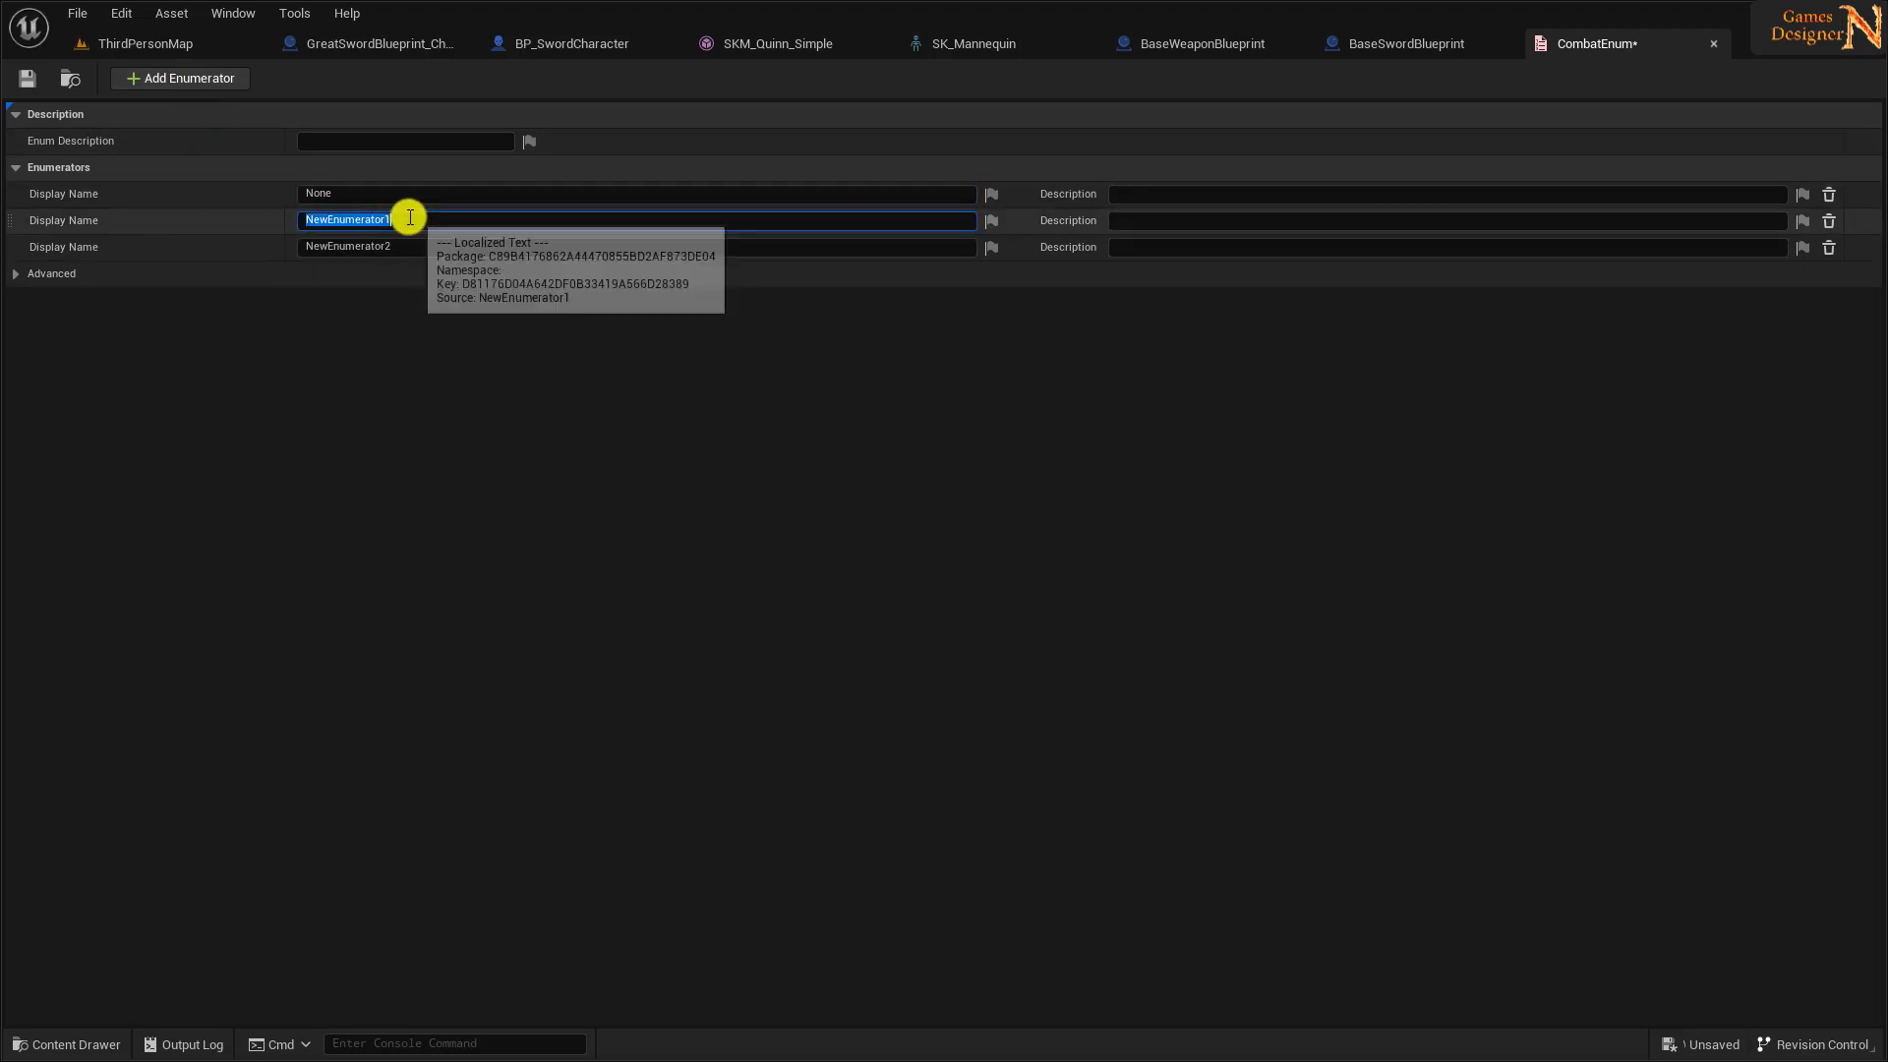
pyautogui.write('Light S')
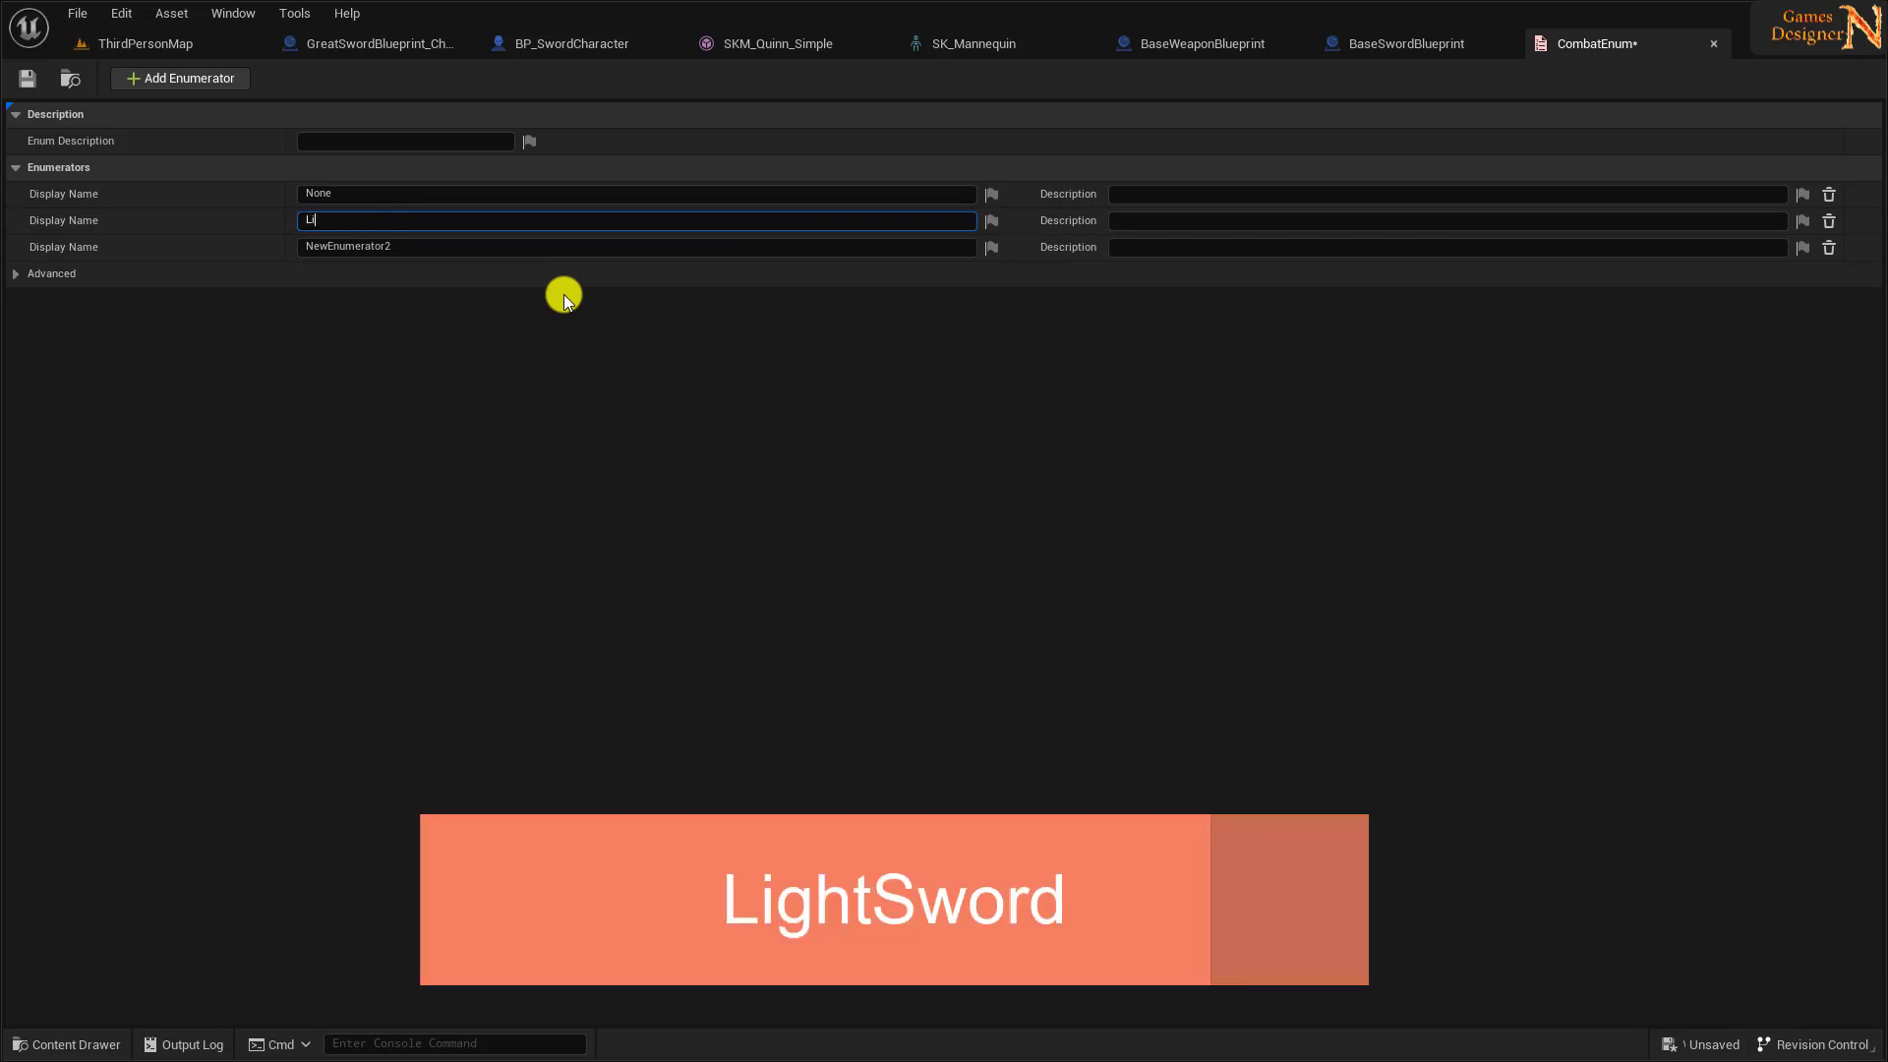
pyautogui.write('rd')
pyautogui.click(393, 246)
pyautogui.write('Great')
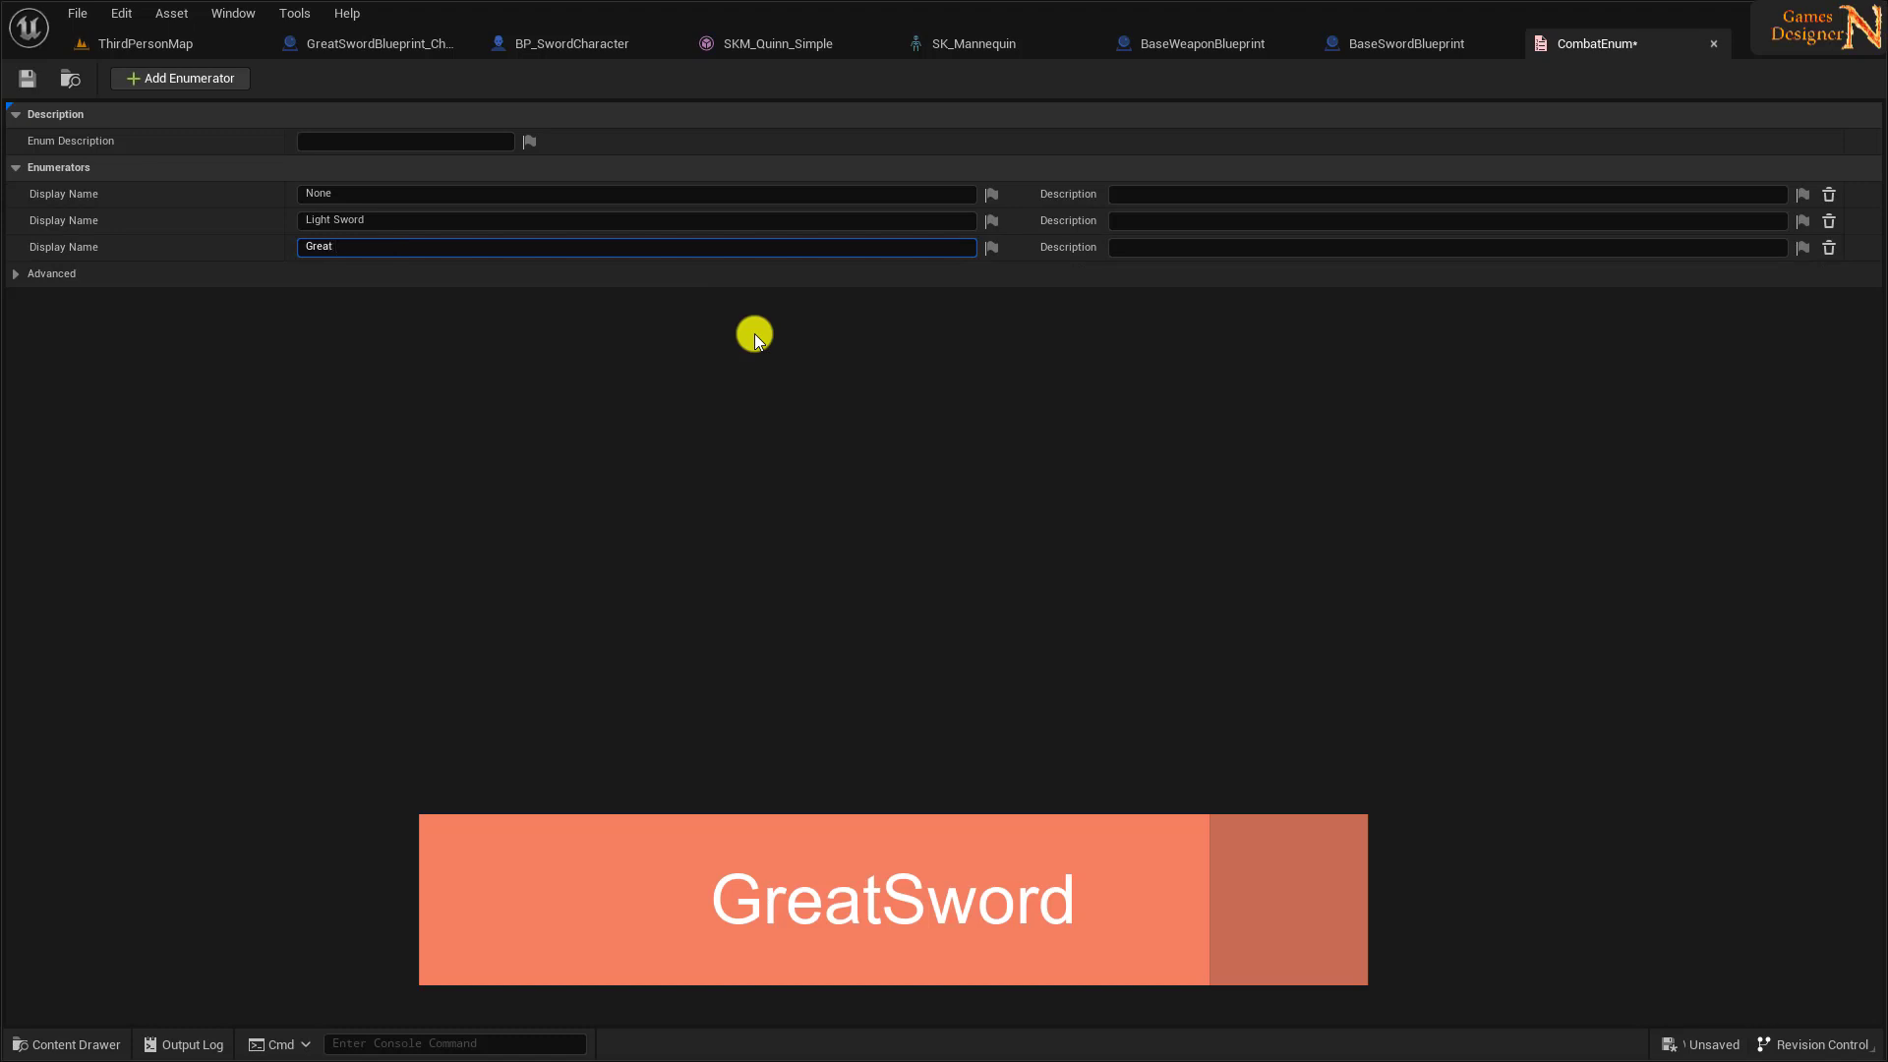
pyautogui.write('Sword')
pyautogui.press('Return')
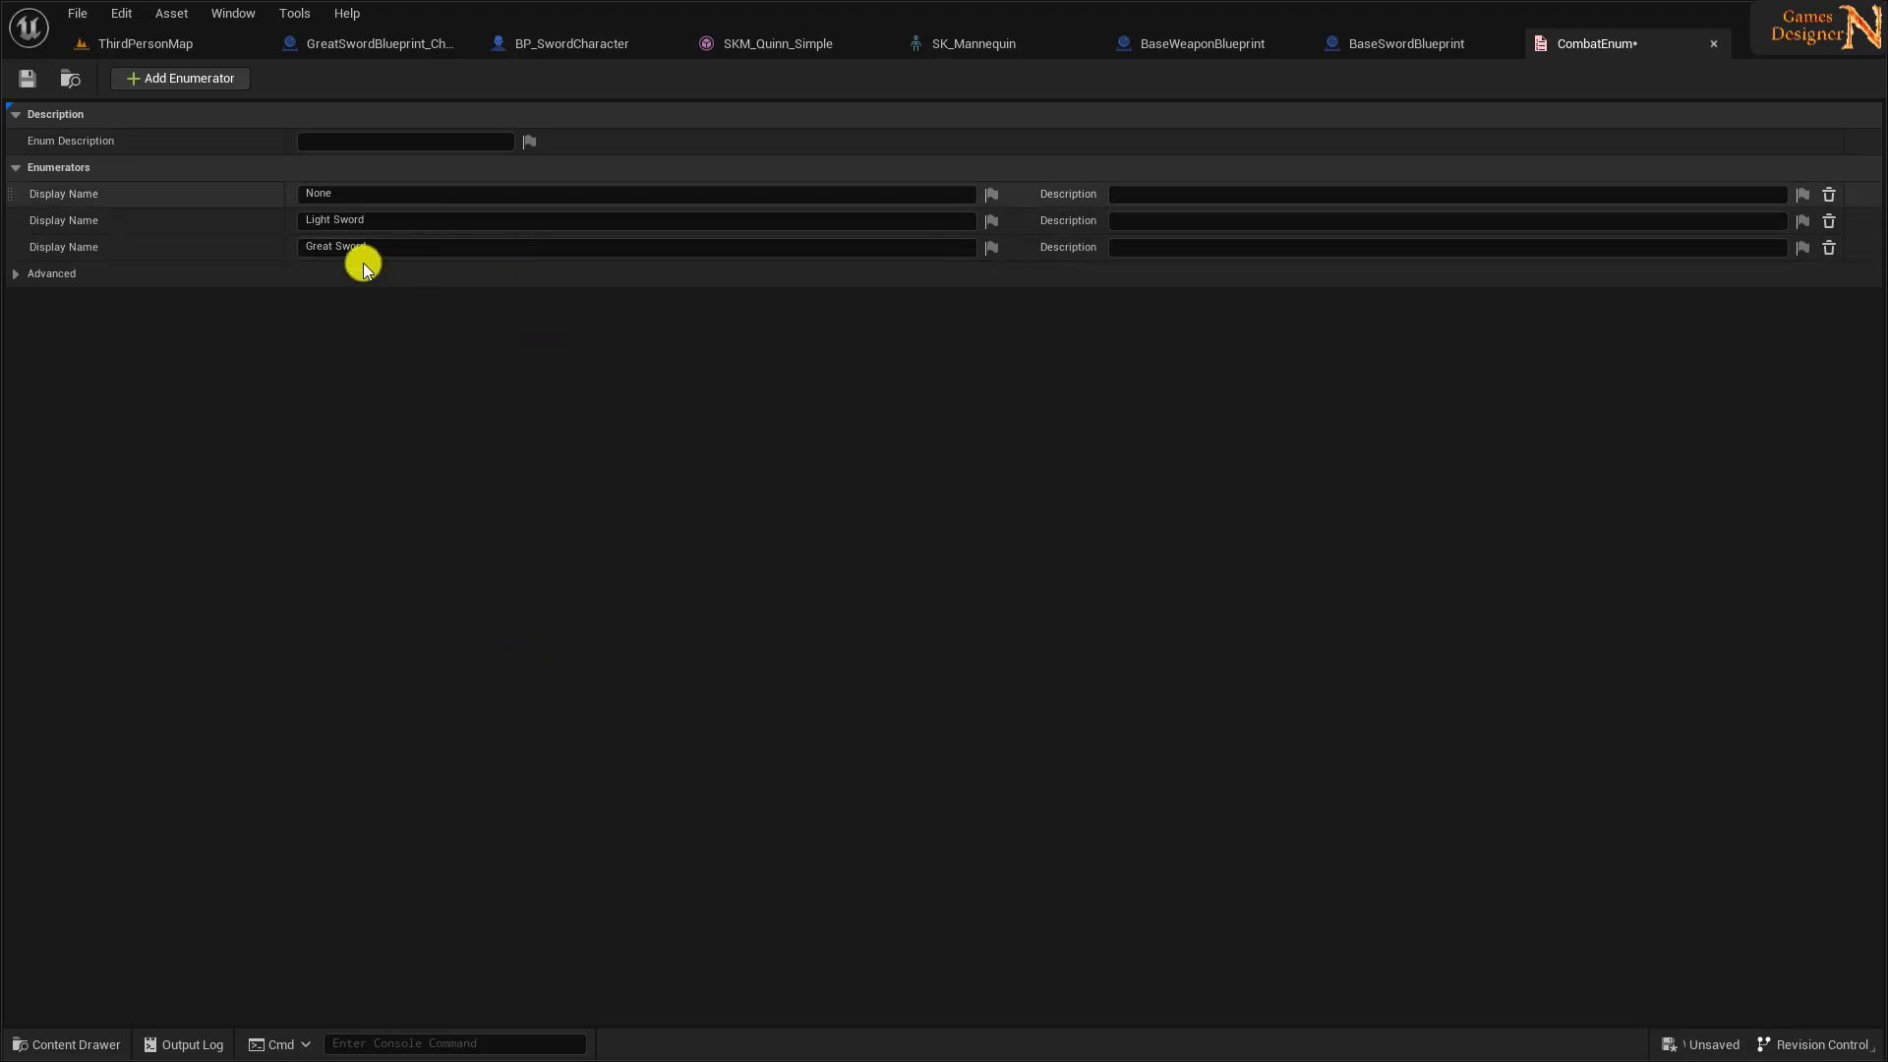
pyautogui.click(21, 81)
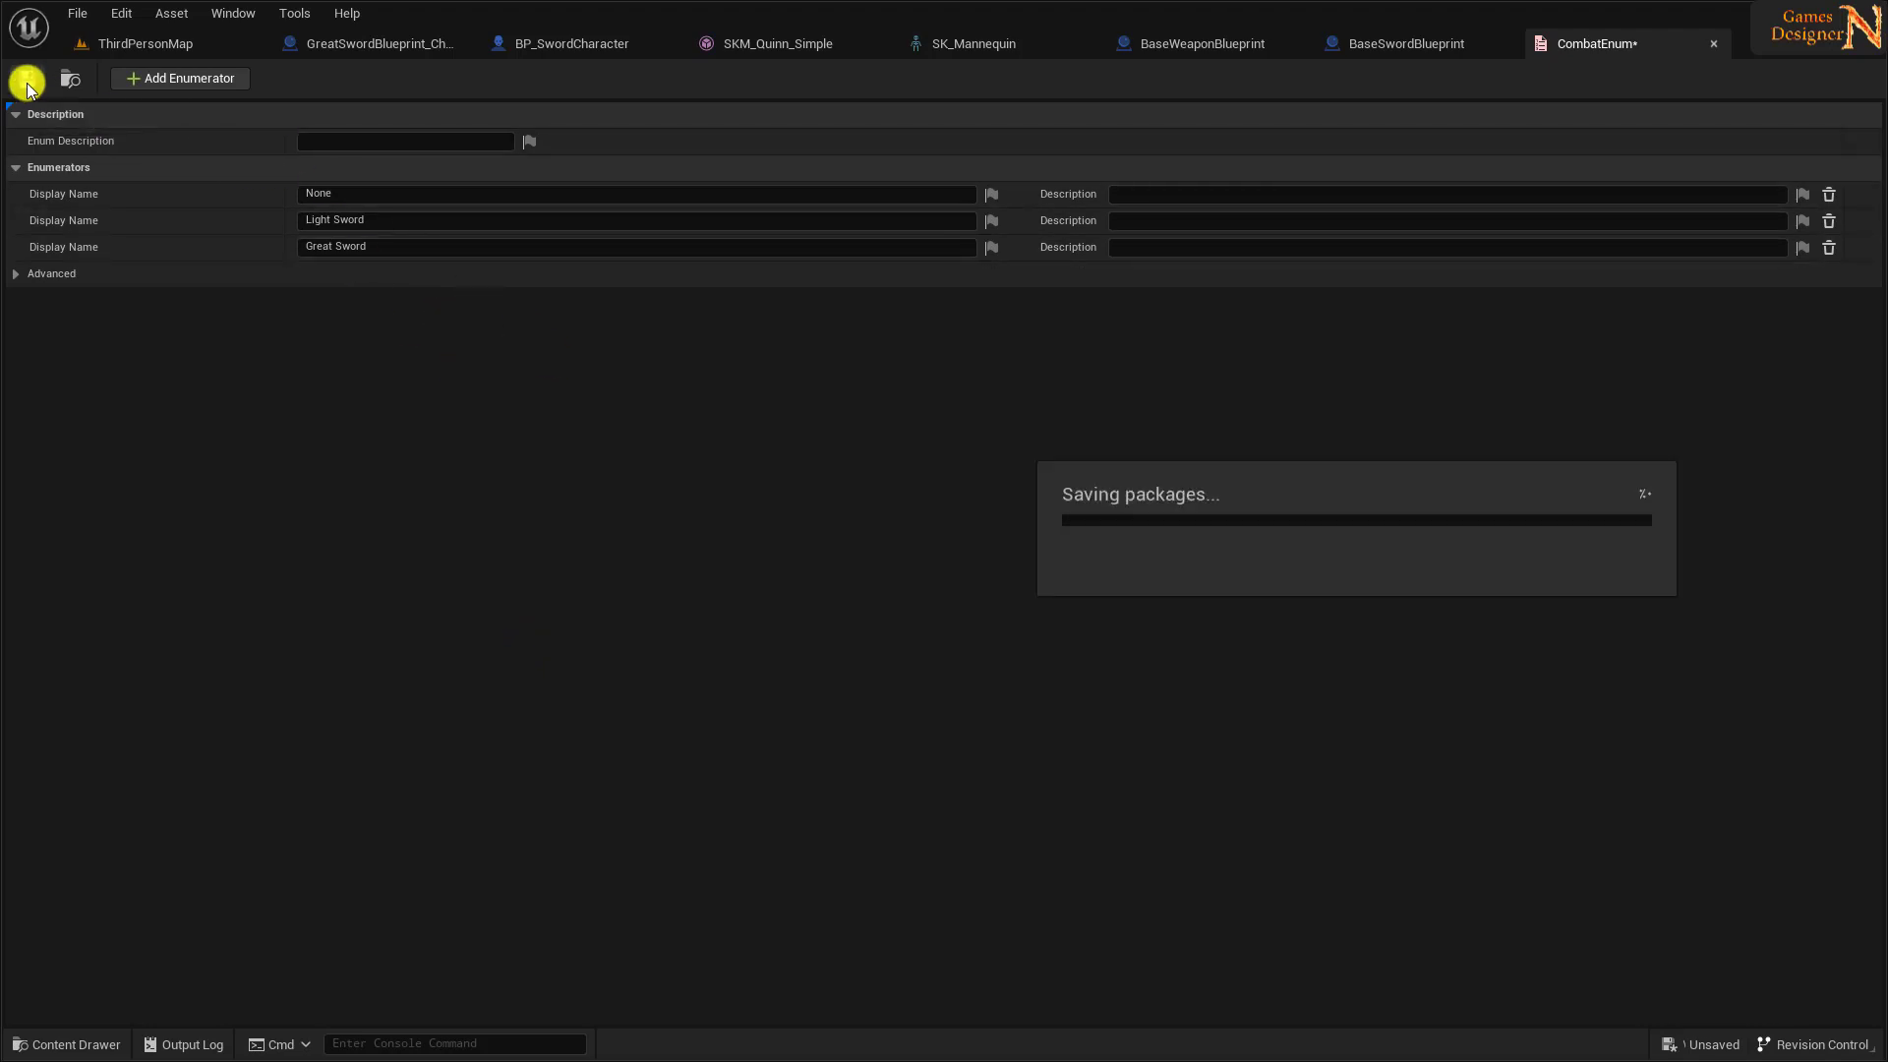
# - Add a CombatType variable of type CombatEnum to BaseWeaponBlueprint, then compile and save
pyautogui.click(1713, 43)
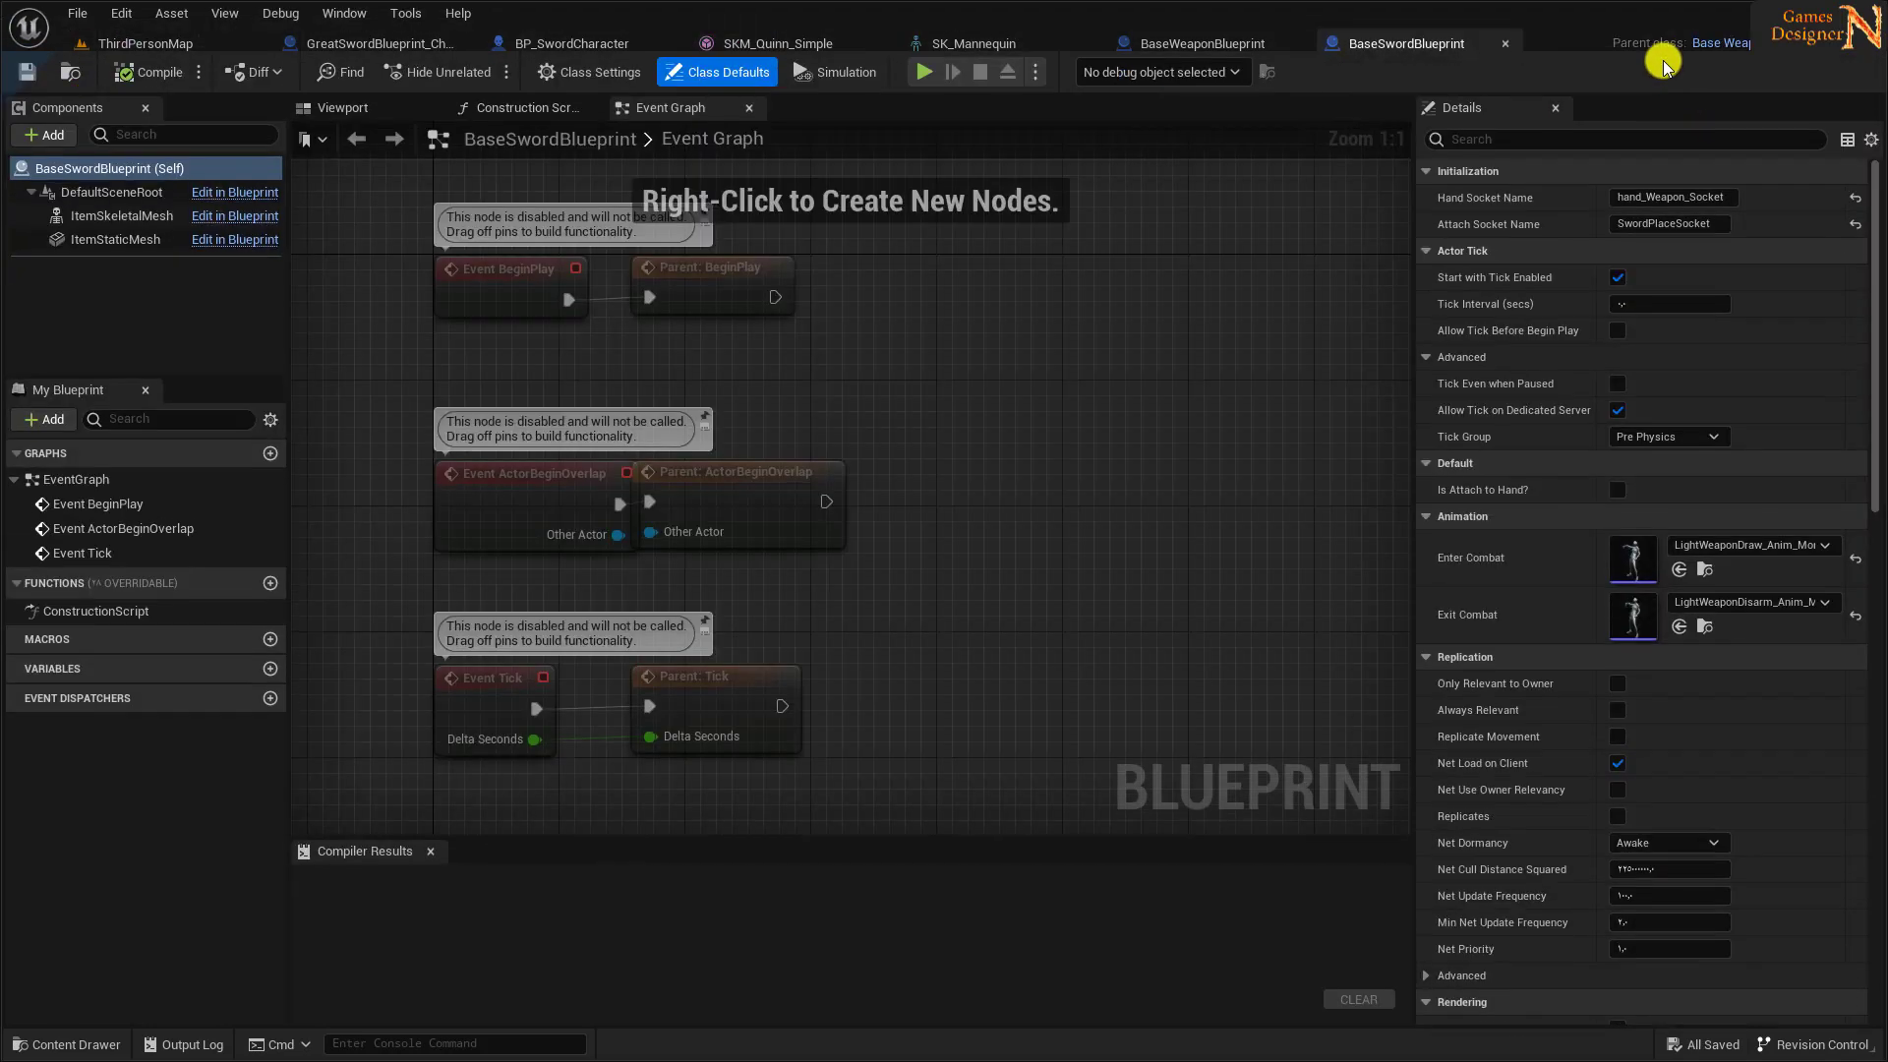
pyautogui.click(1202, 43)
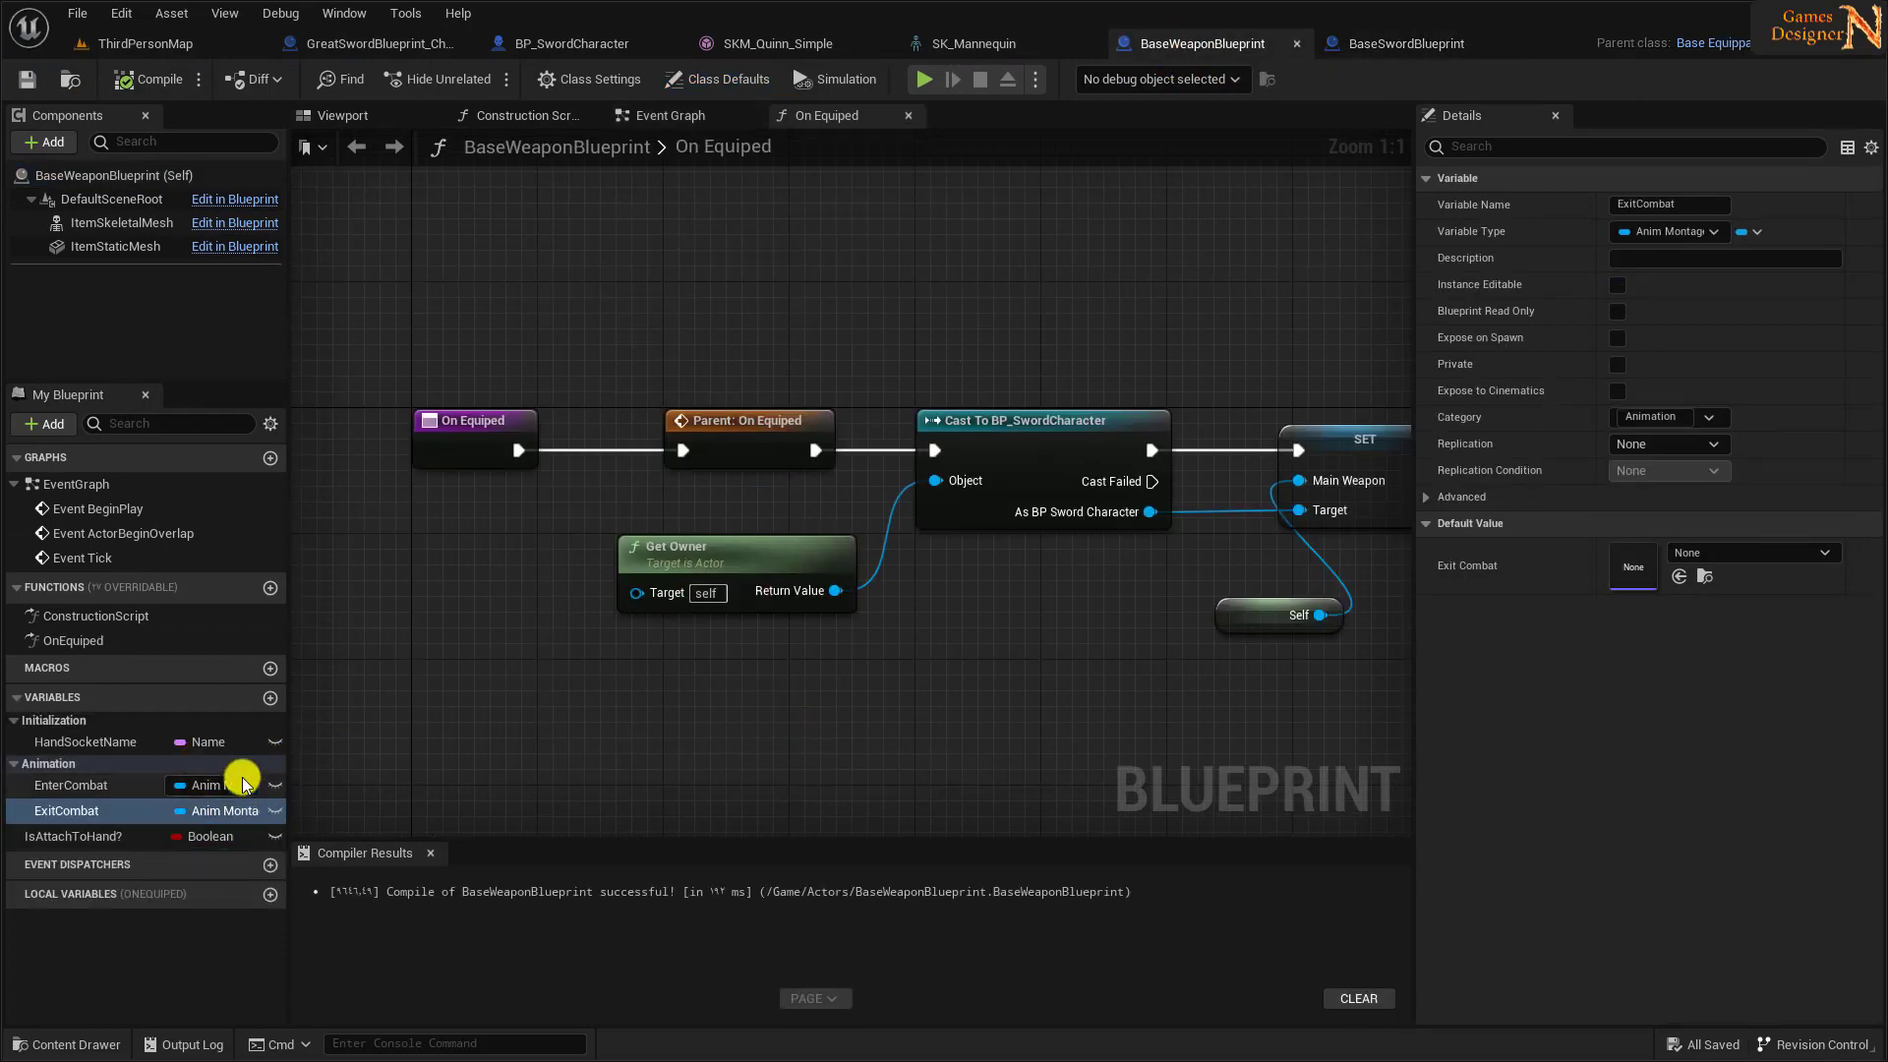
pyautogui.click(271, 697)
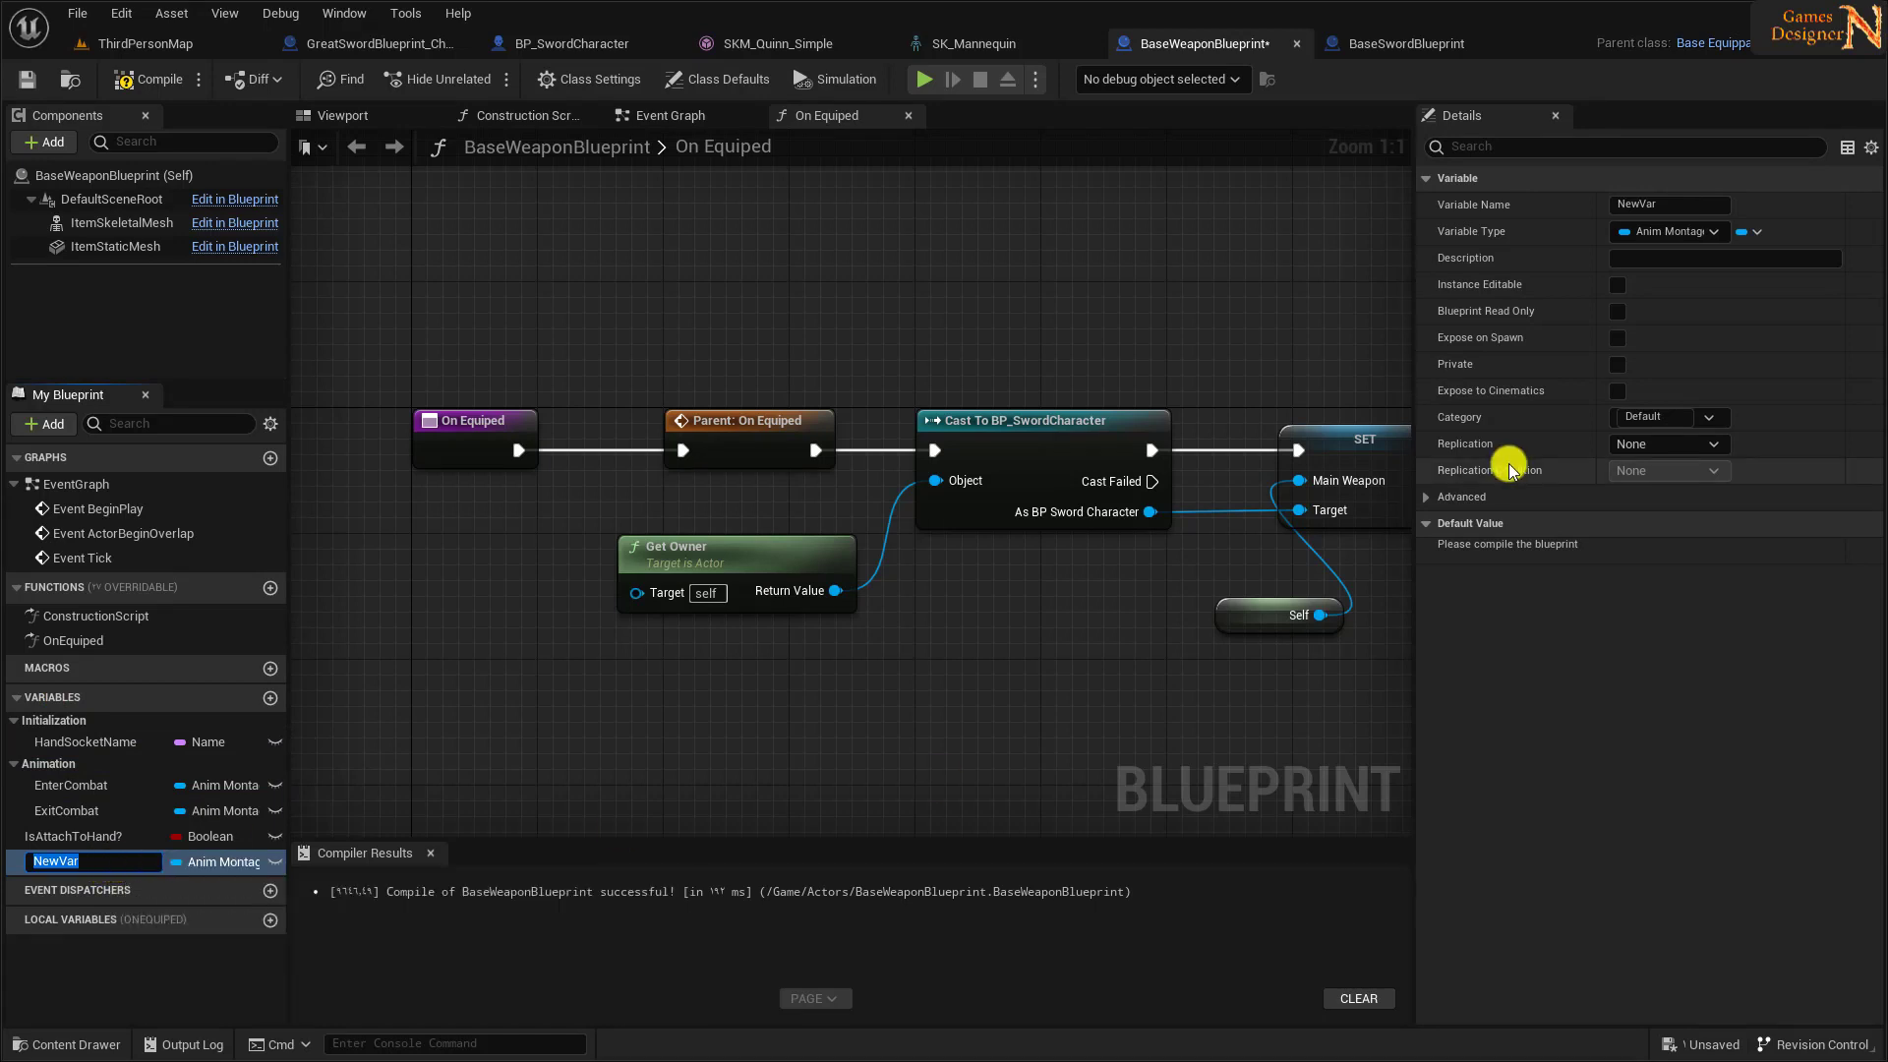
pyautogui.write('omba')
pyautogui.write('tType')
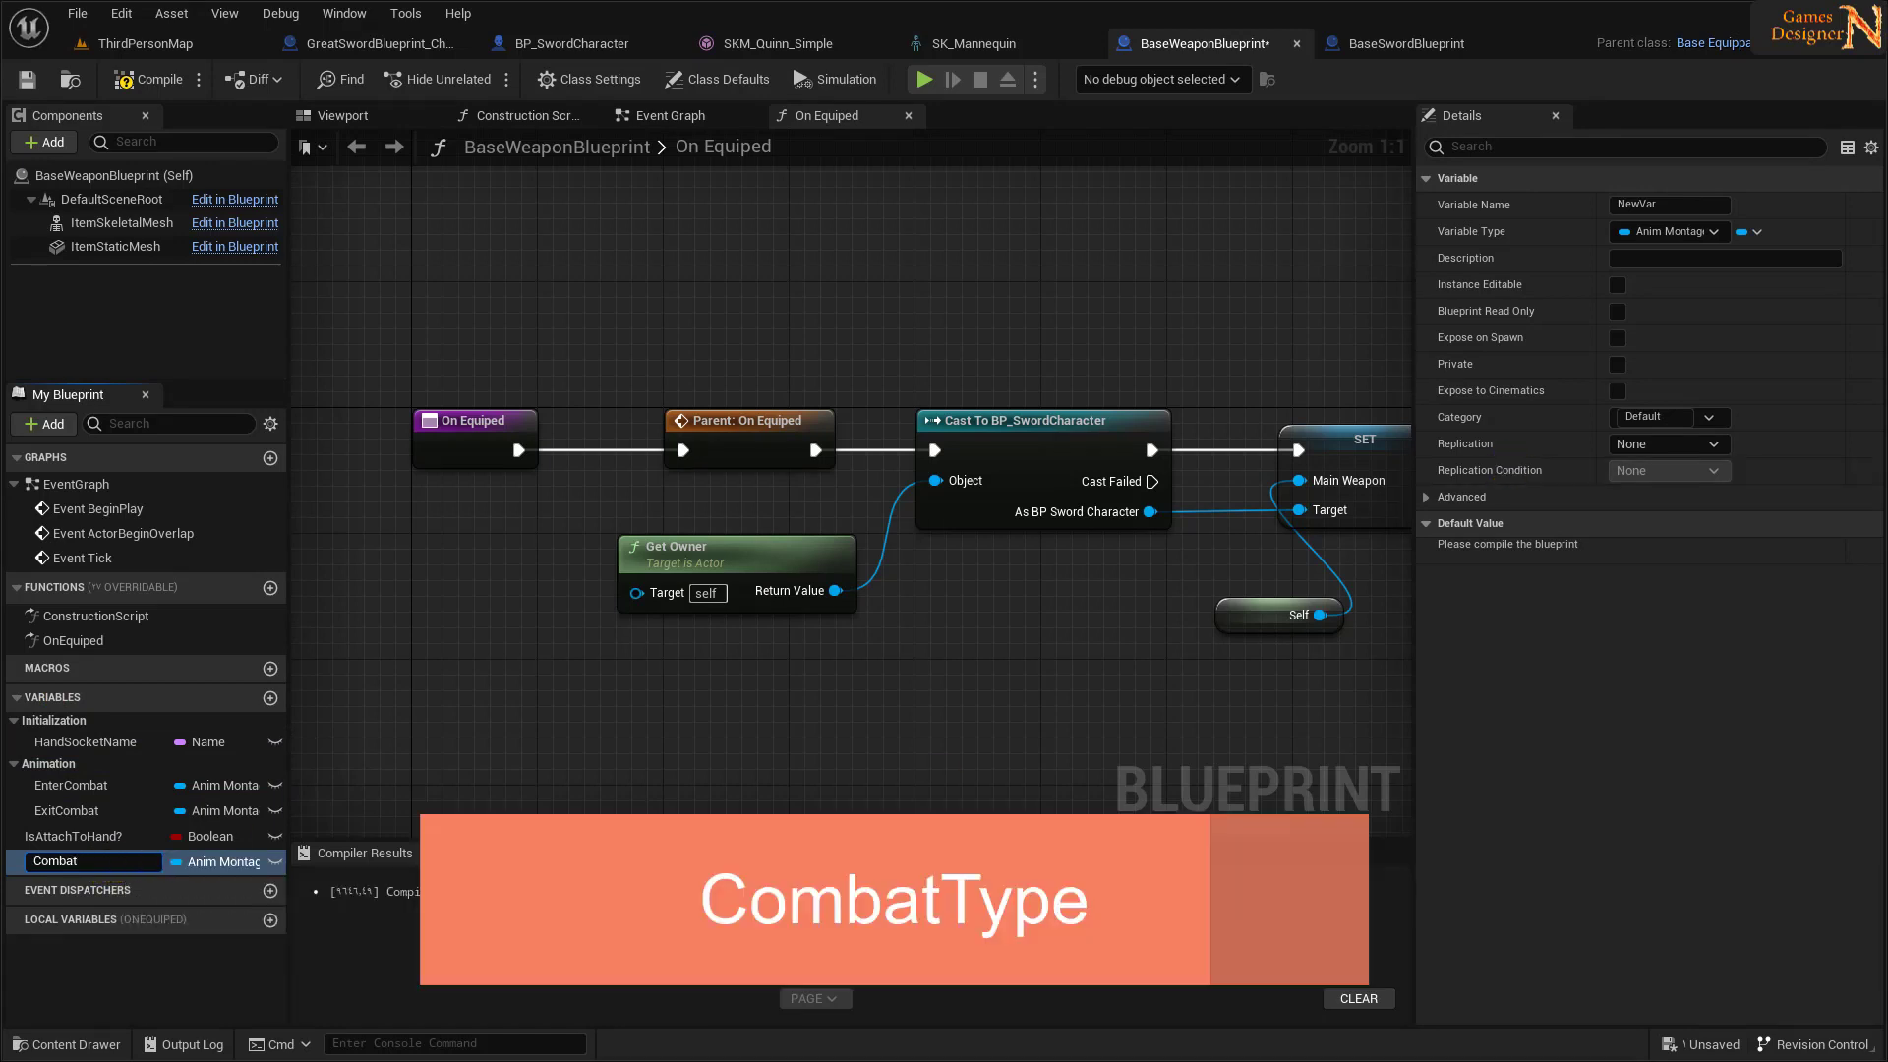
pyautogui.press('Return')
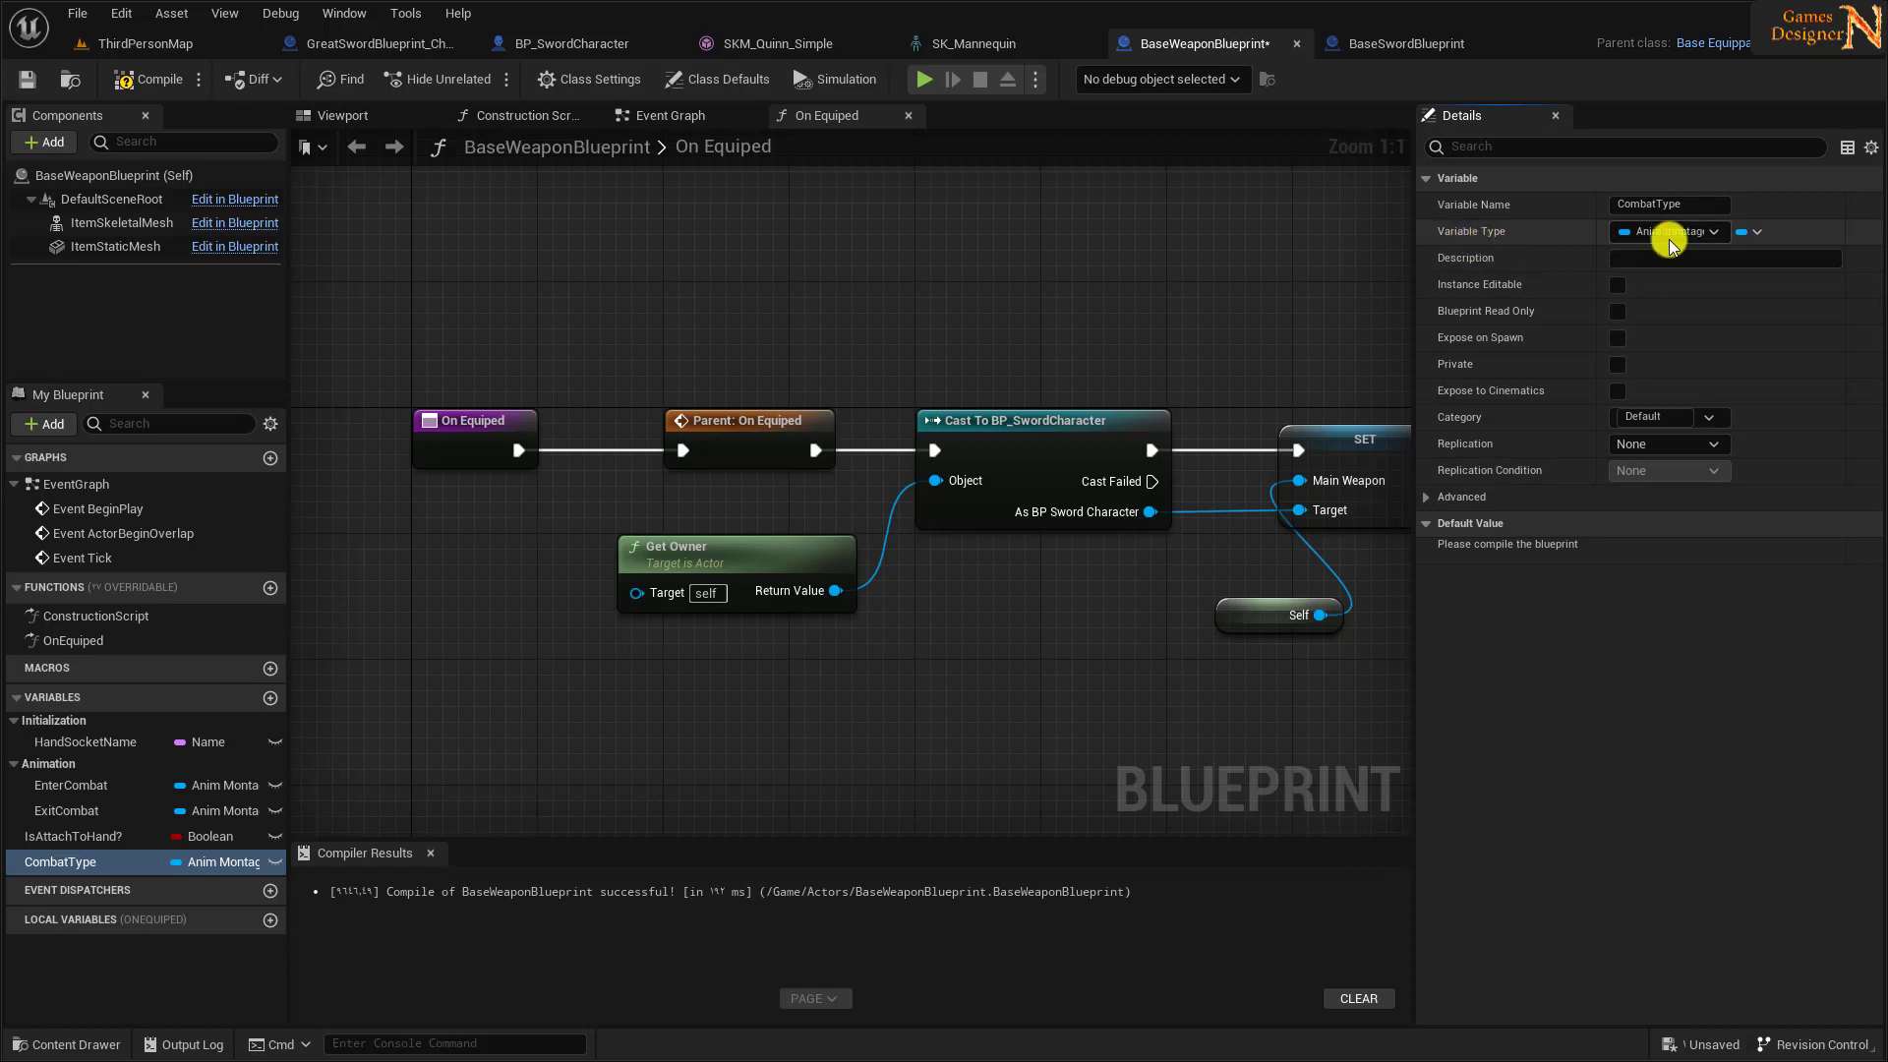
pyautogui.click(1669, 233)
pyautogui.write('c')
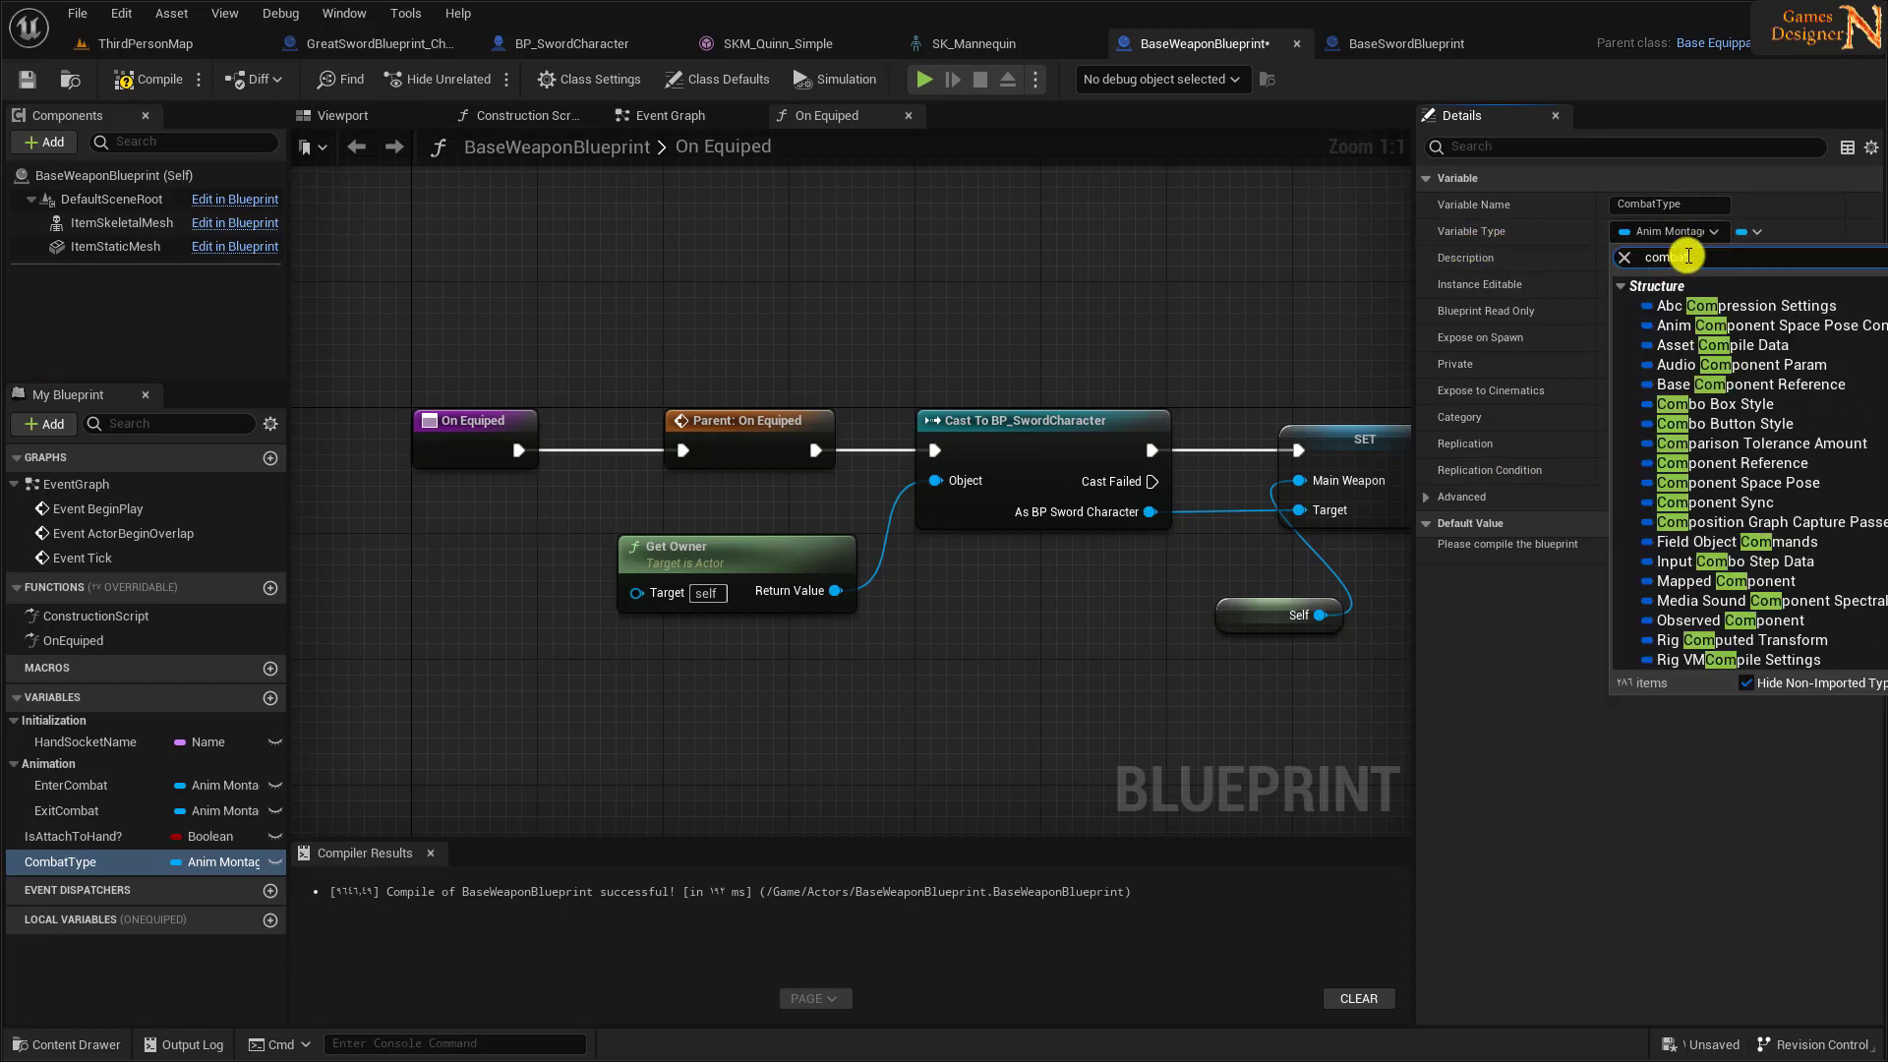
pyautogui.write('ombat')
pyautogui.click(1672, 286)
pyautogui.click(150, 86)
pyautogui.click(23, 82)
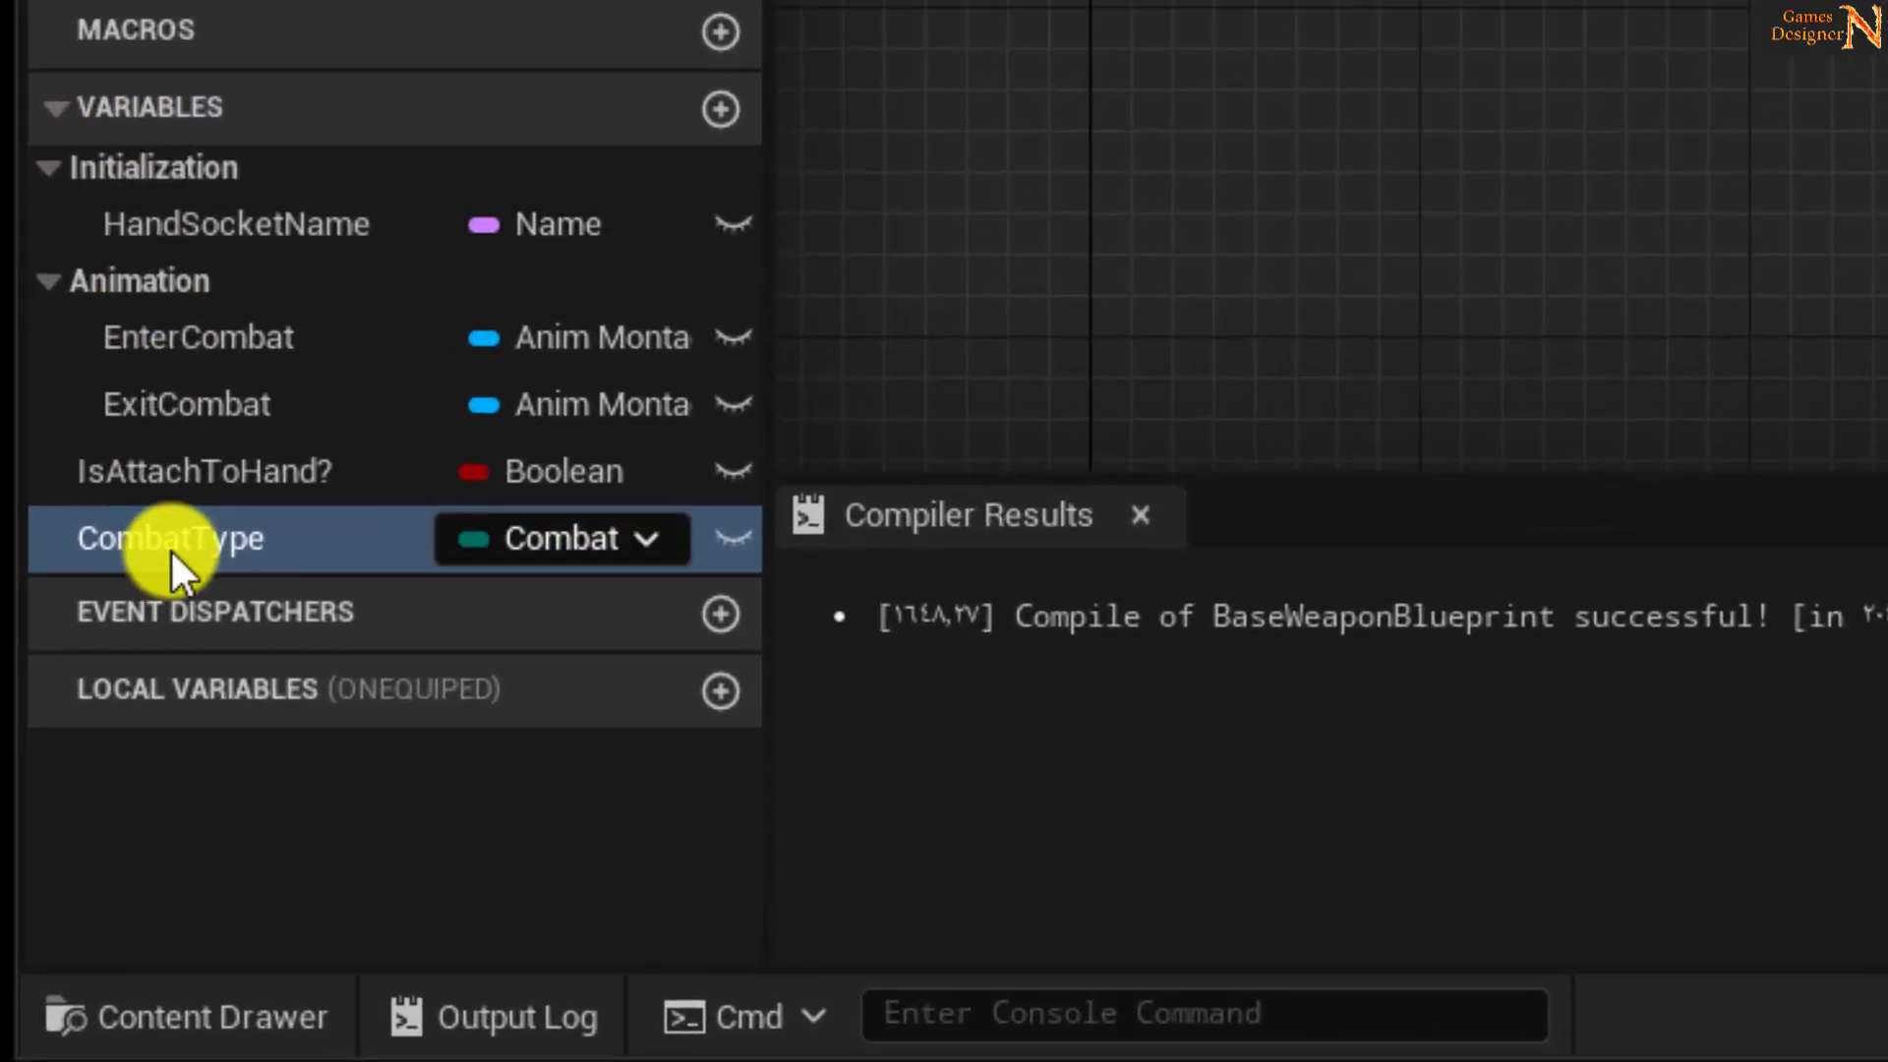
# - Move CombatType into Initialization, make it and HandSocketName instance-editable, and recompile
pyautogui.moveTo(55, 862); pyautogui.dragTo(64, 766)
pyautogui.moveTo(179, 288); pyautogui.dragTo(175, 173)
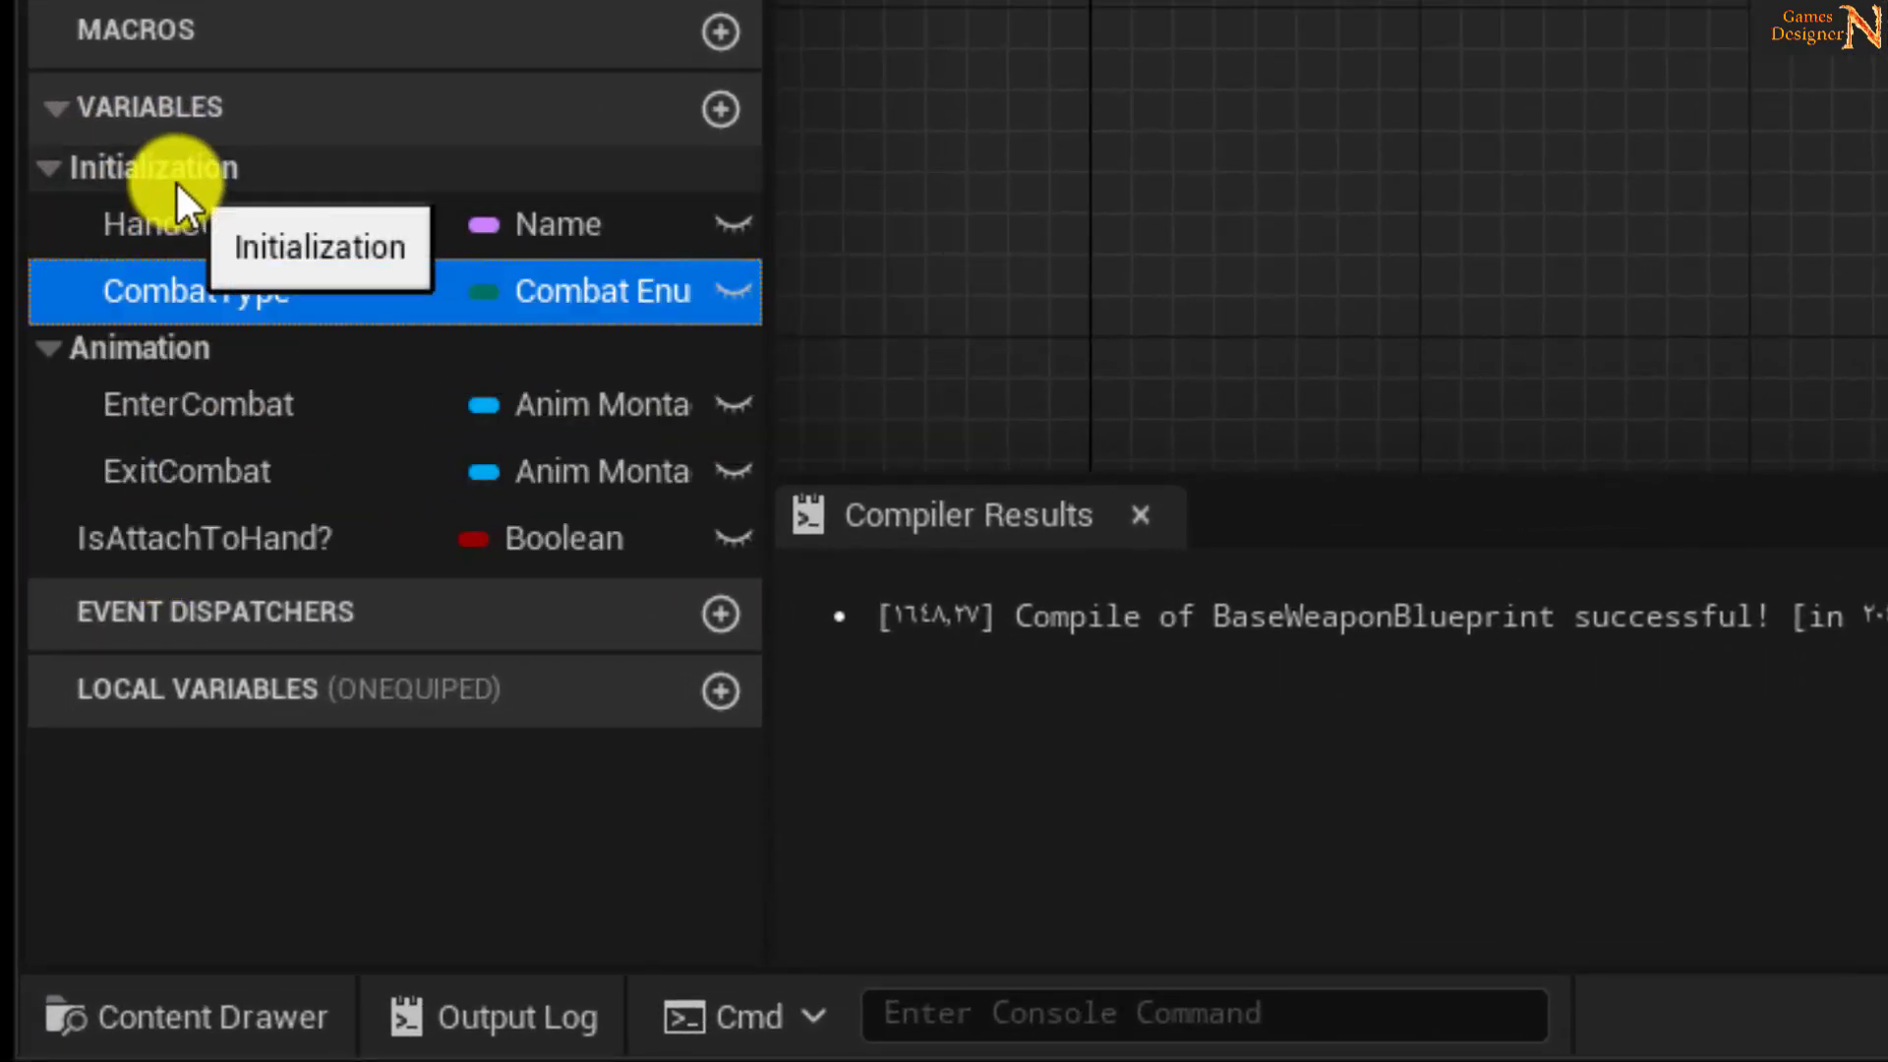
pyautogui.click(736, 291)
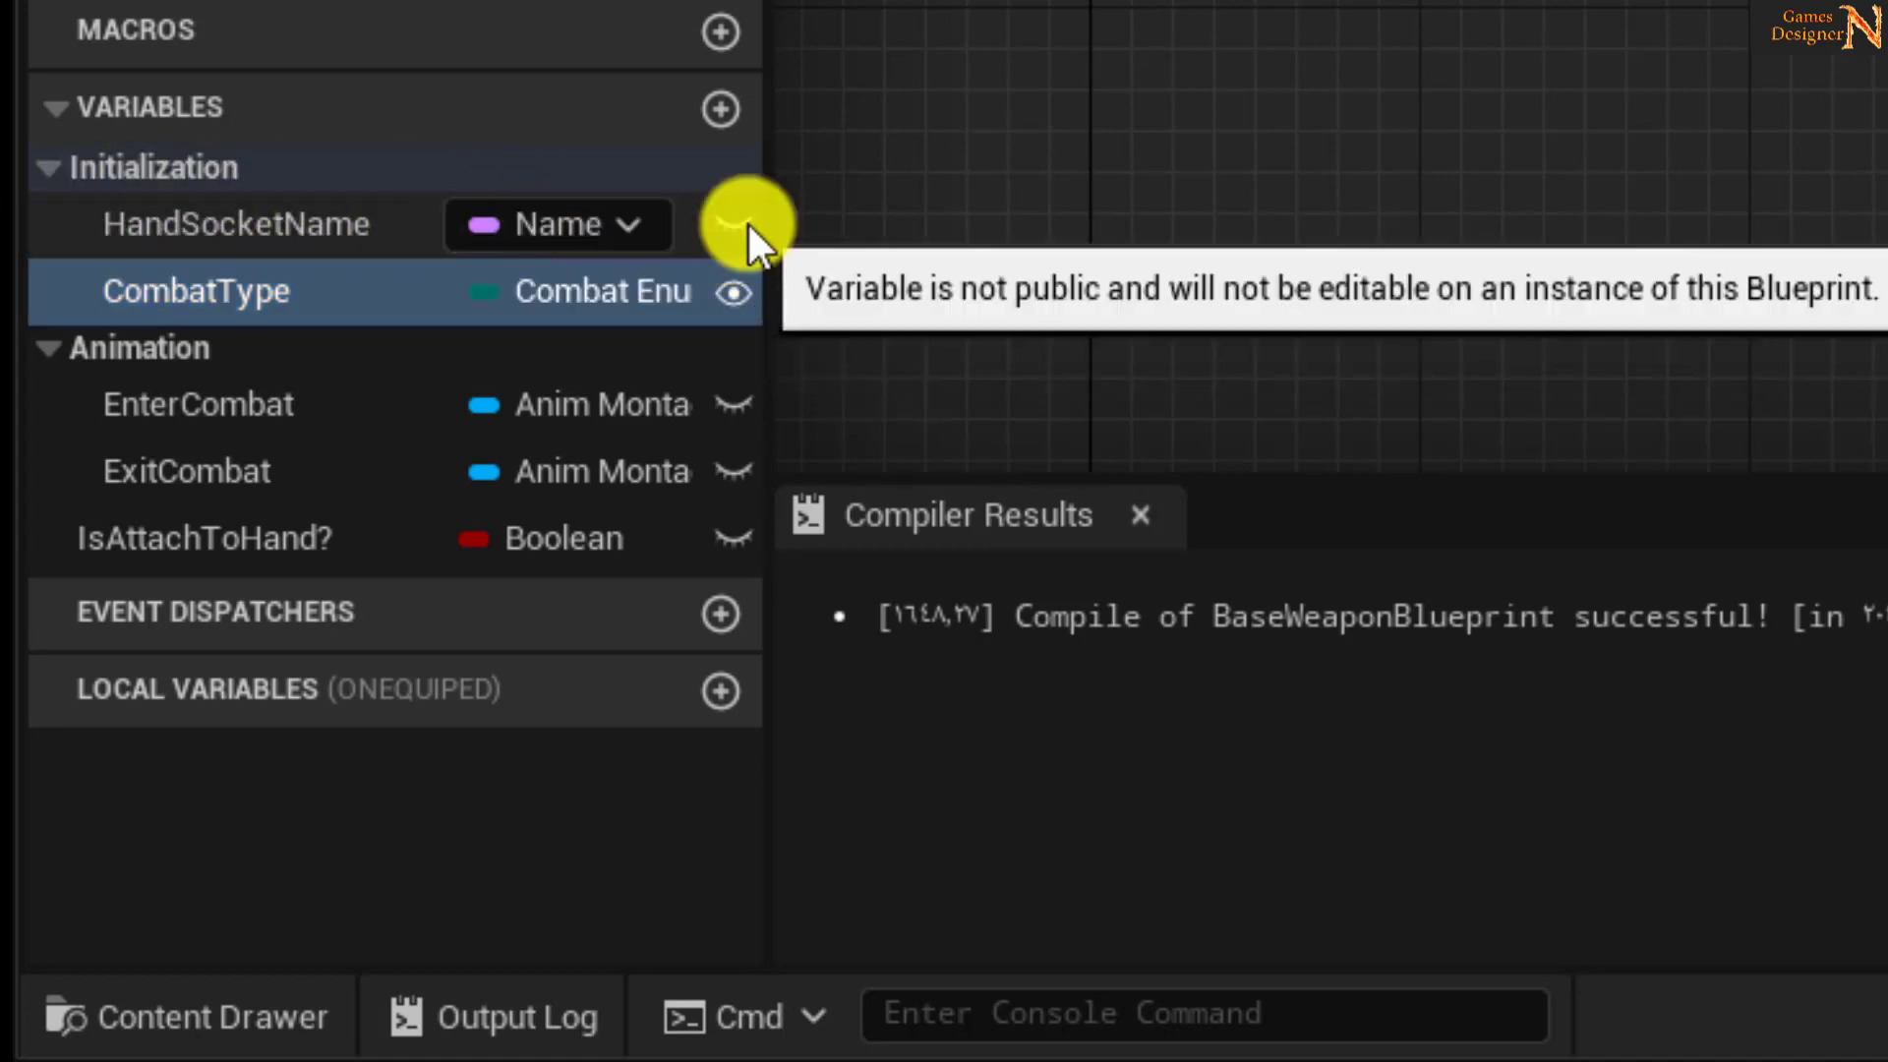
pyautogui.click(729, 228)
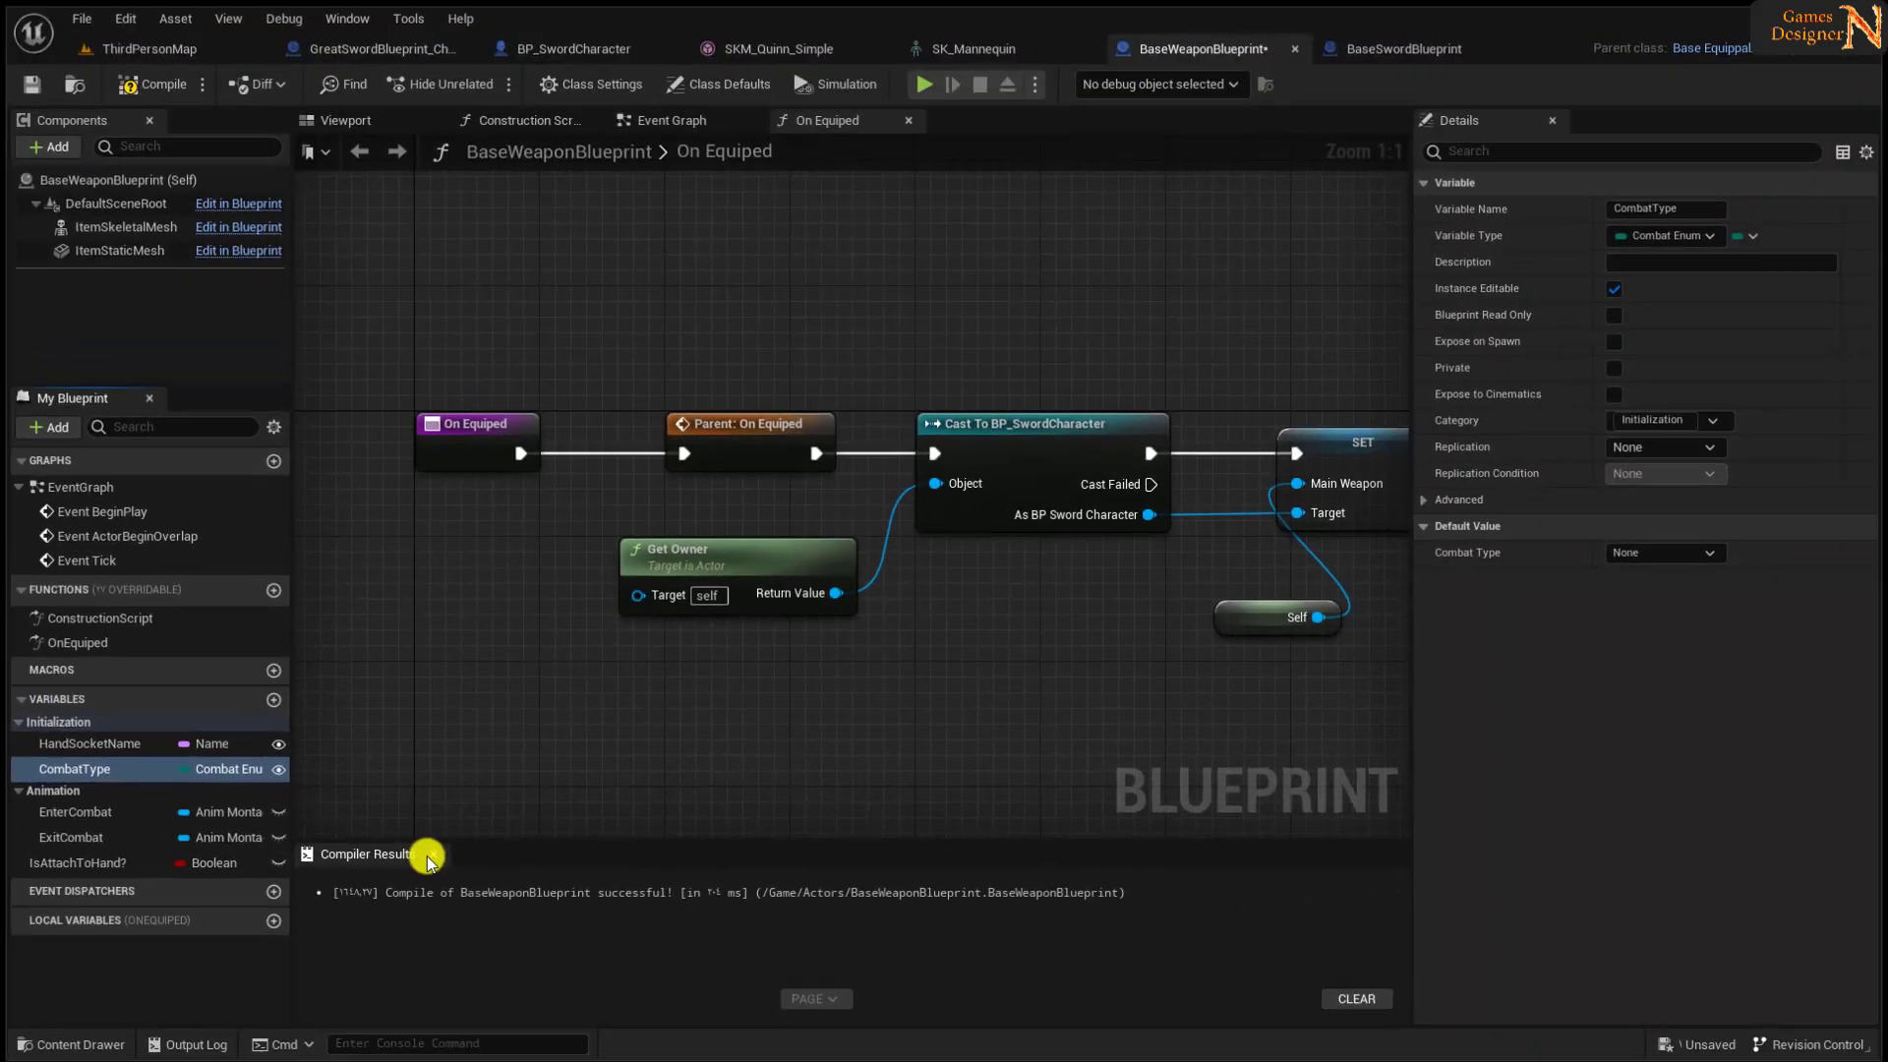
pyautogui.click(157, 85)
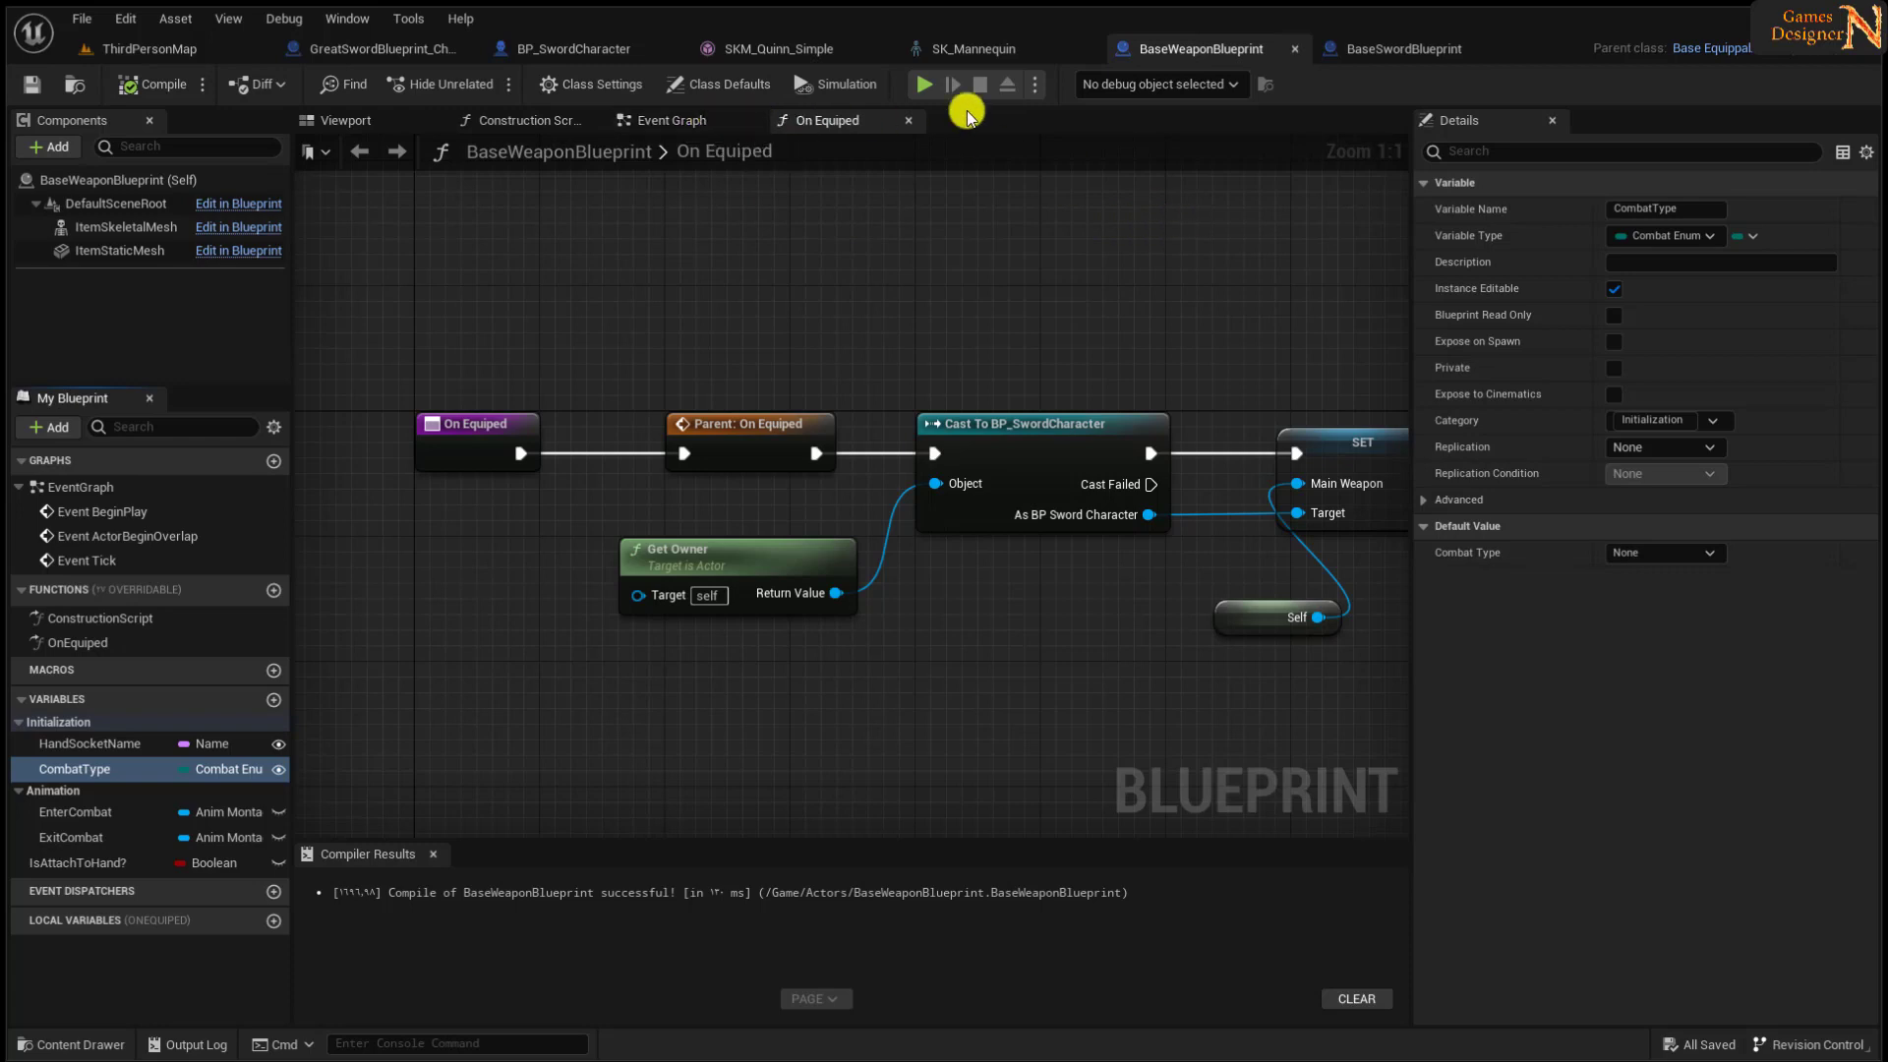
# - Set Combat Type to Light Sword in BaseSwordBlueprint and Great Sword in GreatSwordBlueprint_Child
pyautogui.click(1387, 51)
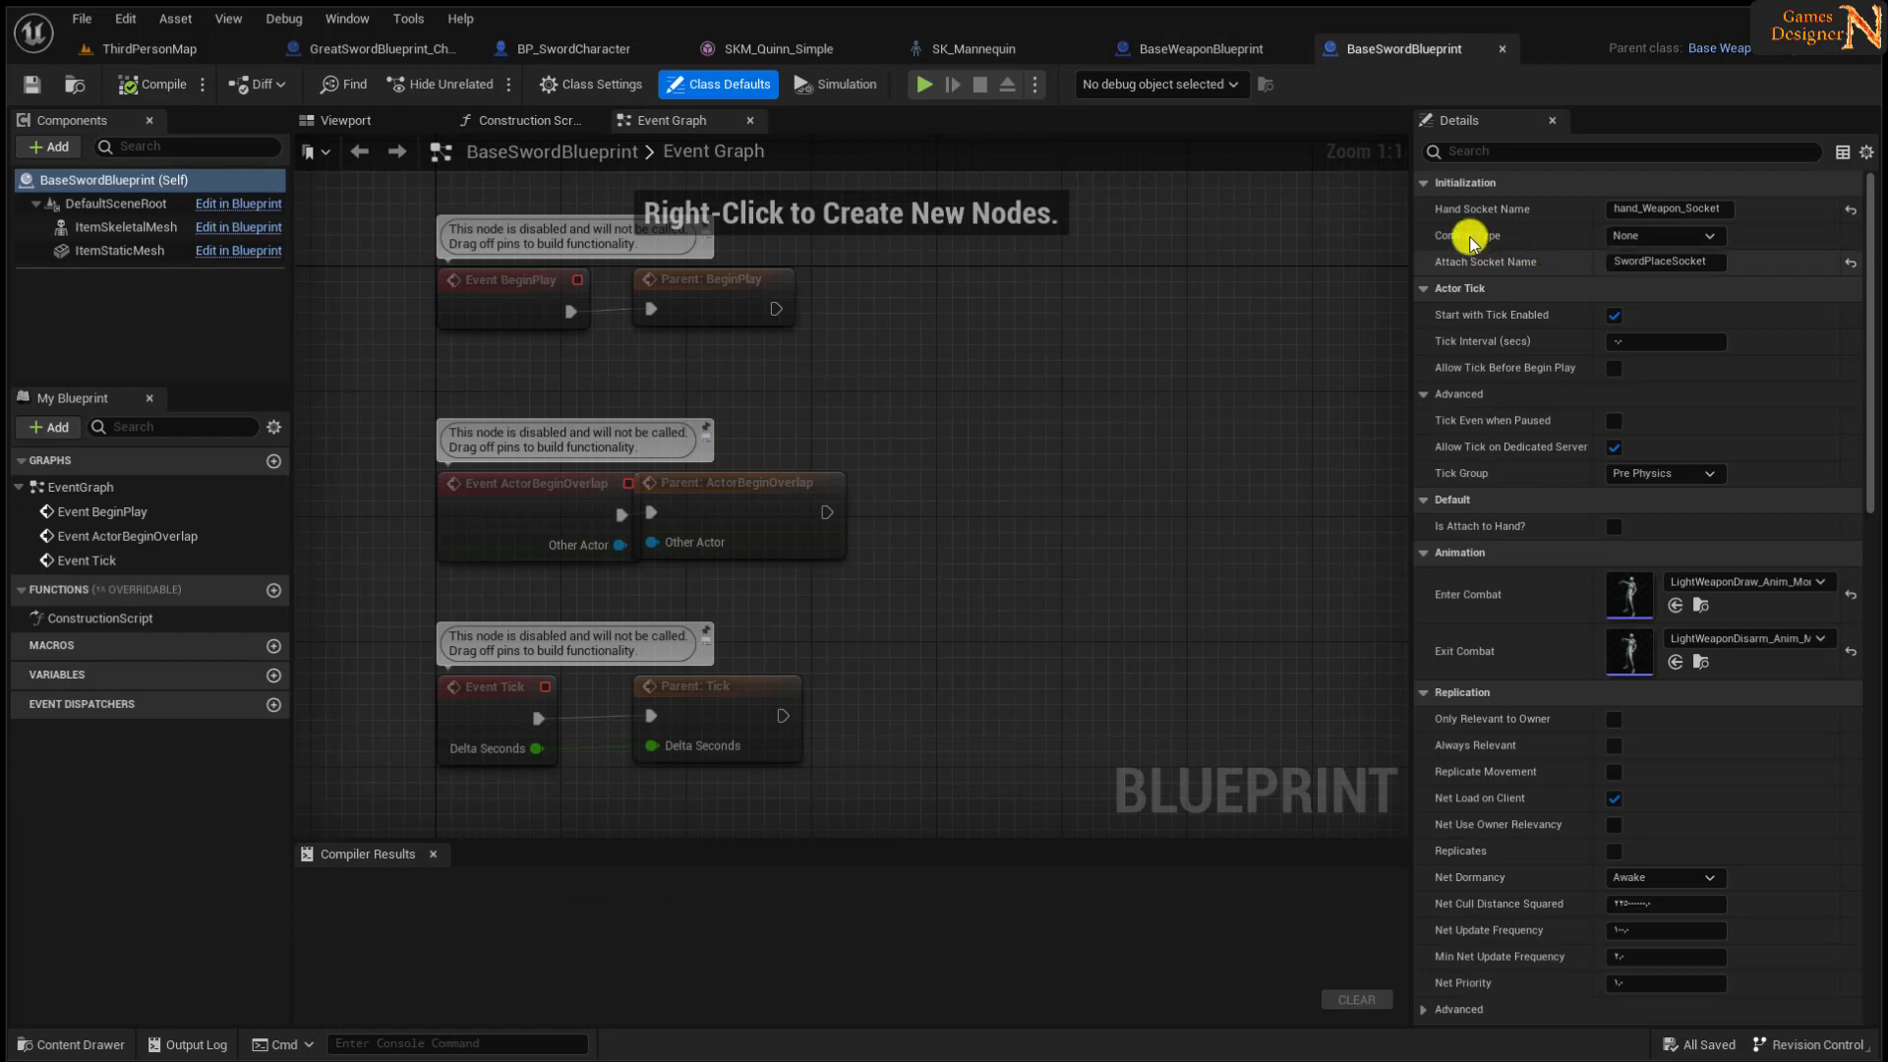
pyautogui.click(1680, 244)
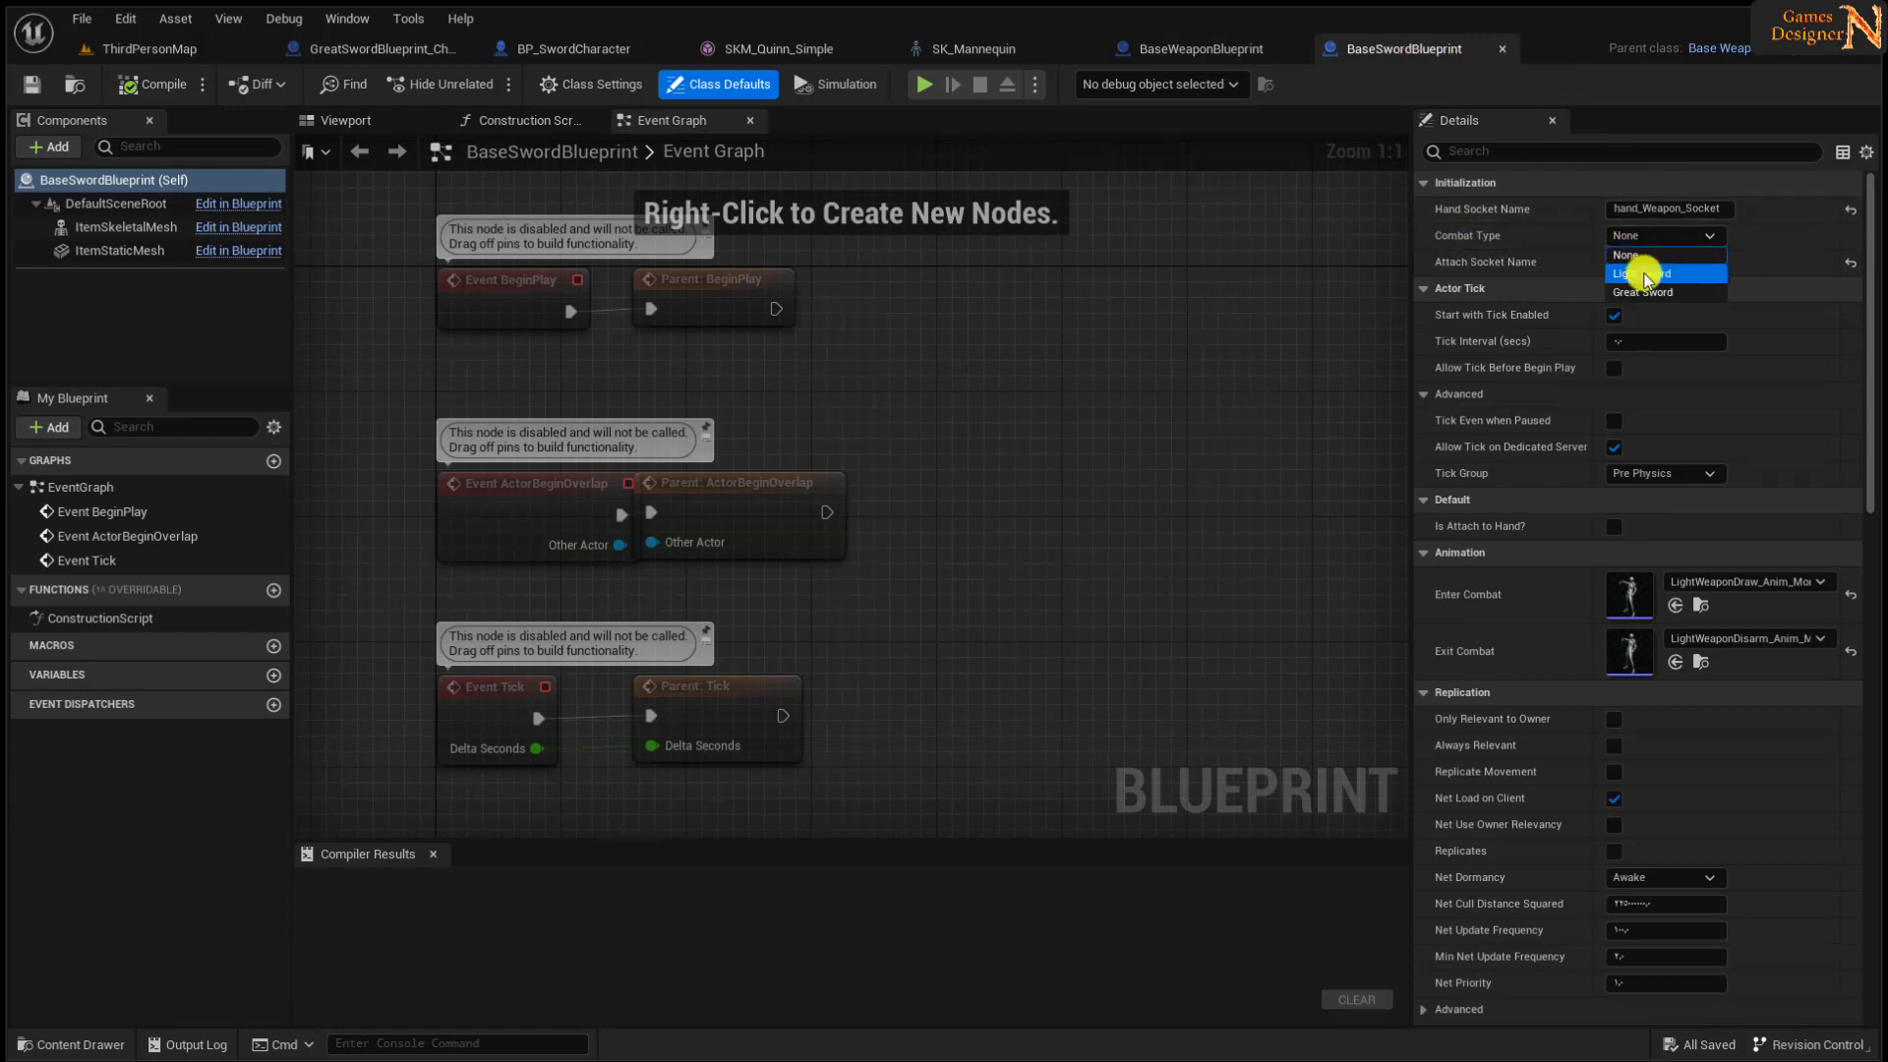
pyautogui.click(1642, 273)
pyautogui.click(360, 51)
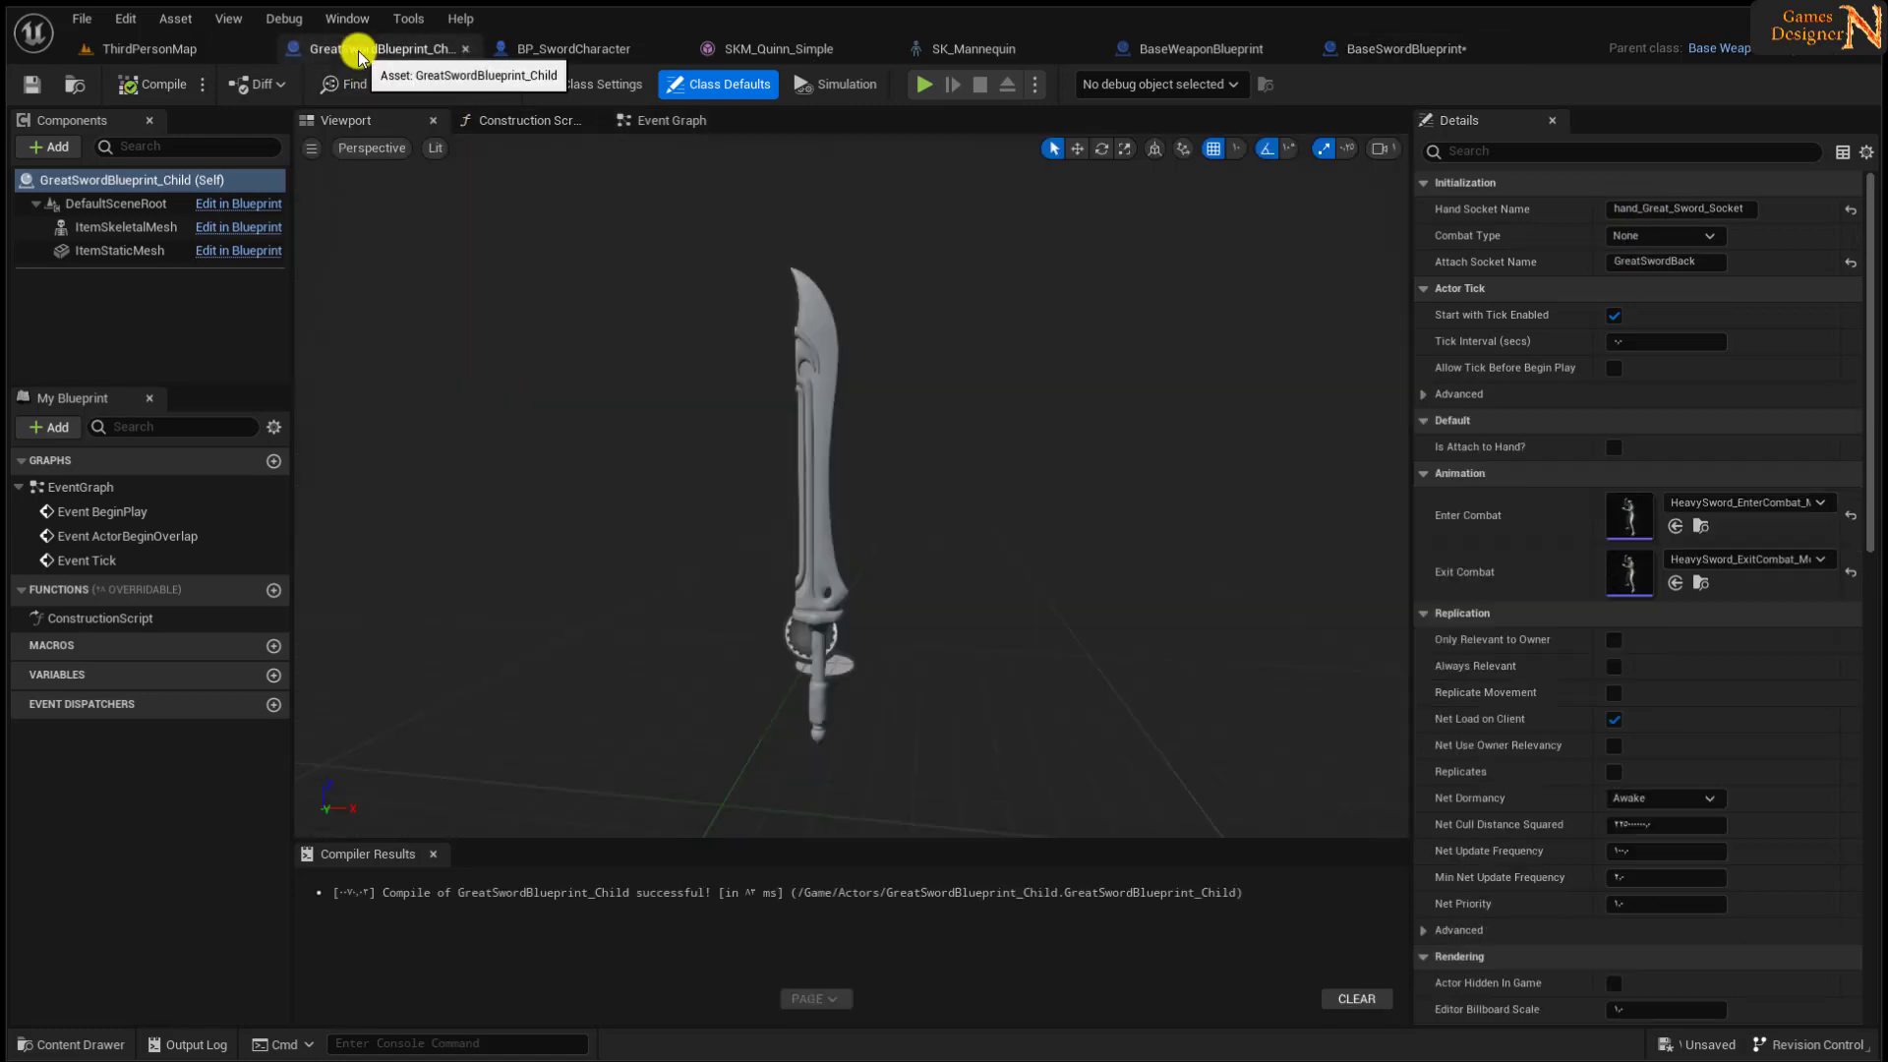
pyautogui.click(1644, 244)
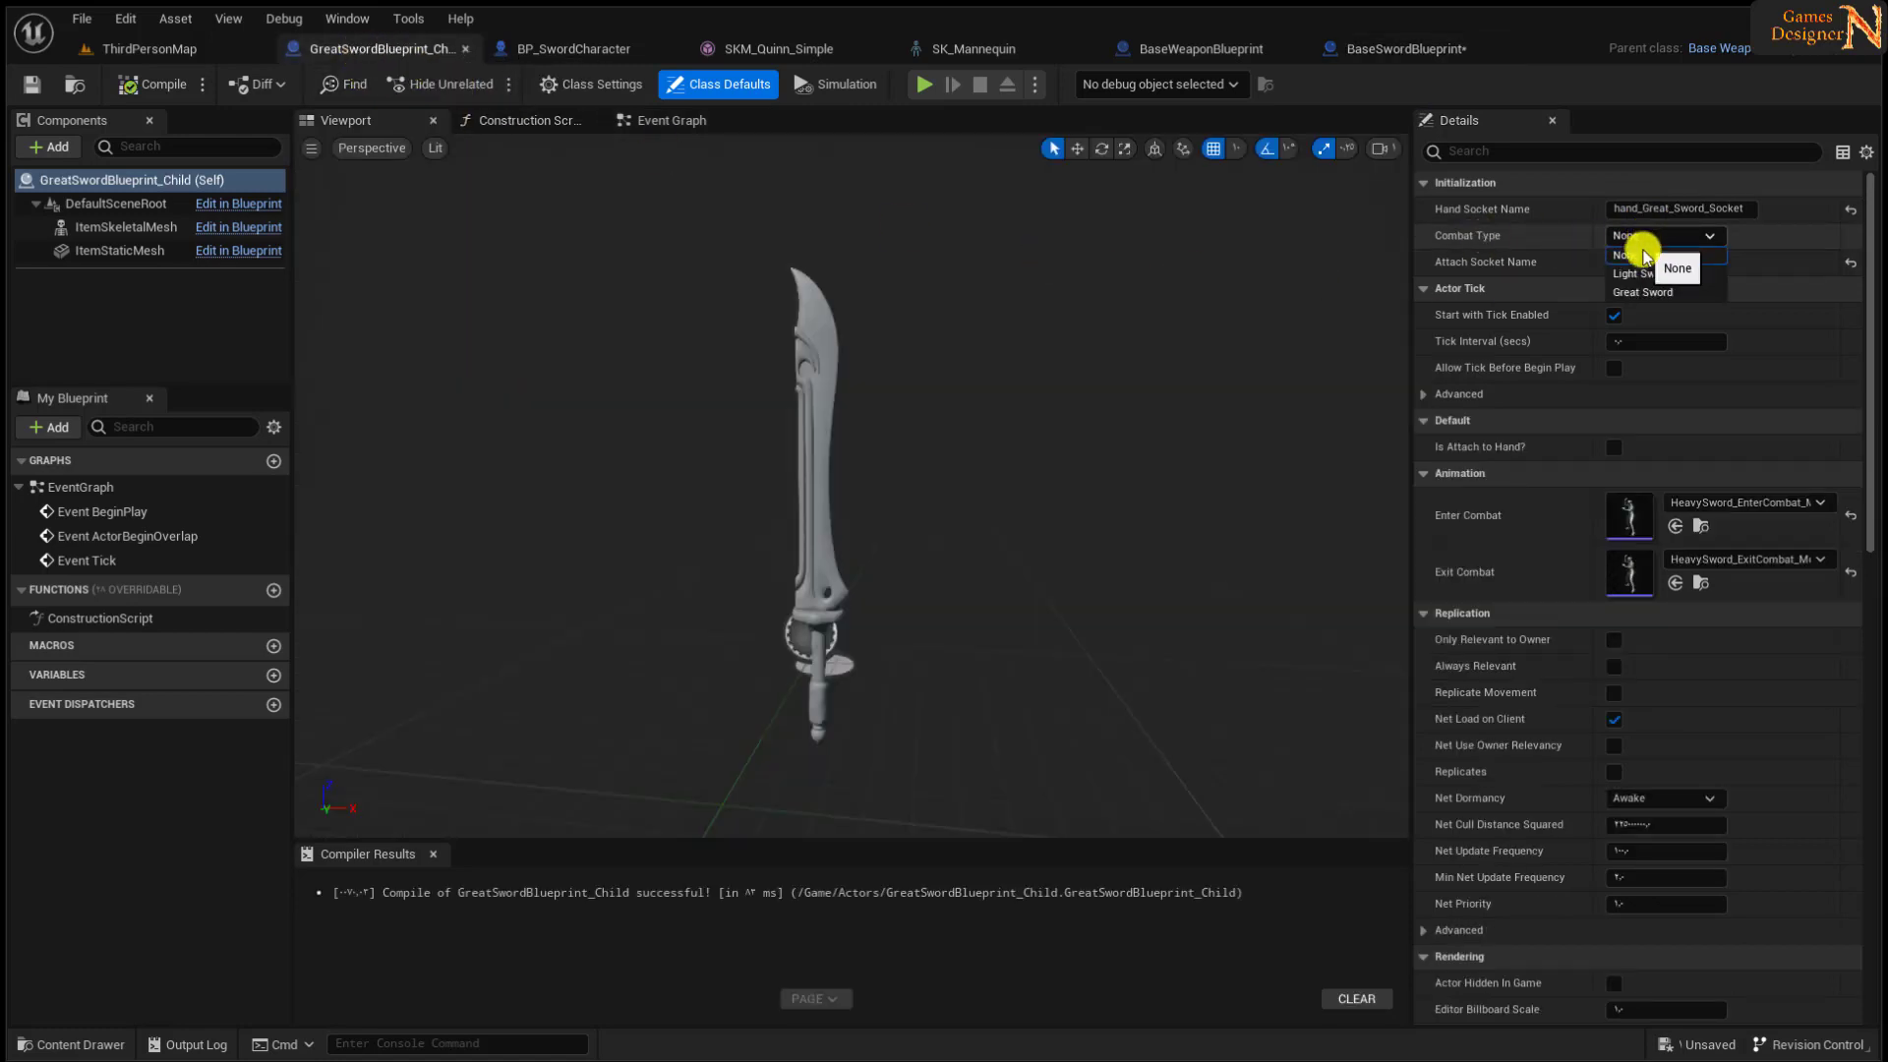
pyautogui.click(1632, 287)
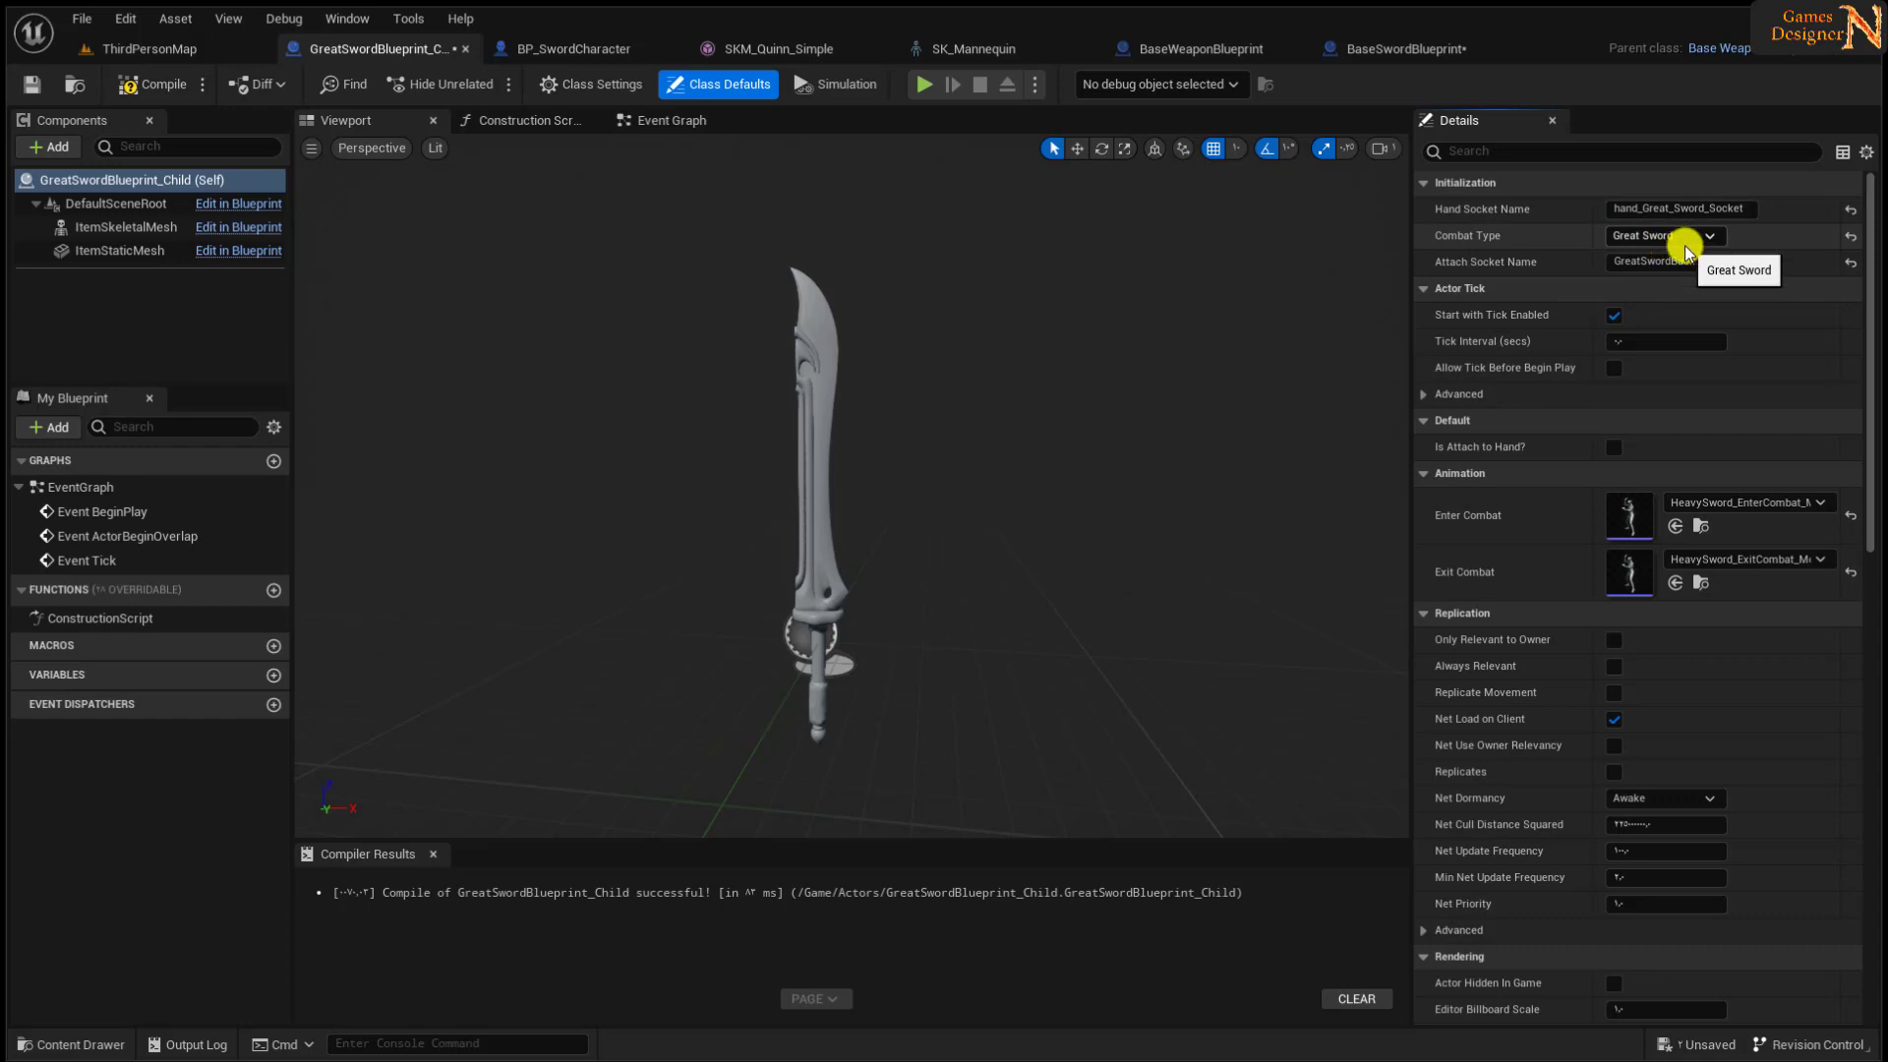
# - Compile GreatSwordBlueprint_Child and BaseSwordBlueprint, then return to BaseWeaponBlueprint
pyautogui.click(148, 85)
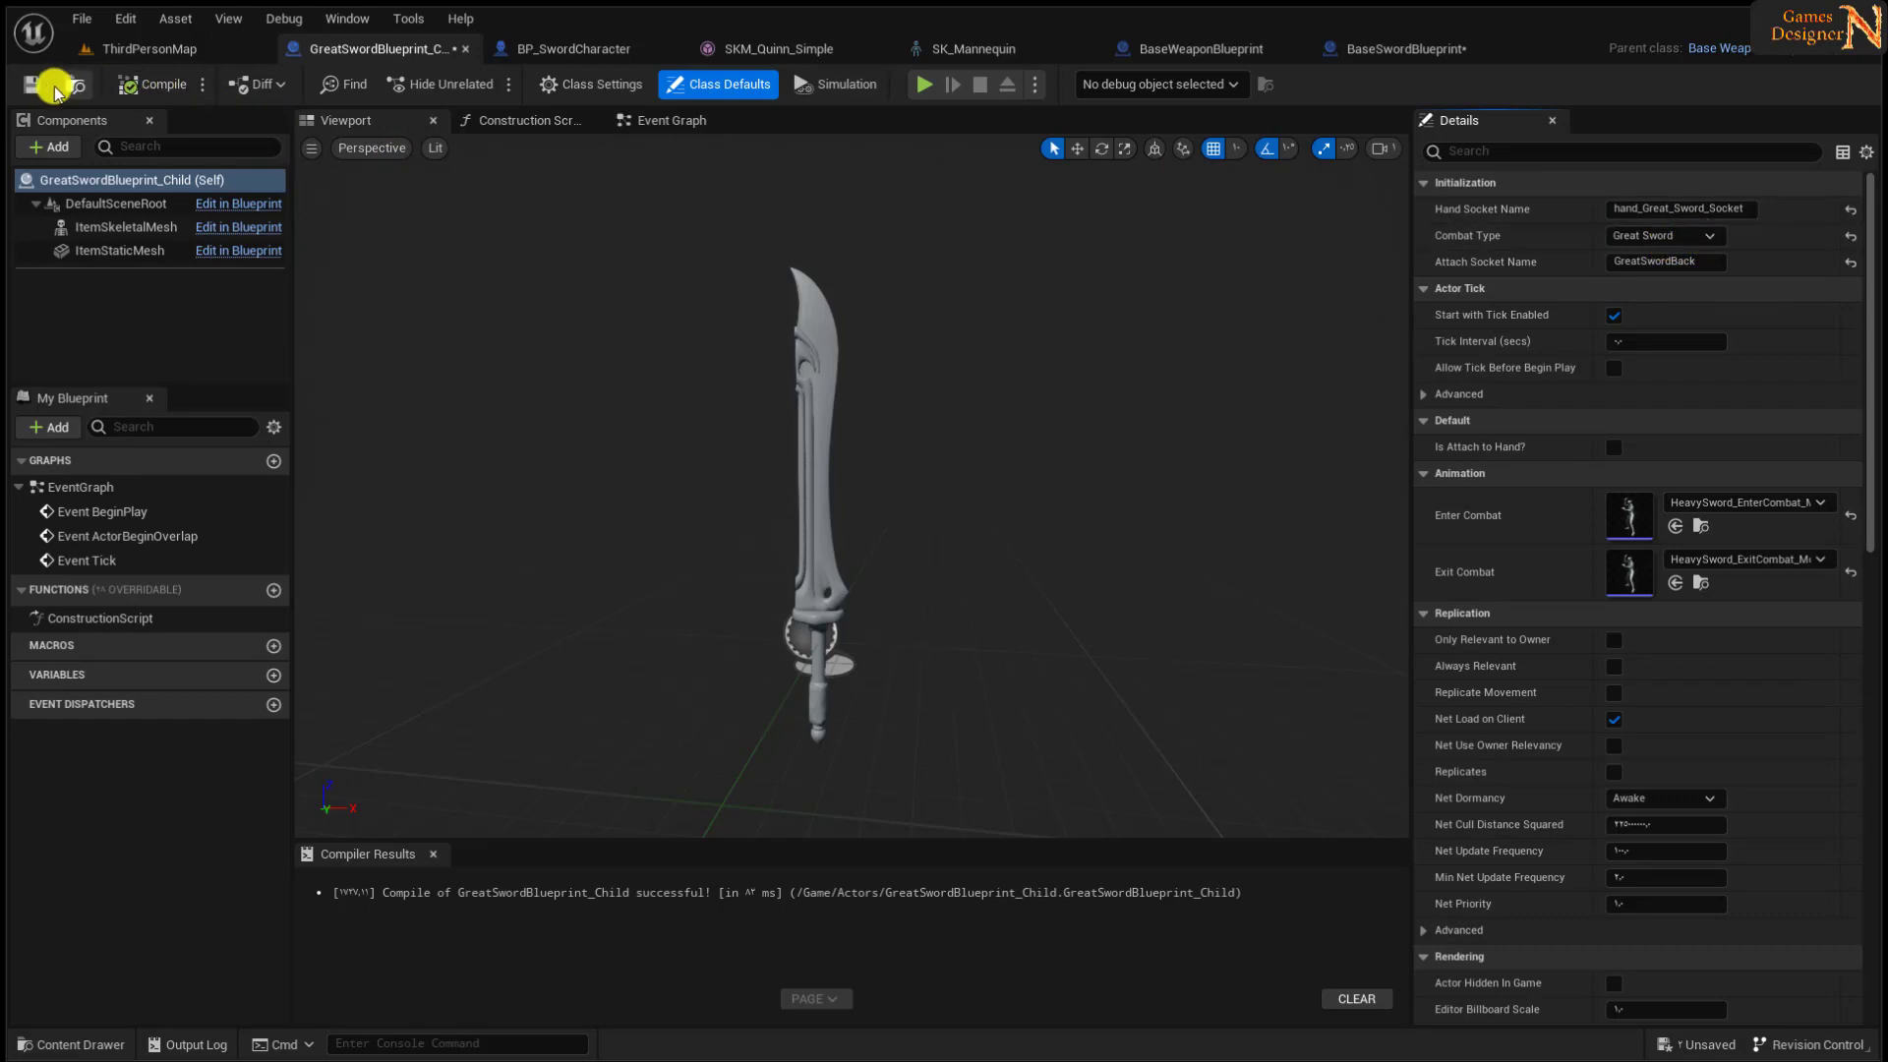
pyautogui.click(1406, 48)
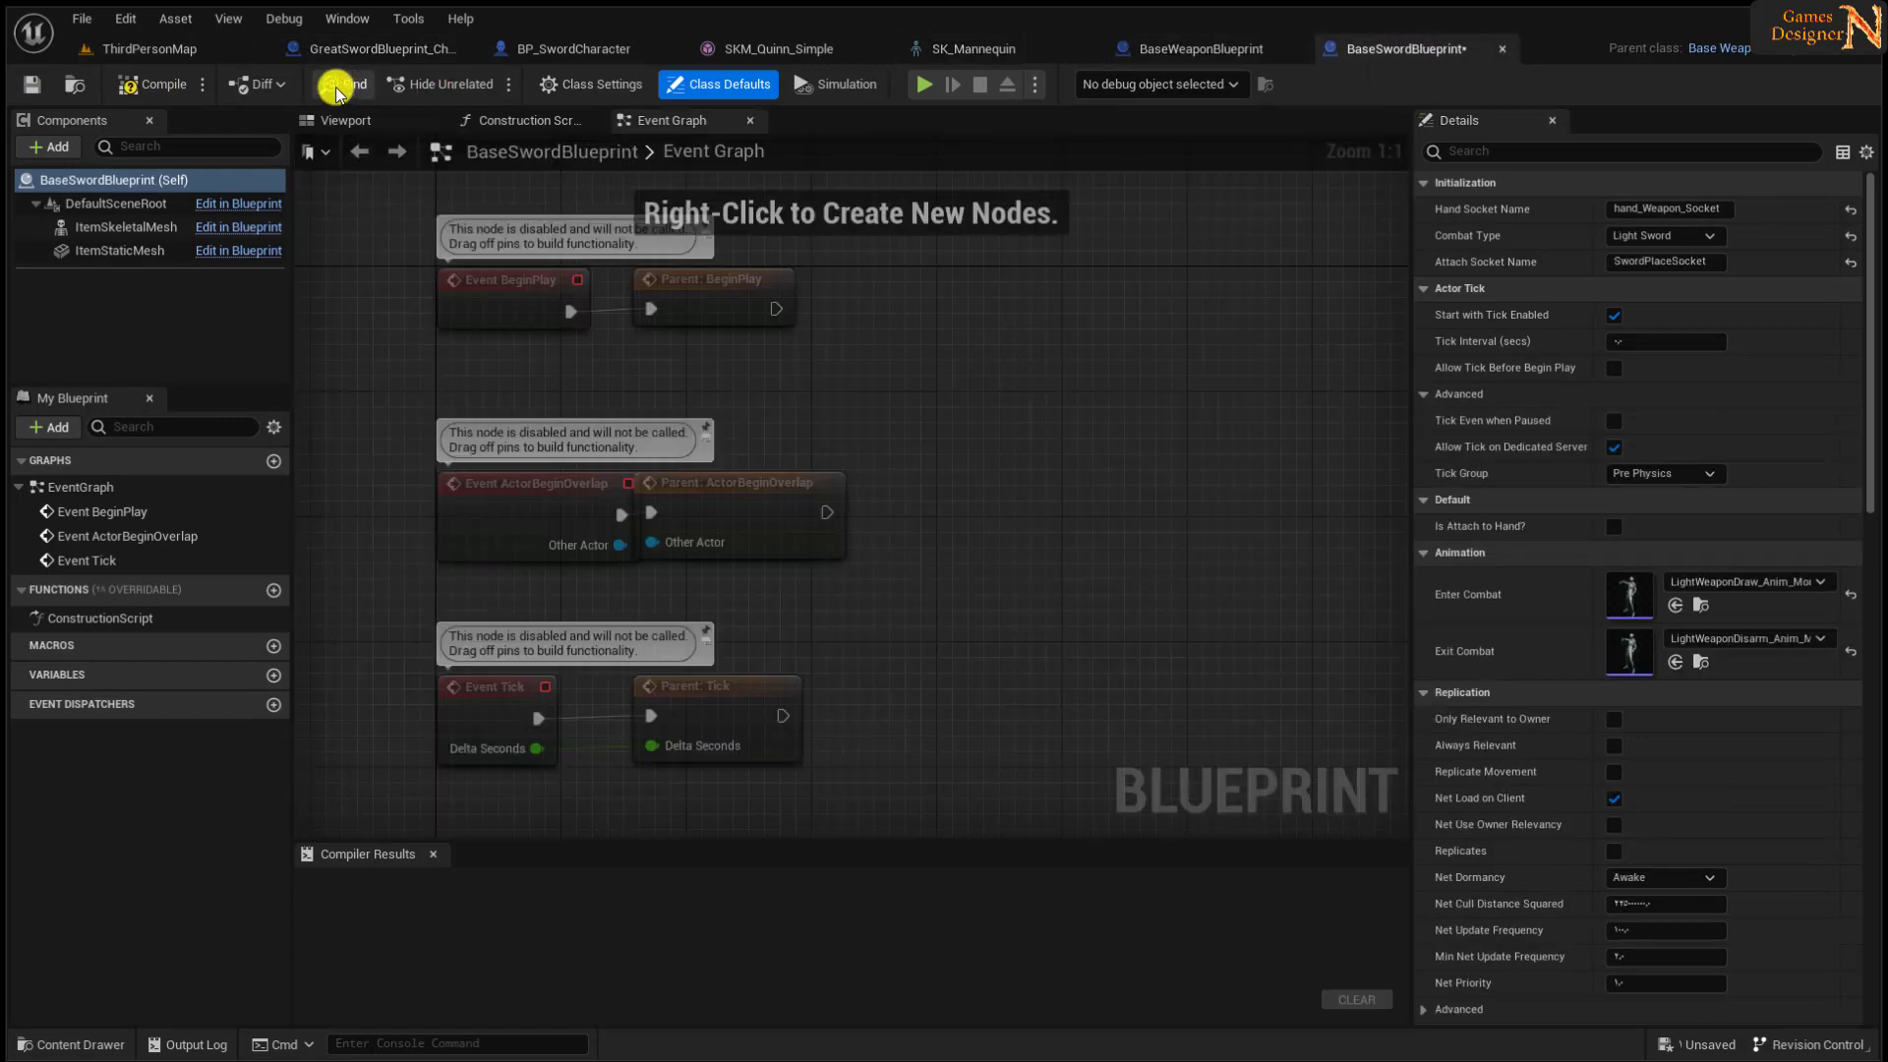
pyautogui.click(156, 85)
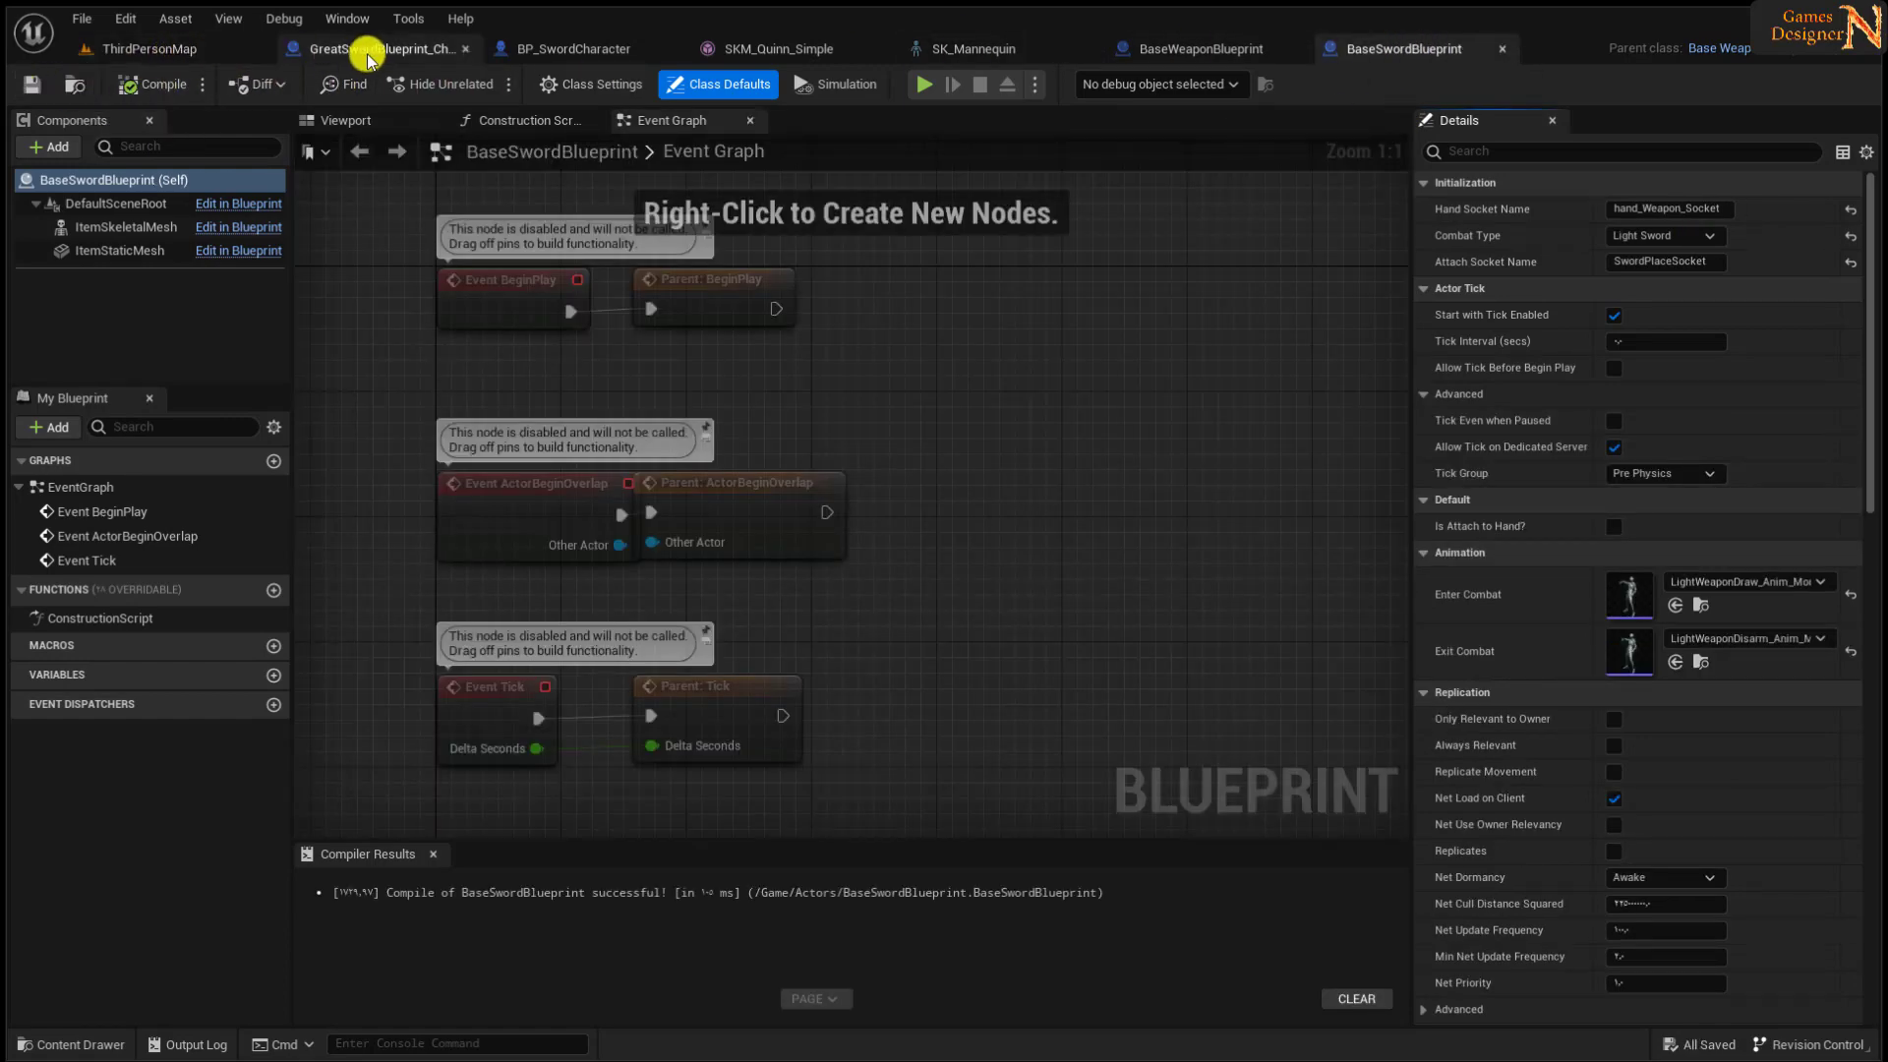
pyautogui.click(1205, 51)
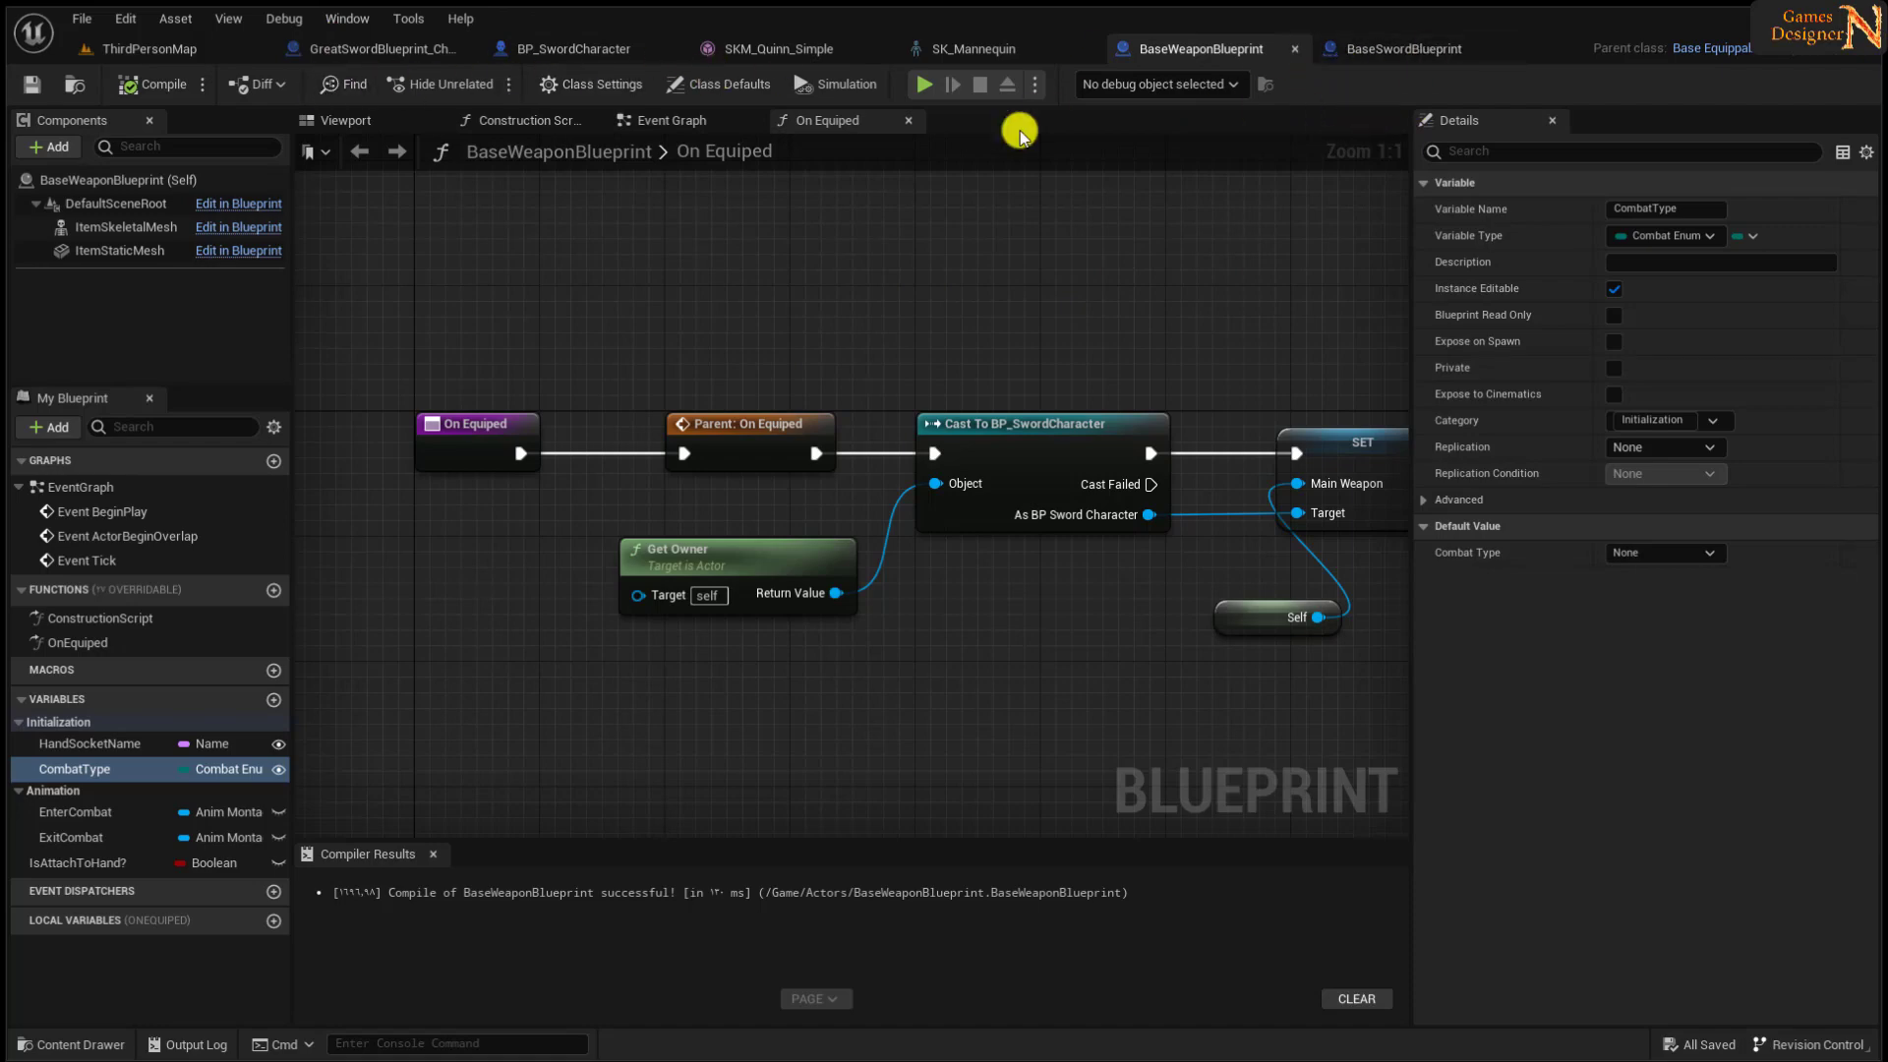
# - In ThirdPersonMap, browse to Content > SwordSystem > AllFiles > Animations > LightSword > Locomotion
pyautogui.click(167, 48)
pyautogui.click(398, 776)
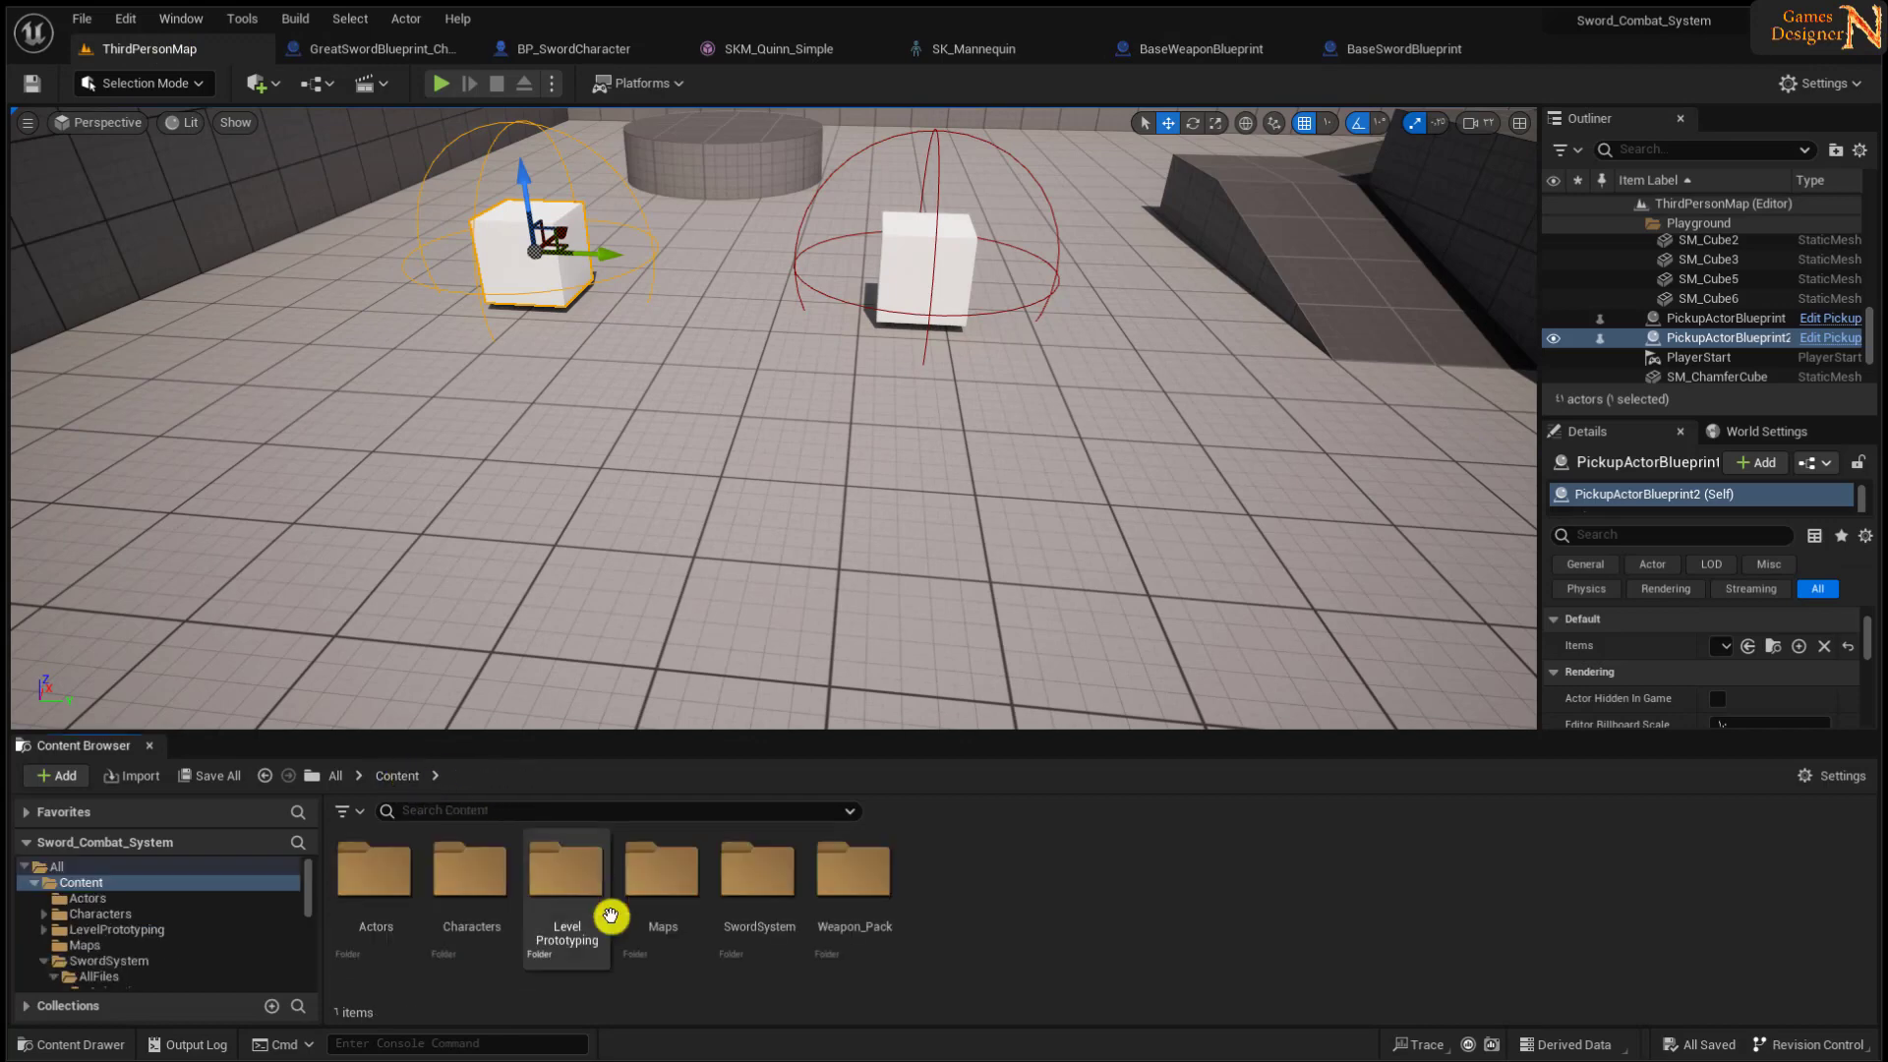
pyautogui.doubleClick(749, 885)
pyautogui.click(375, 891)
pyautogui.doubleClick(374, 892)
pyautogui.doubleClick(345, 872)
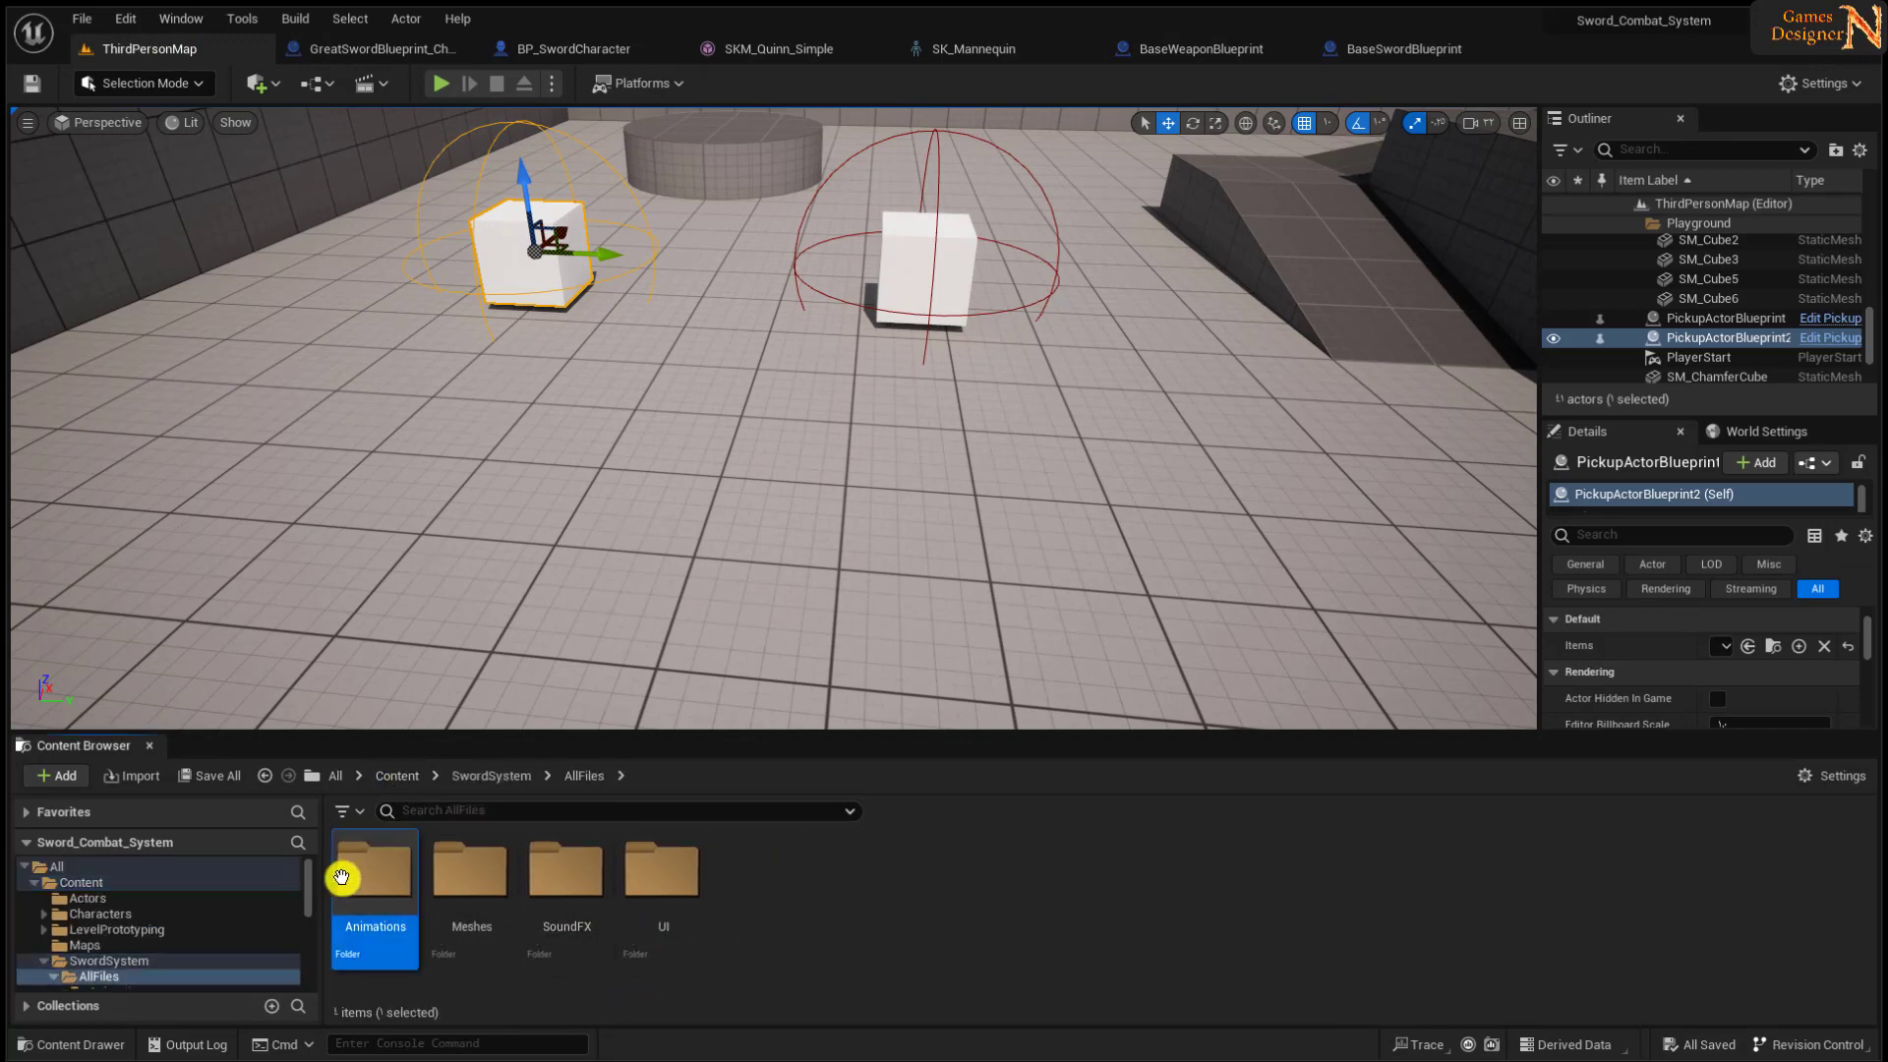
pyautogui.doubleClick(856, 880)
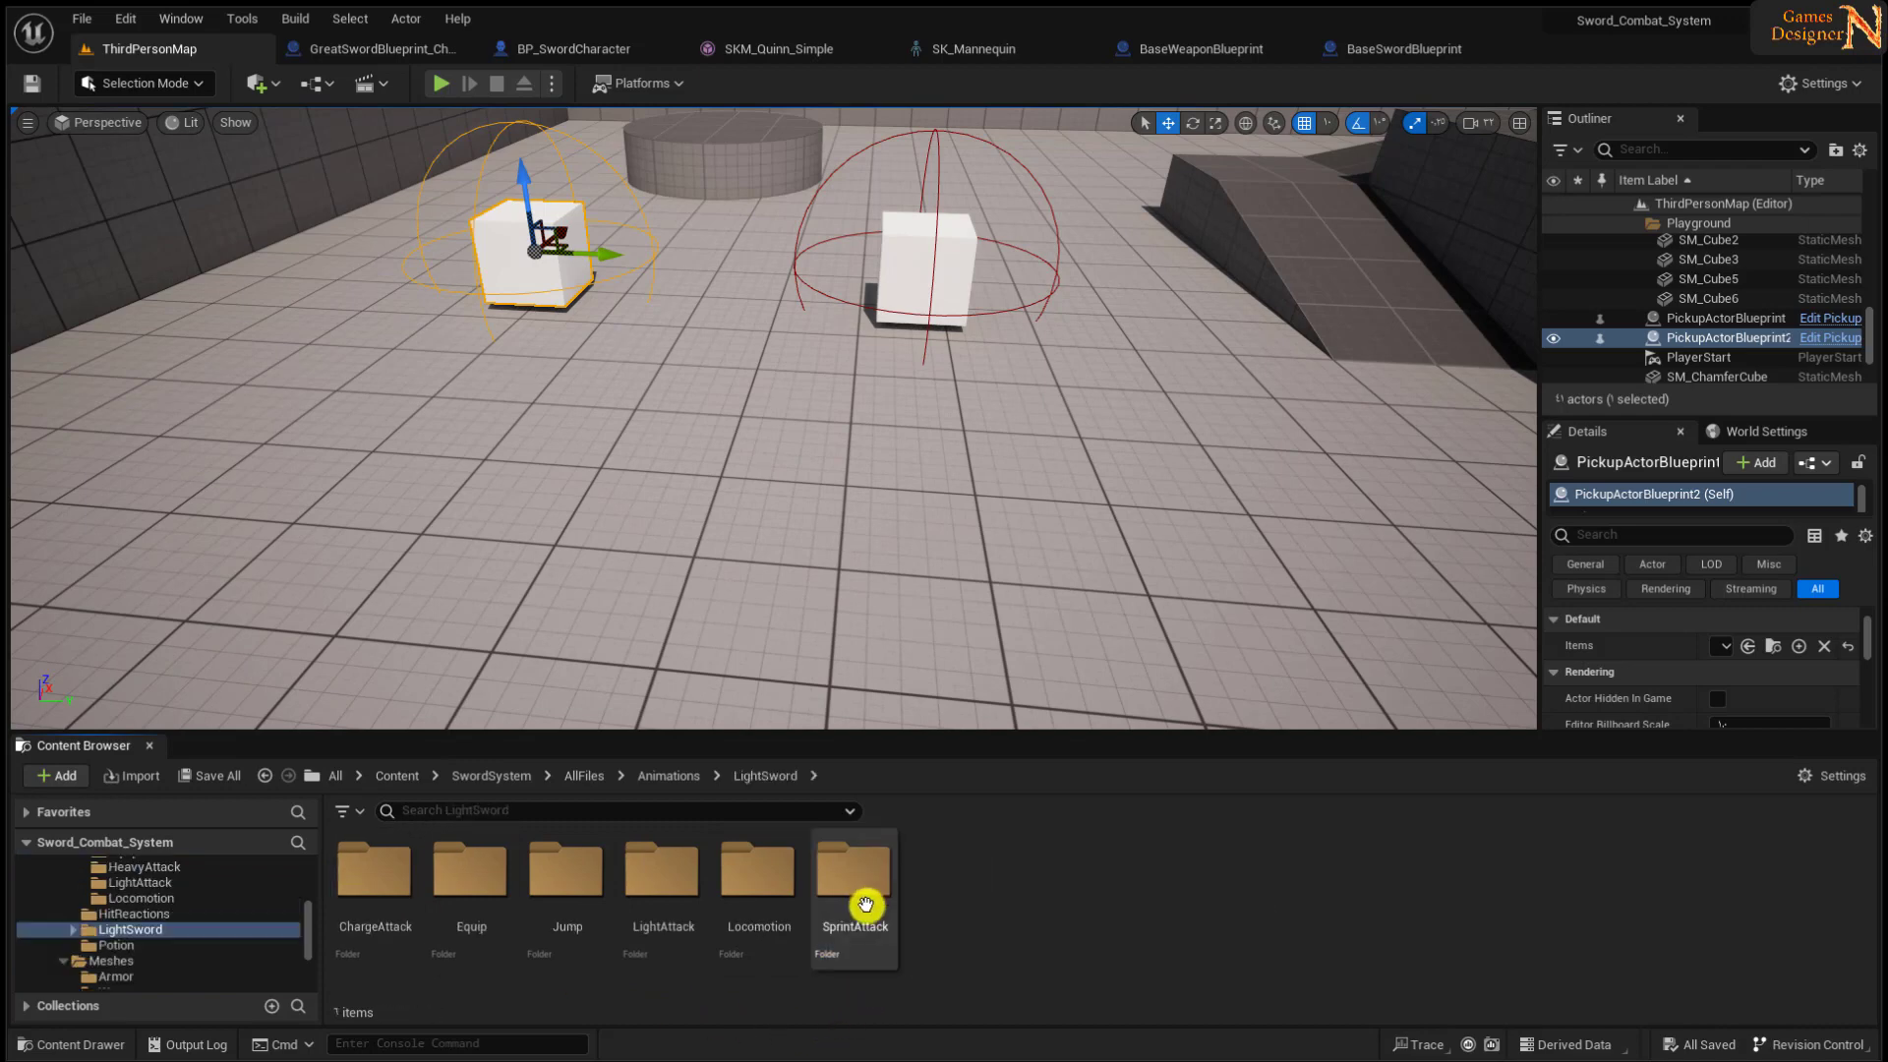
pyautogui.doubleClick(759, 885)
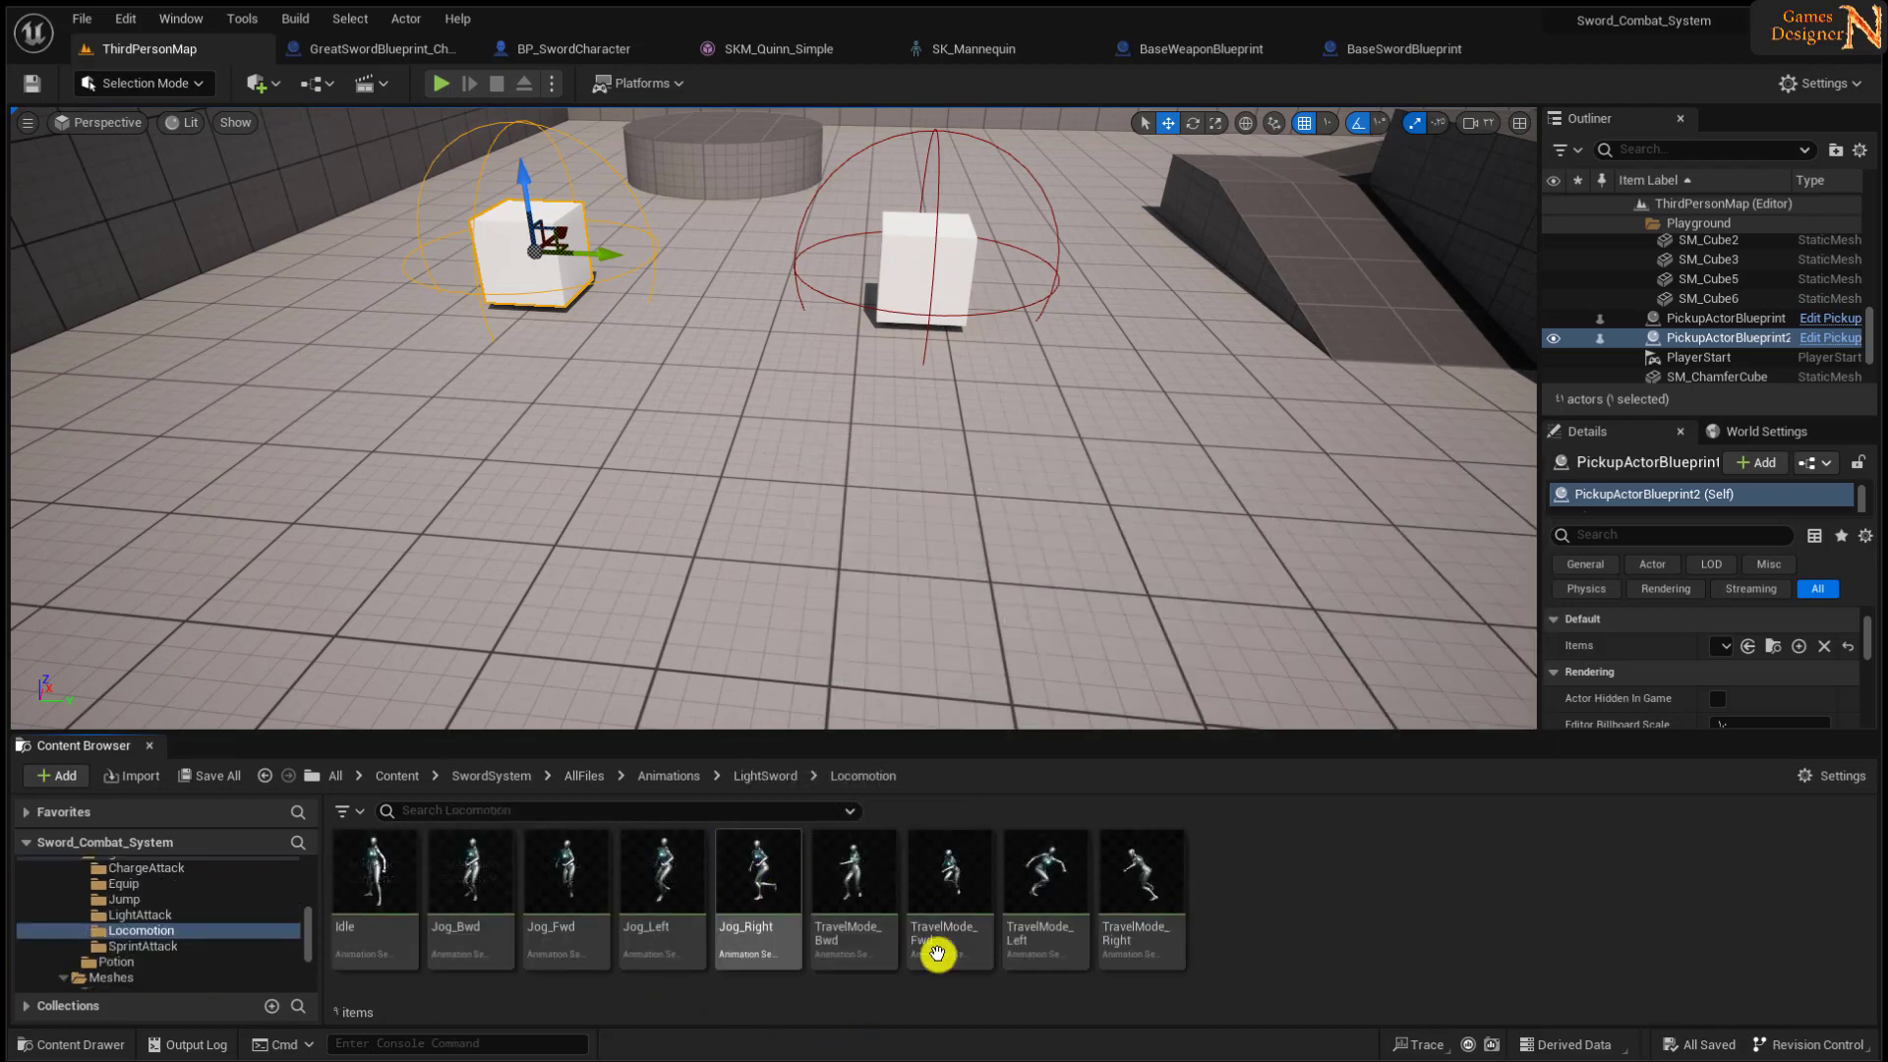
# - Create a legacy Blend Space 1D using the SK_Mannequin skeleton and begin naming it
pyautogui.rightClick(718, 991)
pyautogui.moveTo(774, 605)
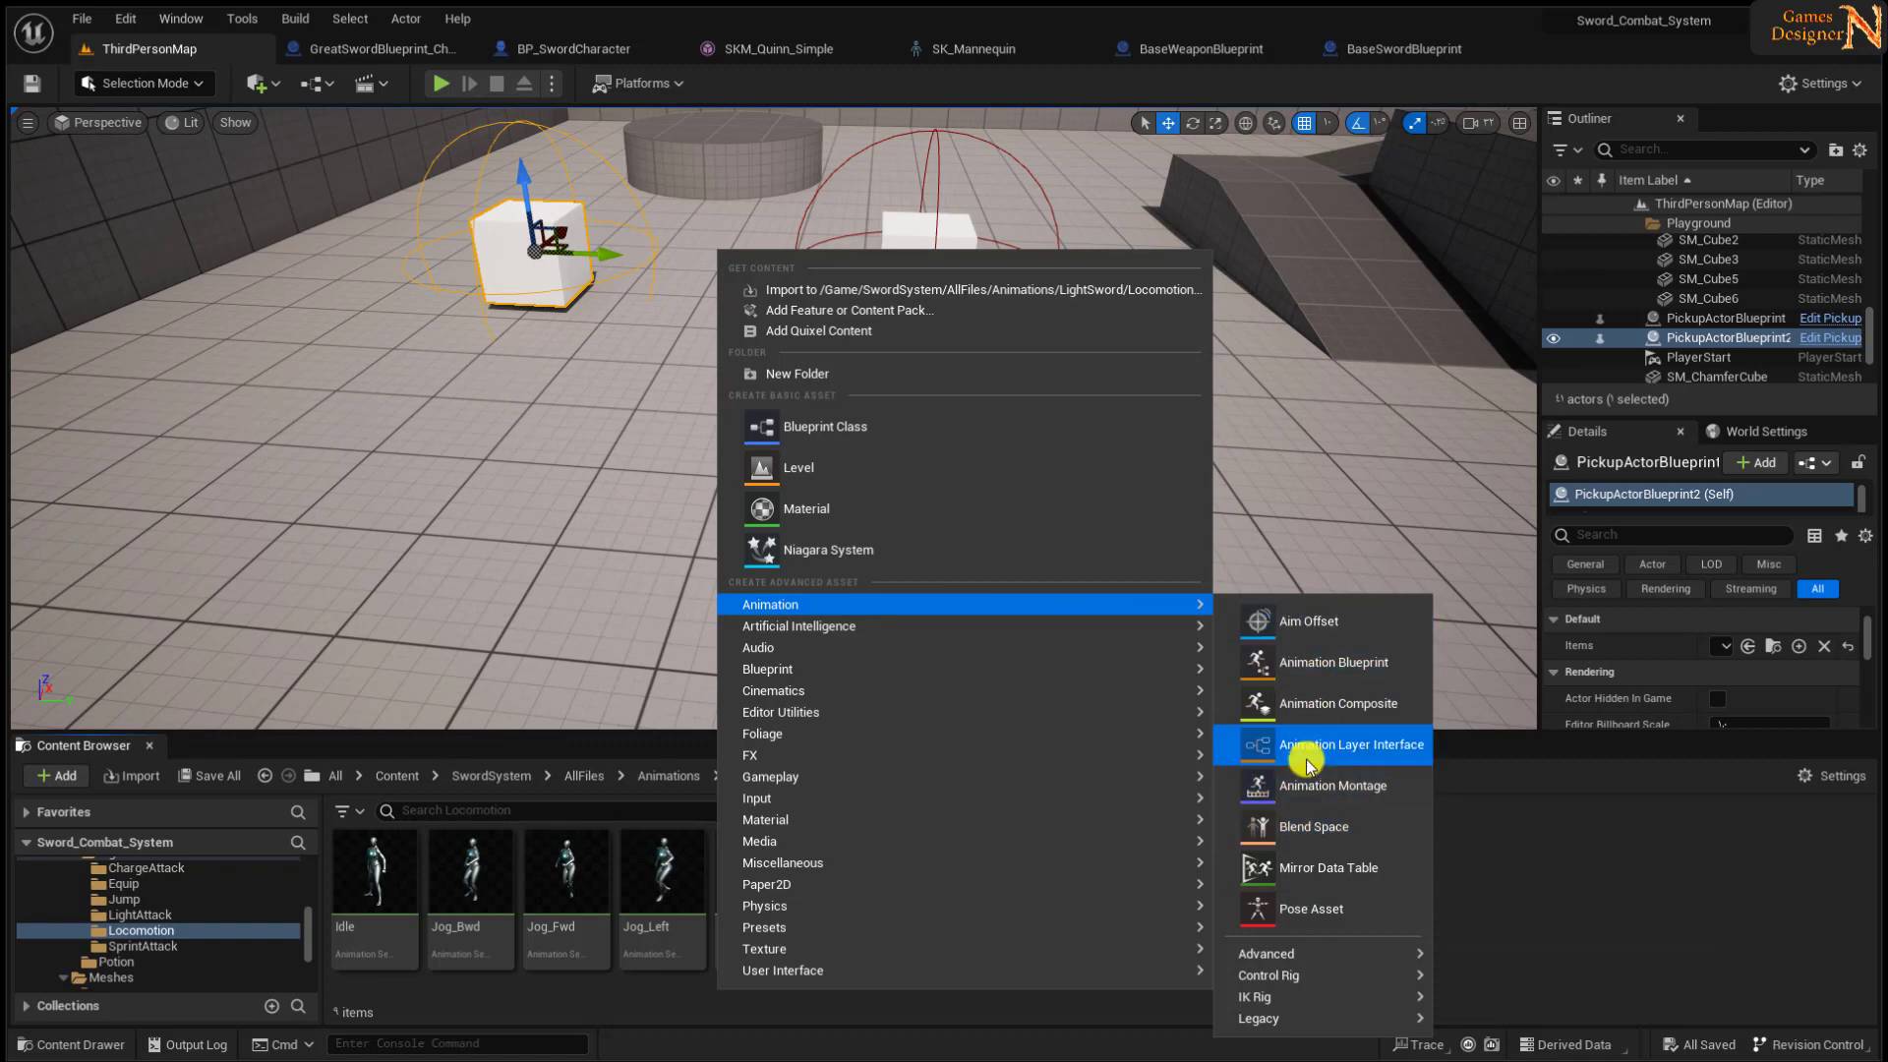
pyautogui.moveTo(1263, 1023)
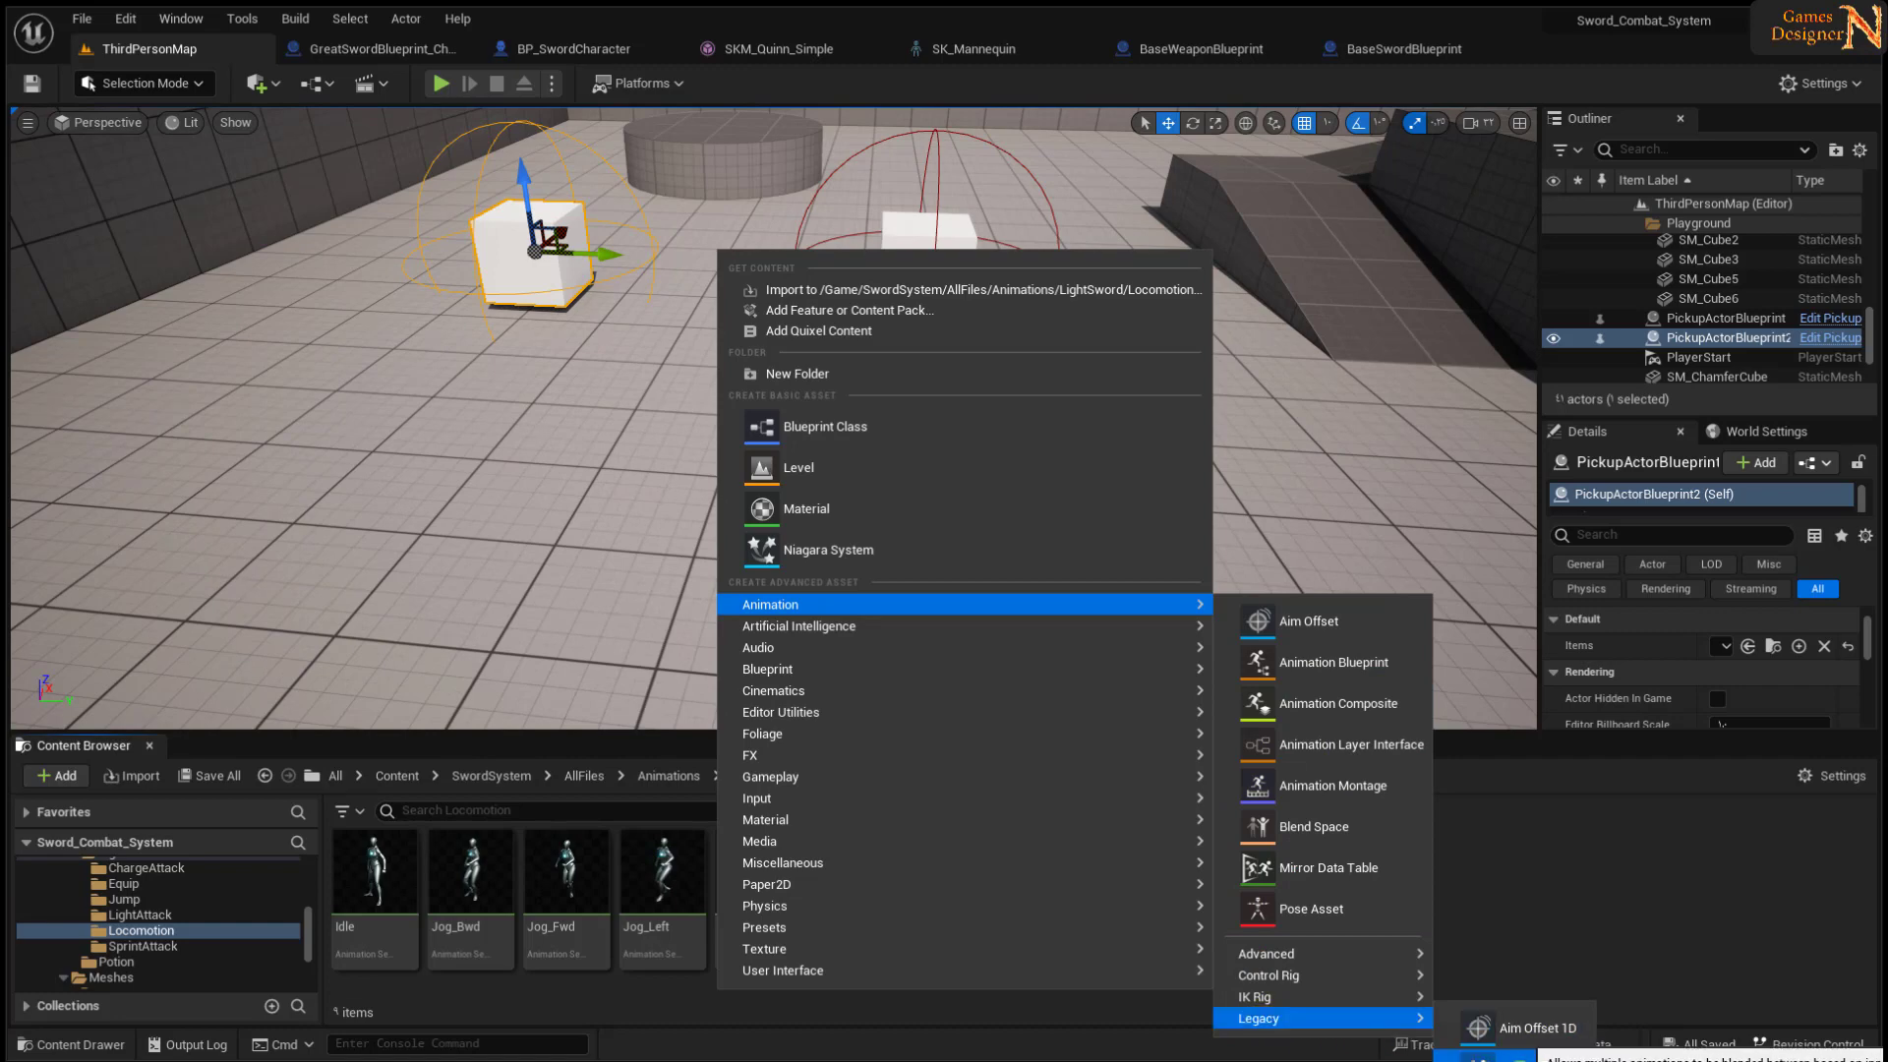
pyautogui.click(1504, 1057)
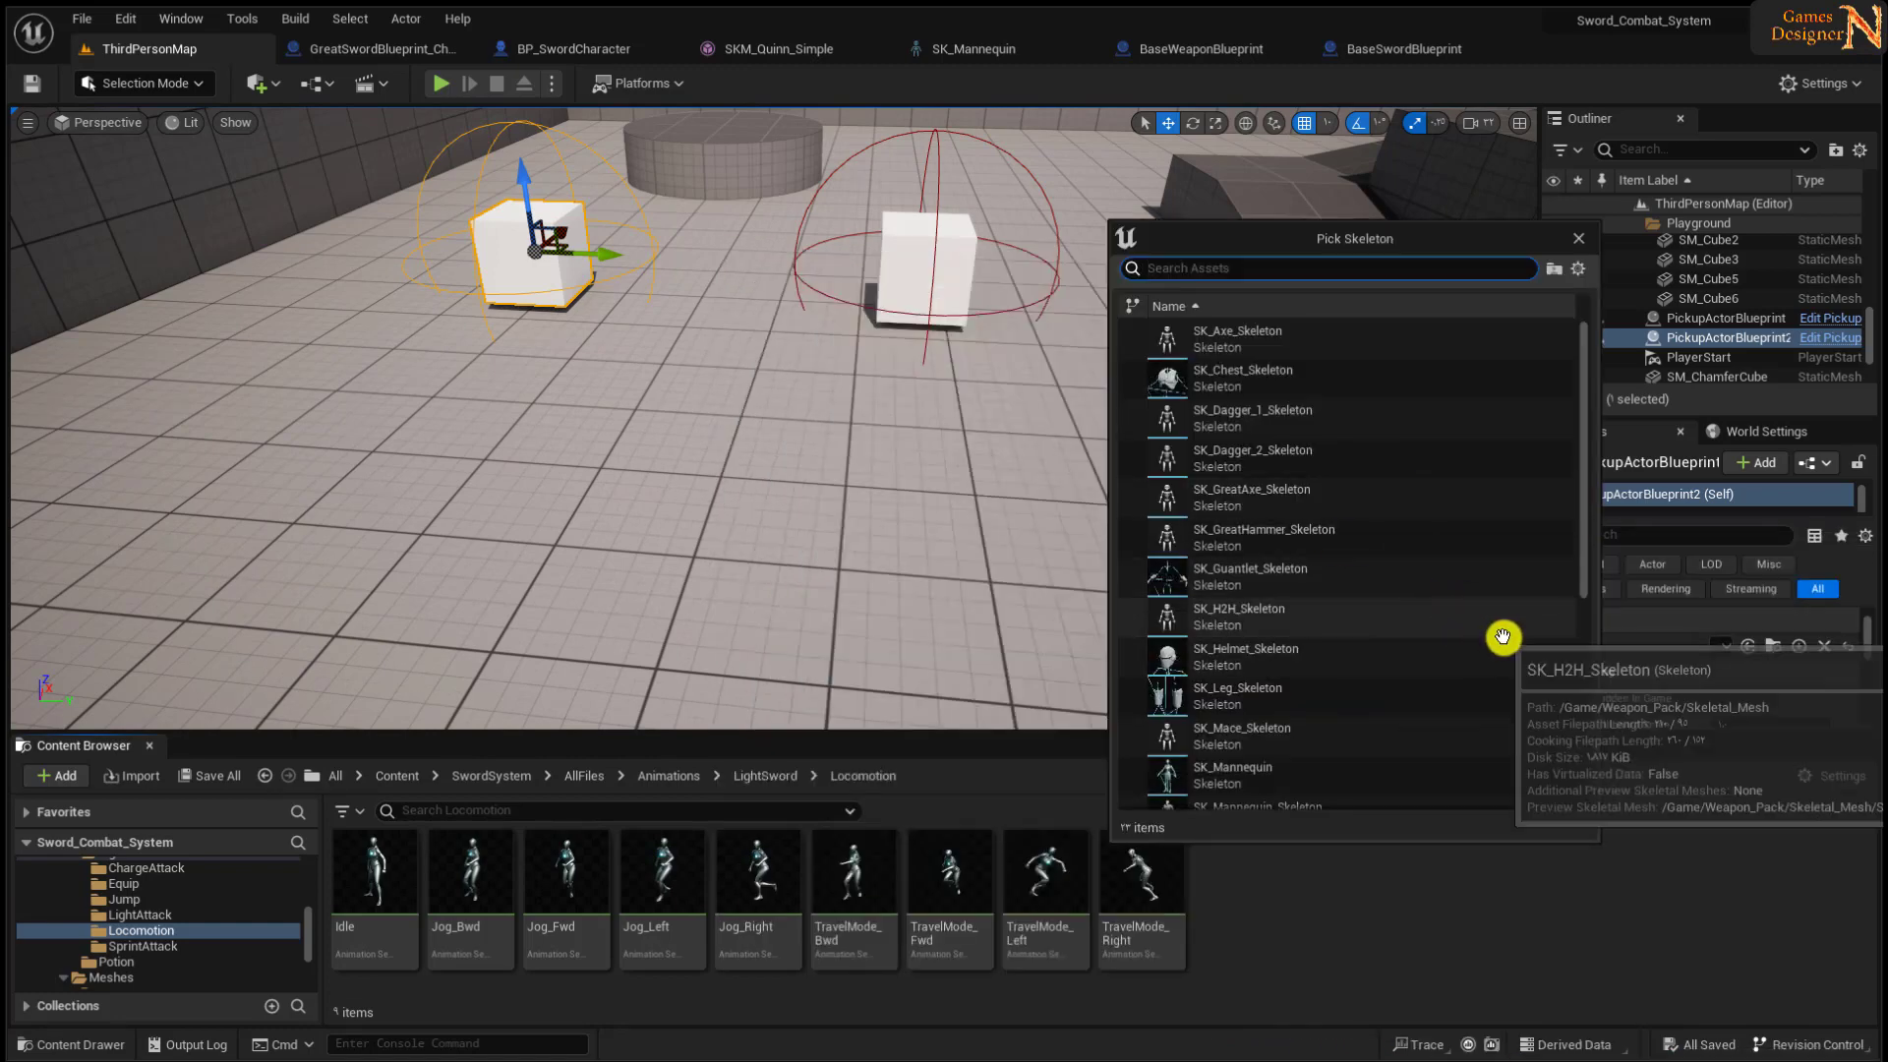
pyautogui.moveTo(1586, 470); pyautogui.dragTo(1589, 573)
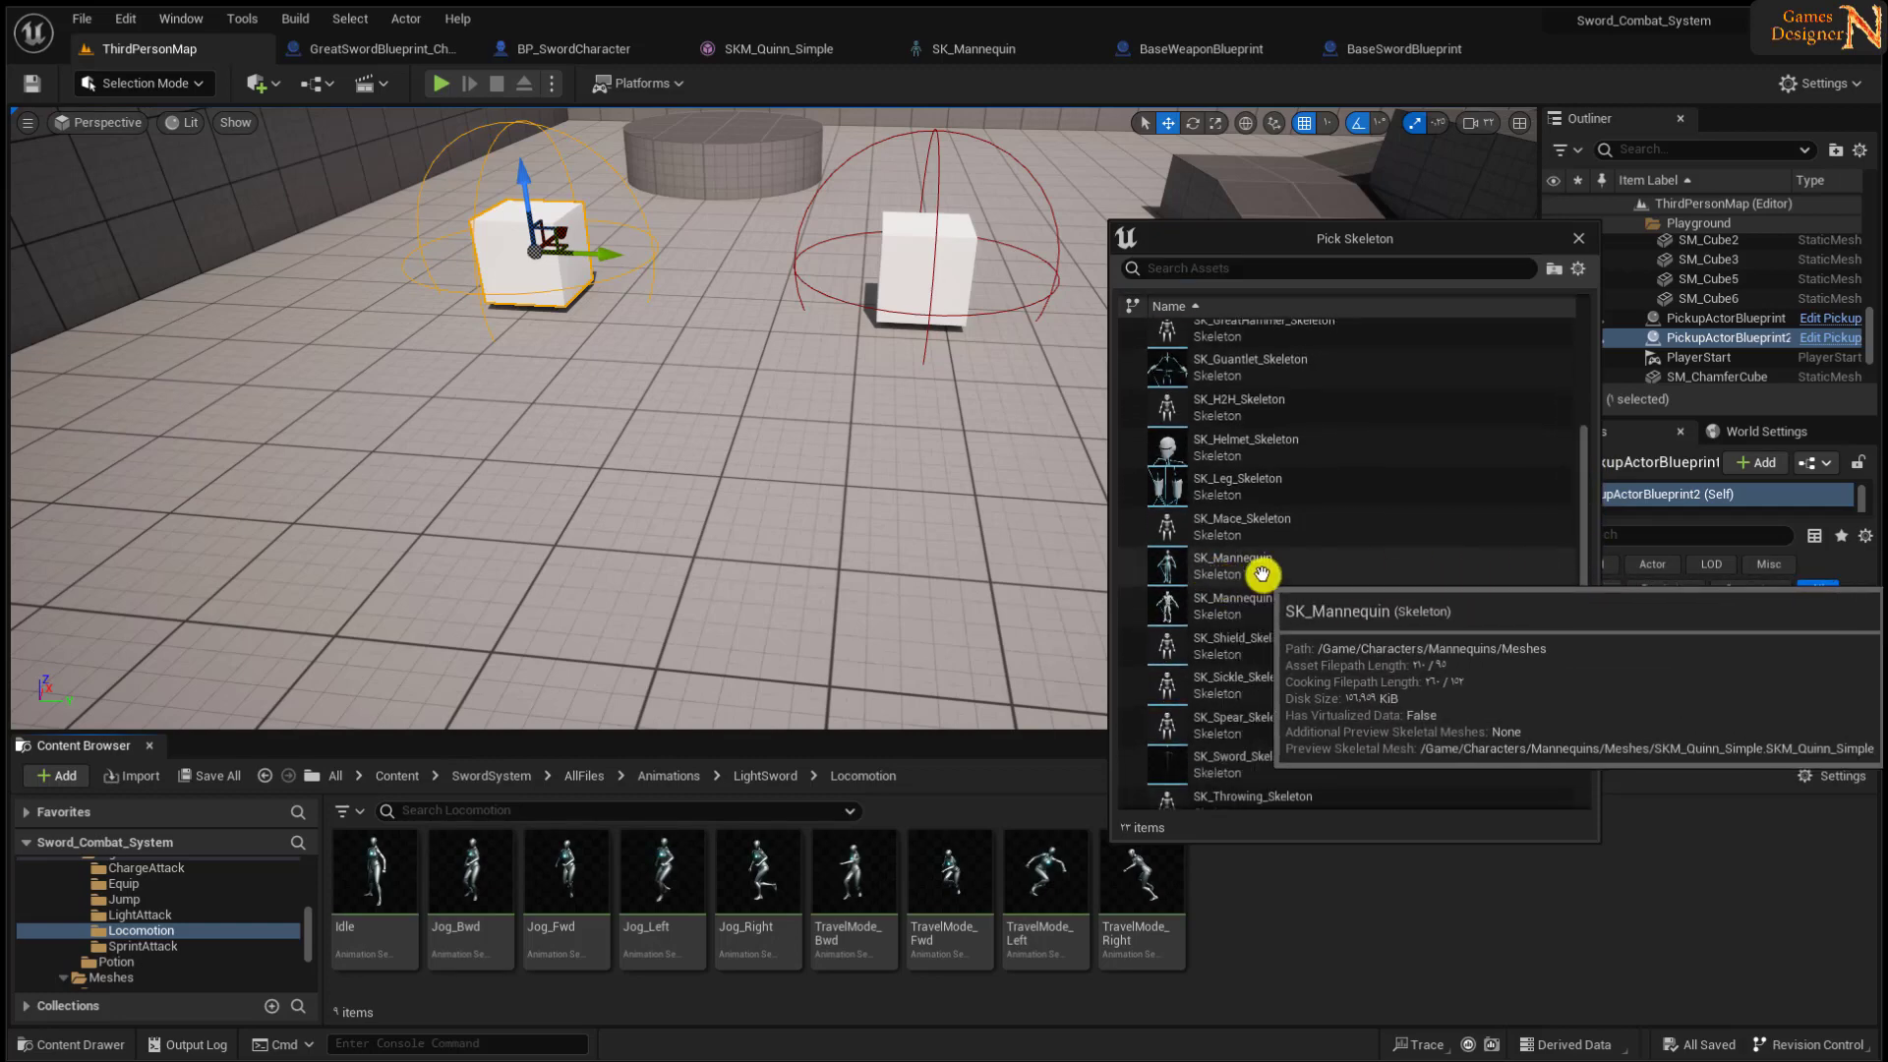
pyautogui.click(1243, 564)
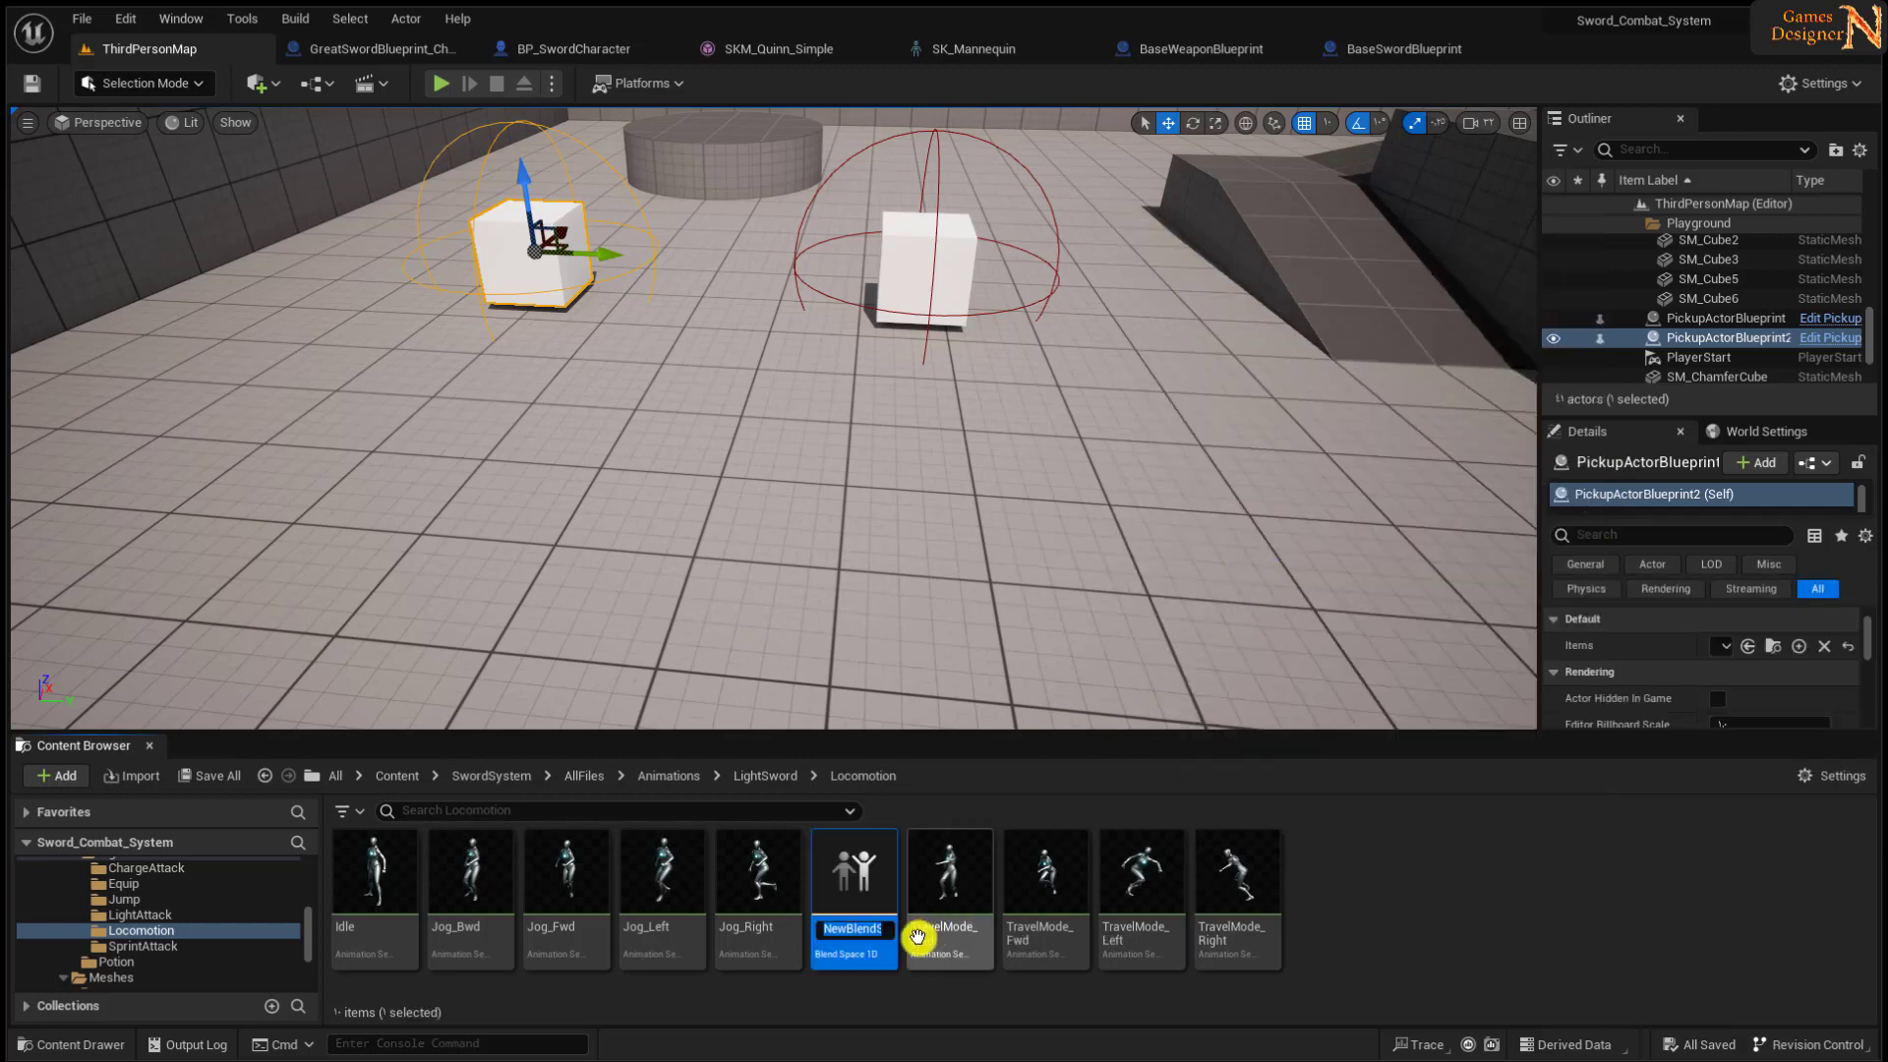
pyautogui.click(844, 932)
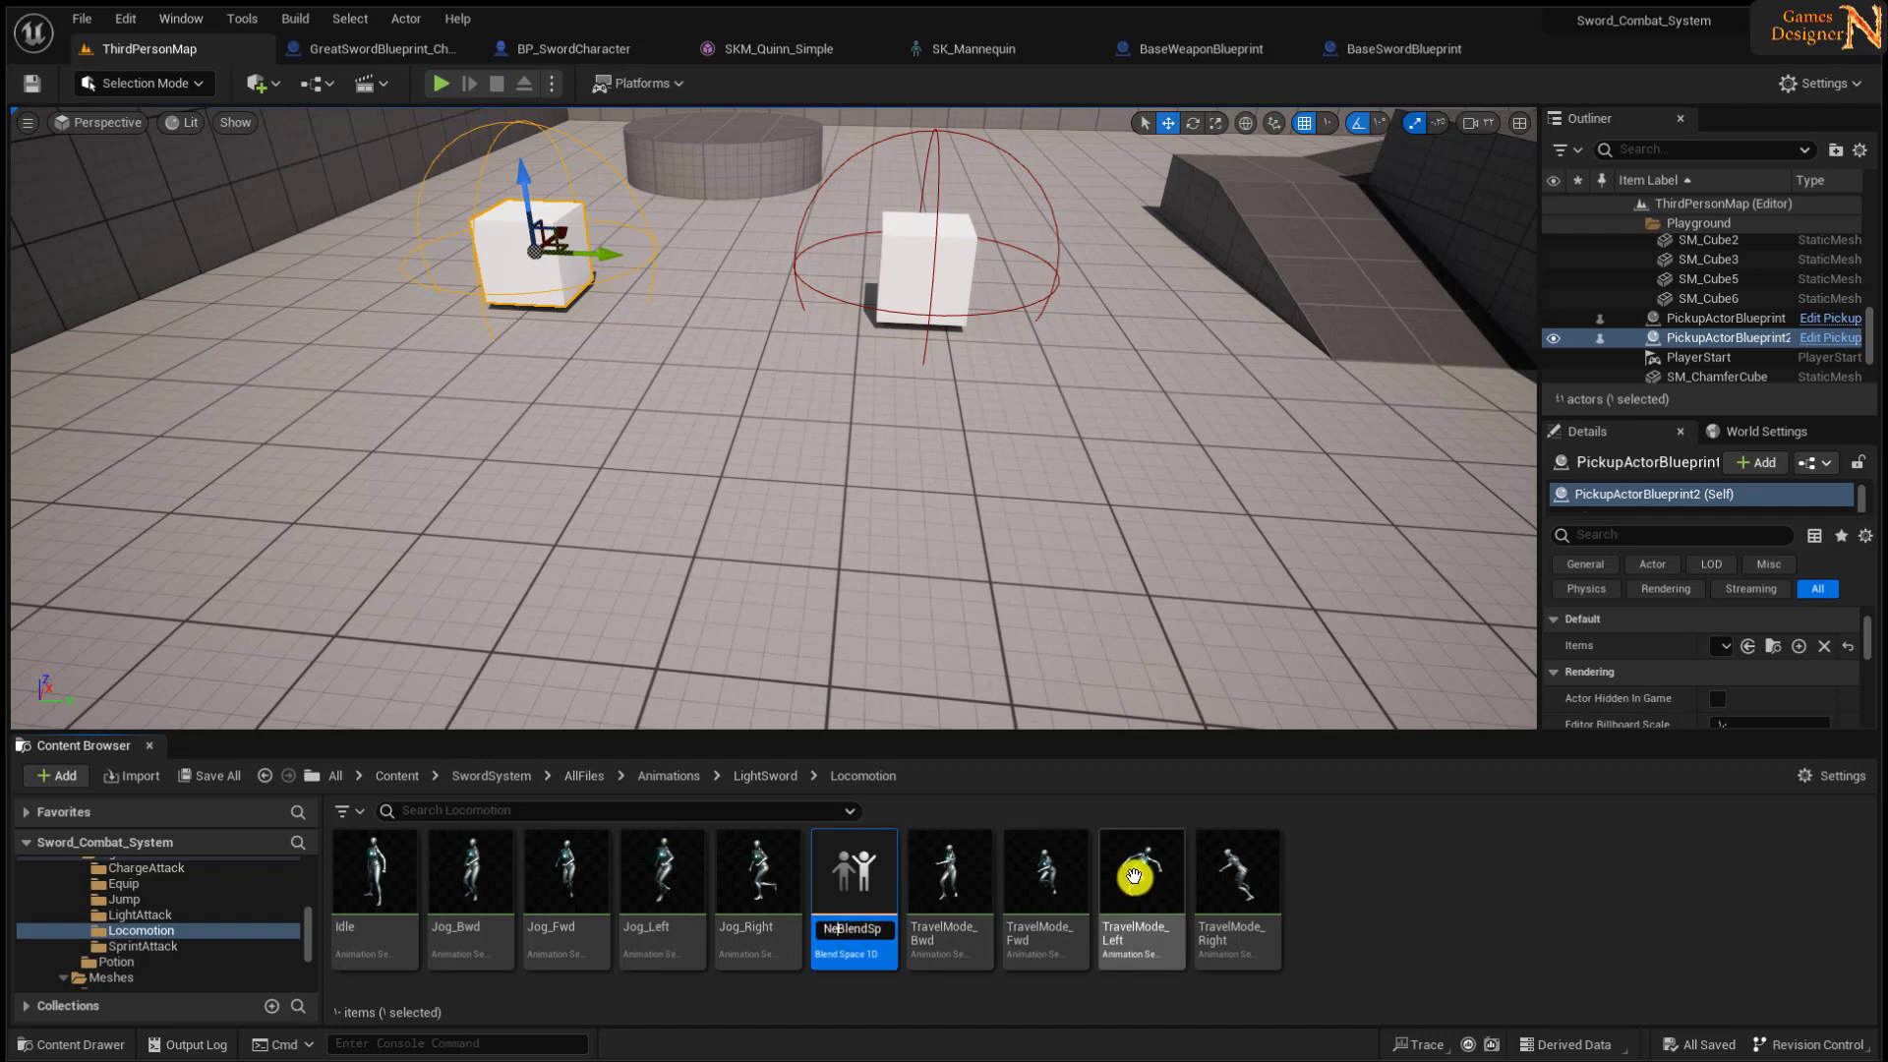
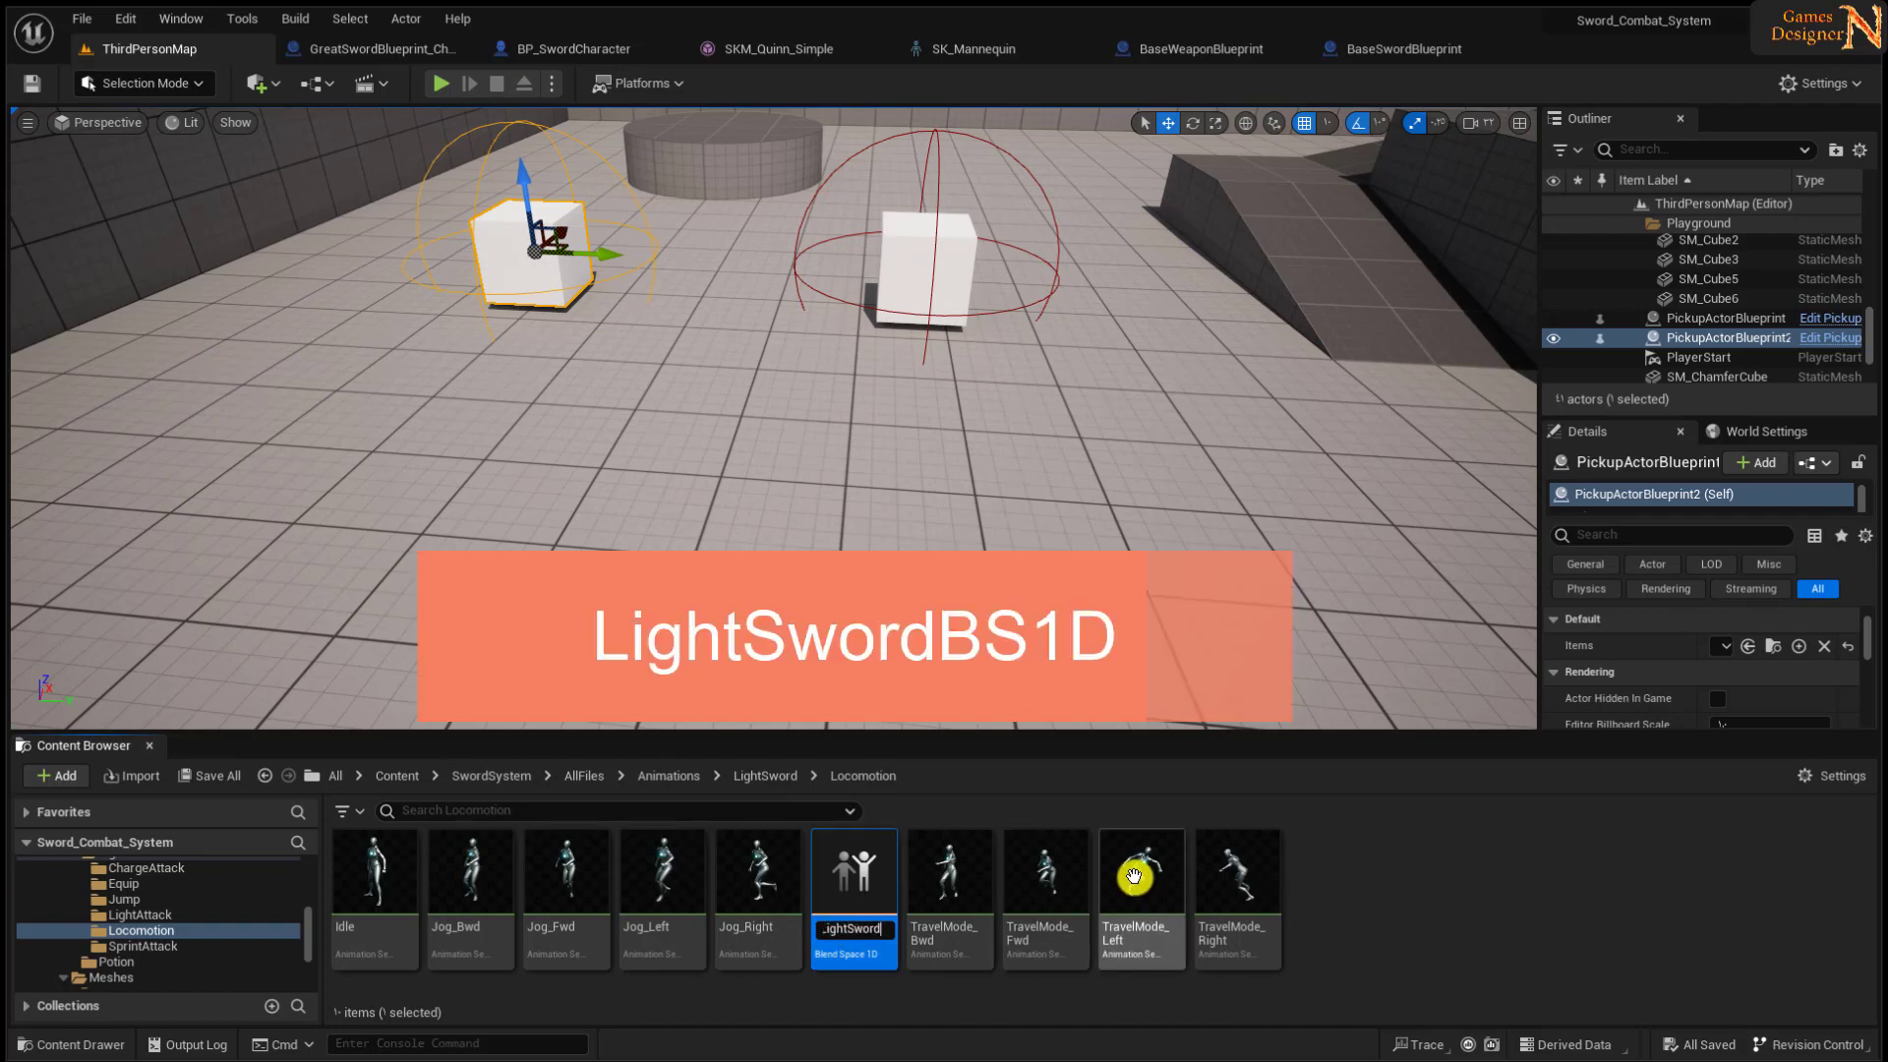
# - Finish naming the new Blend Space 1D asset LightSwordBlendSpace1D
pyautogui.write('BlendSpace1D')
pyautogui.press('Return')
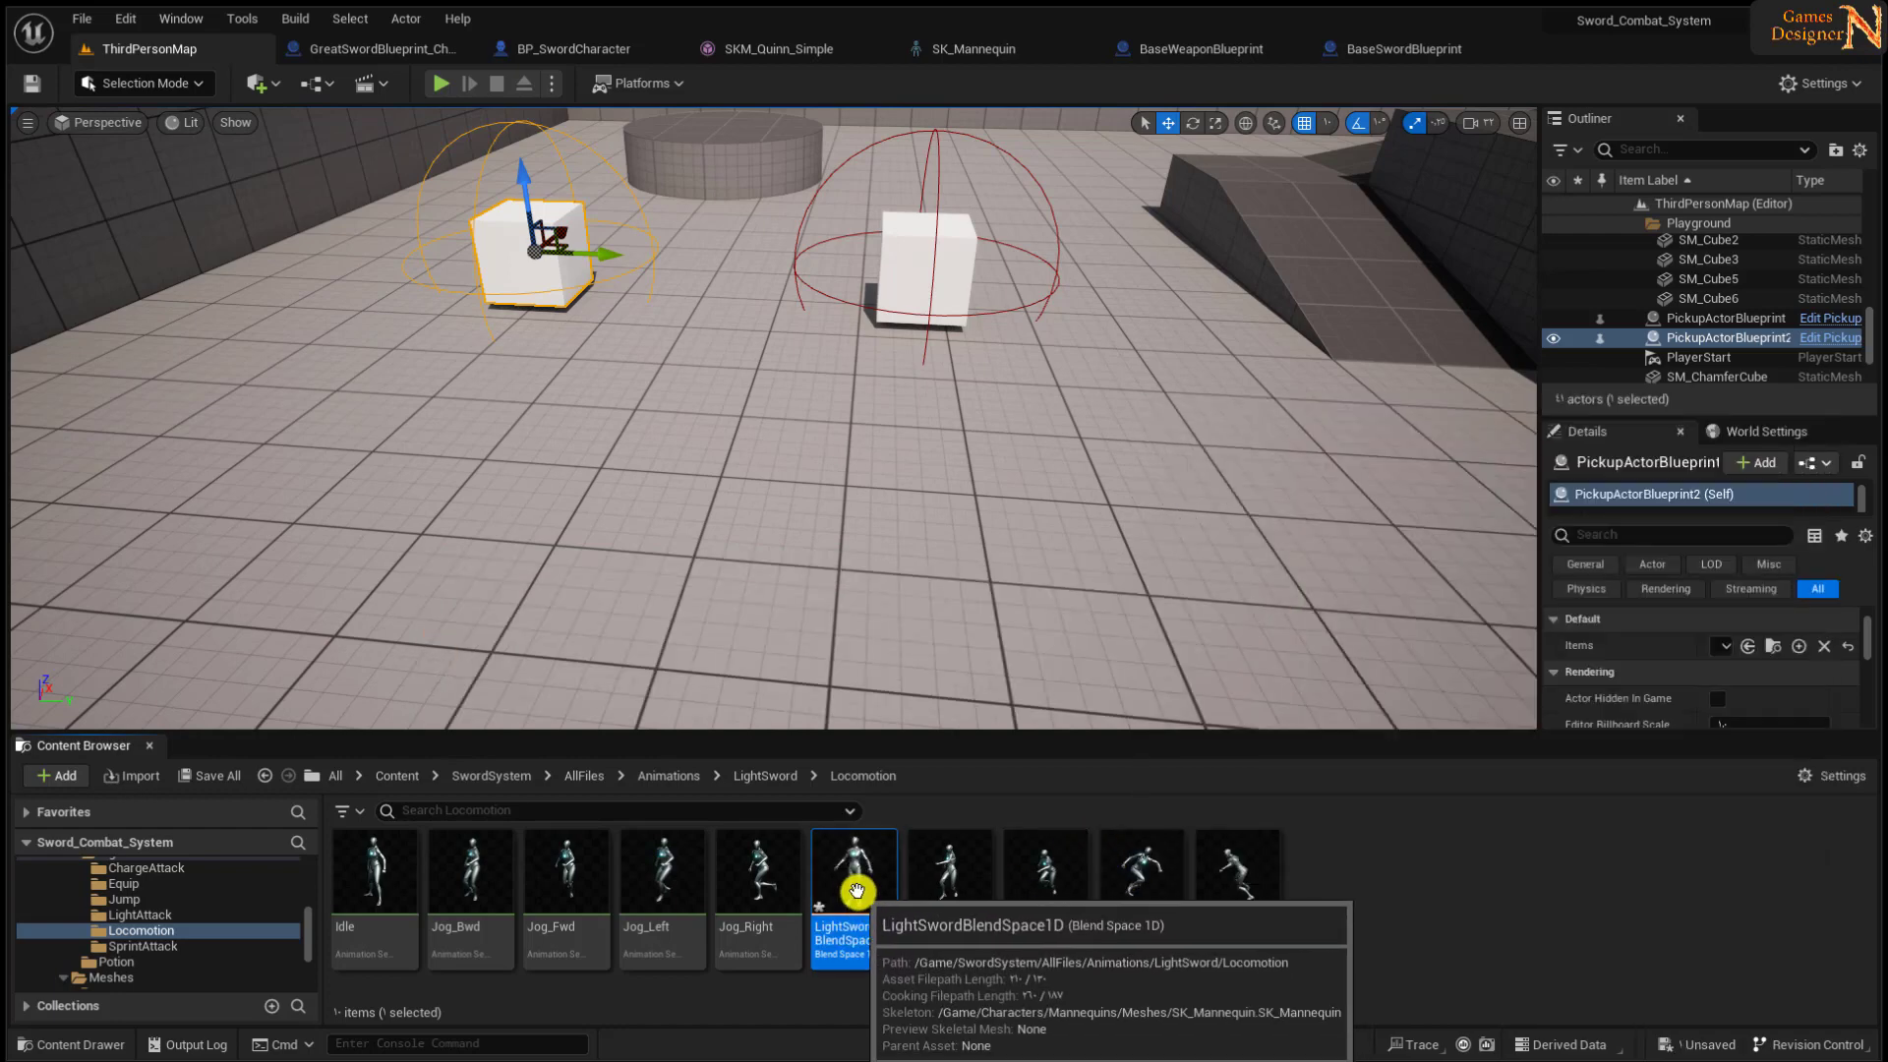
# - Open LightSwordBlendSpace1D and set its horizontal axis name to Speed with maximum value 500
pyautogui.doubleClick(855, 889)
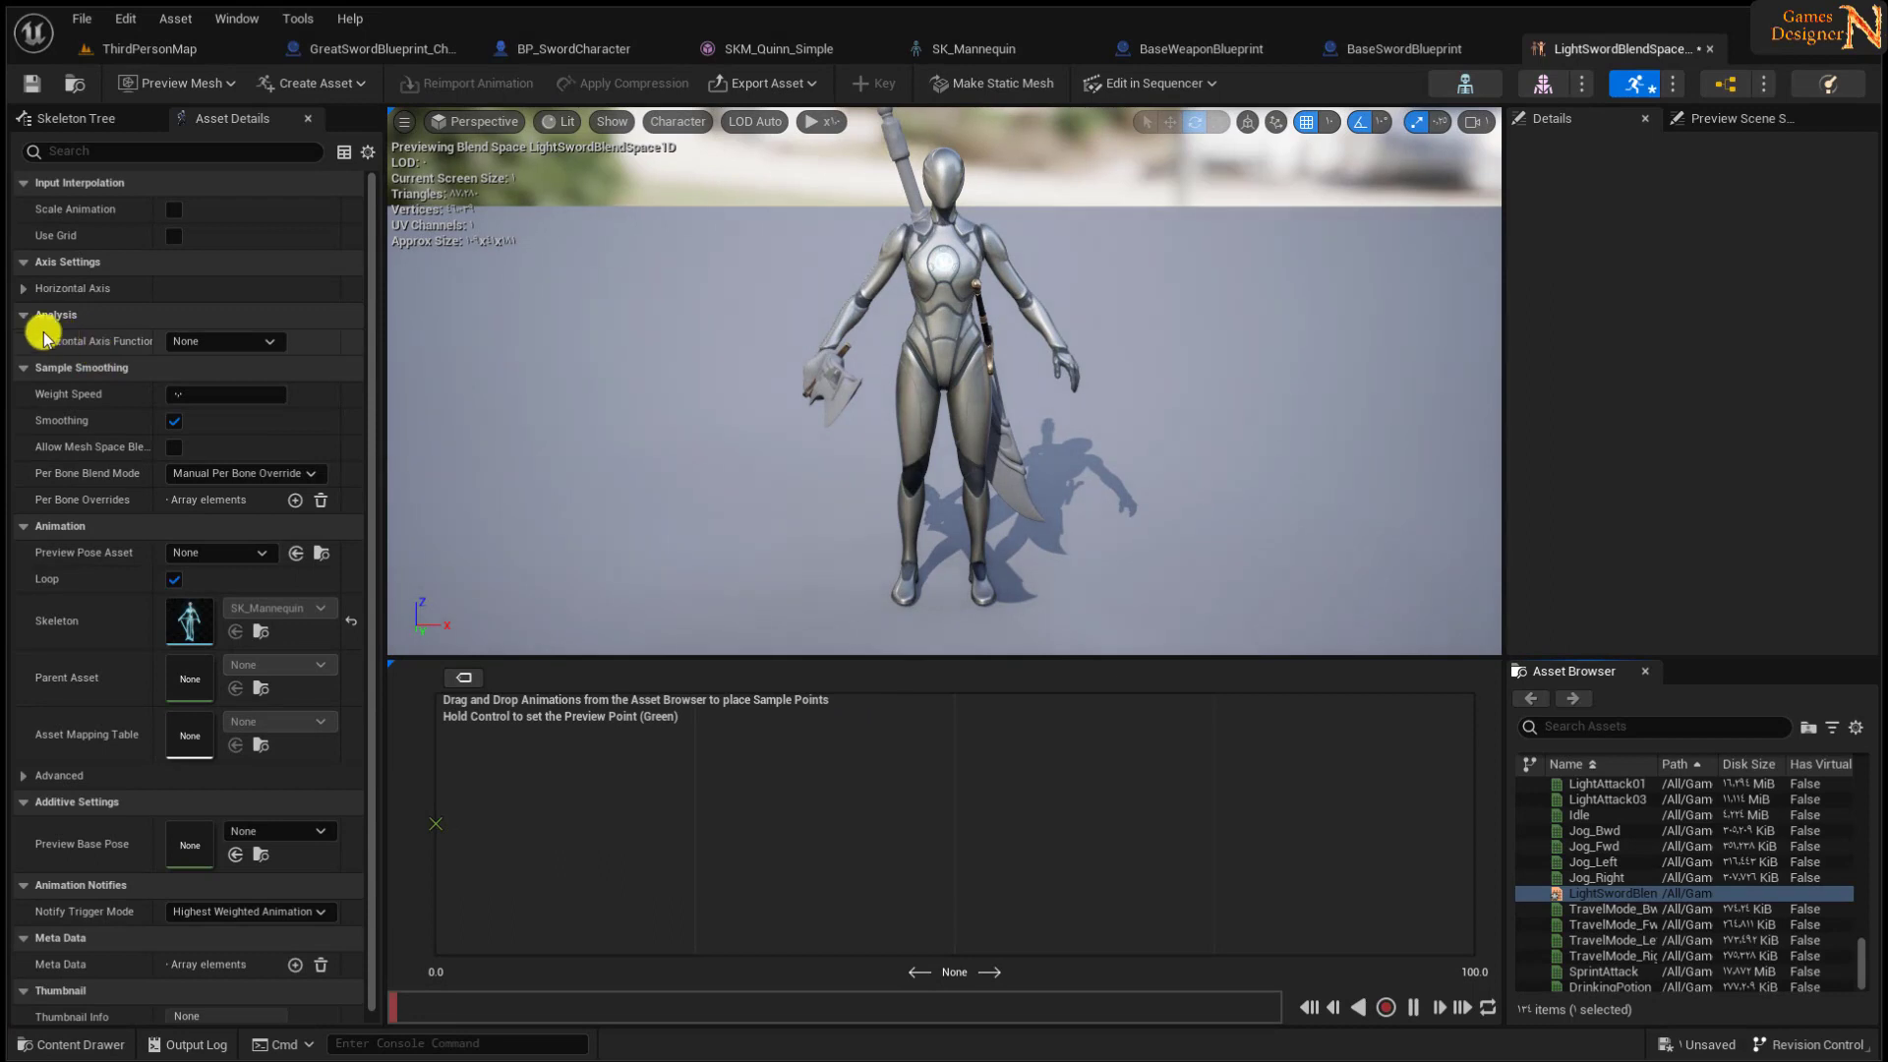
pyautogui.click(24, 289)
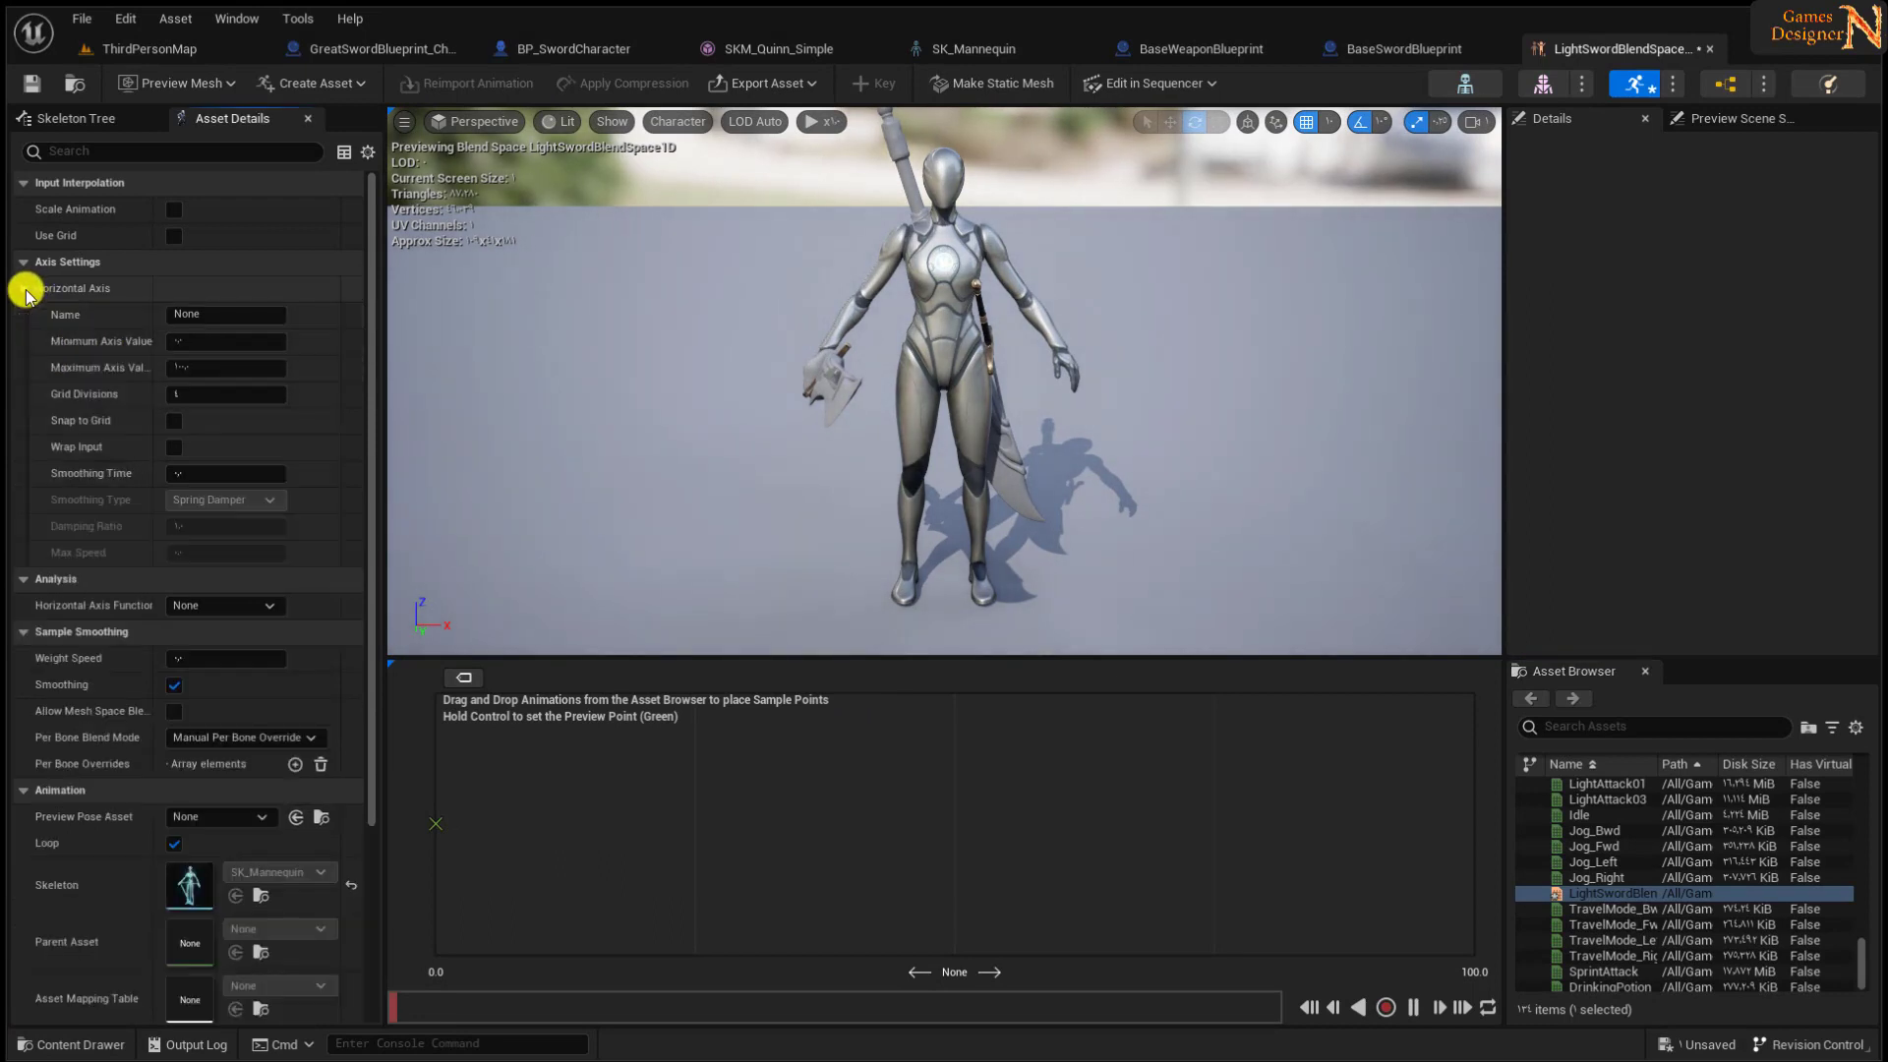
pyautogui.click(232, 313)
pyautogui.write('Speed')
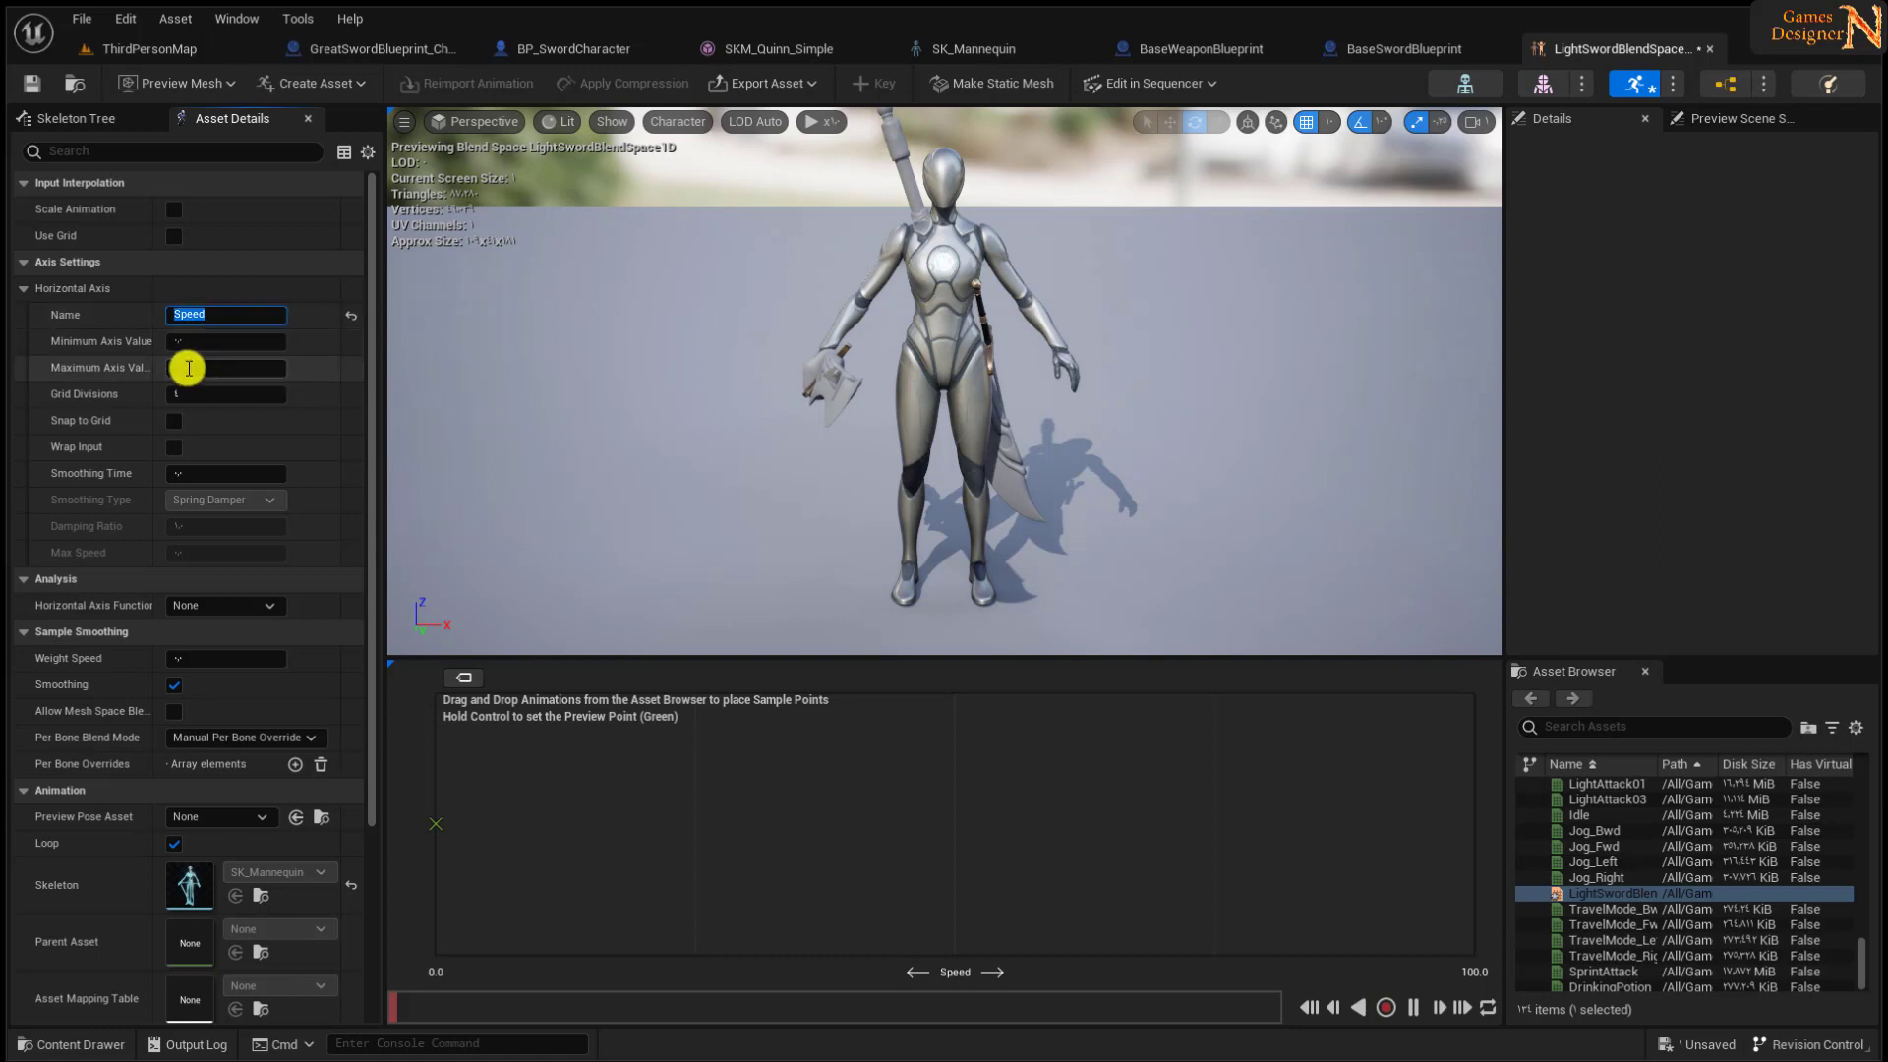
pyautogui.click(188, 367)
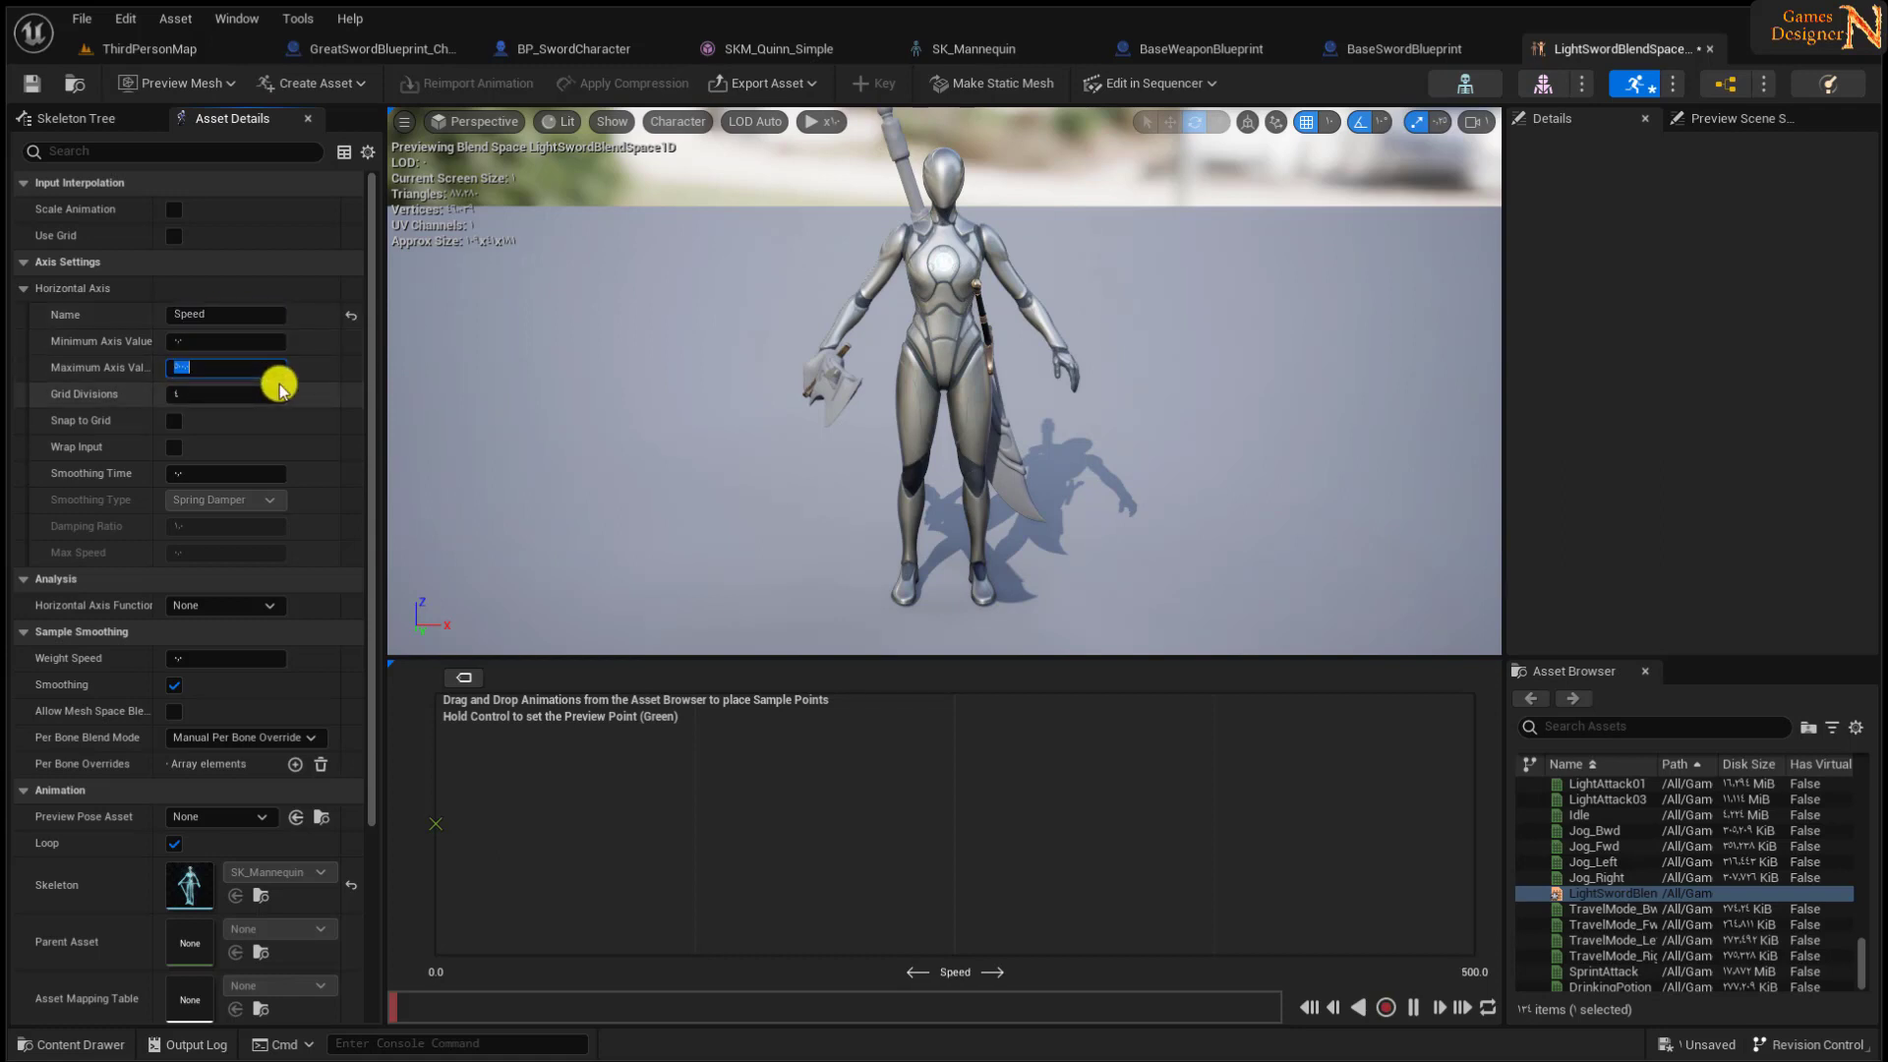
pyautogui.click(78, 1043)
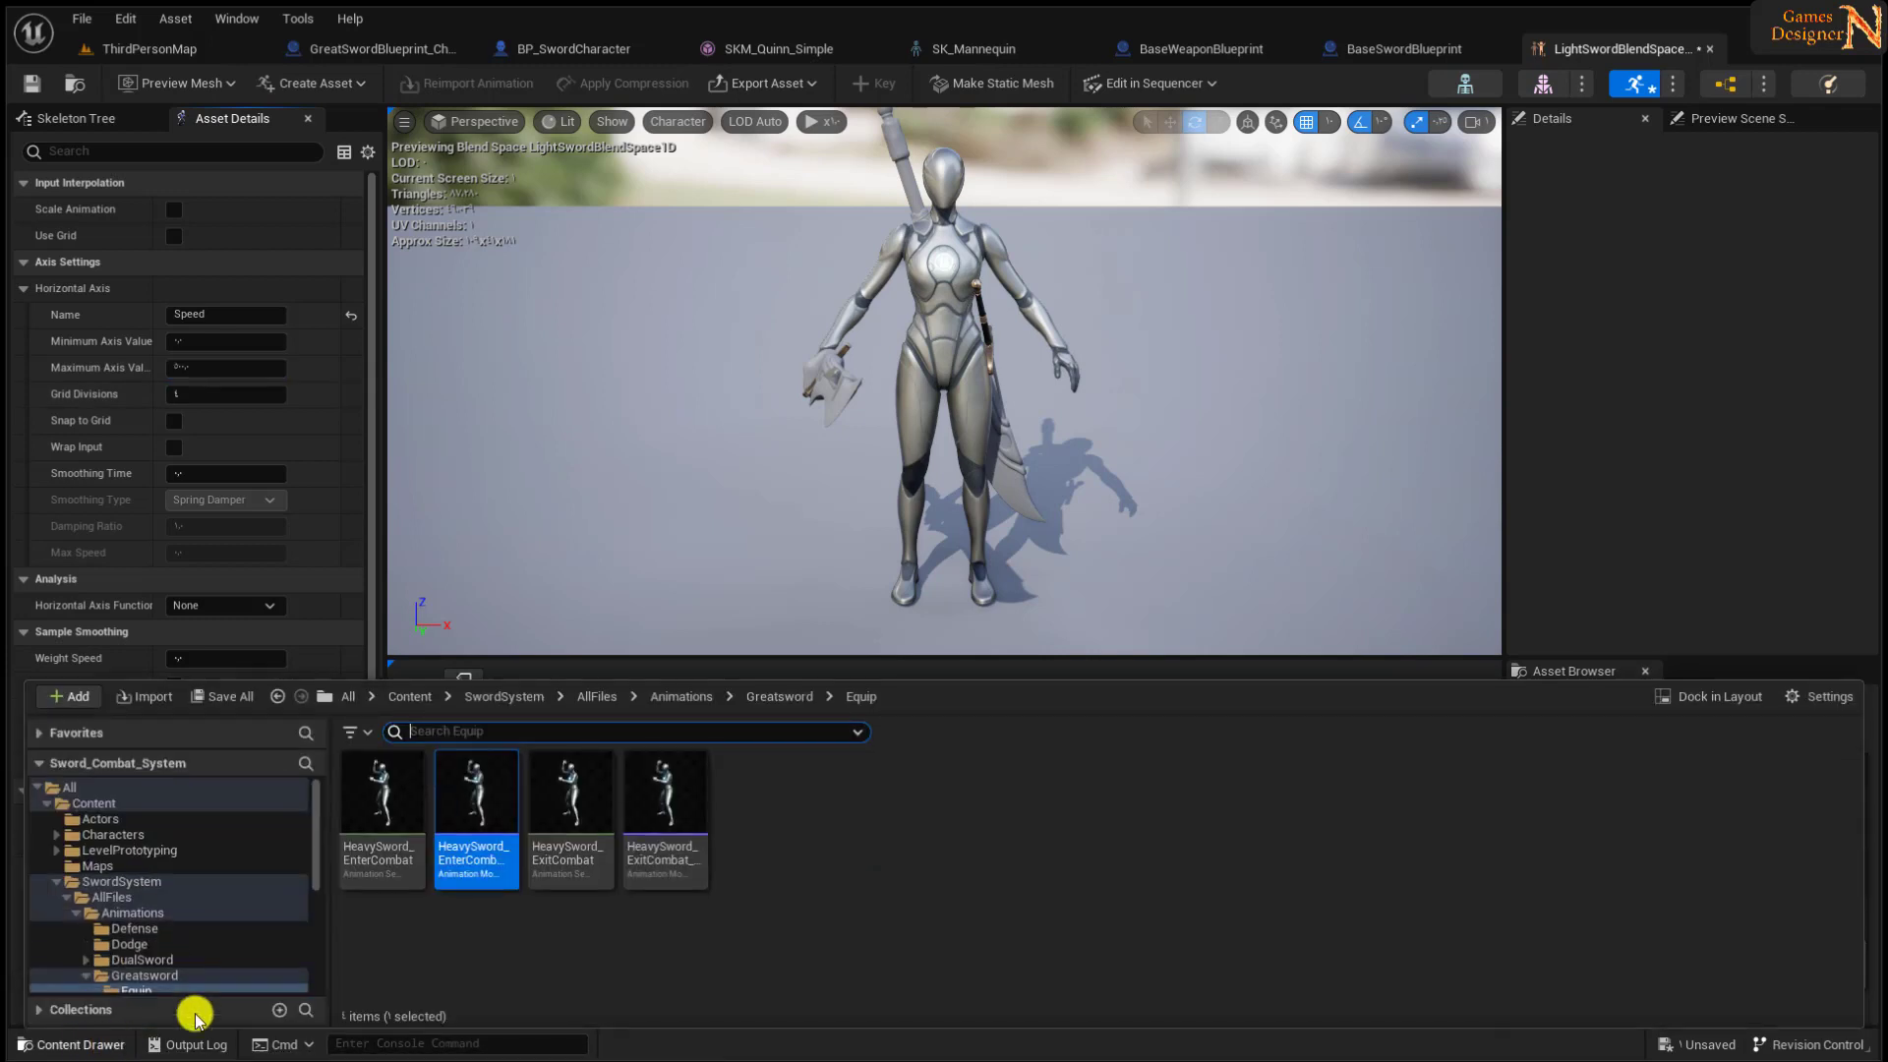
# - Browse the Content Drawer to the Animations/LightSword/Locomotion folder
pyautogui.click(682, 696)
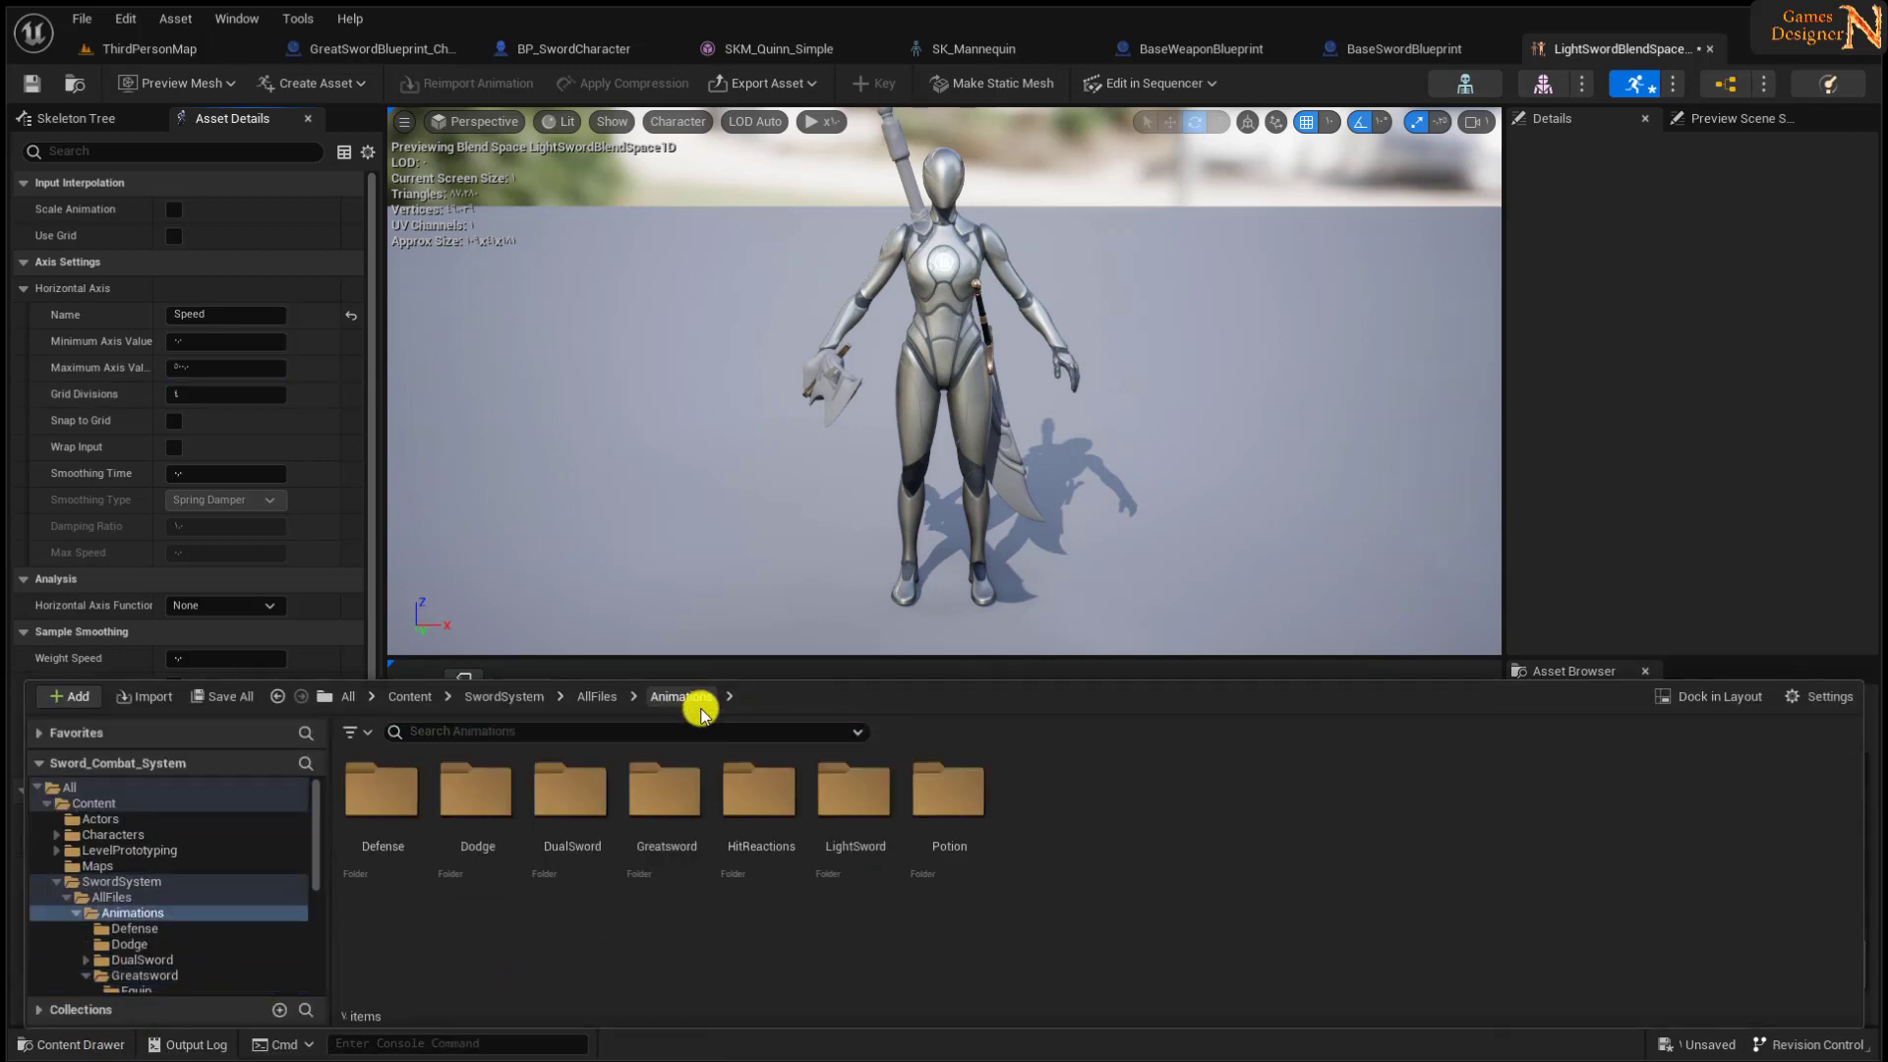
pyautogui.doubleClick(859, 811)
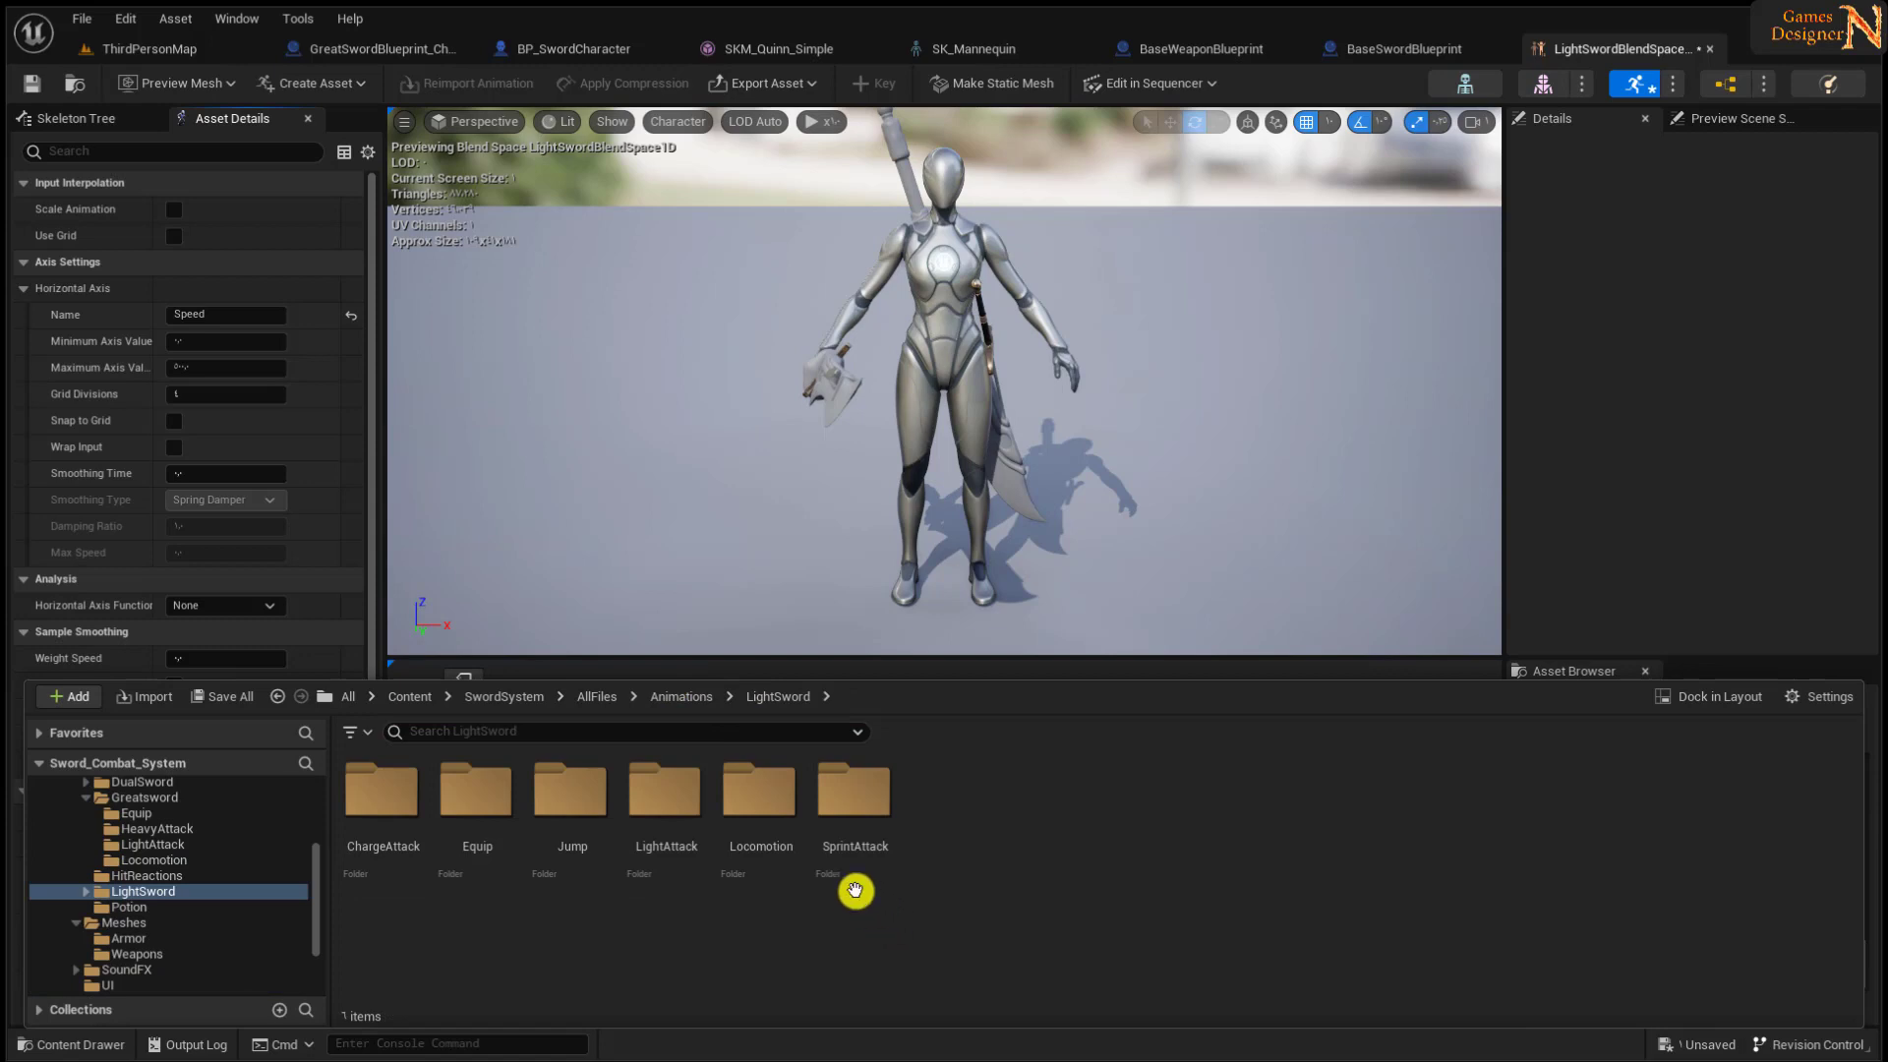
pyautogui.doubleClick(759, 791)
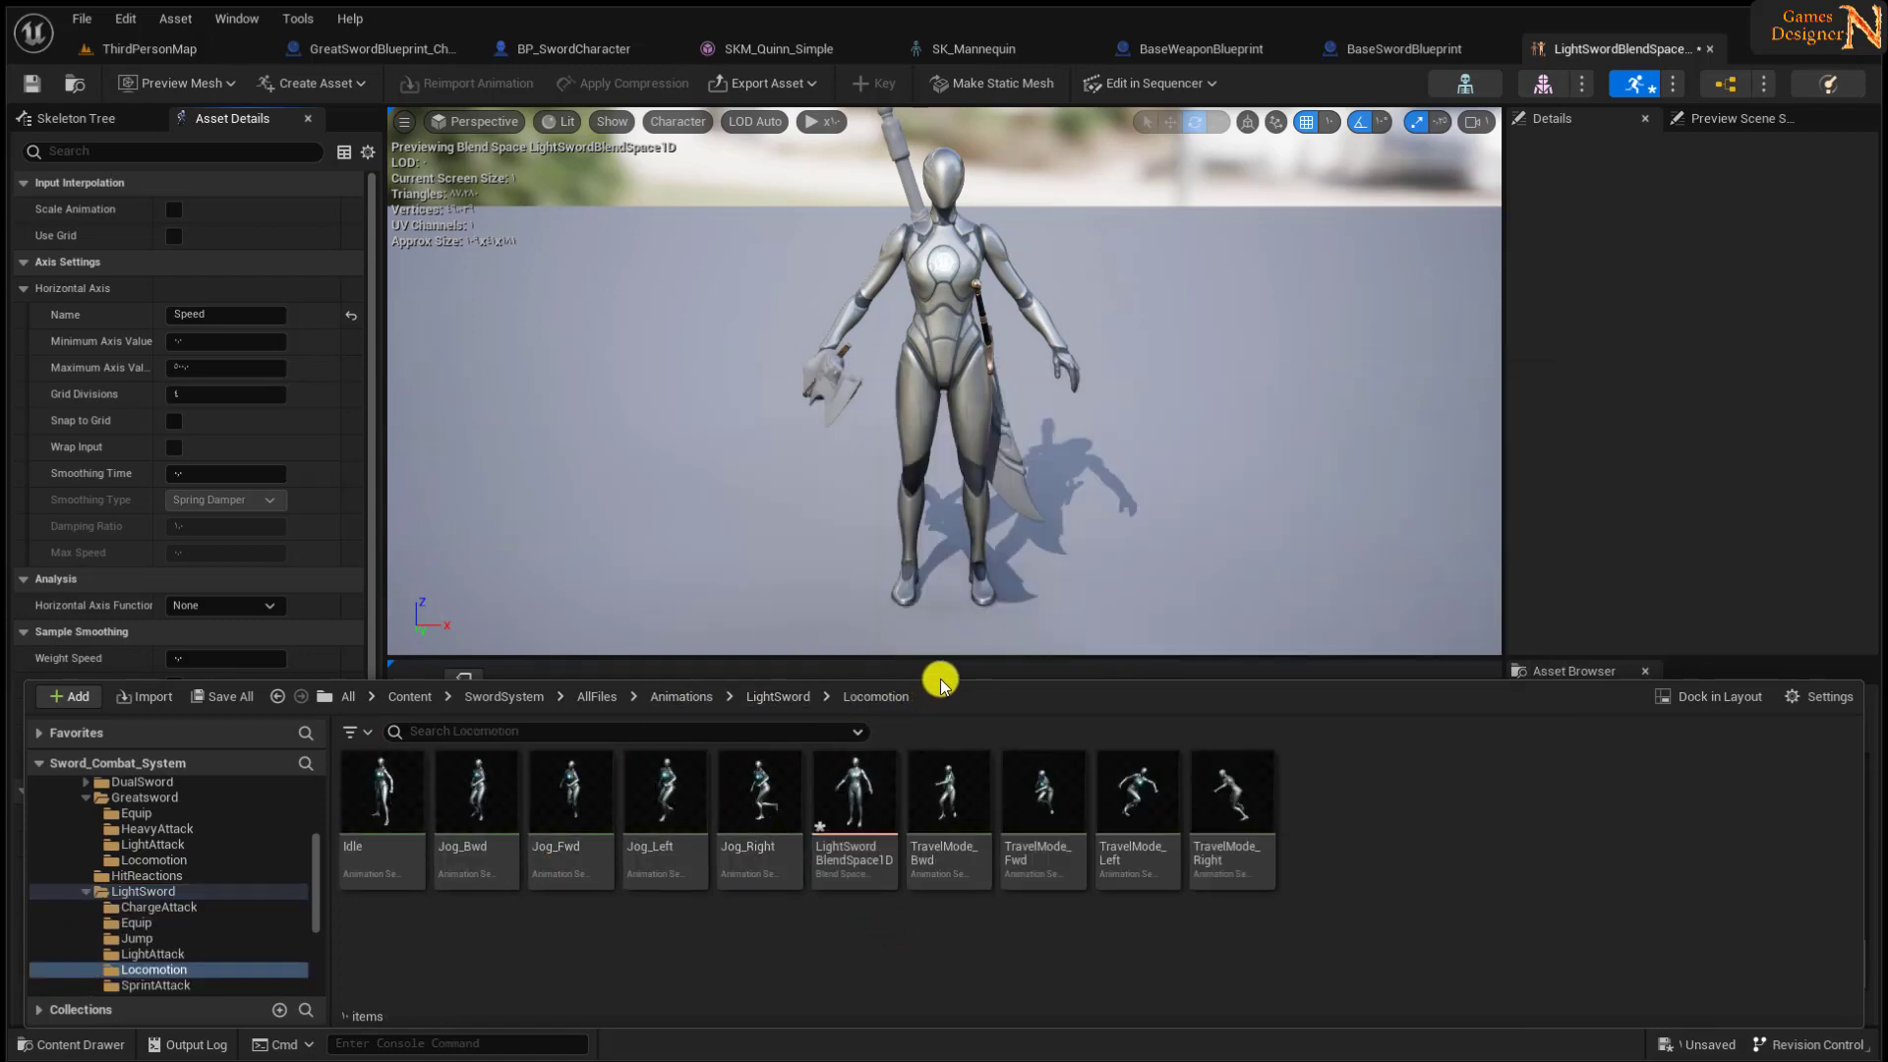
# - Place Idle at the Speed axis start and two Jog_Fwd samples, moving the last to 500
pyautogui.moveTo(940, 681); pyautogui.dragTo(918, 796)
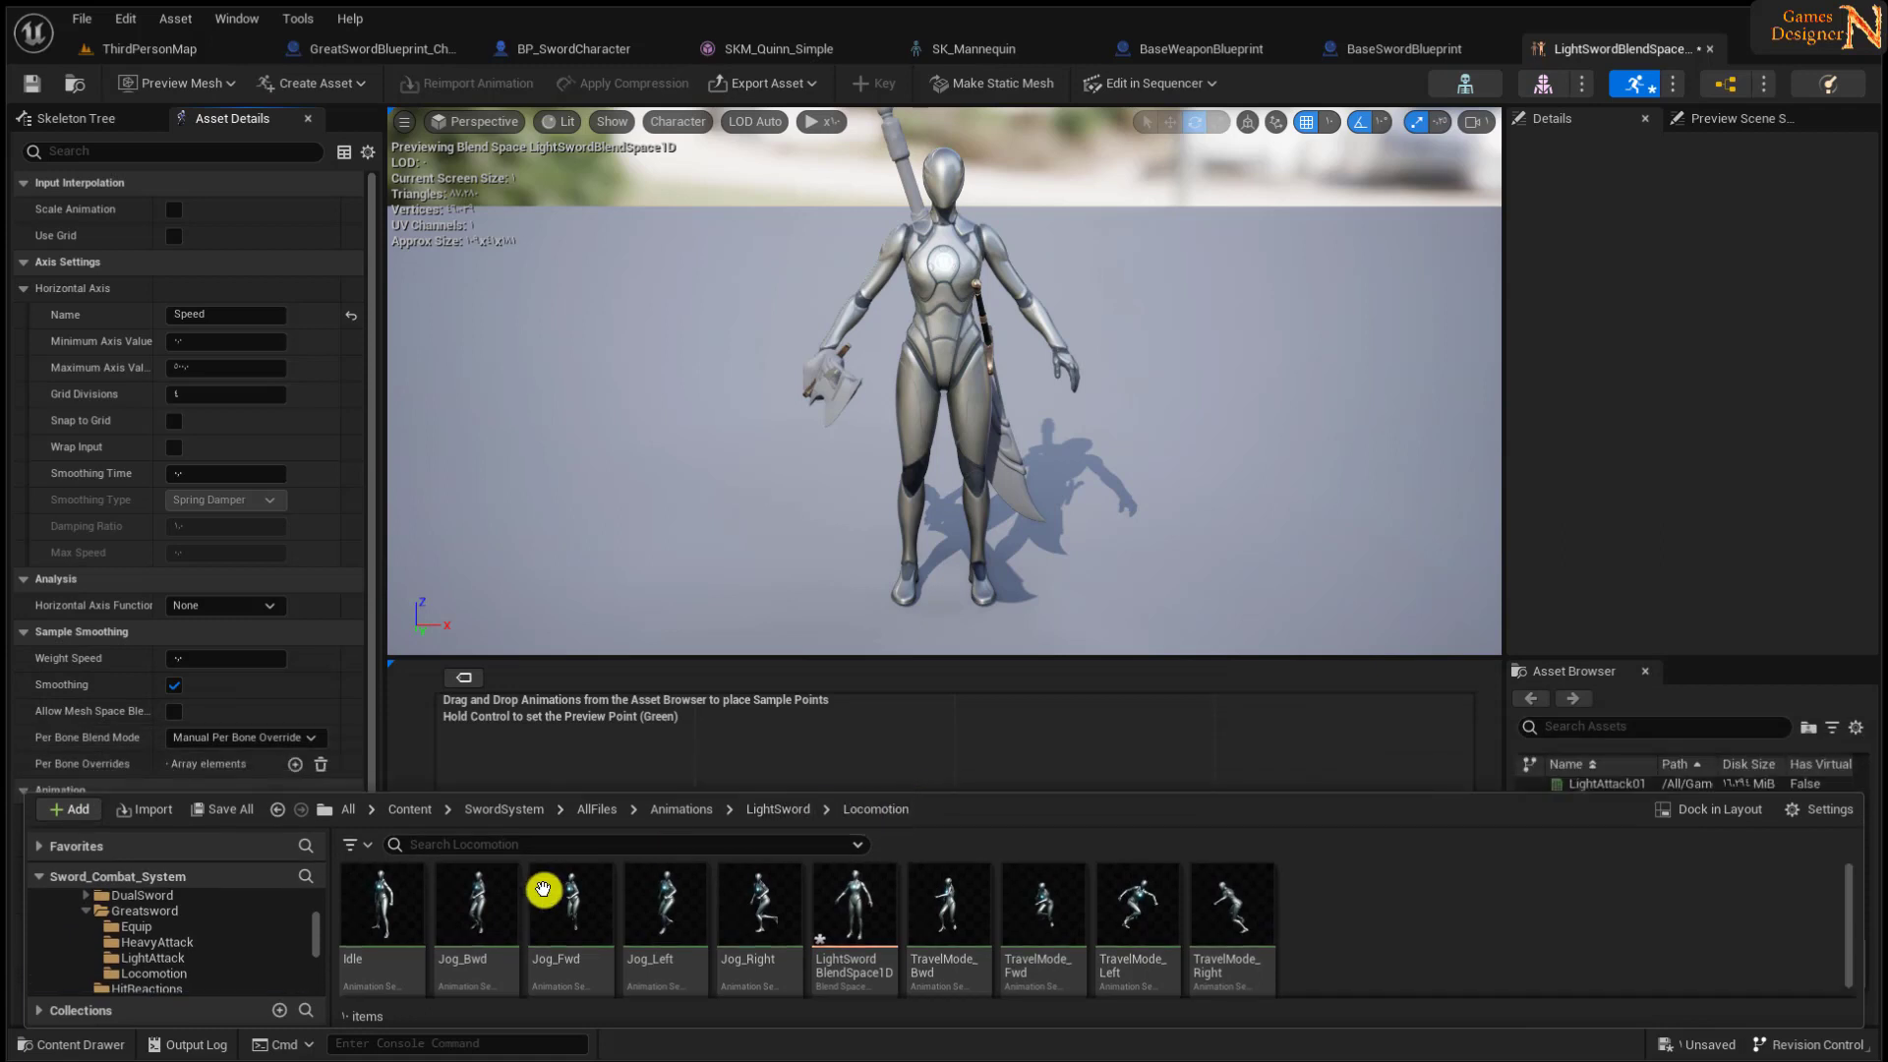
pyautogui.moveTo(391, 898); pyautogui.dragTo(535, 758)
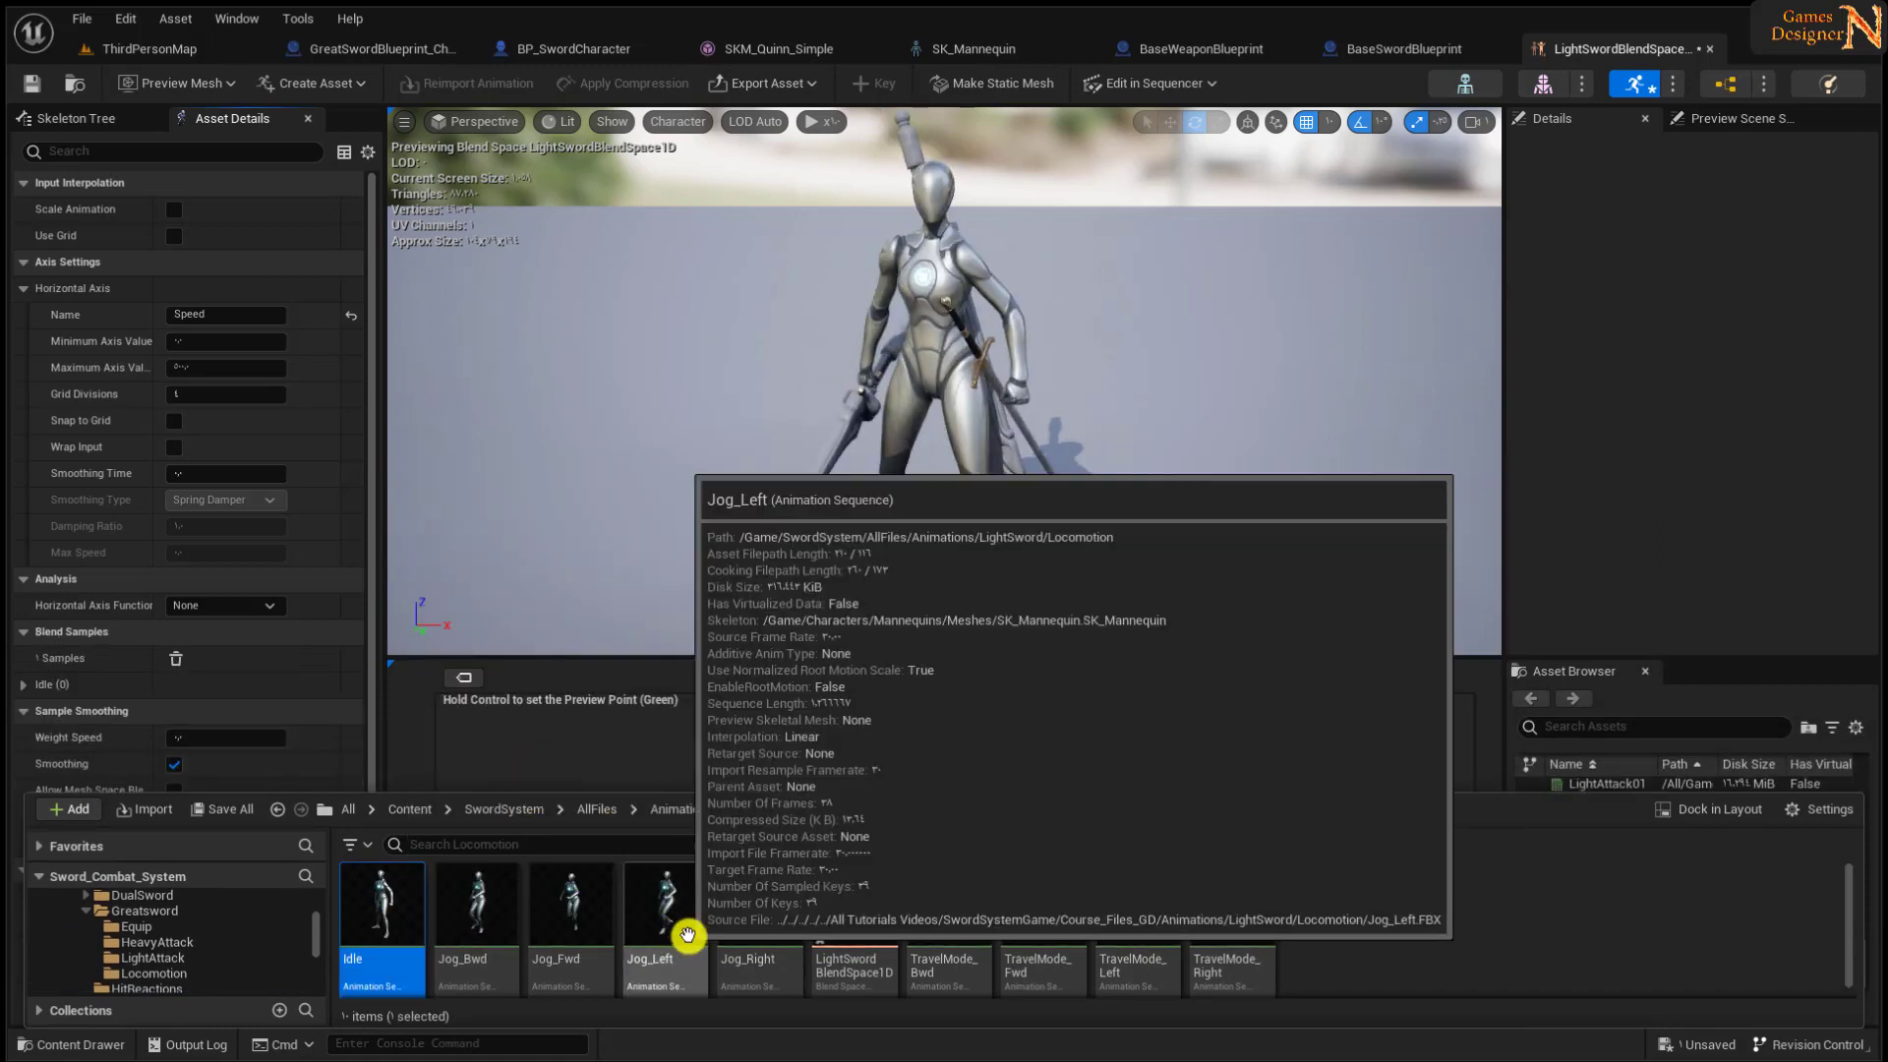
pyautogui.click(570, 919)
pyautogui.moveTo(570, 919); pyautogui.dragTo(955, 777)
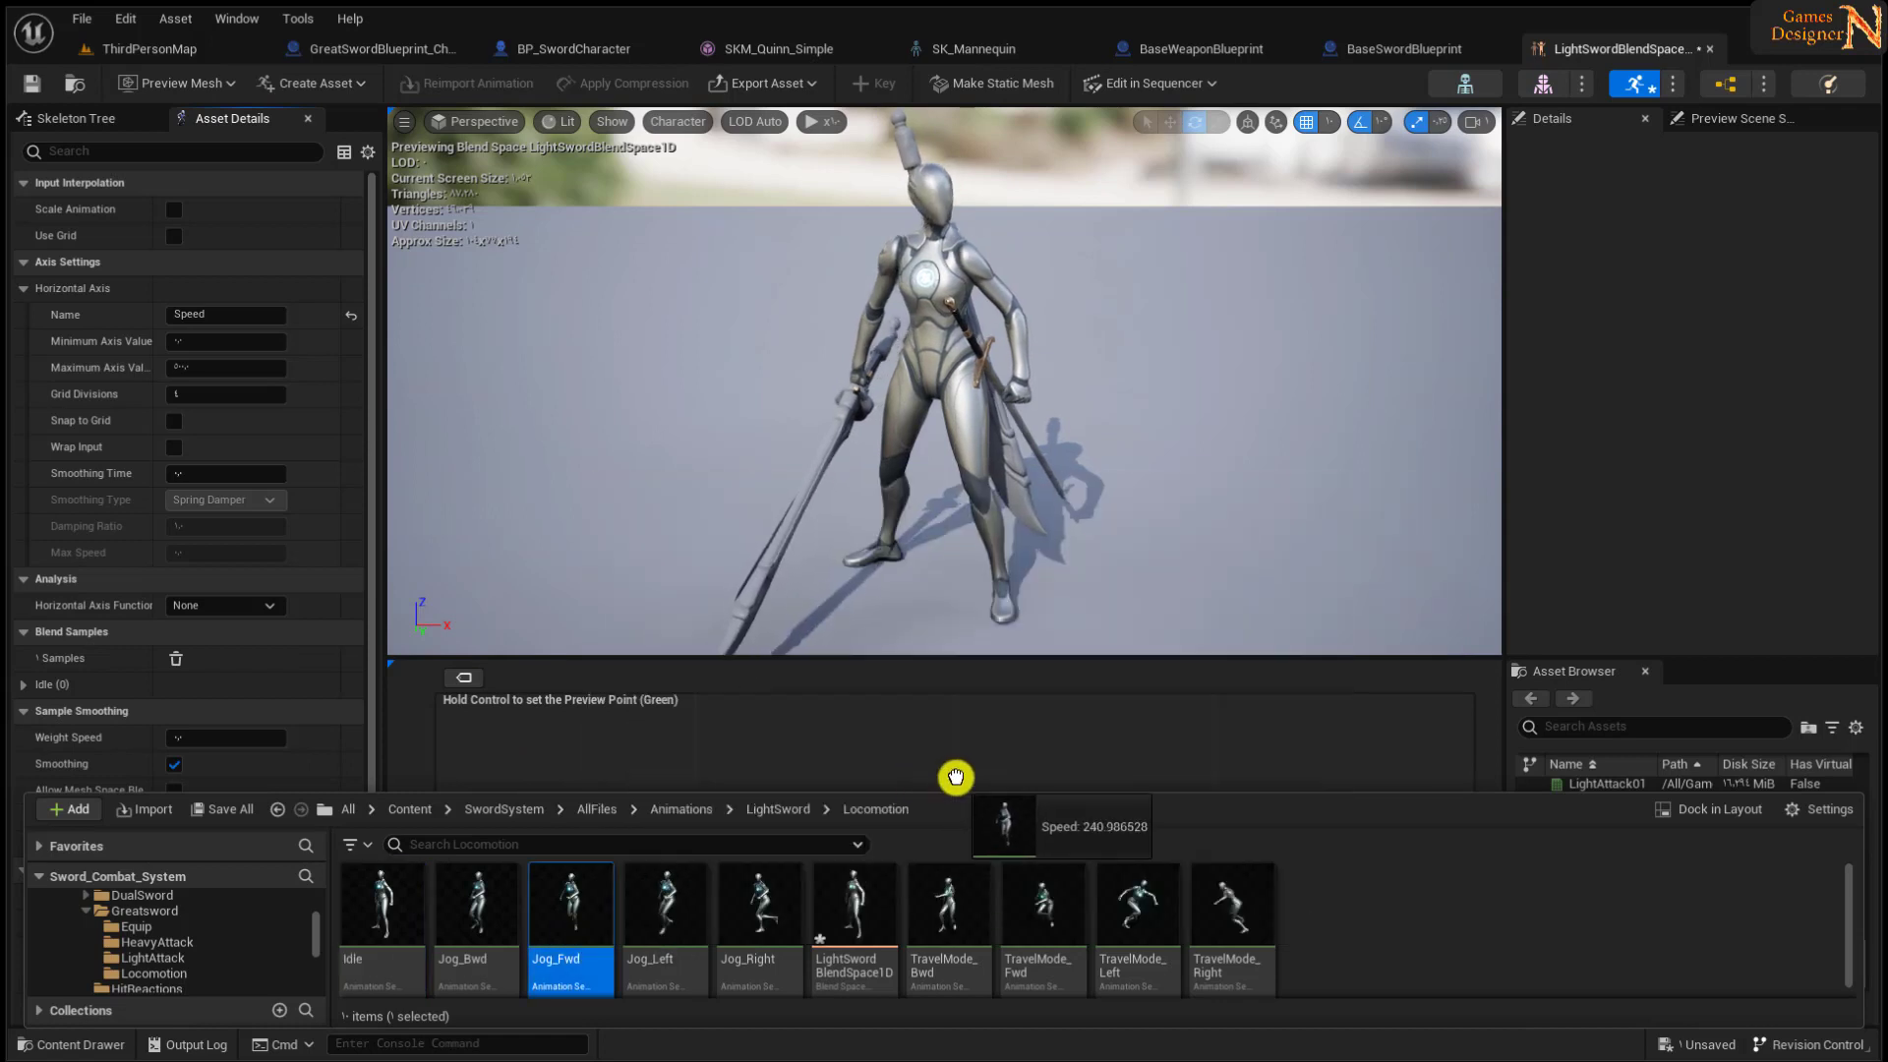
pyautogui.moveTo(574, 931); pyautogui.dragTo(1467, 782)
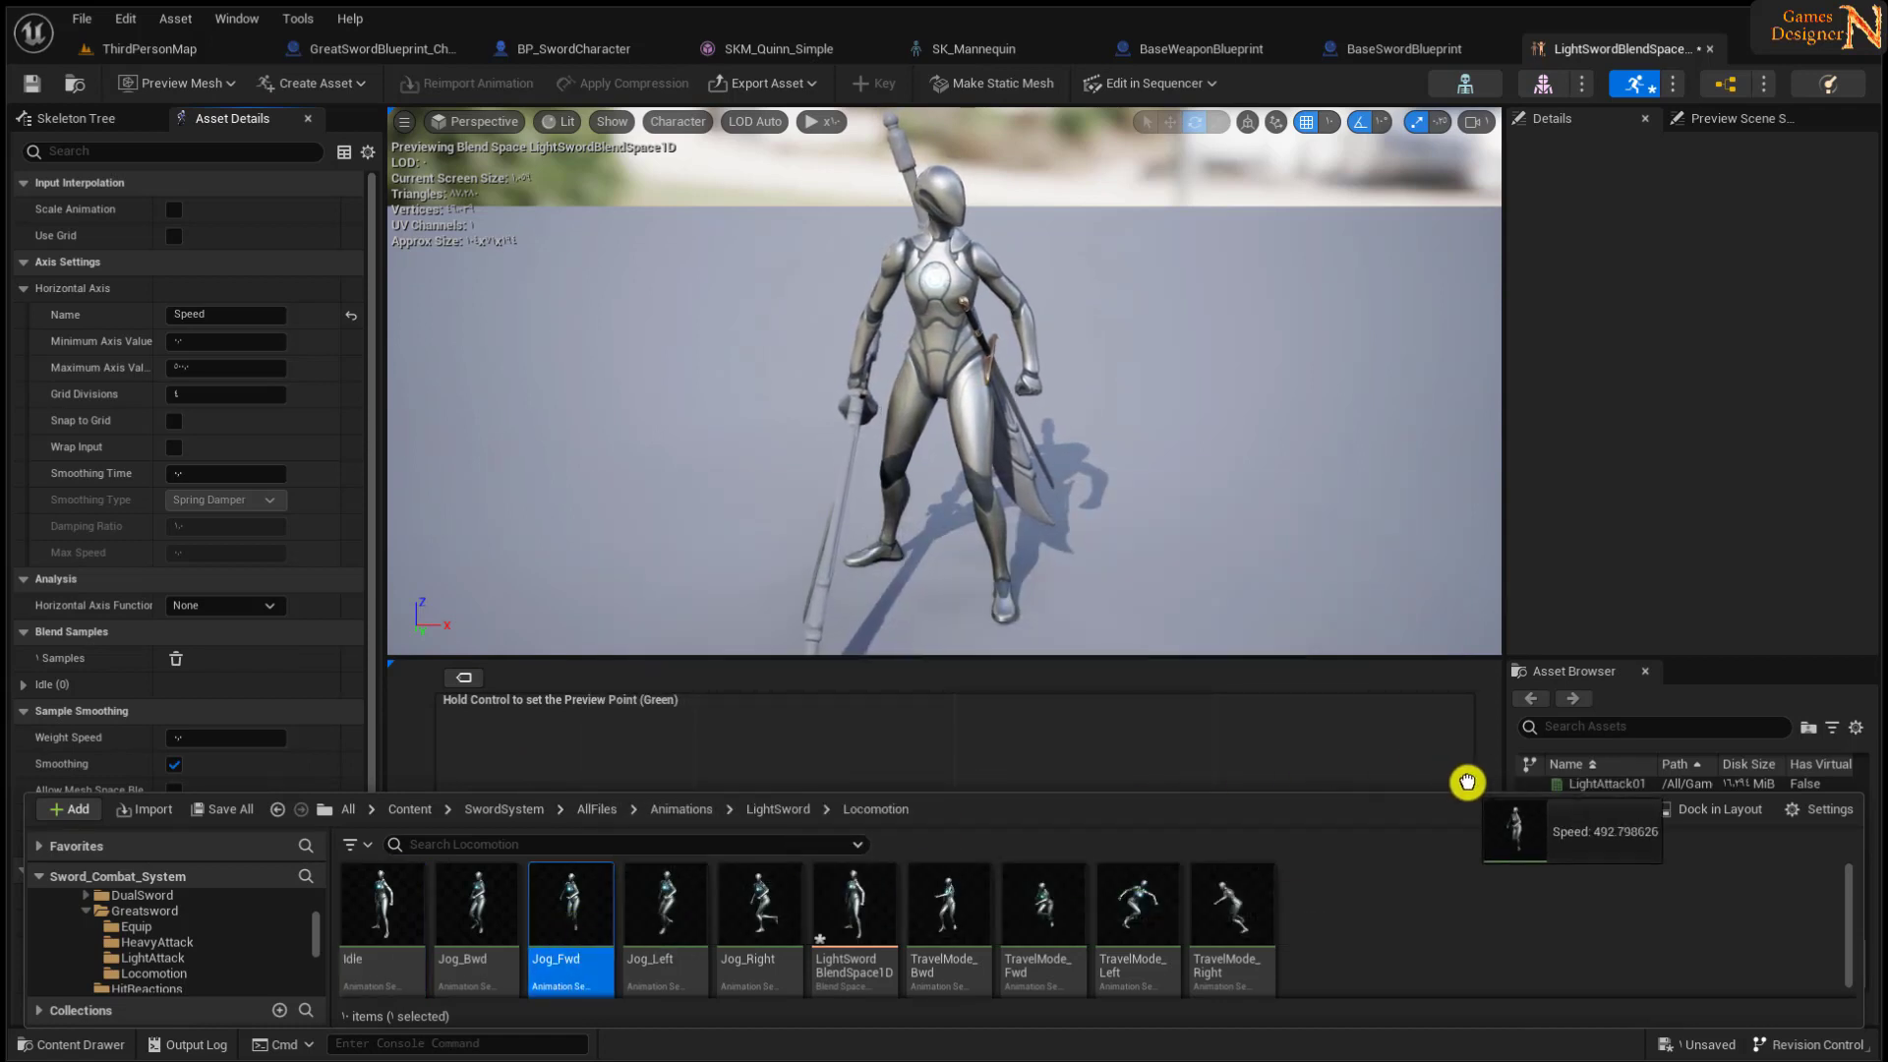
pyautogui.moveTo(565, 895); pyautogui.dragTo(1220, 770)
pyautogui.click(77, 1048)
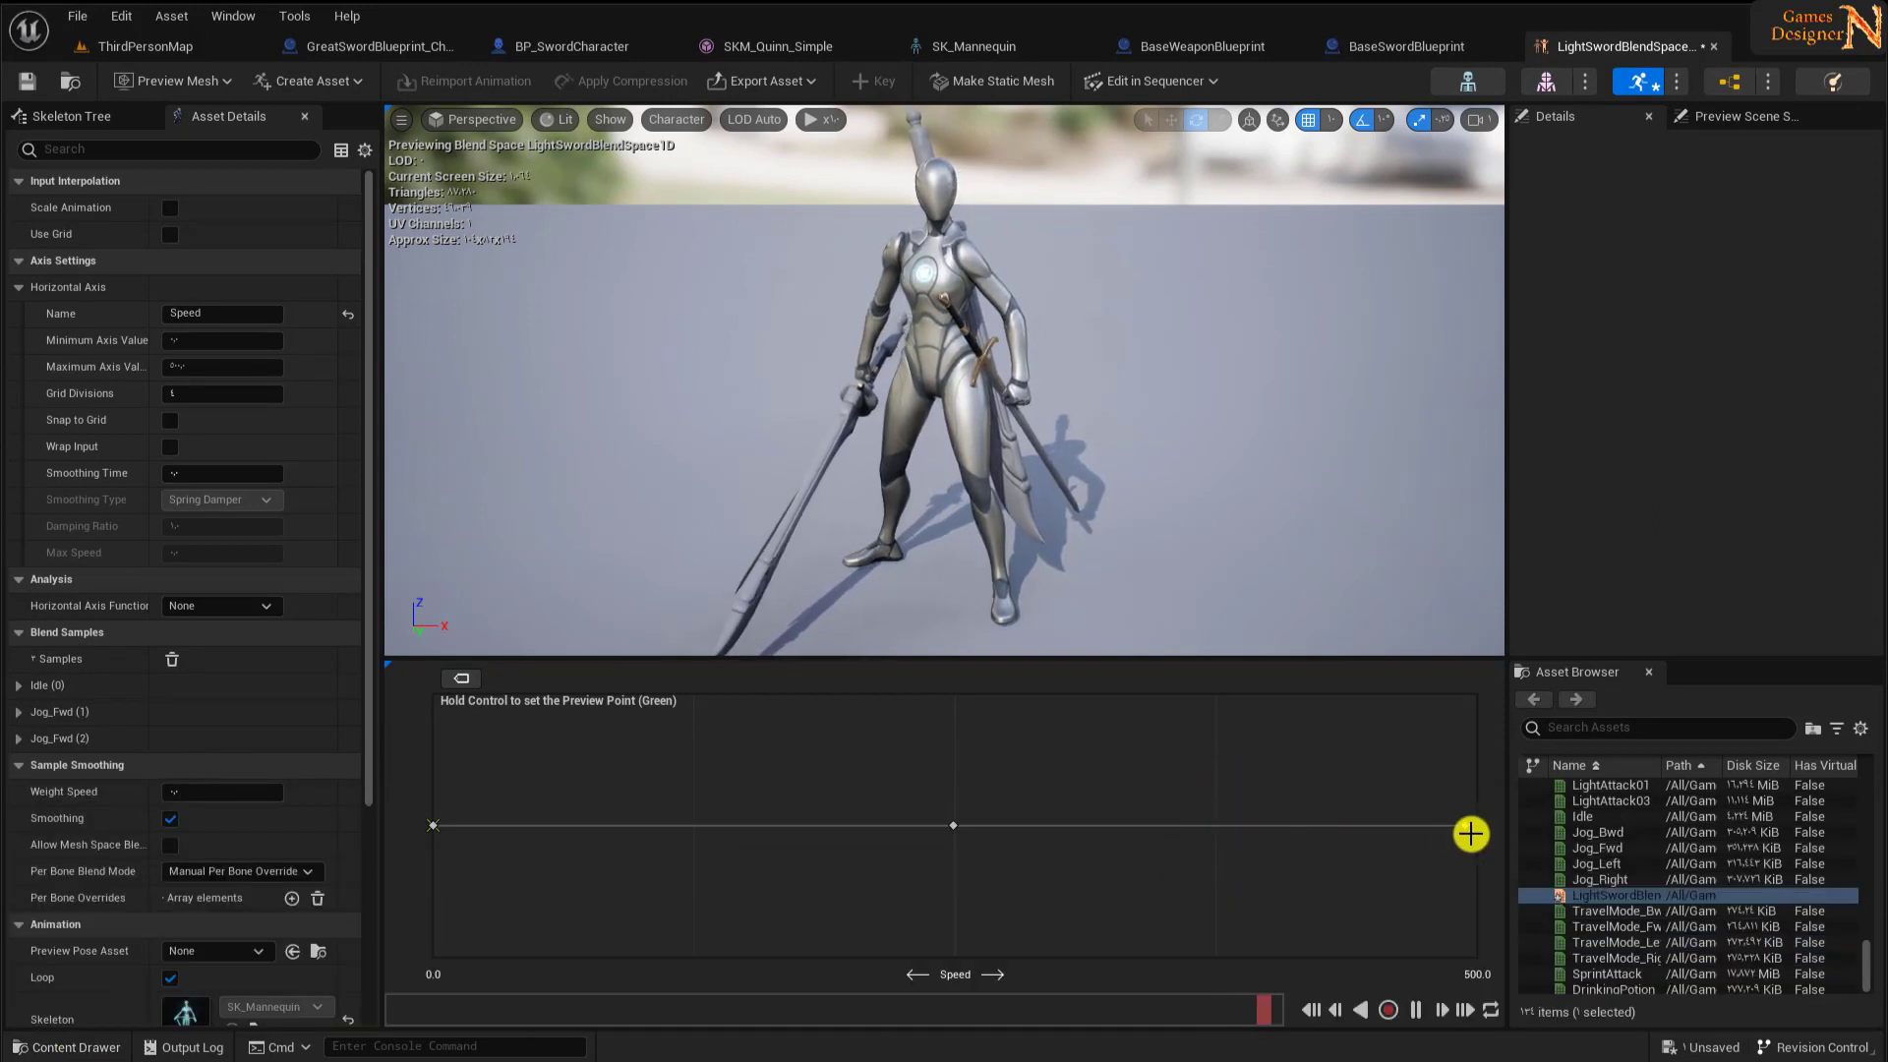
pyautogui.moveTo(1238, 827); pyautogui.dragTo(1475, 829)
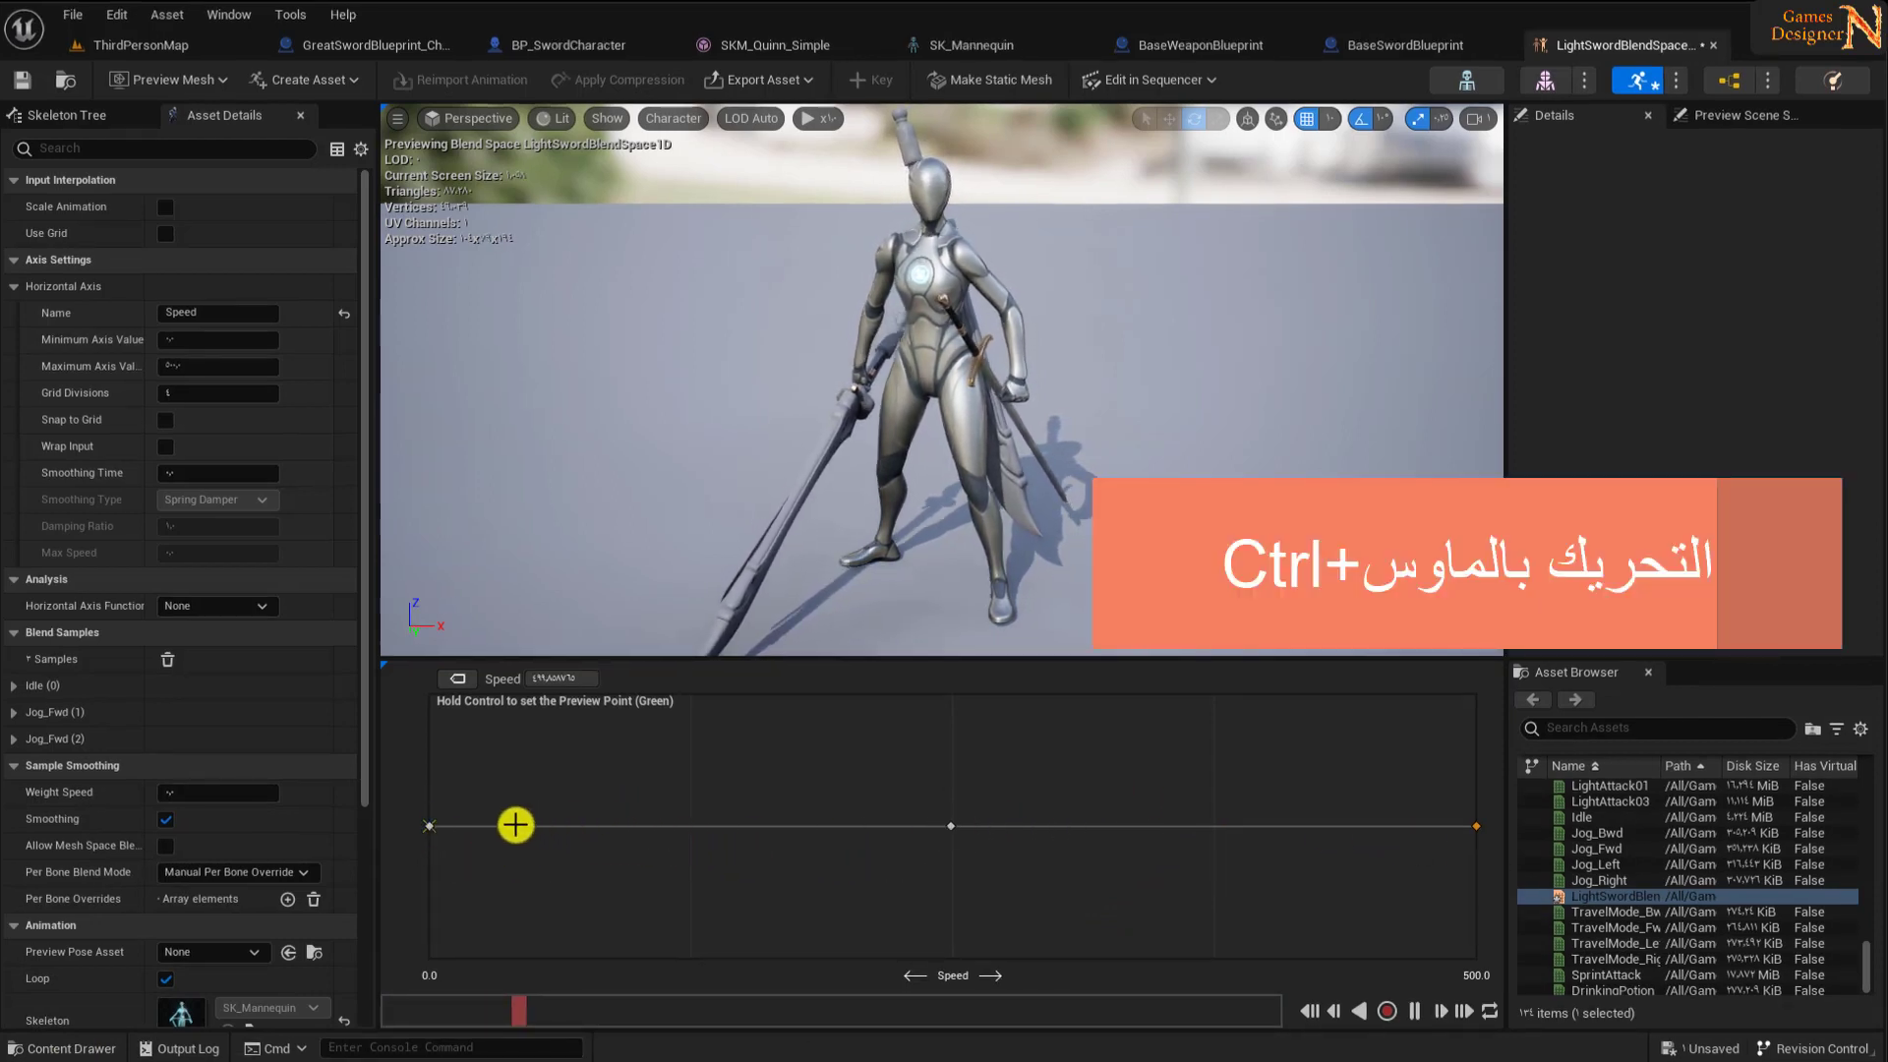
# - Preview the blend across the speed range, save the blend space, and return to ThirdPersonMap
pyautogui.keyDown('ctrl'); pyautogui.moveTo(515, 824); pyautogui.dragTo(1434, 831); pyautogui.keyUp('ctrl')
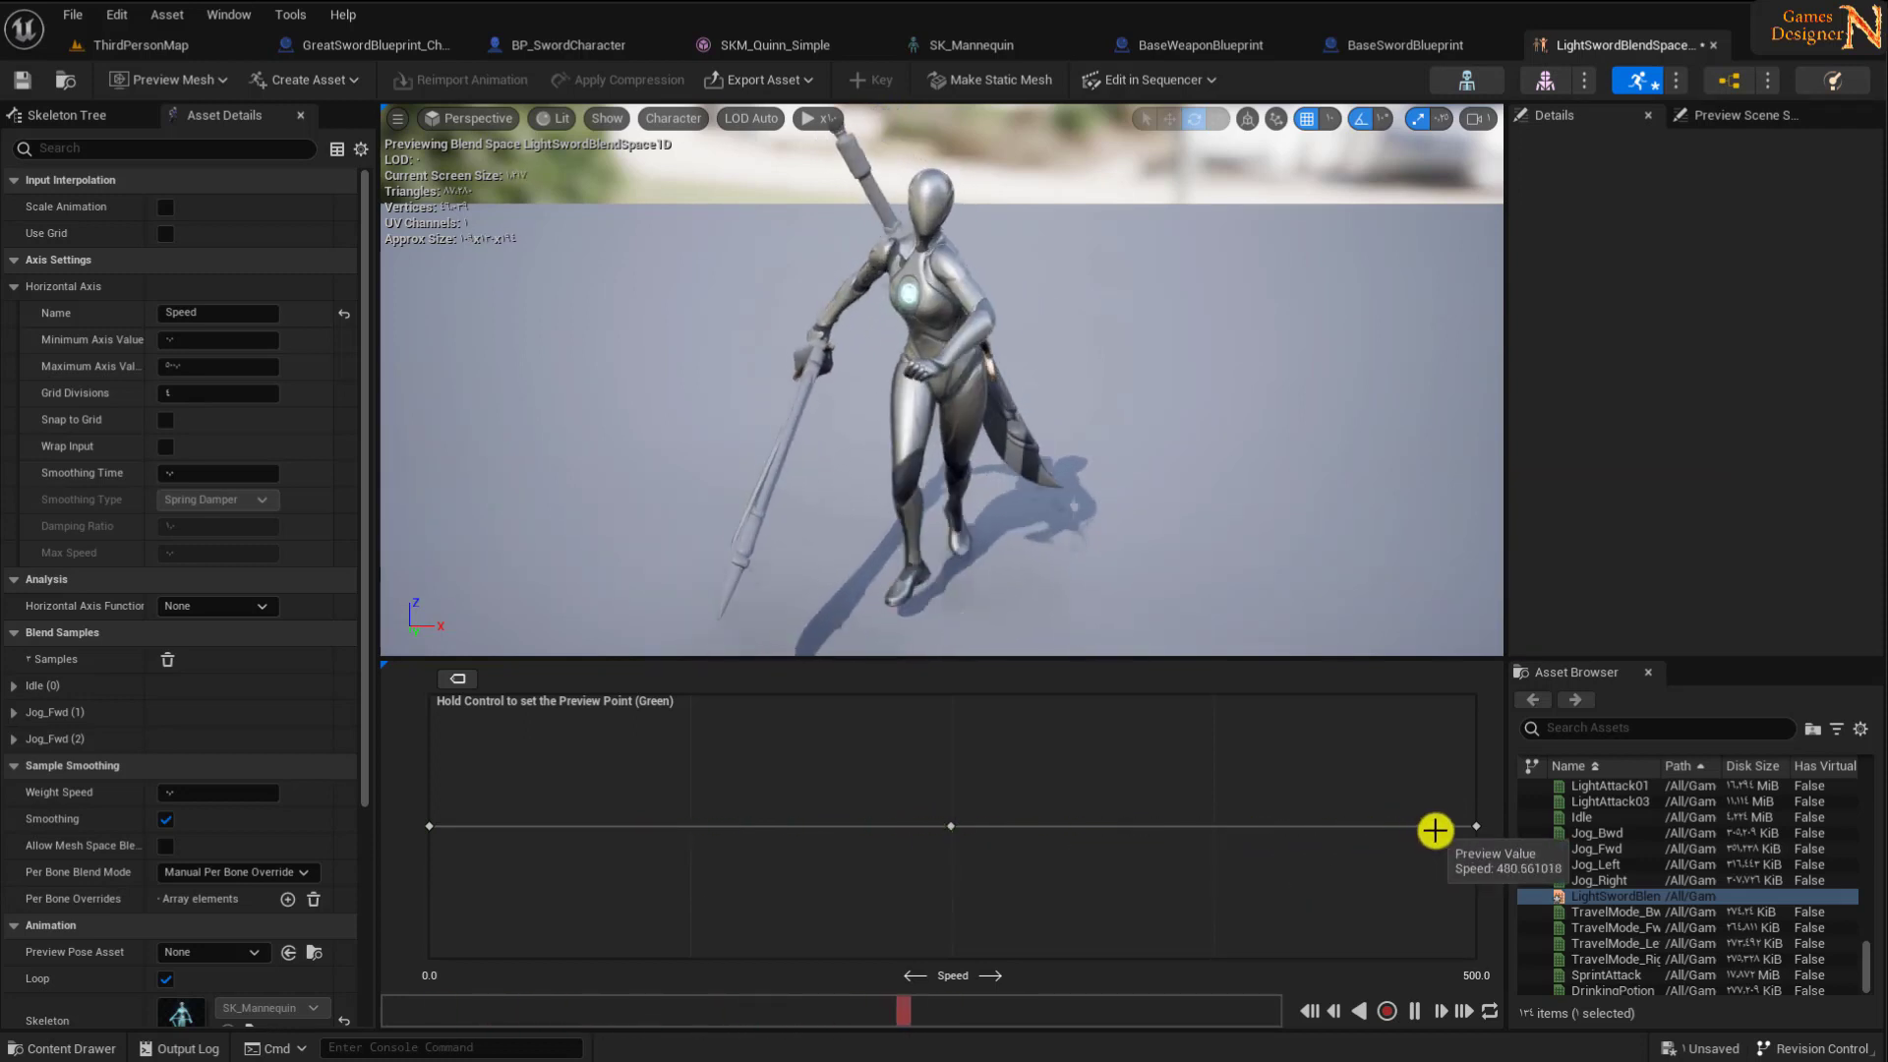
pyautogui.keyDown('ctrl'); pyautogui.moveTo(1434, 831); pyautogui.dragTo(603, 829); pyautogui.keyUp('ctrl')
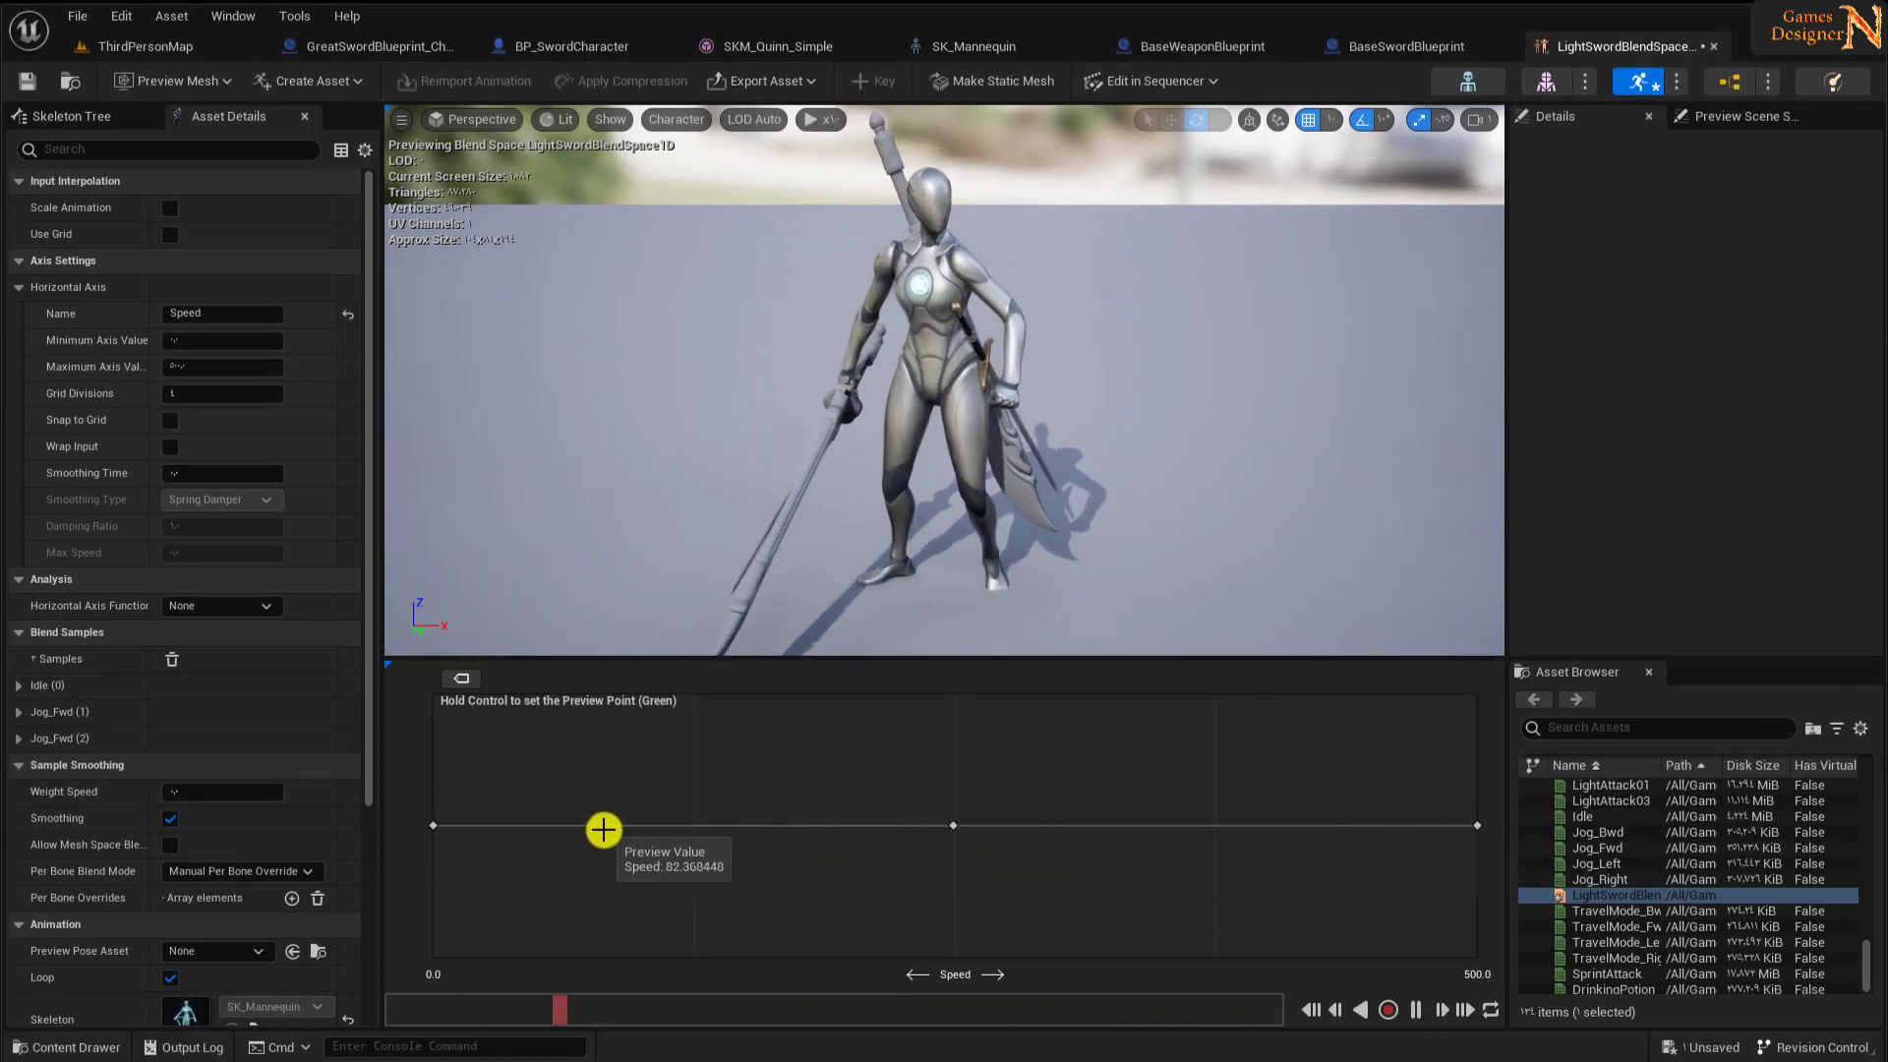
pyautogui.click(27, 81)
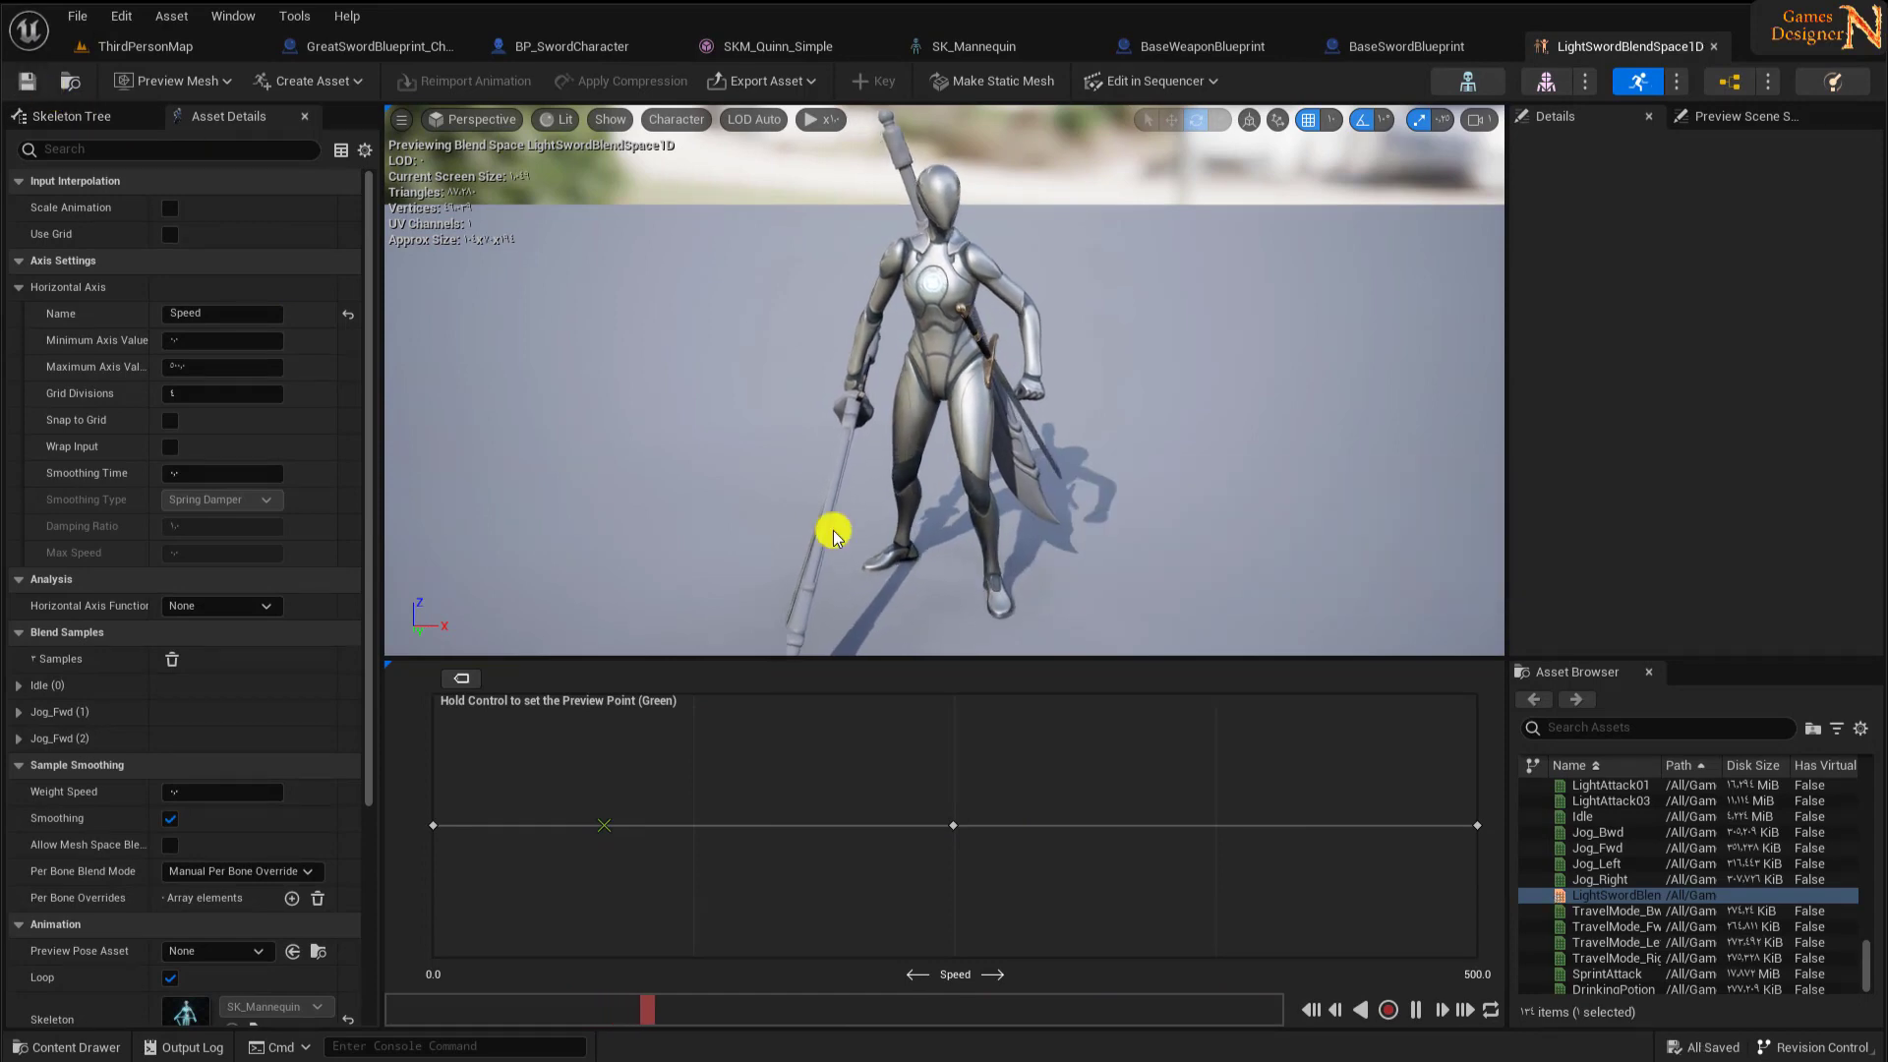
pyautogui.click(148, 46)
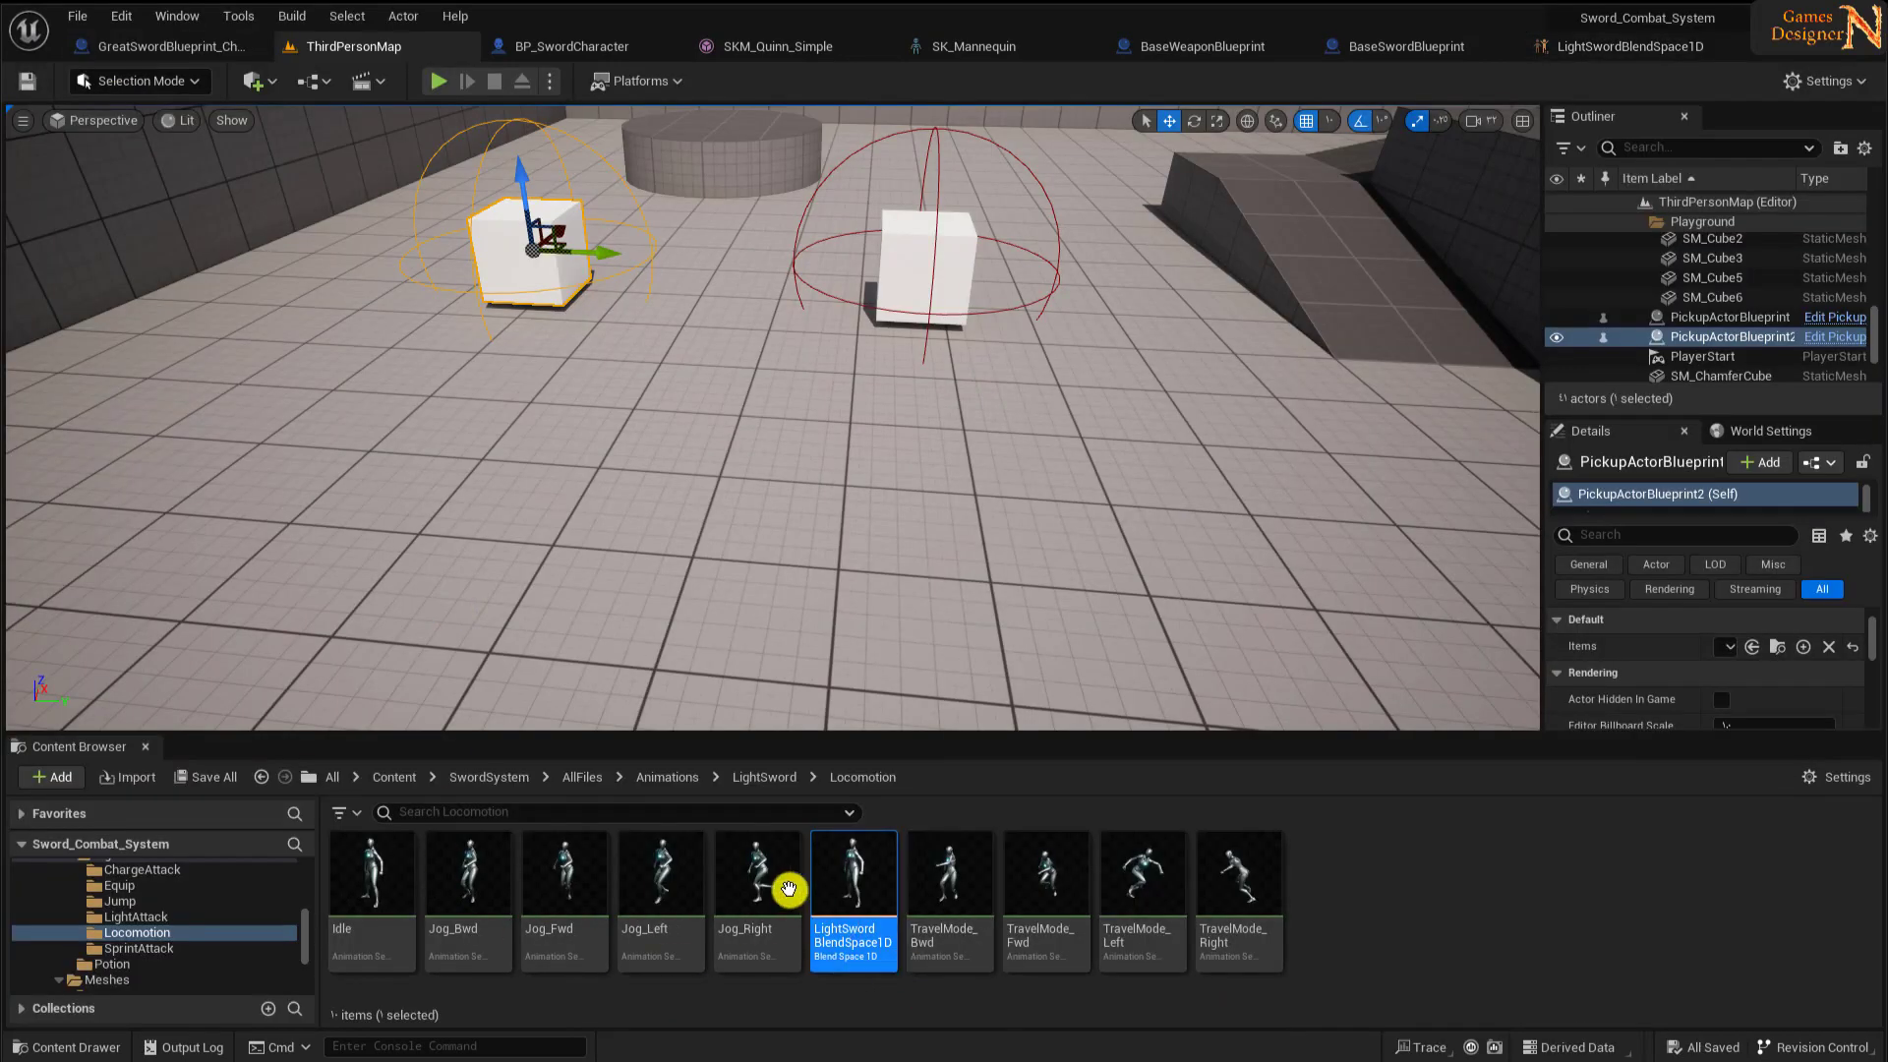
# - Browse the Content Browser to the Animations/Greatsword/Locomotion folder
pyautogui.click(762, 777)
pyautogui.click(679, 778)
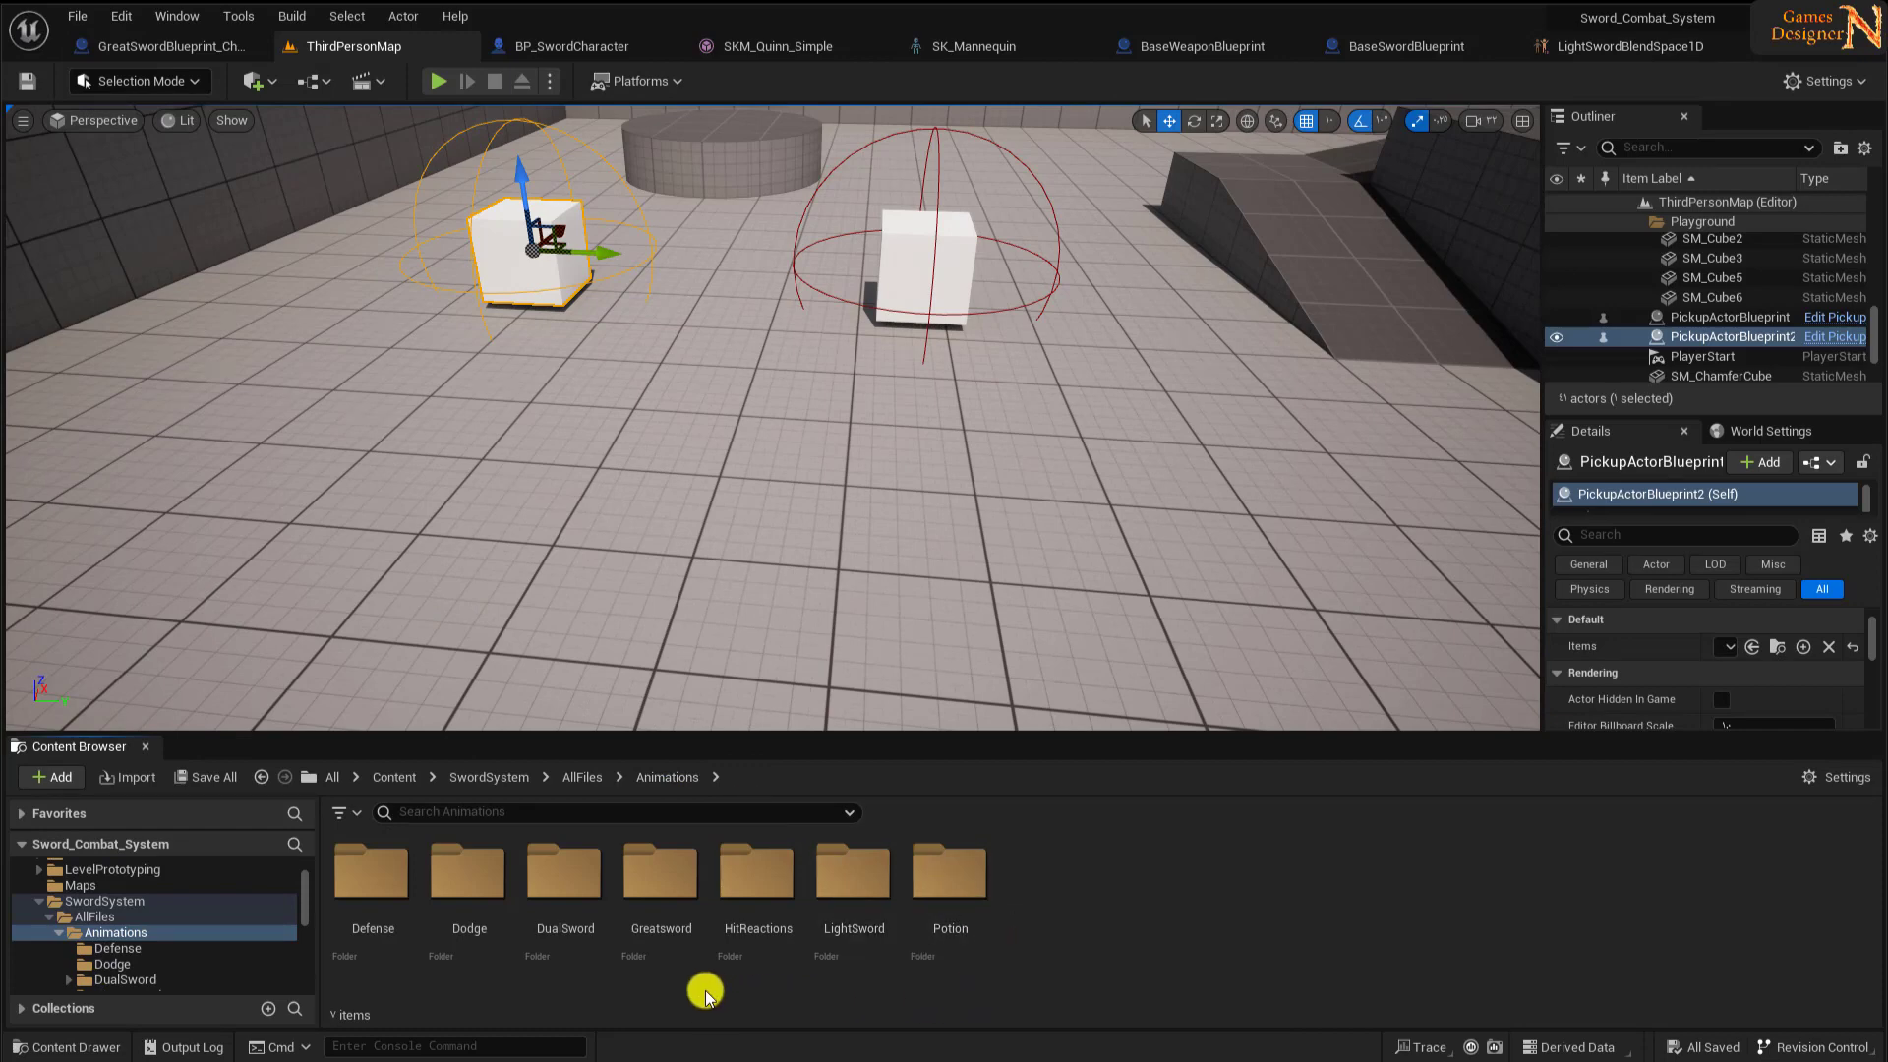
pyautogui.doubleClick(665, 885)
pyautogui.doubleClick(685, 870)
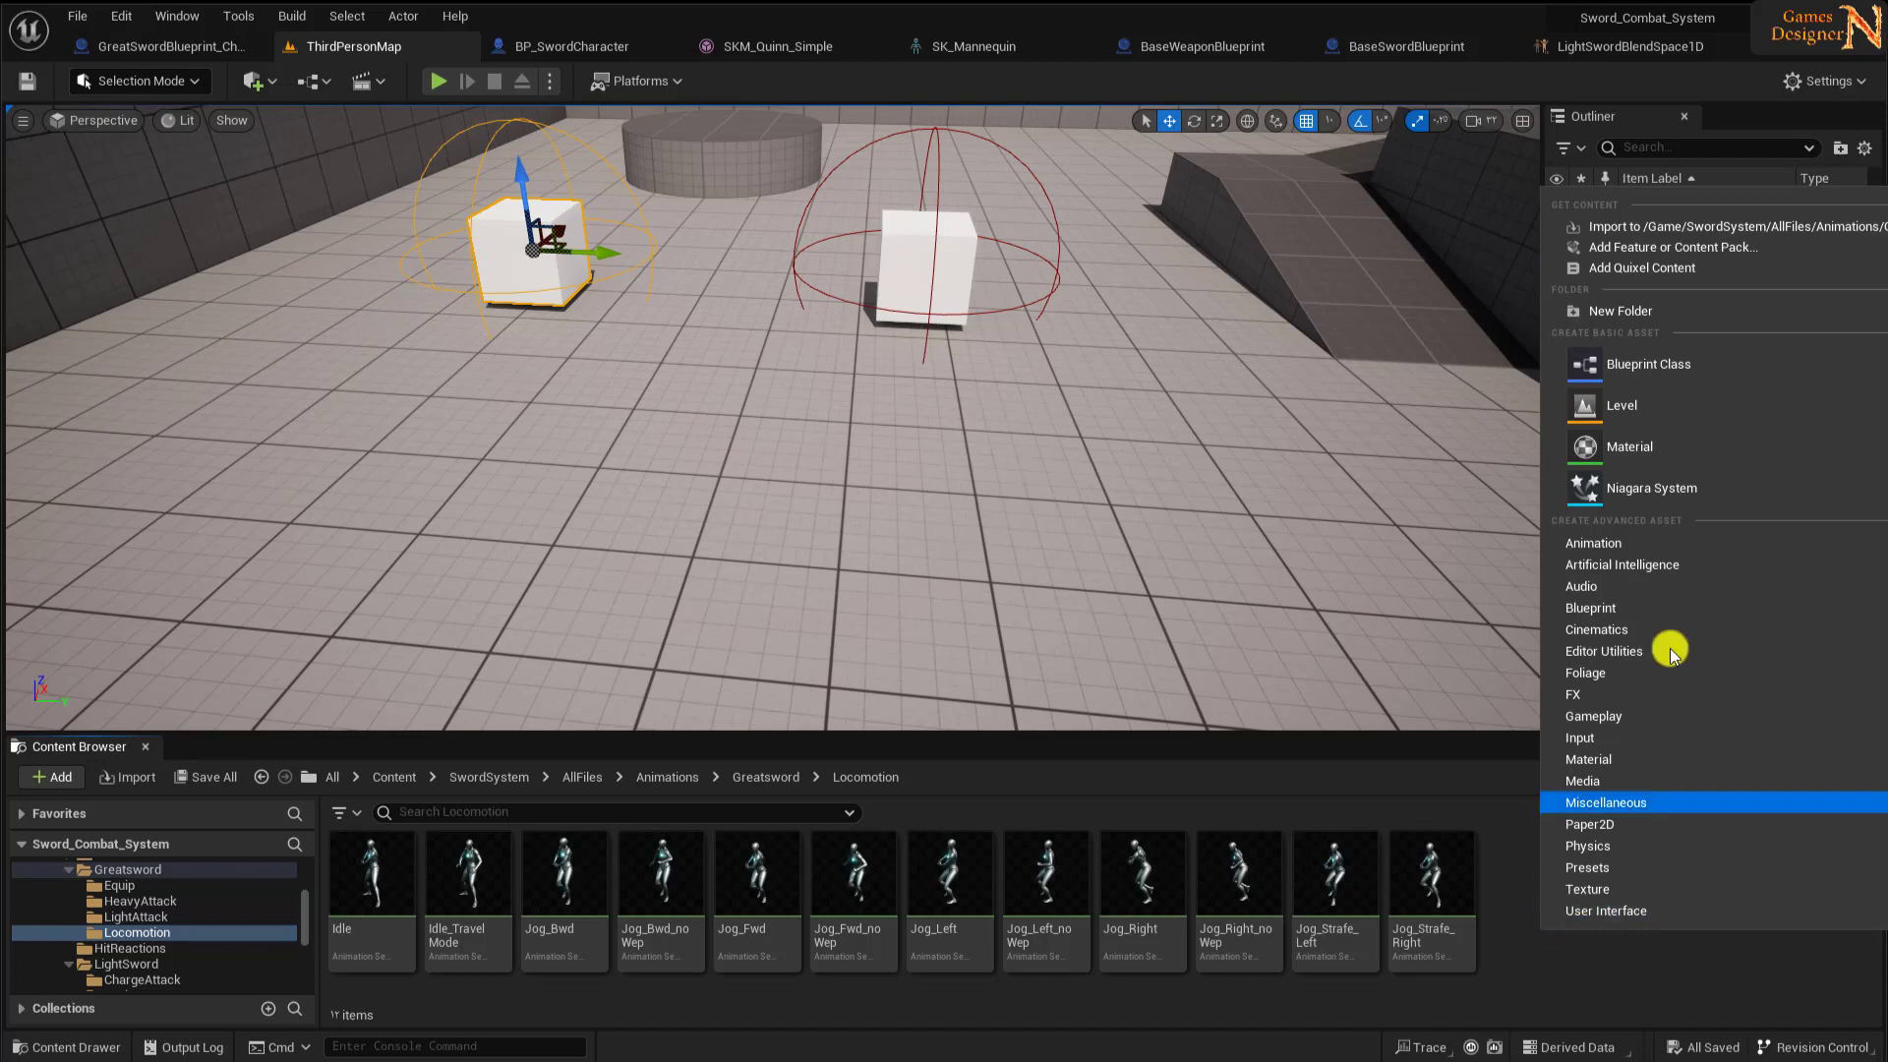
# - Create a Blend Space 1D on SK_Mannequin named GreatSwordBlendSpace1D
pyautogui.rightClick(556, 990)
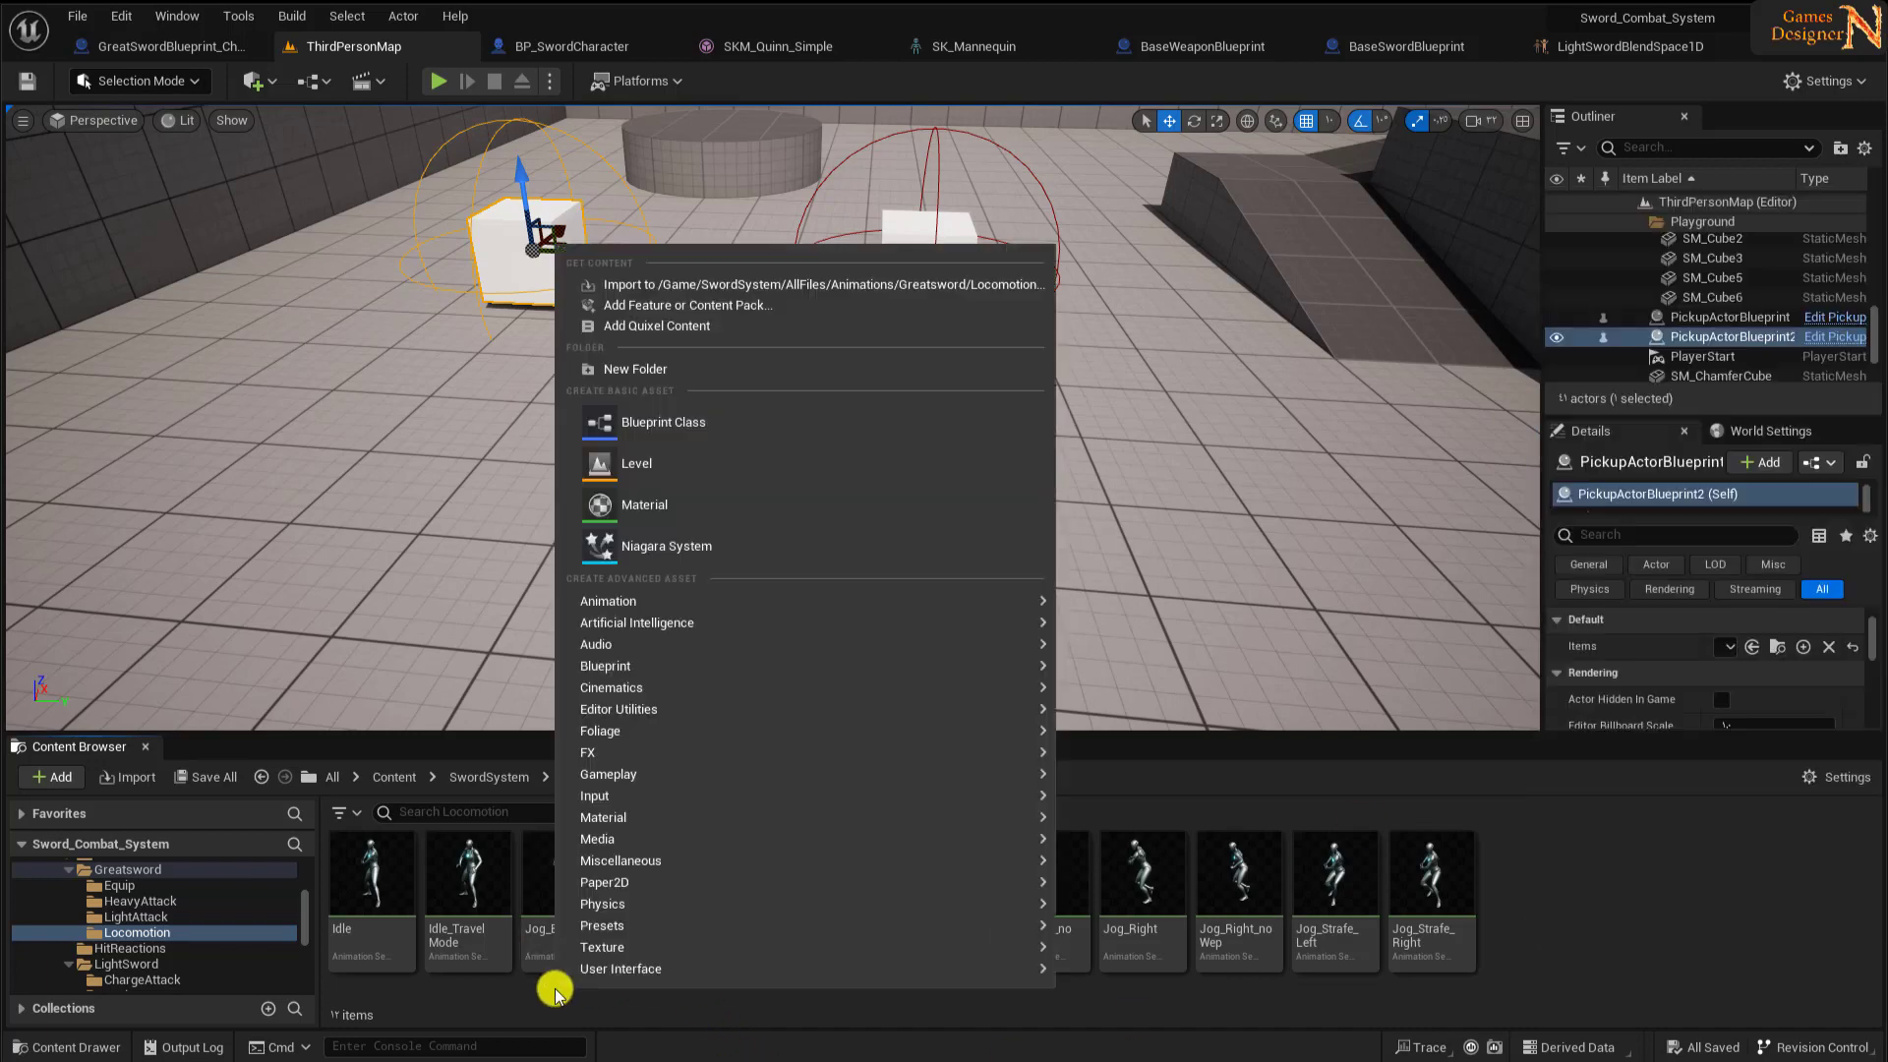
pyautogui.moveTo(606, 607)
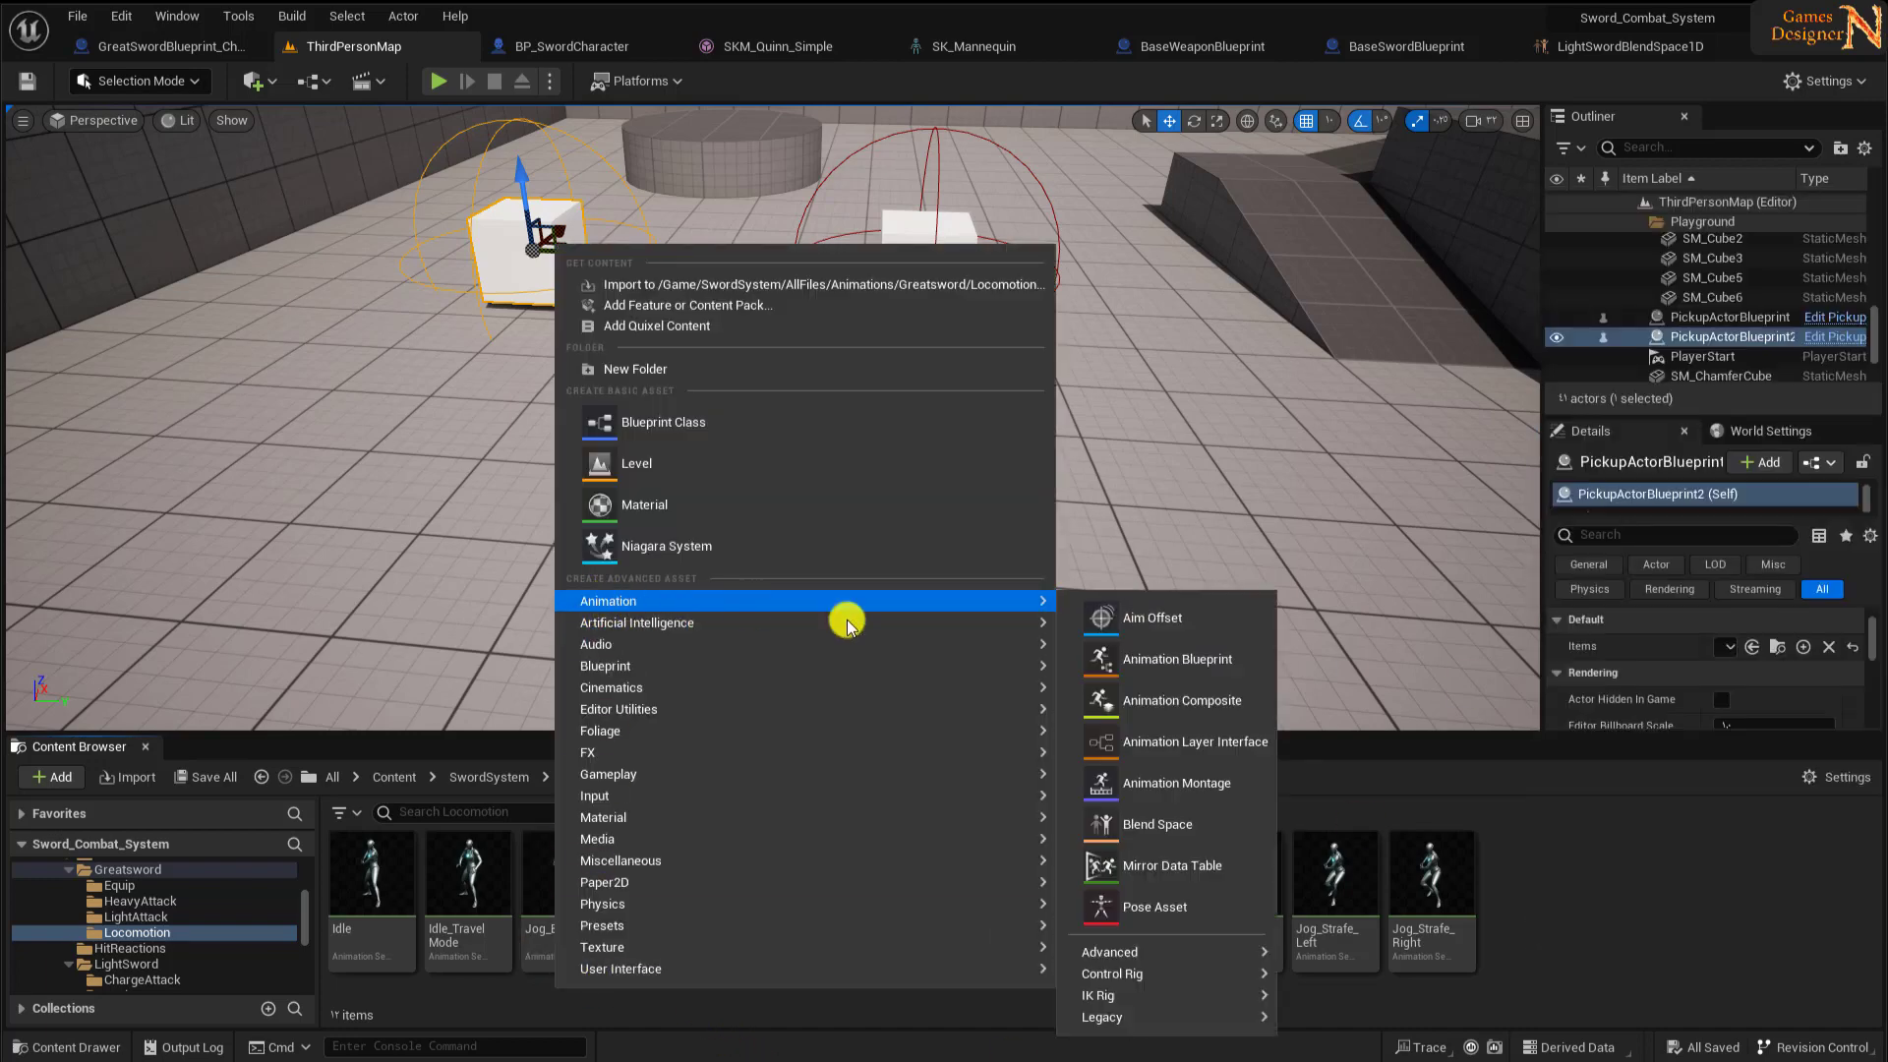
pyautogui.moveTo(1219, 1016)
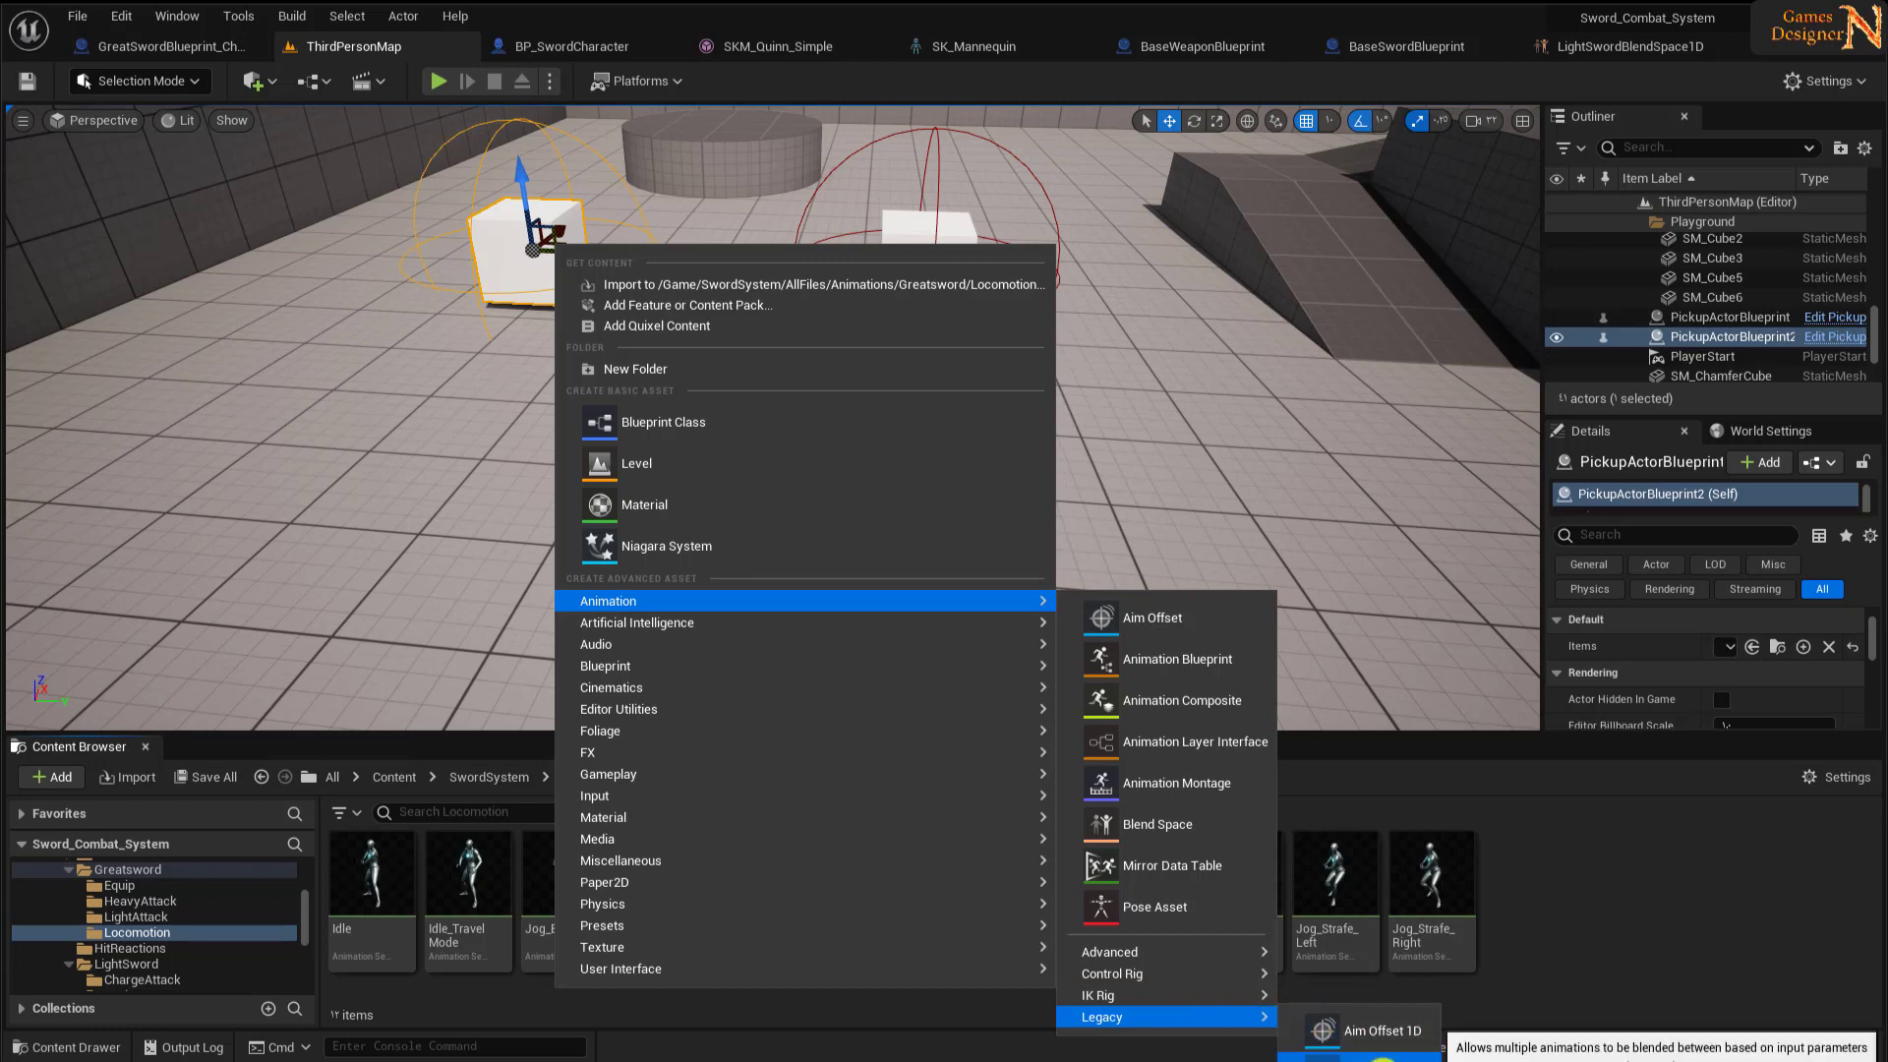
pyautogui.click(1382, 1058)
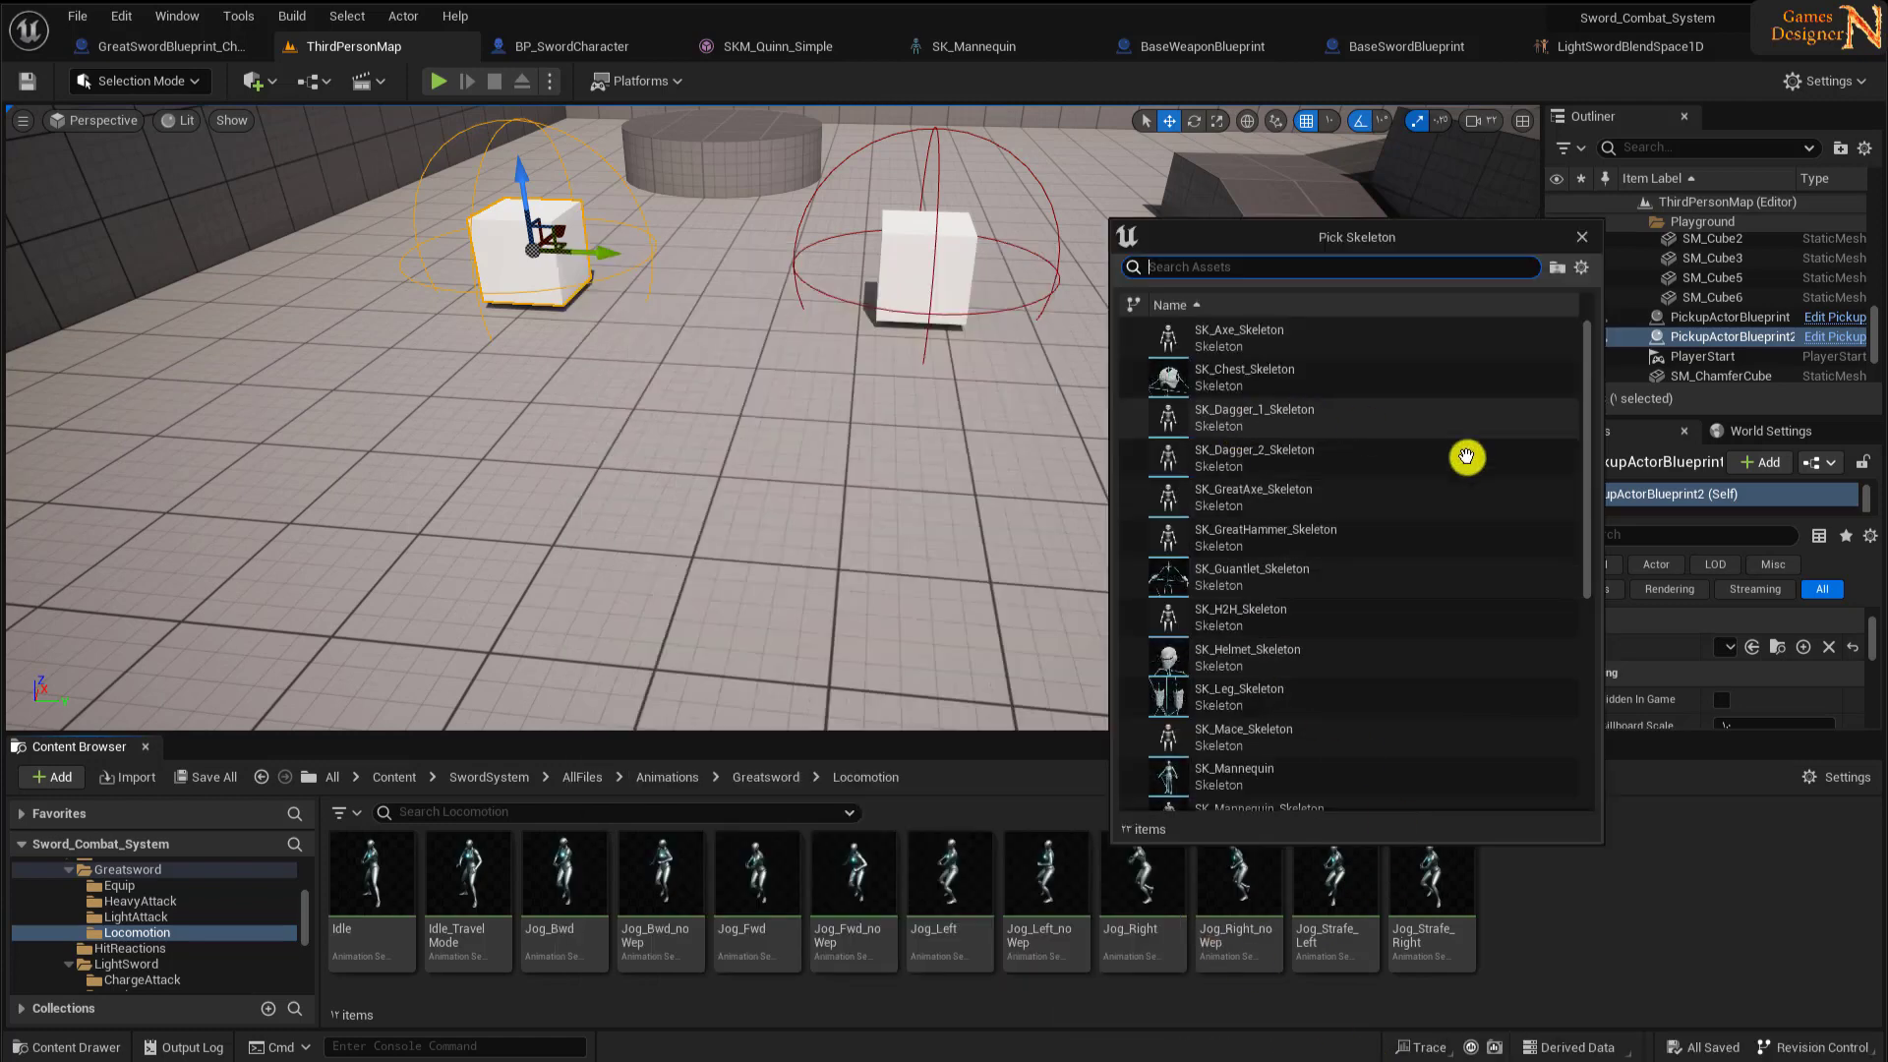
pyautogui.click(1205, 776)
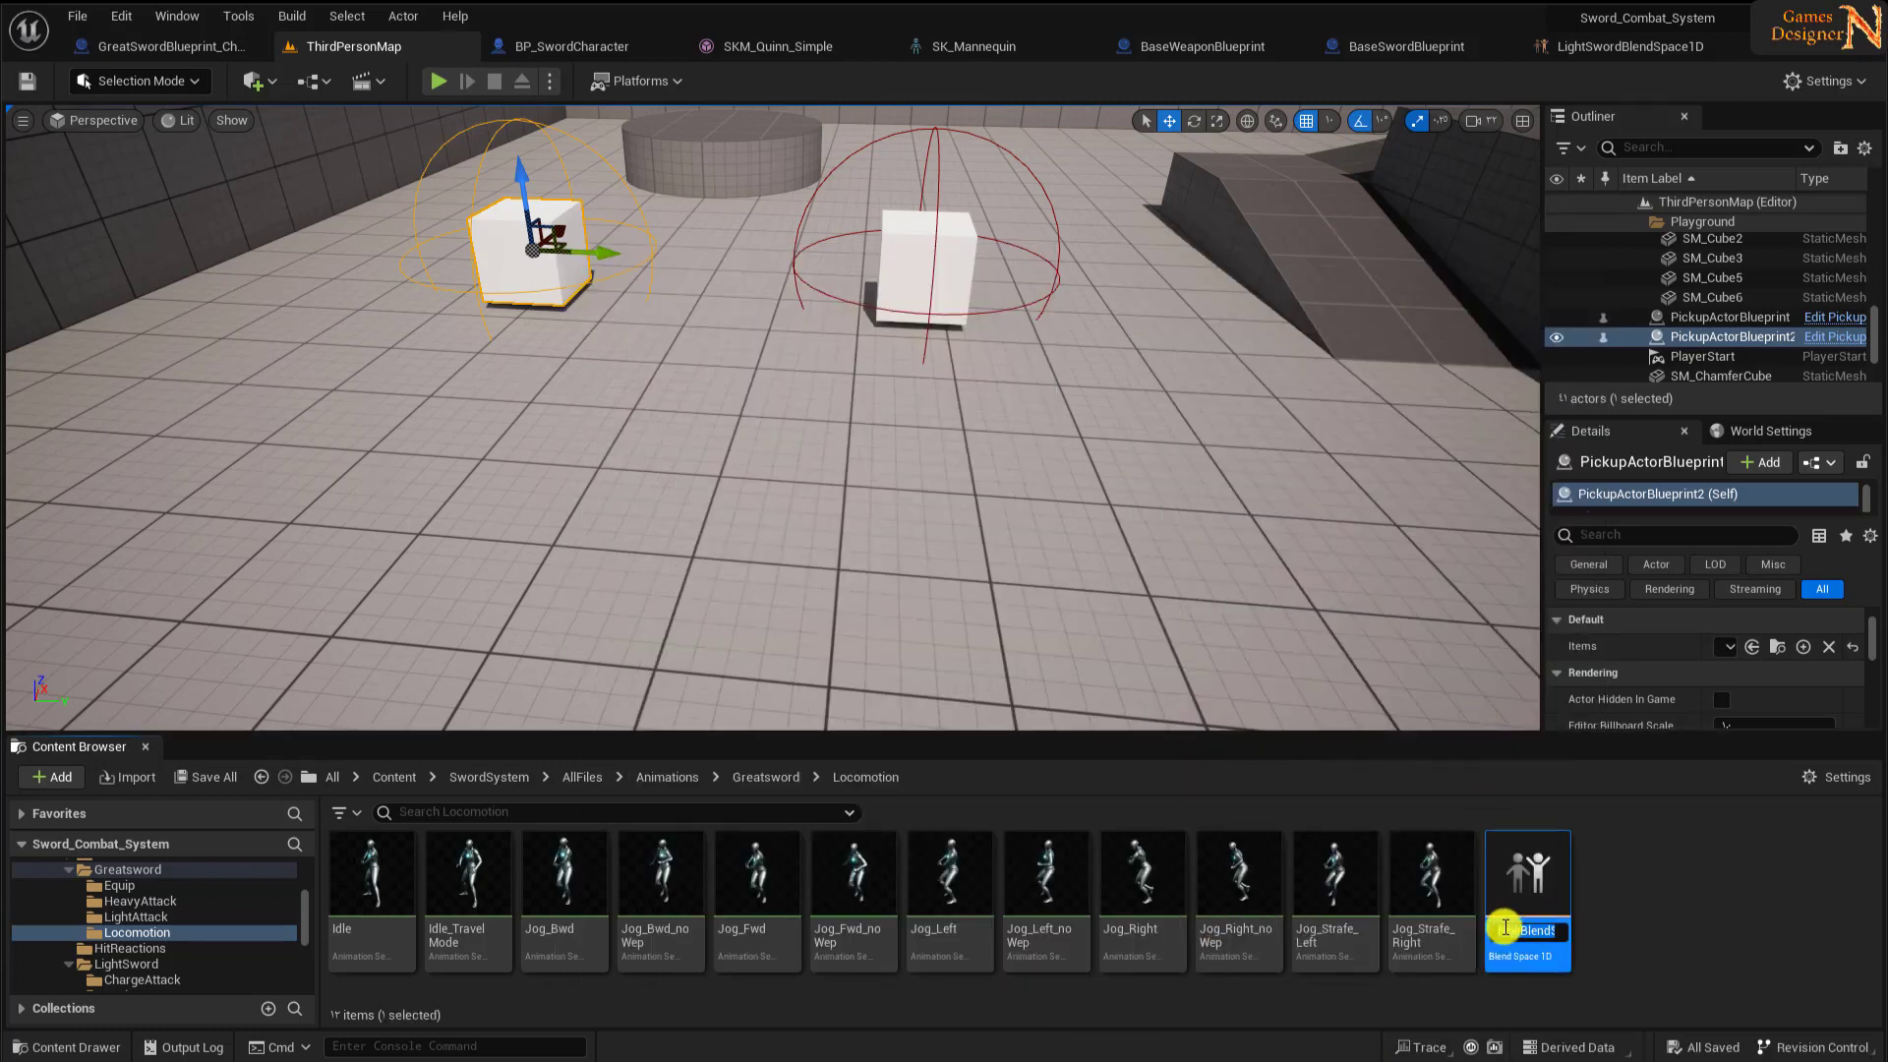
pyautogui.write('GreatSword')
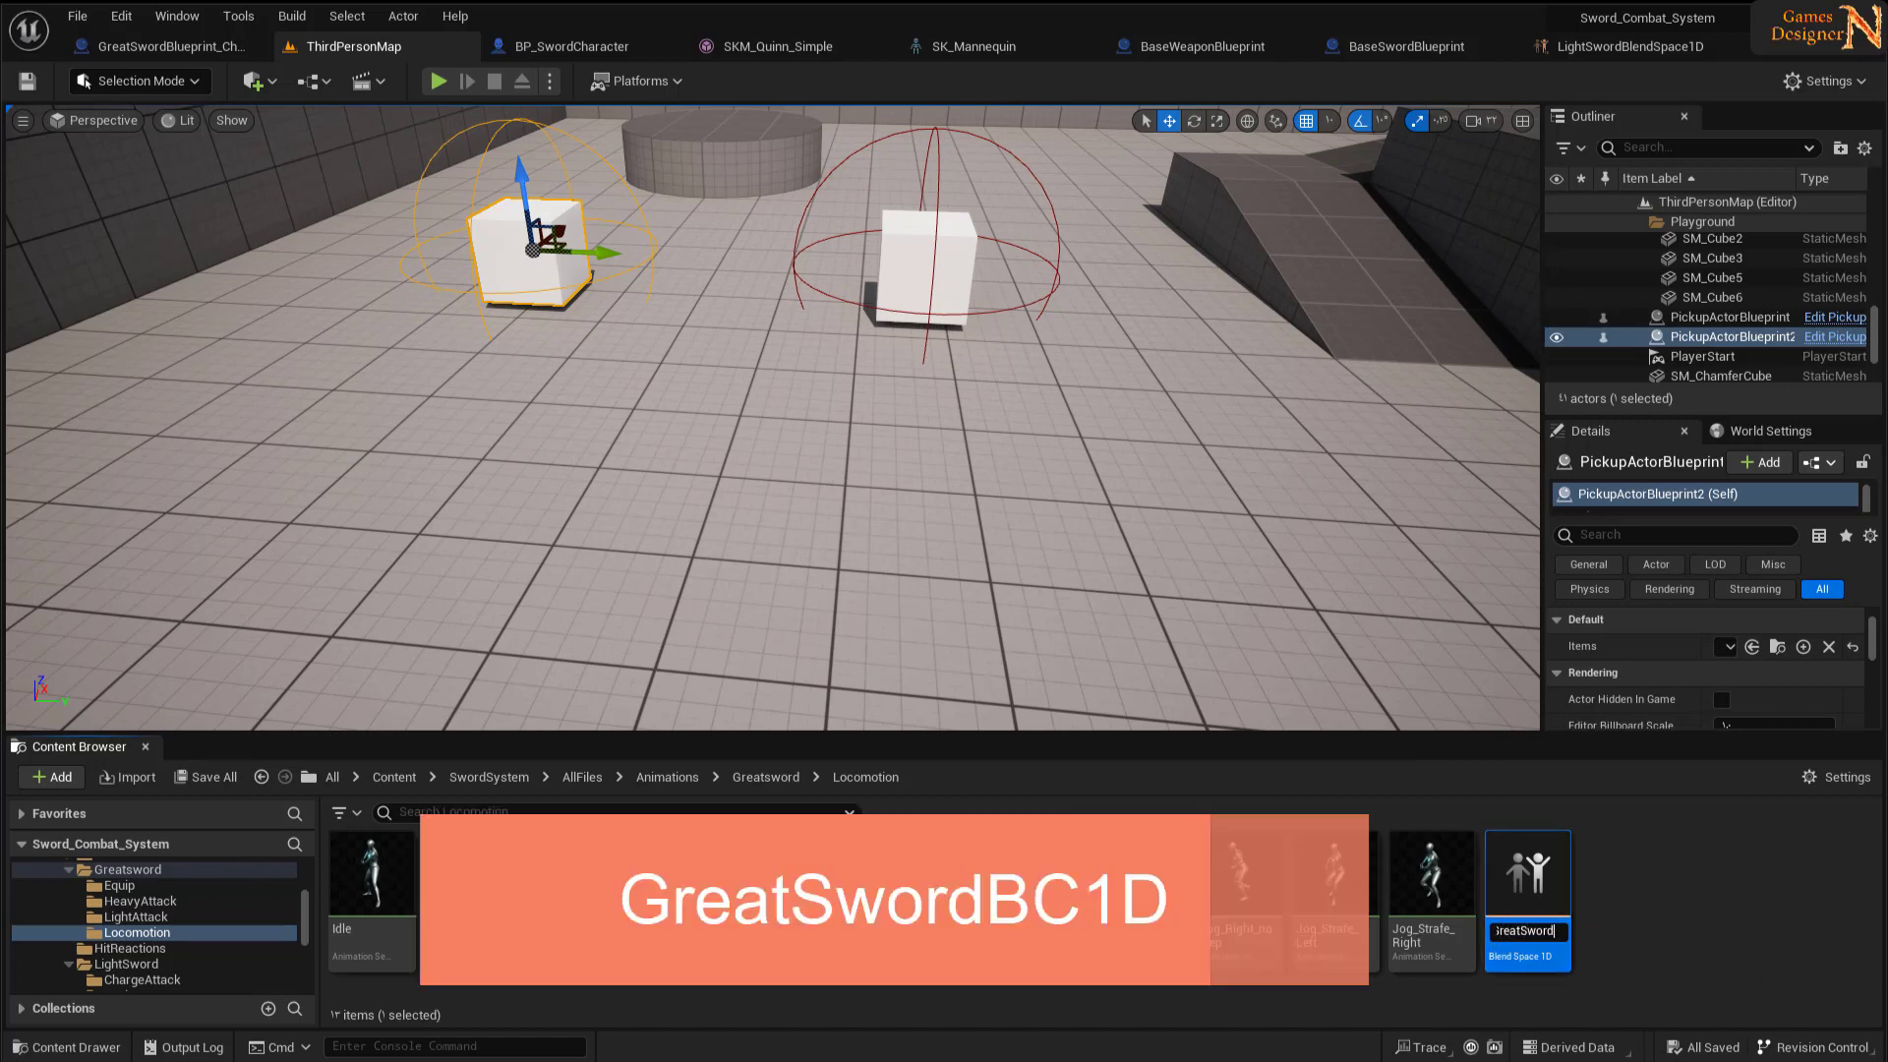
pyautogui.write('BlendSpace1D')
pyautogui.press('Return')
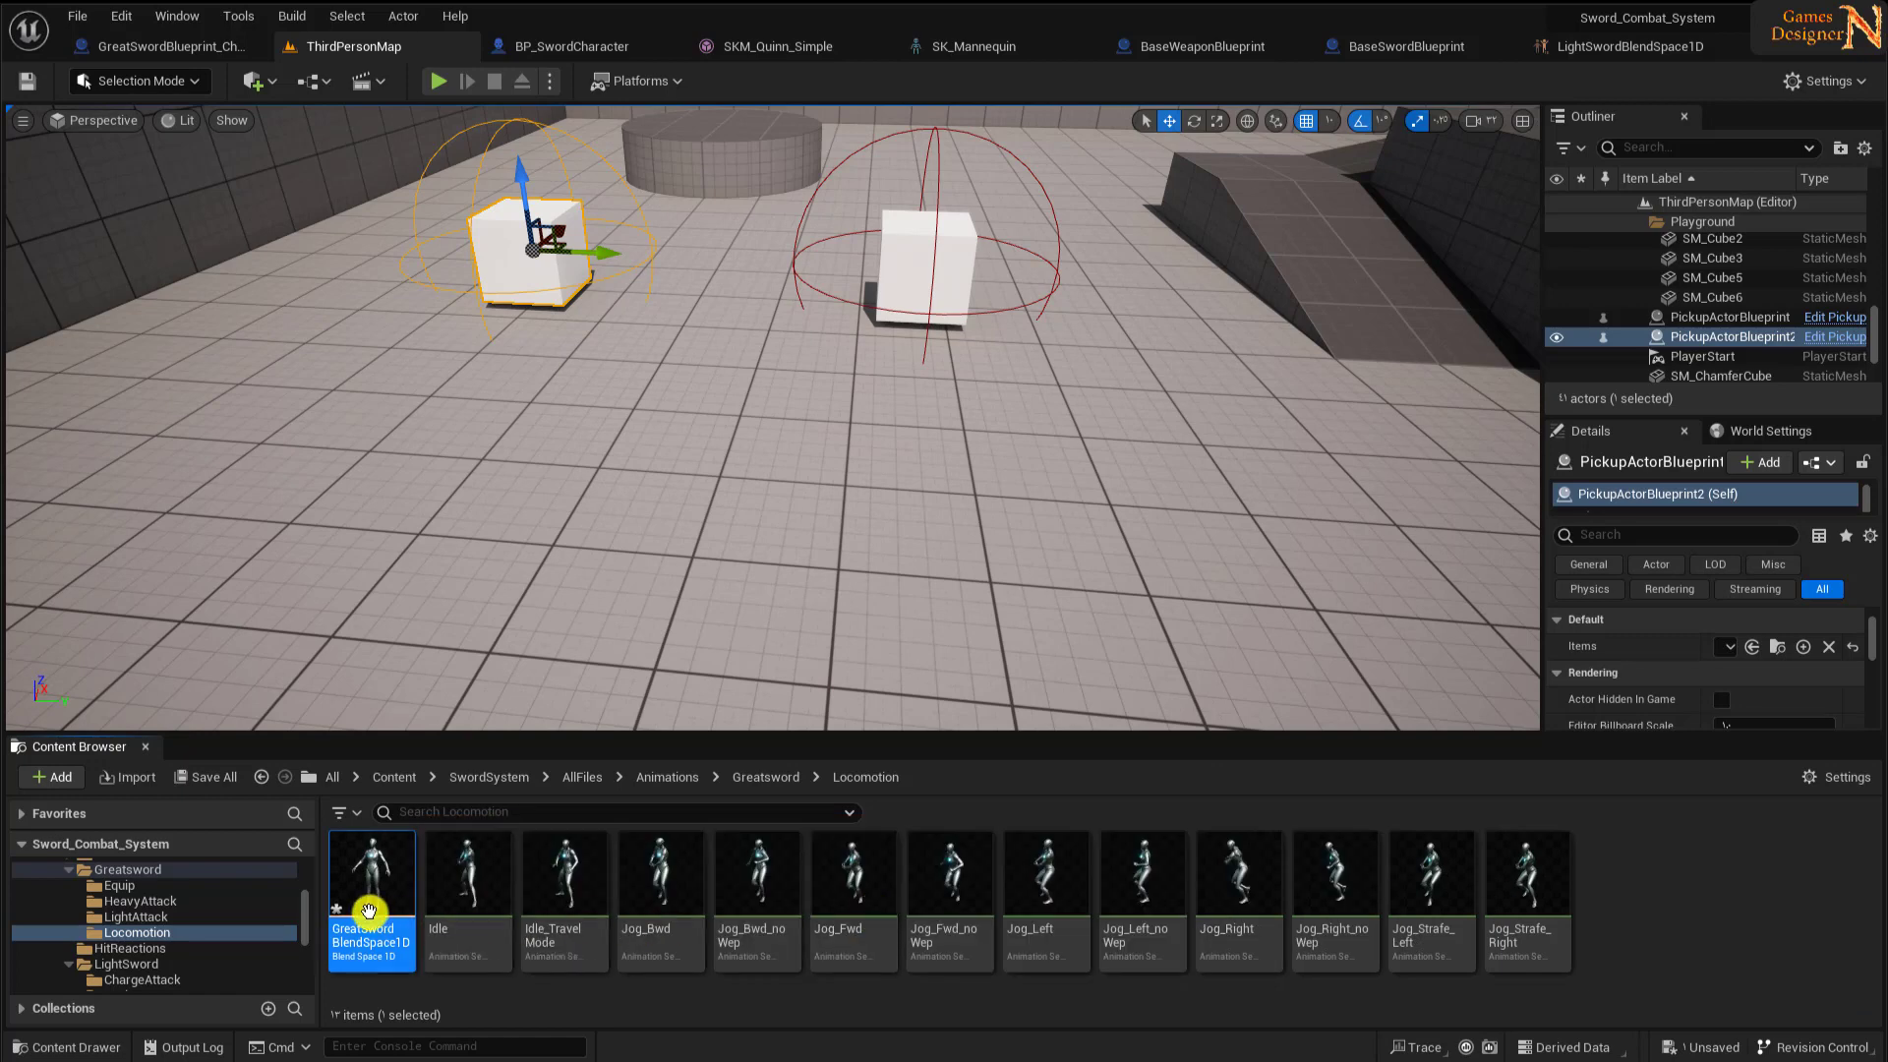
# - Open GreatSwordBlendSpace1D and keep the Content Drawer open as a floating asset window
pyautogui.doubleClick(371, 897)
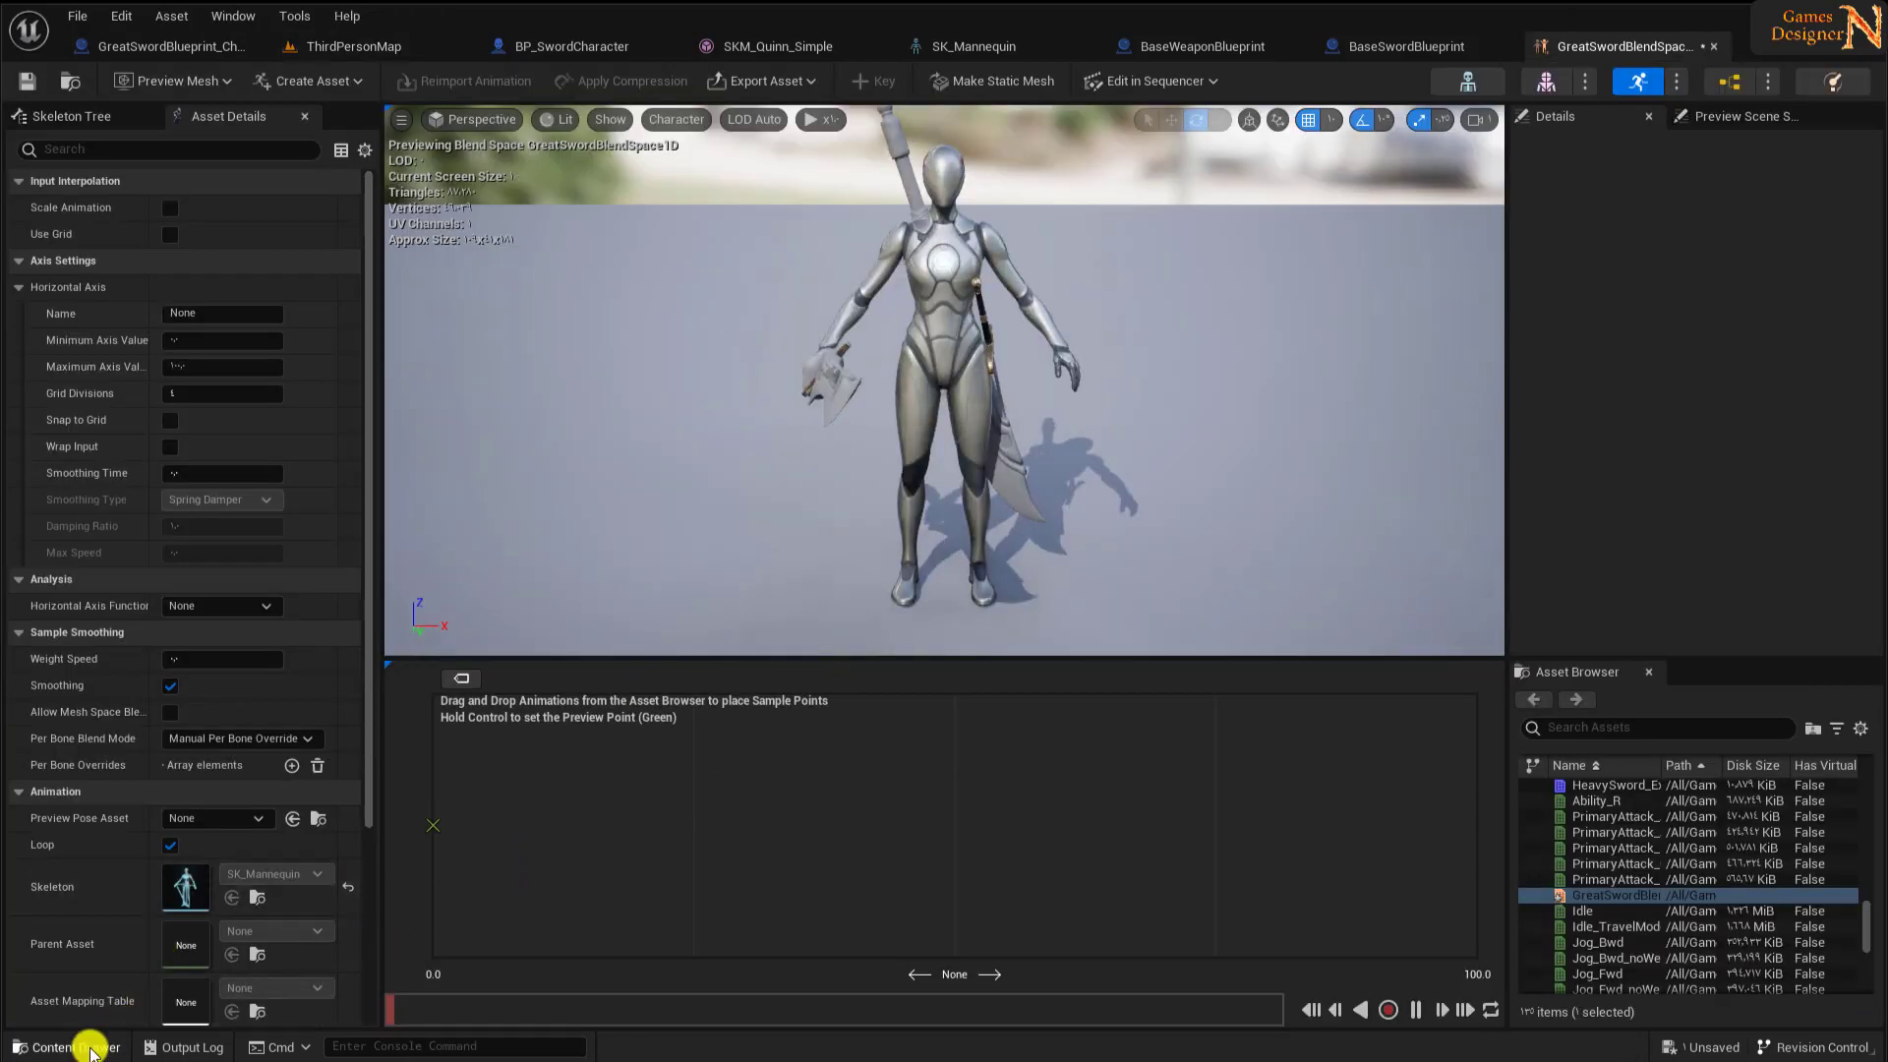
pyautogui.click(86, 1046)
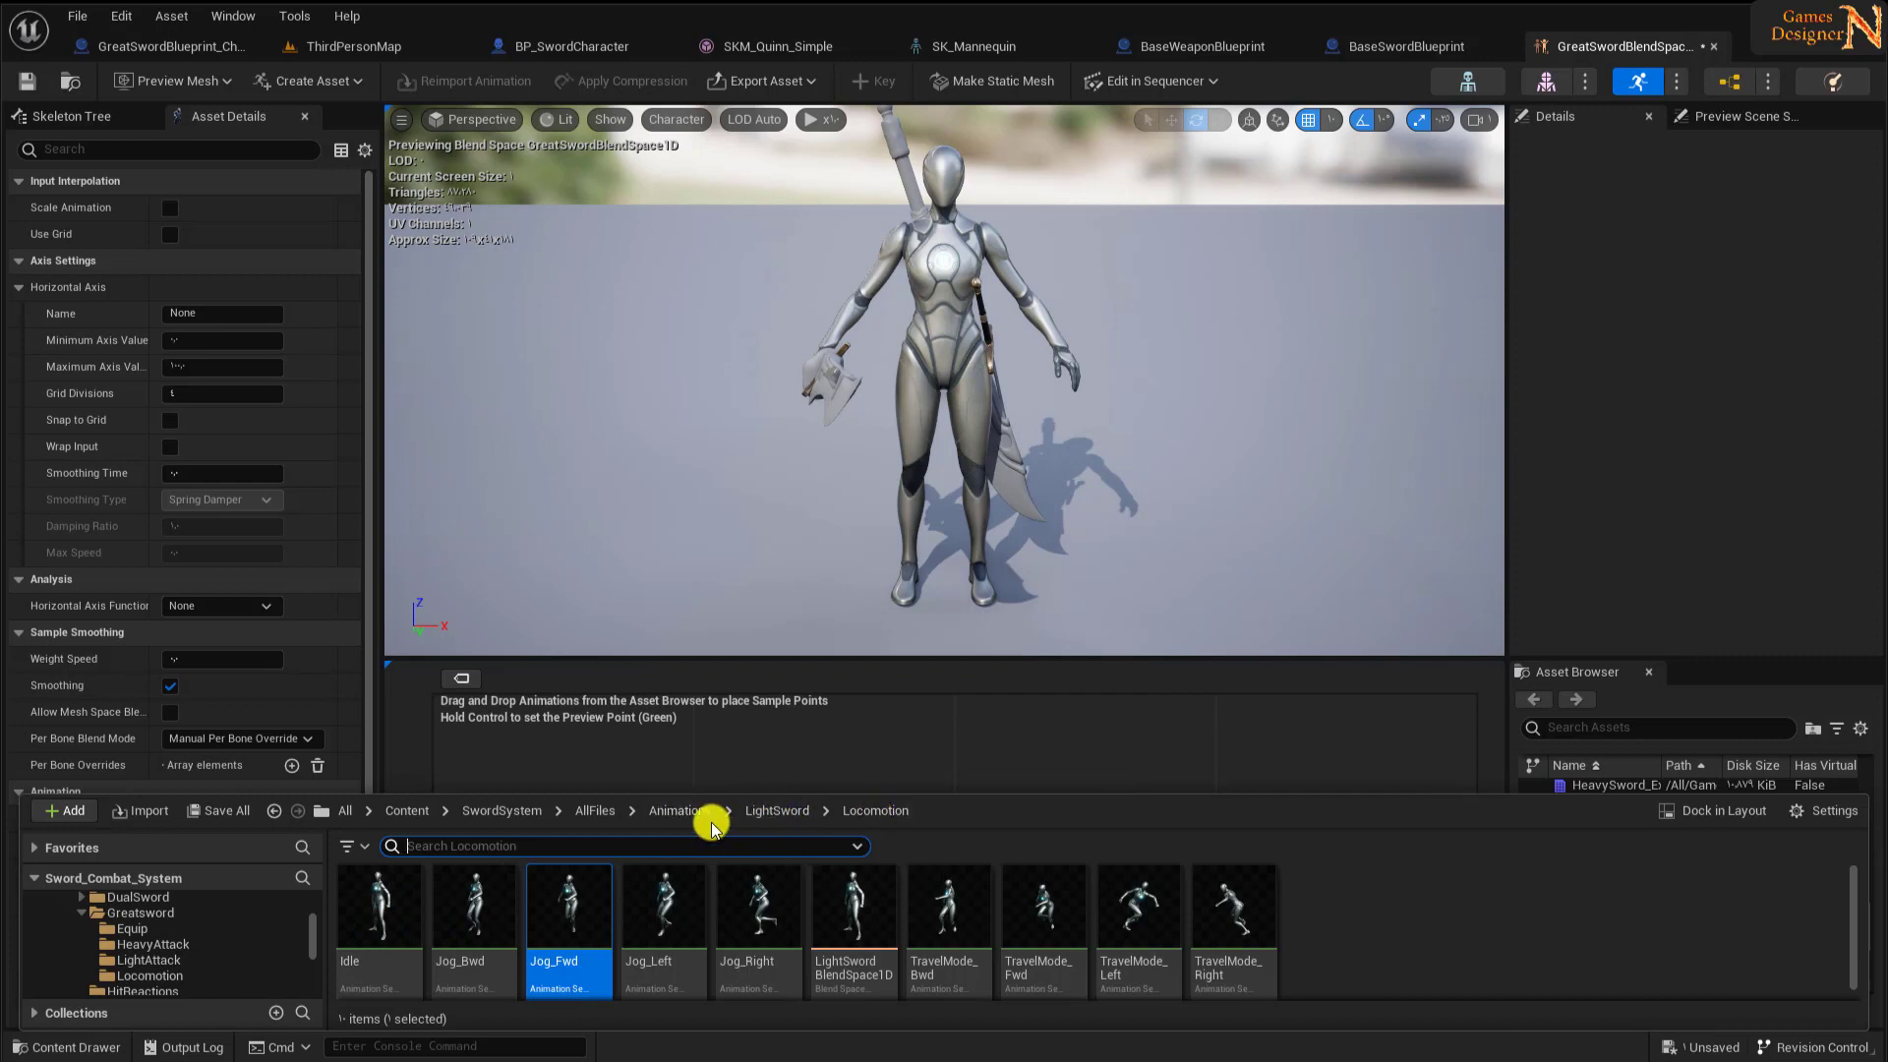
pyautogui.click(686, 812)
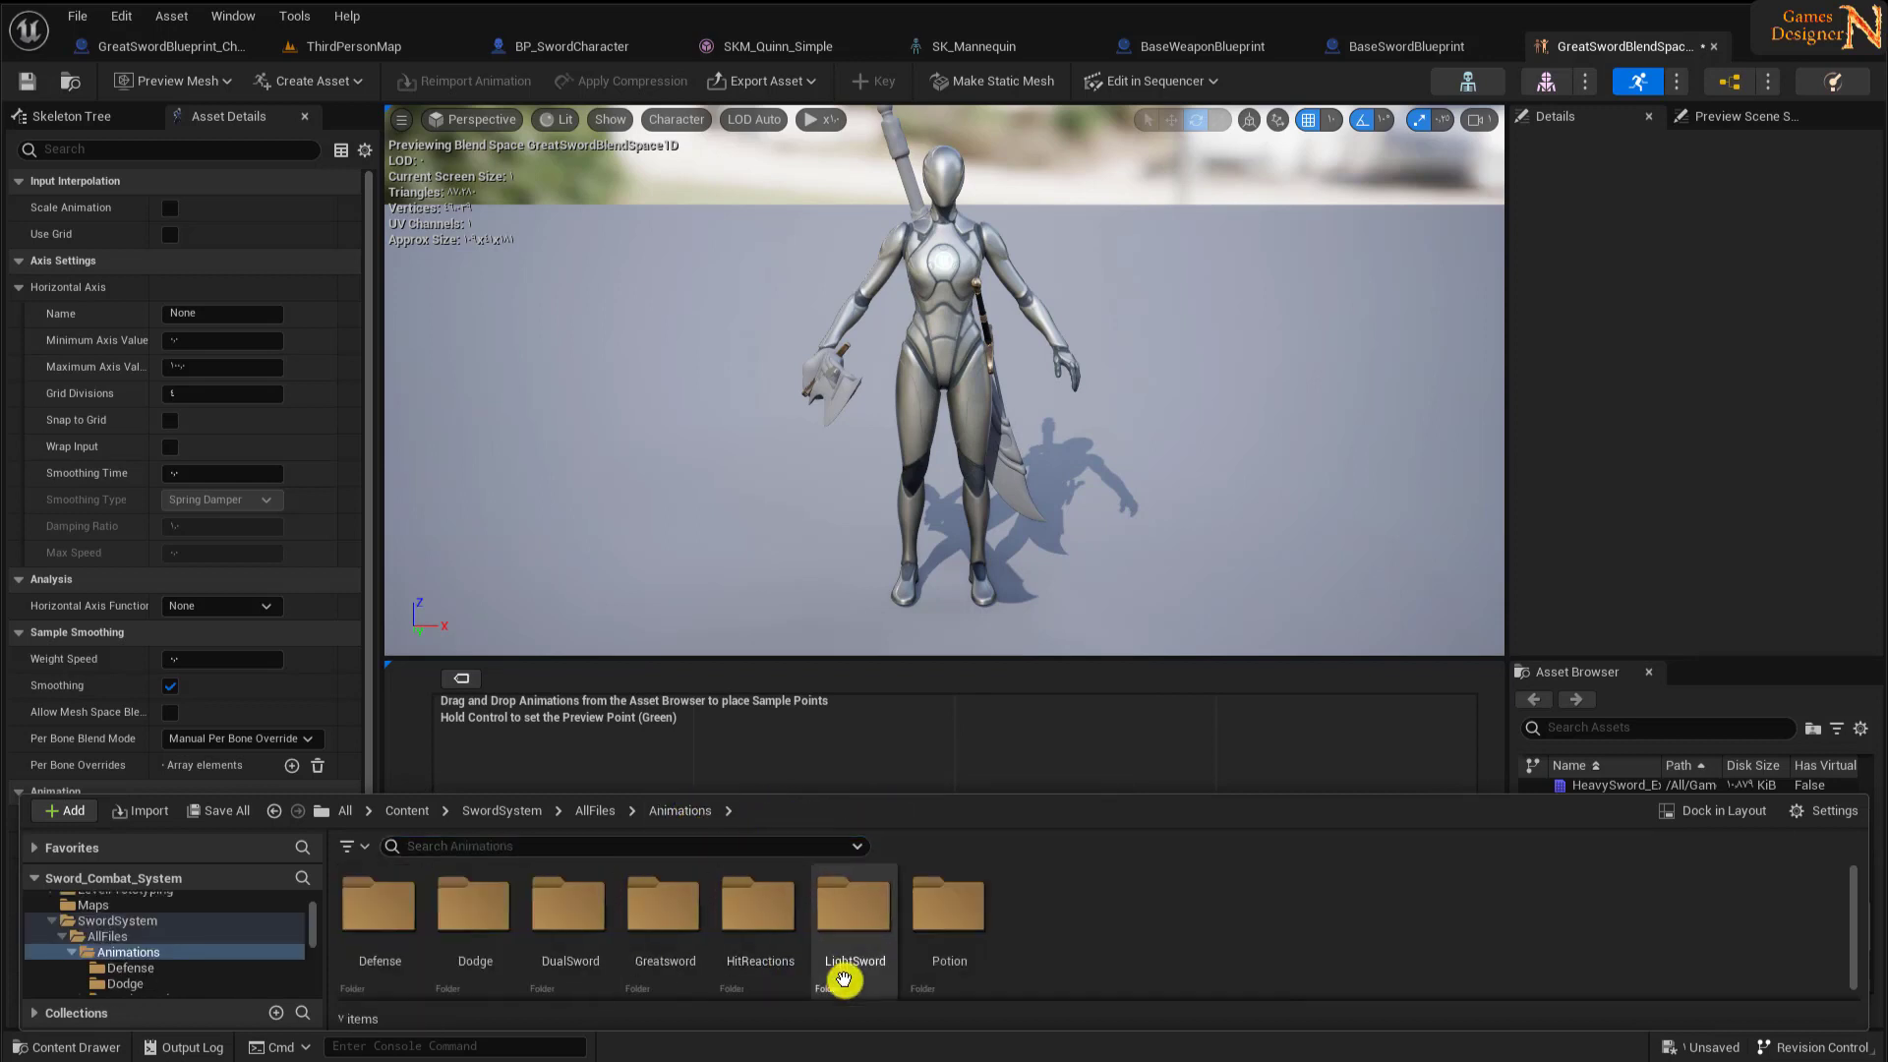
pyautogui.doubleClick(681, 930)
pyautogui.doubleClick(685, 932)
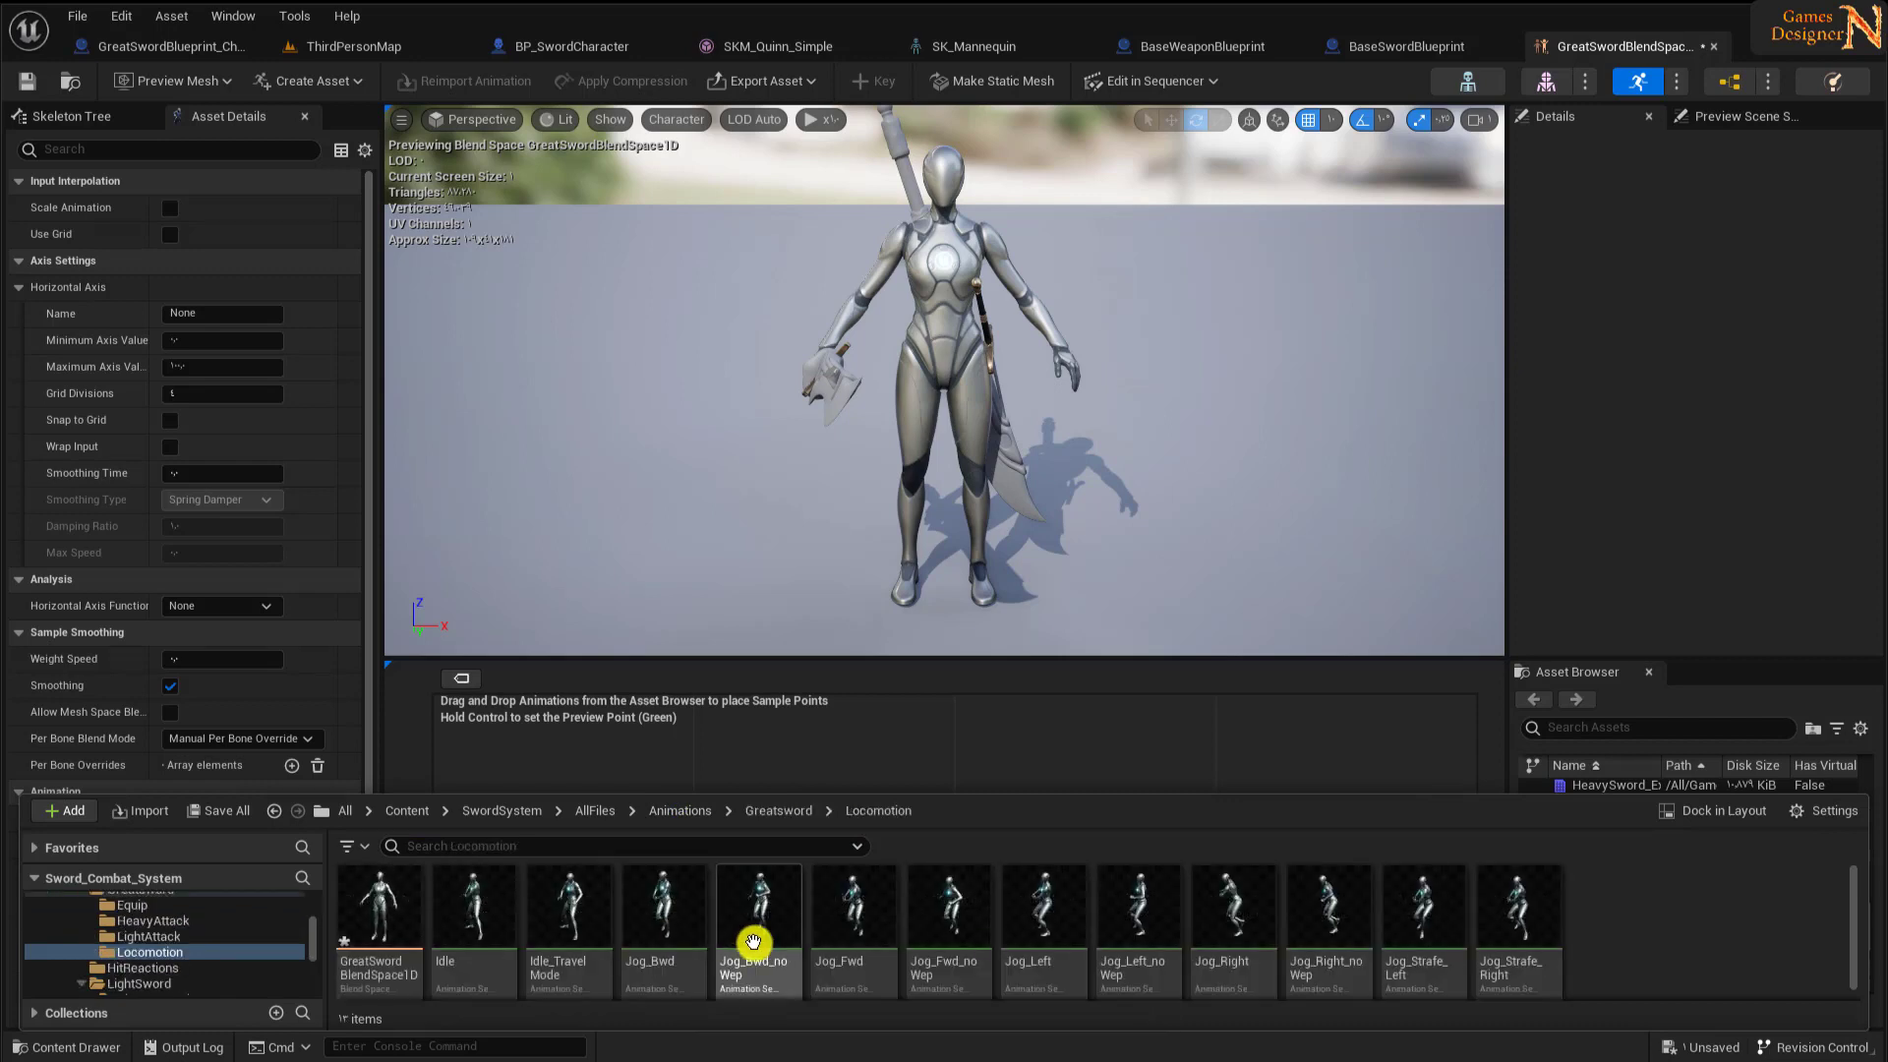
pyautogui.click(1732, 809)
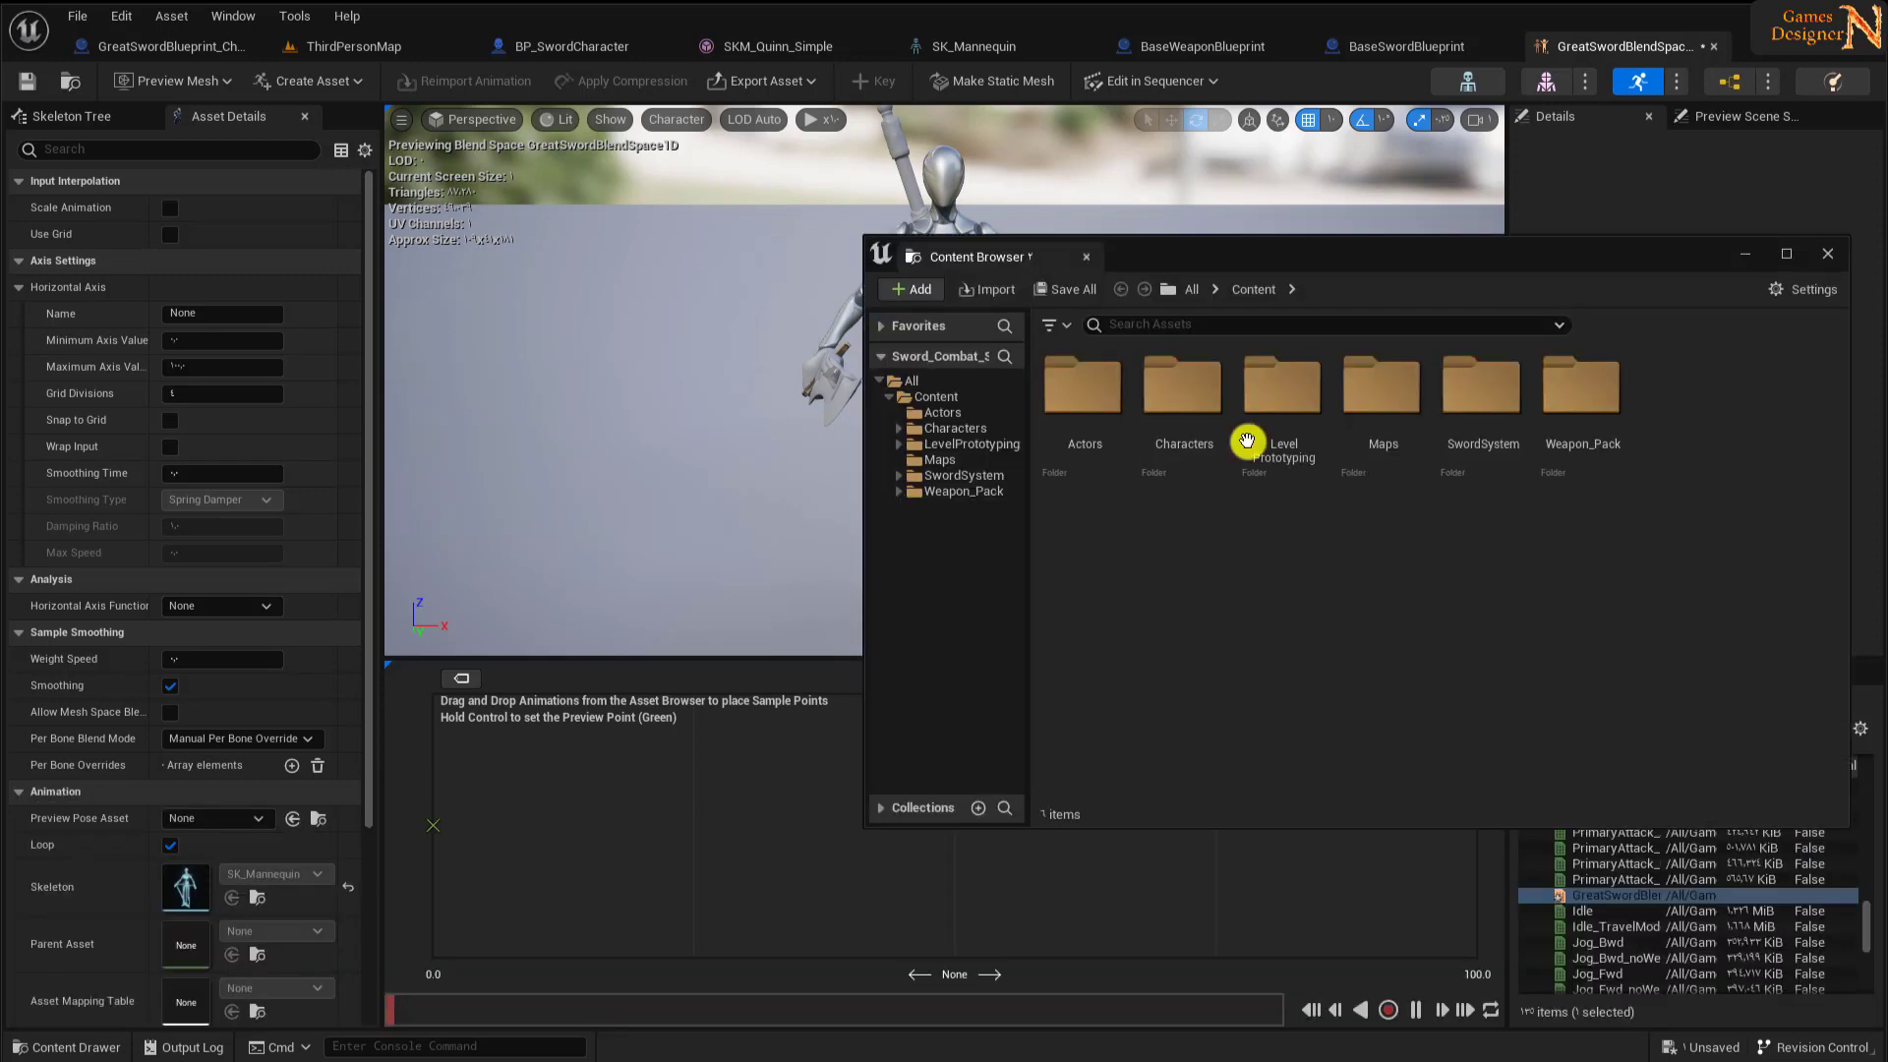
# - Move the asset window aside and navigate it to SwordSystem/AllFiles/Animations/Greatsword/Locomotion
pyautogui.moveTo(1326, 258); pyautogui.dragTo(1142, 65)
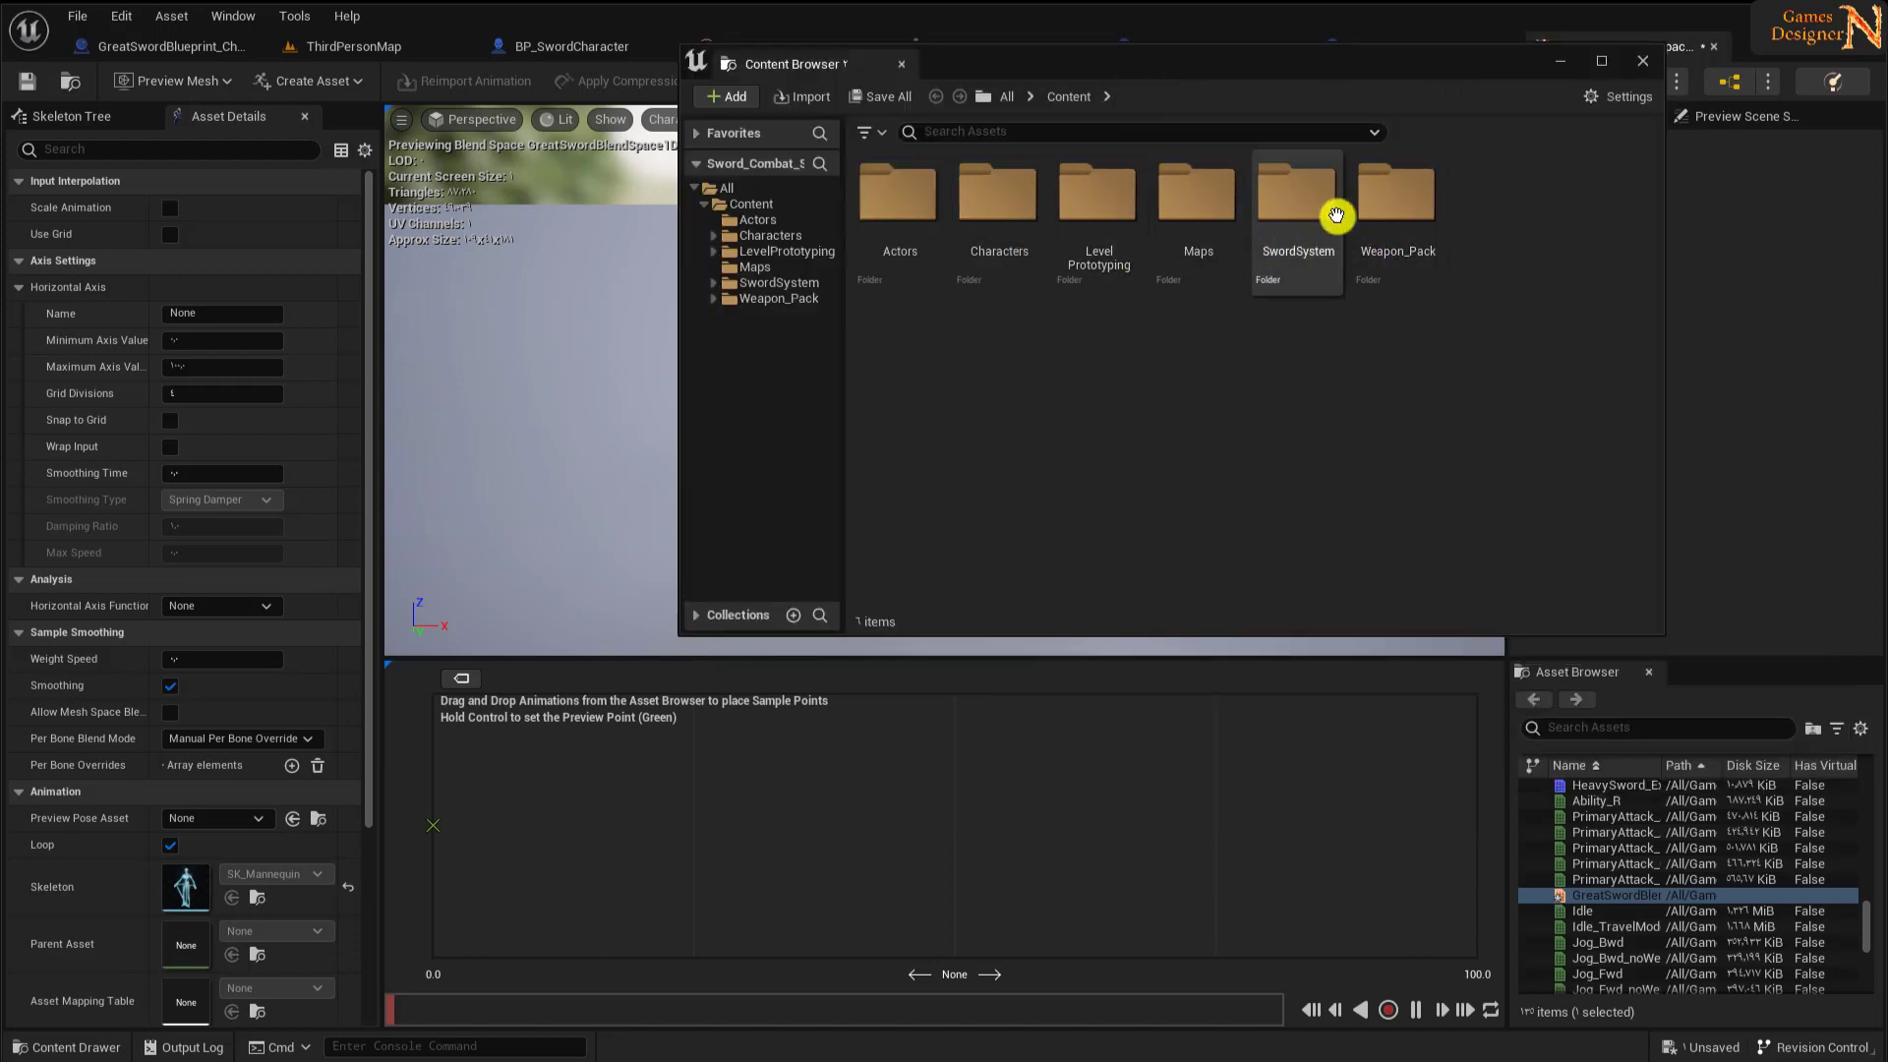
pyautogui.doubleClick(1302, 209)
pyautogui.doubleClick(903, 201)
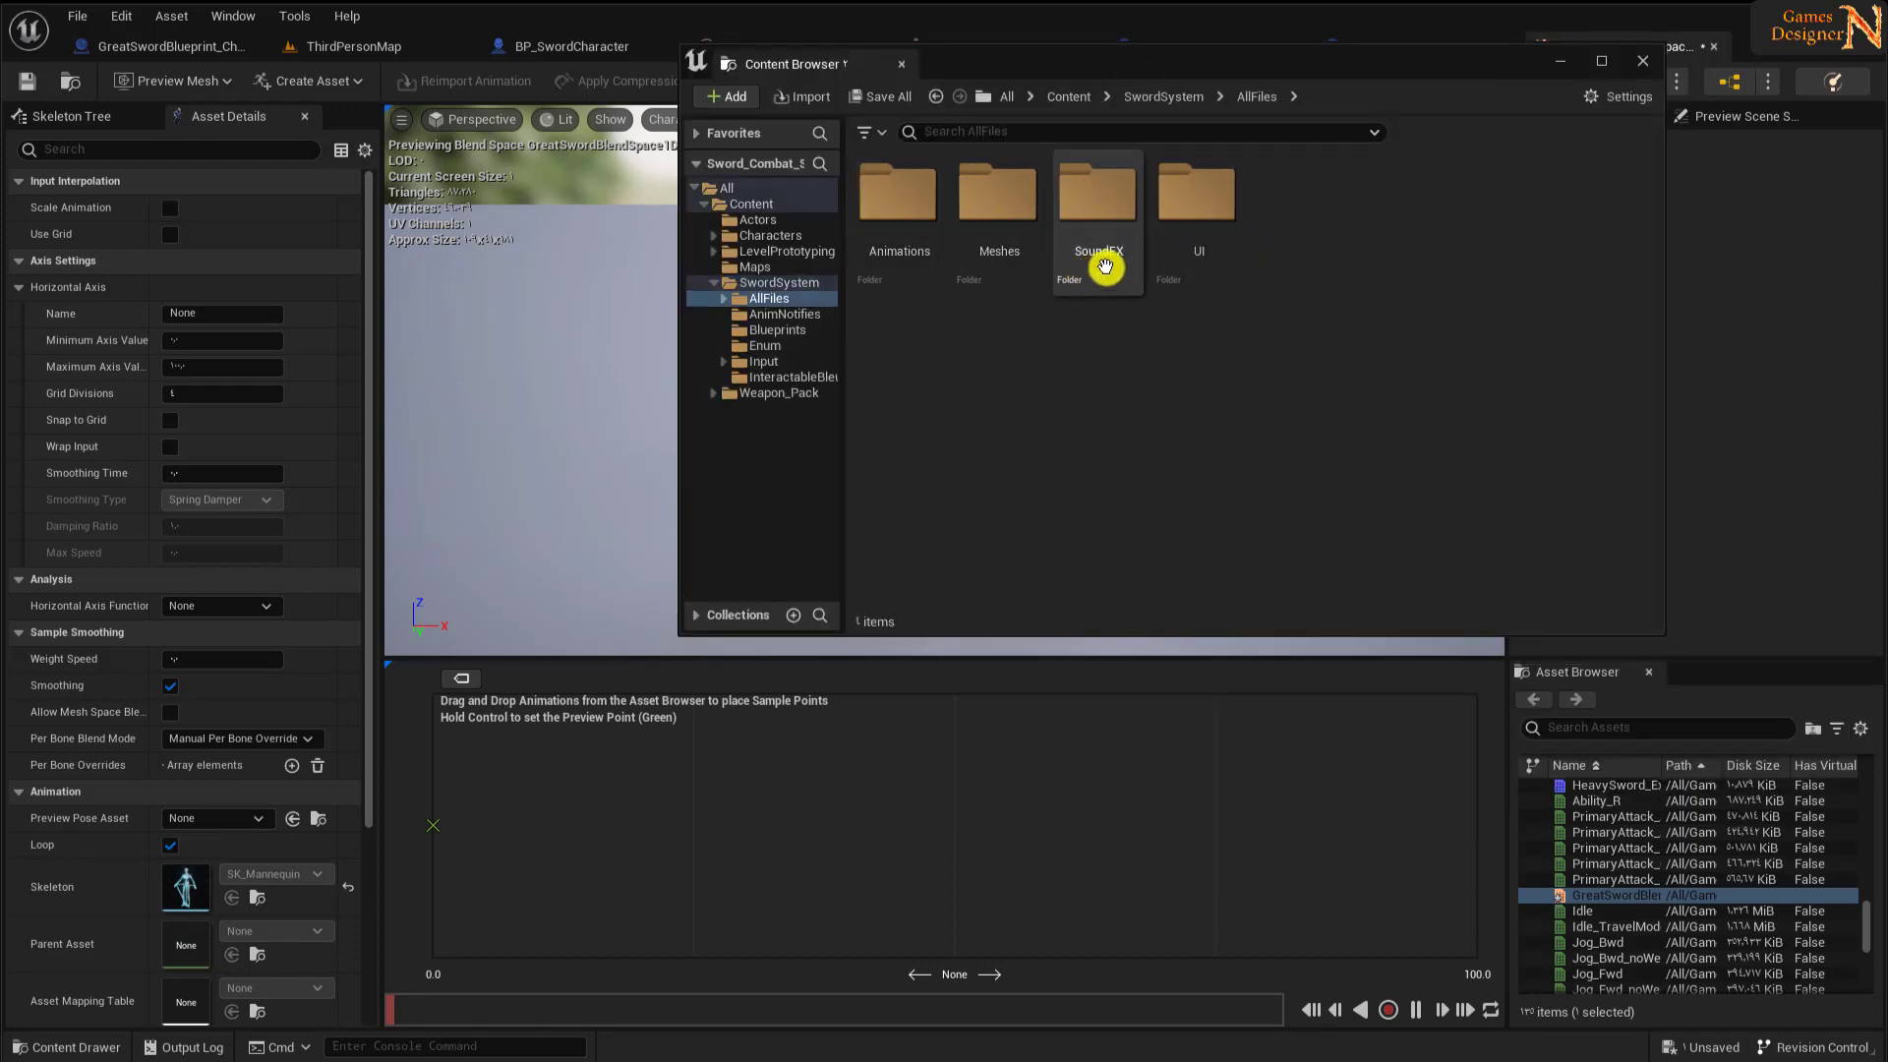
pyautogui.doubleClick(898, 203)
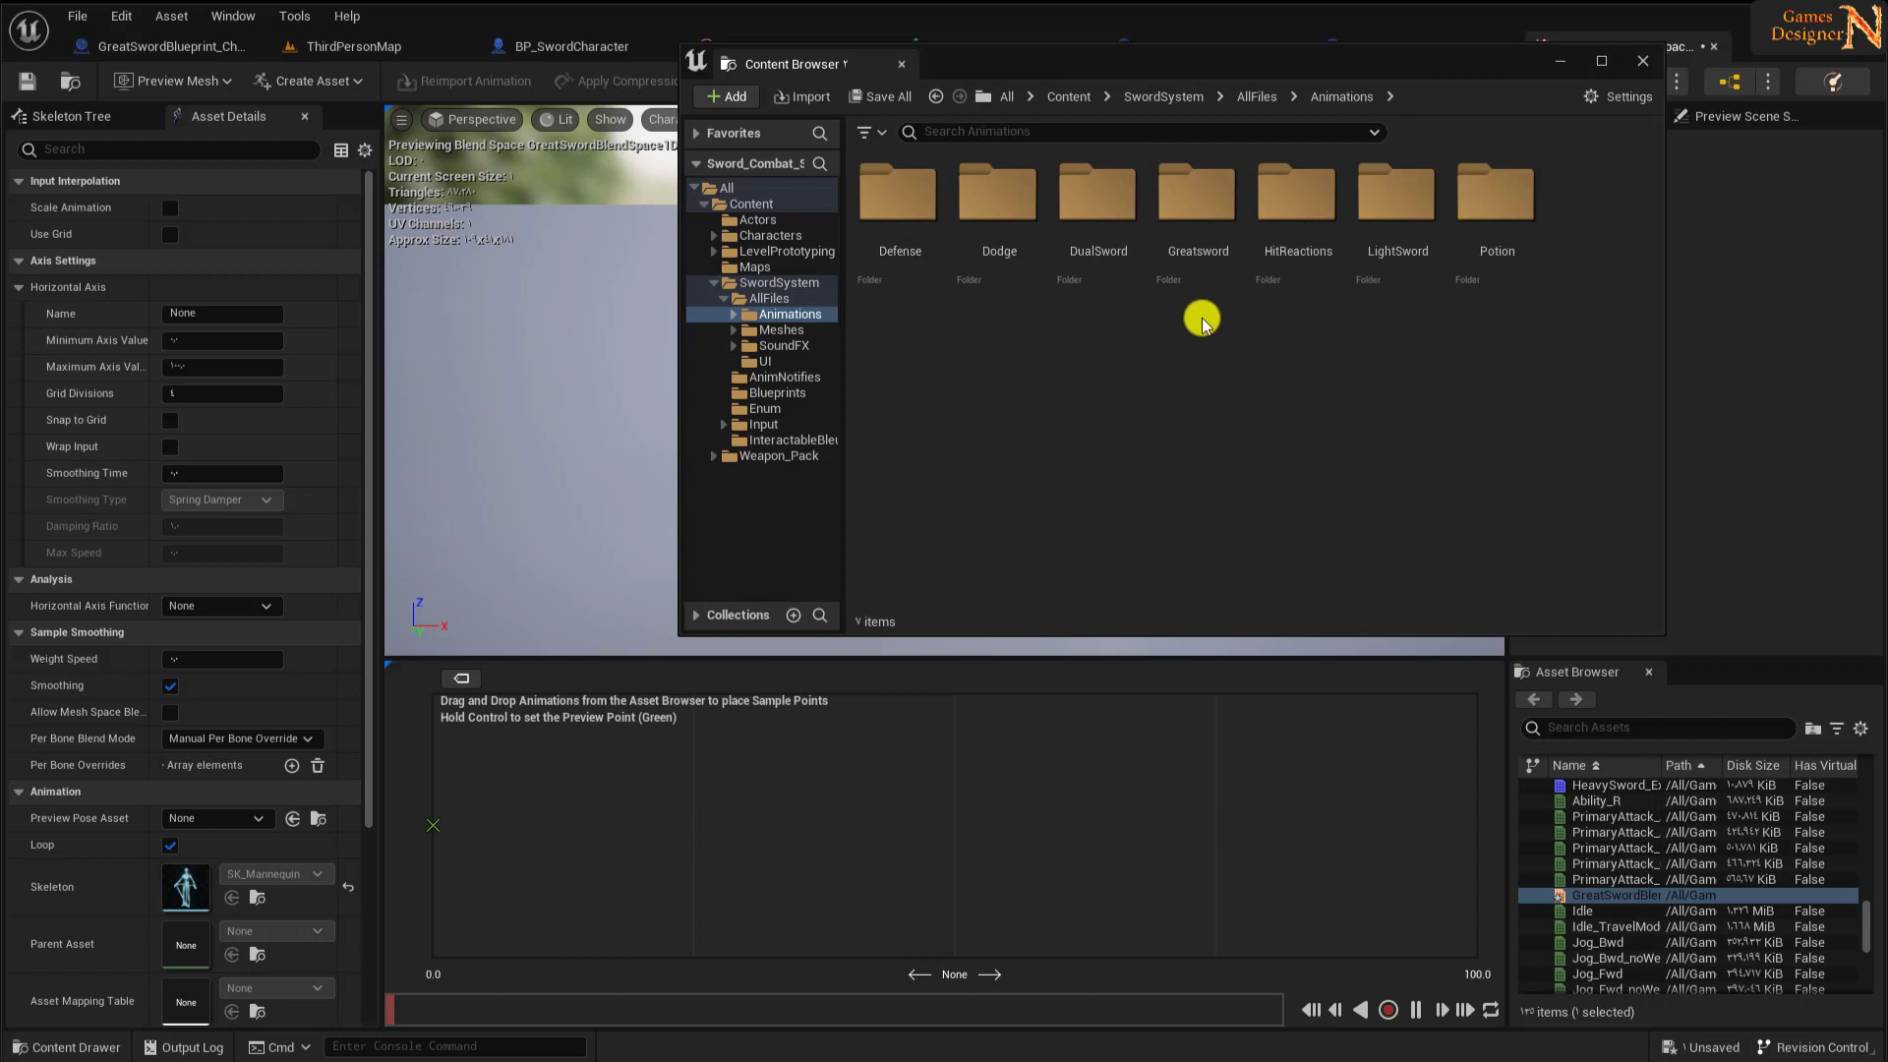
pyautogui.click(1214, 199)
pyautogui.doubleClick(1214, 200)
pyautogui.doubleClick(1200, 197)
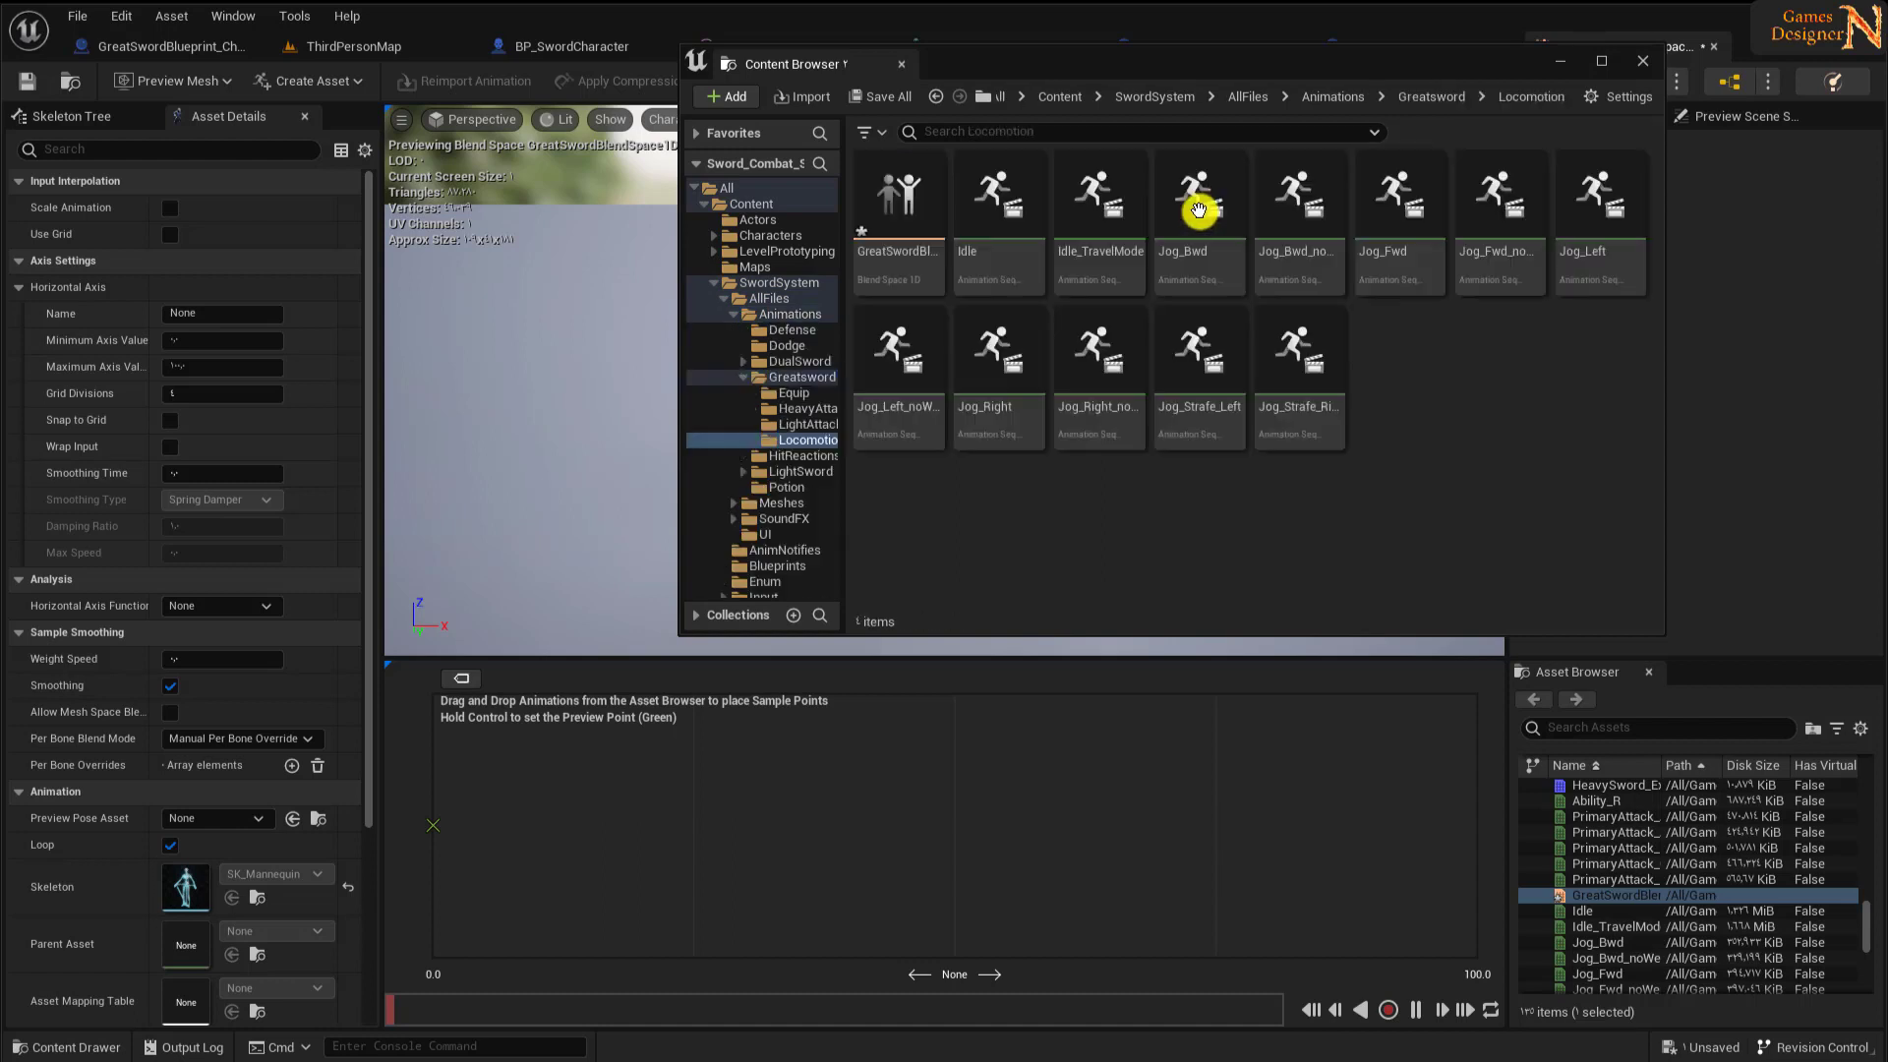
# - Add Idle at the axis start and Jog_Bwd samples at the middle and right end
pyautogui.moveTo(998, 197); pyautogui.dragTo(433, 825)
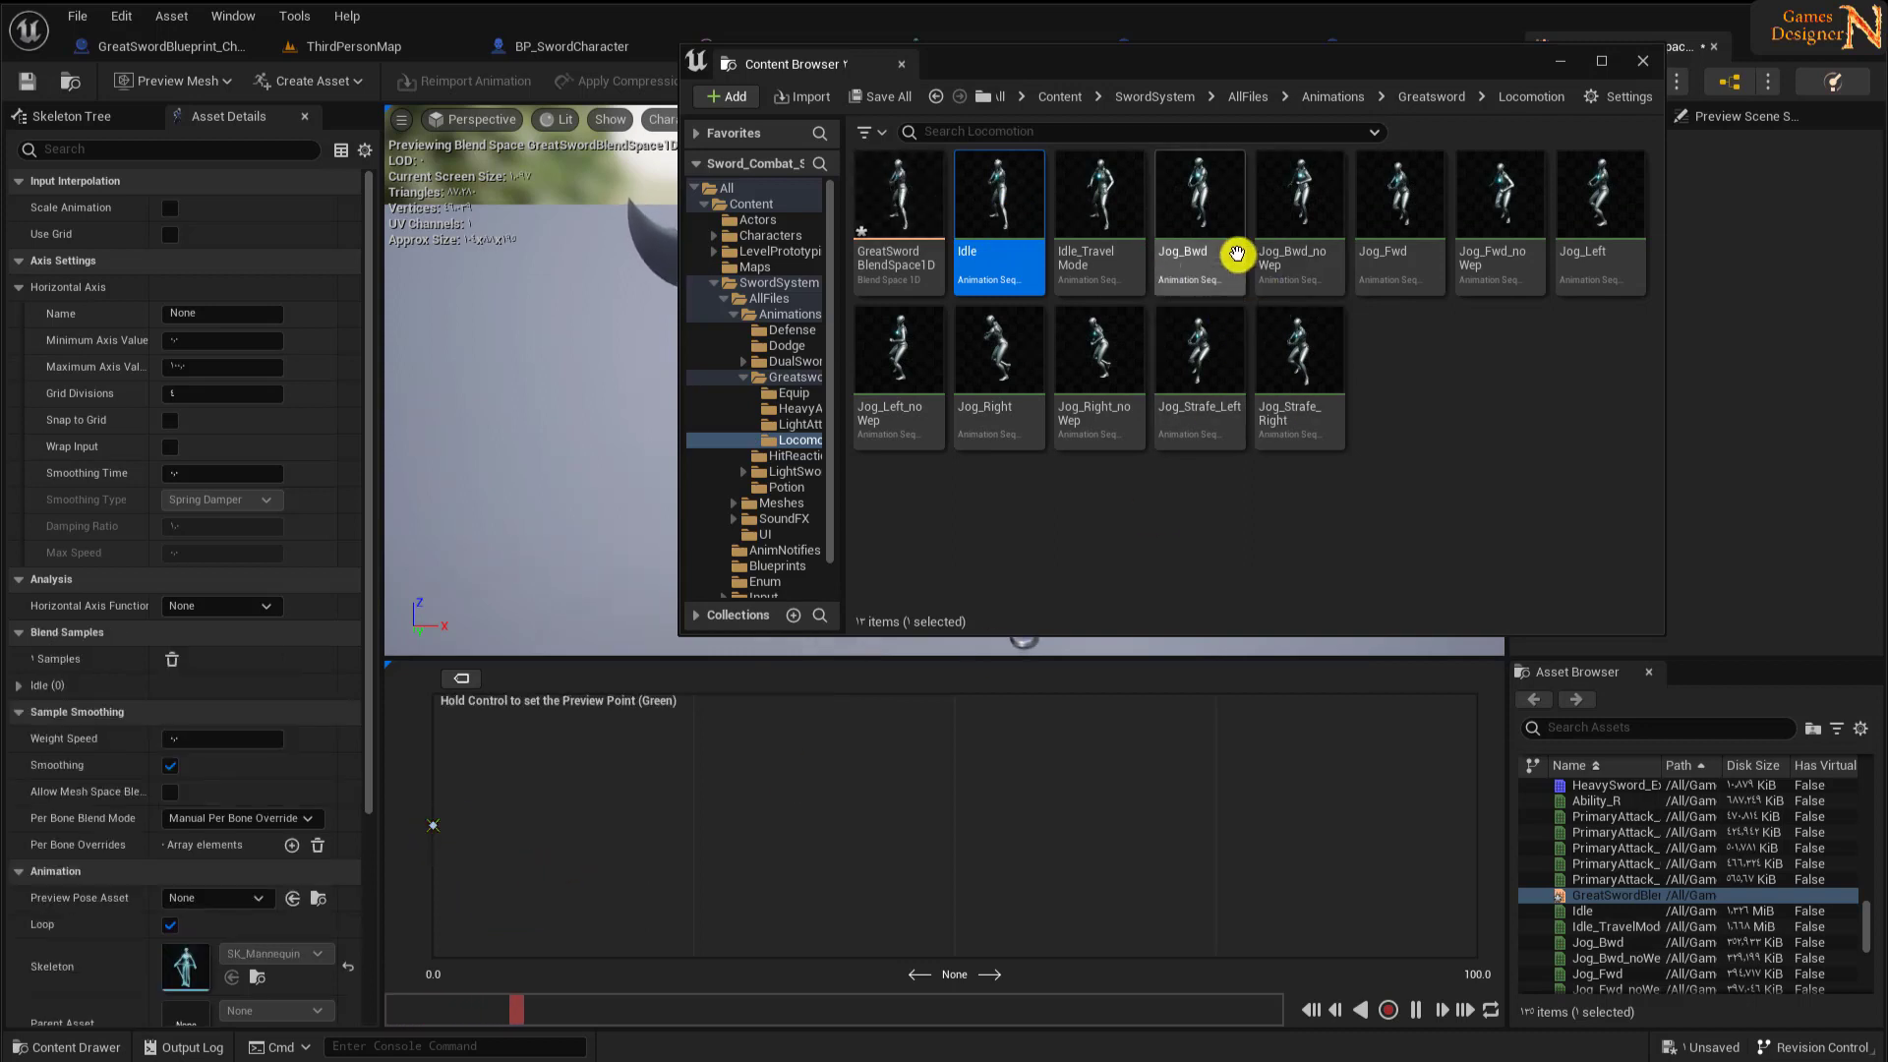
pyautogui.moveTo(1211, 237); pyautogui.dragTo(957, 825)
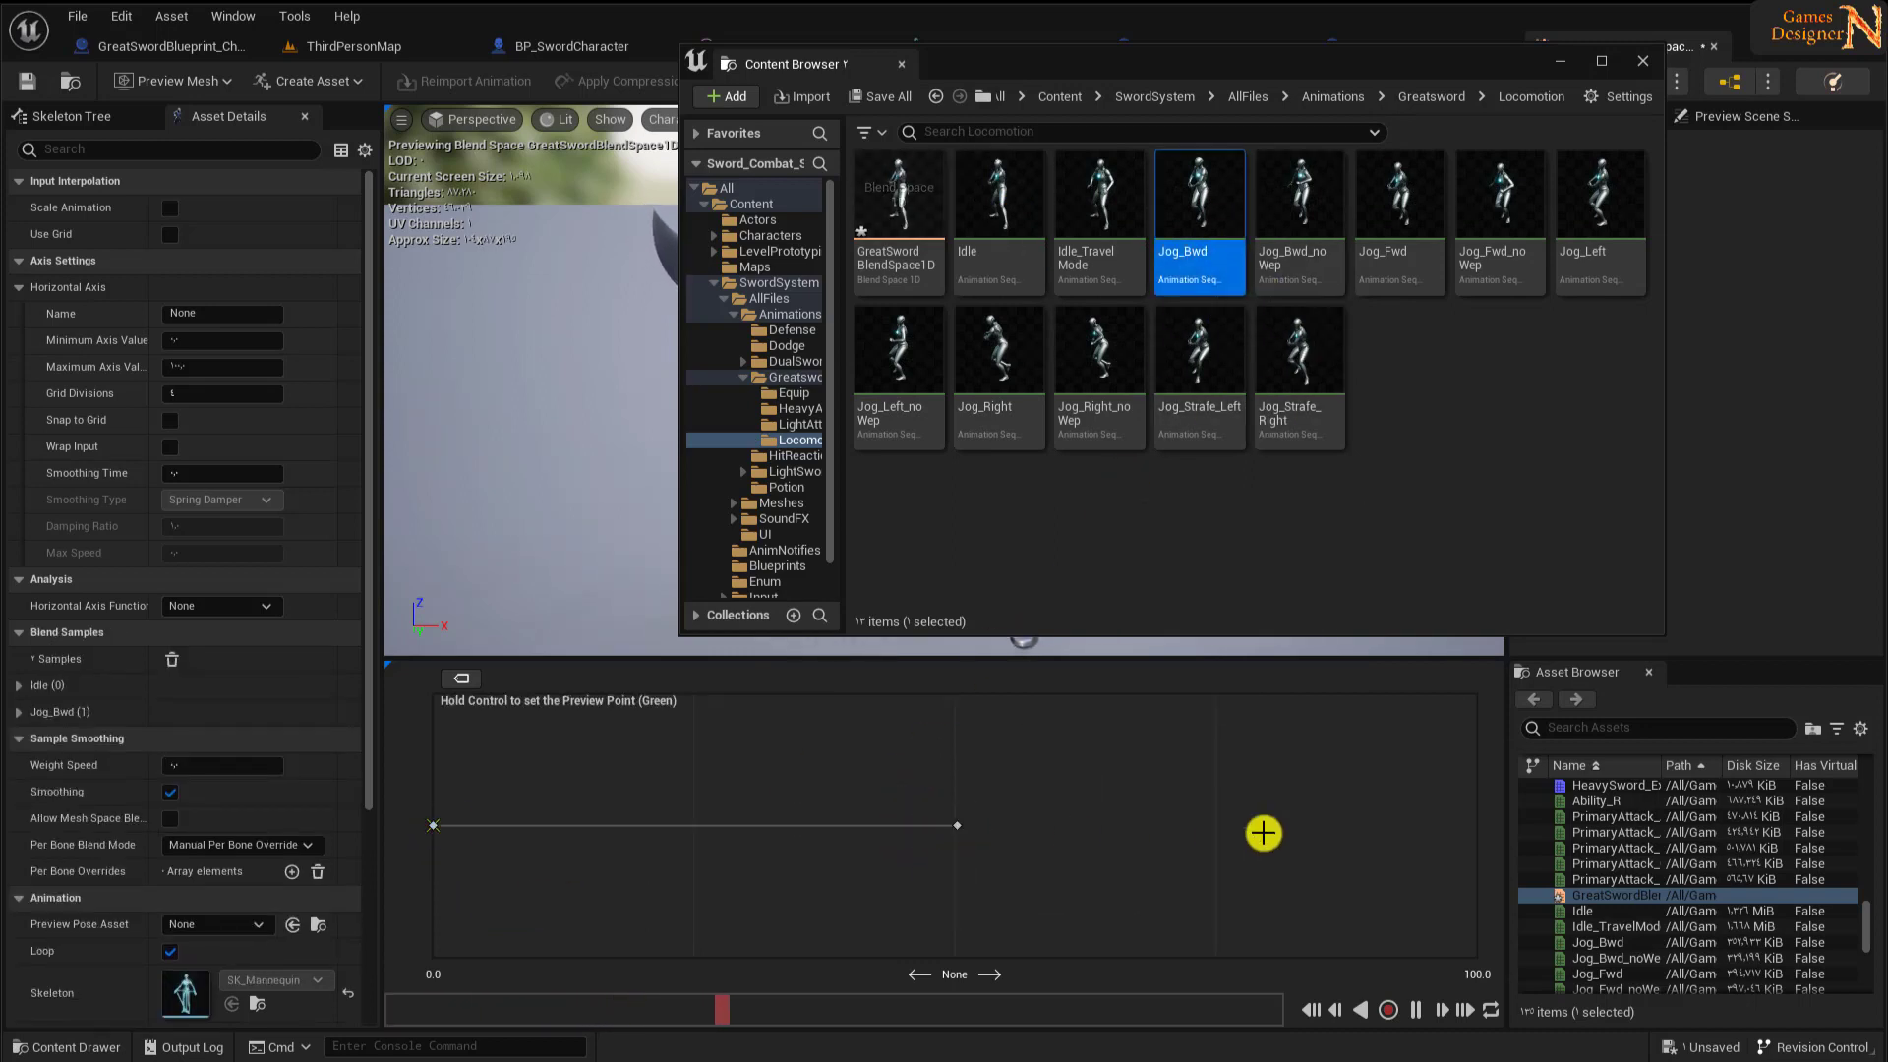
pyautogui.moveTo(1209, 198); pyautogui.dragTo(1471, 825)
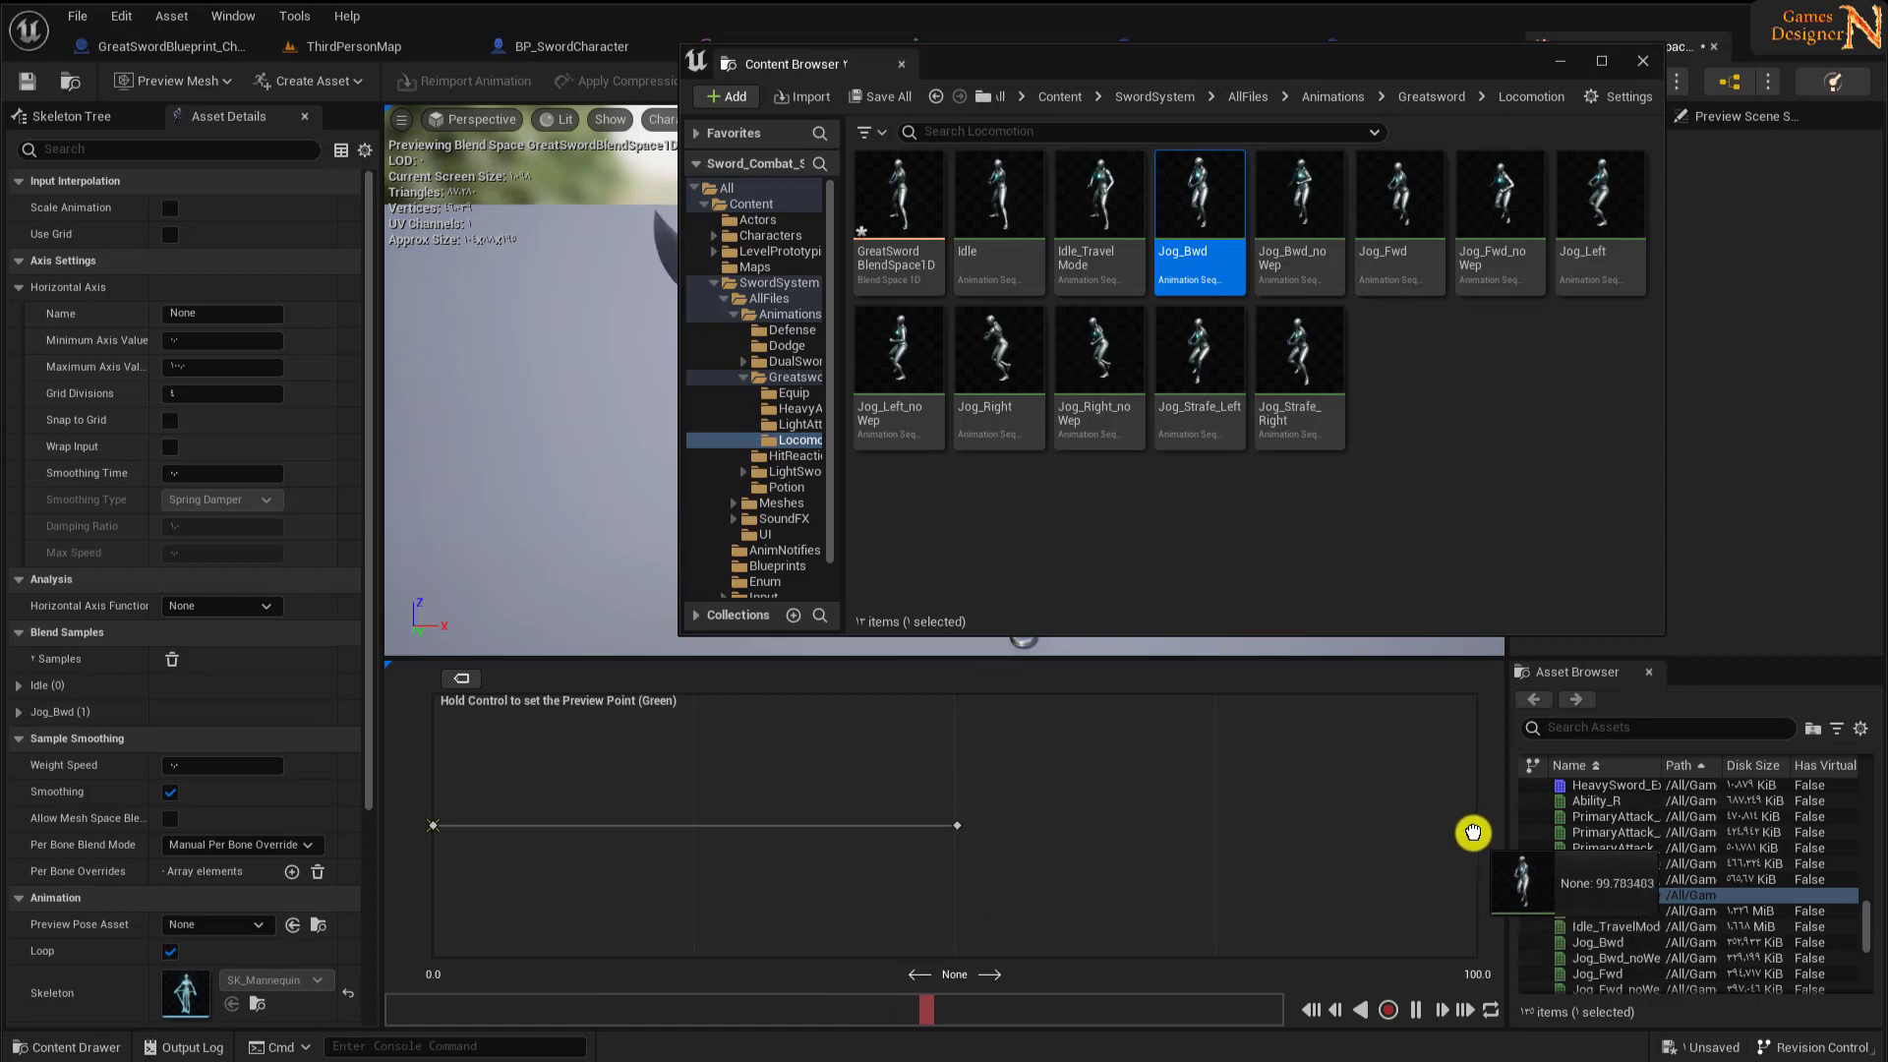
pyautogui.click(1639, 64)
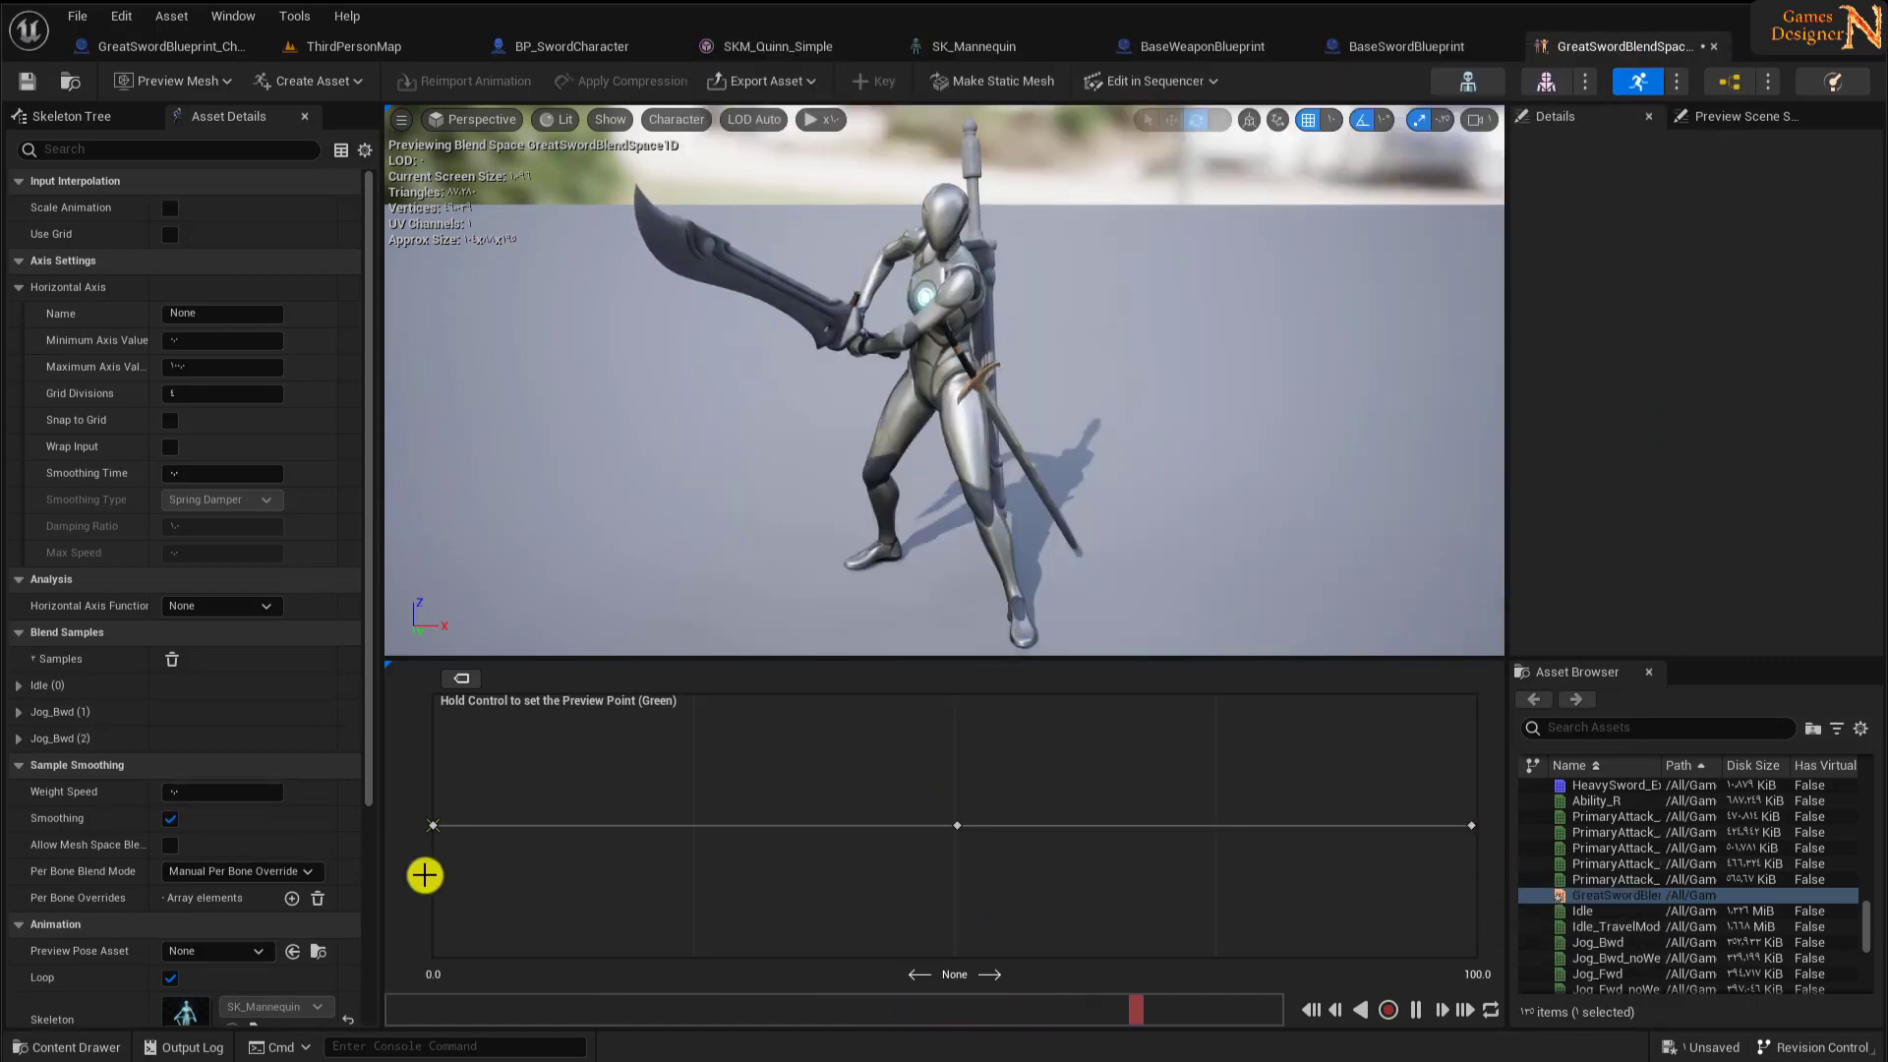
# - Close the GreatSword blend space editor and bring up the ABP_Manny AnimGraph
pyautogui.click(1714, 46)
pyautogui.click(352, 46)
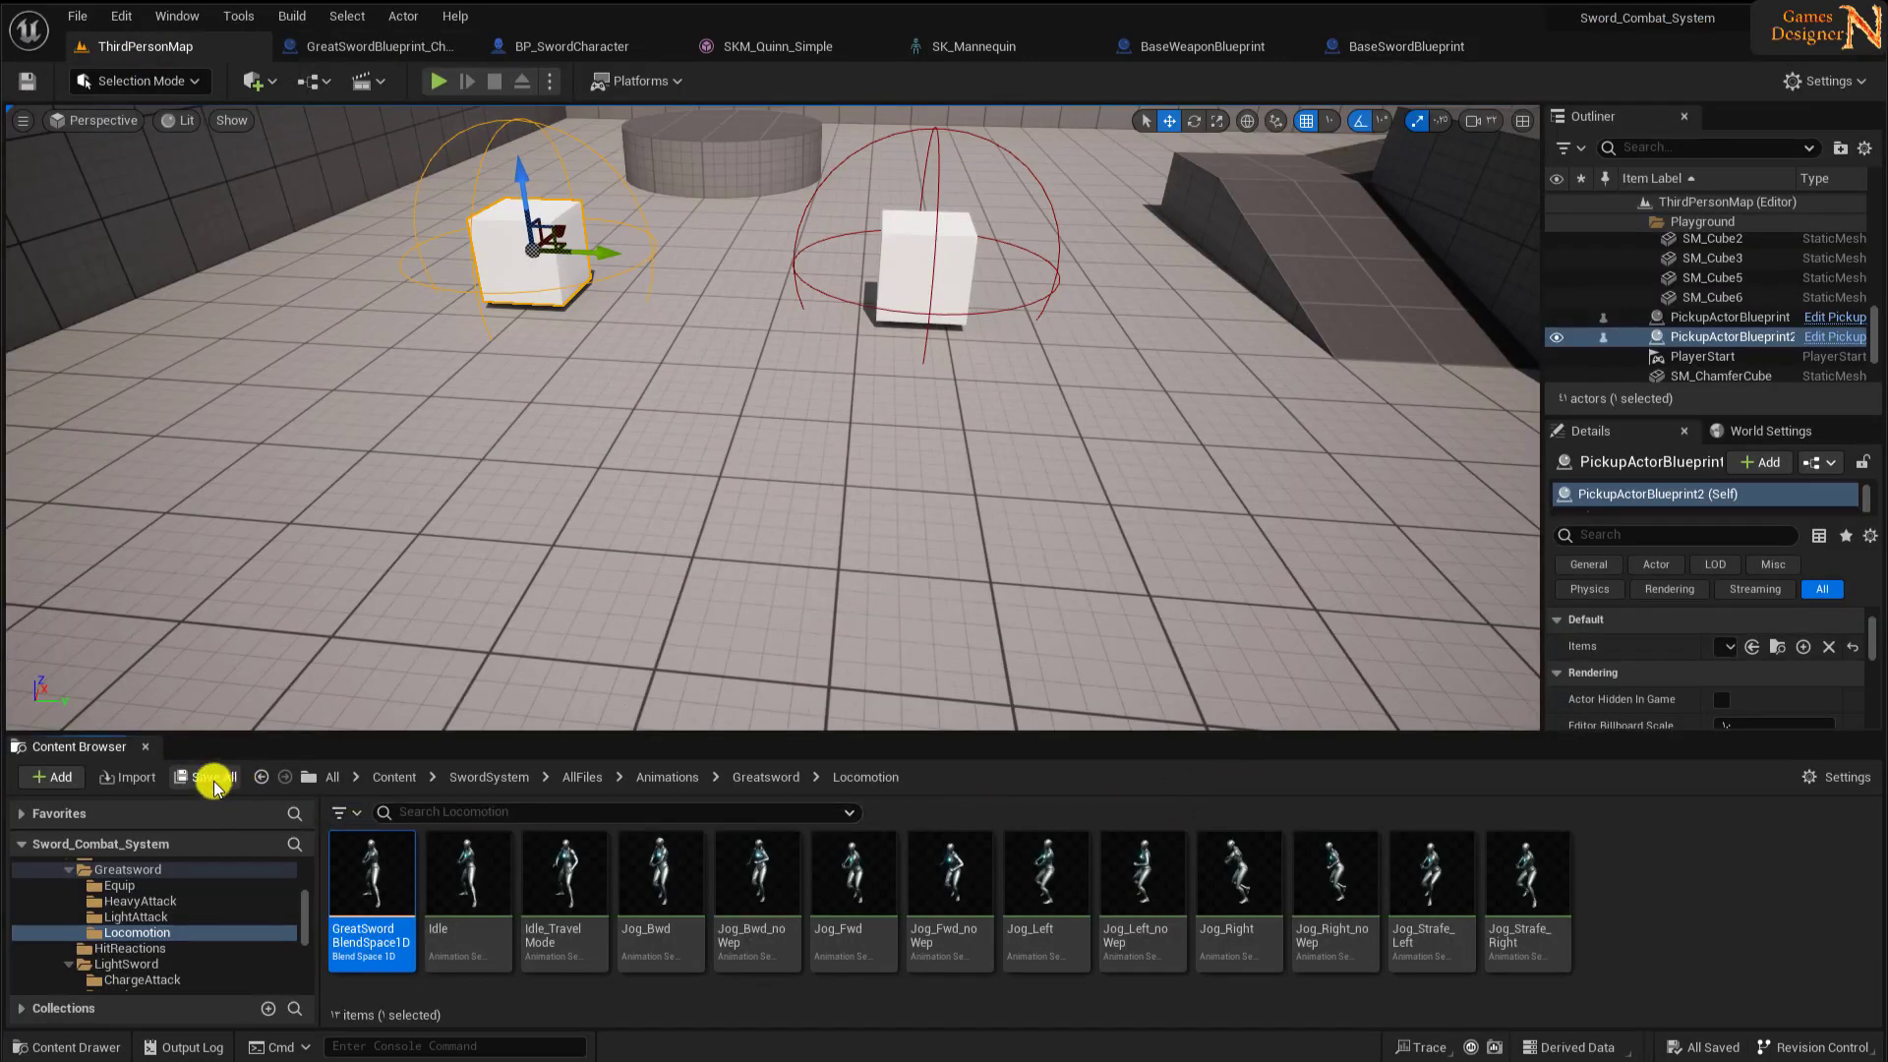
pyautogui.click(570, 46)
pyautogui.click(953, 46)
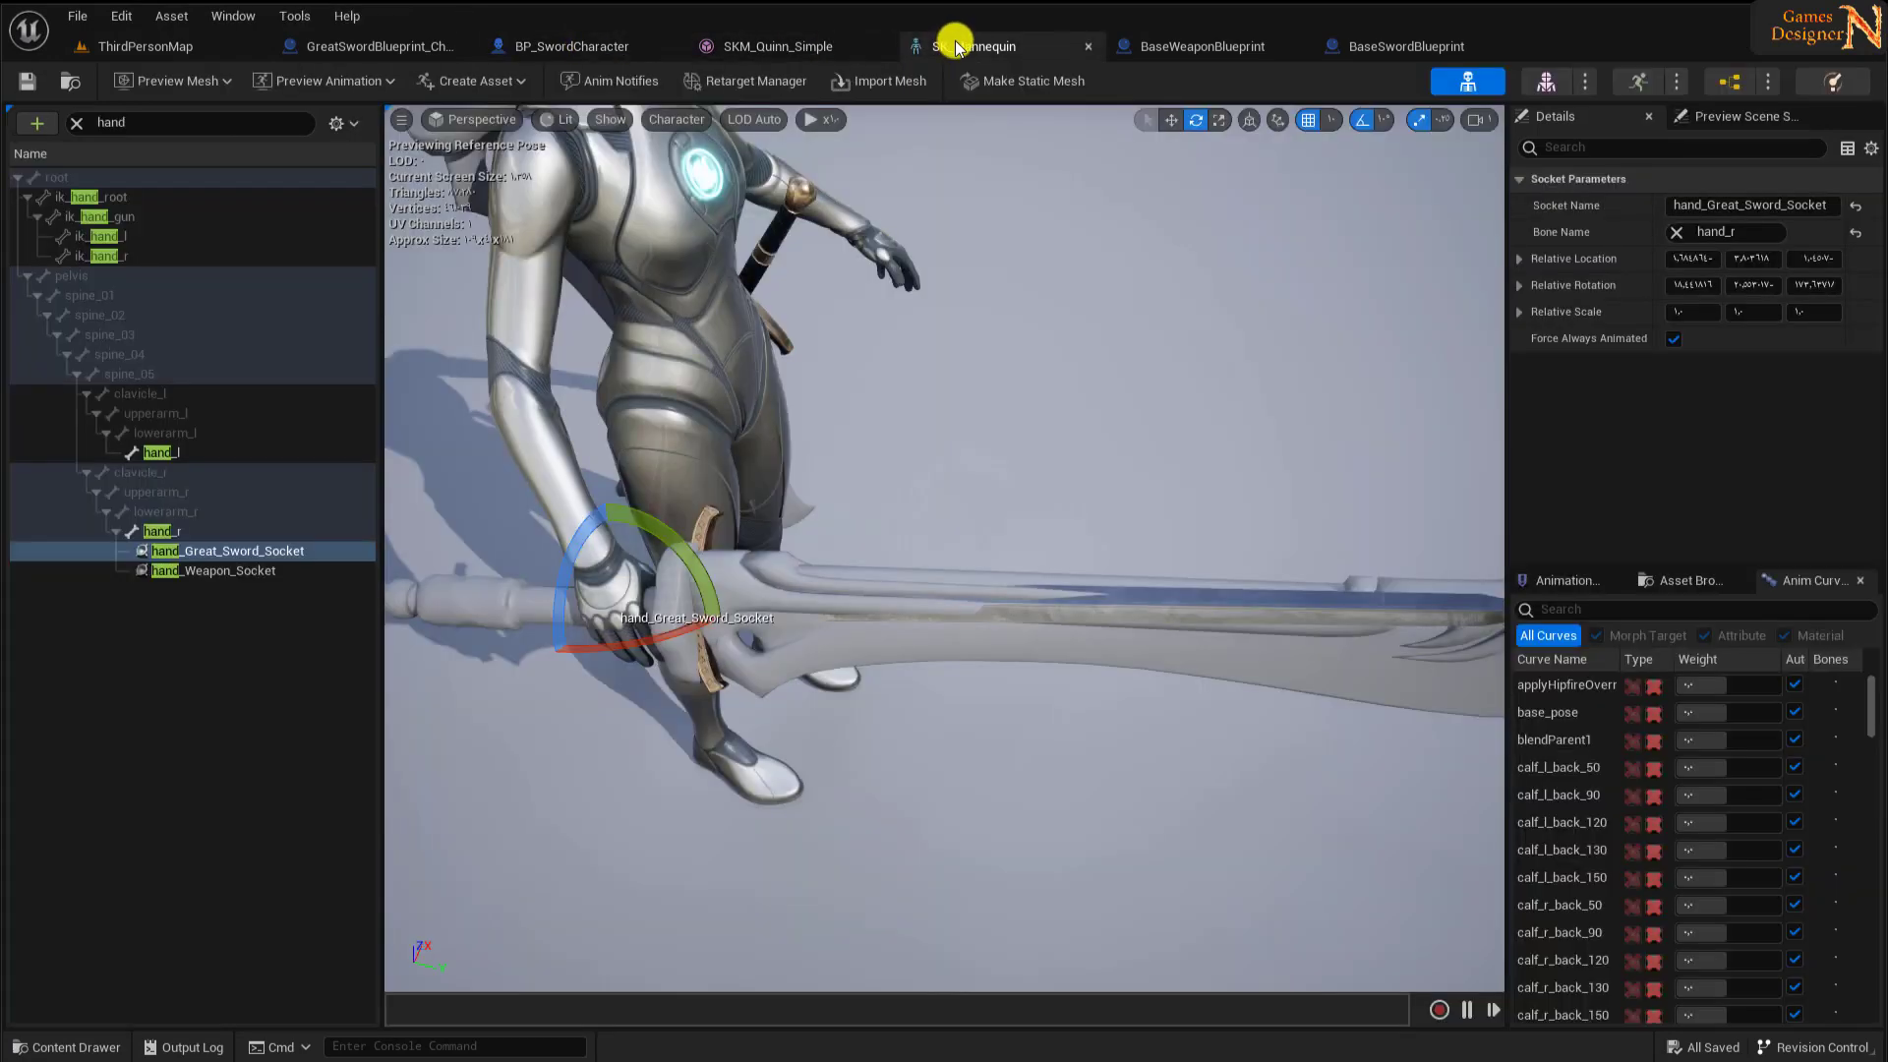
pyautogui.click(1733, 80)
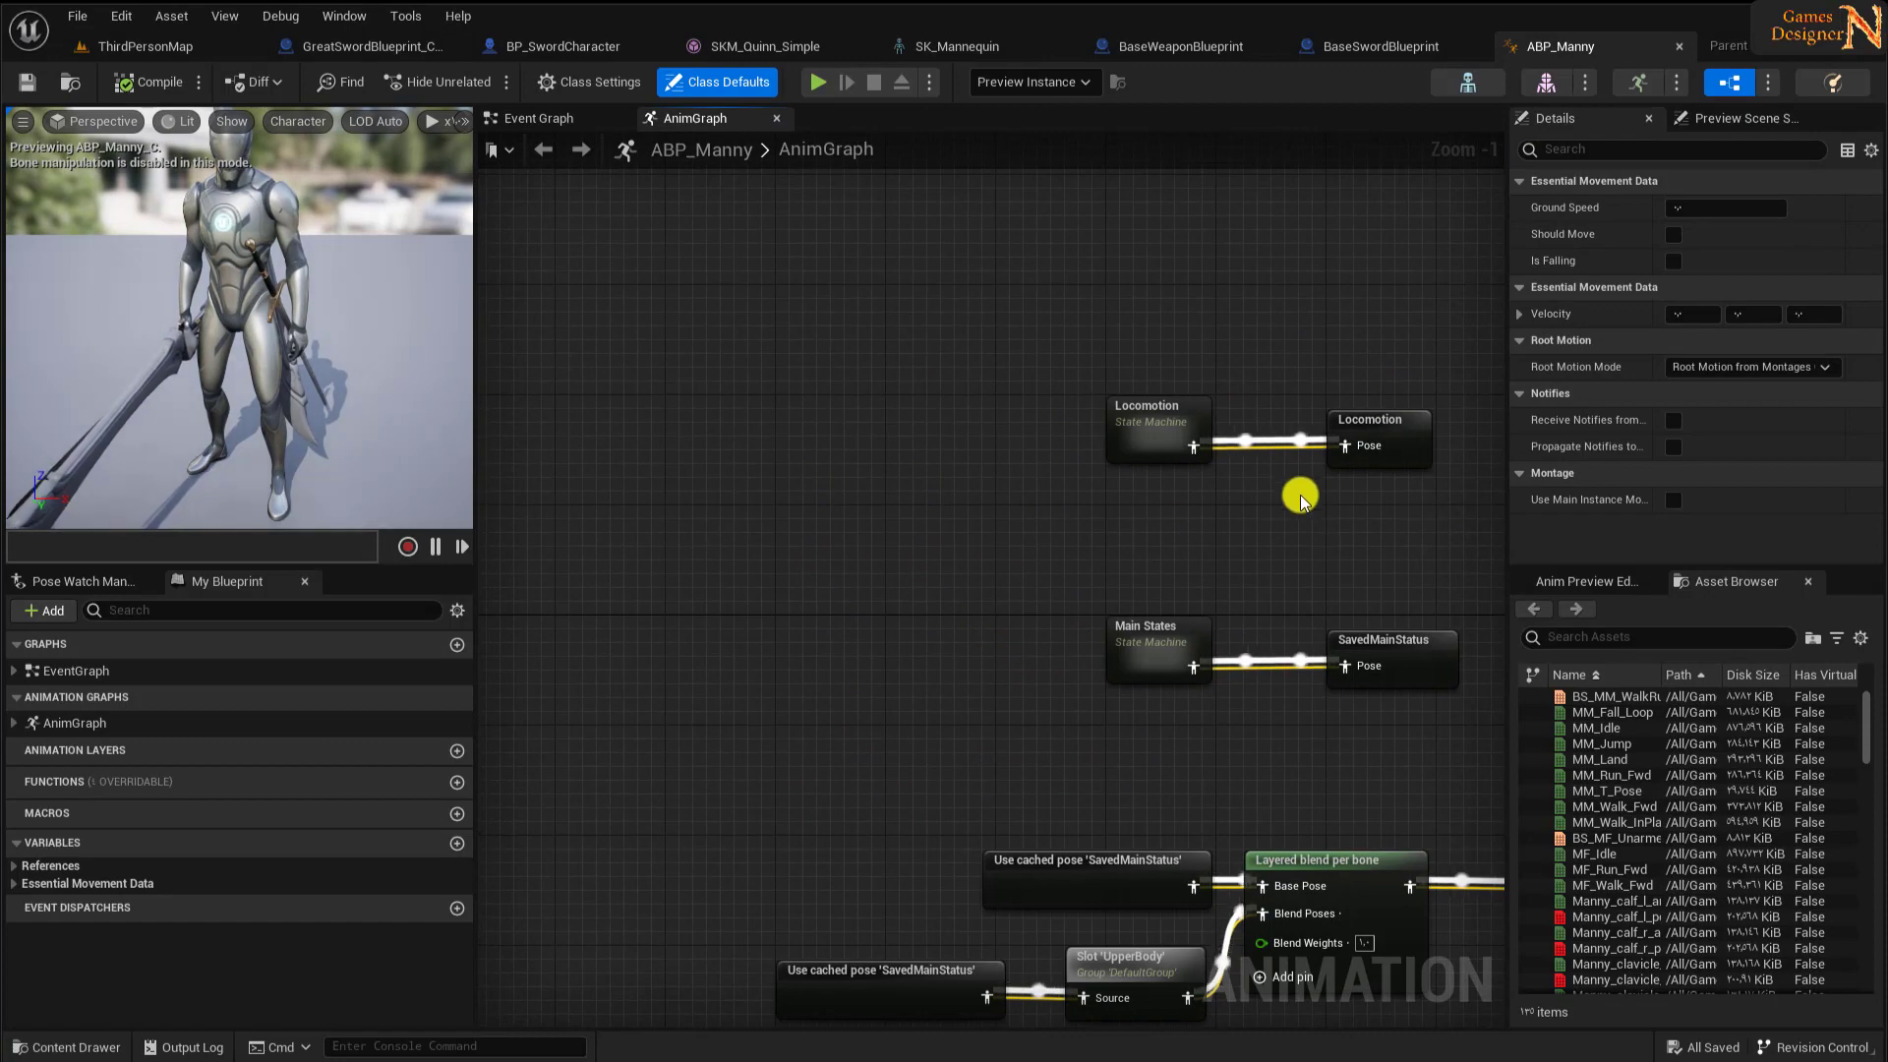
# - Add a Ground Speed getter node to the AnimGraph
pyautogui.moveTo(1063, 549); pyautogui.dragTo(1076, 242, button='right')
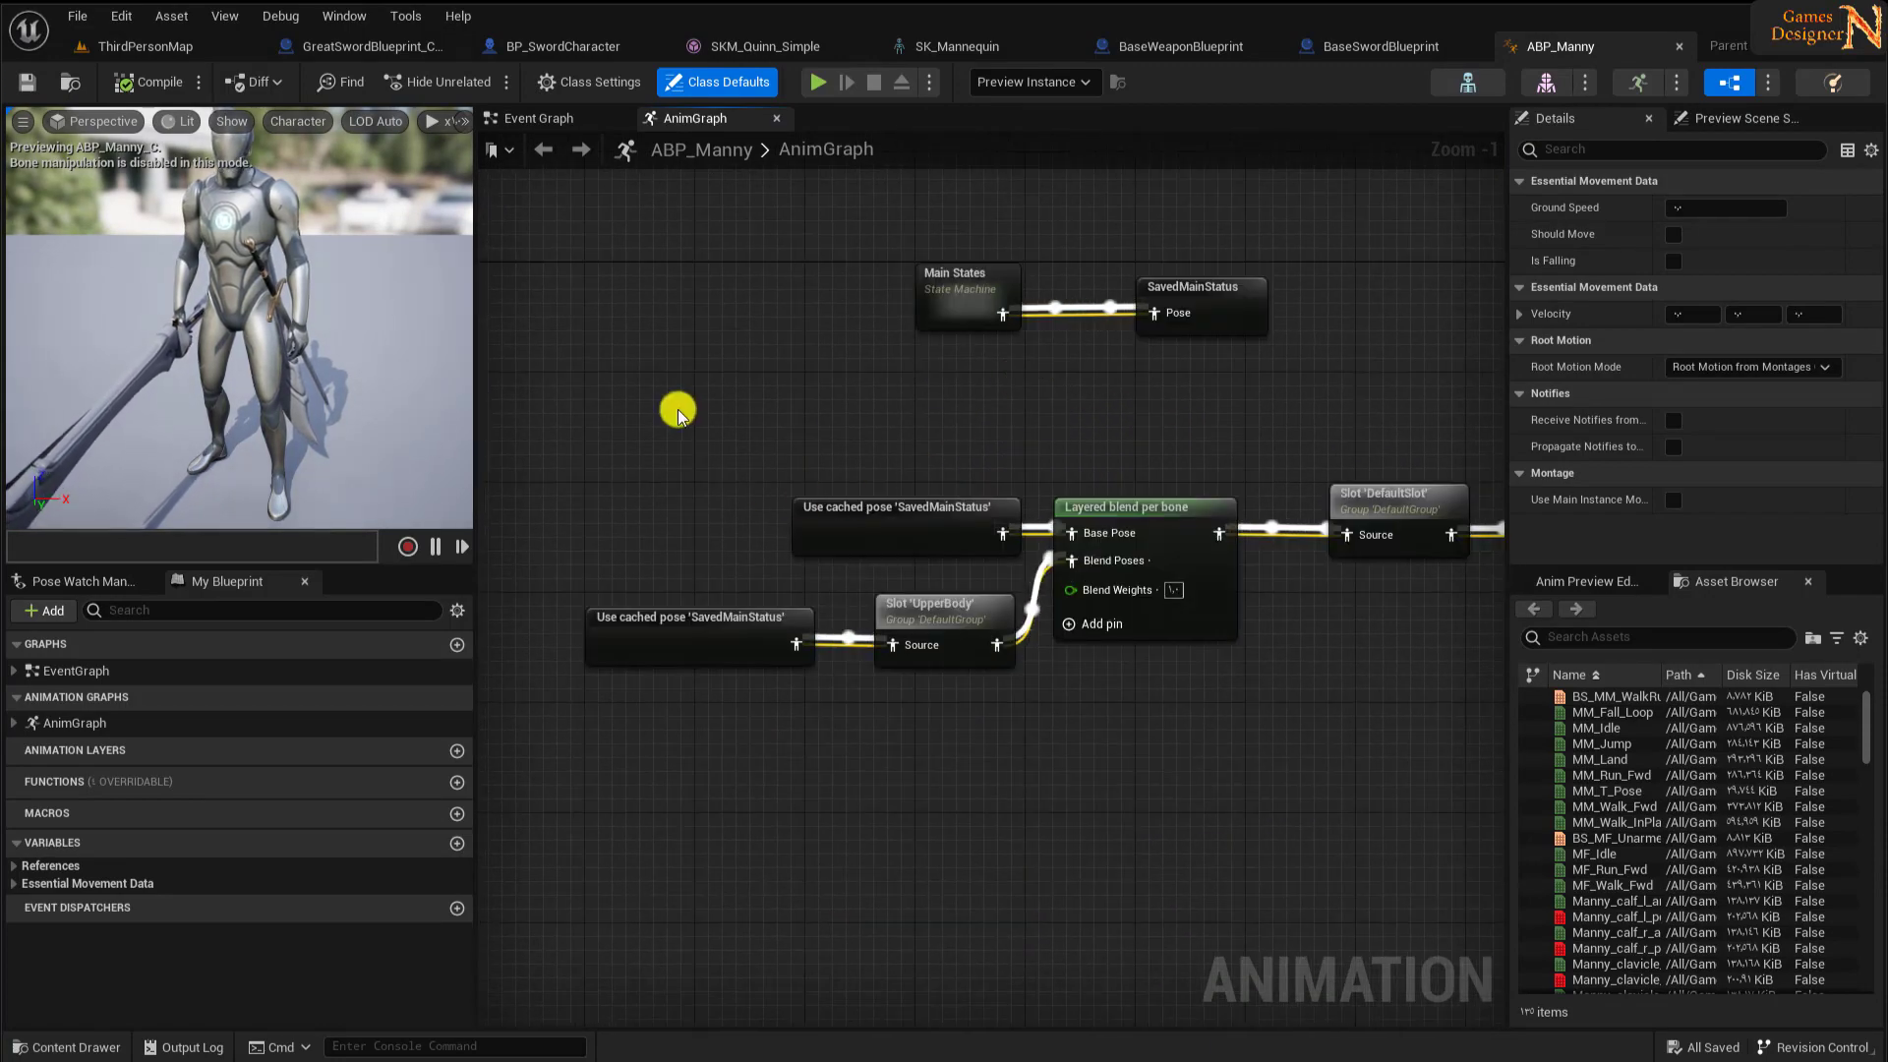
pyautogui.moveTo(686, 335); pyautogui.dragTo(1386, 769)
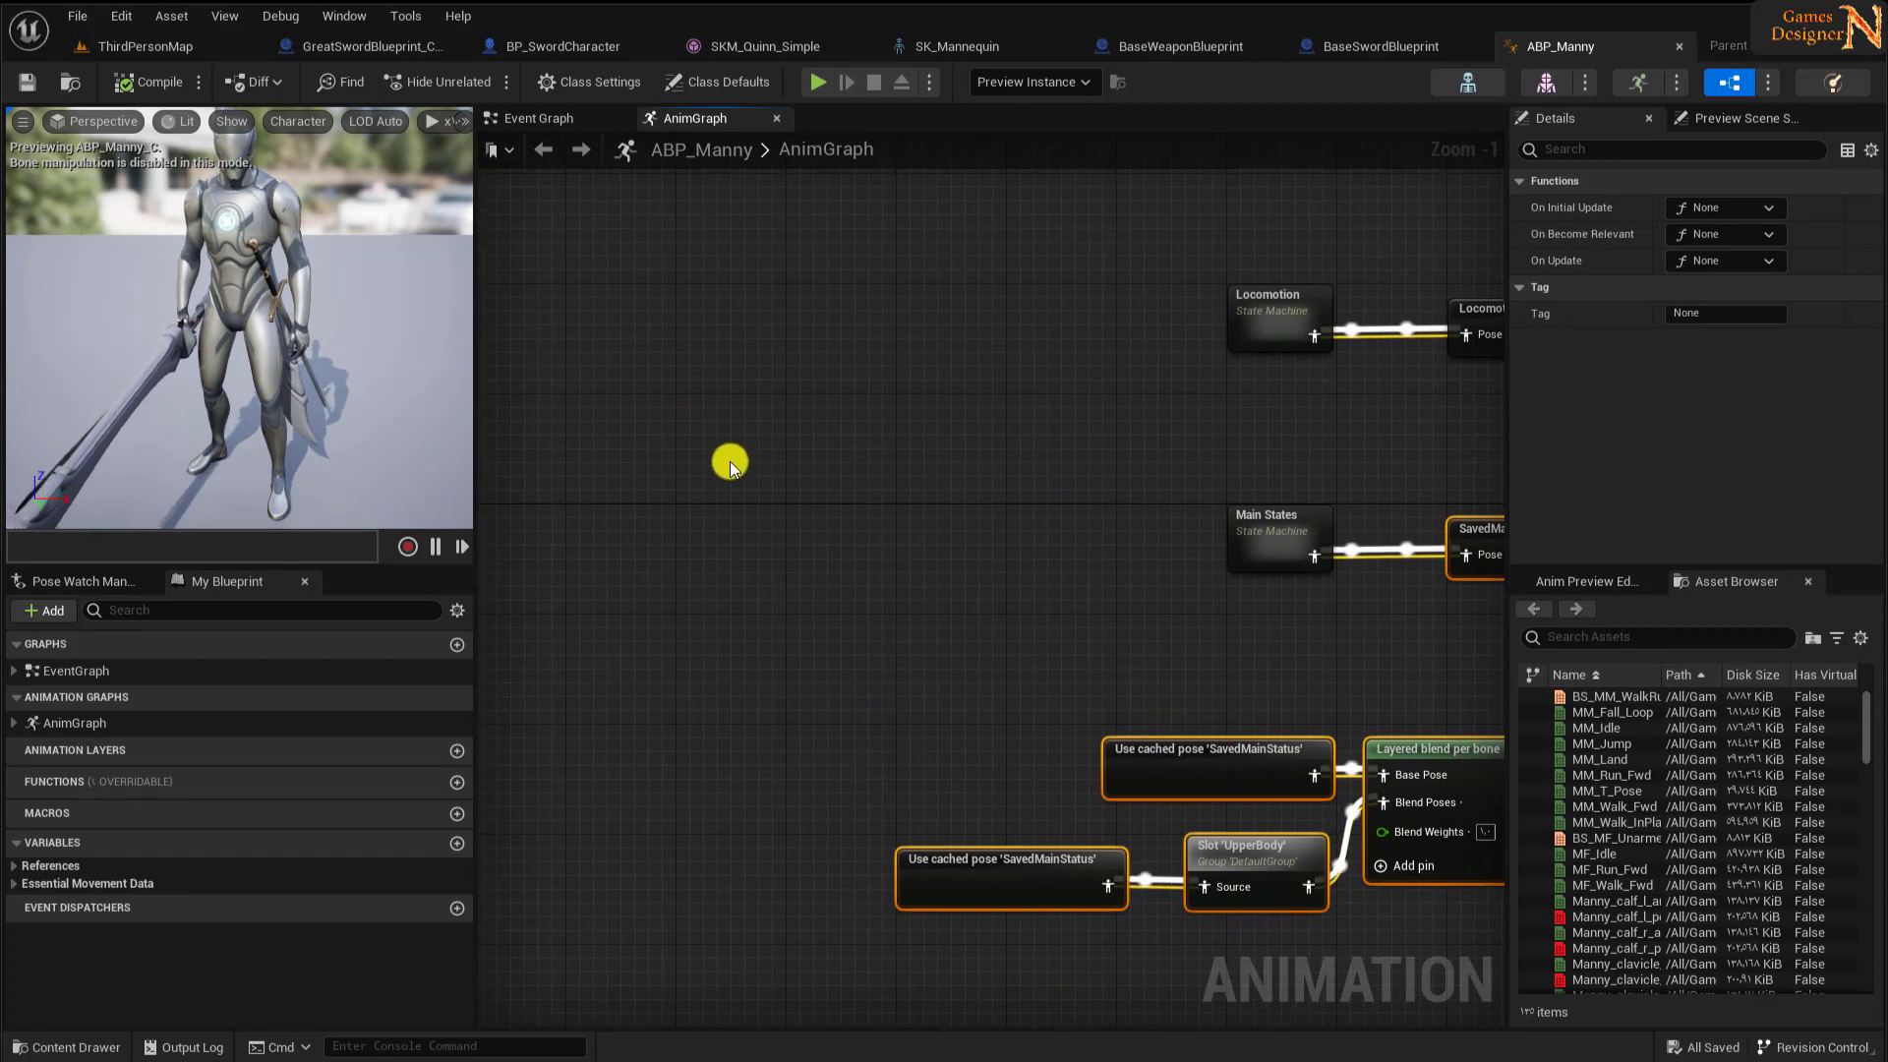
pyautogui.rightClick(729, 463)
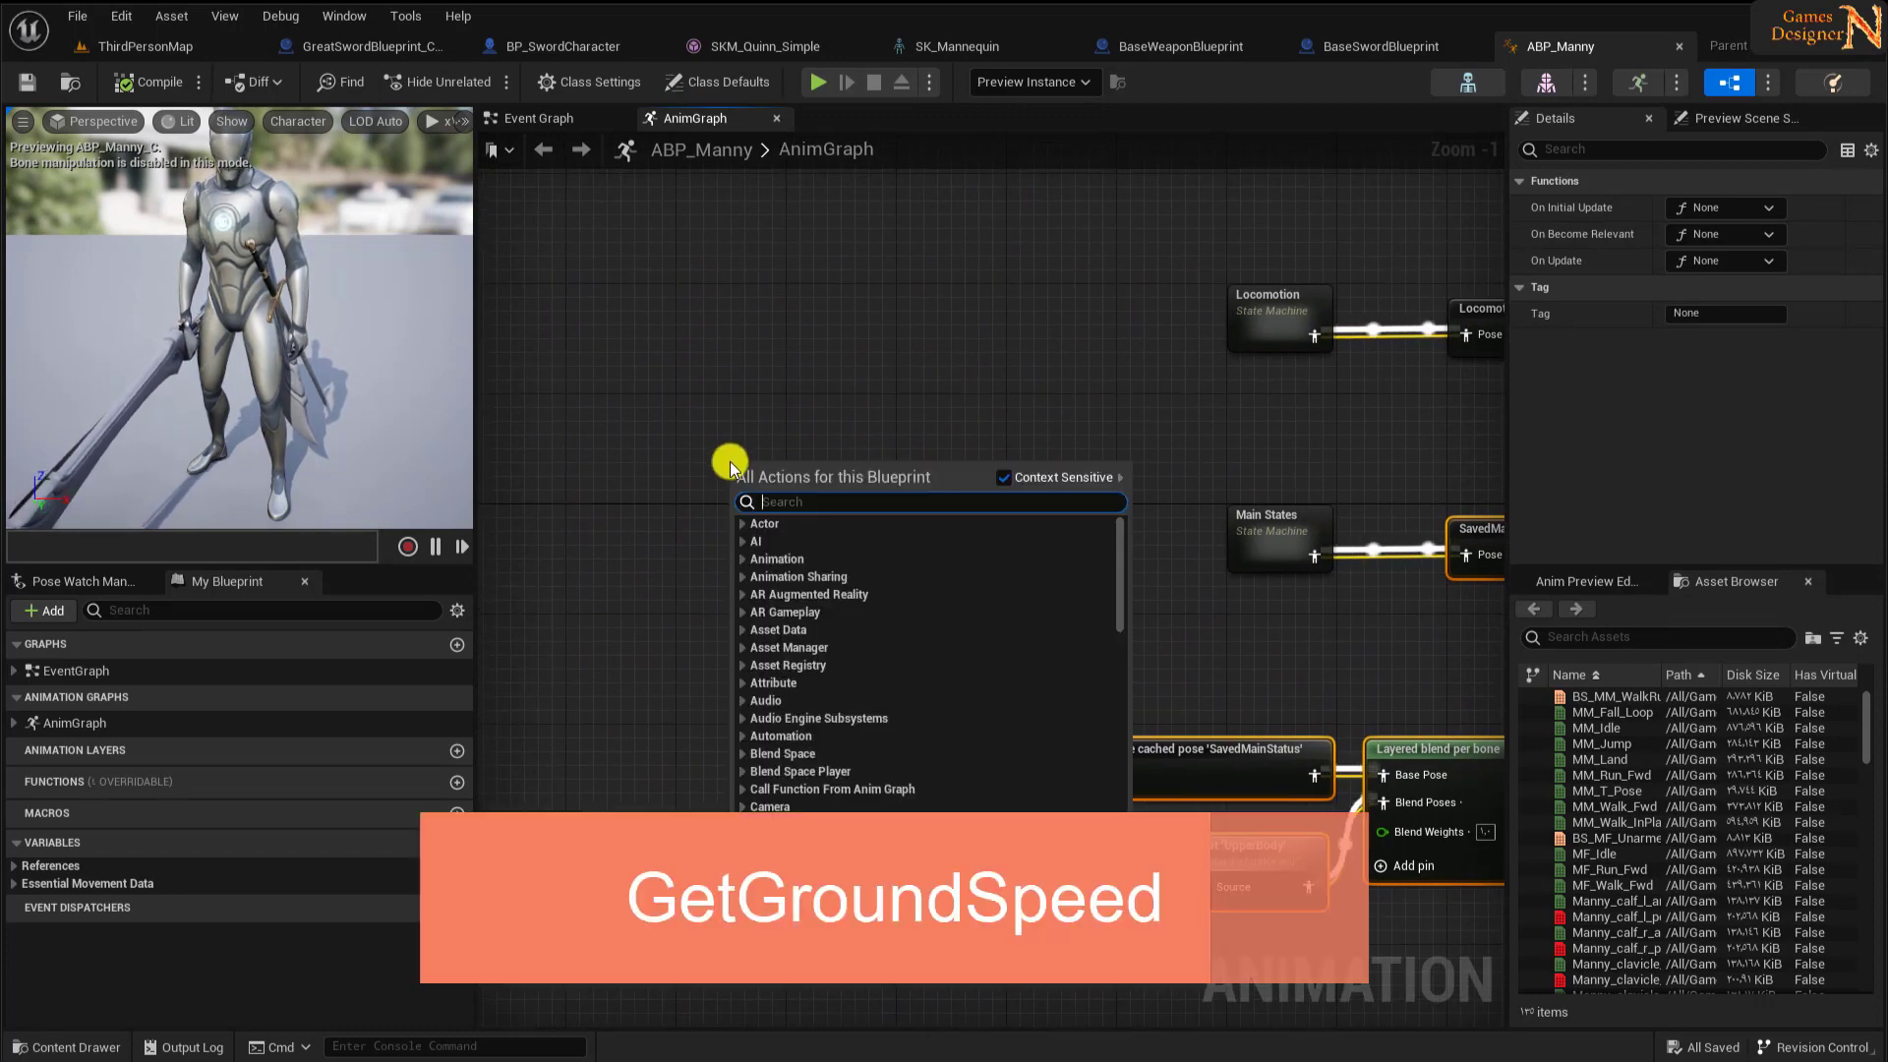
pyautogui.write('ground speed')
pyautogui.press('Return')
pyautogui.moveTo(912, 538)
pyautogui.mouseDown(button='right')
pyautogui.moveTo(1019, 555)
pyautogui.moveTo(849, 684)
pyautogui.mouseUp(button='right')
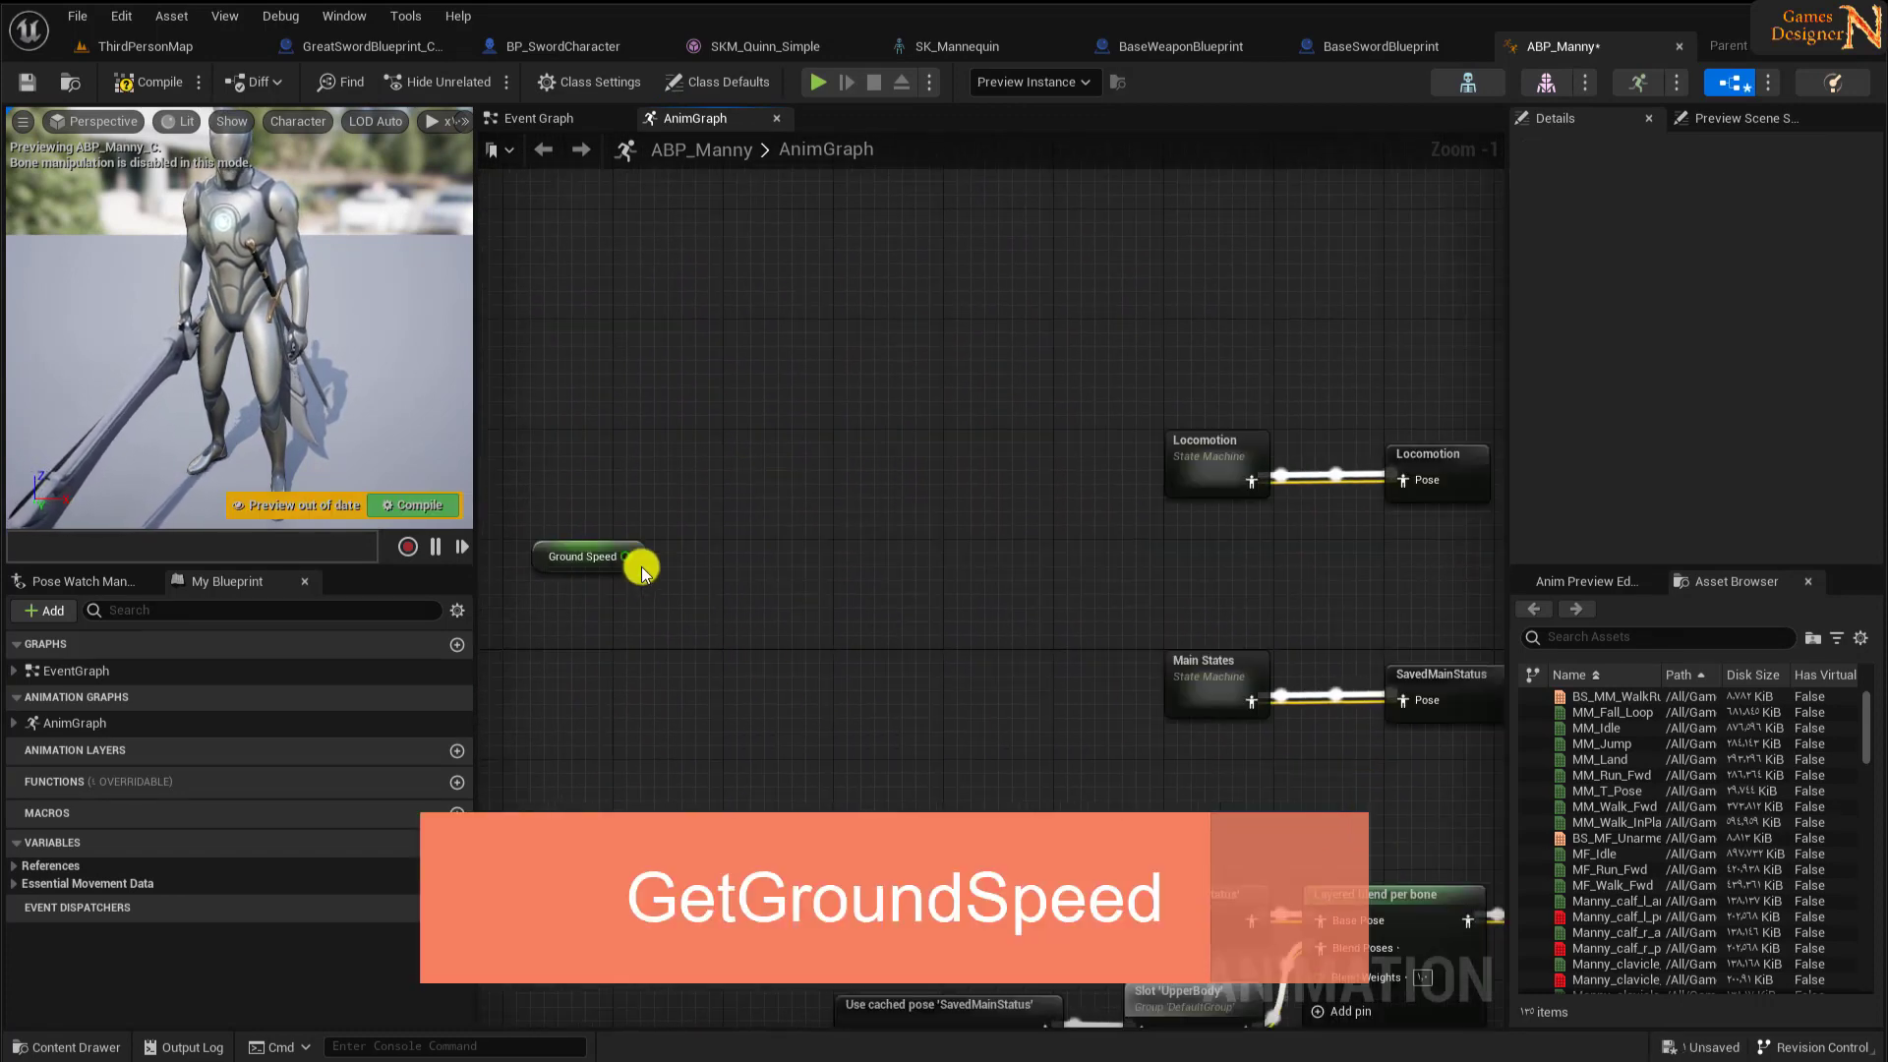
pyautogui.click(588, 557)
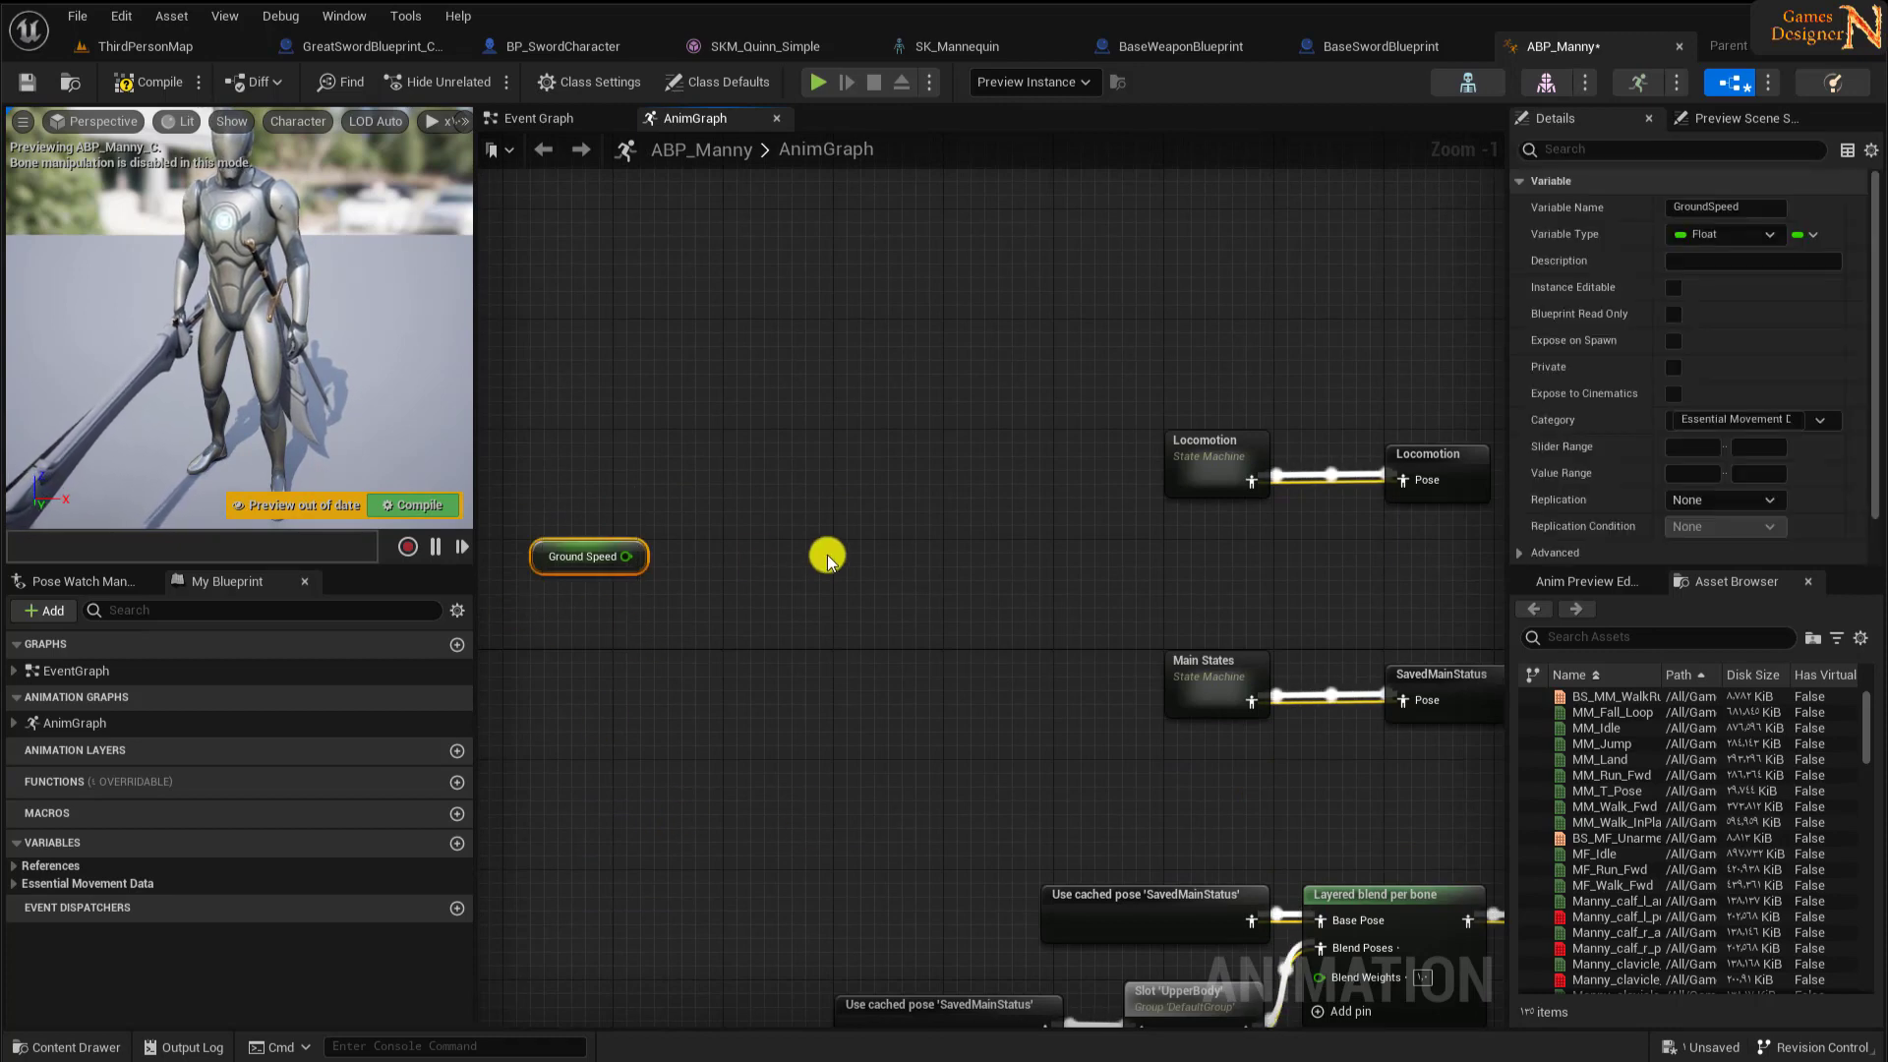
# - Place LightSwordBlendSpace1D from the LightSword Locomotion folder into the graph
pyautogui.click(59, 1046)
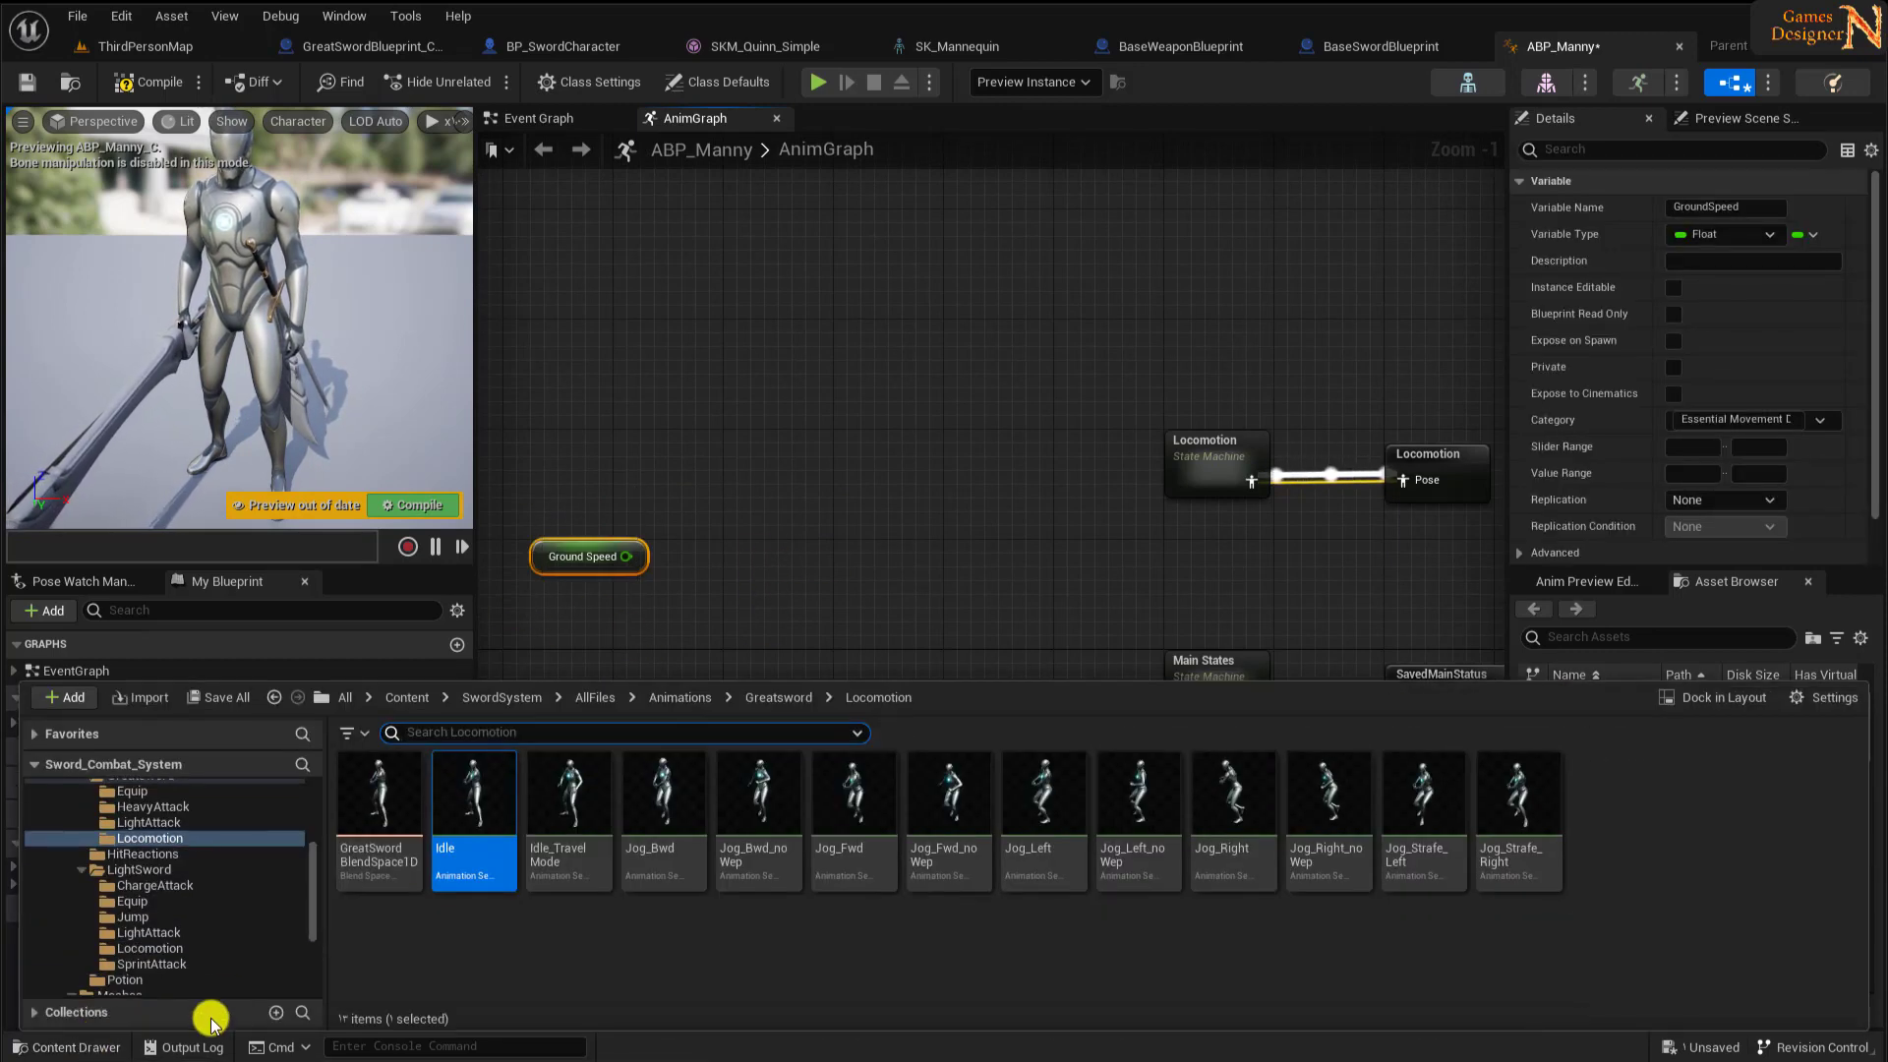
pyautogui.click(1706, 697)
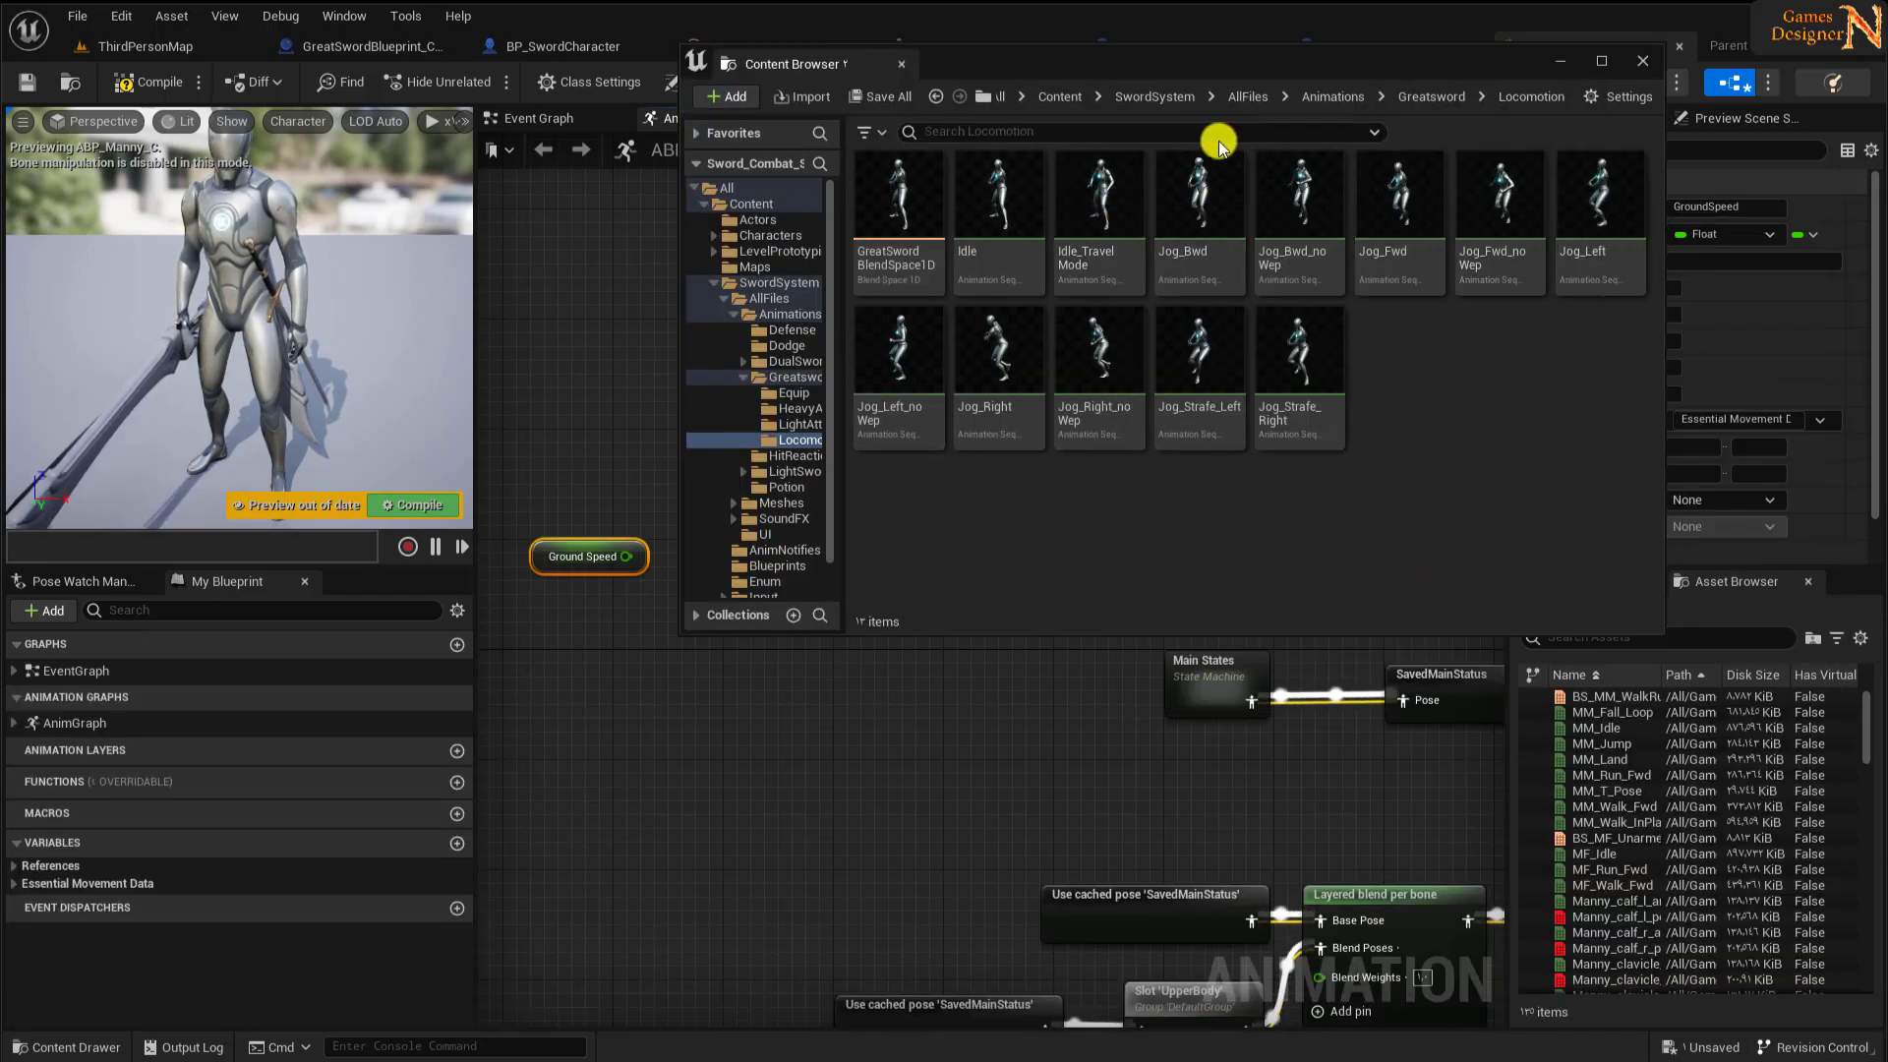
pyautogui.click(1327, 95)
pyautogui.doubleClick(1401, 192)
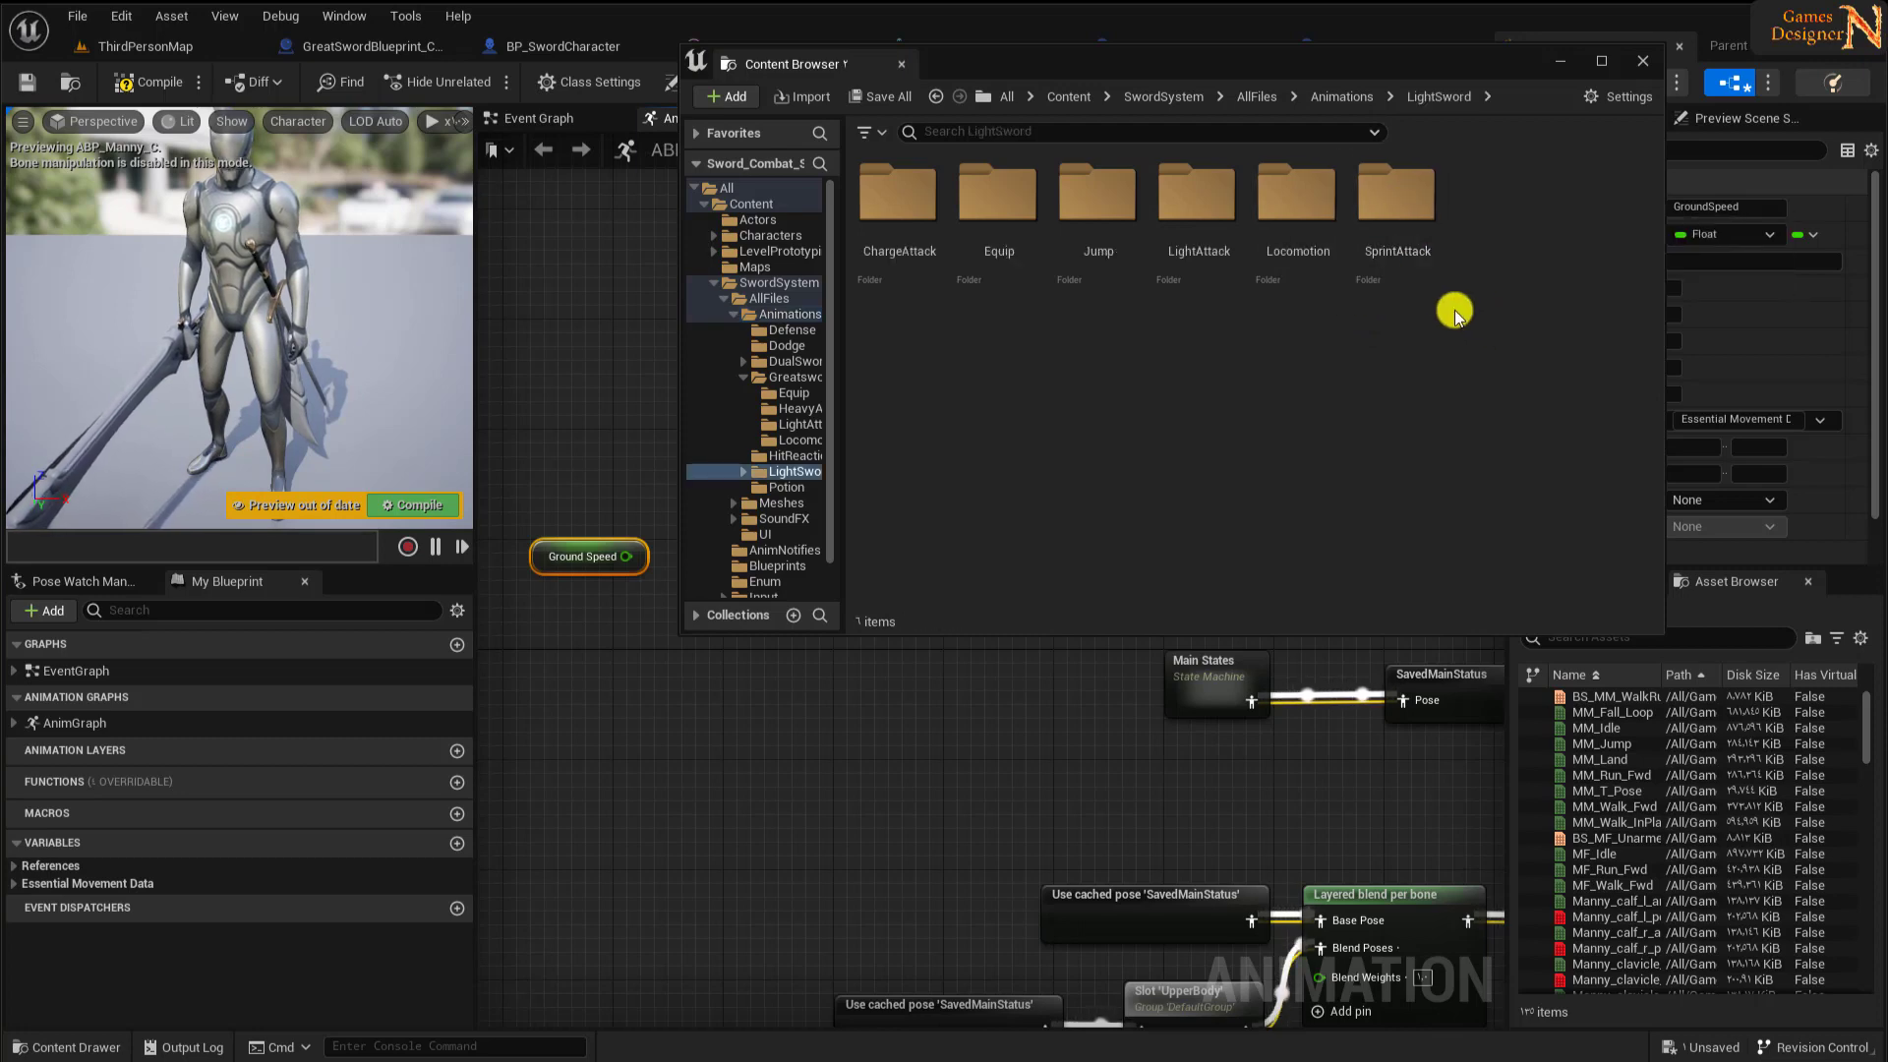
pyautogui.doubleClick(1287, 218)
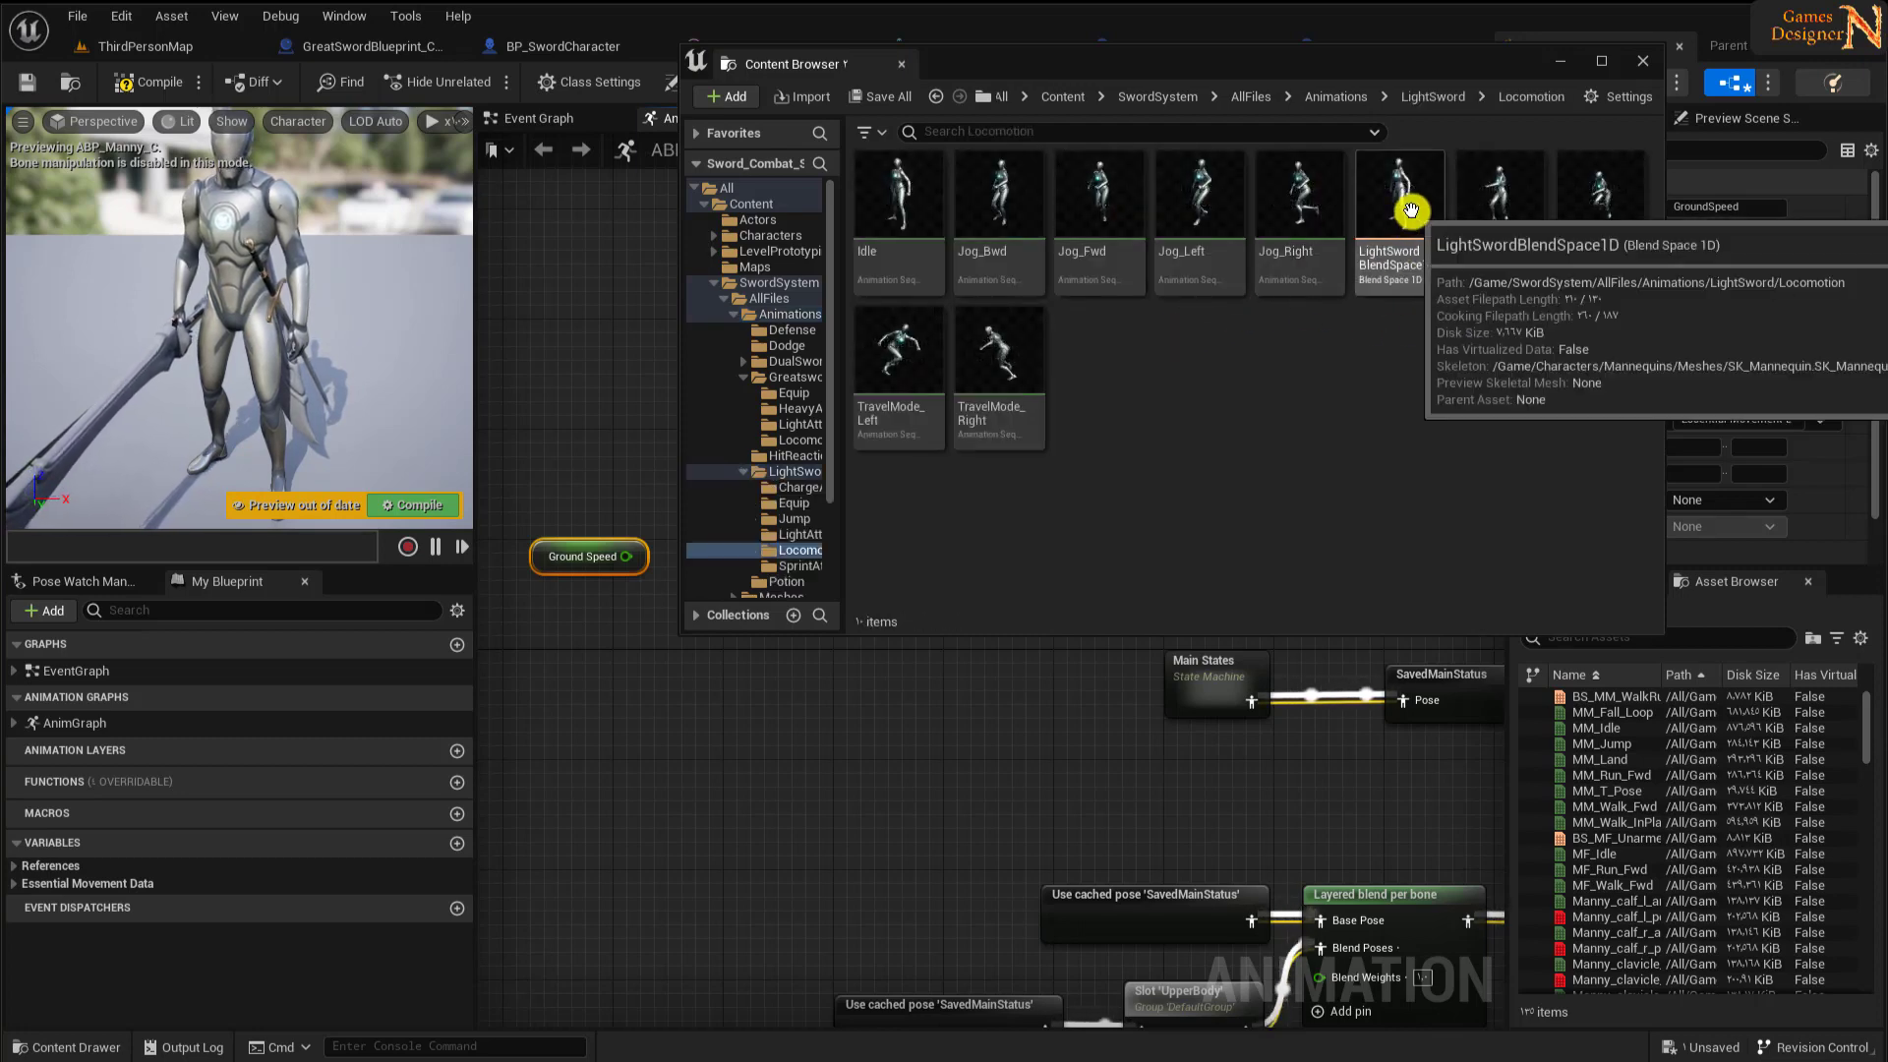
pyautogui.moveTo(1403, 192)
pyautogui.mouseDown()
pyautogui.moveTo(826, 652)
pyautogui.moveTo(757, 663)
pyautogui.mouseUp()
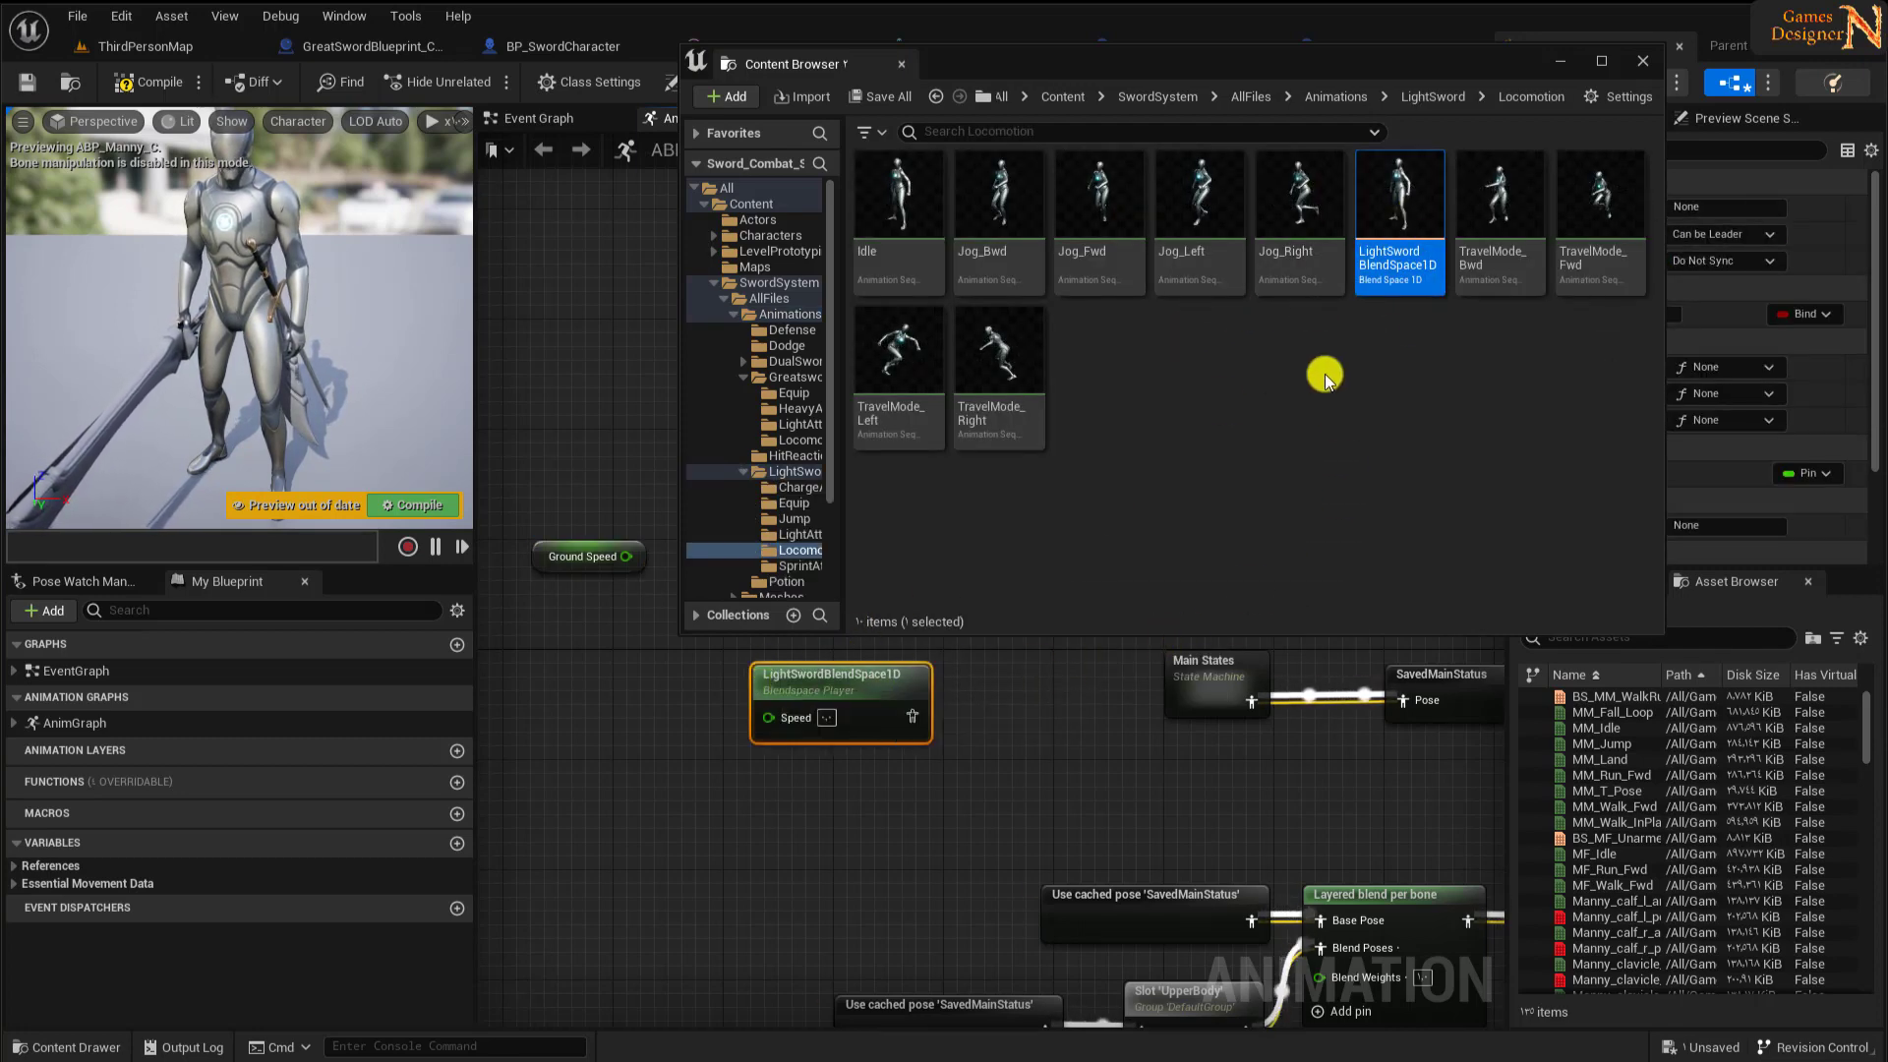
# - Place GreatSwordBlendSpace1D from the Greatsword Locomotion folder into the graph
pyautogui.click(1343, 102)
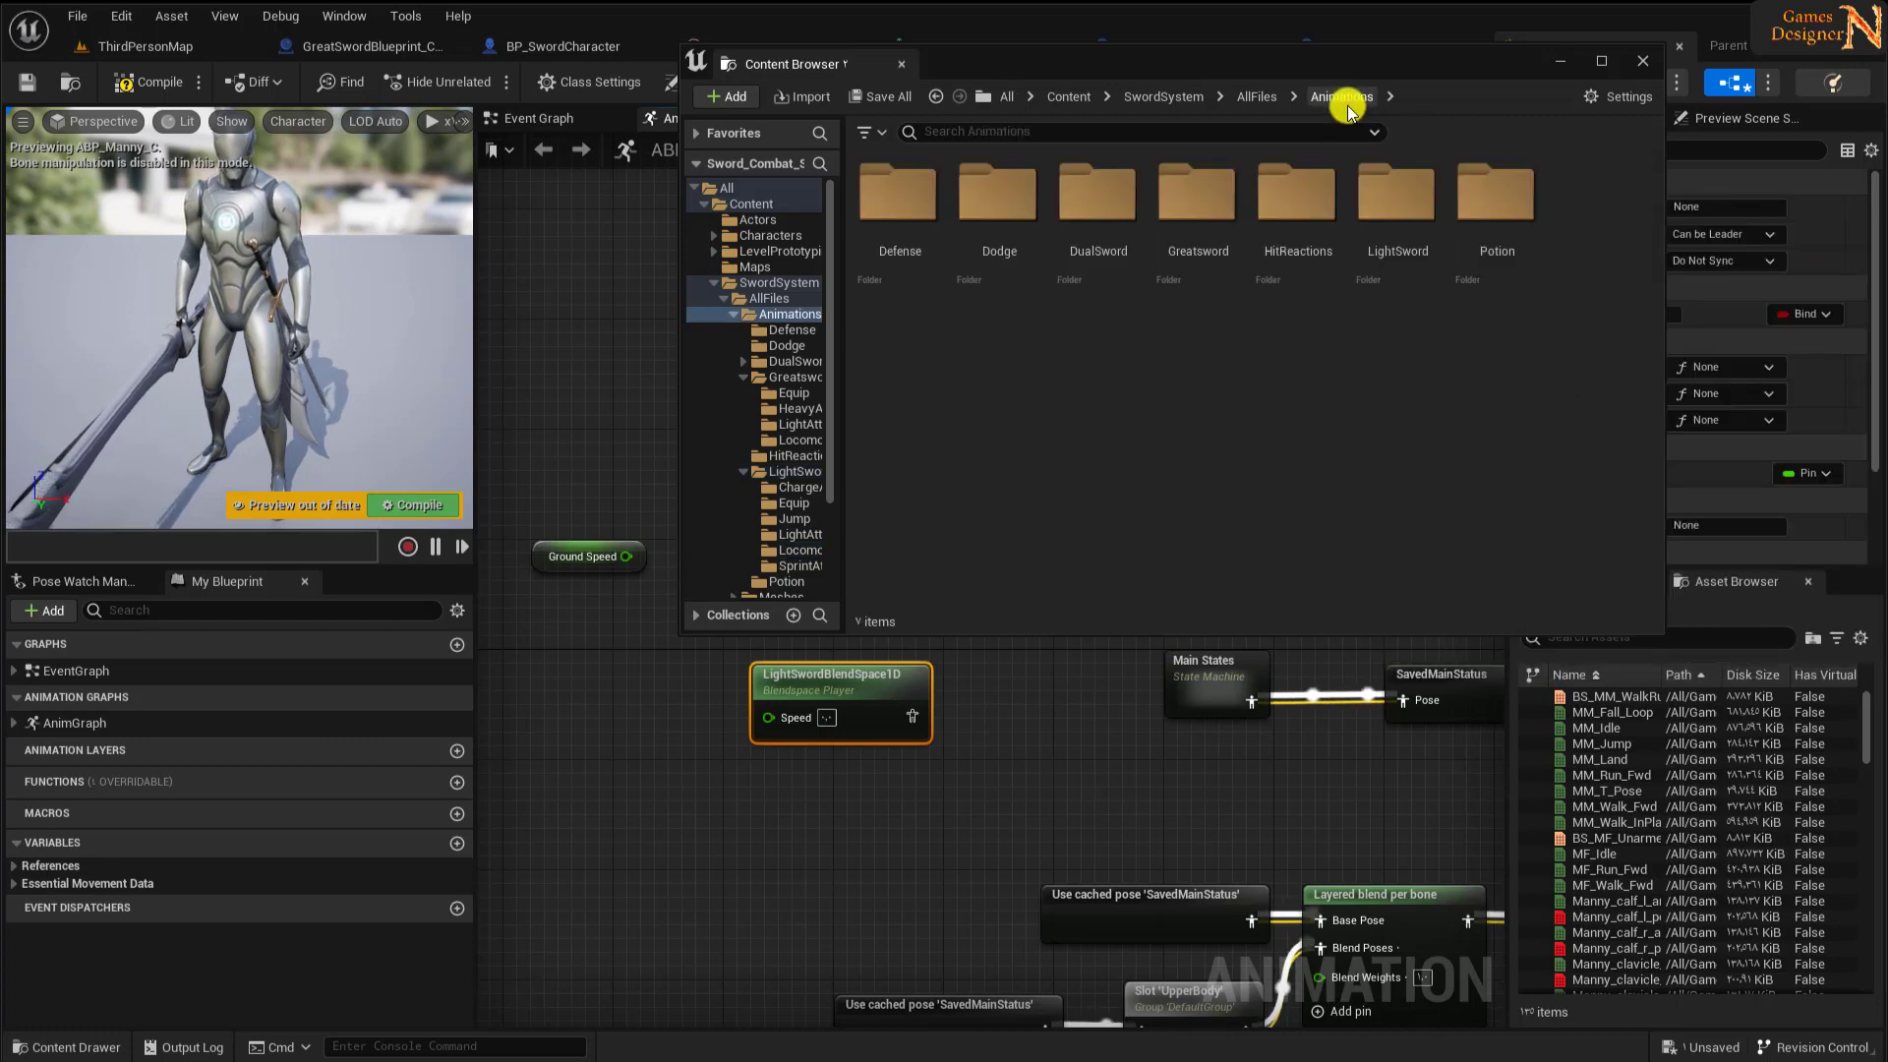
pyautogui.doubleClick(1202, 183)
pyautogui.click(1188, 206)
pyautogui.doubleClick(1189, 207)
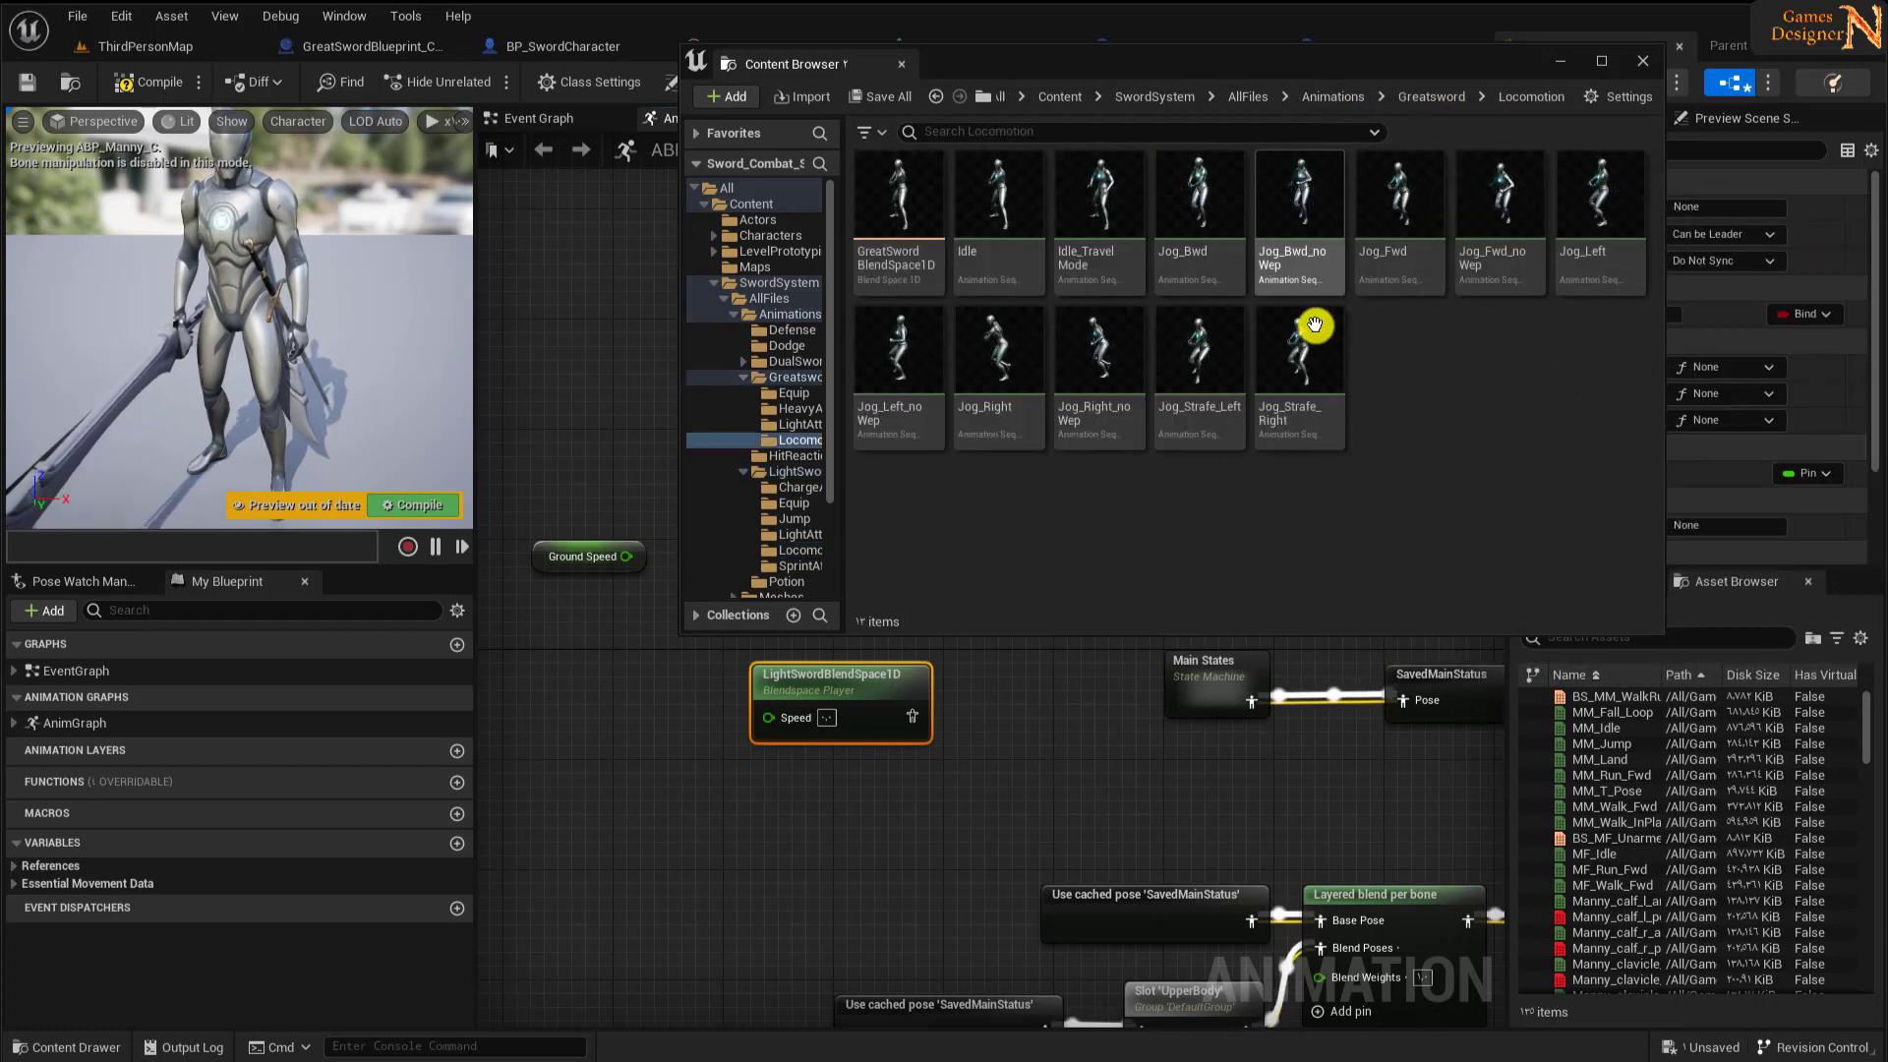
pyautogui.moveTo(889, 212); pyautogui.dragTo(759, 806)
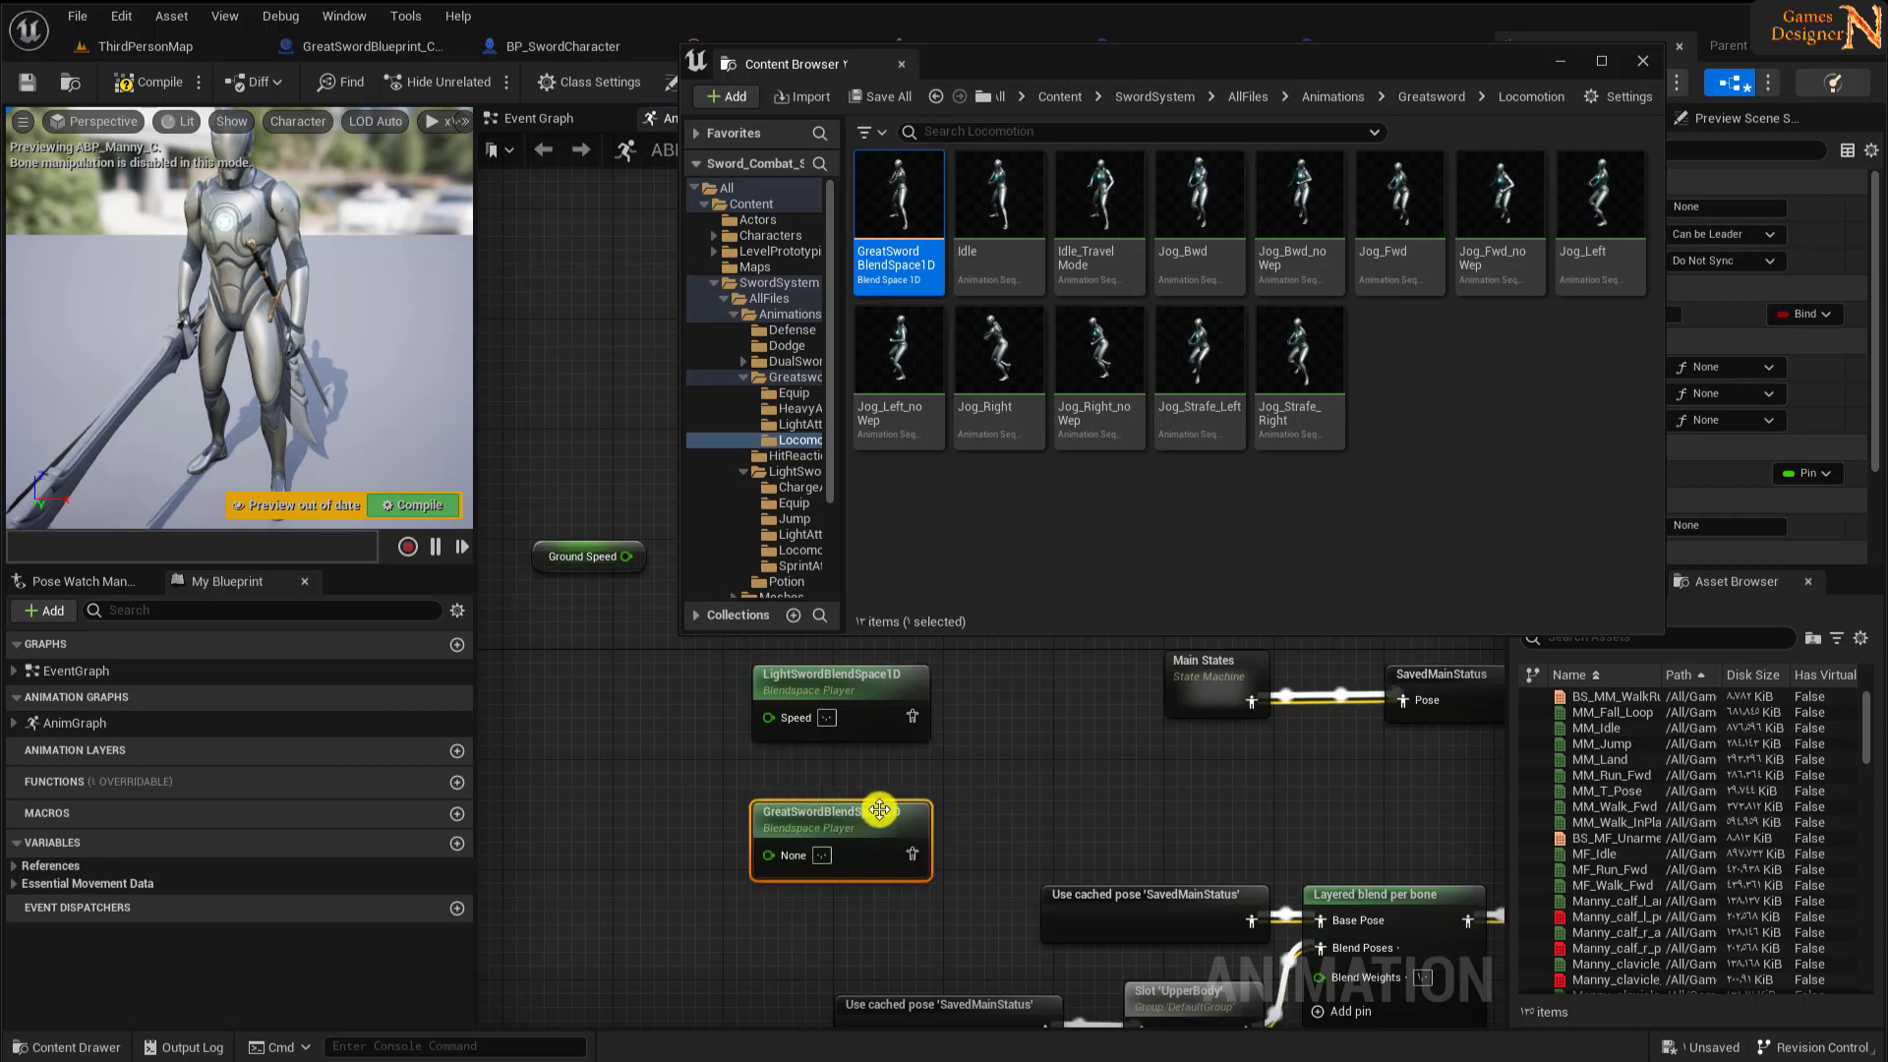
pyautogui.click(1642, 61)
# - Arrange both blend space nodes, wire Ground Speed into each, and compile ABP_Manny
pyautogui.moveTo(986, 545); pyautogui.dragTo(1239, 437, button='right')
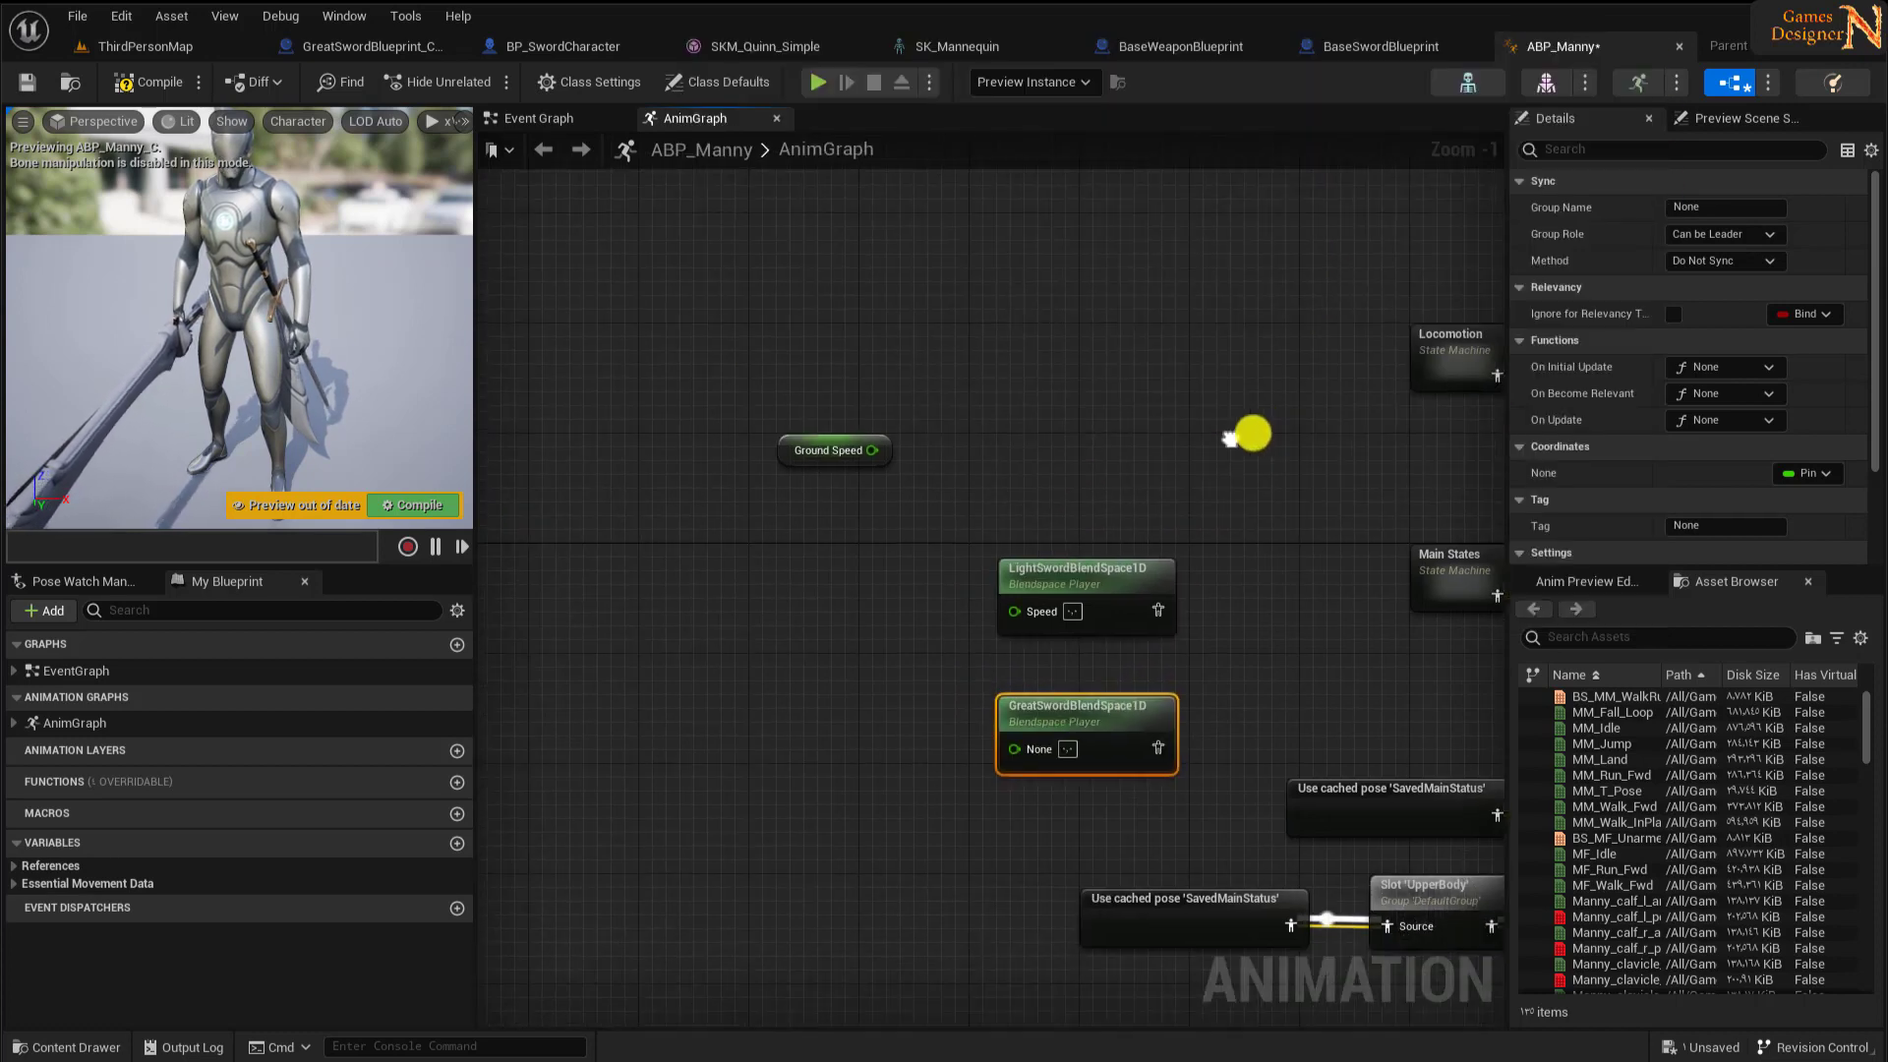
pyautogui.keyDown('ctrl'); pyautogui.click(1062, 593); pyautogui.keyUp('ctrl')
pyautogui.moveTo(1075, 590)
pyautogui.mouseDown()
pyautogui.moveTo(1088, 563)
pyautogui.moveTo(1052, 356)
pyautogui.mouseUp()
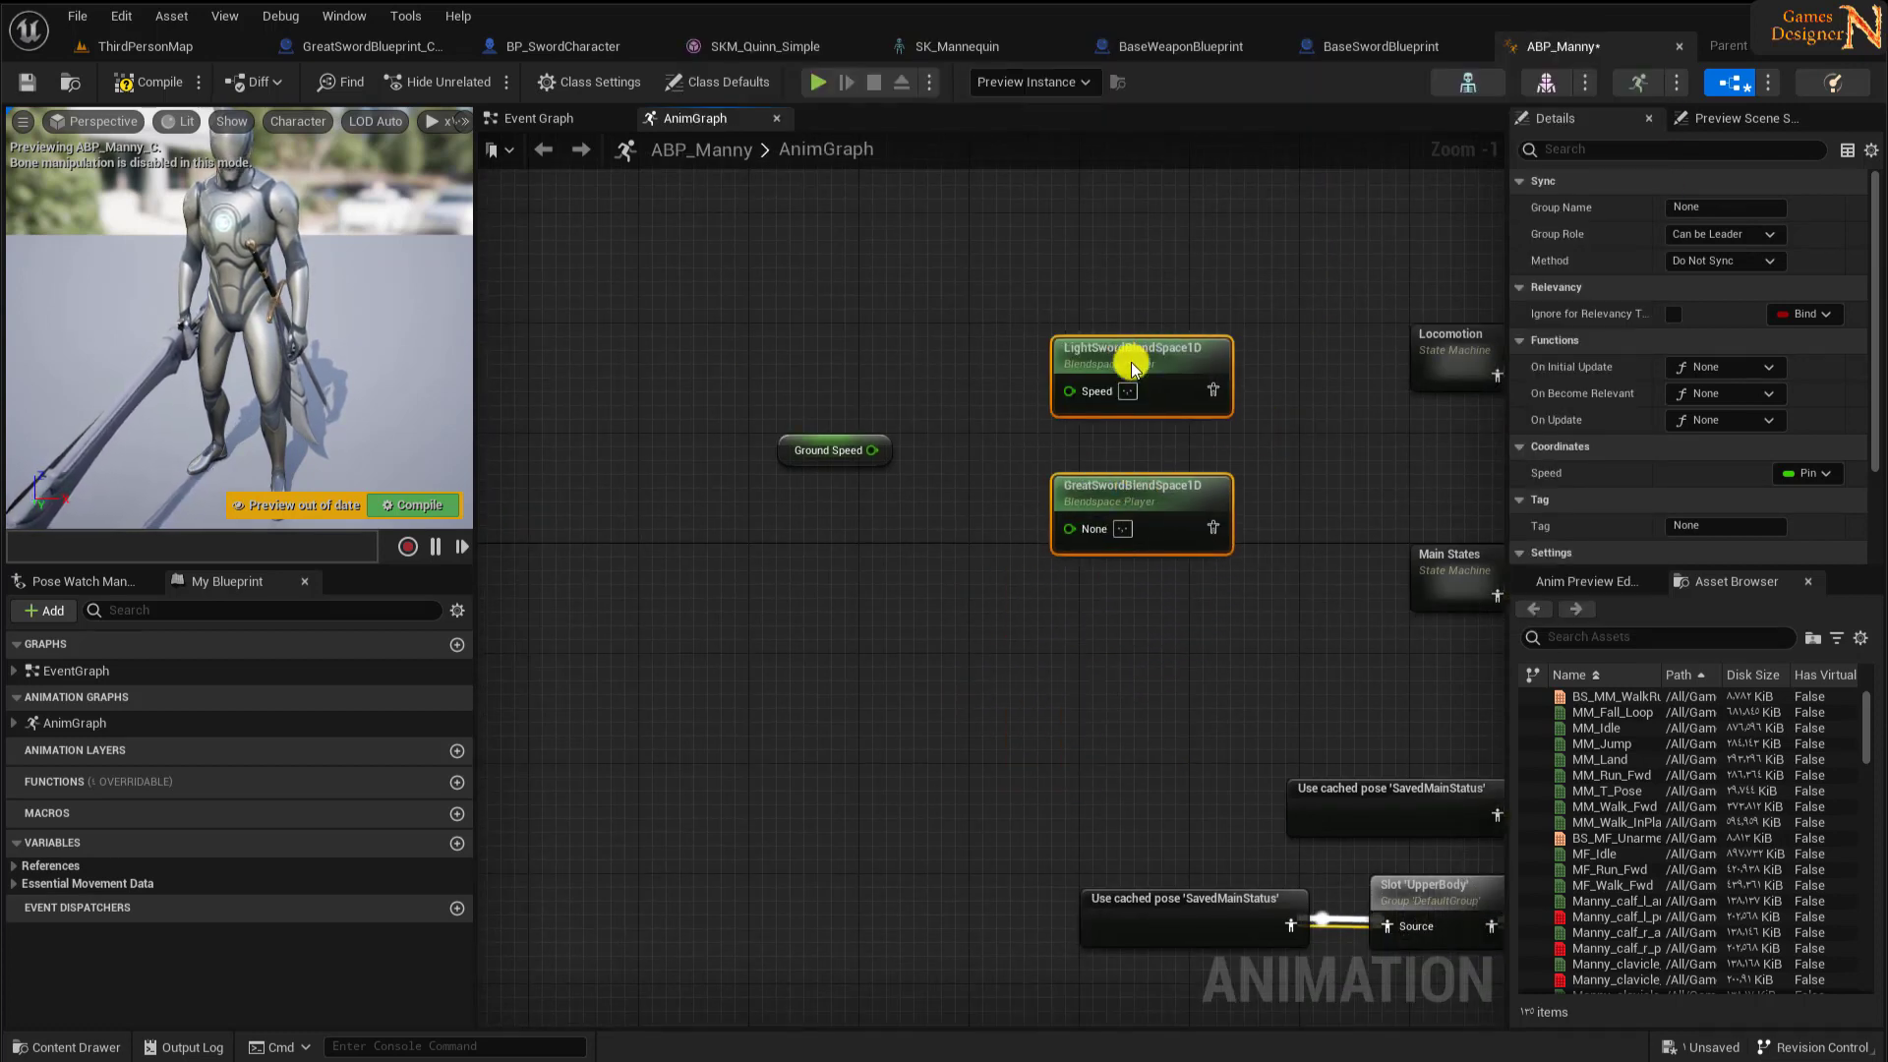
pyautogui.moveTo(872, 450); pyautogui.dragTo(1005, 412)
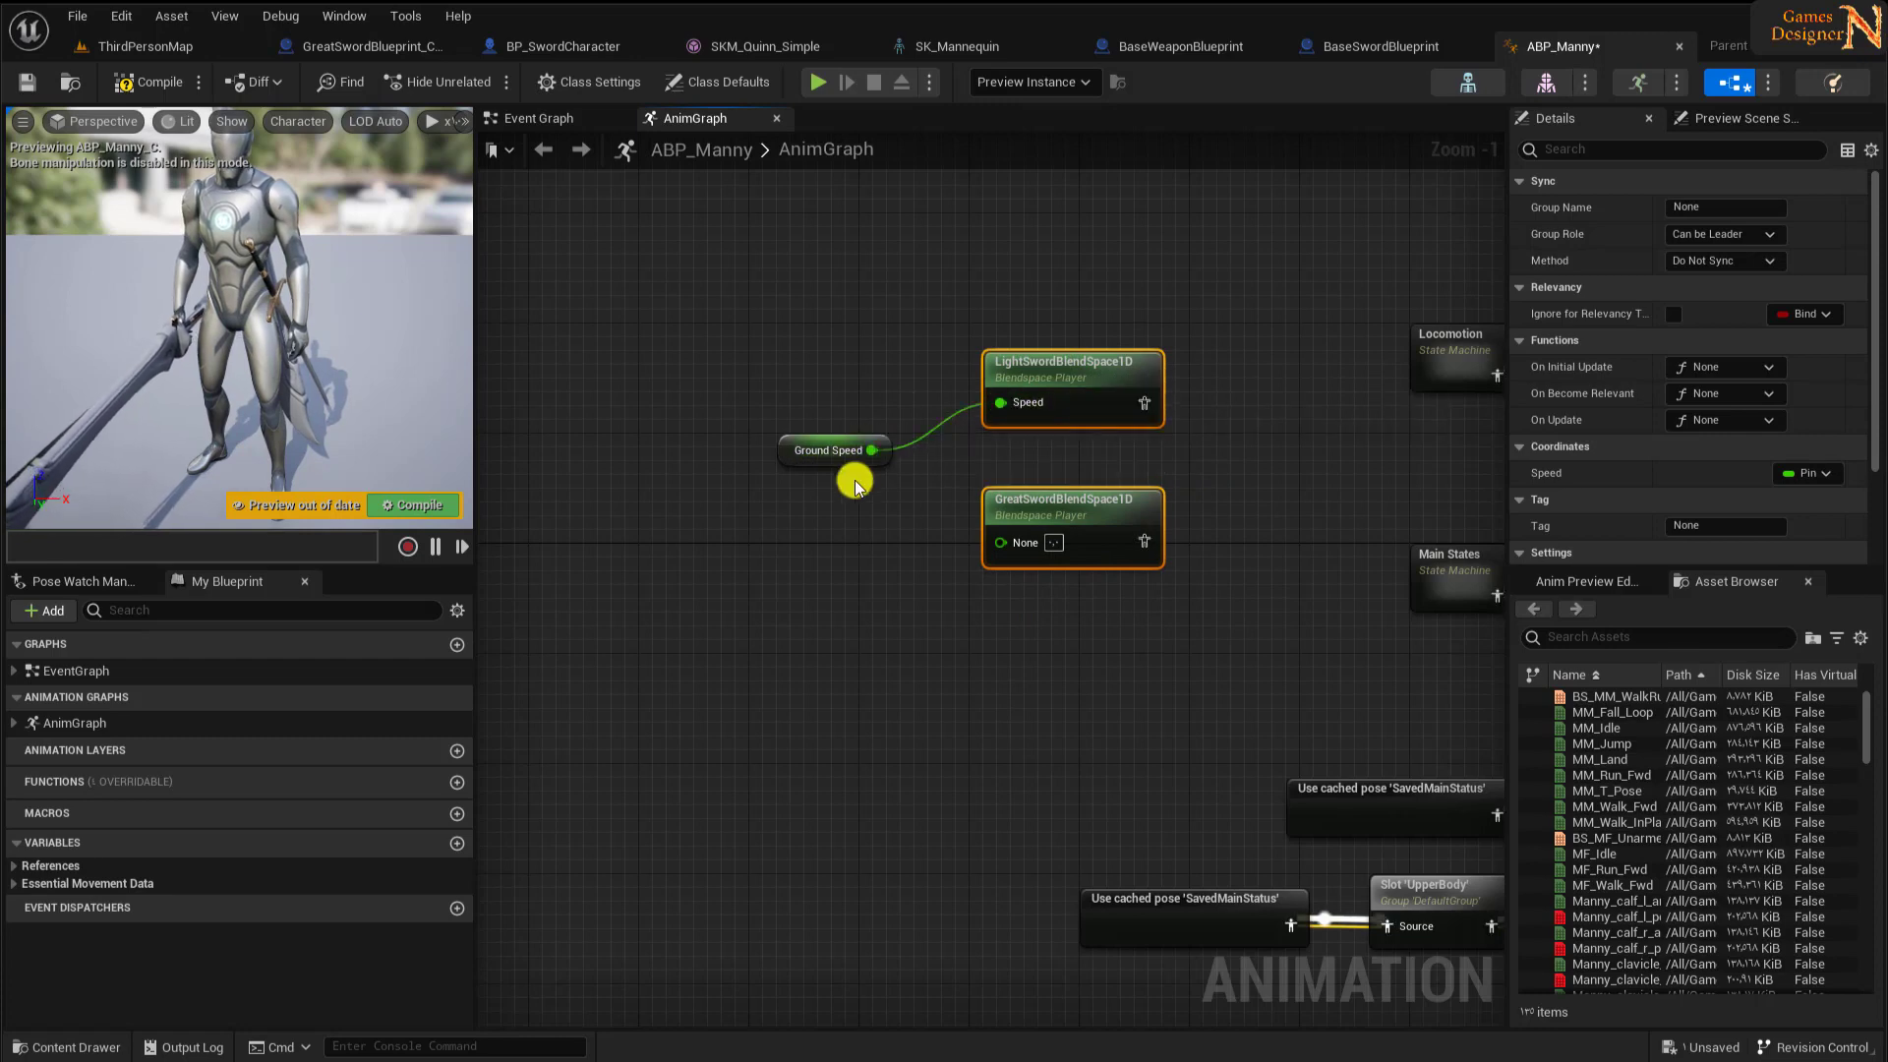
pyautogui.moveTo(872, 450); pyautogui.dragTo(1000, 539)
pyautogui.moveTo(981, 639); pyautogui.dragTo(826, 777, button='right')
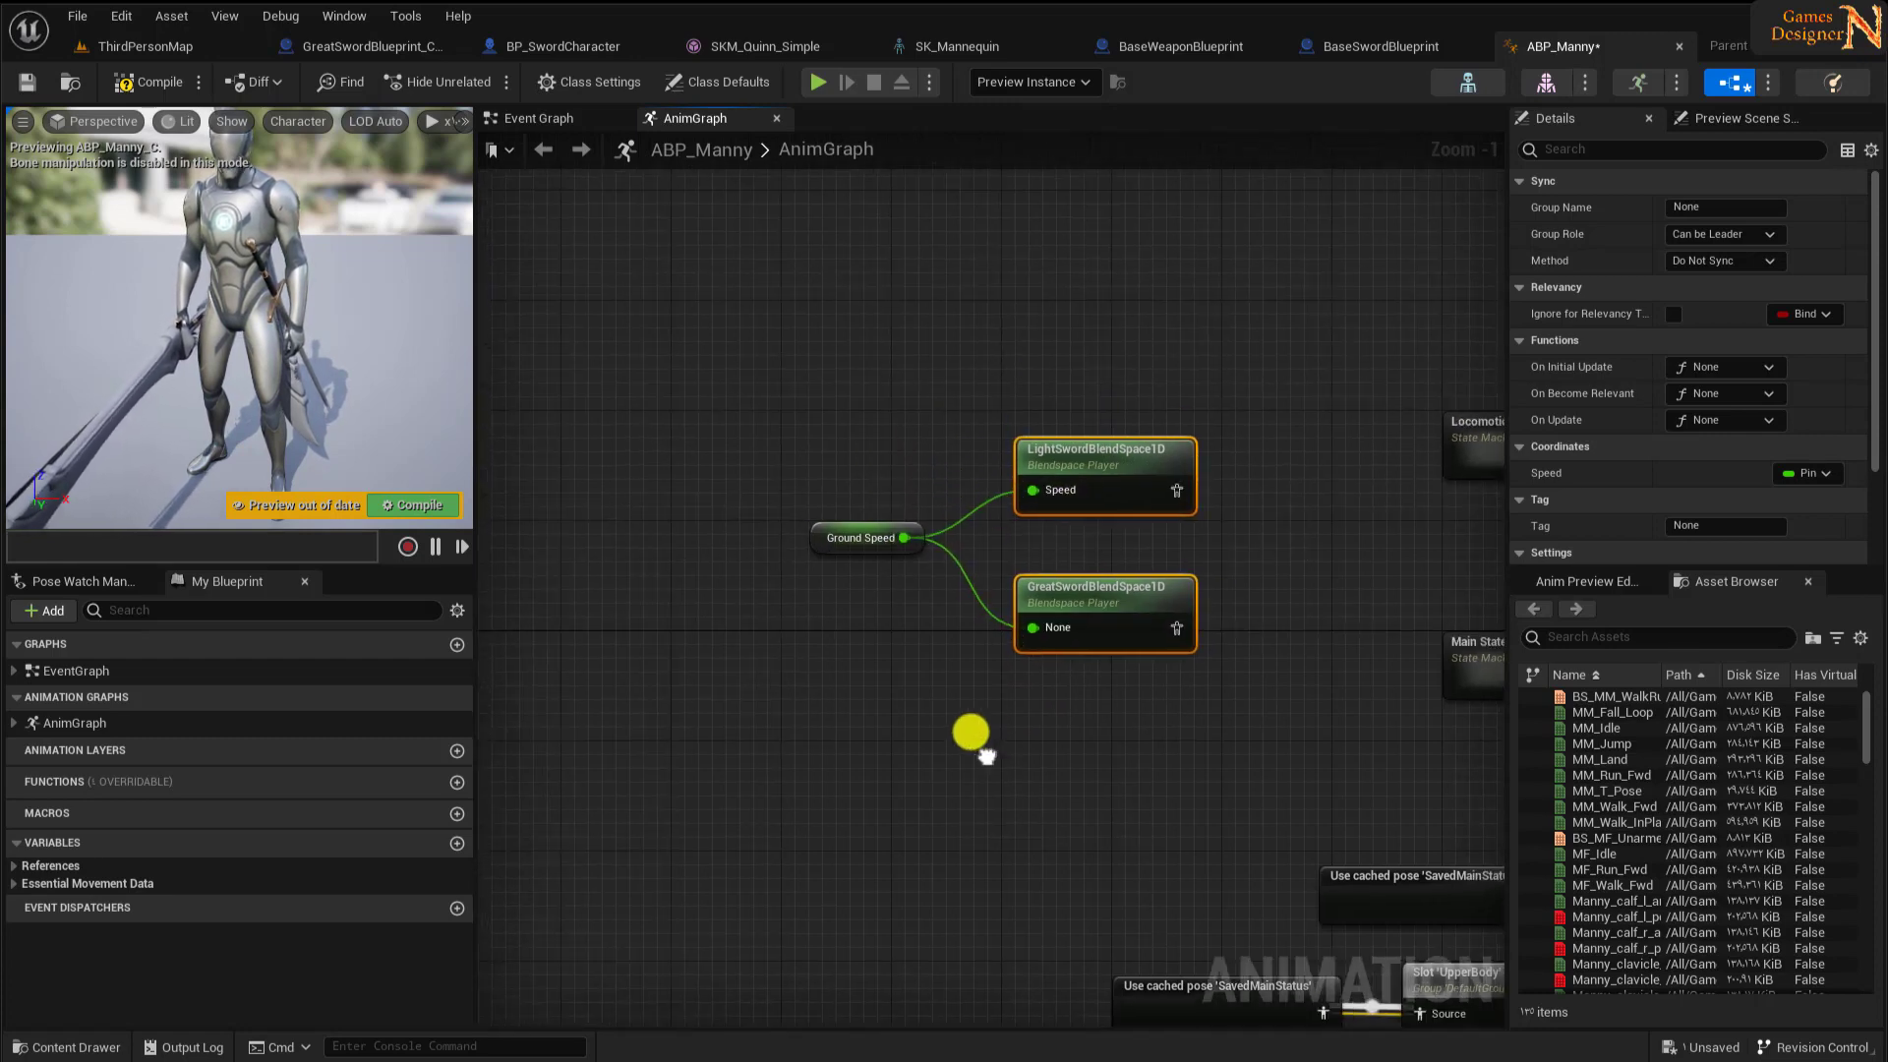
pyautogui.click(119, 86)
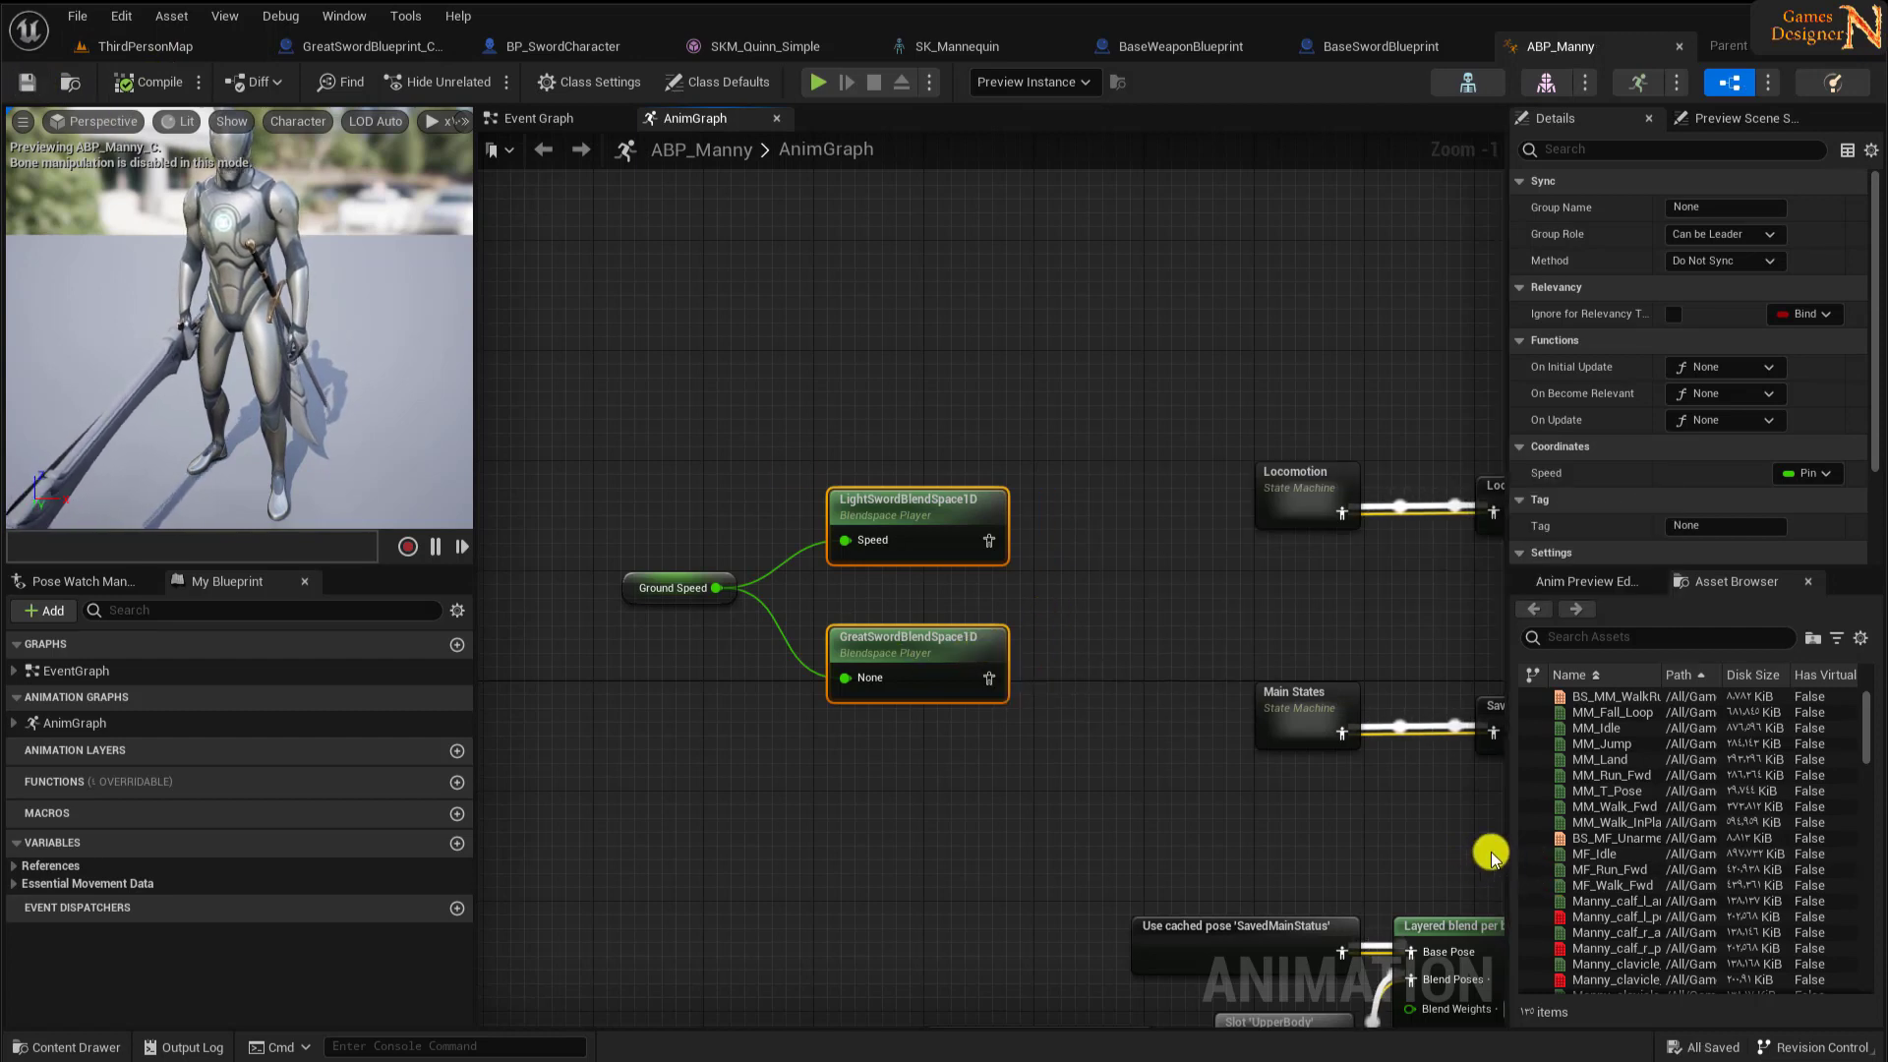
# - In the SwordSystem/InteractableBlueprint folder, create a new Blueprint Interface asset
pyautogui.click(202, 46)
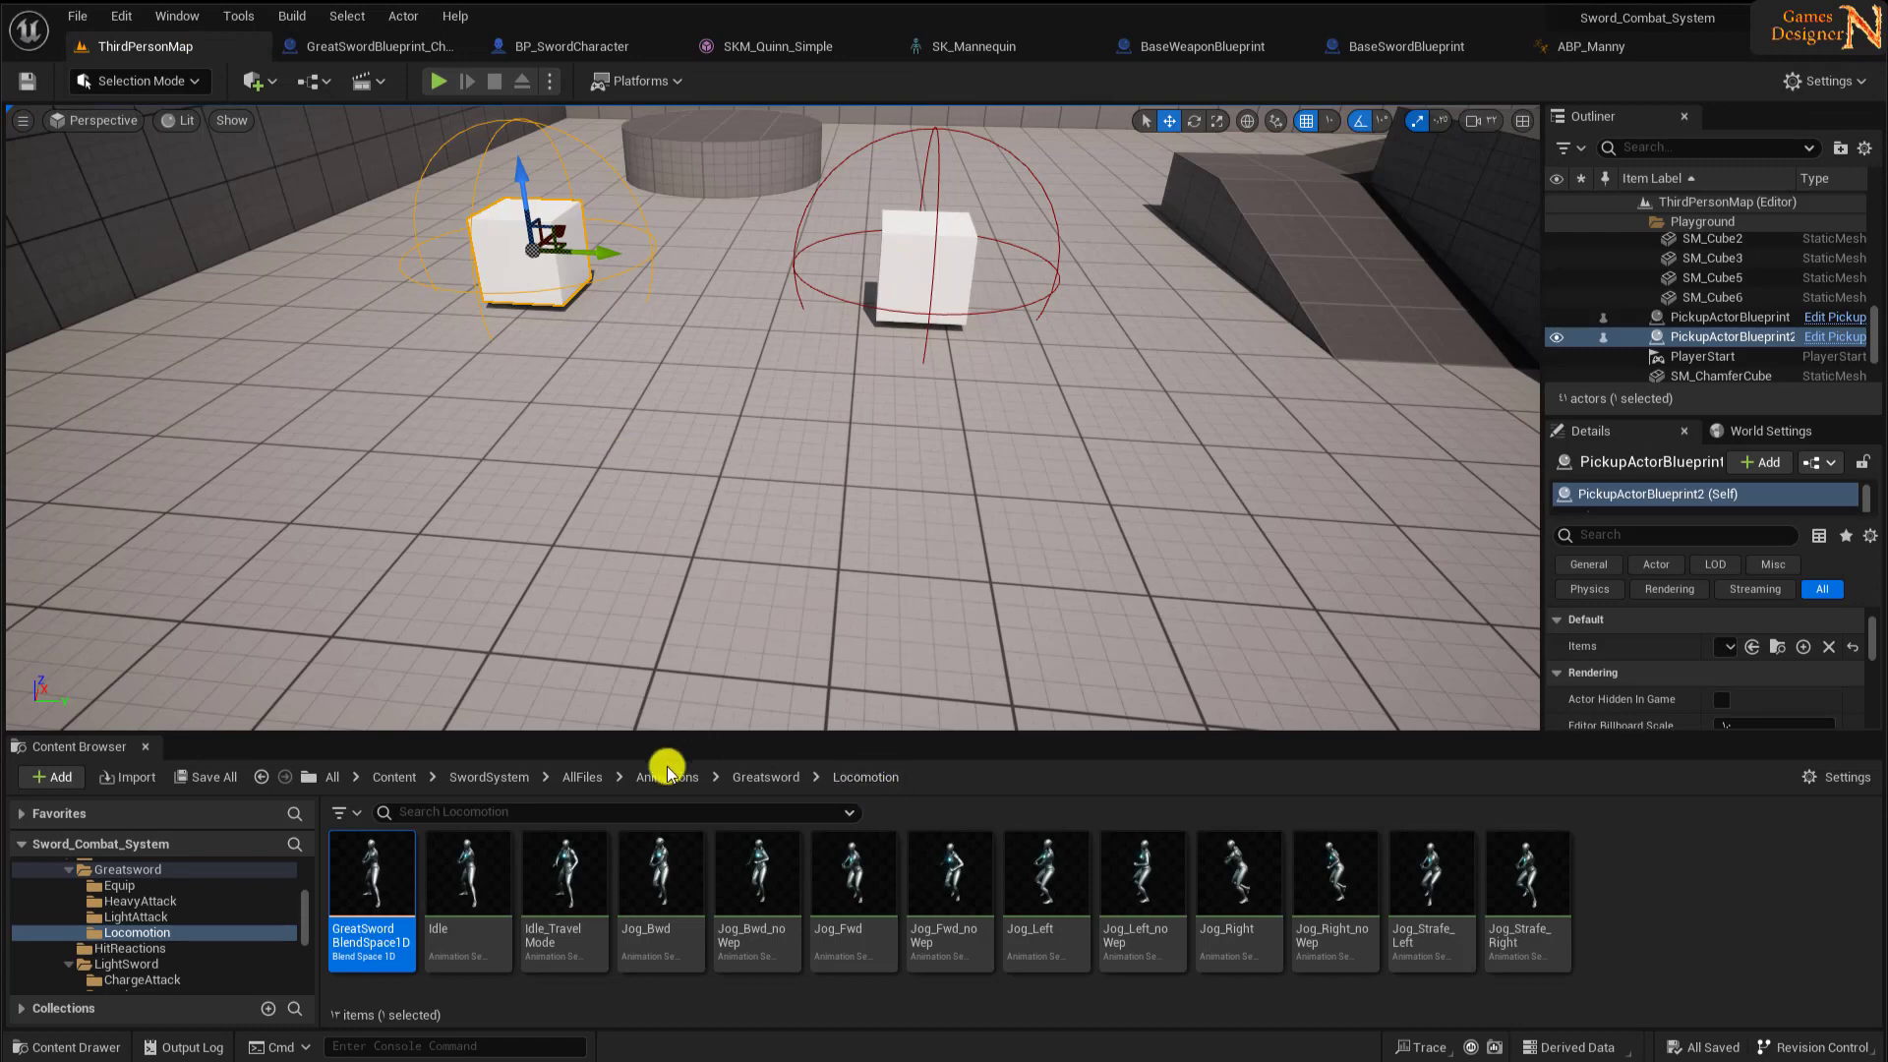
pyautogui.click(488, 777)
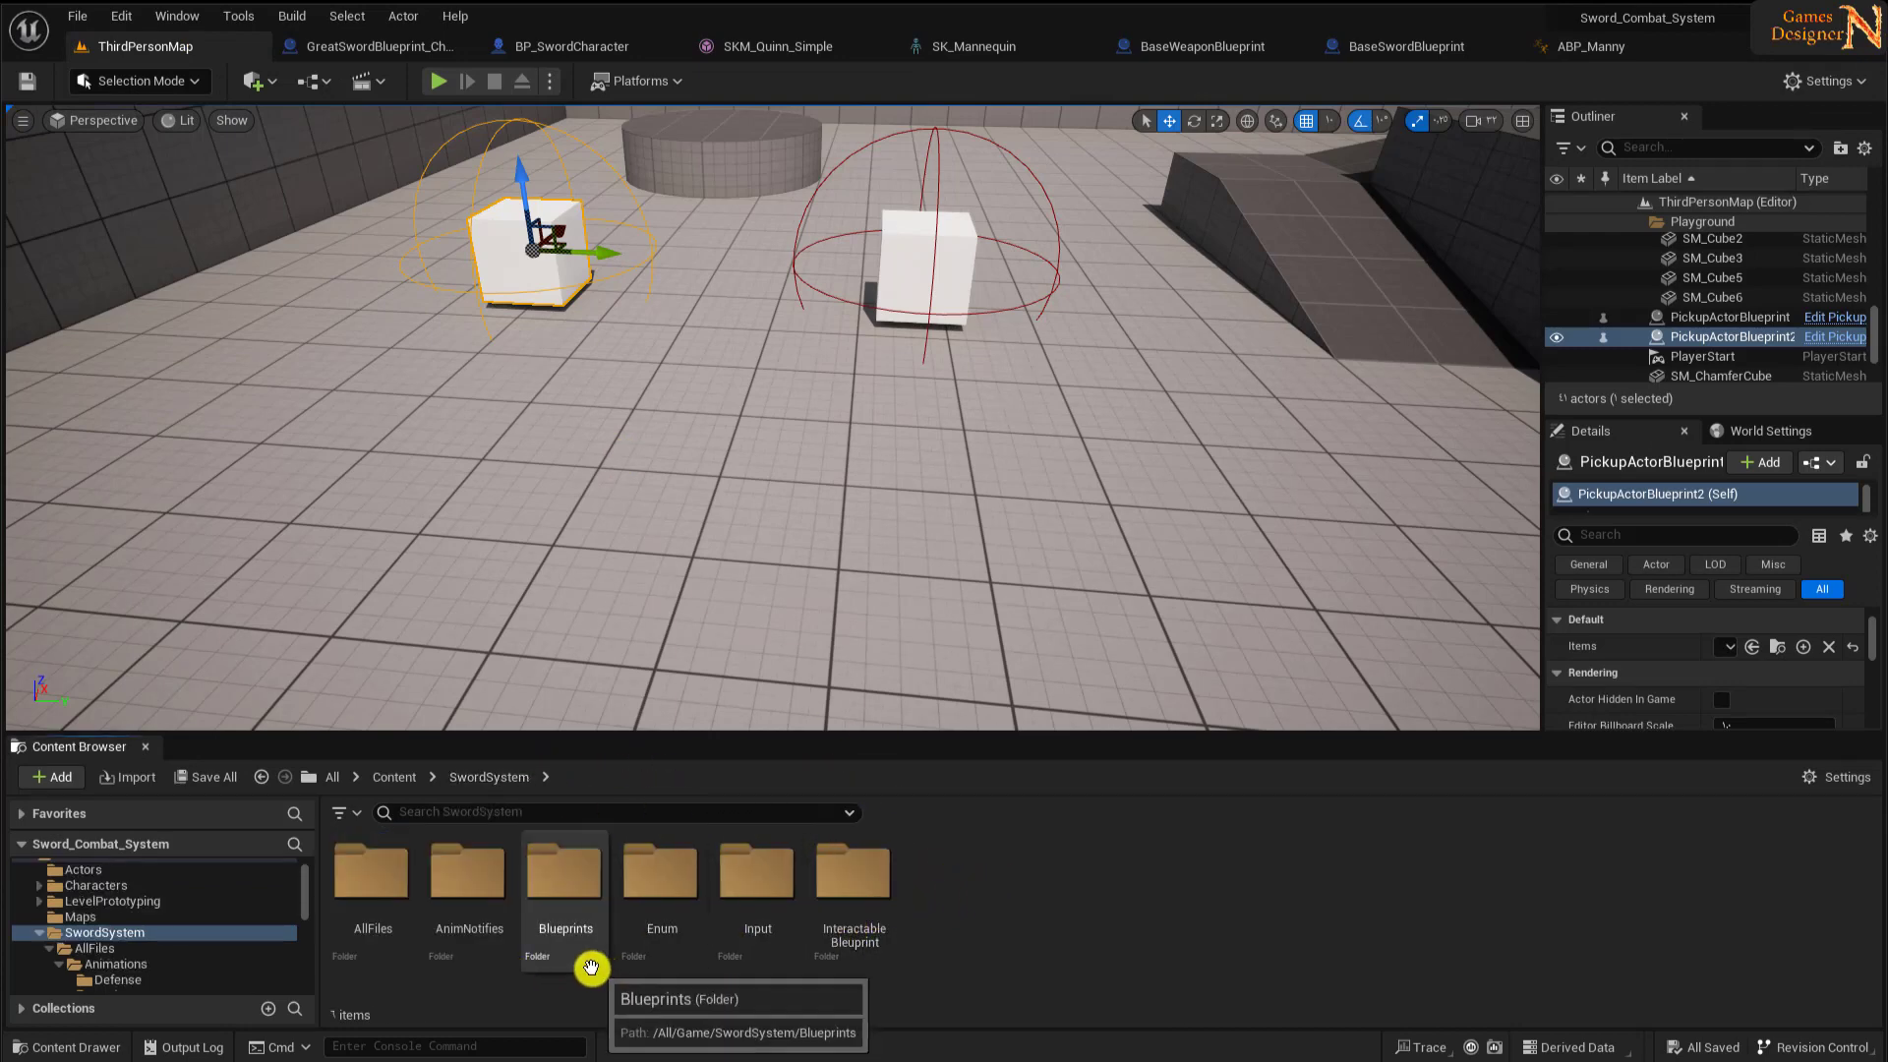
pyautogui.doubleClick(865, 882)
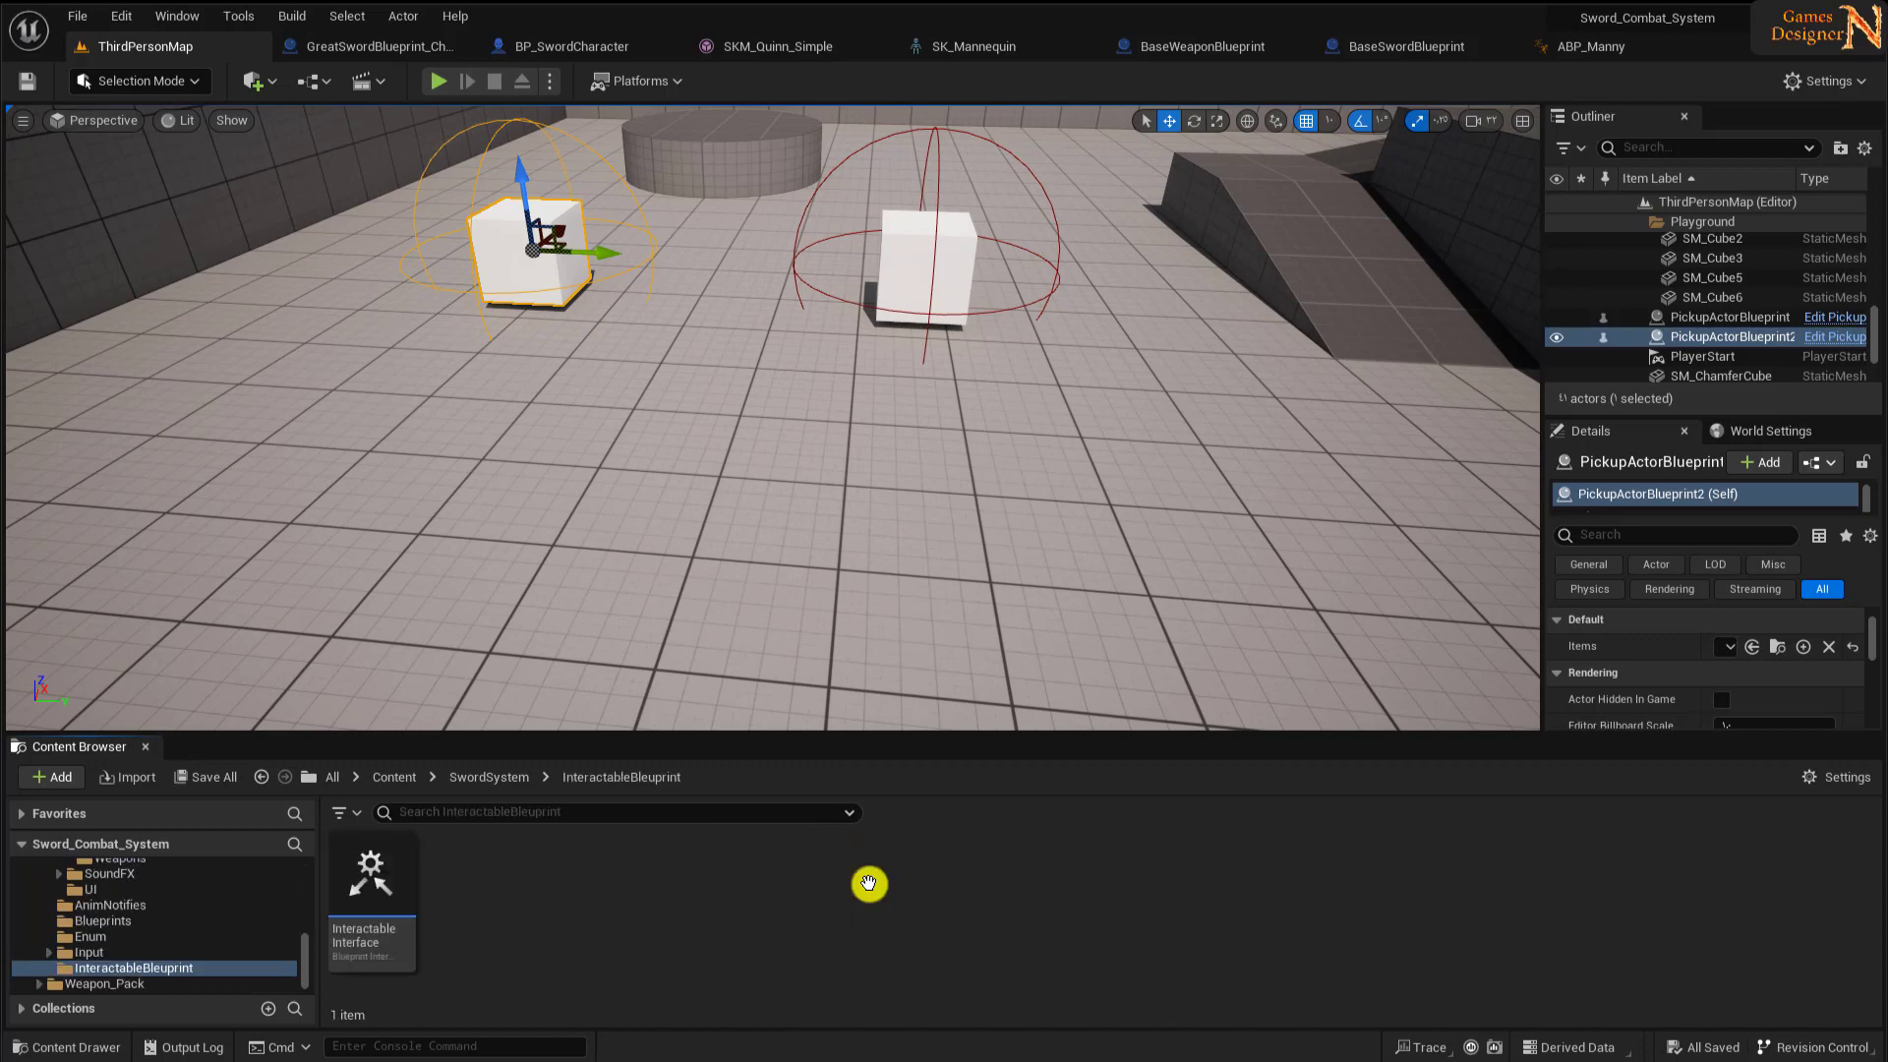
pyautogui.rightClick(515, 896)
pyautogui.moveTo(578, 574)
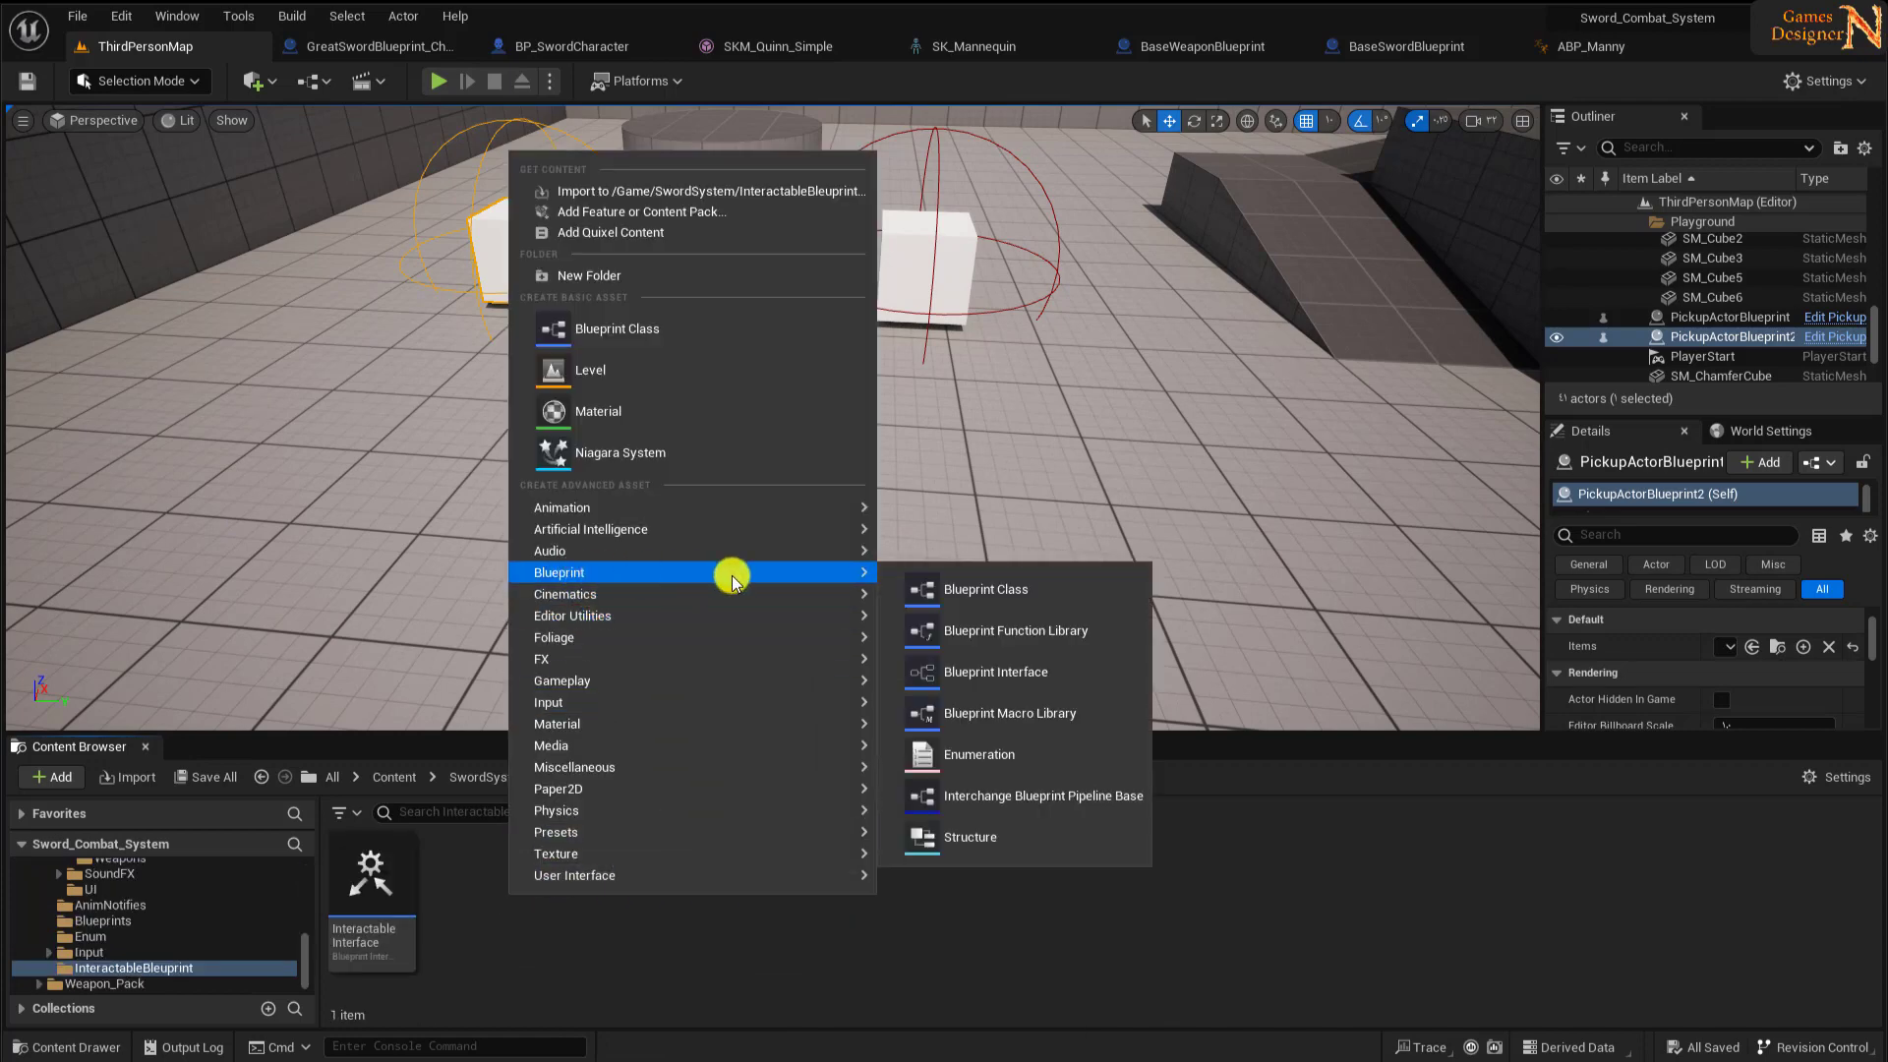
pyautogui.click(996, 672)
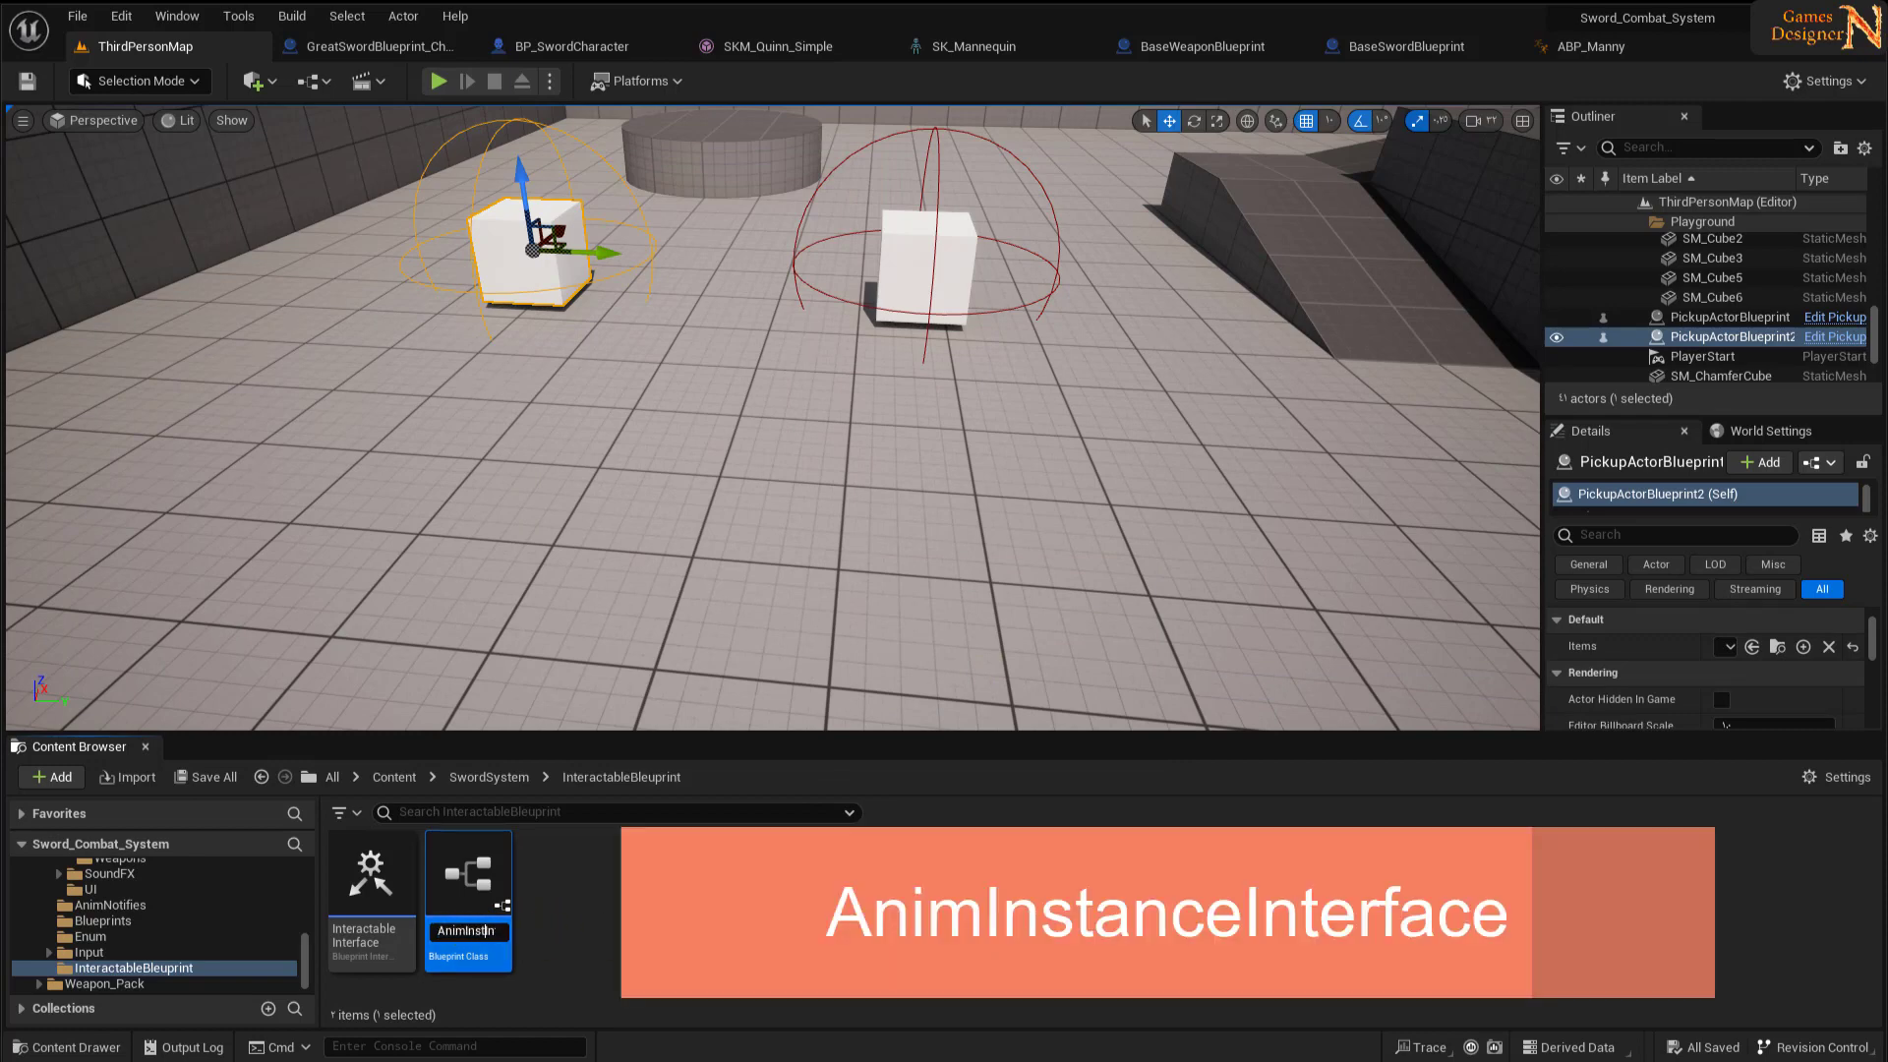
# - Confirm the AnimInstanceInterface name and rename its function to UpdateCombatType
pyautogui.press('Return')
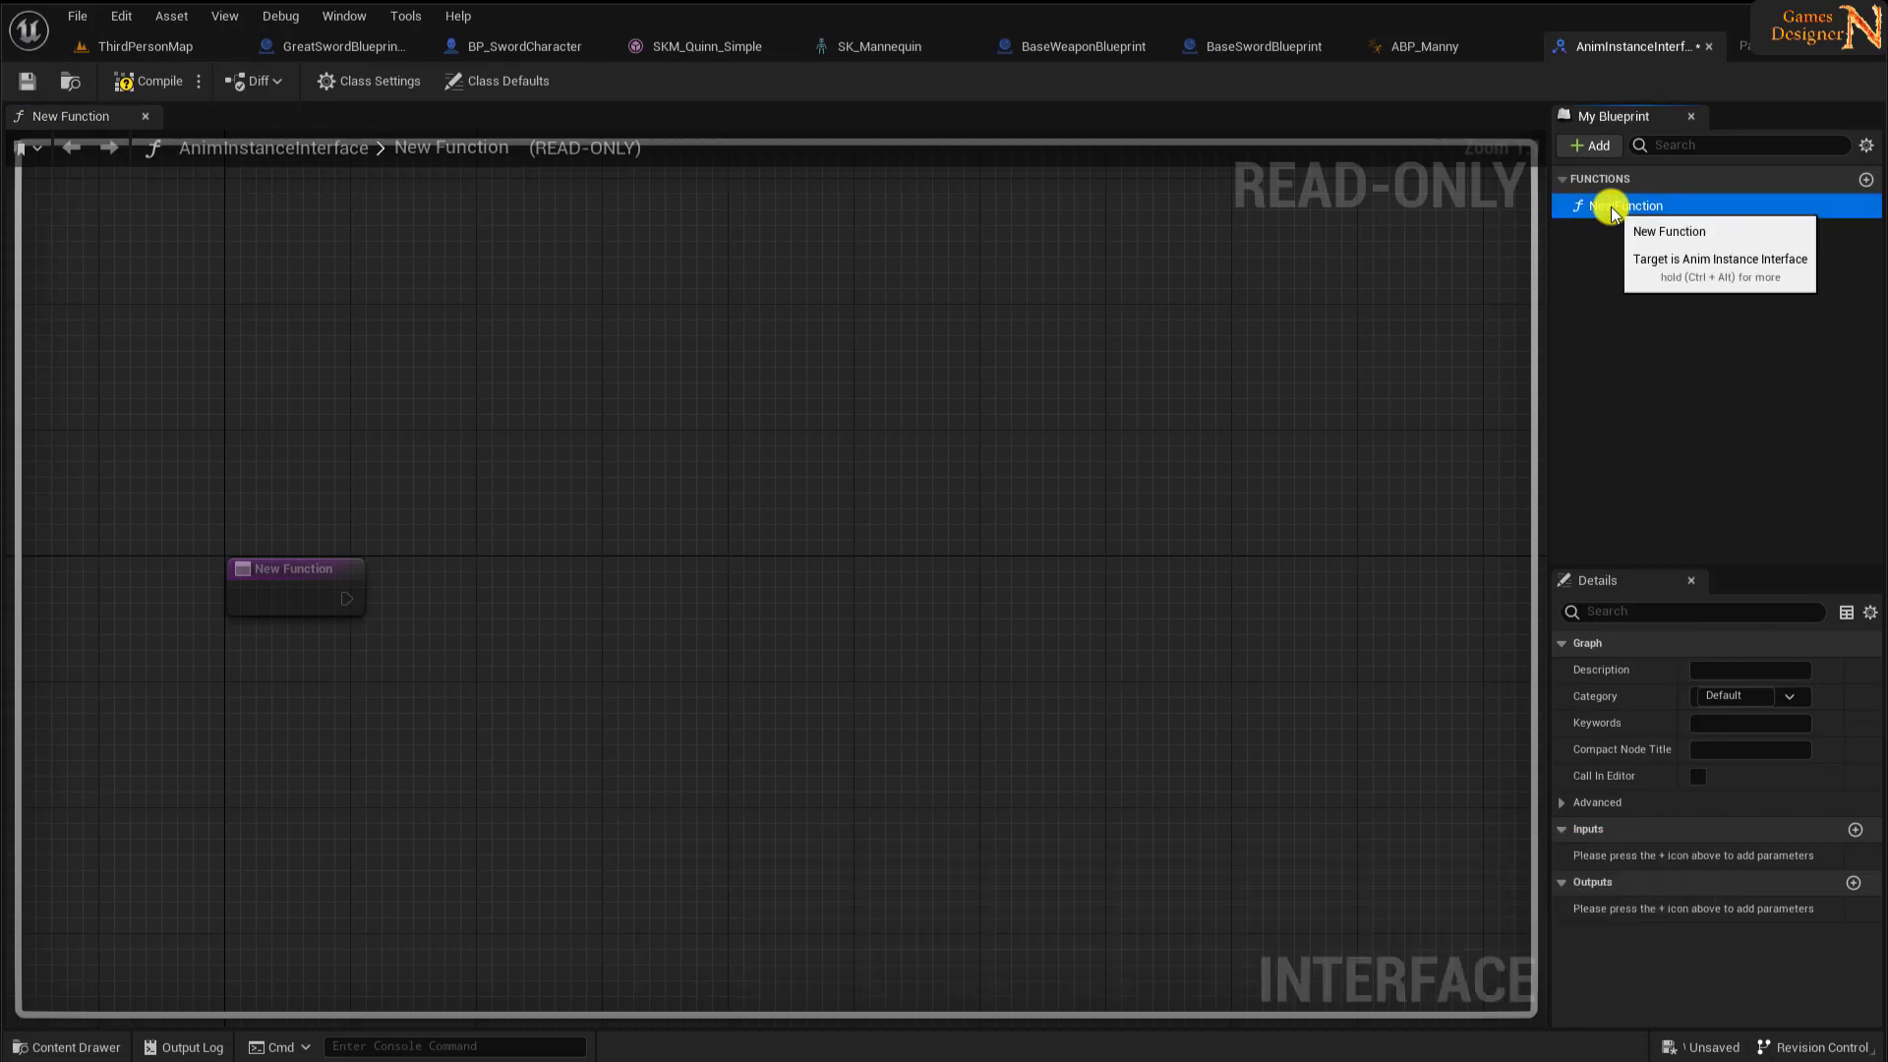
pyautogui.doubleClick(1612, 211)
pyautogui.write('UpdateCombatTy')
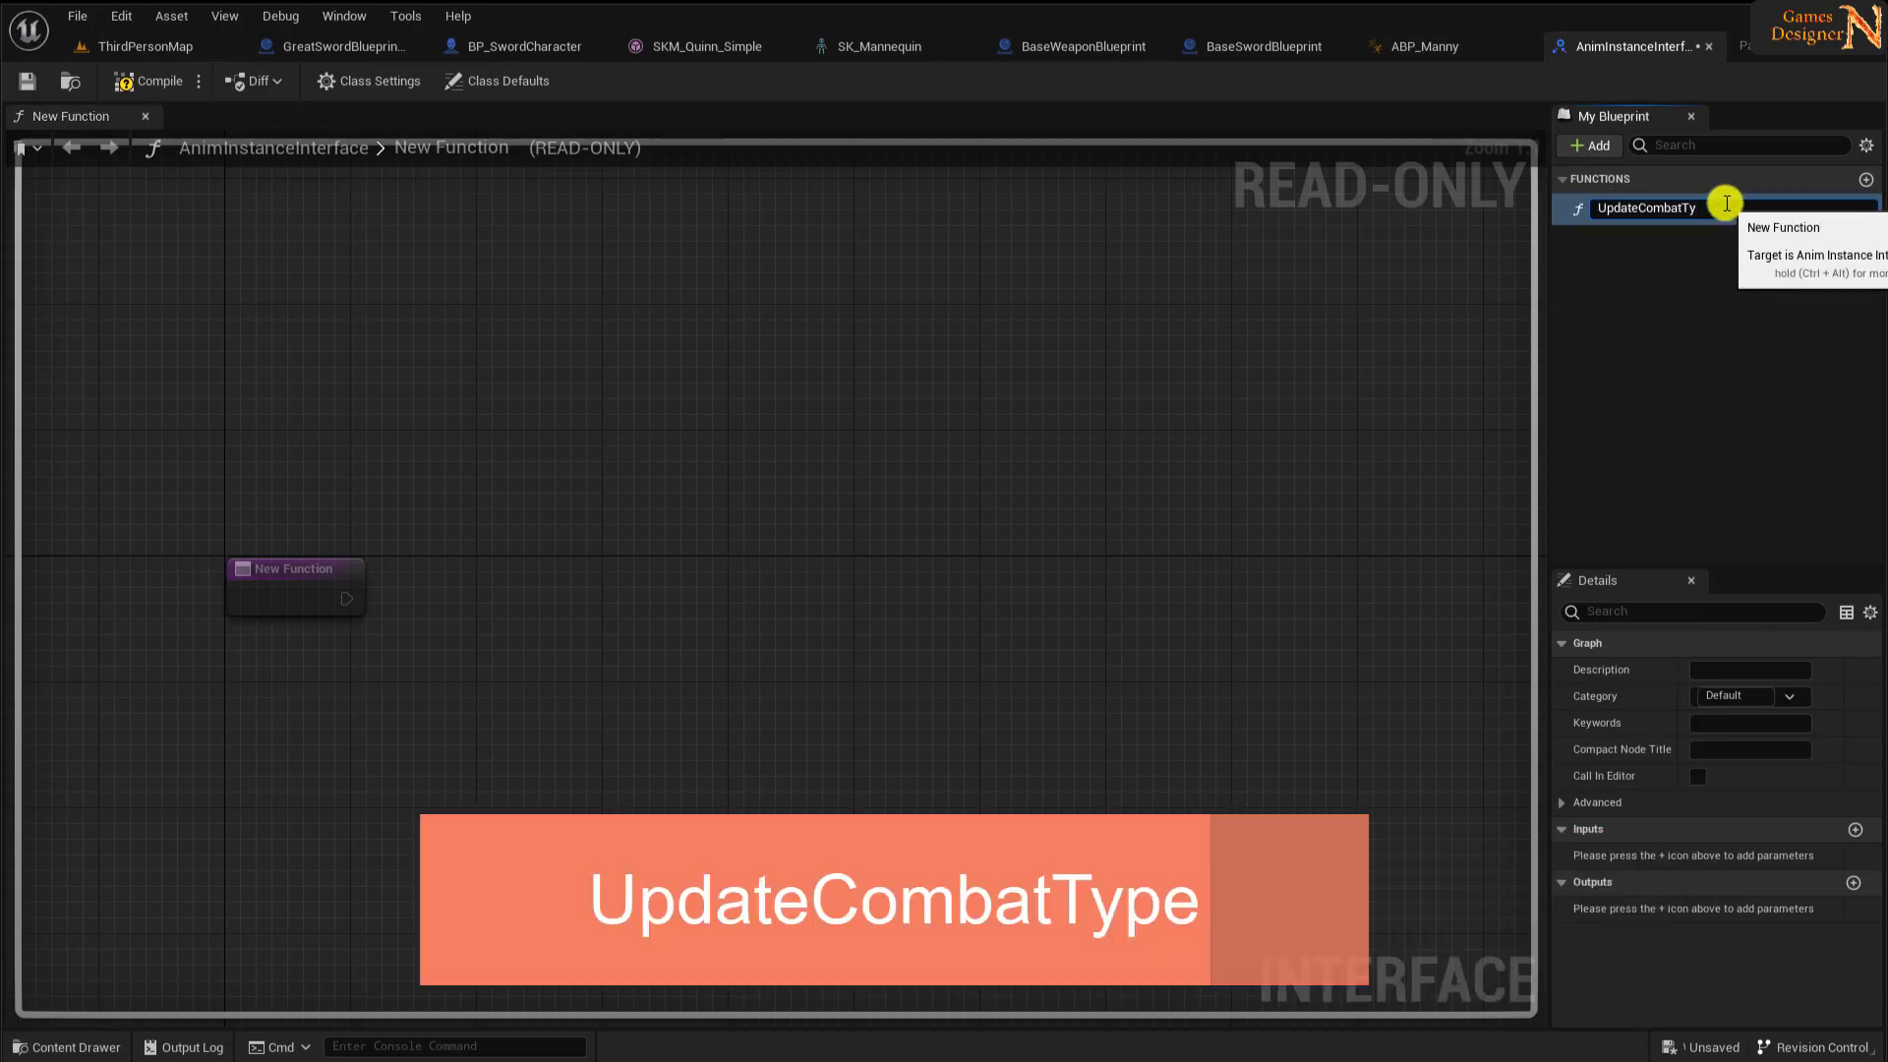
pyautogui.write('pe')
pyautogui.press('Return')
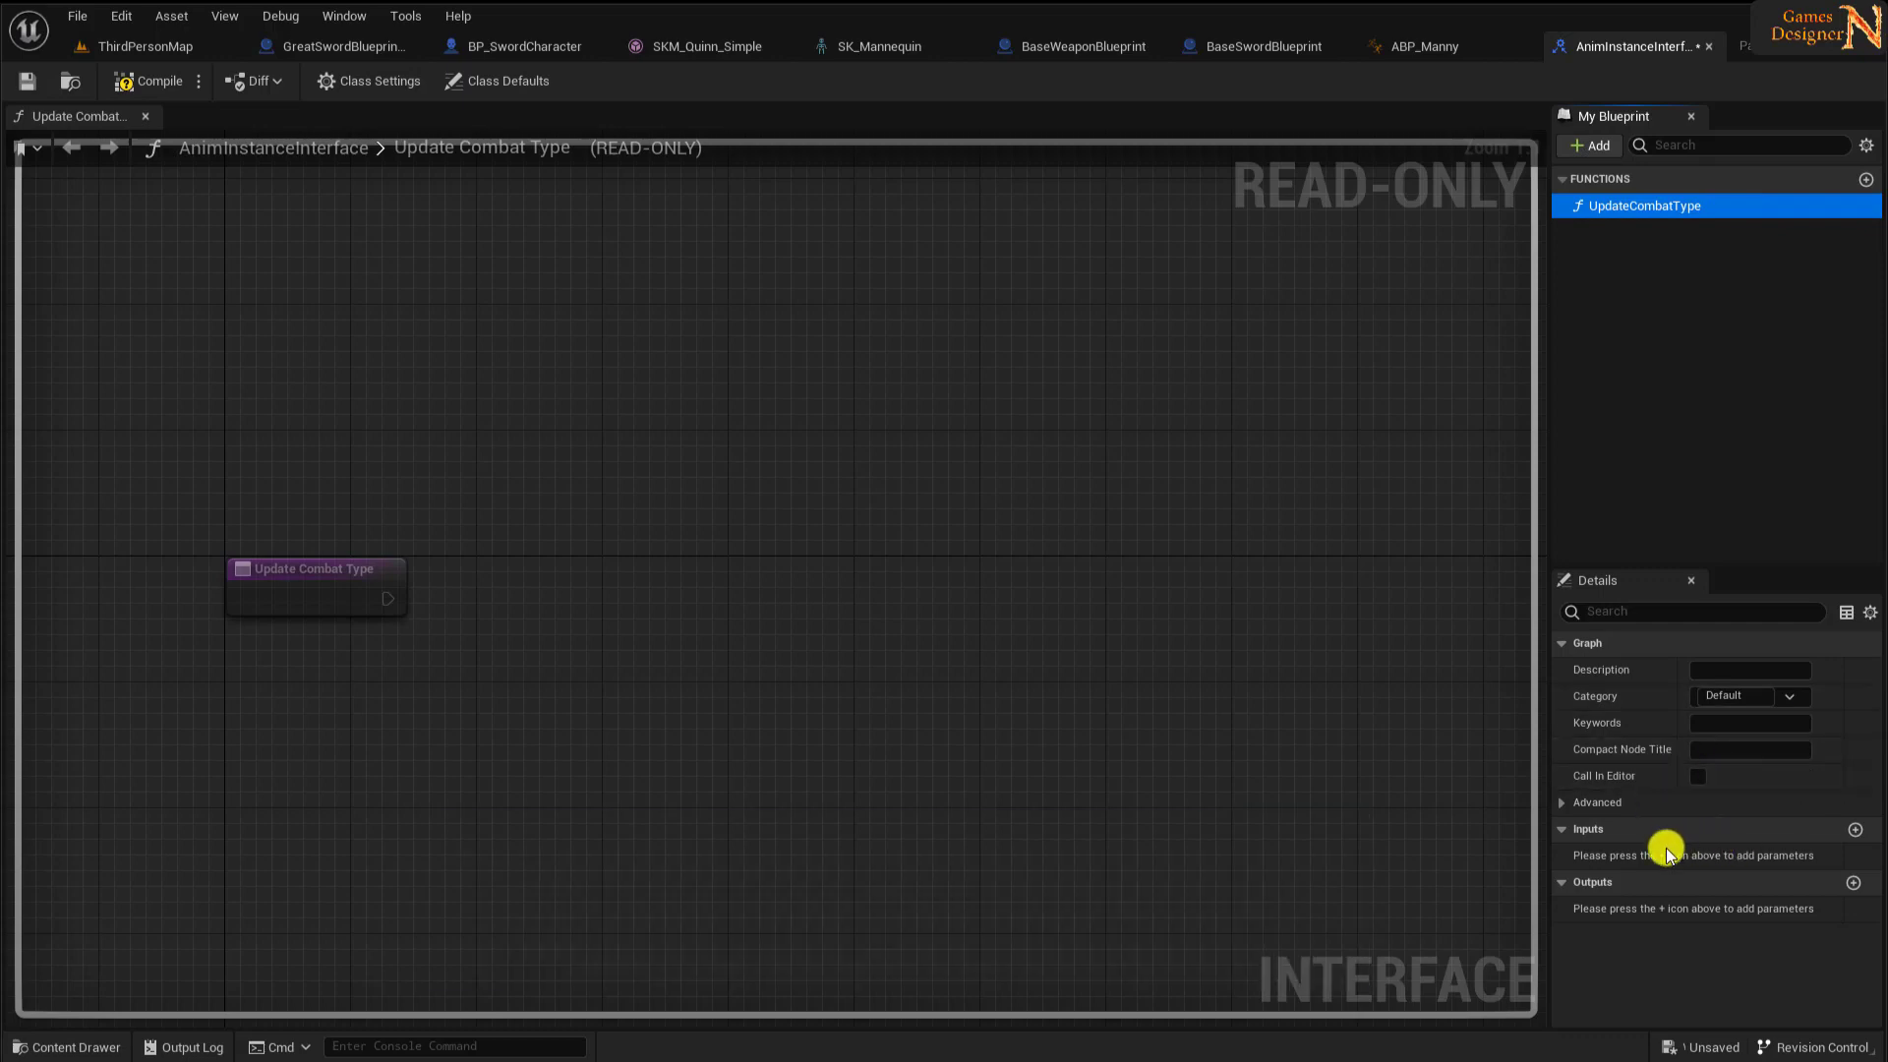
# - Add a CombatType input of type Combat Enum and compile the interface
pyautogui.click(1856, 831)
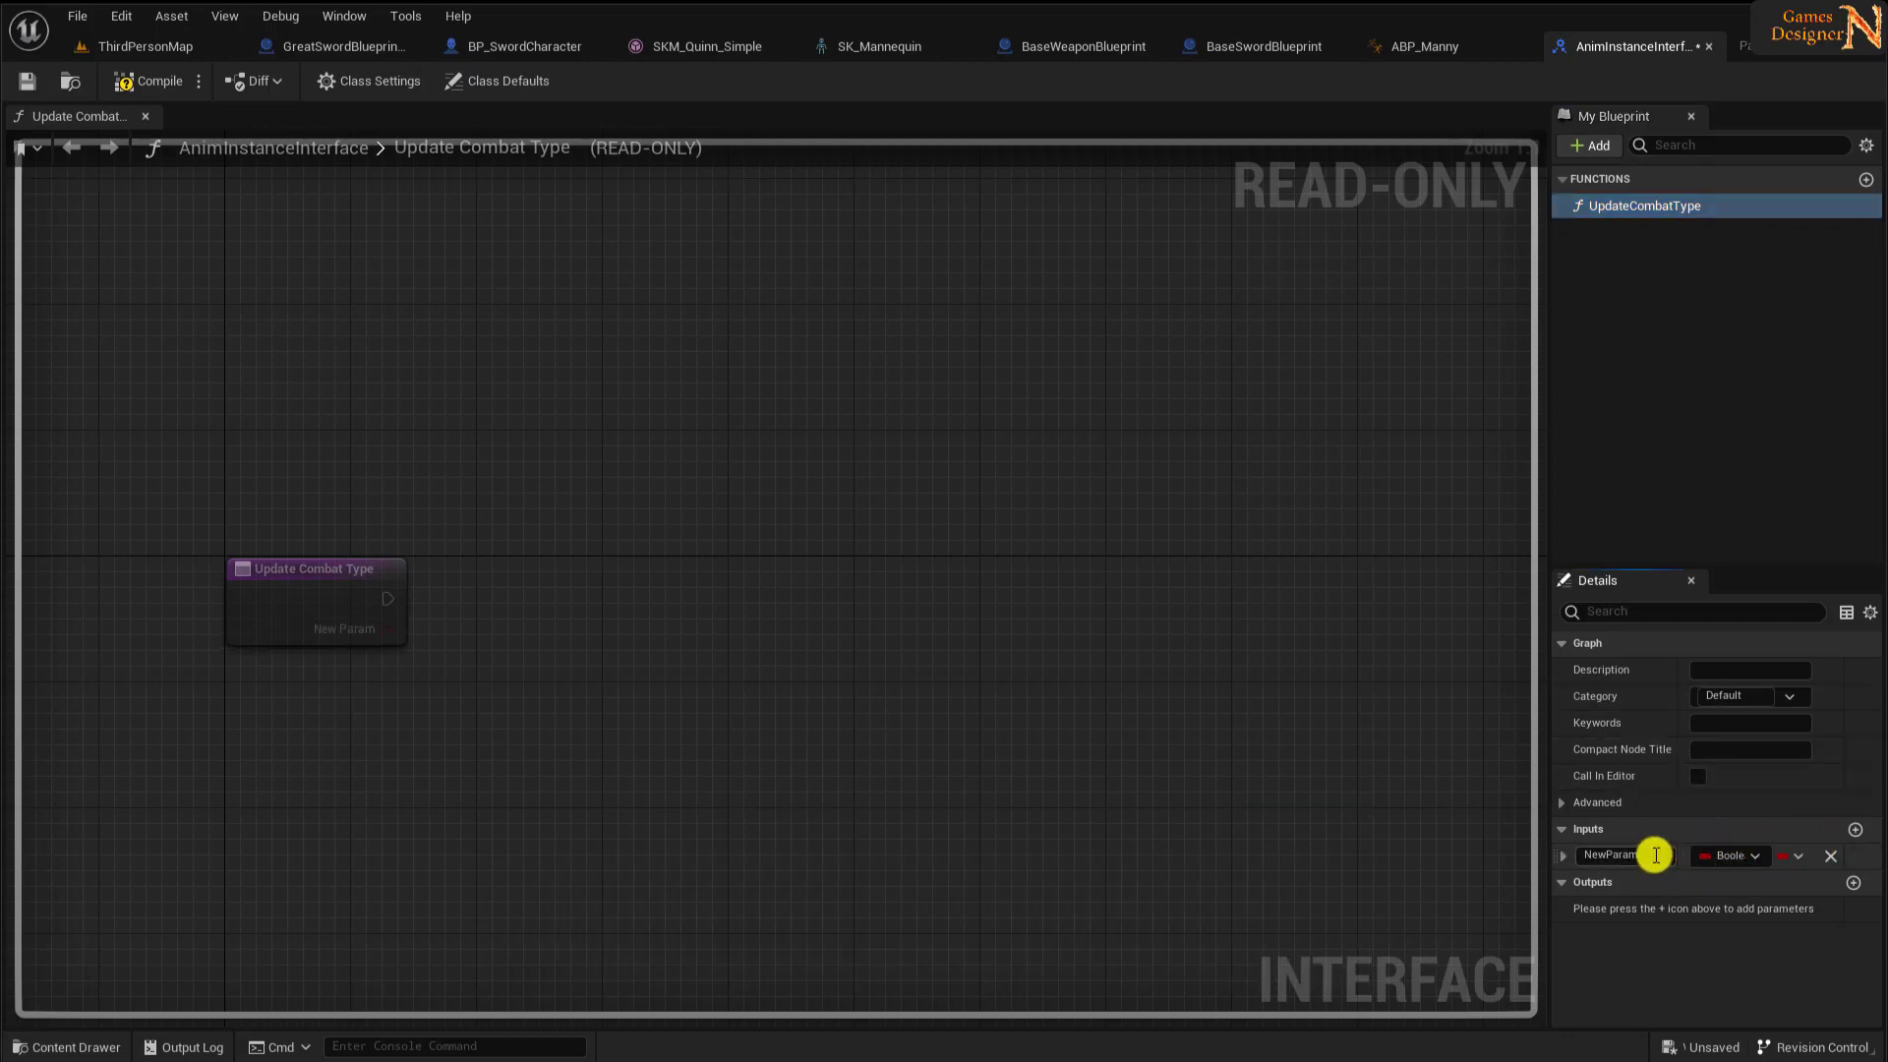
pyautogui.click(1656, 855)
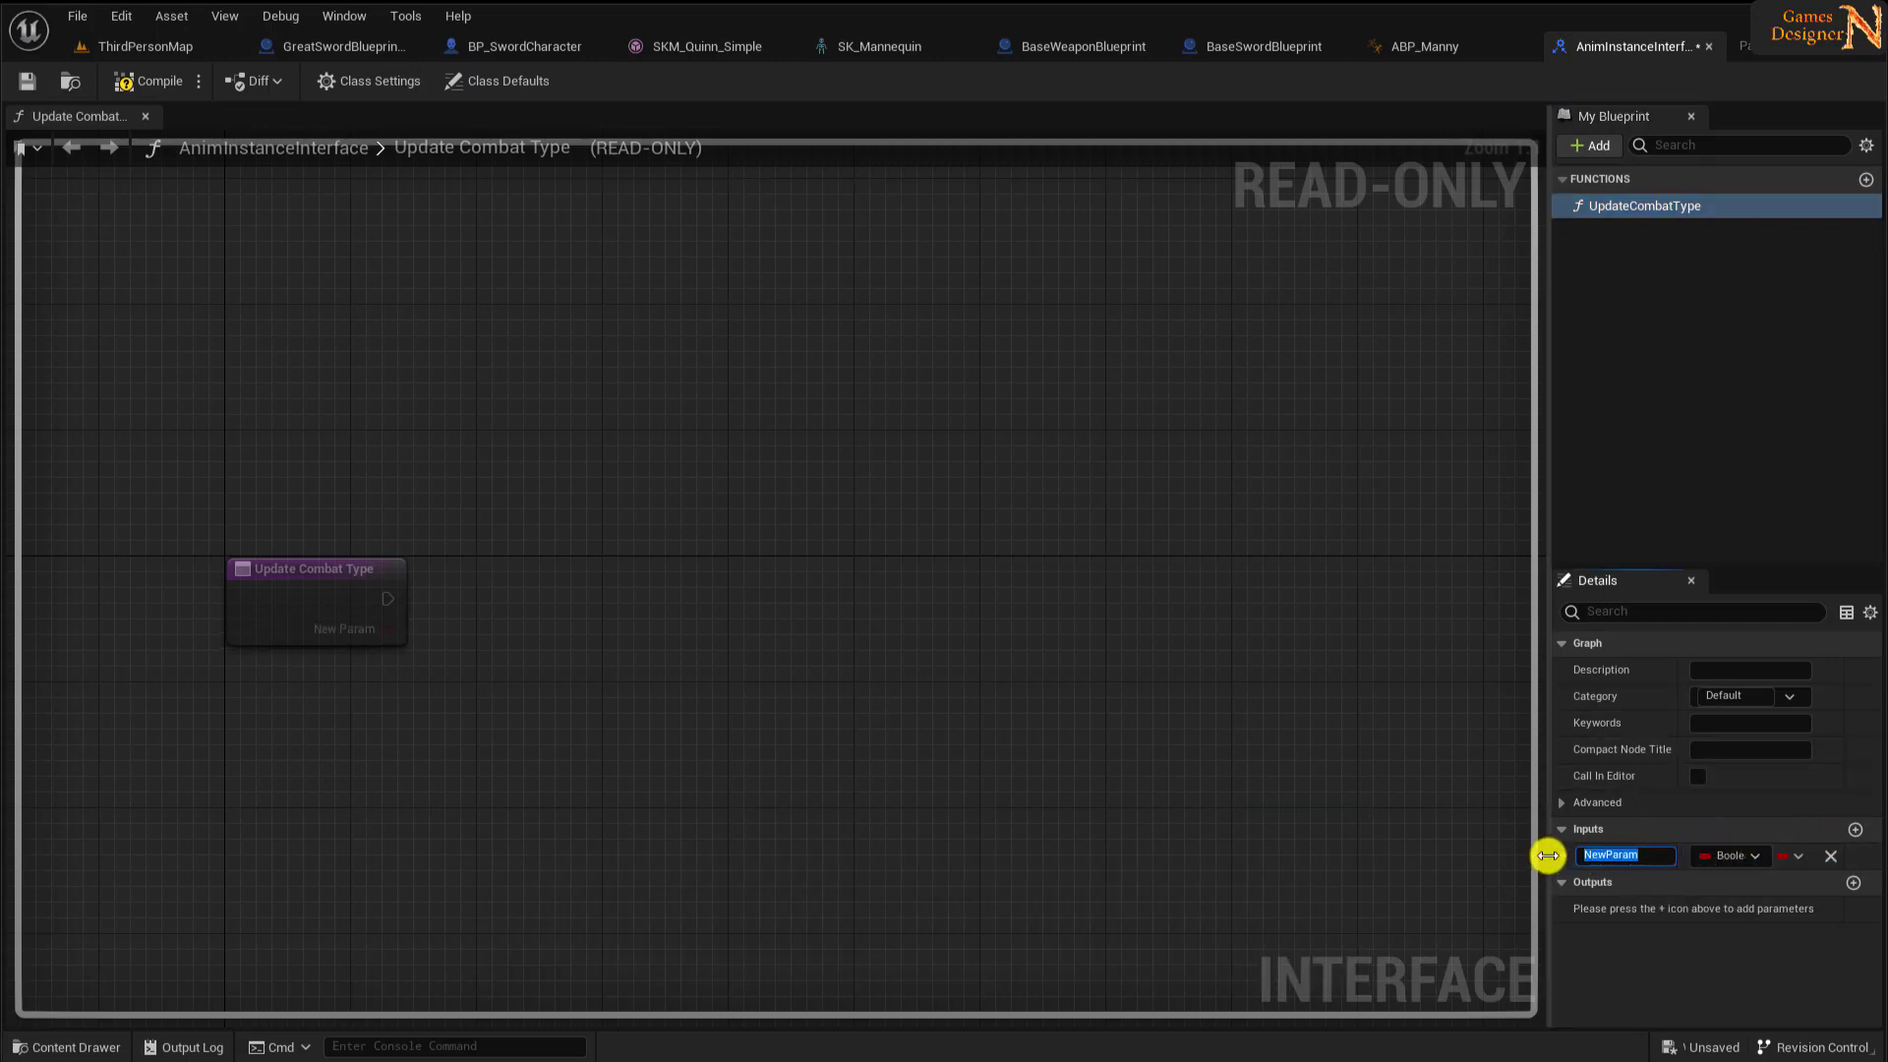
pyautogui.write('batT')
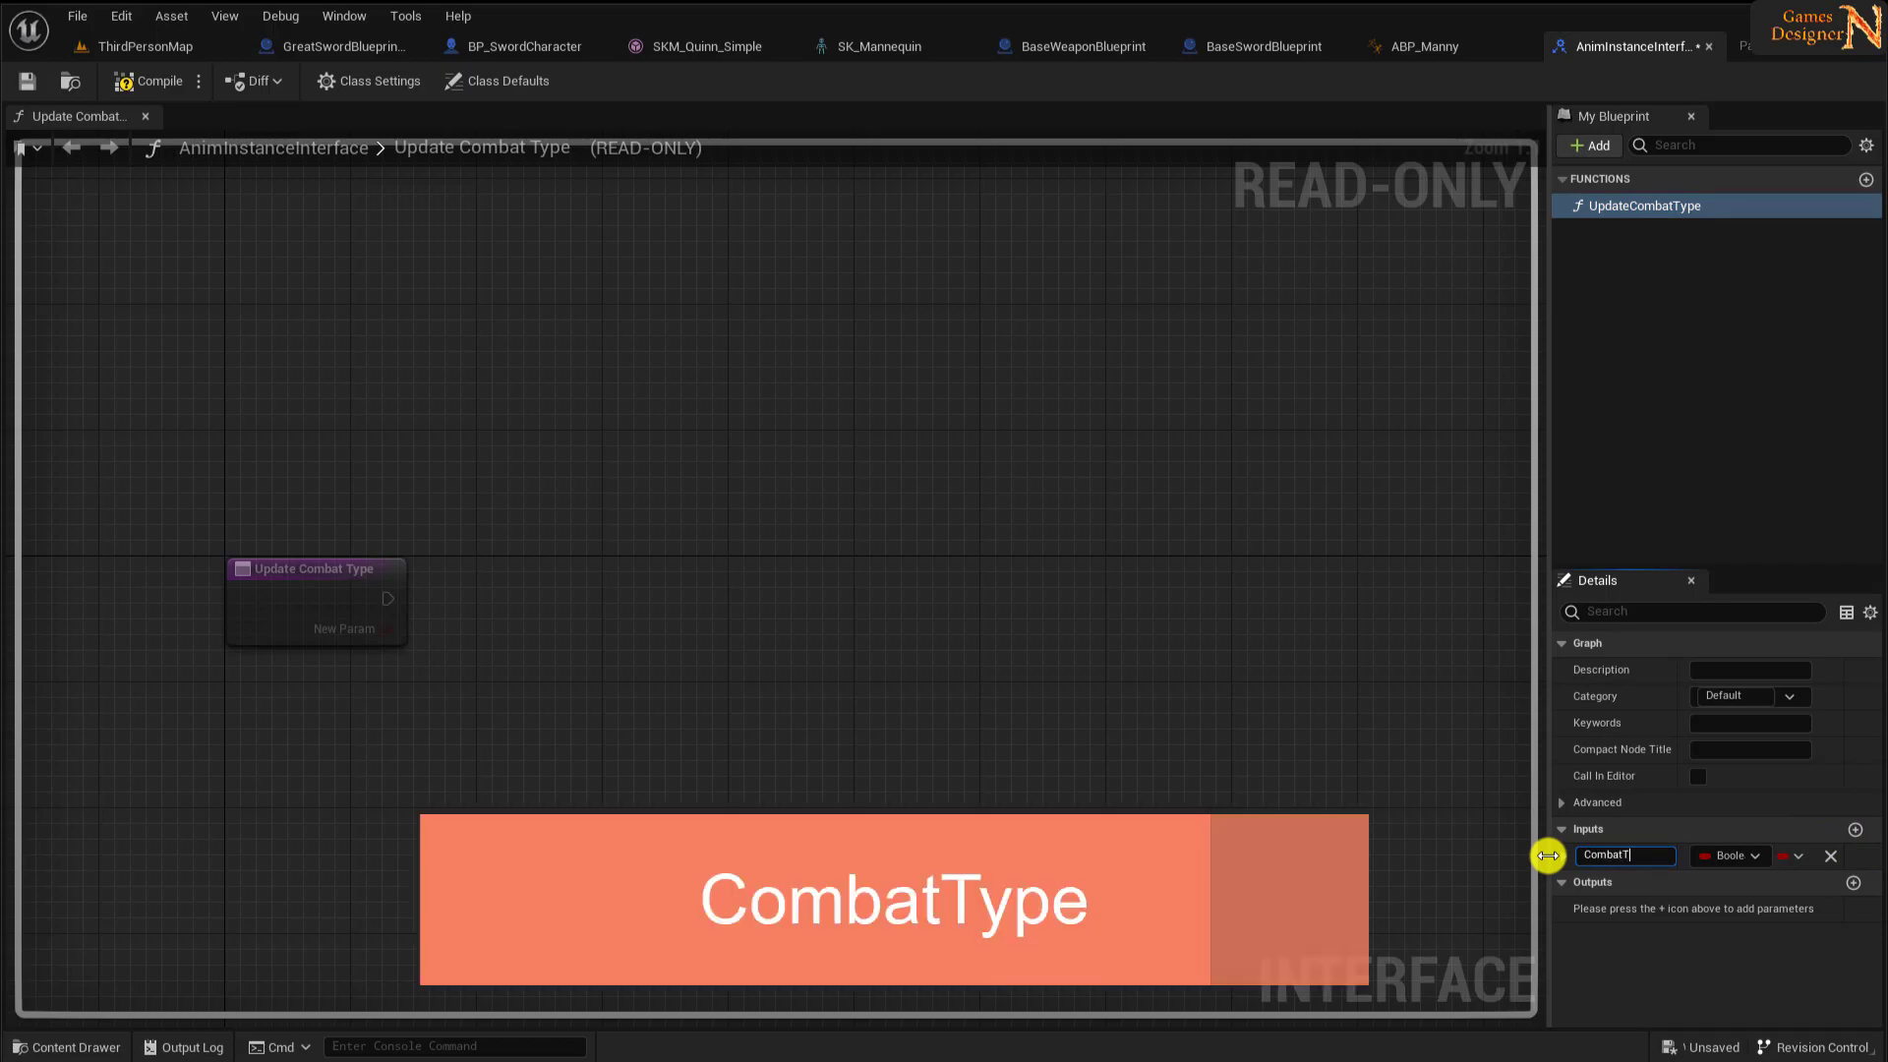
pyautogui.write('ype')
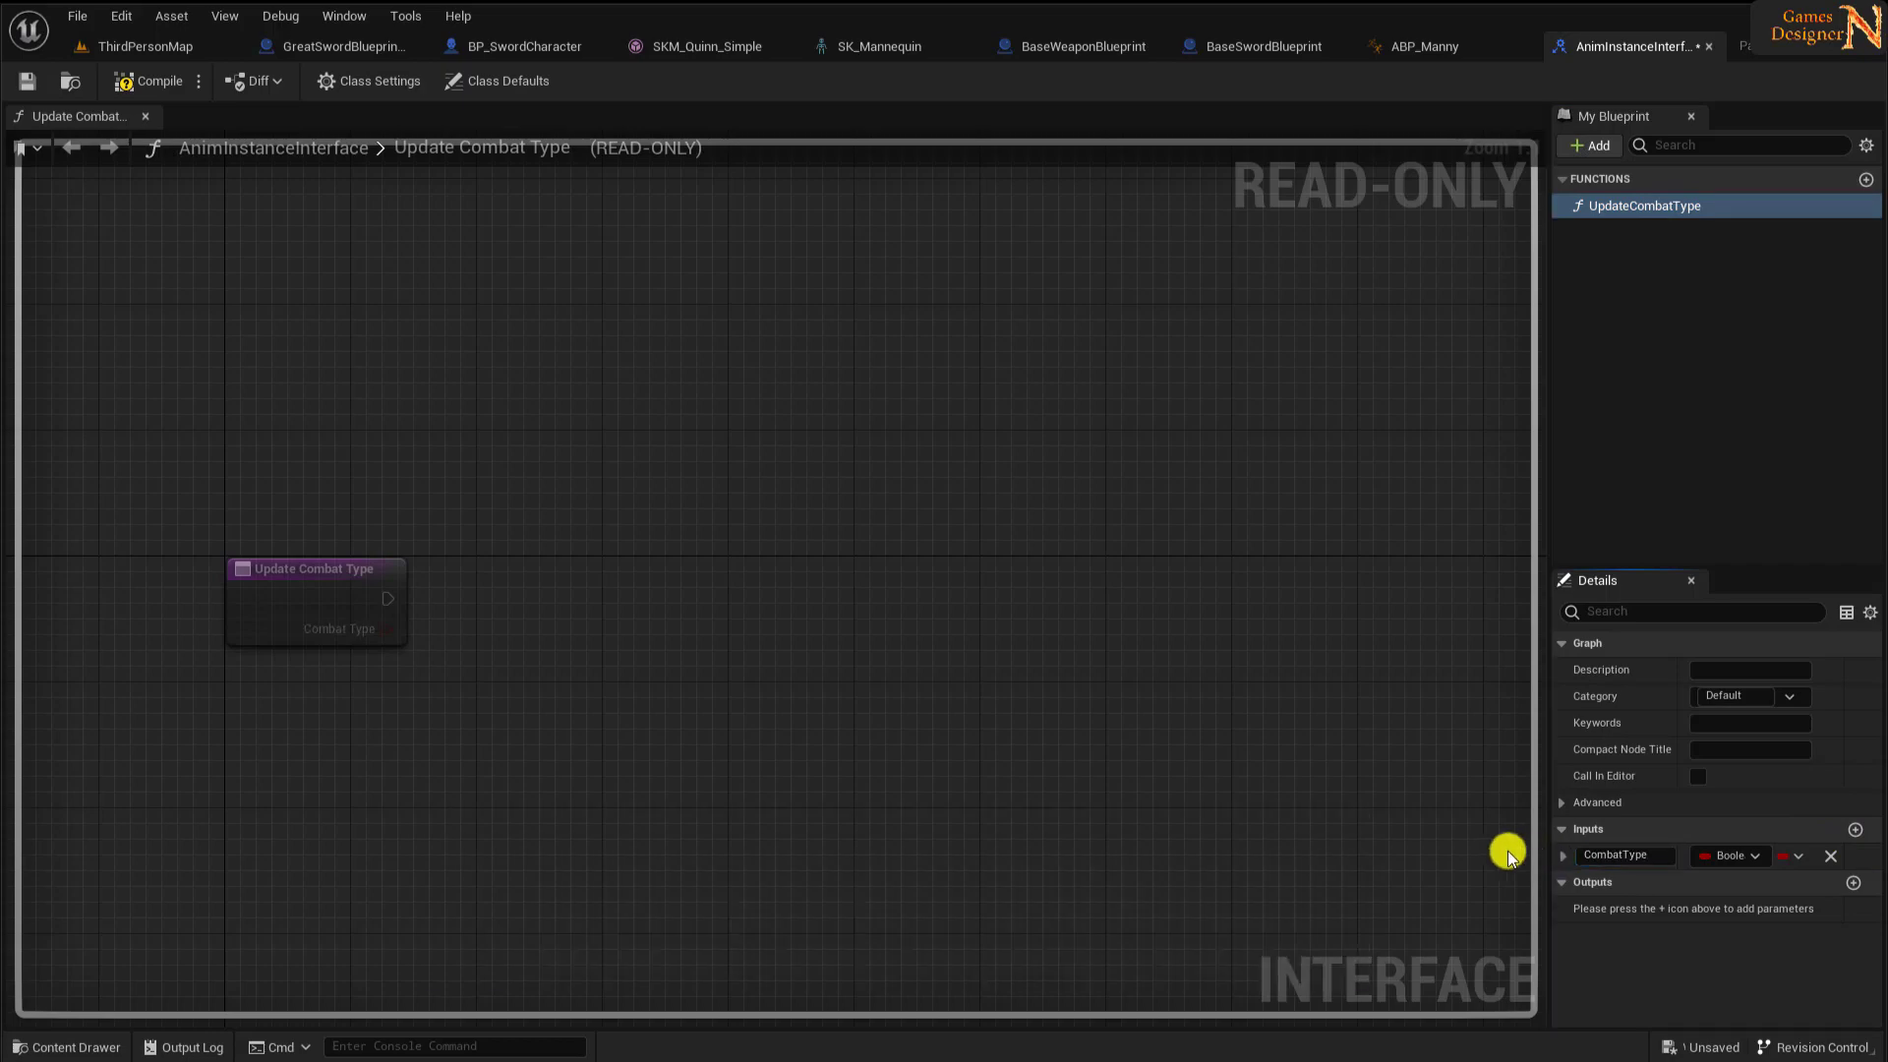
pyautogui.click(1725, 857)
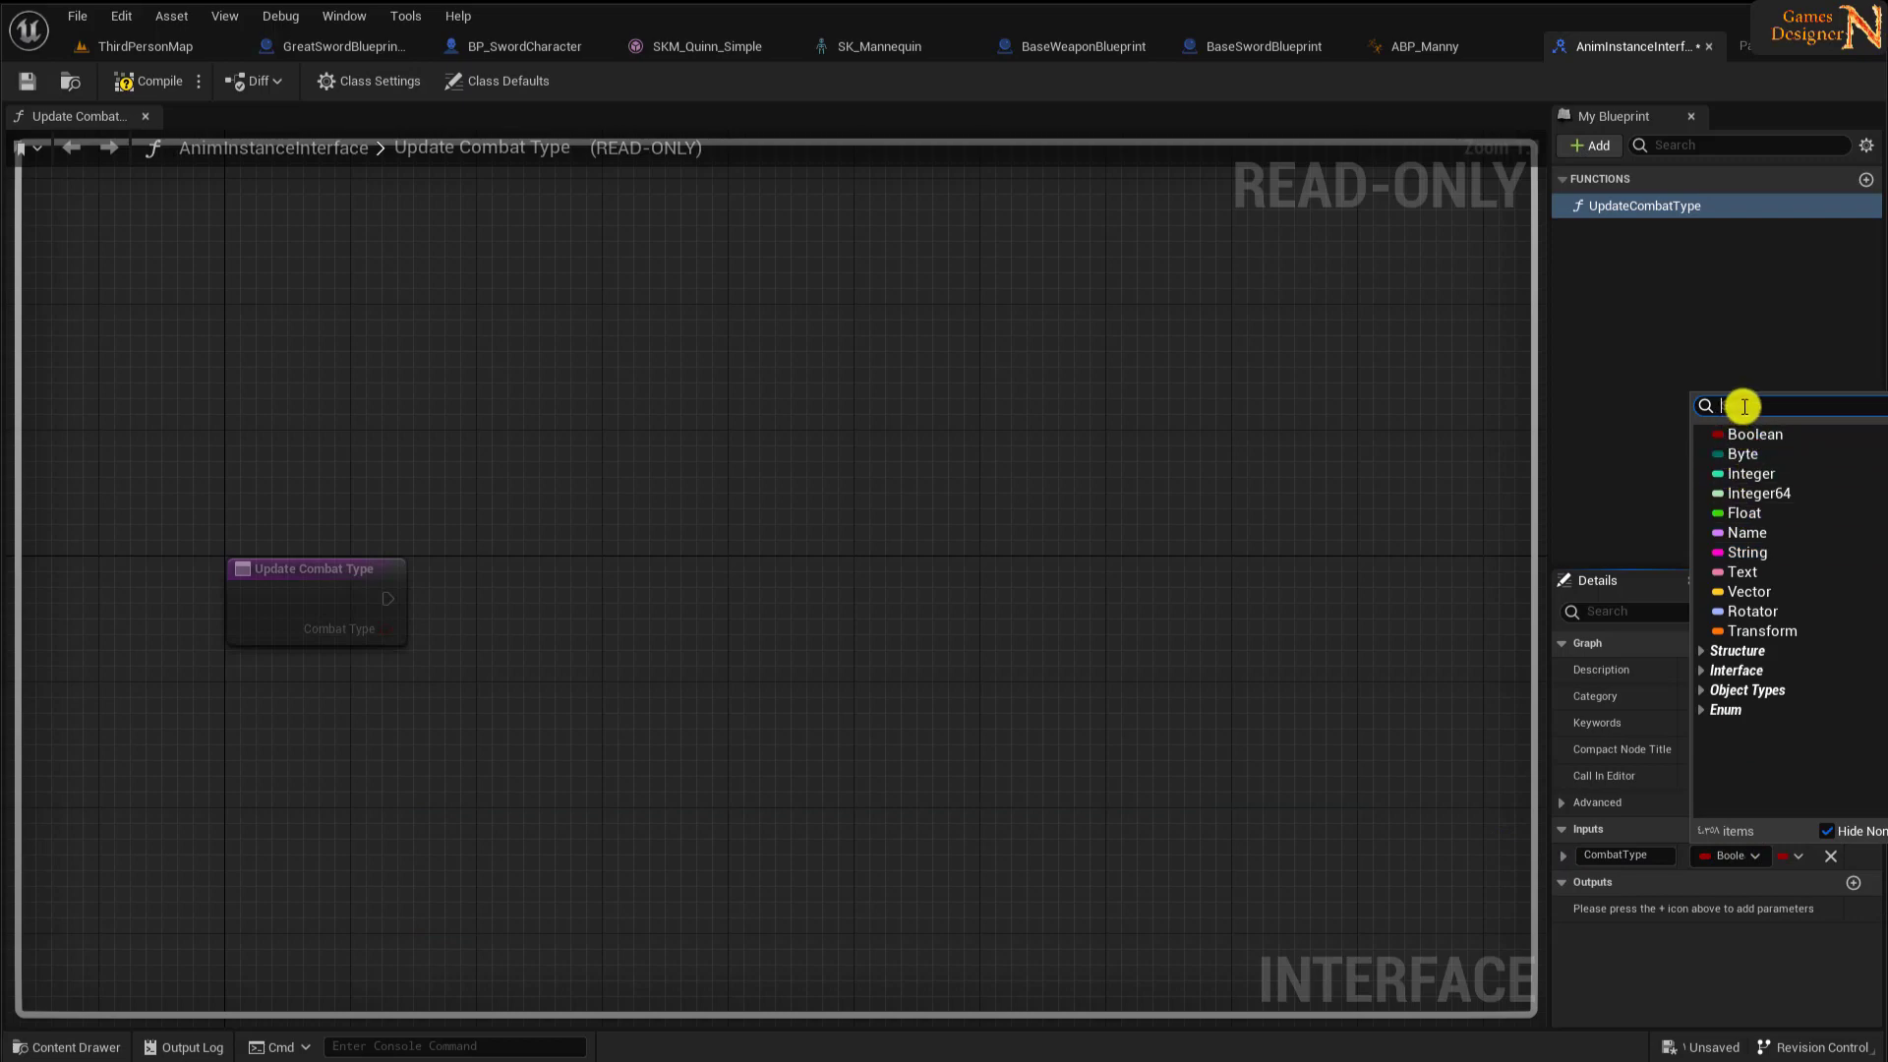
pyautogui.write('enu')
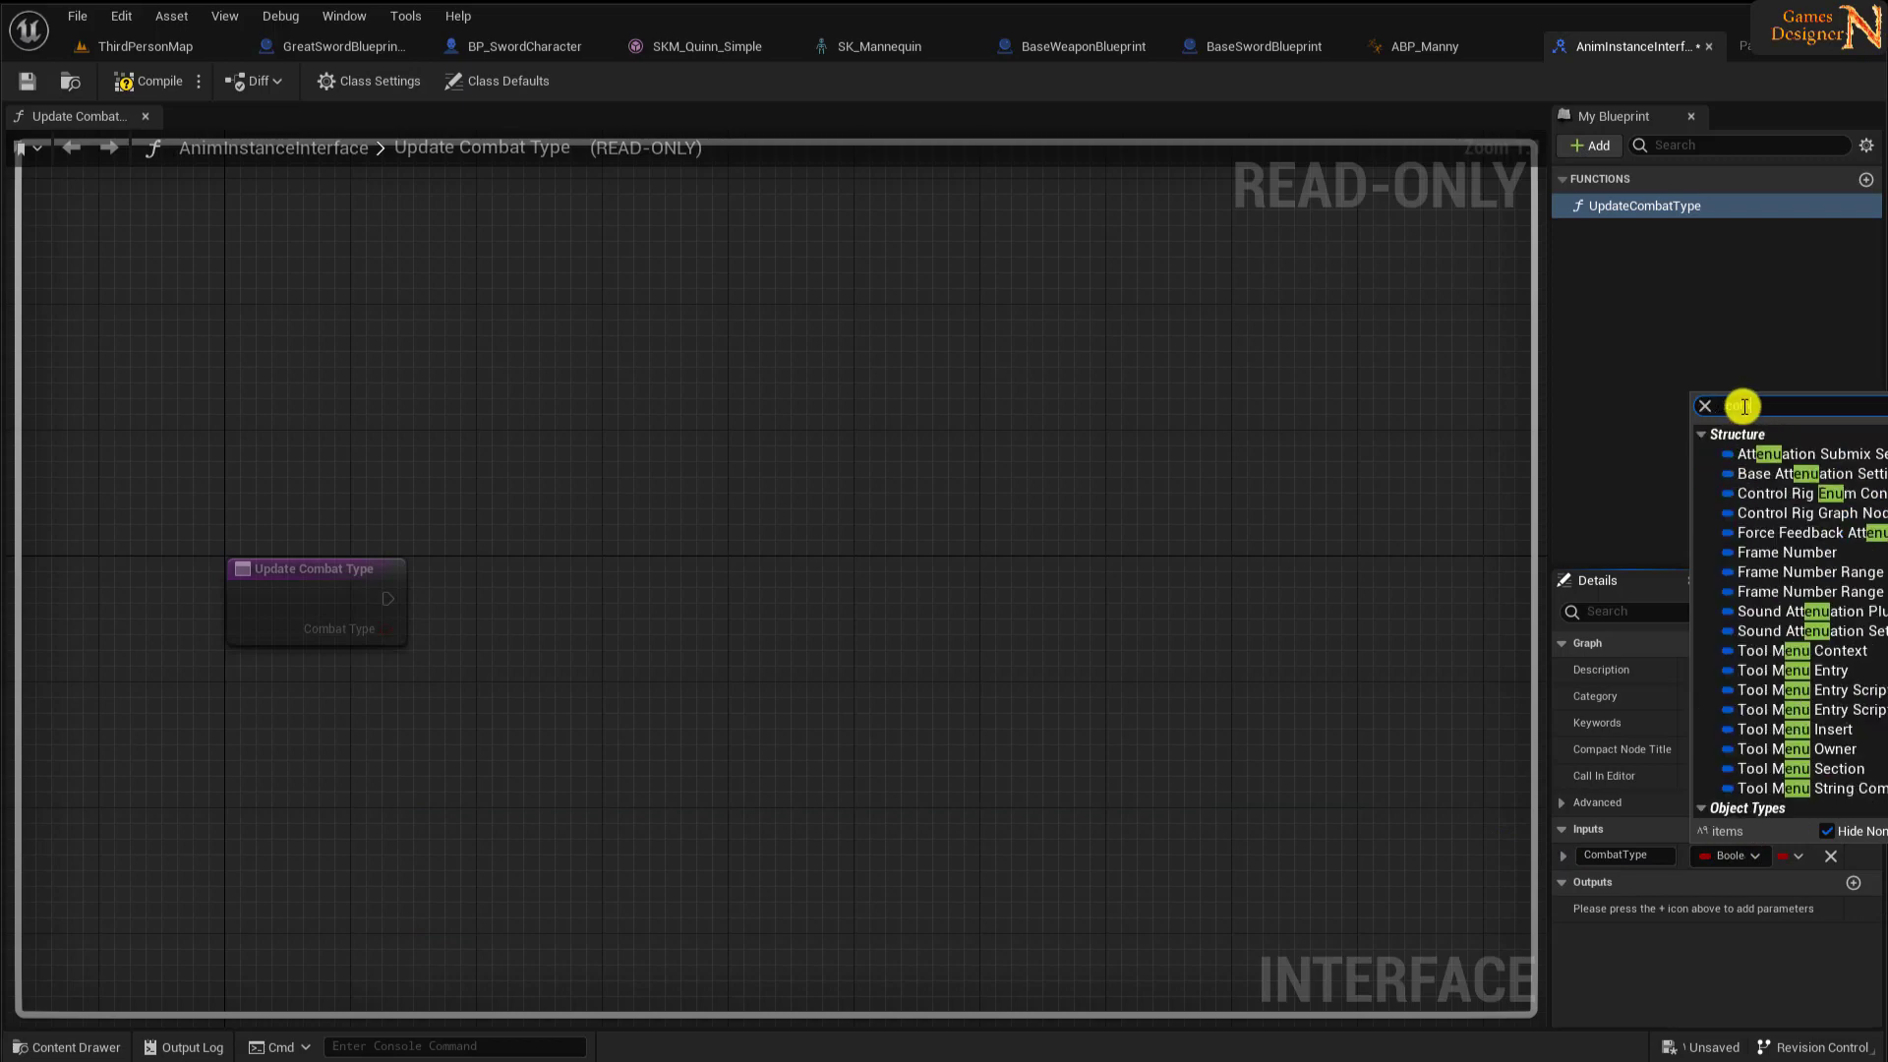
pyautogui.press('BackSpace')
pyautogui.press('BackSpace')
pyautogui.press('BackSpace')
pyautogui.write('combat')
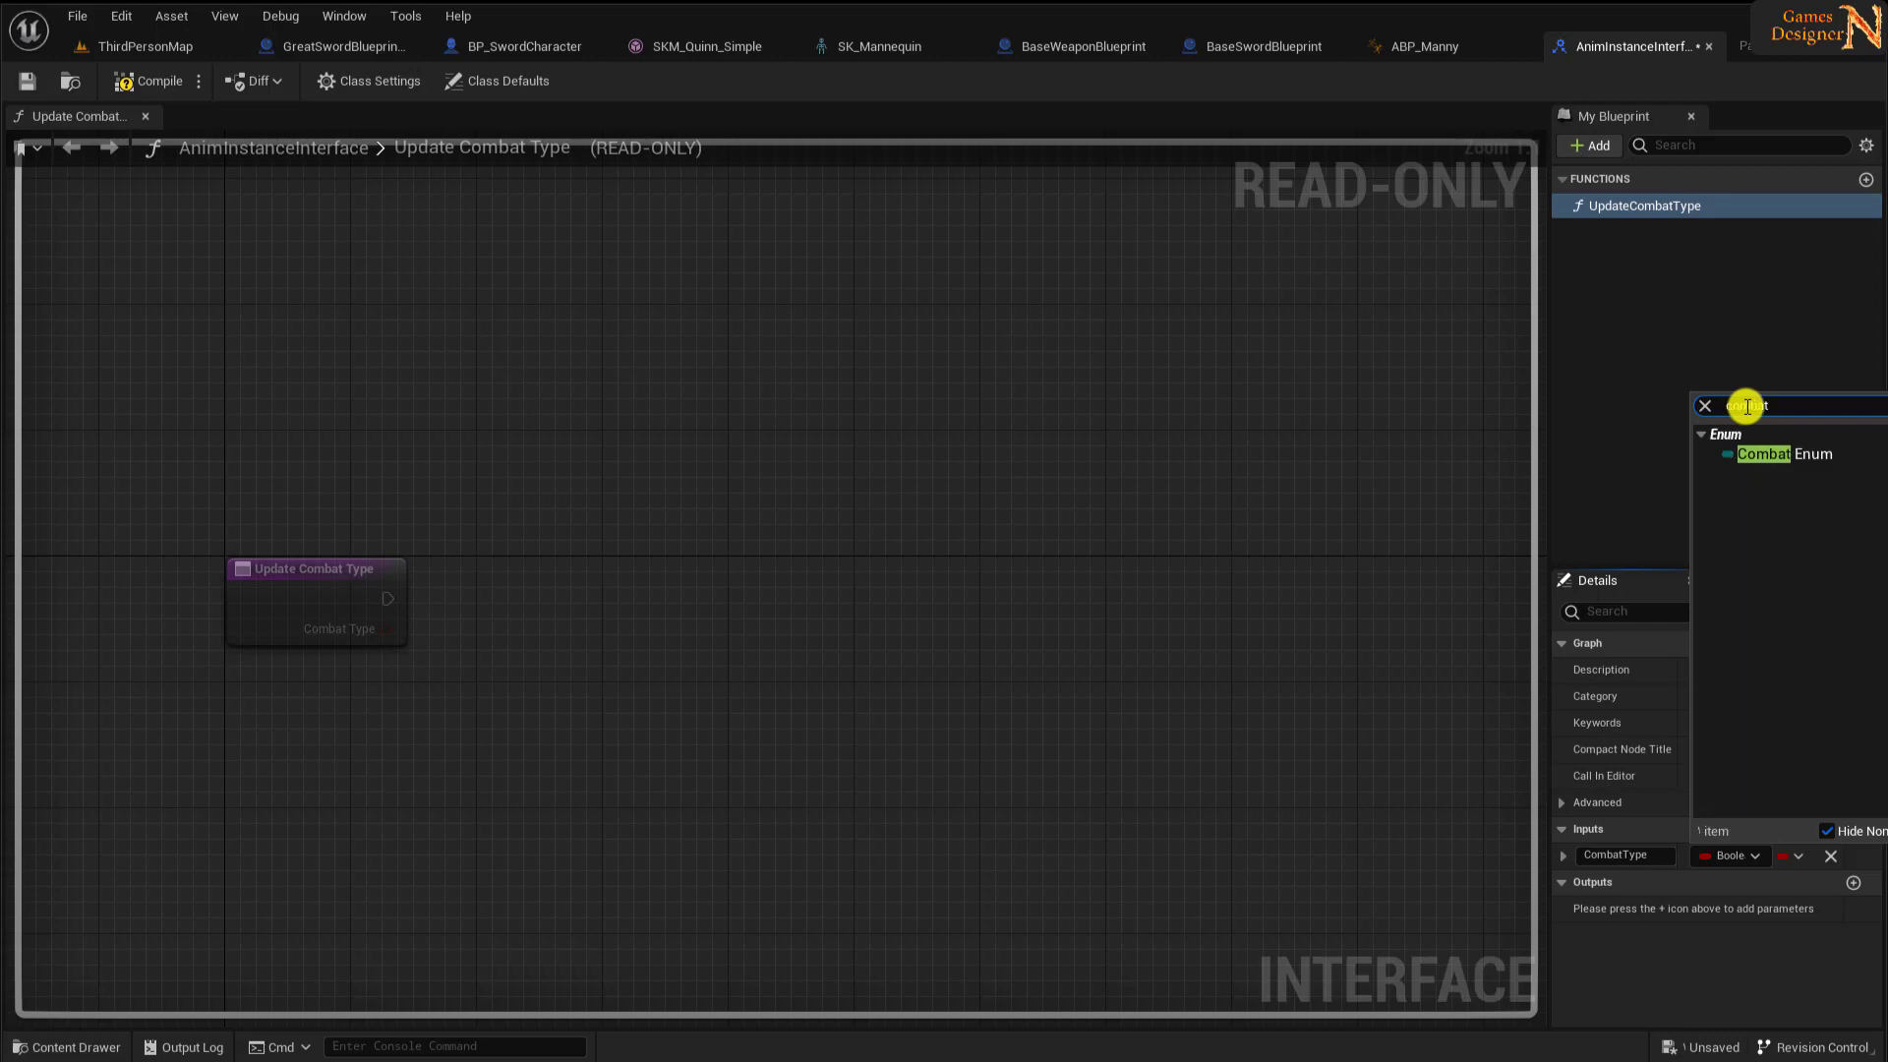
pyautogui.click(1784, 455)
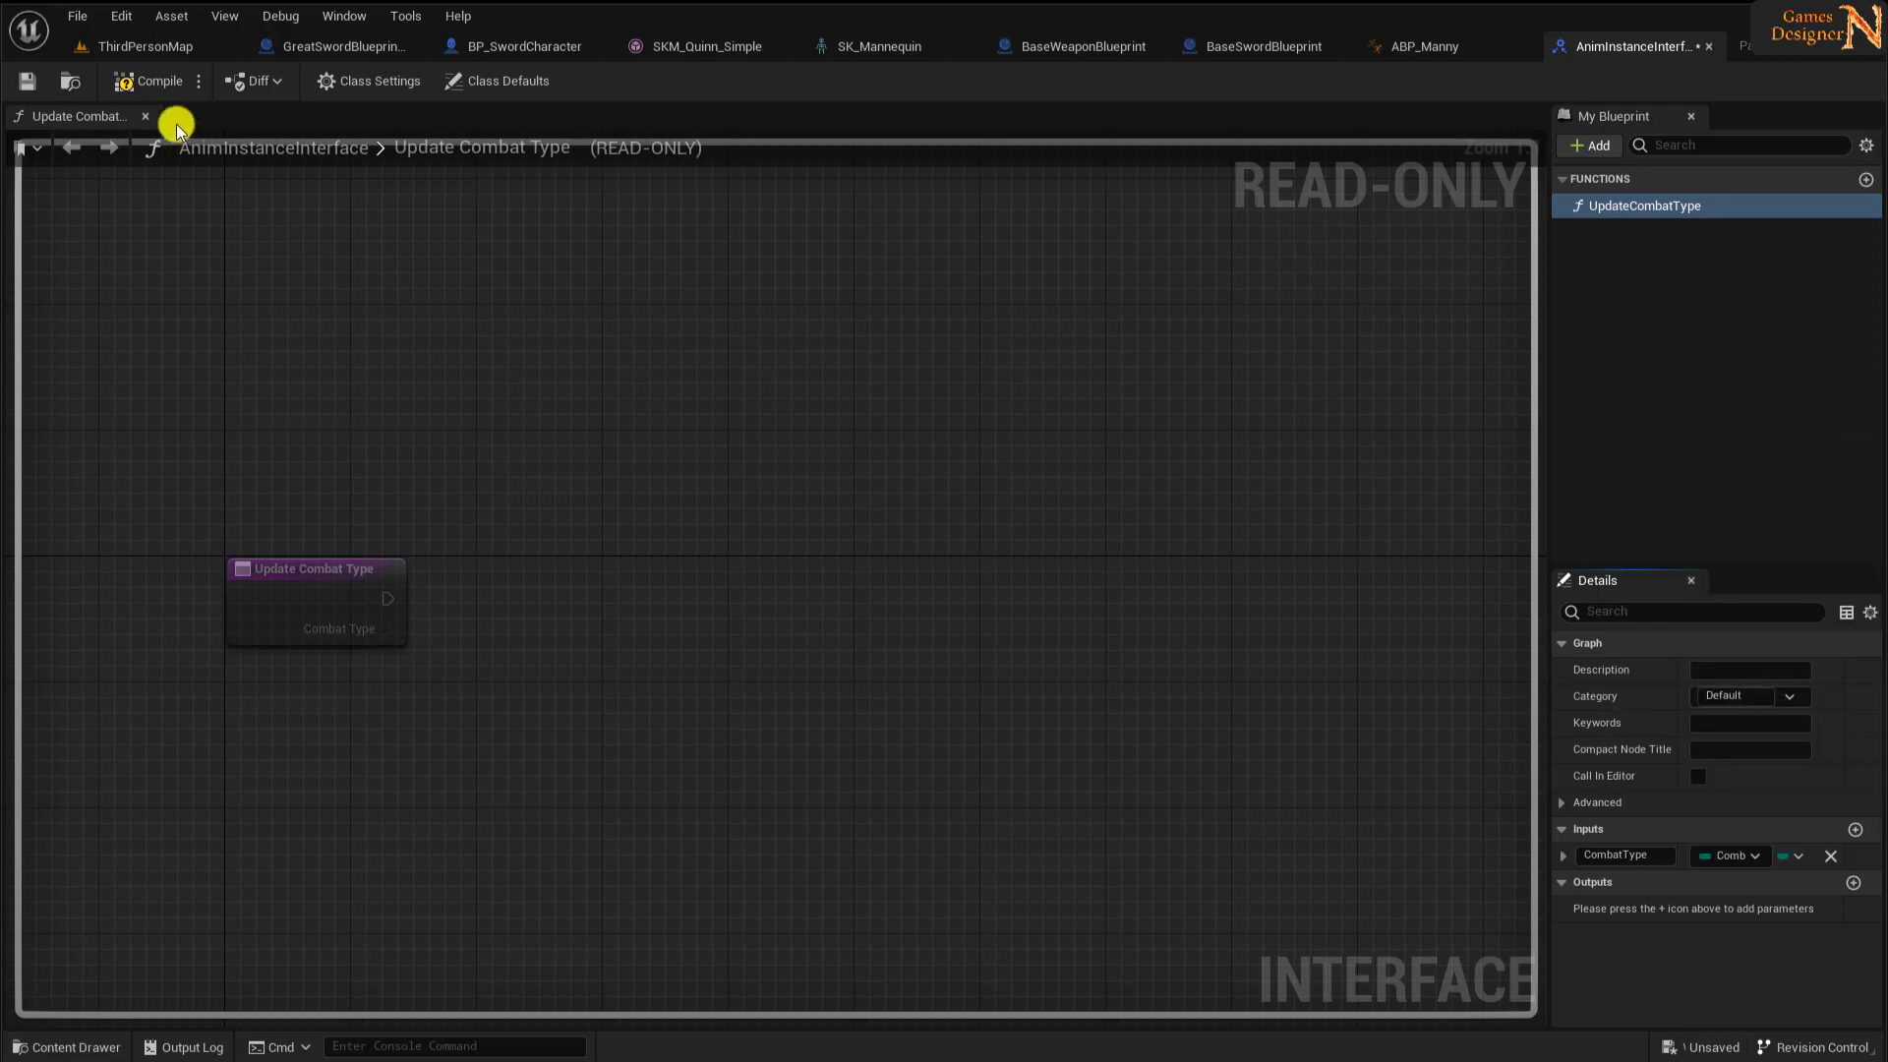
pyautogui.click(126, 83)
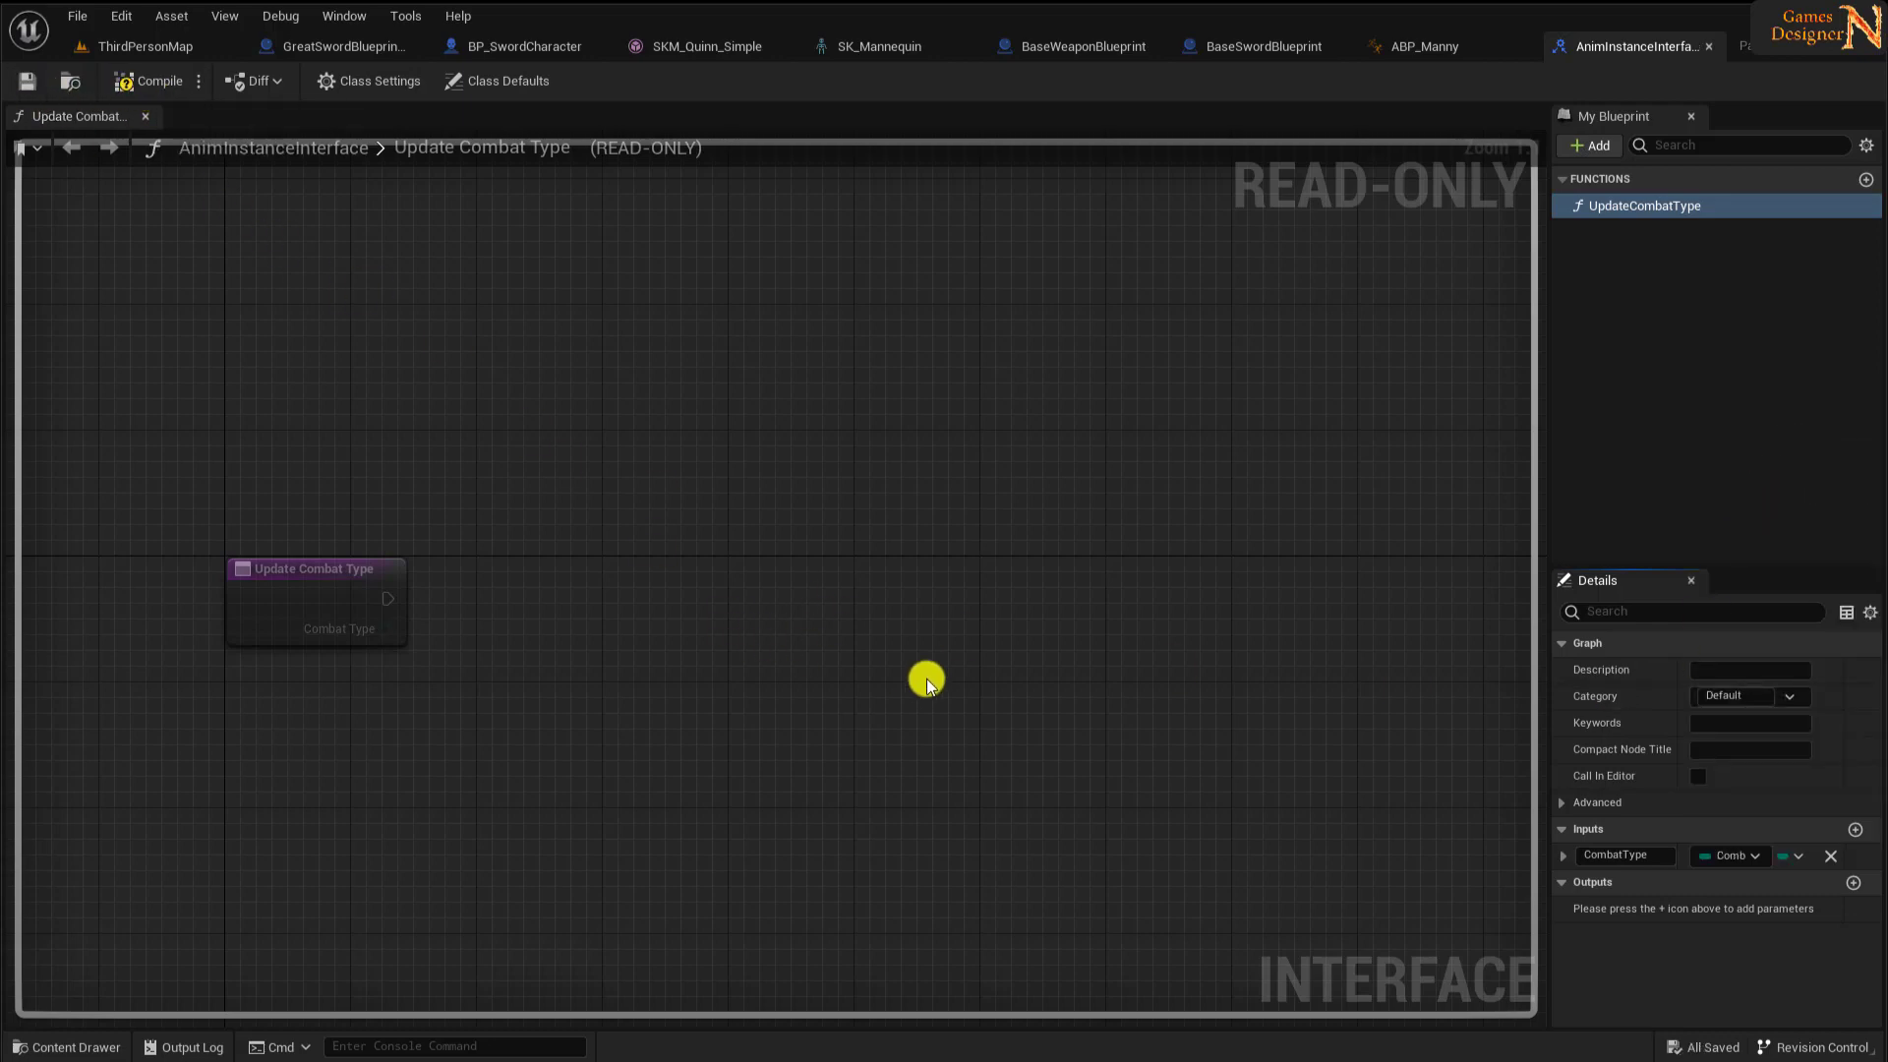
# - In BaseWeaponBlueprint's On Equiped graph, add Get Anim Instance on the character mesh
pyautogui.click(1076, 46)
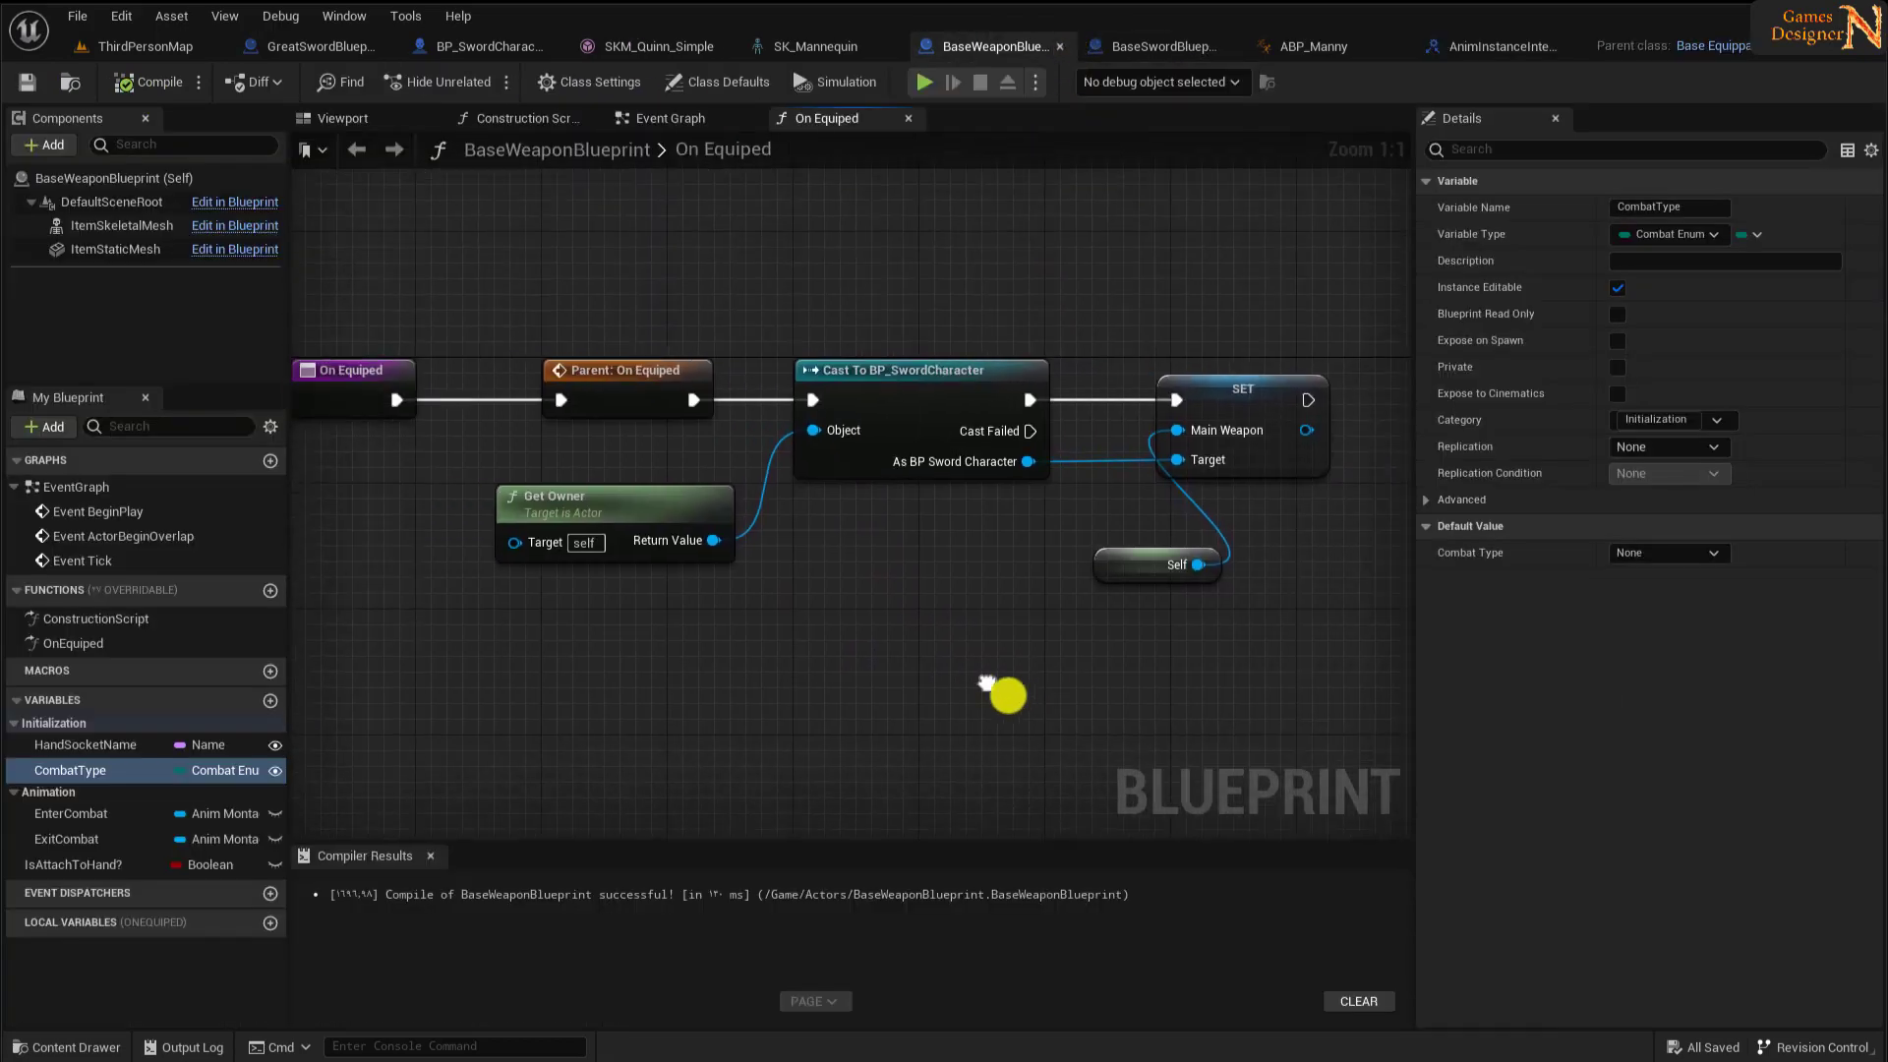
pyautogui.moveTo(996, 723)
pyautogui.mouseDown(button='right')
pyautogui.moveTo(669, 618)
pyautogui.moveTo(694, 597)
pyautogui.mouseUp(button='right')
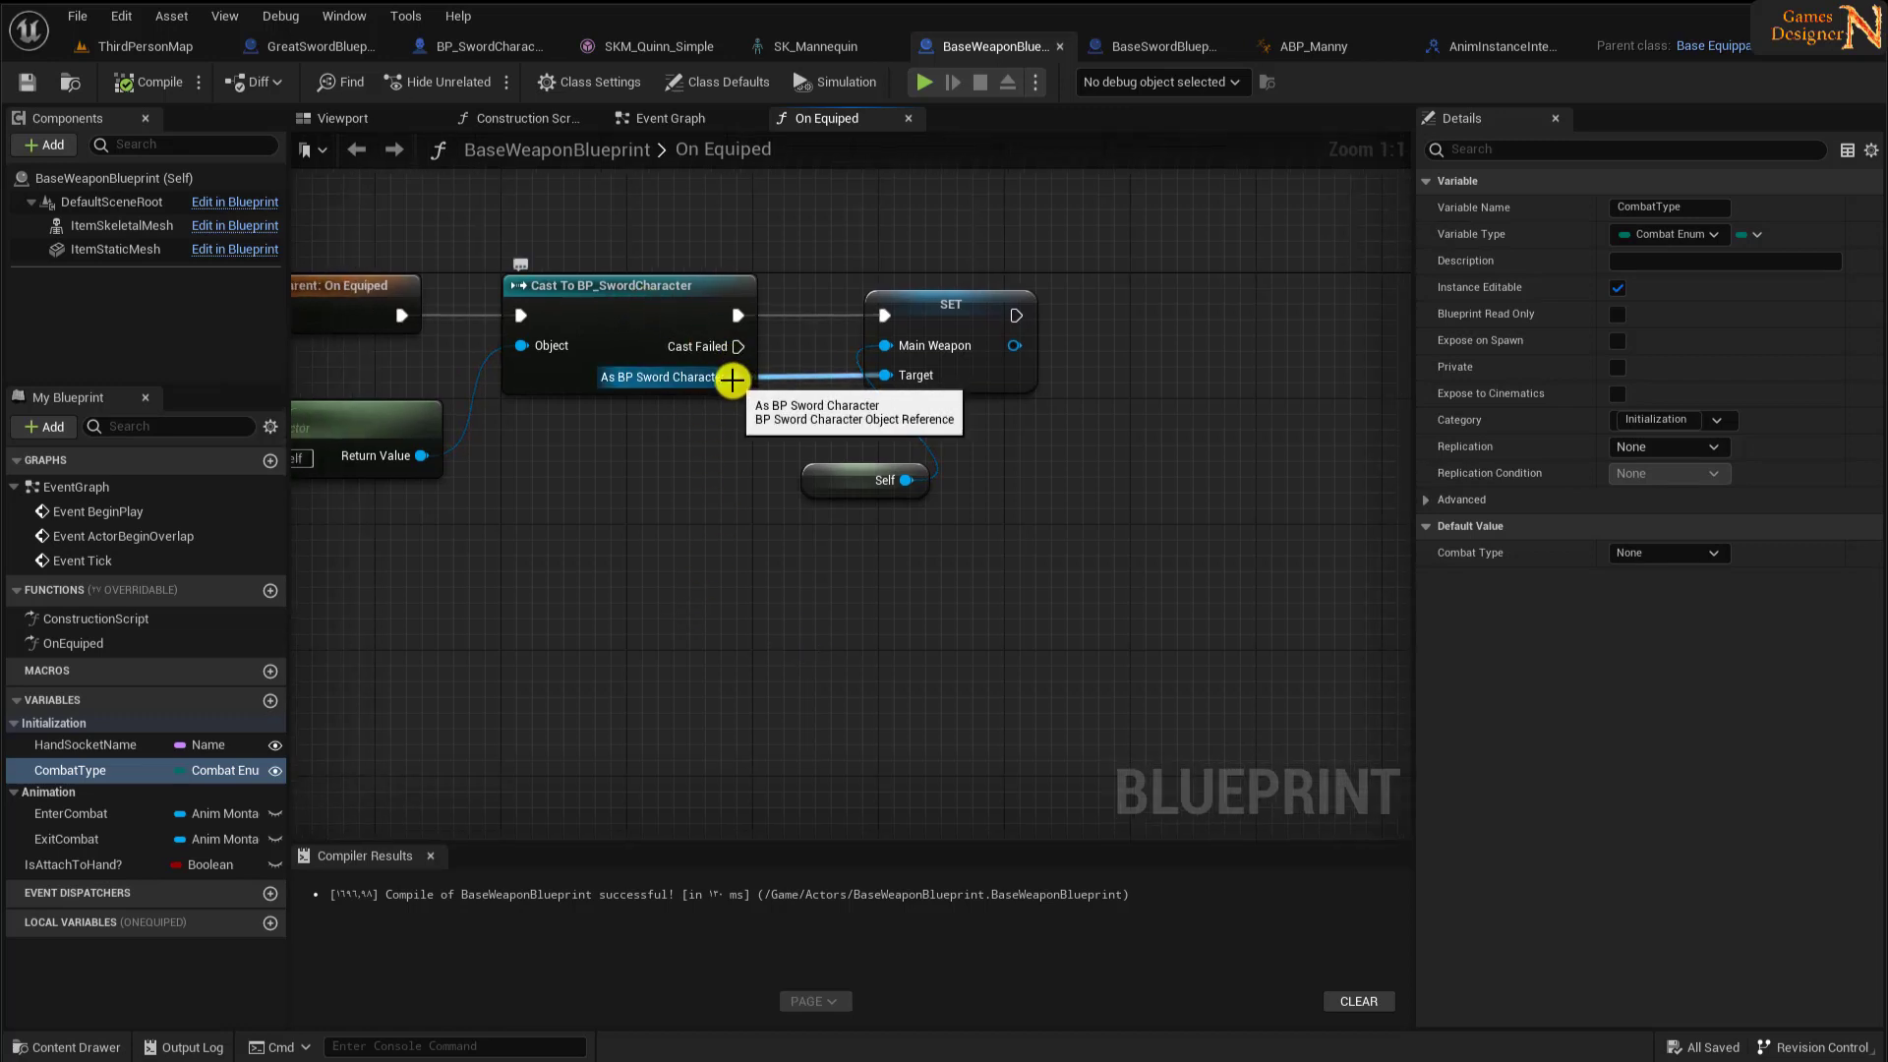
pyautogui.moveTo(732, 380); pyautogui.dragTo(1006, 582)
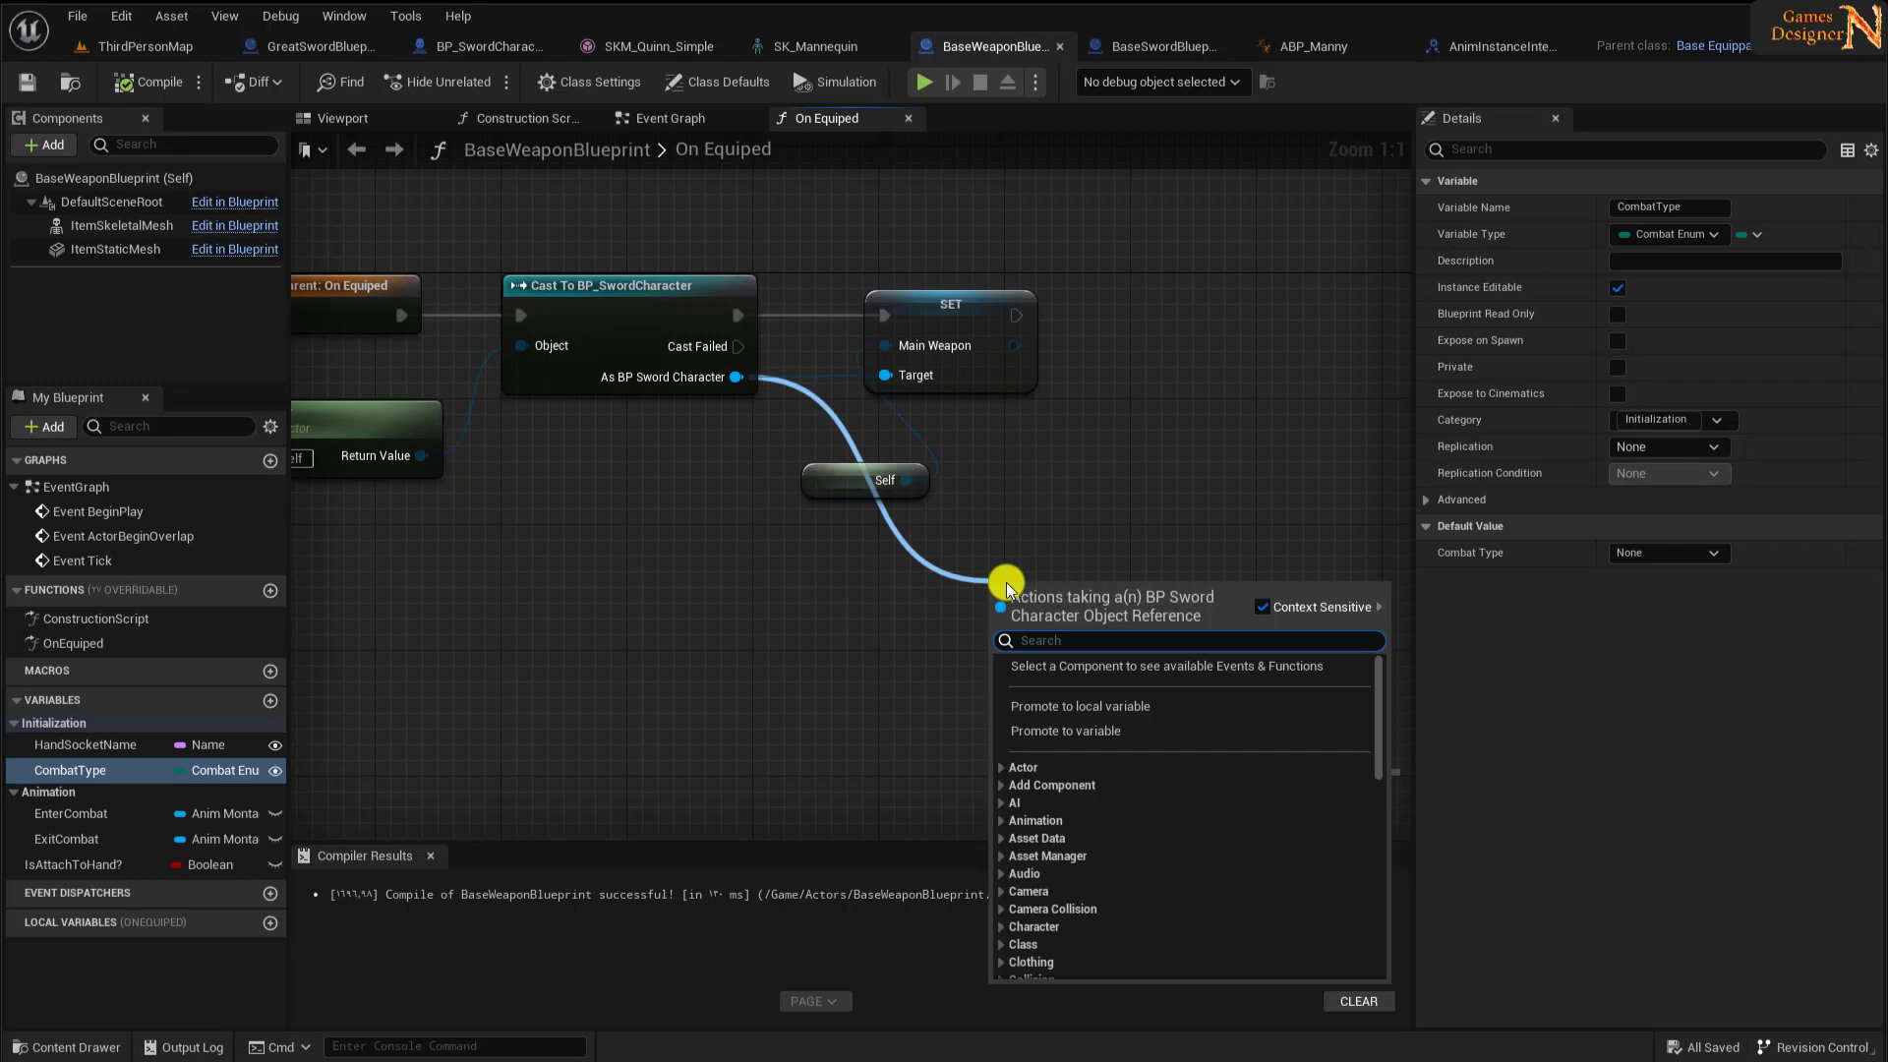
pyautogui.write('get anim')
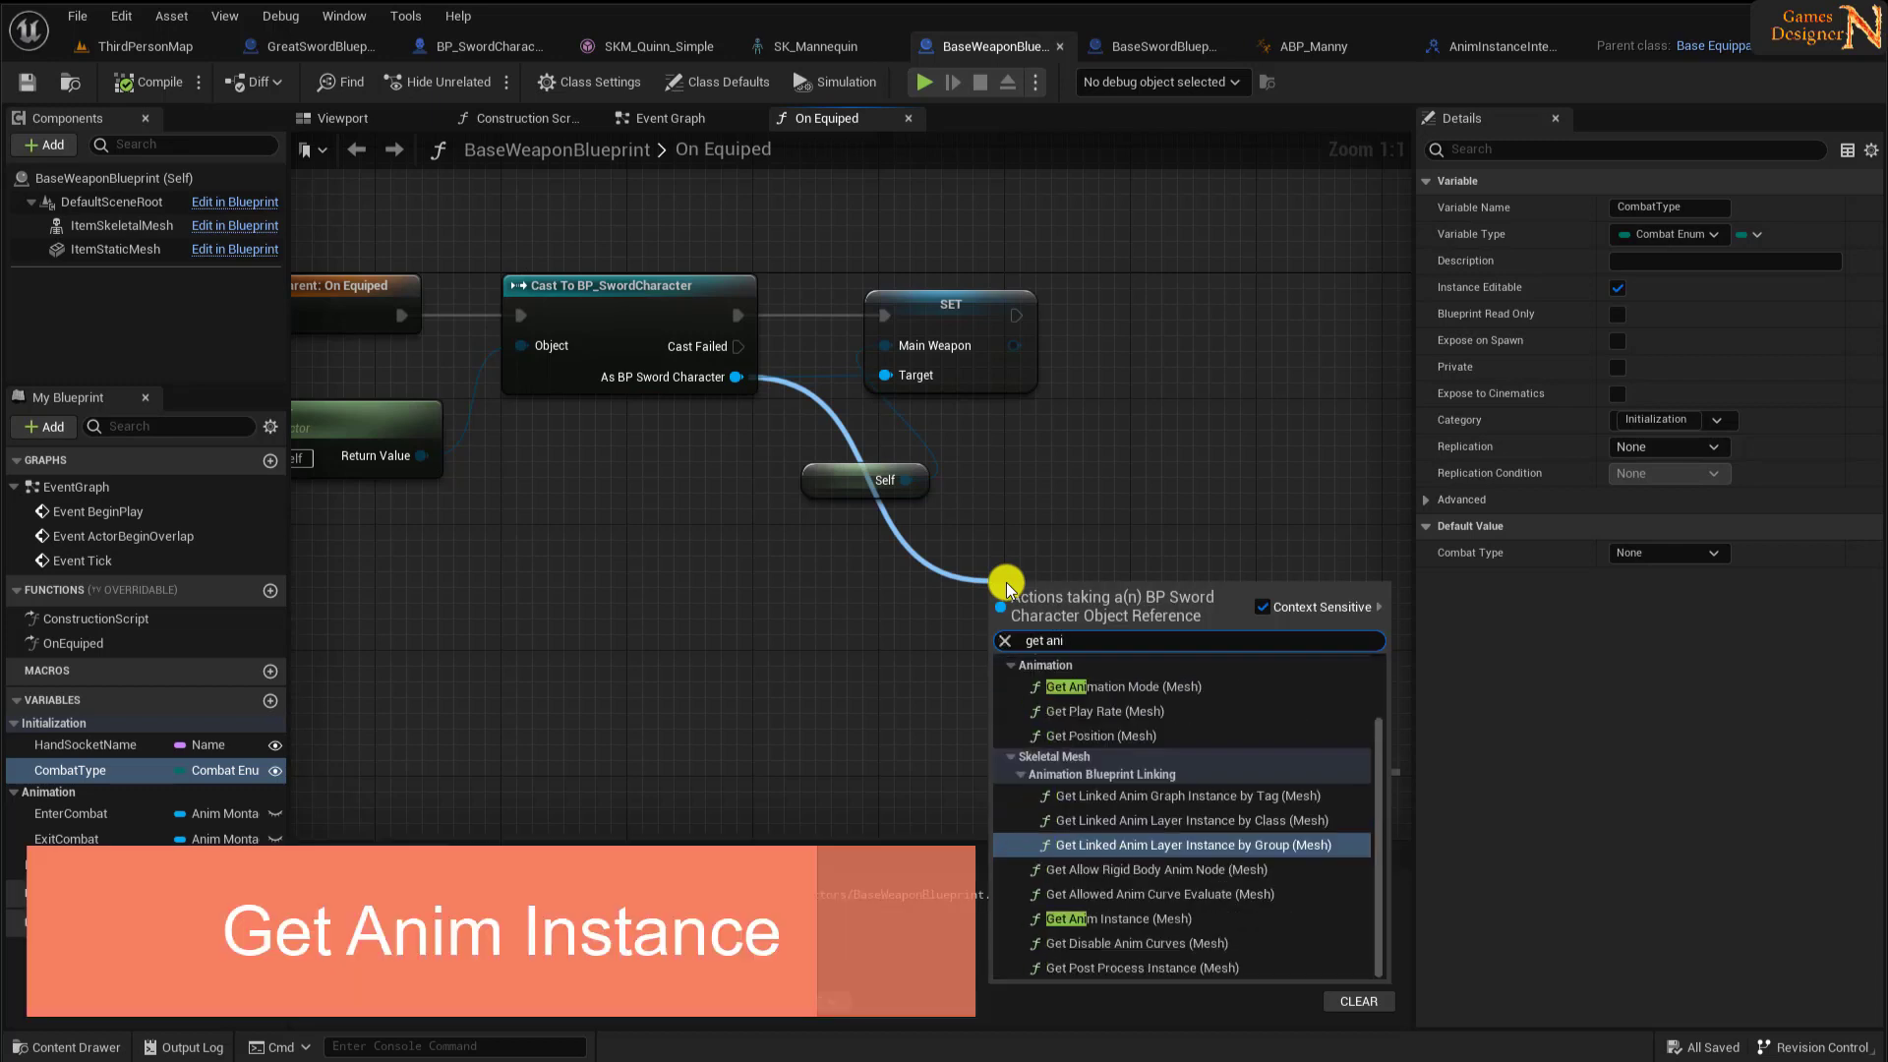
pyautogui.click(1145, 919)
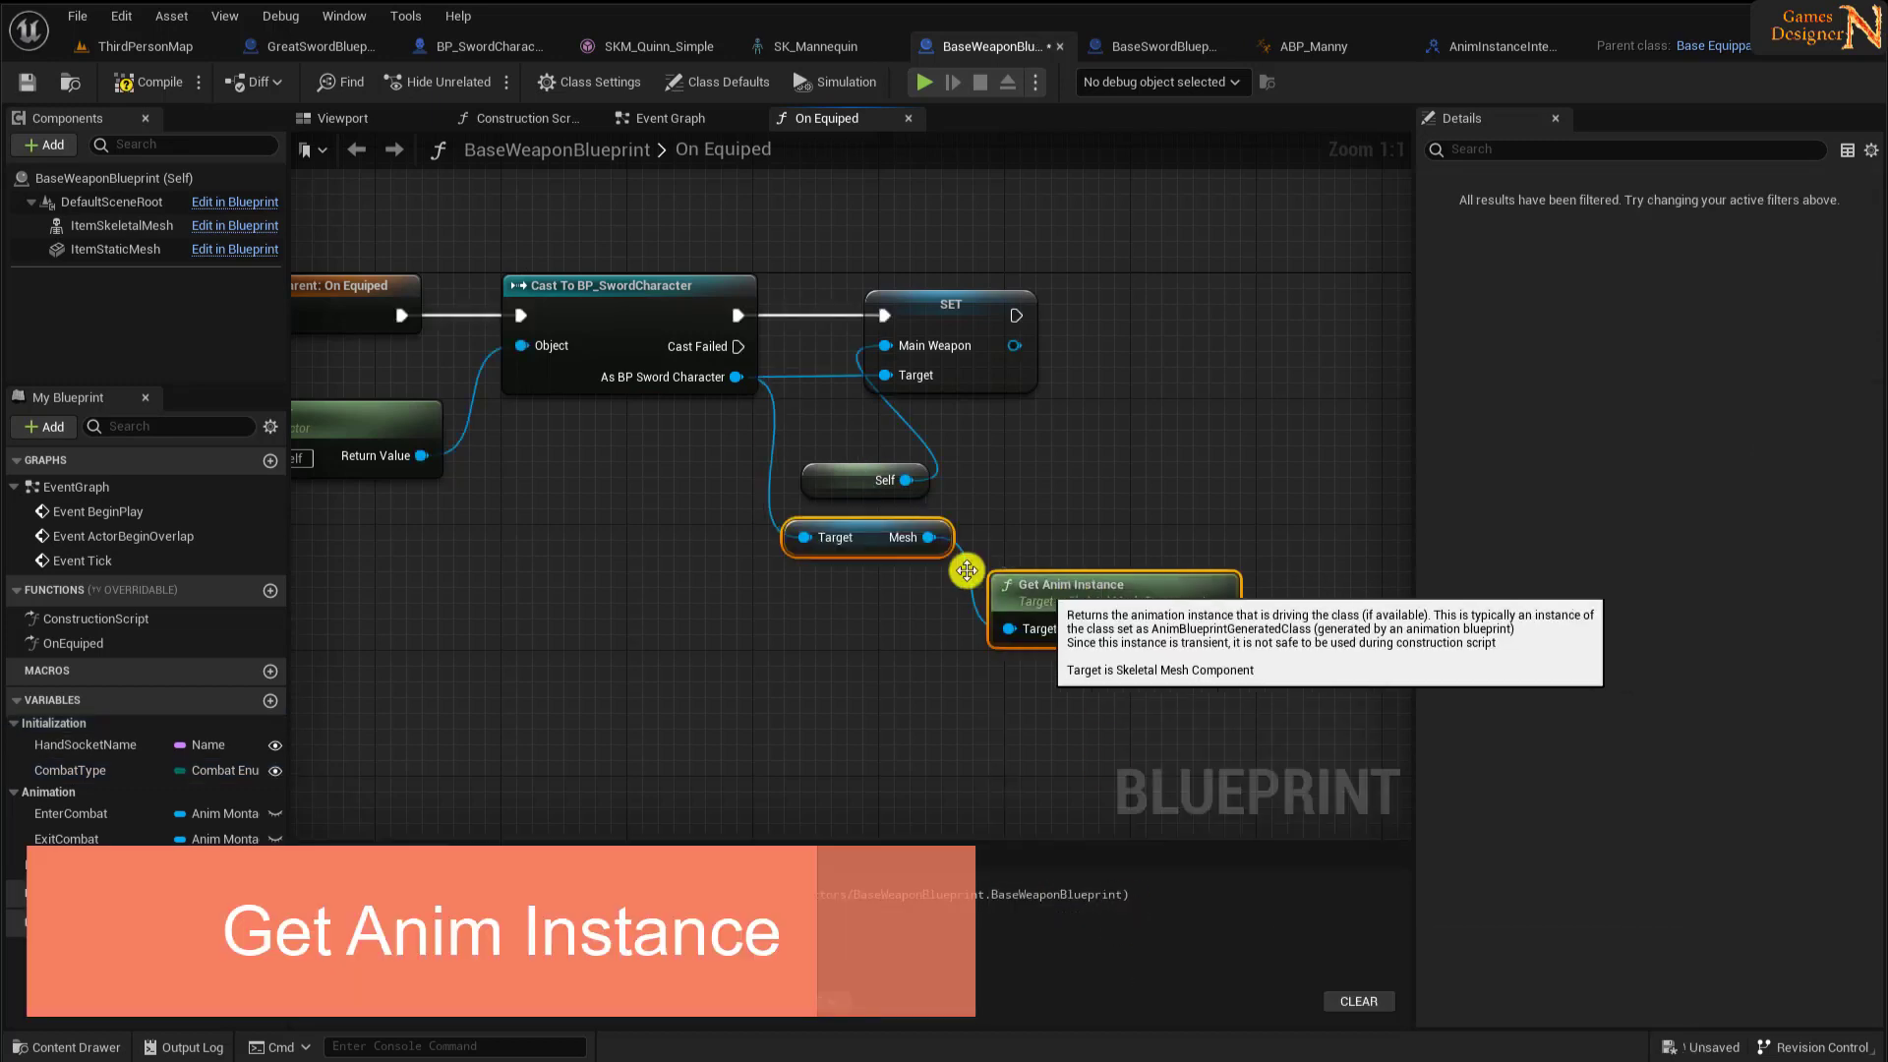
pyautogui.moveTo(1058, 559); pyautogui.dragTo(1060, 509)
pyautogui.moveTo(1267, 635); pyautogui.dragTo(1083, 717, button='right')
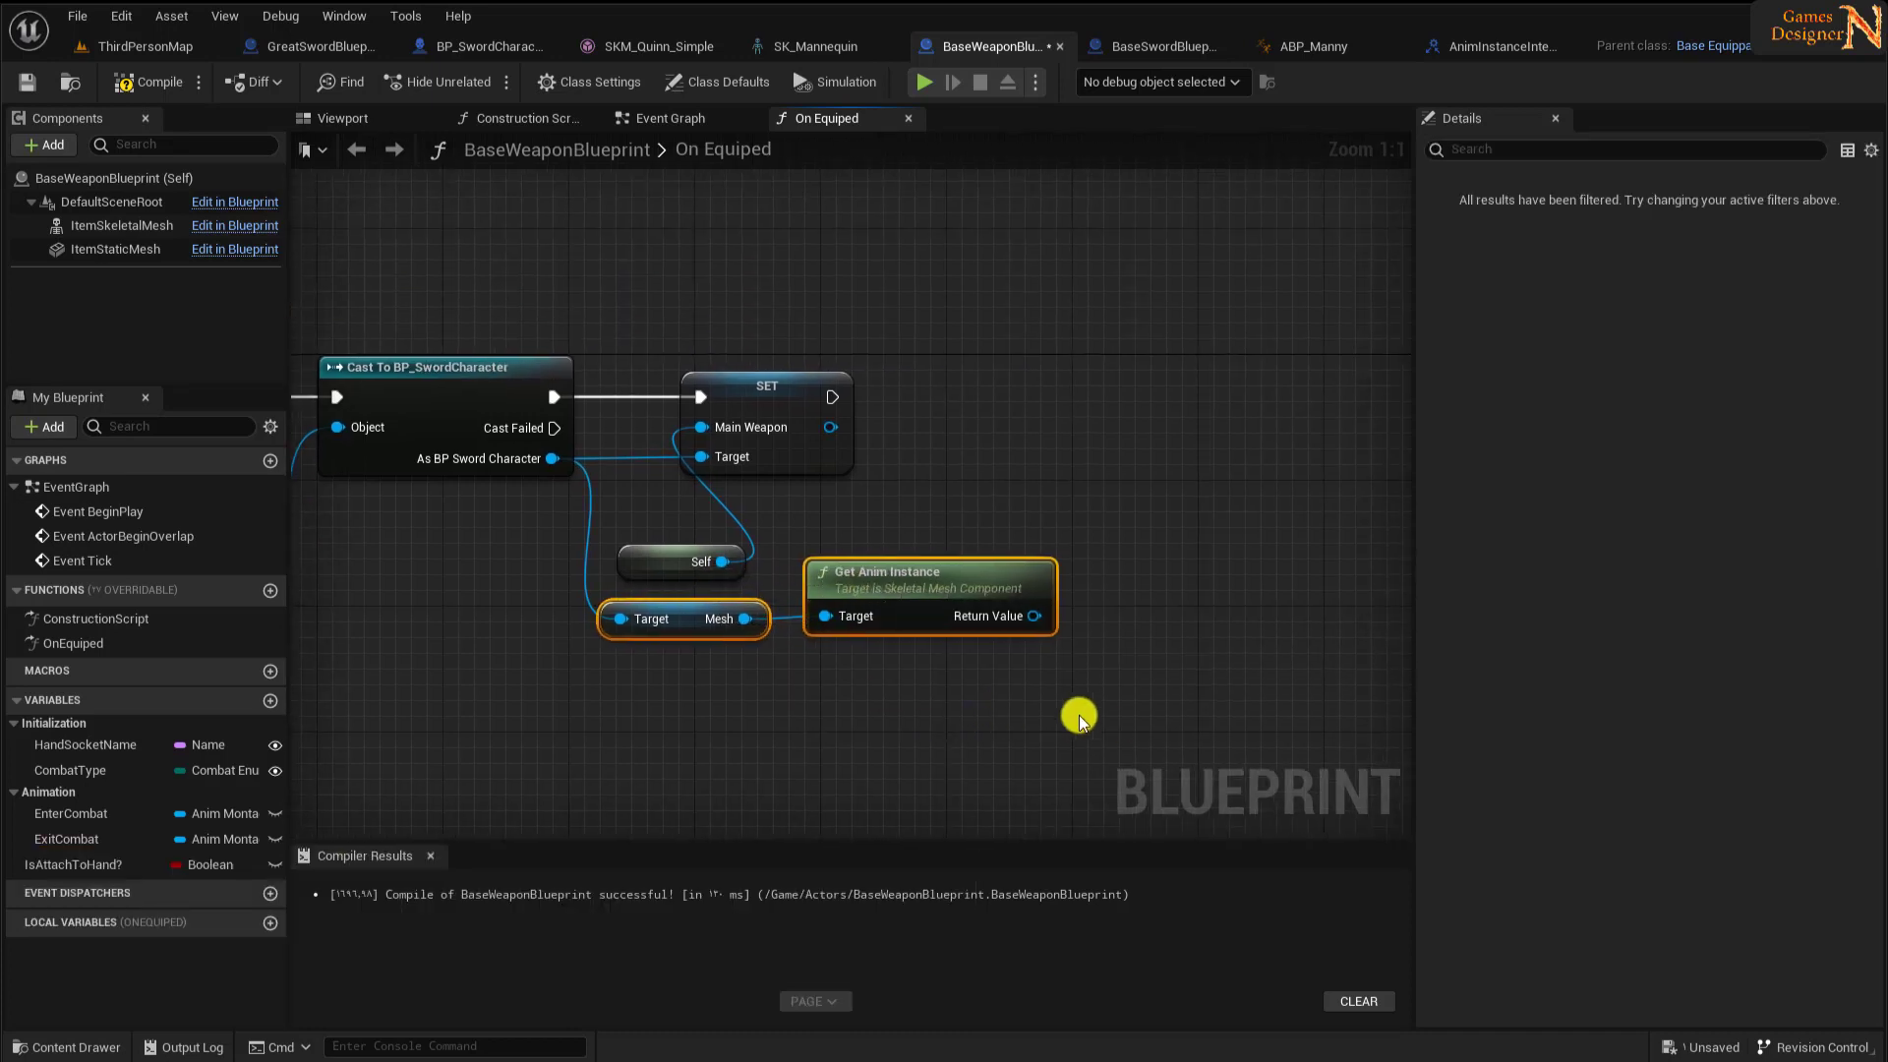
# - Add an Update Combat Type message call on the anim instance, executed after the SET node
pyautogui.moveTo(1031, 616); pyautogui.dragTo(1152, 454)
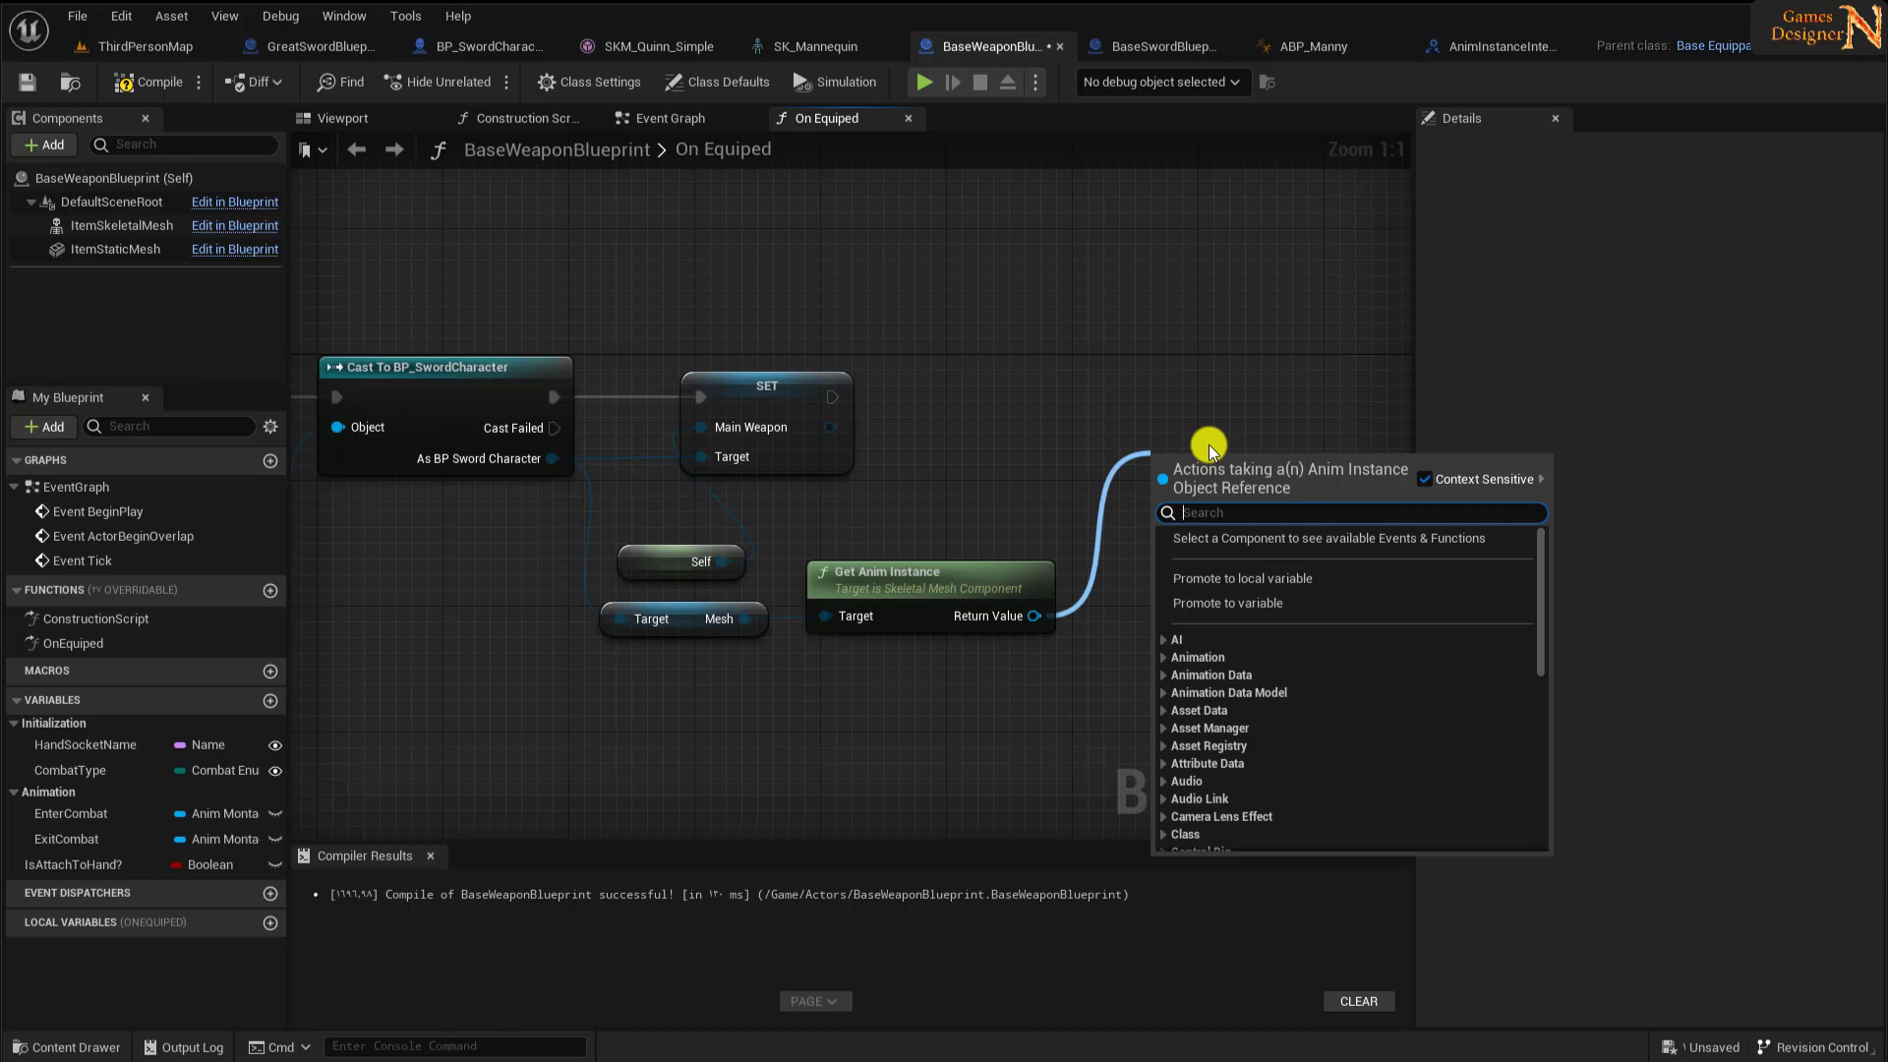
pyautogui.write('update')
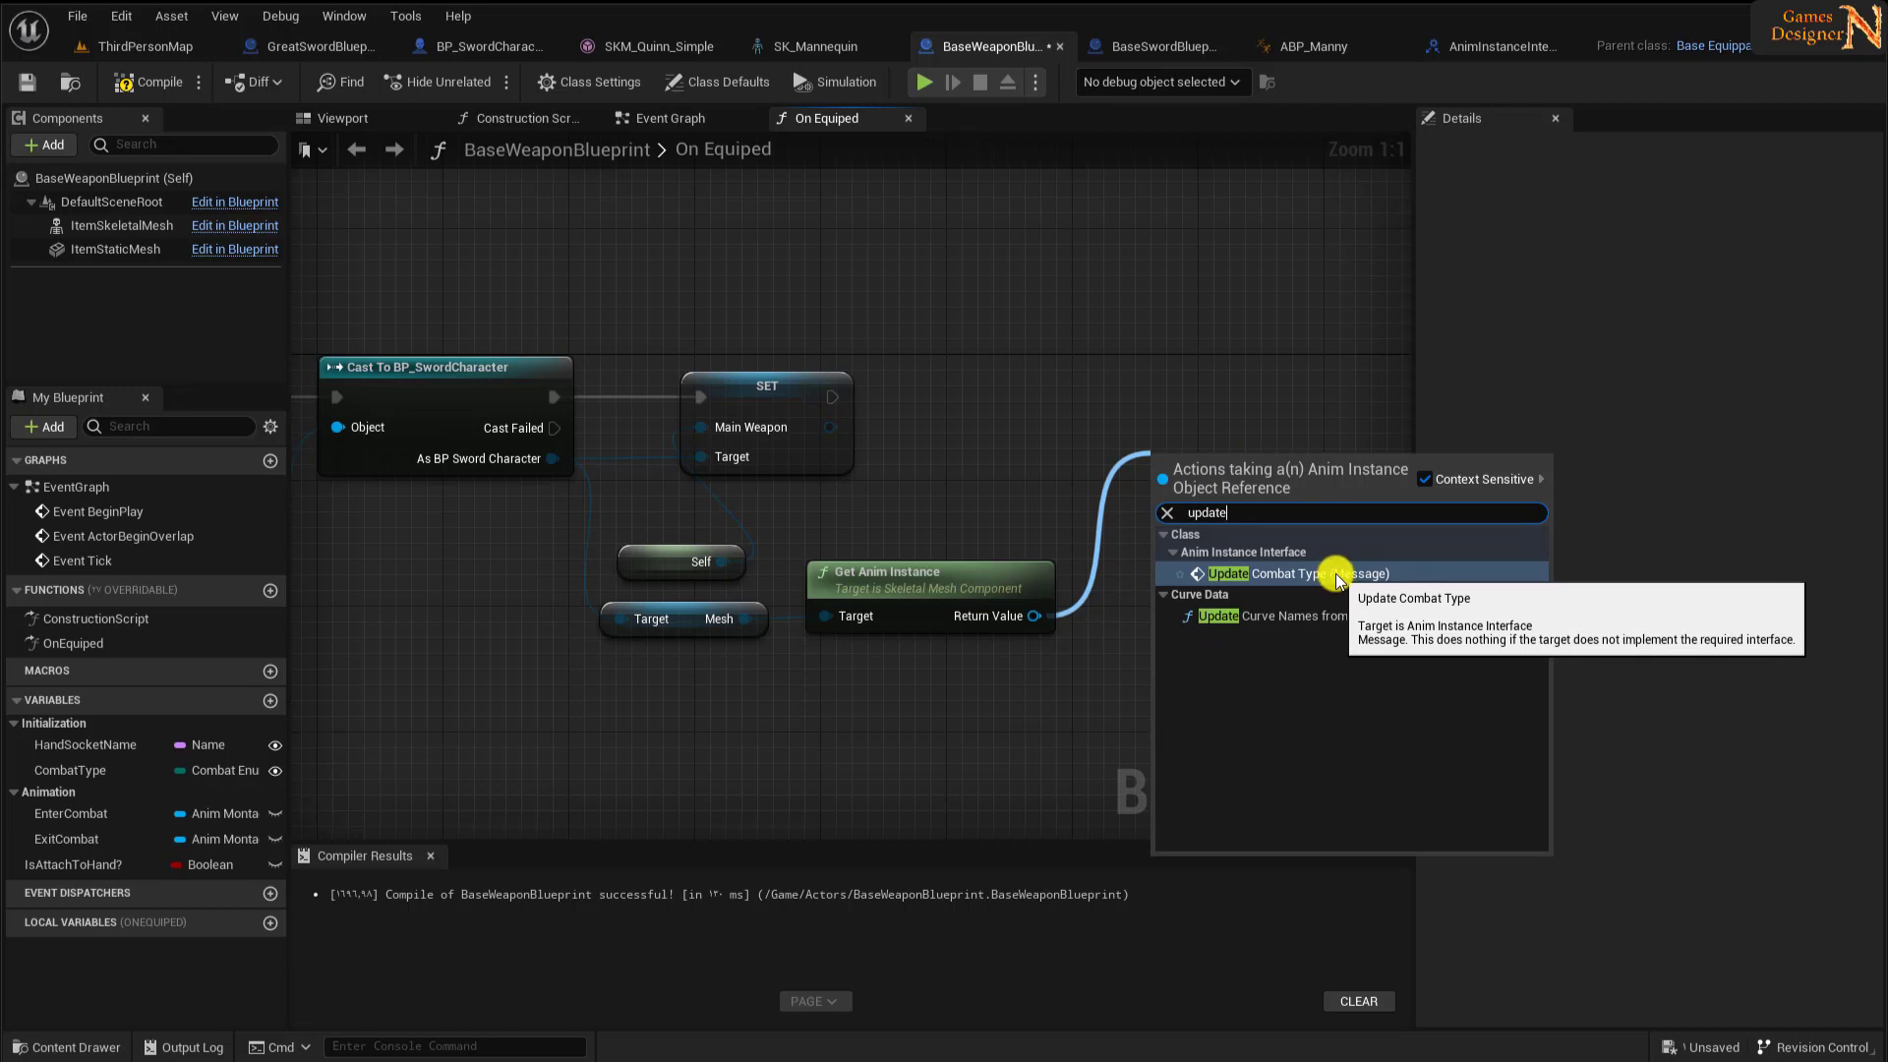
pyautogui.click(1327, 574)
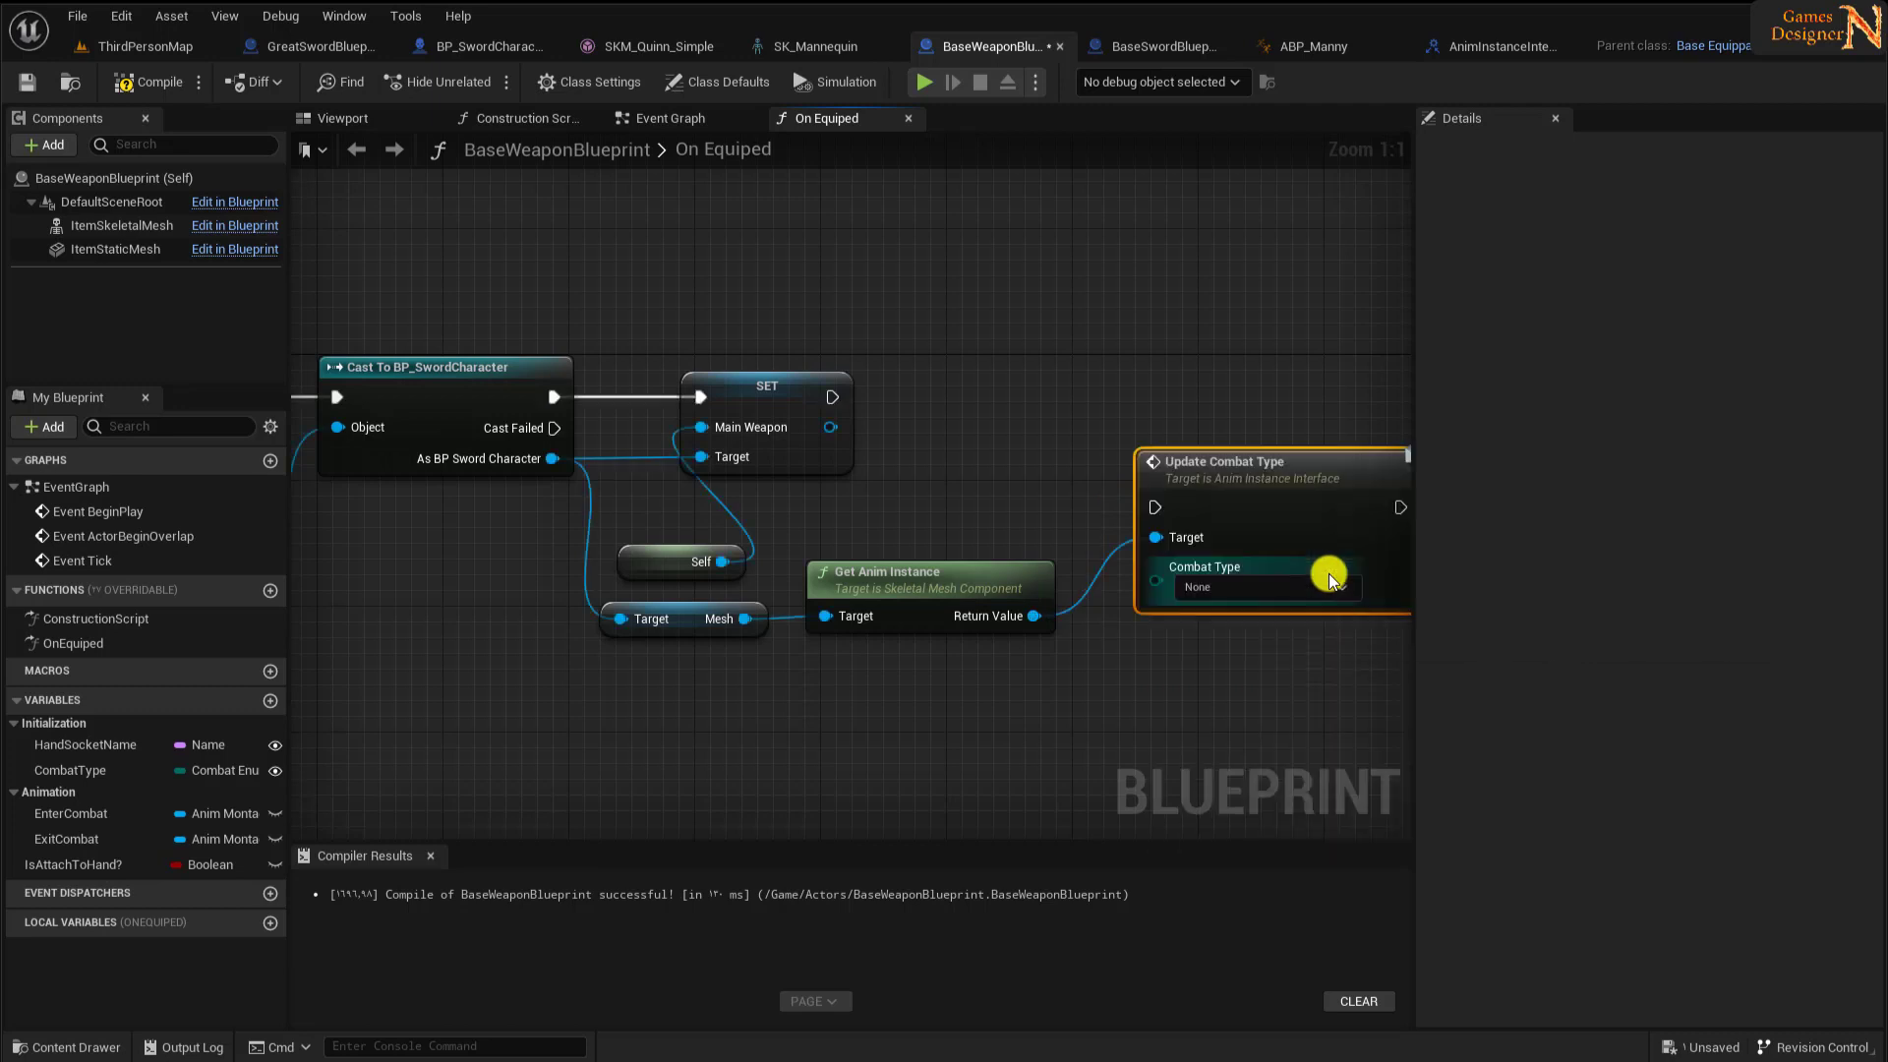
pyautogui.moveTo(1318, 678); pyautogui.dragTo(1212, 657, button='right')
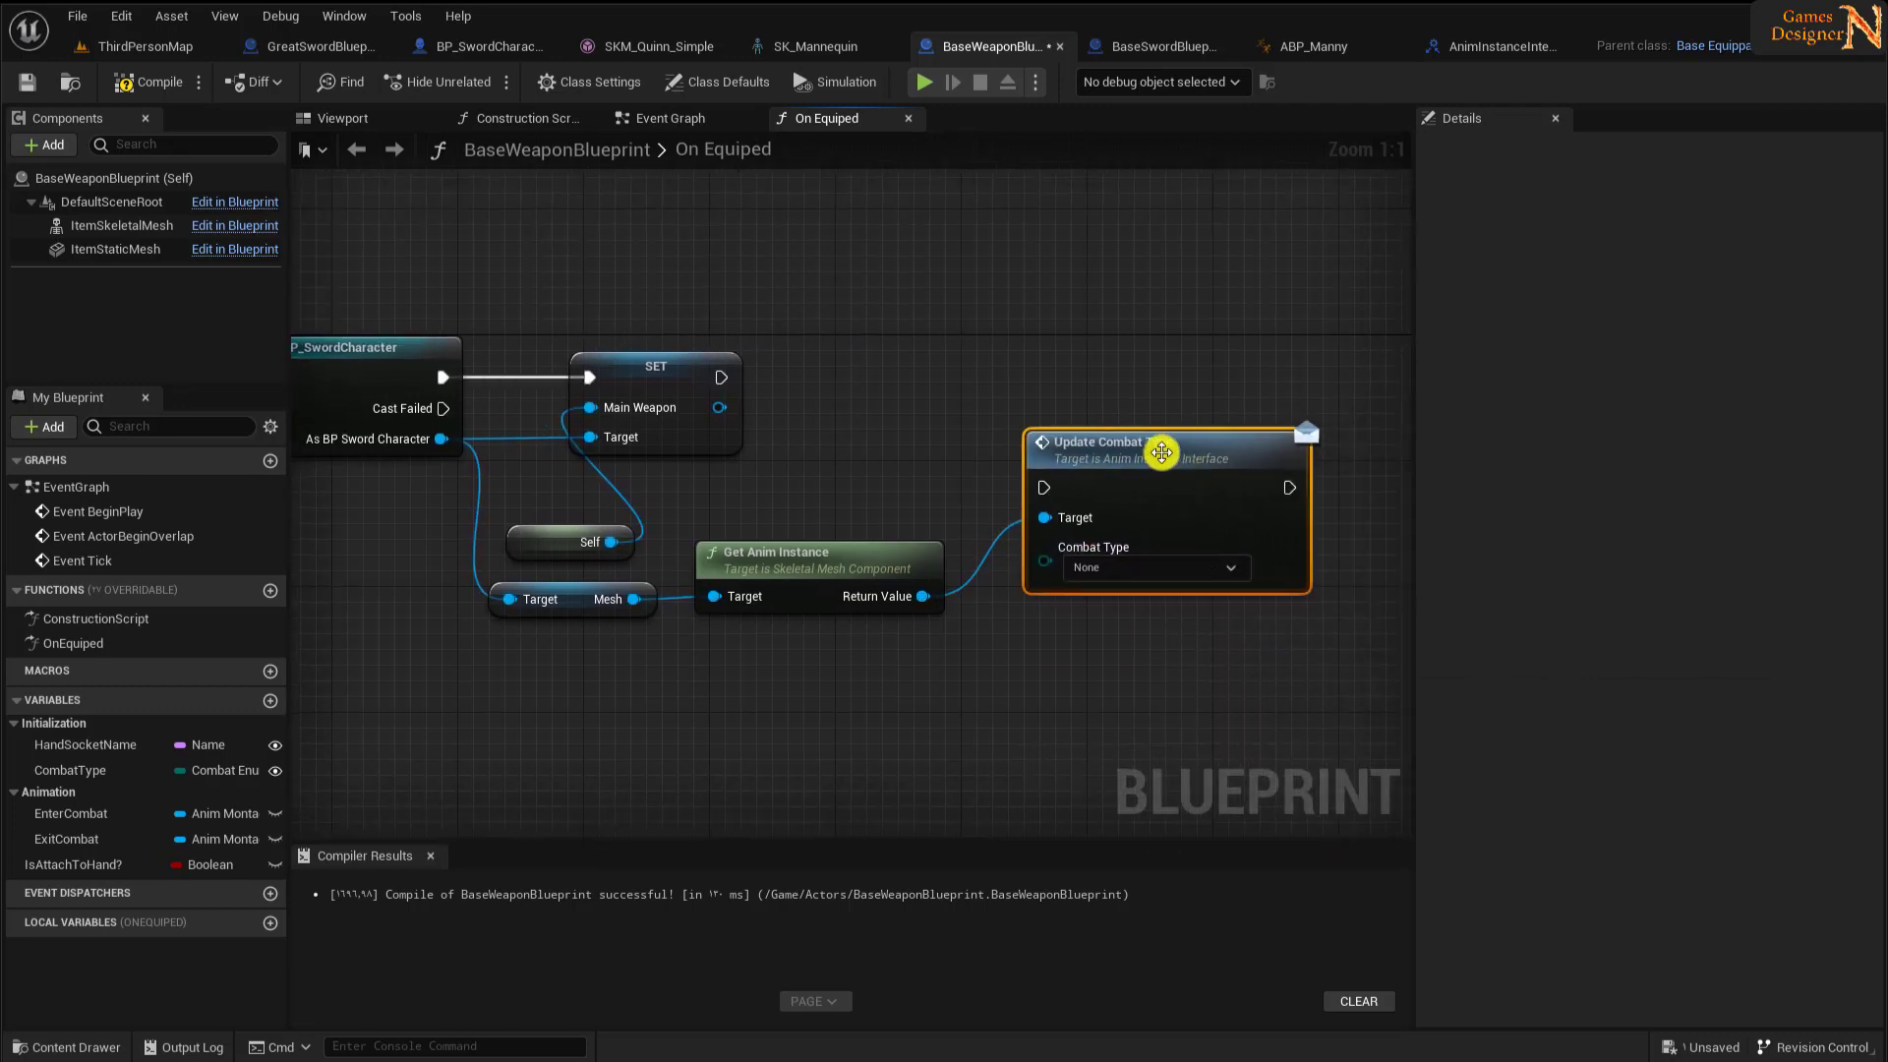
pyautogui.moveTo(1160, 457); pyautogui.dragTo(1200, 340)
pyautogui.moveTo(721, 377); pyautogui.dragTo(1091, 377)
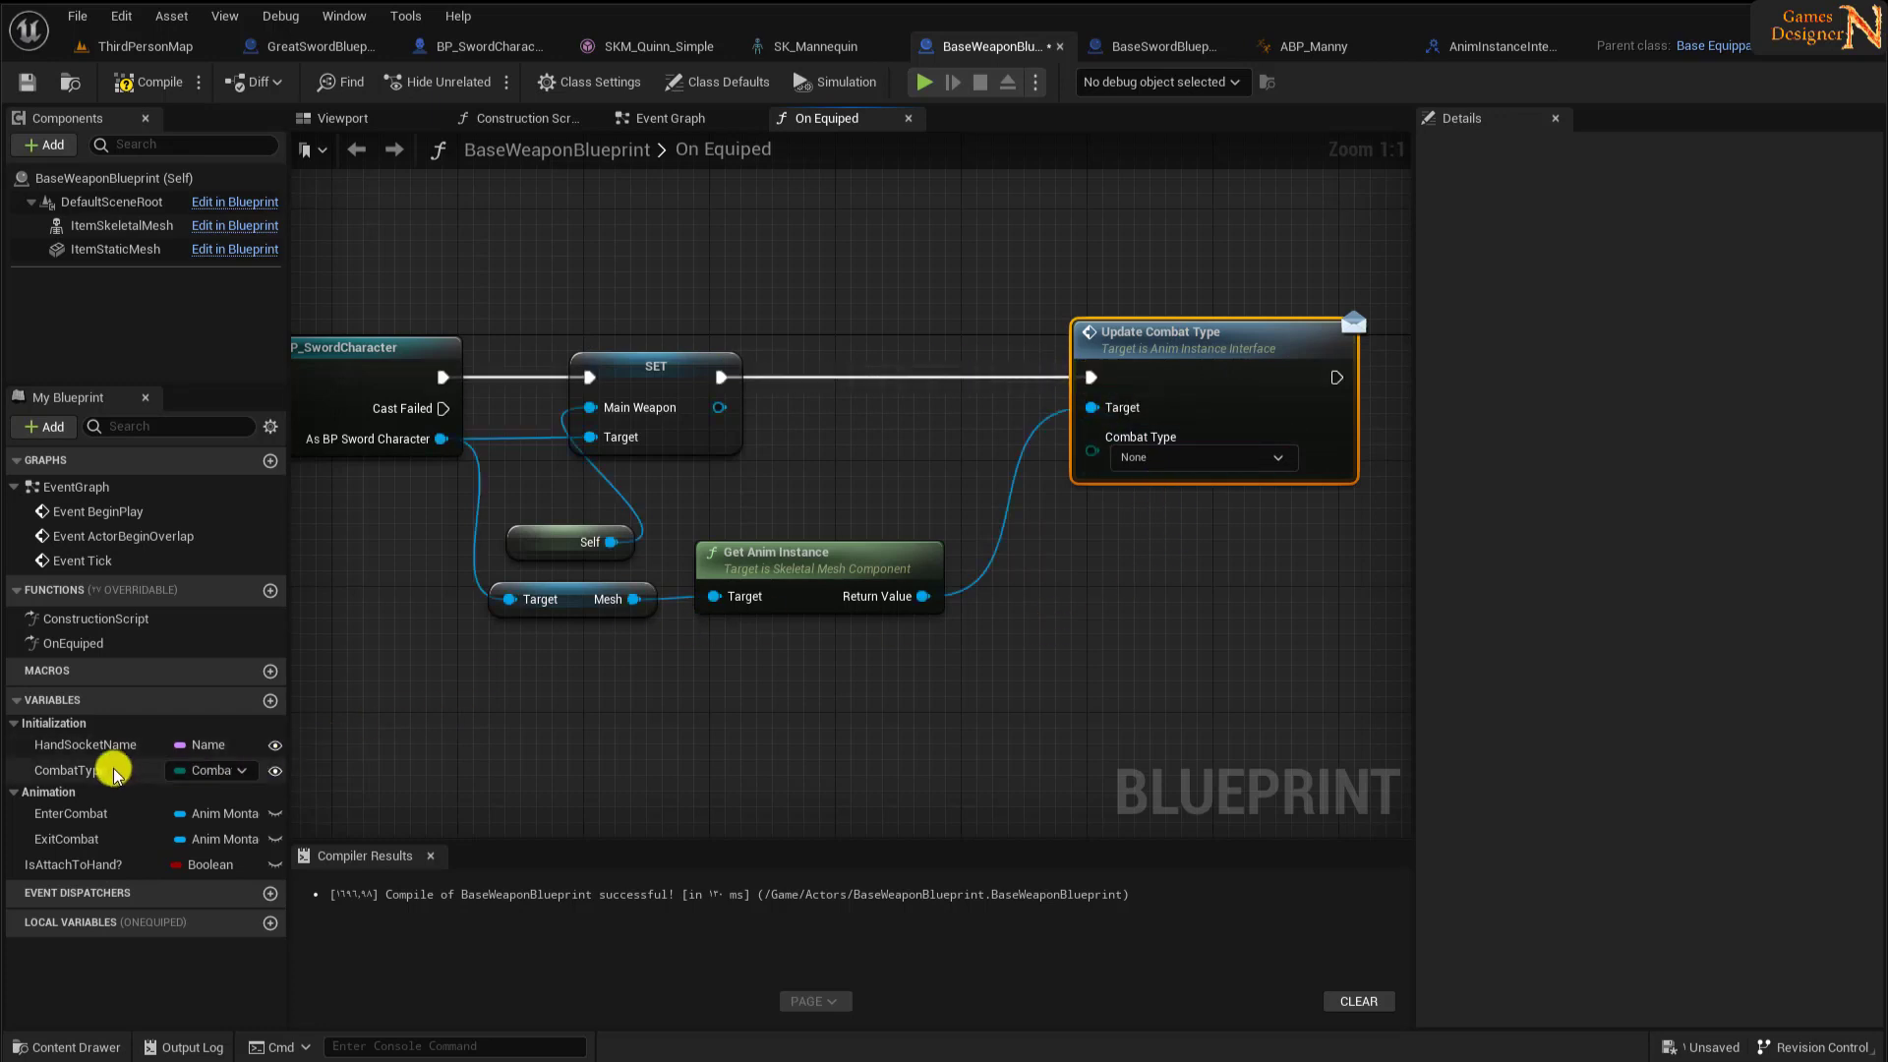
# - Feed a CombatType variable getter into Update Combat Type and compile the weapon blueprint
pyautogui.moveTo(79, 777); pyautogui.dragTo(717, 680)
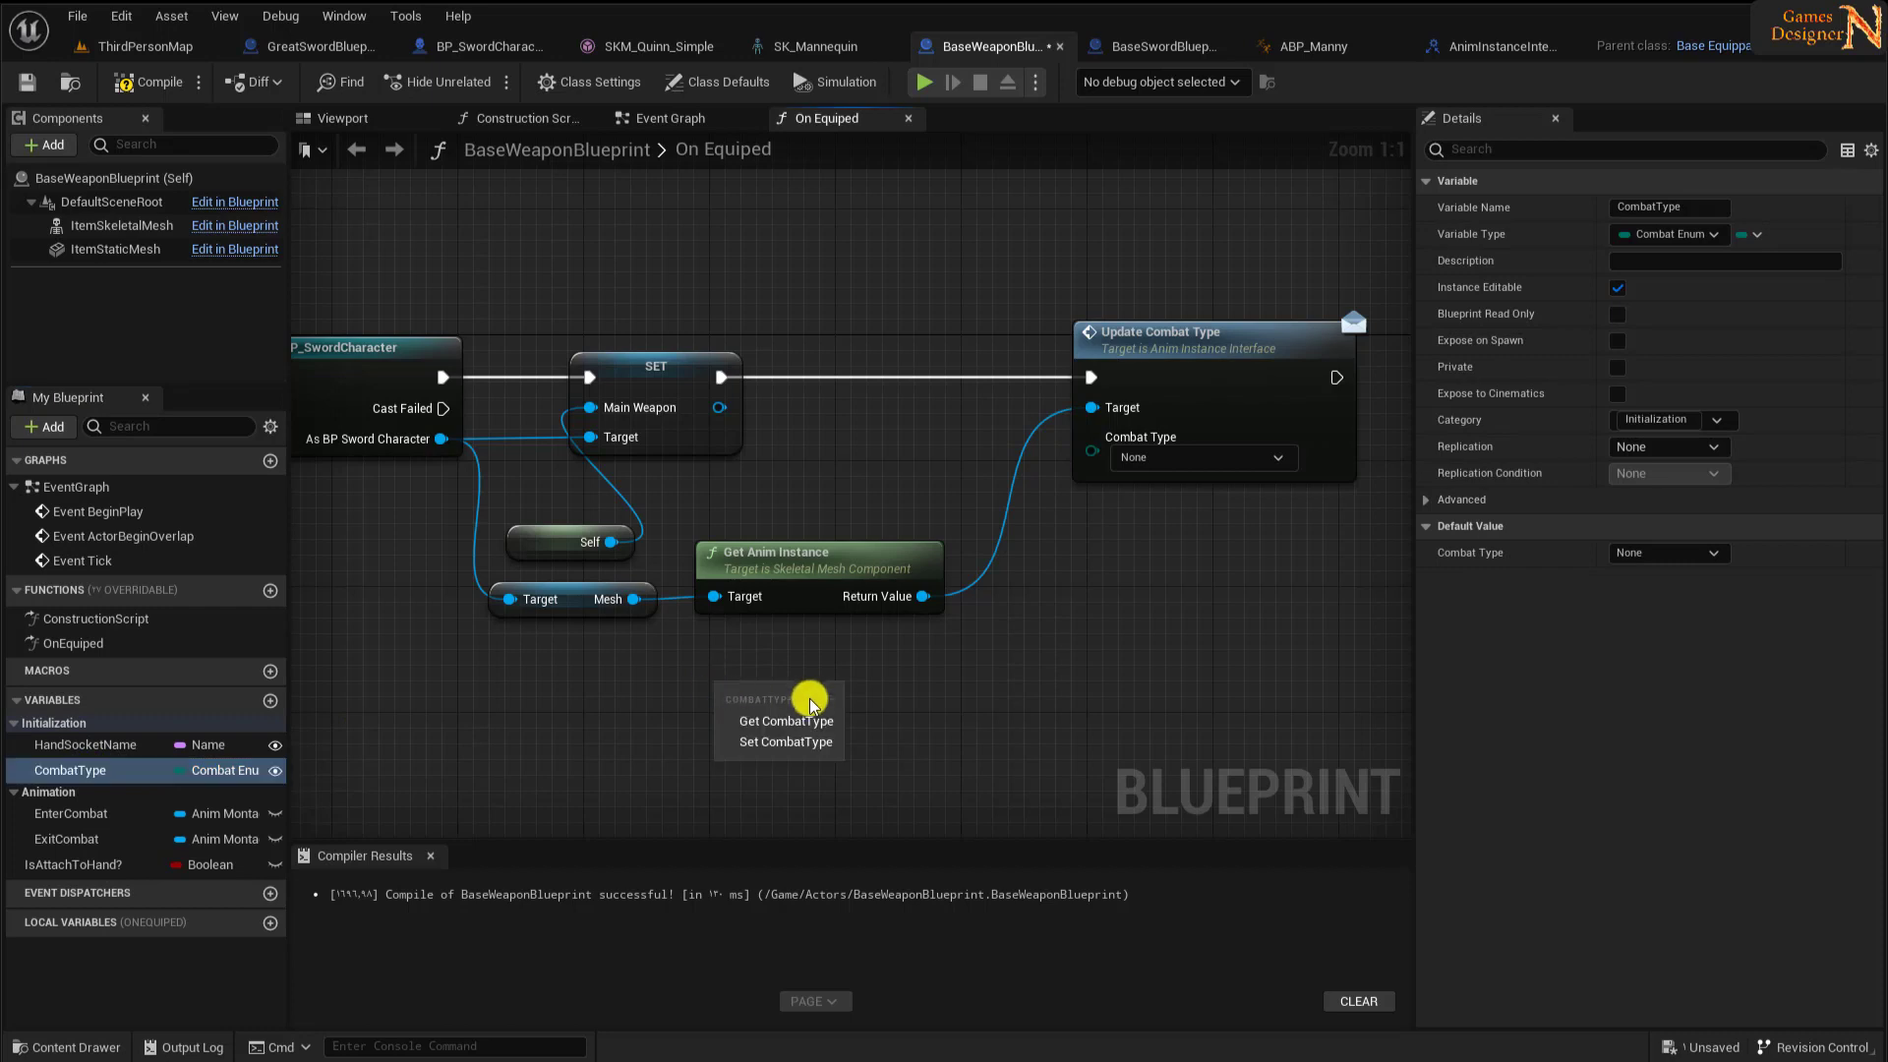
pyautogui.click(786, 724)
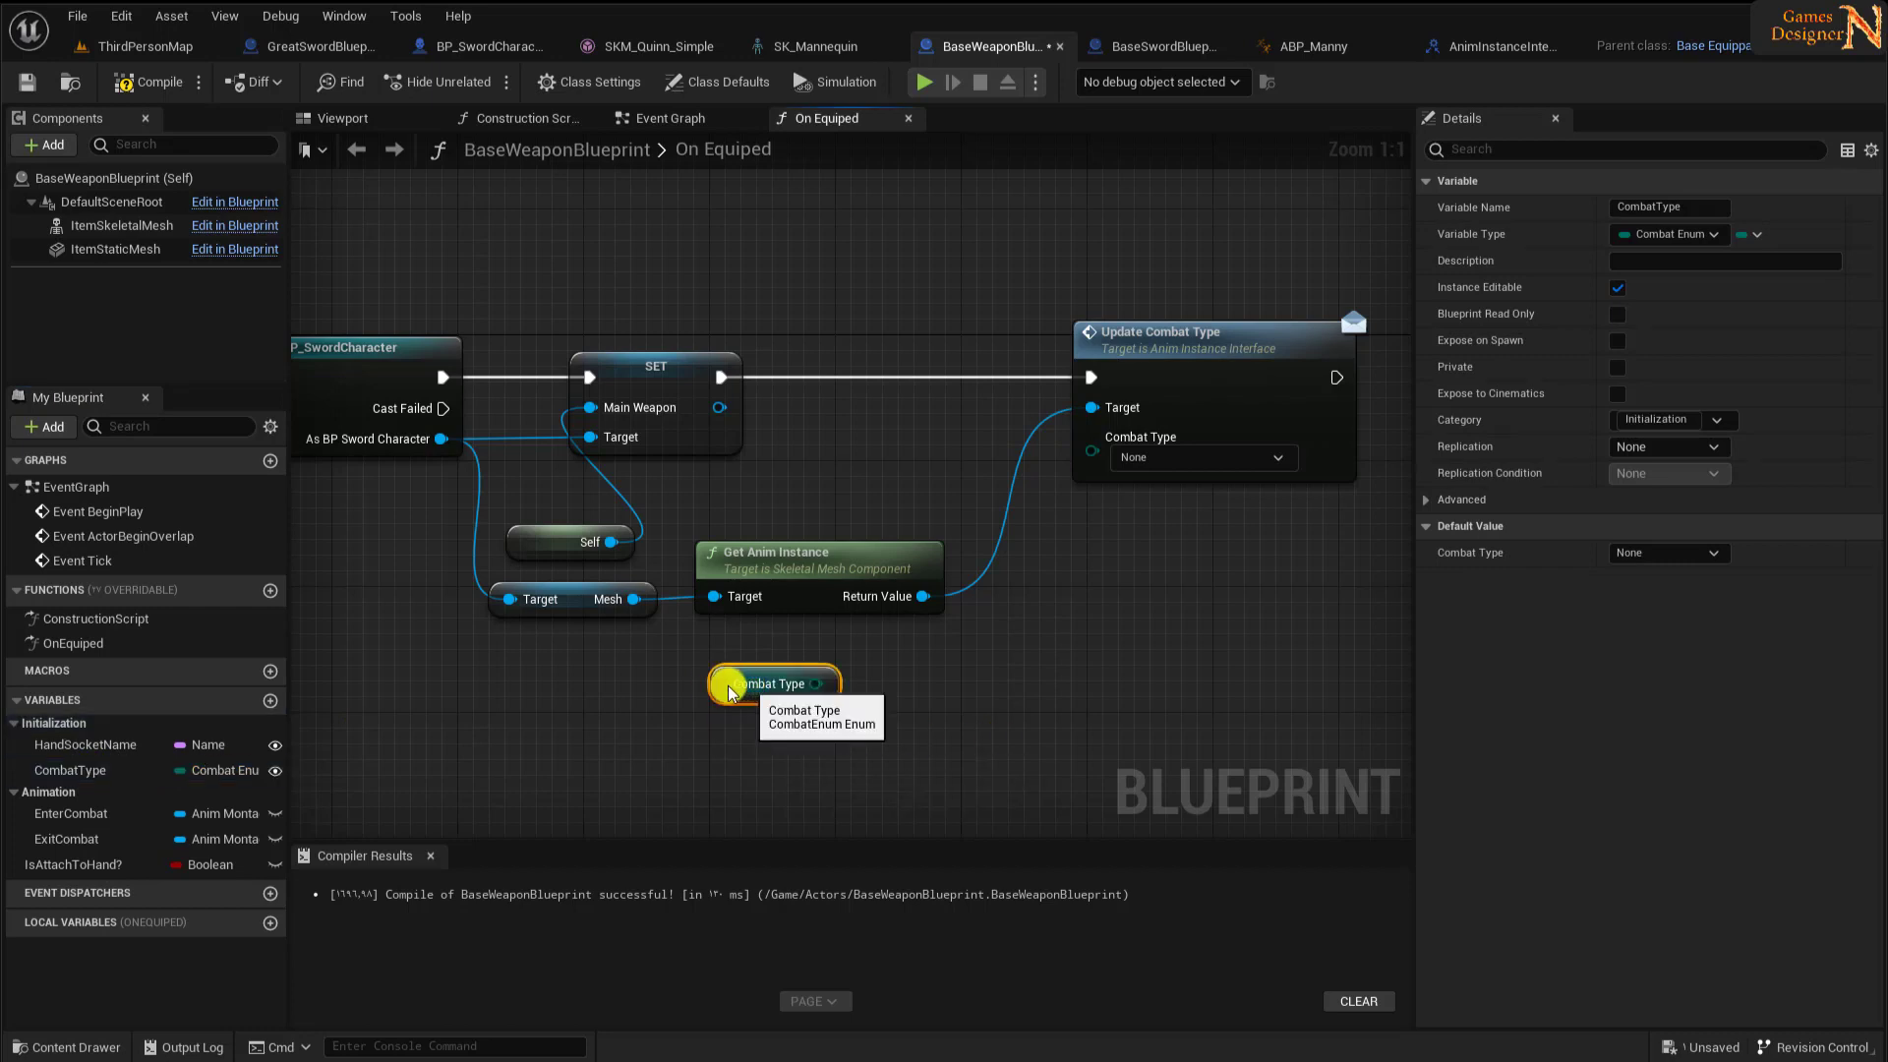
pyautogui.moveTo(777, 683)
pyautogui.mouseDown()
pyautogui.moveTo(903, 463)
pyautogui.moveTo(1109, 459)
pyautogui.moveTo(1087, 462)
pyautogui.mouseUp()
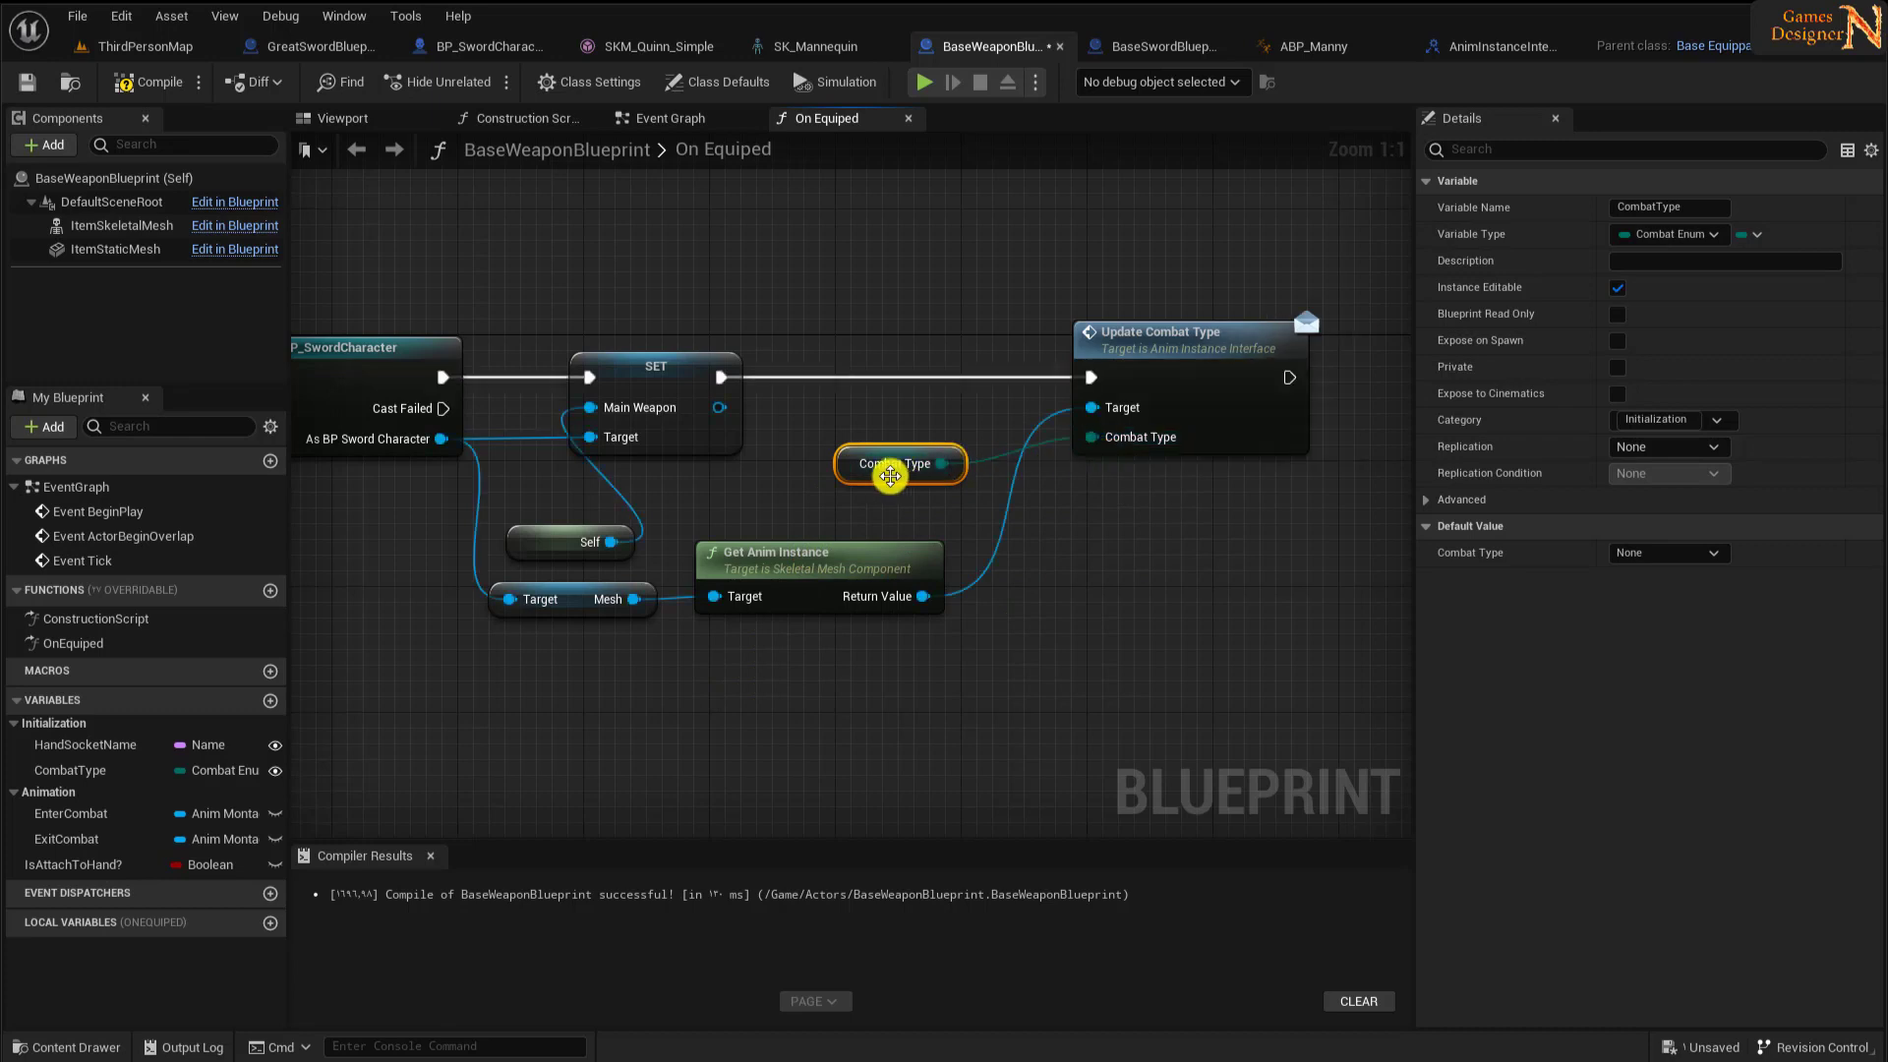
pyautogui.moveTo(852, 473); pyautogui.dragTo(1070, 518)
pyautogui.moveTo(1092, 505); pyautogui.dragTo(1093, 518)
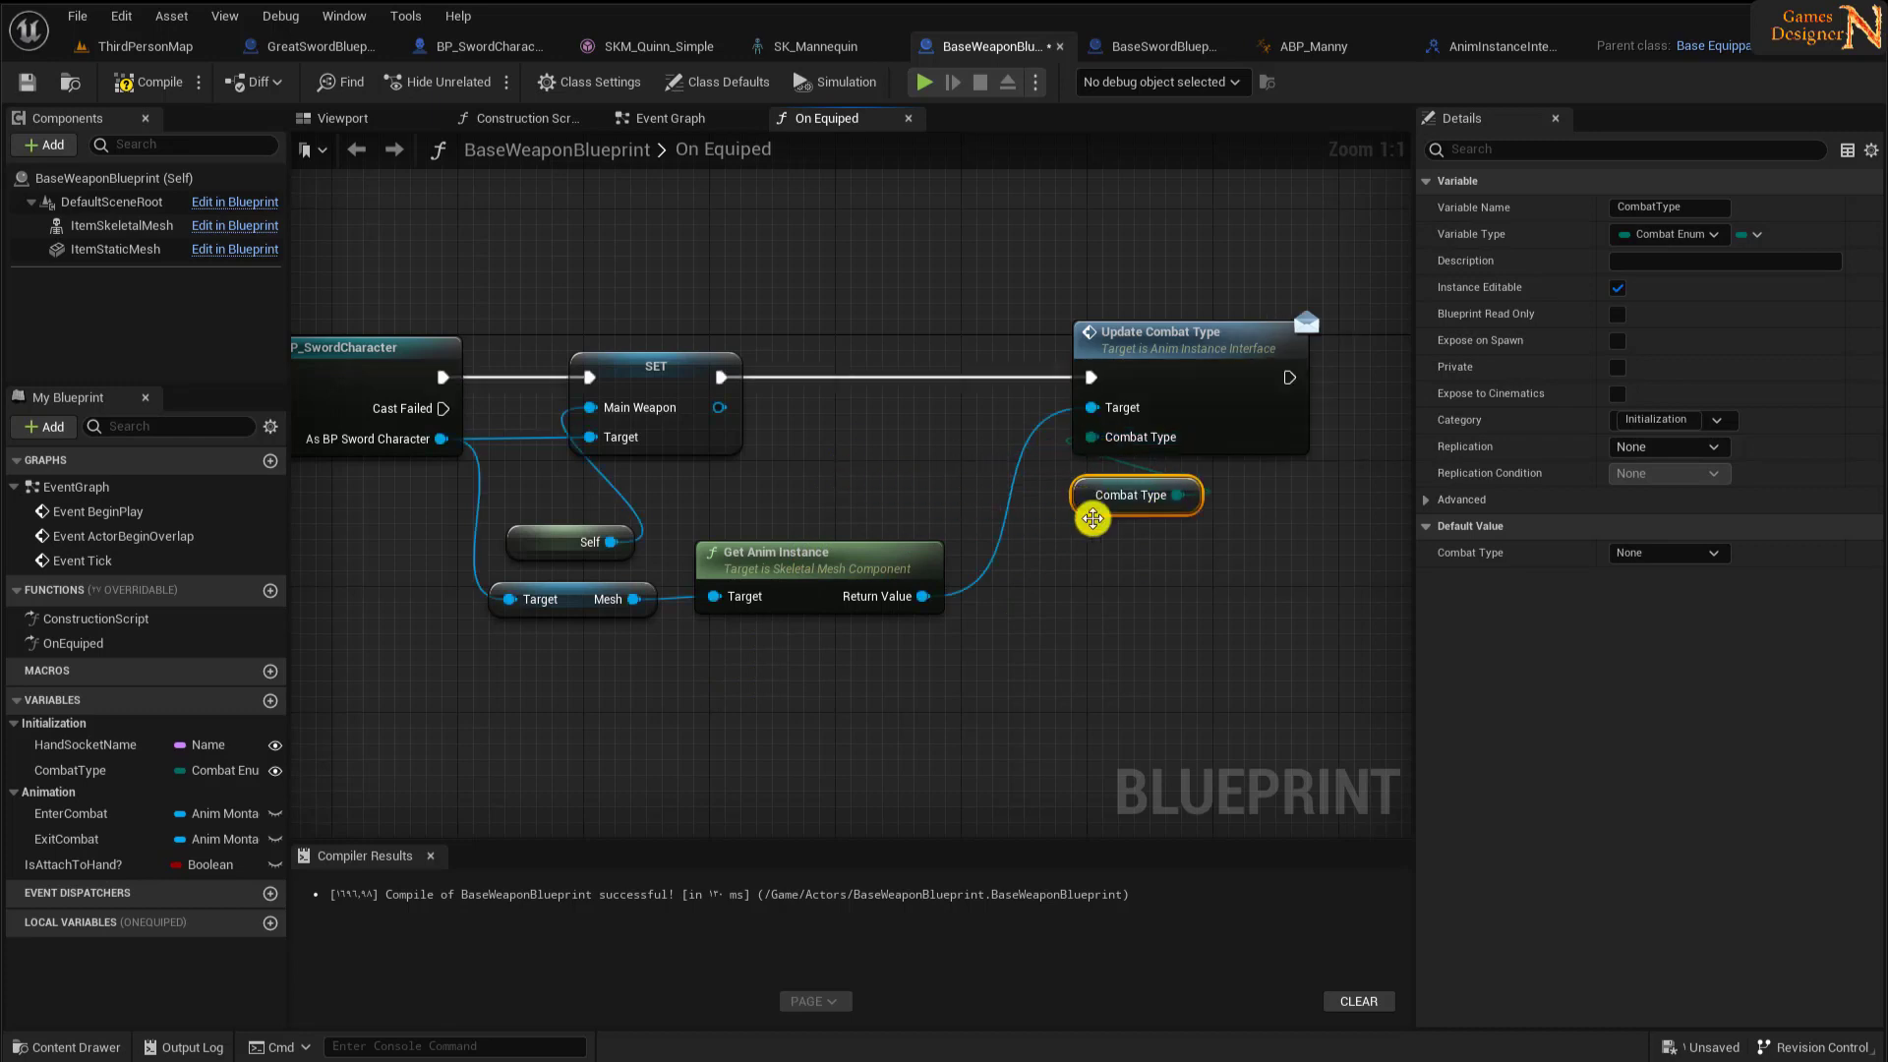
pyautogui.click(169, 90)
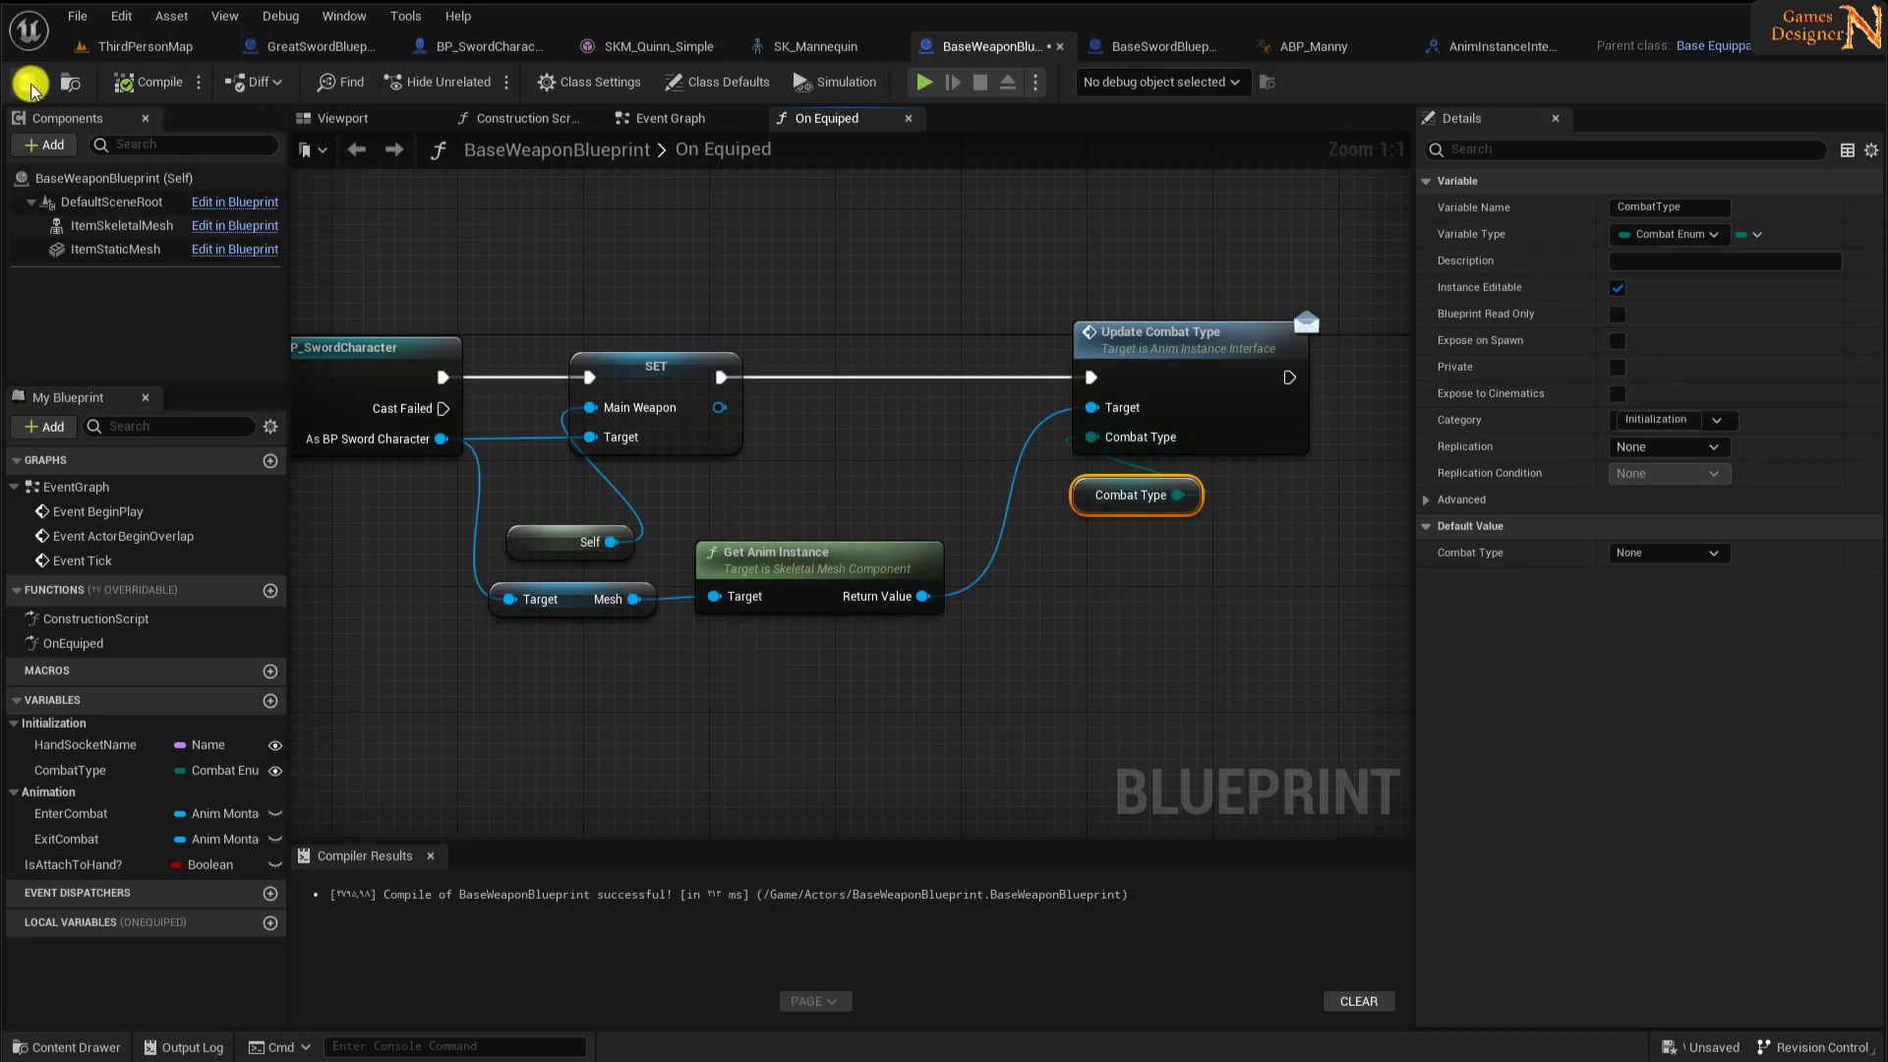
# - Add Anim Instance Interface to ABP_Manny's implemented interfaces in Class Settings
pyautogui.moveTo(1054, 610); pyautogui.dragTo(1131, 614, button='right')
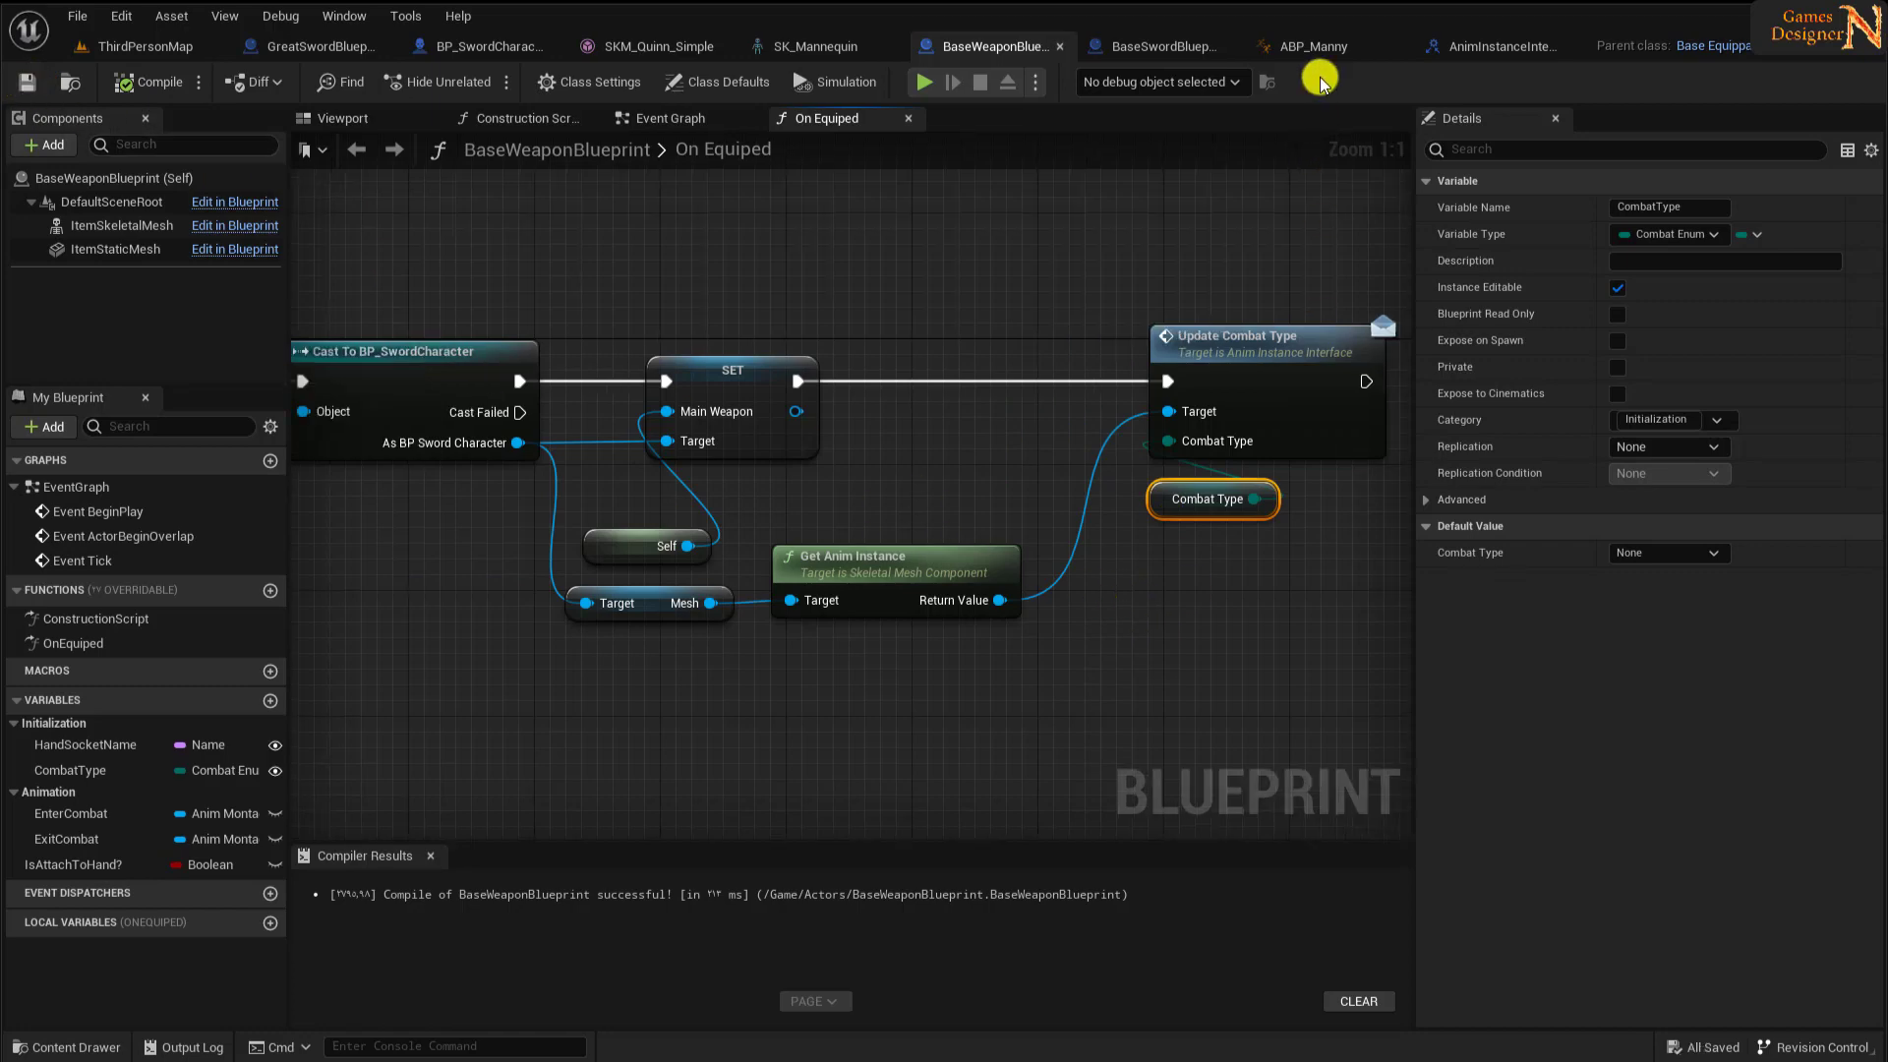
pyautogui.click(1322, 48)
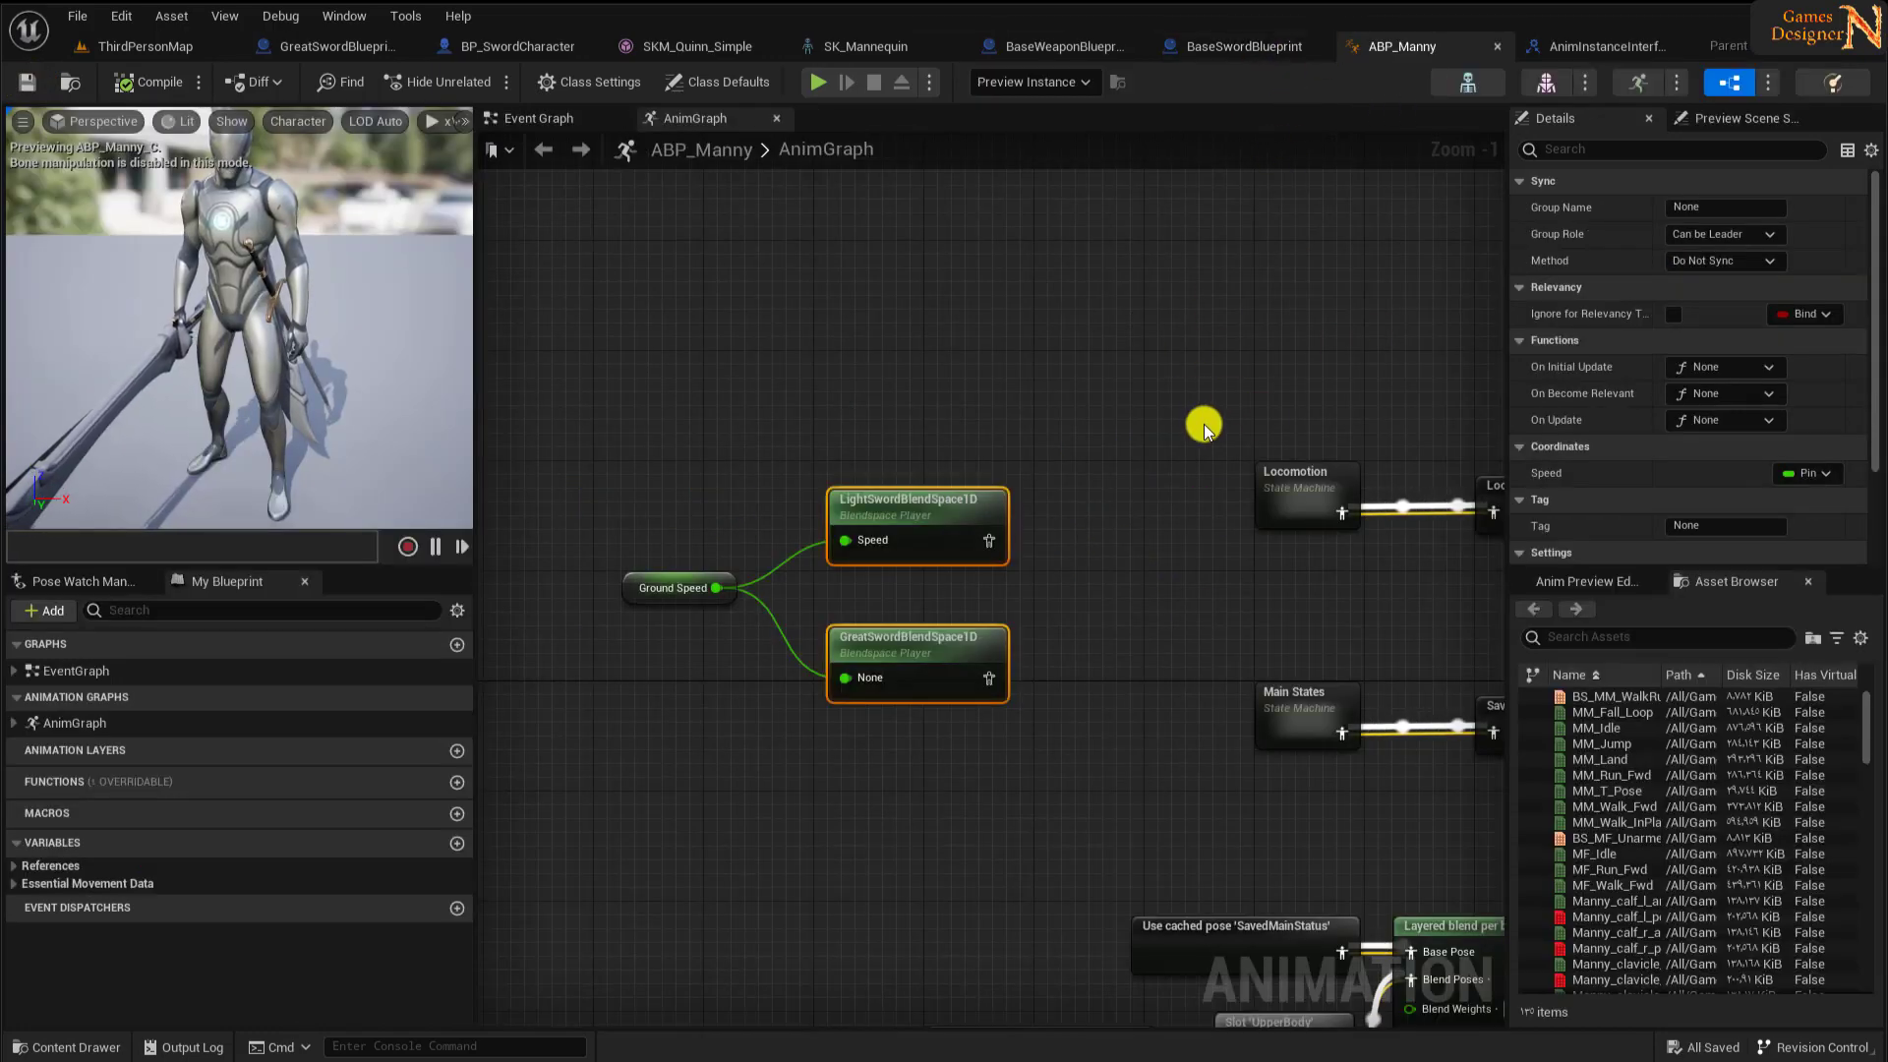
pyautogui.moveTo(1196, 371); pyautogui.dragTo(670, 301, button='right')
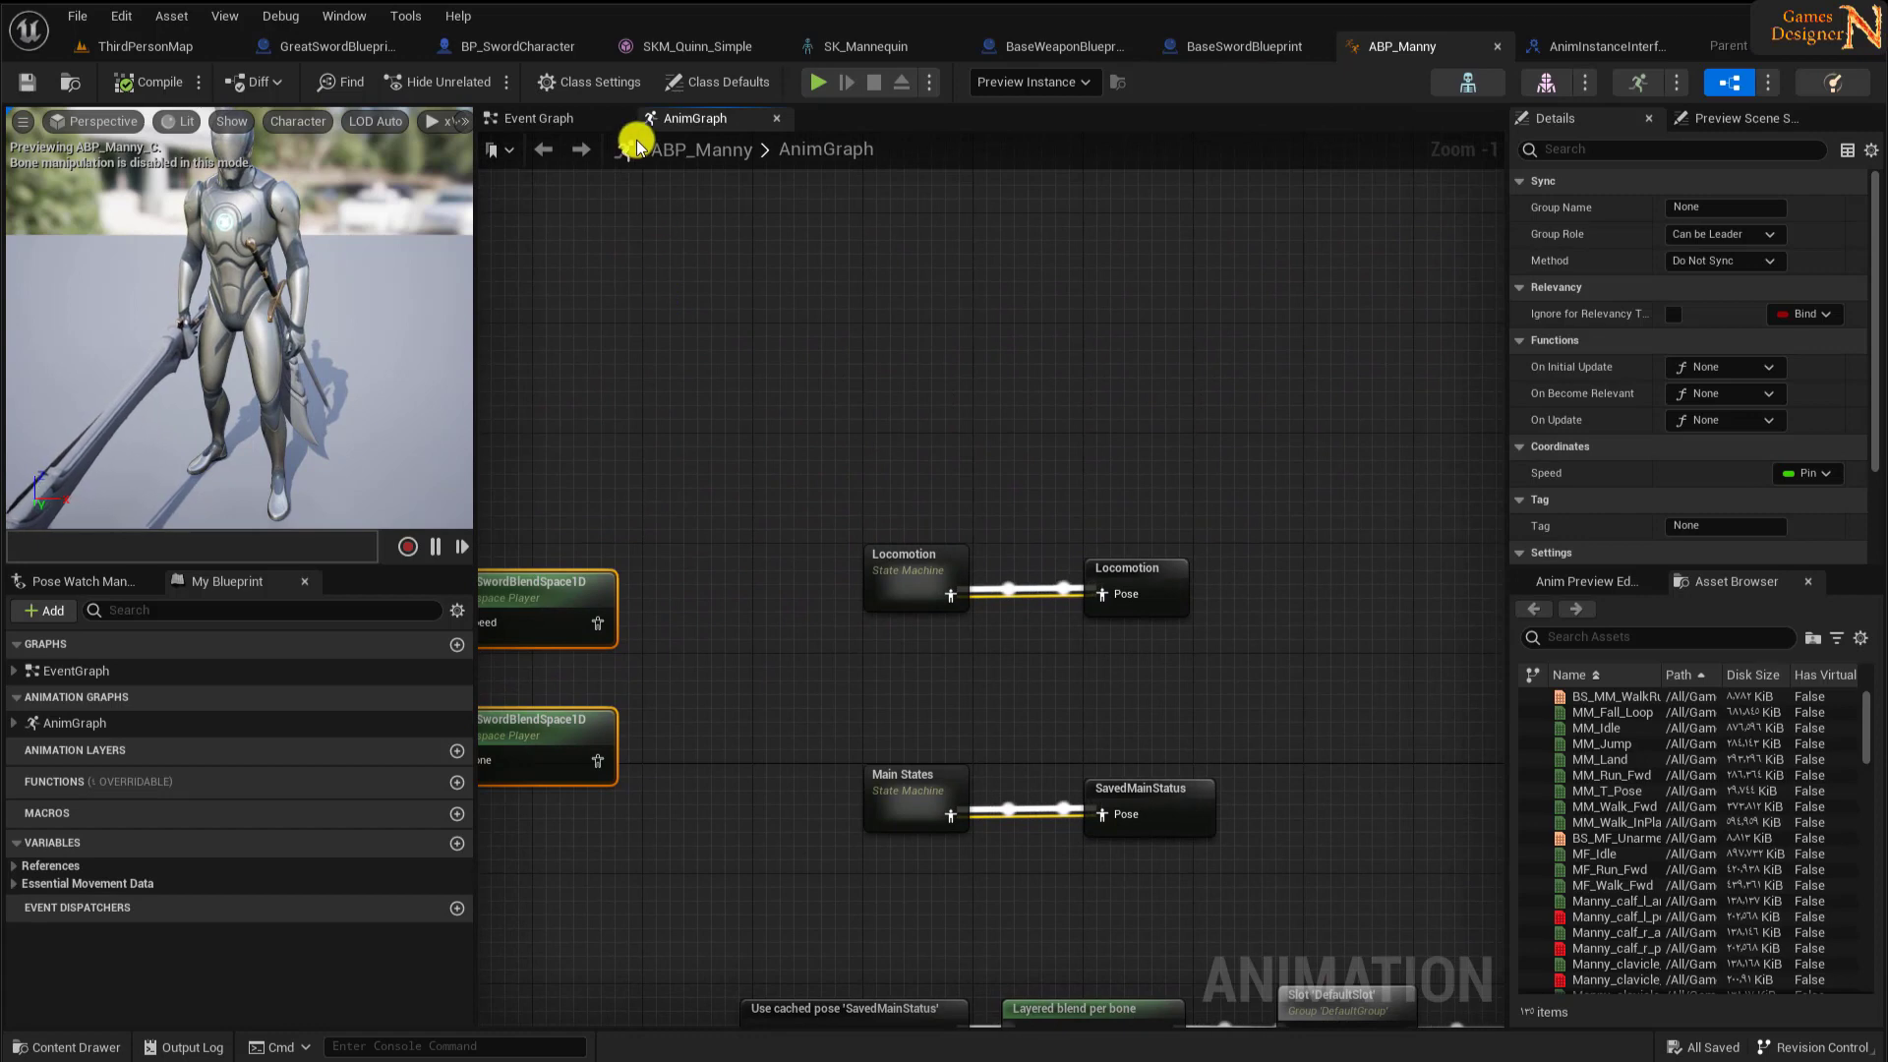
pyautogui.click(599, 82)
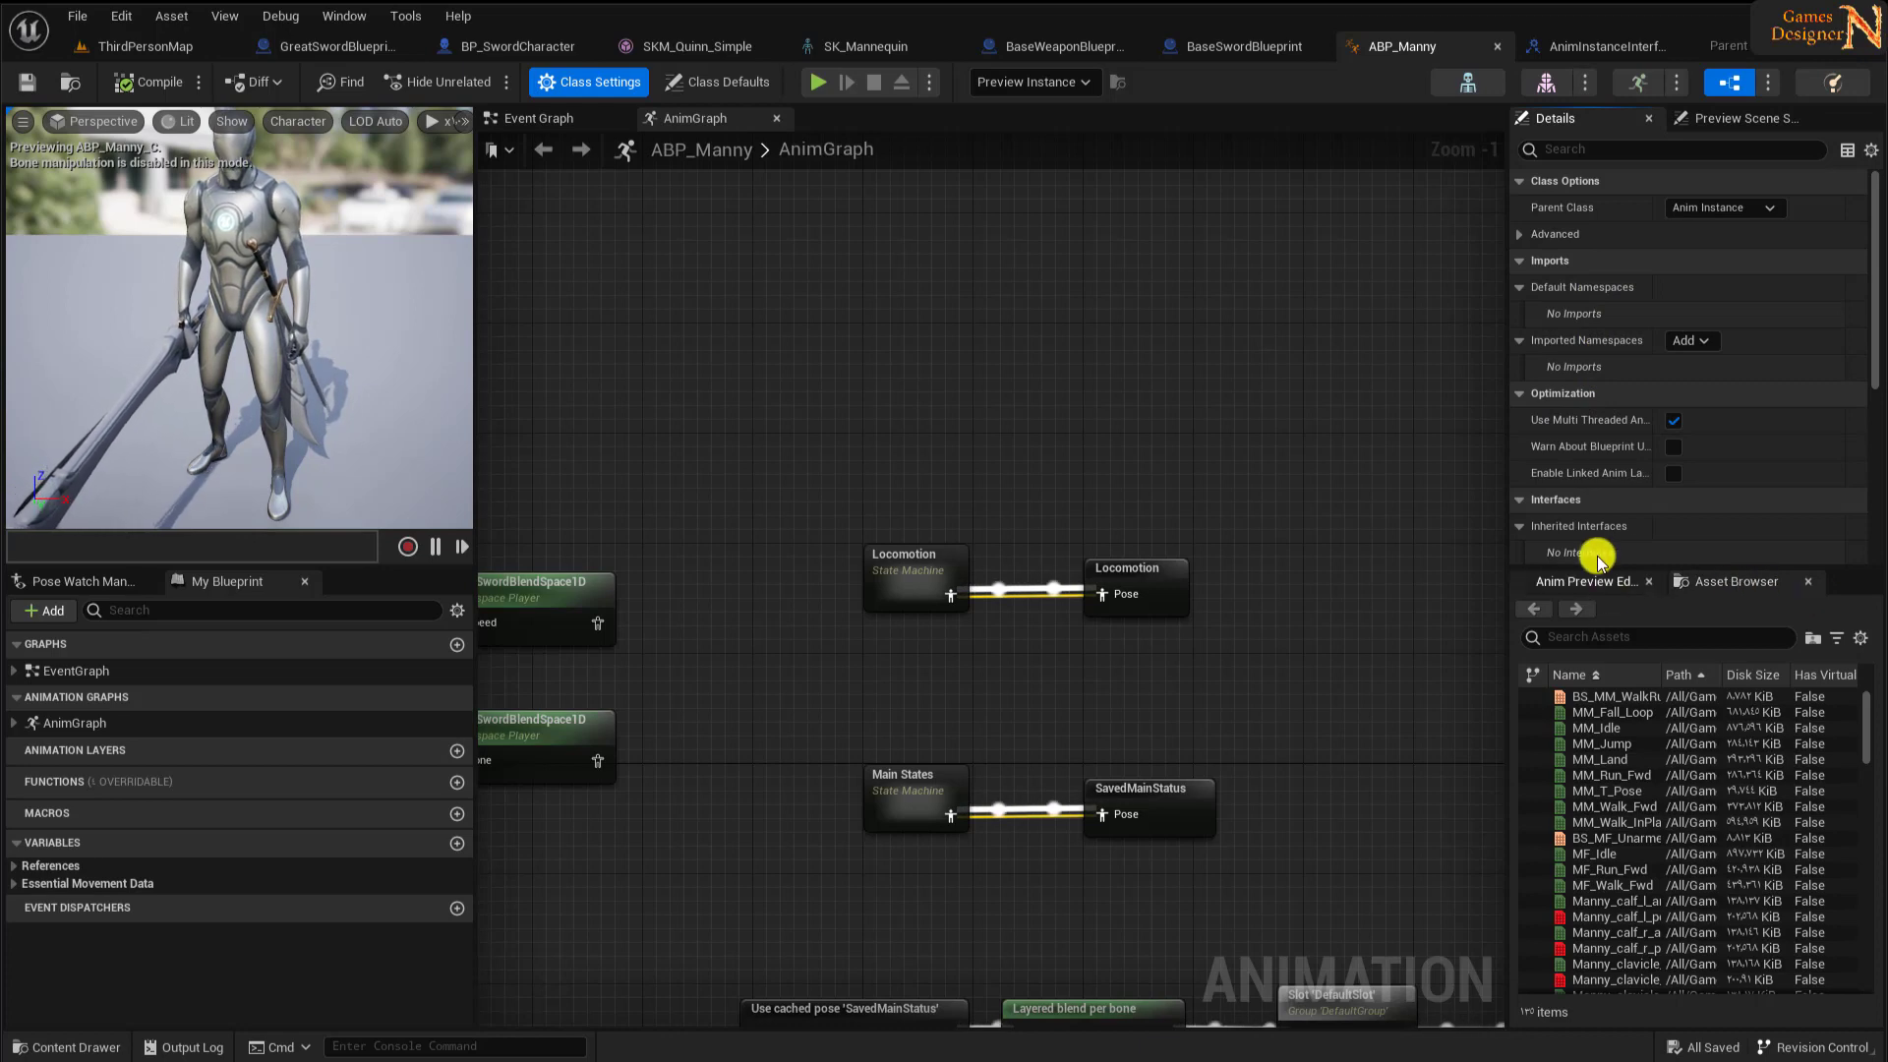
pyautogui.moveTo(1600, 569); pyautogui.dragTo(1597, 737)
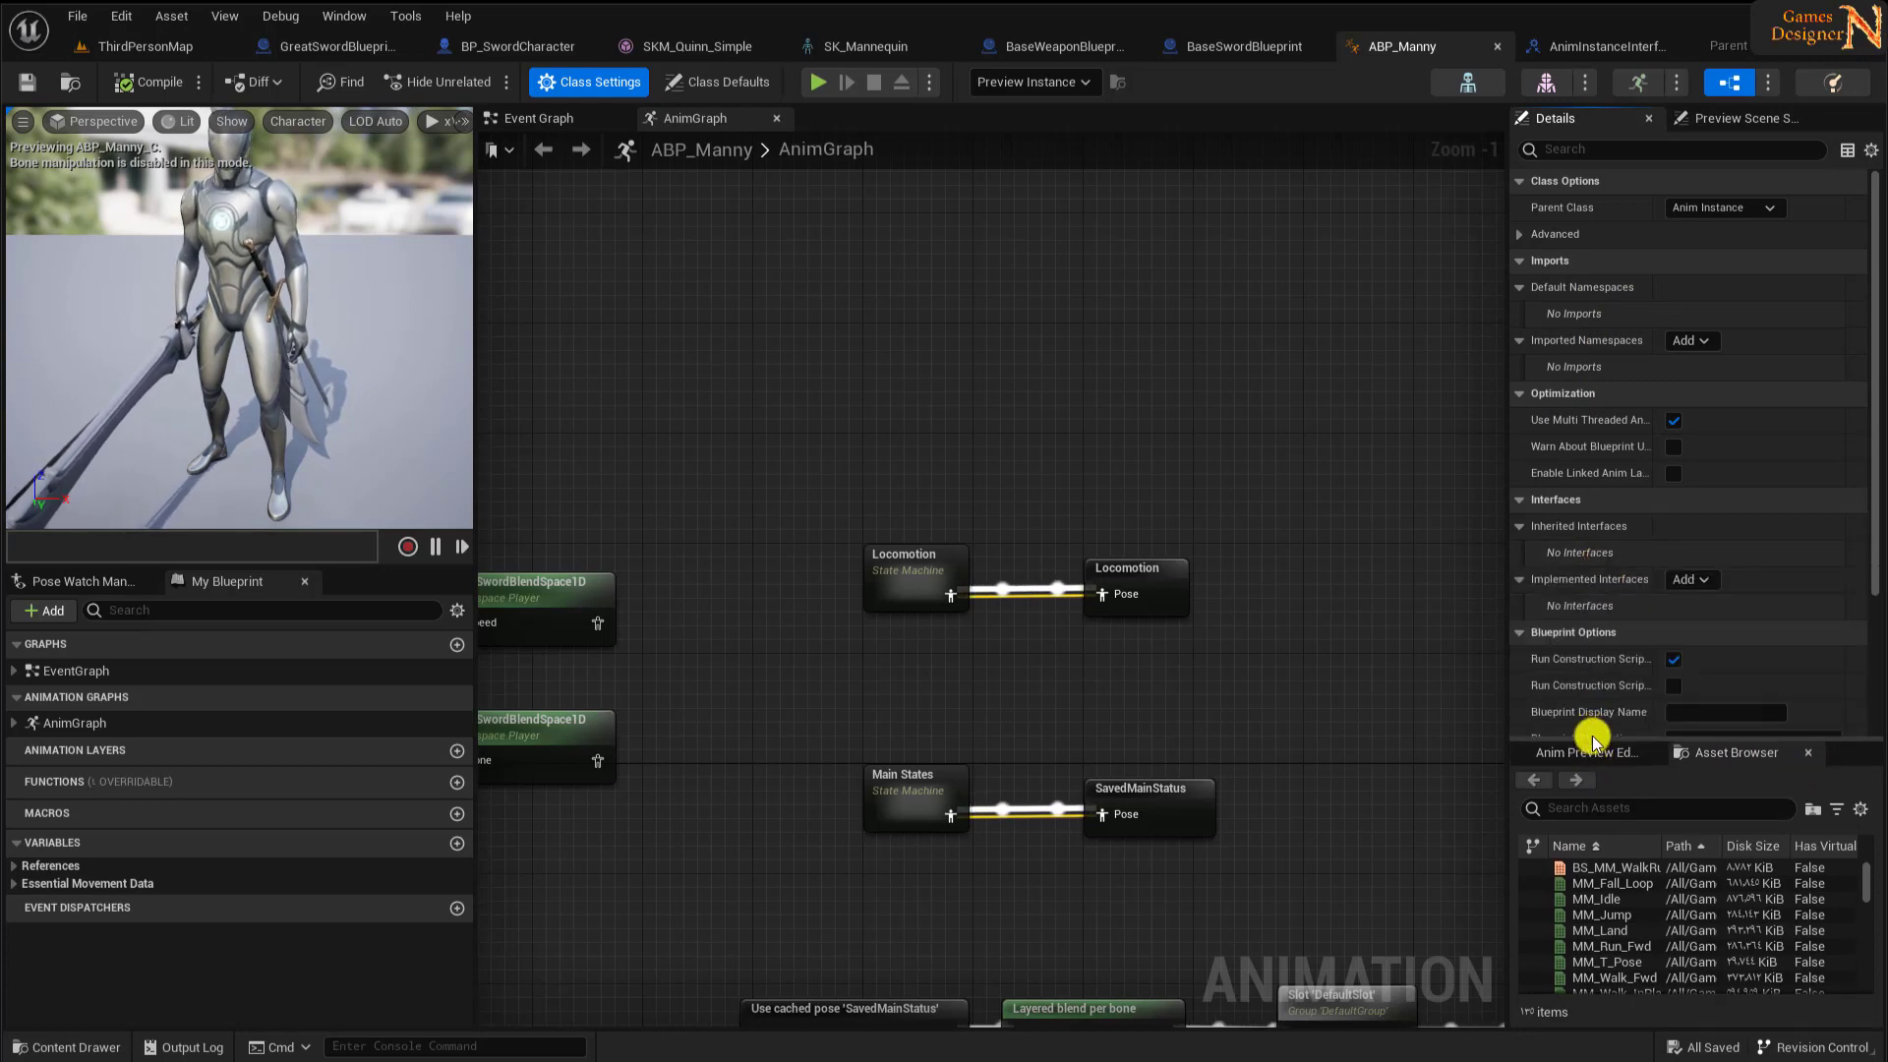
pyautogui.click(1699, 580)
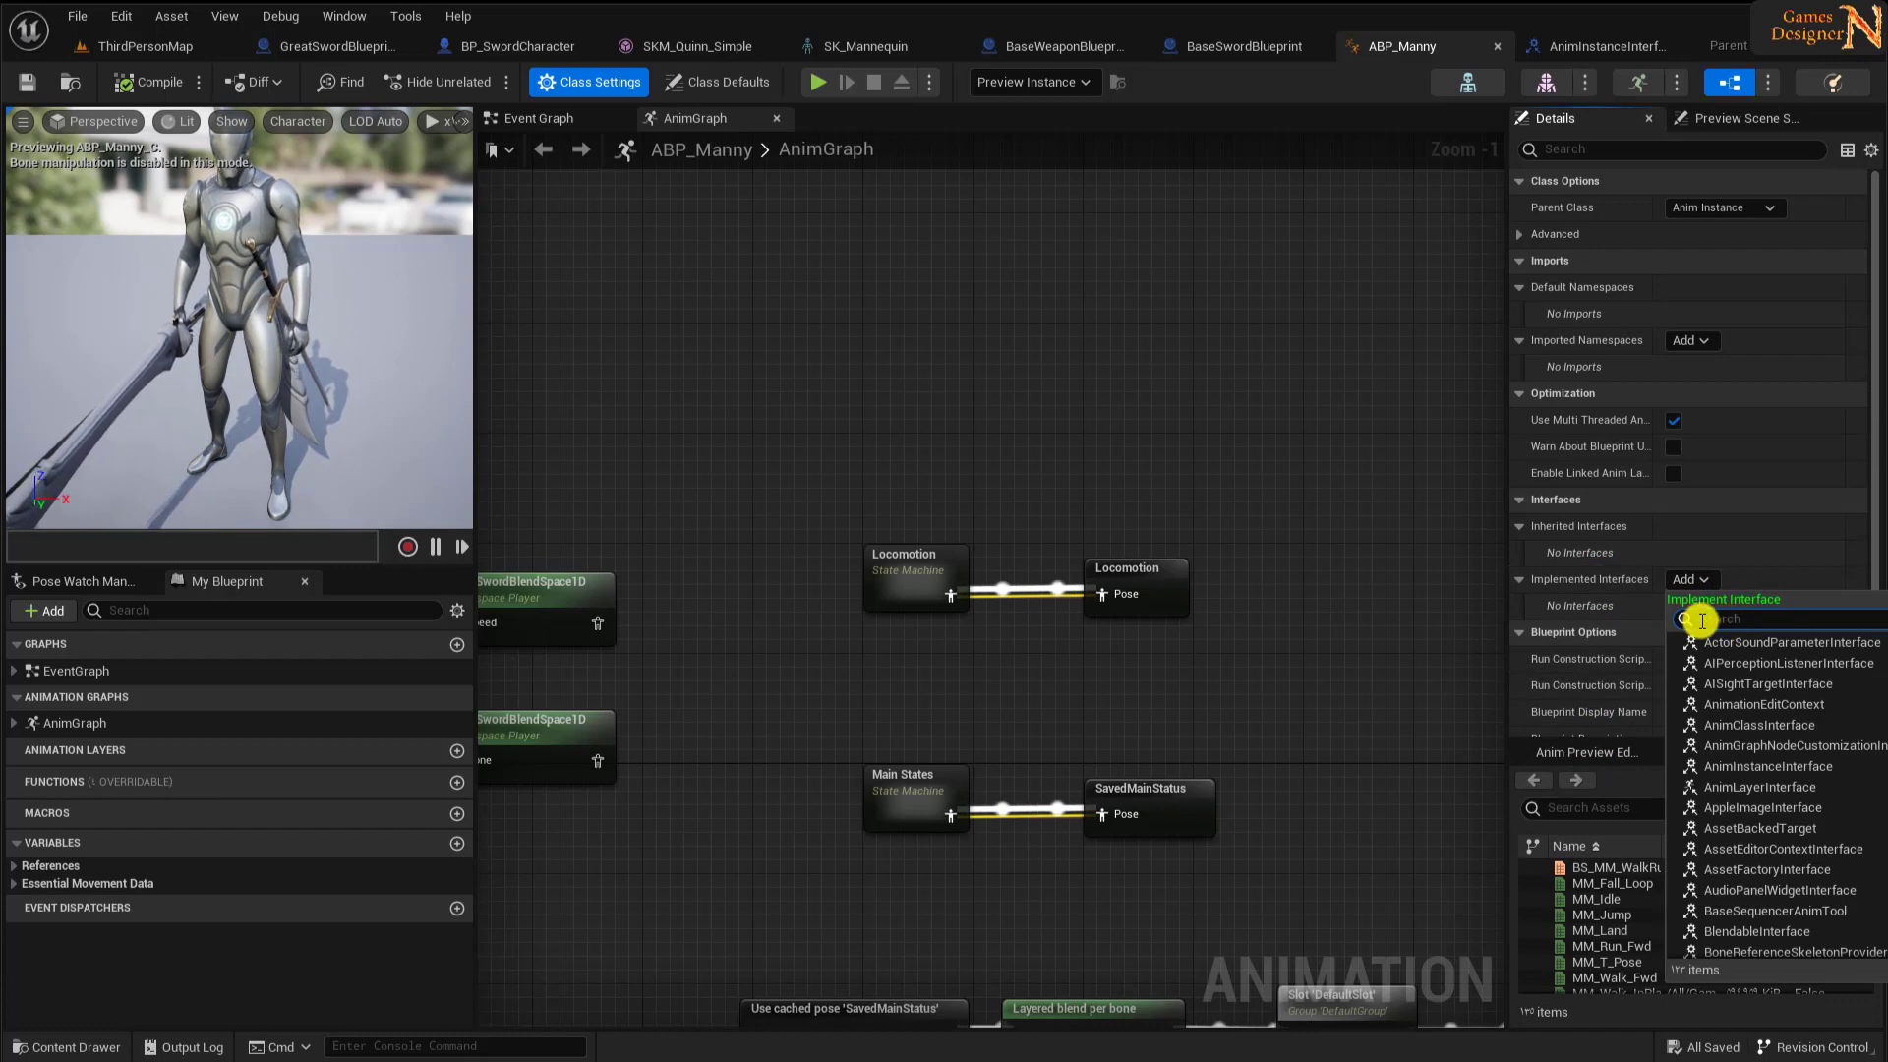
pyautogui.write('anim')
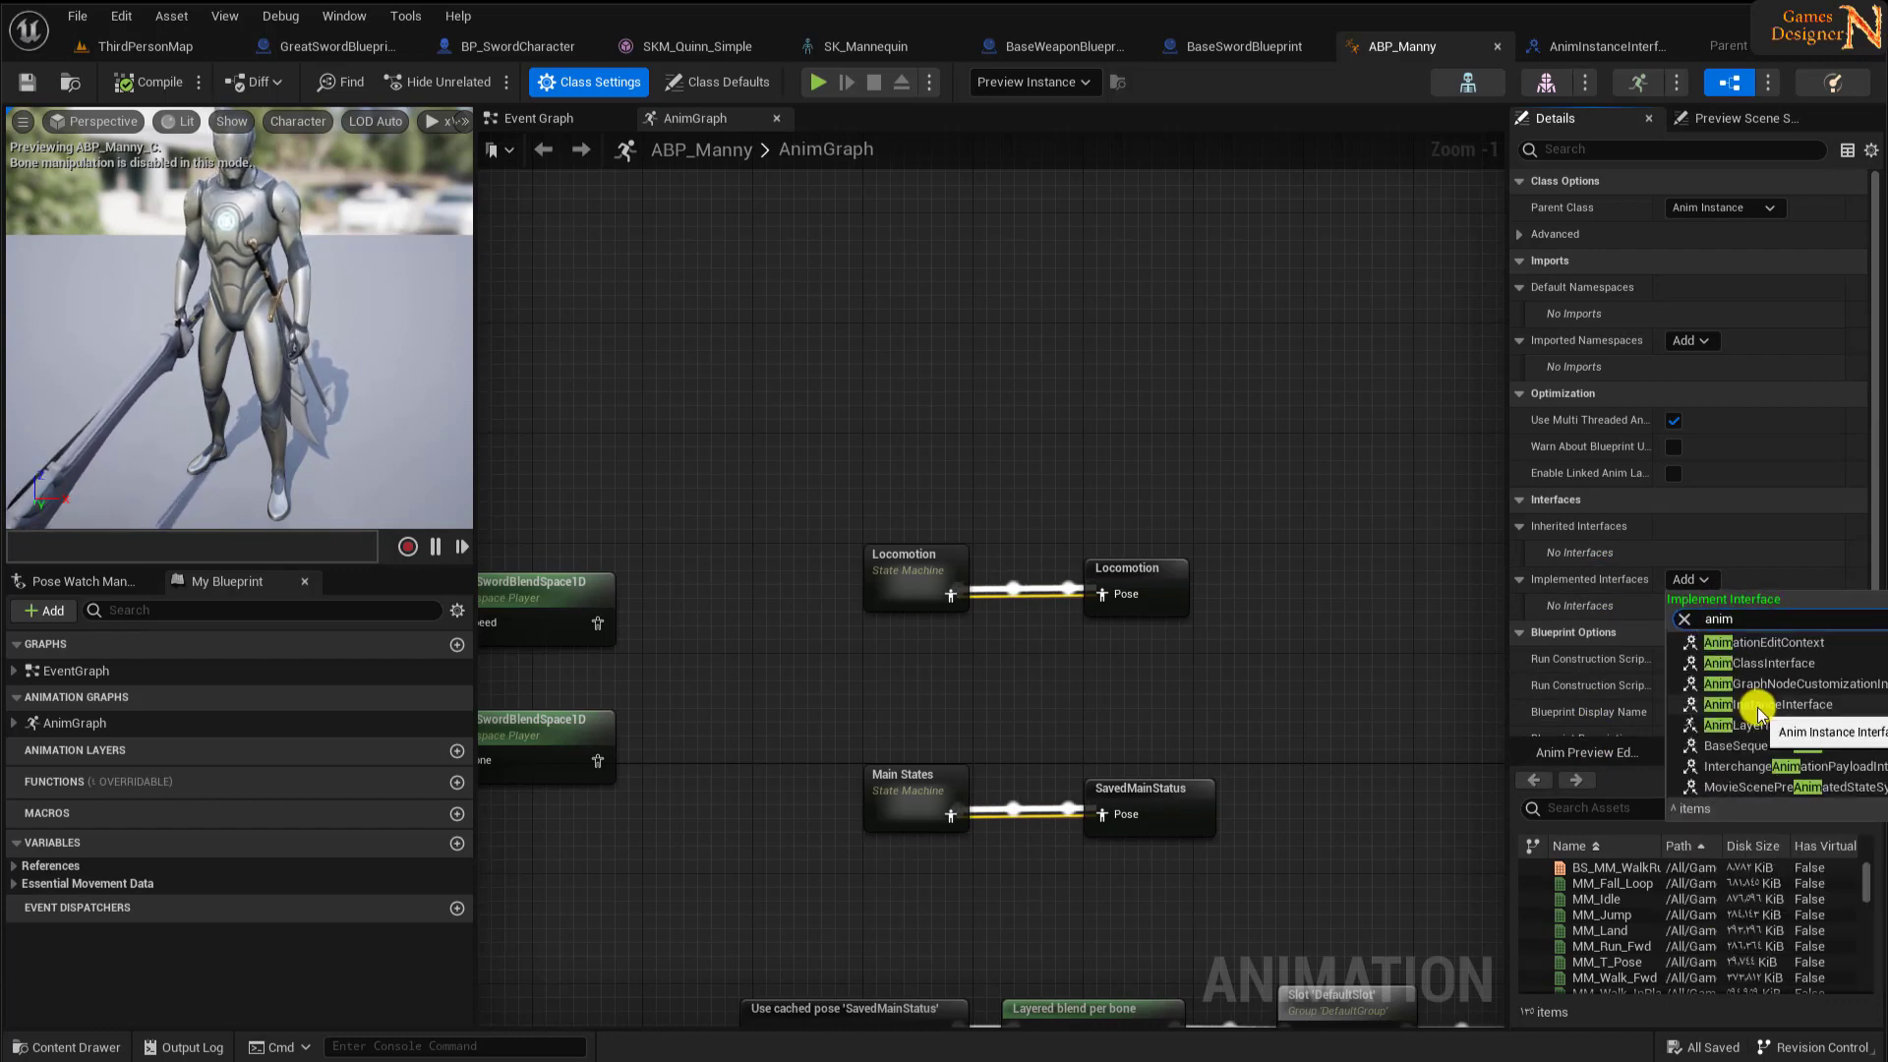
pyautogui.click(1760, 766)
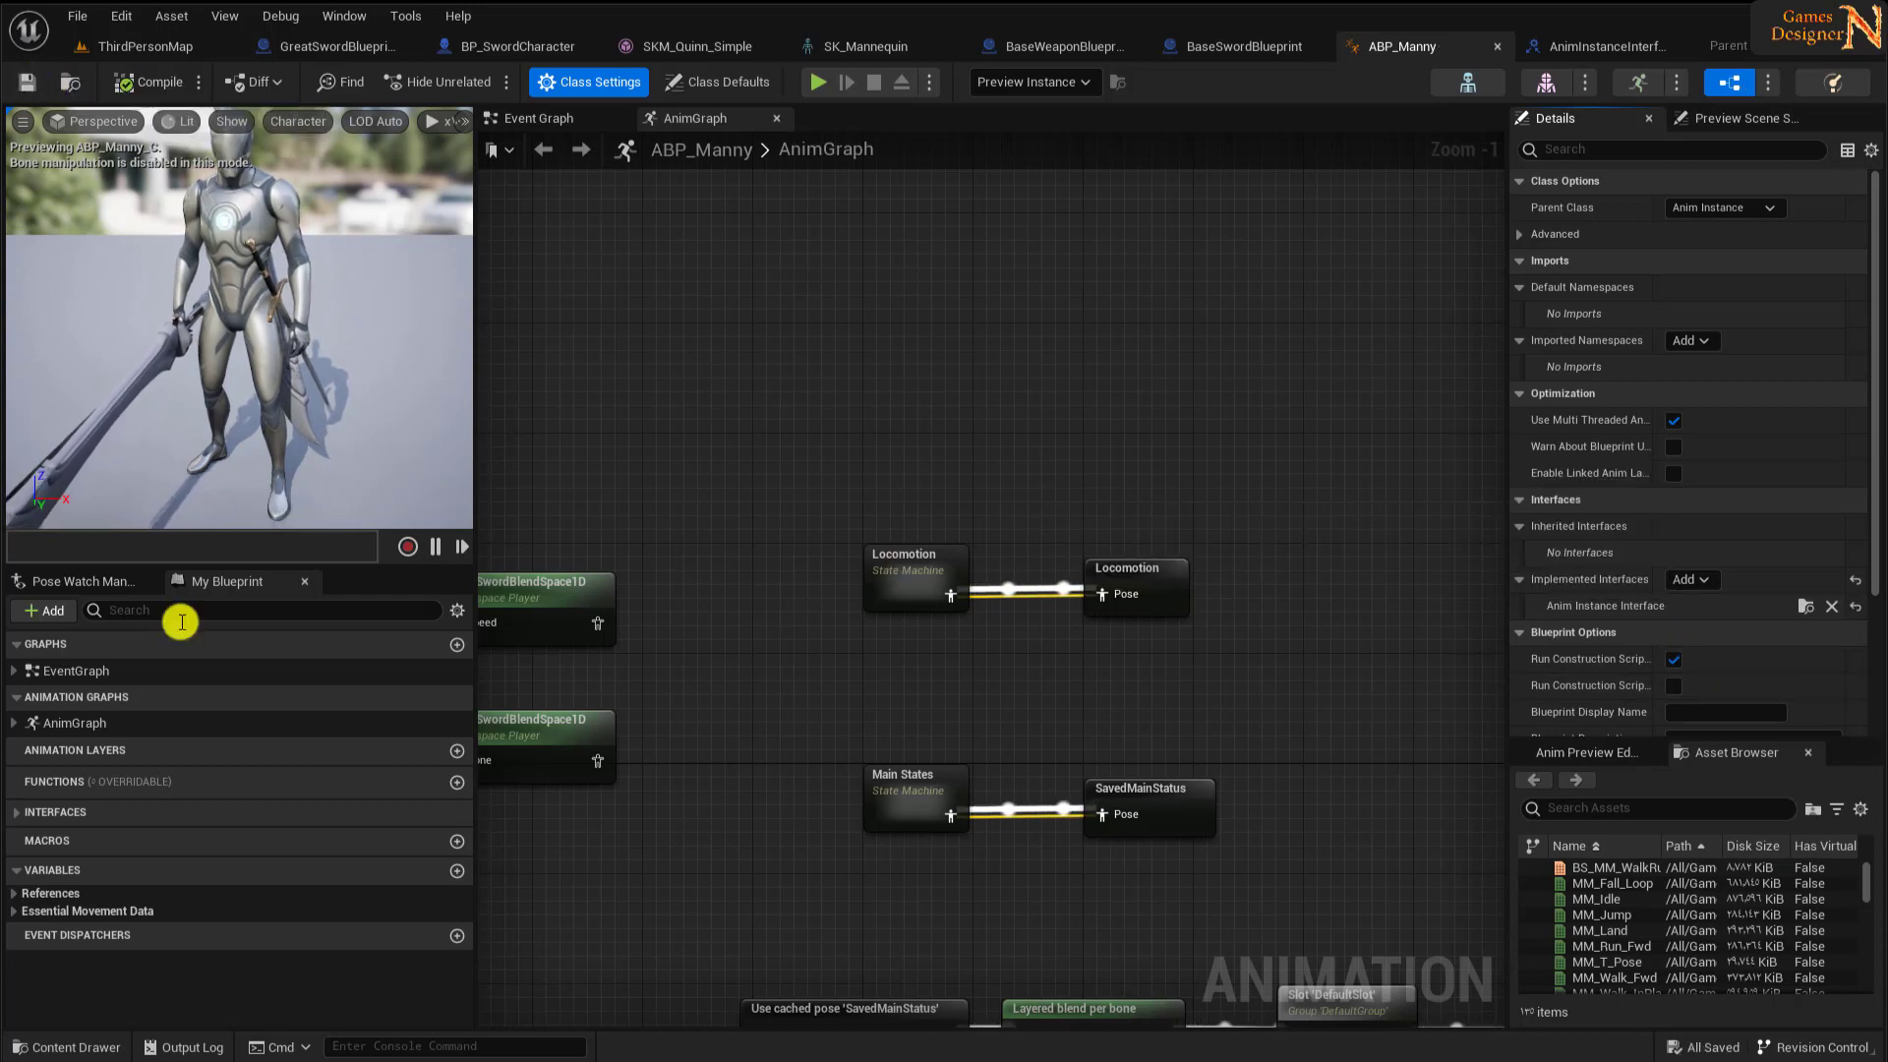
# - Reveal the Update Combat Type interface function in My Blueprint and open the EventGraph
pyautogui.click(15, 723)
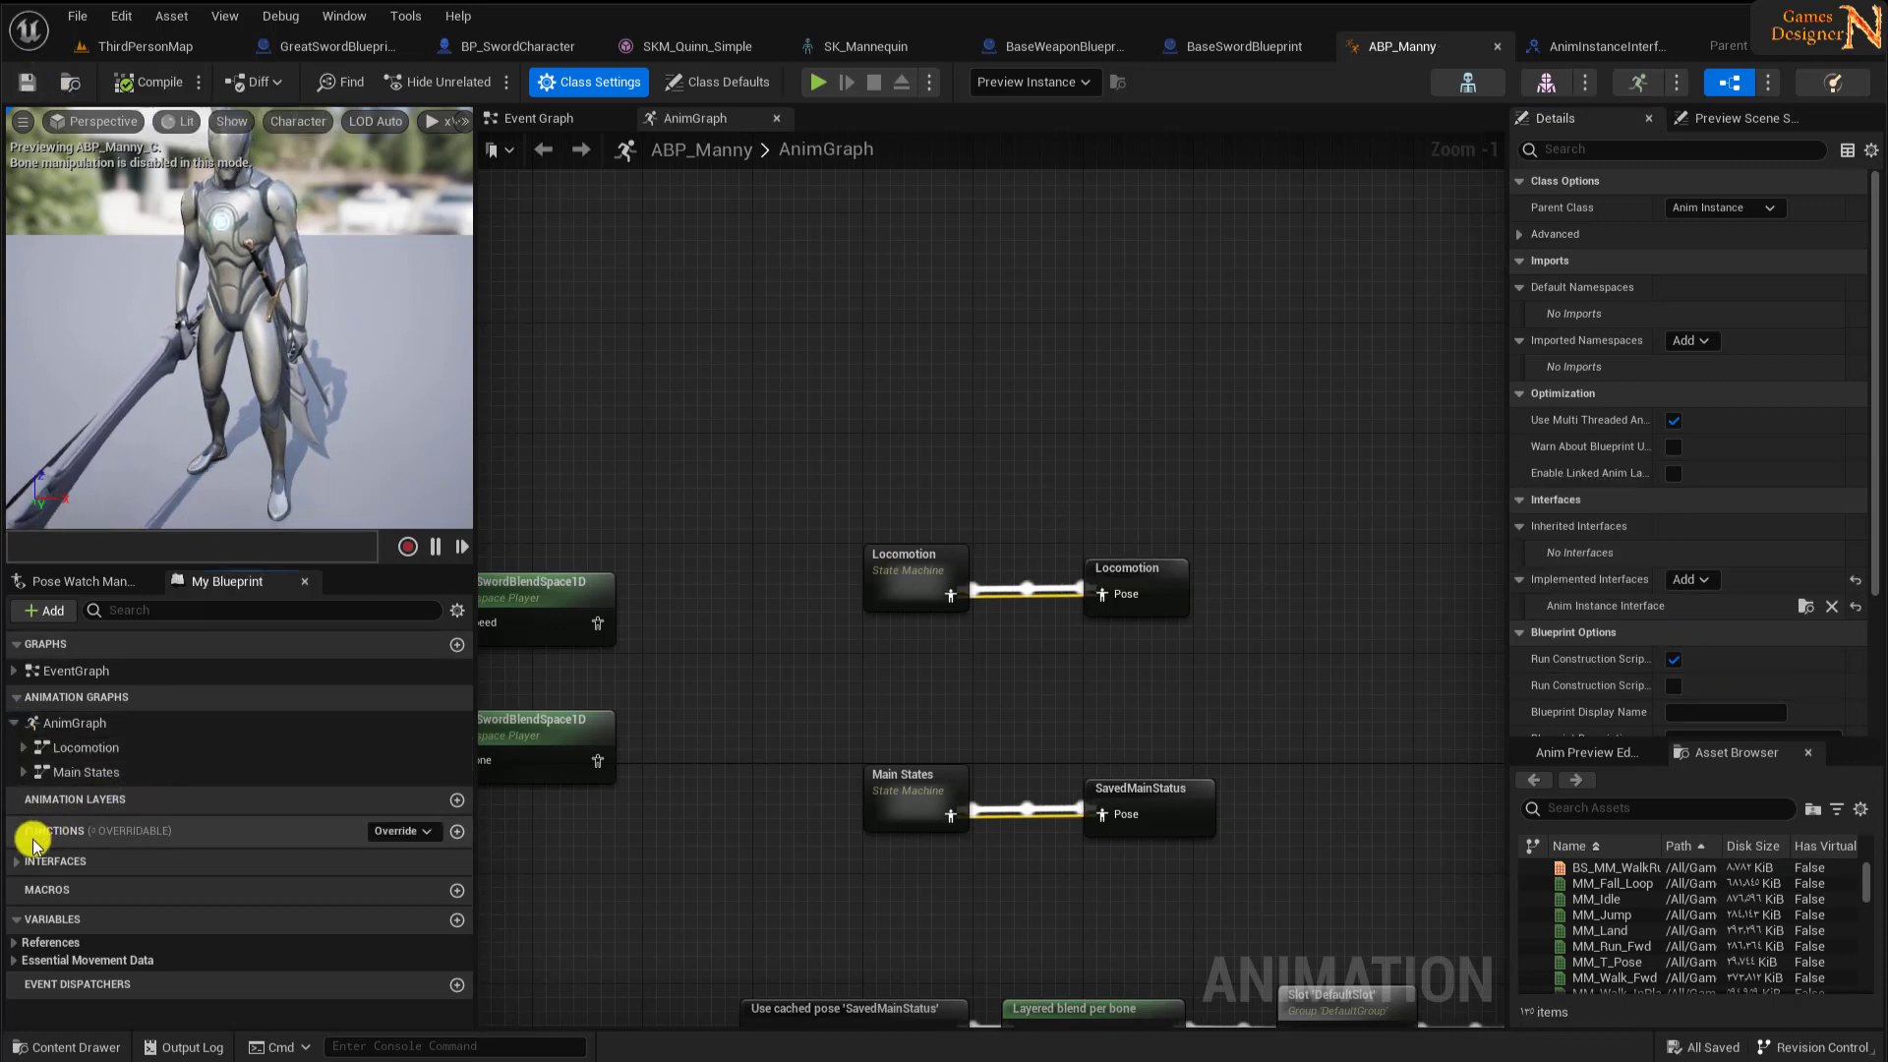
pyautogui.click(18, 863)
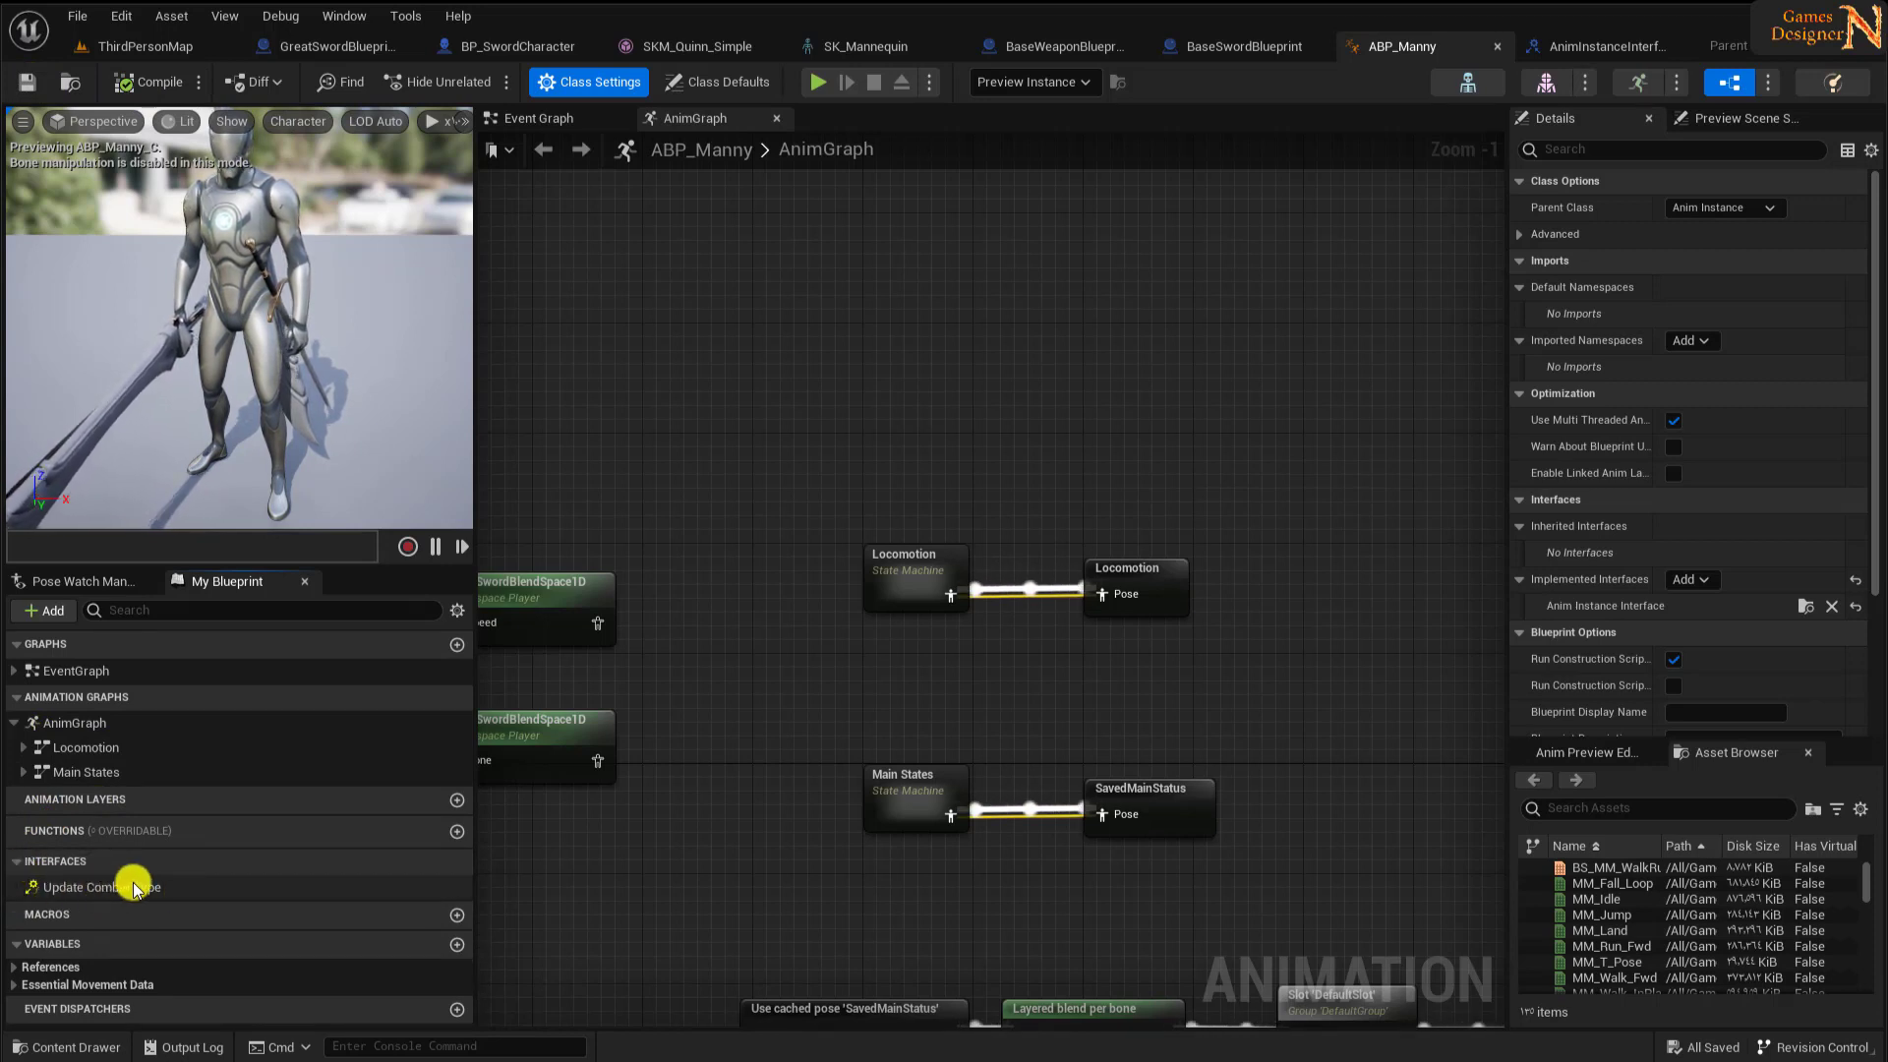
pyautogui.doubleClick(74, 670)
pyautogui.scroll(-5, 758, 586)
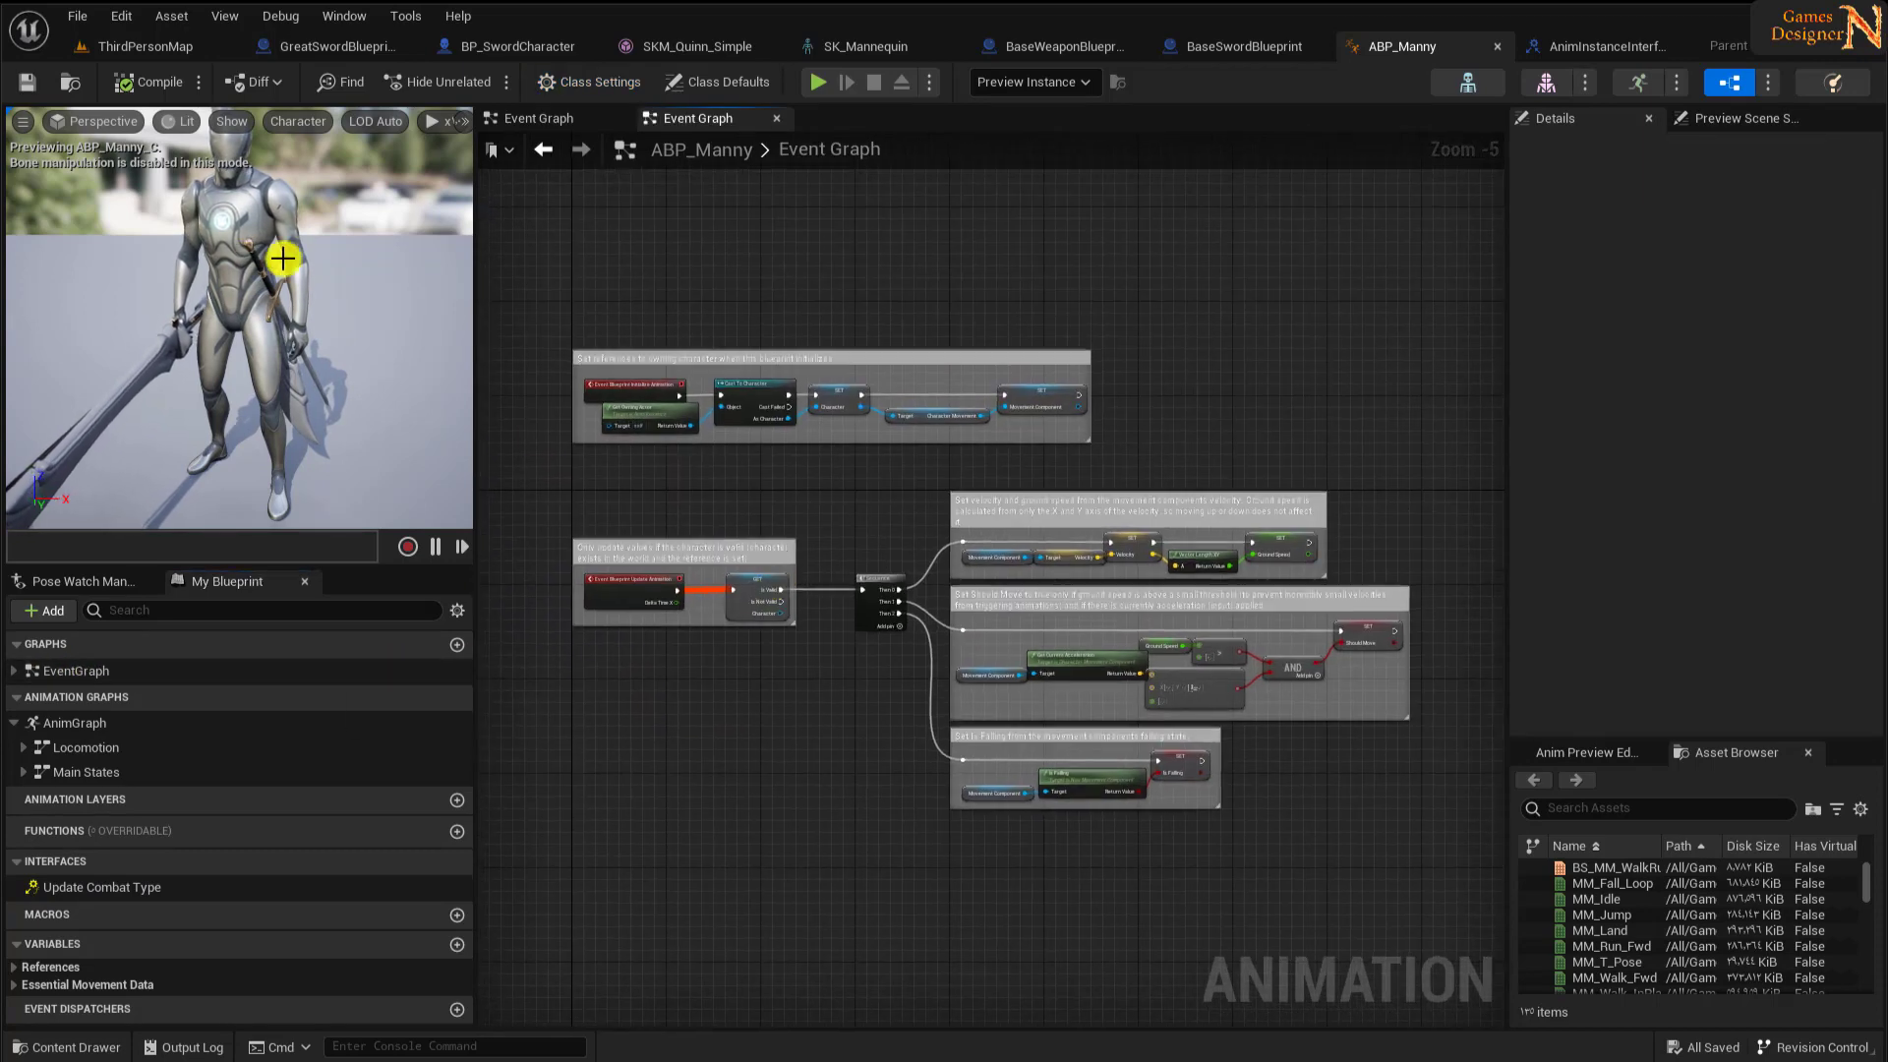
# - Add an Event Update Combat Type node to ABP_Manny's Event Graph
pyautogui.moveTo(704, 728); pyautogui.dragTo(852, 607, button='right')
pyautogui.scroll(3, 1011, 683)
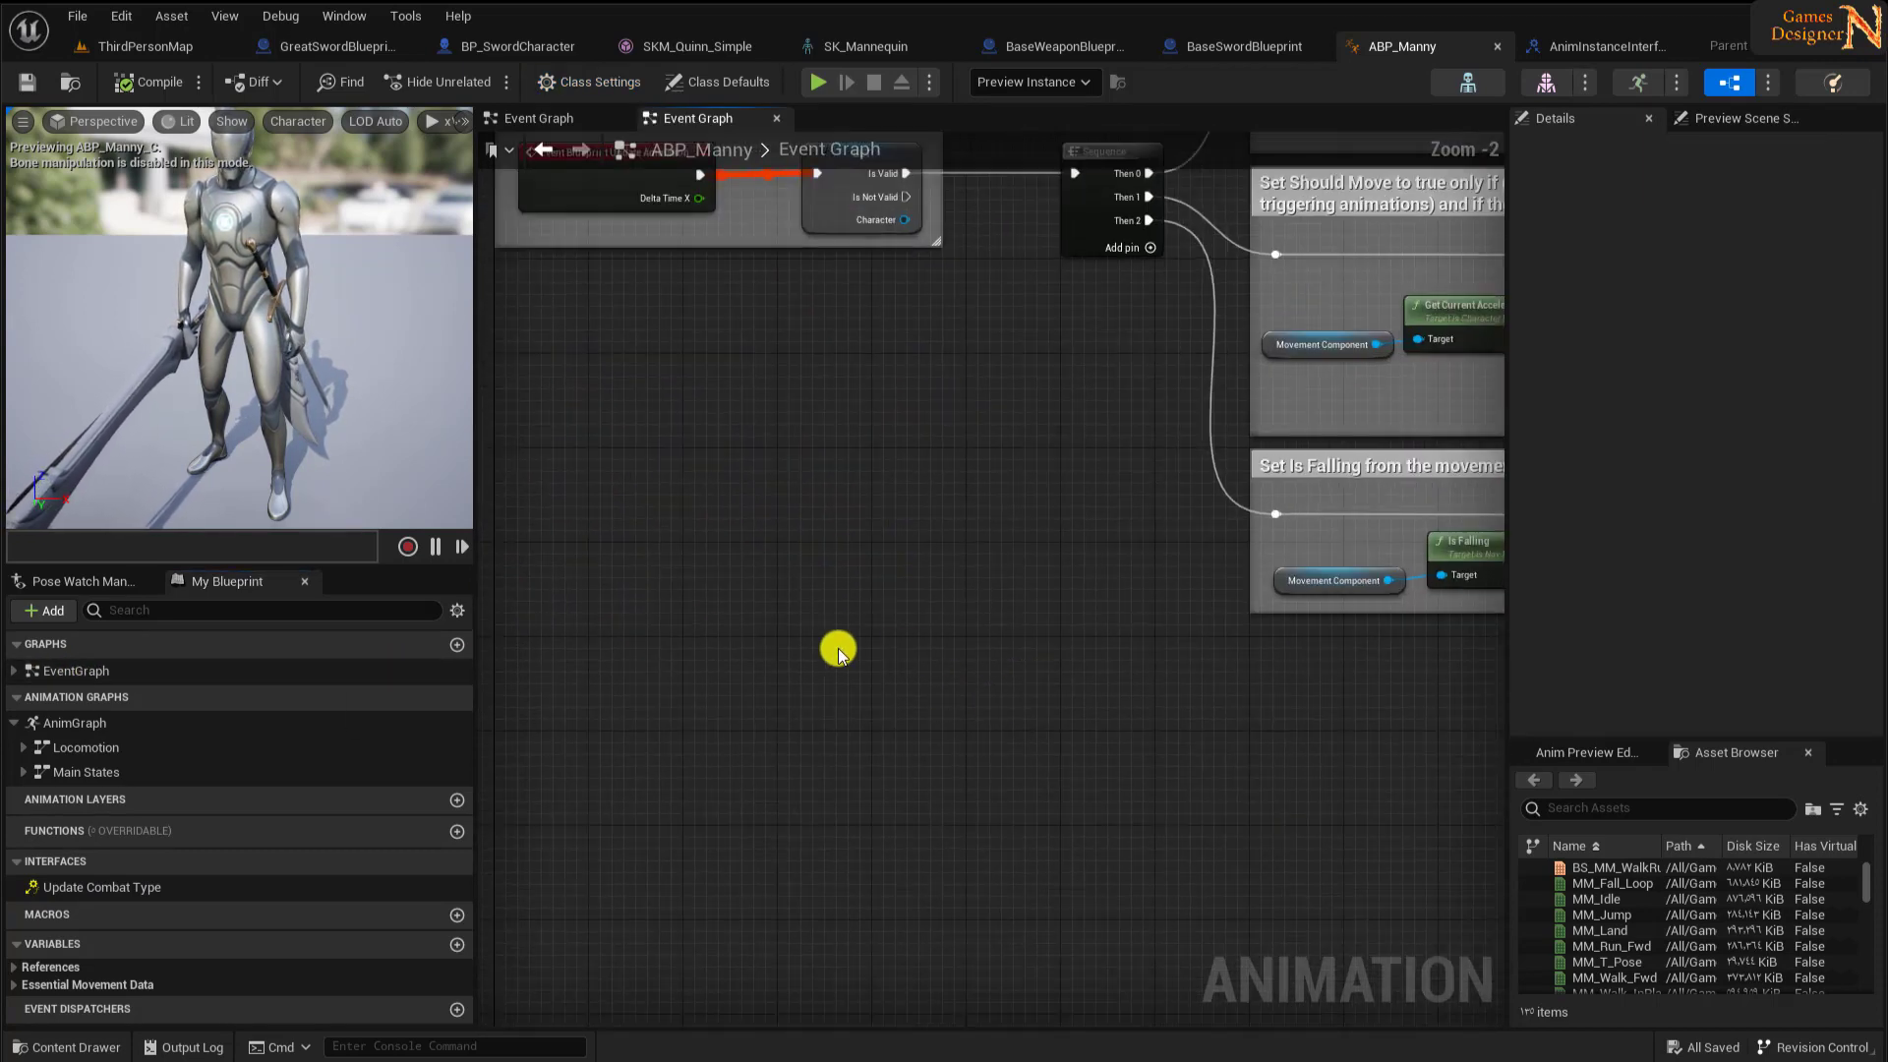
pyautogui.rightClick(623, 812)
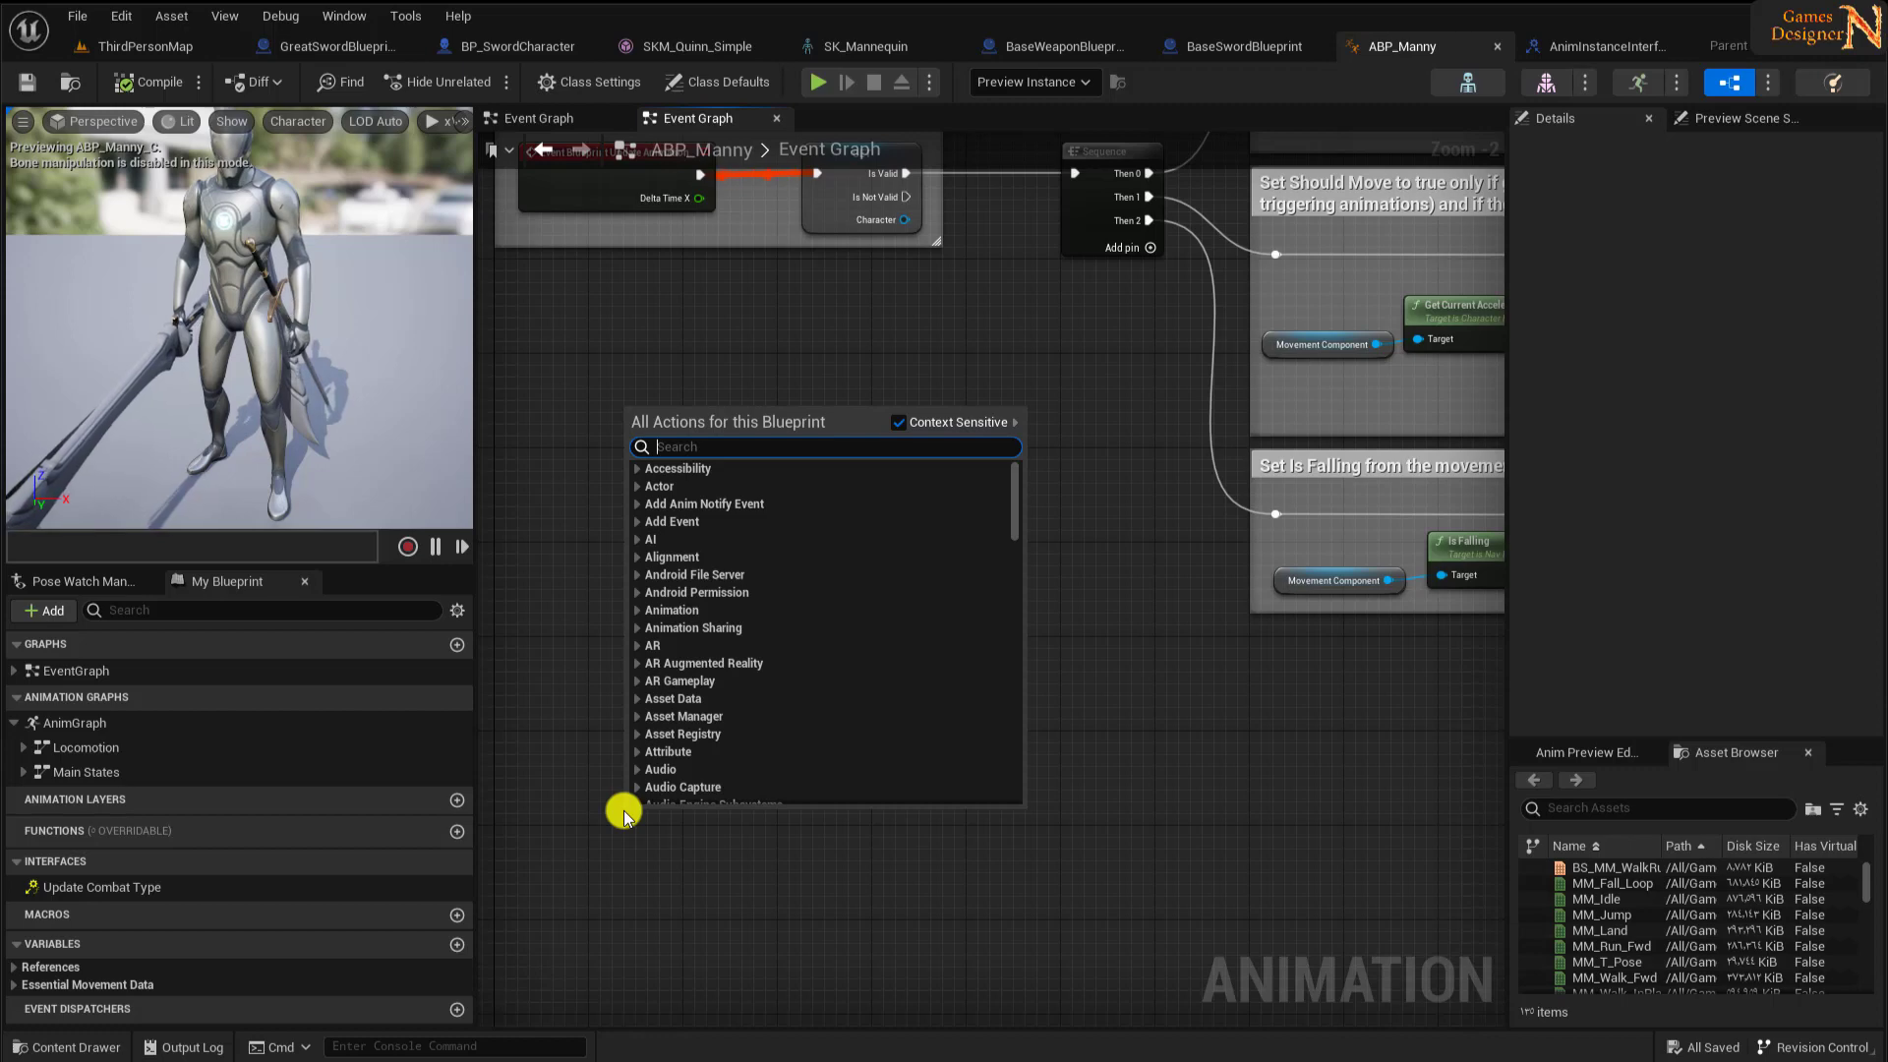
pyautogui.write('event u')
pyautogui.click(776, 637)
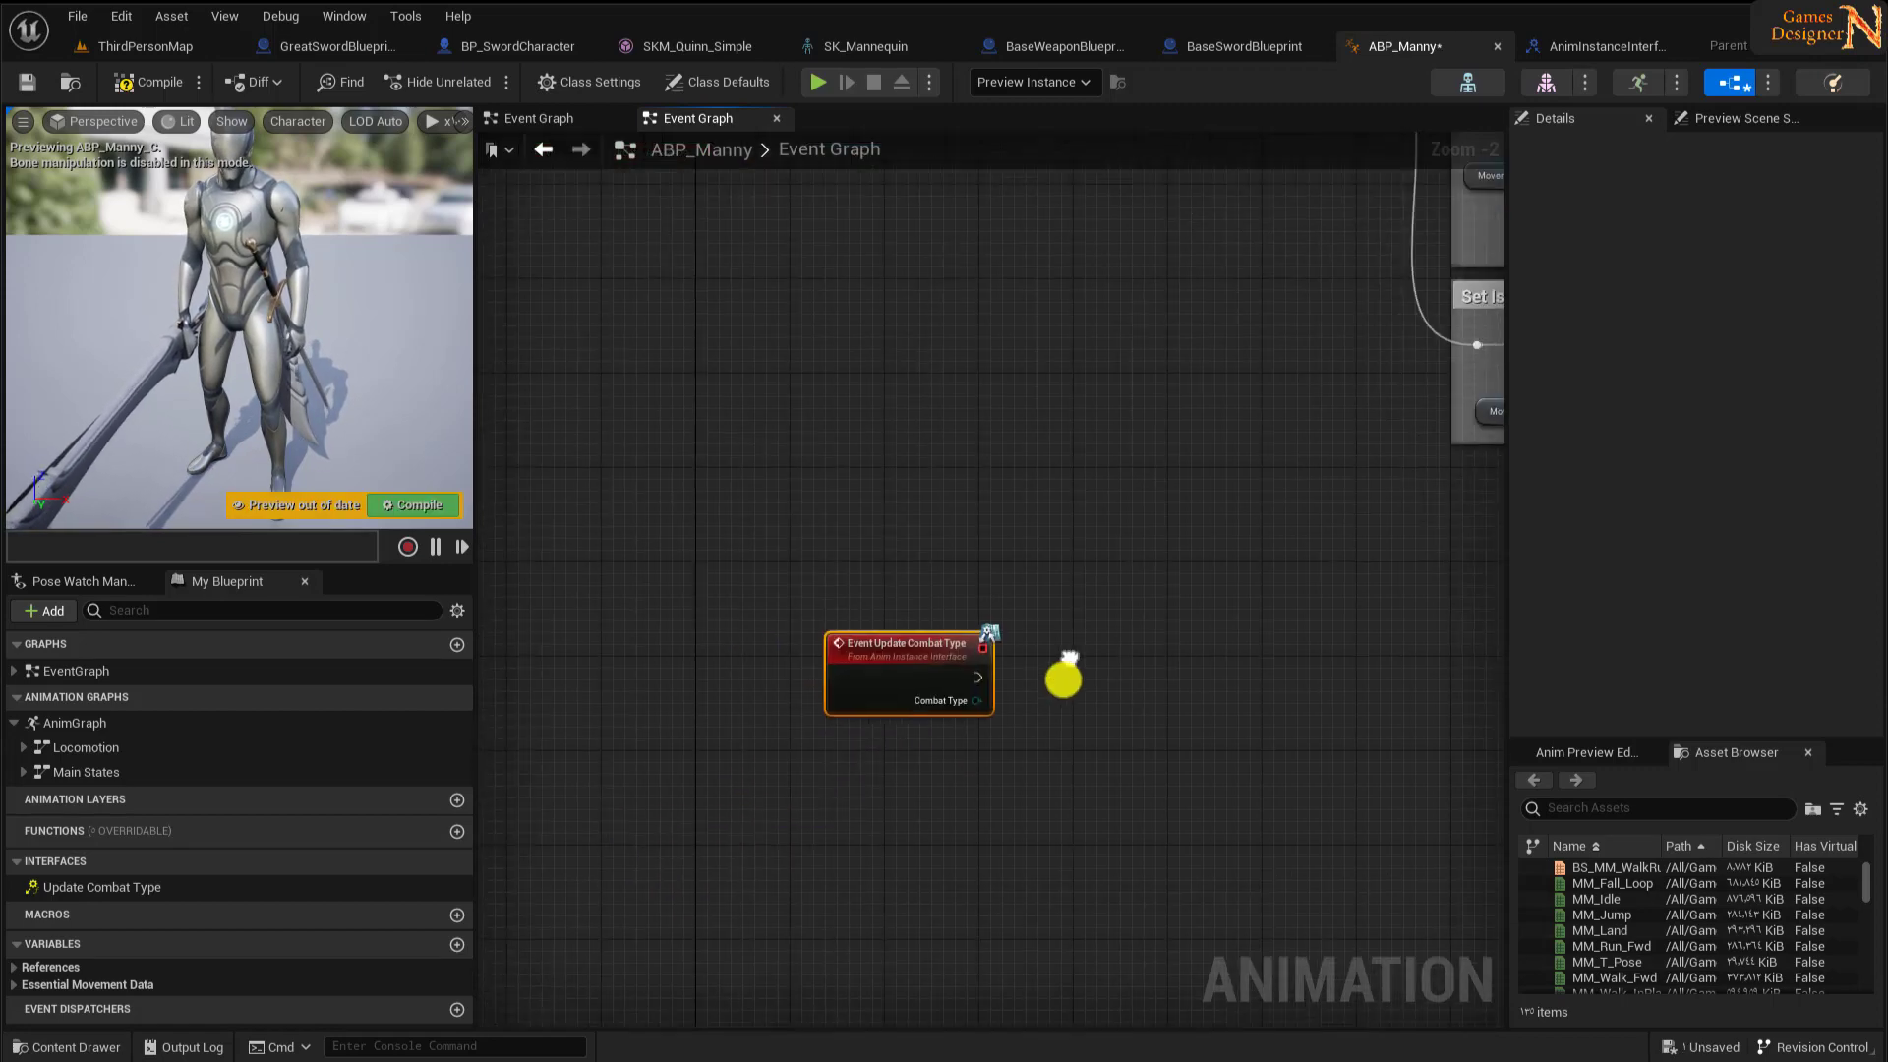
# - Promote the event's Combat Type pin to a new Combat Type variable and save
pyautogui.scroll(2, 1062, 679)
pyautogui.moveTo(809, 647); pyautogui.dragTo(1013, 596)
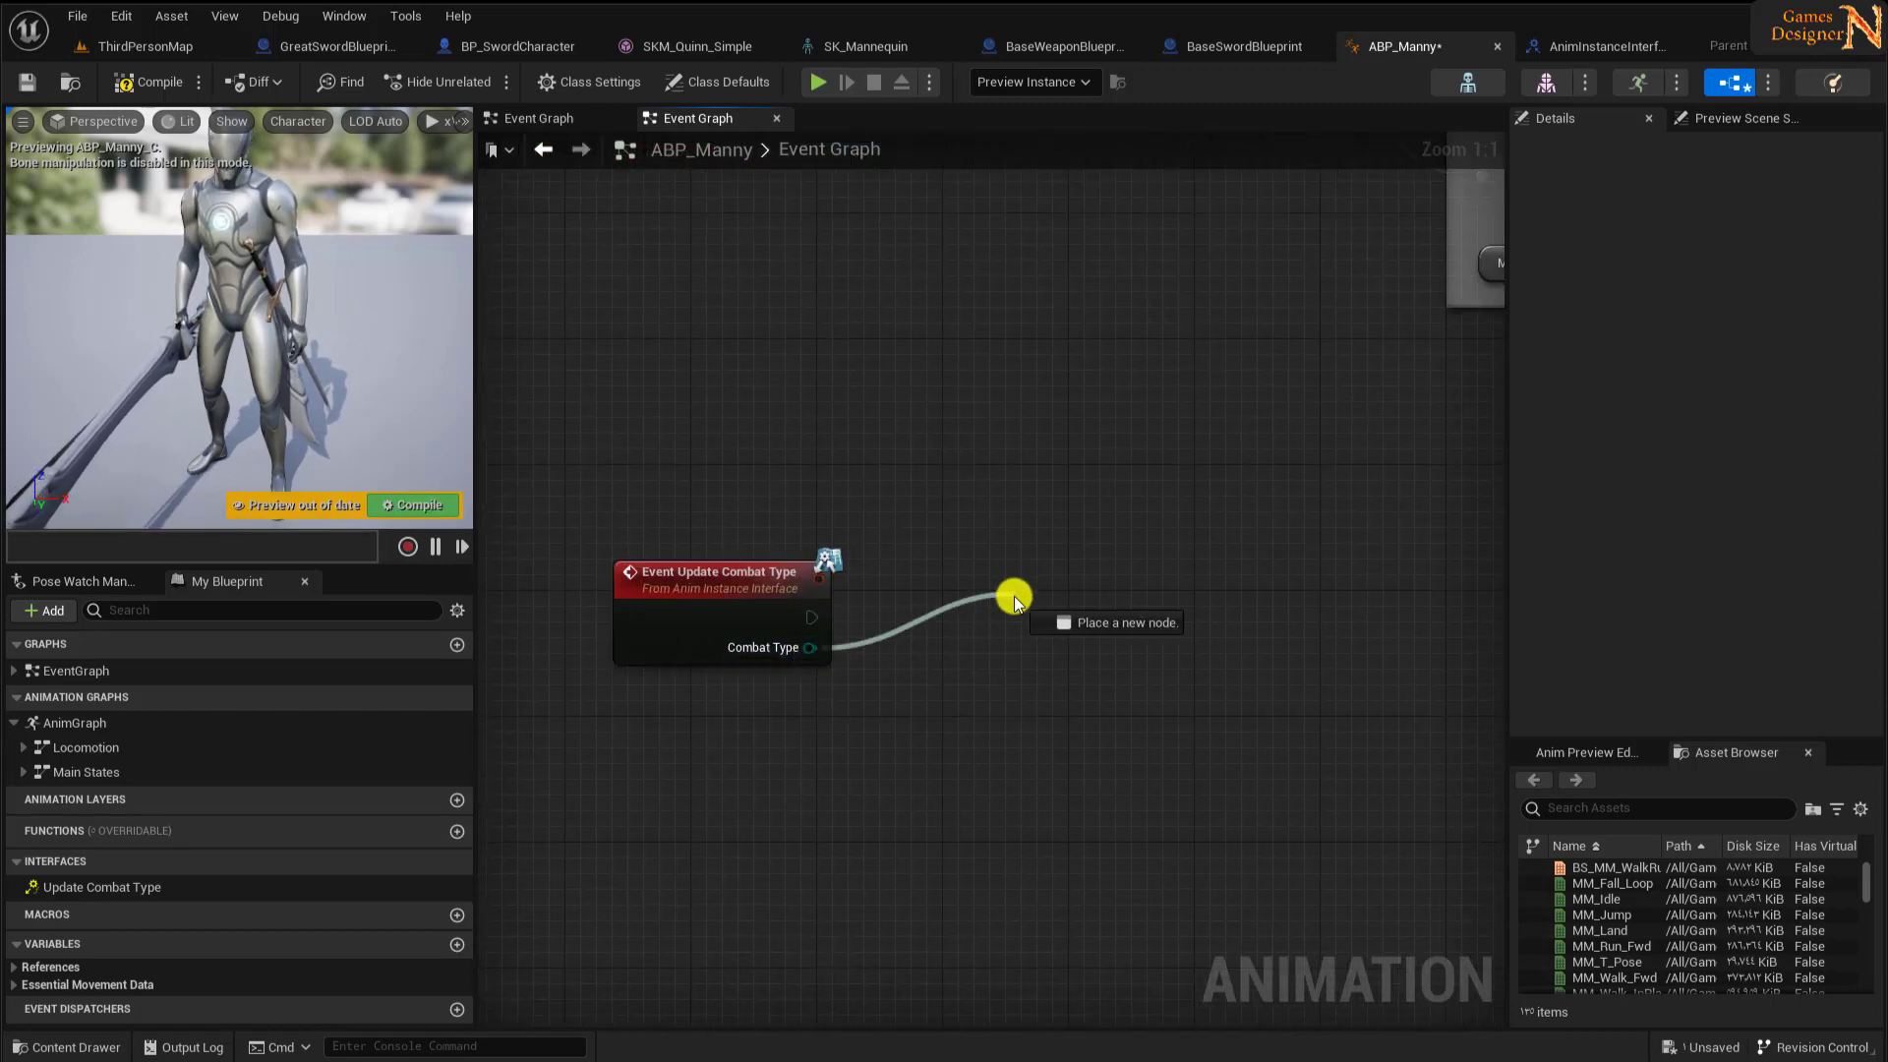
pyautogui.click(1083, 661)
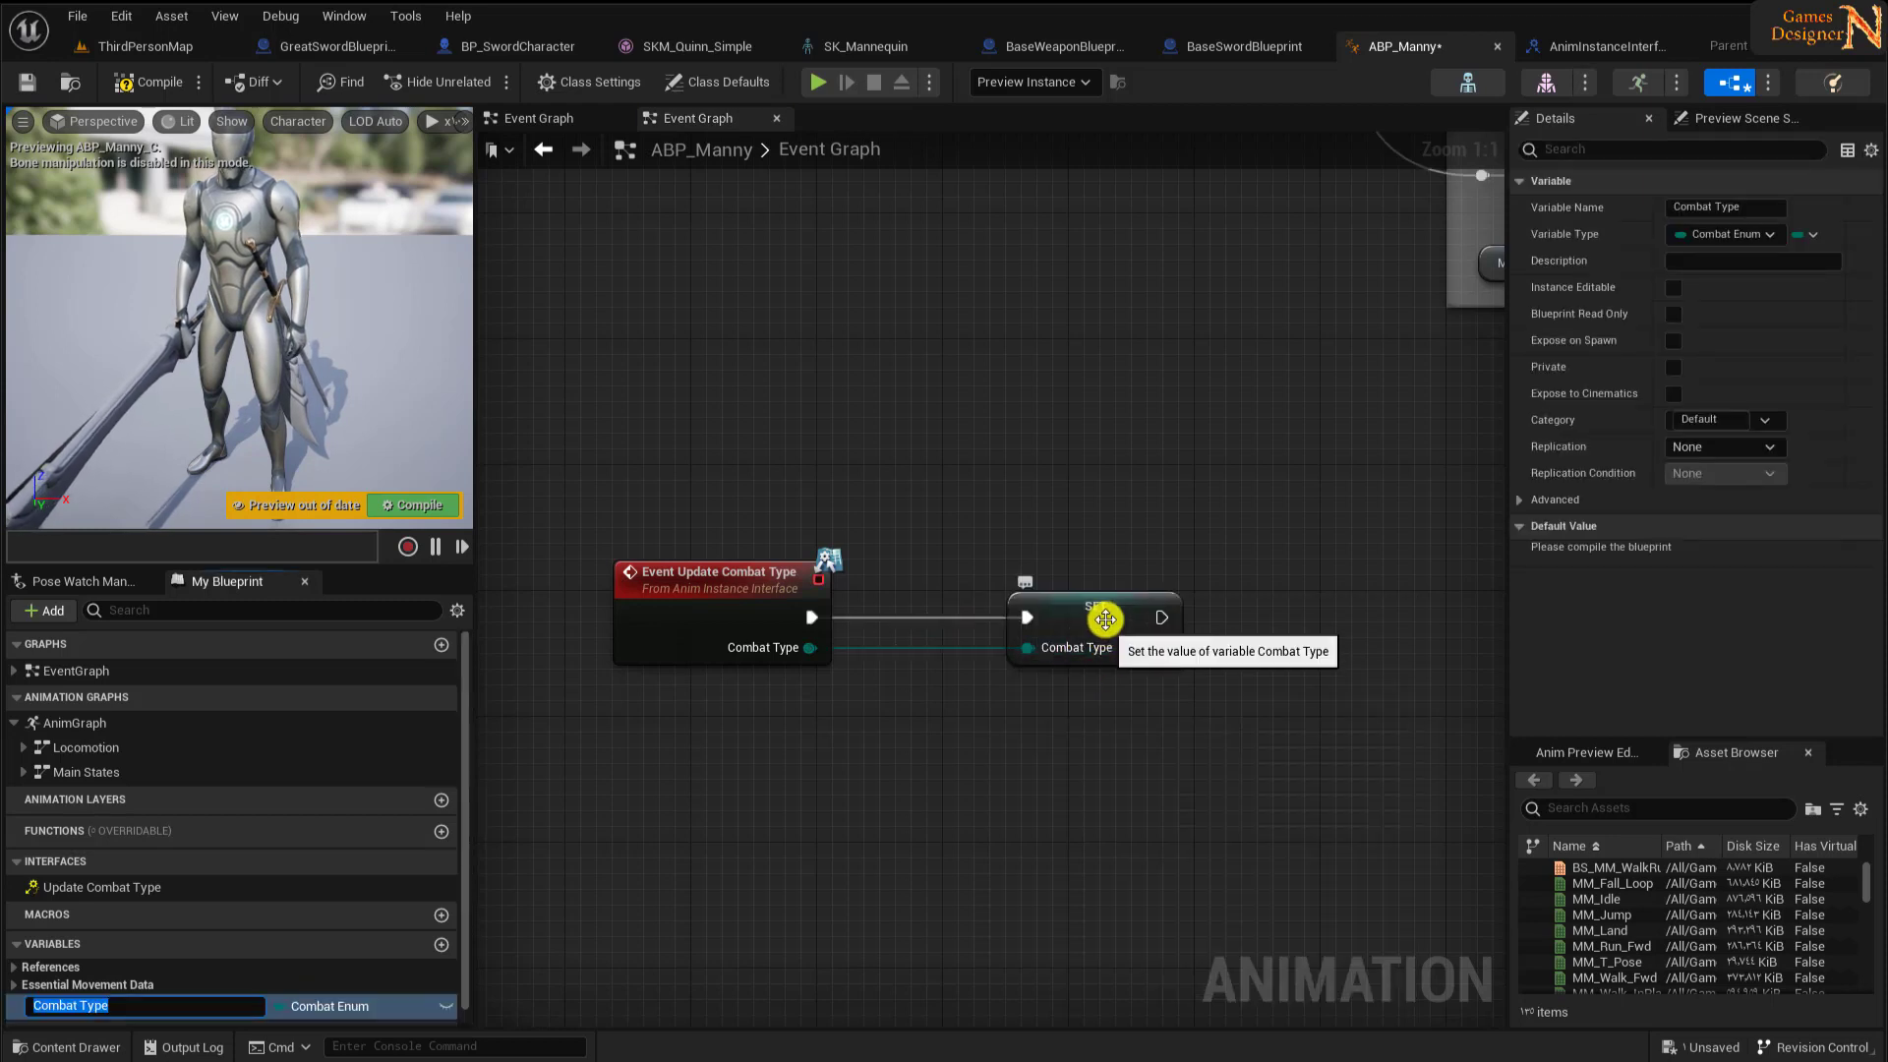
pyautogui.moveTo(1106, 618); pyautogui.dragTo(1071, 620)
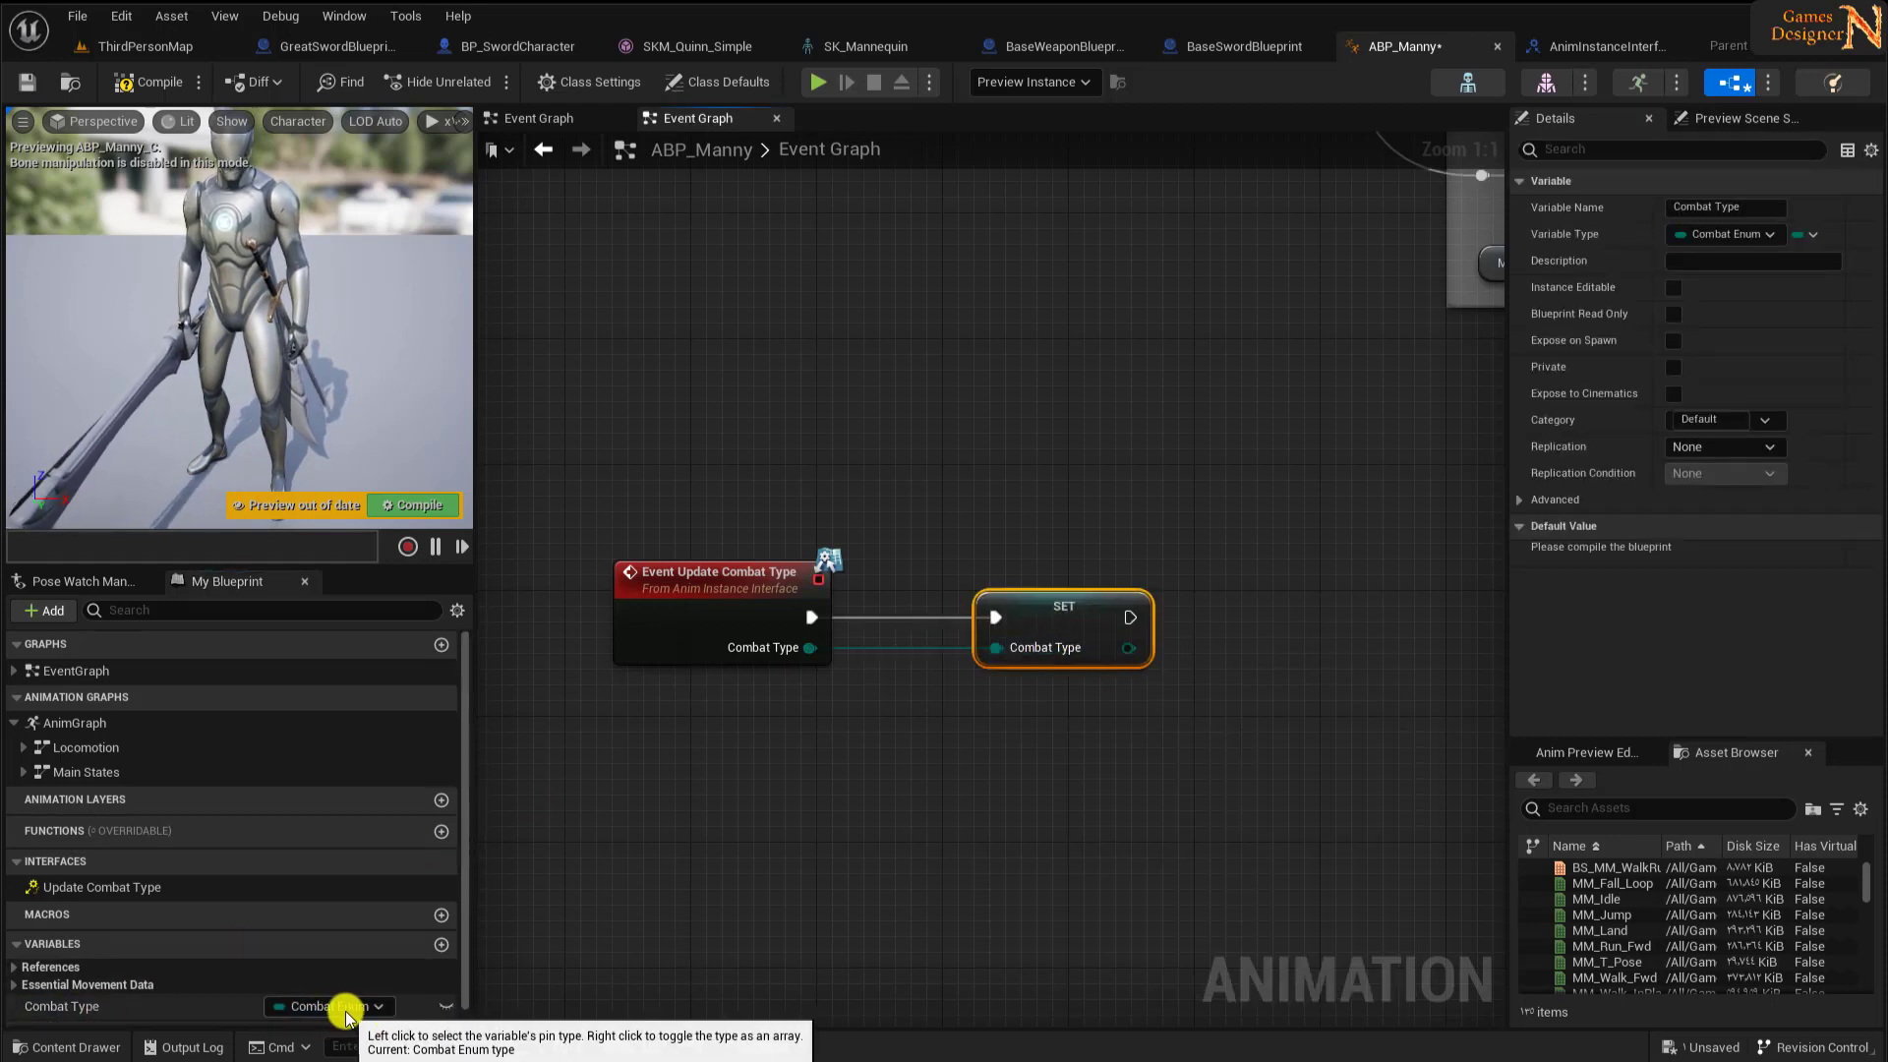
pyautogui.click(31, 88)
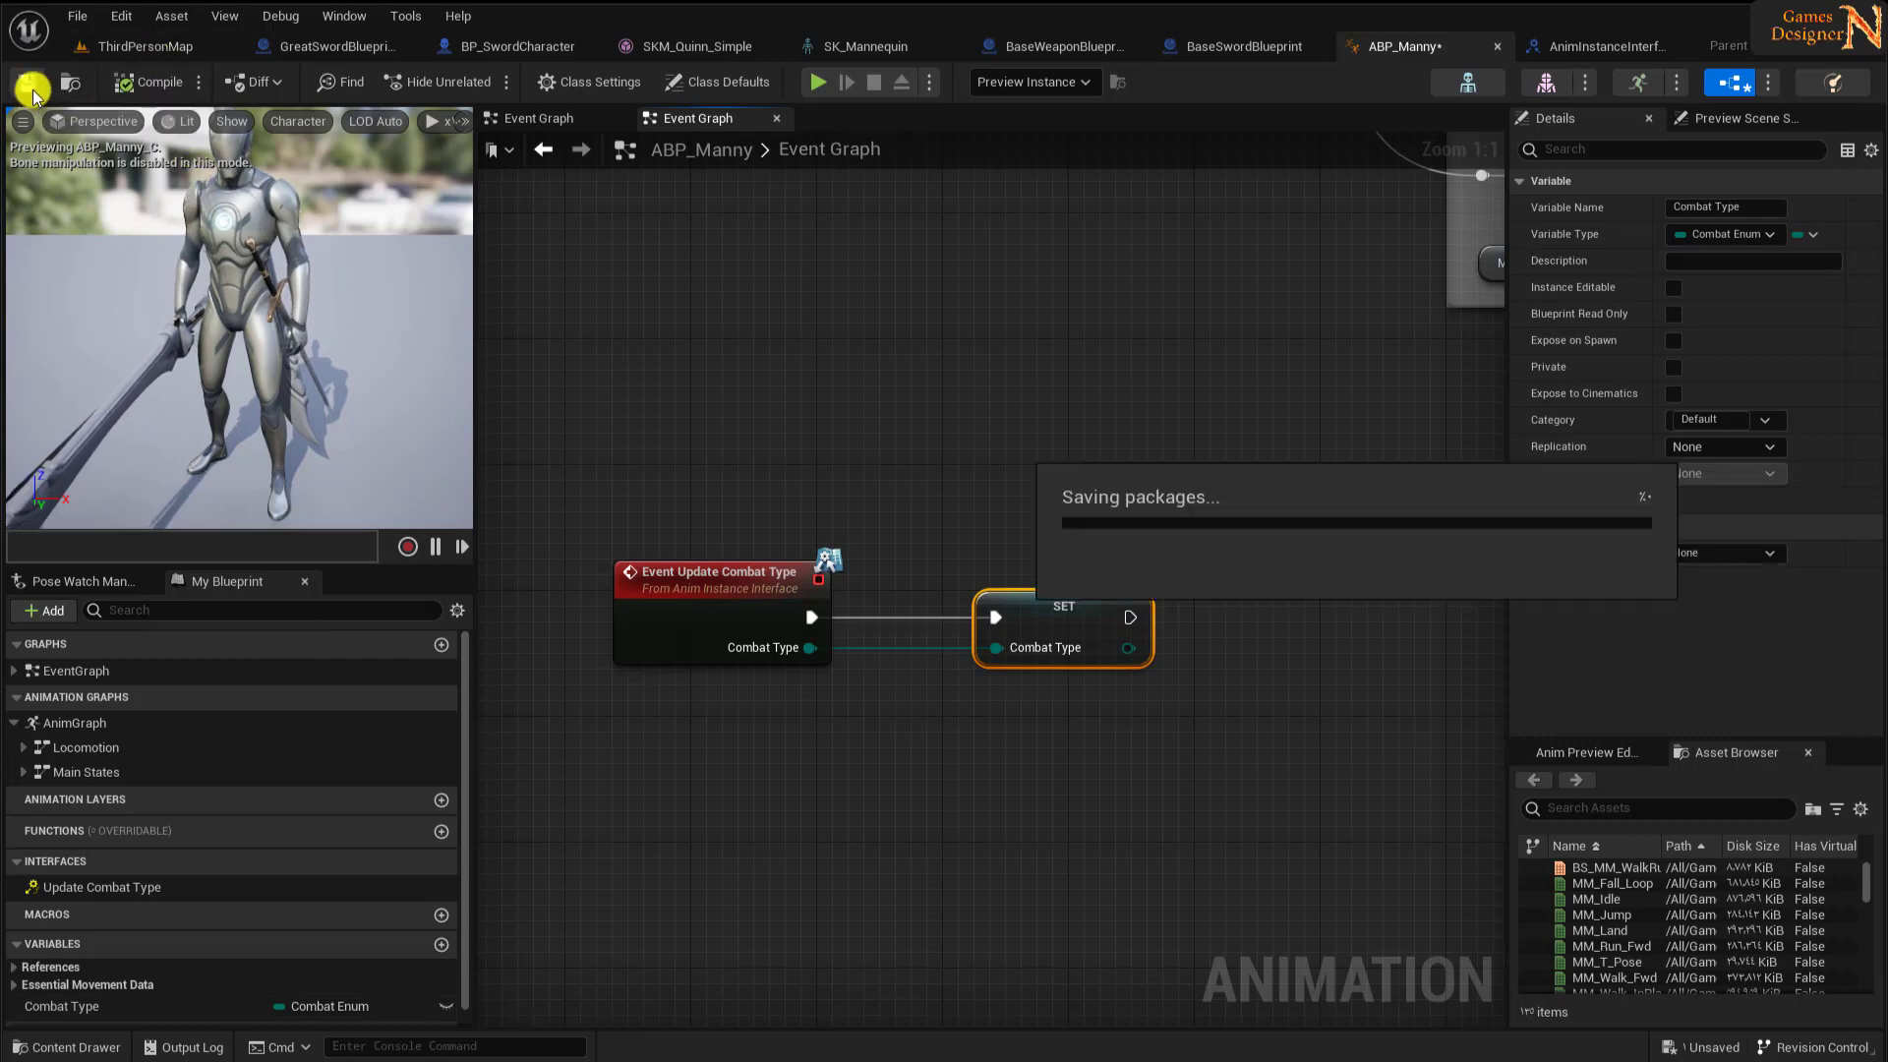
# - In the AnimGraph, move Ground Speed and both blendspace players down and left
pyautogui.doubleClick(74, 723)
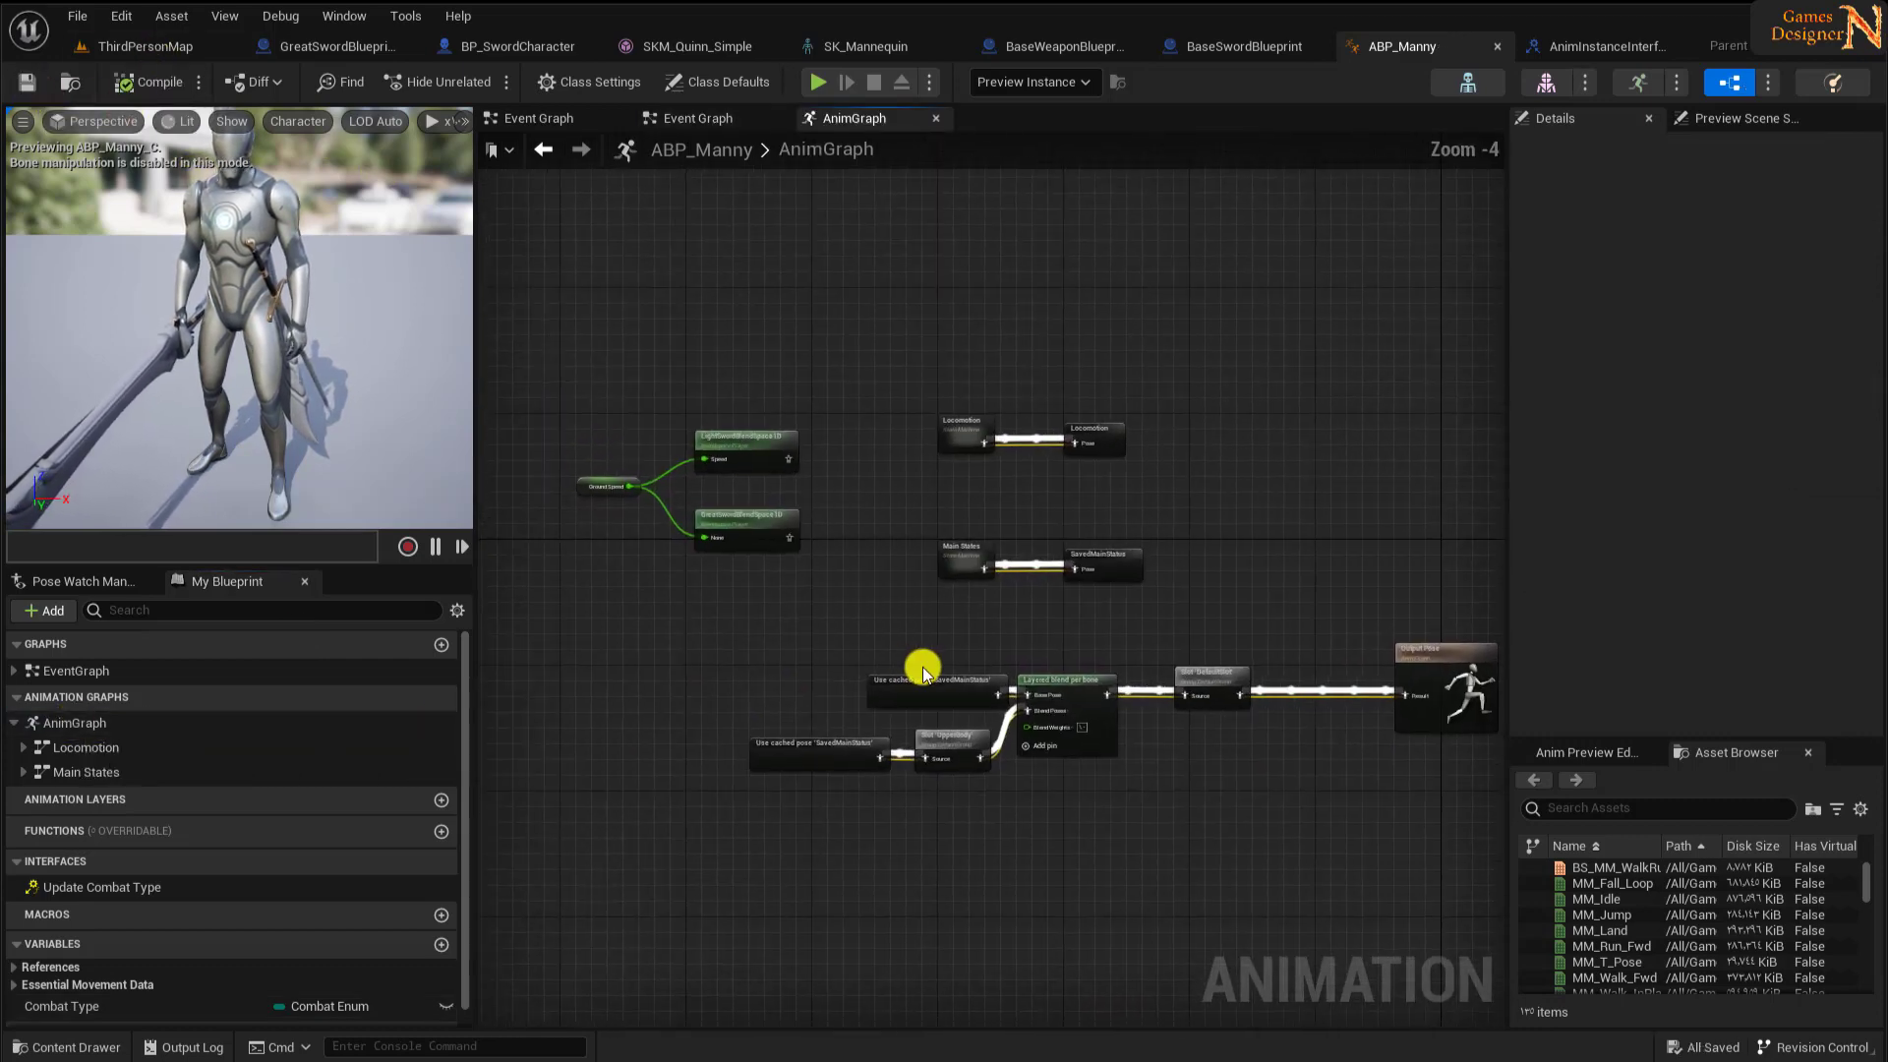
pyautogui.scroll(3, 994, 564)
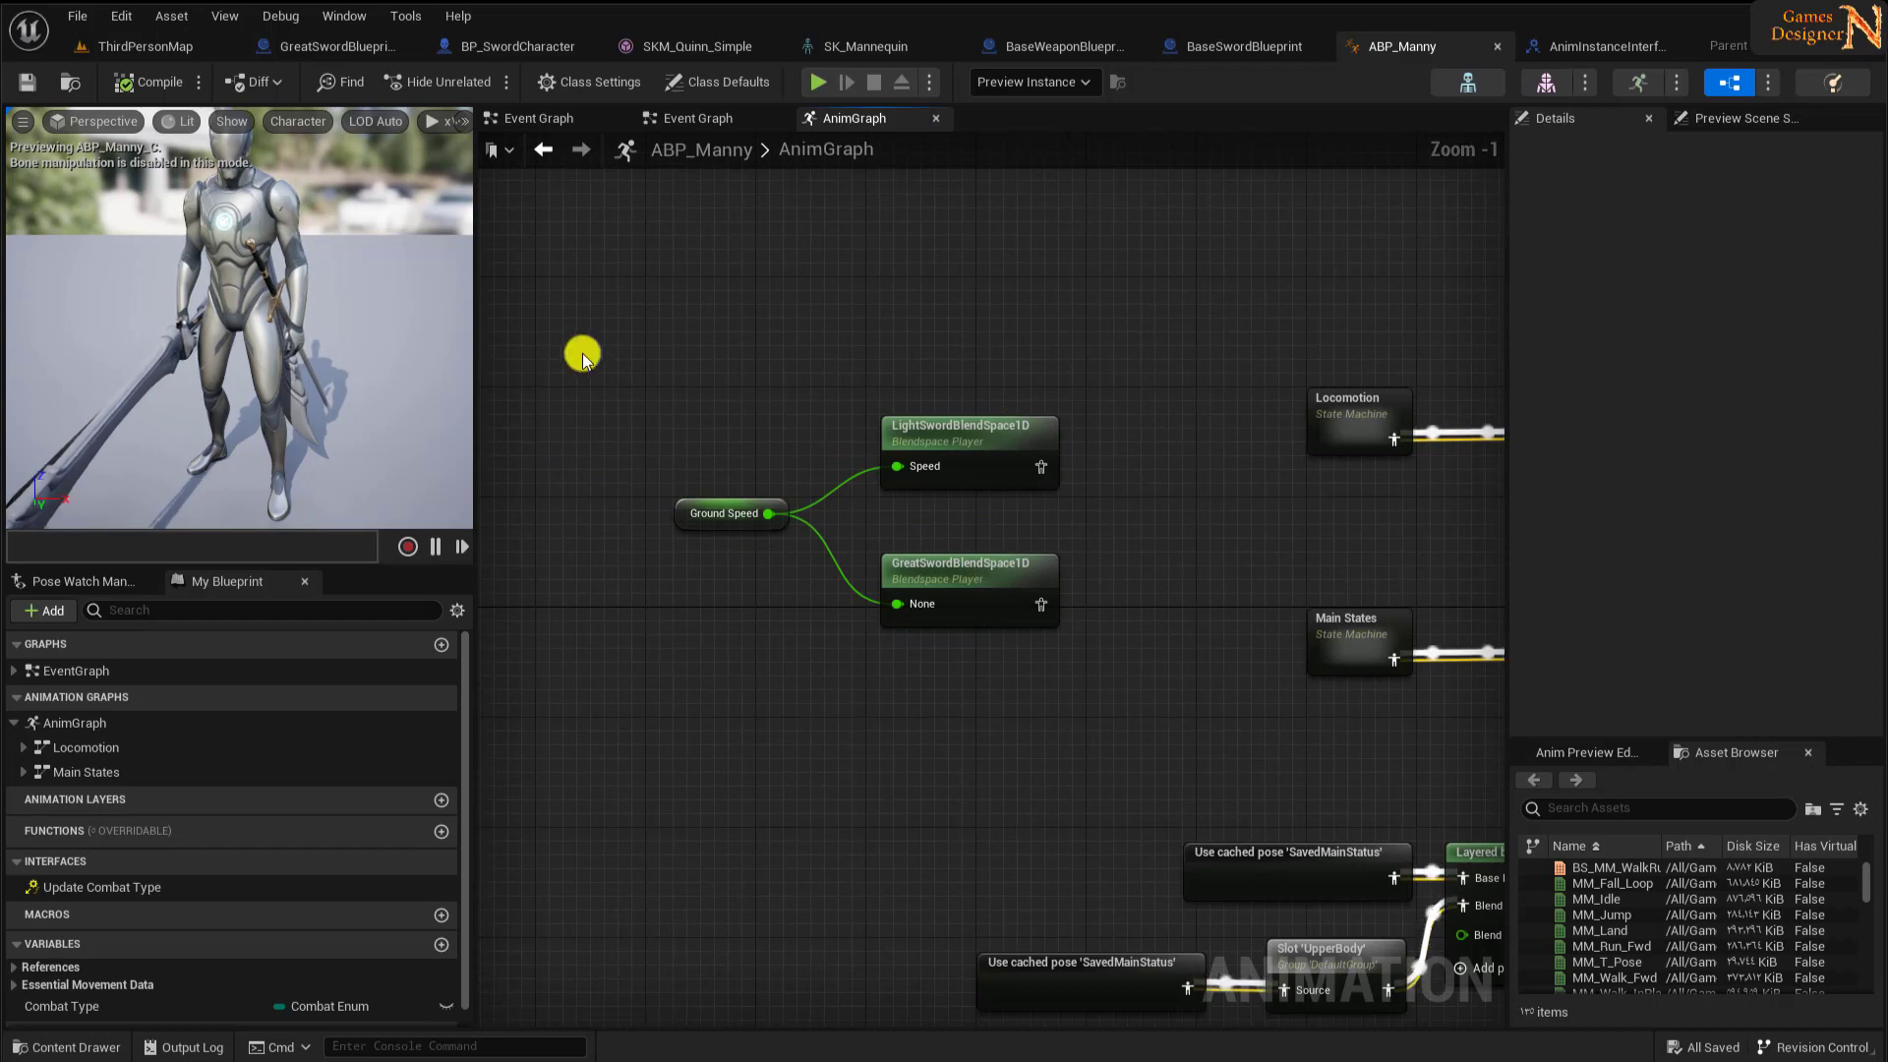
pyautogui.moveTo(624, 315); pyautogui.dragTo(1008, 687)
pyautogui.moveTo(982, 662); pyautogui.dragTo(1092, 745, button='right')
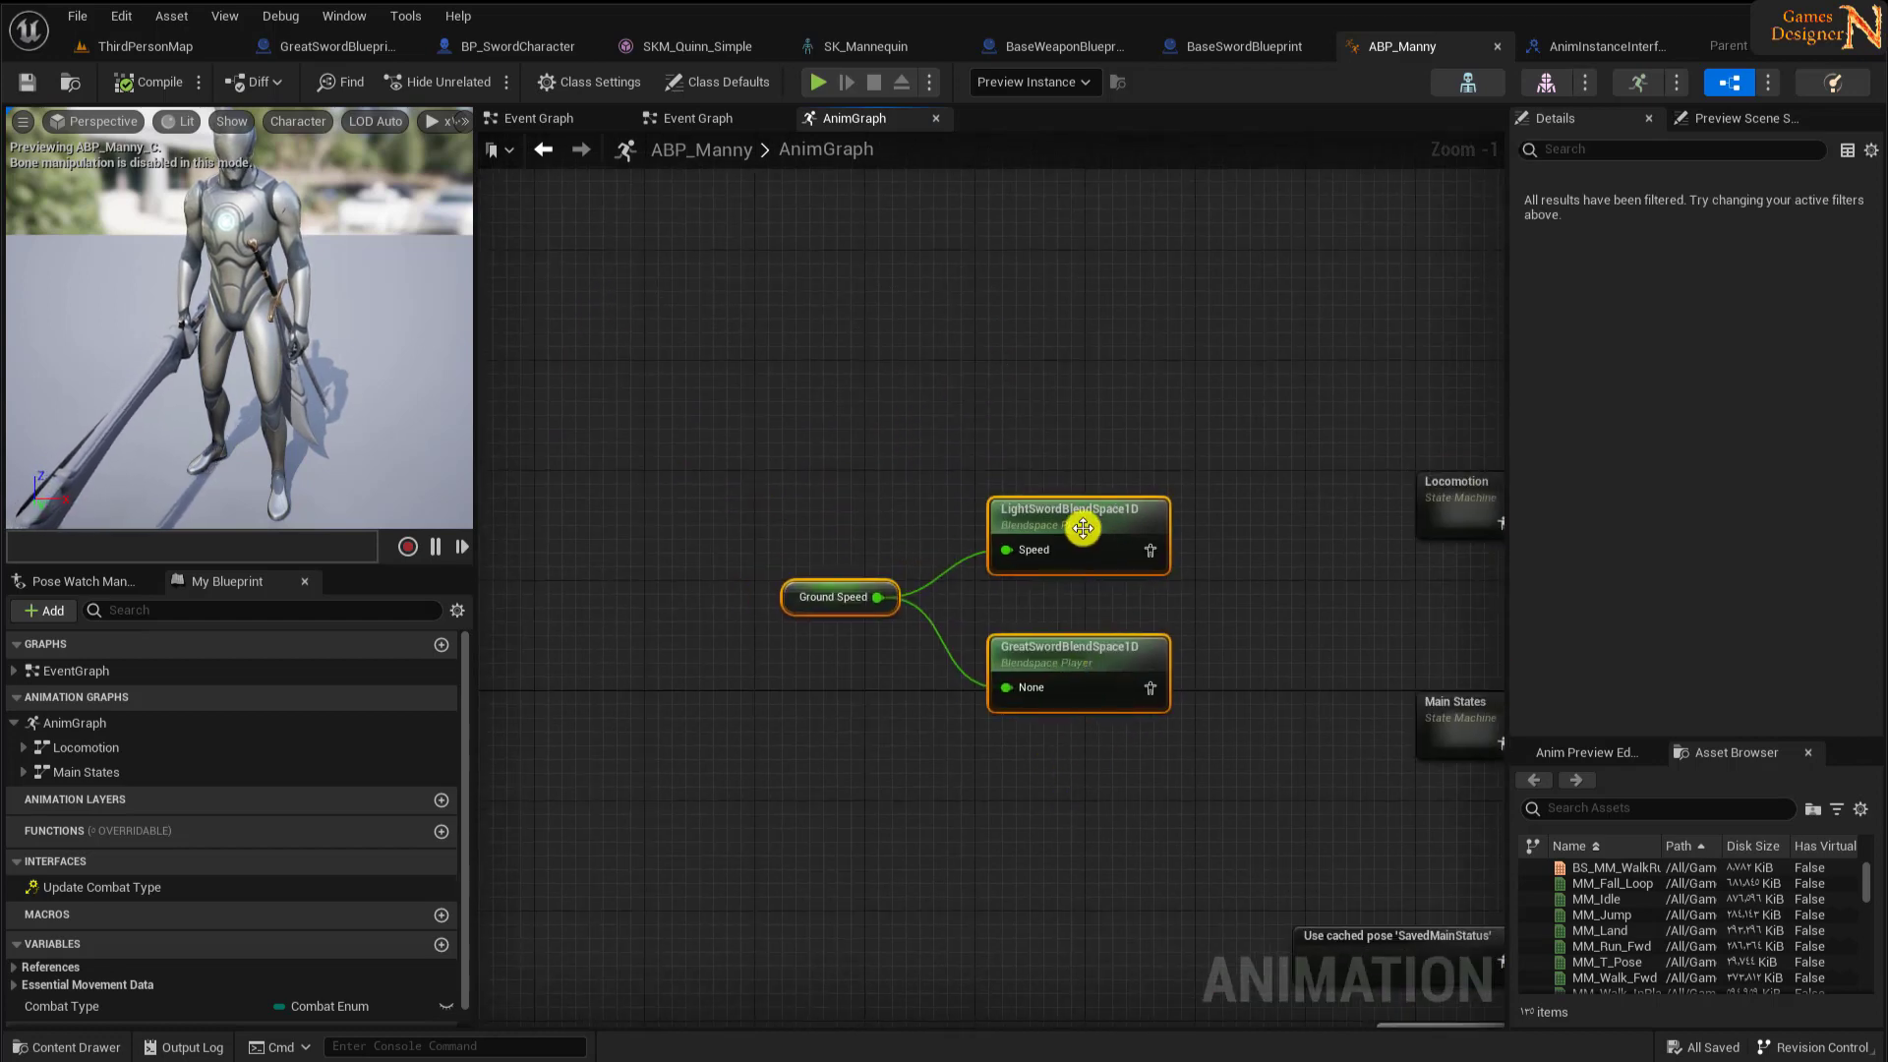
pyautogui.moveTo(1082, 528); pyautogui.dragTo(766, 583)
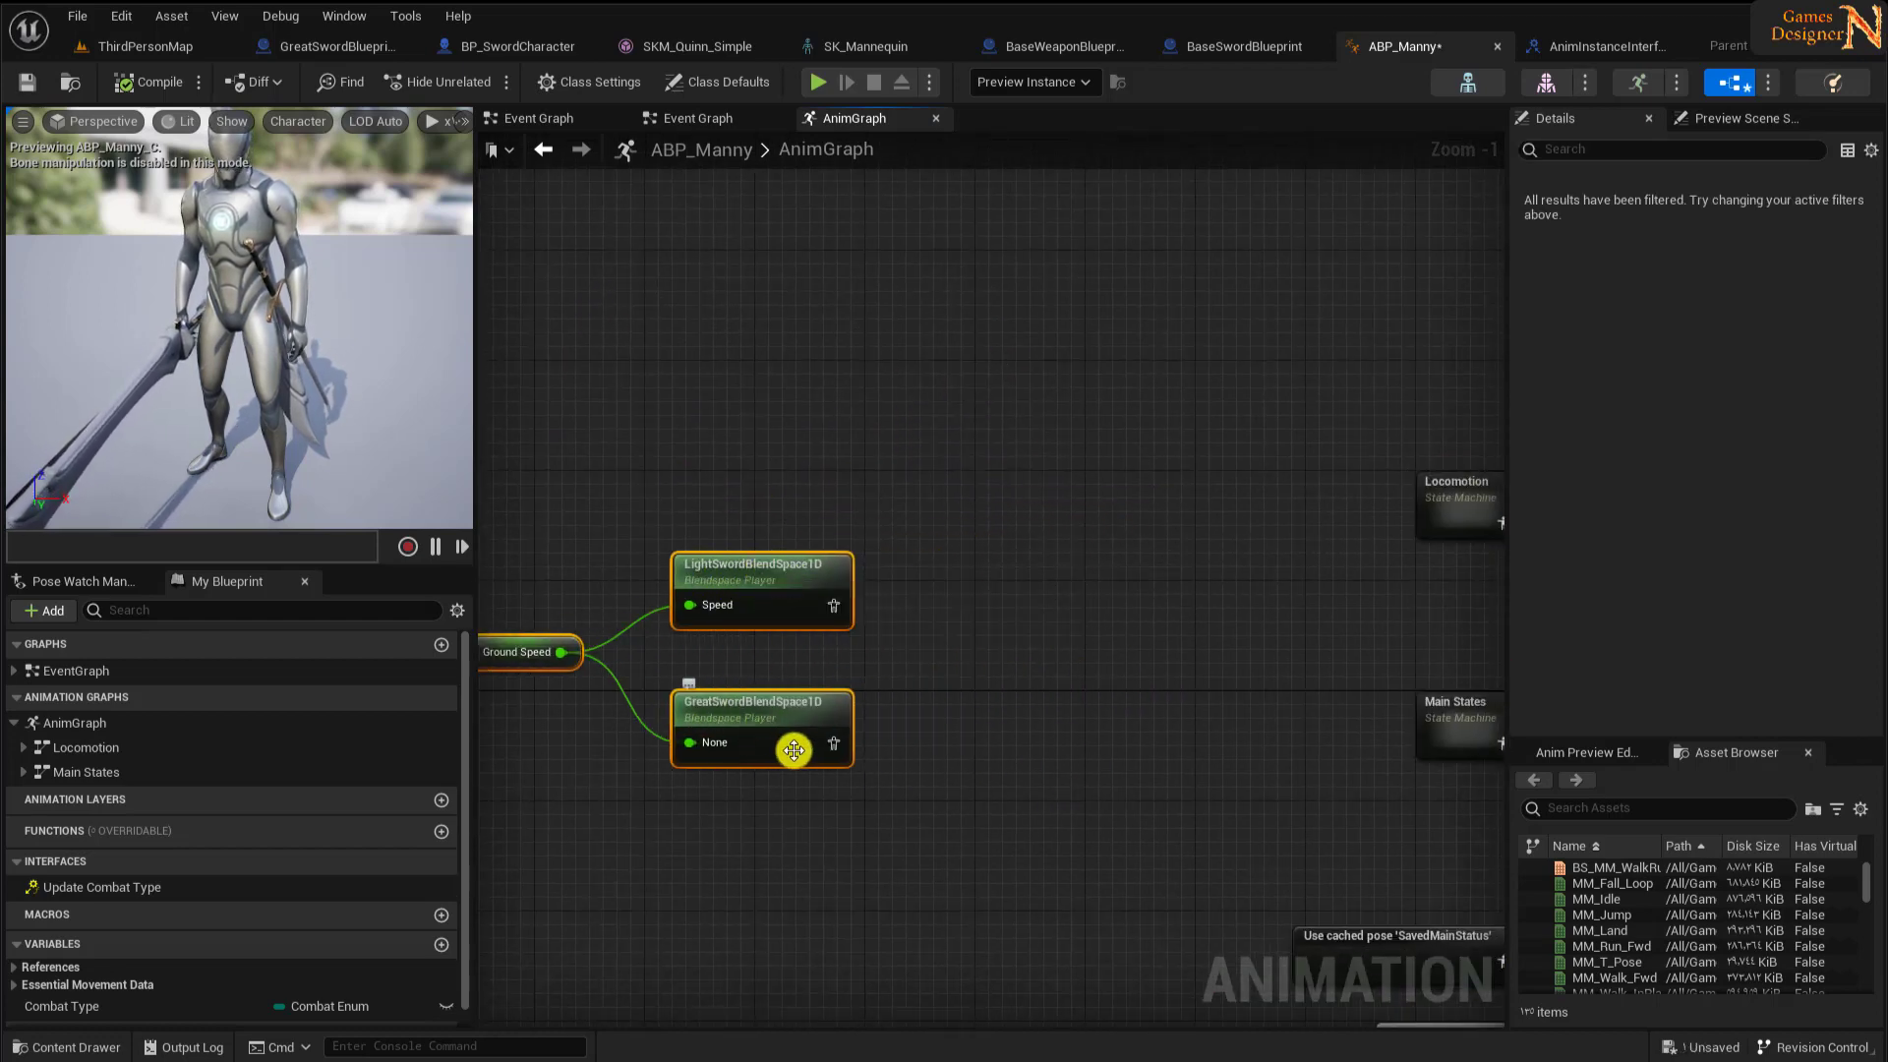
pyautogui.moveTo(855, 812); pyautogui.dragTo(1217, 484, button='right')
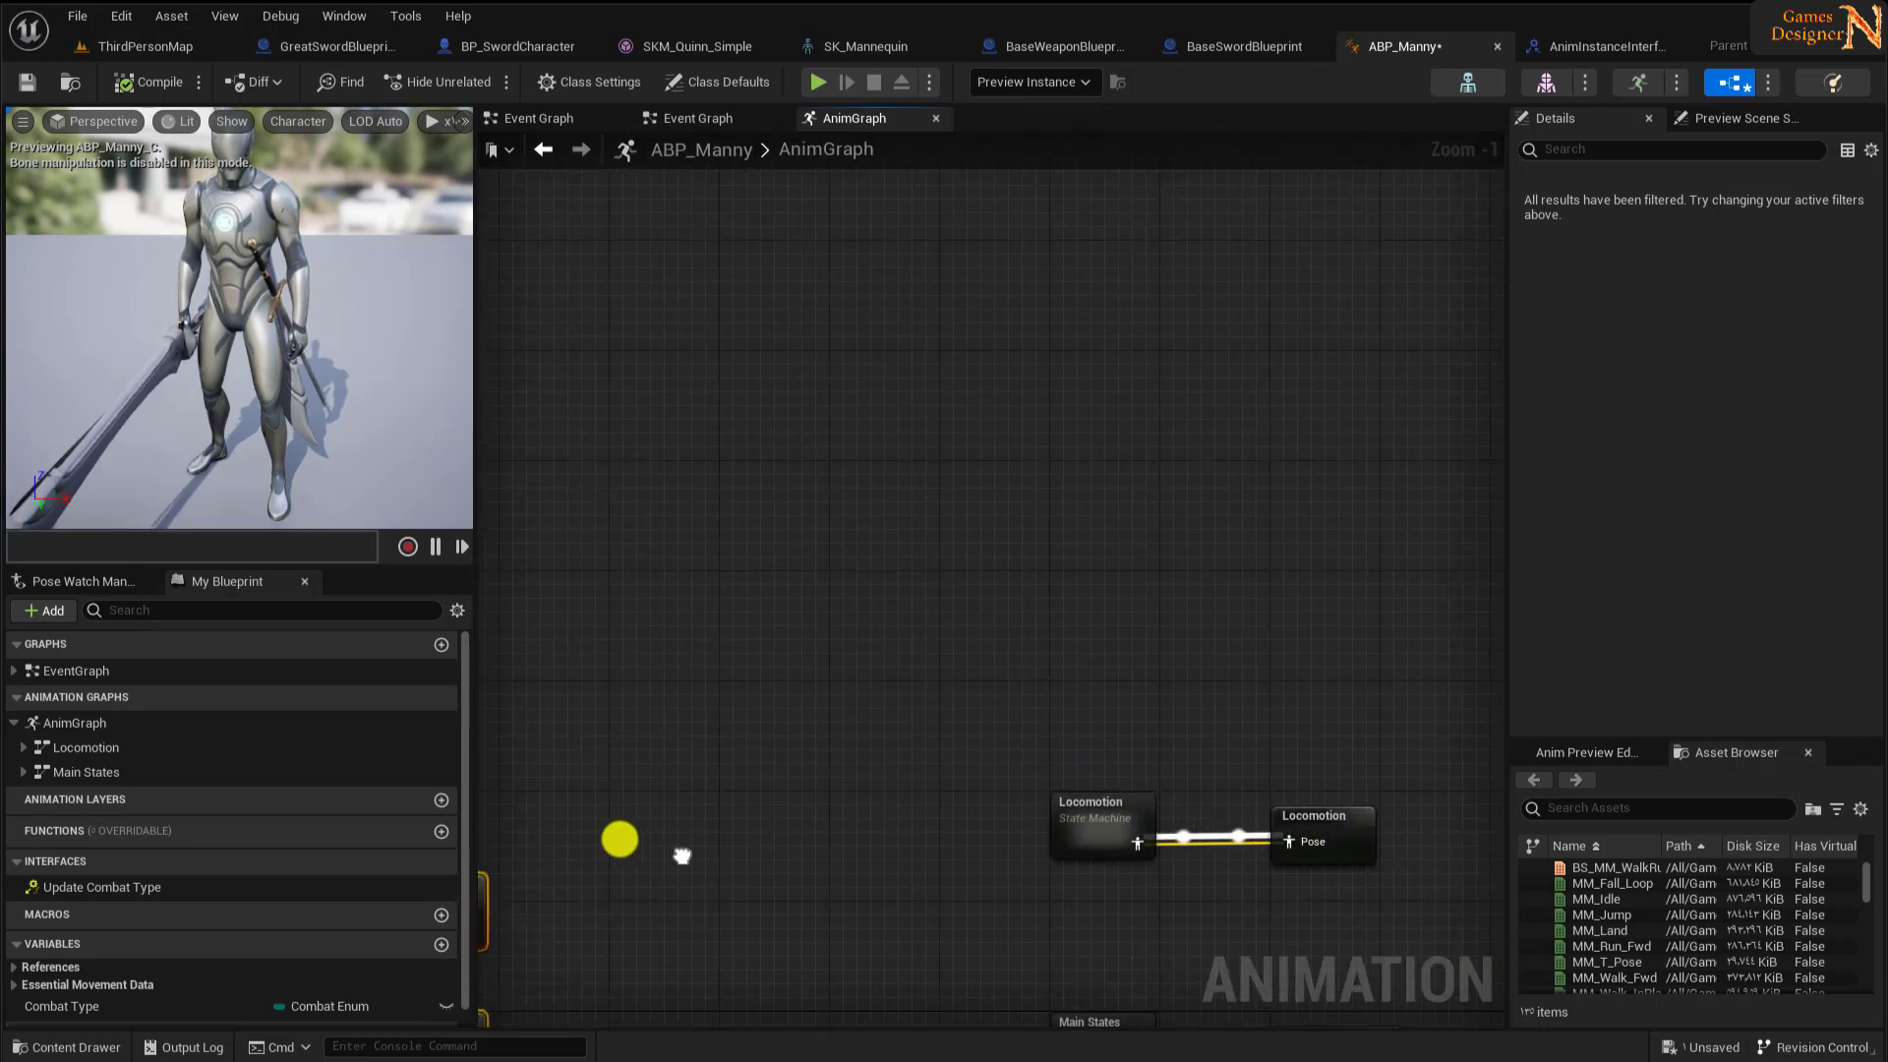
# - Place the Locomotion nodes above the blendspaces and disconnect the state machine from its cache
pyautogui.click(1217, 484)
pyautogui.keyDown('ctrl'); pyautogui.click(1403, 493); pyautogui.keyUp('ctrl')
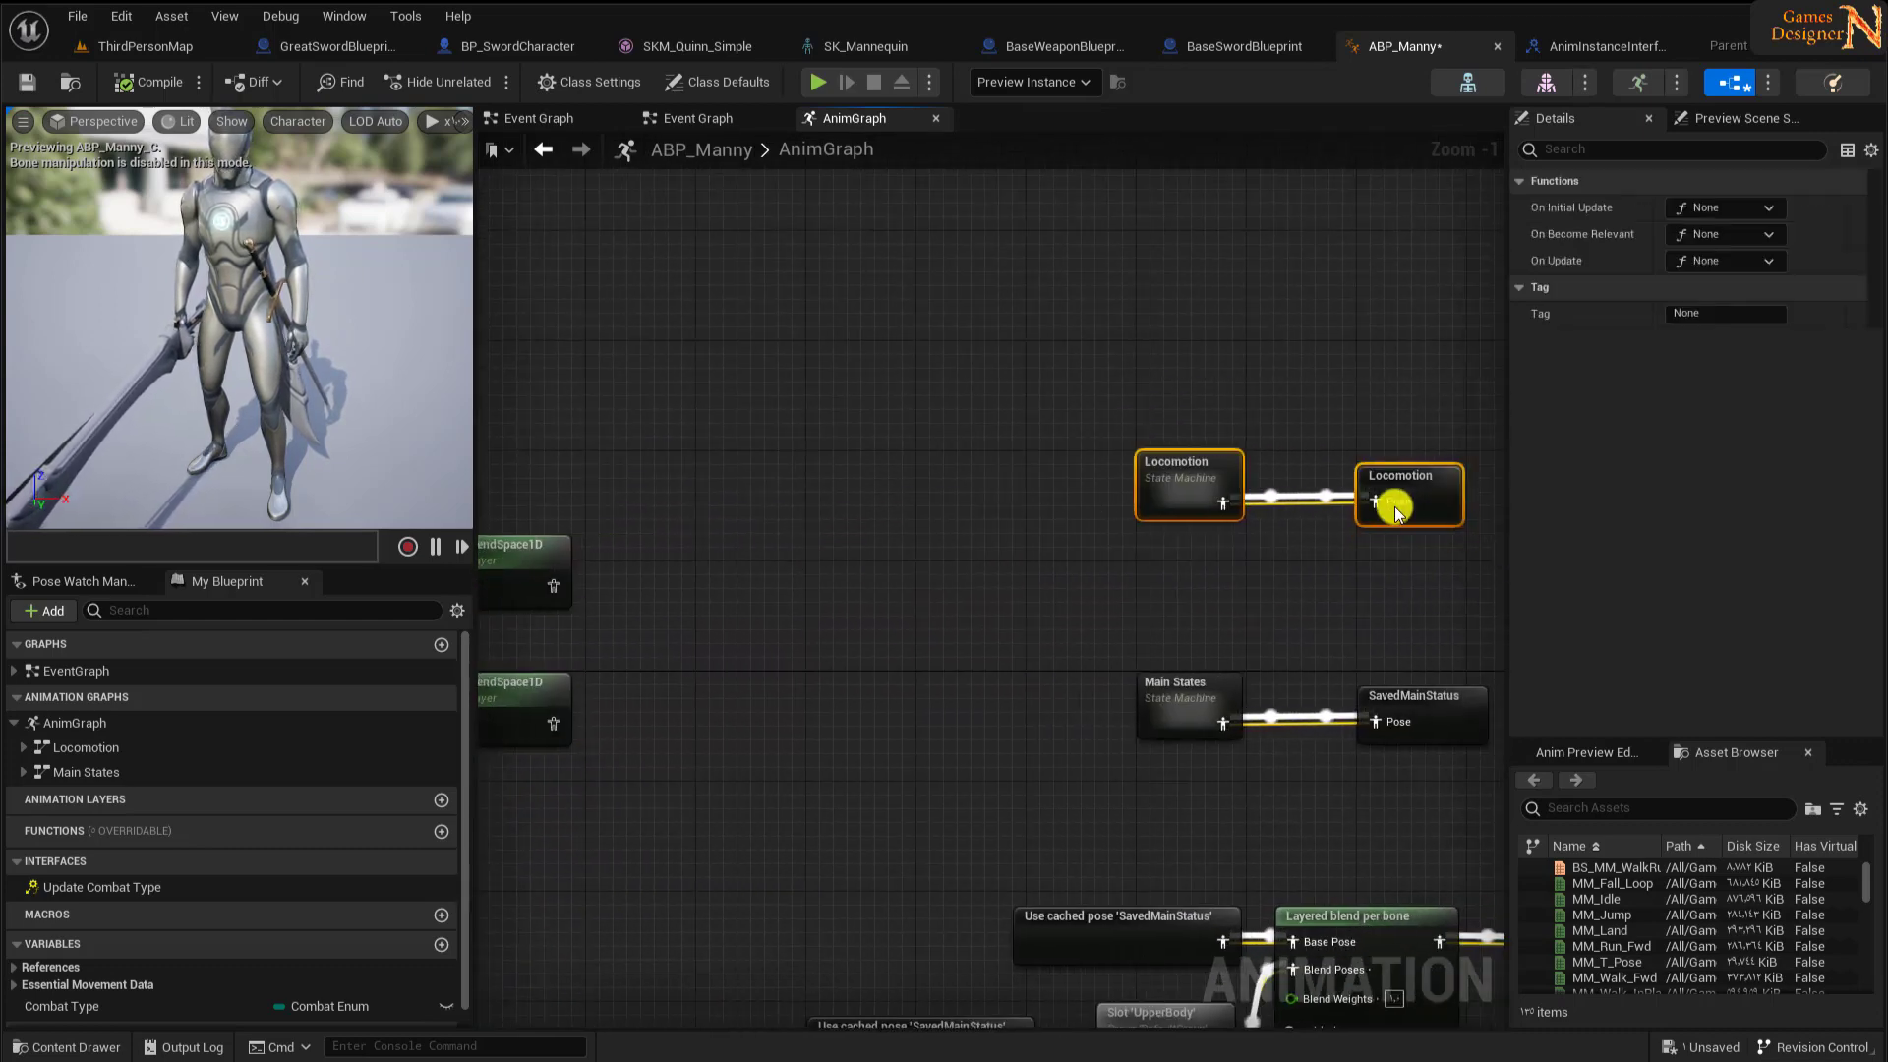
pyautogui.moveTo(1180, 472)
pyautogui.mouseDown()
pyautogui.moveTo(722, 346)
pyautogui.moveTo(556, 346)
pyautogui.mouseUp()
pyautogui.moveTo(610, 498); pyautogui.dragTo(1141, 536, button='right')
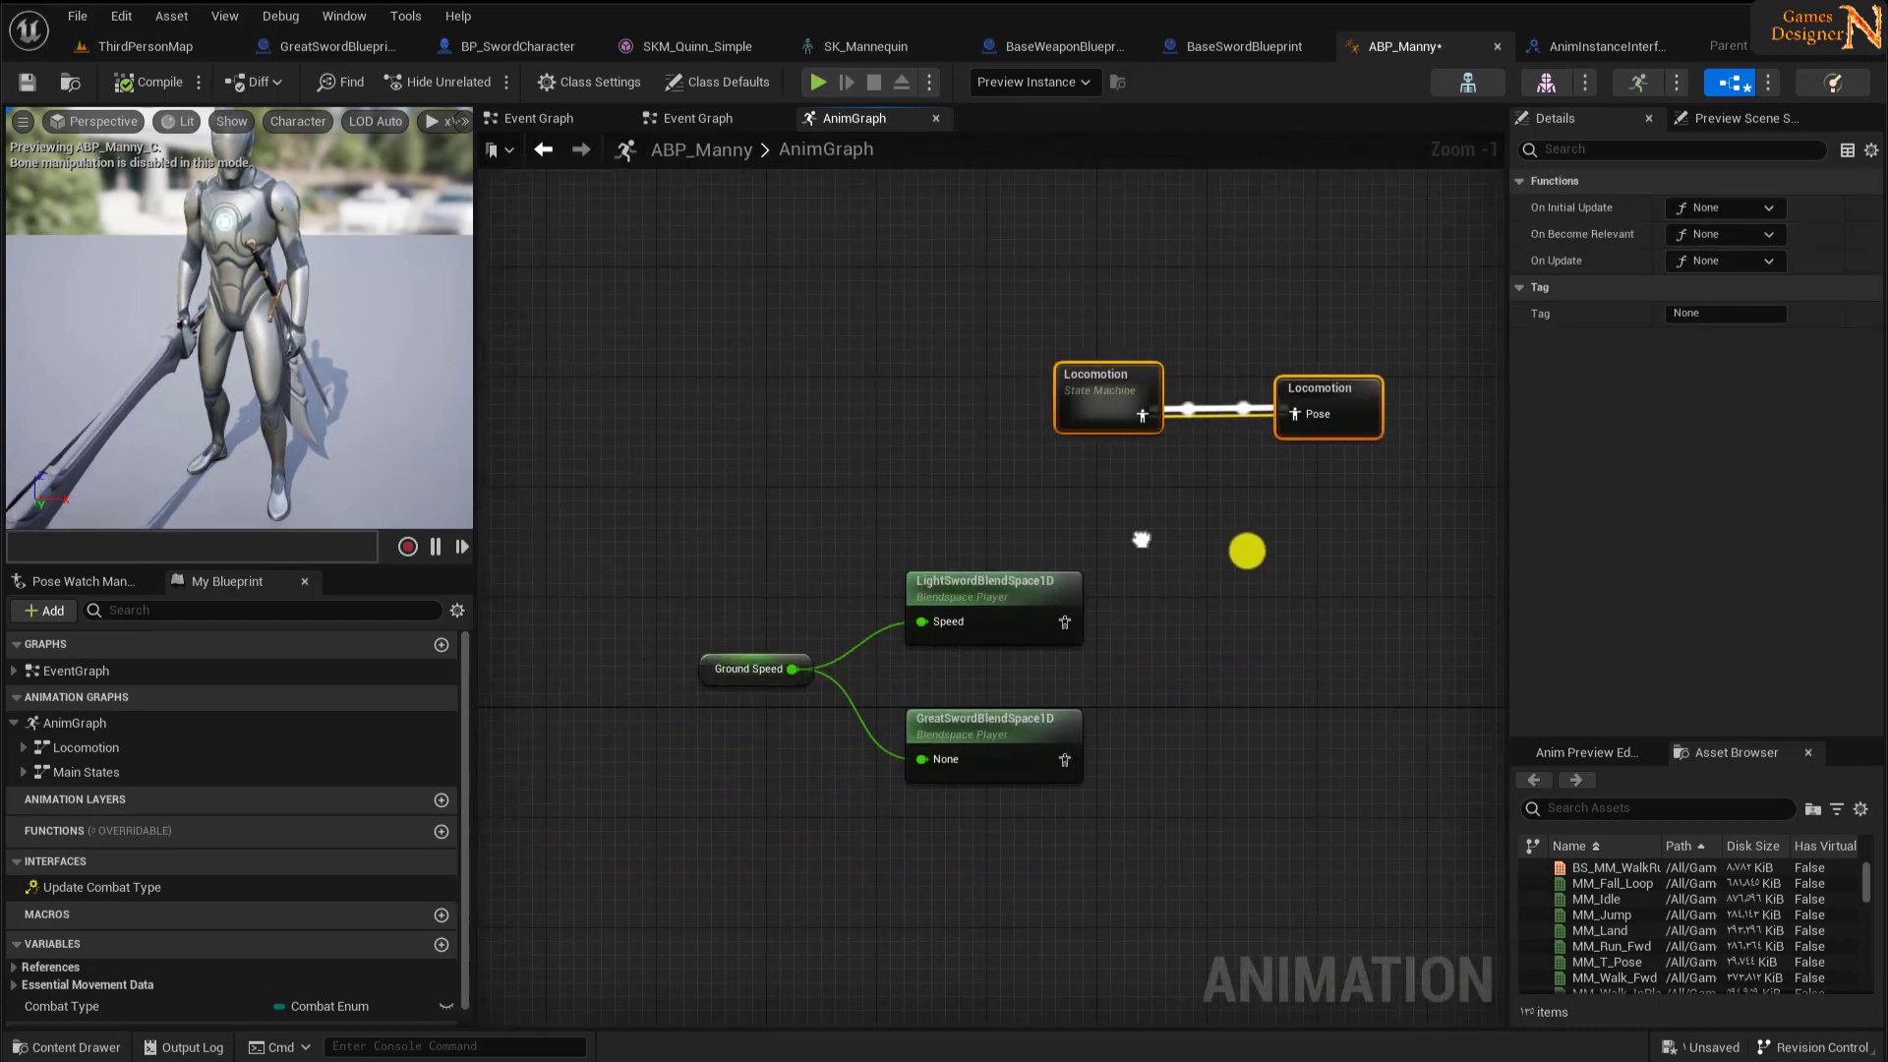
pyautogui.moveTo(1103, 379); pyautogui.dragTo(701, 351)
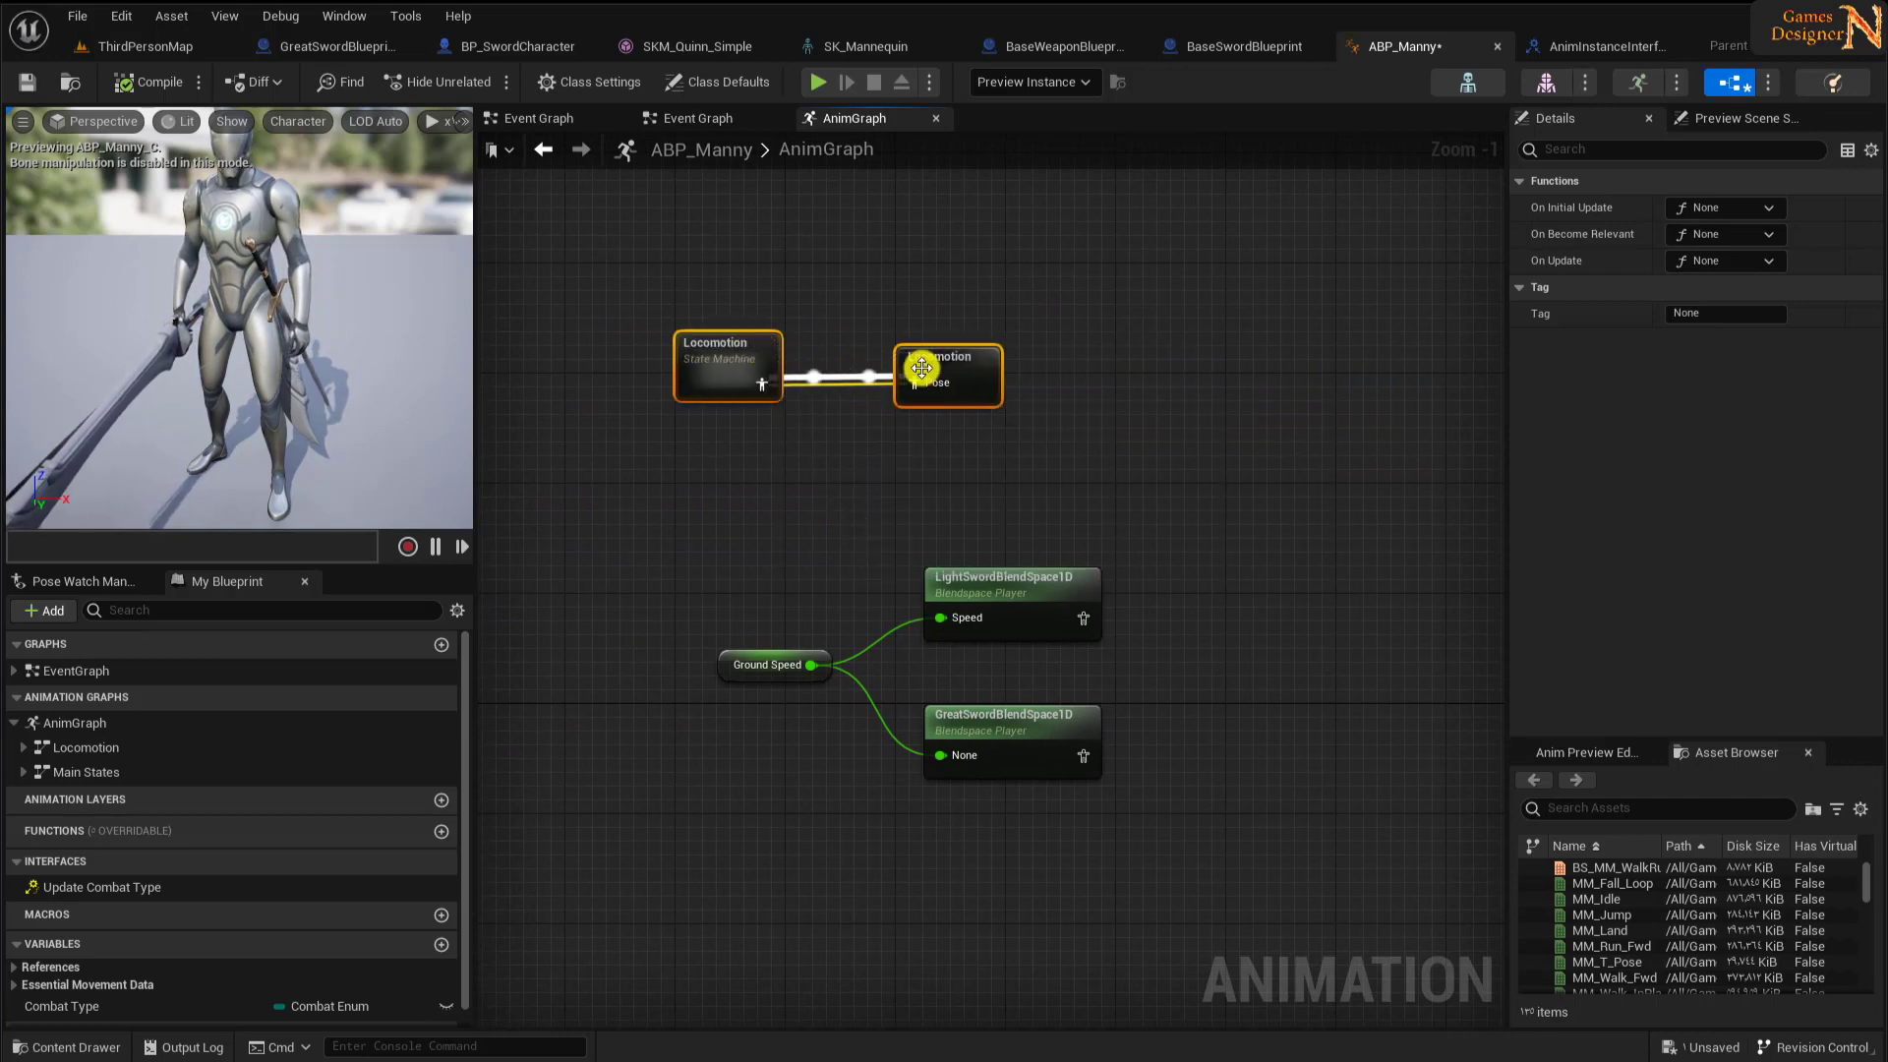
pyautogui.rightClick(908, 383)
pyautogui.click(1012, 422)
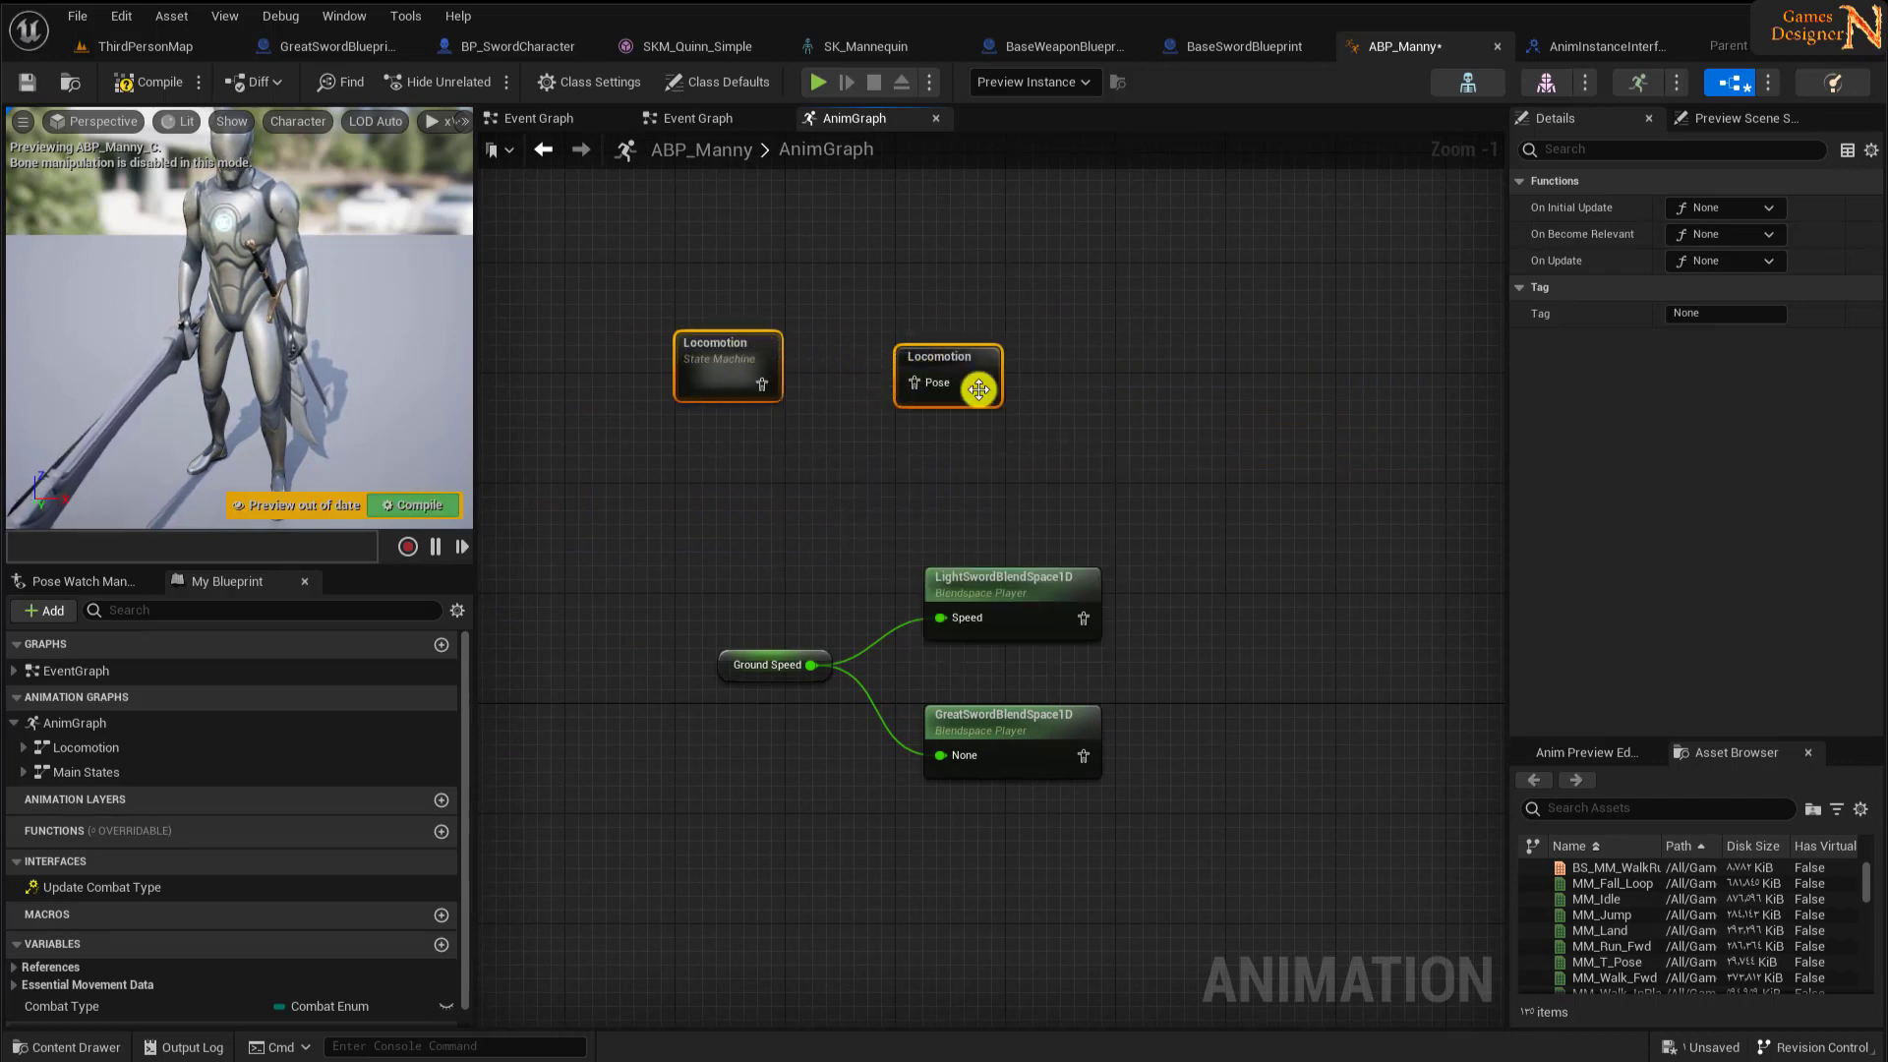
pyautogui.moveTo(945, 365)
pyautogui.mouseDown()
pyautogui.moveTo(1106, 379)
pyautogui.moveTo(1038, 379)
pyautogui.moveTo(1367, 477)
pyautogui.mouseUp()
pyautogui.click(1050, 325)
# - Feed the Locomotion output into a new Save Cached Pose named UnarmdLocomotion
pyautogui.moveTo(882, 393); pyautogui.dragTo(1053, 406)
pyautogui.write('s')
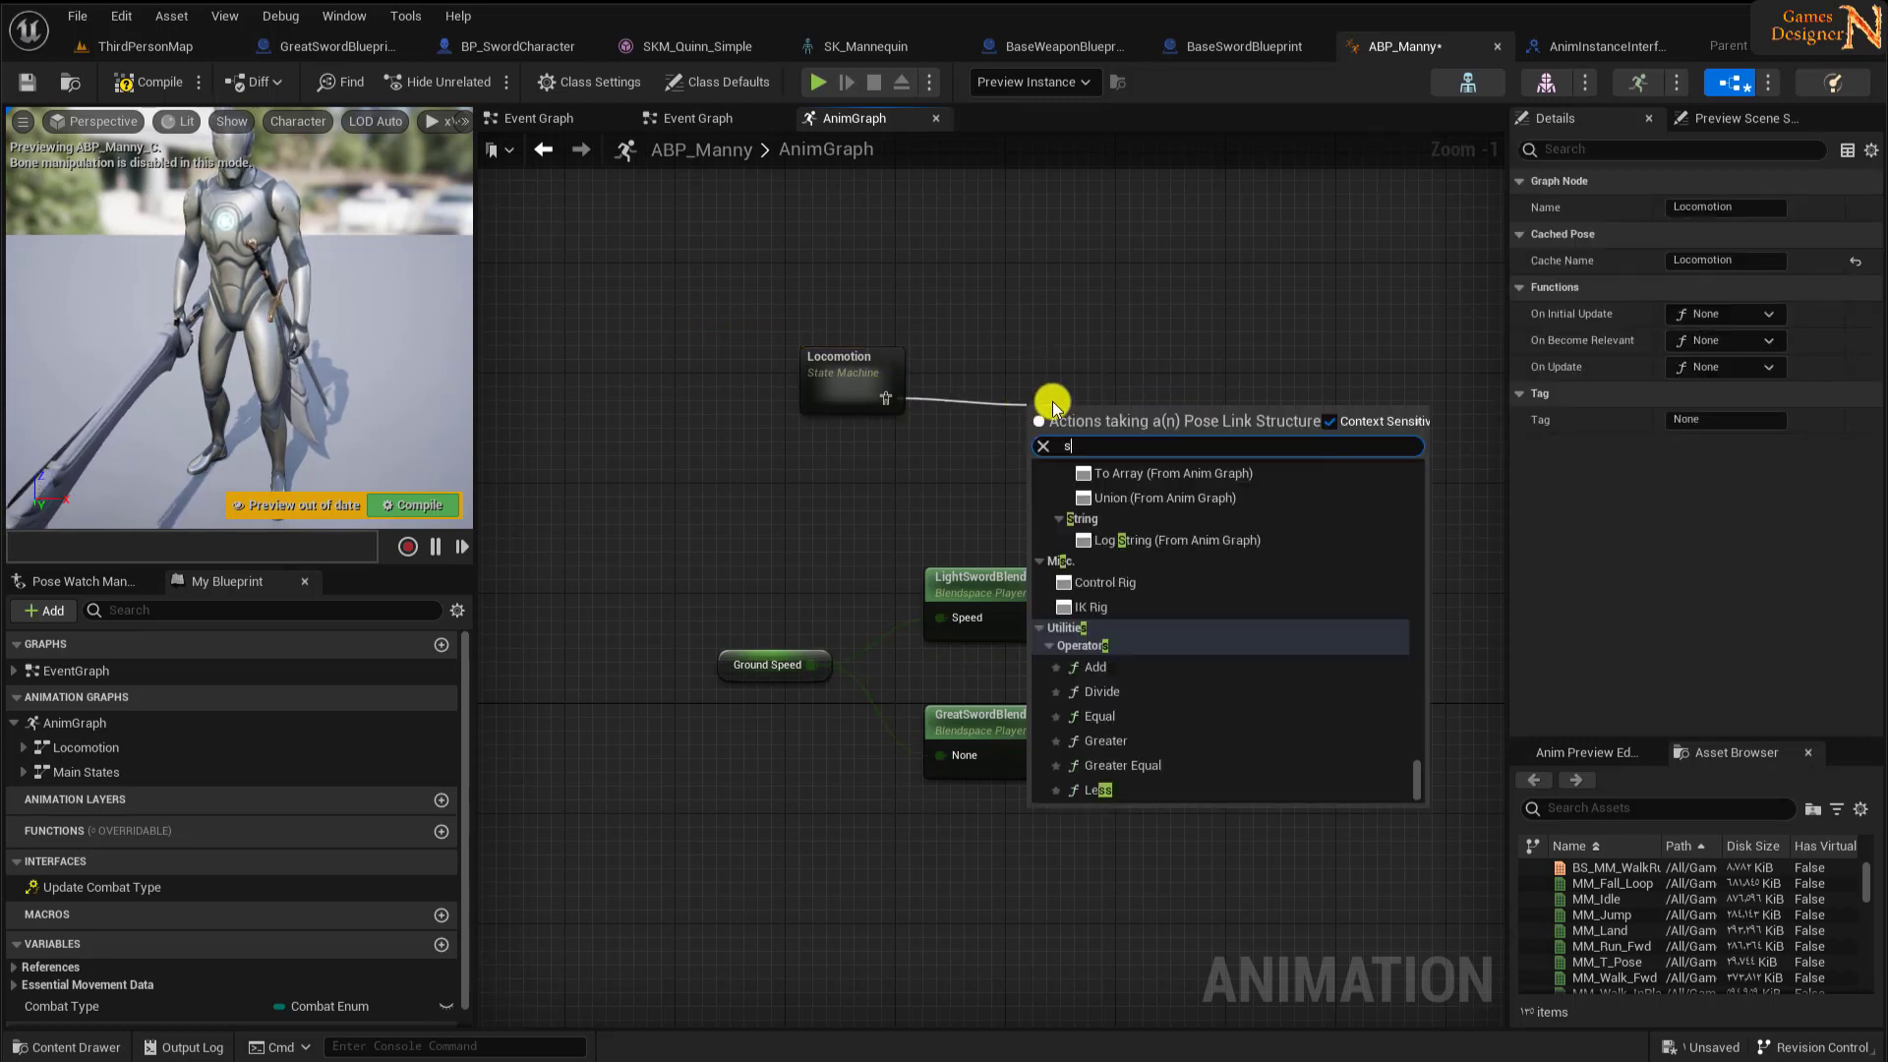
pyautogui.write('aved')
pyautogui.press('BackSpace')
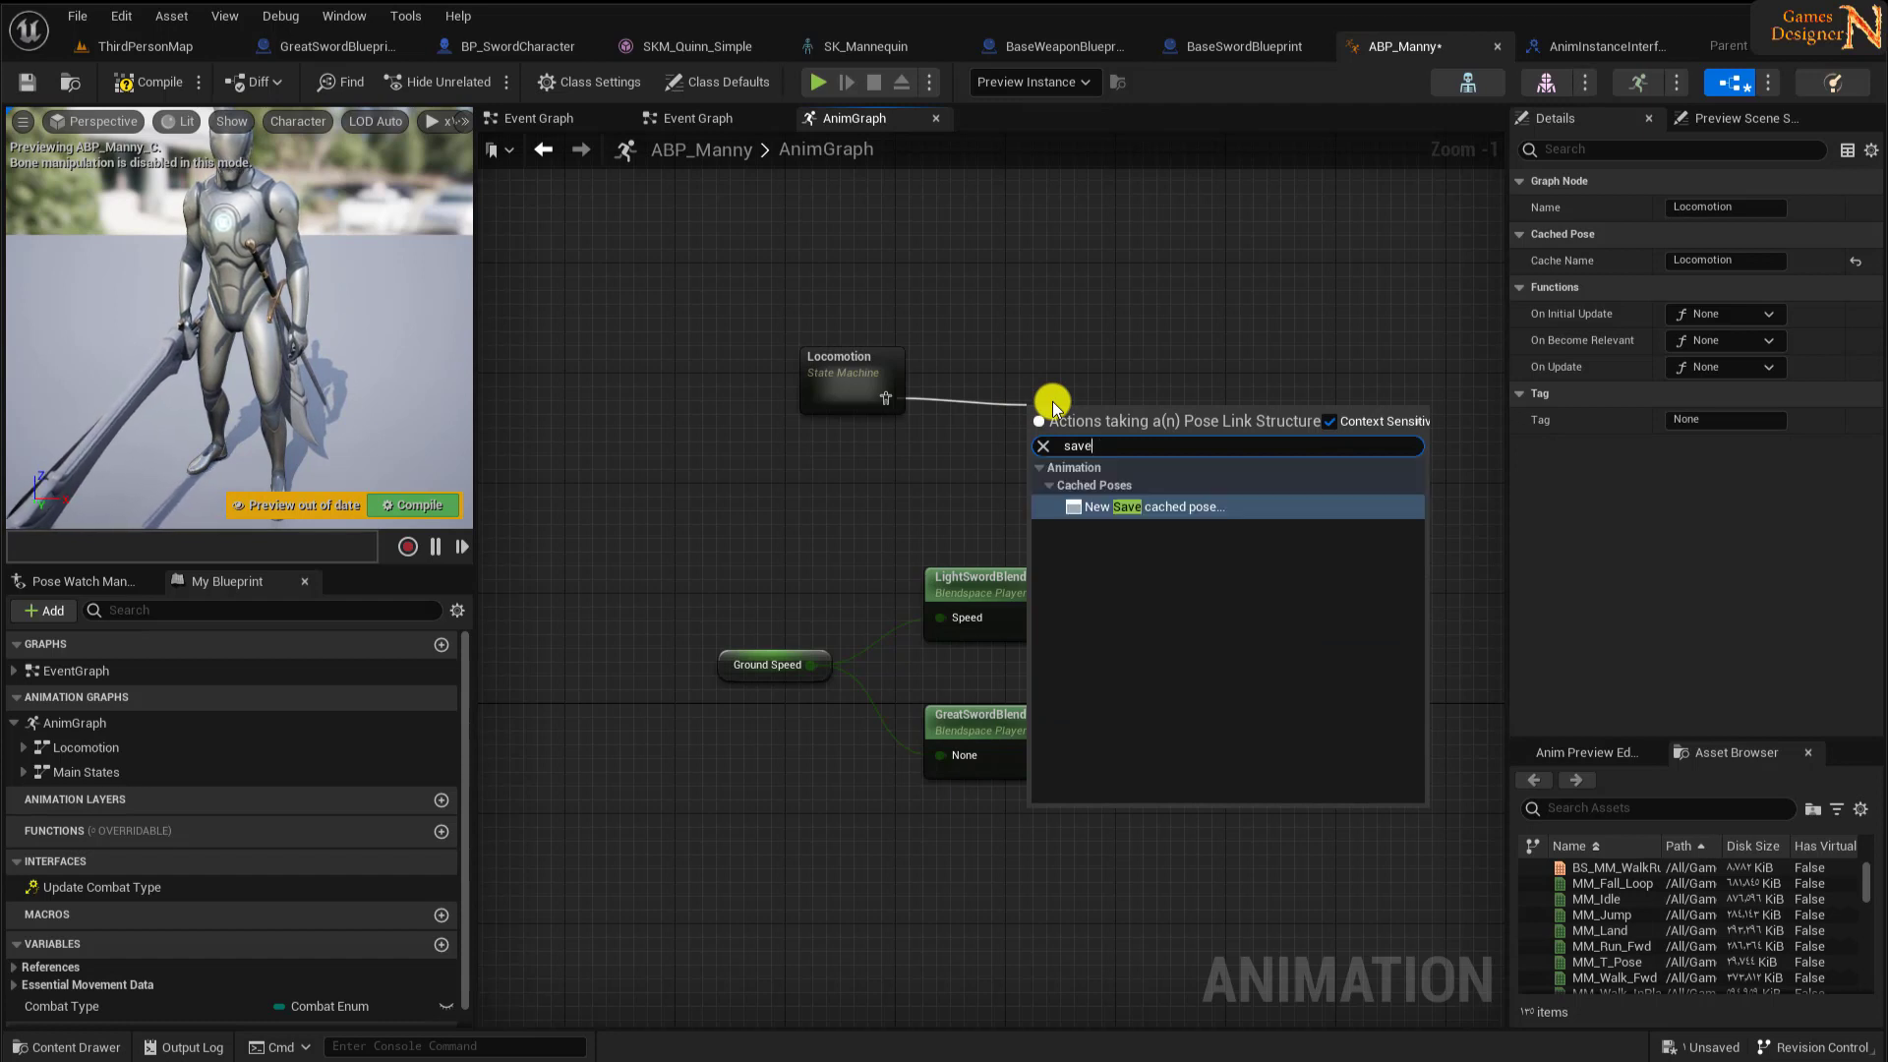
pyautogui.click(1150, 506)
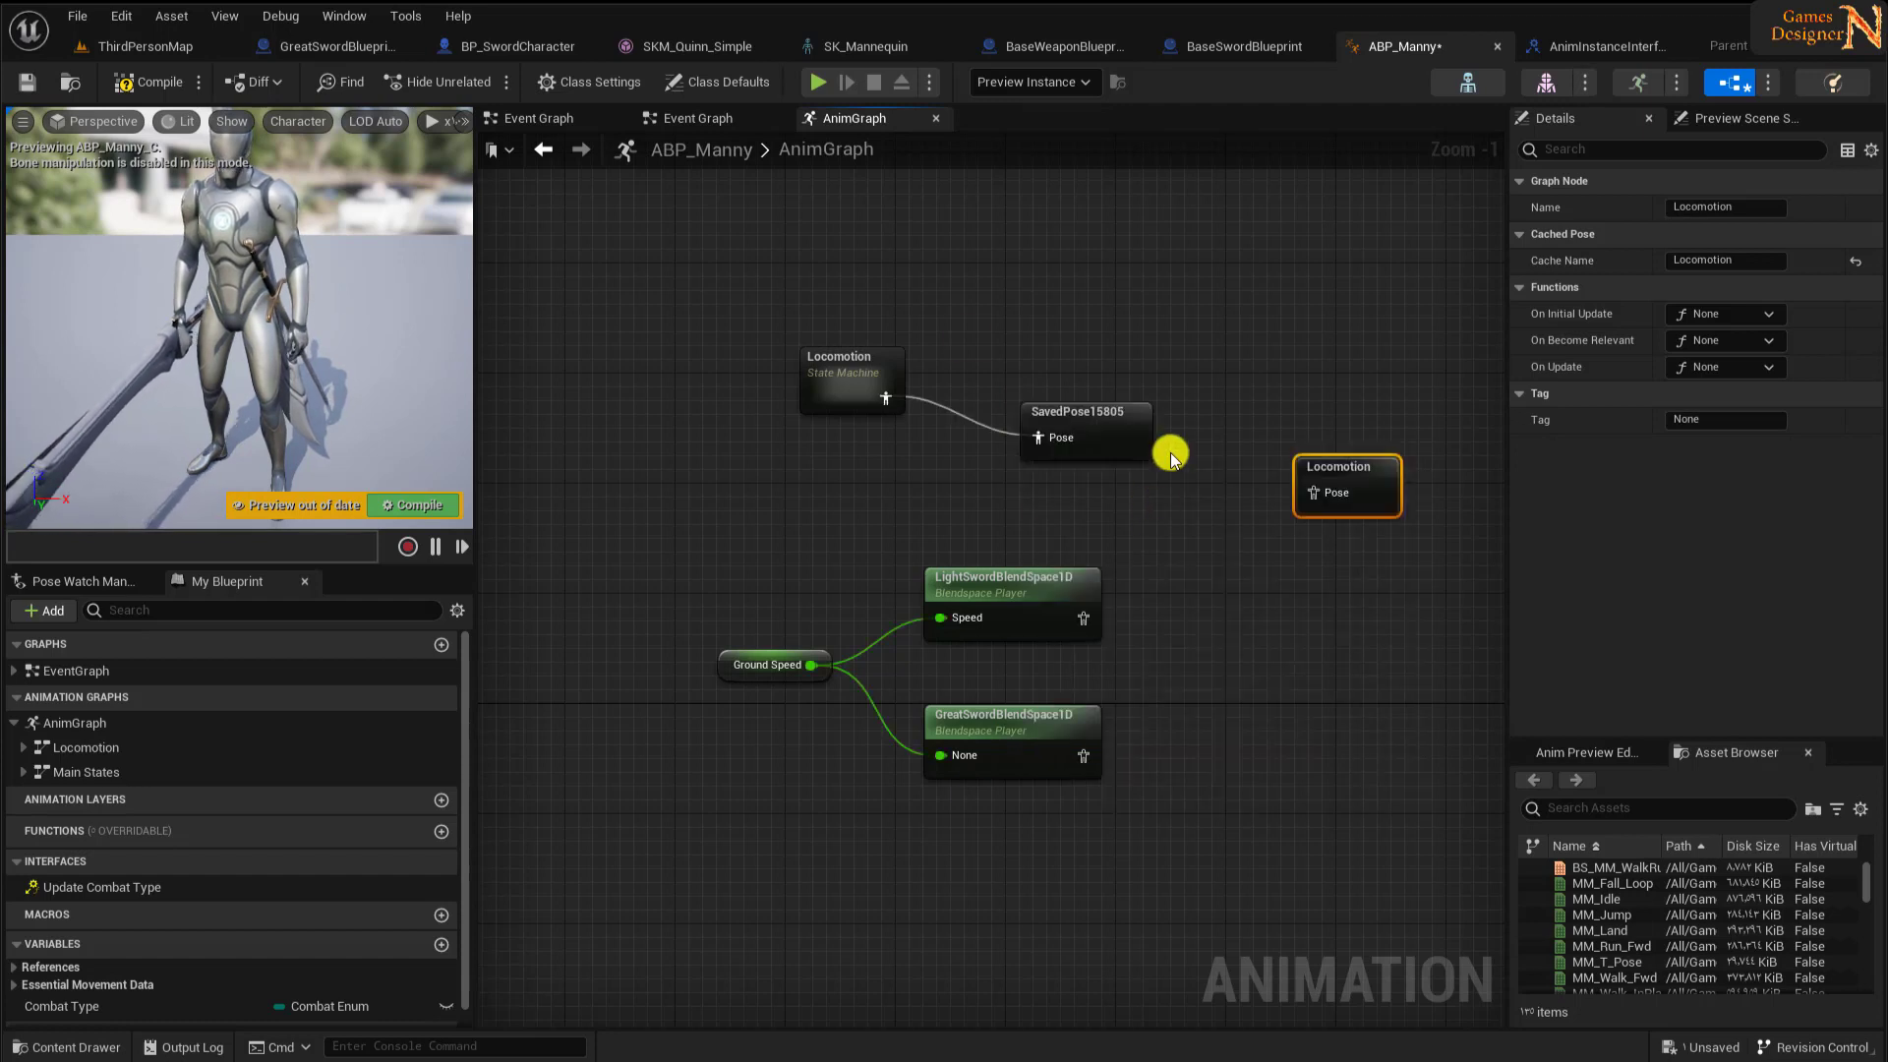
pyautogui.doubleClick(1112, 422)
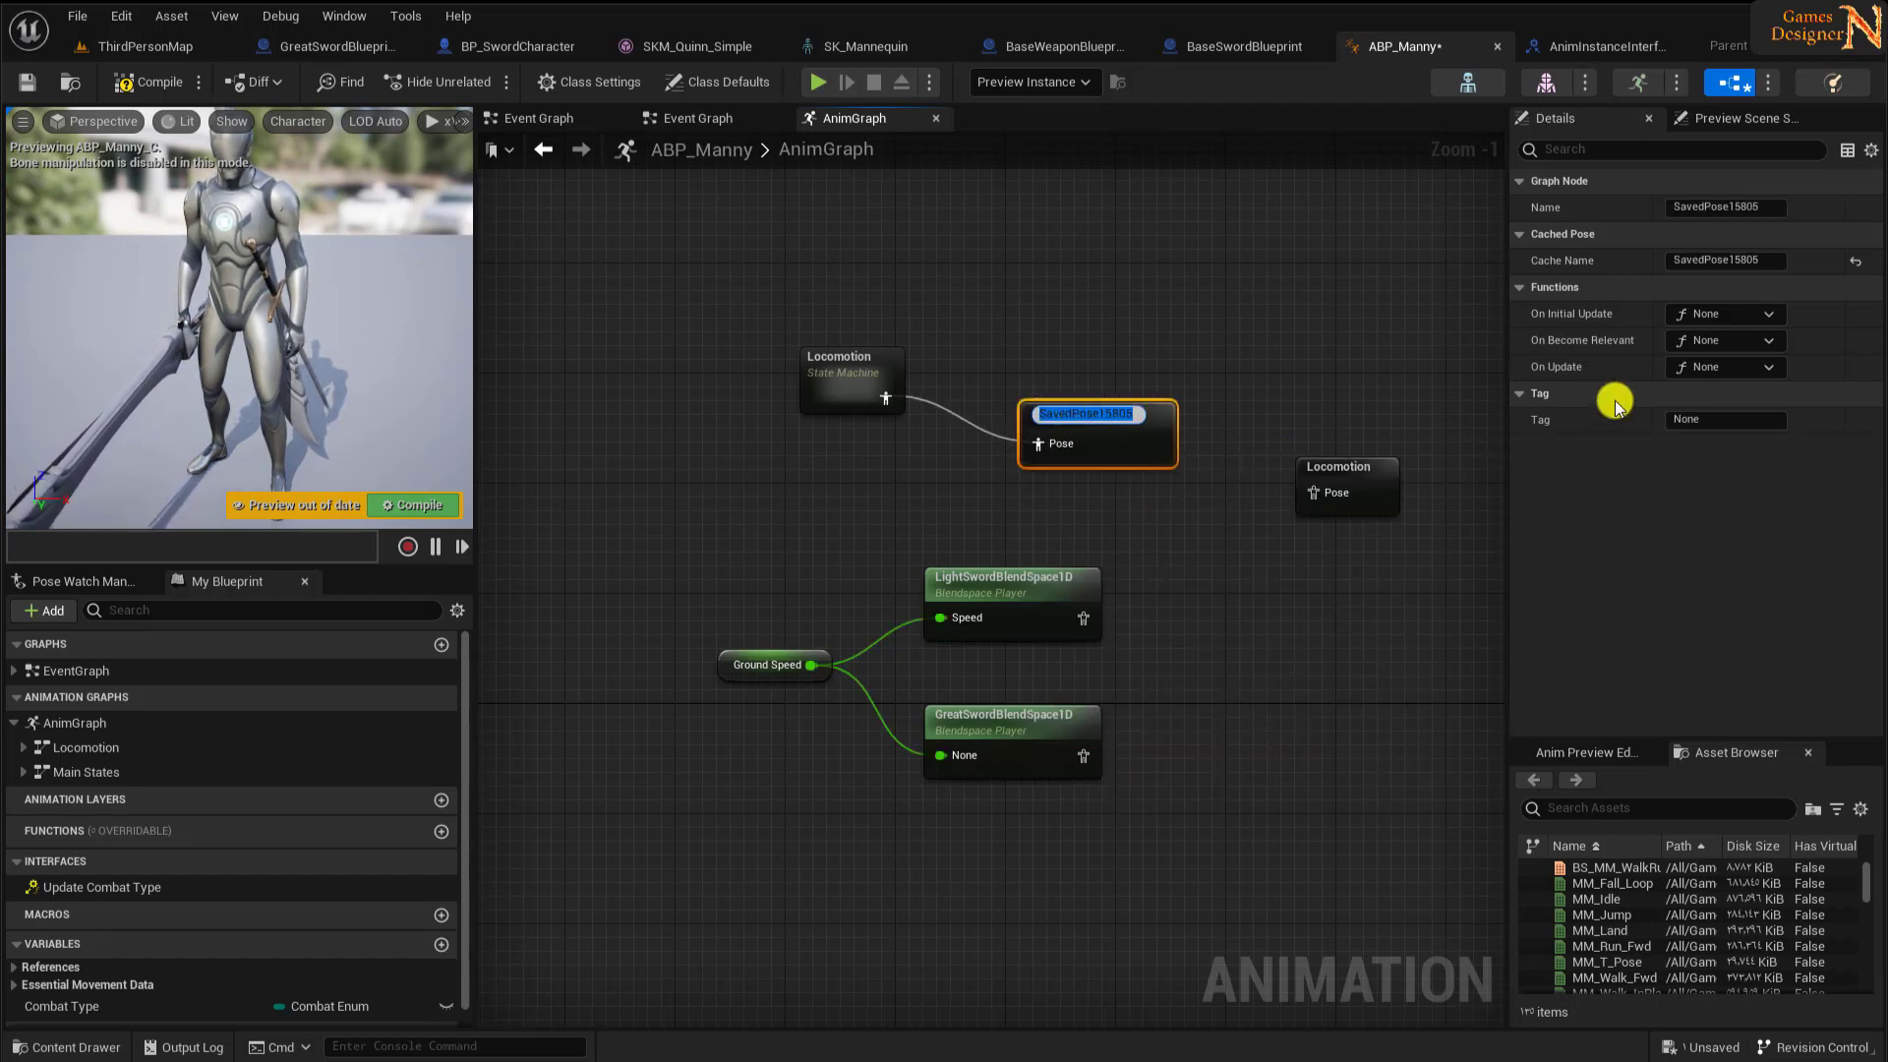
pyautogui.write('Unarm')
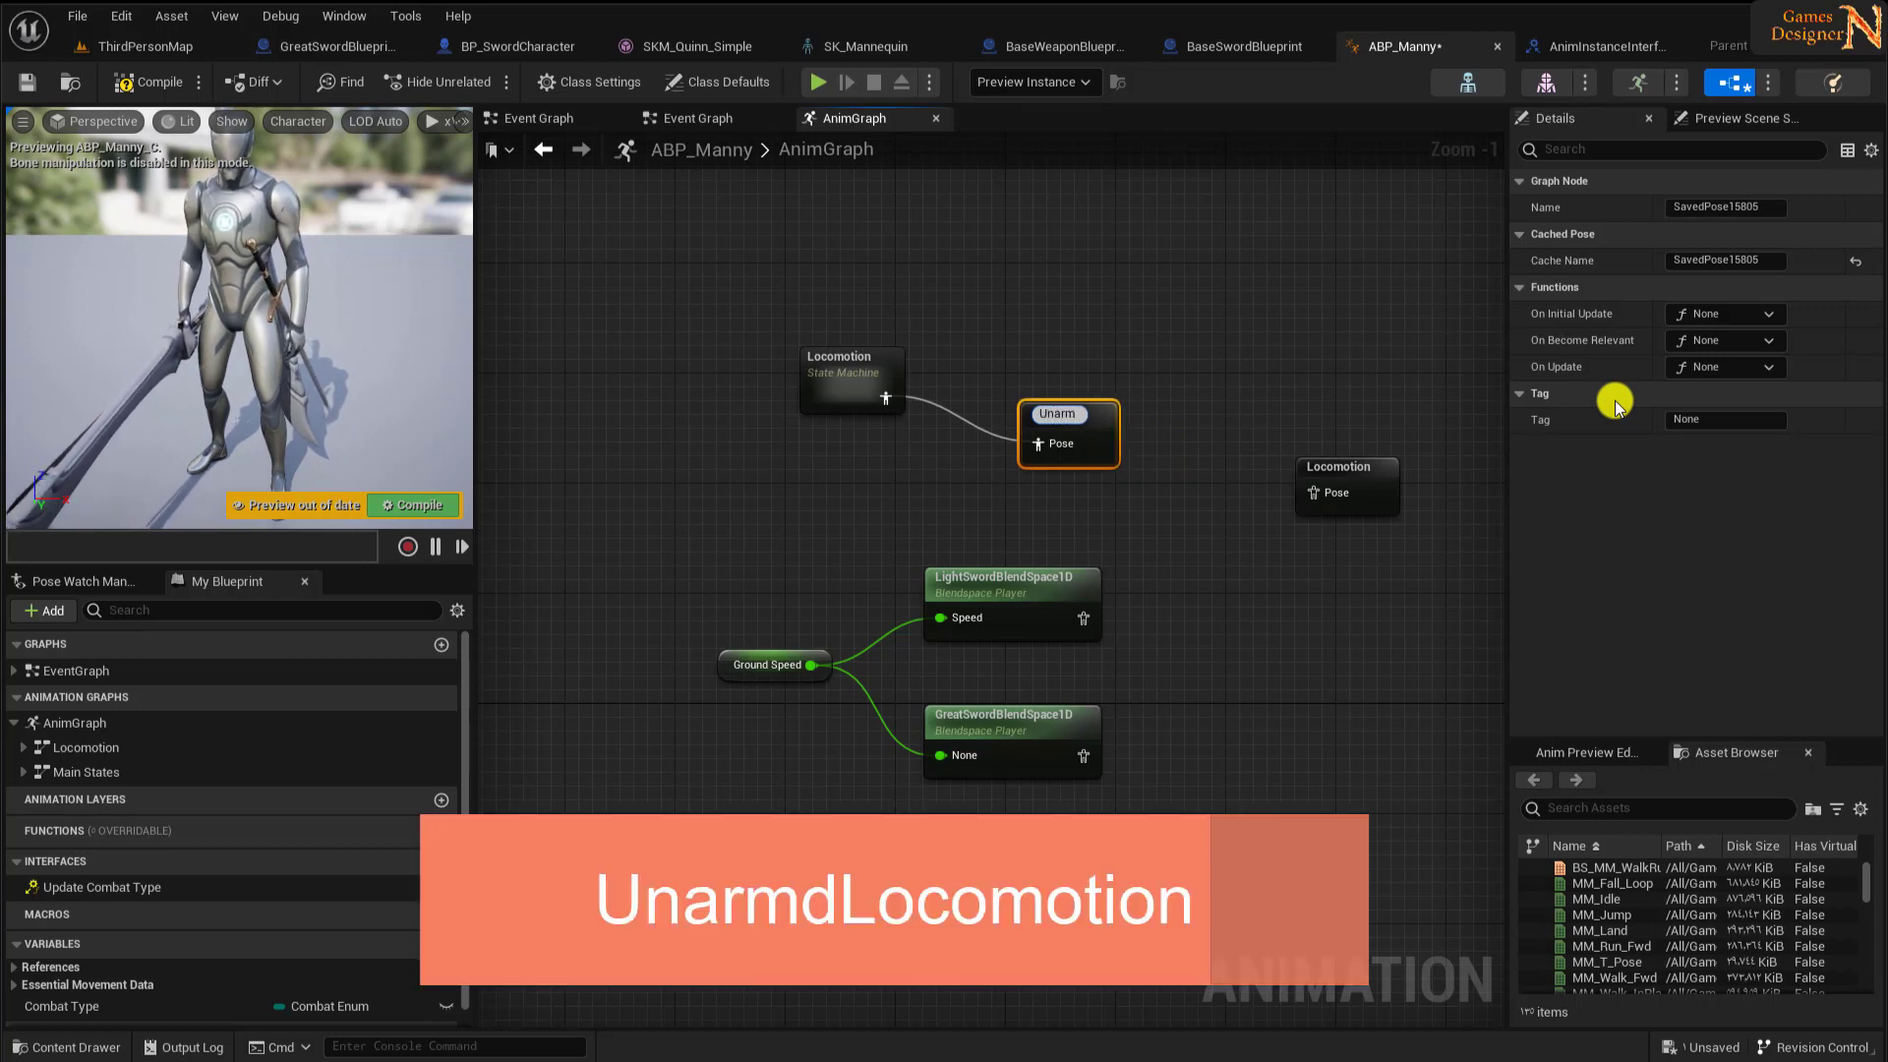
pyautogui.write('ecomotion')
pyautogui.press('Return')
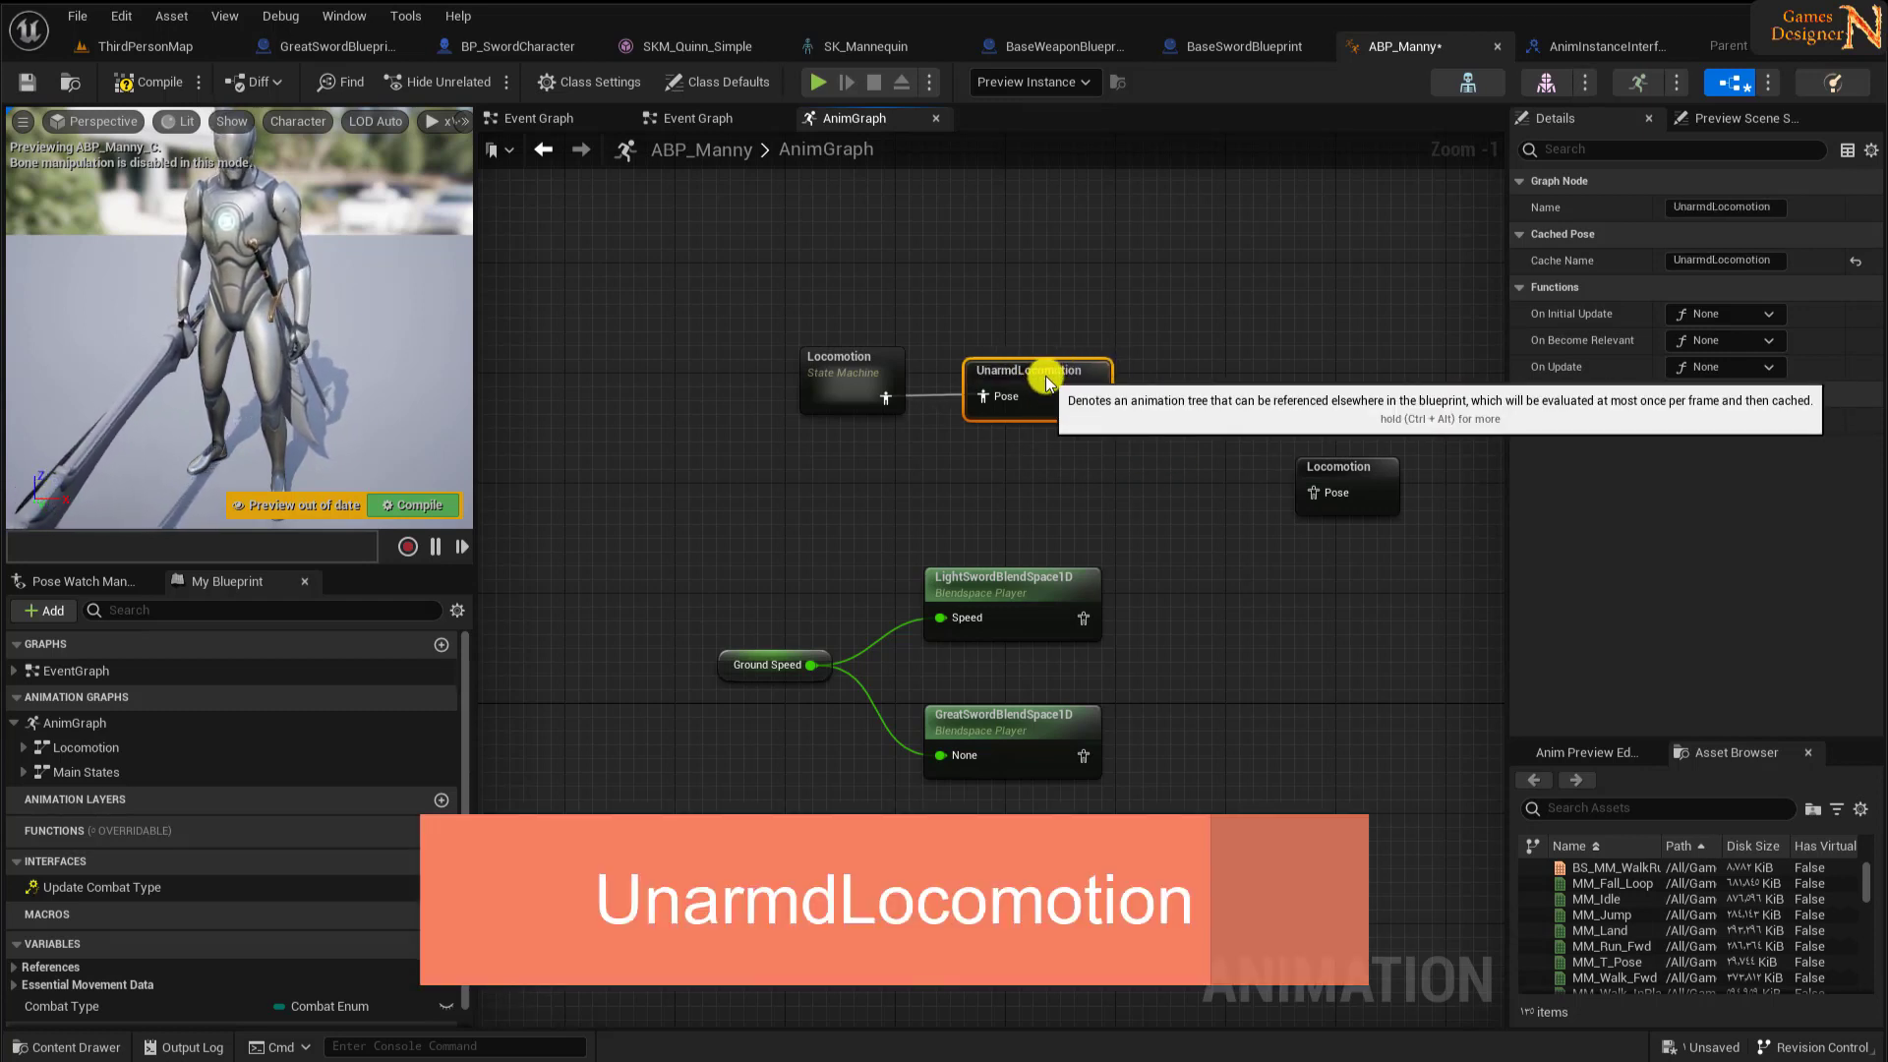
pyautogui.moveTo(1259, 655); pyautogui.dragTo(1074, 527, button='right')
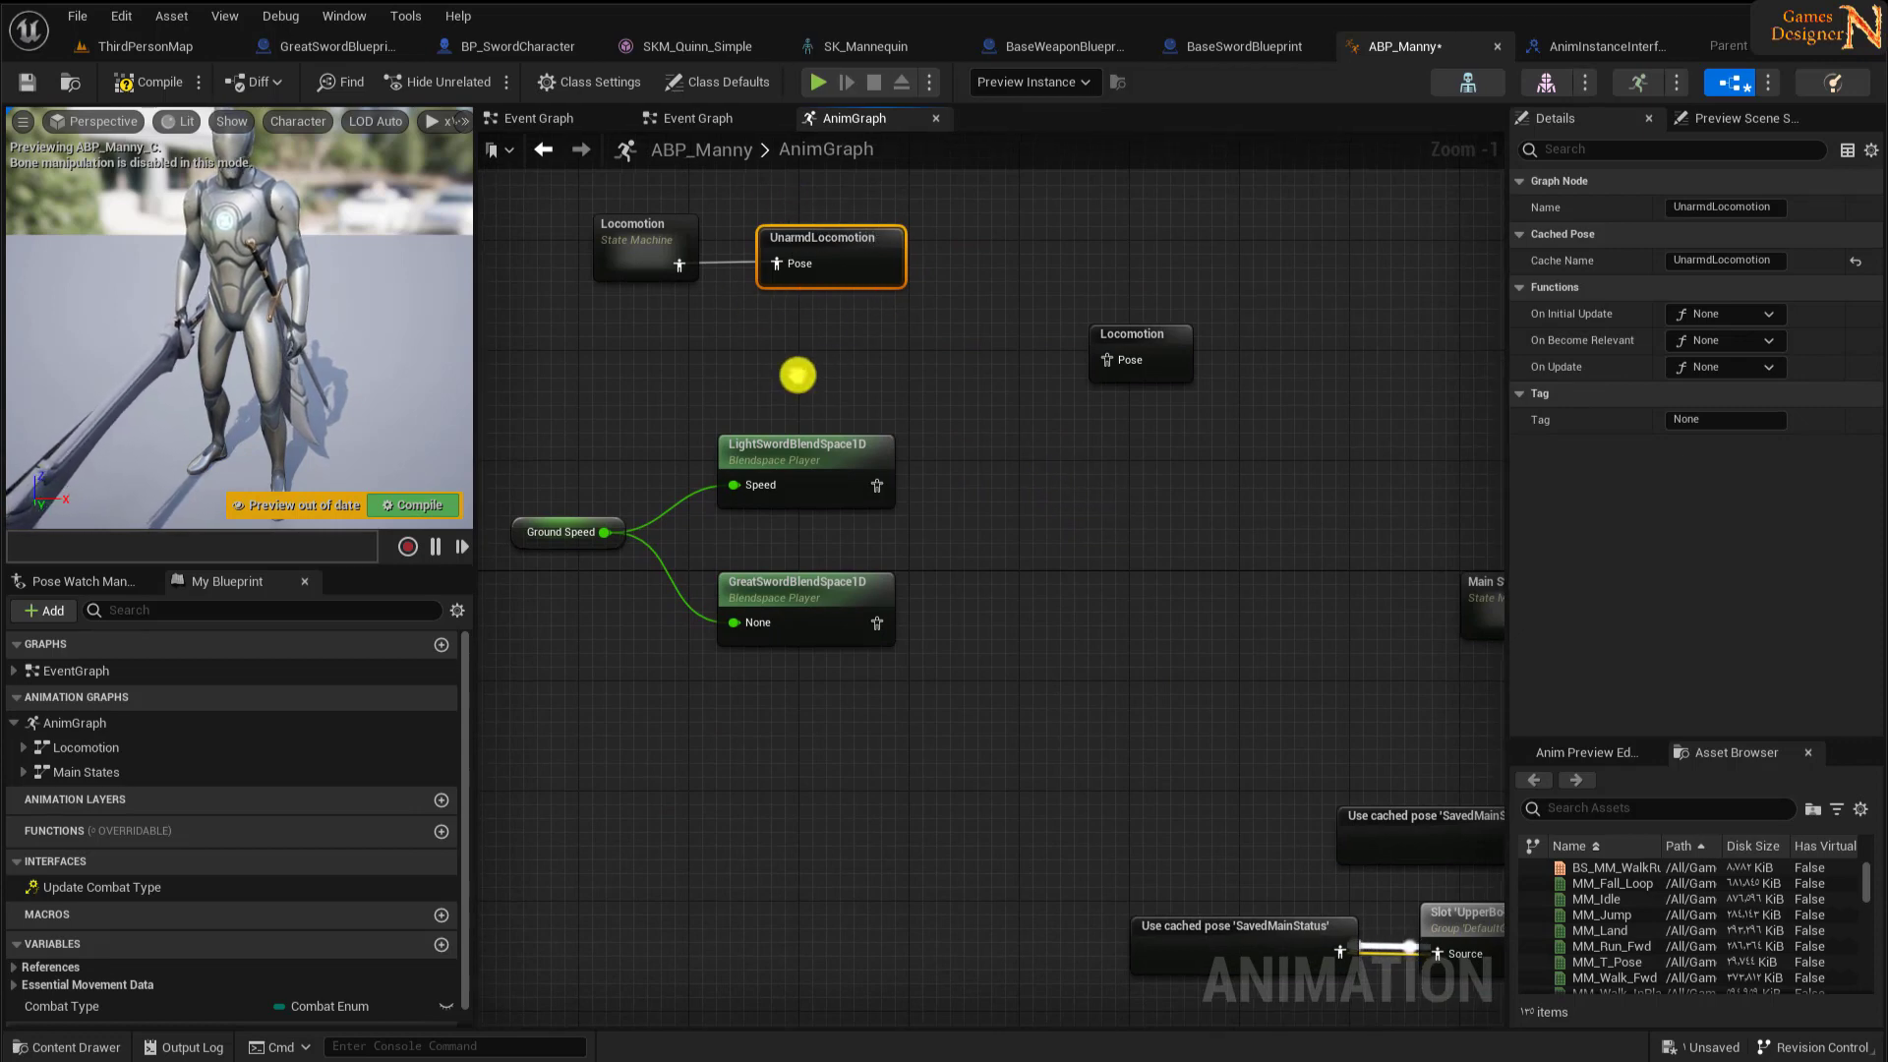
# - Add a Use cached pose 'UnarmdLocomotion' node and rearrange it with the Locomotion nodes
pyautogui.rightClick(797, 375)
pyautogui.write('use')
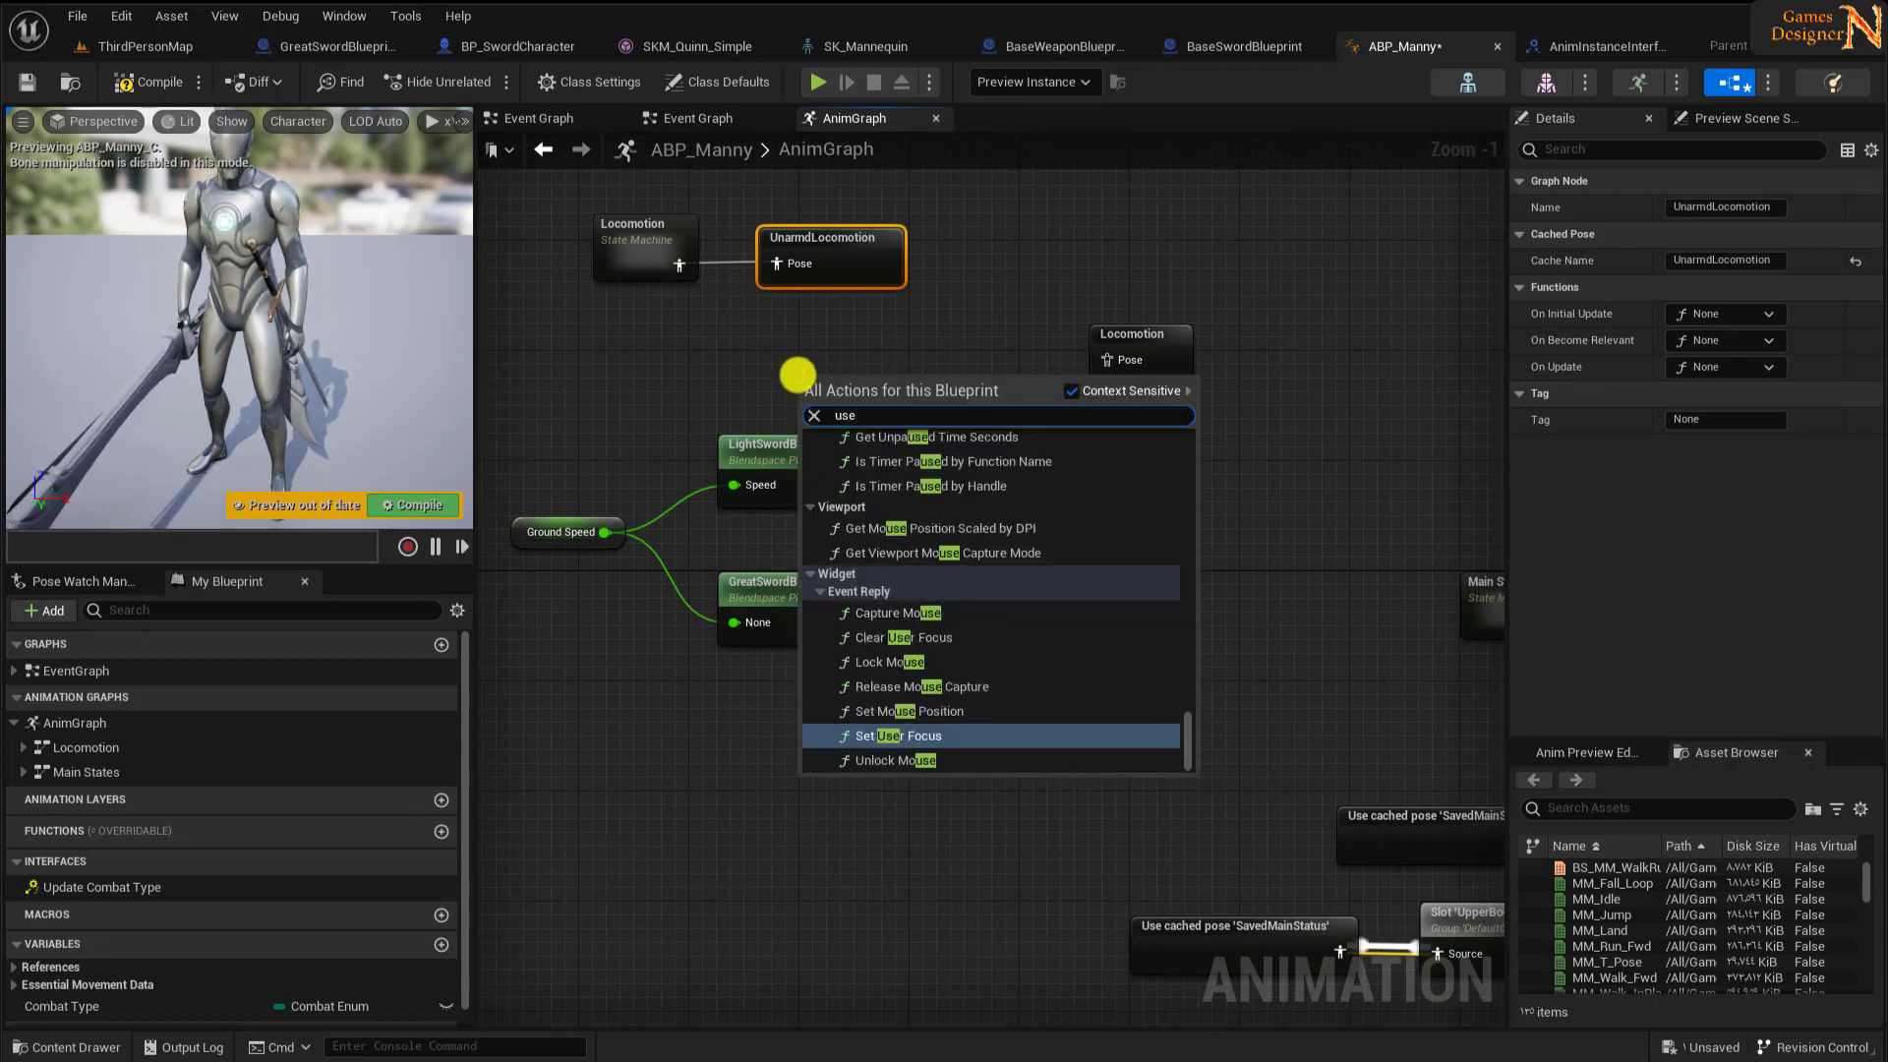
pyautogui.write(' cash')
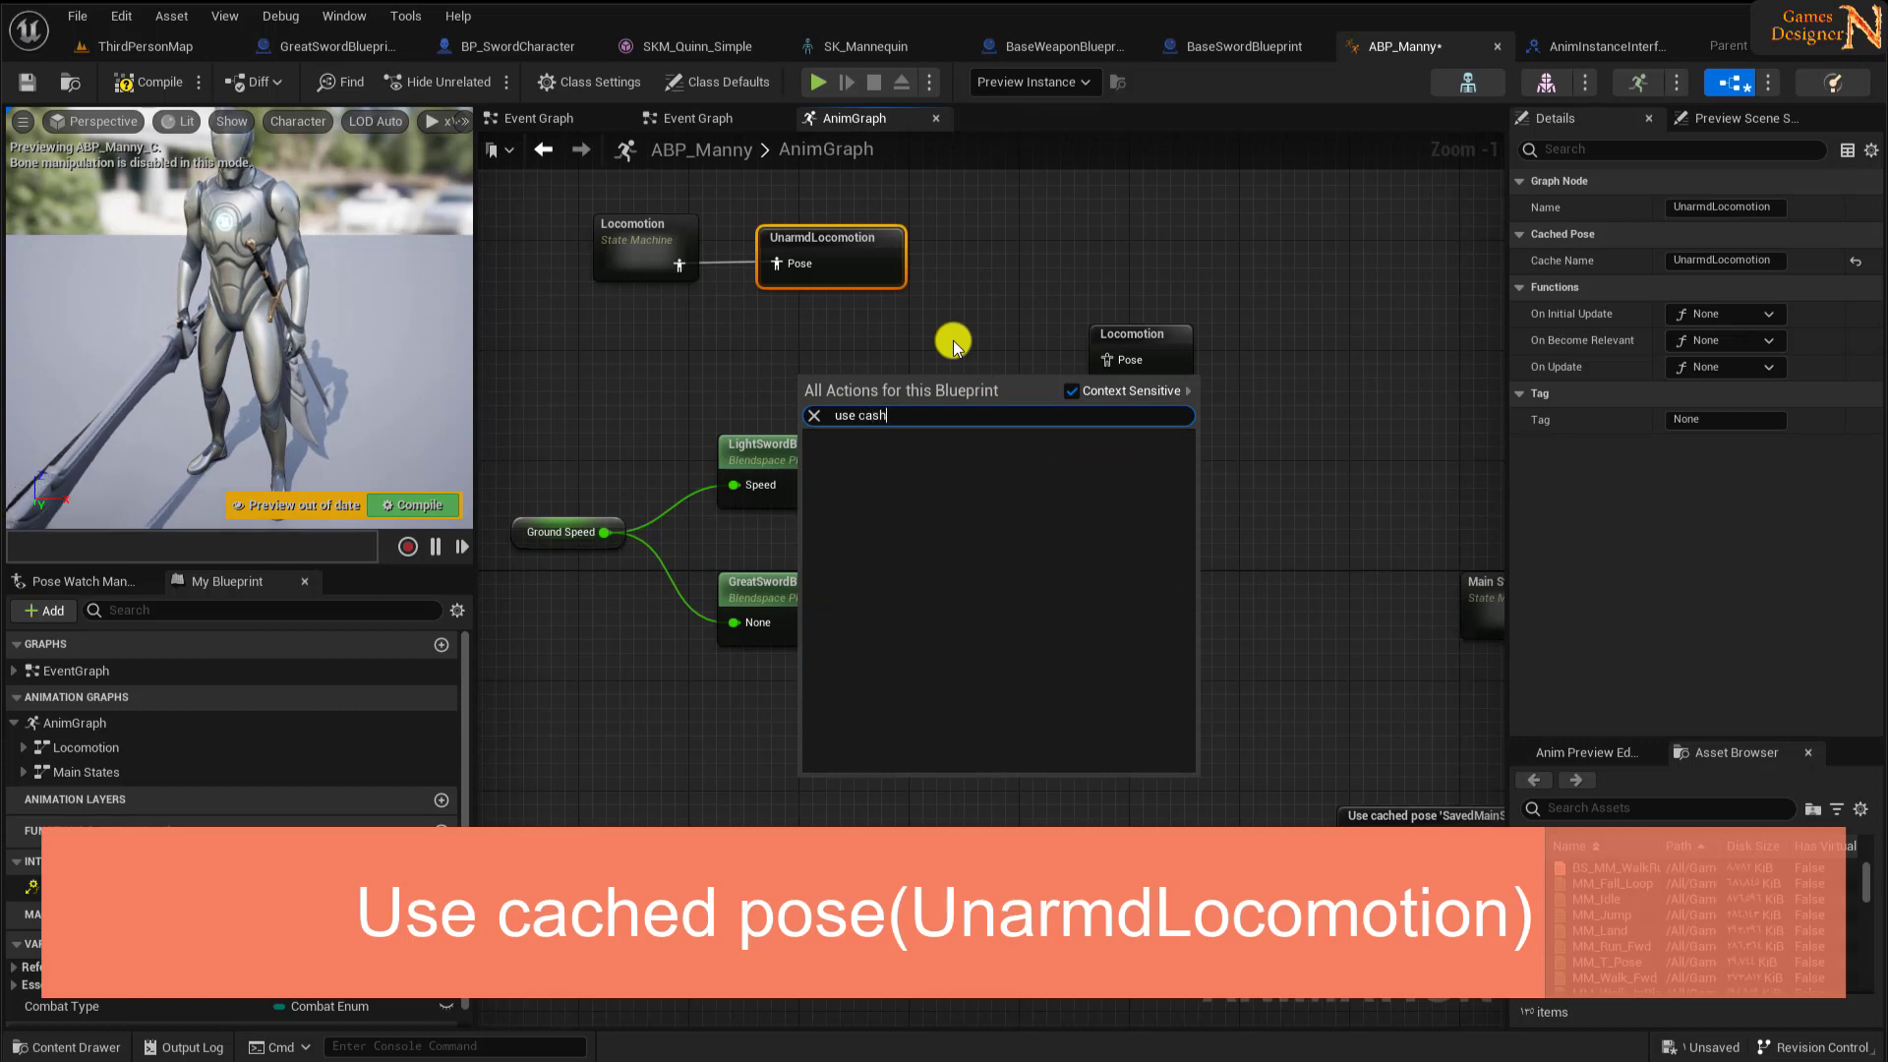
pyautogui.press('BackSpace')
pyautogui.press('BackSpace')
pyautogui.write('ch')
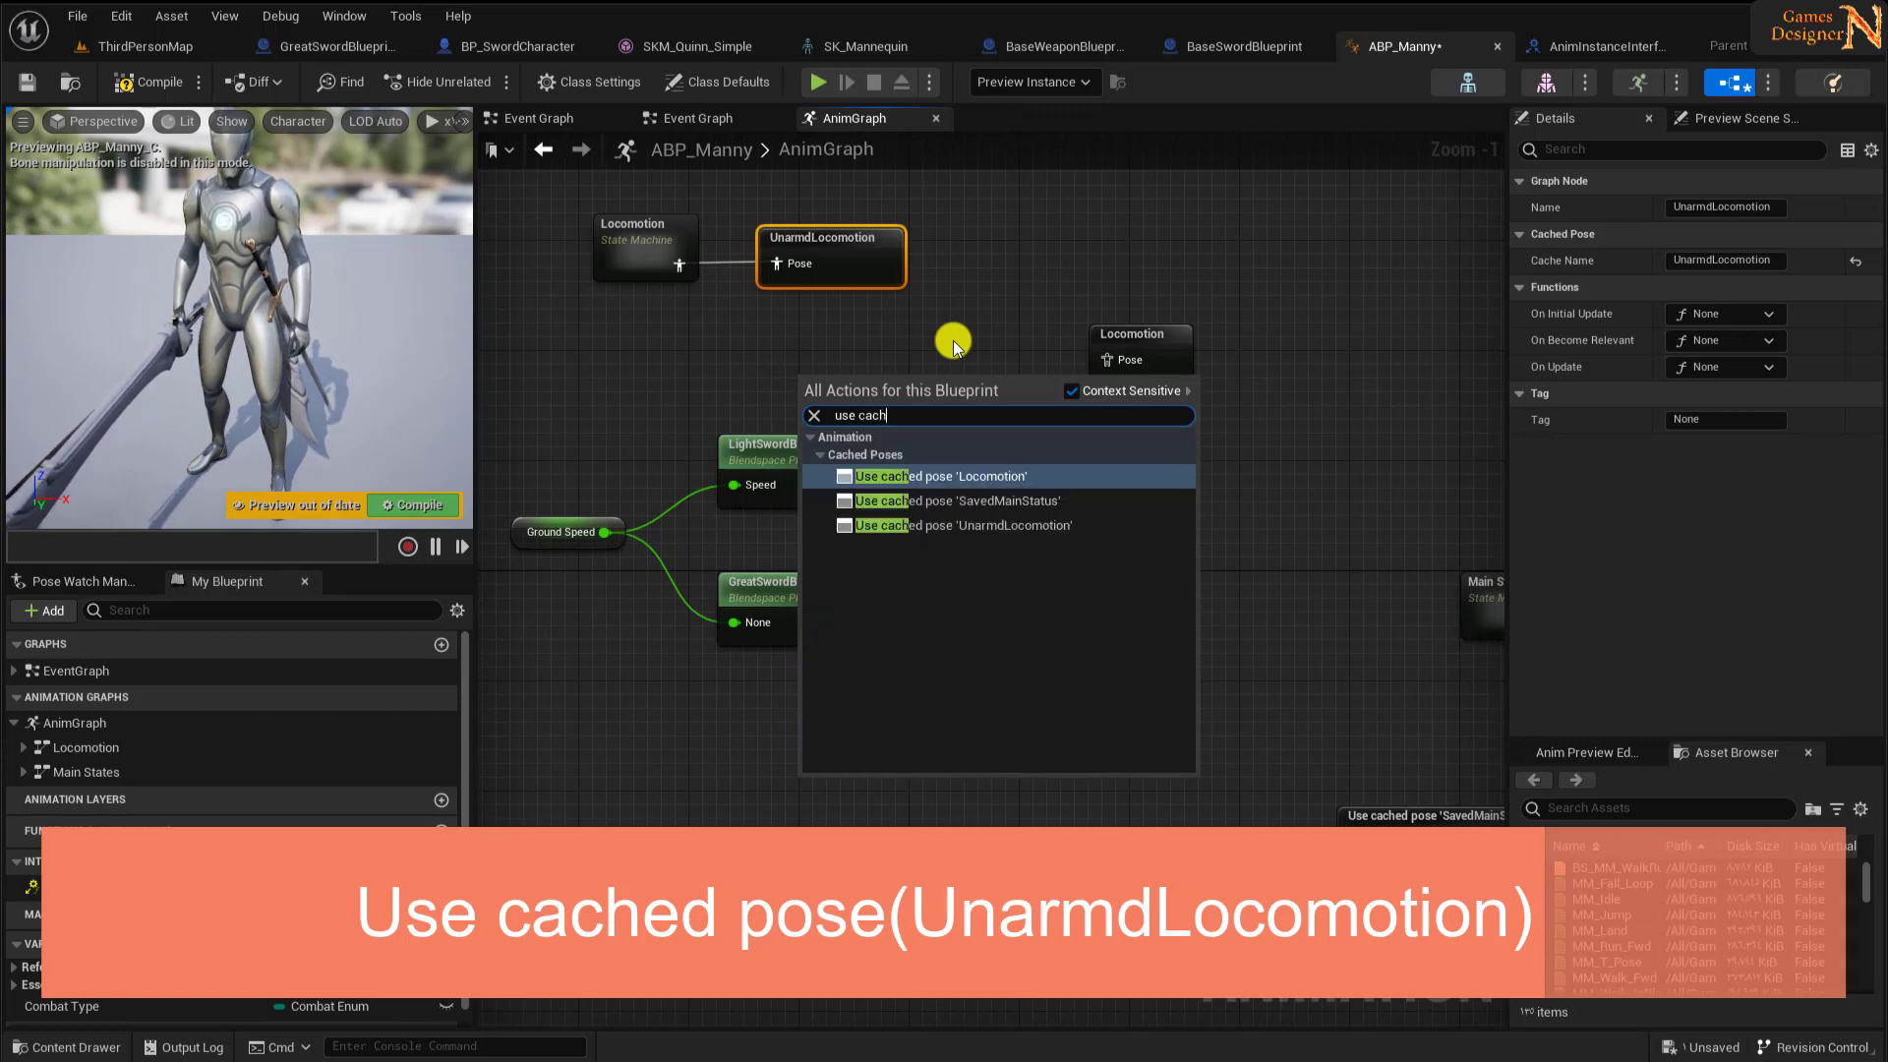
pyautogui.click(963, 525)
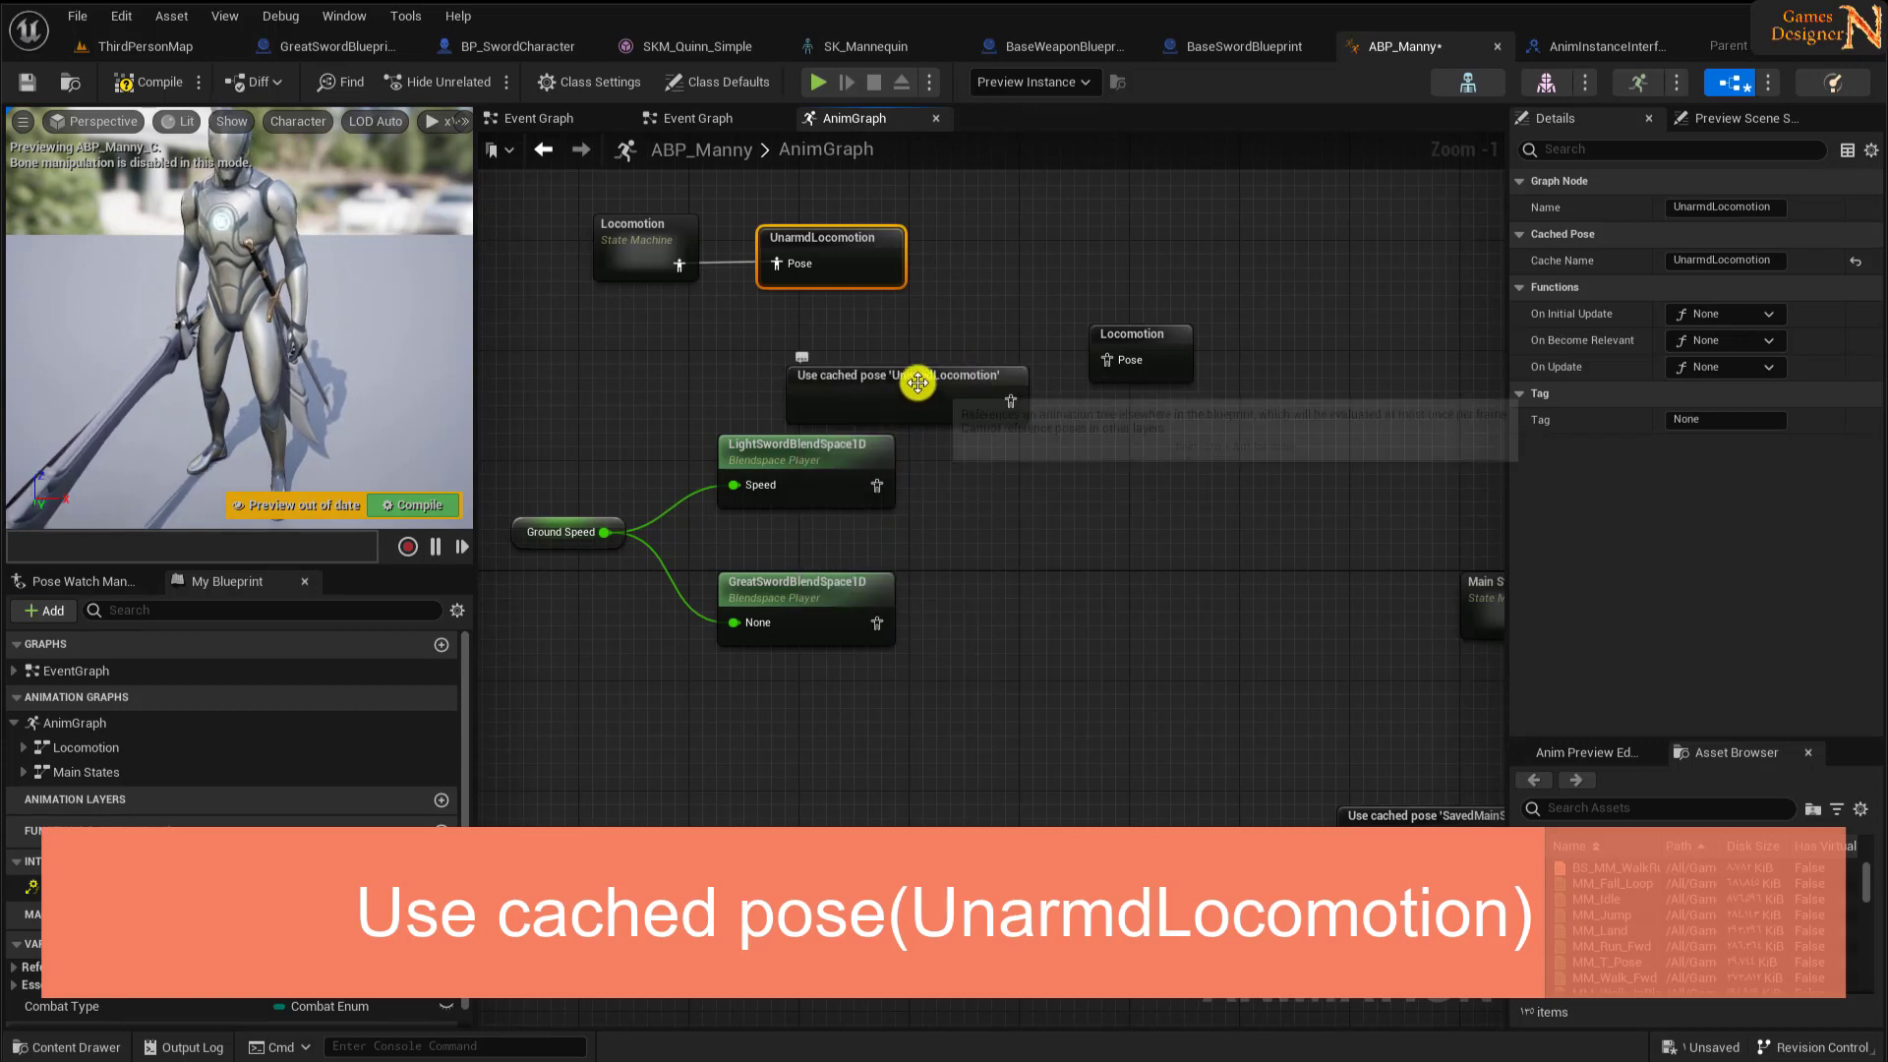
pyautogui.moveTo(898, 393); pyautogui.dragTo(812, 369)
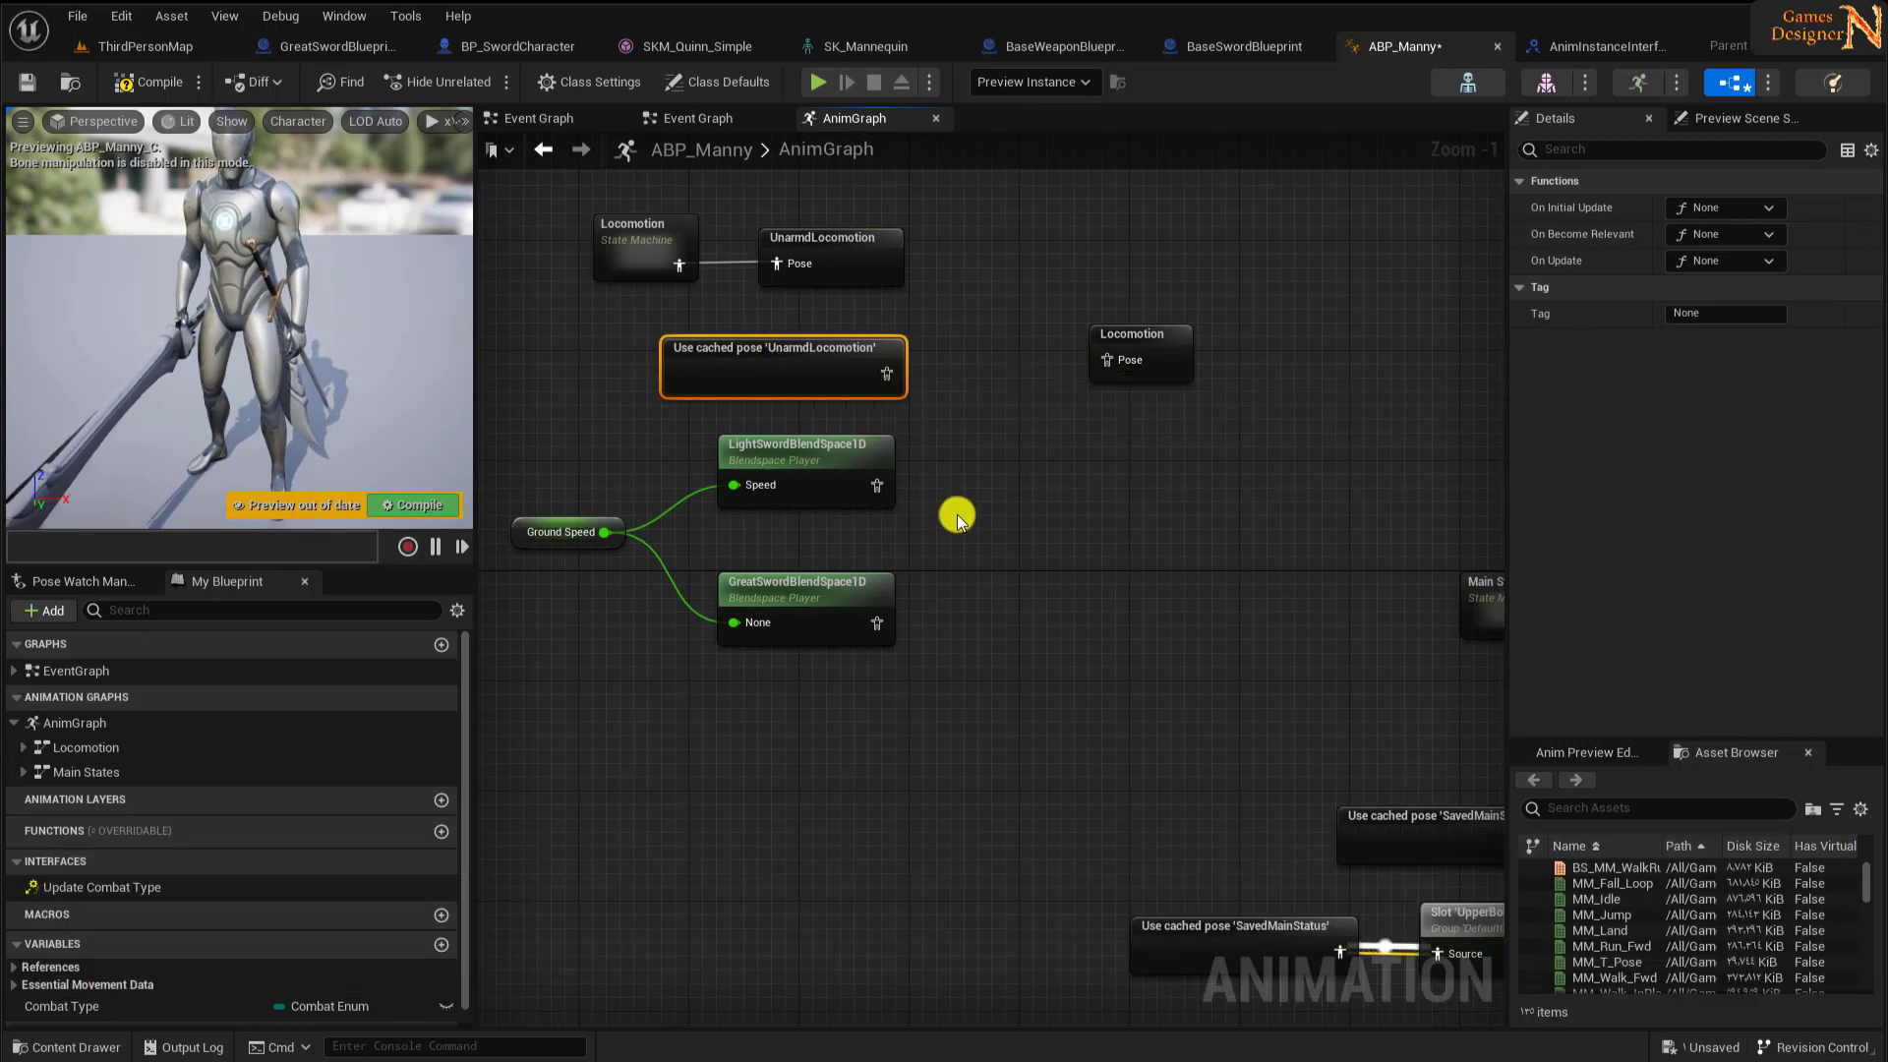
pyautogui.moveTo(944, 503); pyautogui.dragTo(1007, 523, button='right')
pyautogui.moveTo(716, 203)
pyautogui.mouseDown()
pyautogui.moveTo(974, 295)
pyautogui.moveTo(899, 205)
pyautogui.mouseUp()
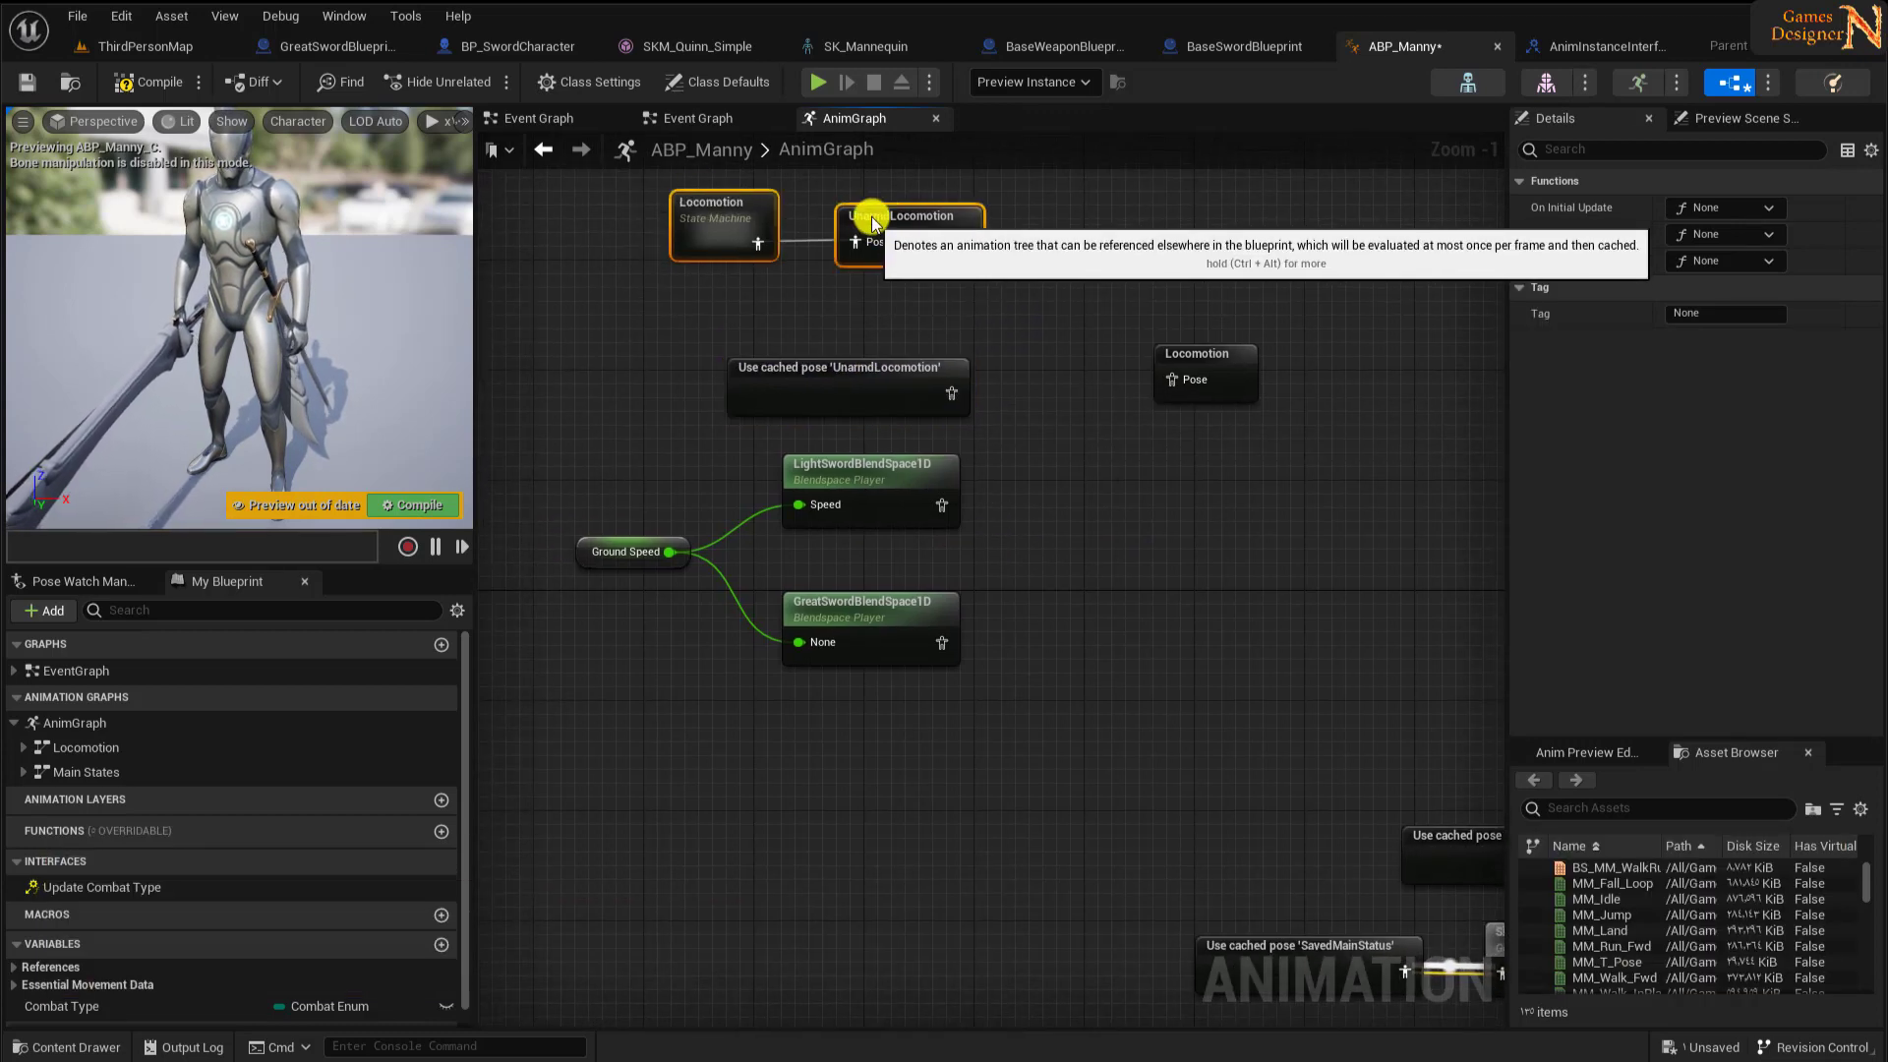
pyautogui.moveTo(1082, 528)
pyautogui.mouseDown(button='right')
pyautogui.moveTo(1105, 483)
pyautogui.moveTo(993, 461)
pyautogui.mouseUp(button='right')
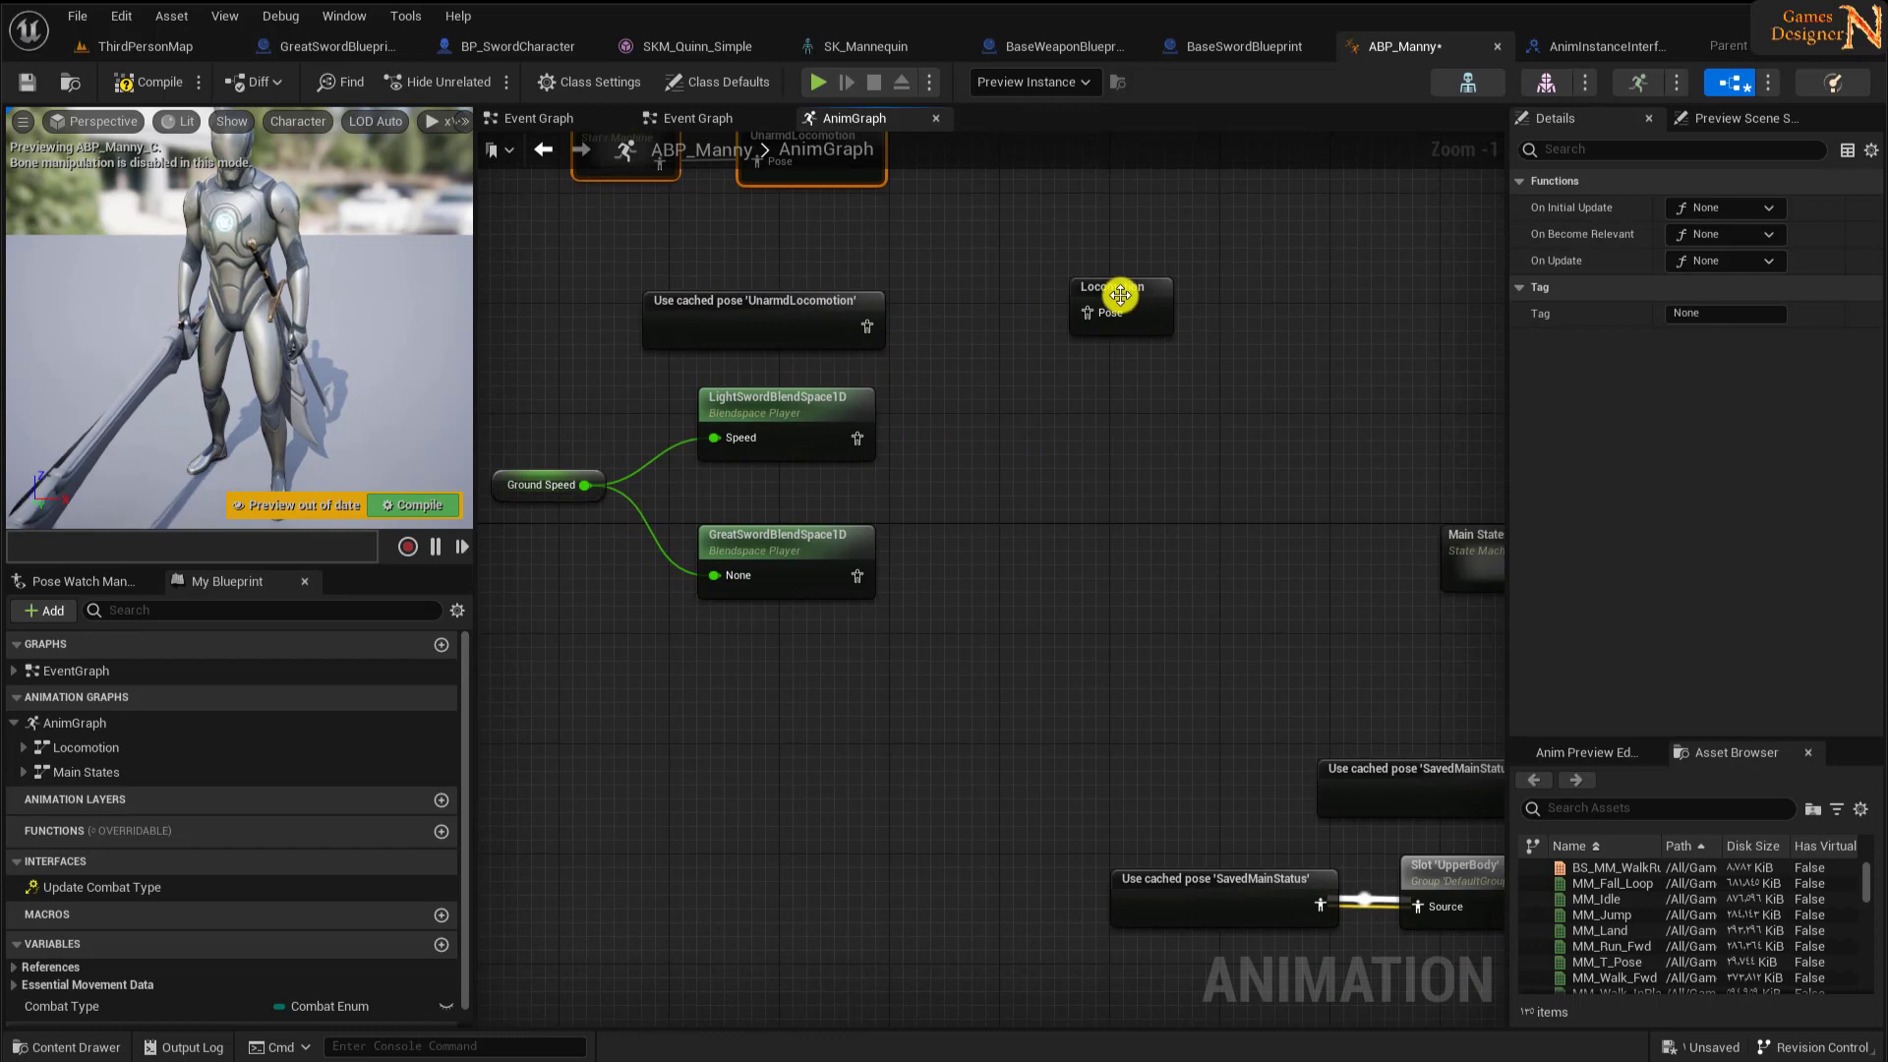
pyautogui.moveTo(1121, 295); pyautogui.dragTo(1270, 416)
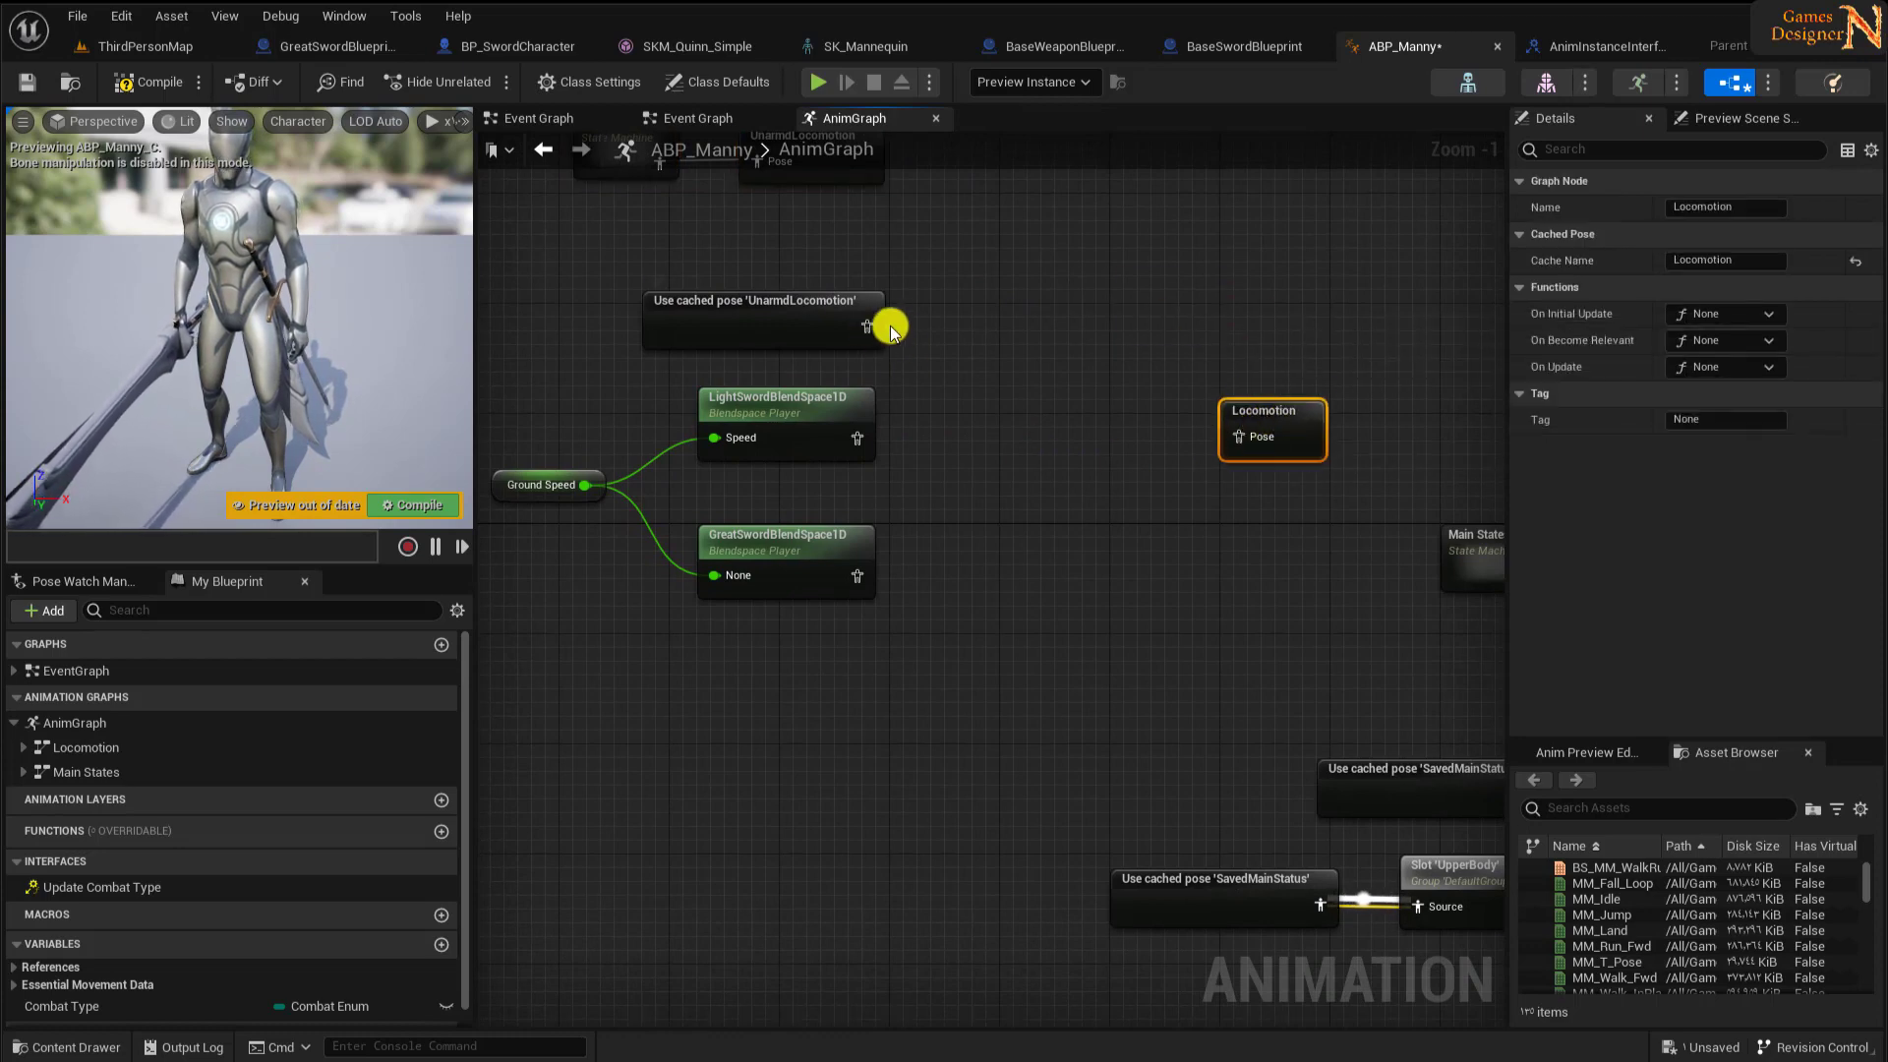
# - Create a Blend Poses (CombatEnum) node from the cached pose with Light Sword and Great Sword pins
pyautogui.moveTo(872, 332); pyautogui.dragTo(962, 371)
pyautogui.write('blend poss')
pyautogui.press('BackSpace')
pyautogui.write('es')
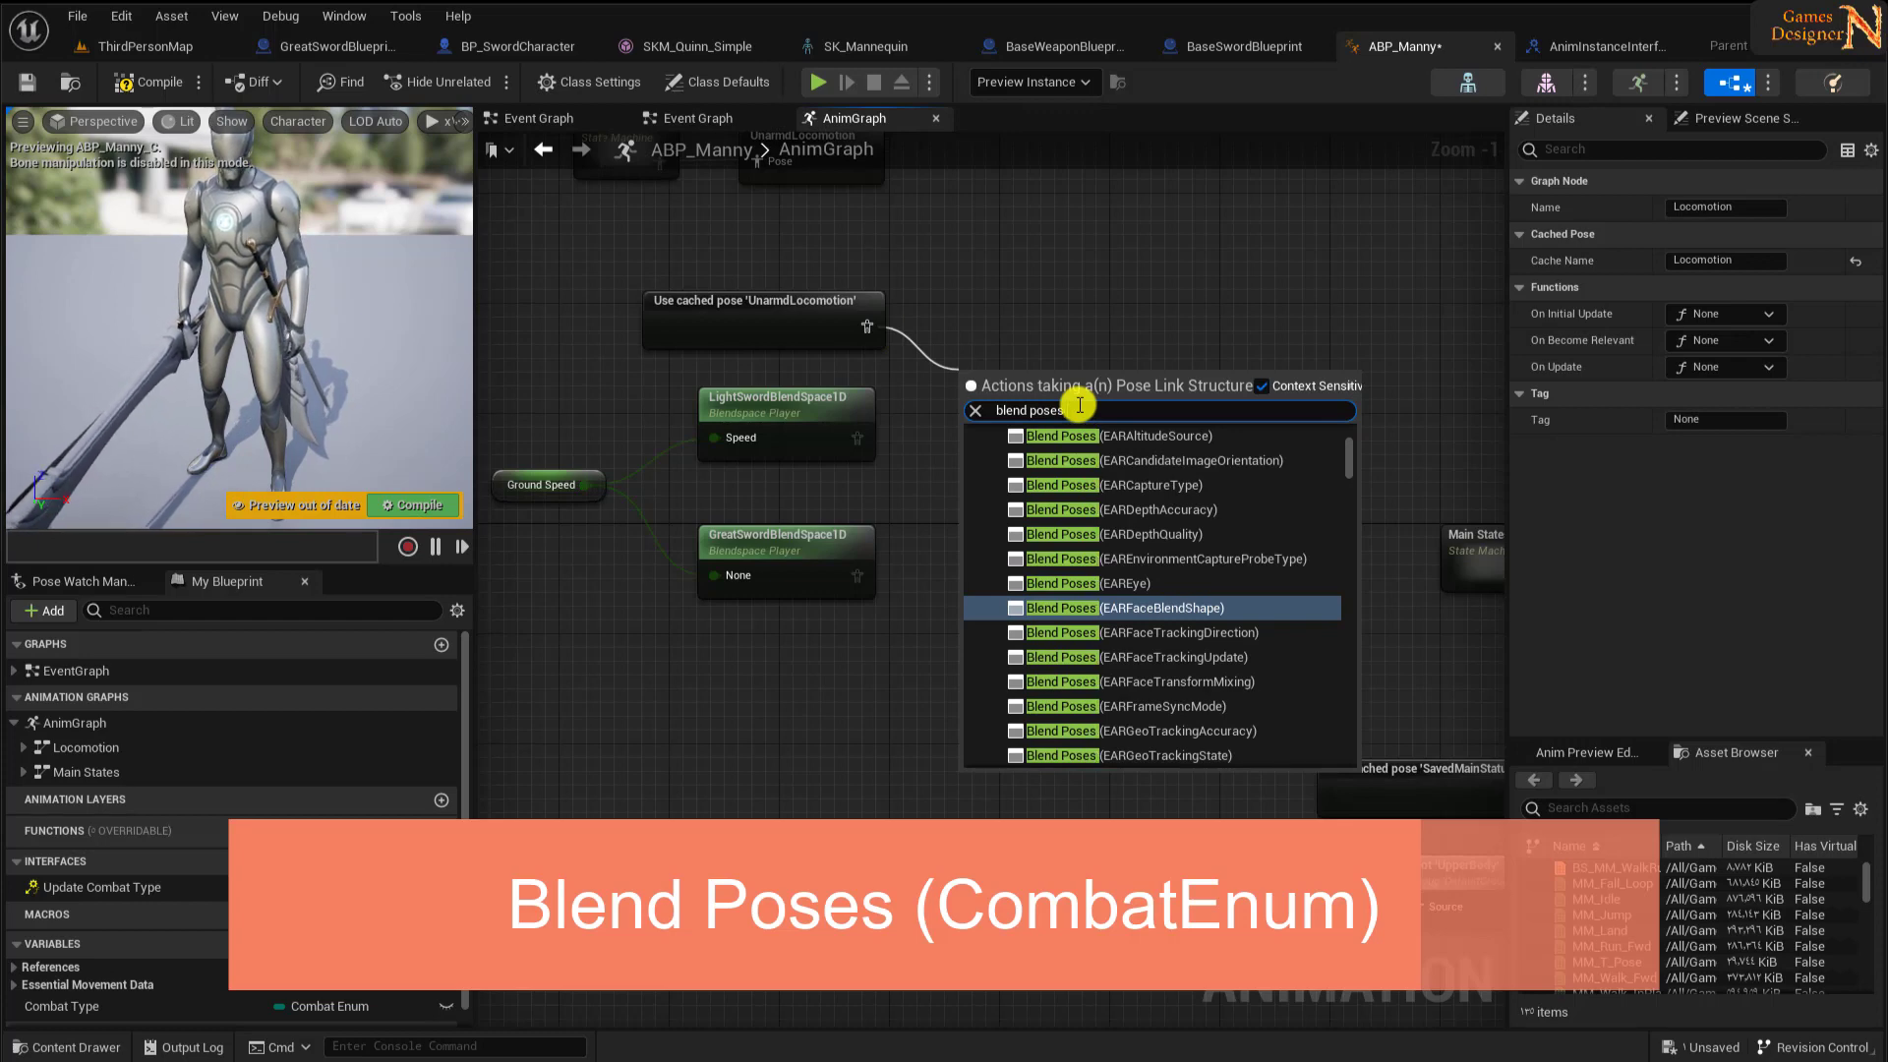
pyautogui.write(' com')
pyautogui.click(1138, 476)
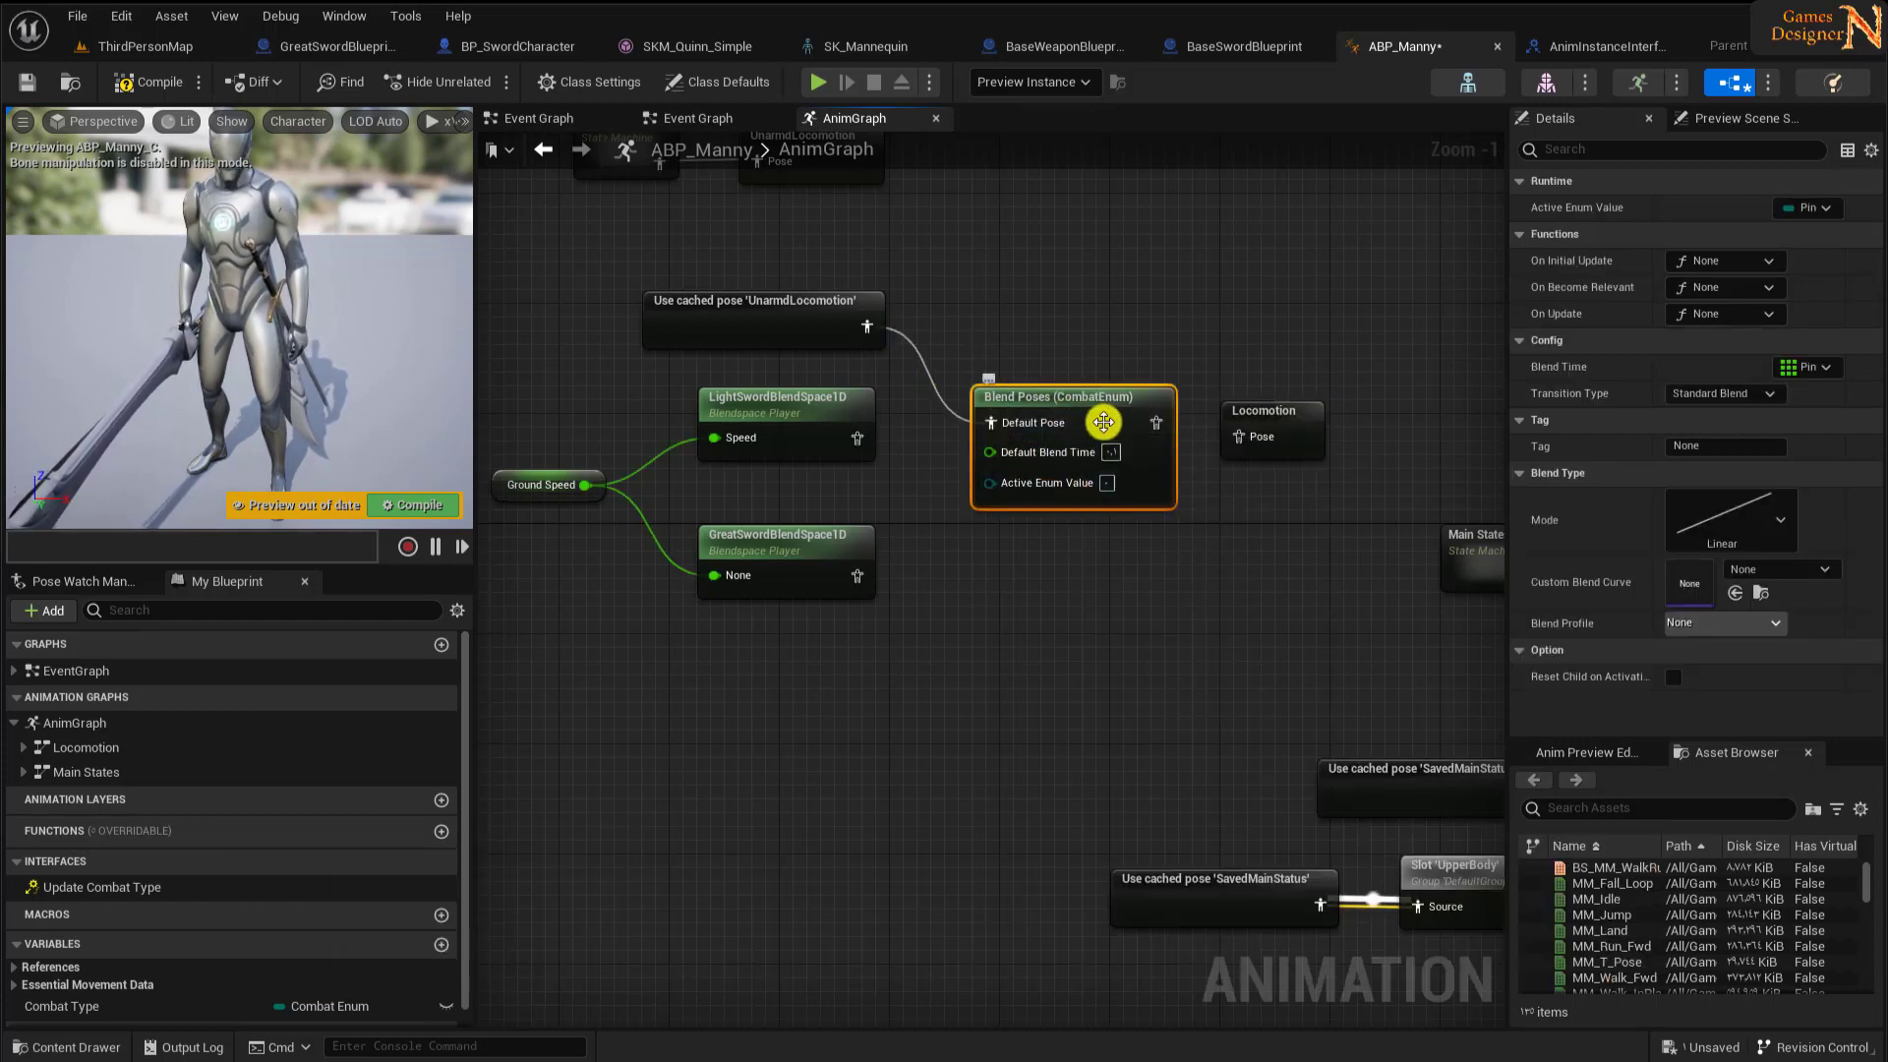
pyautogui.rightClick(1103, 423)
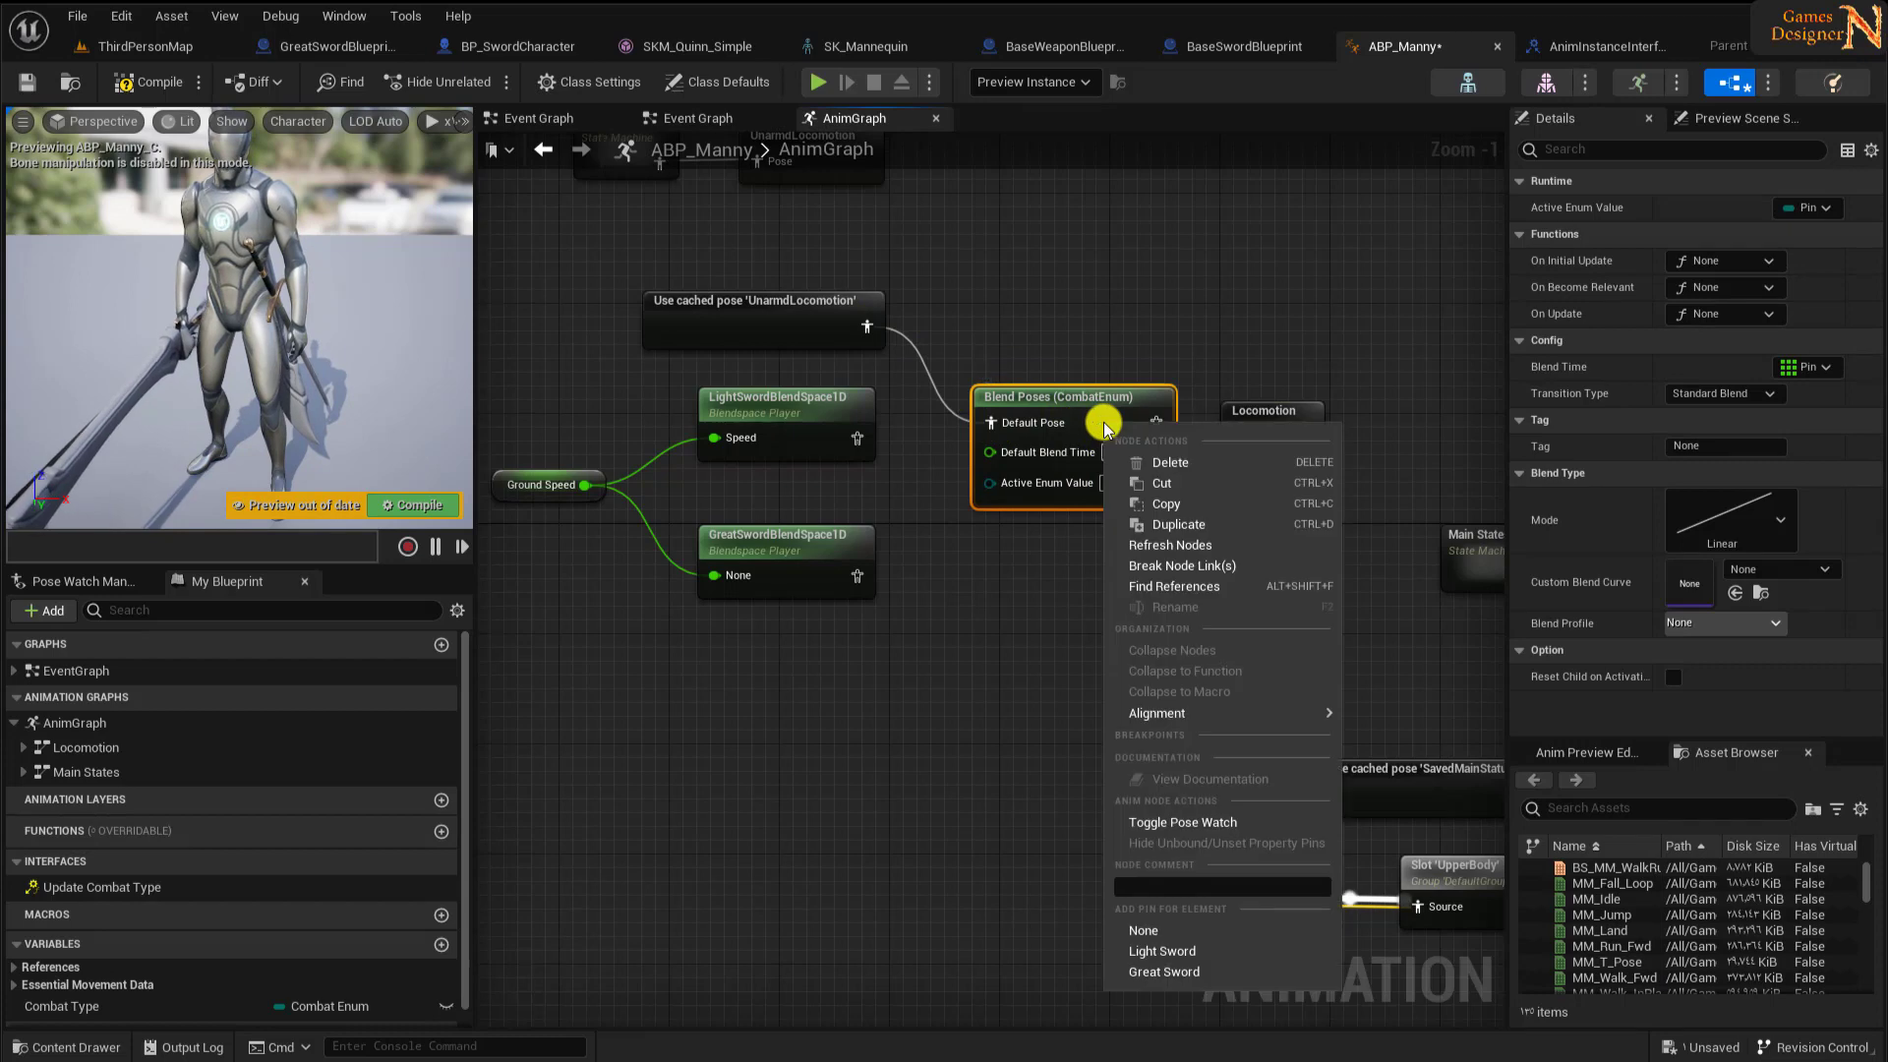
pyautogui.click(1162, 950)
pyautogui.rightClick(1092, 423)
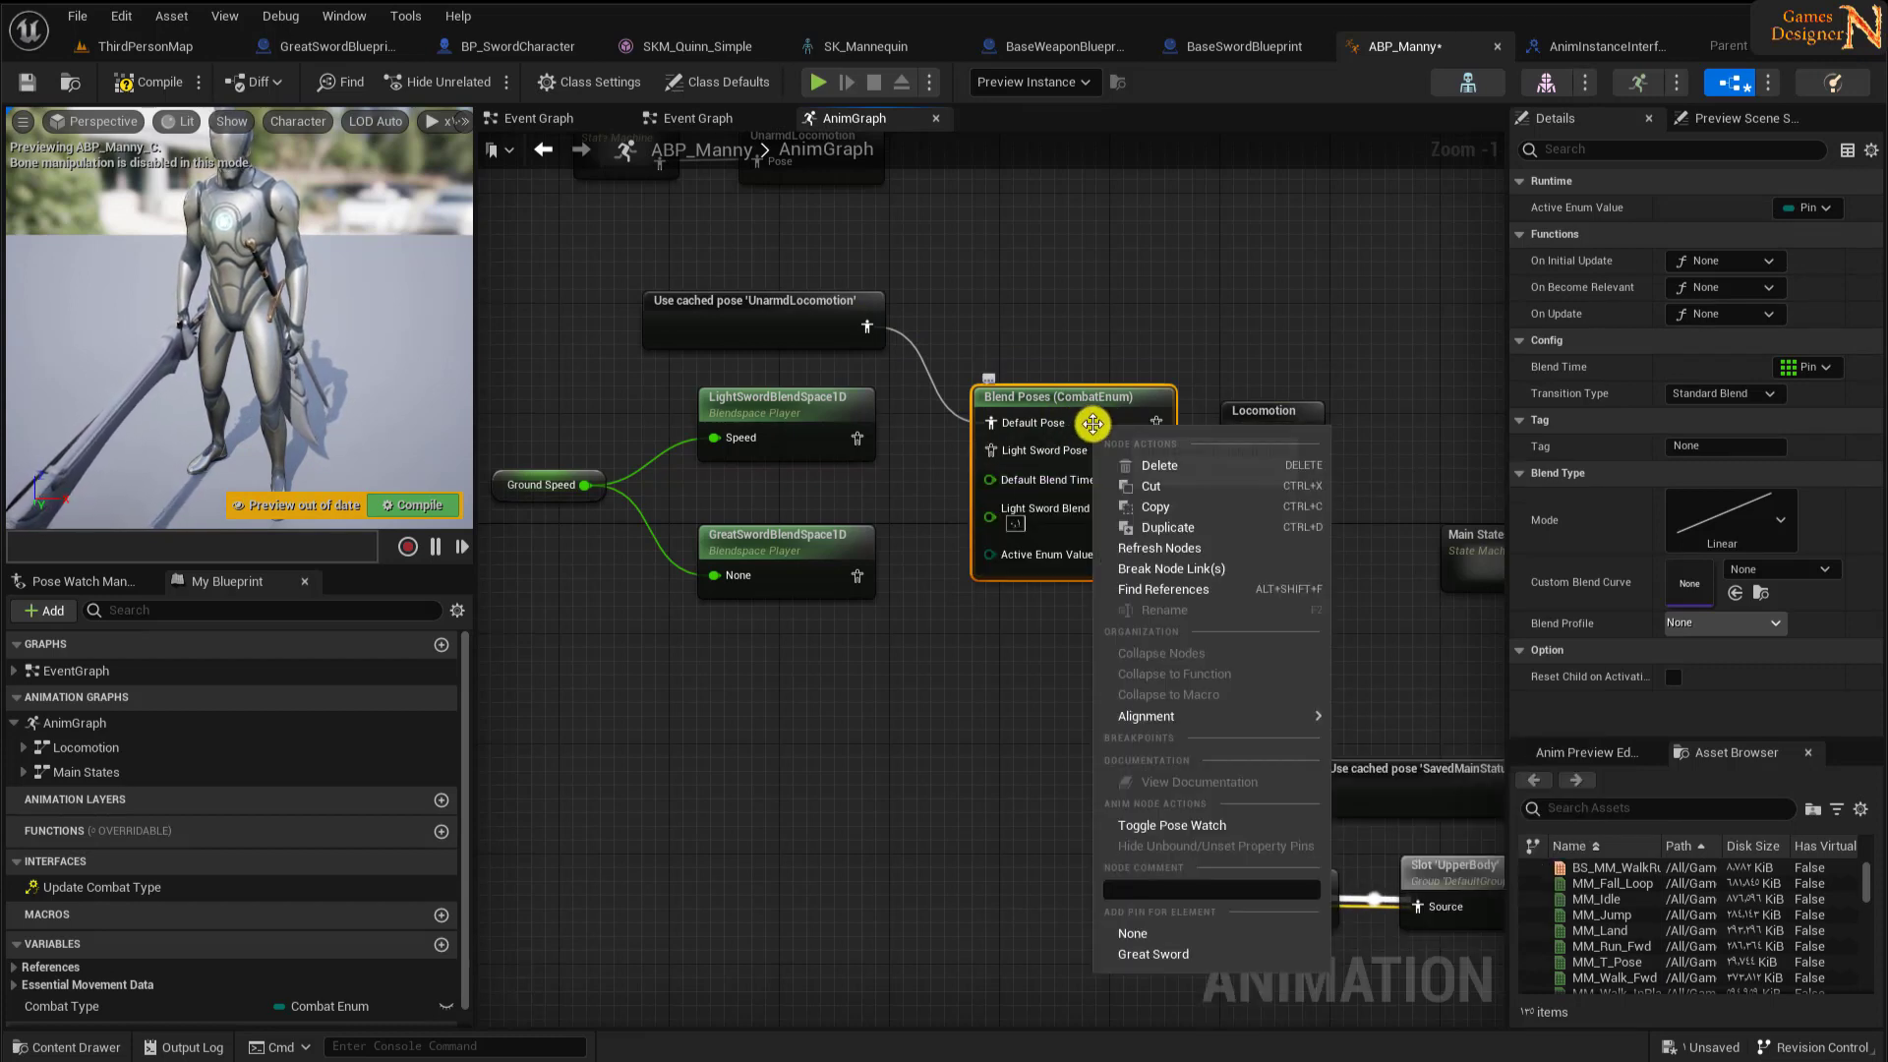
pyautogui.click(1152, 953)
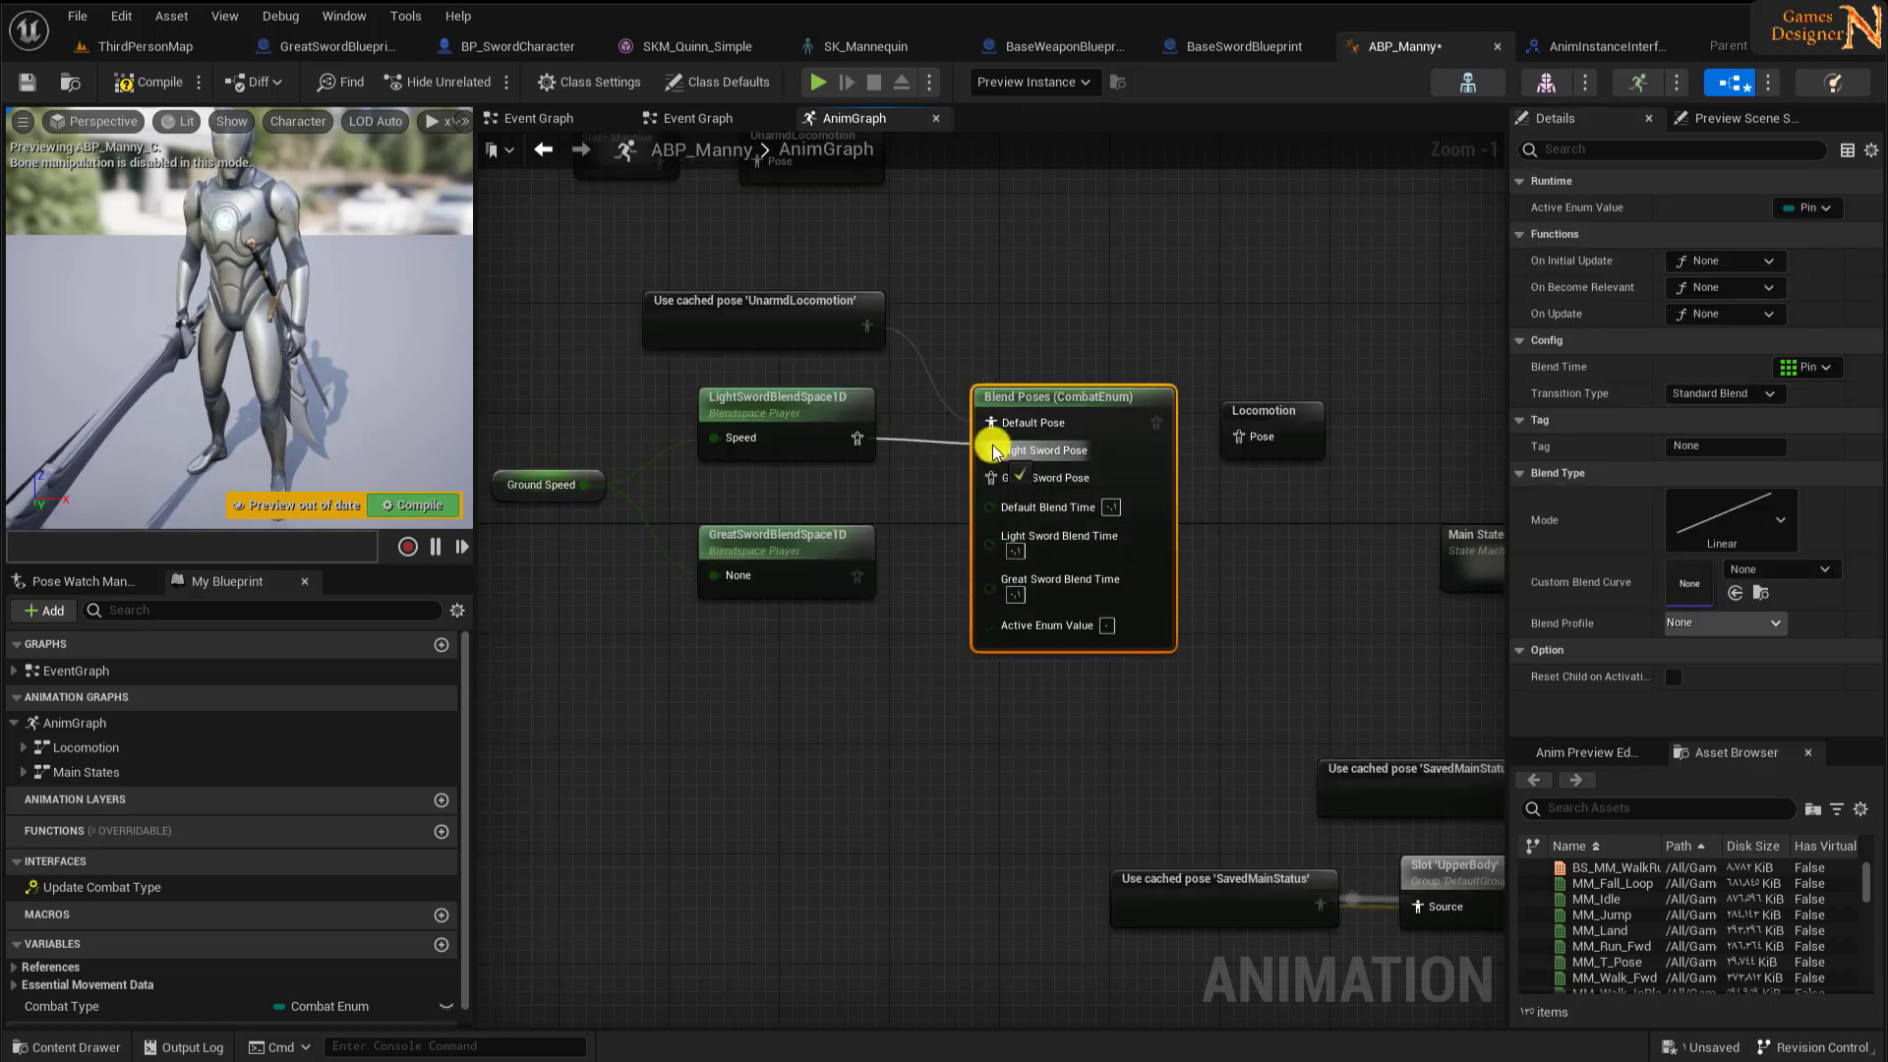
# - Wire both sword blendspaces into their pose pins and the blend result into Locomotion
pyautogui.moveTo(856, 436); pyautogui.dragTo(991, 451)
pyautogui.moveTo(853, 581); pyautogui.dragTo(991, 477)
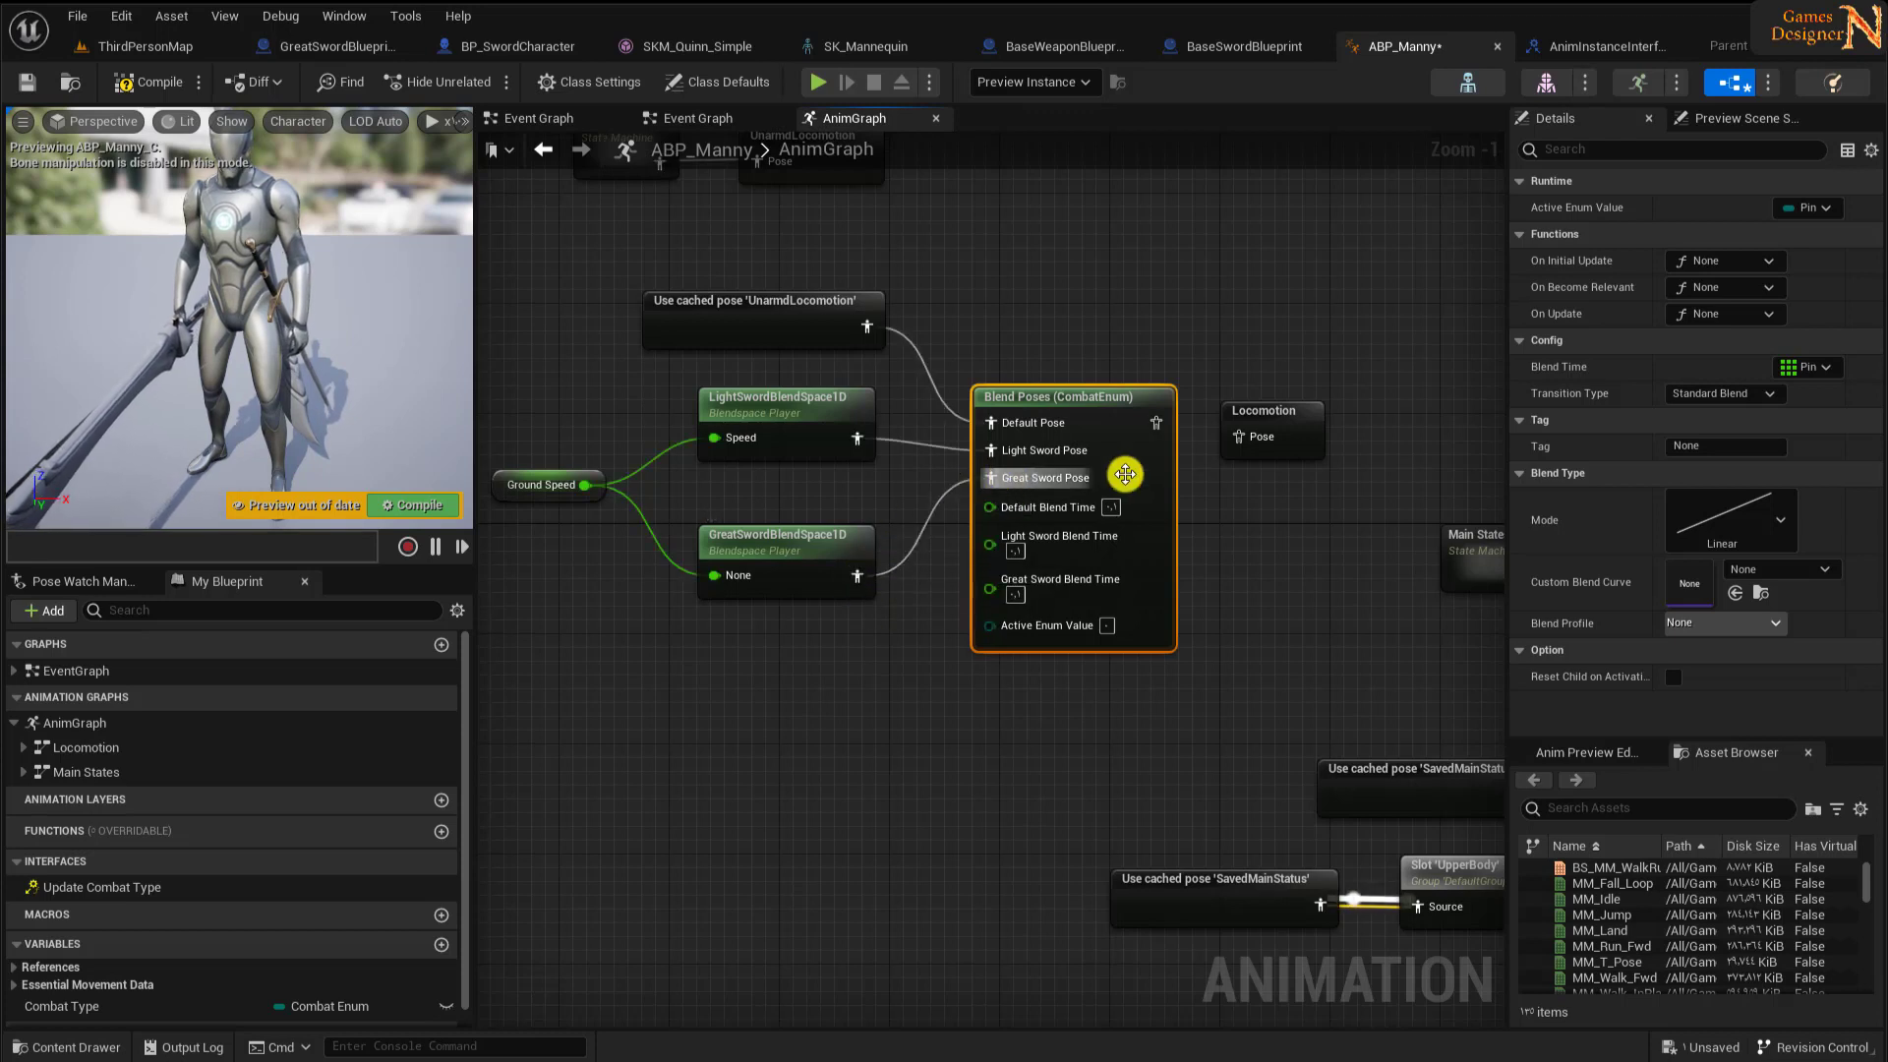
pyautogui.moveTo(1157, 423); pyautogui.dragTo(1238, 435)
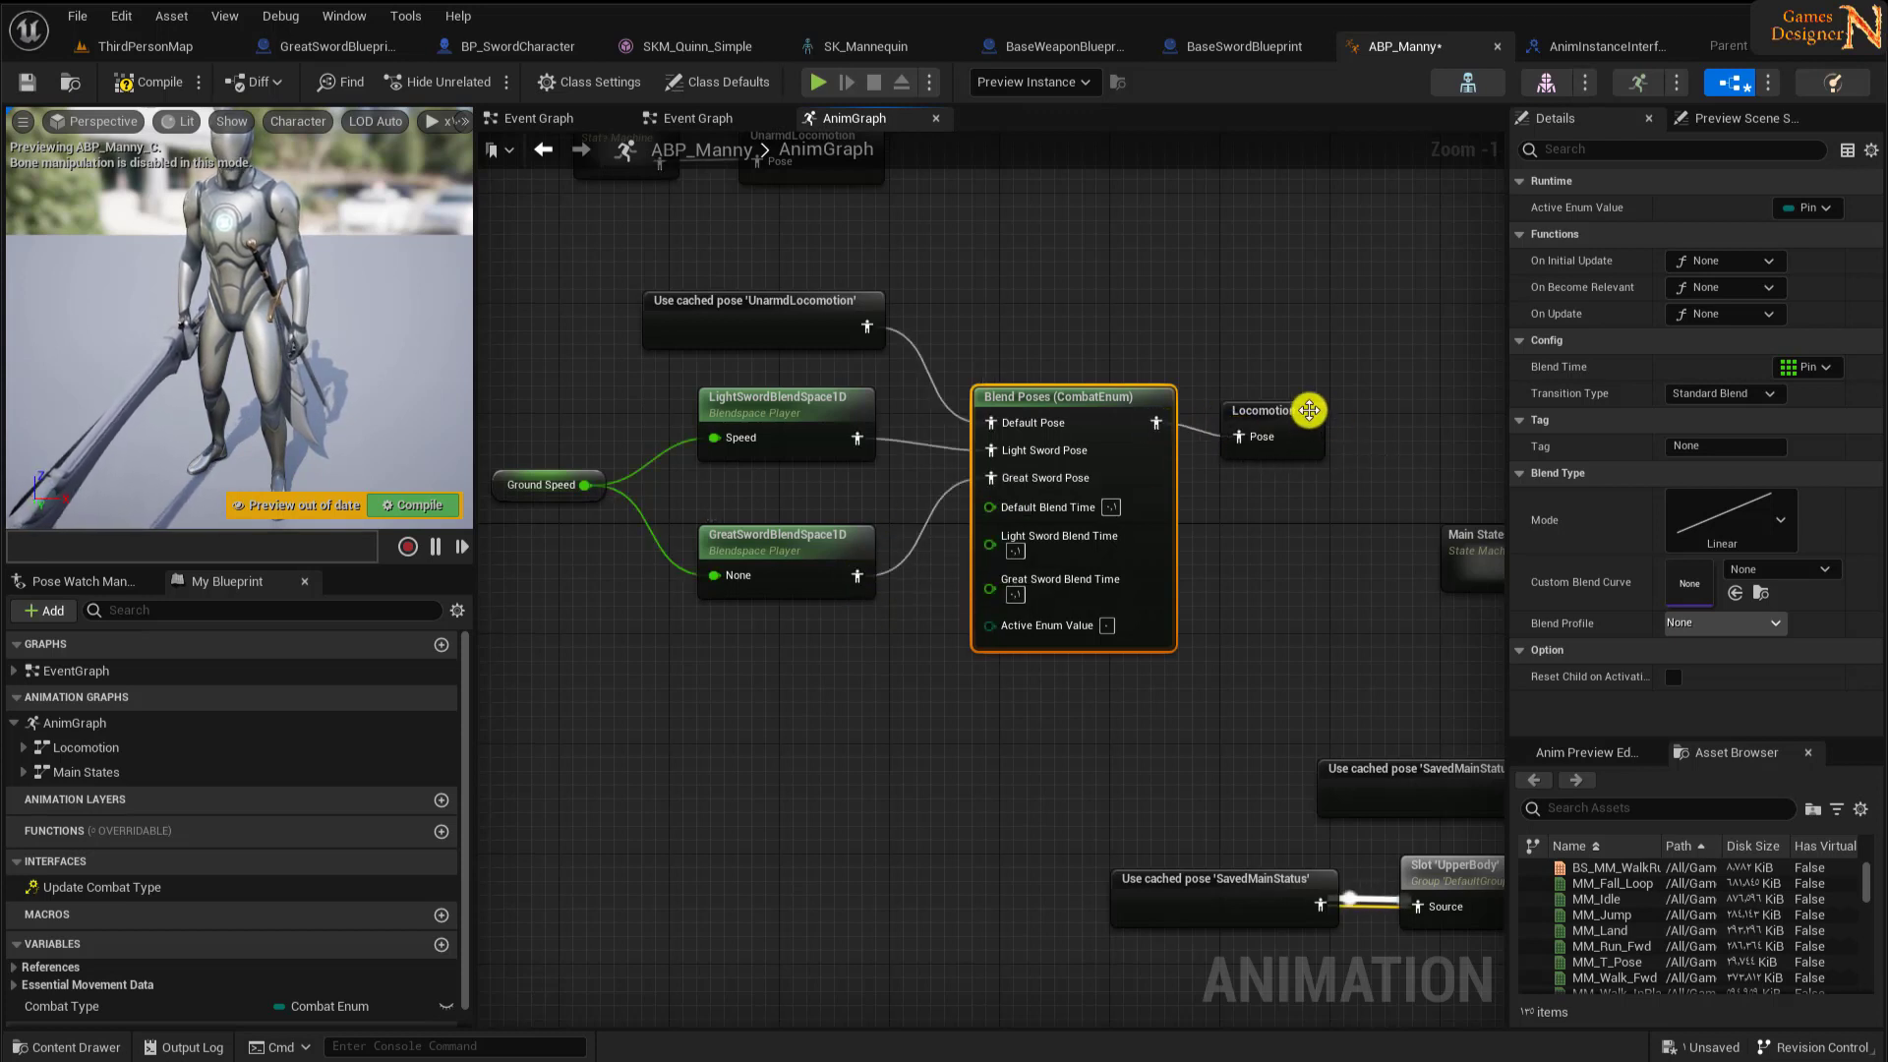
# - Plug the Combat Type variable into the Blend Poses Active Enum Value and compile ABP_Manny
pyautogui.click(1277, 411)
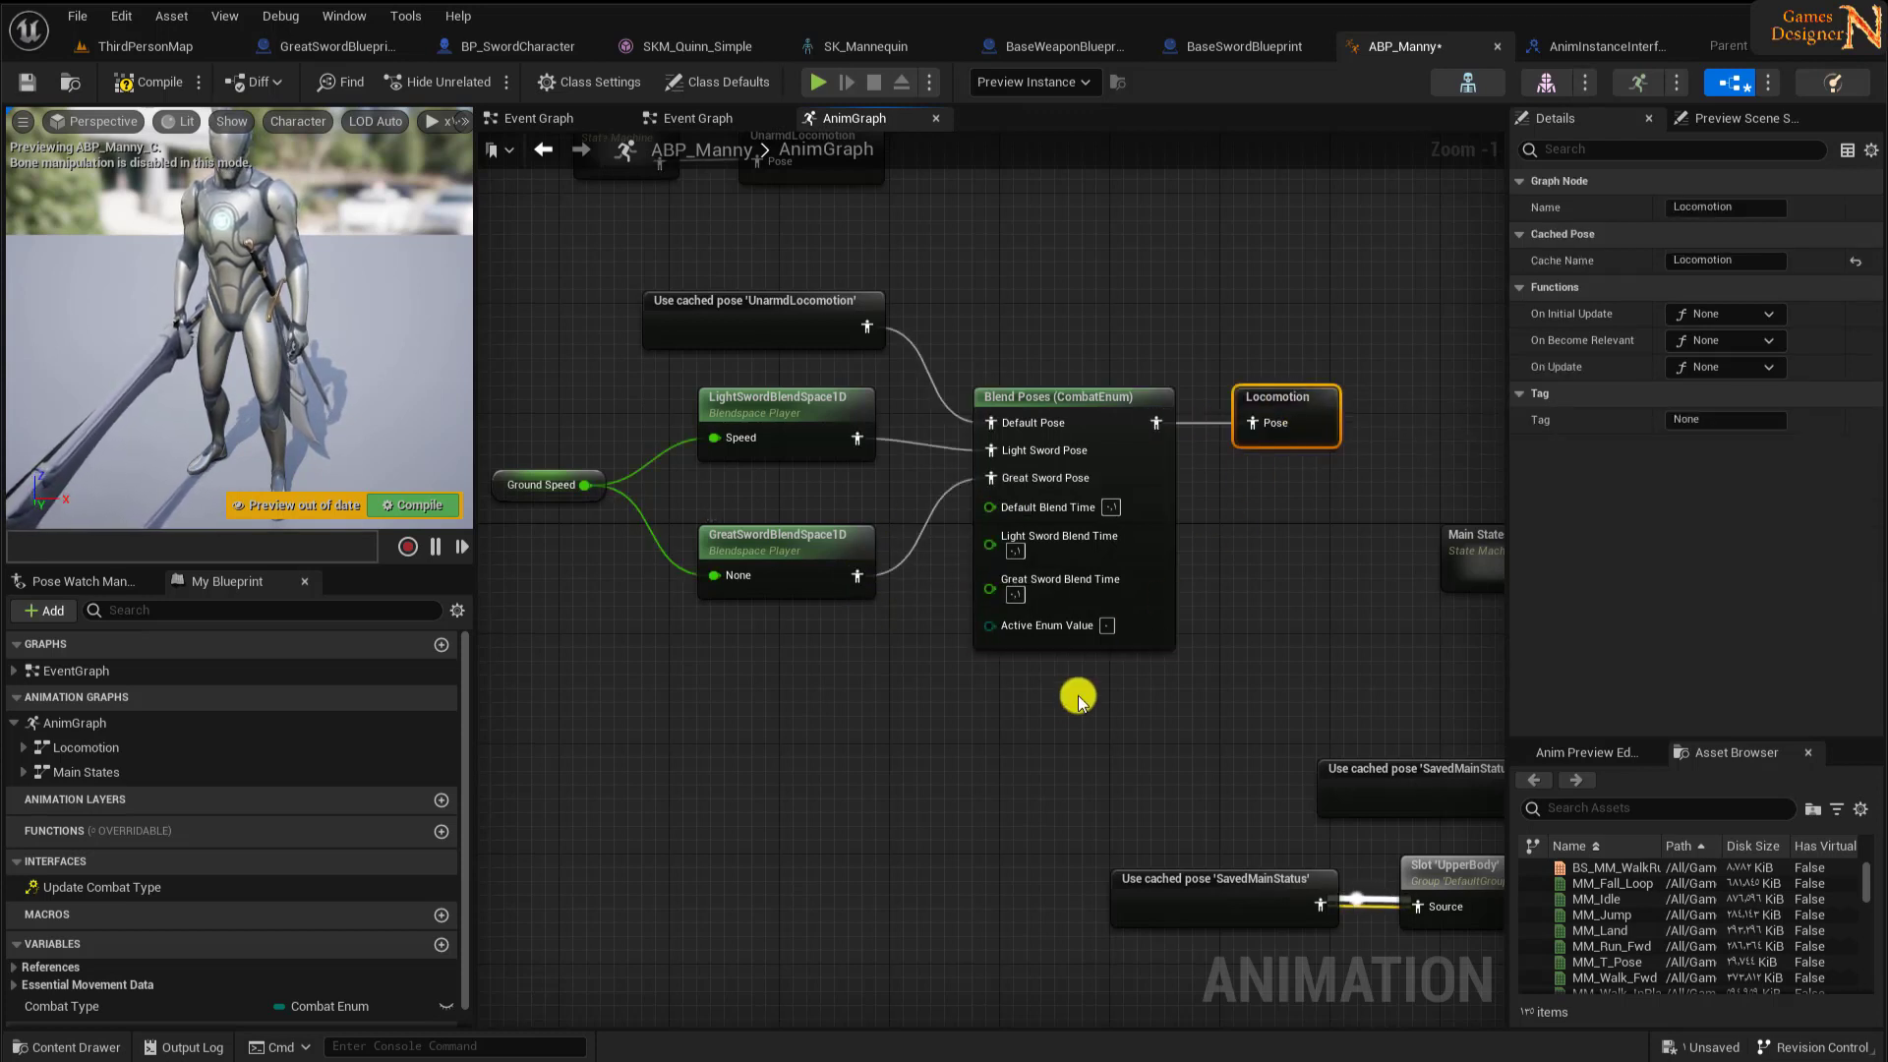
pyautogui.moveTo(1064, 578); pyautogui.dragTo(1125, 609, button='right')
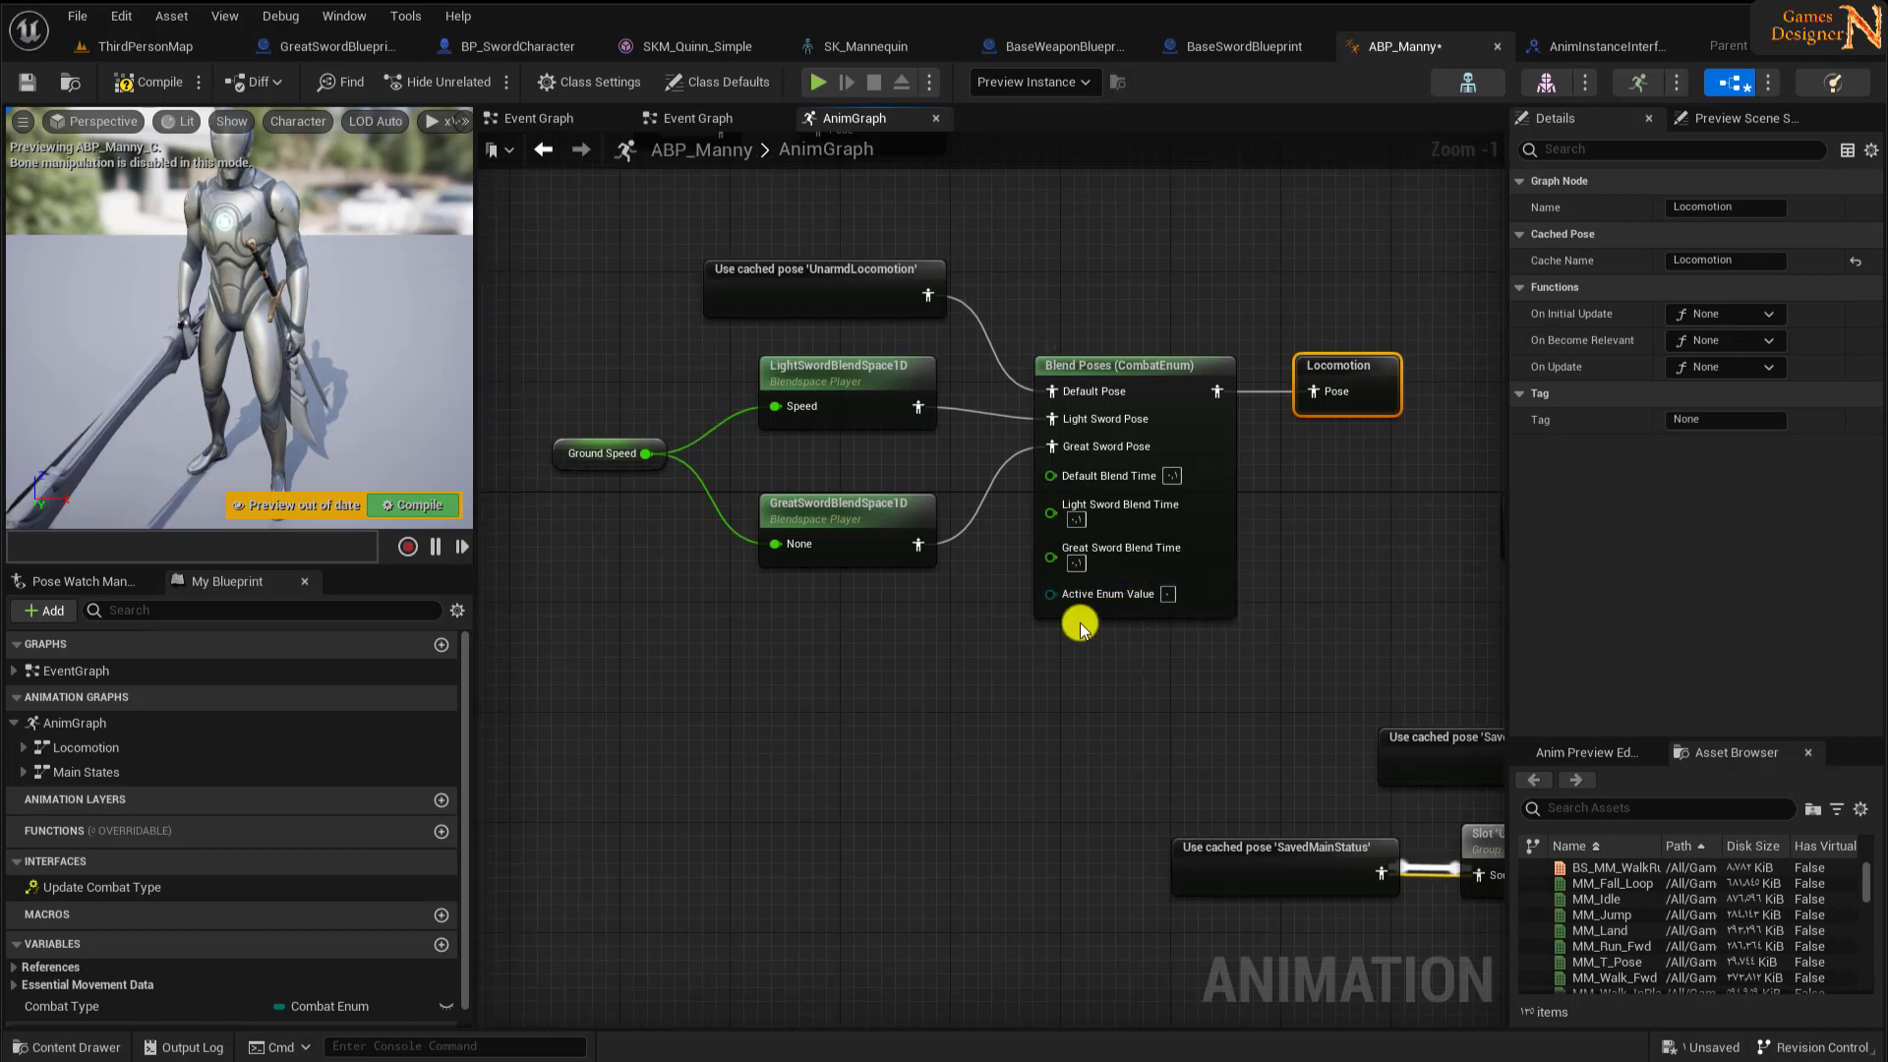
pyautogui.click(1109, 601)
pyautogui.click(991, 655)
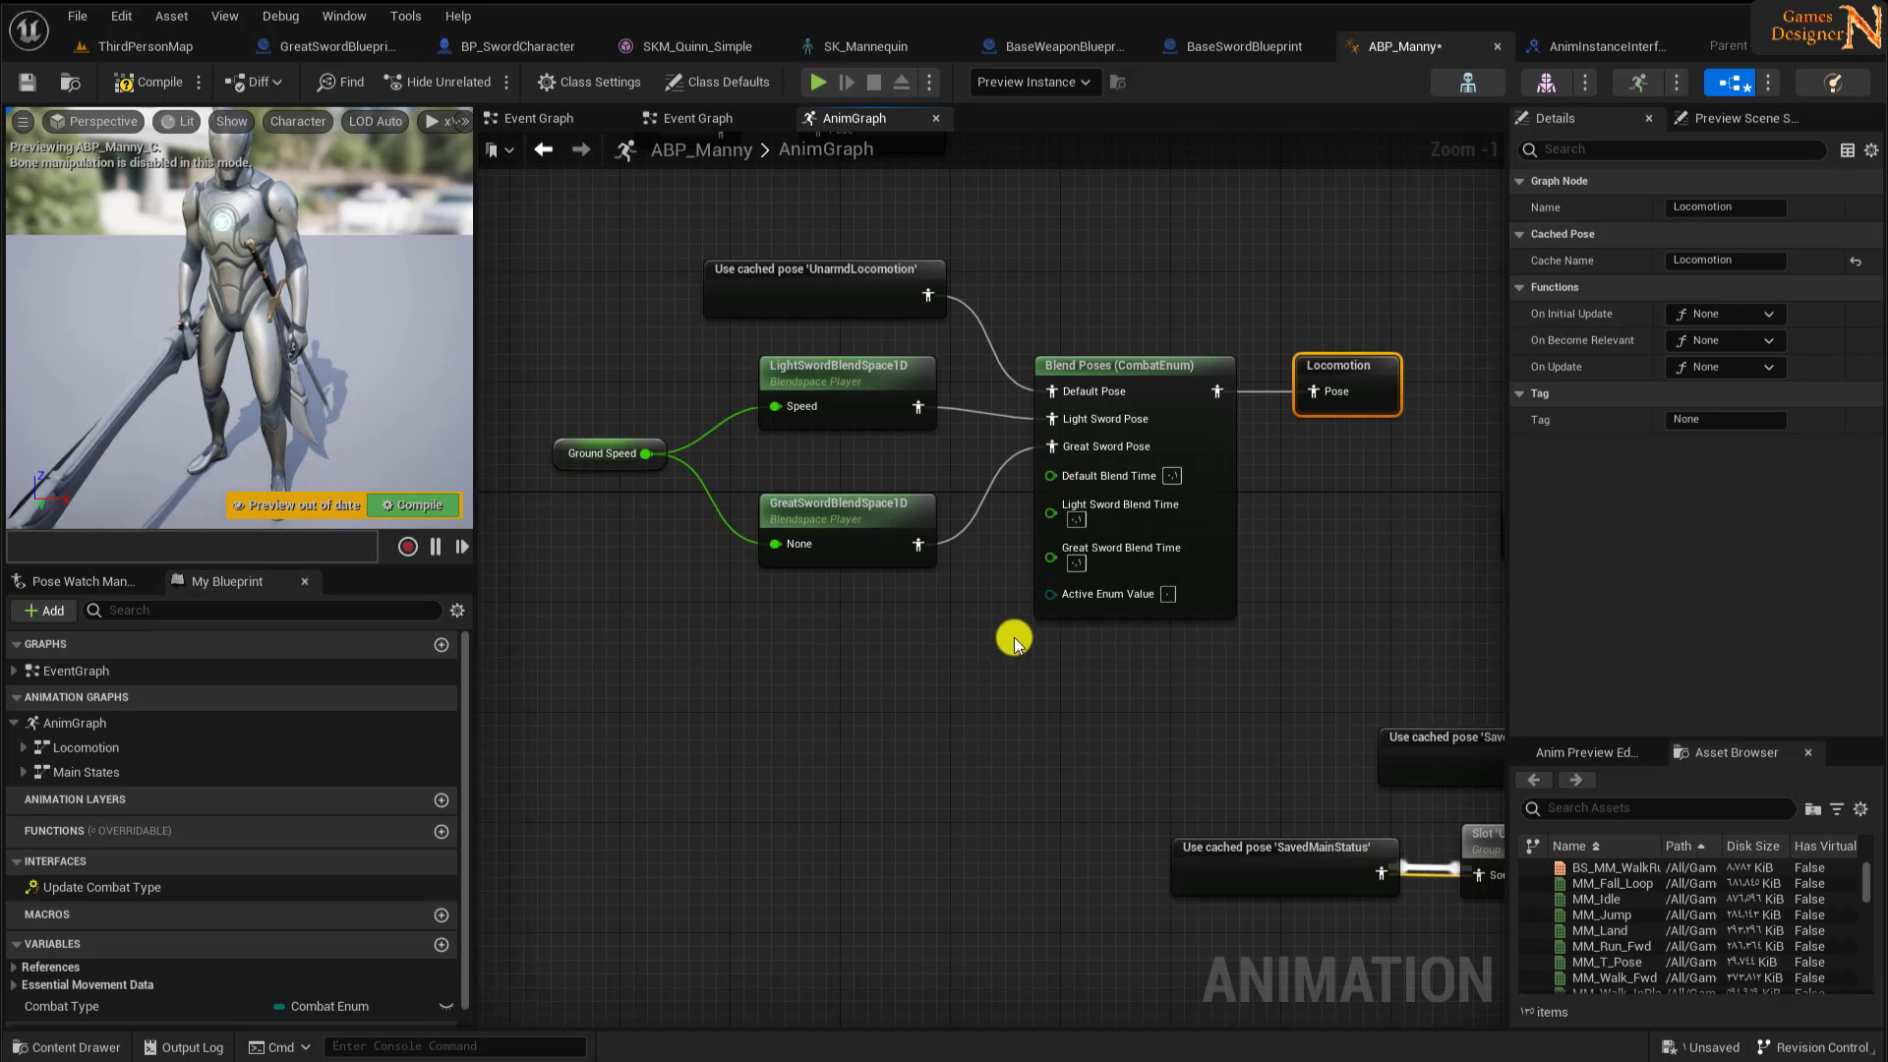
pyautogui.moveTo(79, 1006); pyautogui.dragTo(1044, 594)
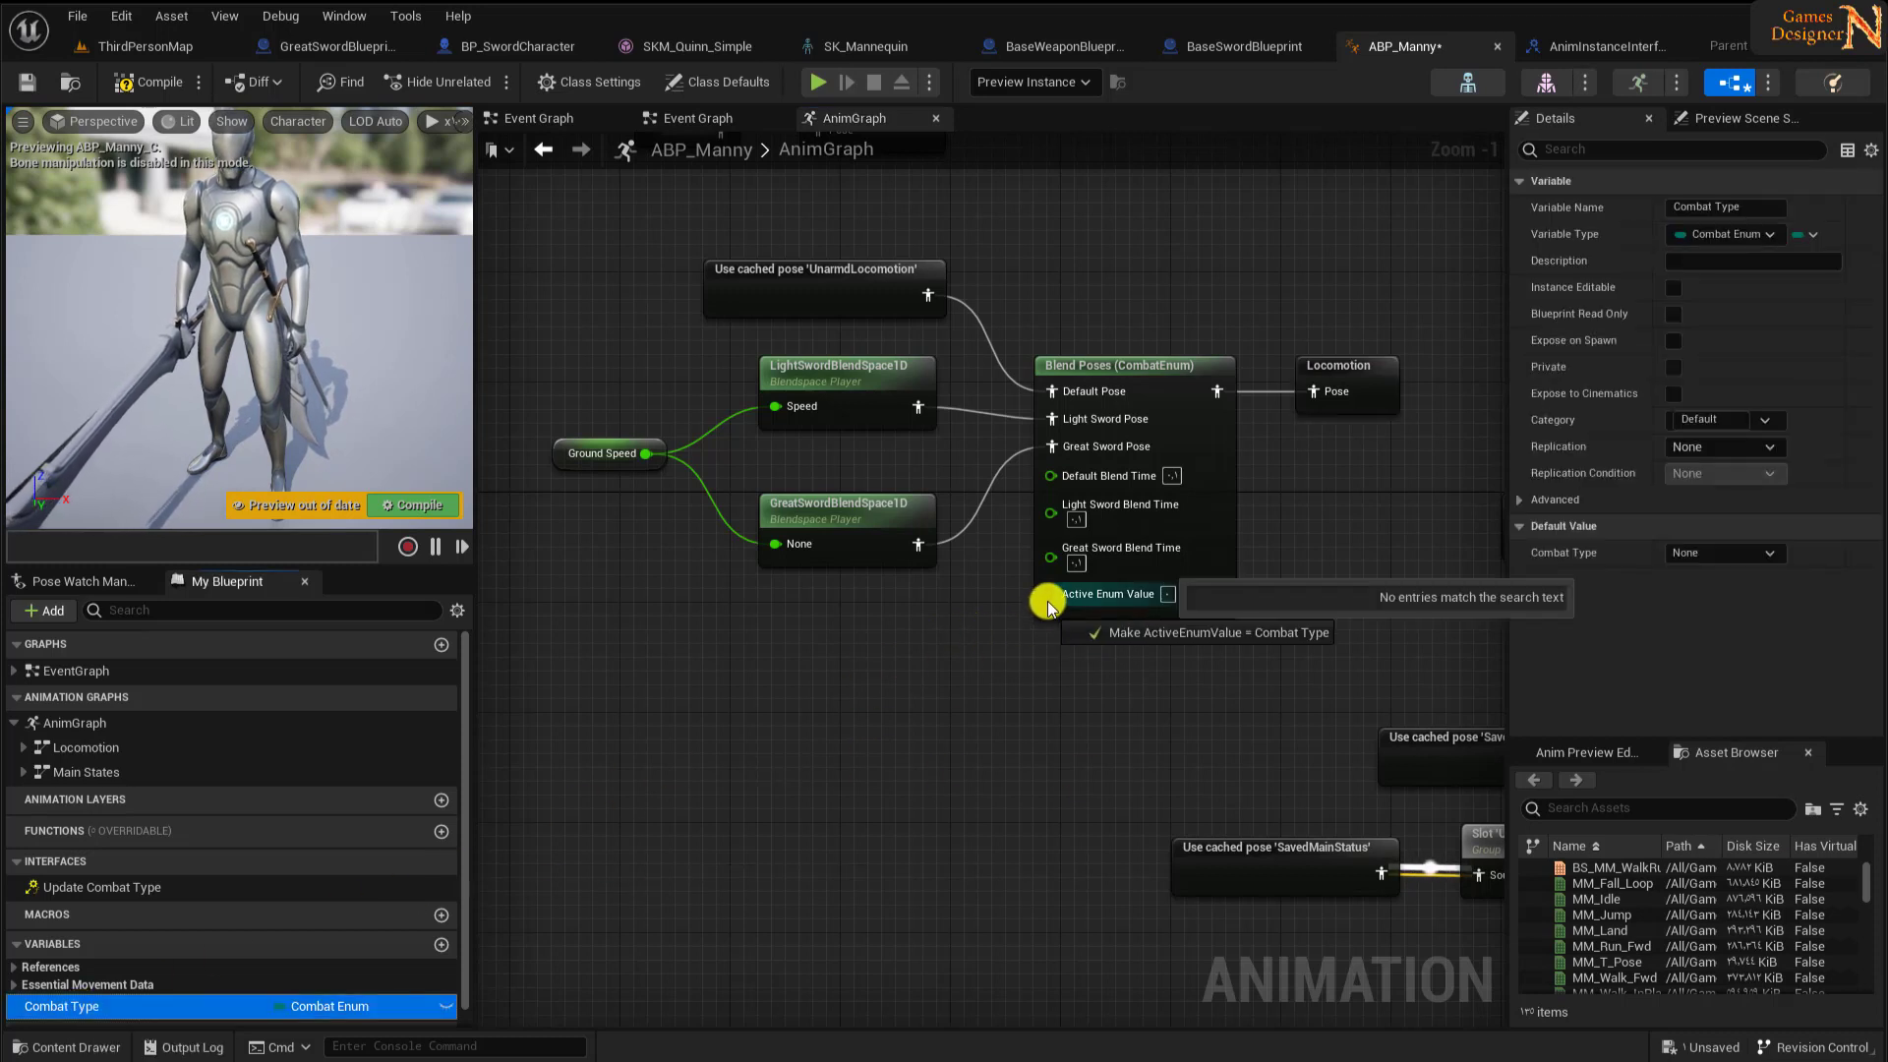
pyautogui.moveTo(888, 593); pyautogui.dragTo(897, 649)
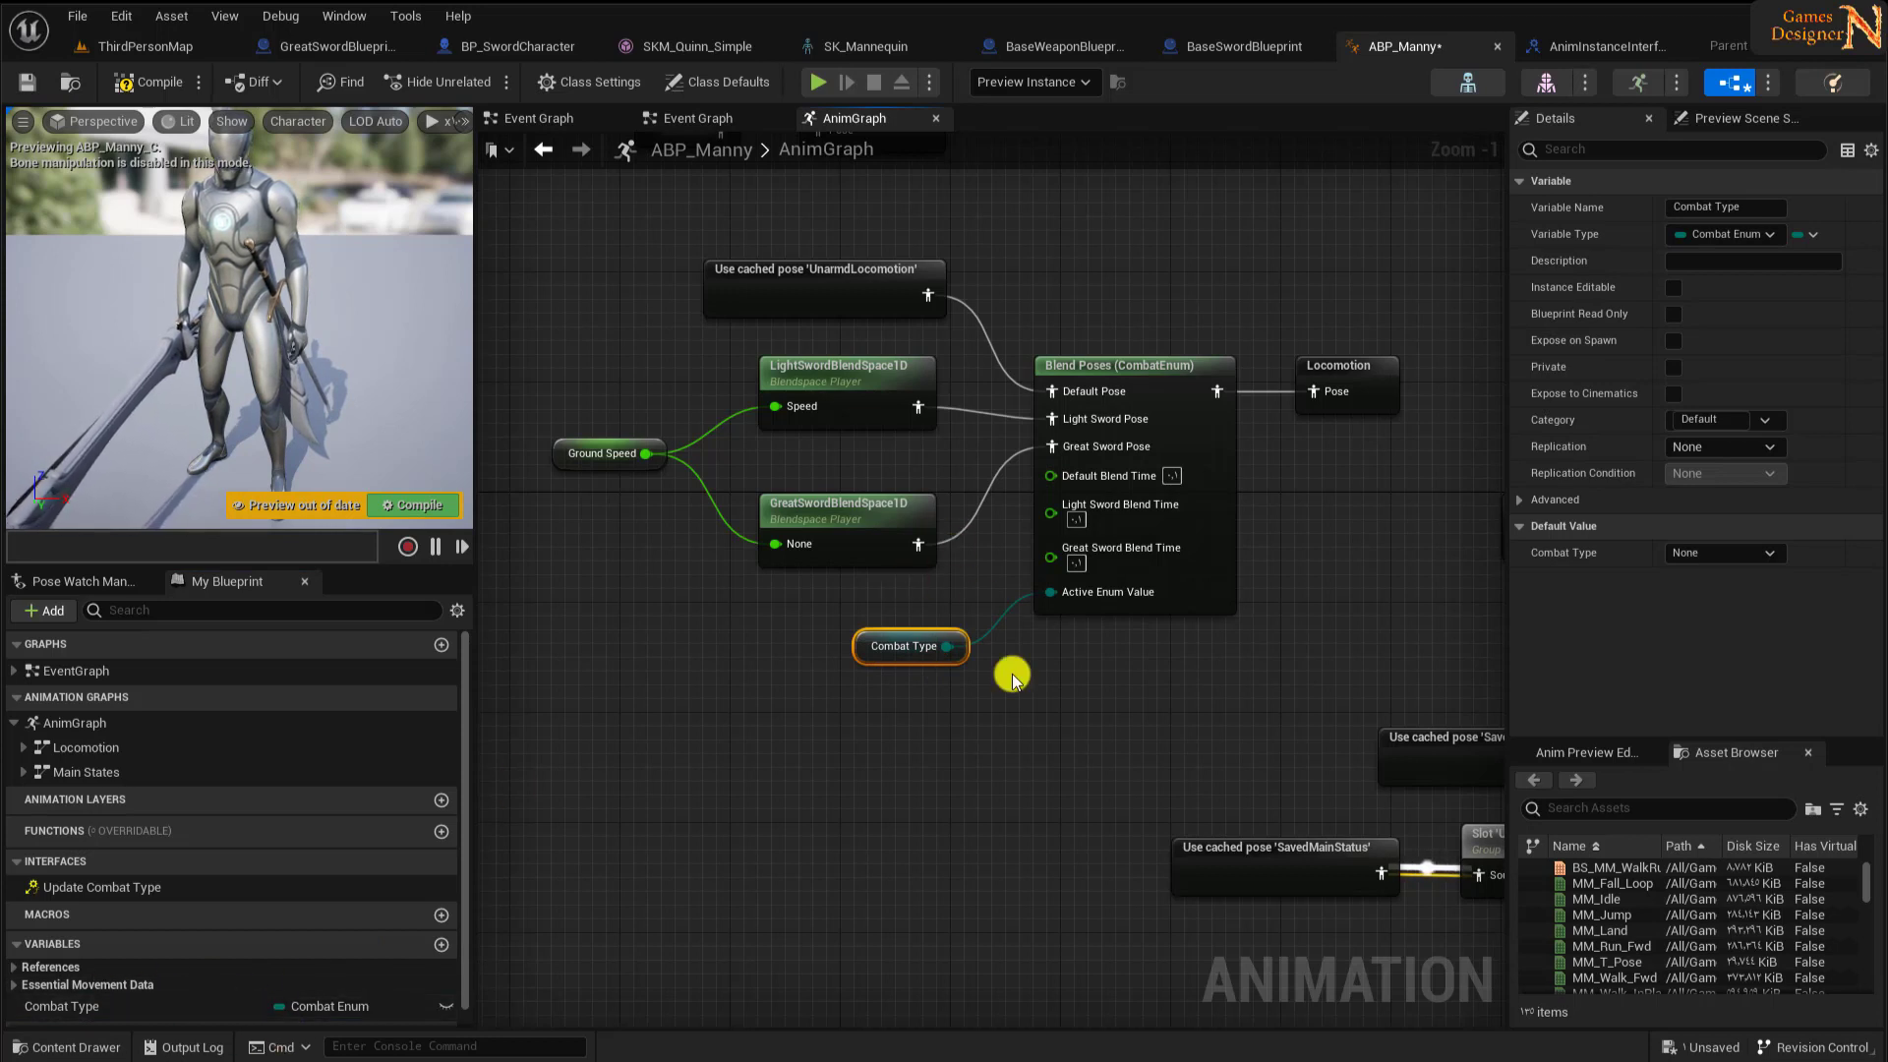
pyautogui.moveTo(1053, 254)
pyautogui.mouseDown(button='right')
pyautogui.moveTo(1096, 334)
pyautogui.moveTo(1049, 421)
pyautogui.mouseUp(button='right')
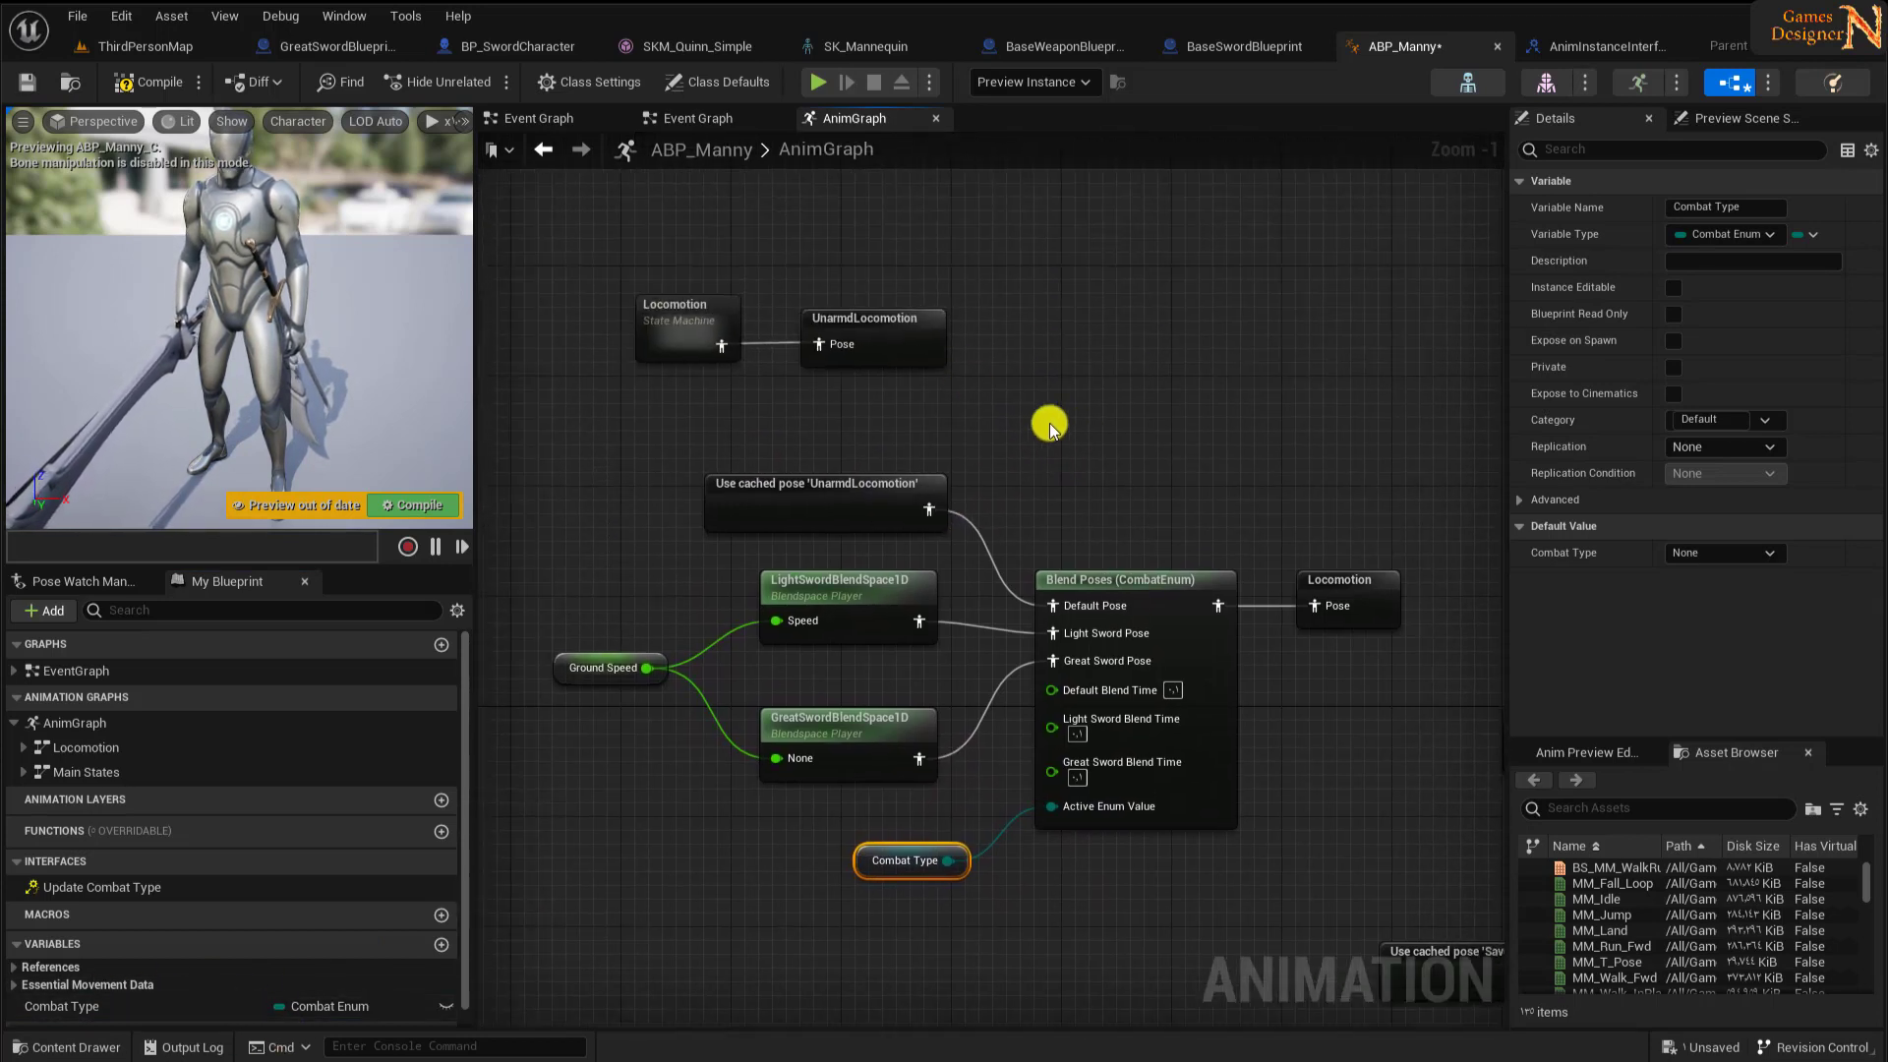
pyautogui.click(152, 87)
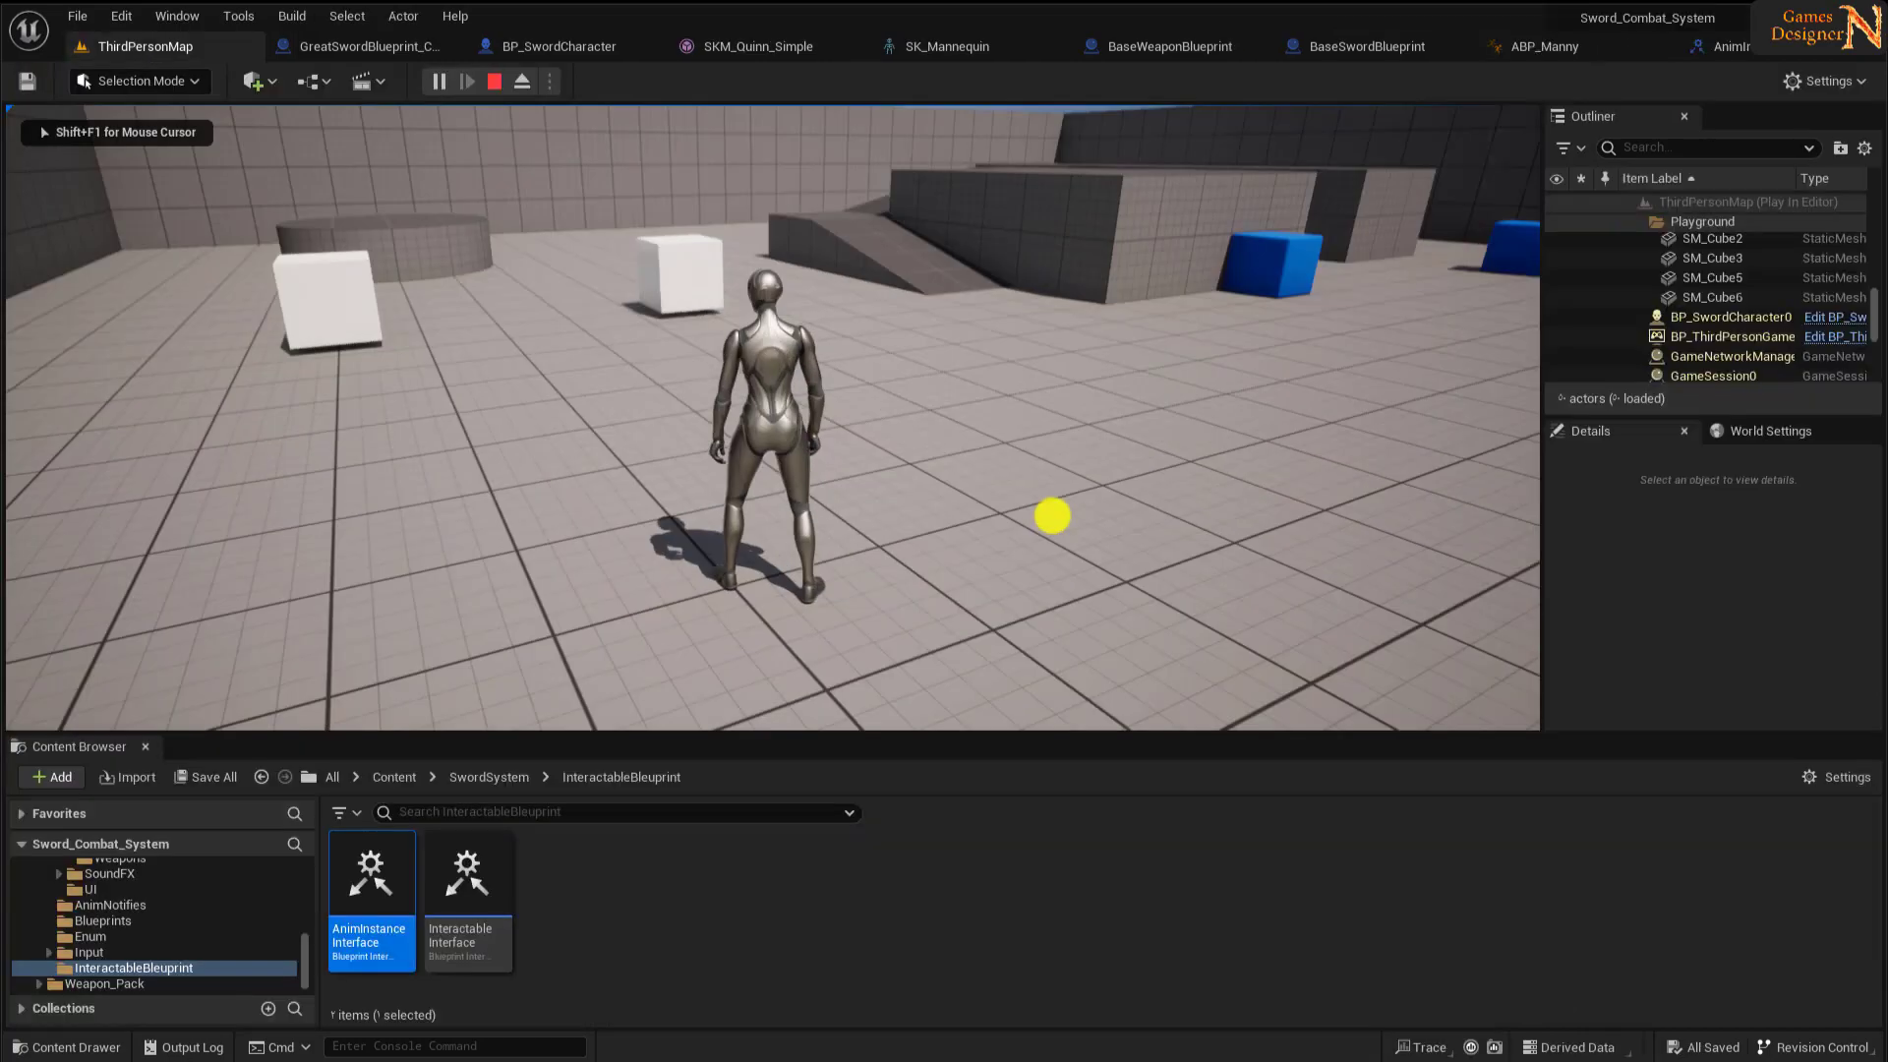
# - Playtest: run to the cube, pick up the sword with E, walk, attack, then stop
pyautogui.press('w')
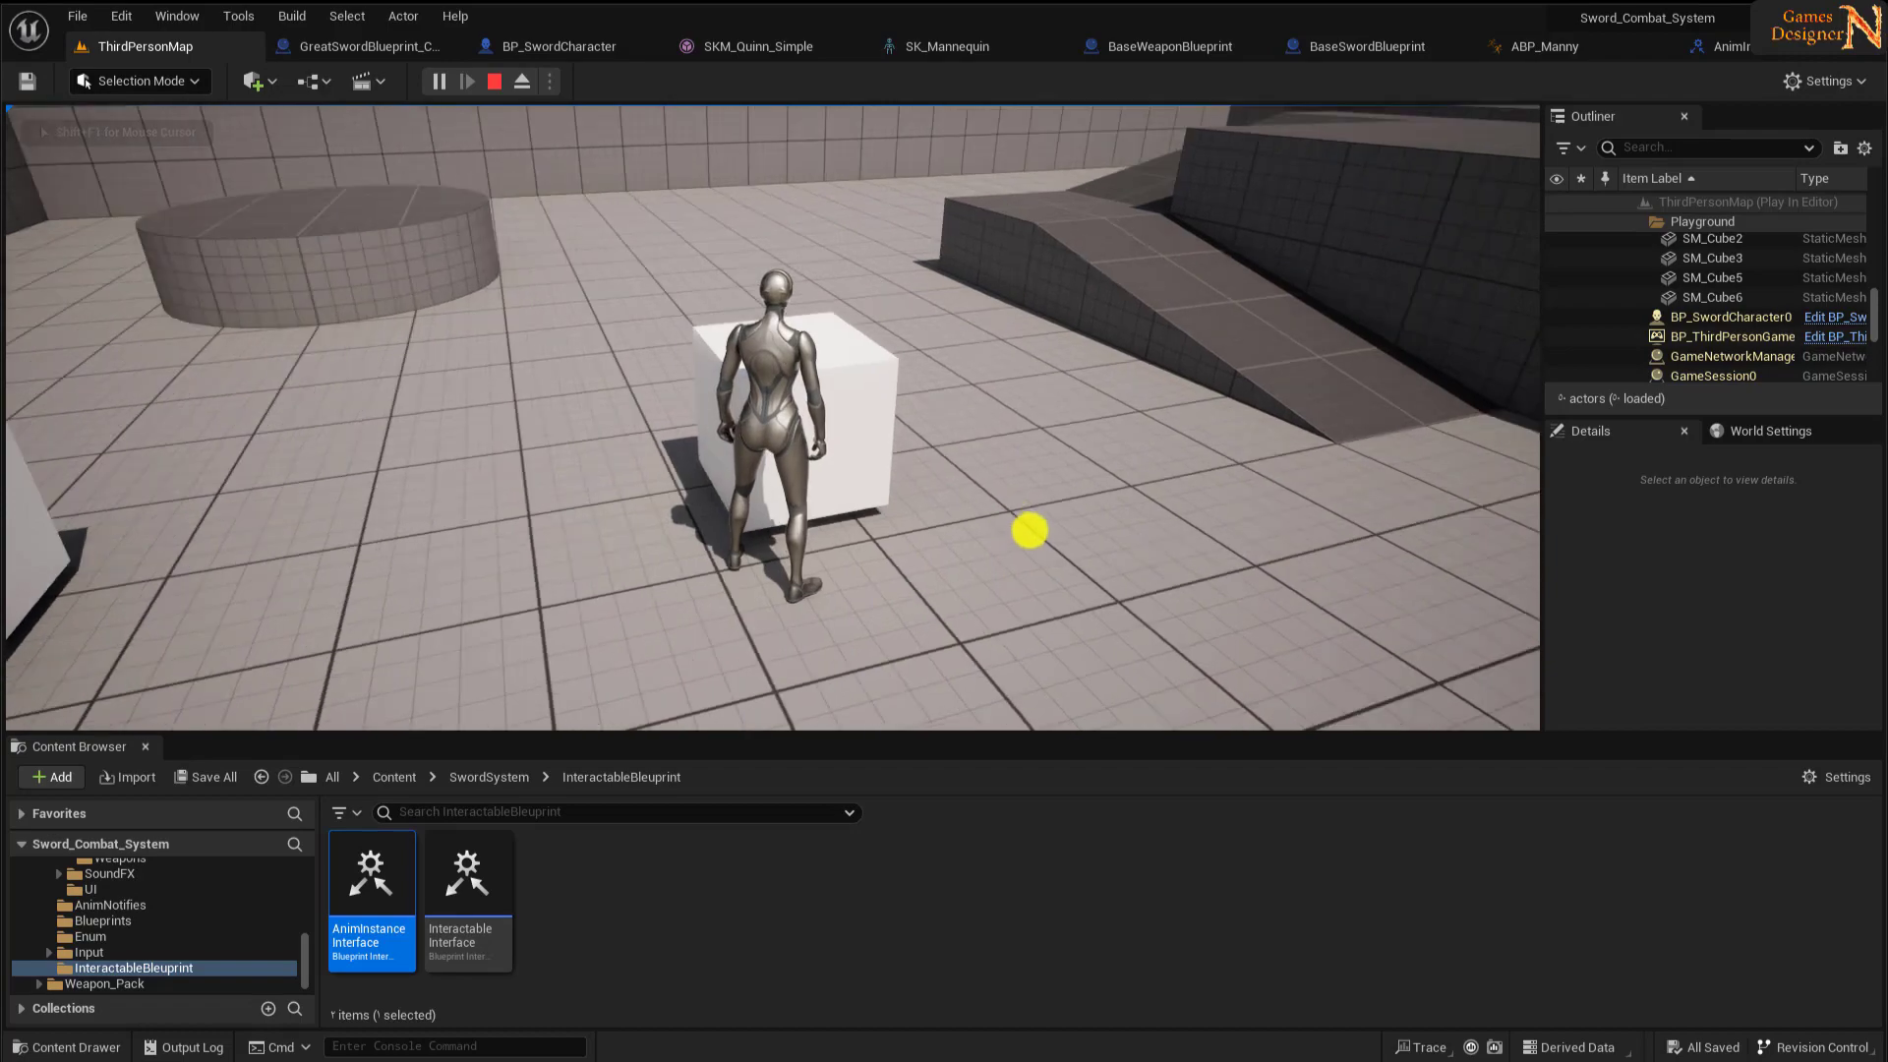
pyautogui.press('e')
pyautogui.press('w')
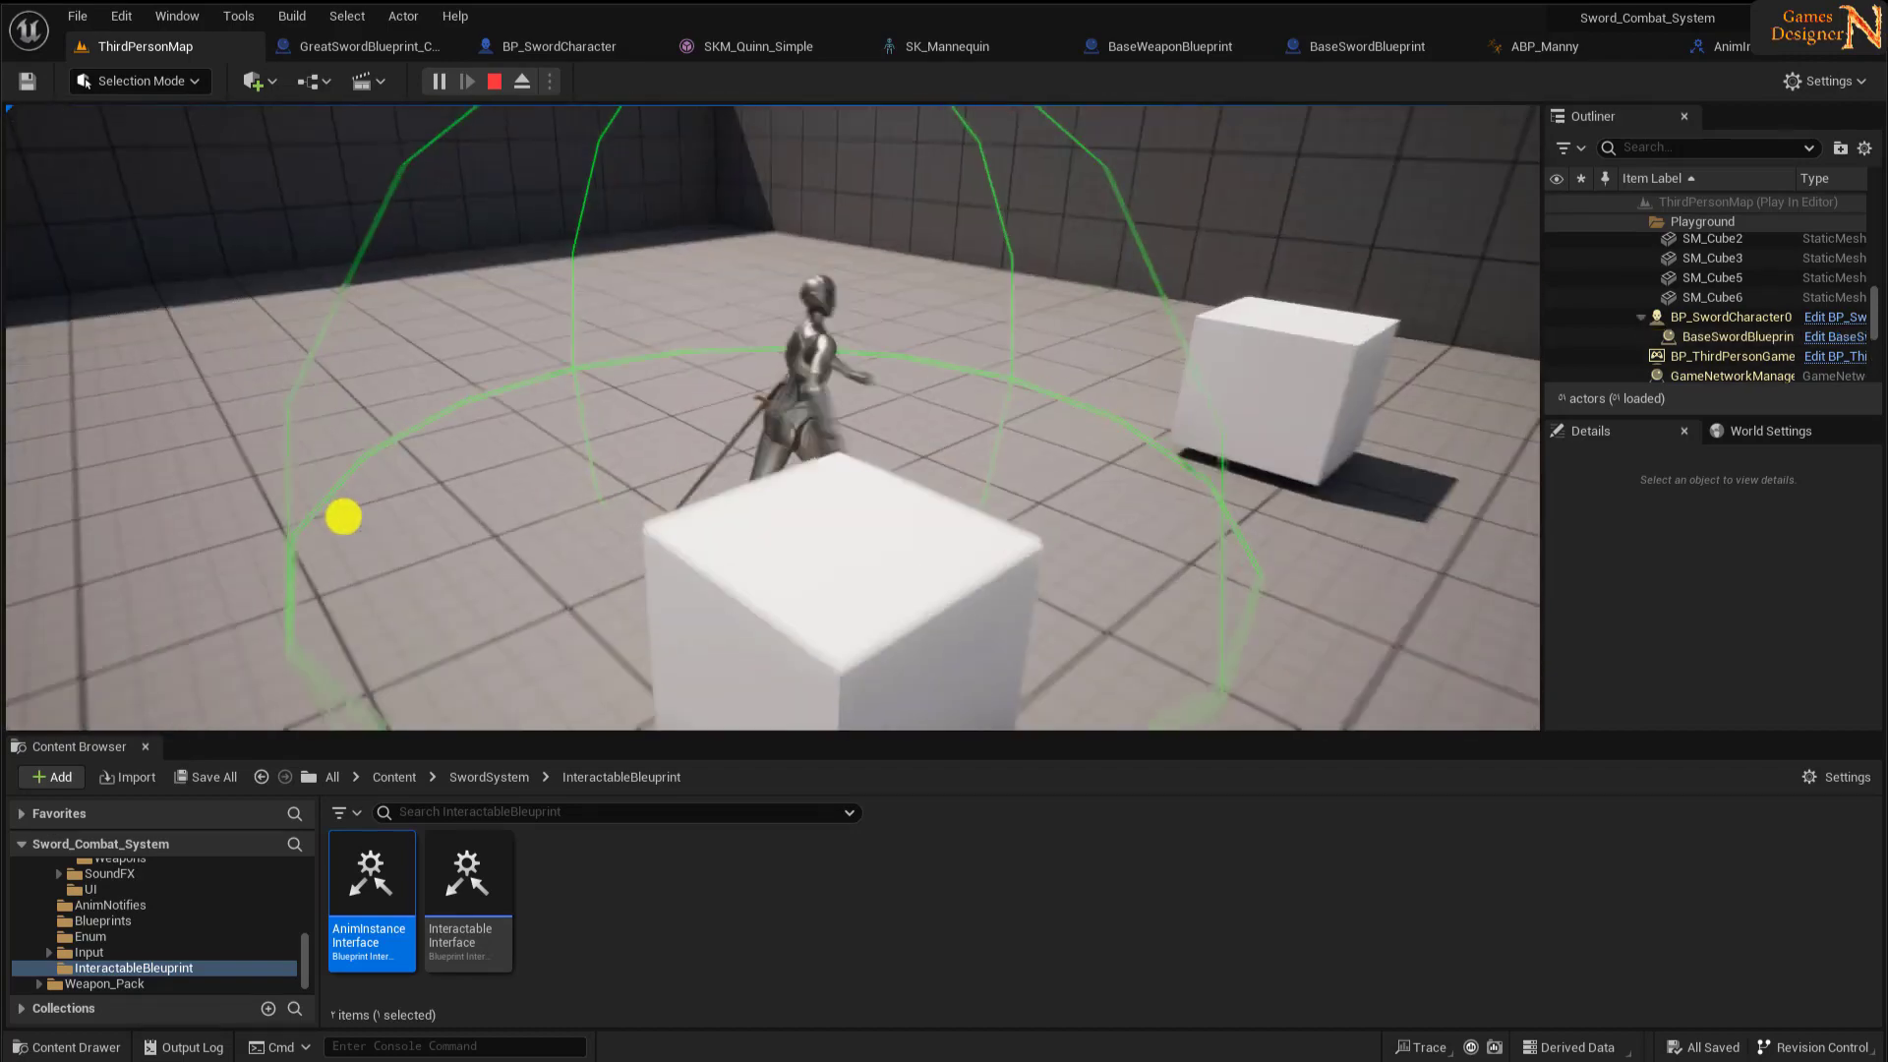
pyautogui.press('w')
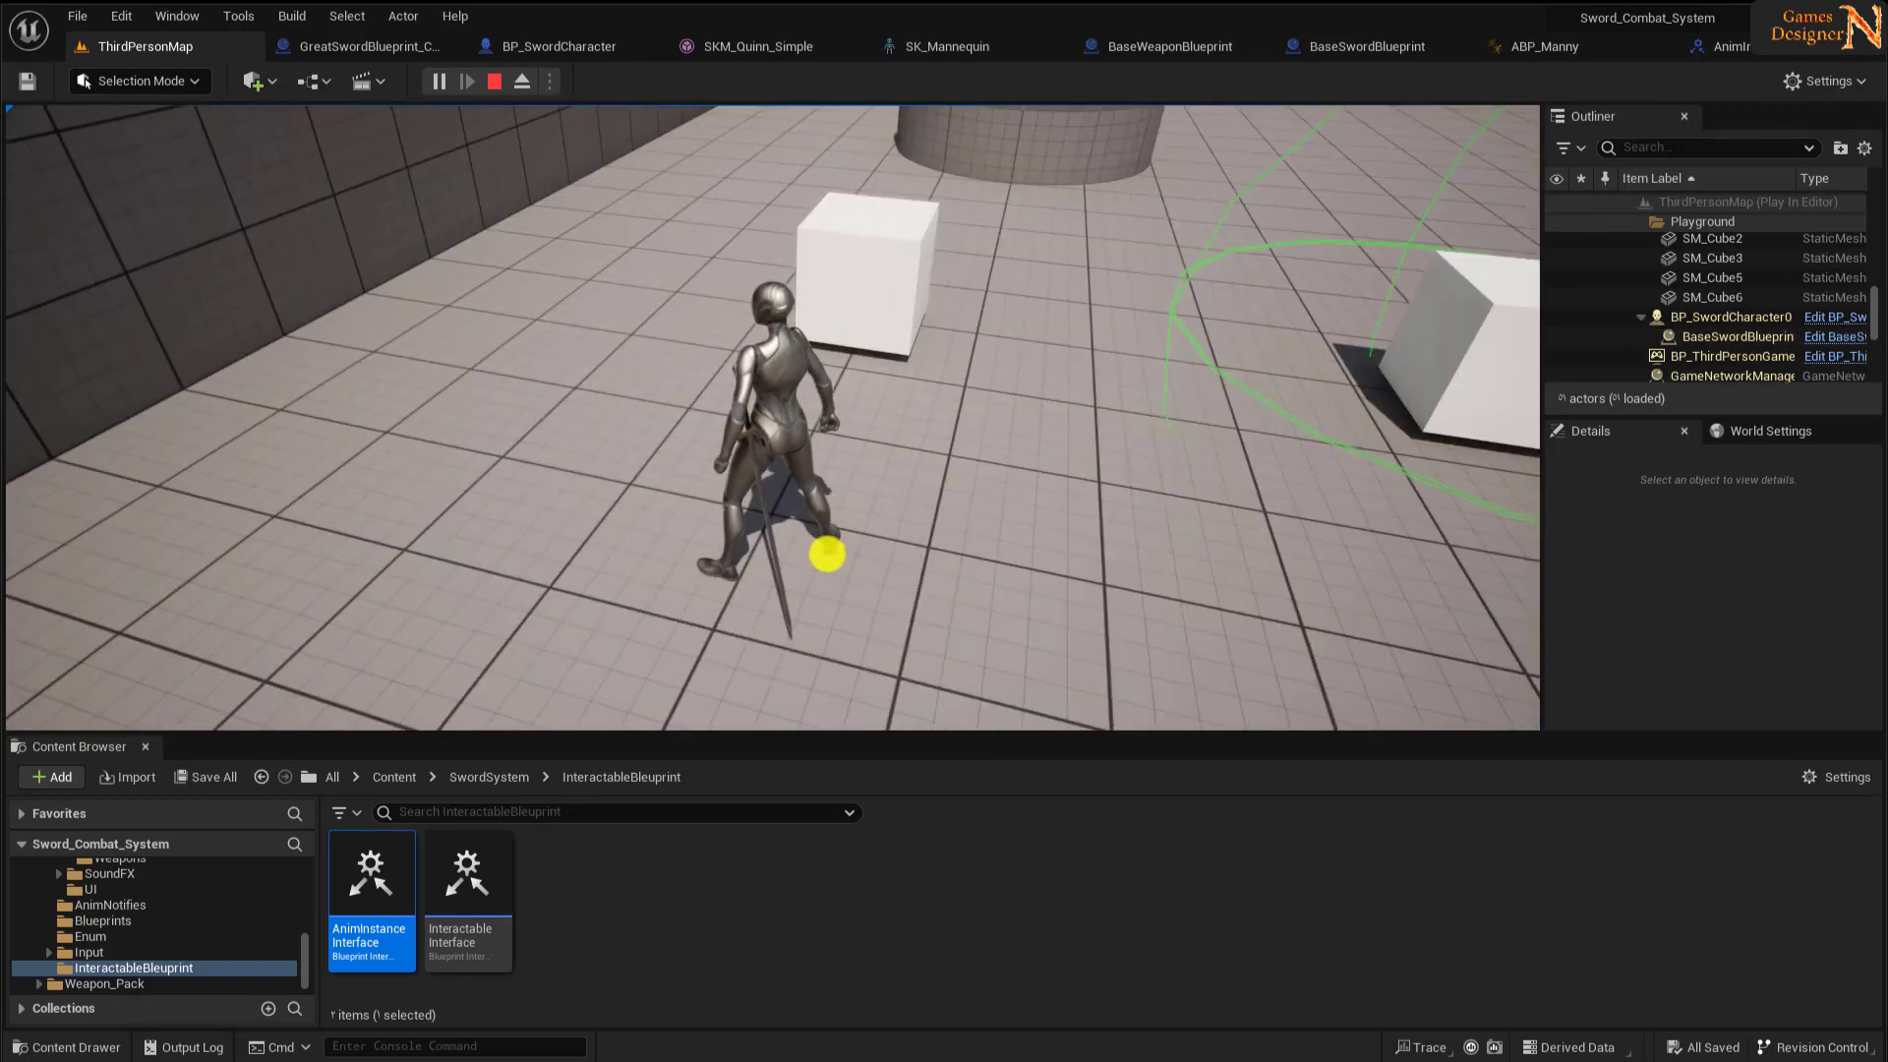
pyautogui.press('w')
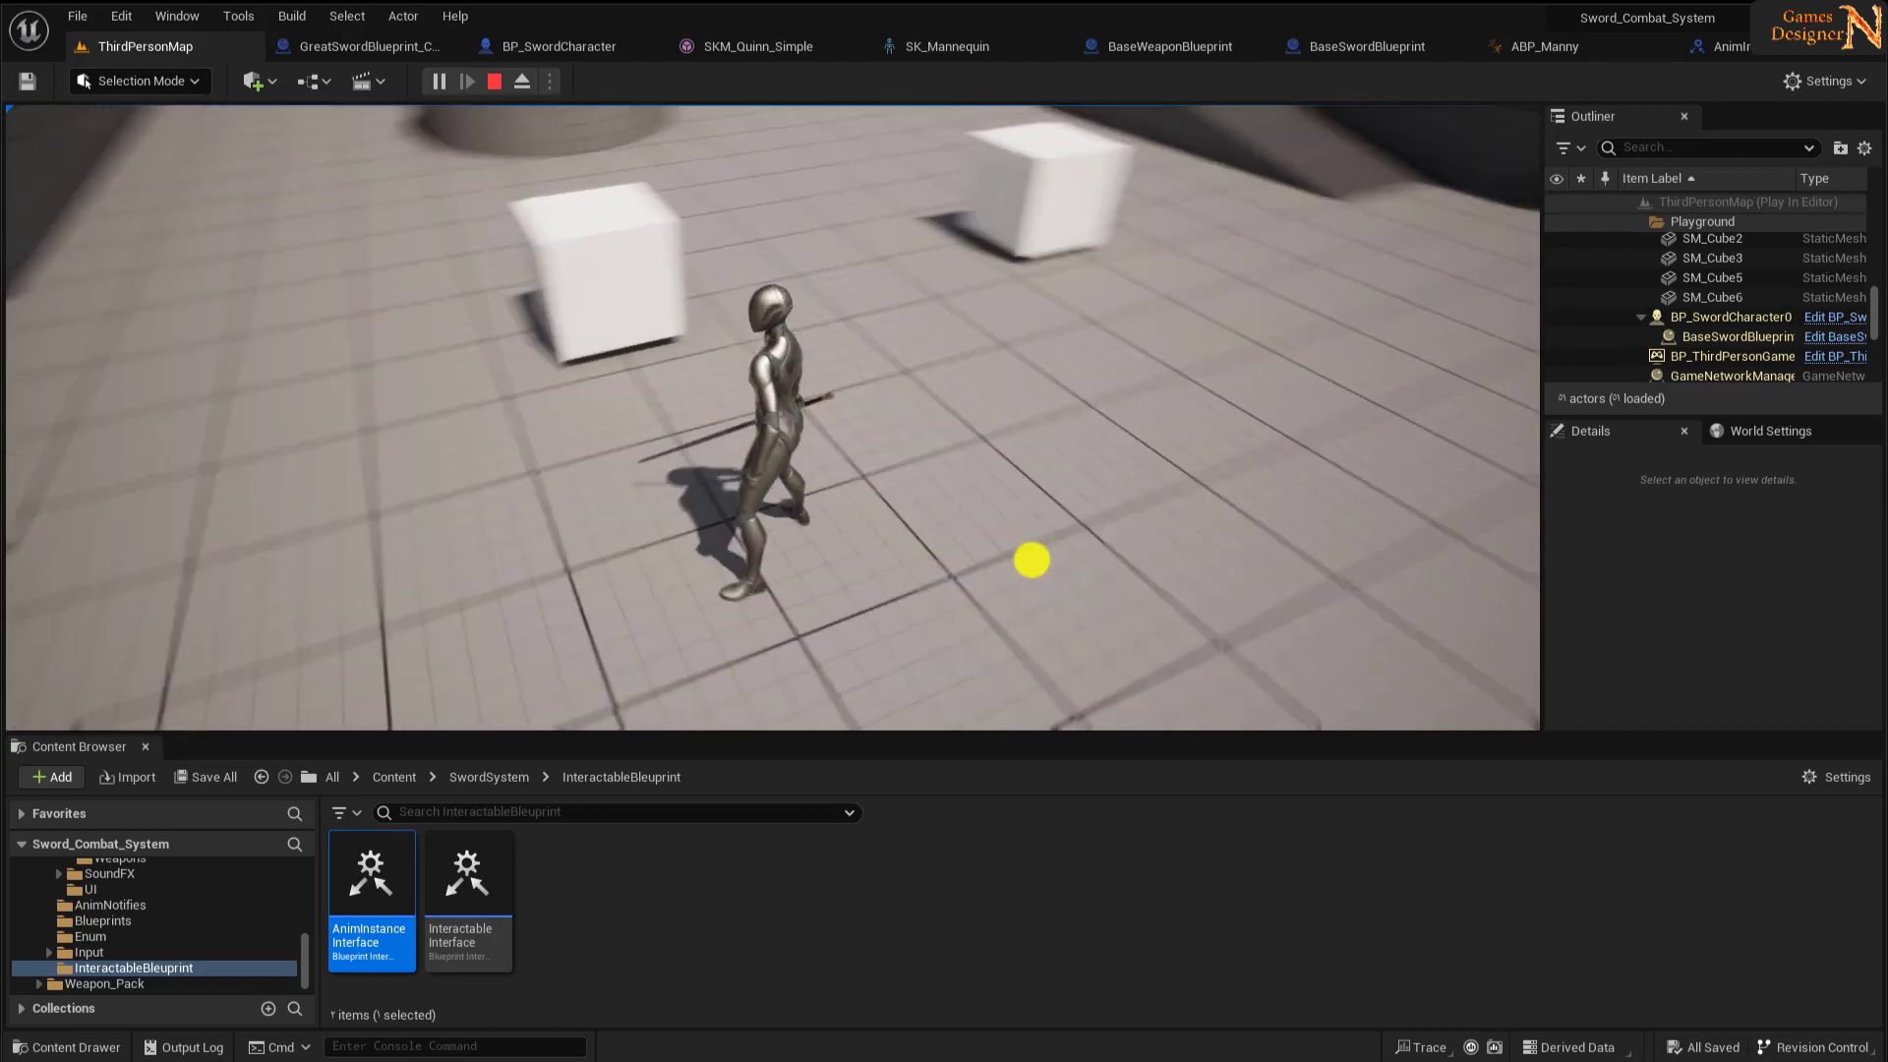
pyautogui.press('w')
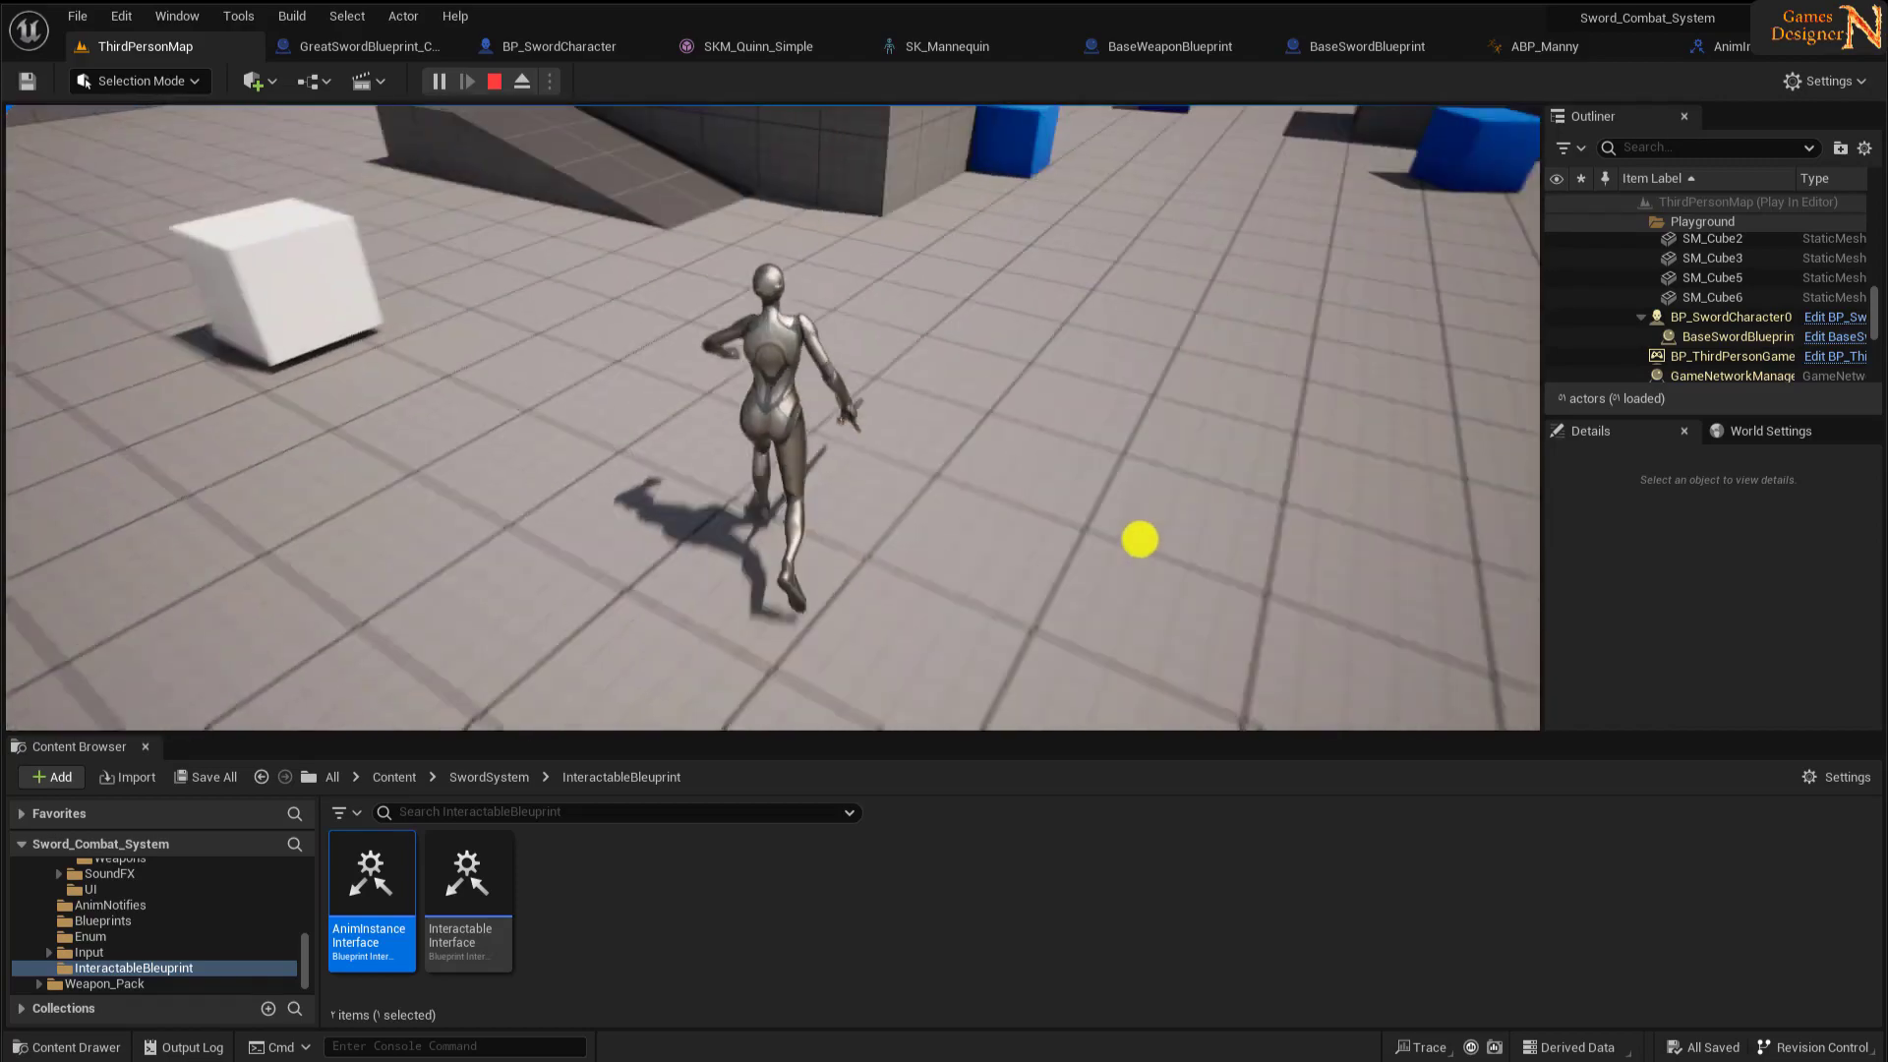
pyautogui.press('w')
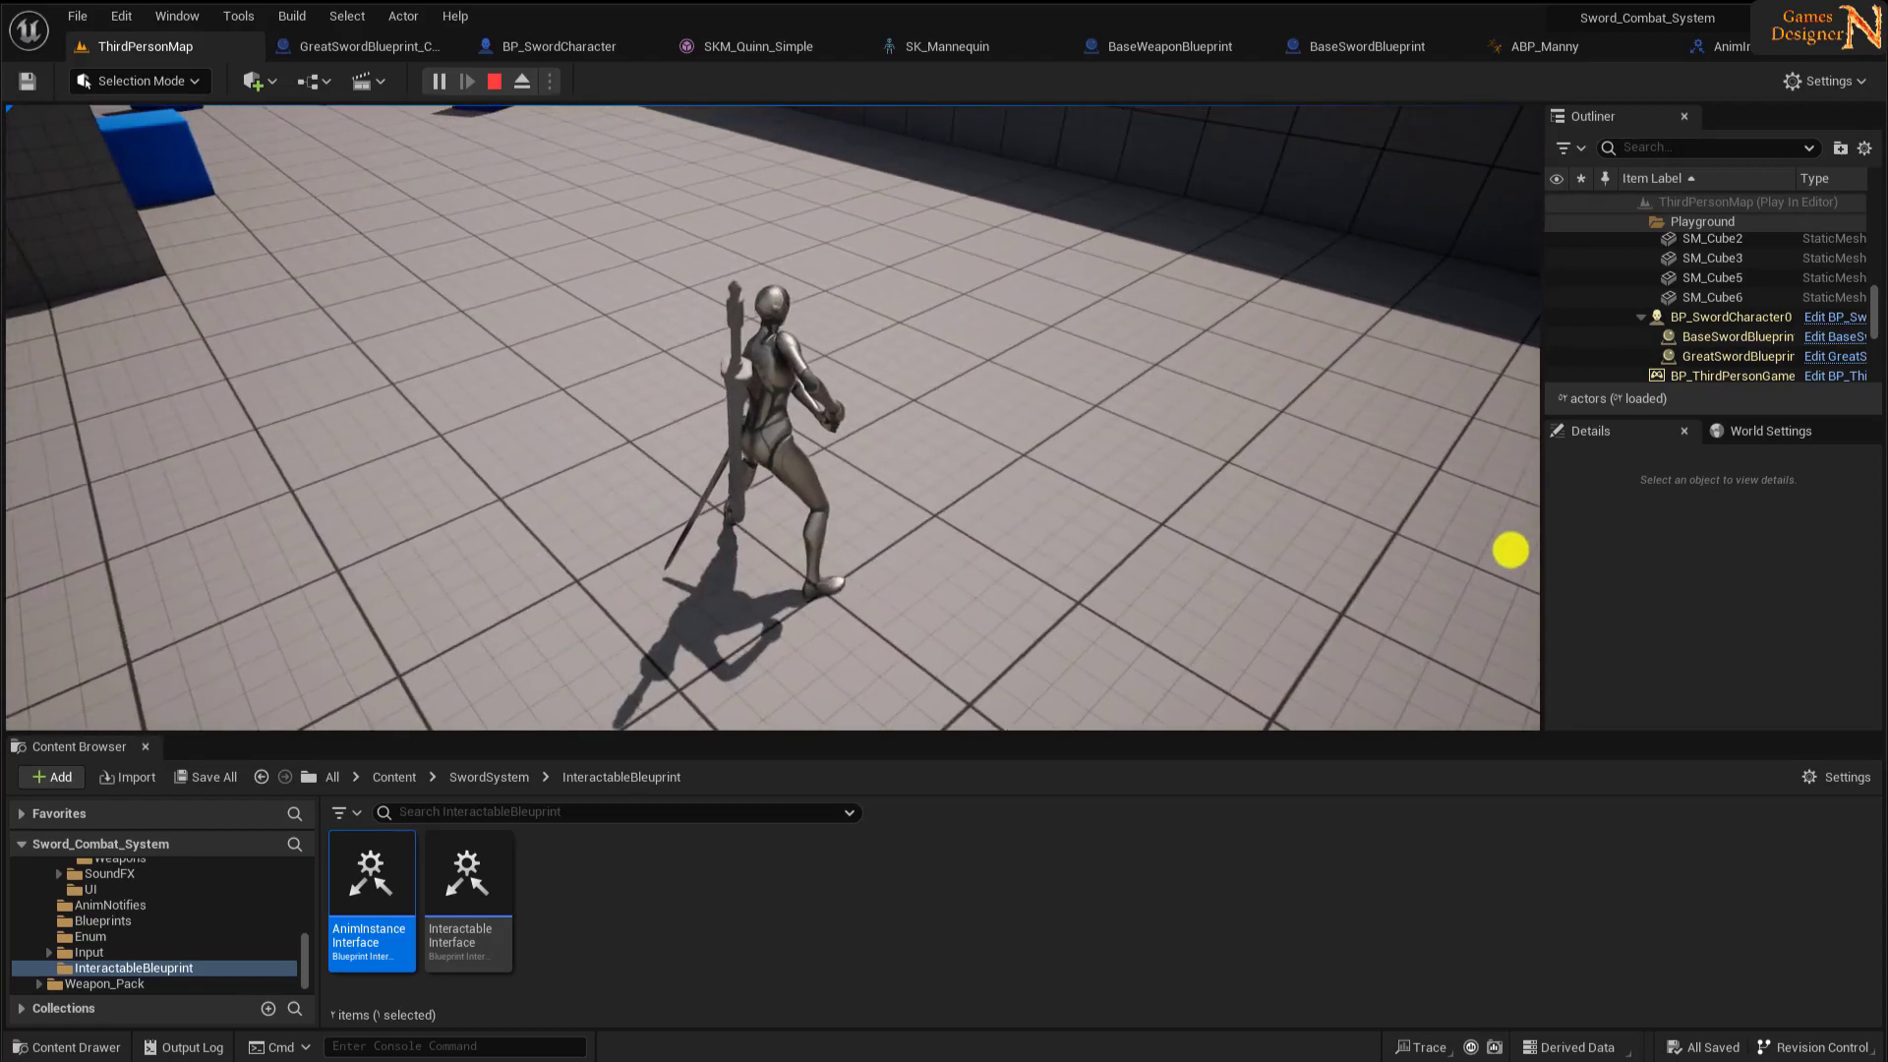
pyautogui.click(1510, 549)
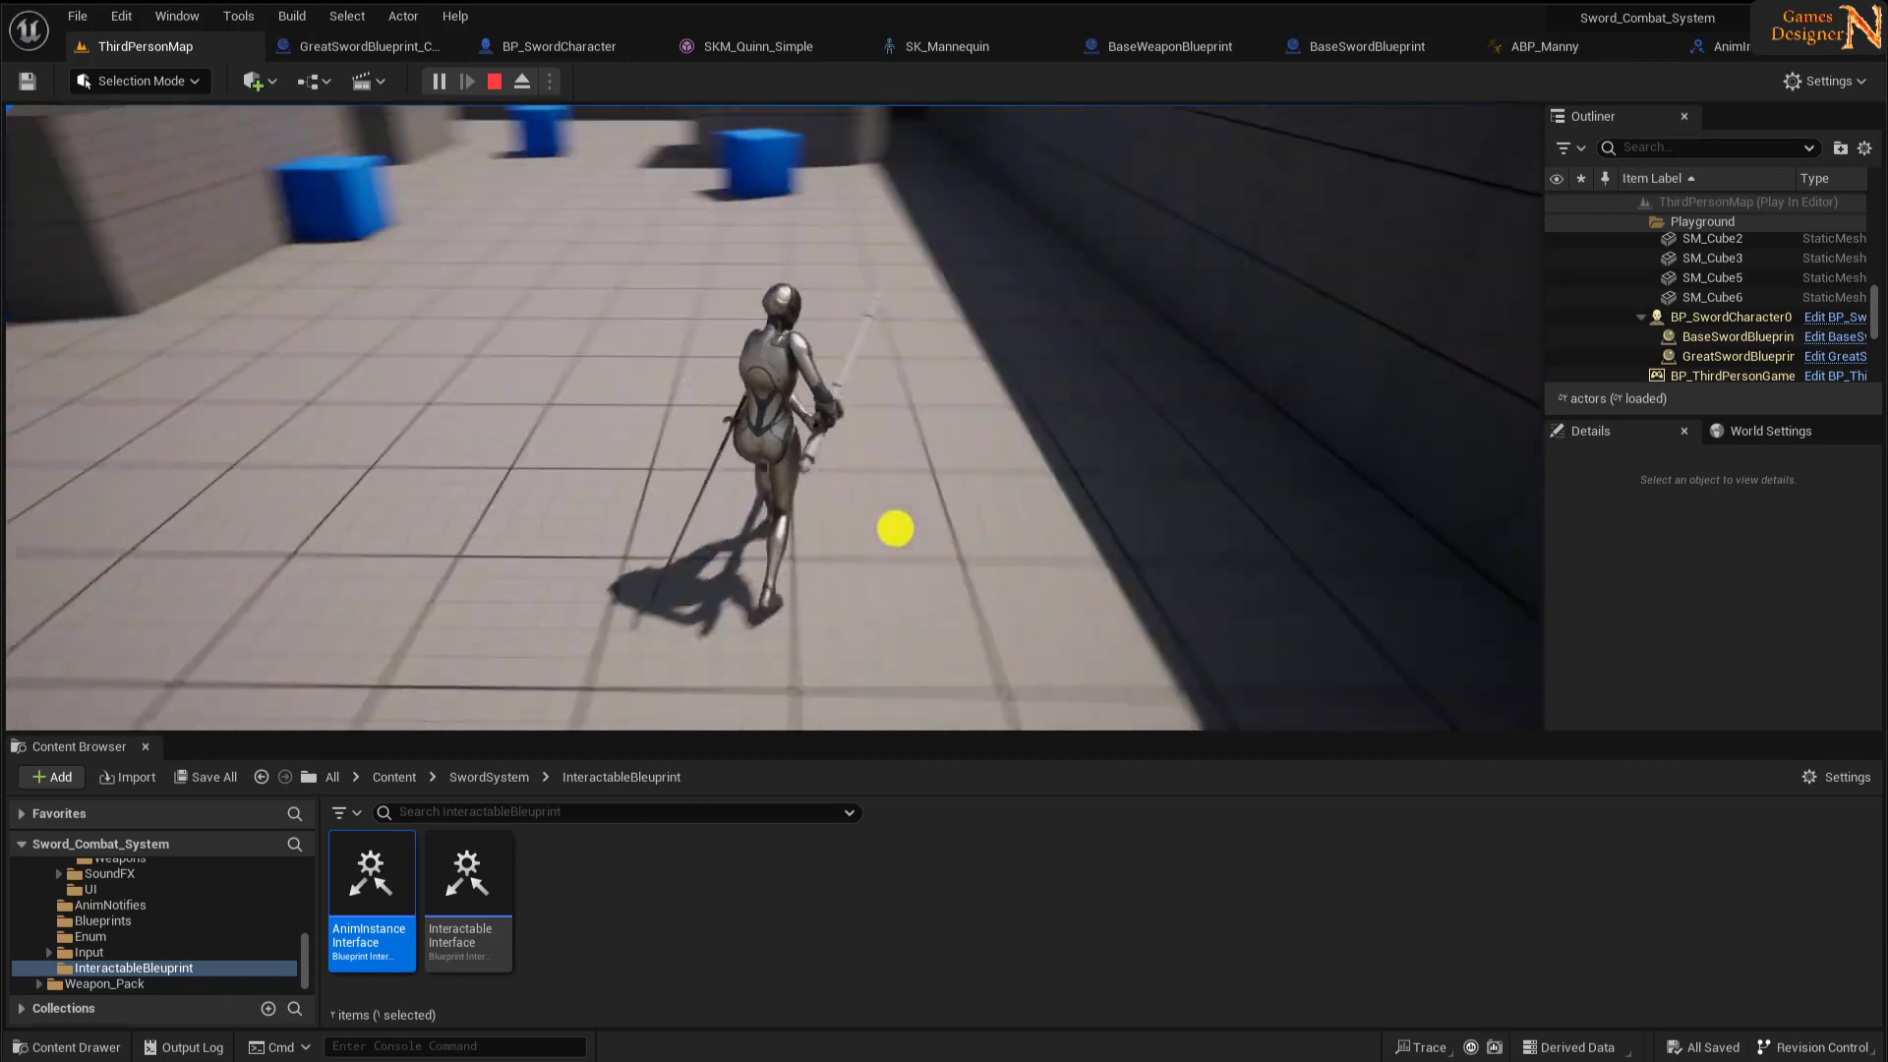
pyautogui.press('Escape')
# - Close the SKM_Quinn_Simple, SK_Mannequin and AnimInstanceInterface tabs, then reopen AnimInstanceInterface
pyautogui.click(856, 48)
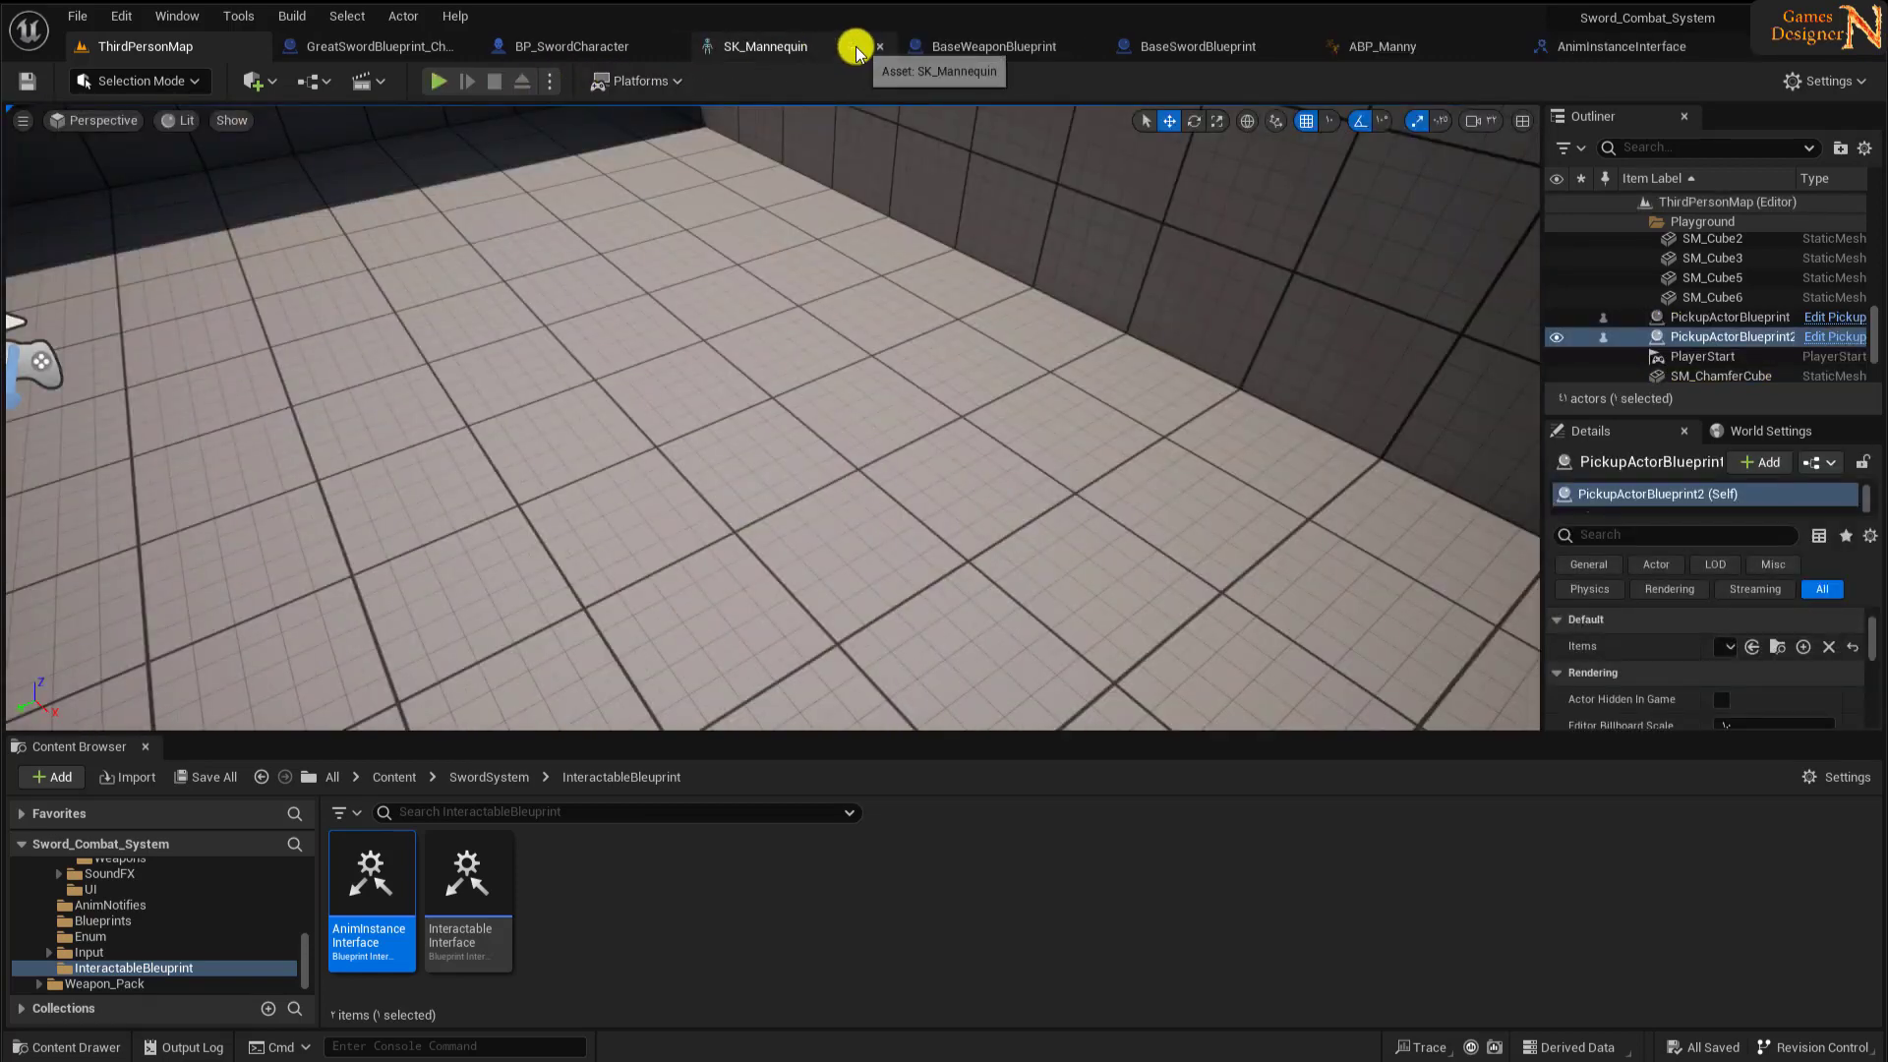
pyautogui.click(881, 54)
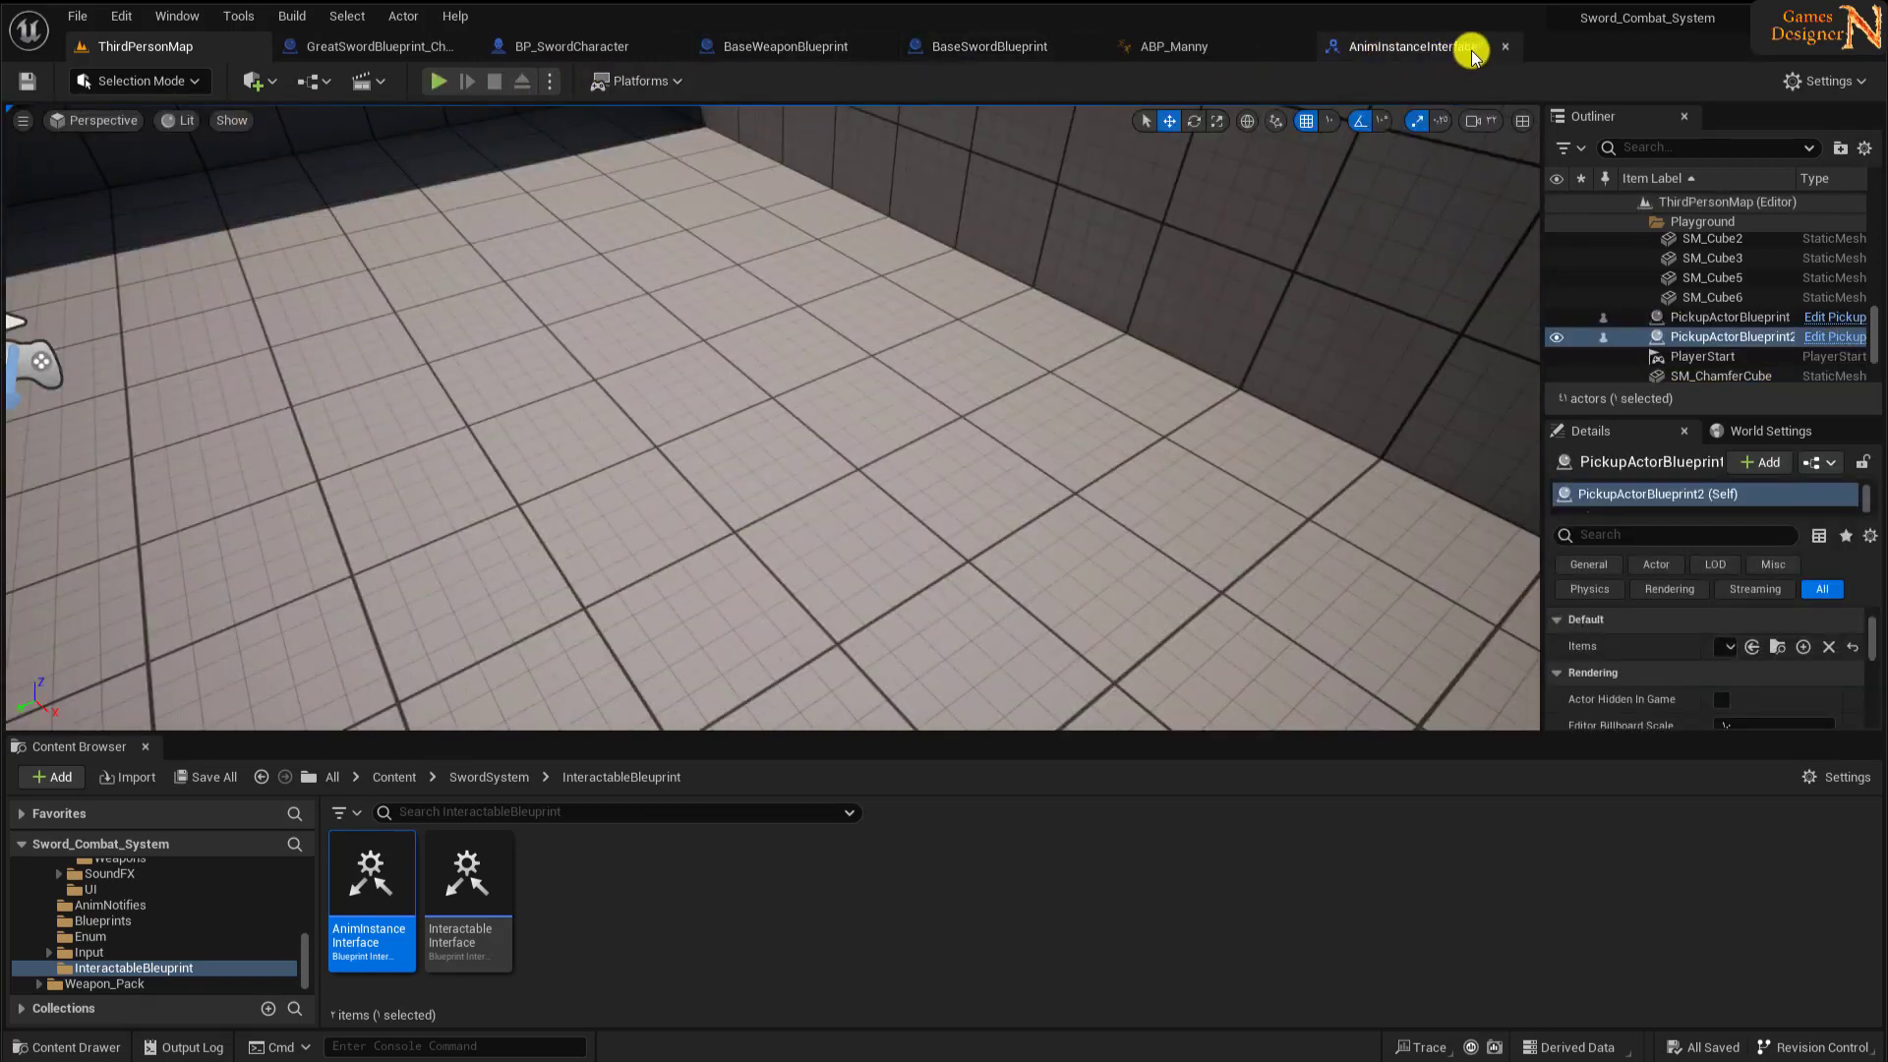
pyautogui.click(1507, 49)
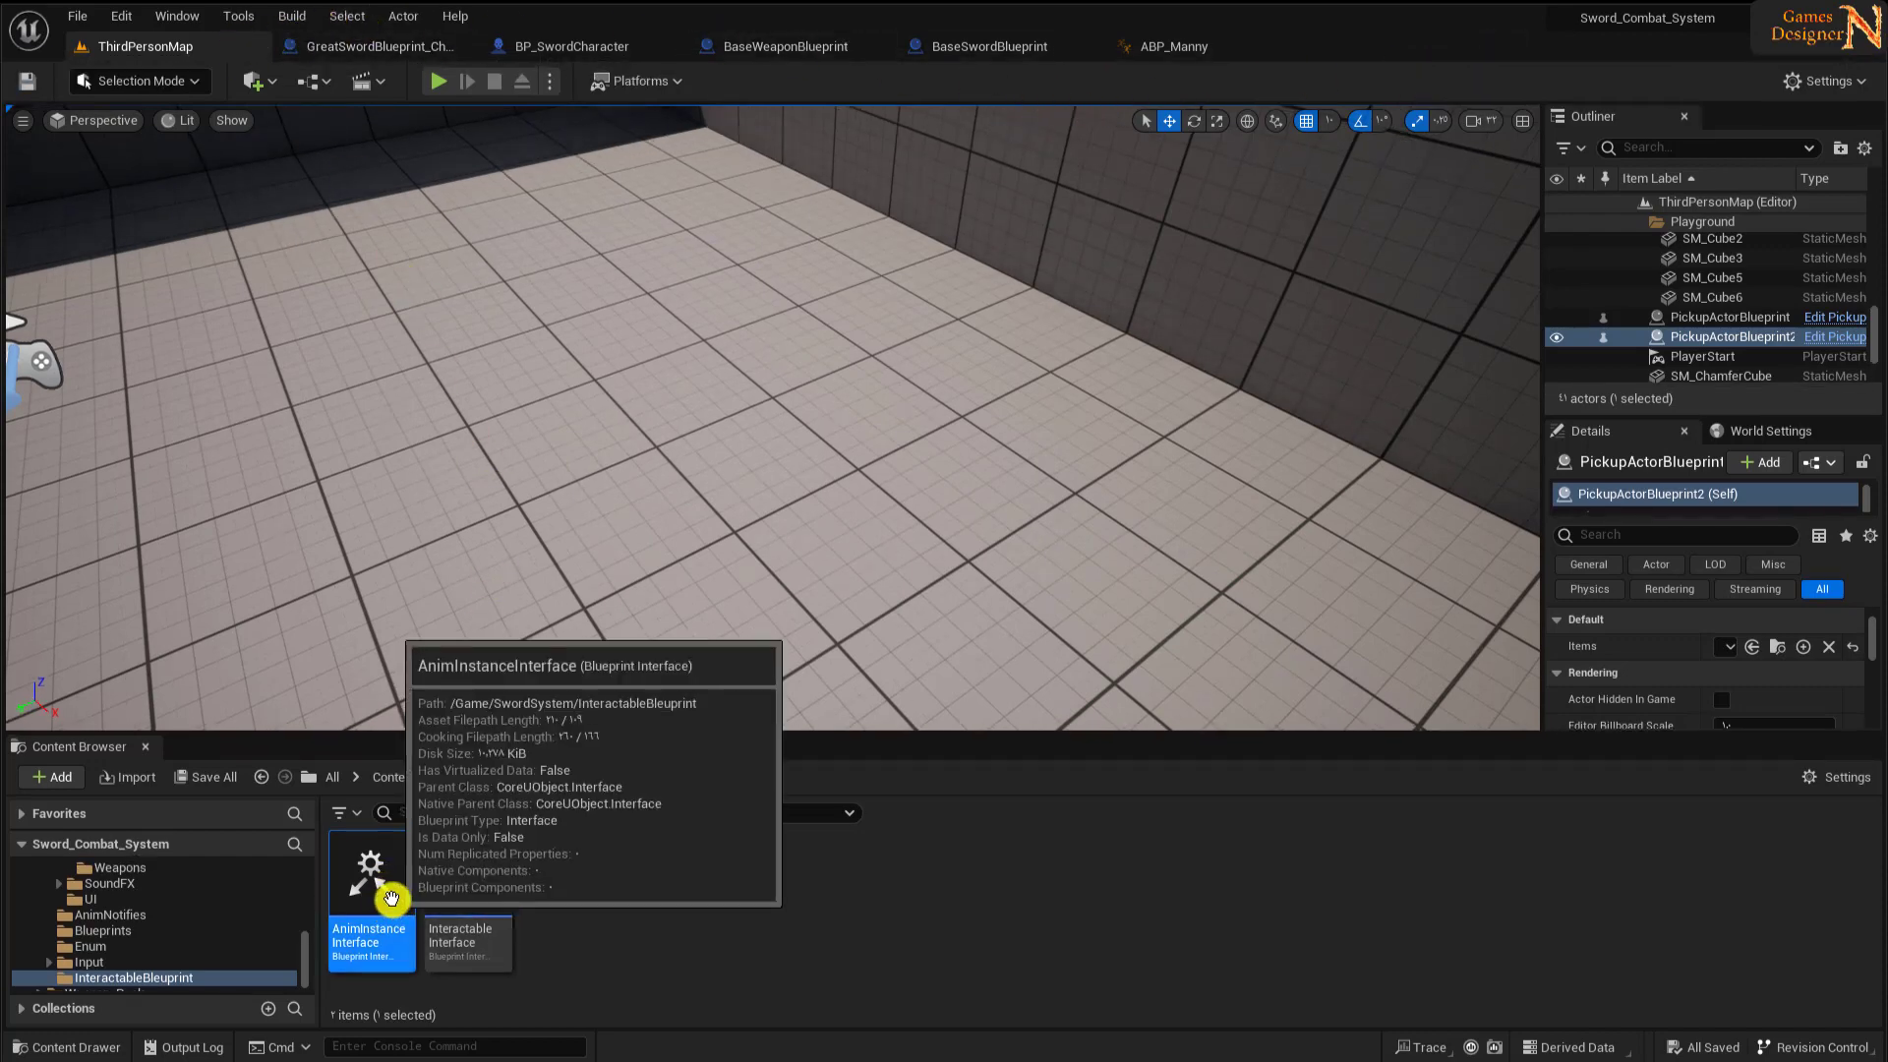
pyautogui.doubleClick(382, 892)
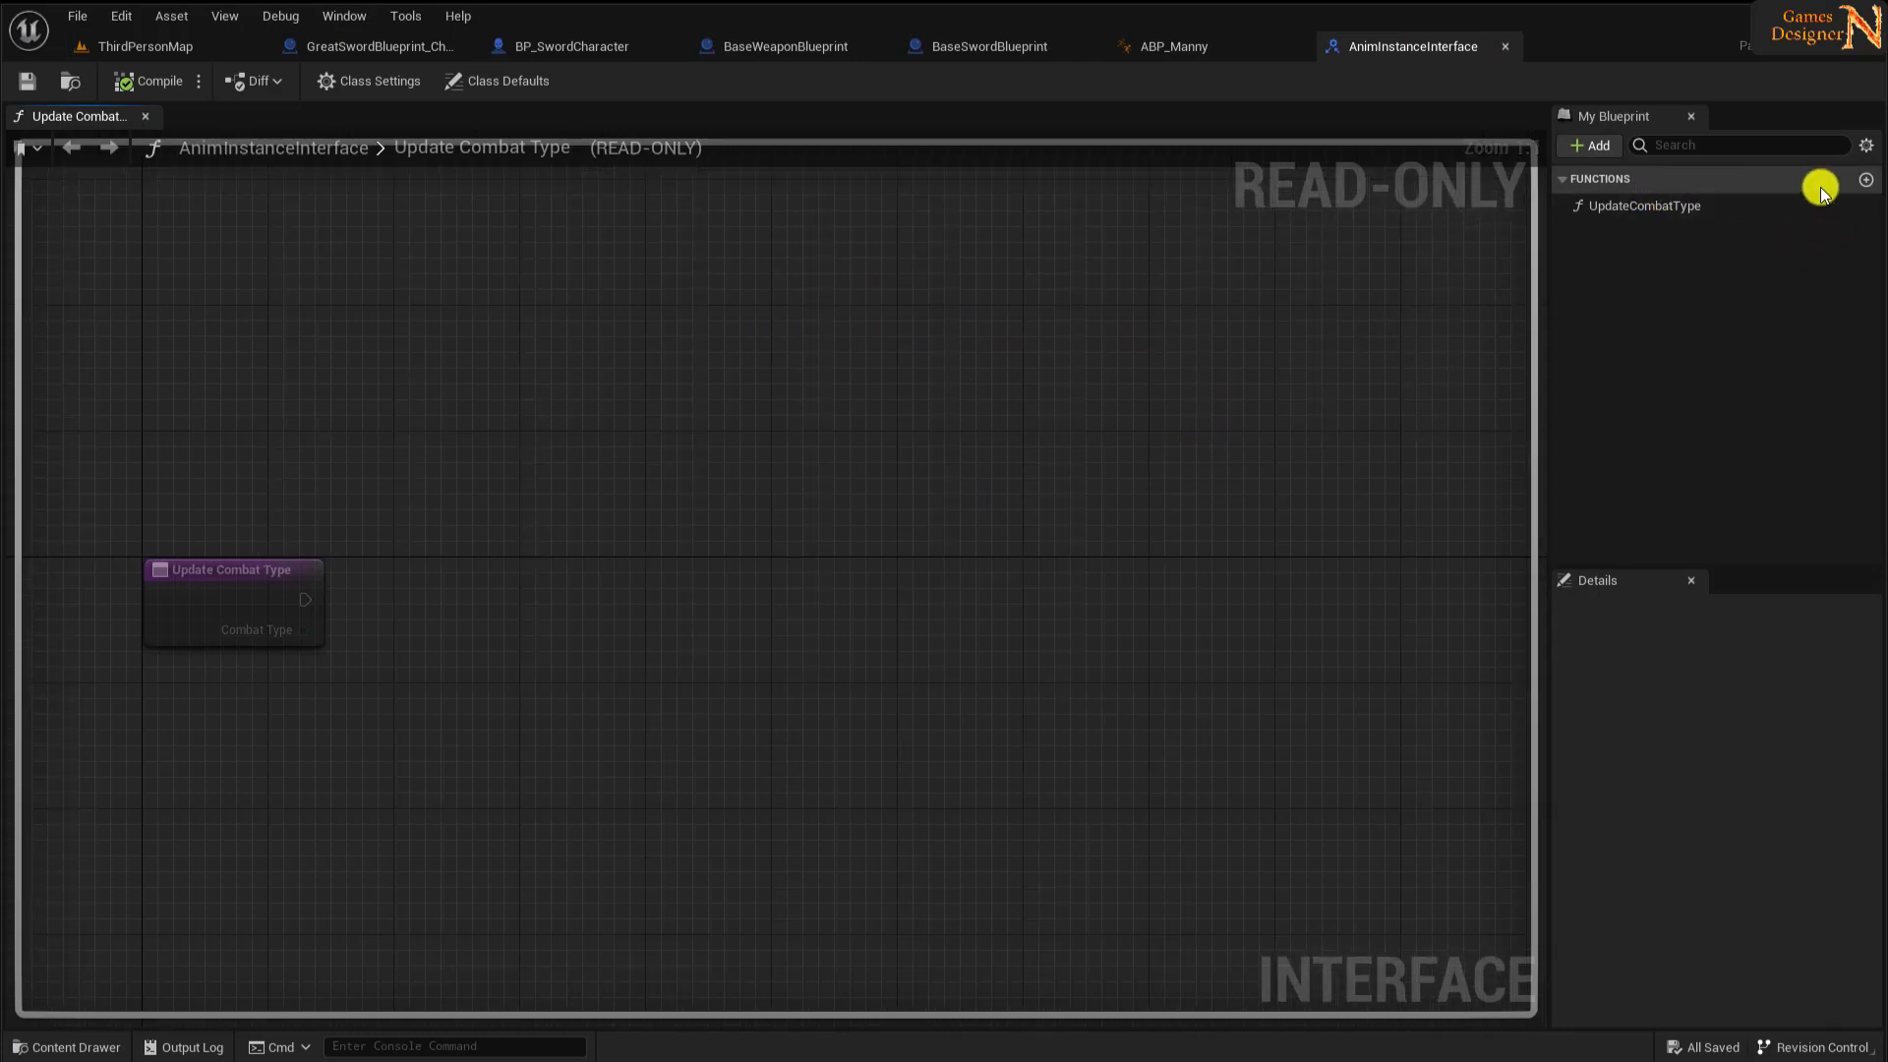
# - Add an UpdateWeaponAttachToHand function with a Boolean AttachToHand input and save the interface
pyautogui.click(1864, 179)
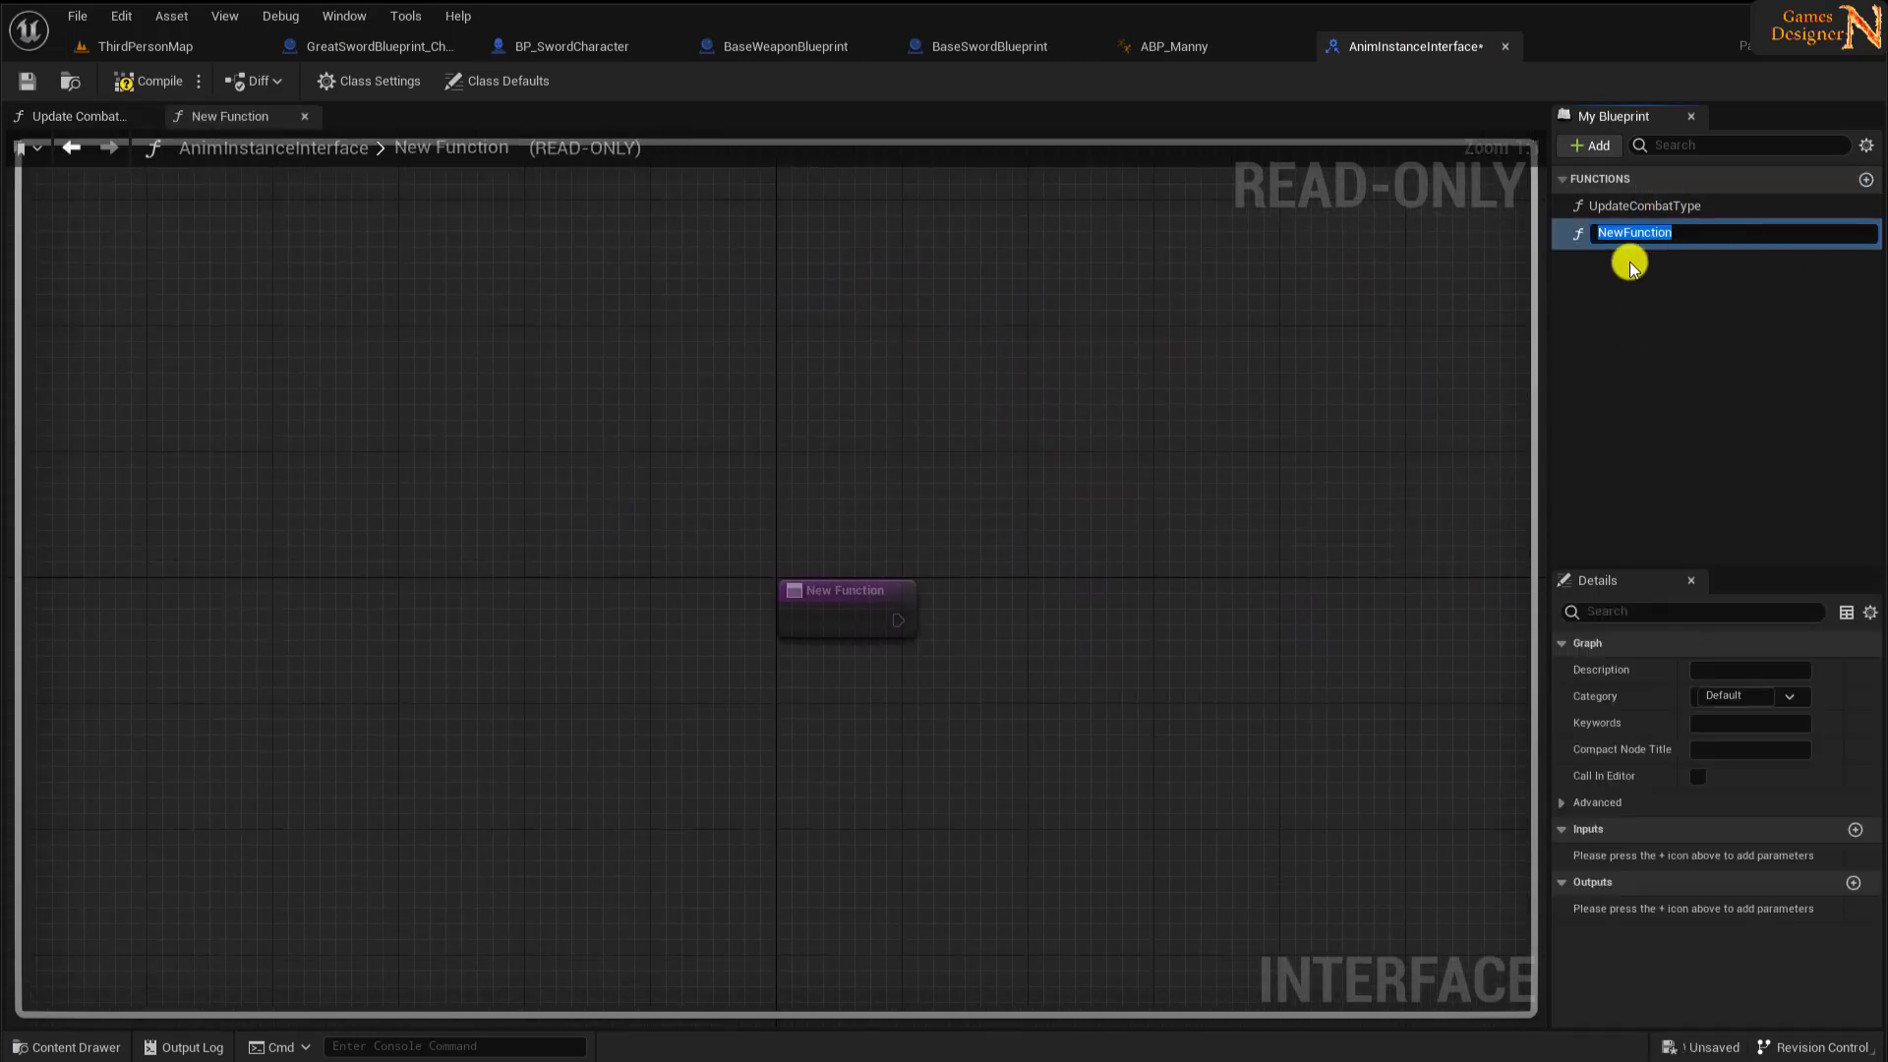
pyautogui.write('dateWeaponA')
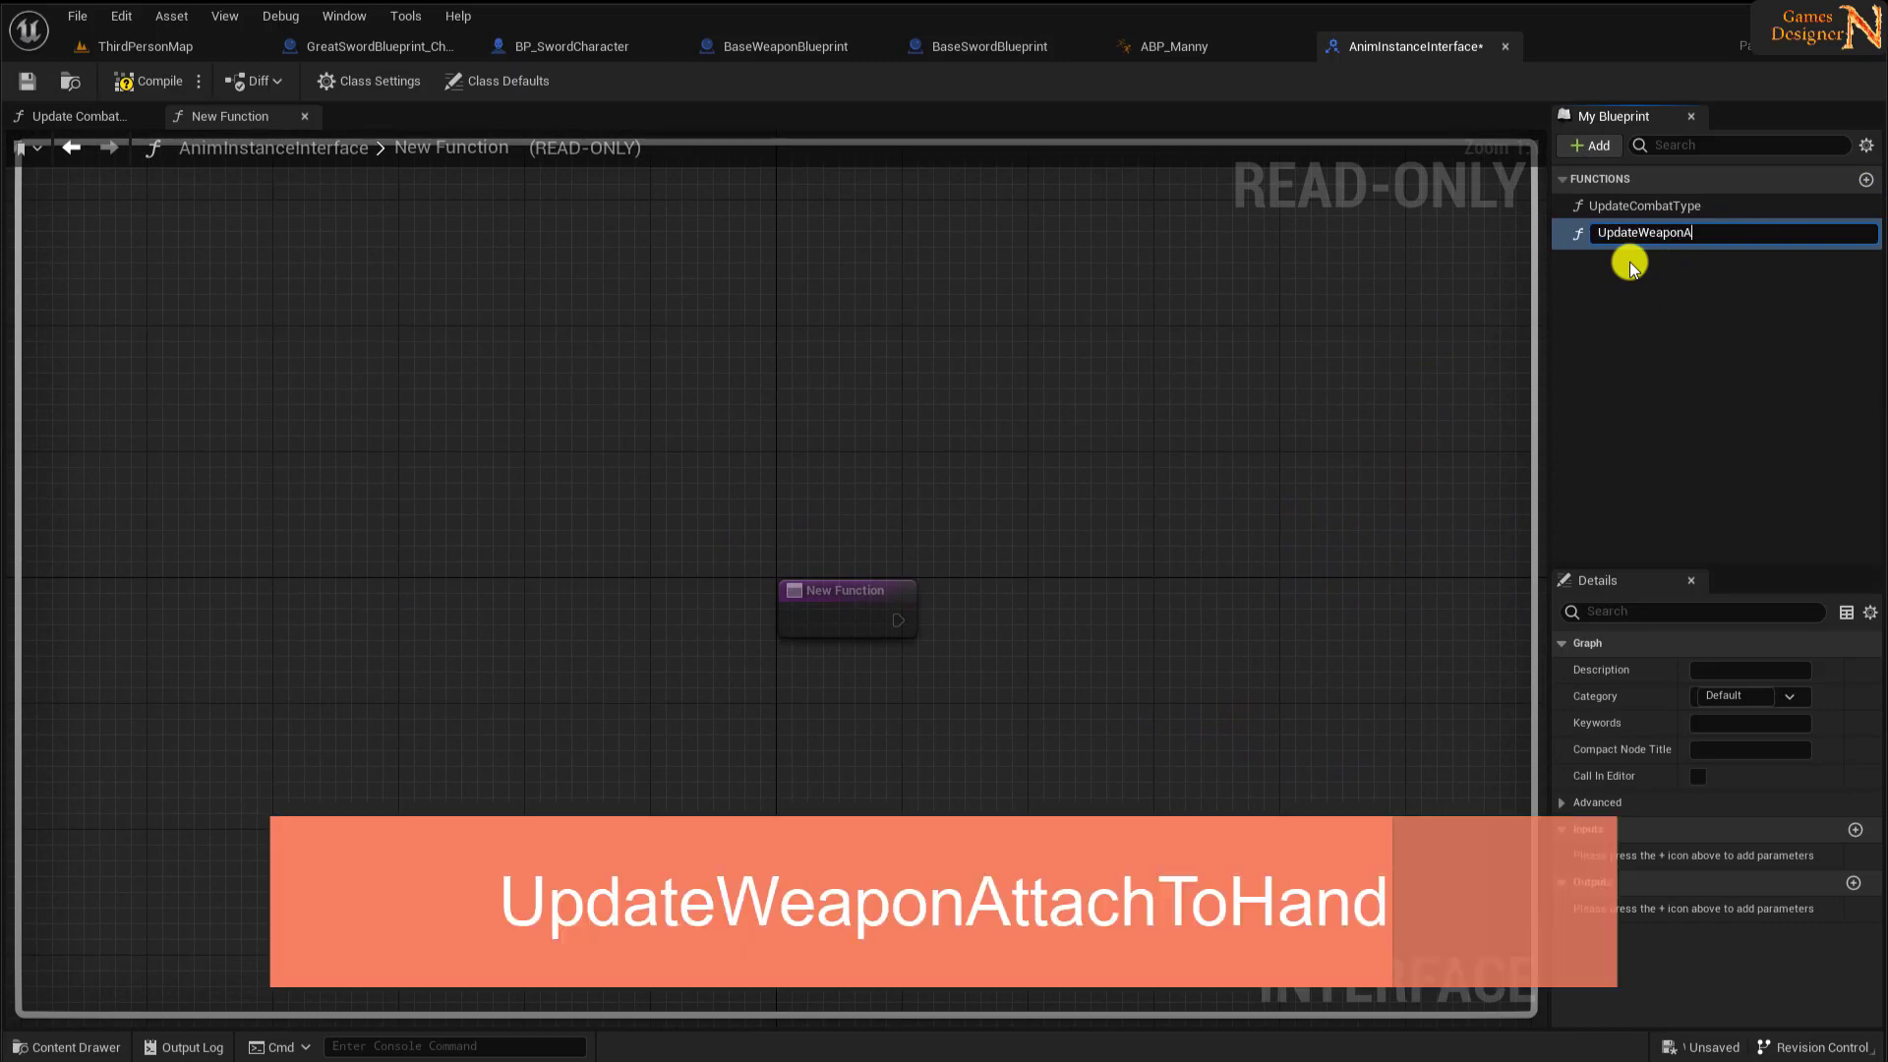
pyautogui.write('ttachToHand')
pyautogui.press('Return')
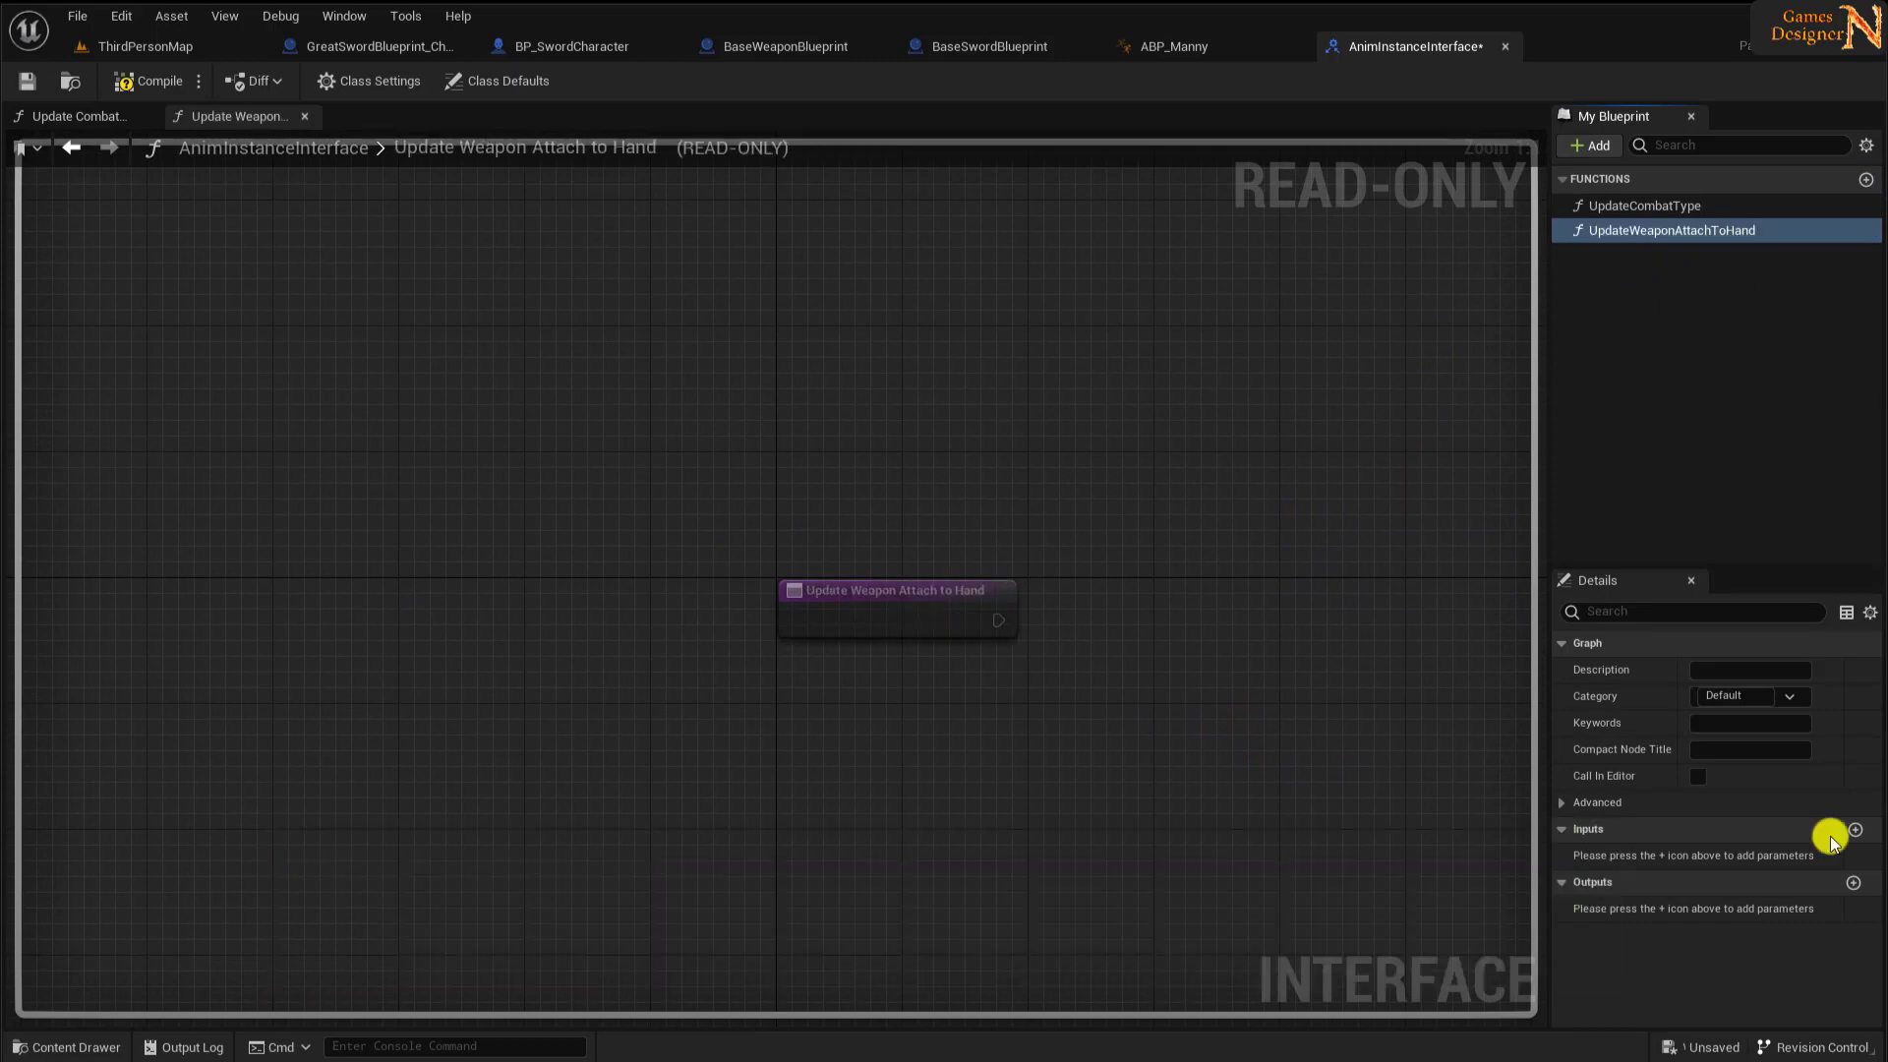
pyautogui.click(1855, 829)
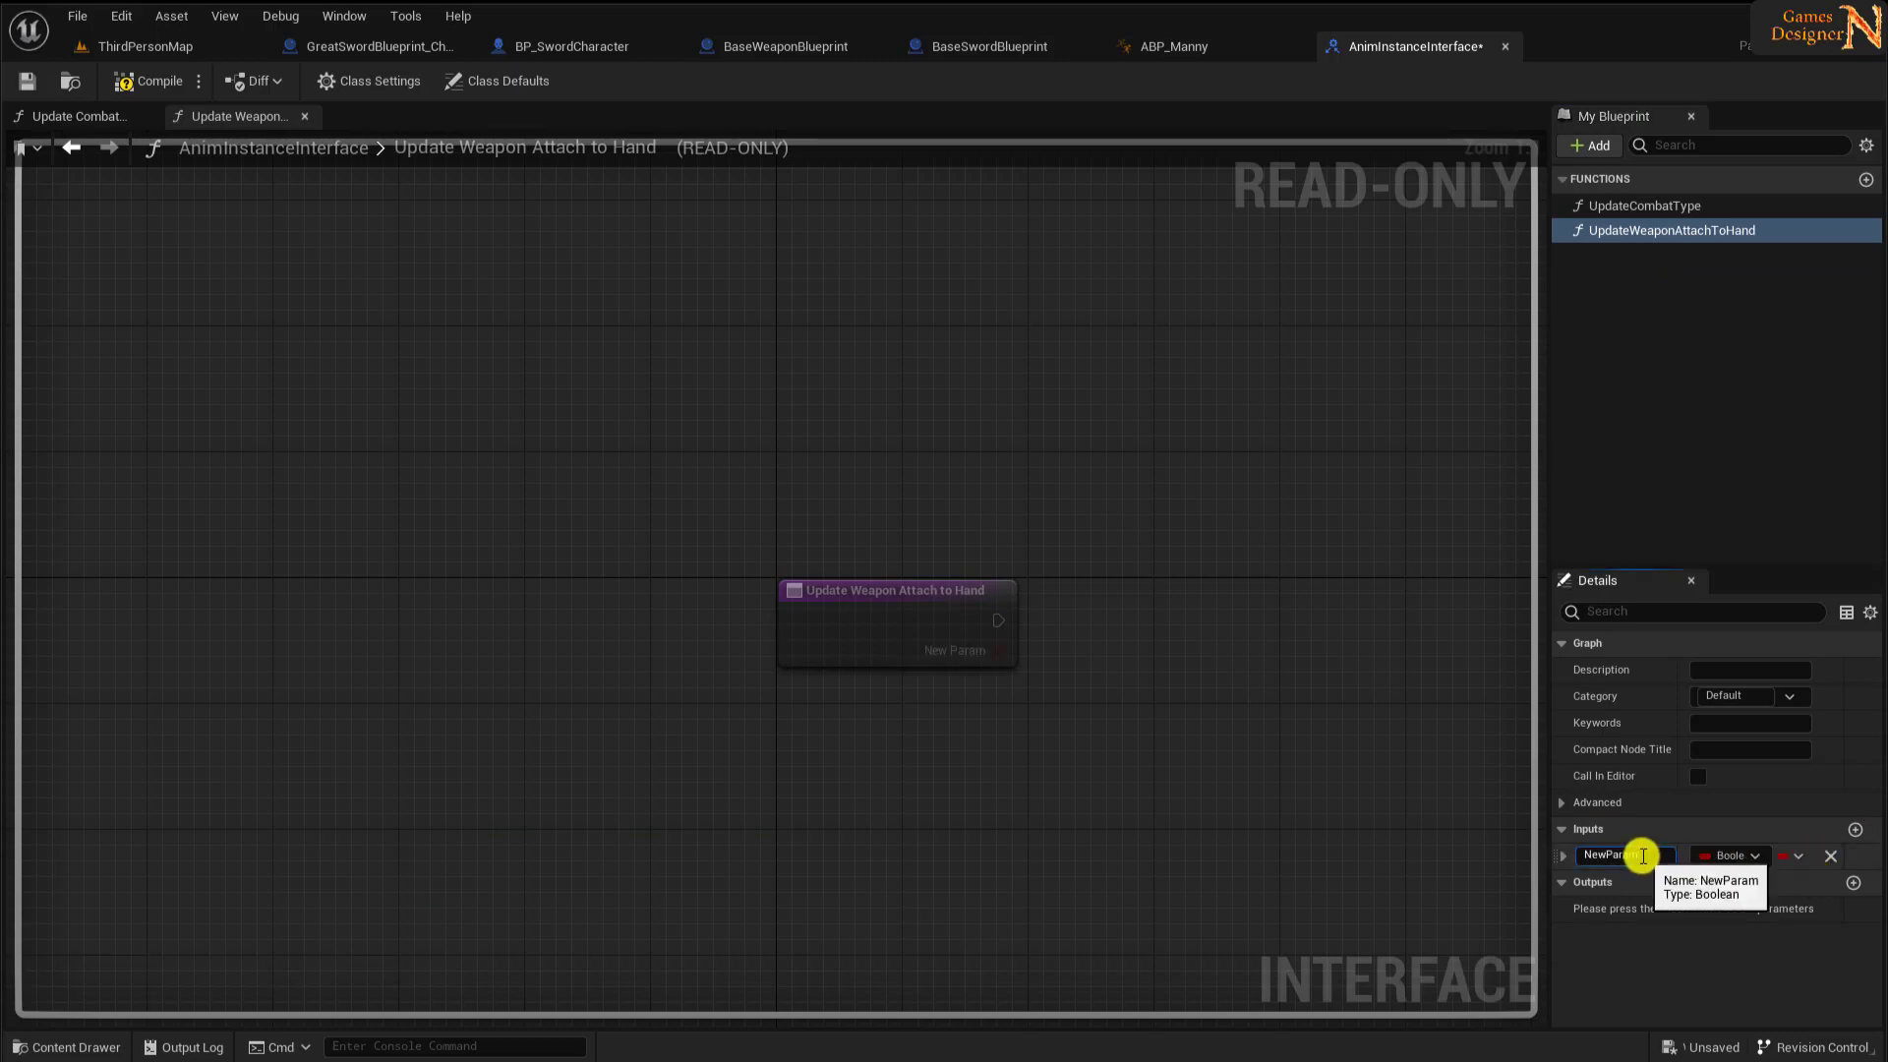
pyautogui.doubleClick(1624, 855)
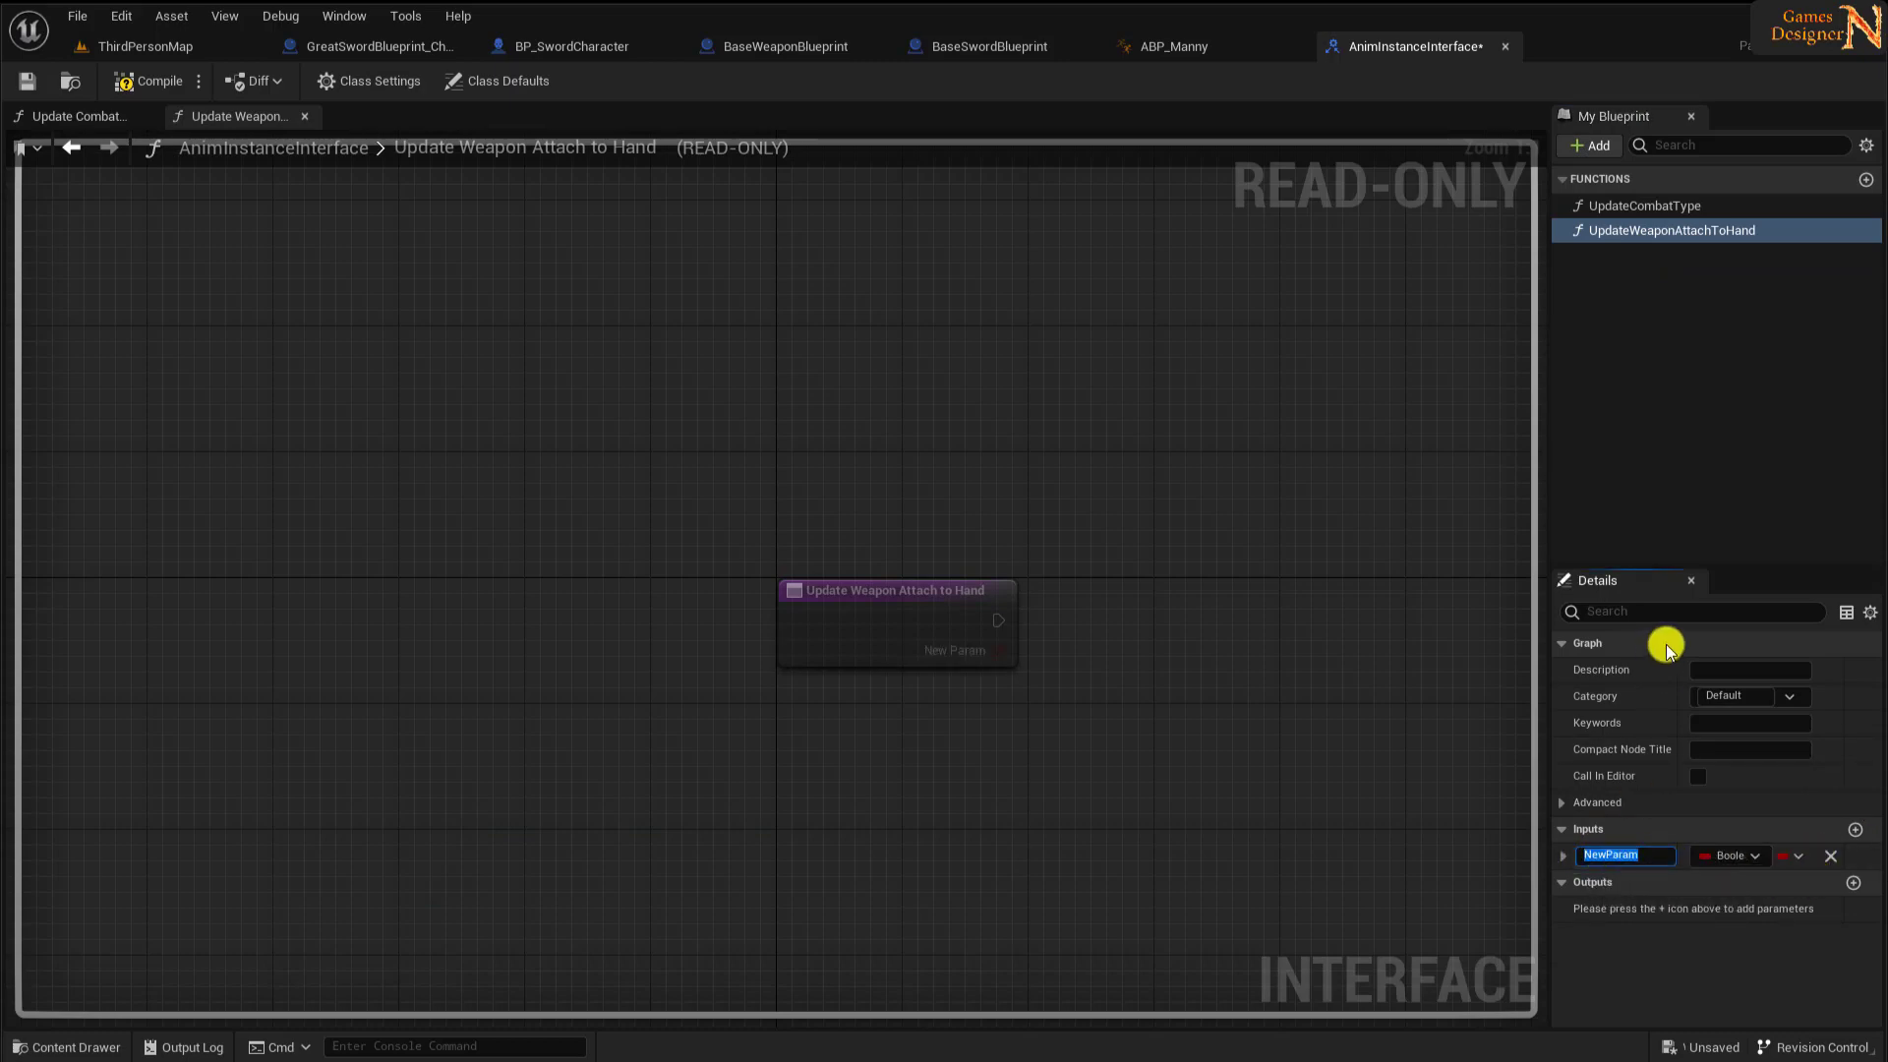
pyautogui.write('AttachToHand')
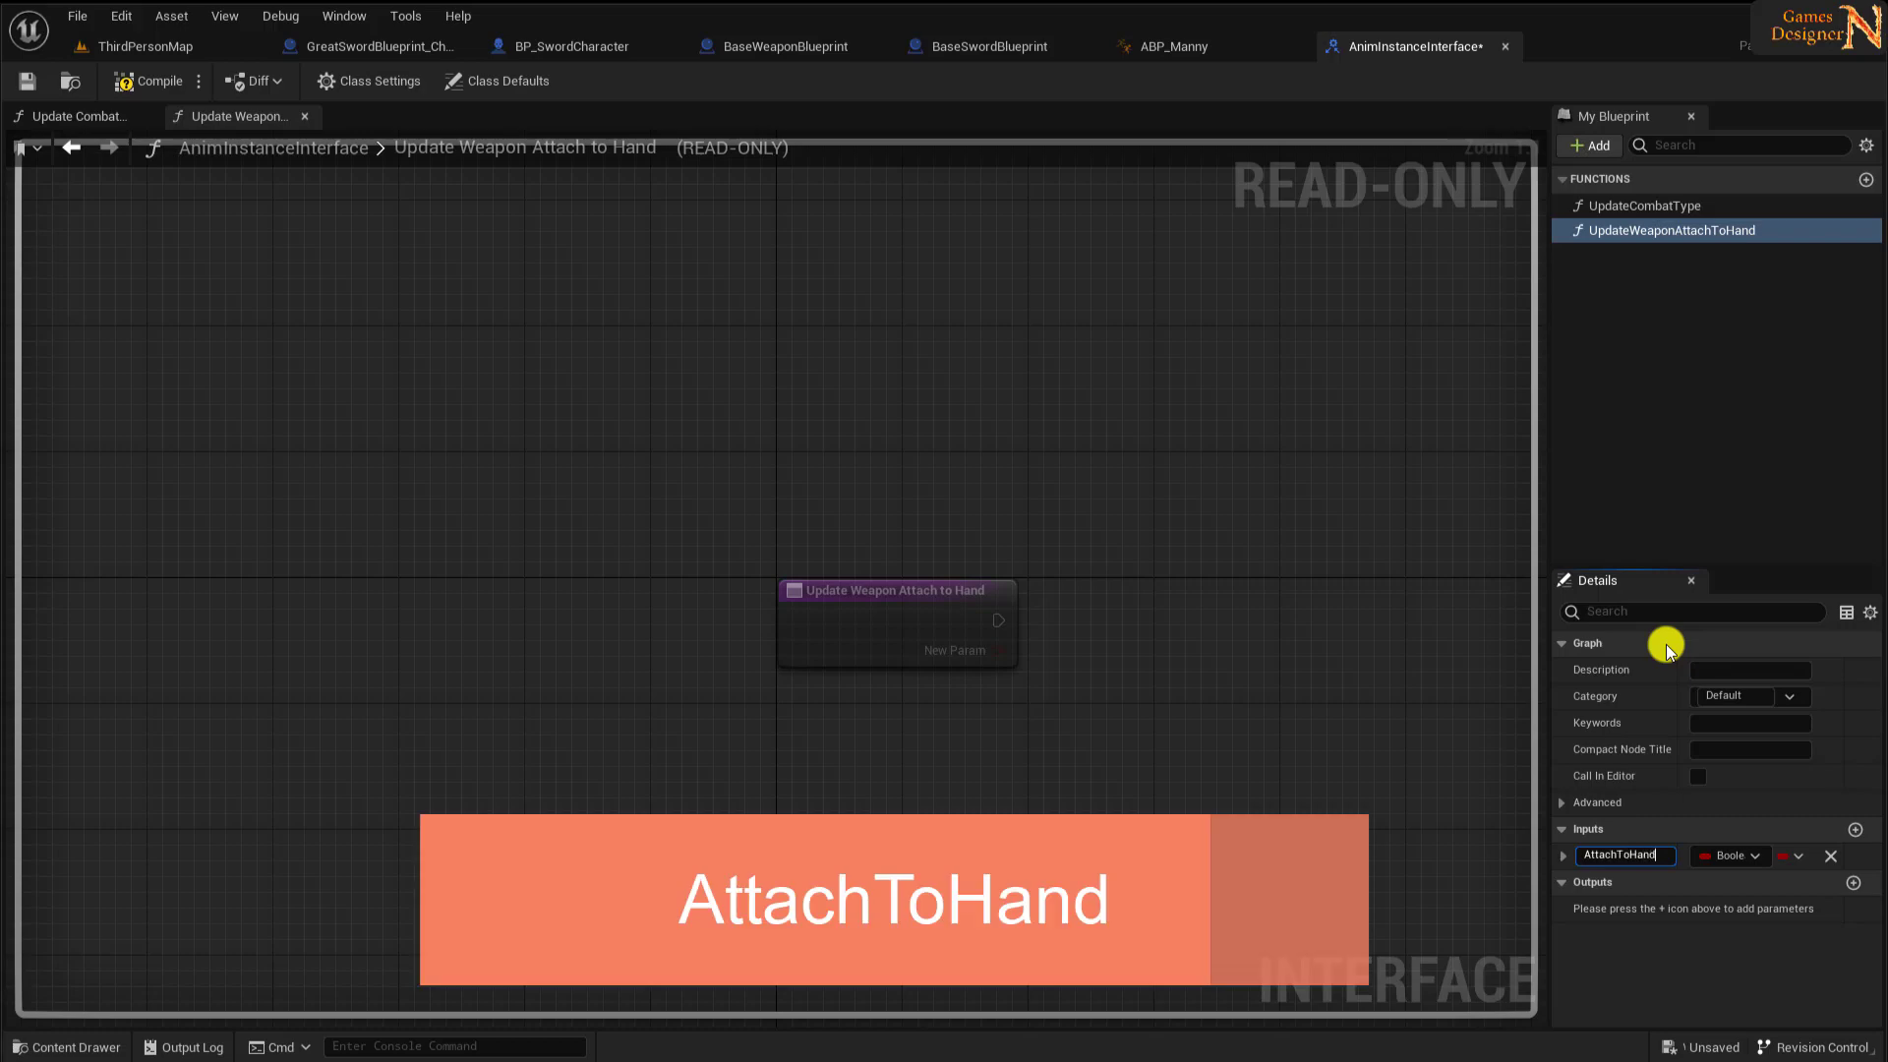
pyautogui.hotkey('ctrl', 's')
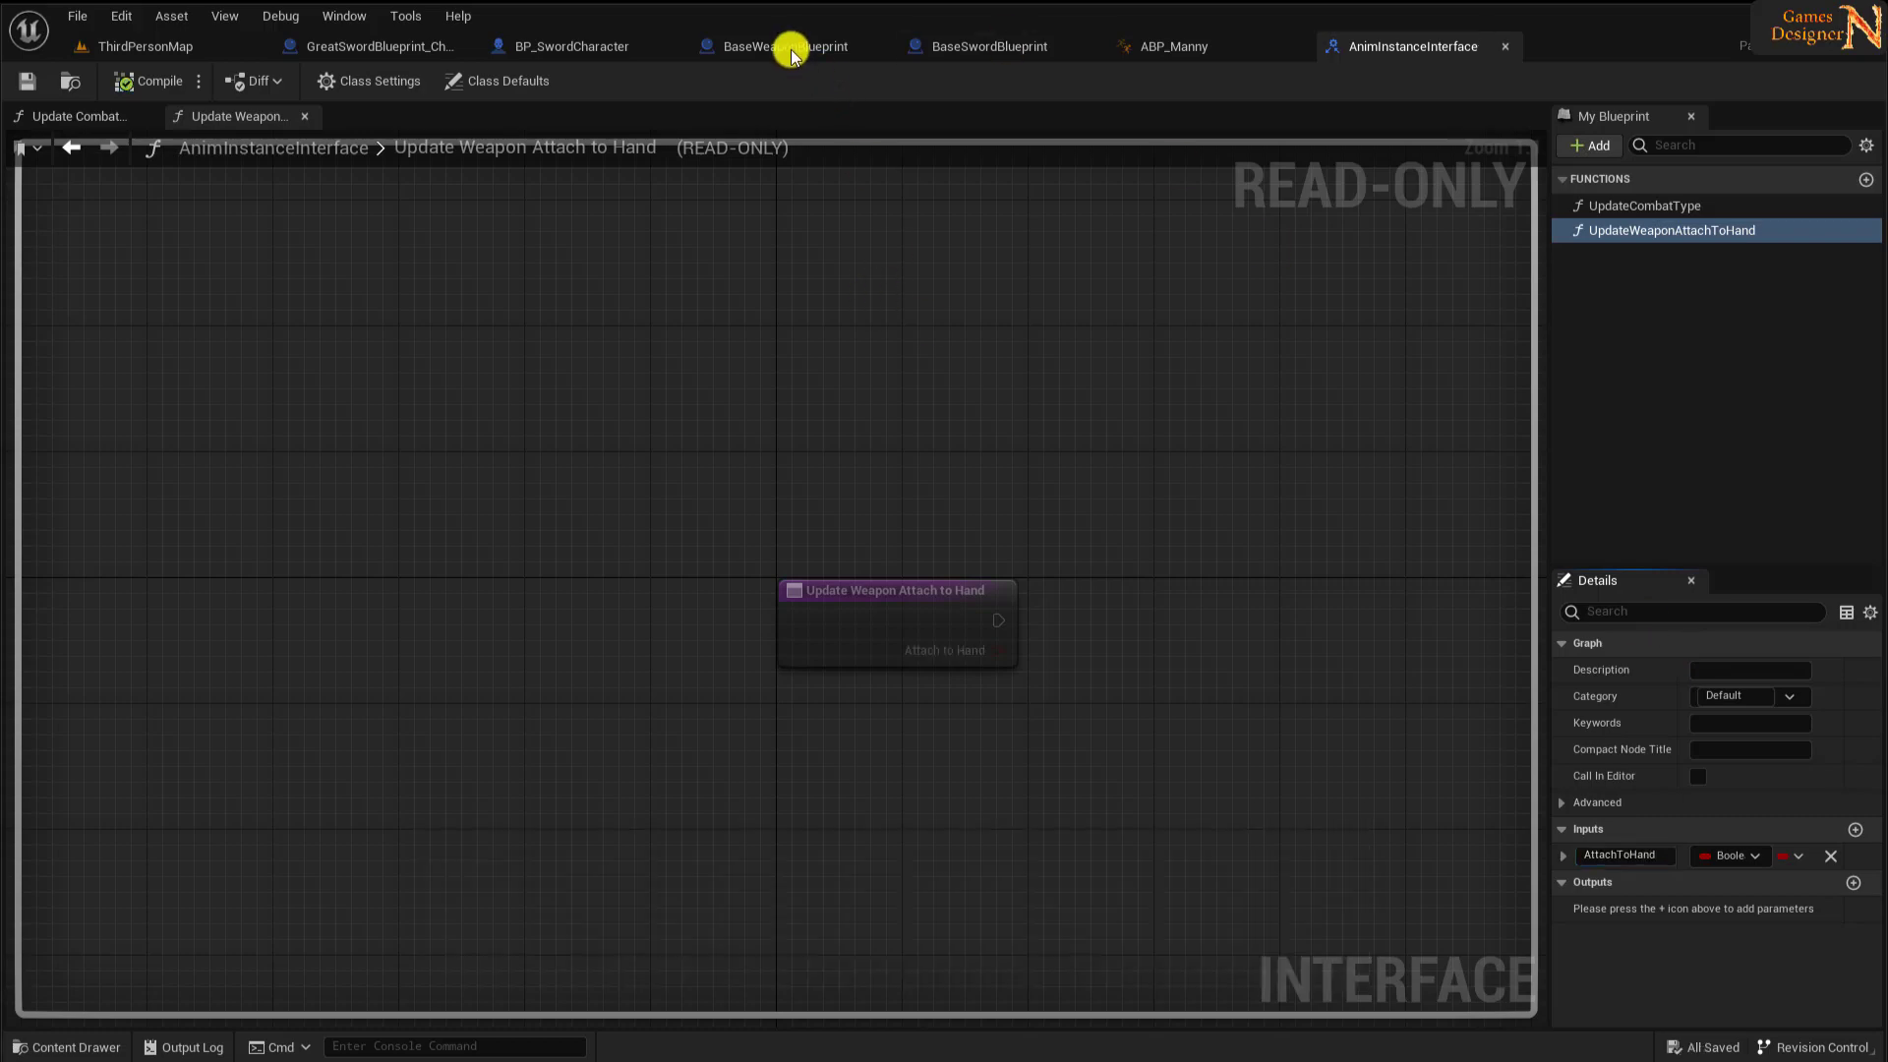
pyautogui.click(792, 56)
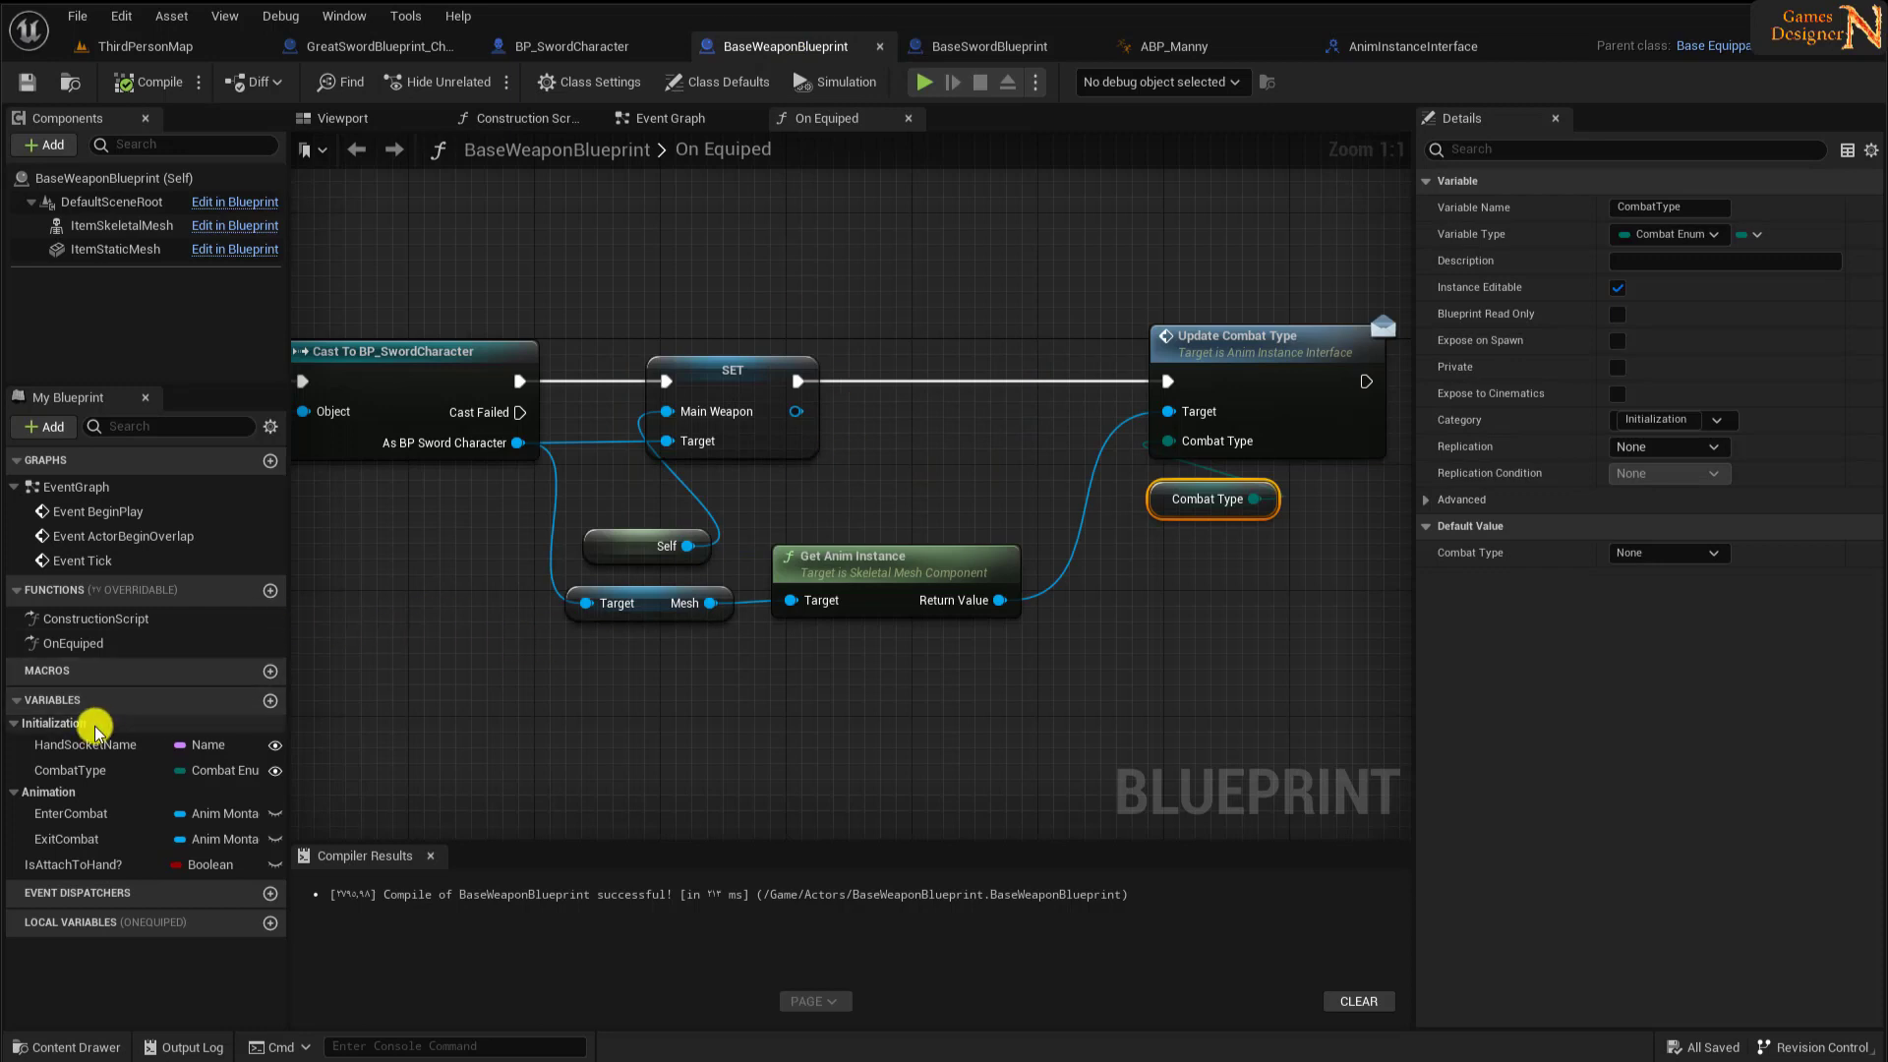
# - Create SetAttachToHand, whose Is Attach to Hand? input sets the IsAttachToHand? Boolean variable
pyautogui.click(269, 590)
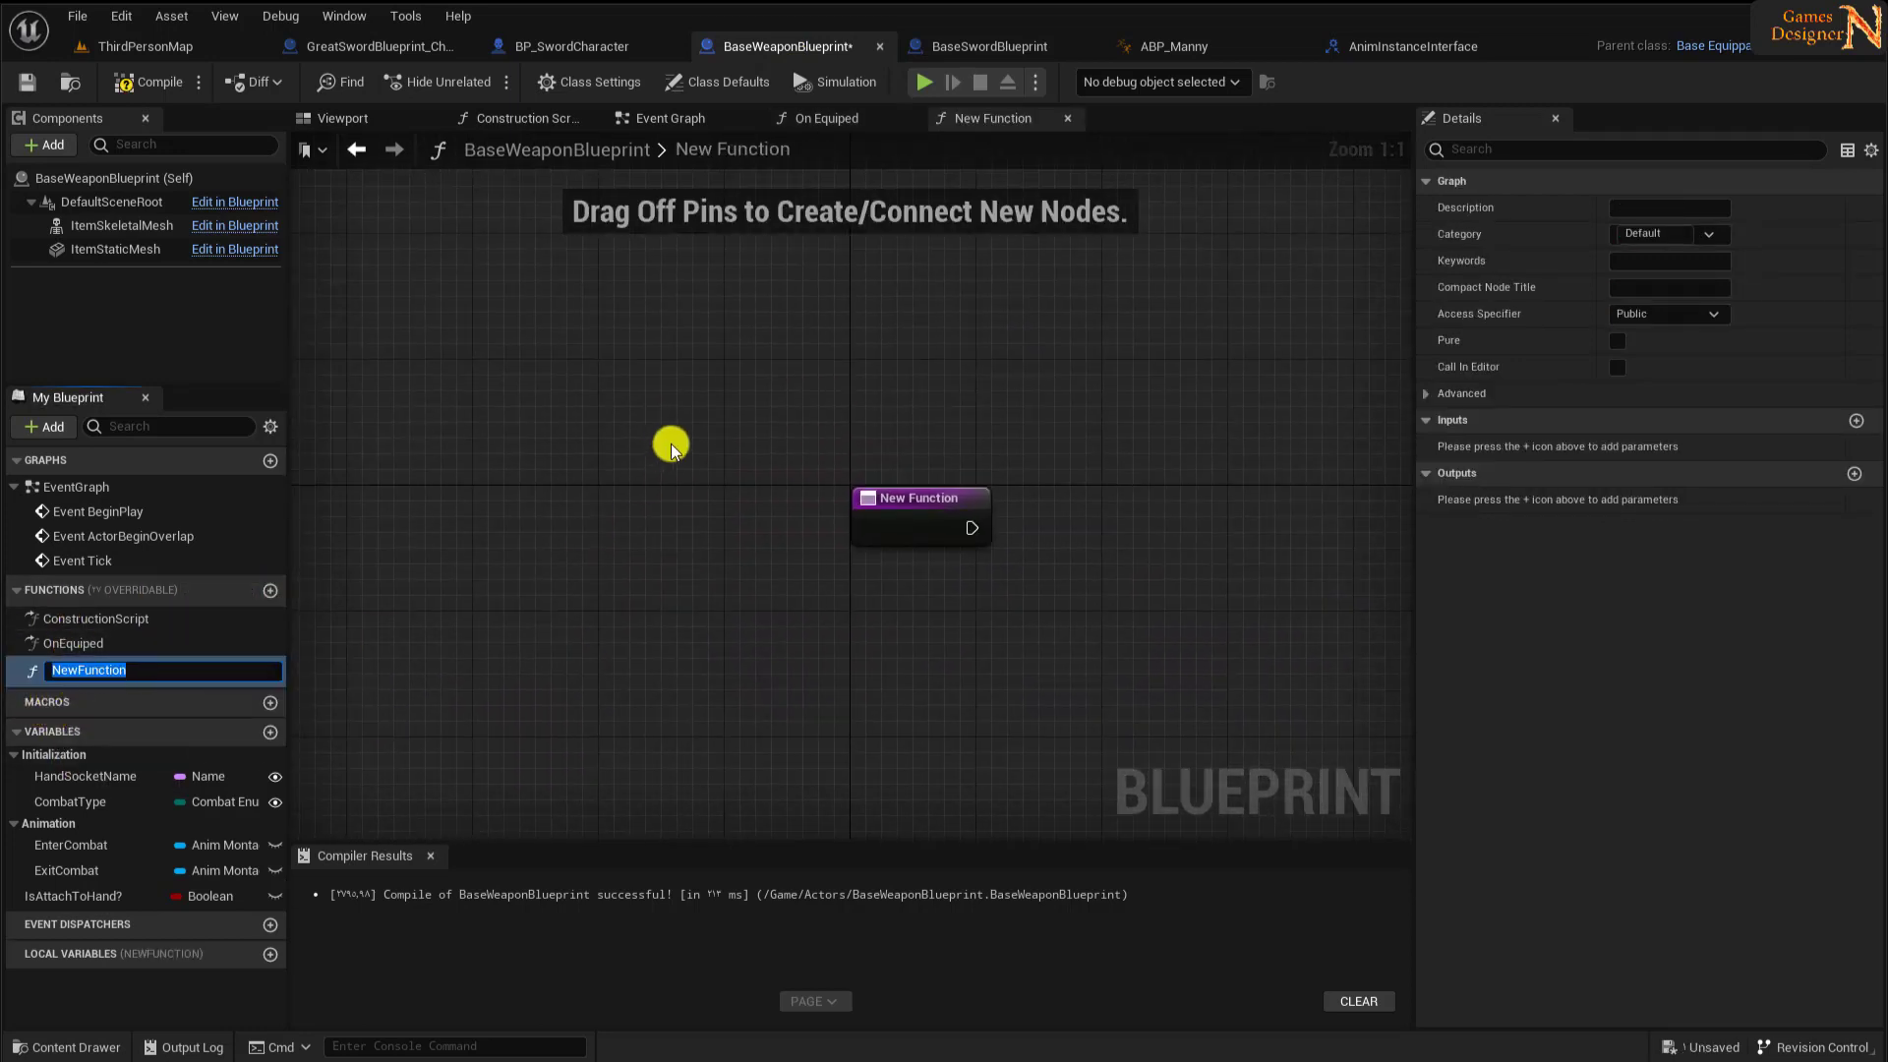
pyautogui.write('SetAttachToHand')
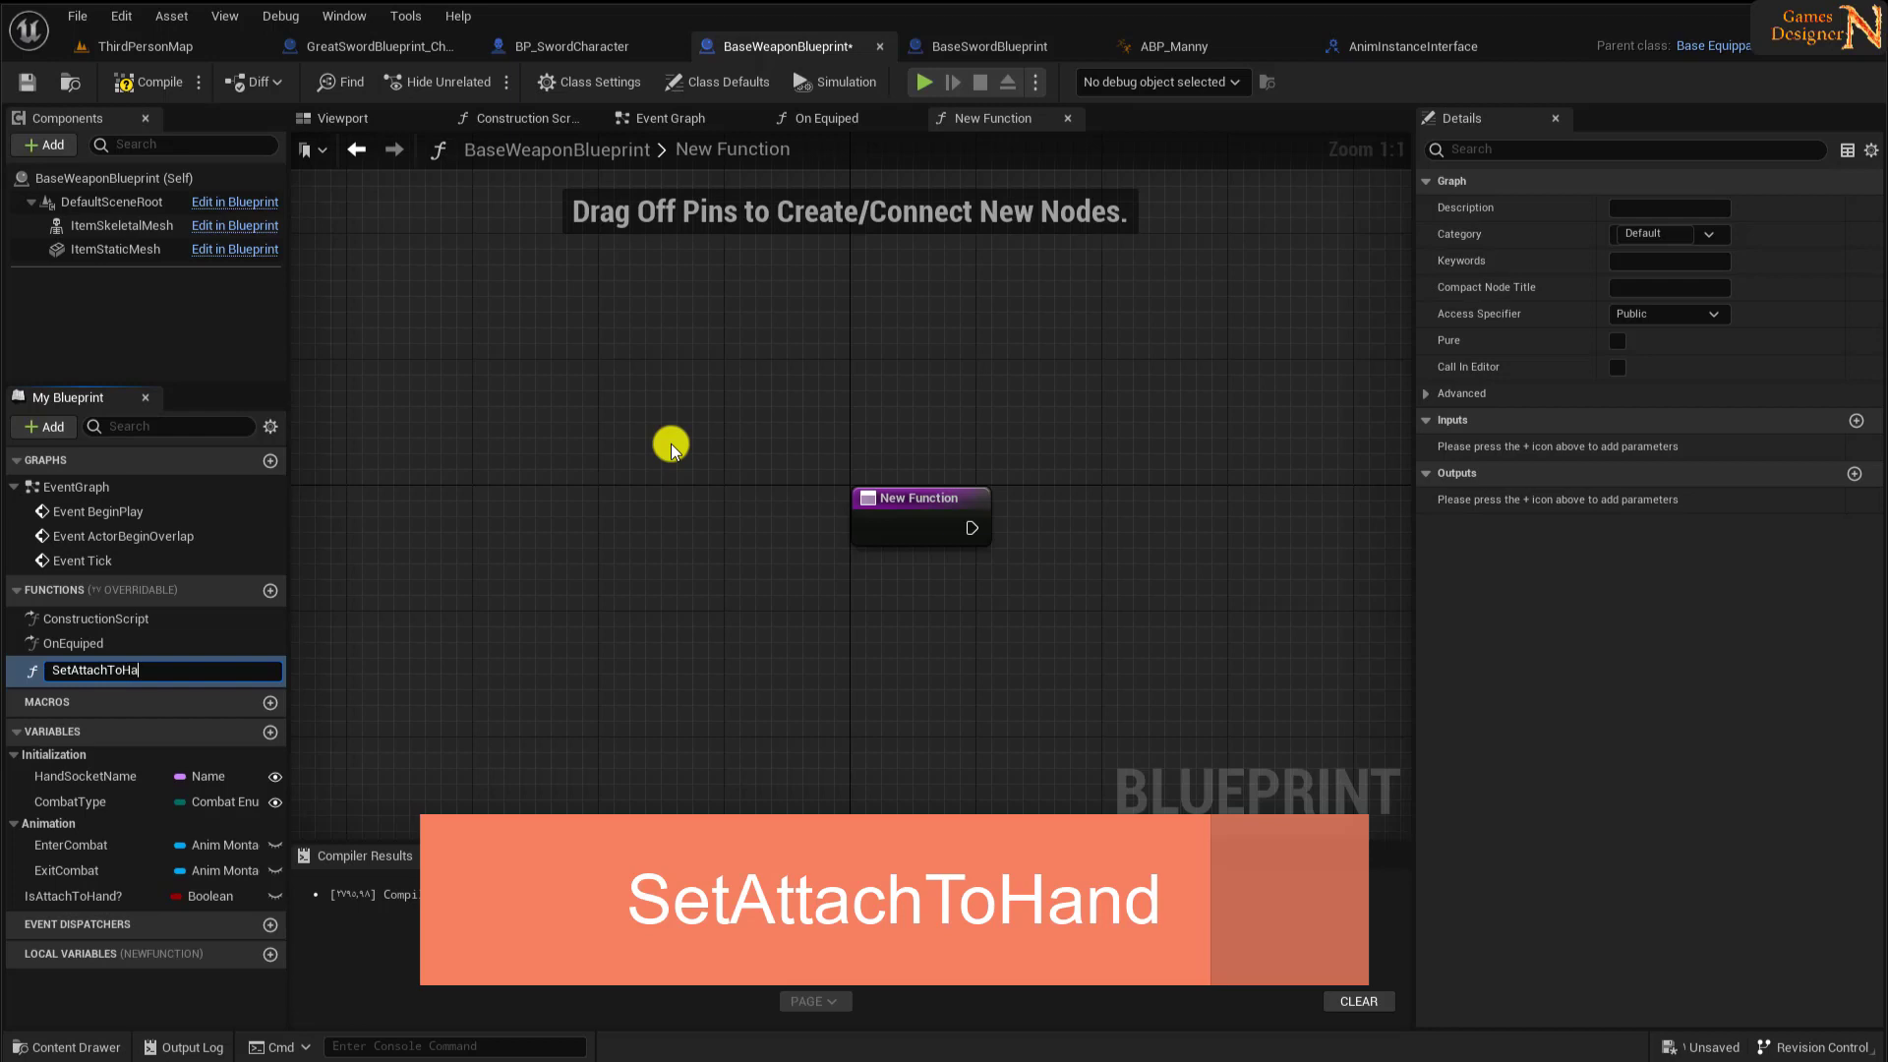
pyautogui.press('Return')
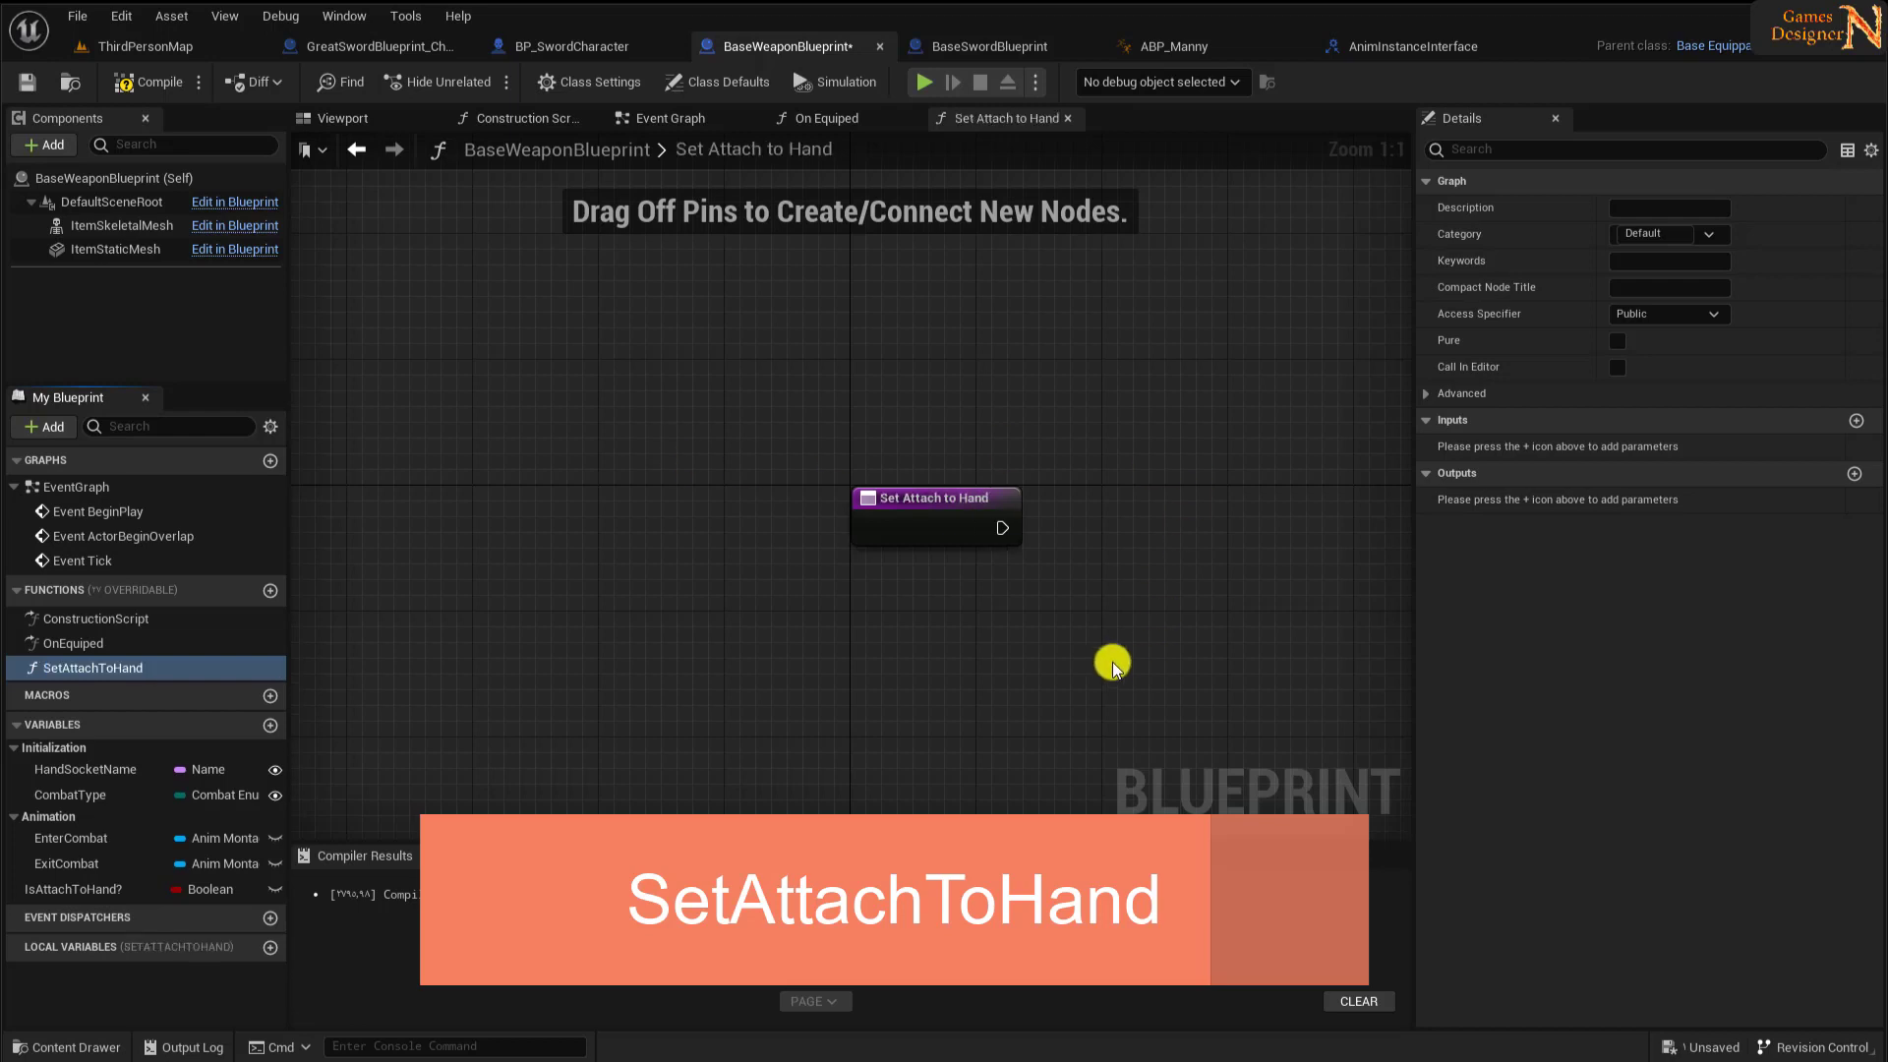
pyautogui.moveTo(1112, 665); pyautogui.dragTo(680, 632, button='right')
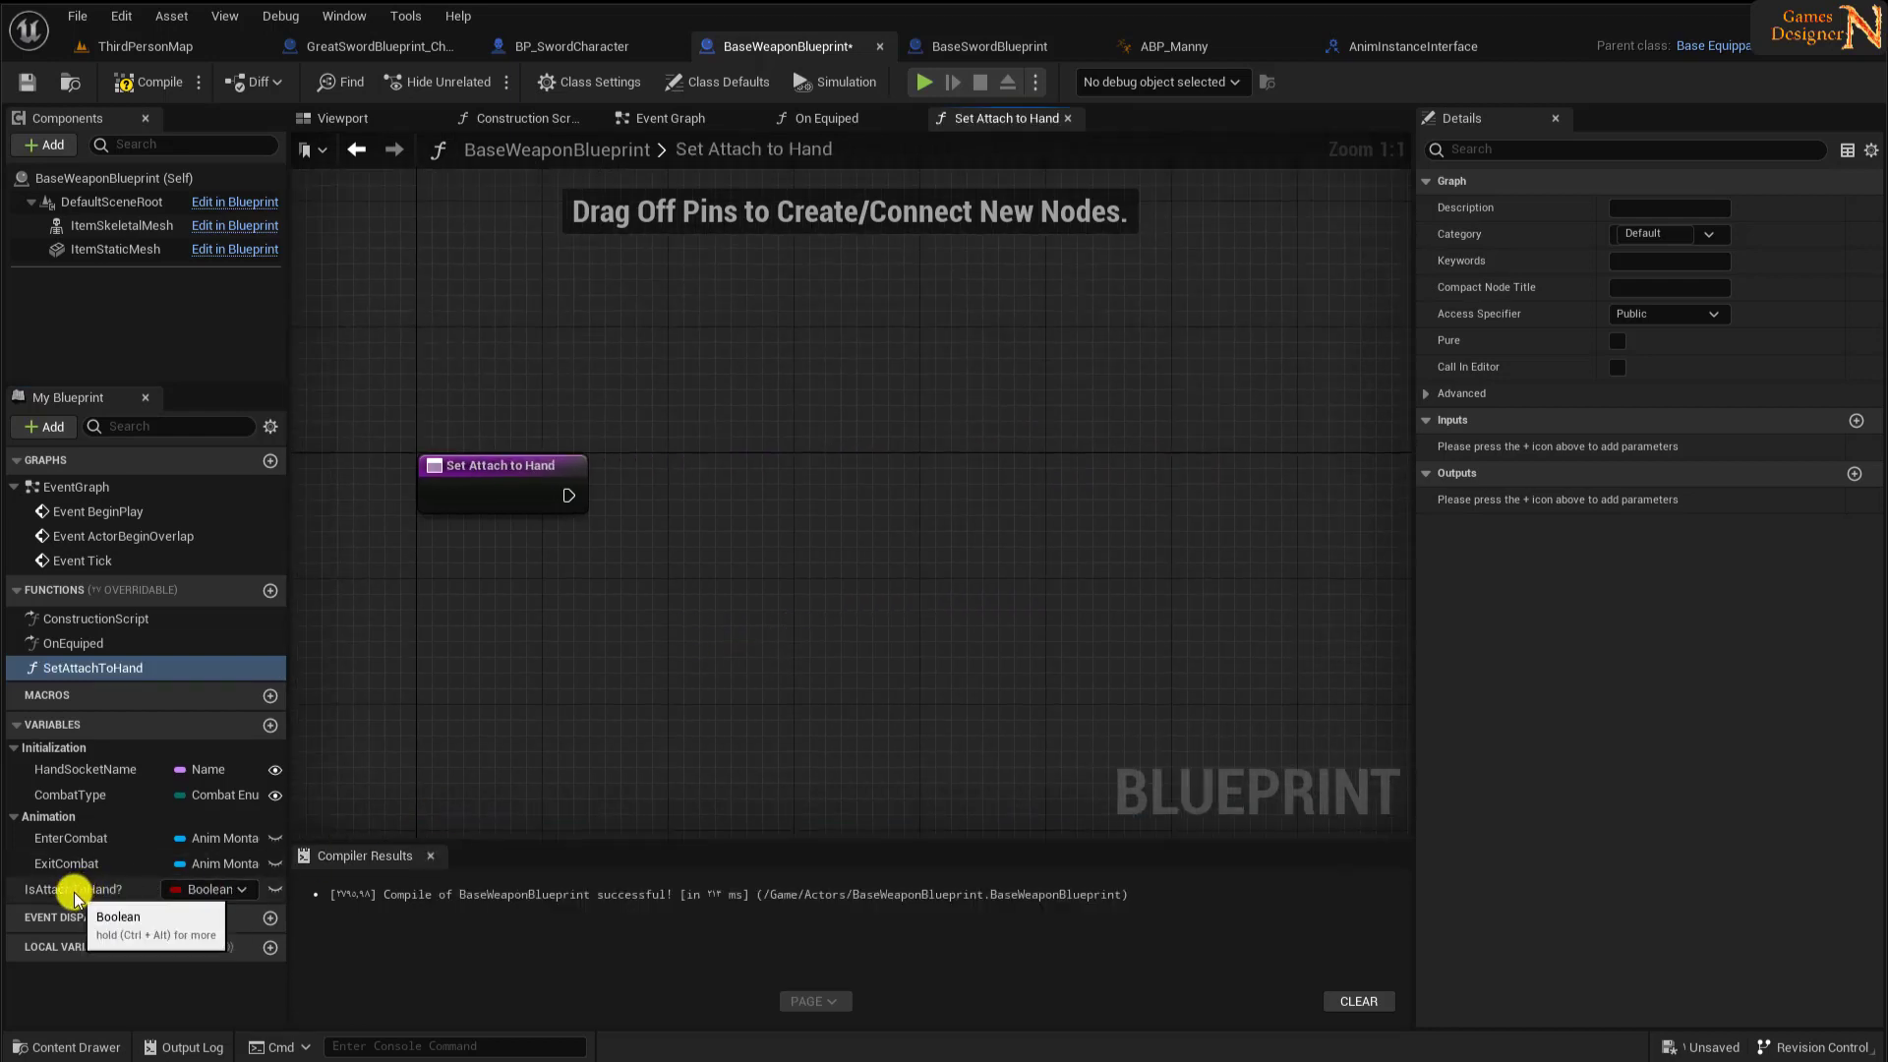
pyautogui.moveTo(74, 894); pyautogui.dragTo(576, 501)
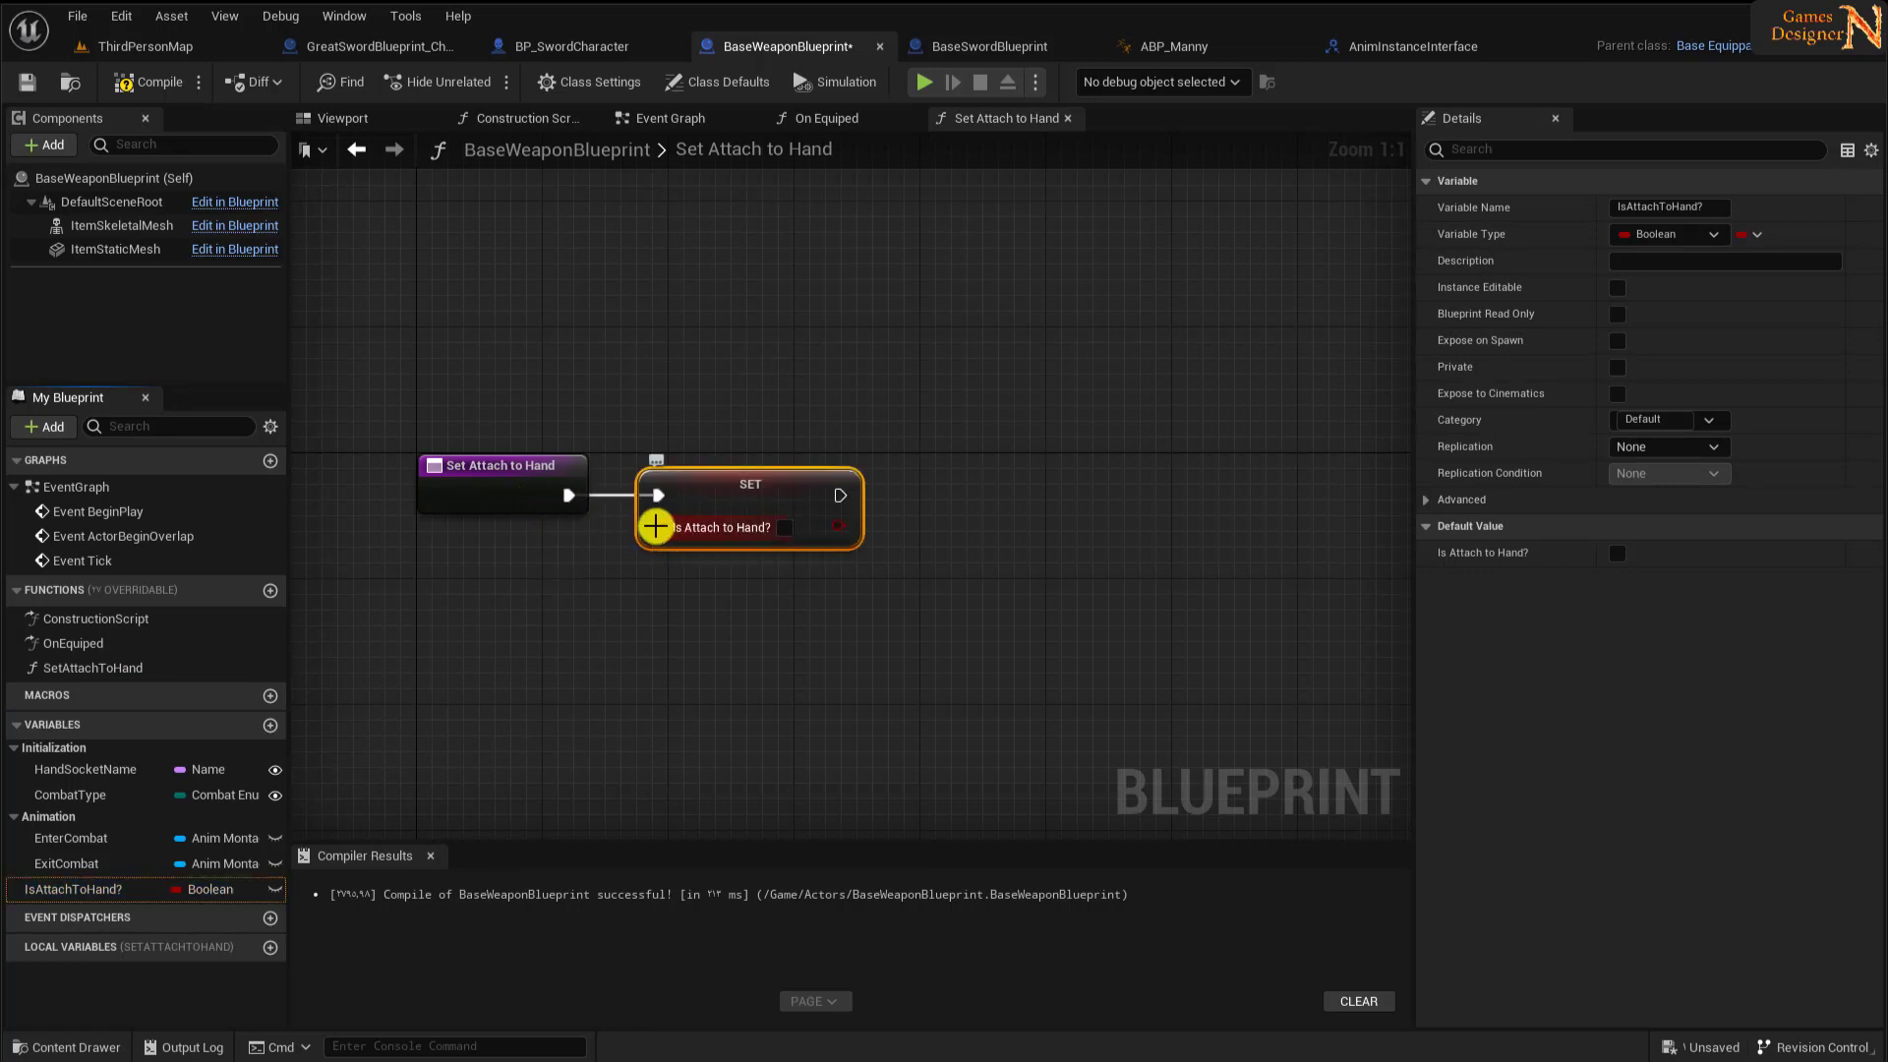
pyautogui.moveTo(655, 526); pyautogui.dragTo(497, 498)
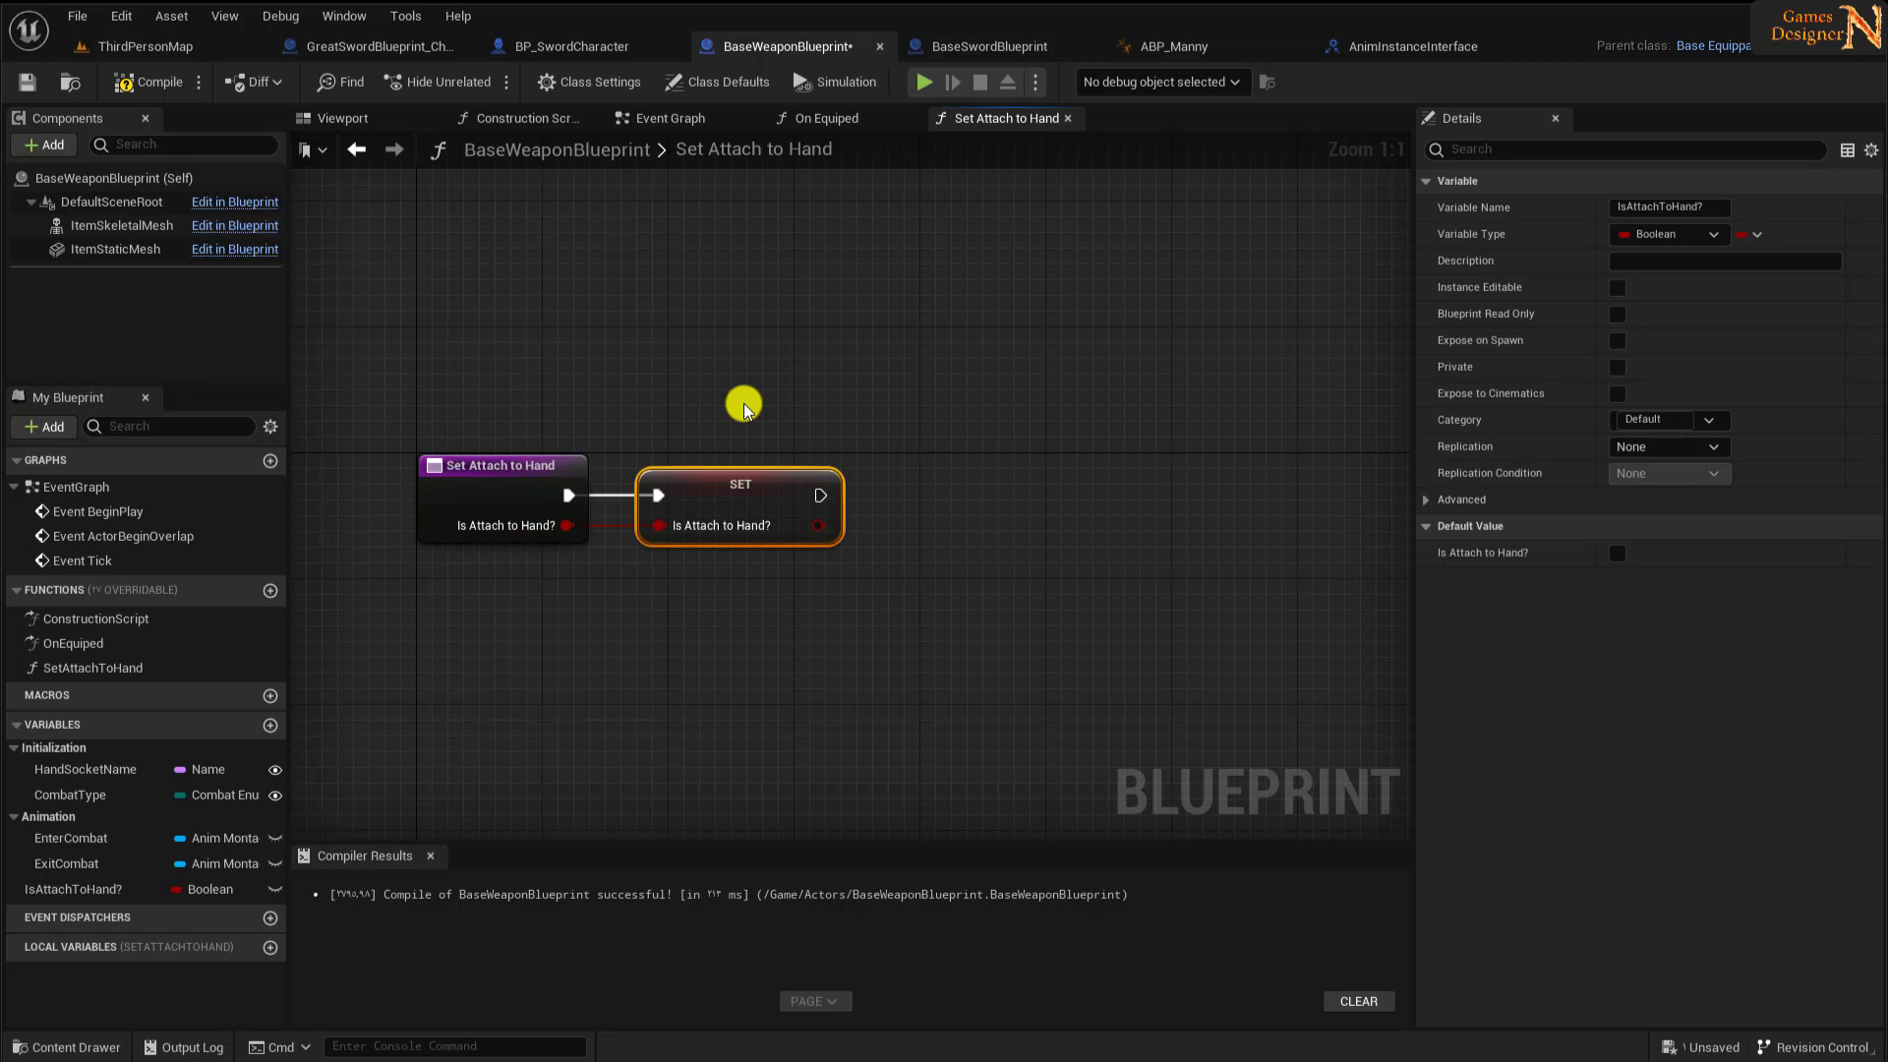
pyautogui.moveTo(744, 408); pyautogui.dragTo(759, 304, button='right')
# - Add Get Owner feeding a Cast To Character node that runs after the SET node
pyautogui.rightClick(963, 583)
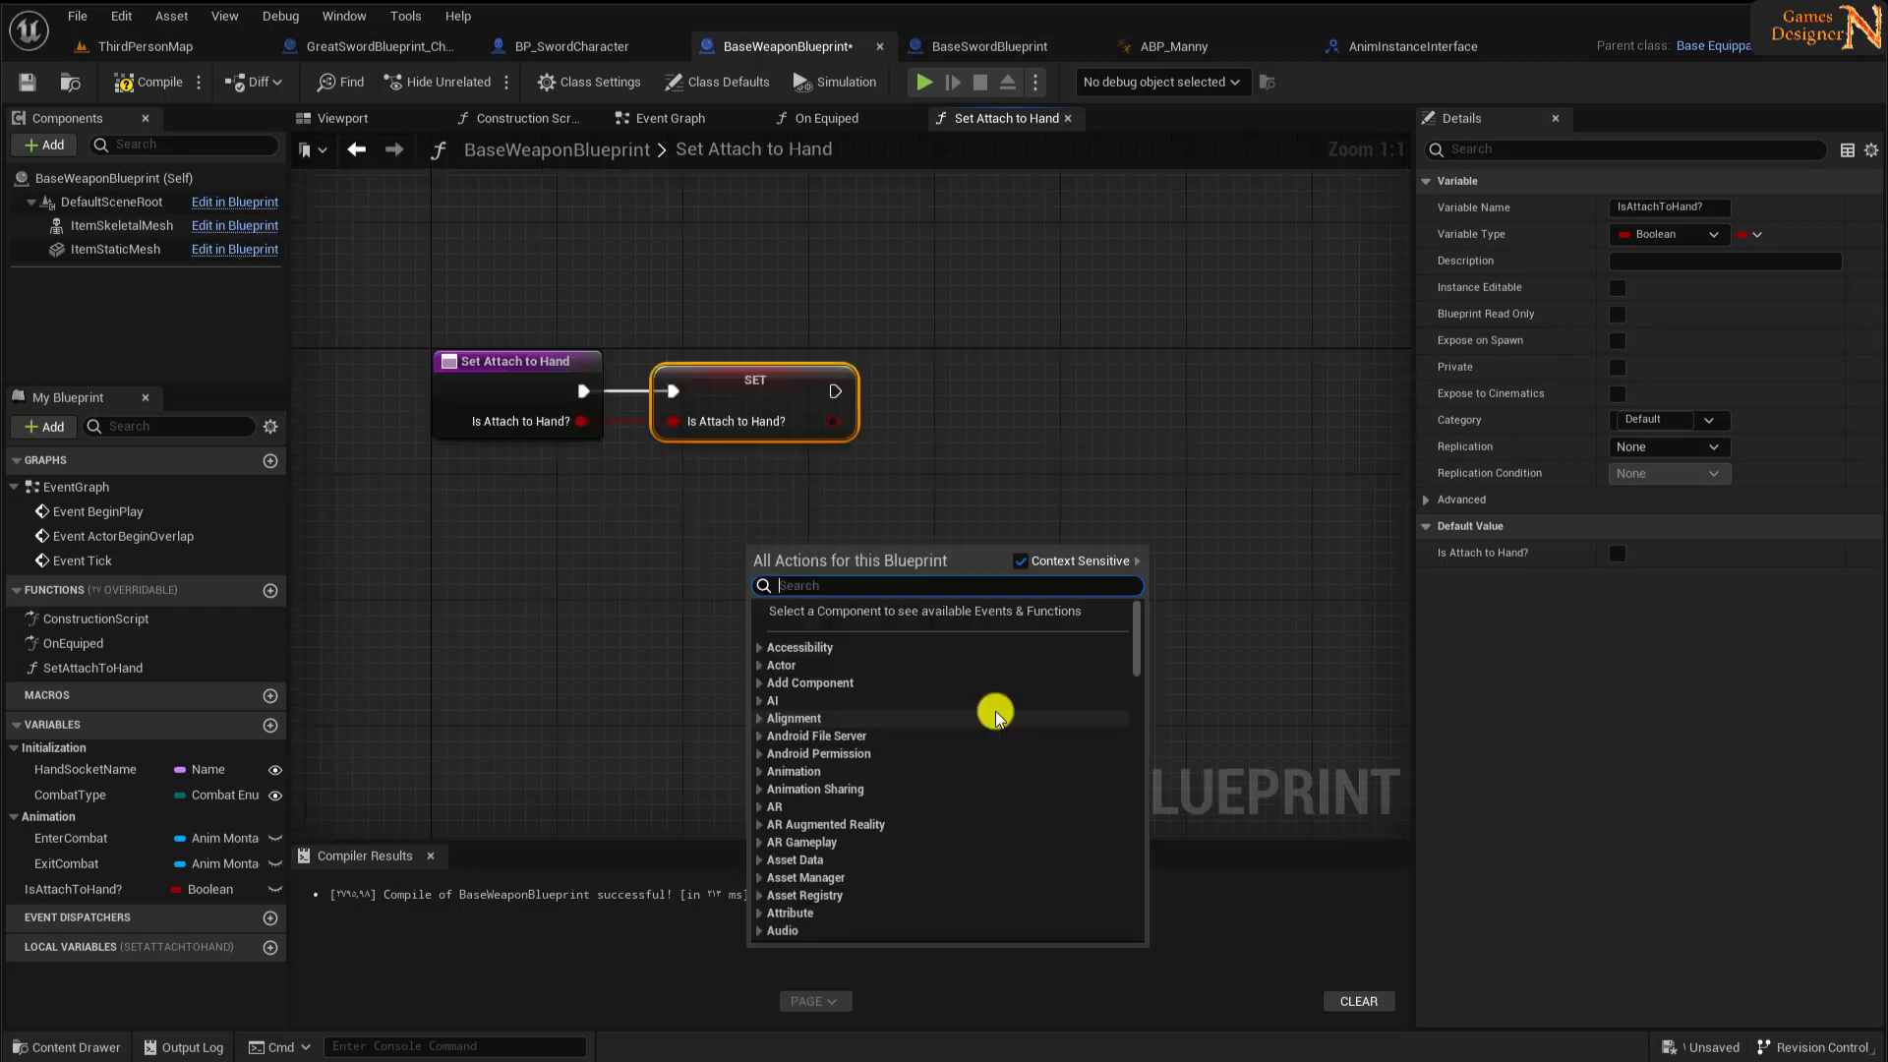
pyautogui.write('get owner')
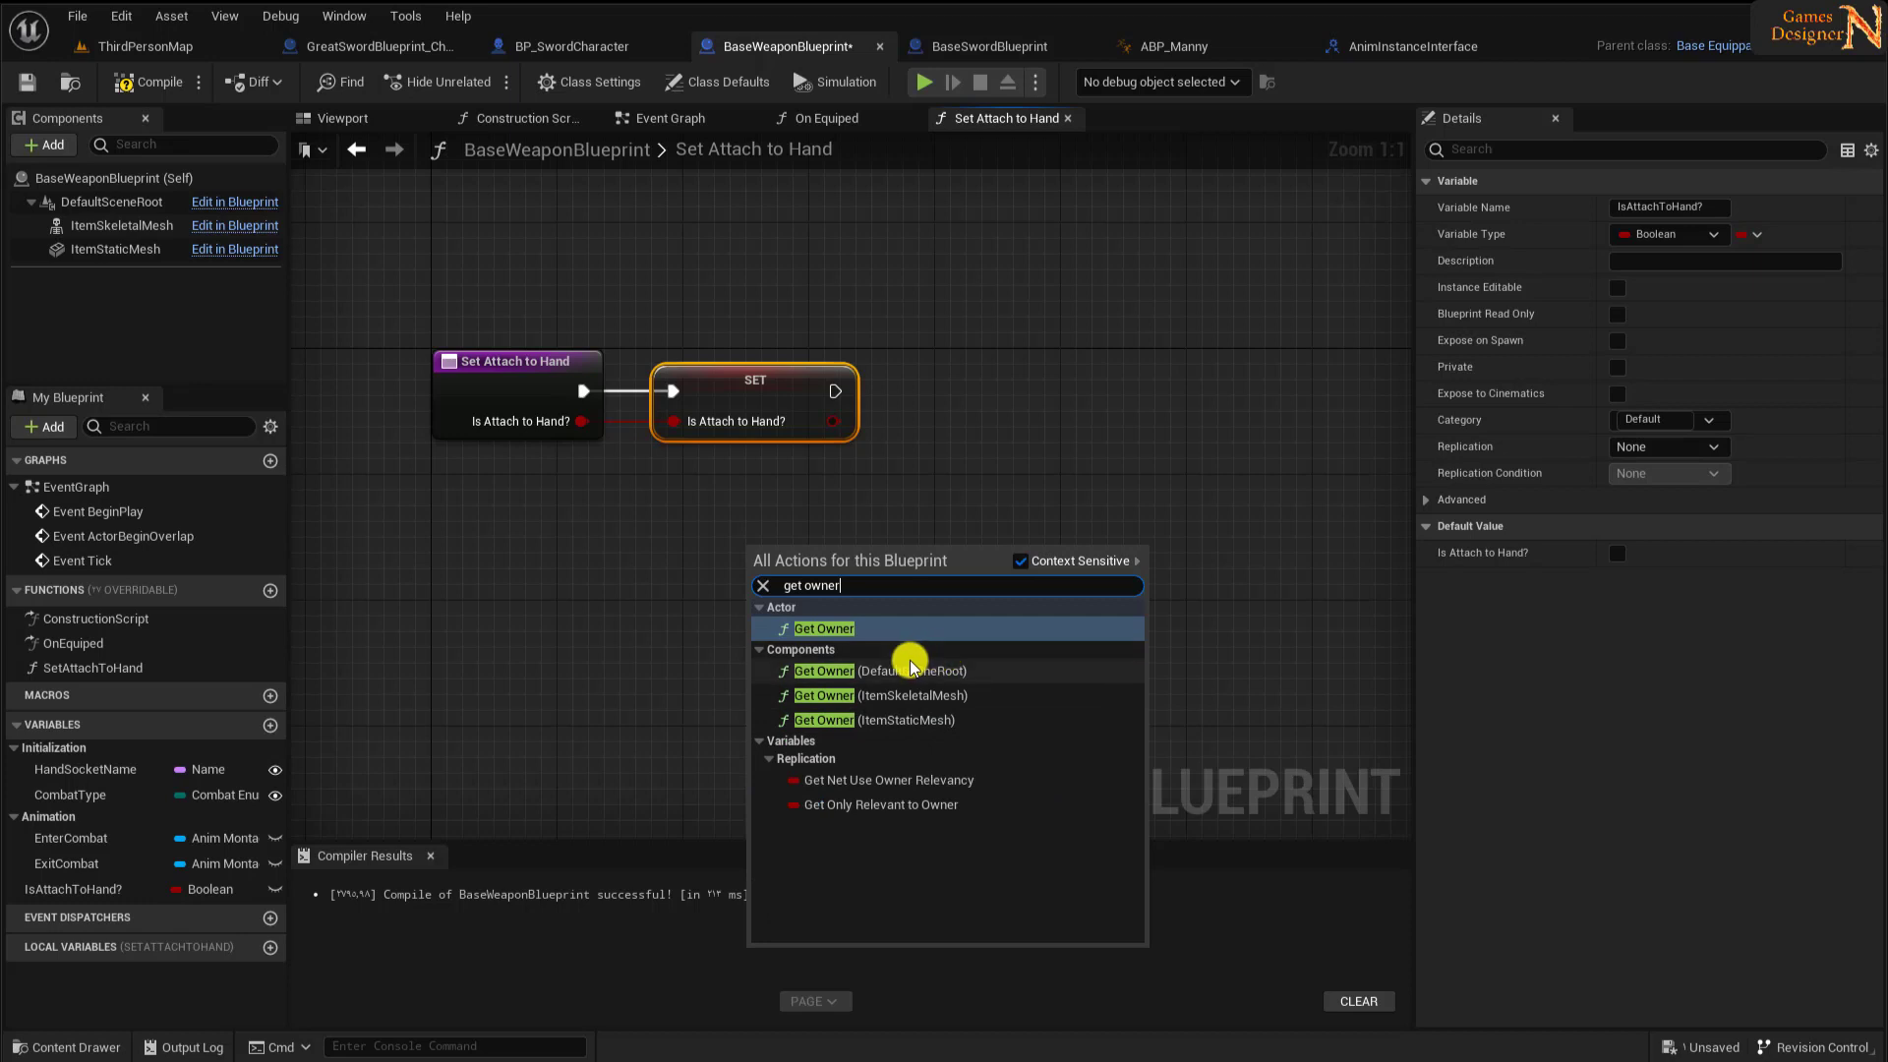
pyautogui.click(823, 629)
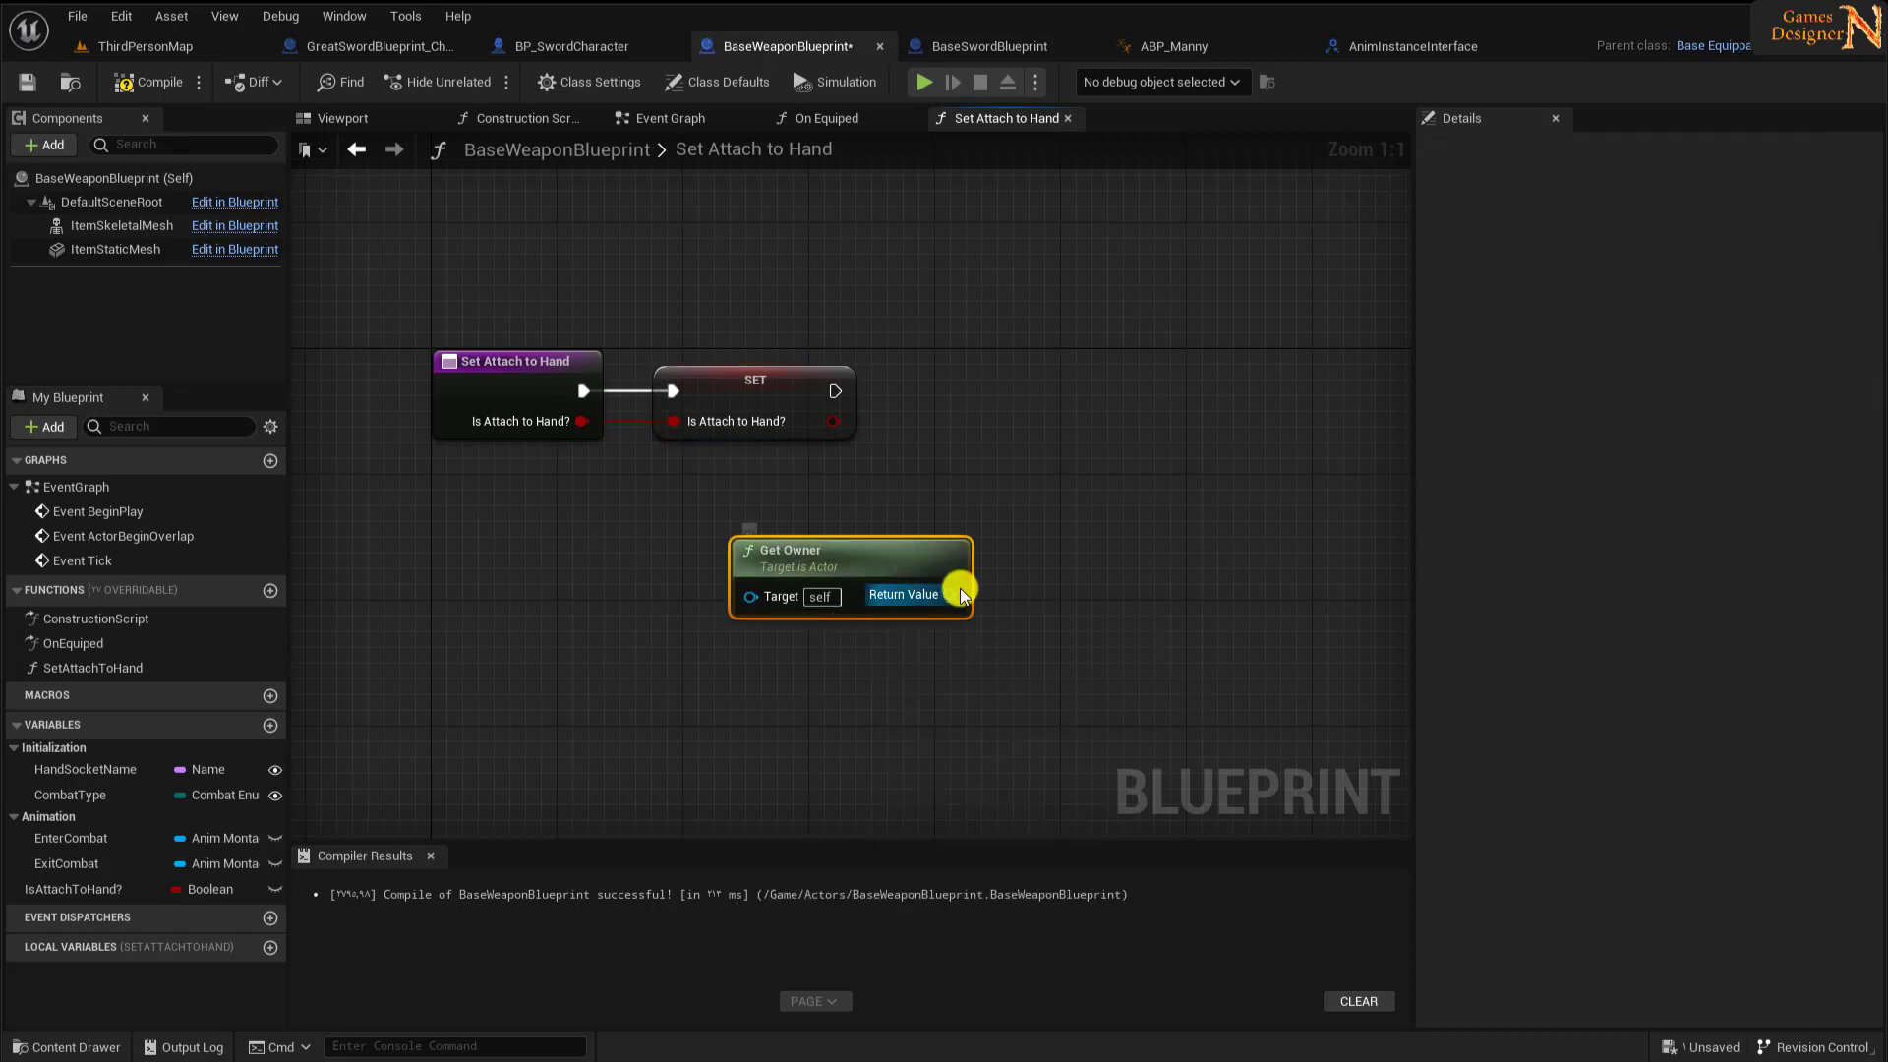
pyautogui.moveTo(950, 594); pyautogui.dragTo(1095, 451)
pyautogui.write('cast to')
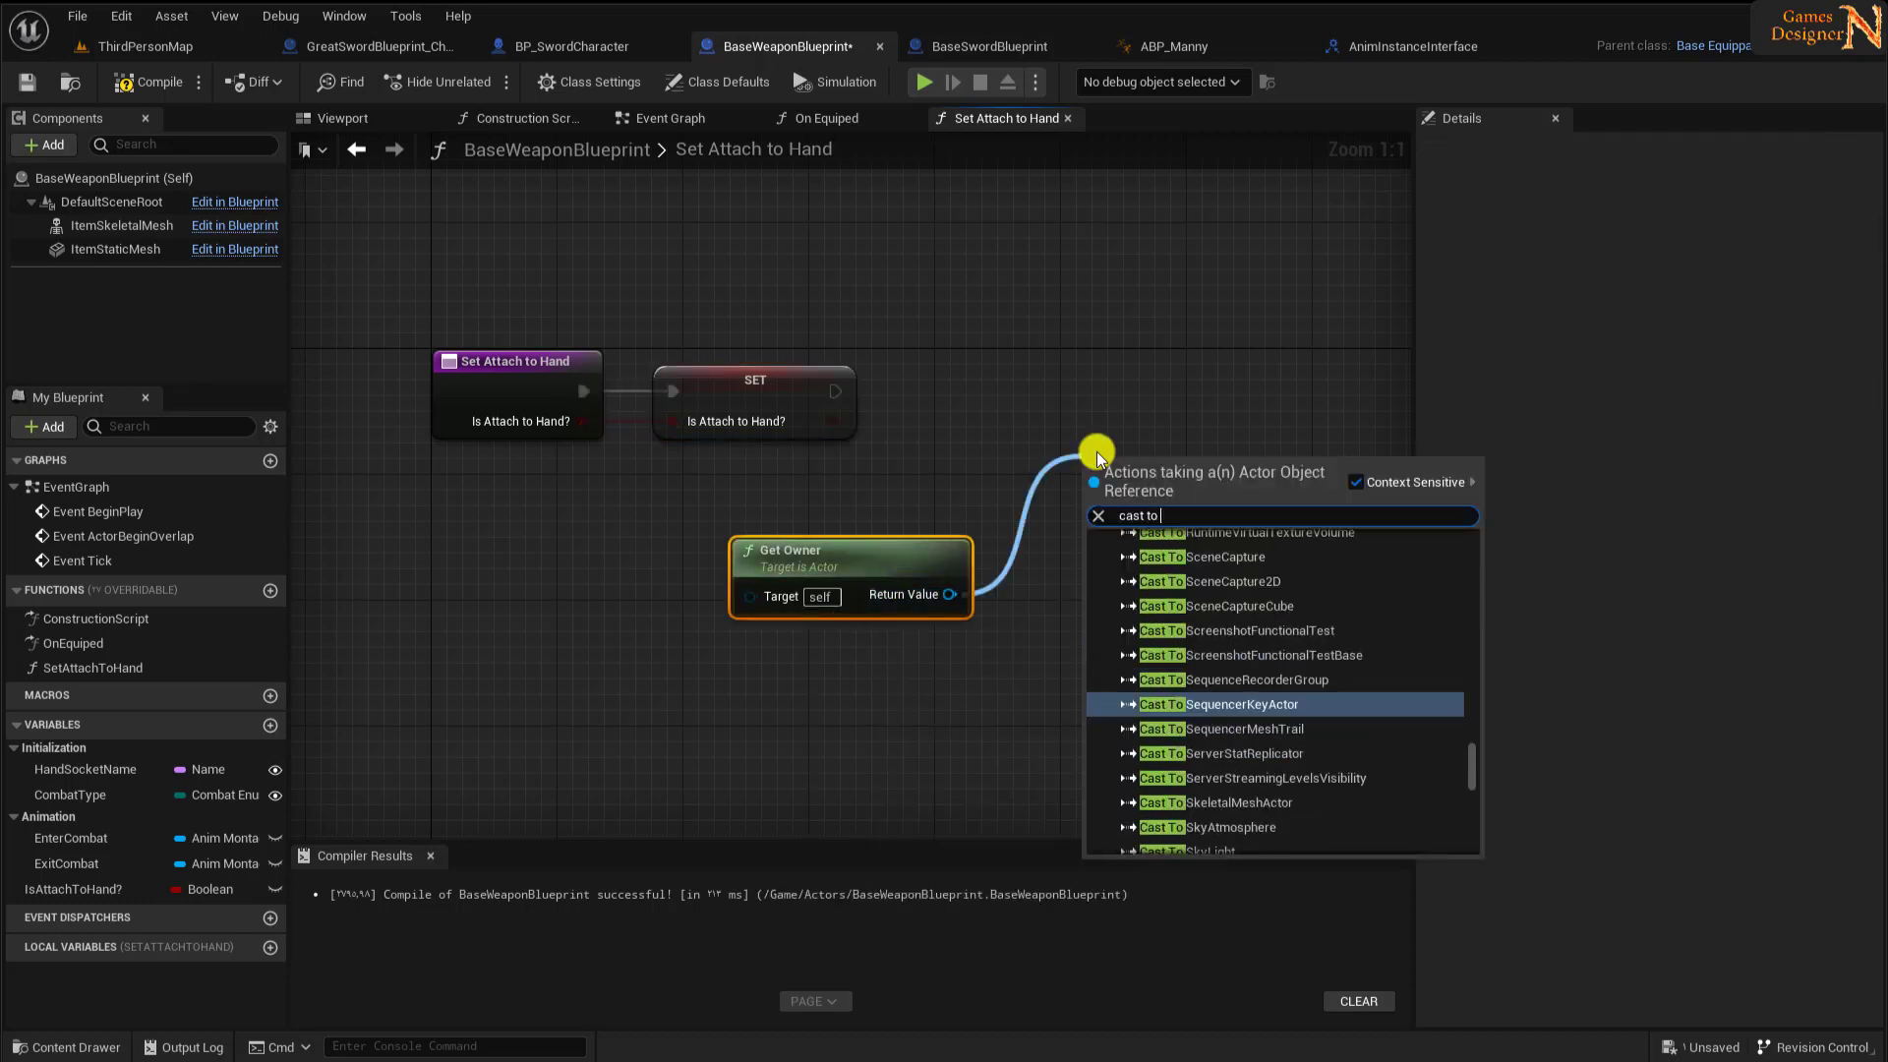
pyautogui.write(' chara')
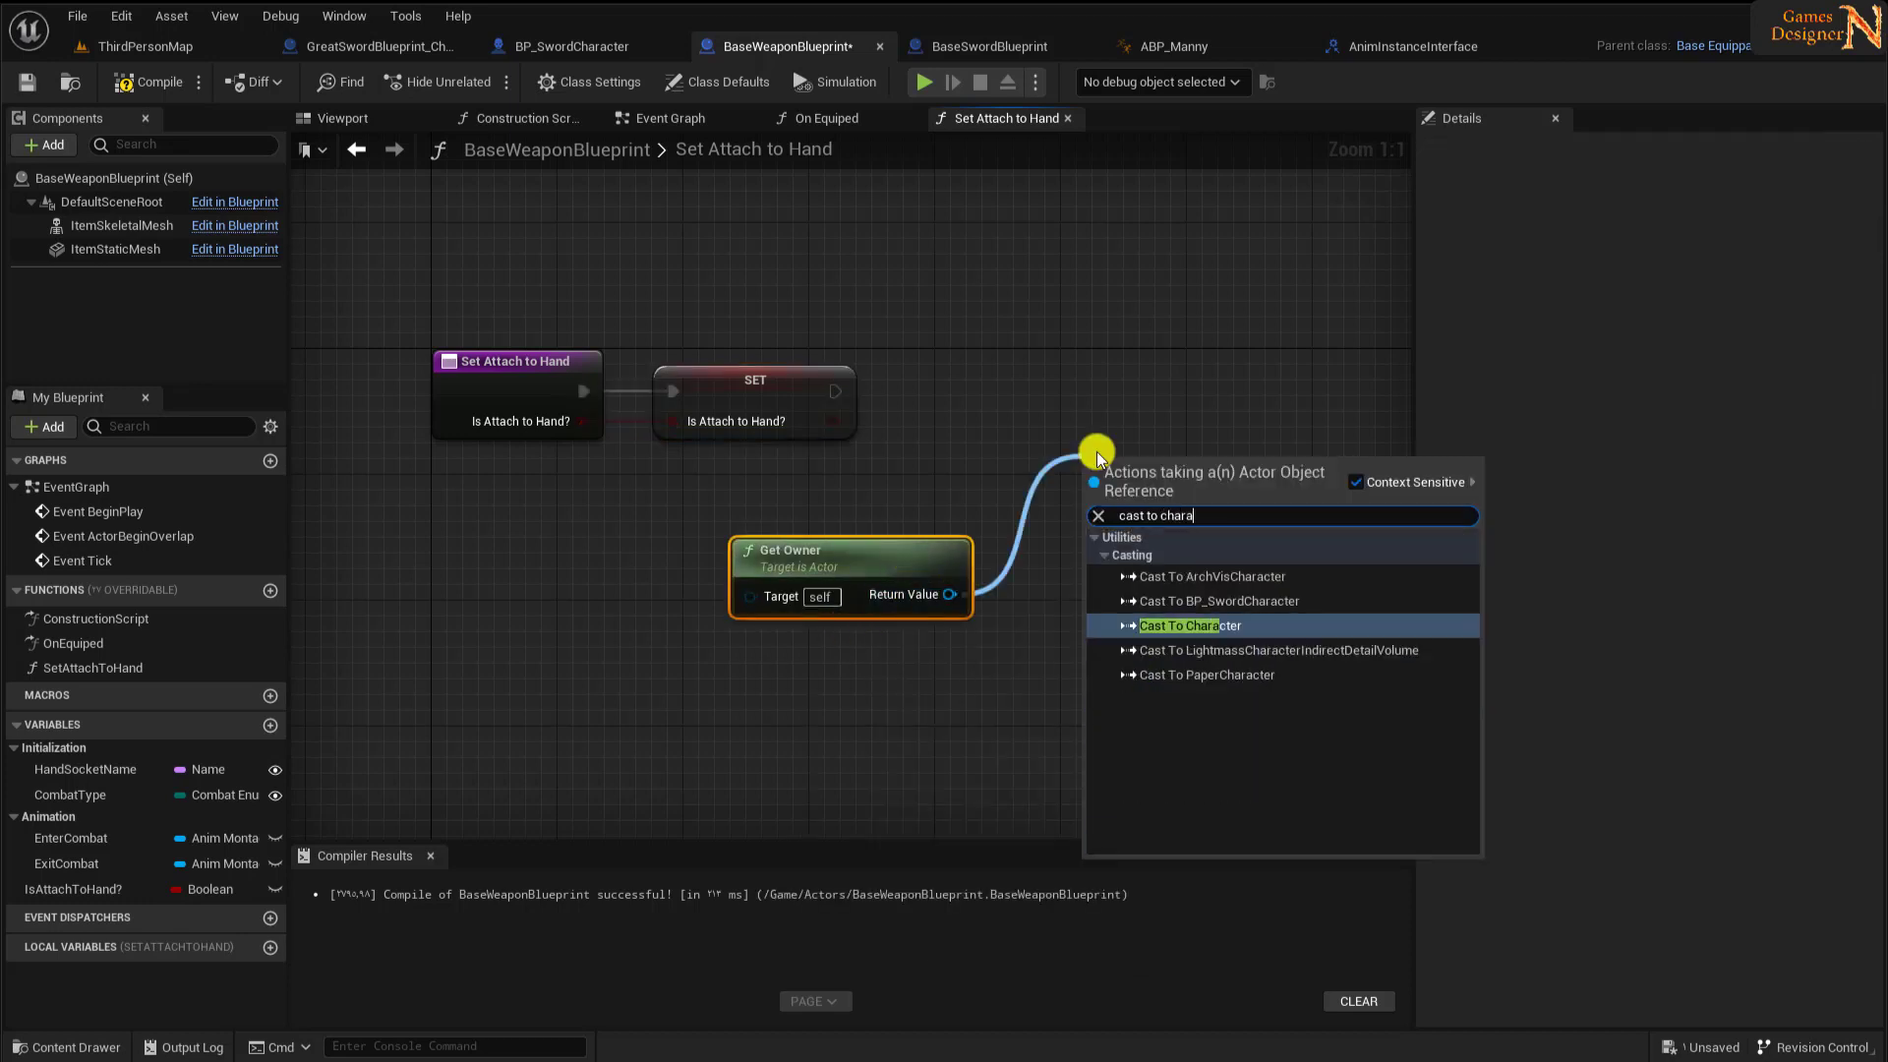
pyautogui.click(1108, 627)
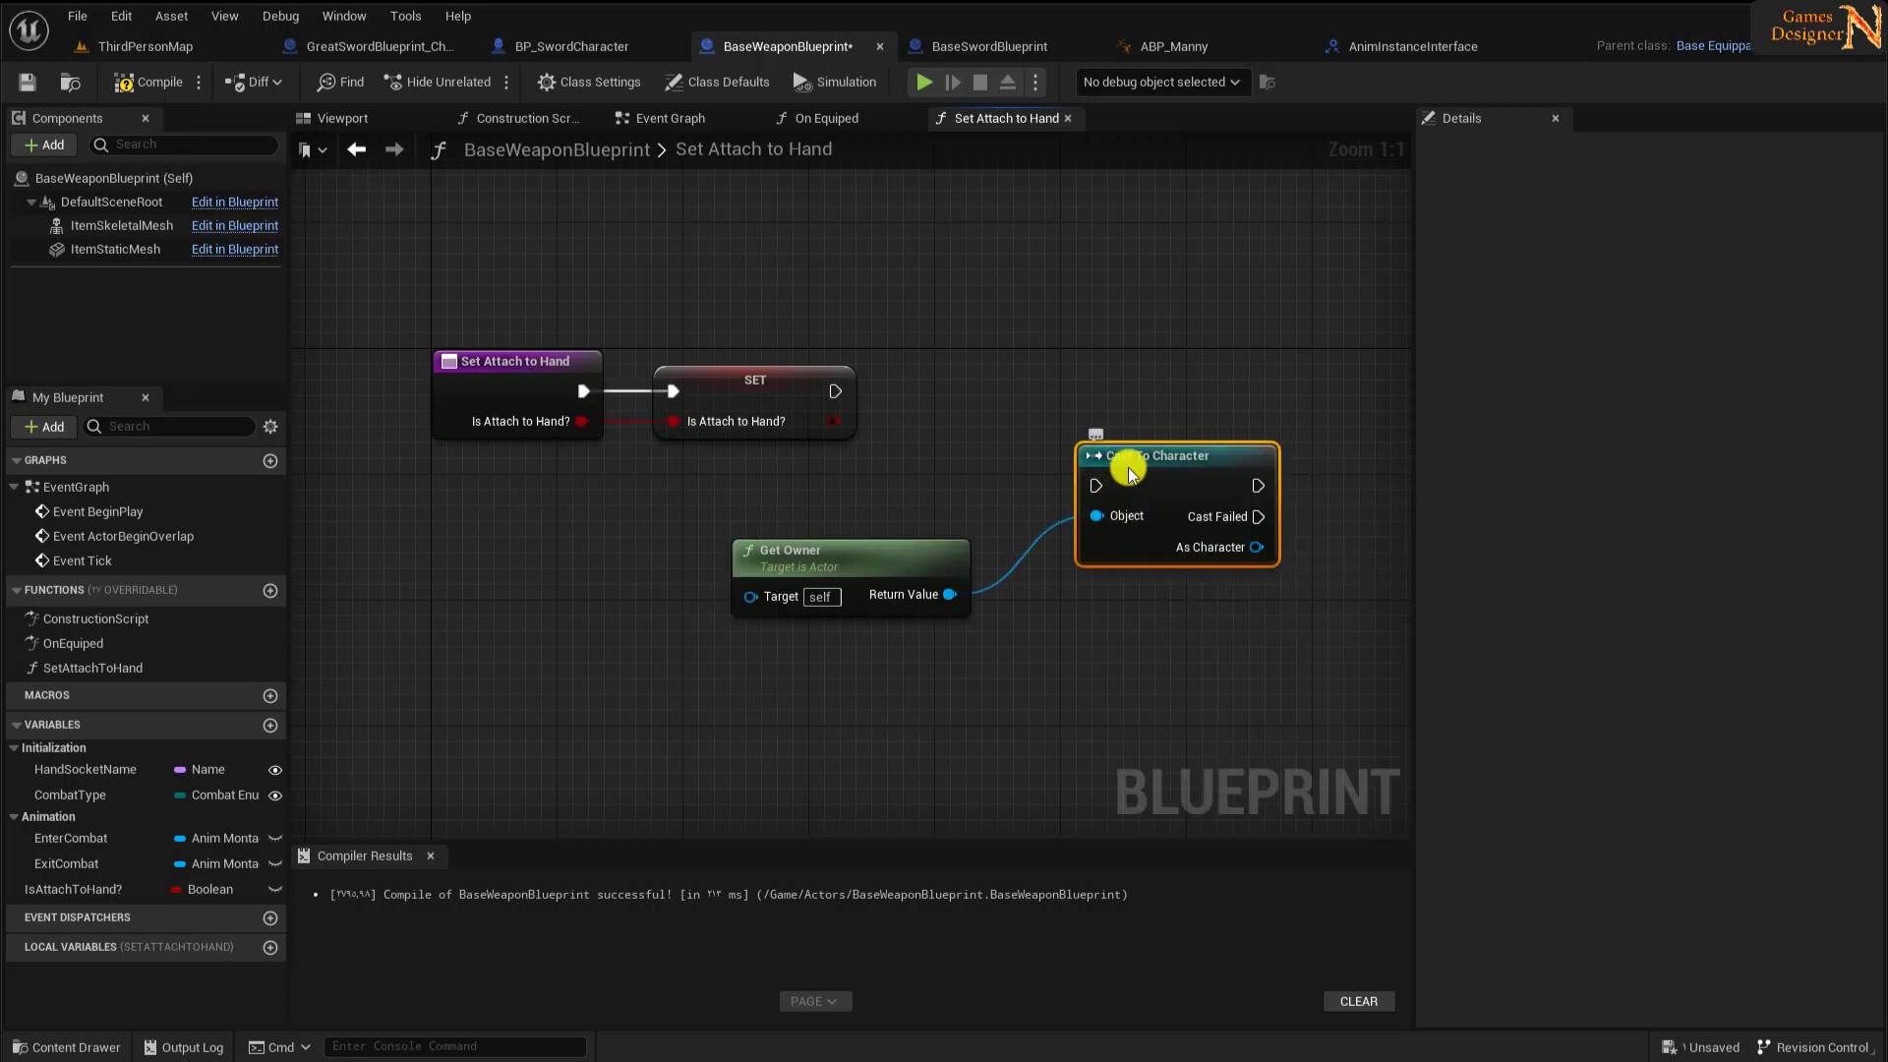
pyautogui.moveTo(1130, 461); pyautogui.dragTo(1075, 381)
pyautogui.moveTo(835, 390); pyautogui.dragTo(1048, 390)
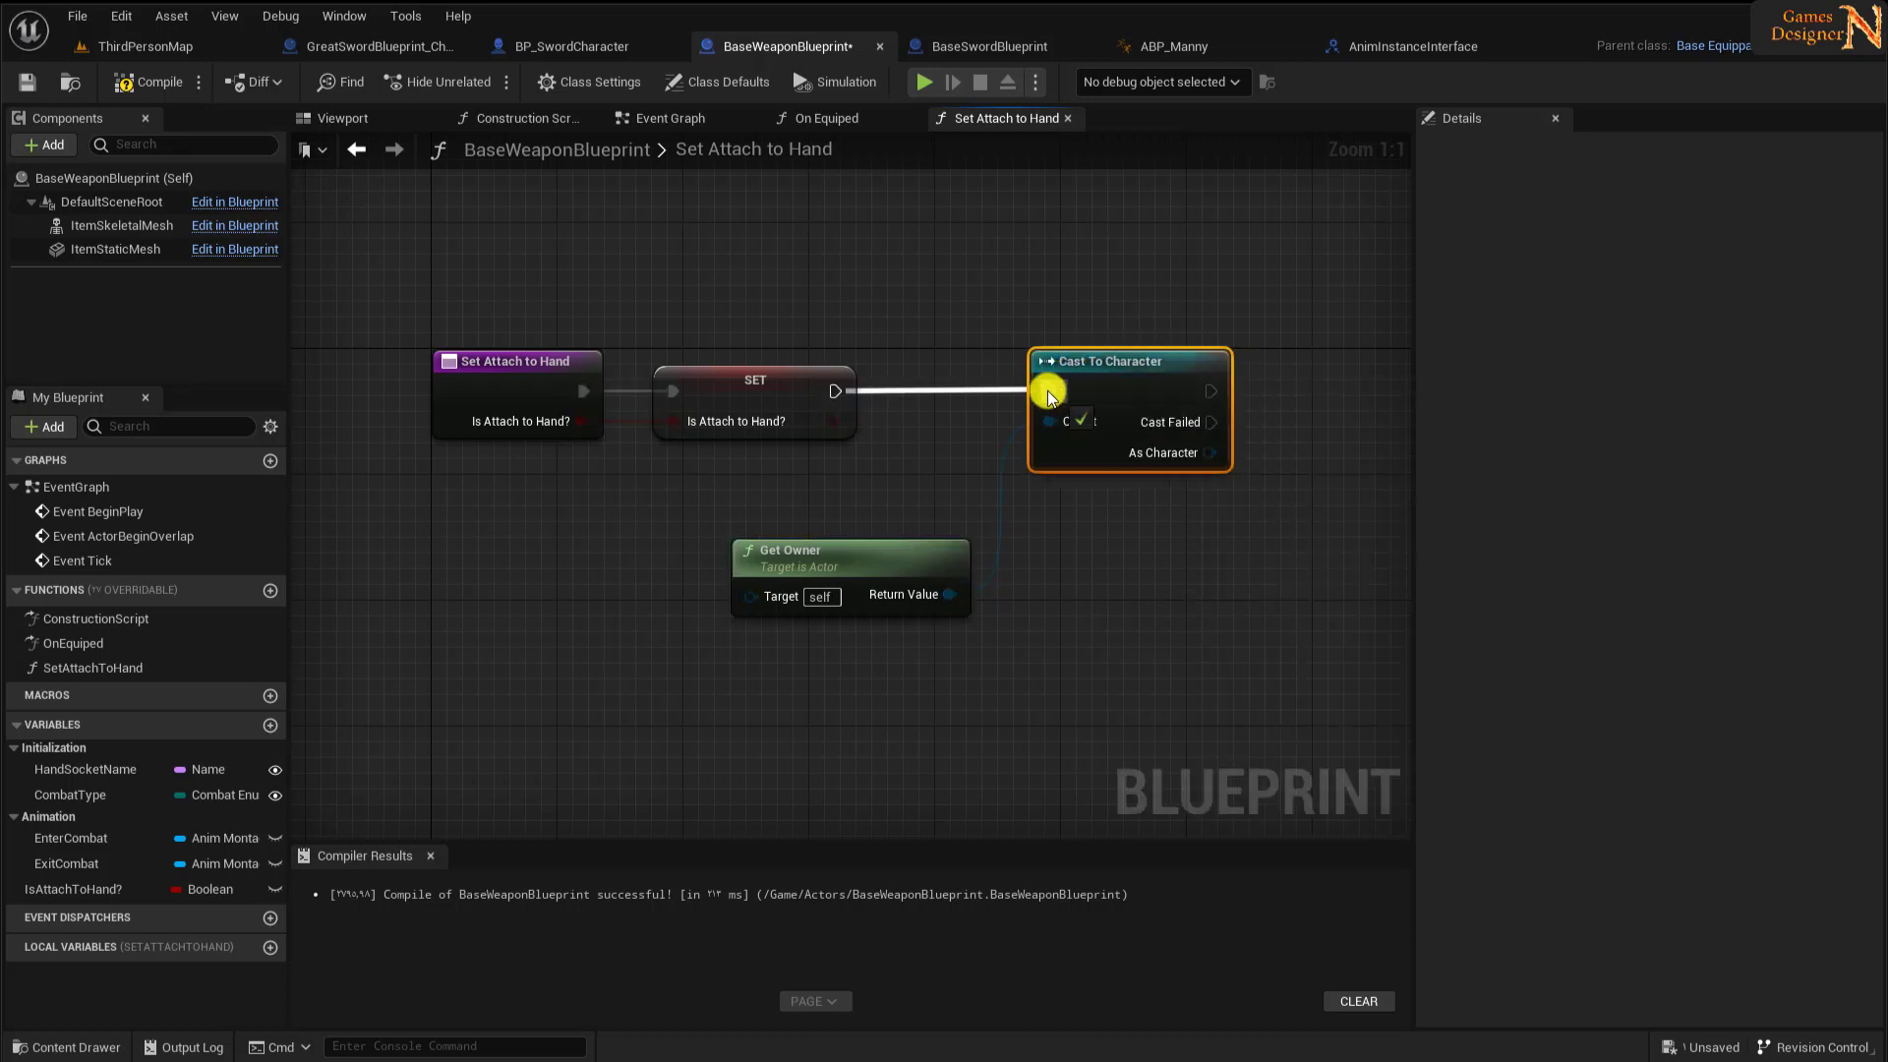
pyautogui.moveTo(1241, 602); pyautogui.dragTo(987, 589, button='right')
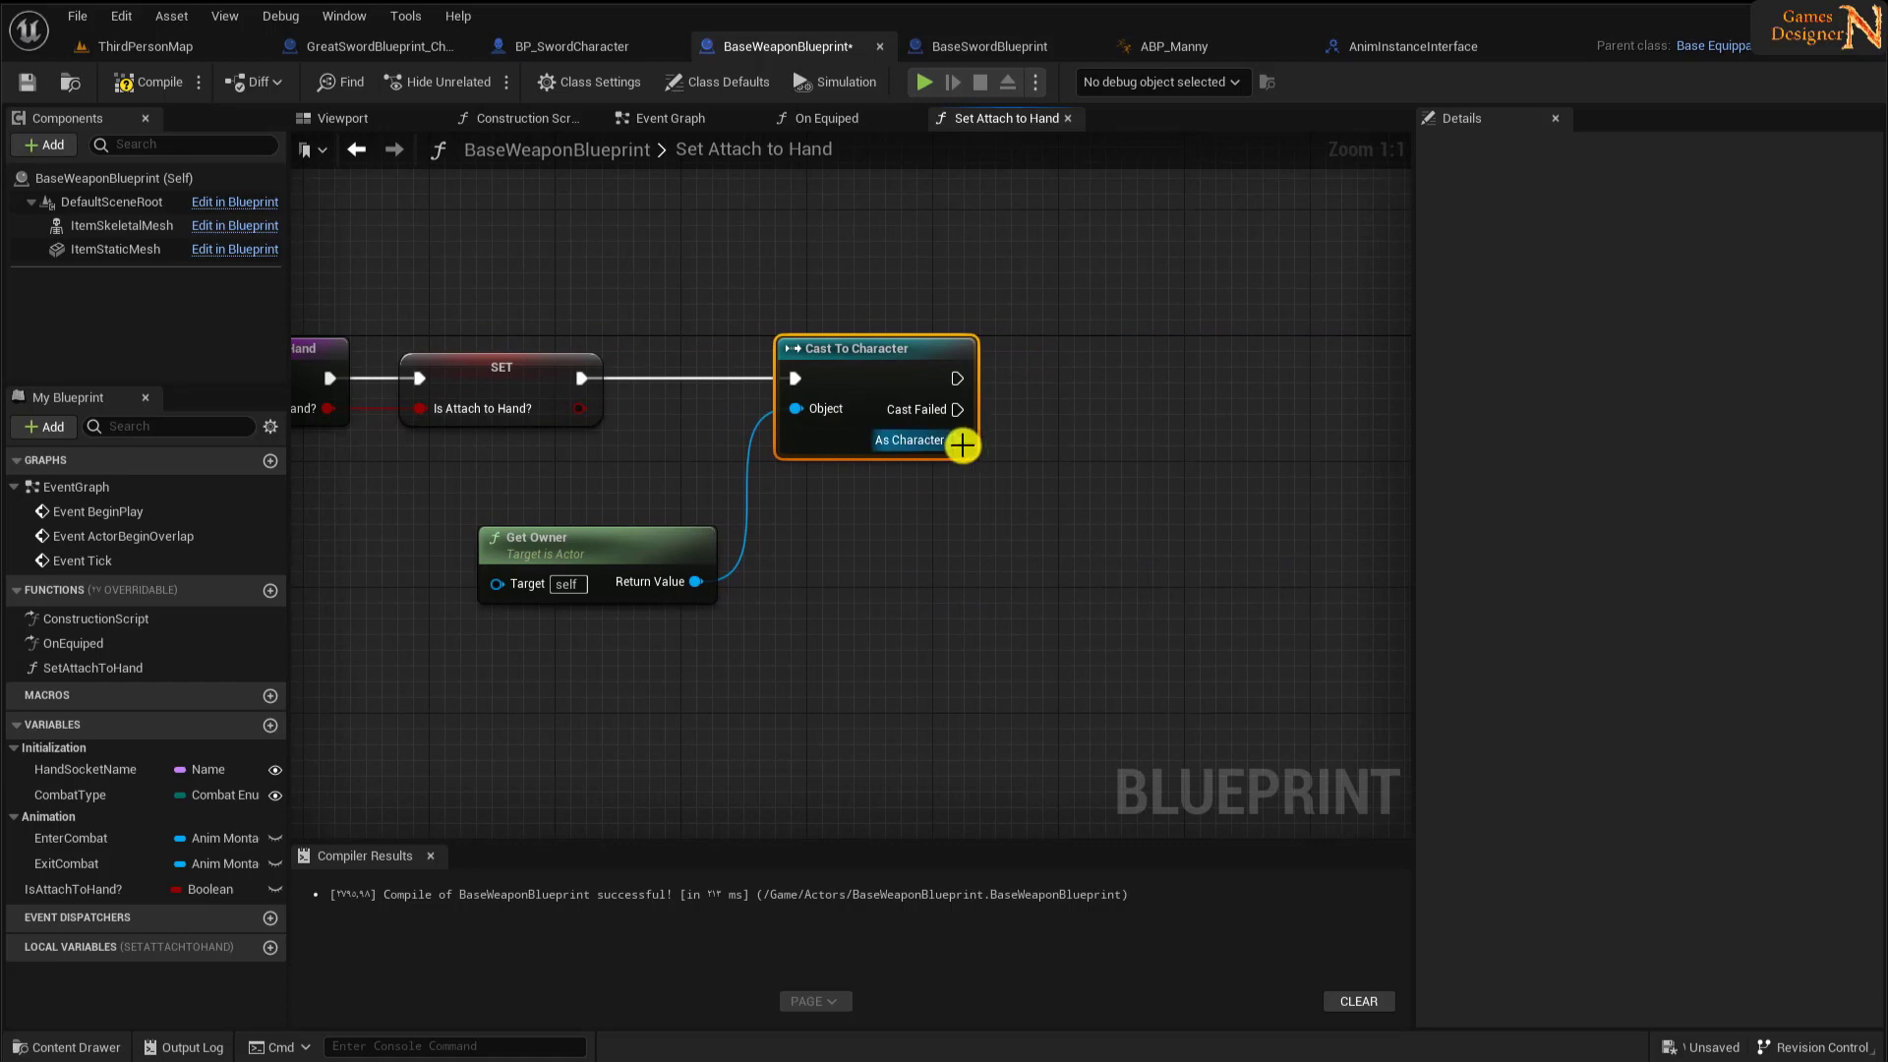
# - From As Character, add Get Anim Instance on the character's Mesh and arrange the nodes
pyautogui.moveTo(956, 439); pyautogui.dragTo(1013, 521)
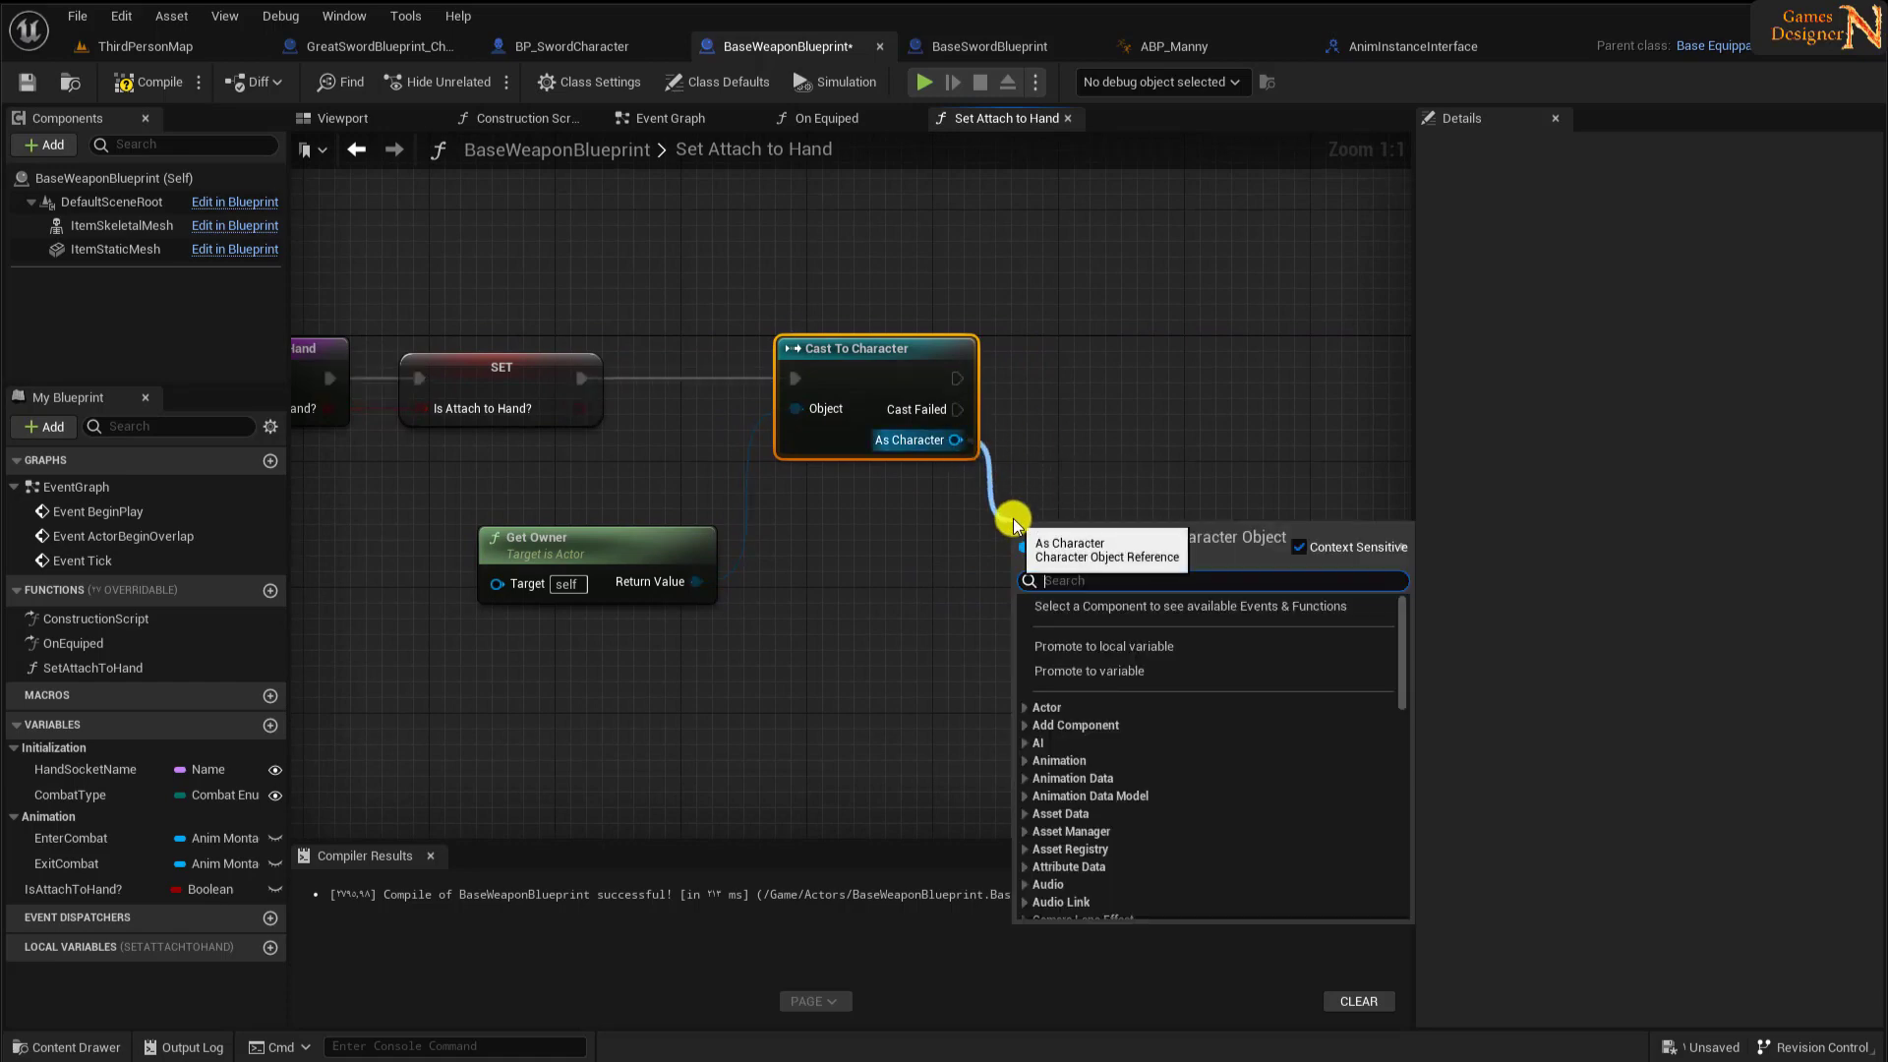
pyautogui.write('get a')
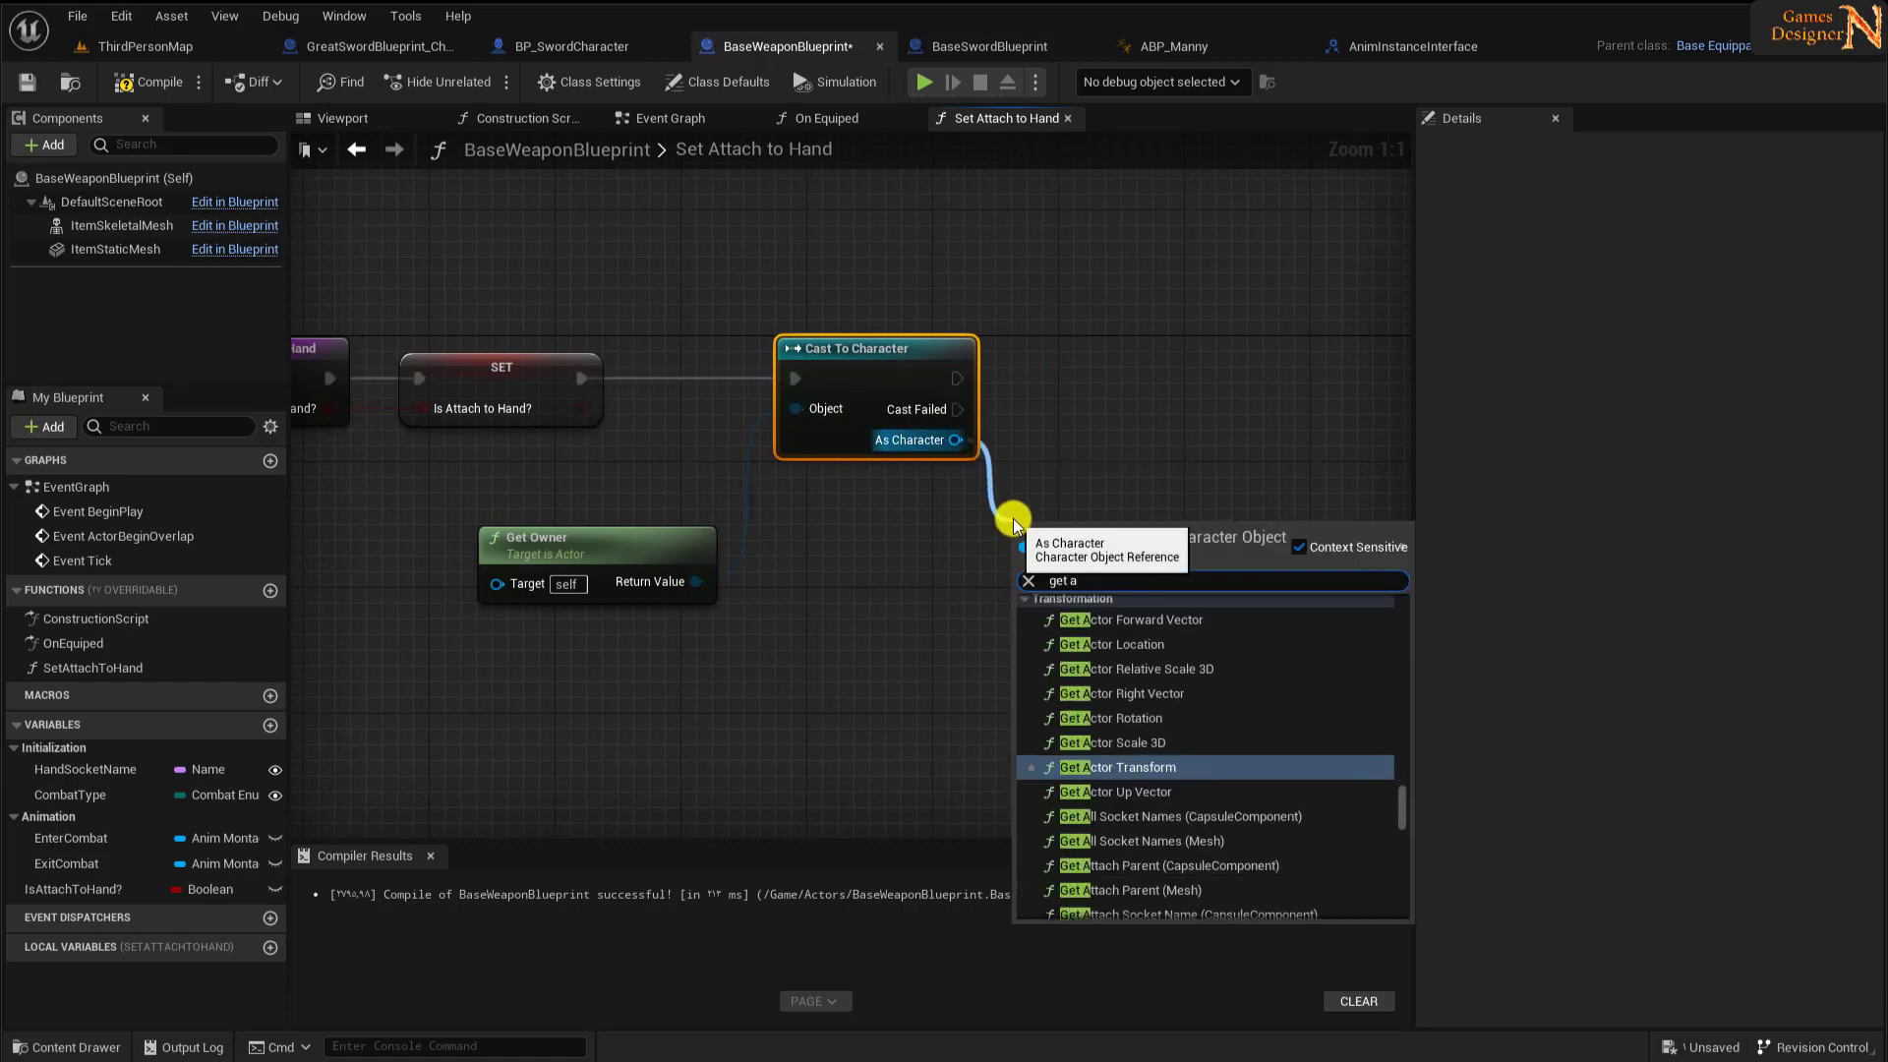
pyautogui.write('nim in')
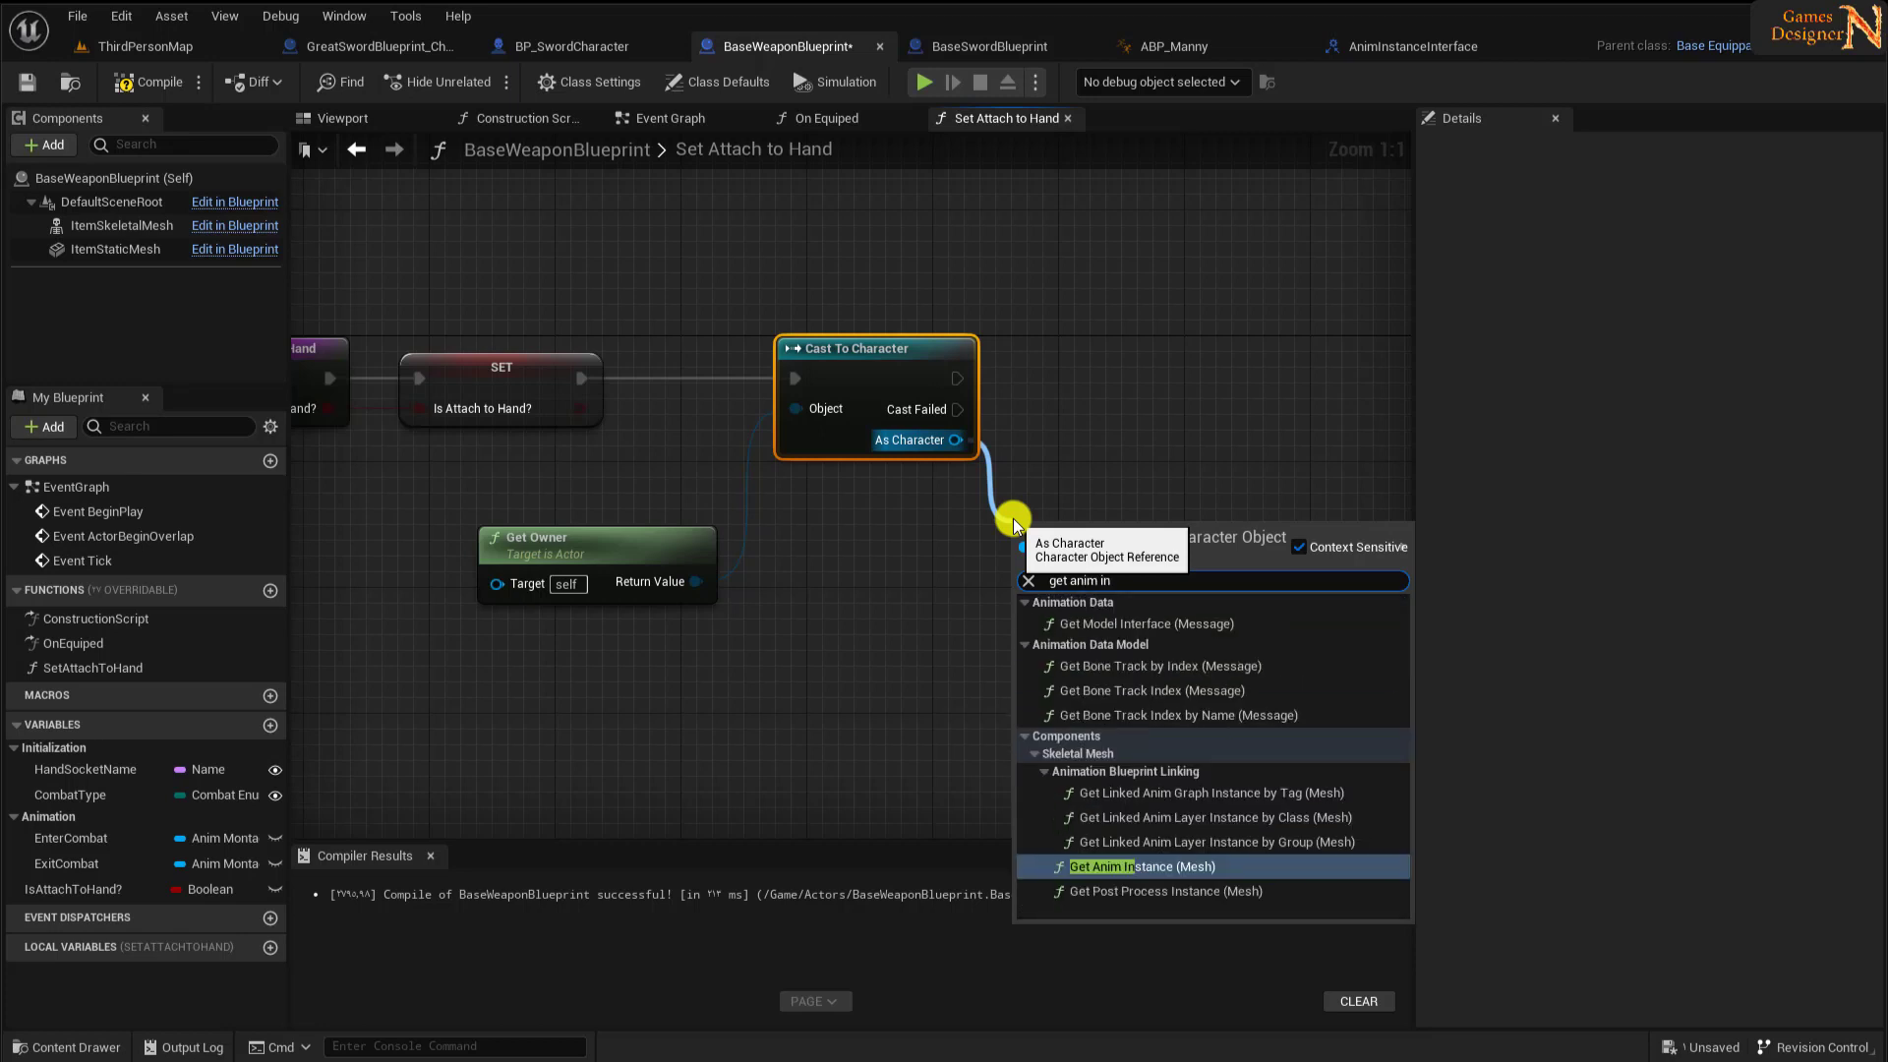
pyautogui.click(1129, 862)
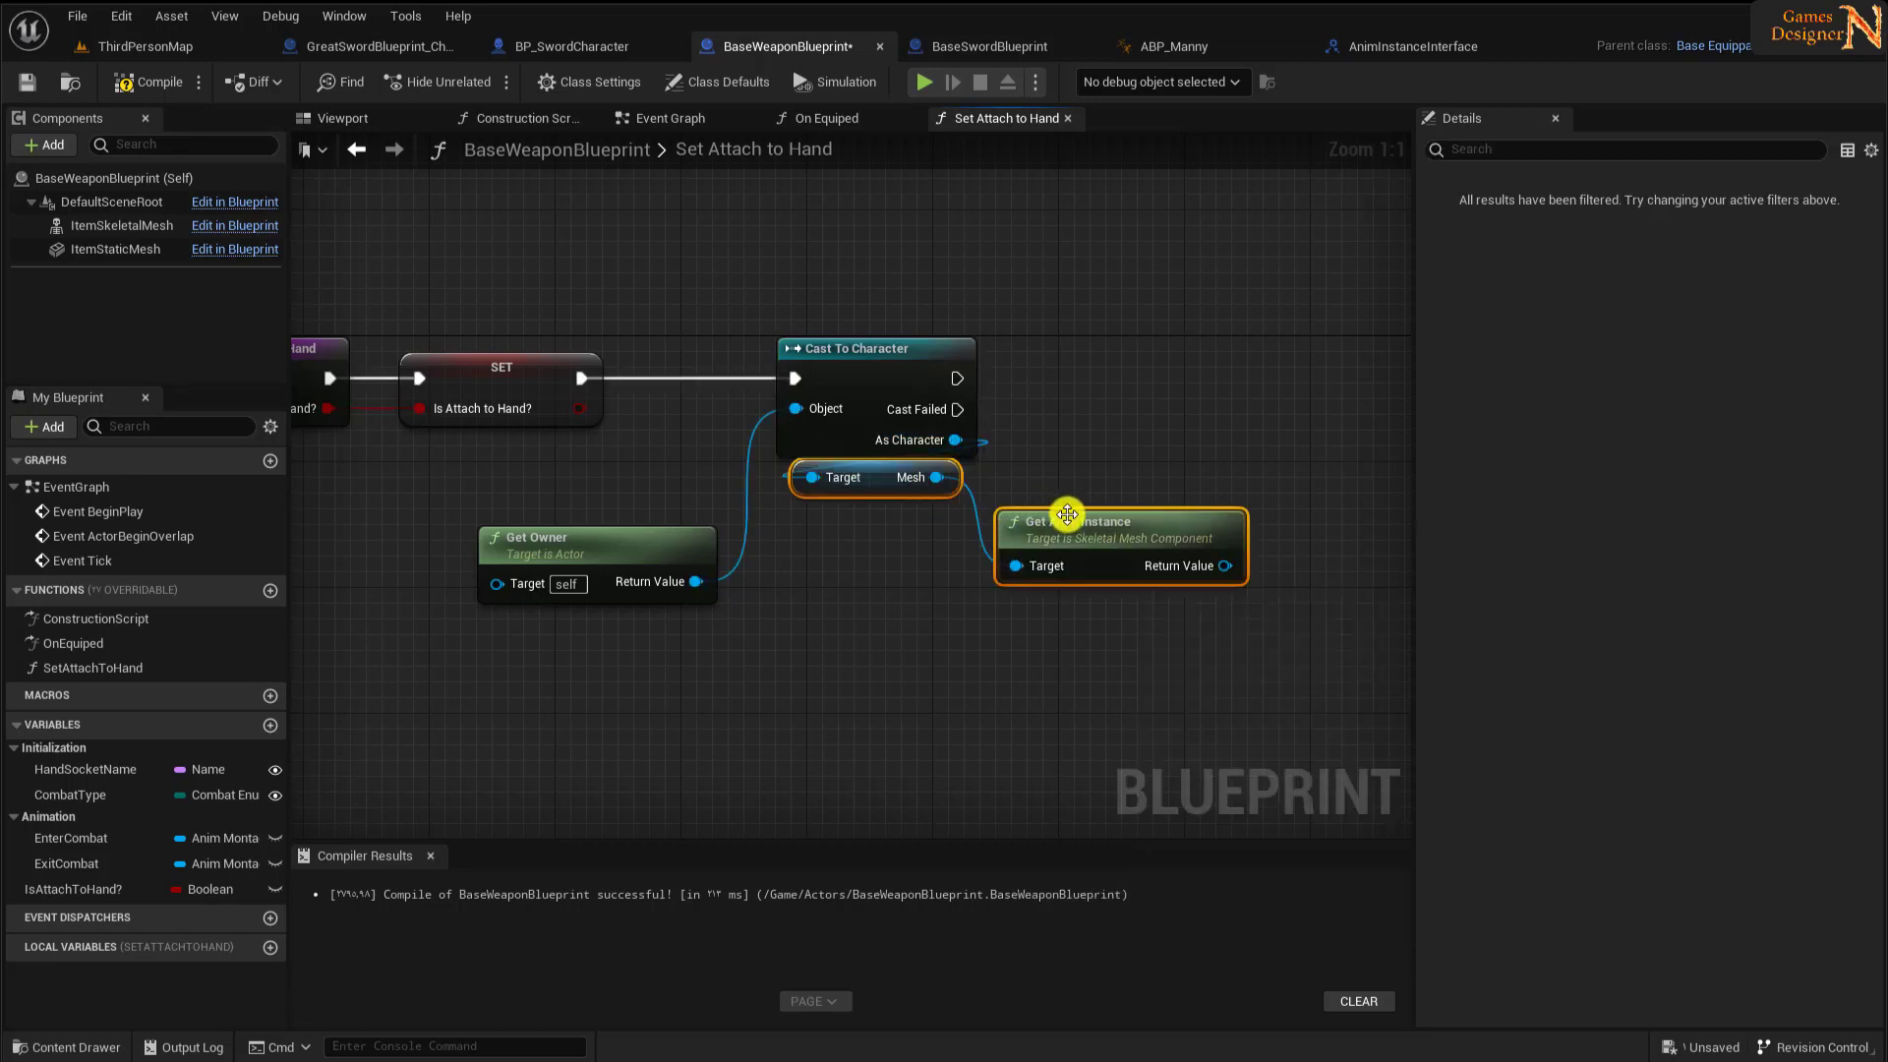
pyautogui.moveTo(1067, 514); pyautogui.dragTo(1116, 544)
pyautogui.click(887, 484)
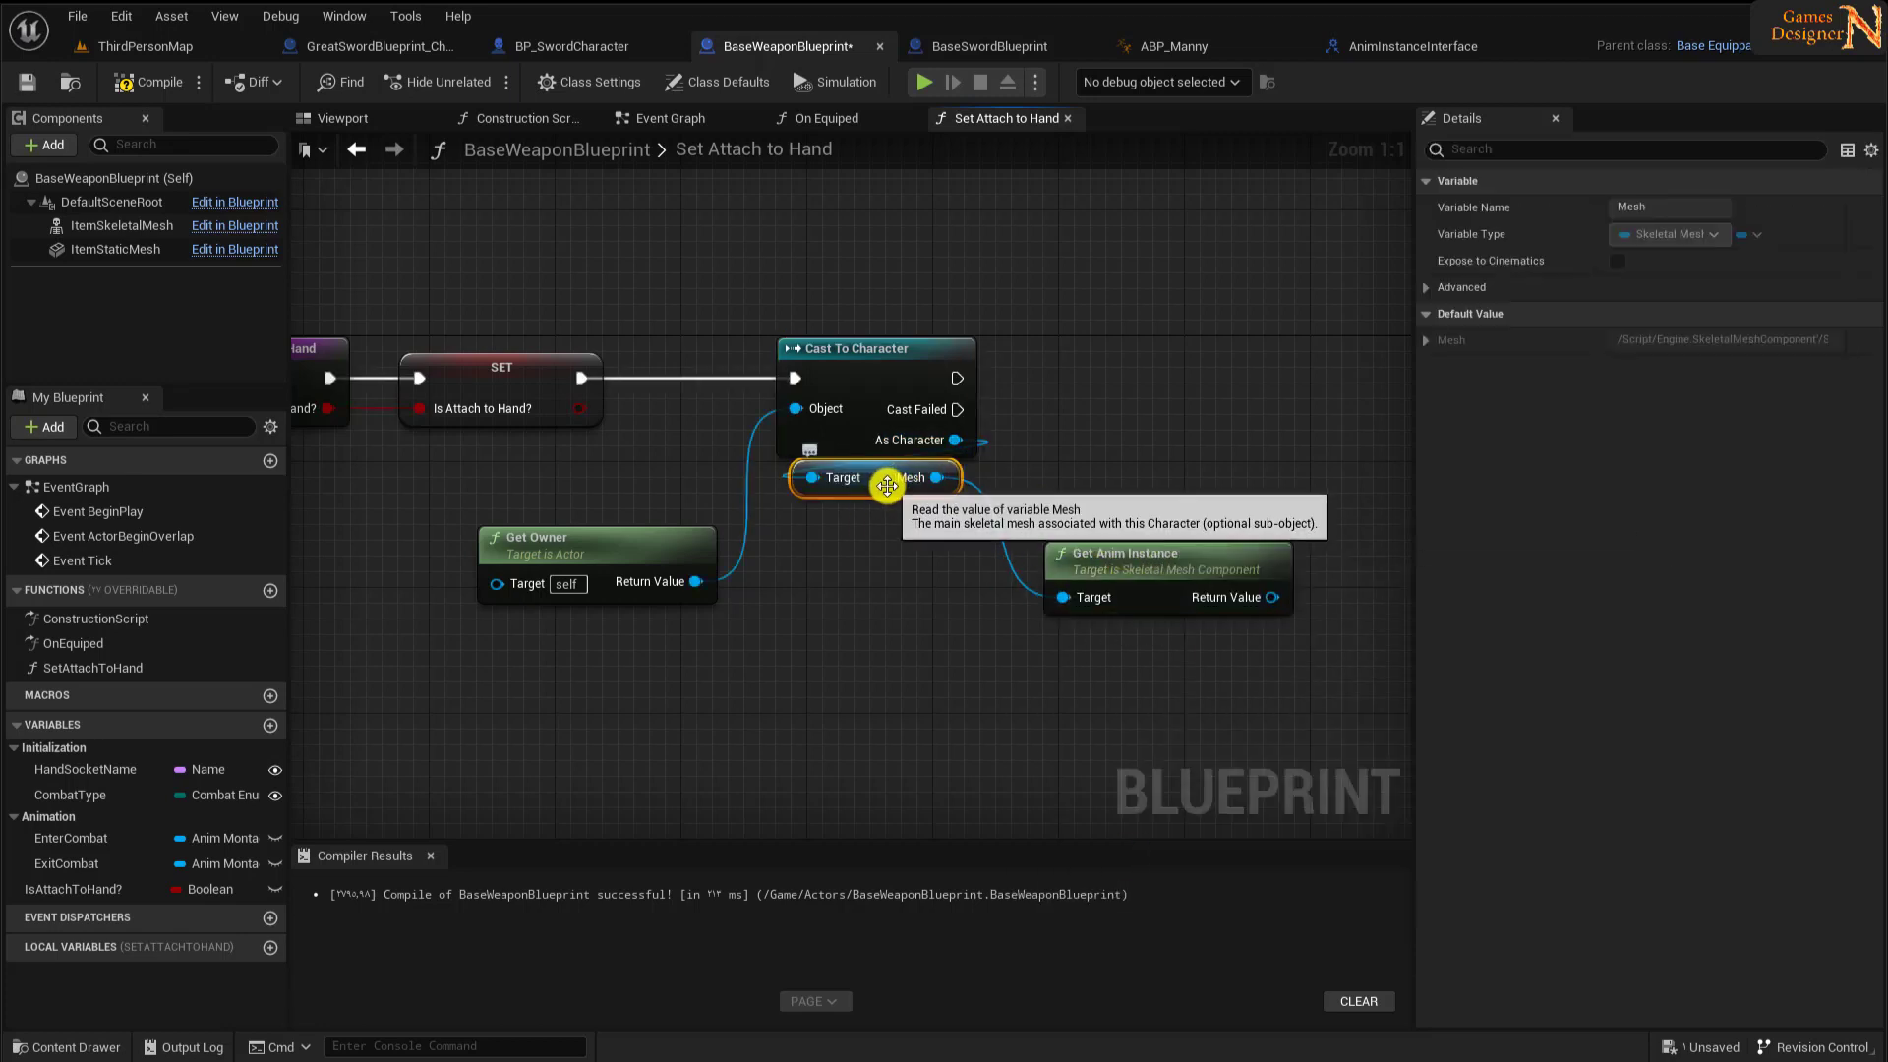
pyautogui.moveTo(887, 485); pyautogui.dragTo(952, 551)
pyautogui.moveTo(1112, 569); pyautogui.dragTo(1112, 522)
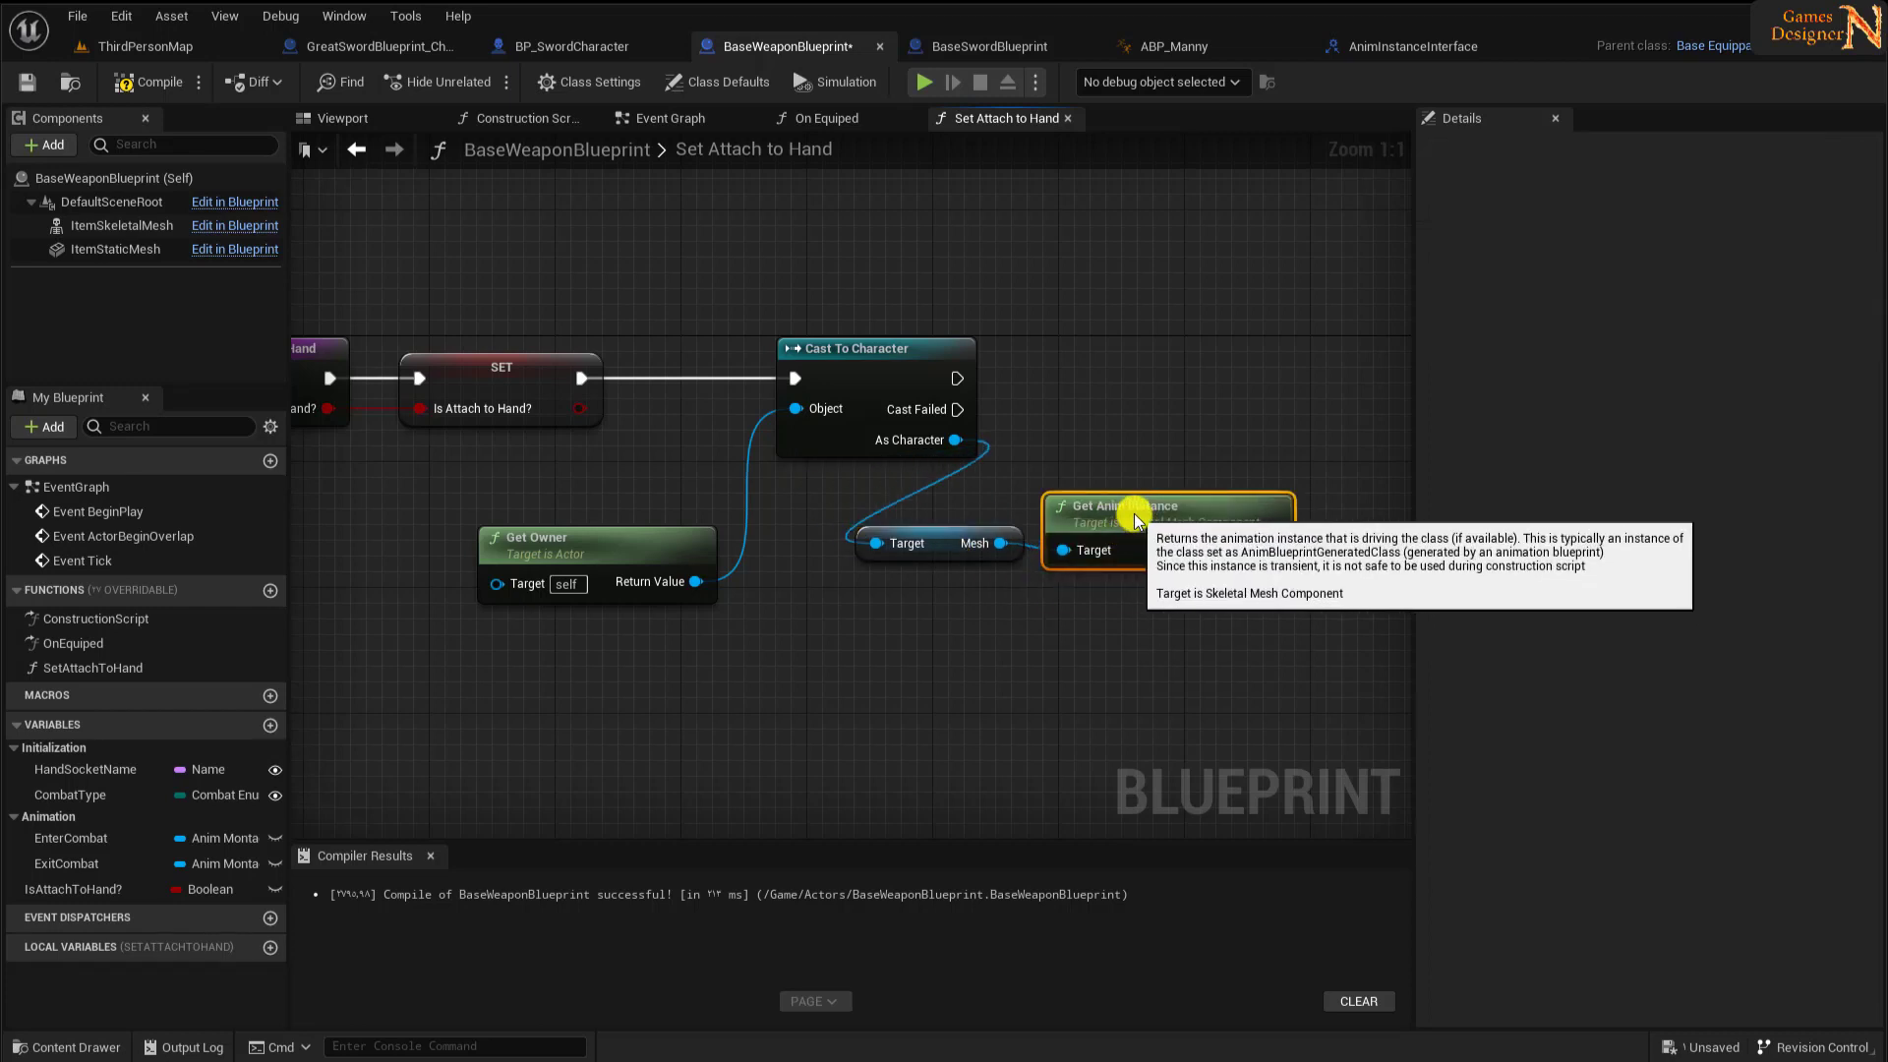
pyautogui.moveTo(1045, 476); pyautogui.dragTo(909, 497, button='right')
pyautogui.moveTo(1135, 571); pyautogui.dragTo(1201, 440)
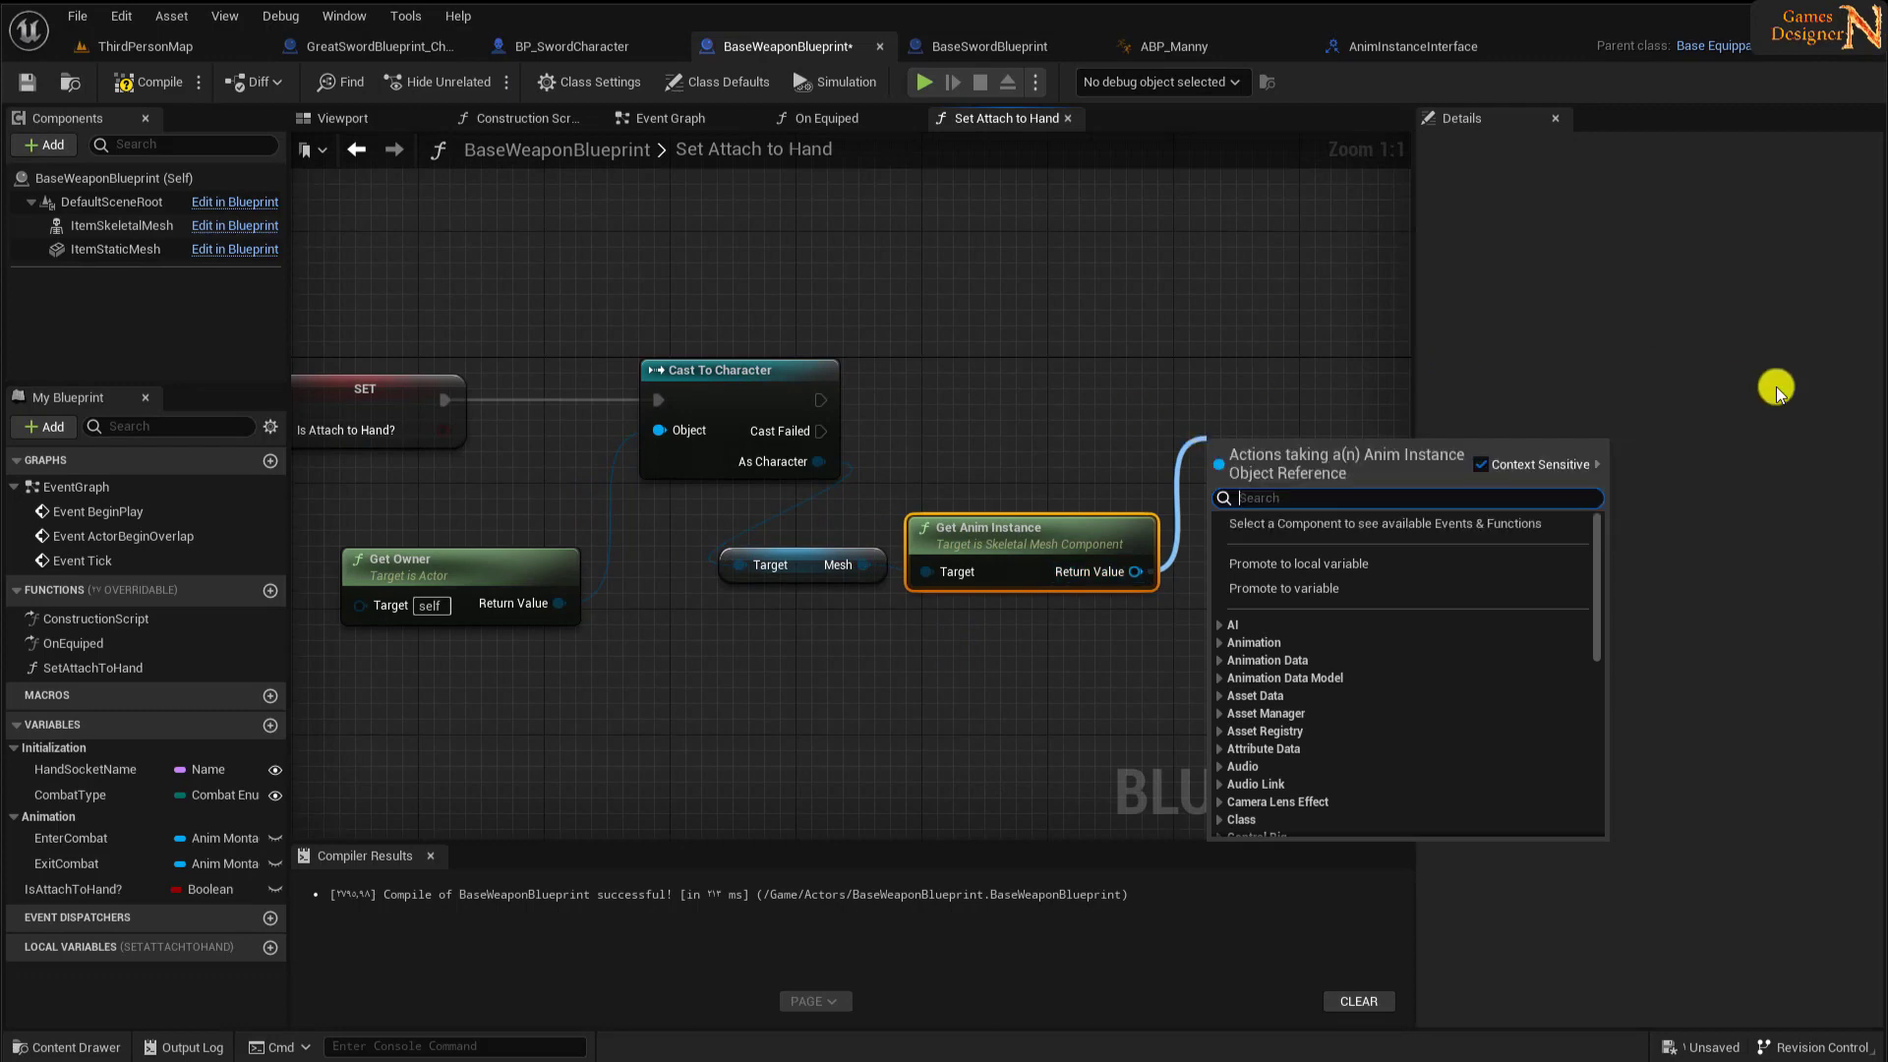
# - Call Update Weapon Attach to Hand after the cast, passing the Is Attach to Hand? value
pyautogui.write('u')
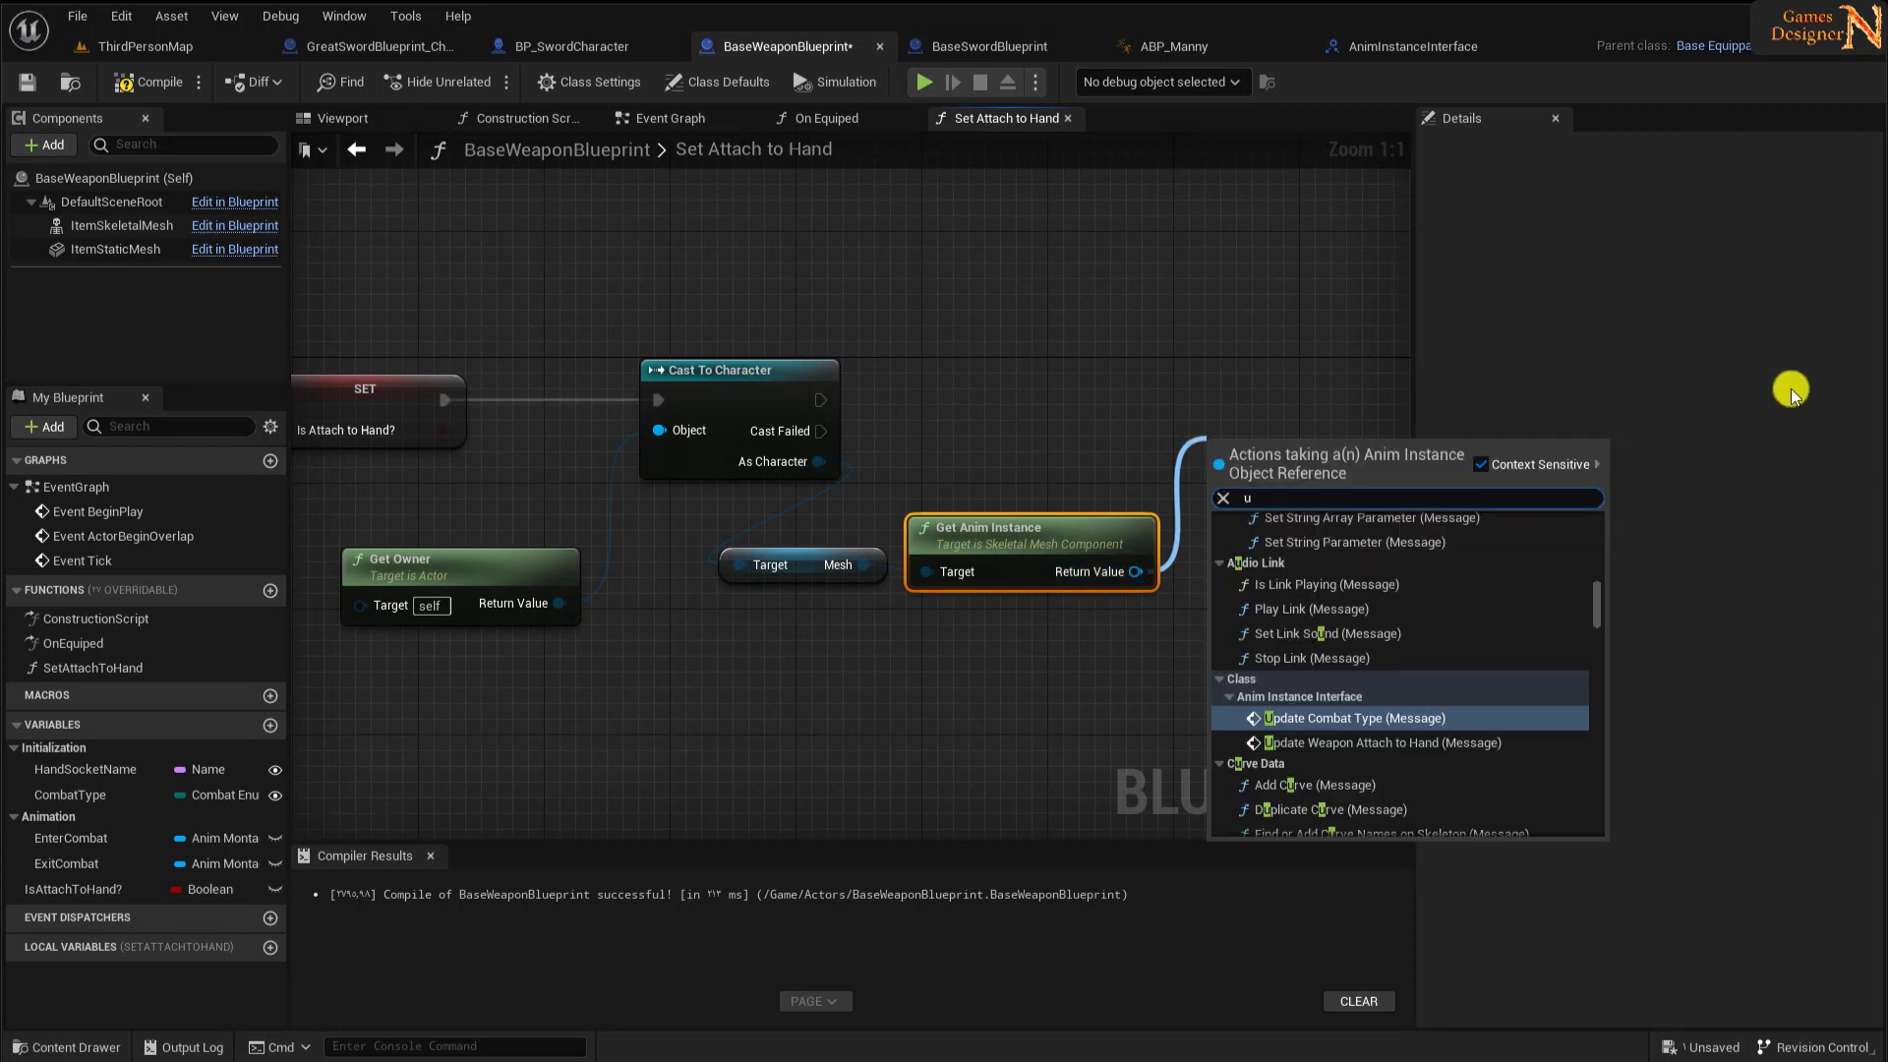
pyautogui.write('pdate')
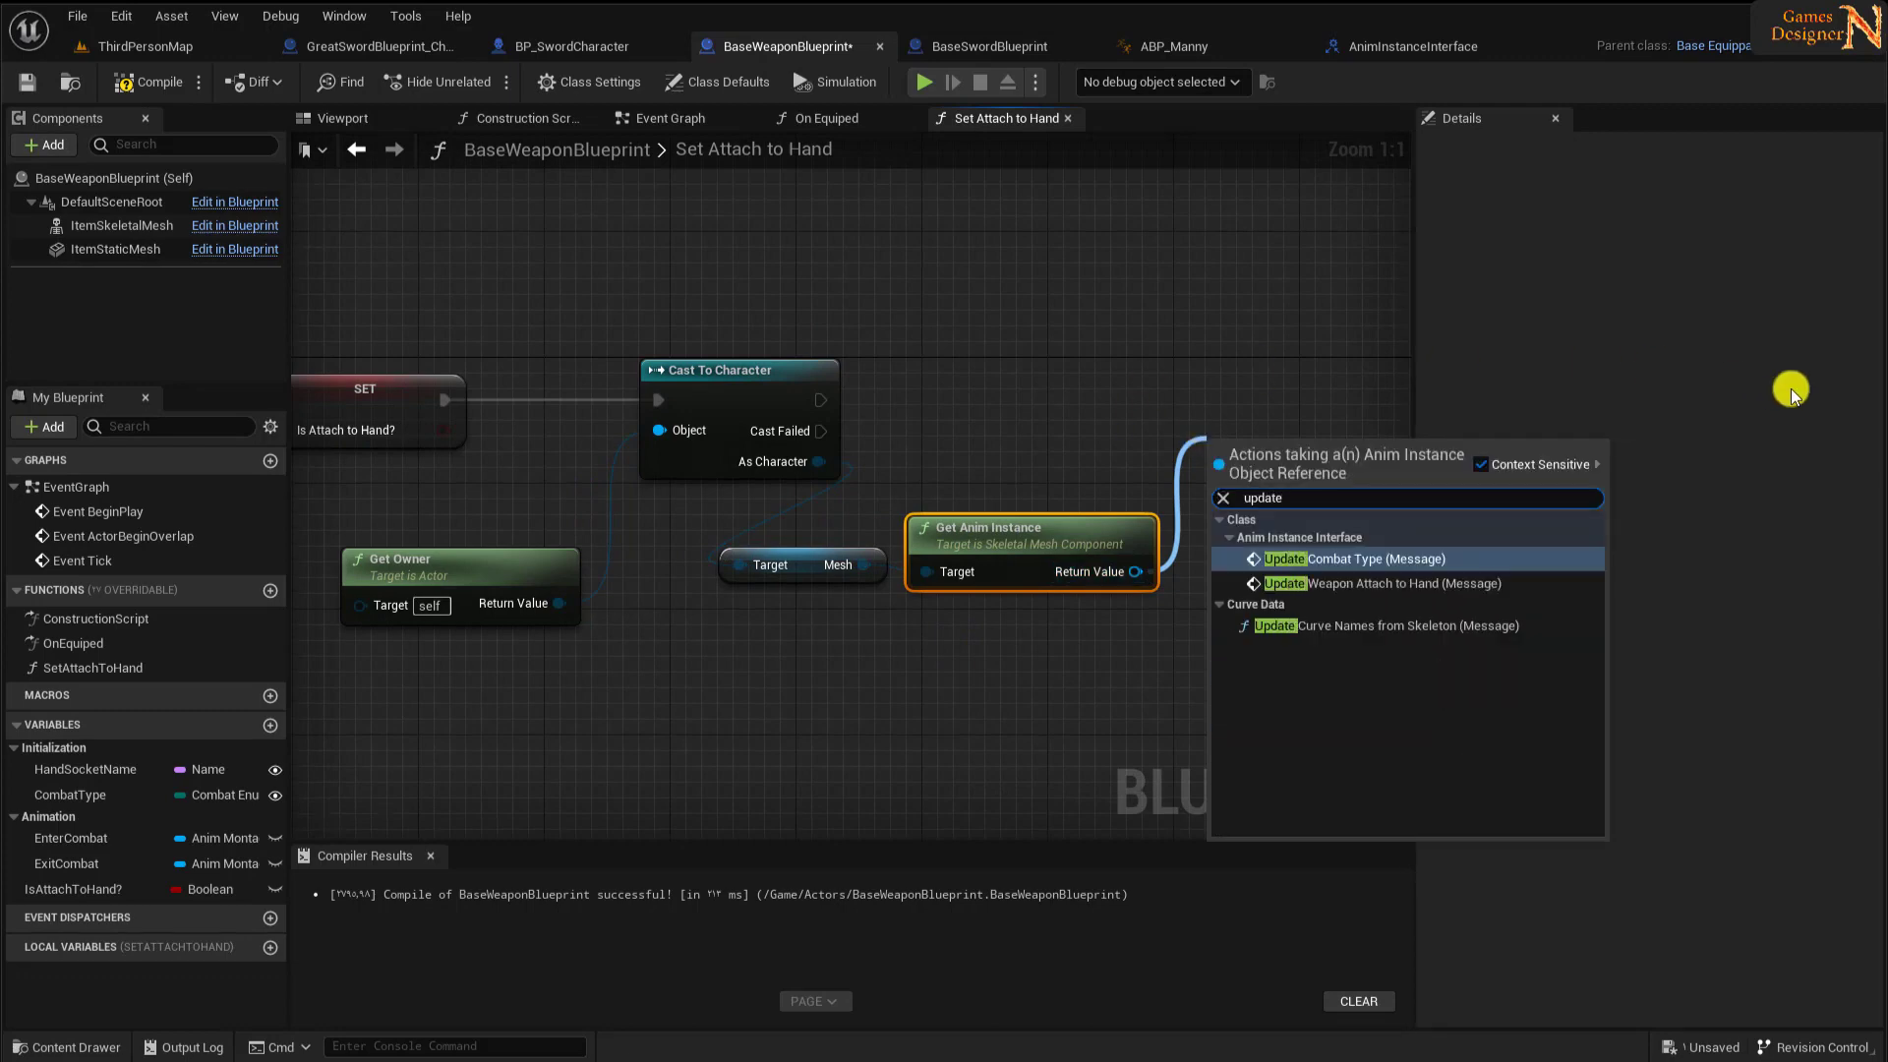
pyautogui.click(1465, 584)
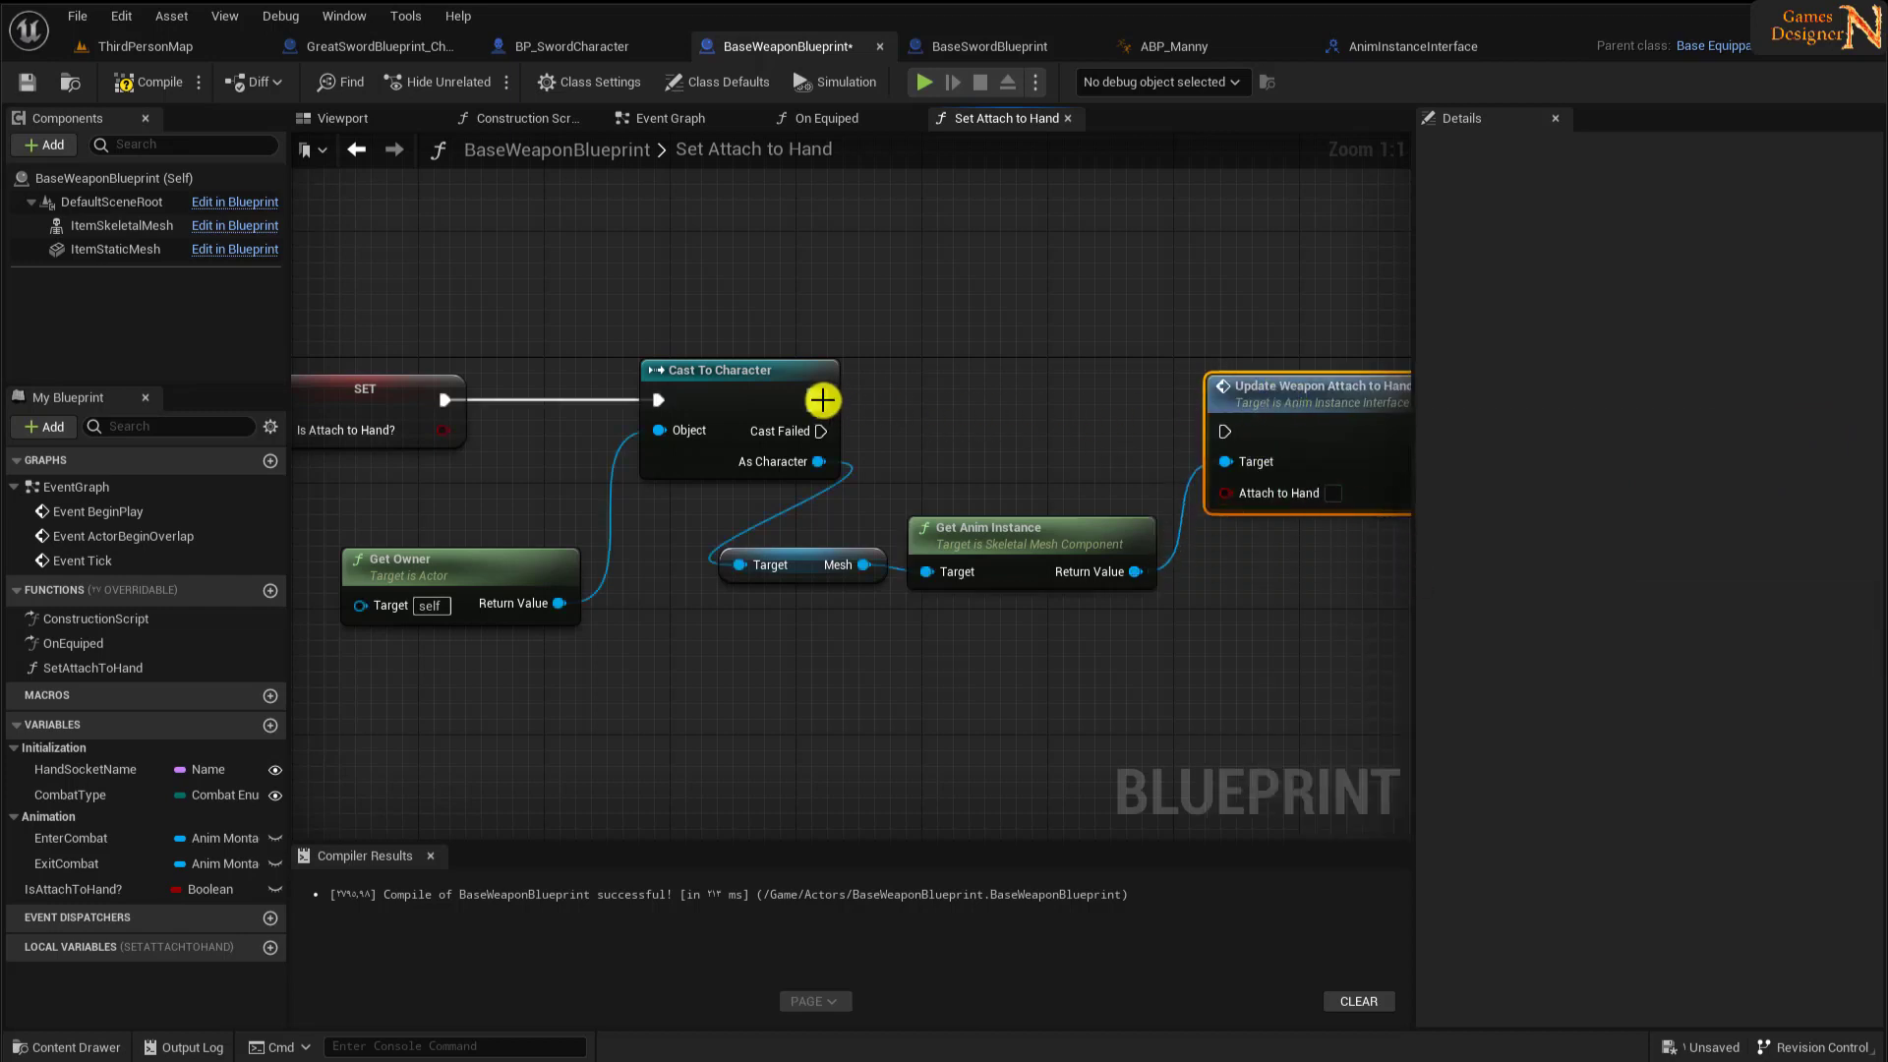
pyautogui.moveTo(822, 399)
pyautogui.mouseDown()
pyautogui.moveTo(1225, 431)
pyautogui.moveTo(1277, 359)
pyautogui.mouseUp()
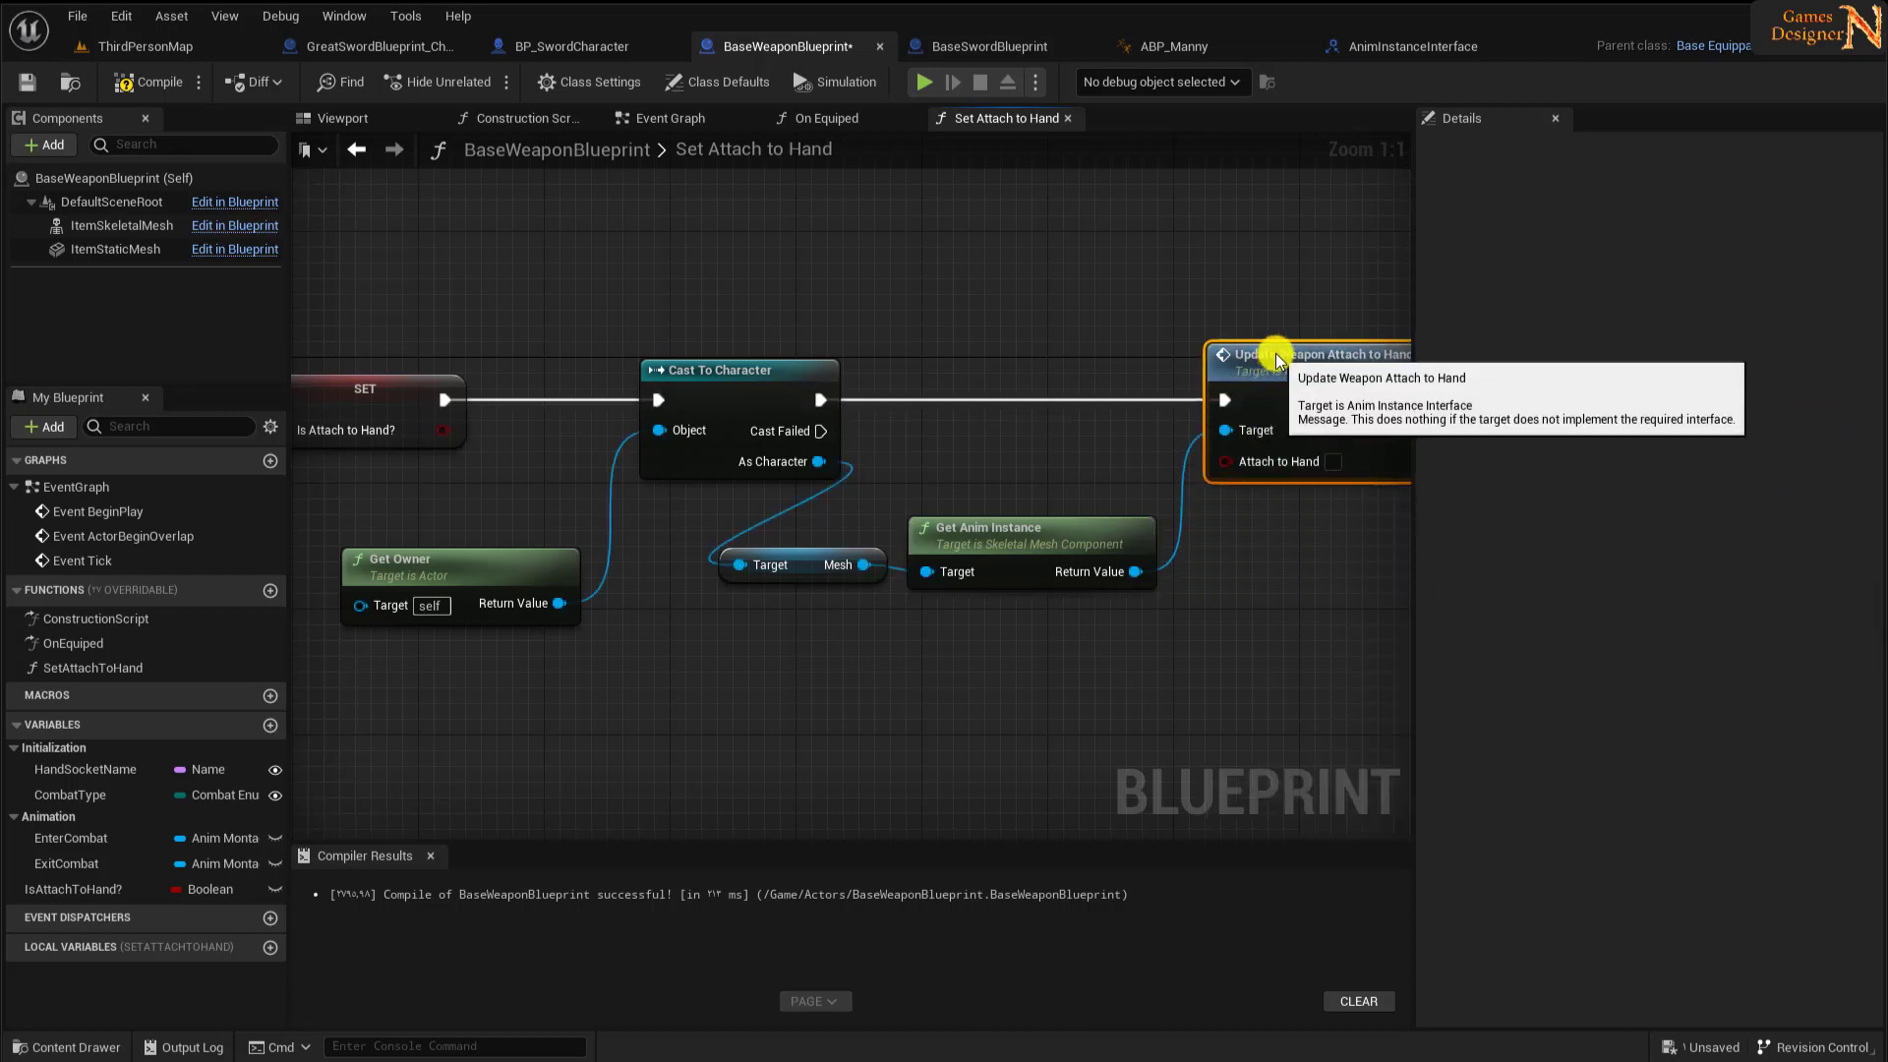
pyautogui.moveTo(1261, 565); pyautogui.dragTo(1040, 556, button='right')
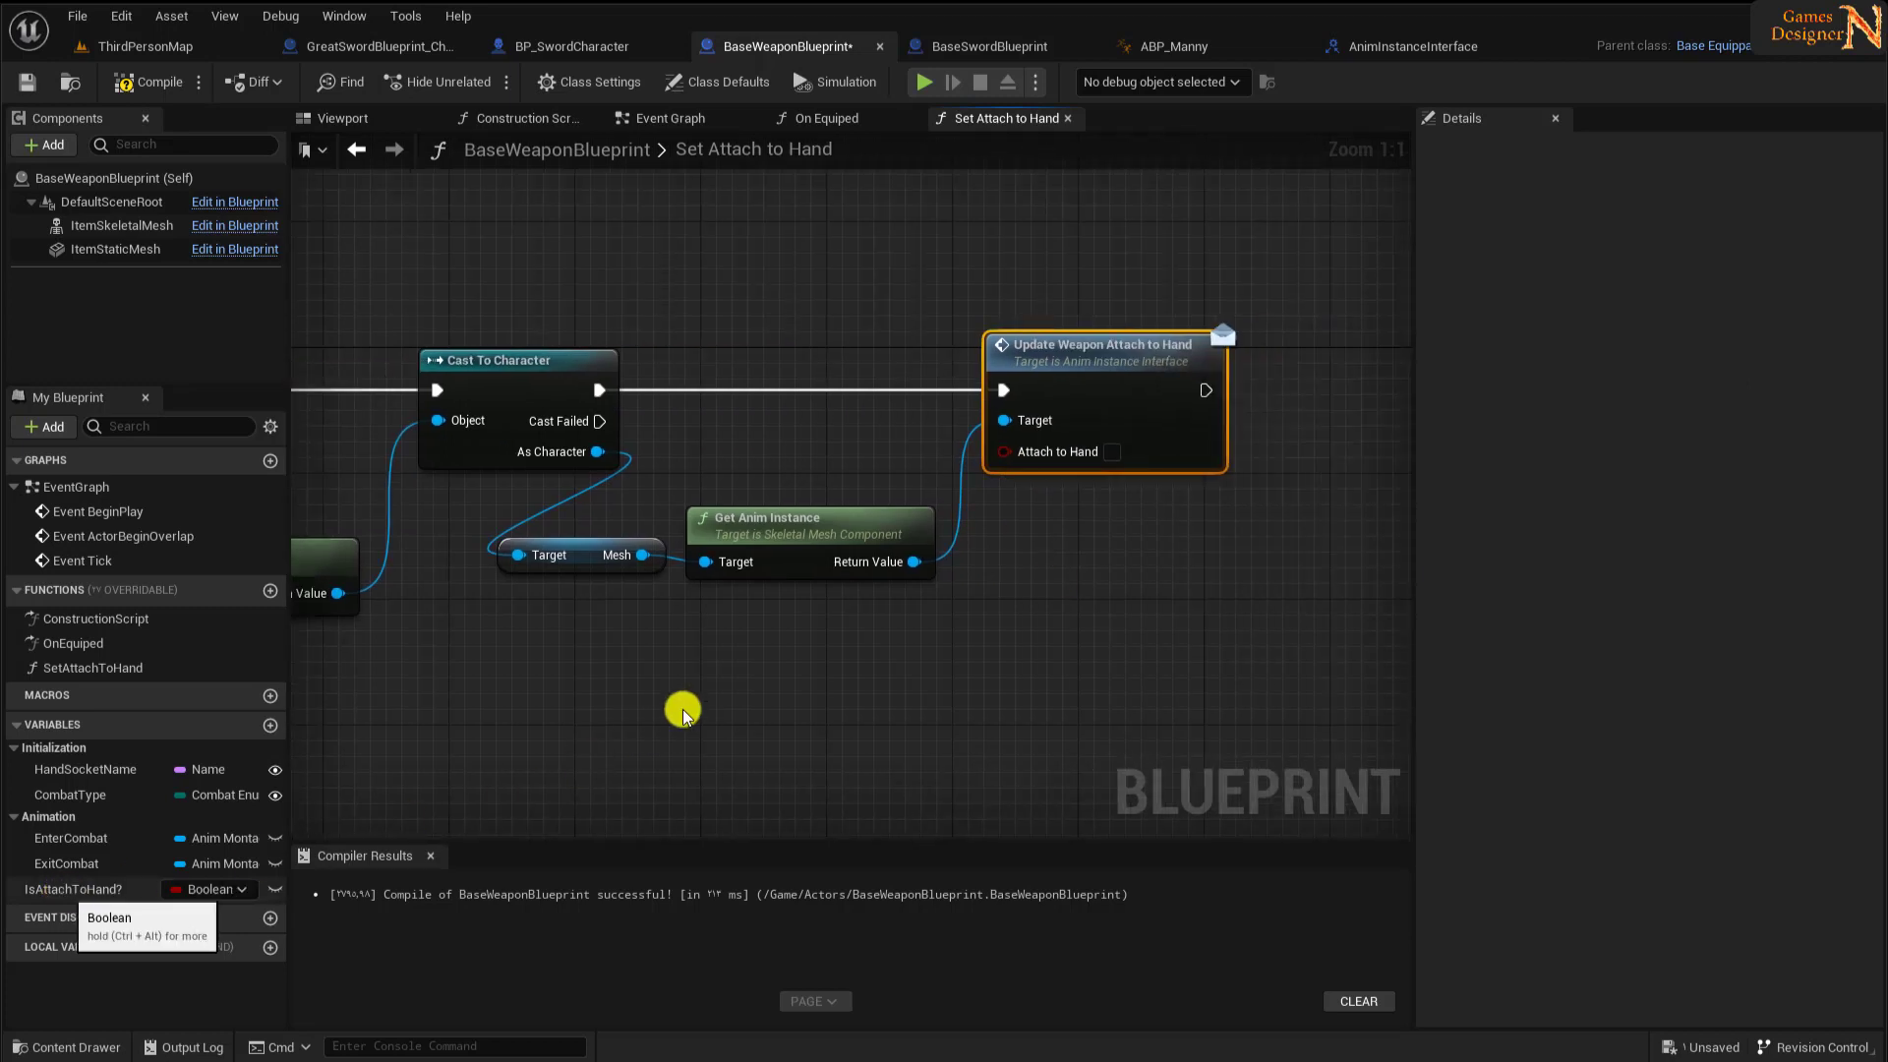
pyautogui.moveTo(74, 888); pyautogui.dragTo(1027, 489)
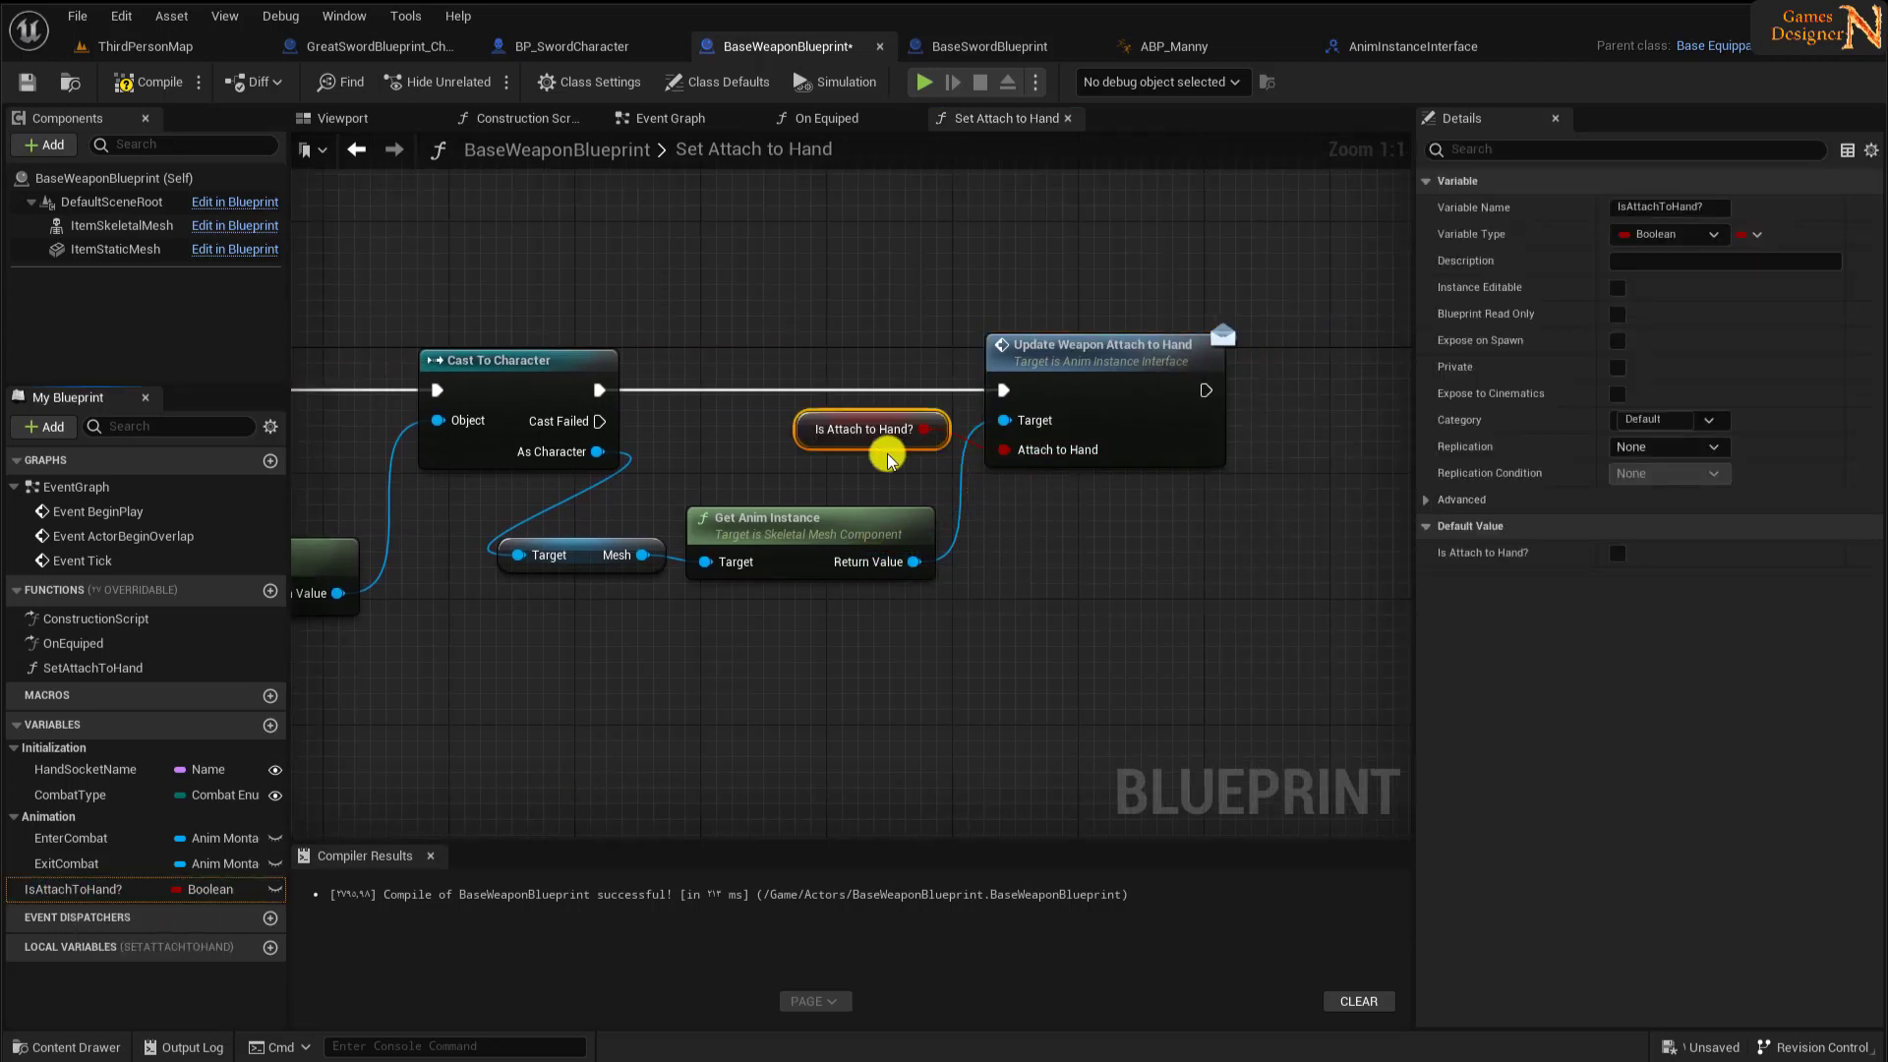
pyautogui.moveTo(888, 459); pyautogui.dragTo(1093, 554)
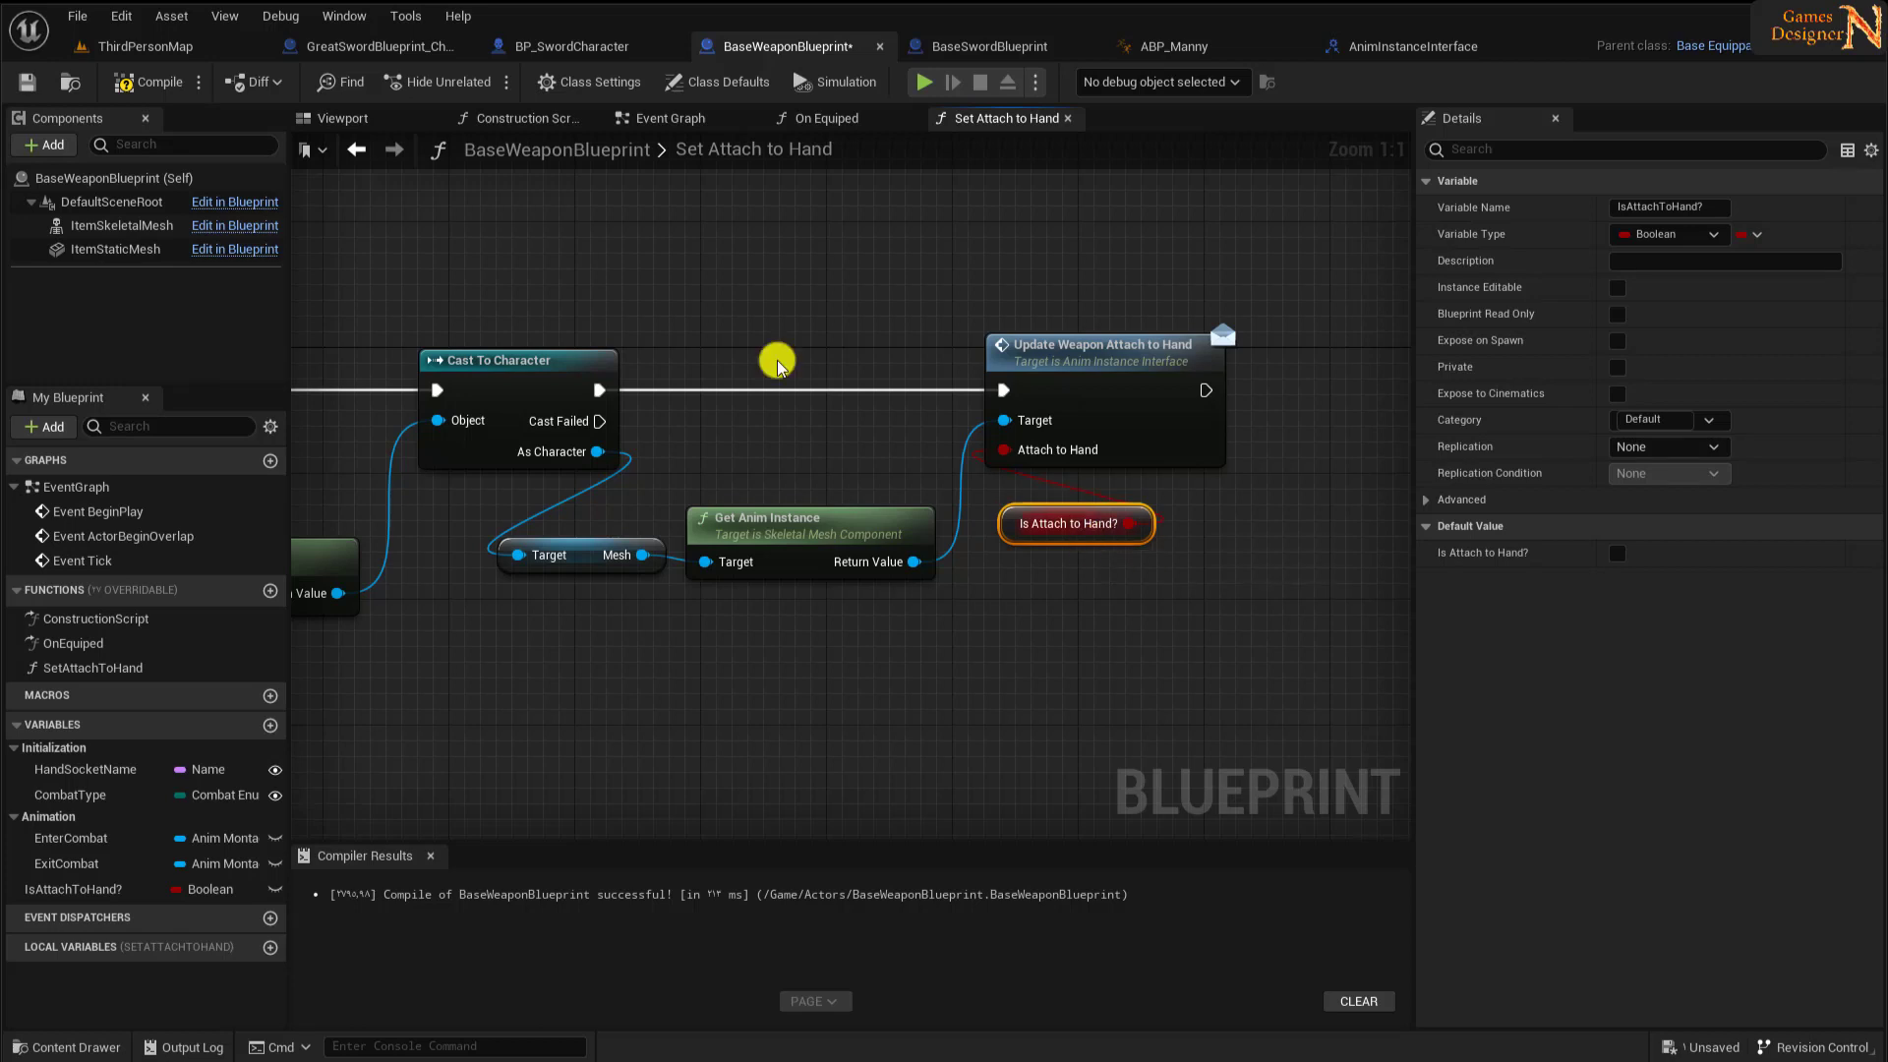
# - Compile and save the weapon blueprint, then make IsAttachToHand? private
pyautogui.click(147, 82)
pyautogui.click(27, 82)
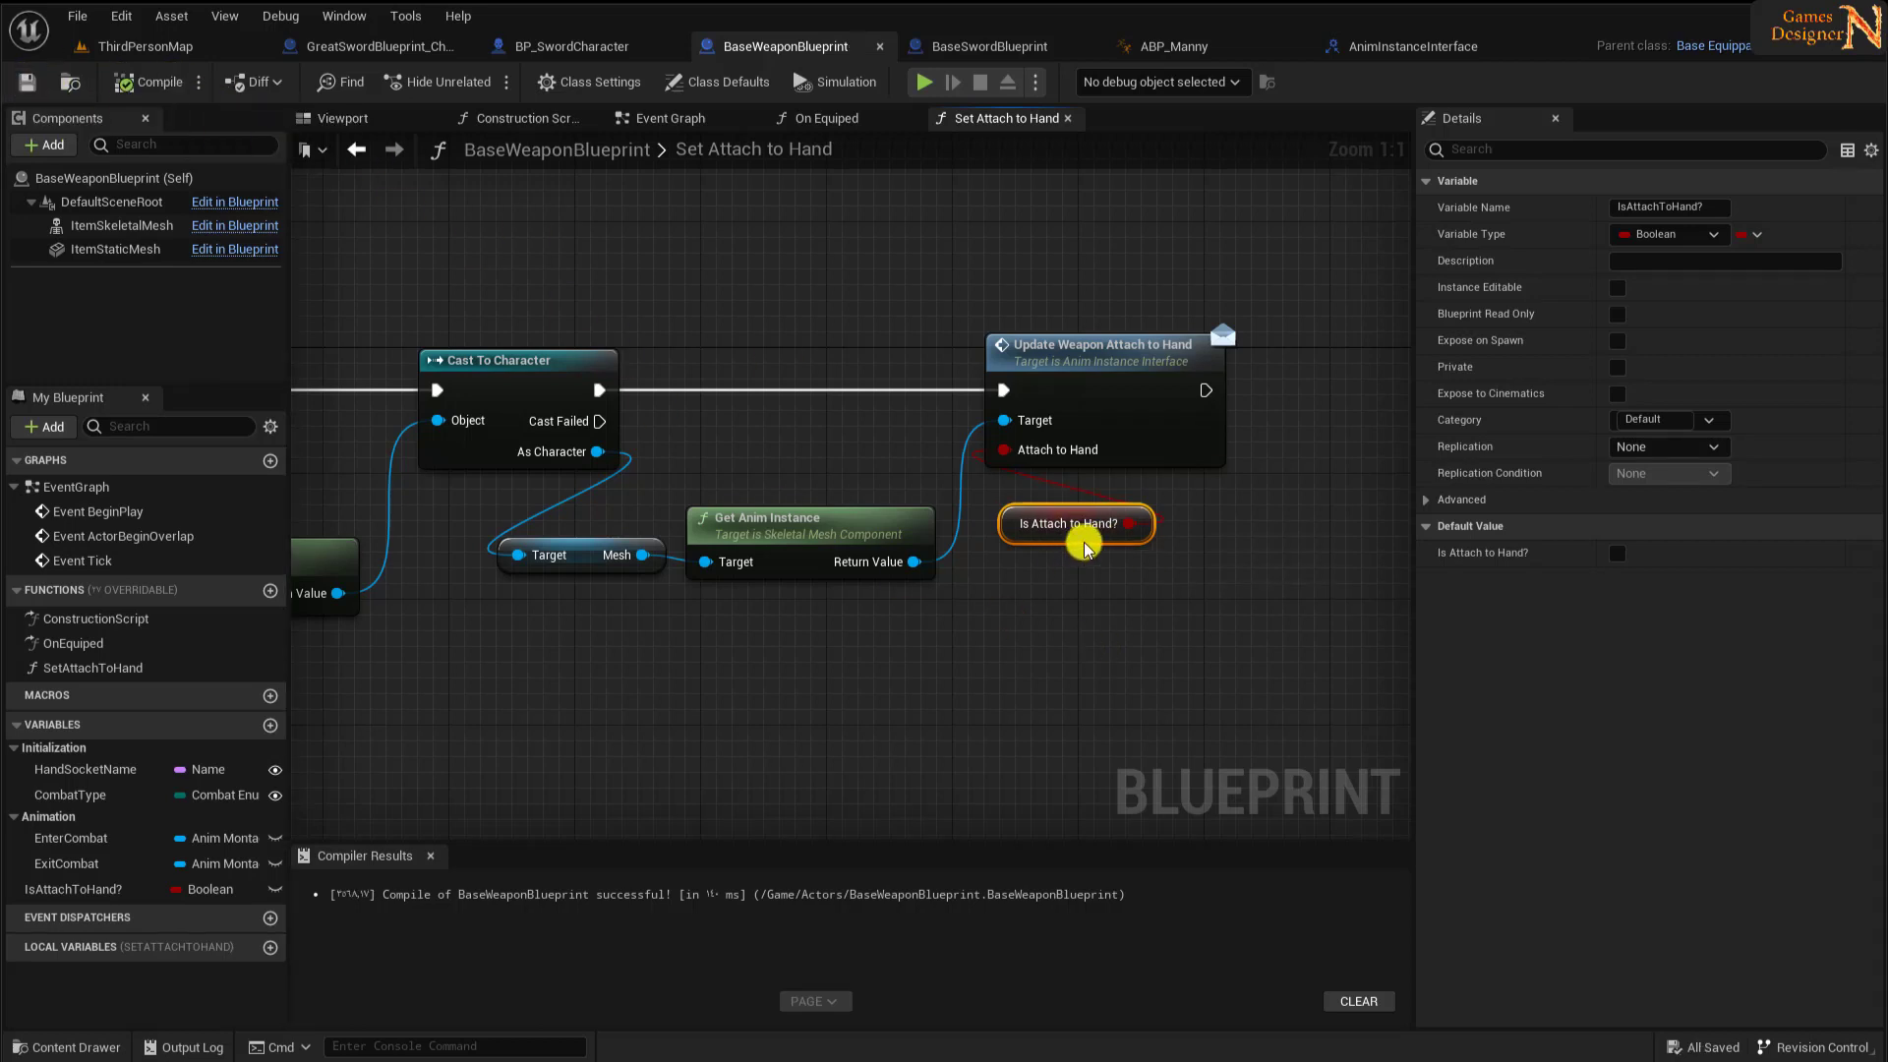
pyautogui.click(1616, 367)
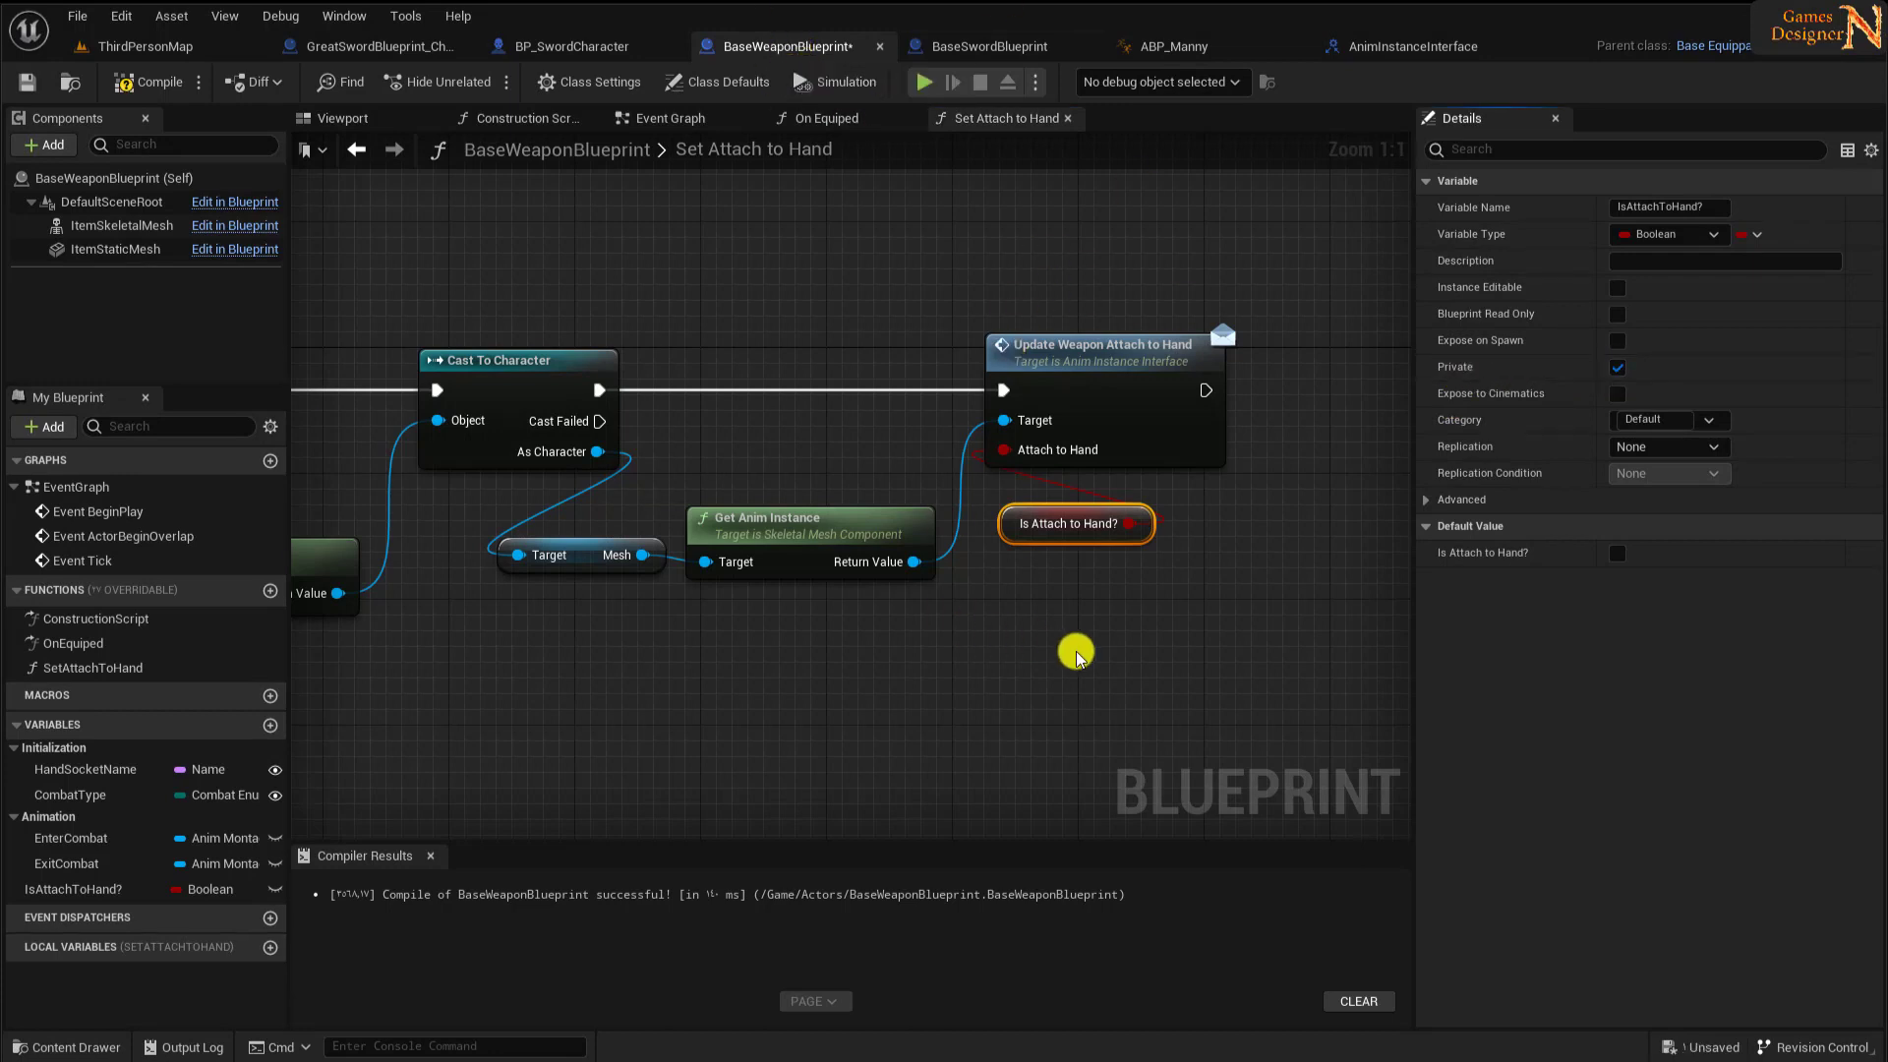
pyautogui.click(270, 590)
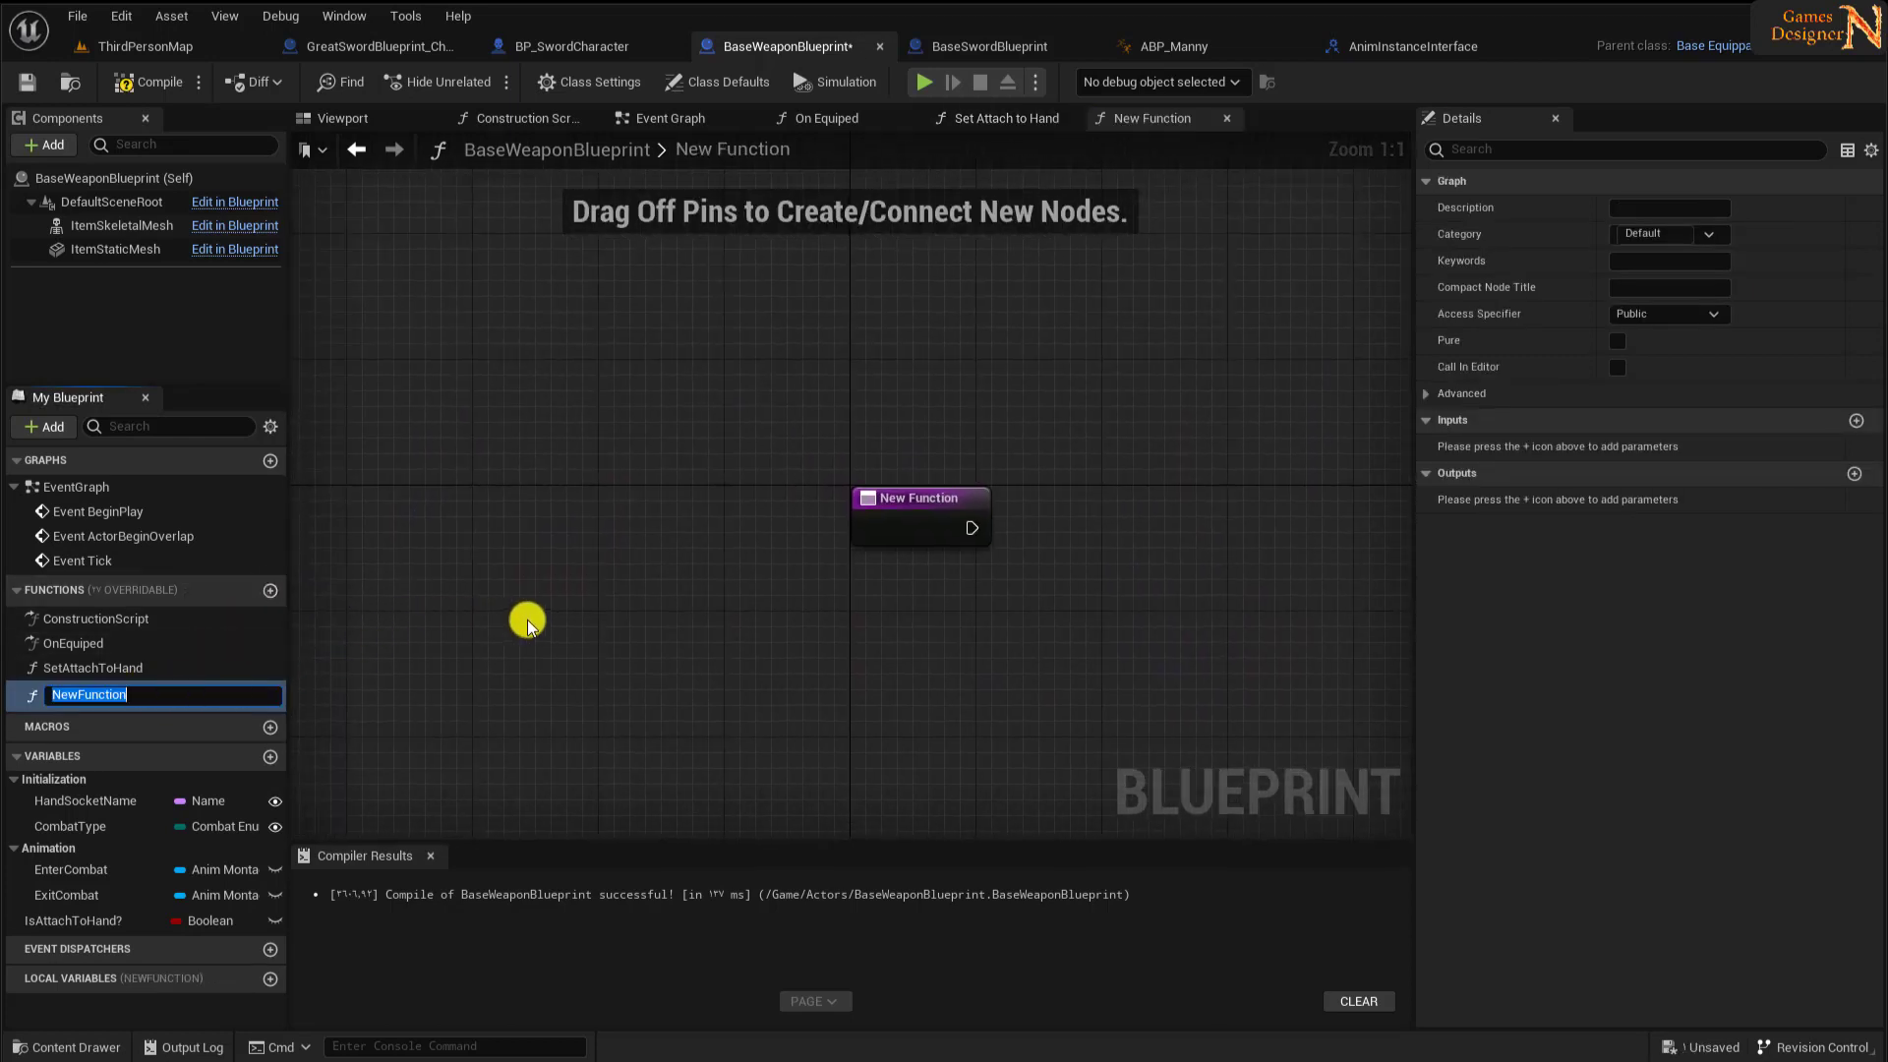
# - Name the new function IsAttachToHand and return Is Attach to Hand? through a Boolean output 'Value'
pyautogui.write('IsAttachToHand')
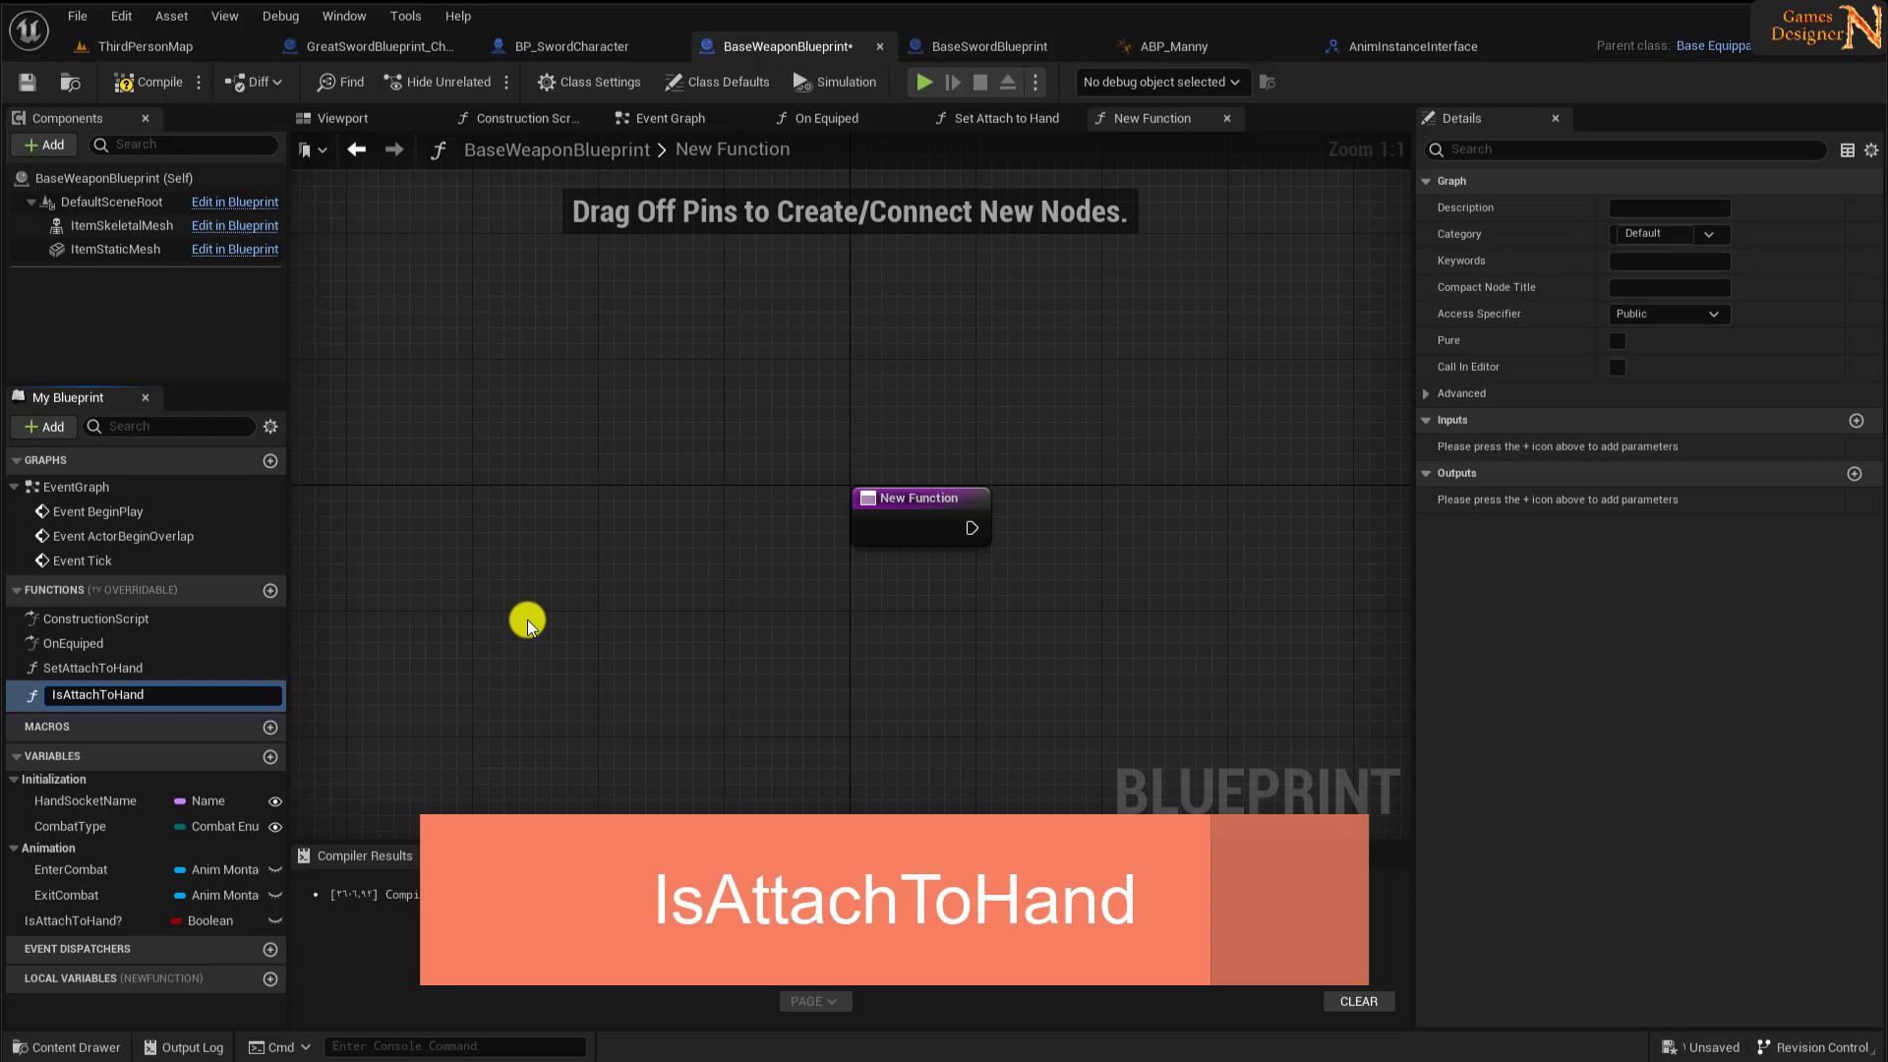
pyautogui.press('Return')
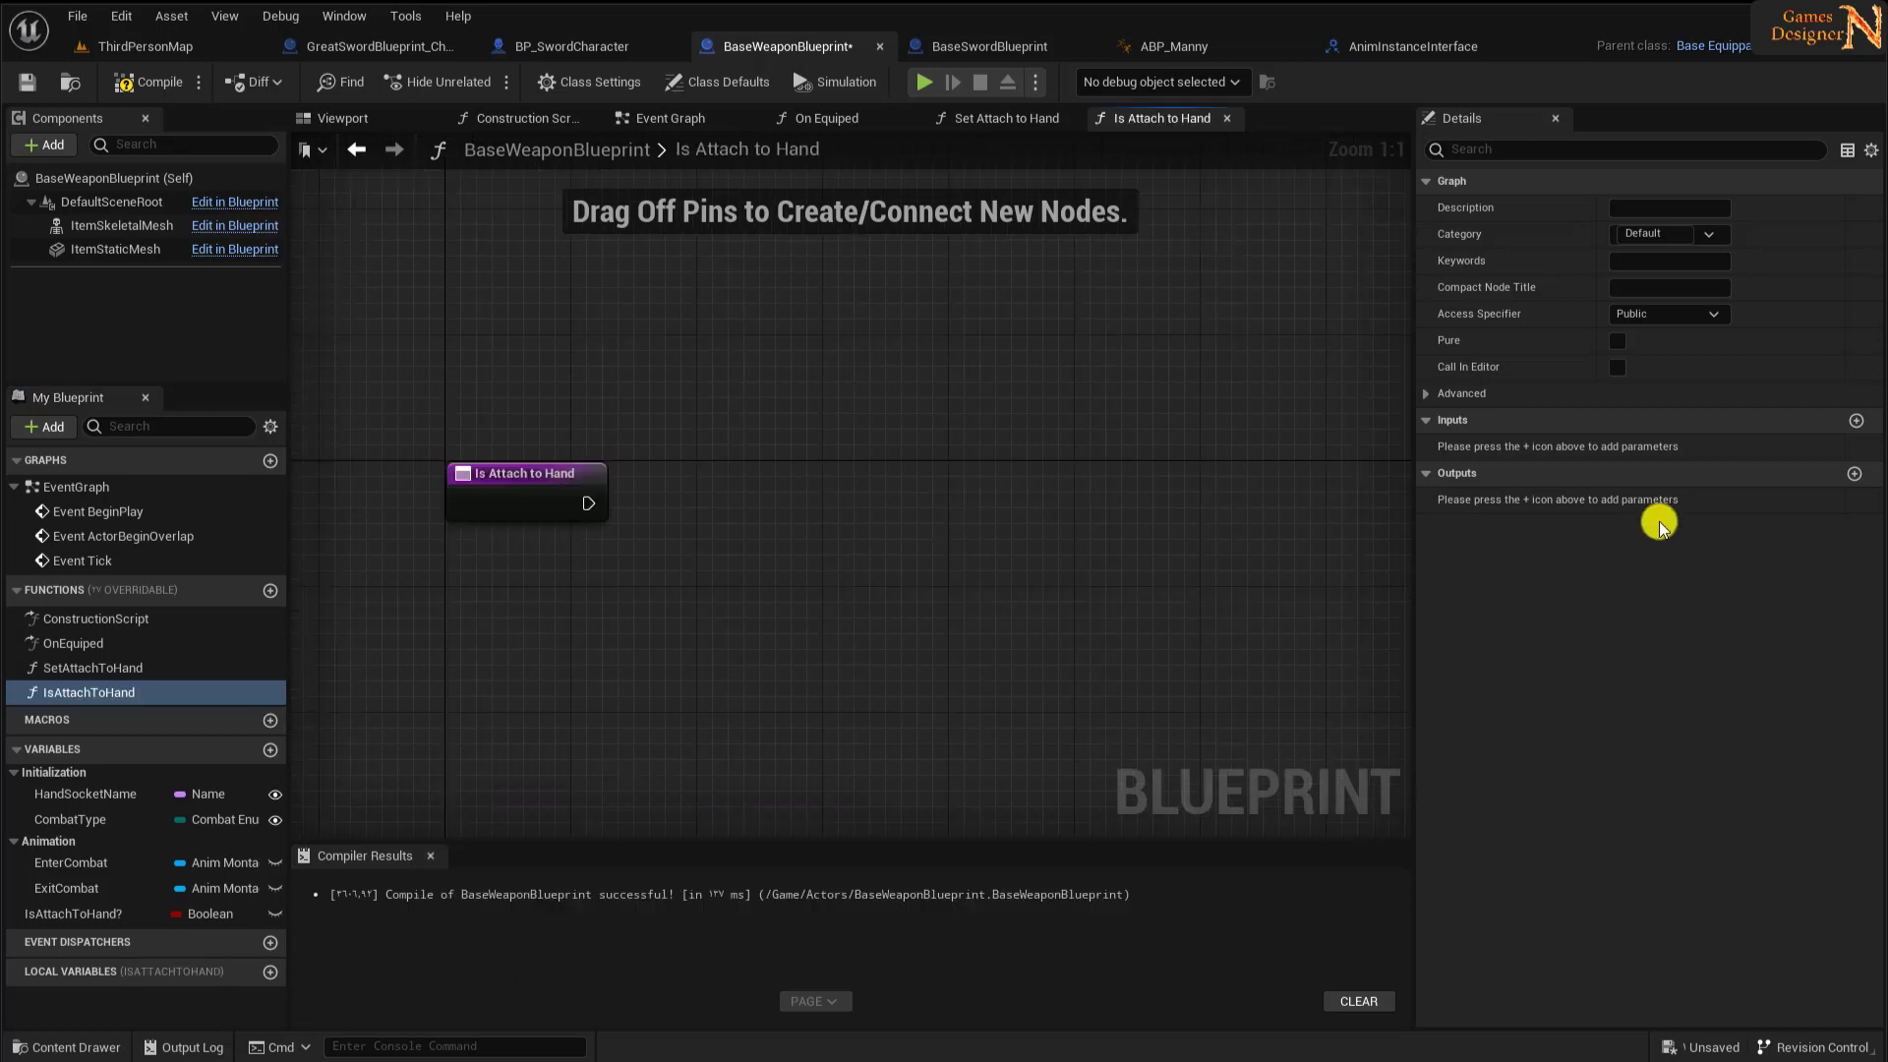
pyautogui.click(1854, 473)
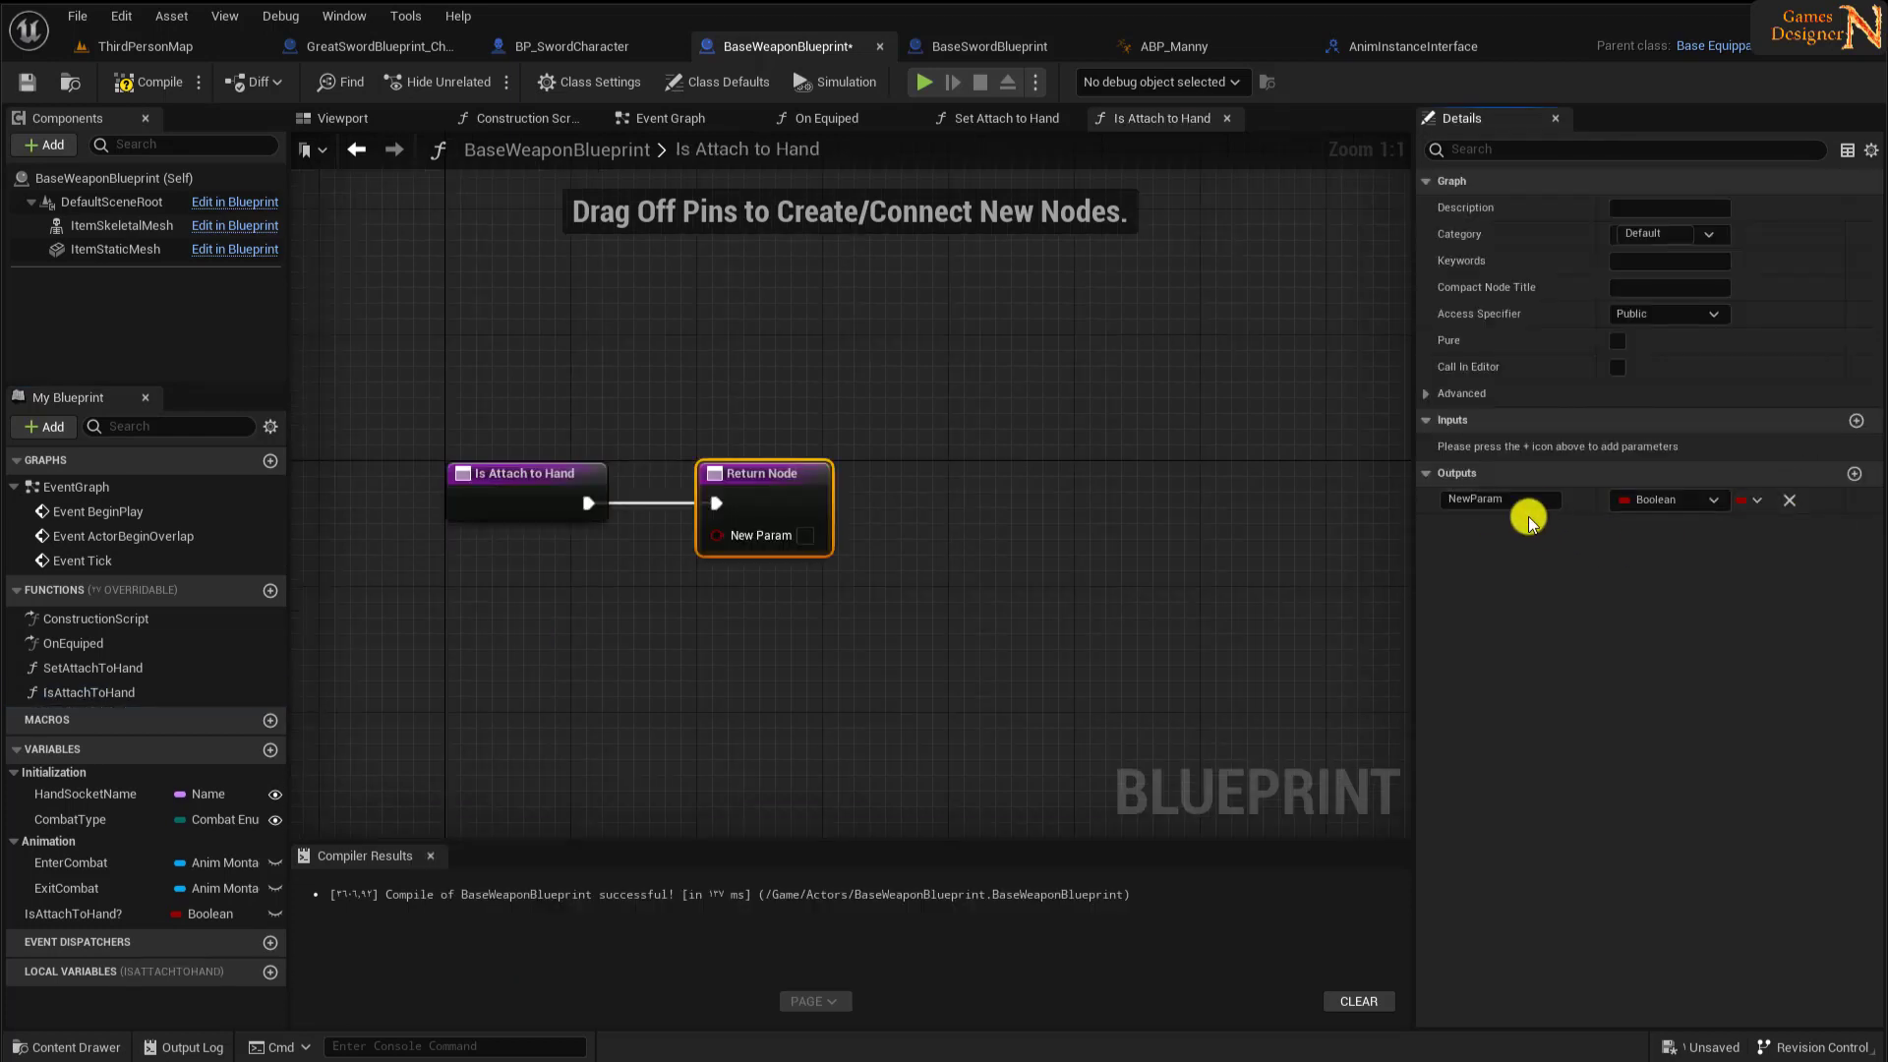
pyautogui.click(1475, 498)
pyautogui.write('alue')
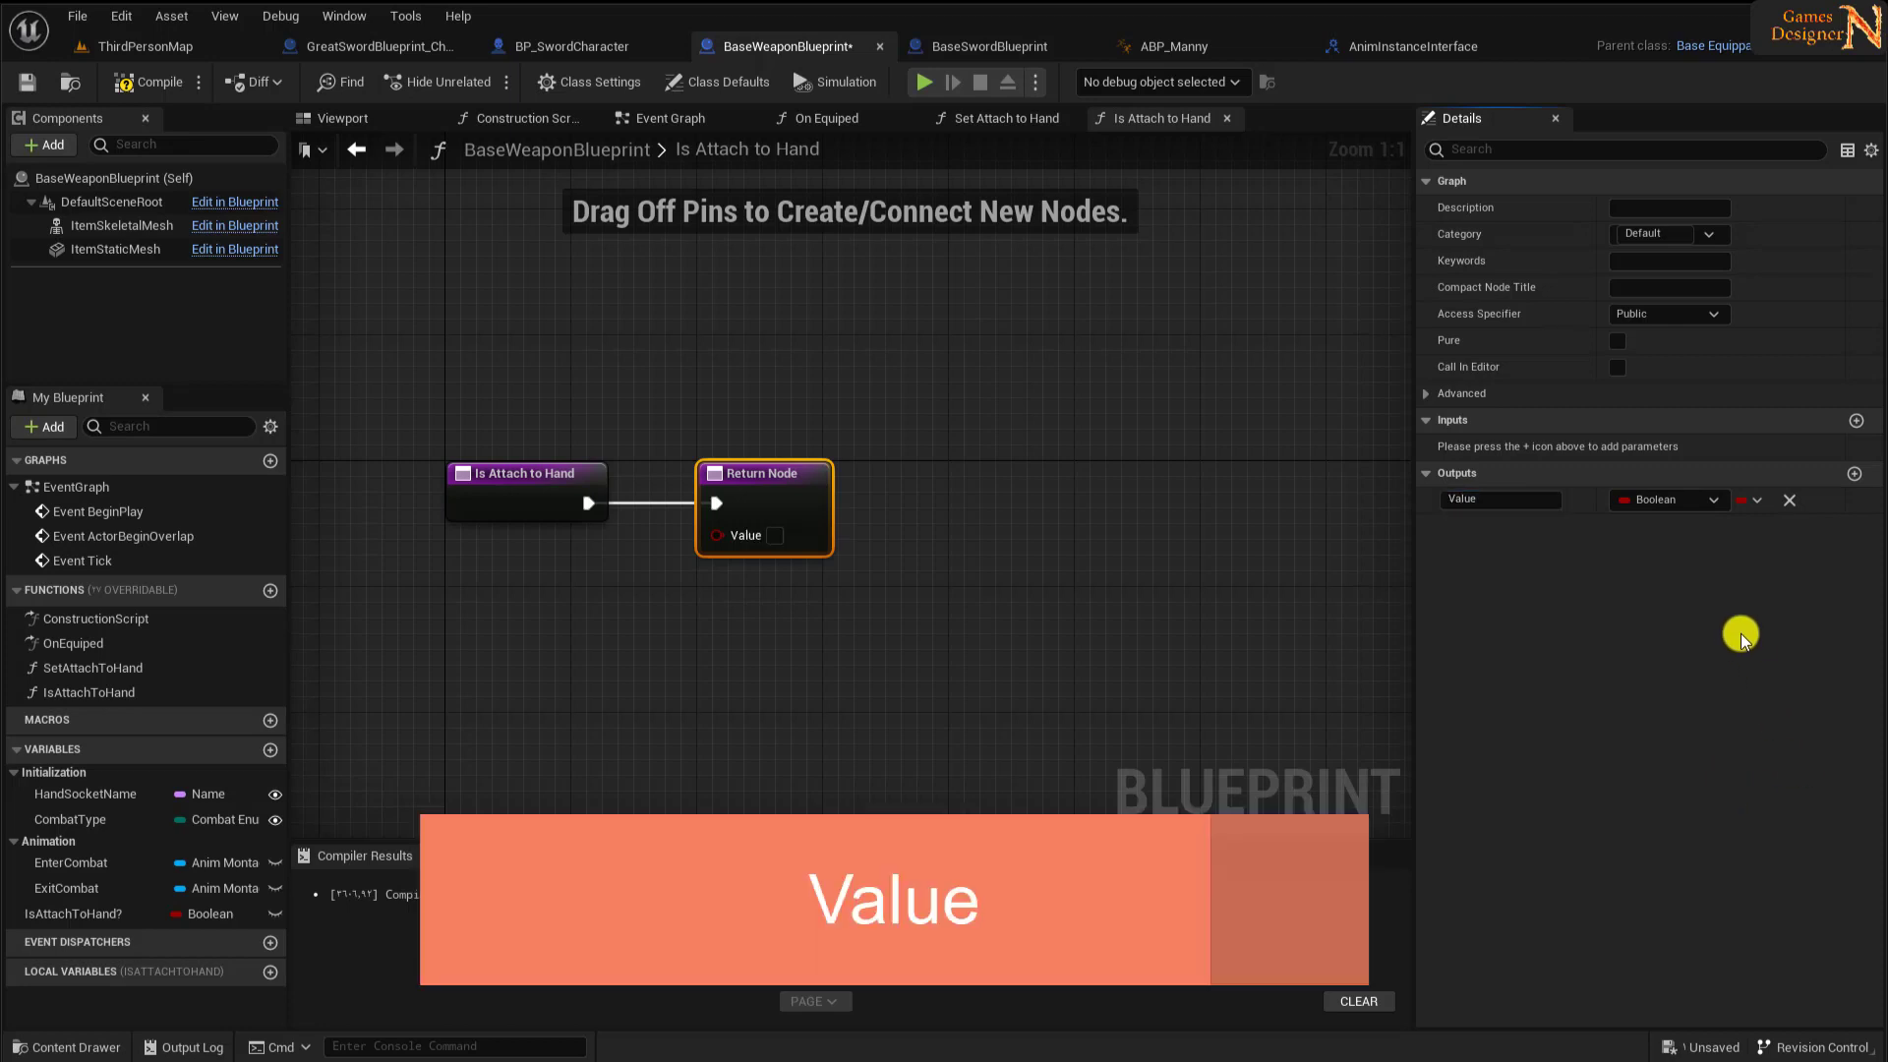
pyautogui.moveTo(730, 604); pyautogui.dragTo(946, 580, button='right')
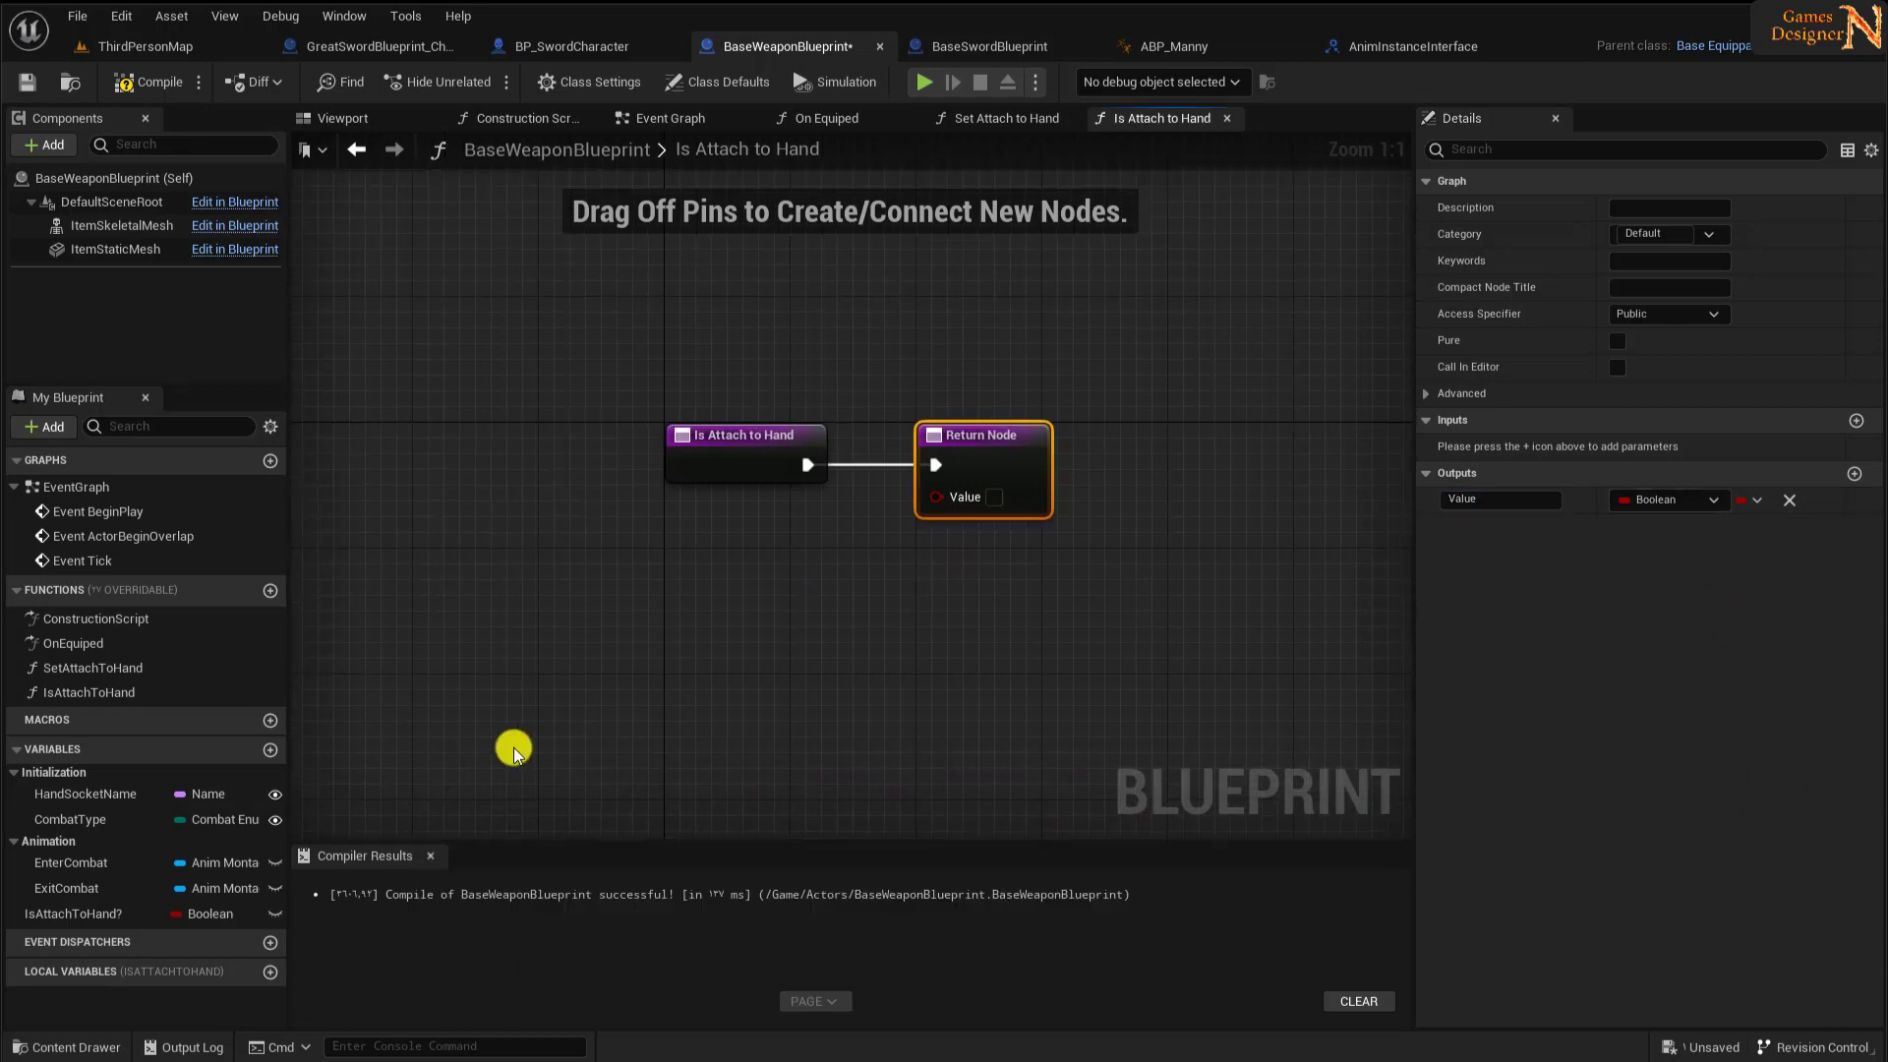
pyautogui.moveTo(81, 926); pyautogui.dragTo(935, 500)
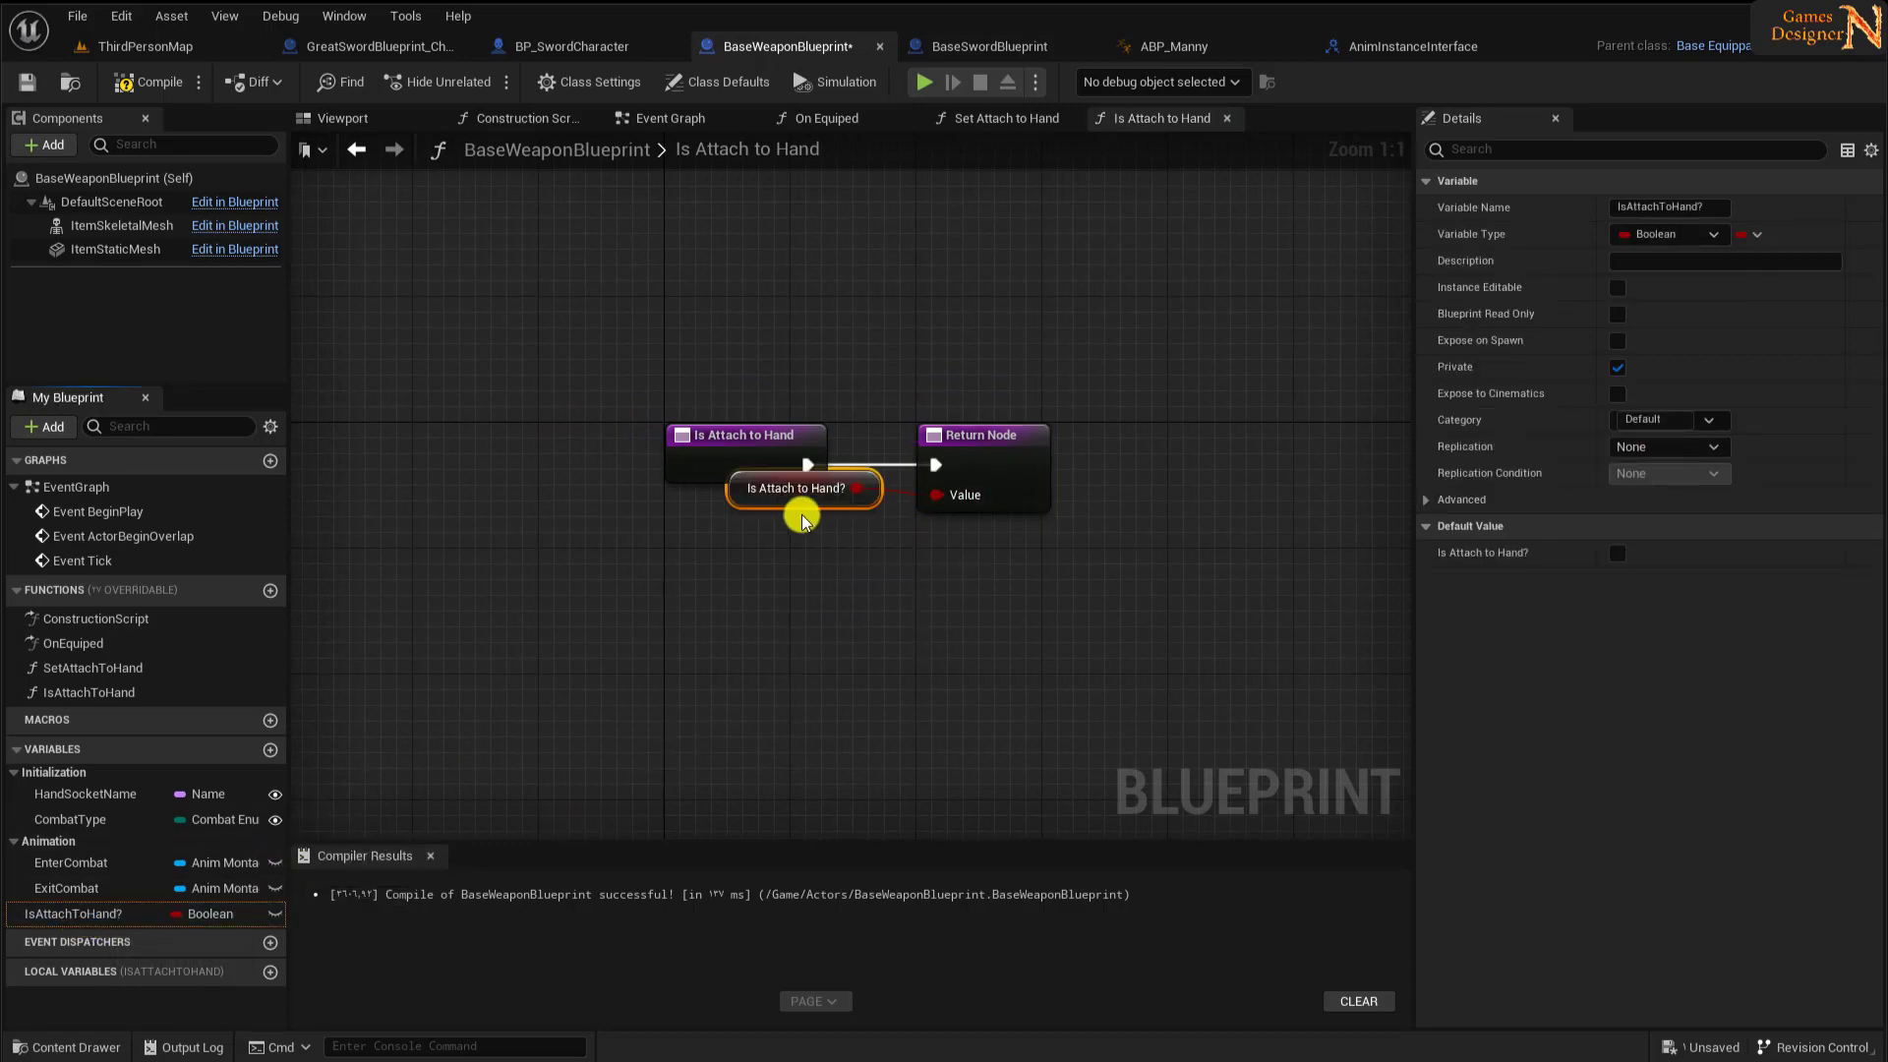
pyautogui.moveTo(796, 505); pyautogui.dragTo(786, 603)
# - Mark IsAttachToHand as a pure function and save the weapon blueprint
pyautogui.click(734, 460)
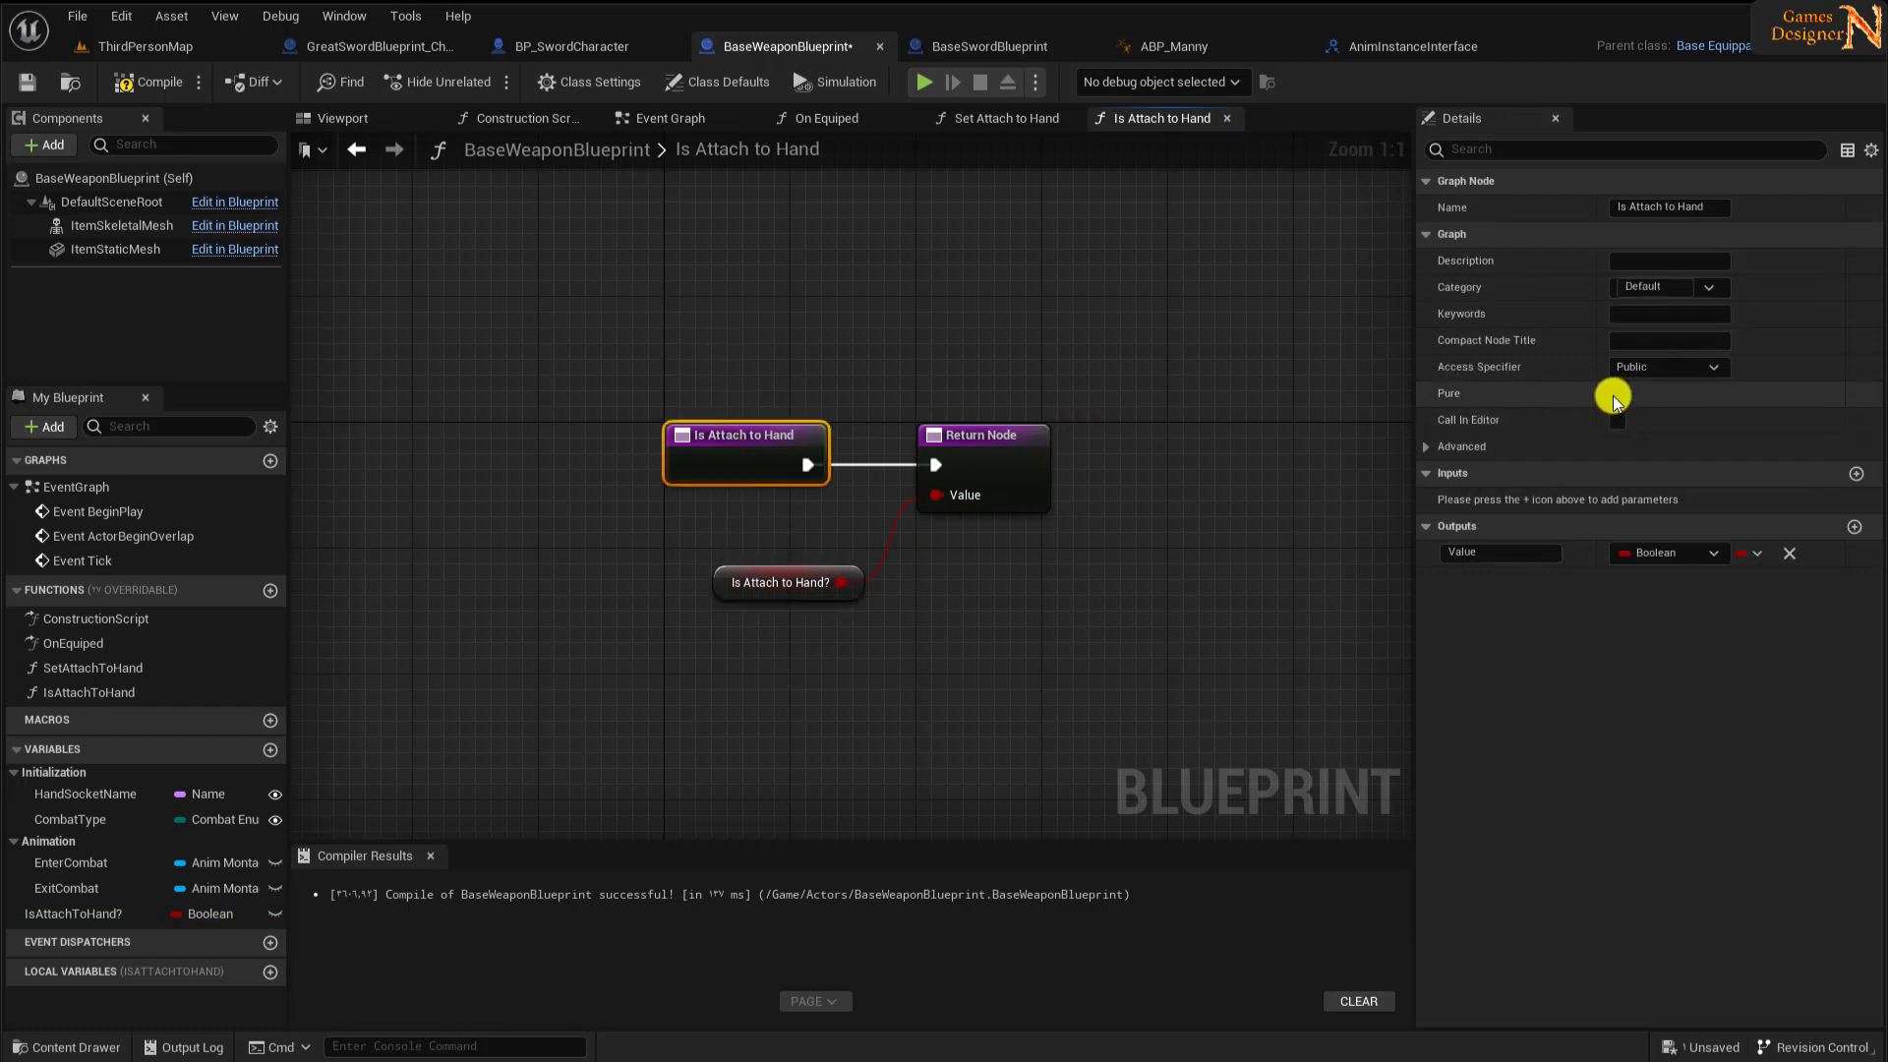
pyautogui.click(1617, 394)
pyautogui.click(30, 86)
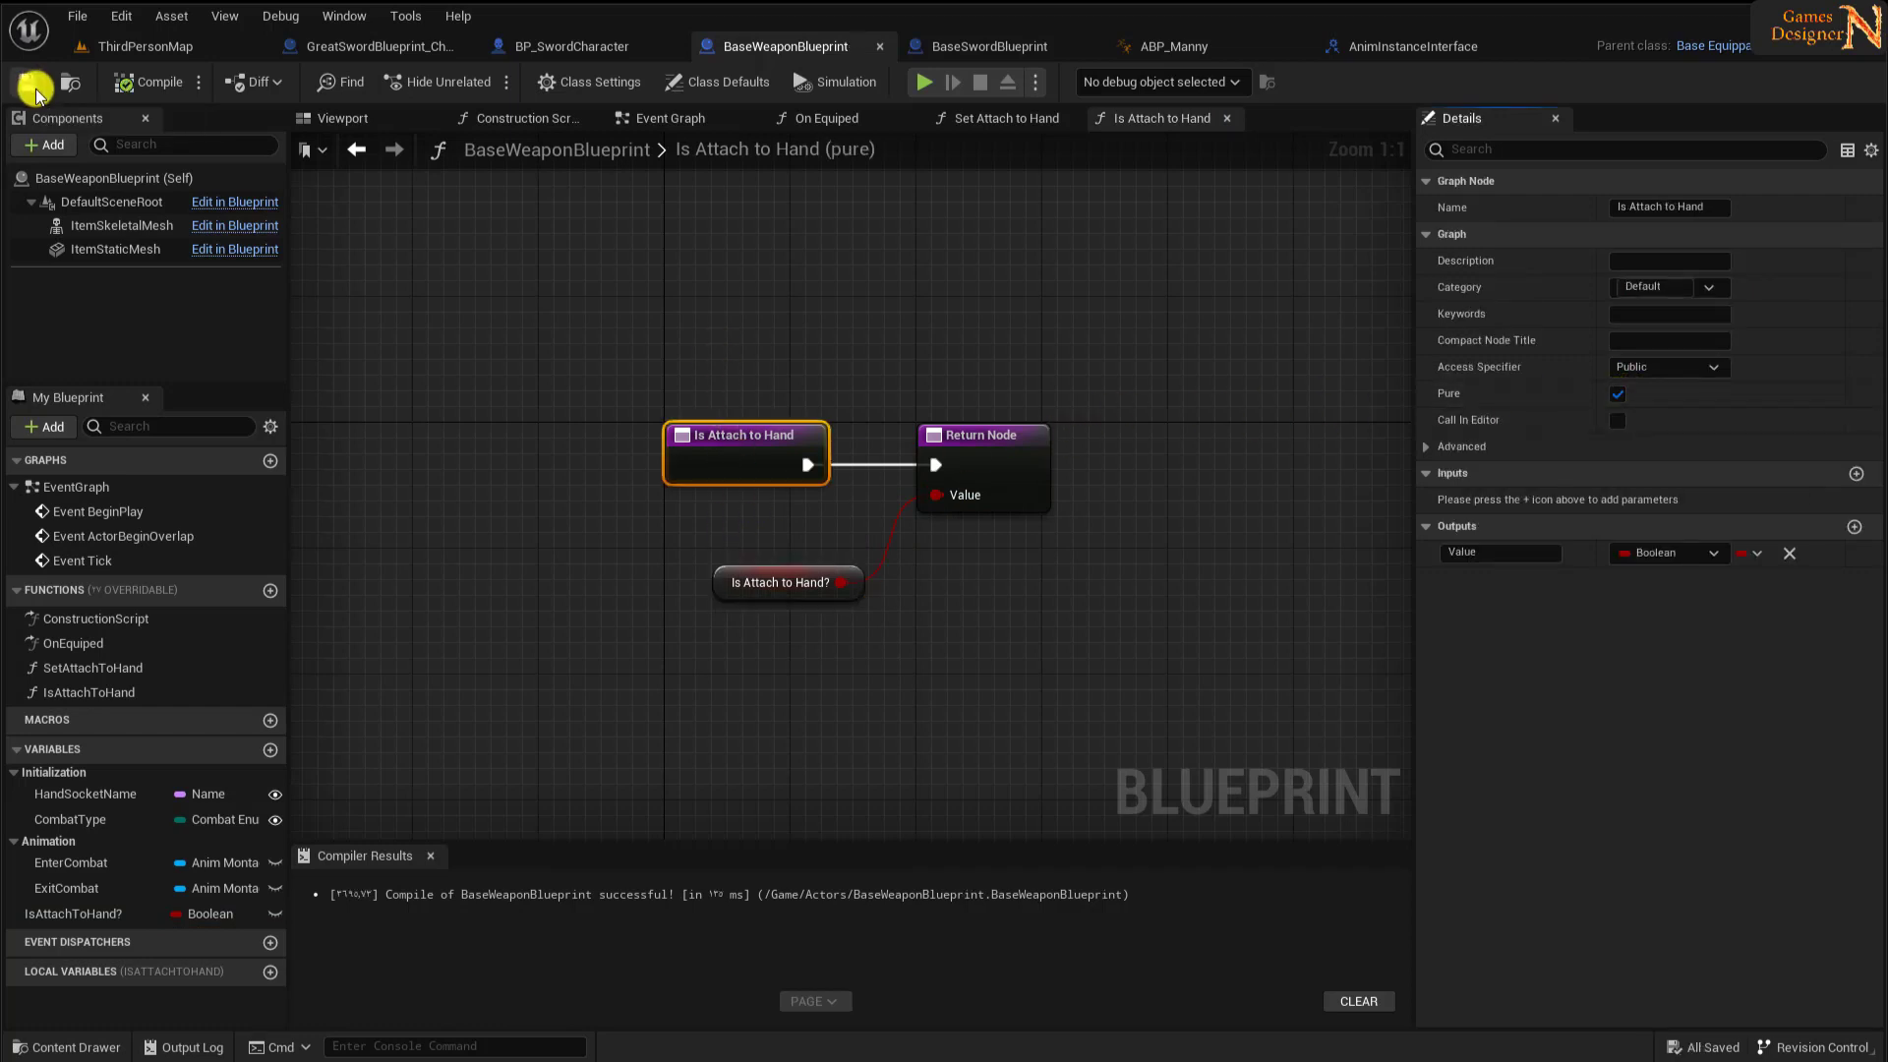
pyautogui.click(584, 43)
# - Replace the Is Attach to Hand? getter with Main Weapon's Is Attach to Hand call feeding the NOT node
pyautogui.moveTo(874, 570); pyautogui.dragTo(1189, 452, button='right')
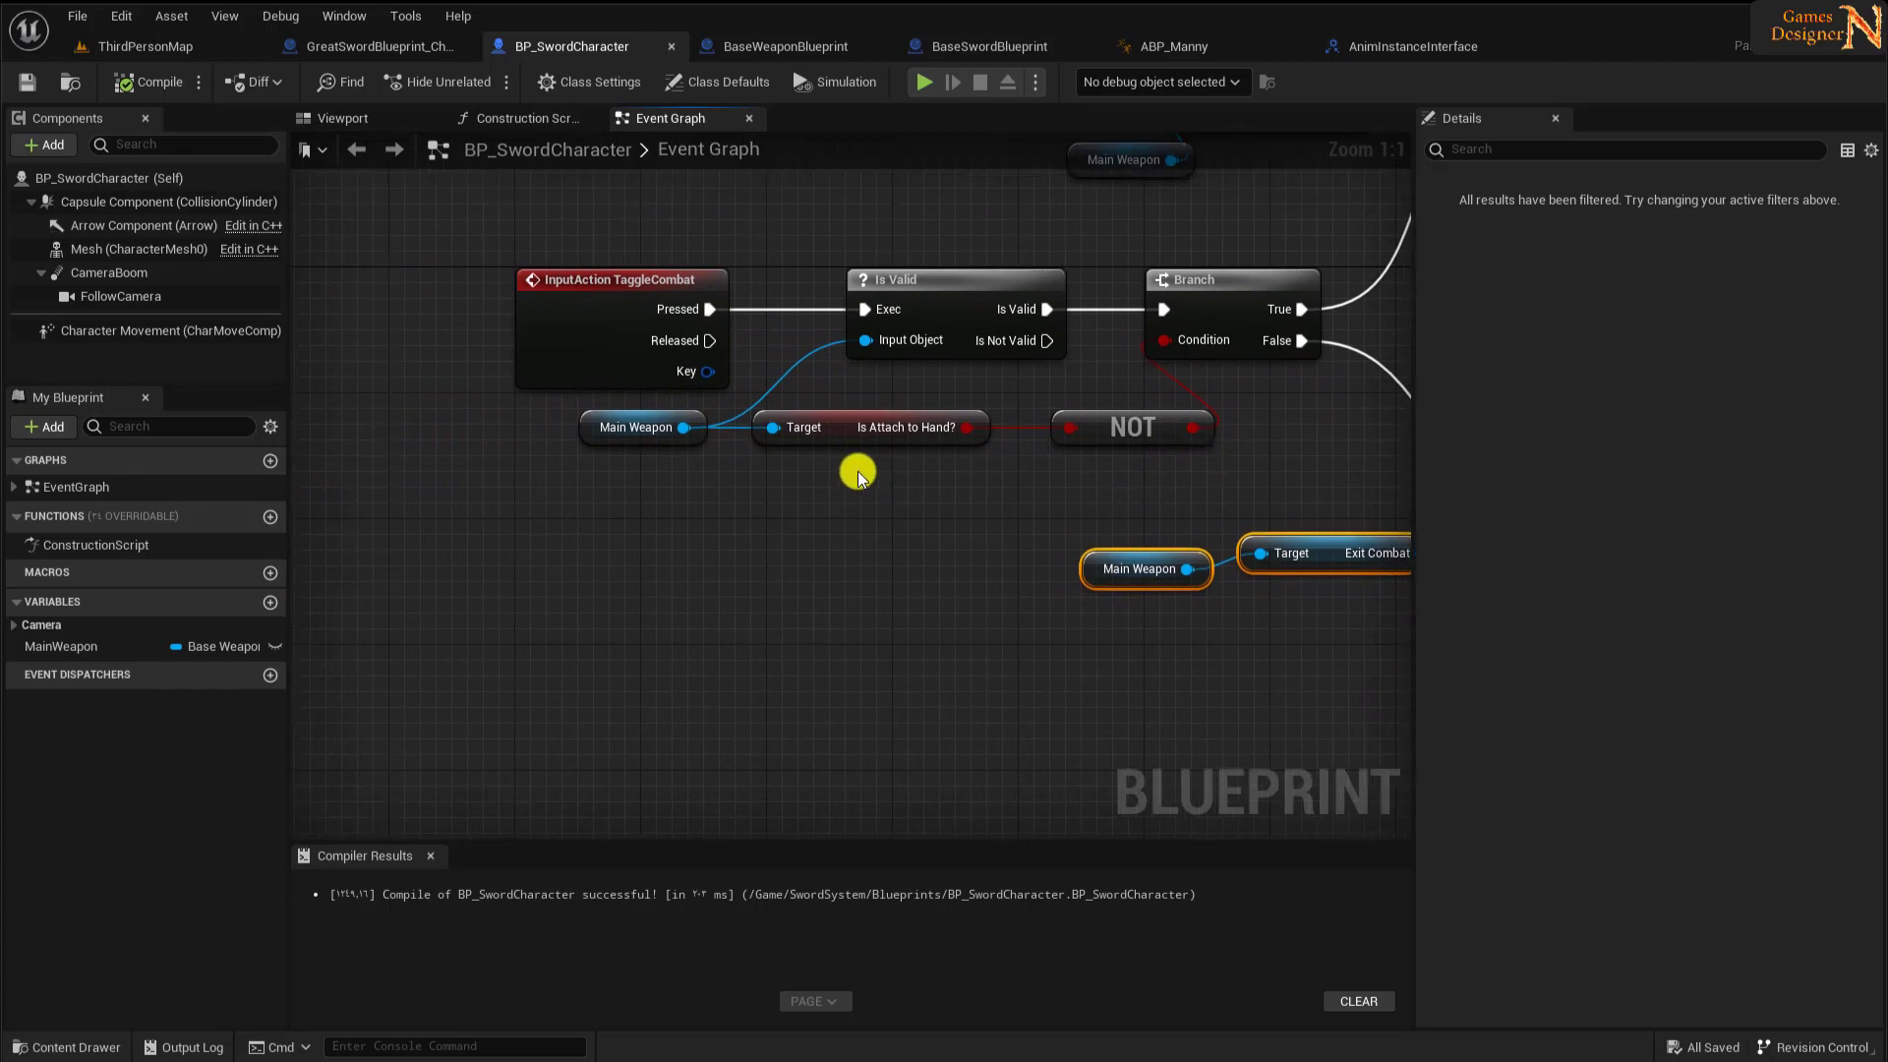
pyautogui.click(885, 427)
pyautogui.press('Delete')
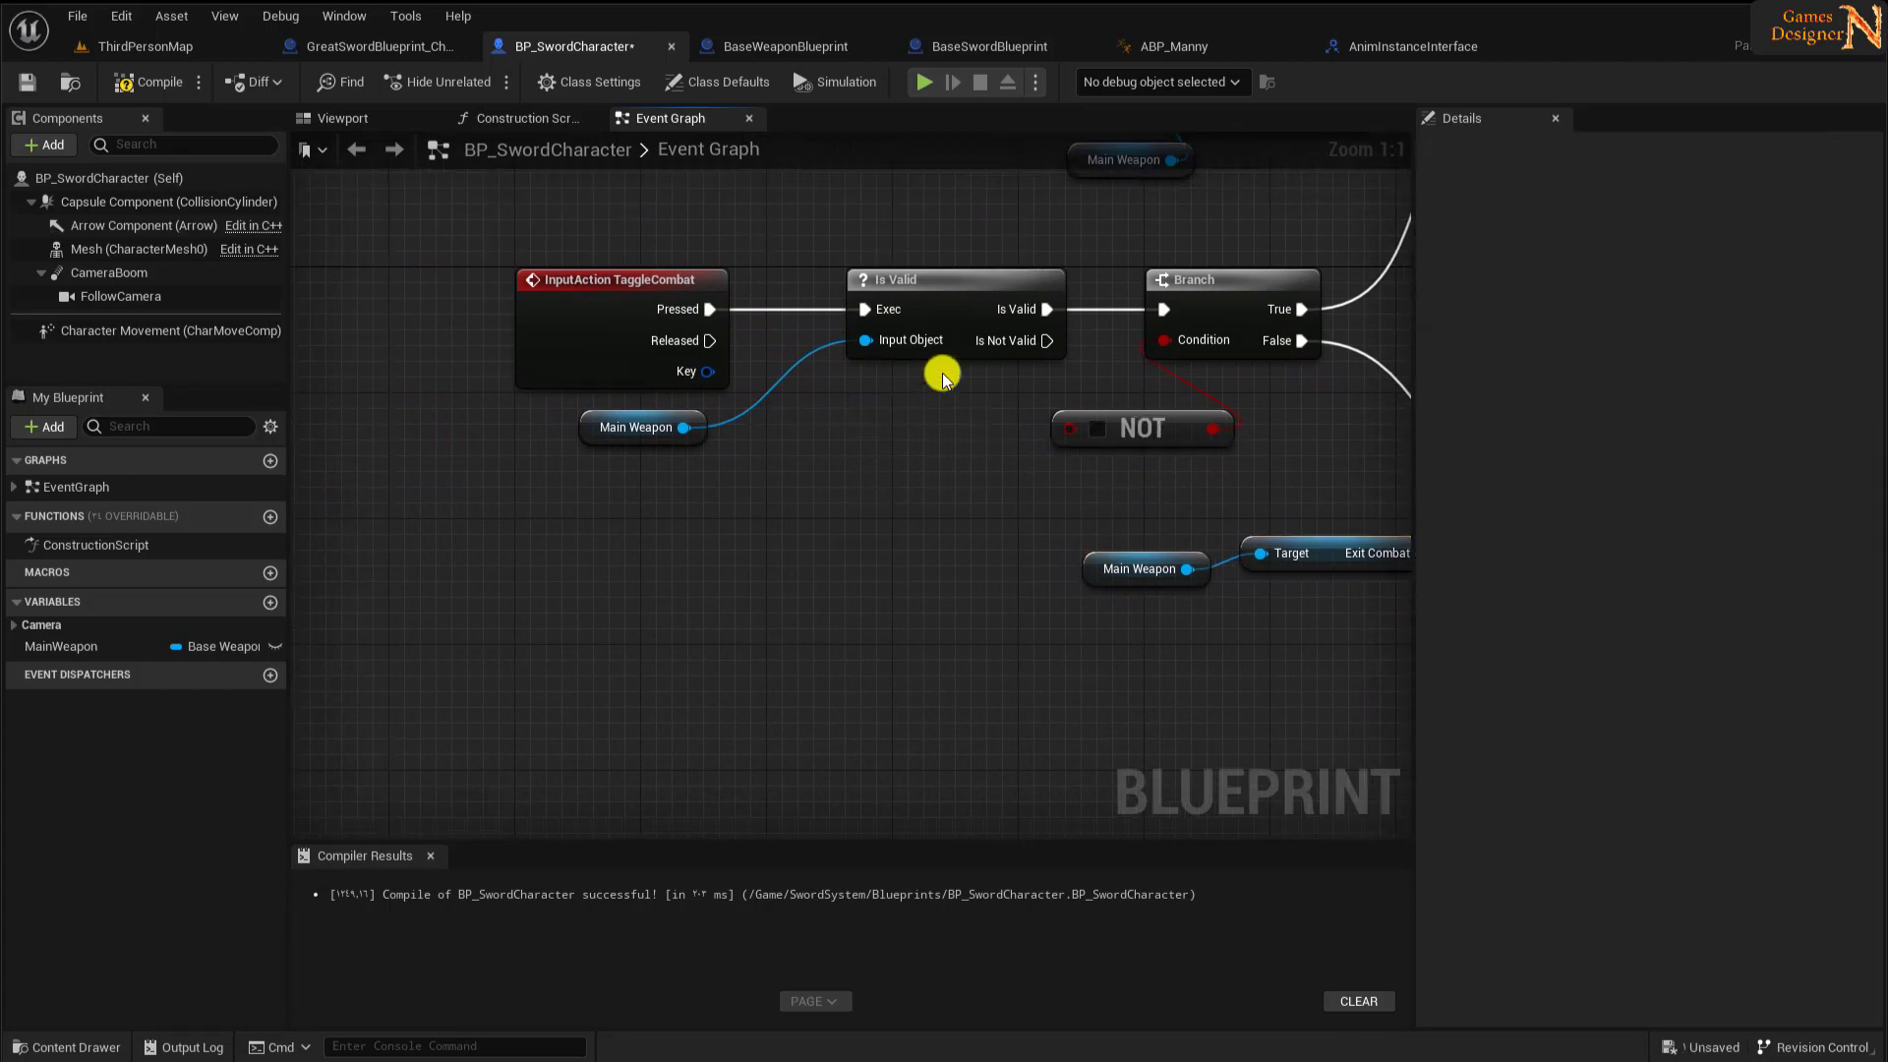
pyautogui.moveTo(683, 427); pyautogui.dragTo(786, 434)
pyautogui.write('is')
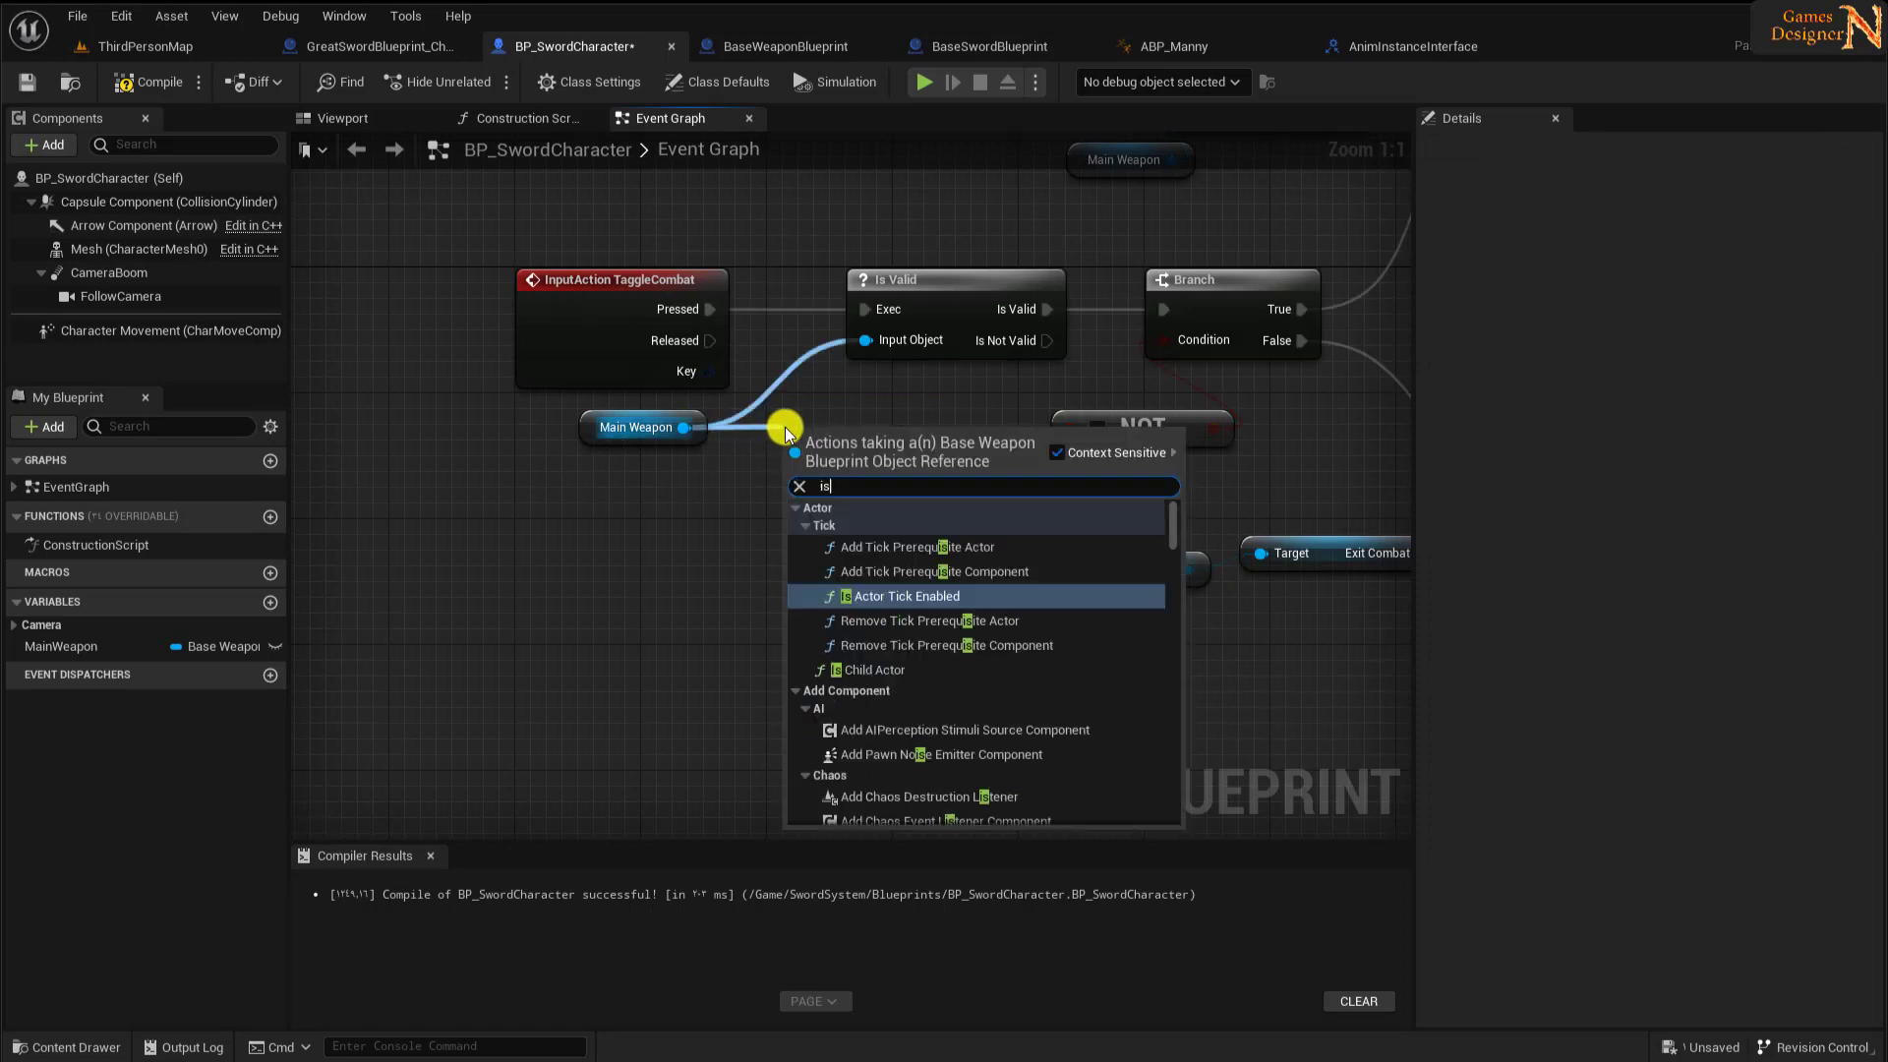
pyautogui.write(' atta')
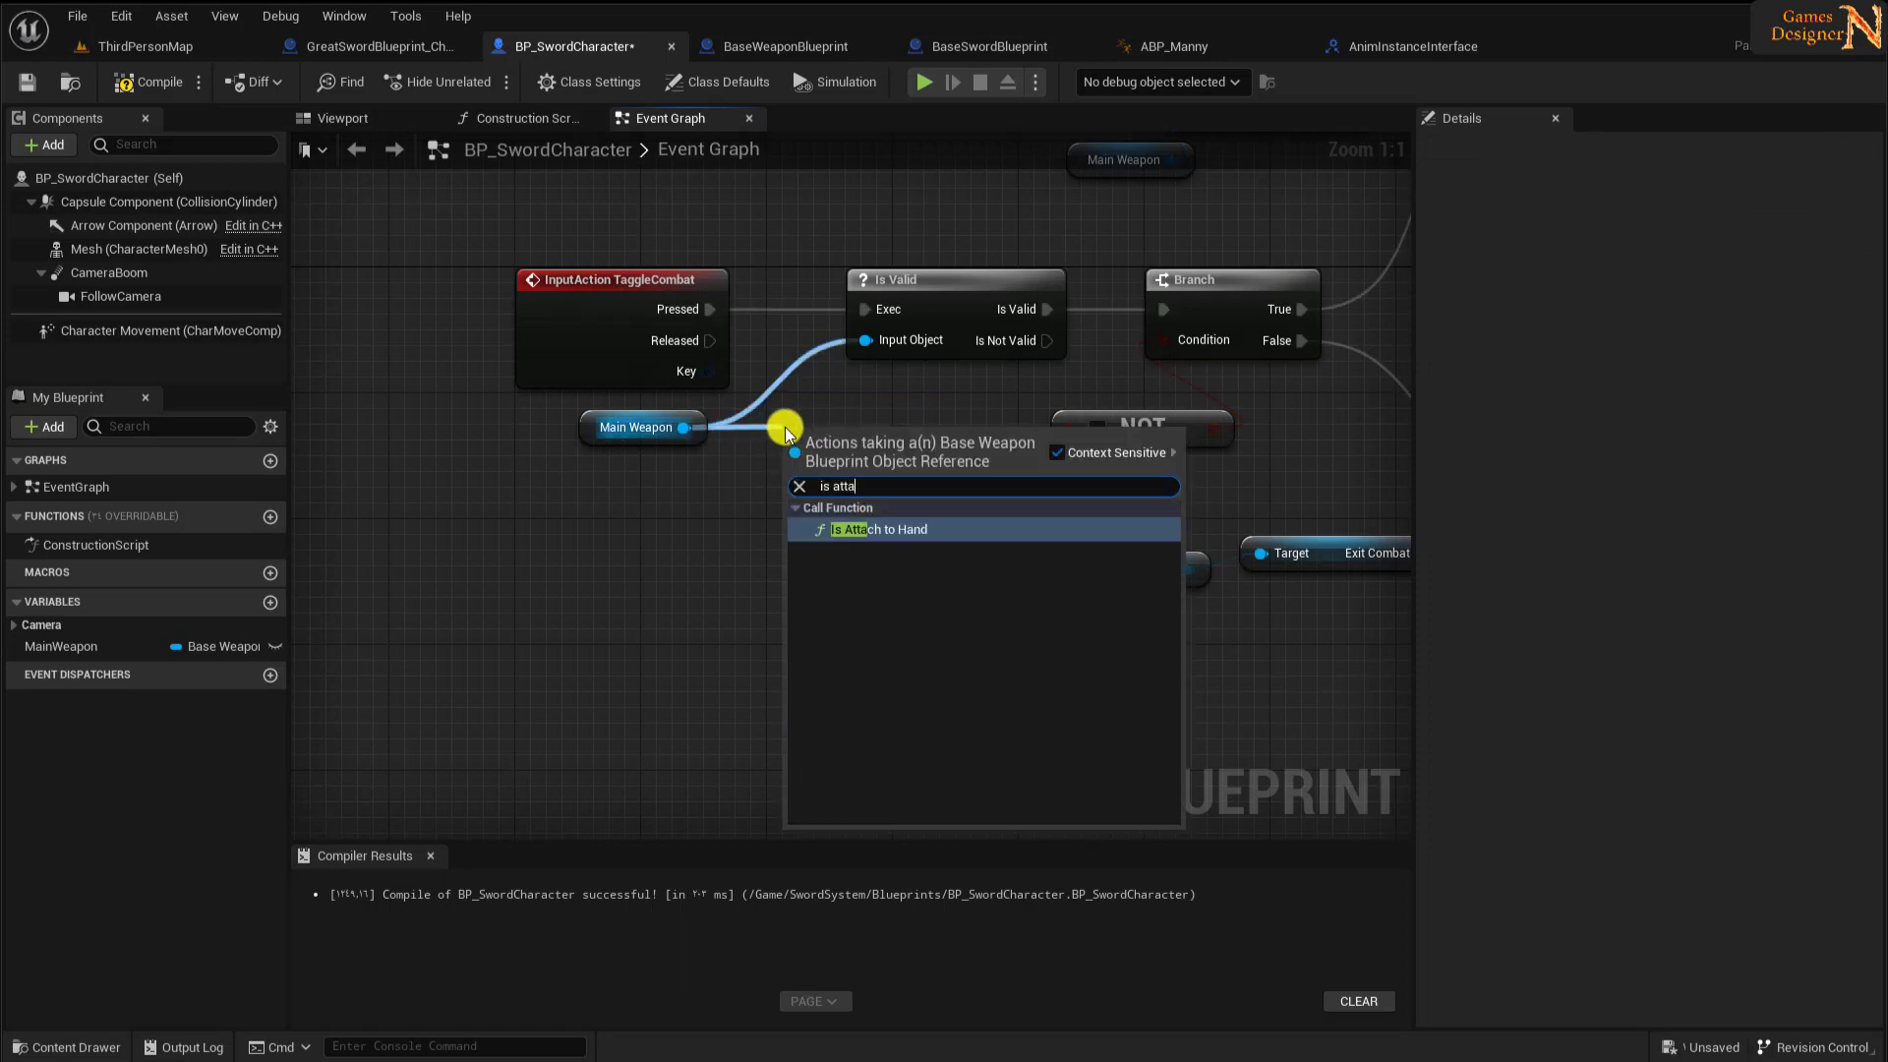
pyautogui.click(788, 528)
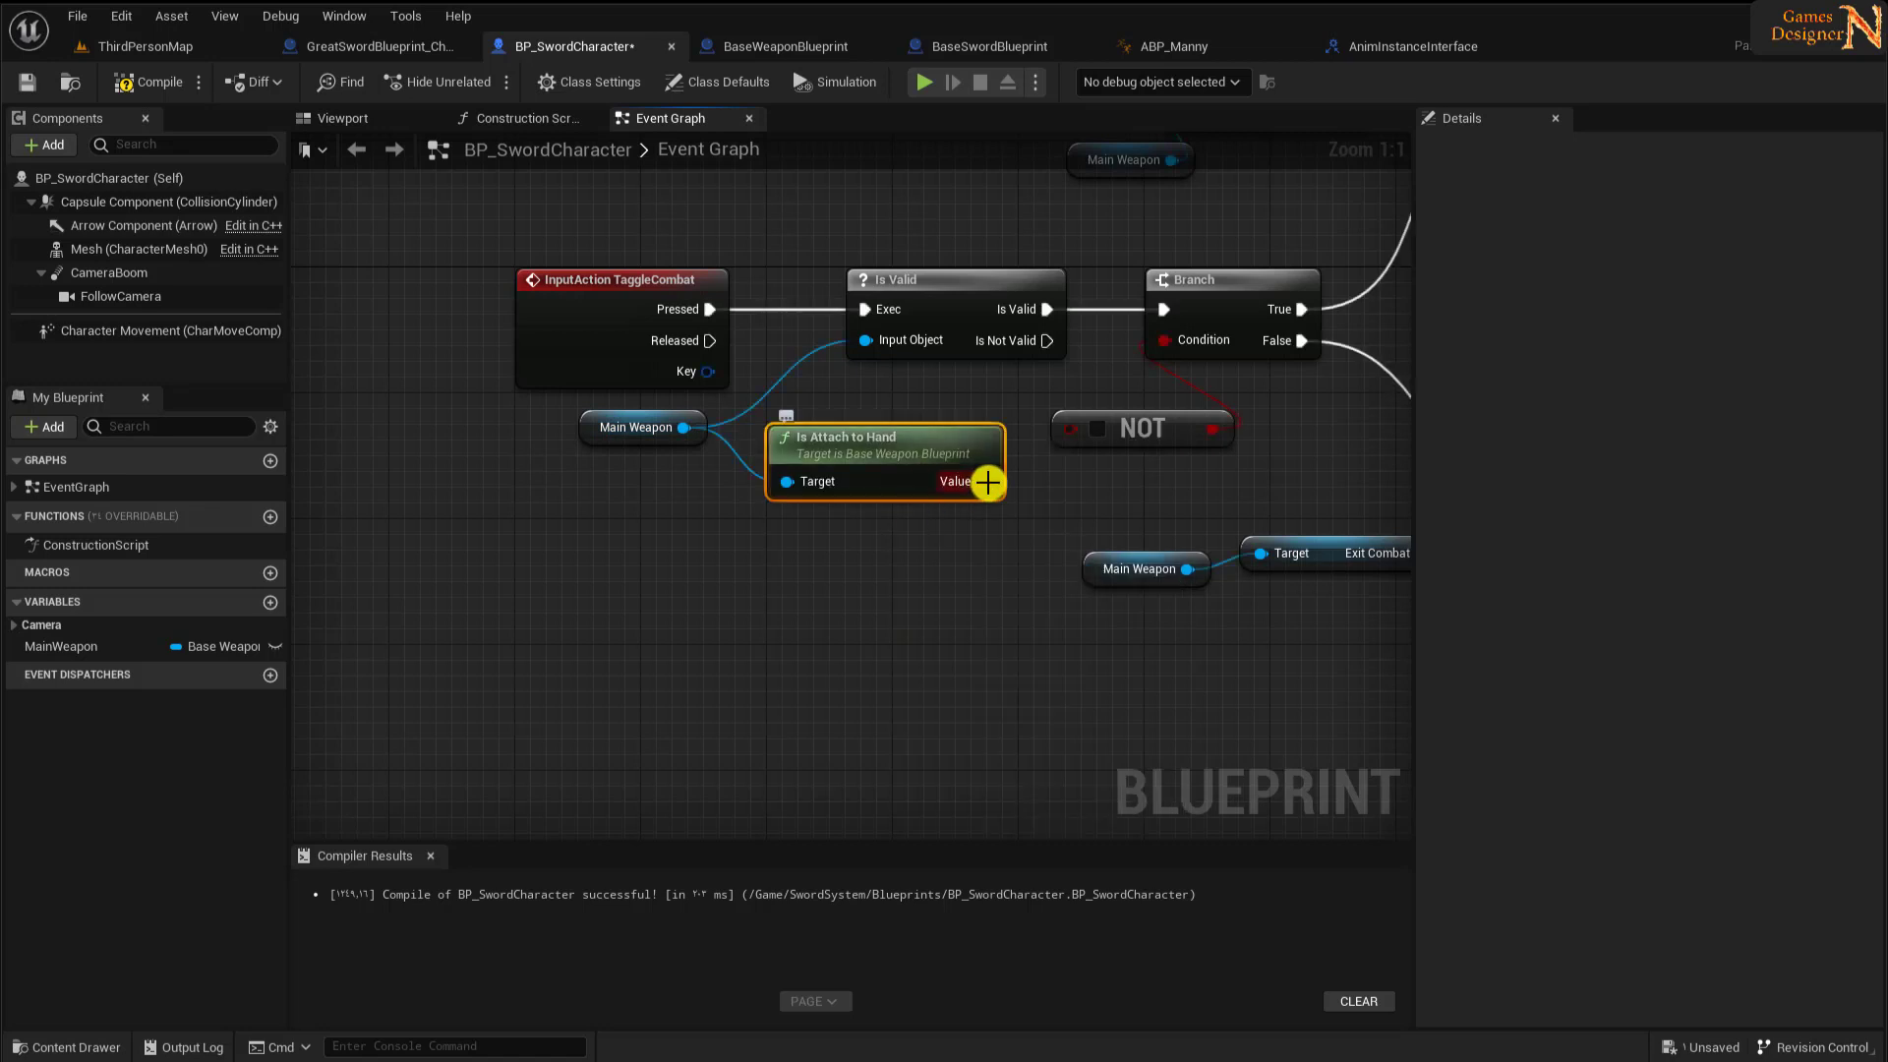
pyautogui.moveTo(987, 481); pyautogui.dragTo(1070, 428)
pyautogui.moveTo(1088, 496); pyautogui.dragTo(308, 640, button='right')
# - Swap the upper SET Is Attach to Hand? for a Main Weapon Set Attach to Hand after the enter montage
pyautogui.click(1023, 310)
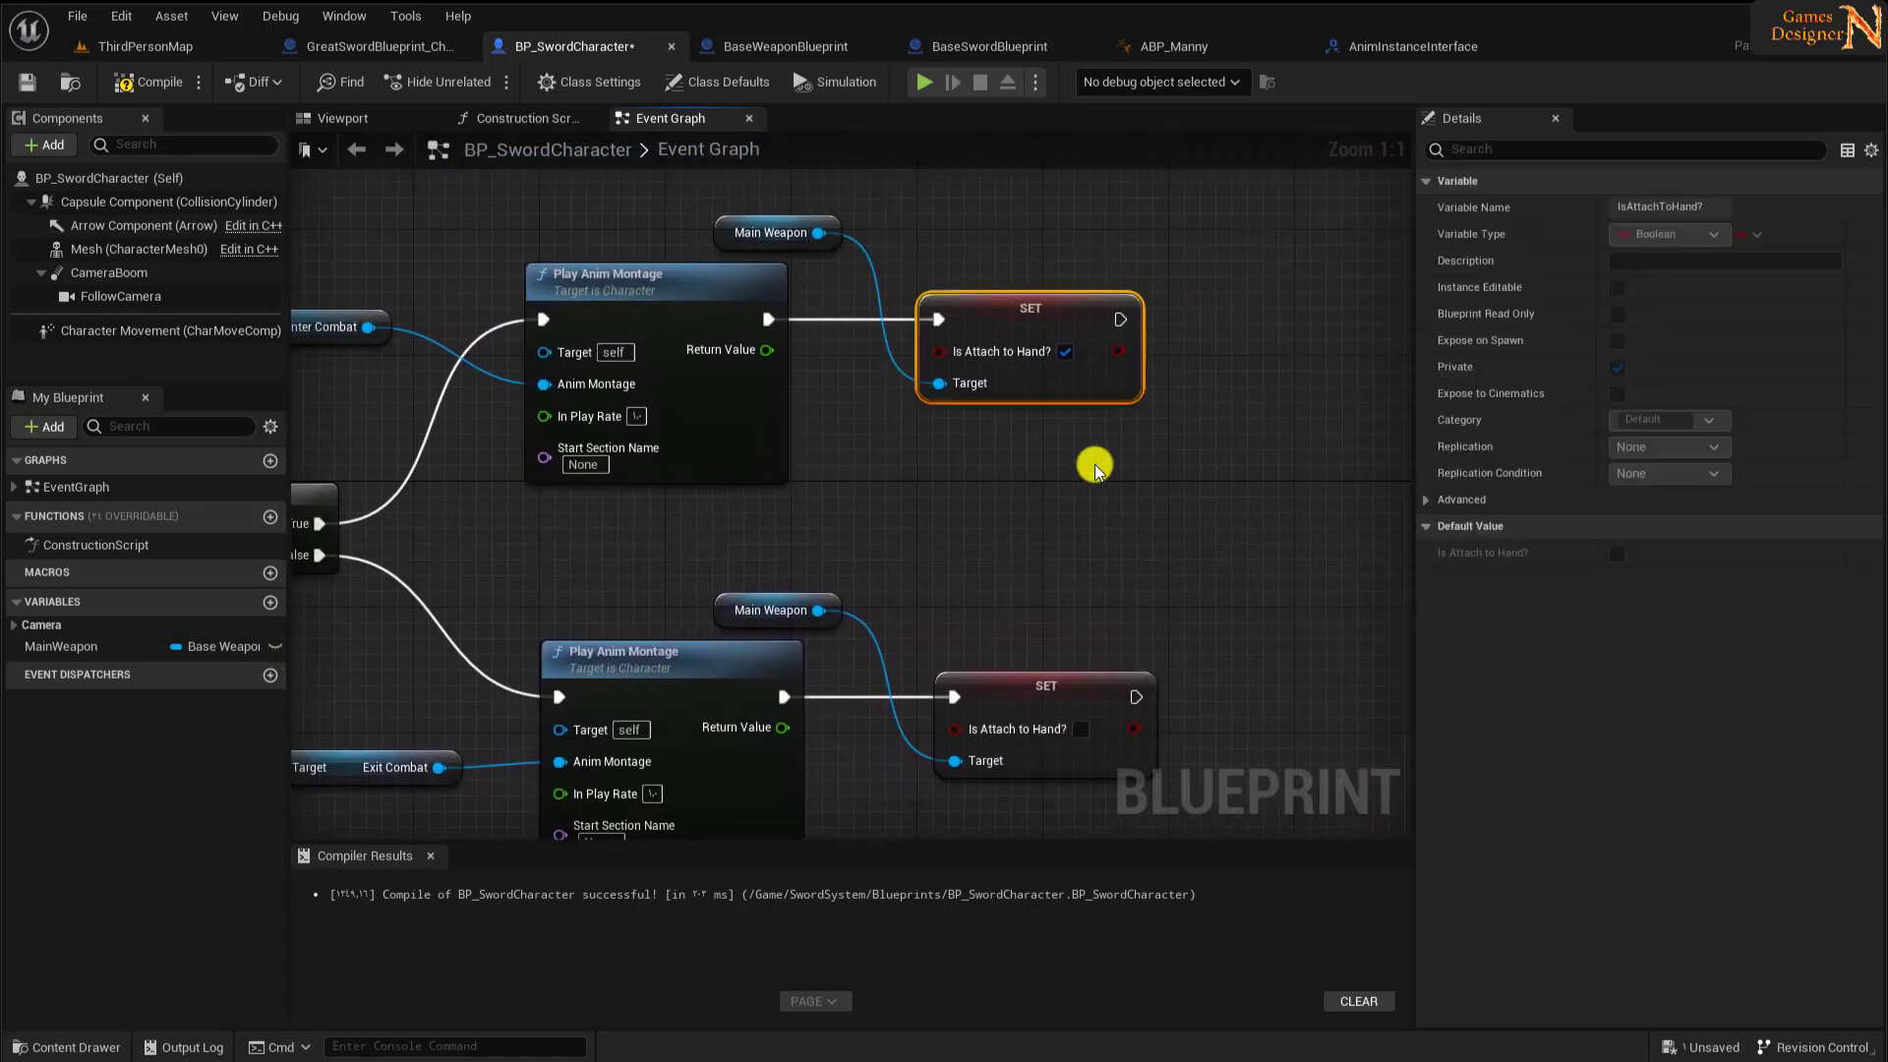
pyautogui.press('Delete')
pyautogui.moveTo(819, 232); pyautogui.dragTo(965, 289)
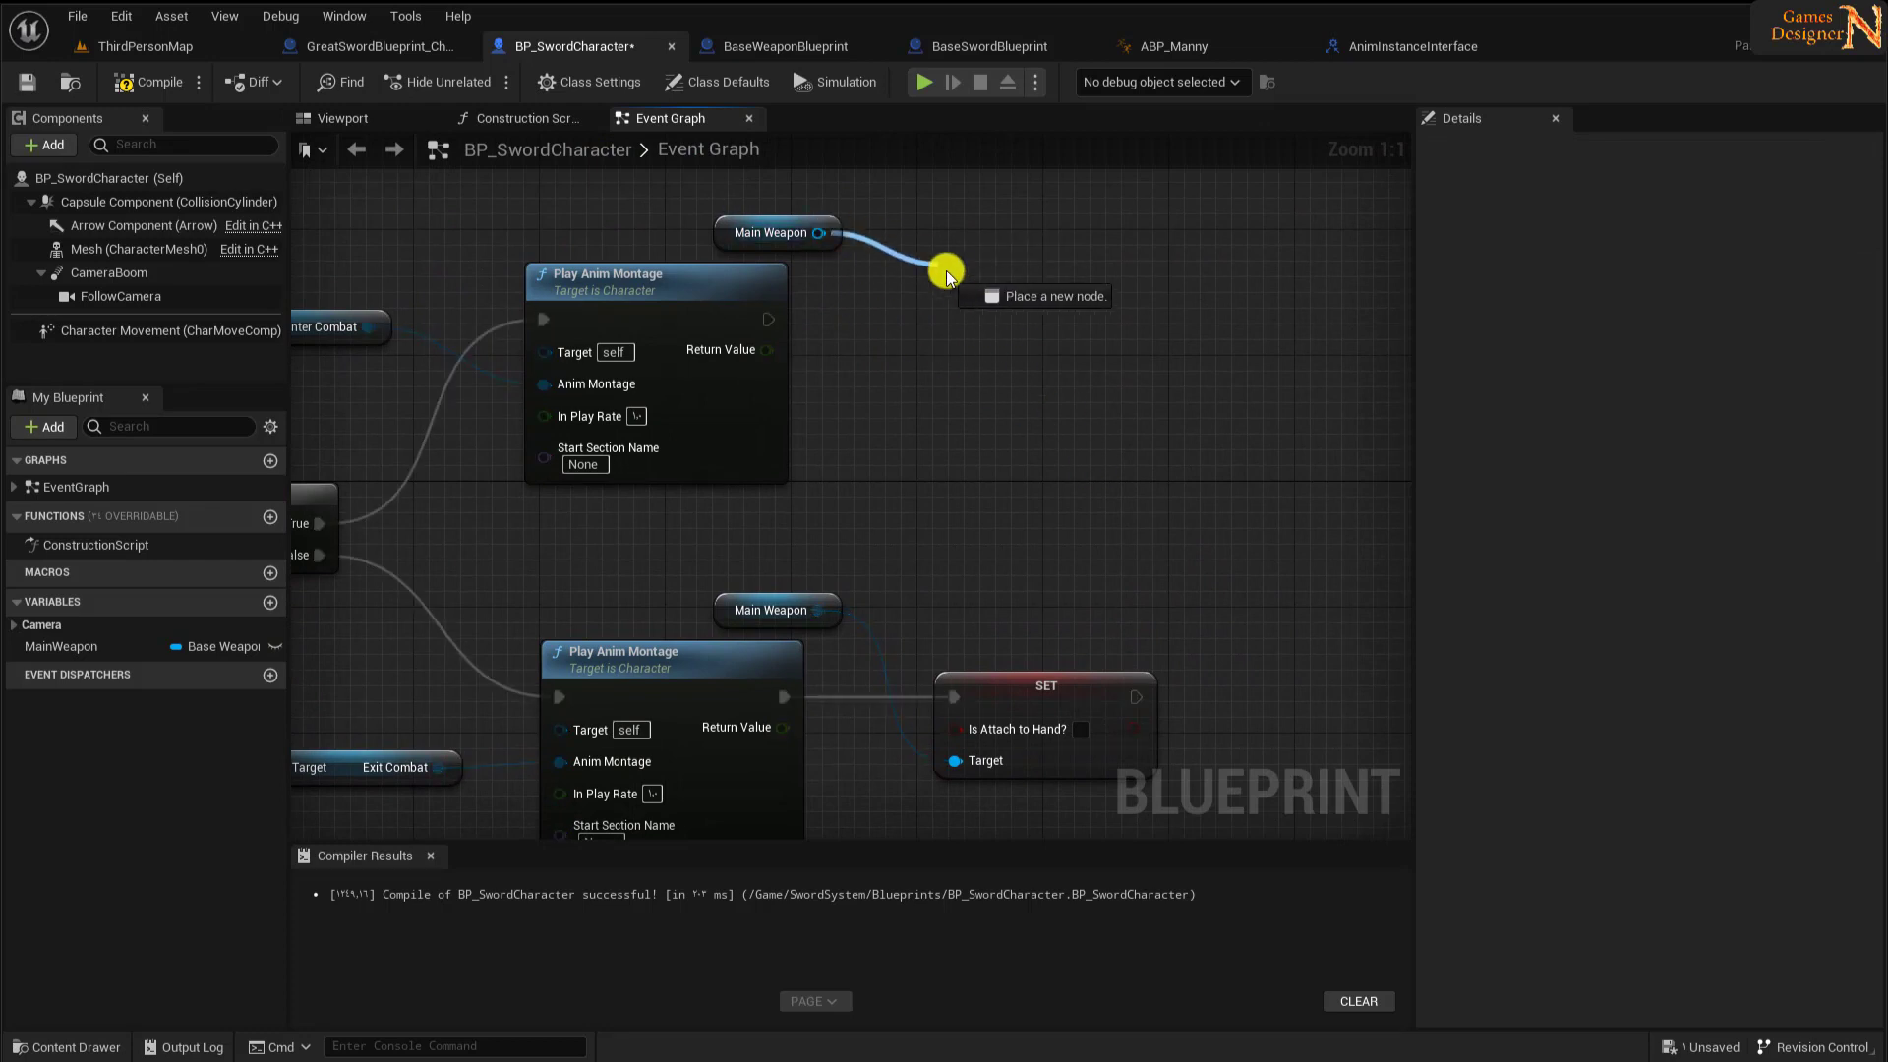
pyautogui.write('set a')
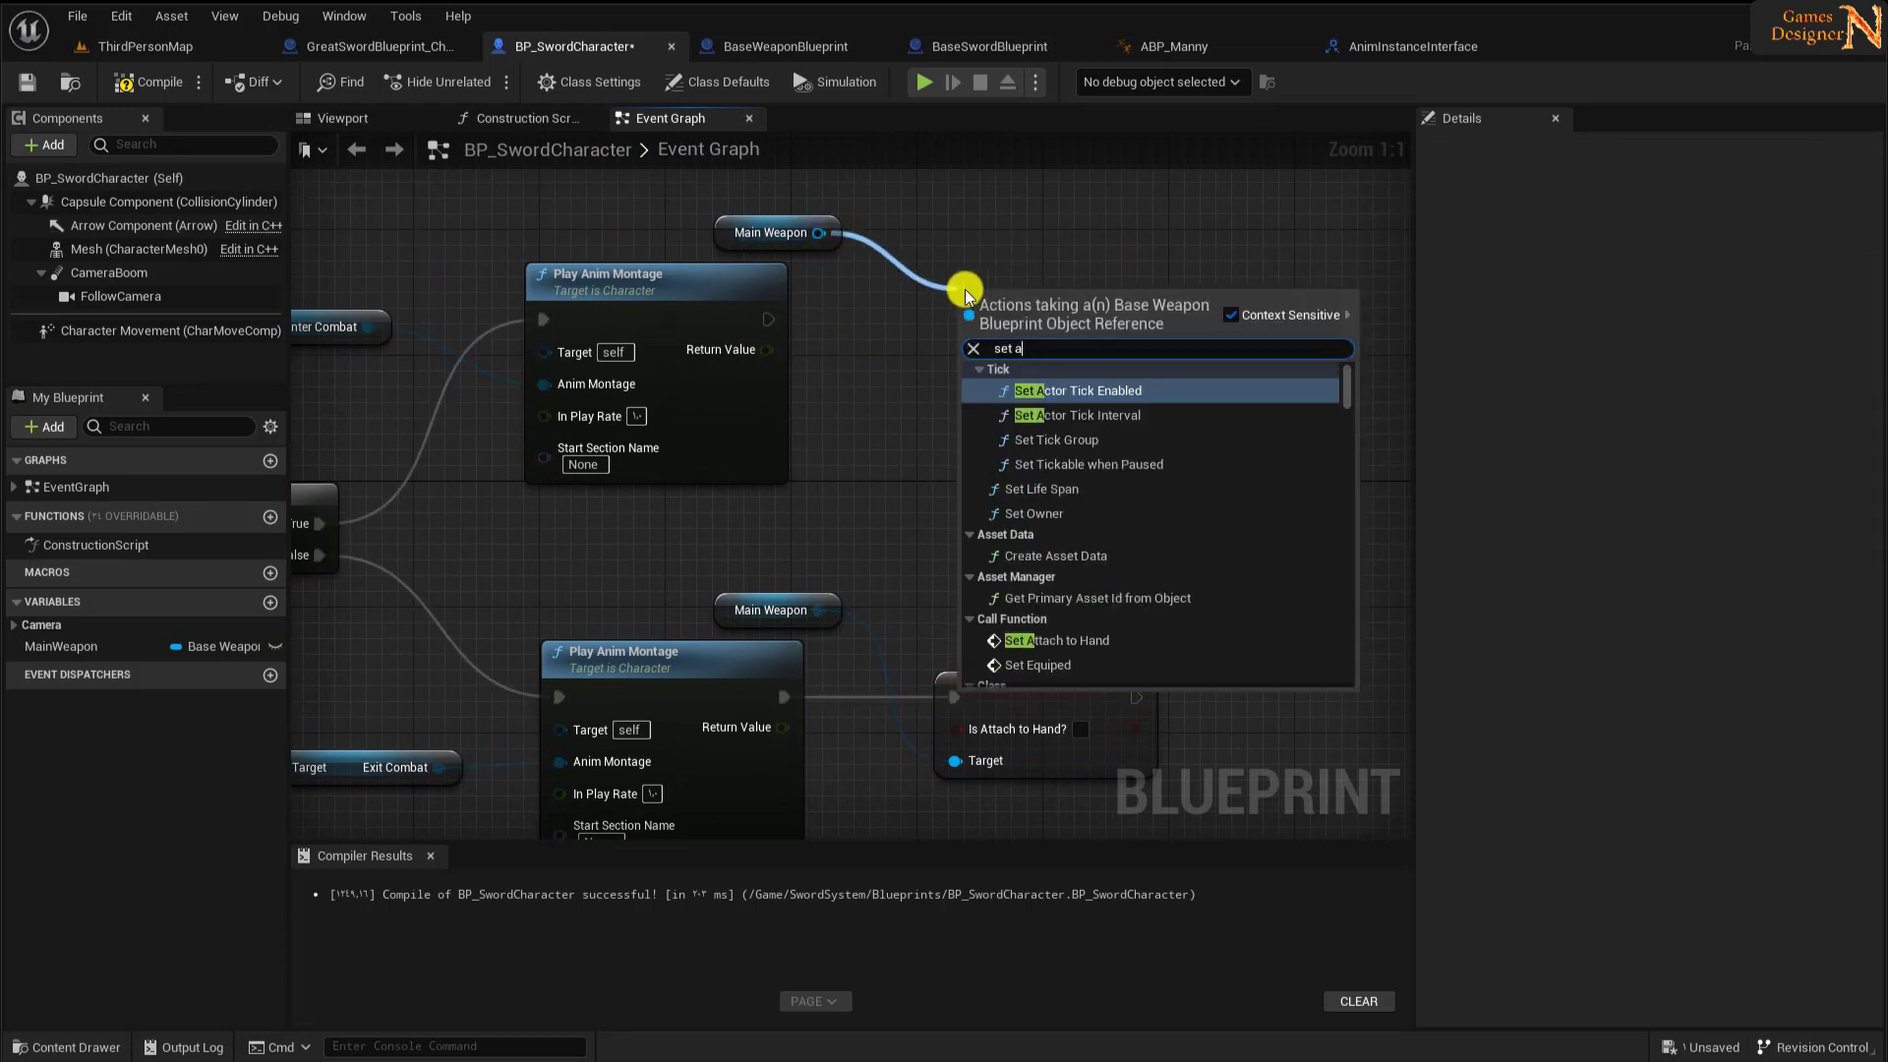
pyautogui.write('ttach')
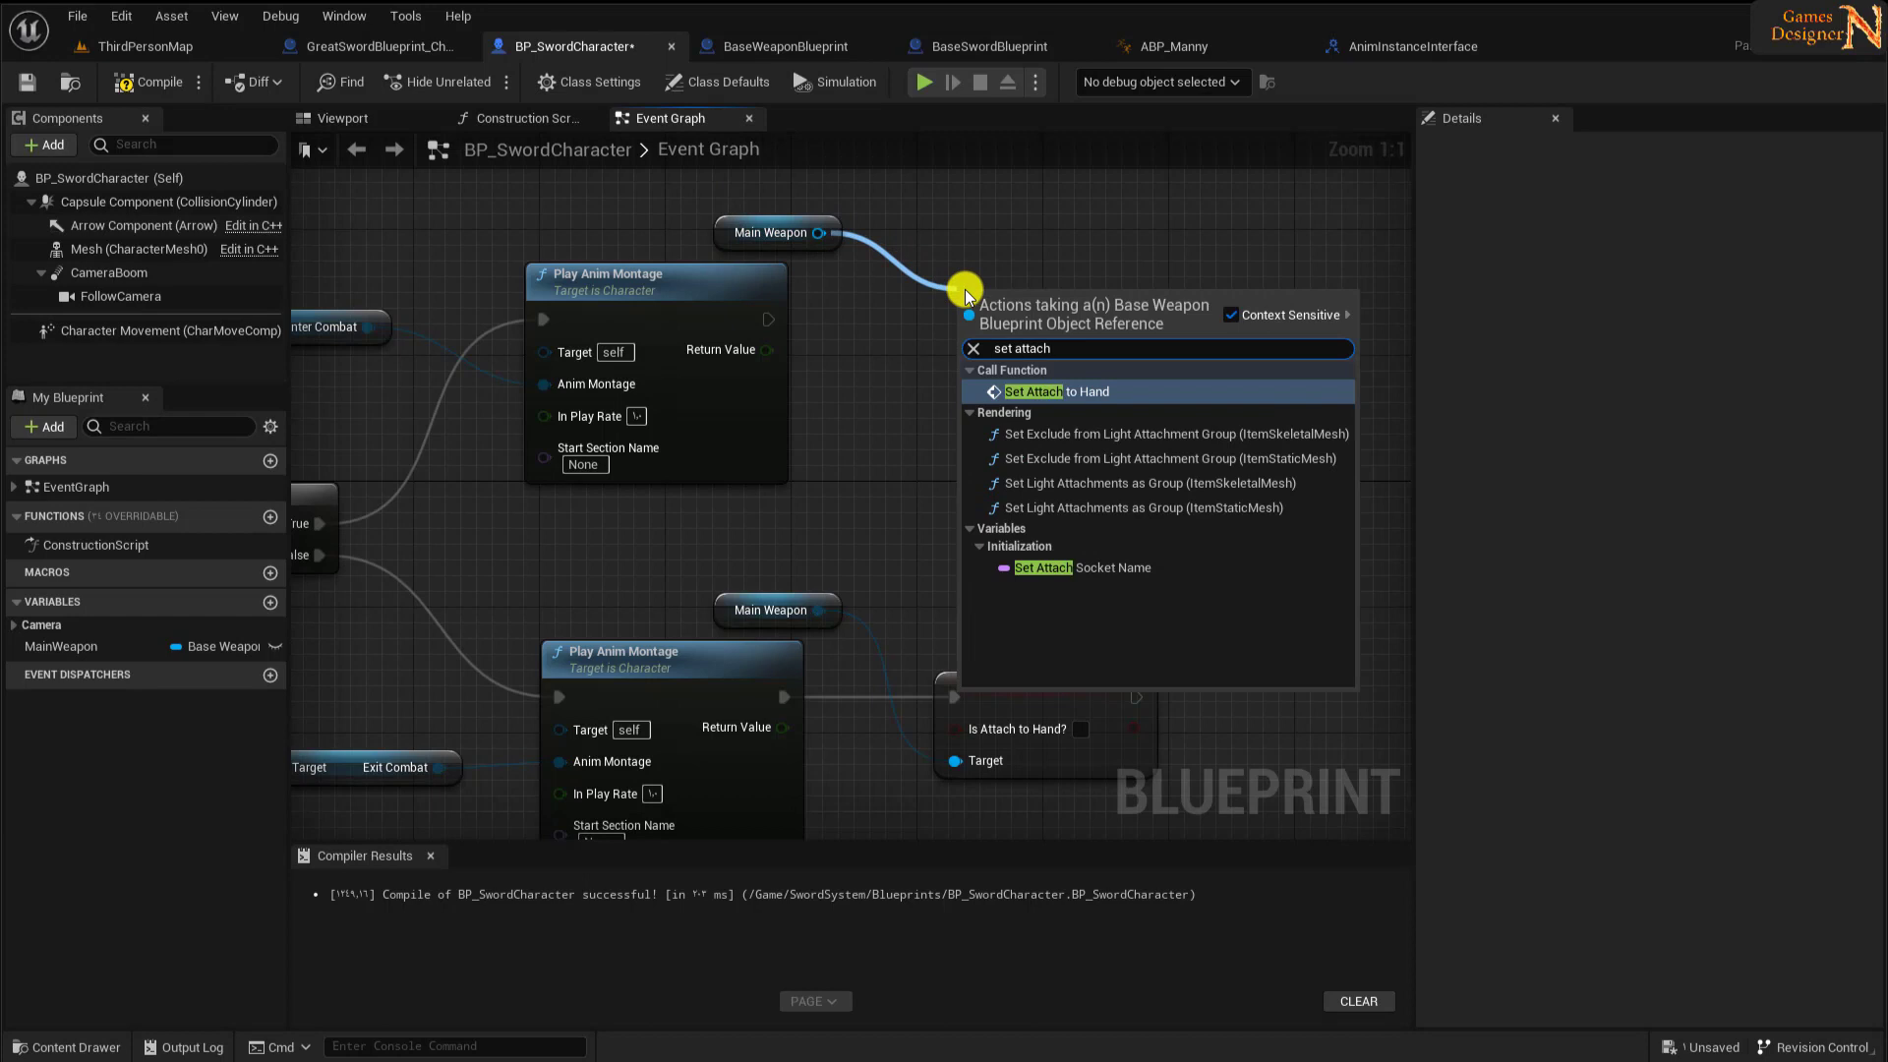
pyautogui.click(1114, 392)
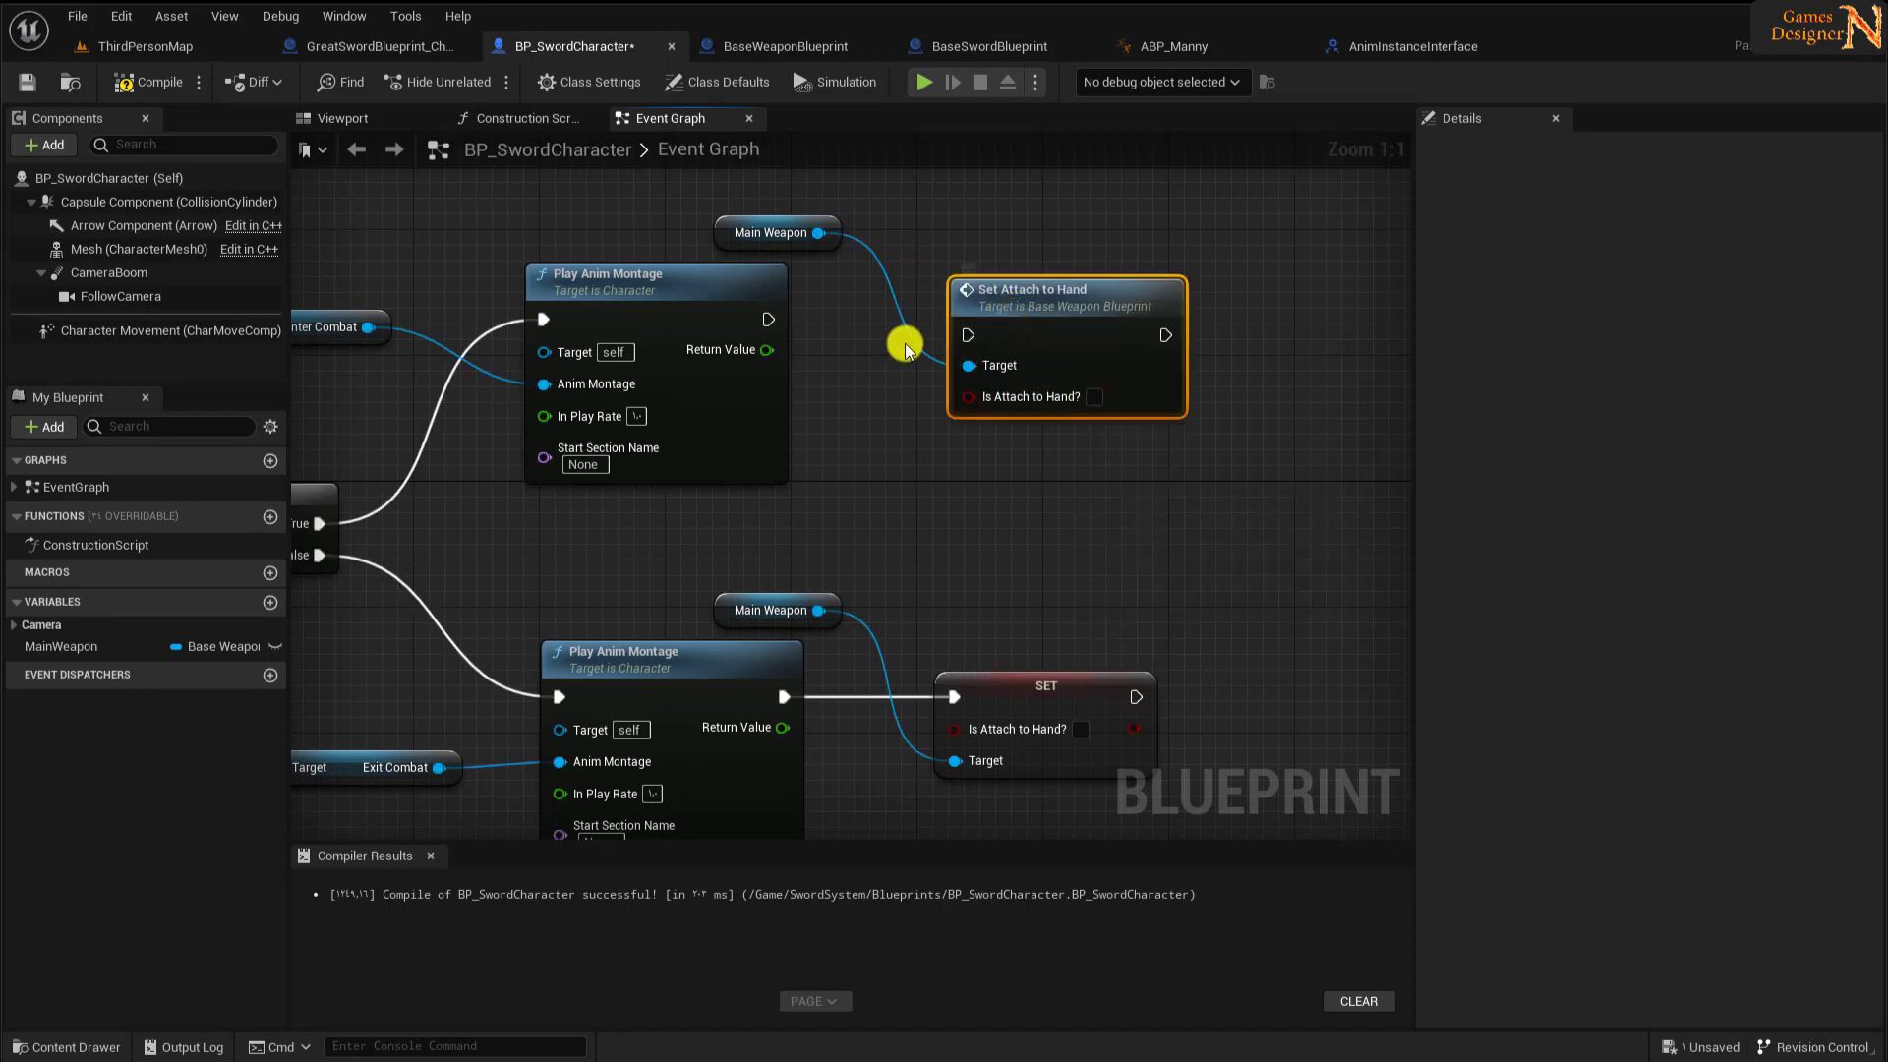
pyautogui.moveTo(770, 321)
pyautogui.mouseDown()
pyautogui.moveTo(968, 336)
pyautogui.moveTo(1042, 285)
pyautogui.mouseUp()
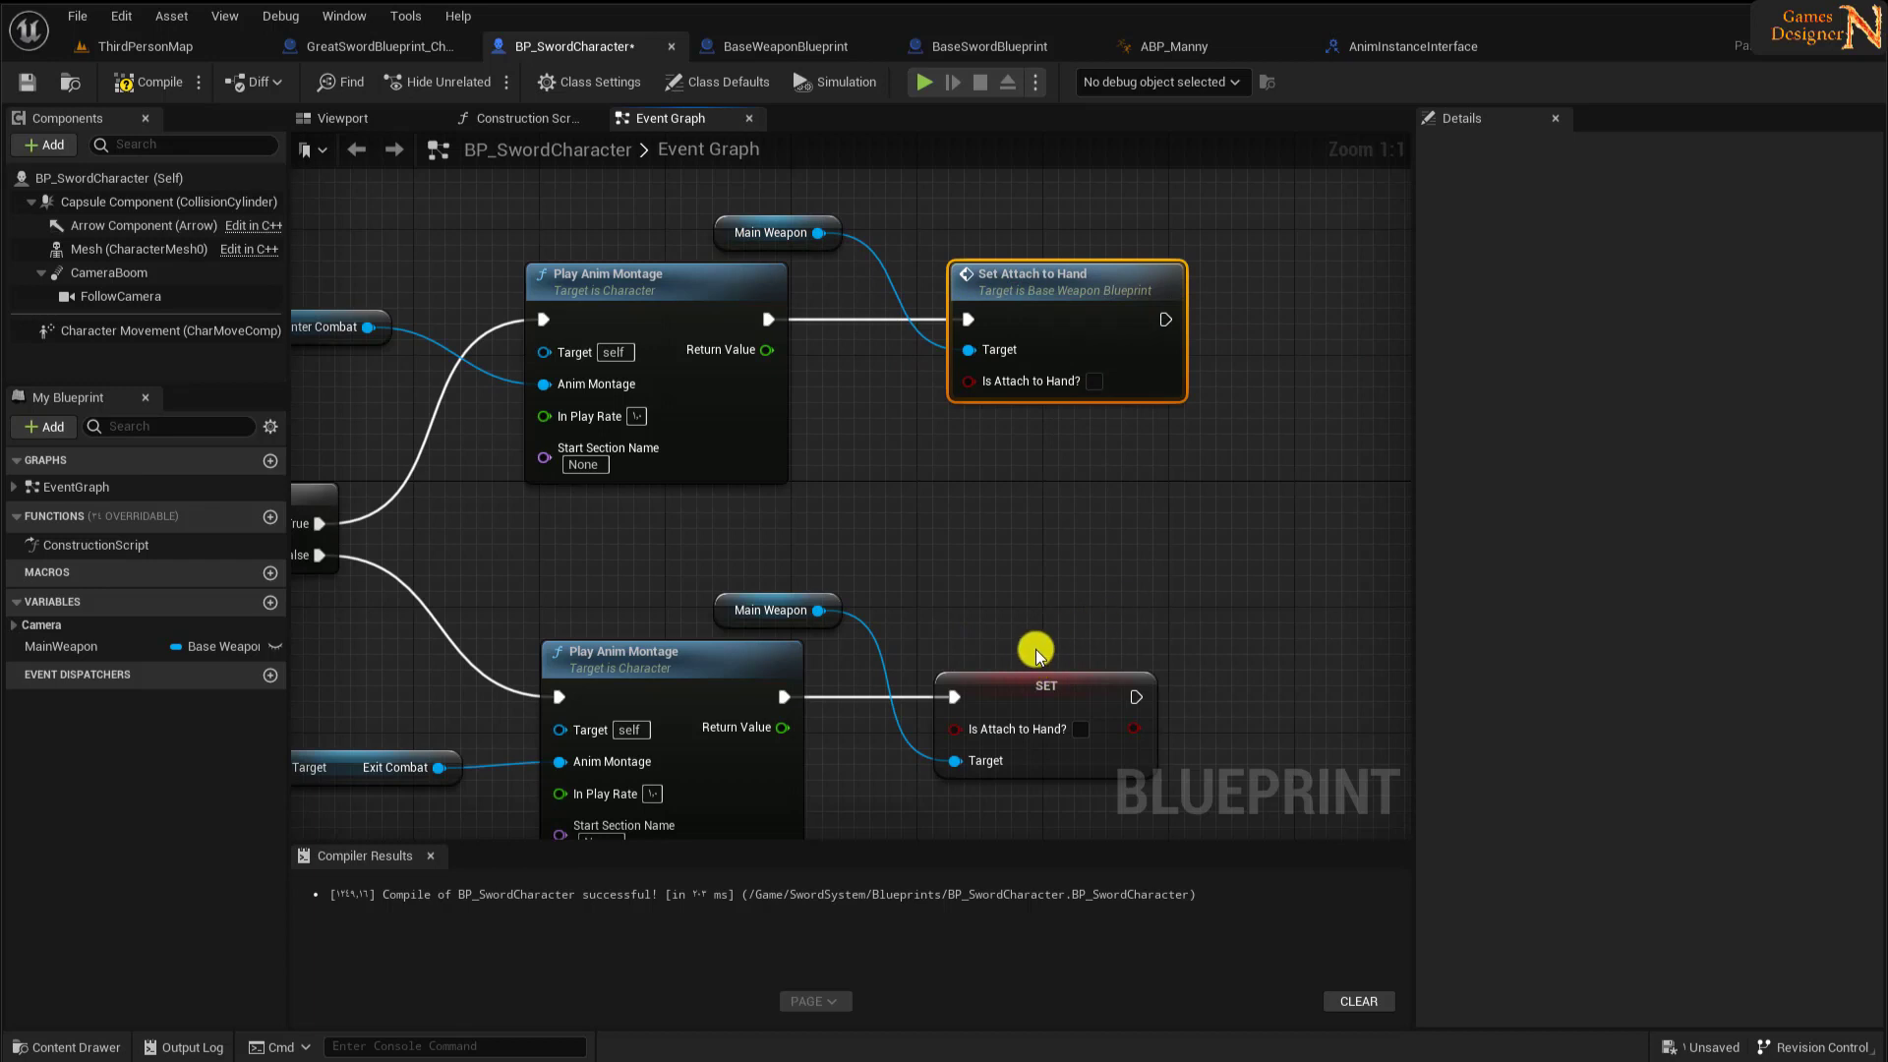
# - Swap the lower SET Is Attach to Hand? for a Main Weapon Set Attach to Hand after the exit montage
pyautogui.click(1072, 768)
pyautogui.press('Delete')
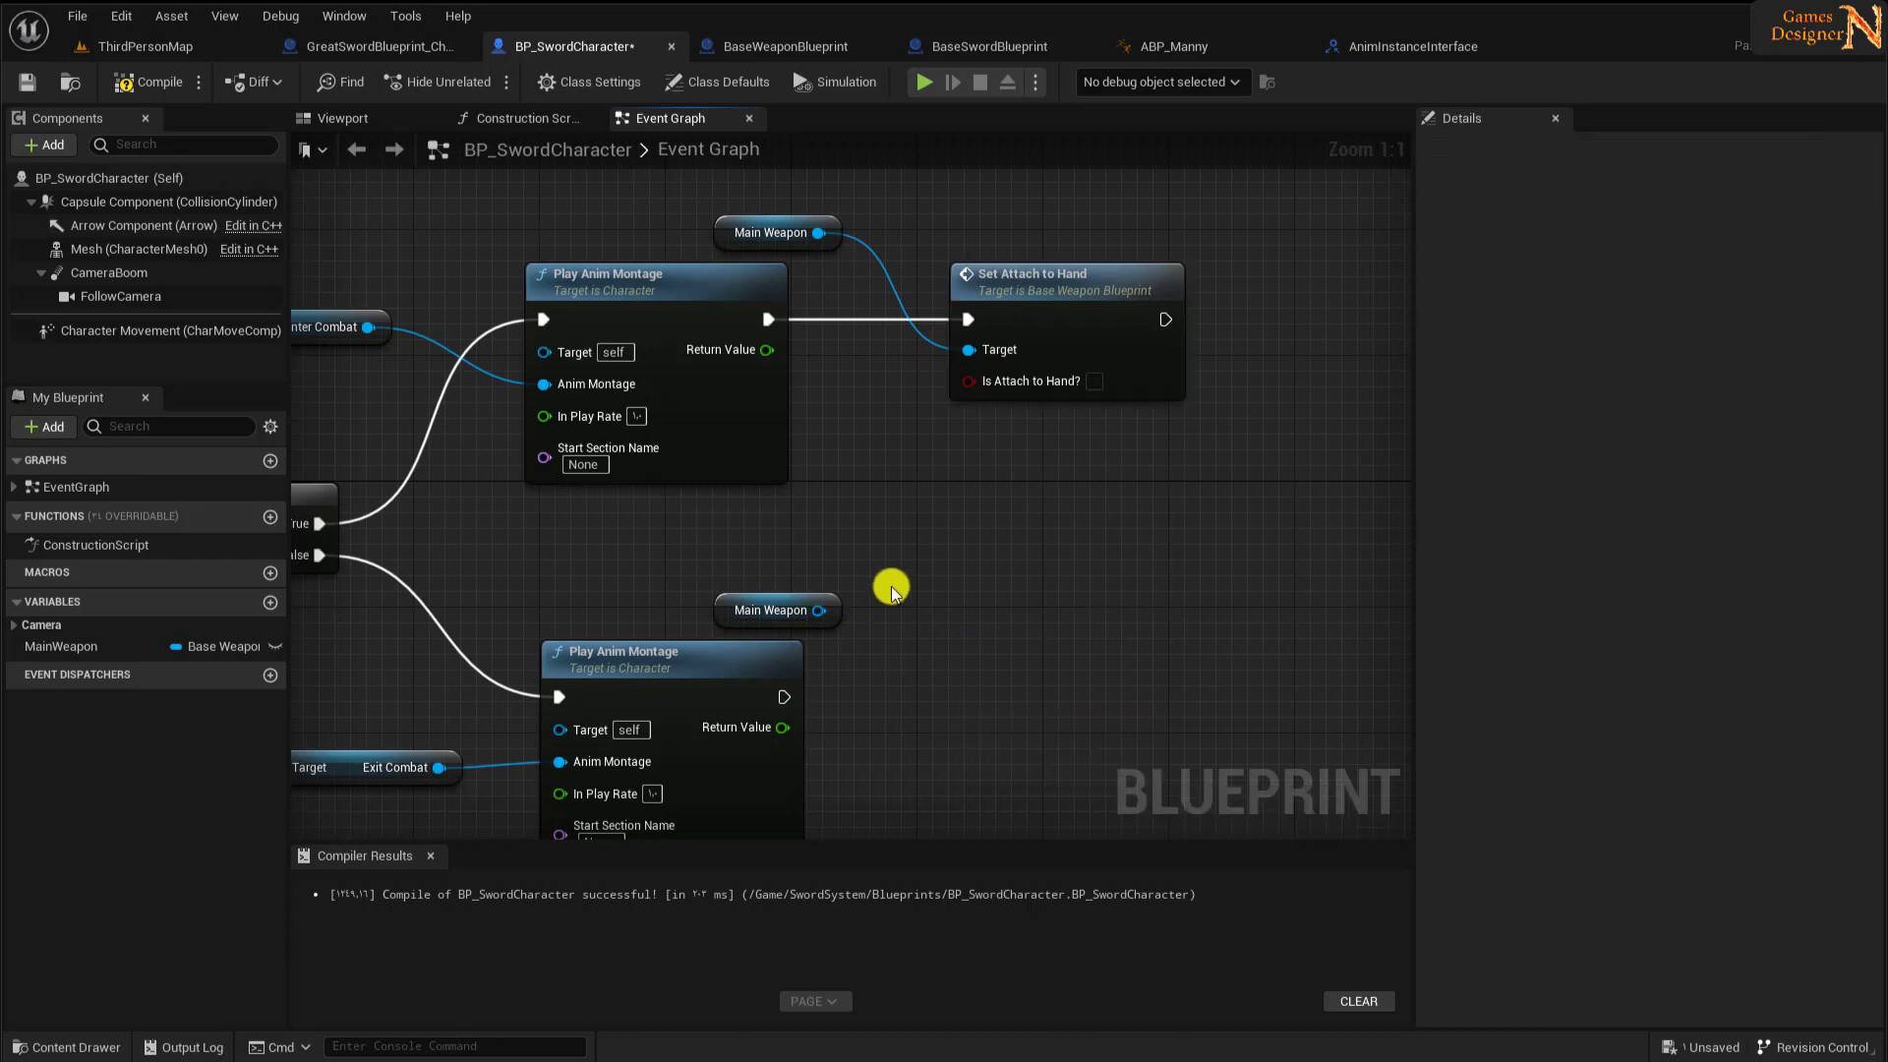
pyautogui.moveTo(822, 621); pyautogui.dragTo(967, 682)
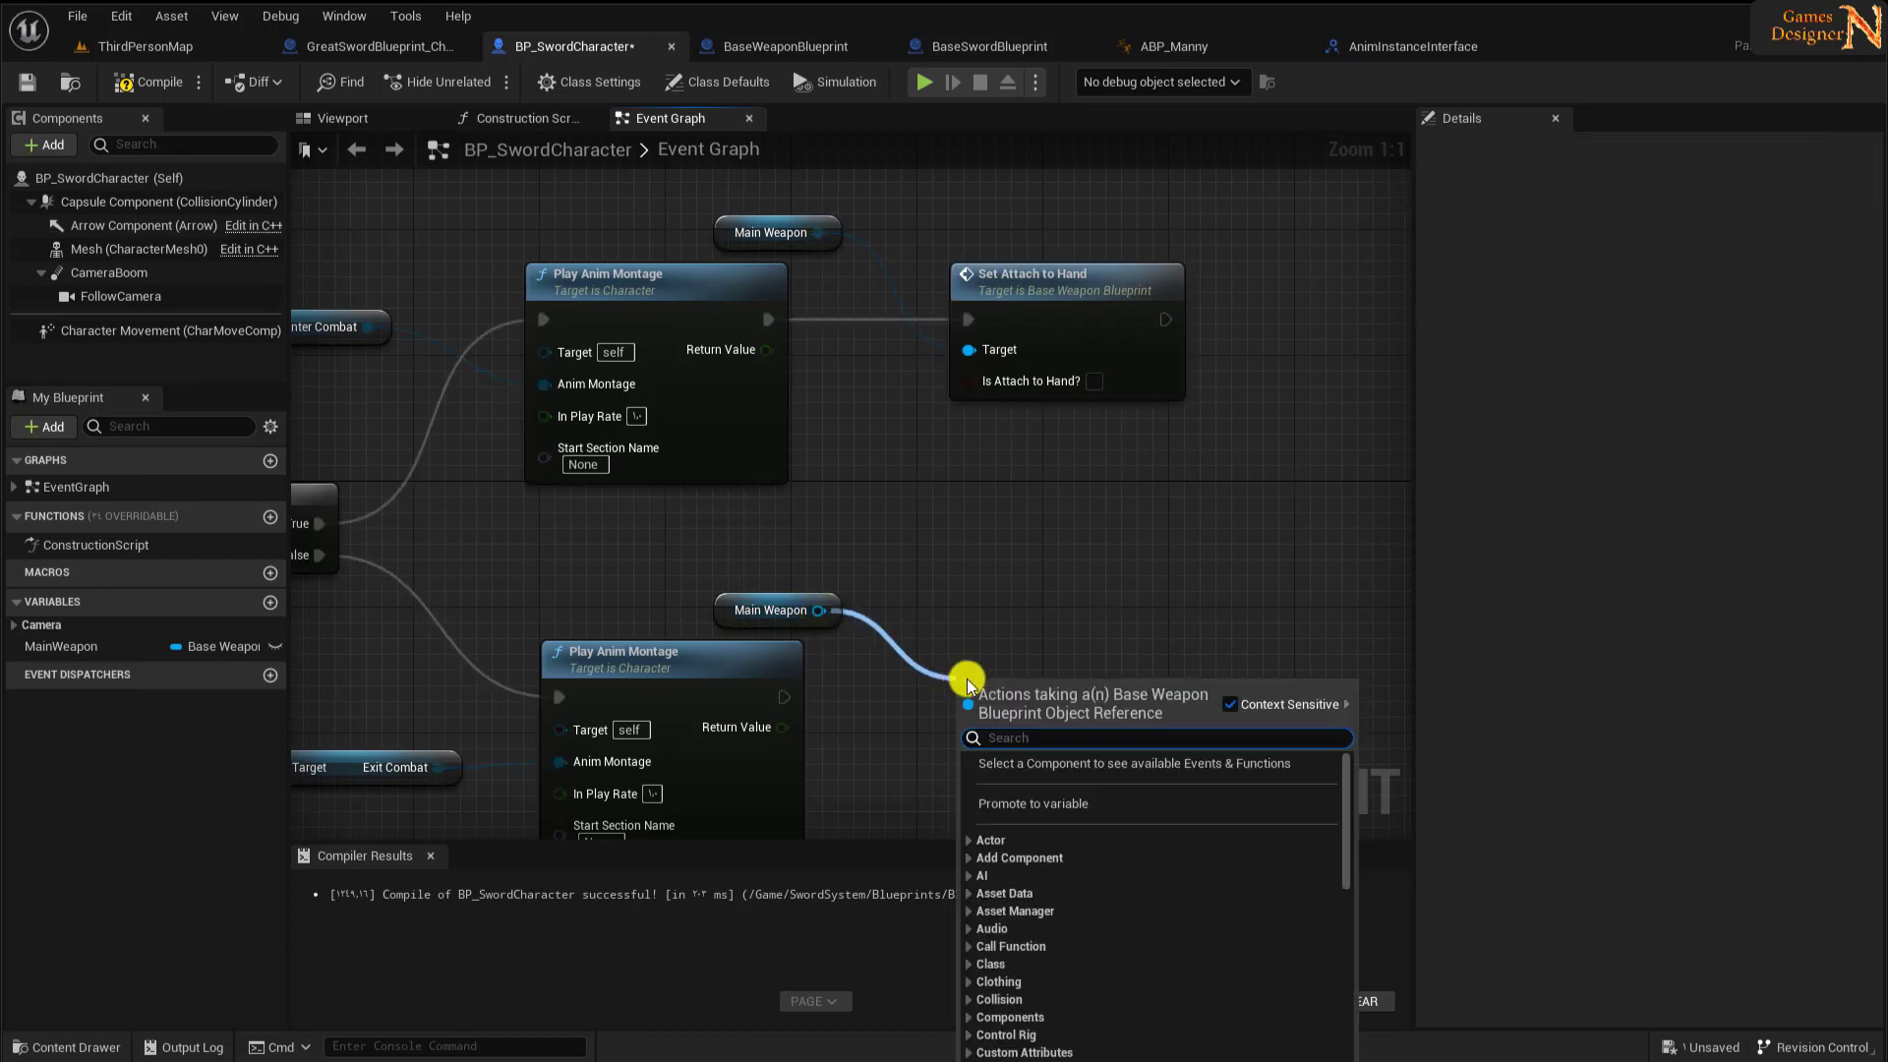
pyautogui.write('set attach')
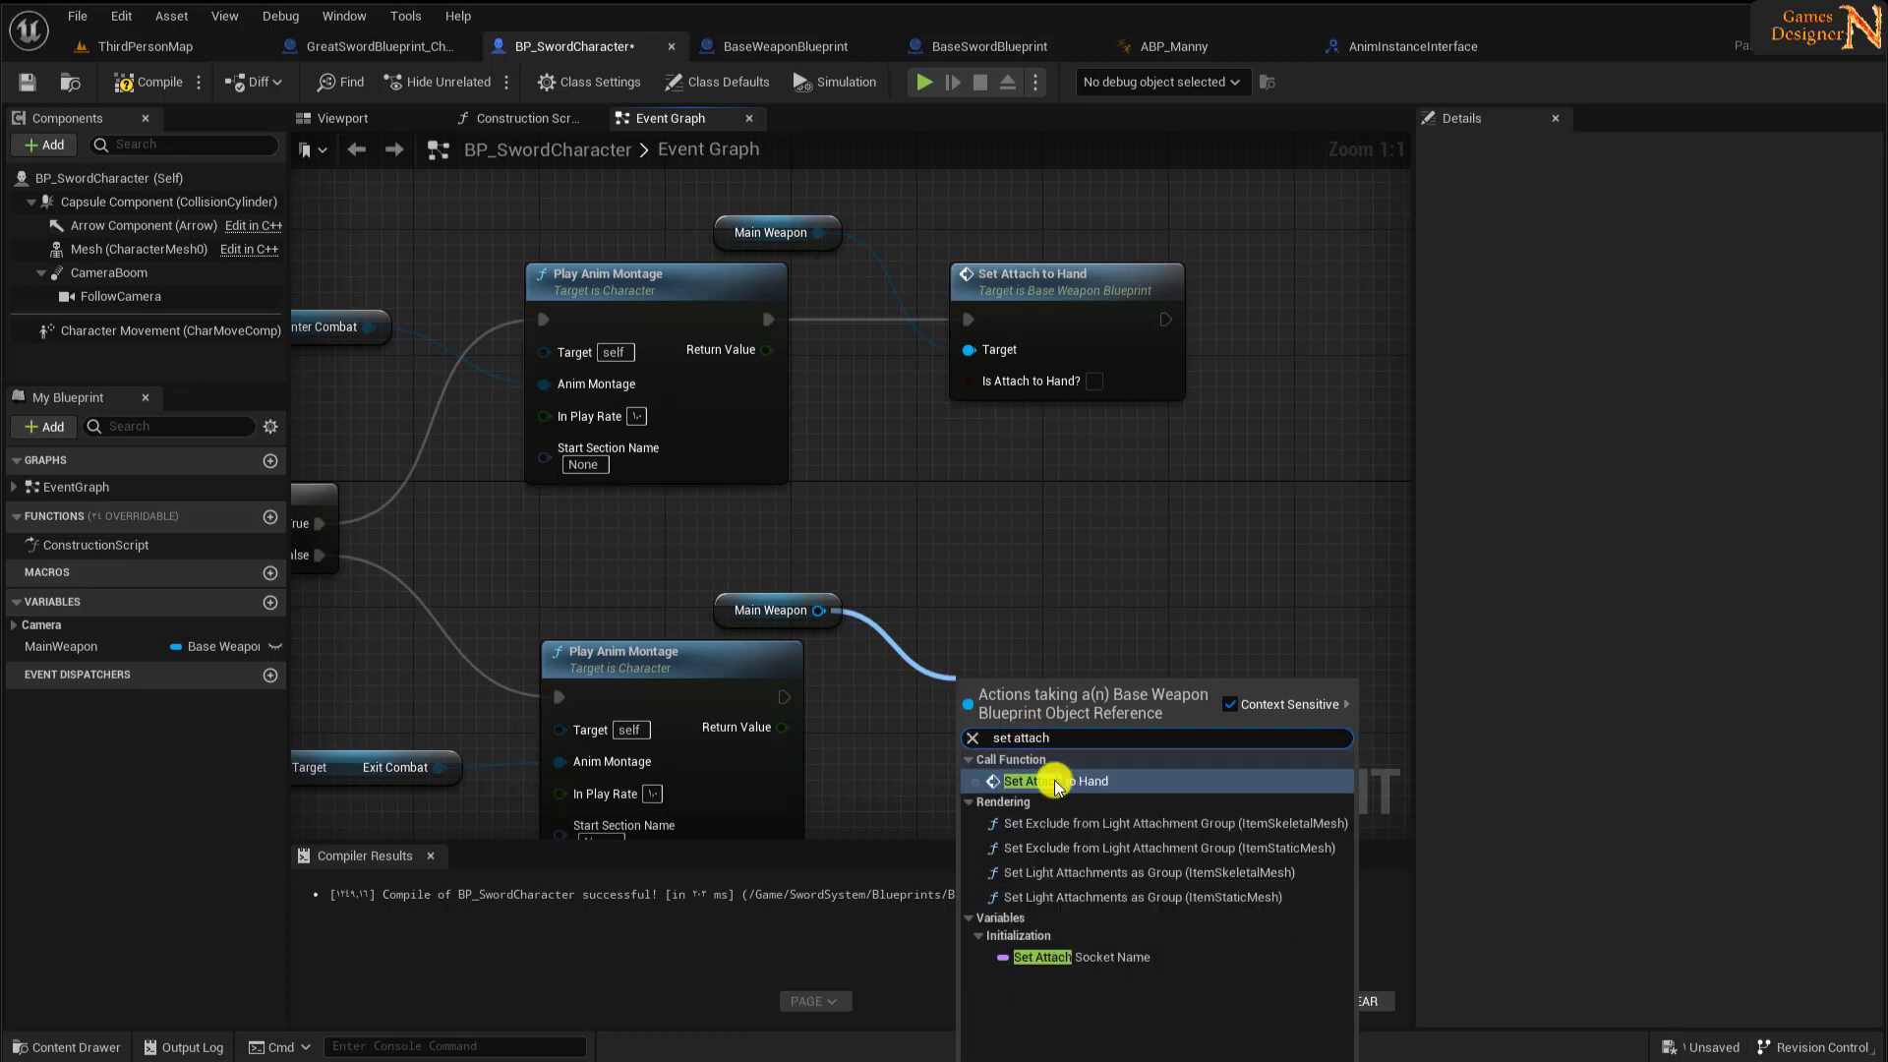
pyautogui.click(1057, 782)
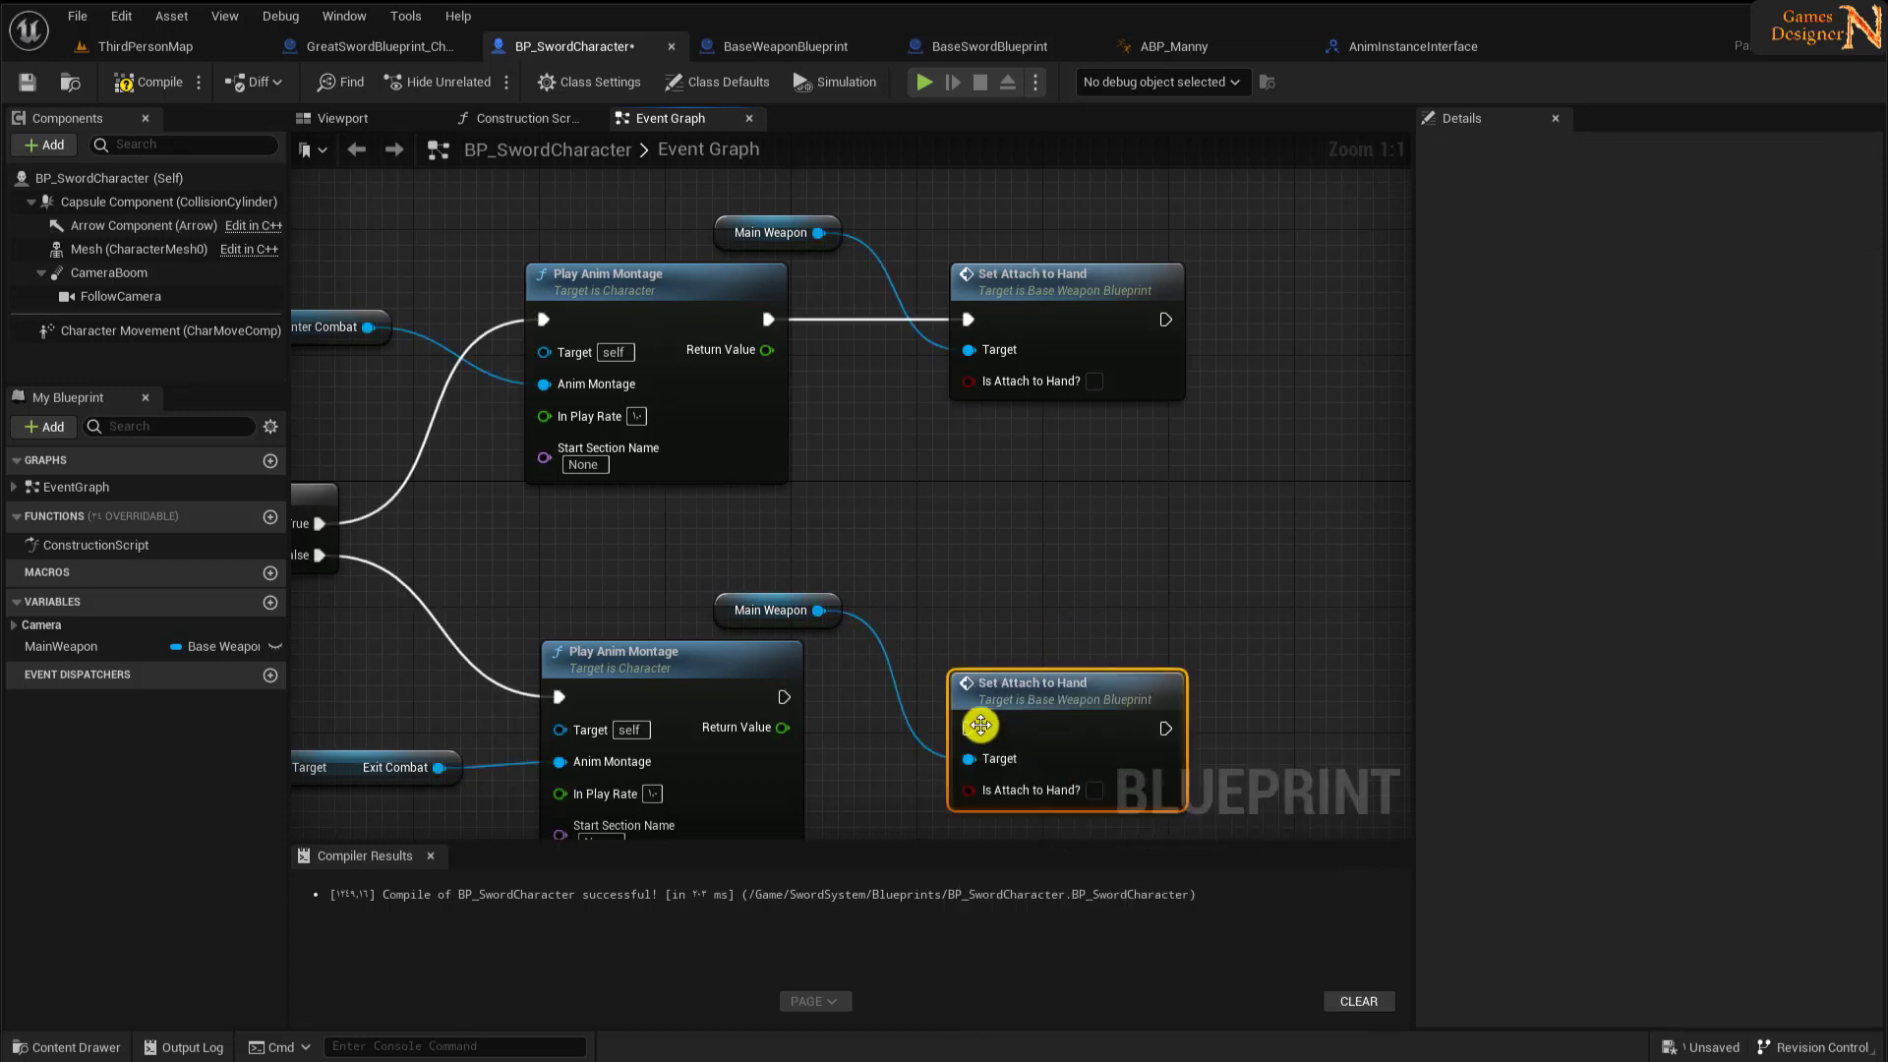
pyautogui.moveTo(786, 700)
pyautogui.mouseDown()
pyautogui.moveTo(968, 728)
pyautogui.moveTo(1041, 668)
pyautogui.mouseUp()
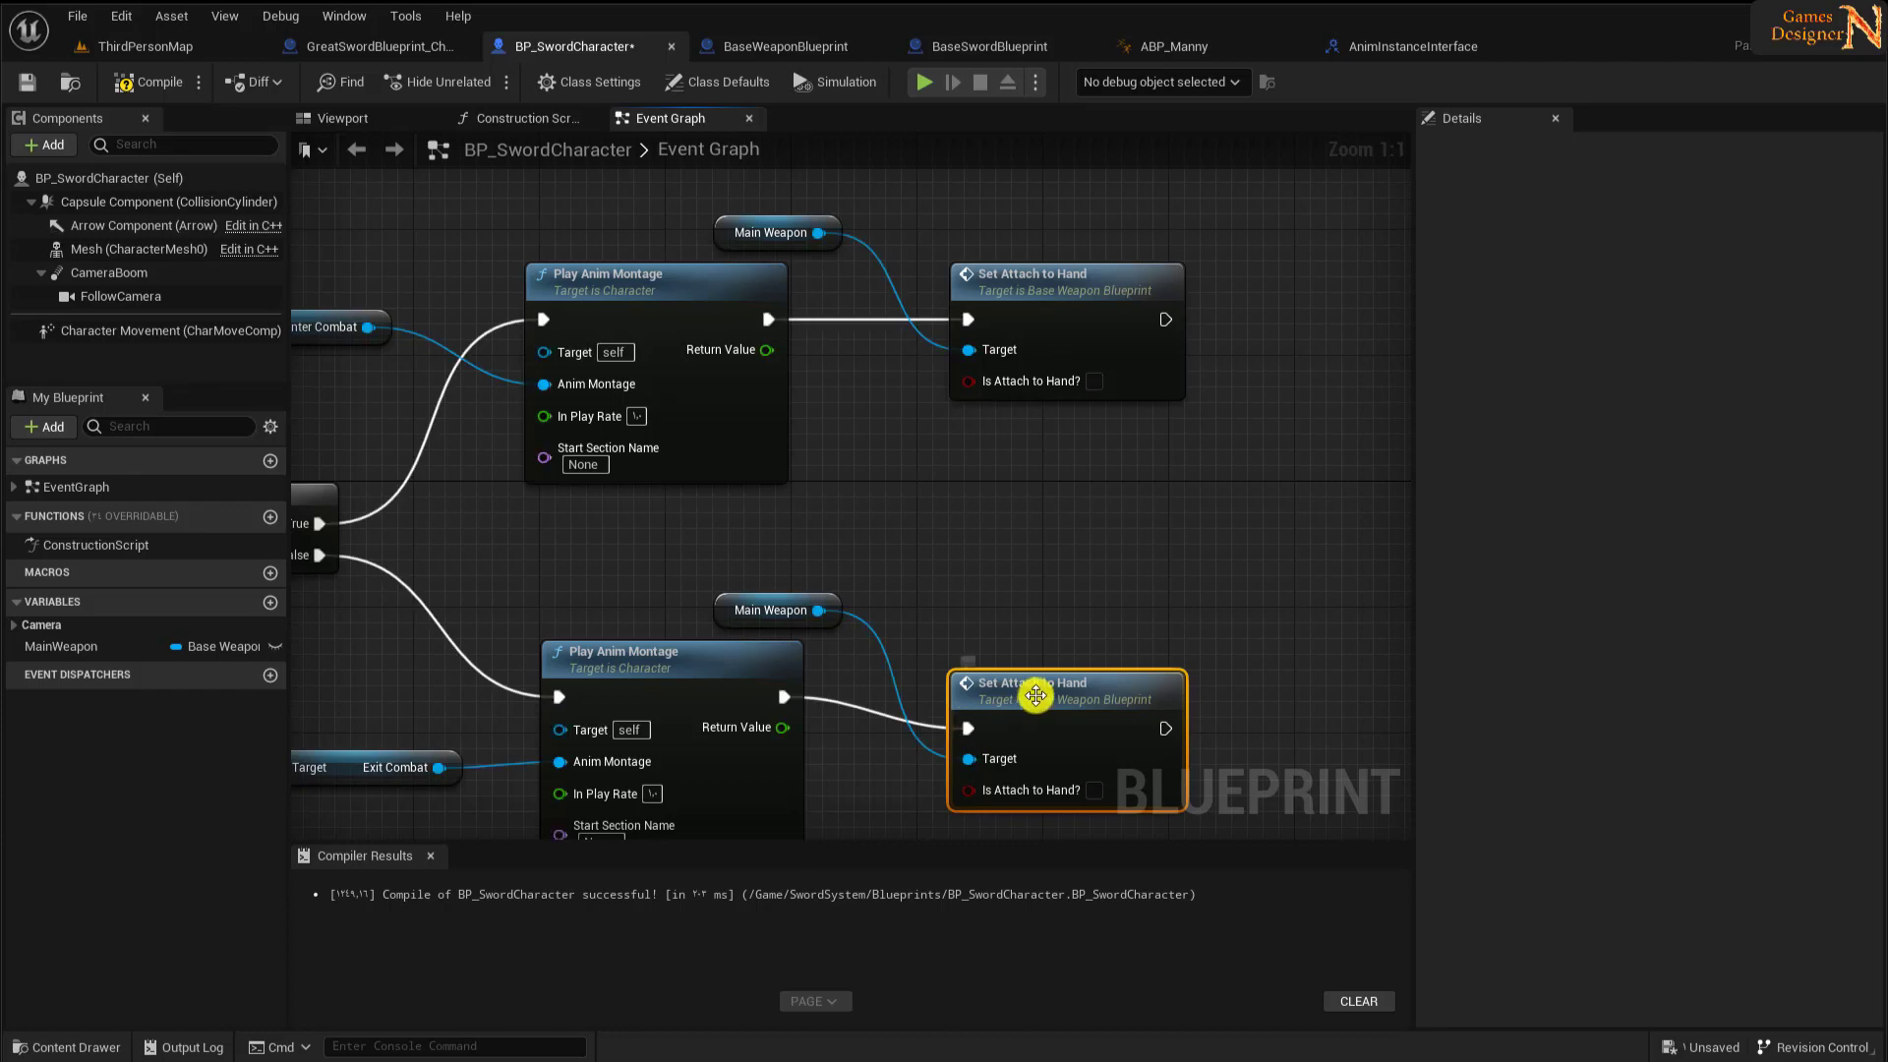
# - Tick Is Attach to Hand? on the enter-combat call so it attaches, then switch to ABP_Manny
pyautogui.moveTo(1259, 586); pyautogui.dragTo(1096, 481, button='right')
pyautogui.moveTo(639, 388)
pyautogui.mouseDown(button='right')
pyautogui.moveTo(1042, 413)
pyautogui.moveTo(1038, 642)
pyautogui.mouseUp(button='right')
pyautogui.click(1045, 408)
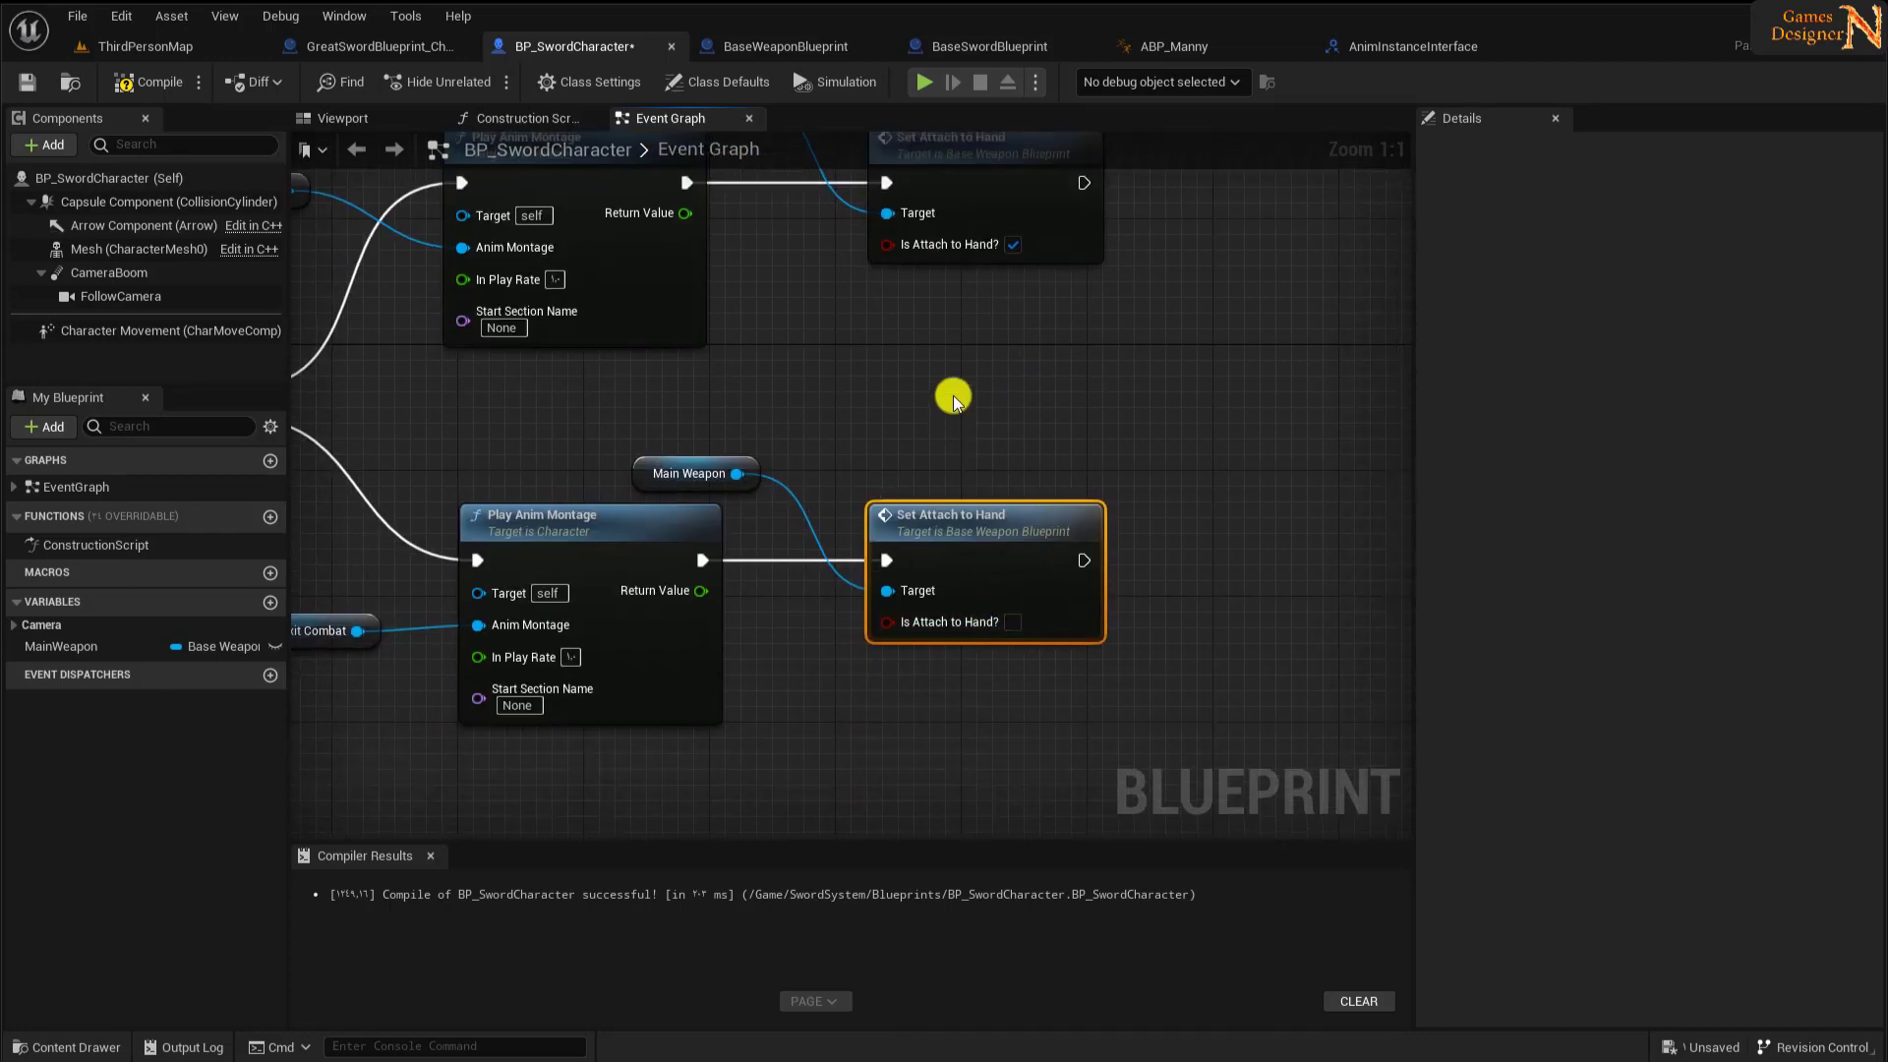
pyautogui.moveTo(961, 393); pyautogui.dragTo(973, 513, button='right')
pyautogui.click(1189, 44)
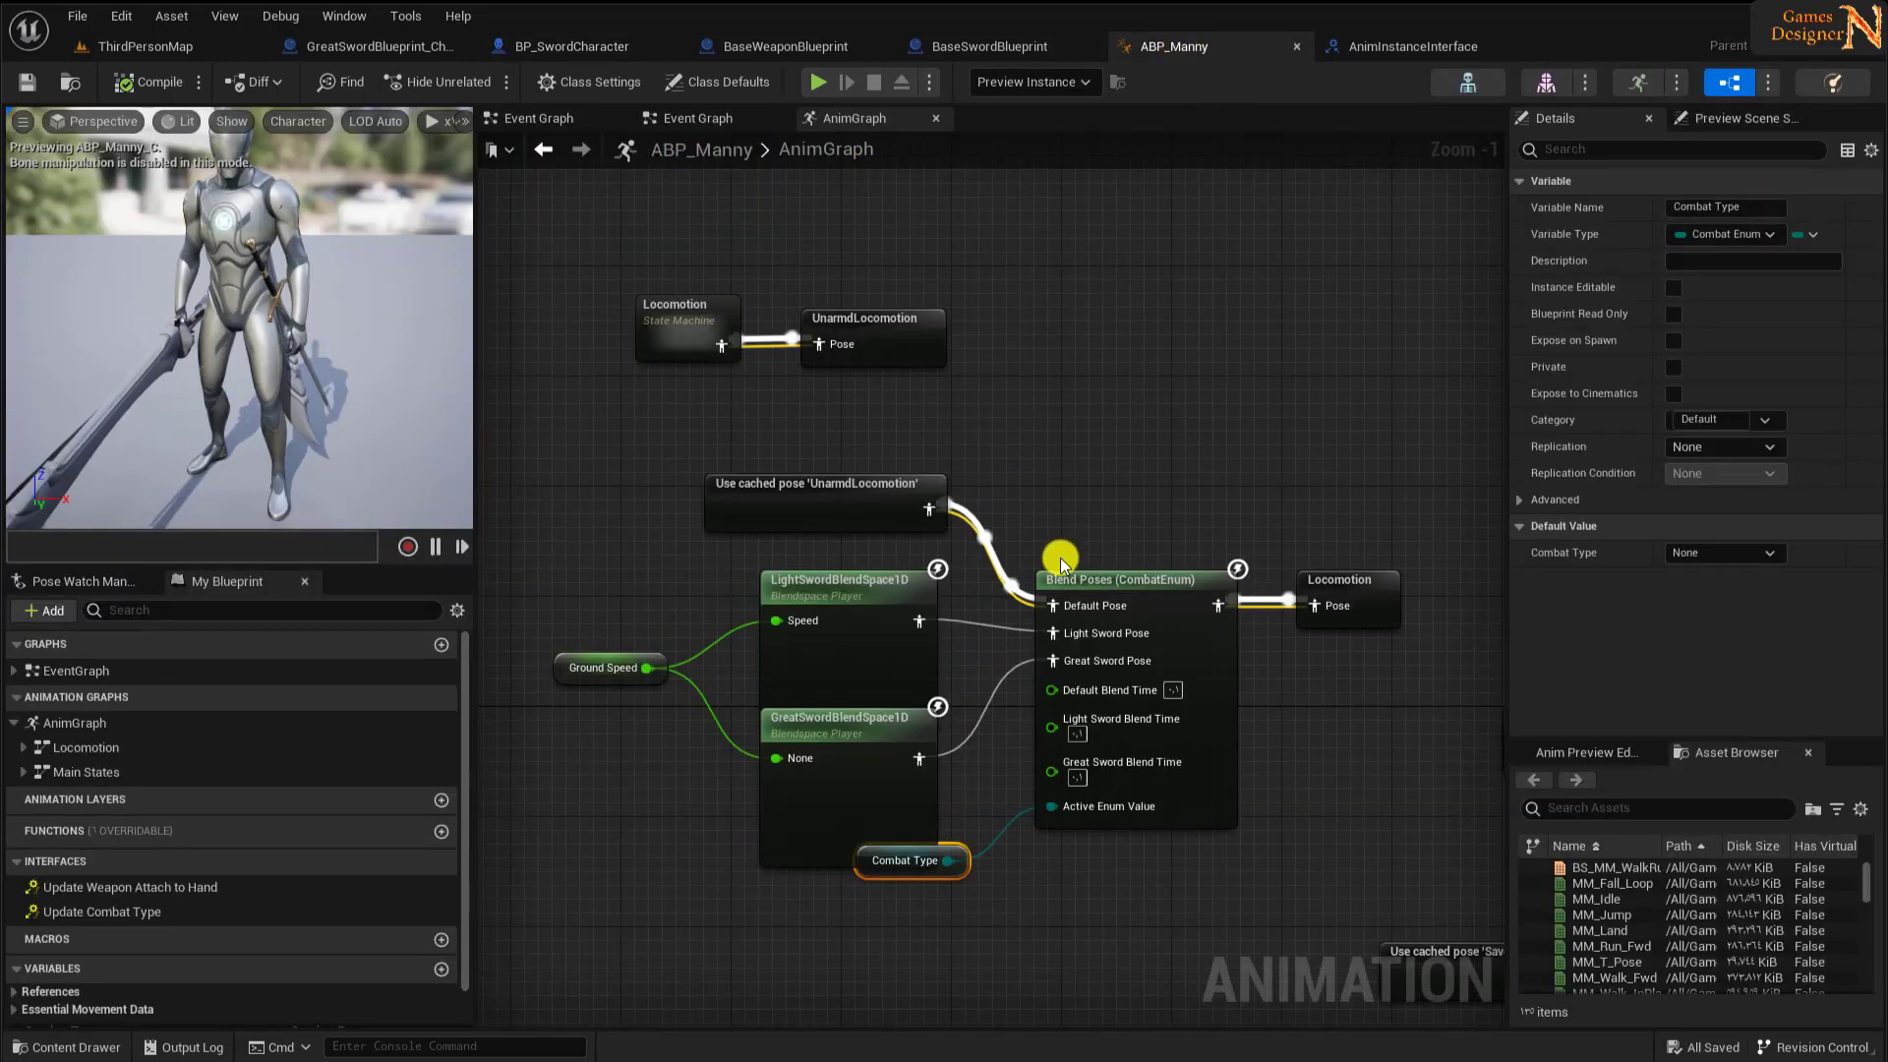
# - Add an Event Update Weapon Attach to Hand node in ABP_Manny's Event Graph
pyautogui.moveTo(1029, 856); pyautogui.dragTo(956, 541, button='right')
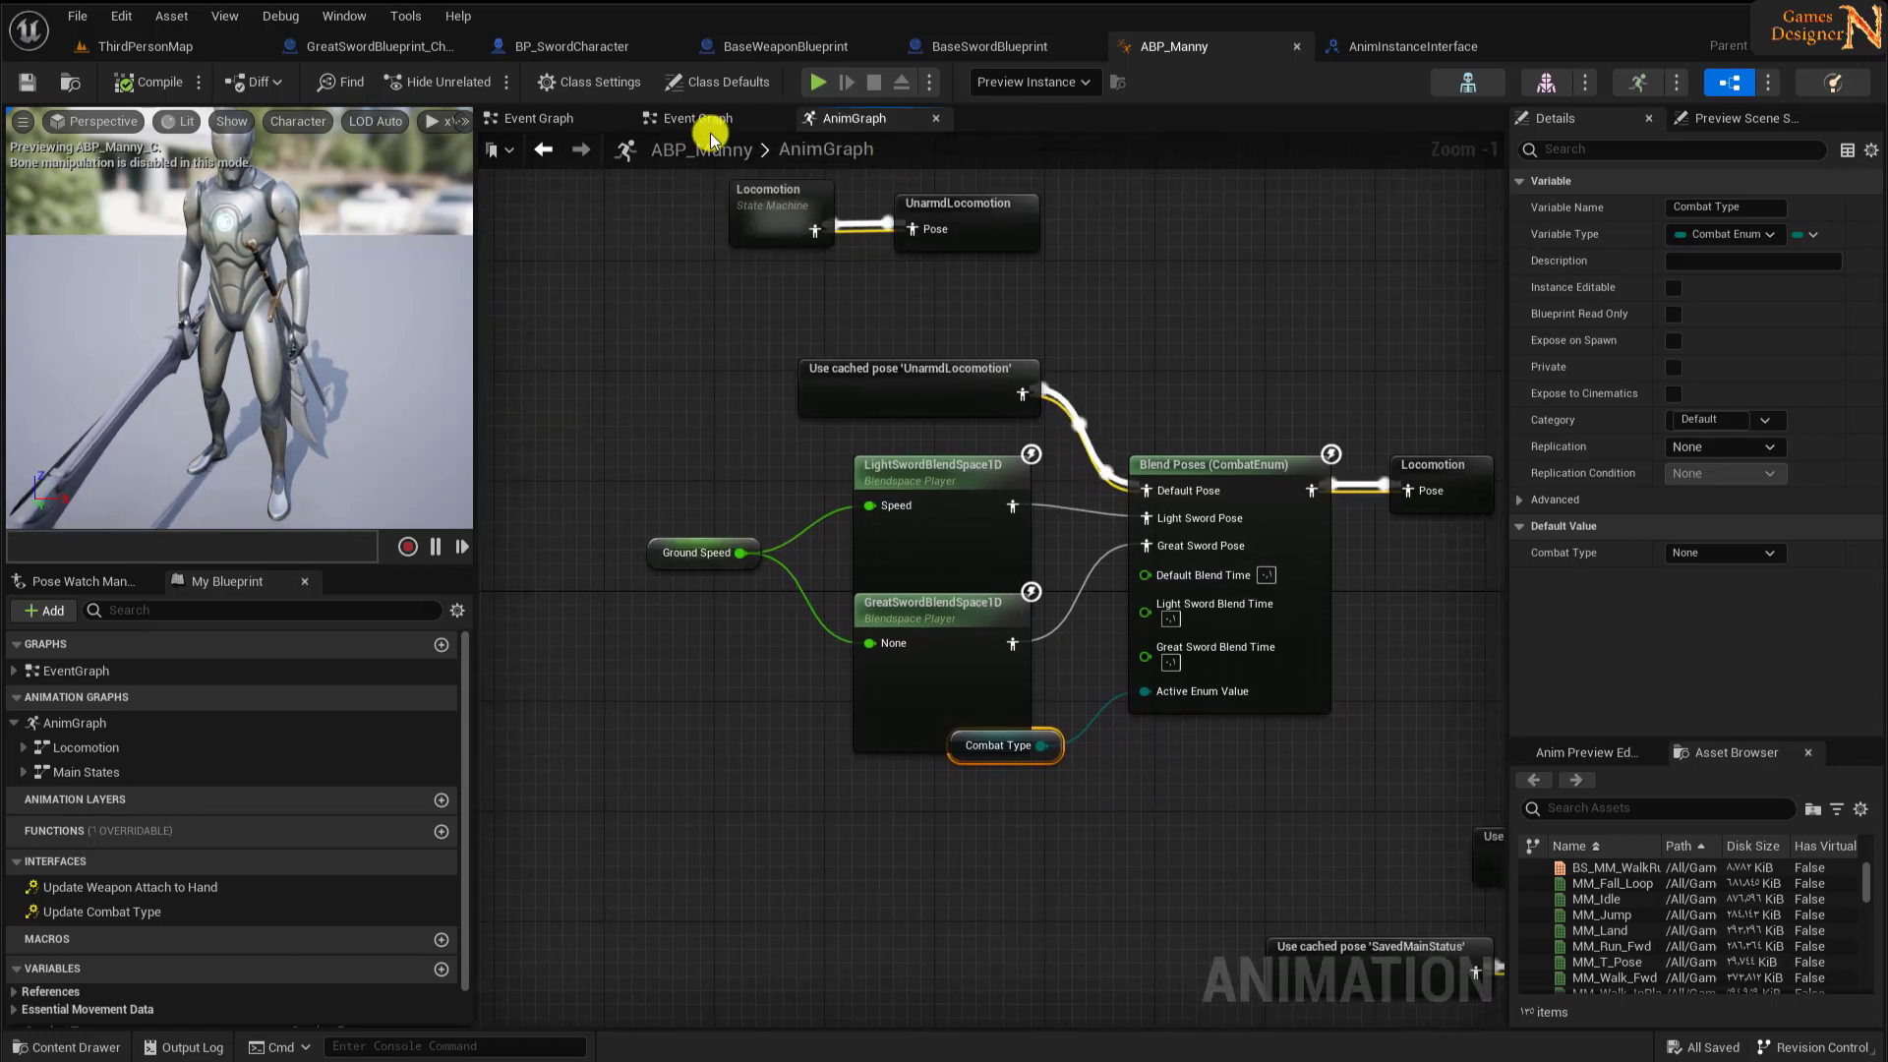
pyautogui.click(710, 126)
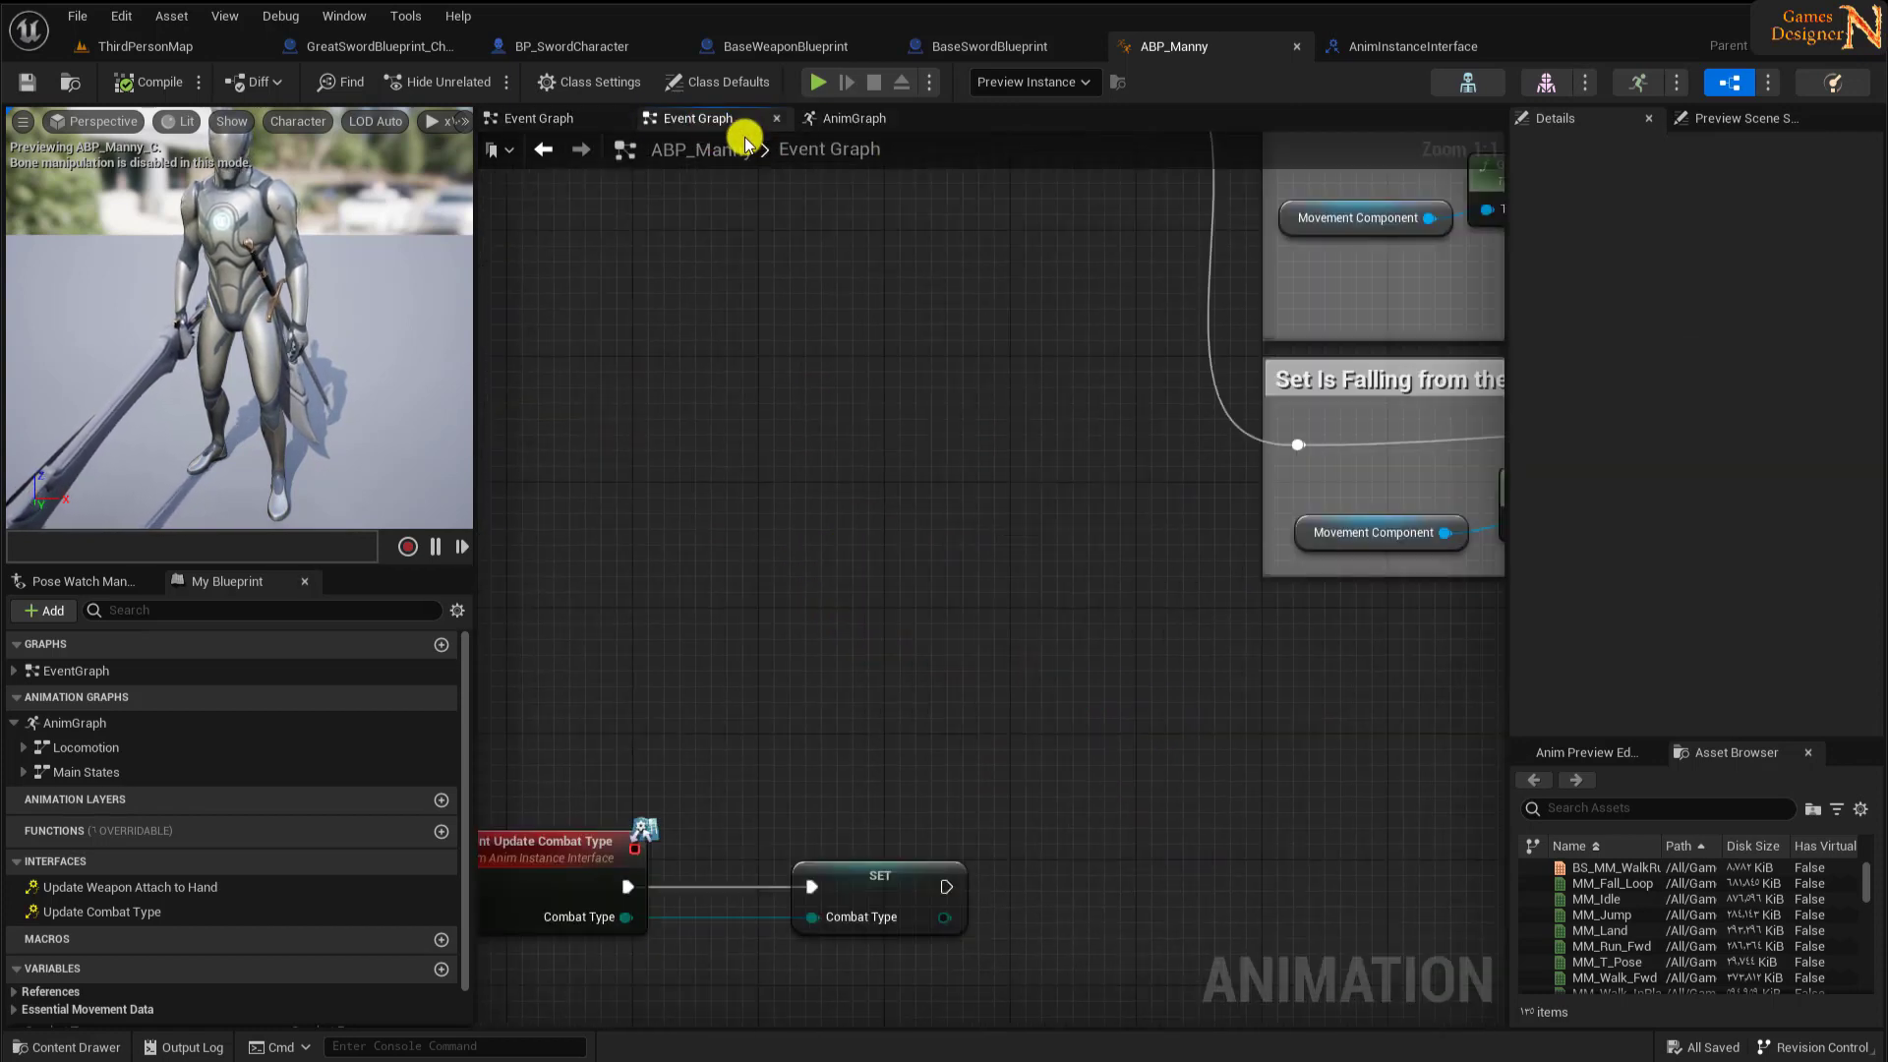
pyautogui.click(777, 118)
pyautogui.rightClick(766, 727)
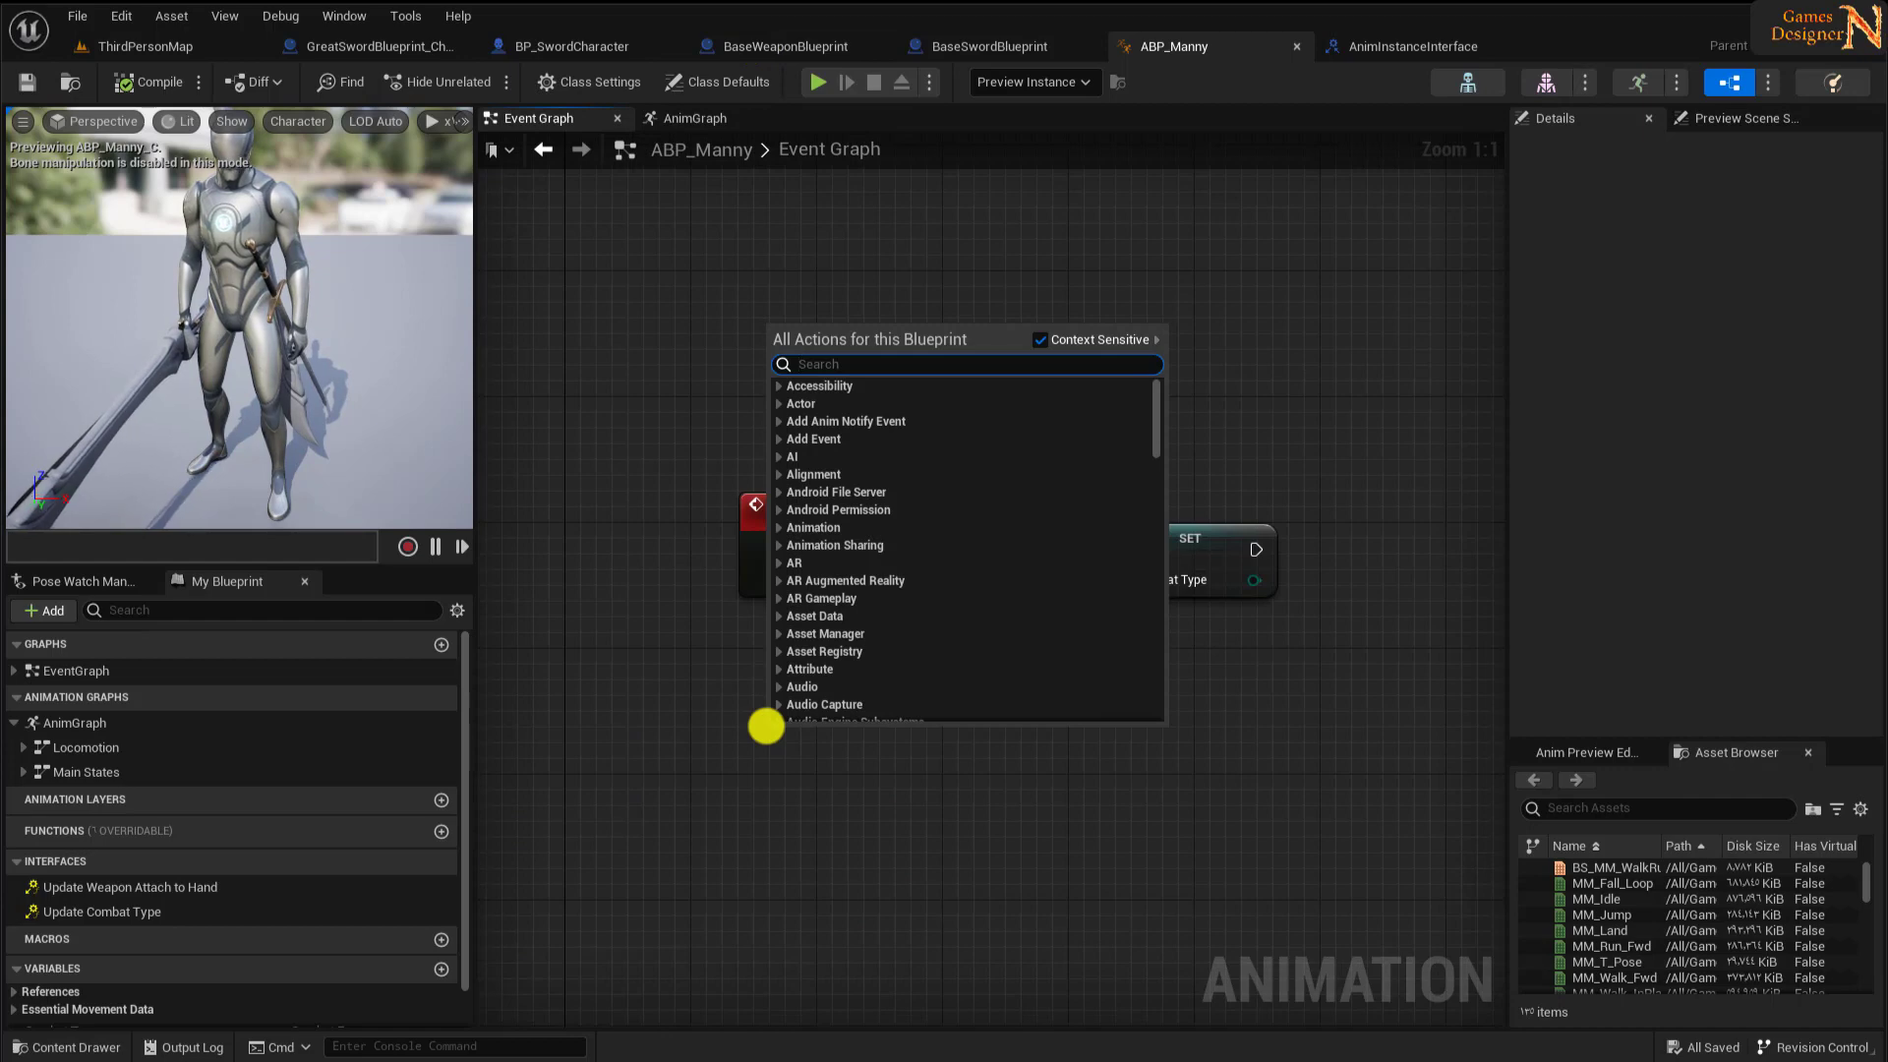
pyautogui.write('eve')
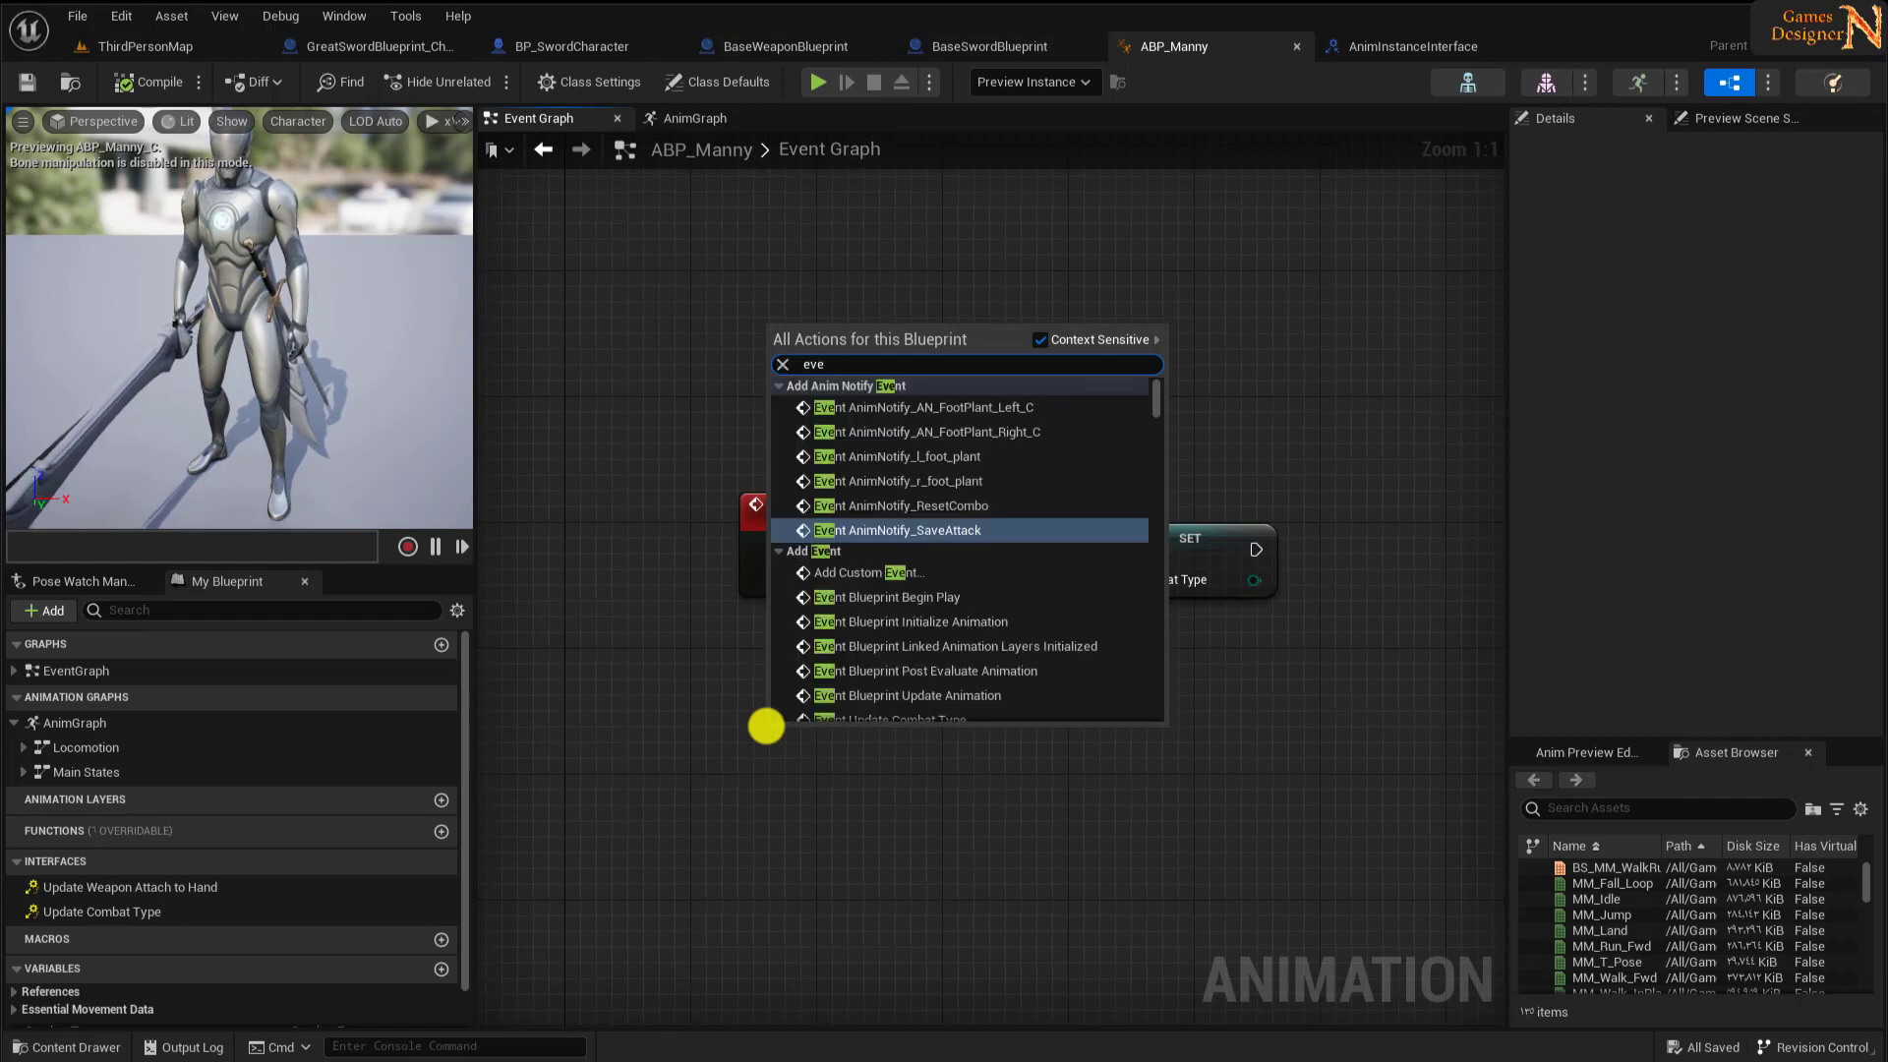
pyautogui.write('nt up')
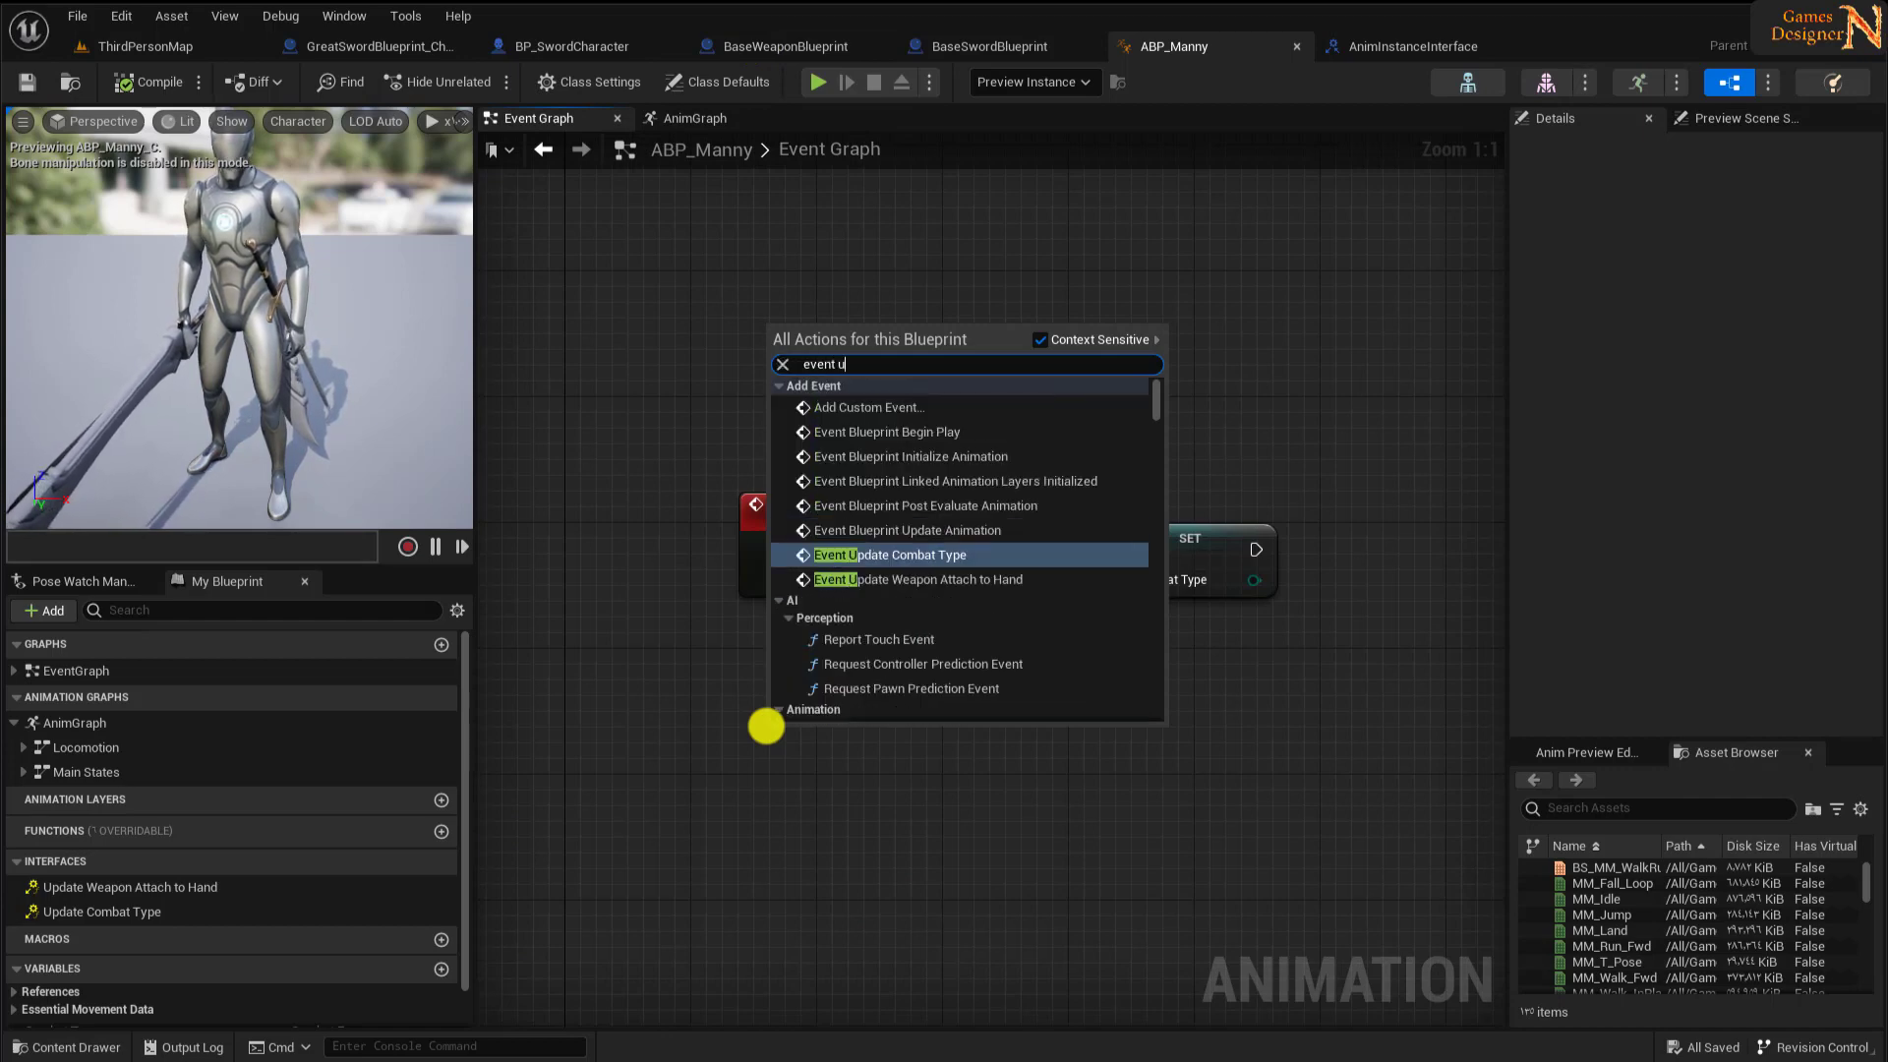
pyautogui.write('a')
pyautogui.press('BackSpace')
pyautogui.press('BackSpace')
pyautogui.write('da')
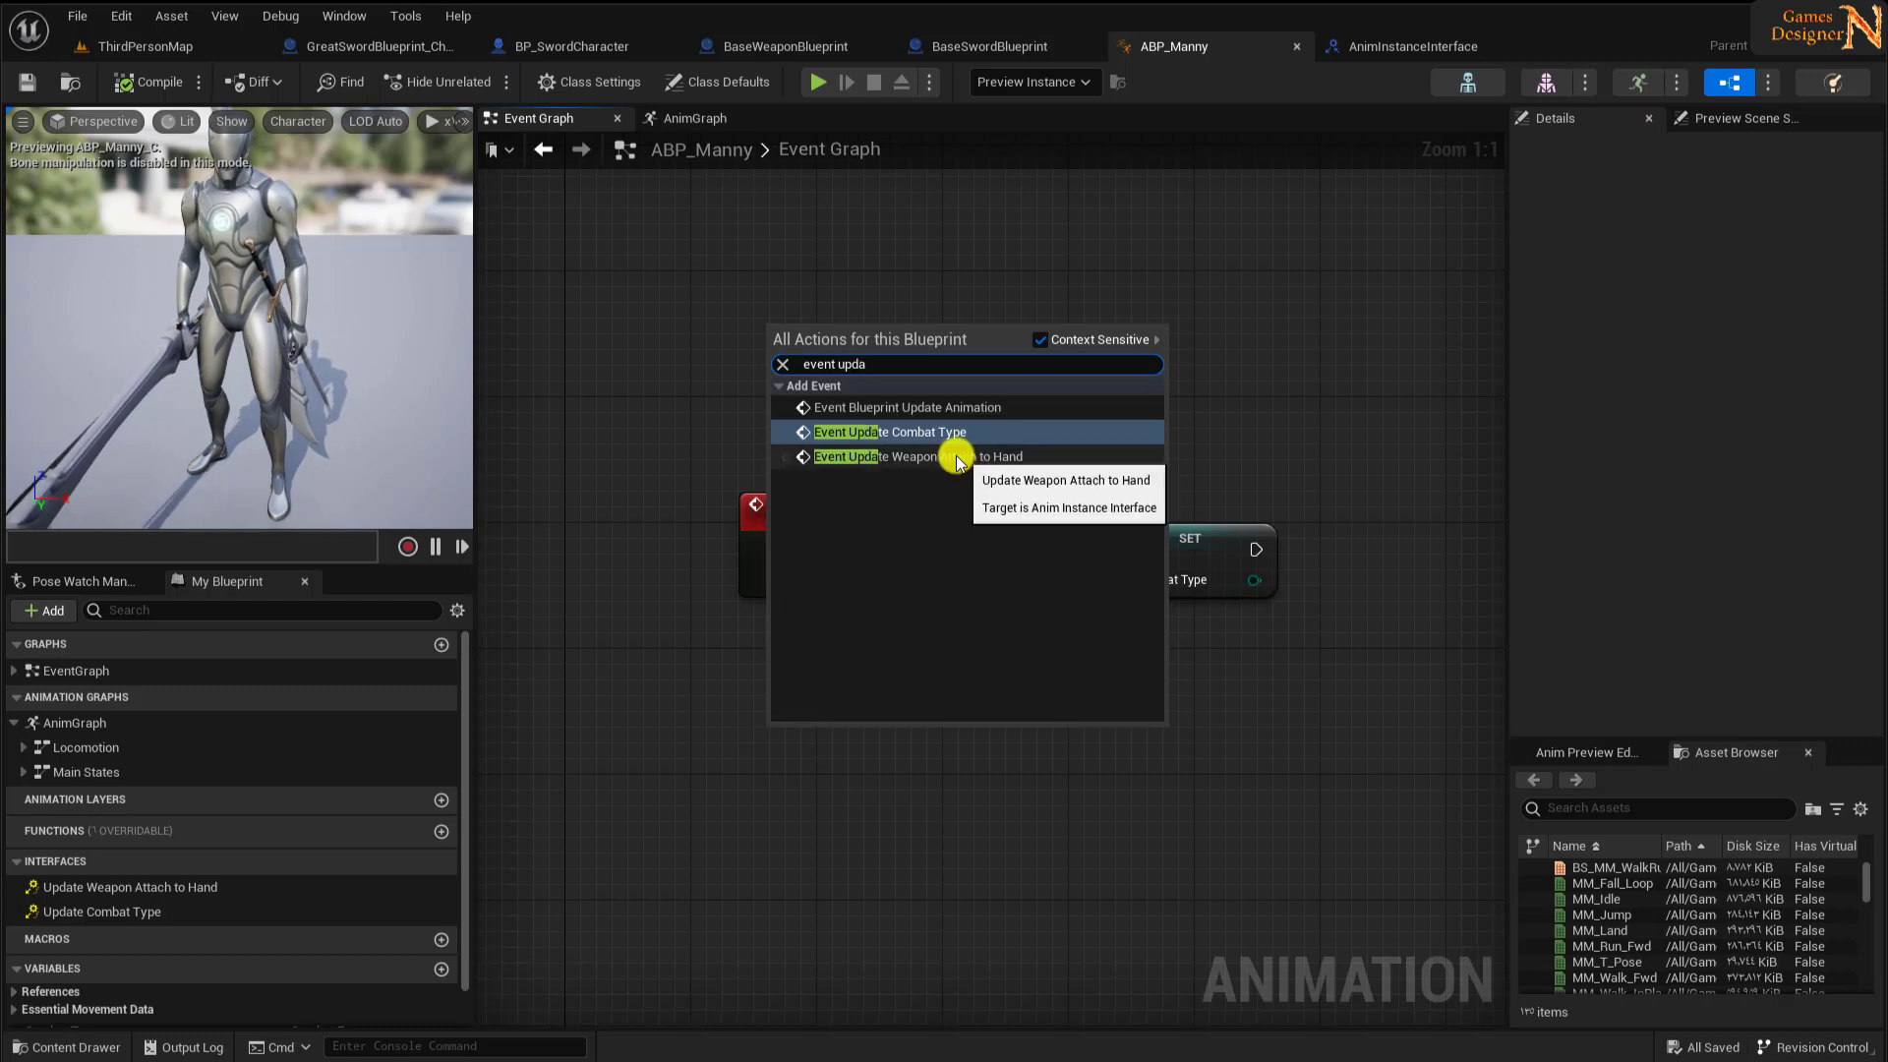
pyautogui.press('Escape')
# - Promote the event's value to a new Attach to Hand variable, then compile and save ABP_Manny
pyautogui.moveTo(1040, 708); pyautogui.dragTo(1105, 595, button='right')
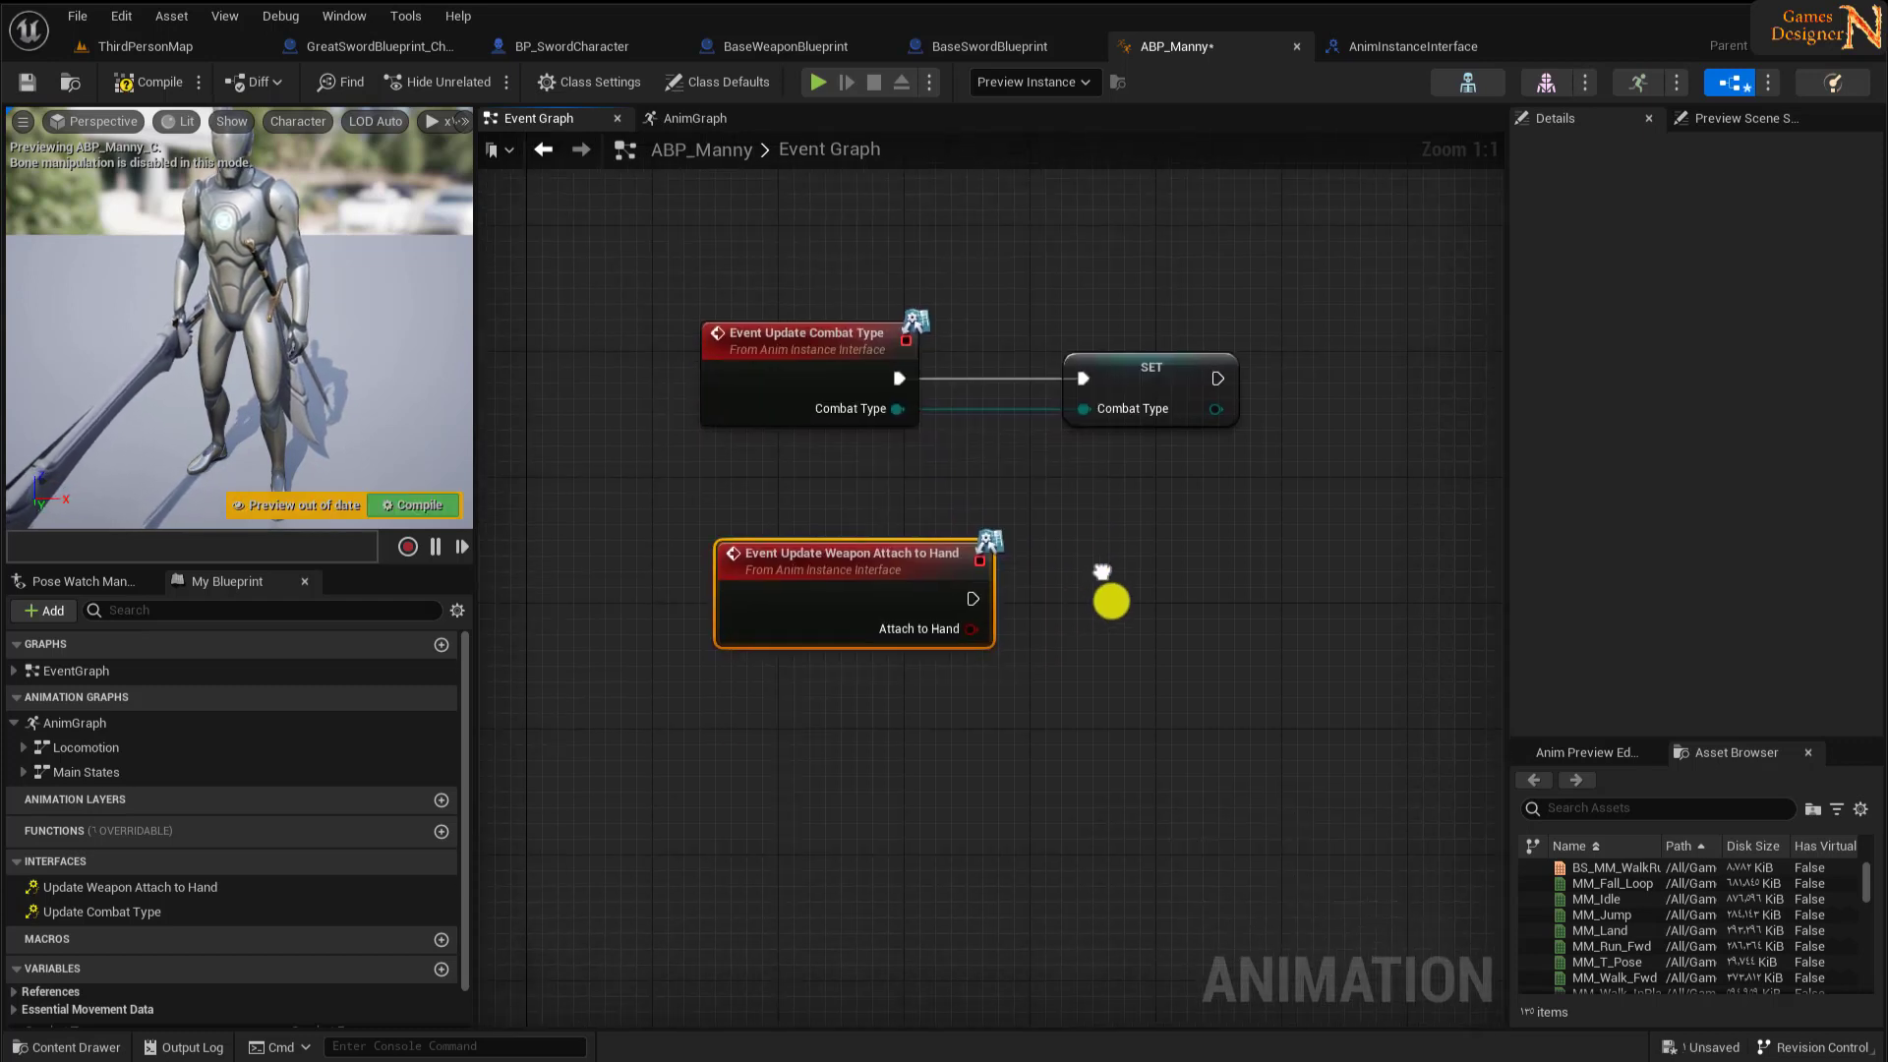
pyautogui.moveTo(964, 598)
pyautogui.mouseDown()
pyautogui.moveTo(1160, 594)
pyautogui.moveTo(1063, 565)
pyautogui.mouseUp()
pyautogui.click(1236, 661)
pyautogui.moveTo(767, 501); pyautogui.dragTo(1167, 599)
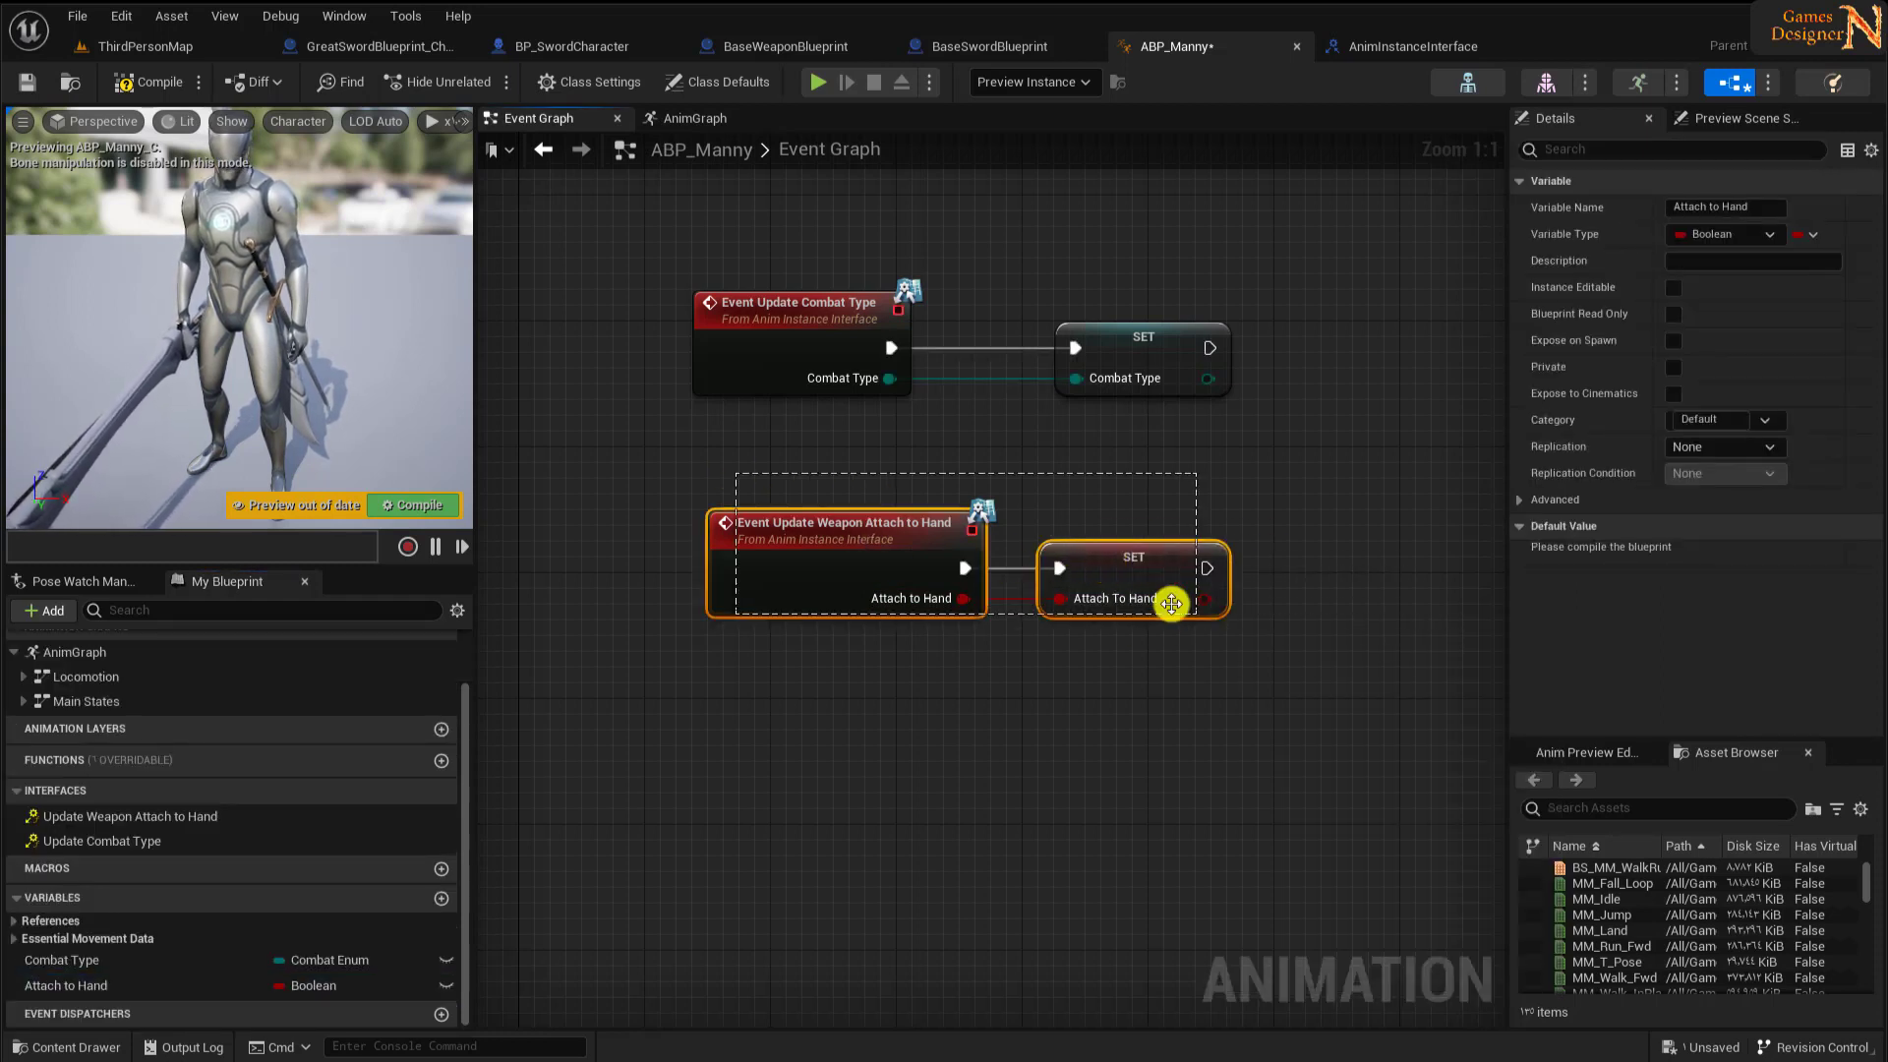
pyautogui.moveTo(912, 531); pyautogui.dragTo(893, 531)
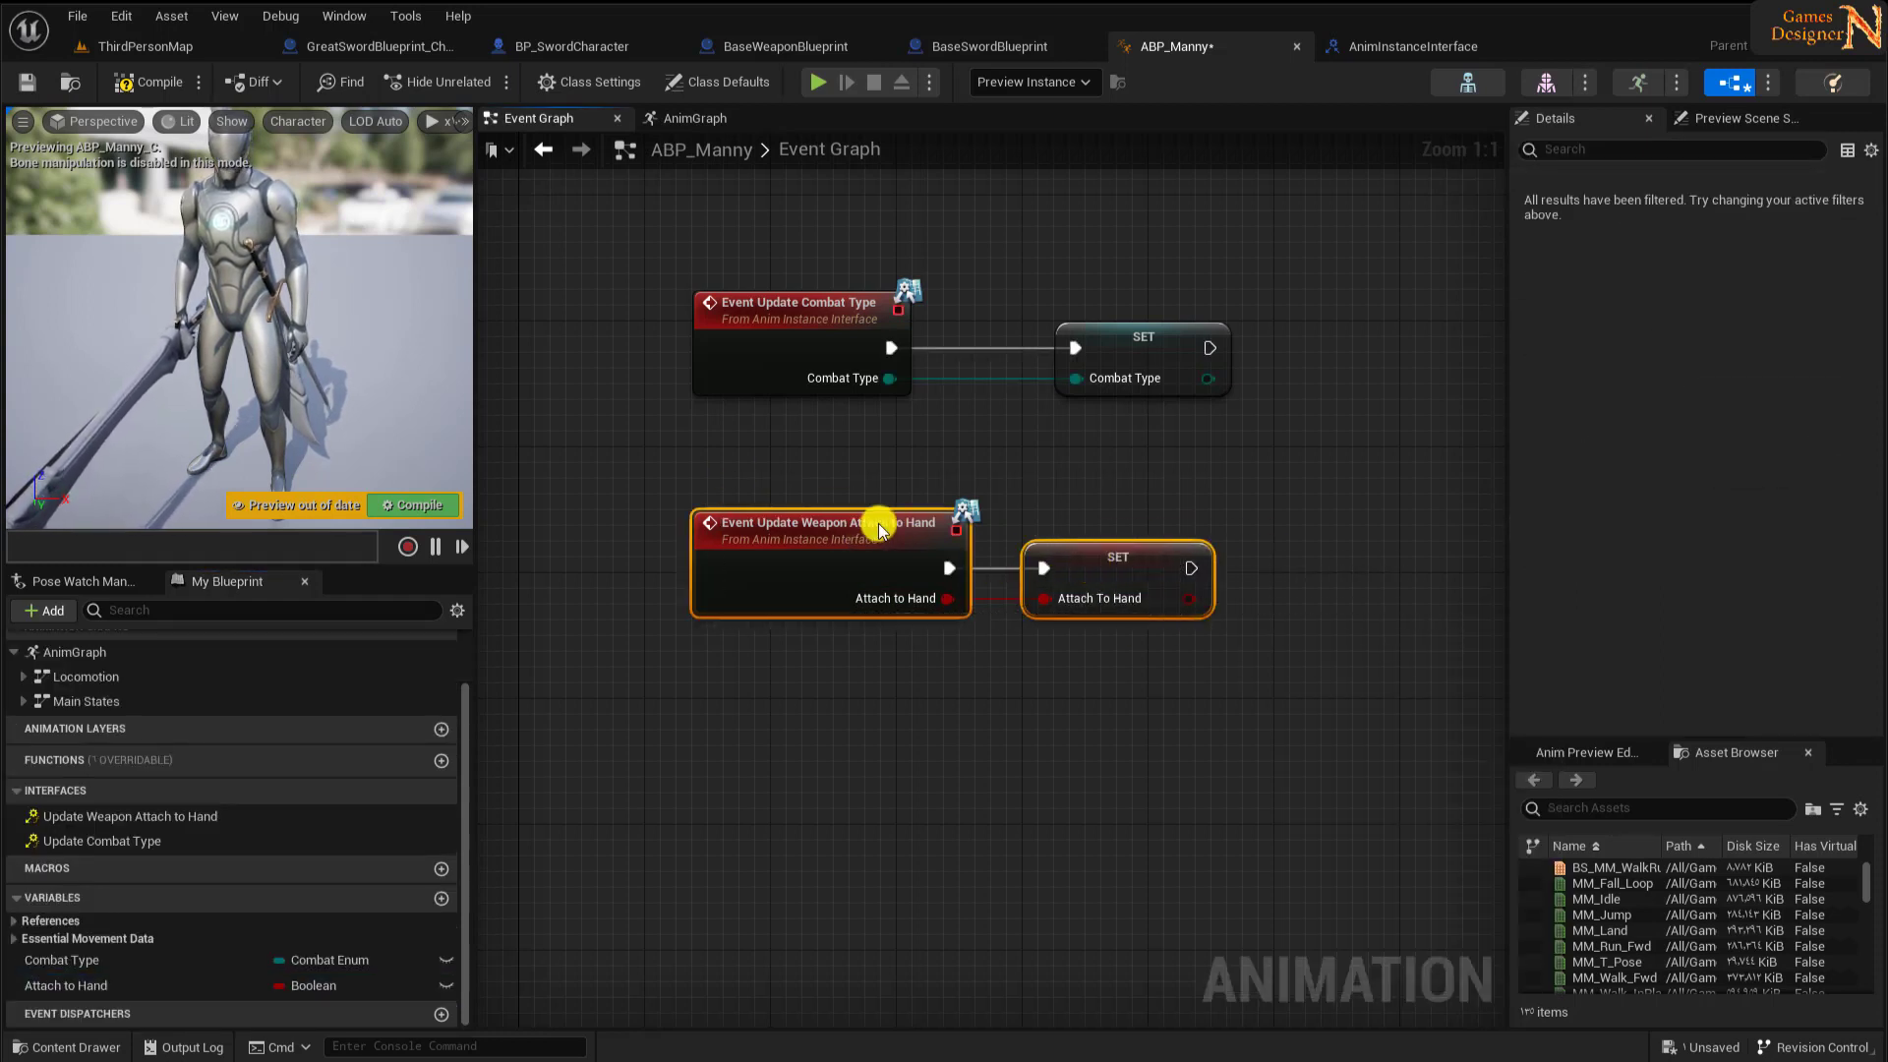
pyautogui.click(138, 81)
pyautogui.hotkey('ctrl', 's')
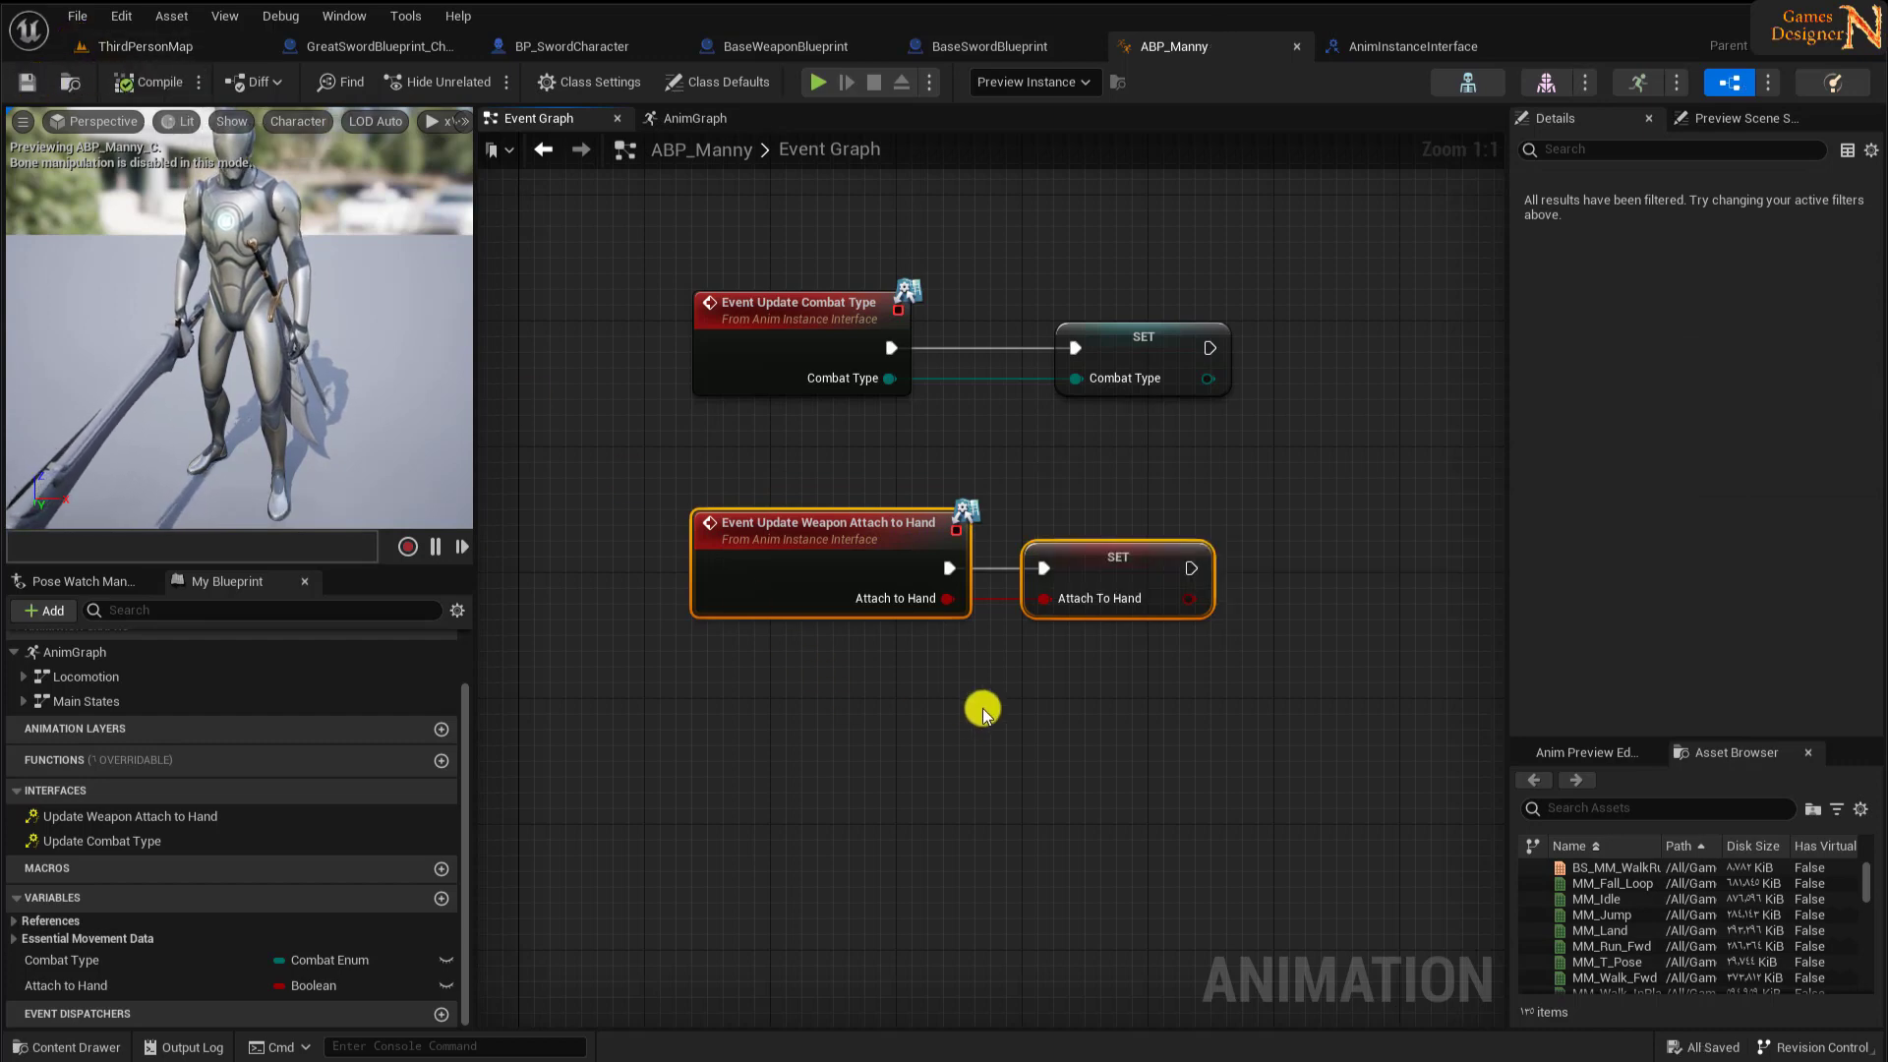
pyautogui.click(698, 117)
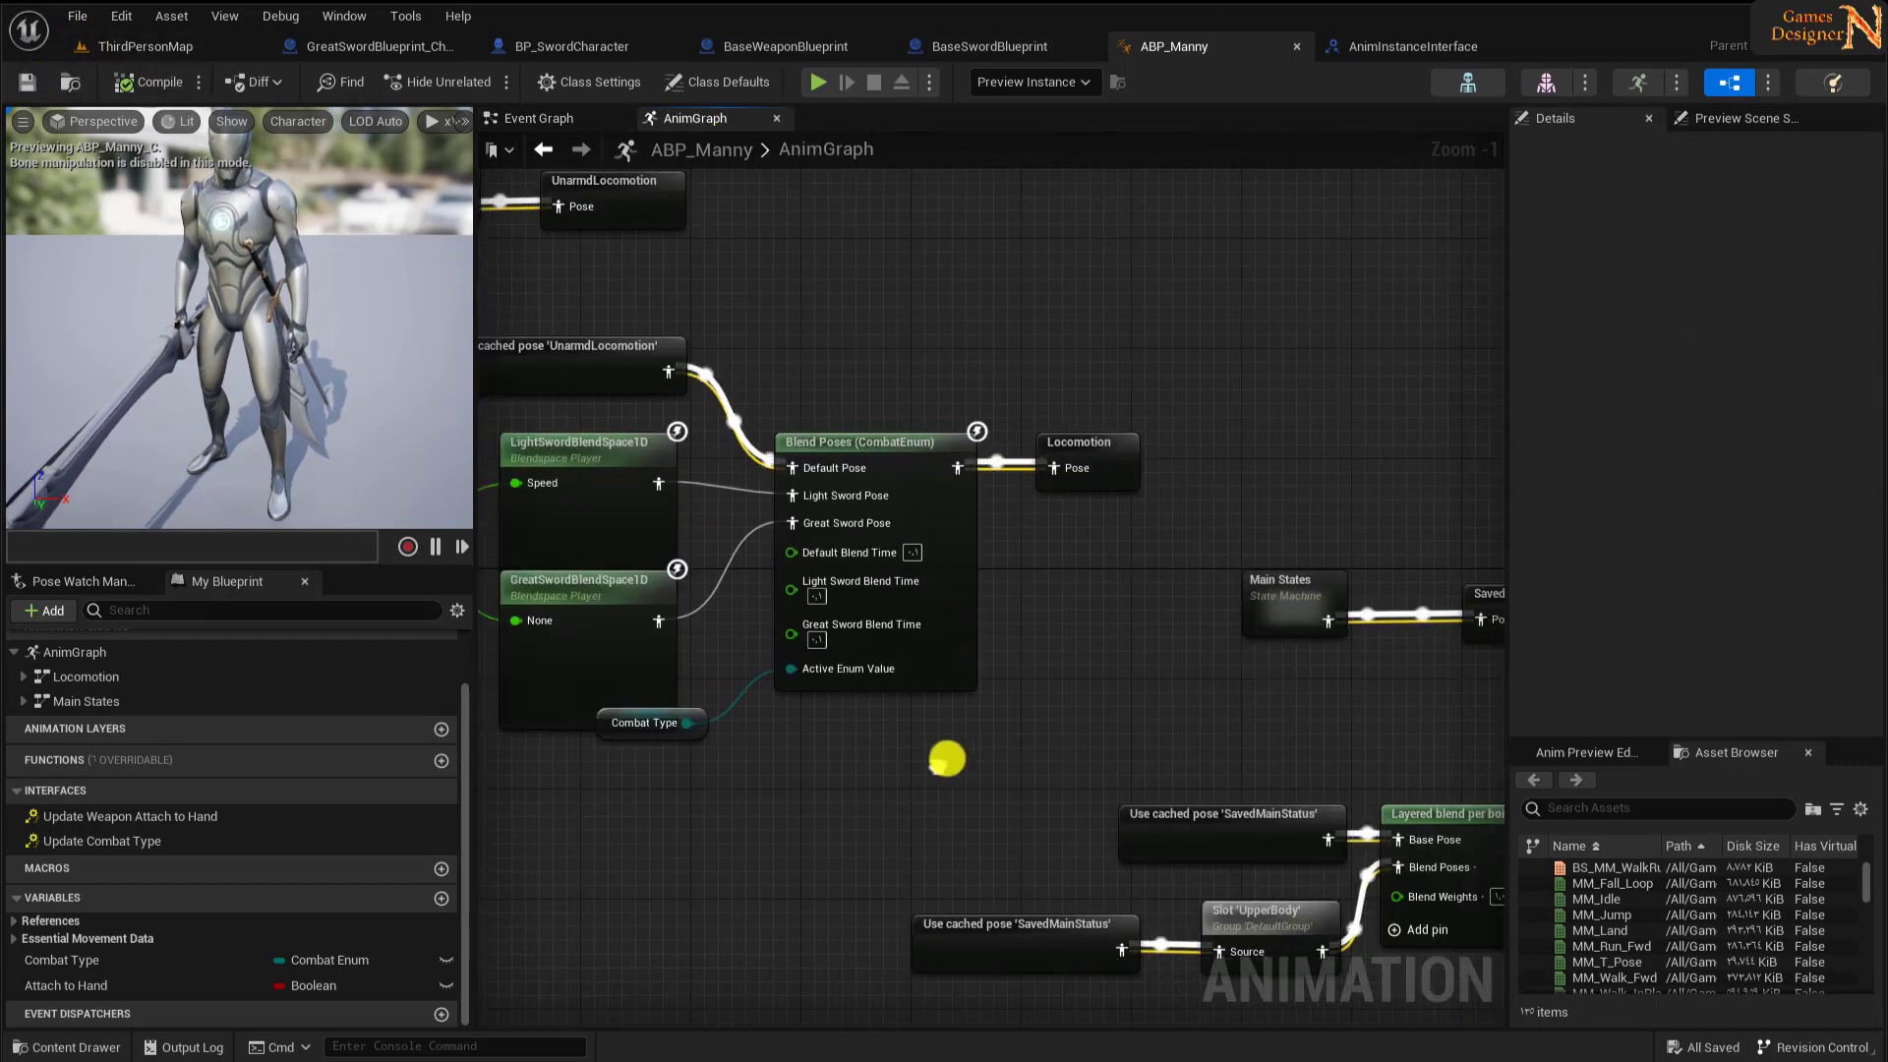
# - Insert a Blend Poses by bool before Locomotion, driven by Attach to Hand, and save
pyautogui.scroll(1, 946, 759)
pyautogui.moveTo(1101, 456); pyautogui.dragTo(1431, 454)
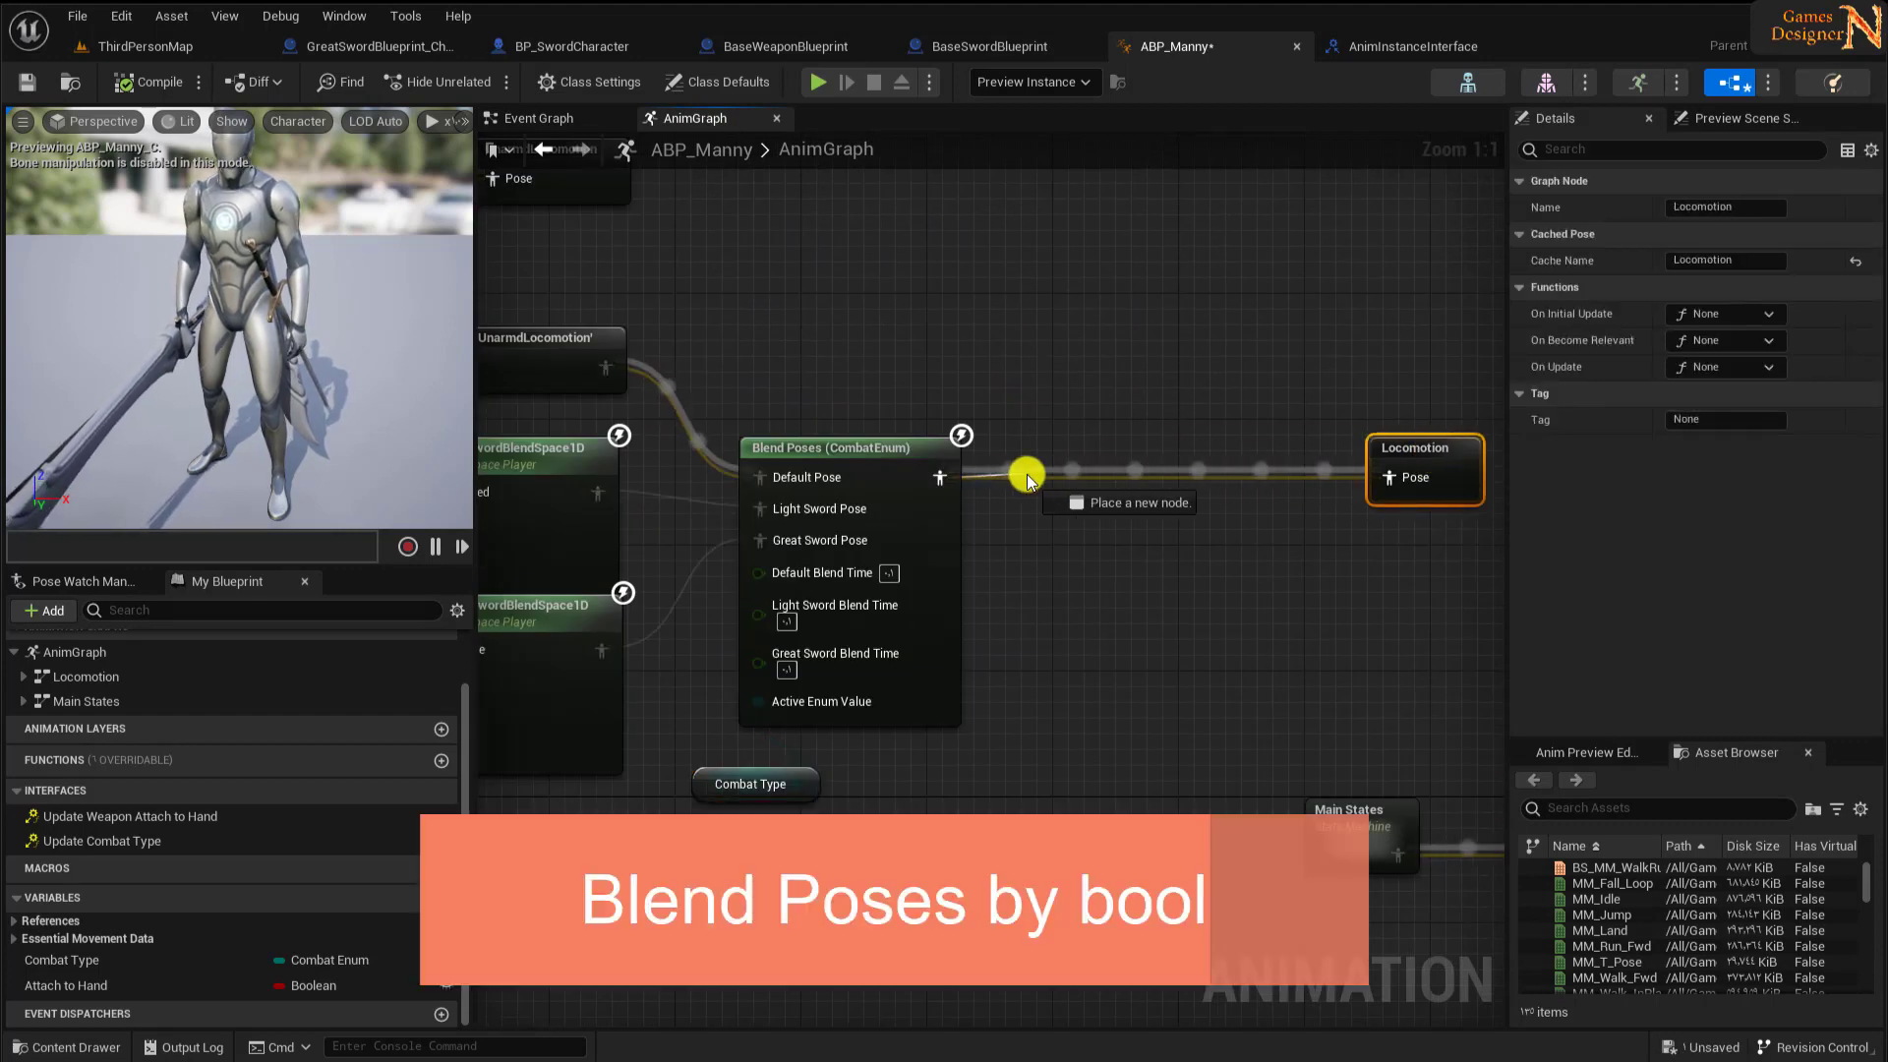
pyautogui.moveTo(940, 477); pyautogui.dragTo(1037, 483)
pyautogui.write('blend')
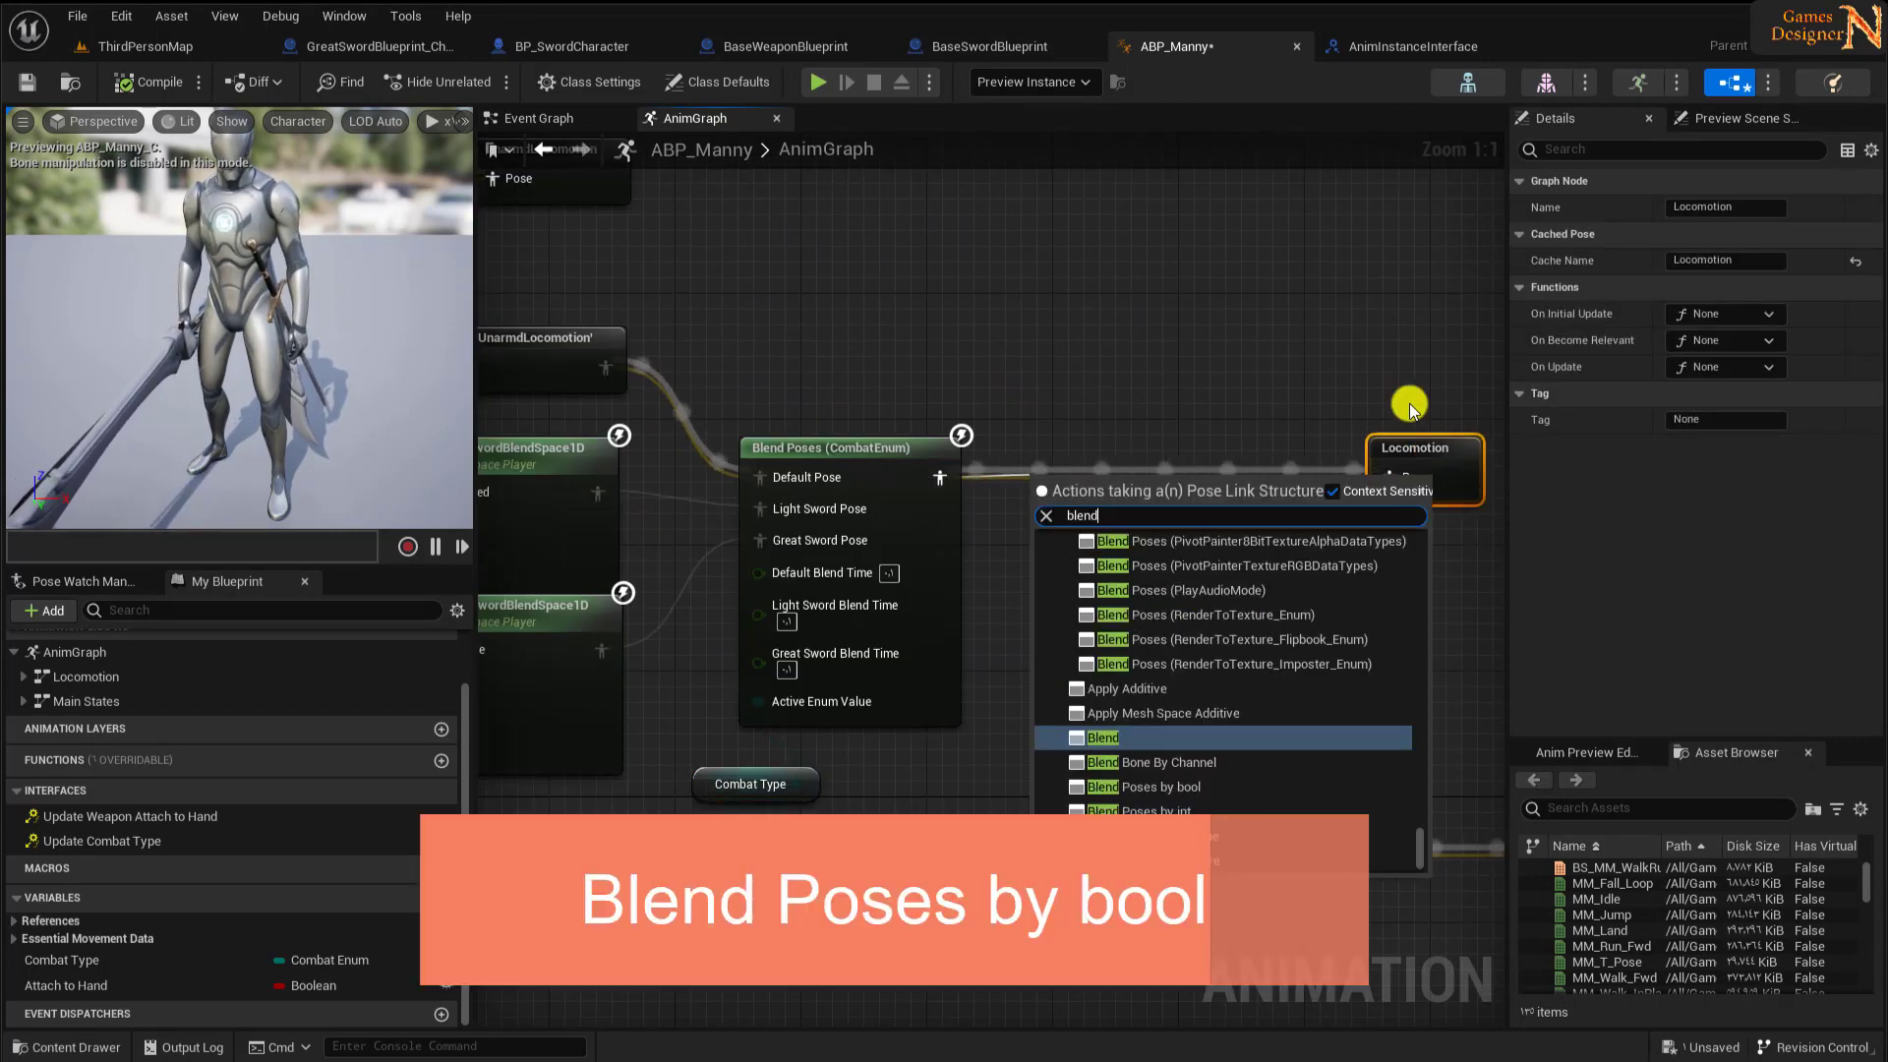
pyautogui.write(' poses by bool')
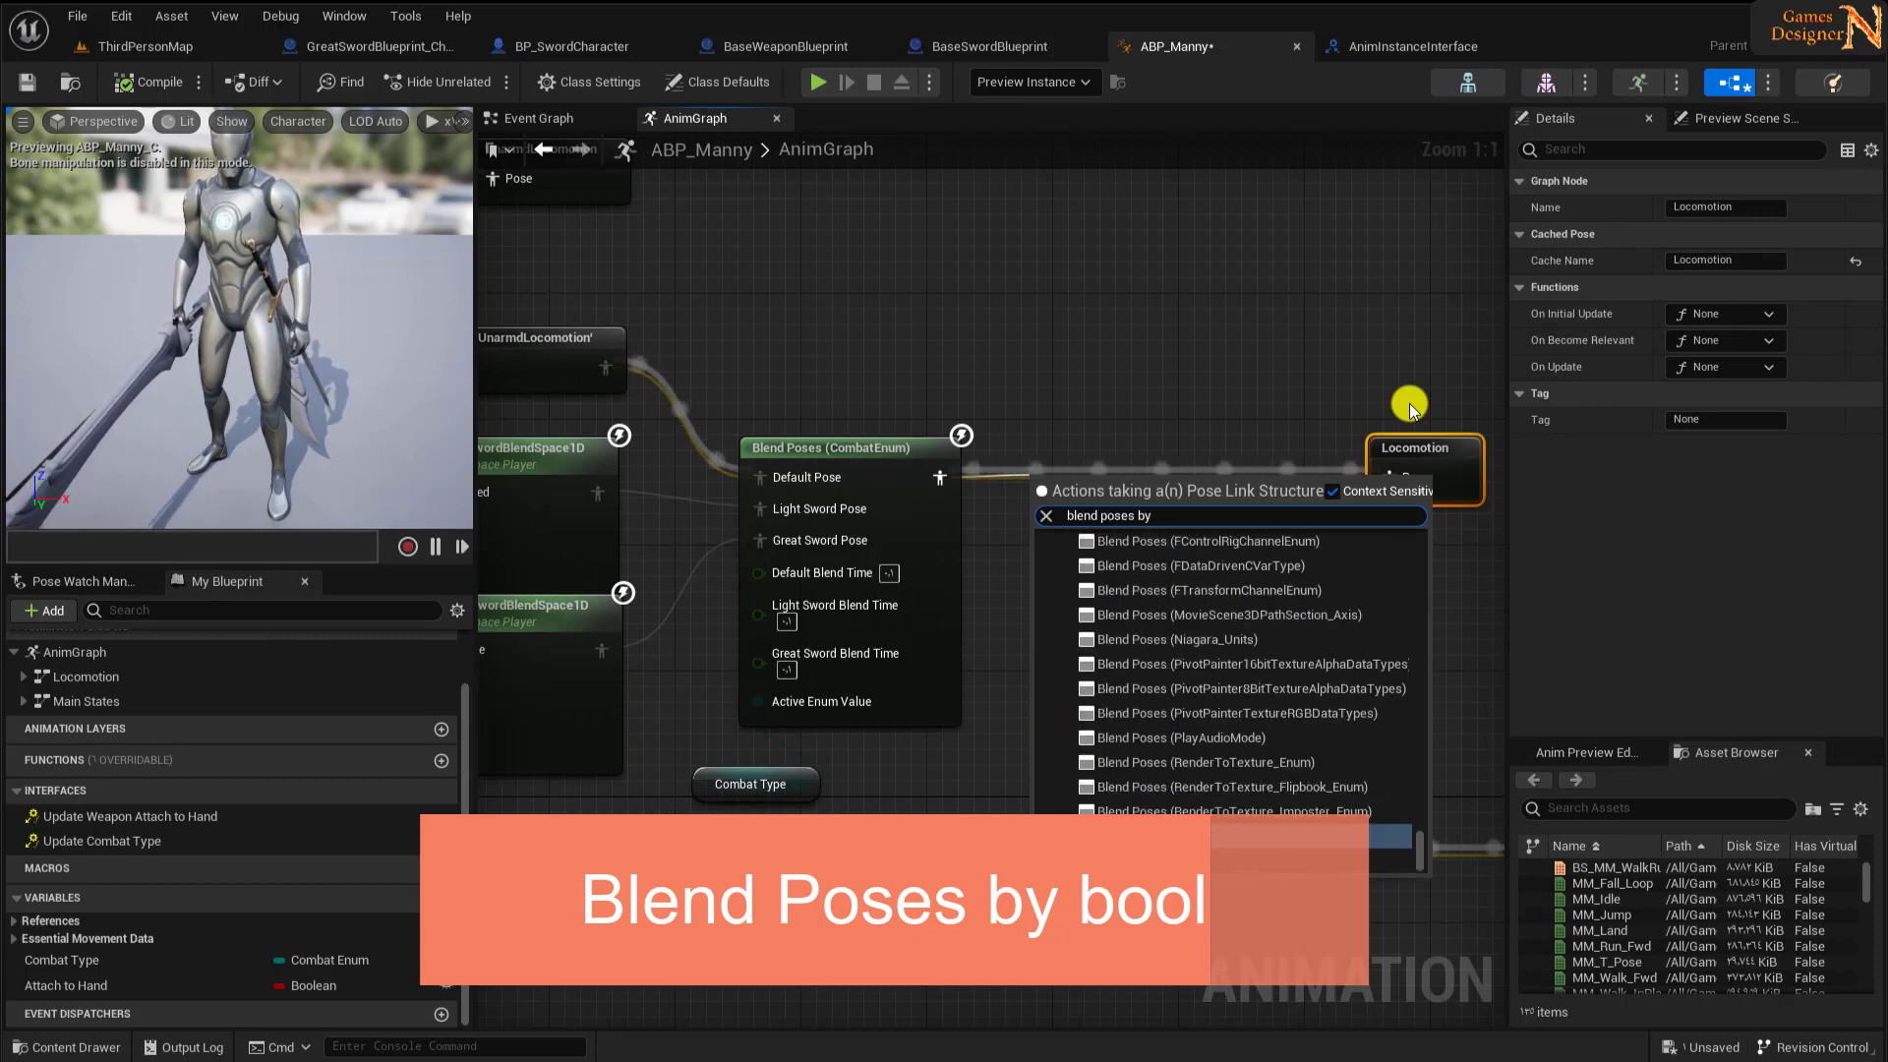
pyautogui.press('Return')
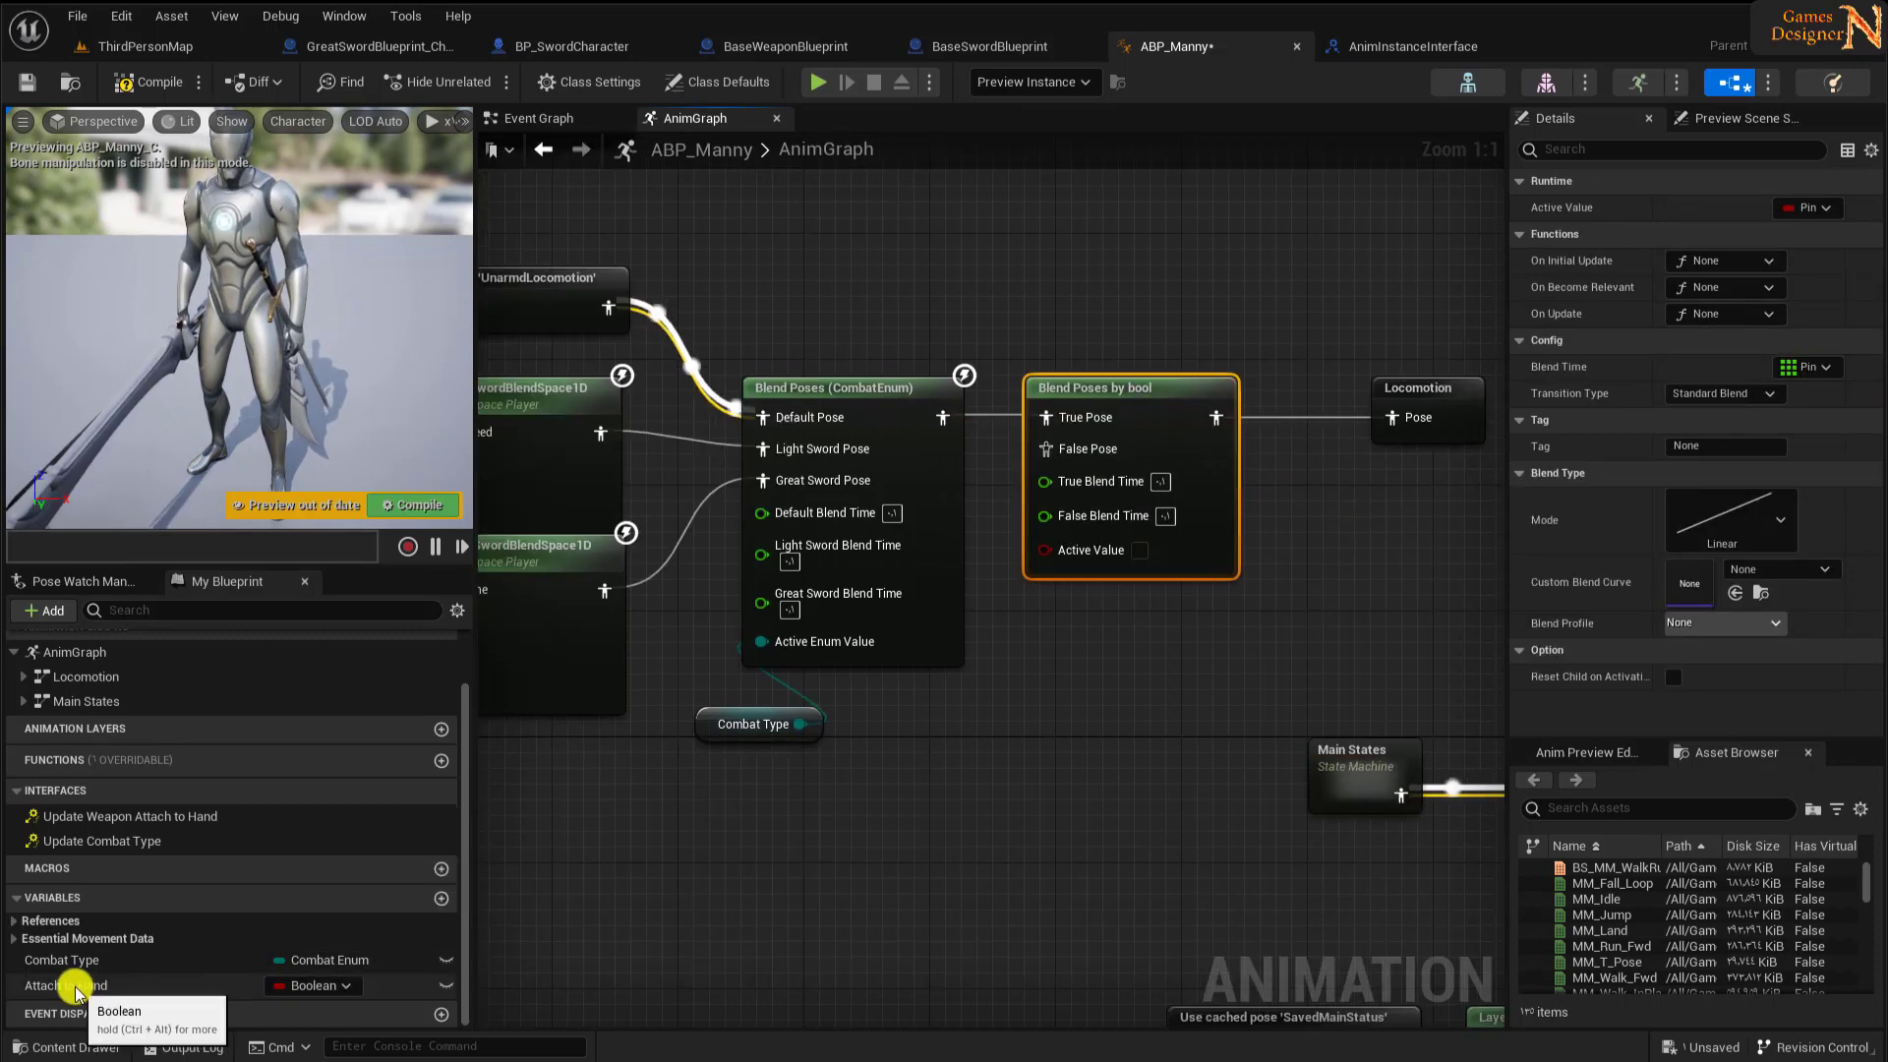
pyautogui.moveTo(184, 988)
pyautogui.mouseDown()
pyautogui.moveTo(1045, 549)
pyautogui.moveTo(1168, 622)
pyautogui.mouseUp()
pyautogui.hotkey('ctrl', 's')
pyautogui.moveTo(757, 725); pyautogui.dragTo(773, 708)
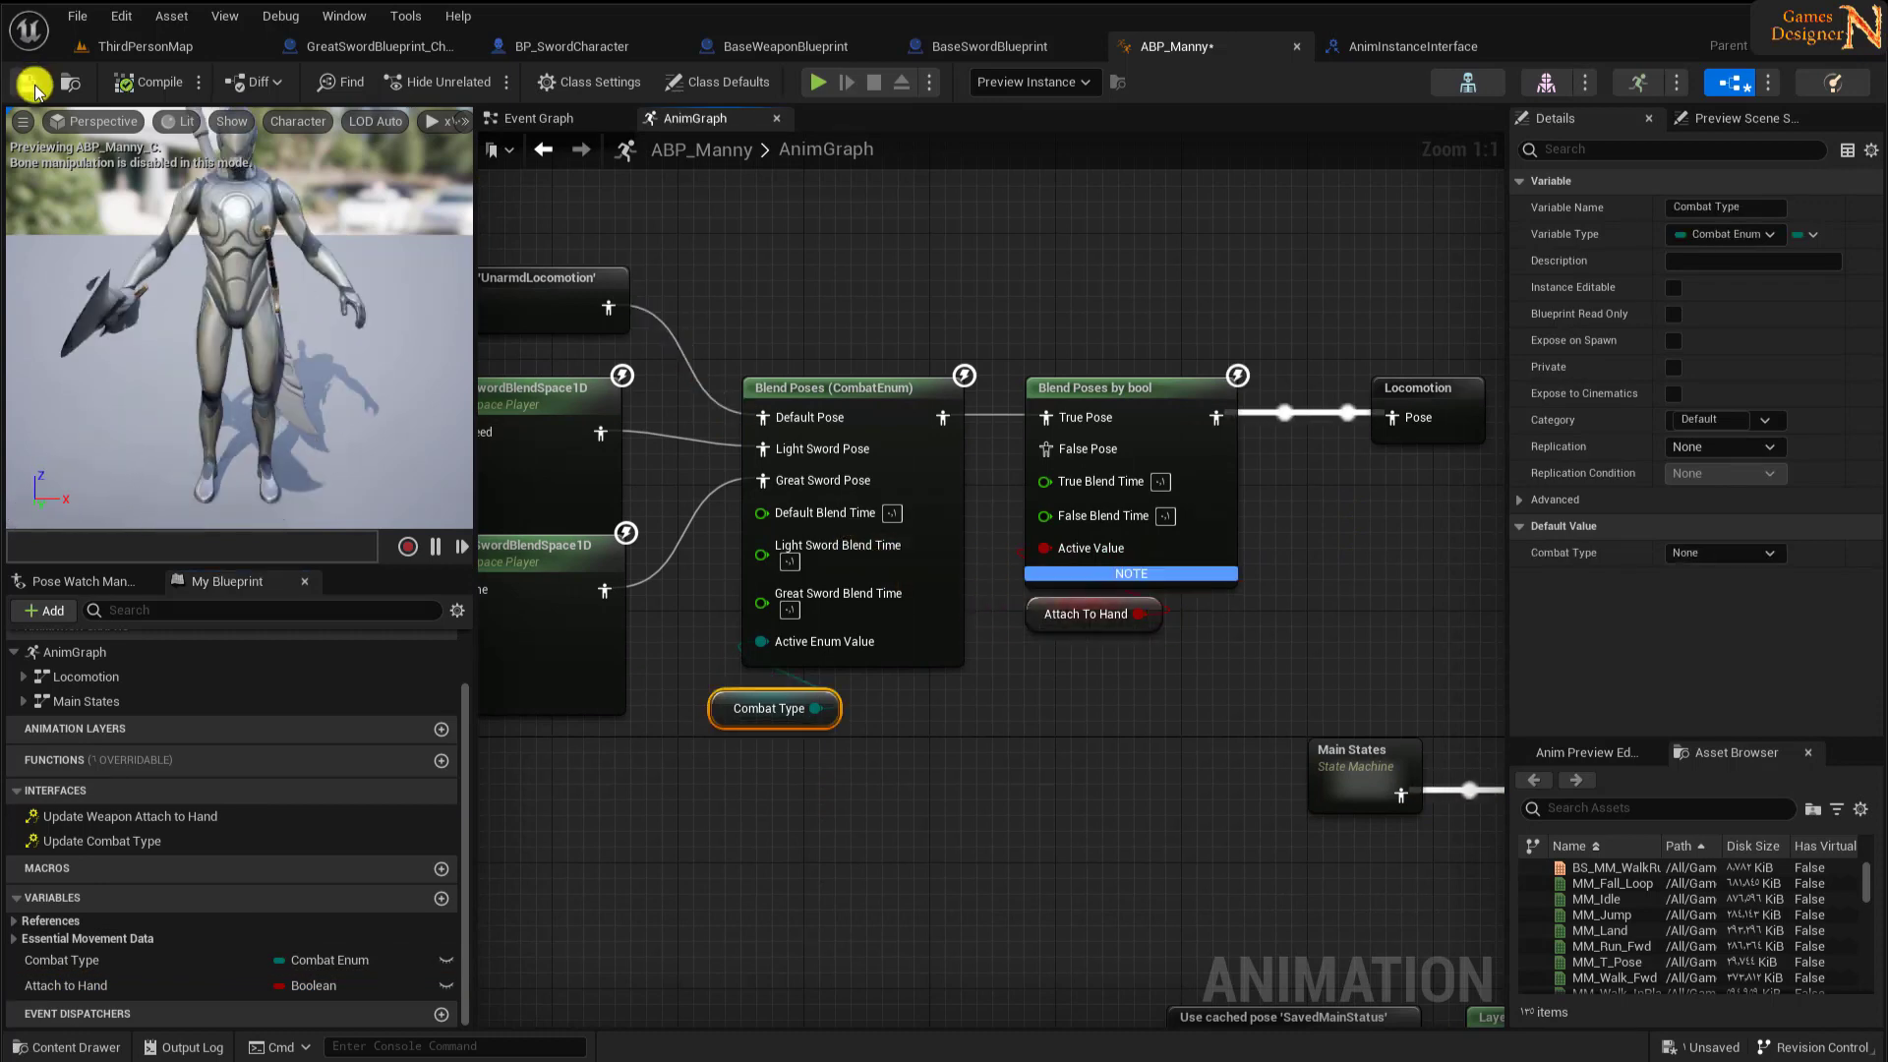
pyautogui.moveTo(921, 752)
pyautogui.mouseDown(button='right')
pyautogui.moveTo(1194, 767)
pyautogui.moveTo(905, 715)
pyautogui.mouseUp(button='right')
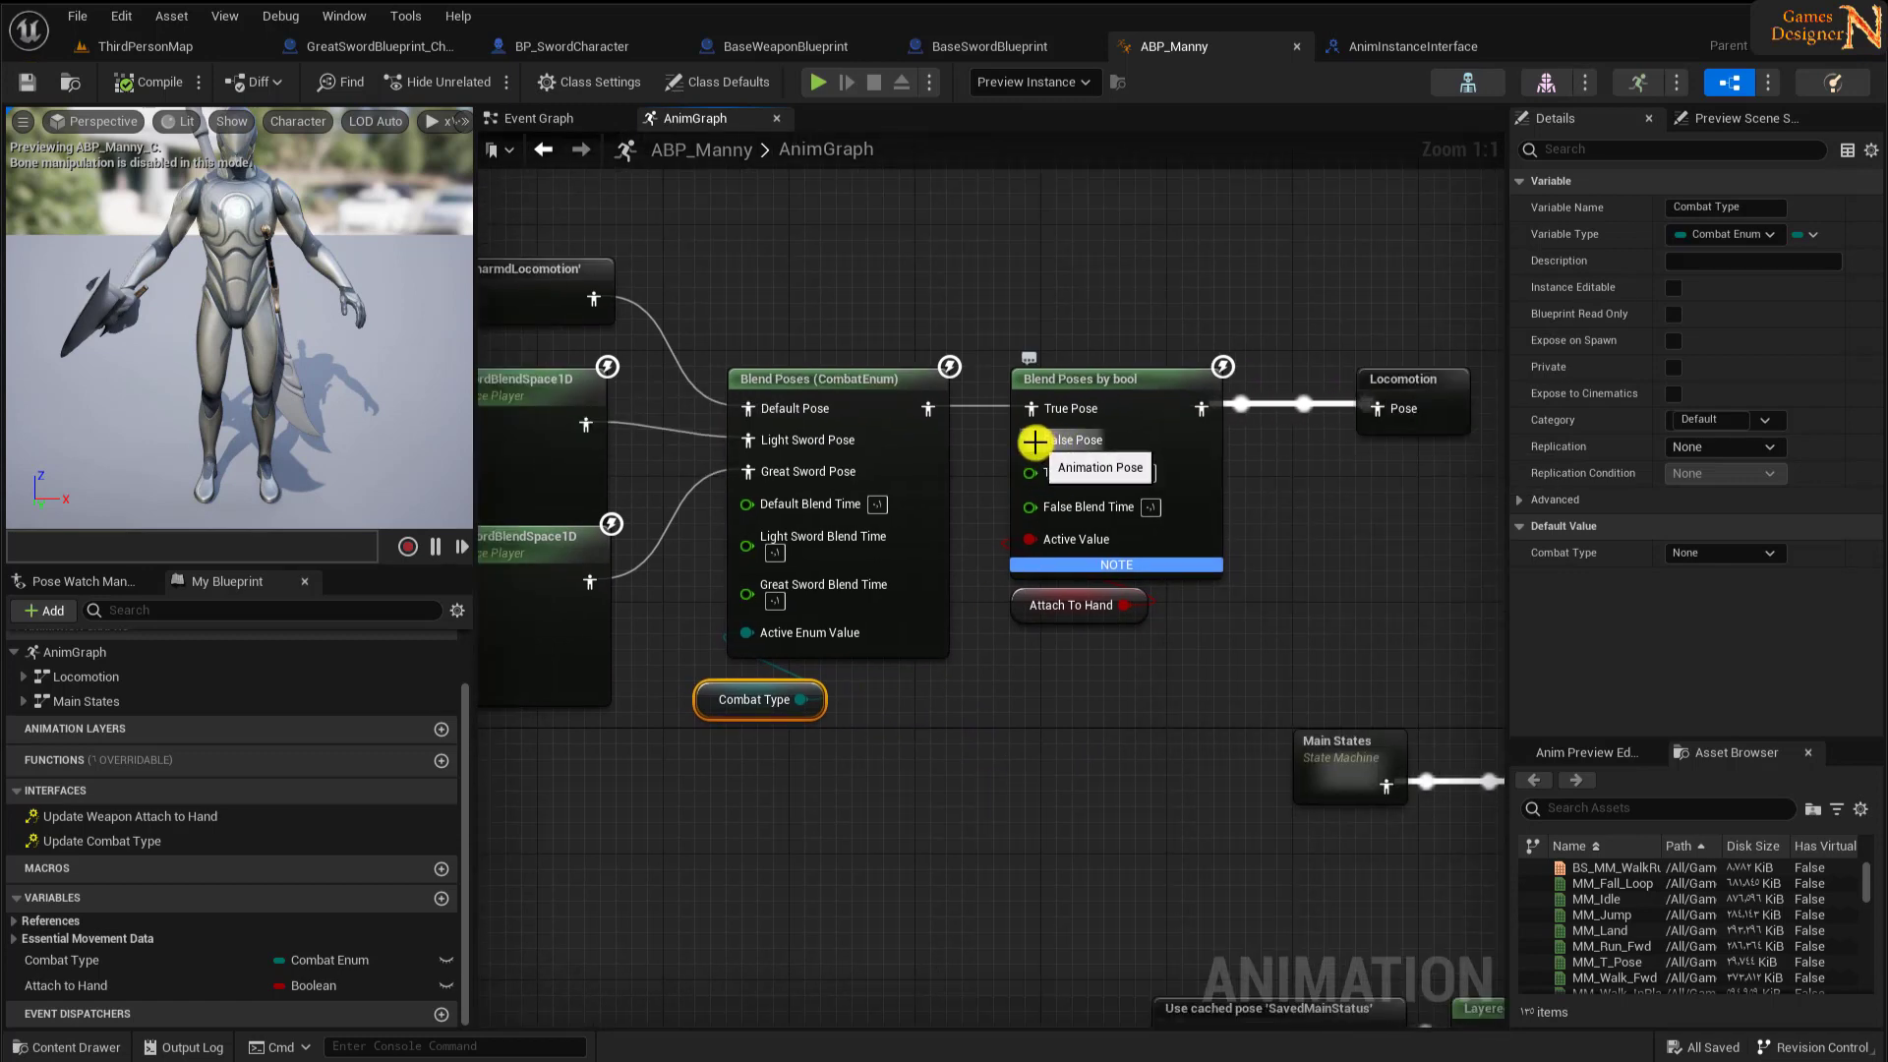
# - Feed the UnarmdLocomotion cached pose into the False Pose input and compile
pyautogui.moveTo(1034, 443)
pyautogui.mouseDown()
pyautogui.moveTo(995, 704)
pyautogui.moveTo(1019, 714)
pyautogui.mouseUp()
pyautogui.write('cached')
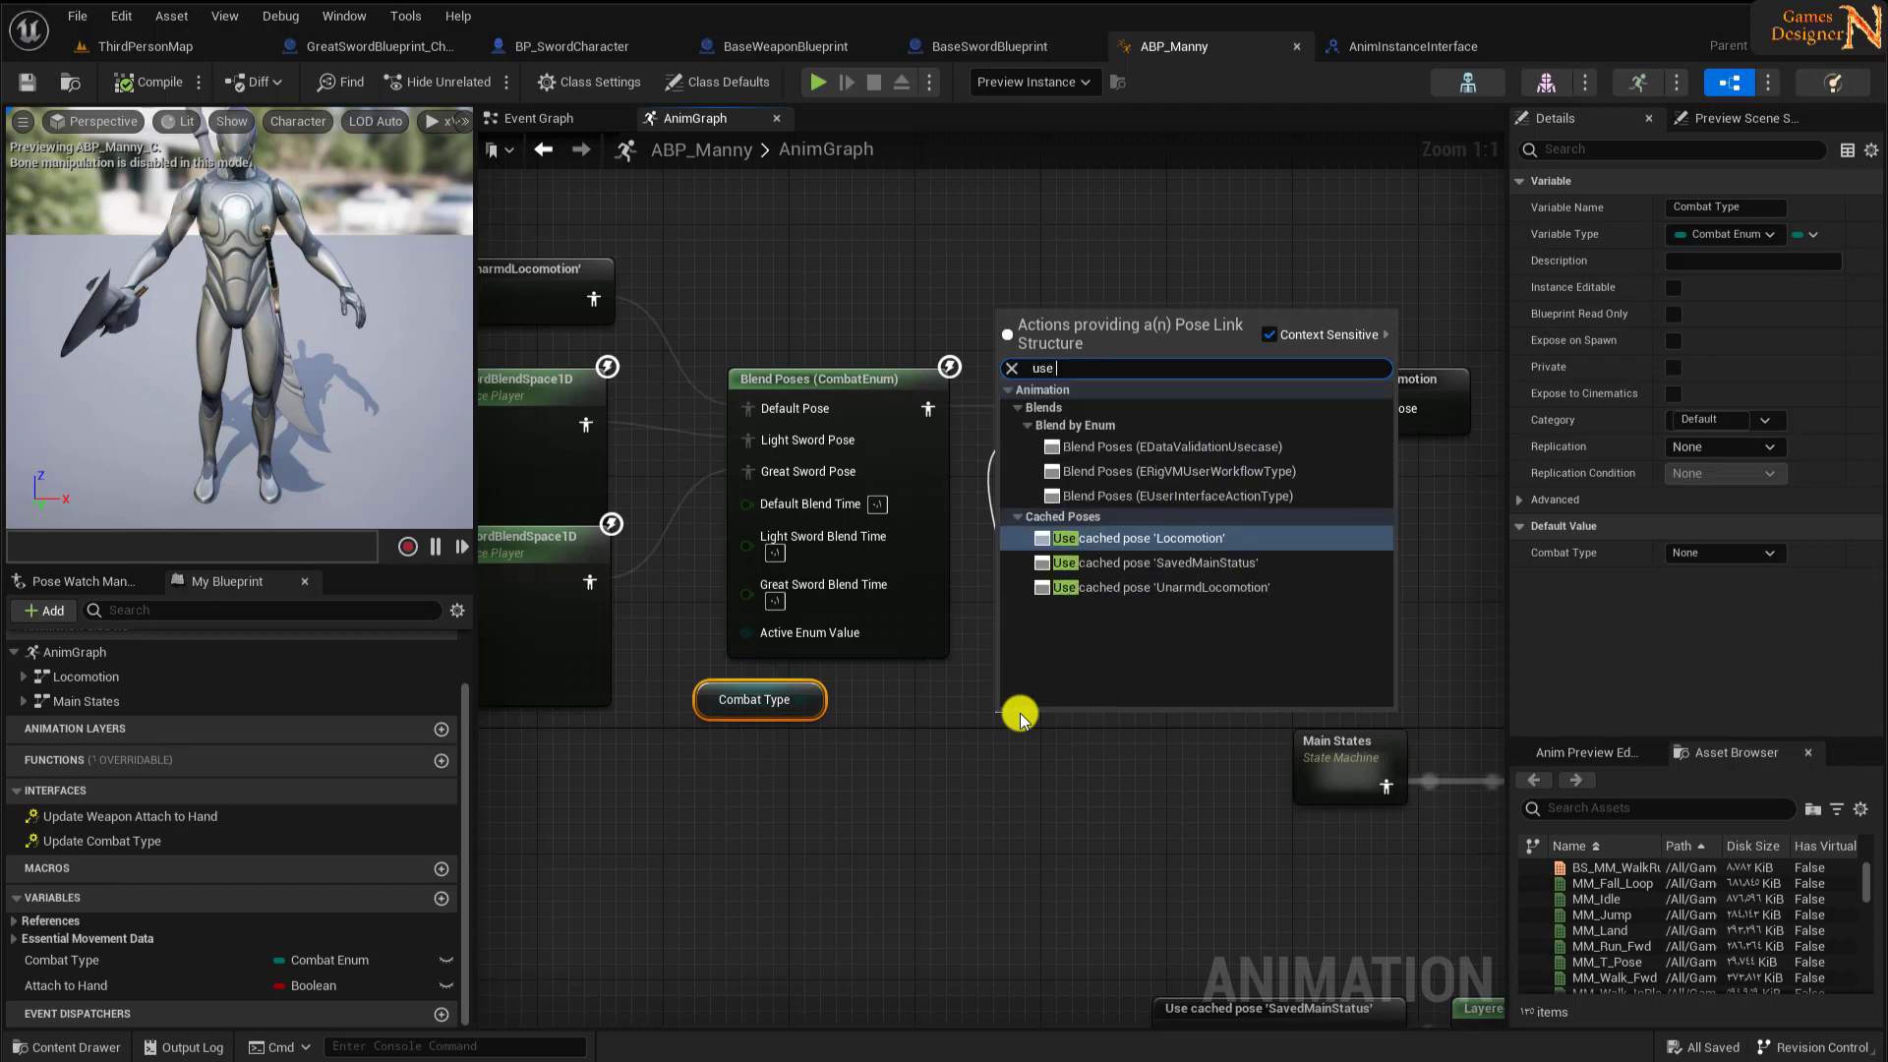
pyautogui.press('Return')
pyautogui.moveTo(1064, 727); pyautogui.dragTo(1046, 680)
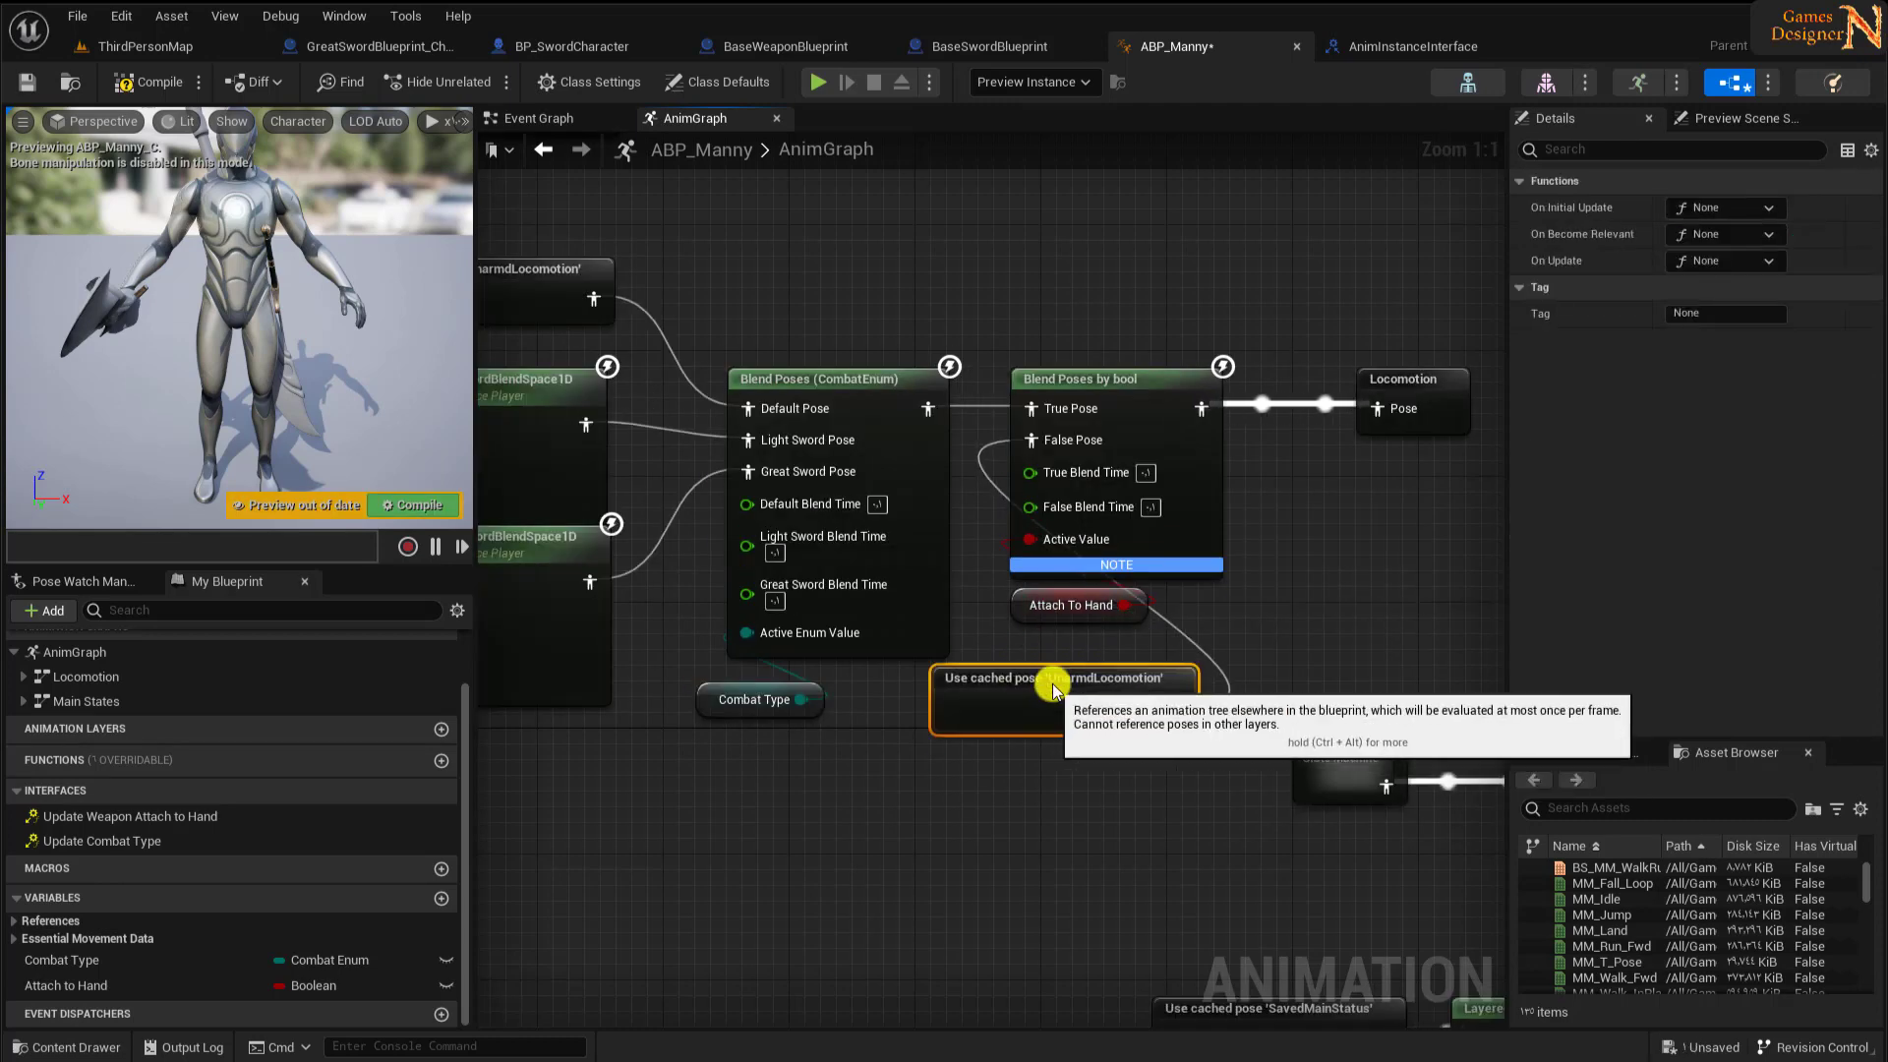
pyautogui.click(85, 87)
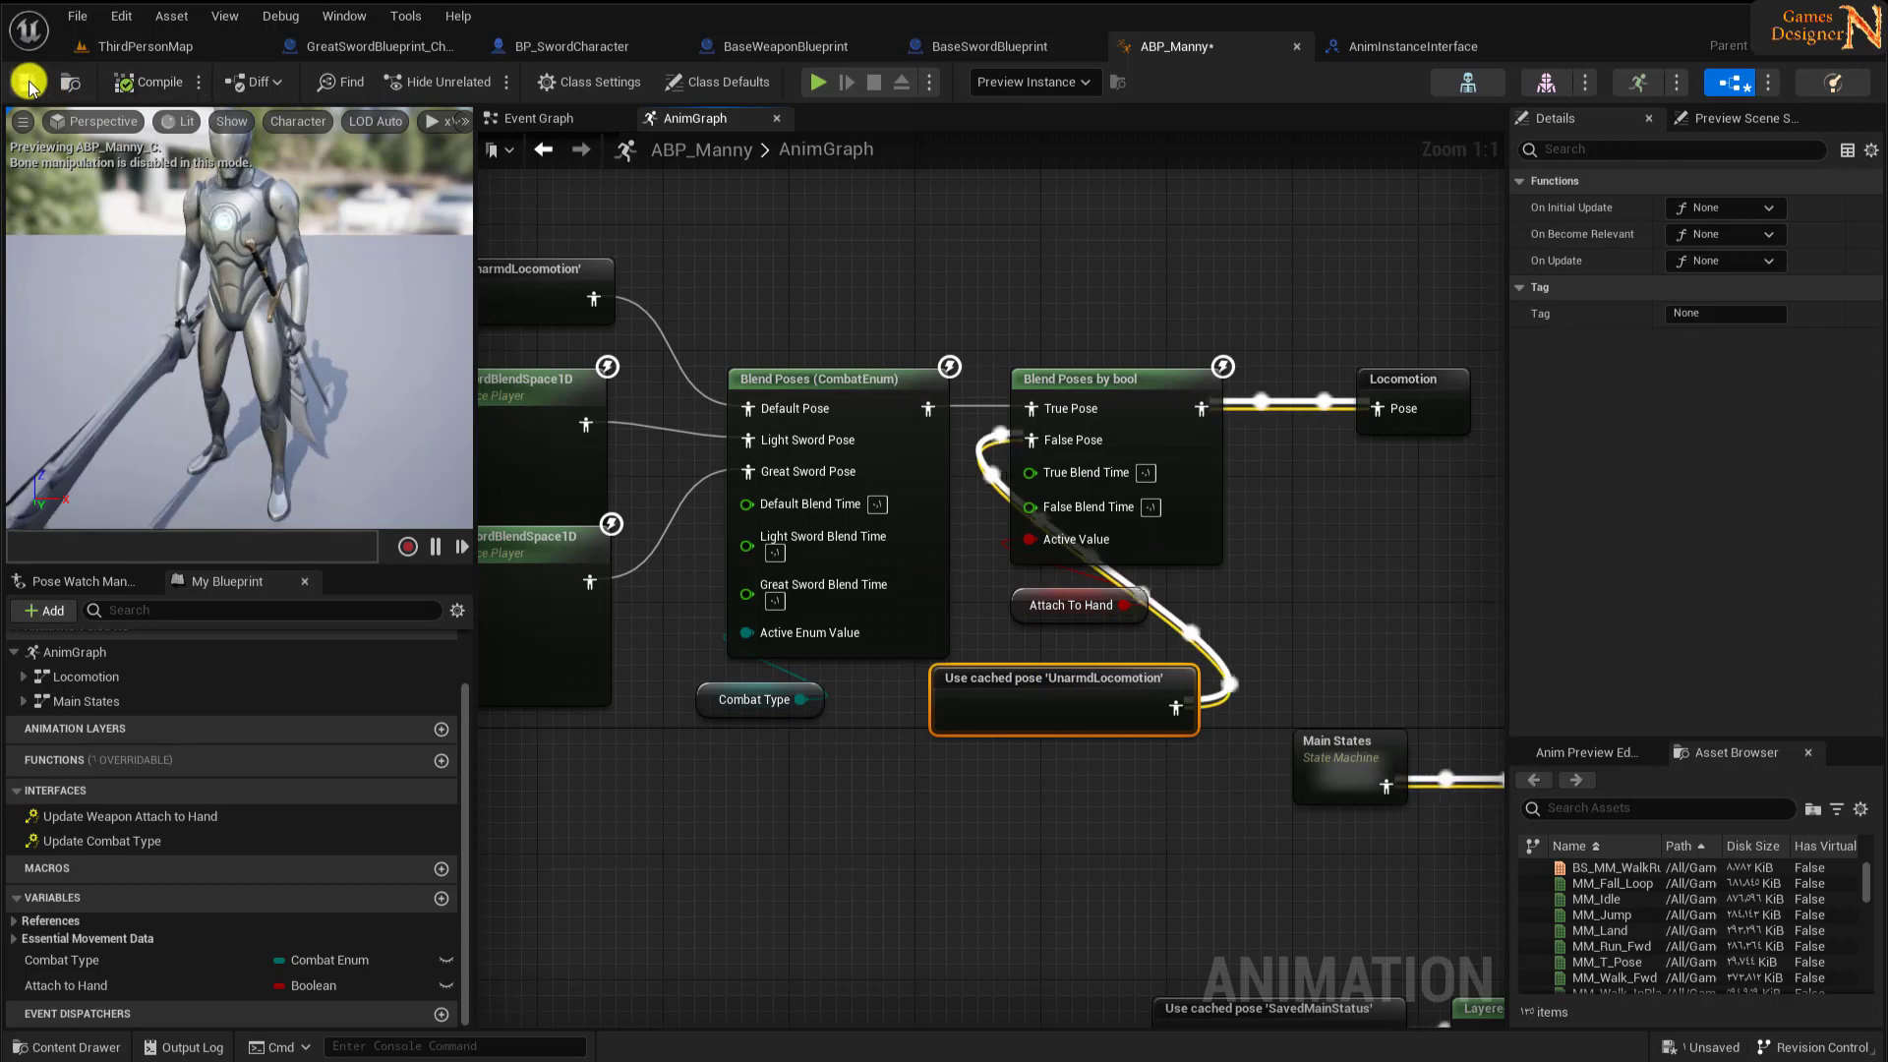
pyautogui.moveTo(980, 669); pyautogui.dragTo(1247, 793, button='right')
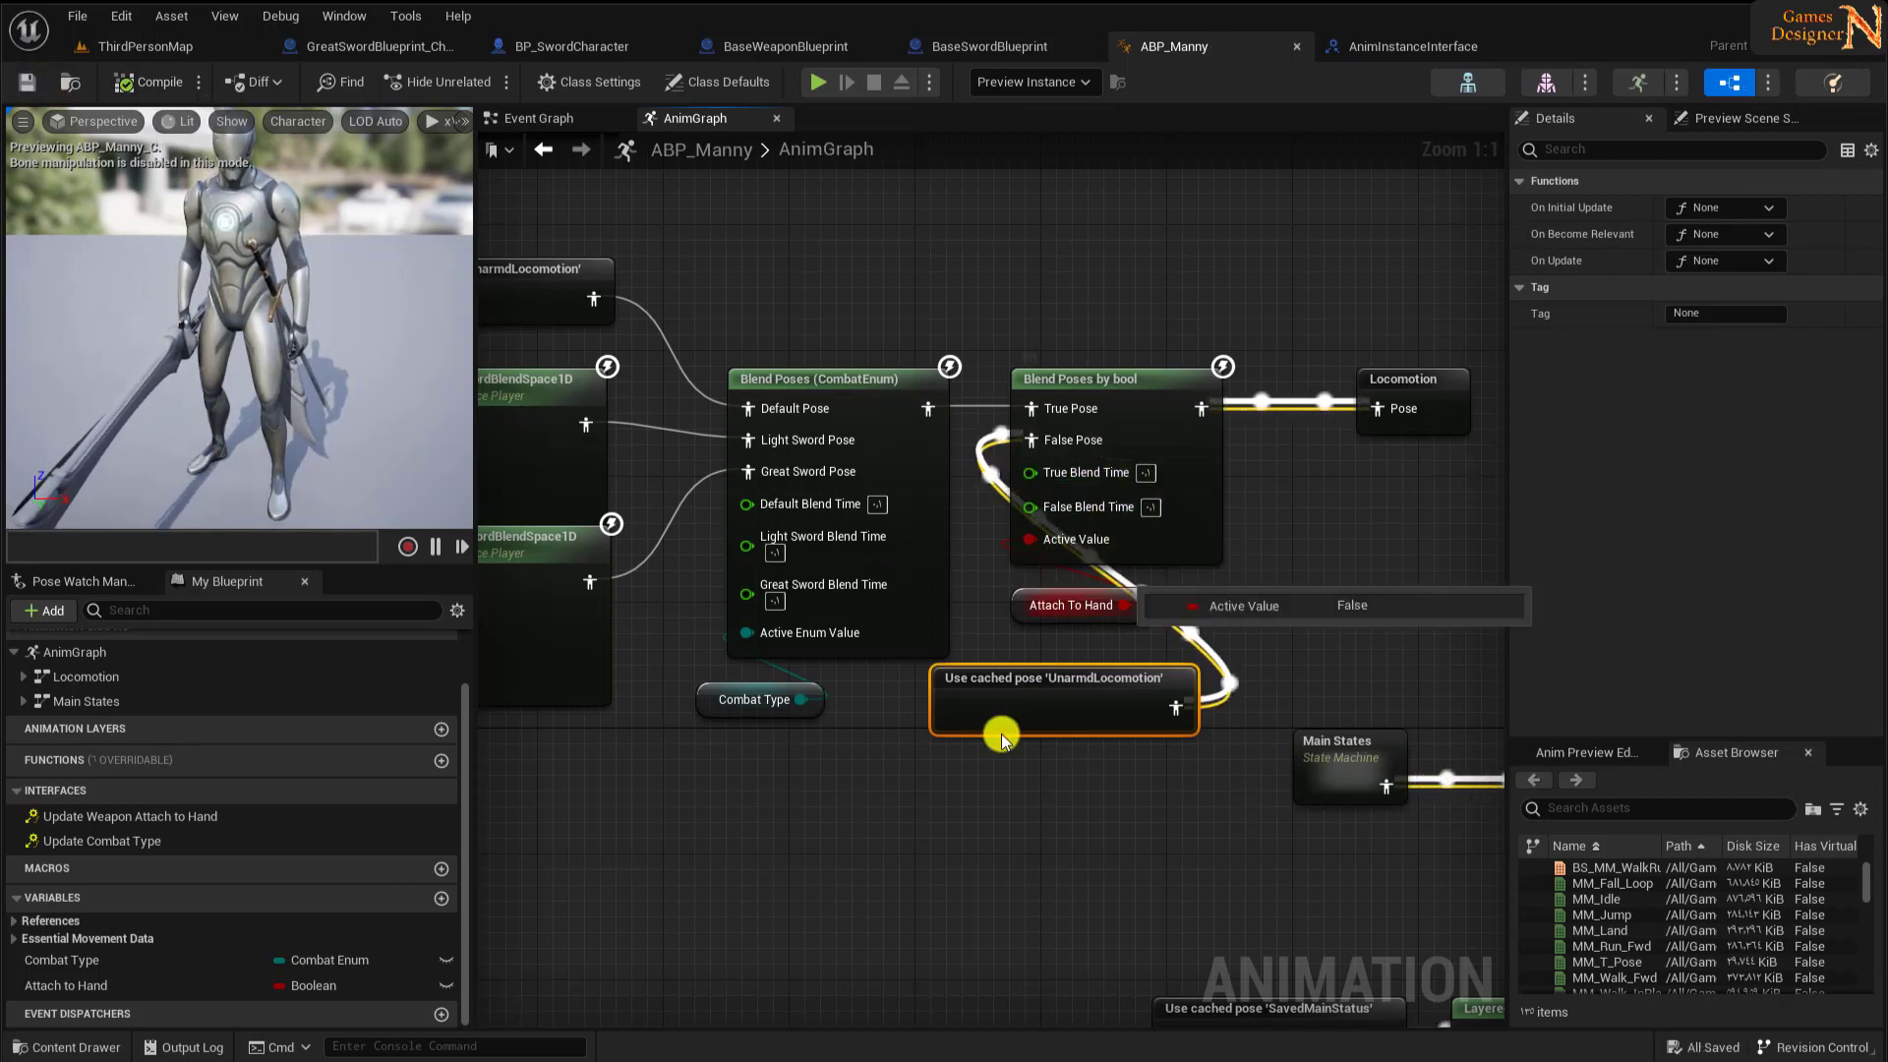
pyautogui.moveTo(1051, 421); pyautogui.dragTo(688, 371, button='right')
pyautogui.scroll(-1, 687, 371)
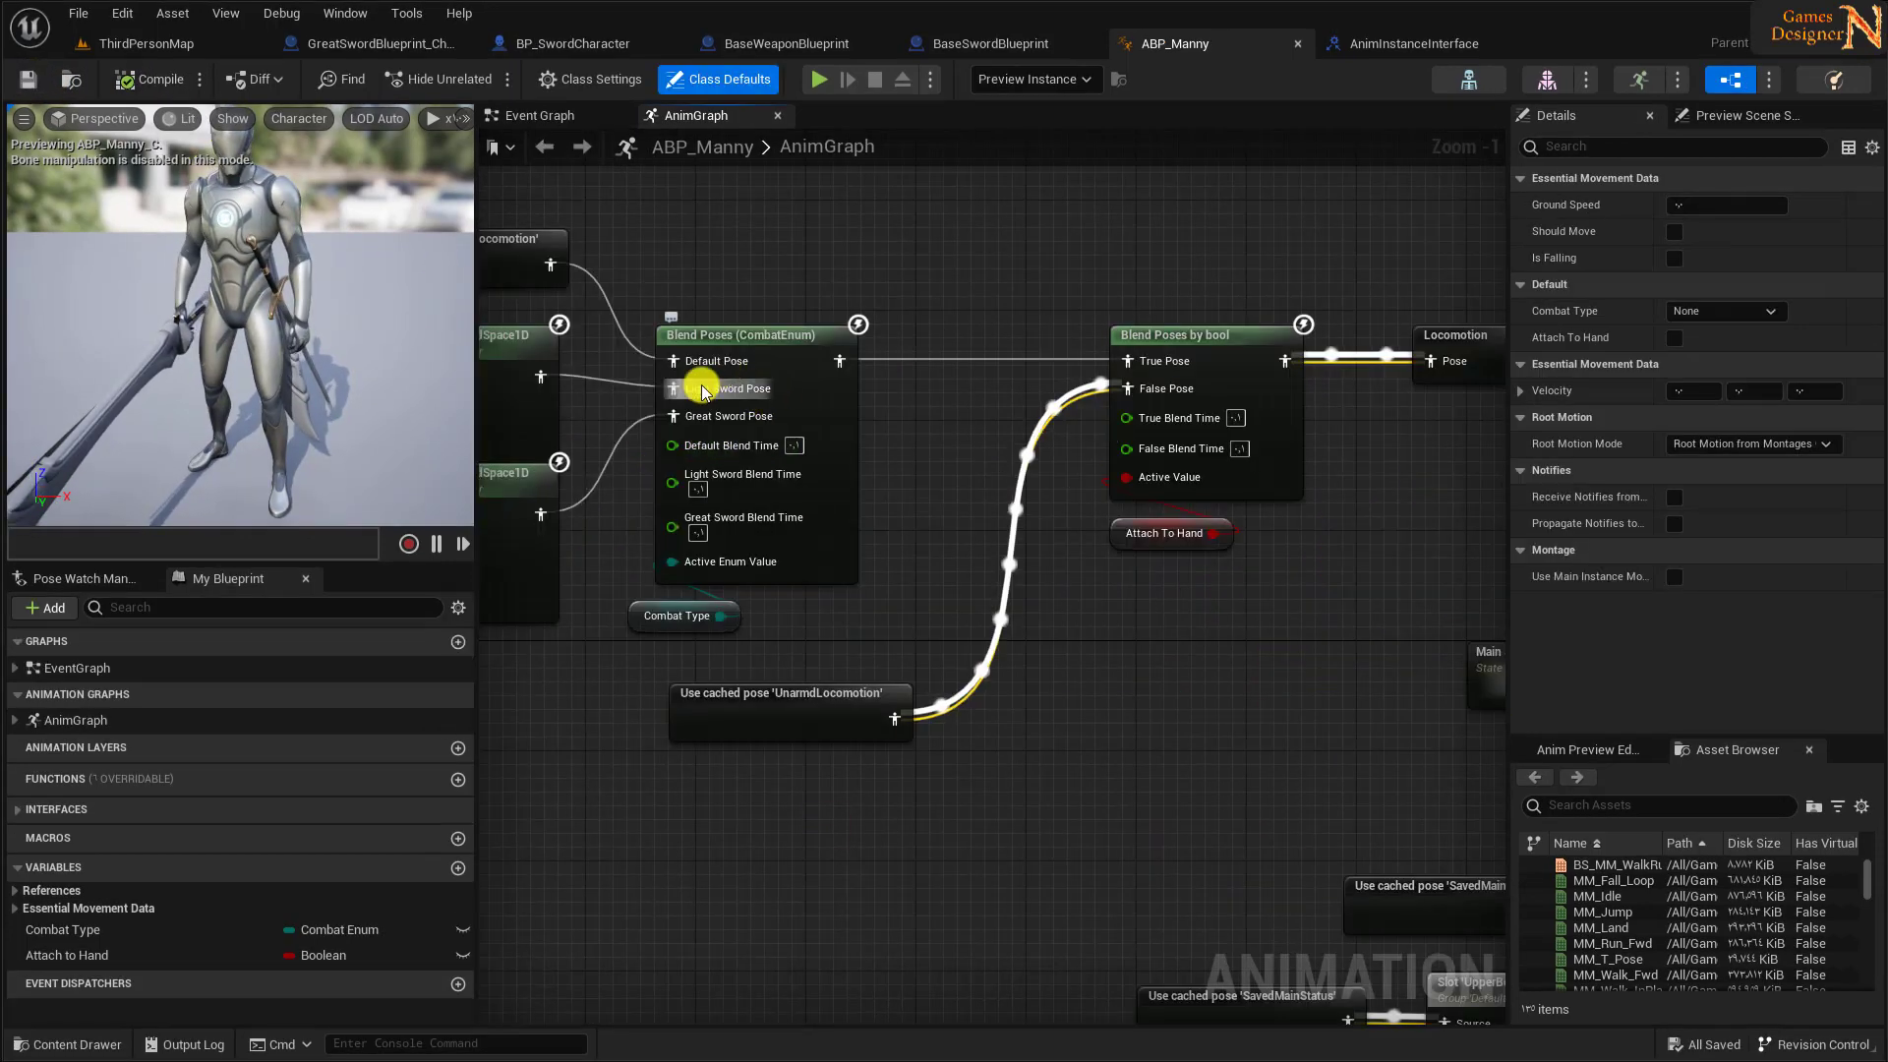
# - Create a new Set Main Weapon function in BP_SwordCharacter
pyautogui.click(629, 47)
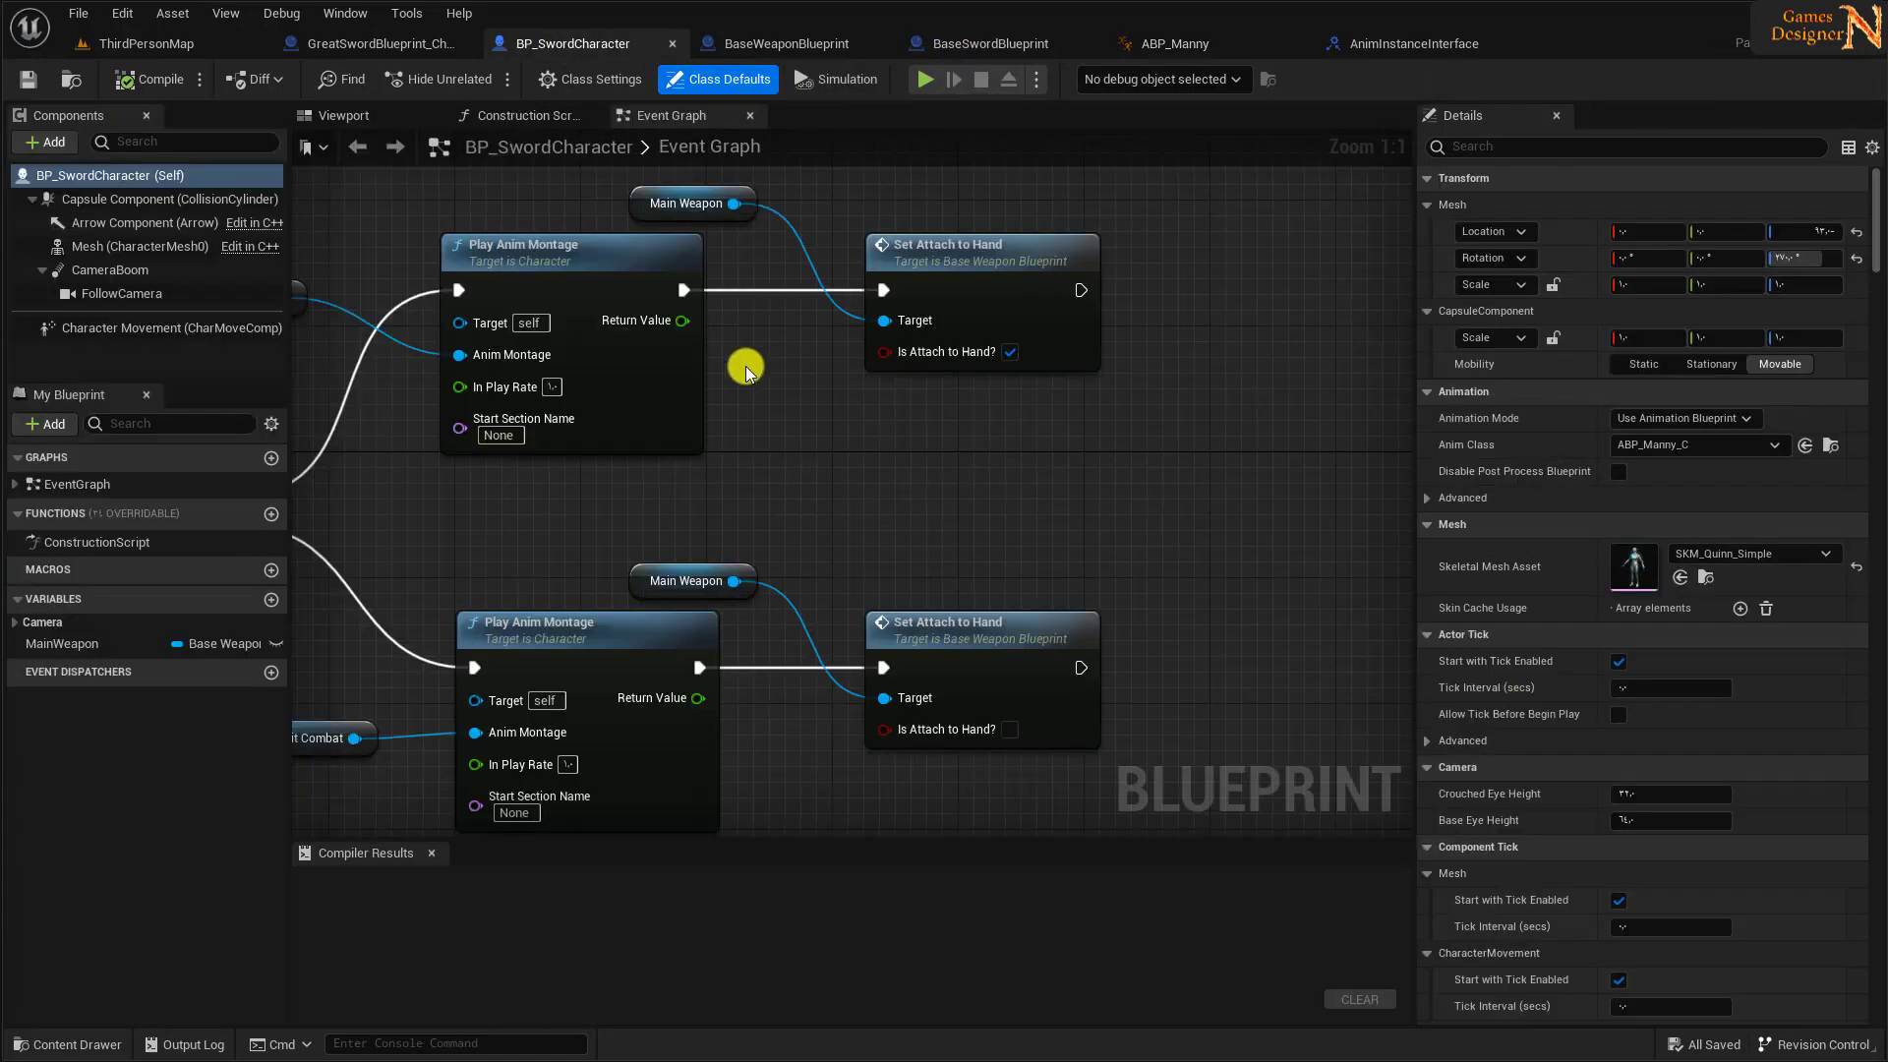
pyautogui.moveTo(646, 487); pyautogui.dragTo(916, 424, button='right')
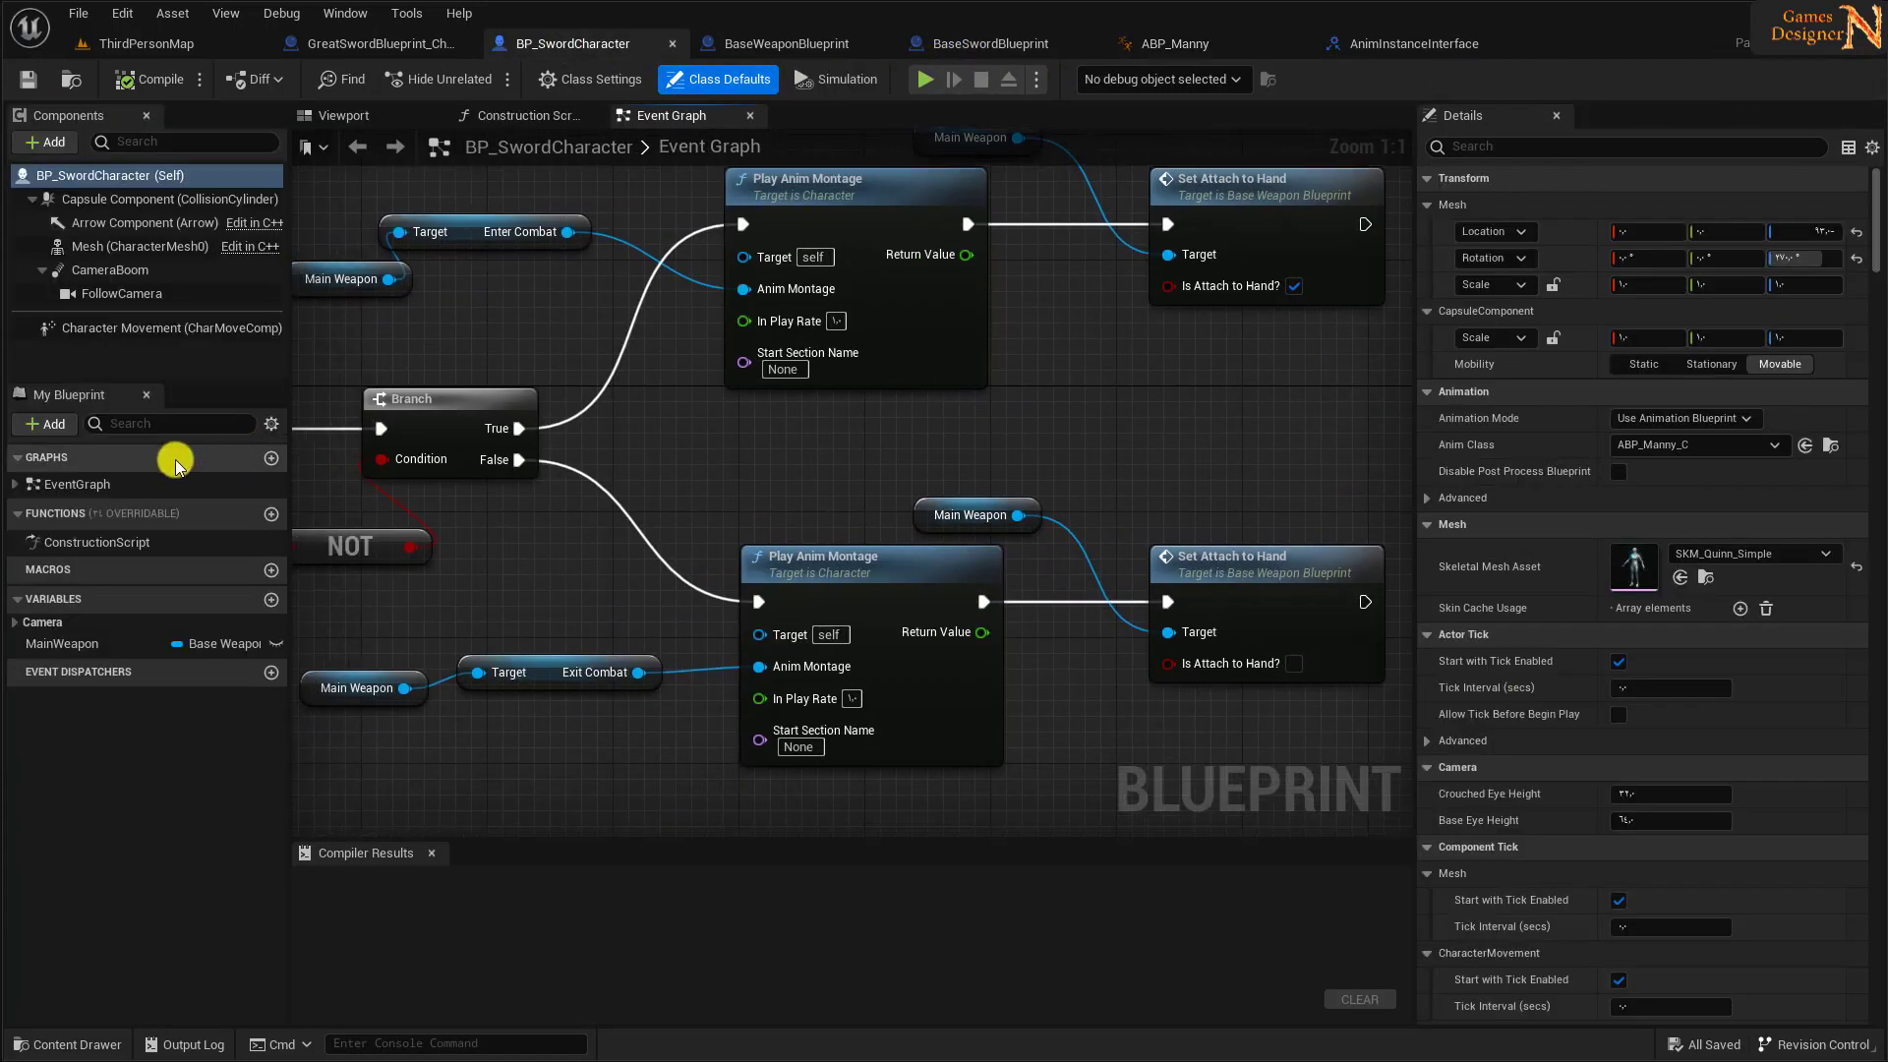
pyautogui.click(271, 513)
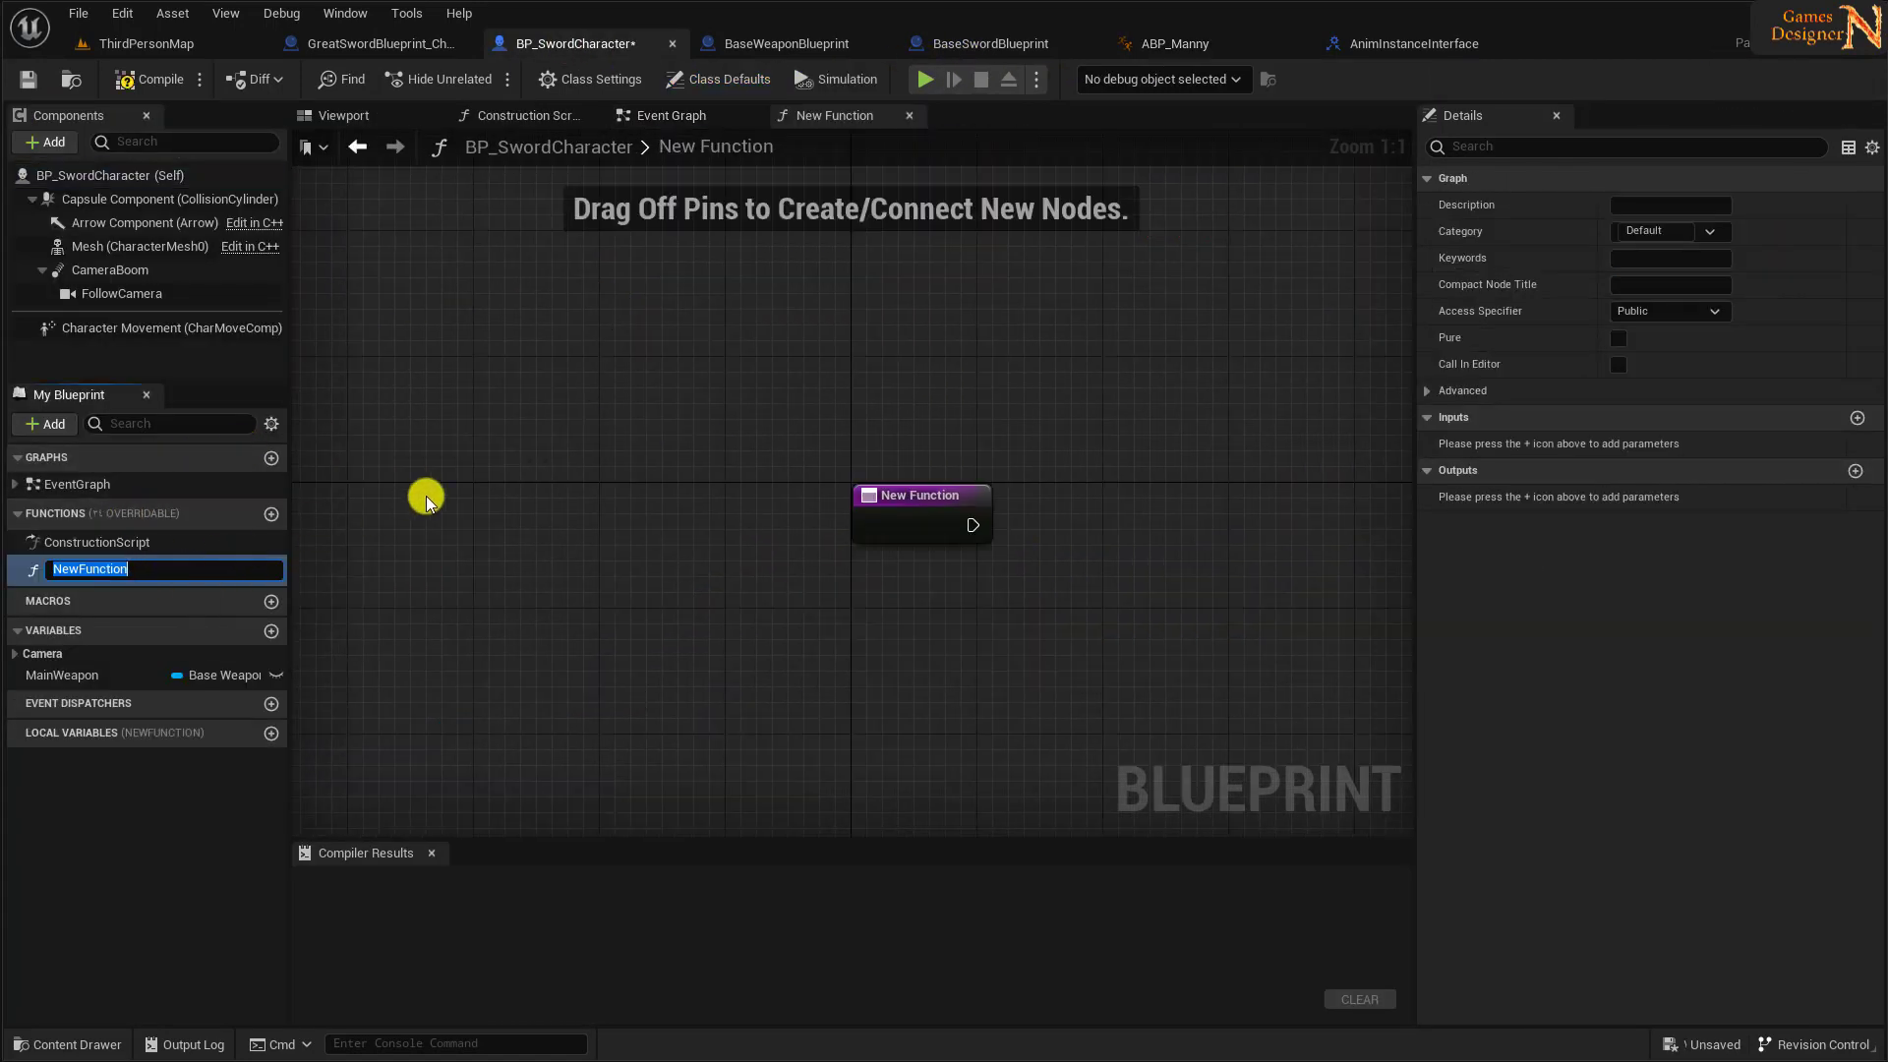
pyautogui.write('SetMai')
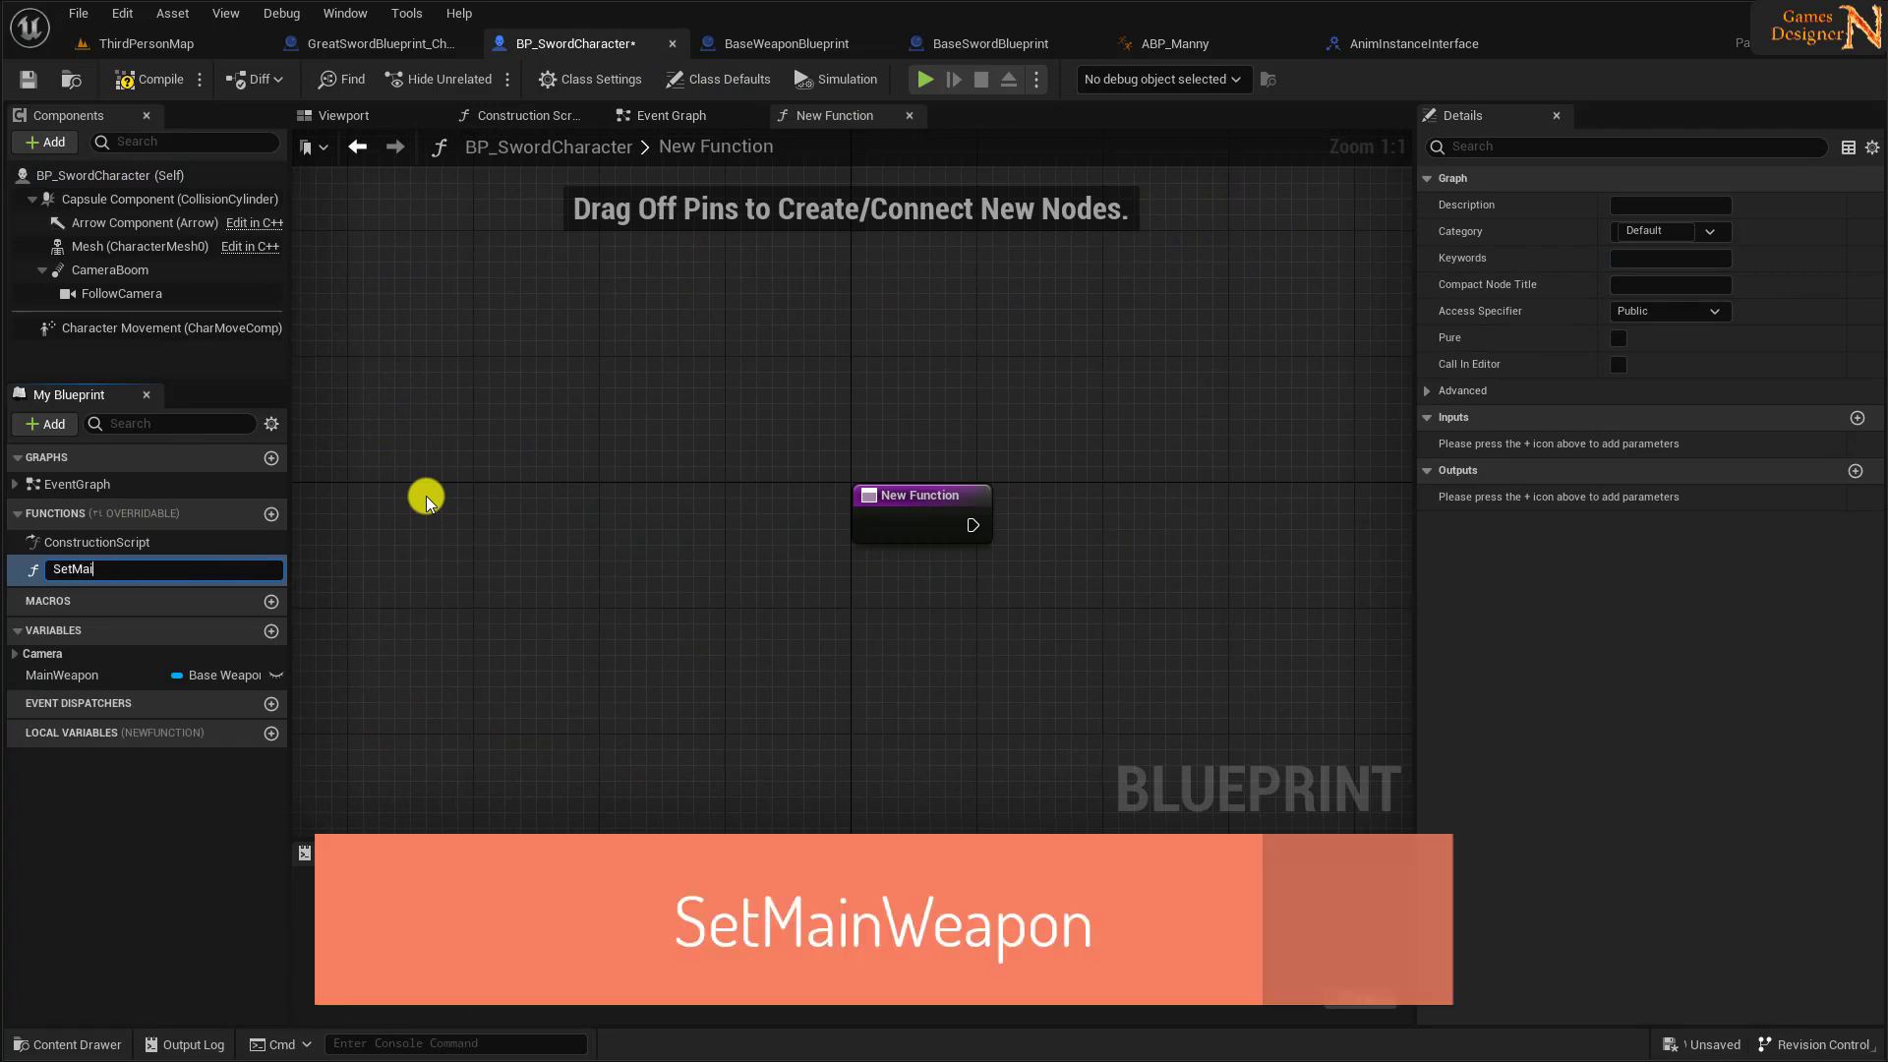
pyautogui.write('nWeapon')
pyautogui.moveTo(919, 526); pyautogui.dragTo(537, 479)
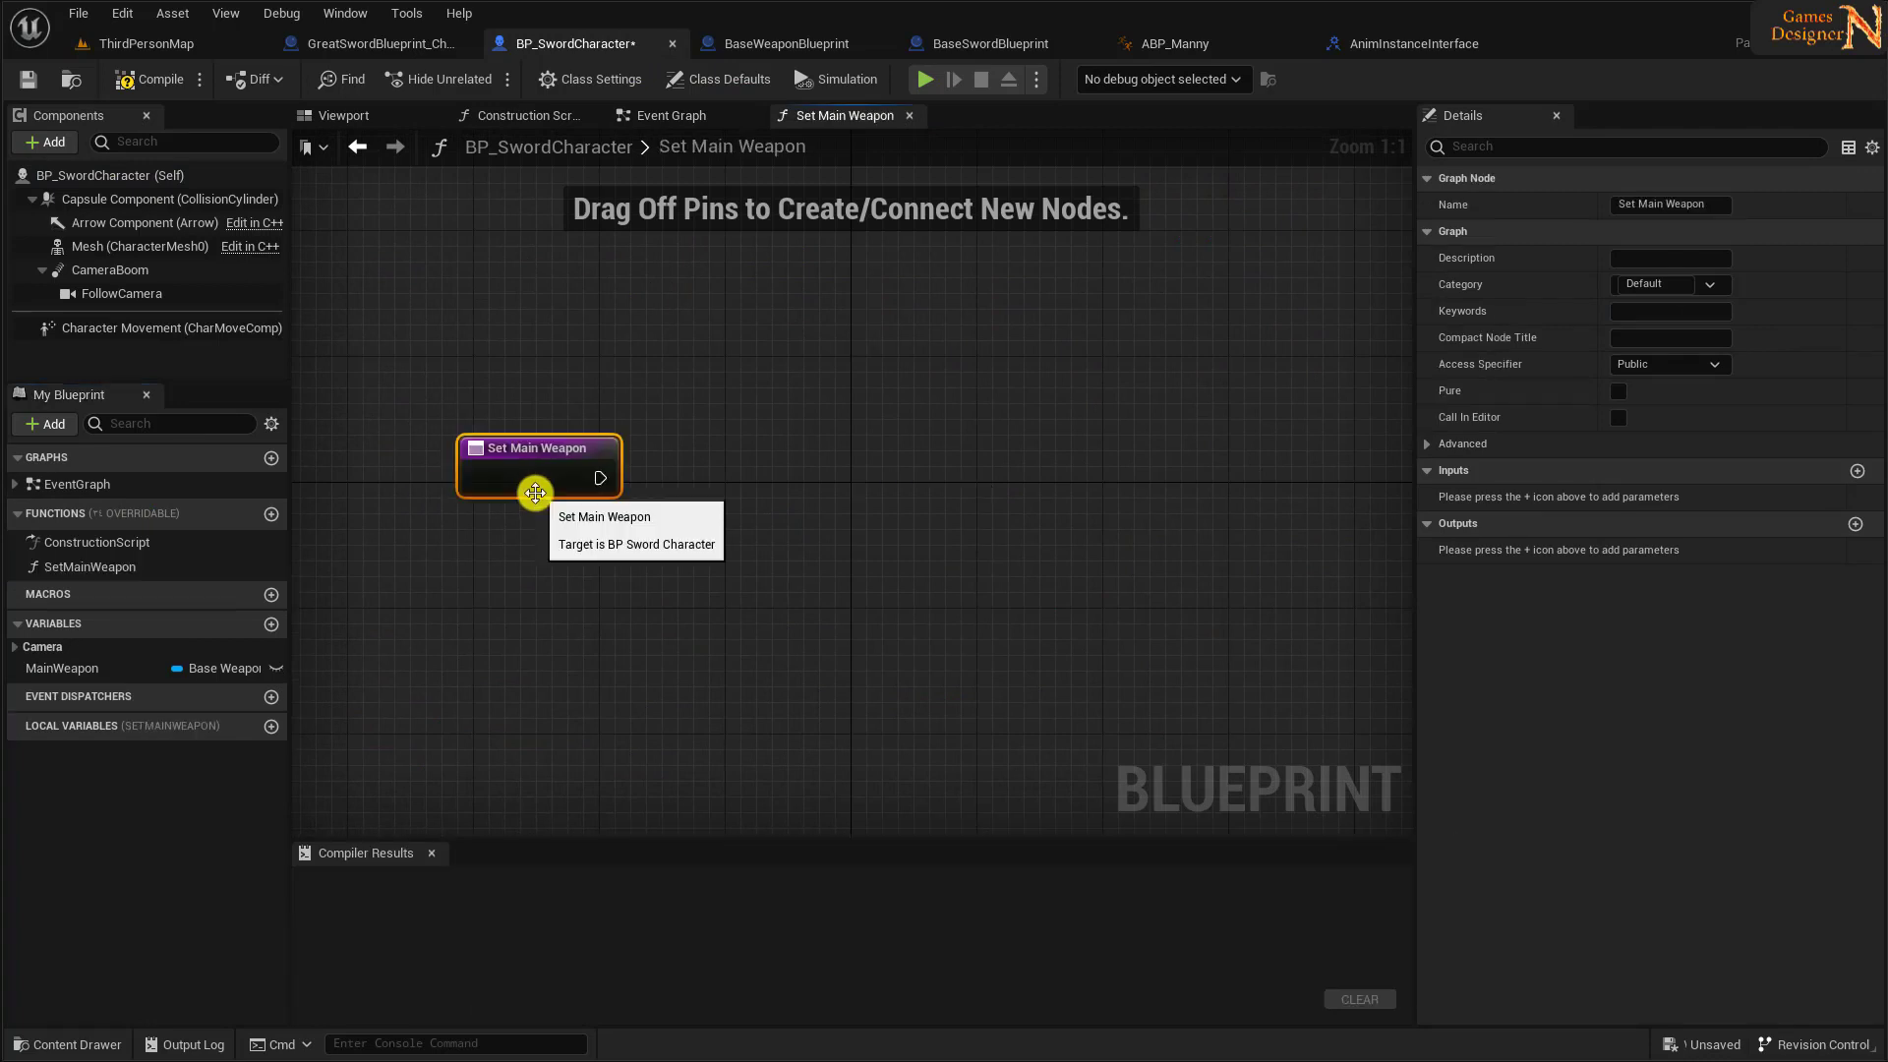
# - Add a Main Weapon input to the function entry via a SET MainWeapon node, then unlink SET
pyautogui.moveTo(50, 671); pyautogui.dragTo(745, 546)
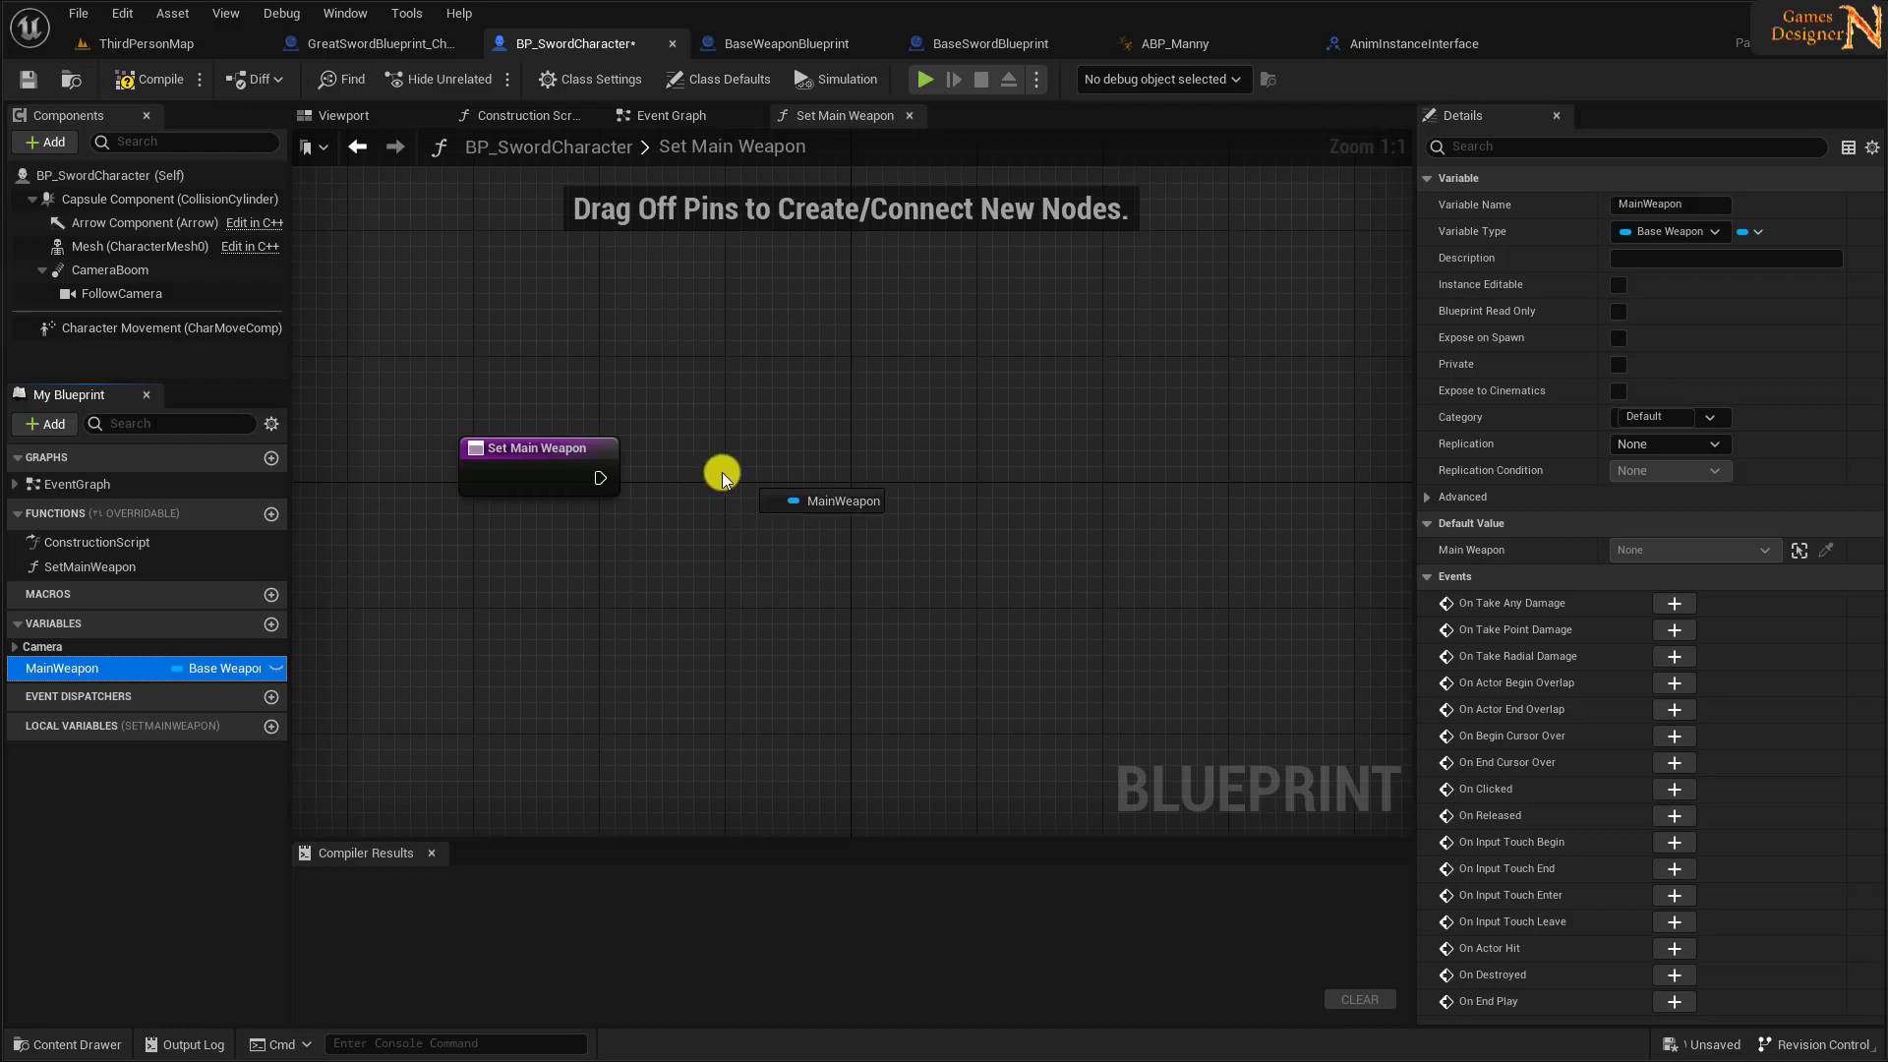
pyautogui.moveTo(723, 479)
pyautogui.keyDown('alt'); pyautogui.mouseDown()
pyautogui.moveTo(919, 460)
pyautogui.moveTo(526, 479)
pyautogui.mouseUp(); pyautogui.keyUp('alt')
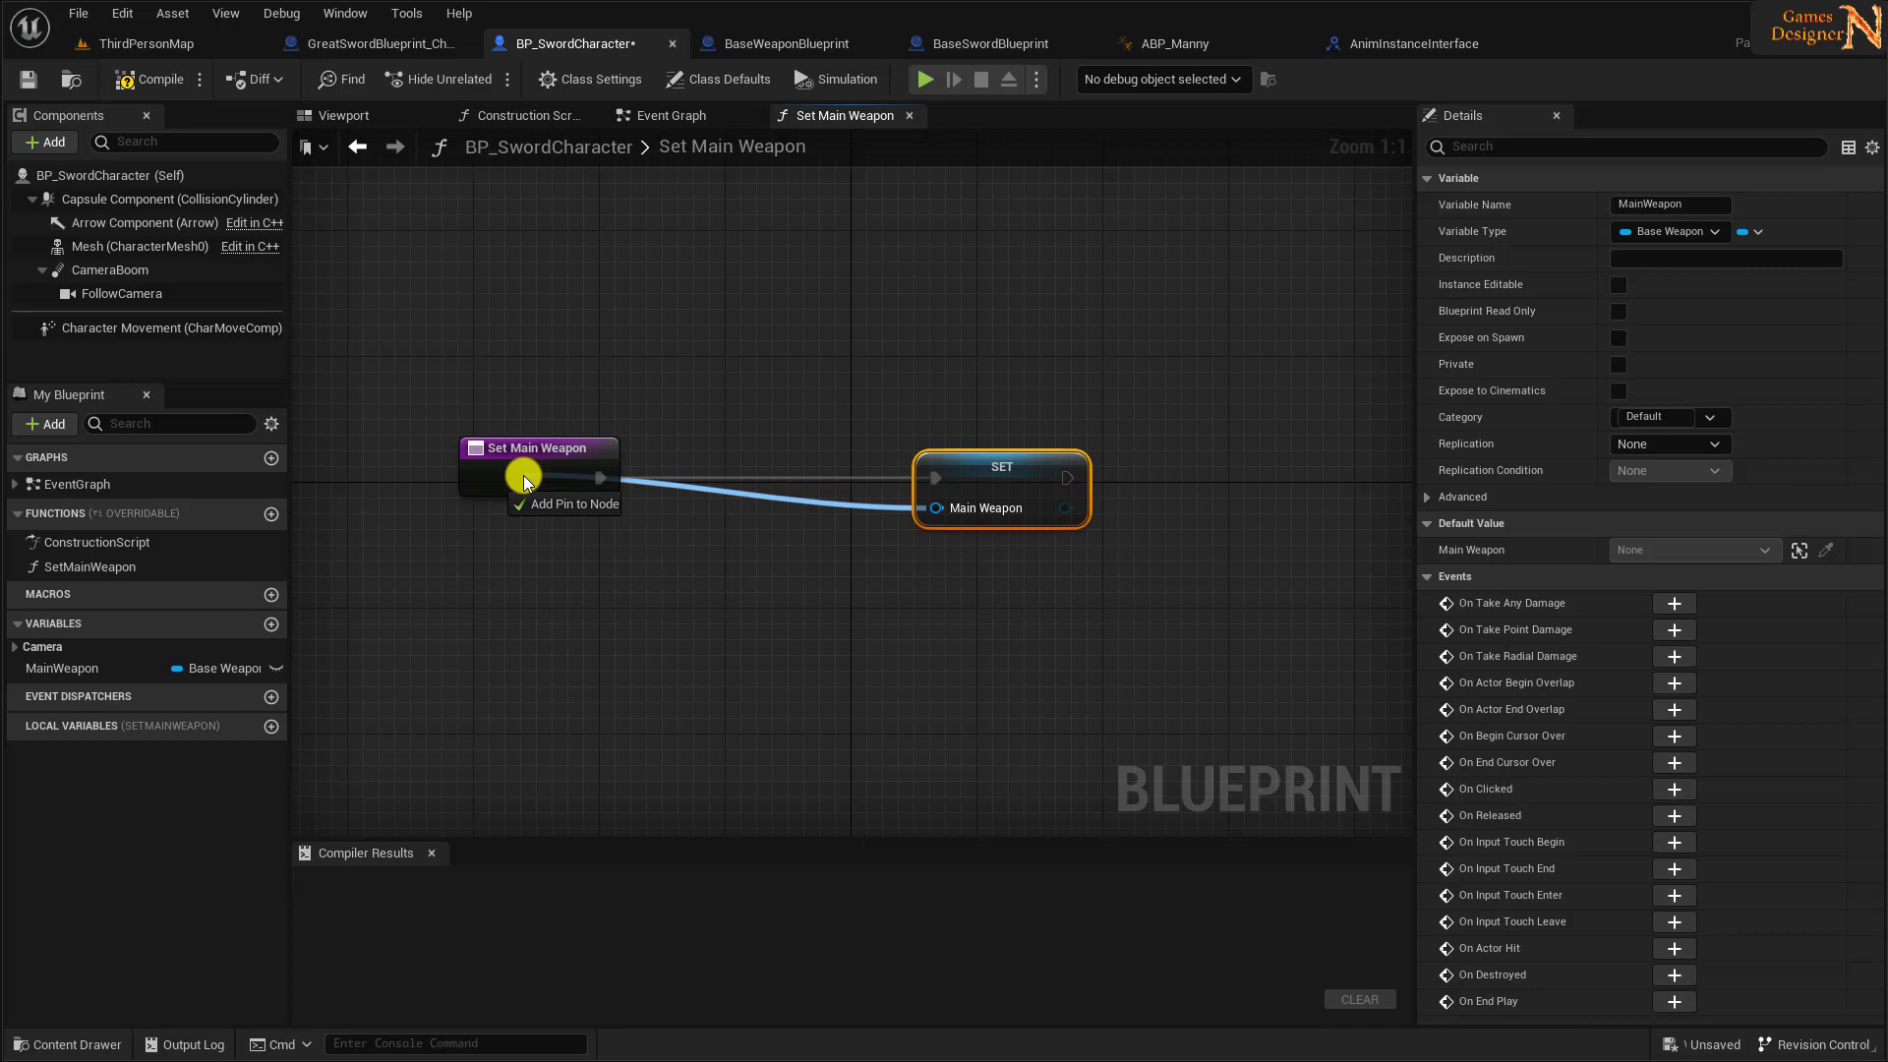
pyautogui.moveTo(524, 479); pyautogui.dragTo(526, 478)
pyautogui.click(737, 526)
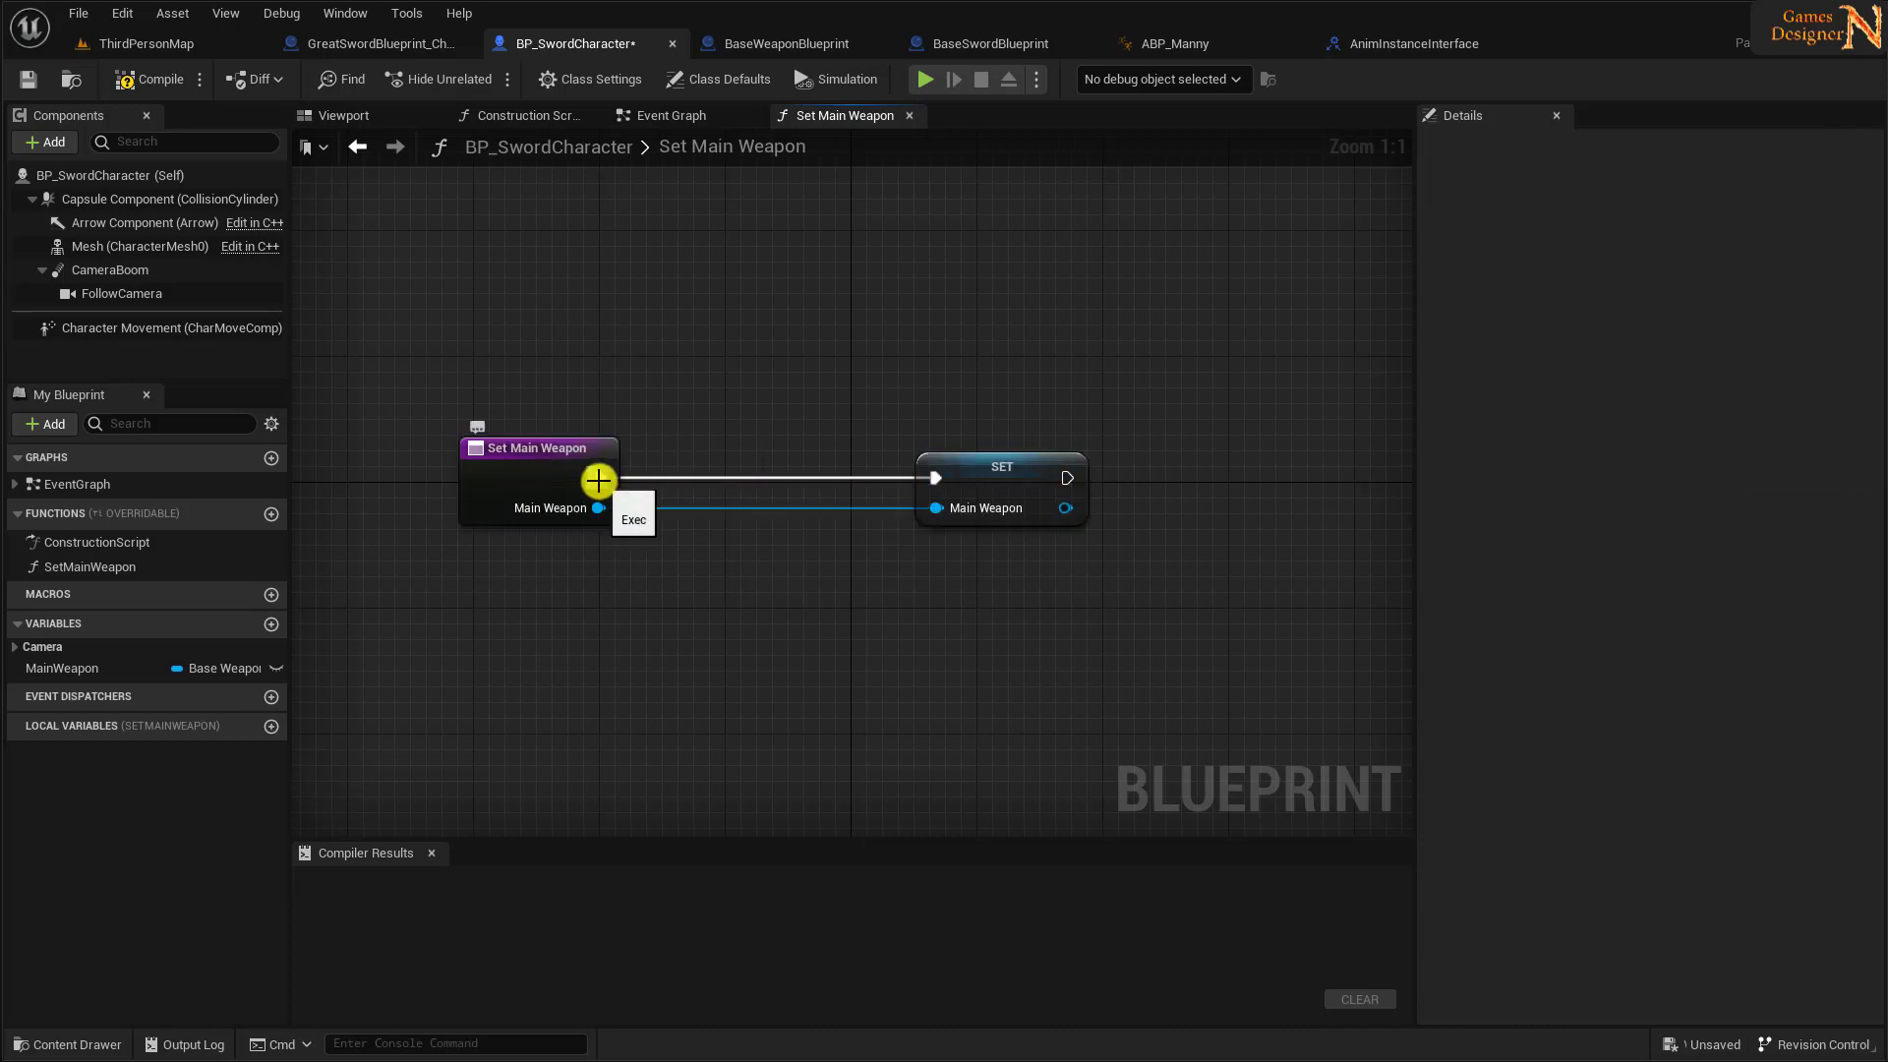
pyautogui.rightClick(597, 480)
pyautogui.click(661, 539)
pyautogui.rightClick(598, 507)
pyautogui.click(661, 539)
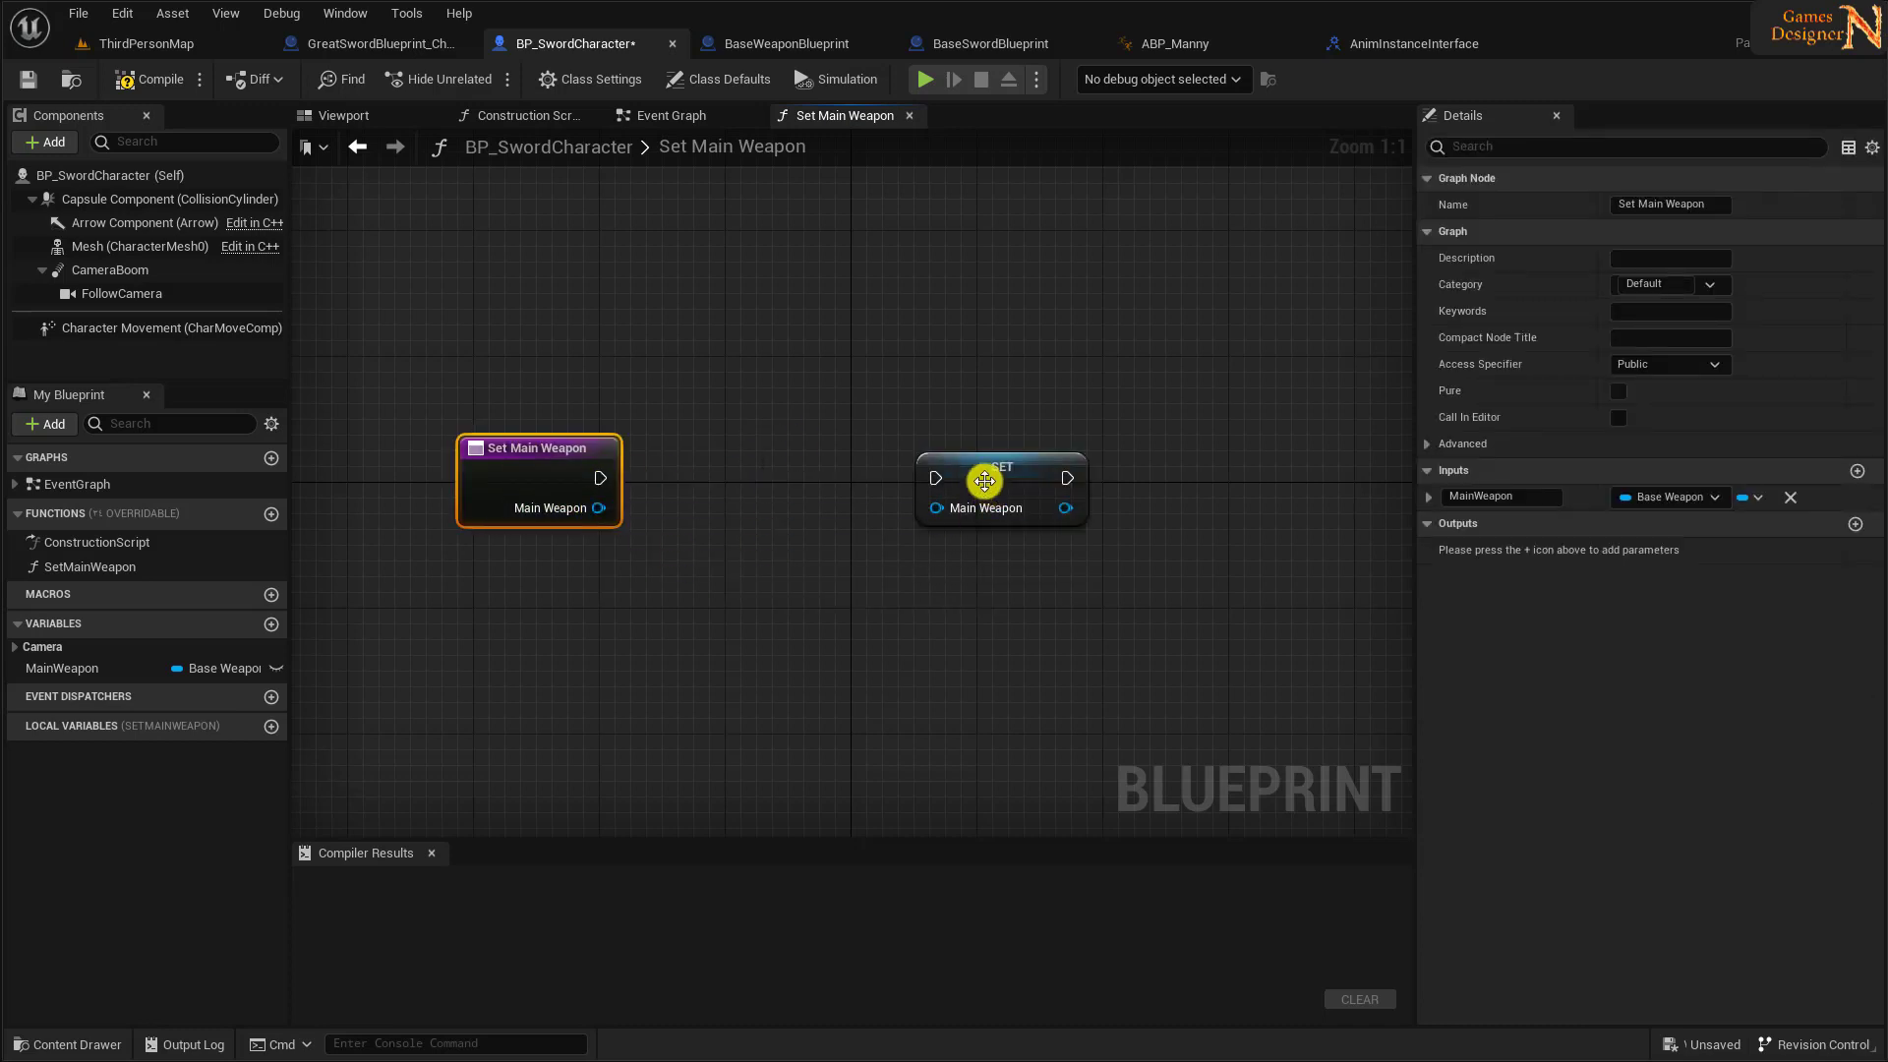
# - Add a Sequence node after the function entry and place a Main Weapon getter
pyautogui.moveTo(984, 481); pyautogui.dragTo(1110, 481)
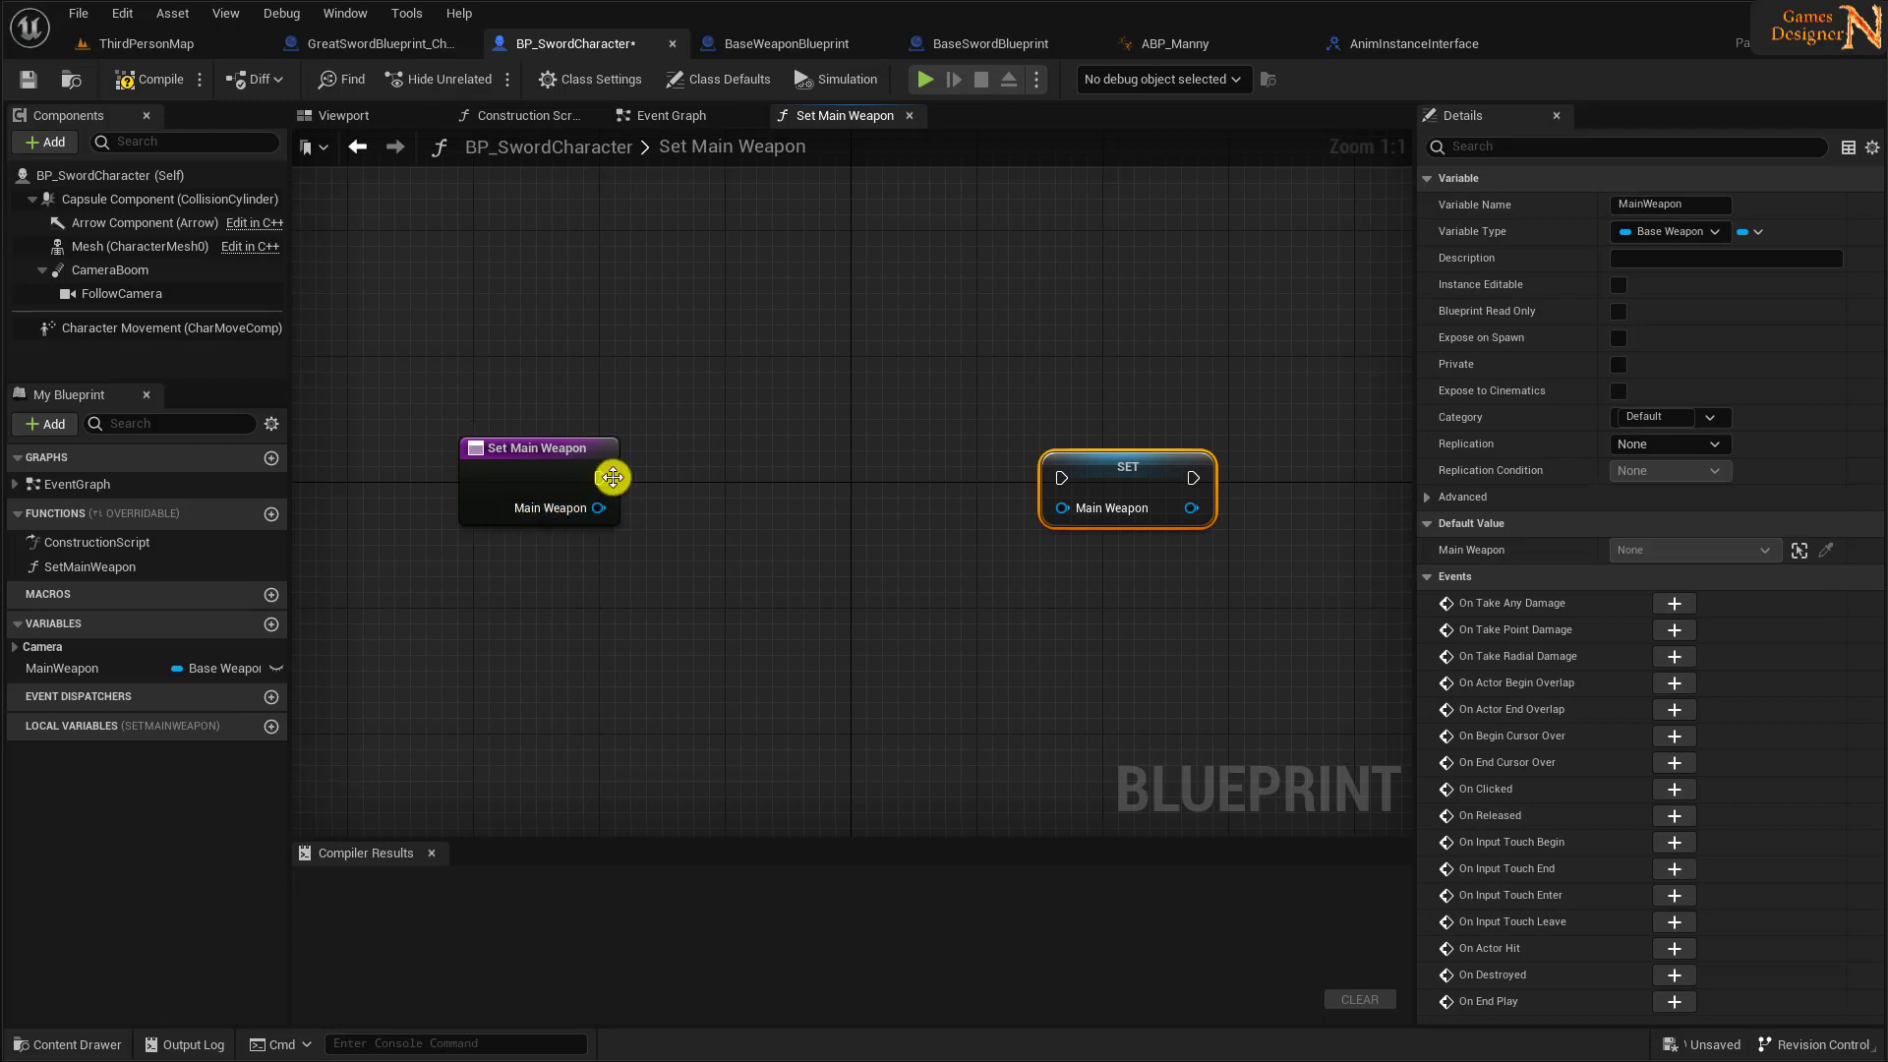
pyautogui.moveTo(600, 477); pyautogui.dragTo(706, 472)
pyautogui.write('sequence')
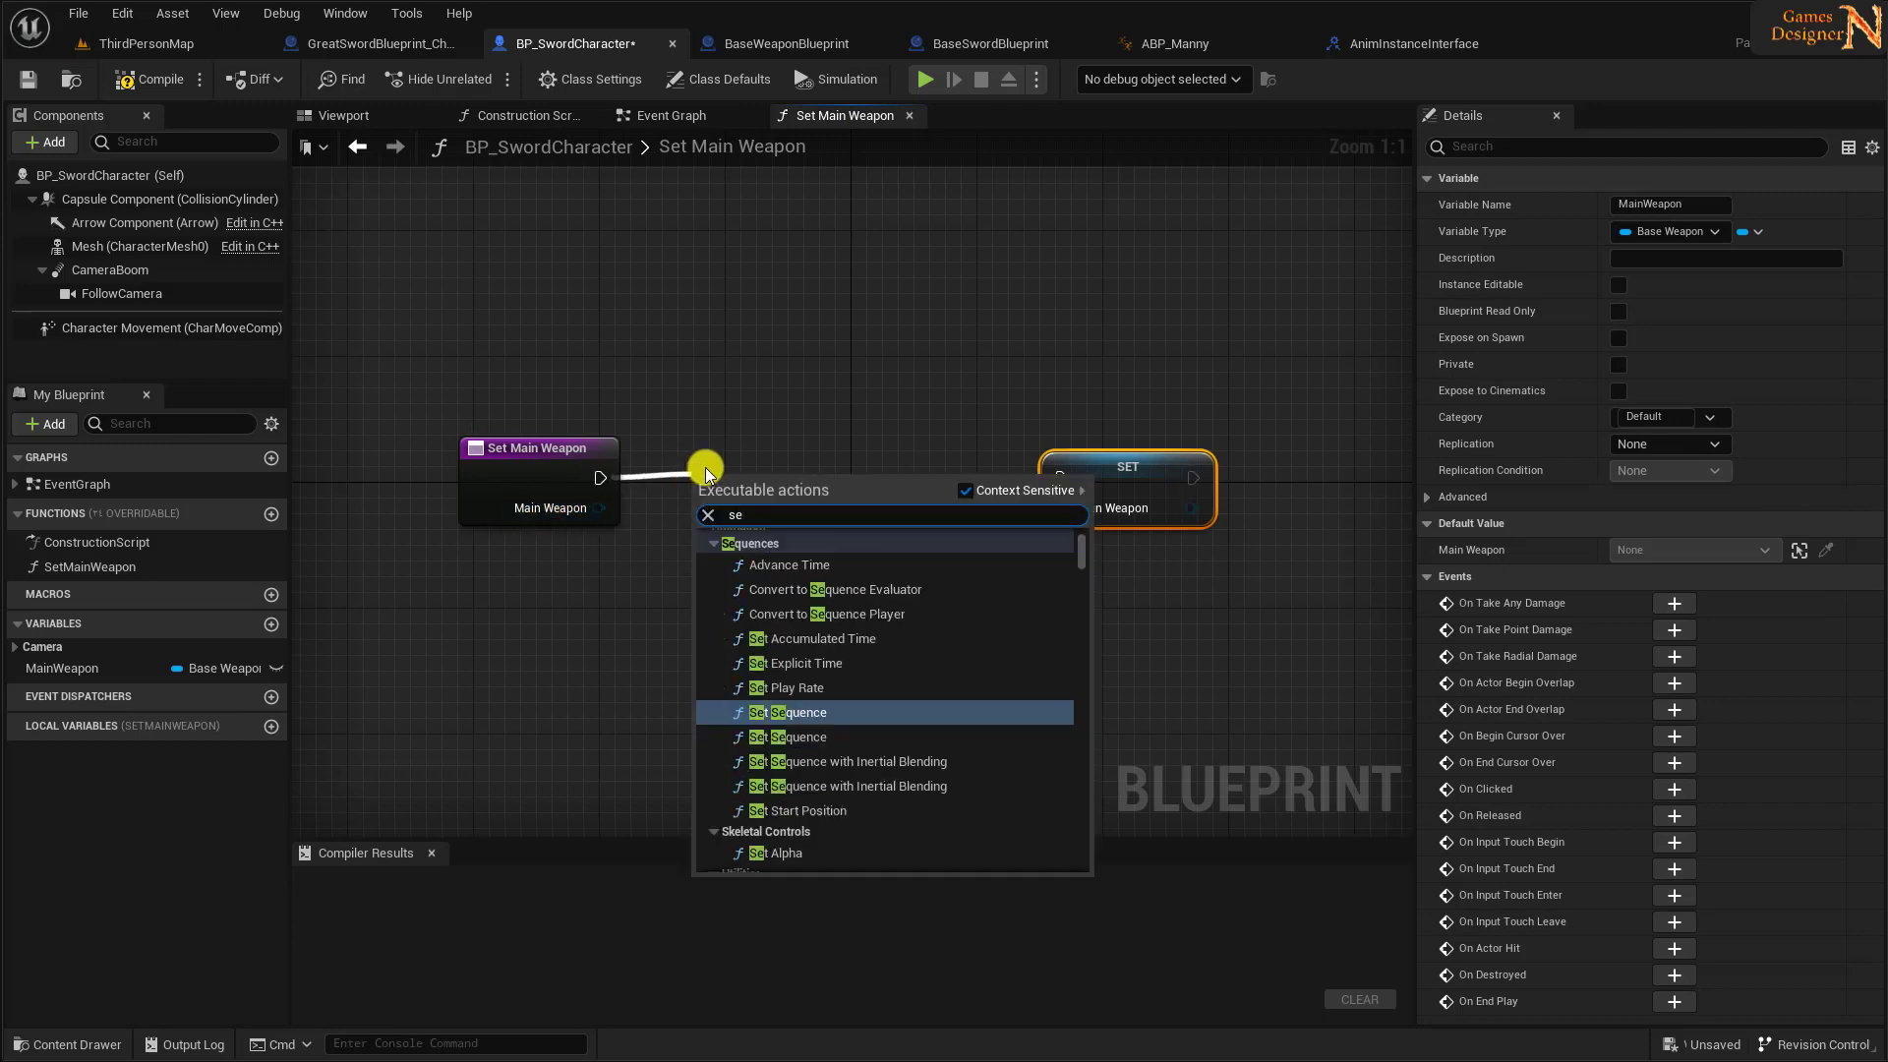
pyautogui.click(777, 739)
pyautogui.moveTo(770, 471); pyautogui.dragTo(770, 455)
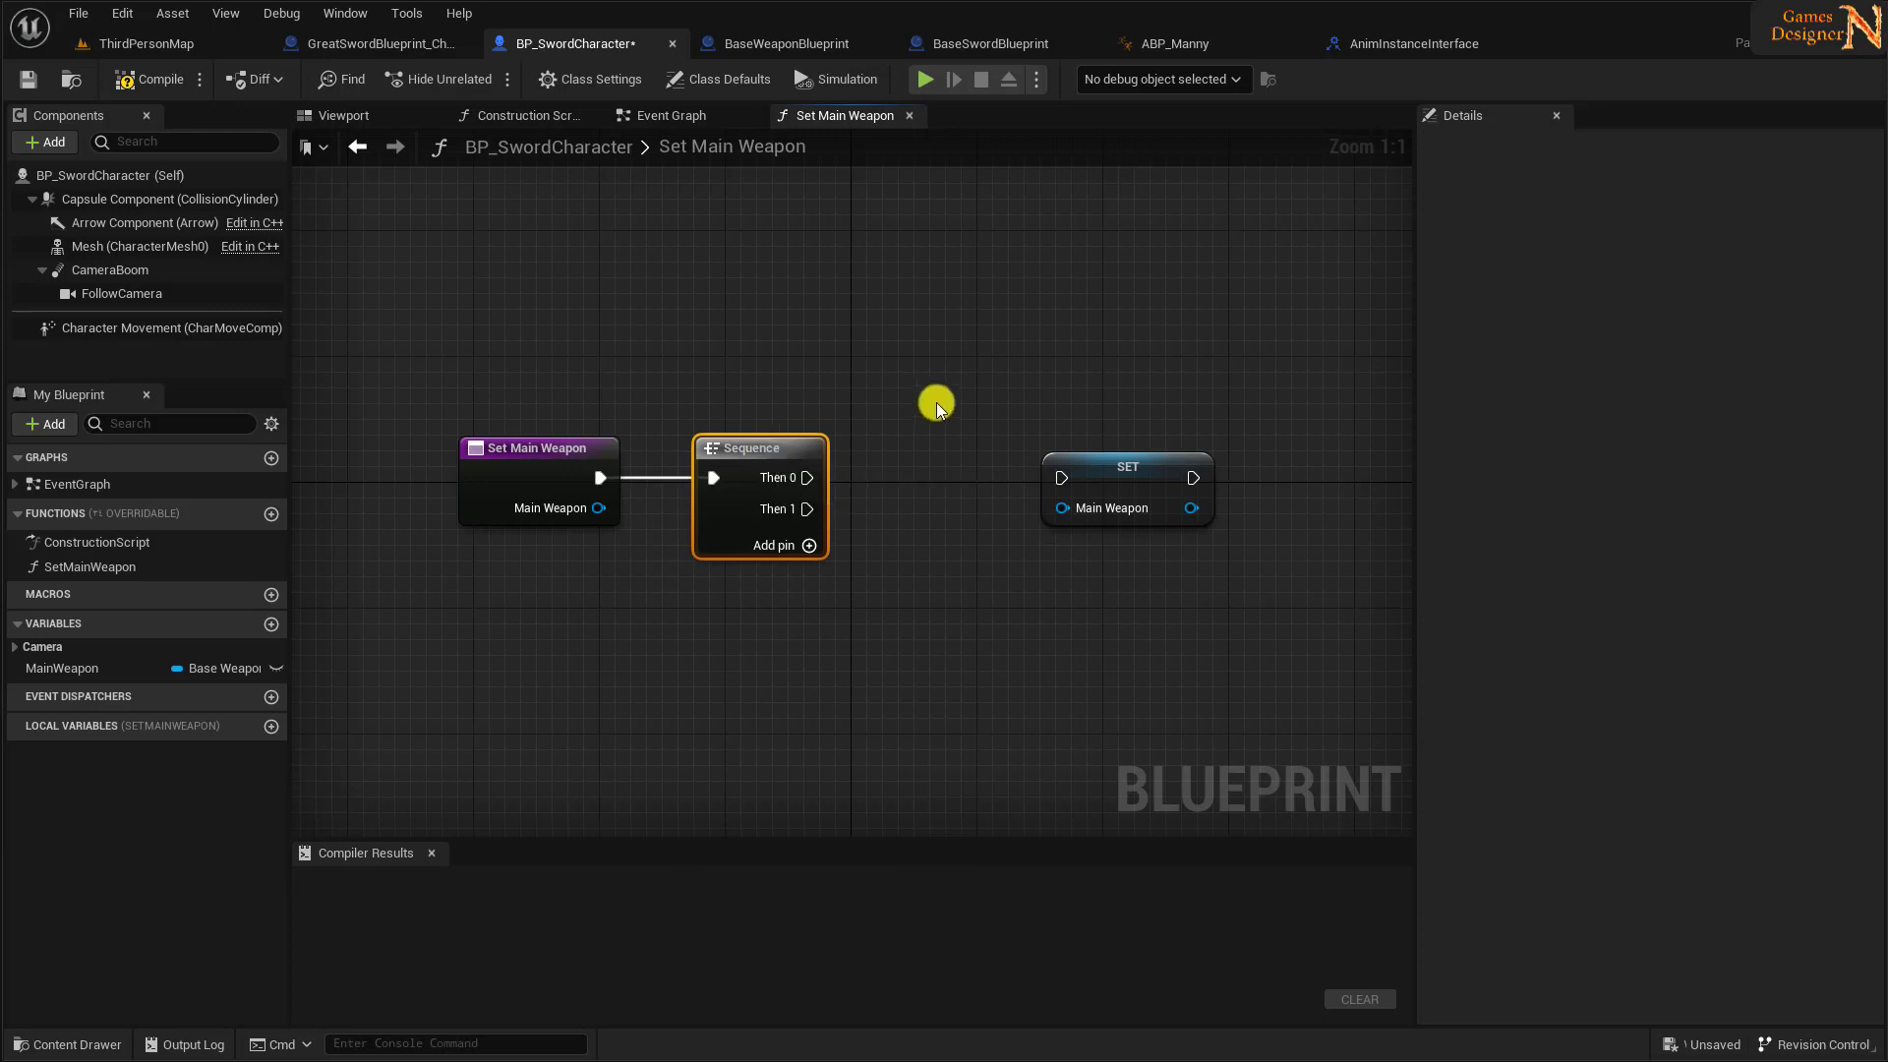
pyautogui.moveTo(69, 668)
pyautogui.mouseDown()
pyautogui.moveTo(658, 307)
pyautogui.moveTo(895, 398)
pyautogui.mouseUp()
pyautogui.click(692, 341)
# - Add an Is Valid check on Main Weapon, run from the Sequence's Then 0
pyautogui.write('is va')
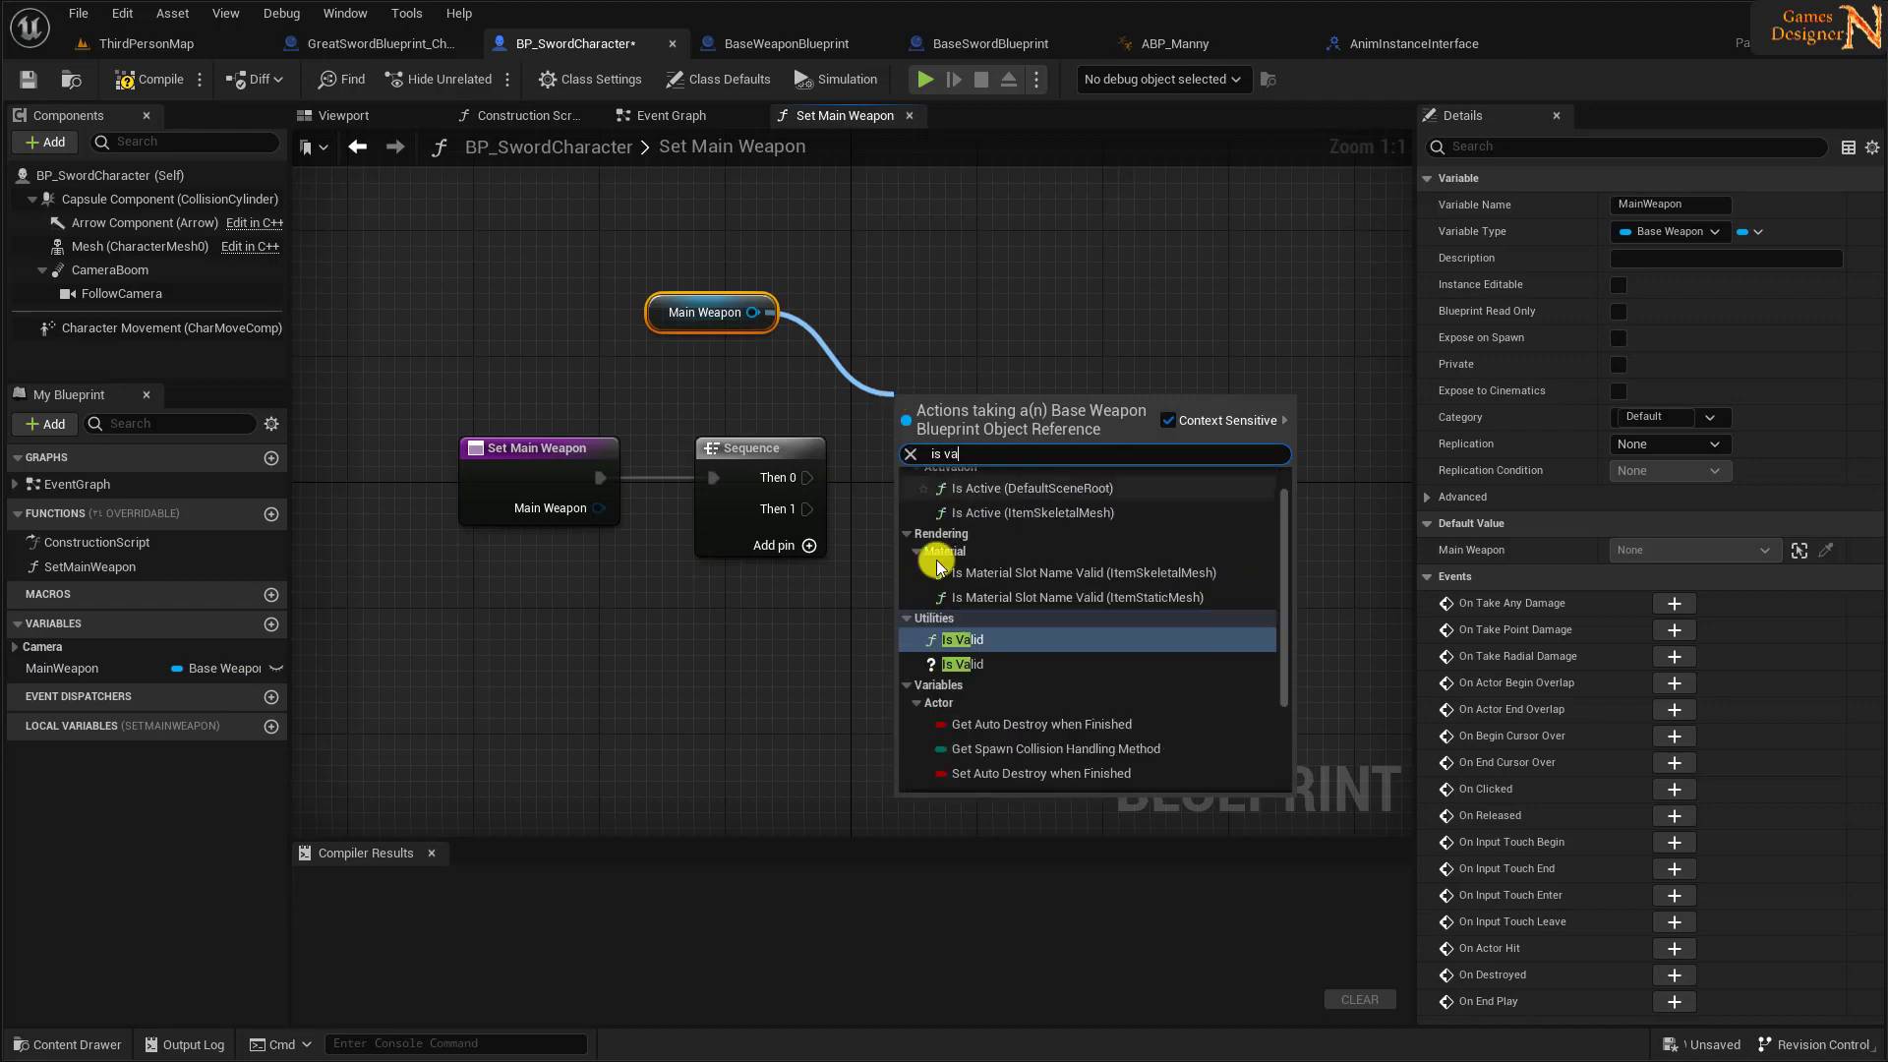
pyautogui.click(963, 664)
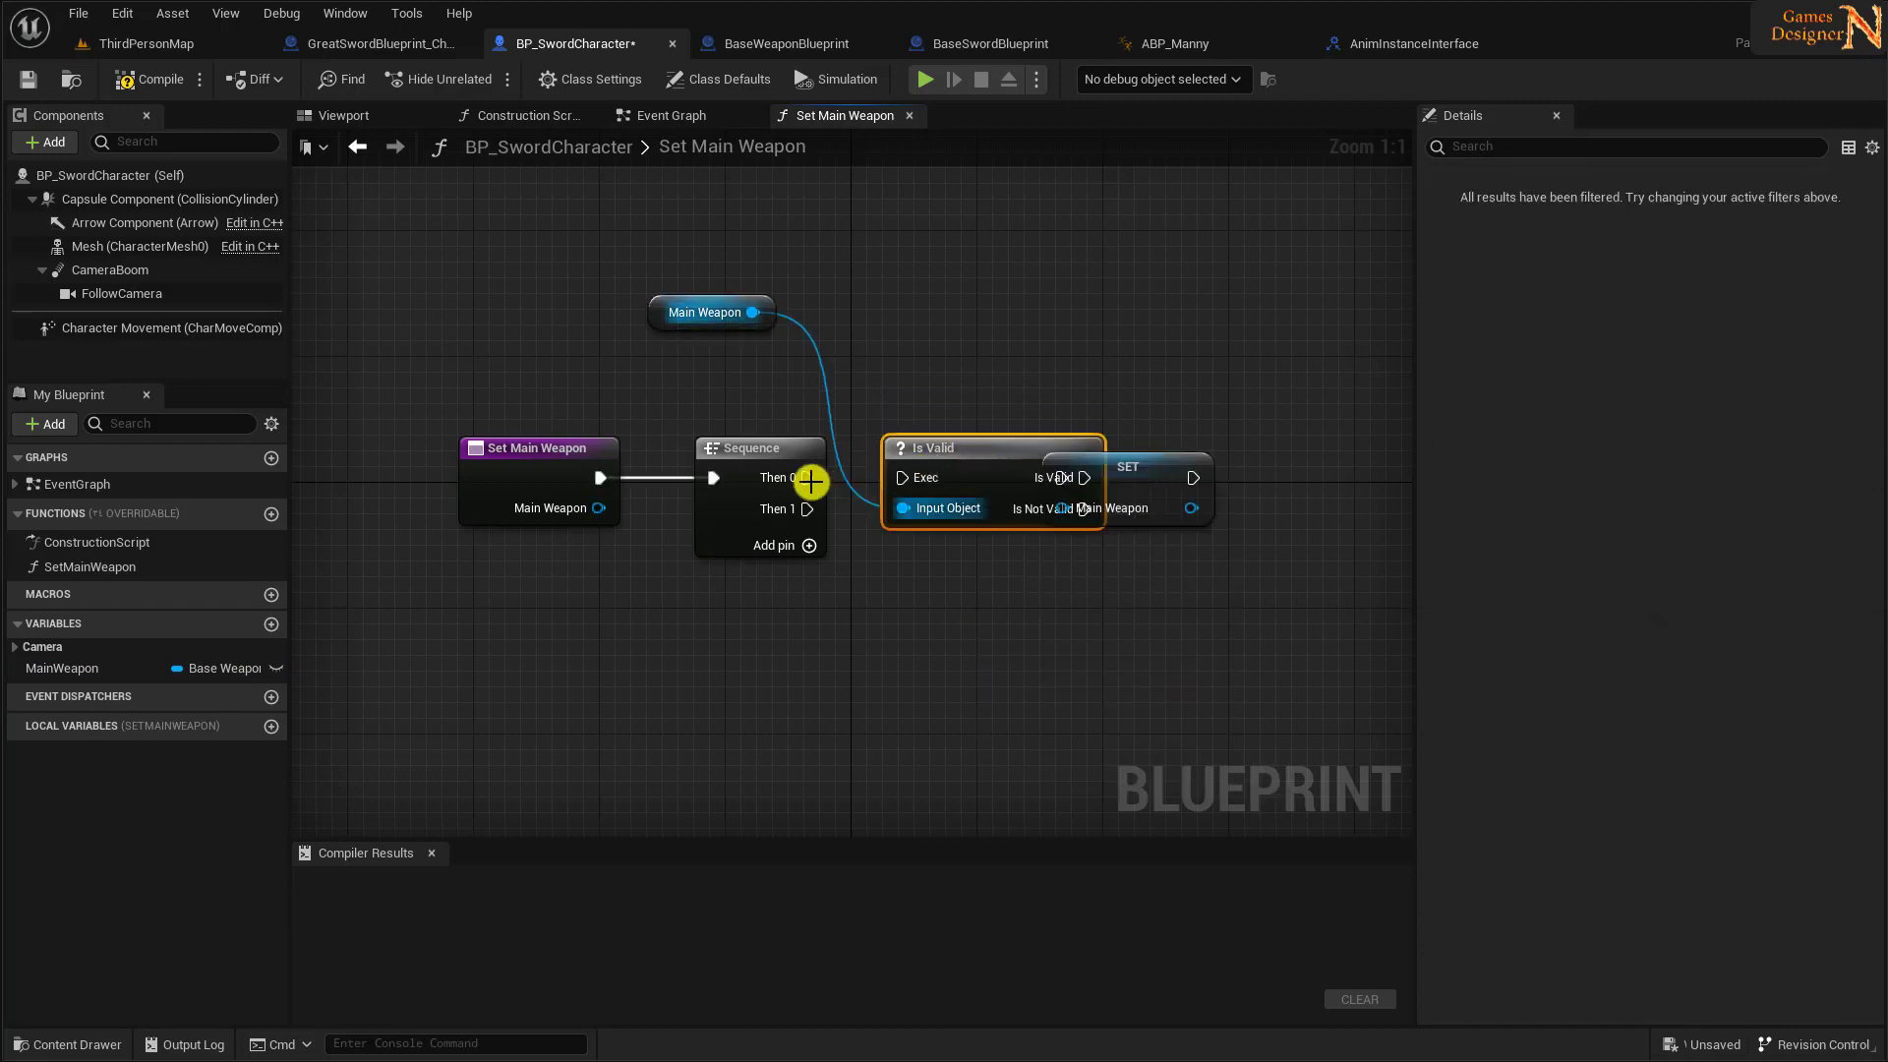
pyautogui.moveTo(807, 477); pyautogui.dragTo(902, 477)
pyautogui.moveTo(1097, 494); pyautogui.dragTo(1088, 520)
pyautogui.moveTo(857, 438); pyautogui.dragTo(708, 323, button='right')
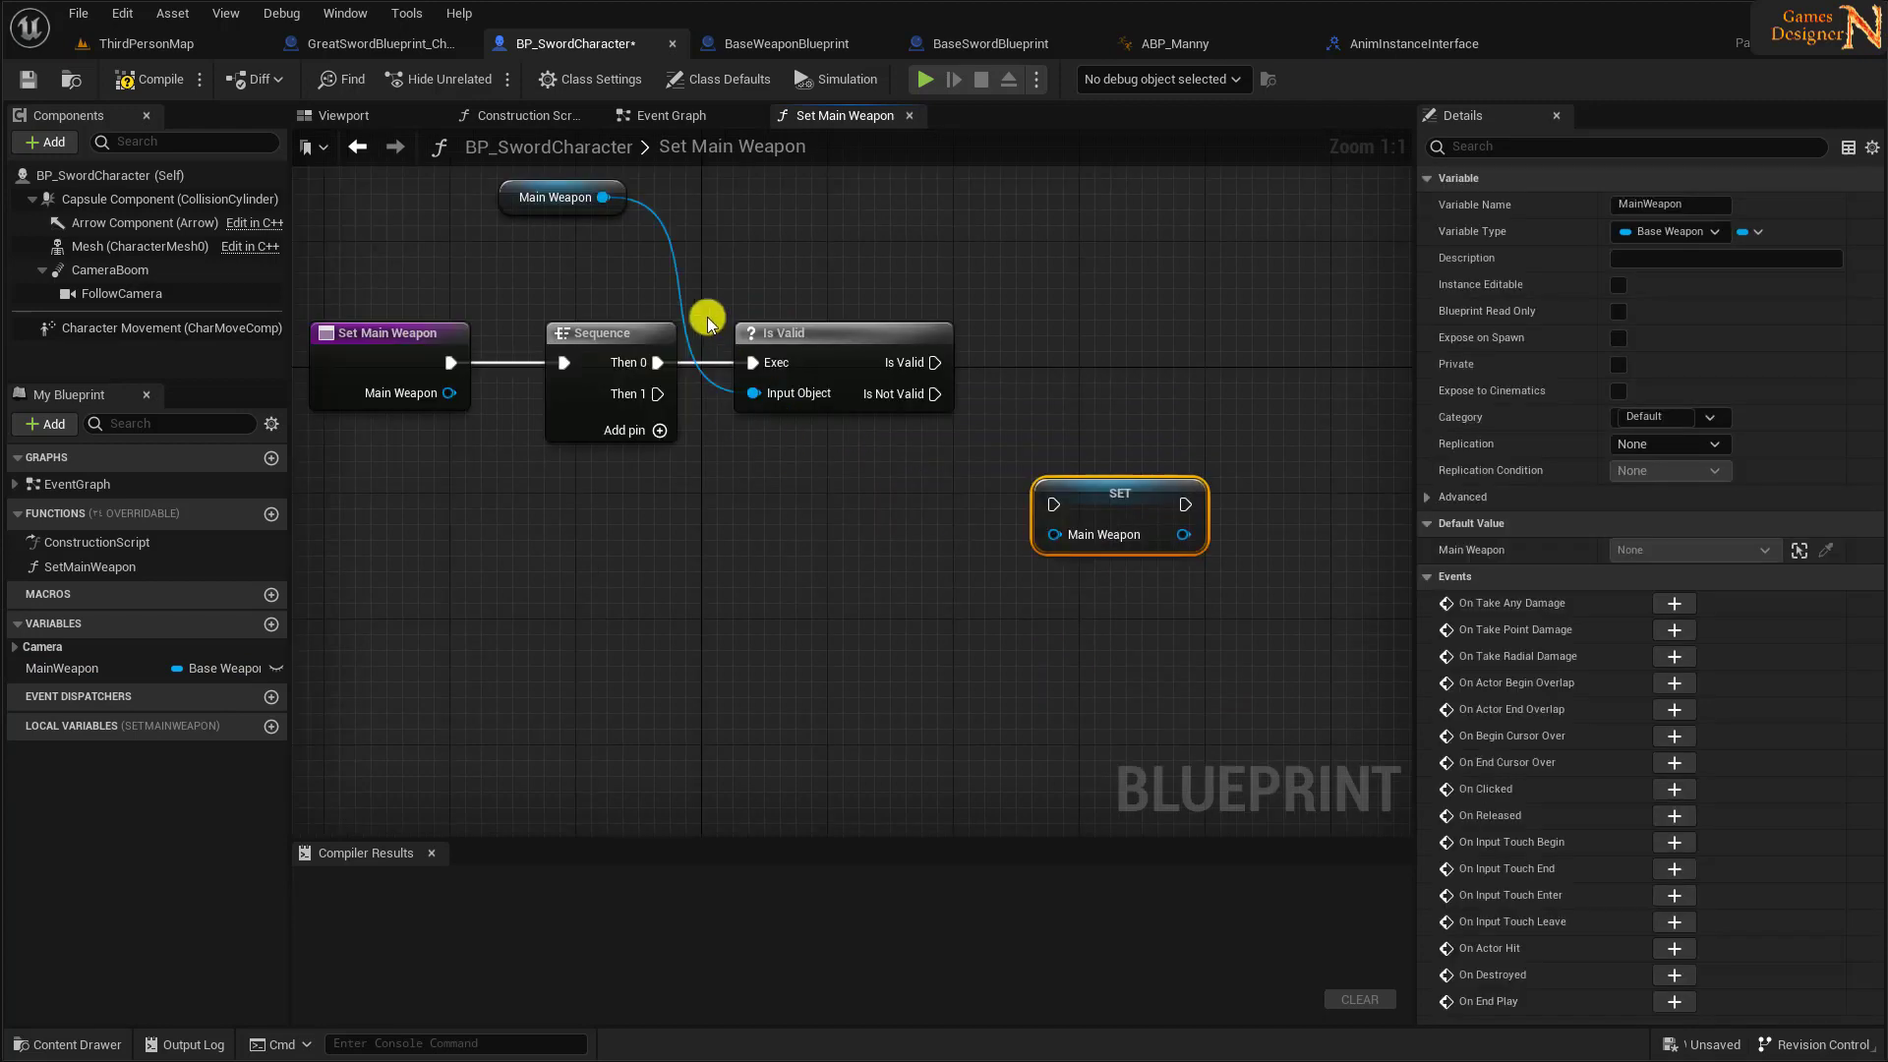
# - Call On Unequiped on Main Weapon when it is valid
pyautogui.moveTo(603, 202); pyautogui.dragTo(1007, 246)
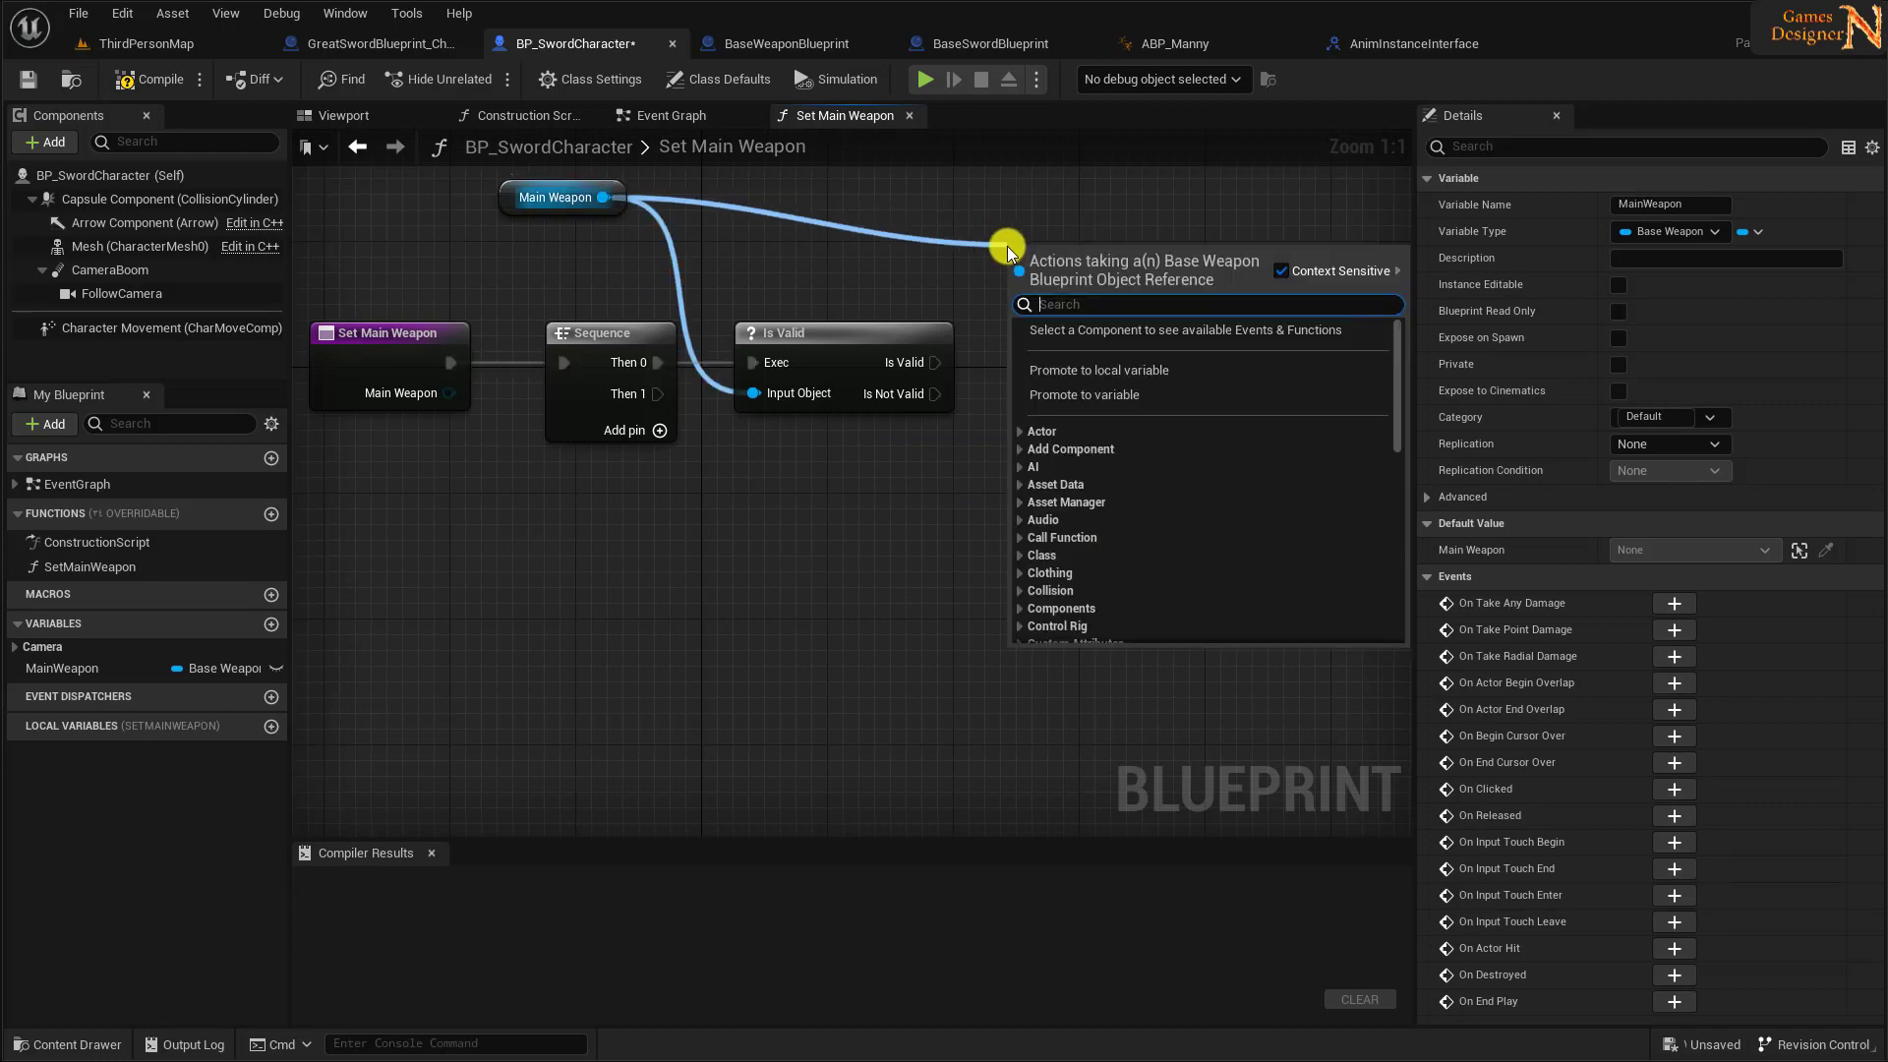
pyautogui.write('unequip')
pyautogui.click(1160, 352)
pyautogui.moveTo(1086, 257); pyautogui.dragTo(1102, 321)
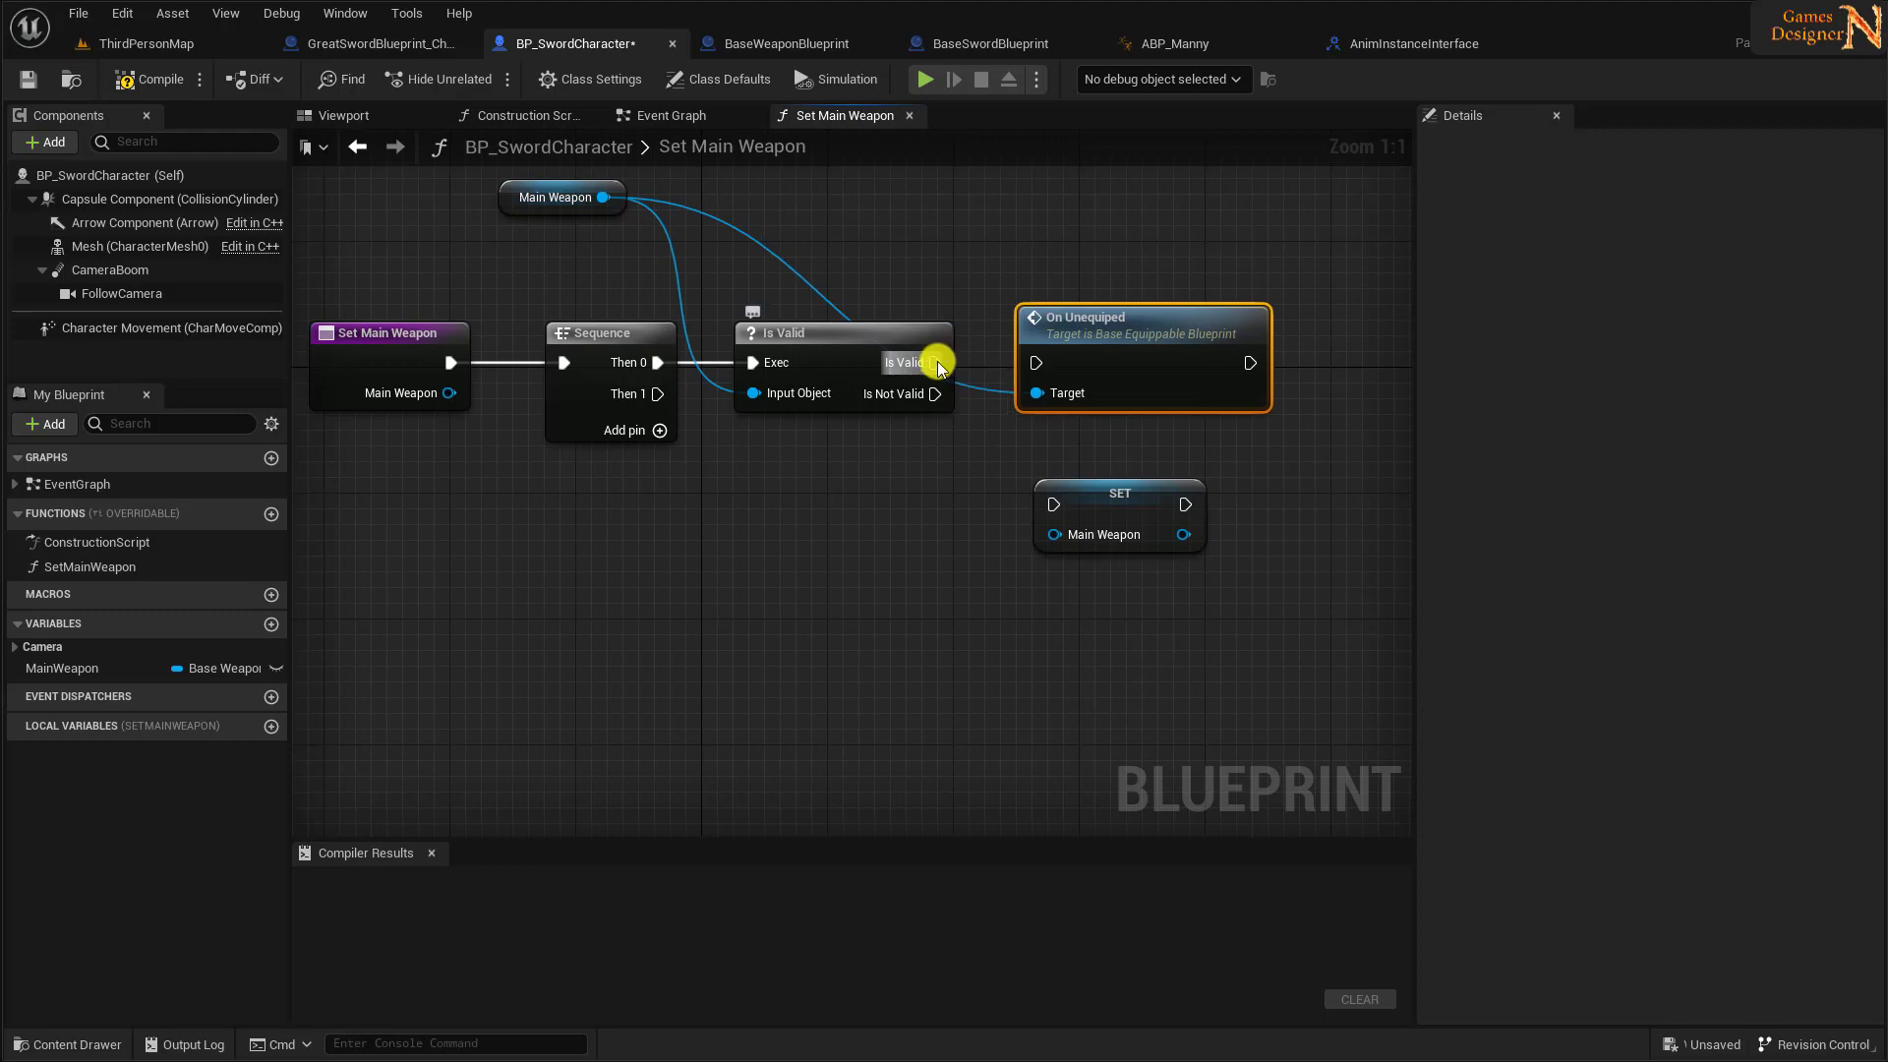
pyautogui.moveTo(935, 362); pyautogui.dragTo(1032, 362)
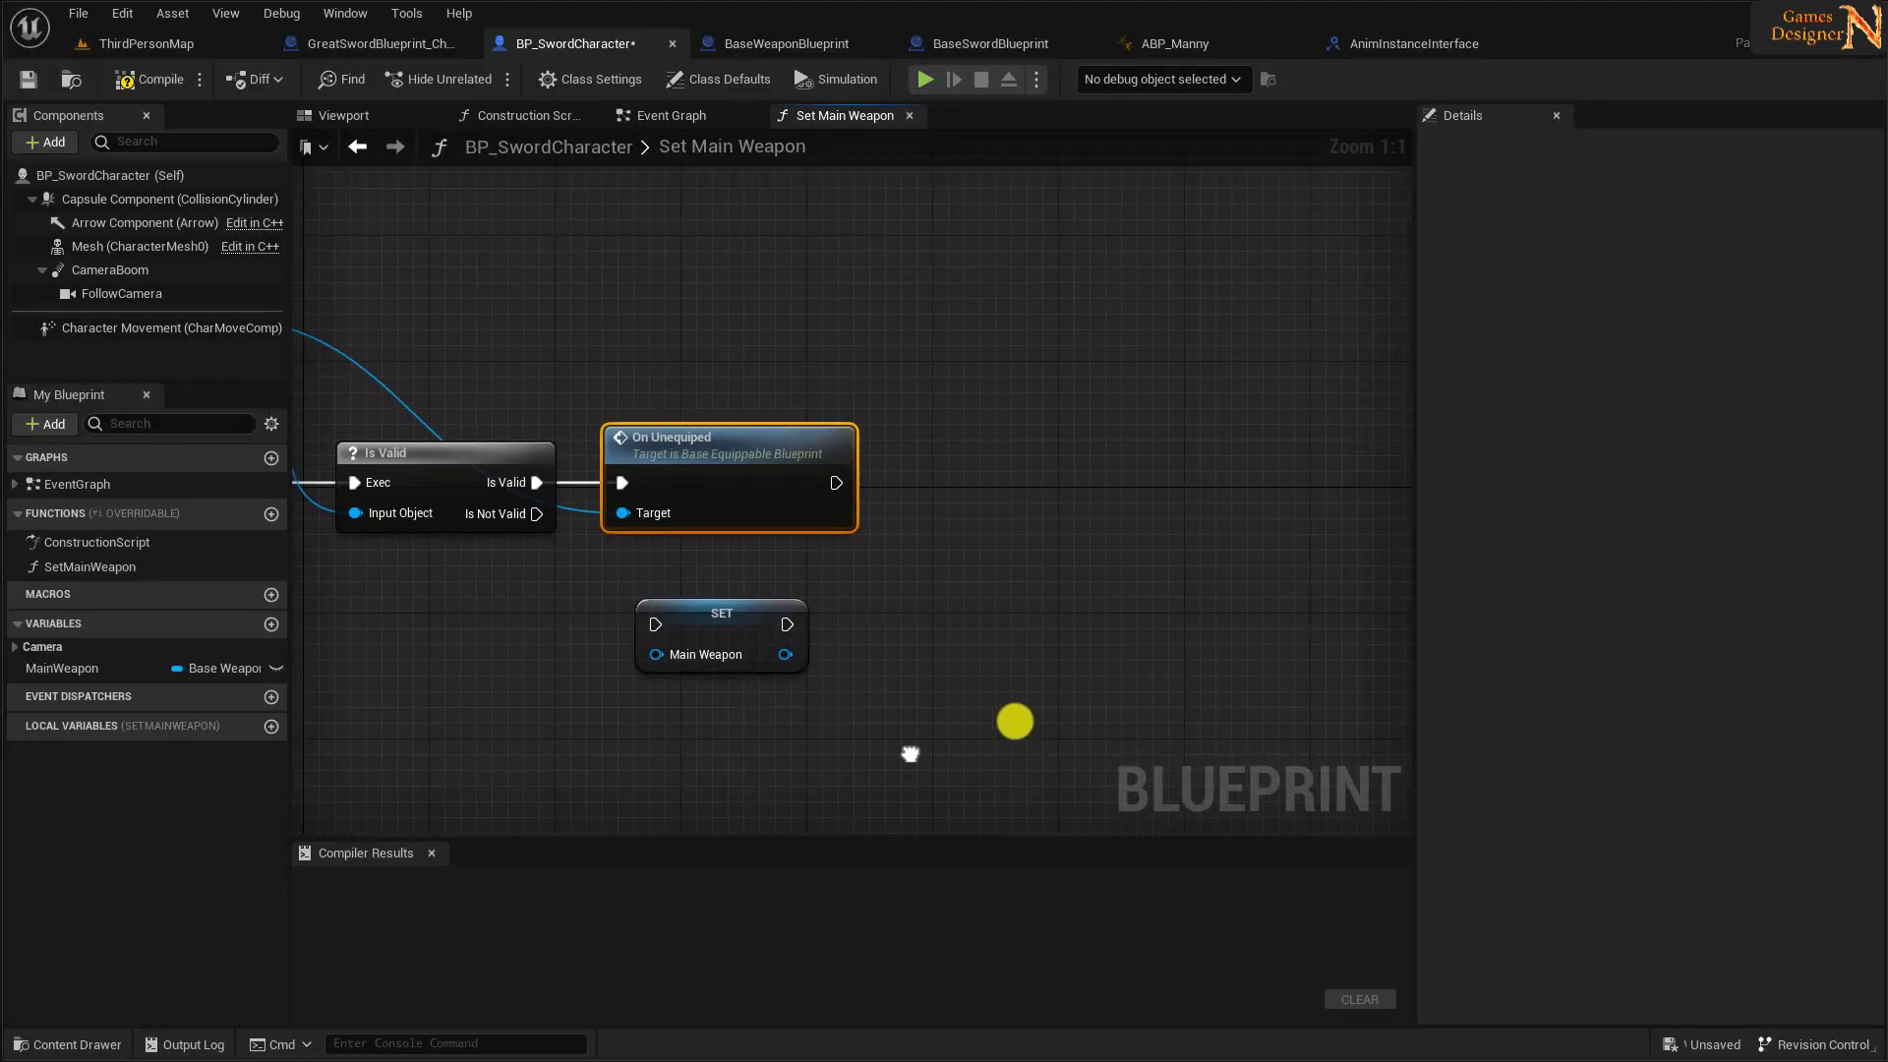
# - Destroy the Main Weapon actor after On Unequiped runs
pyautogui.moveTo(47, 682); pyautogui.dragTo(782, 369)
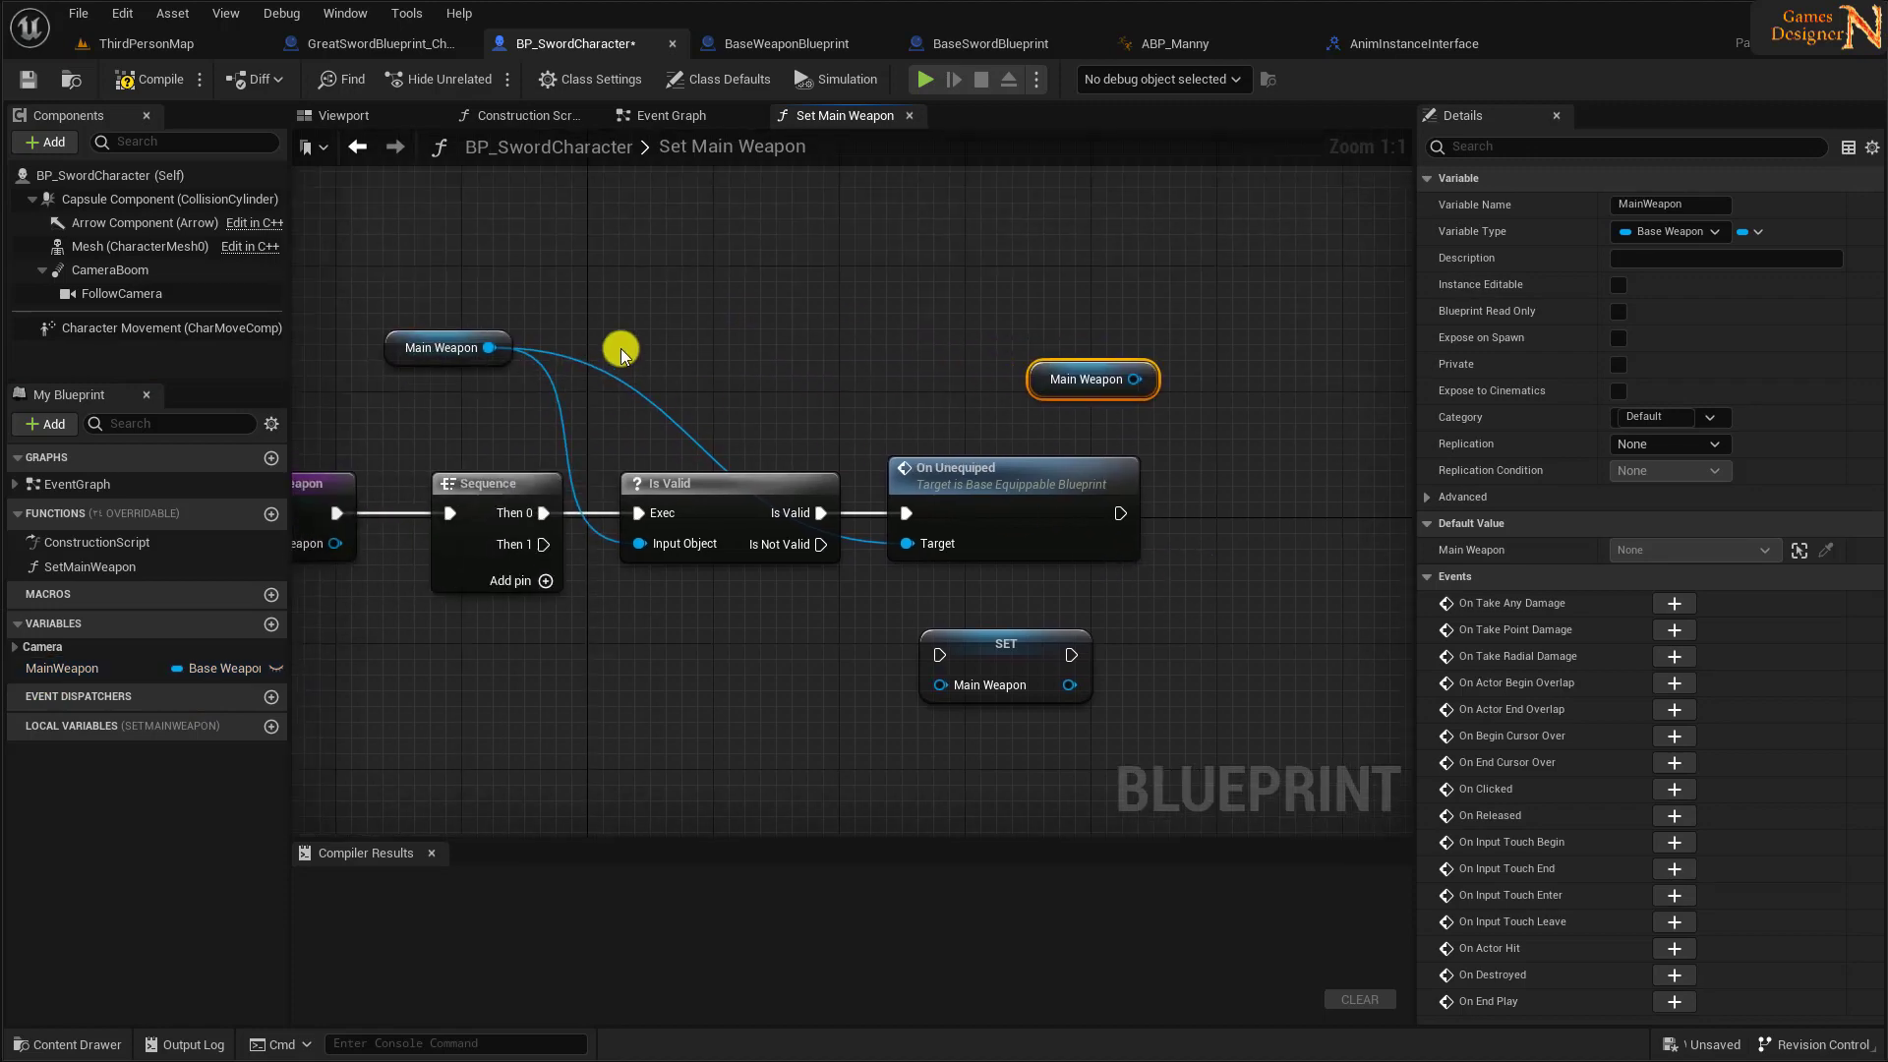
pyautogui.click(457, 350)
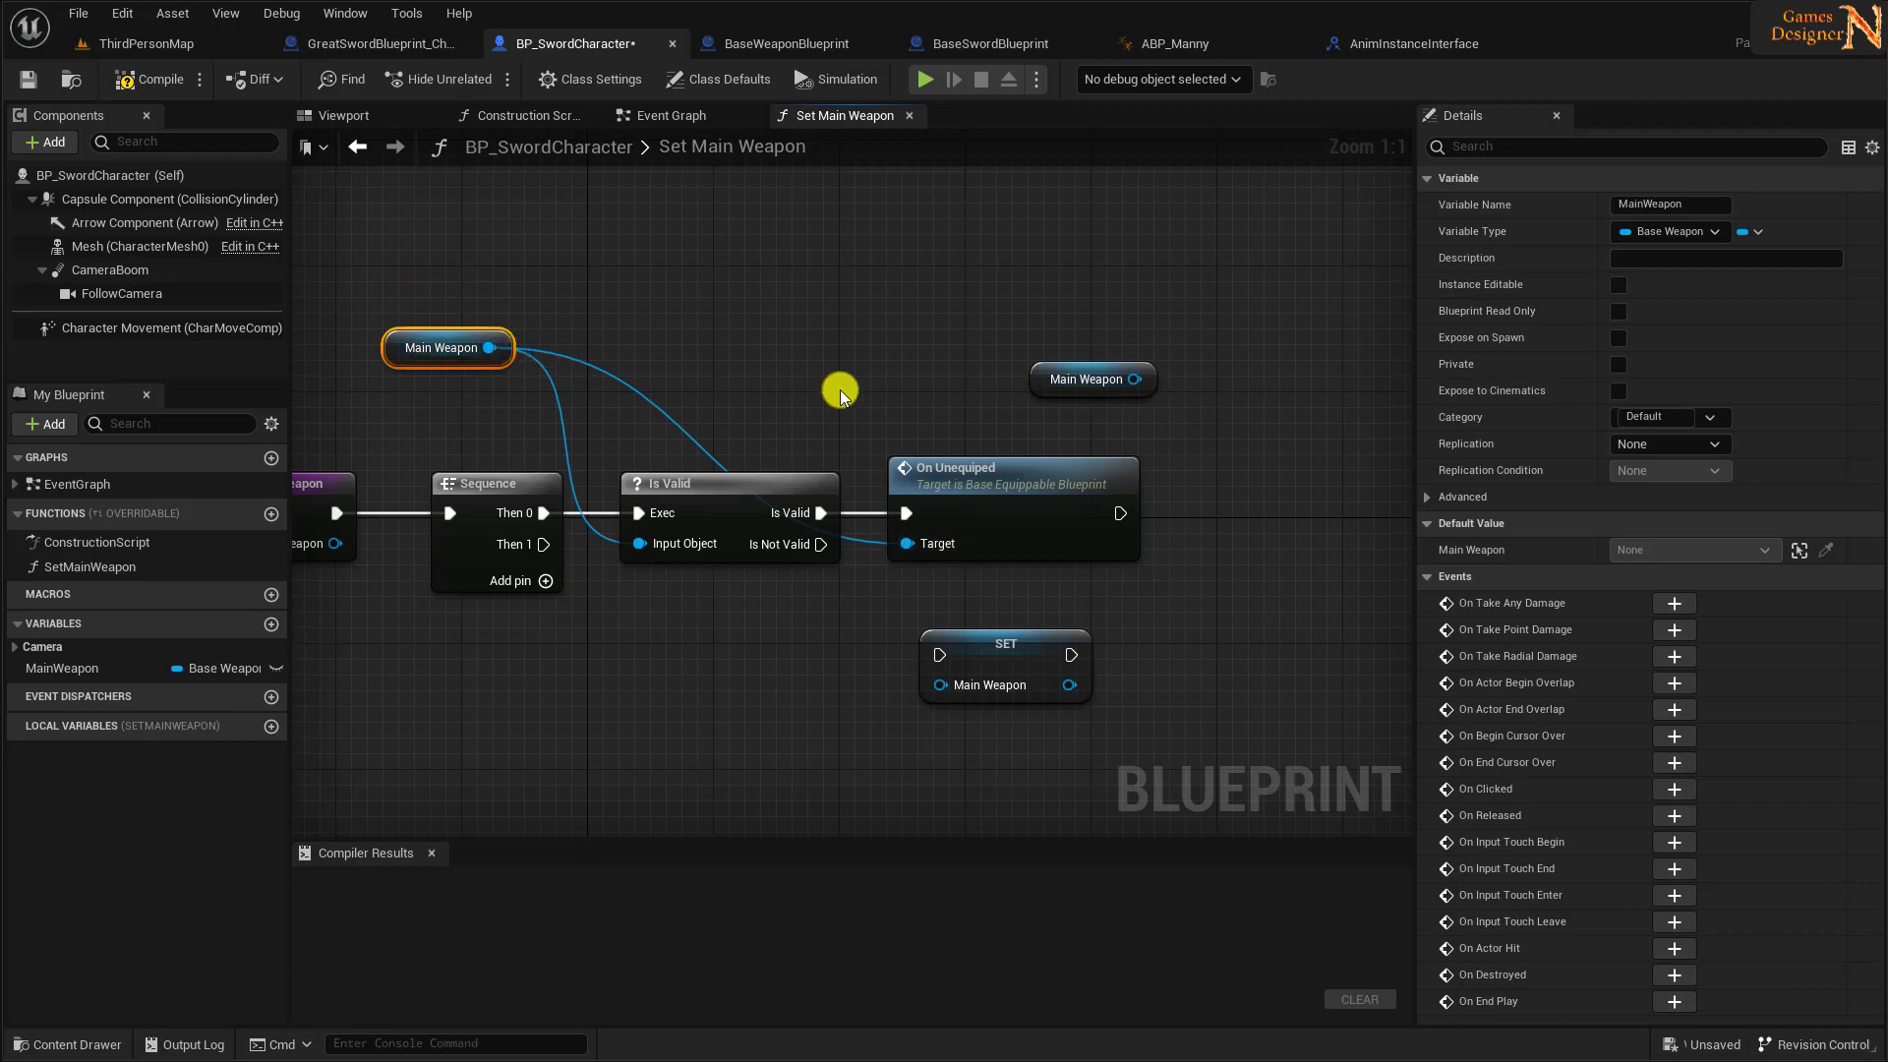
pyautogui.moveTo(1256, 444); pyautogui.dragTo(1145, 429, button='right')
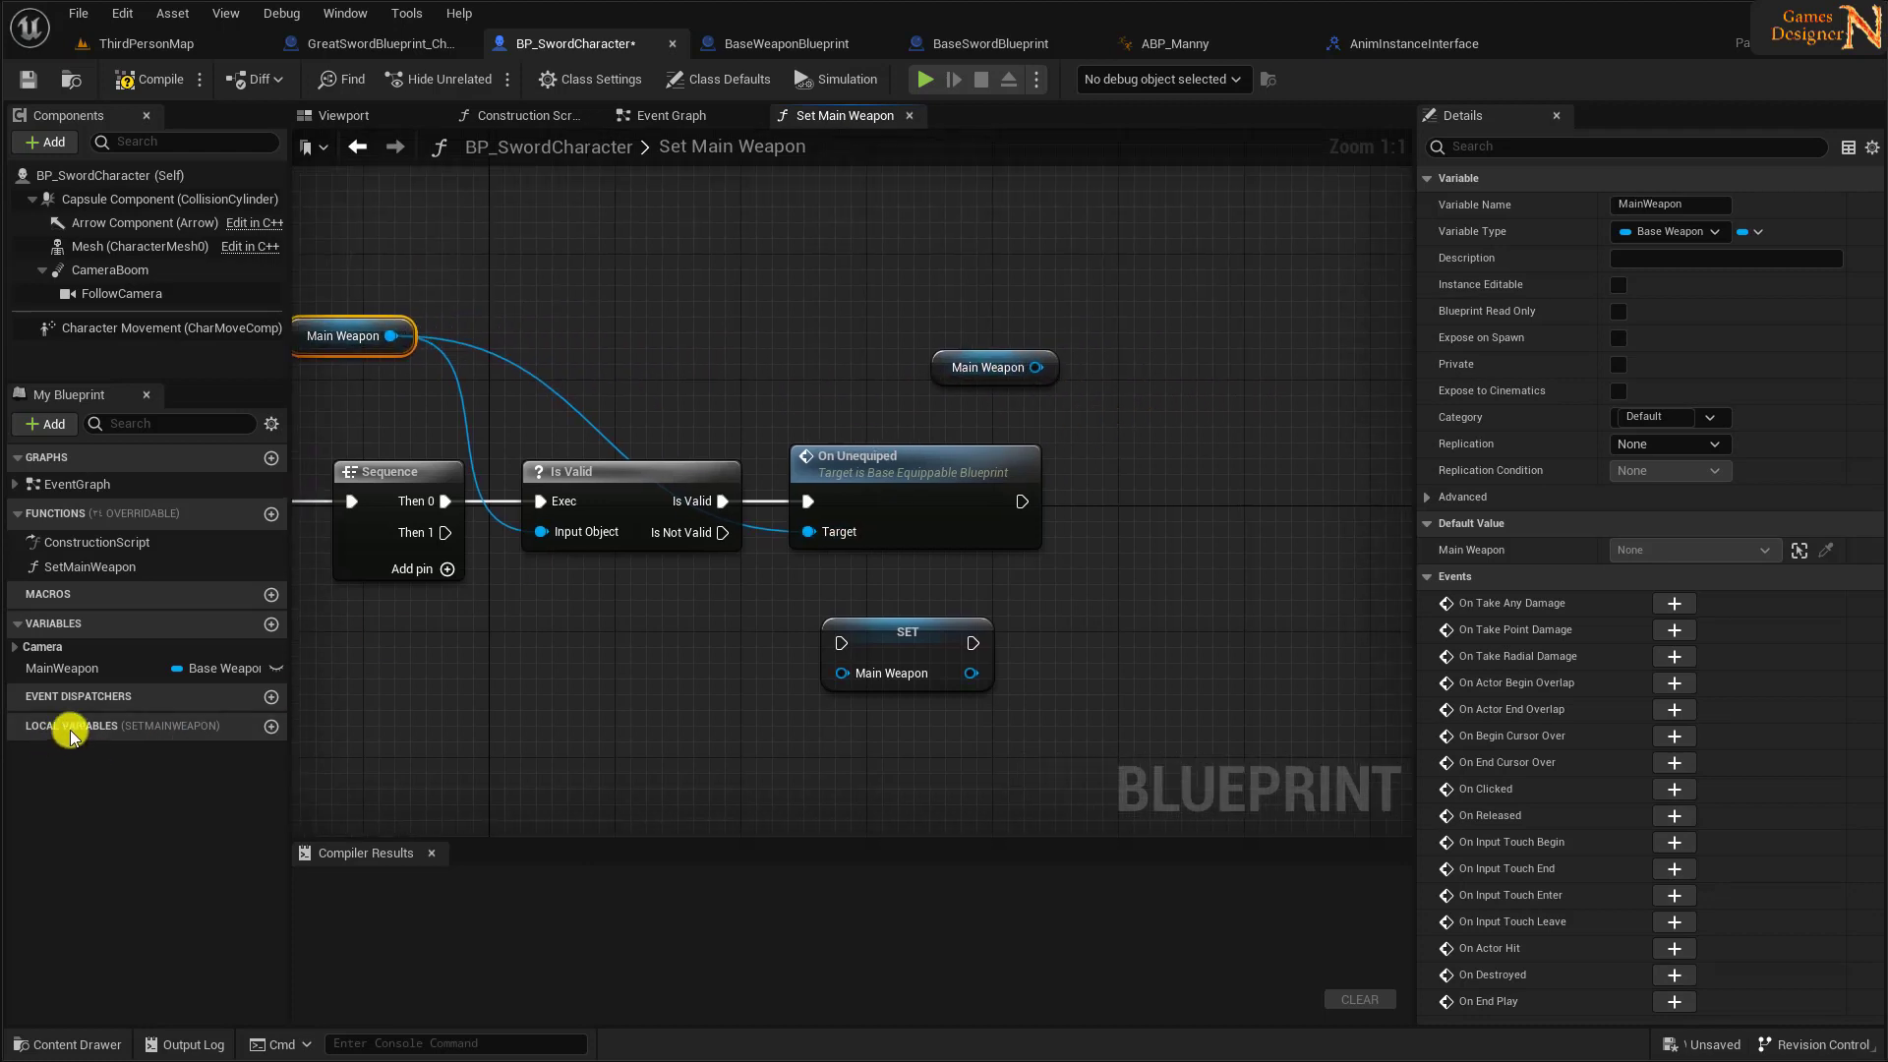
pyautogui.moveTo(1201, 611); pyautogui.dragTo(994, 592, button='right')
pyautogui.moveTo(829, 348); pyautogui.dragTo(955, 442)
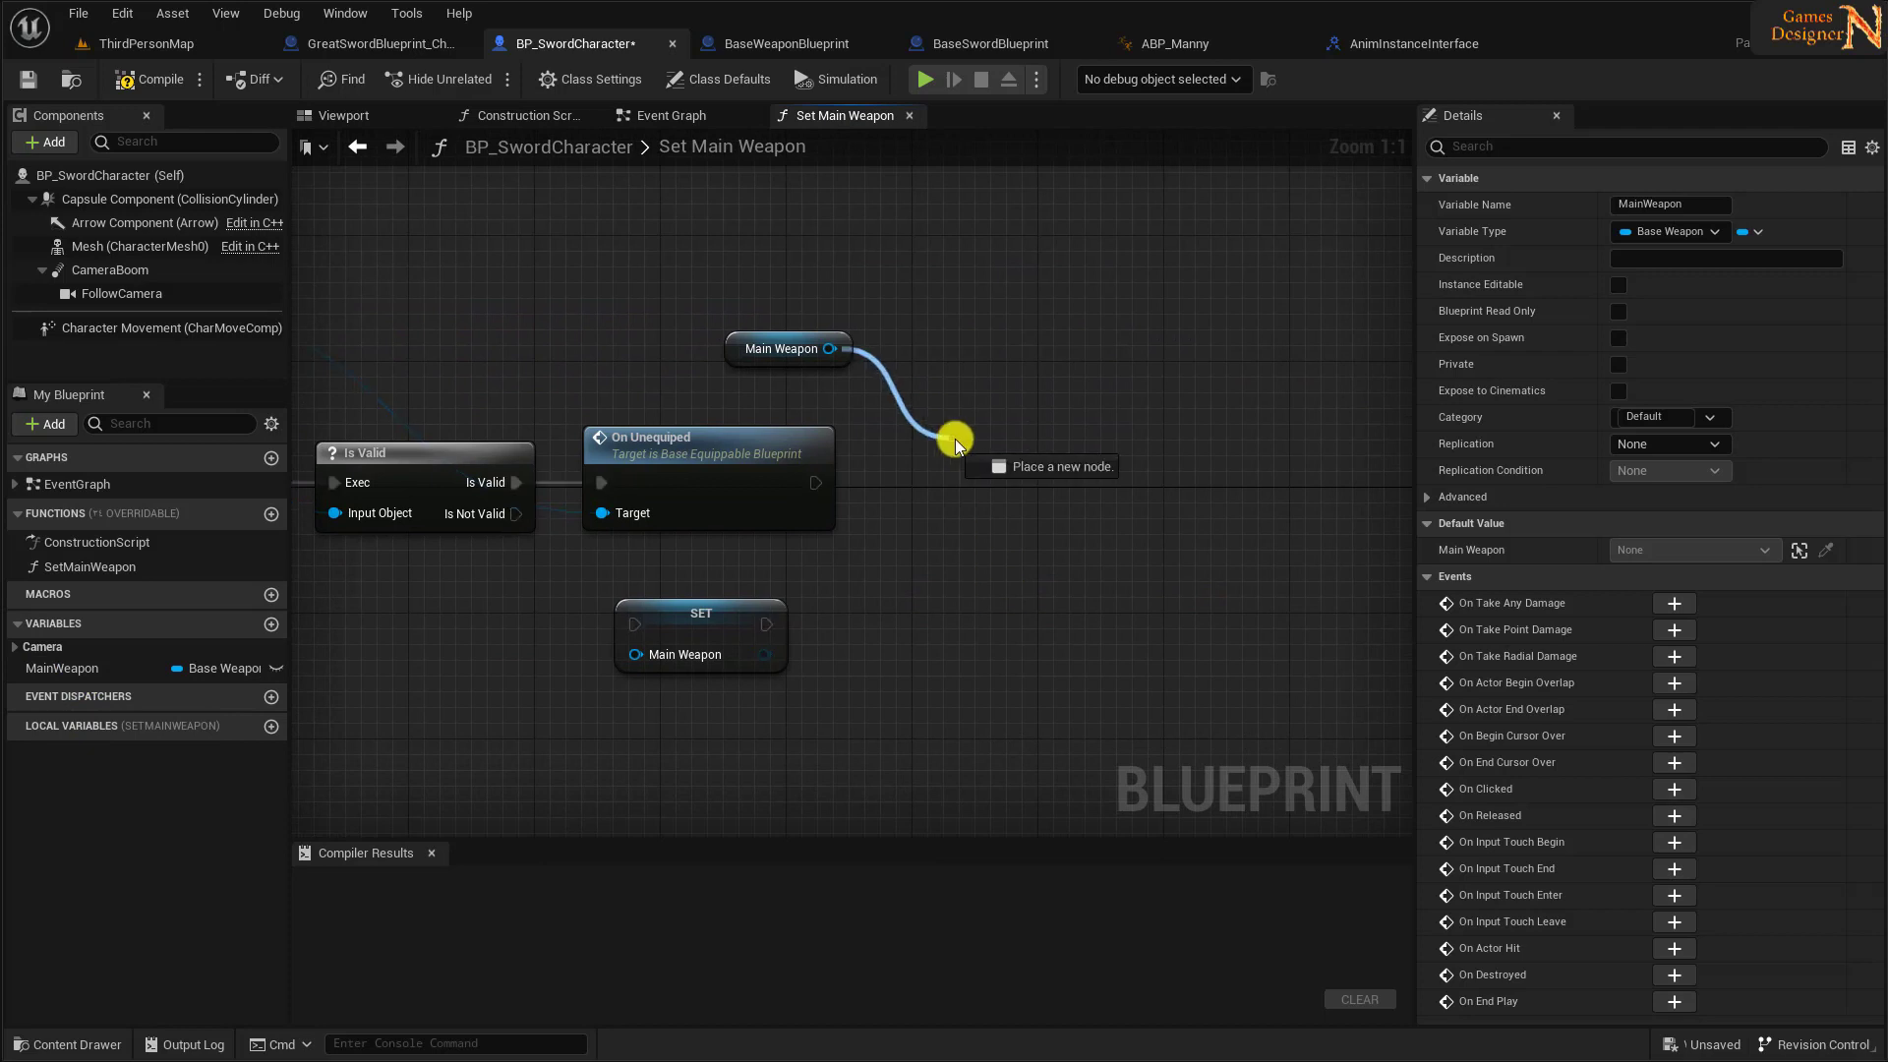
pyautogui.write('destroy')
pyautogui.press('Return')
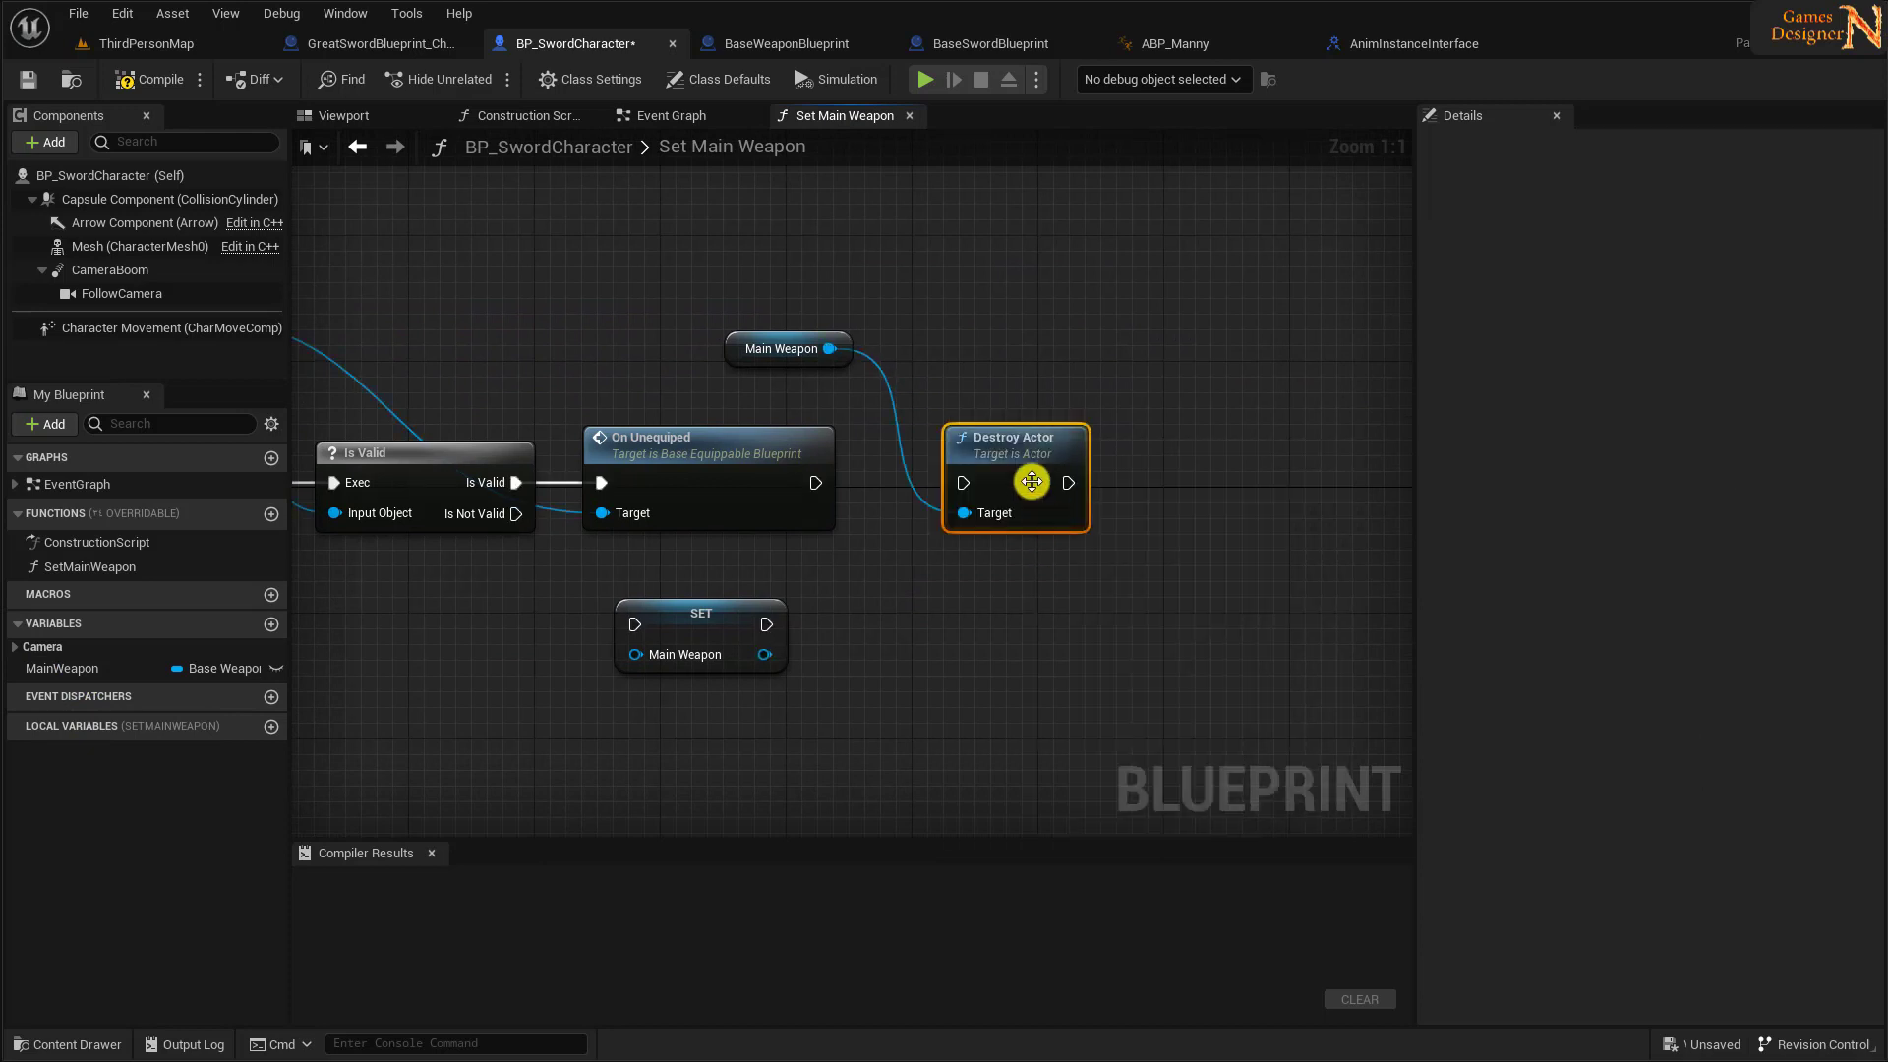
pyautogui.moveTo(815, 481); pyautogui.dragTo(946, 491)
pyautogui.moveTo(946, 491); pyautogui.dragTo(1312, 633, button='right')
pyautogui.moveTo(434, 560); pyautogui.dragTo(616, 624, button='right')
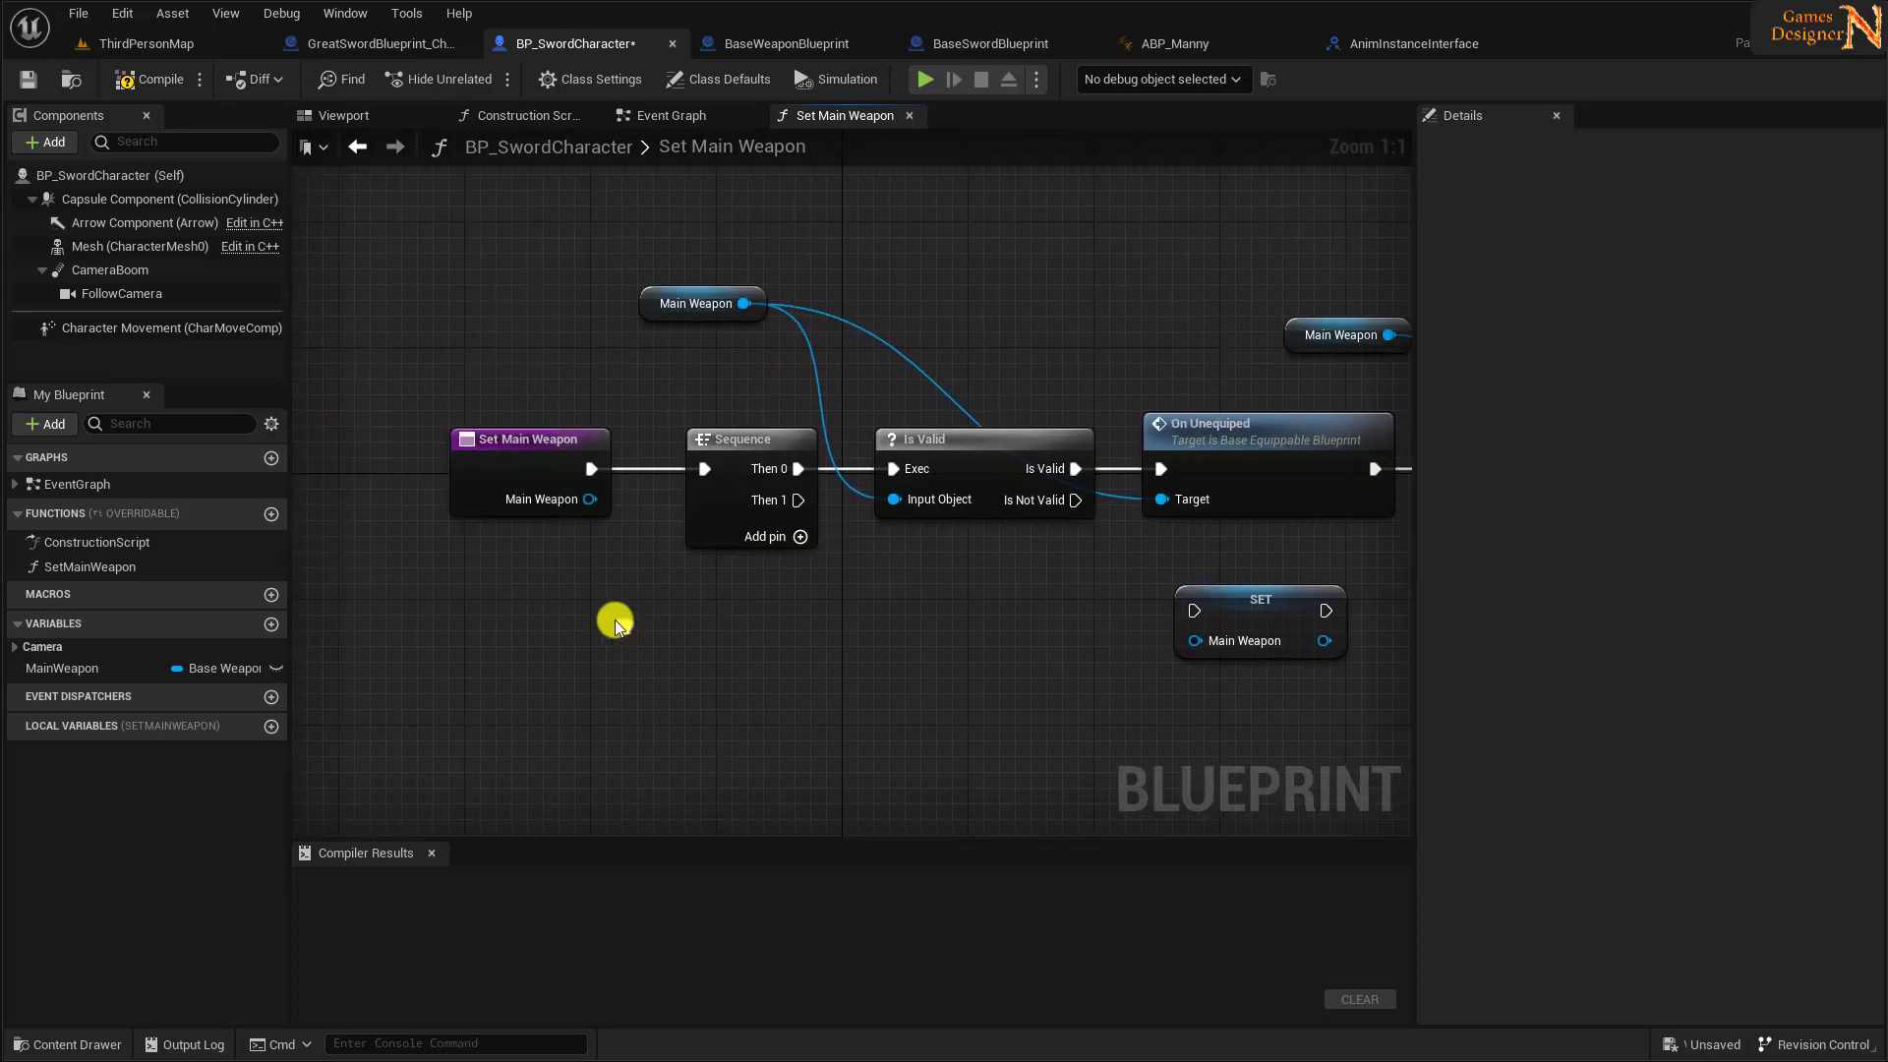
pyautogui.click(499, 437)
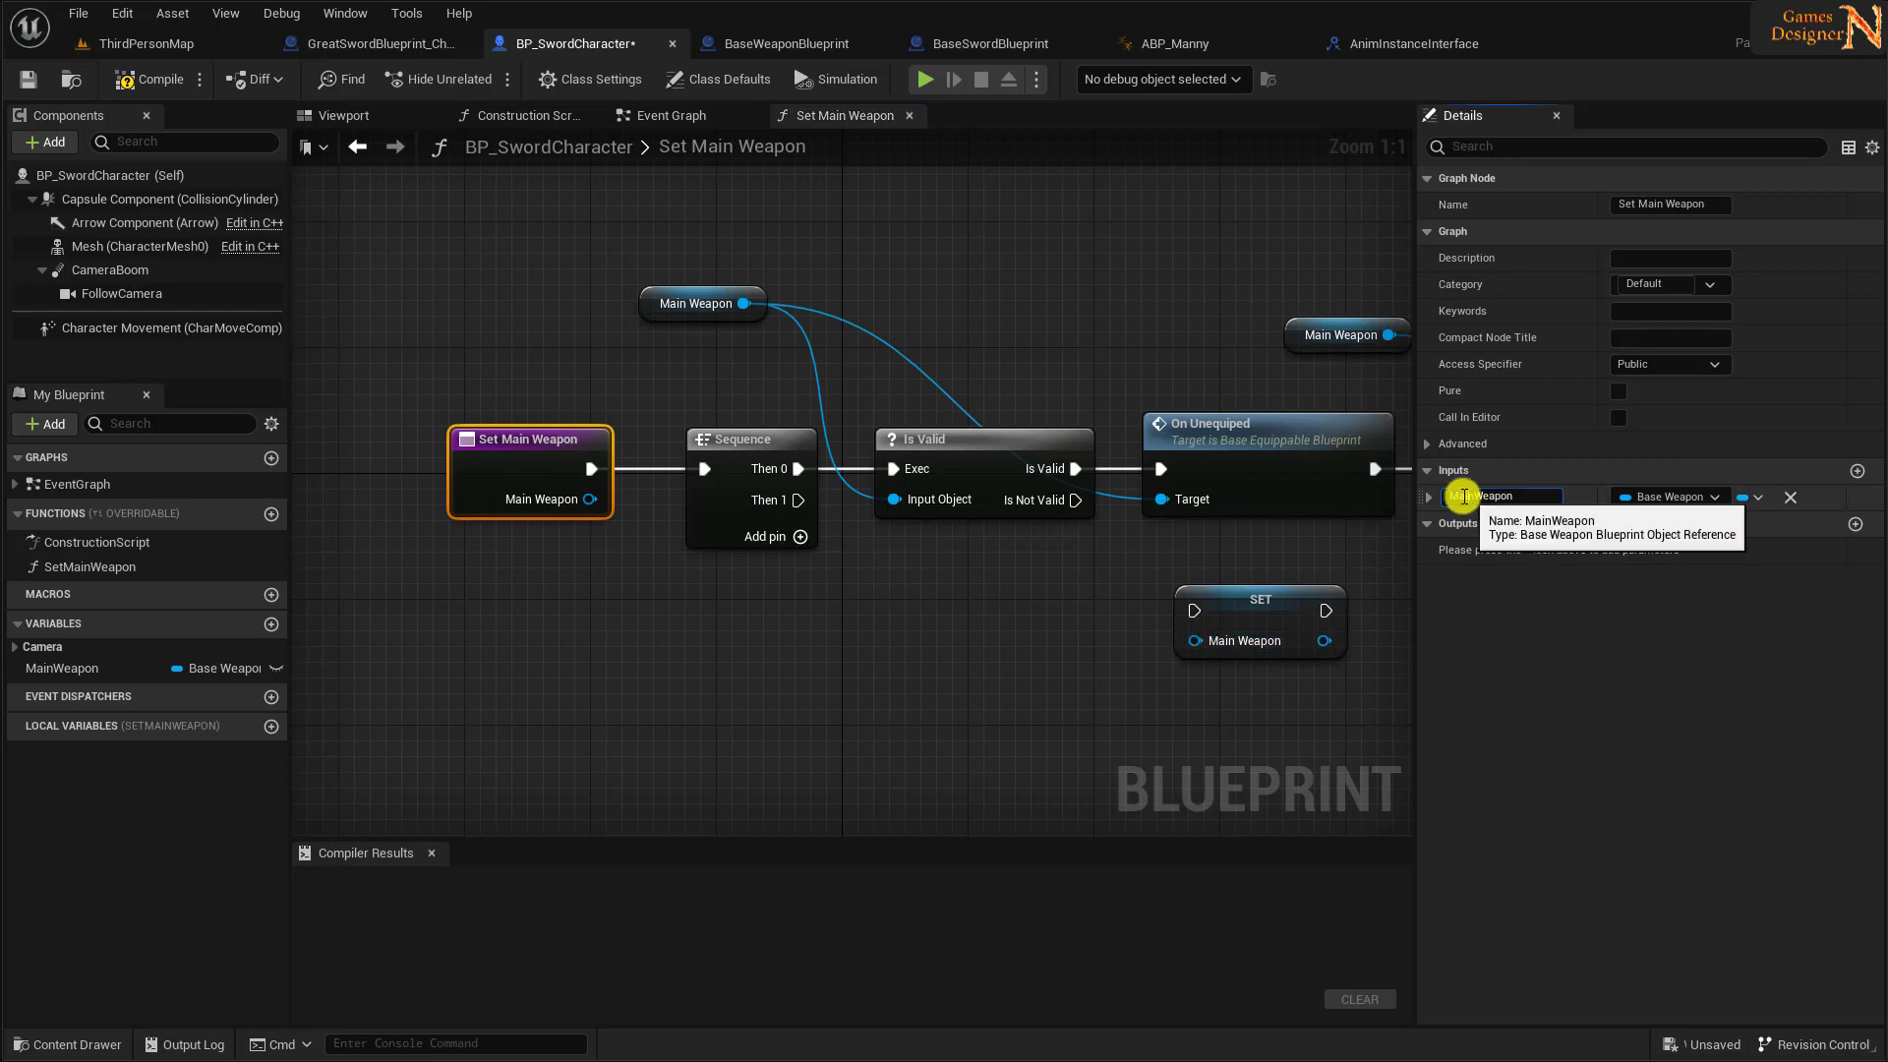
# - Rename the function input to New Weapon and run SET Main Weapon from Then 1
pyautogui.write('New')
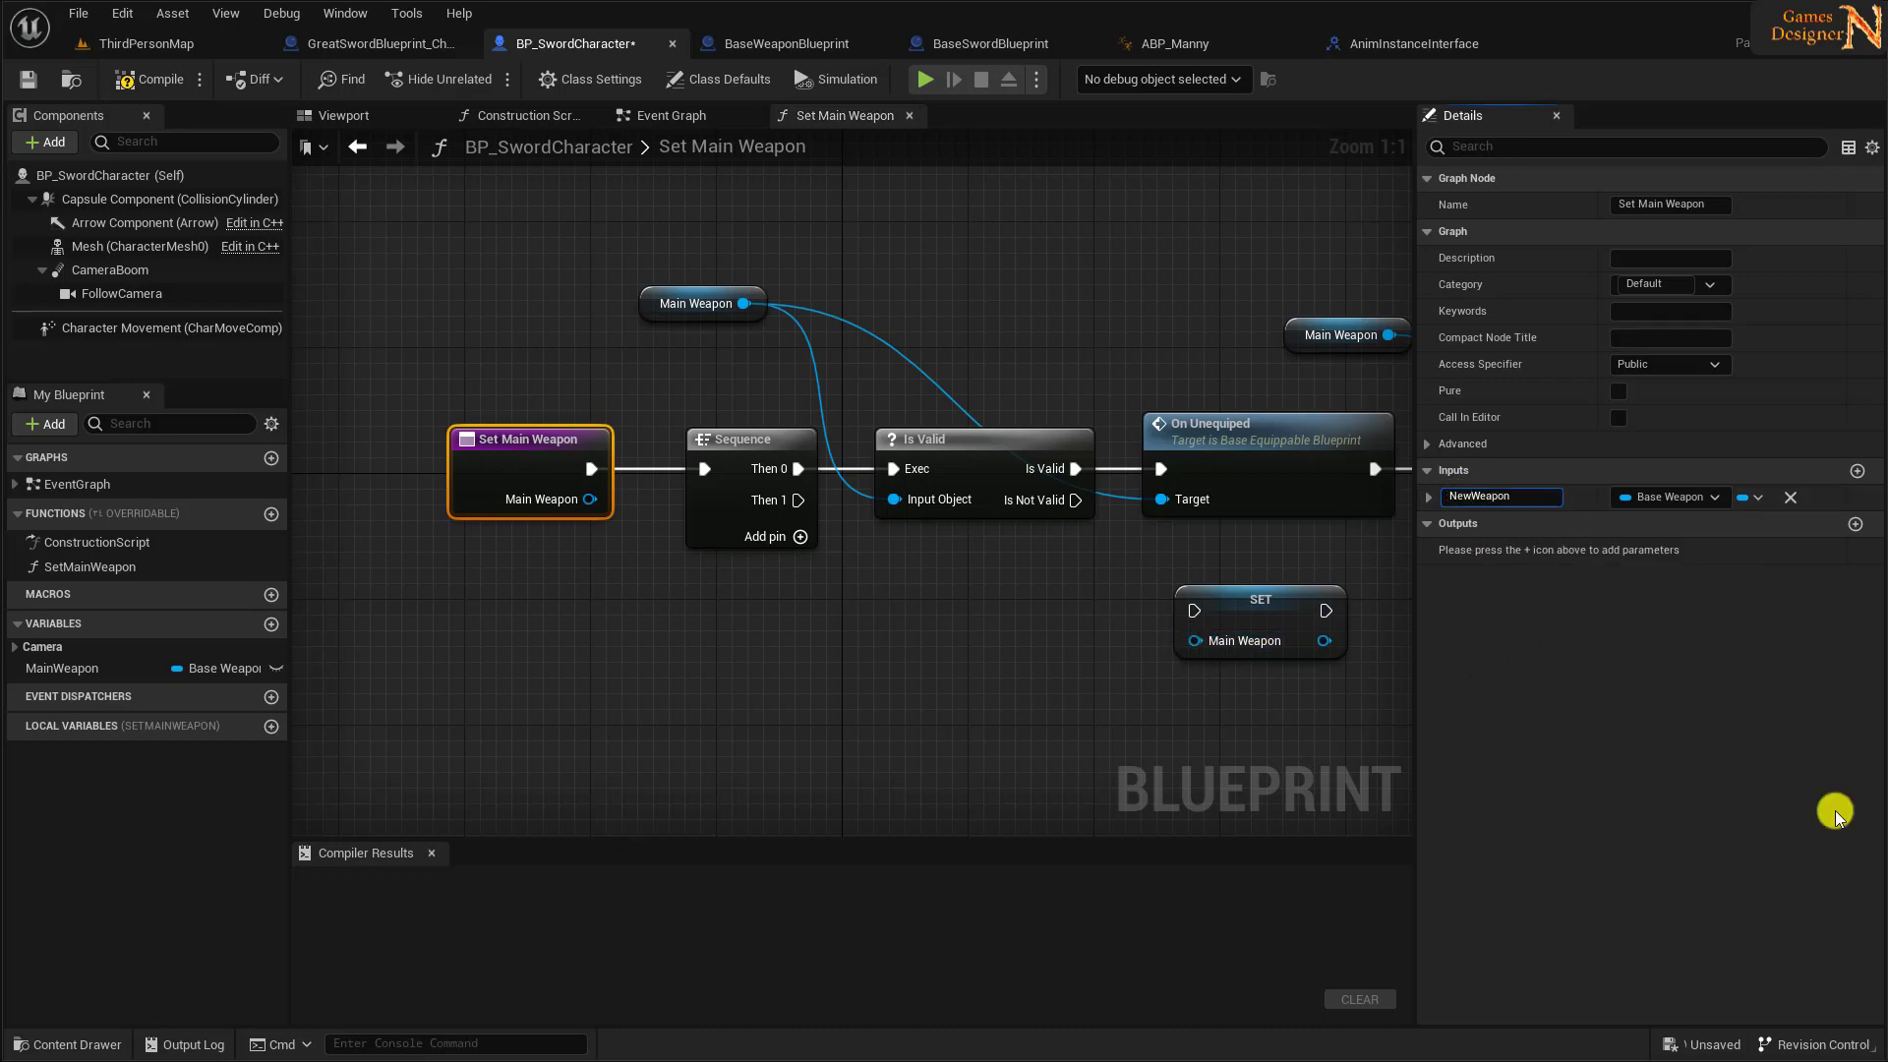
pyautogui.press('Return')
pyautogui.moveTo(1185, 644); pyautogui.dragTo(1145, 422, button='right')
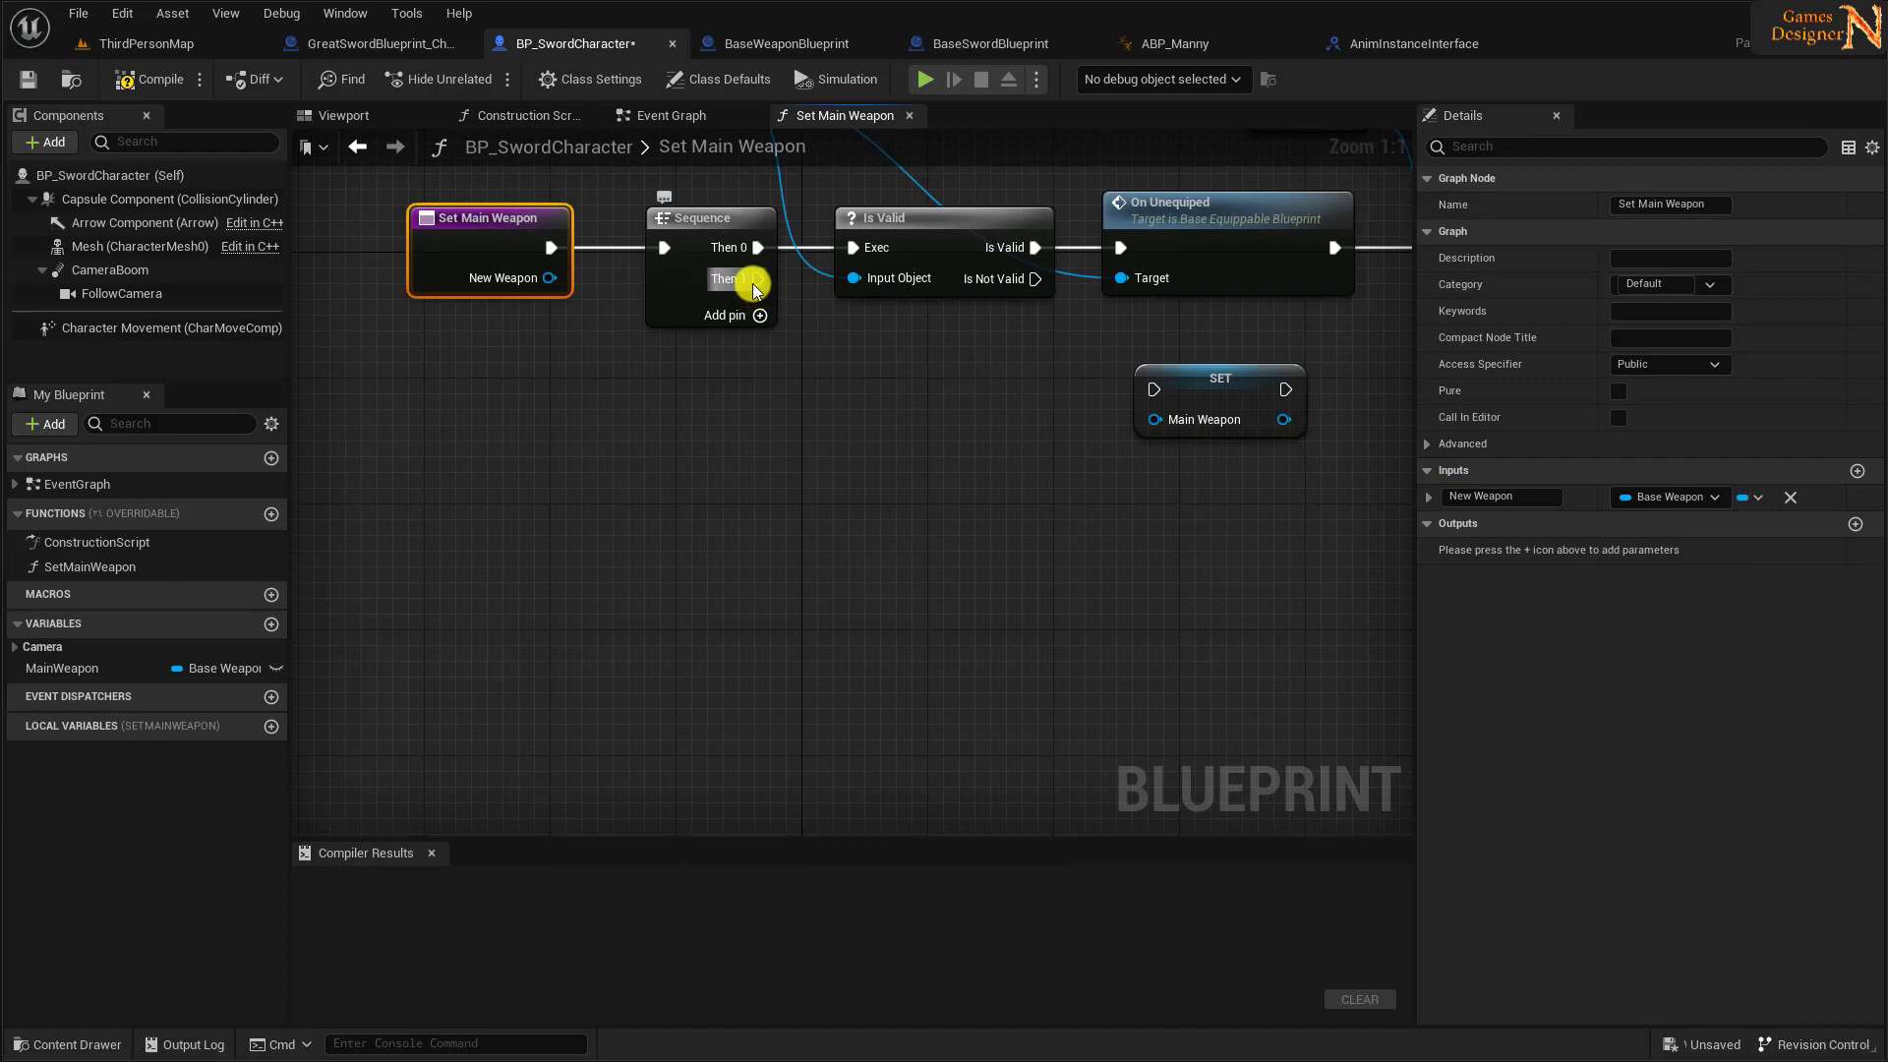
pyautogui.moveTo(752, 279)
pyautogui.mouseDown()
pyautogui.moveTo(1152, 389)
pyautogui.moveTo(1076, 510)
pyautogui.mouseUp()
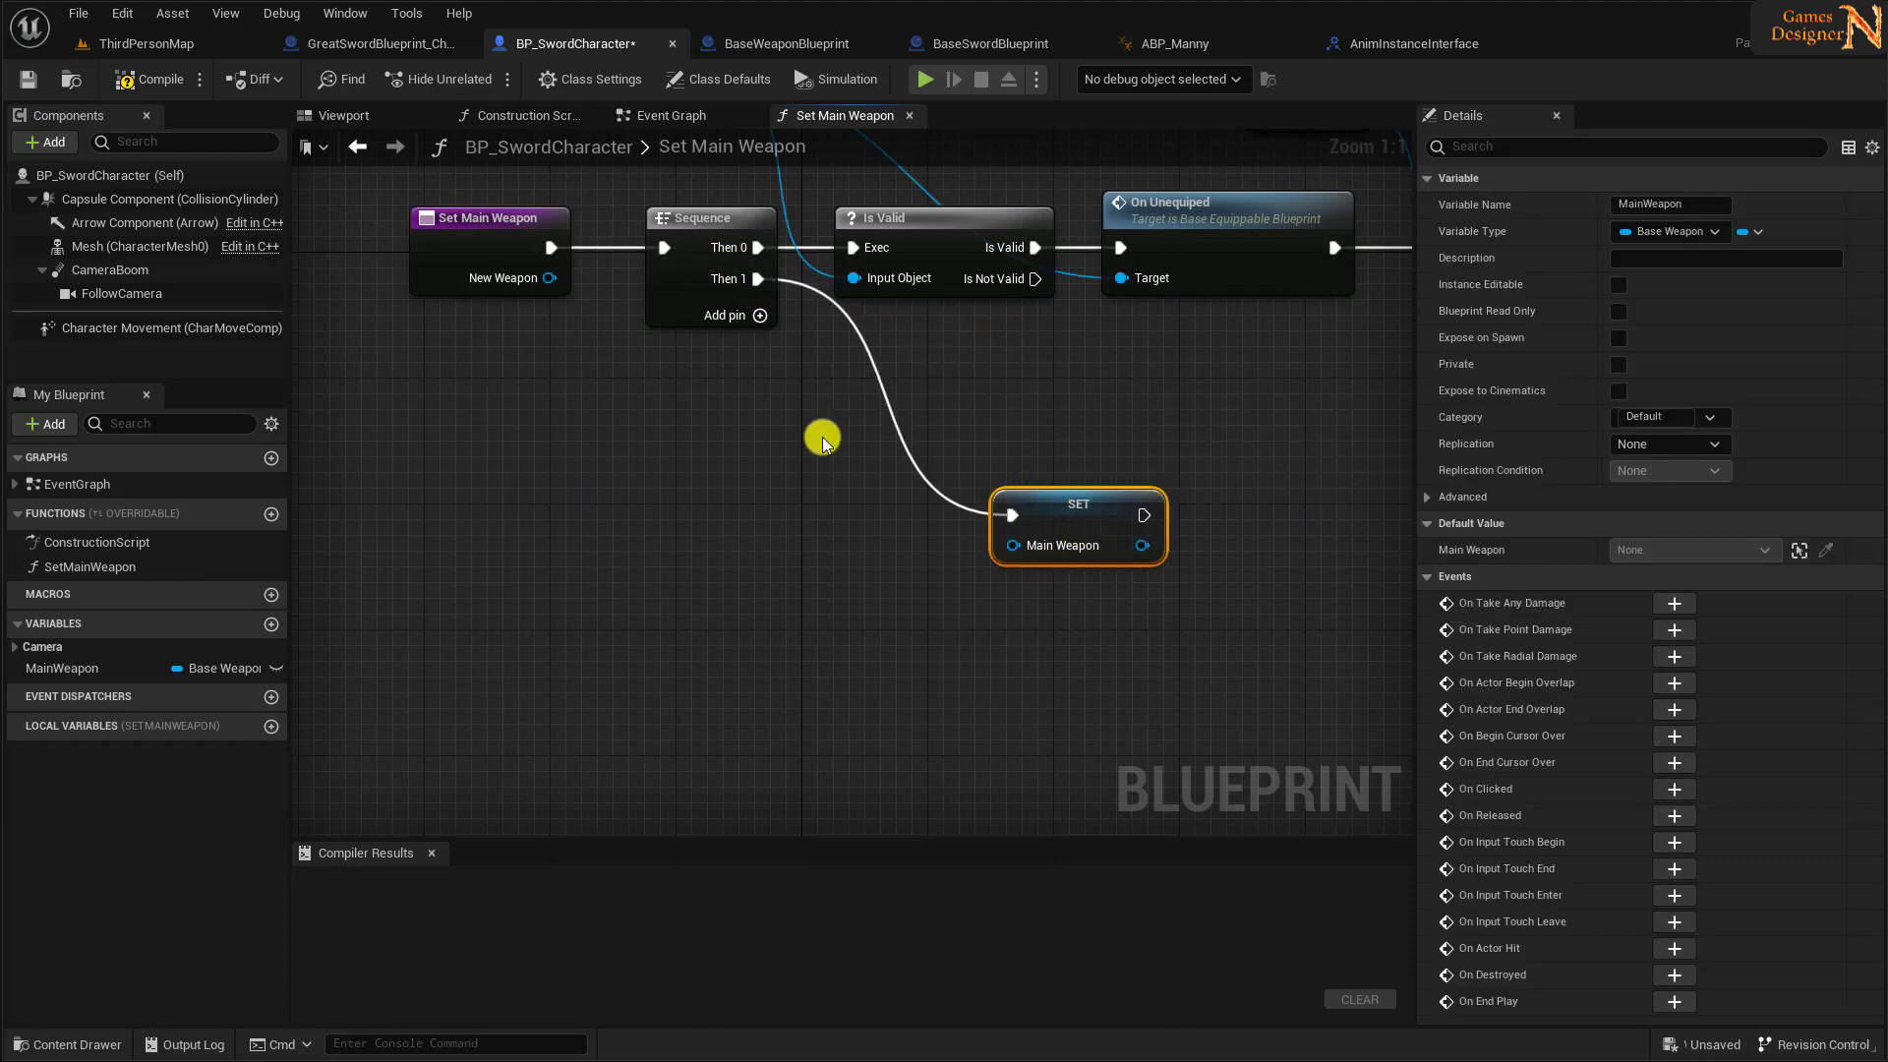
pyautogui.moveTo(822, 434); pyautogui.dragTo(719, 696, button='right')
pyautogui.moveTo(505, 337); pyautogui.dragTo(791, 437)
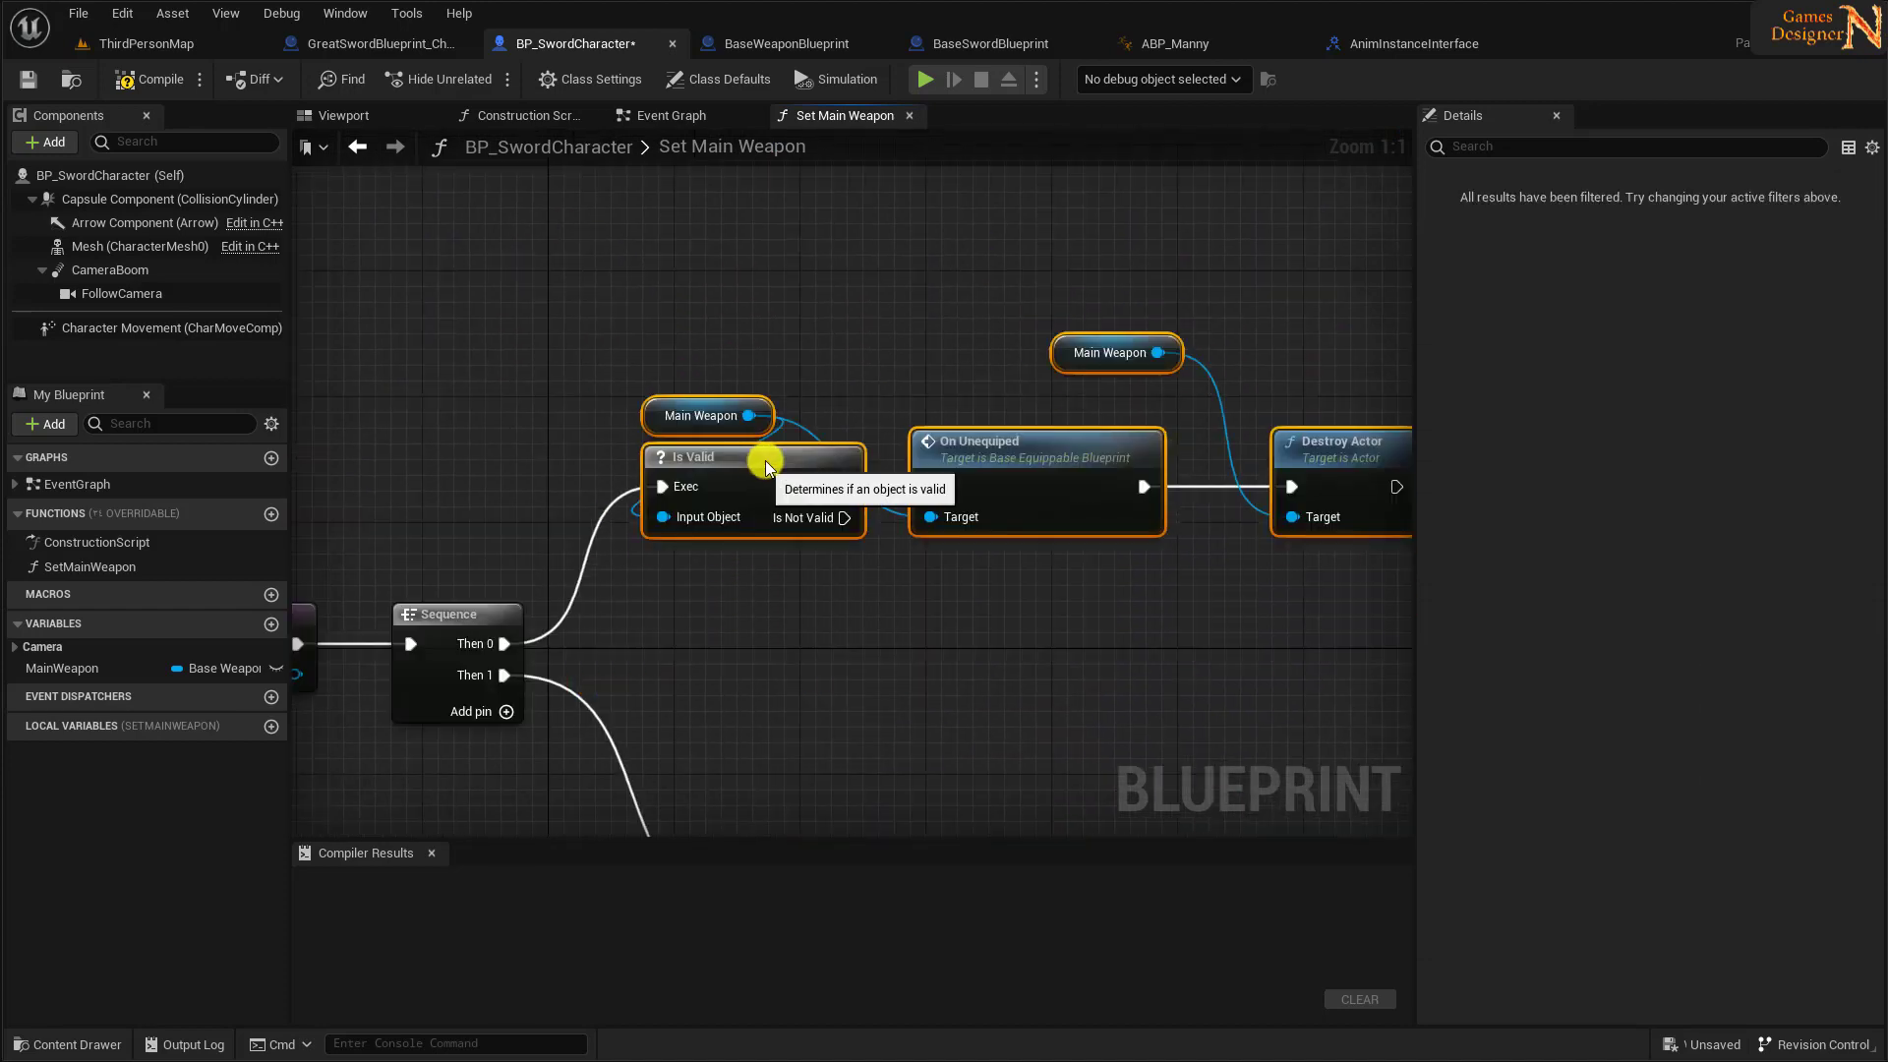
# - Plug a New Weapon getter into SET's Main Weapon value
pyautogui.click(787, 615)
pyautogui.moveTo(787, 616); pyautogui.dragTo(1086, 679, button='right')
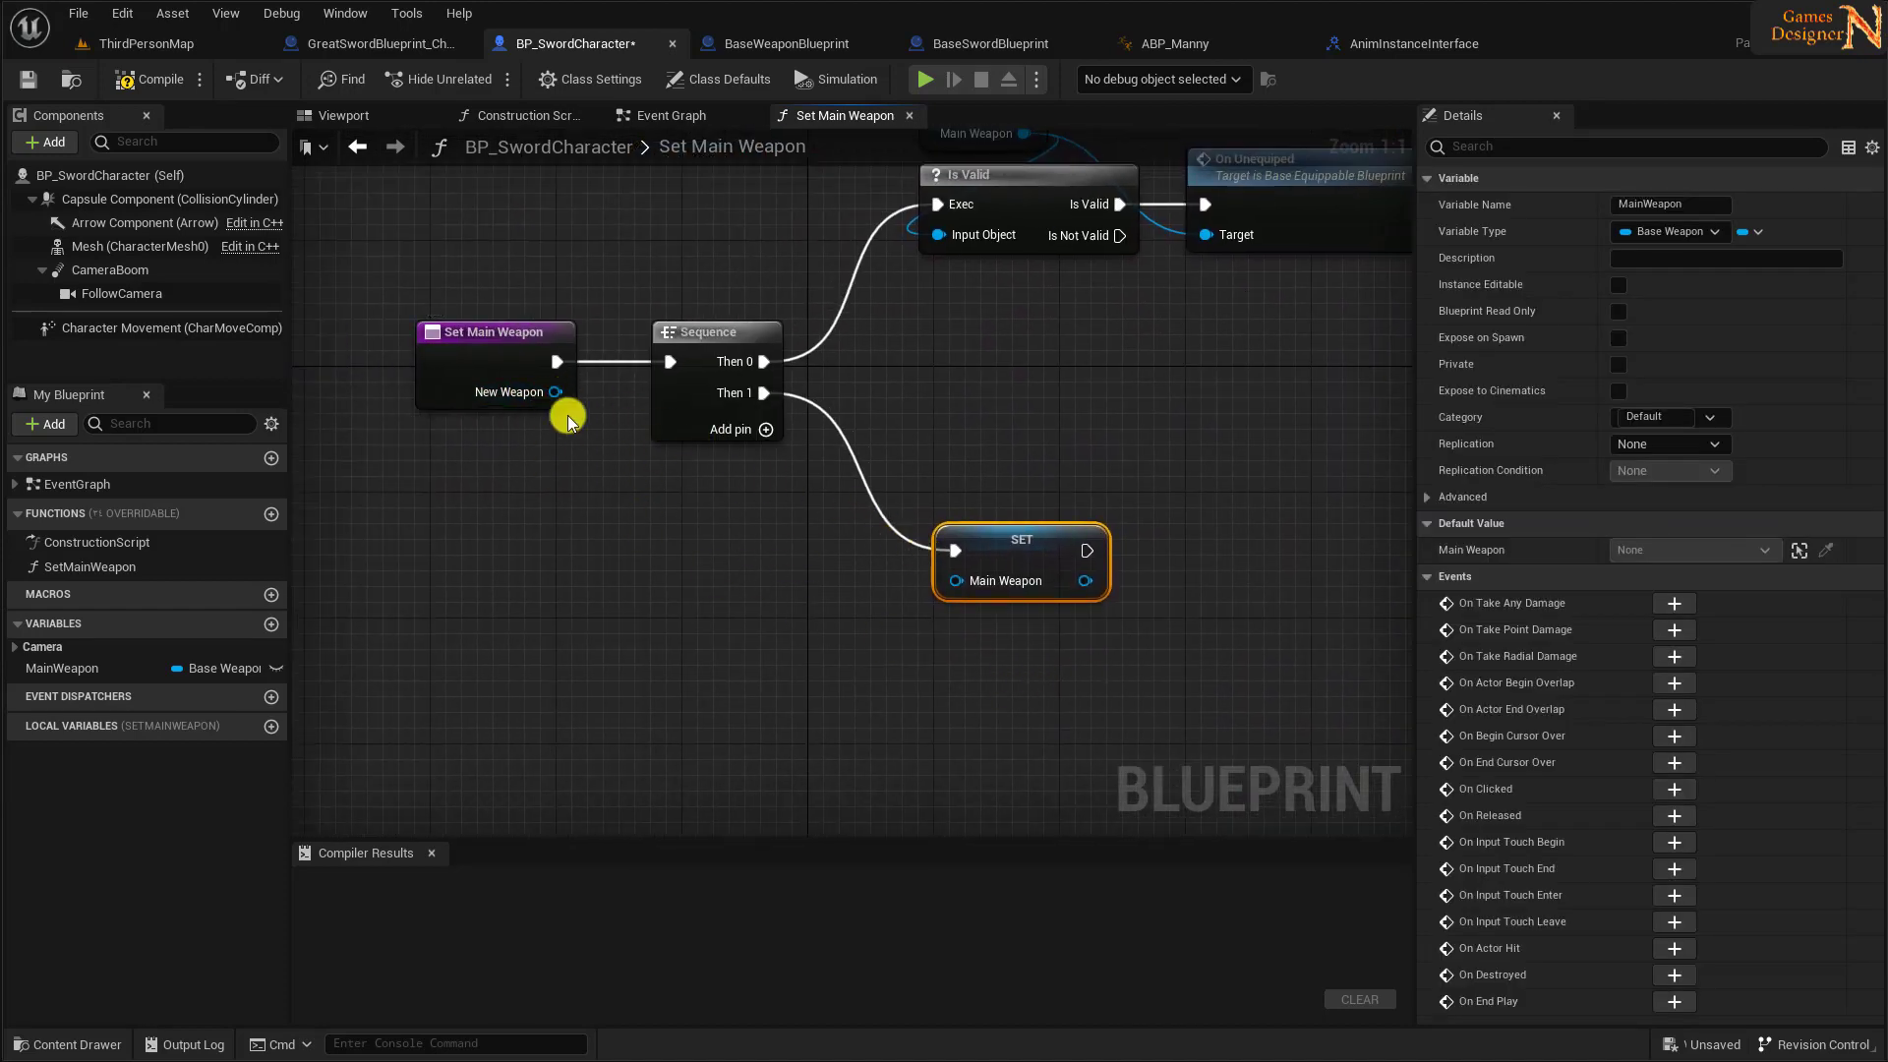
pyautogui.moveTo(783, 447); pyautogui.dragTo(694, 651, button='right')
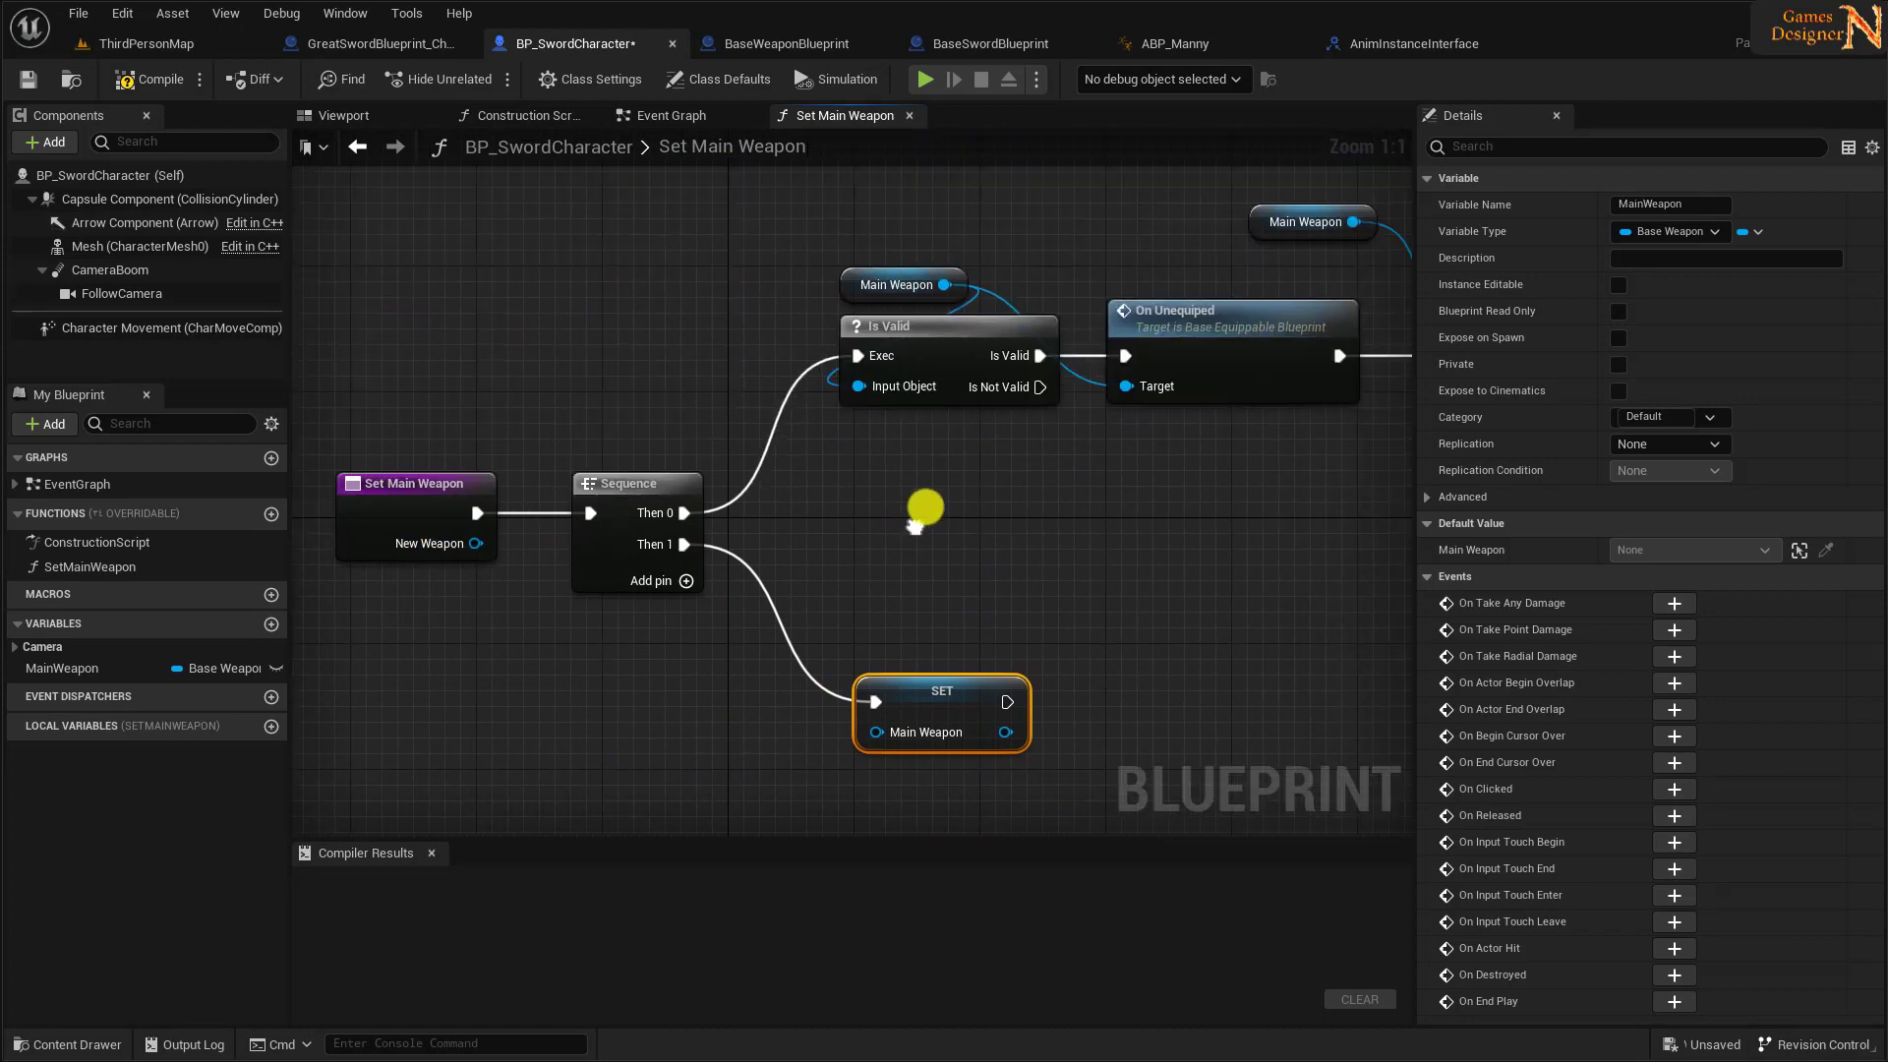
pyautogui.rightClick(683, 646)
pyautogui.write('get new')
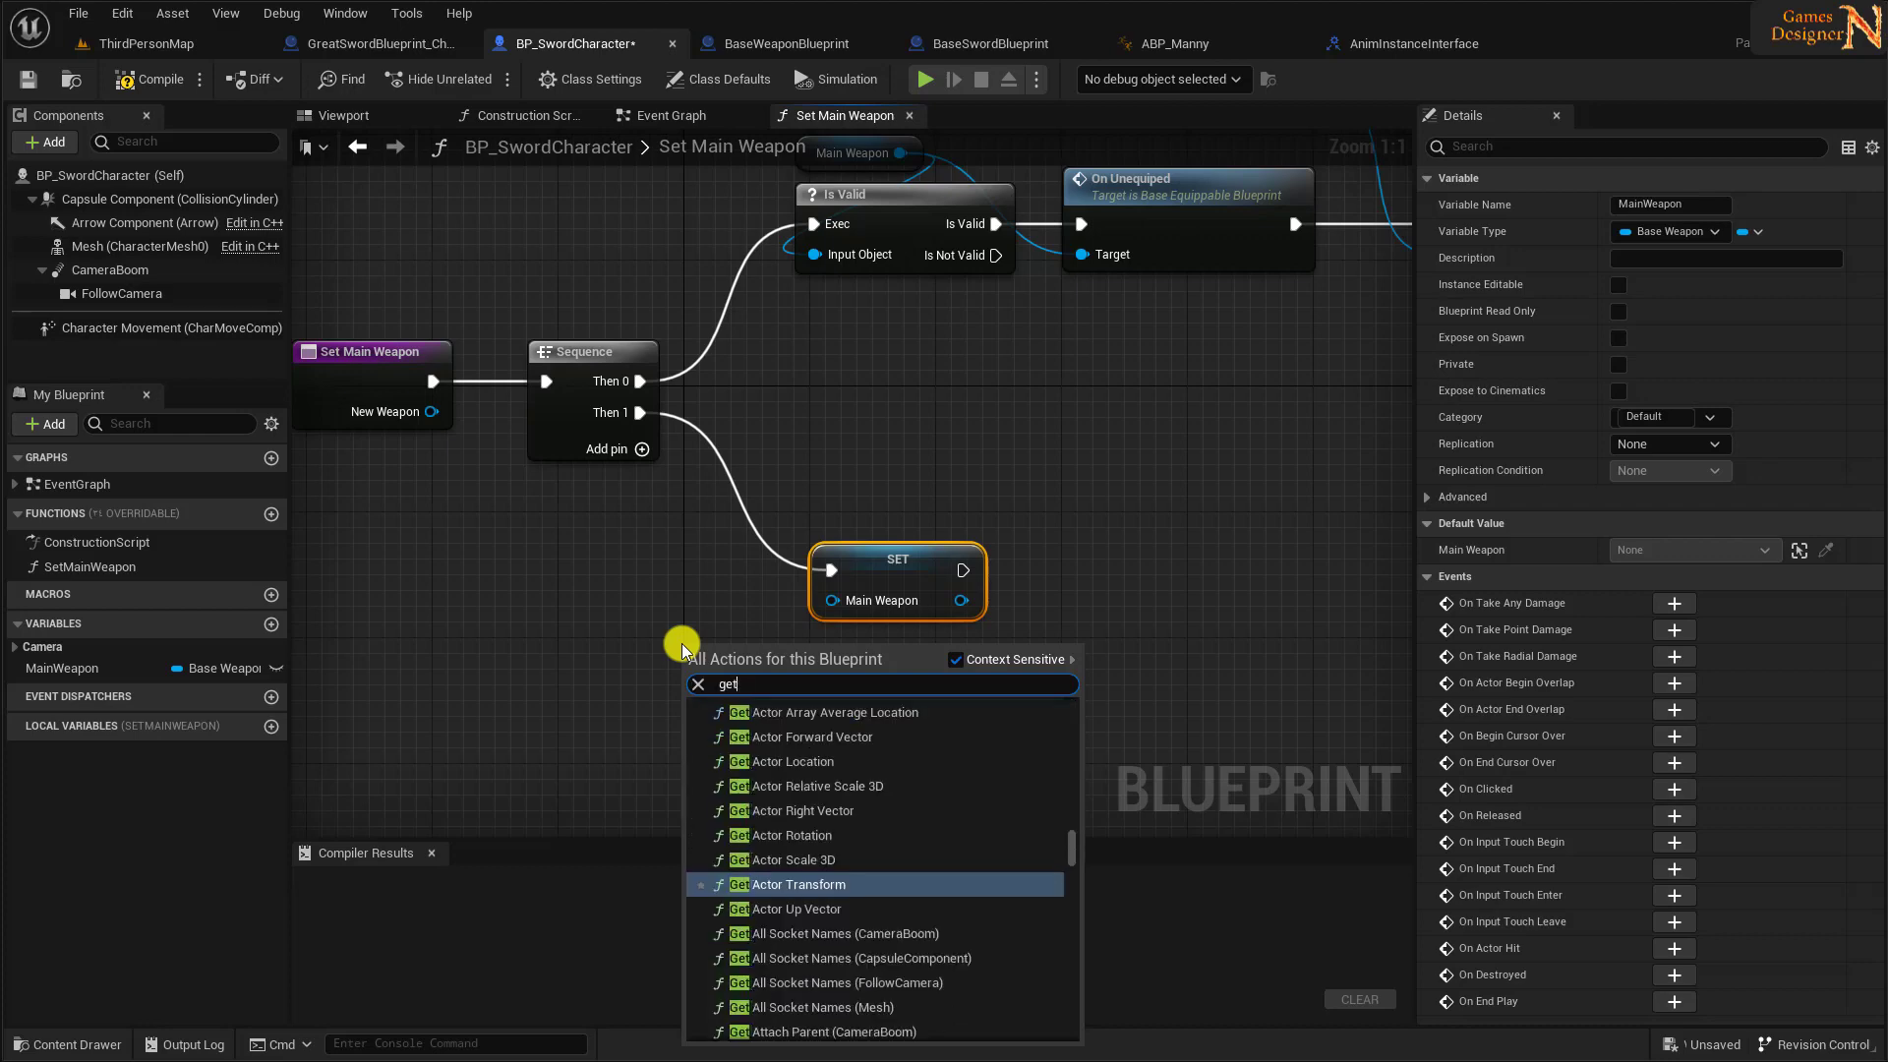
pyautogui.click(805, 1030)
pyautogui.moveTo(775, 655); pyautogui.dragTo(832, 600)
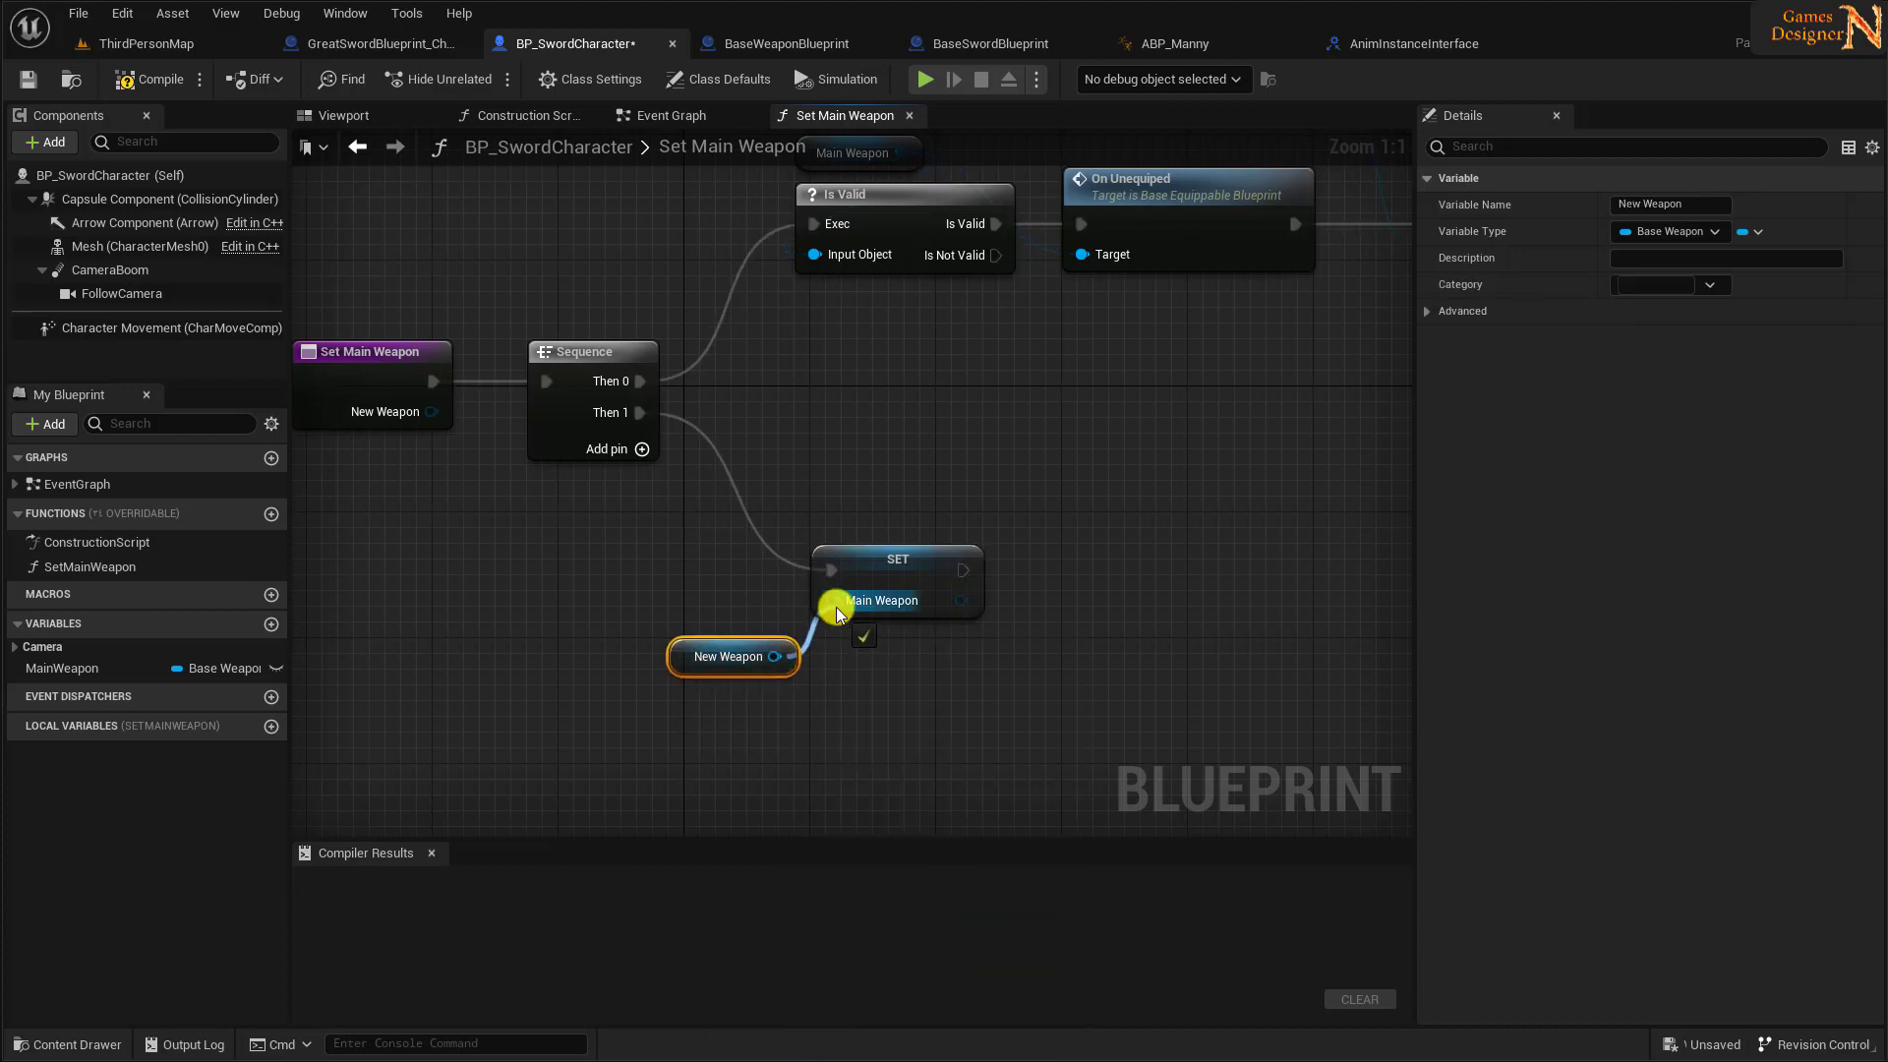
pyautogui.moveTo(586, 736); pyautogui.dragTo(717, 734, button='right')
# - Make MainWeapon private, compile BP_SwordCharacter, and close the AnimInstanceInterface editor
pyautogui.click(59, 669)
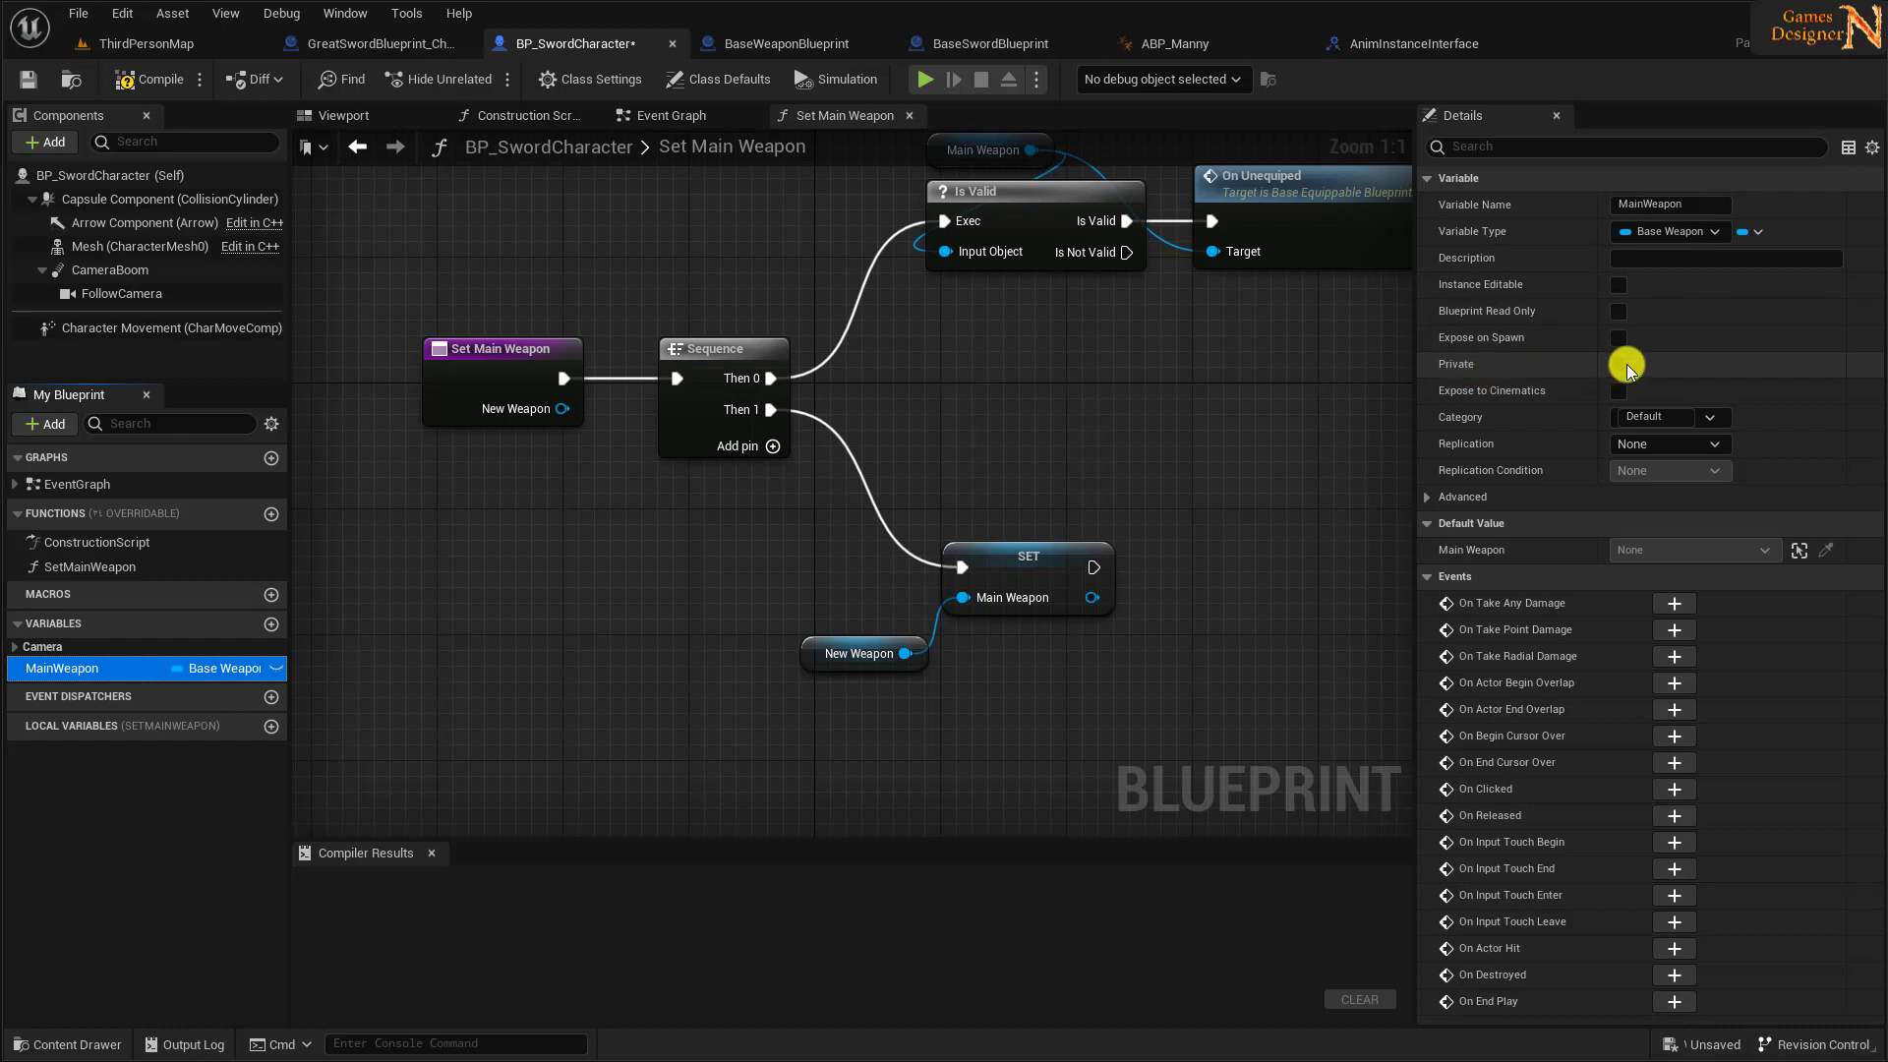
pyautogui.click(1619, 365)
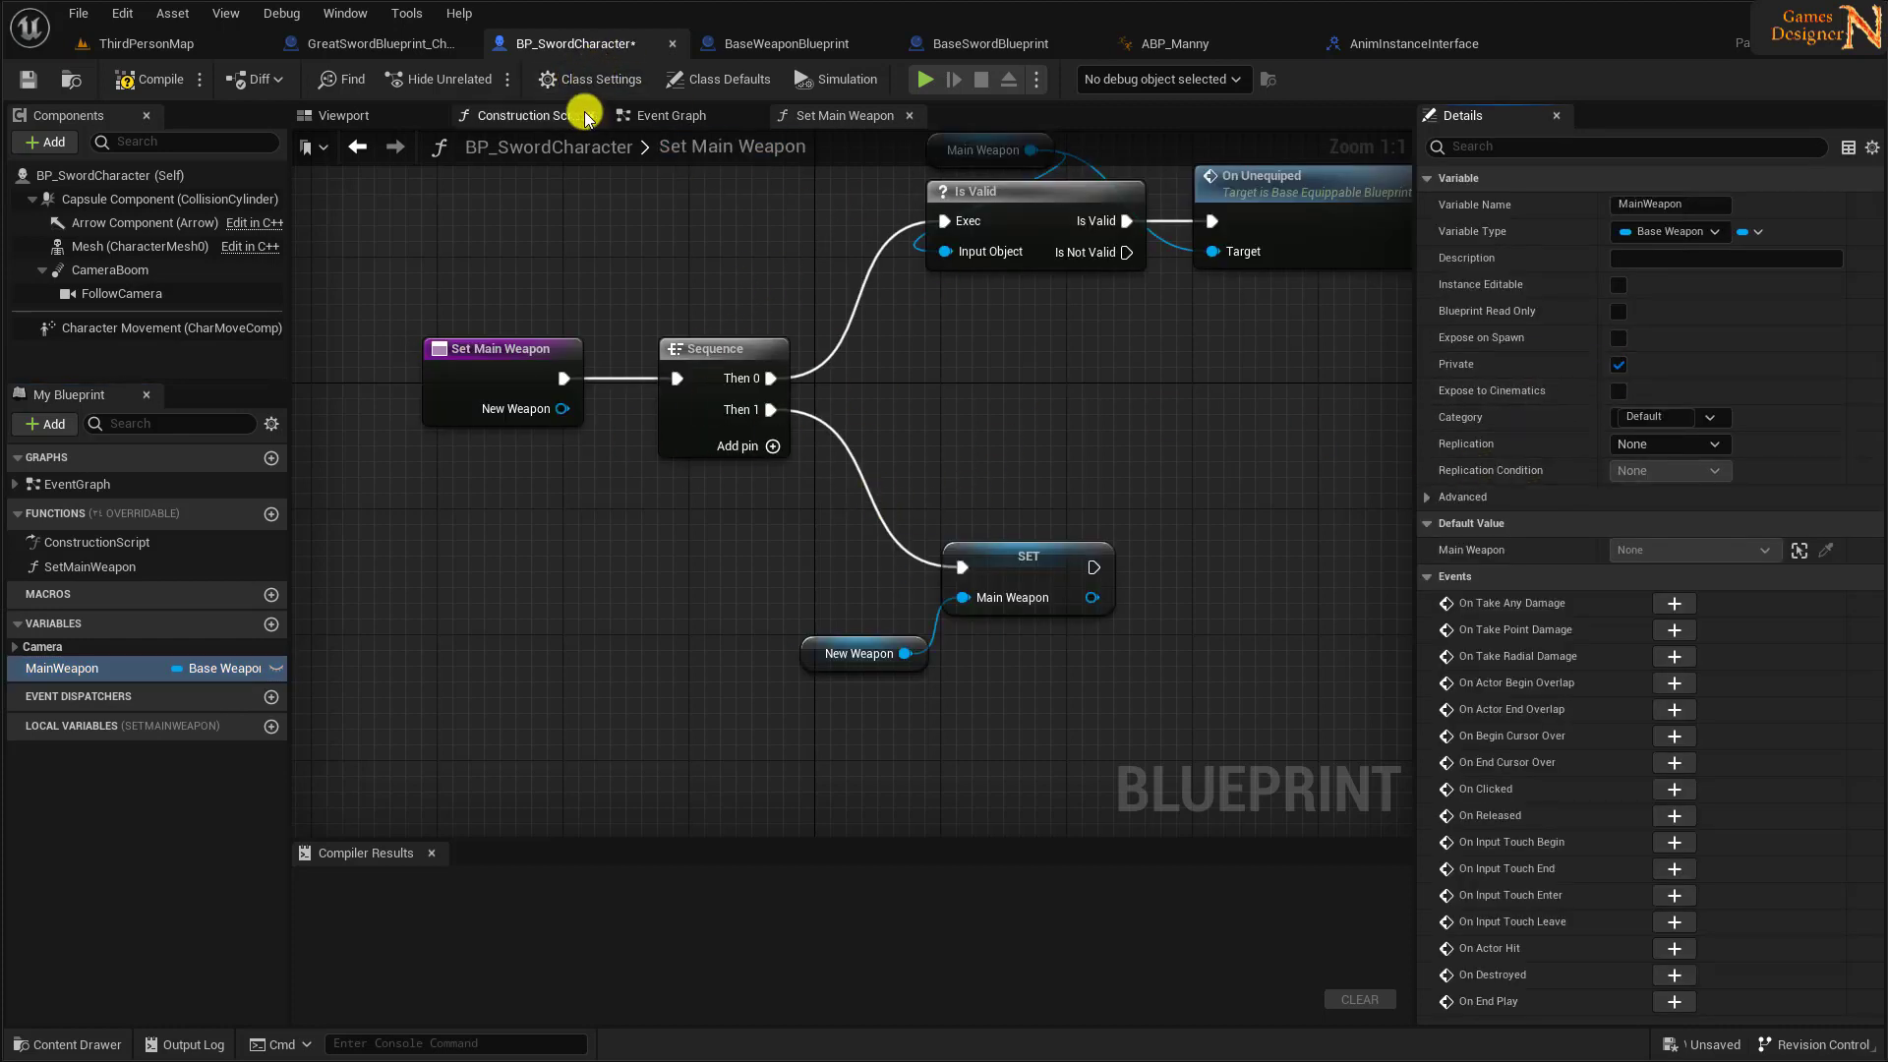
pyautogui.click(151, 81)
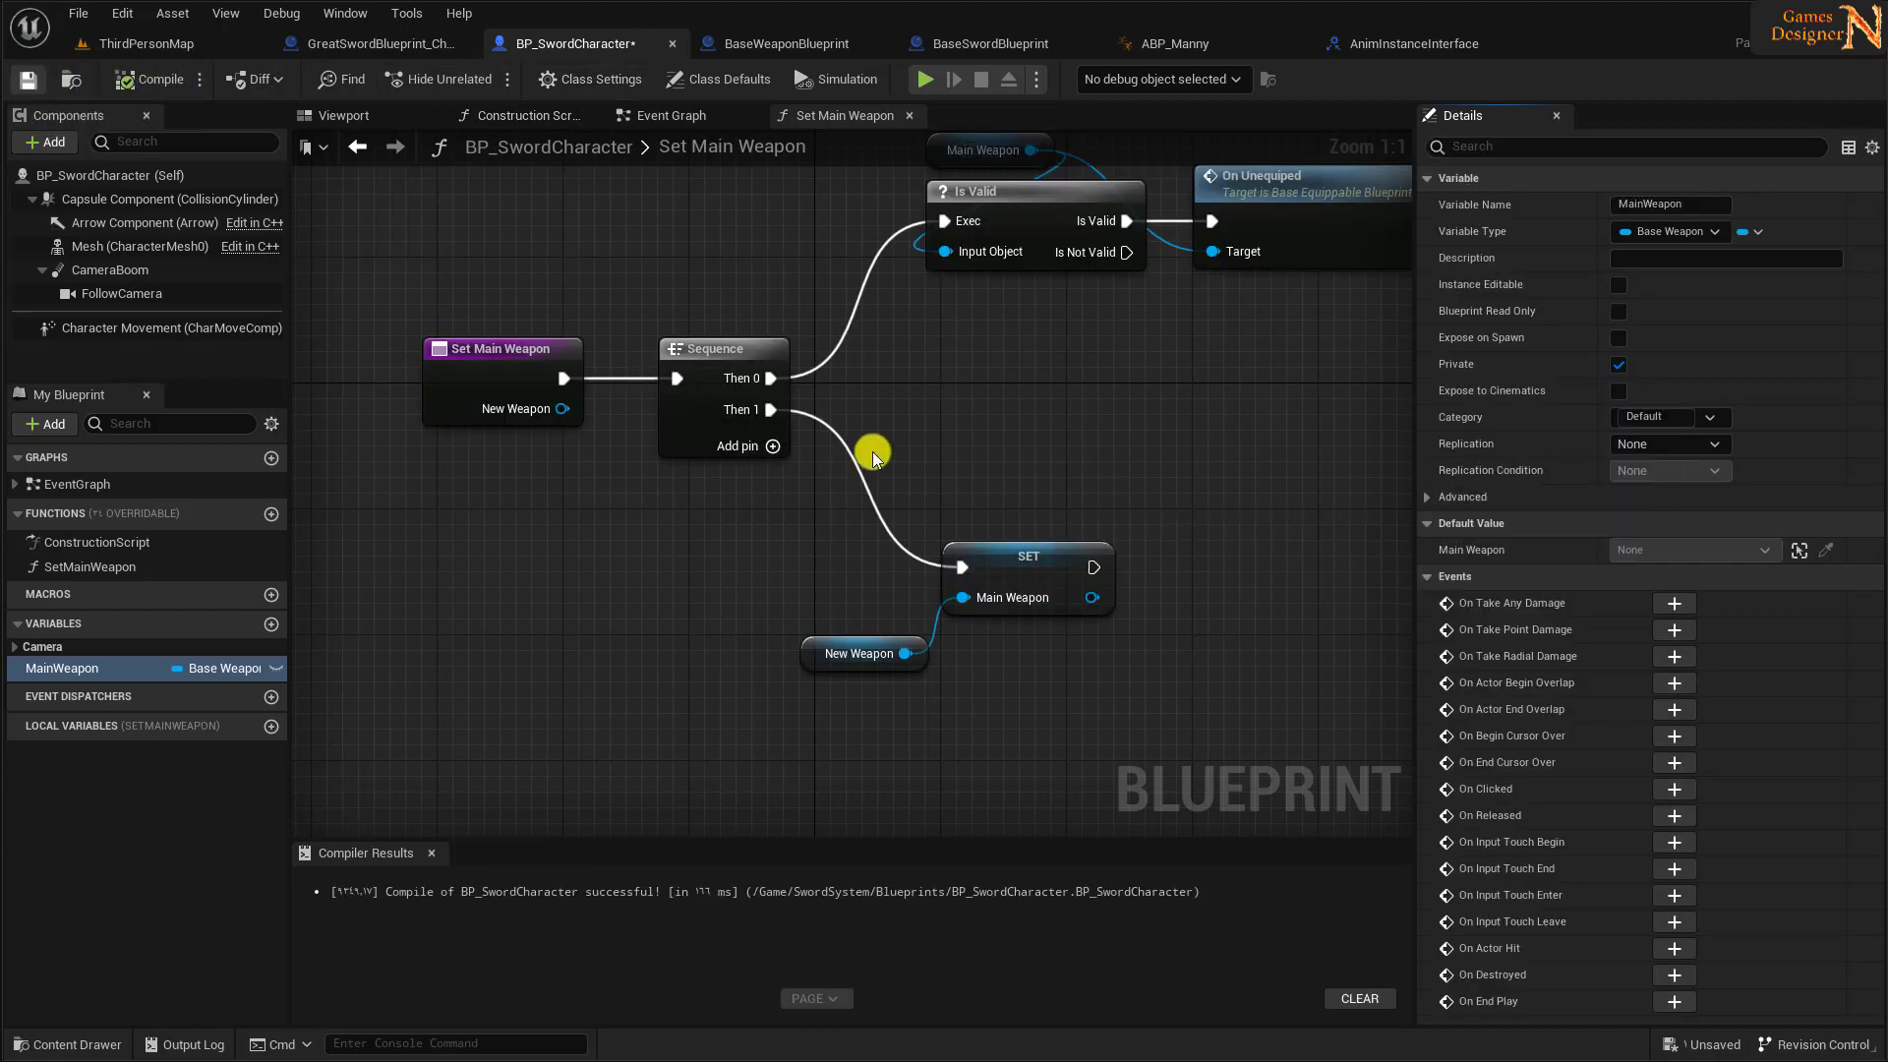
pyautogui.moveTo(863, 451); pyautogui.dragTo(728, 581, button='right')
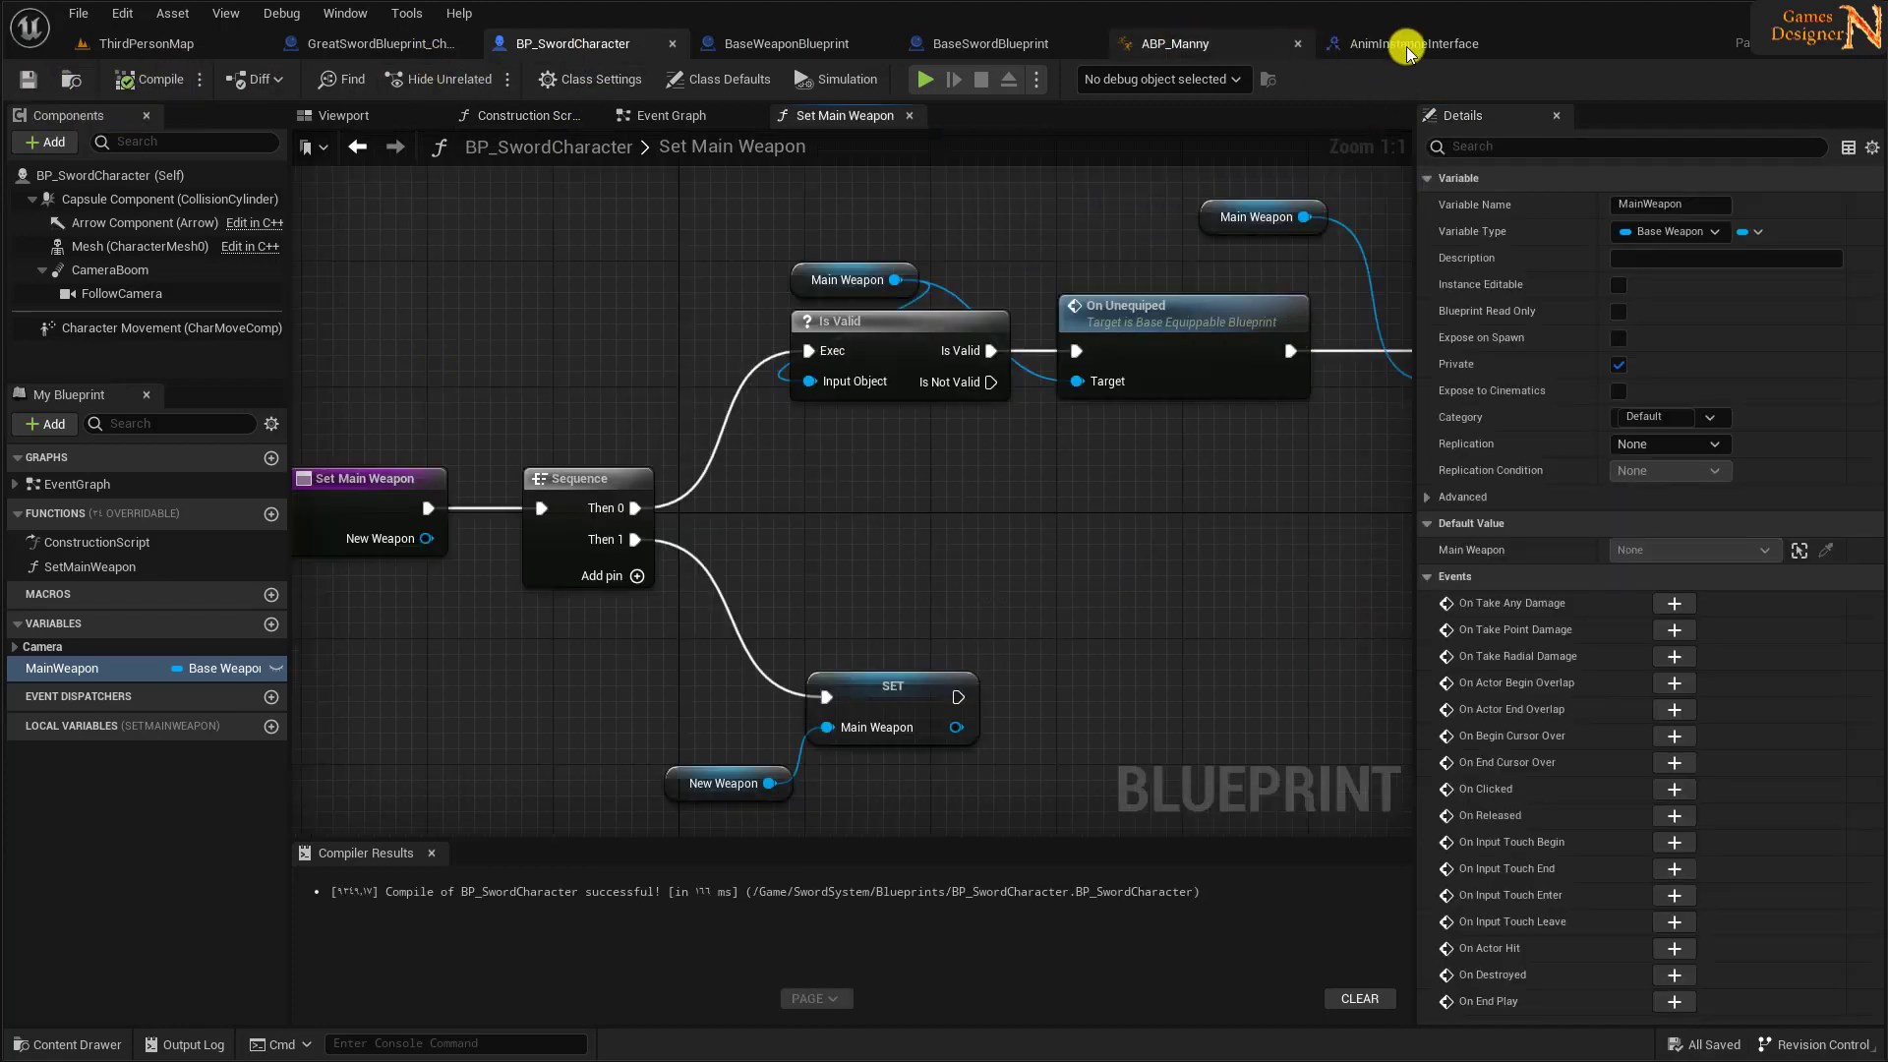
pyautogui.click(1506, 43)
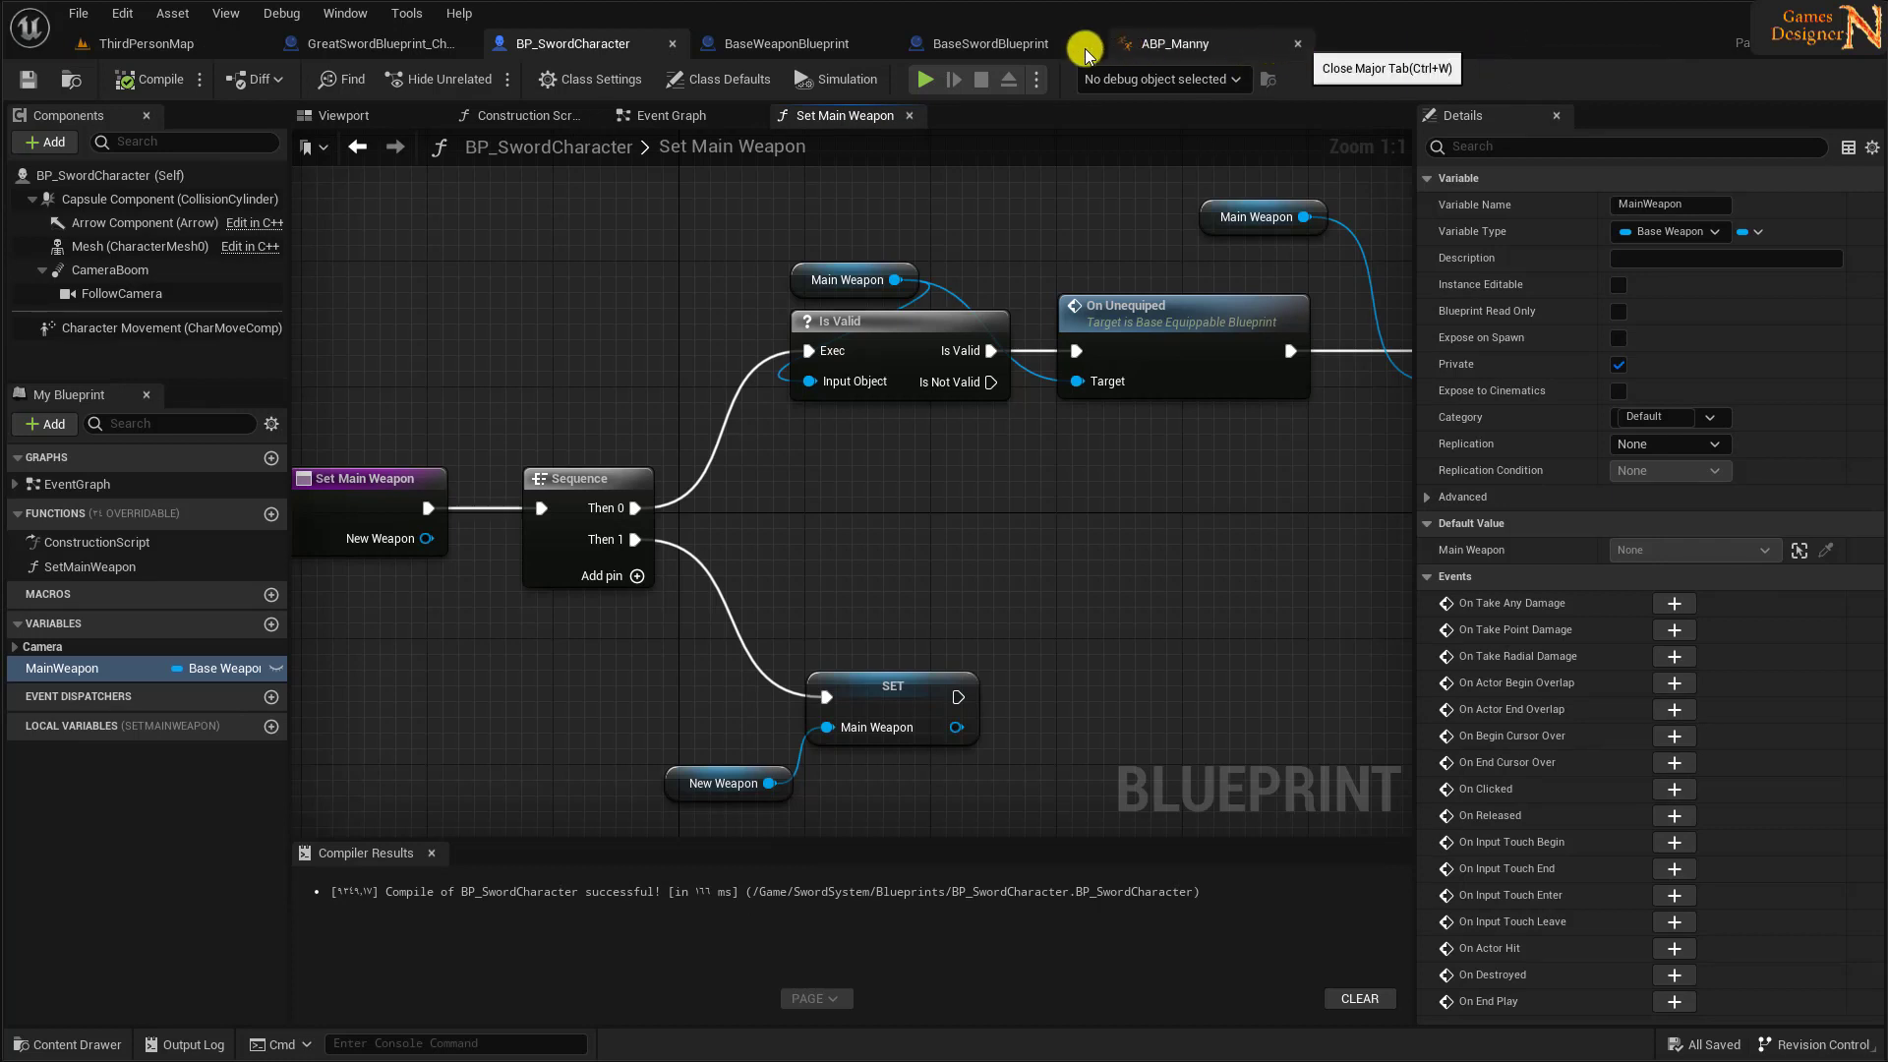
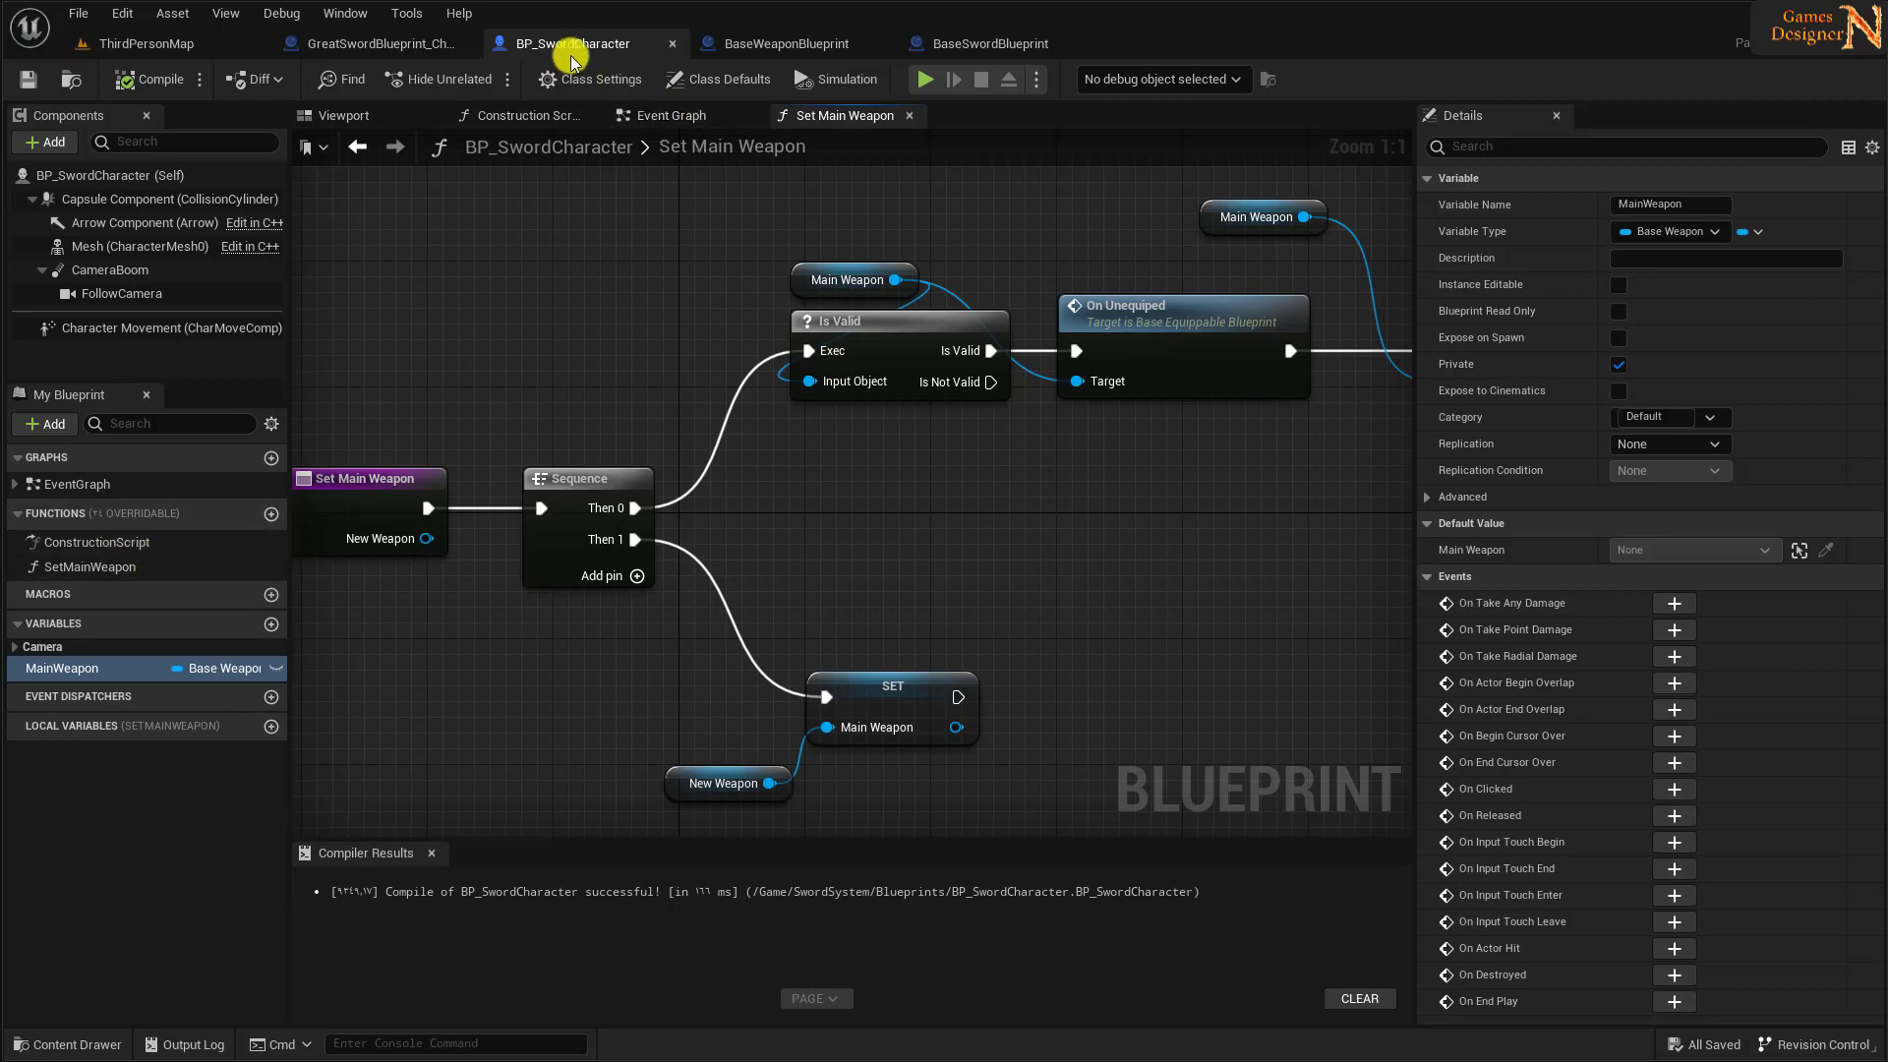
# - Create a GetMainWeapon function with a Base Weapon reference output named Value
pyautogui.click(271, 514)
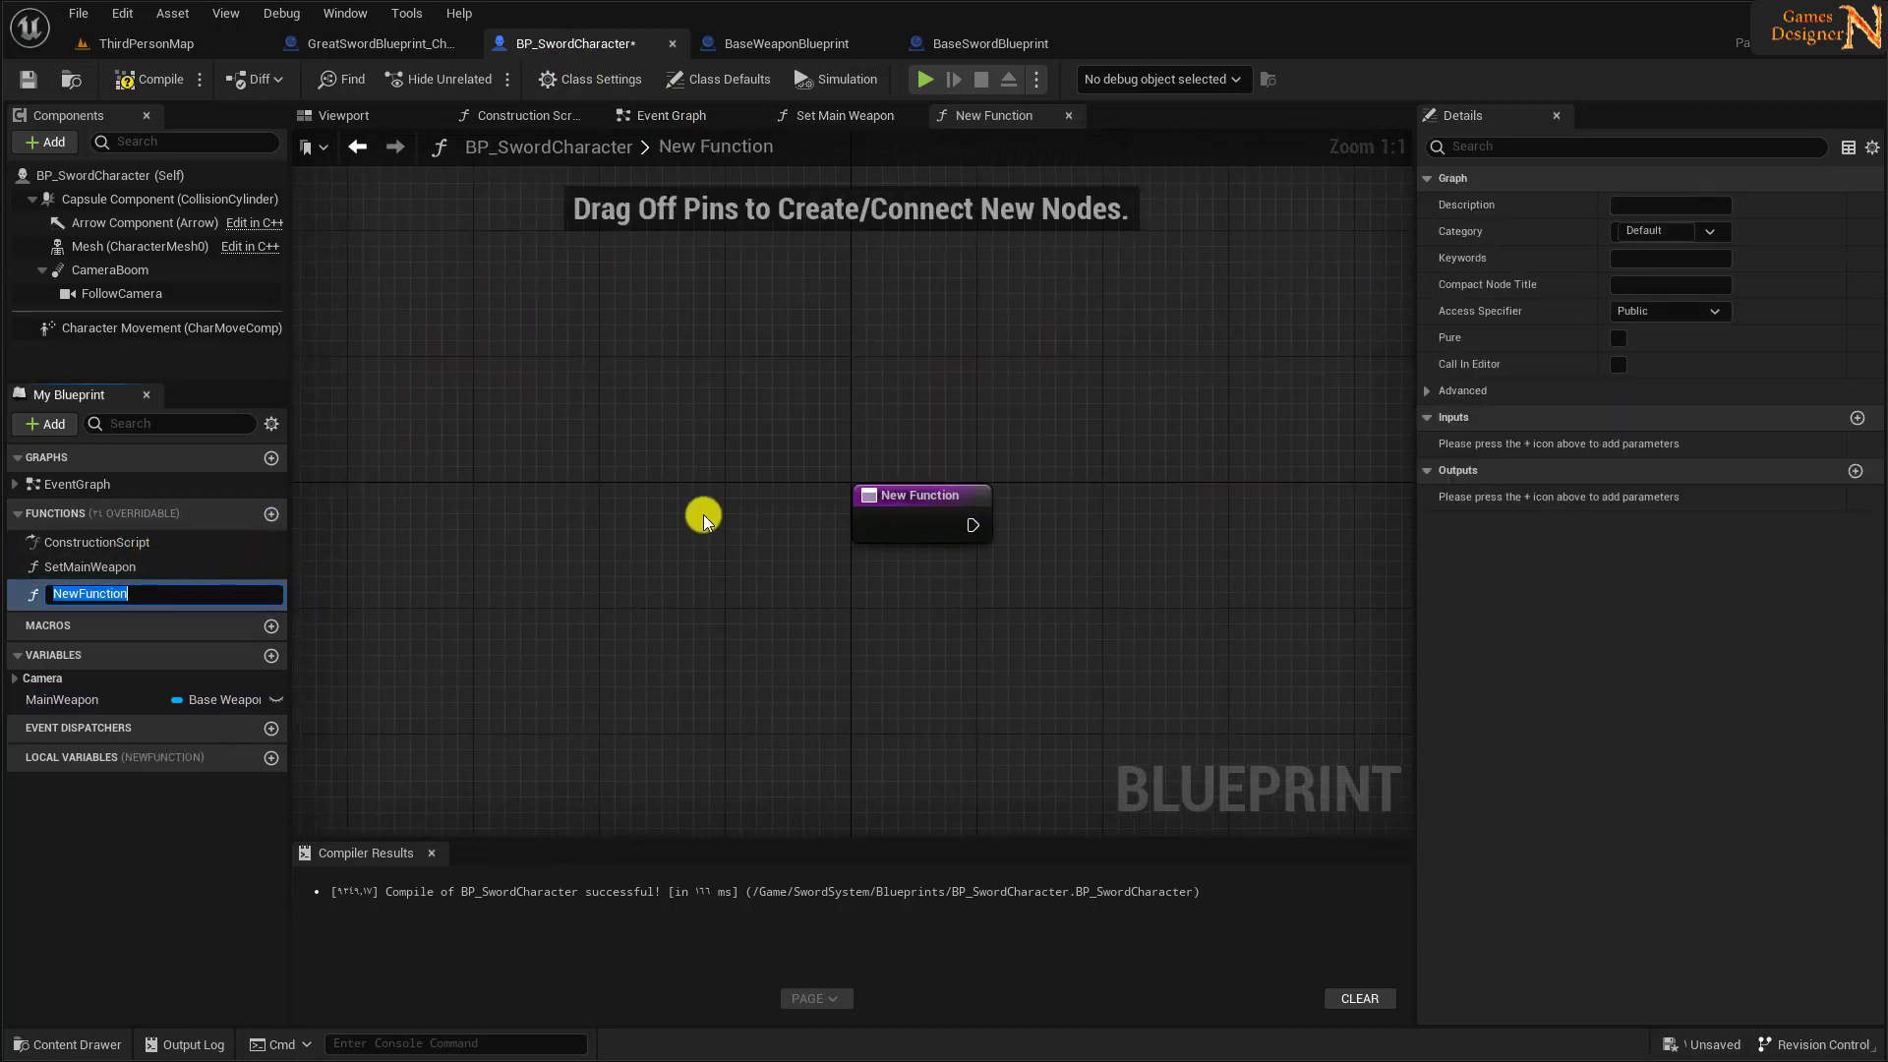
pyautogui.write('GetMain')
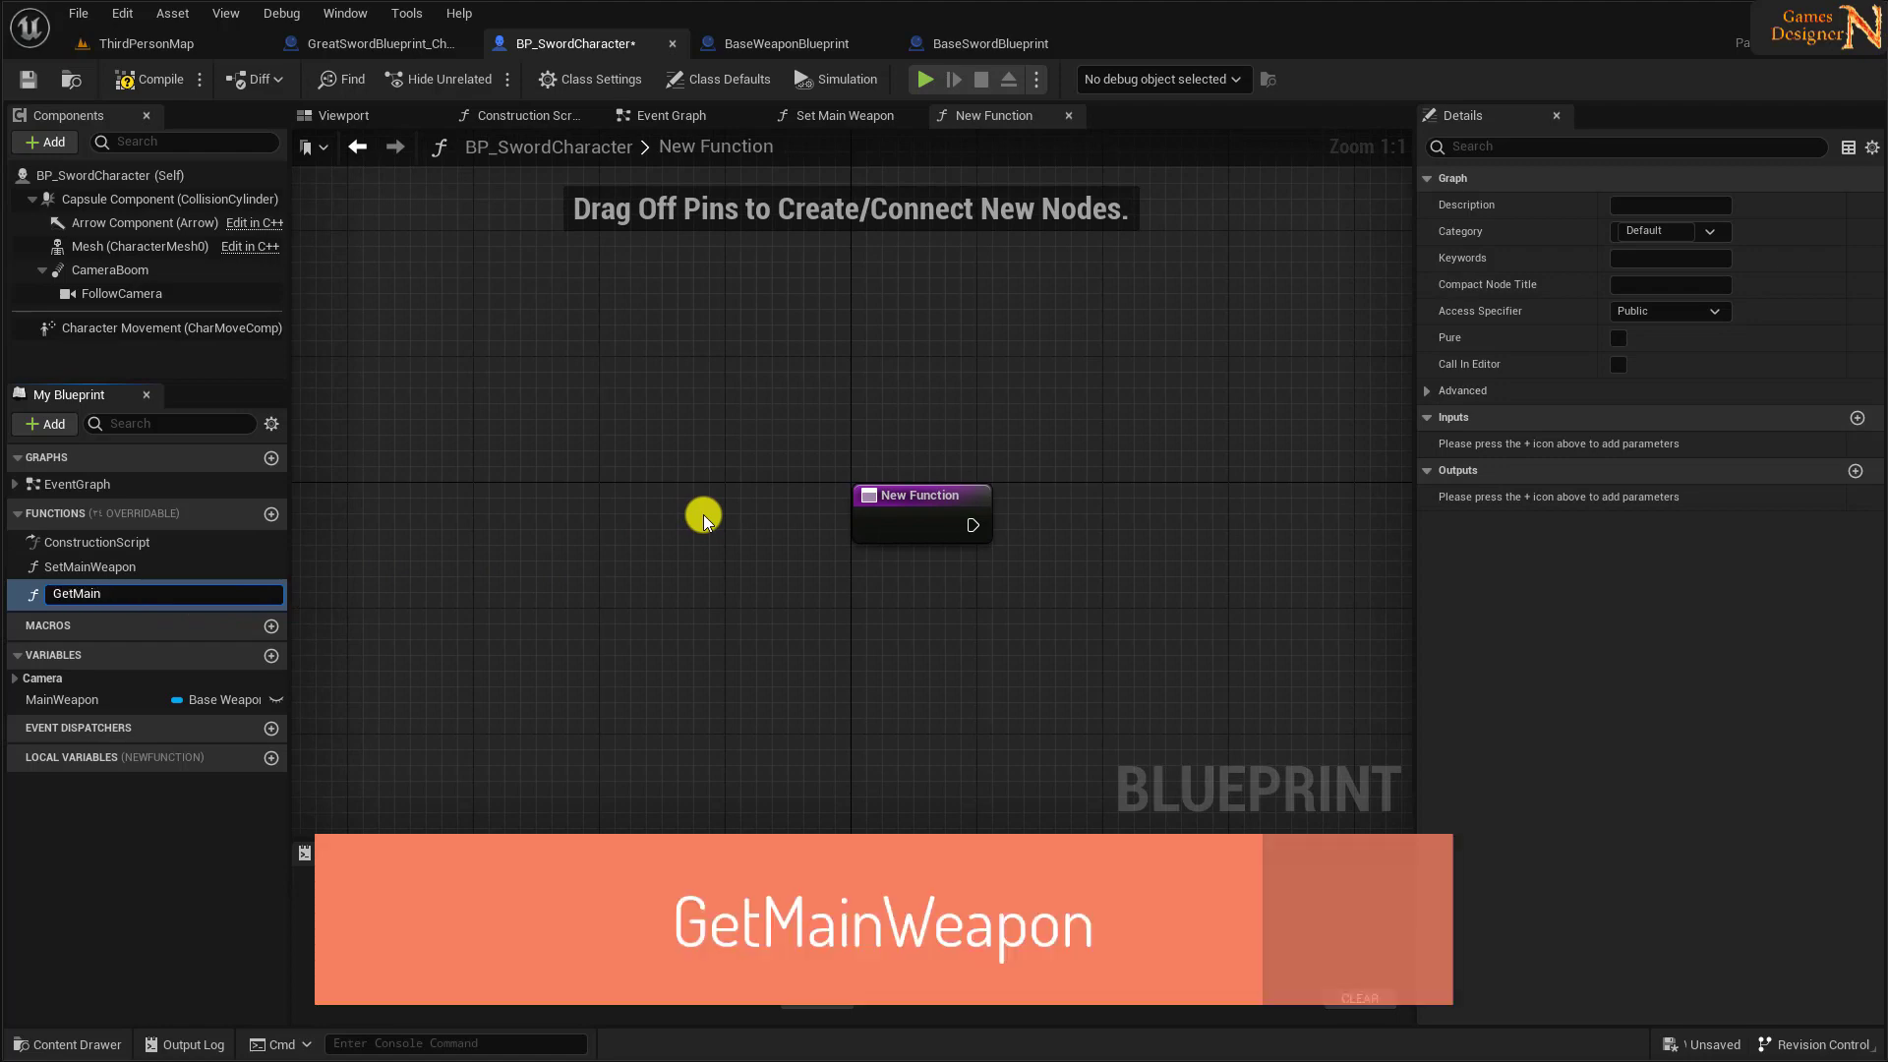
pyautogui.write('Weapon')
pyautogui.press('Return')
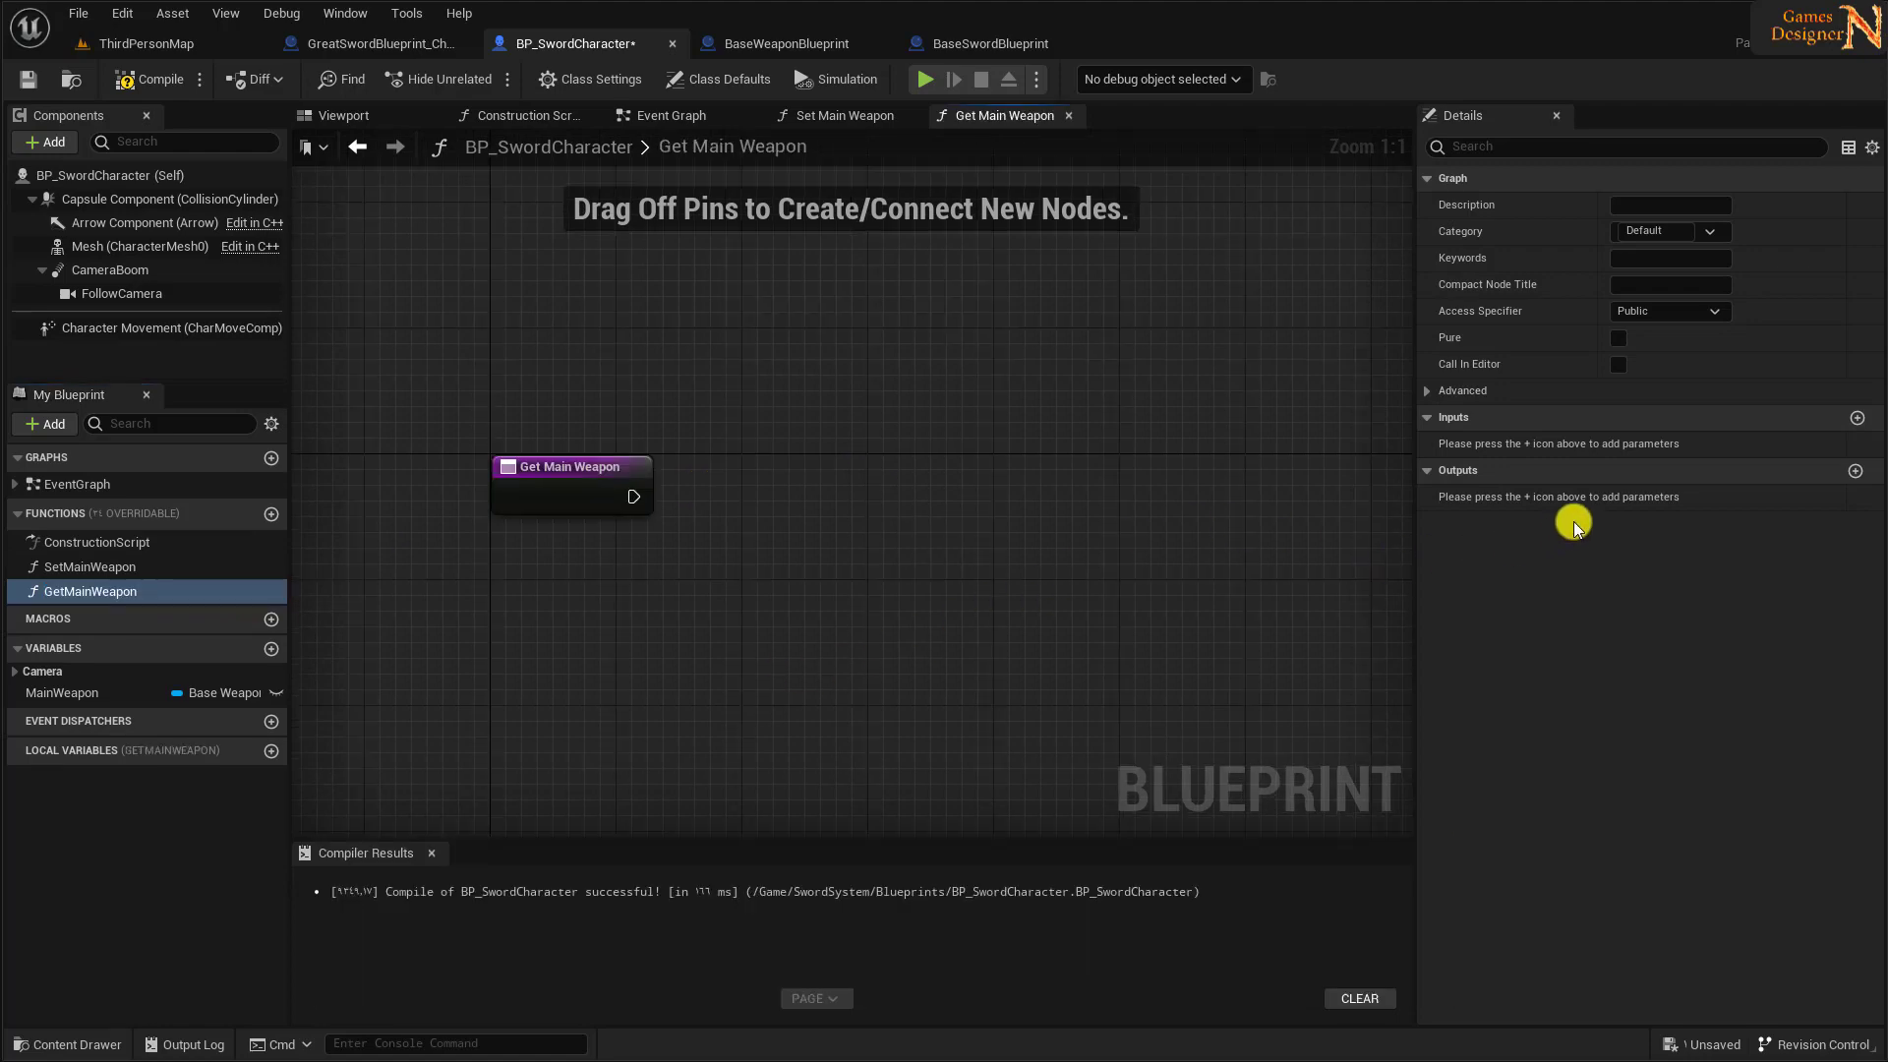
pyautogui.click(1855, 473)
pyautogui.click(1668, 497)
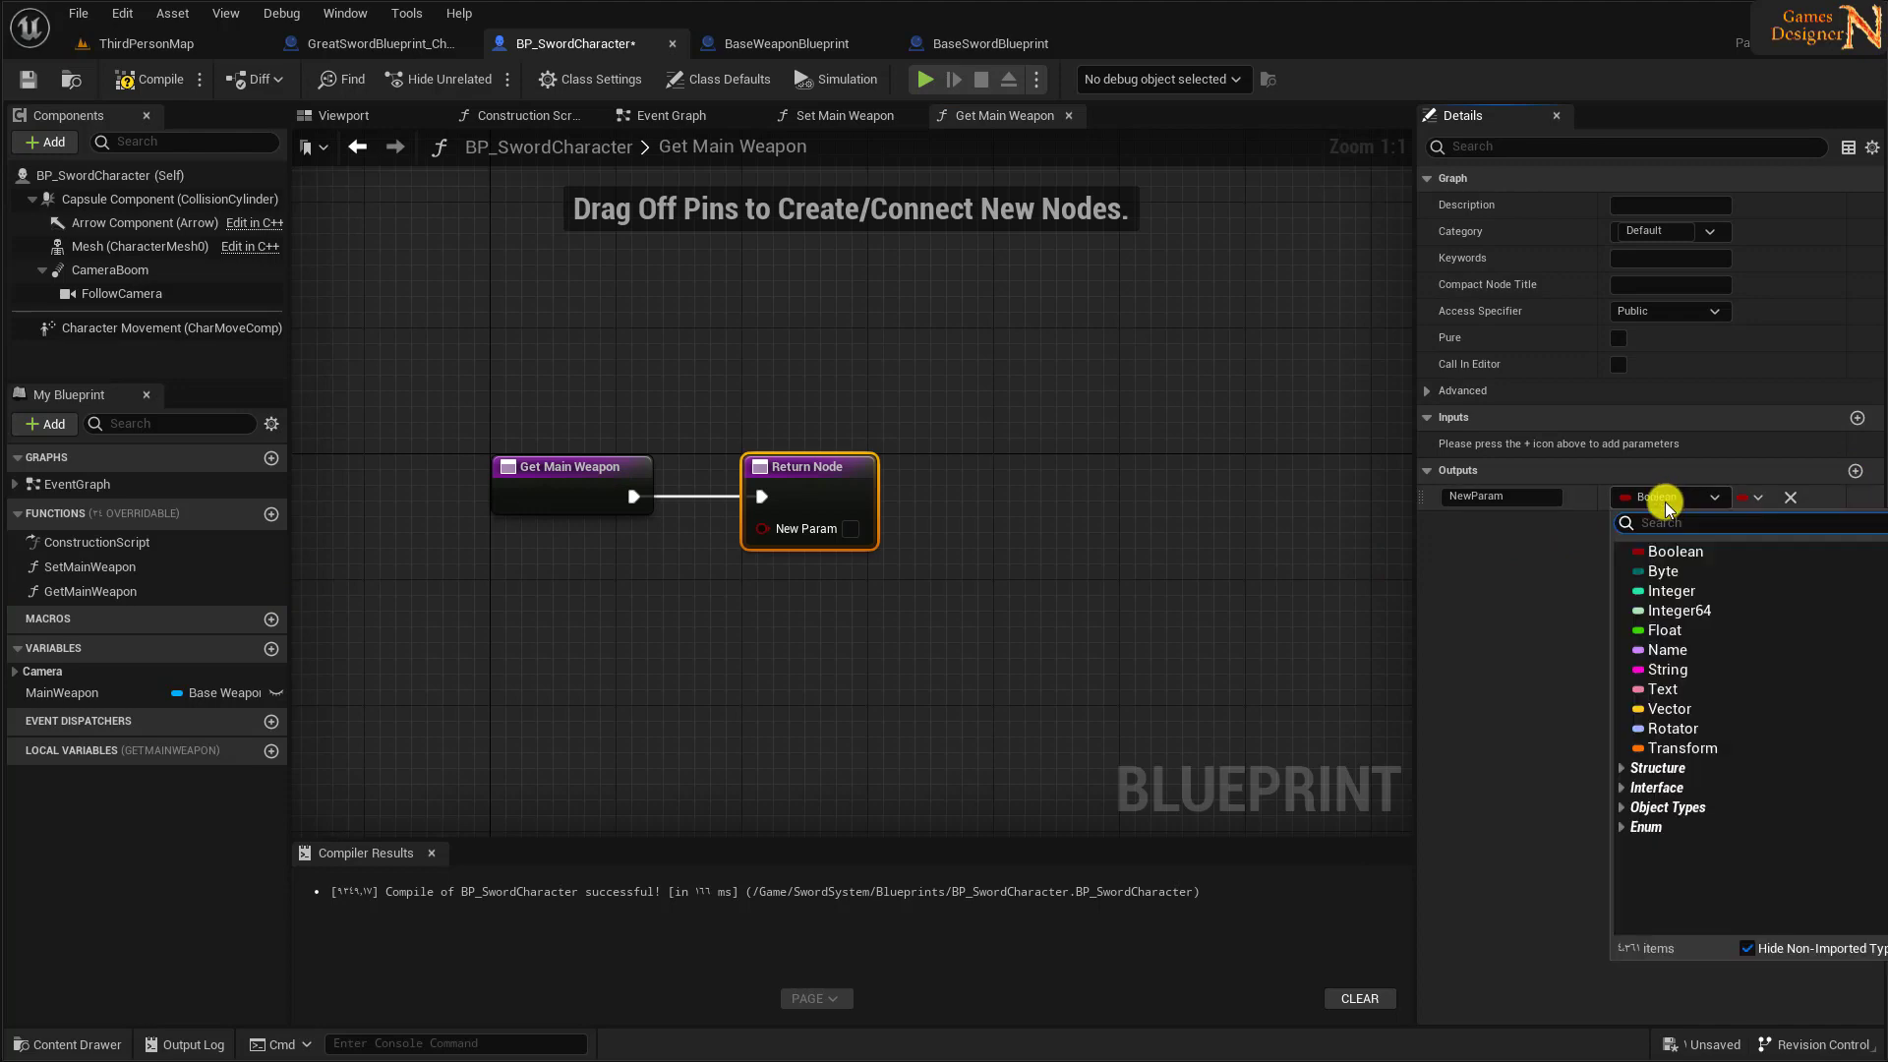
pyautogui.write('base weapo')
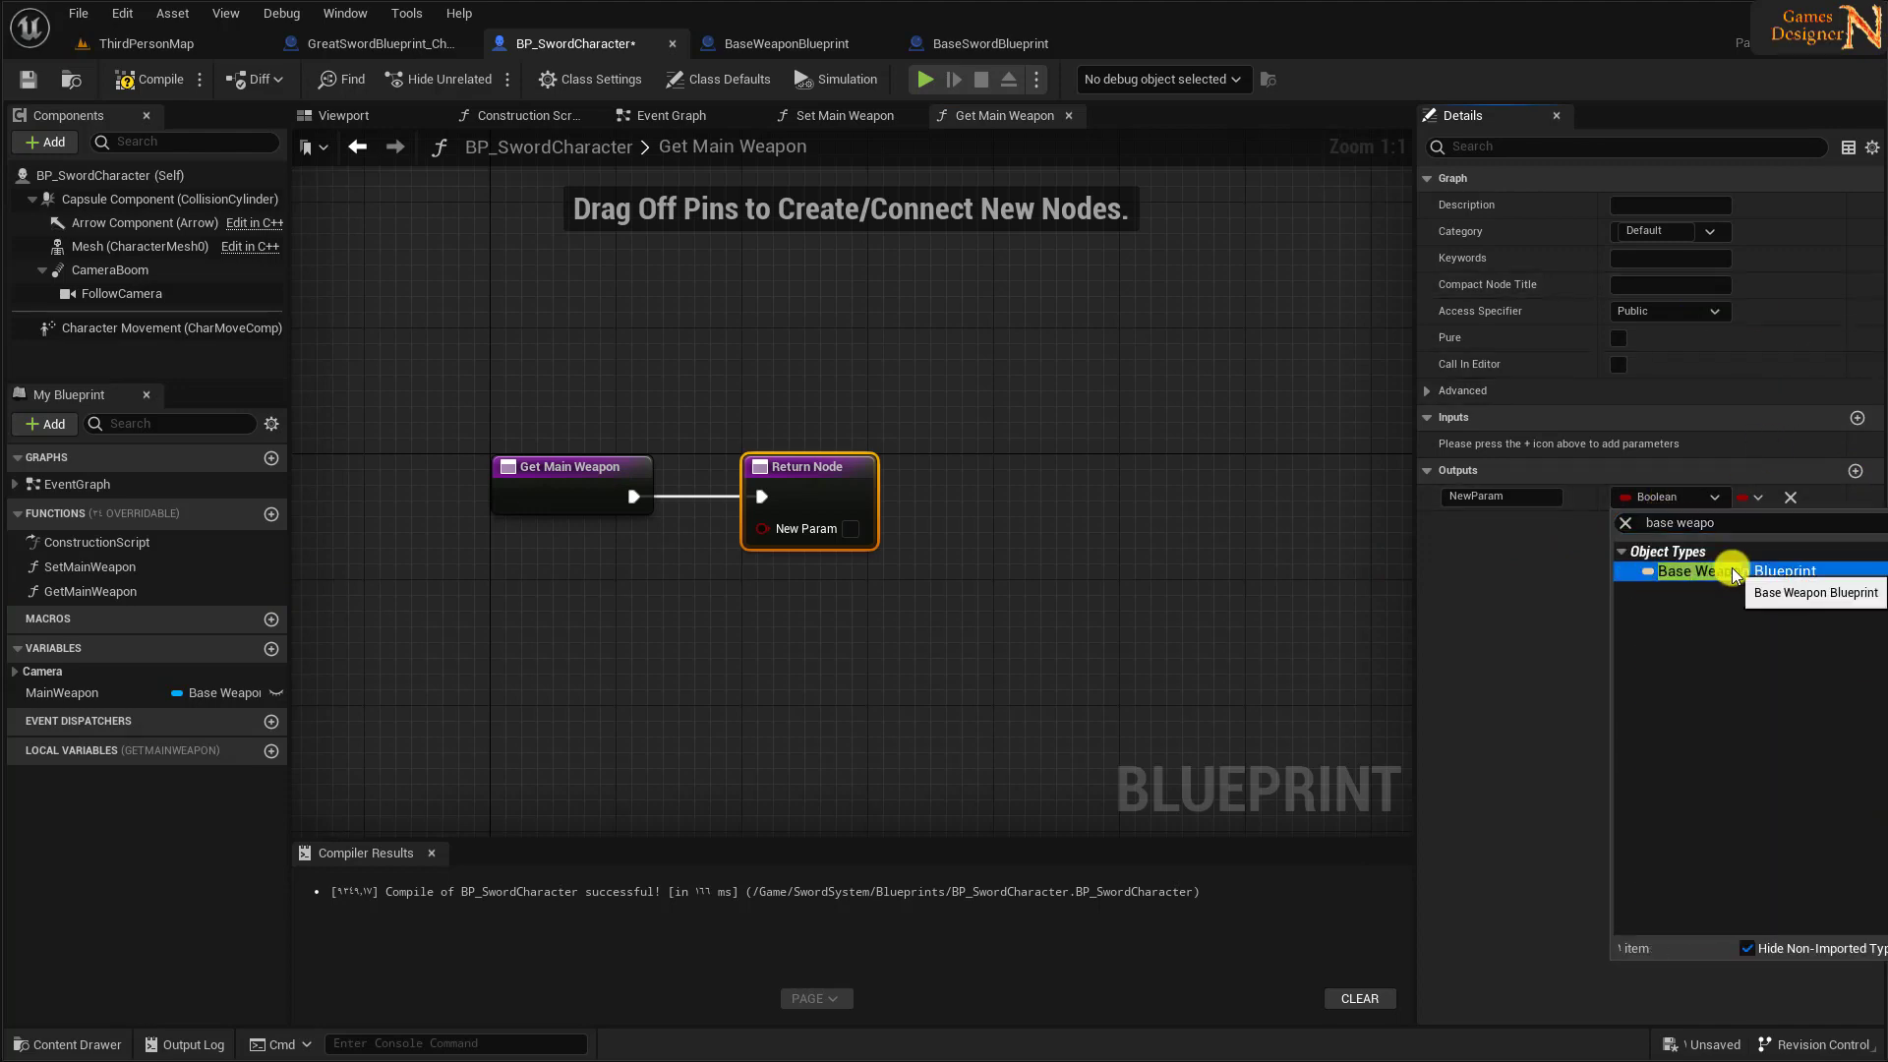
pyautogui.click(1695, 571)
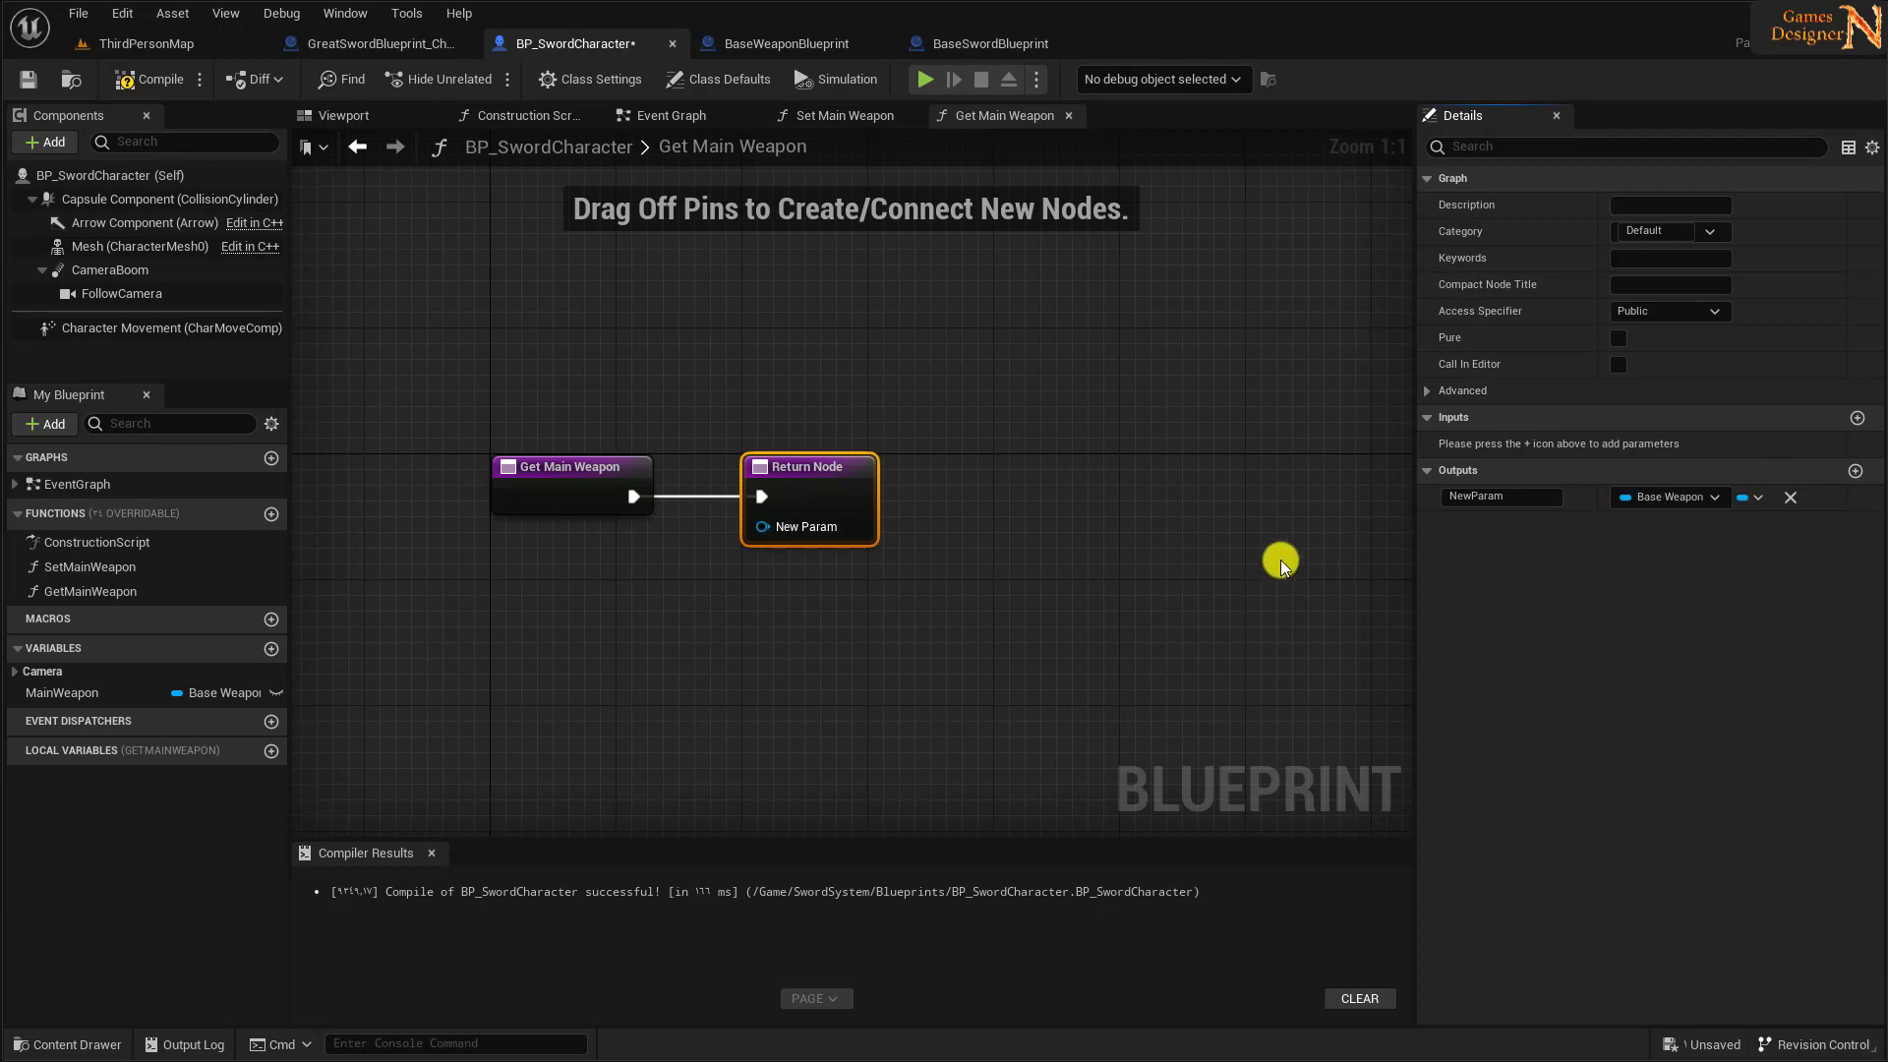
pyautogui.click(1480, 497)
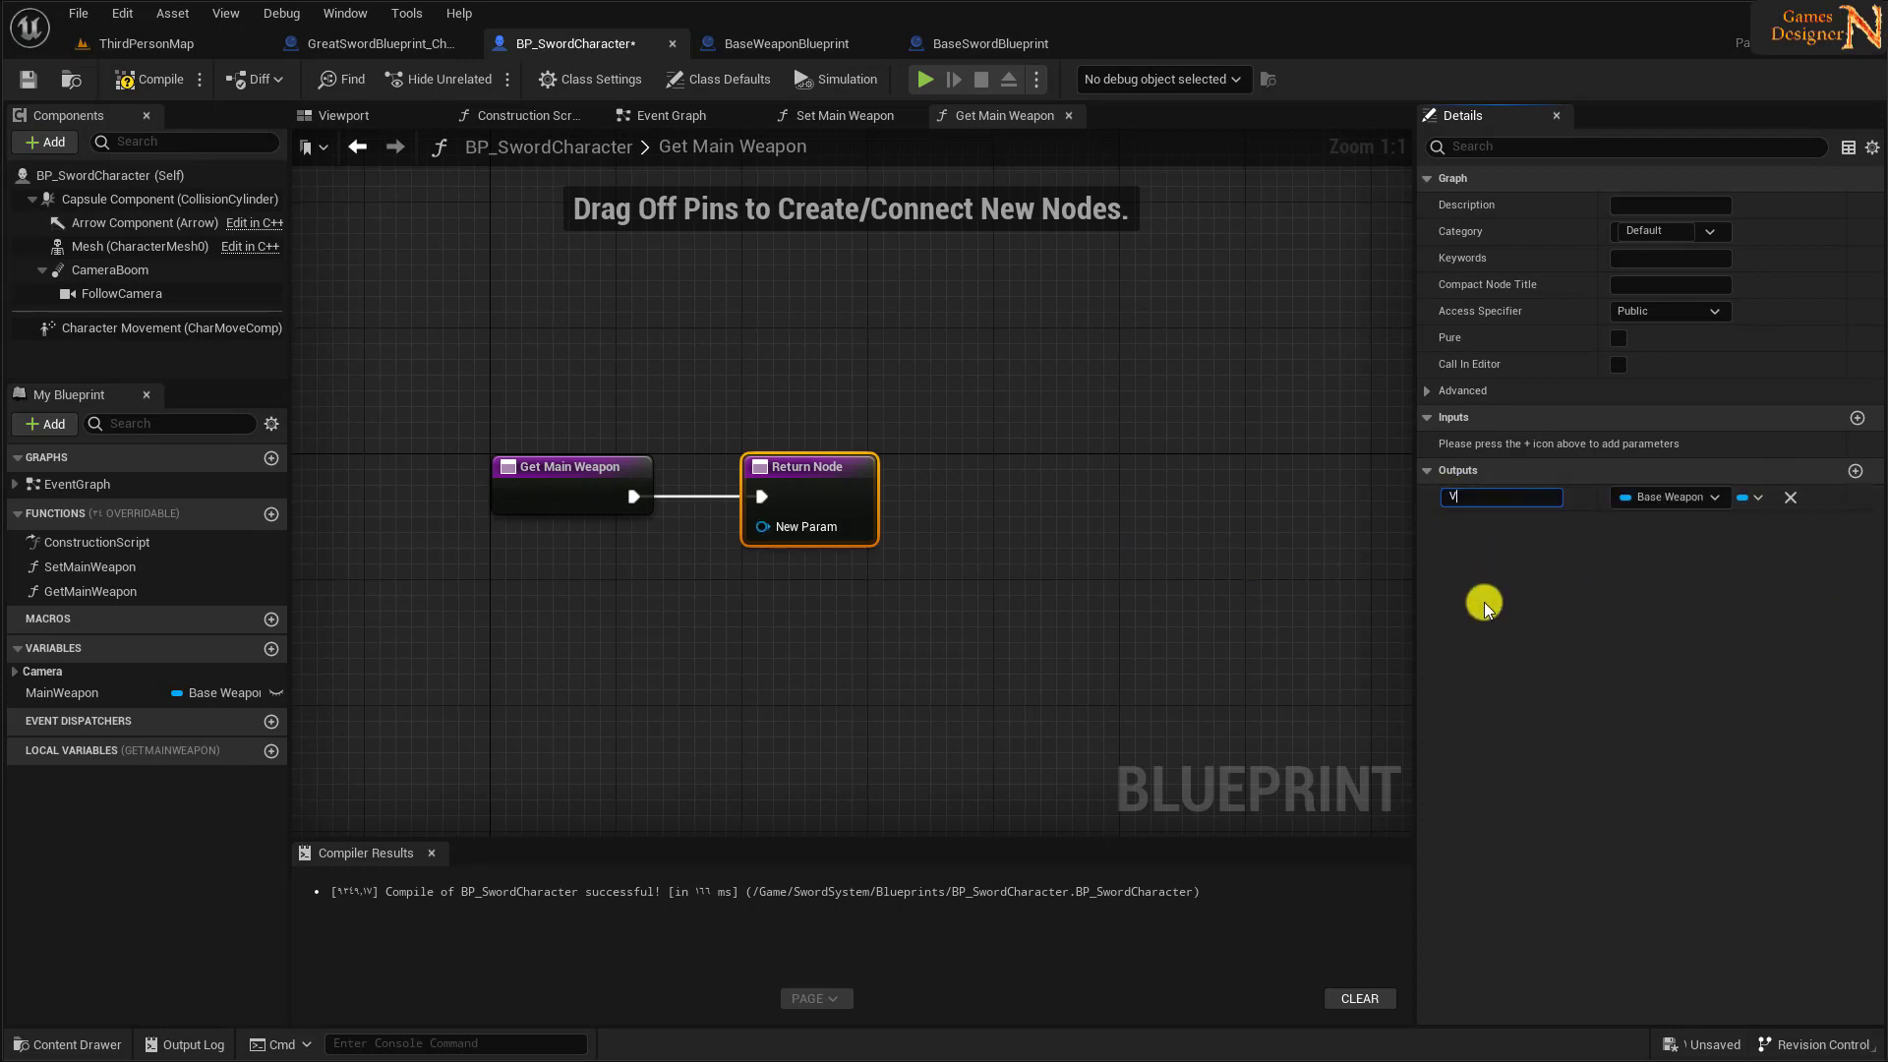
pyautogui.write('alue')
pyautogui.press('Return')
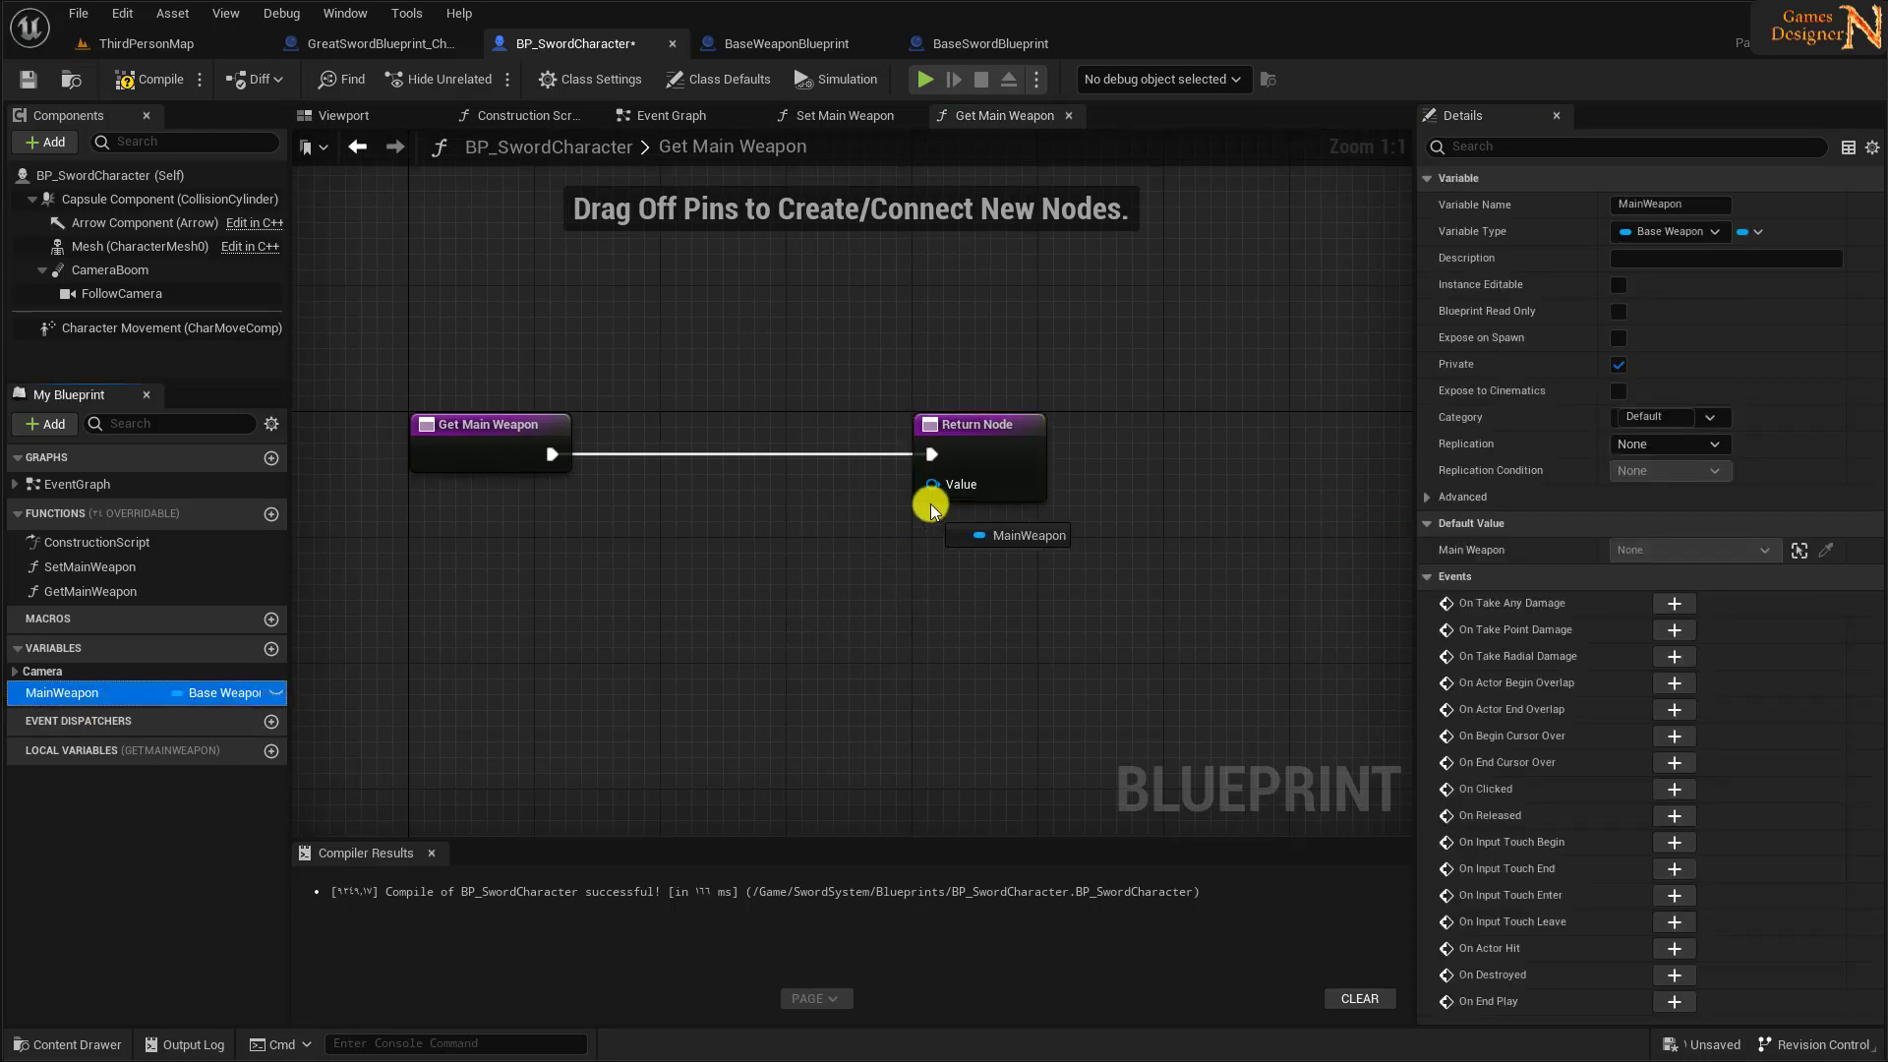
# - Return MainWeapon through Value, make the function pure, then compile, save and go back to ThirdPersonMap
pyautogui.moveTo(61, 692); pyautogui.dragTo(915, 502)
pyautogui.moveTo(754, 490); pyautogui.dragTo(753, 552)
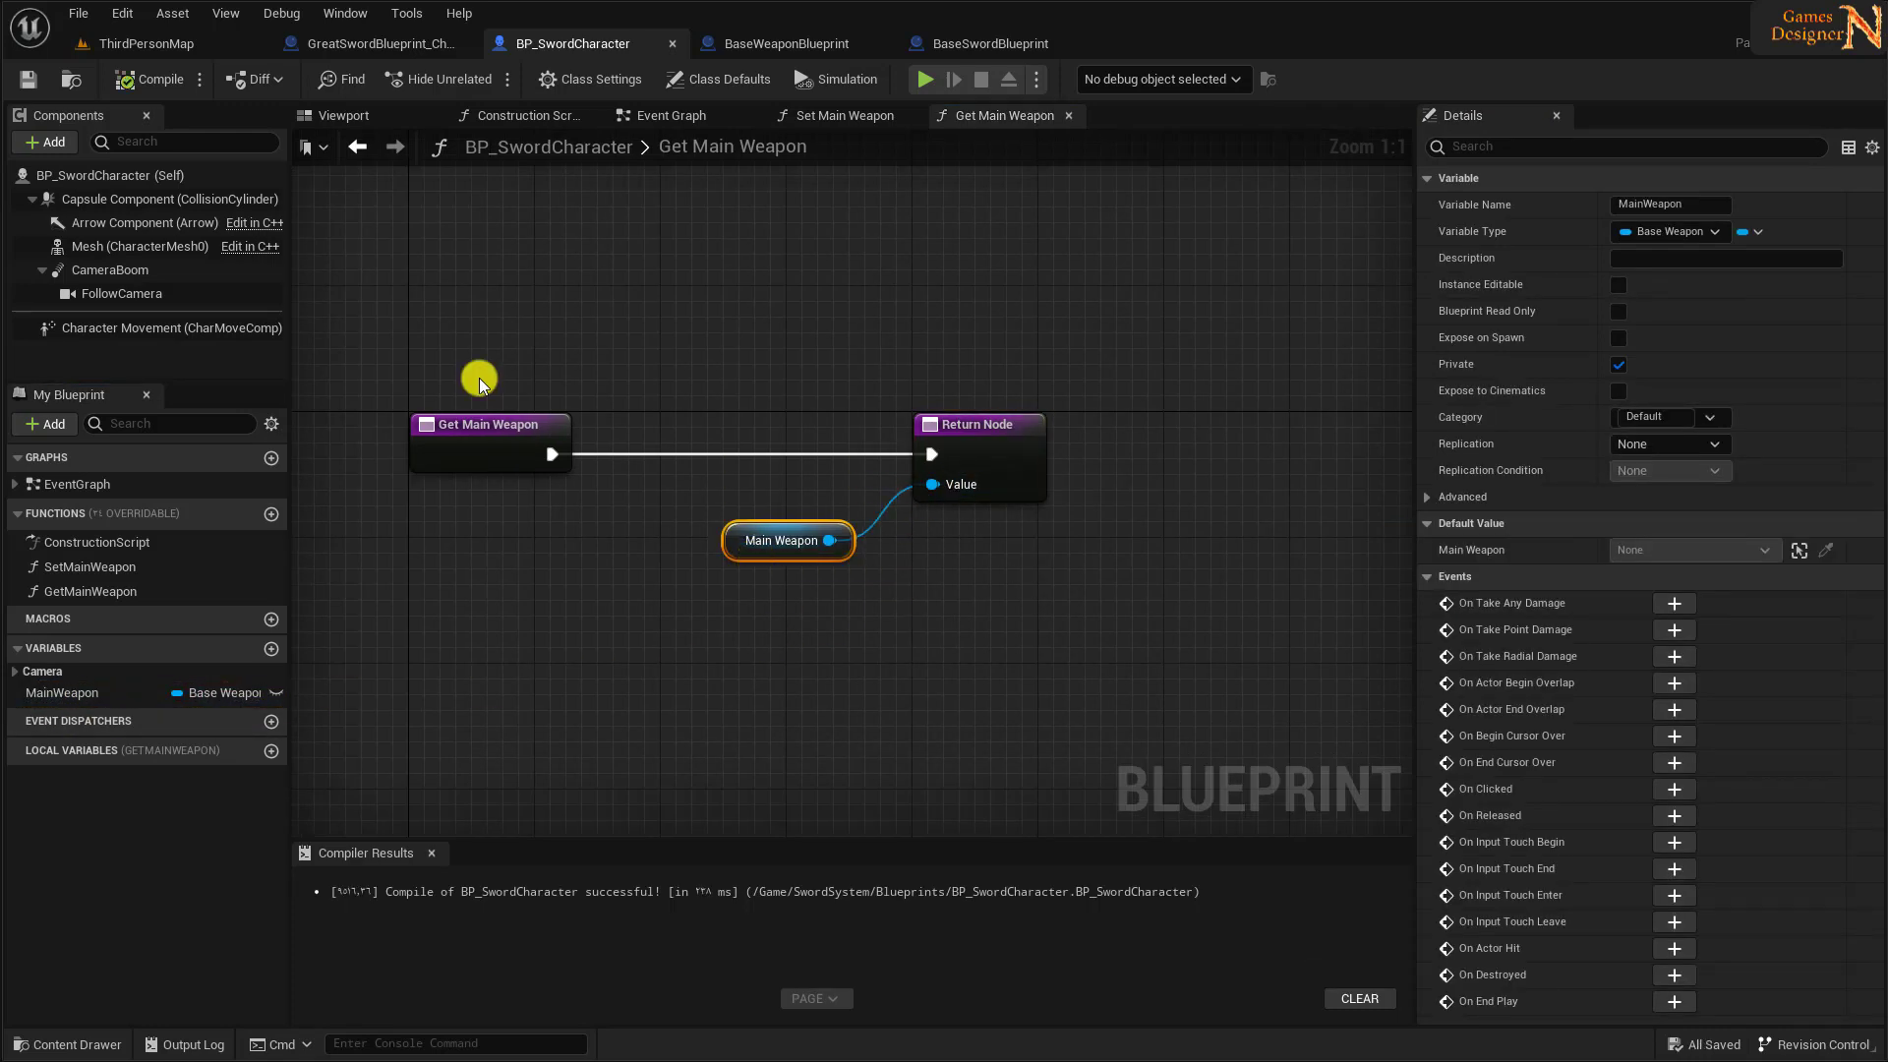
pyautogui.click(482, 460)
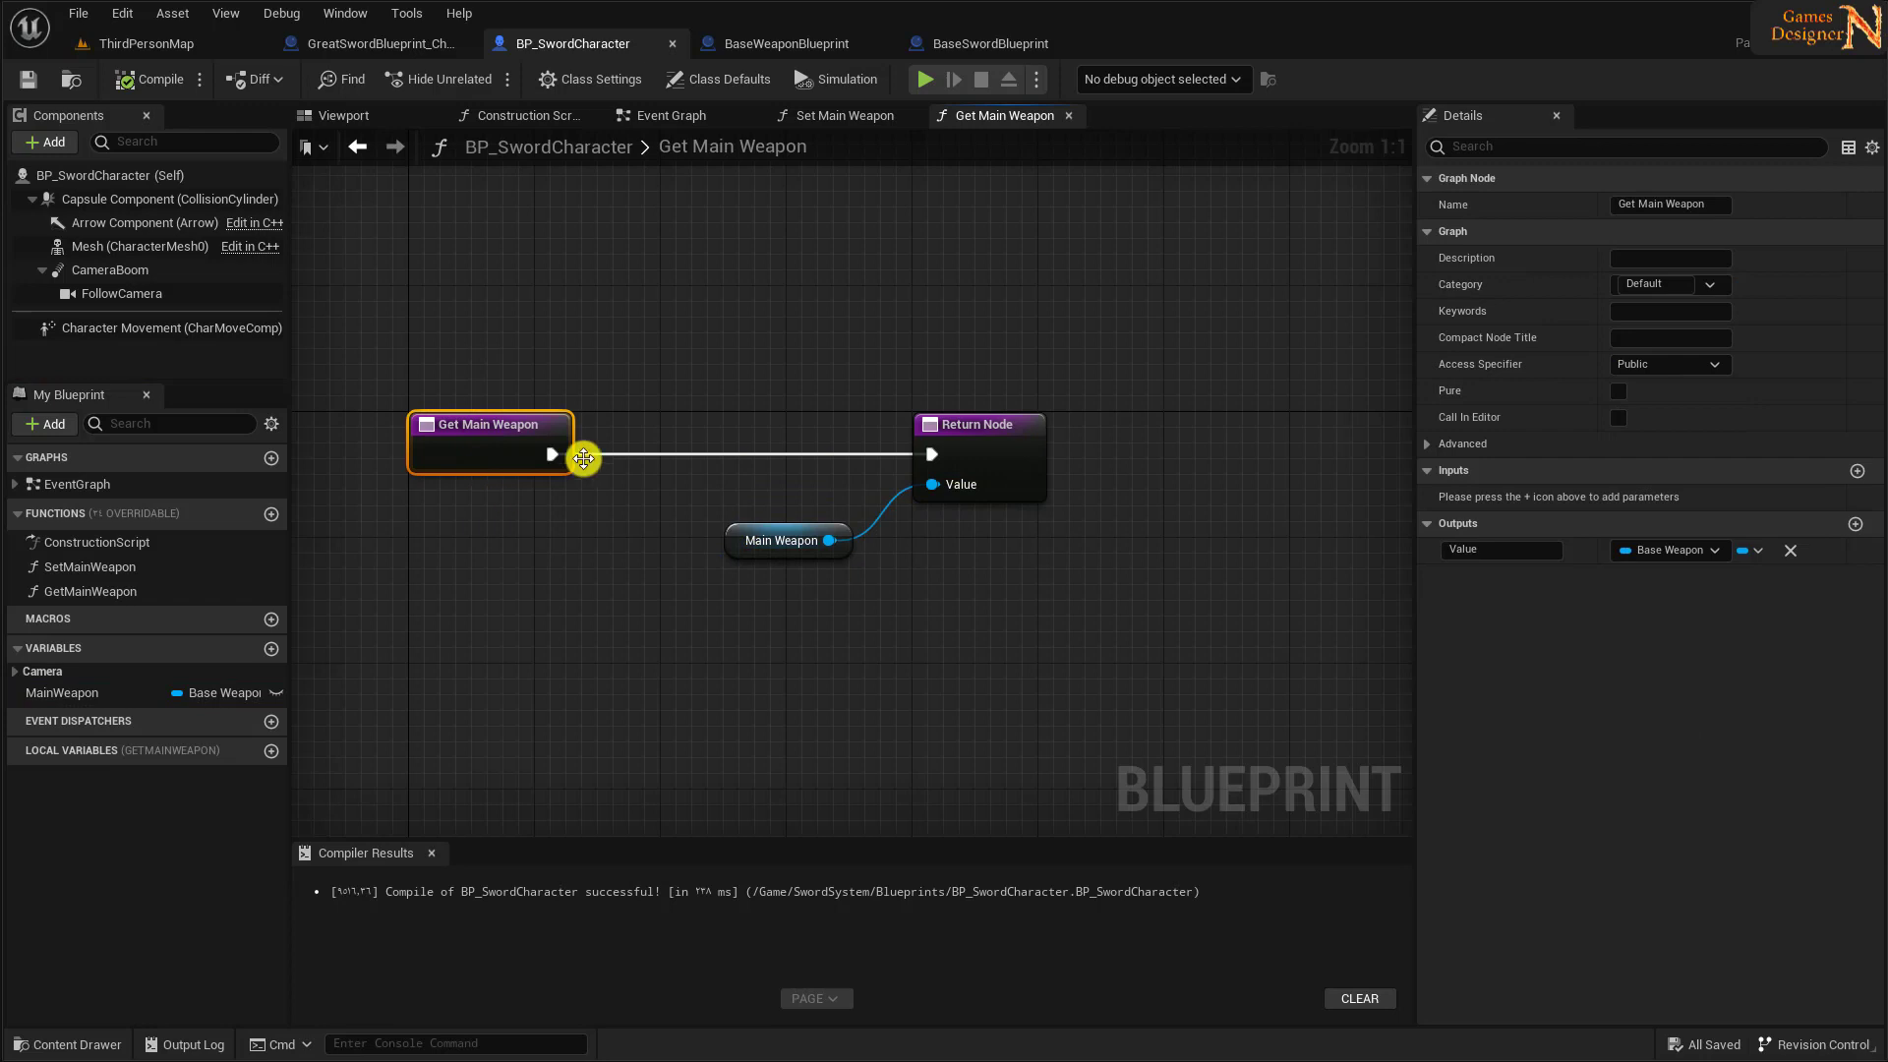
pyautogui.click(1618, 392)
pyautogui.click(138, 78)
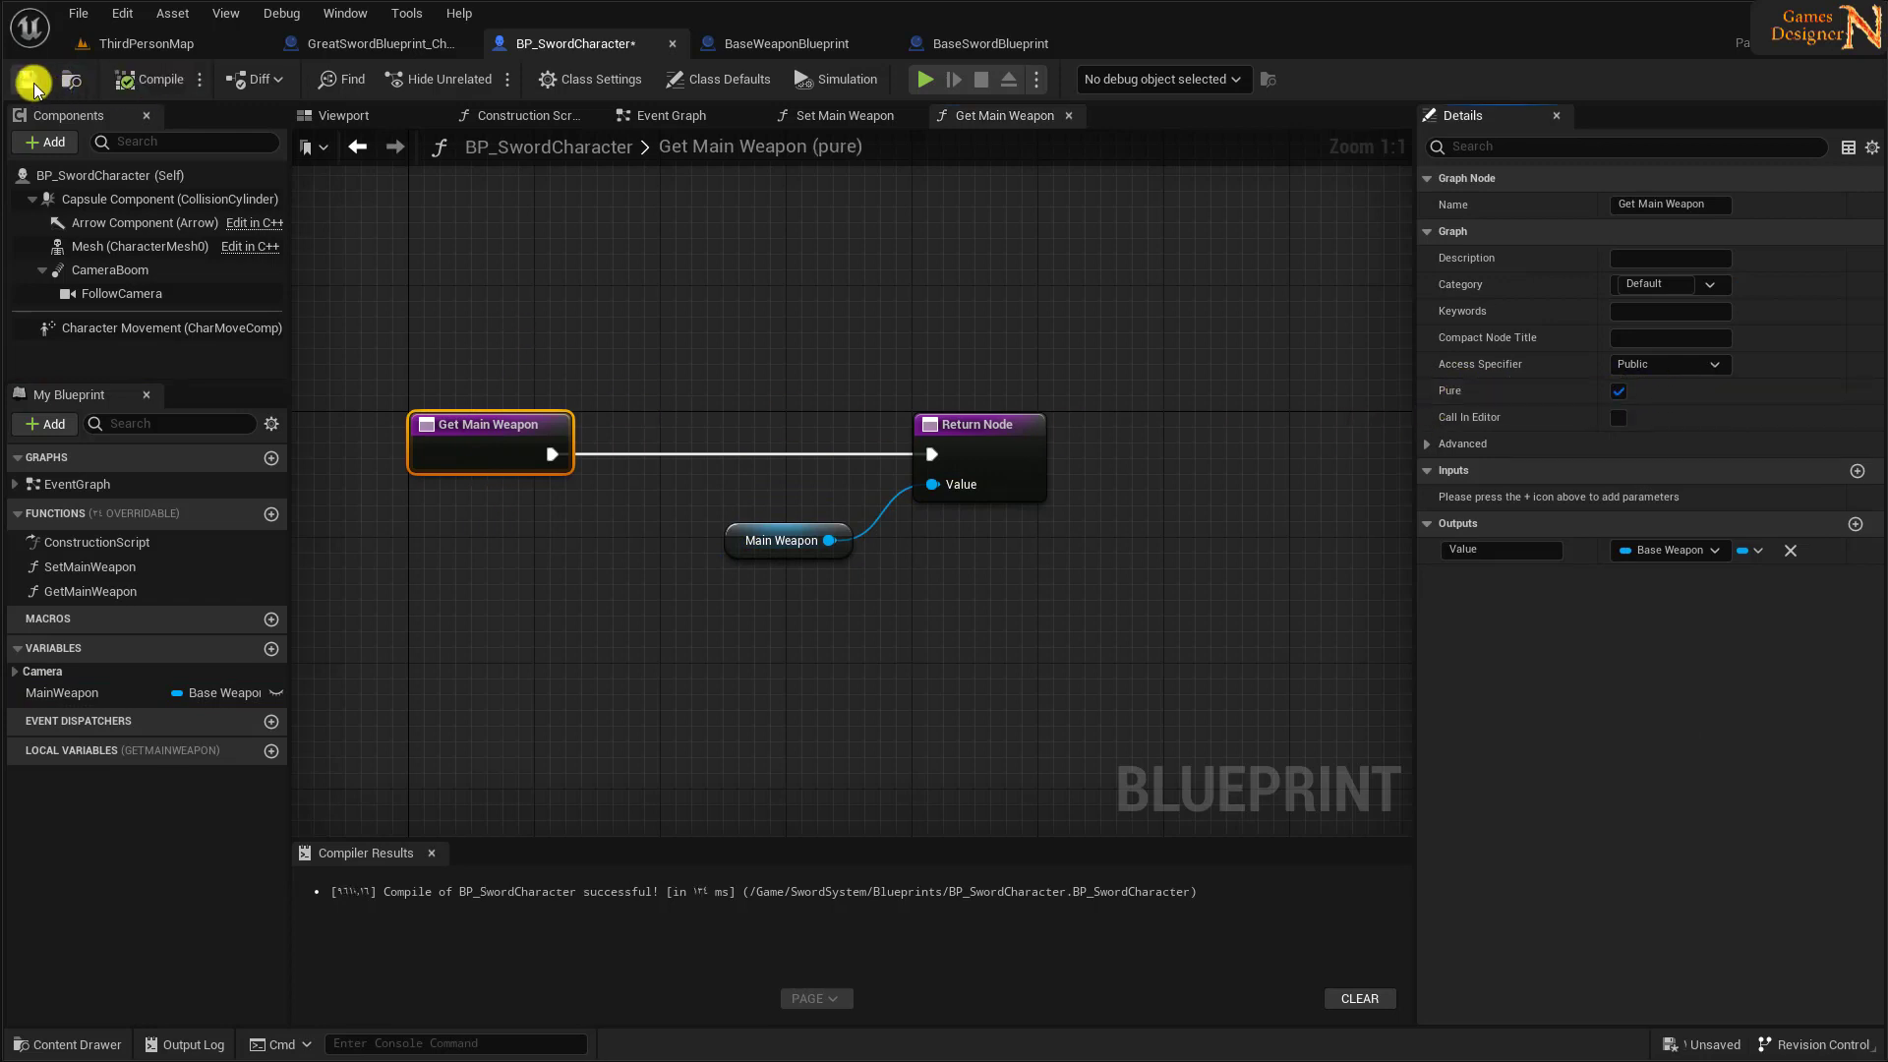
pyautogui.click(30, 78)
pyautogui.click(137, 44)
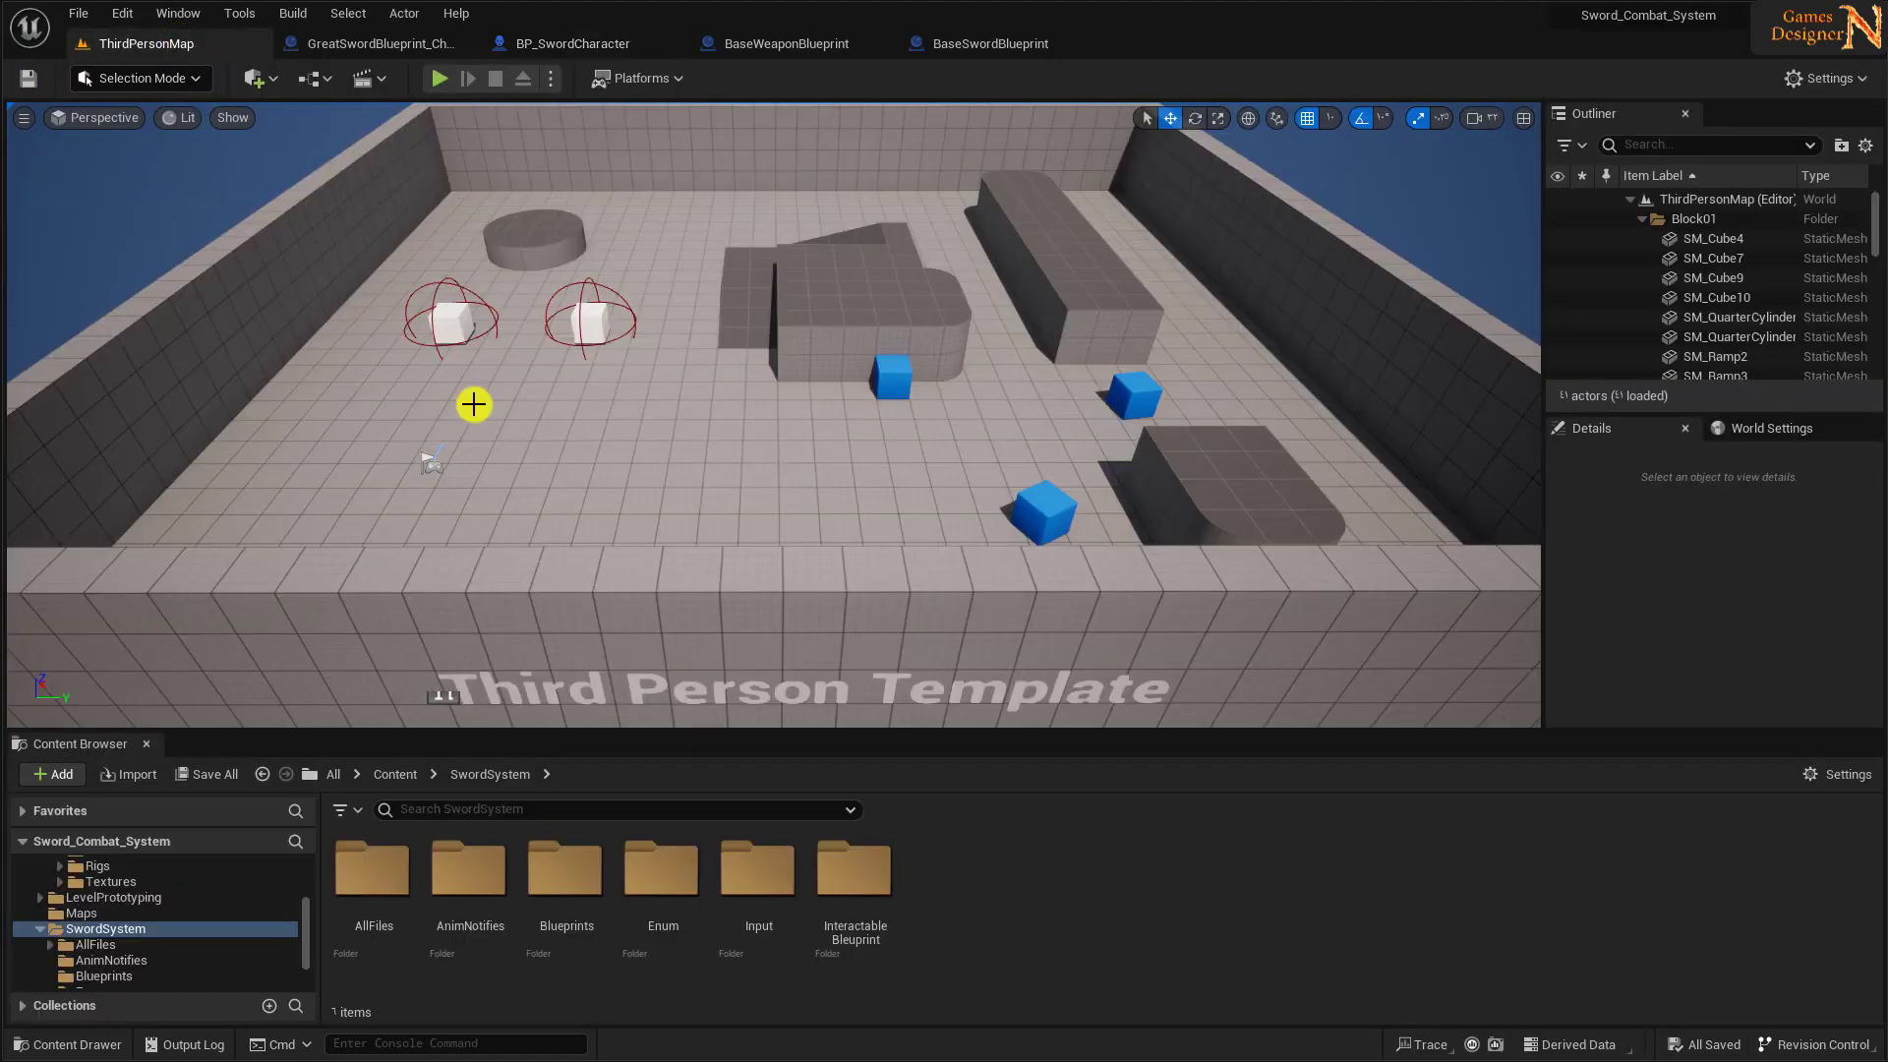
# - Open AttachWeaponBlueprint from the AnimNotifies folder and frame its Received Notify logic
pyautogui.doubleClick(476, 883)
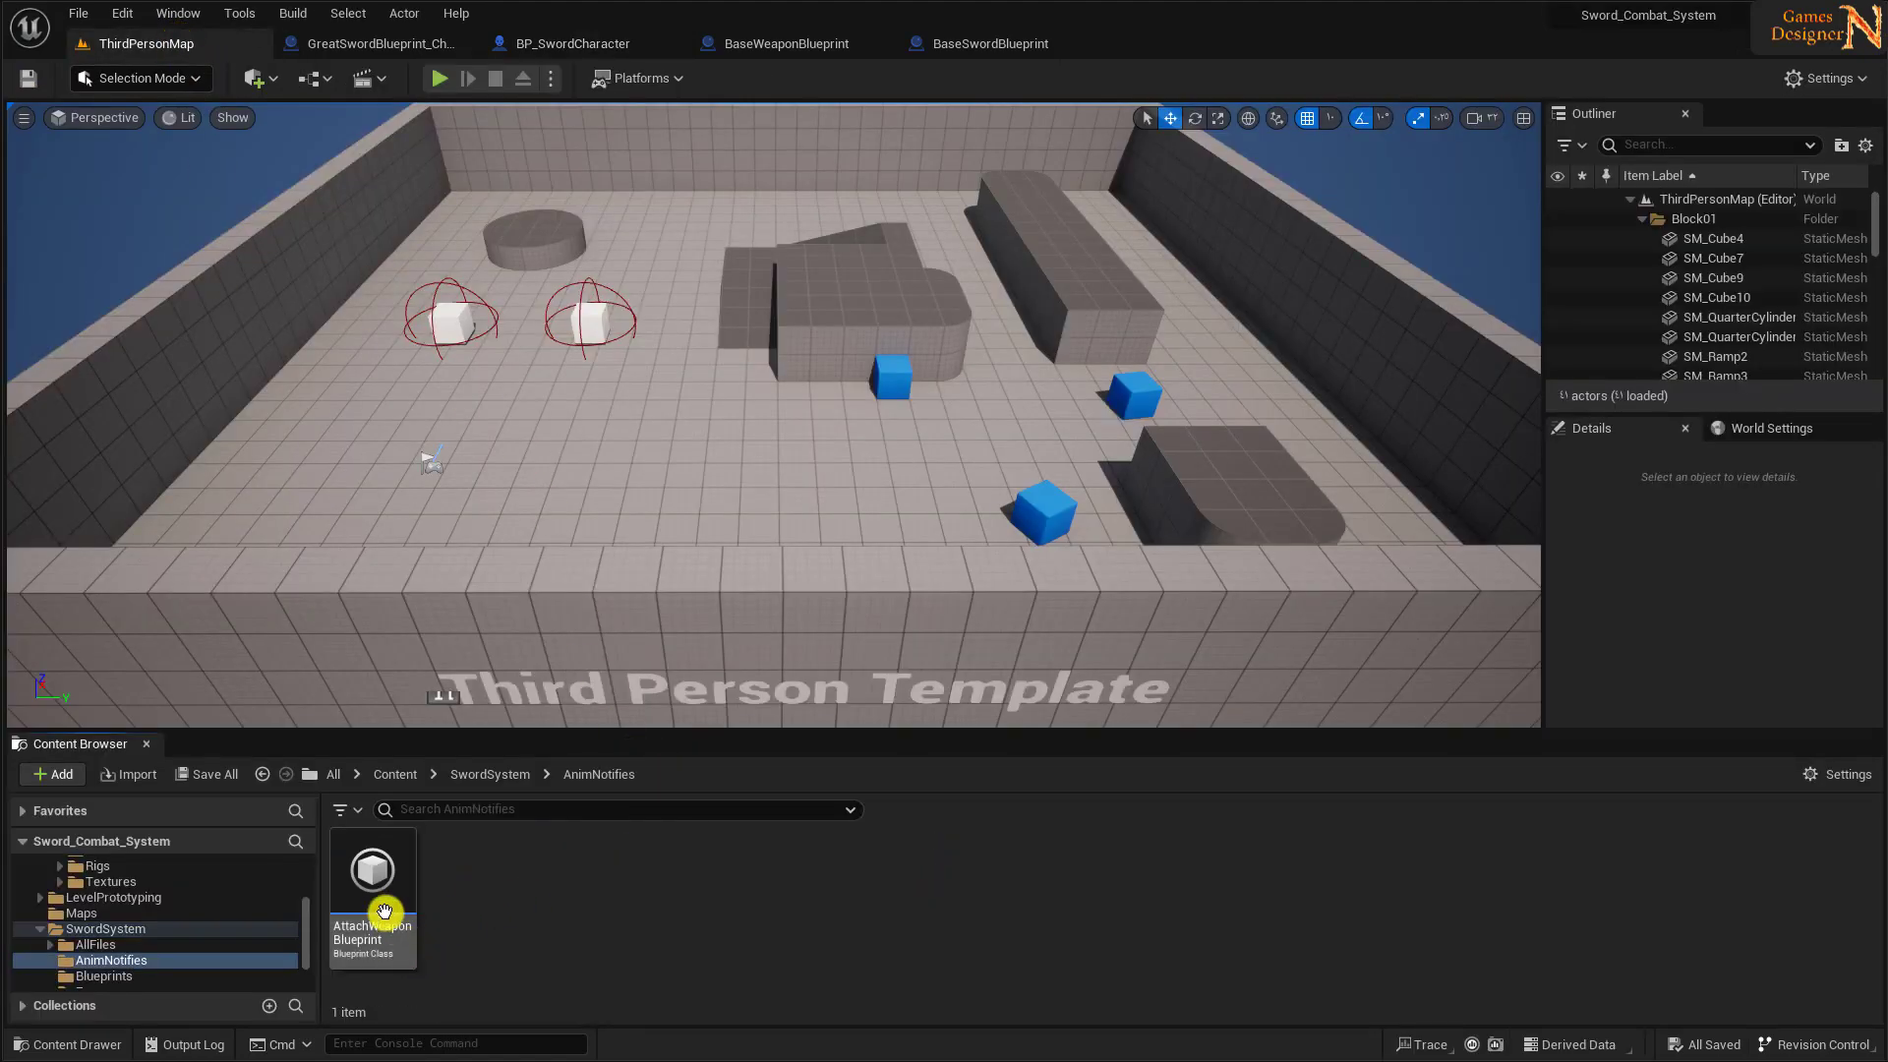
pyautogui.doubleClick(404, 942)
pyautogui.scroll(-2, 1091, 645)
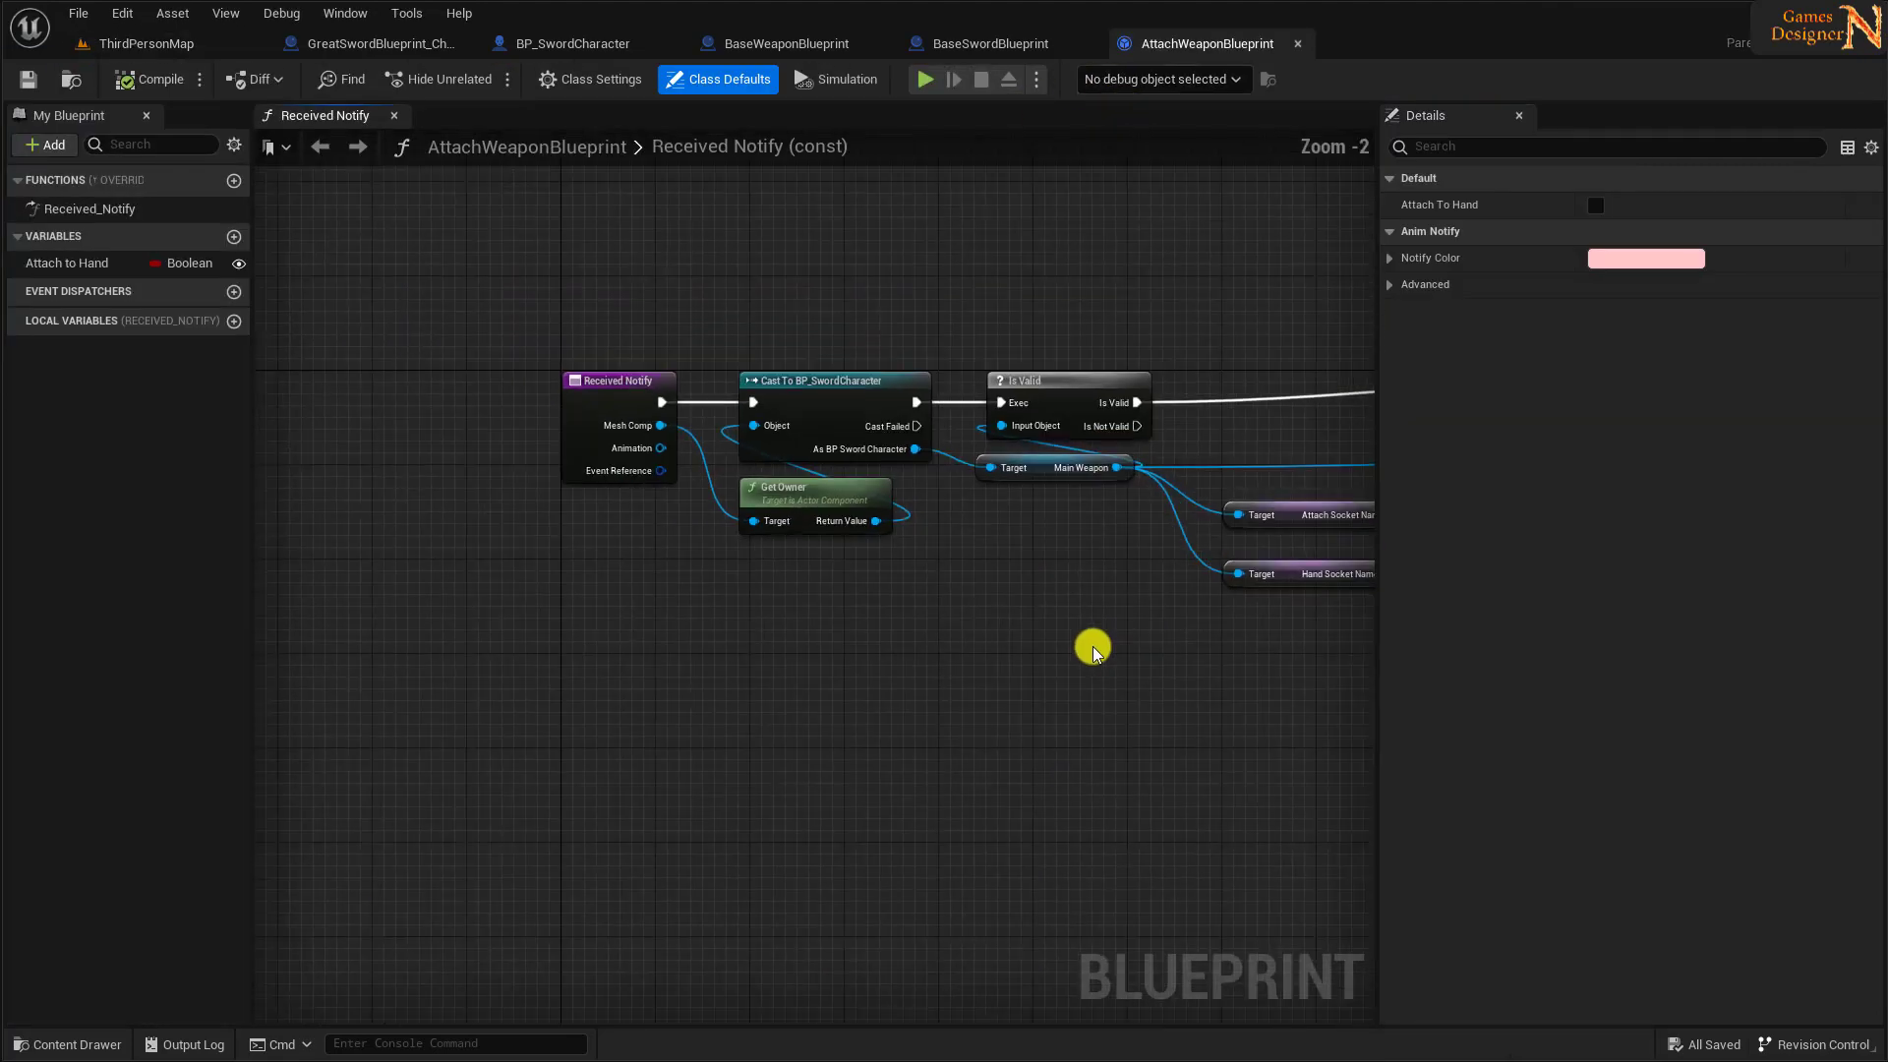
pyautogui.moveTo(1091, 645)
pyautogui.mouseDown(button='right')
pyautogui.moveTo(466, 702)
pyautogui.moveTo(658, 696)
pyautogui.mouseUp(button='right')
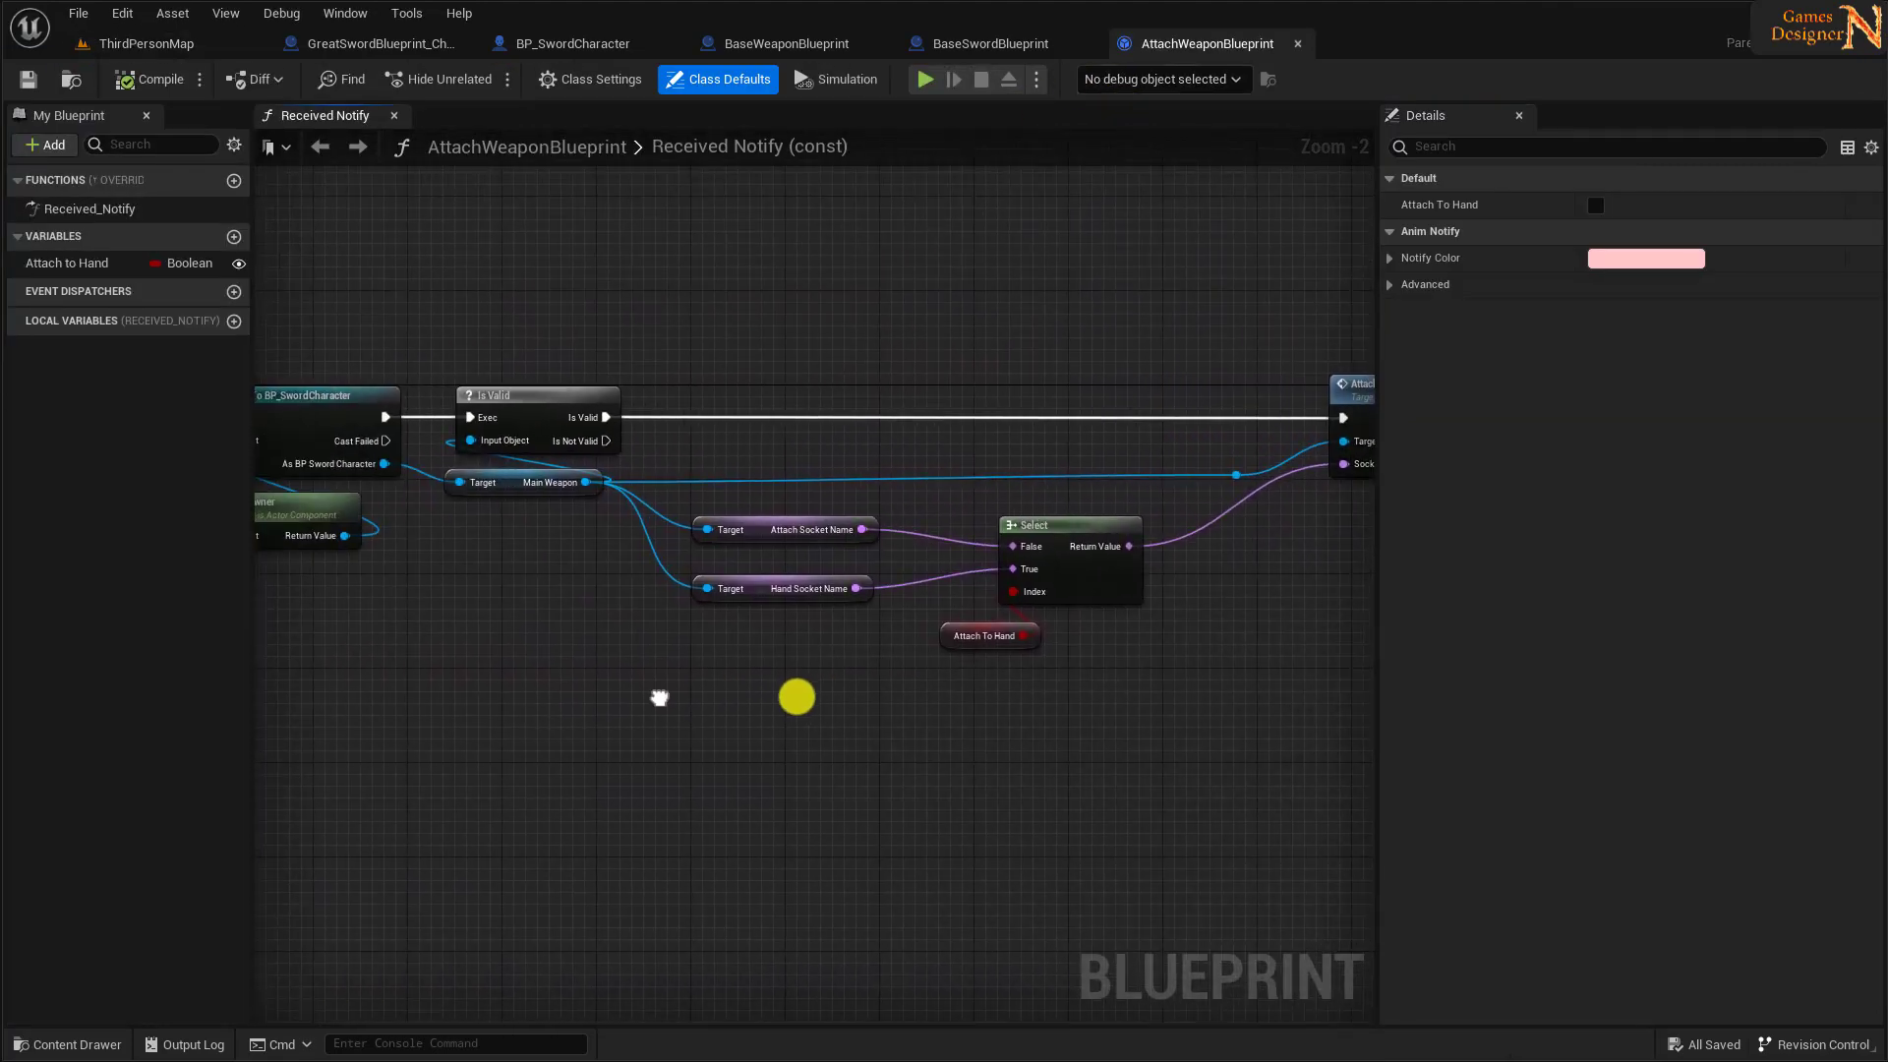
pyautogui.moveTo(472, 615); pyautogui.dragTo(683, 670, button='right')
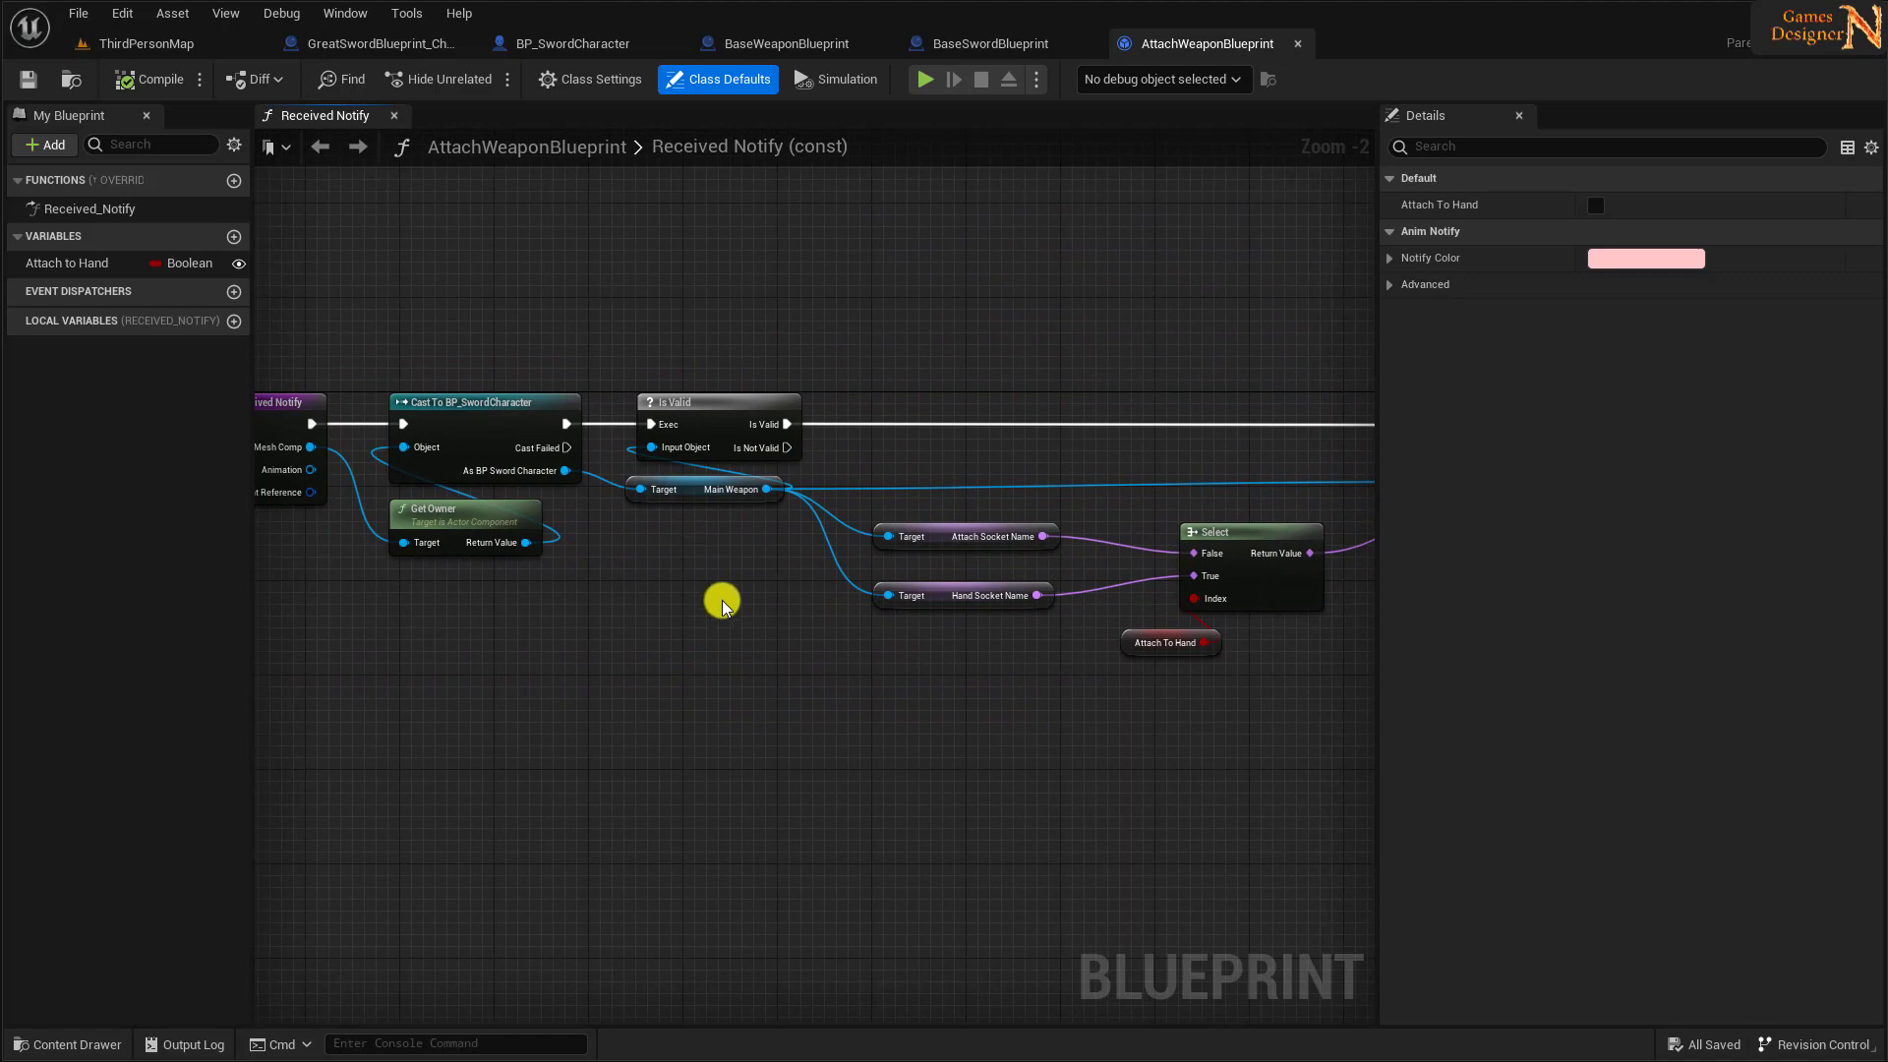
# - Compile the notify and select the Main Weapon node flagged as private
pyautogui.click(148, 79)
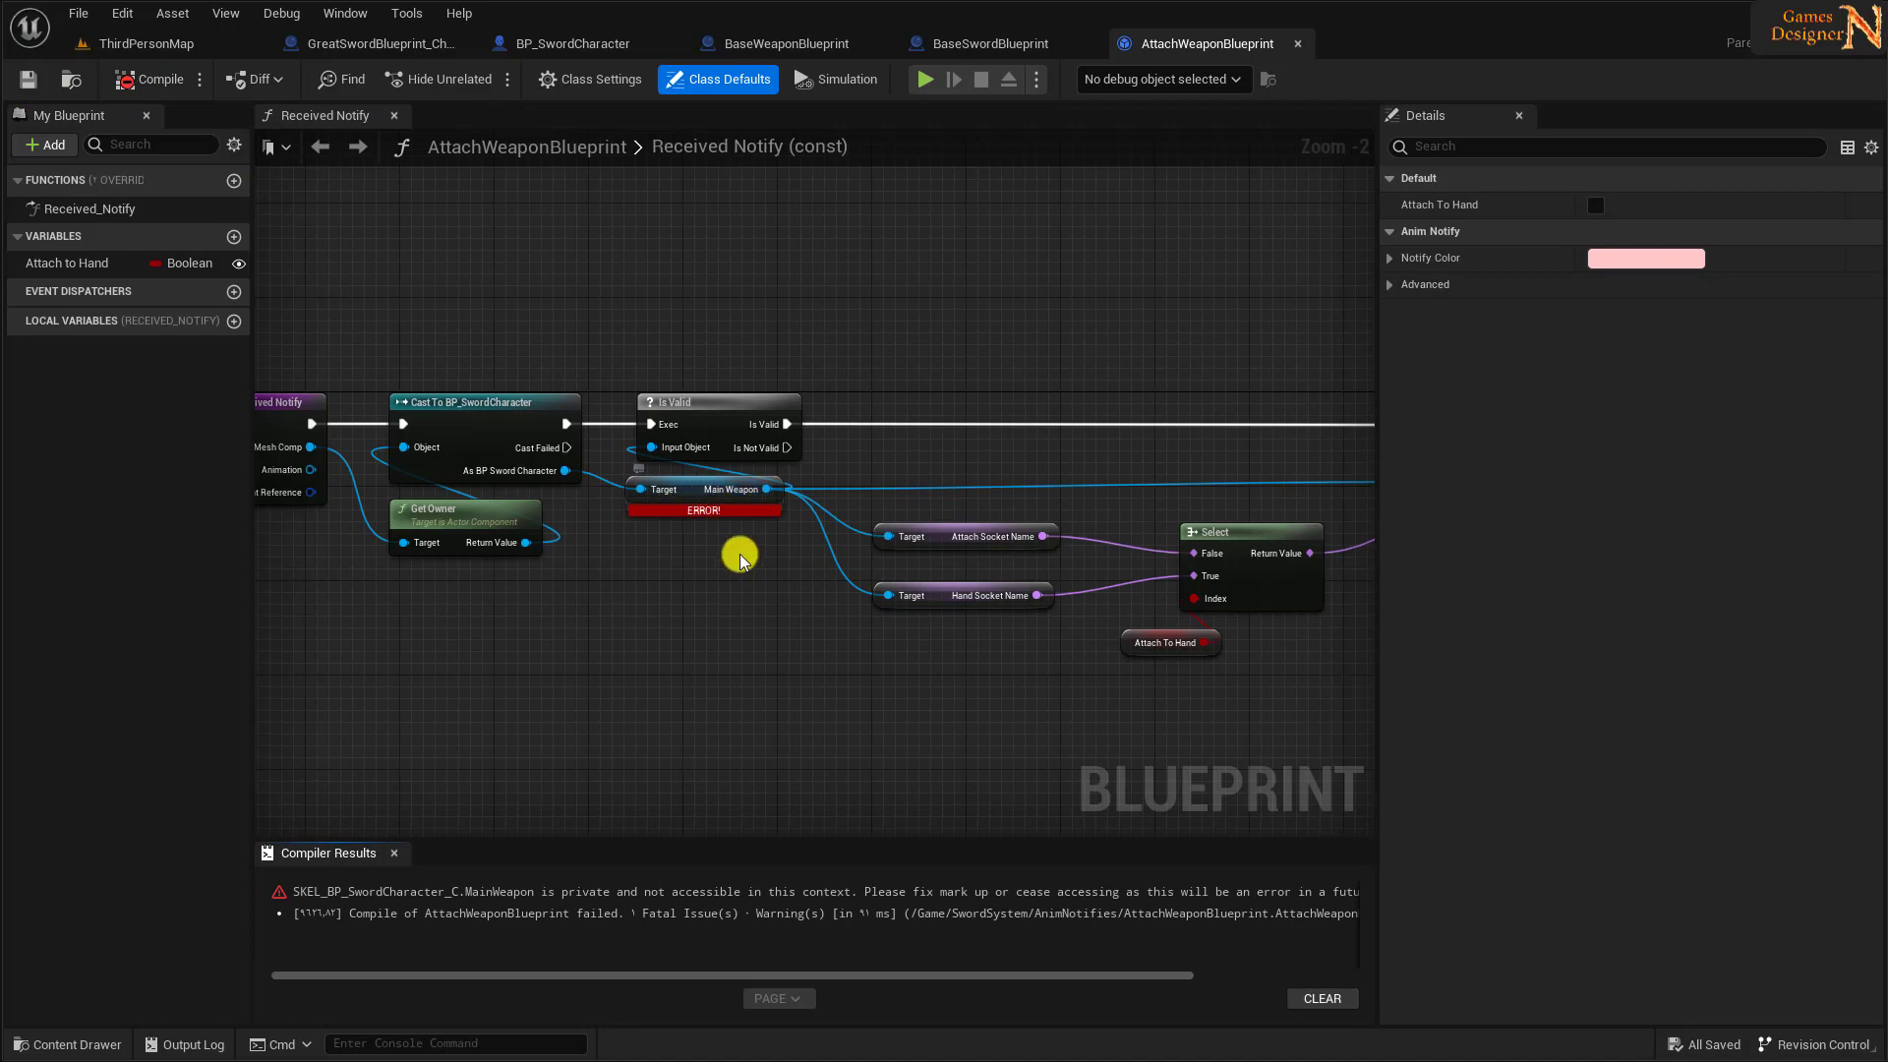
pyautogui.moveTo(739, 556); pyautogui.dragTo(780, 491, button='right')
pyautogui.moveTo(780, 561); pyautogui.dragTo(958, 580, button='right')
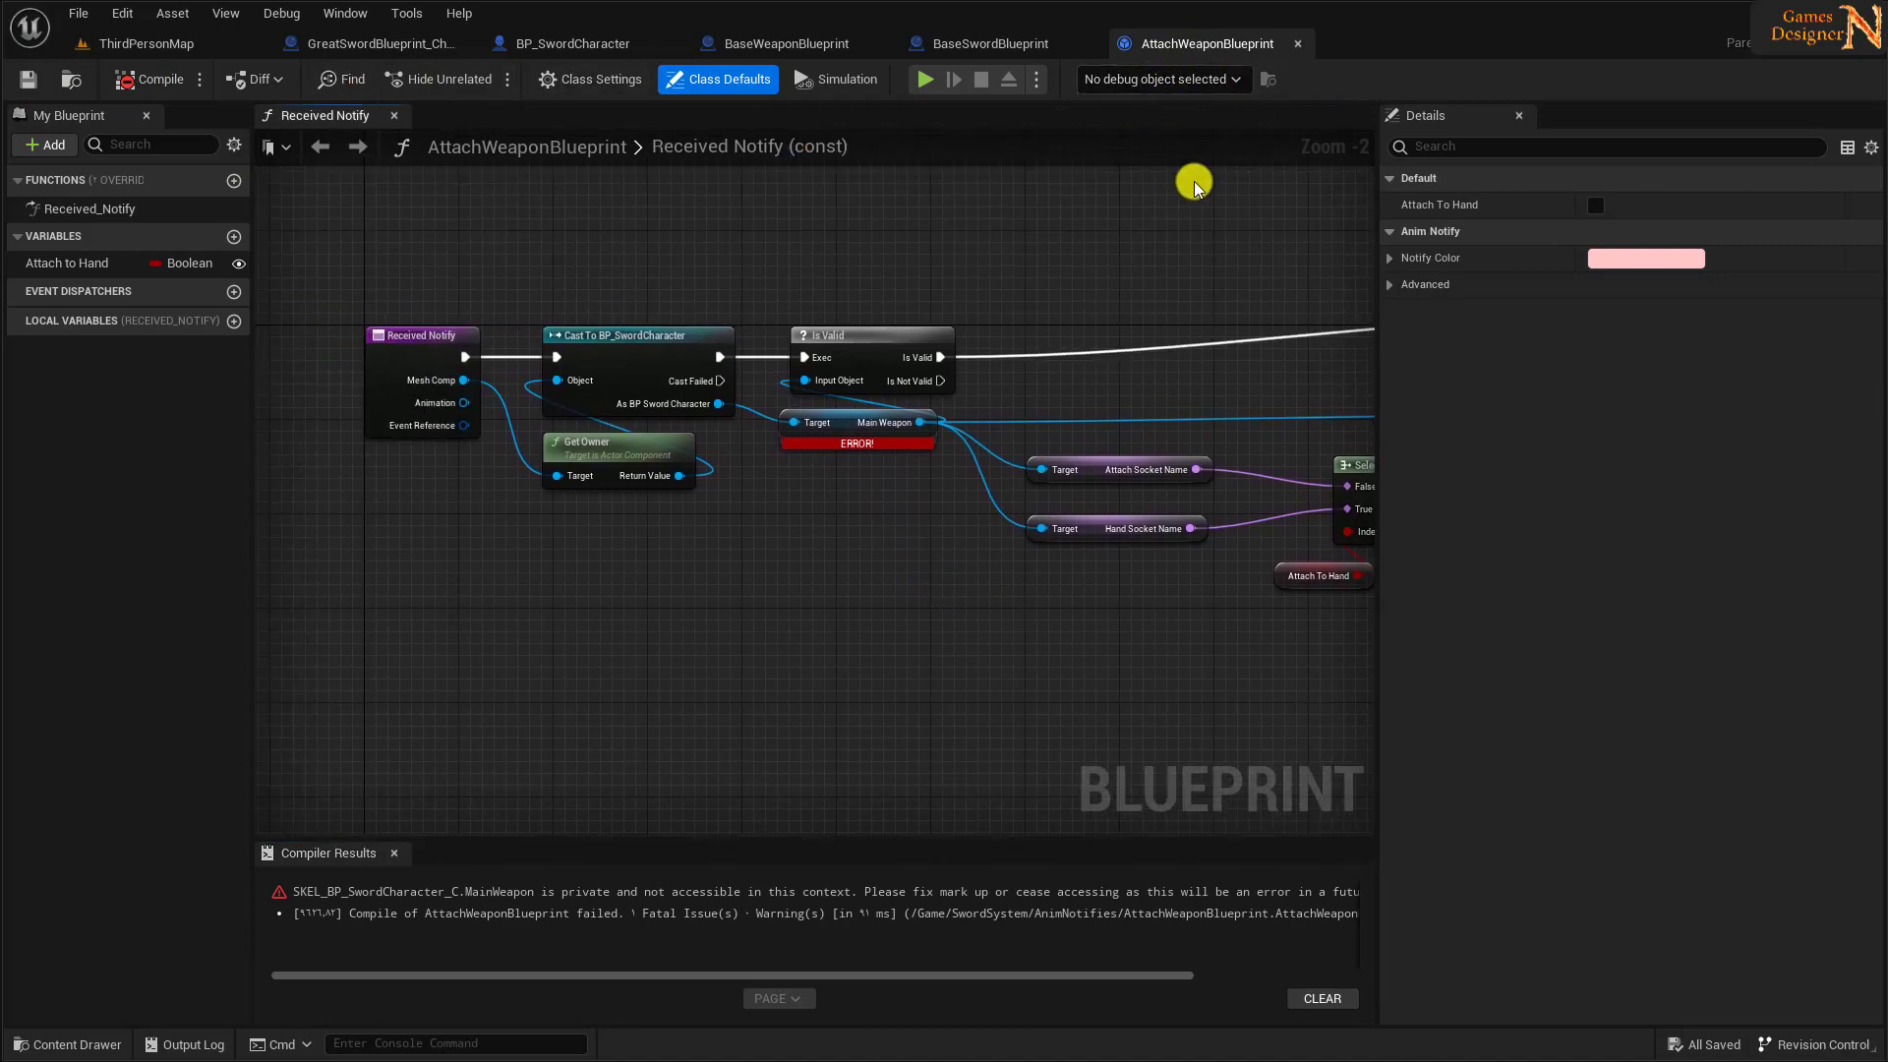
pyautogui.moveTo(1160, 676); pyautogui.dragTo(898, 676, button='right')
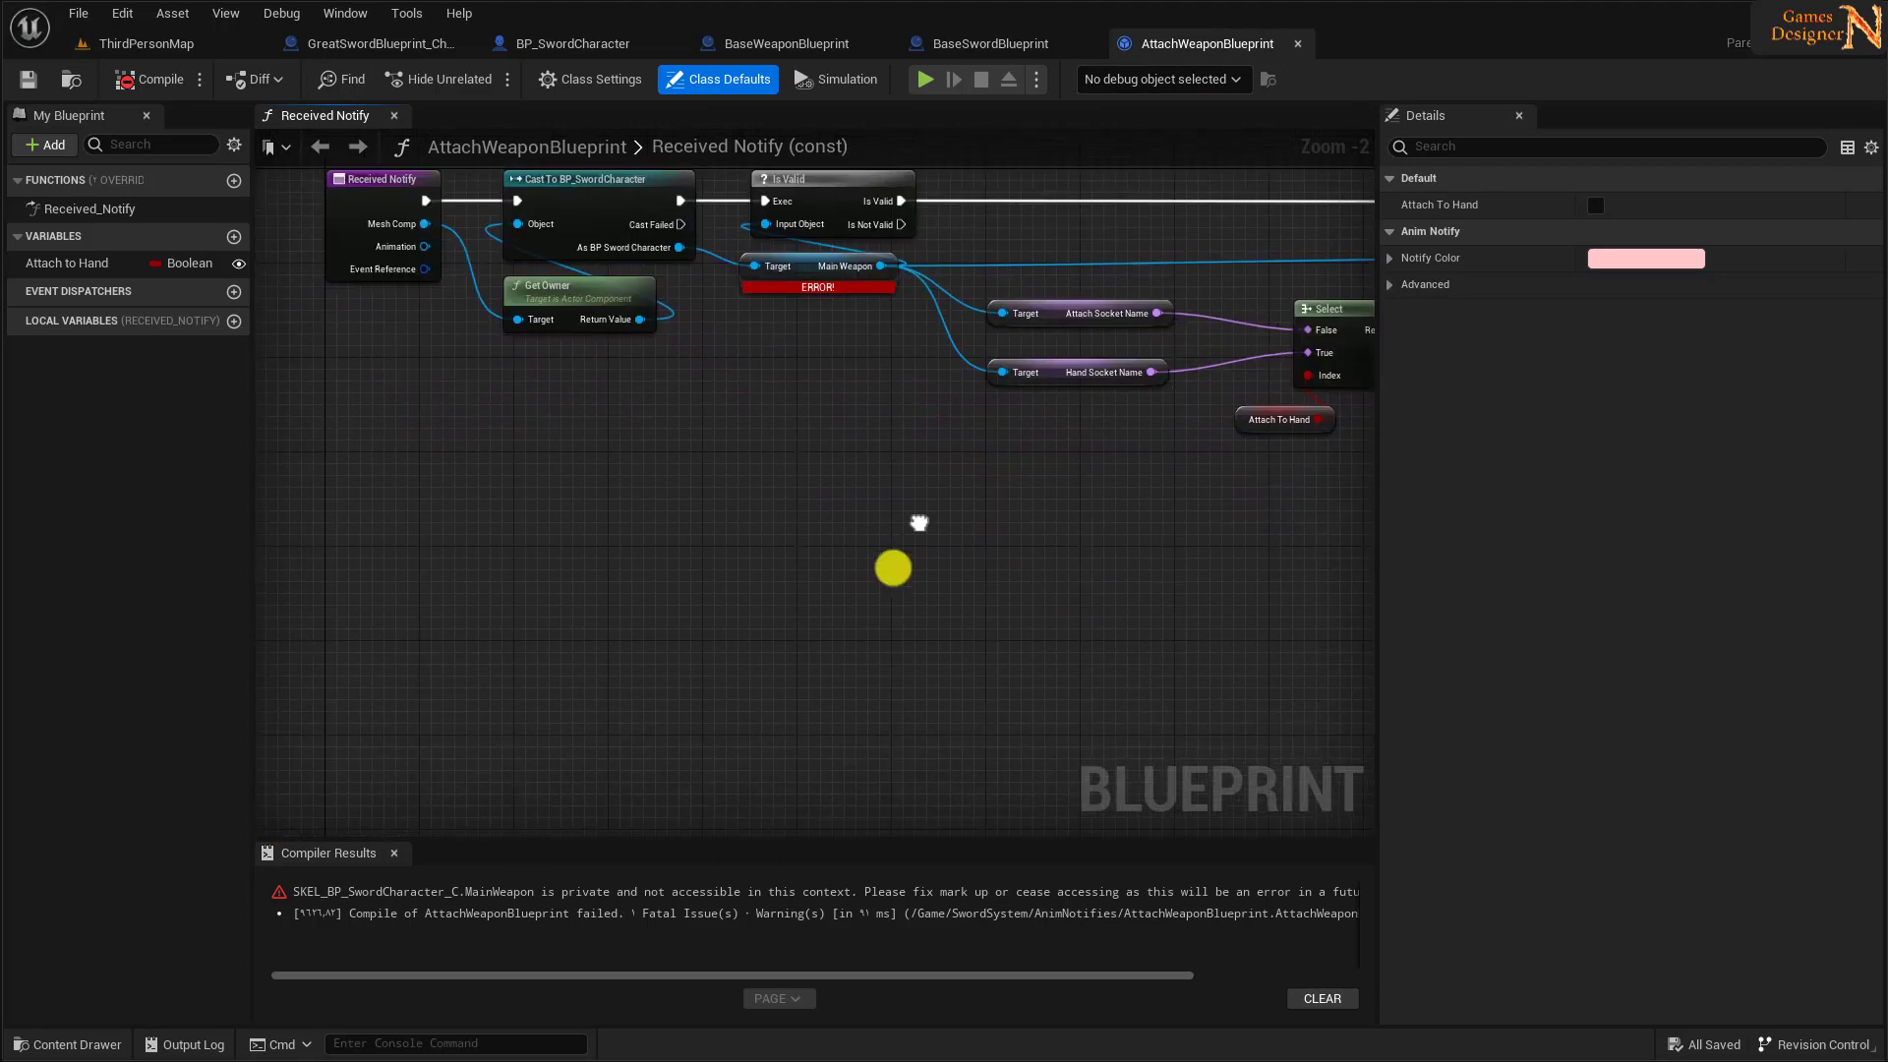
pyautogui.click(798, 425)
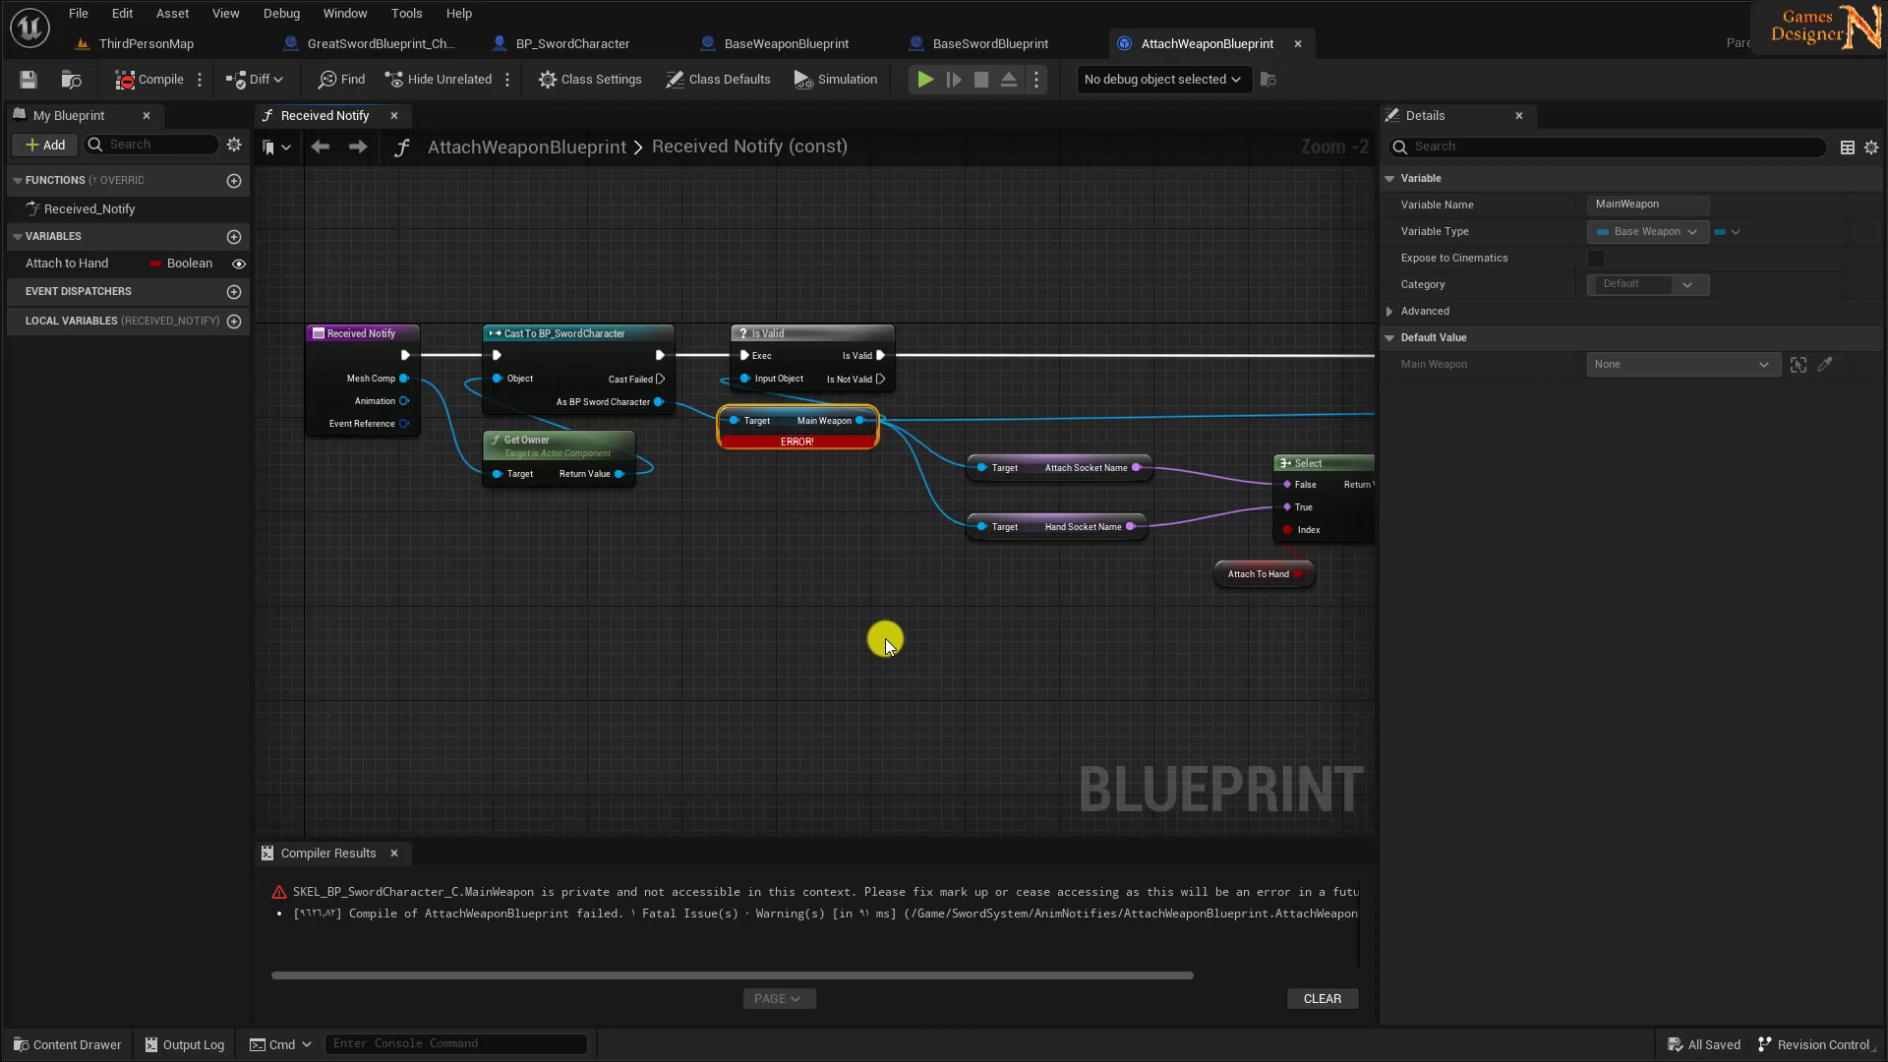
# - Replace the erroring Main Weapon node with a Get Main Weapon call on the sword character
pyautogui.press('Delete')
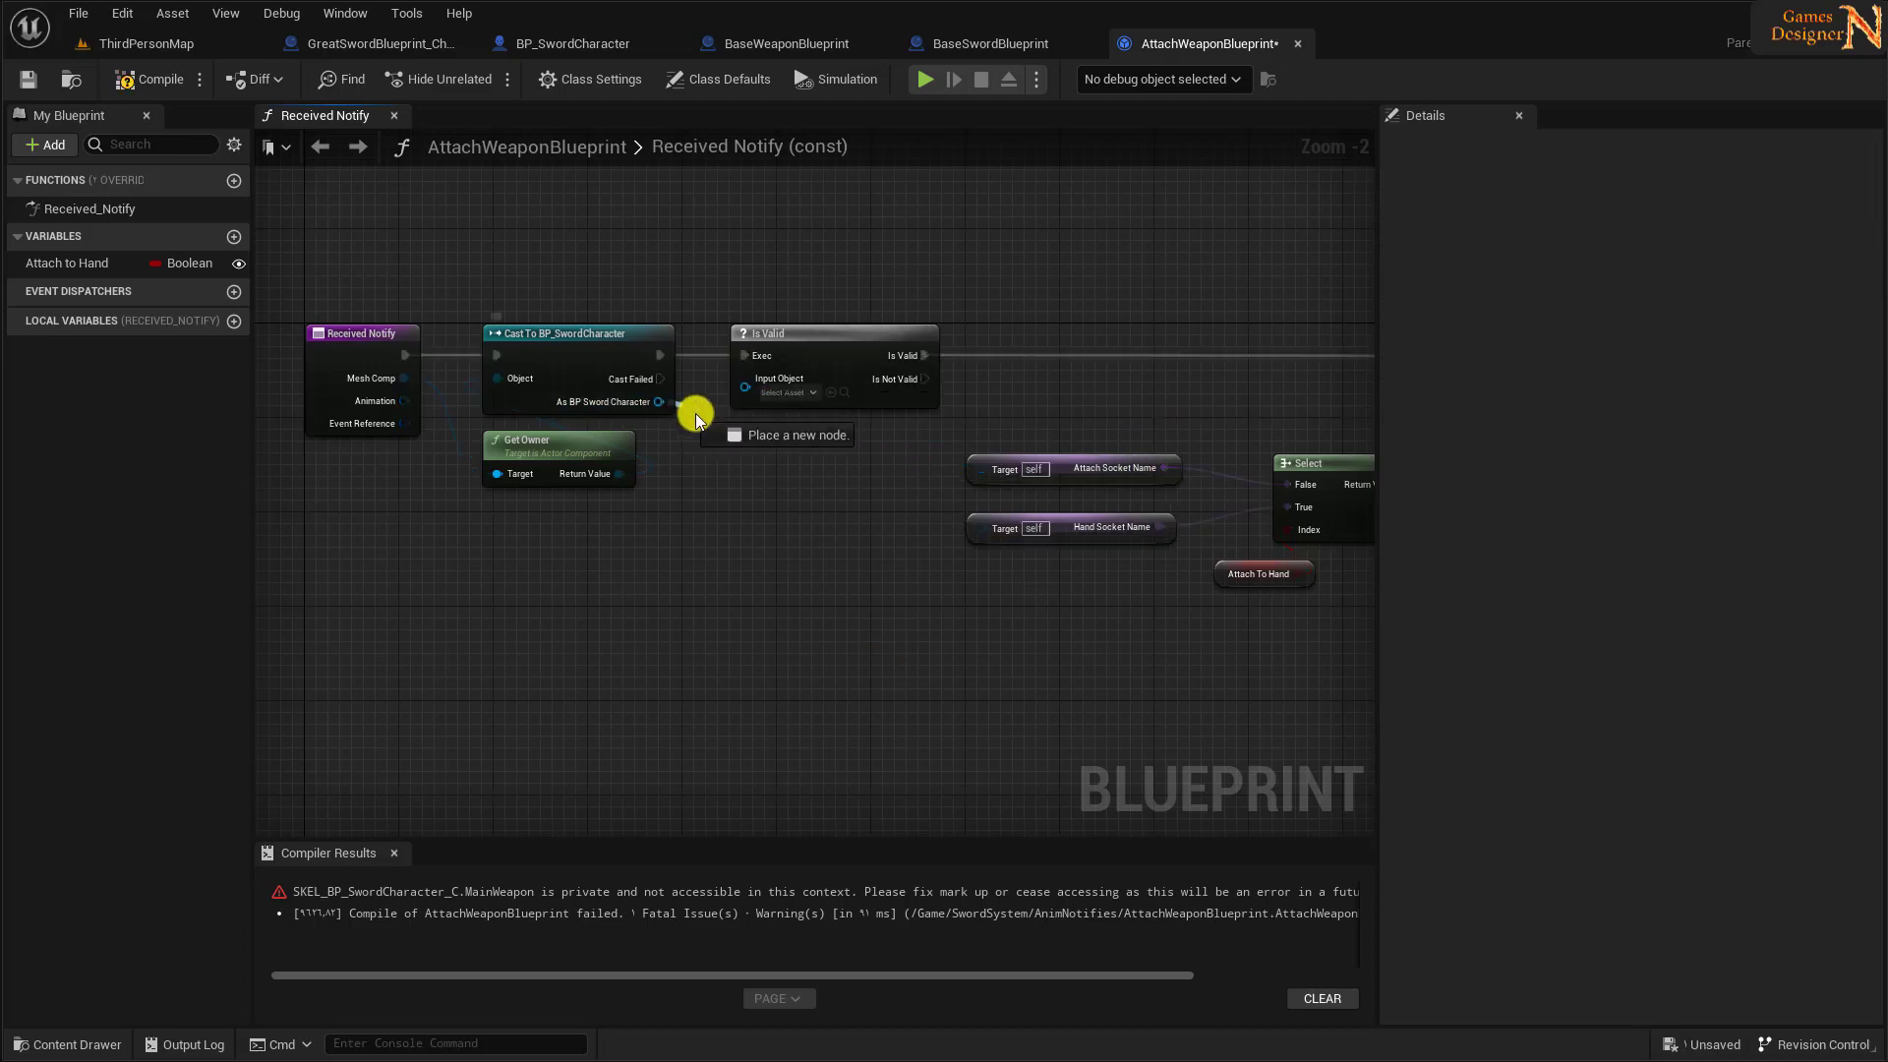
pyautogui.moveTo(667, 407); pyautogui.dragTo(732, 612)
pyautogui.write('get main')
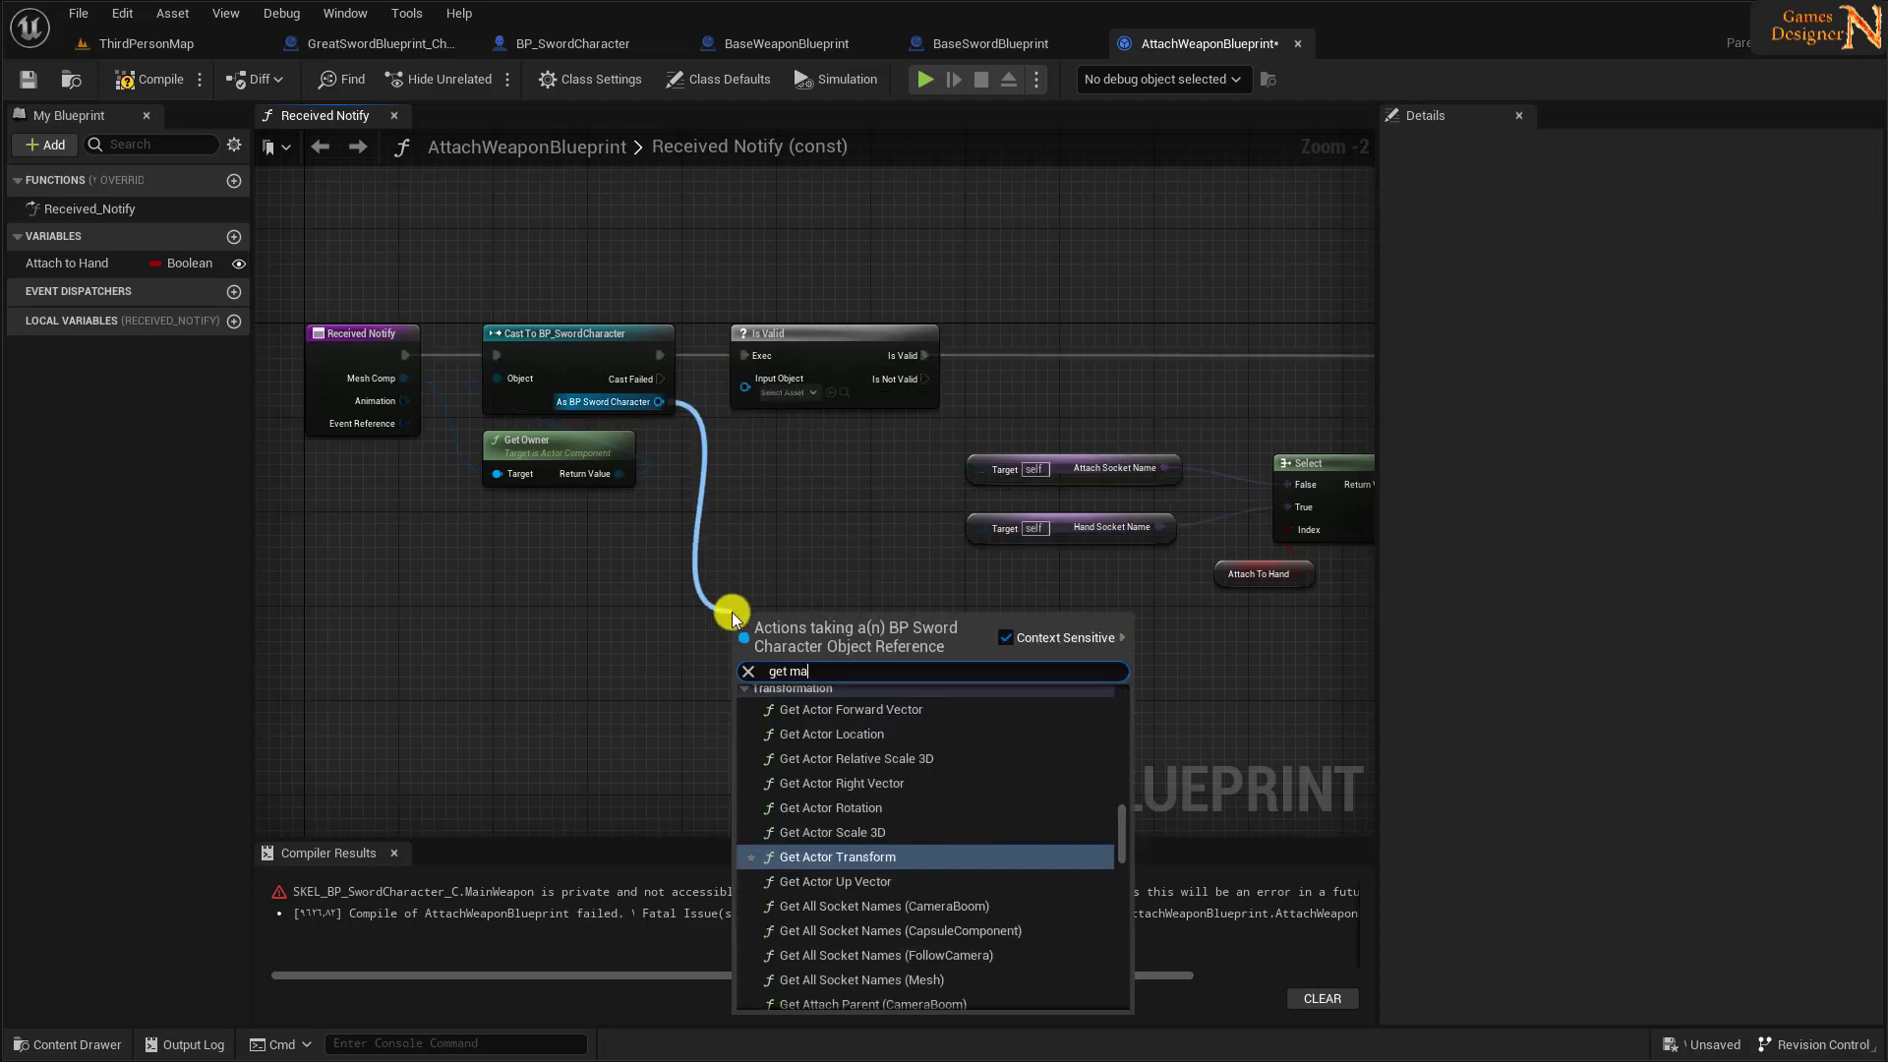
pyautogui.press('Return')
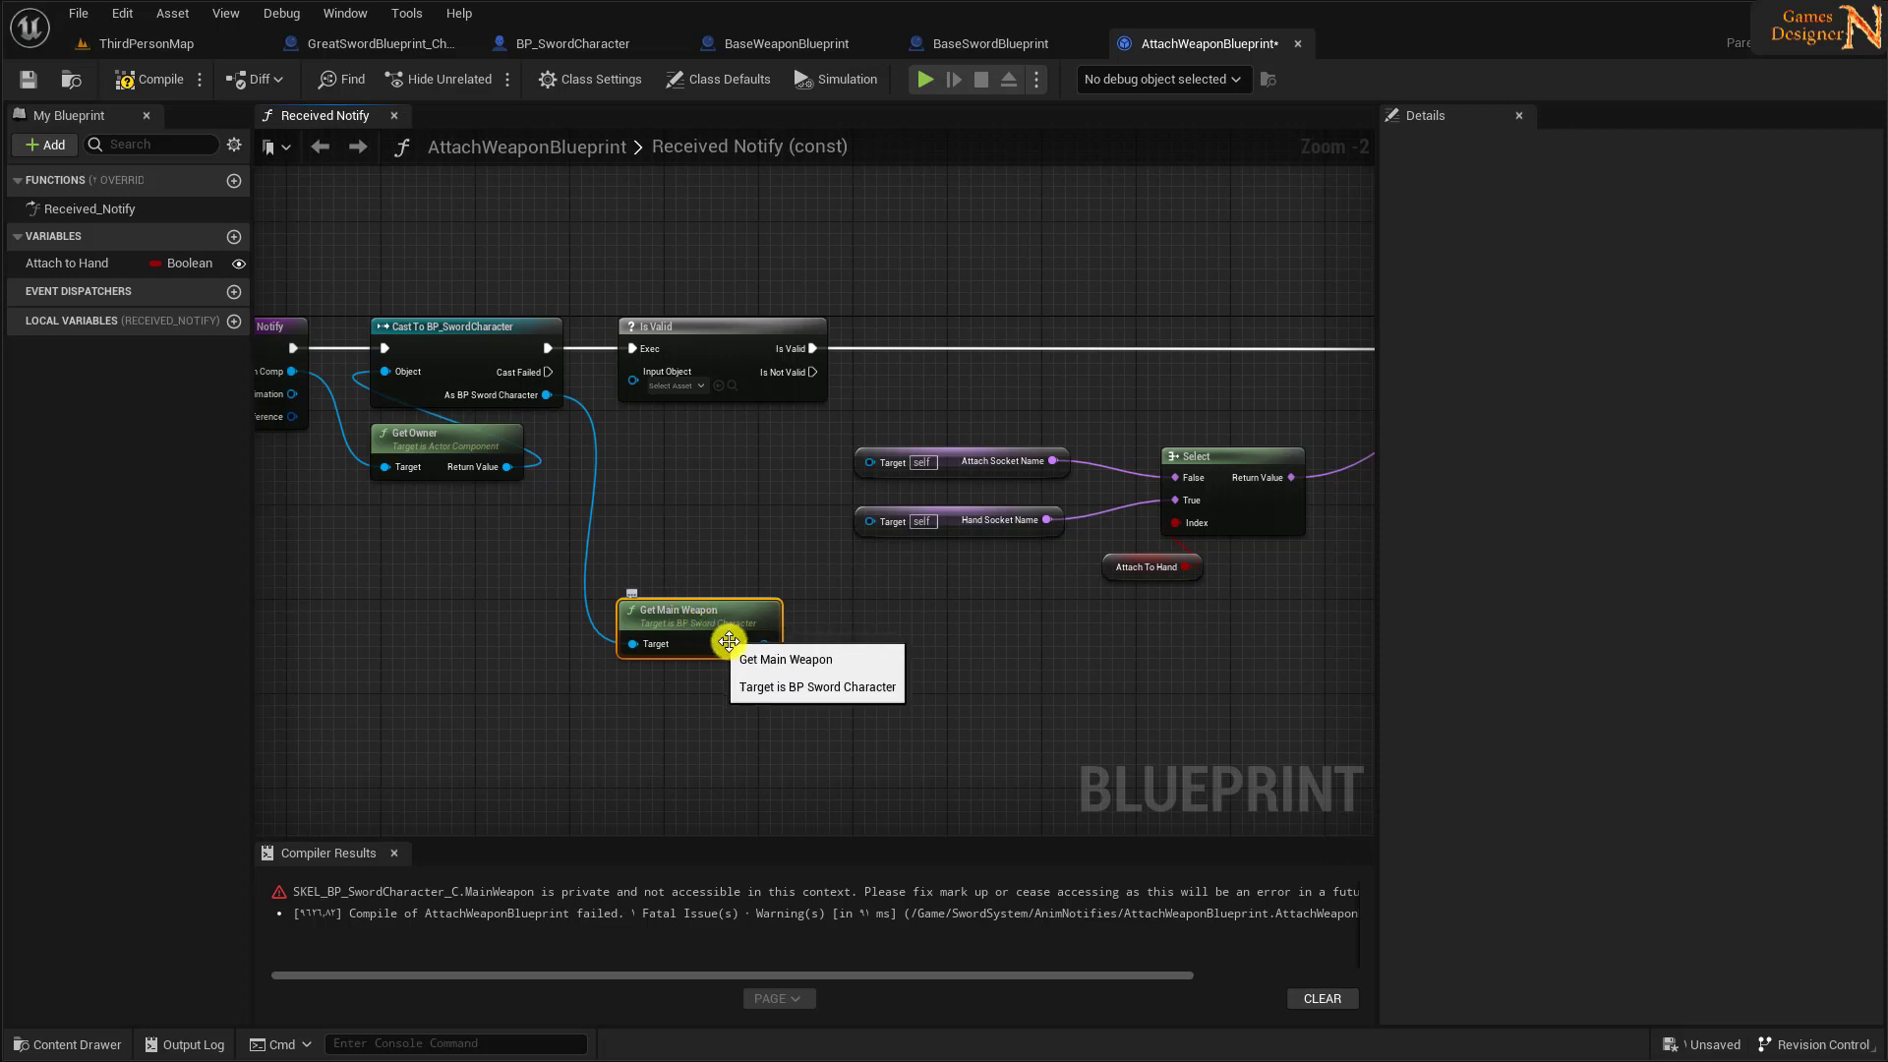
pyautogui.moveTo(831, 687); pyautogui.dragTo(689, 639, button='right')
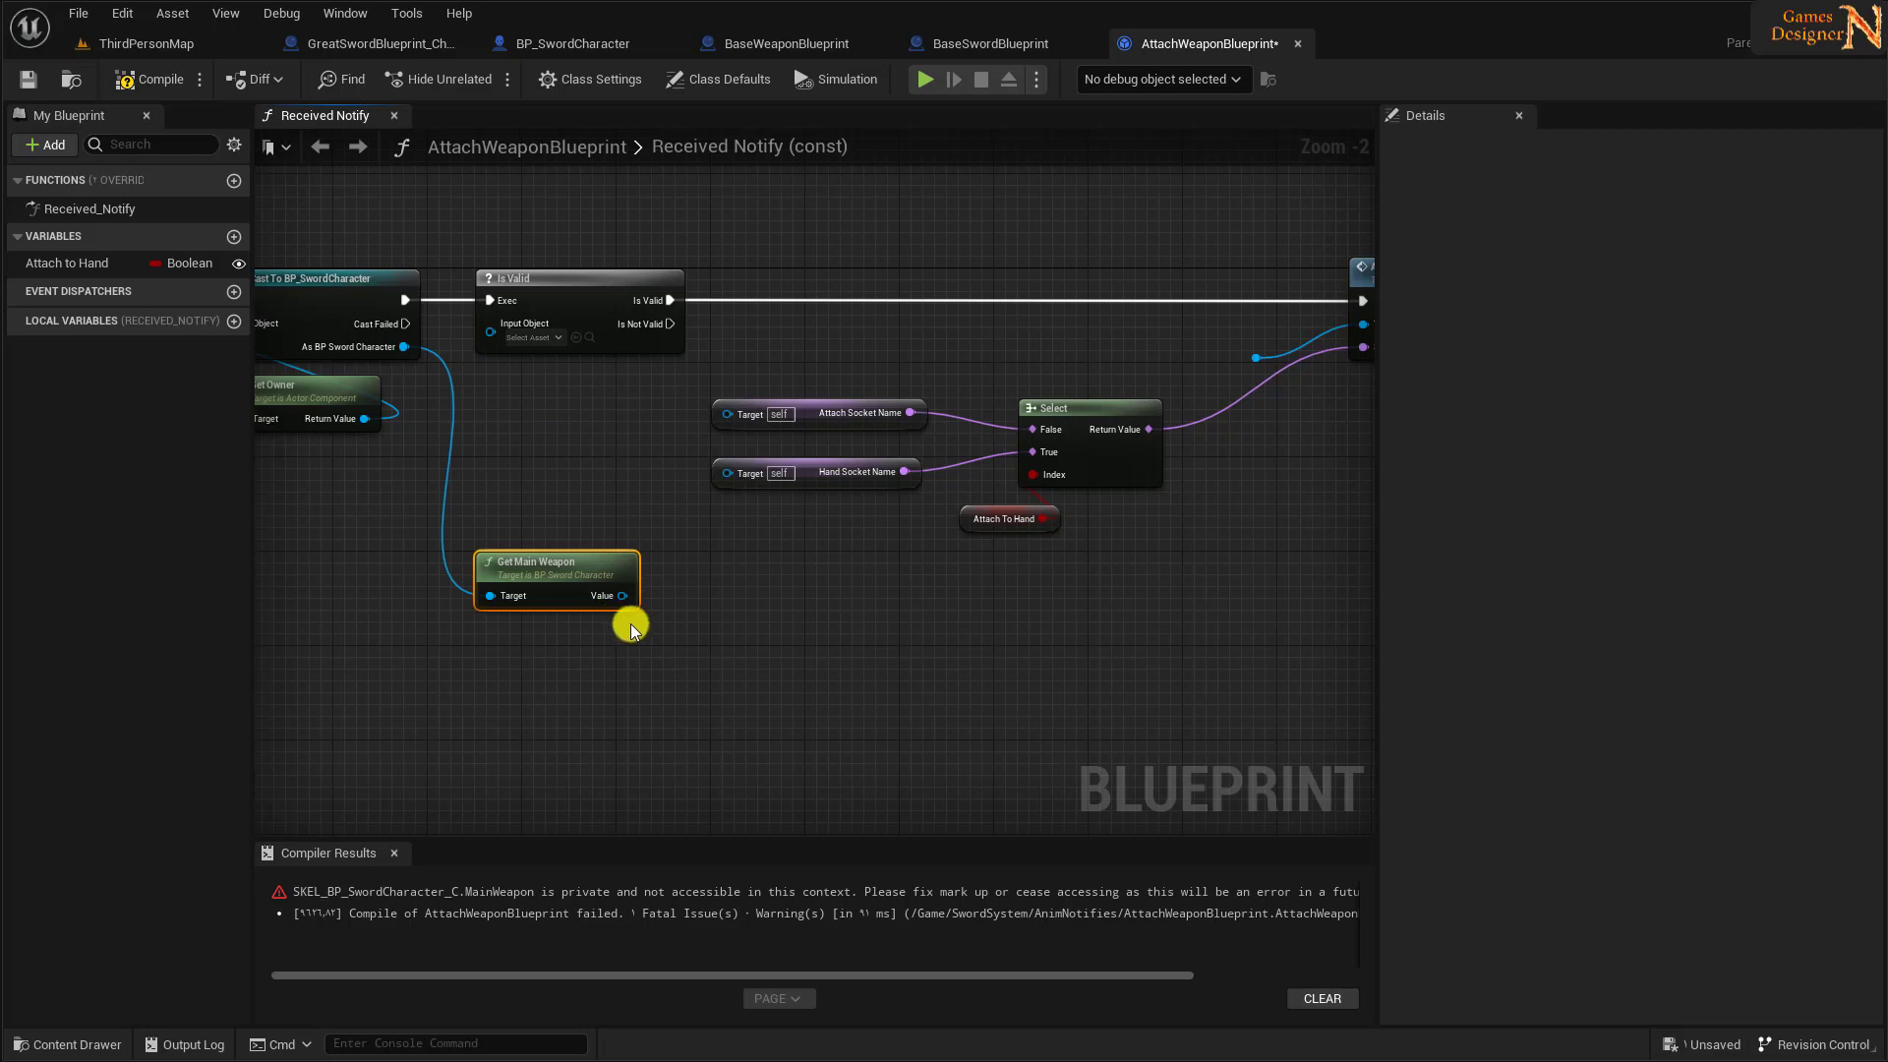
pyautogui.moveTo(816, 676); pyautogui.dragTo(837, 670, button='right')
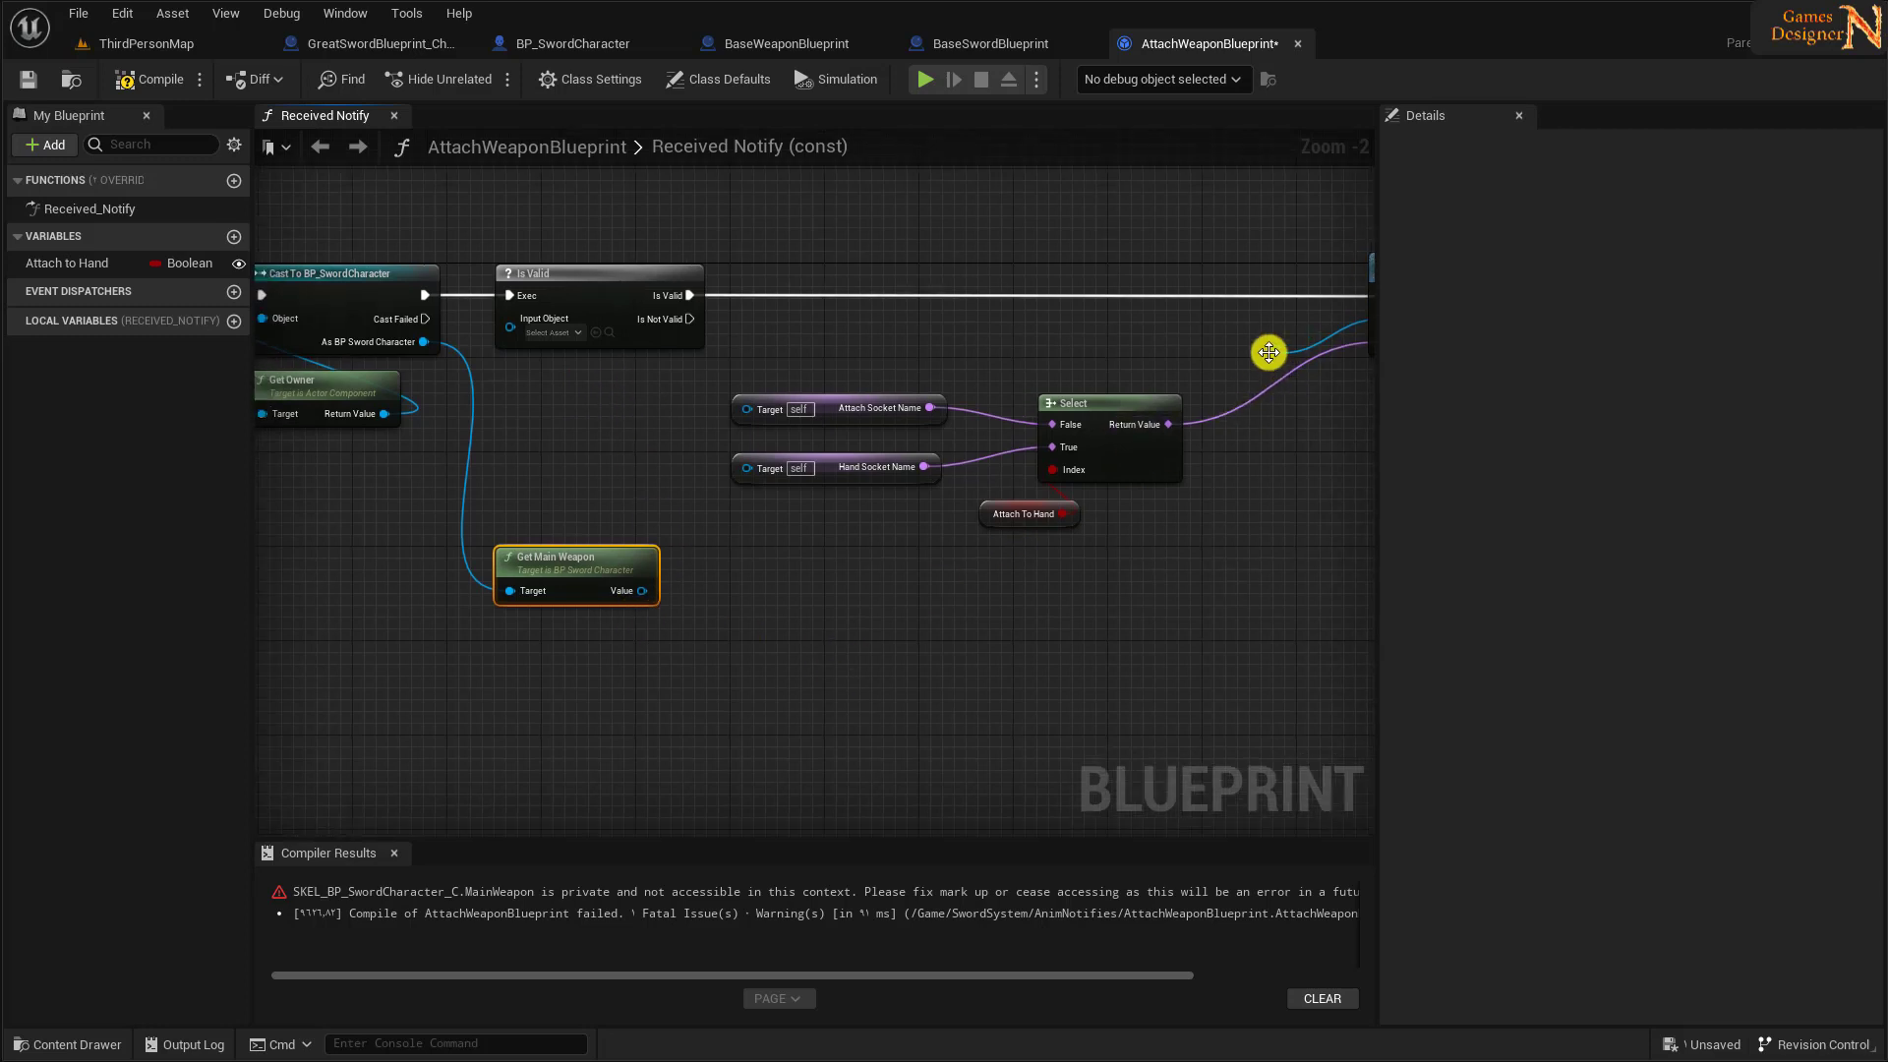
pyautogui.moveTo(1268, 352); pyautogui.dragTo(1124, 365, button='right')
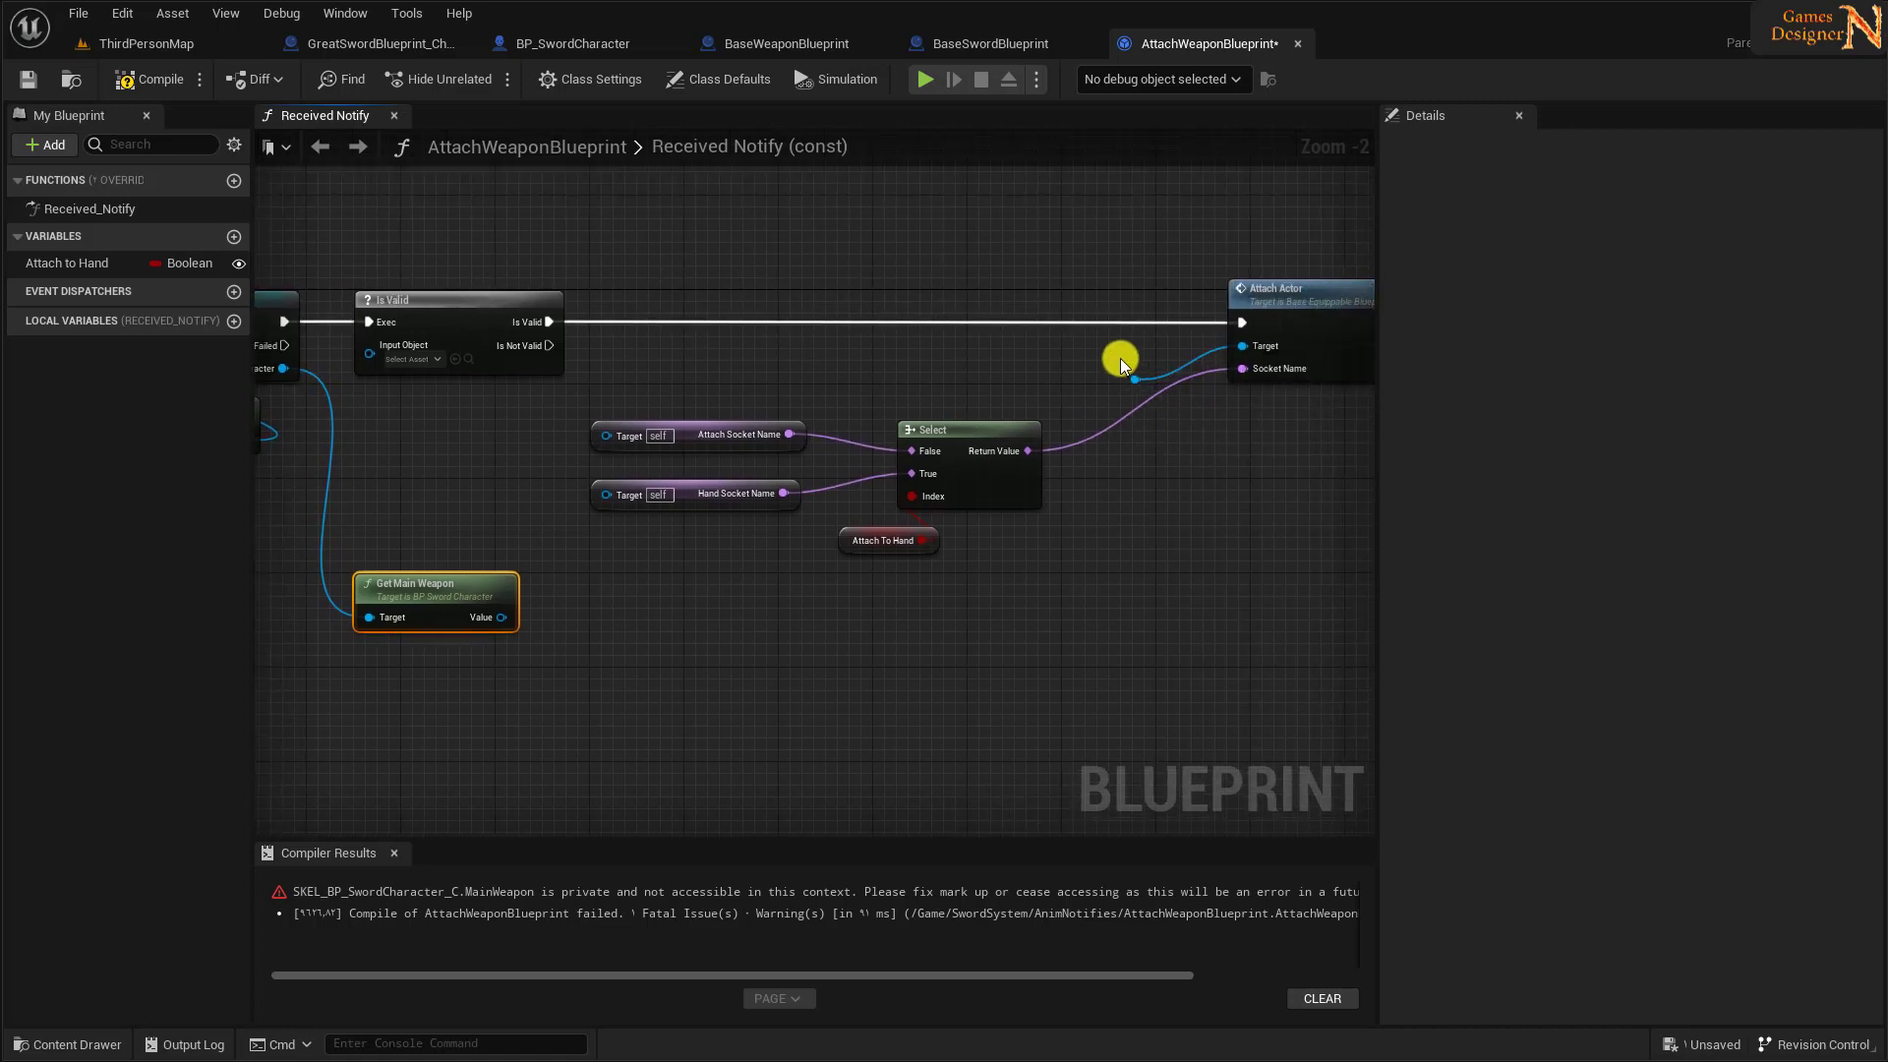
# - Feed Get Main Weapon's Value into Attach Actor, Is Valid and both socket-name reads, then compile and save
pyautogui.moveTo(1242, 346)
pyautogui.keyDown('ctrl'); pyautogui.mouseDown()
pyautogui.moveTo(915, 405)
pyautogui.moveTo(503, 614)
pyautogui.mouseUp(); pyautogui.keyUp('ctrl')
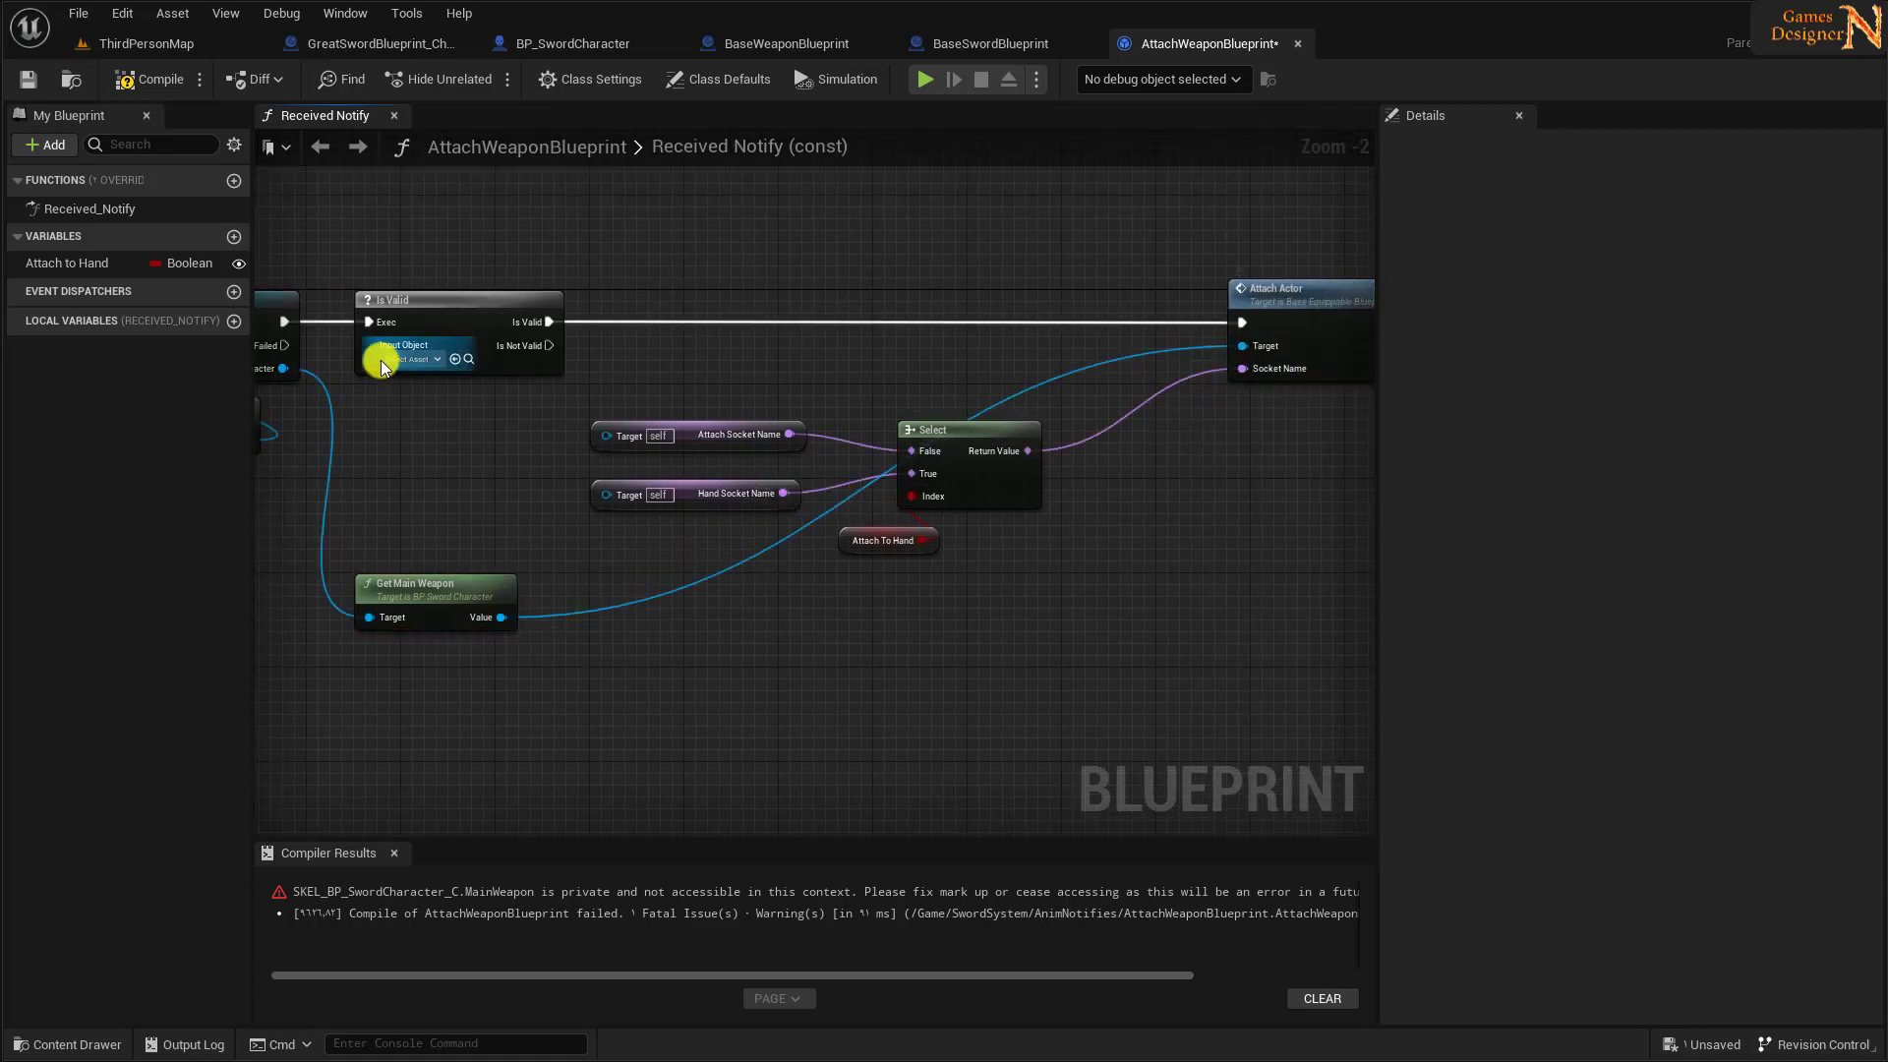
pyautogui.moveTo(369, 346); pyautogui.dragTo(504, 617)
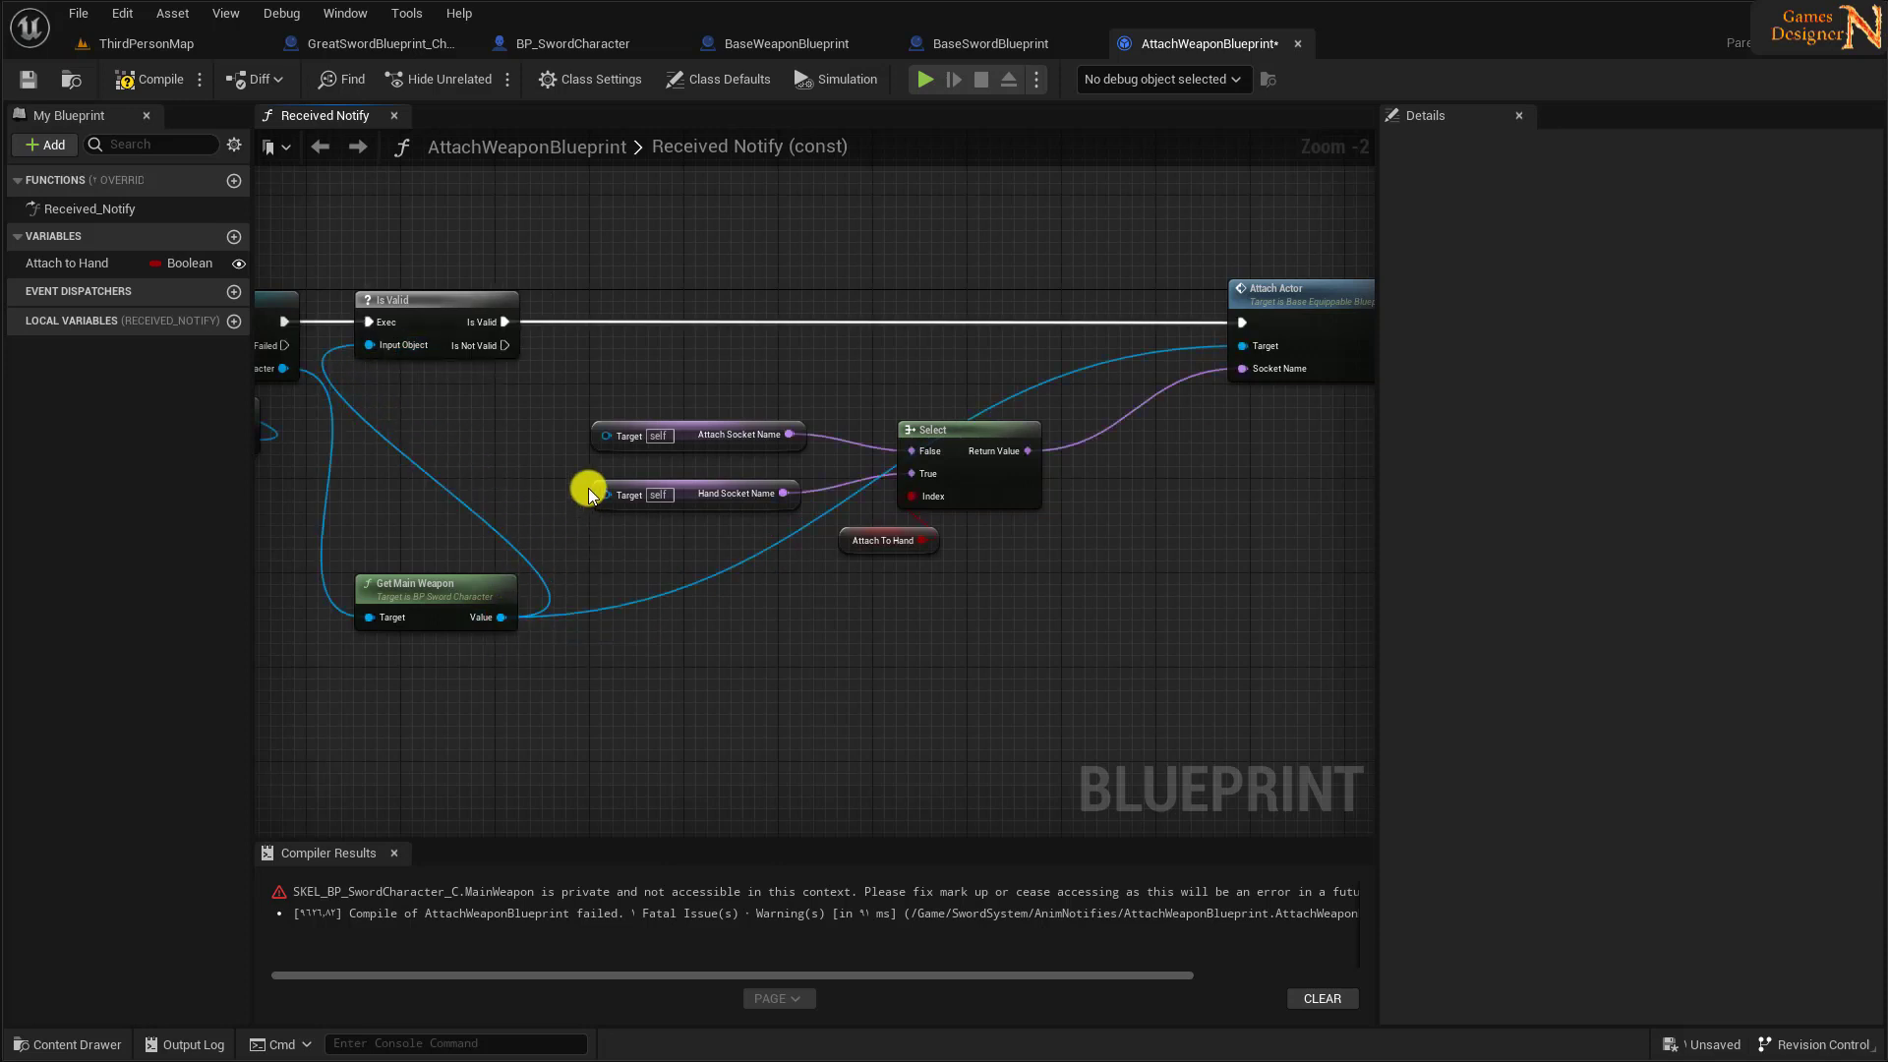
pyautogui.moveTo(605, 433); pyautogui.dragTo(504, 616)
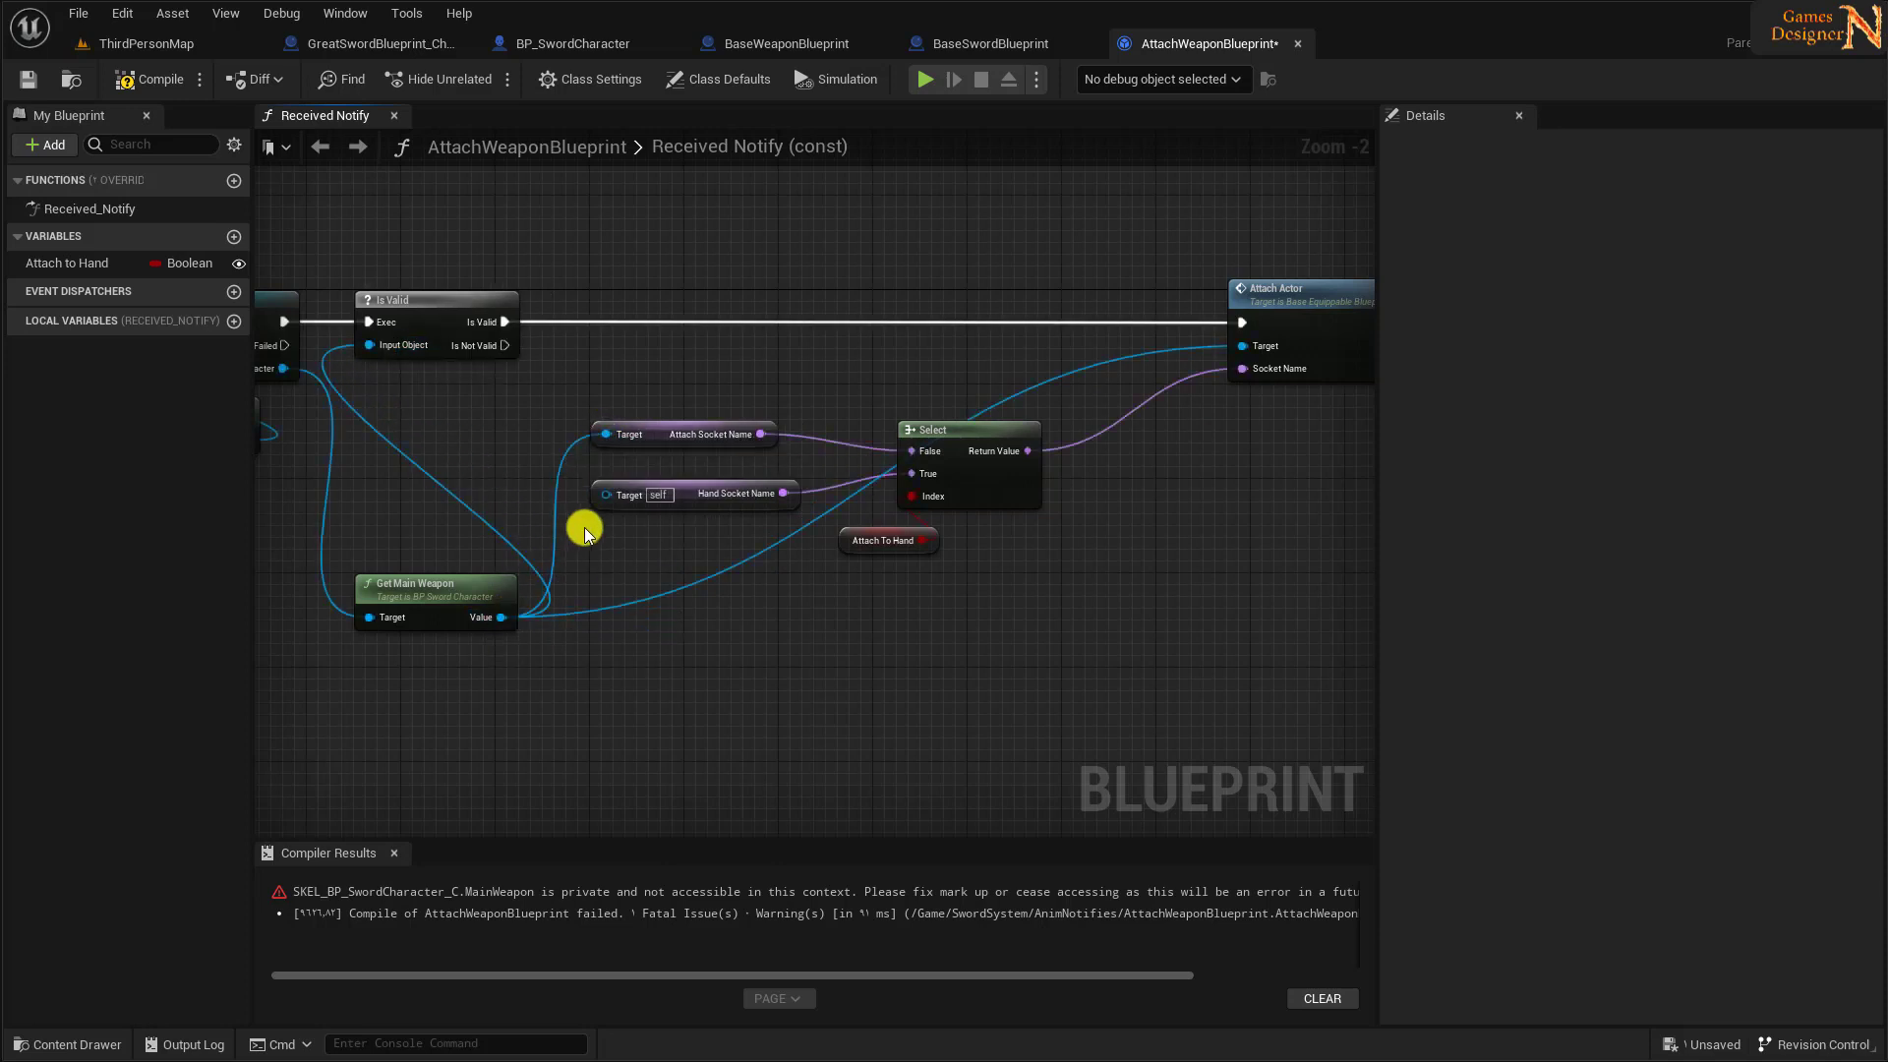
pyautogui.moveTo(605, 494); pyautogui.dragTo(504, 616)
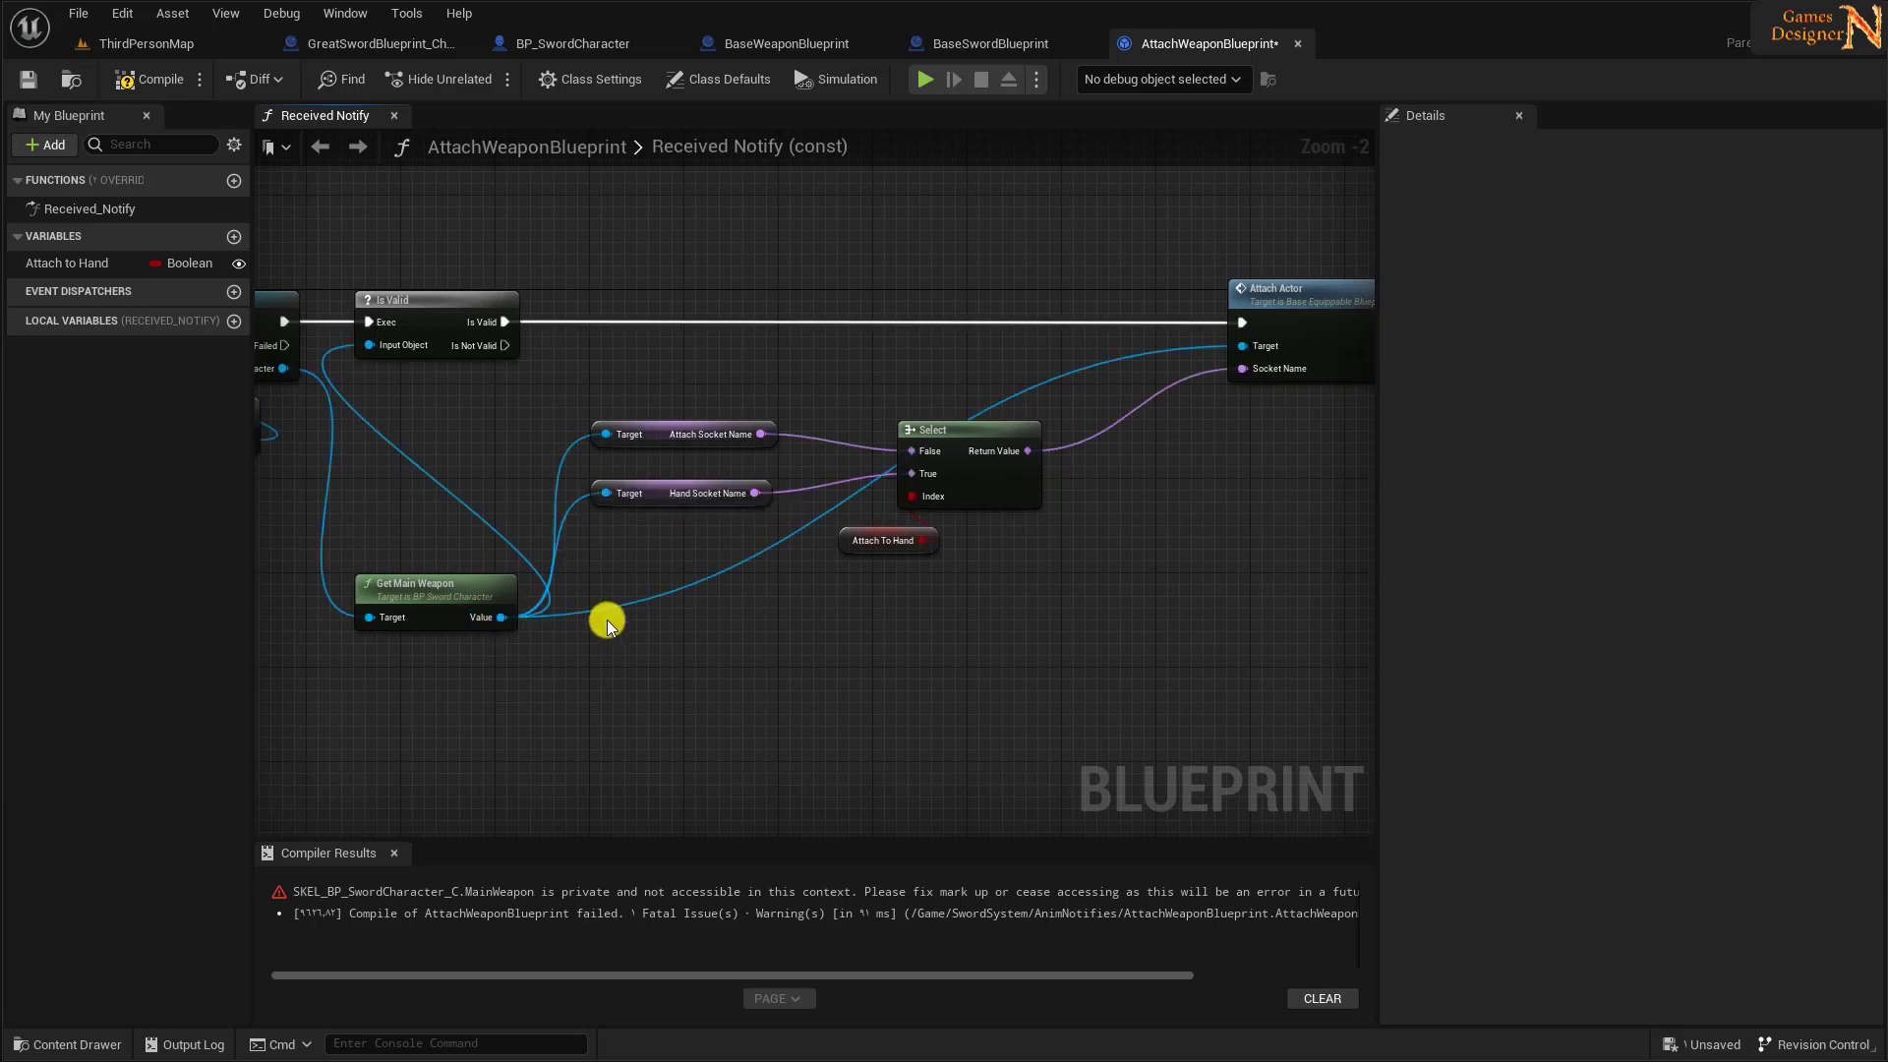
pyautogui.click(127, 80)
pyautogui.click(29, 79)
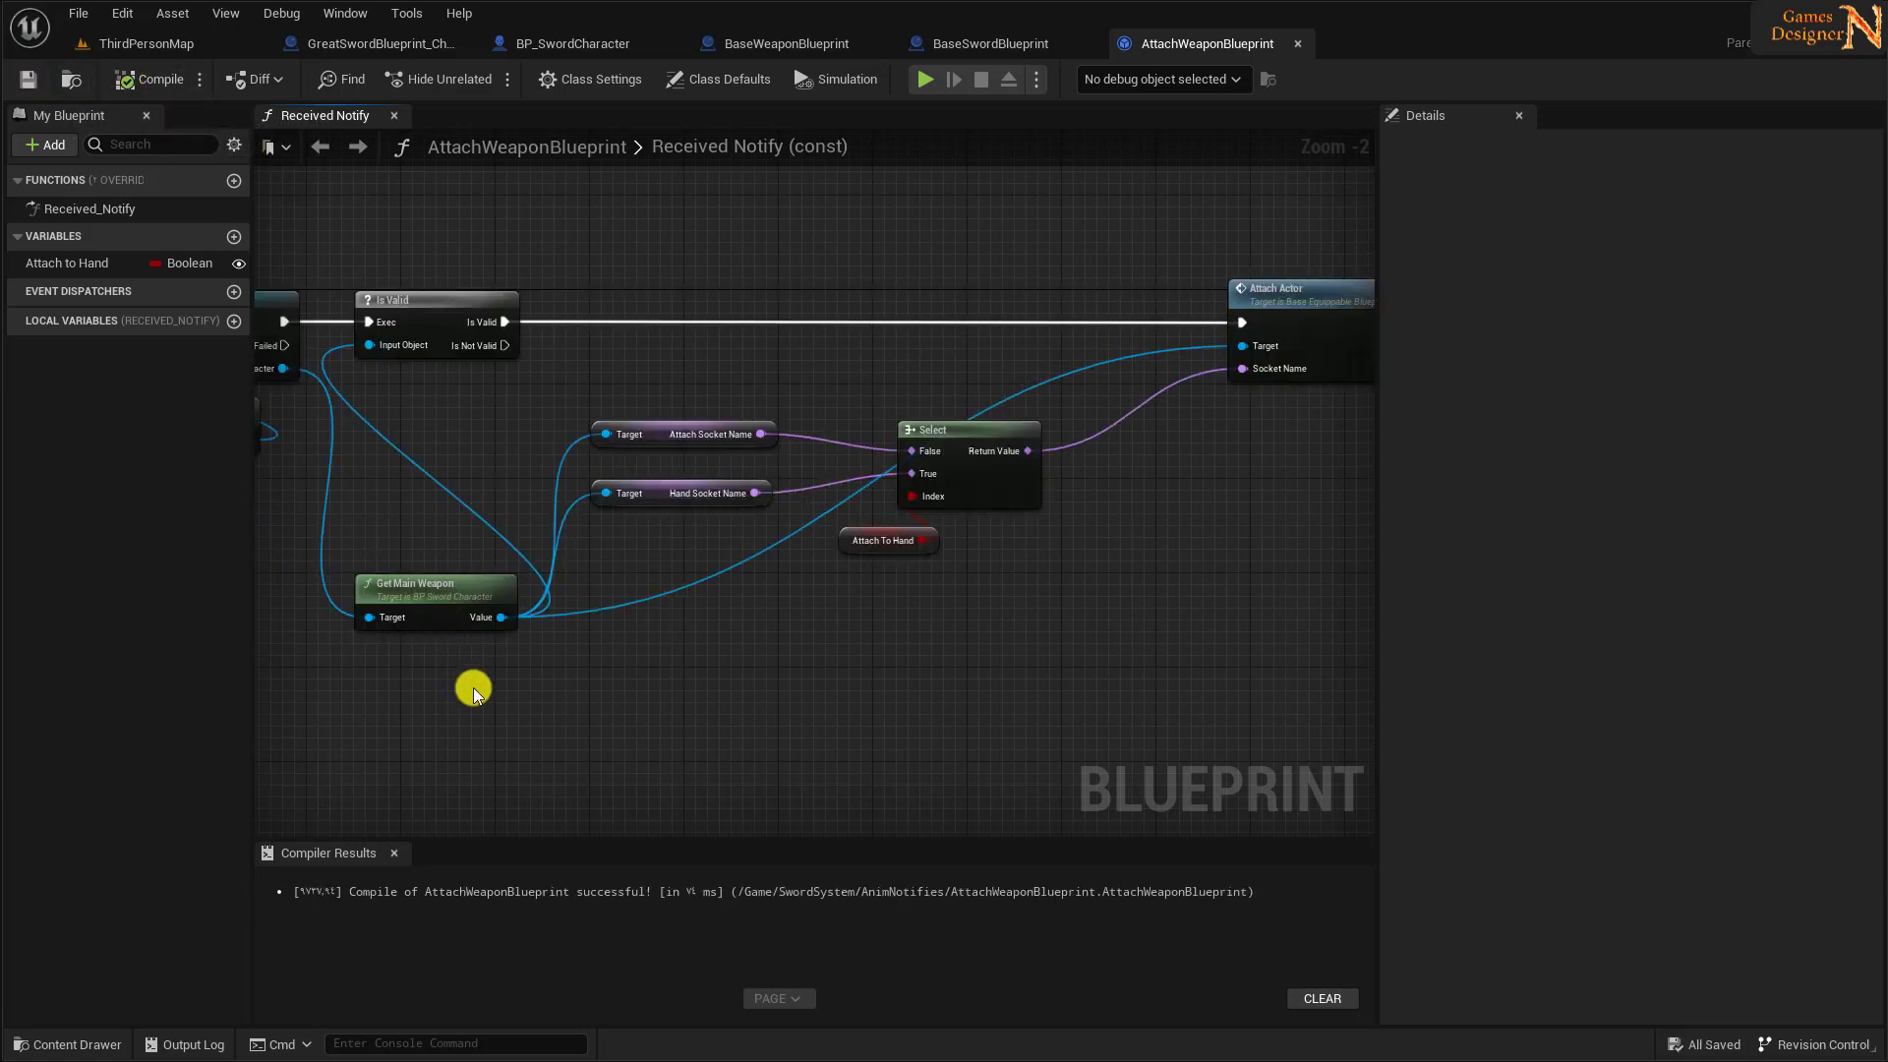
pyautogui.moveTo(473, 690); pyautogui.dragTo(623, 640, button='right')
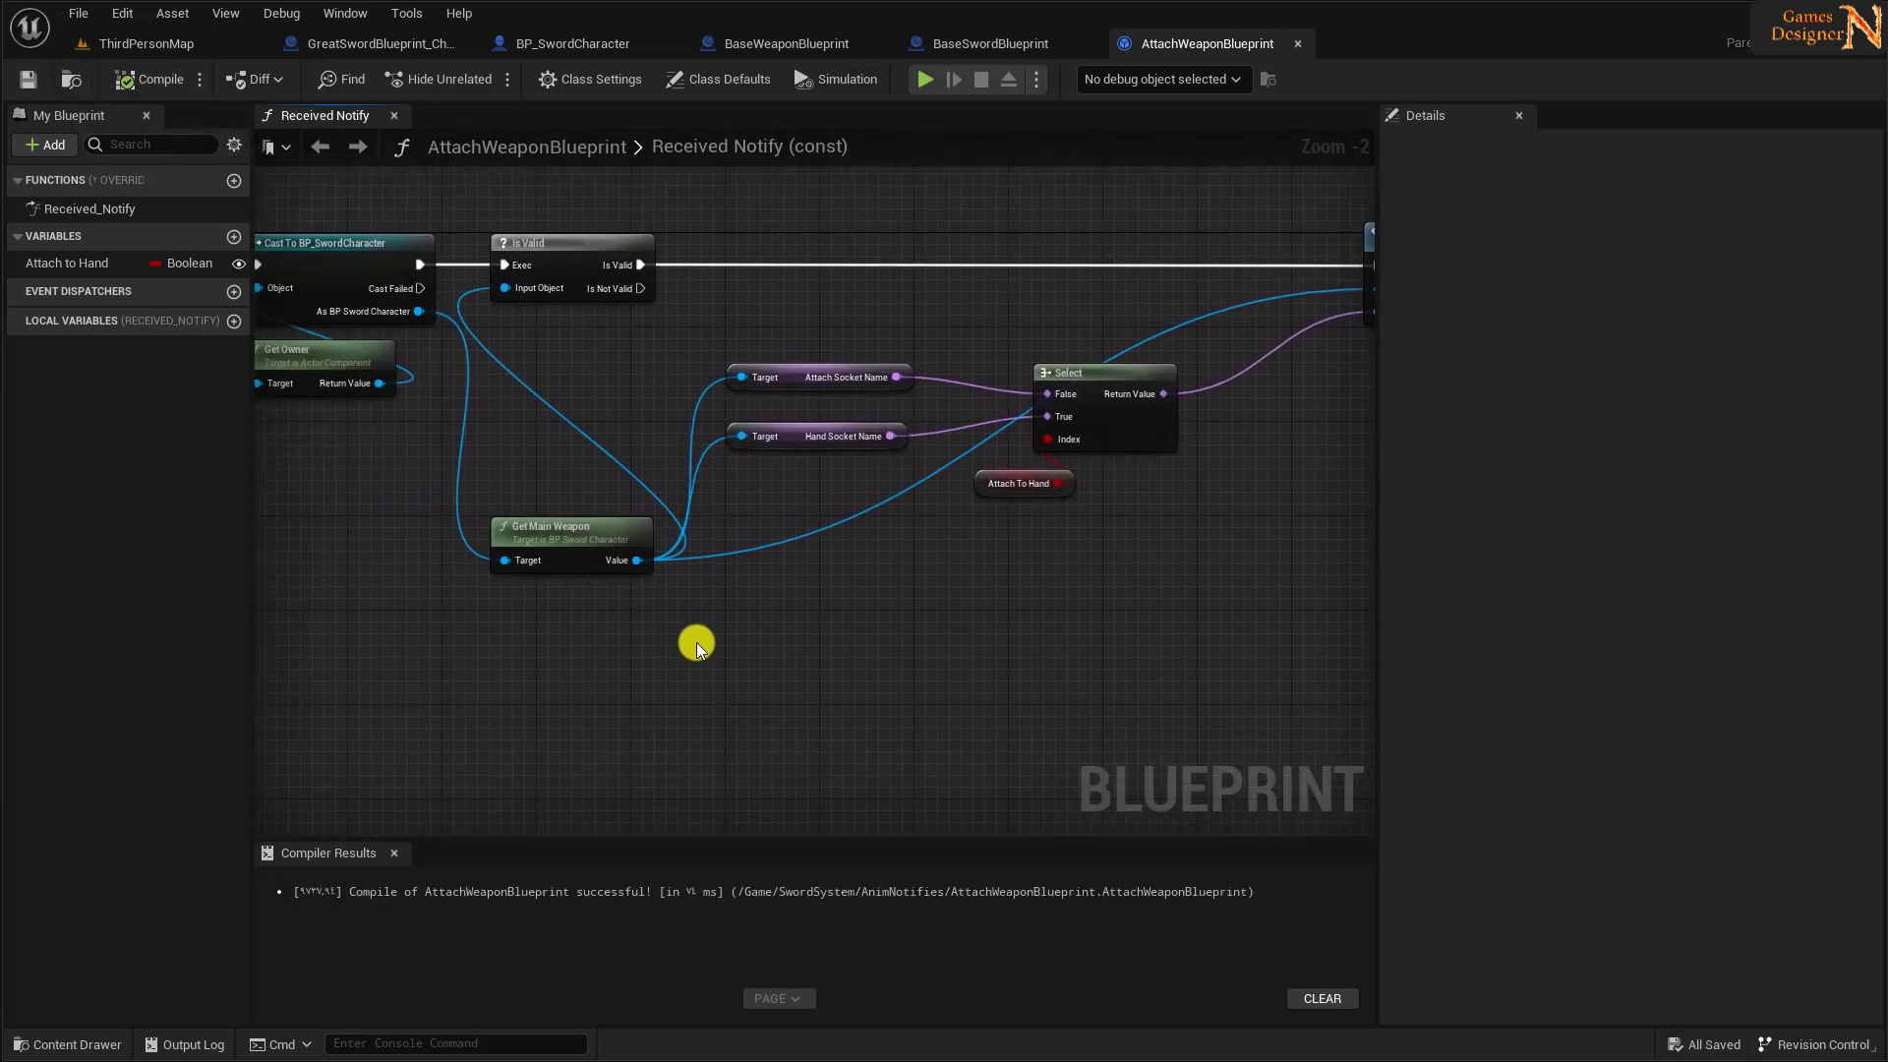
pyautogui.click(785, 43)
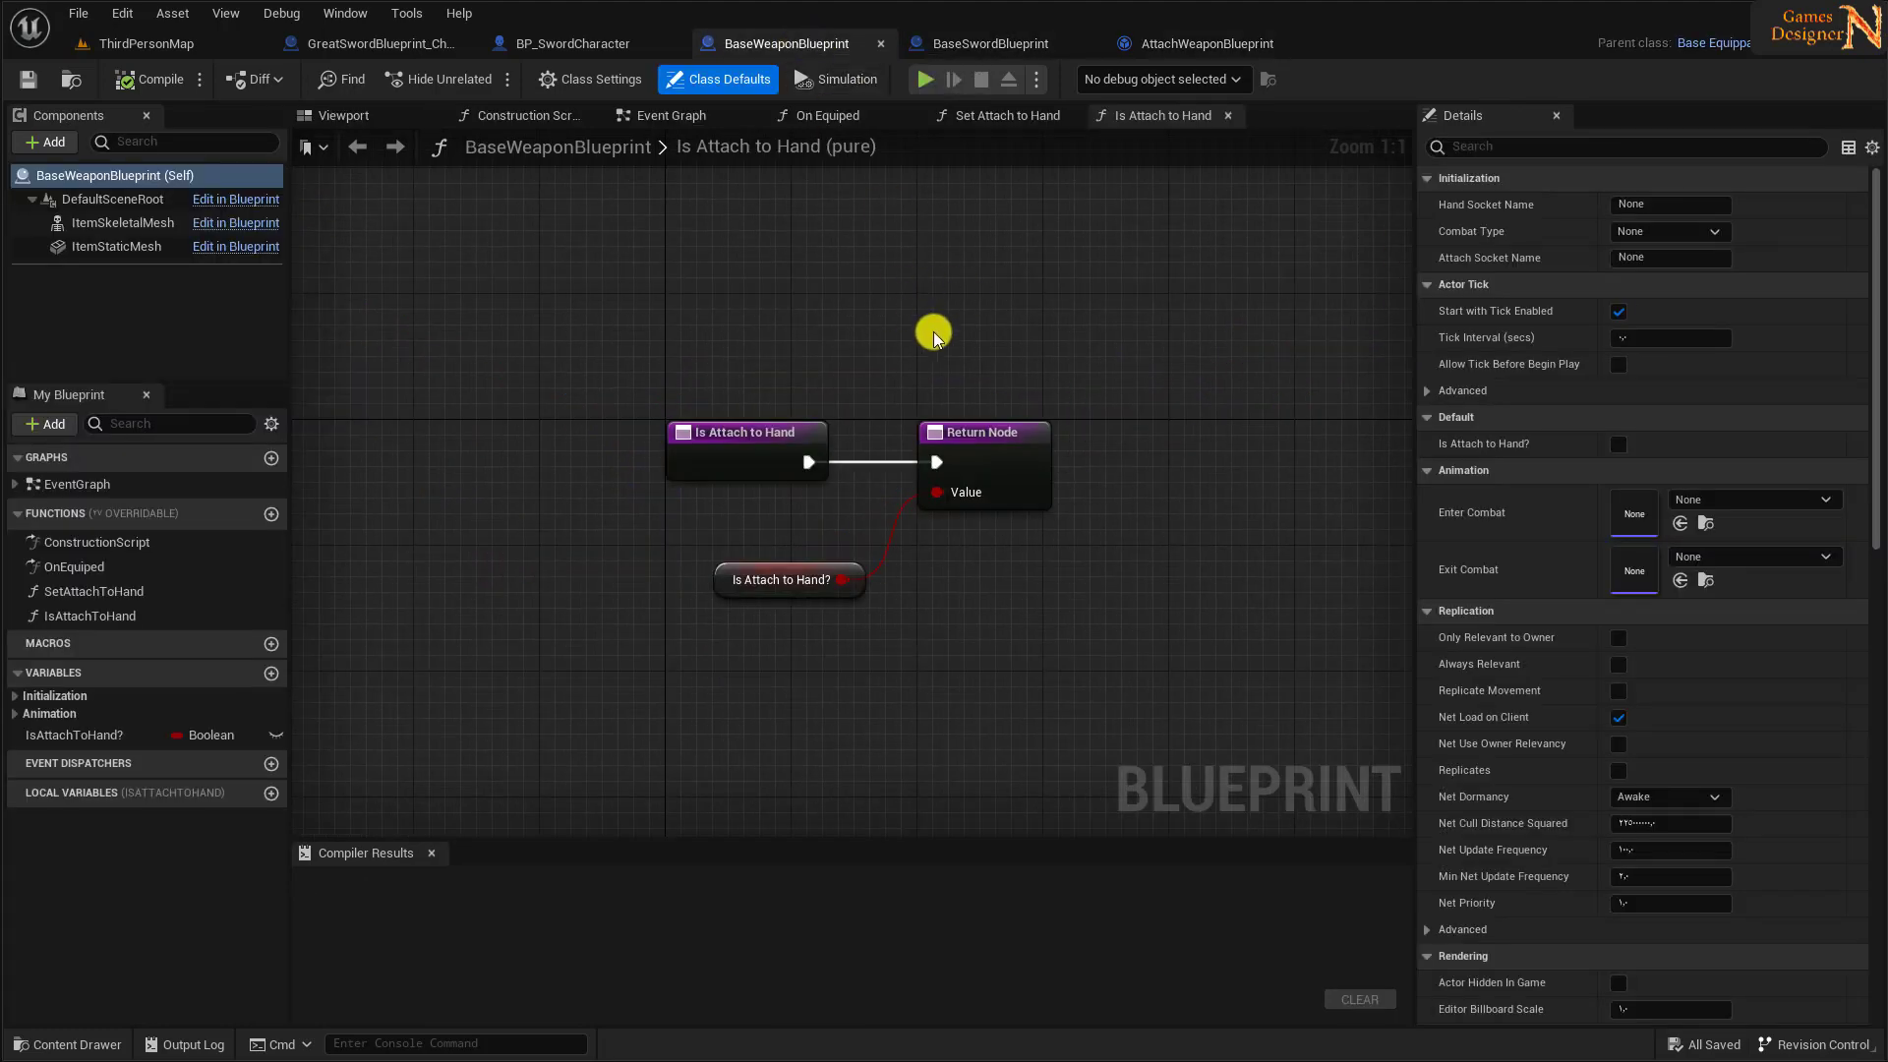
# - In the On Equiped graph, compile to confirm the error and delete the SET Main Weapon node
pyautogui.click(831, 116)
pyautogui.moveTo(752, 764); pyautogui.dragTo(887, 743, button='right')
pyautogui.click(889, 362)
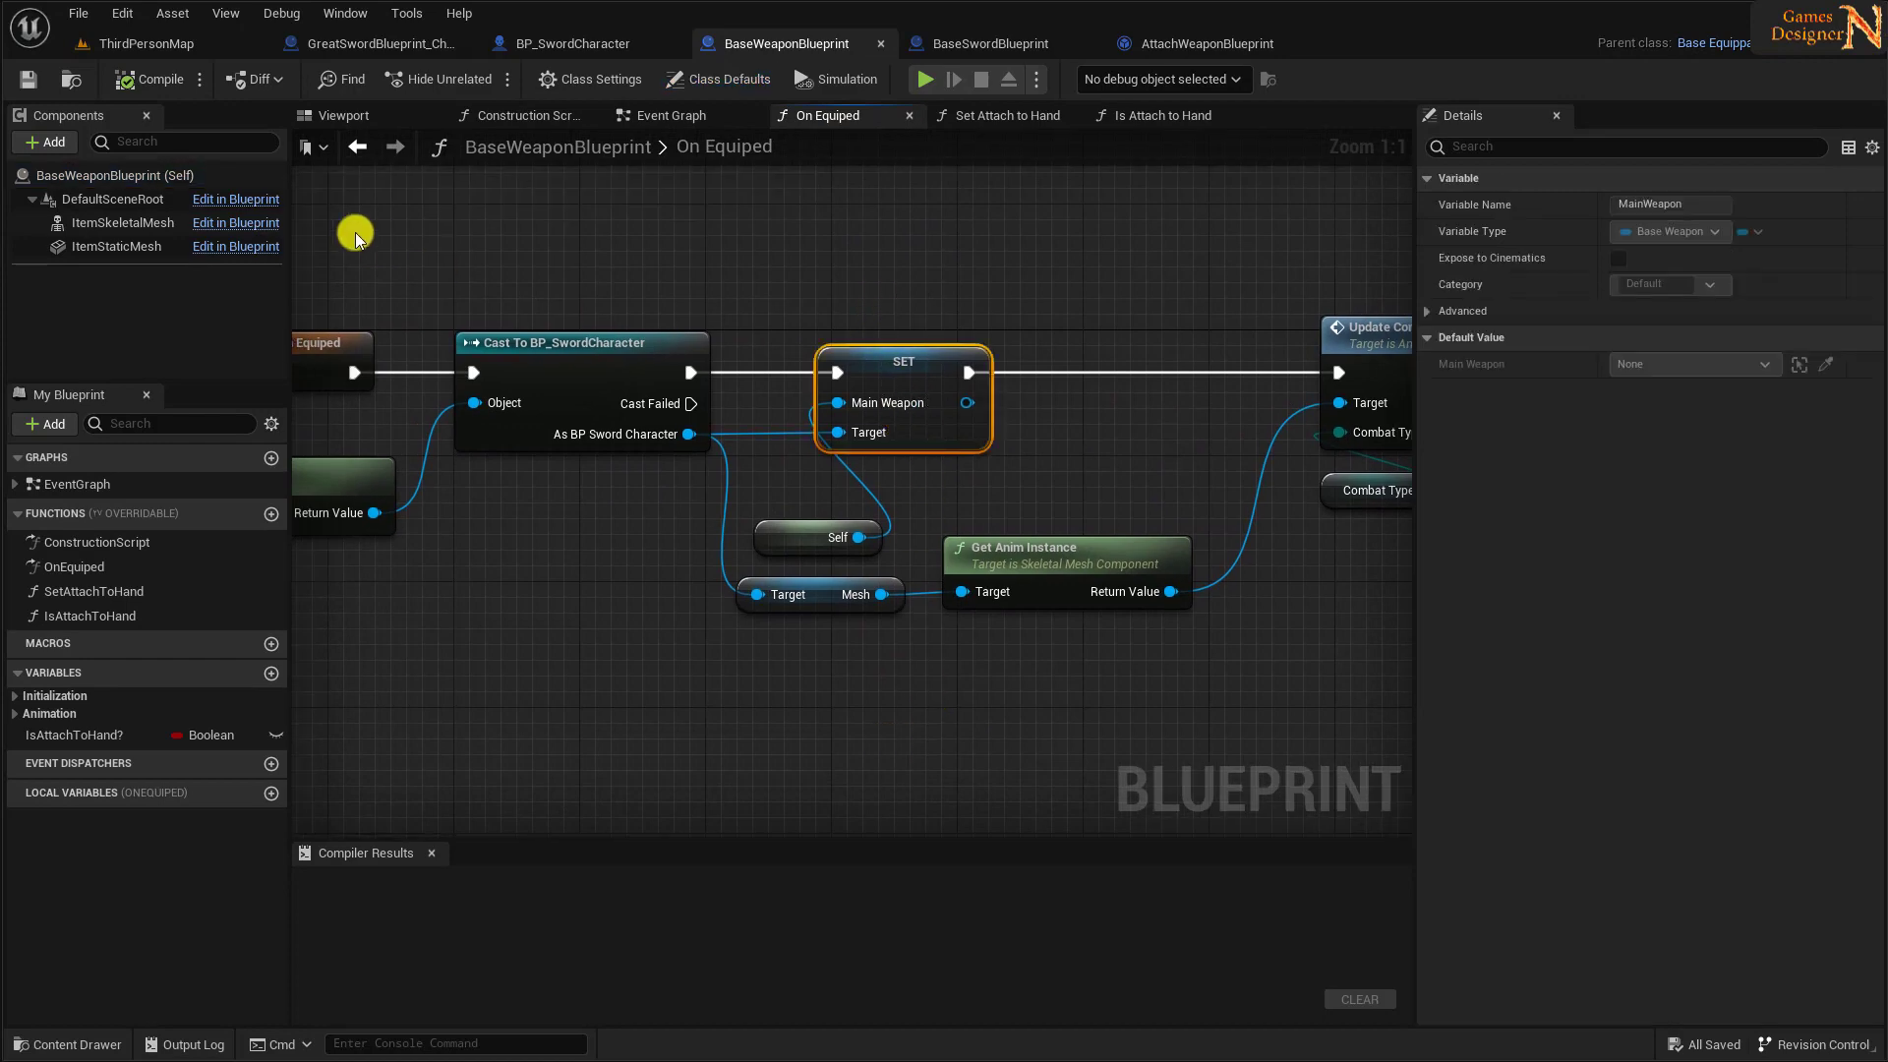
pyautogui.click(152, 79)
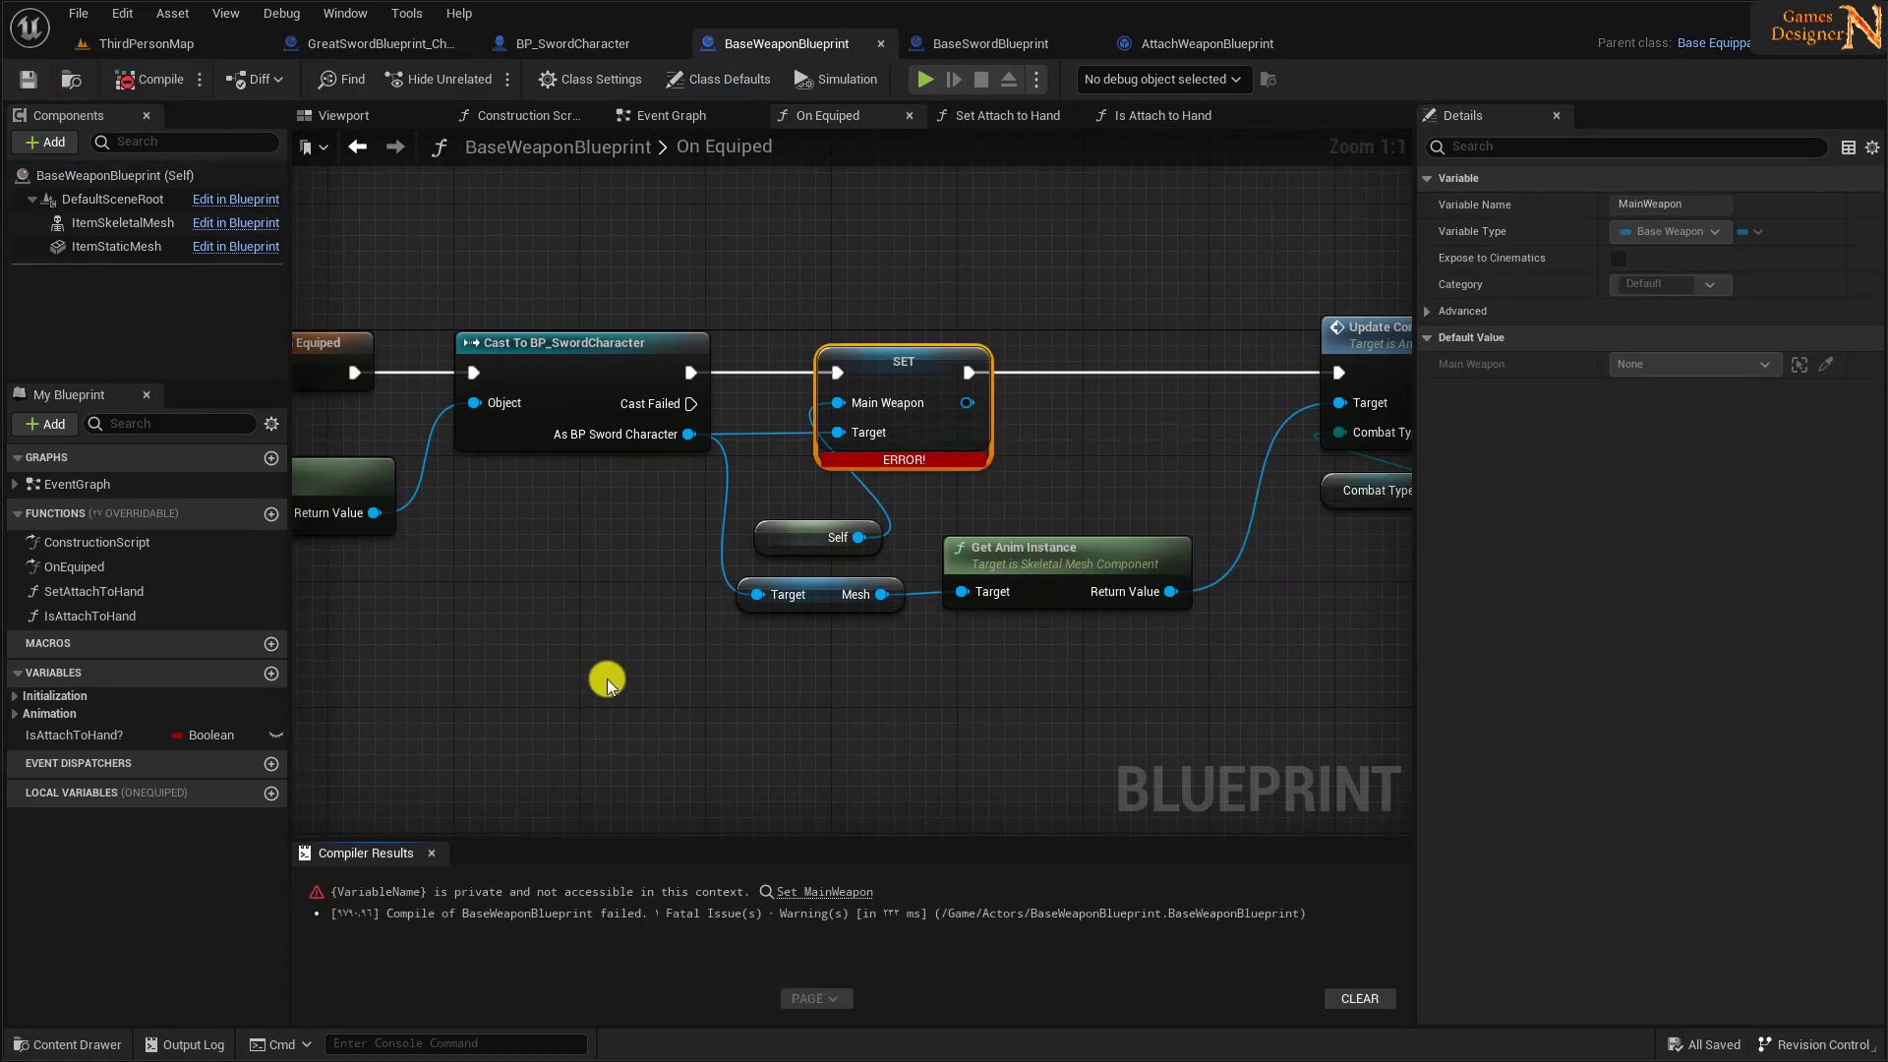
pyautogui.moveTo(852, 708); pyautogui.dragTo(818, 668, button='right')
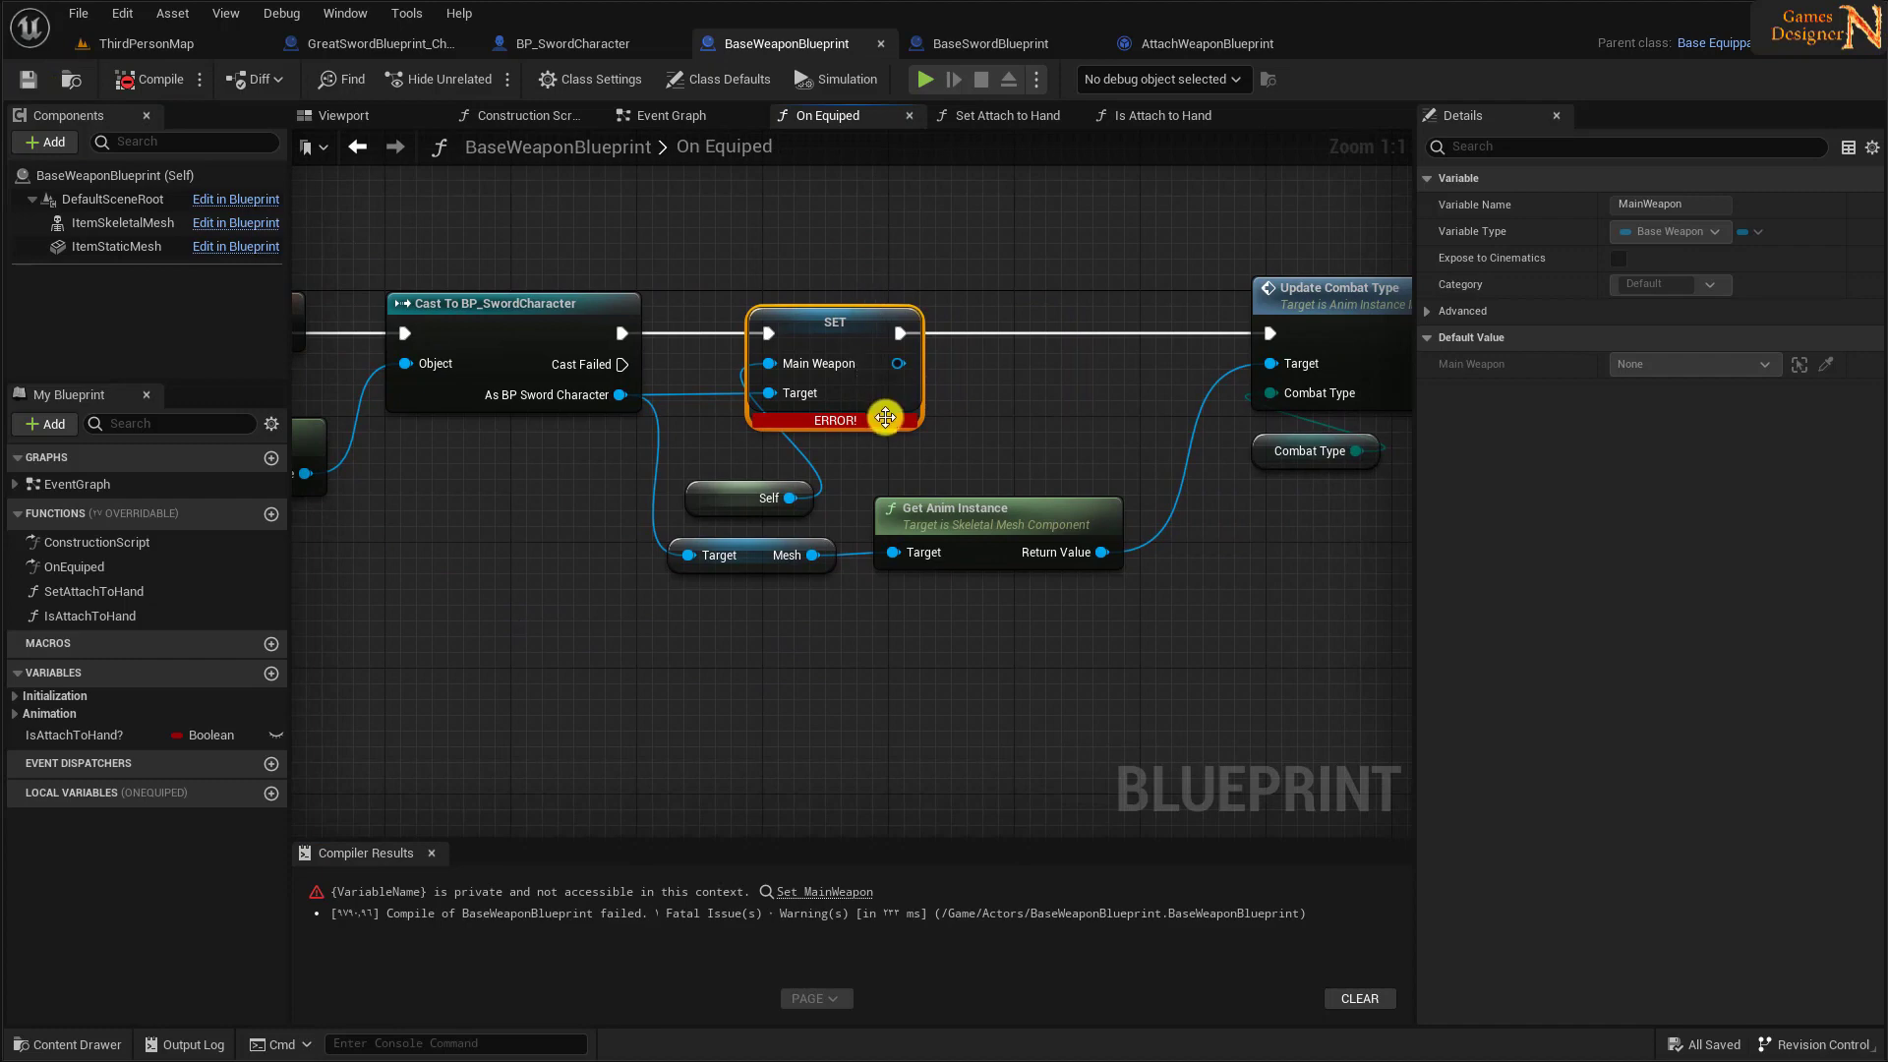
pyautogui.press('Delete')
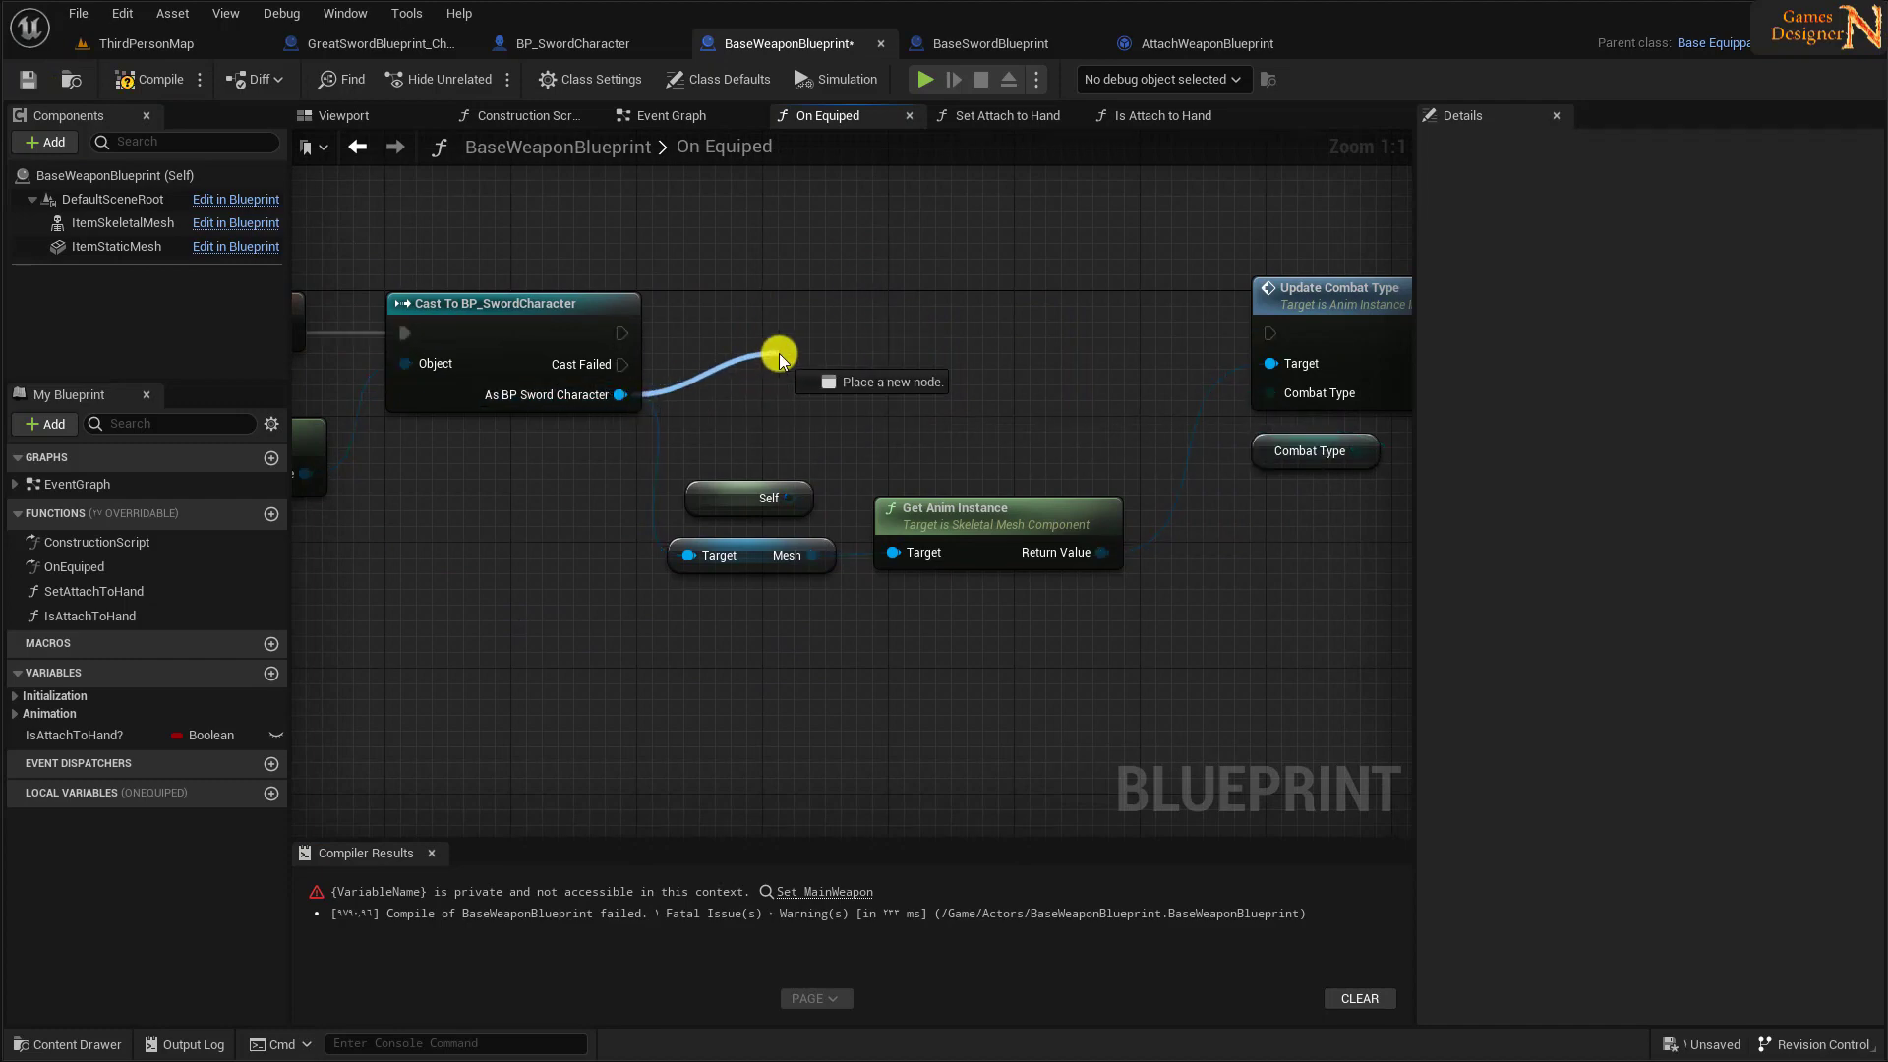
# - Add a Set Main Weapon call on the cast character, chained before Update Combat Type with Self, and compile
pyautogui.moveTo(622, 395); pyautogui.dragTo(783, 351)
pyautogui.write('set main')
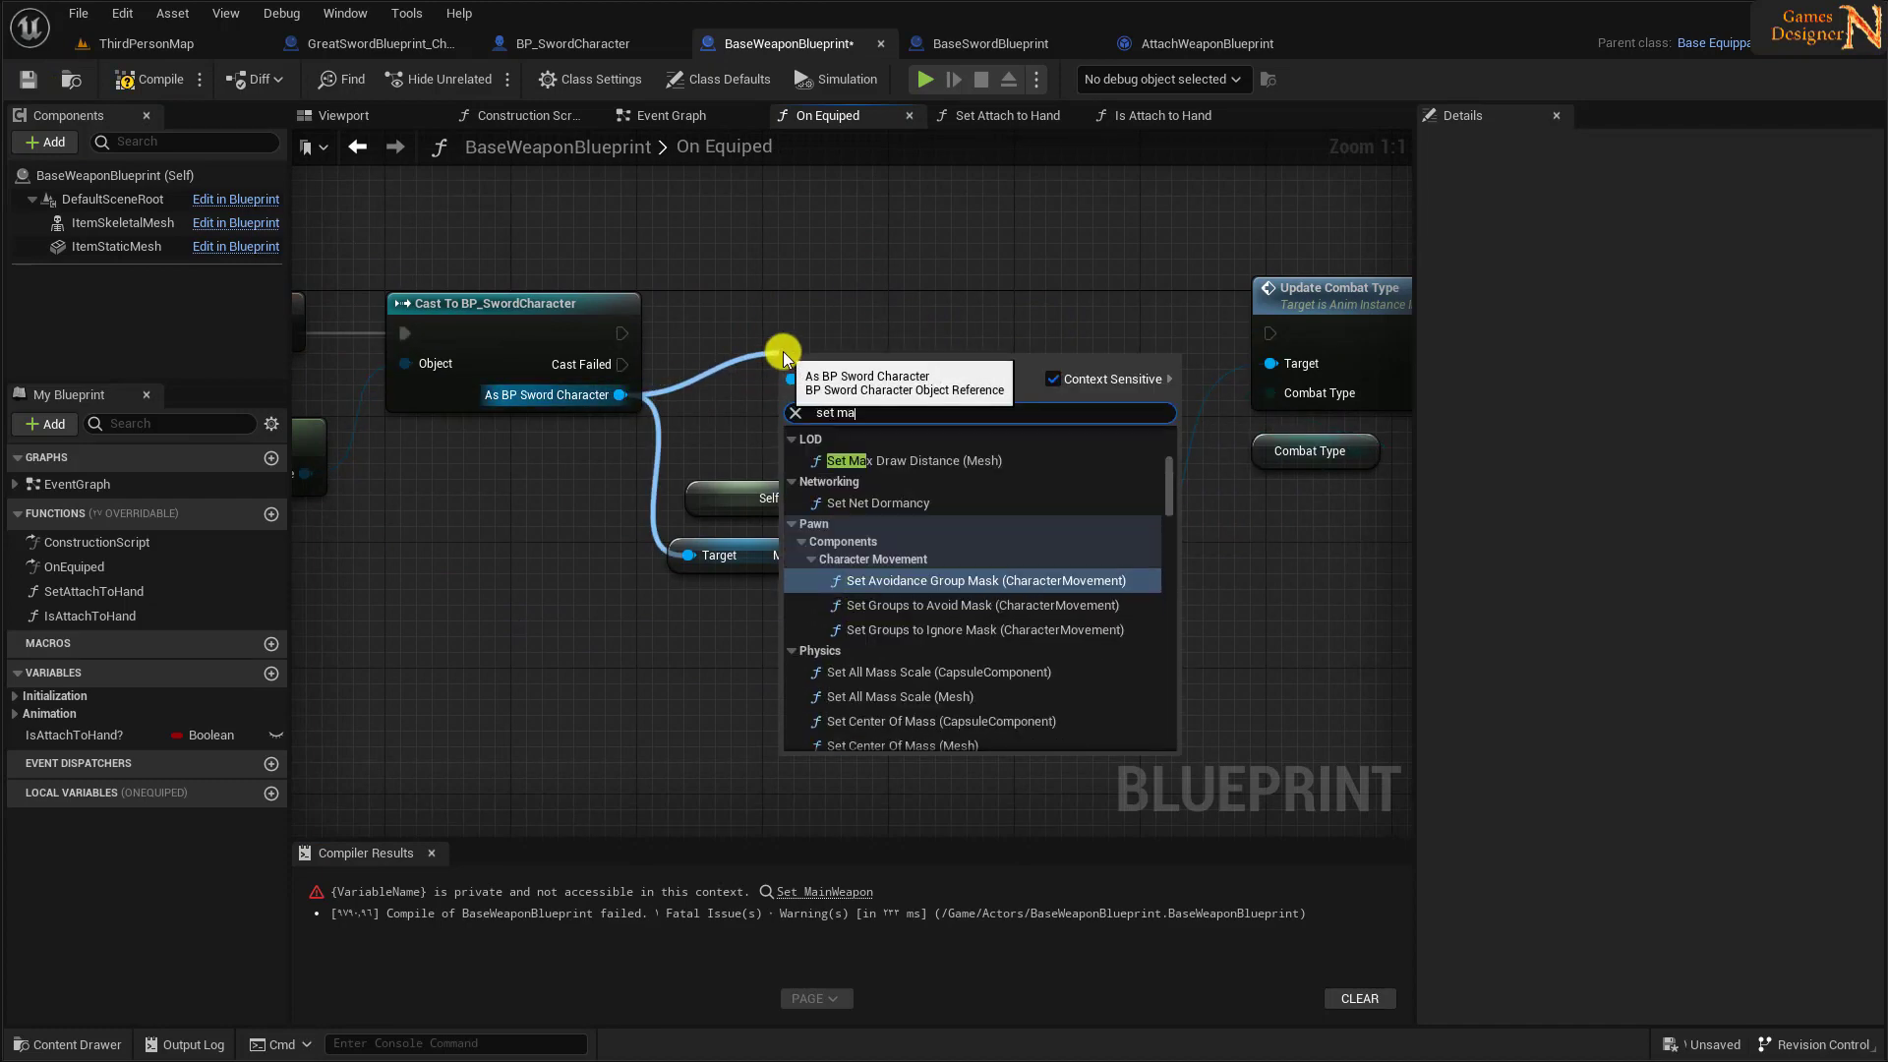
pyautogui.press('Return')
pyautogui.moveTo(1017, 332); pyautogui.dragTo(1269, 332)
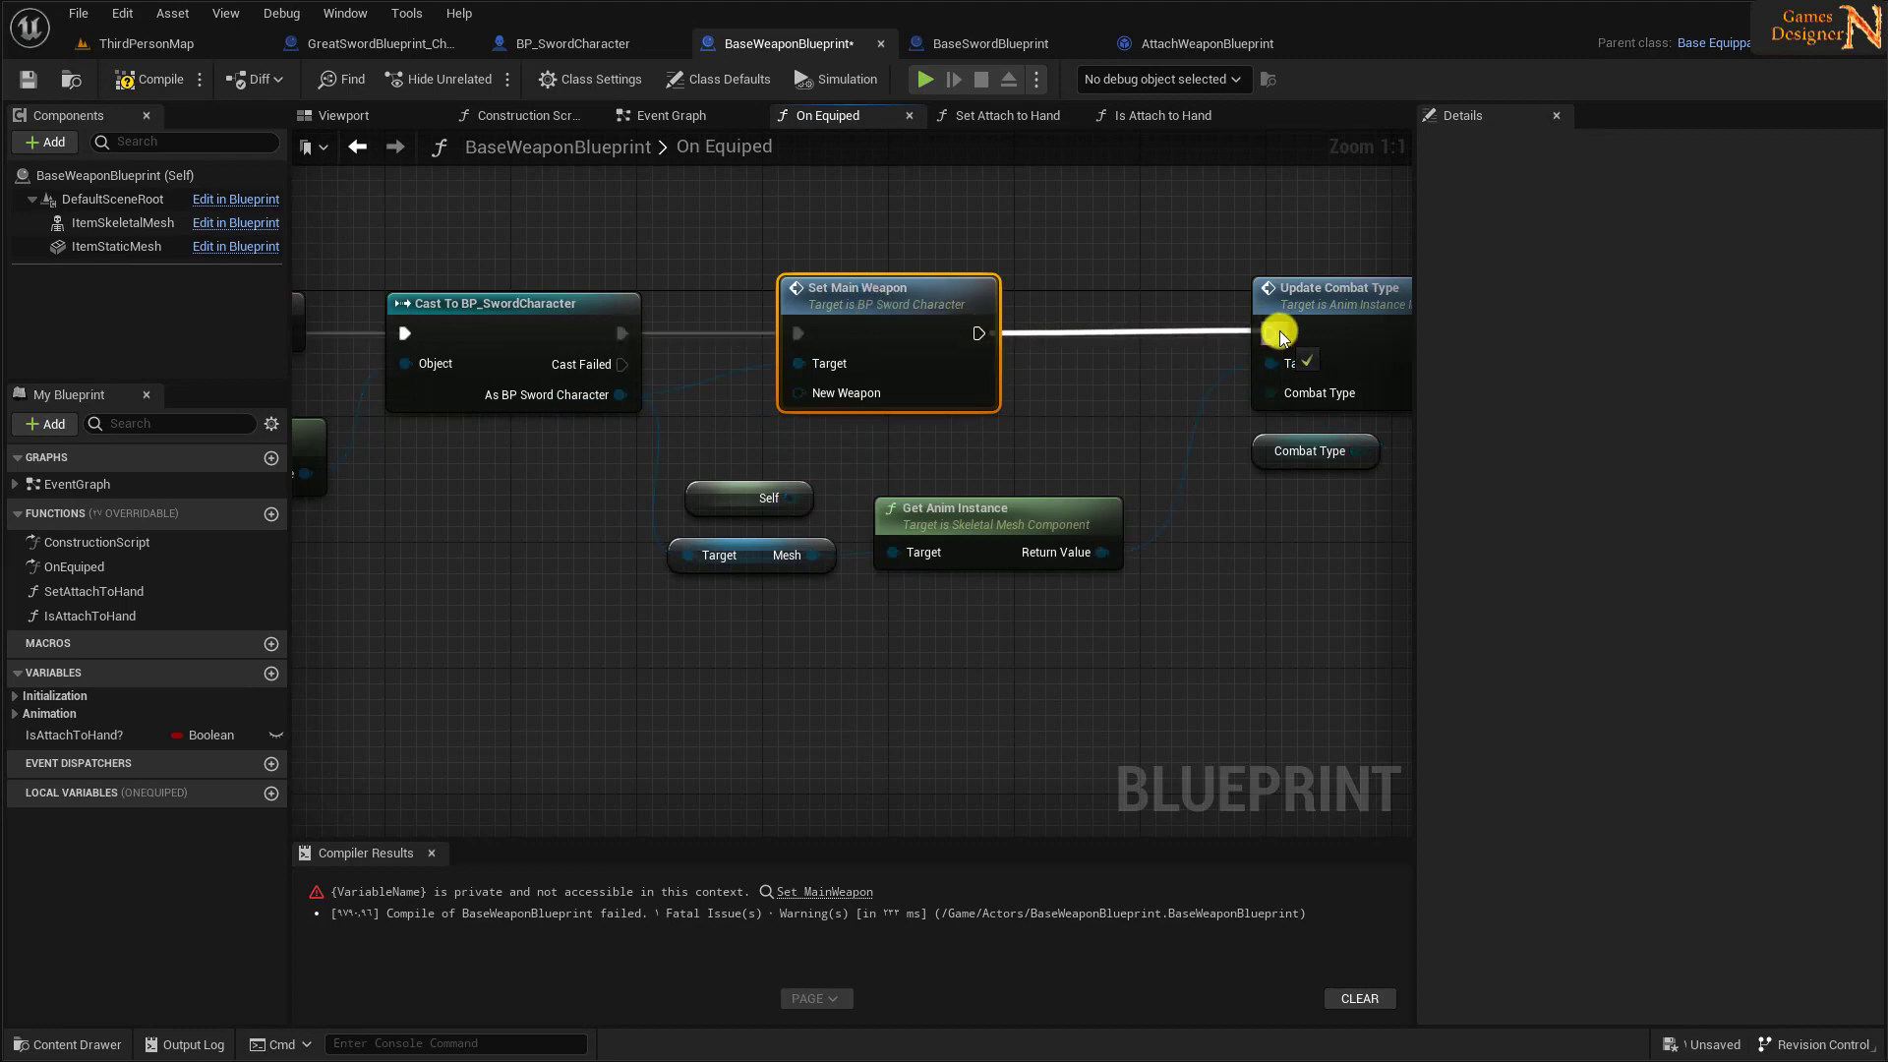
pyautogui.moveTo(791, 498); pyautogui.dragTo(800, 395)
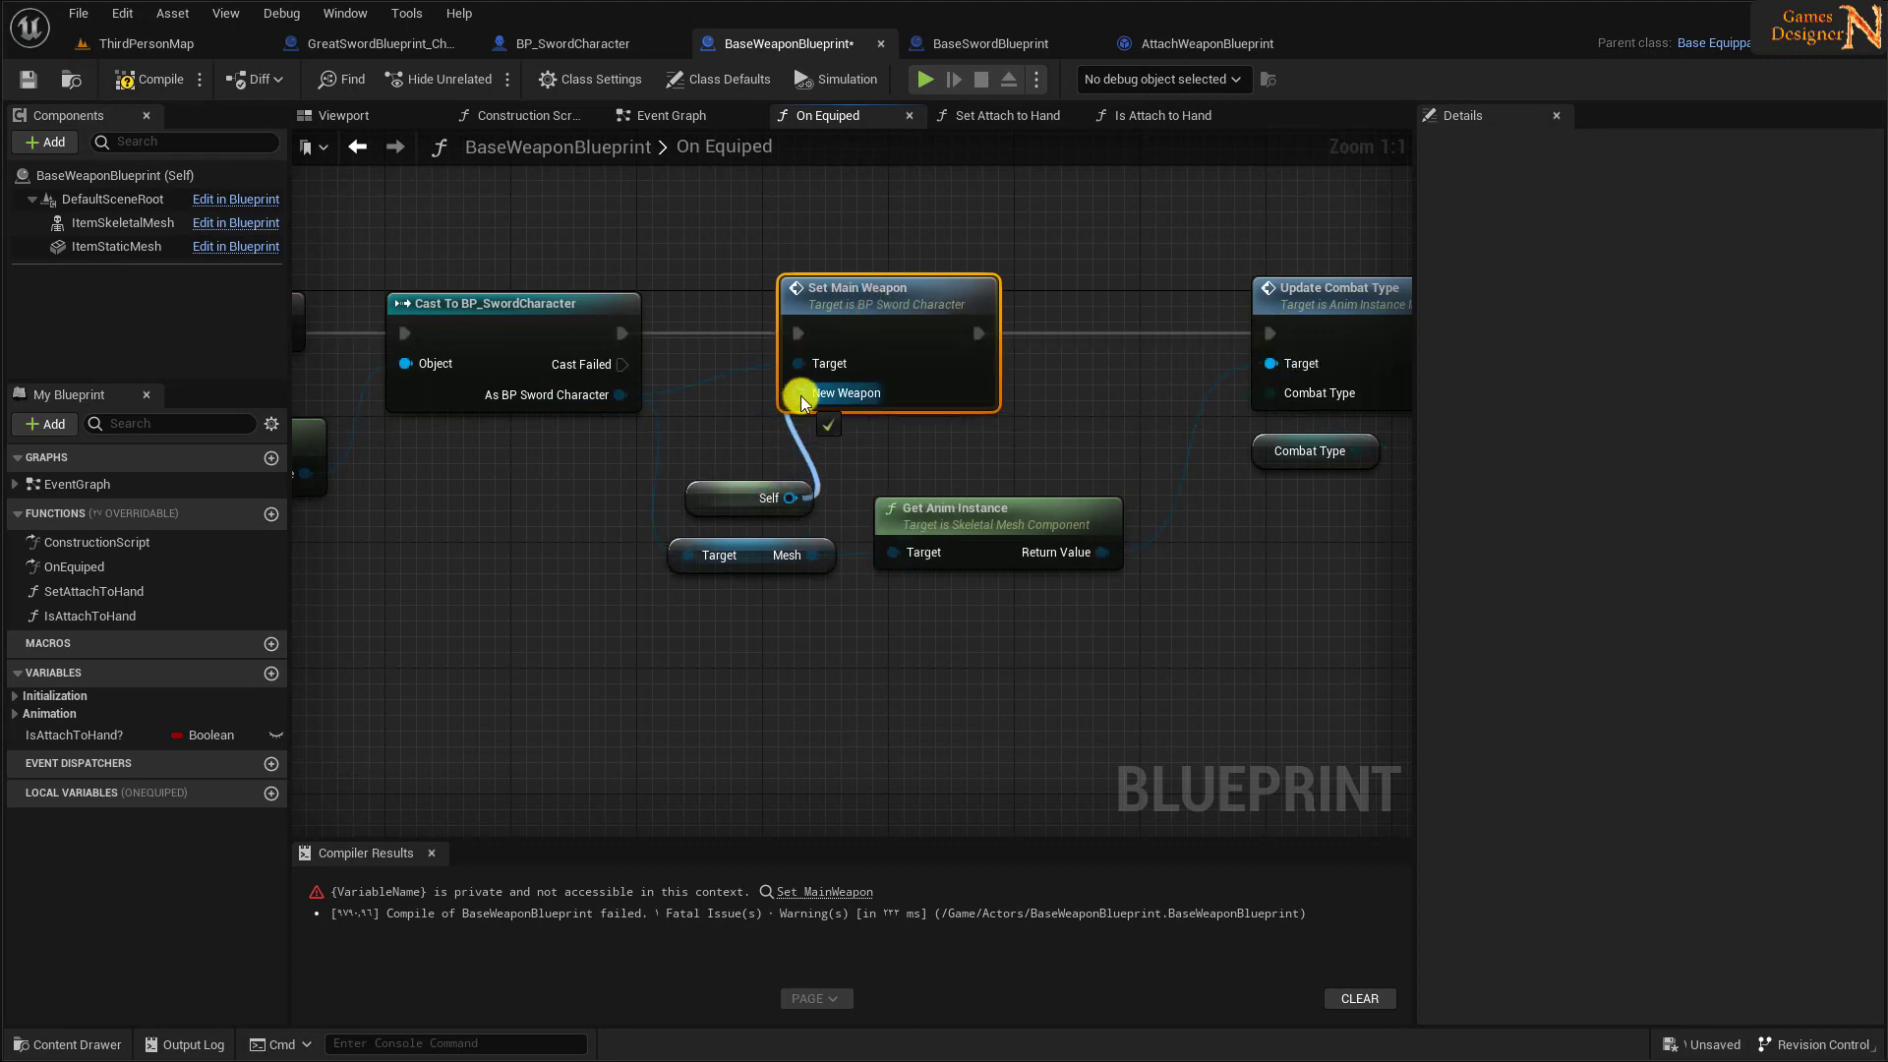
pyautogui.click(138, 78)
pyautogui.moveTo(1020, 650); pyautogui.dragTo(813, 699, button='right')
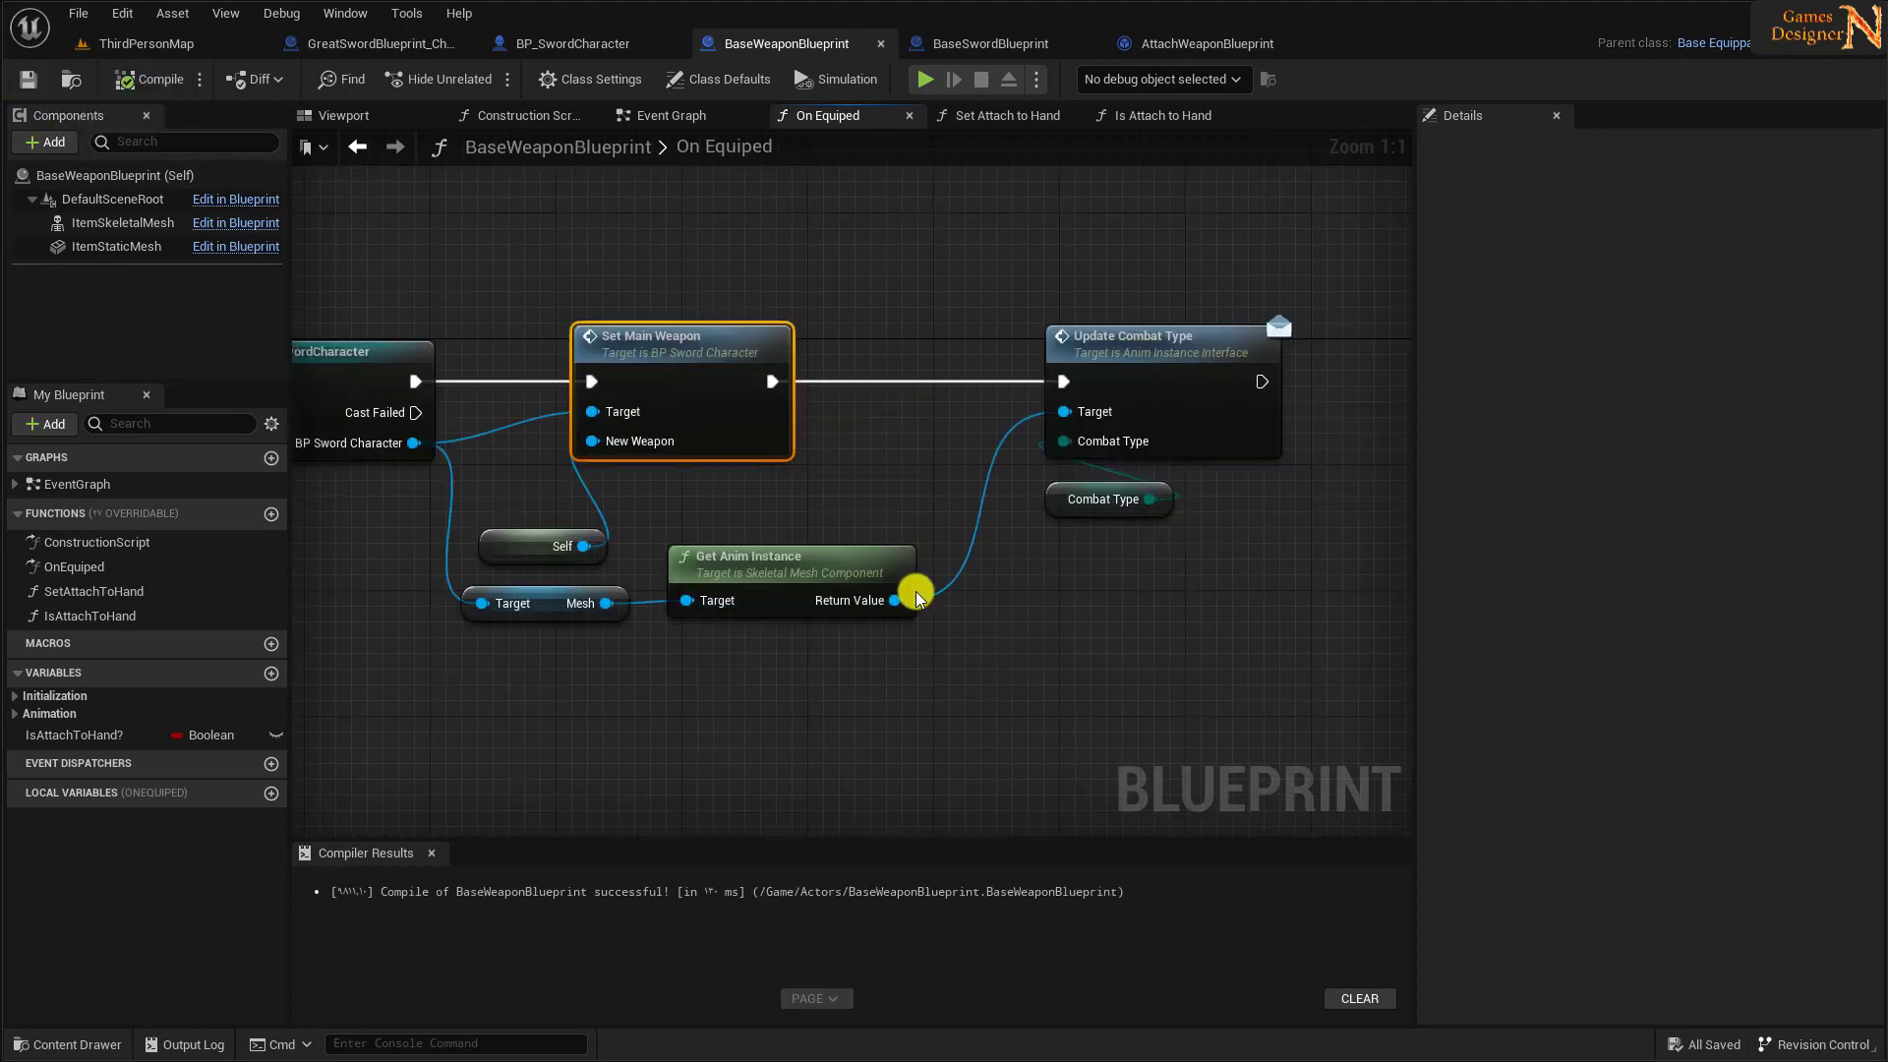
# - Play-test by walking and pressing E to draw the sword into the hand and sheathe it on the back
pyautogui.click(187, 46)
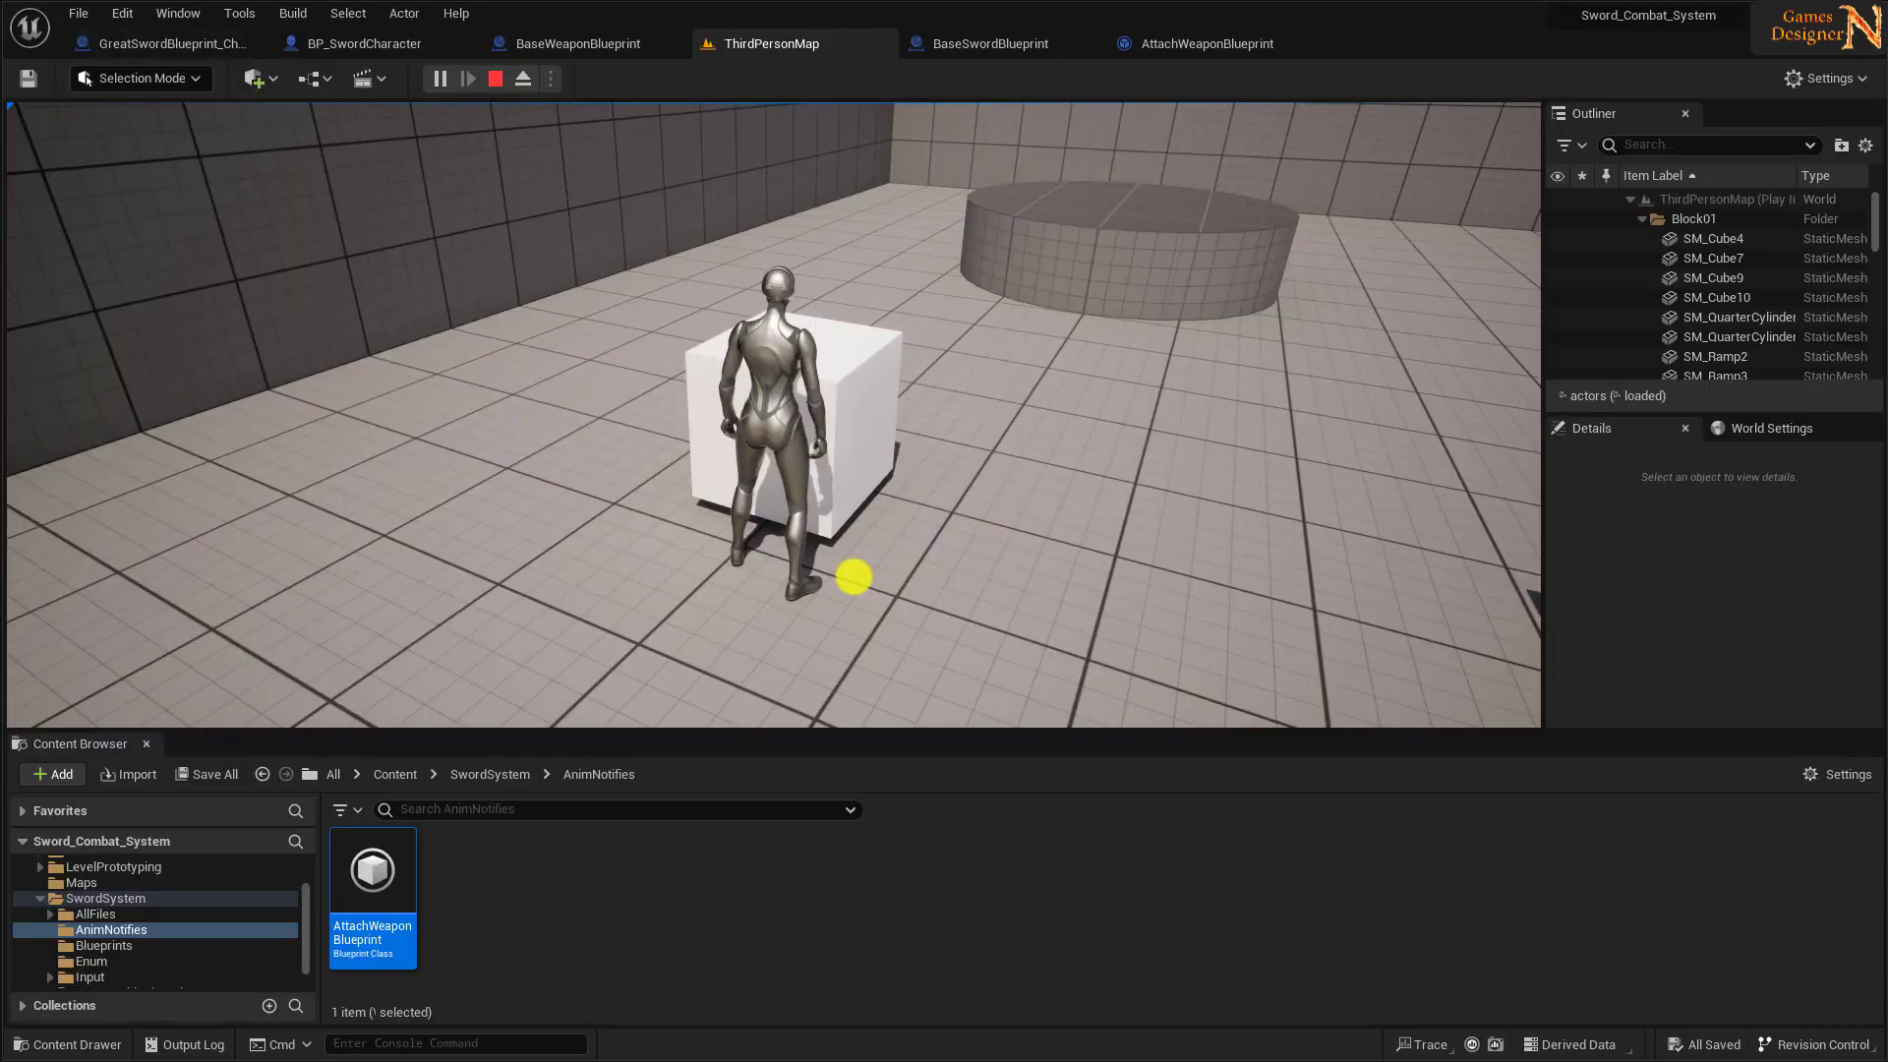
pyautogui.press('e')
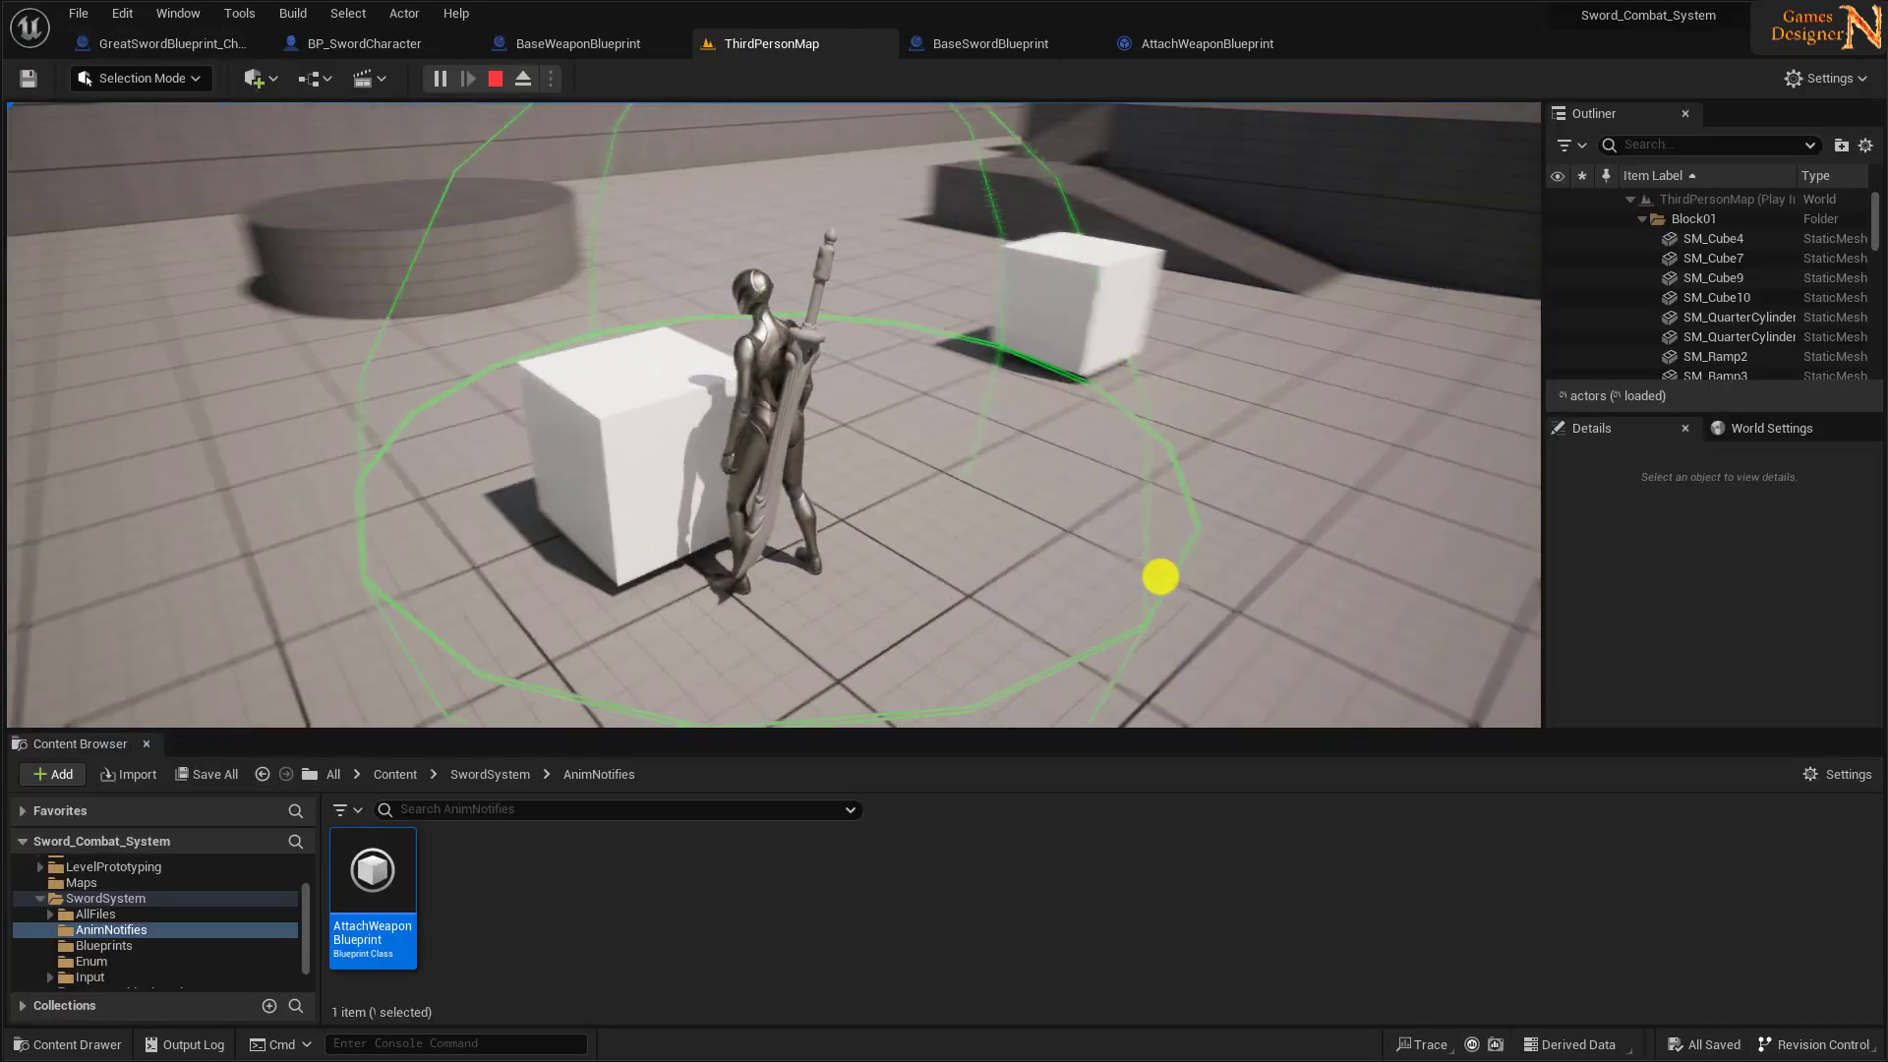
pyautogui.press('w')
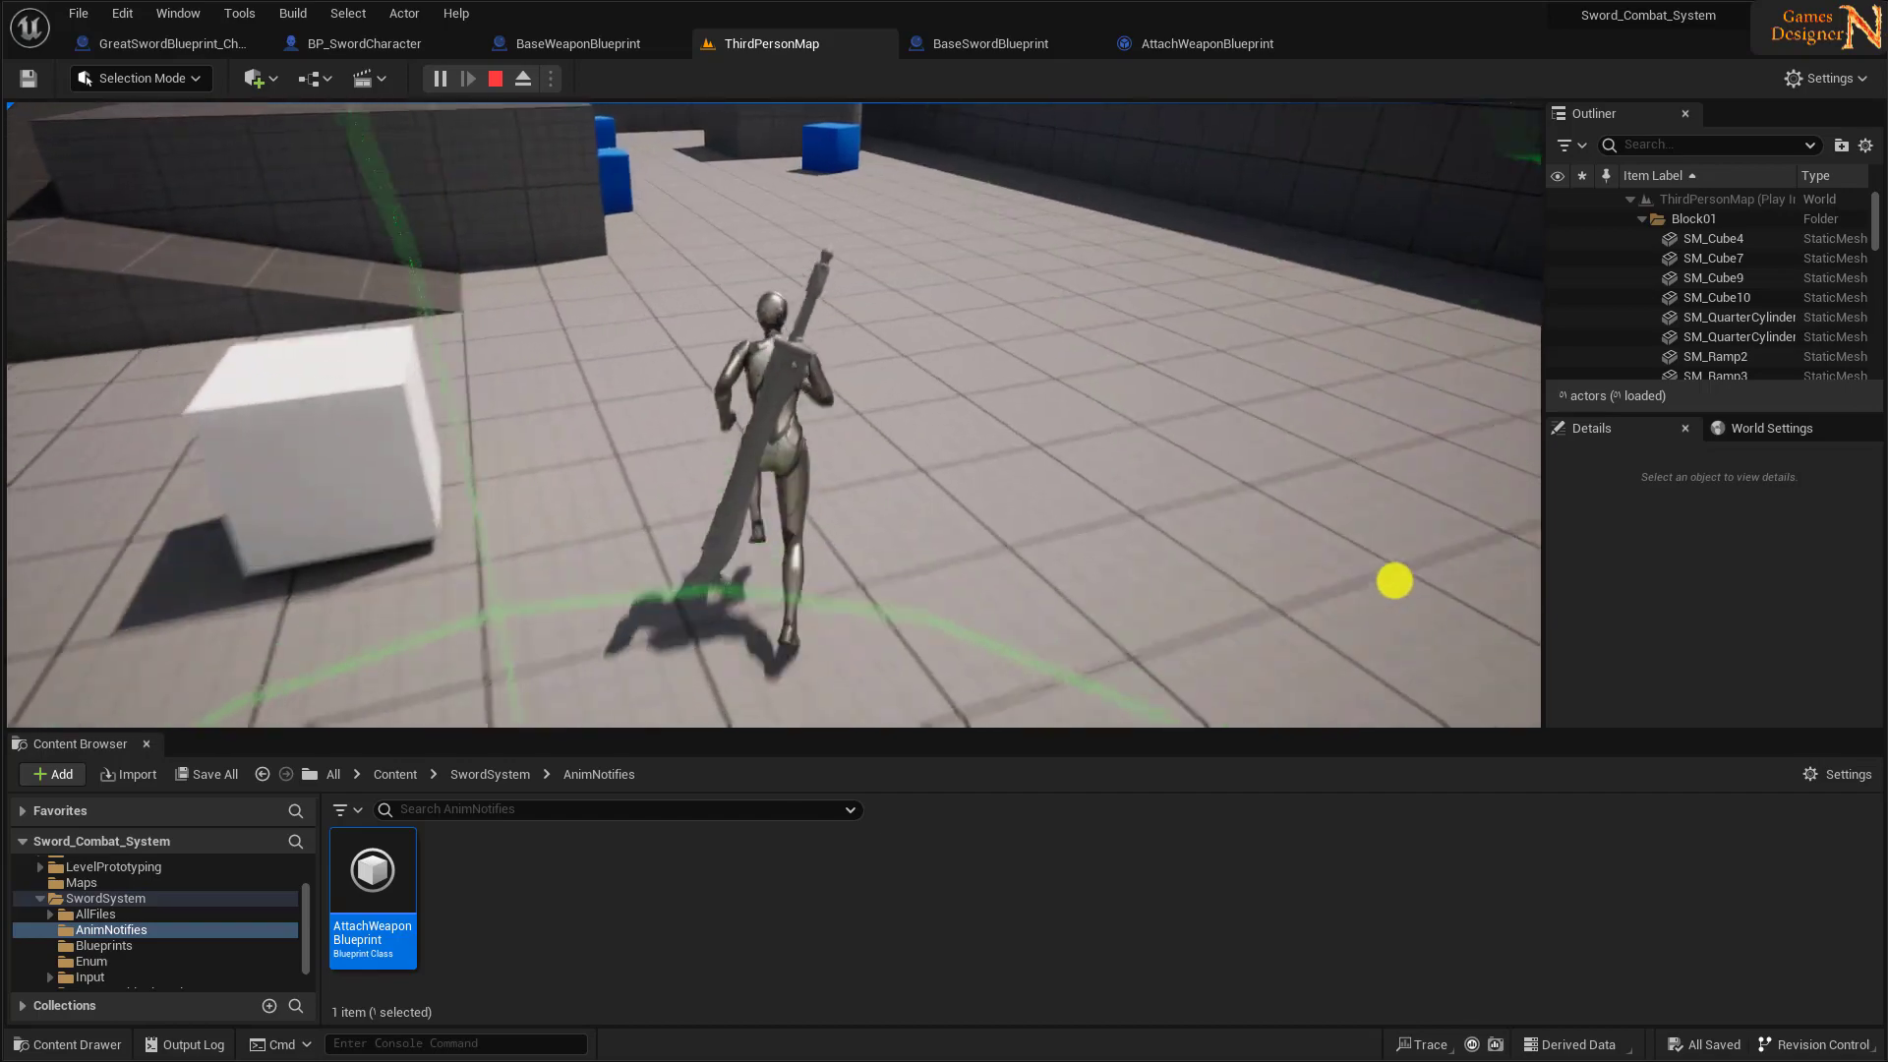
pyautogui.press('e')
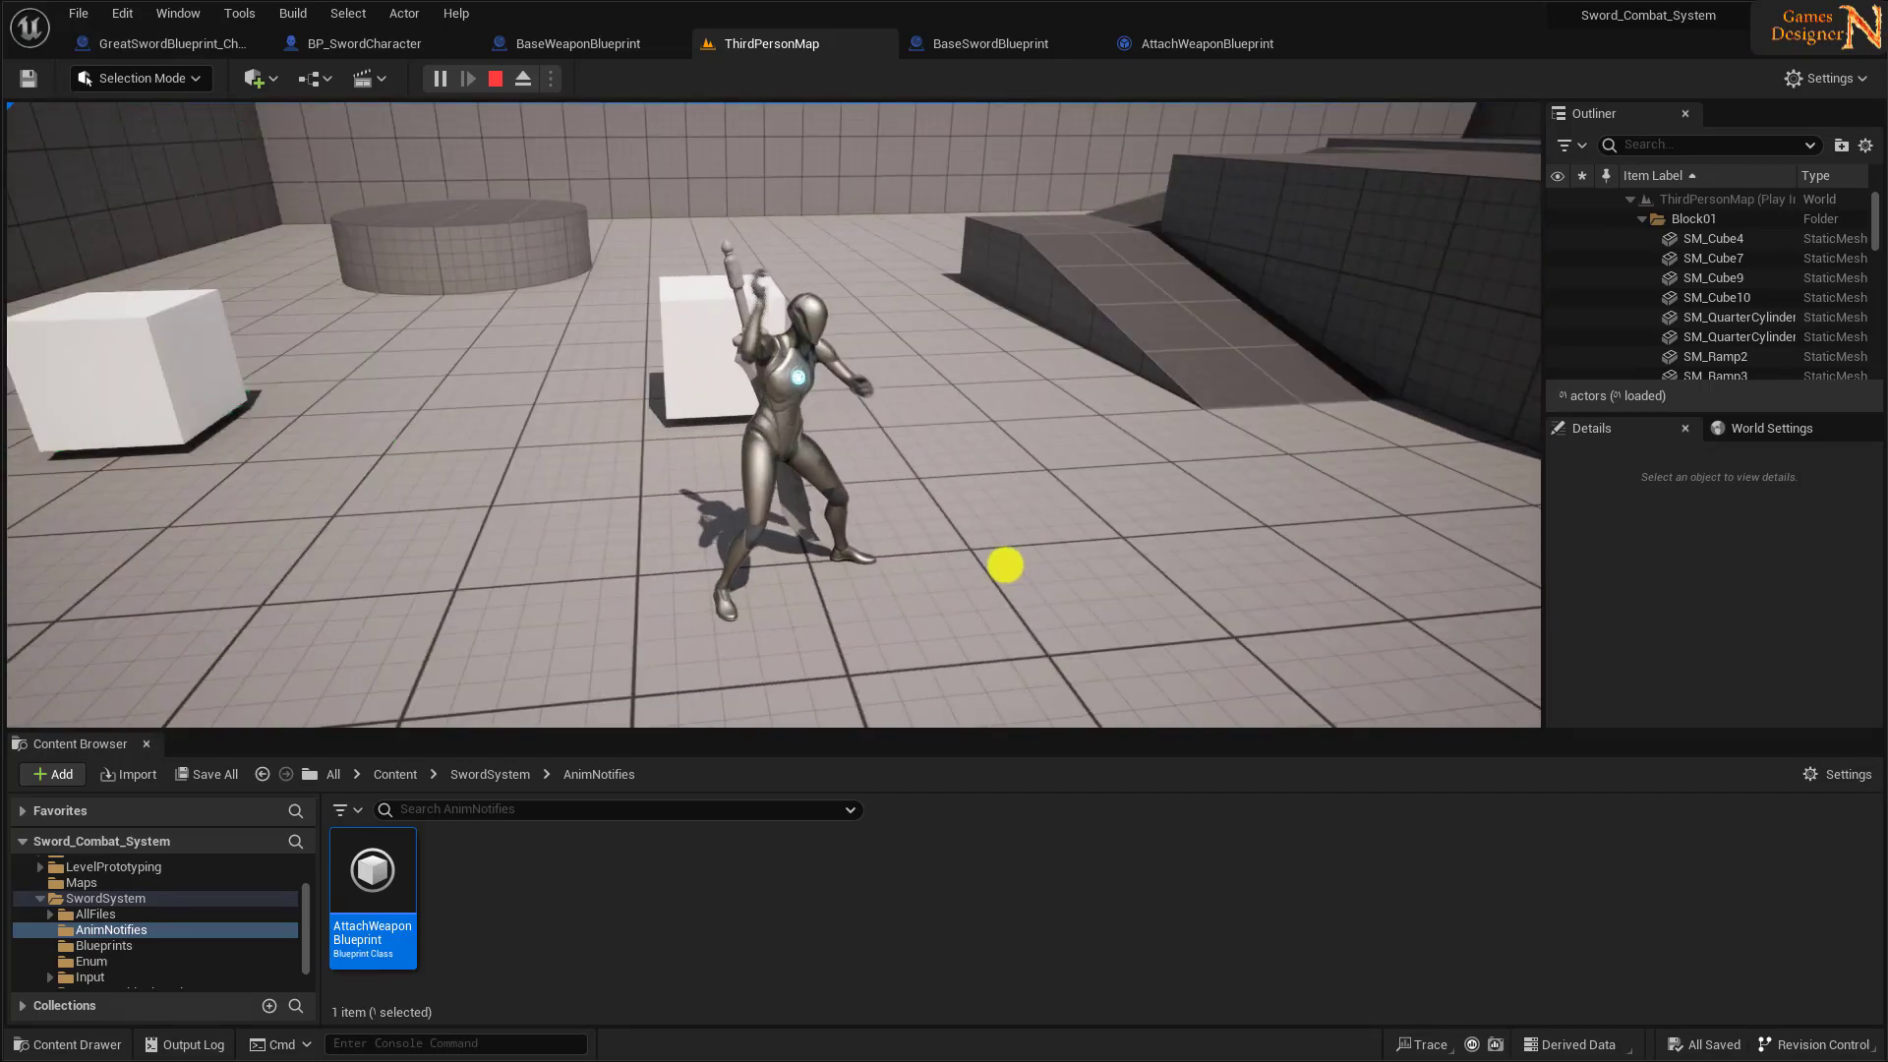
pyautogui.press('e')
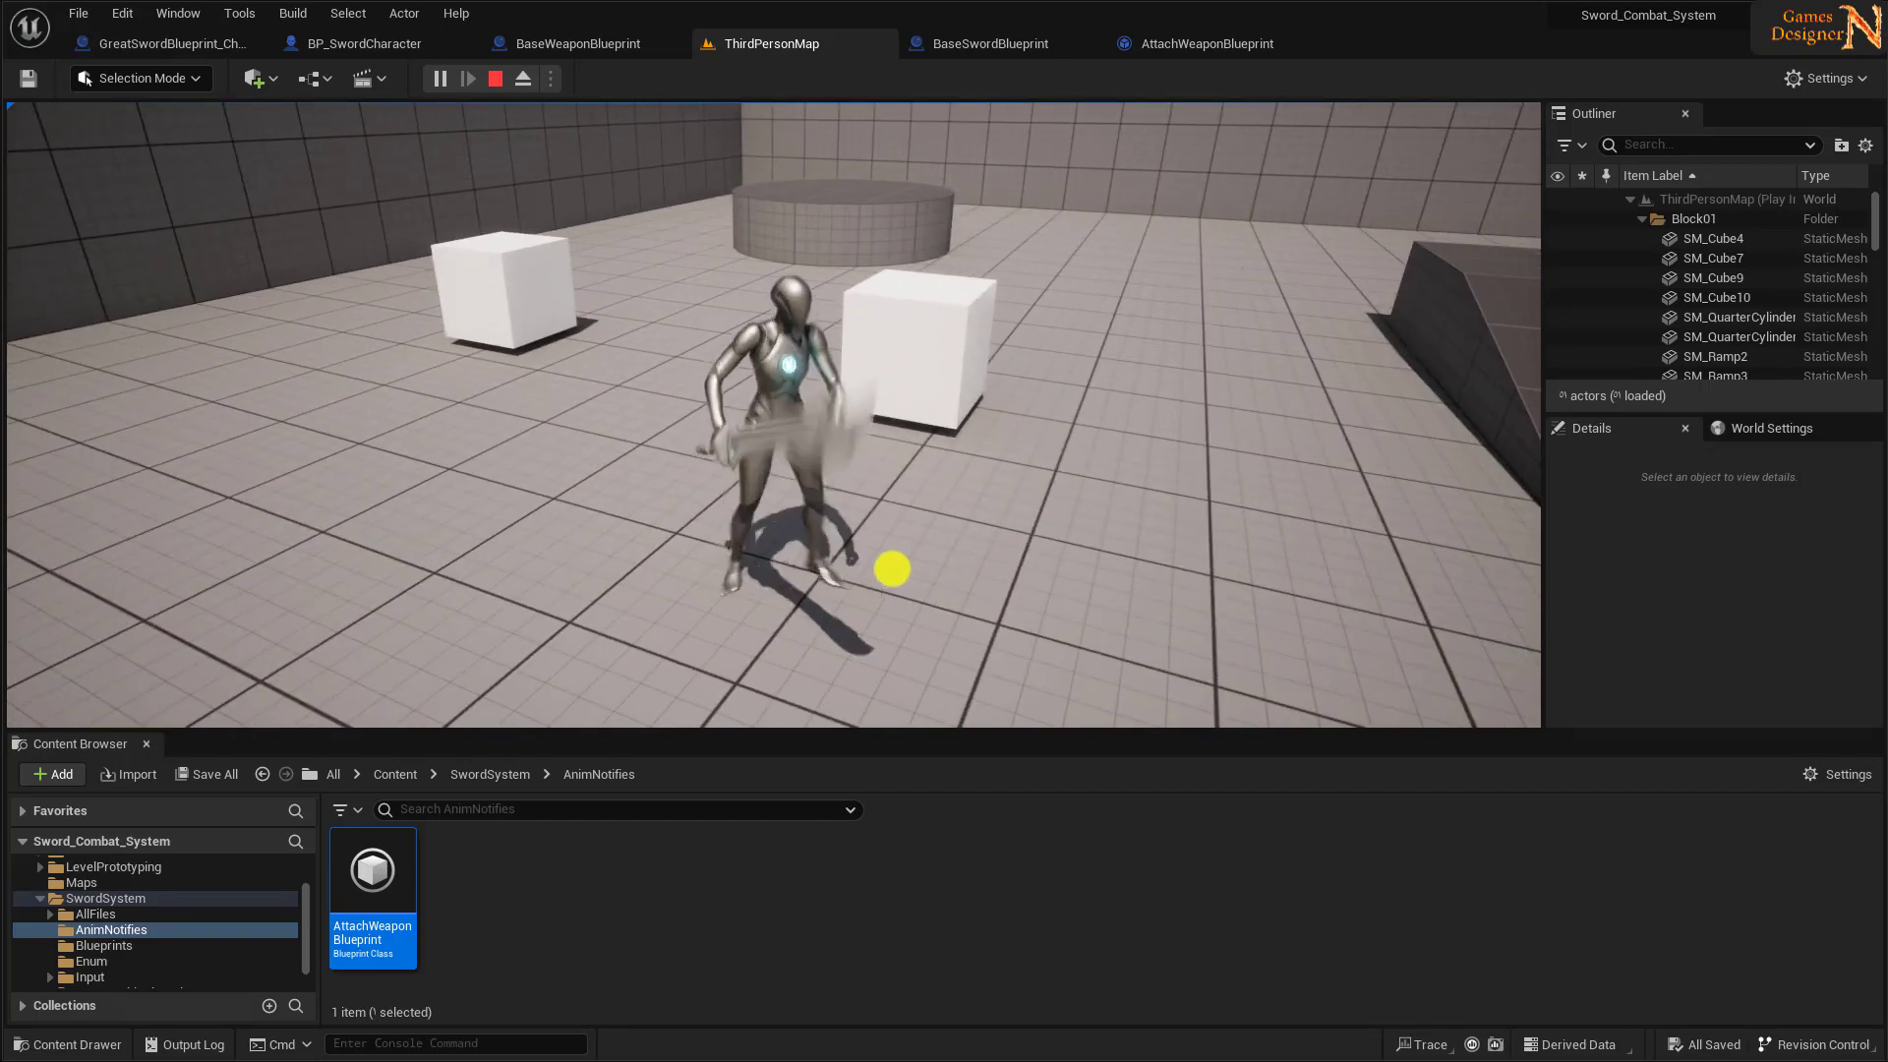
pyautogui.press('w')
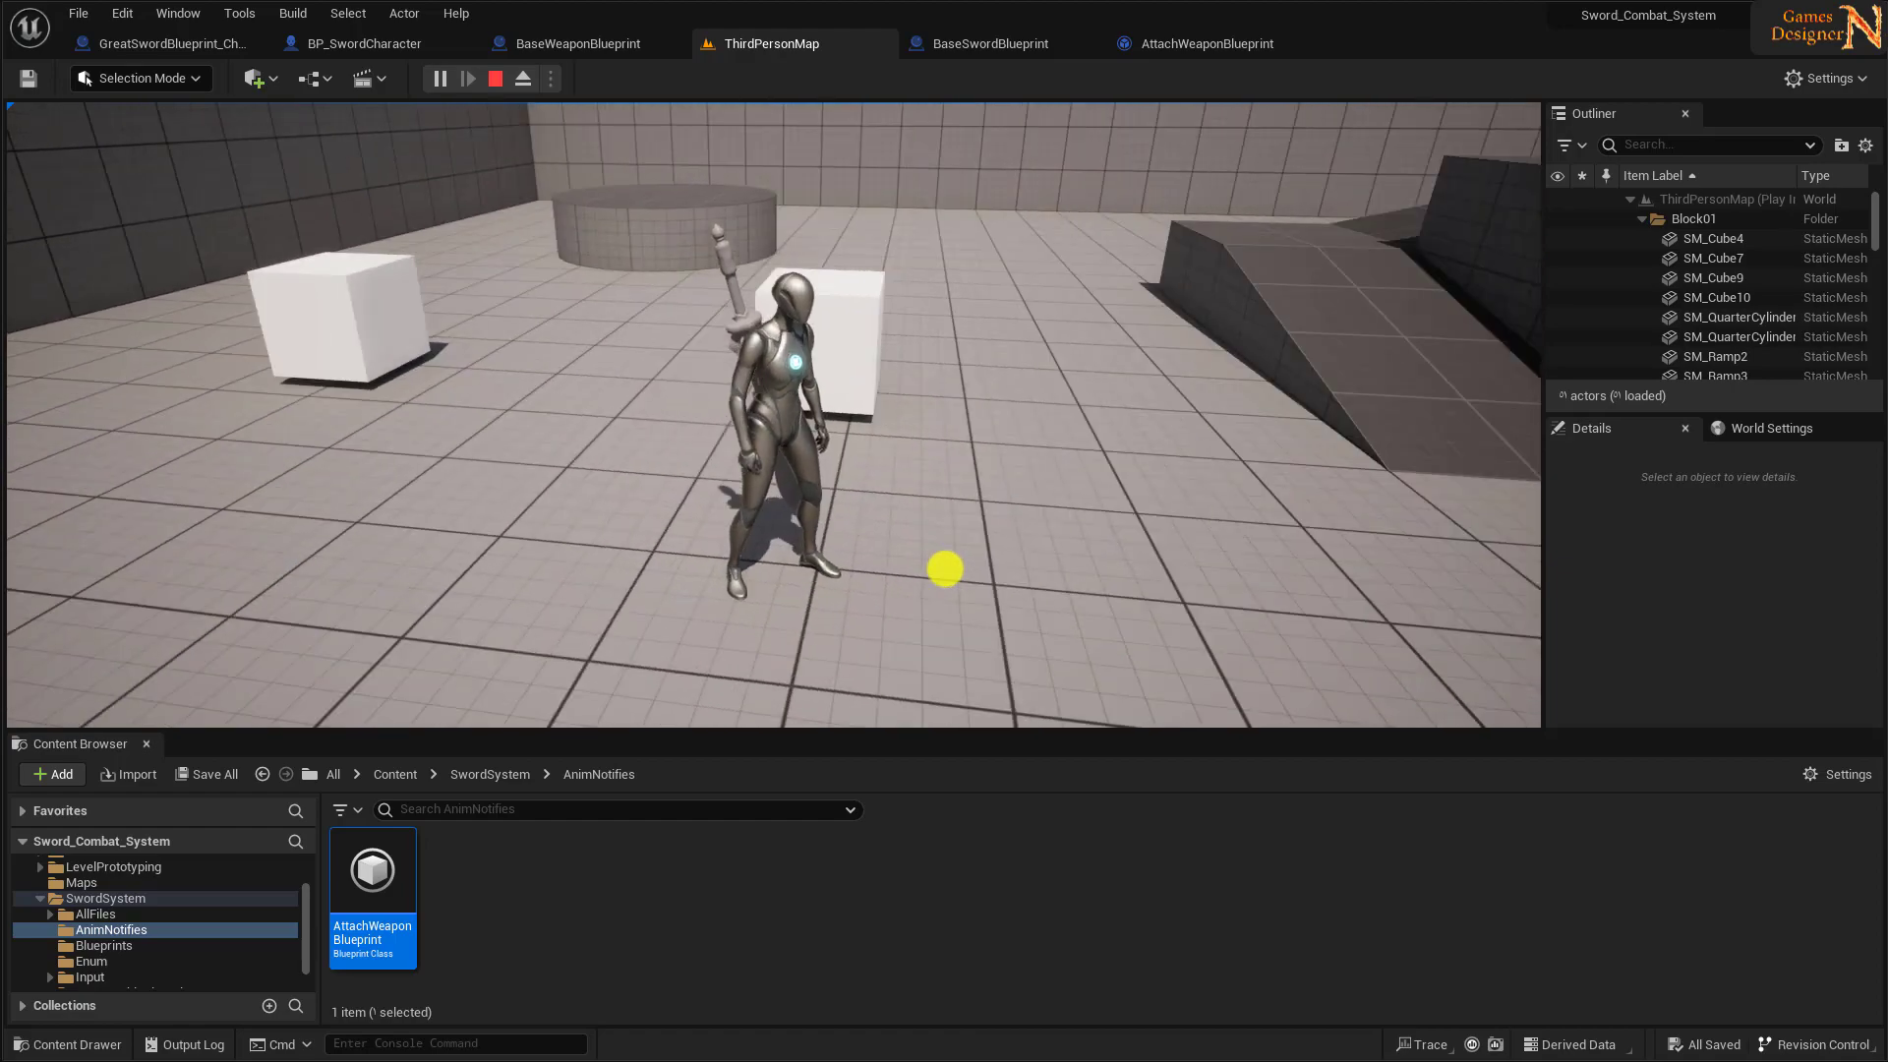
pyautogui.press('e')
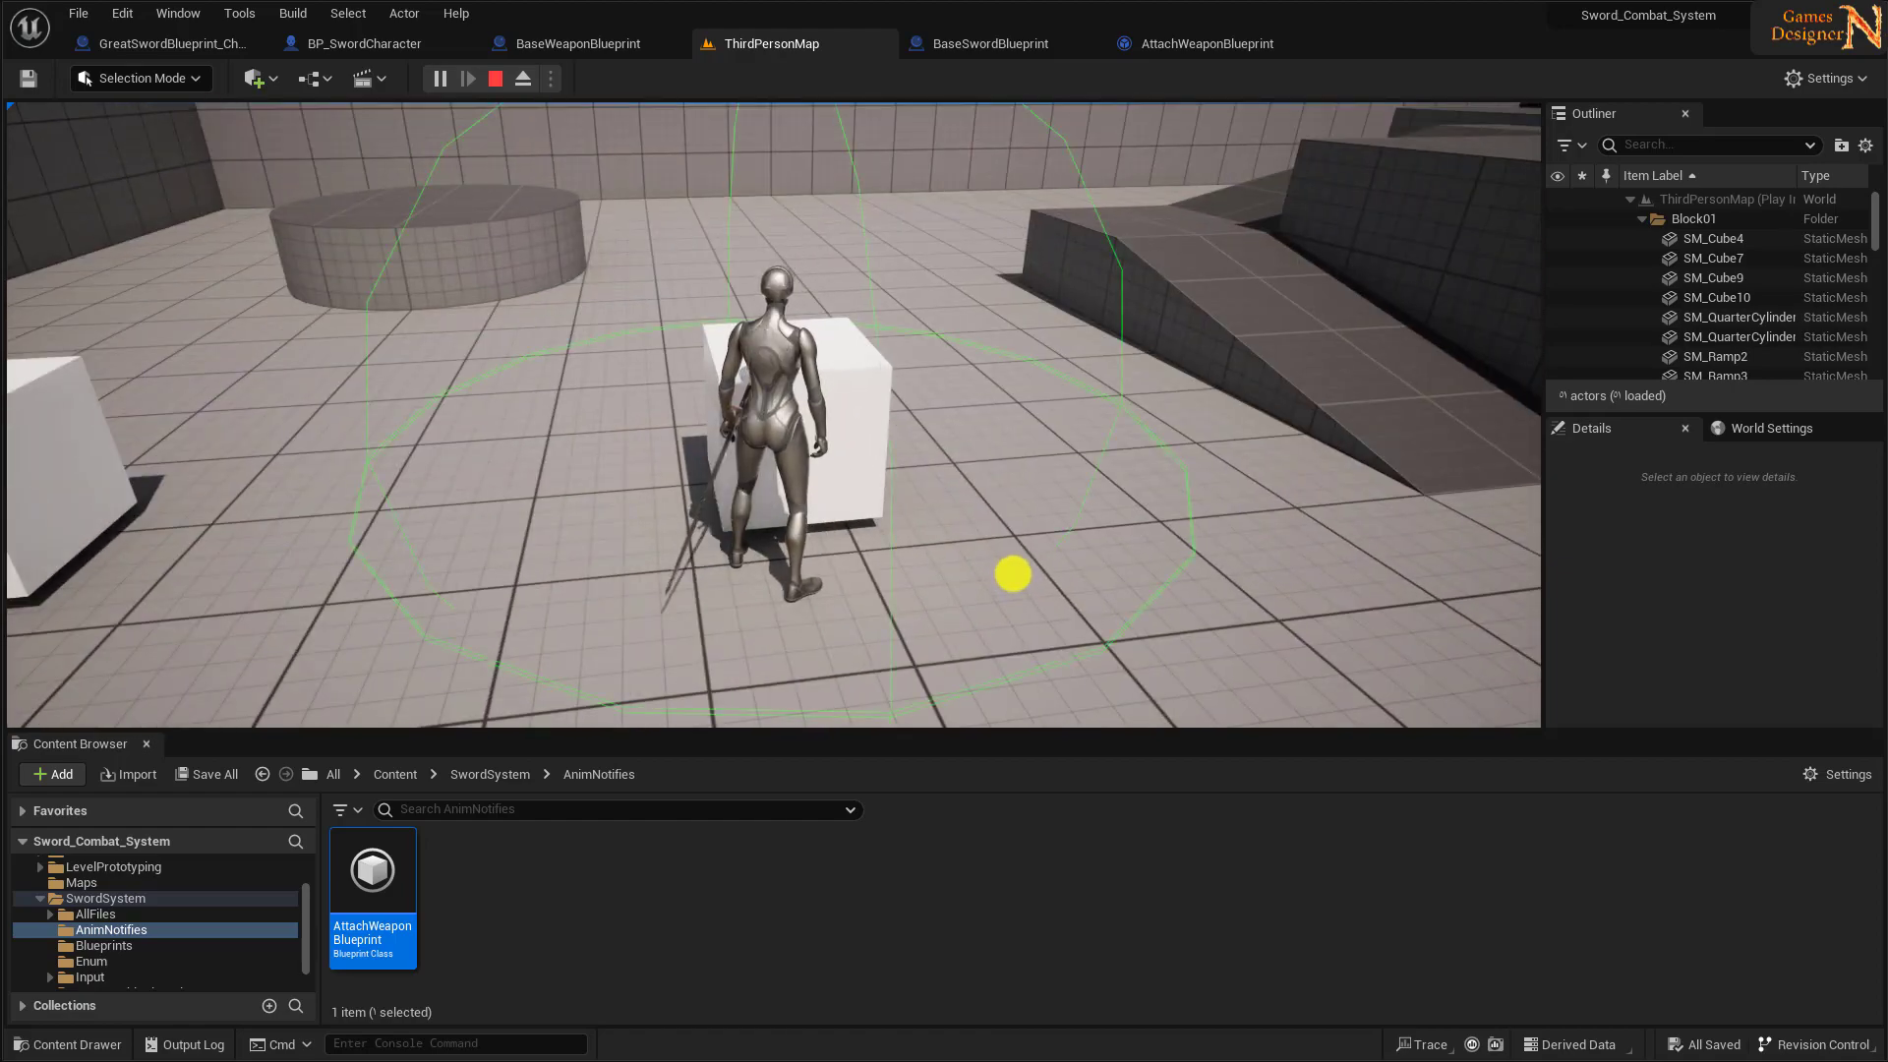
pyautogui.press('w')
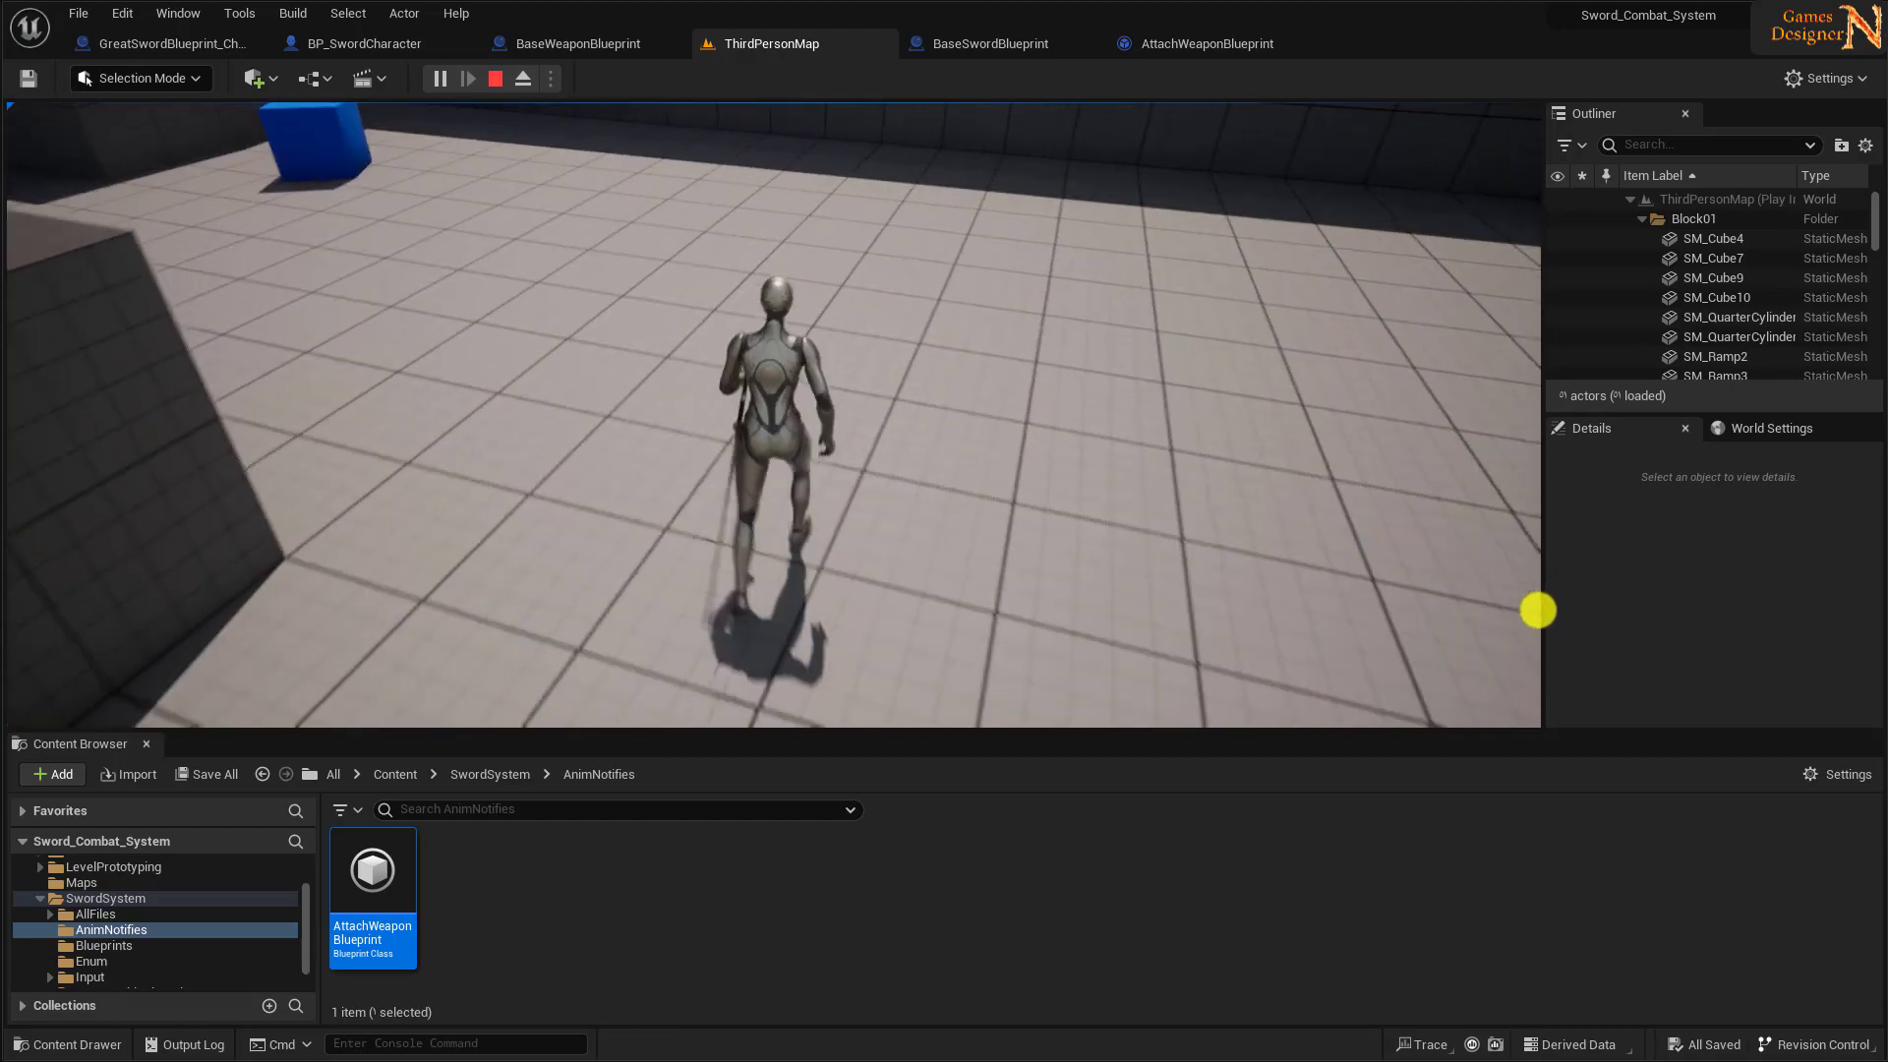
pyautogui.press('w')
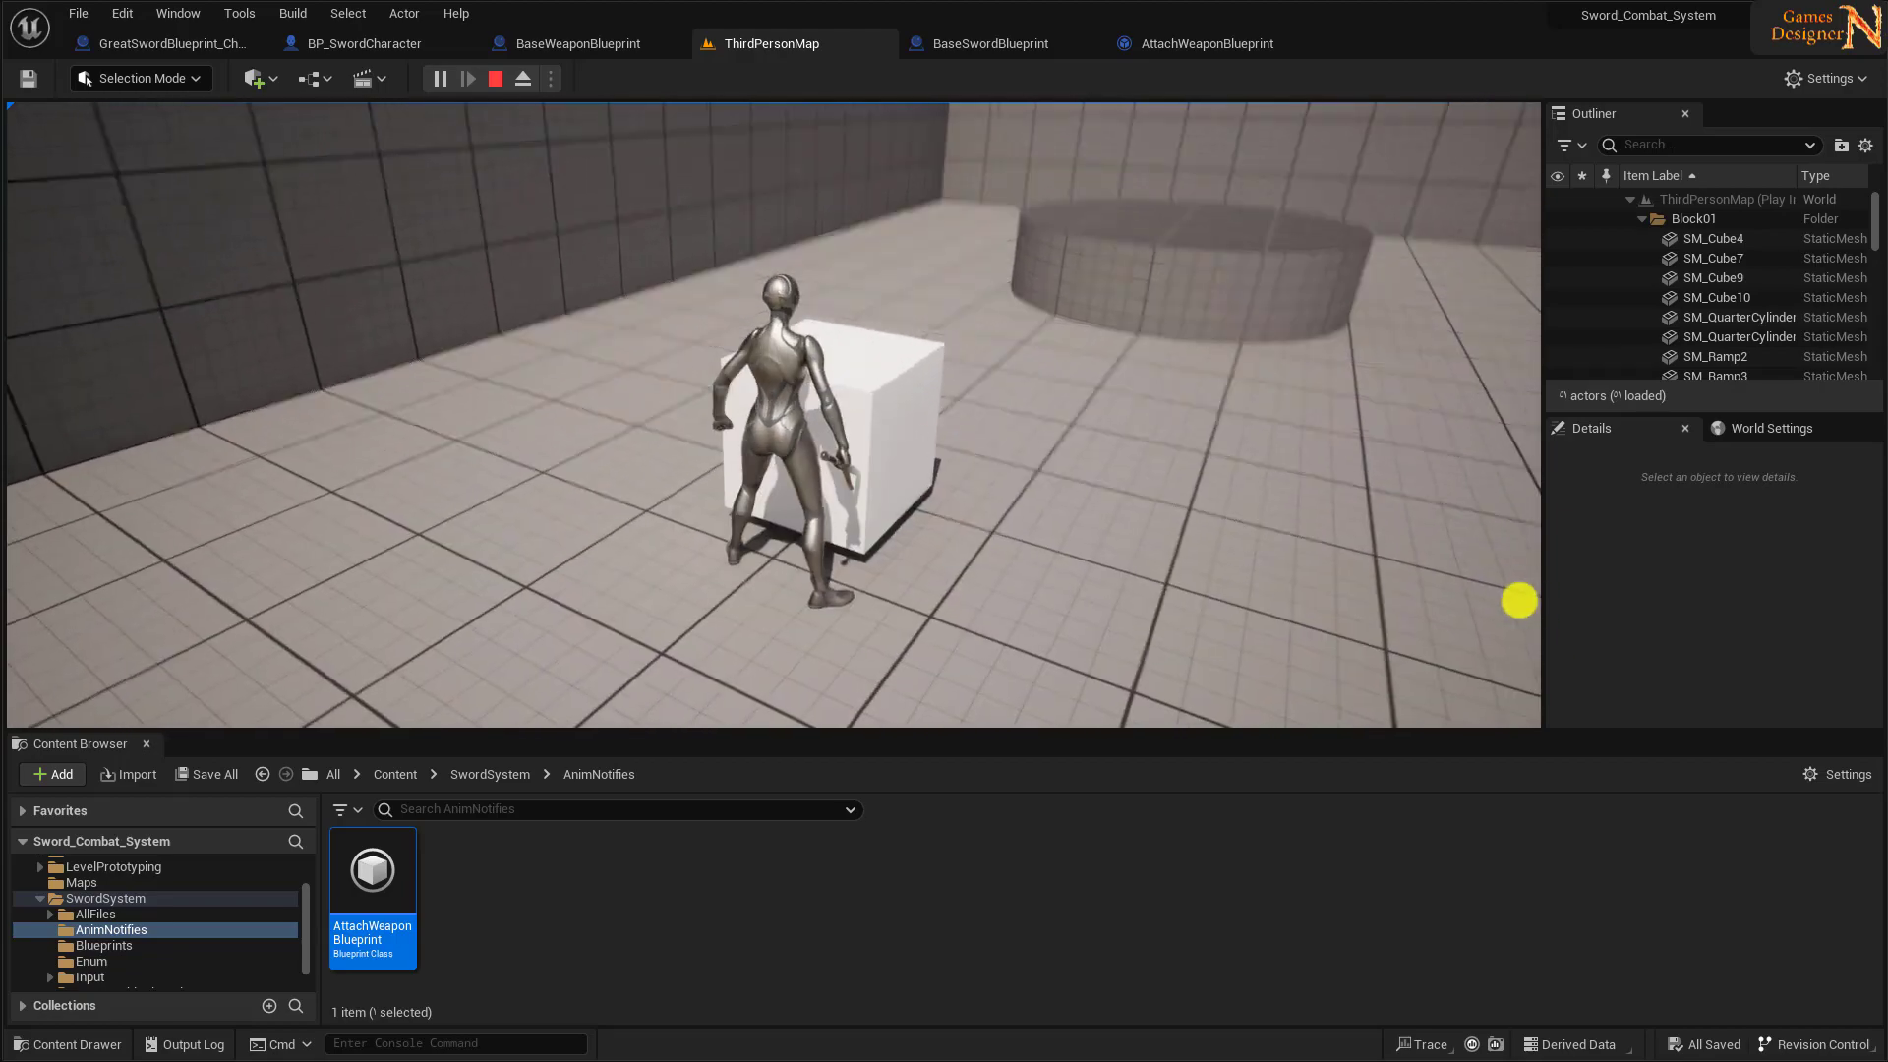
pyautogui.moveTo(1538, 612); pyautogui.dragTo(1019, 593)
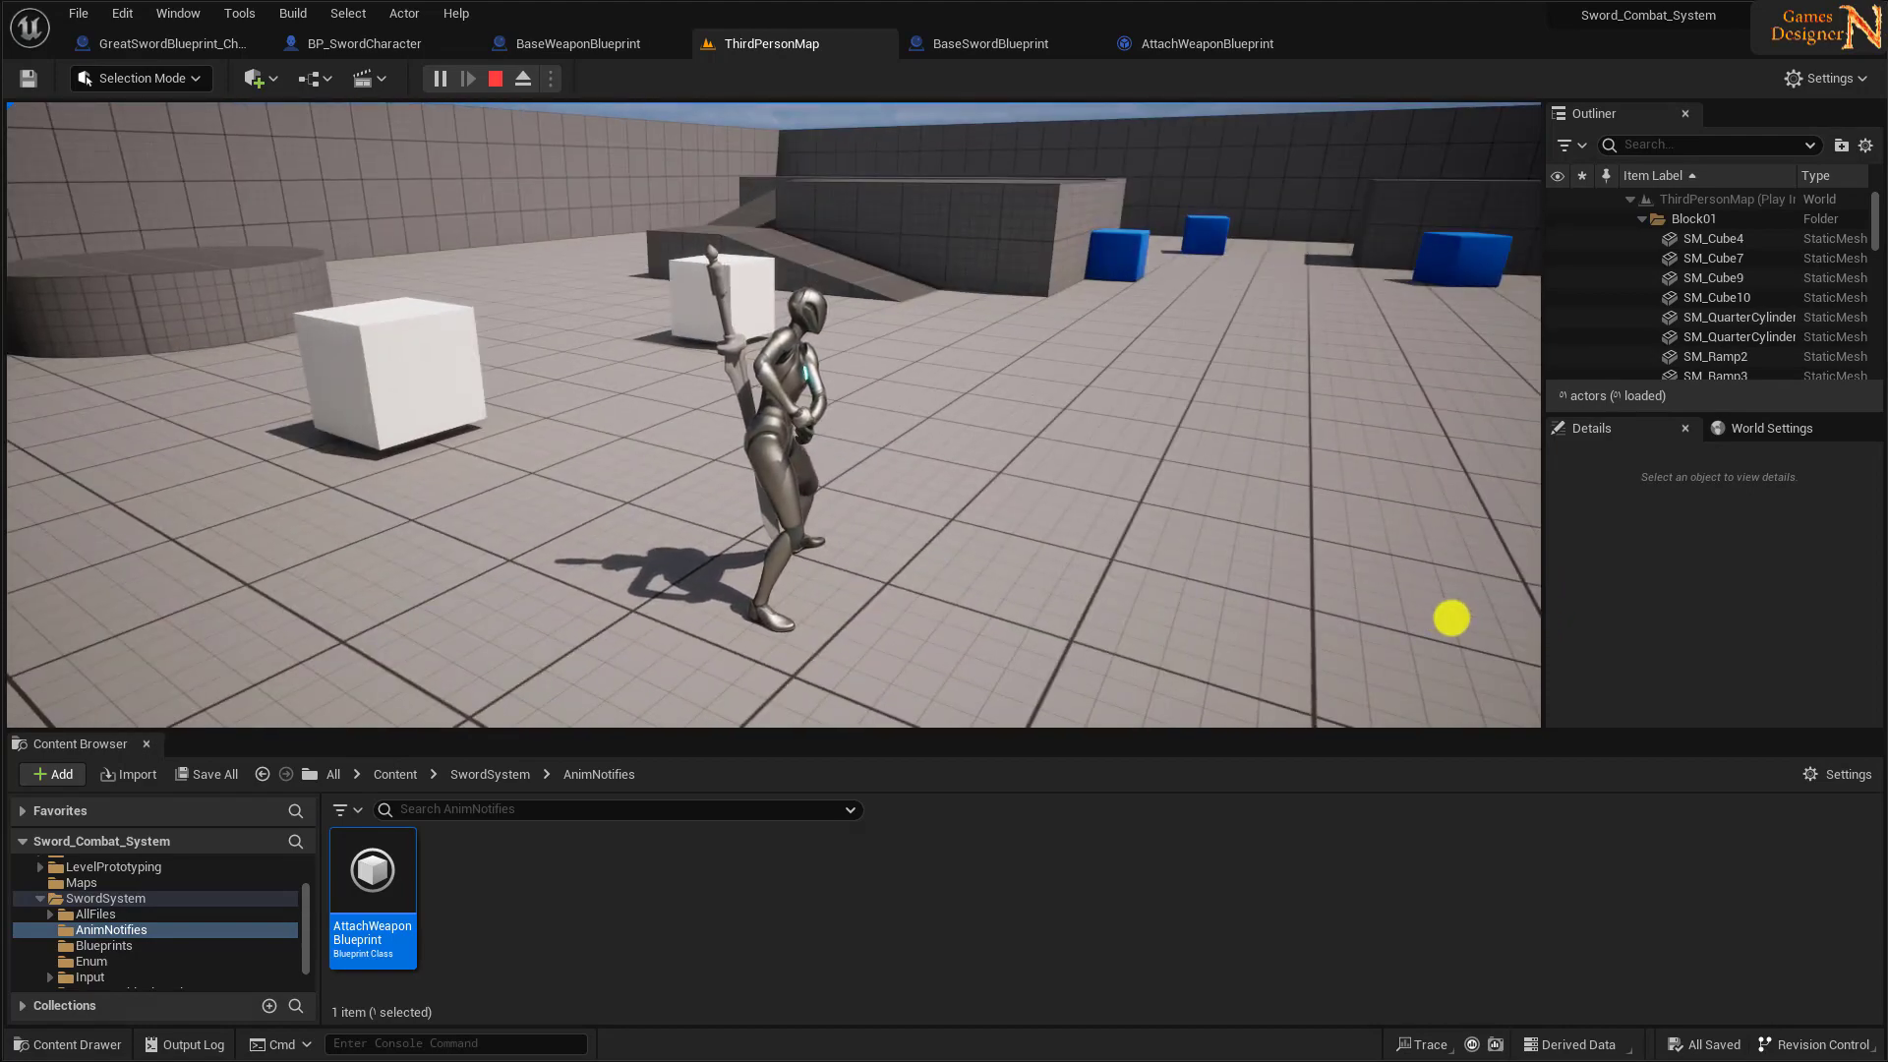
pyautogui.press('Escape')
# - Add a Boolean variable CombatEnabled? to BP_SwordCharacter
pyautogui.click(376, 47)
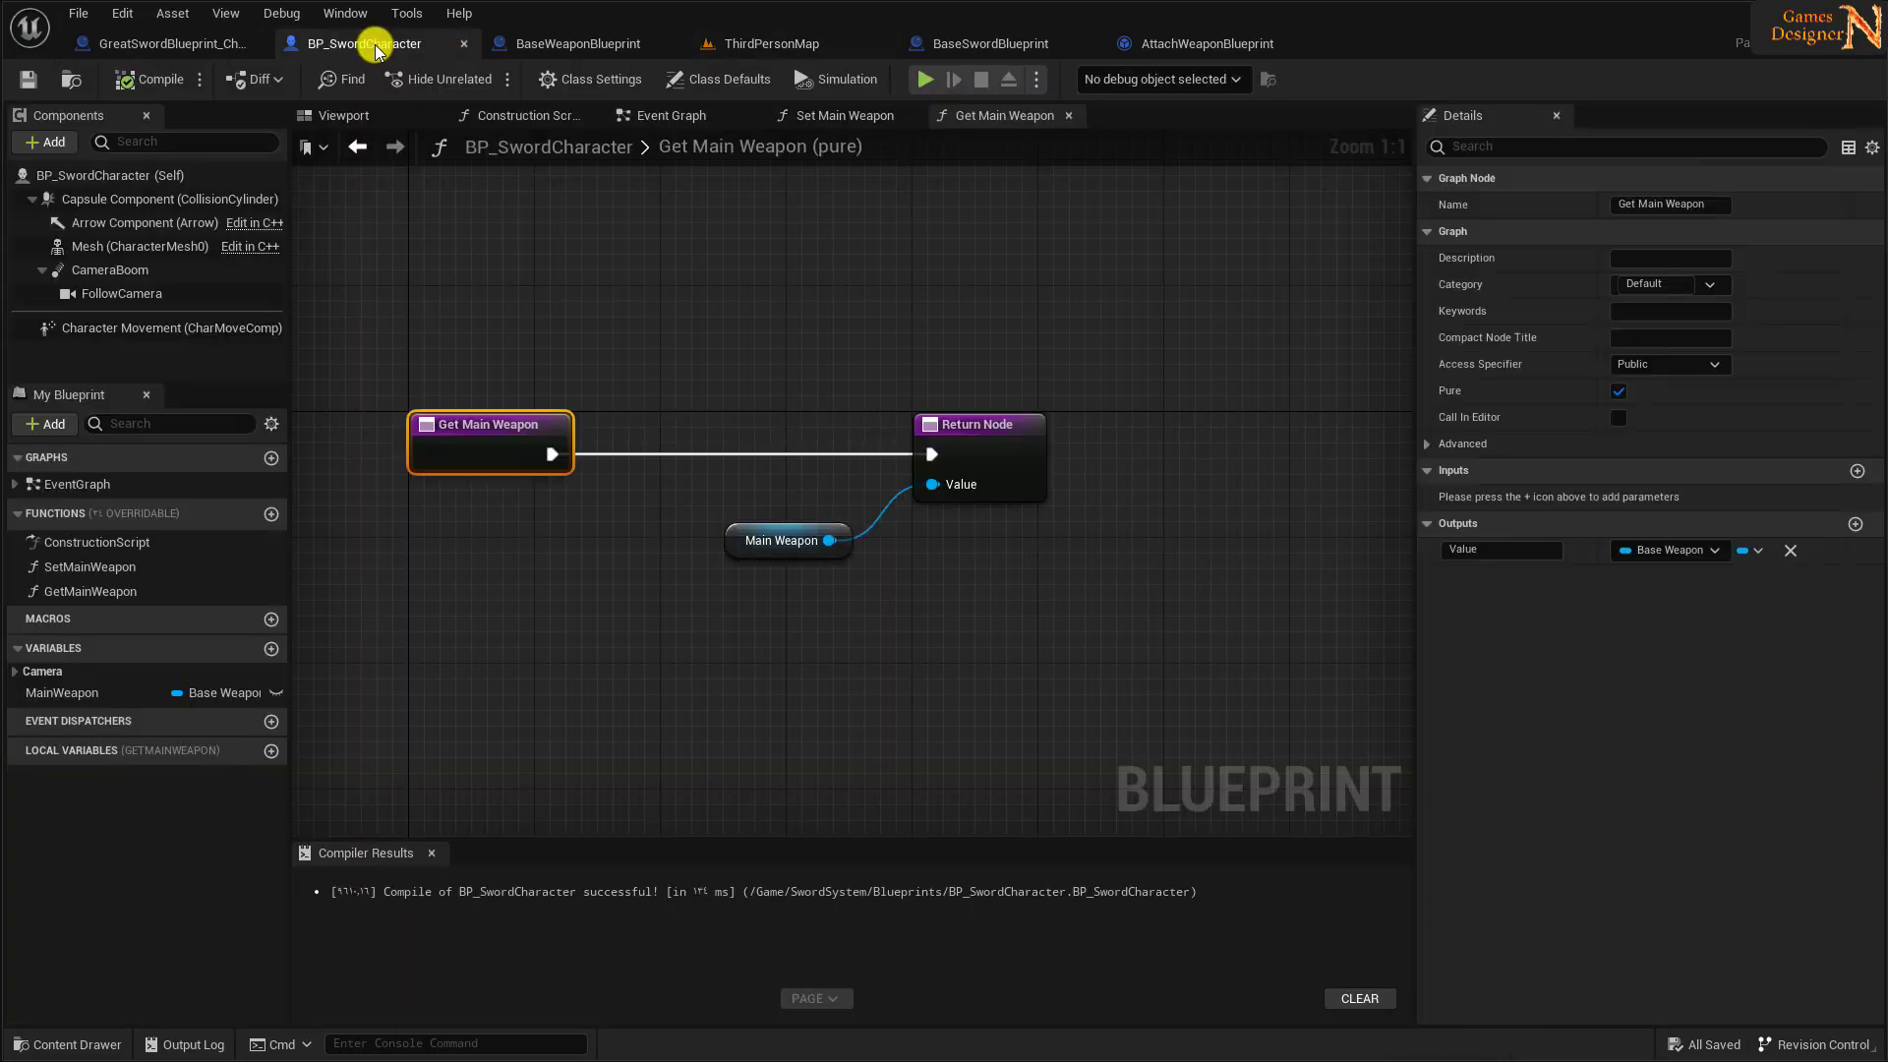
pyautogui.click(267, 653)
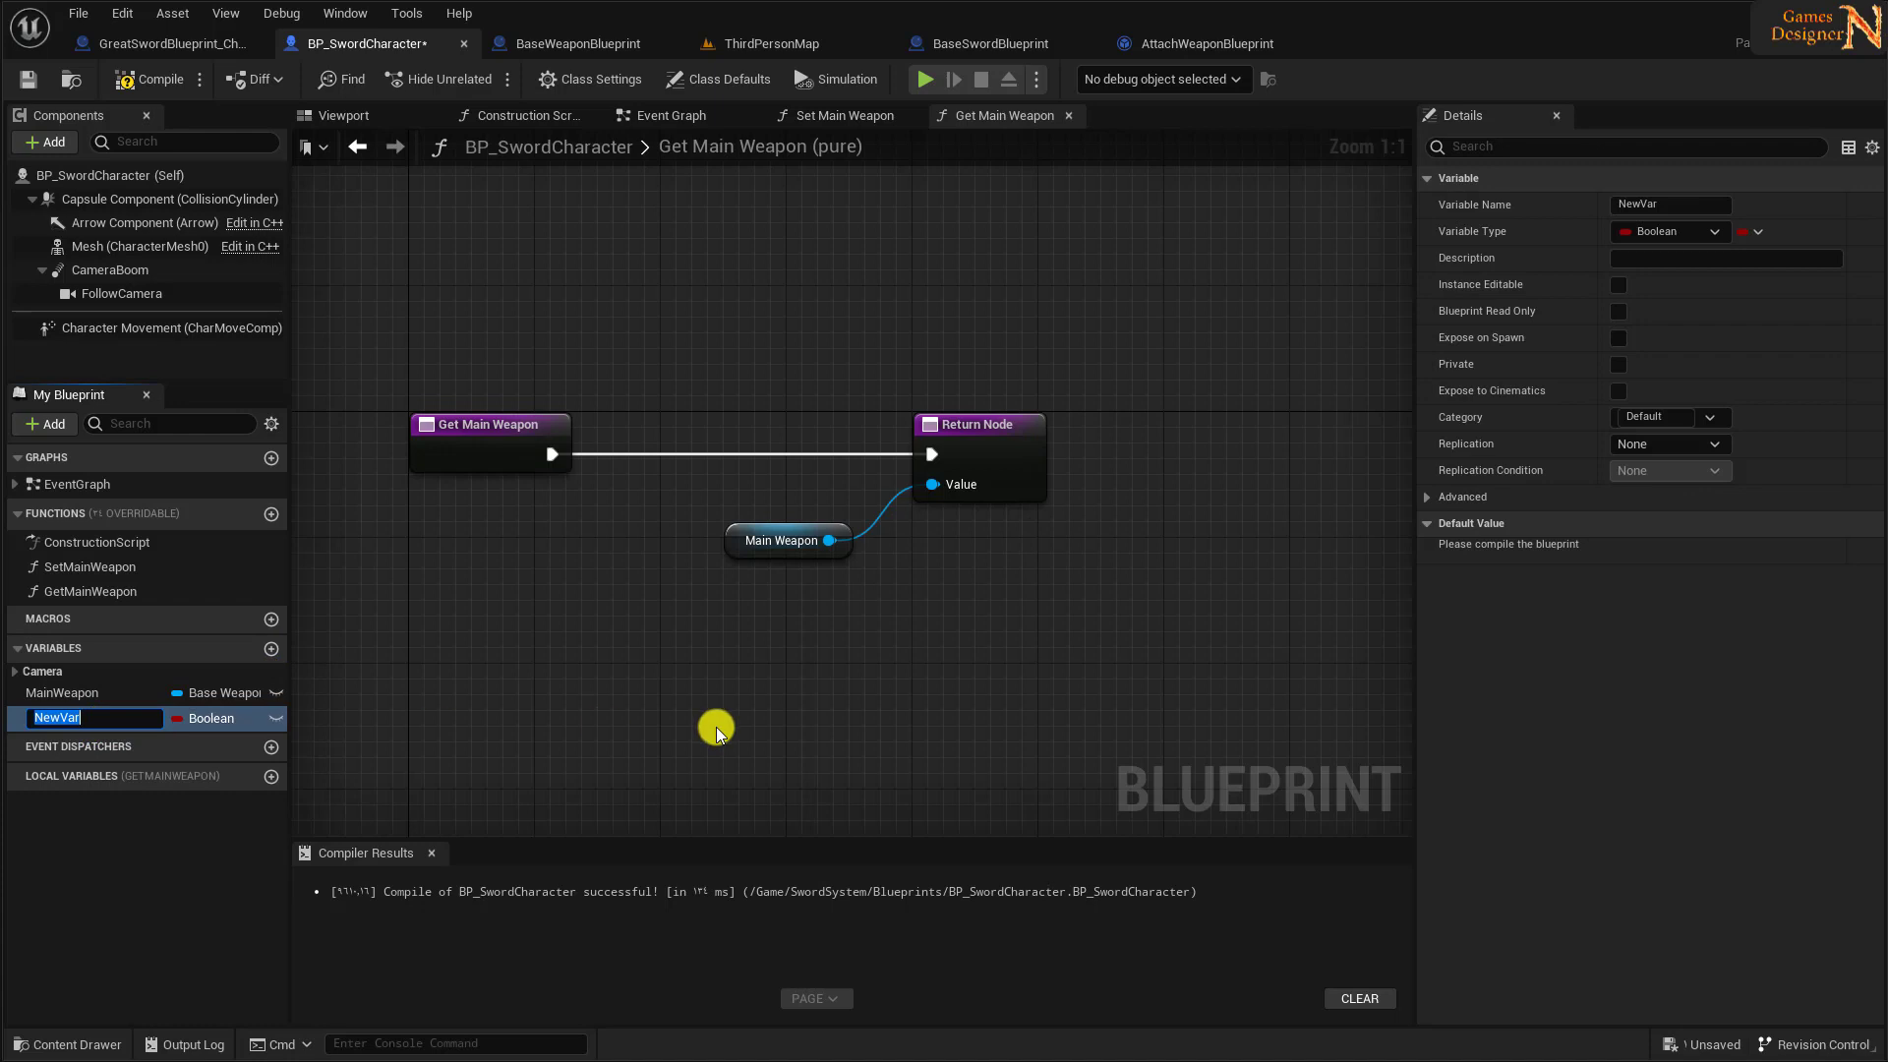
pyautogui.write('CombatEna')
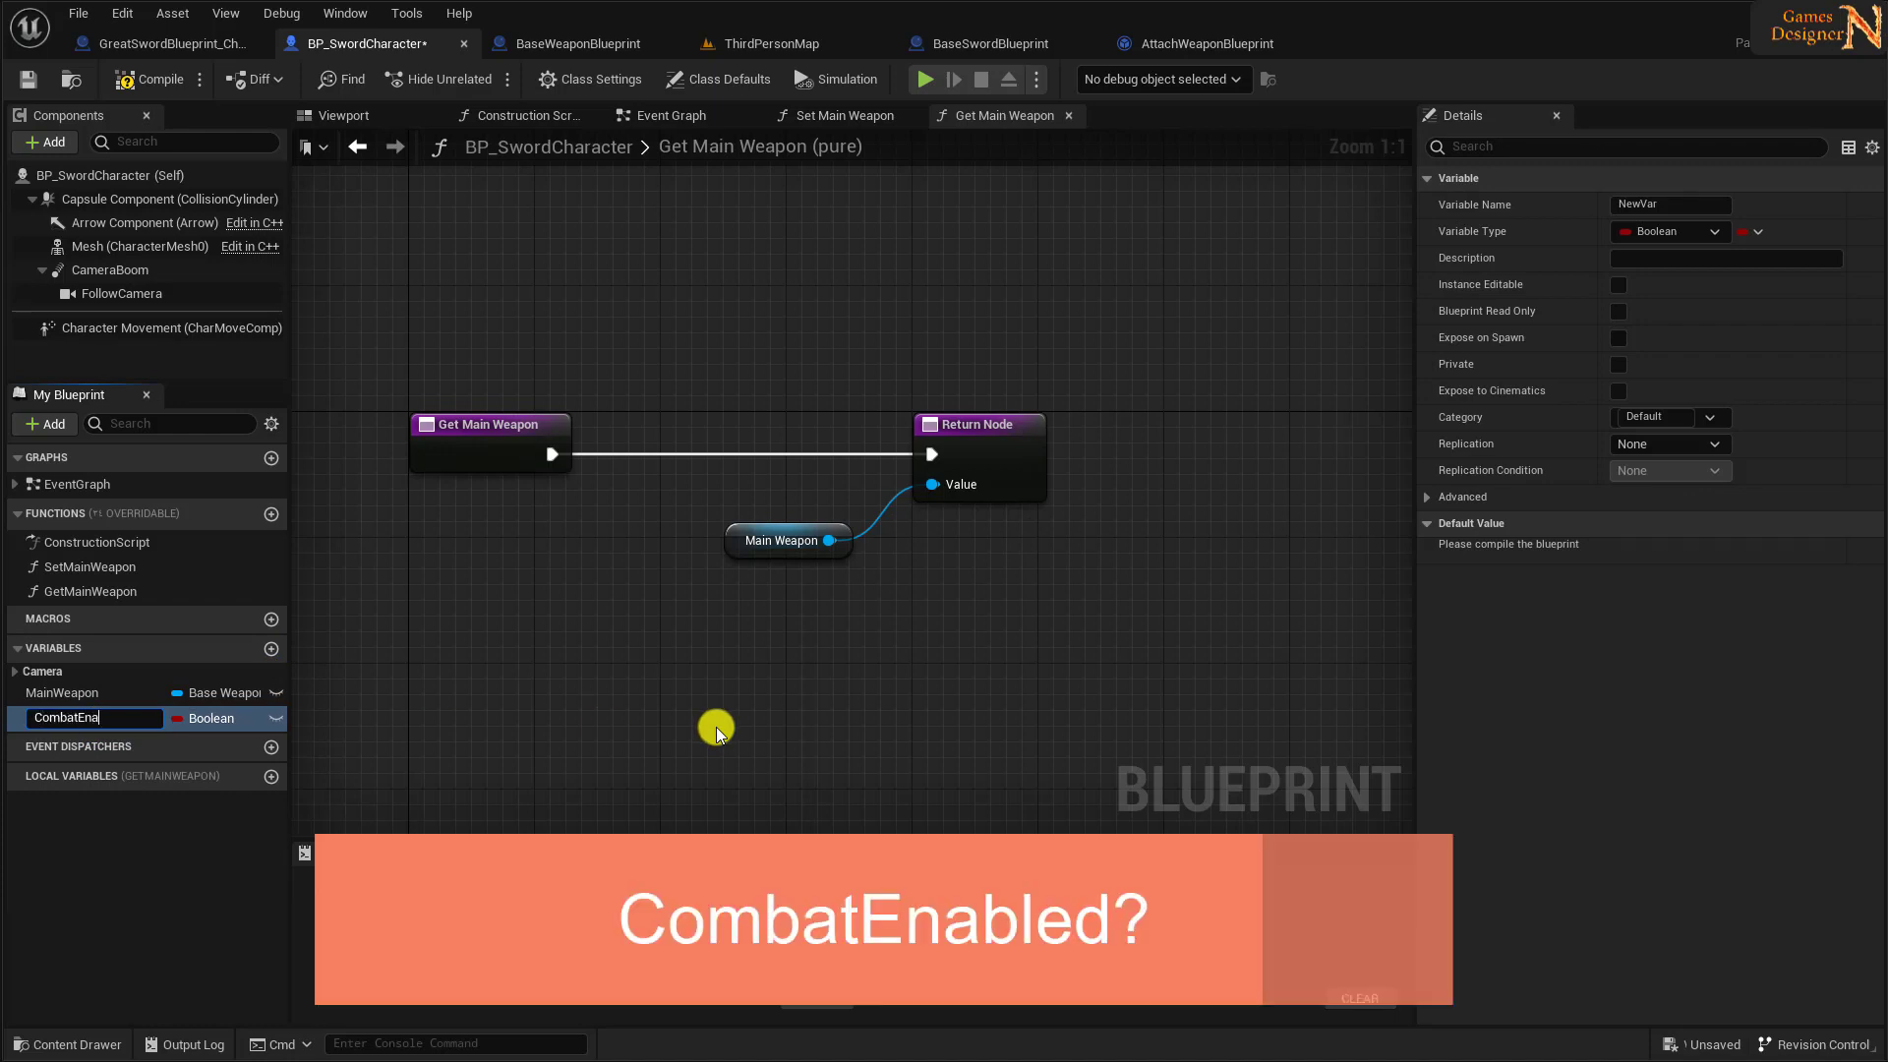
pyautogui.press('Return')
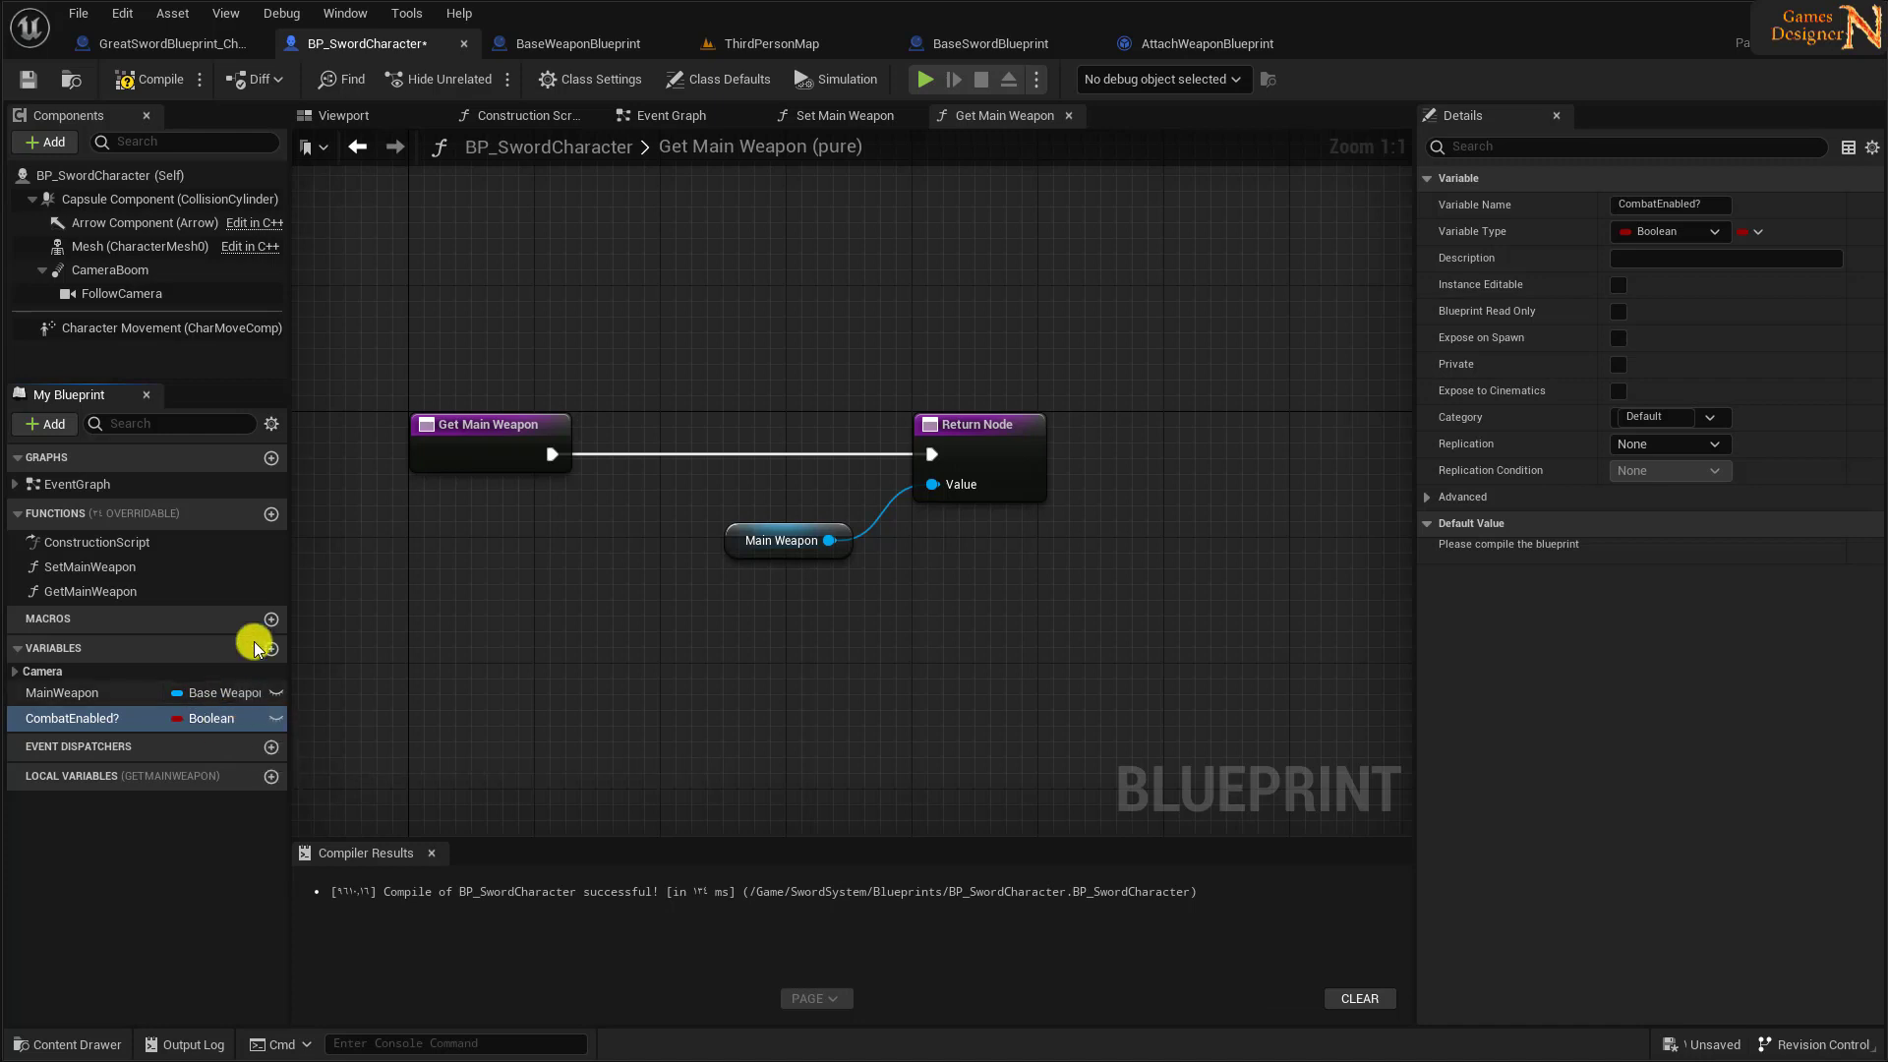
# - Add a CombatEnabled function that sets CombatEnabled?, make the variable private, and add another function
pyautogui.click(272, 515)
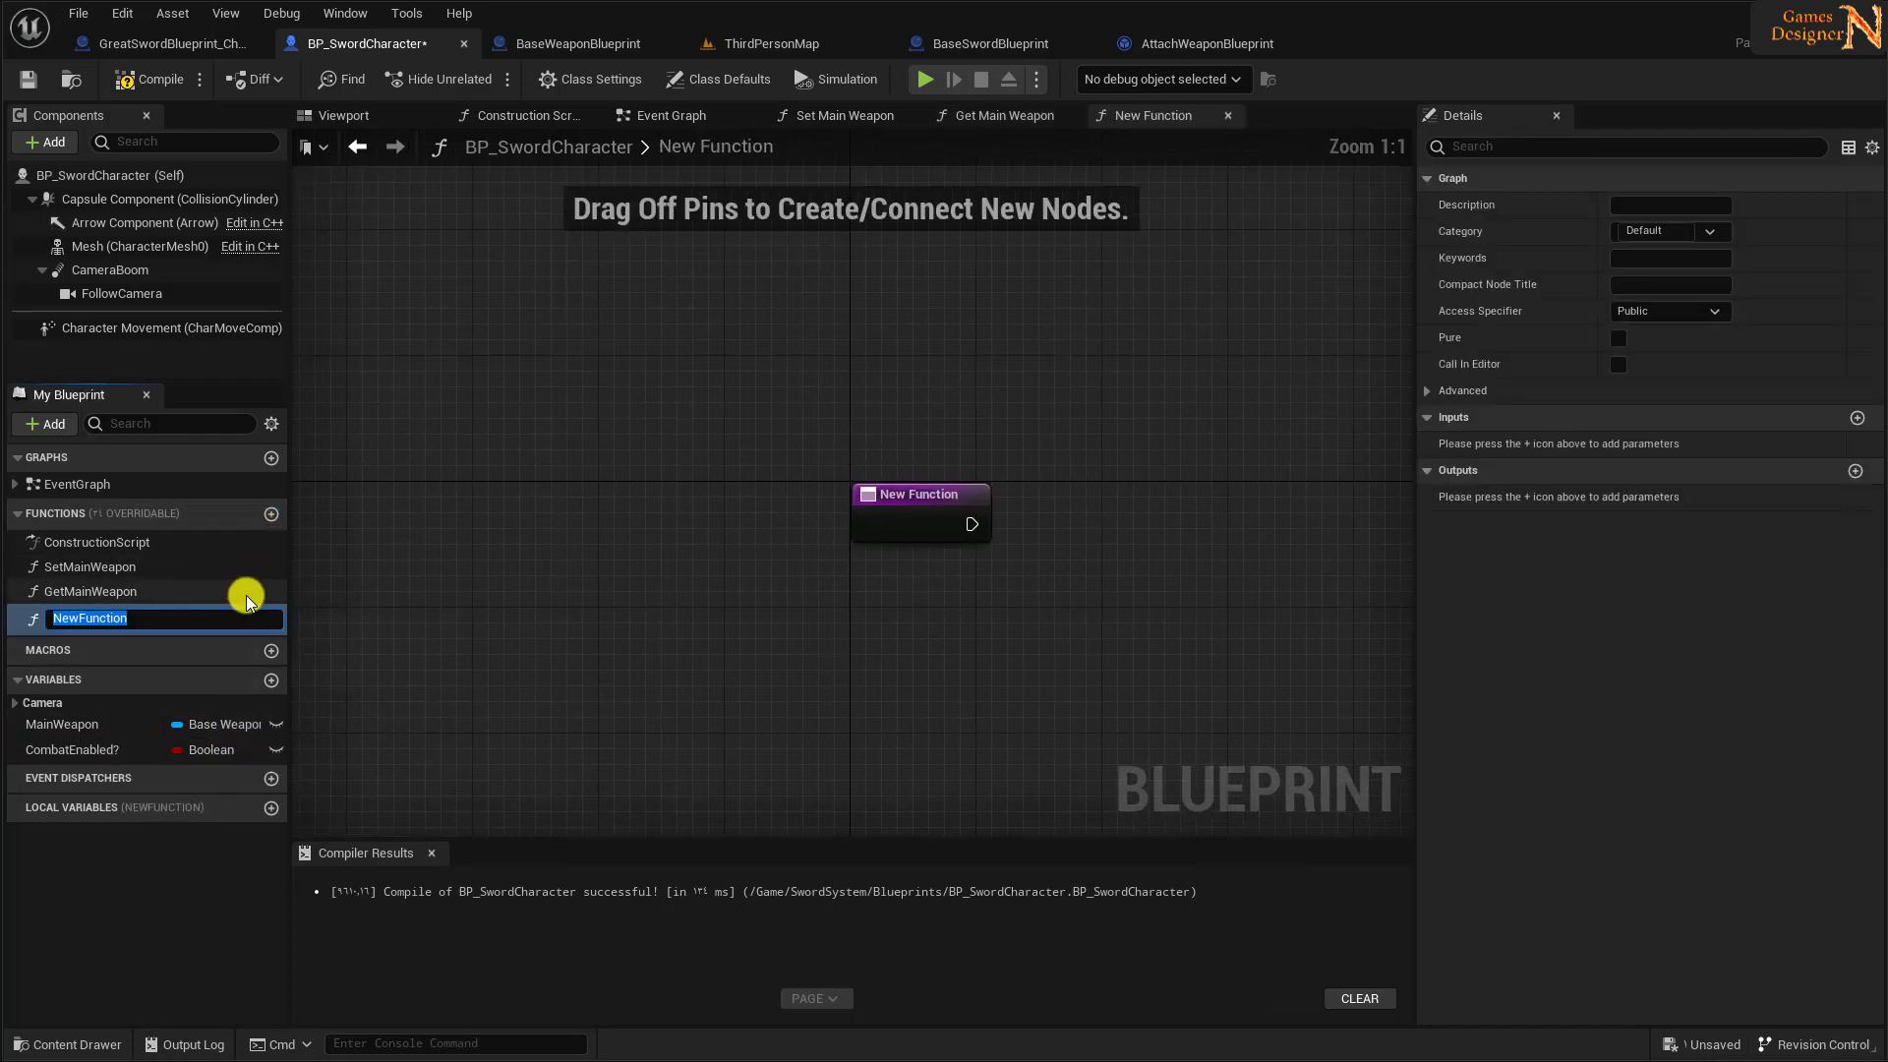
pyautogui.click(133, 616)
pyautogui.doubleClick(133, 617)
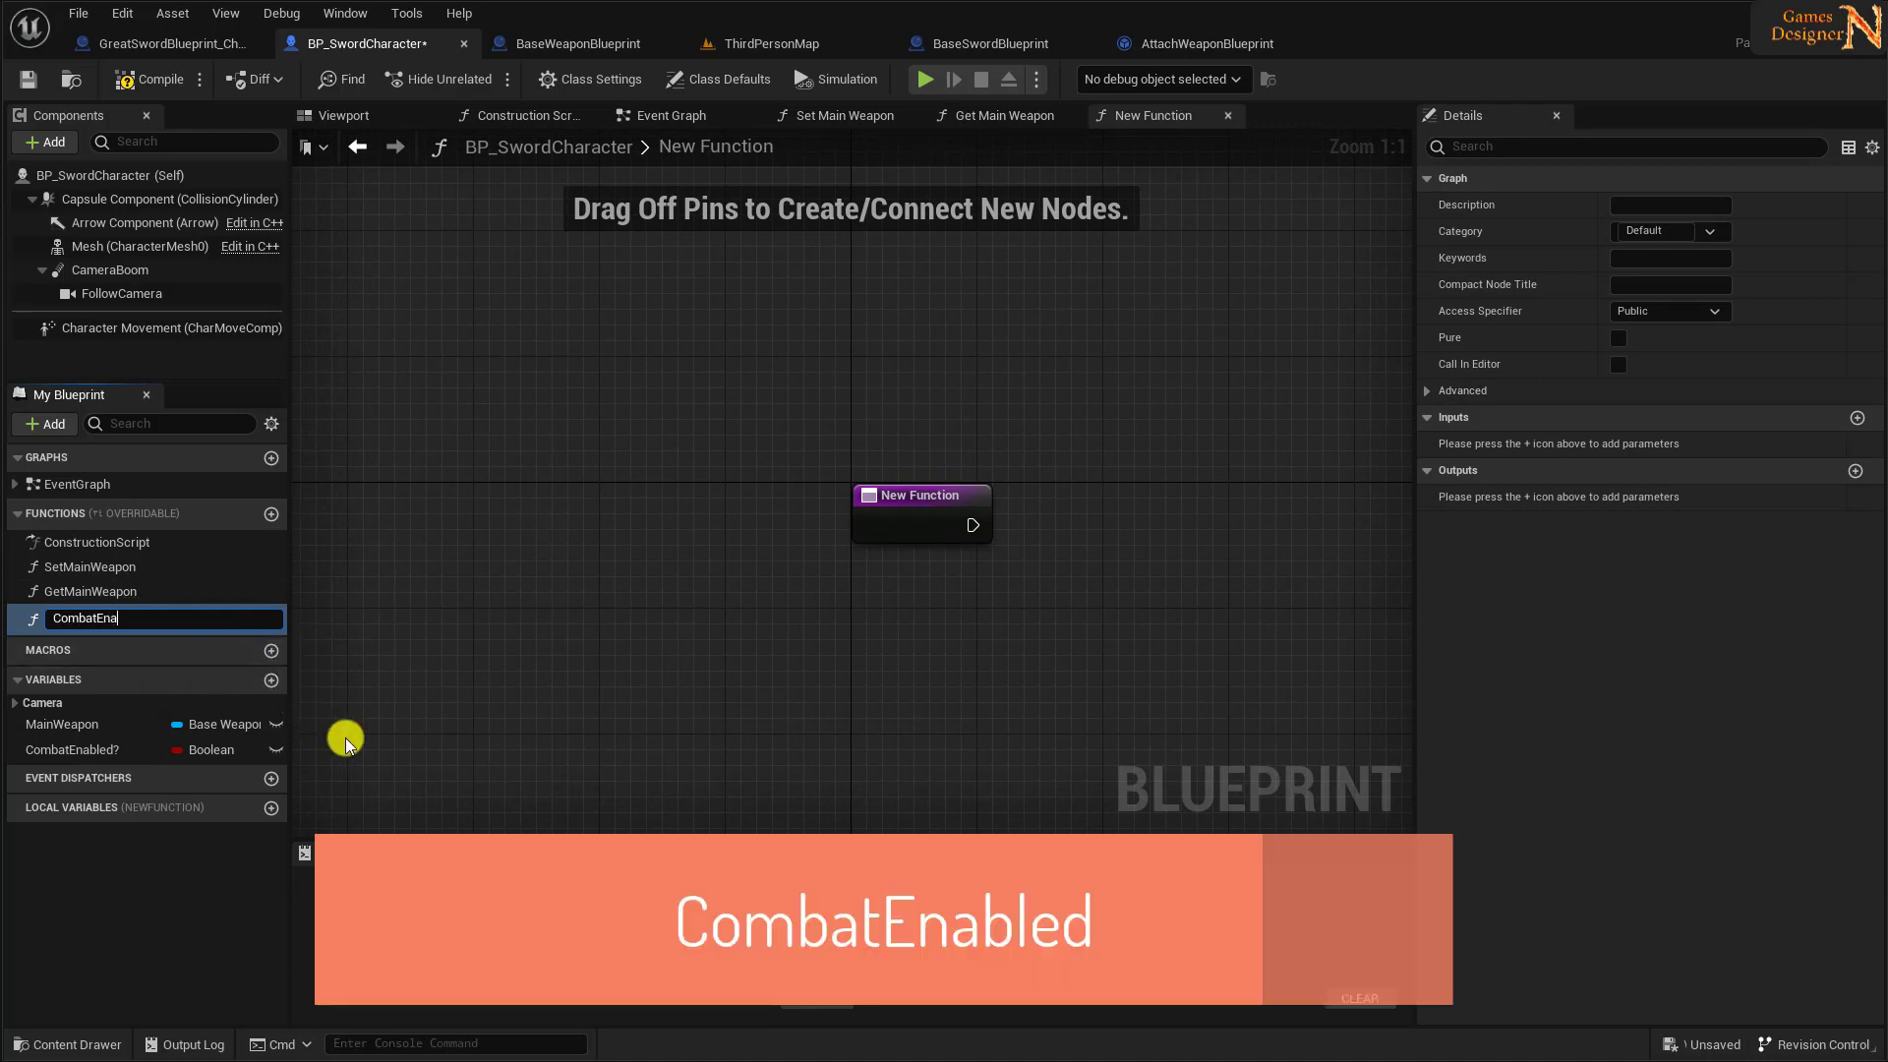
pyautogui.press('Return')
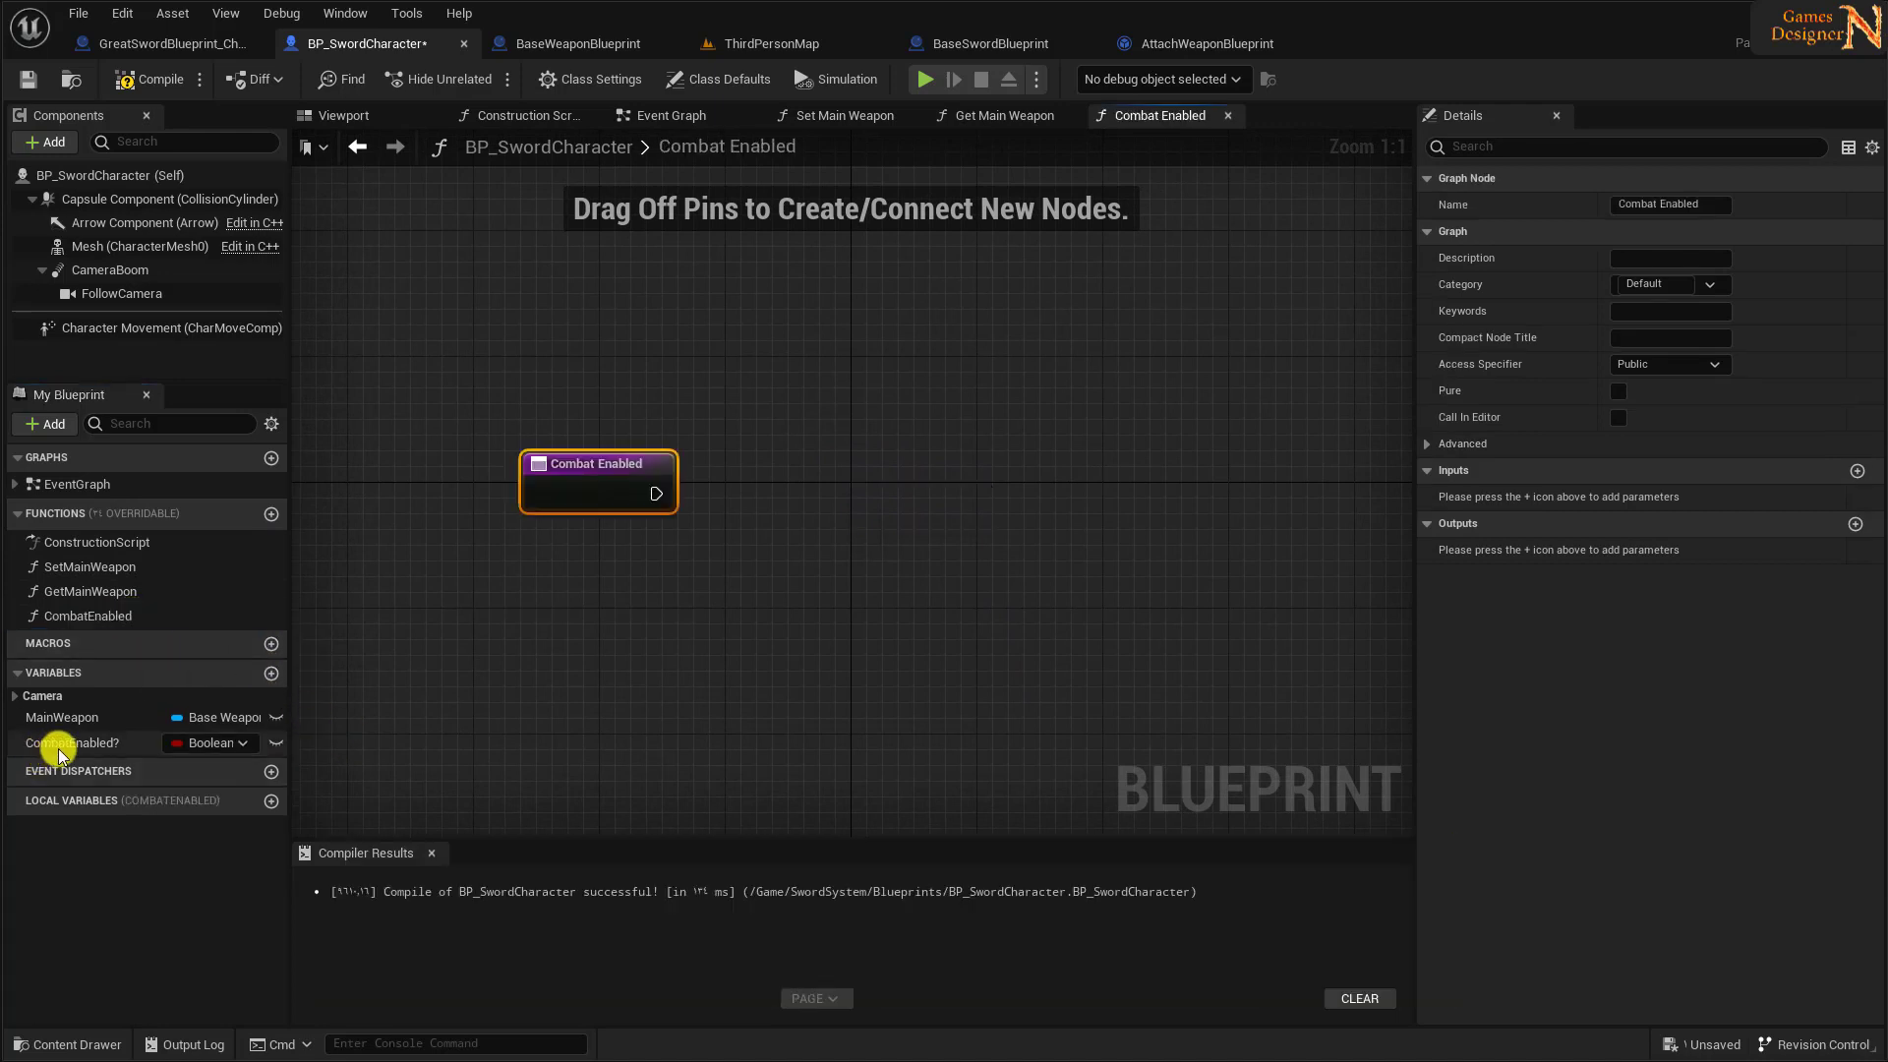
pyautogui.moveTo(72, 749)
pyautogui.mouseDown()
pyautogui.moveTo(675, 501)
pyautogui.moveTo(767, 500)
pyautogui.moveTo(590, 496)
pyautogui.mouseUp()
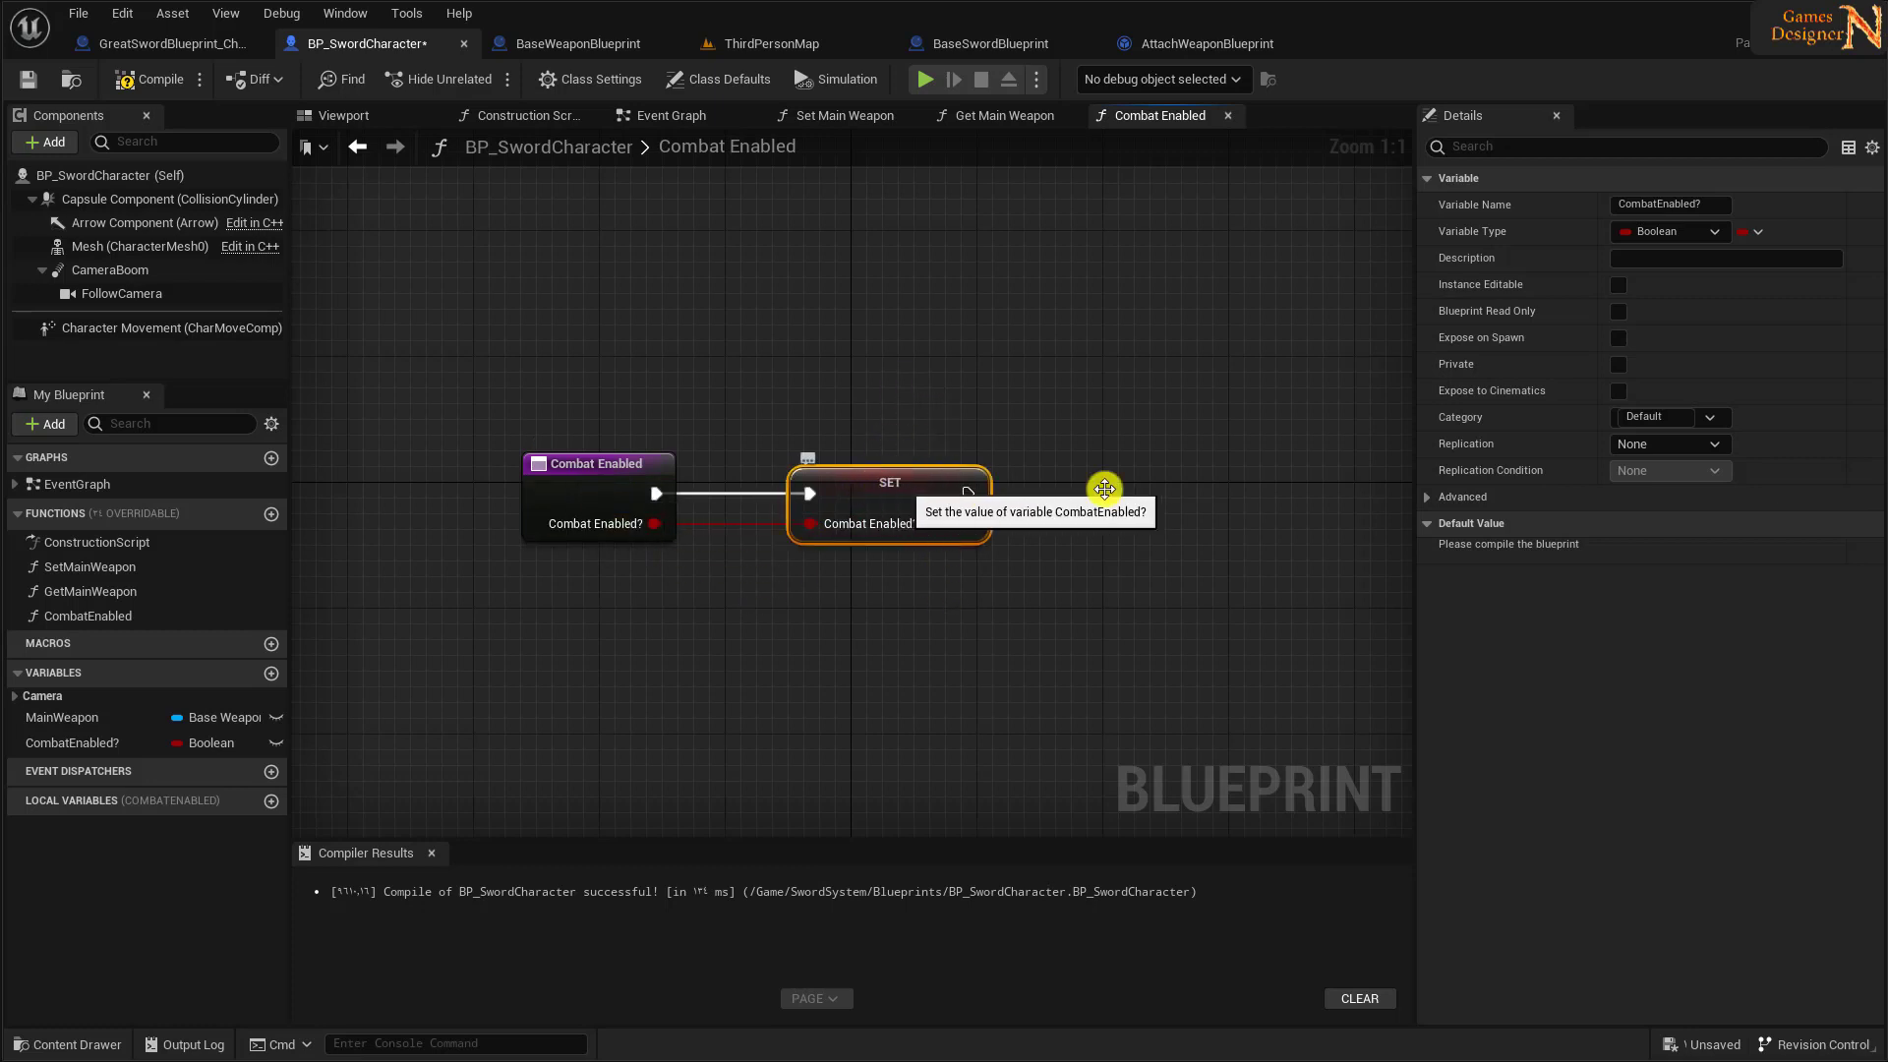
pyautogui.click(1621, 366)
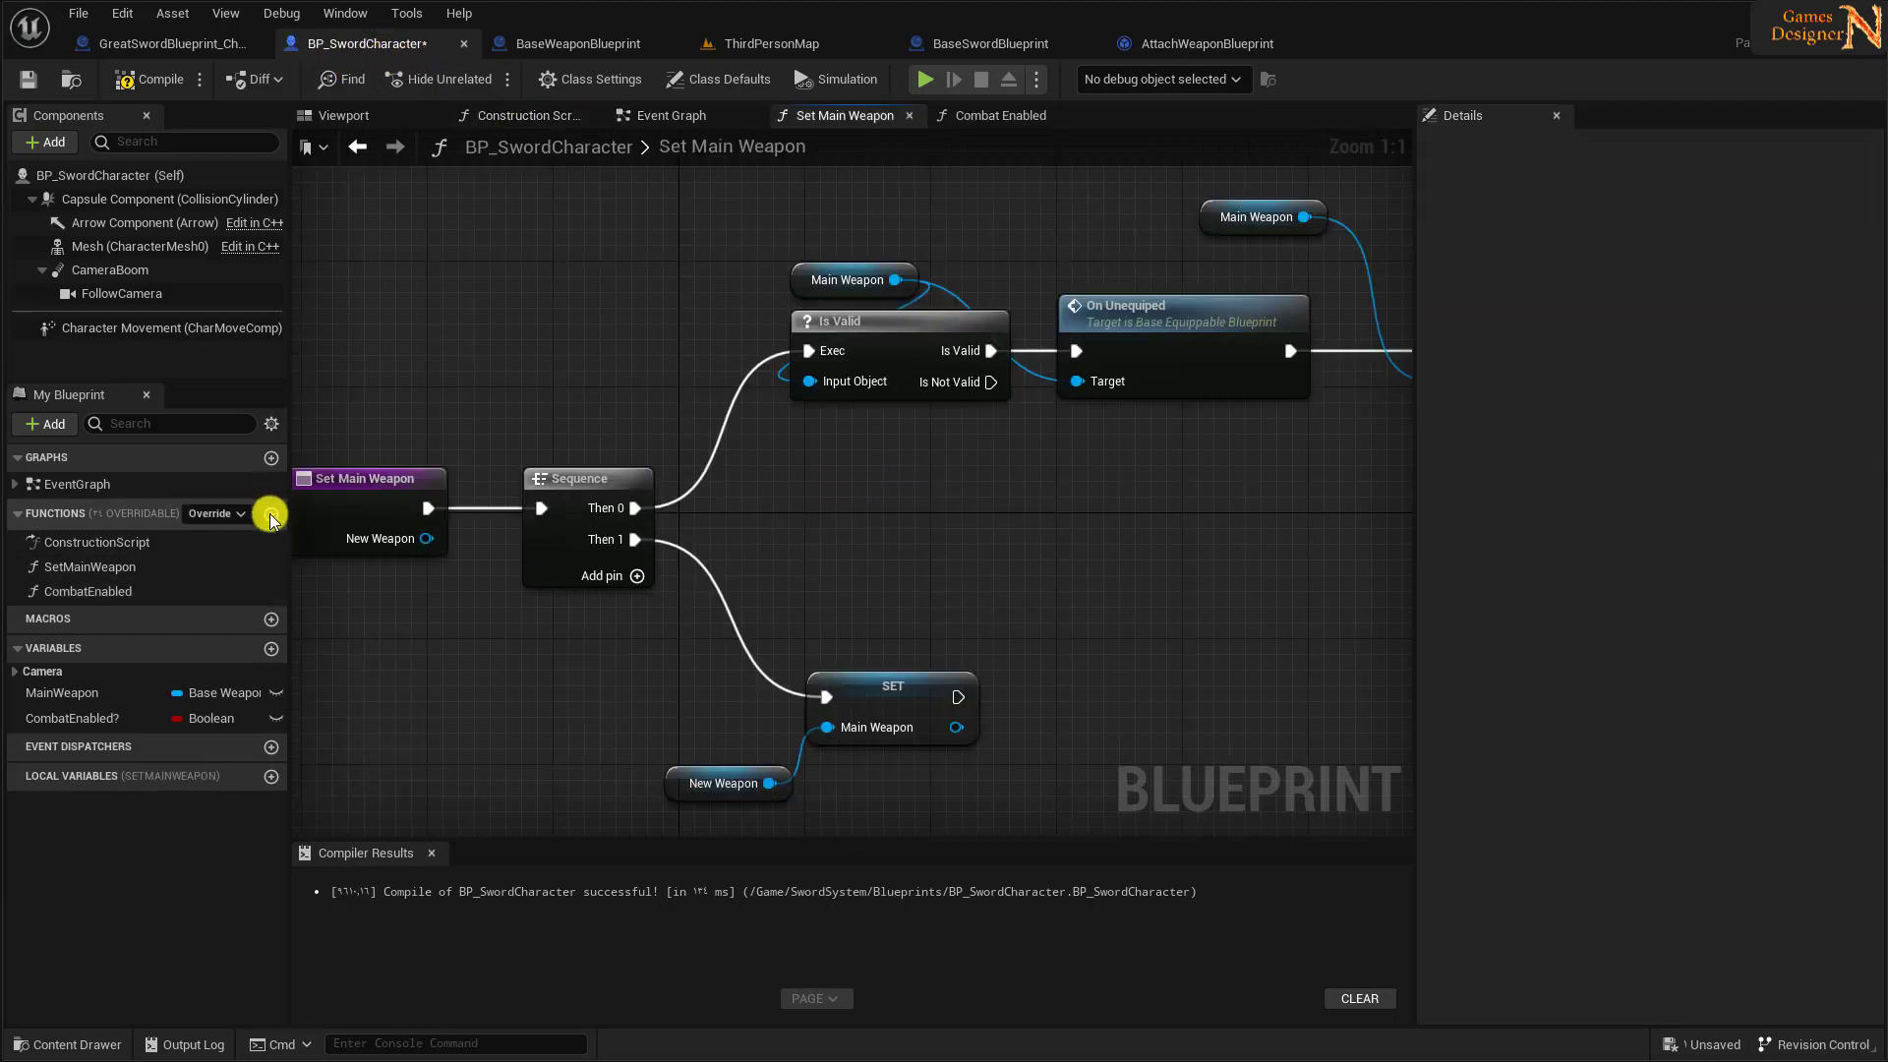
pyautogui.click(271, 513)
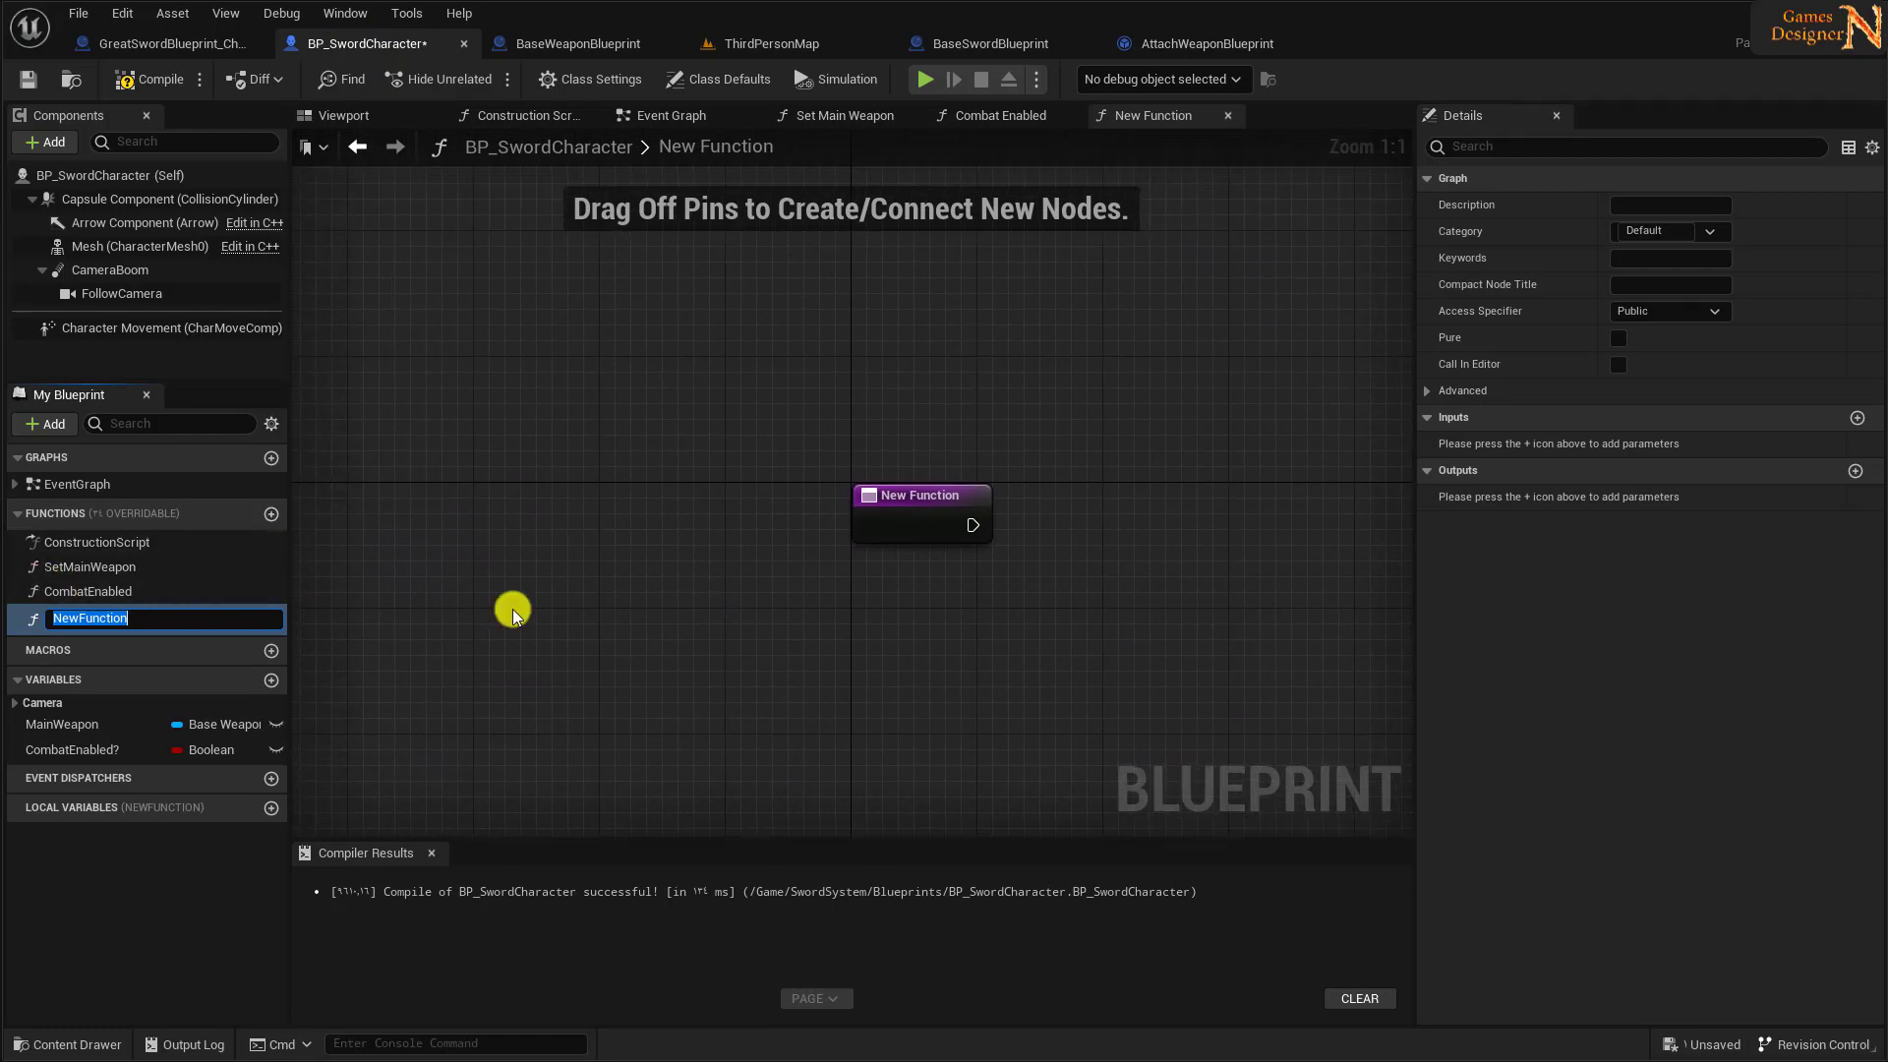
# - Name the new function IsCombatEnabled? and rename CombatEnabled to SetCombatEnabled
pyautogui.write('IsCombatEnabled?')
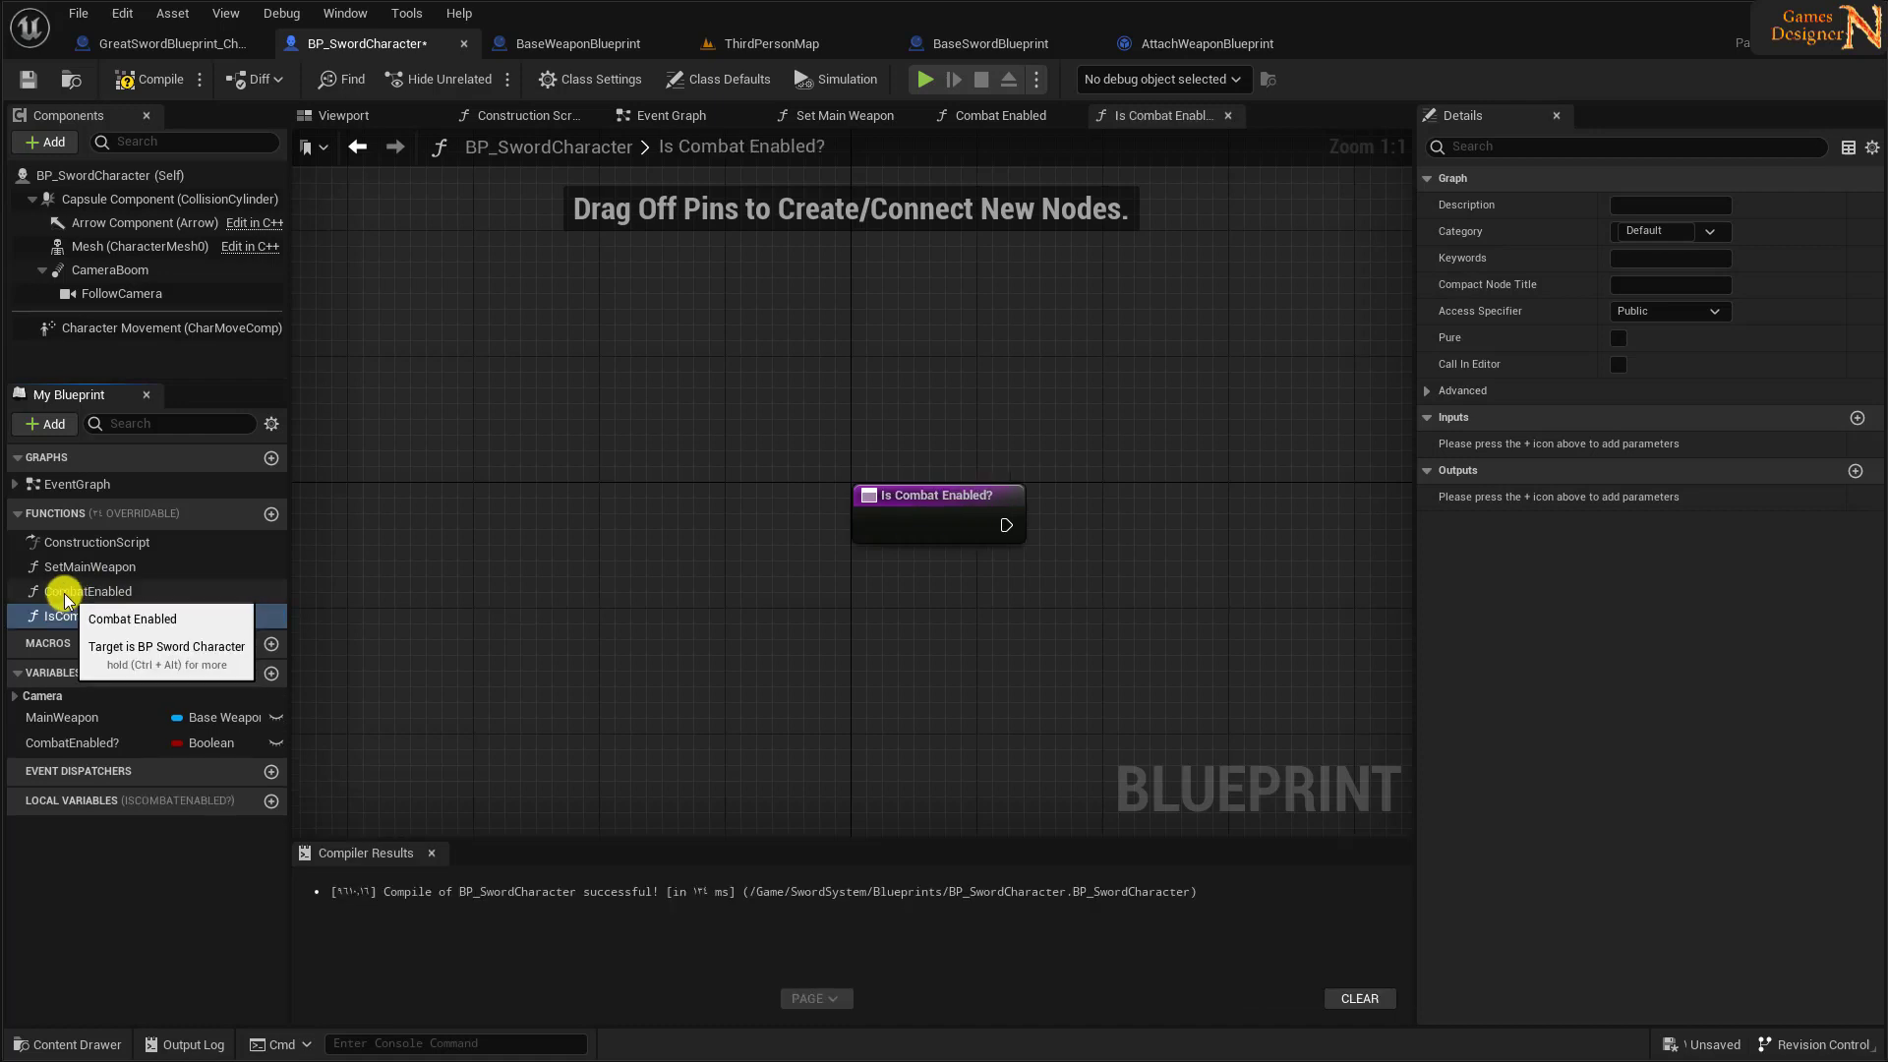
pyautogui.click(71, 593)
pyautogui.click(71, 594)
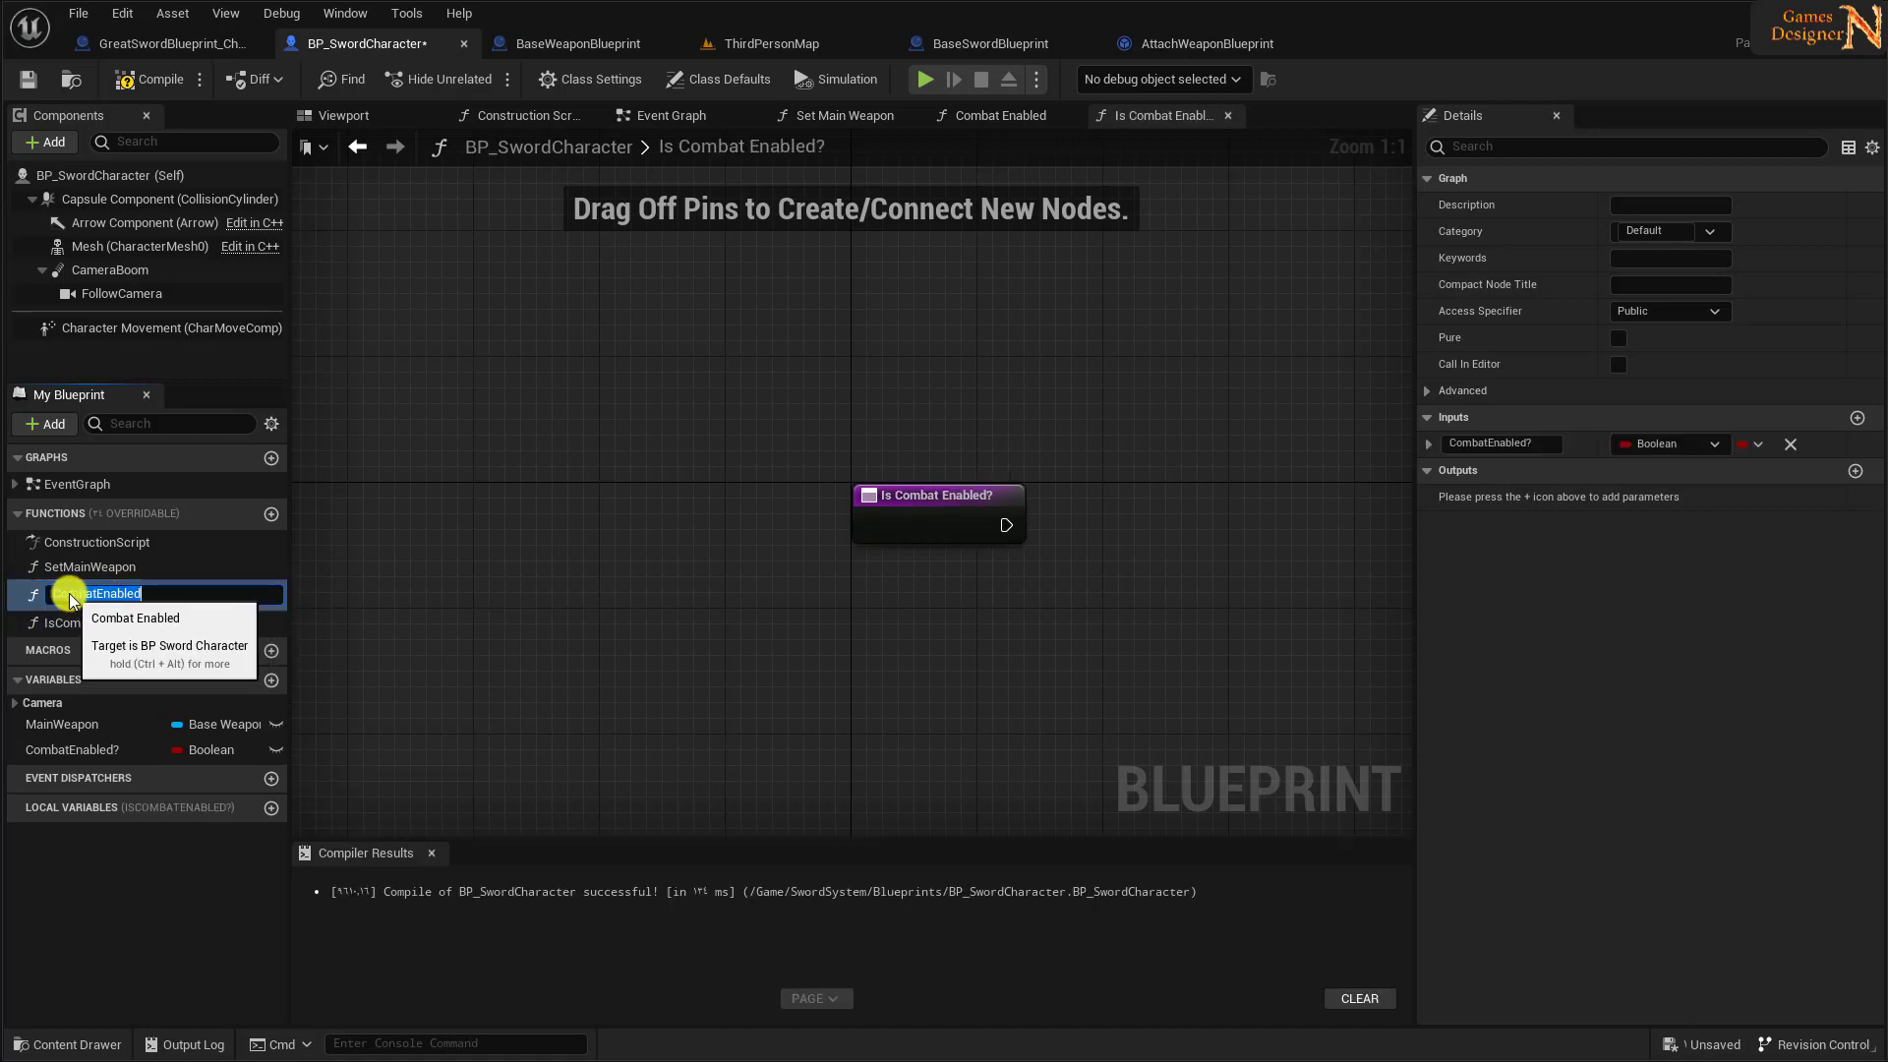
pyautogui.click(71, 593)
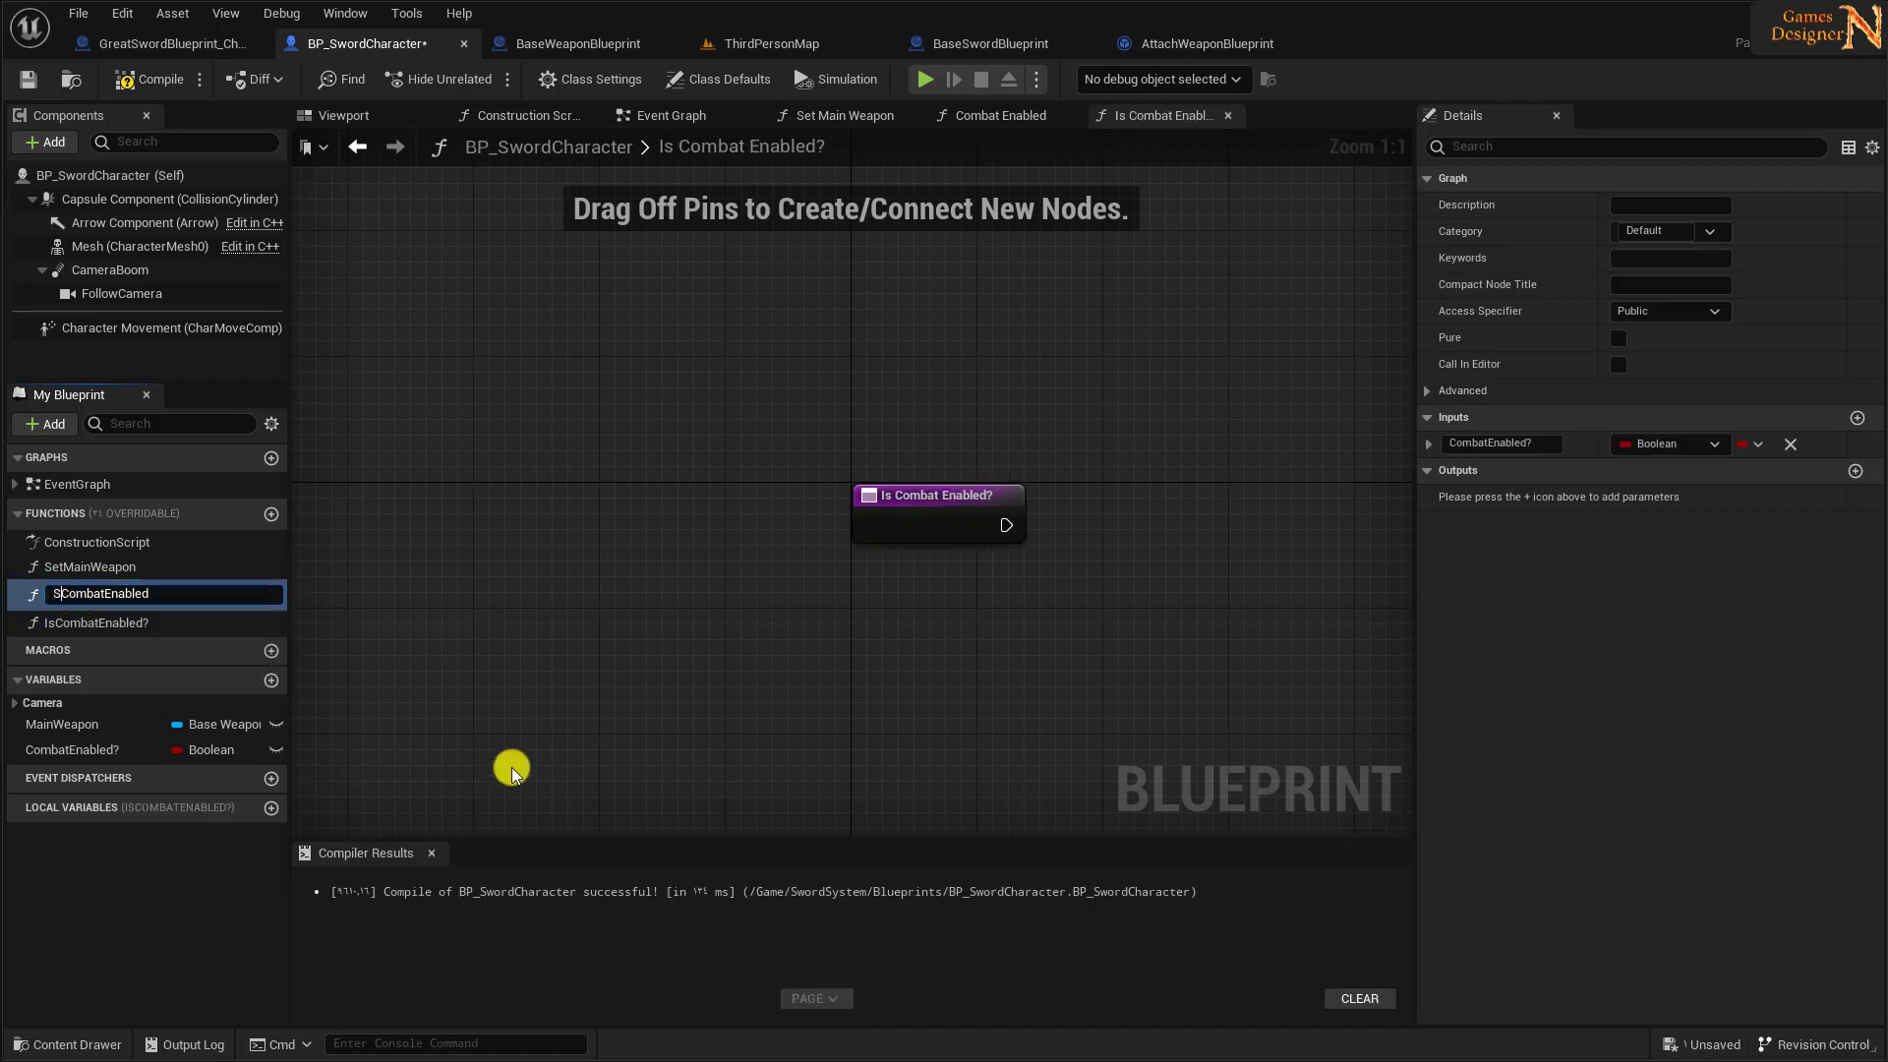
pyautogui.write('et')
pyautogui.press('Return')
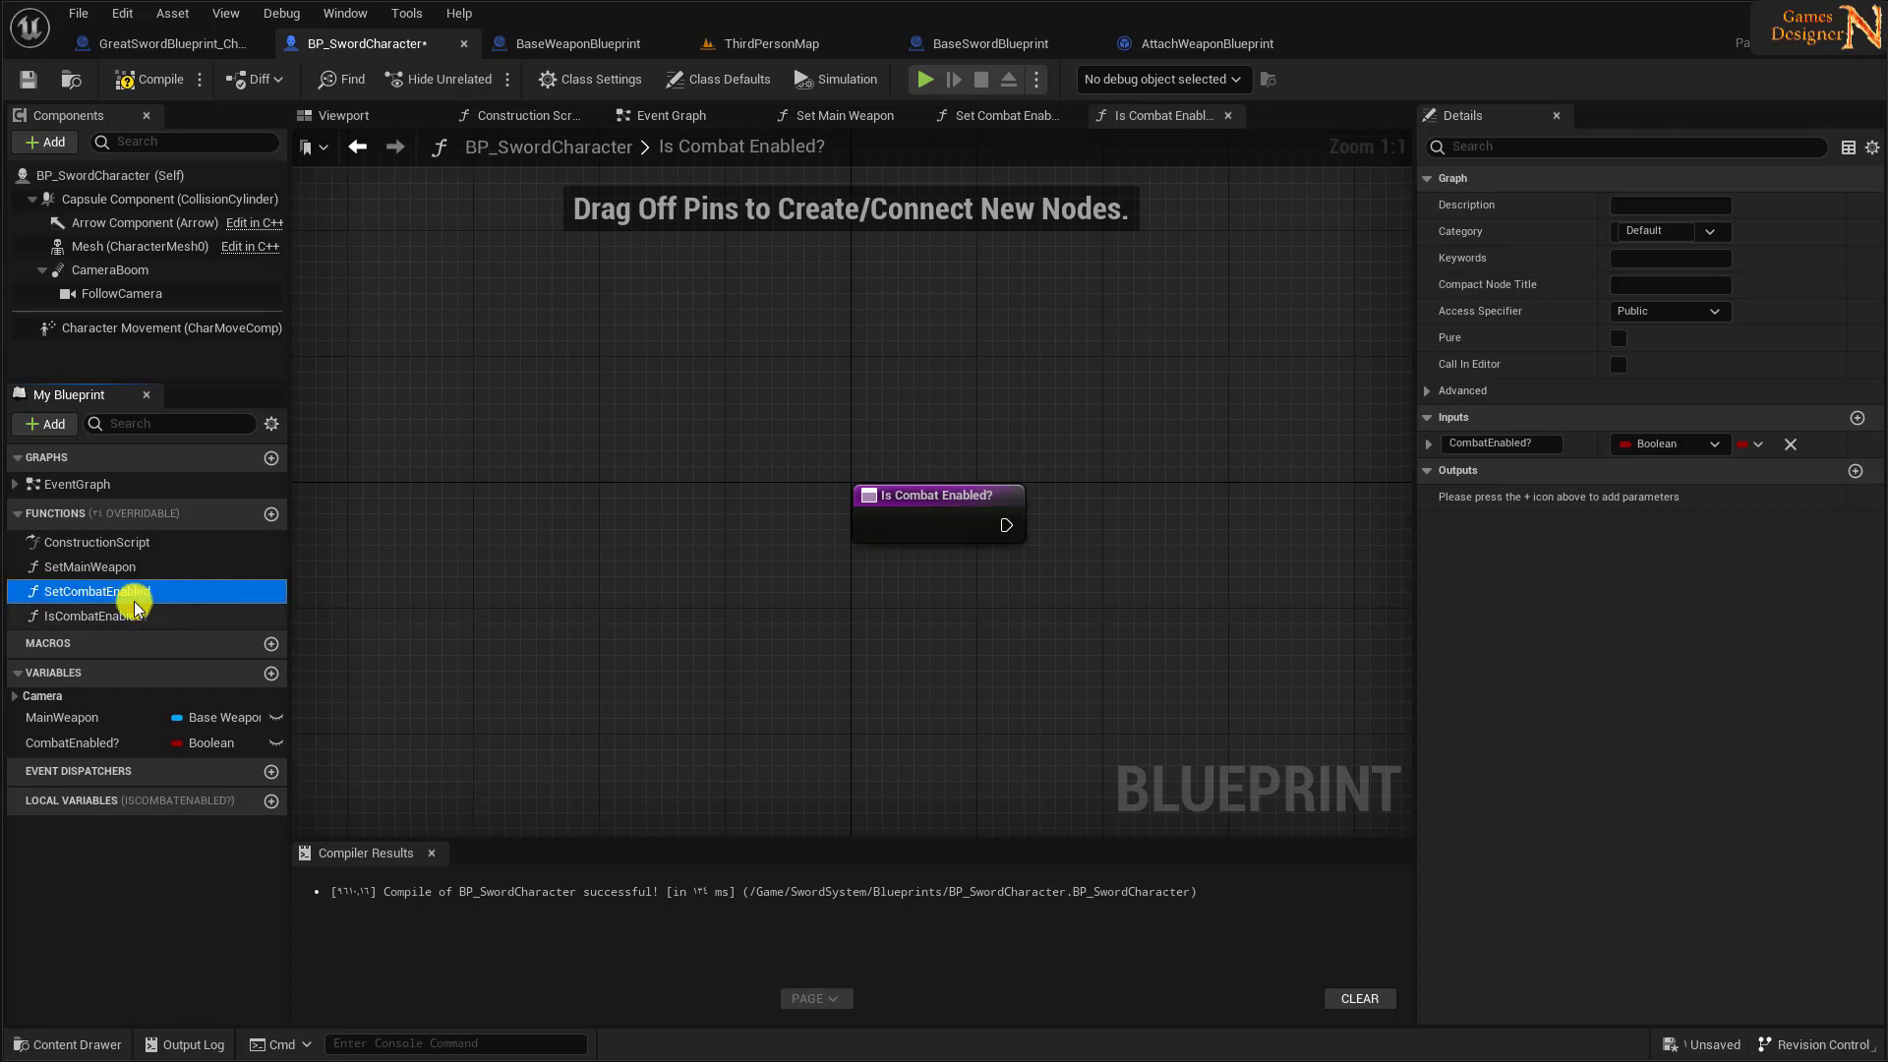
# - In IsCombatEnabled?, place a CombatEnabled? getter and add a Return Node
pyautogui.click(98, 620)
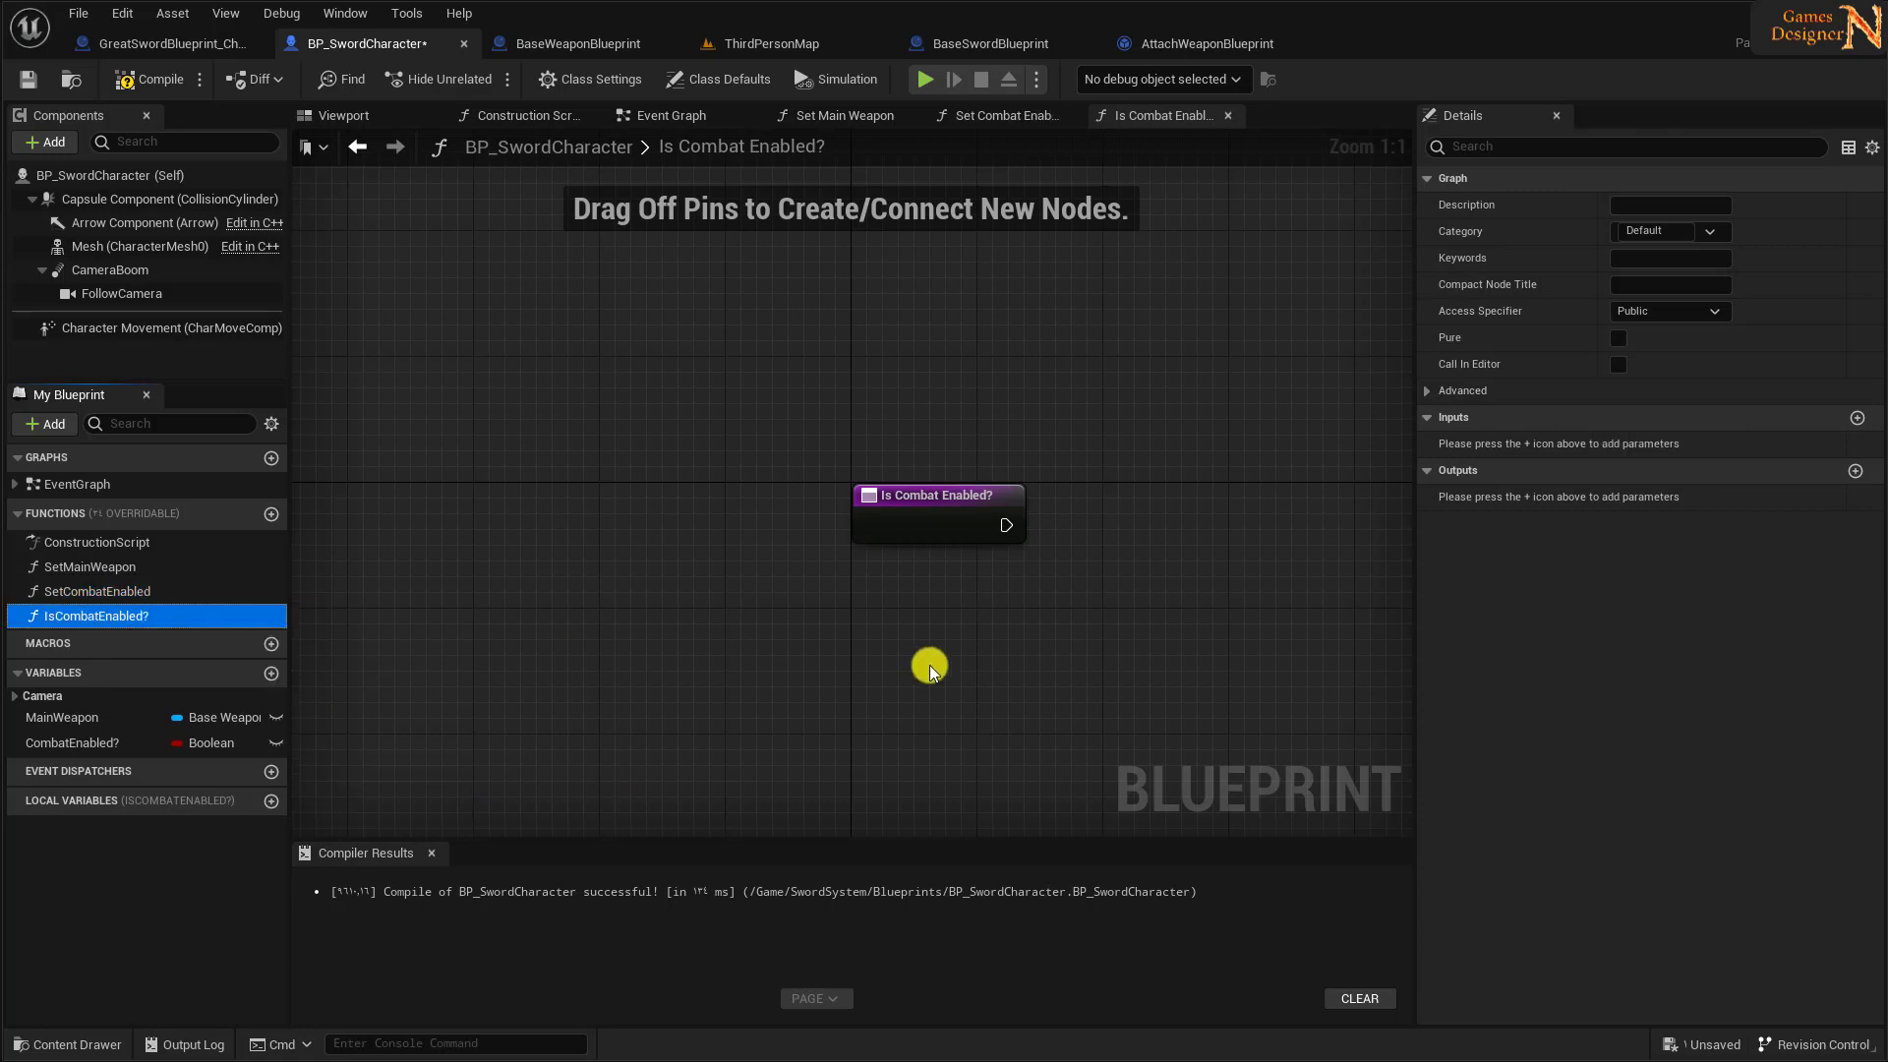
pyautogui.moveTo(927, 662); pyautogui.dragTo(490, 598, button='right')
pyautogui.moveTo(69, 745); pyautogui.dragTo(482, 548)
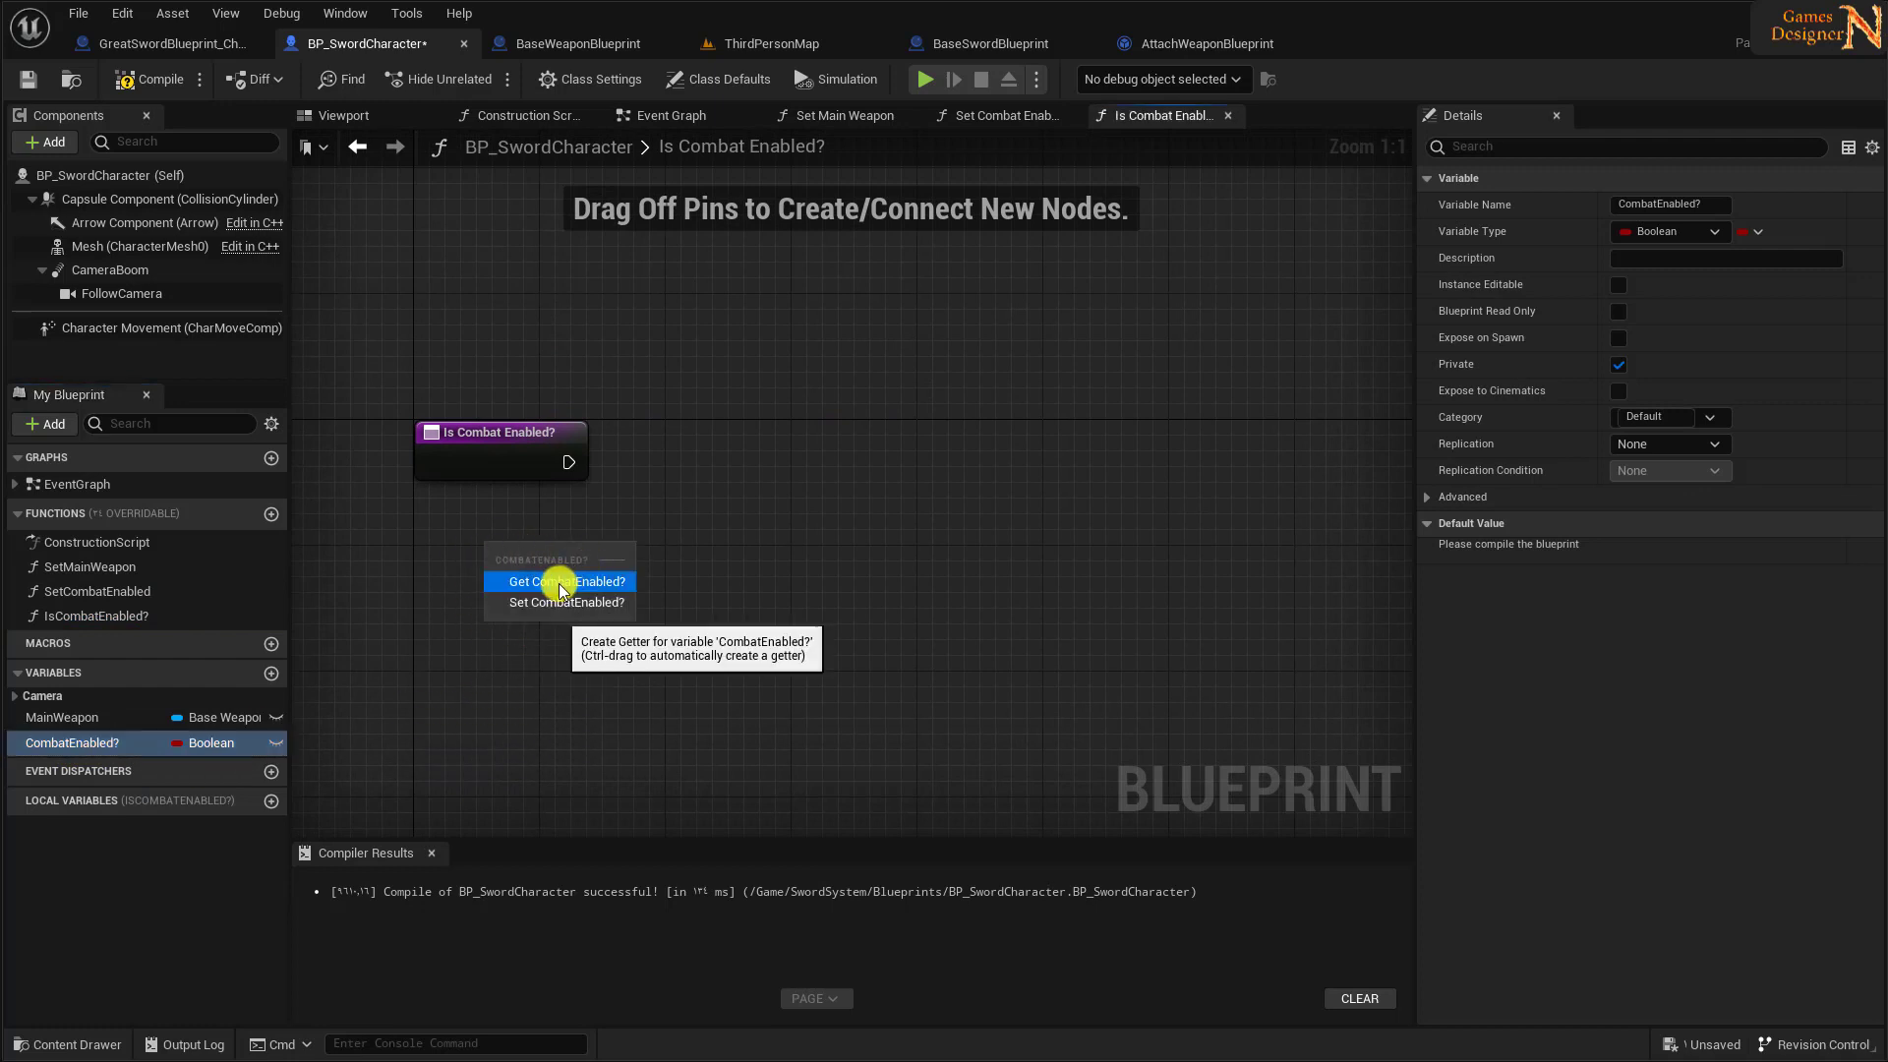
pyautogui.click(558, 587)
pyautogui.click(521, 435)
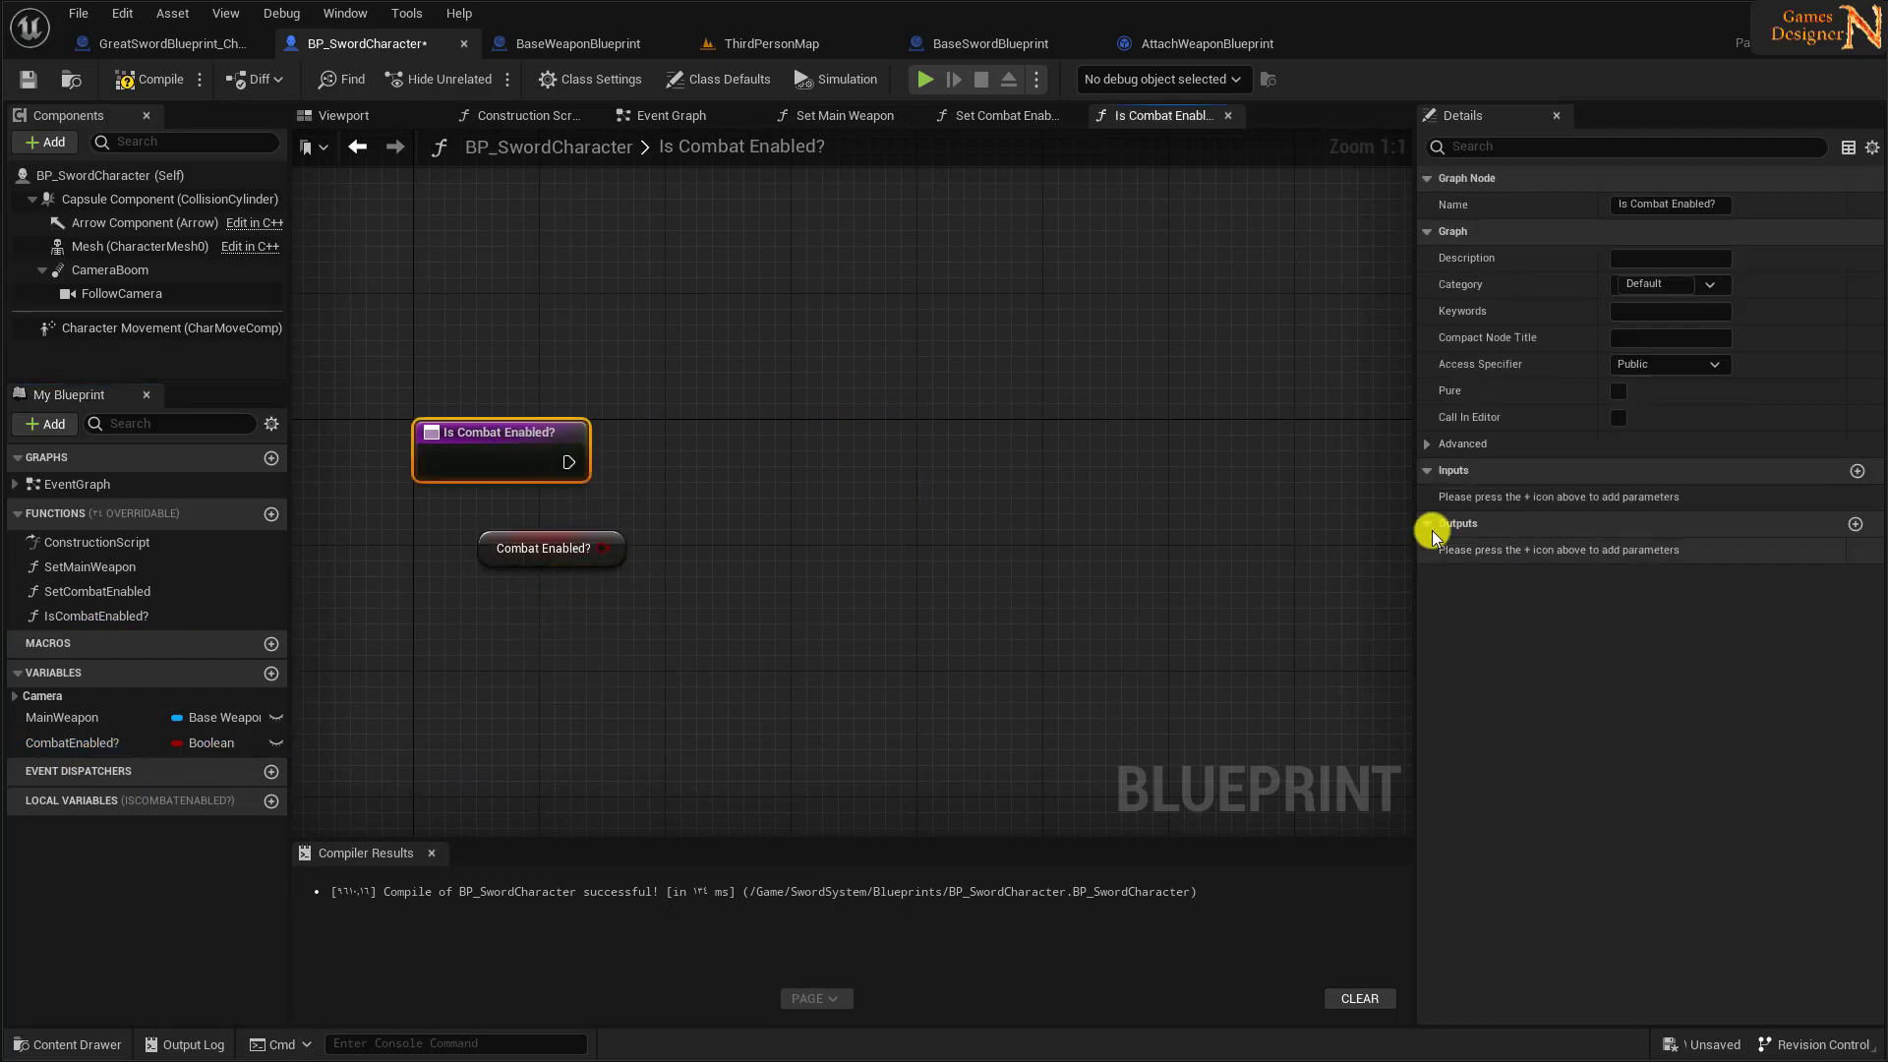
pyautogui.moveTo(569, 462); pyautogui.dragTo(893, 464)
pyautogui.write('return')
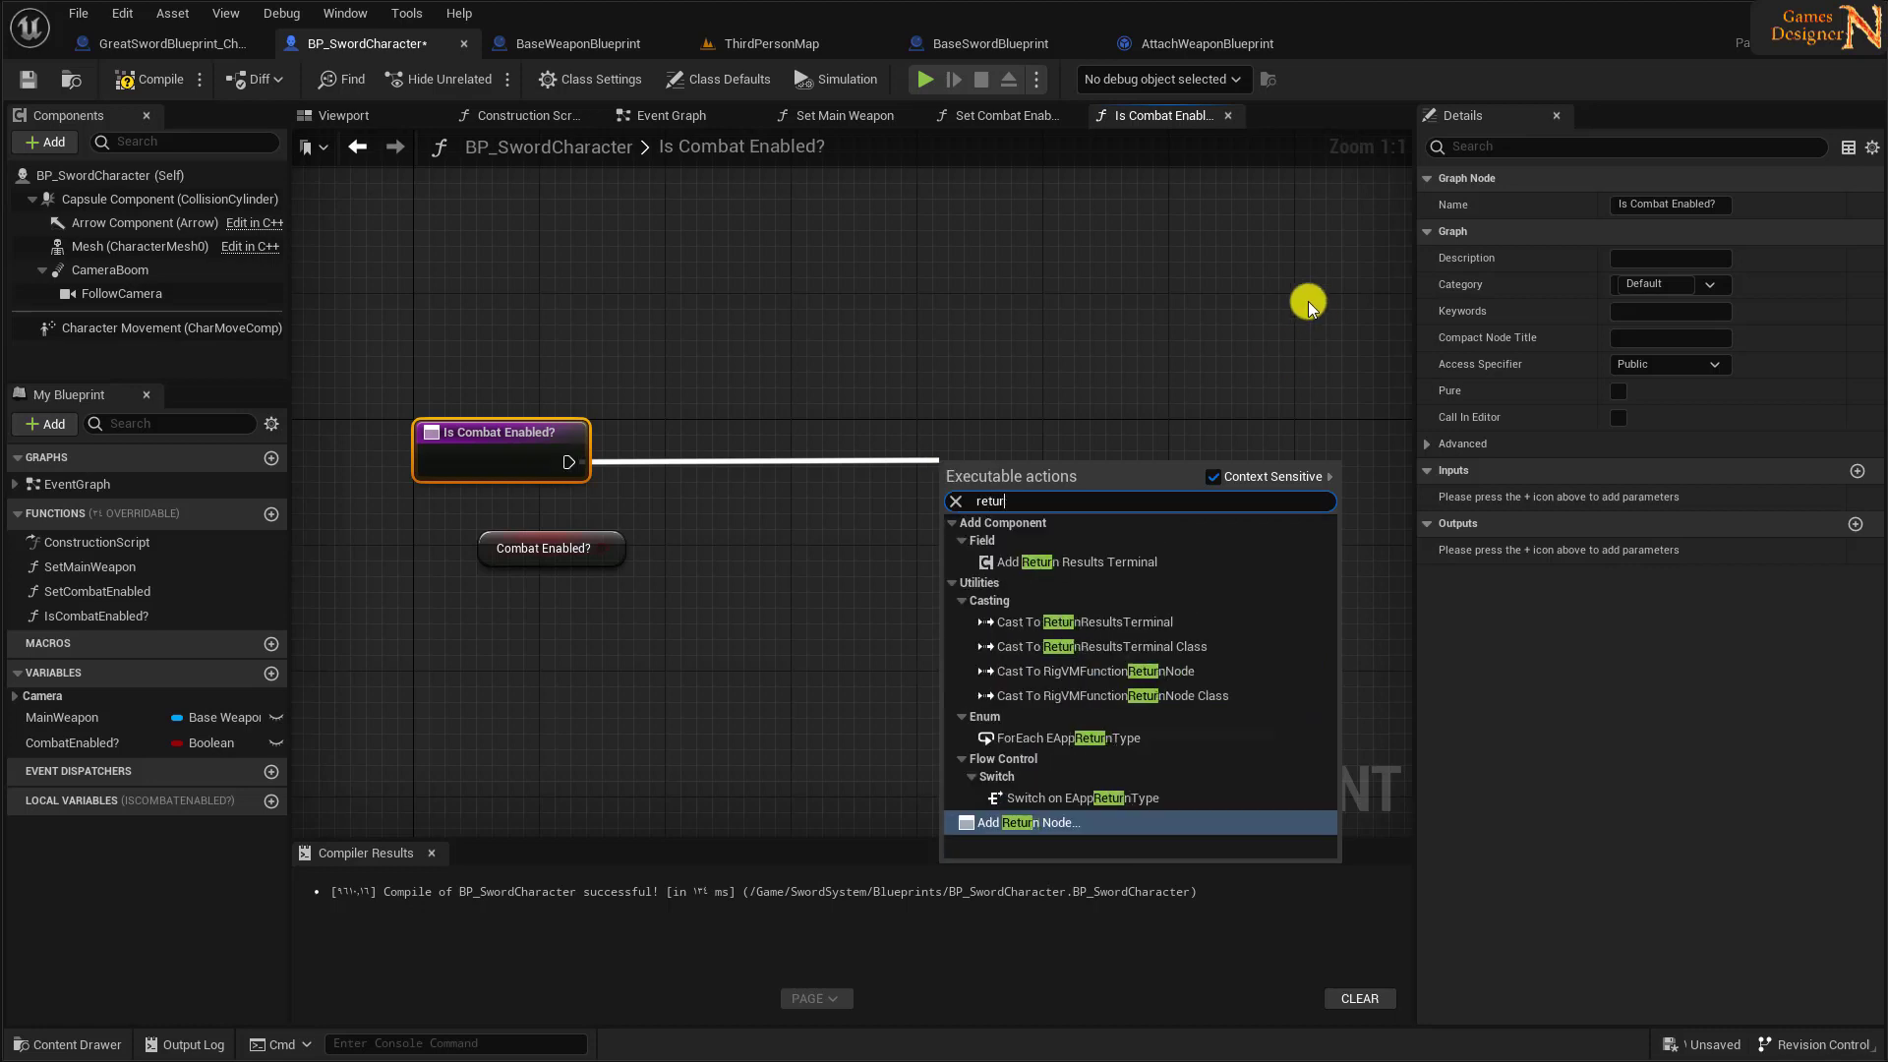
pyautogui.press('Return')
# - Give the function a Boolean output named Value, wire CombatEnabled? into it, and save
pyautogui.click(1856, 473)
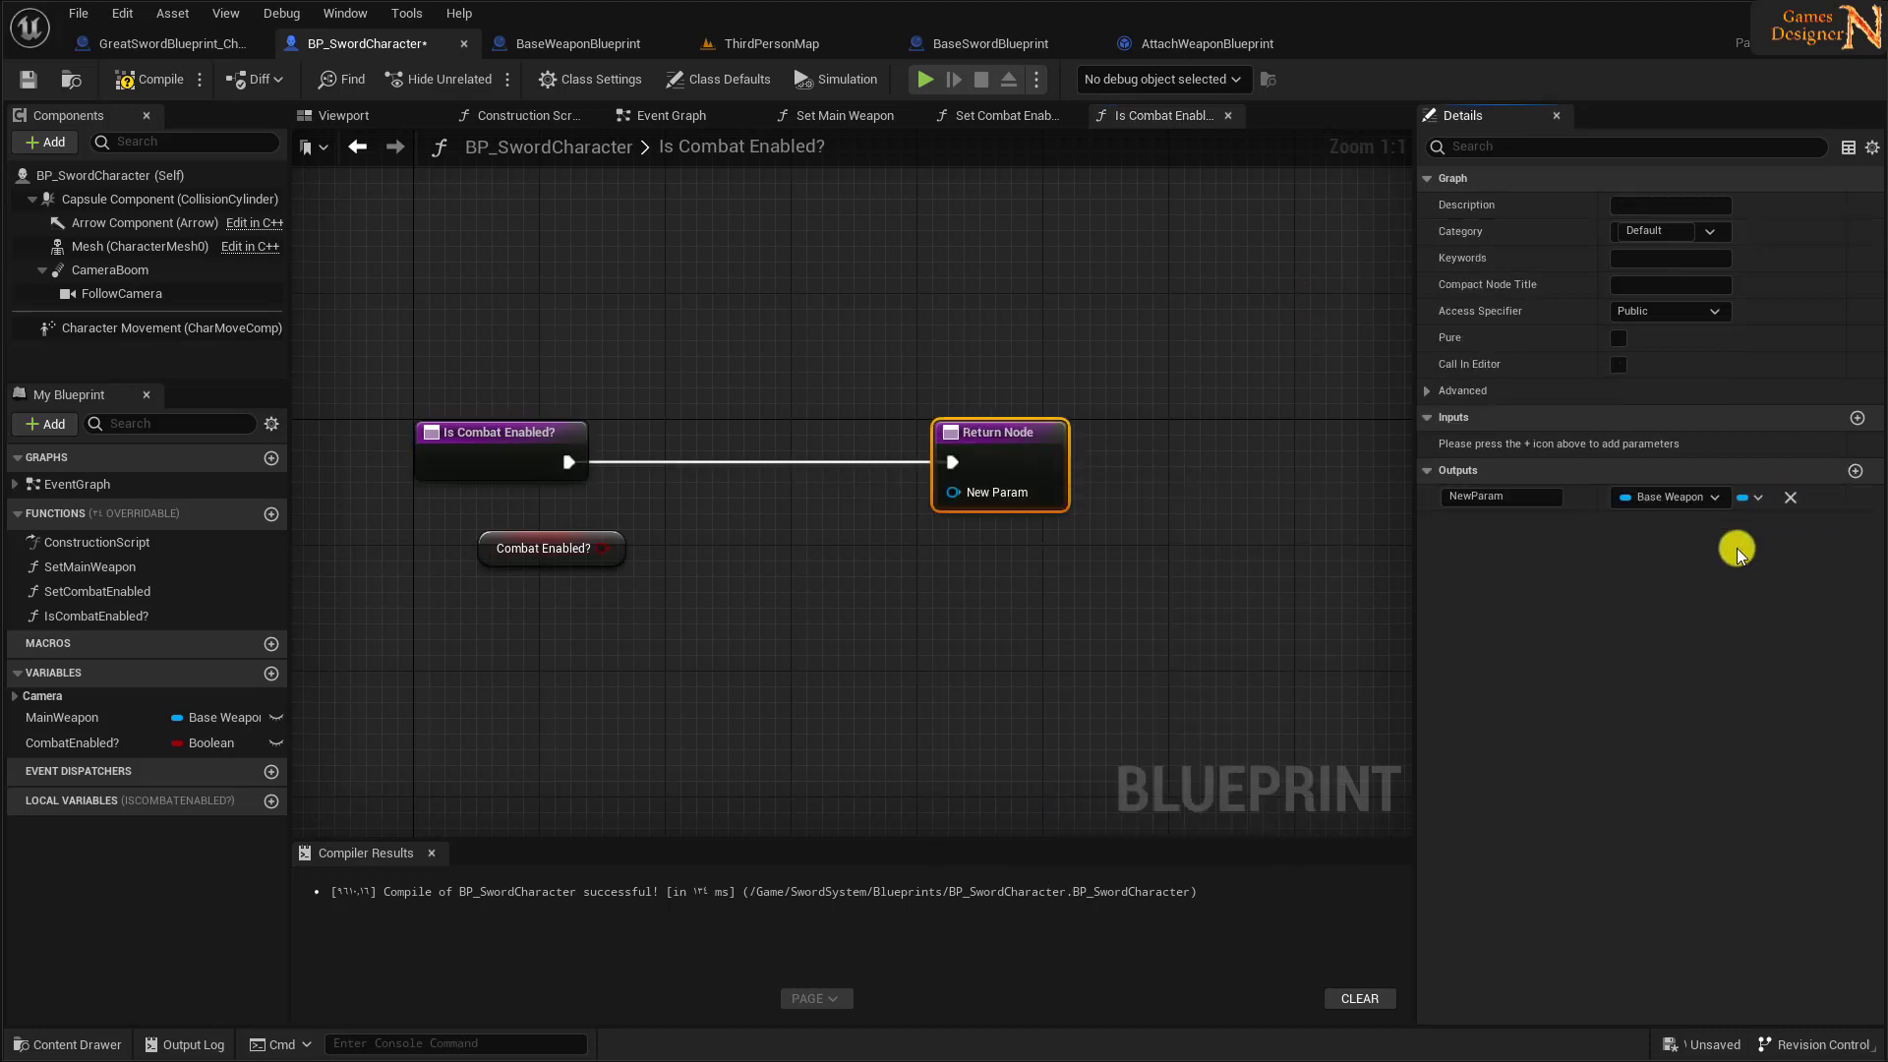
pyautogui.click(1664, 504)
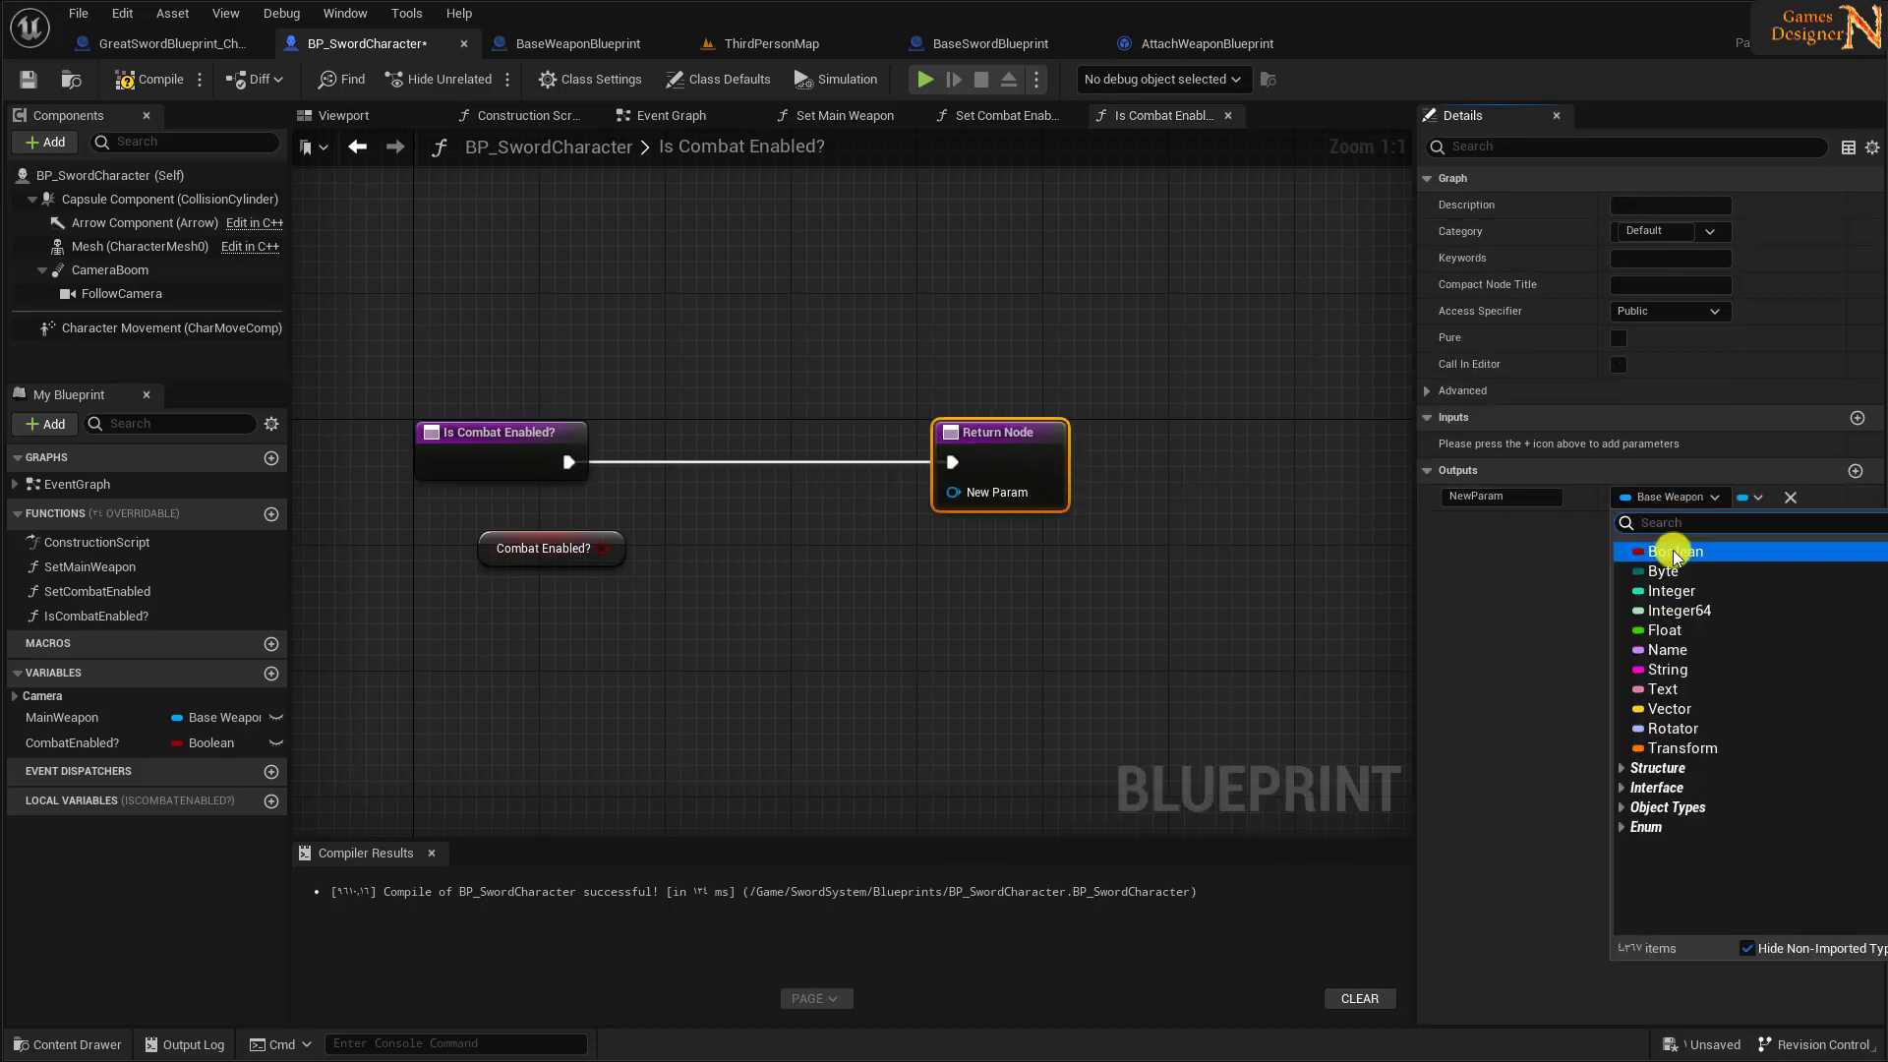
pyautogui.click(1672, 548)
pyautogui.click(1494, 496)
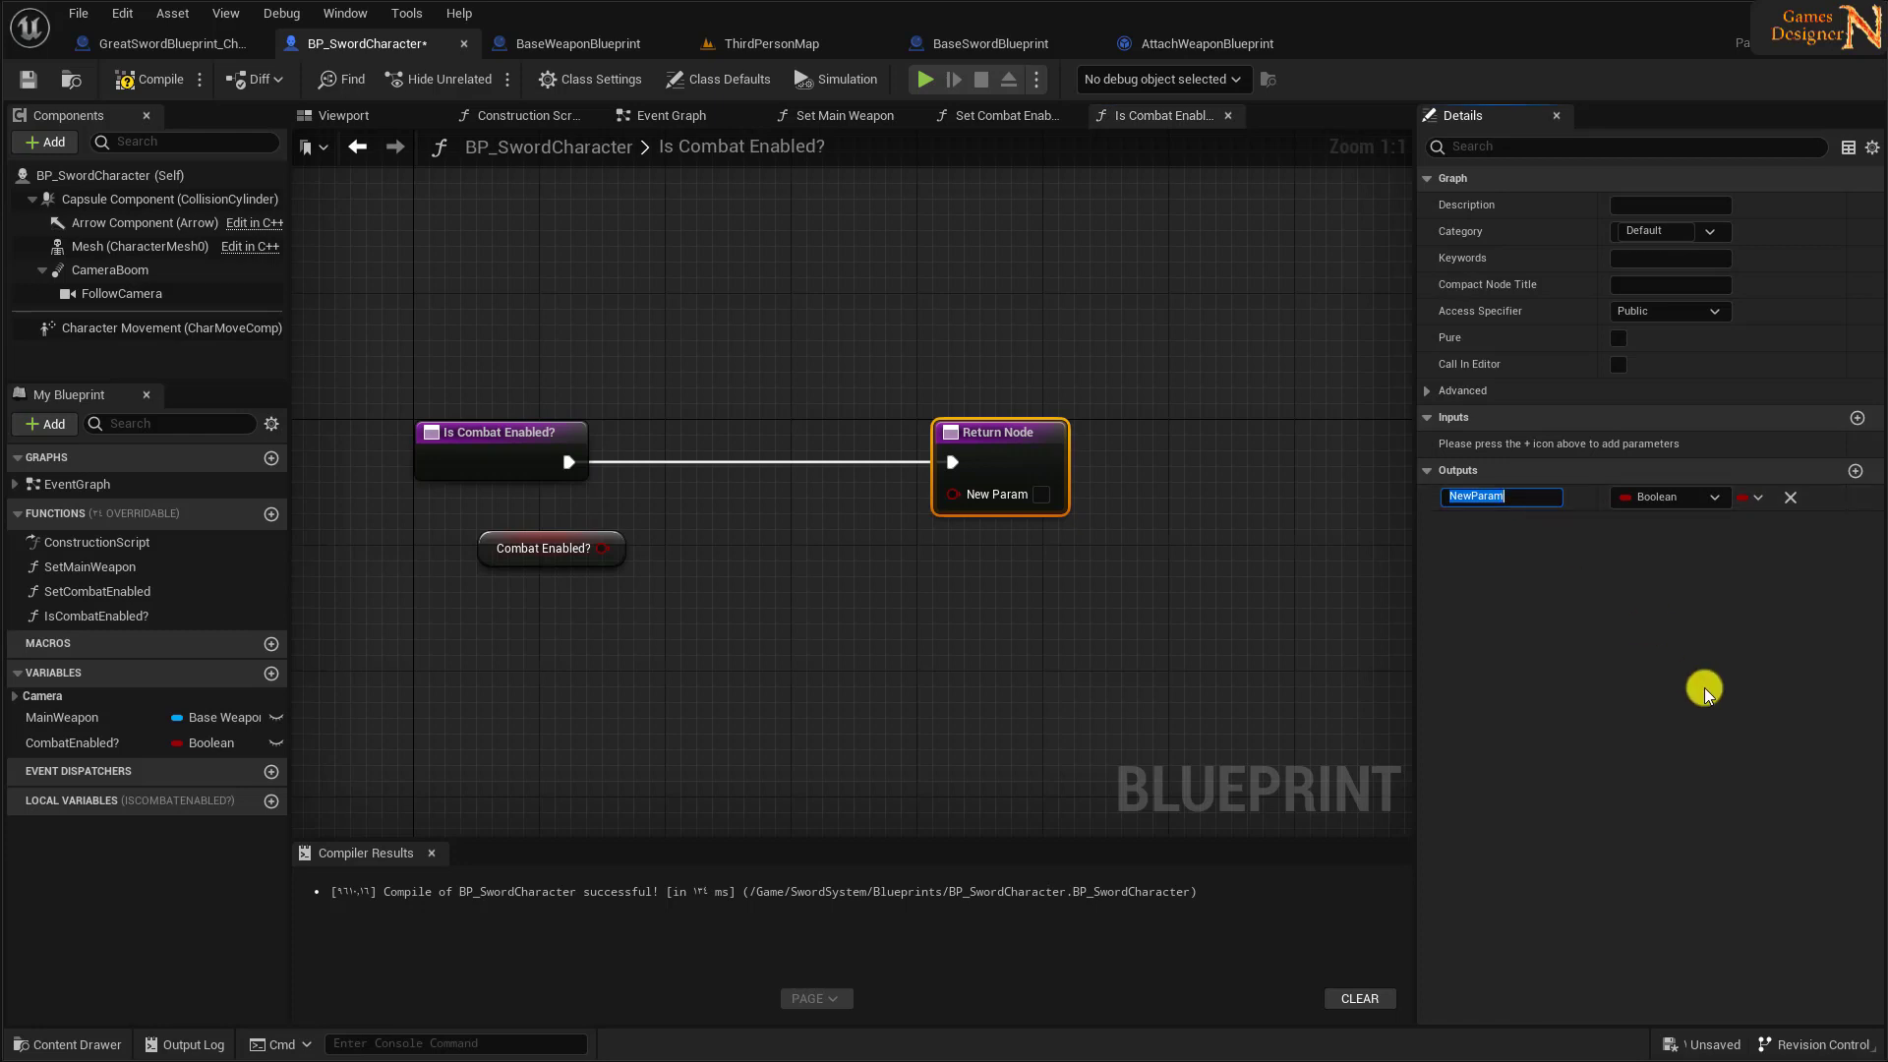
pyautogui.write('Va')
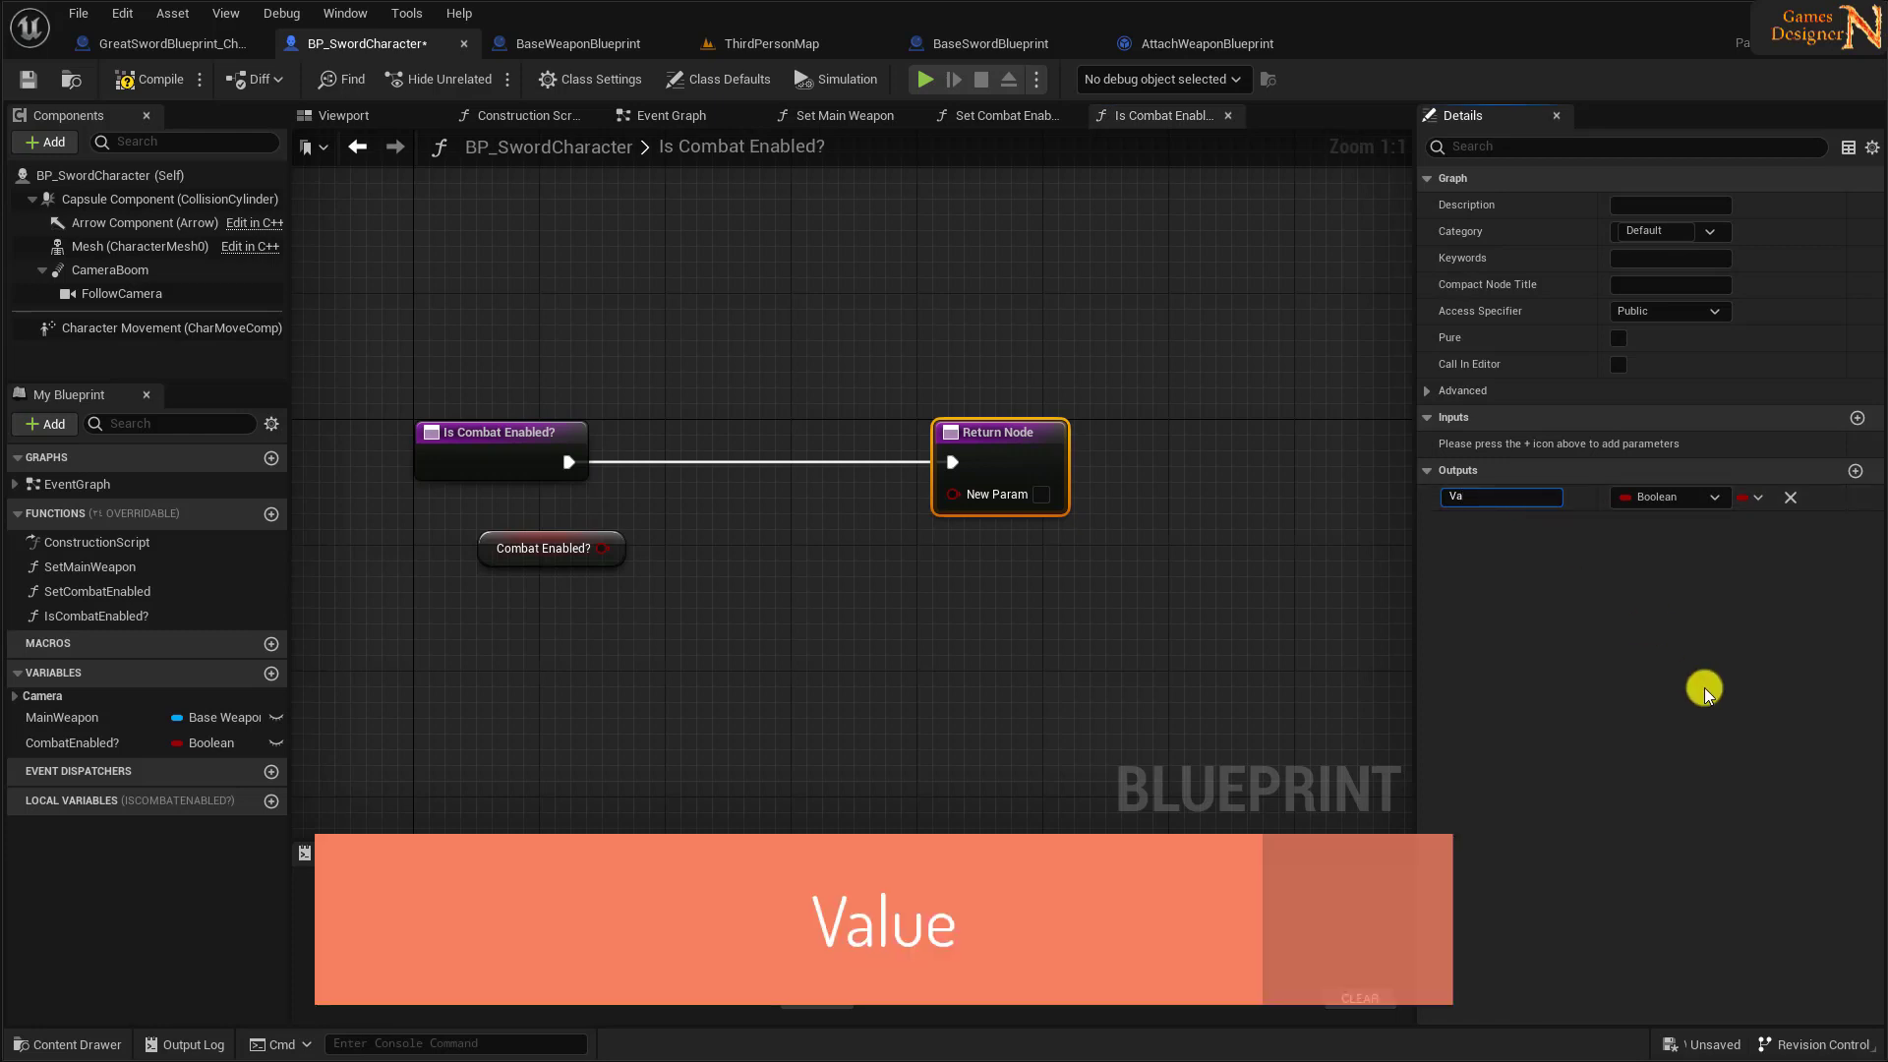
pyautogui.write('lue')
pyautogui.press('Return')
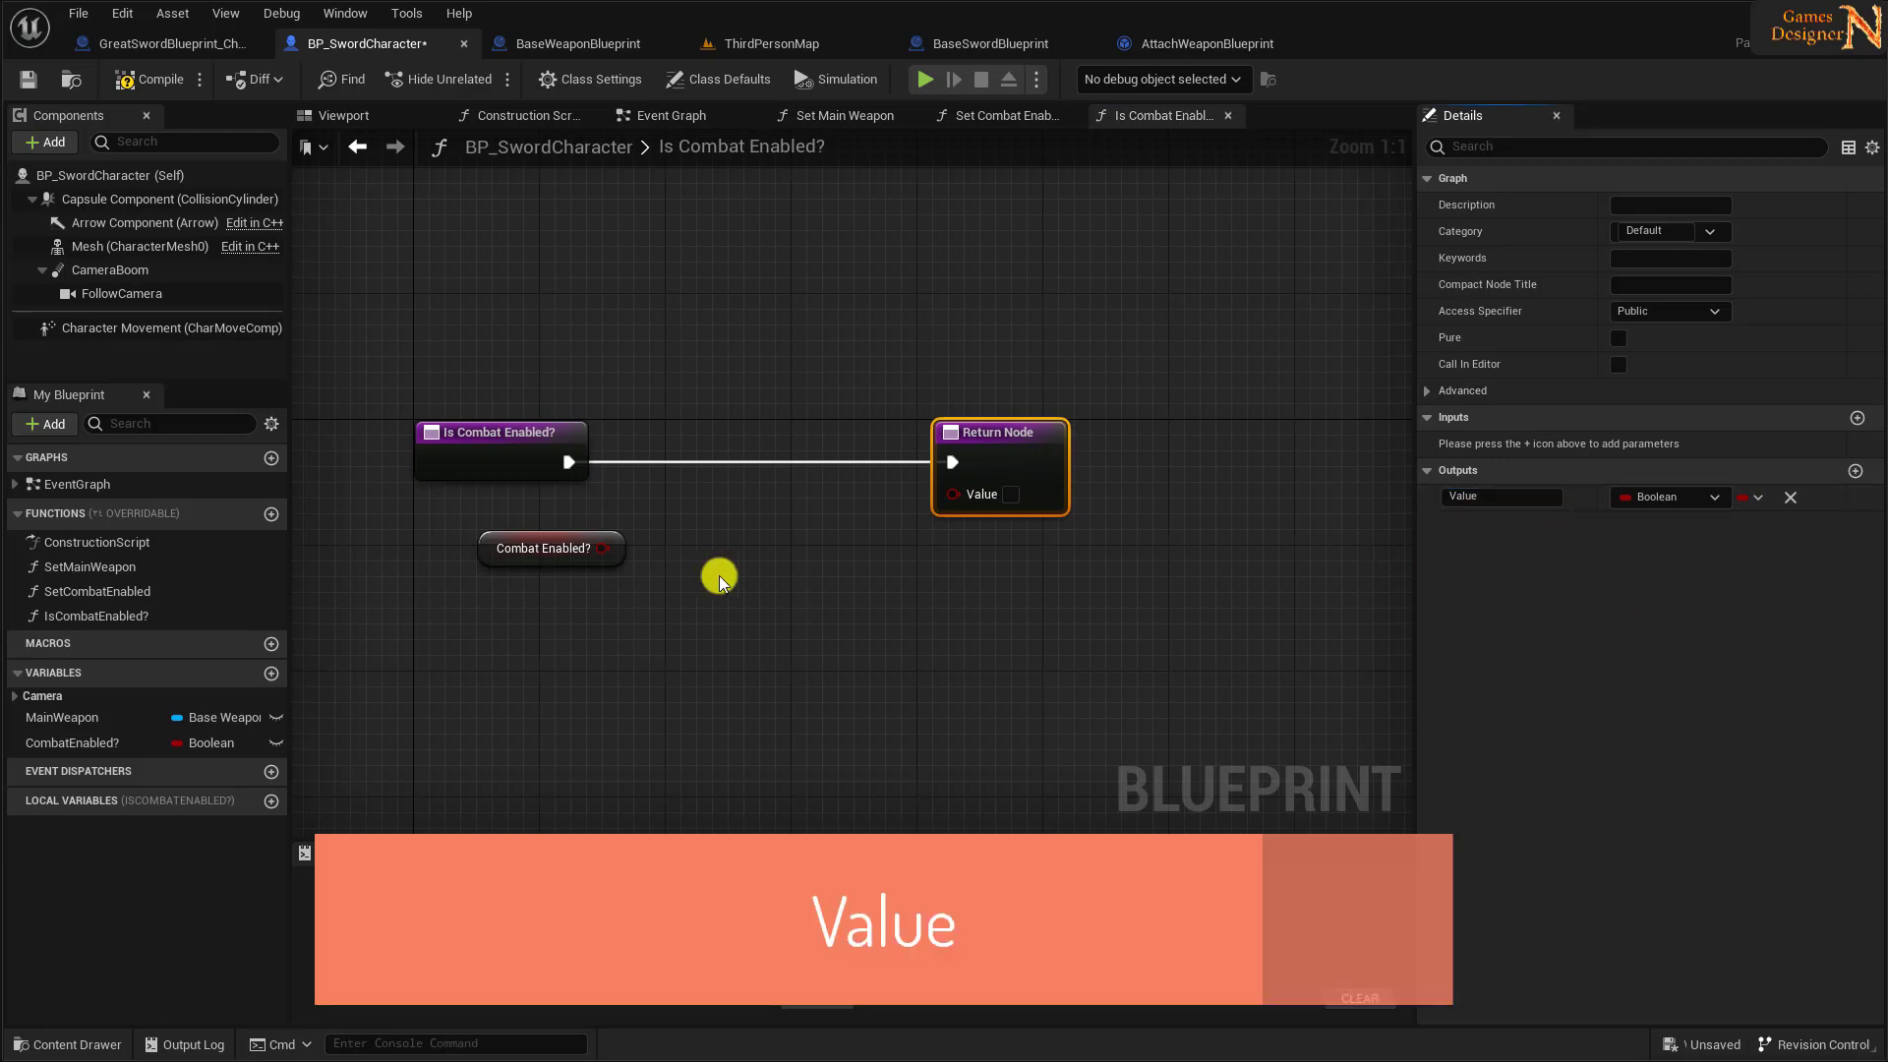
pyautogui.moveTo(631, 553); pyautogui.dragTo(953, 493)
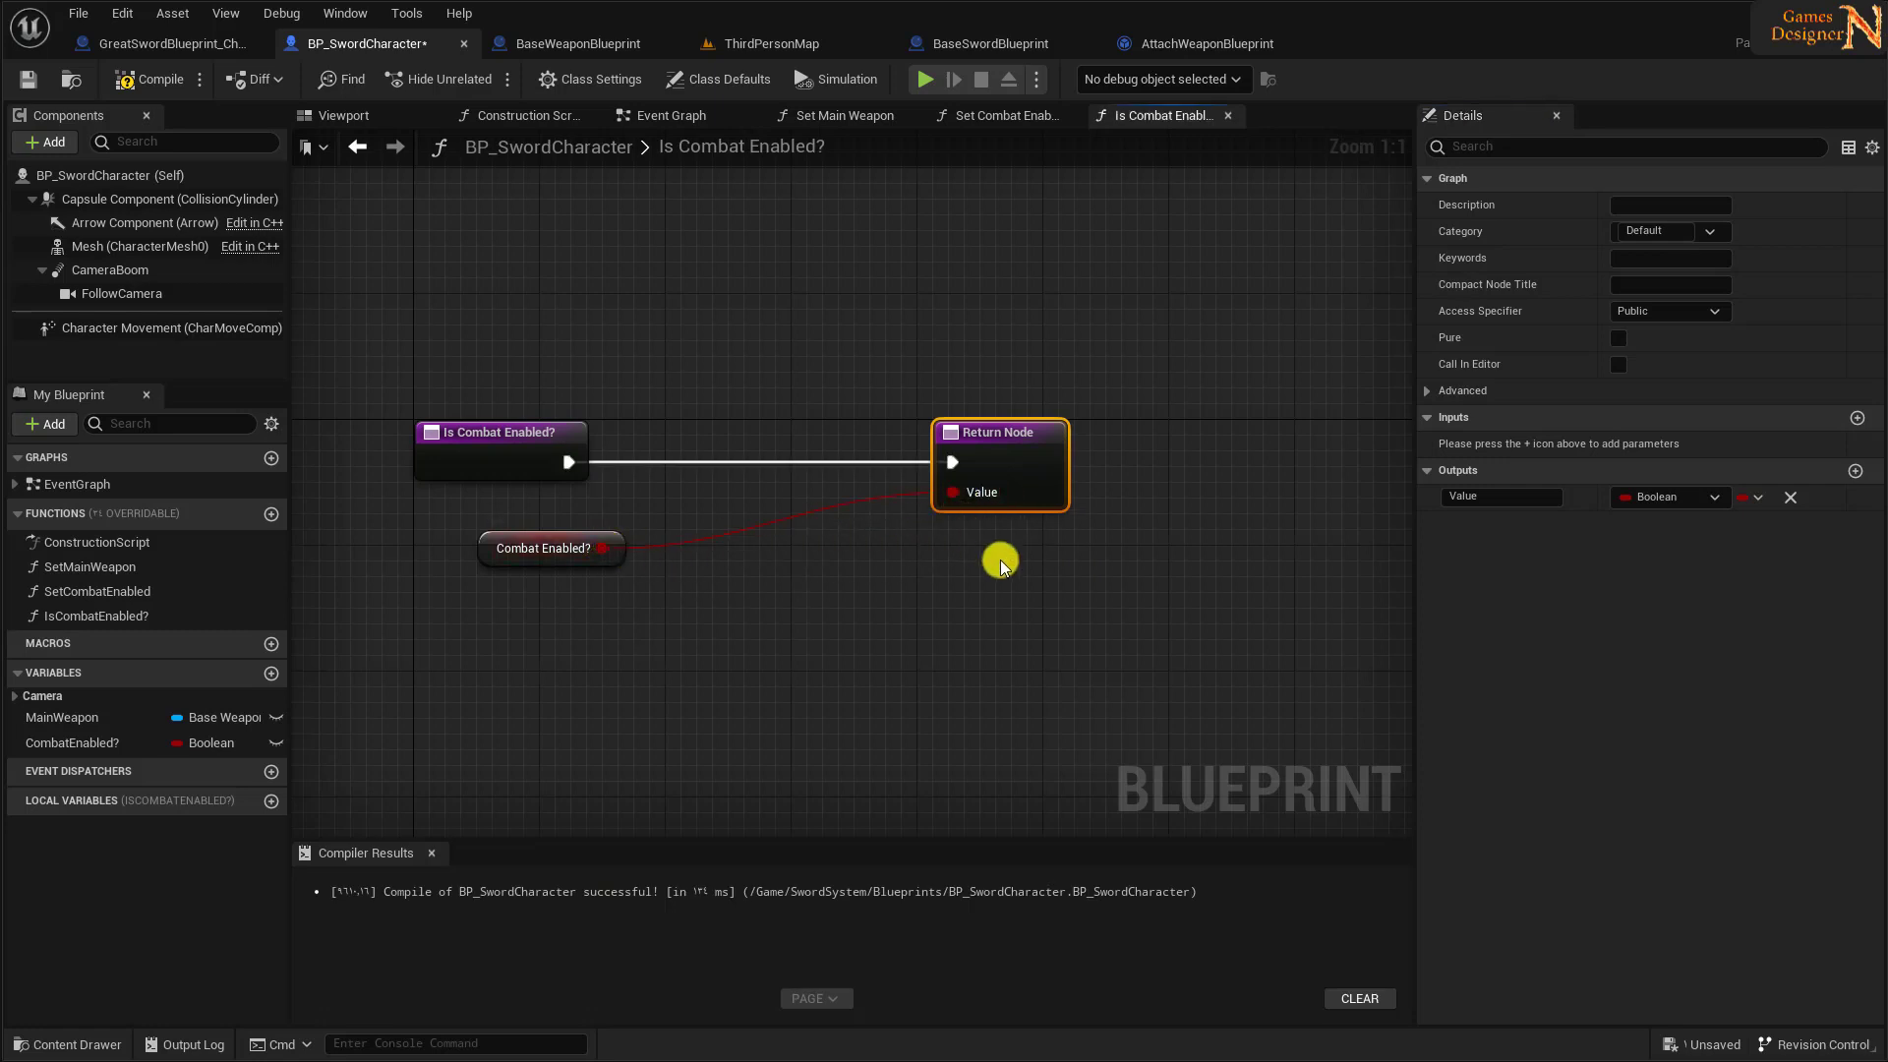
pyautogui.click(500, 444)
pyautogui.hotkey('ctrl', 's')
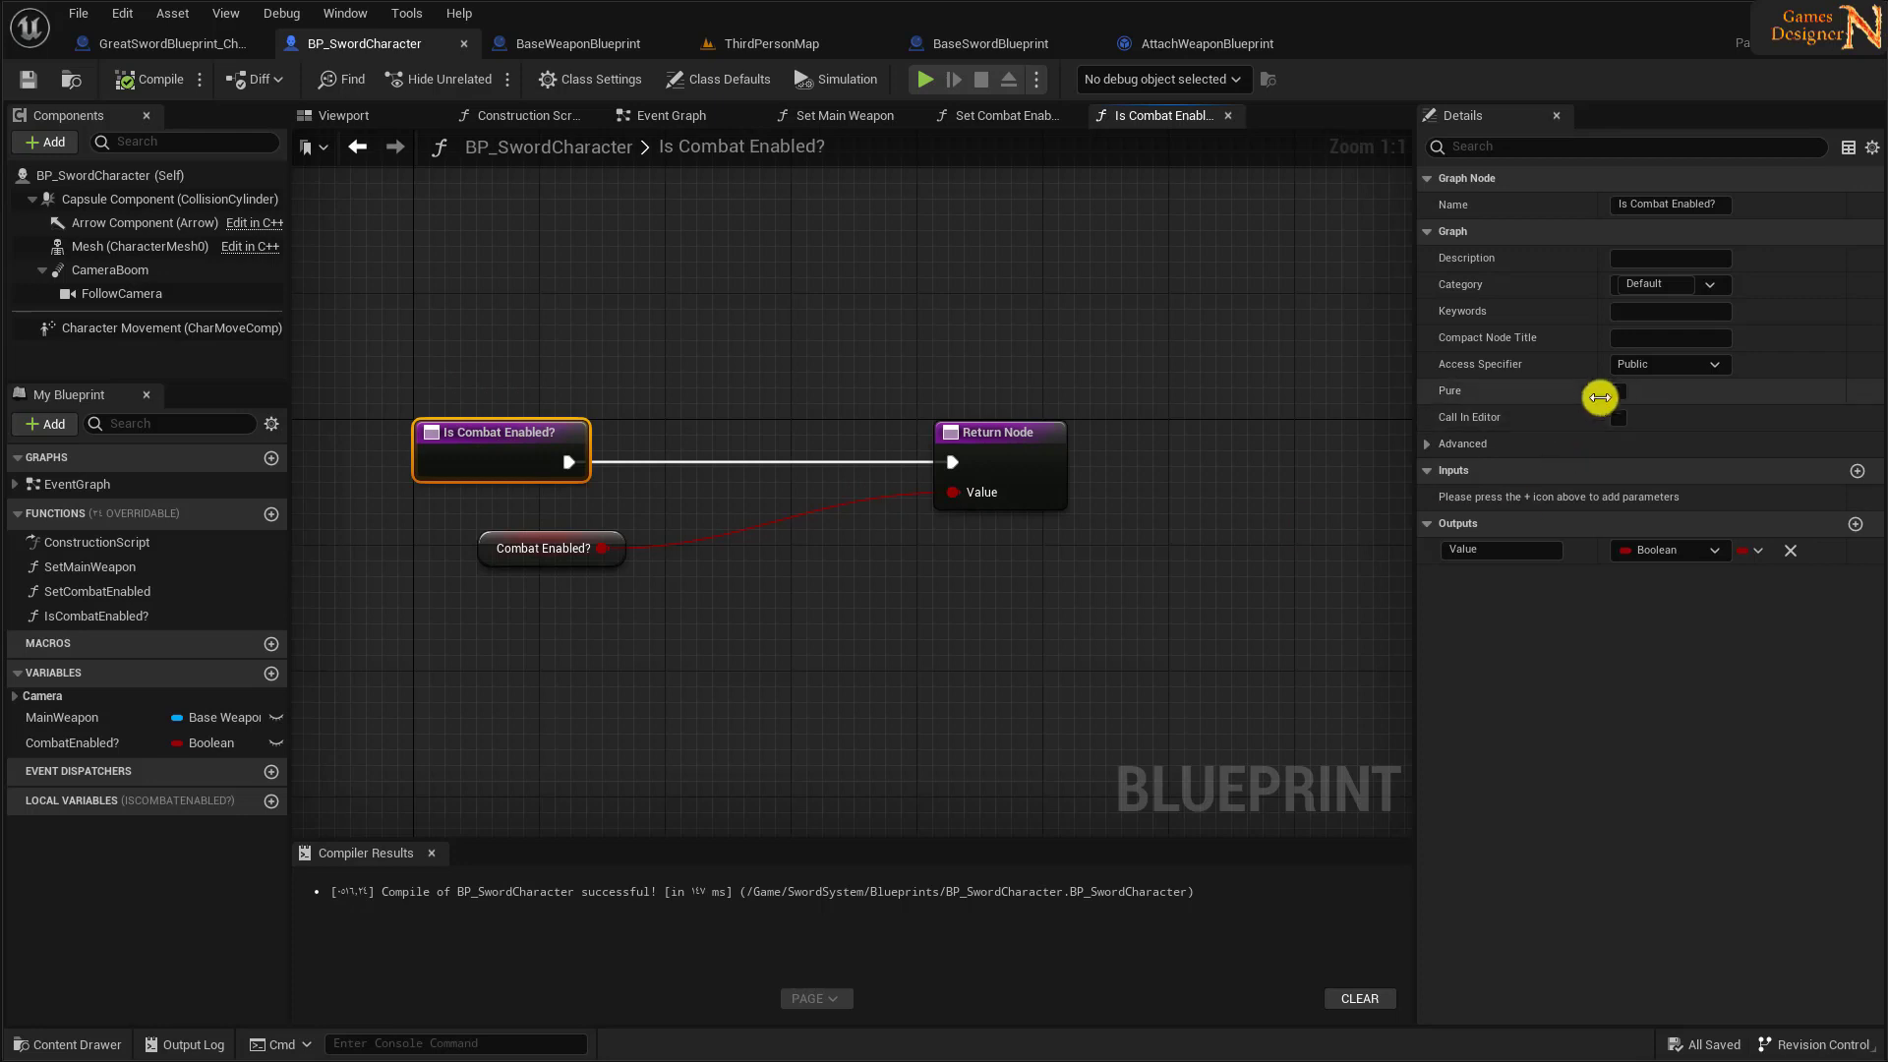
# - Mark Is Combat Enabled? as pure and recompile the character blueprint
pyautogui.click(152, 79)
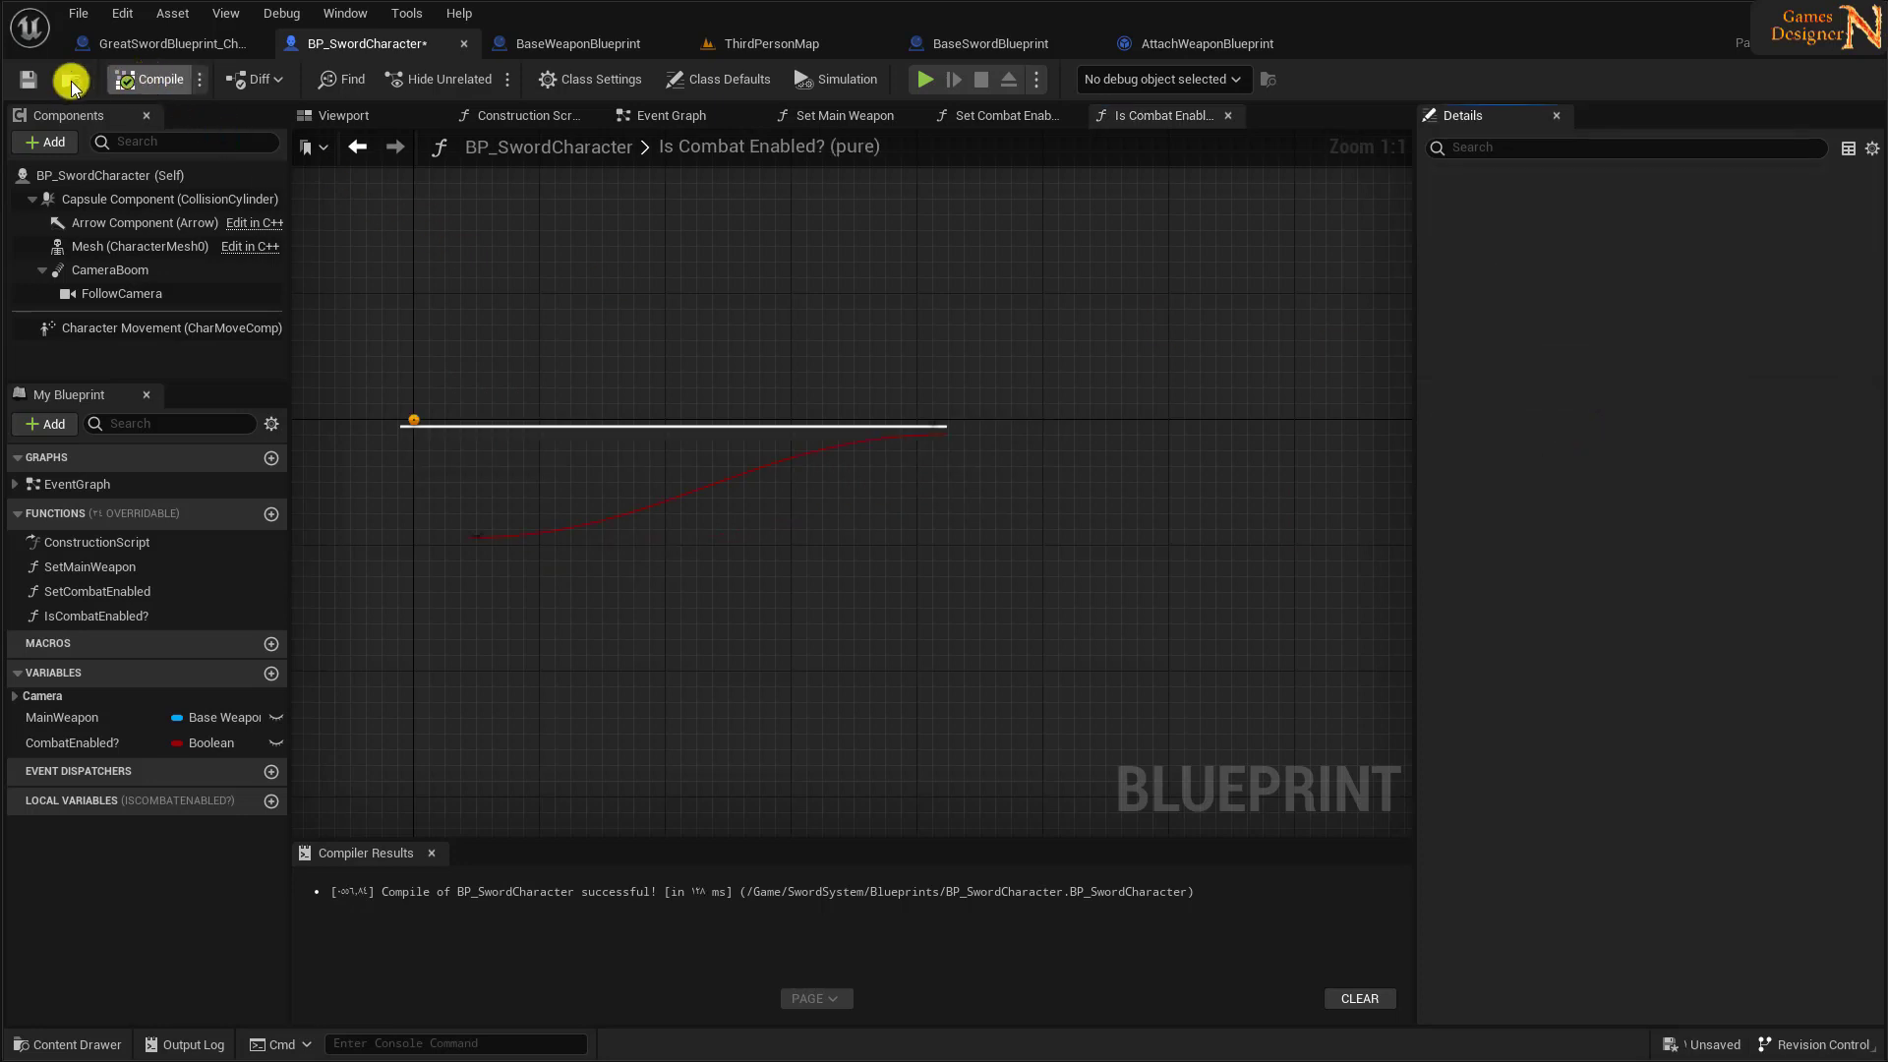
pyautogui.click(27, 79)
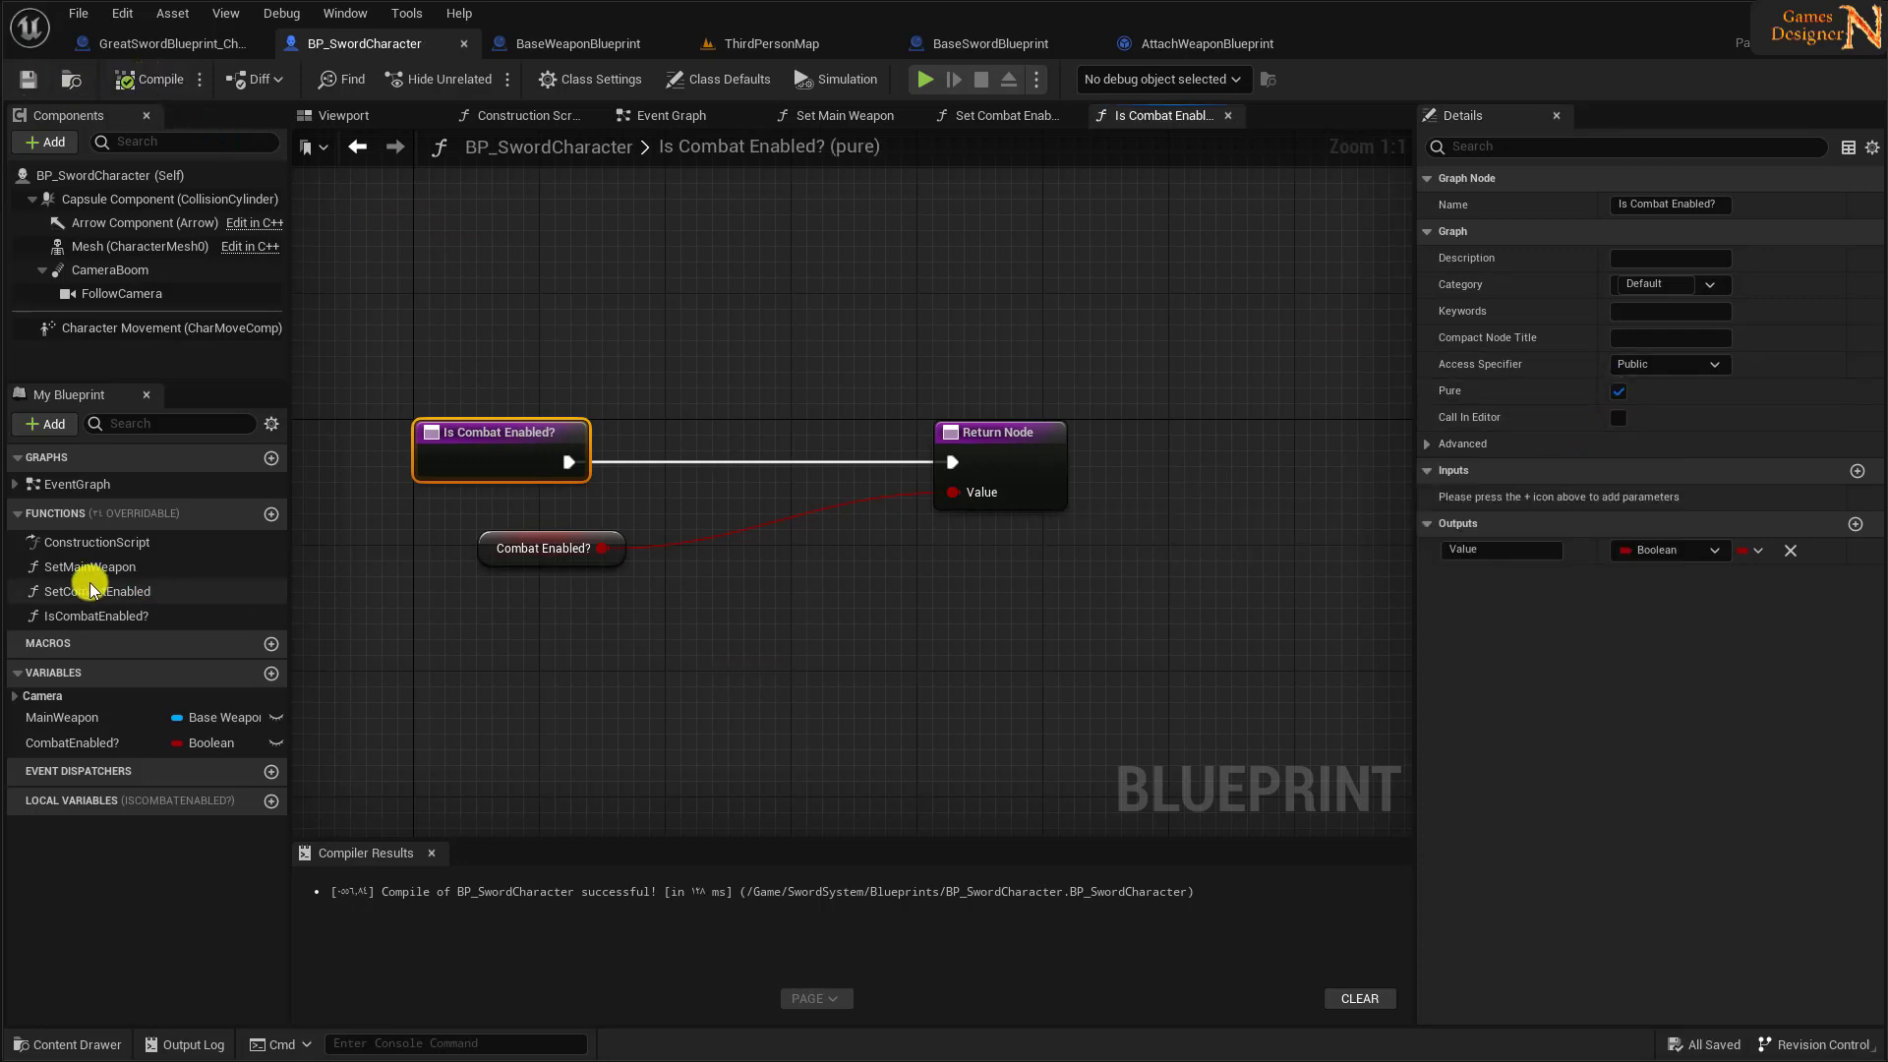
pyautogui.doubleClick(173, 592)
pyautogui.moveTo(754, 602); pyautogui.dragTo(598, 488, button='right')
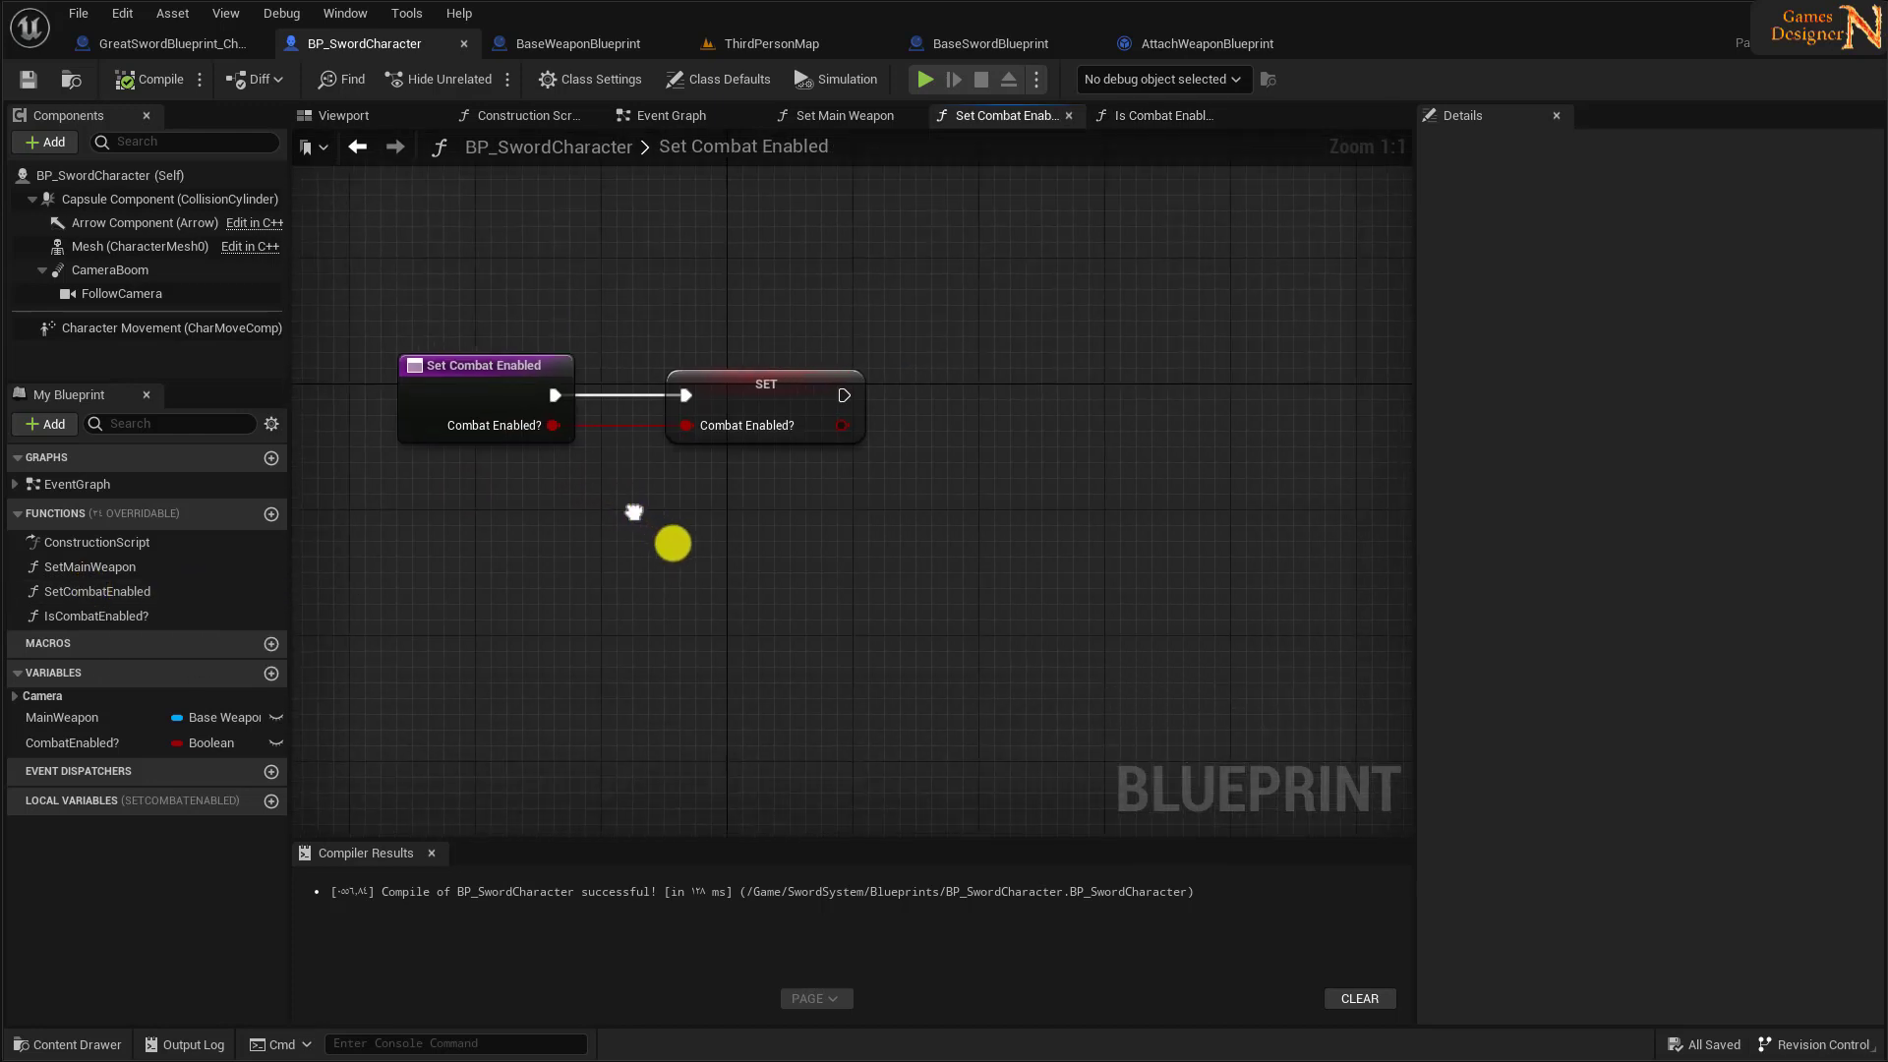
# - In Set Combat Enabled, call Update Weapon Attach to Hand on the mesh's anim instance with the new value, then compile
pyautogui.moveTo(169, 257)
pyautogui.mouseDown()
pyautogui.moveTo(711, 510)
pyautogui.moveTo(940, 522)
pyautogui.mouseUp()
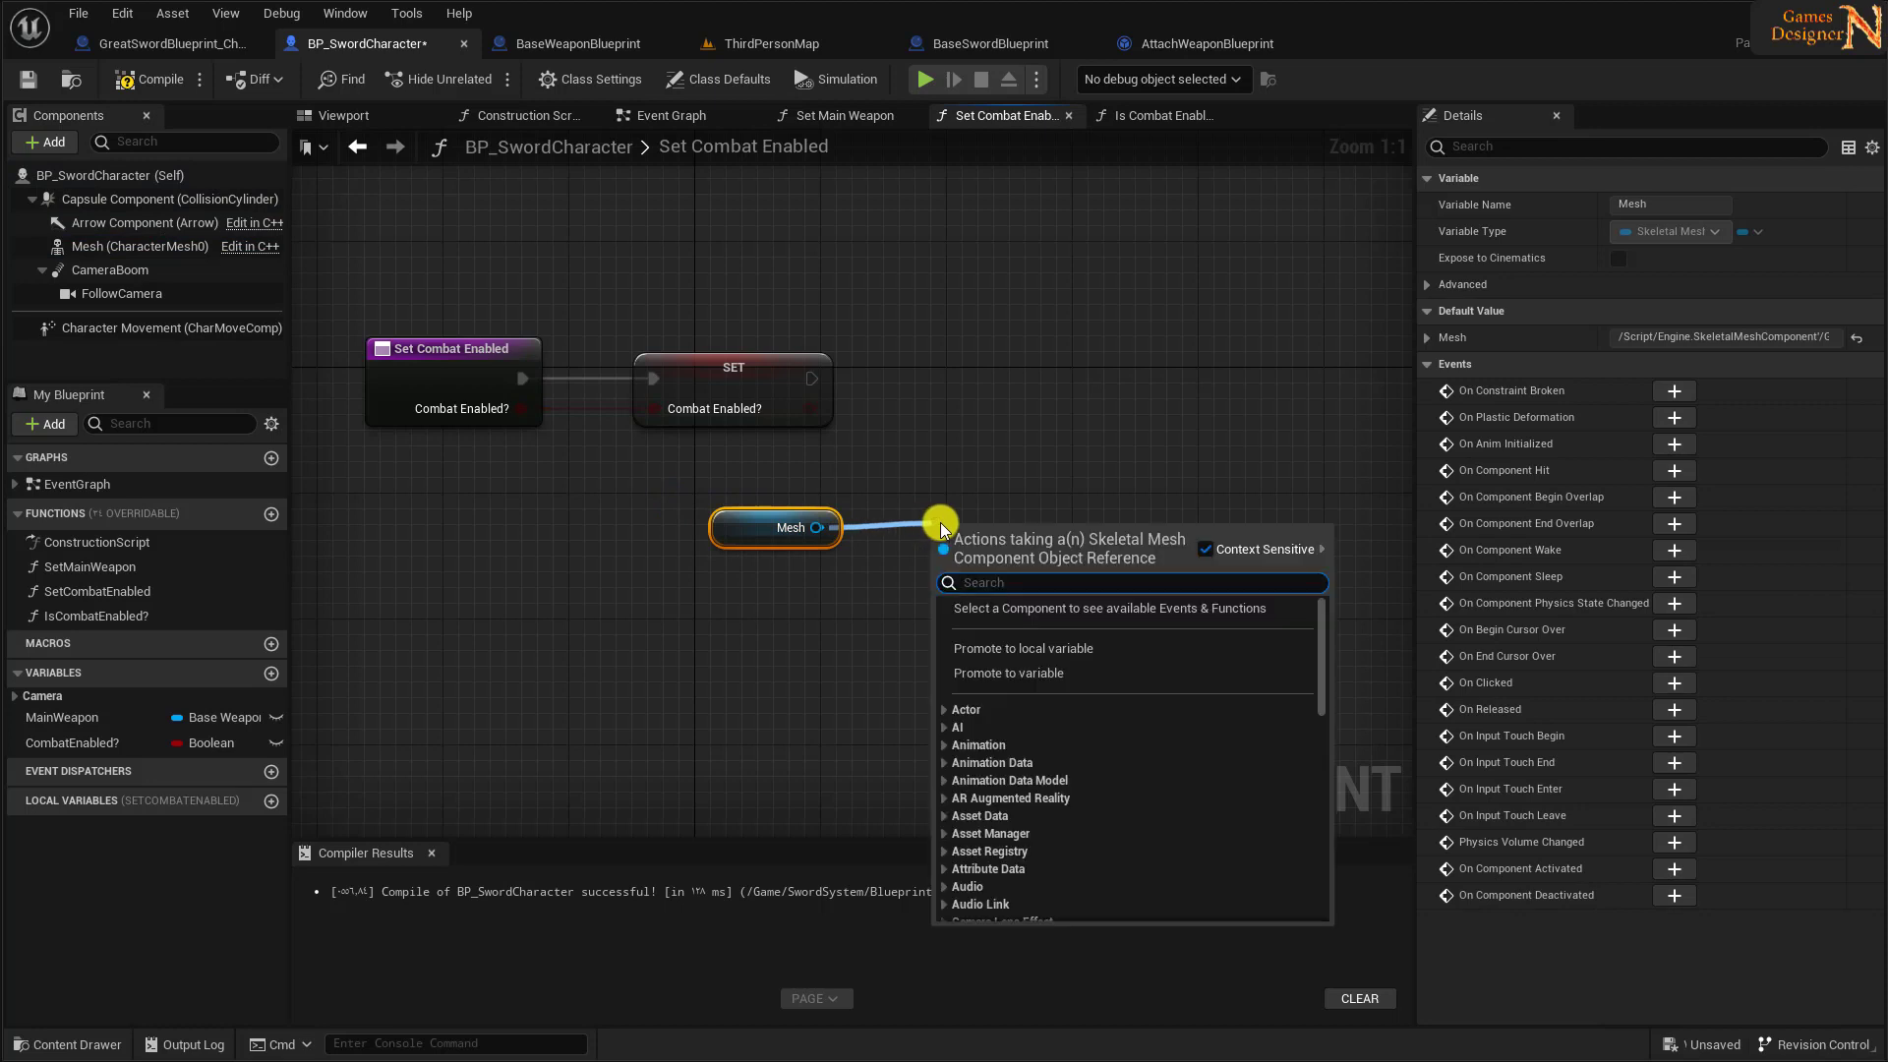
pyautogui.write('get anim')
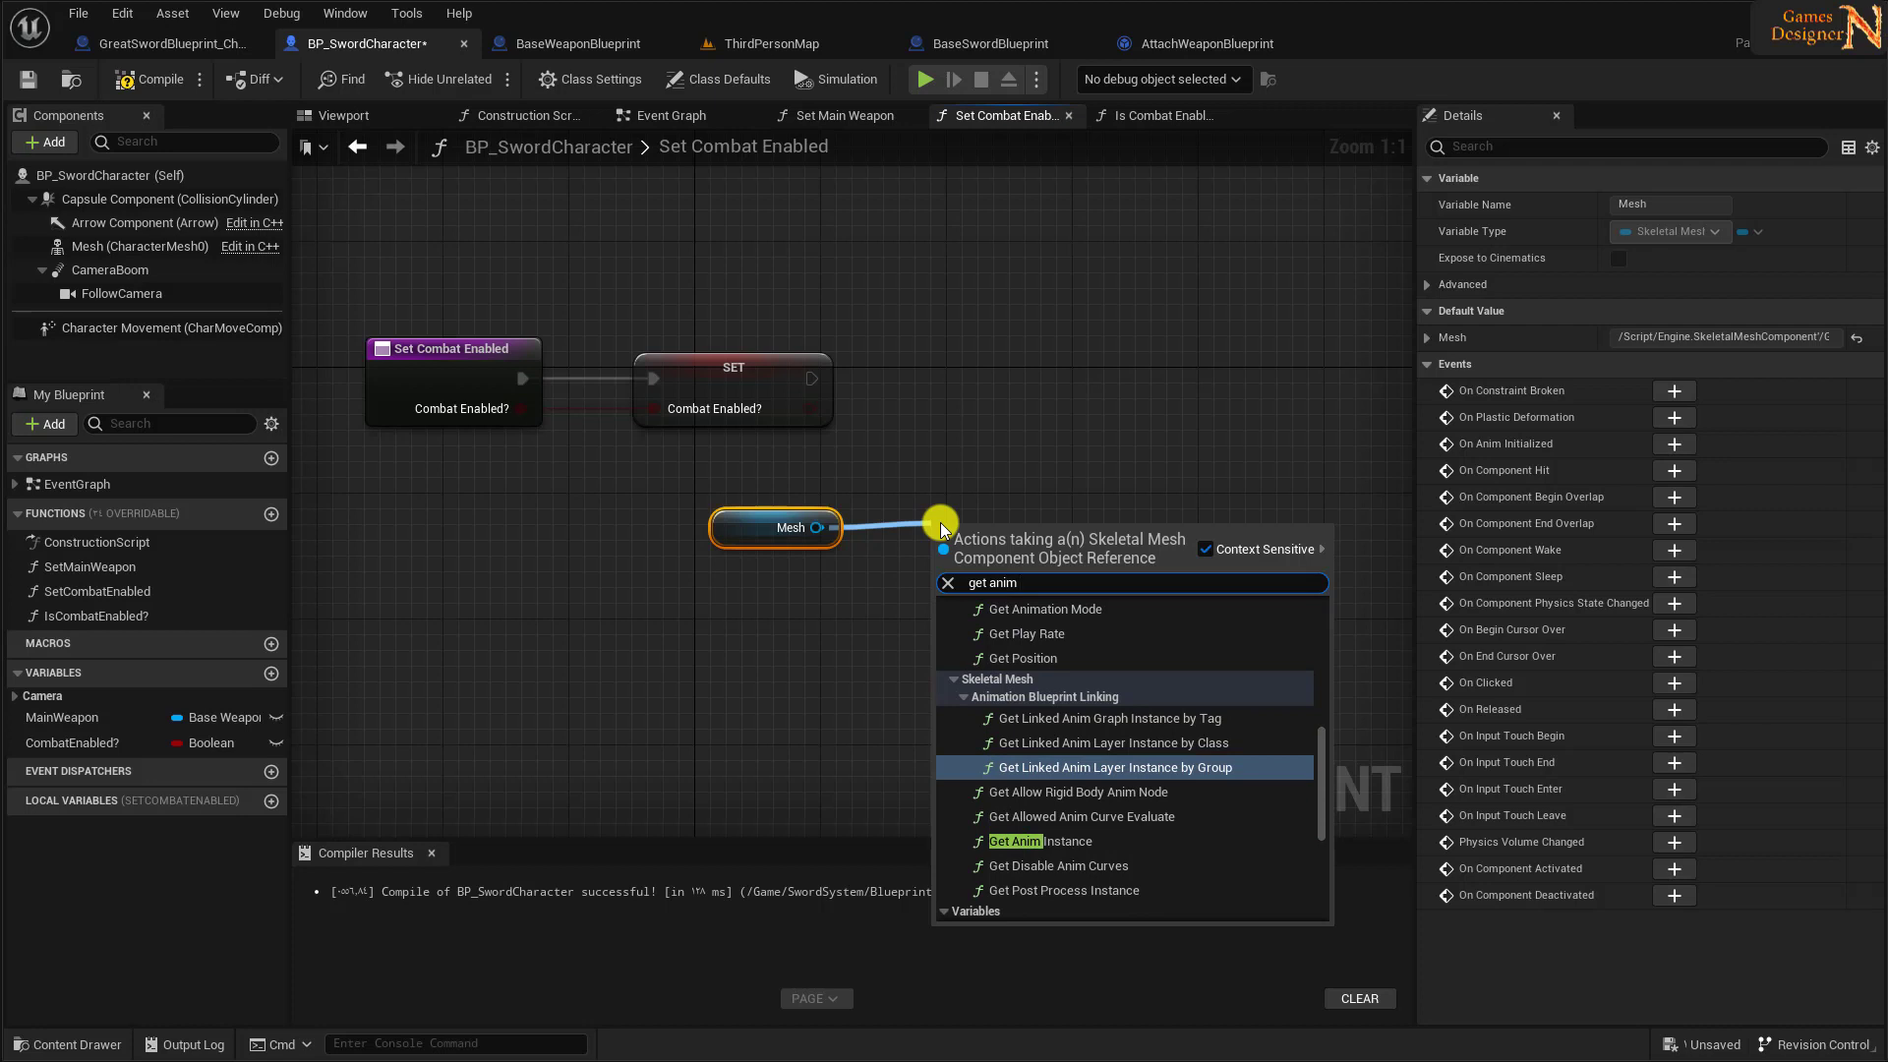
pyautogui.write(' ins')
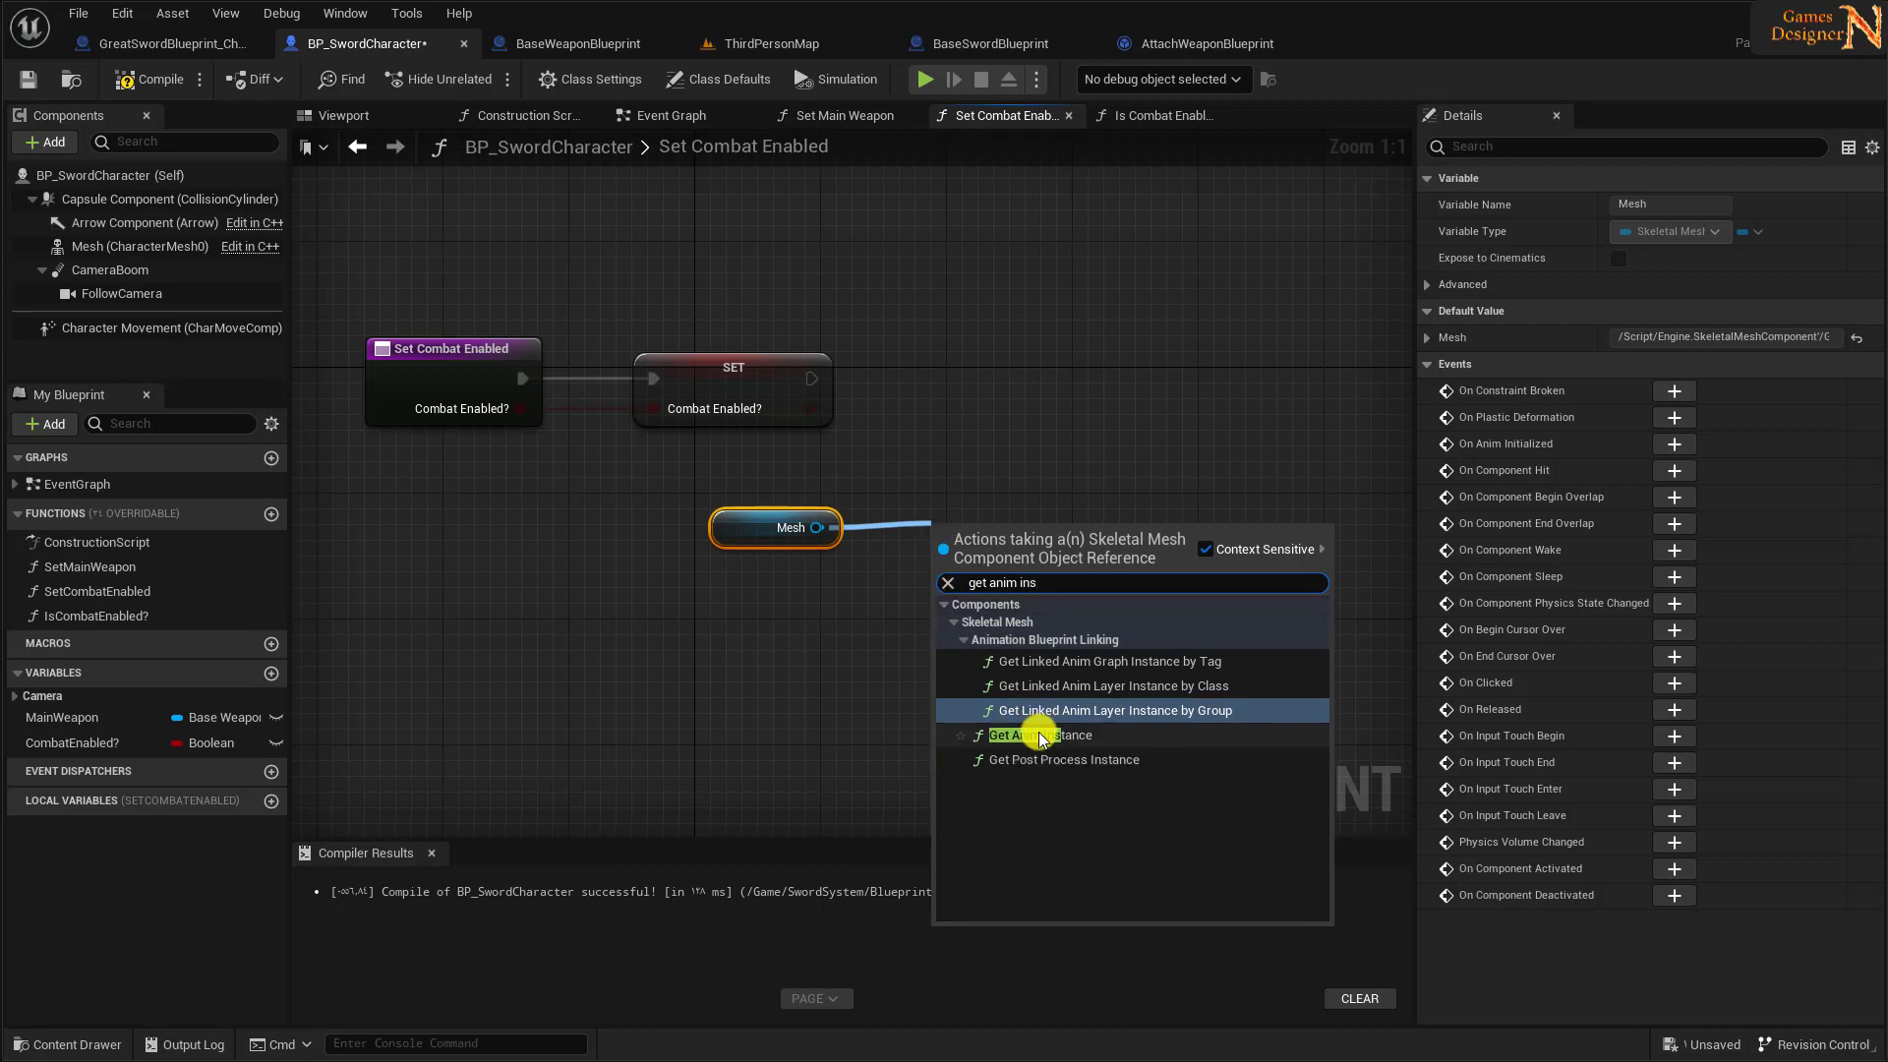
pyautogui.click(1042, 738)
pyautogui.moveTo(1112, 534); pyautogui.dragTo(1122, 414)
pyautogui.write('update')
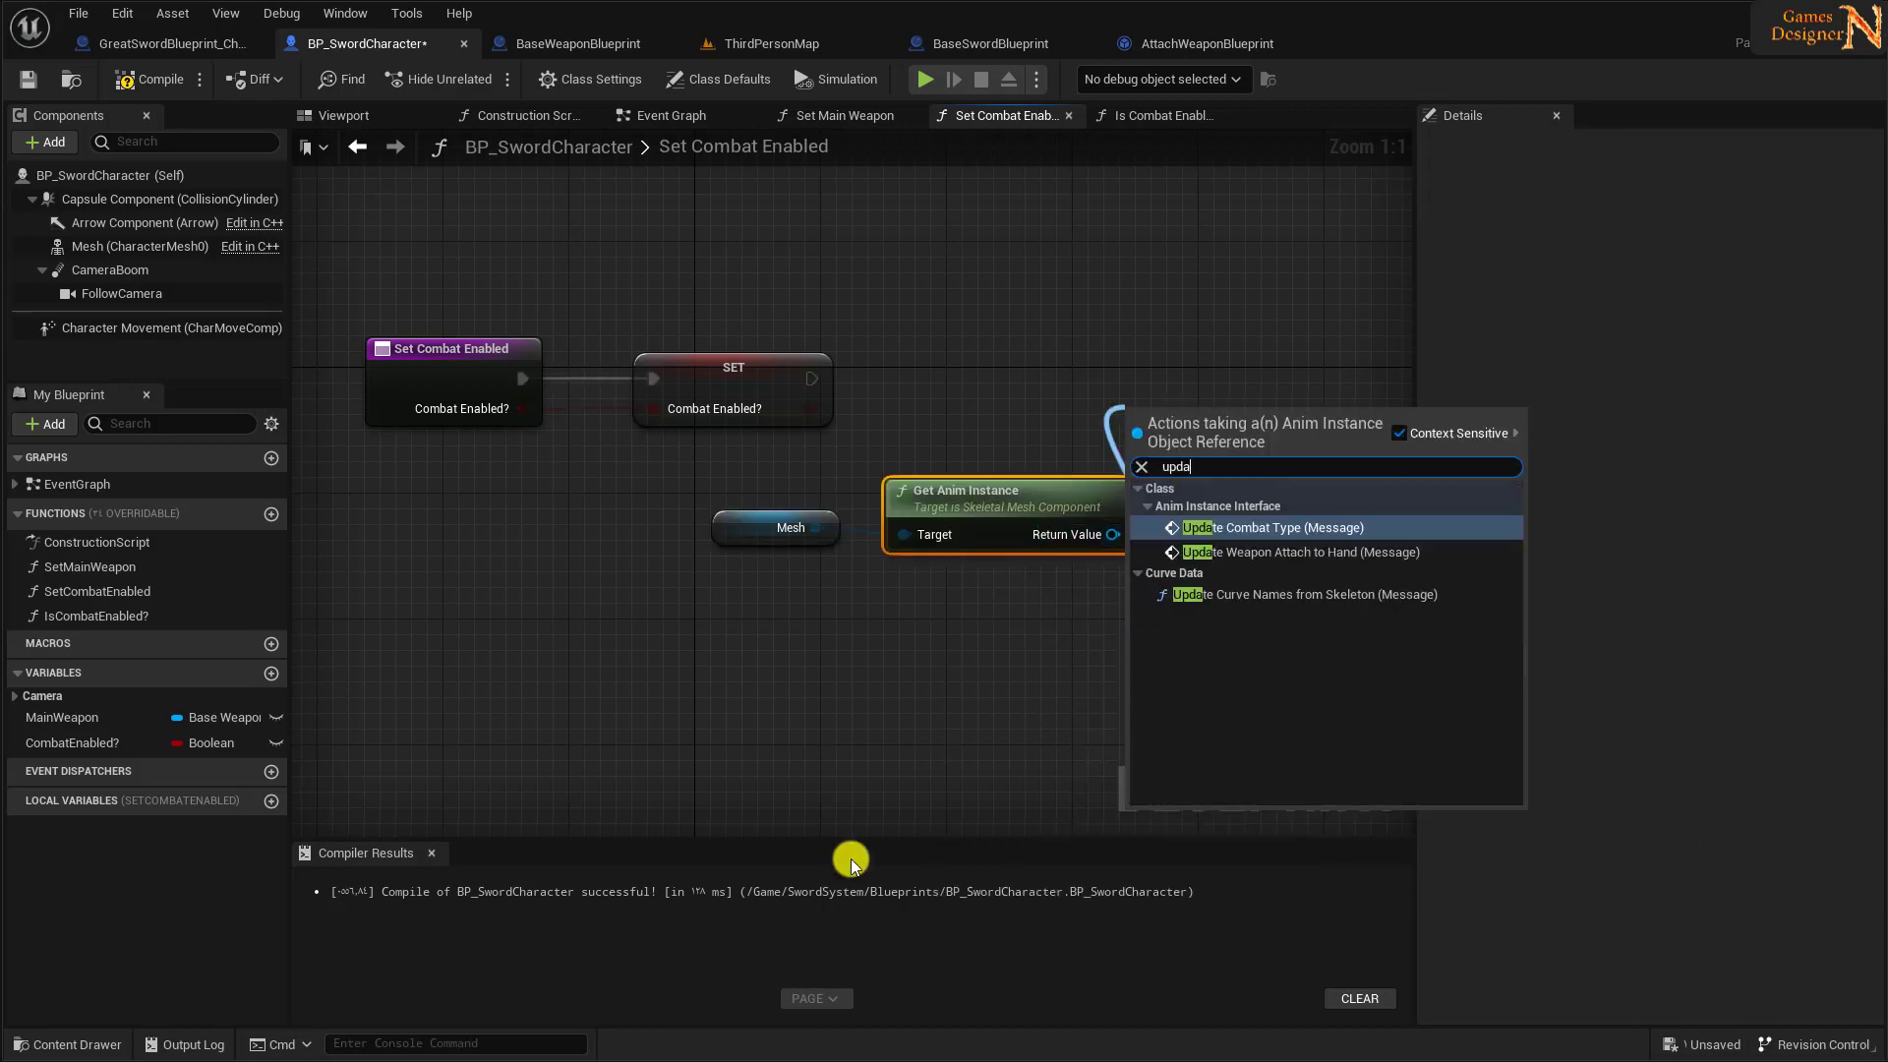
pyautogui.click(1268, 552)
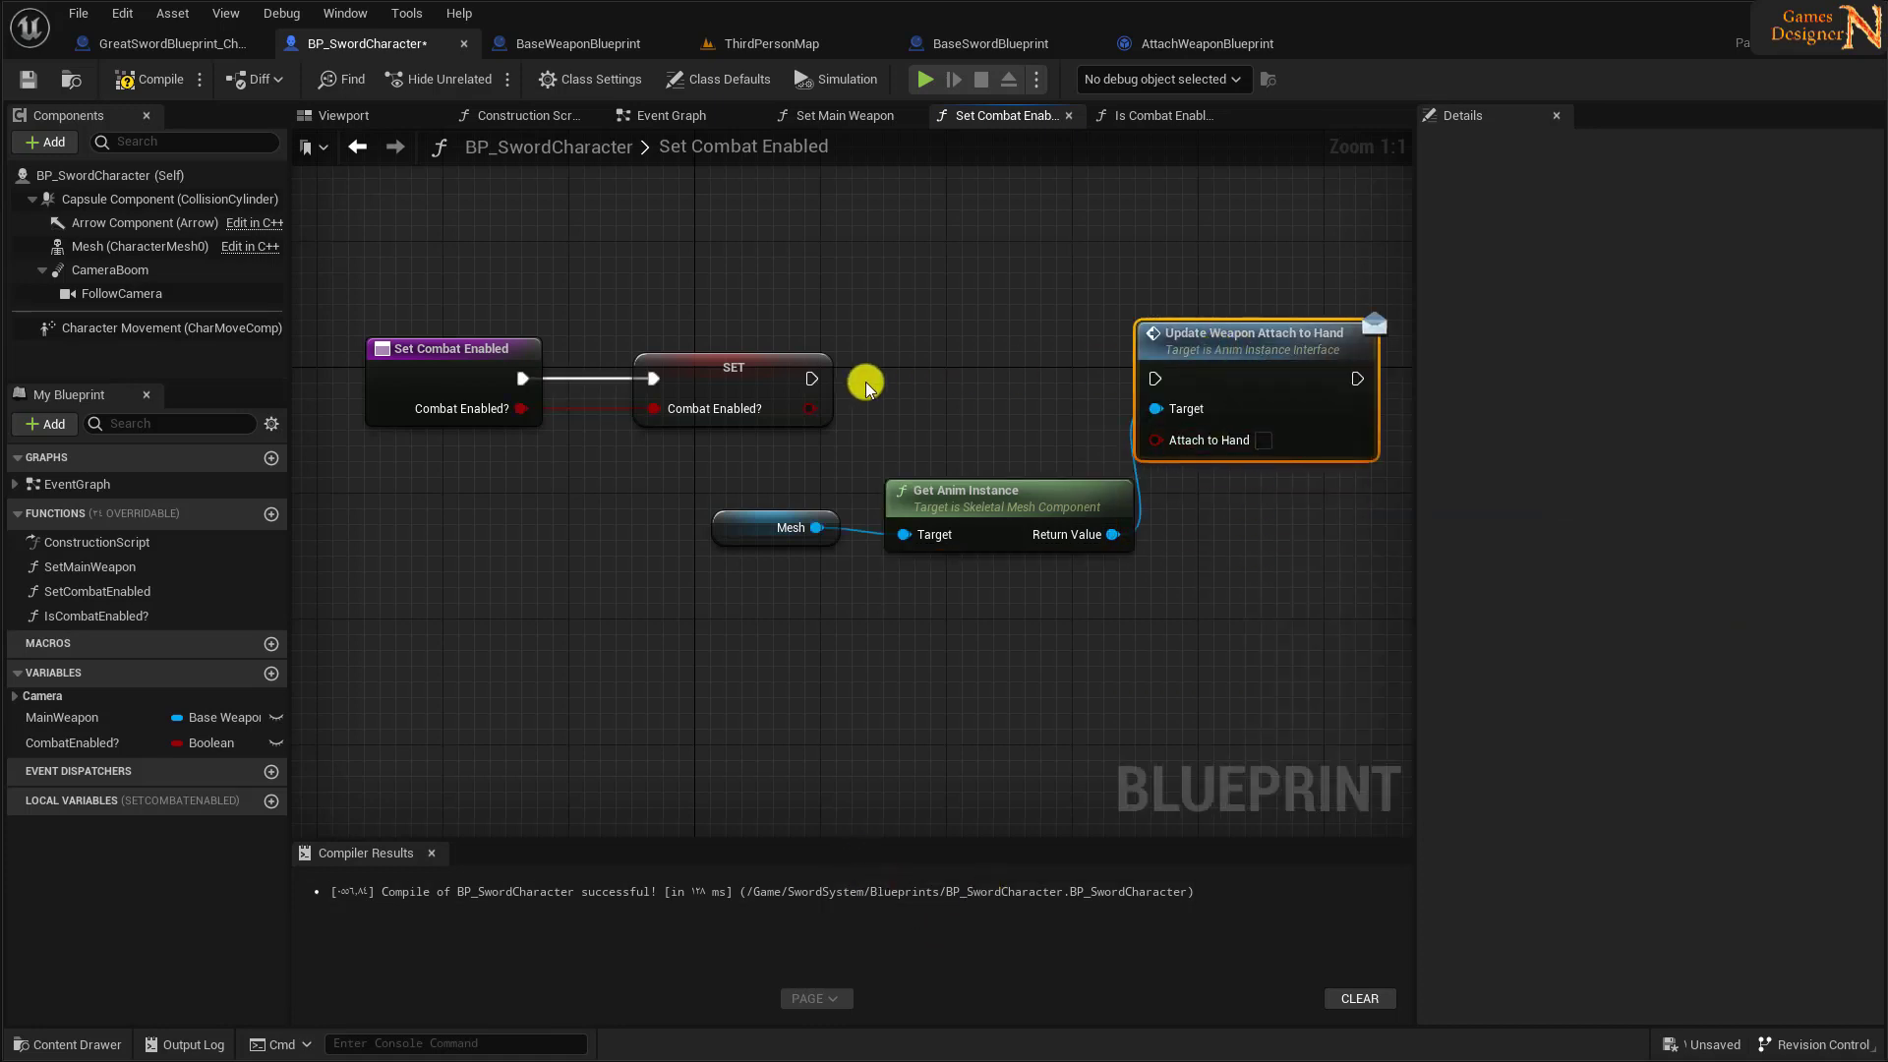
pyautogui.moveTo(816, 377); pyautogui.dragTo(1155, 378)
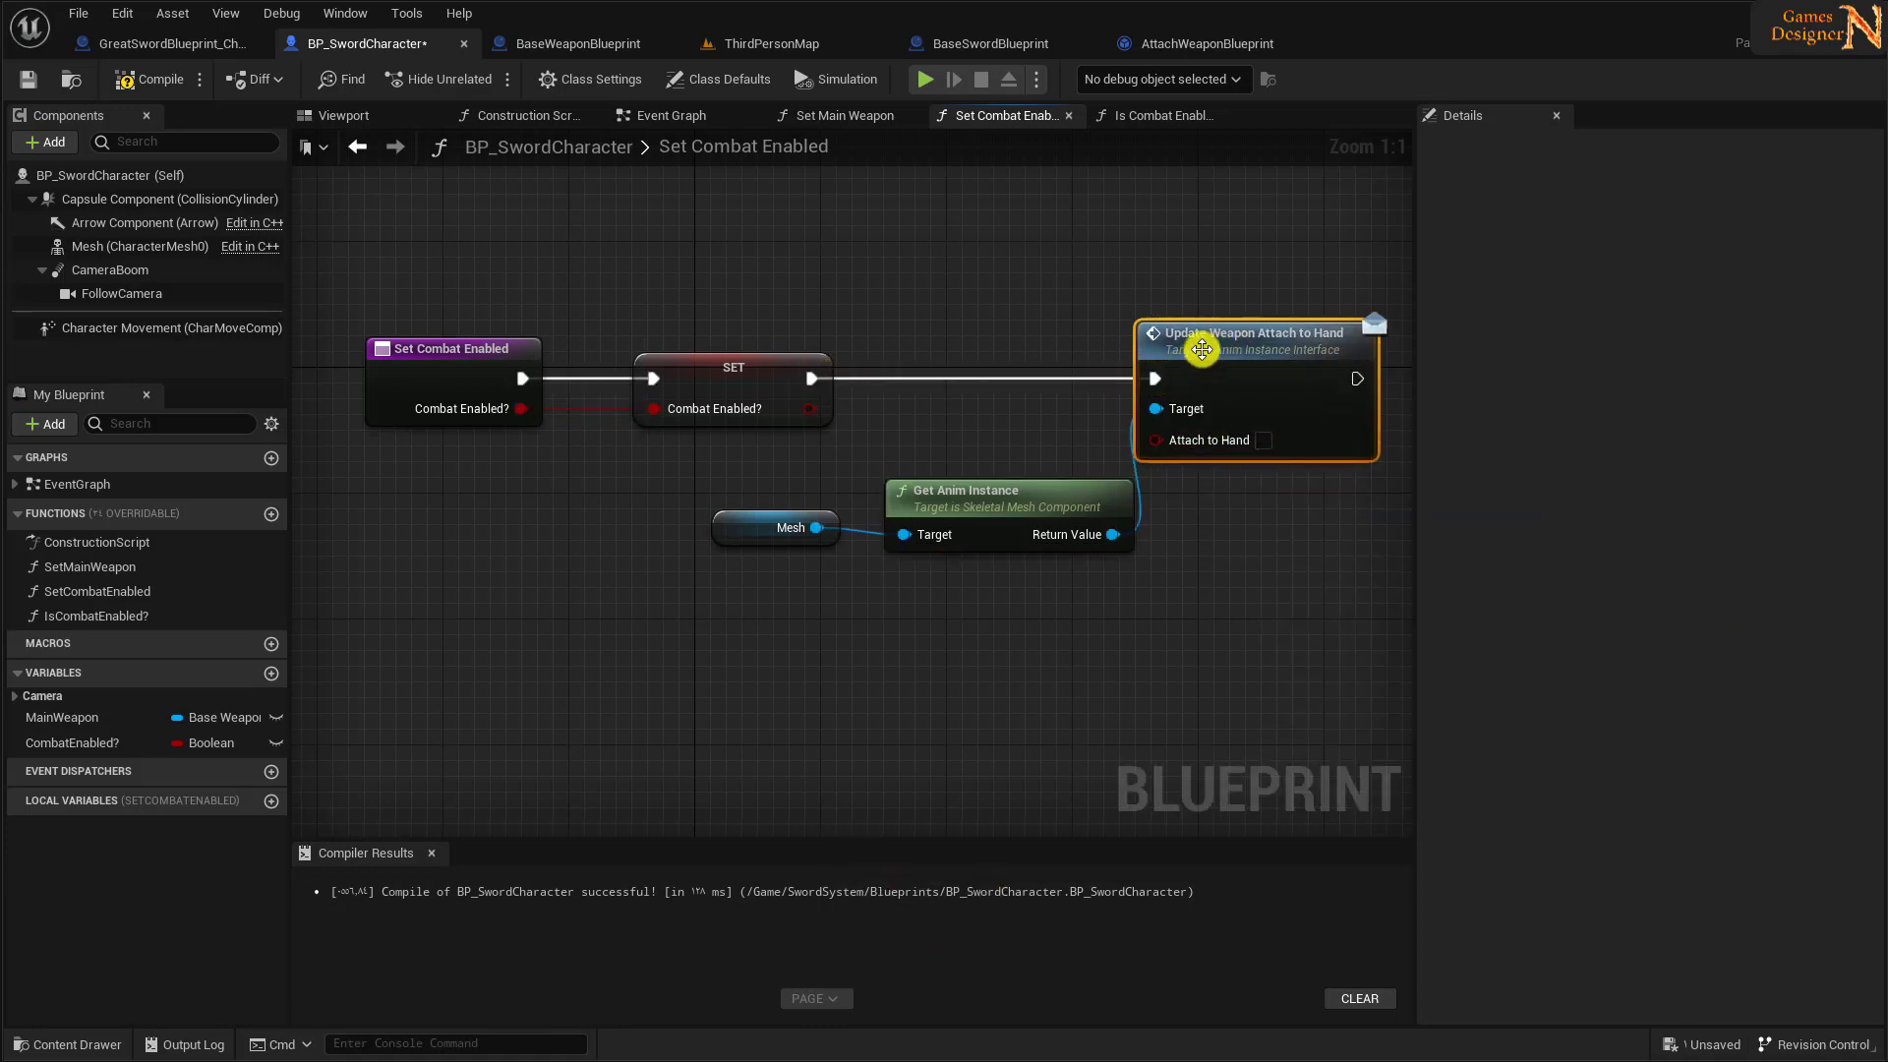
pyautogui.moveTo(827, 410); pyautogui.dragTo(1156, 438)
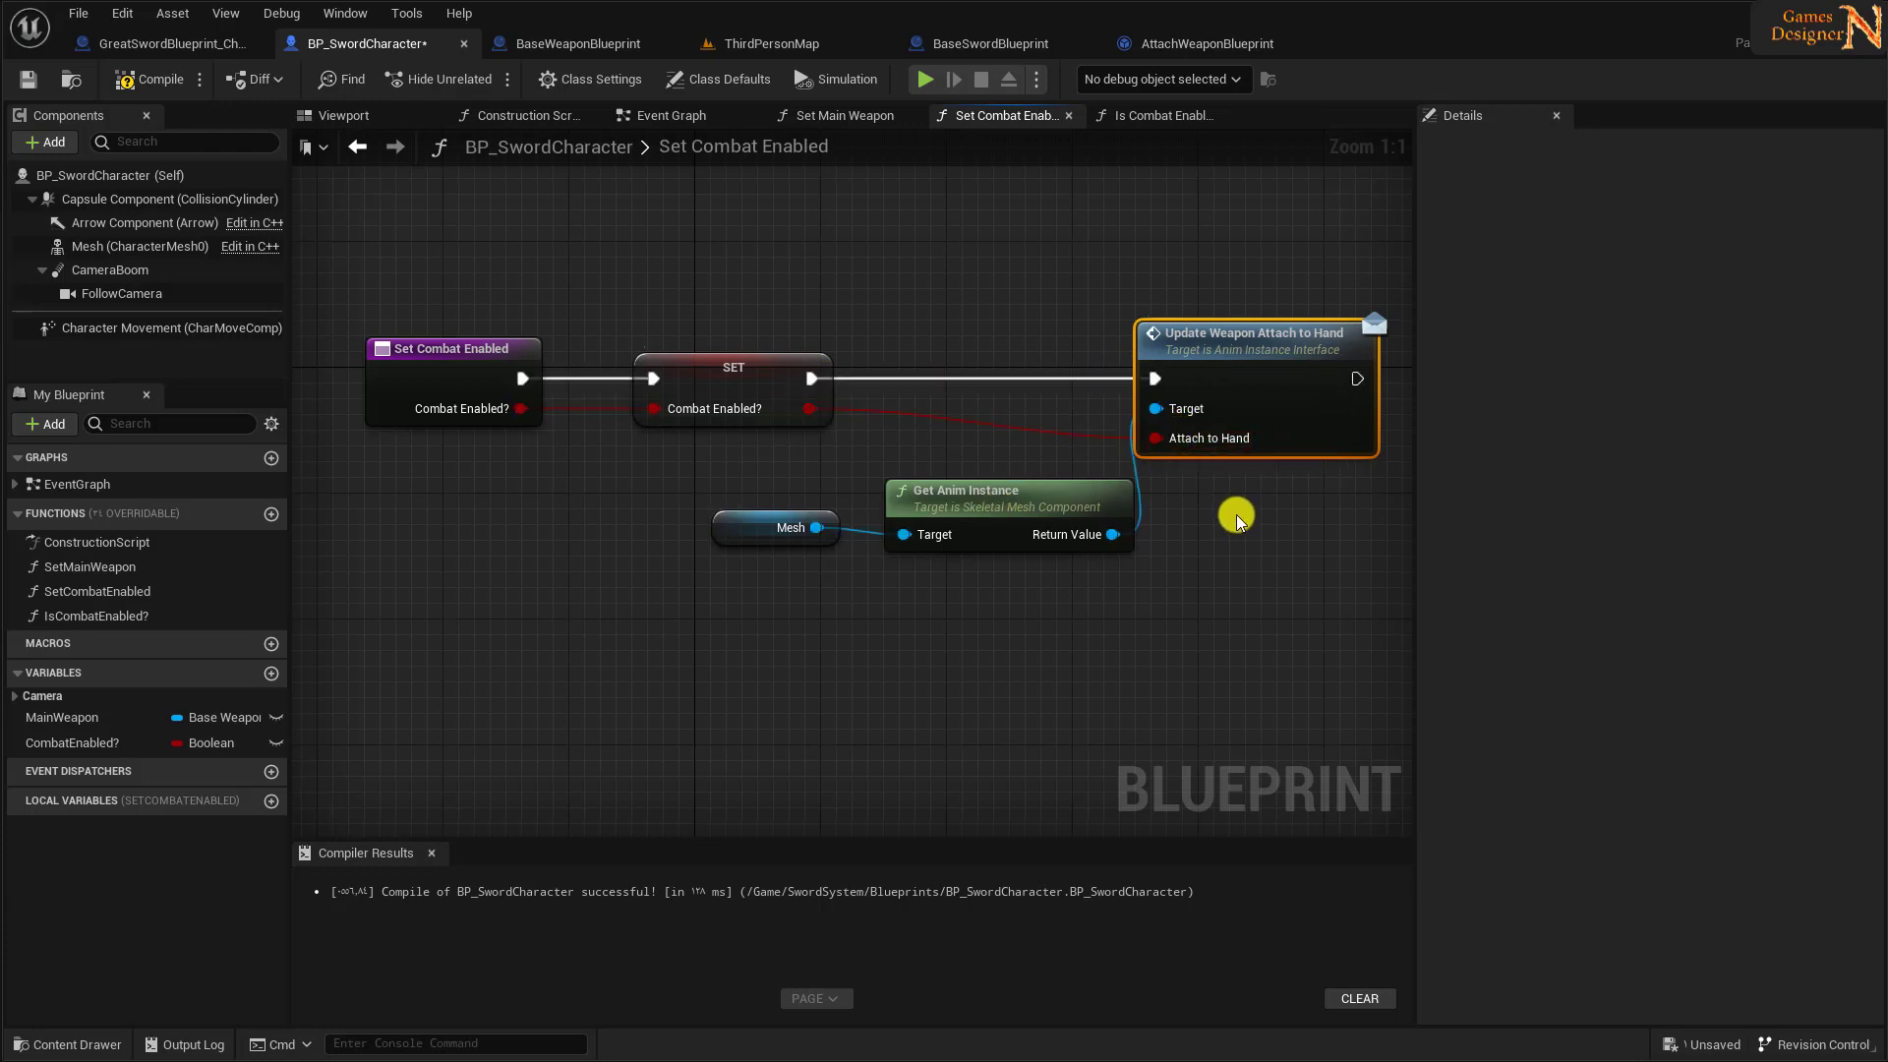
pyautogui.click(147, 79)
pyautogui.moveTo(1258, 317); pyautogui.dragTo(1075, 299, button='right')
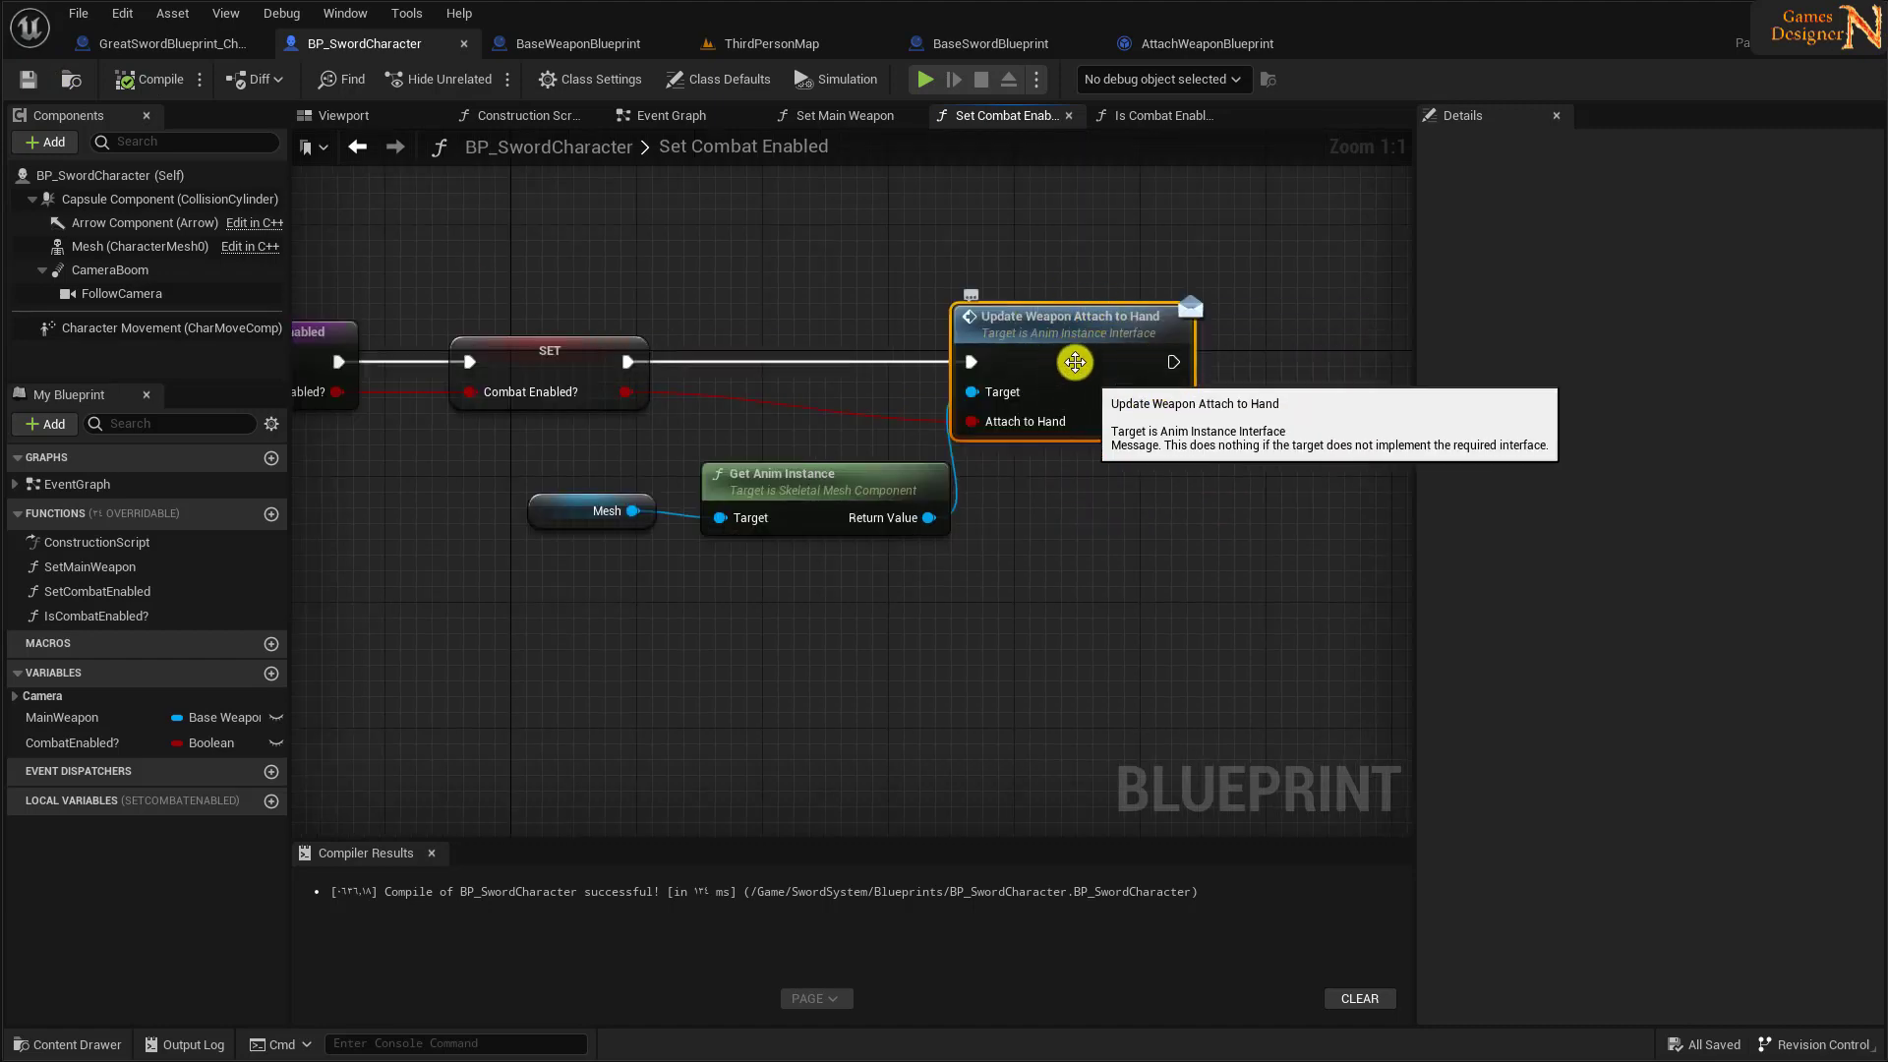
# - Open AnimInstance Interface and rename UpdateWeaponAttachToHand to UpdateCombatEnabled
pyautogui.click(759, 45)
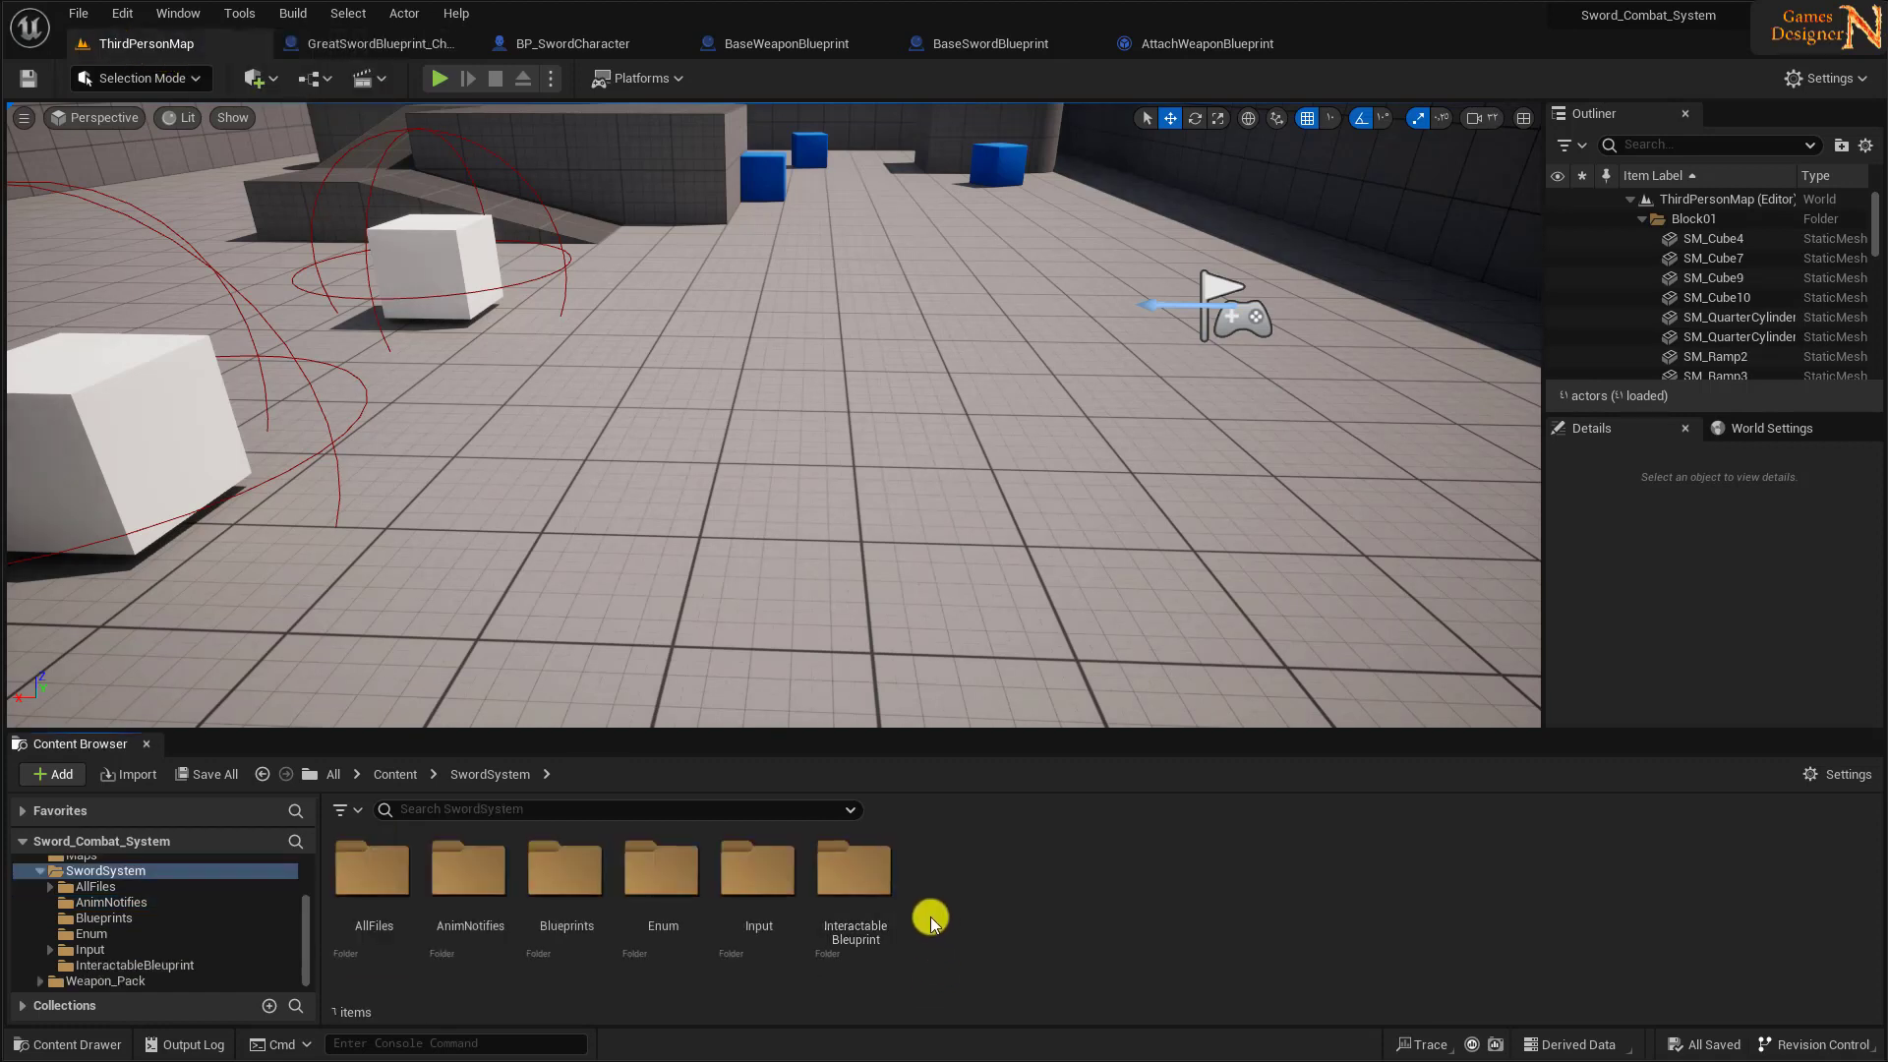
pyautogui.doubleClick(871, 880)
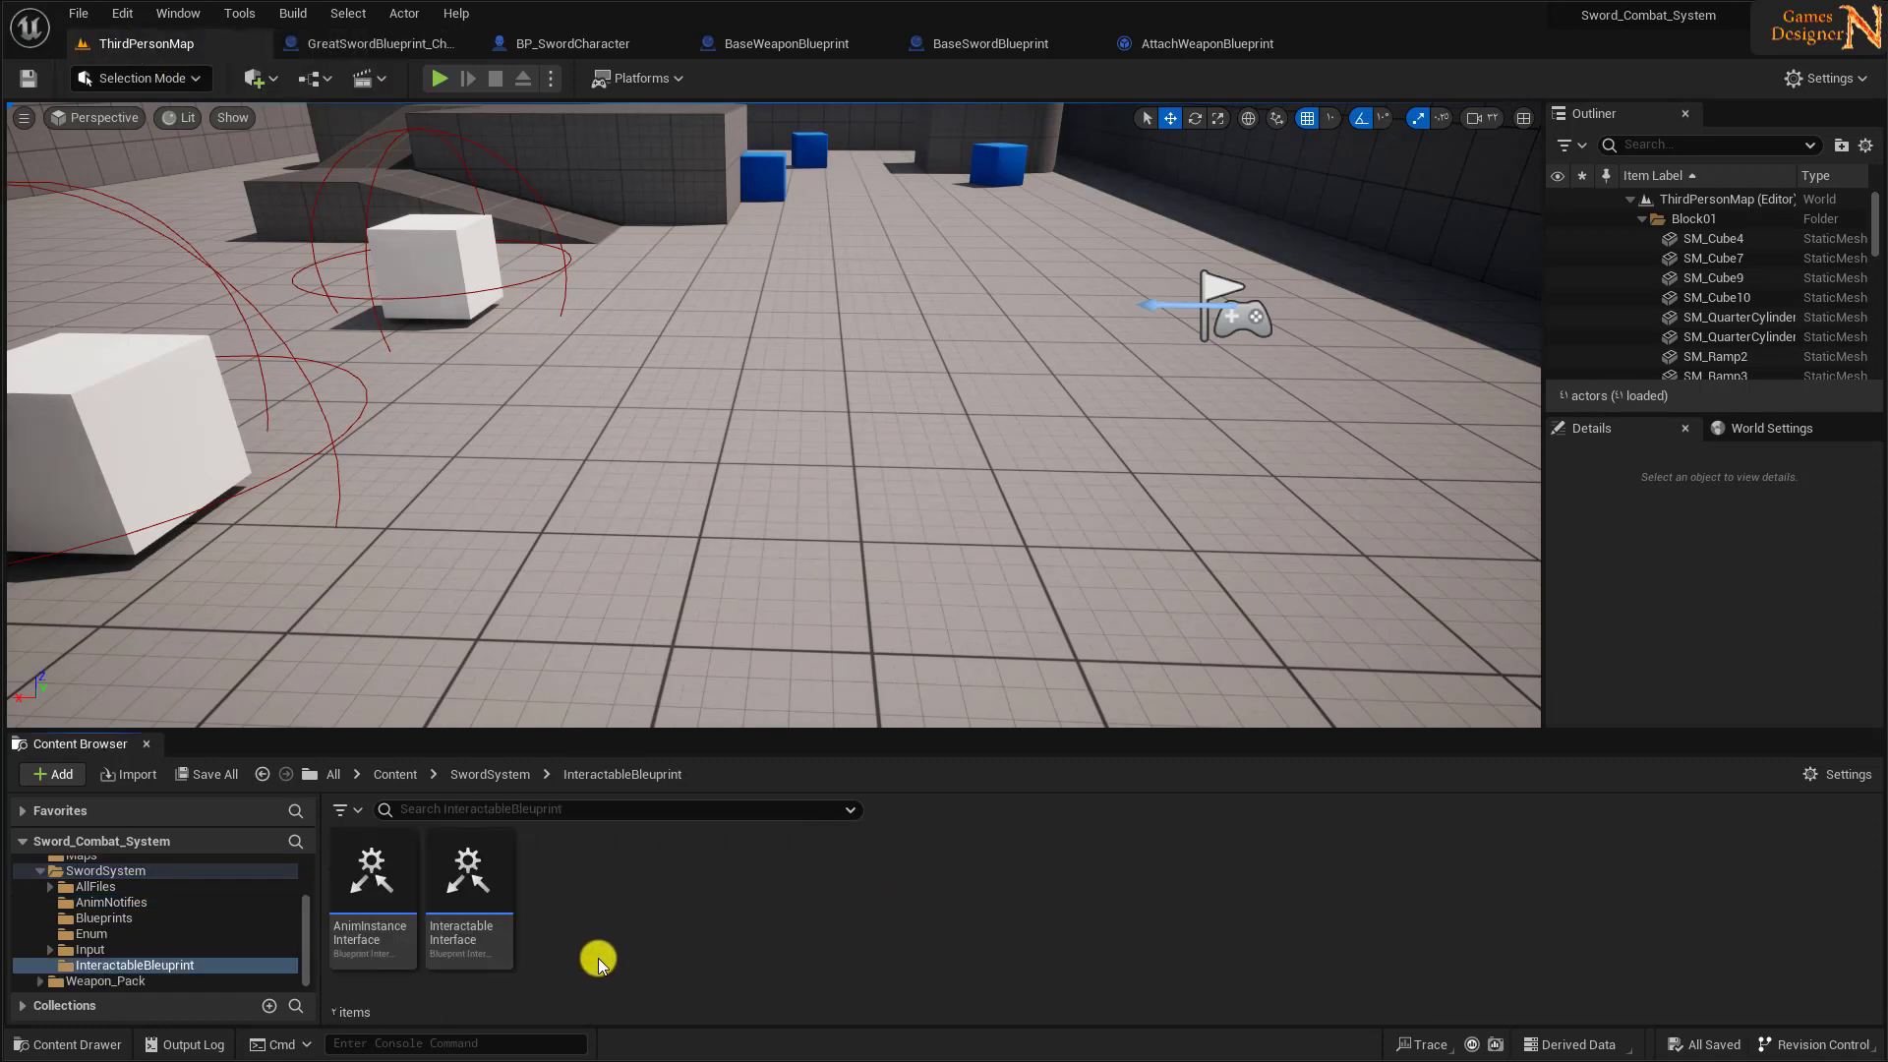
pyautogui.doubleClick(409, 924)
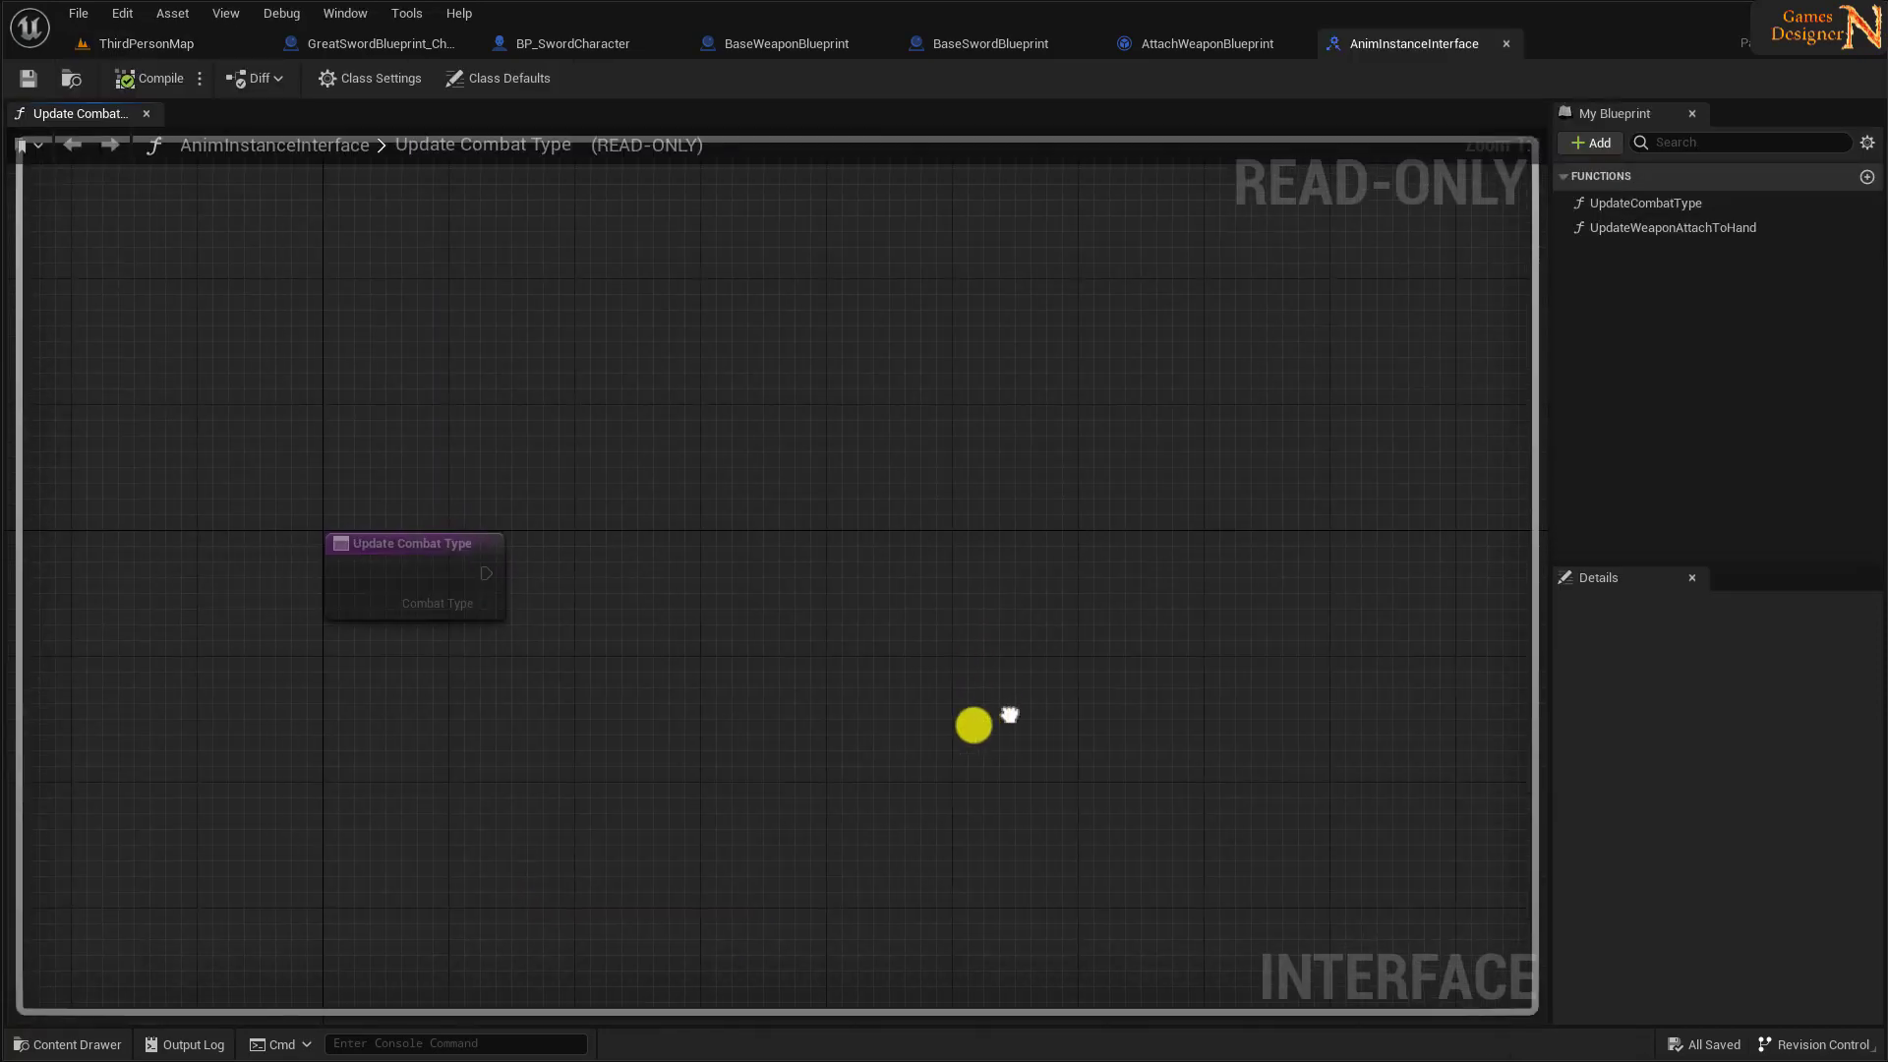
pyautogui.click(1674, 234)
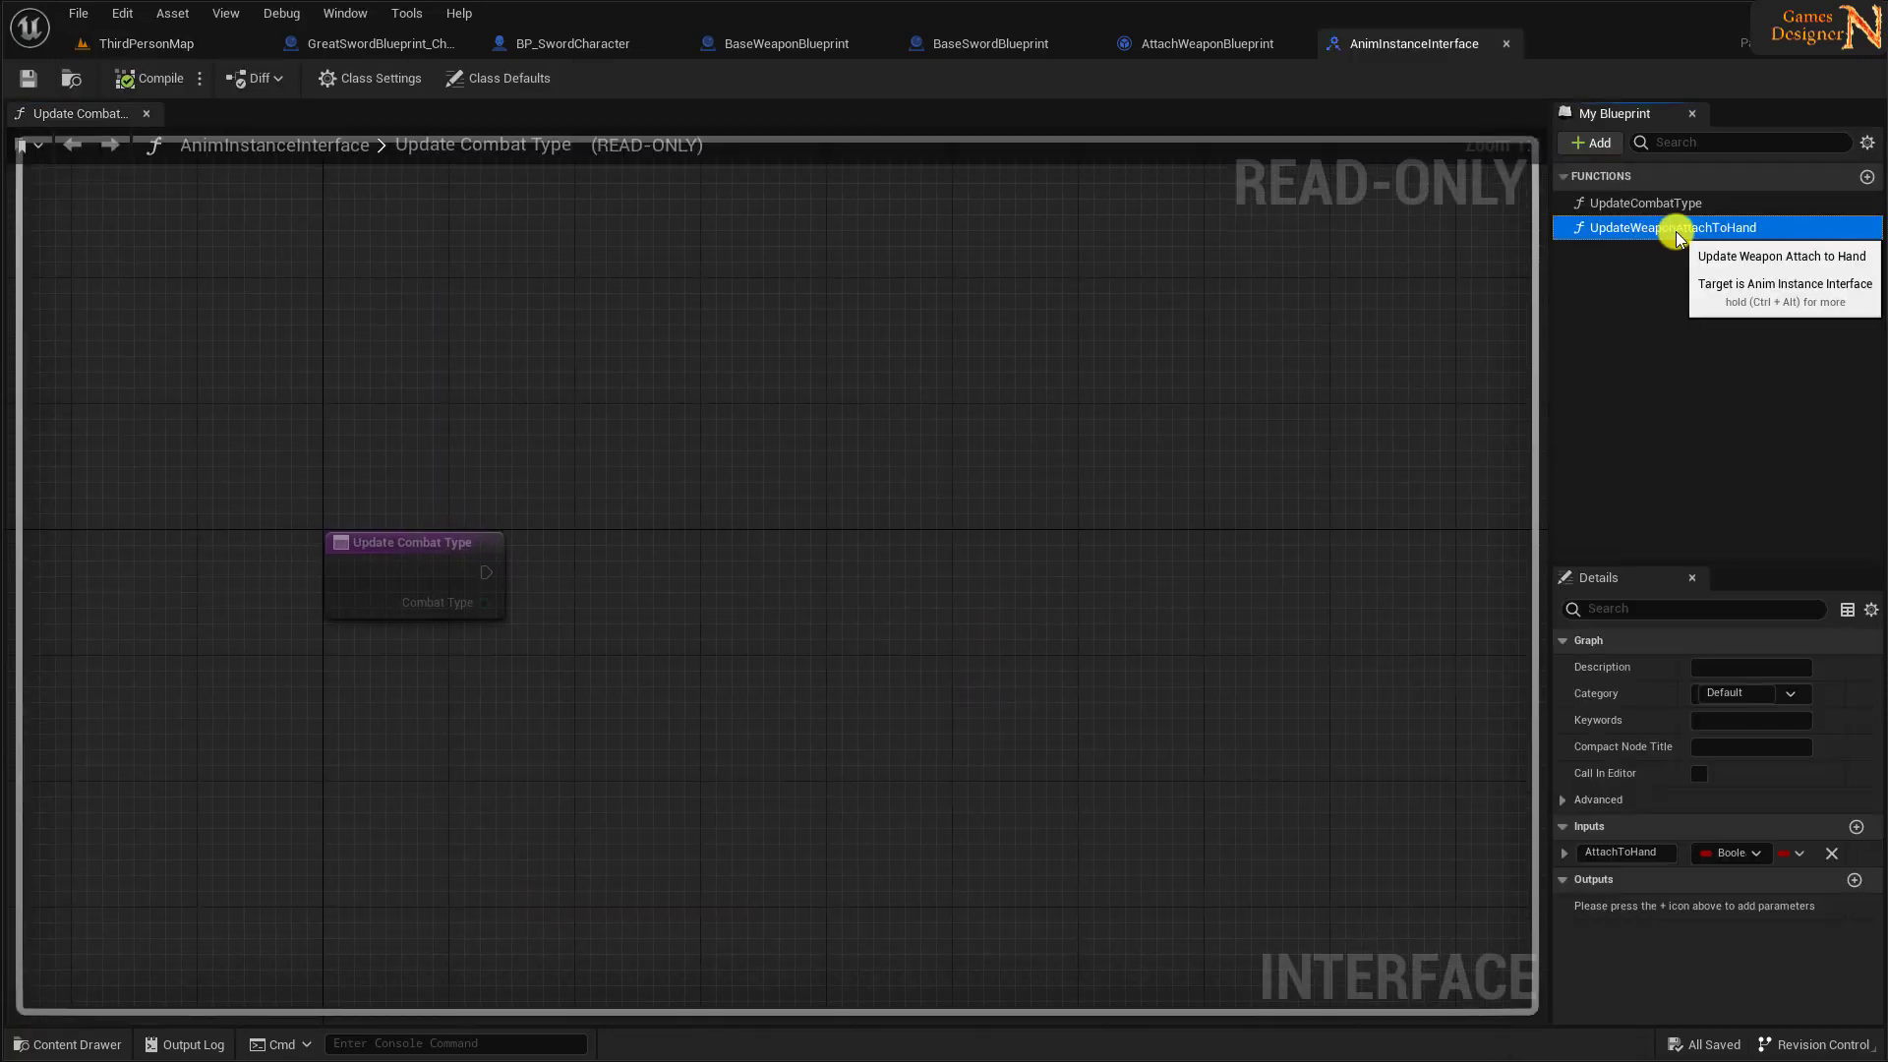
pyautogui.click(1674, 236)
pyautogui.moveTo(1639, 230); pyautogui.dragTo(1767, 231)
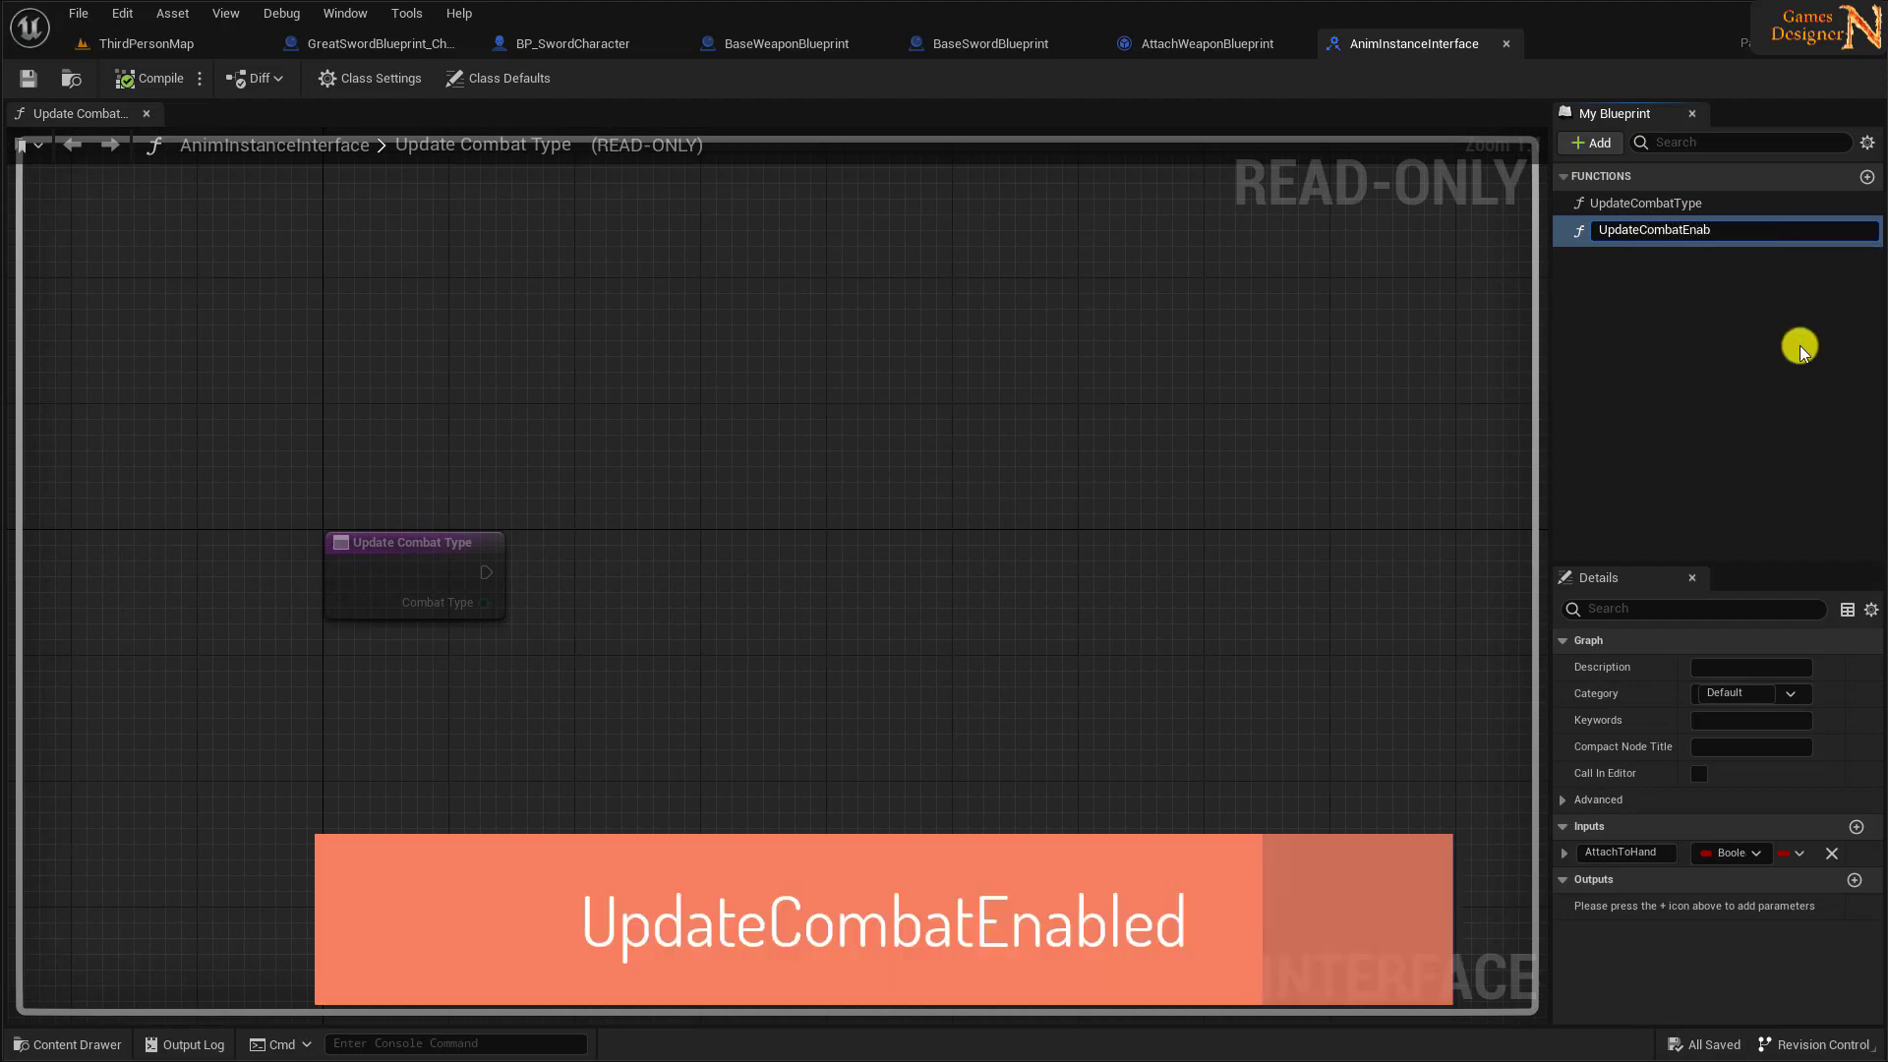
pyautogui.write('d')
pyautogui.press('Return')
# - Rename its AttachToHand input to CombatEnabled, then compile and save the interface
pyautogui.click(1628, 853)
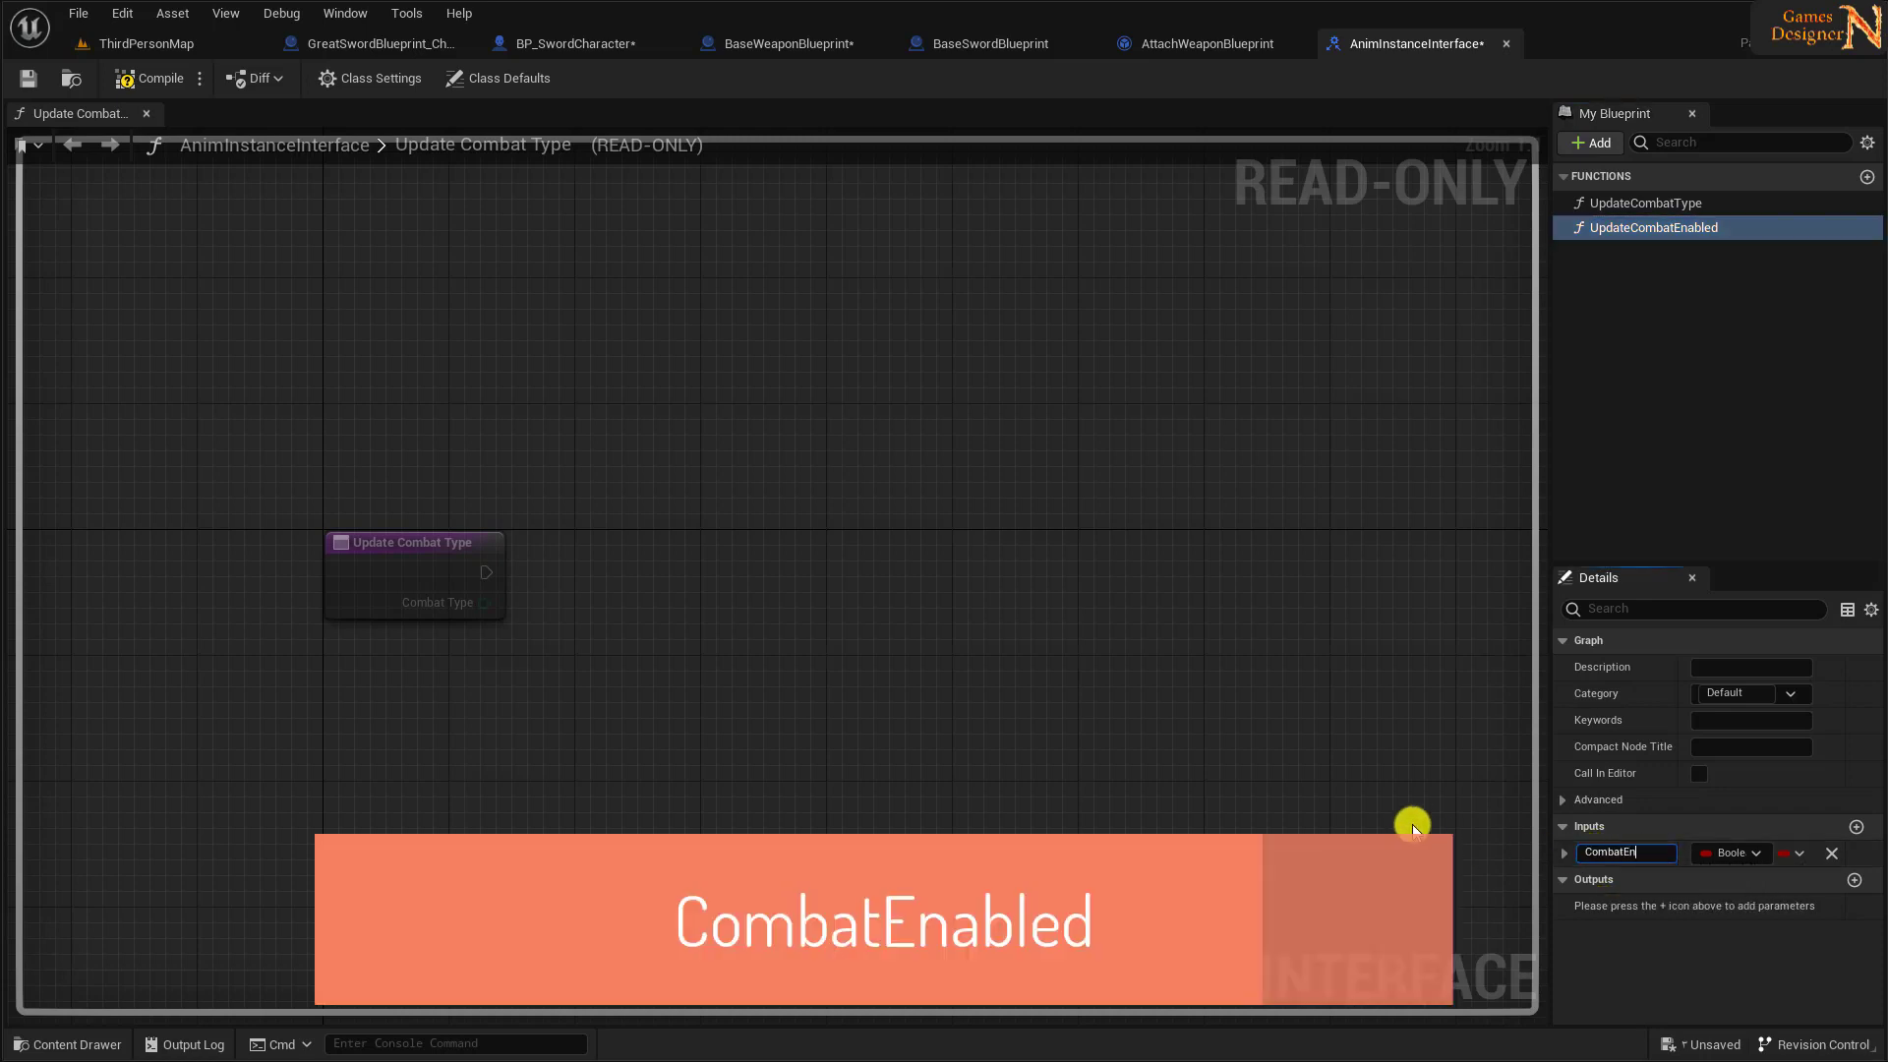
pyautogui.write('abled')
pyautogui.press('Return')
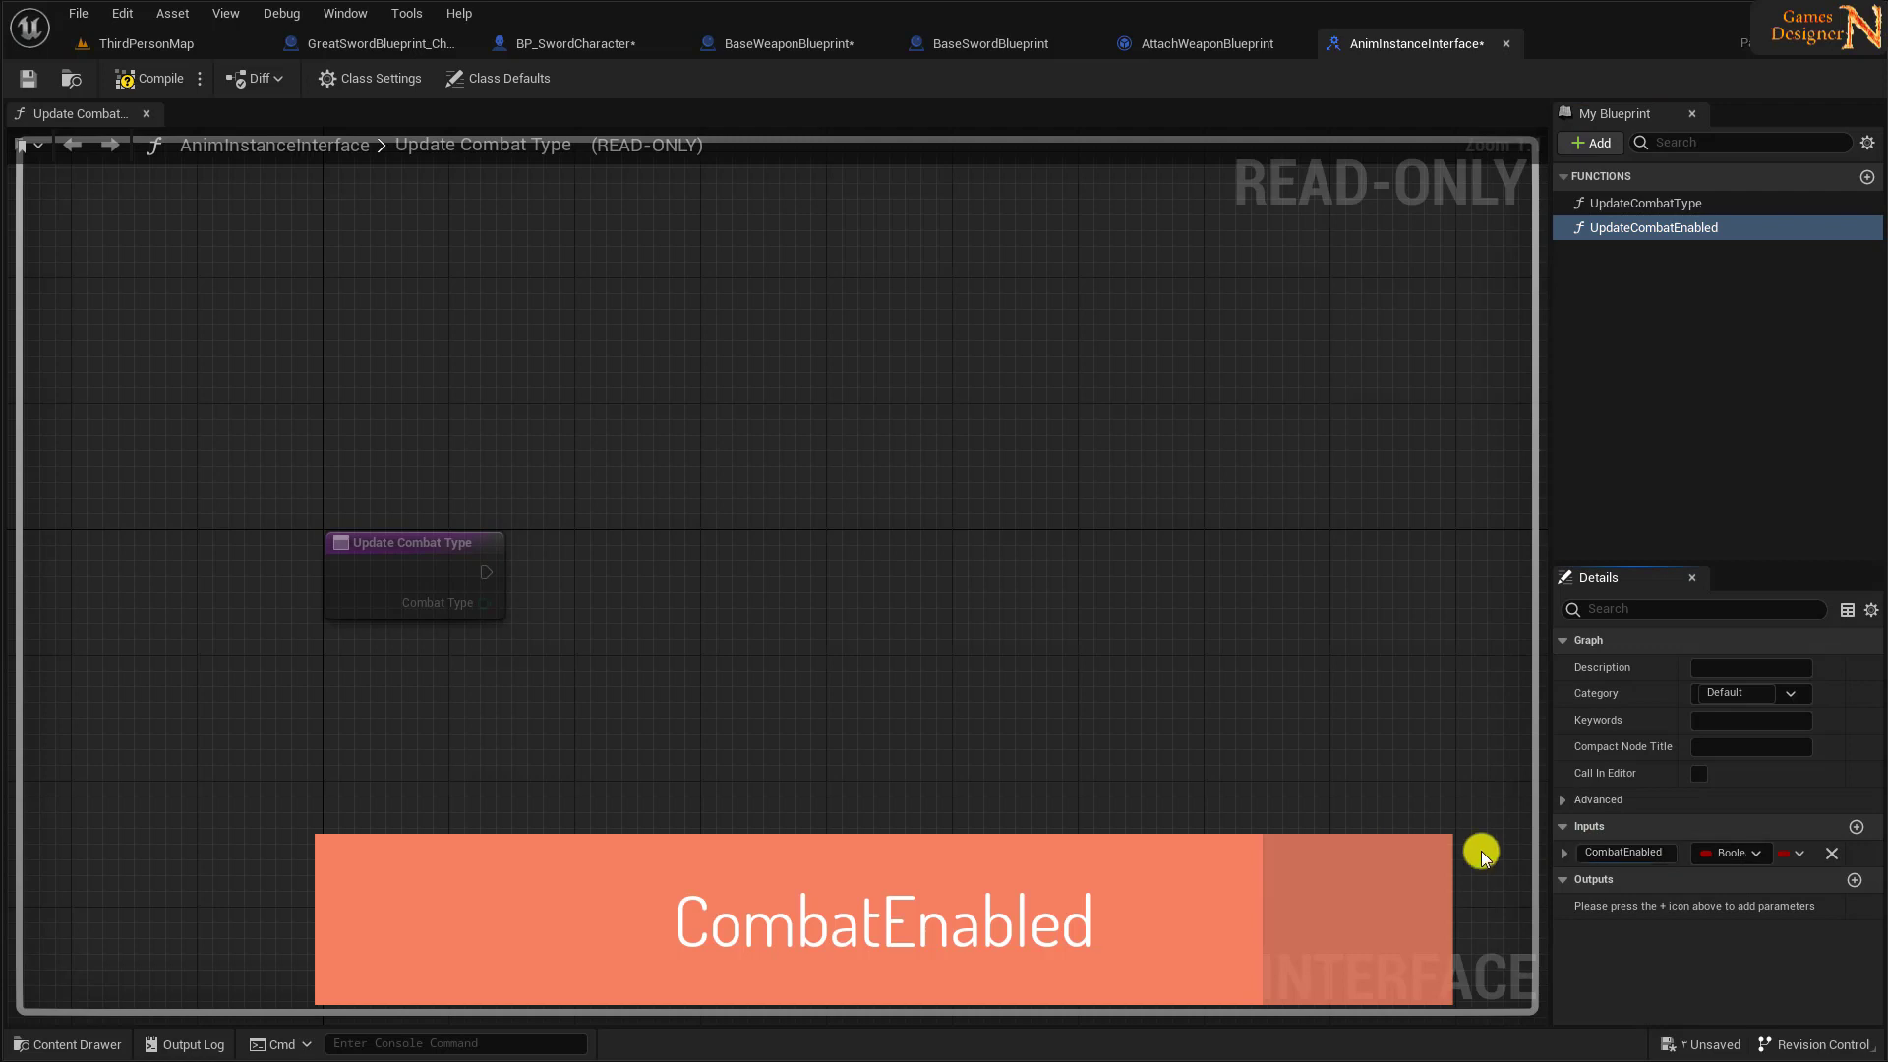
pyautogui.click(28, 77)
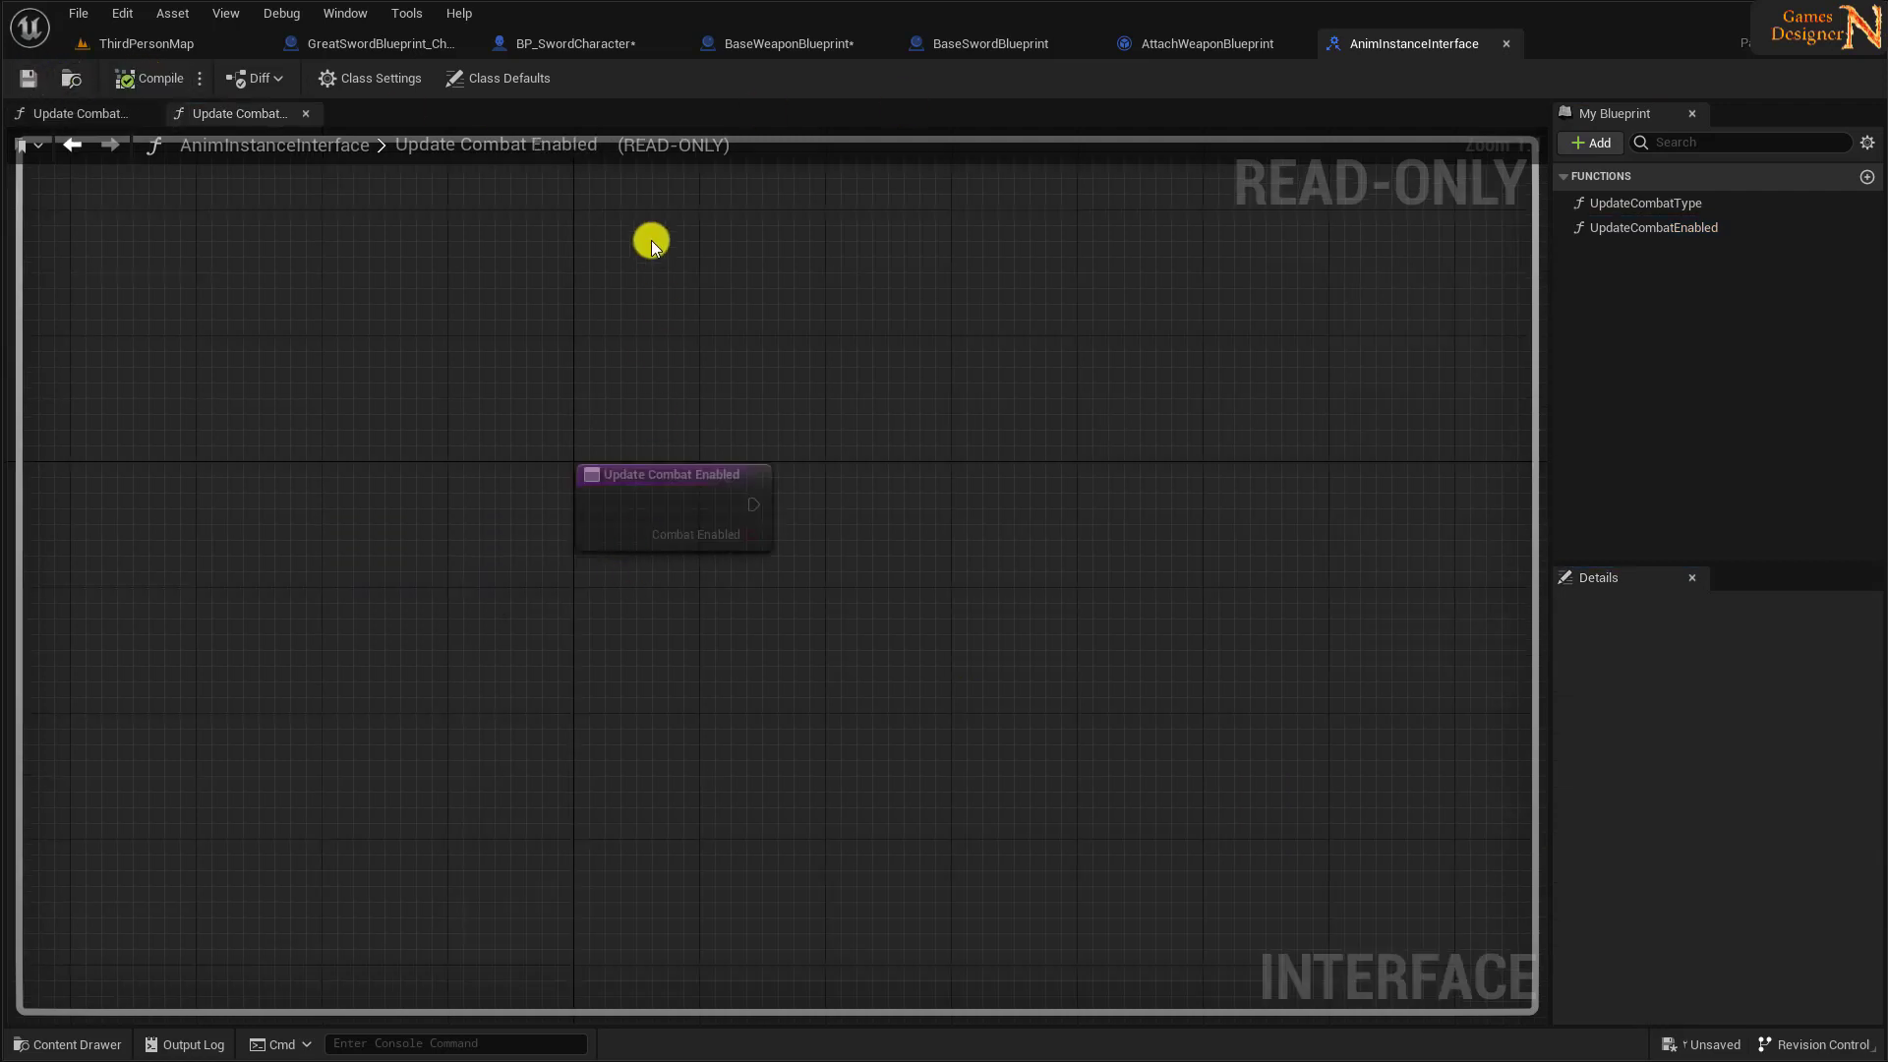
# - In BP_SwordCharacter's Event Graph, replace the Is Attach to Hand check with Is Combat Enabled? feeding a NOT node
pyautogui.click(587, 50)
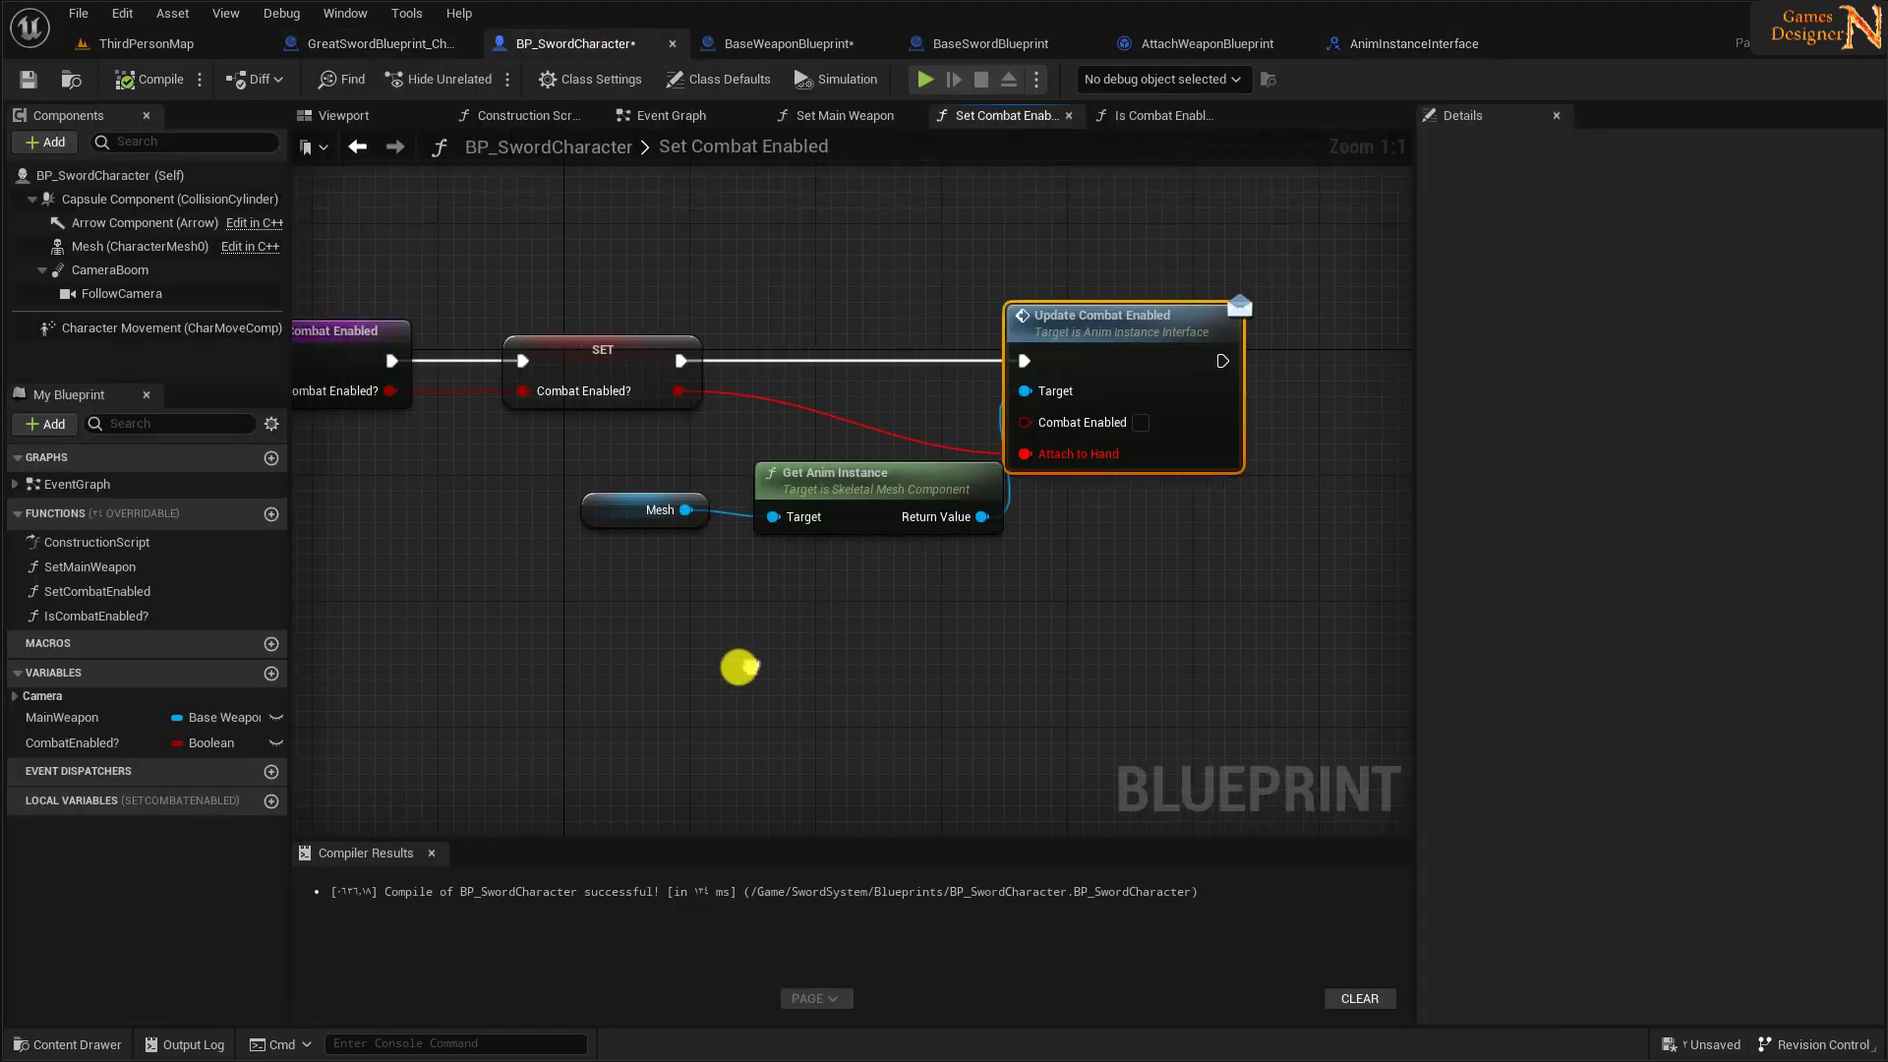
pyautogui.click(665, 114)
pyautogui.moveTo(630, 620); pyautogui.dragTo(860, 558, button='right')
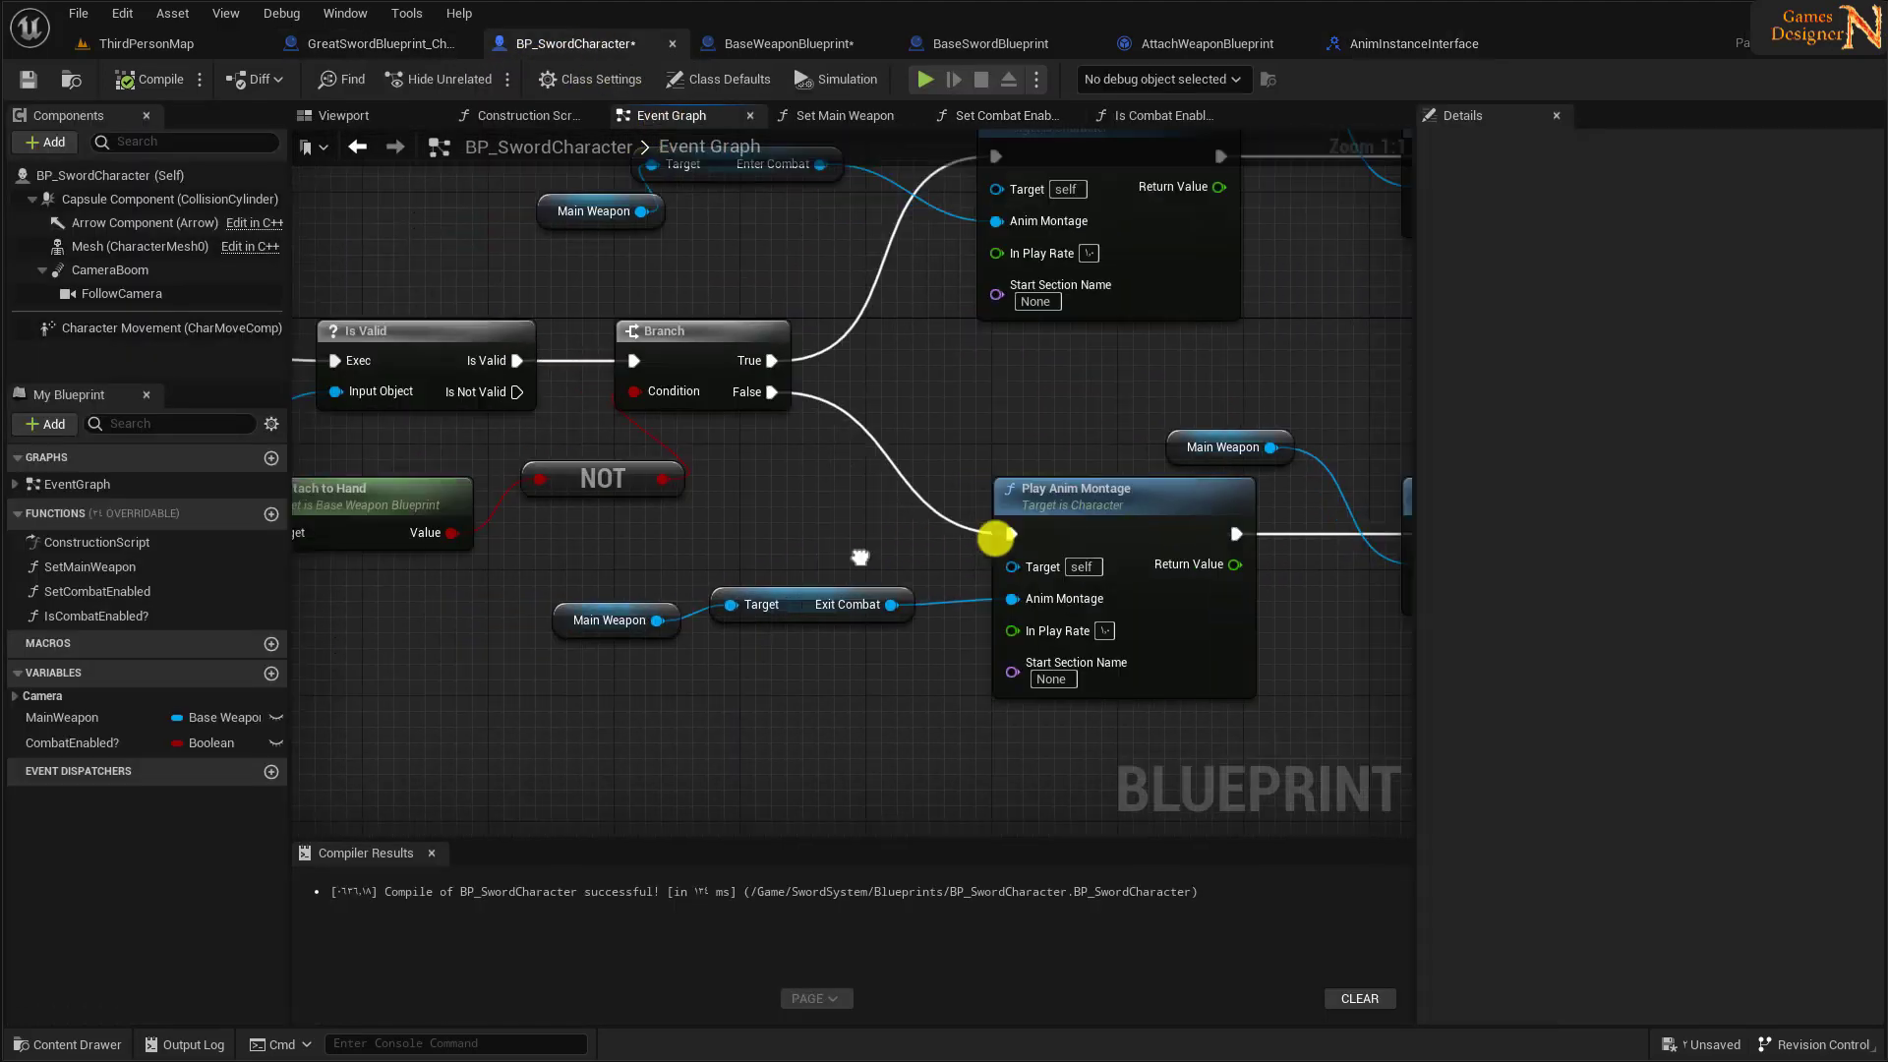
pyautogui.scroll(-1, 1285, 518)
pyautogui.scroll(-2, 1142, 619)
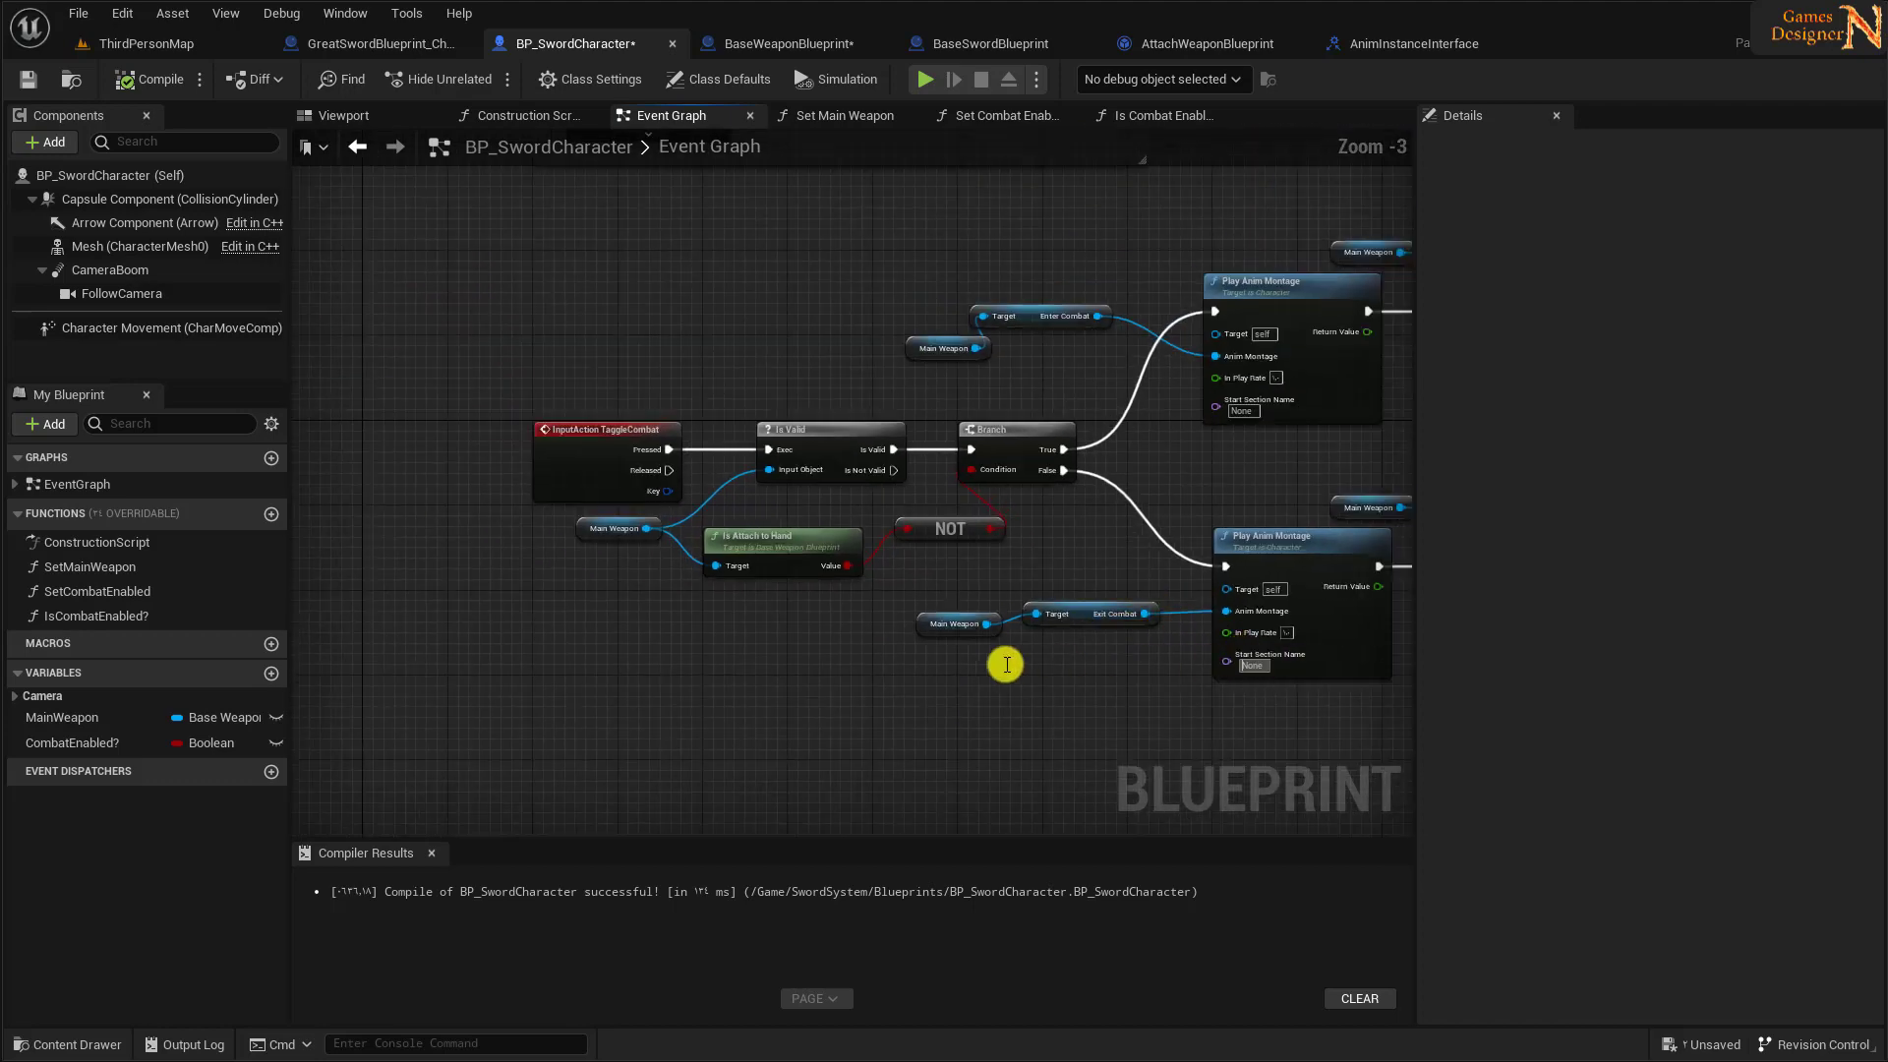
pyautogui.moveTo(900, 701); pyautogui.dragTo(715, 737, button='right')
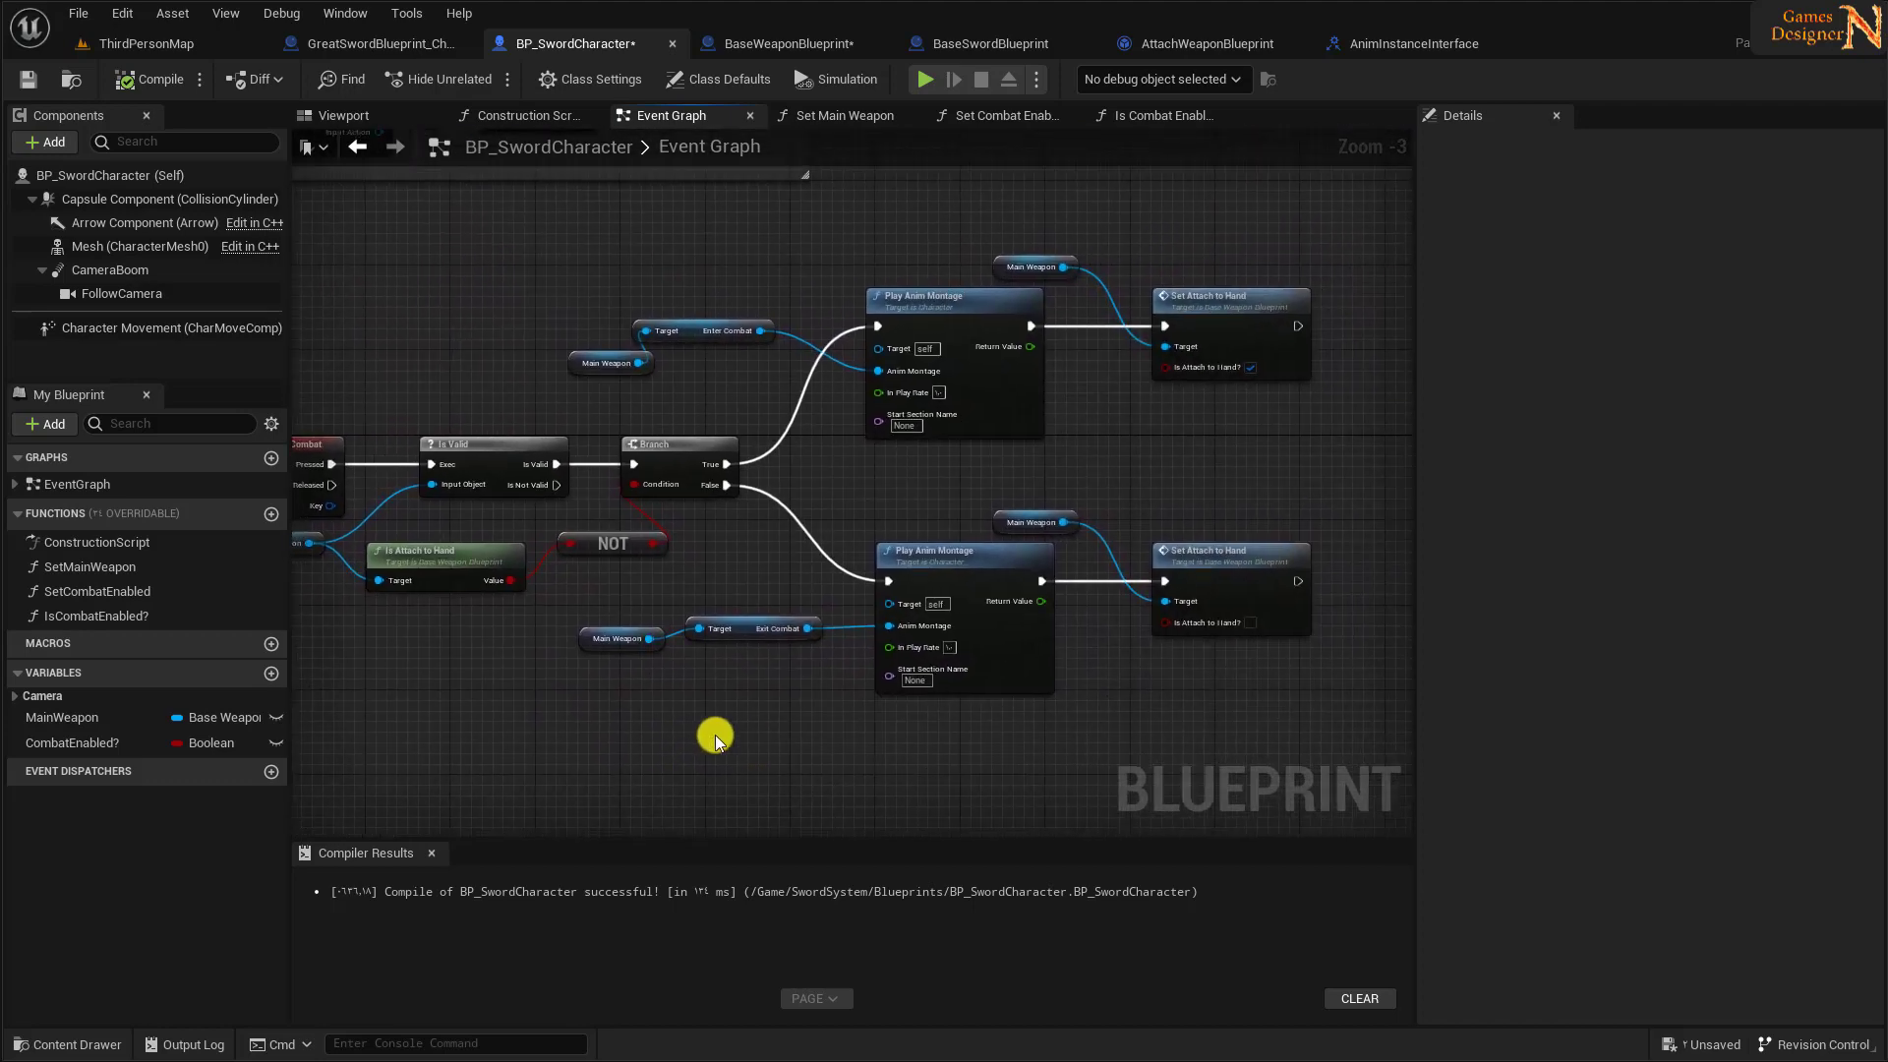
pyautogui.moveTo(678, 278); pyautogui.dragTo(895, 352)
pyautogui.scroll(1, 835, 688)
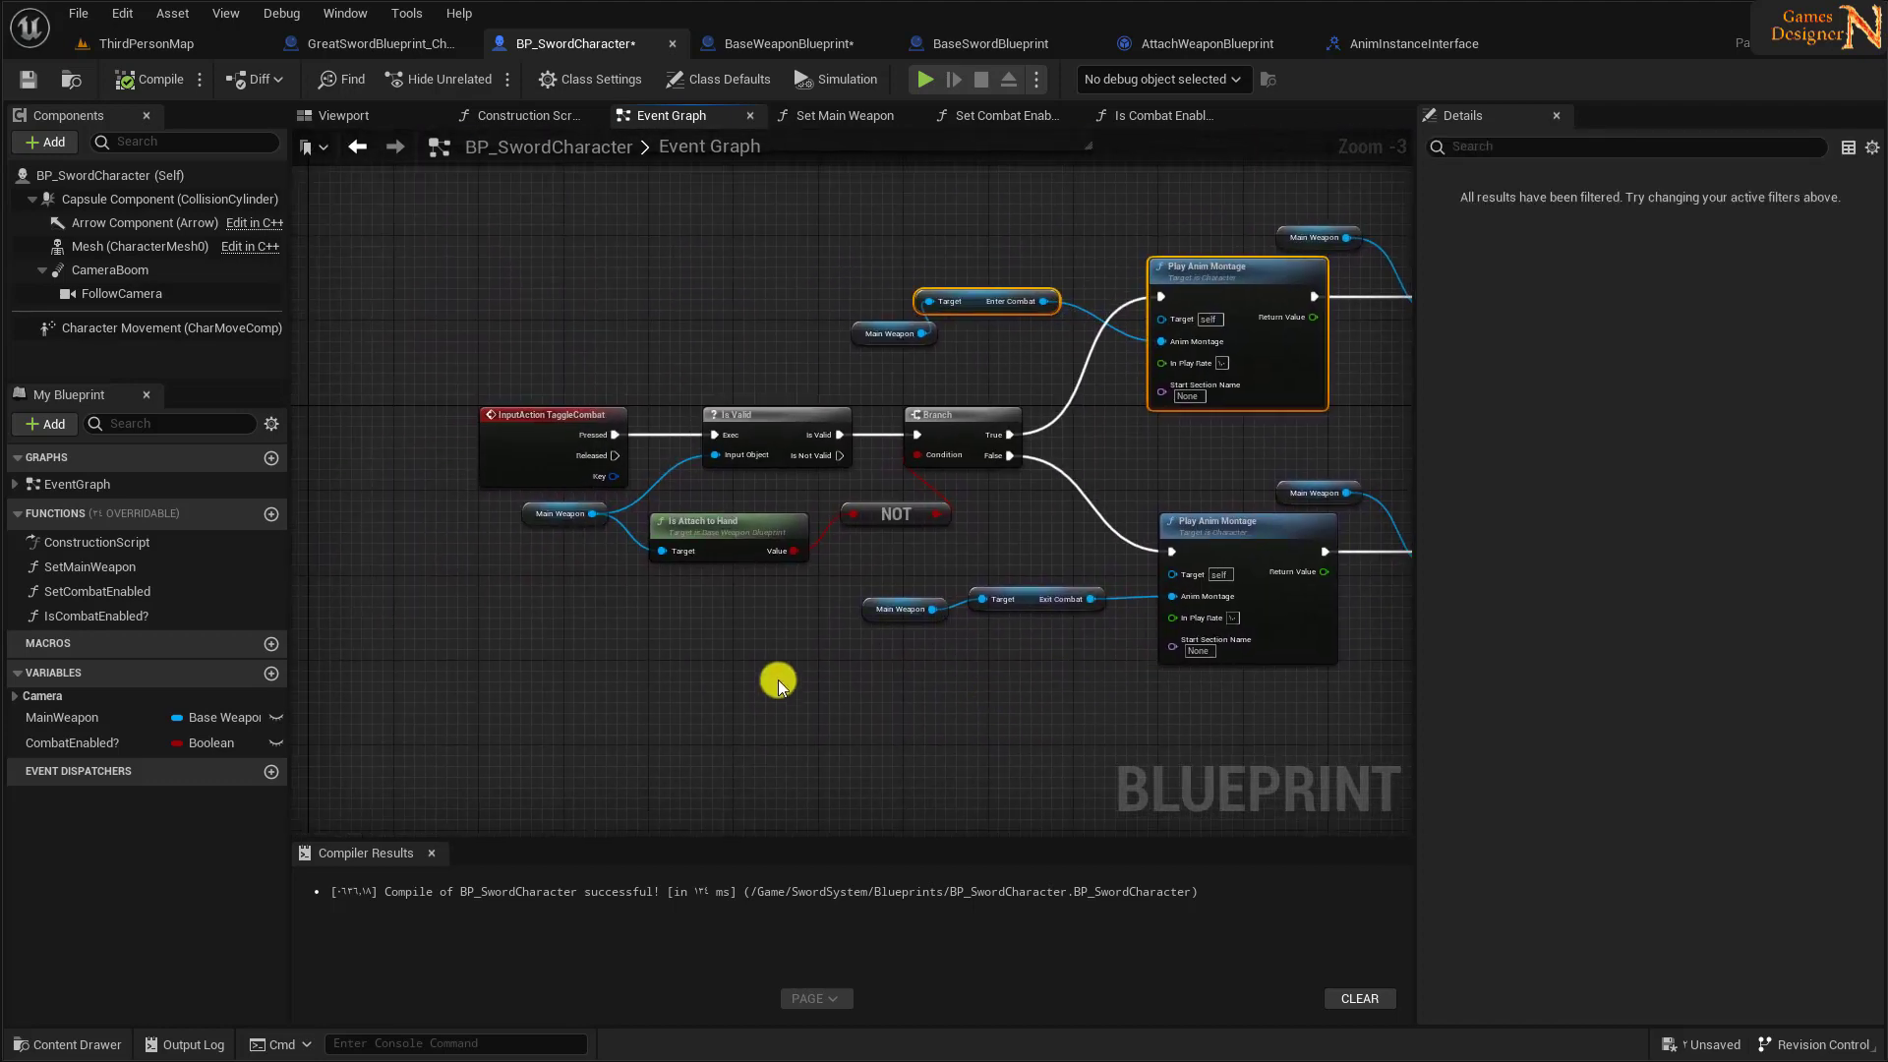
pyautogui.scroll(1, 747, 630)
pyautogui.click(706, 492)
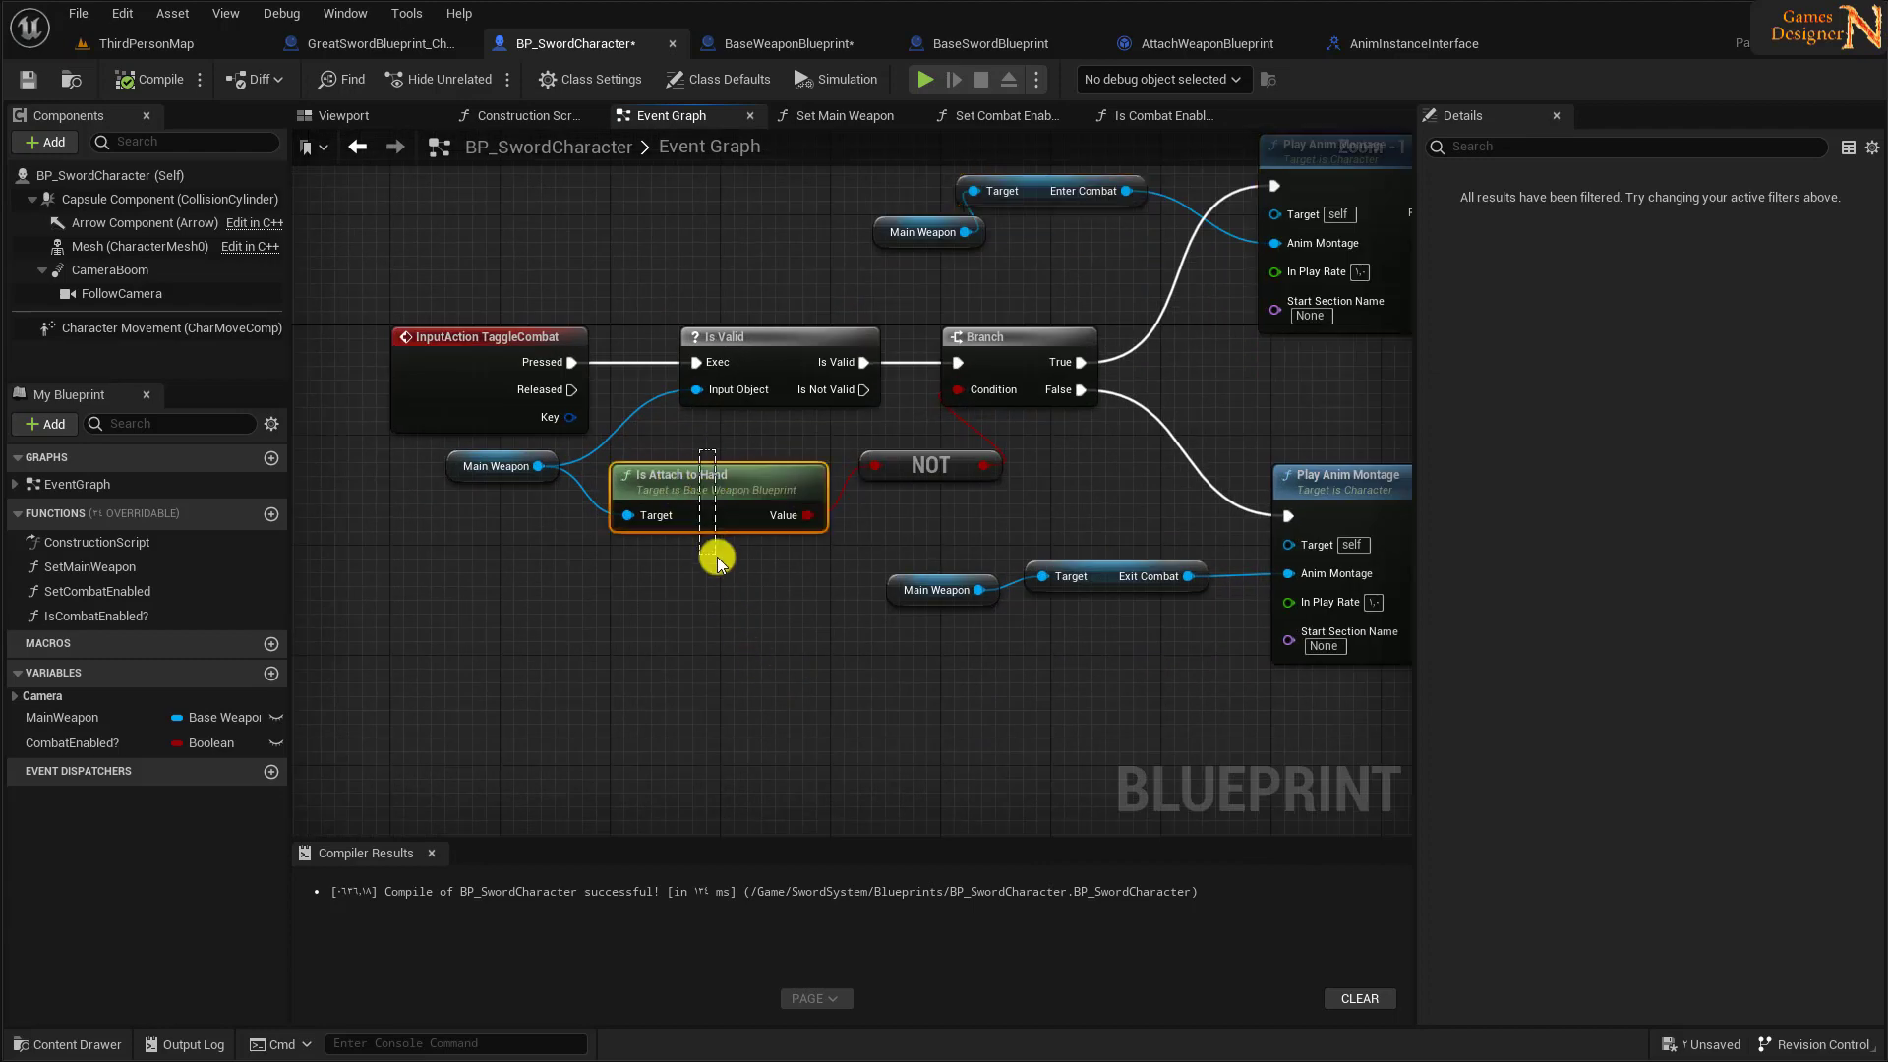
pyautogui.press('Delete')
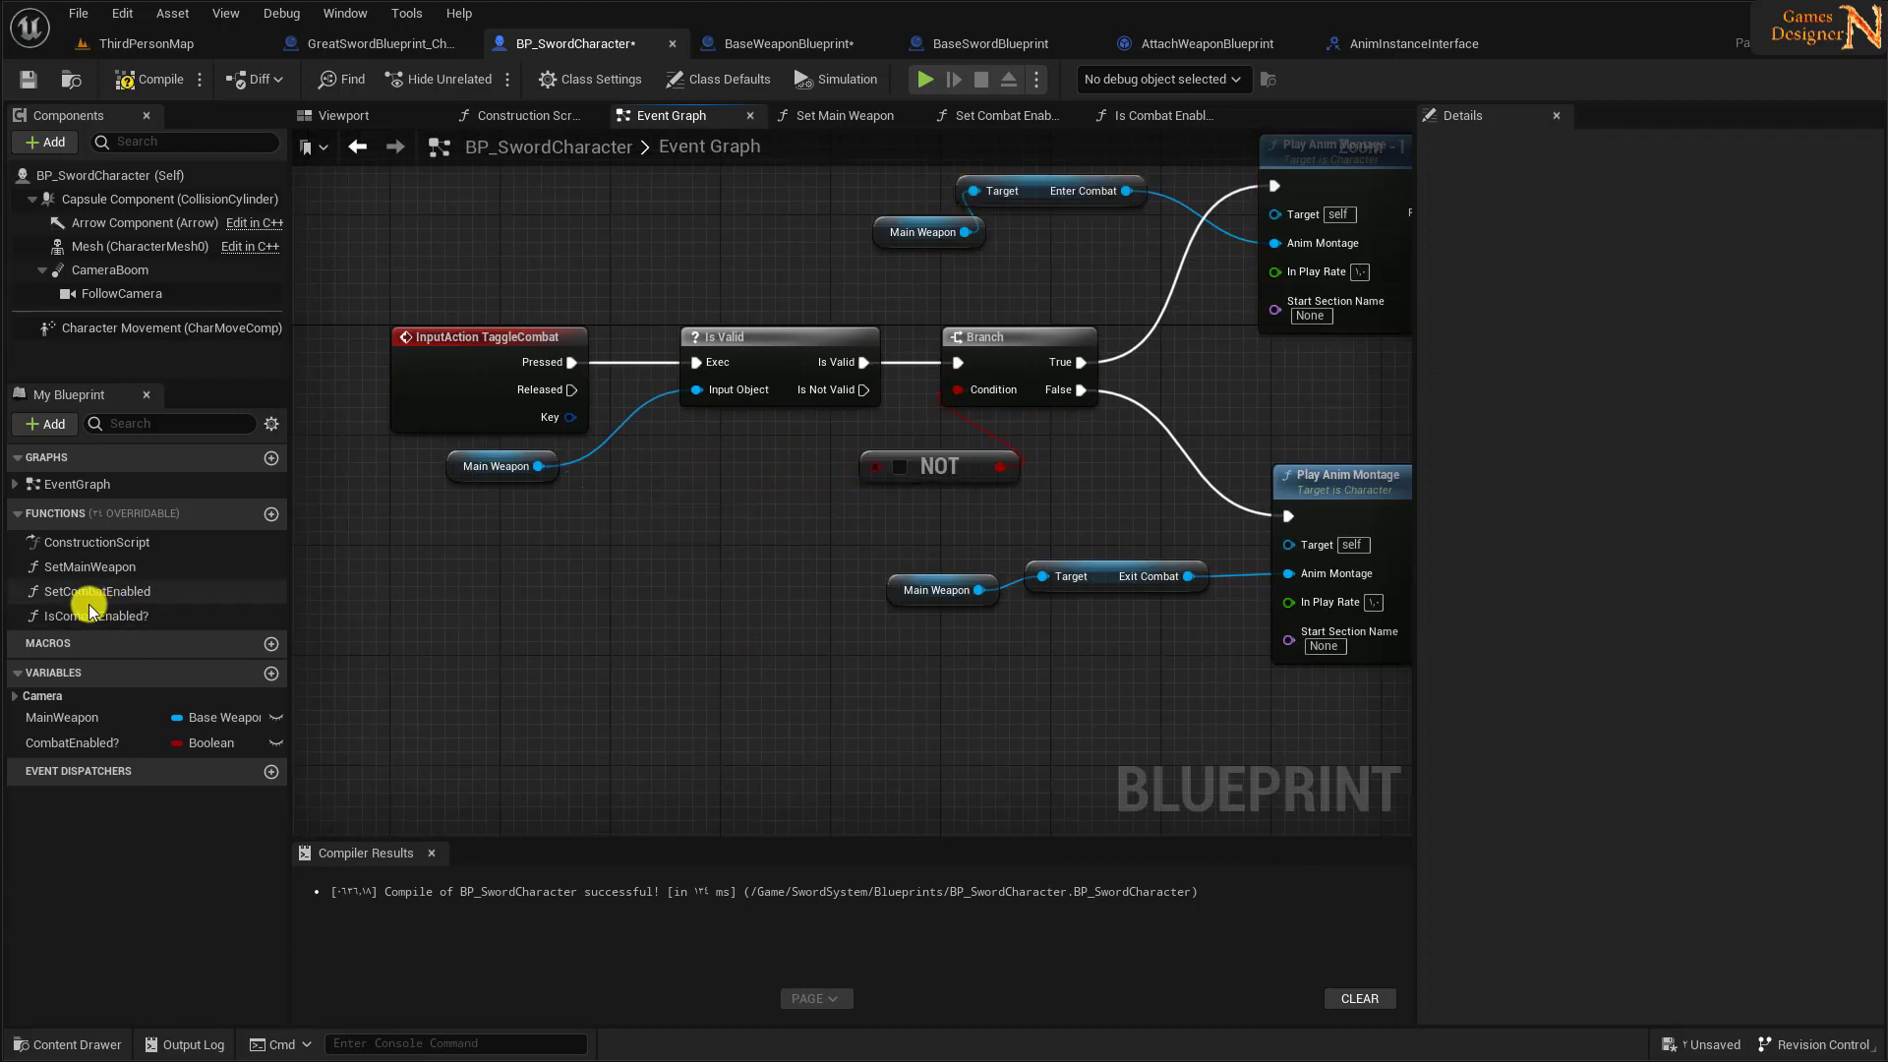
pyautogui.moveTo(118, 615); pyautogui.dragTo(641, 482)
pyautogui.moveTo(779, 512); pyautogui.dragTo(867, 473)
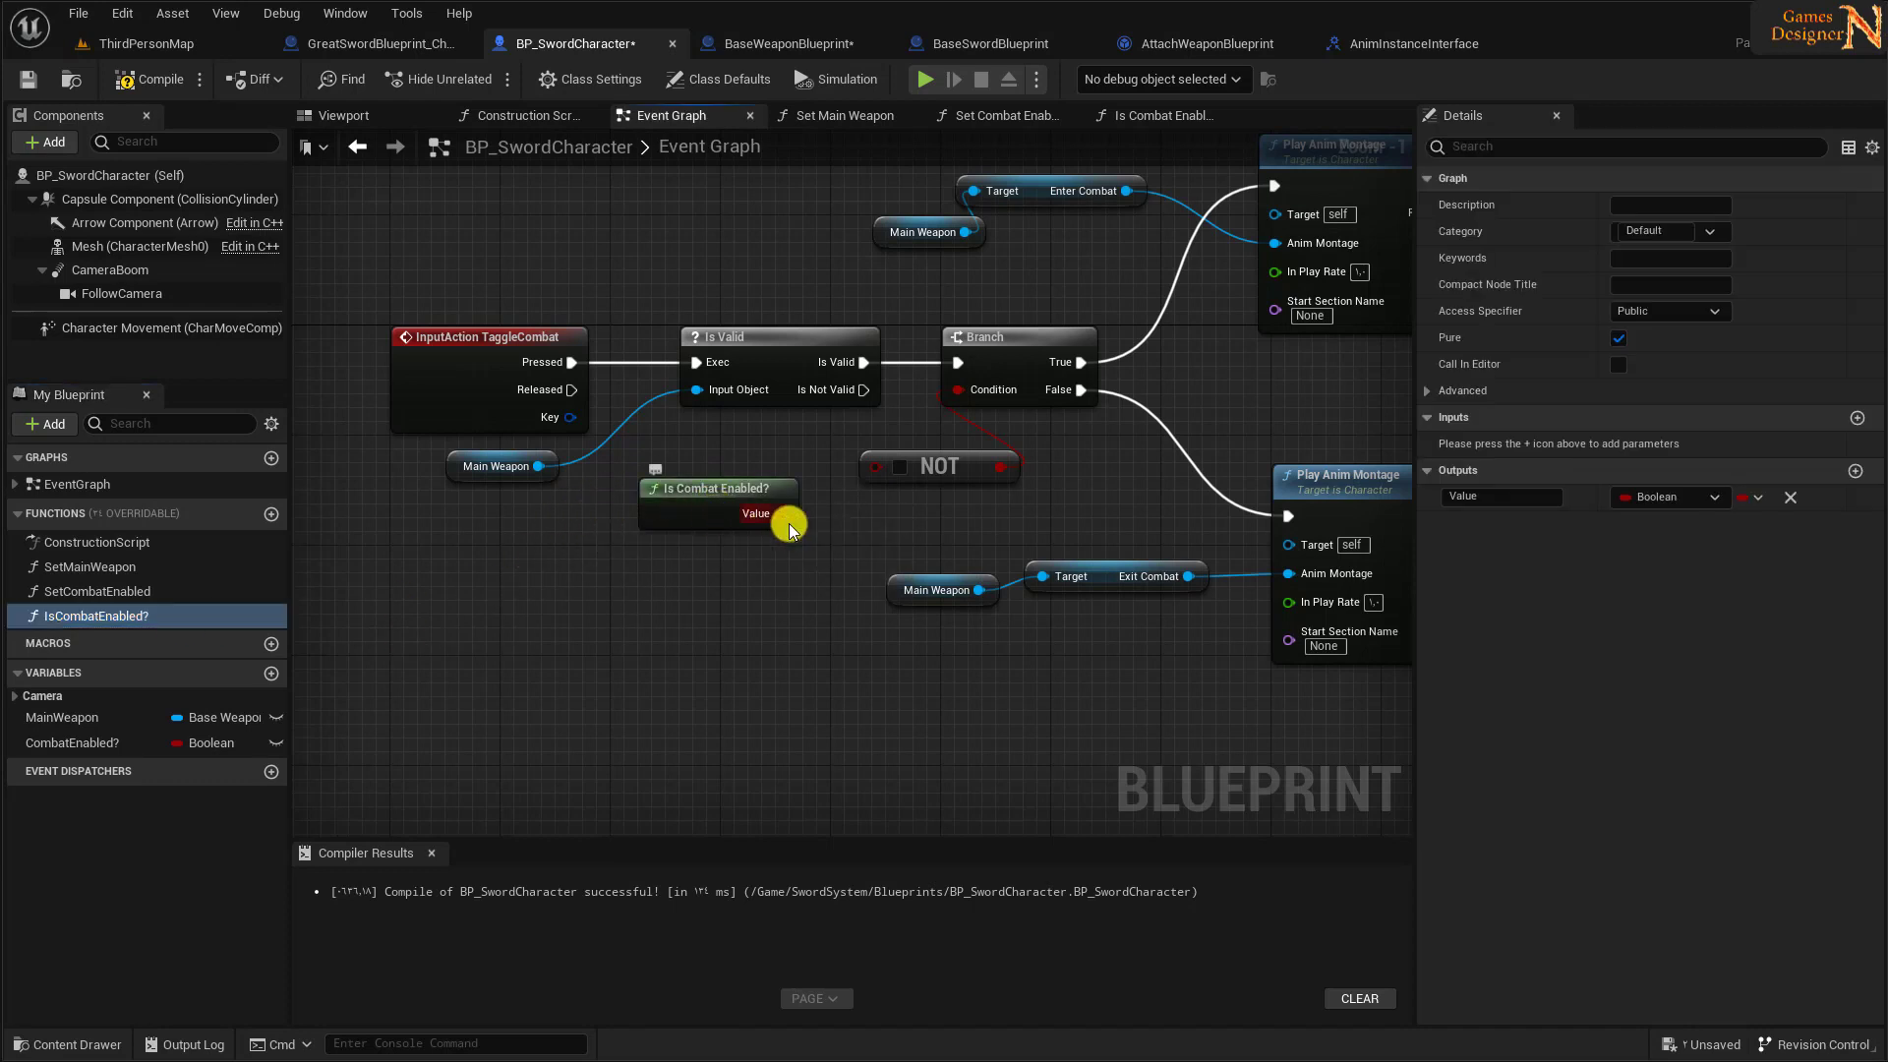
pyautogui.click(867, 473)
# - Delete both Set Attach to Hand nodes and their two Main Weapon getters
pyautogui.moveTo(793, 640); pyautogui.dragTo(255, 767, button='right')
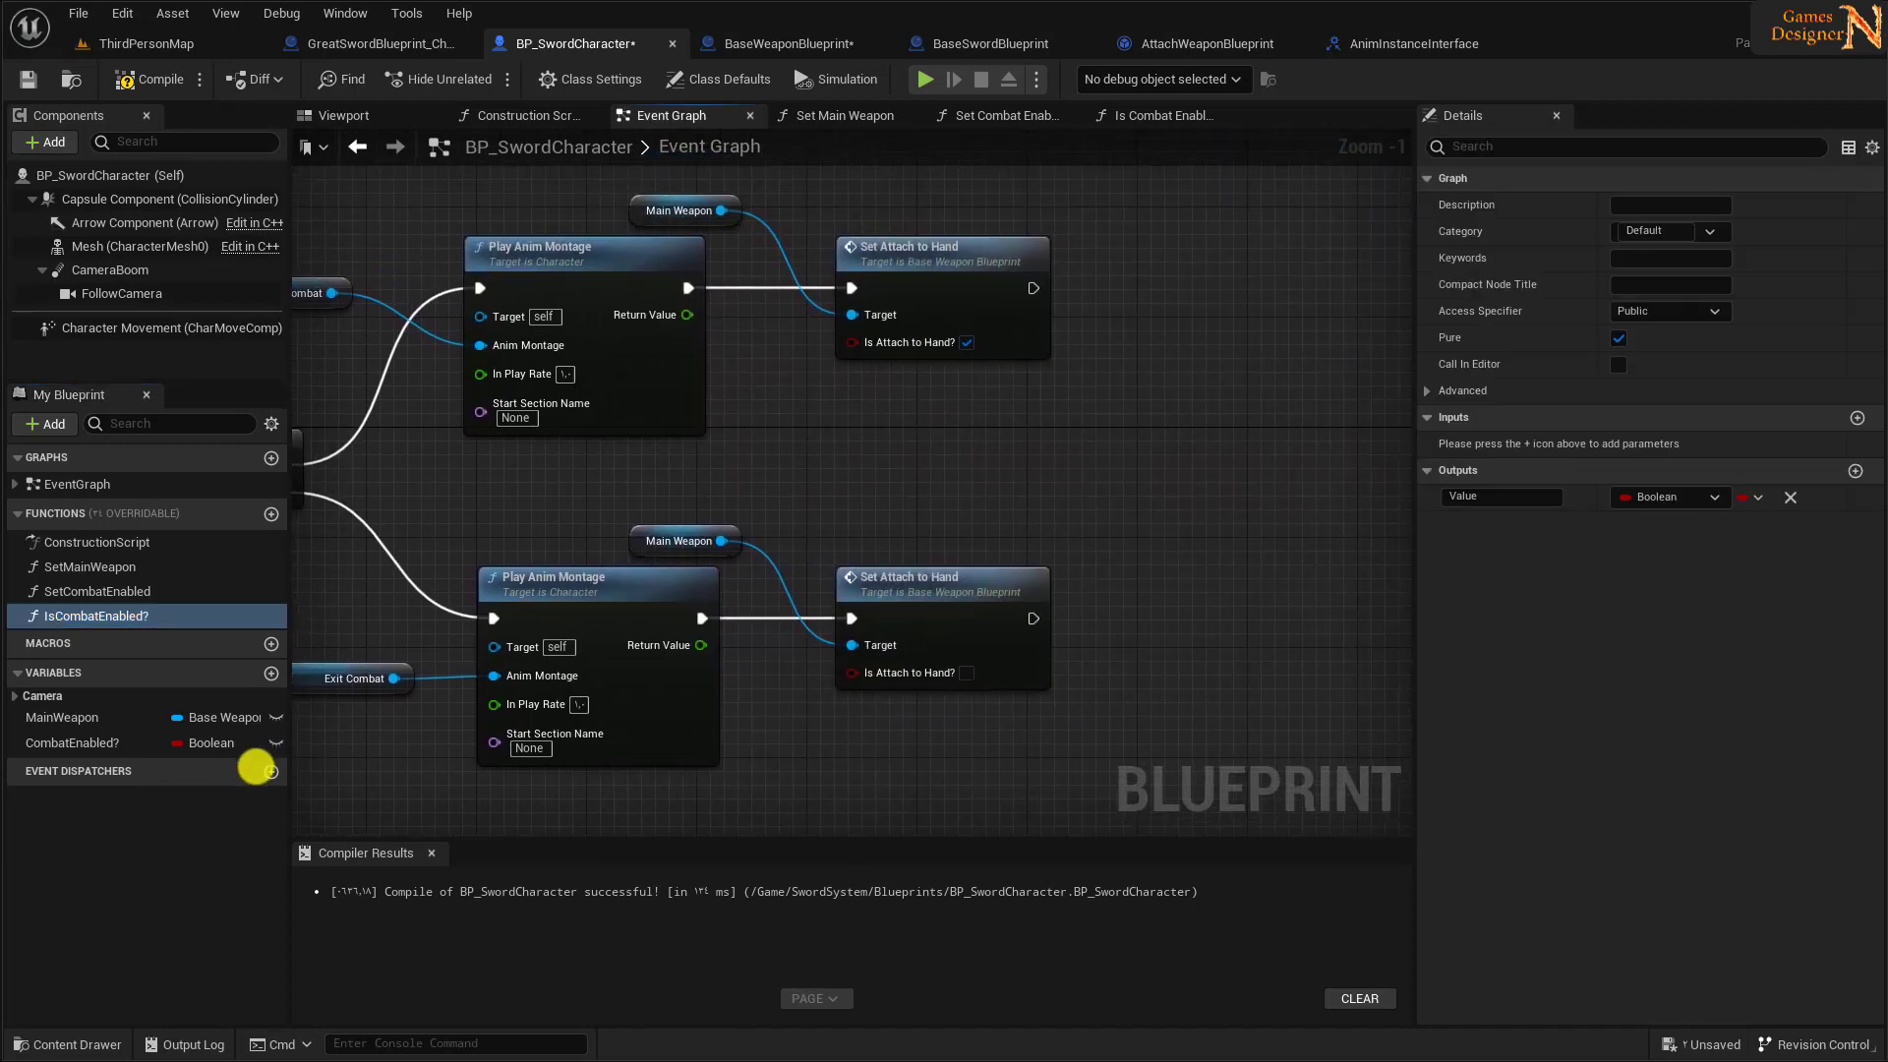
pyautogui.moveTo(880, 189); pyautogui.dragTo(952, 725)
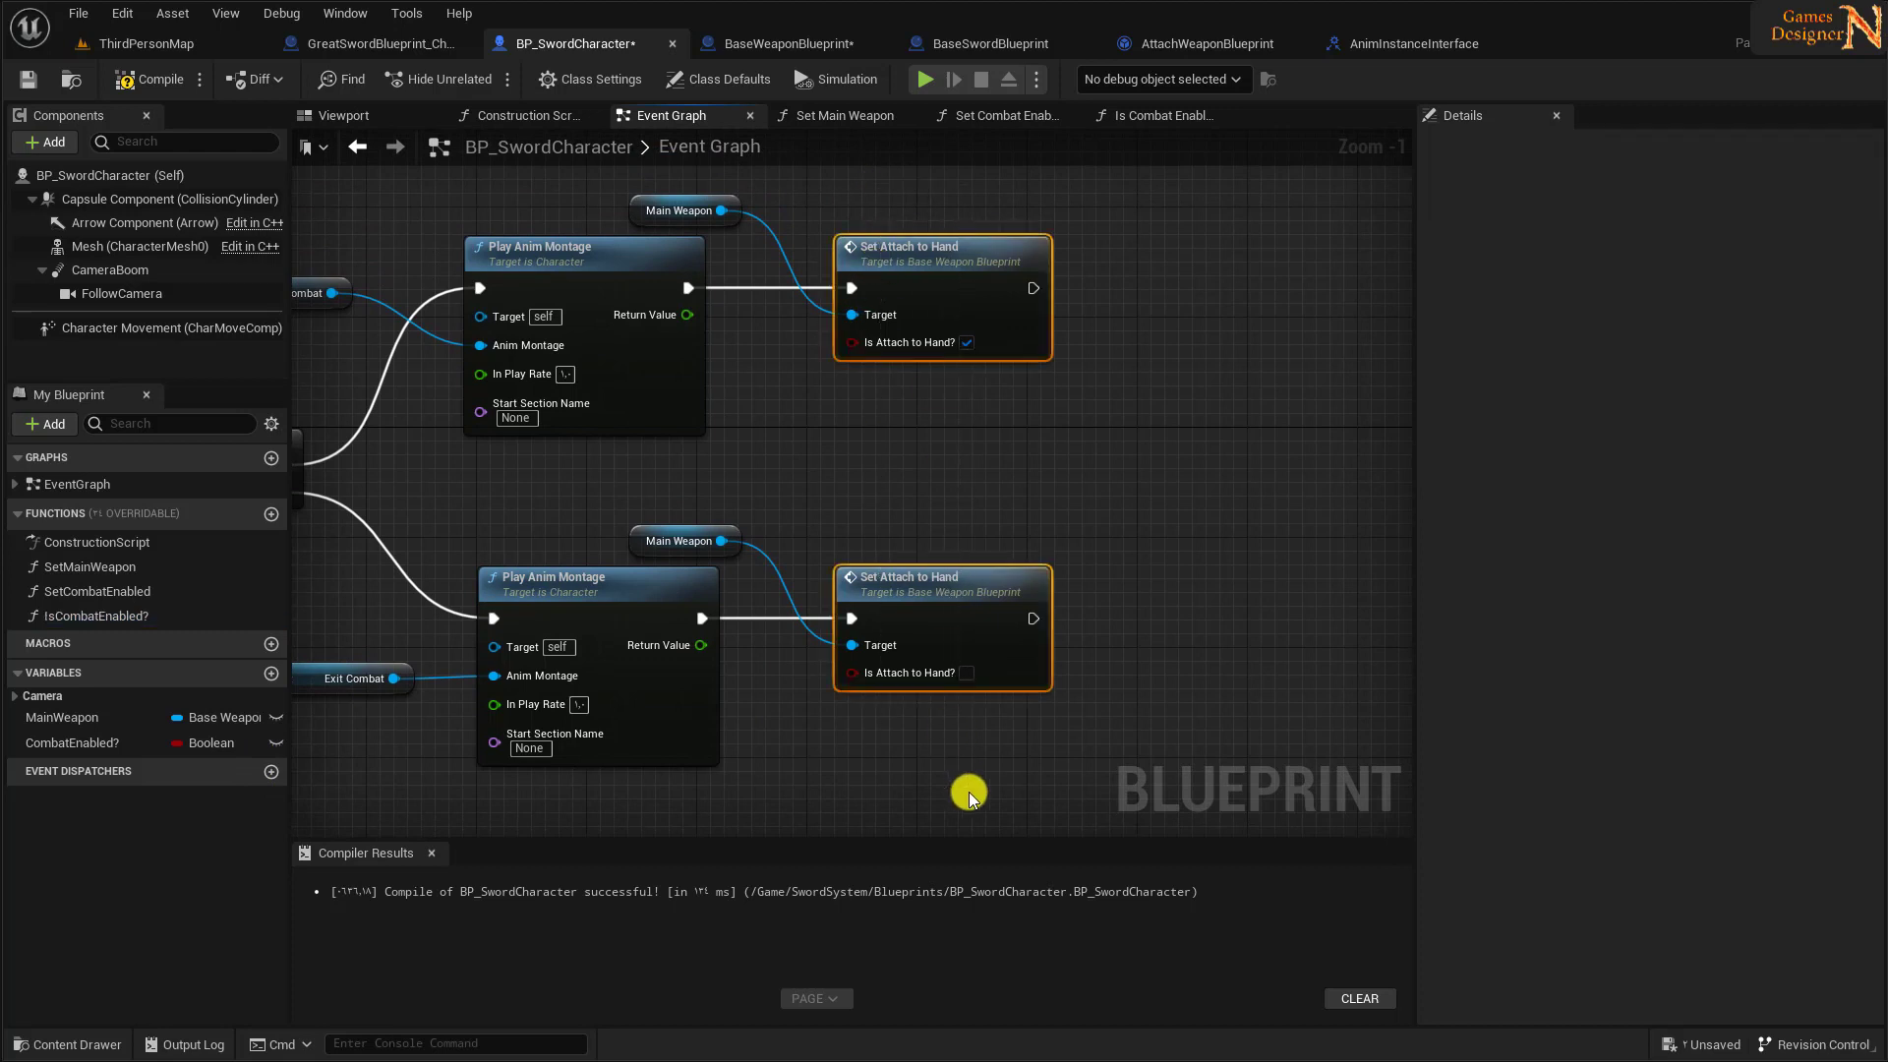
pyautogui.press('Delete')
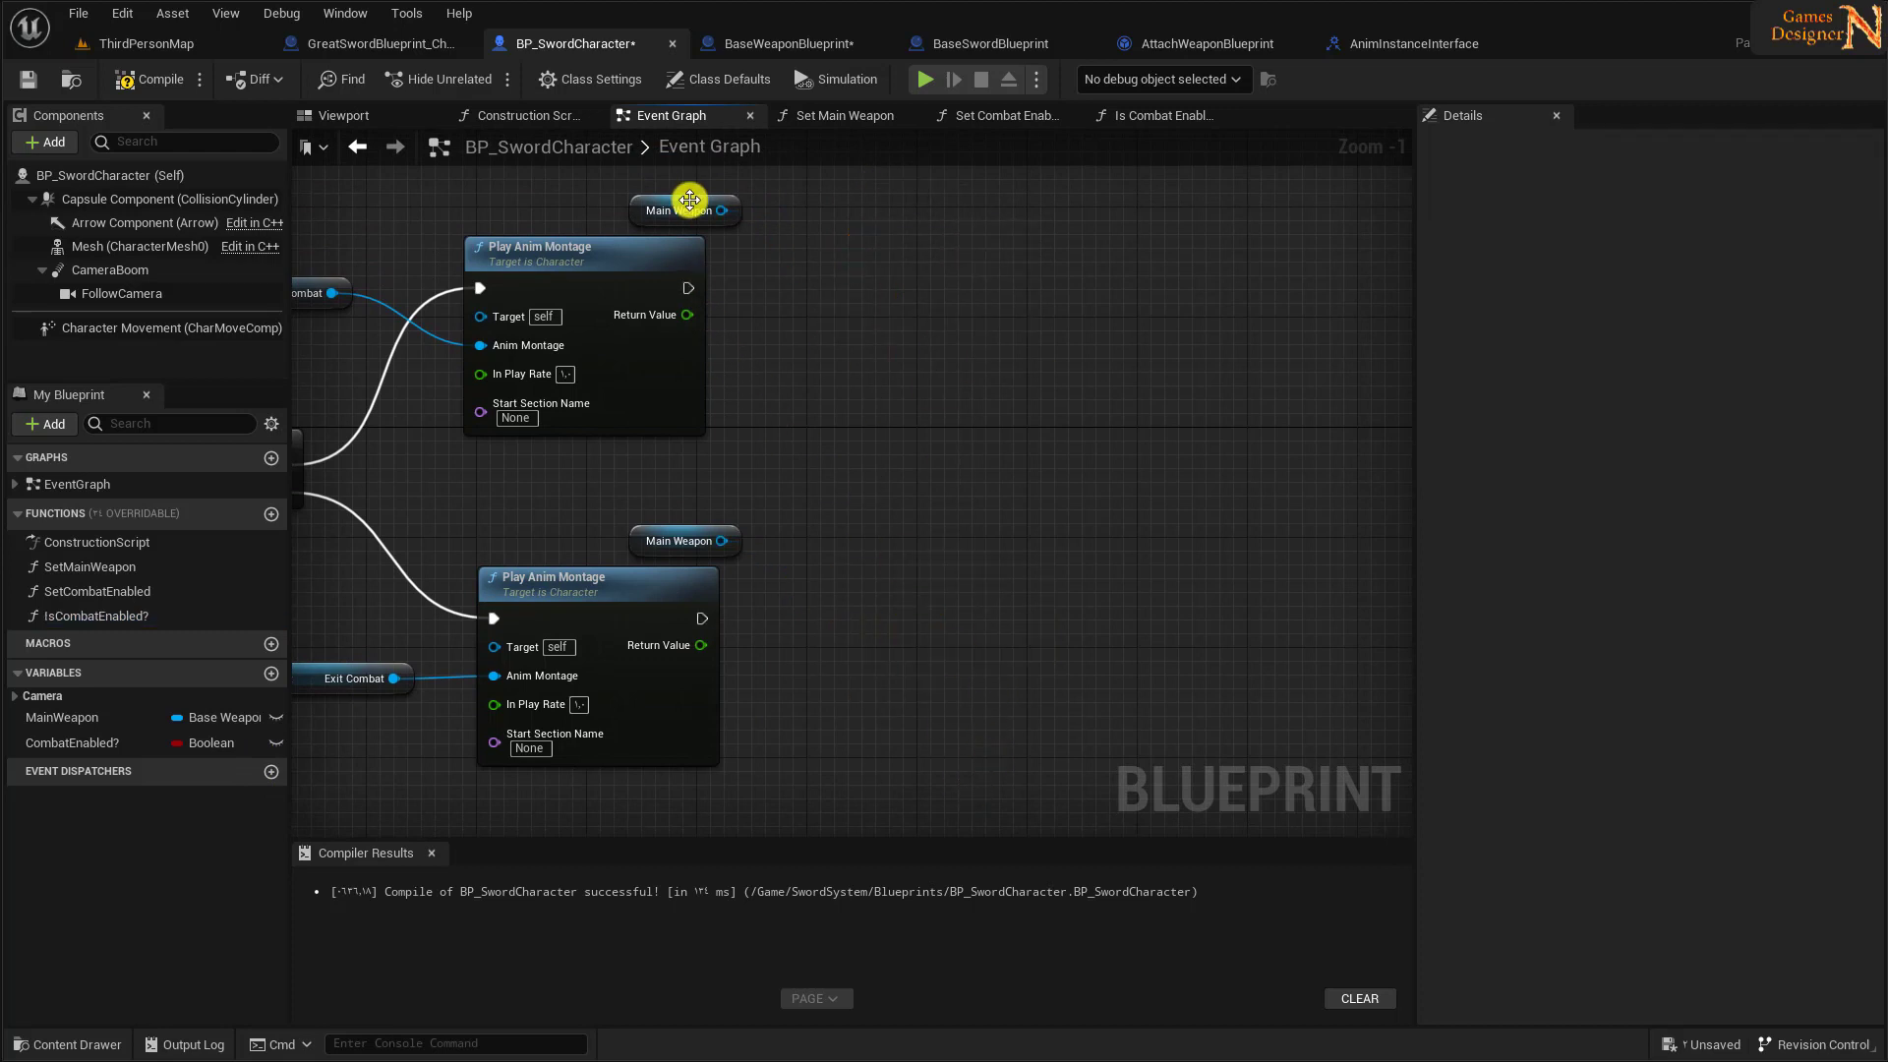
pyautogui.click(740, 205)
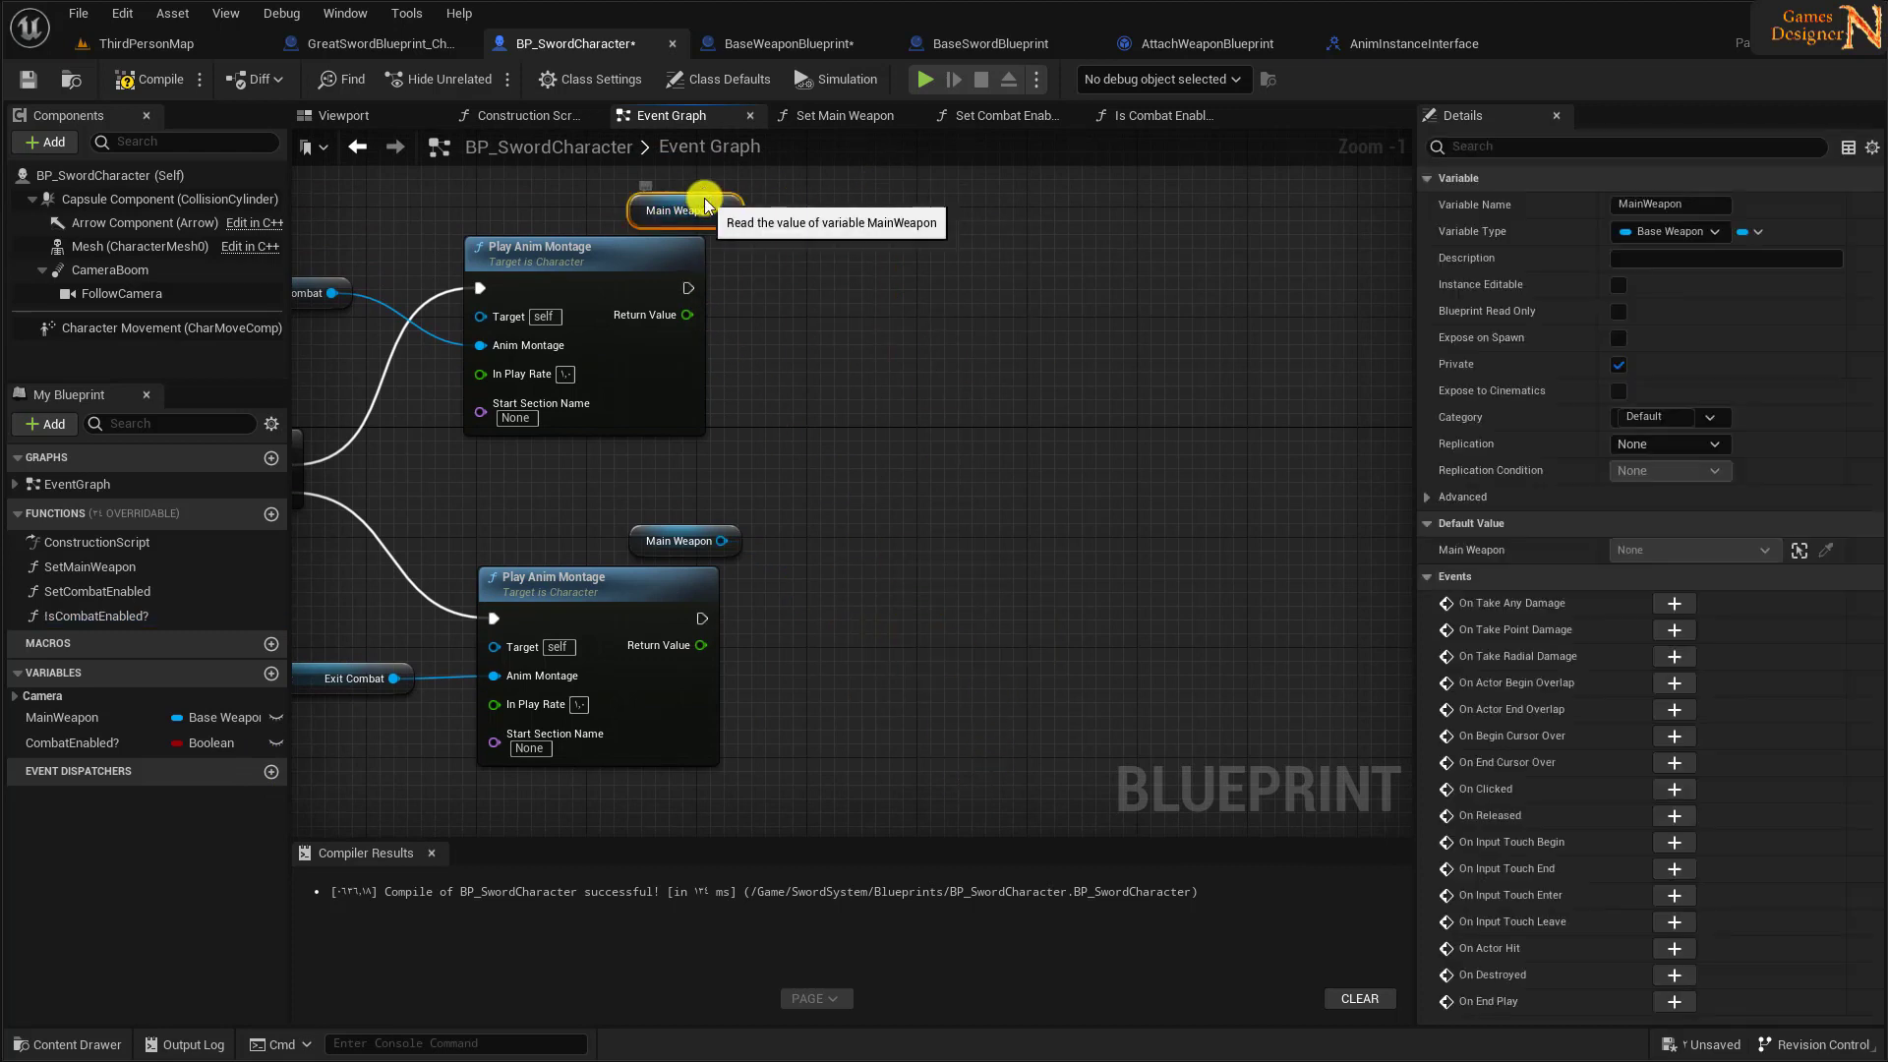
pyautogui.press('Delete')
pyautogui.click(679, 538)
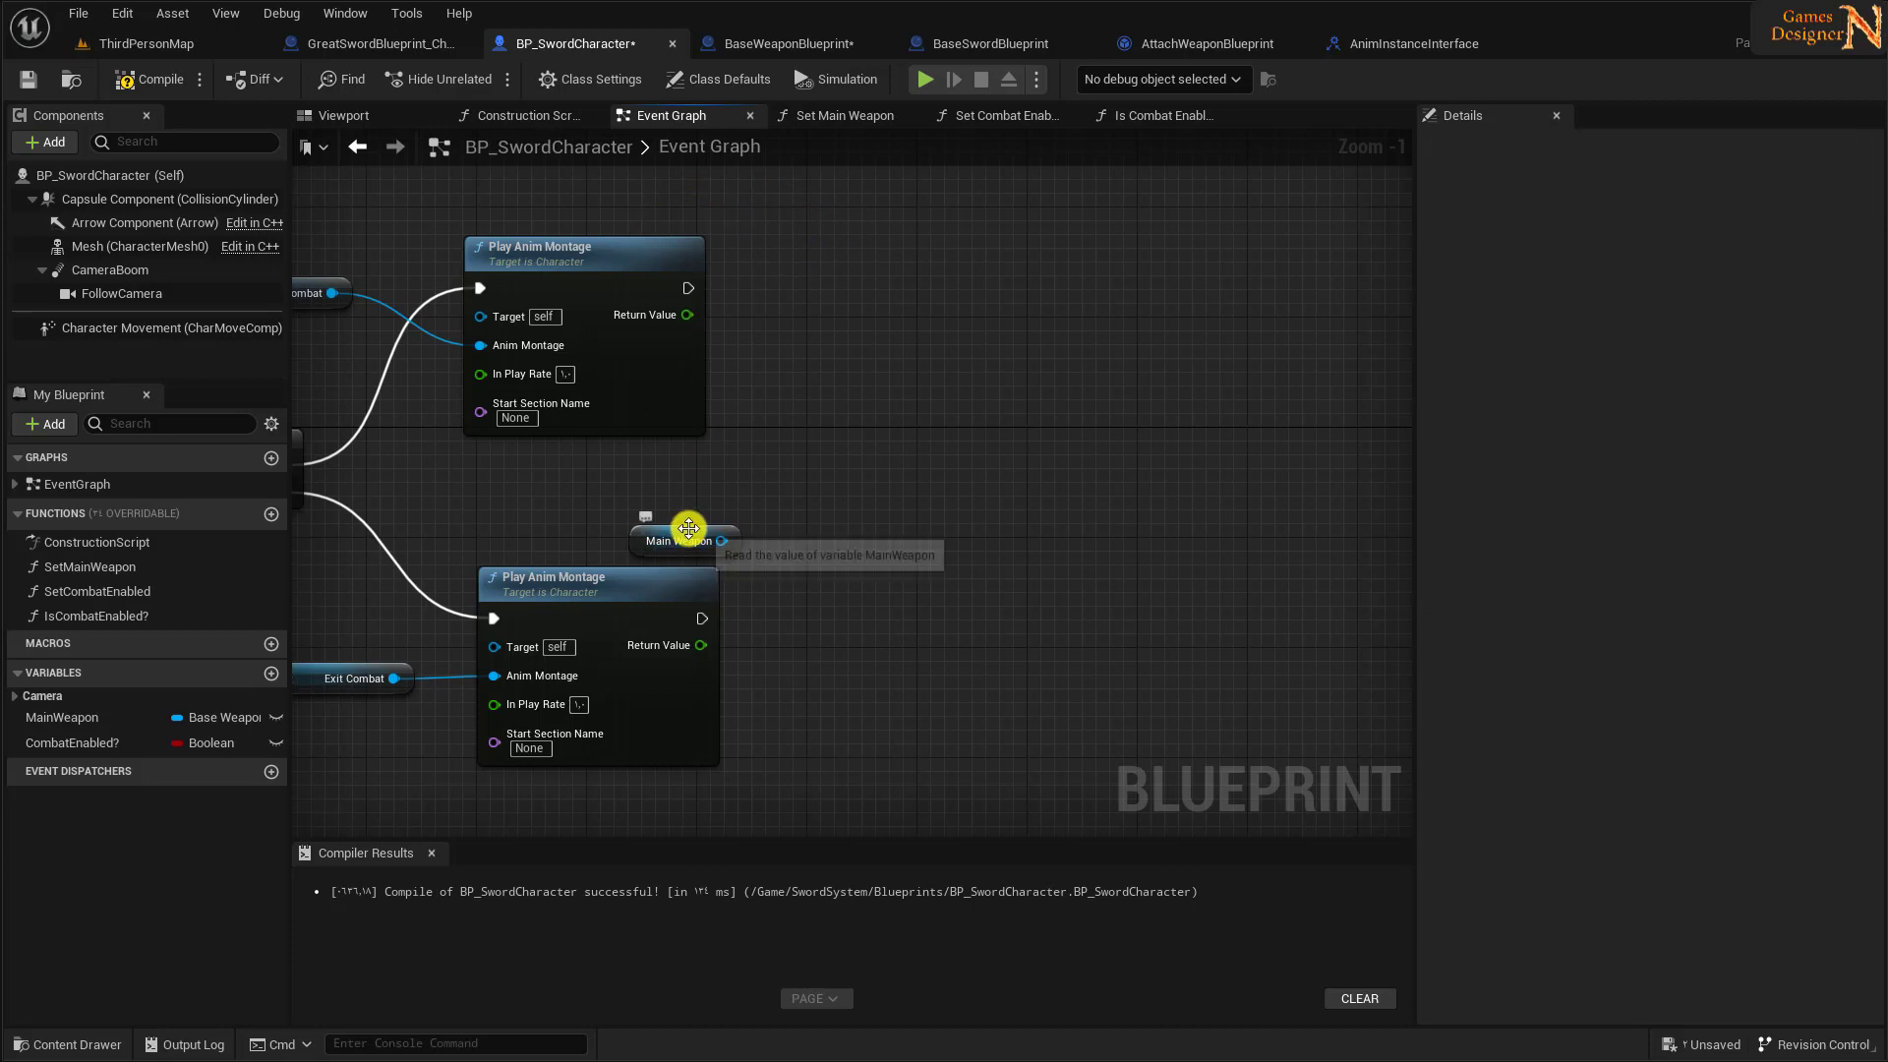
pyautogui.press('Delete')
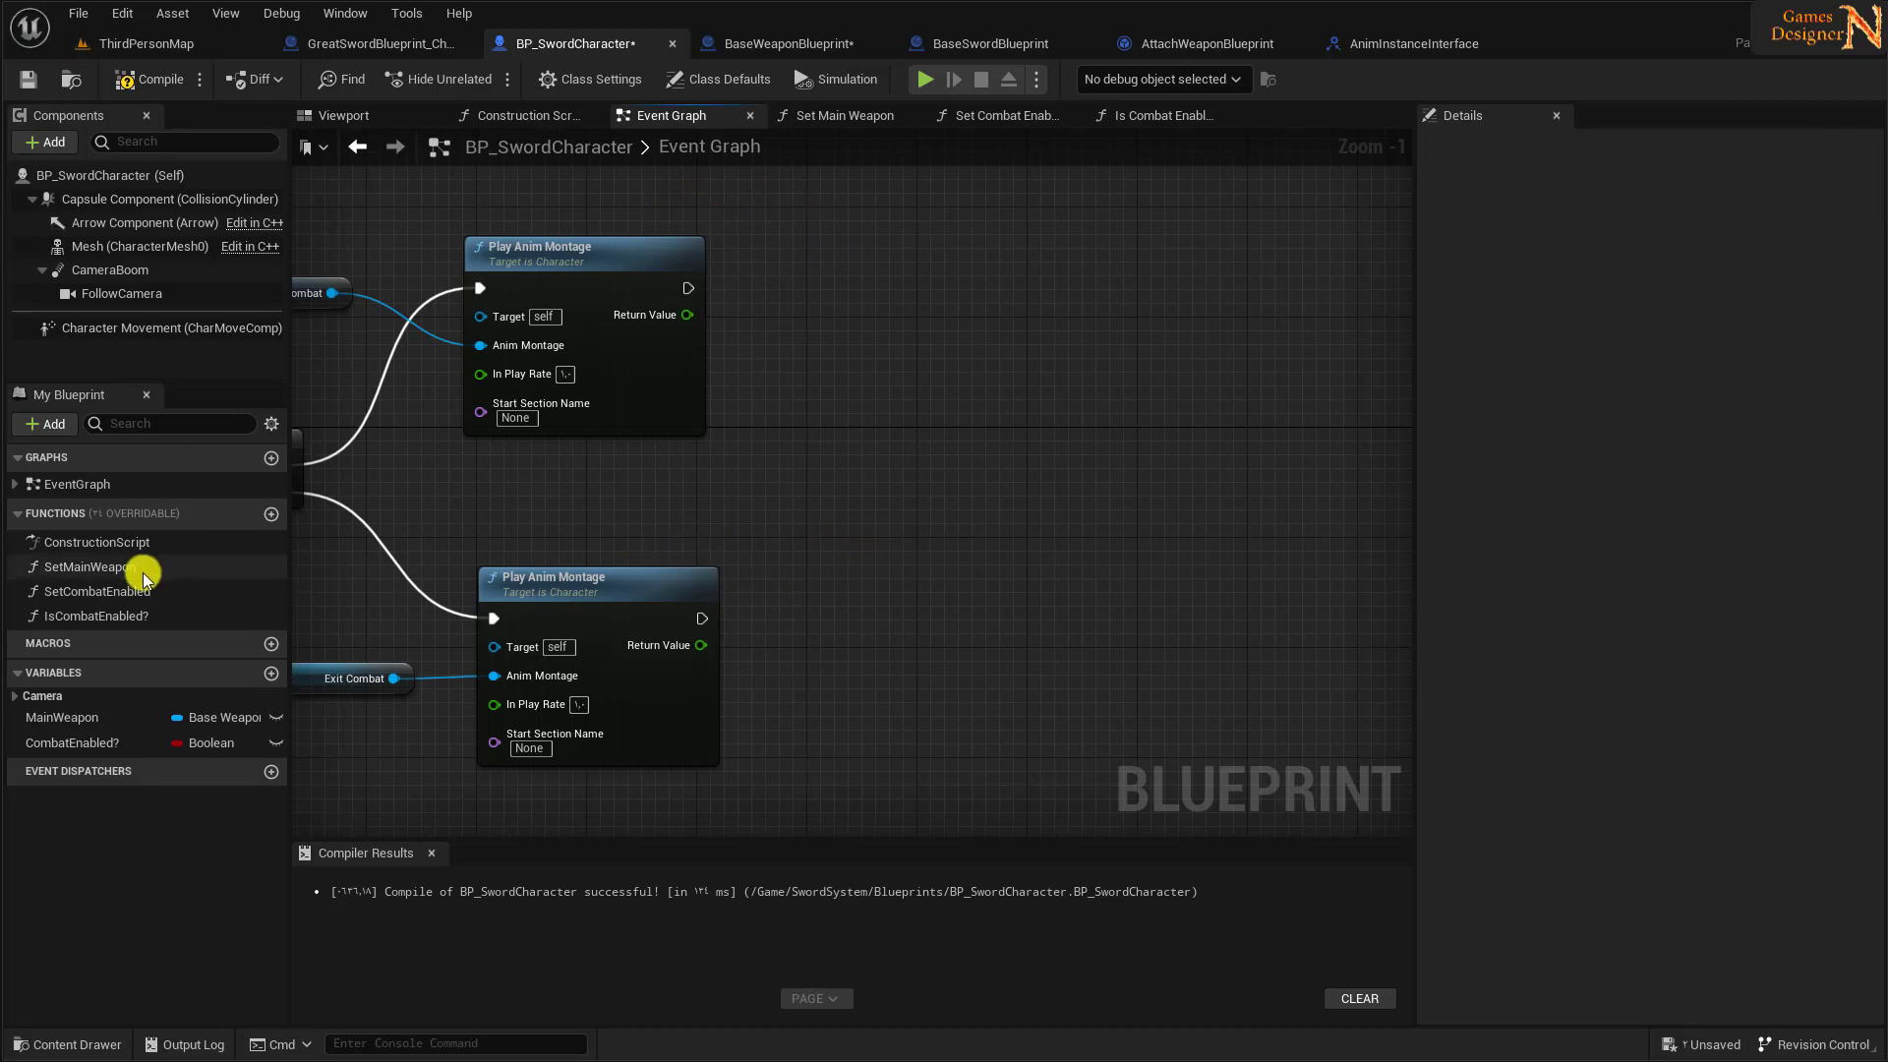
# - Add Set Combat Enabled after both montages, true on entering and false on exiting, then compile
pyautogui.moveTo(97, 591)
pyautogui.mouseDown()
pyautogui.moveTo(767, 285)
pyautogui.moveTo(858, 281)
pyautogui.mouseUp()
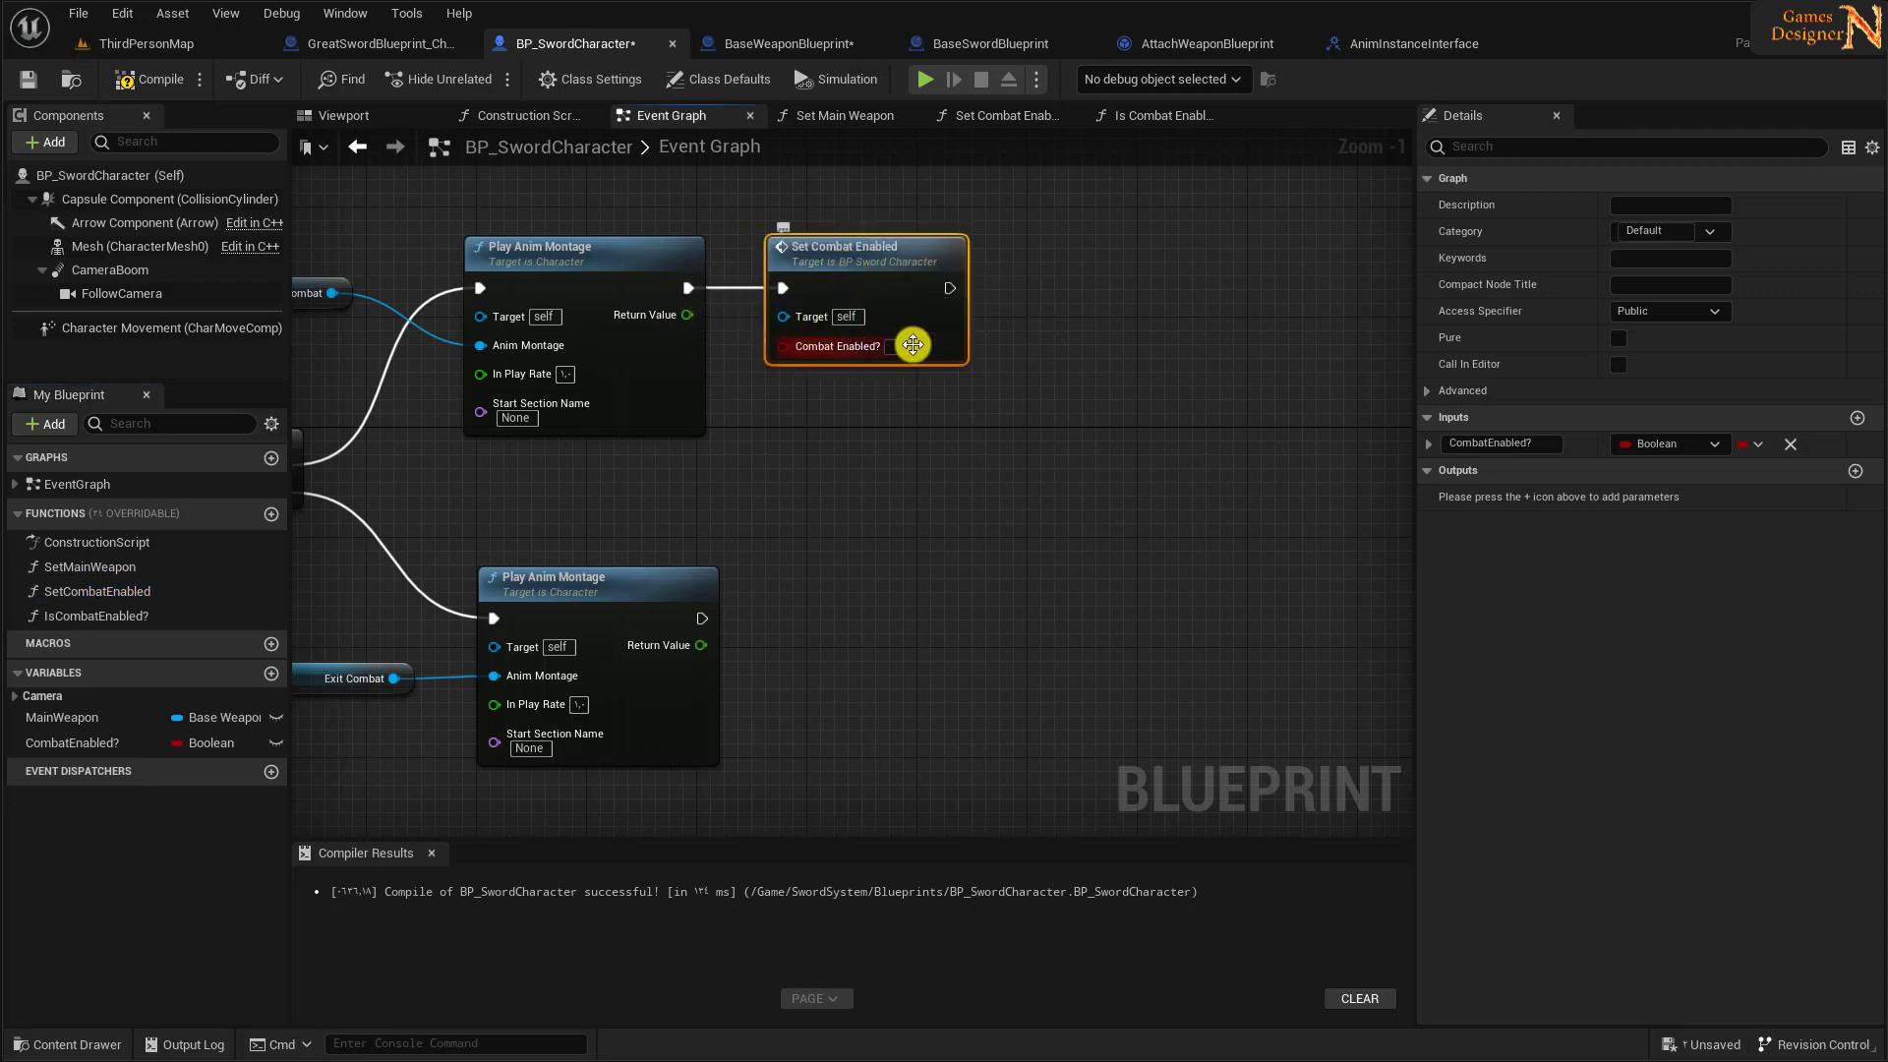
pyautogui.click(891, 346)
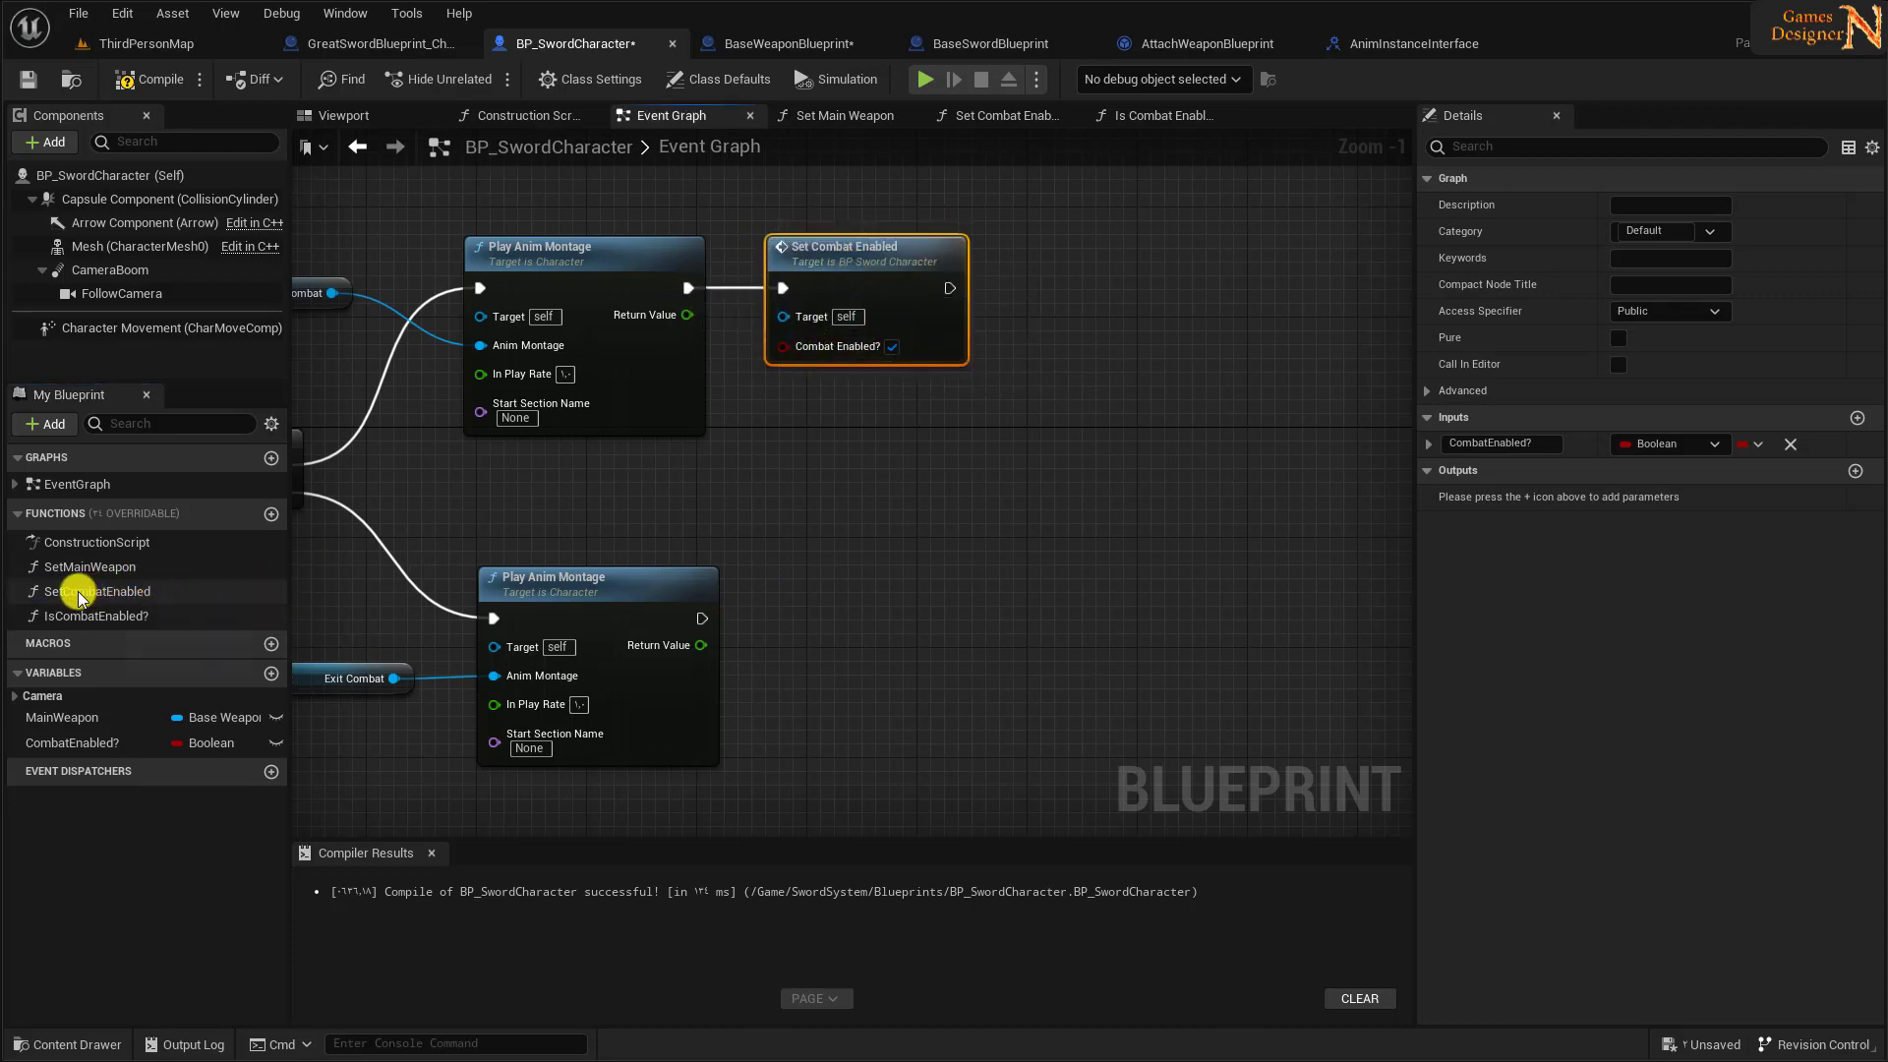
pyautogui.moveTo(79, 595); pyautogui.dragTo(702, 621)
pyautogui.click(842, 620)
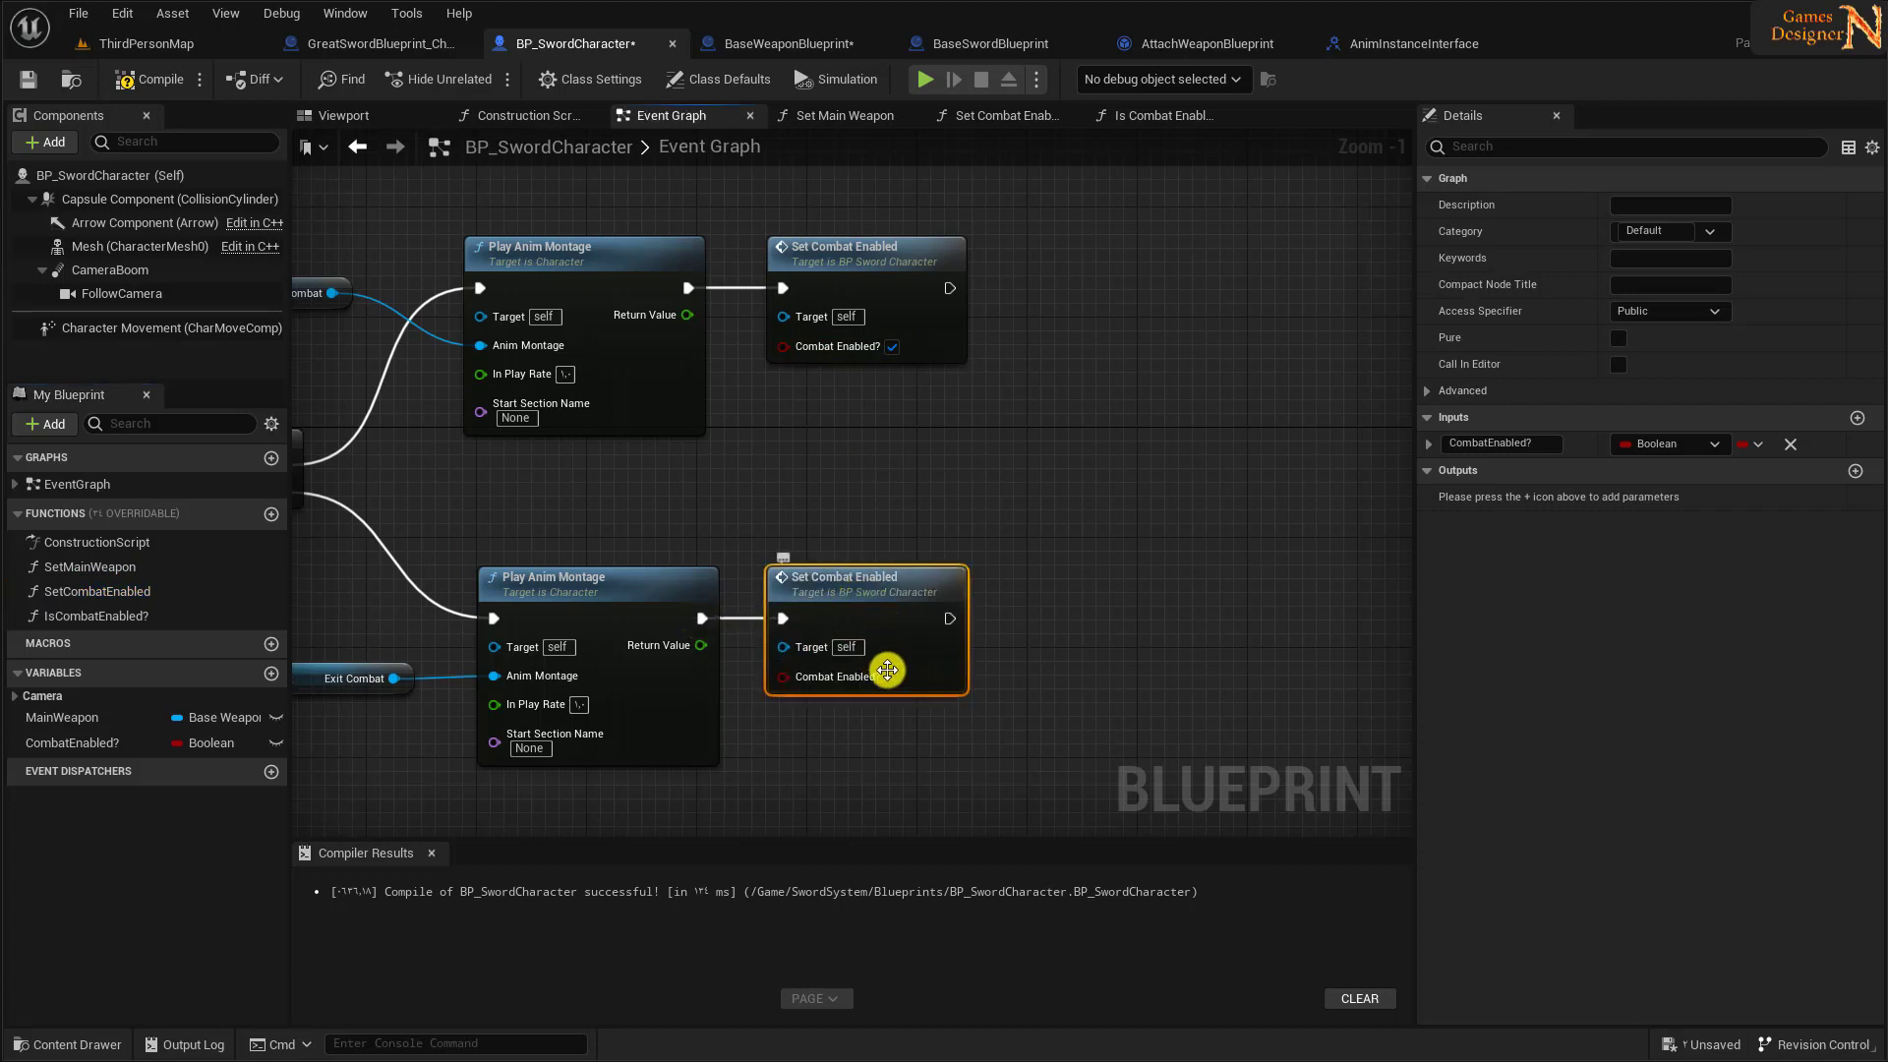
pyautogui.moveTo(857, 359); pyautogui.dragTo(899, 541, button='right')
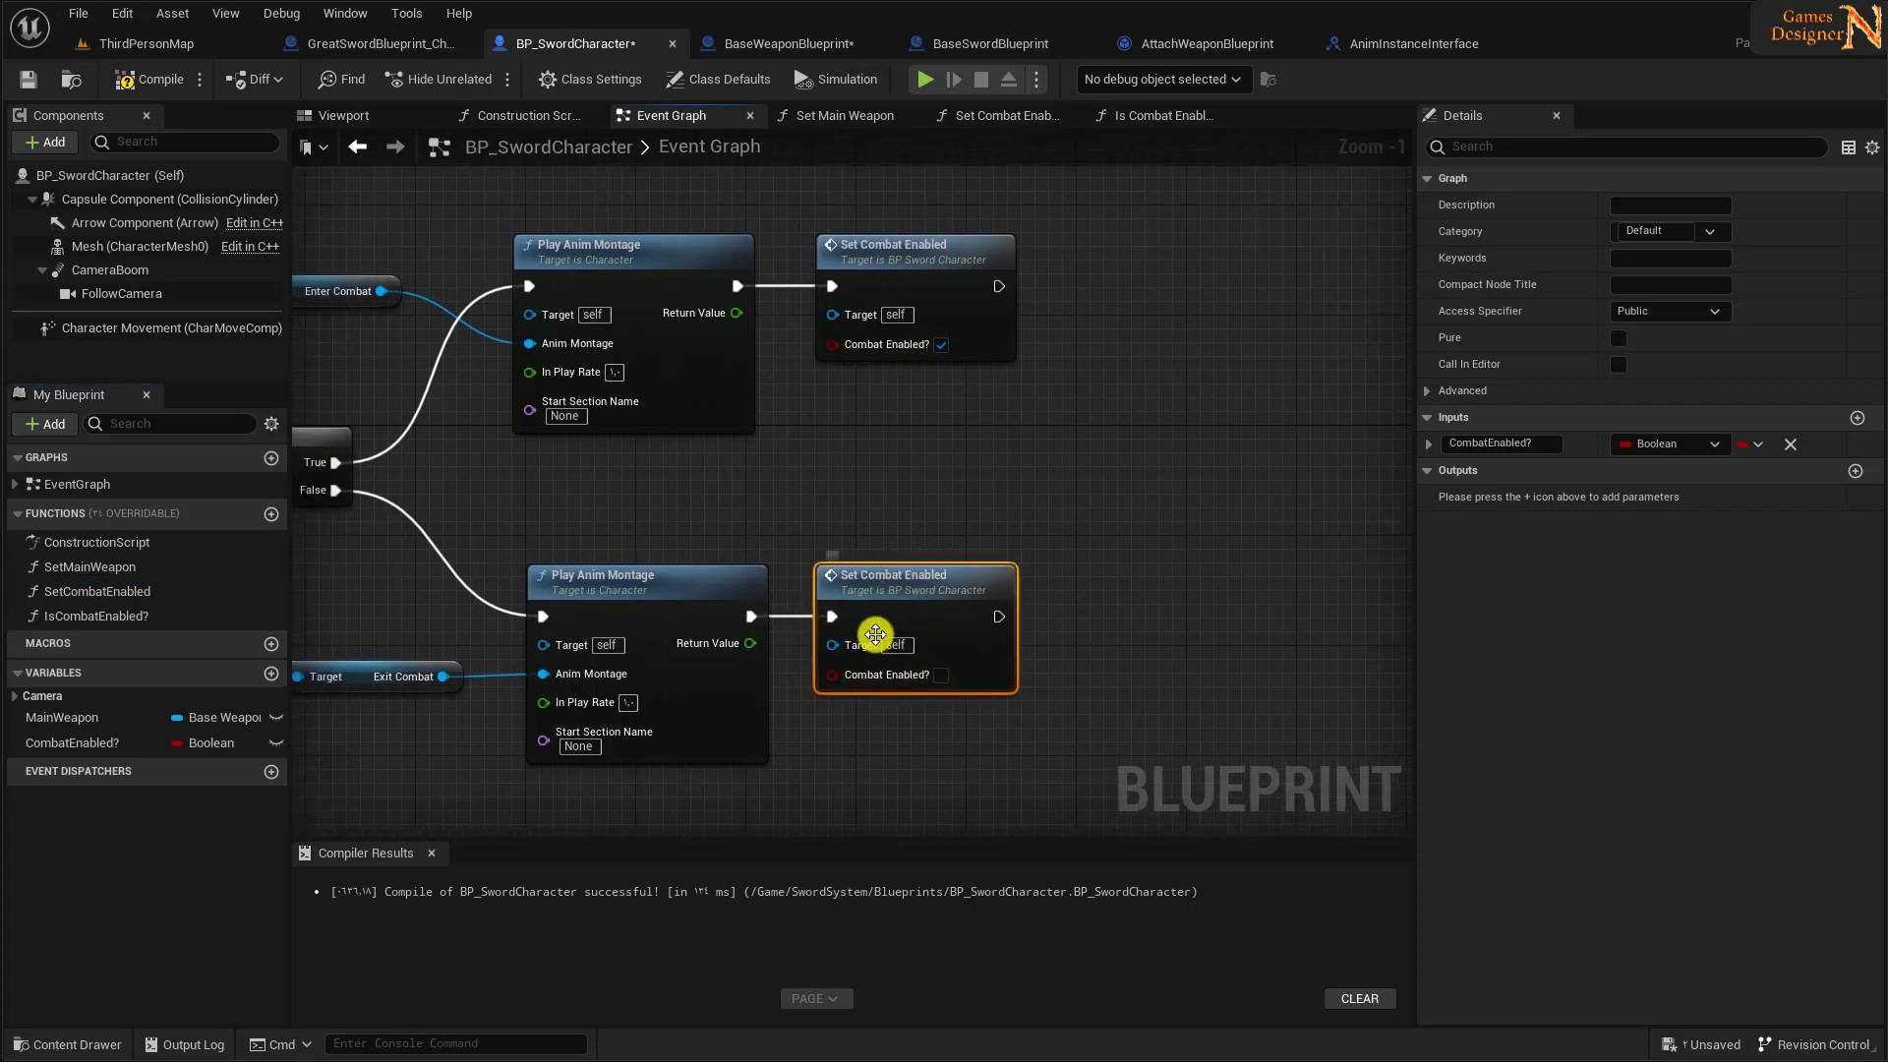
pyautogui.click(138, 77)
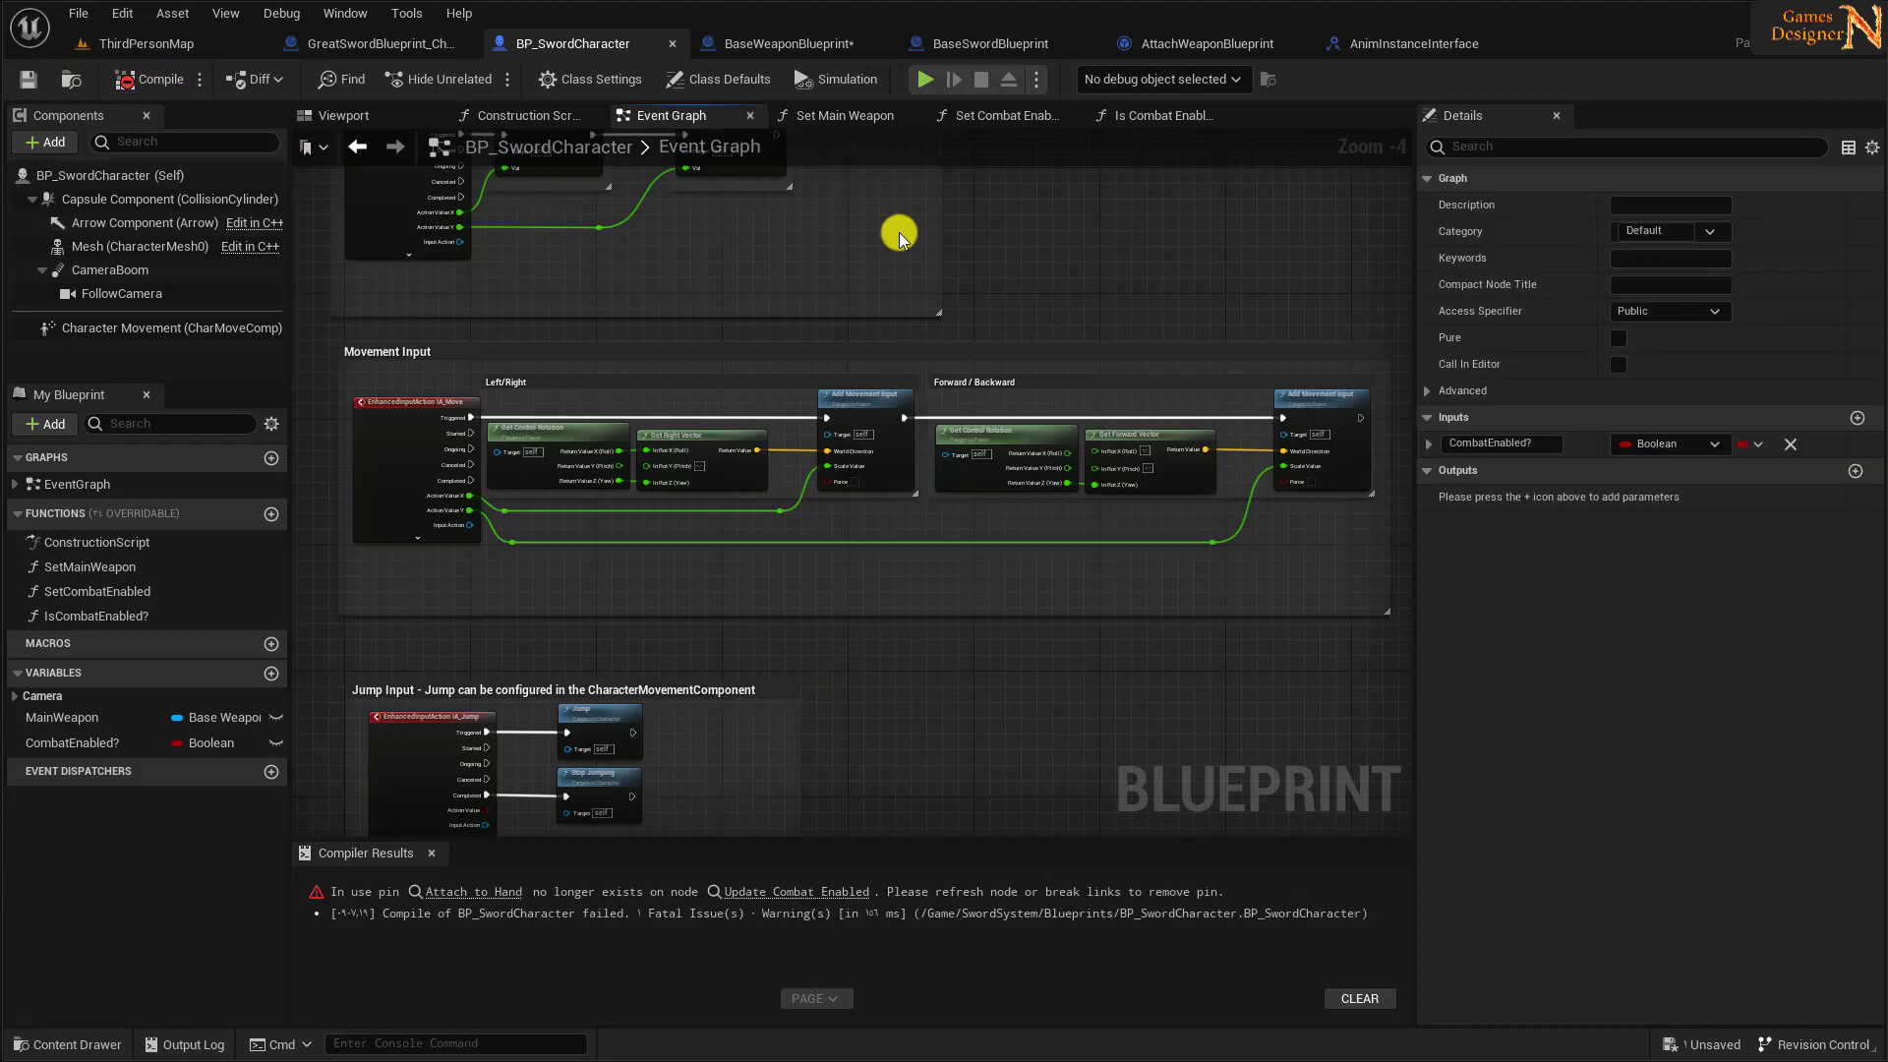
# - In BaseWeaponBlueprint, delete the SetAttachToHand and IsAttachToHand functions and the IsAttachToHand? variable
pyautogui.click(791, 47)
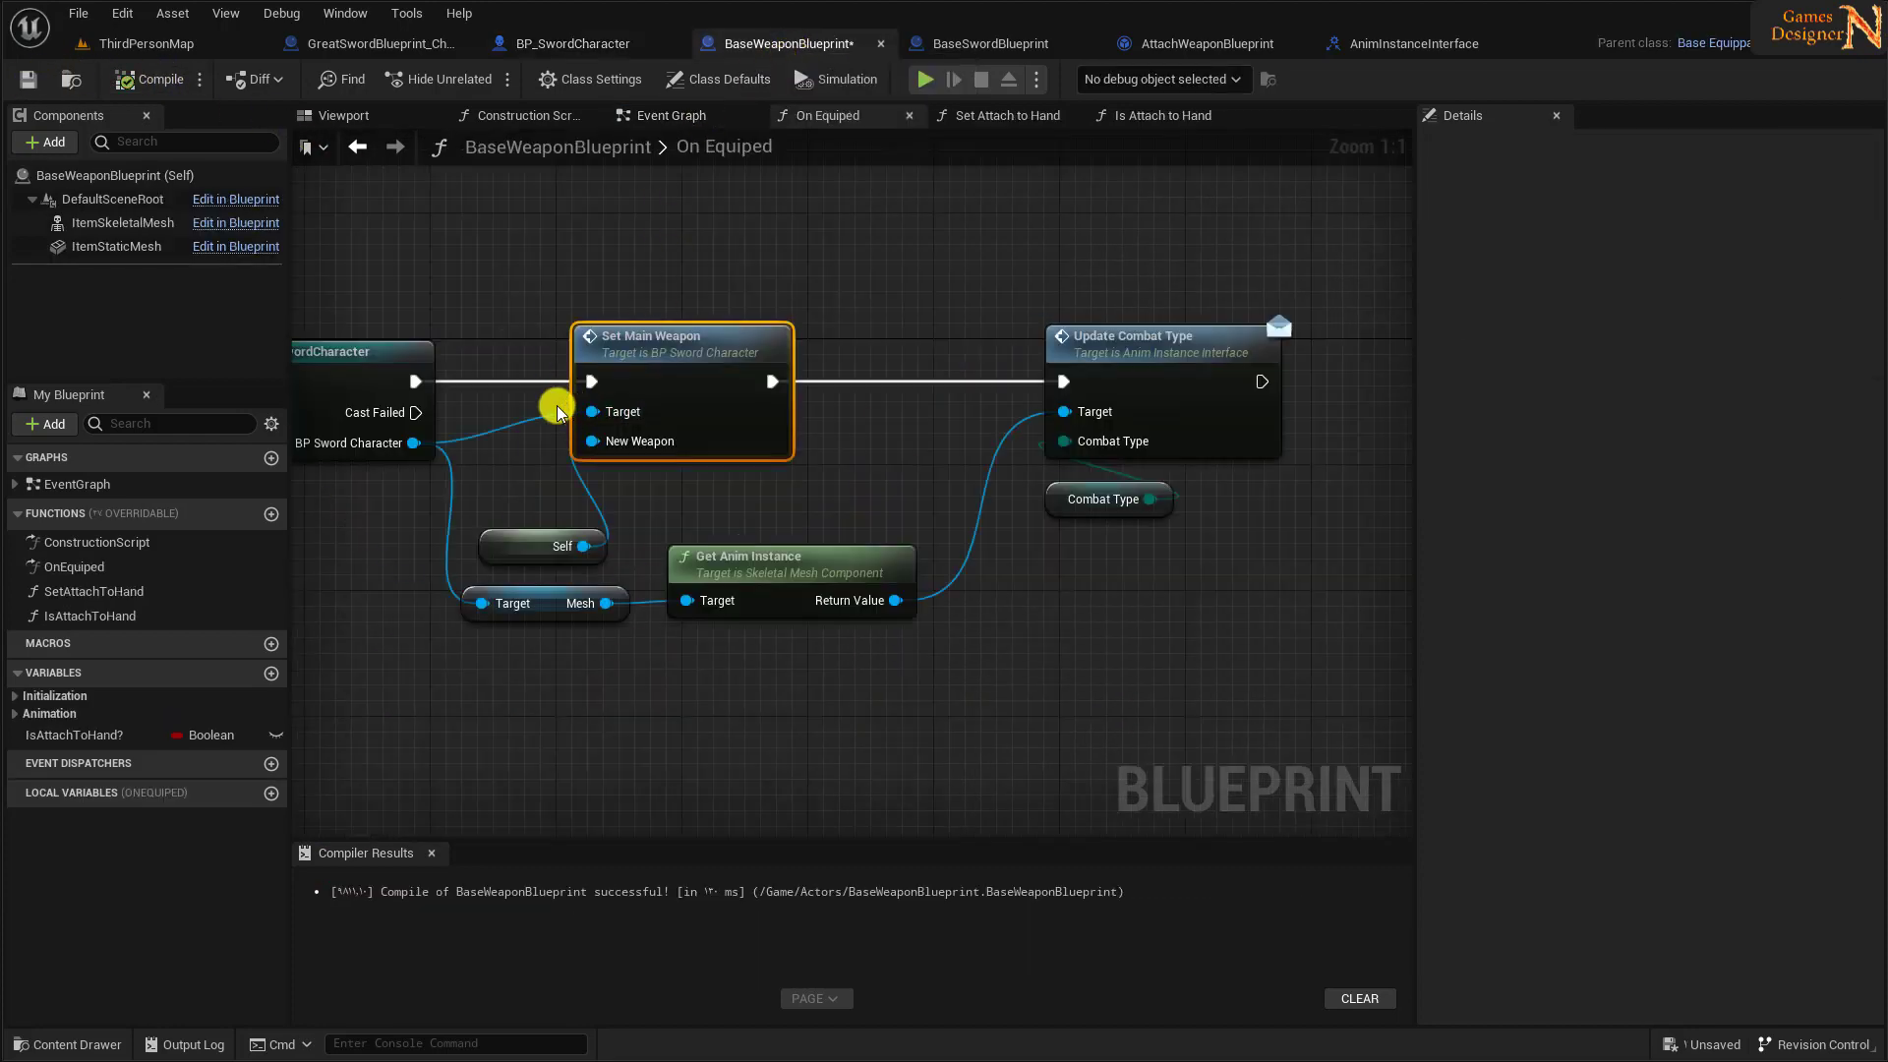
pyautogui.click(85, 592)
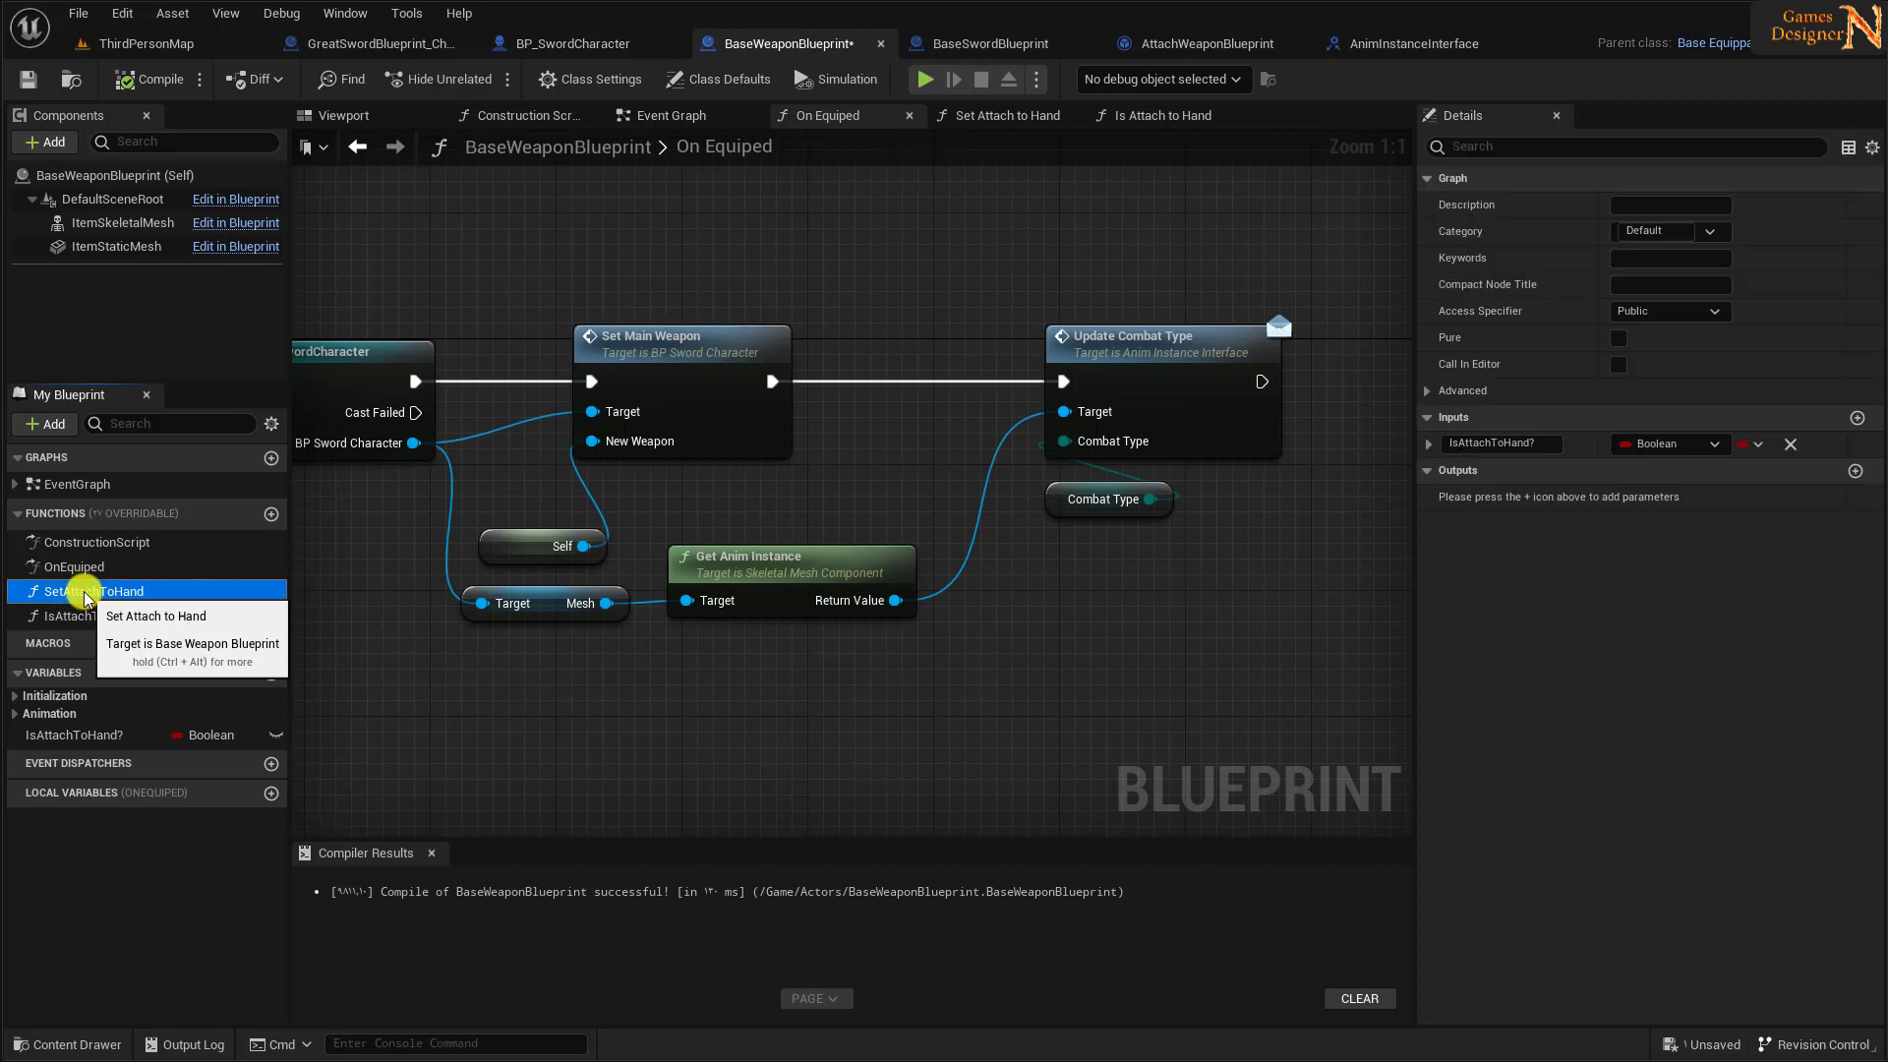
pyautogui.press('Delete')
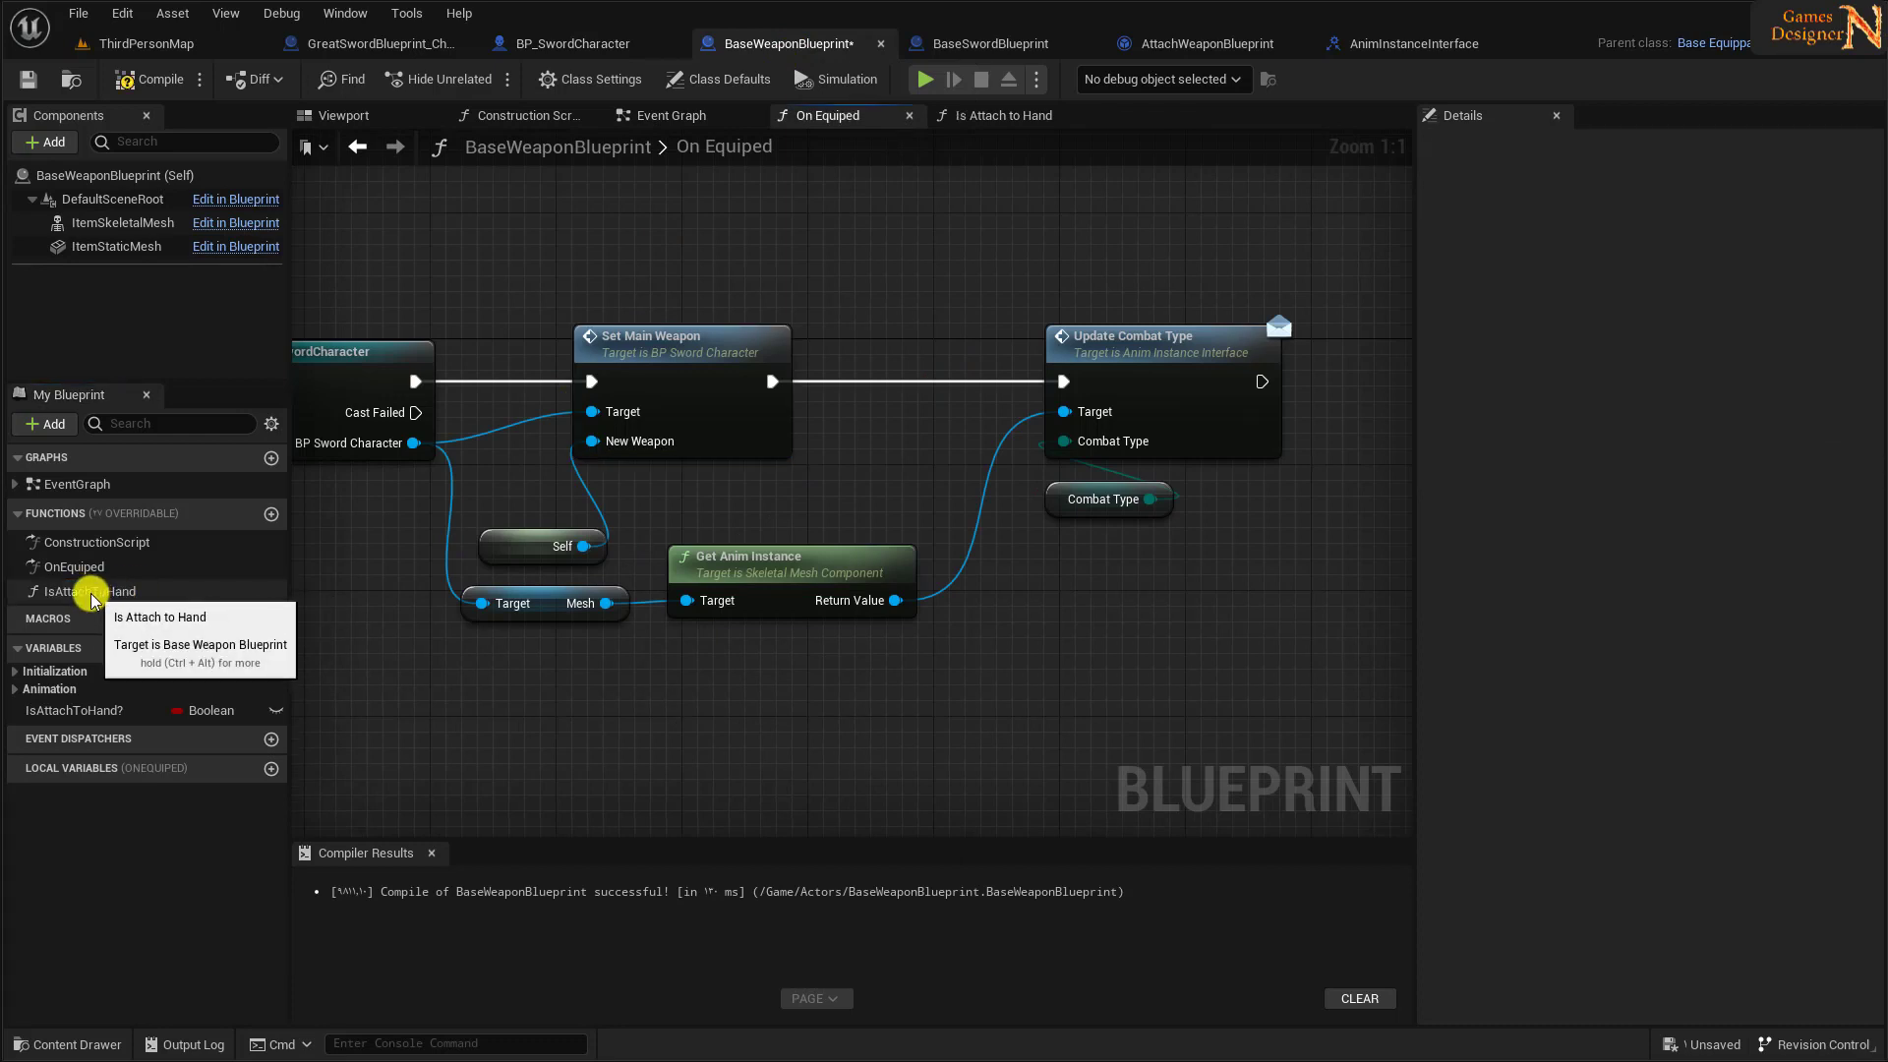
pyautogui.click(91, 594)
pyautogui.press('Delete')
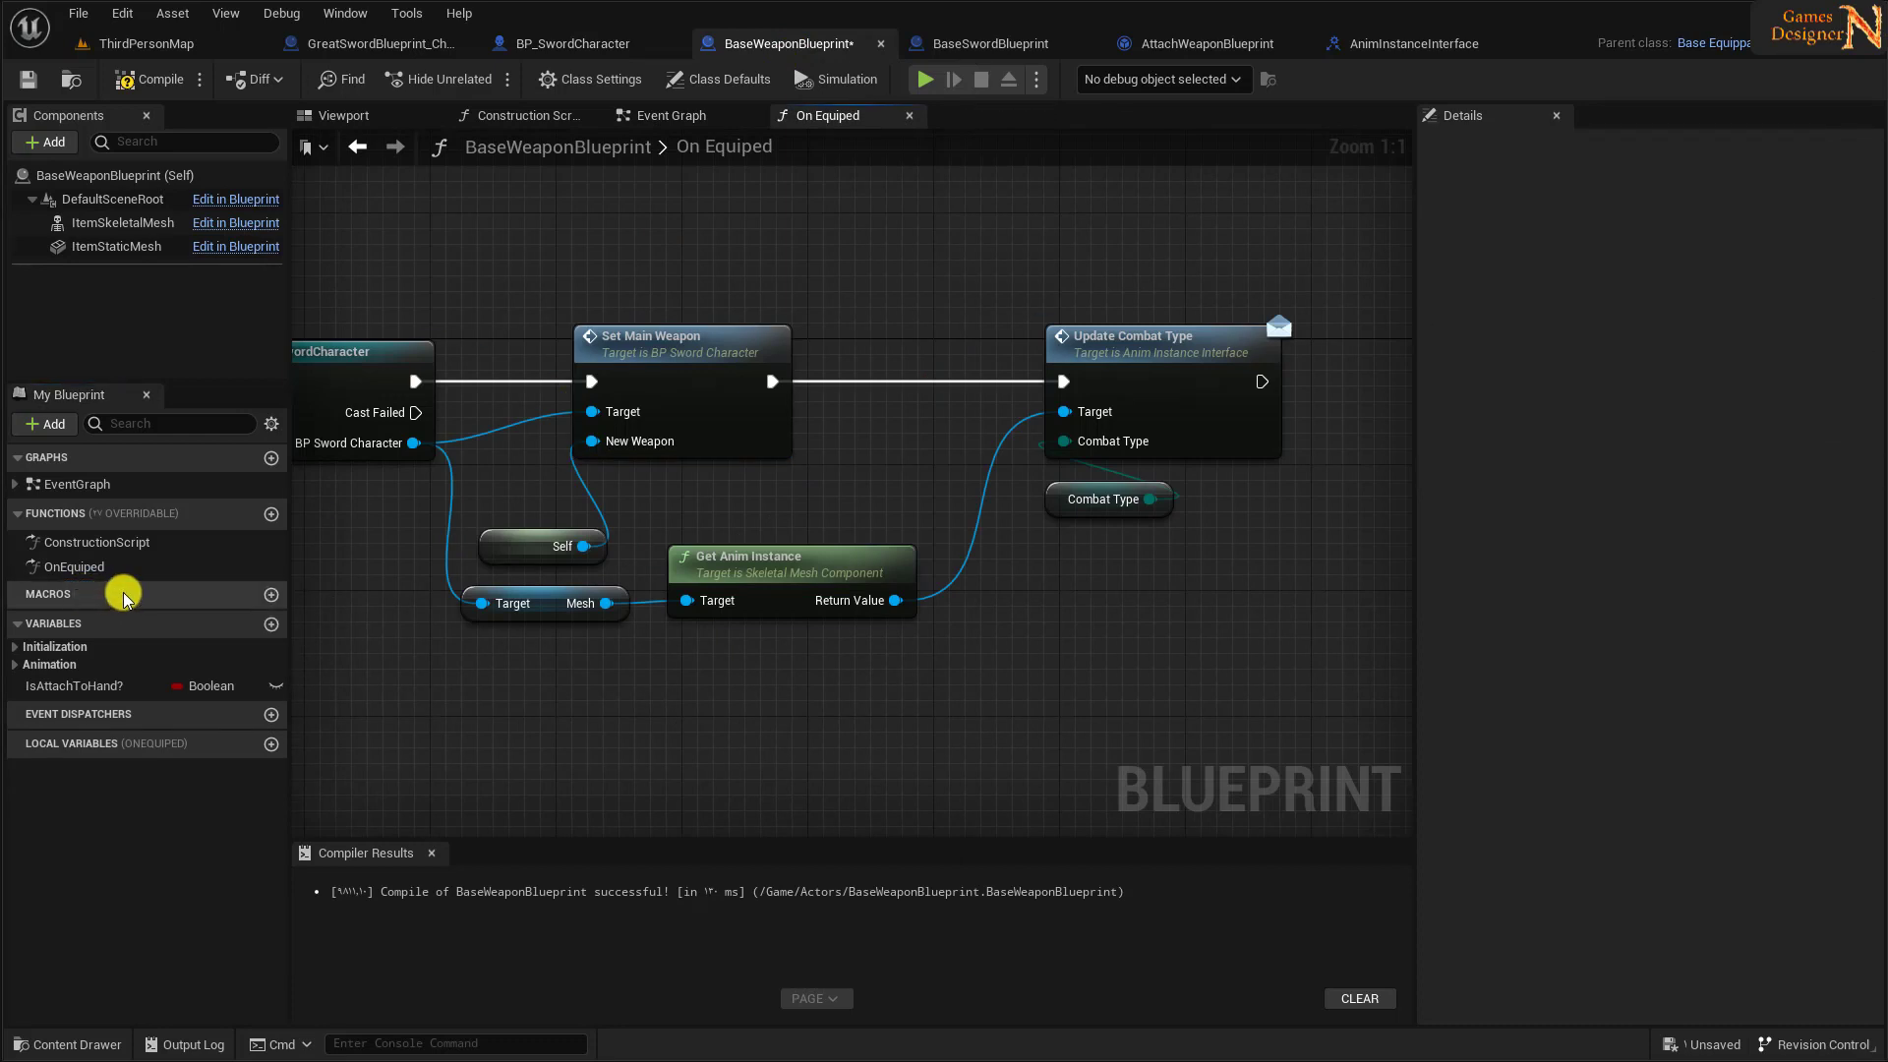
pyautogui.click(70, 688)
pyautogui.press('Delete')
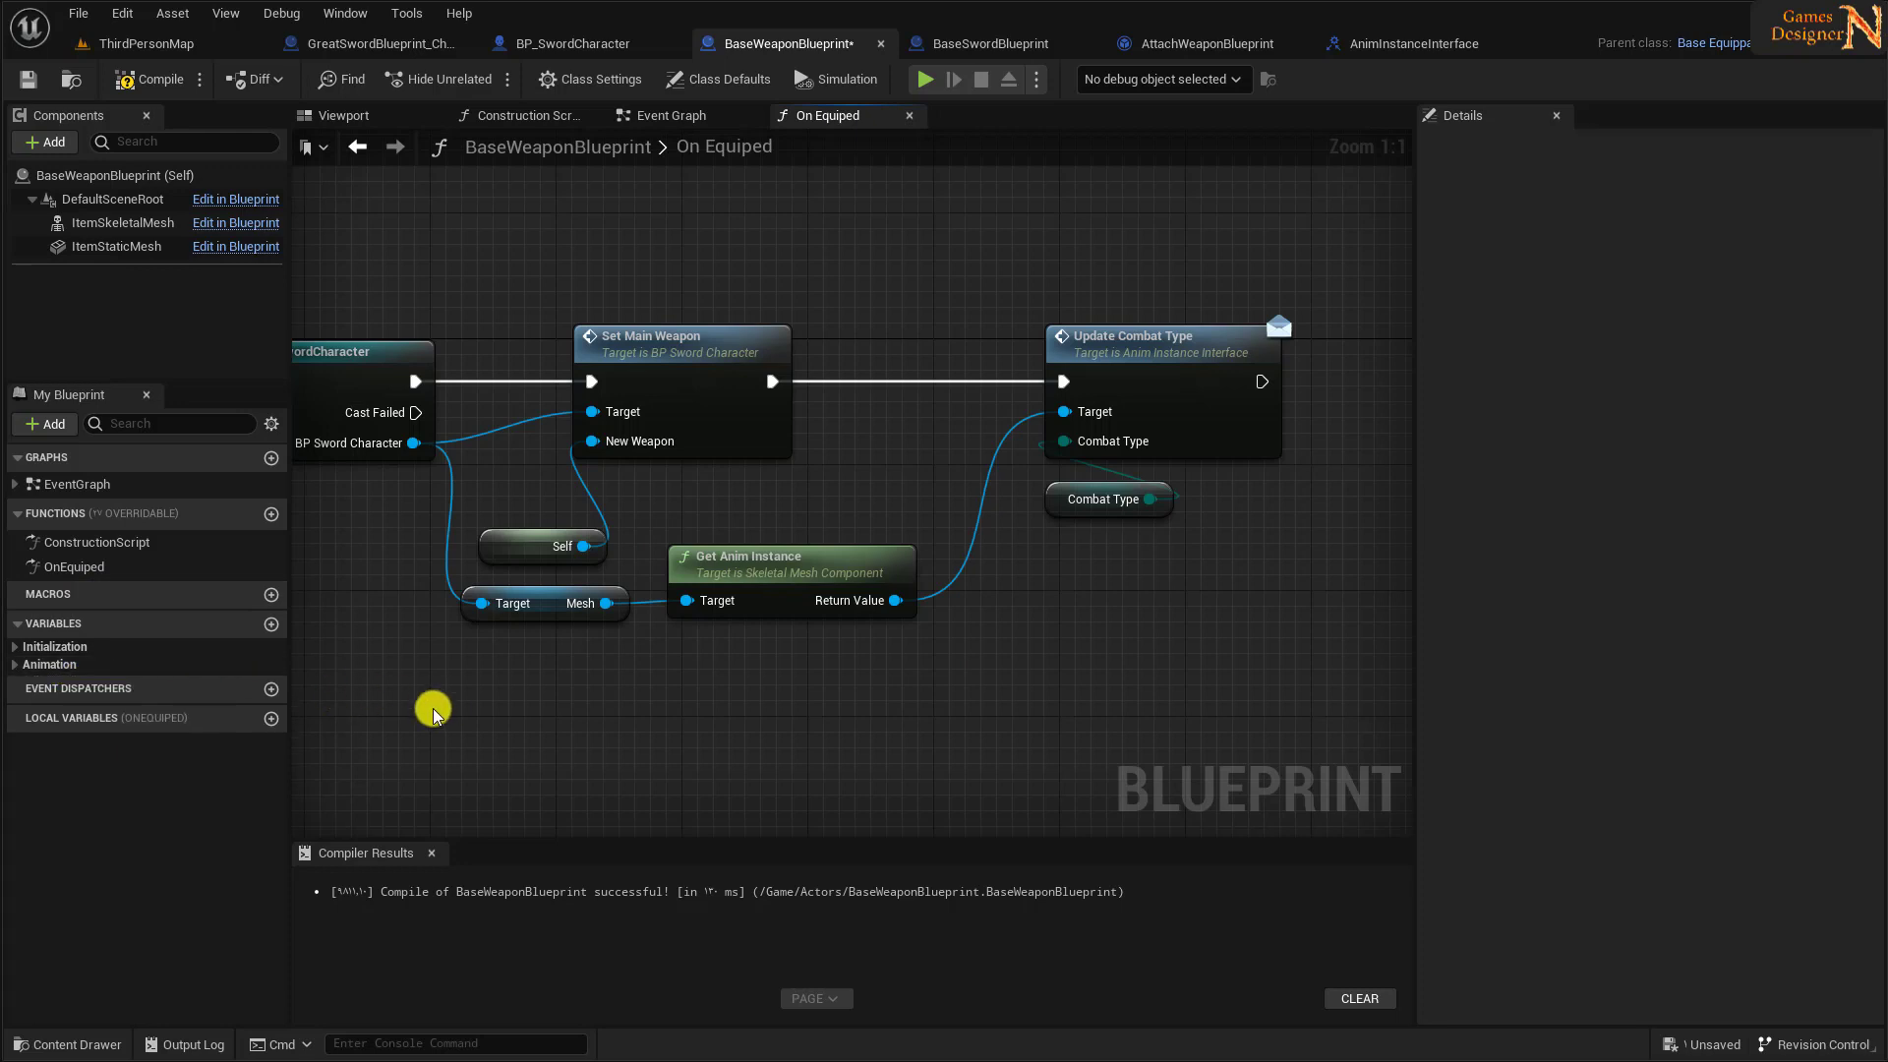
# - Compile and save the weapon blueprint, then return to the ThirdPersonMap level
pyautogui.moveTo(433, 712); pyautogui.dragTo(382, 719, button='right')
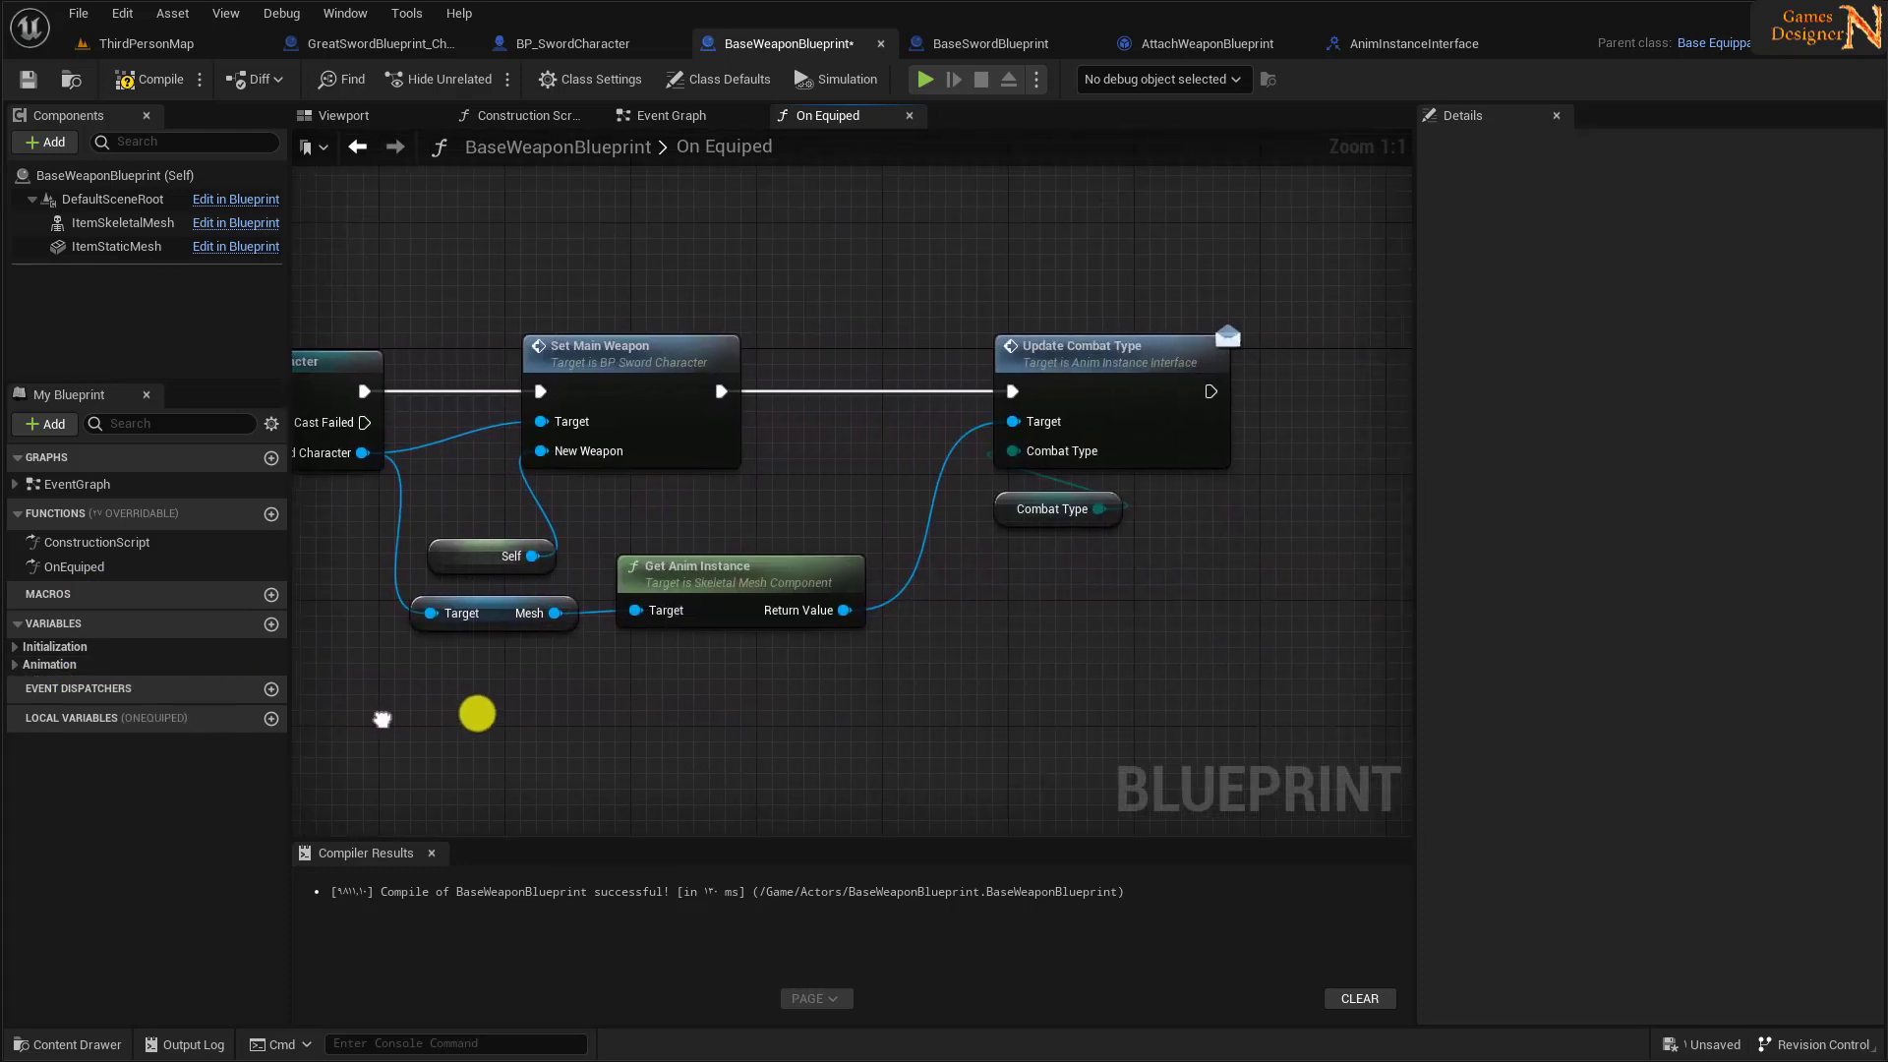
pyautogui.click(135, 85)
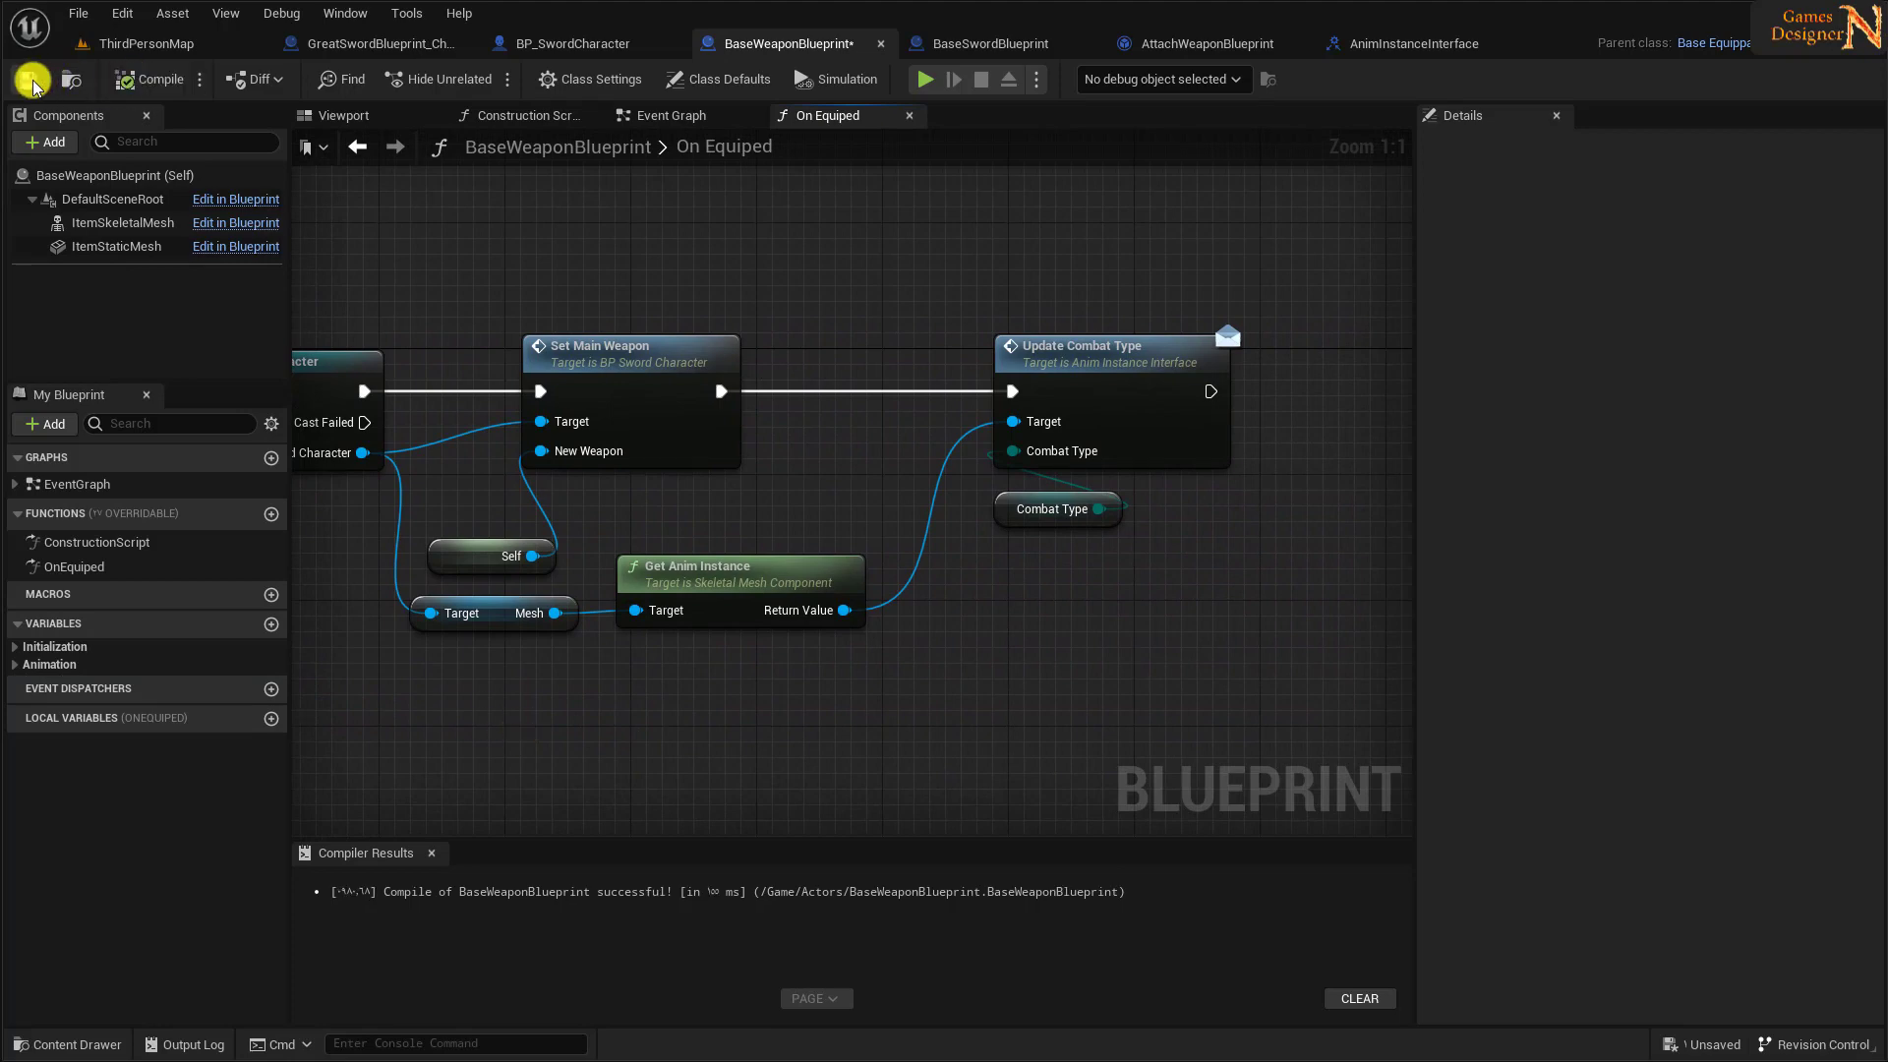
pyautogui.click(30, 79)
pyautogui.click(147, 43)
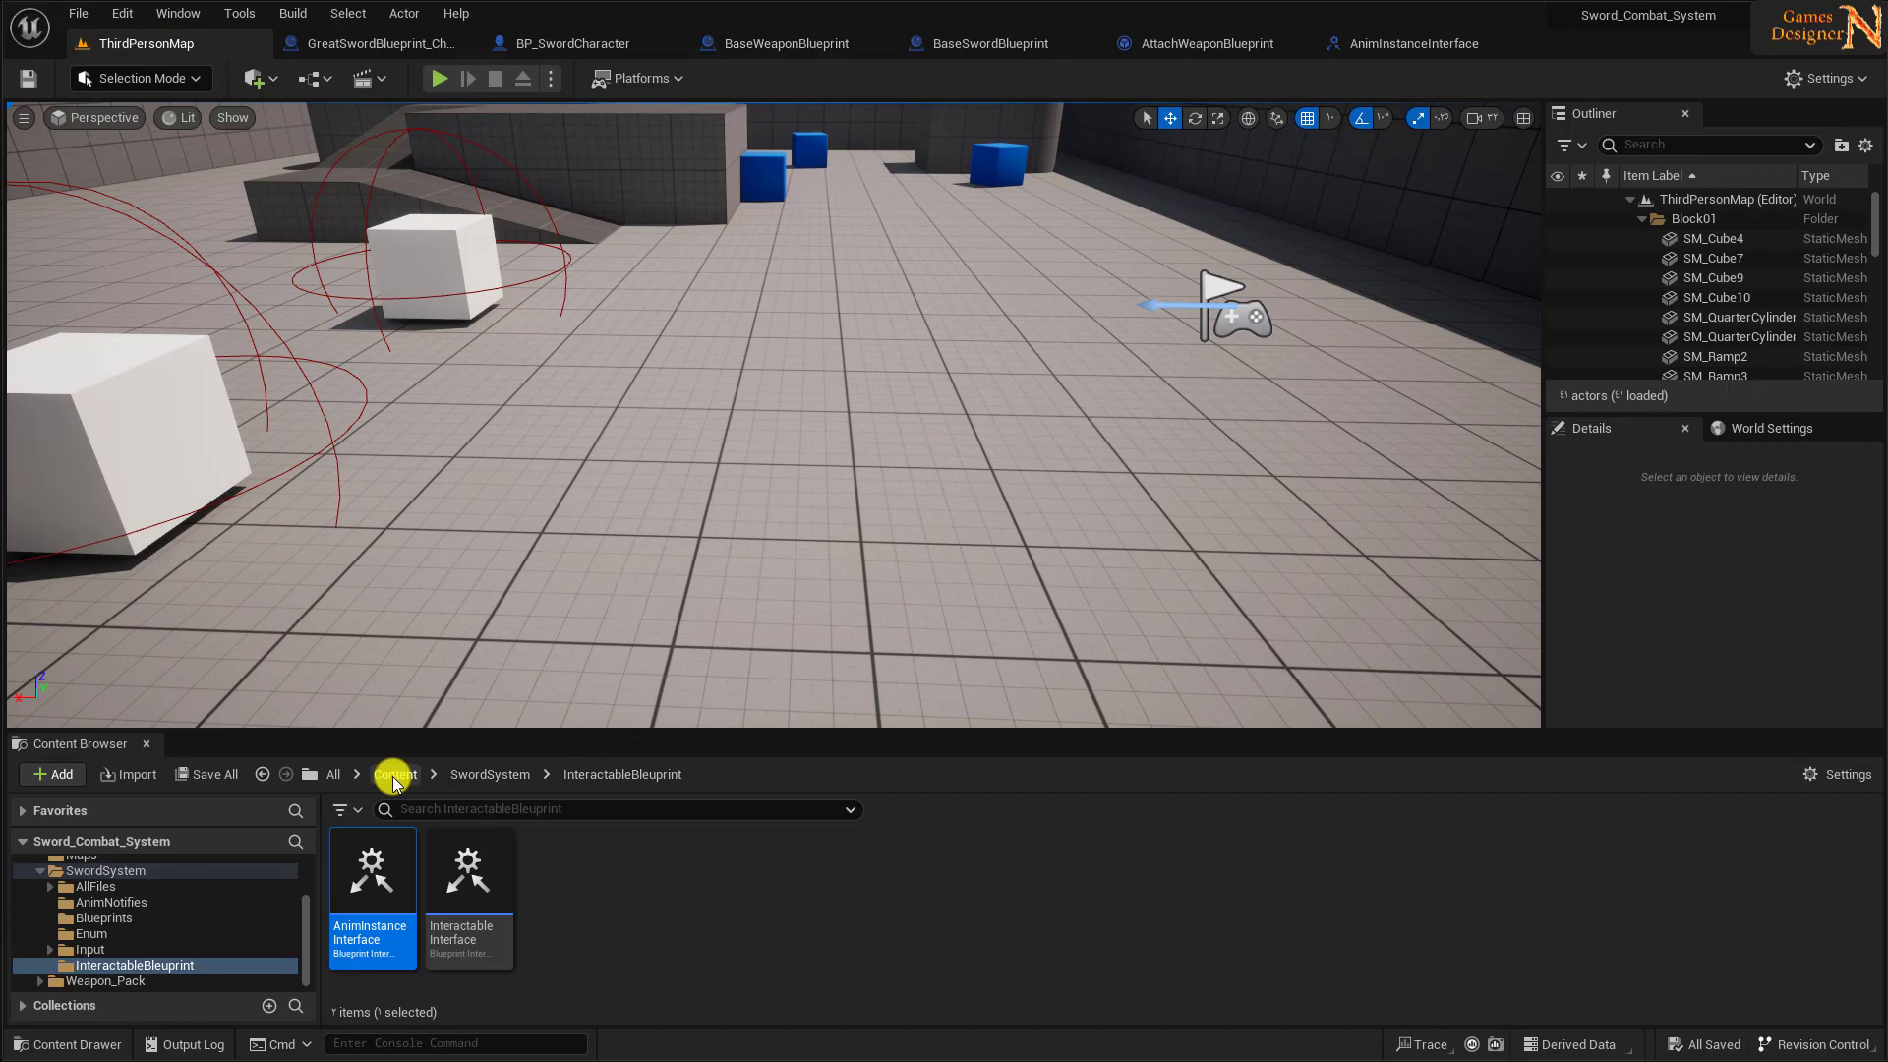
# - In ABP_Manny's event graph, refresh the broken Combat Enabled event and wire it into the SET node
pyautogui.click(564, 43)
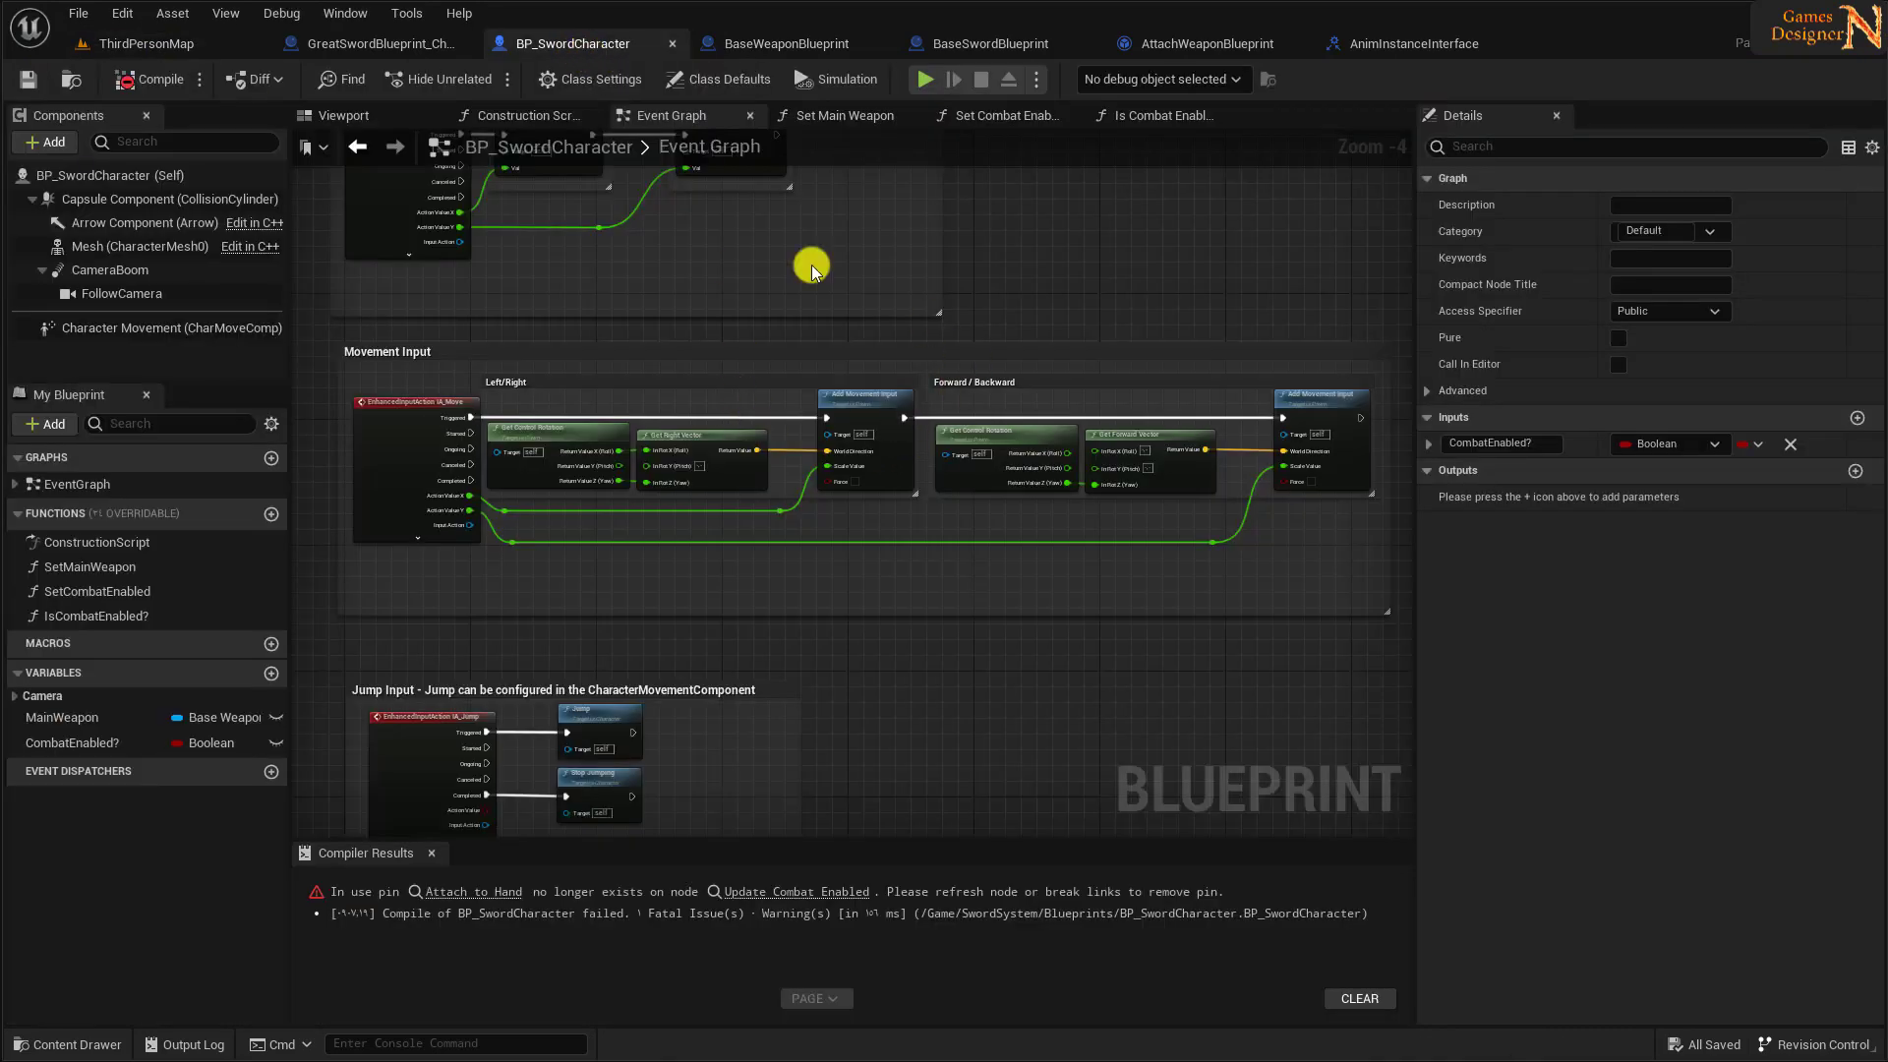
pyautogui.click(115, 253)
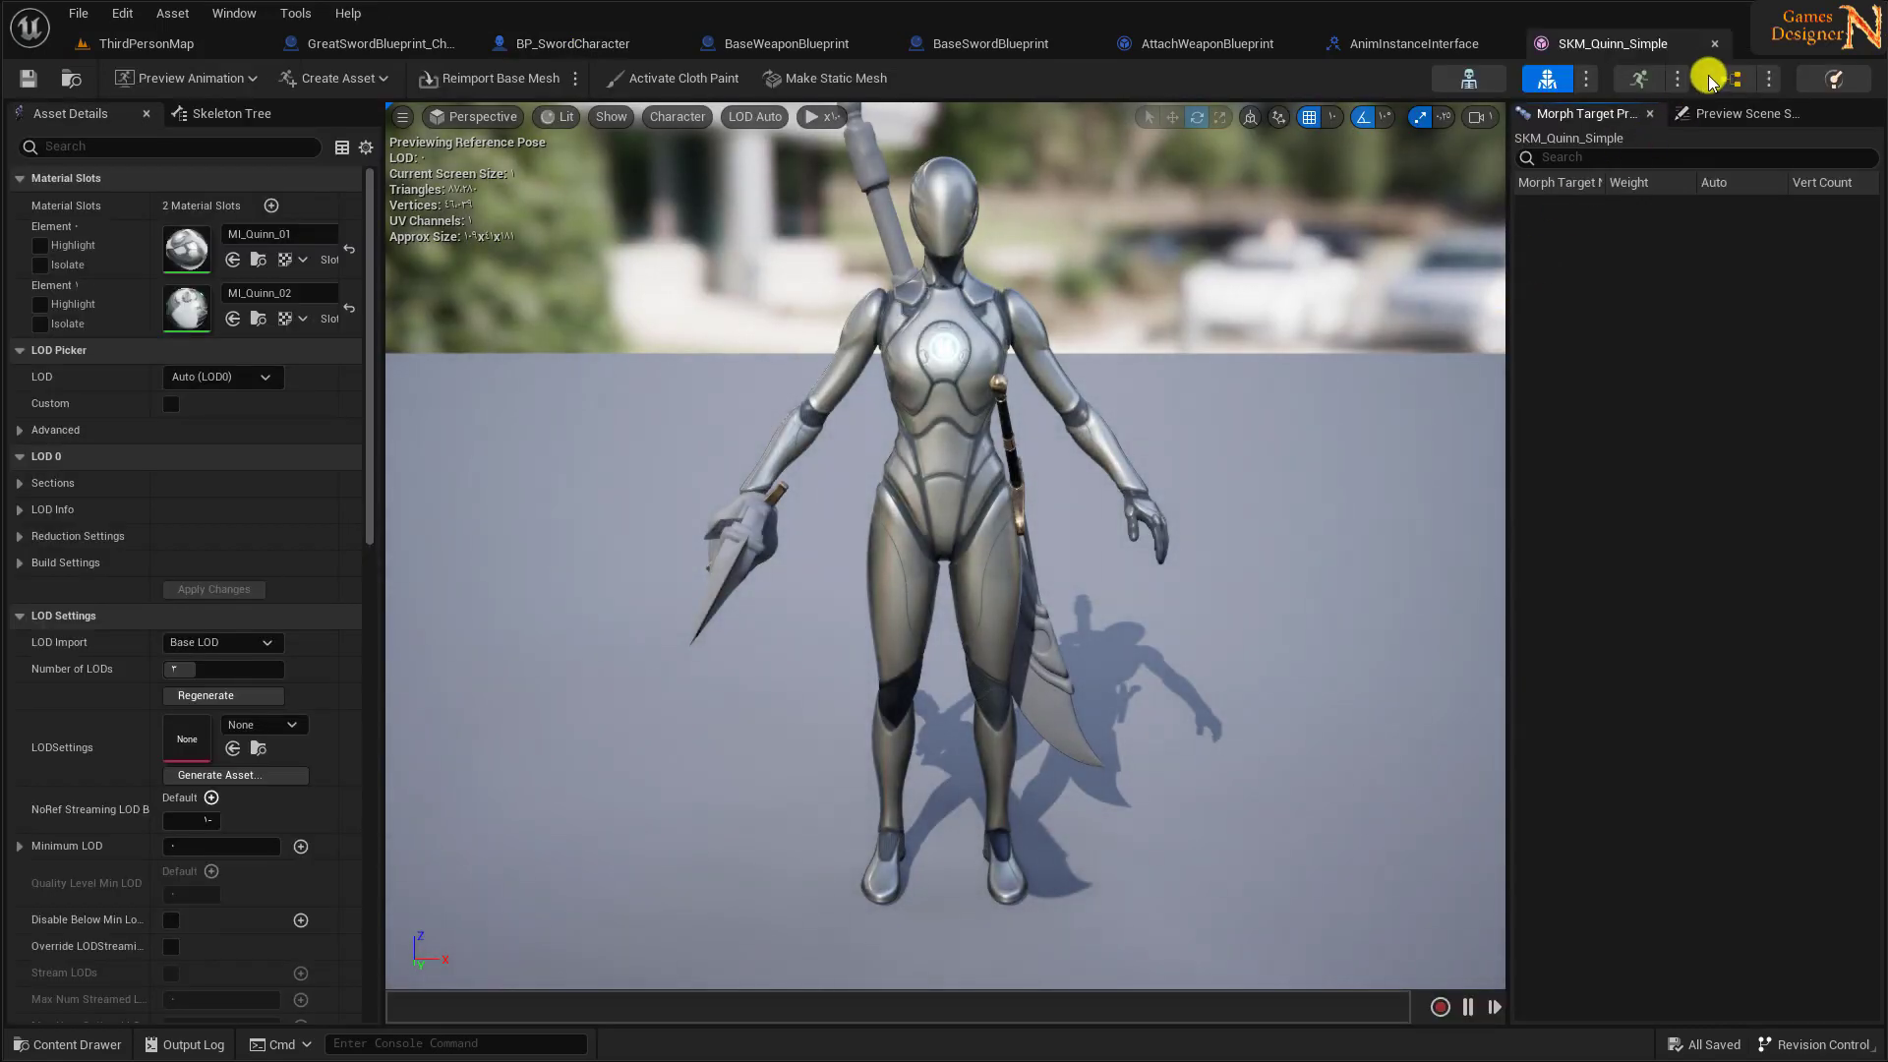
pyautogui.click(1718, 84)
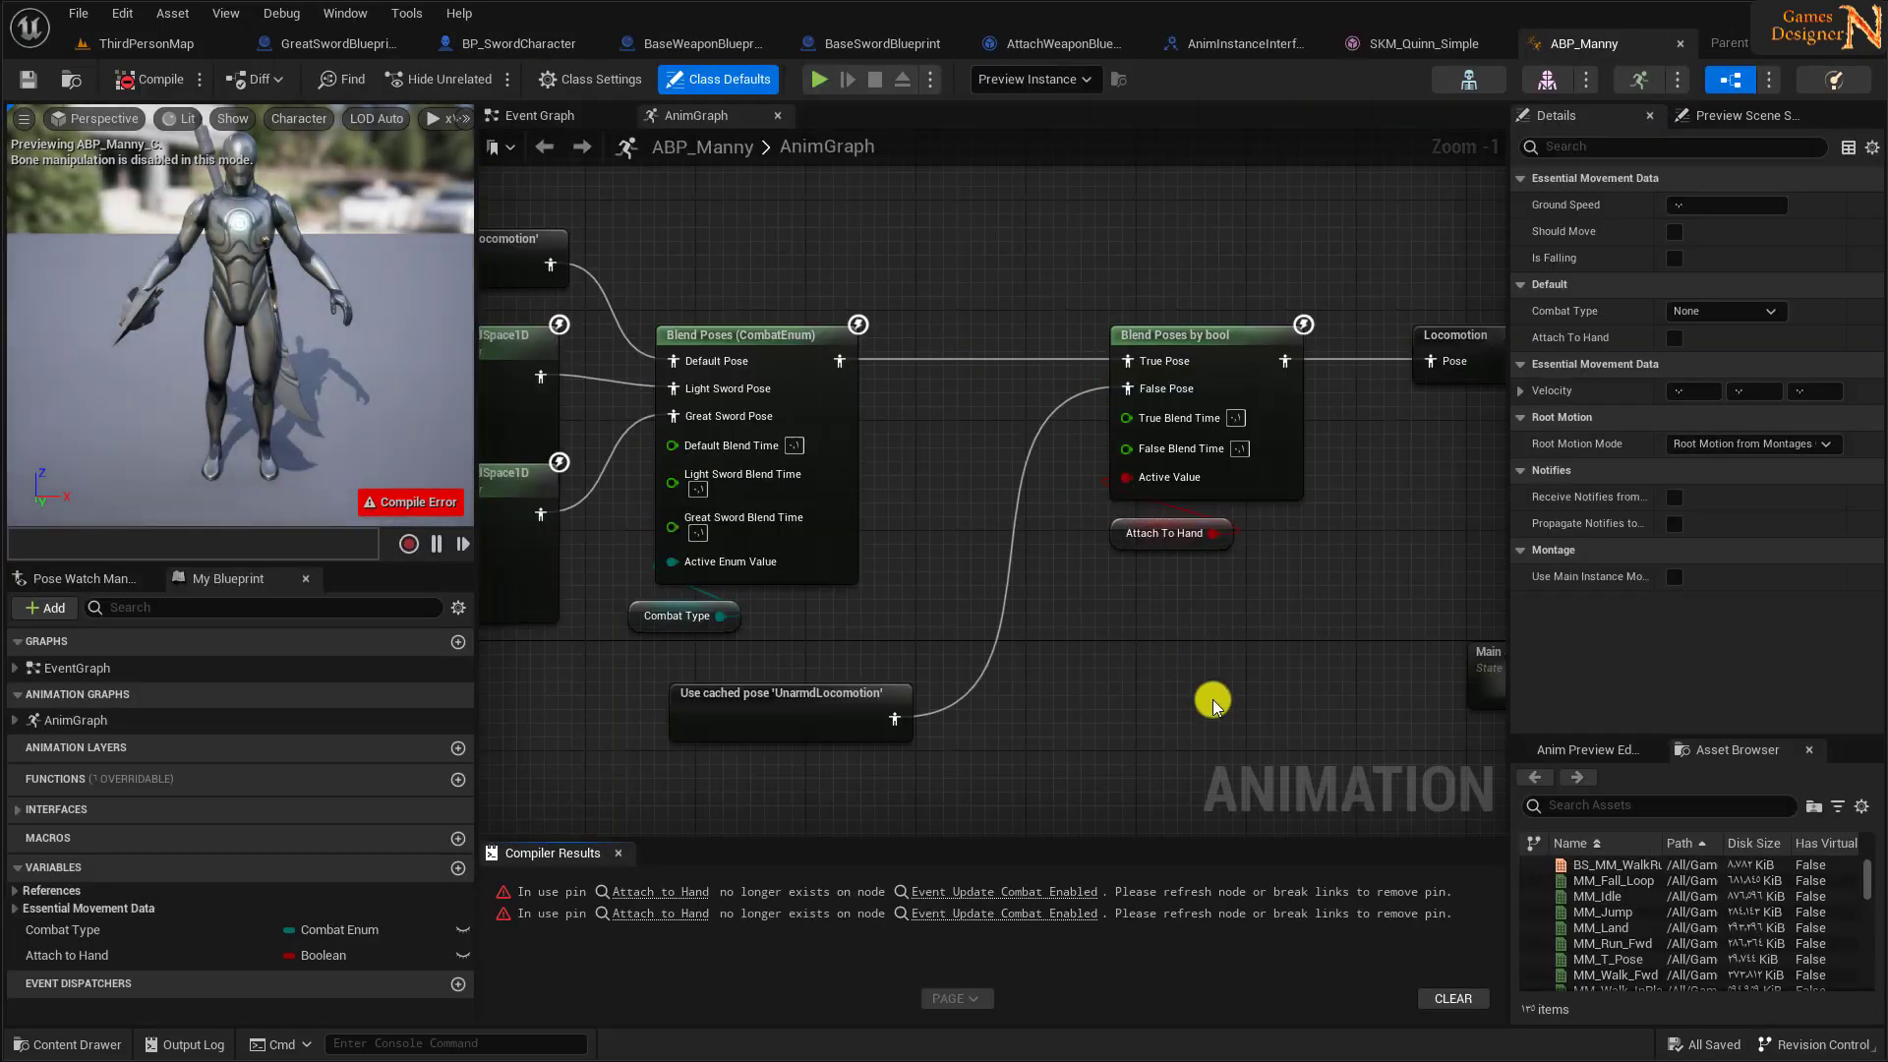
pyautogui.scroll(-1, 1210, 696)
pyautogui.moveTo(1210, 696); pyautogui.dragTo(1440, 501, button='right')
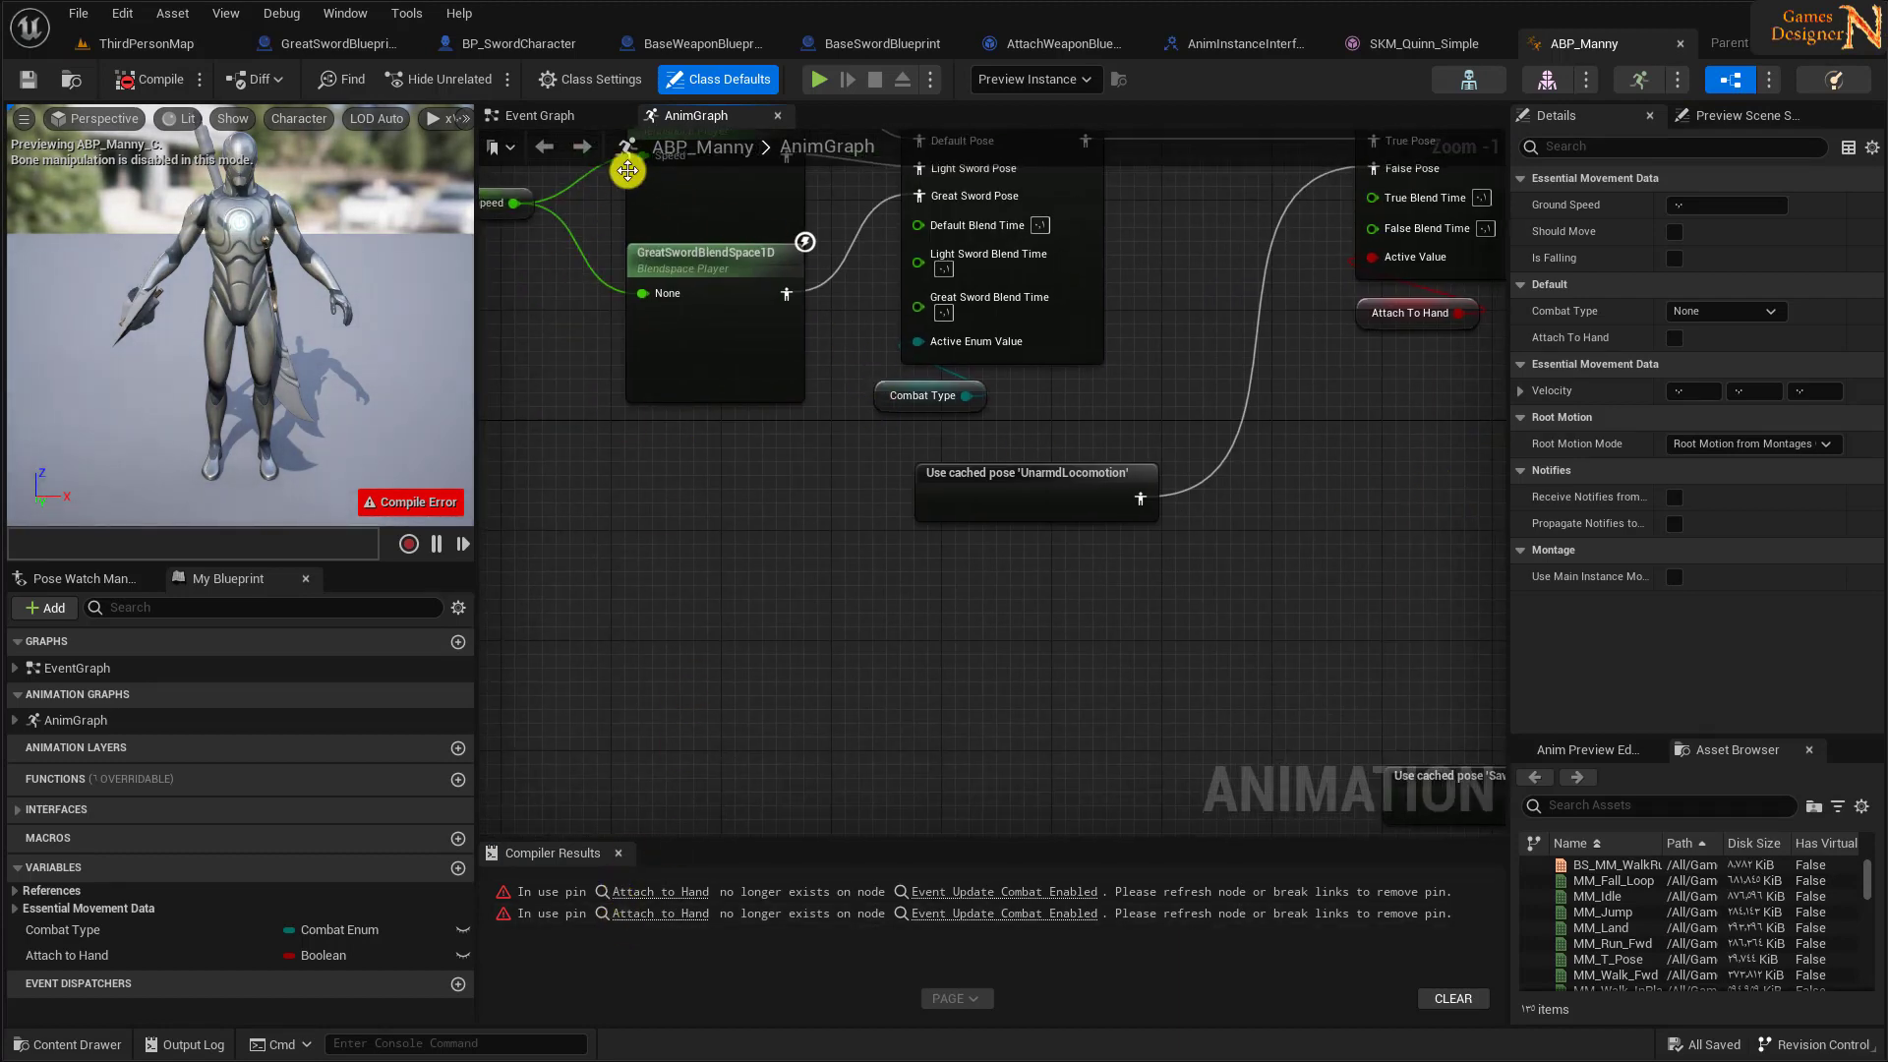
pyautogui.click(544, 115)
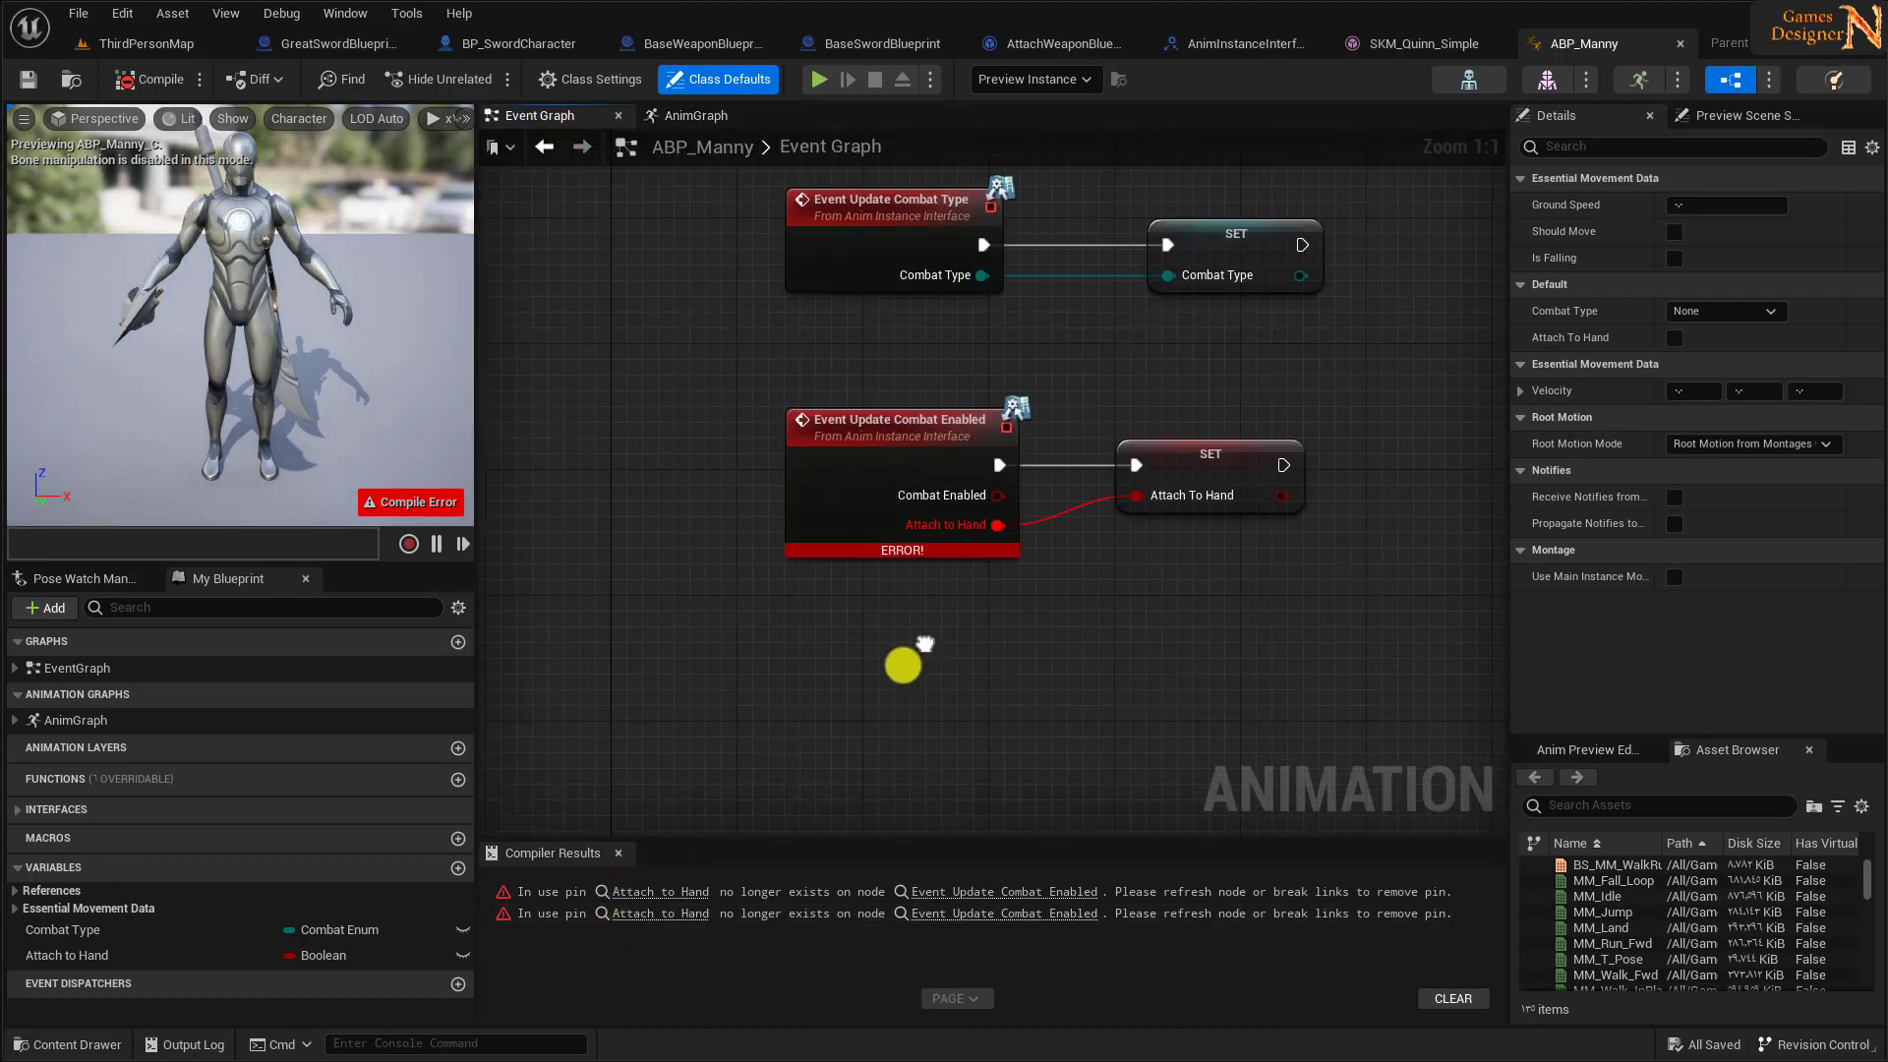
pyautogui.rightClick(907, 433)
pyautogui.click(960, 550)
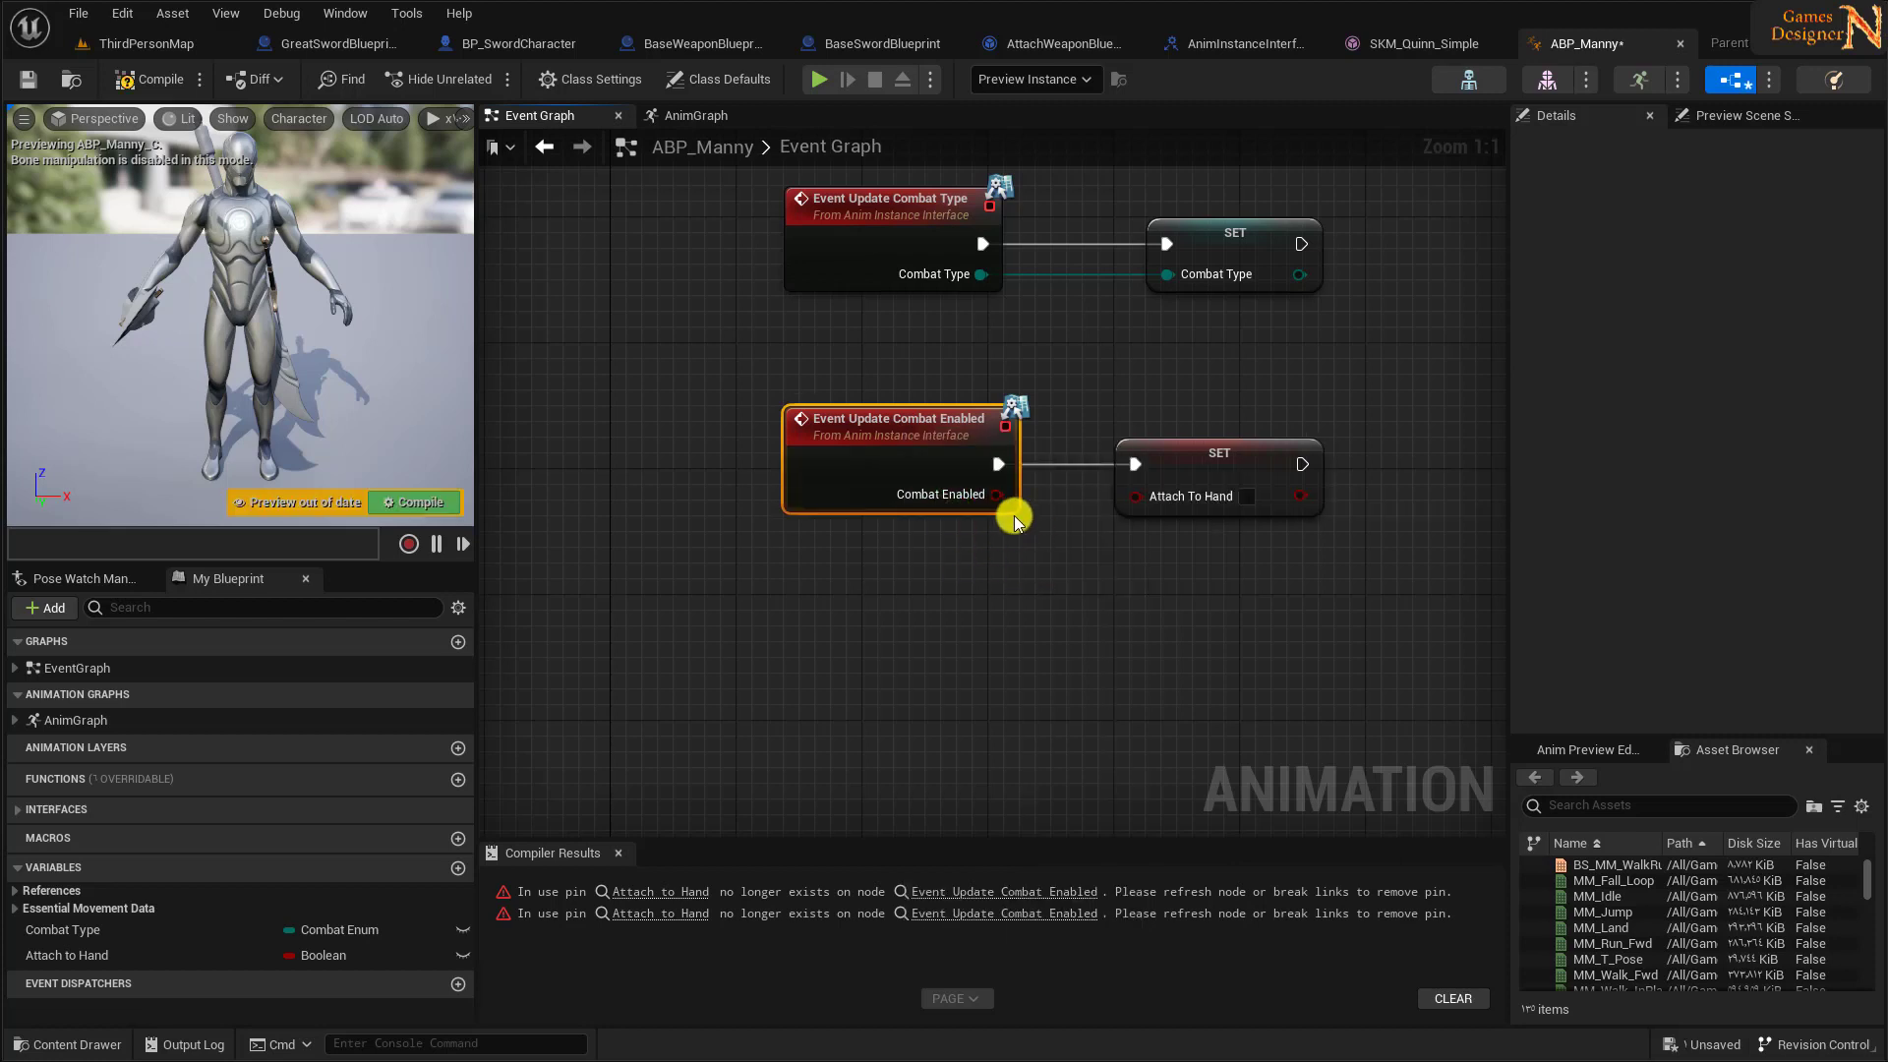
pyautogui.moveTo(997, 494); pyautogui.dragTo(1135, 495)
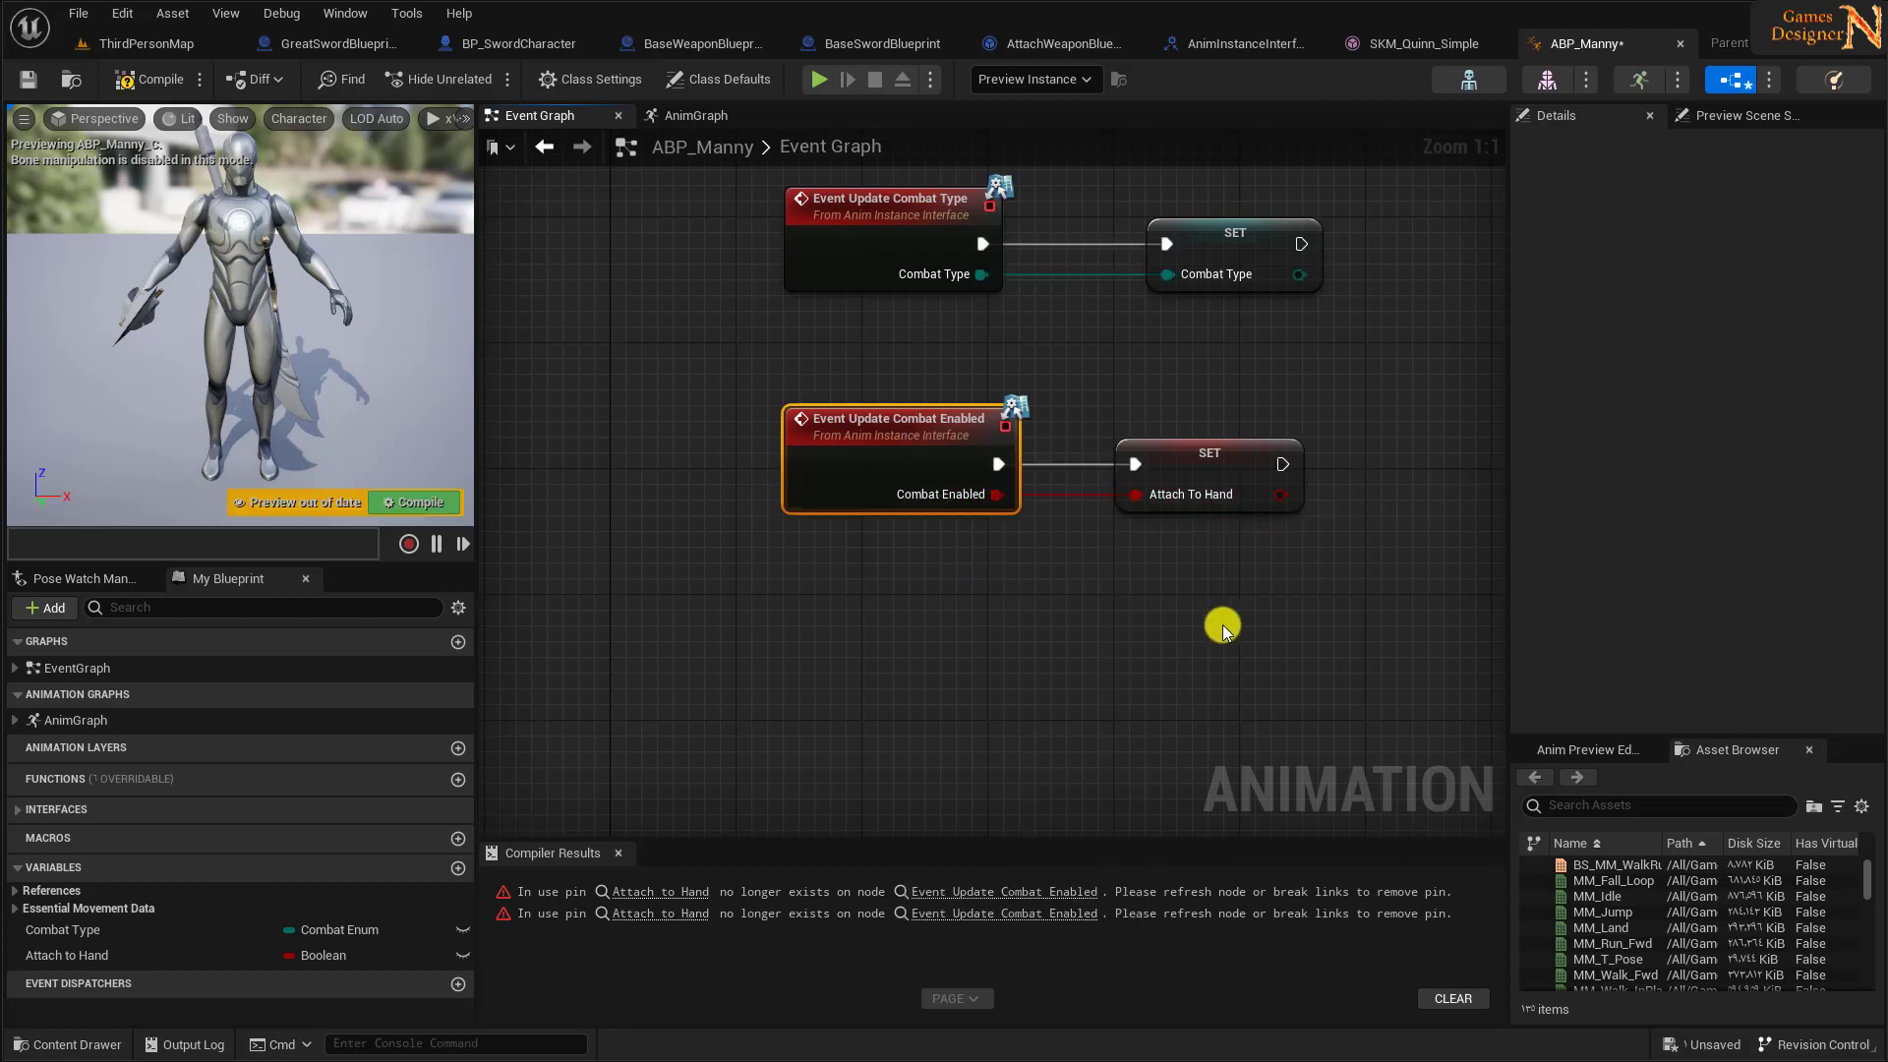
pyautogui.moveTo(1223, 621); pyautogui.dragTo(1104, 623, button='right')
# - Rename the Attach to Hand variable to CombatEnabled? and compile the animation blueprint
pyautogui.click(93, 956)
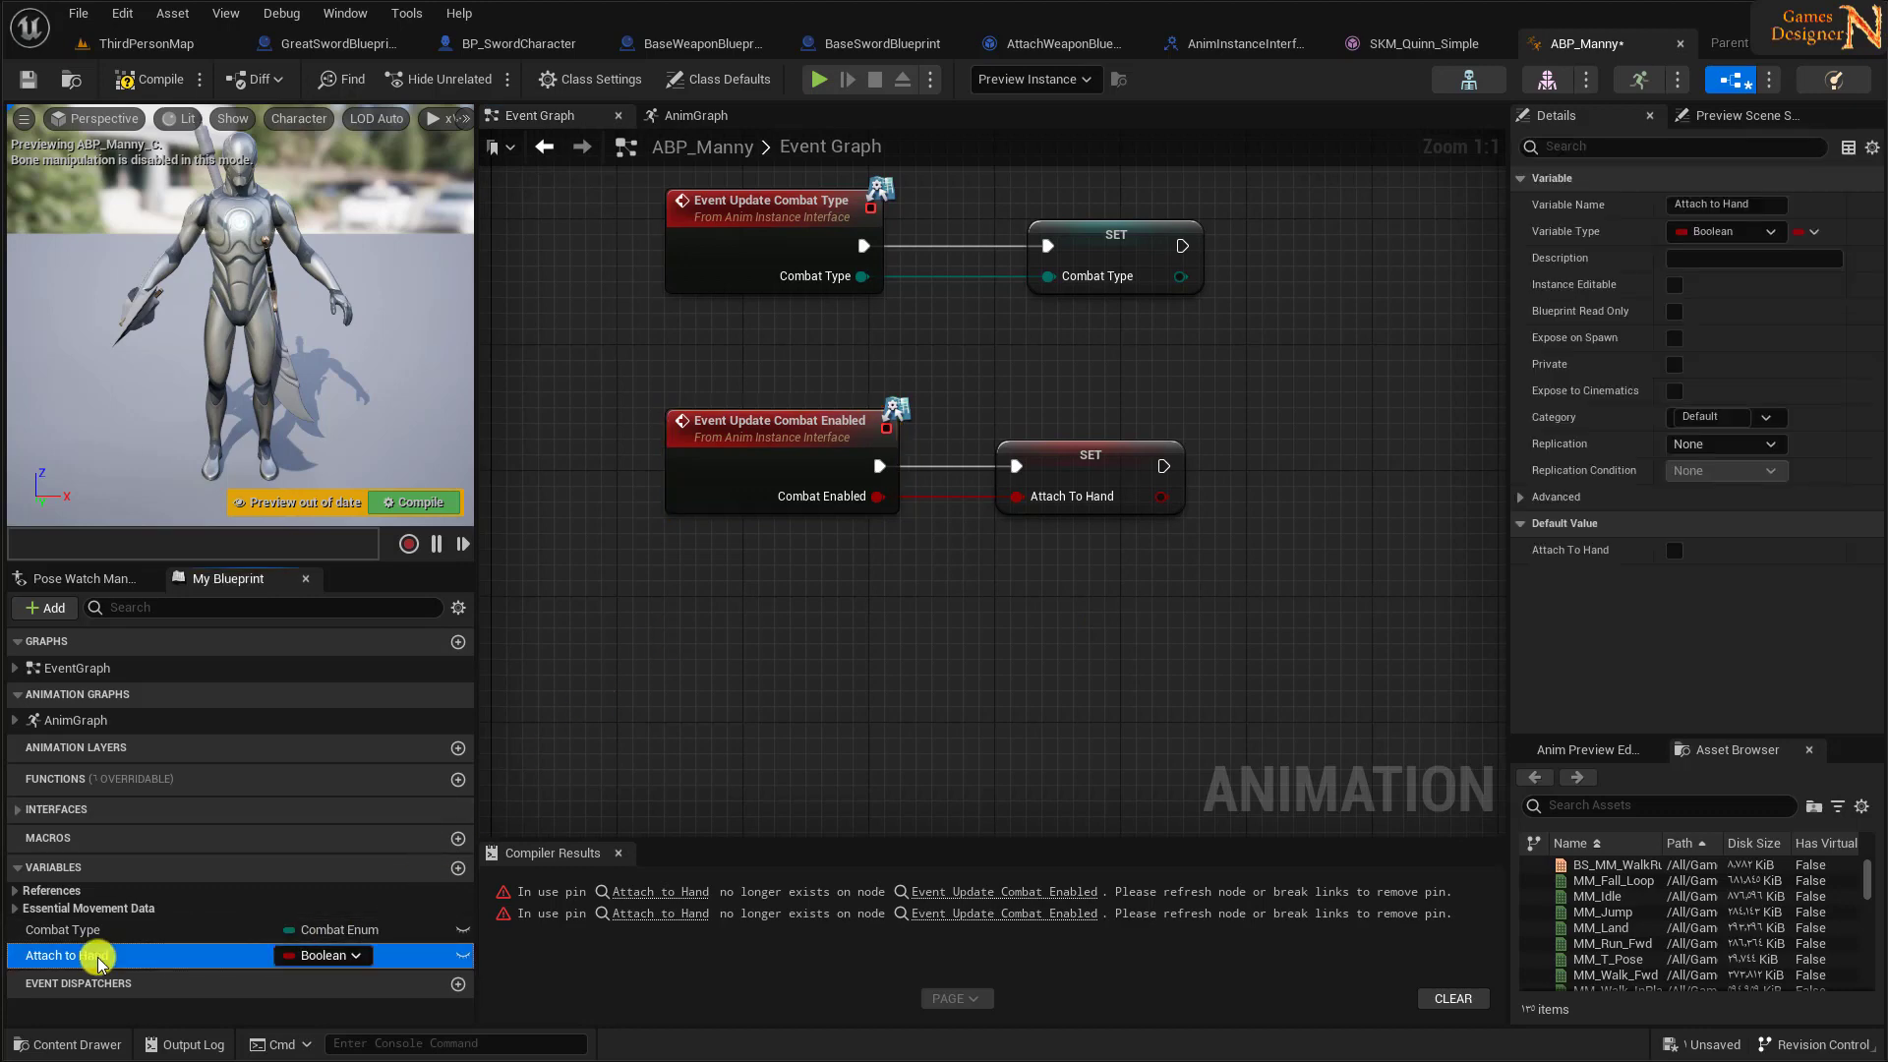
pyautogui.click(1685, 203)
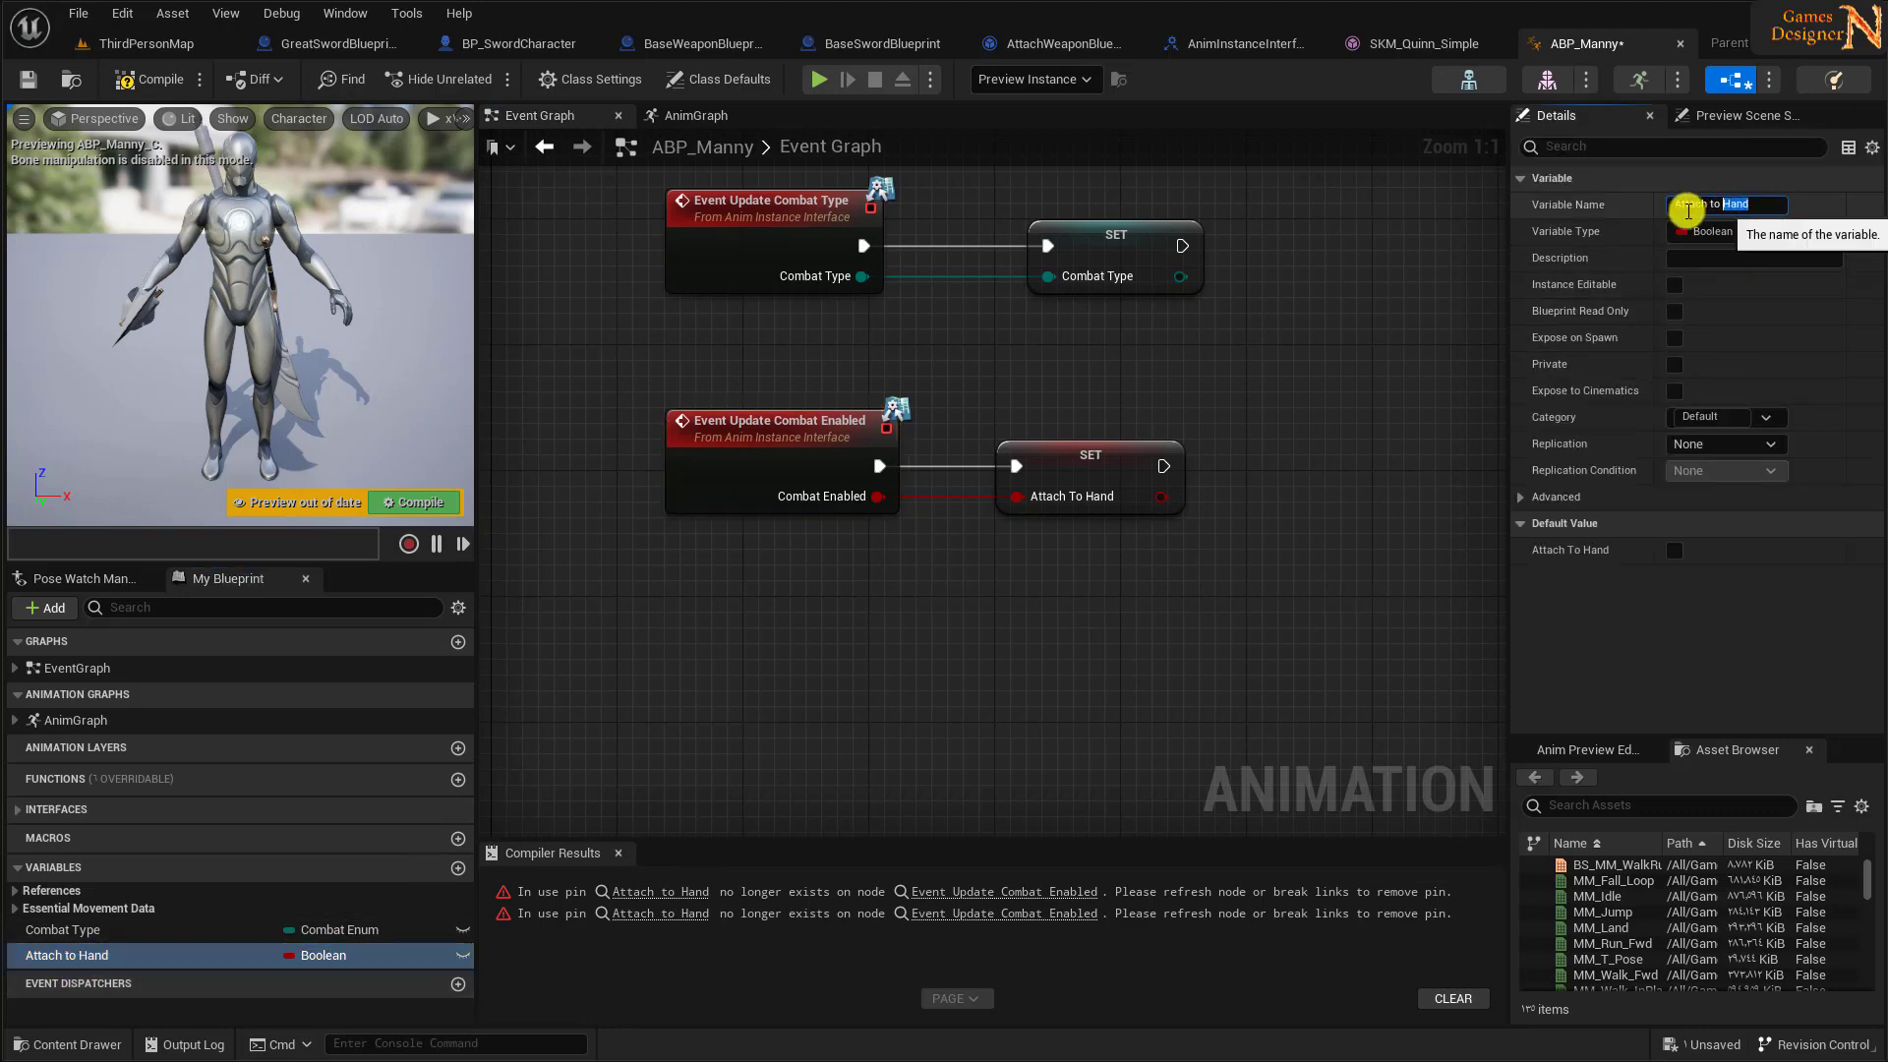
pyautogui.write('CombatEnabled?')
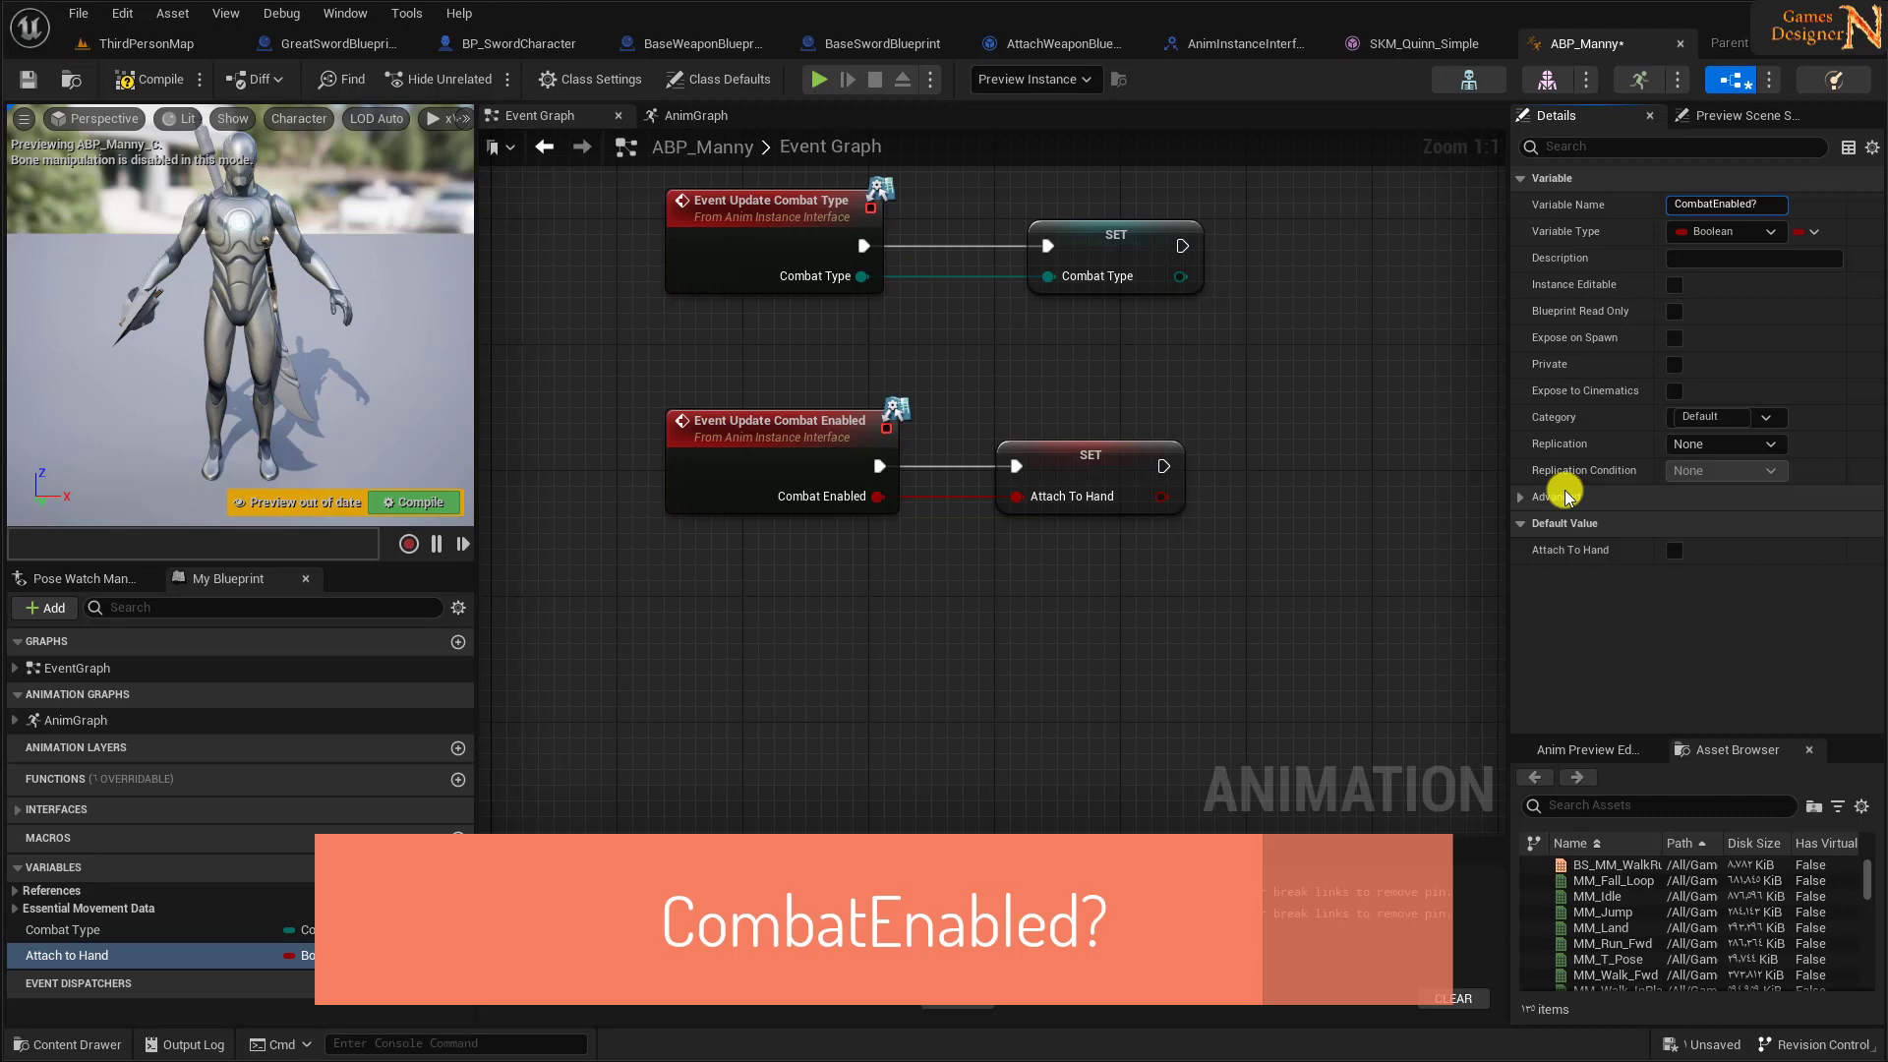
pyautogui.press('Return')
pyautogui.press('F7')
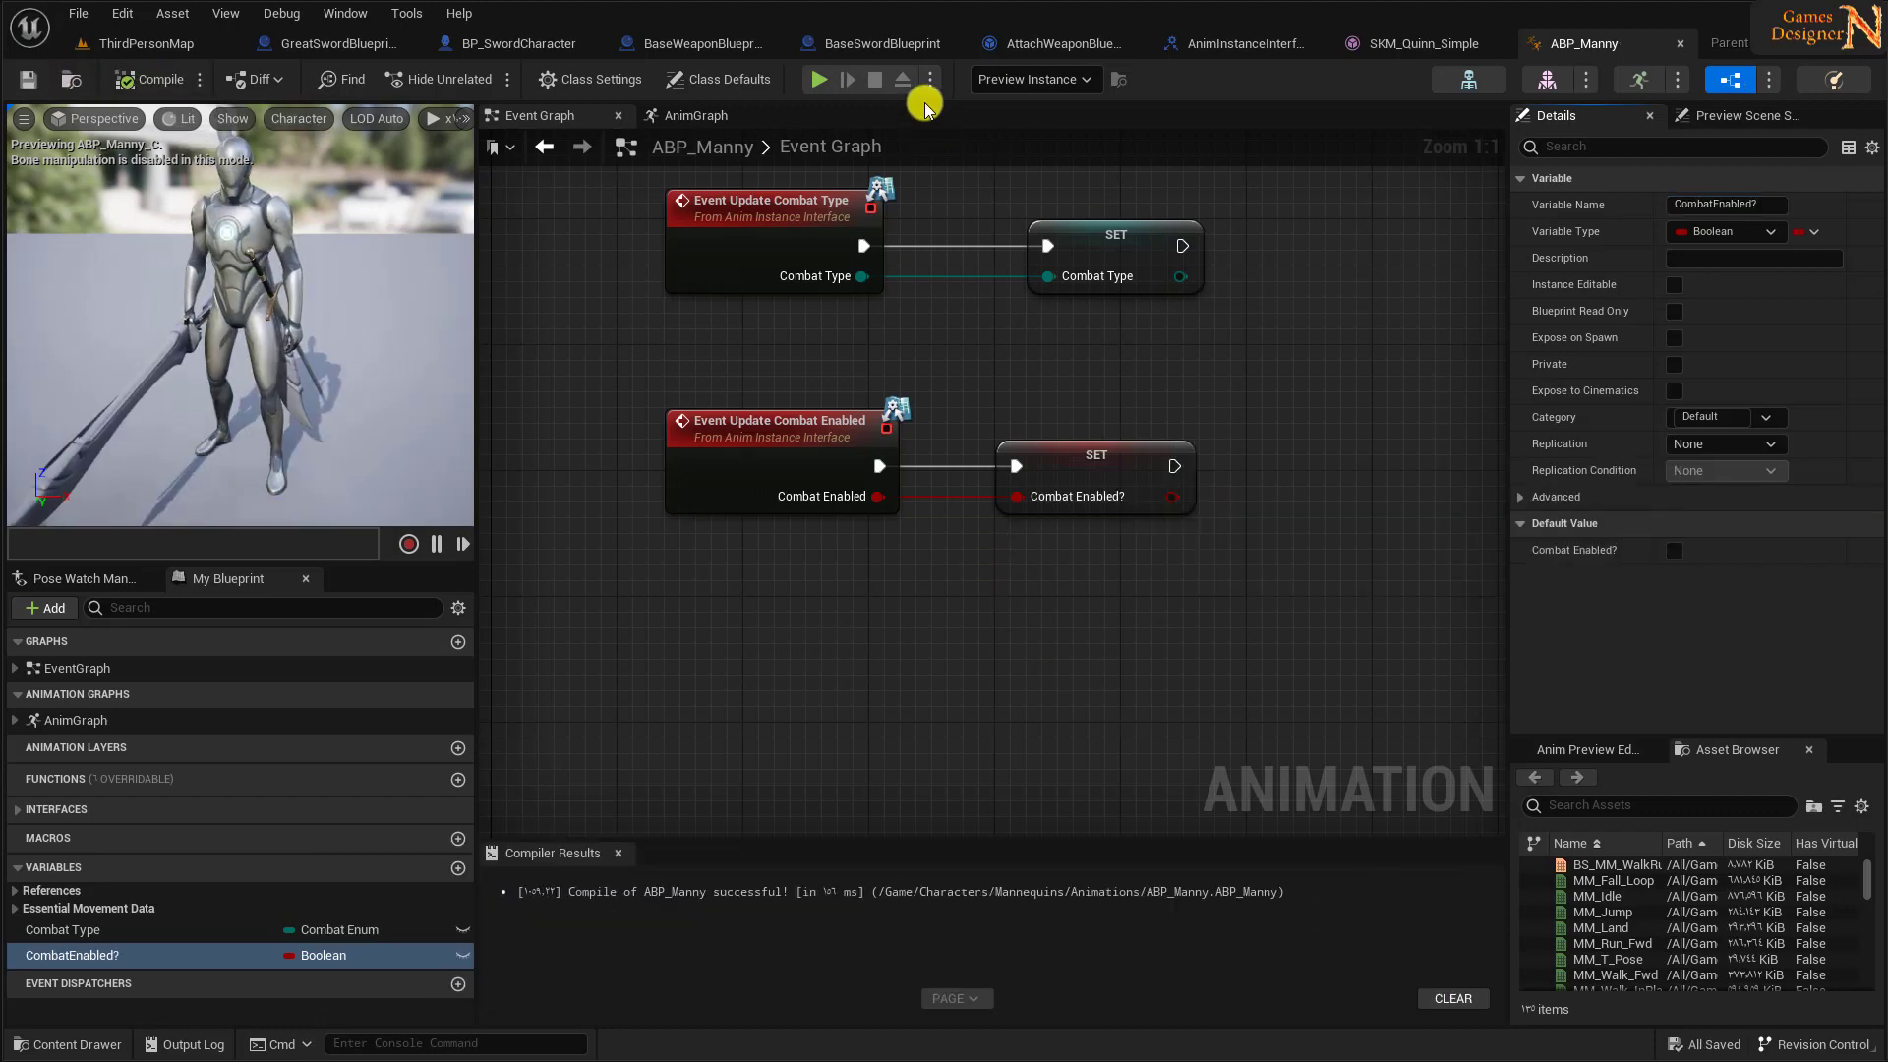
pyautogui.click(708, 43)
# - Delete the old node and add a Set Equiped call right after On Equiped
pyautogui.moveTo(716, 548); pyautogui.dragTo(897, 642, button='right')
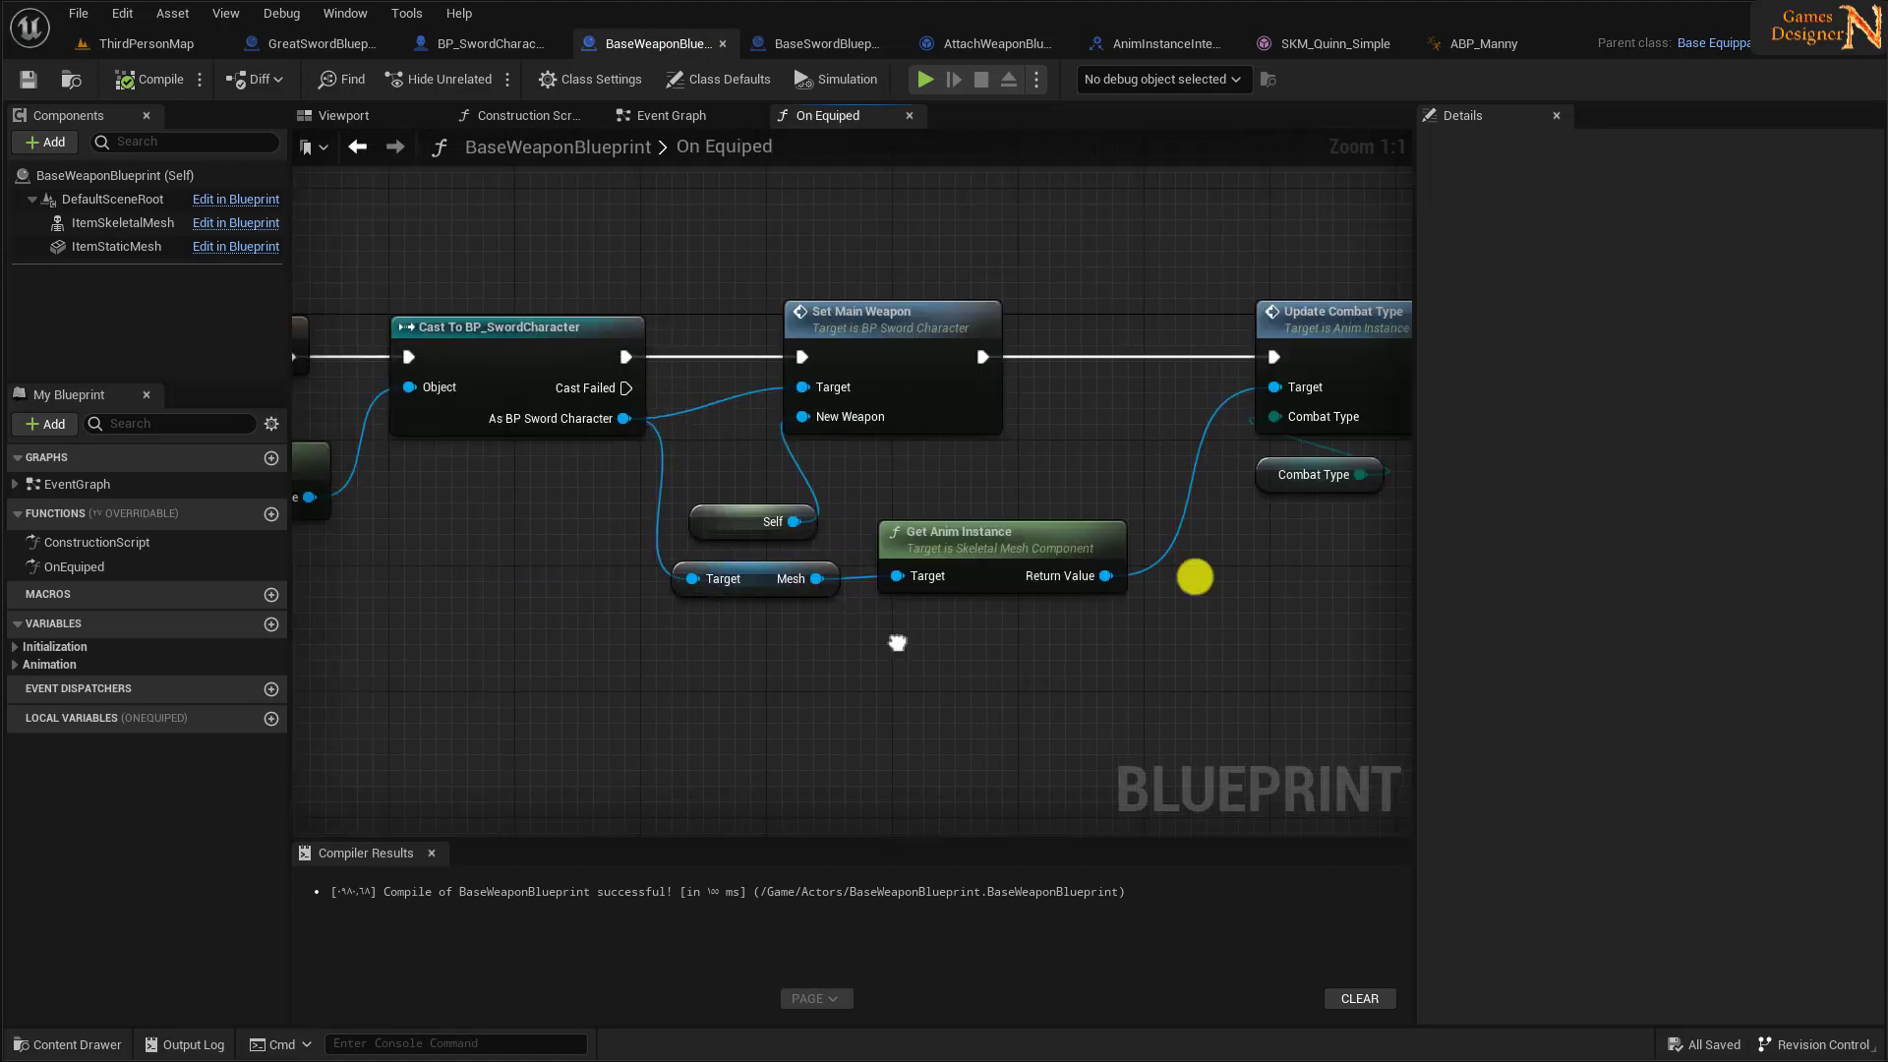
pyautogui.scroll(-2, 896, 642)
pyautogui.click(695, 438)
pyautogui.press('Delete')
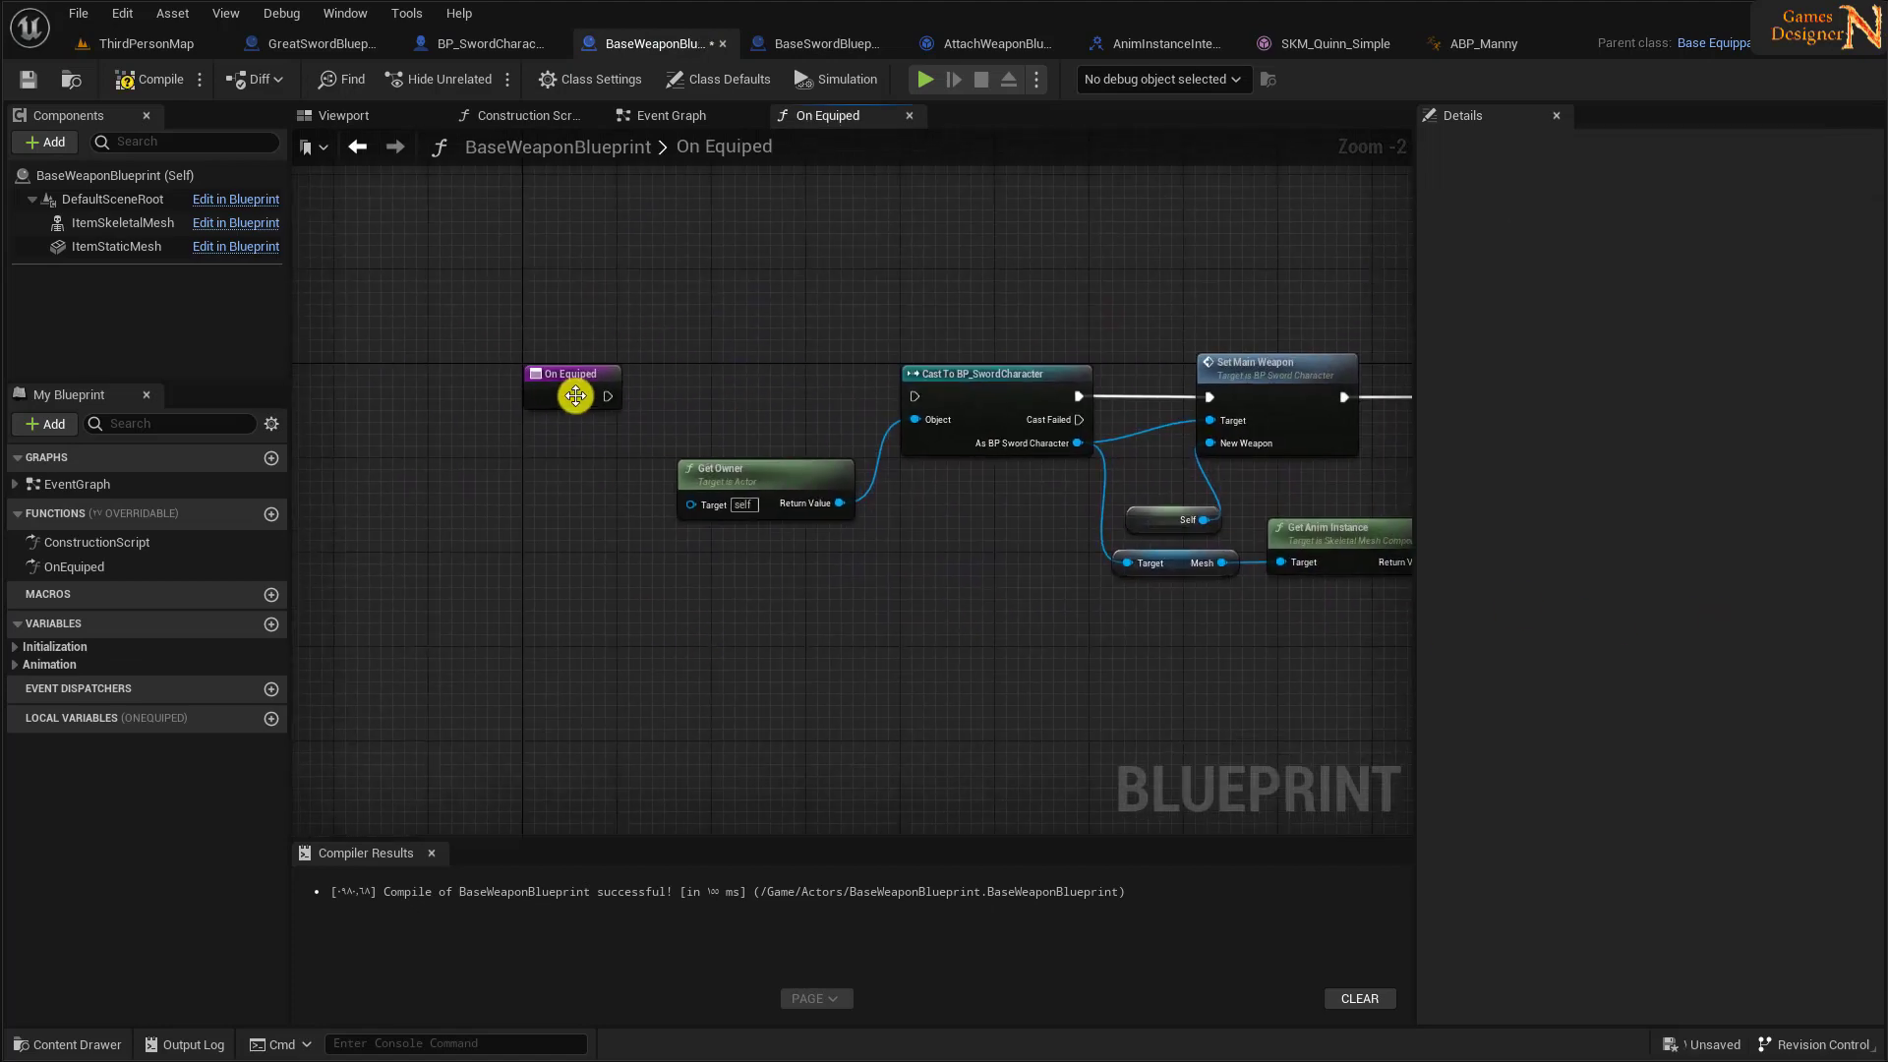
pyautogui.moveTo(575, 395); pyautogui.dragTo(339, 391)
pyautogui.moveTo(368, 515); pyautogui.dragTo(653, 523, button='right')
pyautogui.moveTo(618, 392); pyautogui.dragTo(395, 392)
pyautogui.moveTo(420, 415); pyautogui.dragTo(498, 418)
pyautogui.write('set')
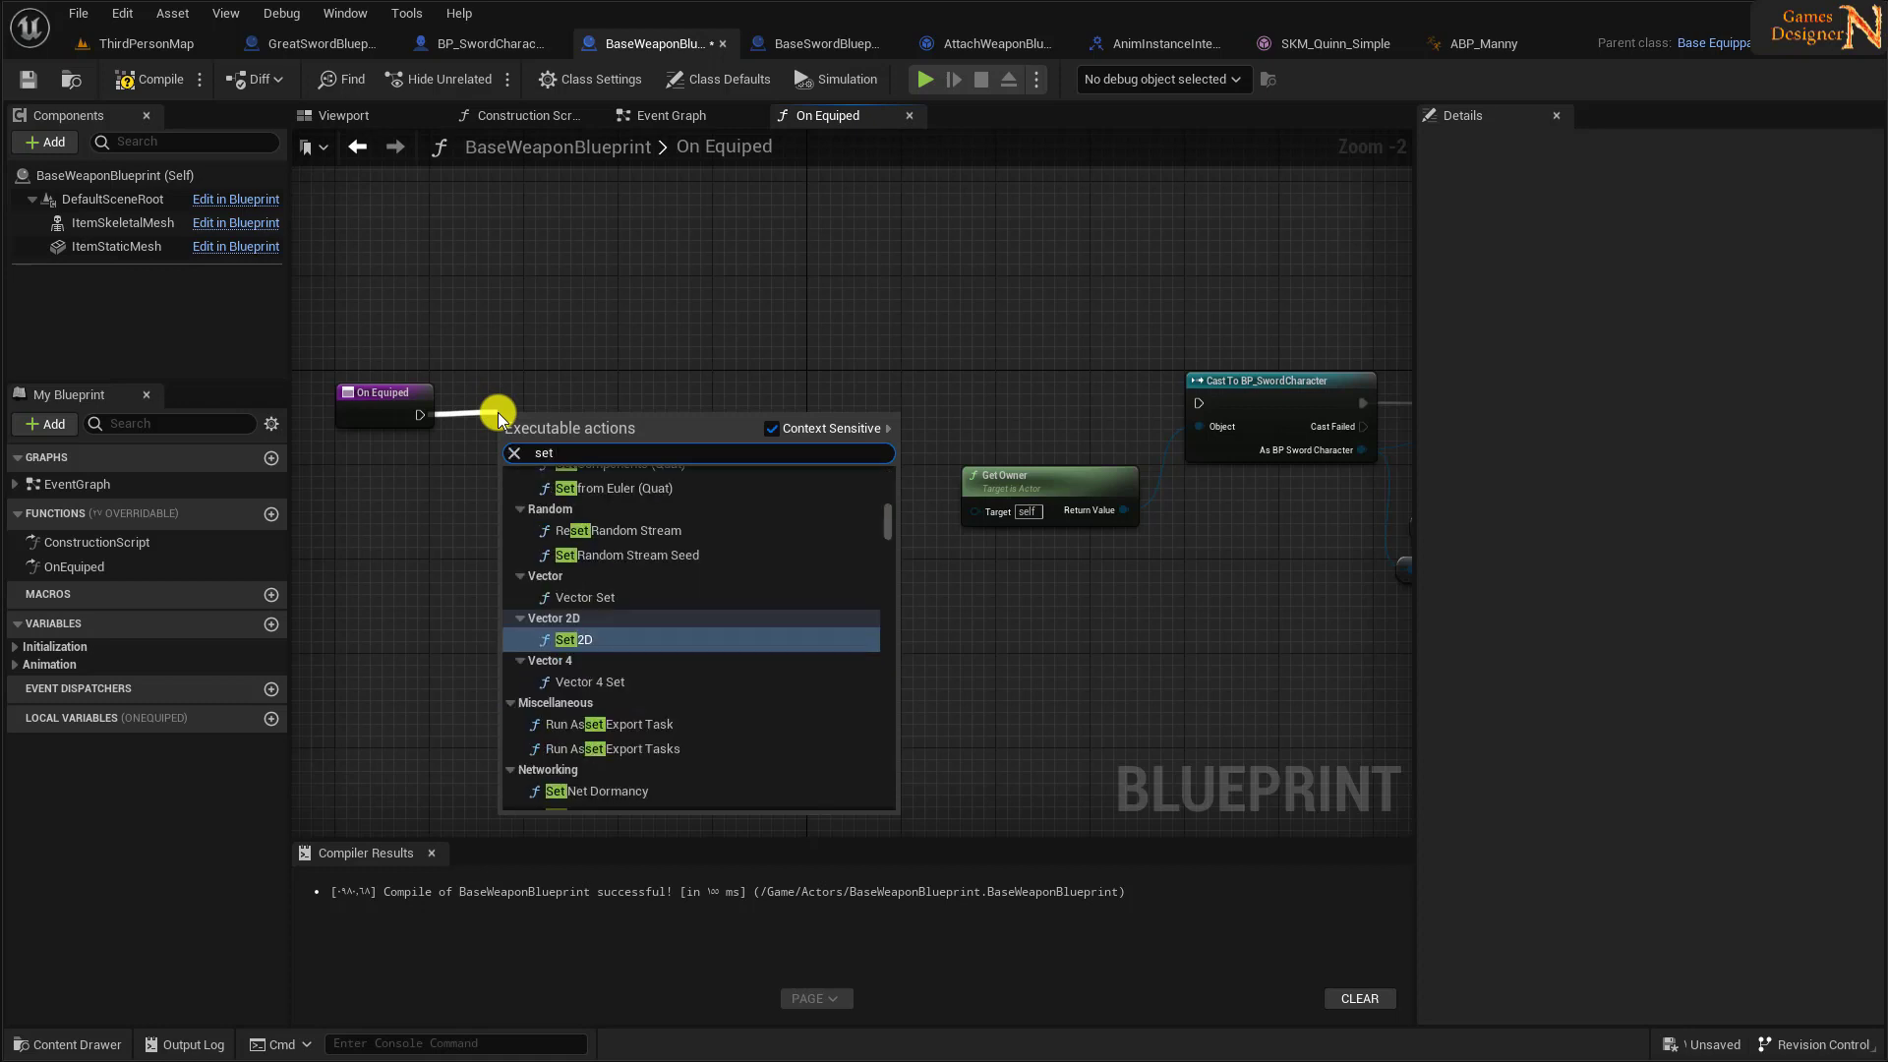
pyautogui.write(' equ')
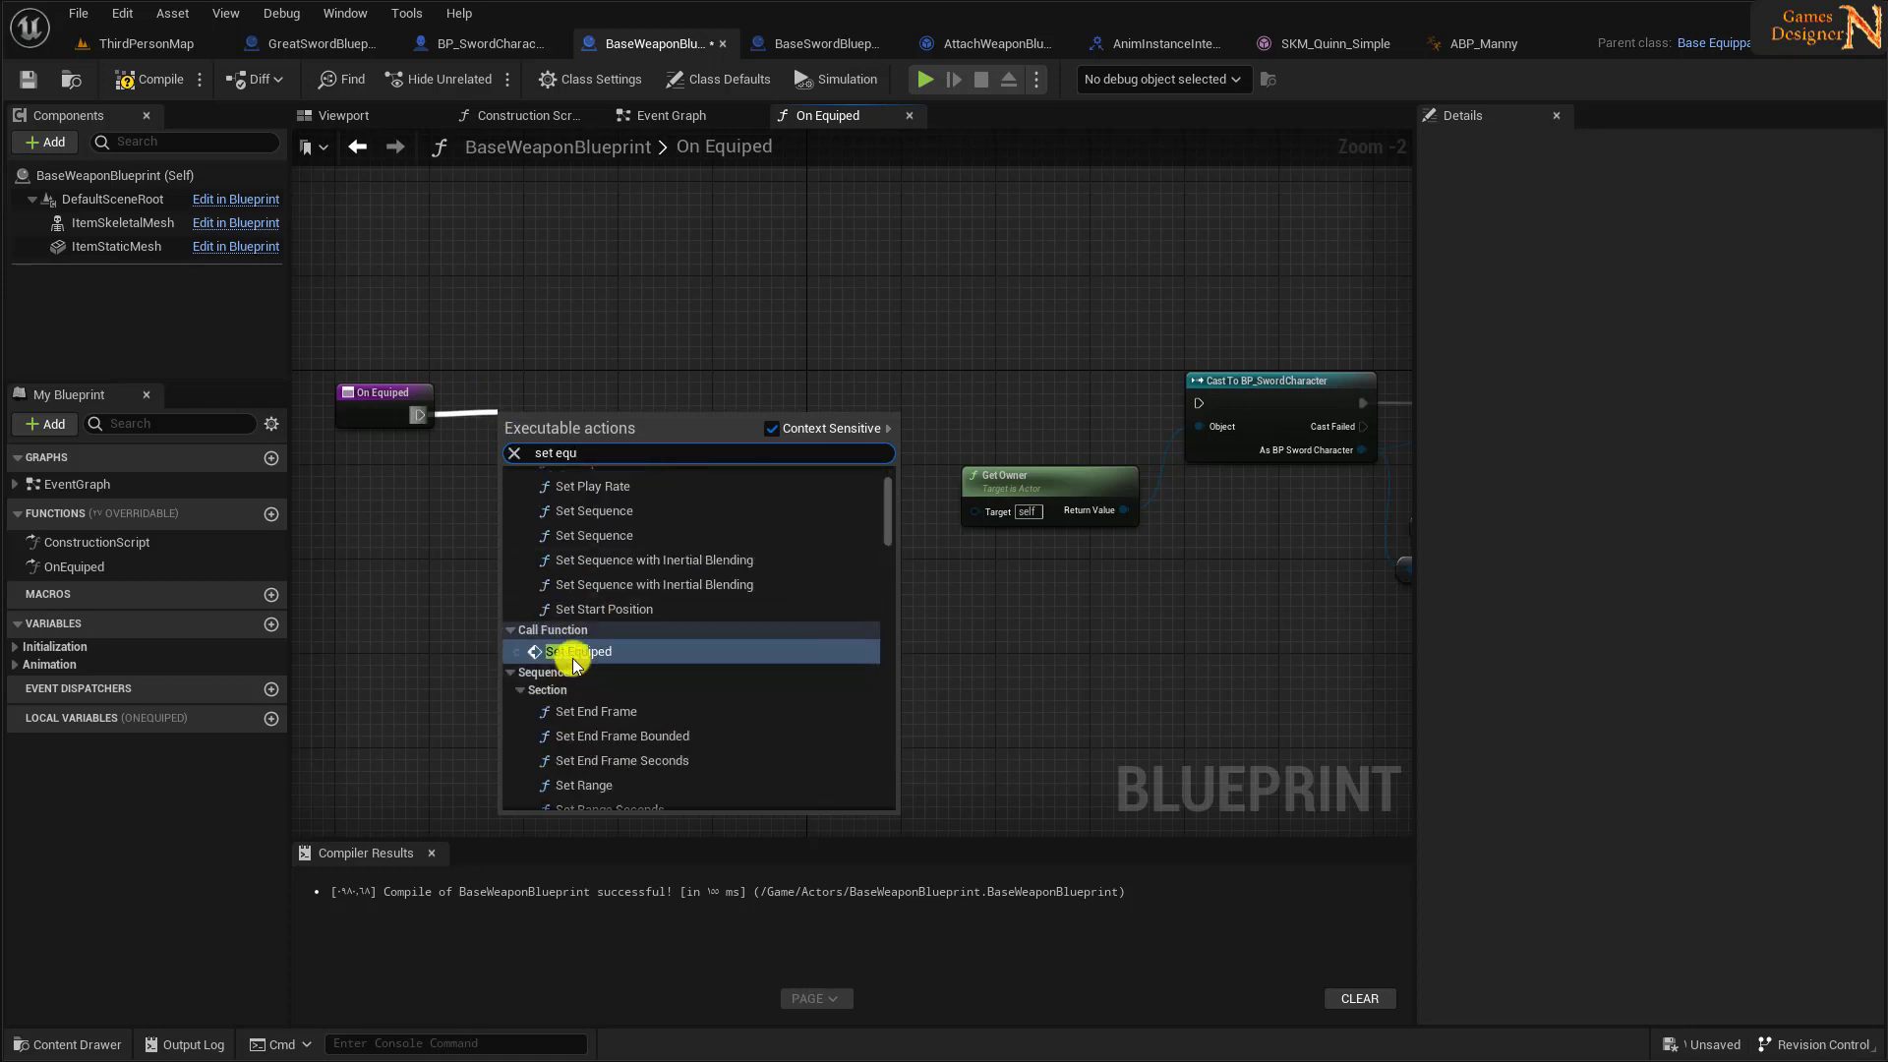
pyautogui.click(575, 652)
pyautogui.moveTo(620, 443); pyautogui.dragTo(565, 386)
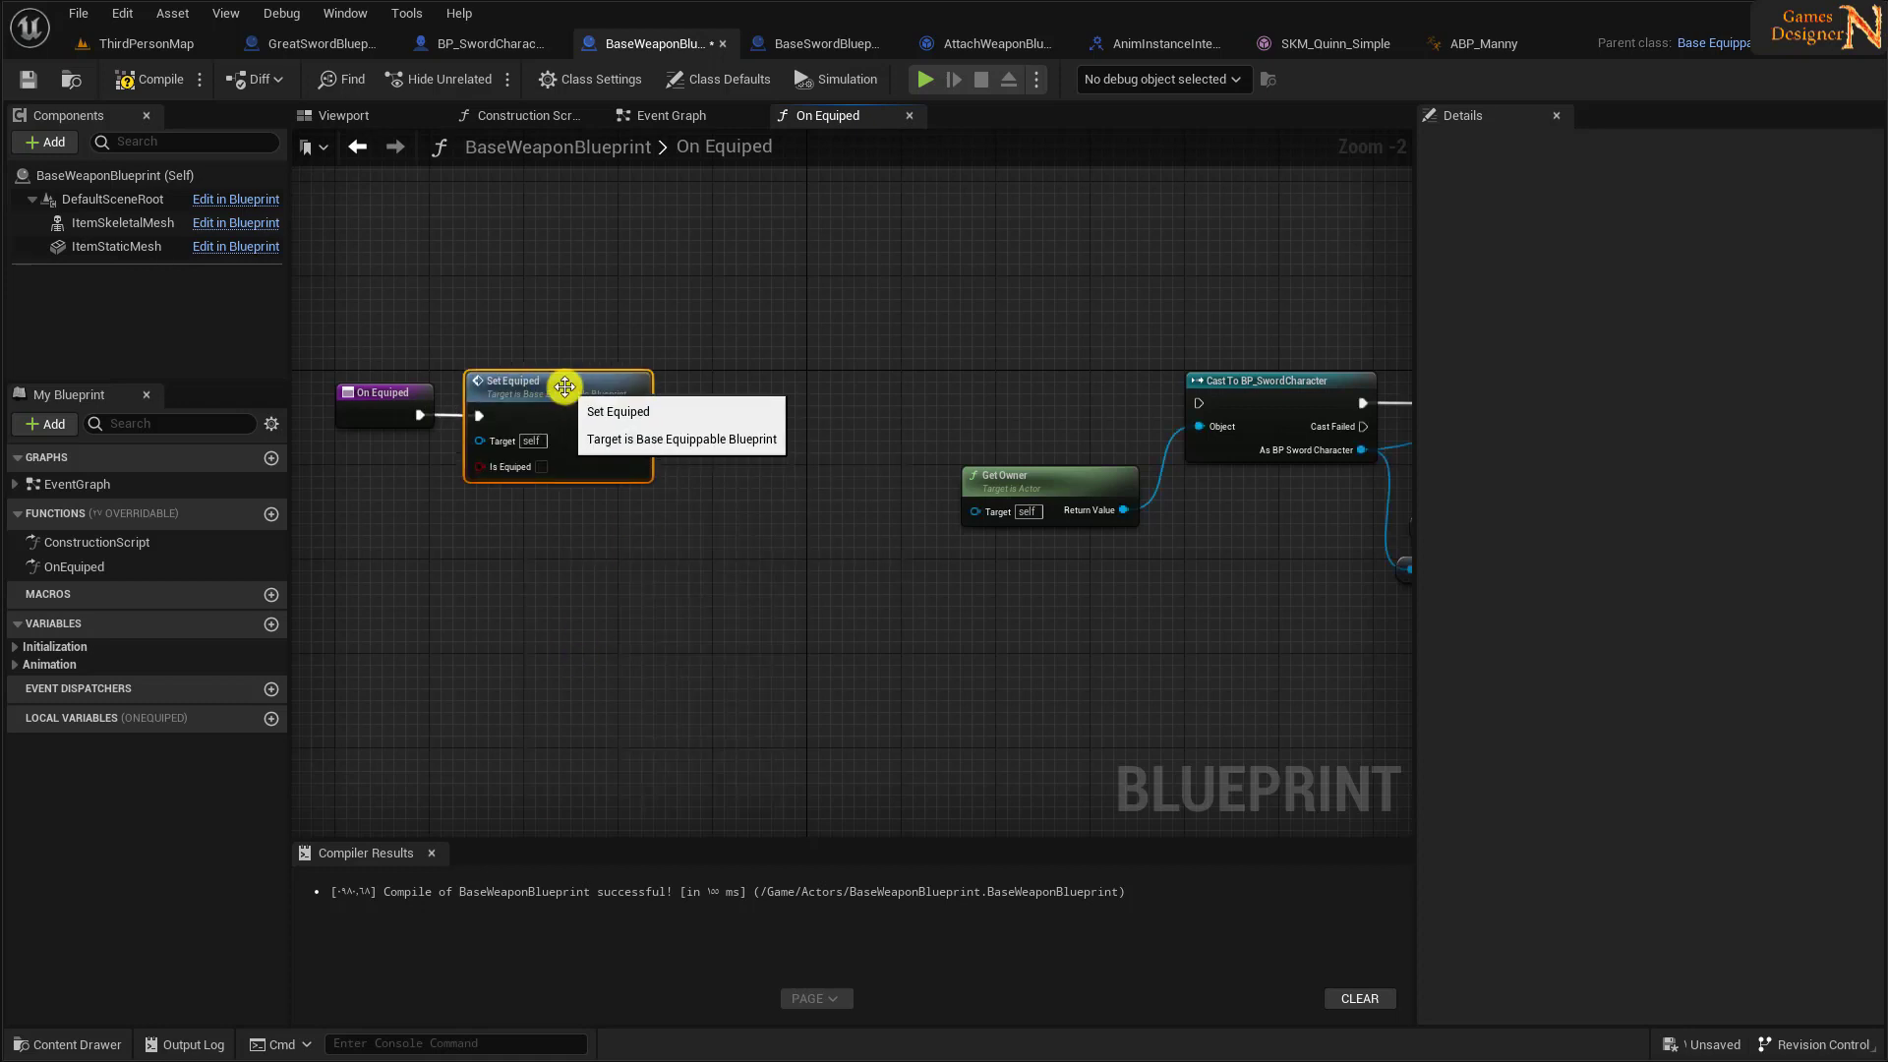
# - Move the cast and Get Owner nodes beside Set Equiped and wire Set Equiped into Cast To BP_SwordCharacter
pyautogui.moveTo(687, 455); pyautogui.dragTo(591, 481, button='right')
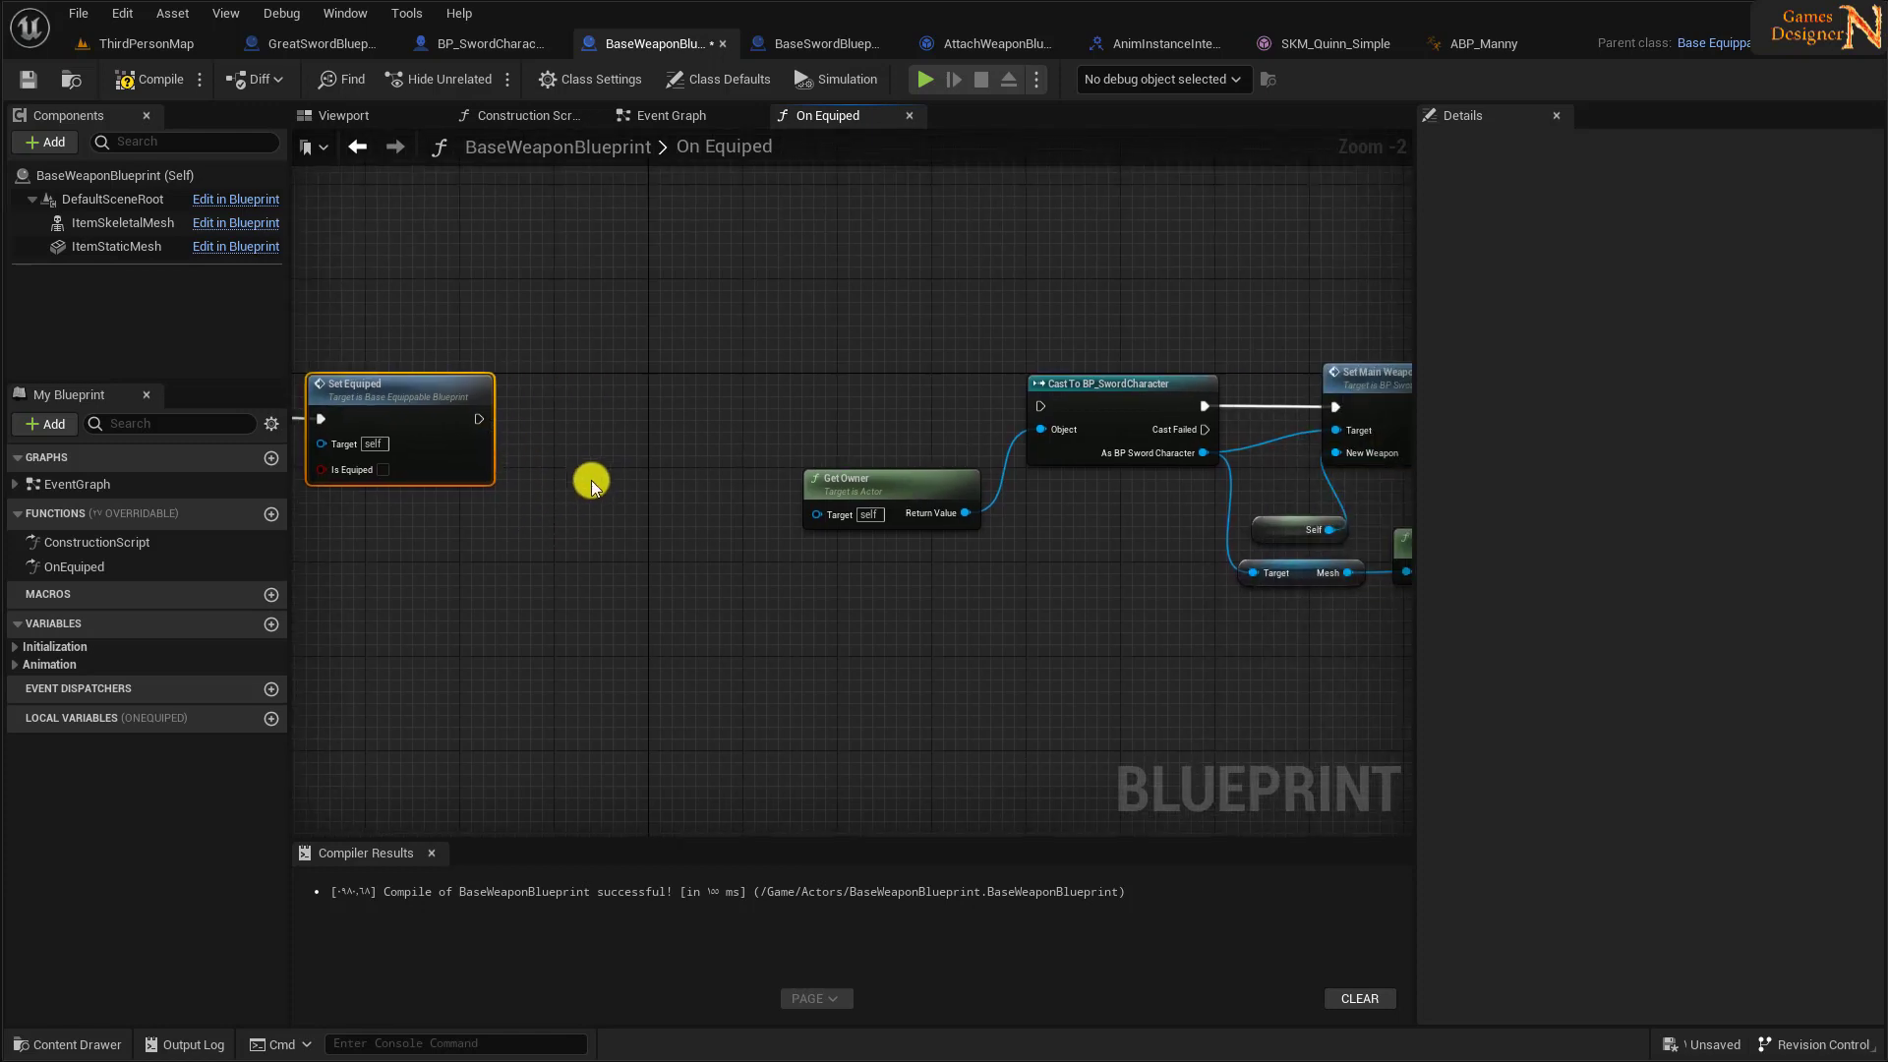
pyautogui.moveTo(852, 586); pyautogui.dragTo(795, 578, button='right')
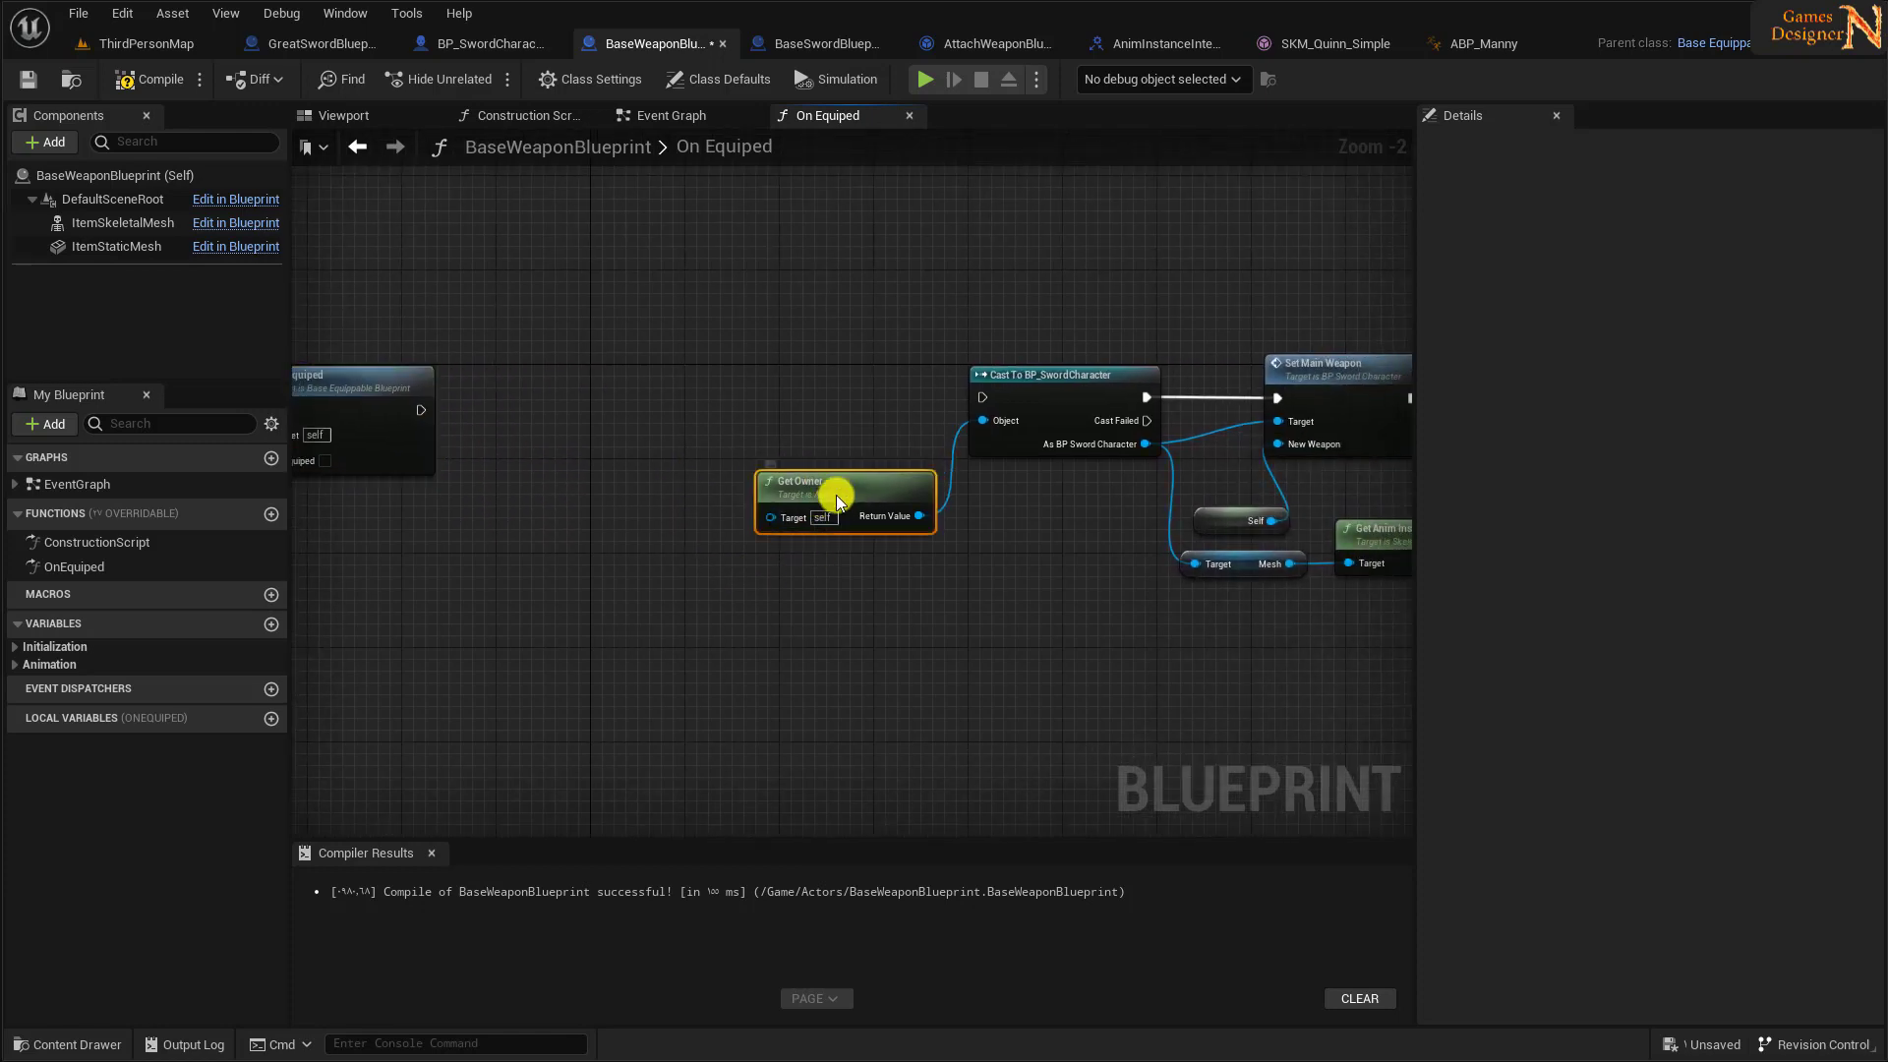
pyautogui.moveTo(808, 505); pyautogui.dragTo(1018, 543)
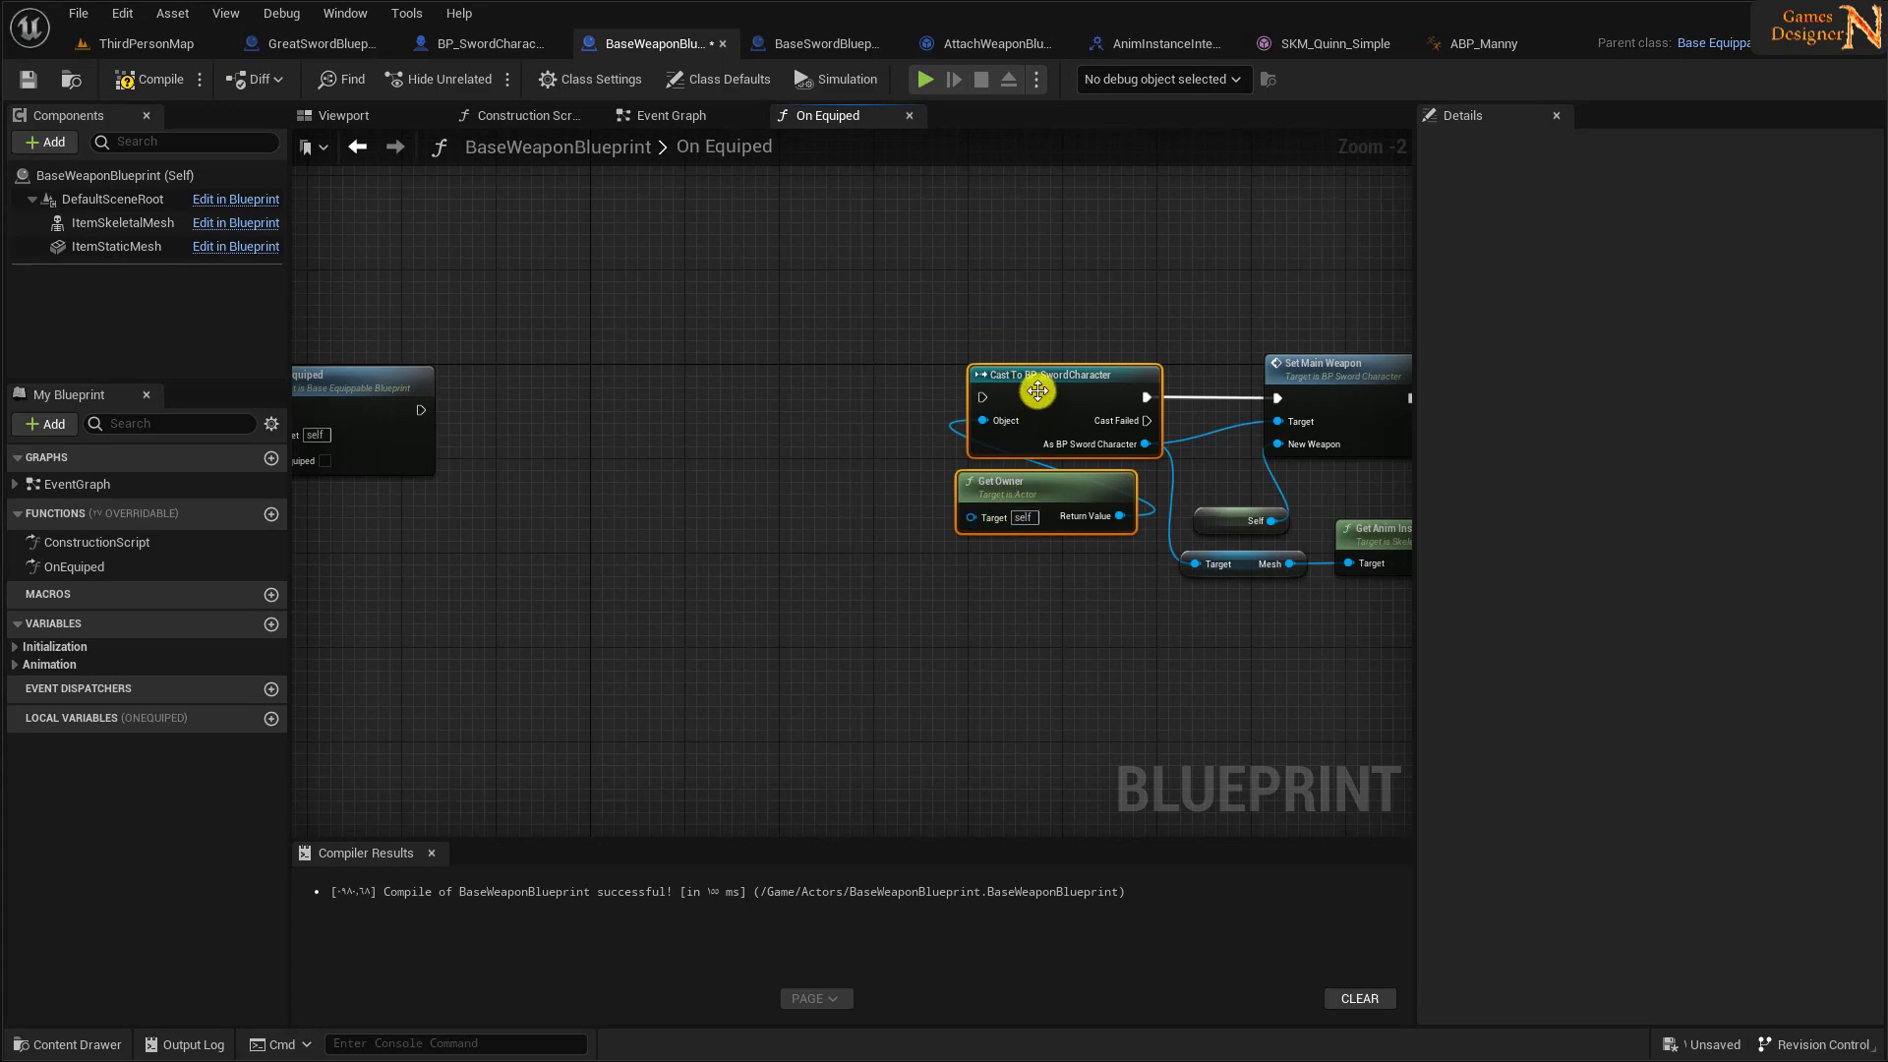
pyautogui.moveTo(1037, 391); pyautogui.dragTo(570, 393)
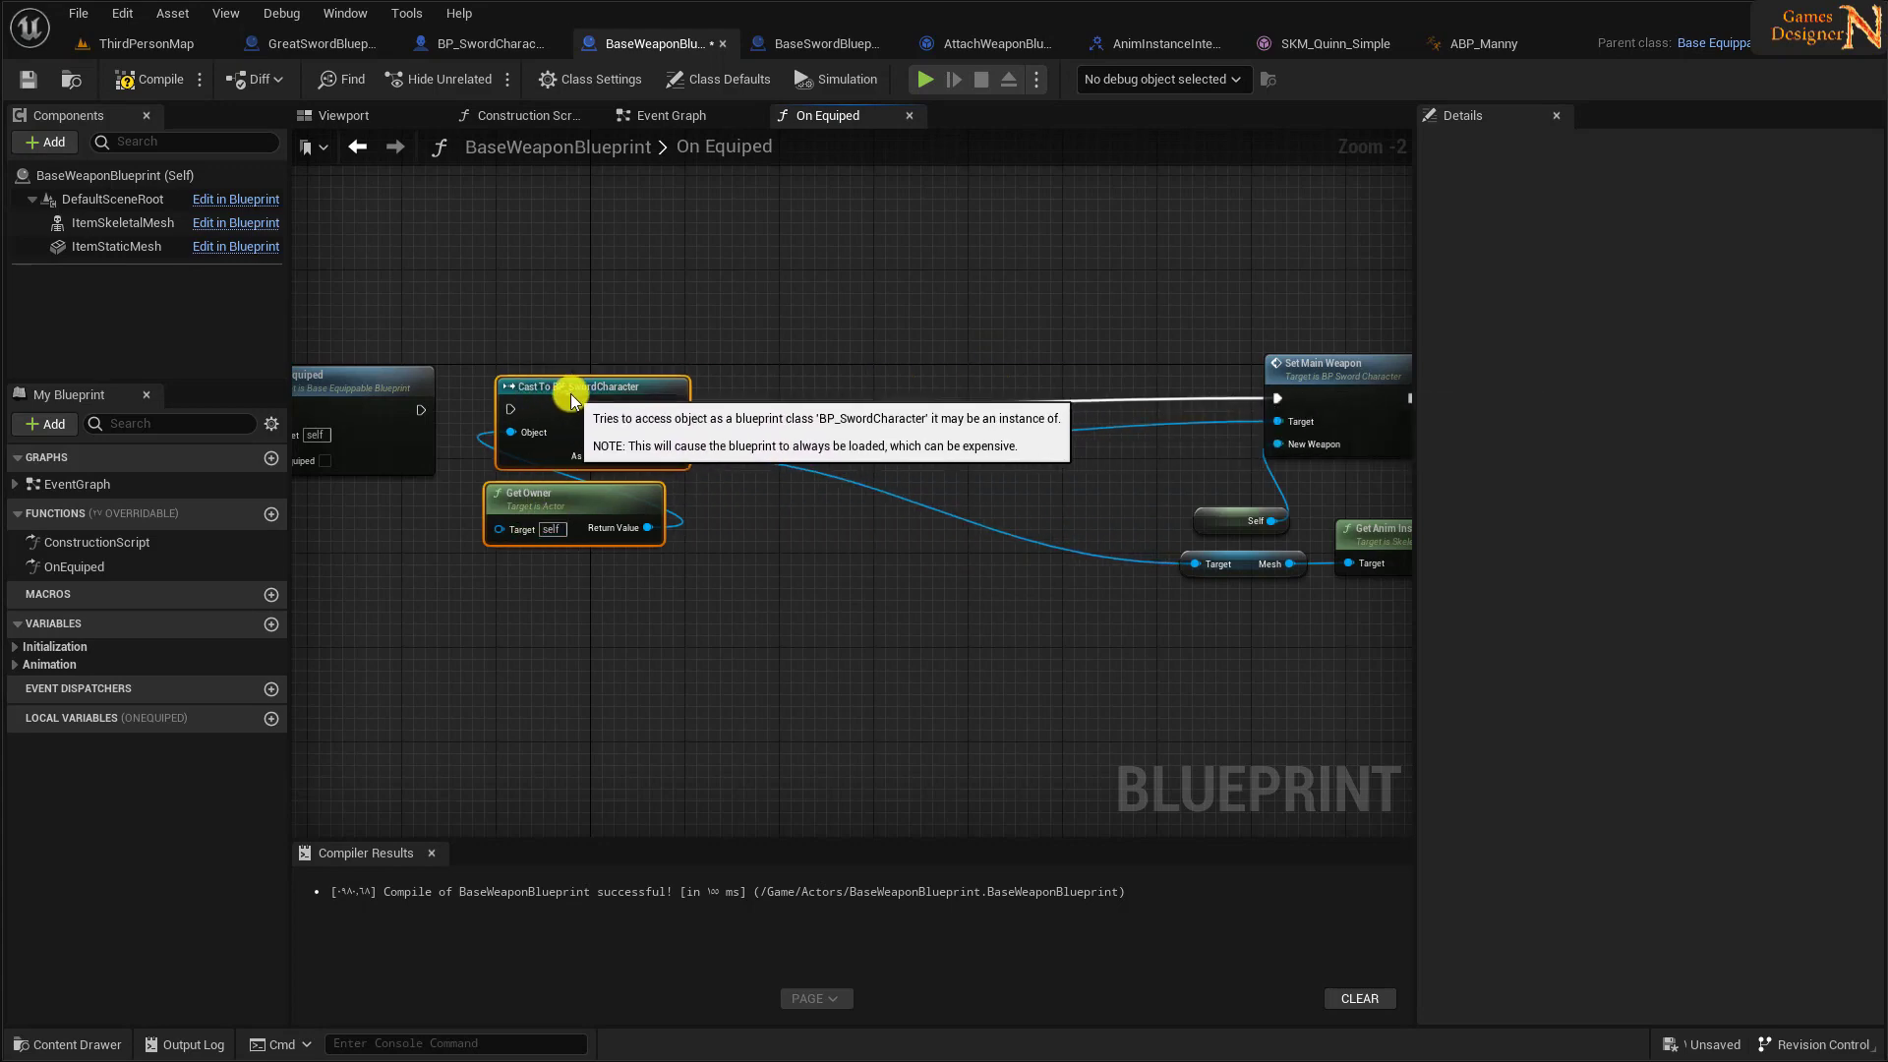
pyautogui.moveTo(422, 410); pyautogui.dragTo(510, 409)
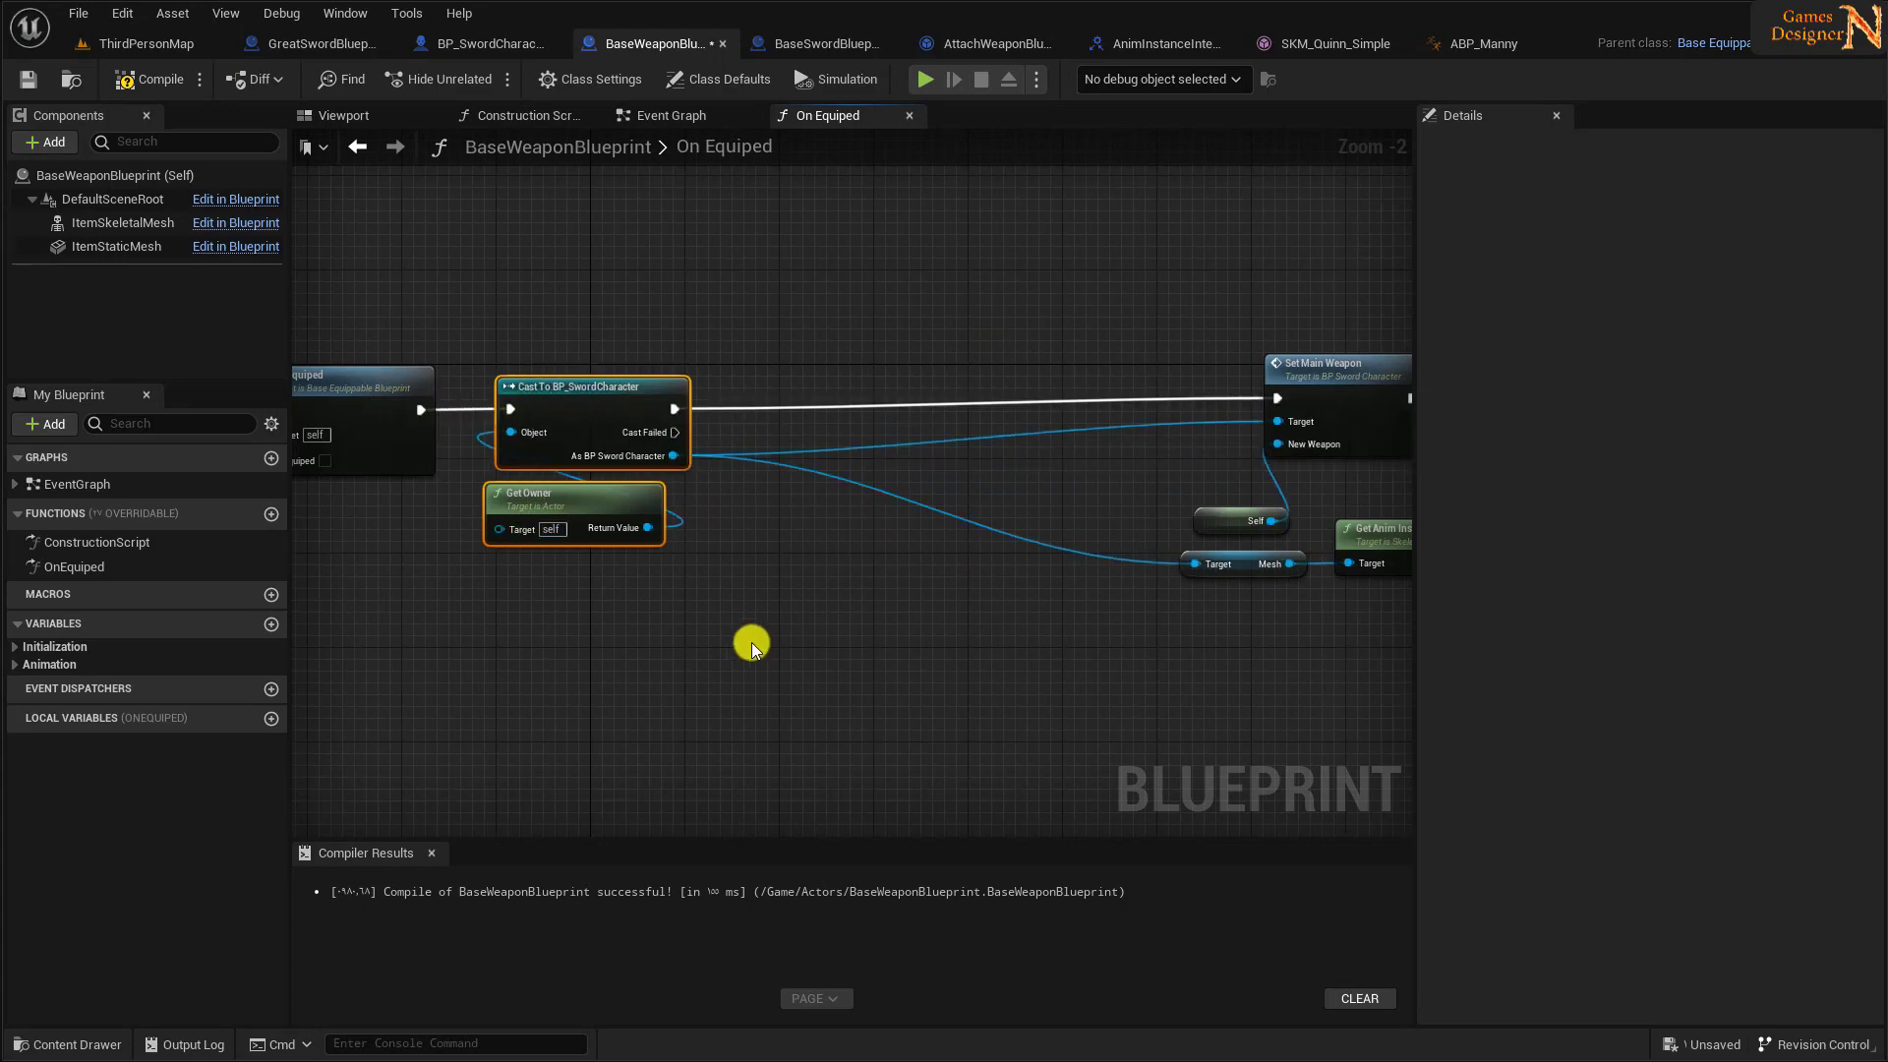
pyautogui.moveTo(751, 641); pyautogui.dragTo(693, 638, button='right')
pyautogui.moveTo(617, 407); pyautogui.dragTo(755, 407)
# - Insert Attach Actor after the character cast and straighten the character and Mesh wires with reroutes
pyautogui.write('atta')
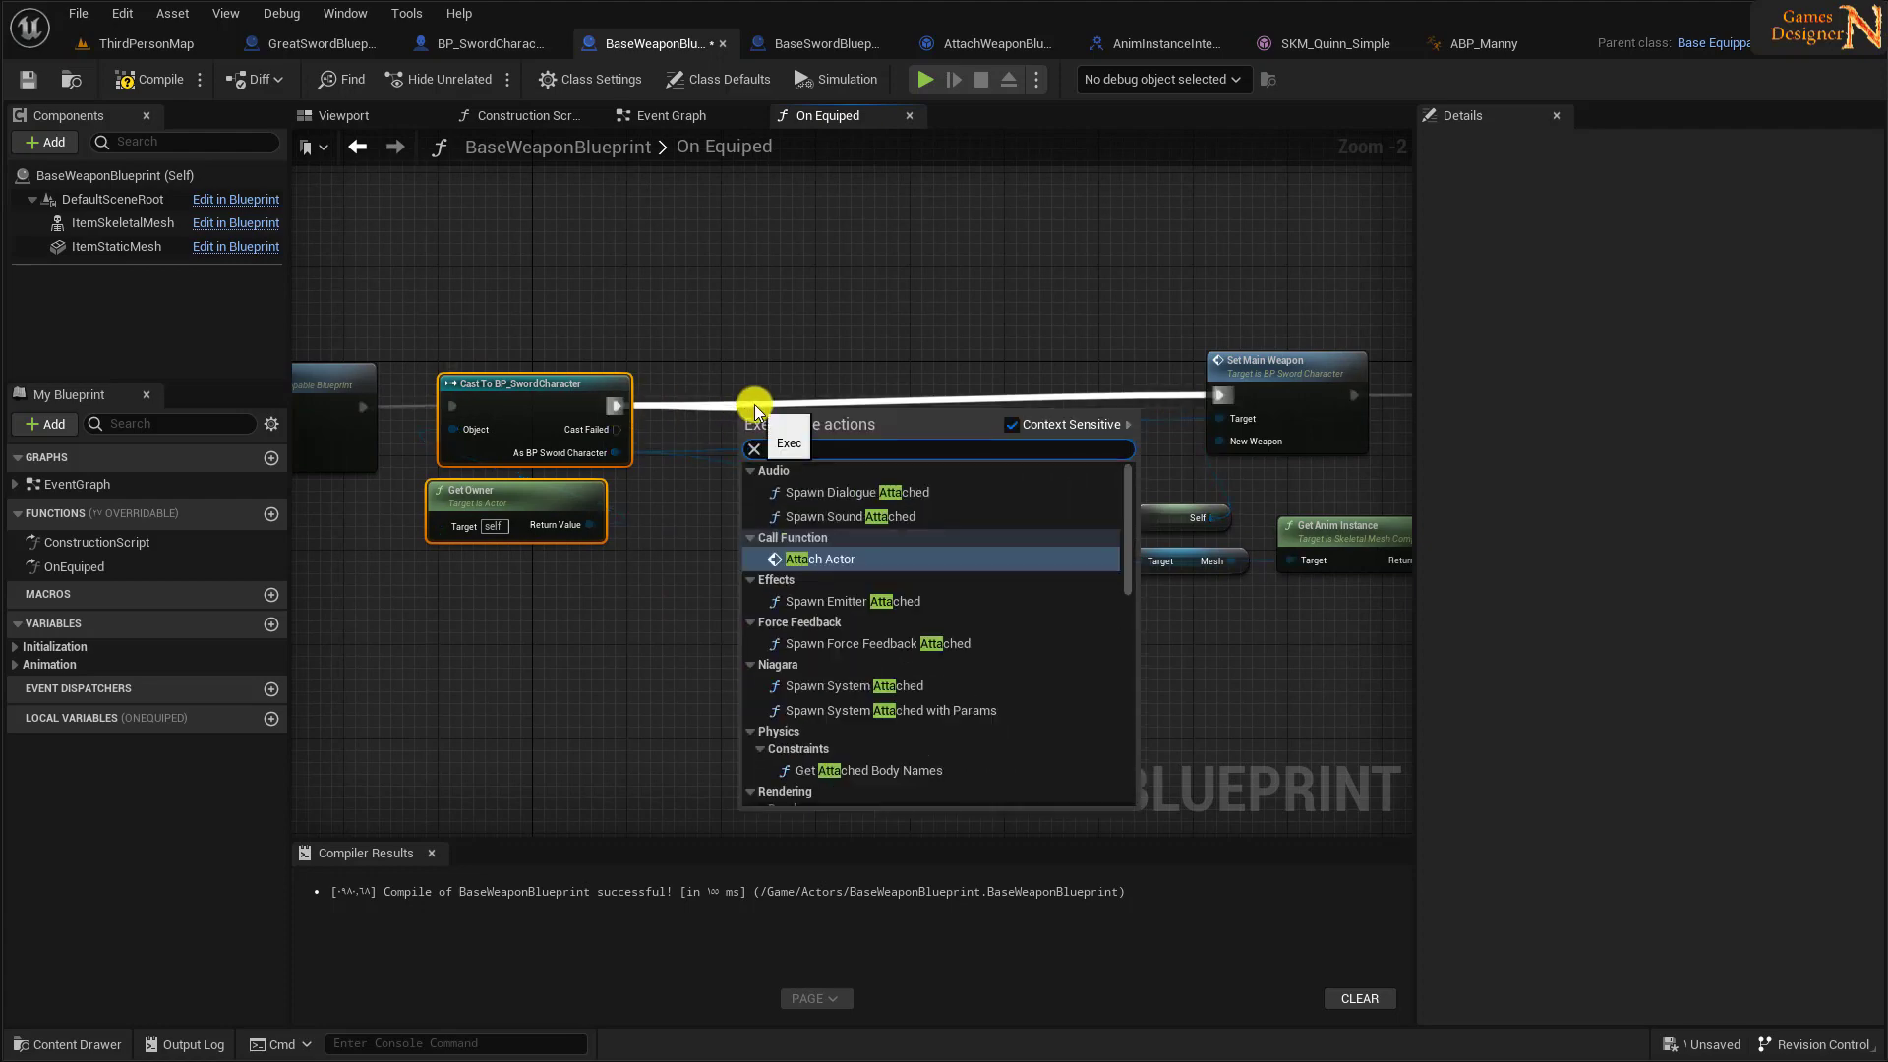
pyautogui.click(814, 556)
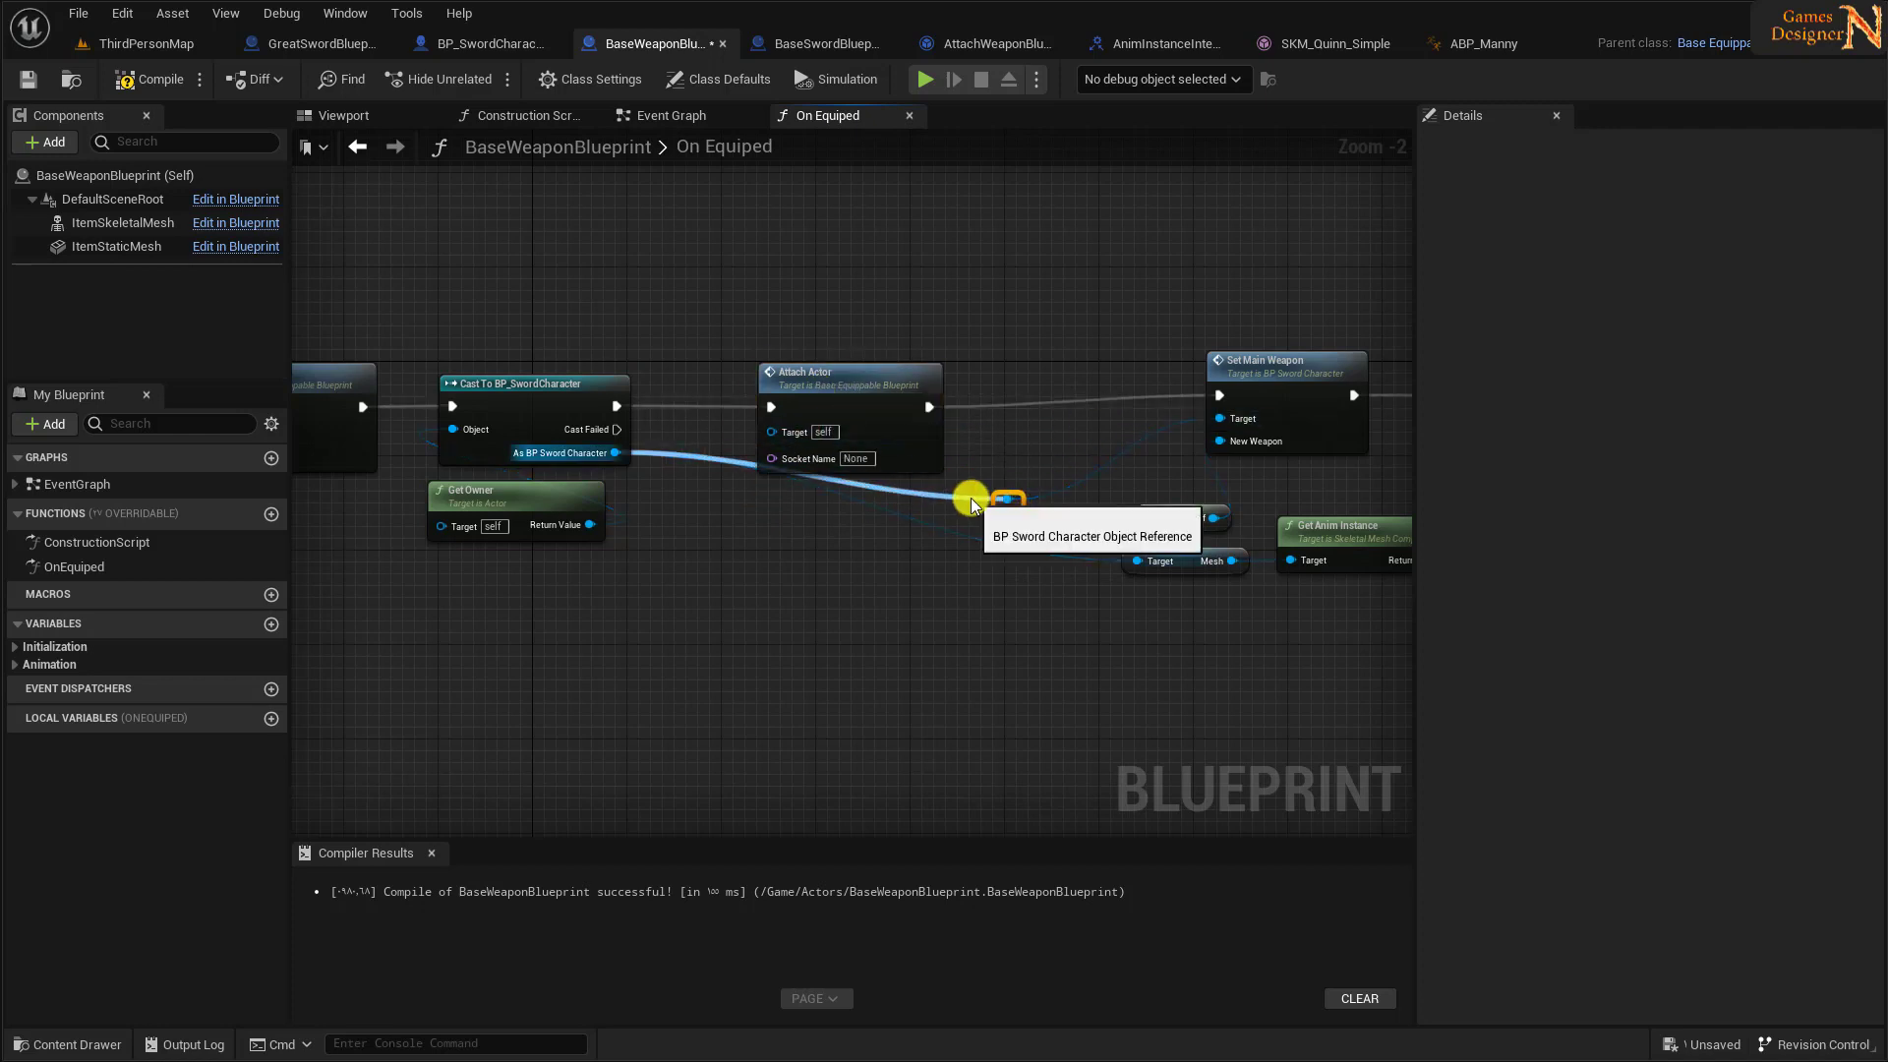
pyautogui.doubleClick(1006, 500)
pyautogui.doubleClick(1069, 558)
pyautogui.moveTo(1070, 558); pyautogui.dragTo(701, 559)
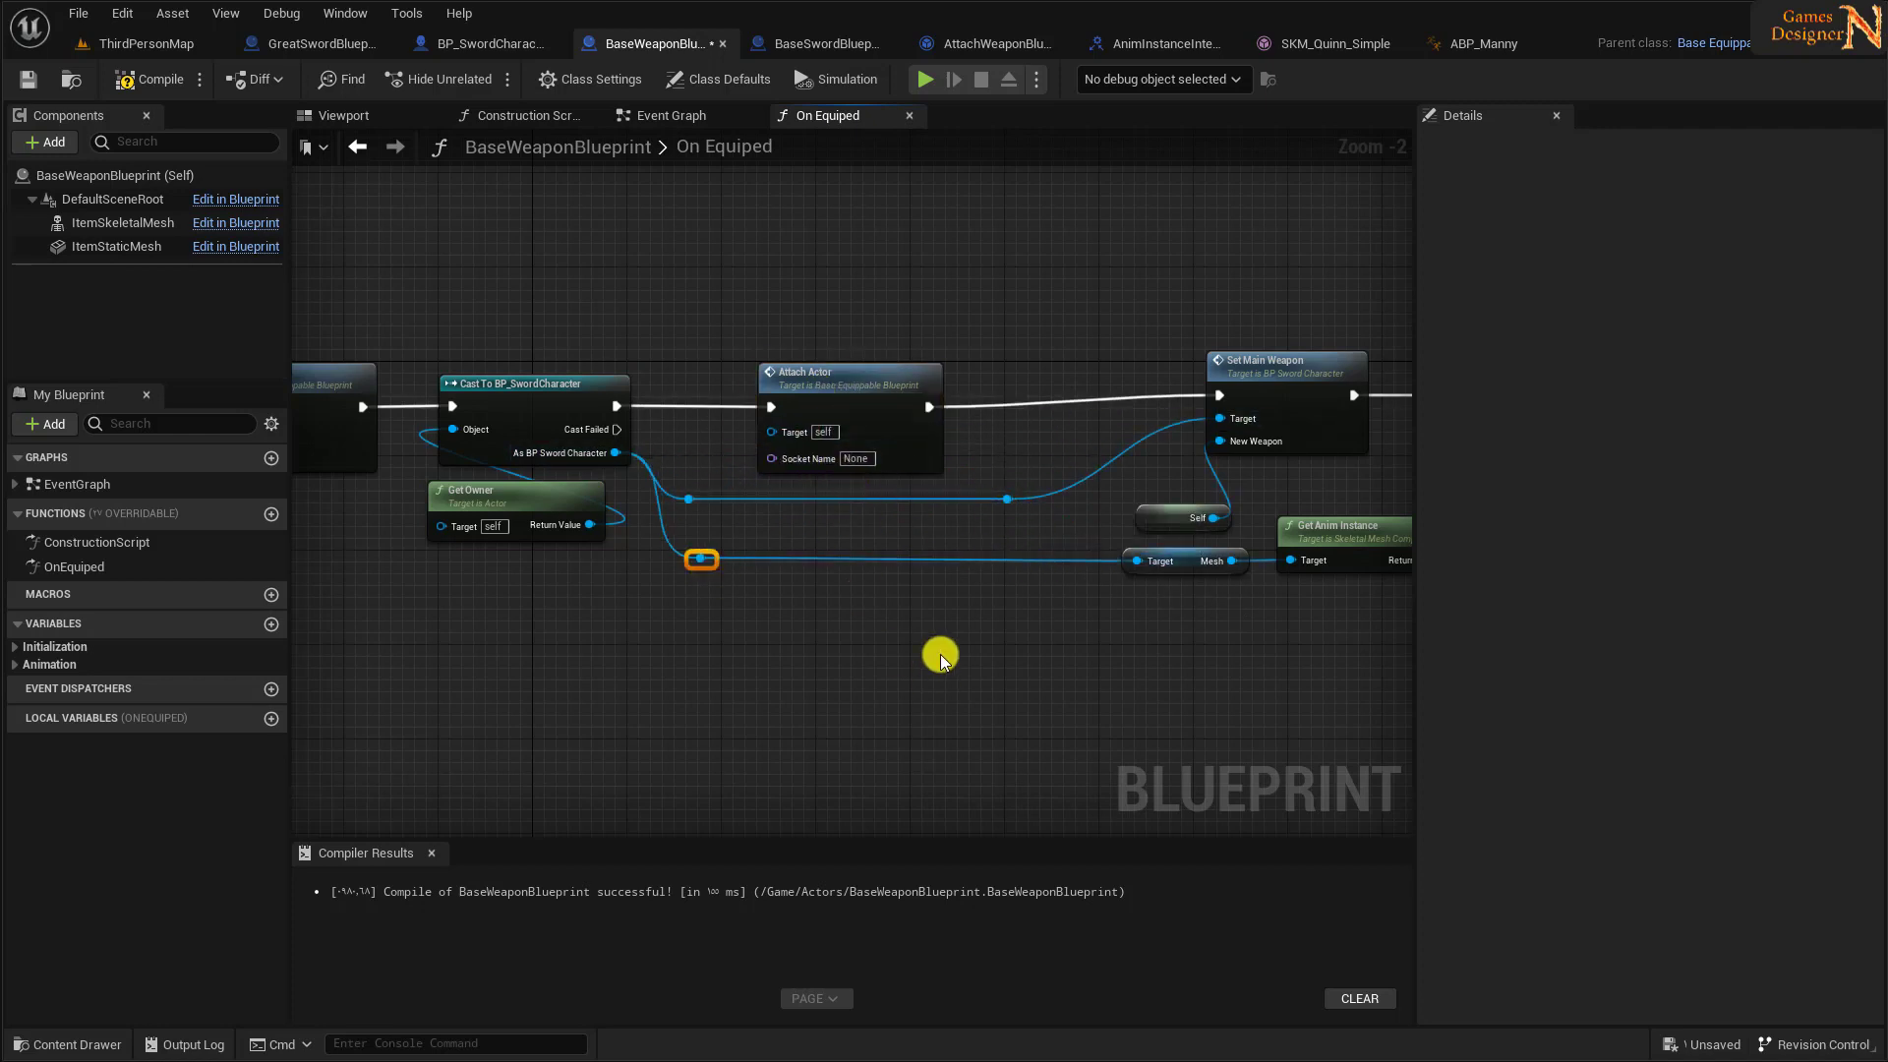
pyautogui.moveTo(771, 459); pyautogui.dragTo(920, 641)
# - Add a Select node feeding Attach Actor's Socket Name and place it underneath
pyautogui.write('se')
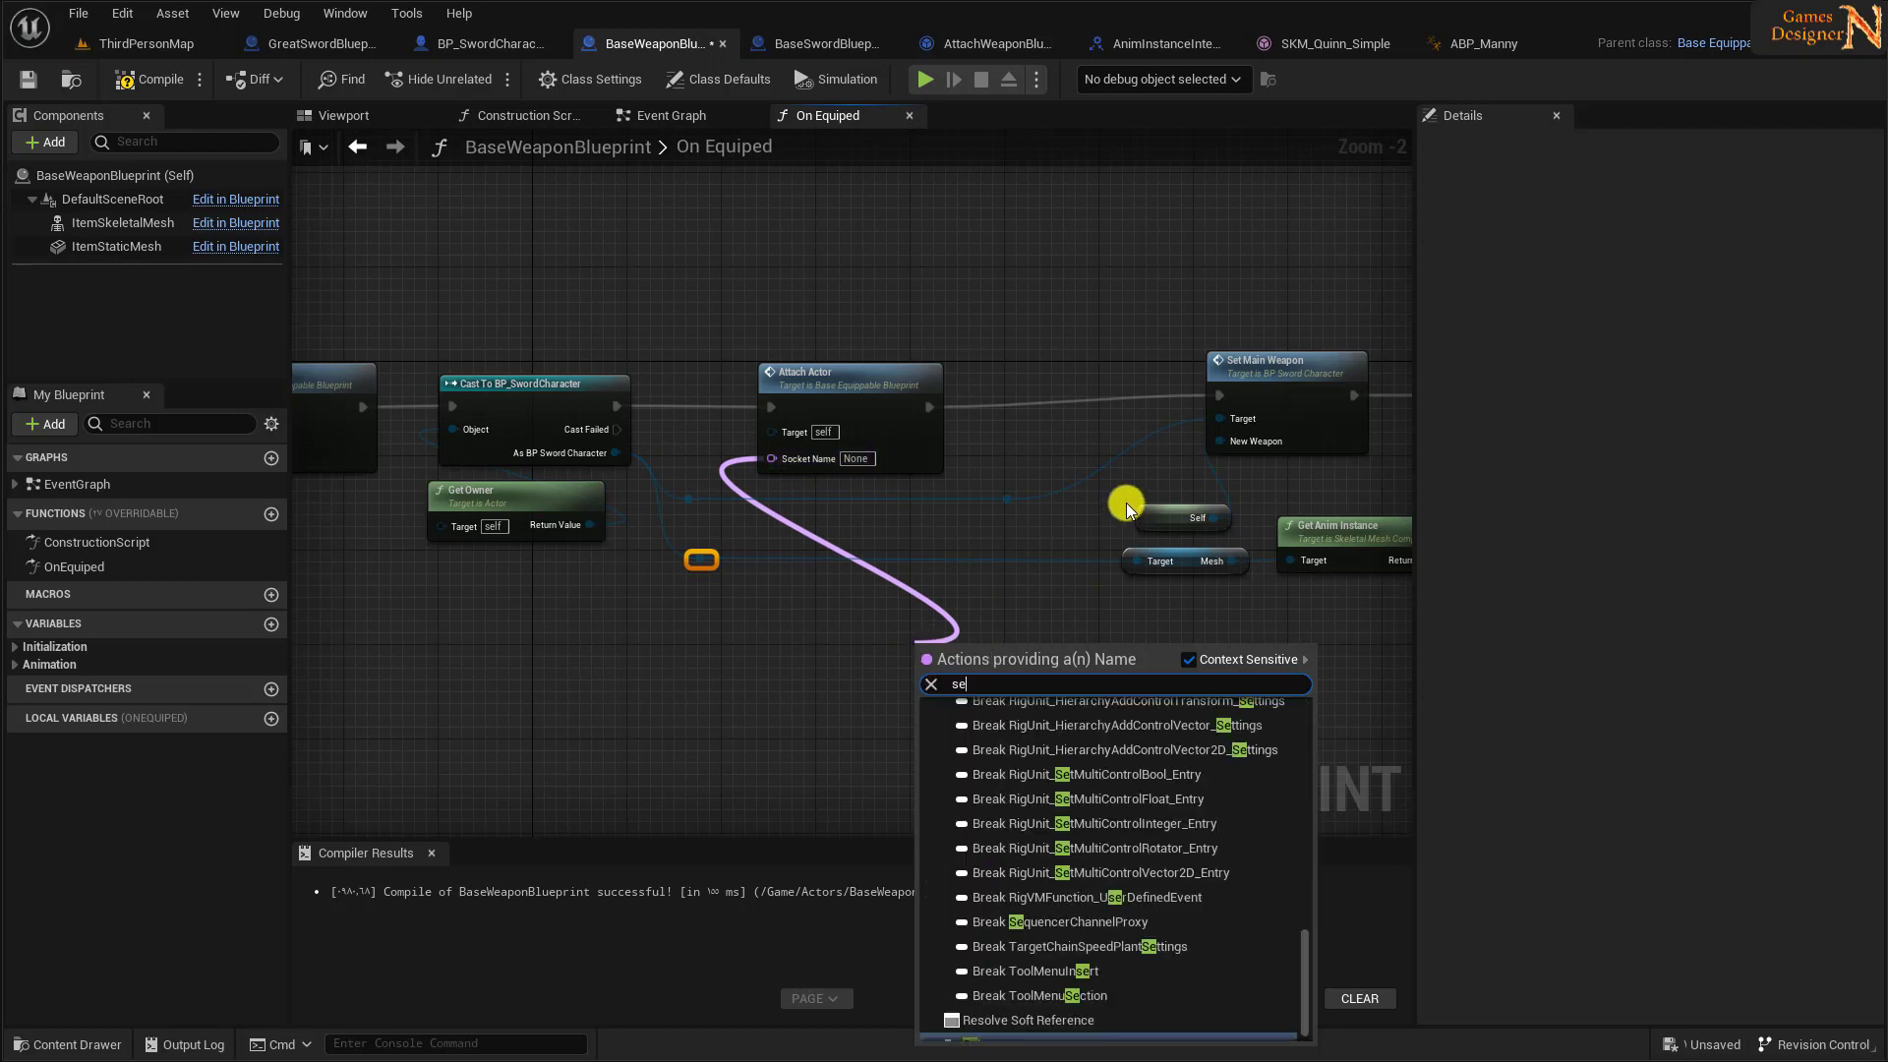
pyautogui.write('lec')
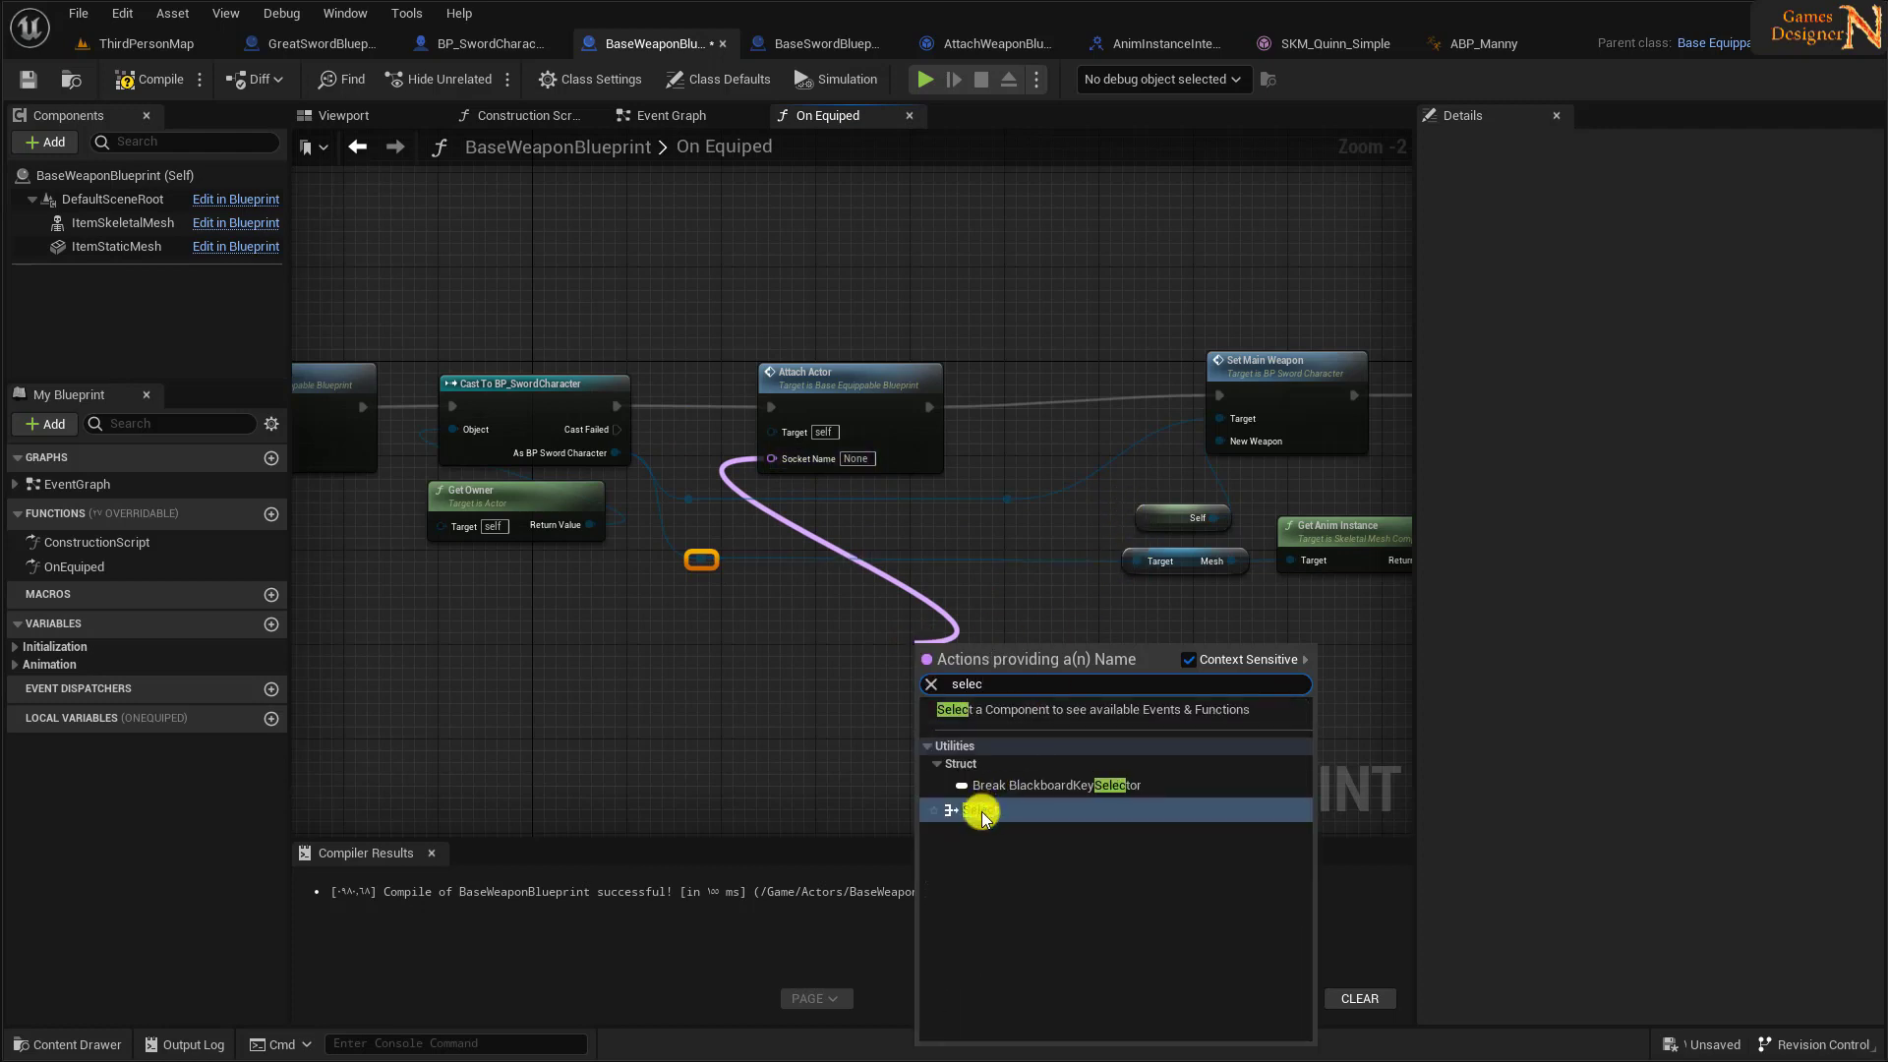
pyautogui.click(978, 809)
pyautogui.moveTo(988, 651); pyautogui.dragTo(846, 639)
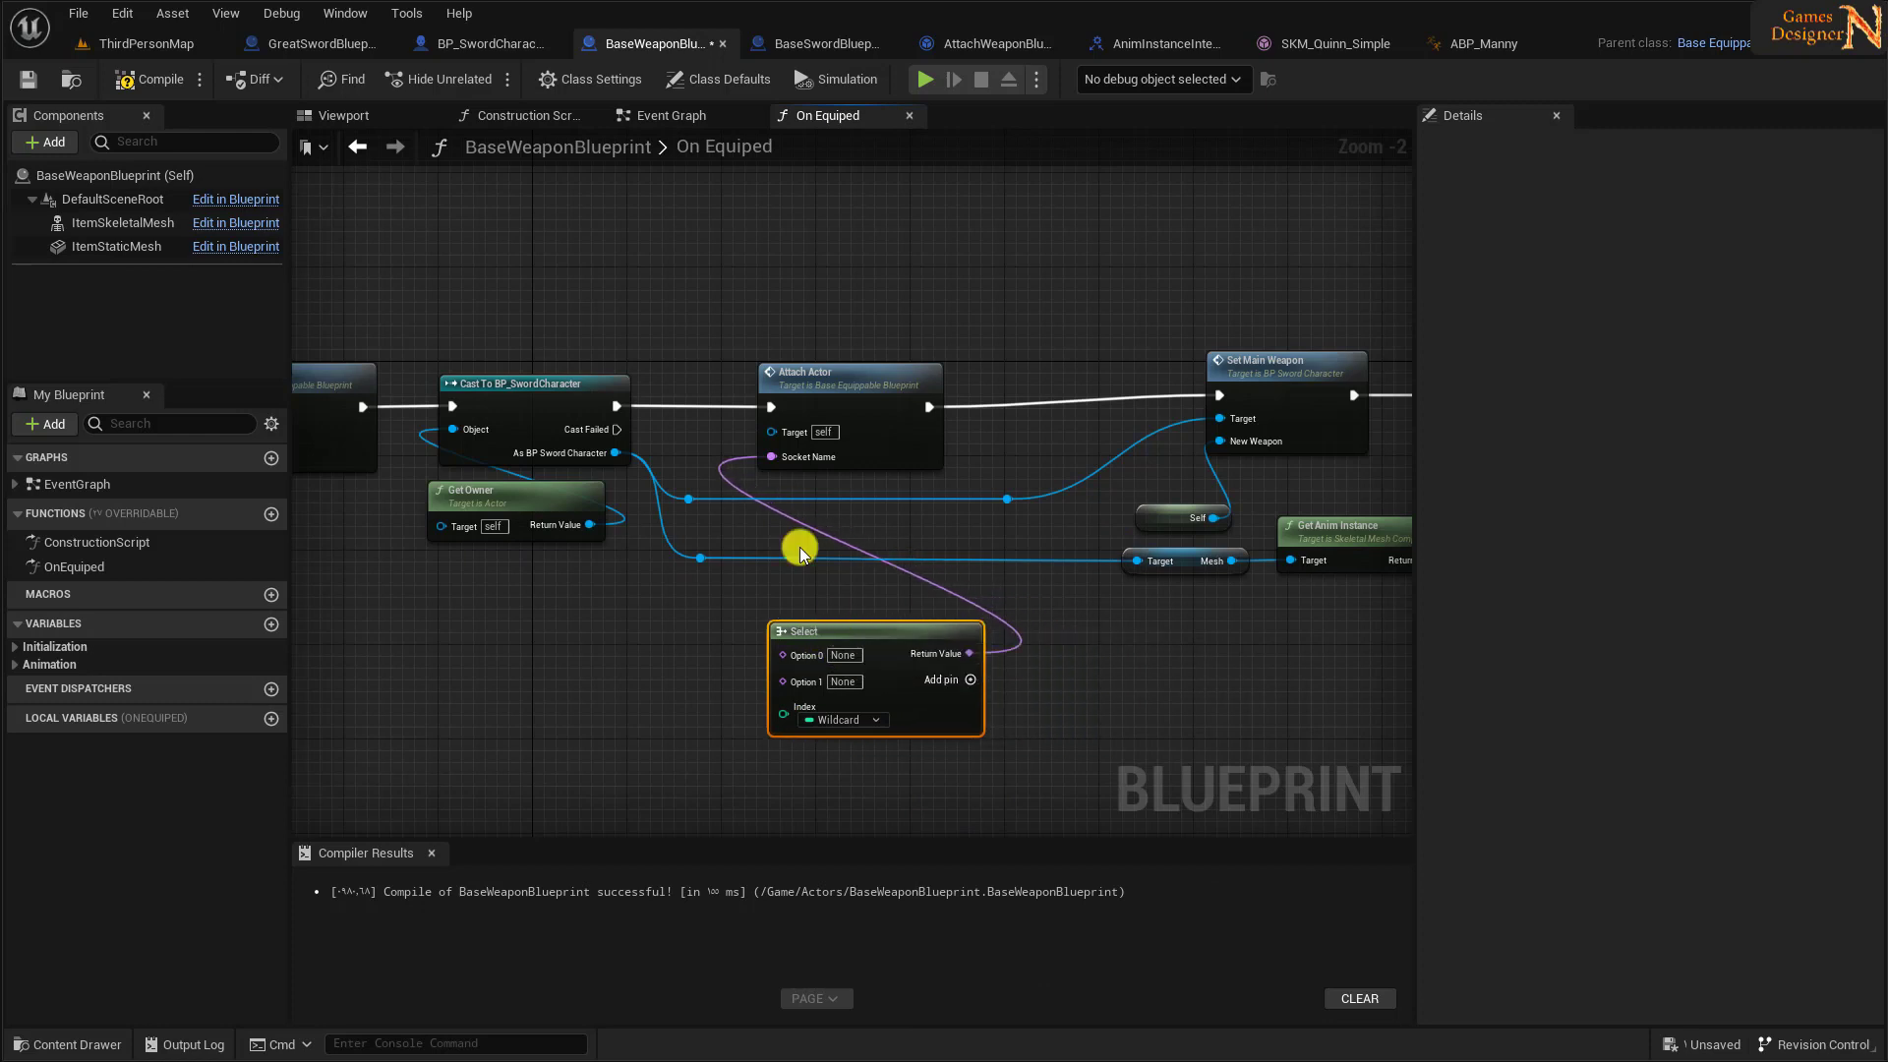
# - Add the character's Is Combat Enabled? check as the Select index and place it beneath Select
pyautogui.moveTo(614, 450); pyautogui.dragTo(656, 744)
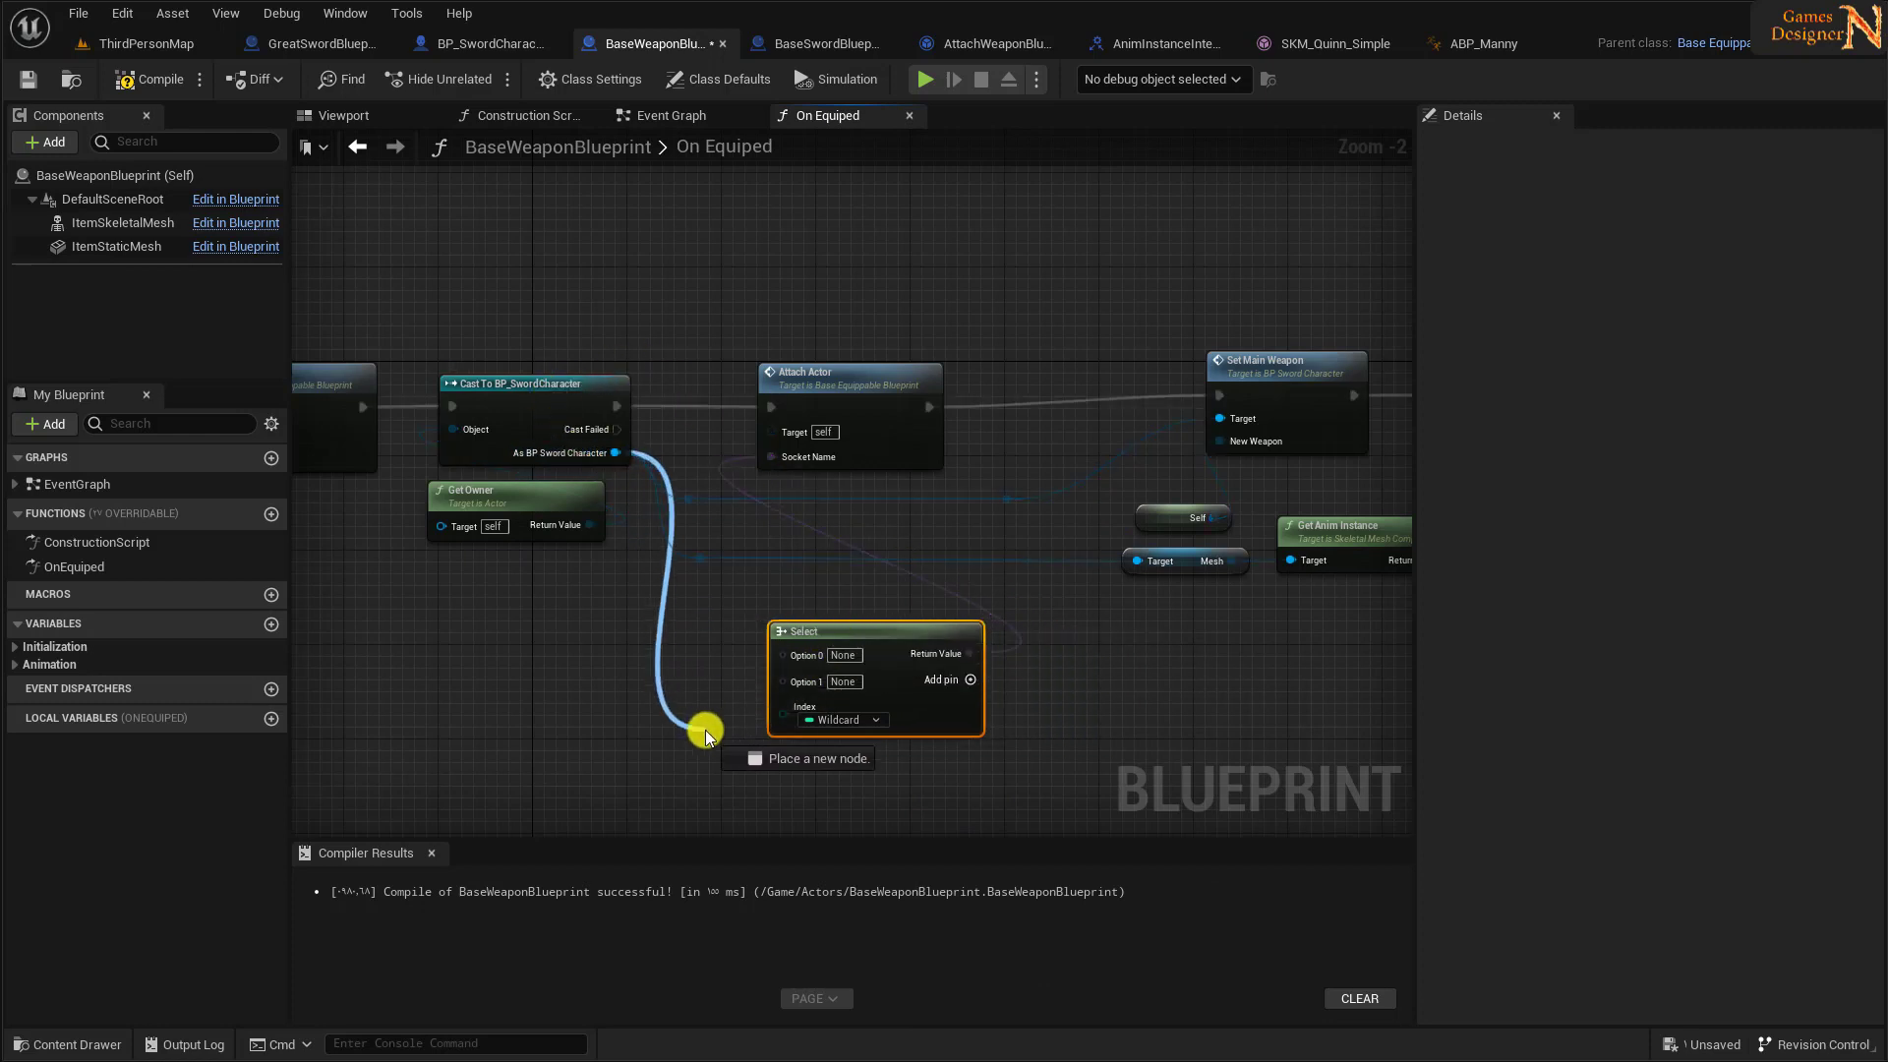
pyautogui.write('i')
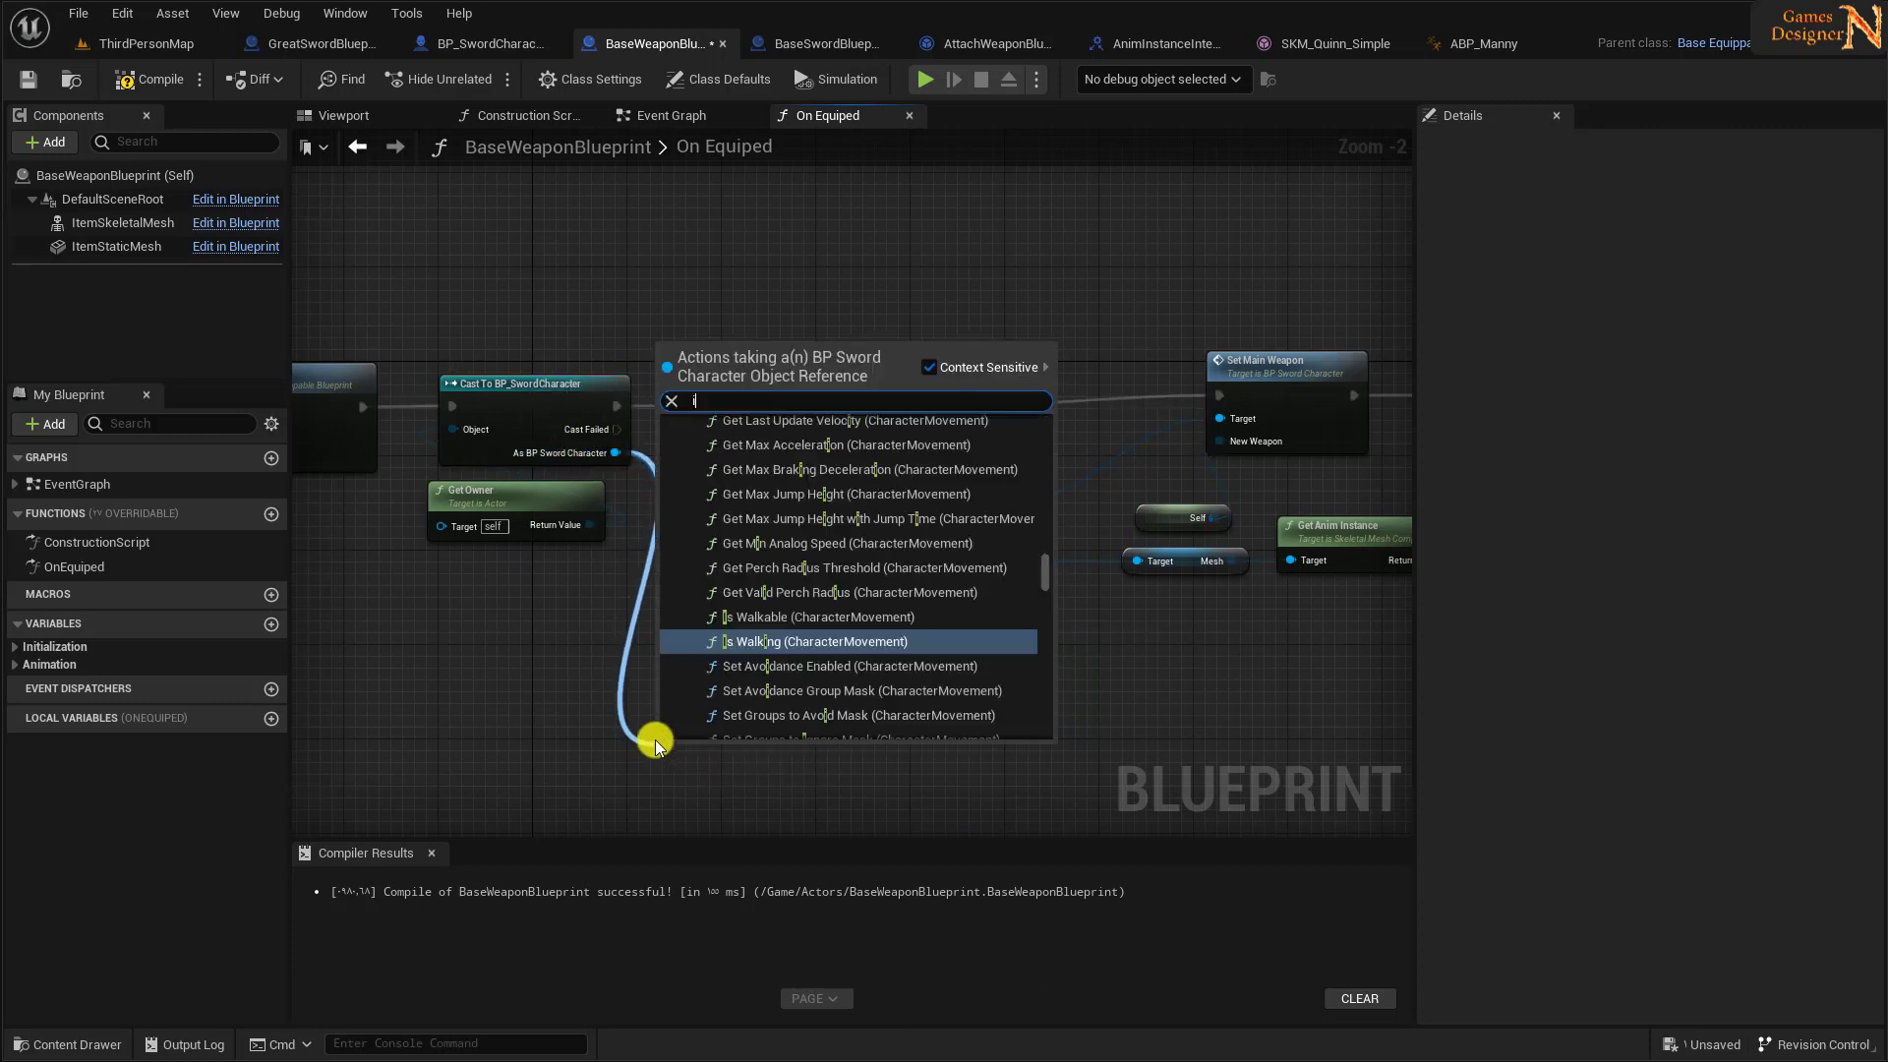
pyautogui.write('s combat')
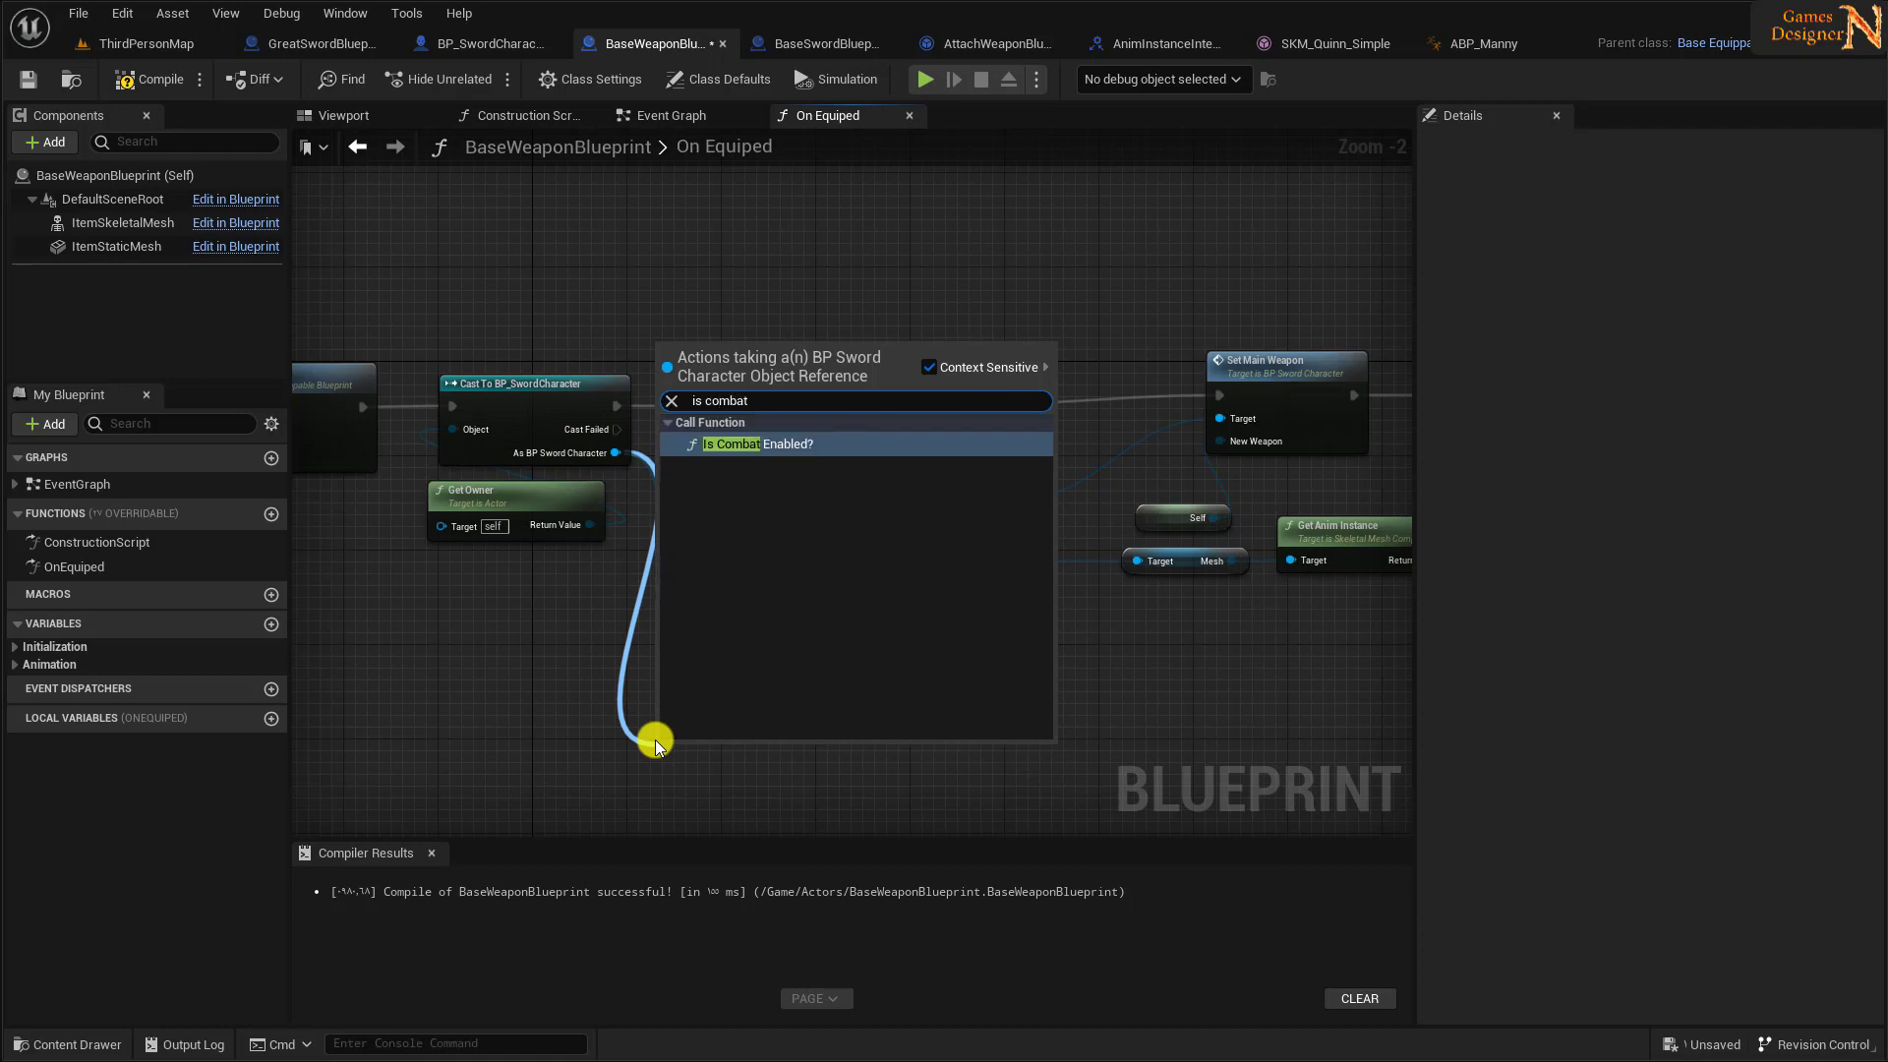
pyautogui.click(782, 443)
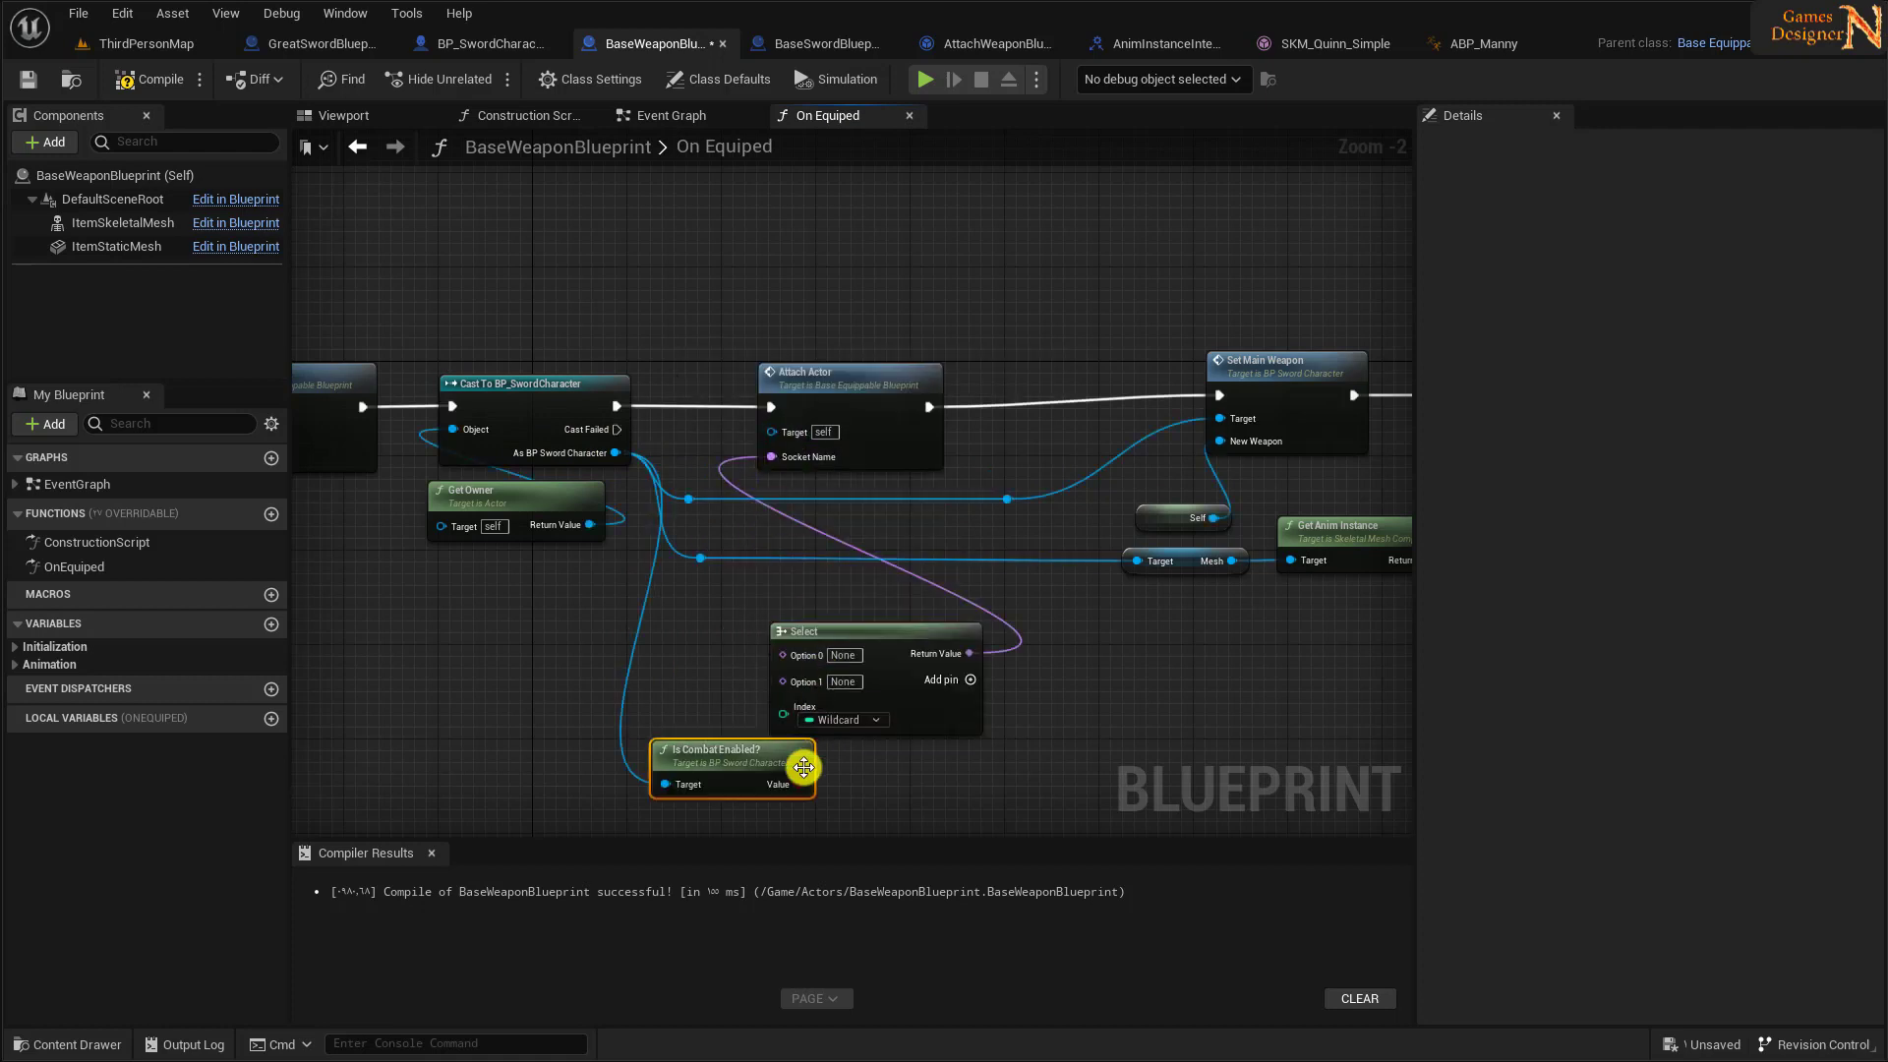
pyautogui.moveTo(797, 786); pyautogui.dragTo(787, 716)
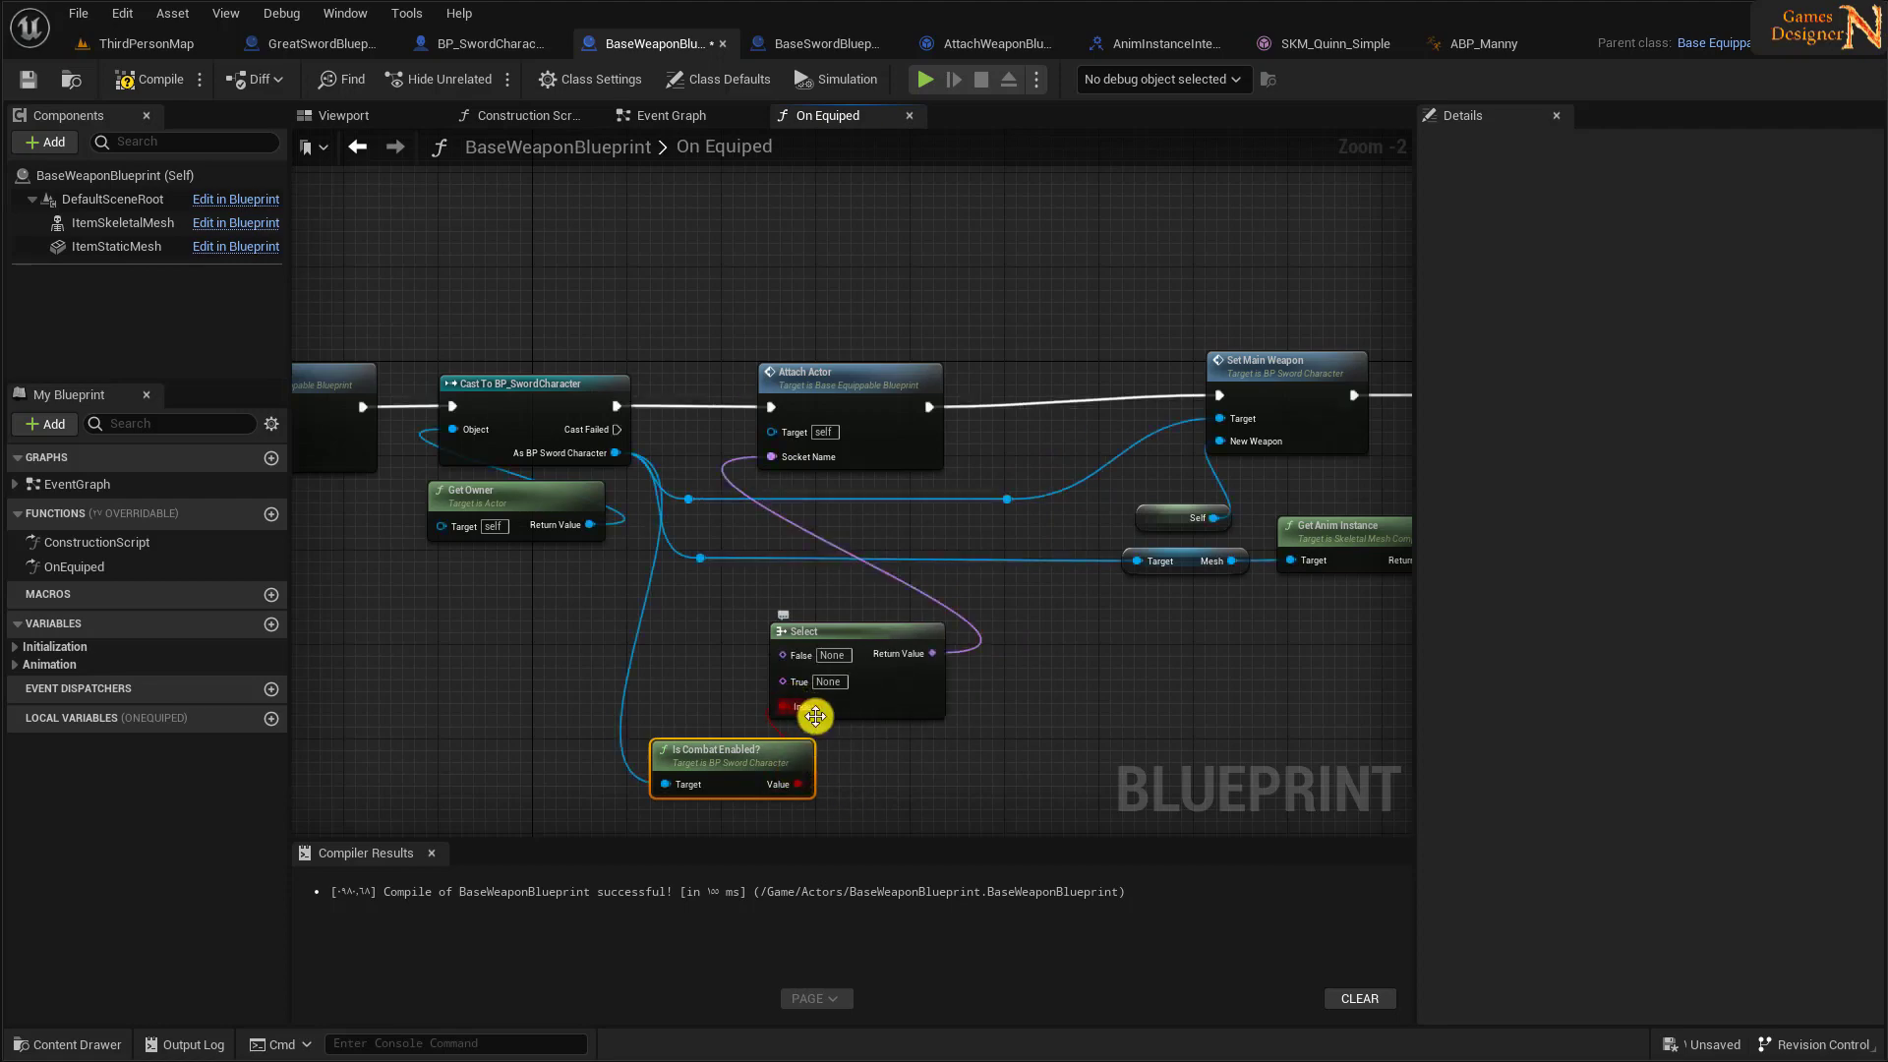
pyautogui.scroll(2, 843, 747)
pyautogui.moveTo(845, 759); pyautogui.dragTo(834, 586, button='right')
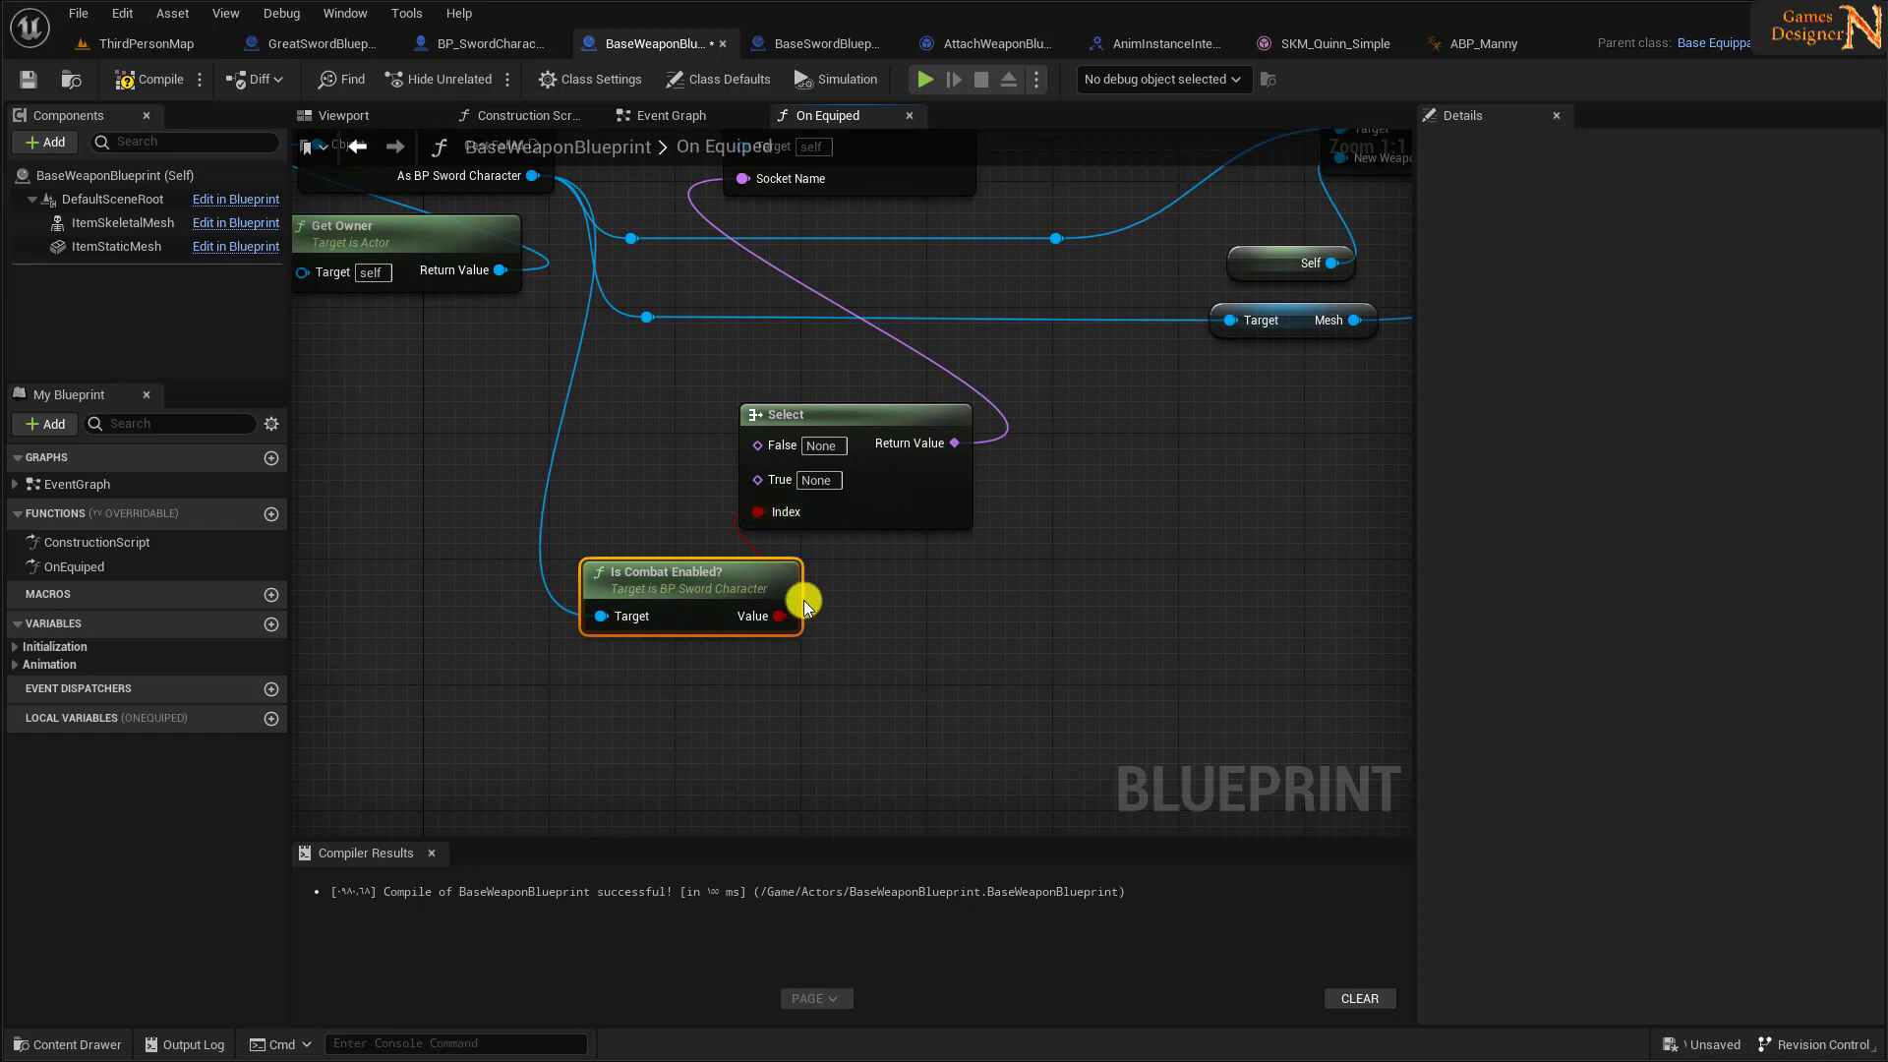
pyautogui.moveTo(661, 509); pyautogui.dragTo(820, 617, button='right')
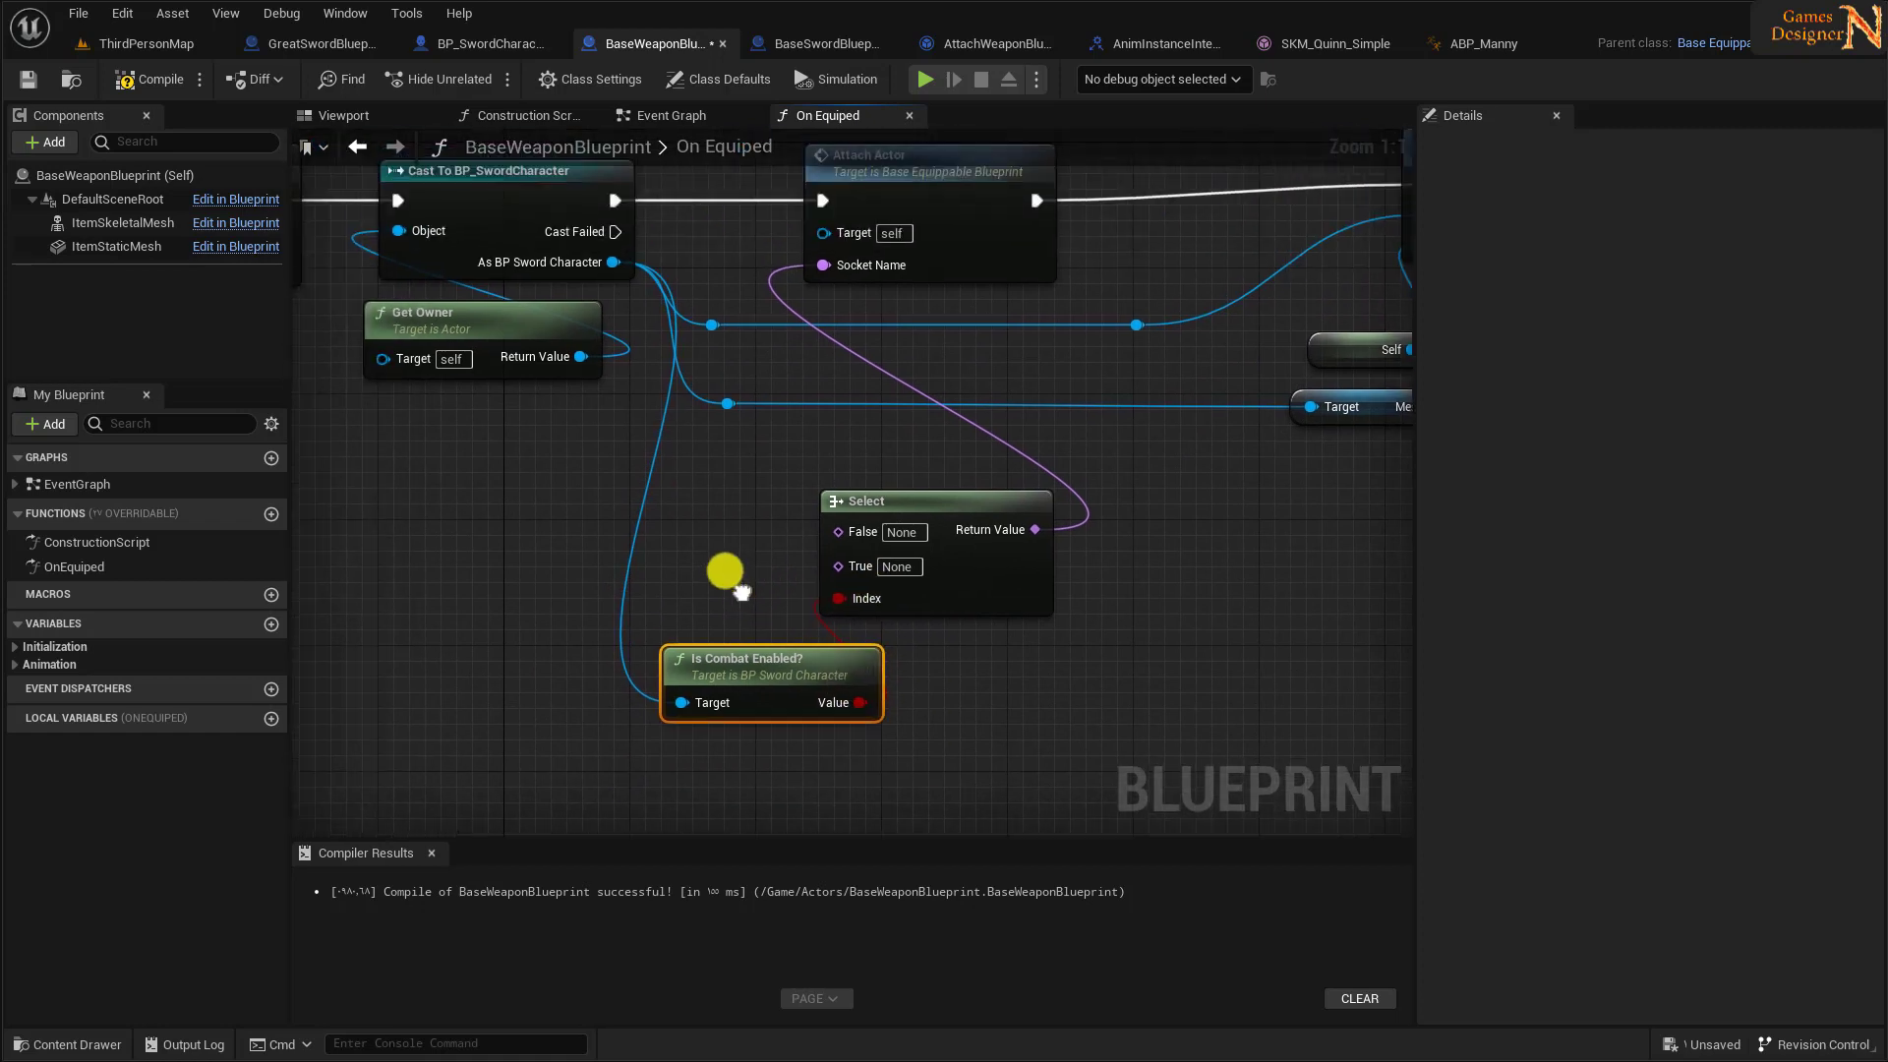
pyautogui.moveTo(882, 689); pyautogui.dragTo(1023, 677)
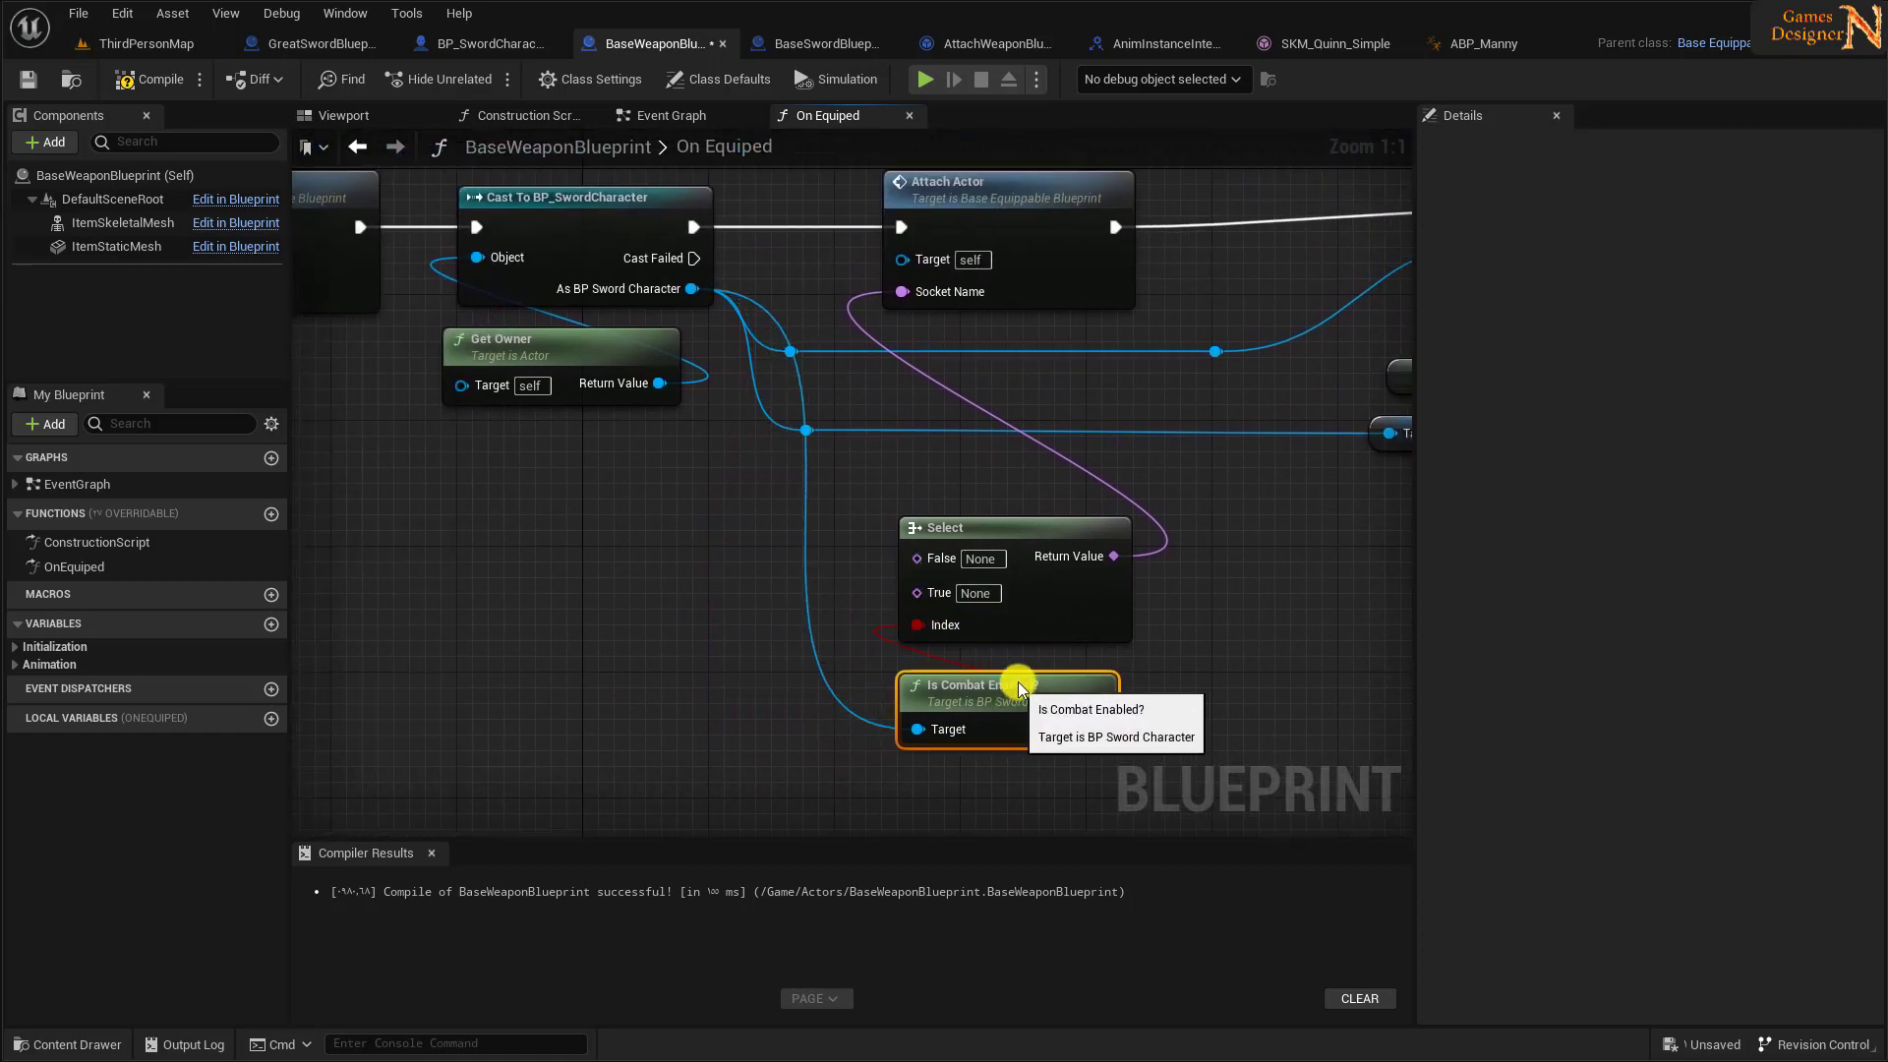
pyautogui.moveTo(913, 558); pyautogui.dragTo(1087, 456, button='right')
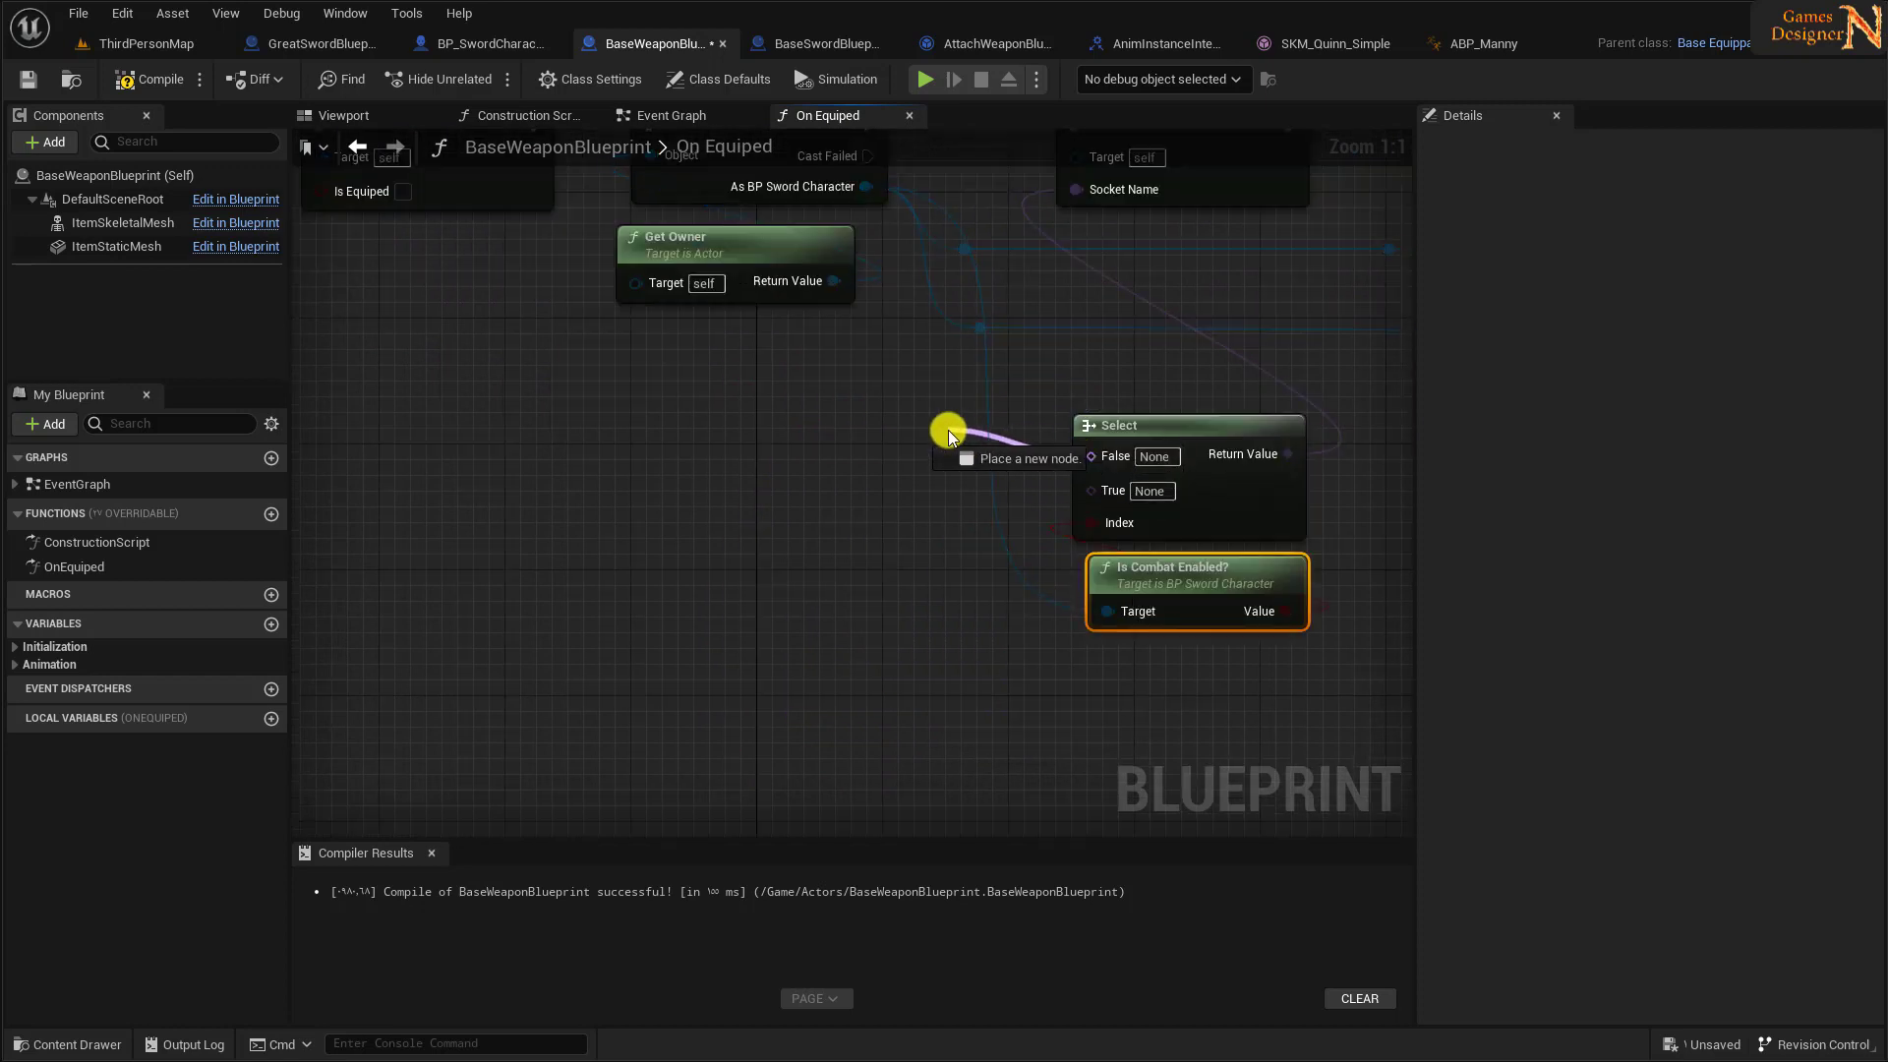
pyautogui.moveTo(950, 433); pyautogui.dragTo(954, 429)
# - Wire Get Attach Socket Name into Select's False and Get Hand Socket Name into True, then save with Ctrl+S
pyautogui.write('attach')
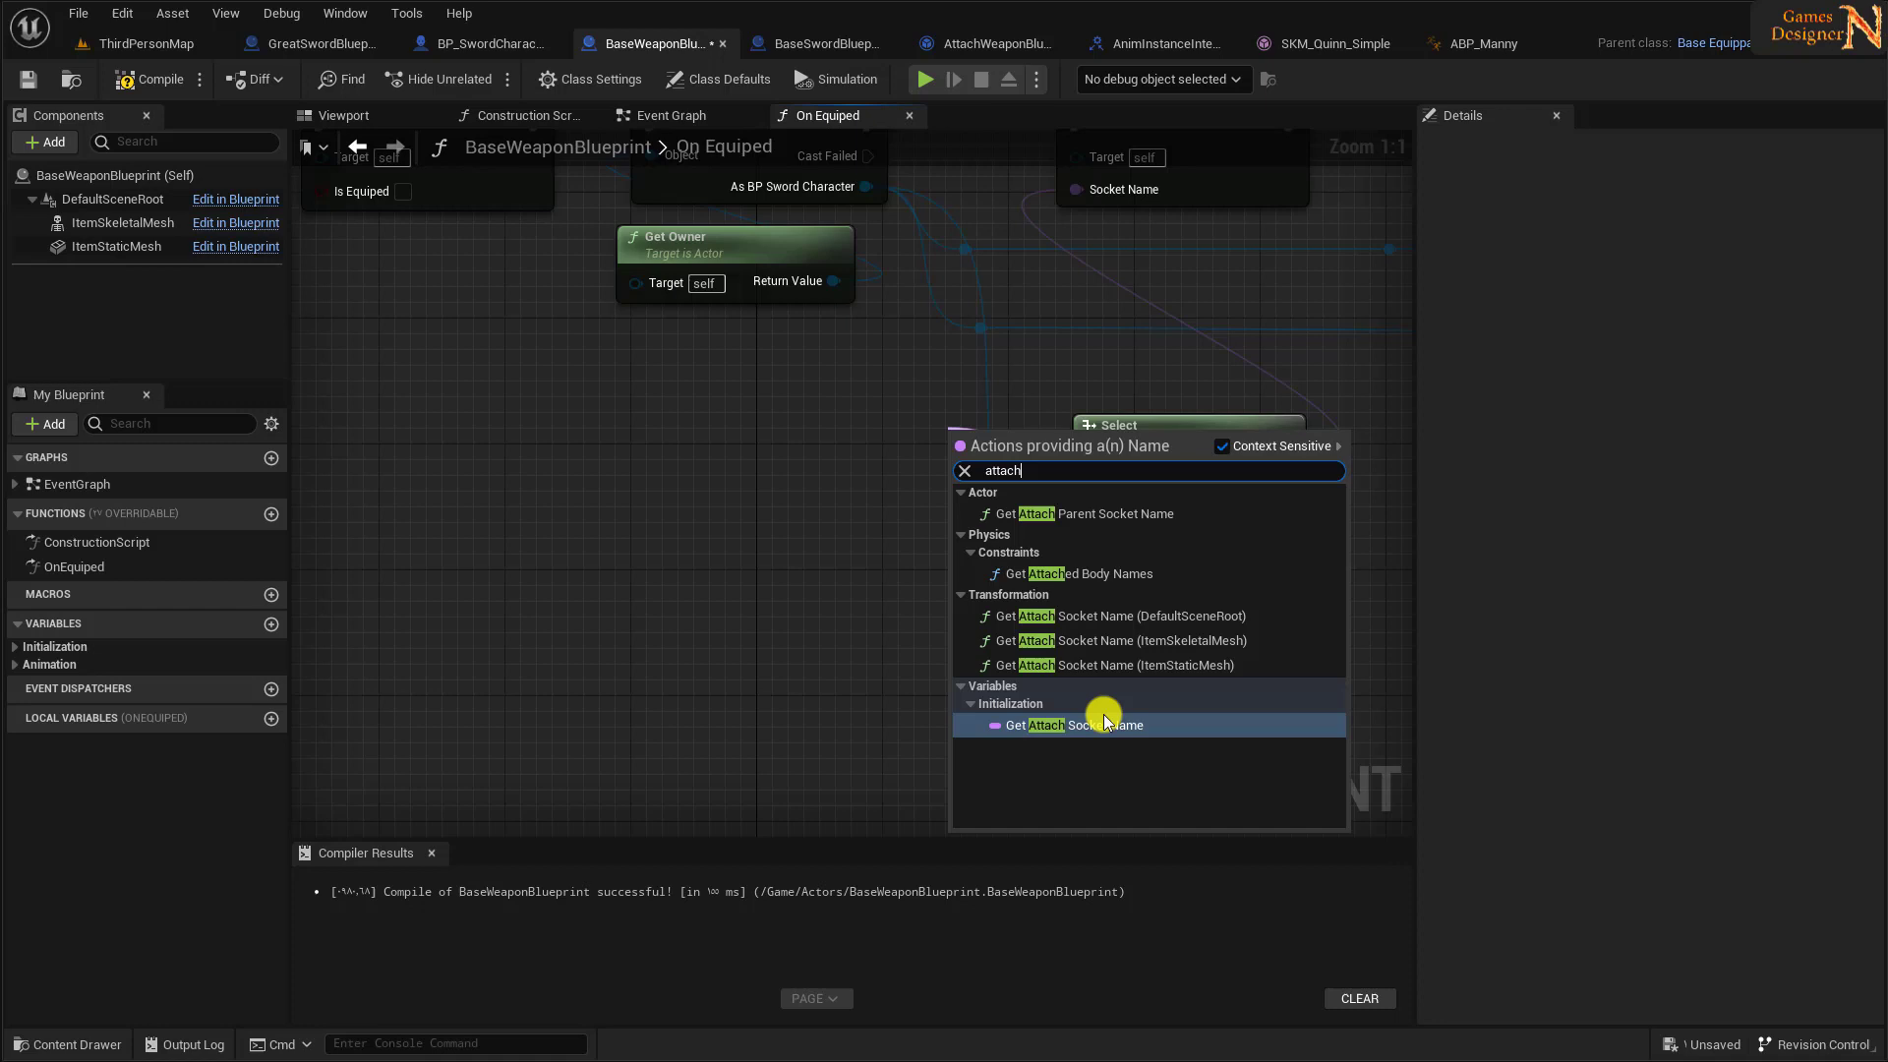
pyautogui.click(1105, 725)
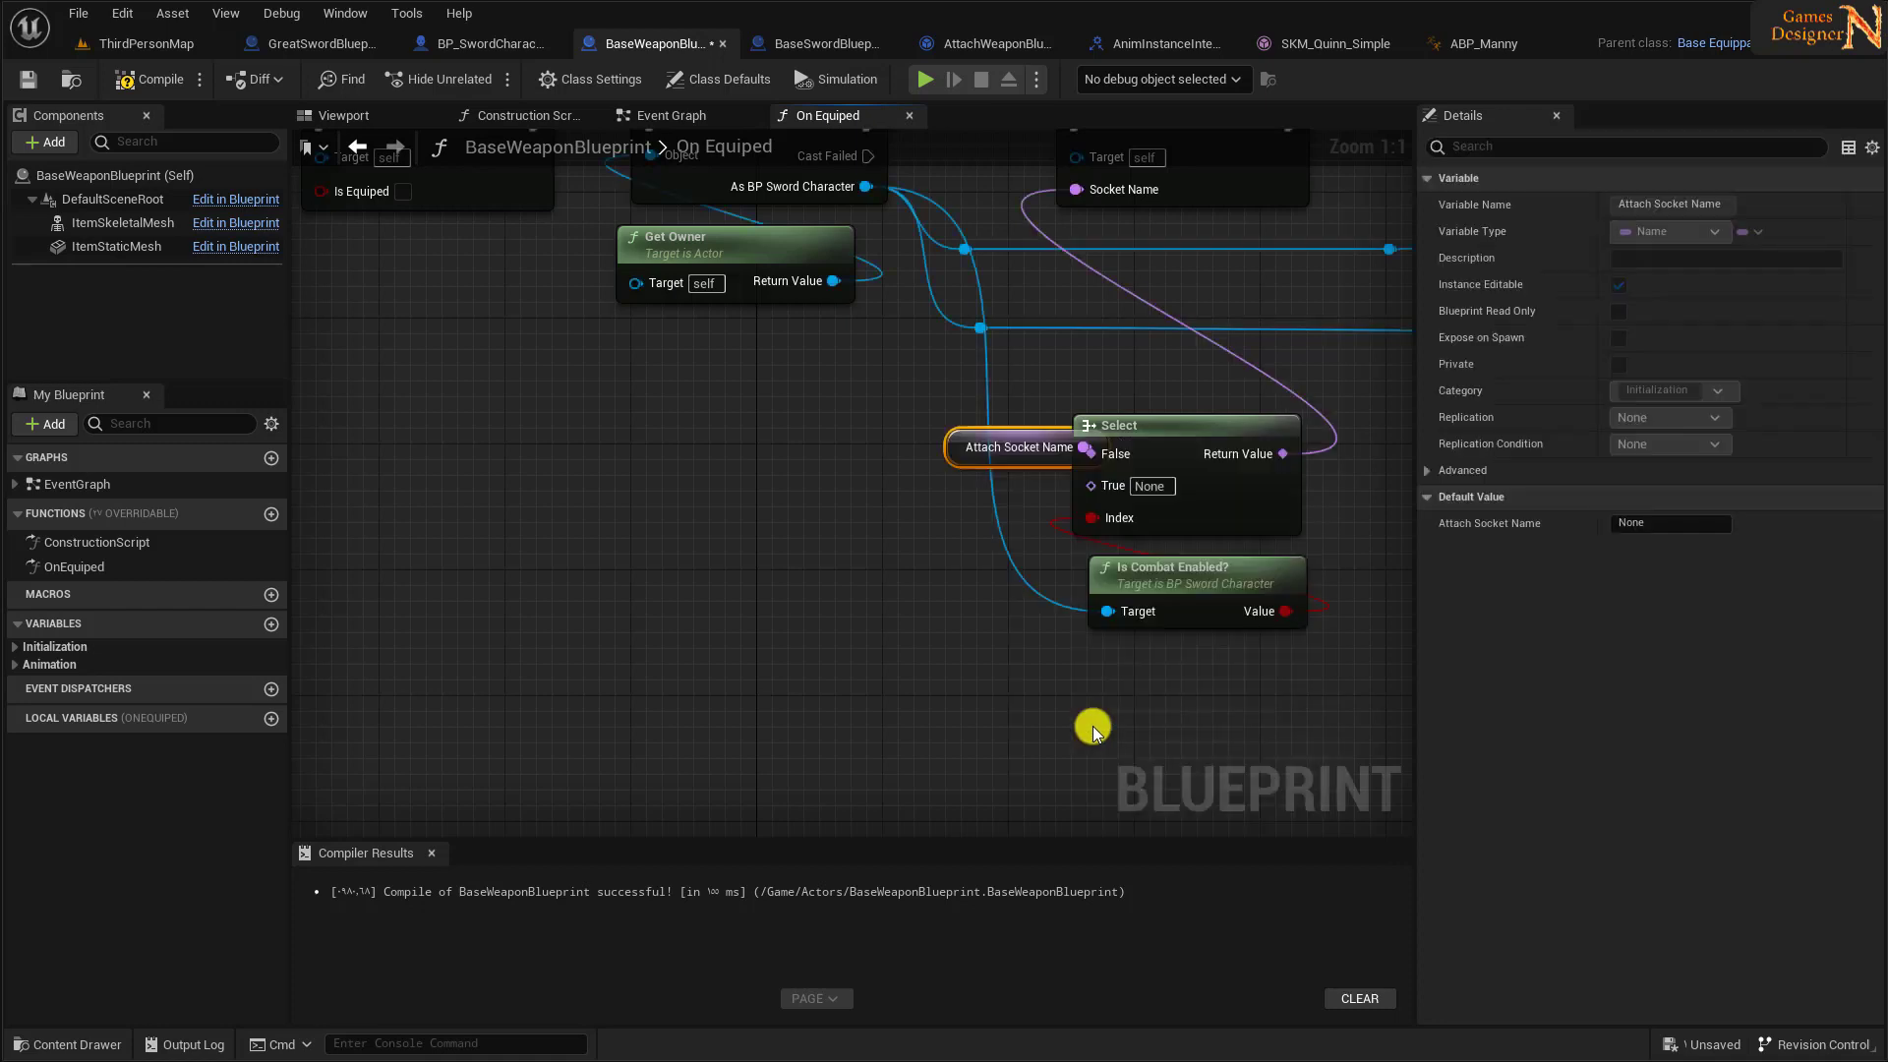
pyautogui.moveTo(1003, 433); pyautogui.dragTo(831, 406)
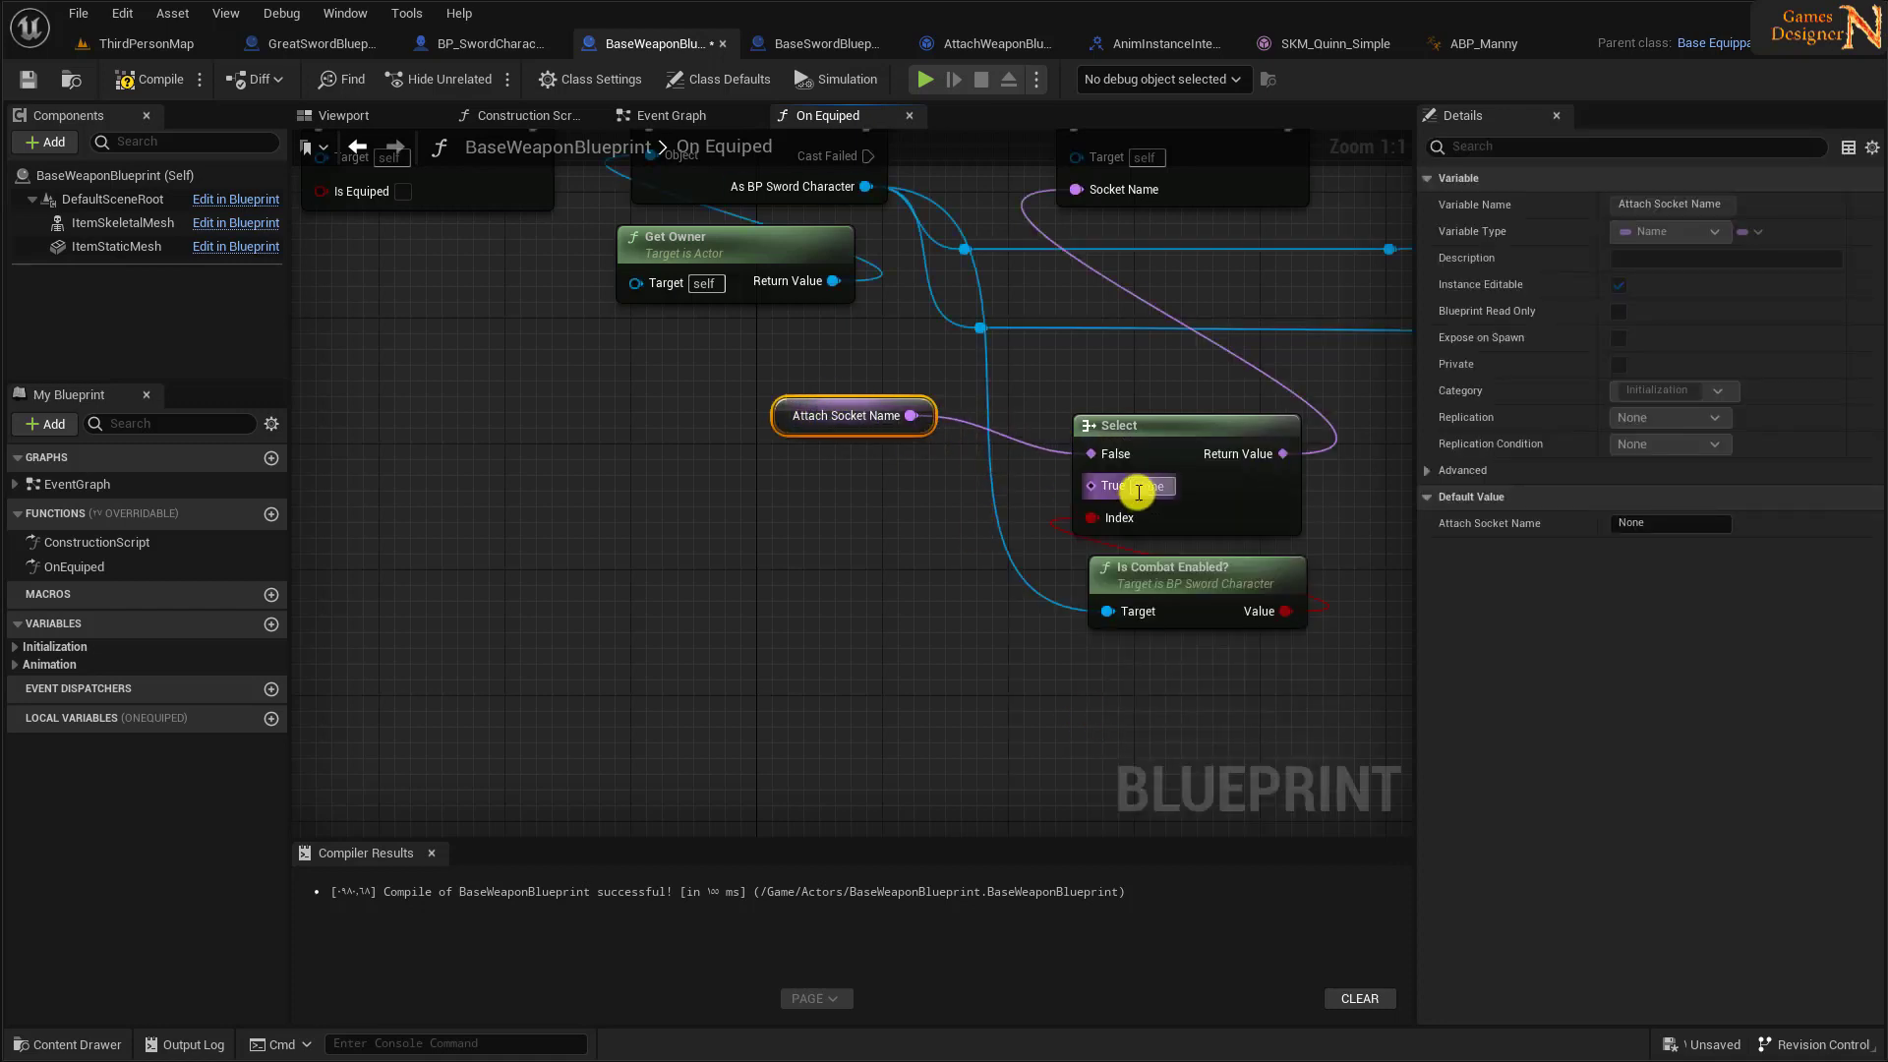
pyautogui.moveTo(1092, 484)
pyautogui.mouseDown()
pyautogui.moveTo(905, 489)
pyautogui.moveTo(937, 488)
pyautogui.mouseUp()
pyautogui.write('hand')
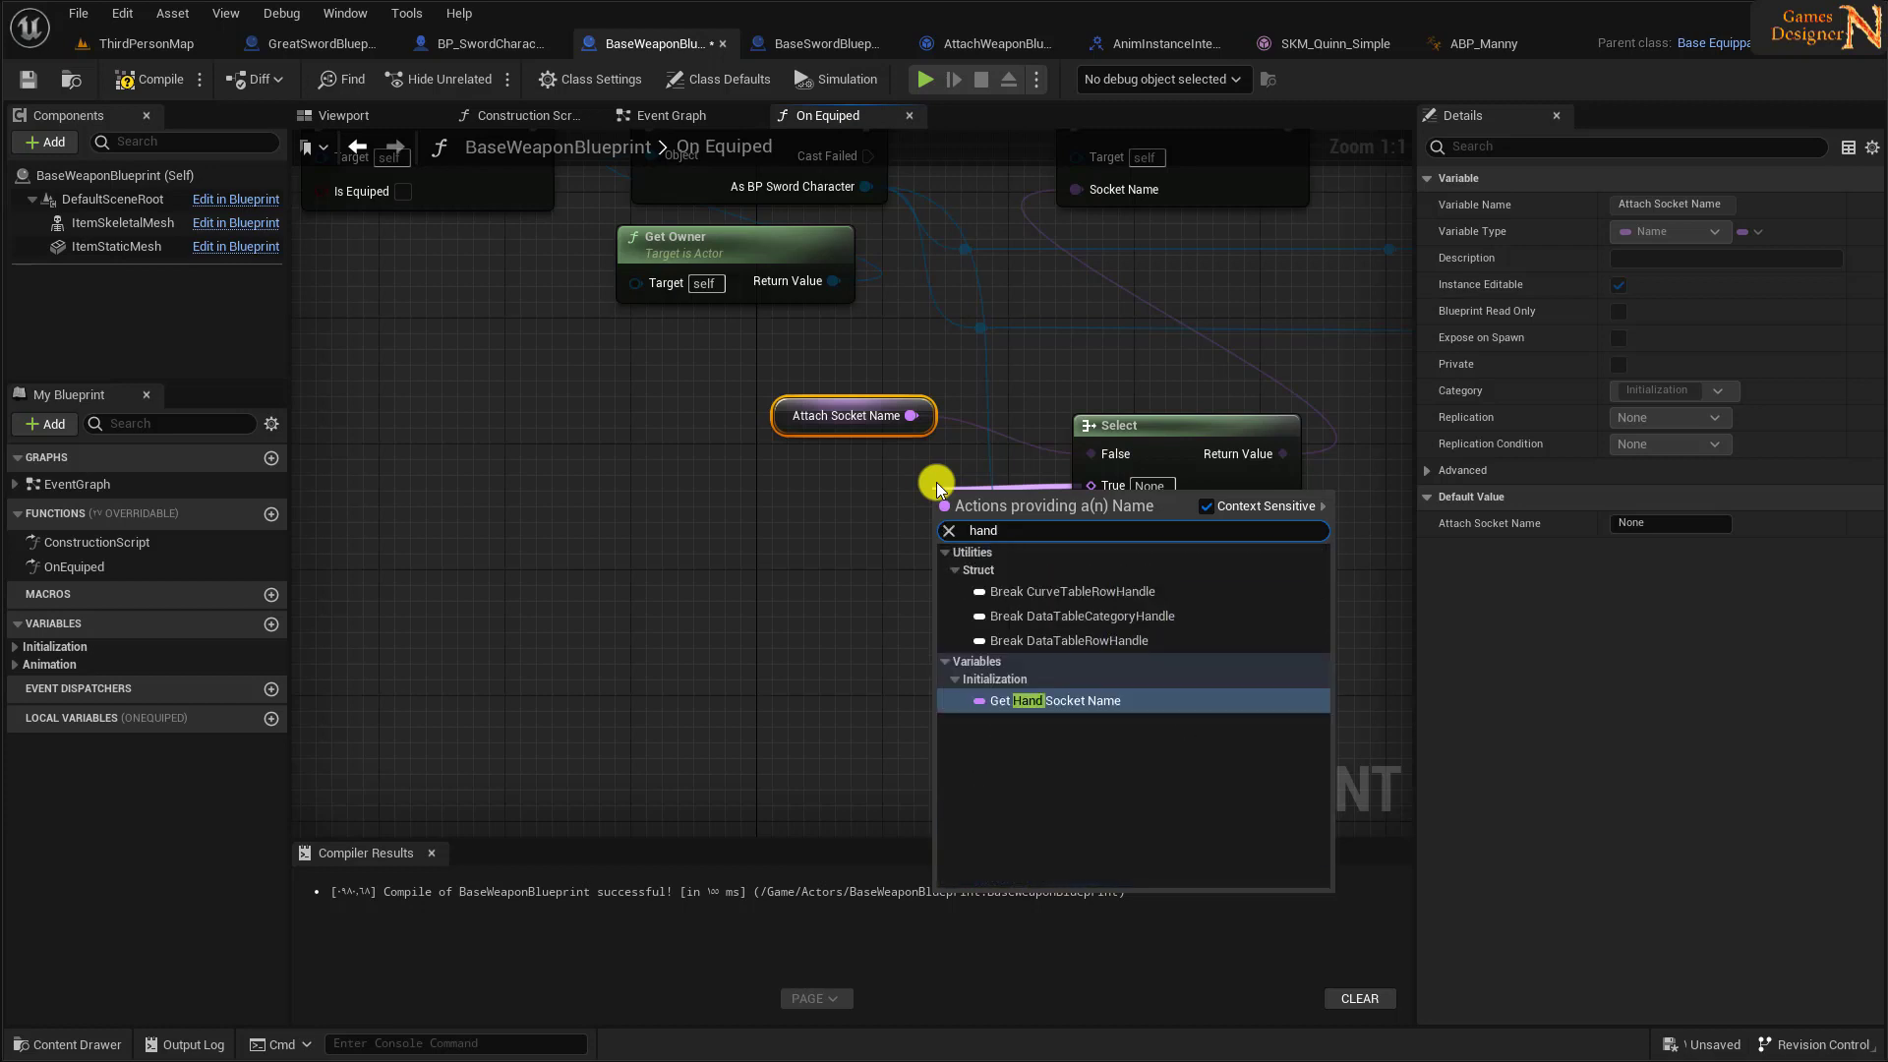
pyautogui.click(1088, 704)
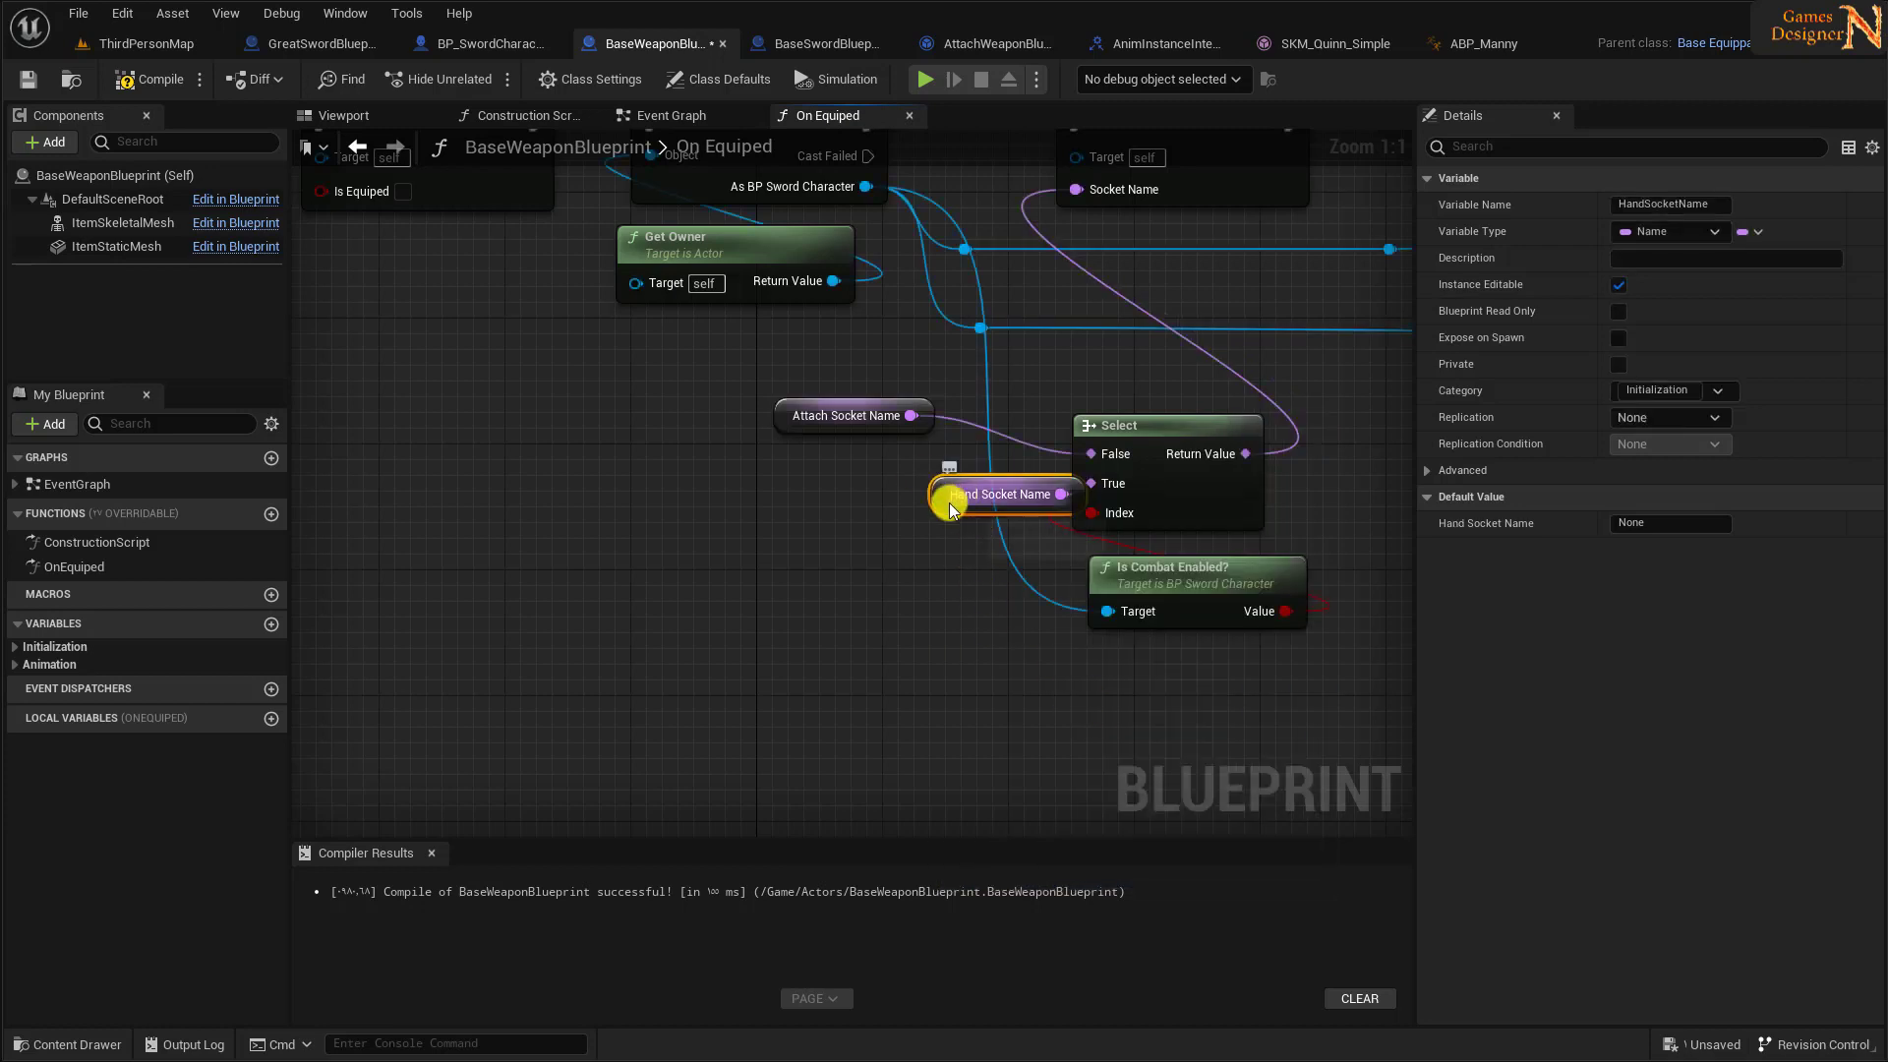
pyautogui.moveTo(949, 507); pyautogui.dragTo(797, 529)
pyautogui.hotkey('ctrl', 's')
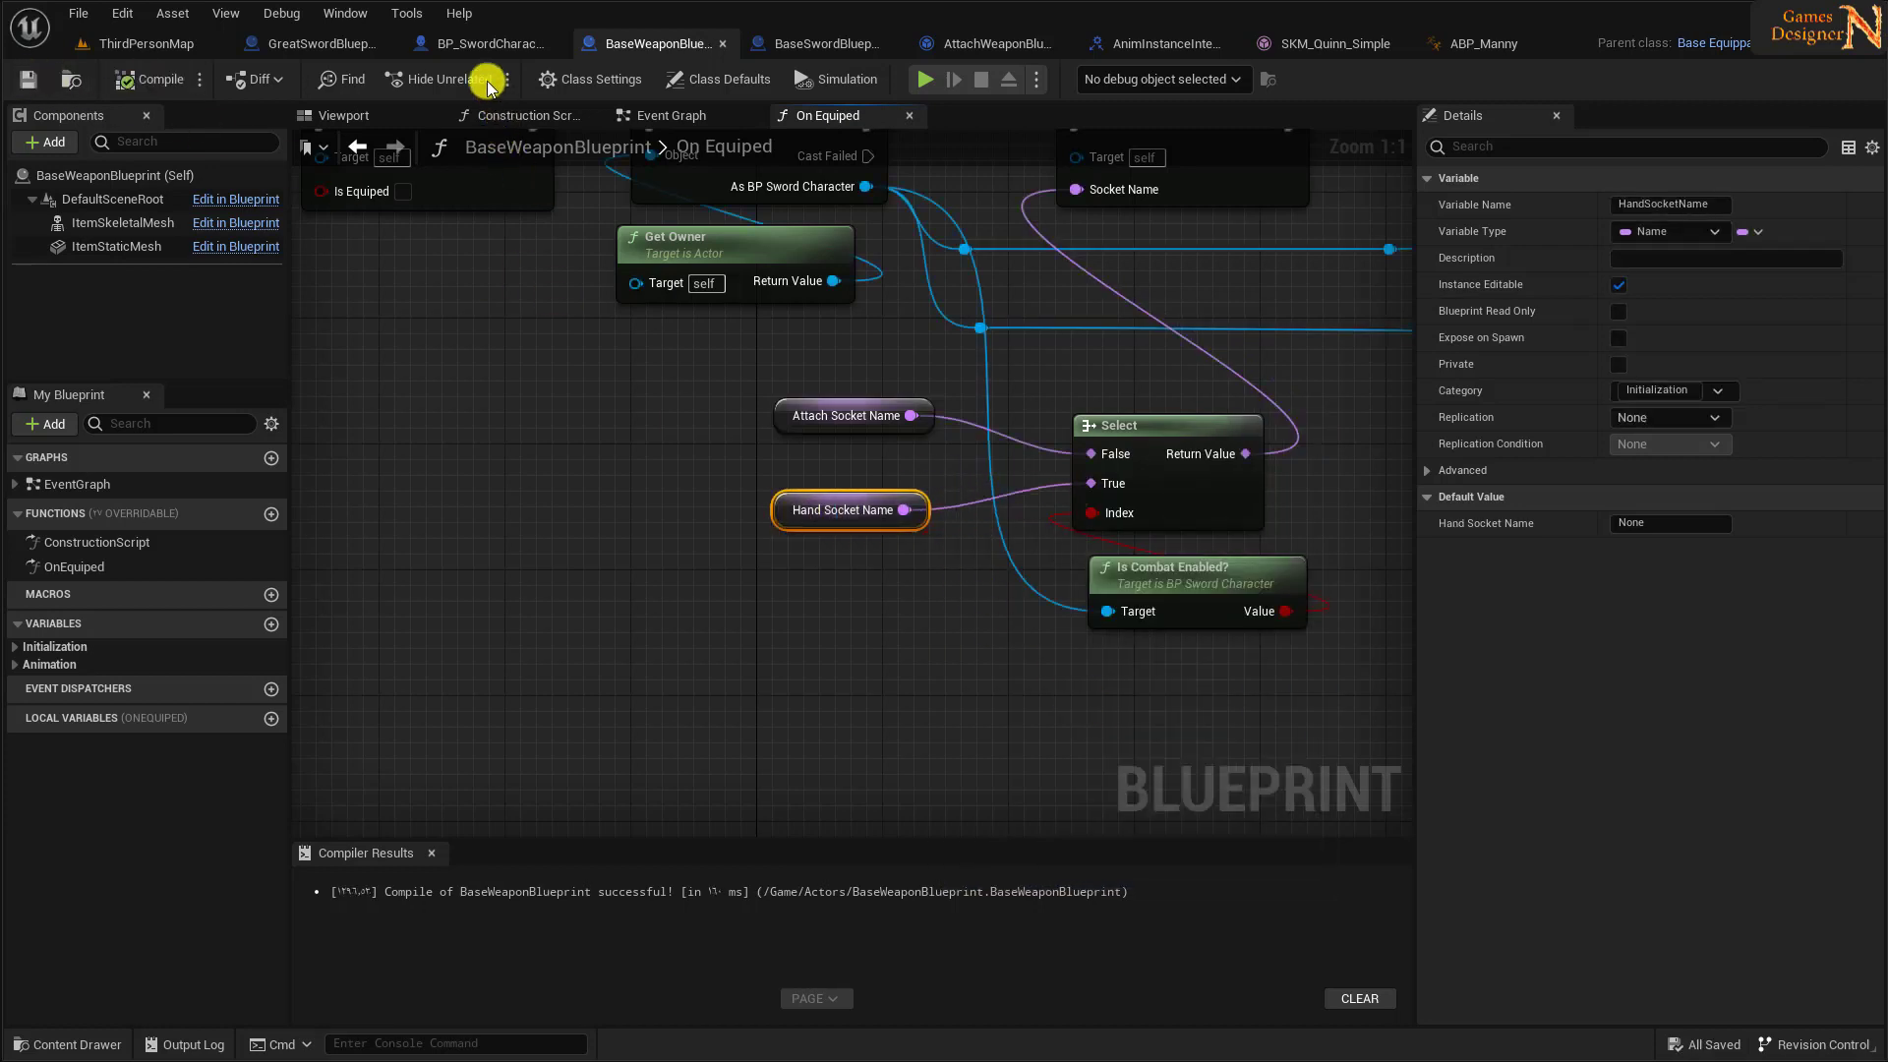
pyautogui.click(495, 46)
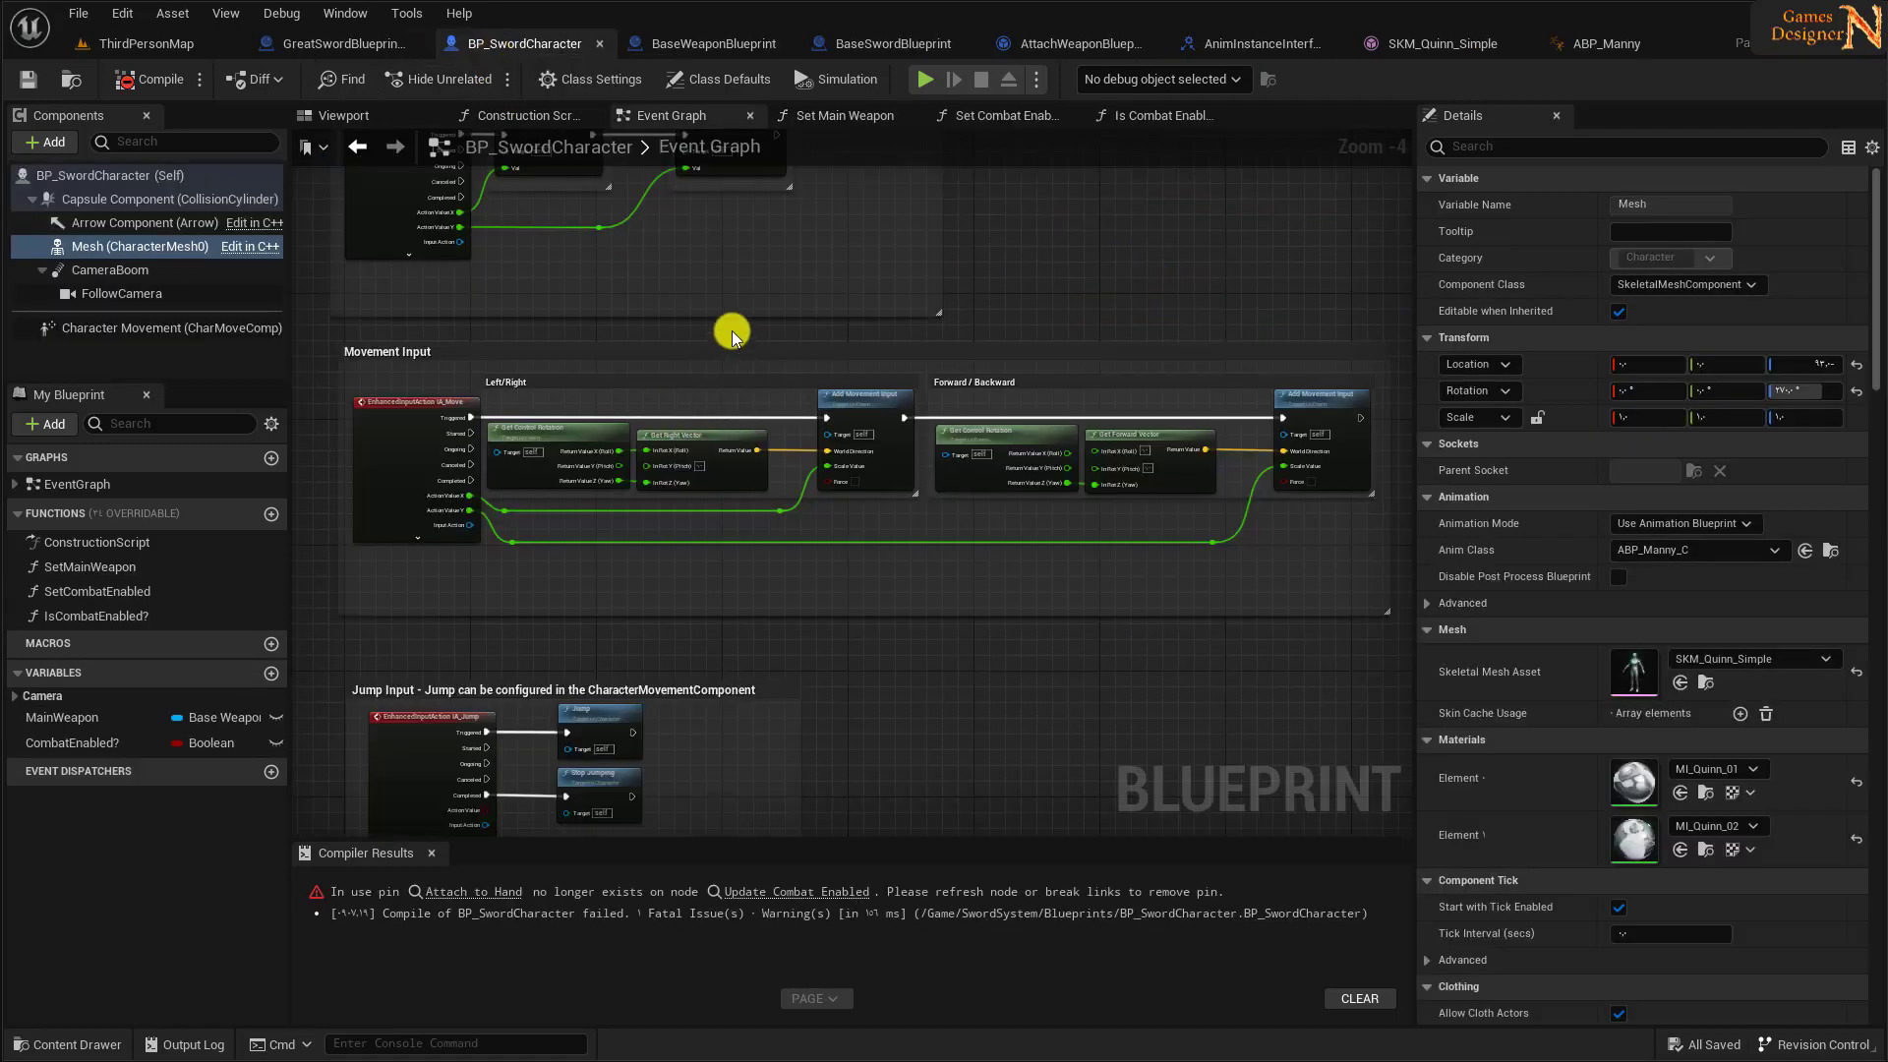
# - In the Set Combat Enabled function, refresh Update Combat Enabled, reconnect Combat Enabled?, and recompile
pyautogui.doubleClick(98, 592)
pyautogui.rightClick(1022, 318)
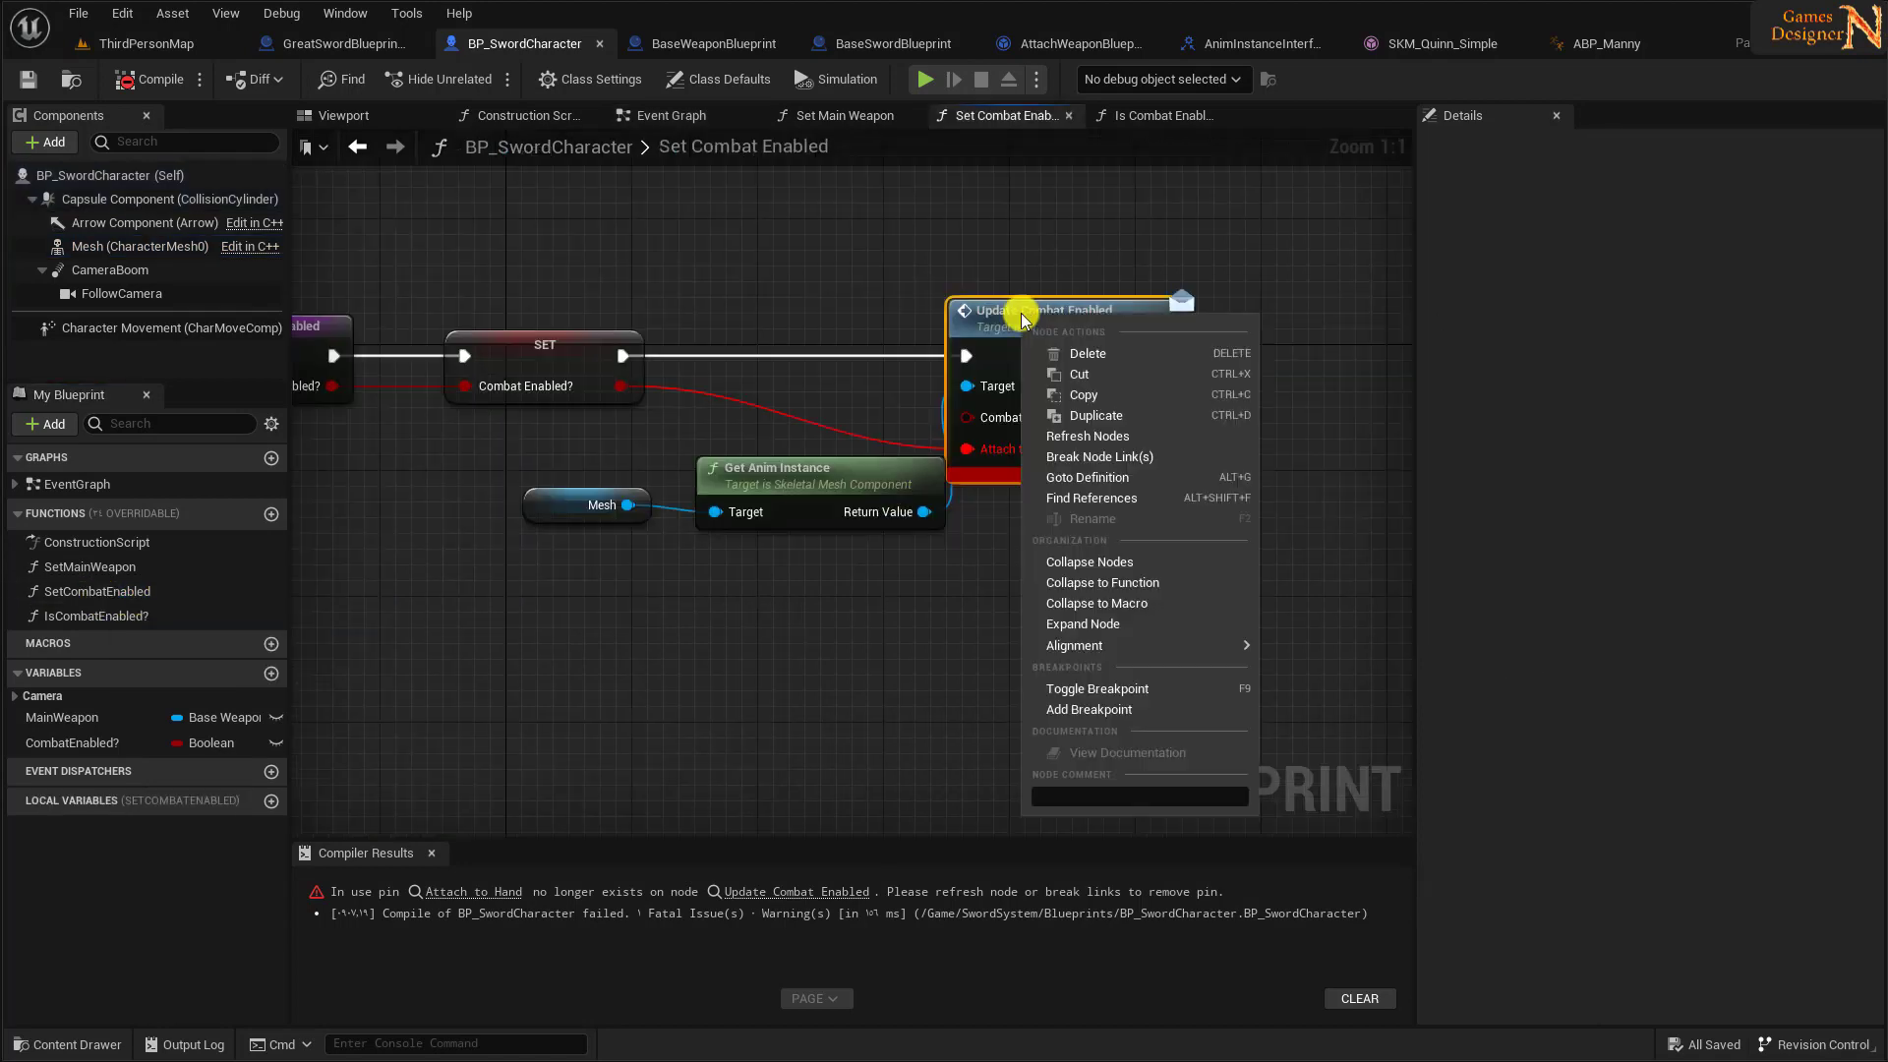
pyautogui.click(1085, 440)
pyautogui.moveTo(620, 386); pyautogui.dragTo(978, 423)
pyautogui.click(150, 88)
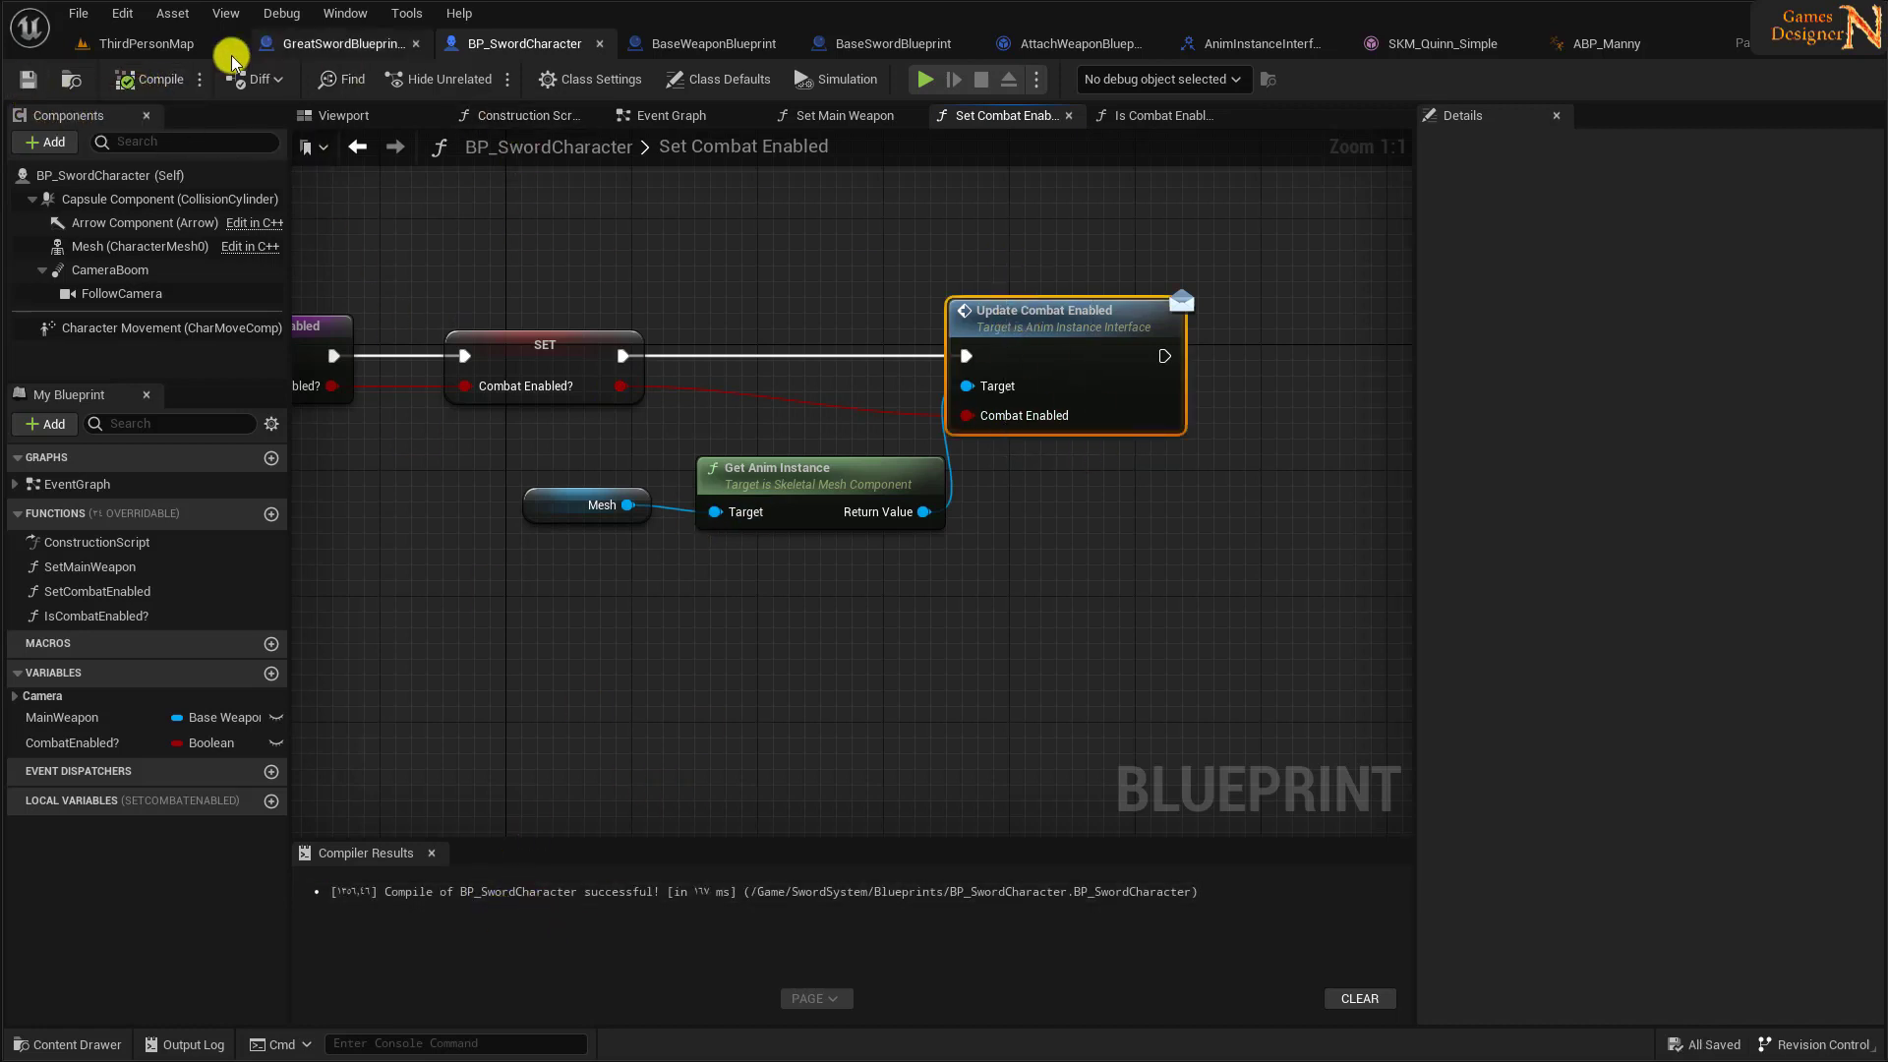
pyautogui.click(710, 46)
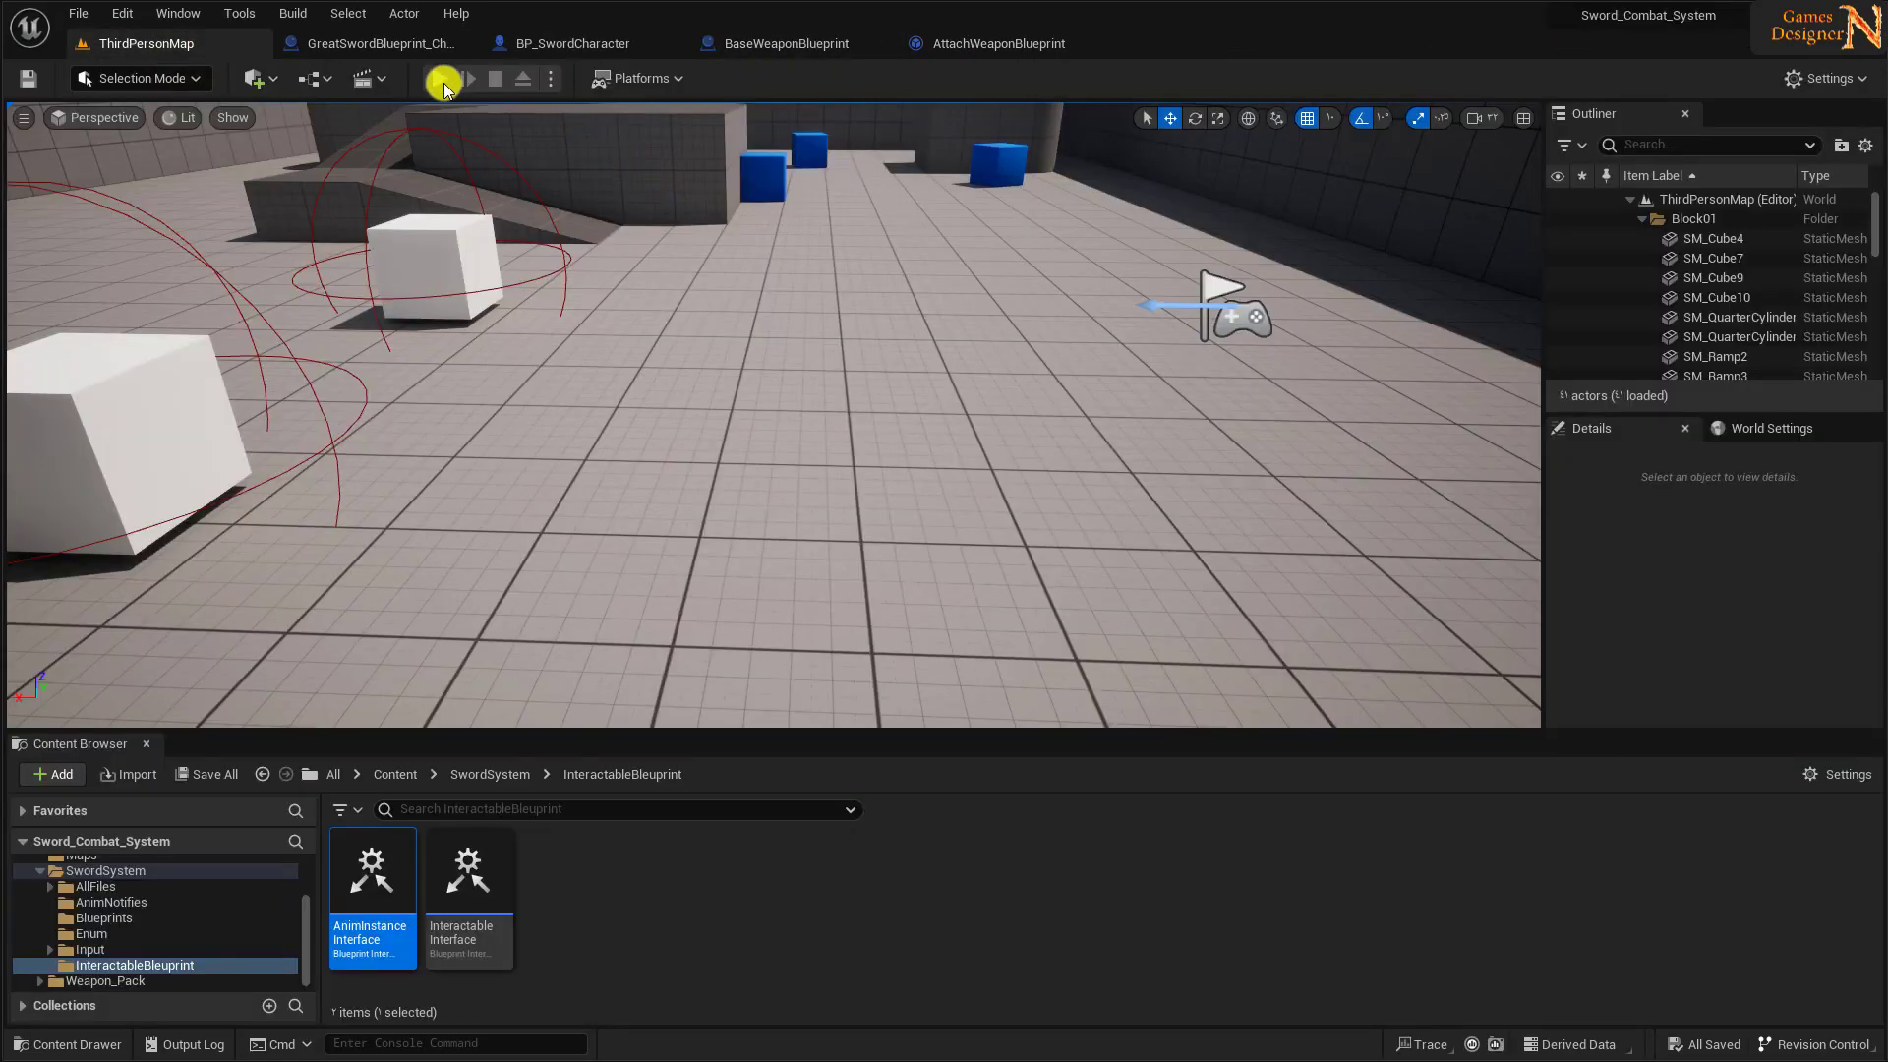
# - Play the level, draw the sword into the hand, run around, then sheath it on the back
pyautogui.click(441, 80)
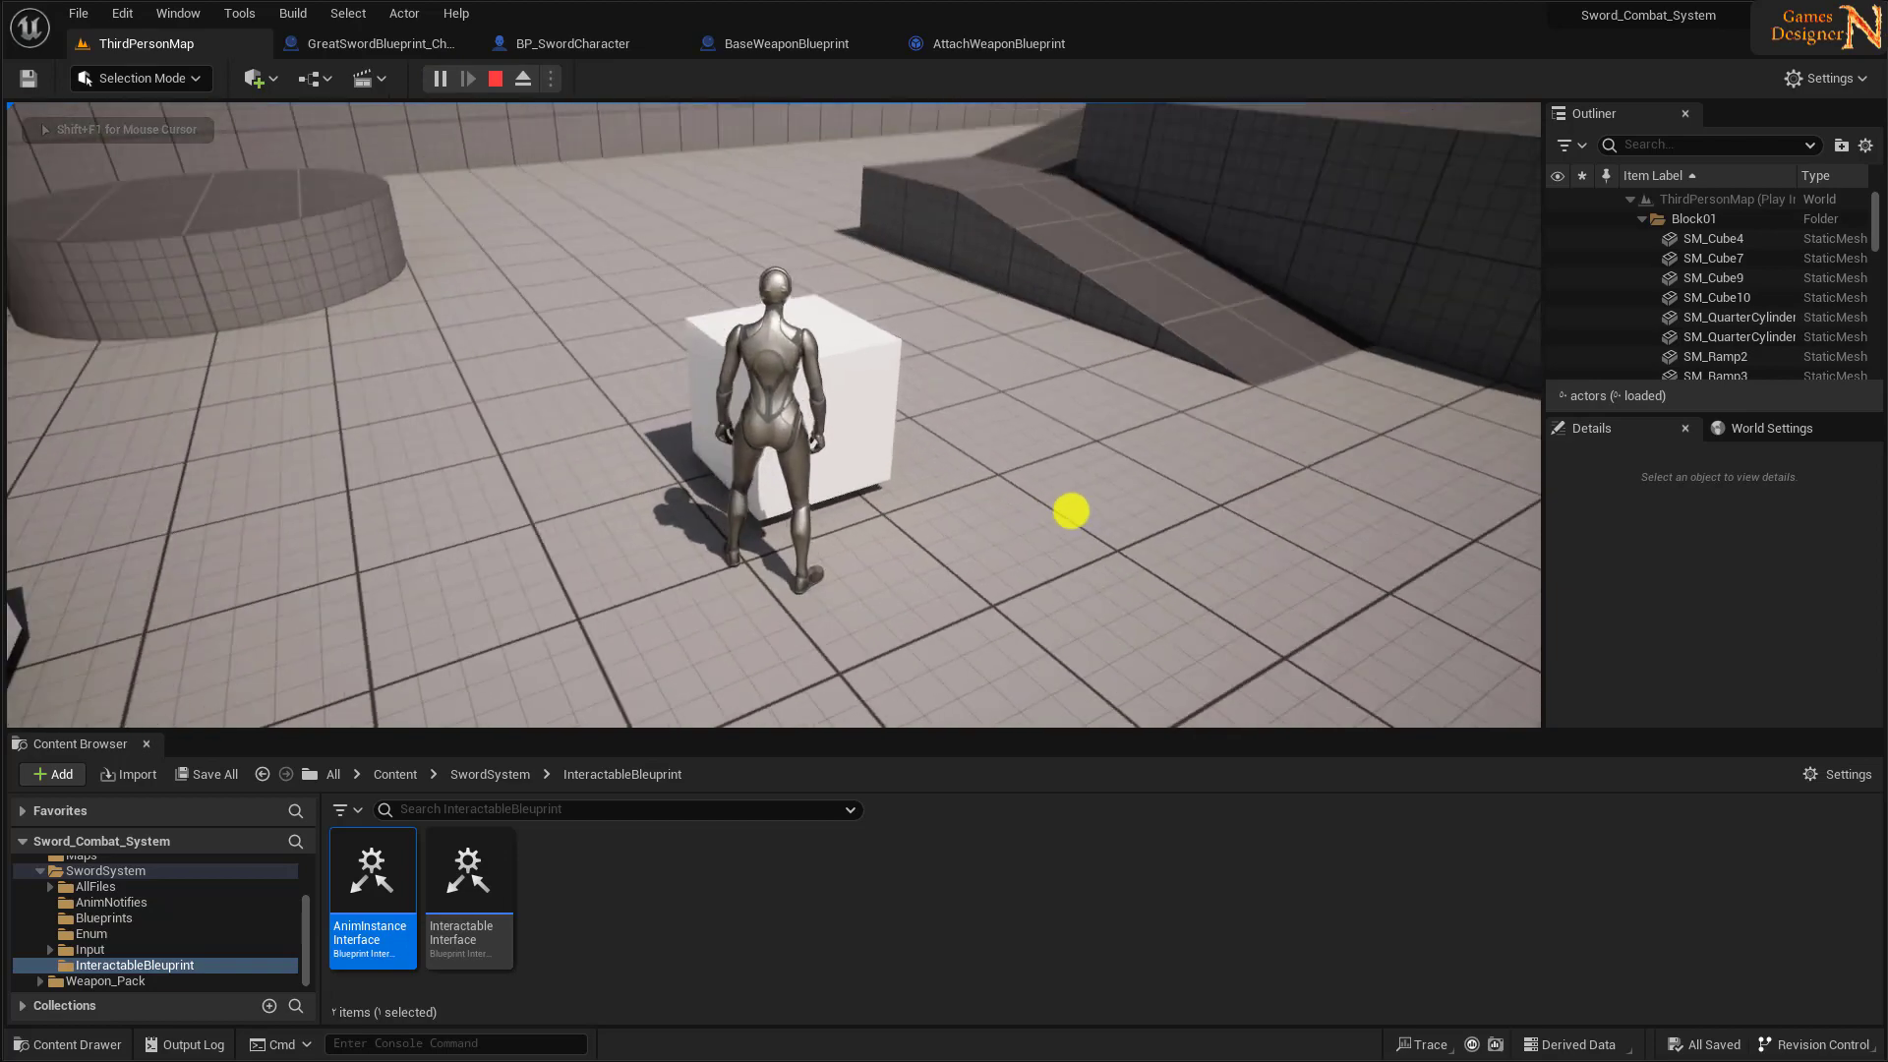
pyautogui.press('e')
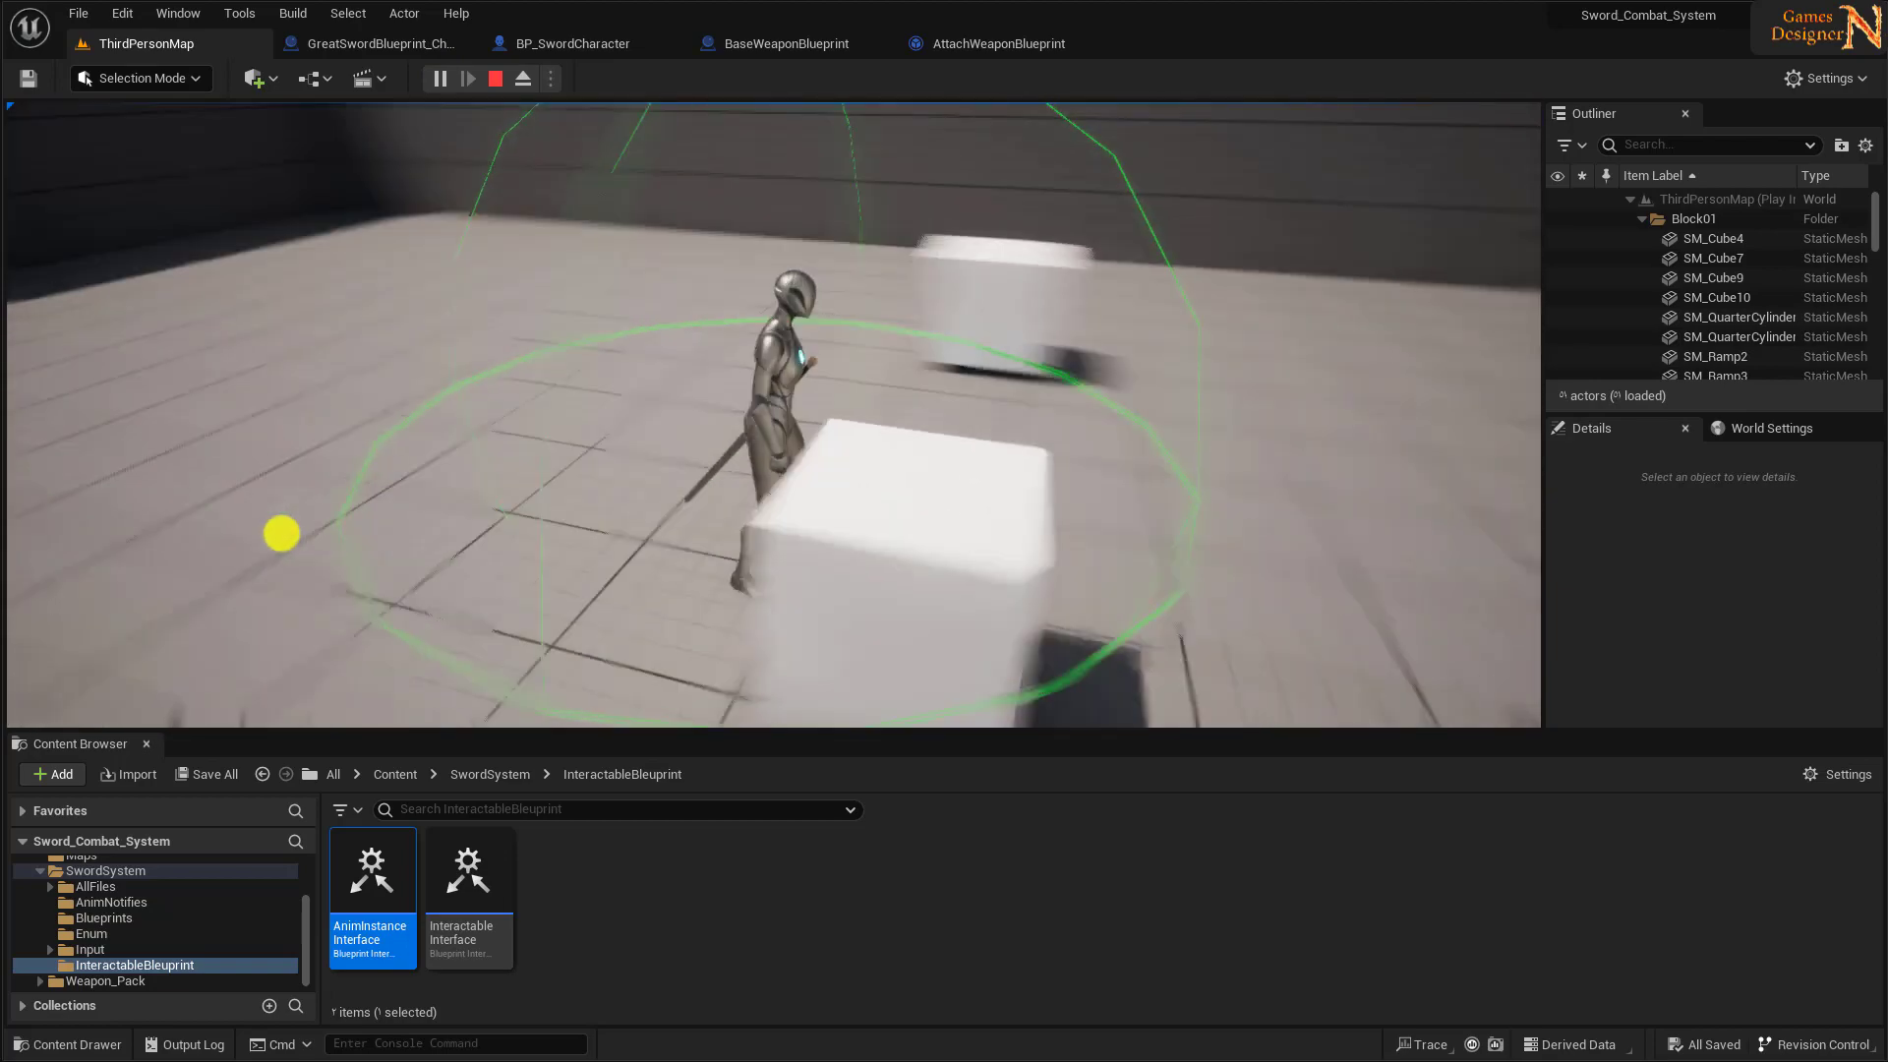
pyautogui.press('w')
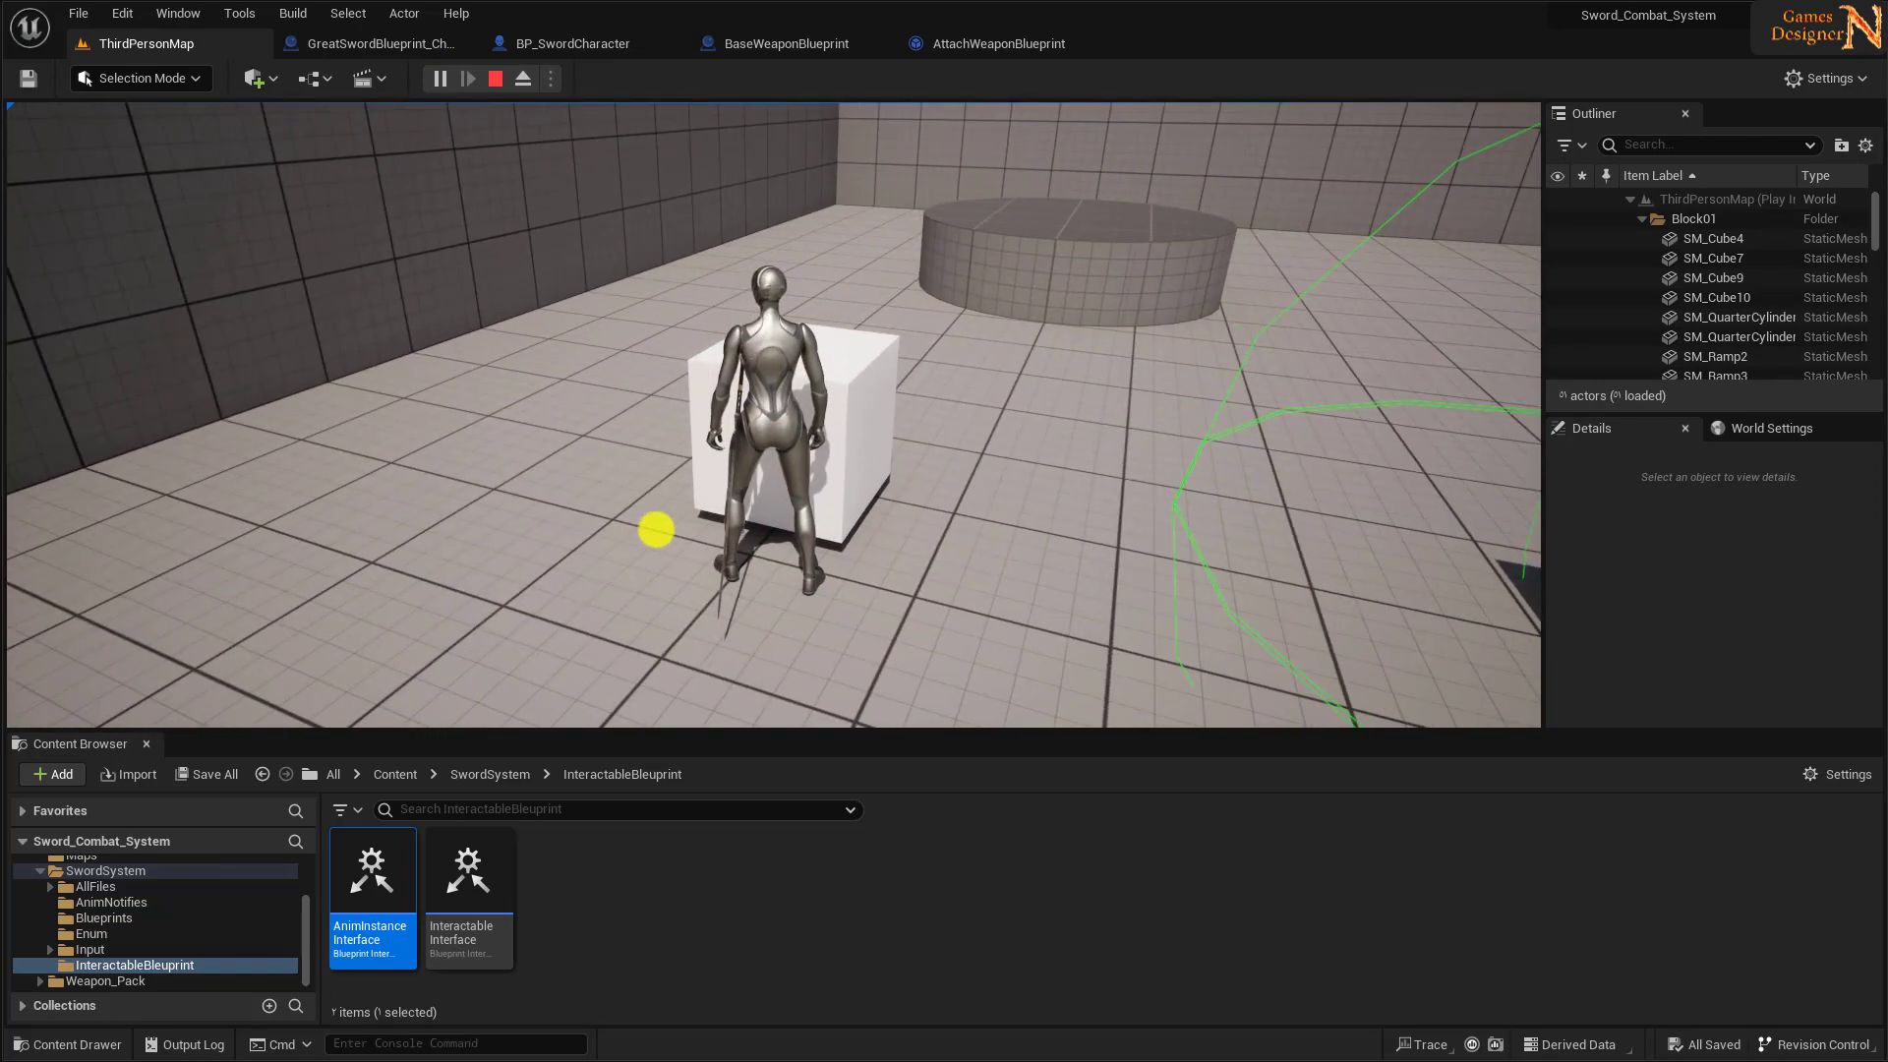
pyautogui.press('w')
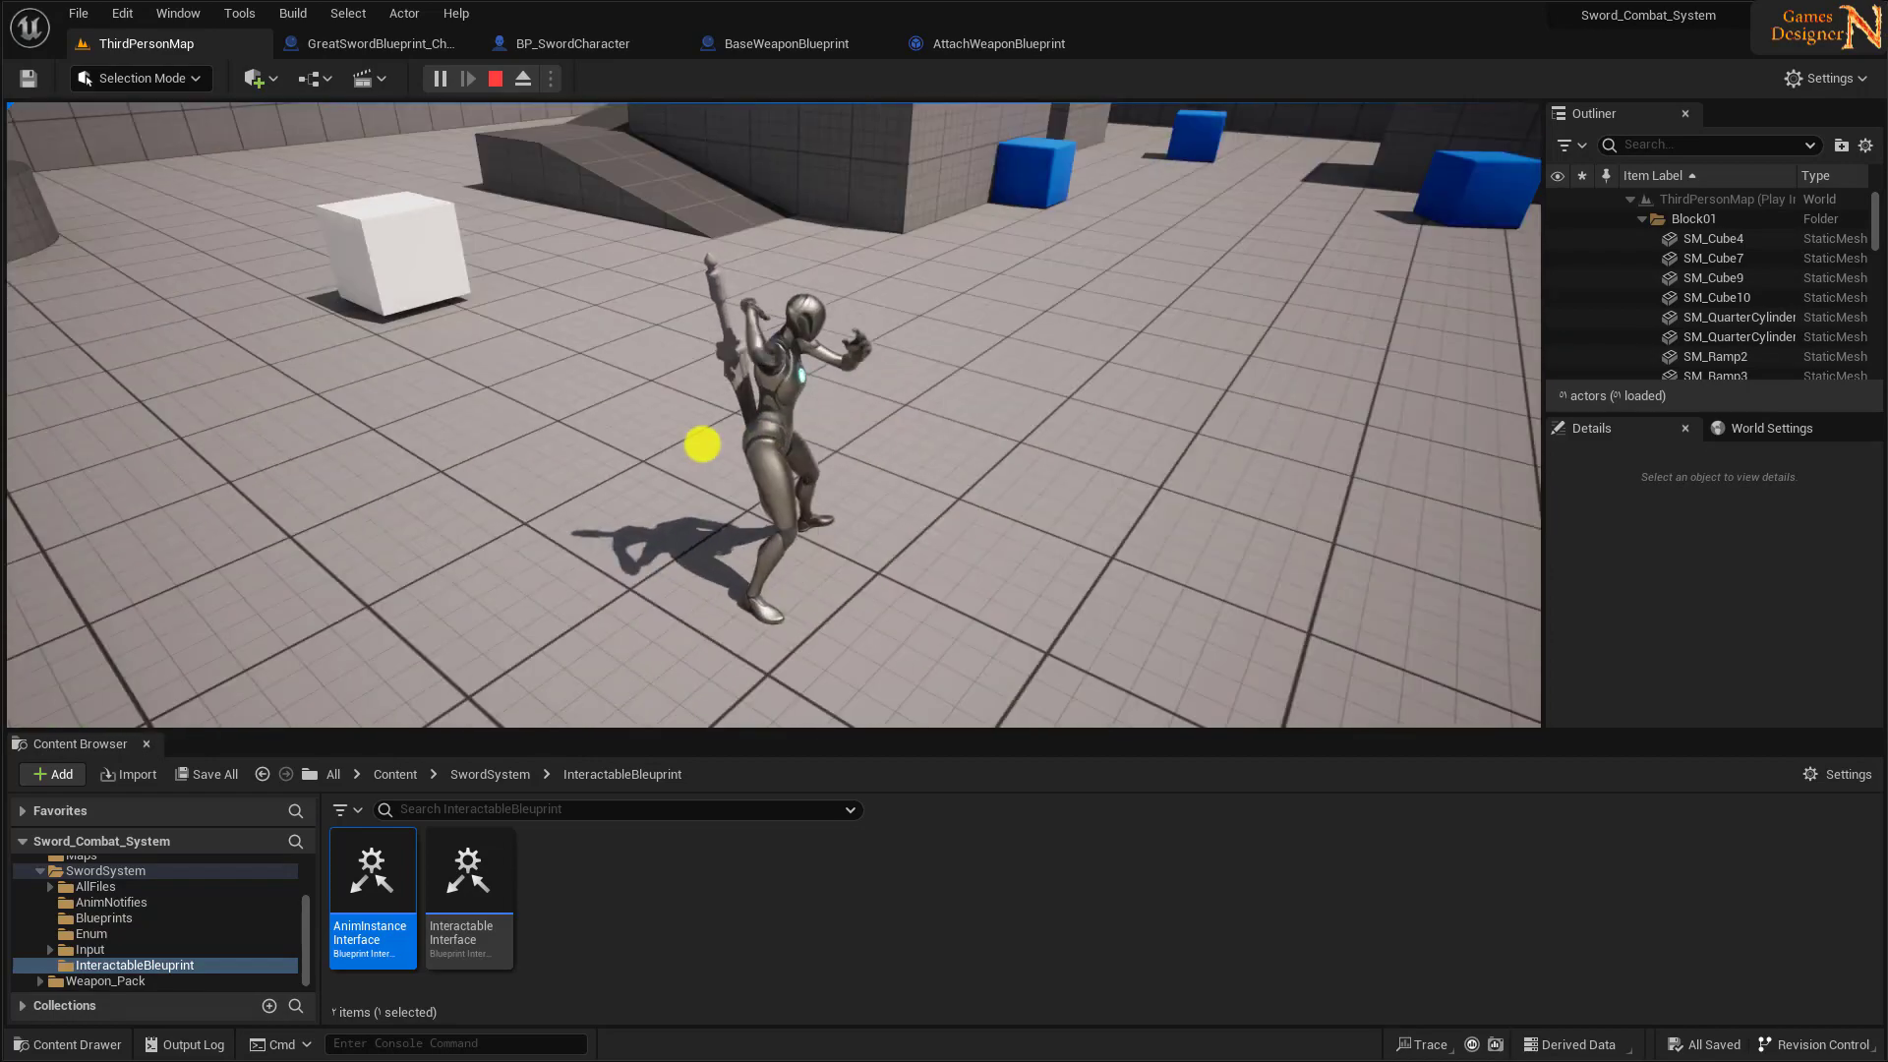
pyautogui.press('e')
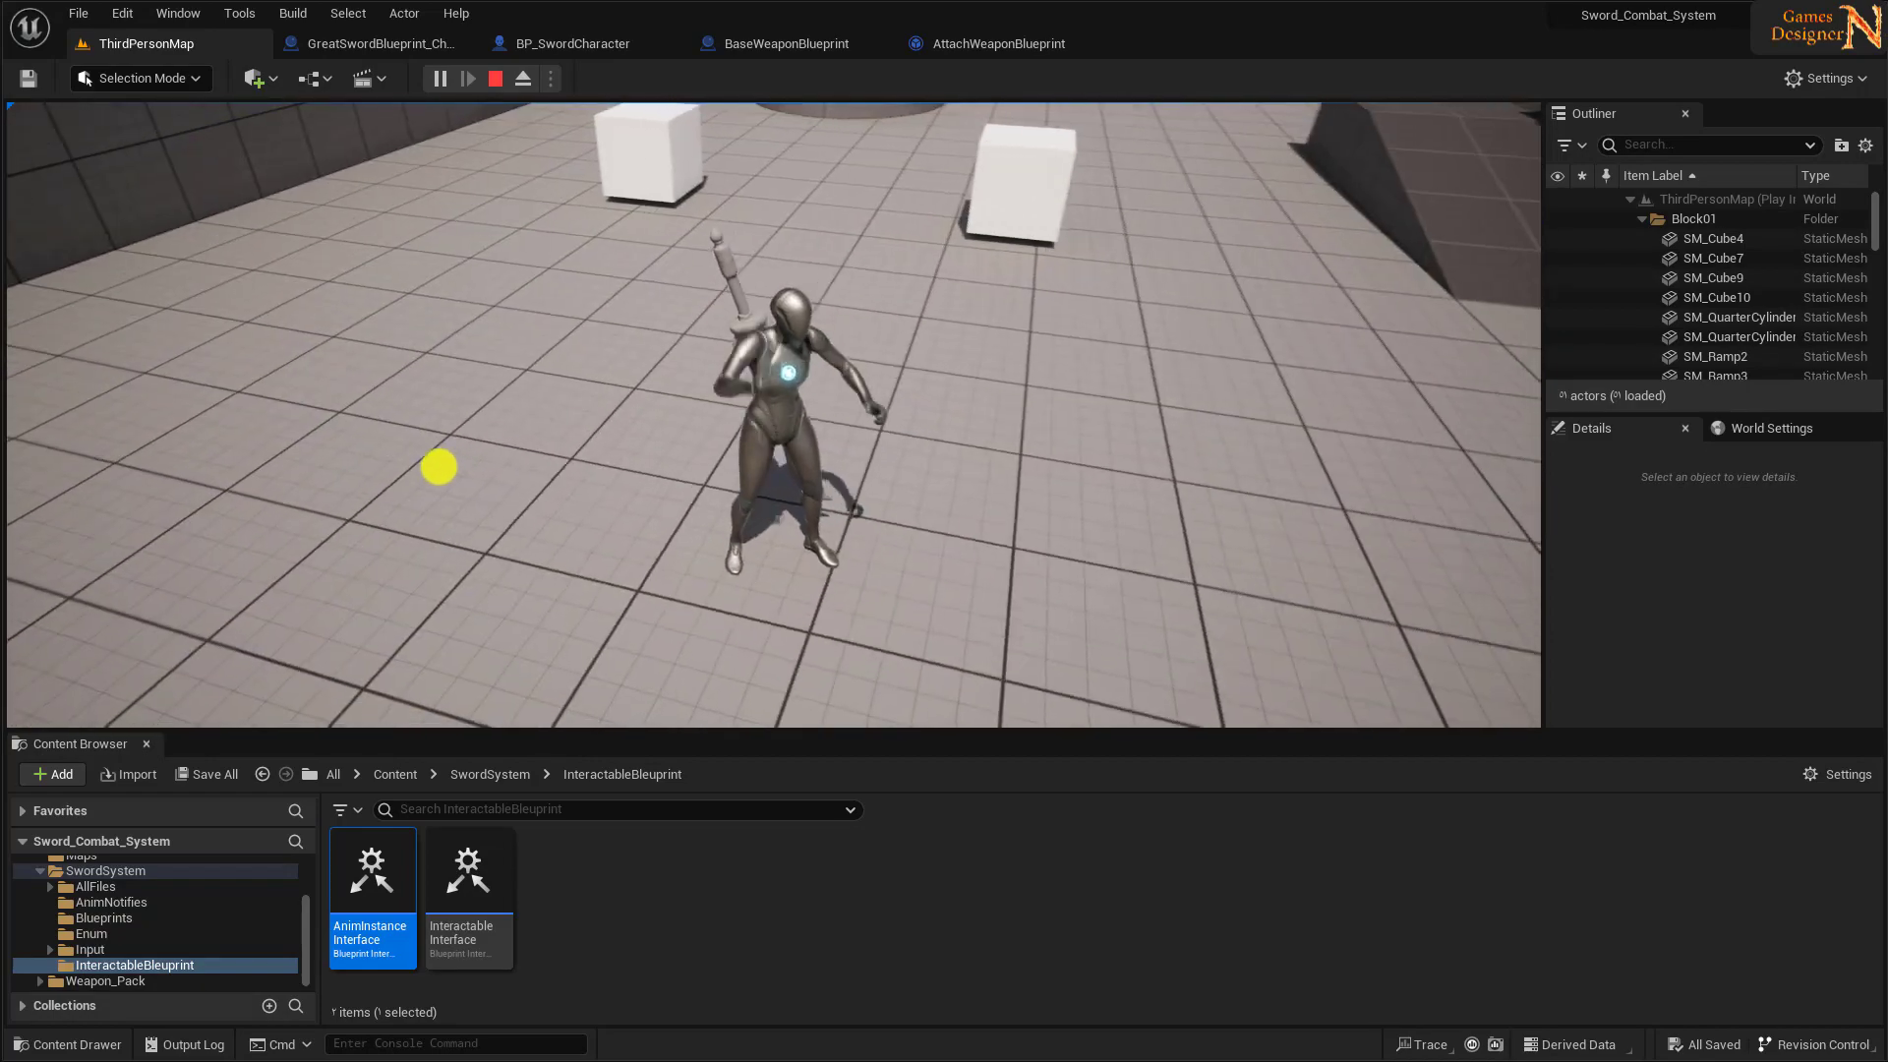
pyautogui.press('w')
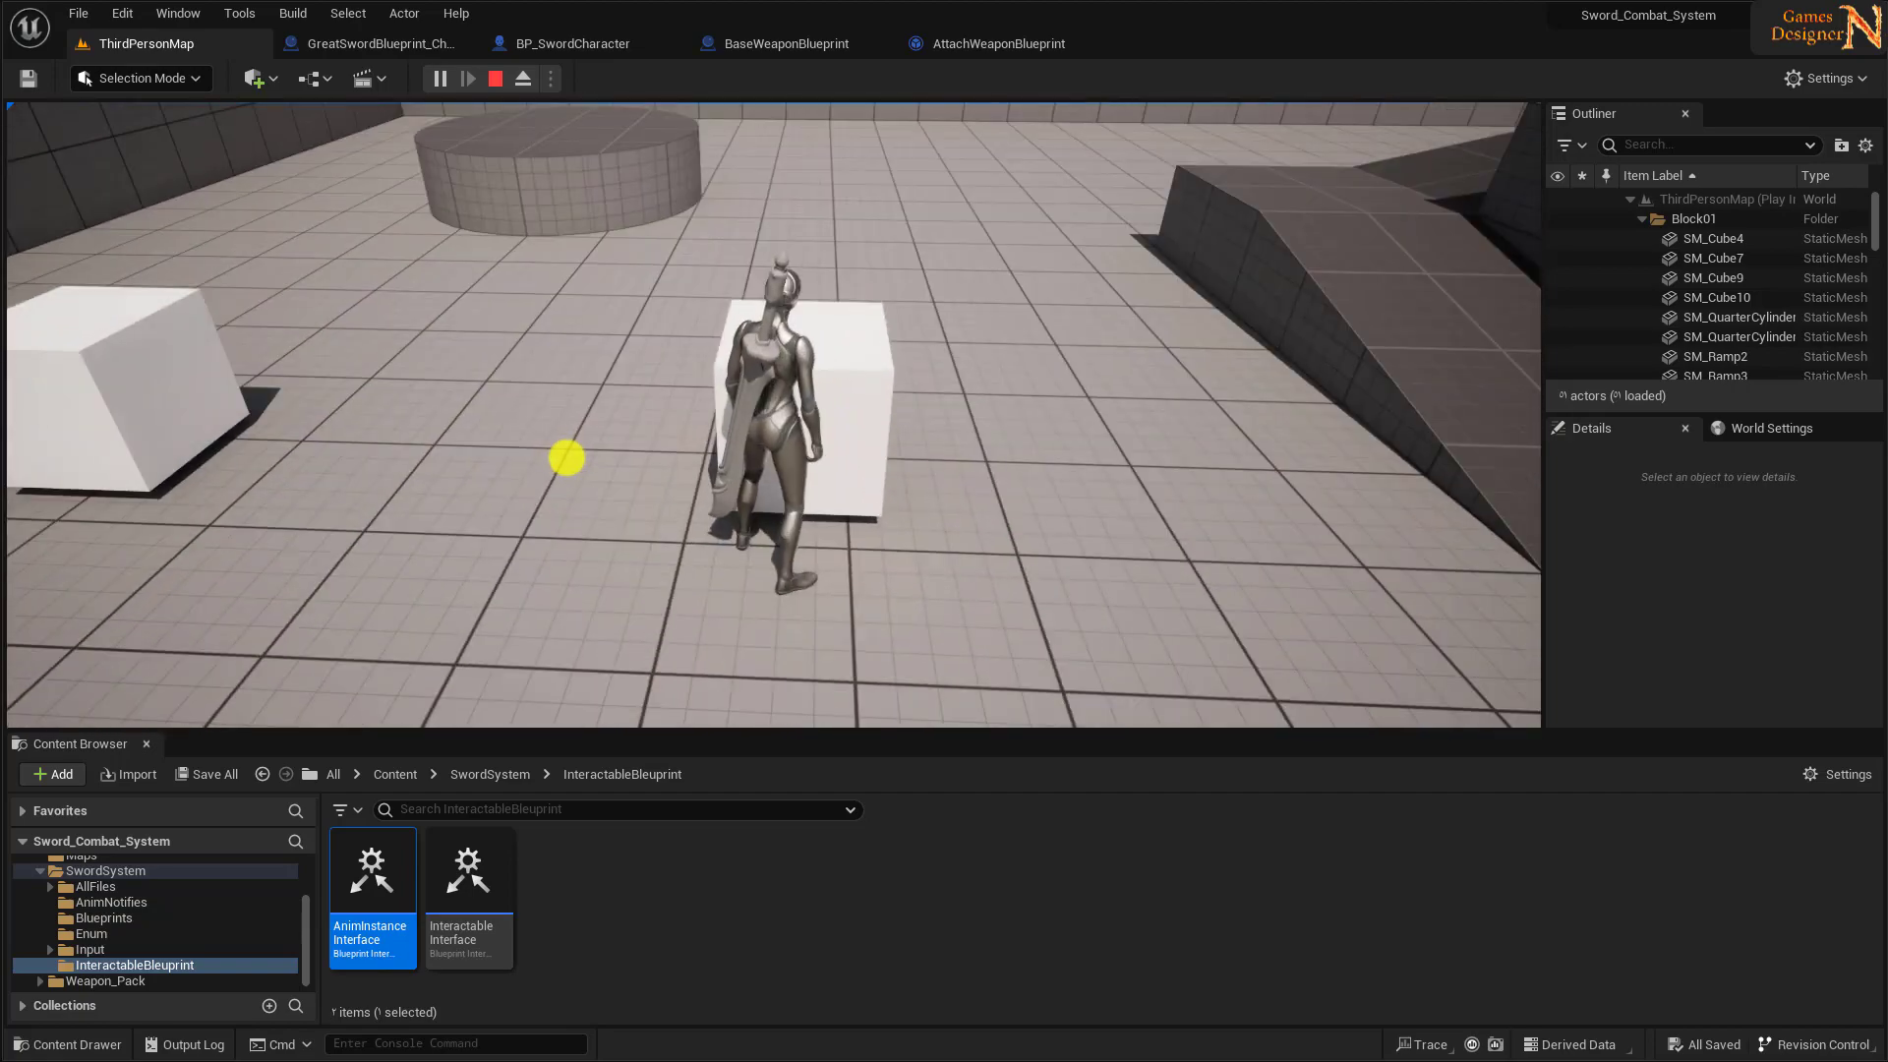
pyautogui.press('w')
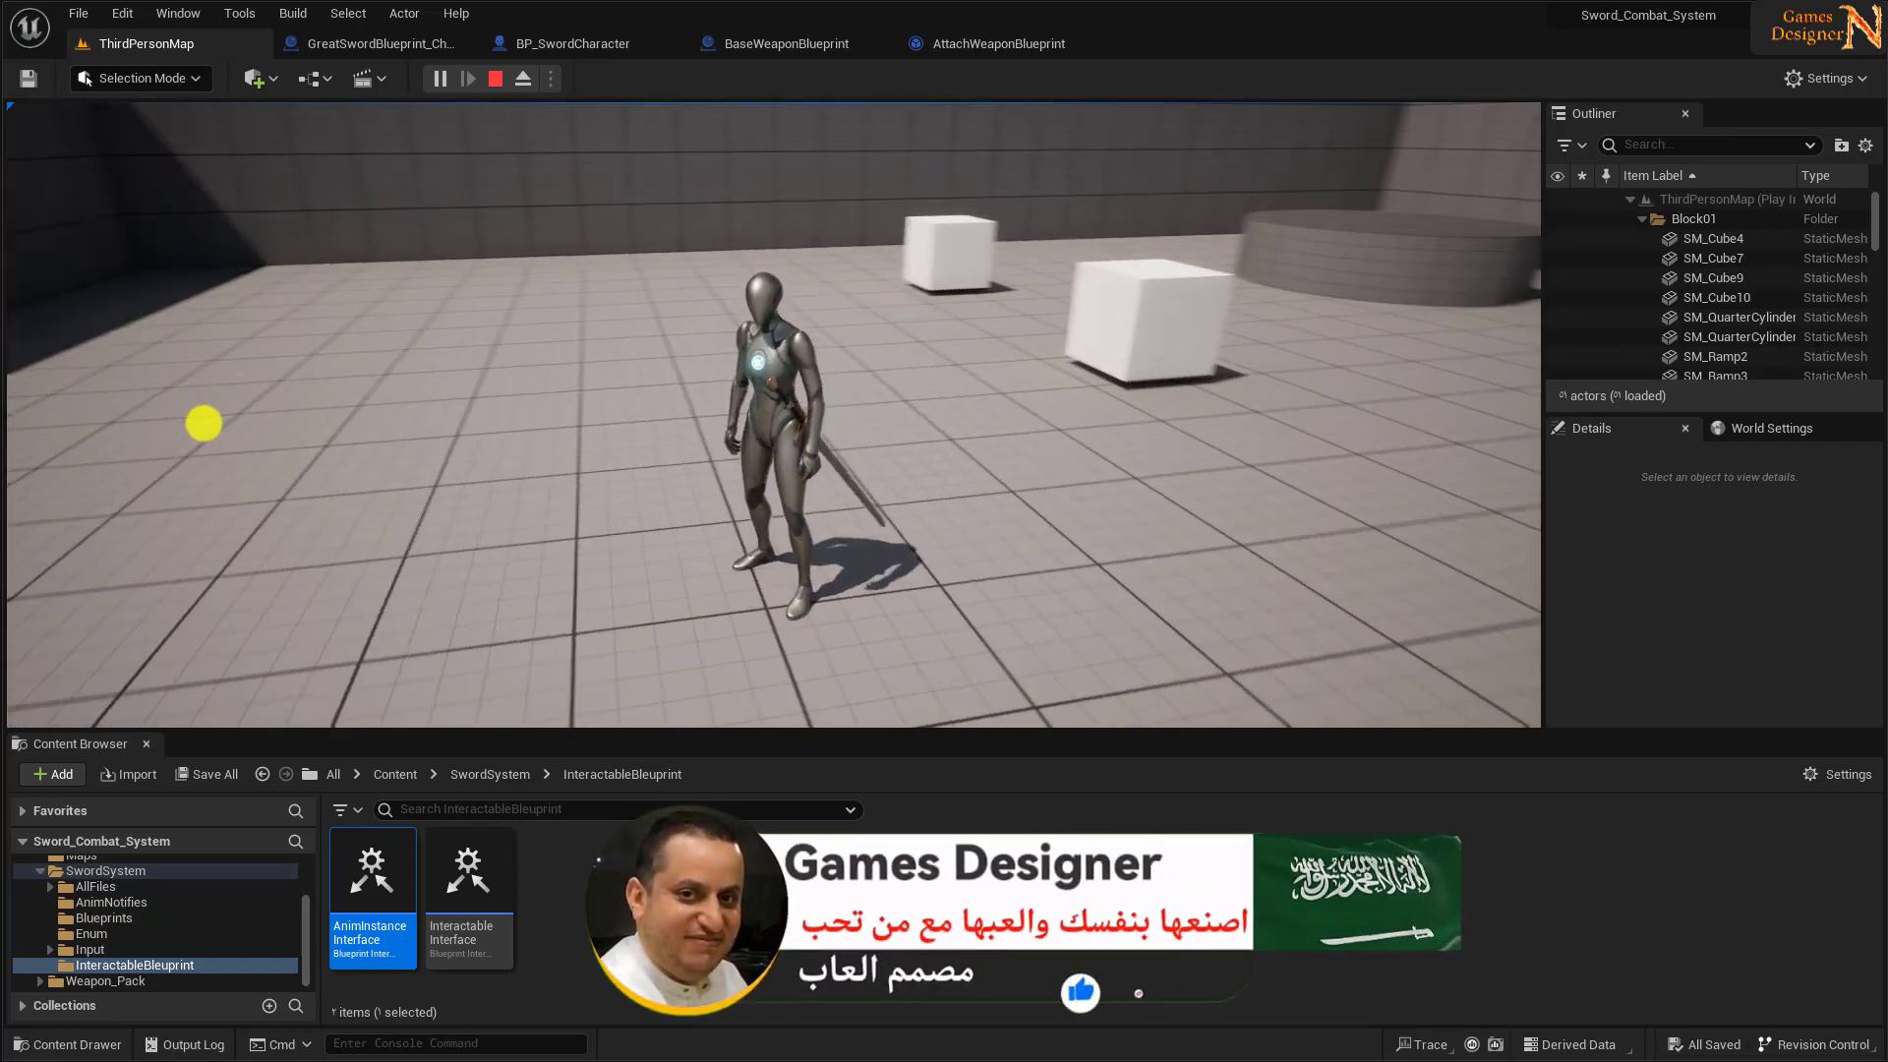
pyautogui.press('w')
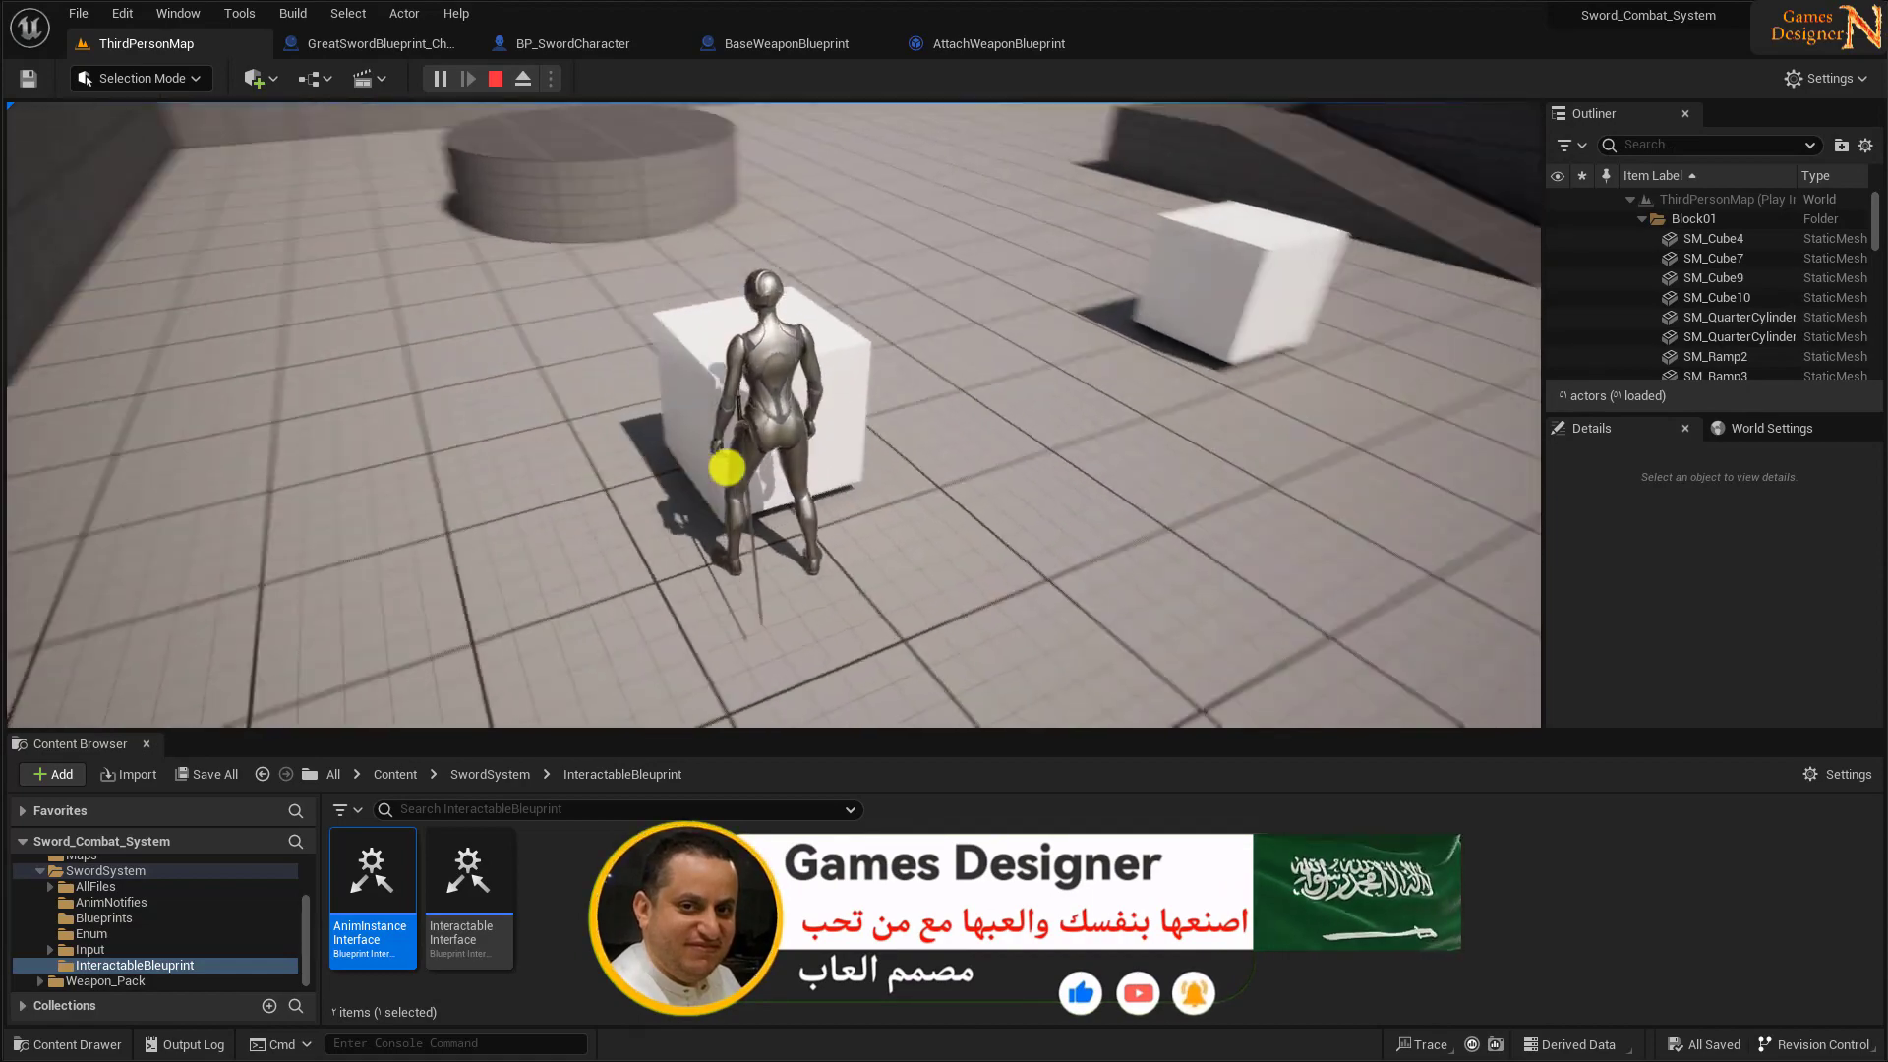
# - Draw the sword again, run forward and perform a sword swing attack
pyautogui.press('e')
pyautogui.press('w')
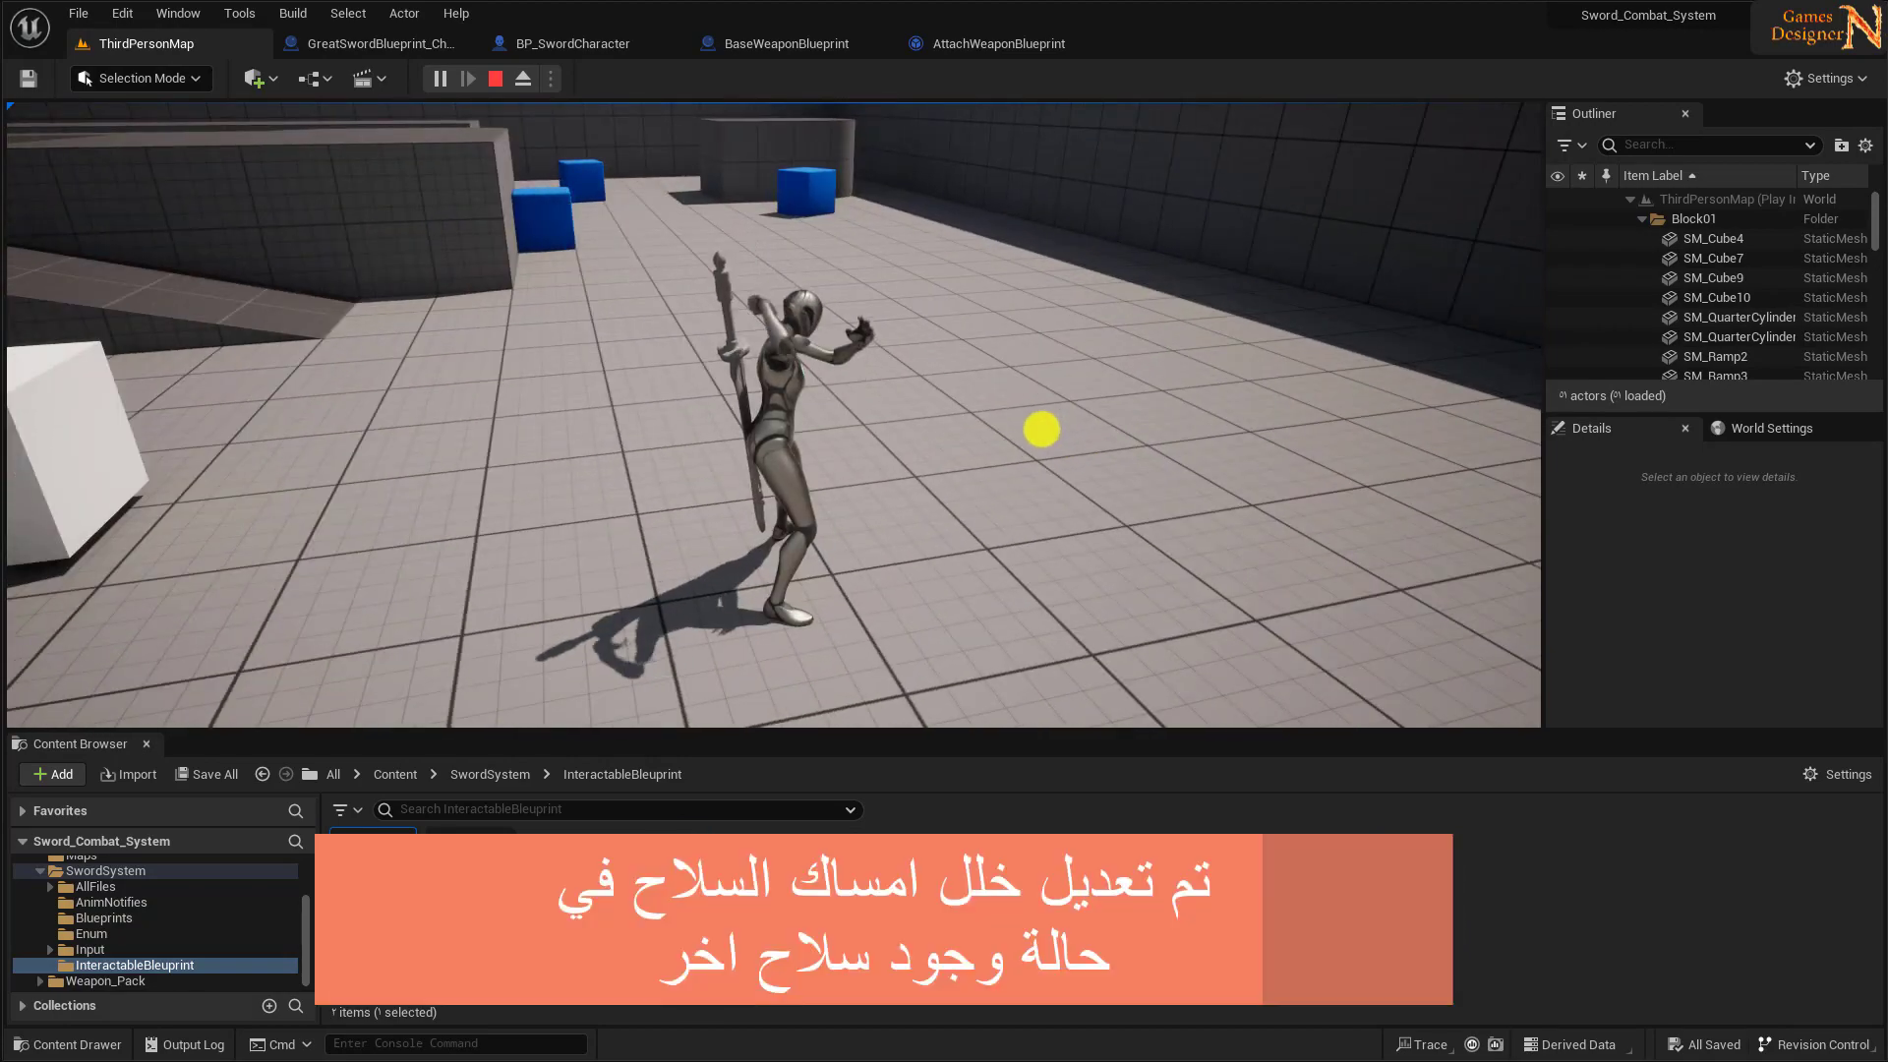
pyautogui.press('w')
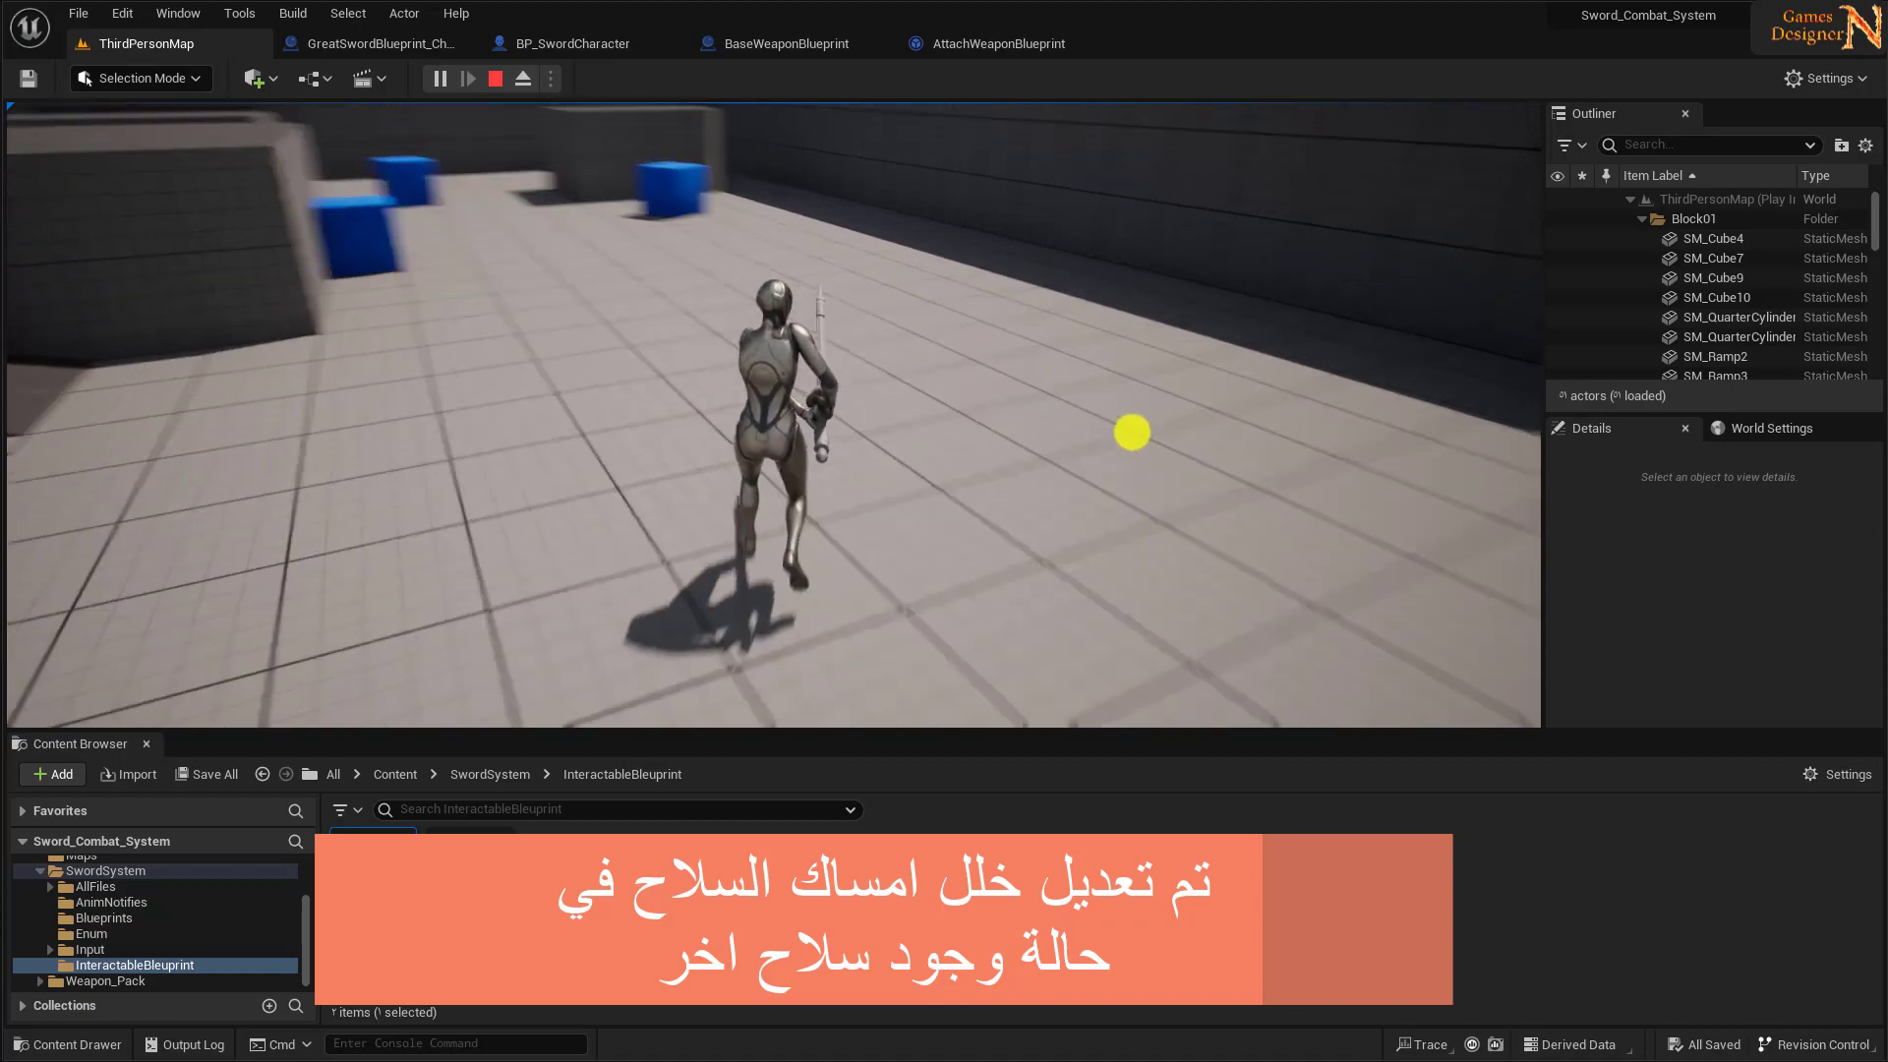
pyautogui.moveTo(1542, 508)
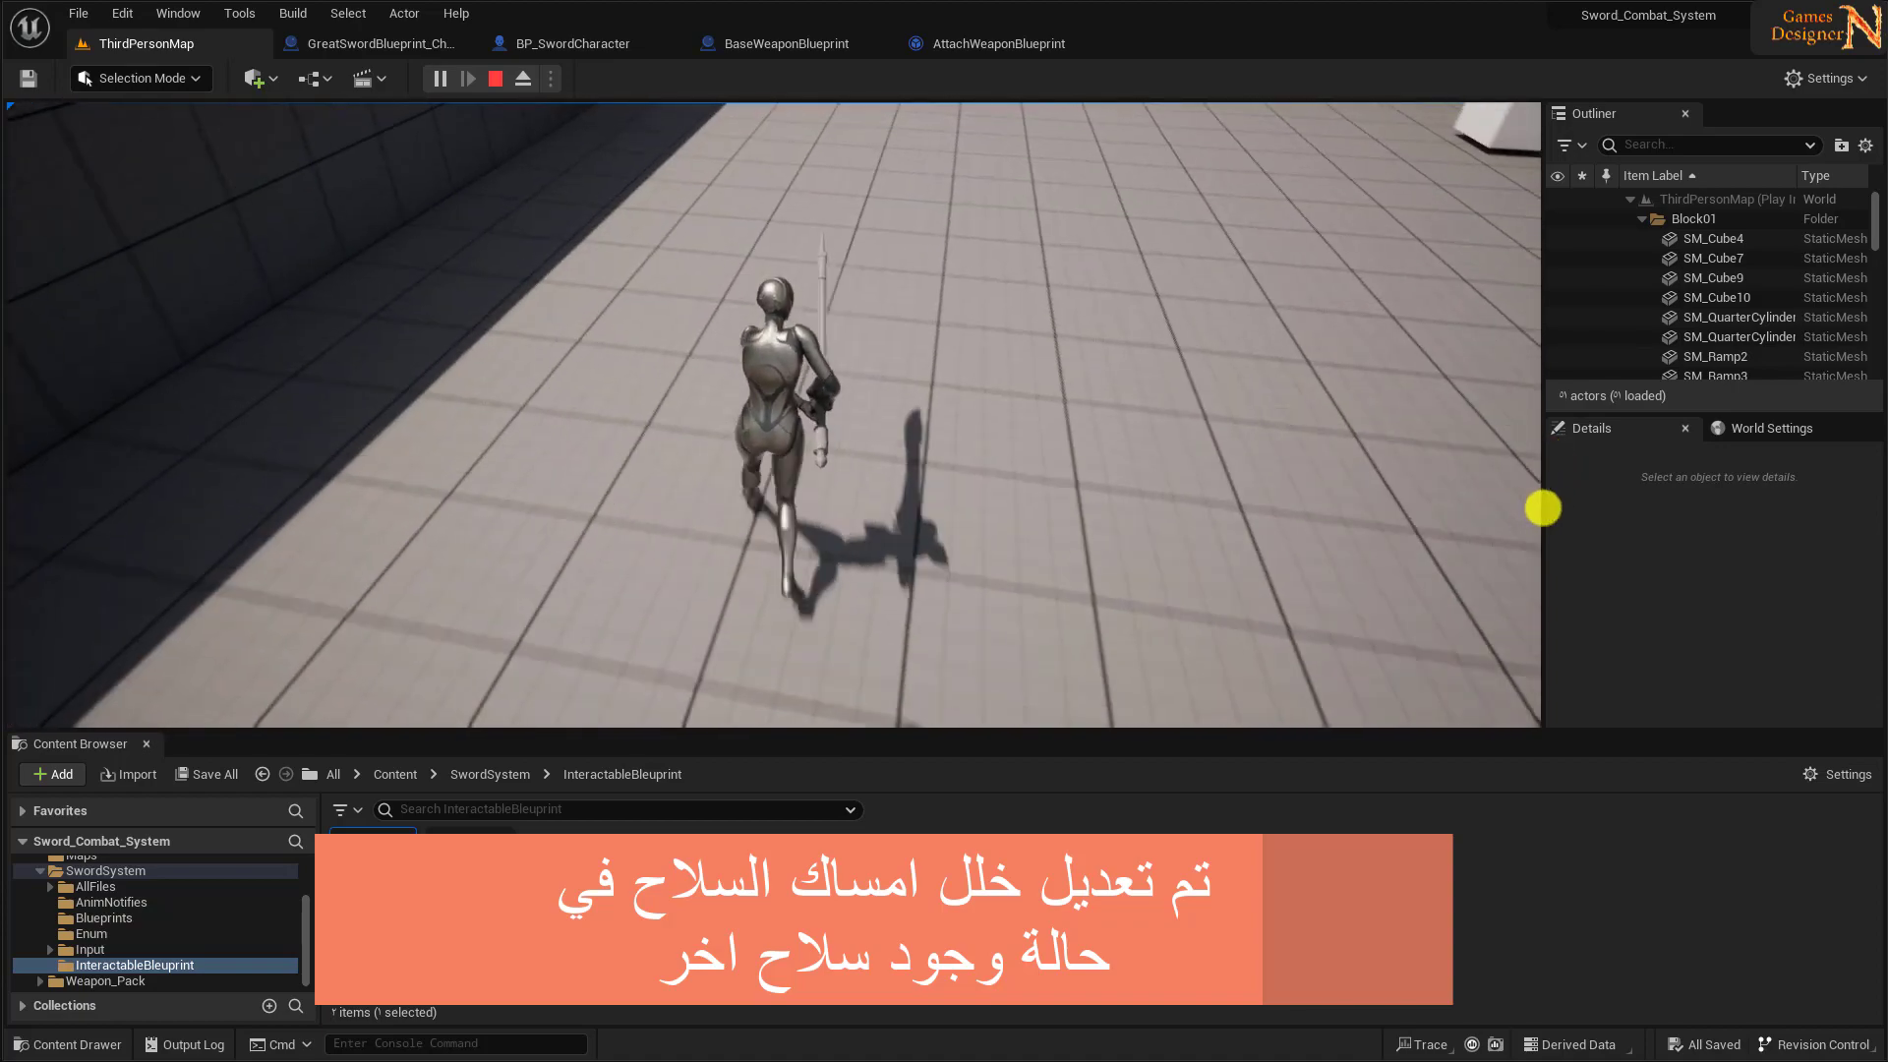
pyautogui.moveTo(1404, 425)
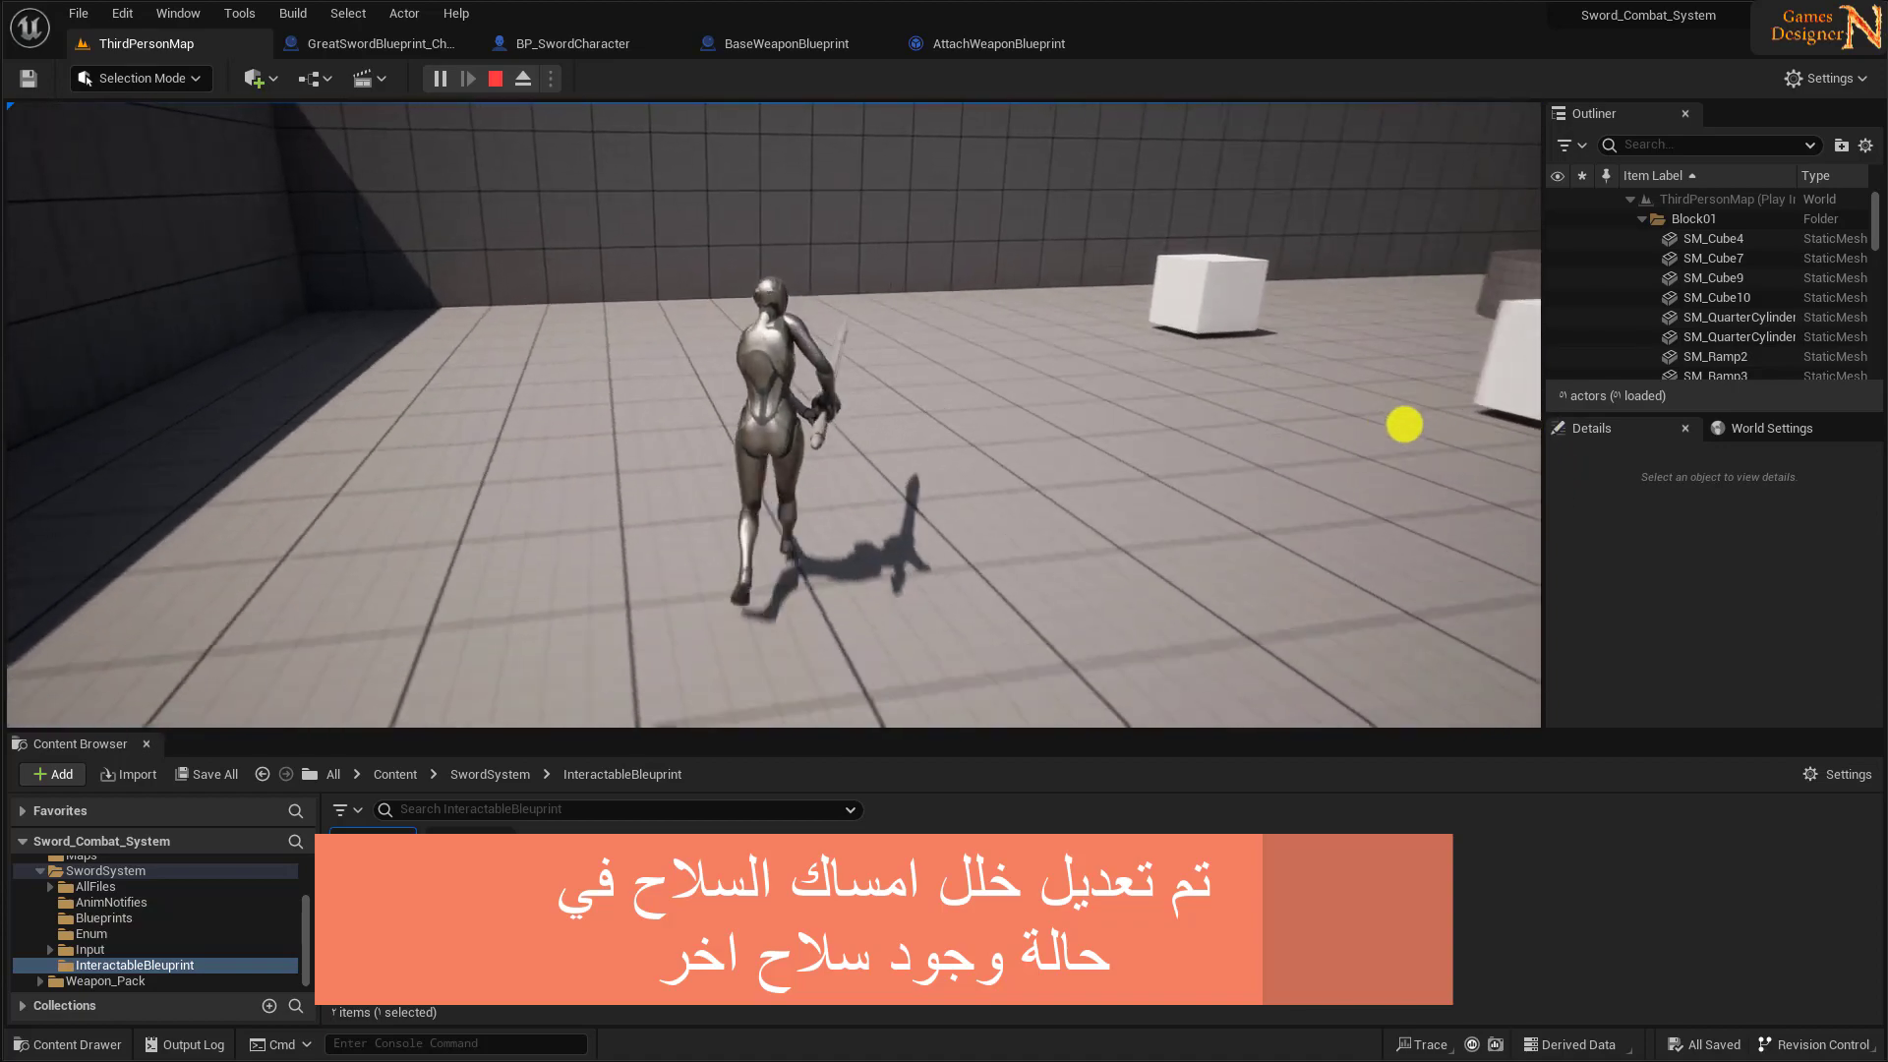
pyautogui.click(1470, 432)
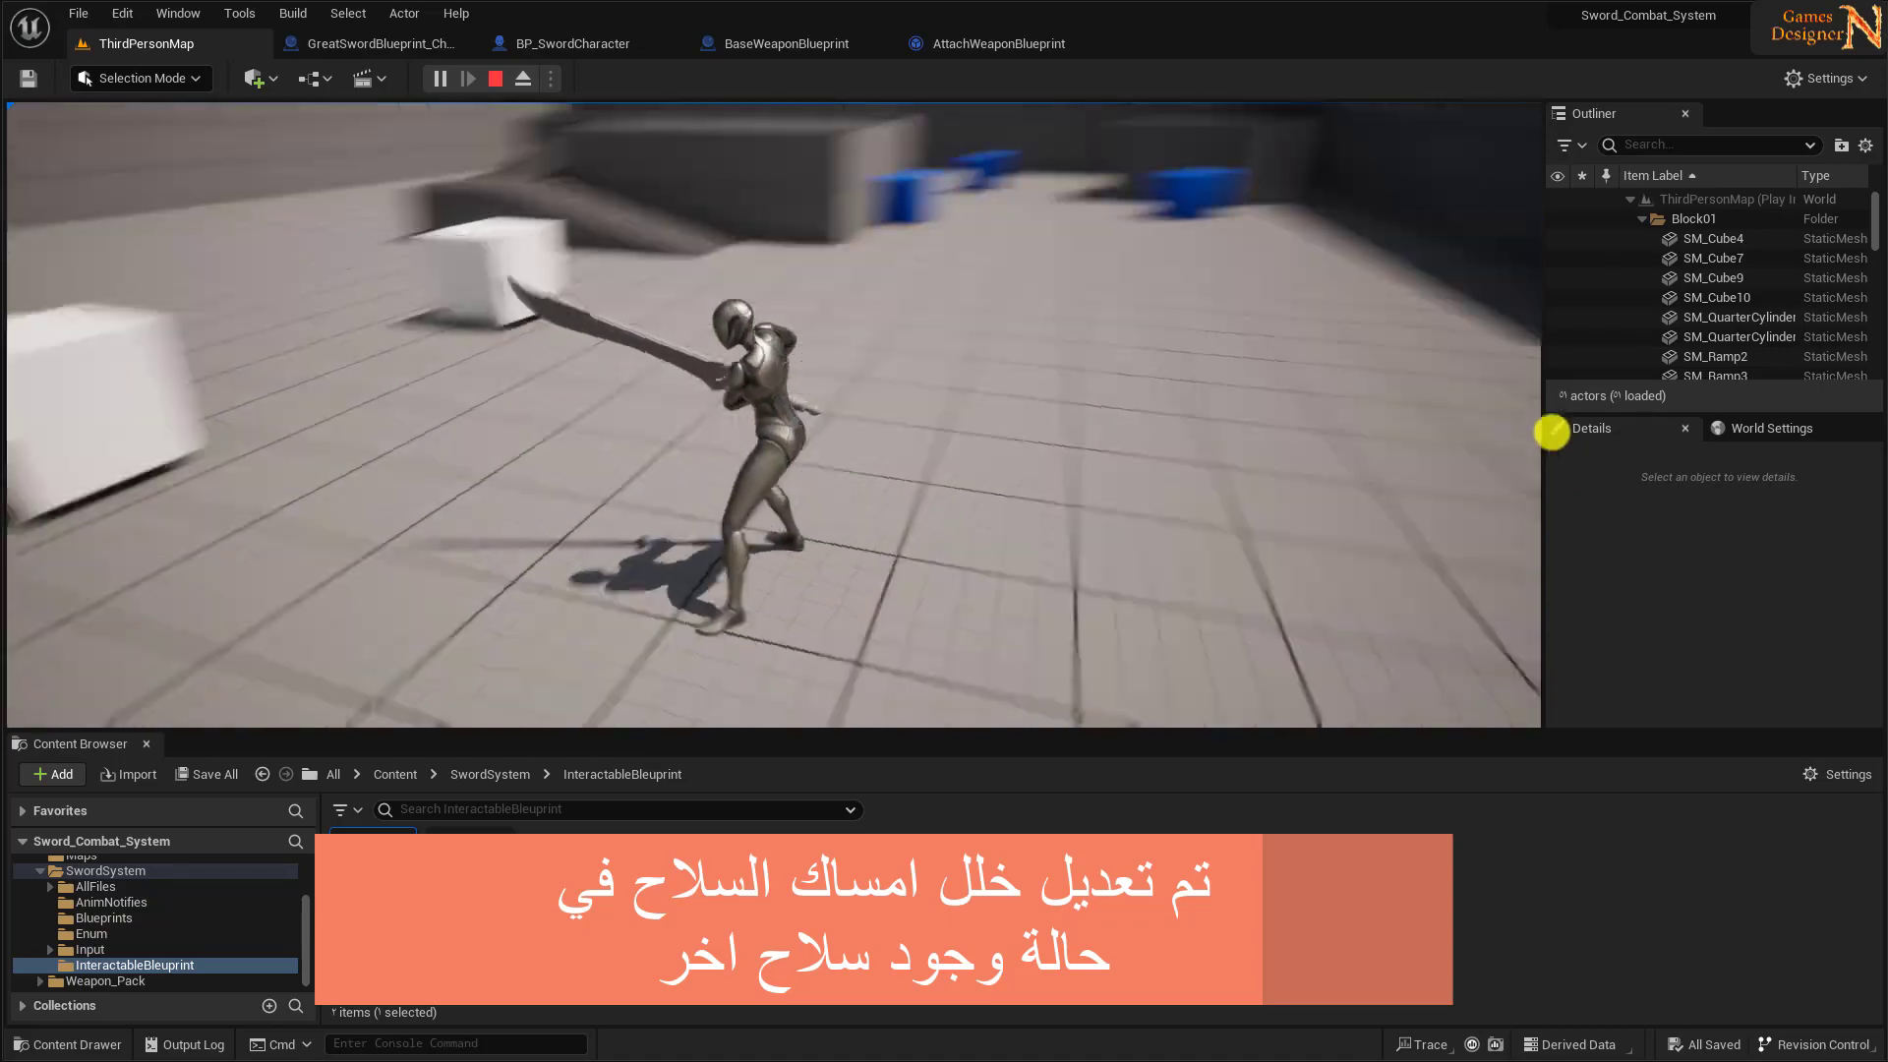